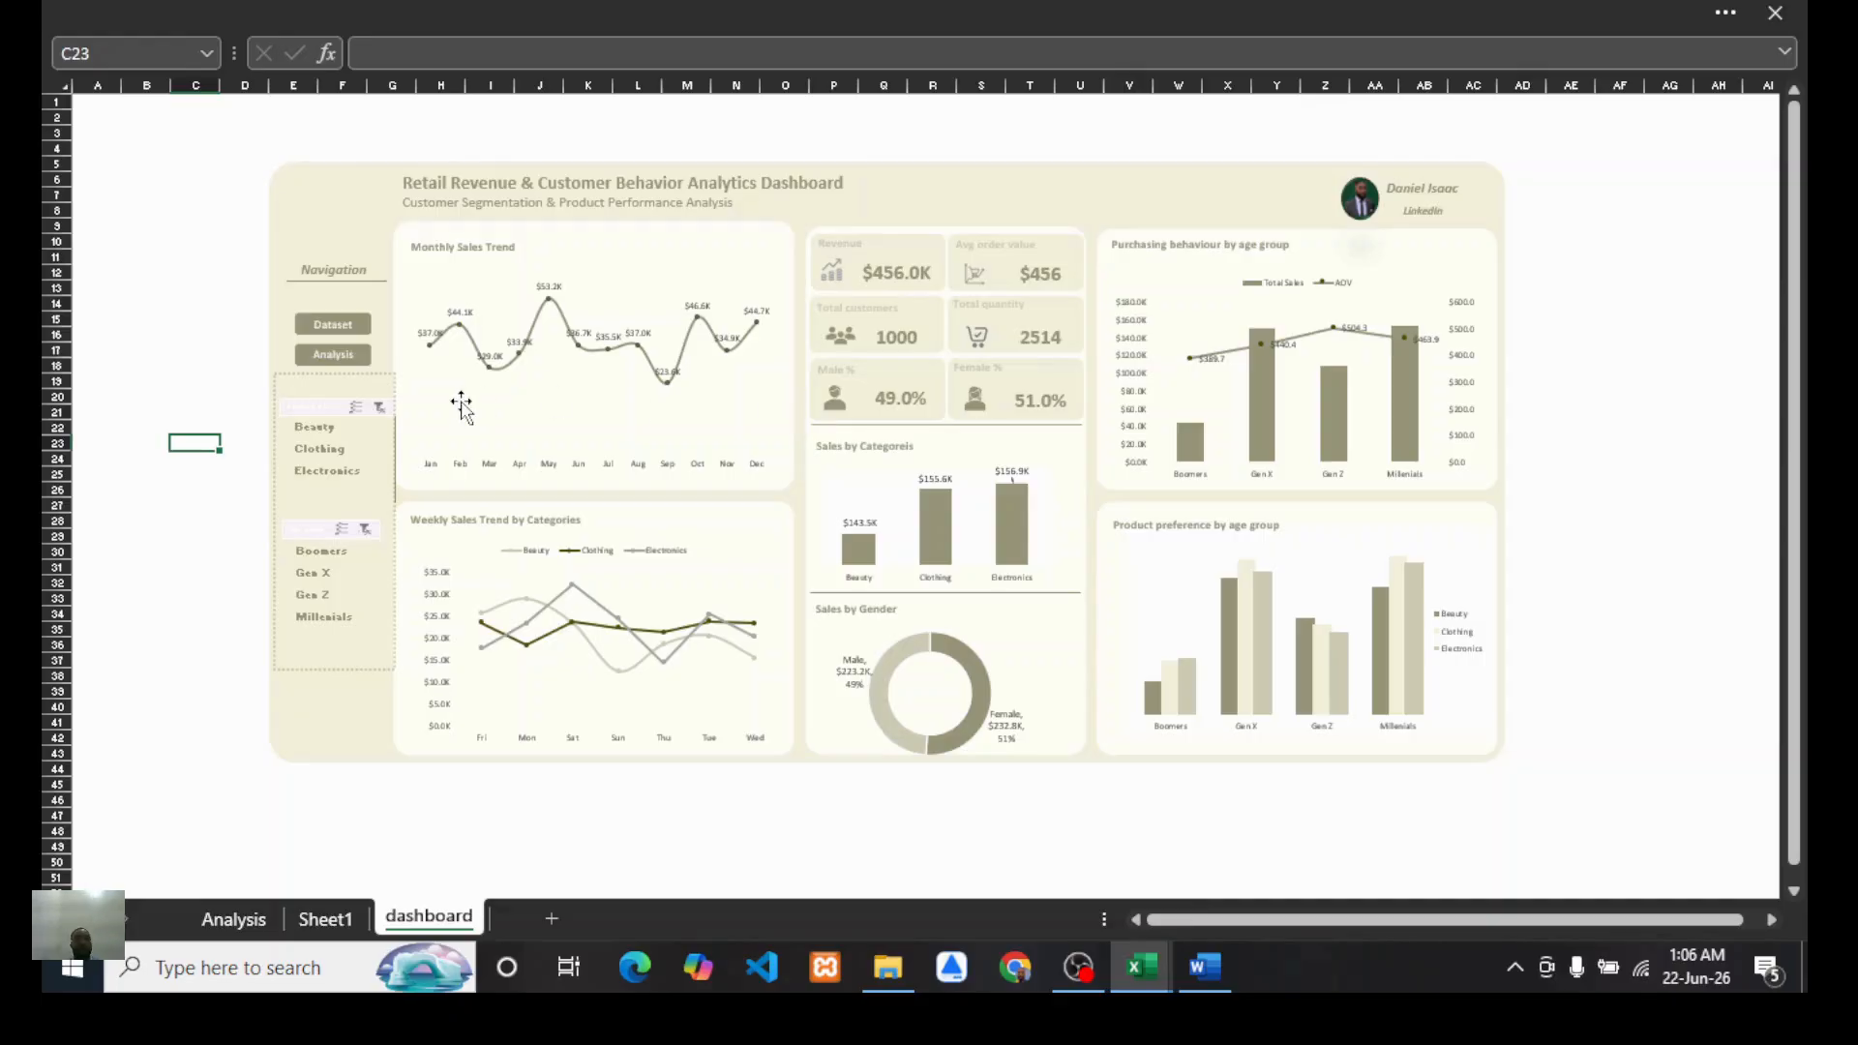
Step: Filter the dashboard by each product category in turn with the category slicer, then clear the filter
click(309, 428)
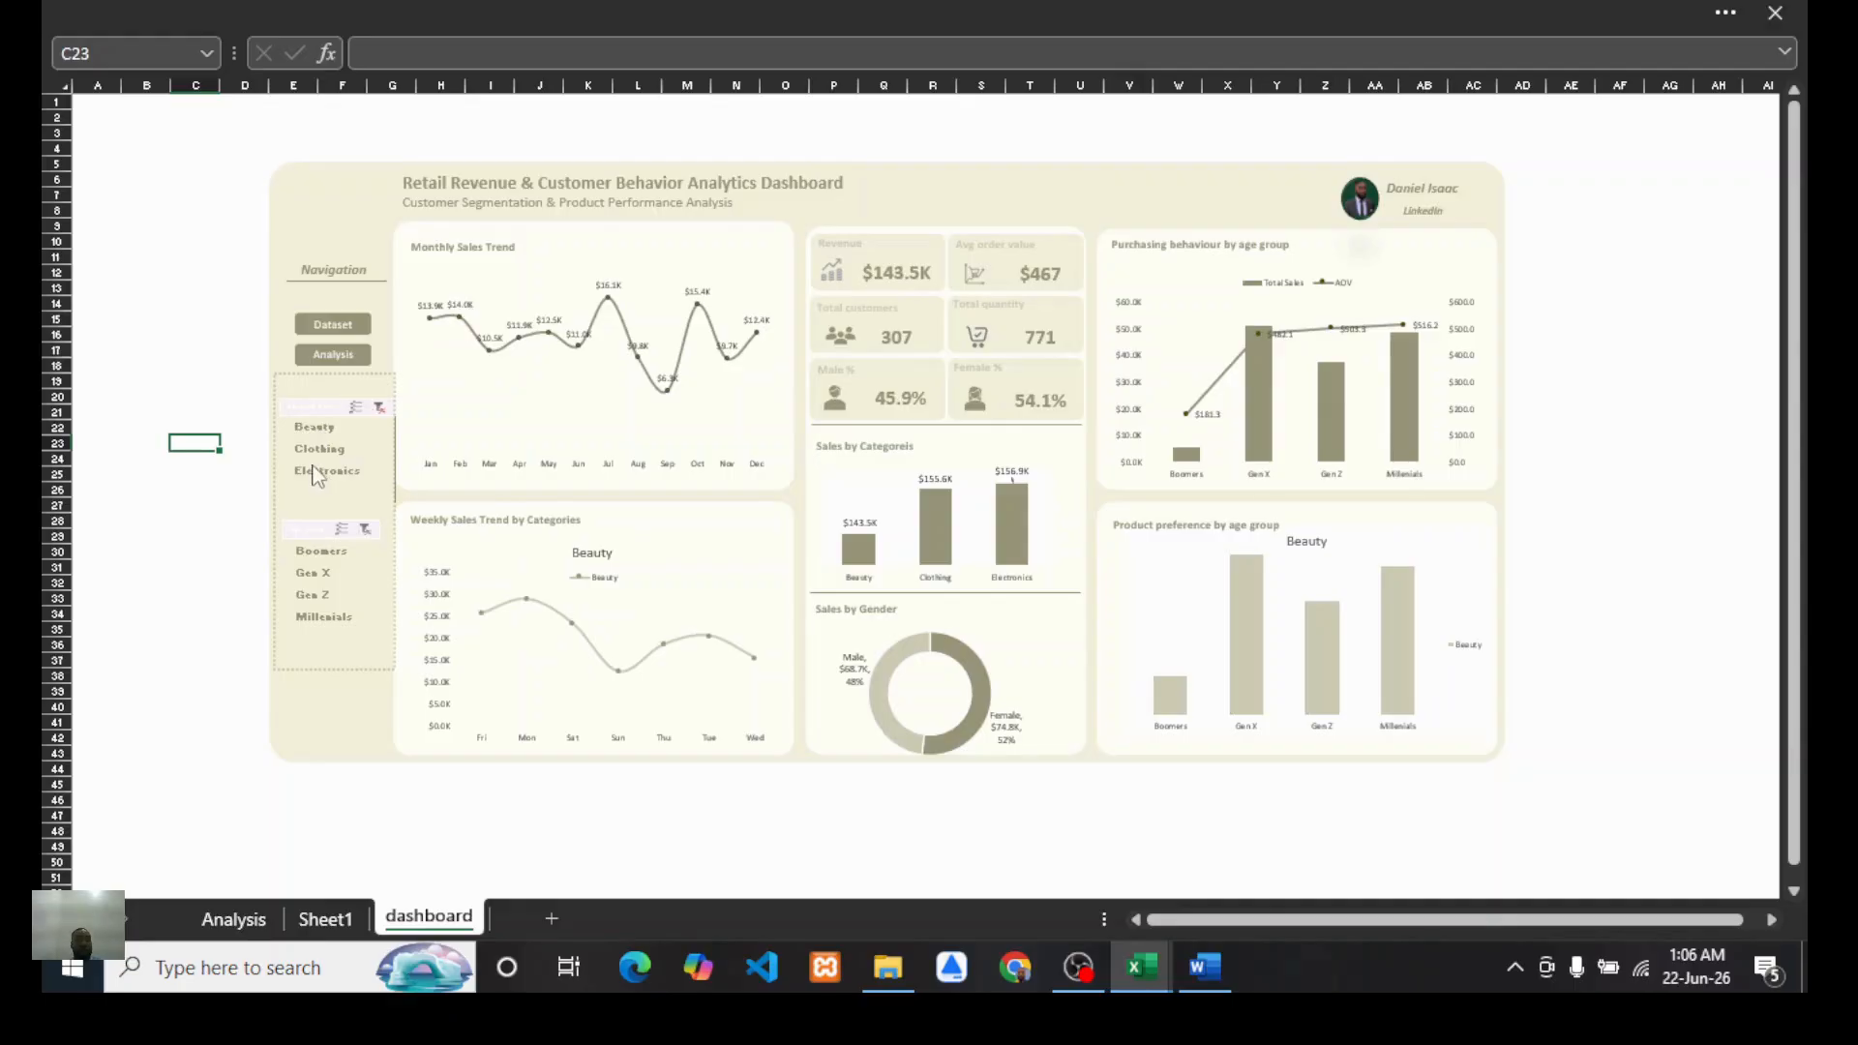
click(321, 445)
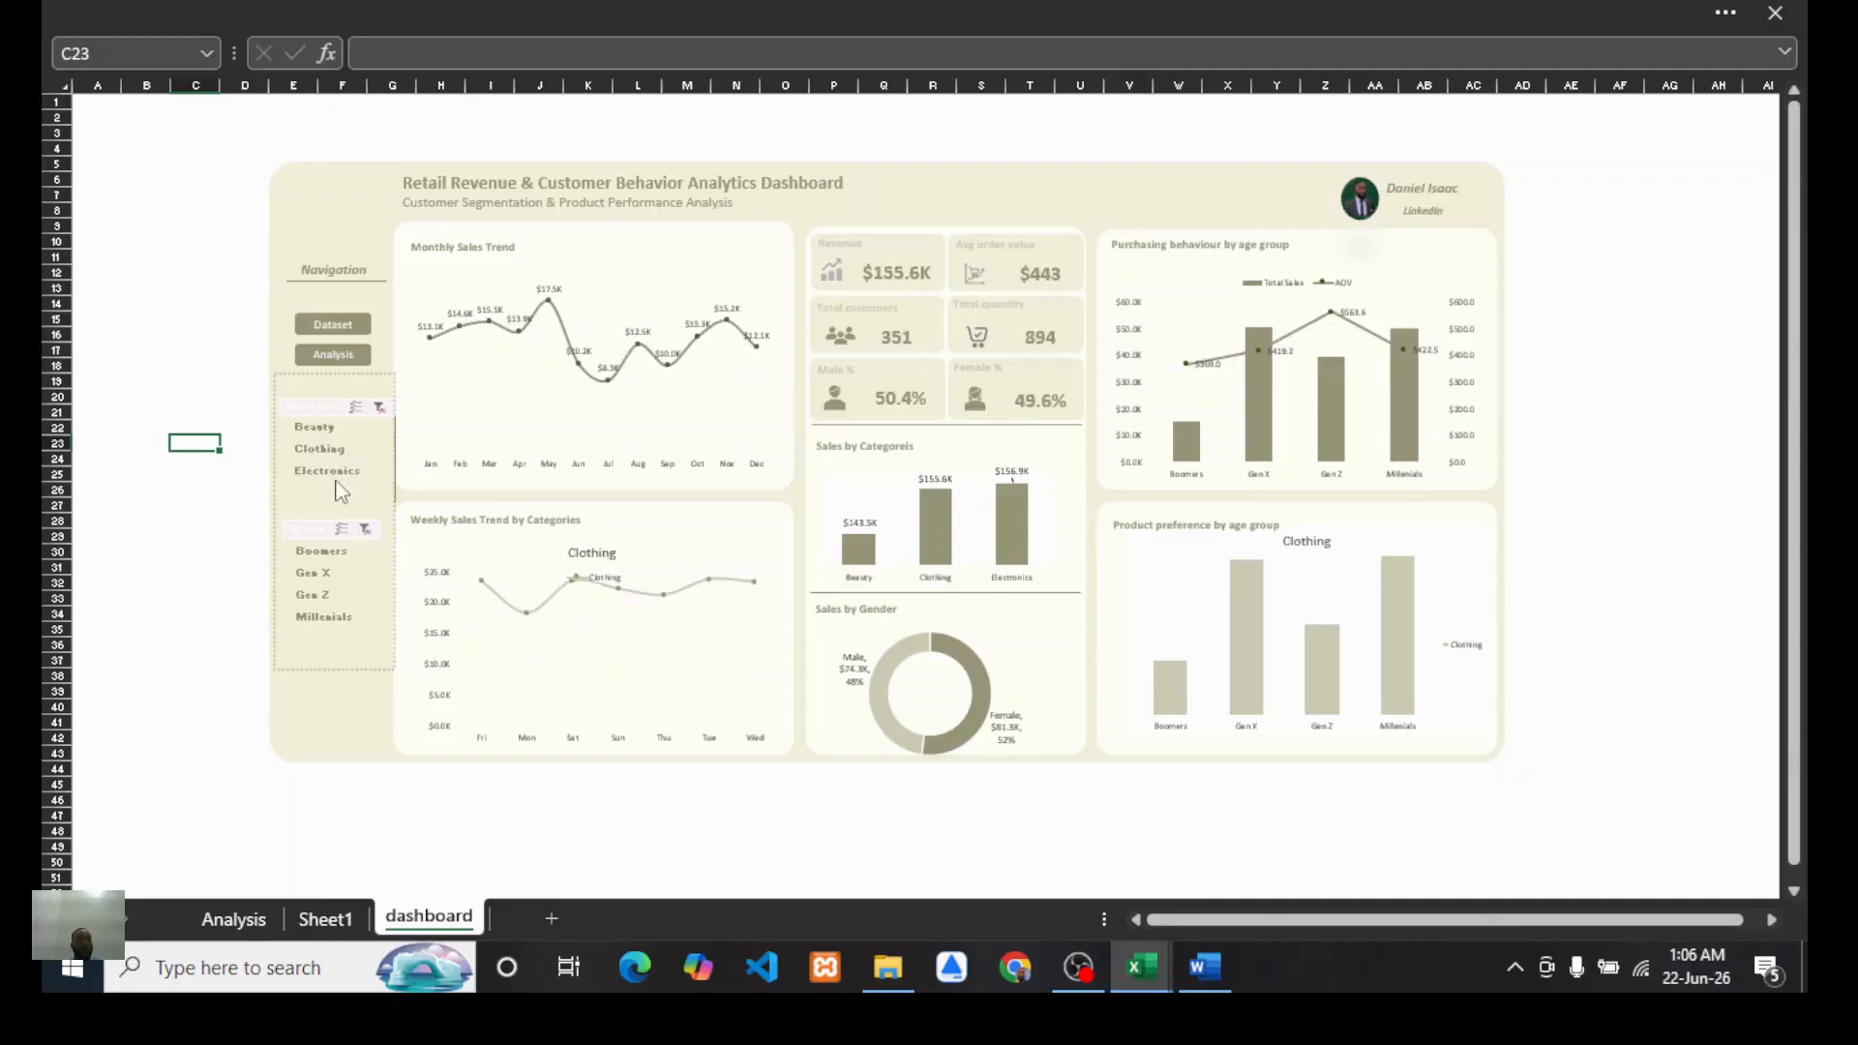
click(328, 472)
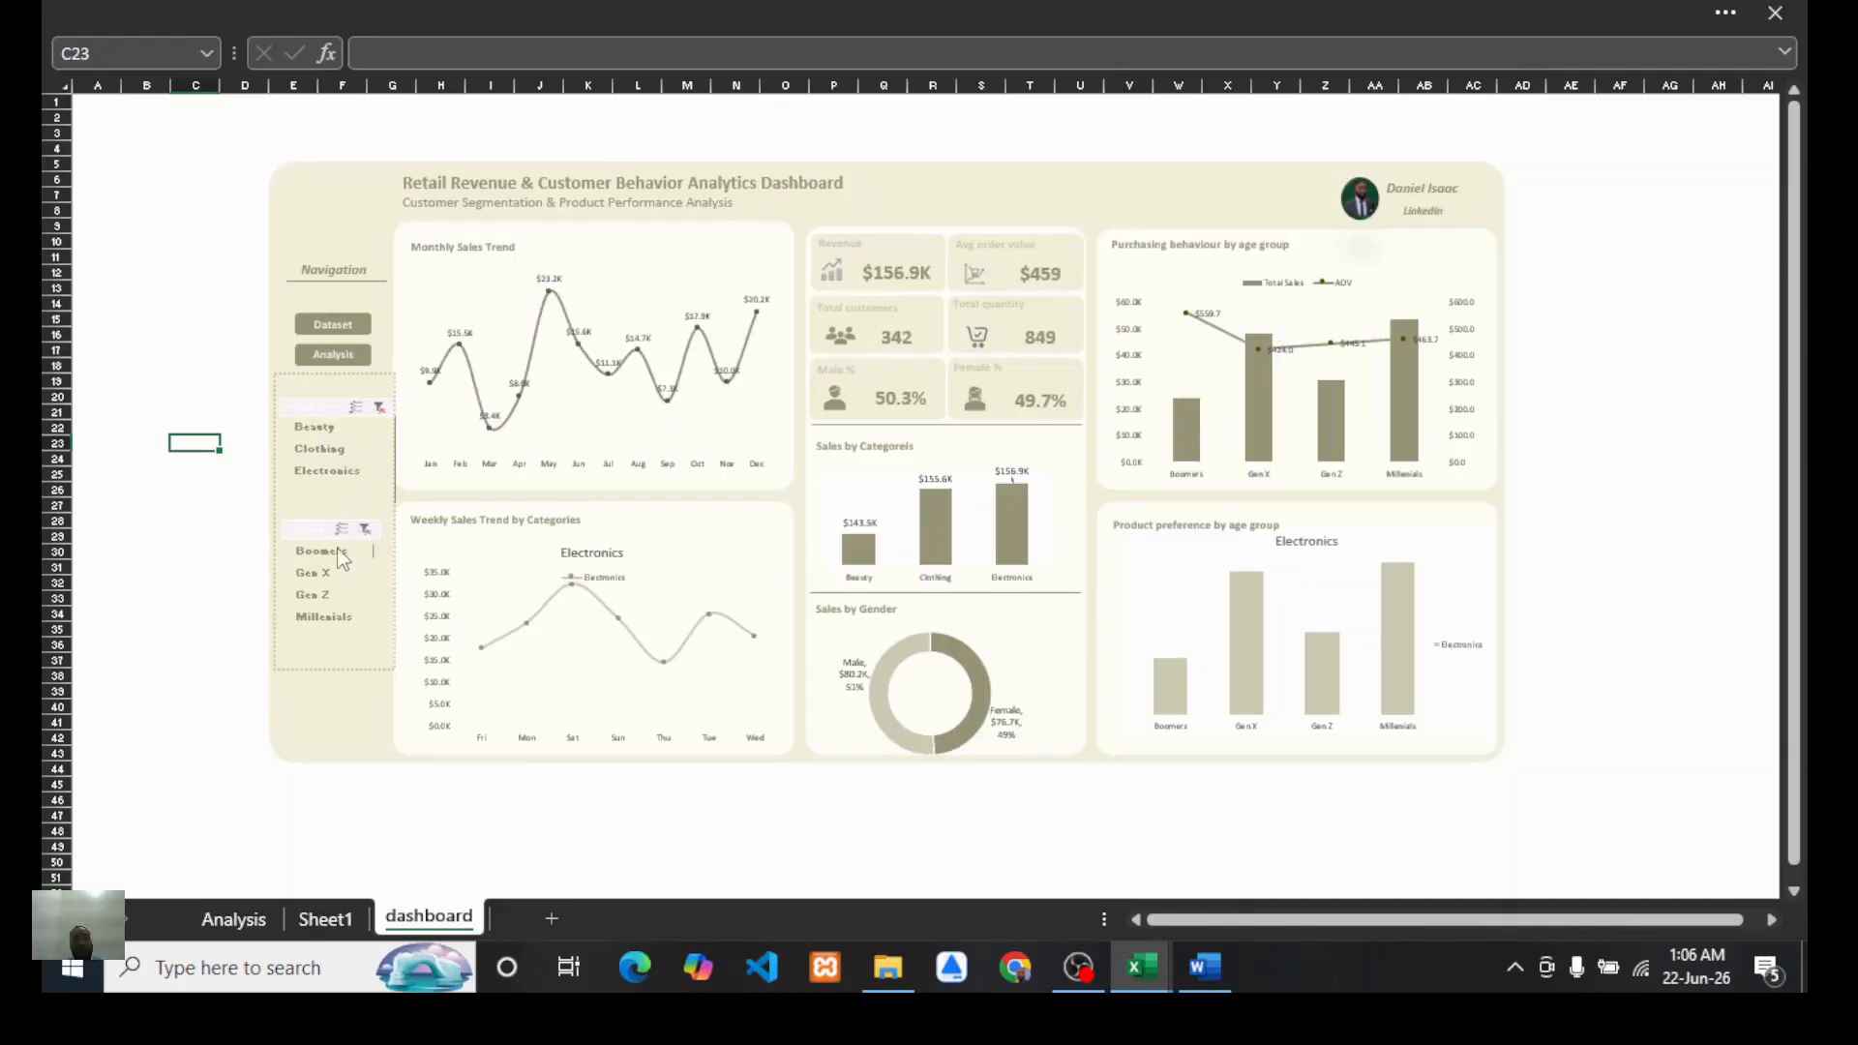
click(379, 407)
Step: Filter the dashboard by each age group with the age-group slicer, then clear the filter
click(334, 551)
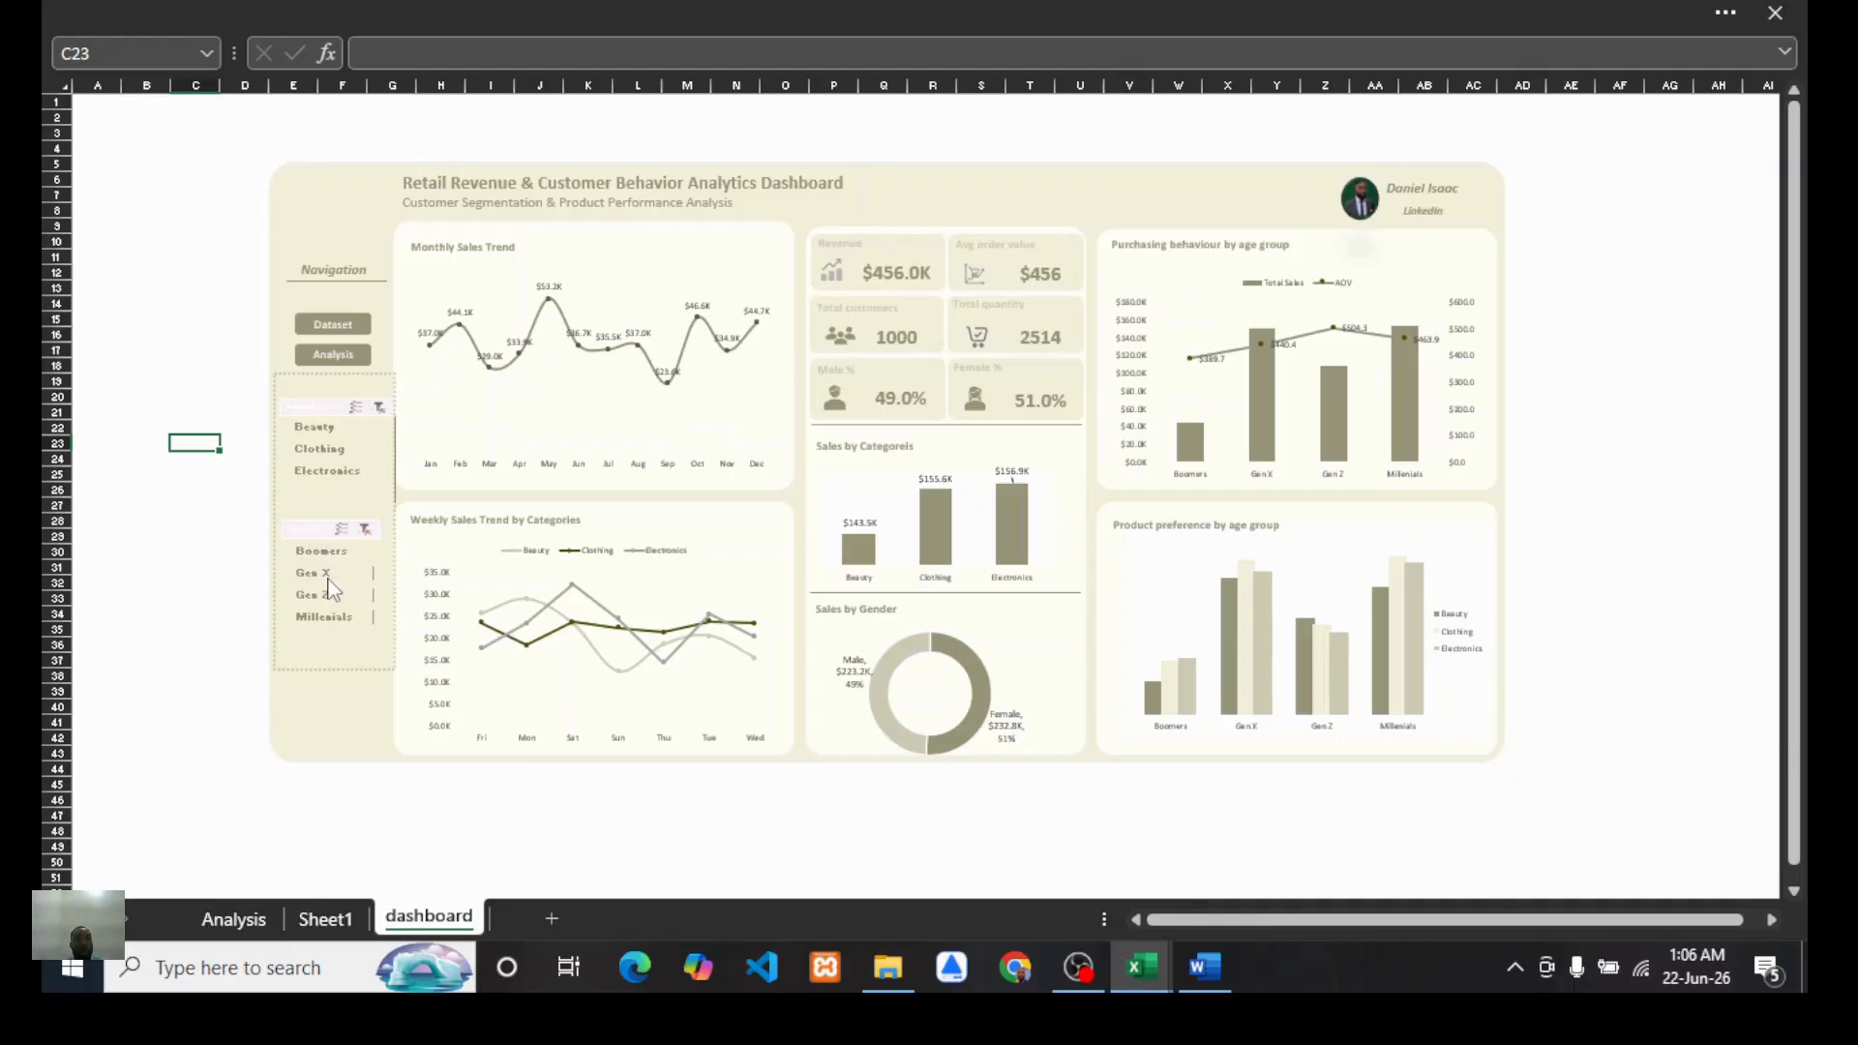
click(319, 577)
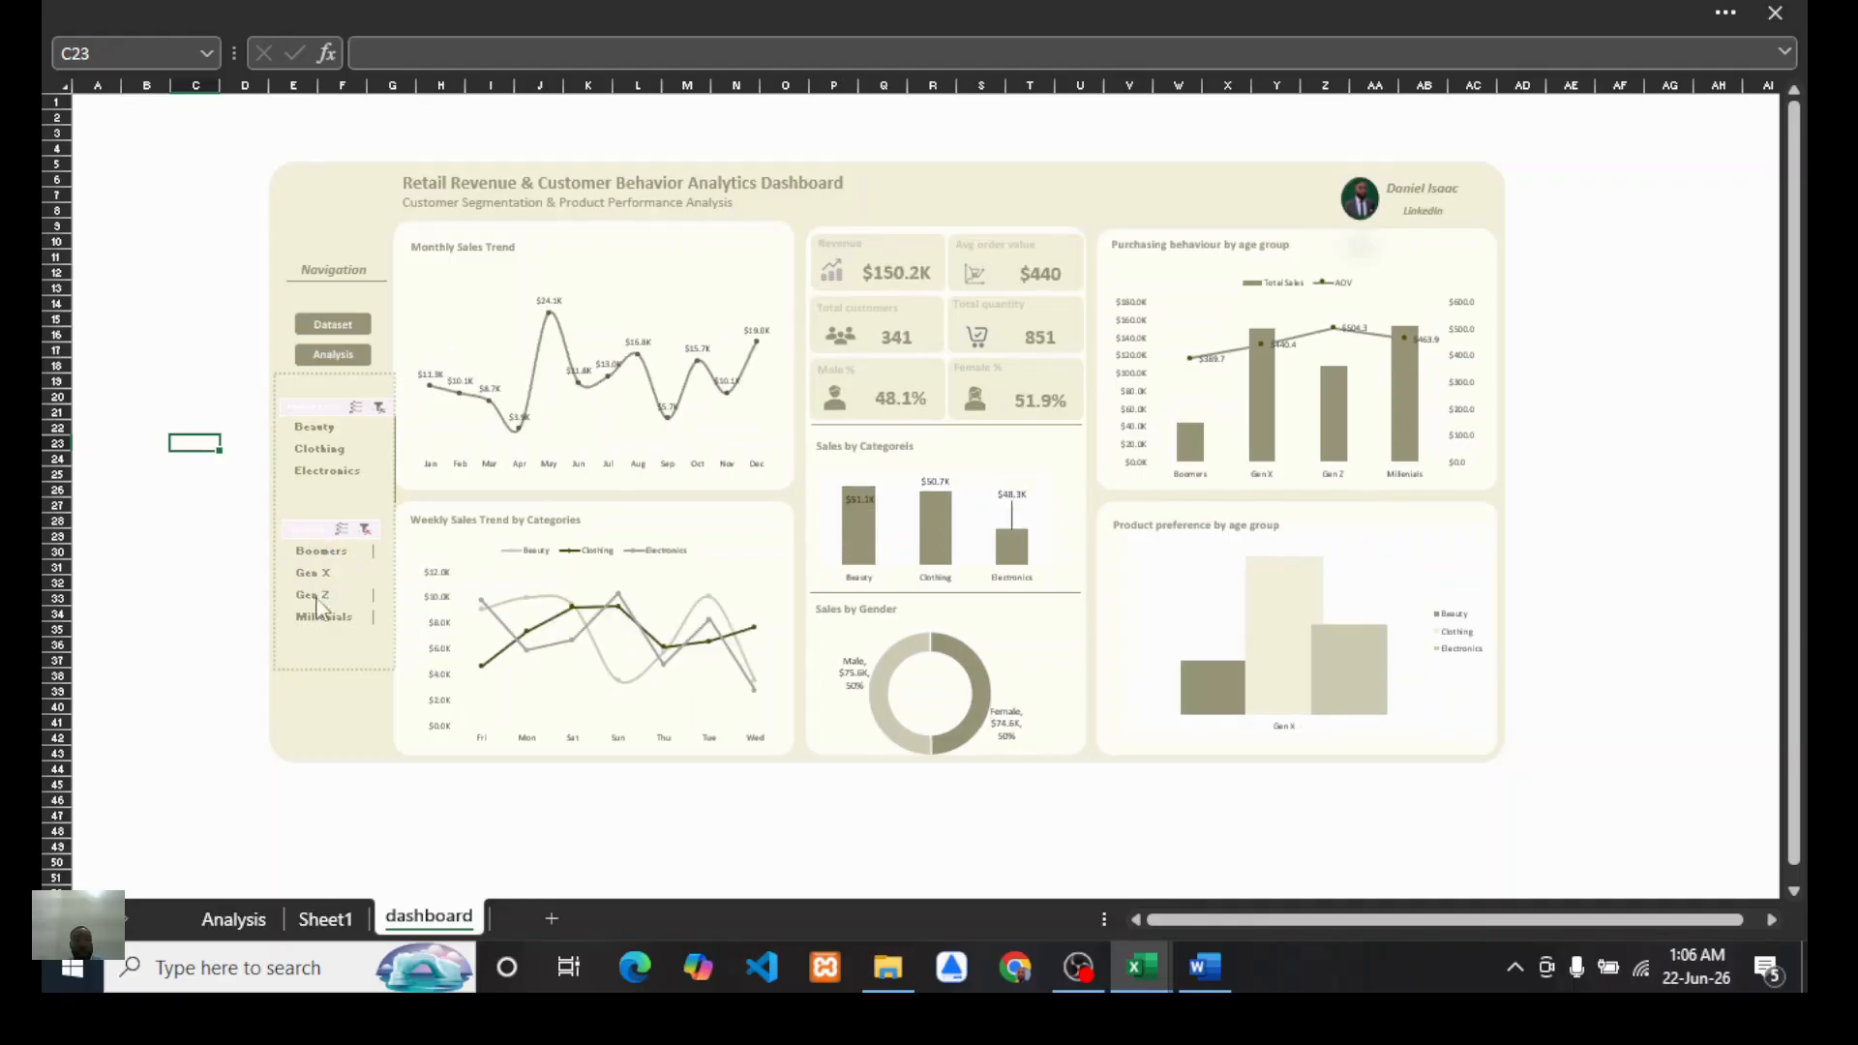
click(308, 599)
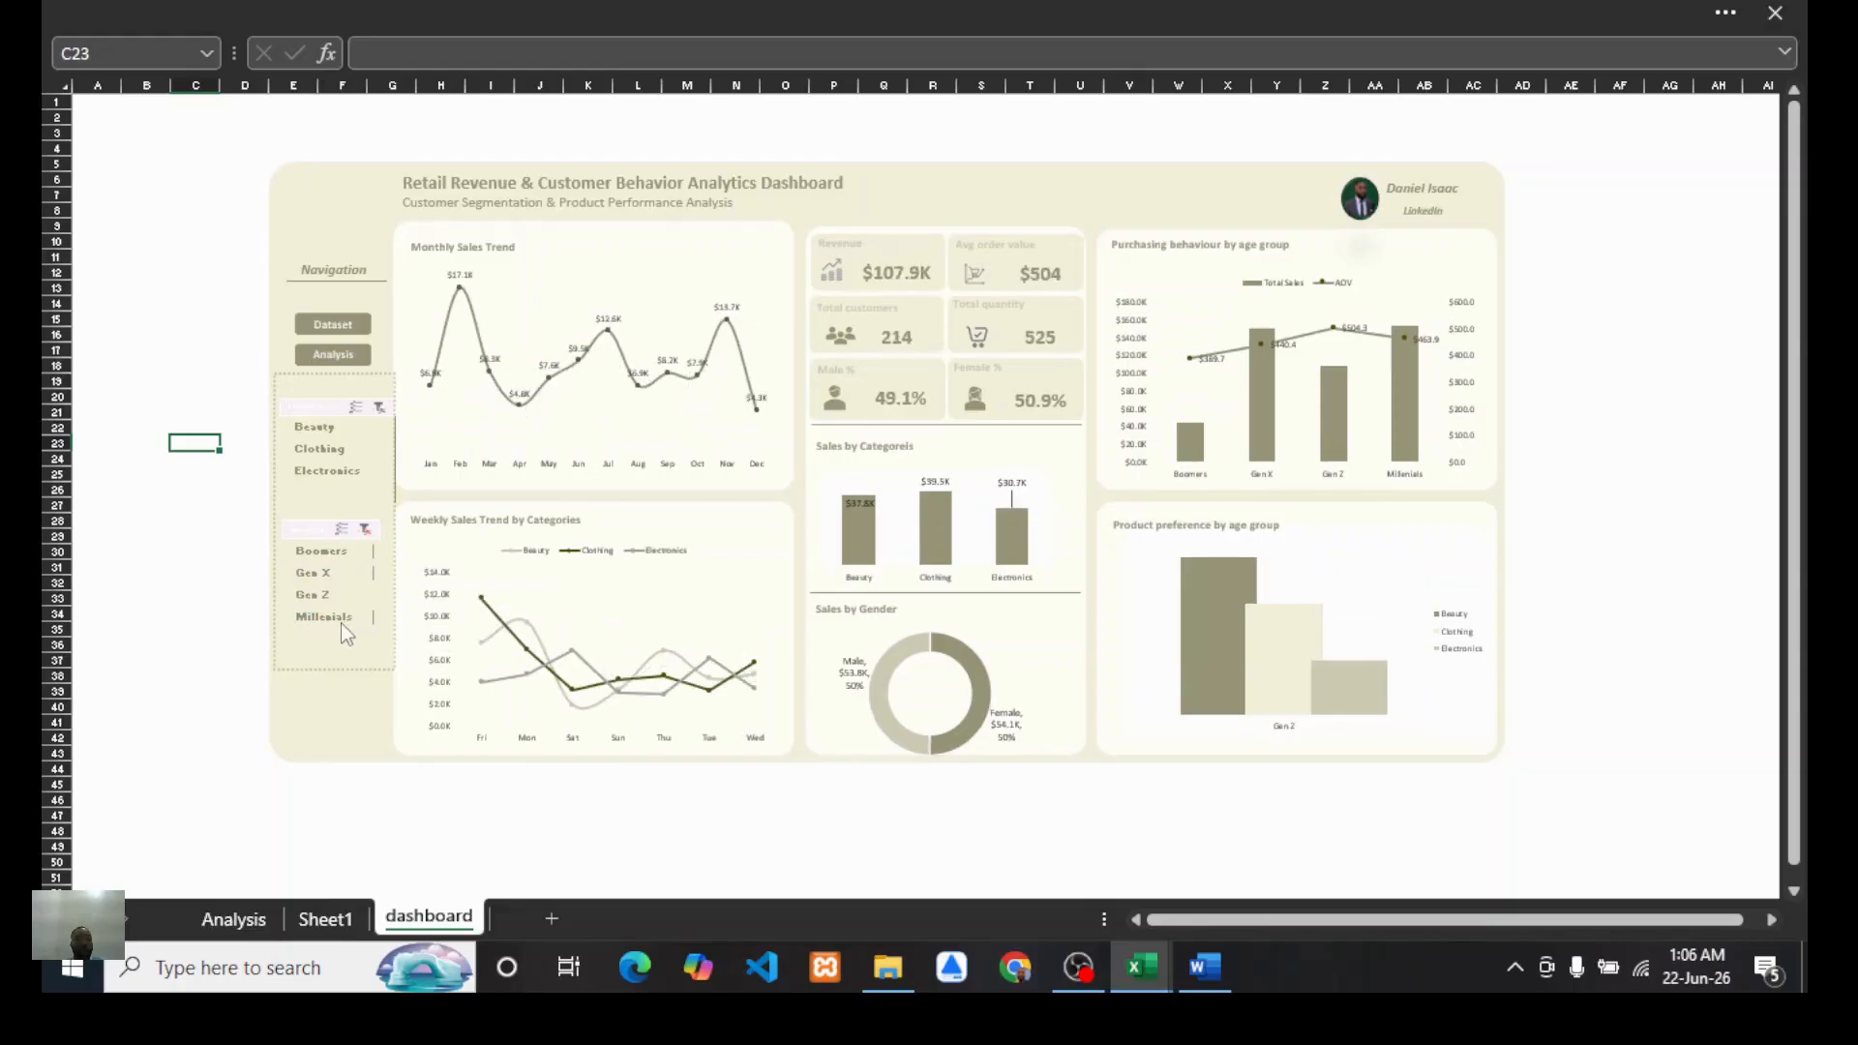
click(333, 619)
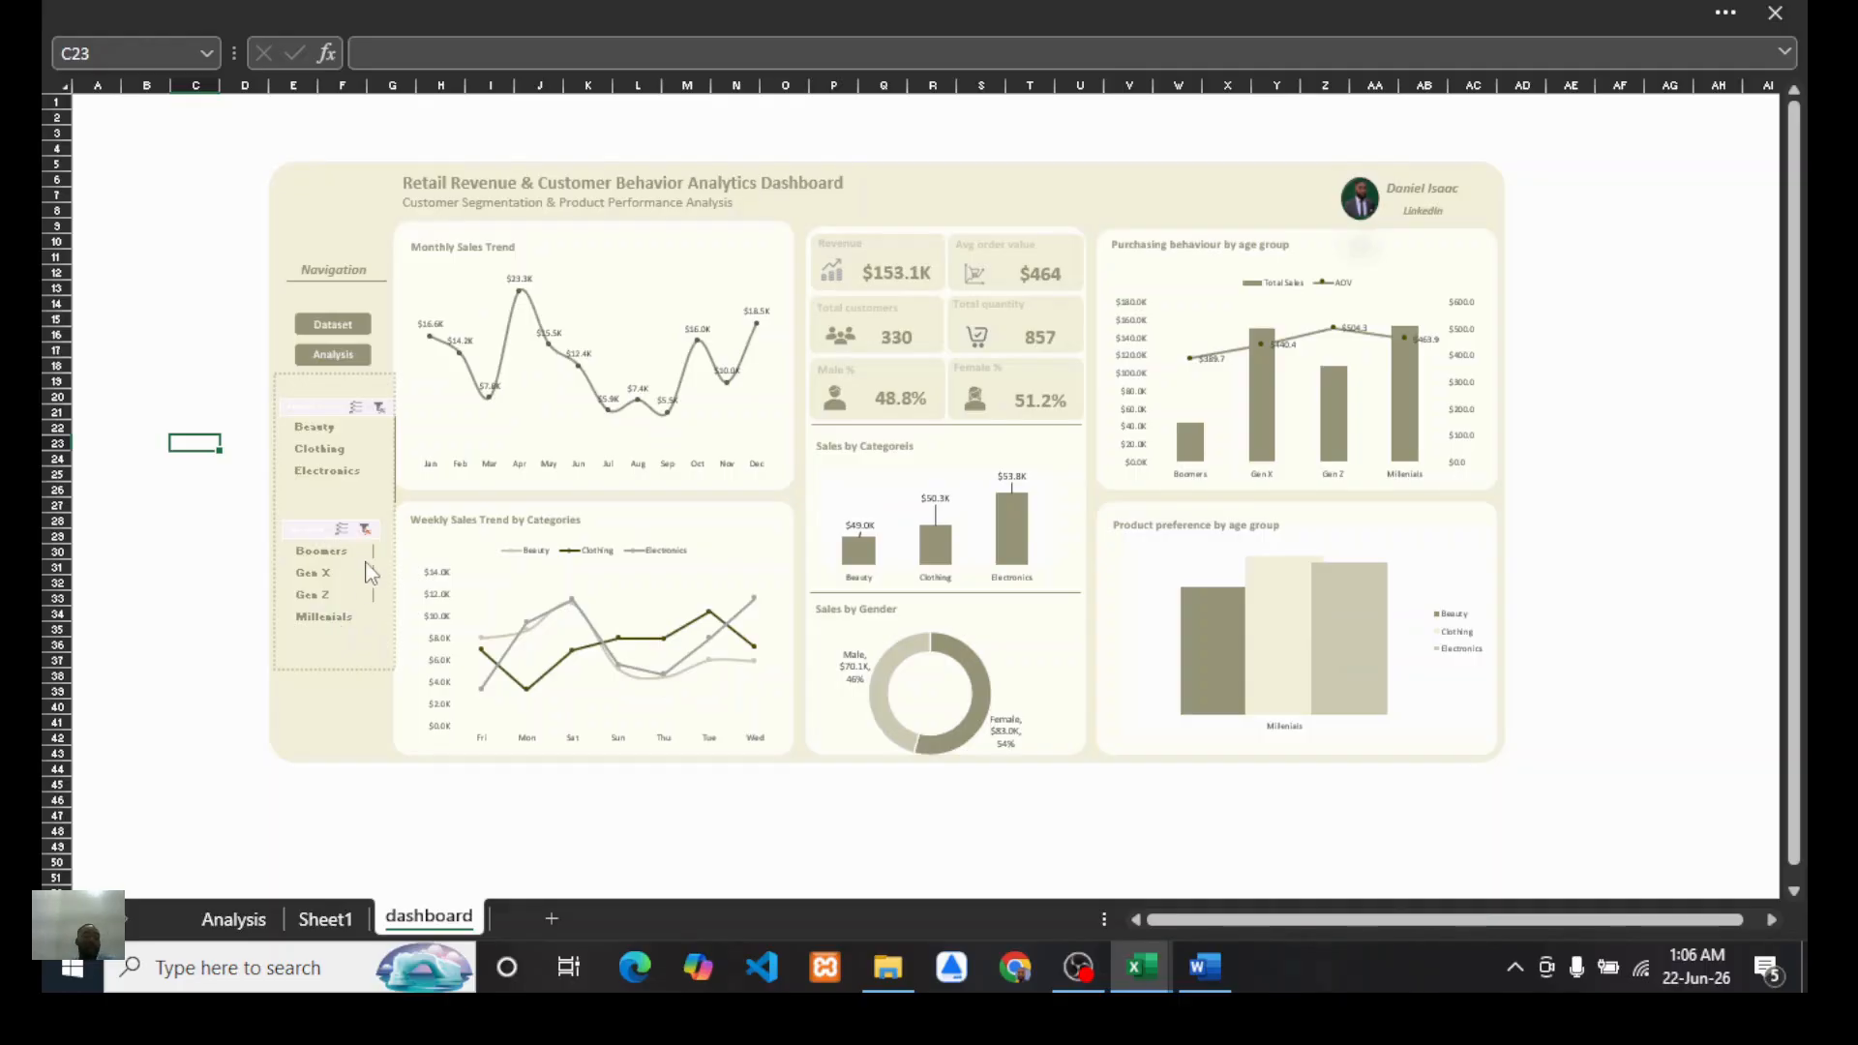
click(364, 532)
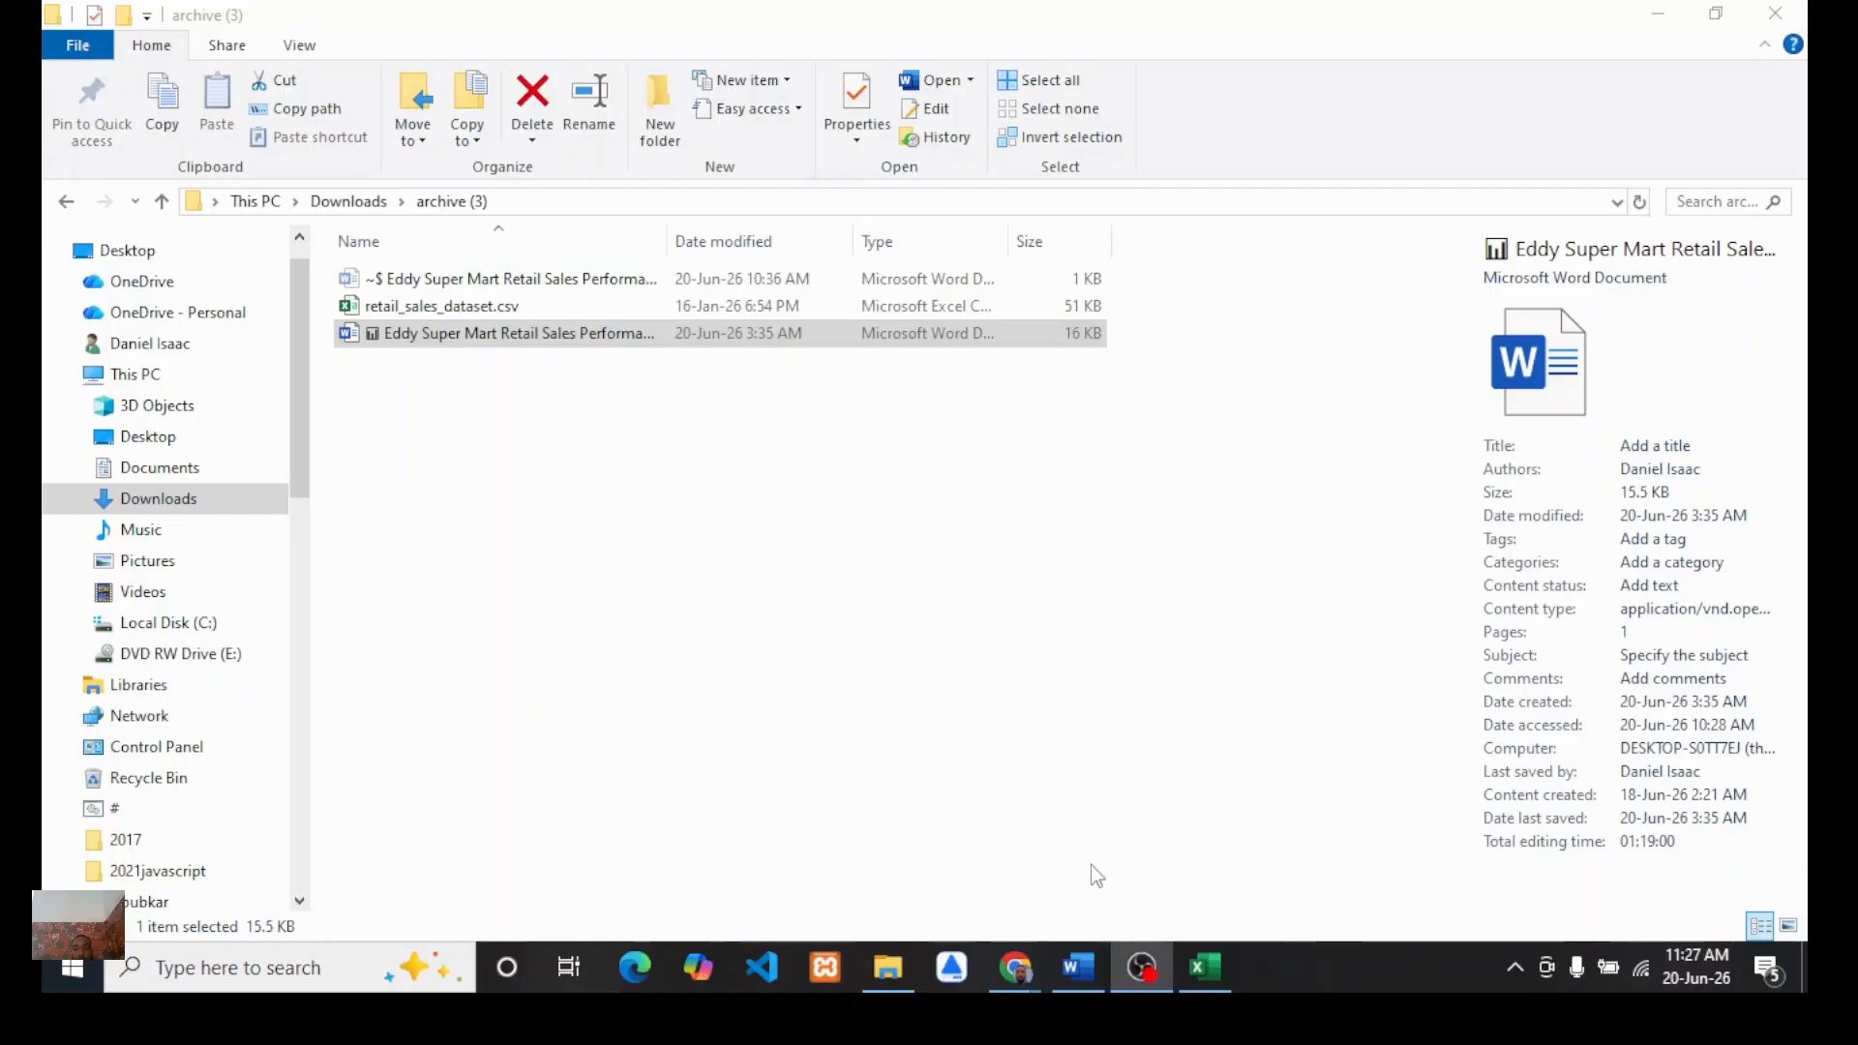
Step: Switch to Excel and create a blank workbook
click(1201, 968)
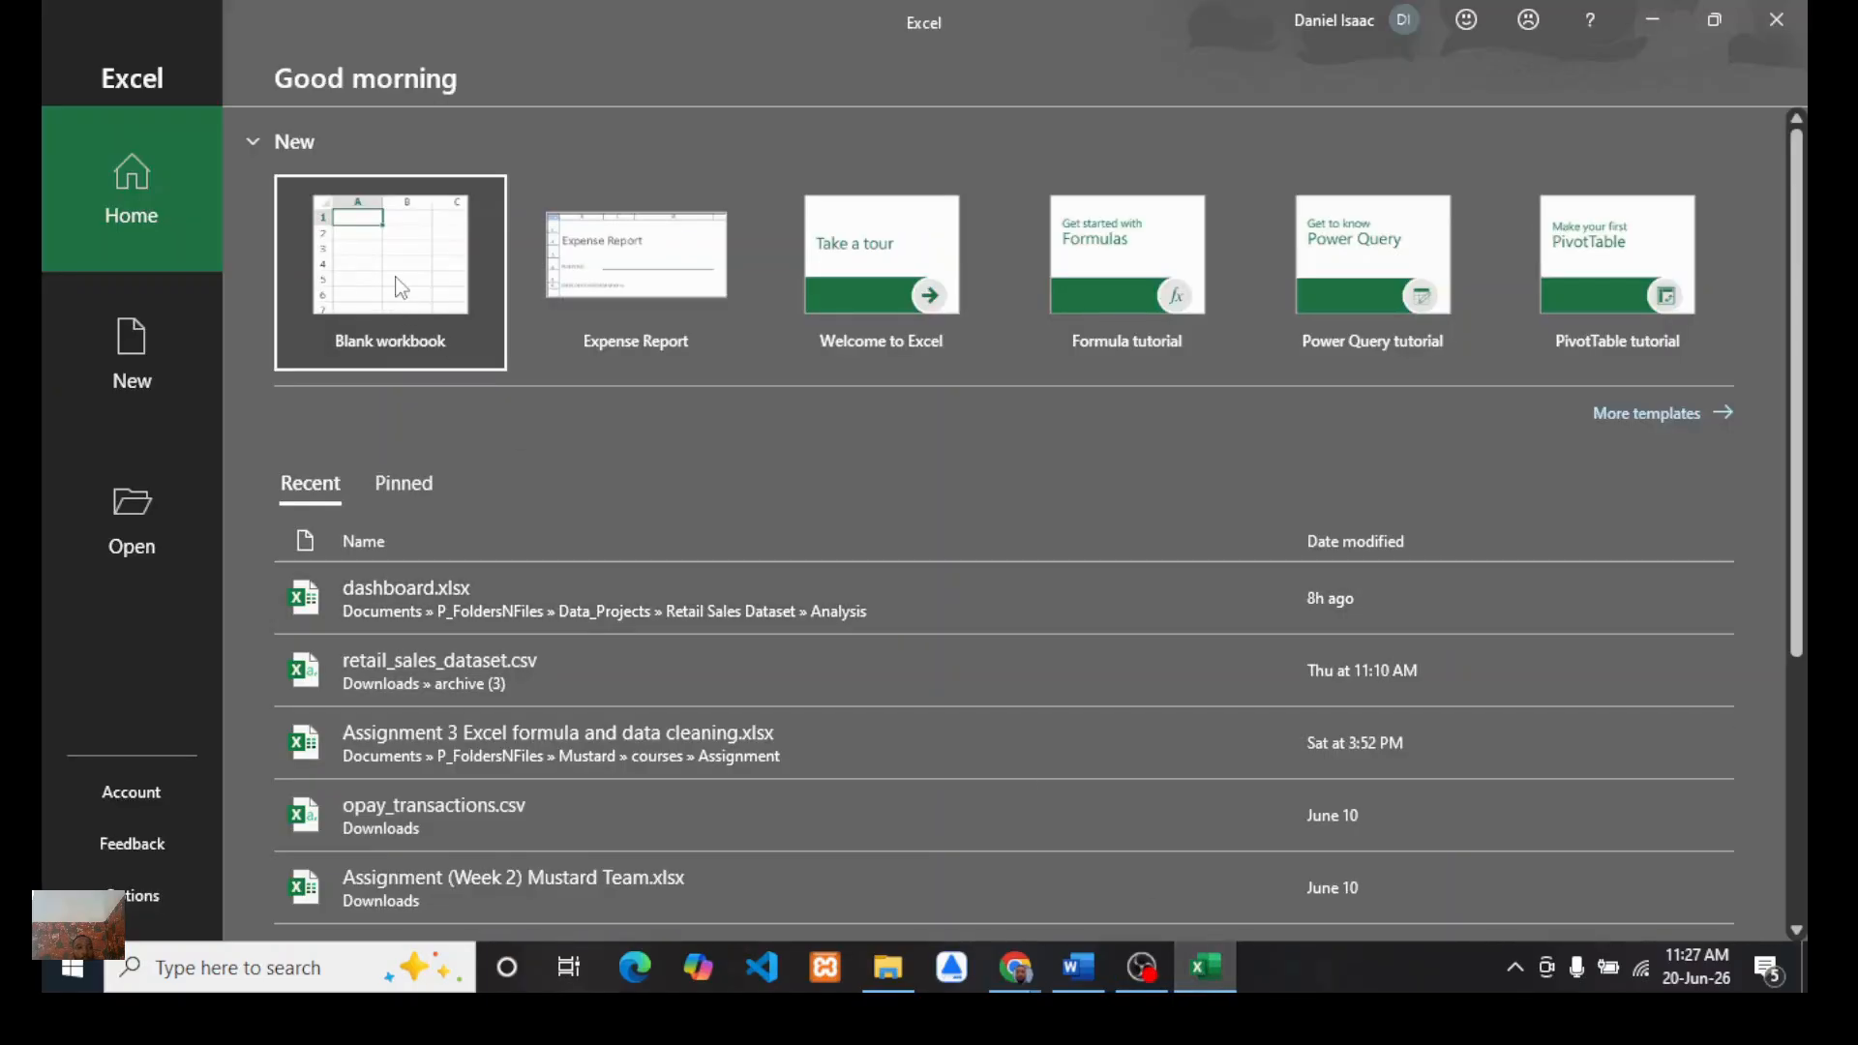
click(399, 283)
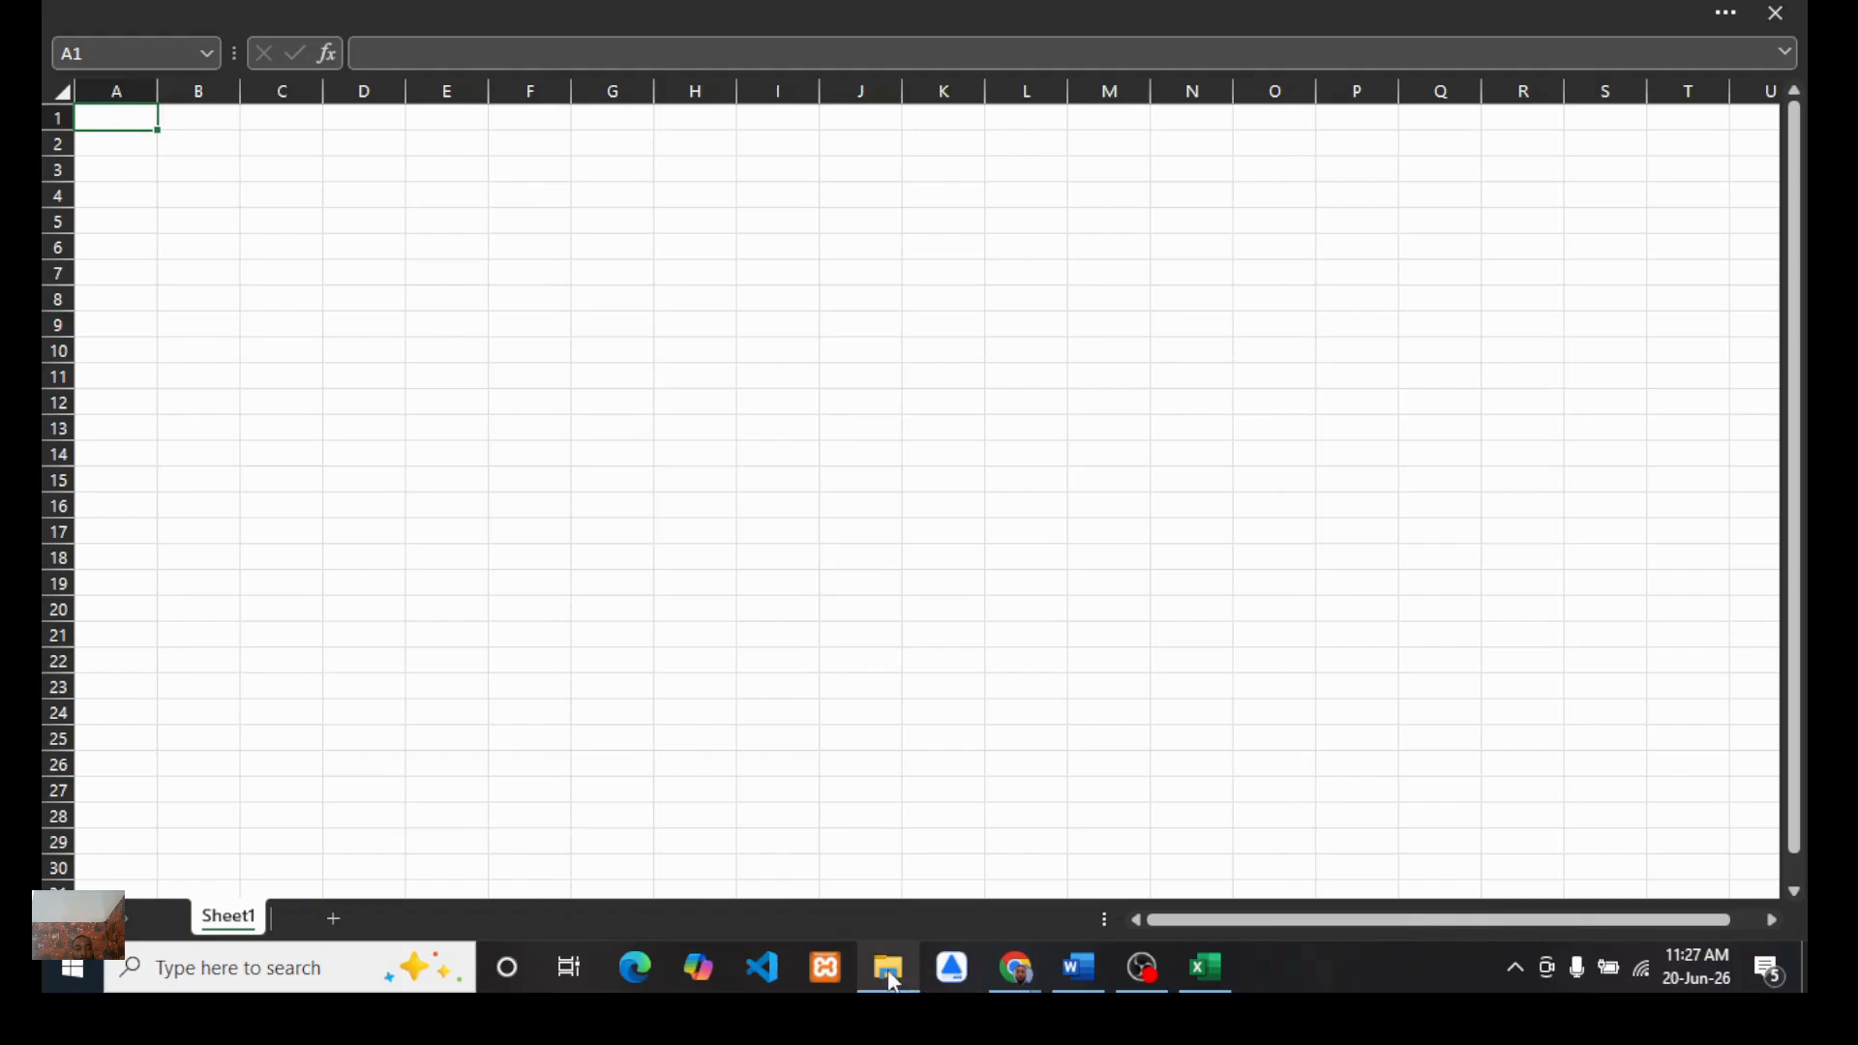
mouse_move(888, 971)
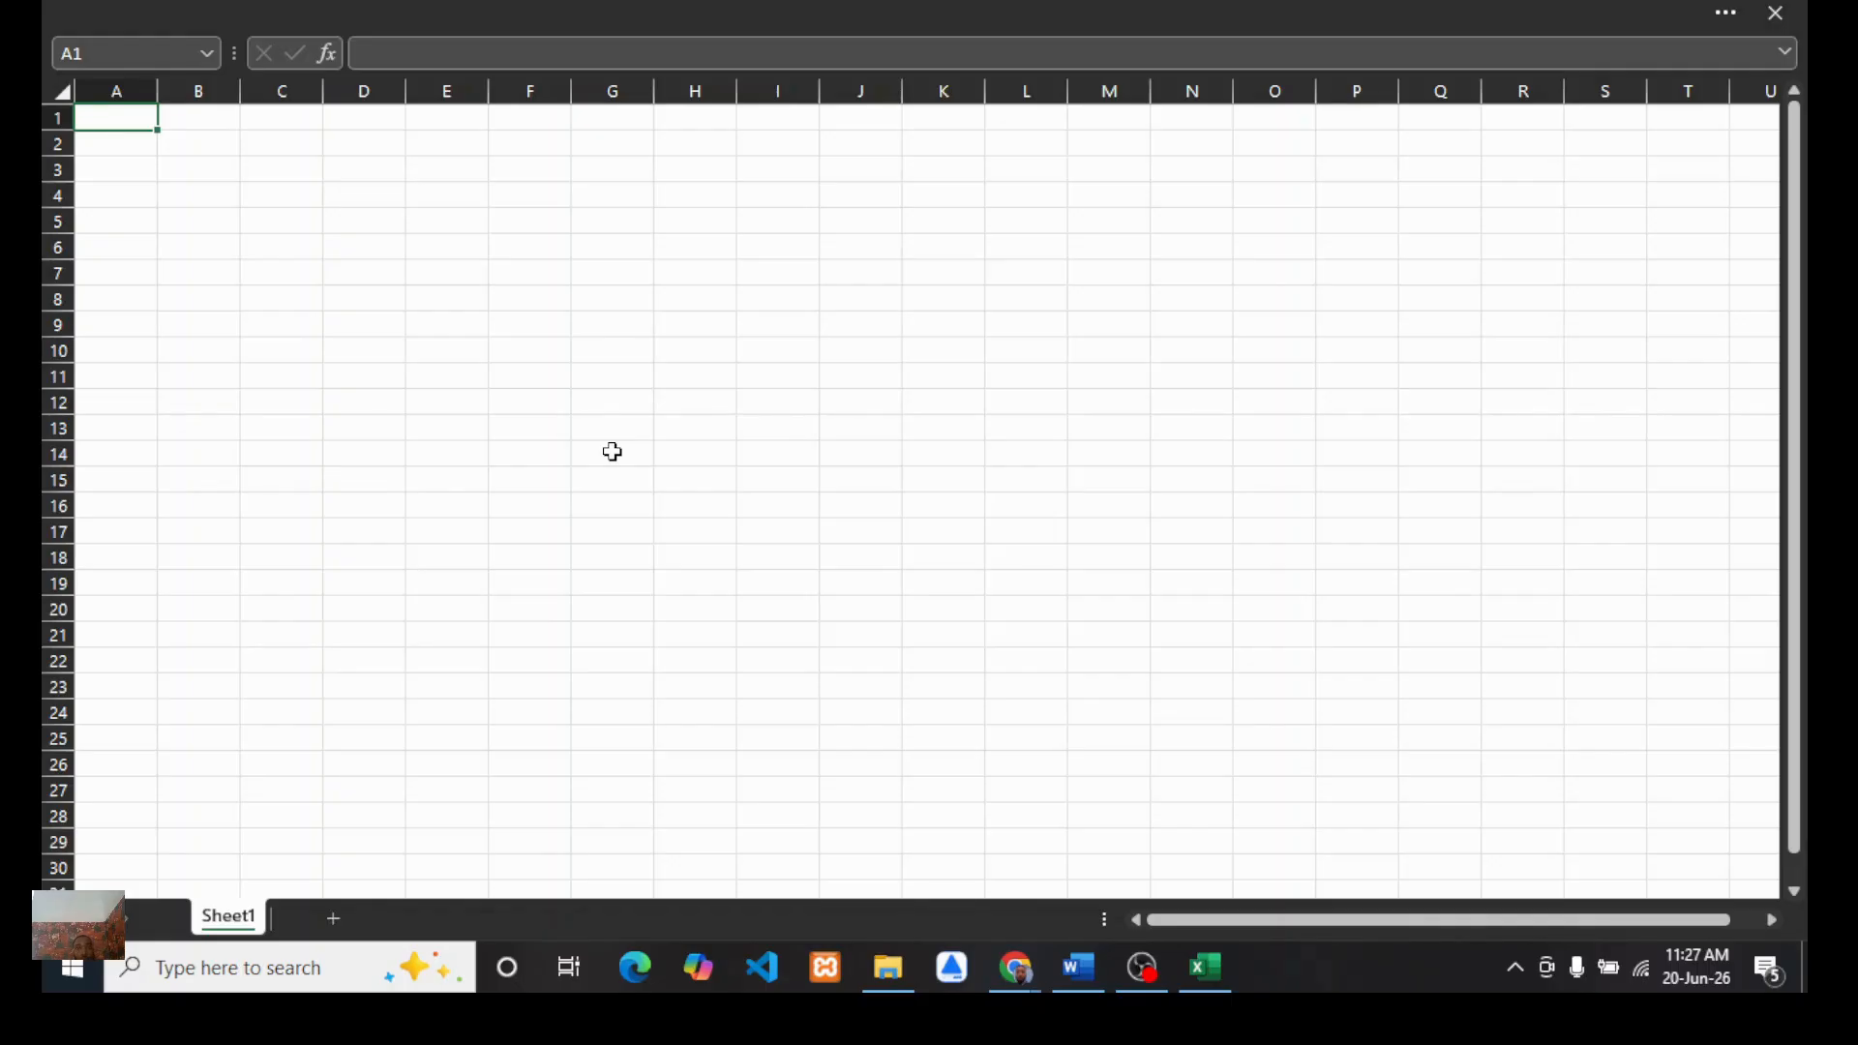
click(379, 376)
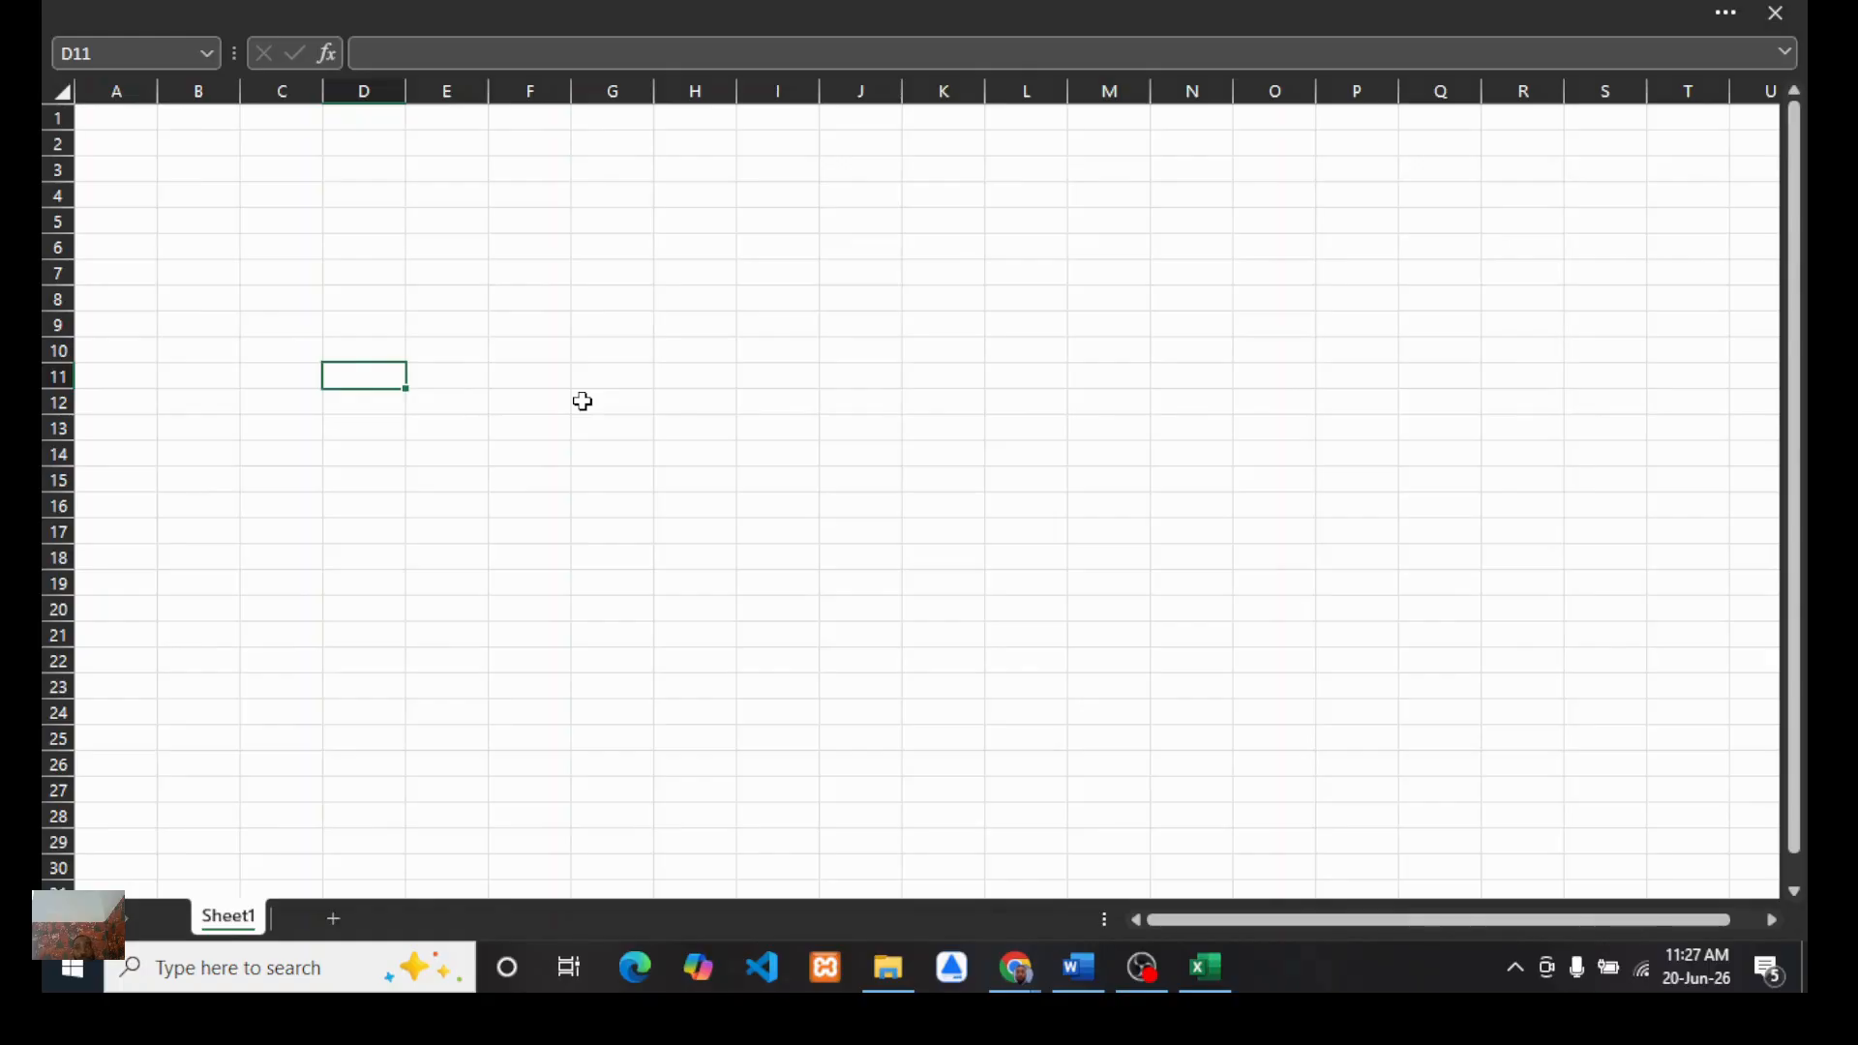
click(392, 300)
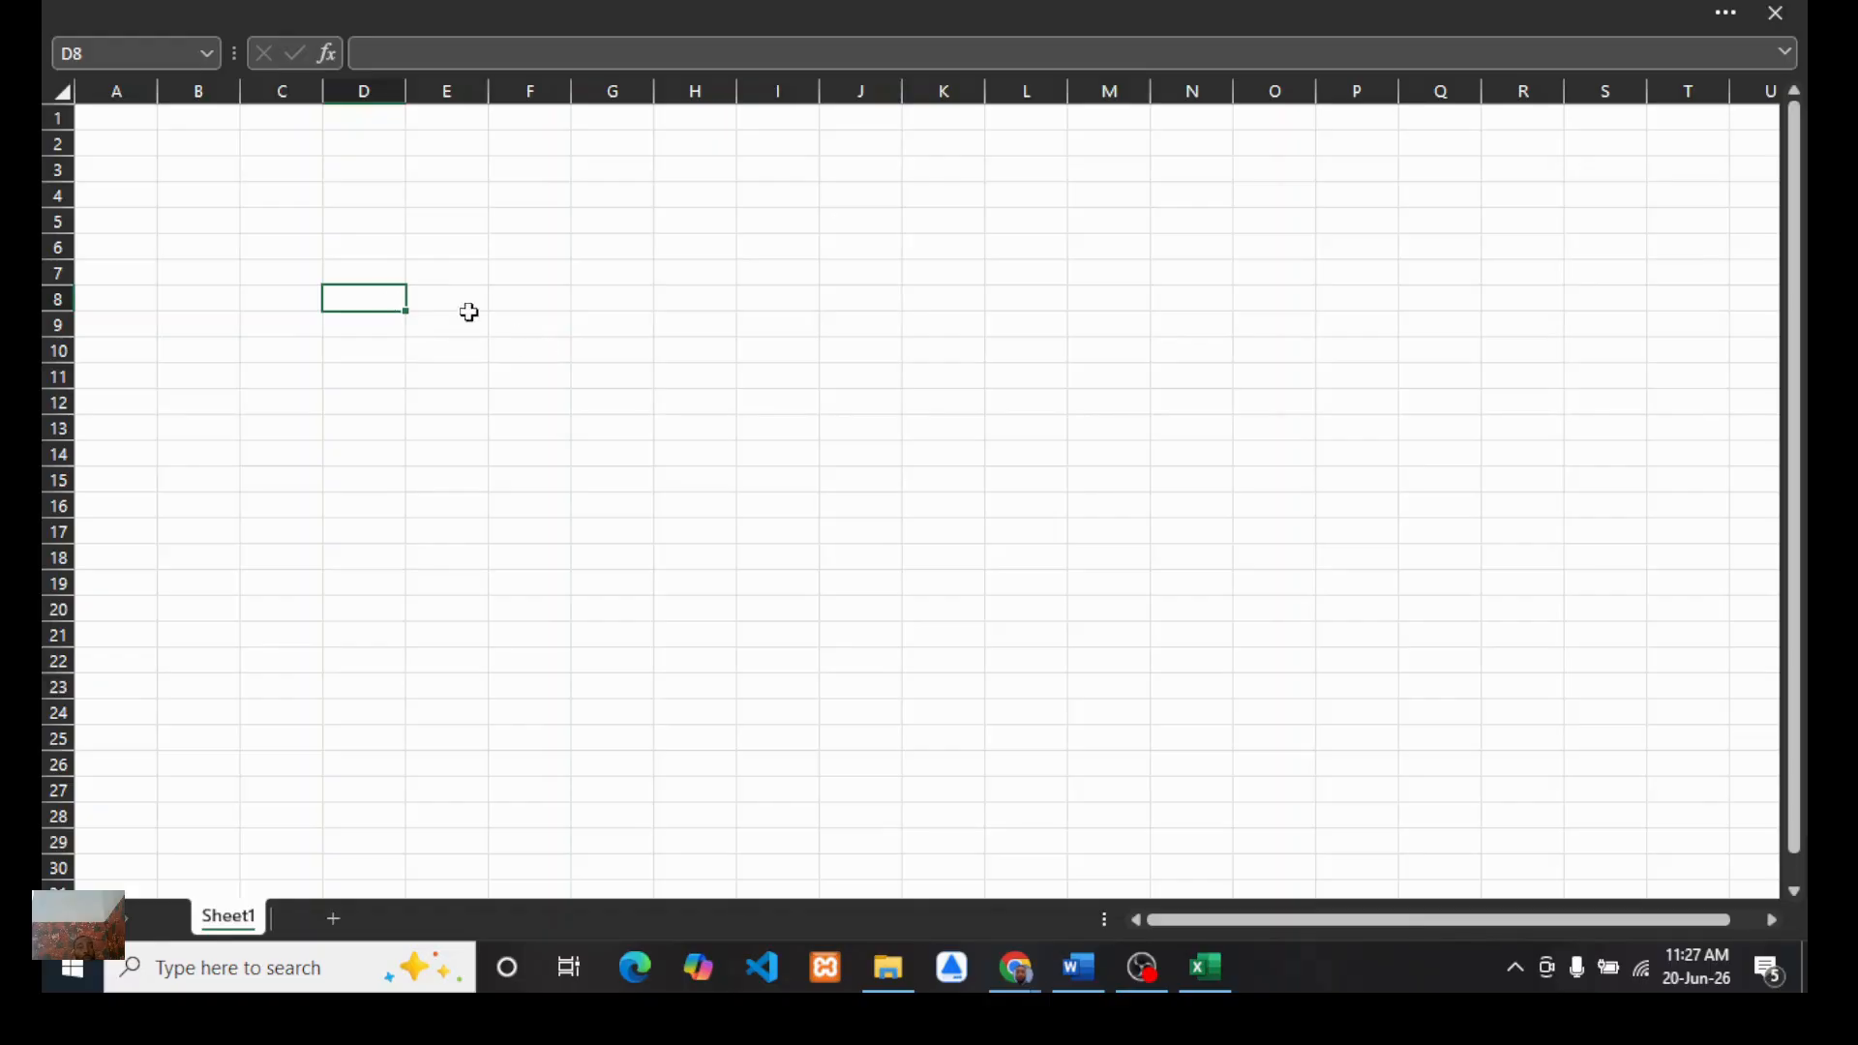
click(429, 271)
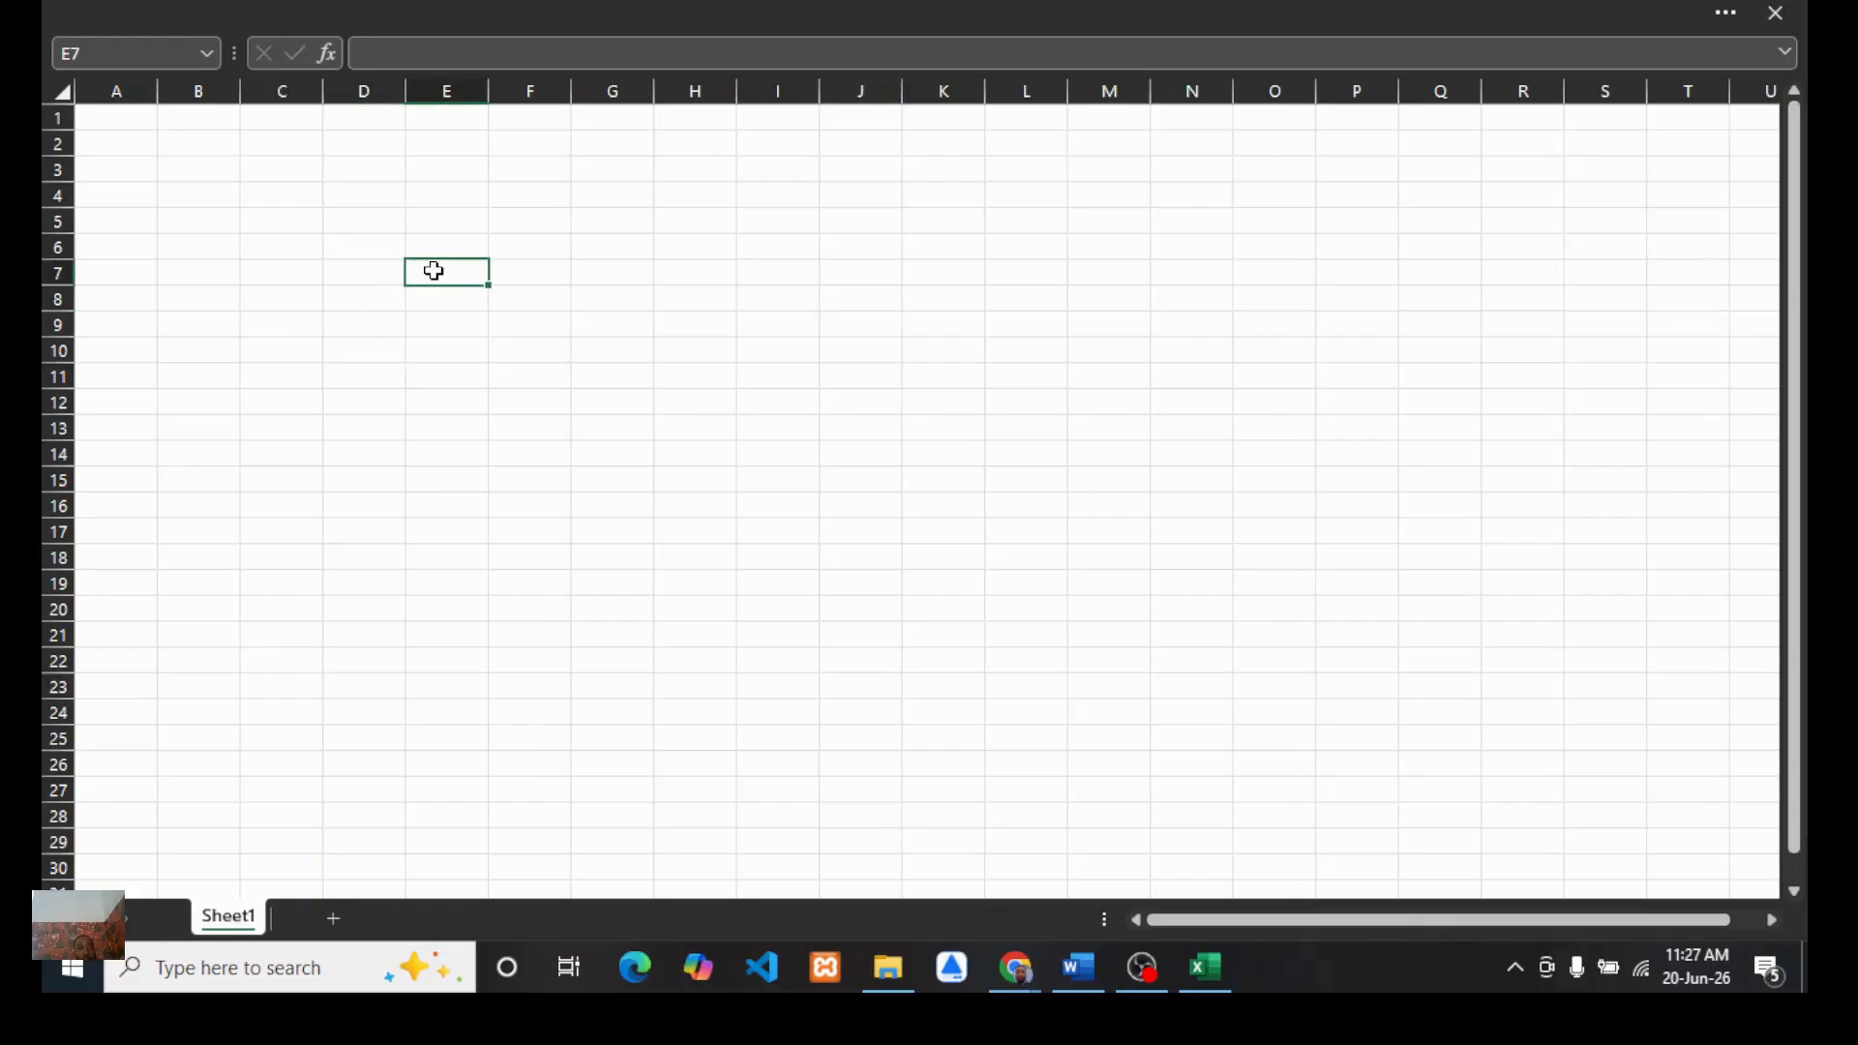
click(279, 275)
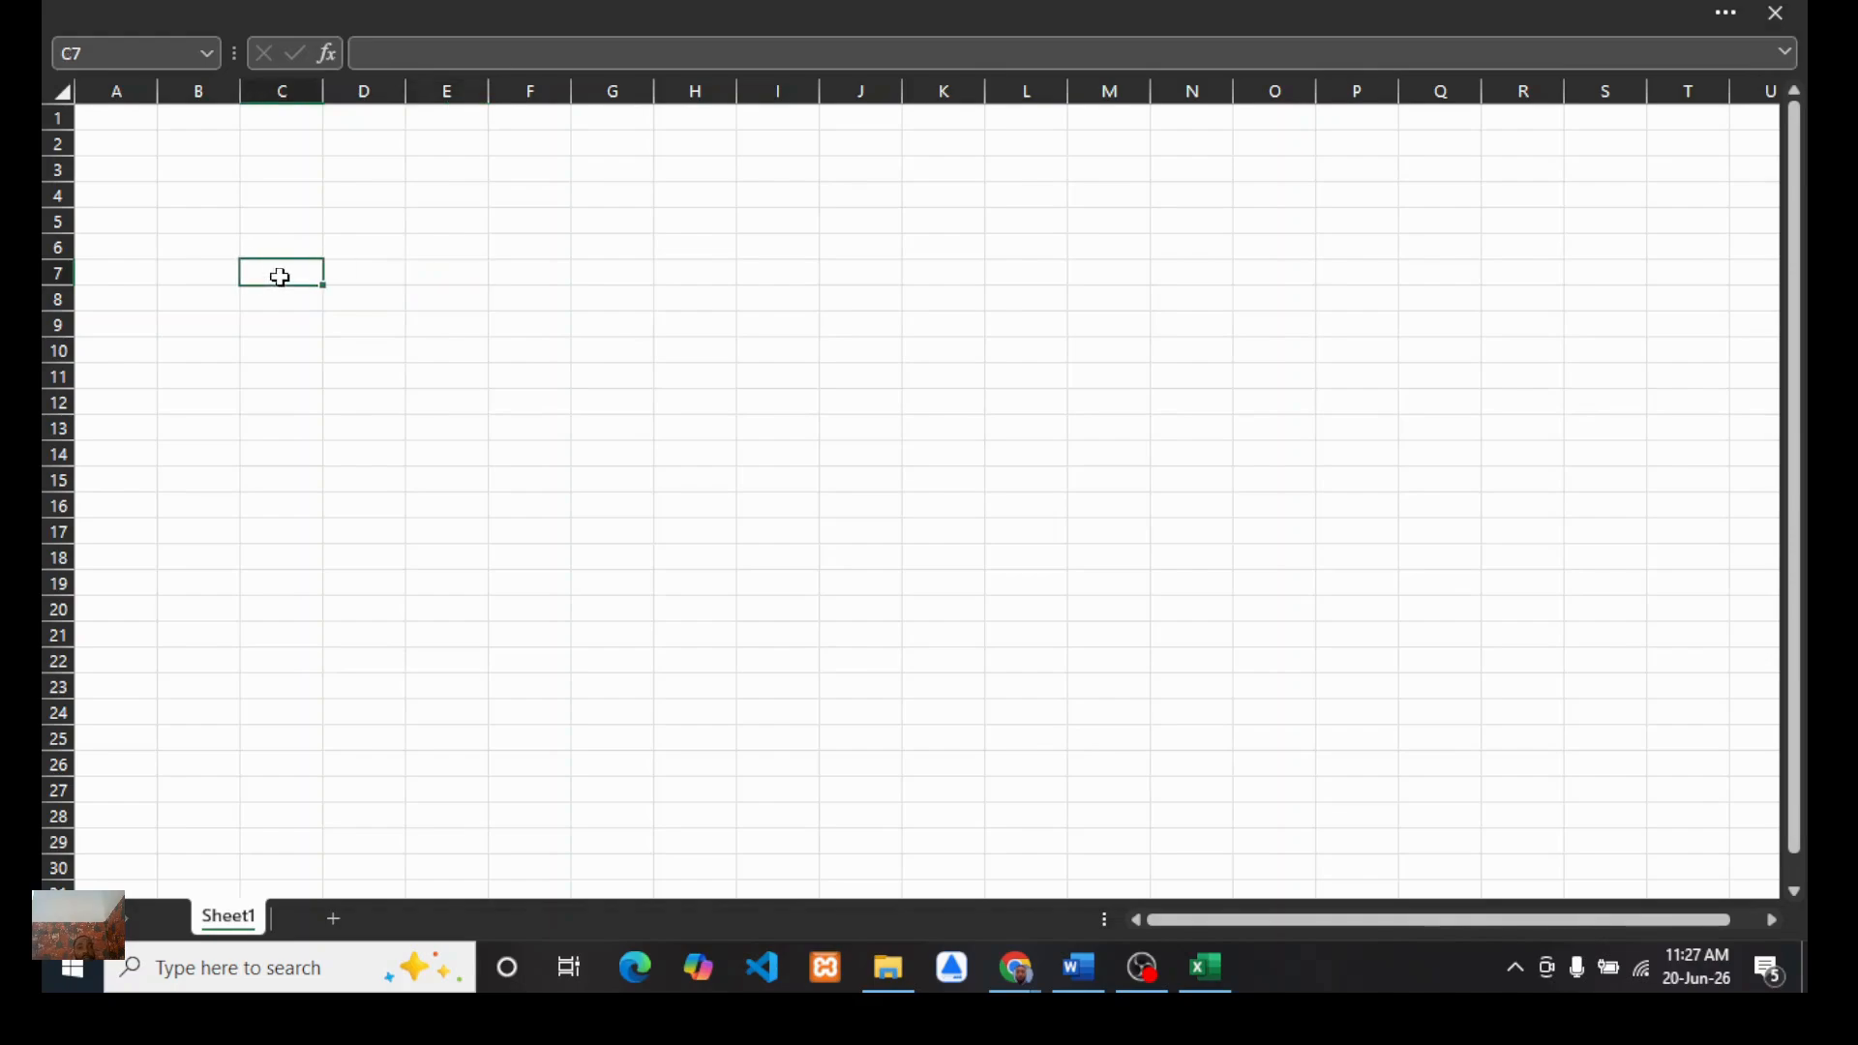
Step: Import retail_sales_dataset.csv from the Downloads archive (3) folder as text/CSV and open it in Power Query to transform
click(300, 9)
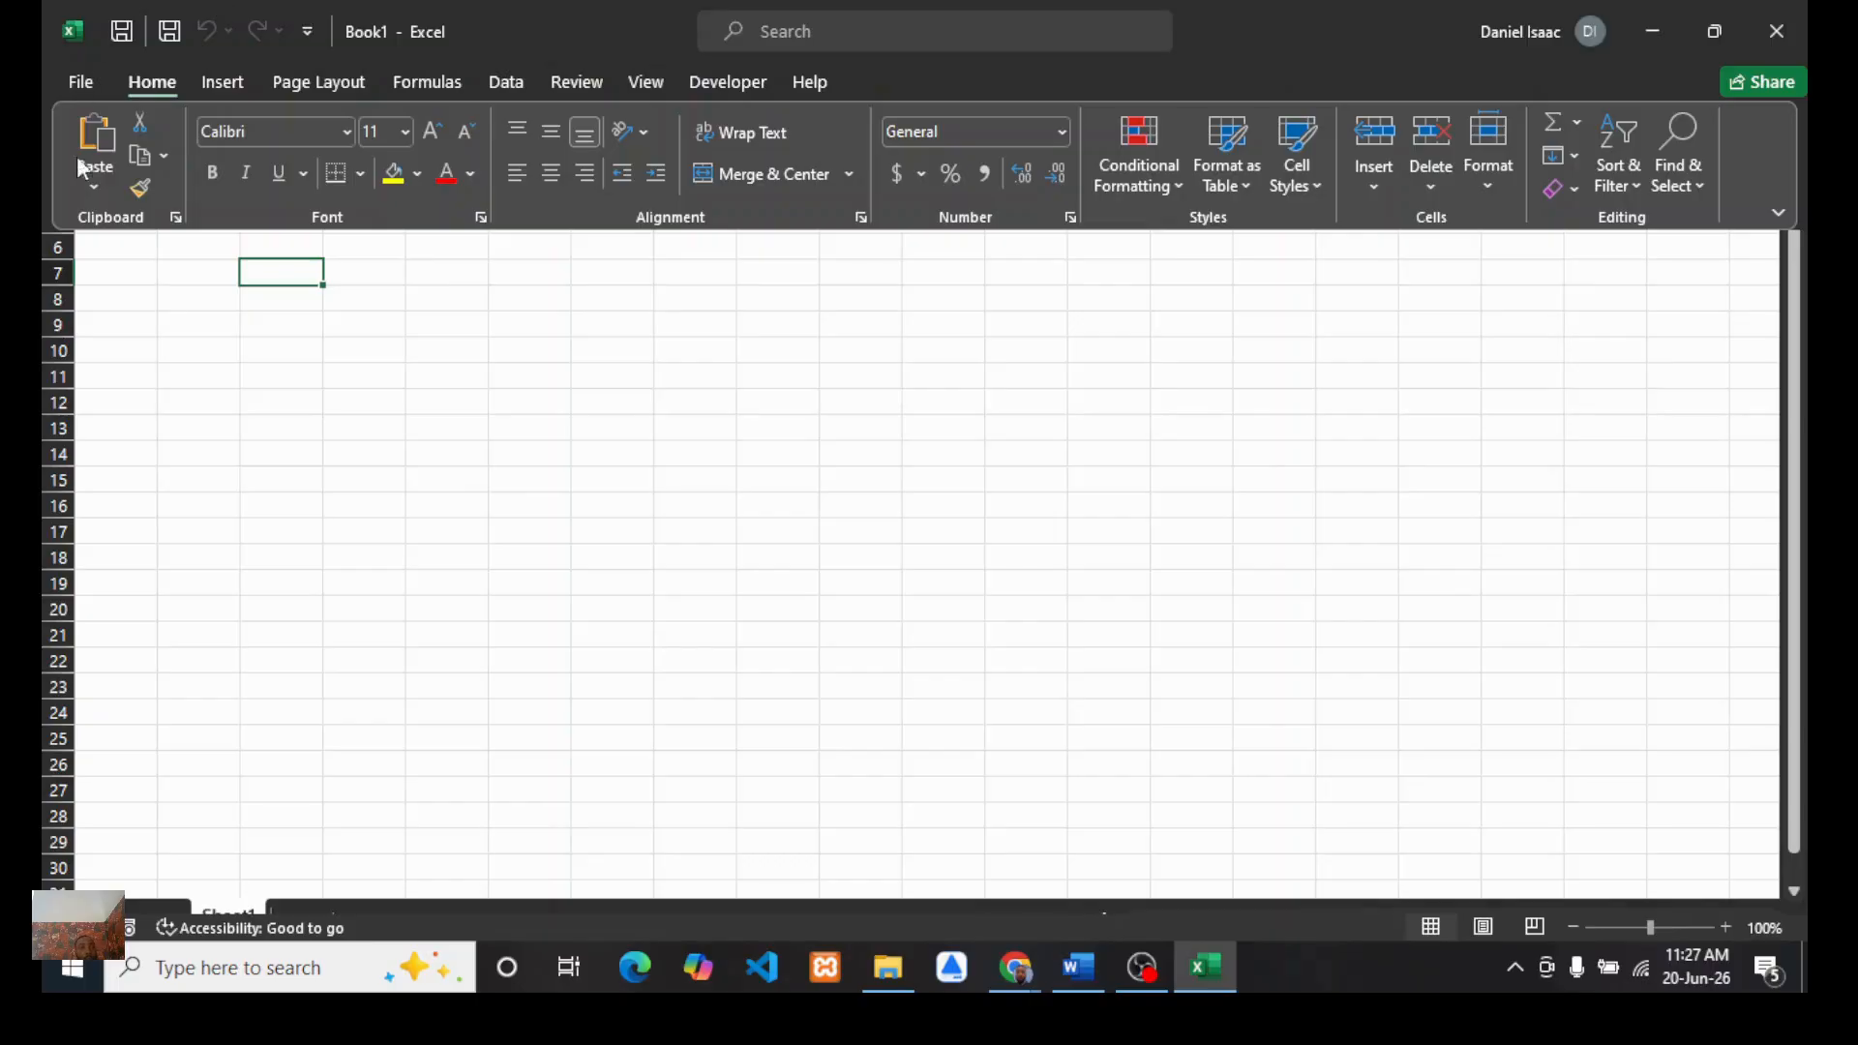
click(512, 84)
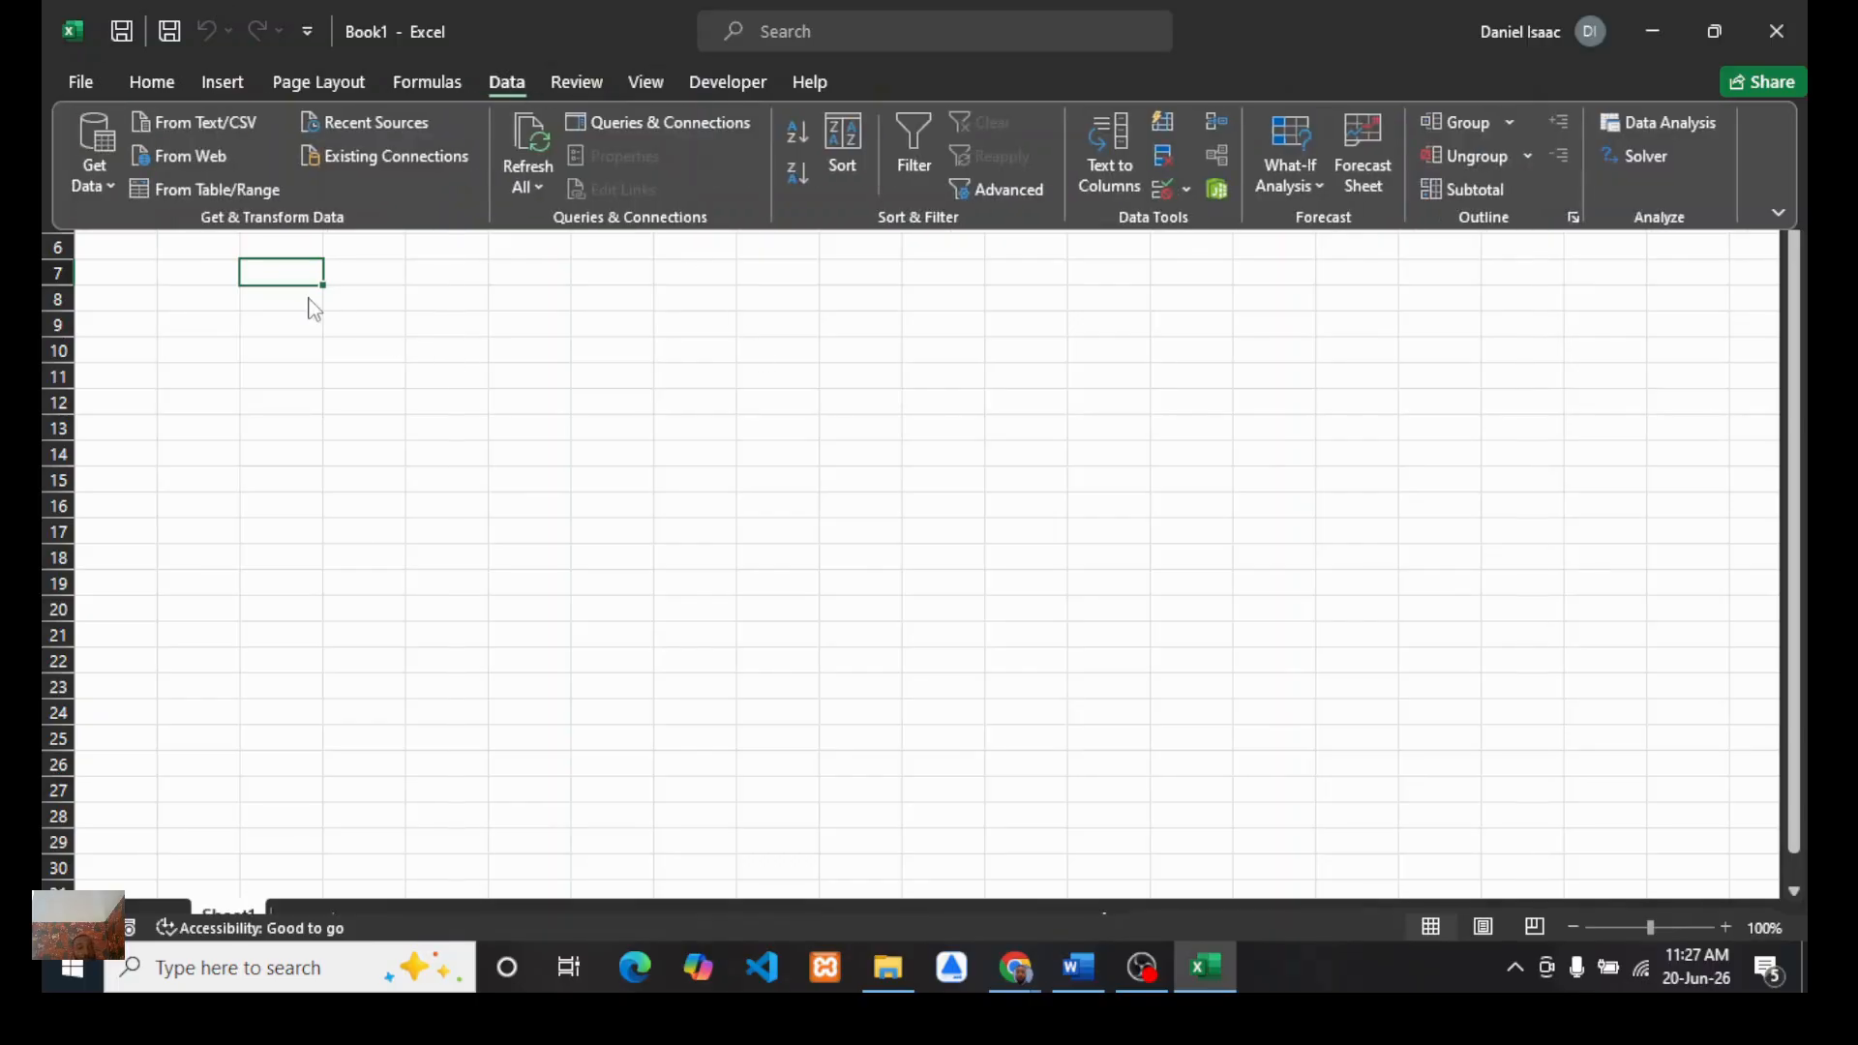
click(110, 186)
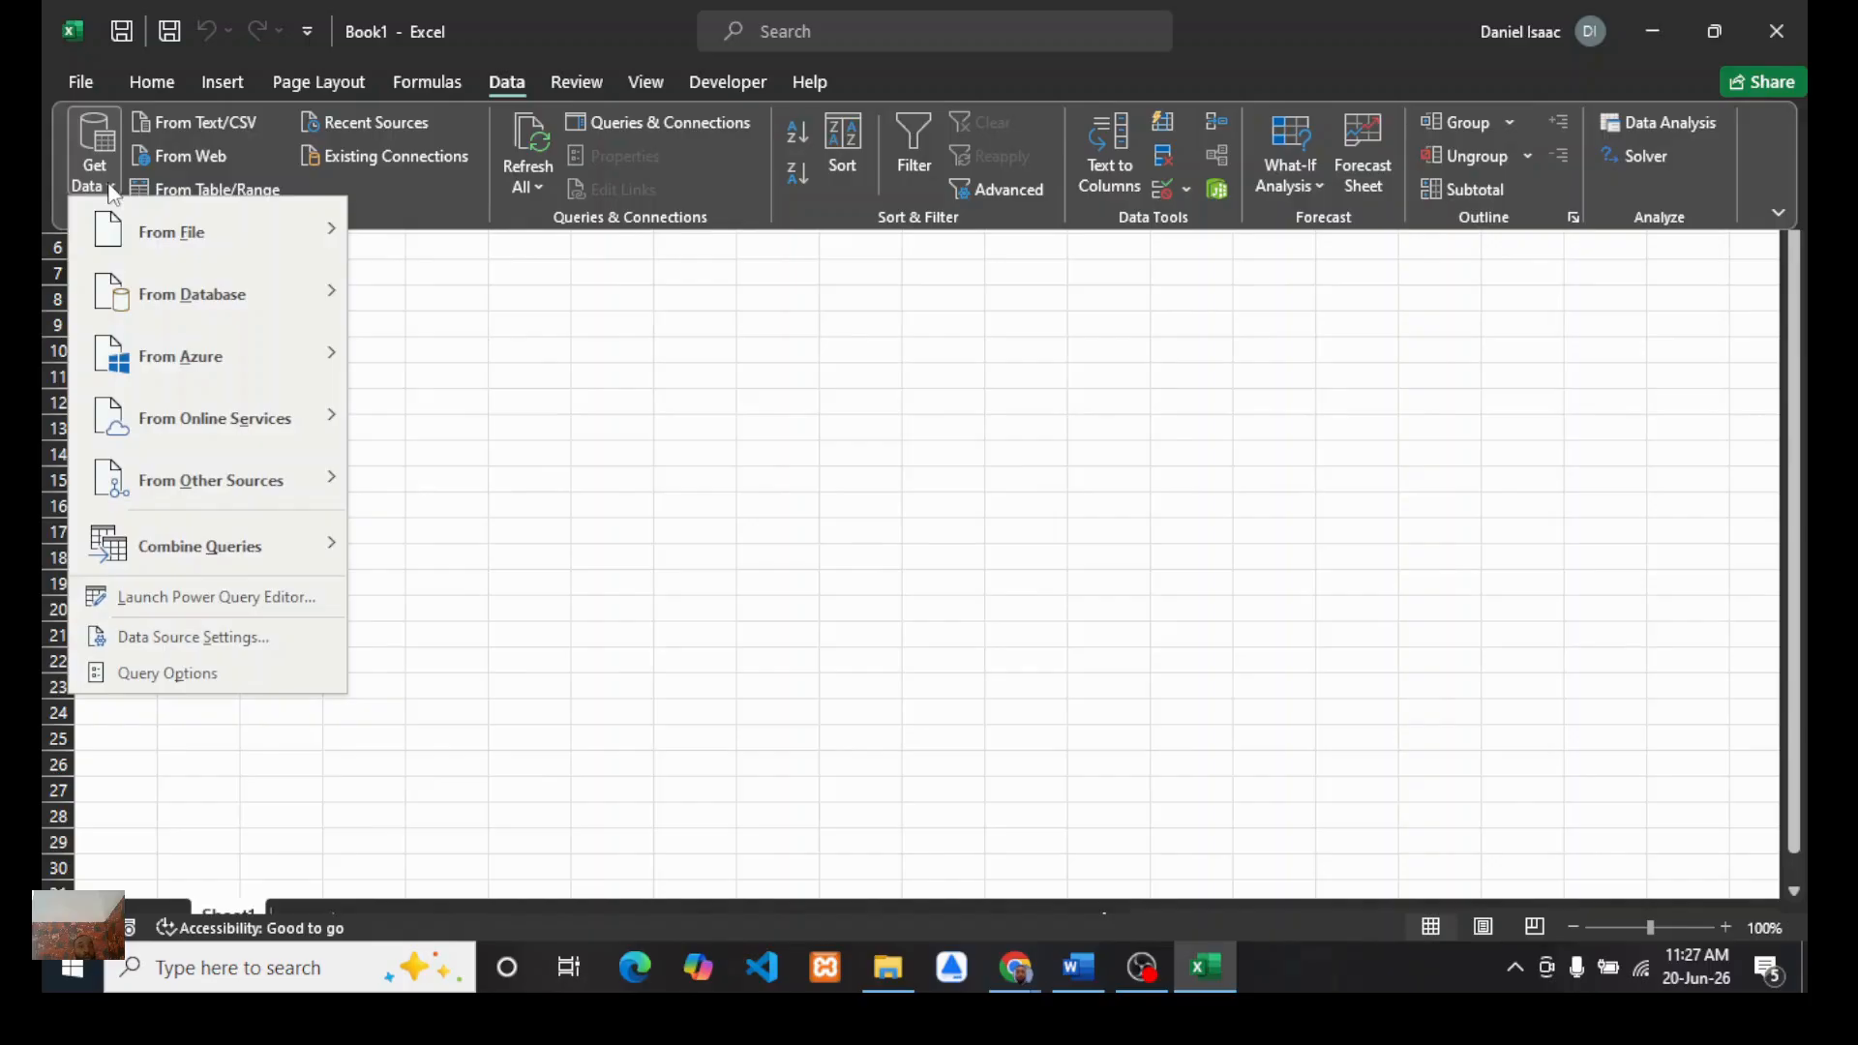
mouse_move(207, 236)
click(488, 298)
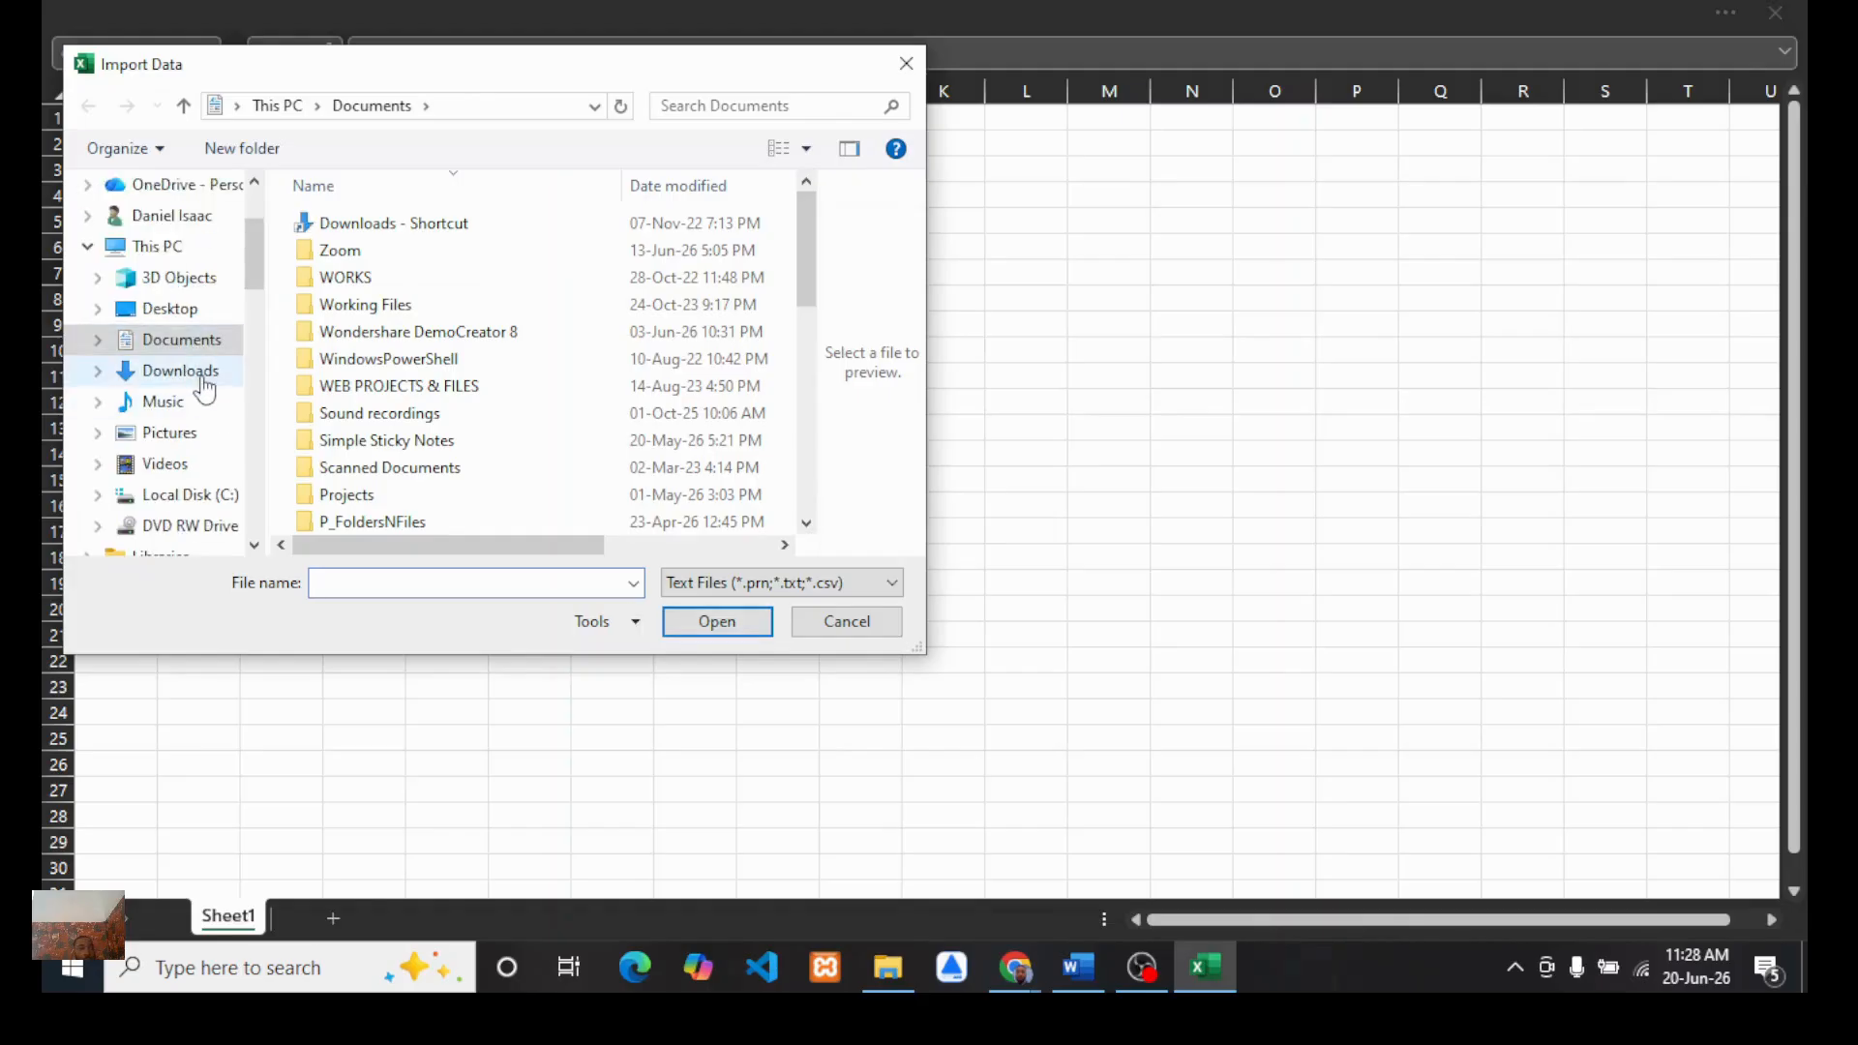
click(180, 373)
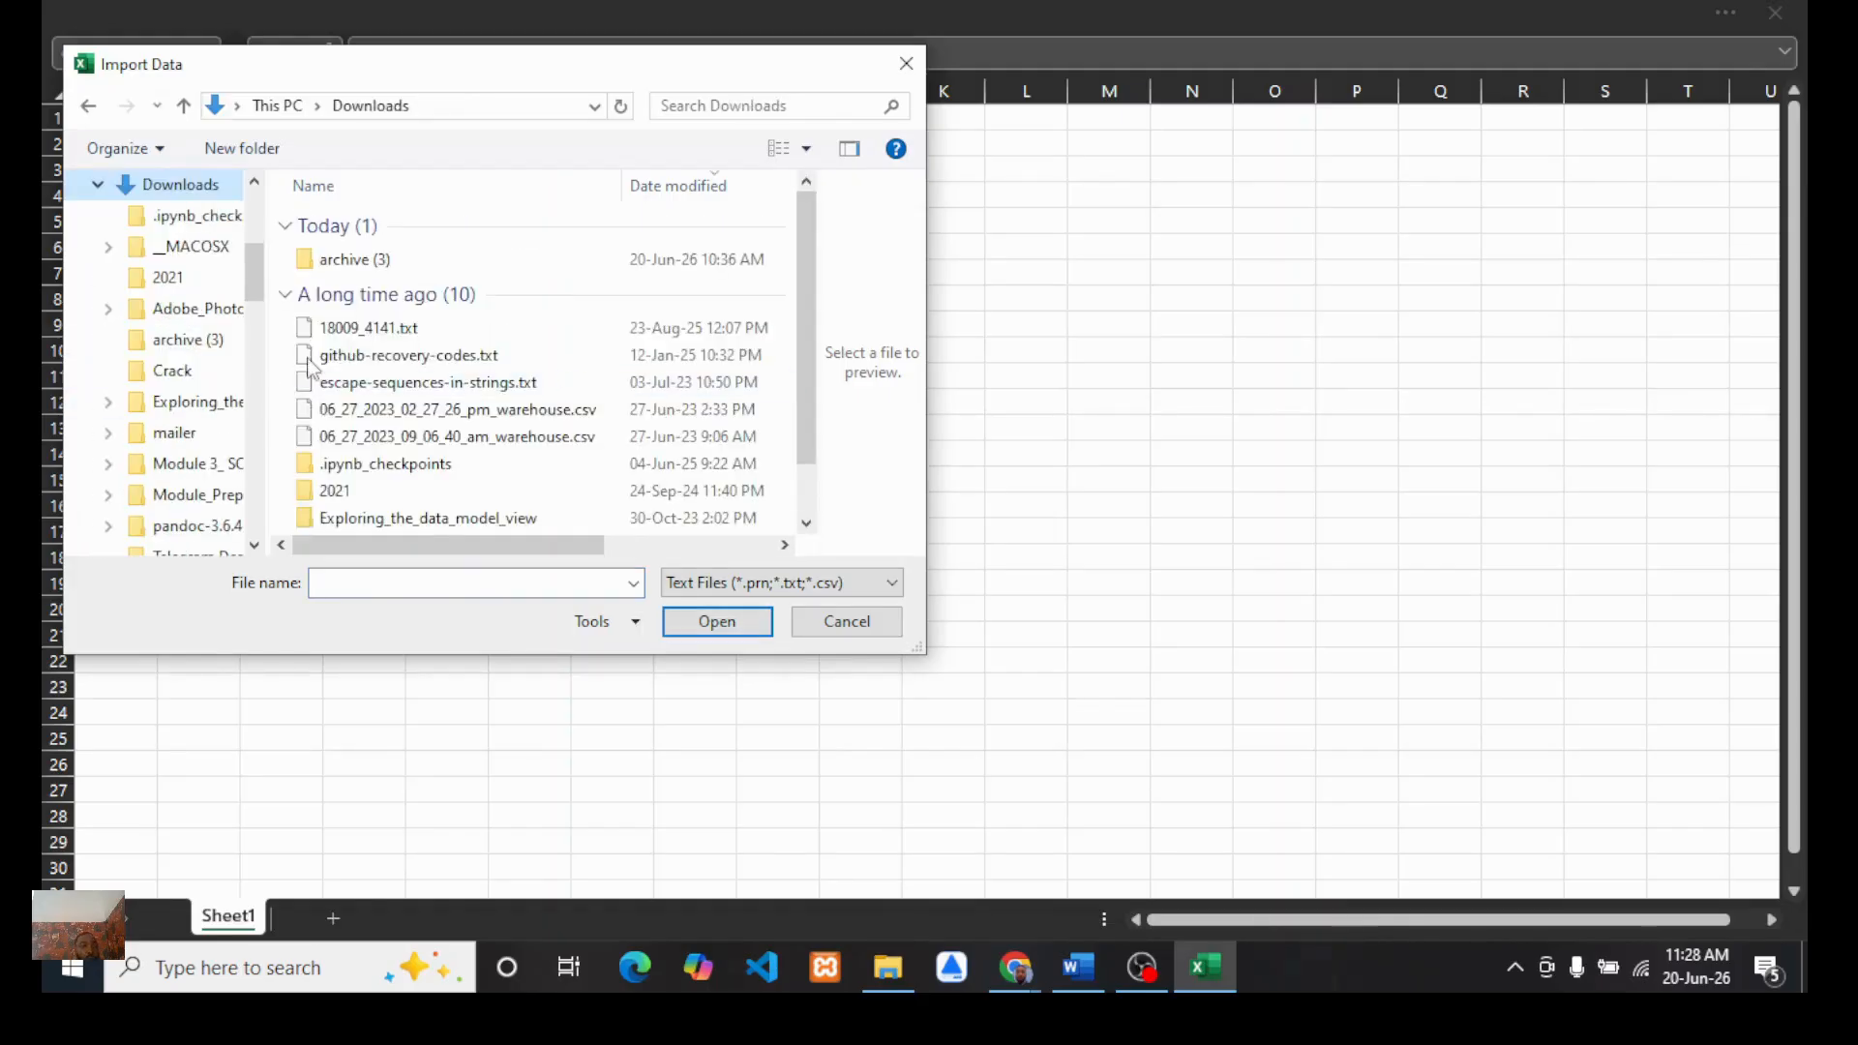
double_click(351, 261)
click(396, 229)
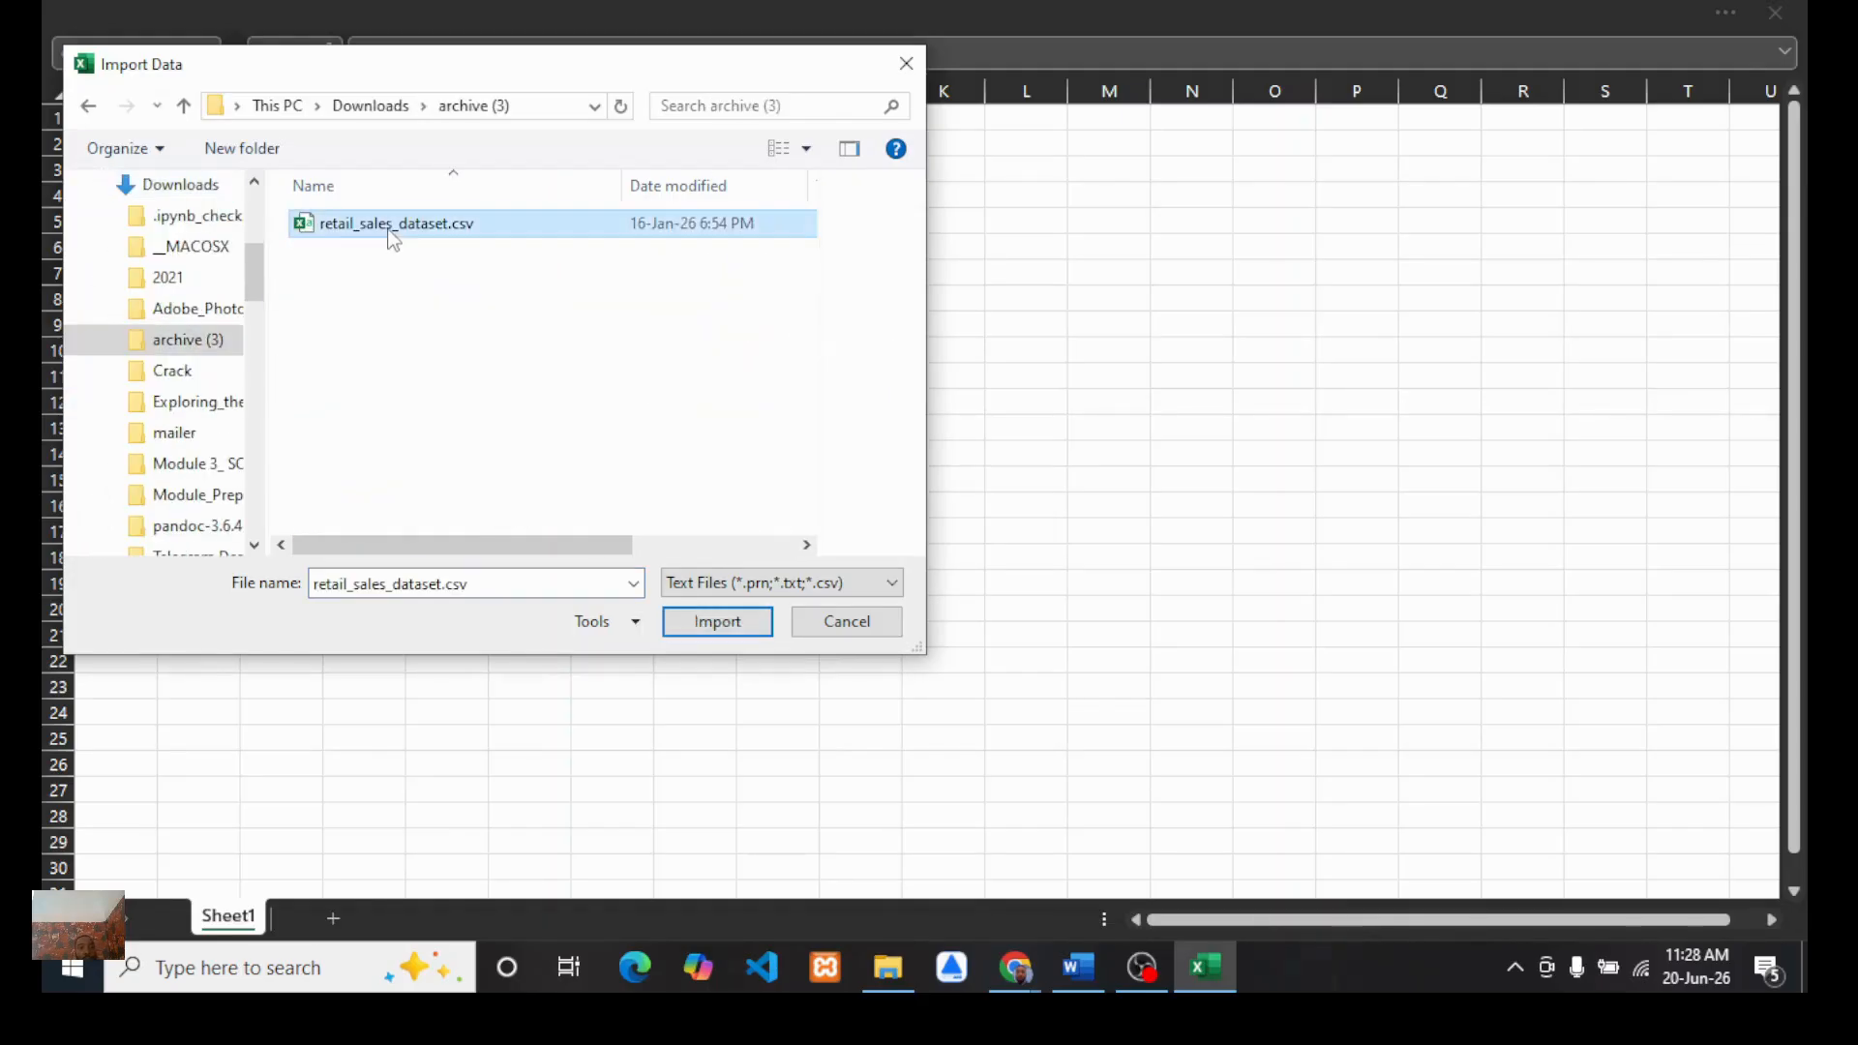
click(717, 622)
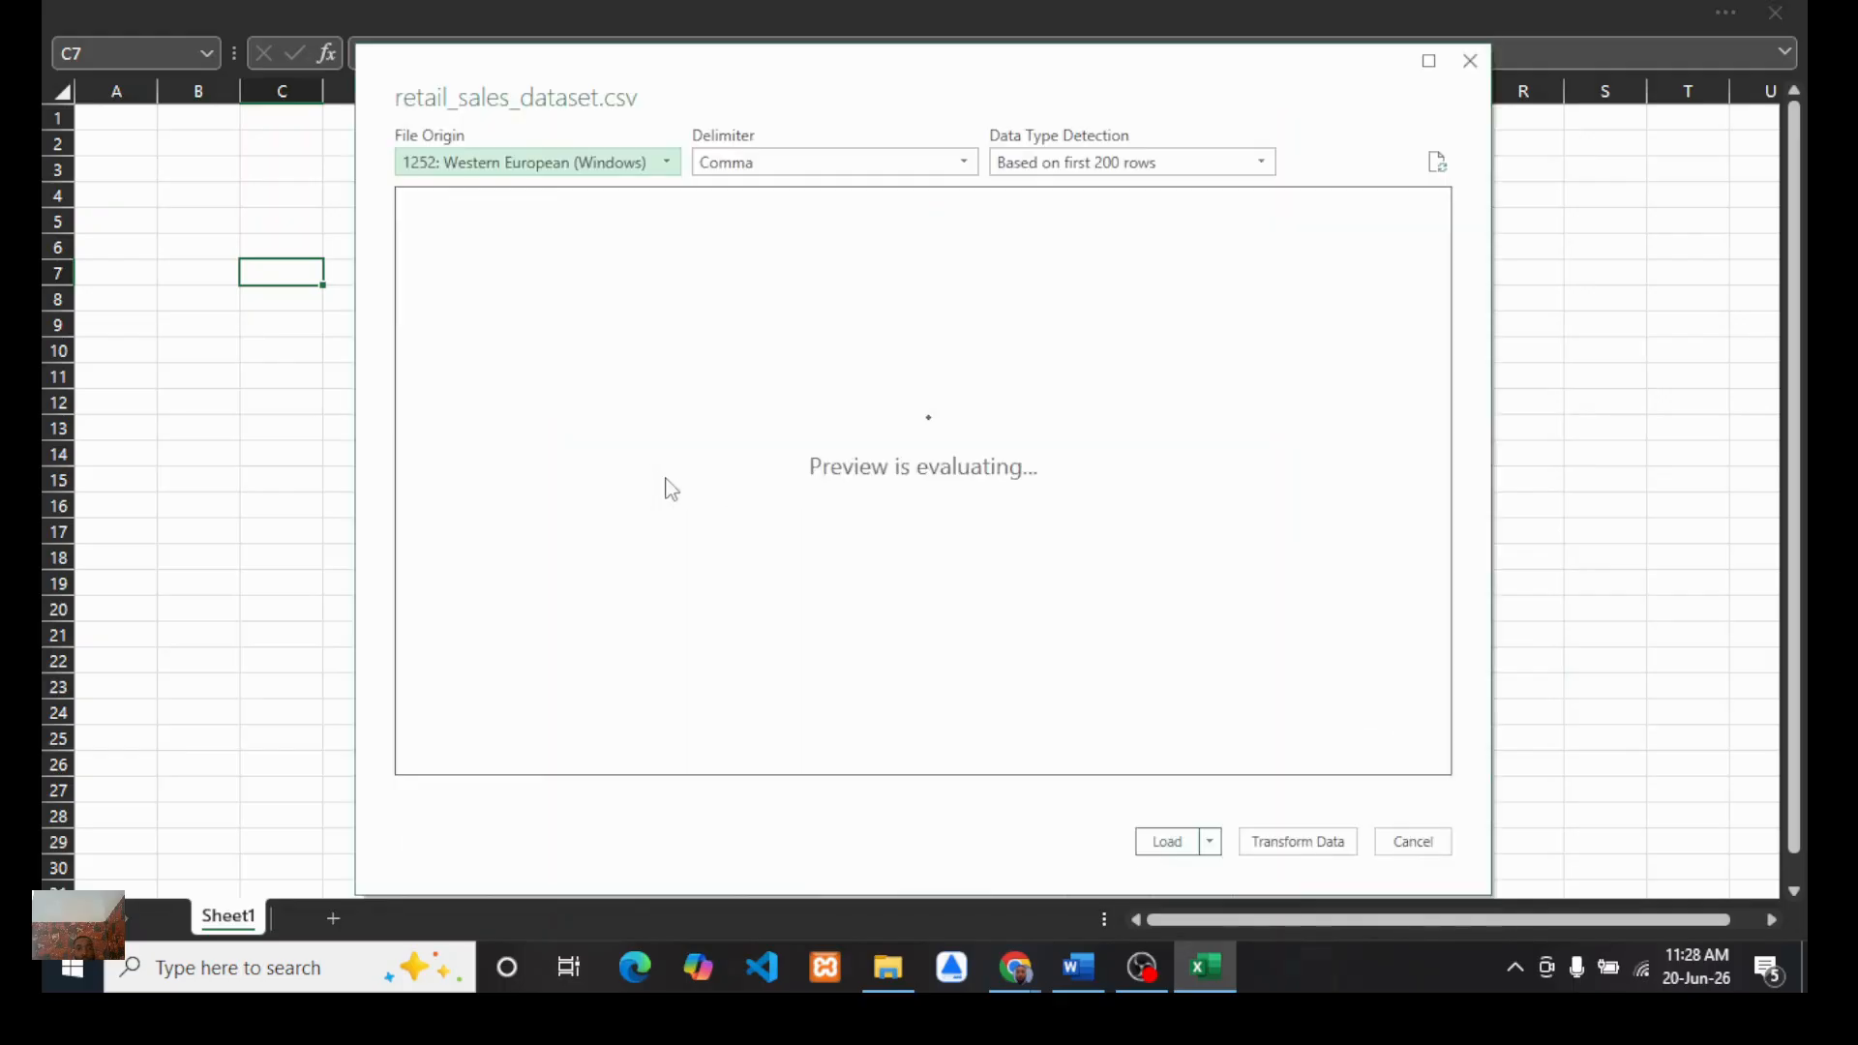
click(1280, 843)
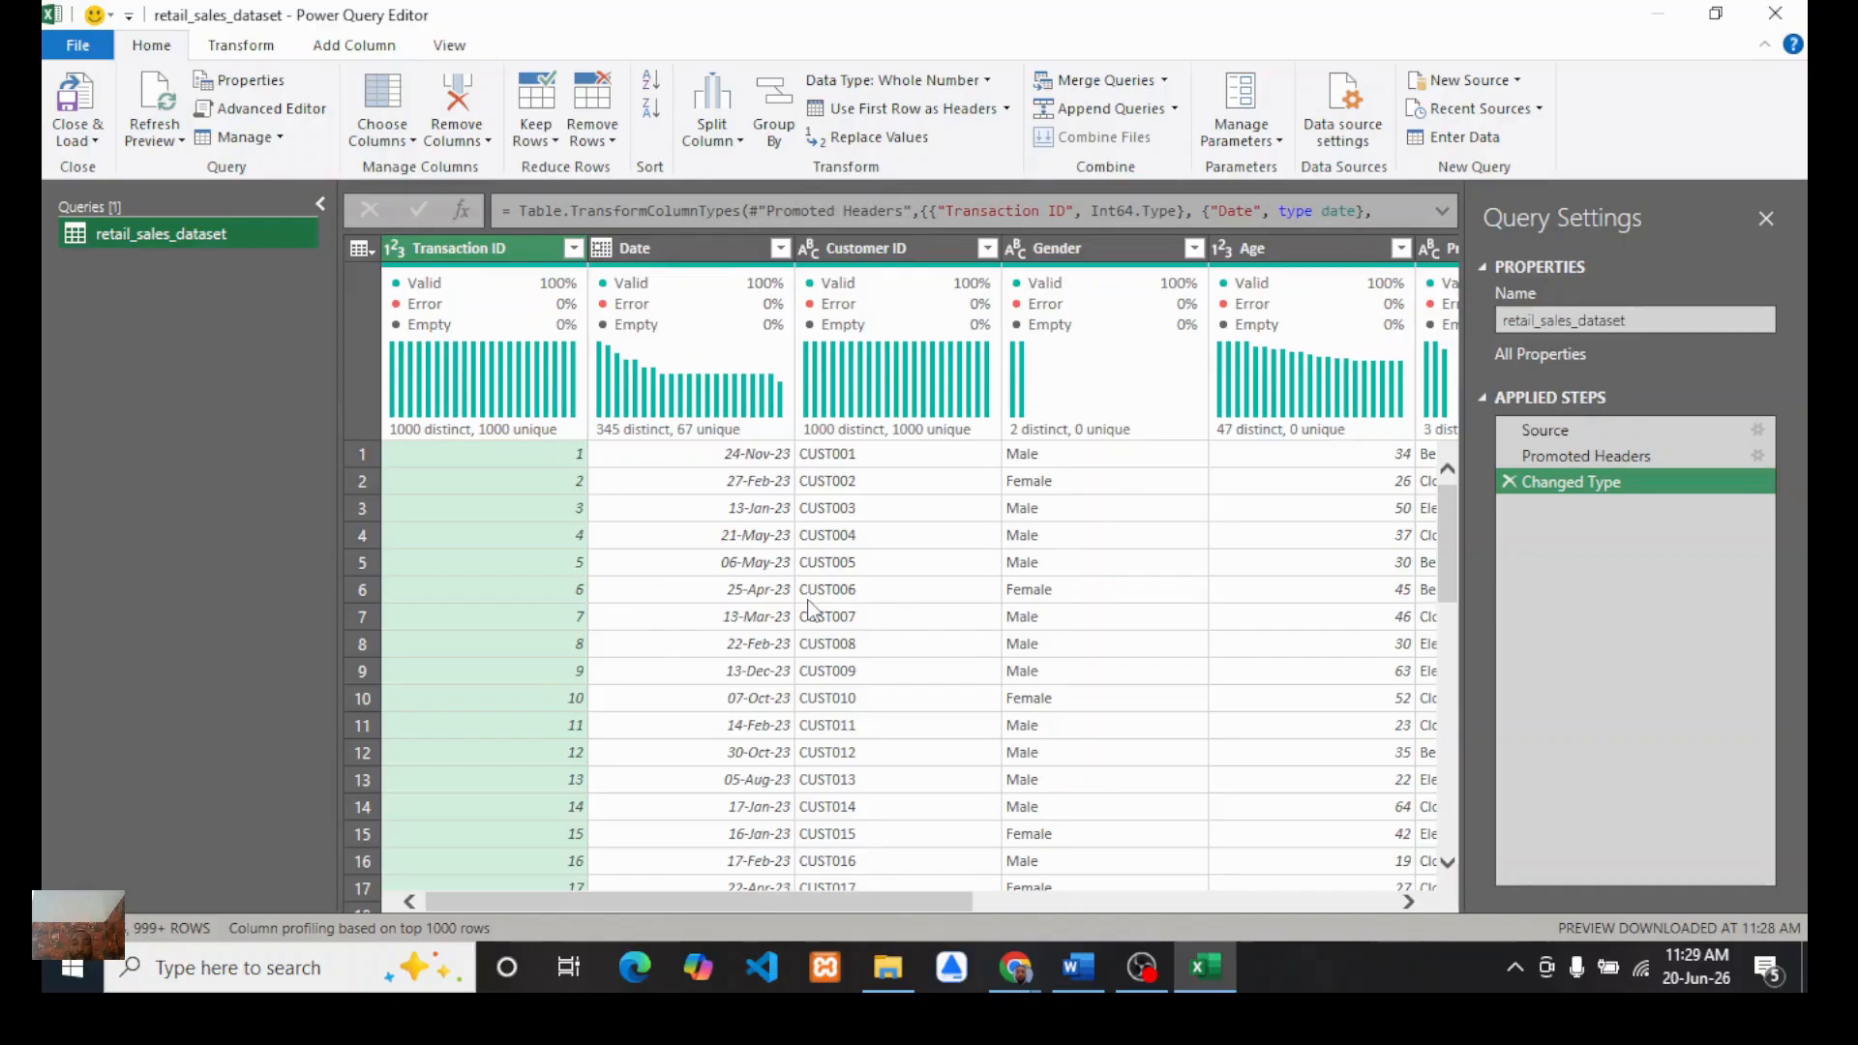
Step: Switch to the Google Meet call, admit the waiting guest, and return to the Power Query editor
mouse_move(1031, 964)
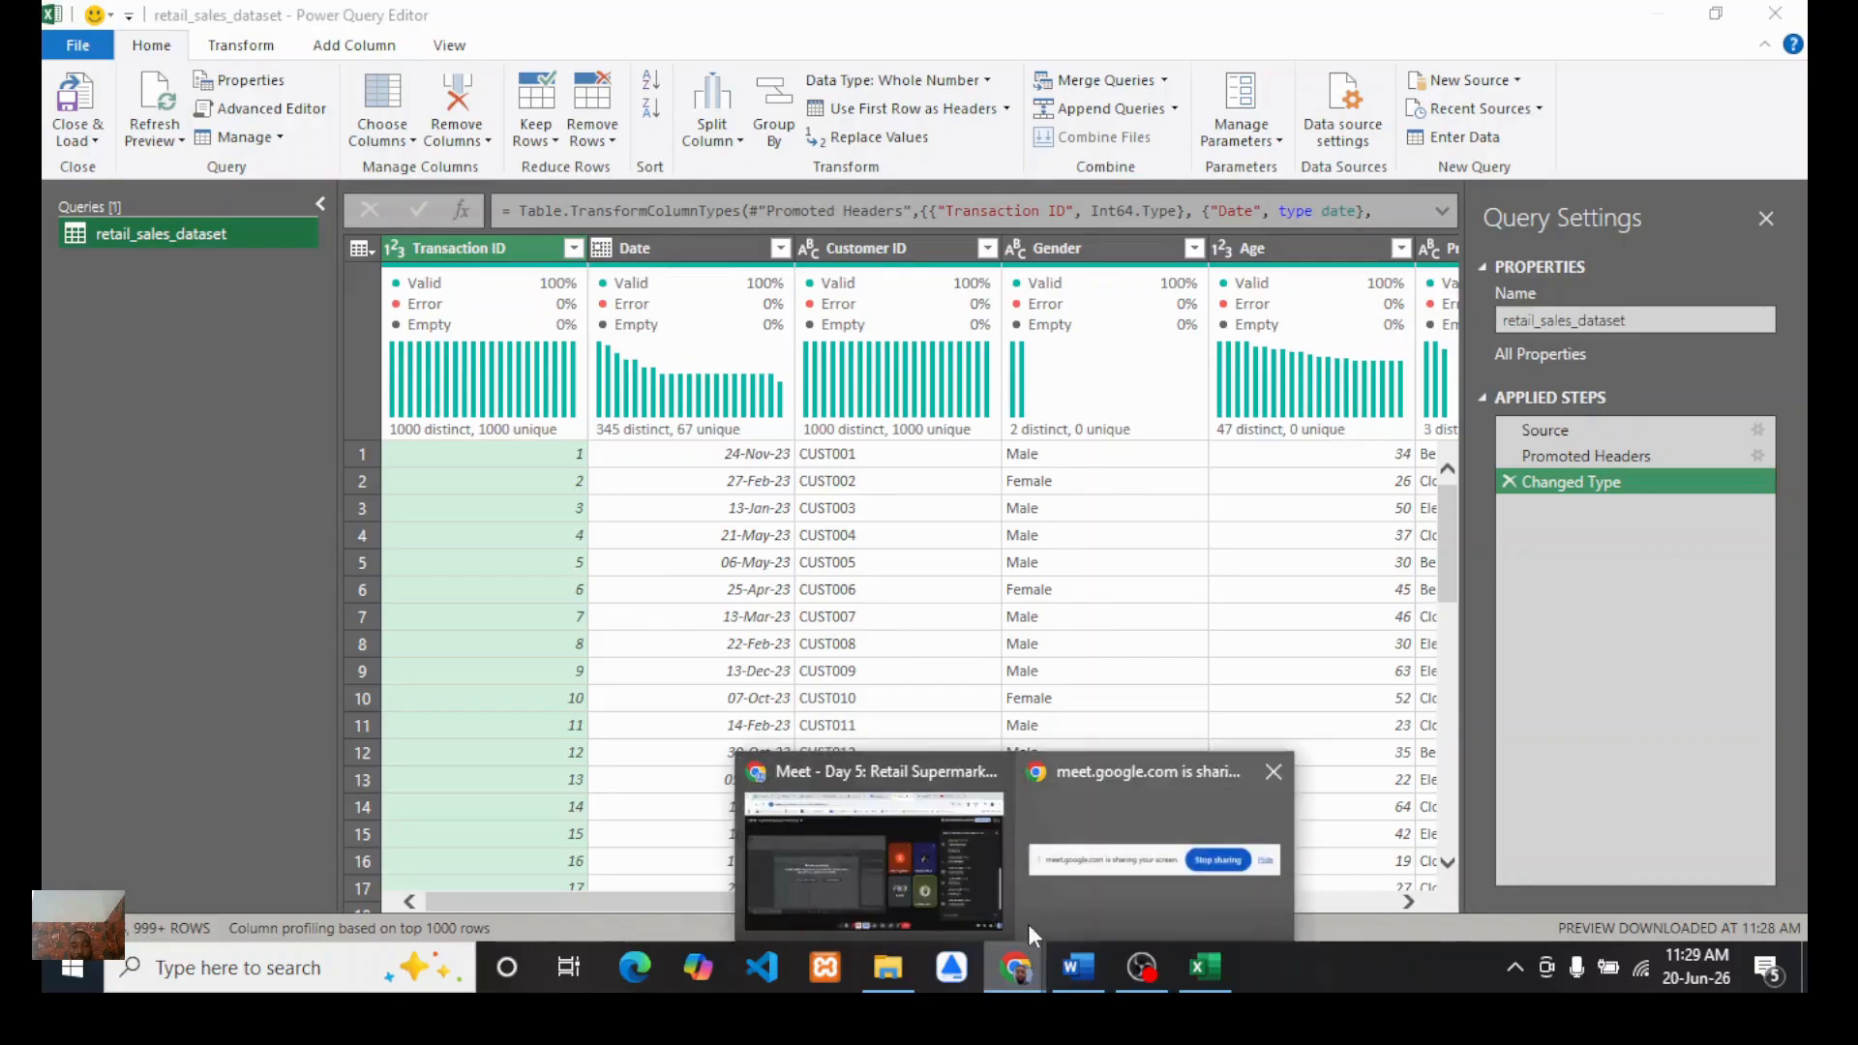
click(1019, 840)
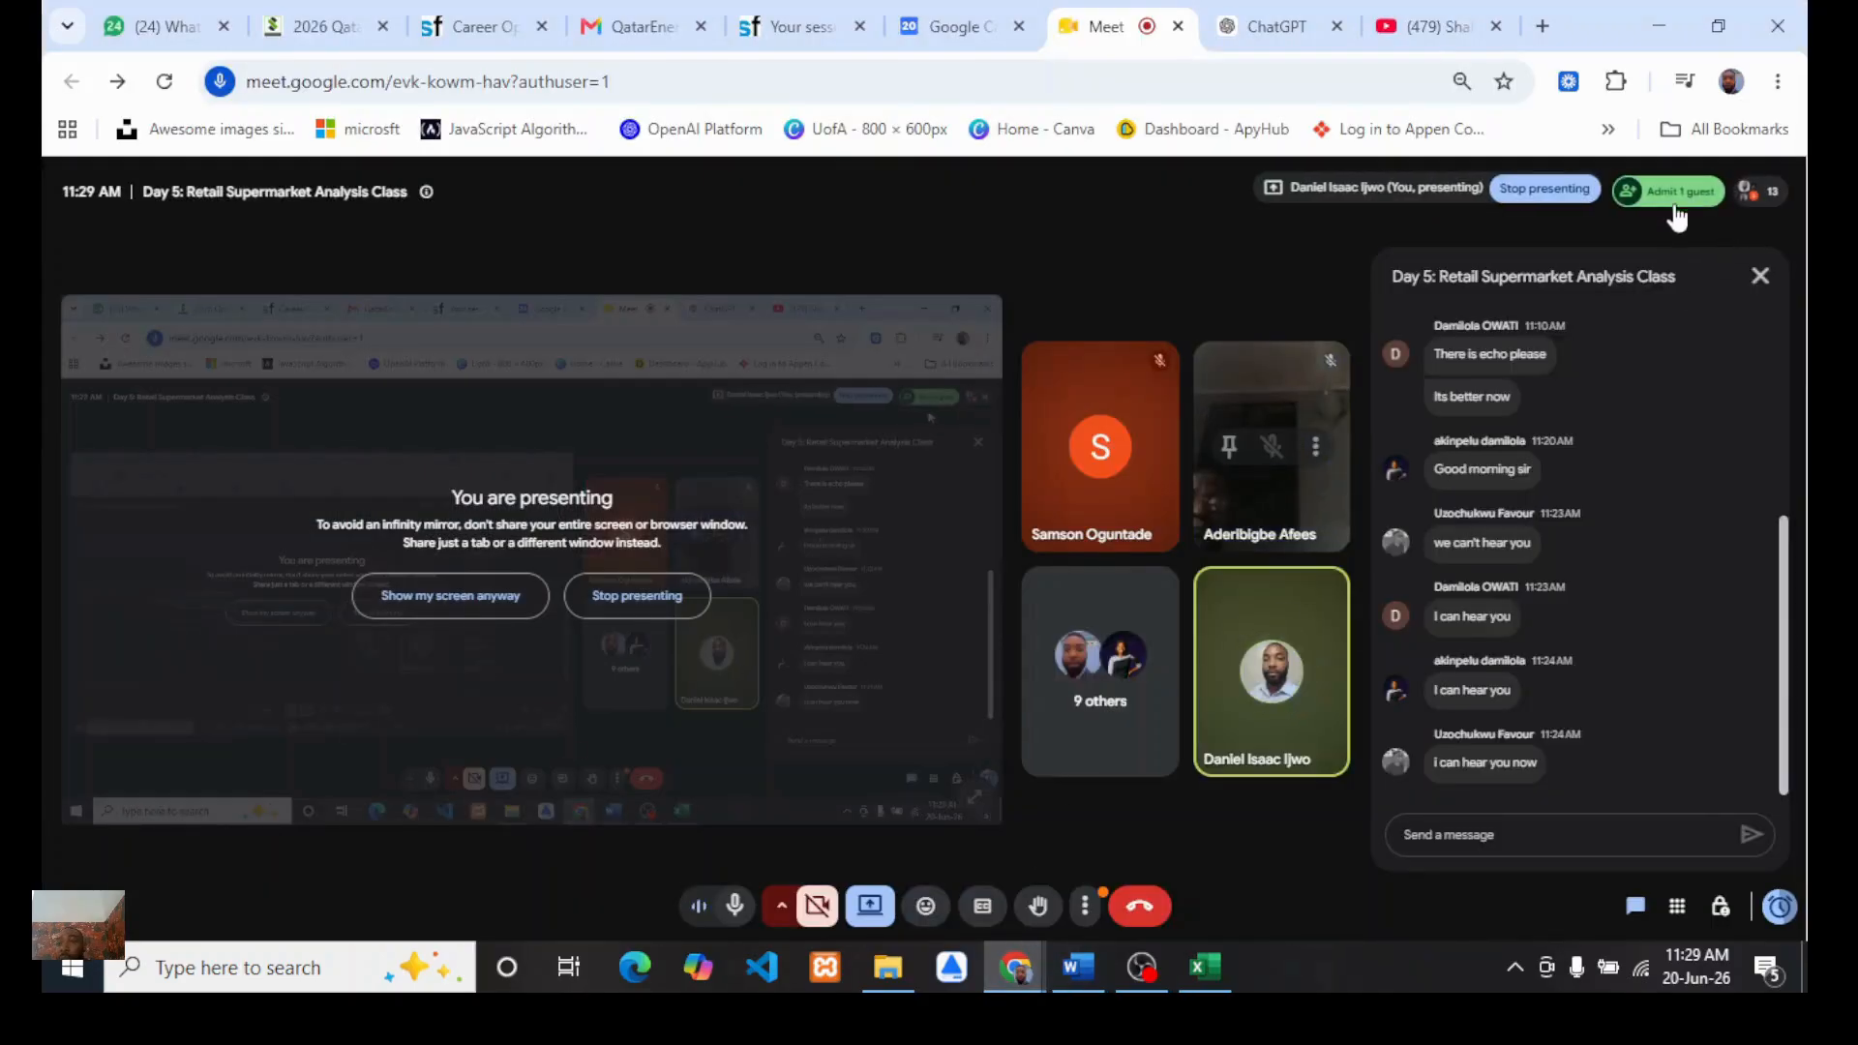
click(1677, 198)
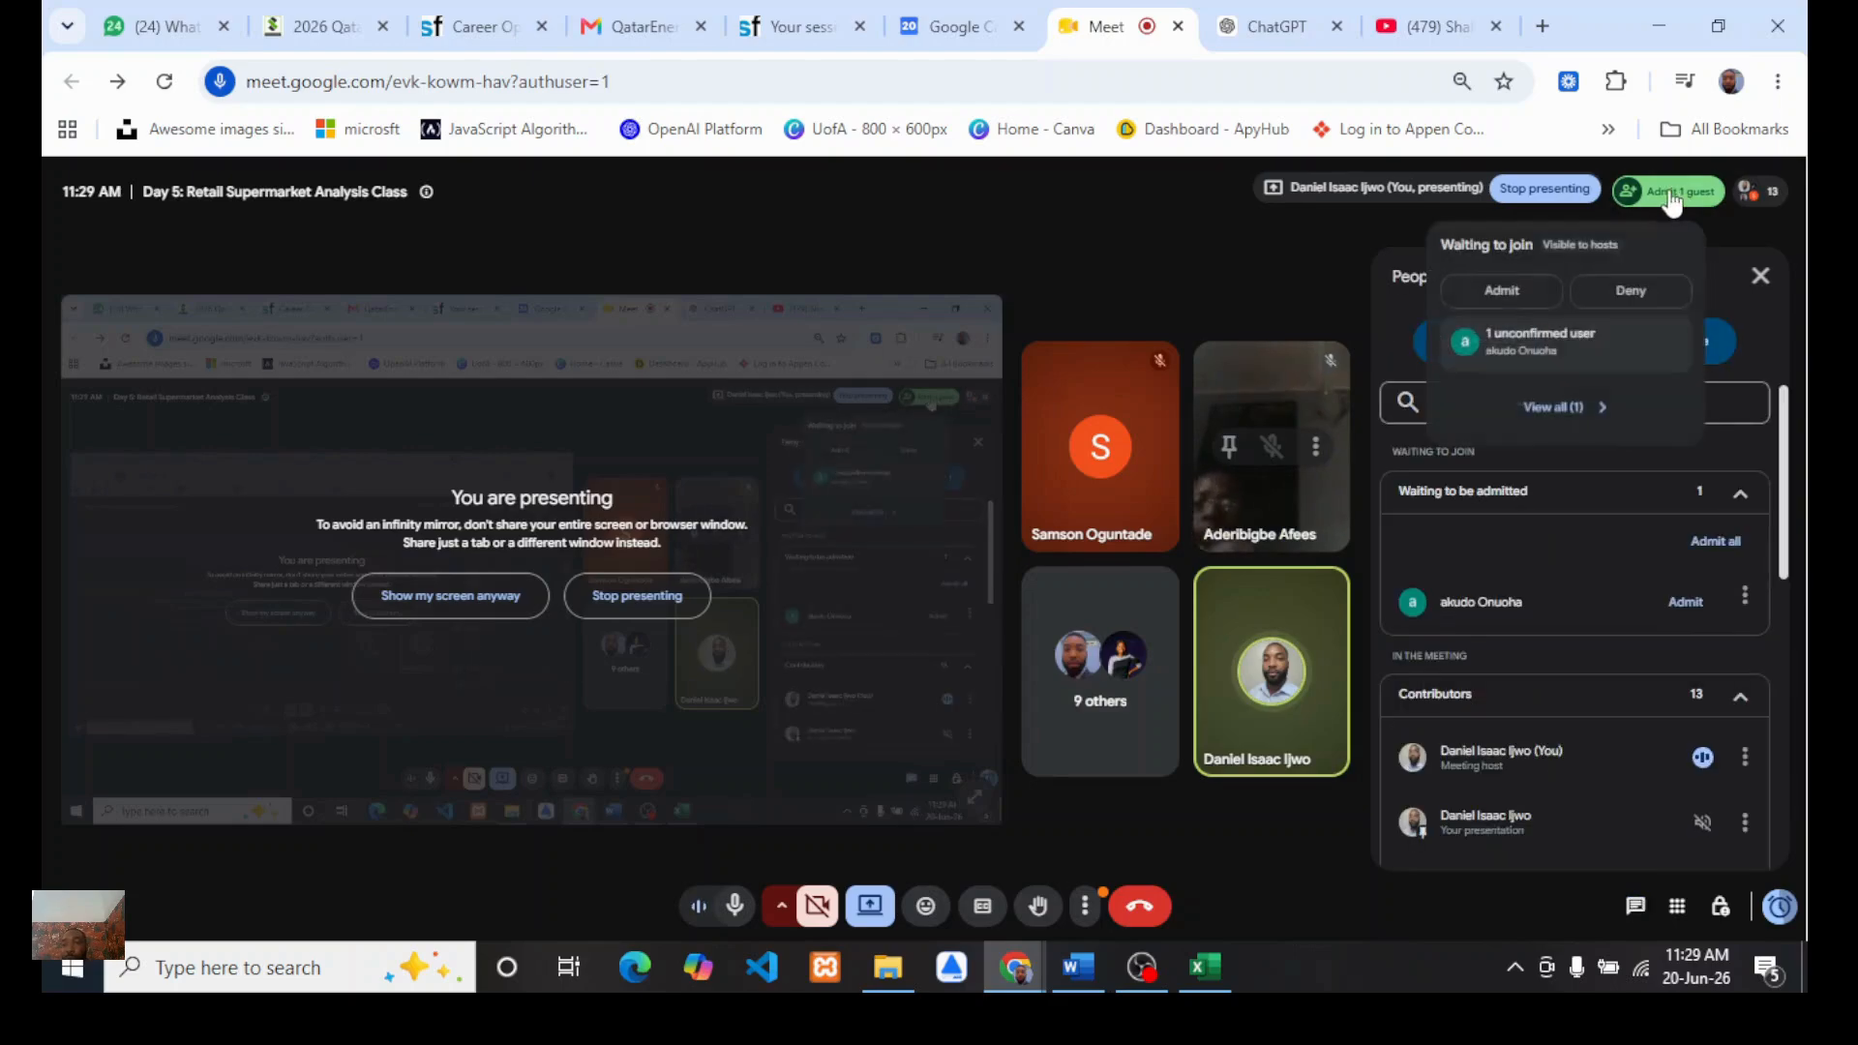
click(1506, 291)
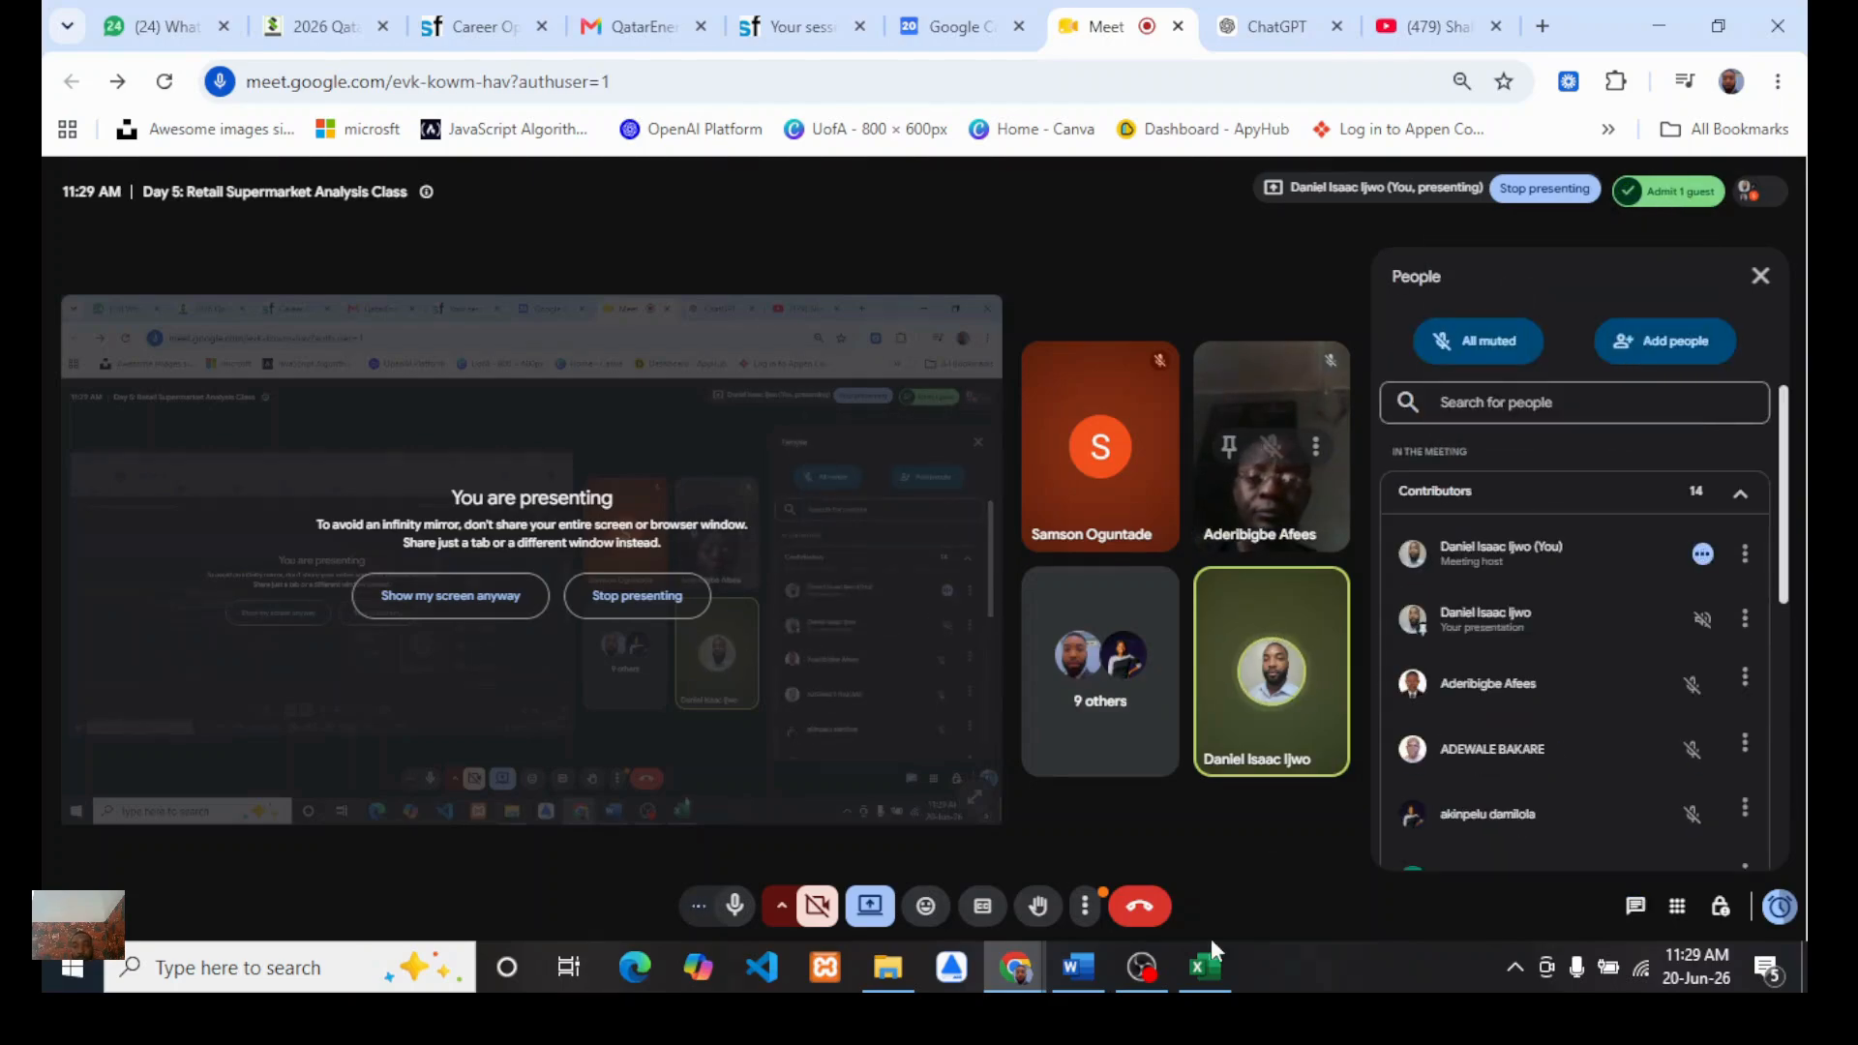
click(1205, 966)
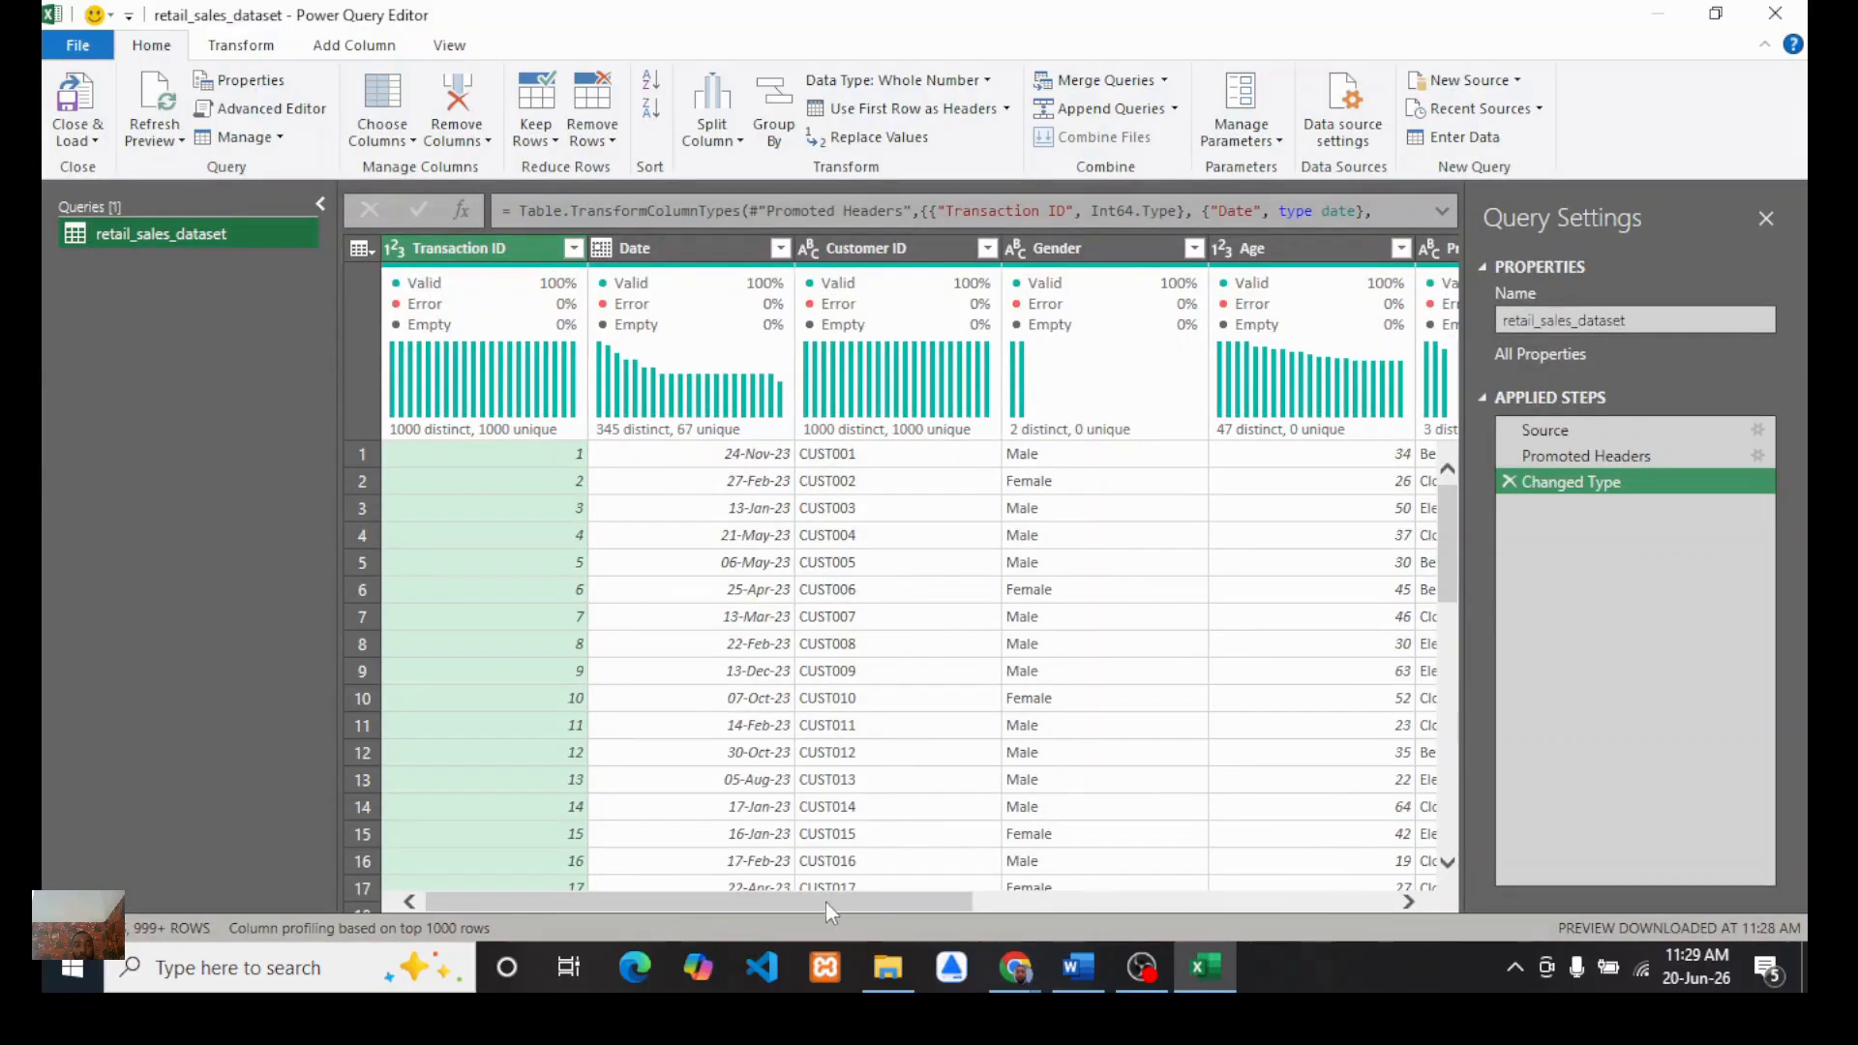
Step: Rename the query to dataset
drag(823, 903, 557, 874)
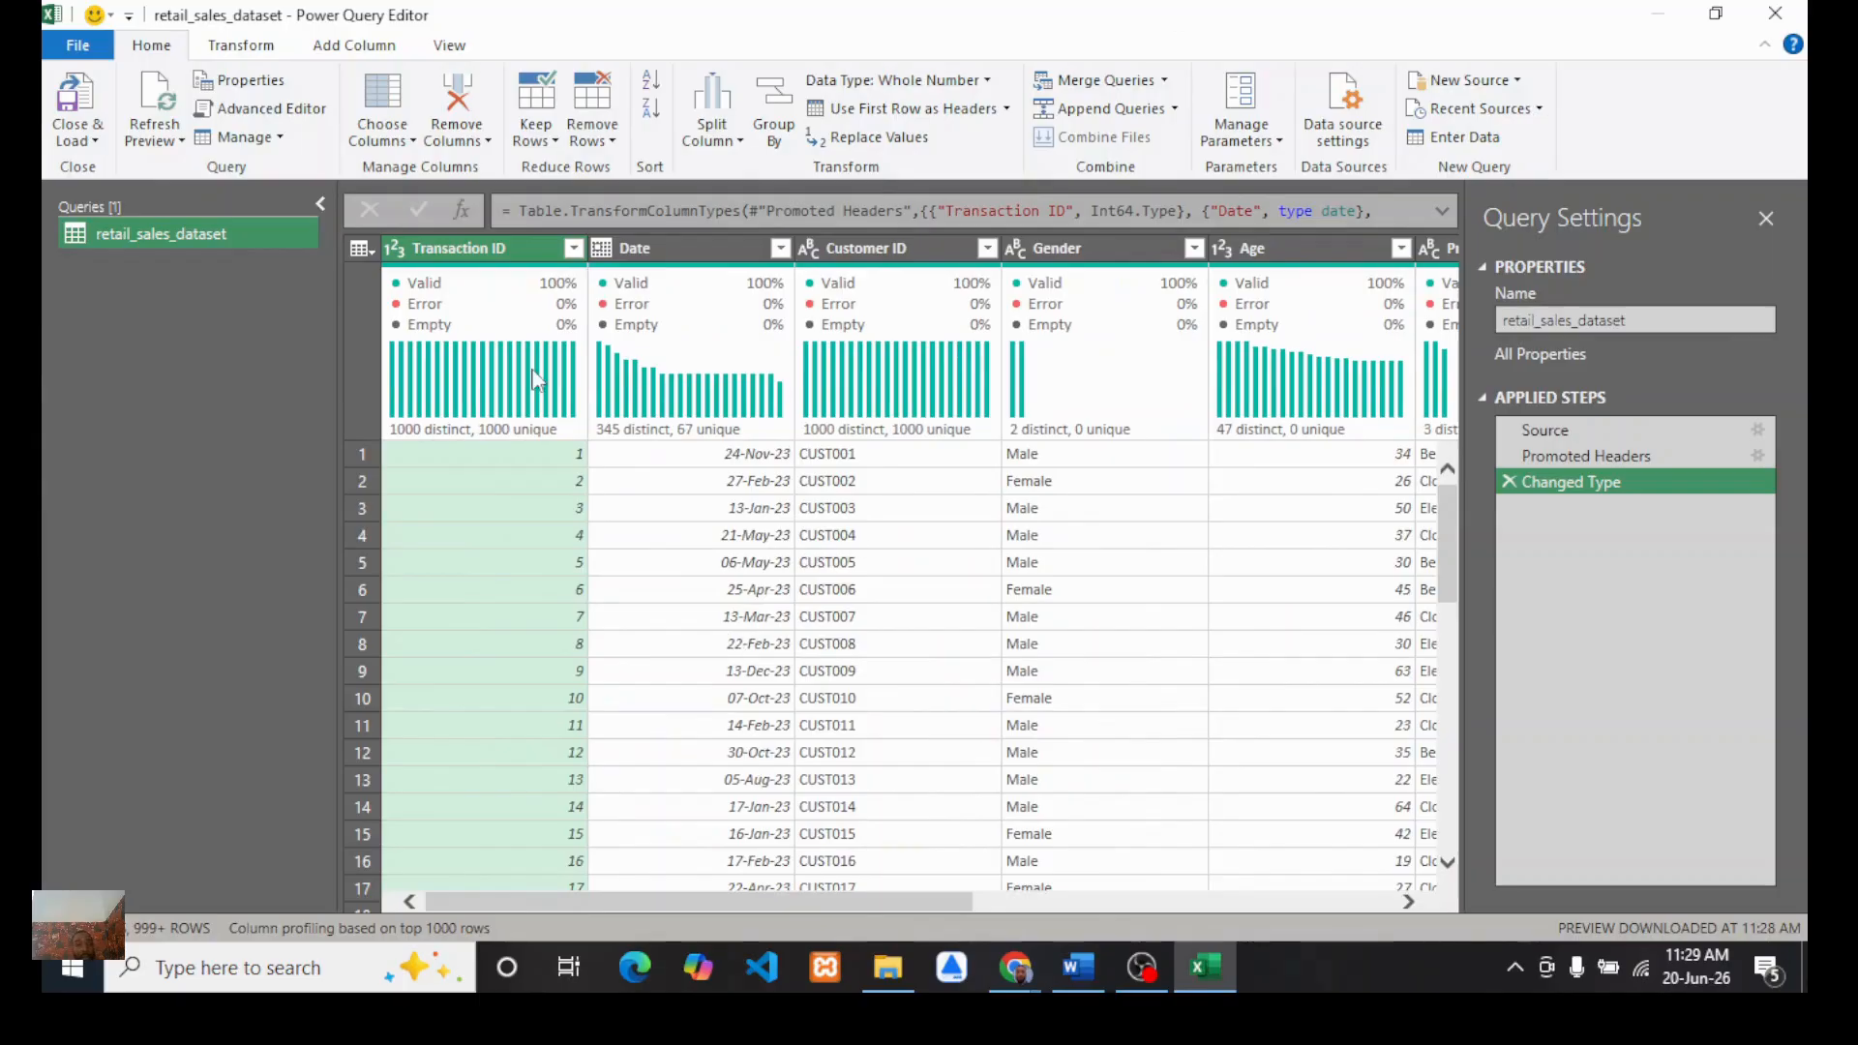
right_click(143, 236)
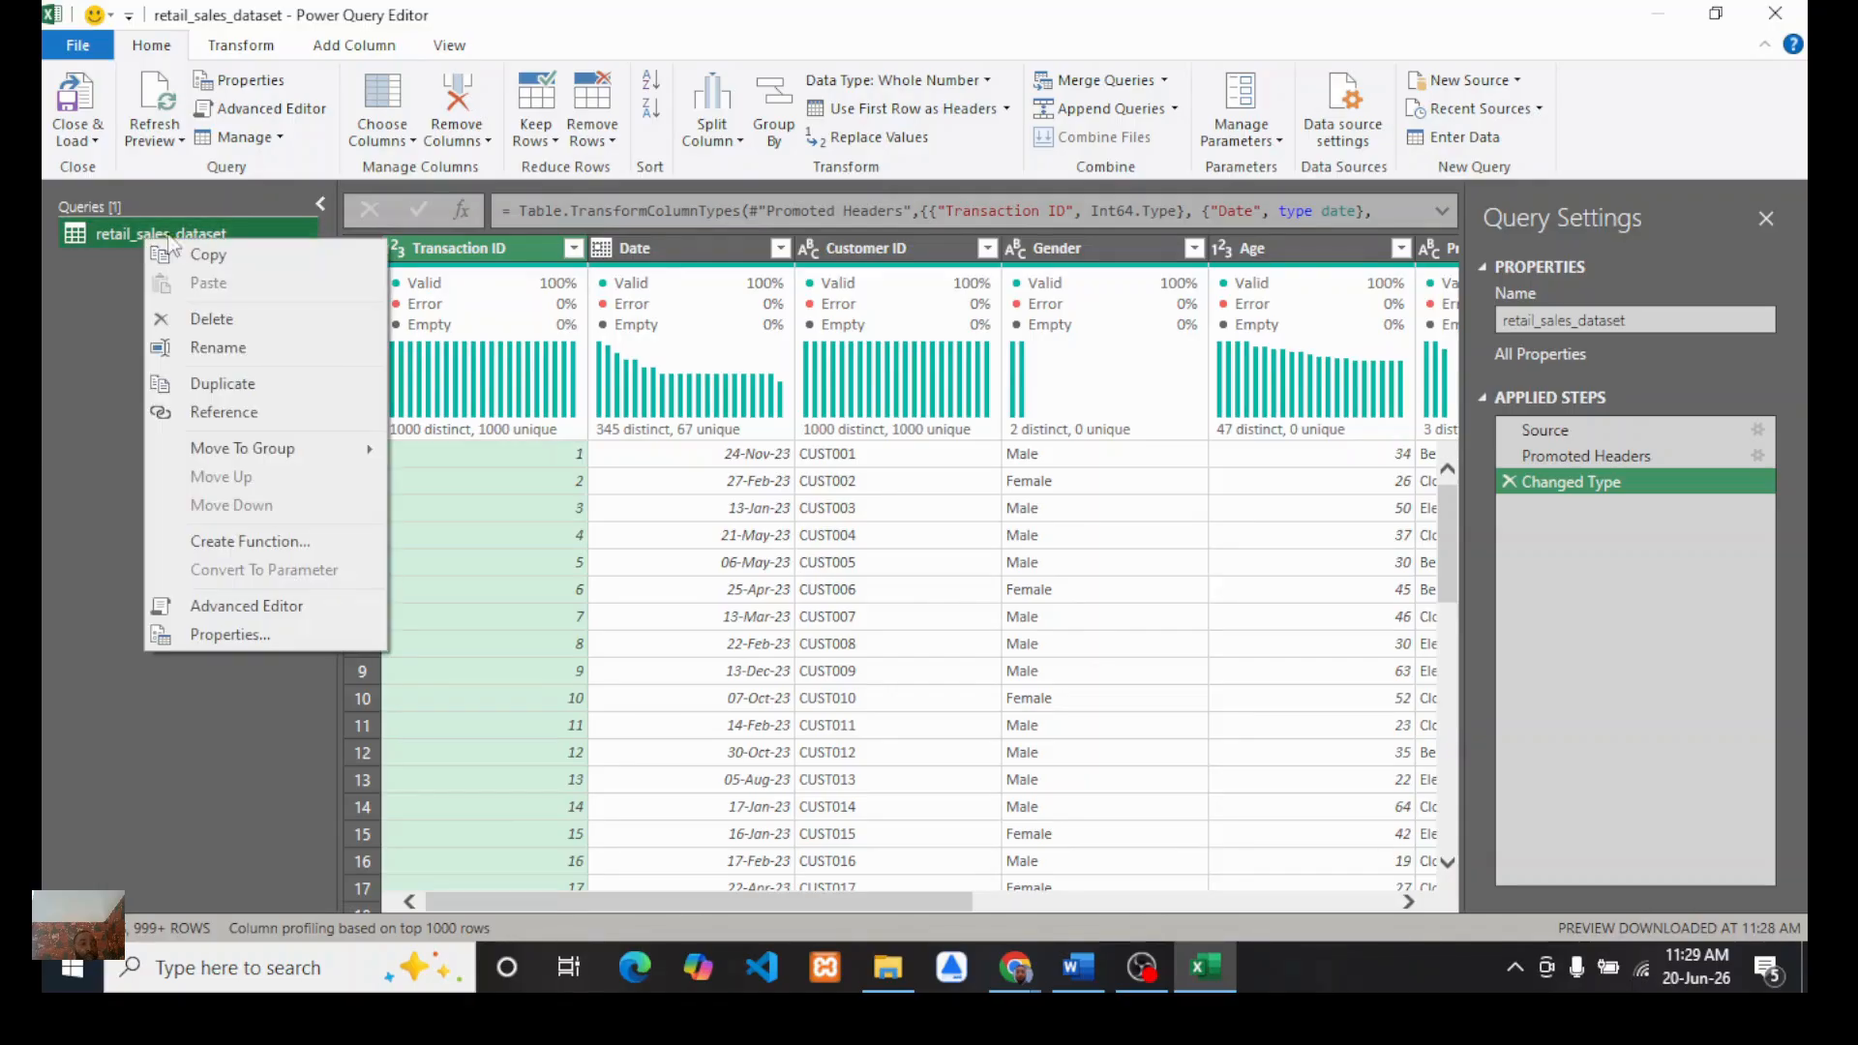
click(212, 349)
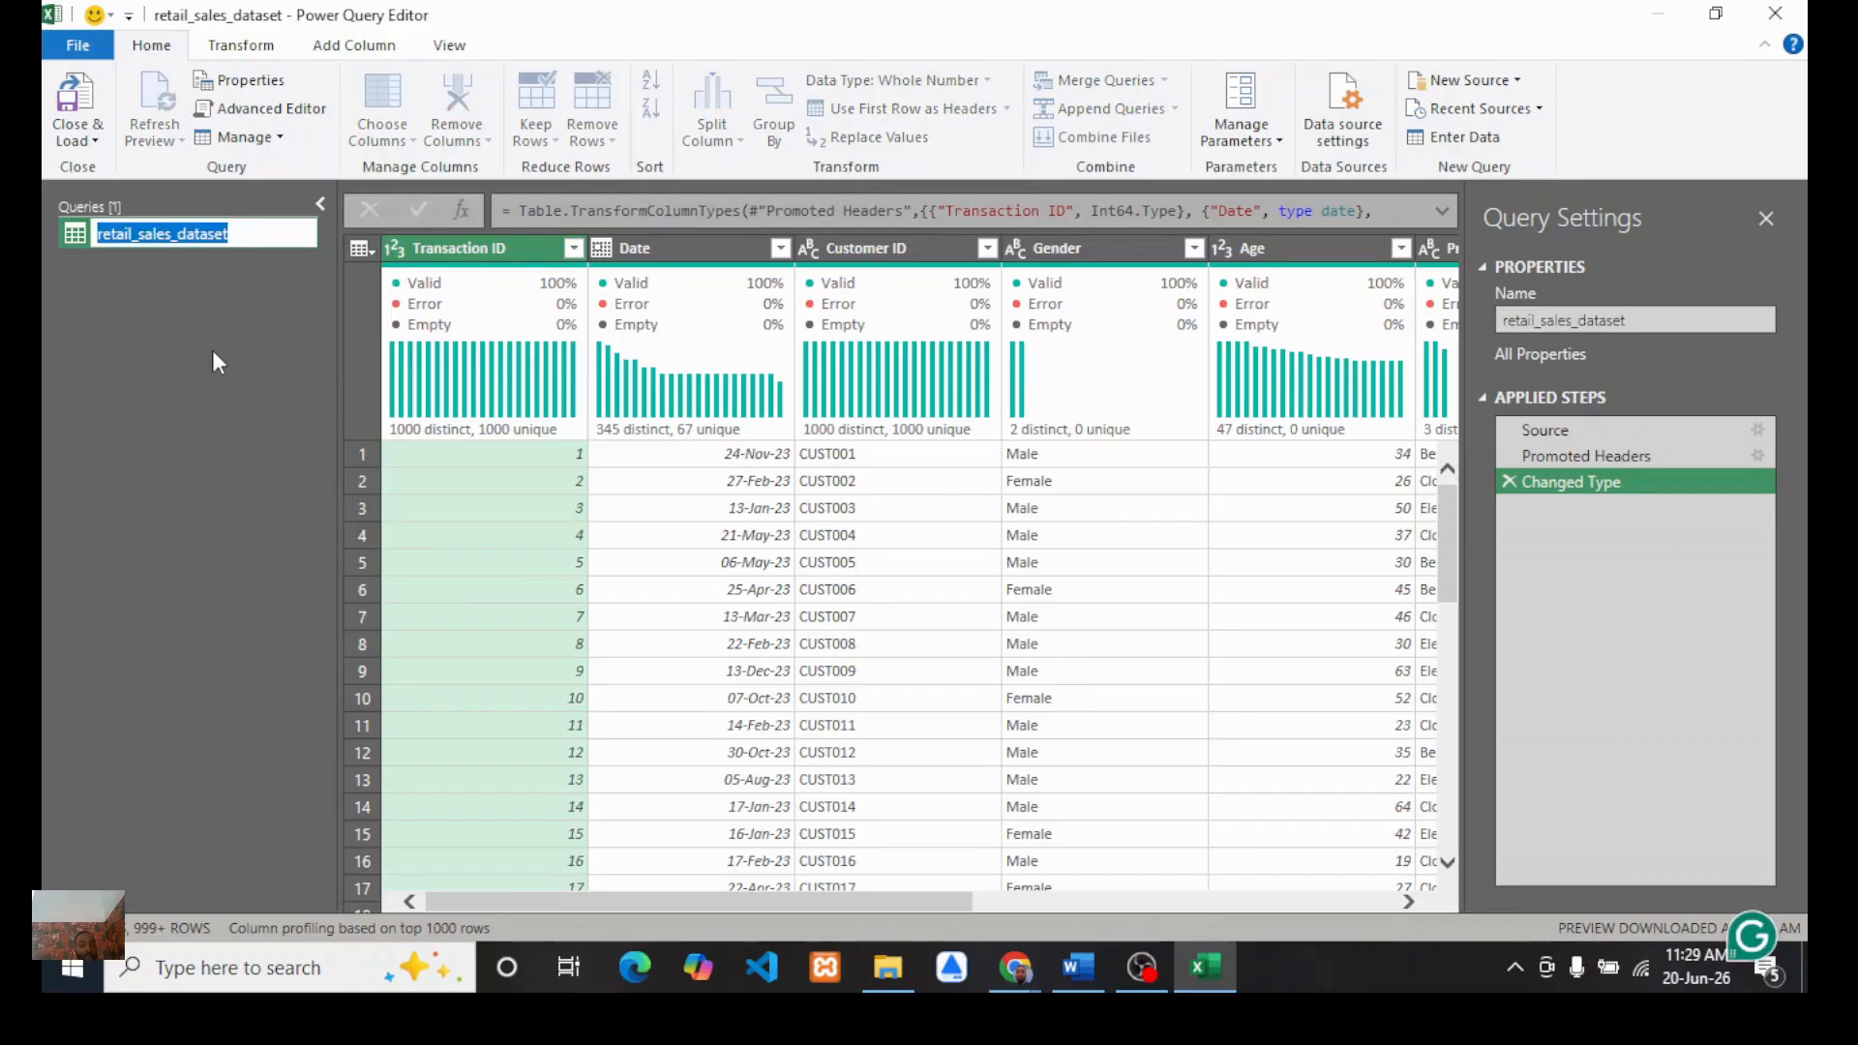
text(dataset)
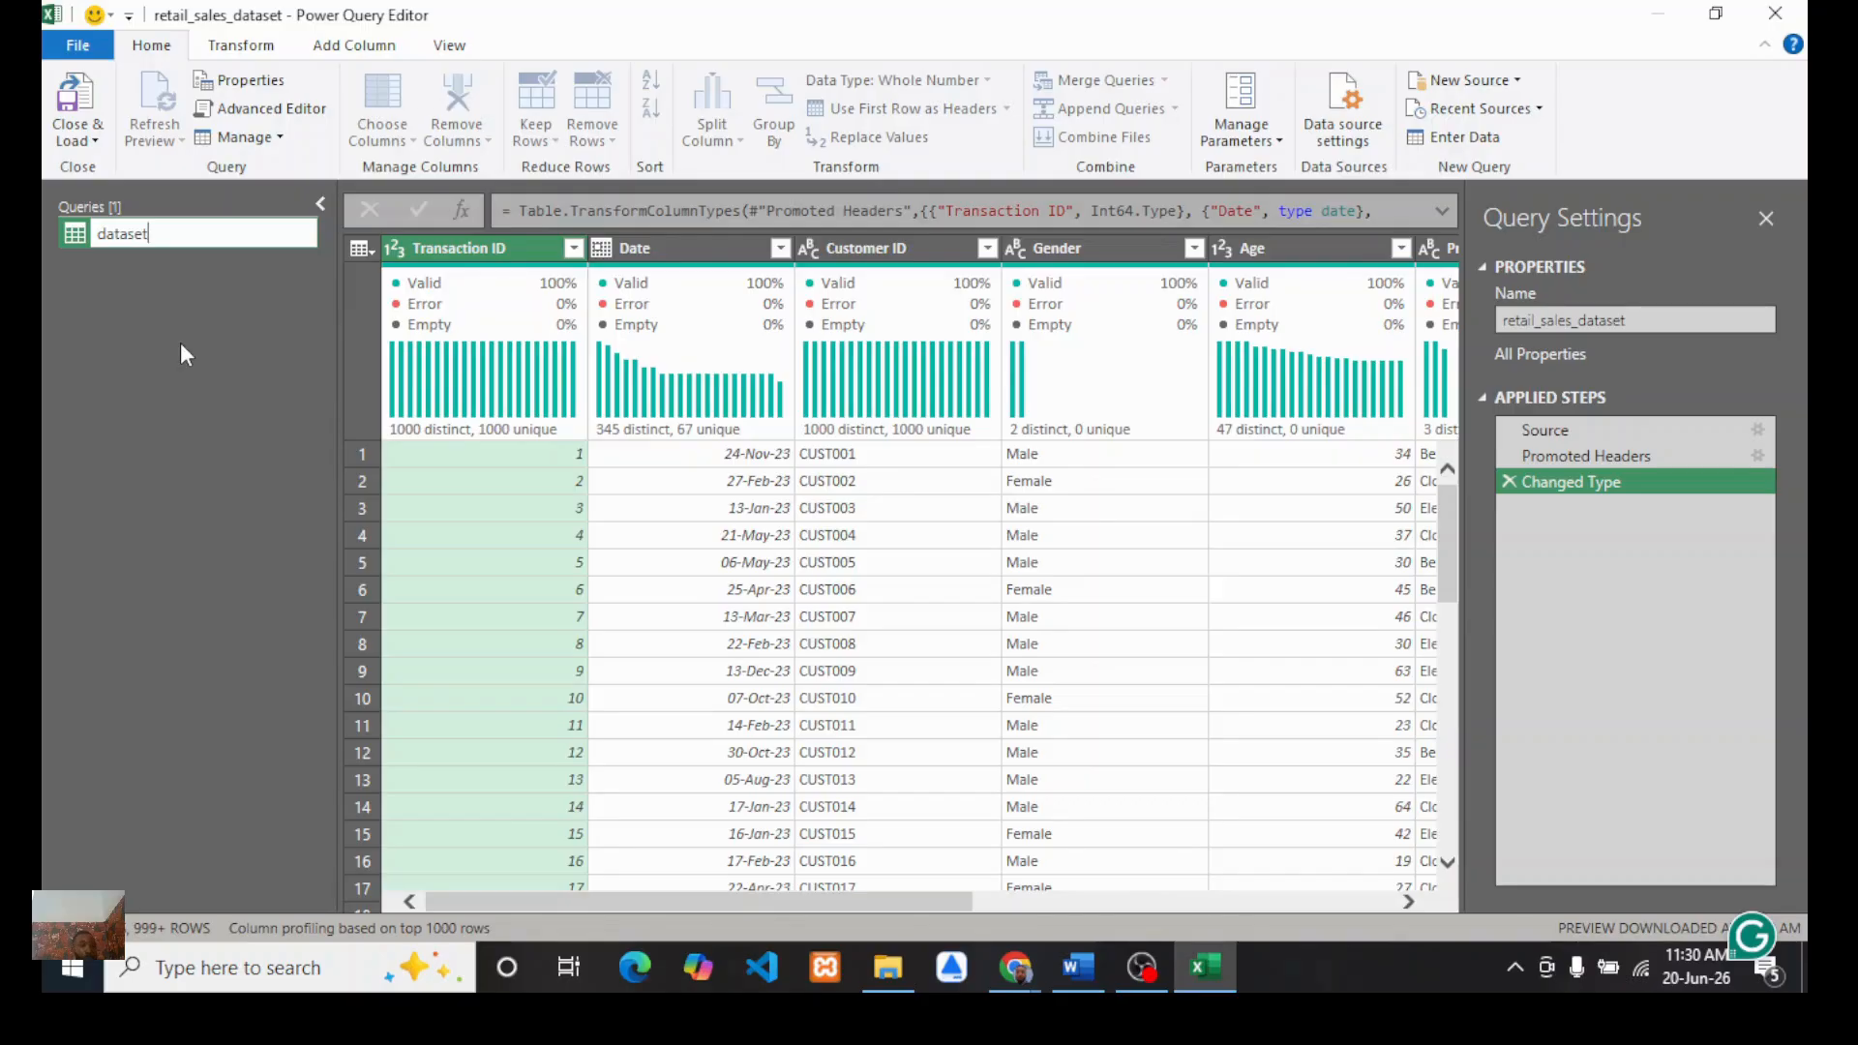
key(Return)
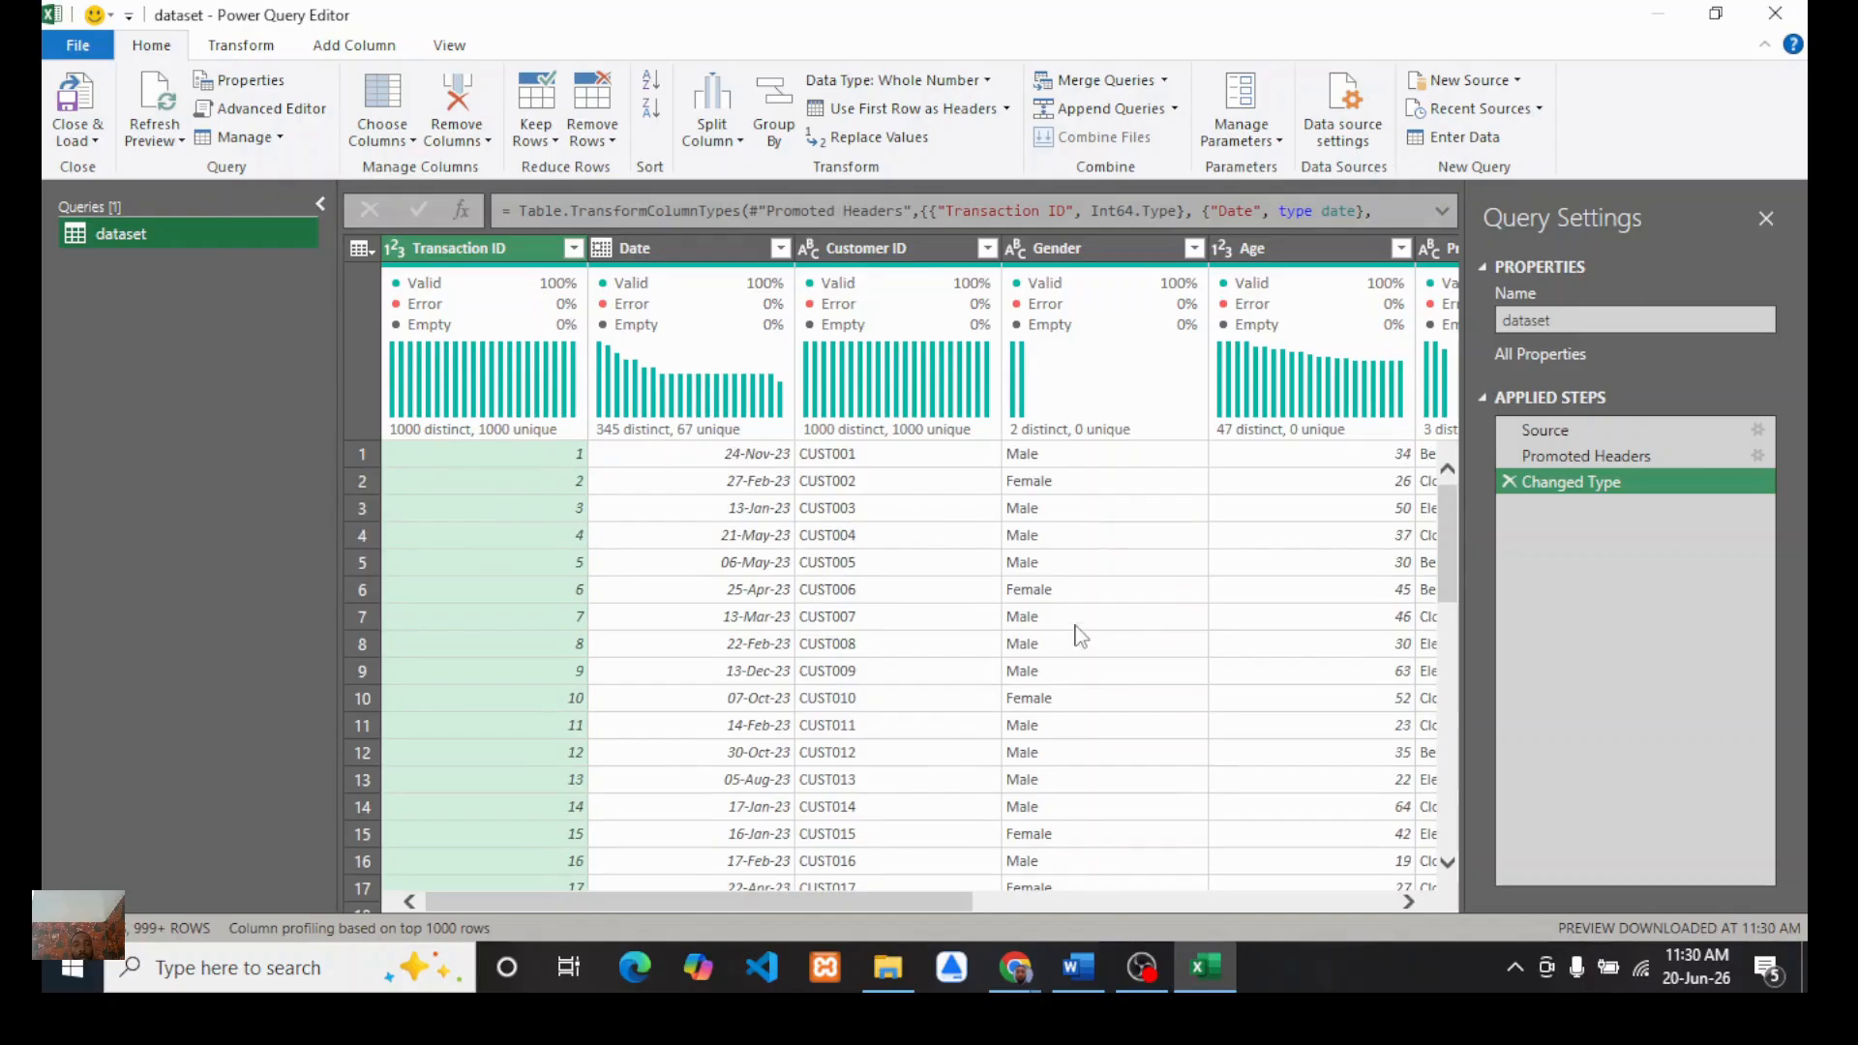
Step: Scroll across the dataset's columns to review them
scroll(1138, 680, right, 2)
scroll(1128, 672, right, 5)
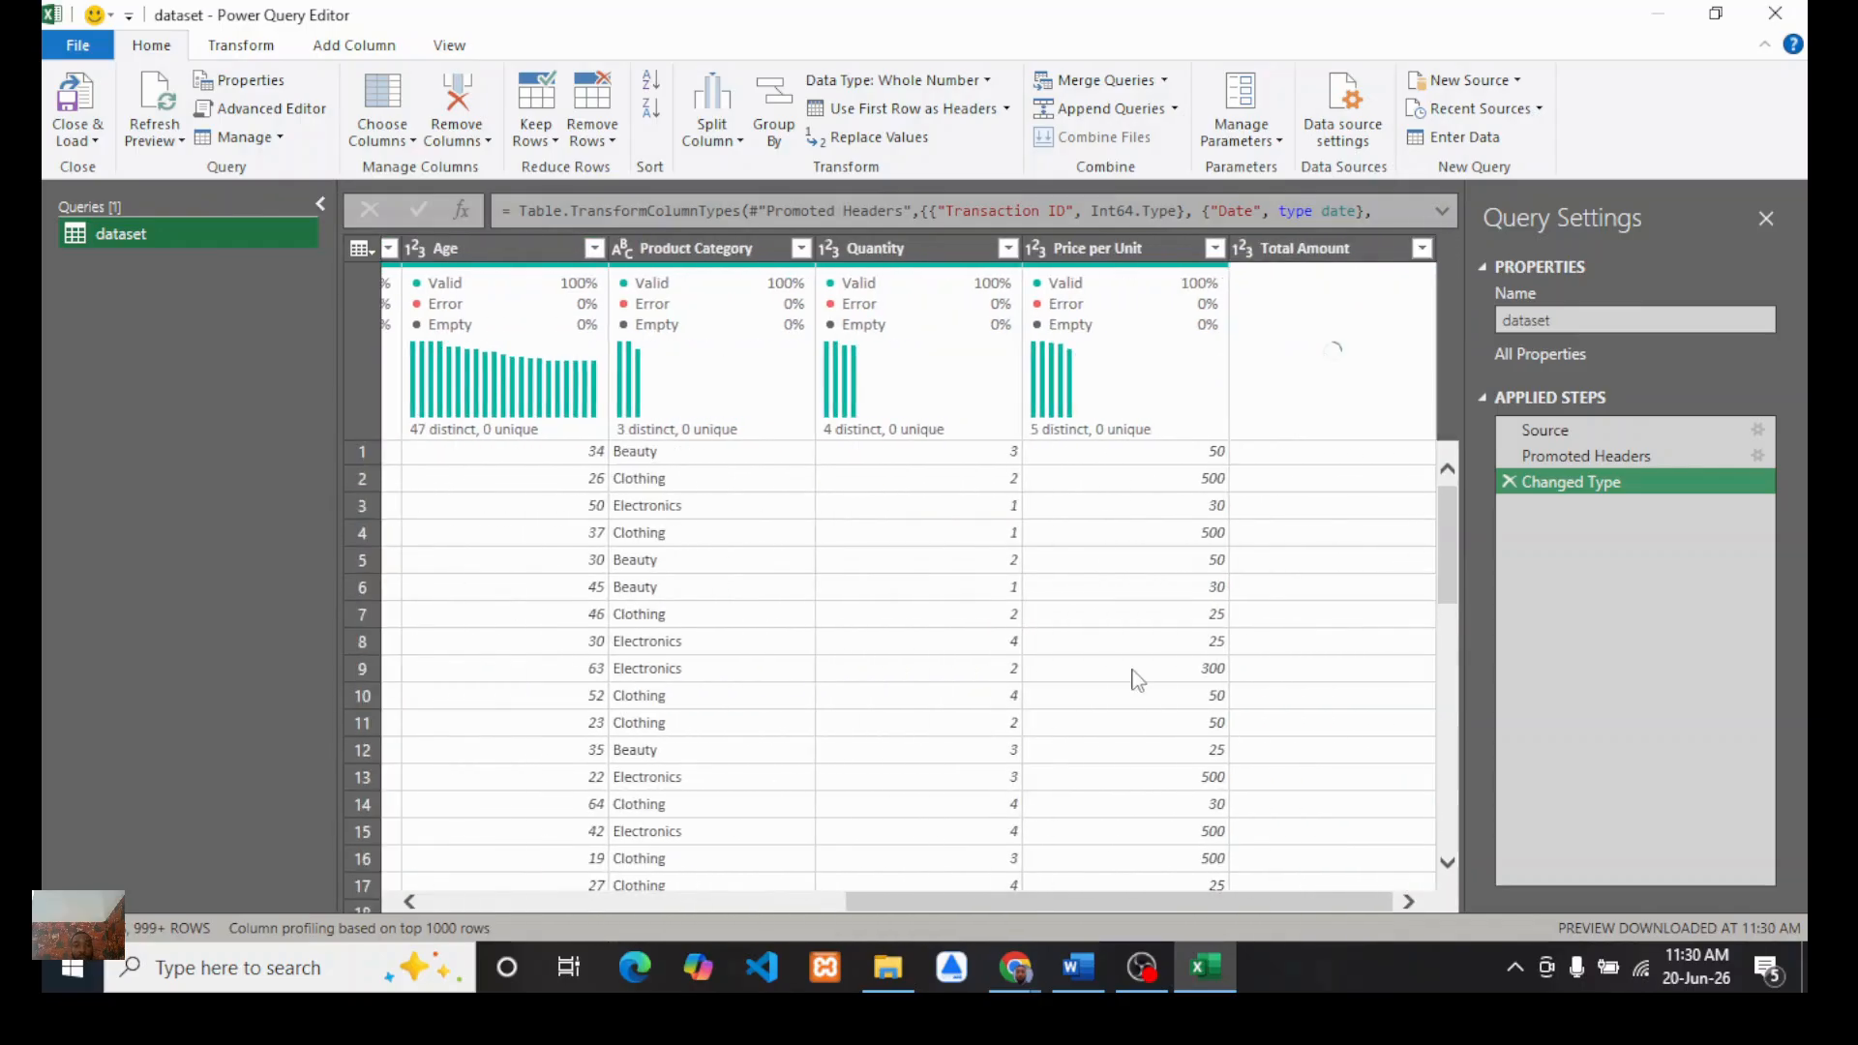
scroll(780, 685, left, 4)
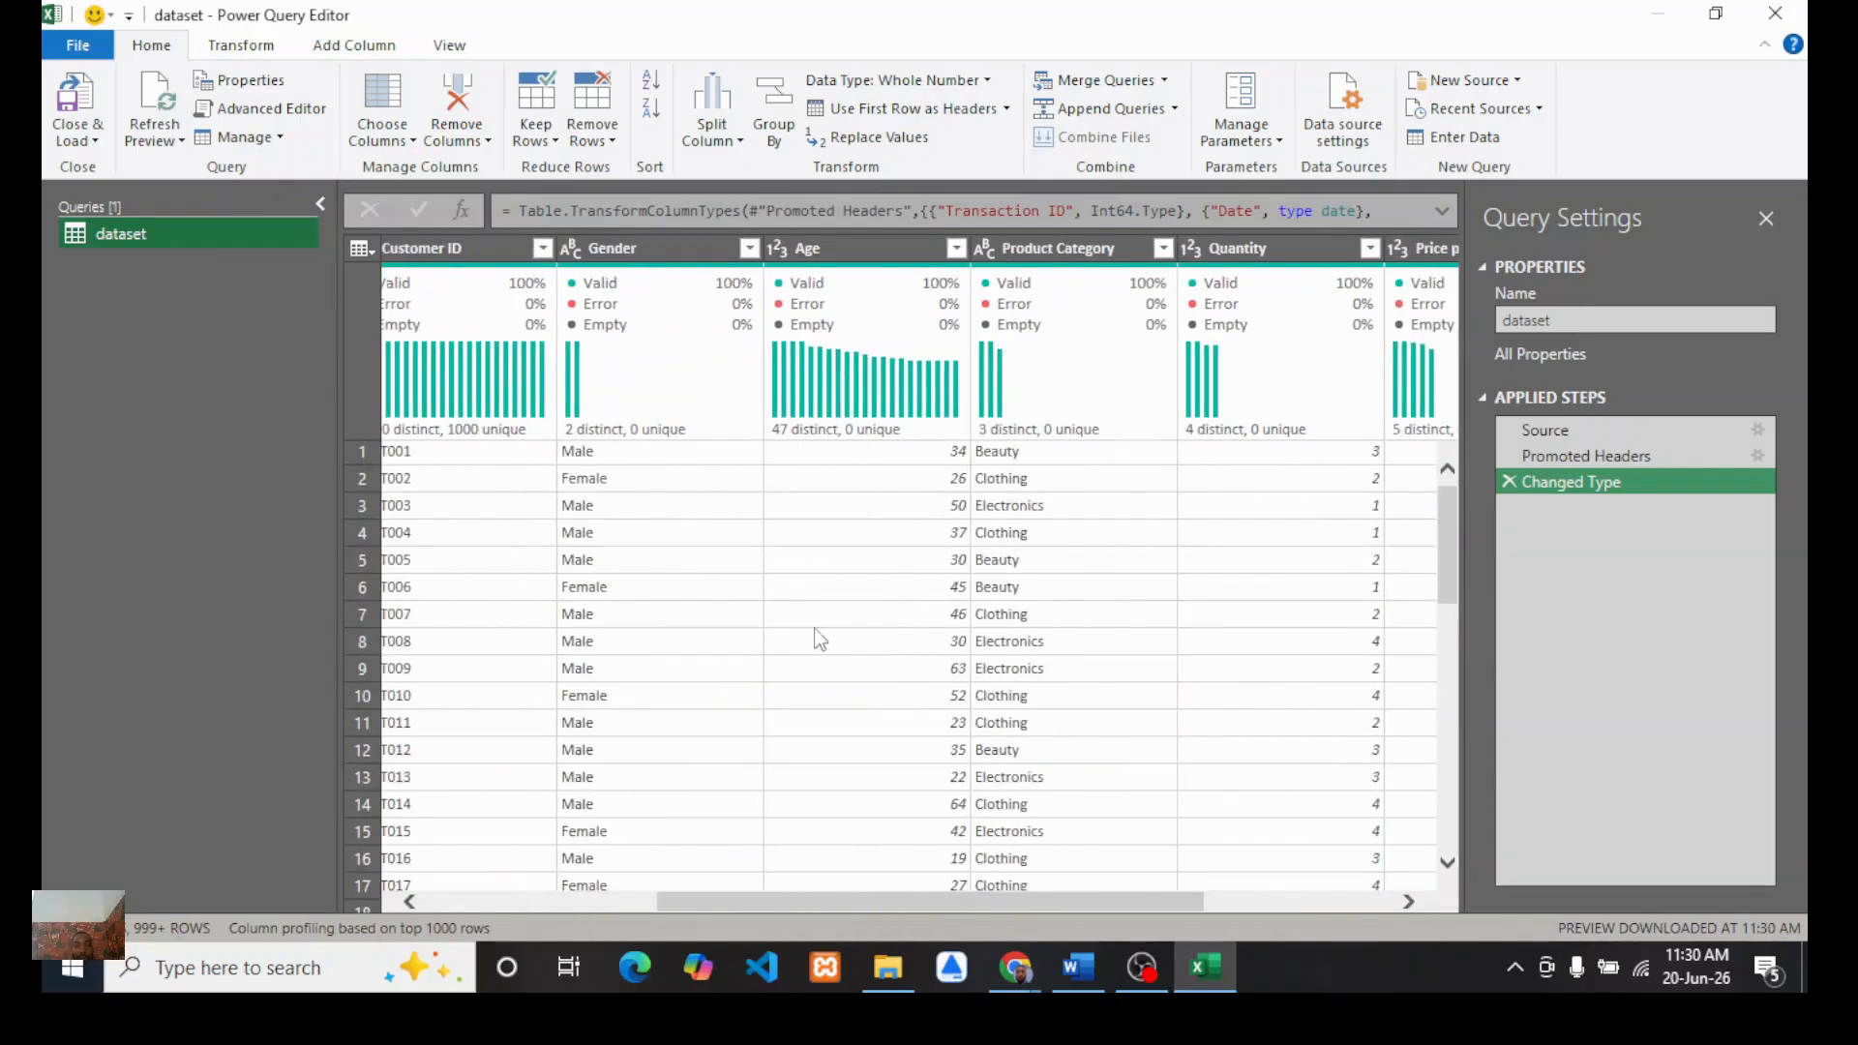
Step: Review the report brief's question on how purchasing behavior varies across age groups in the Word document and return to Power Query
scroll(1024, 717, left, 2)
scroll(1024, 717, right, 1)
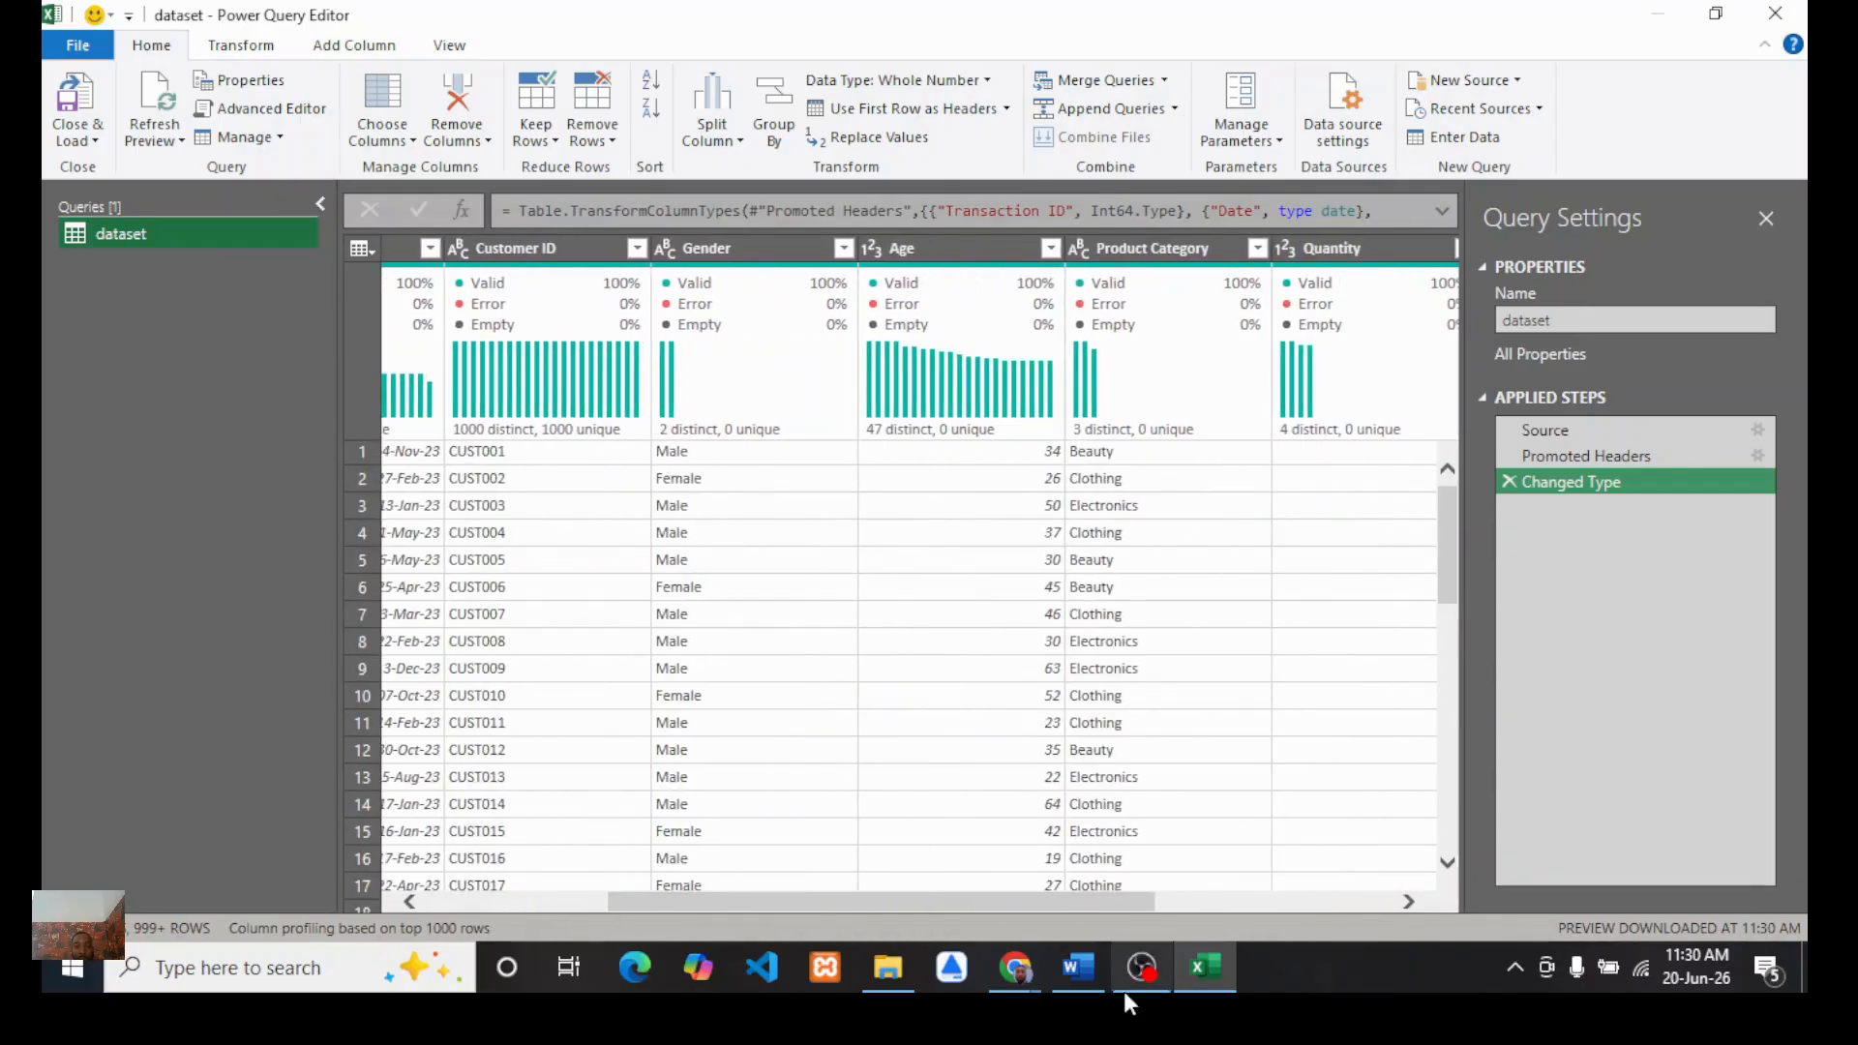
click(1078, 968)
scroll(898, 624, down, 2)
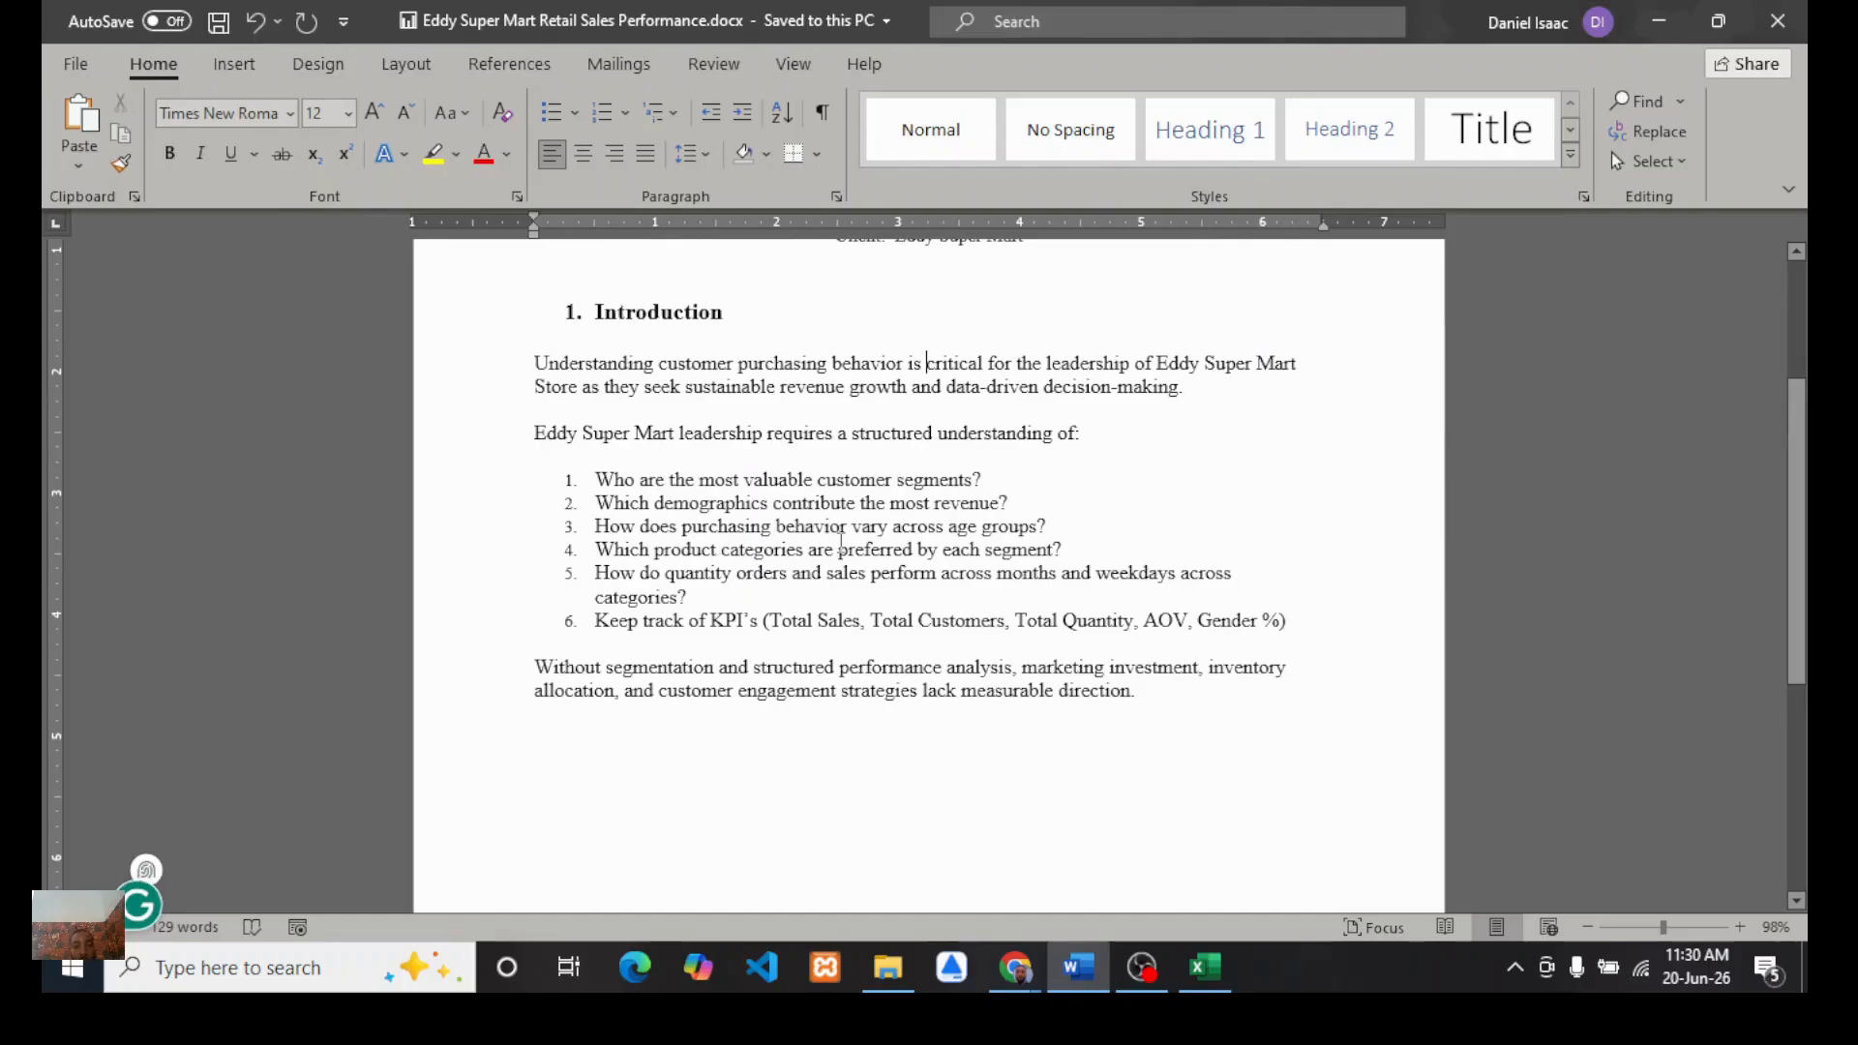
double_click(676, 525)
click(530, 526)
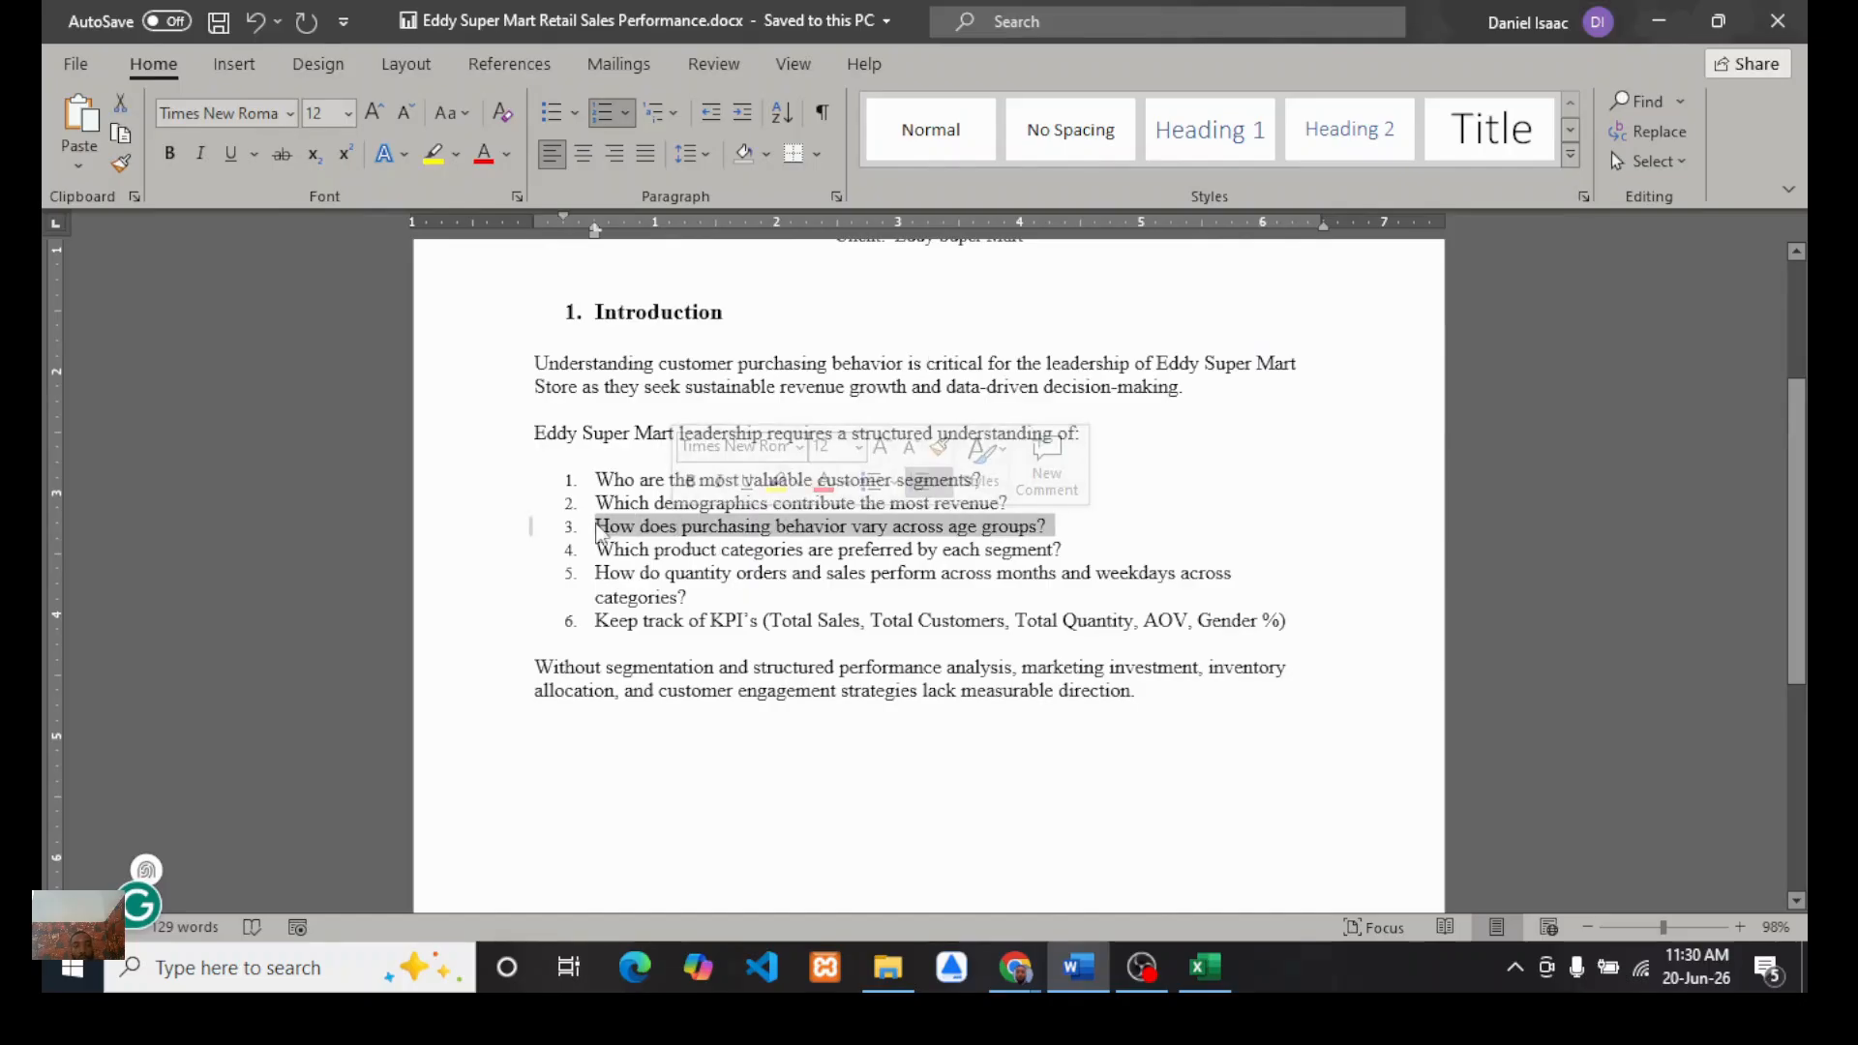
click(1217, 966)
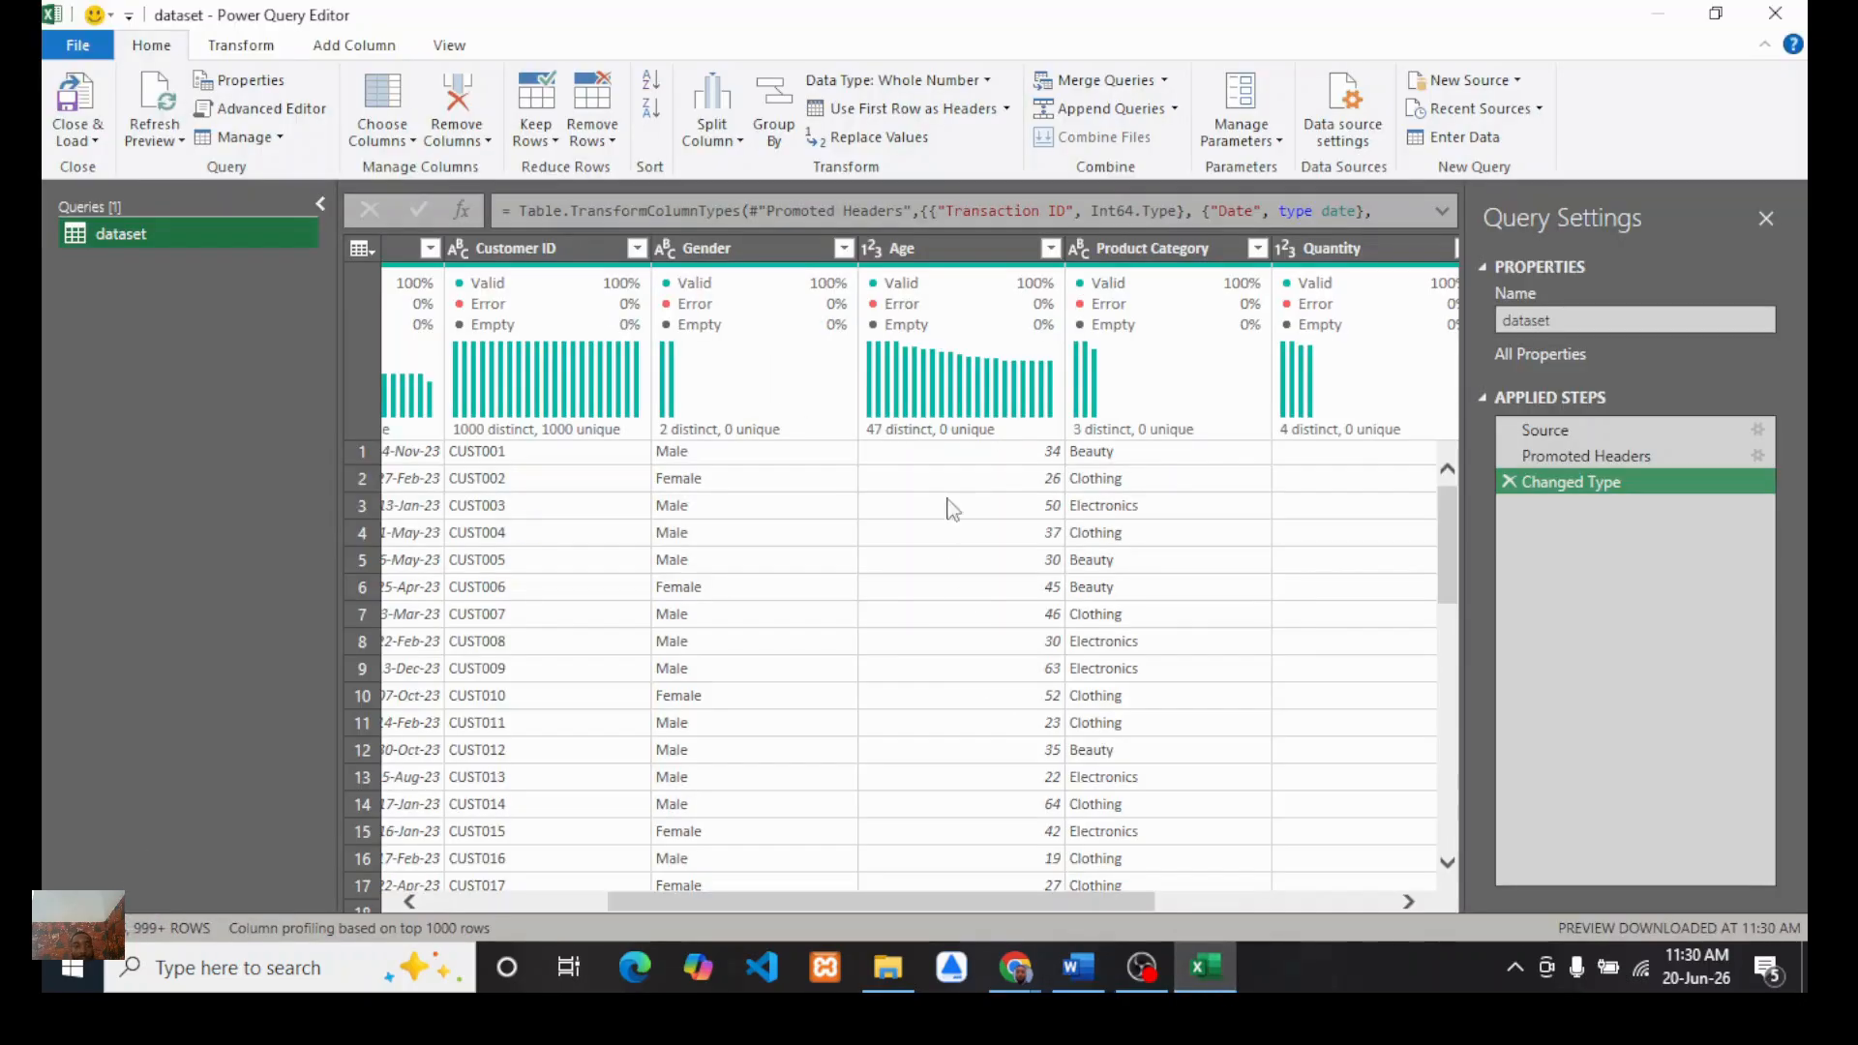
Step: Inspect the range of ages in the Age column's filter value list and confirm the filter menu
scroll(992, 596, left, 3)
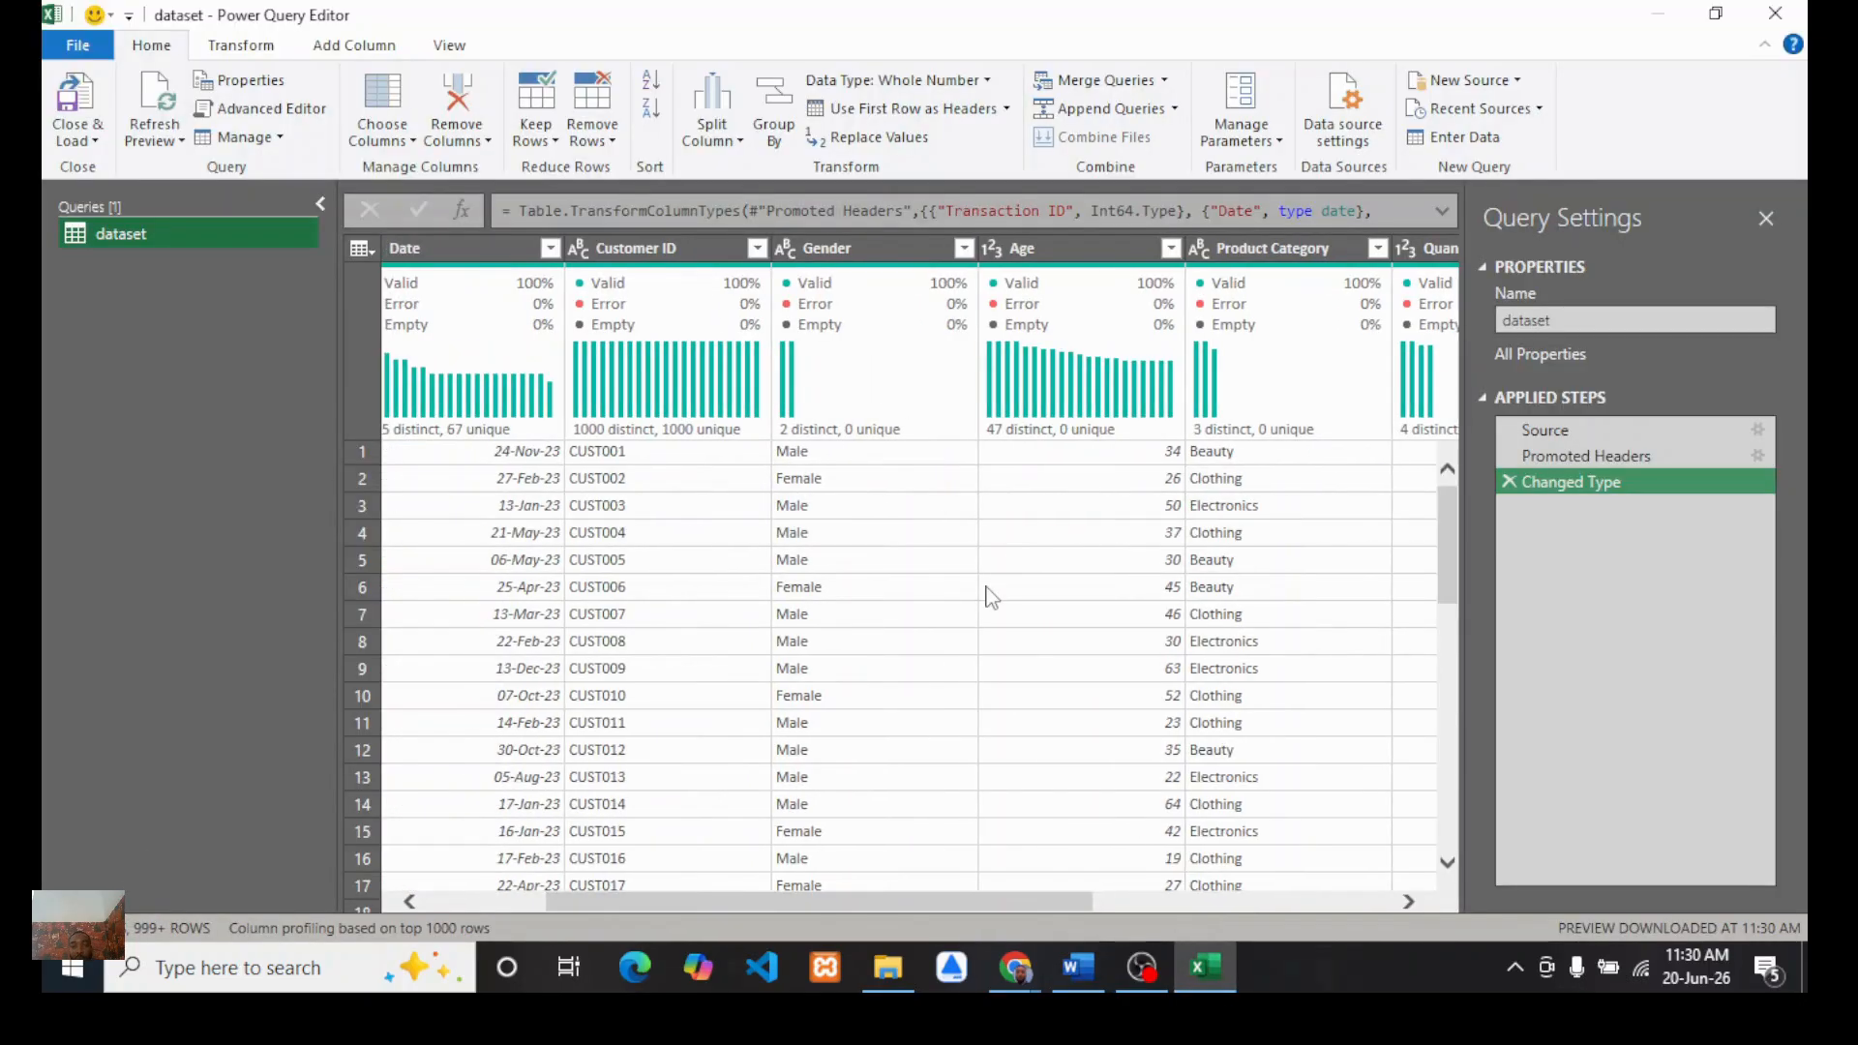
scroll(992, 597, right, 1)
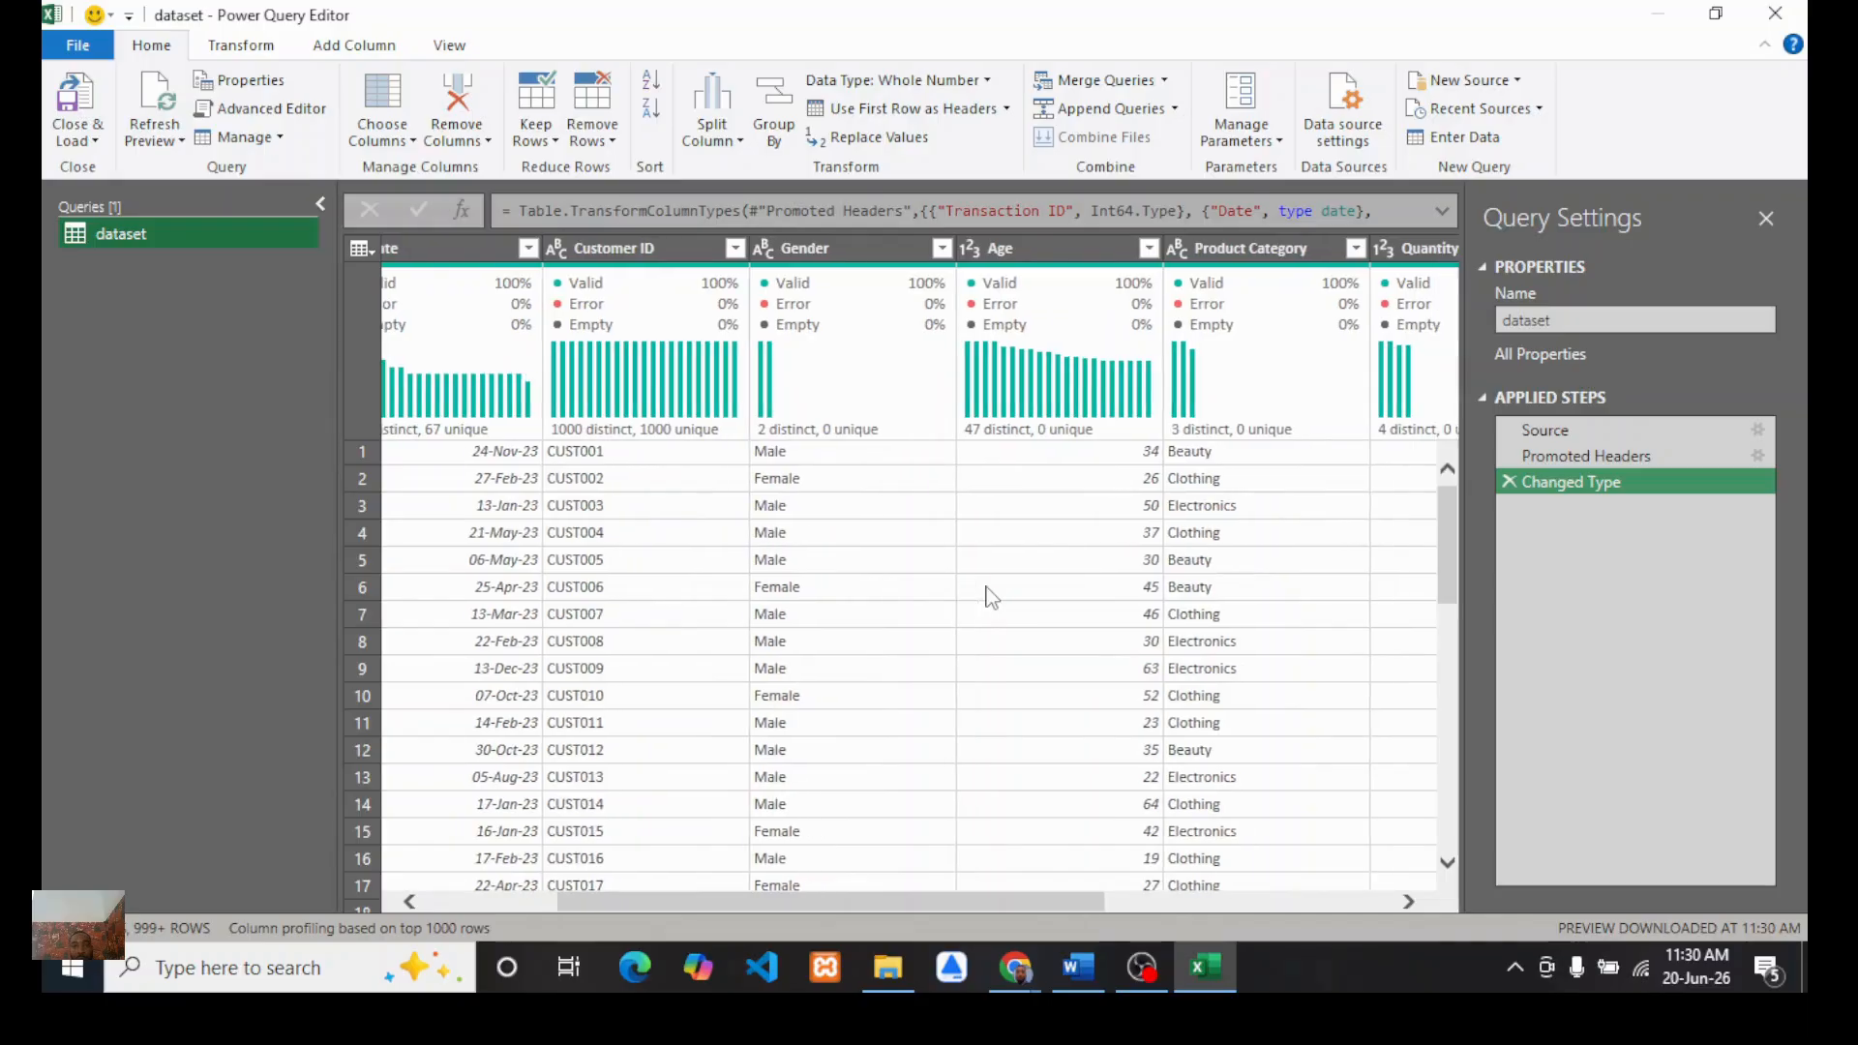
click(1031, 249)
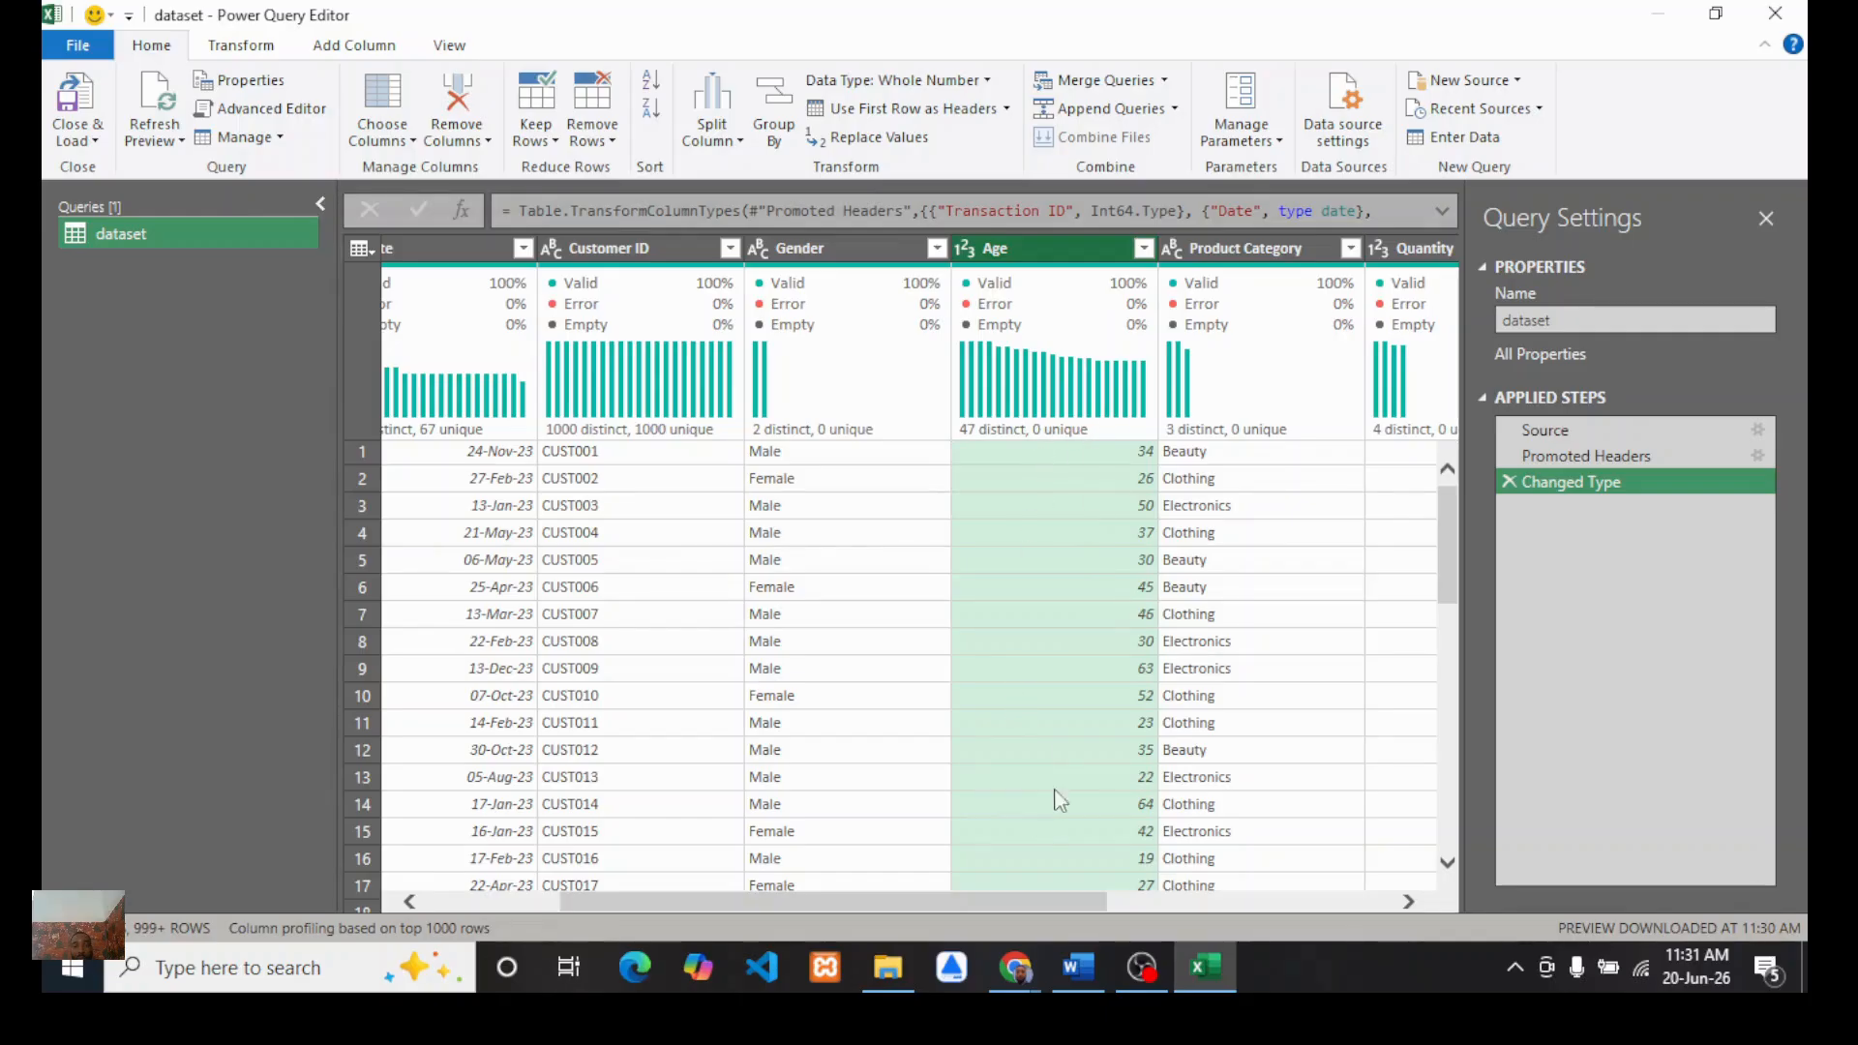
drag(978, 898, 1049, 890)
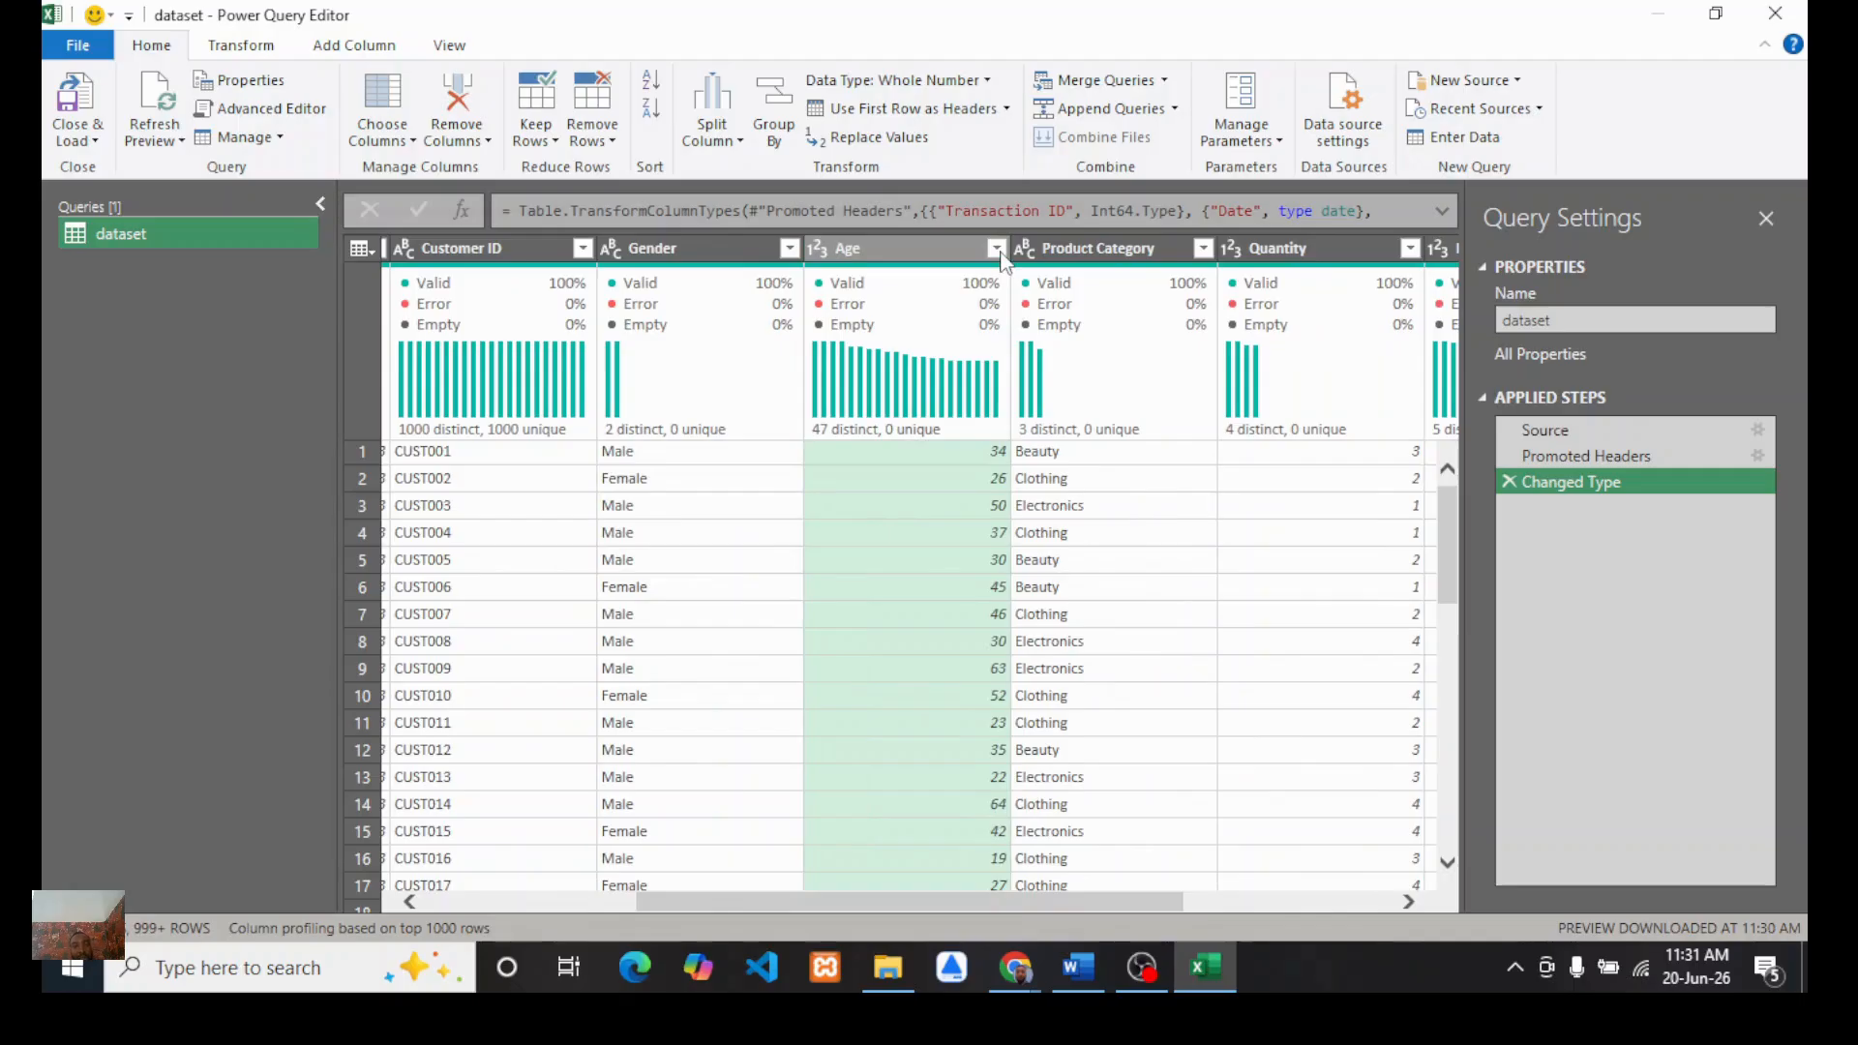
click(996, 249)
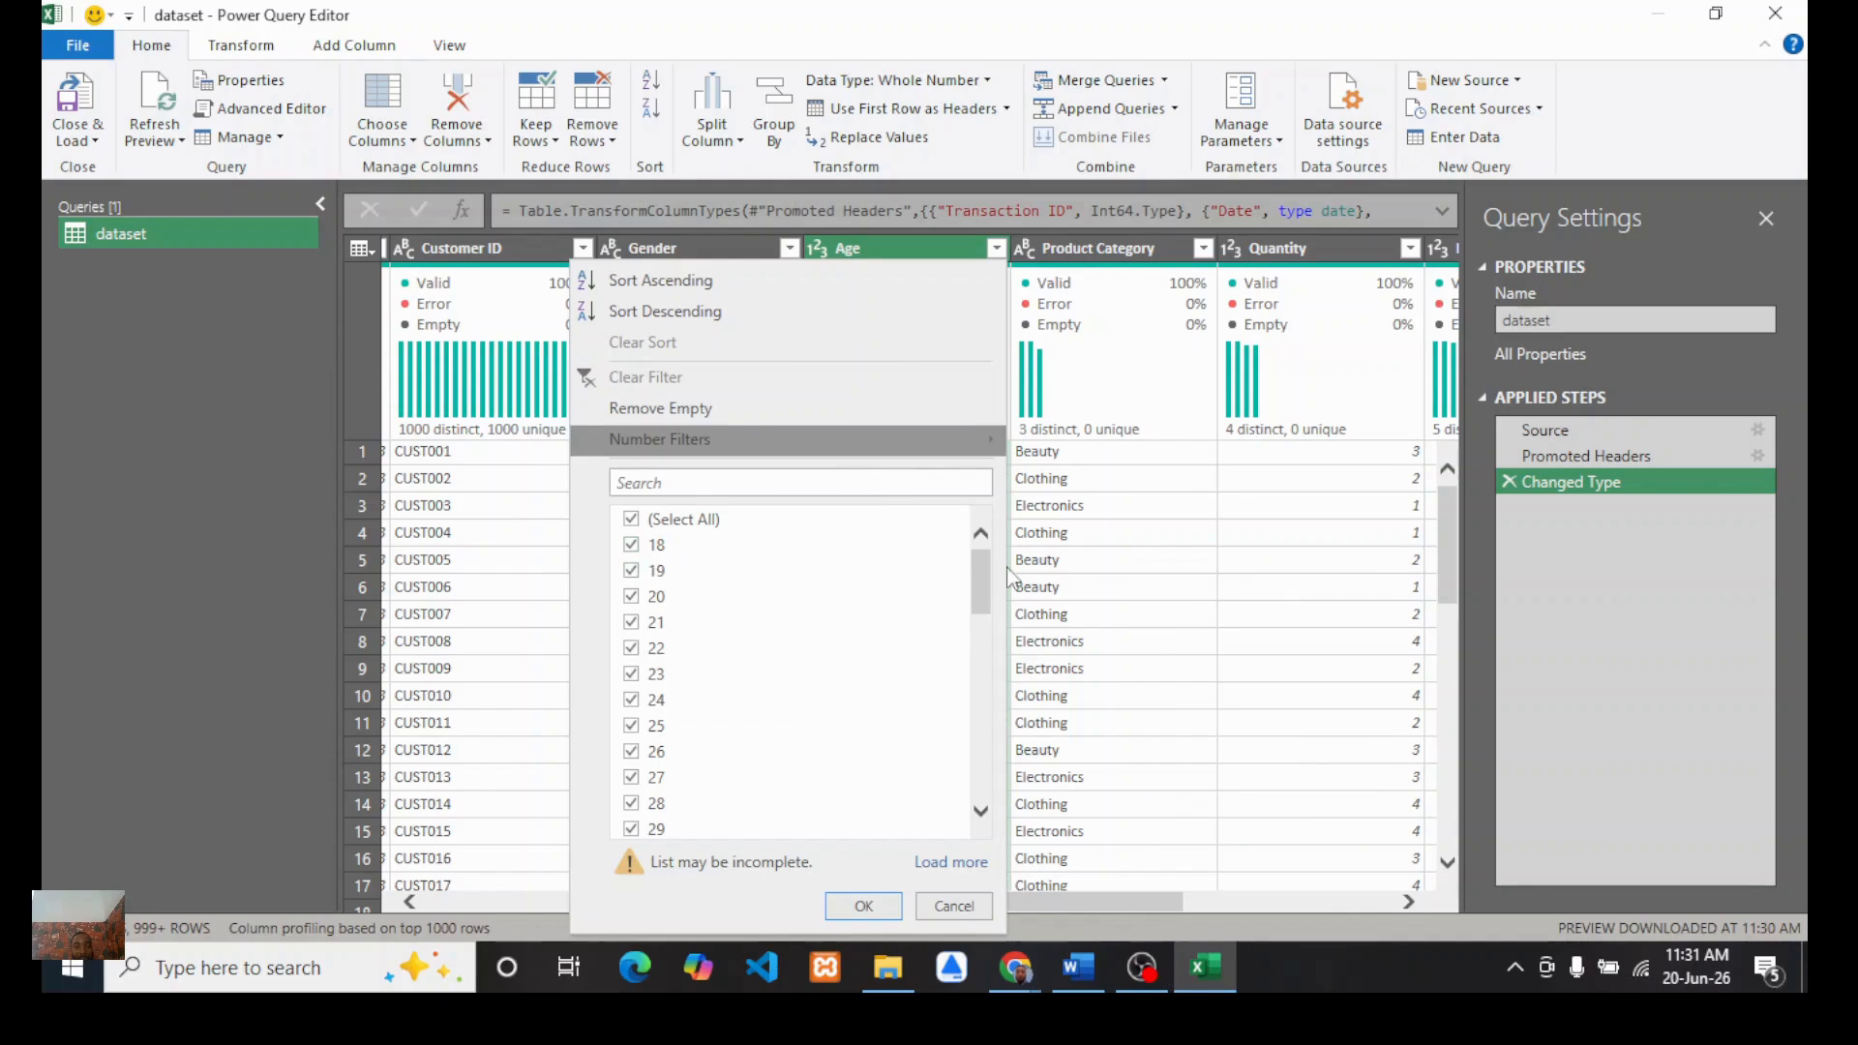
drag(979, 571, 981, 817)
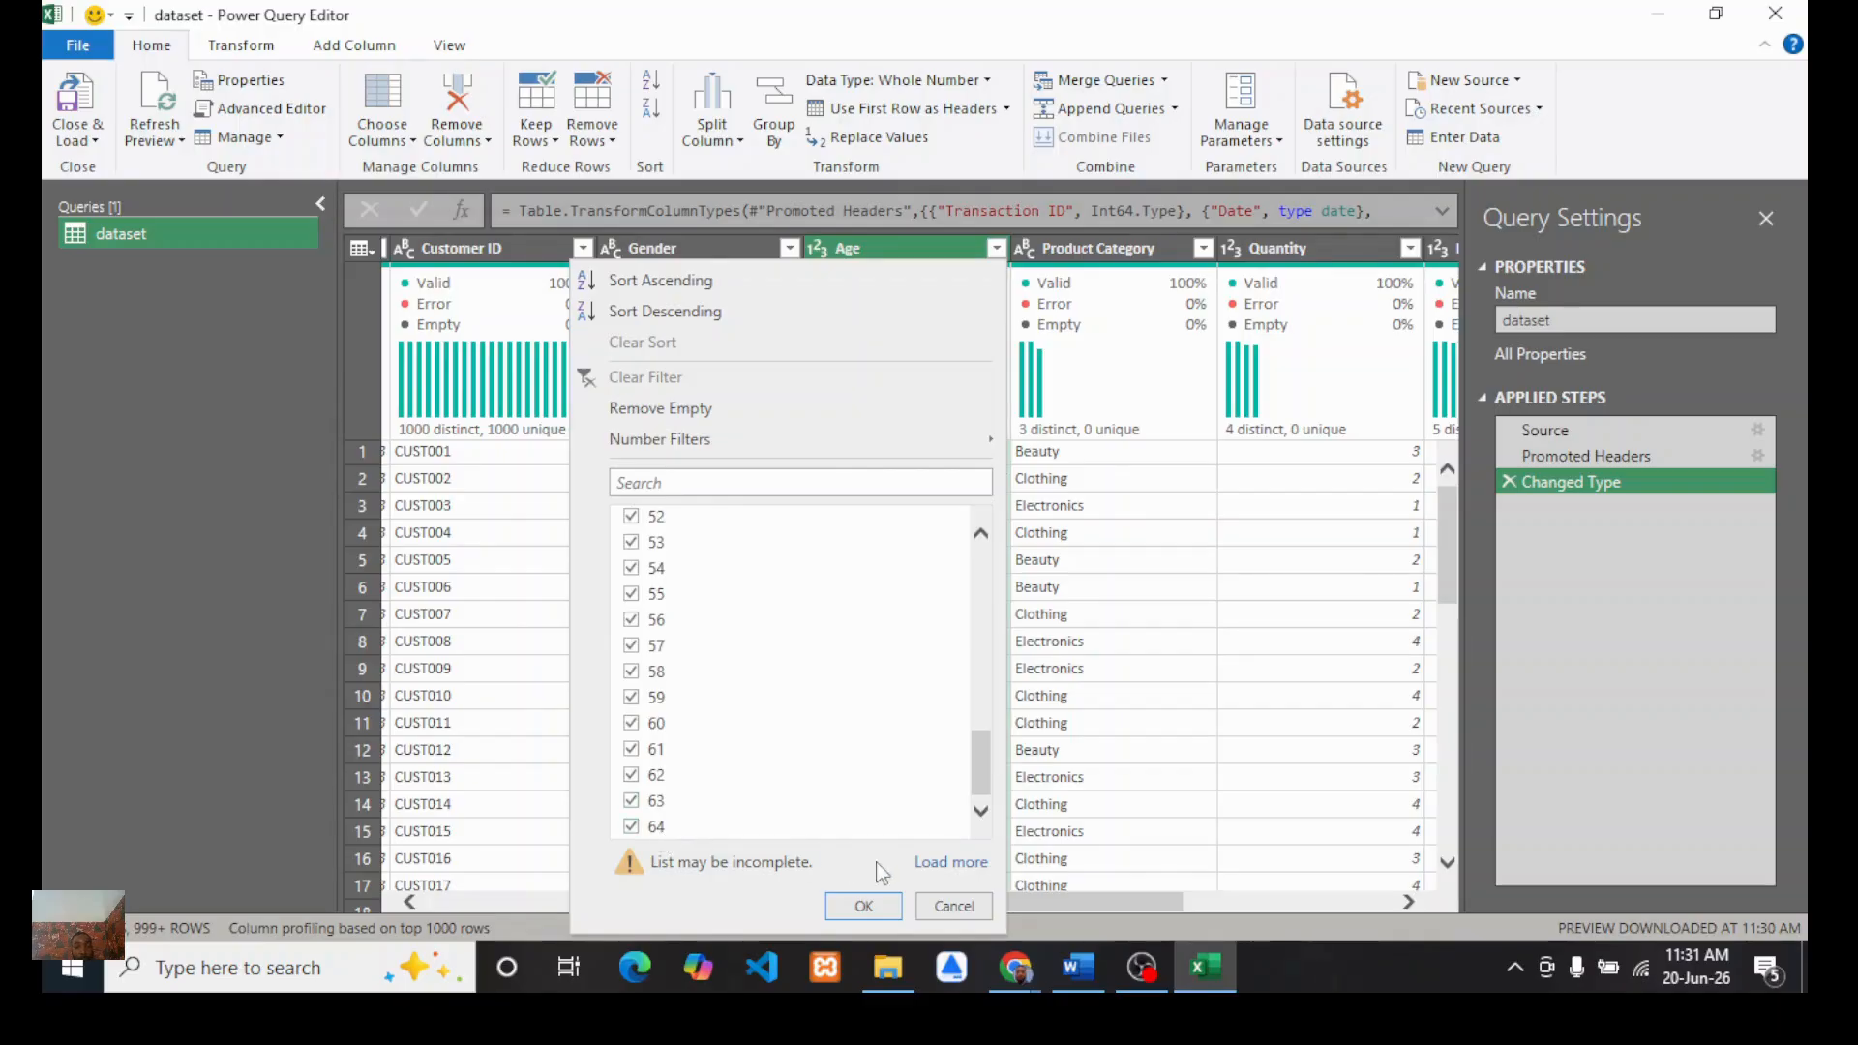
click(869, 908)
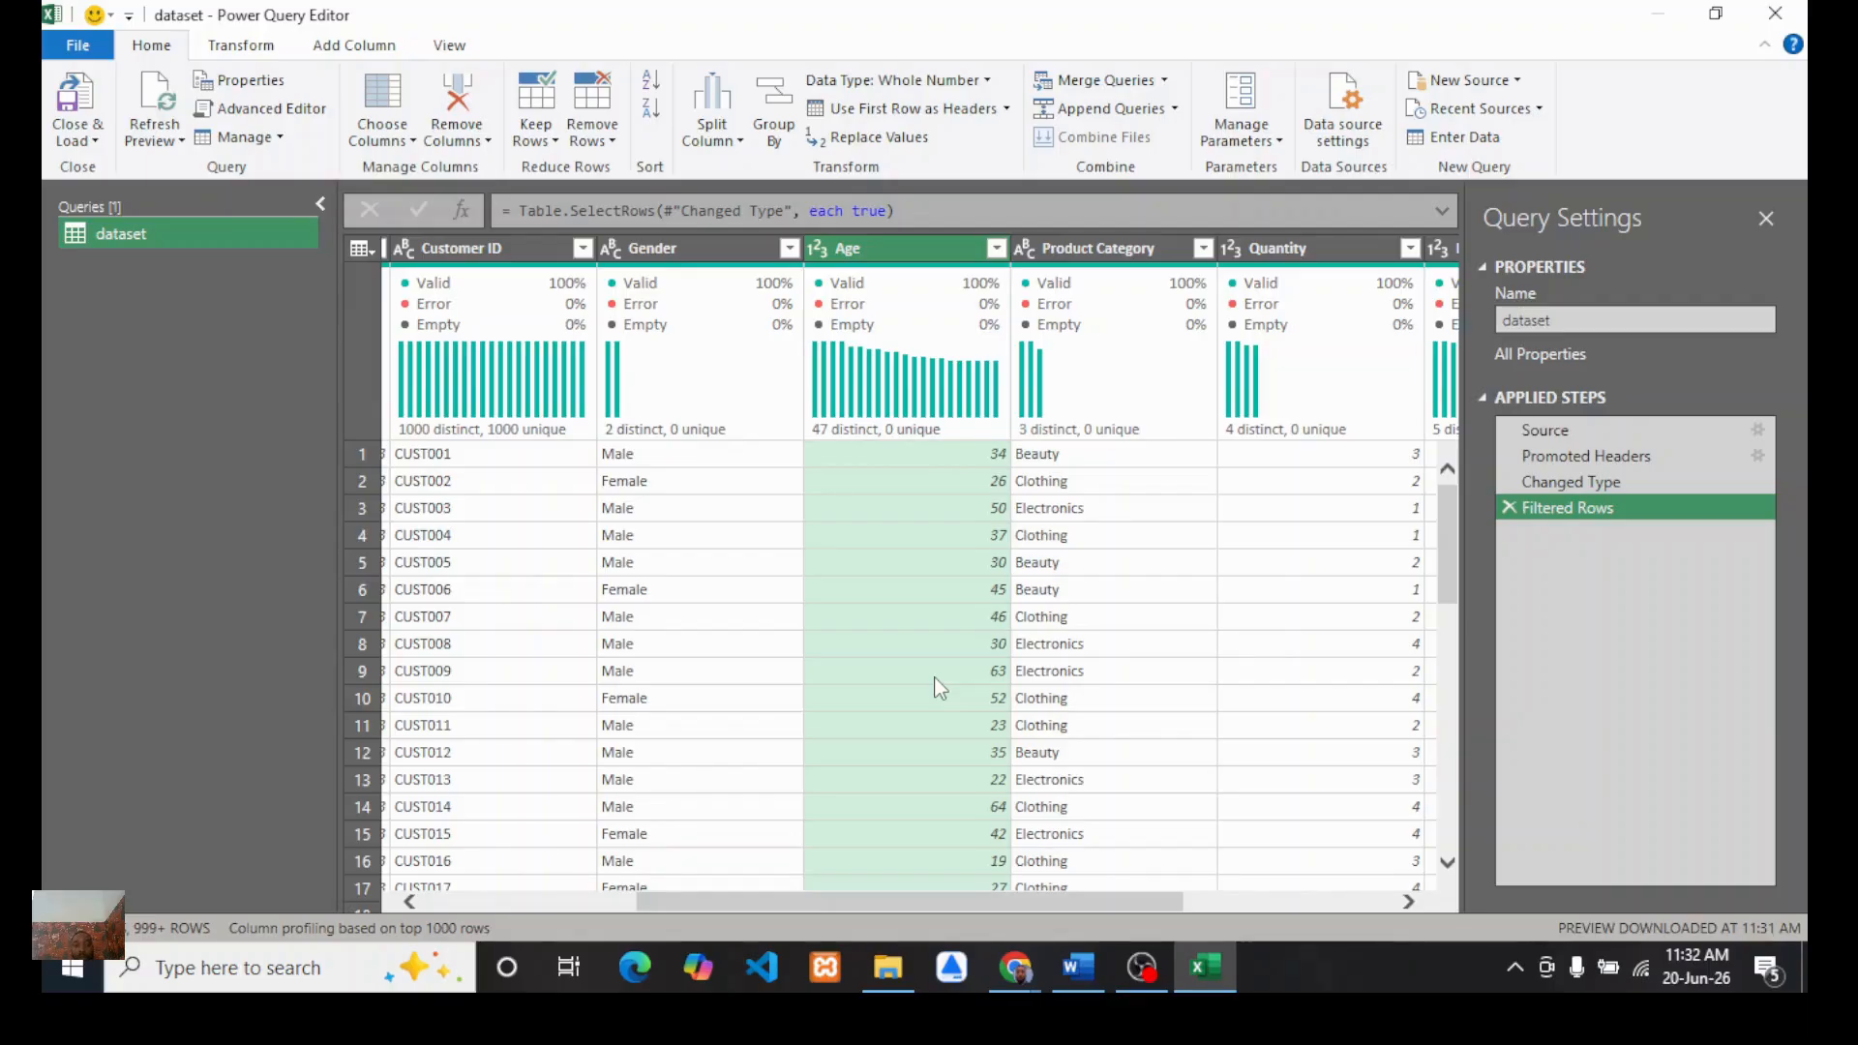
Step: Search the web for an age generations list and read the generational age ranges before returning to Power Query
click(1012, 971)
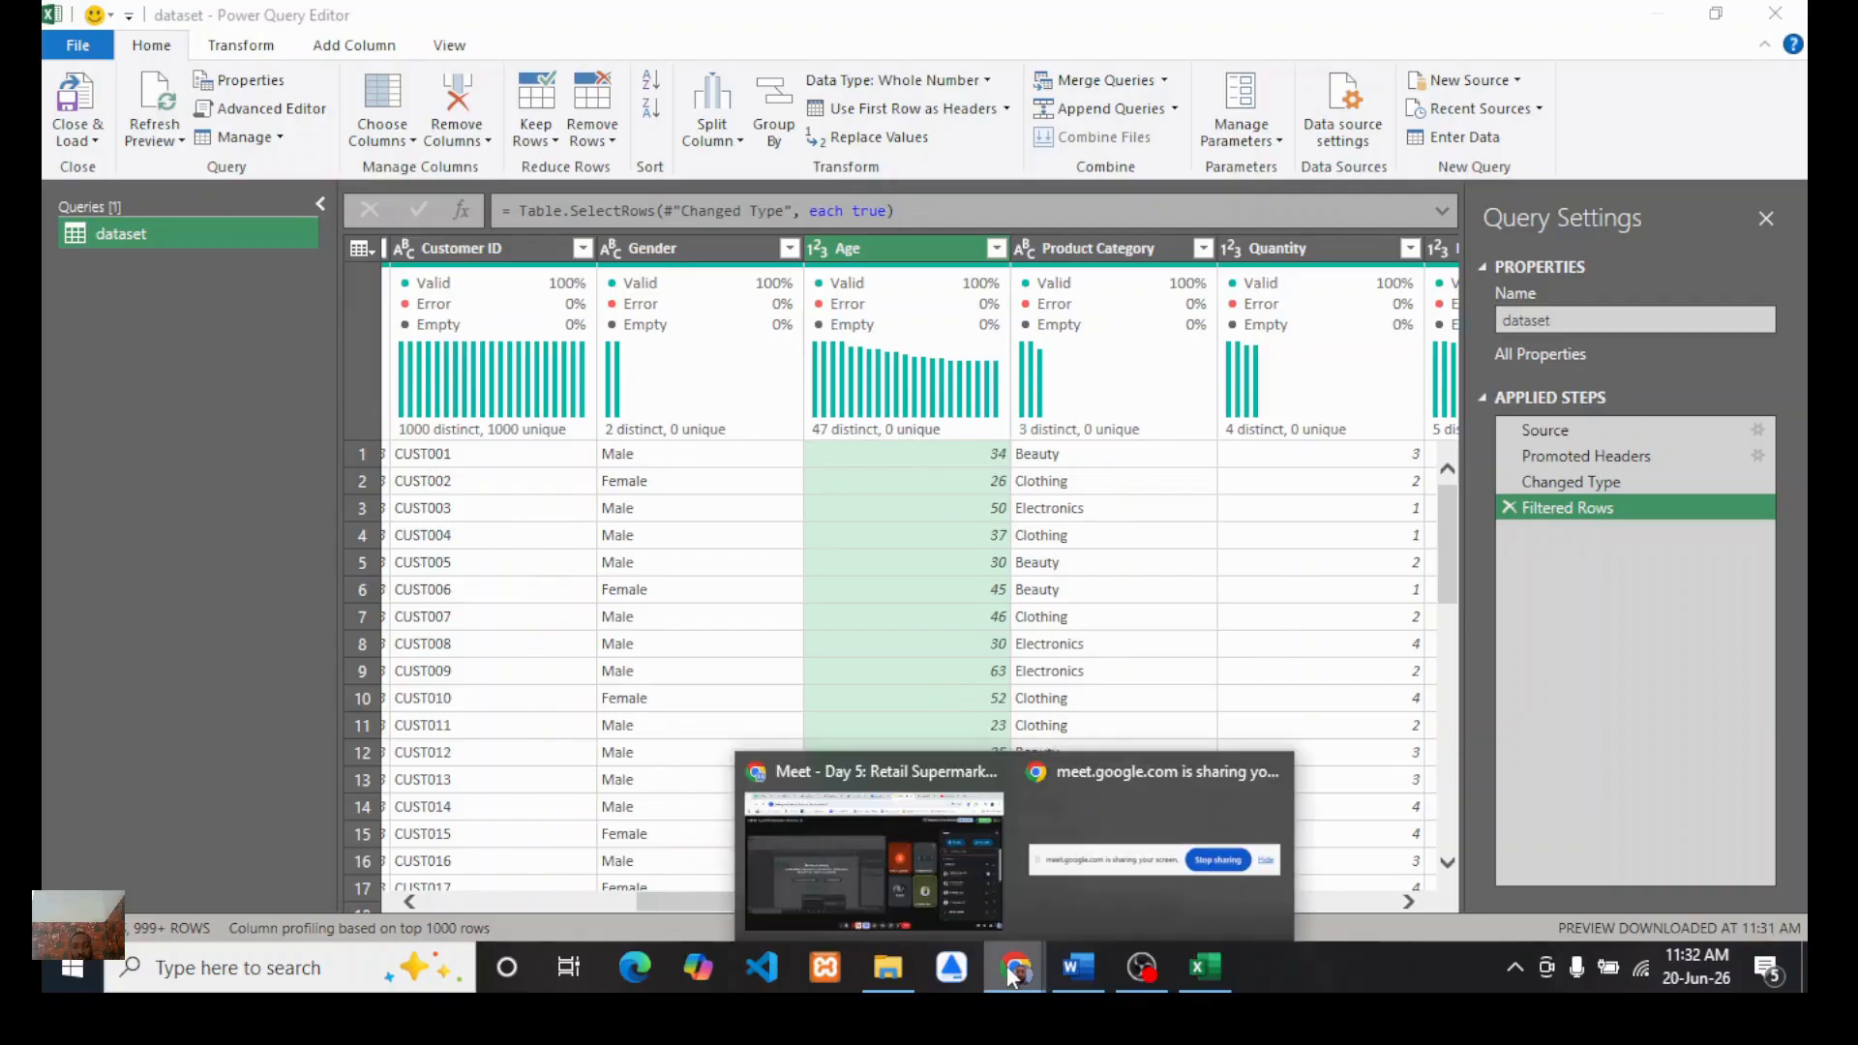
click(910, 834)
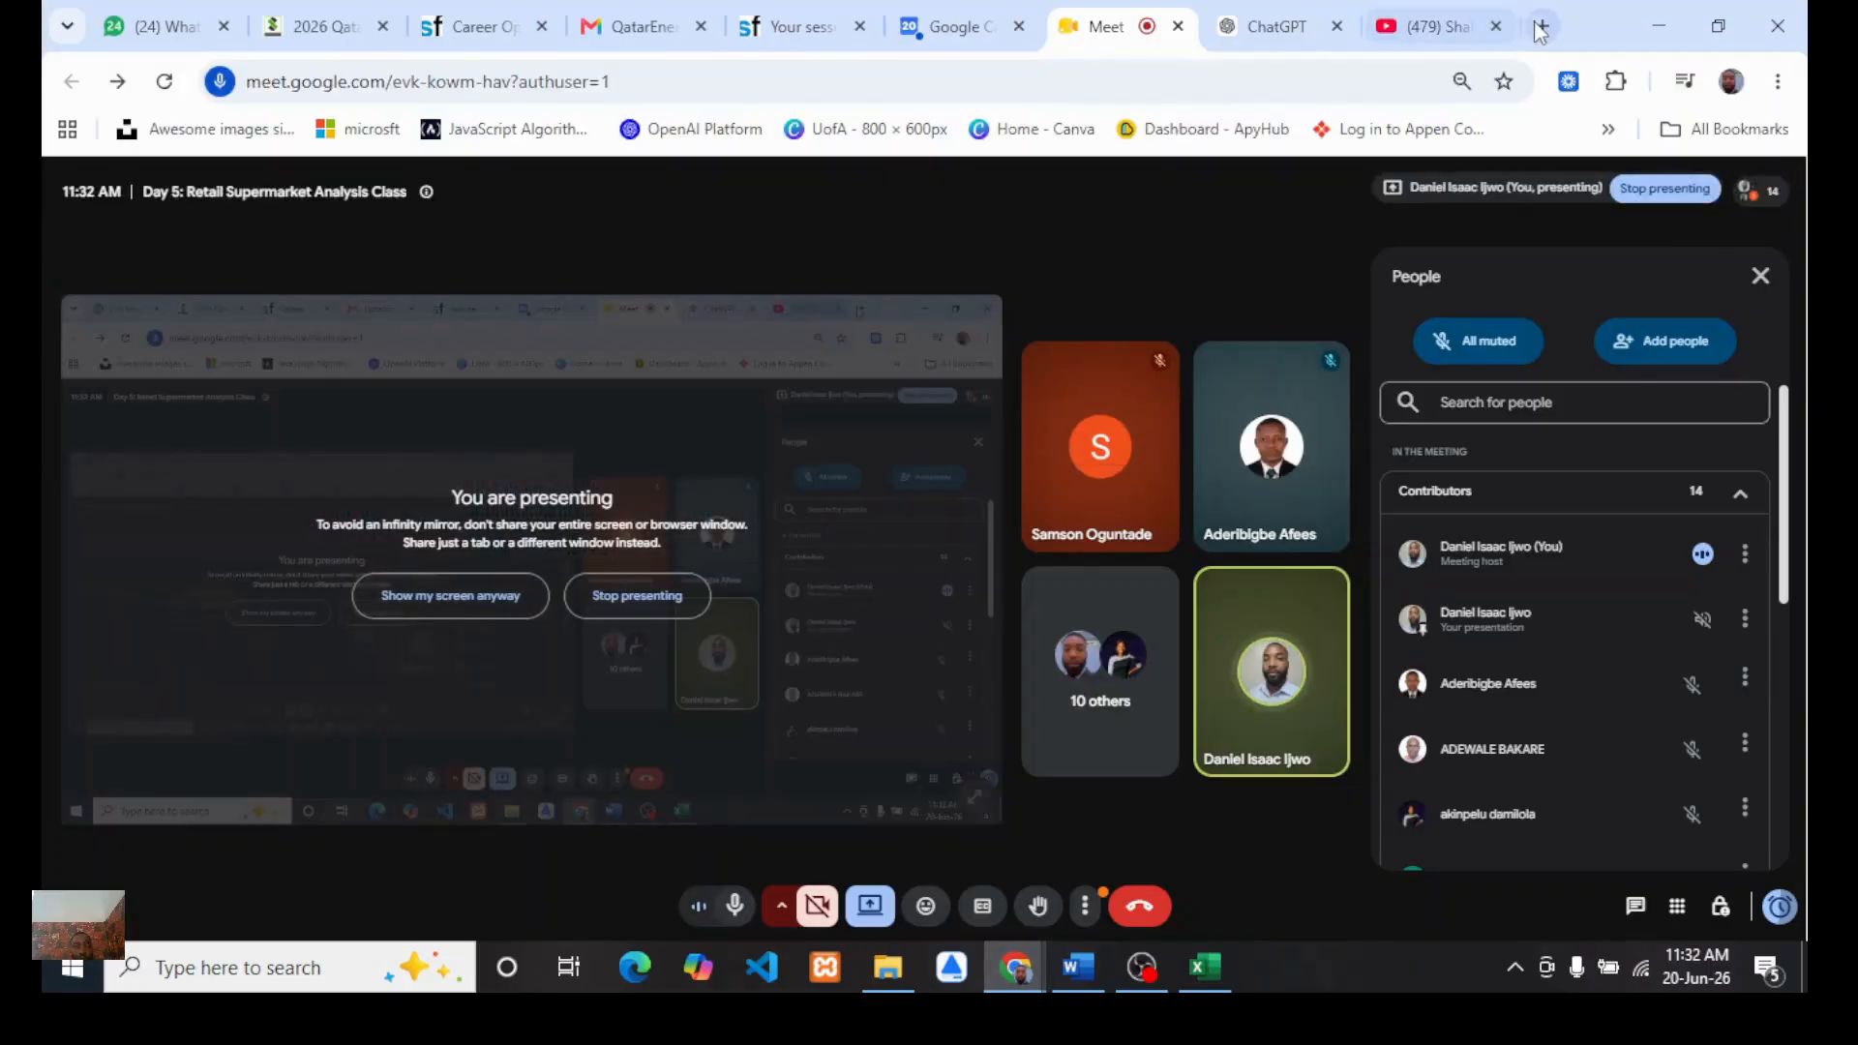
click(1541, 27)
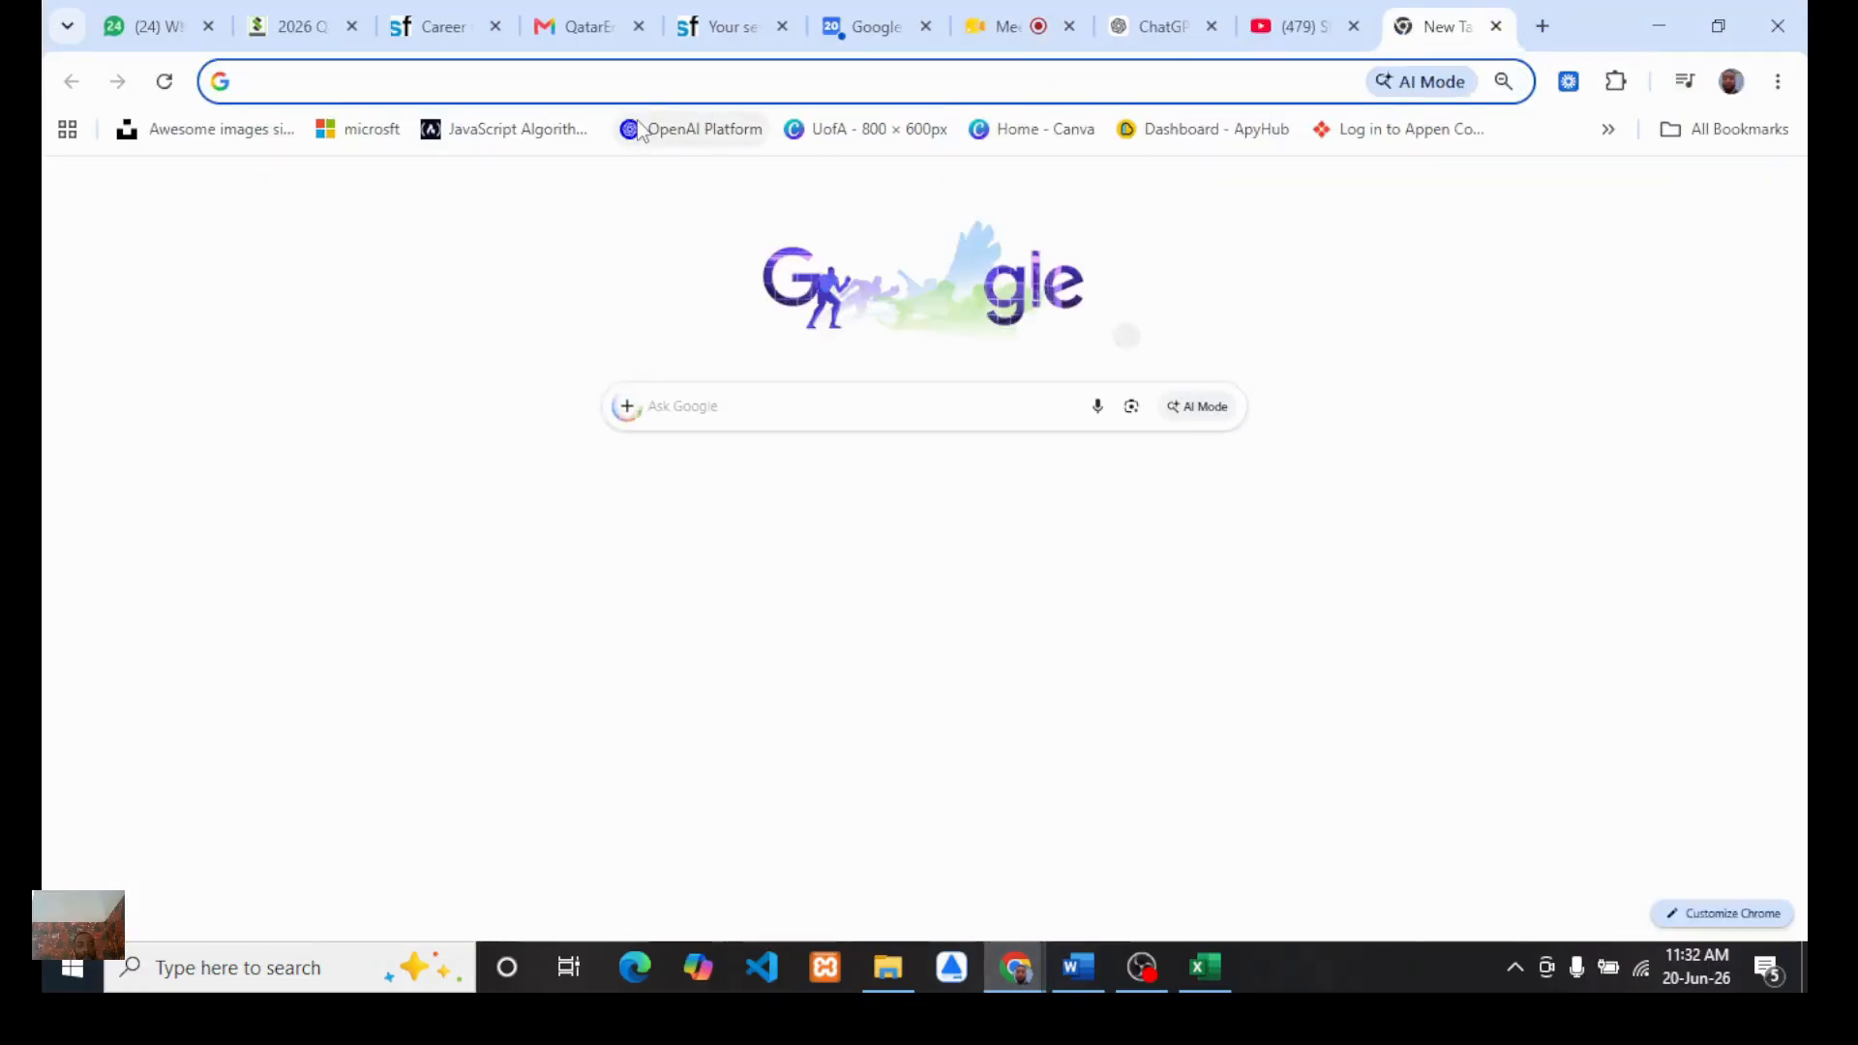
text(age)
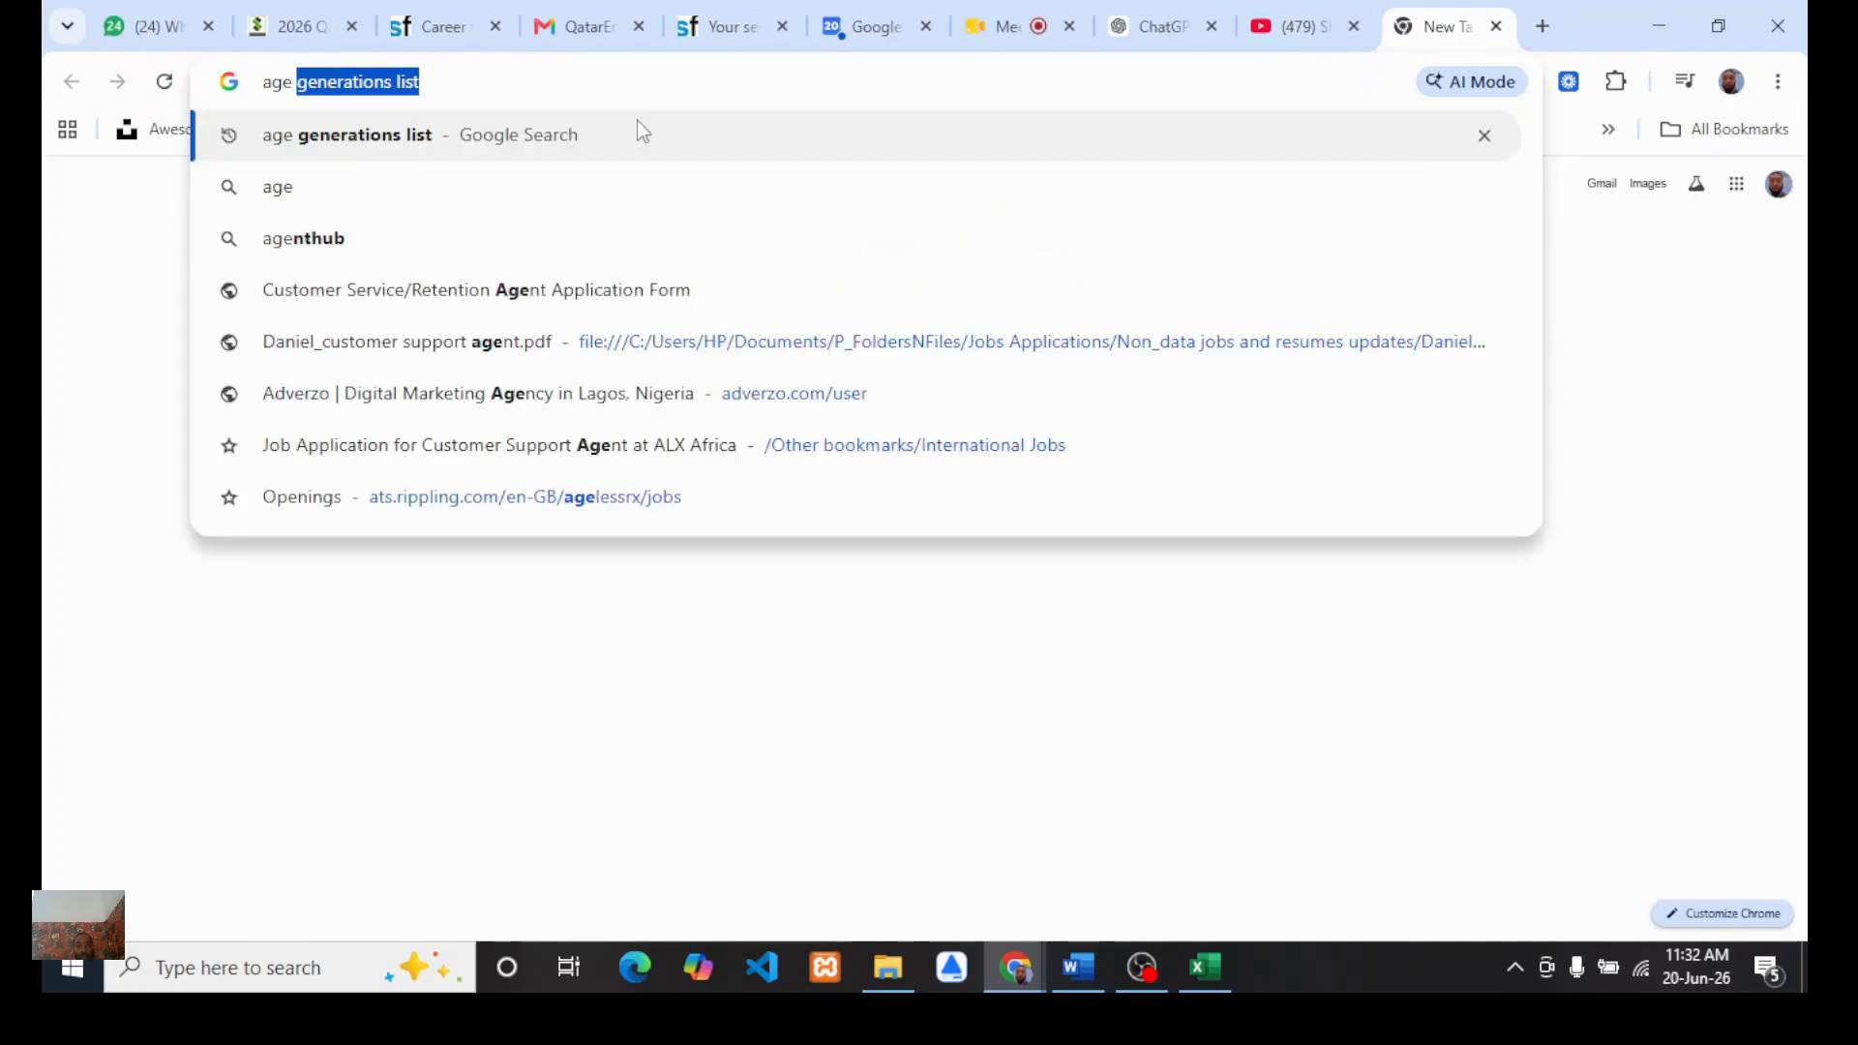
key(Return)
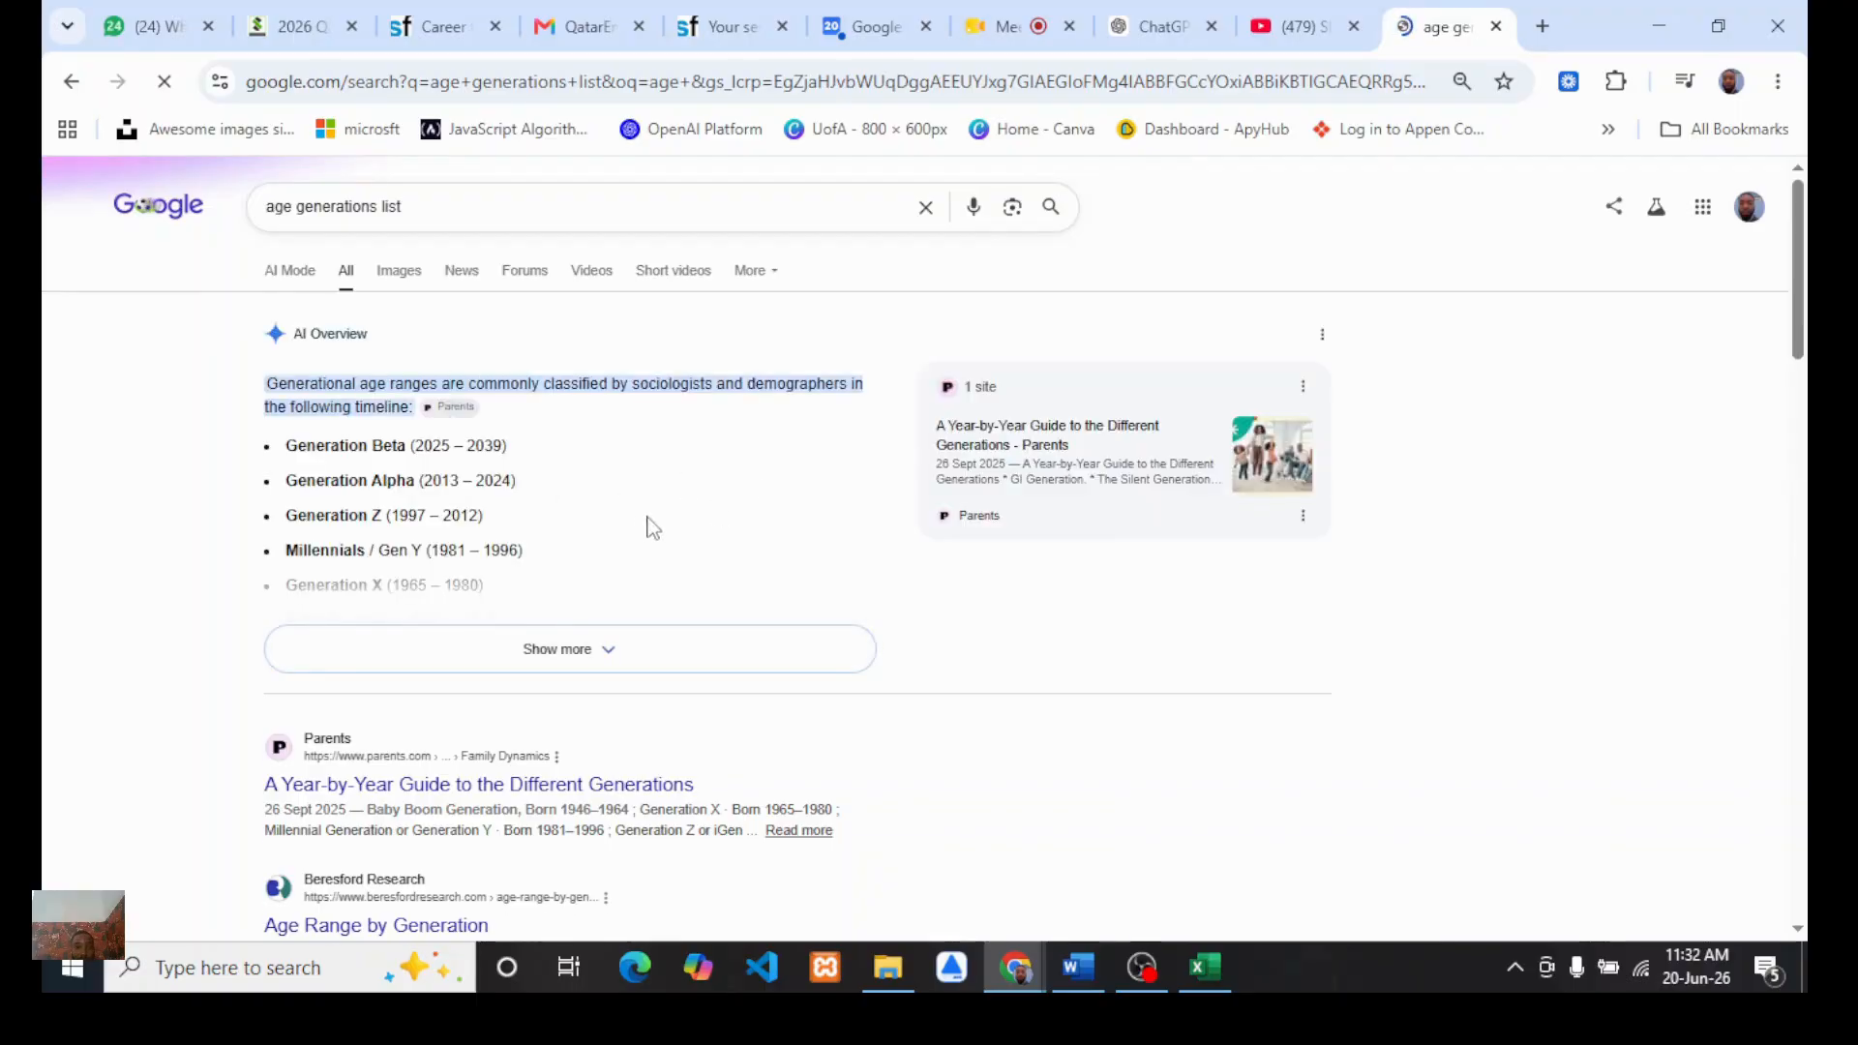
click(601, 662)
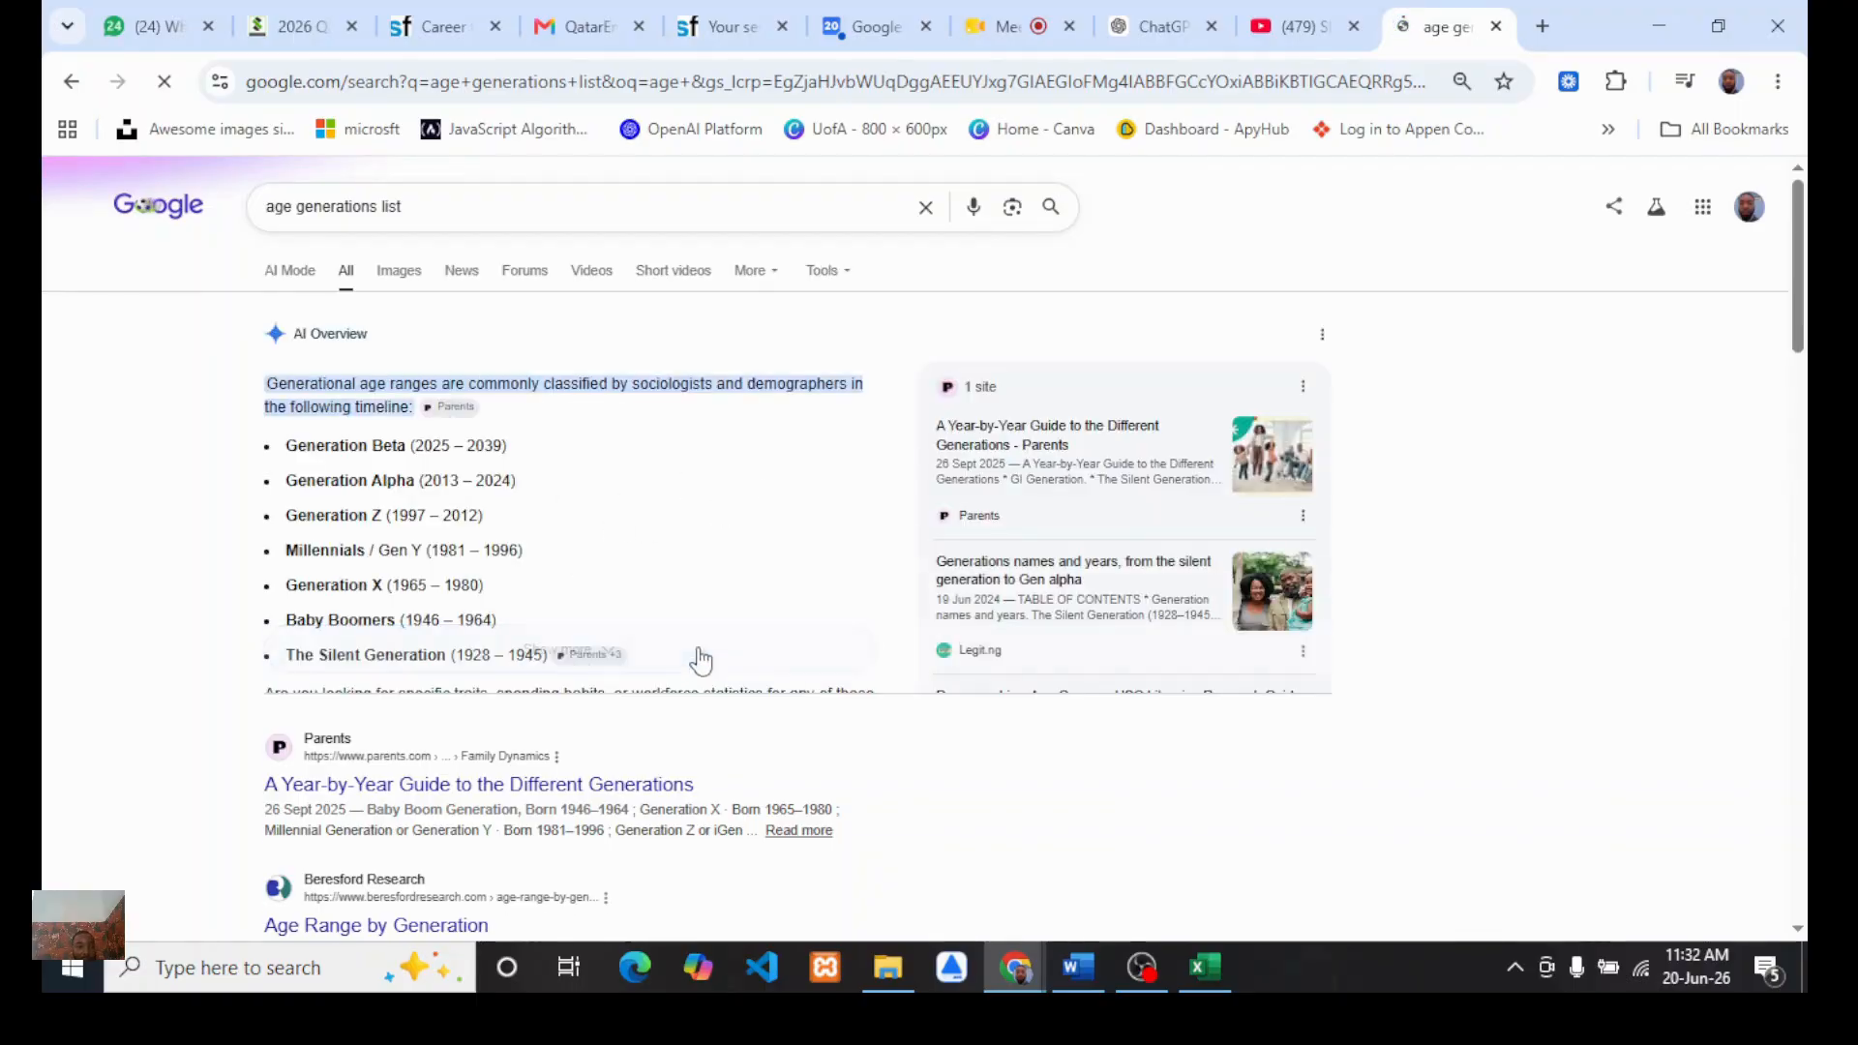
scroll(531, 620, down, 1)
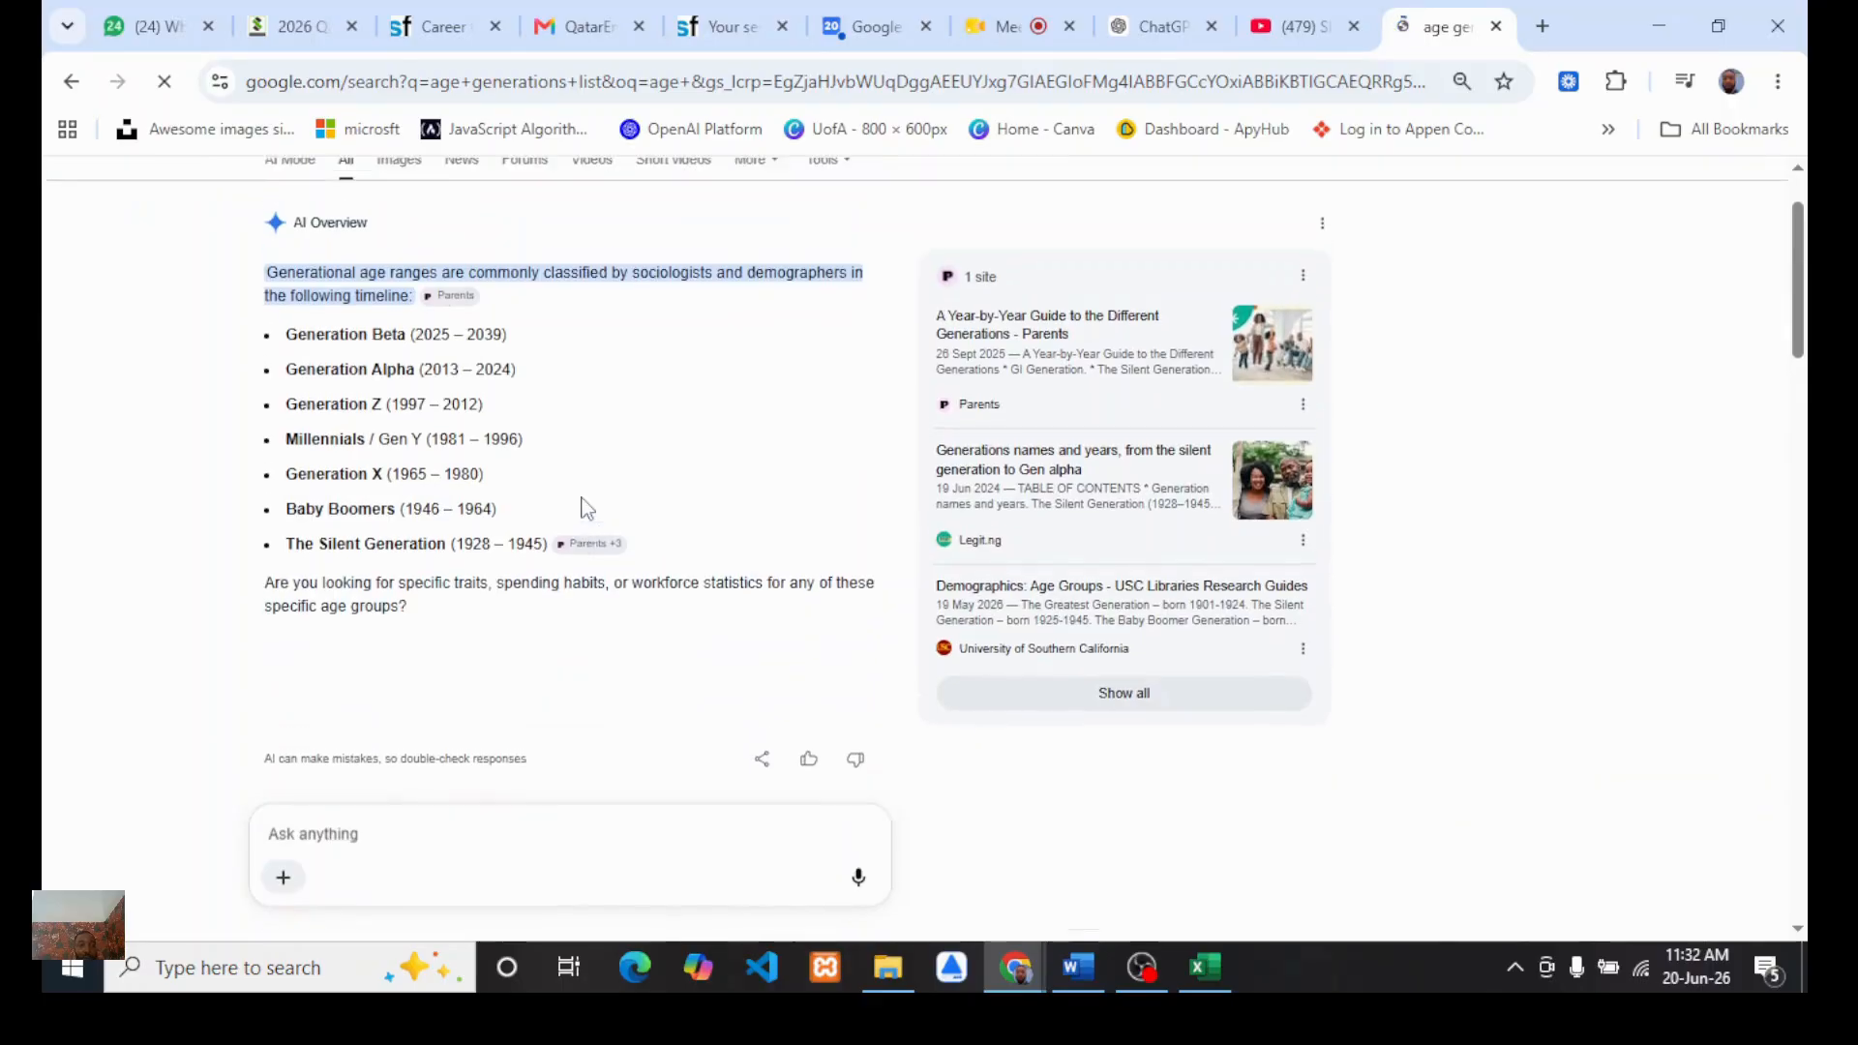
scroll(587, 507, up, 1)
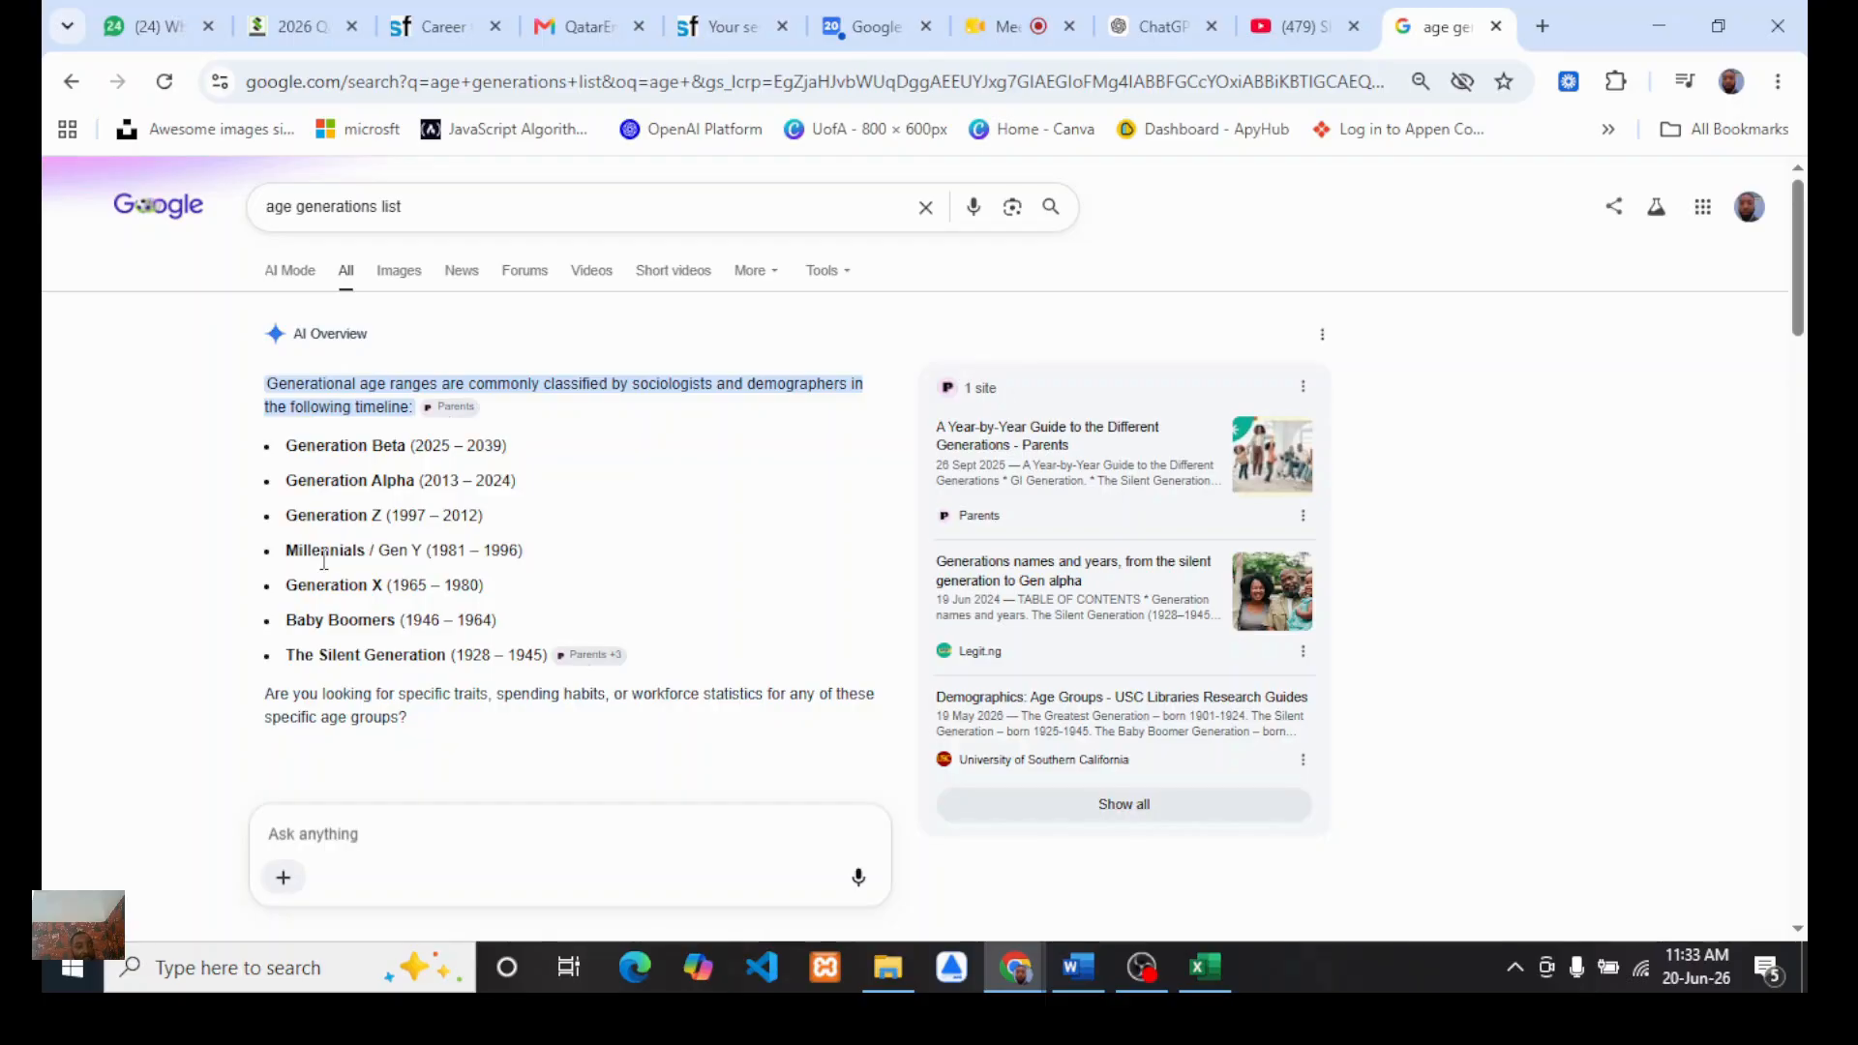
scroll(465, 672, down, 4)
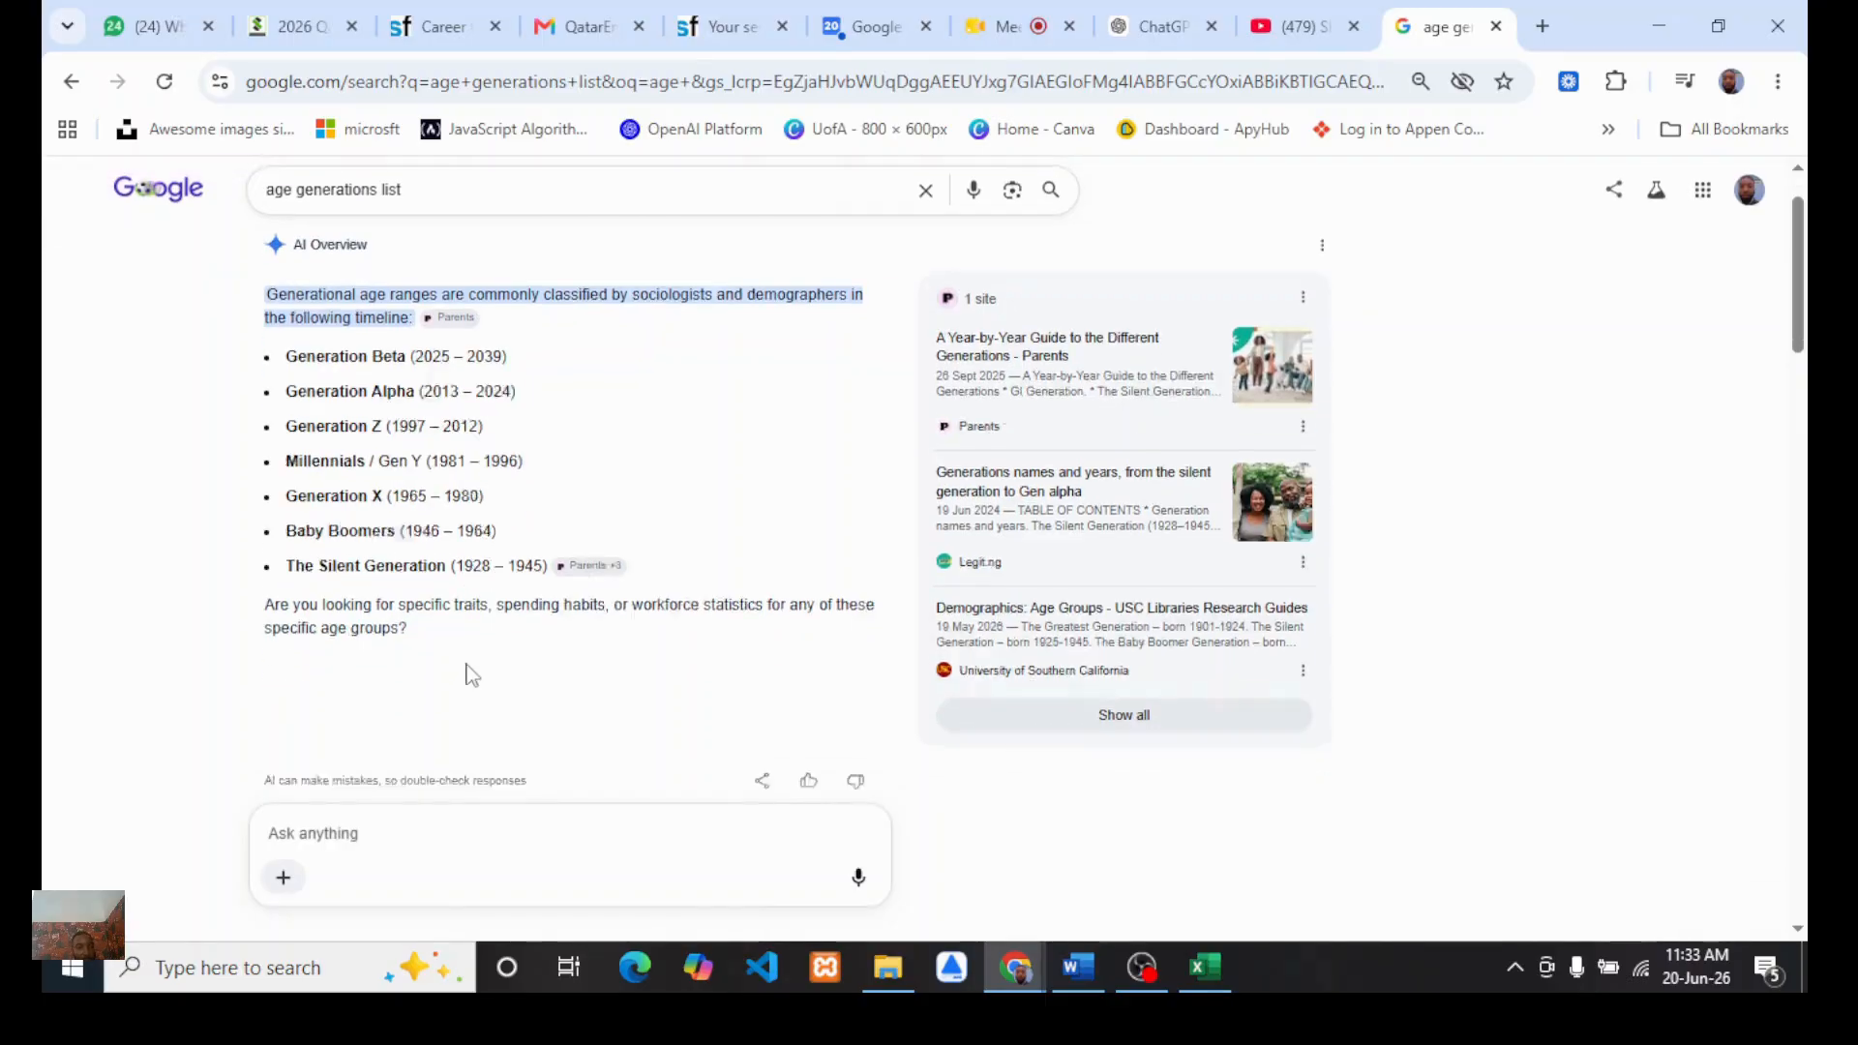
scroll(468, 674, up, 4)
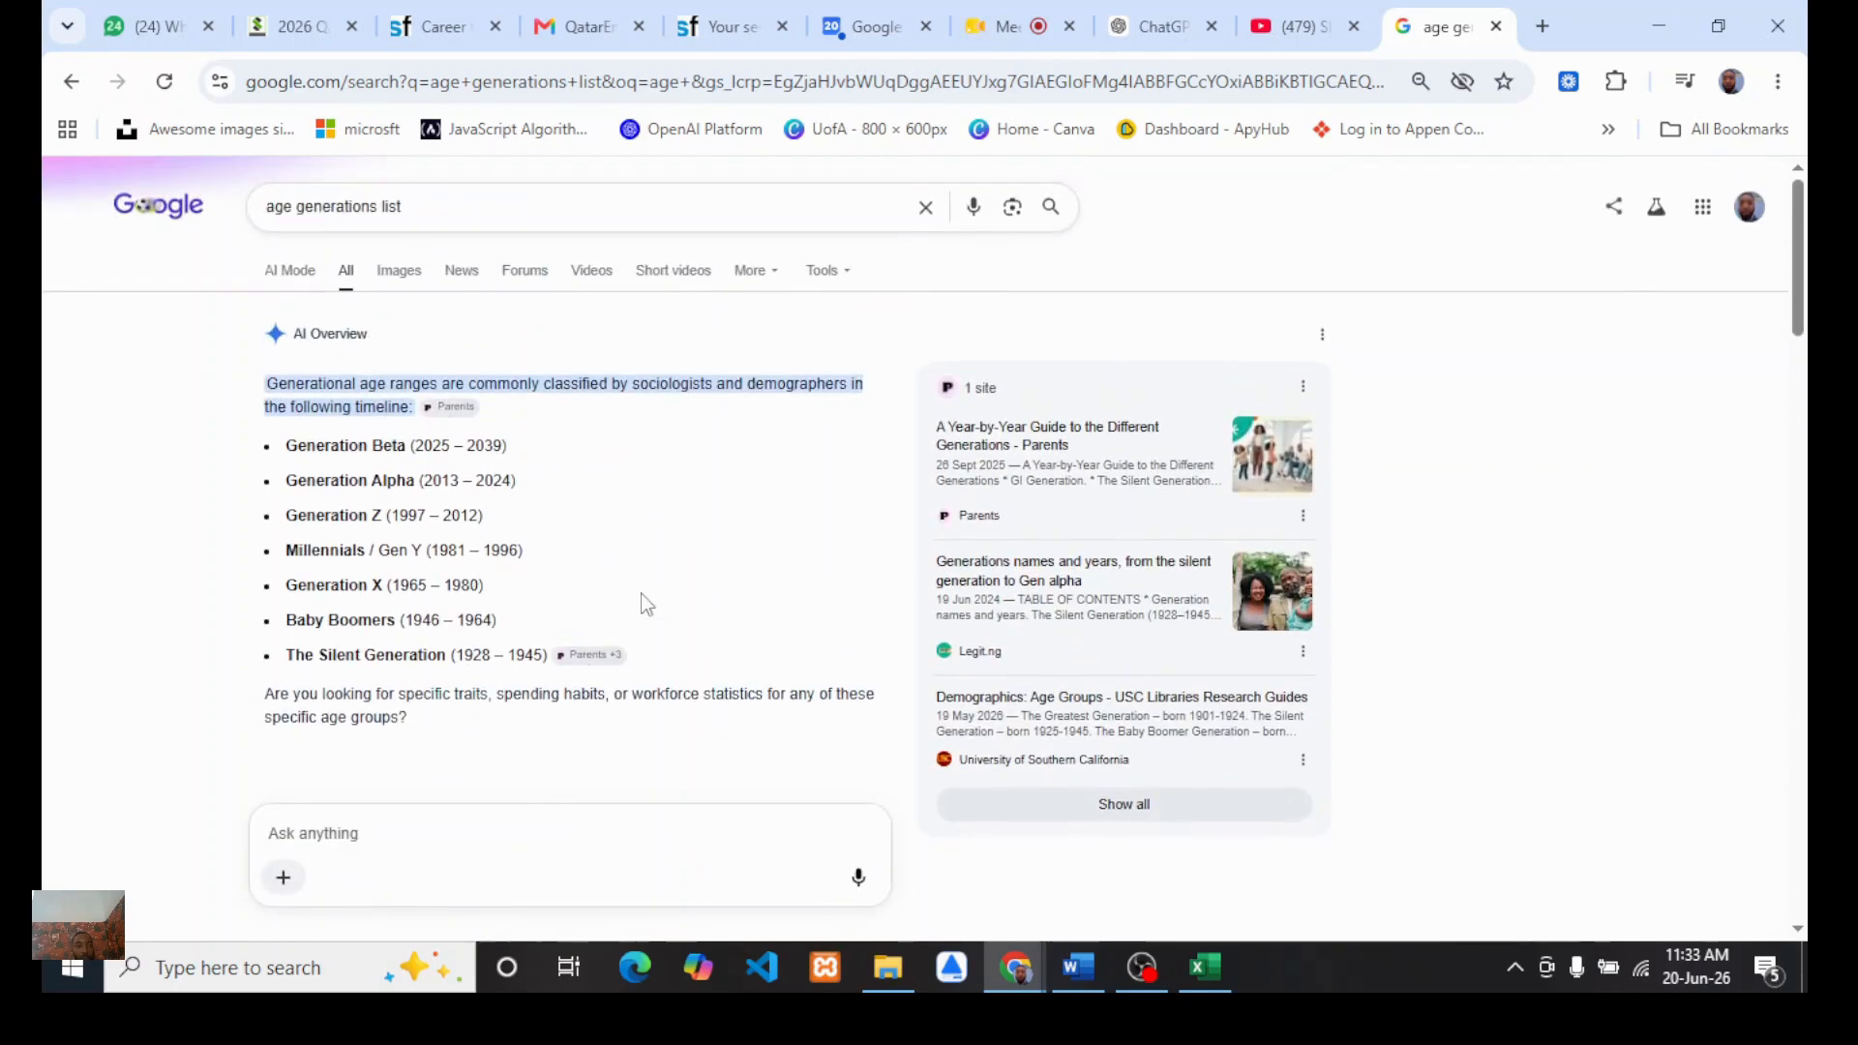
click(1200, 966)
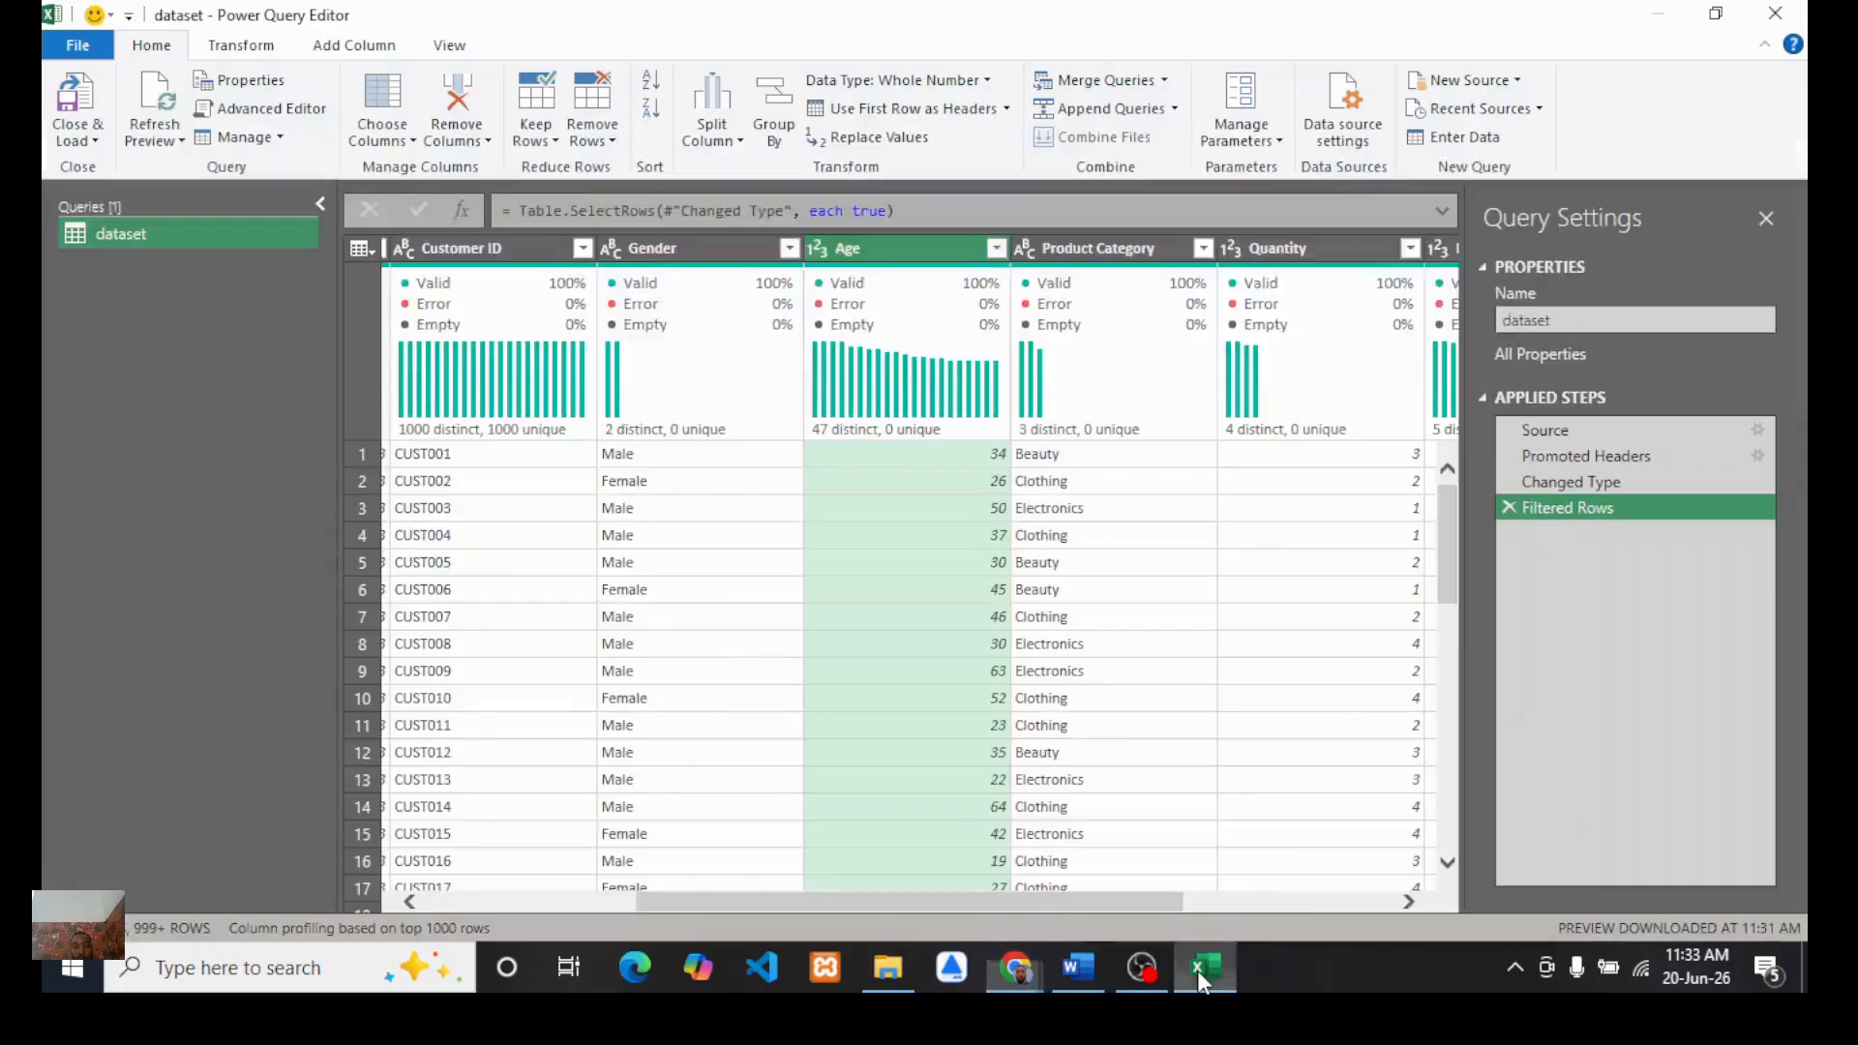
scroll(1037, 640, right, 3)
scroll(1038, 643, right, 2)
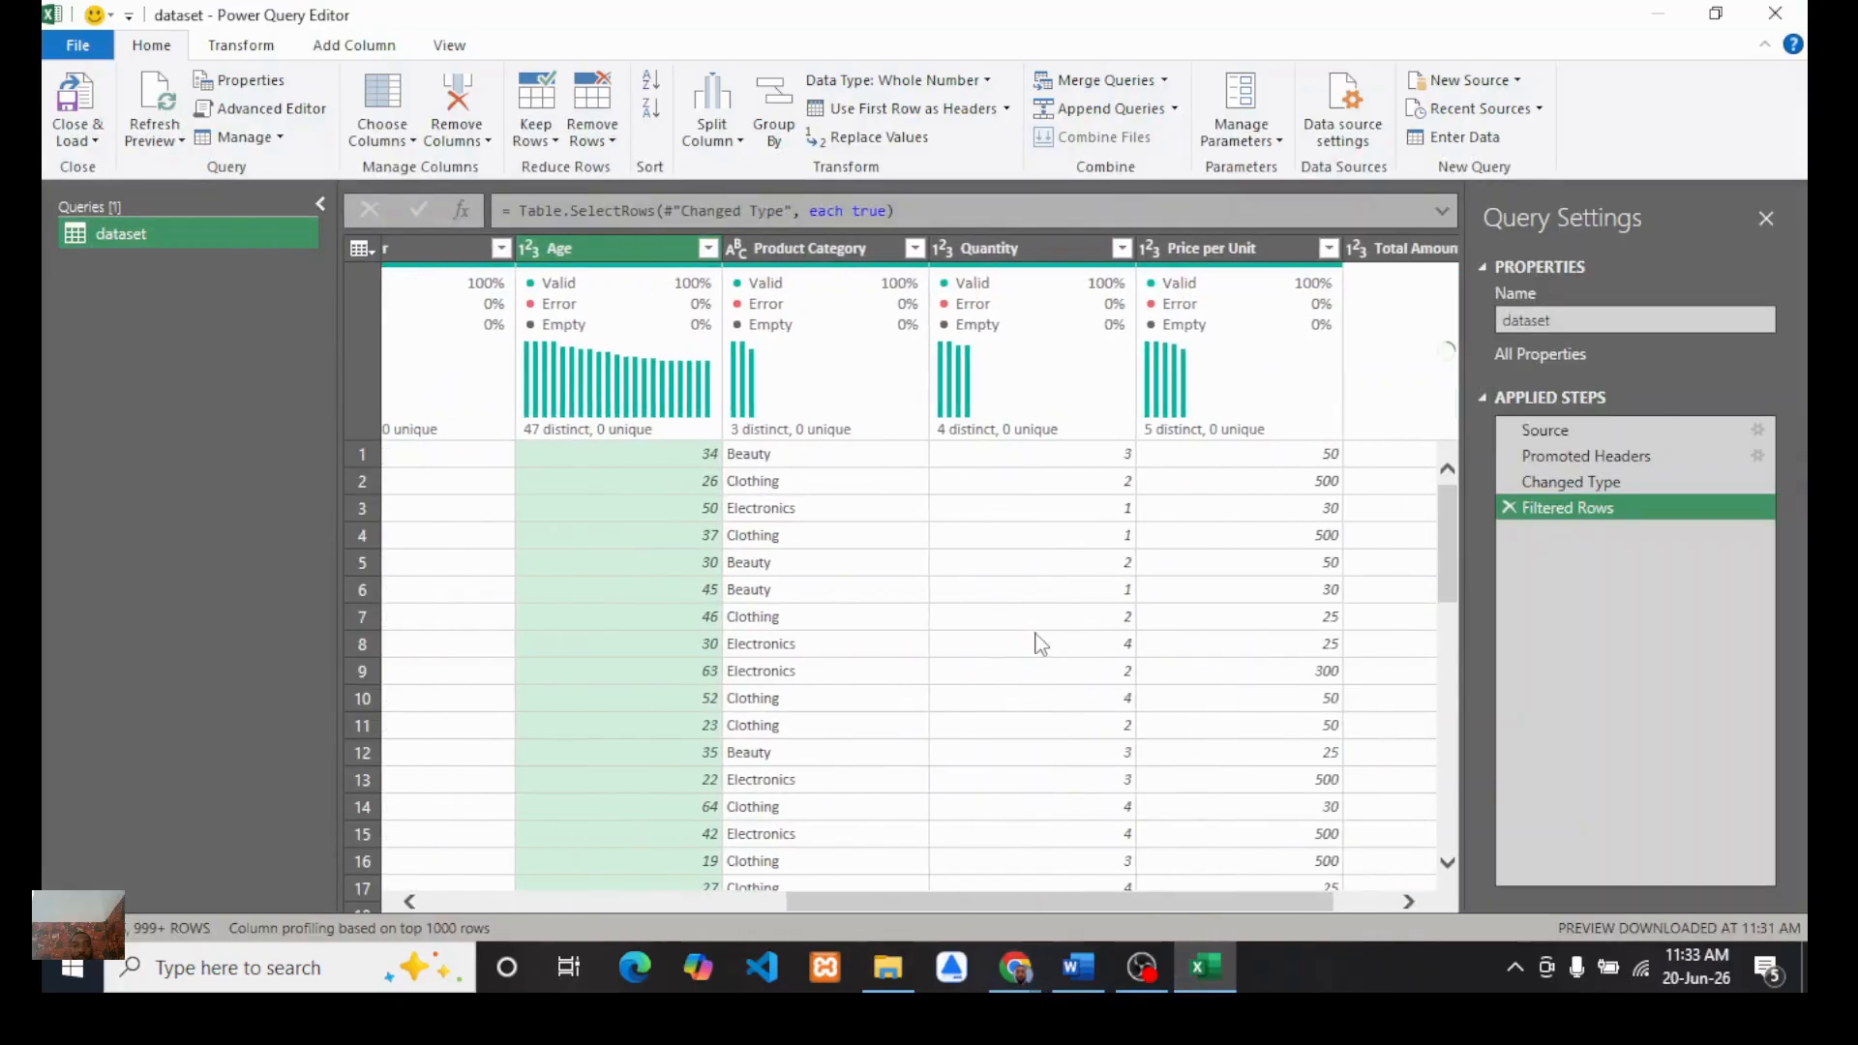
scroll(1037, 643, left, 3)
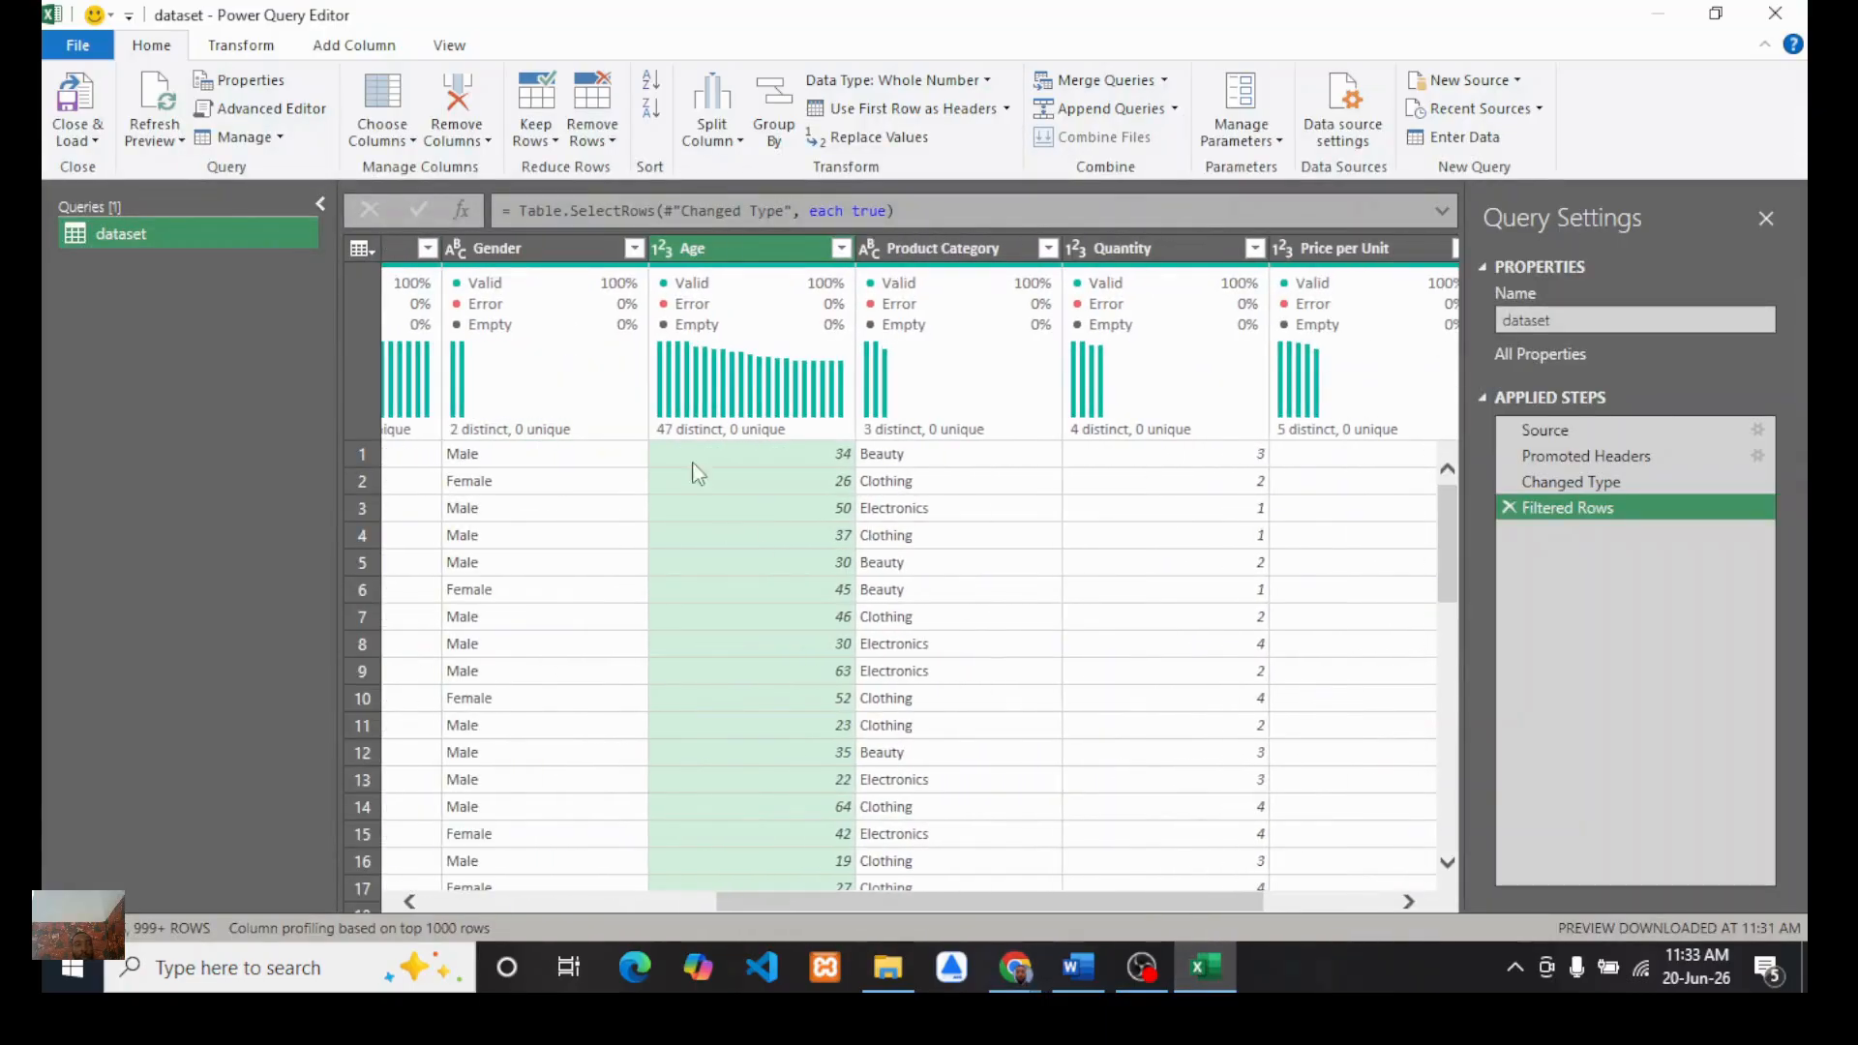
click(349, 45)
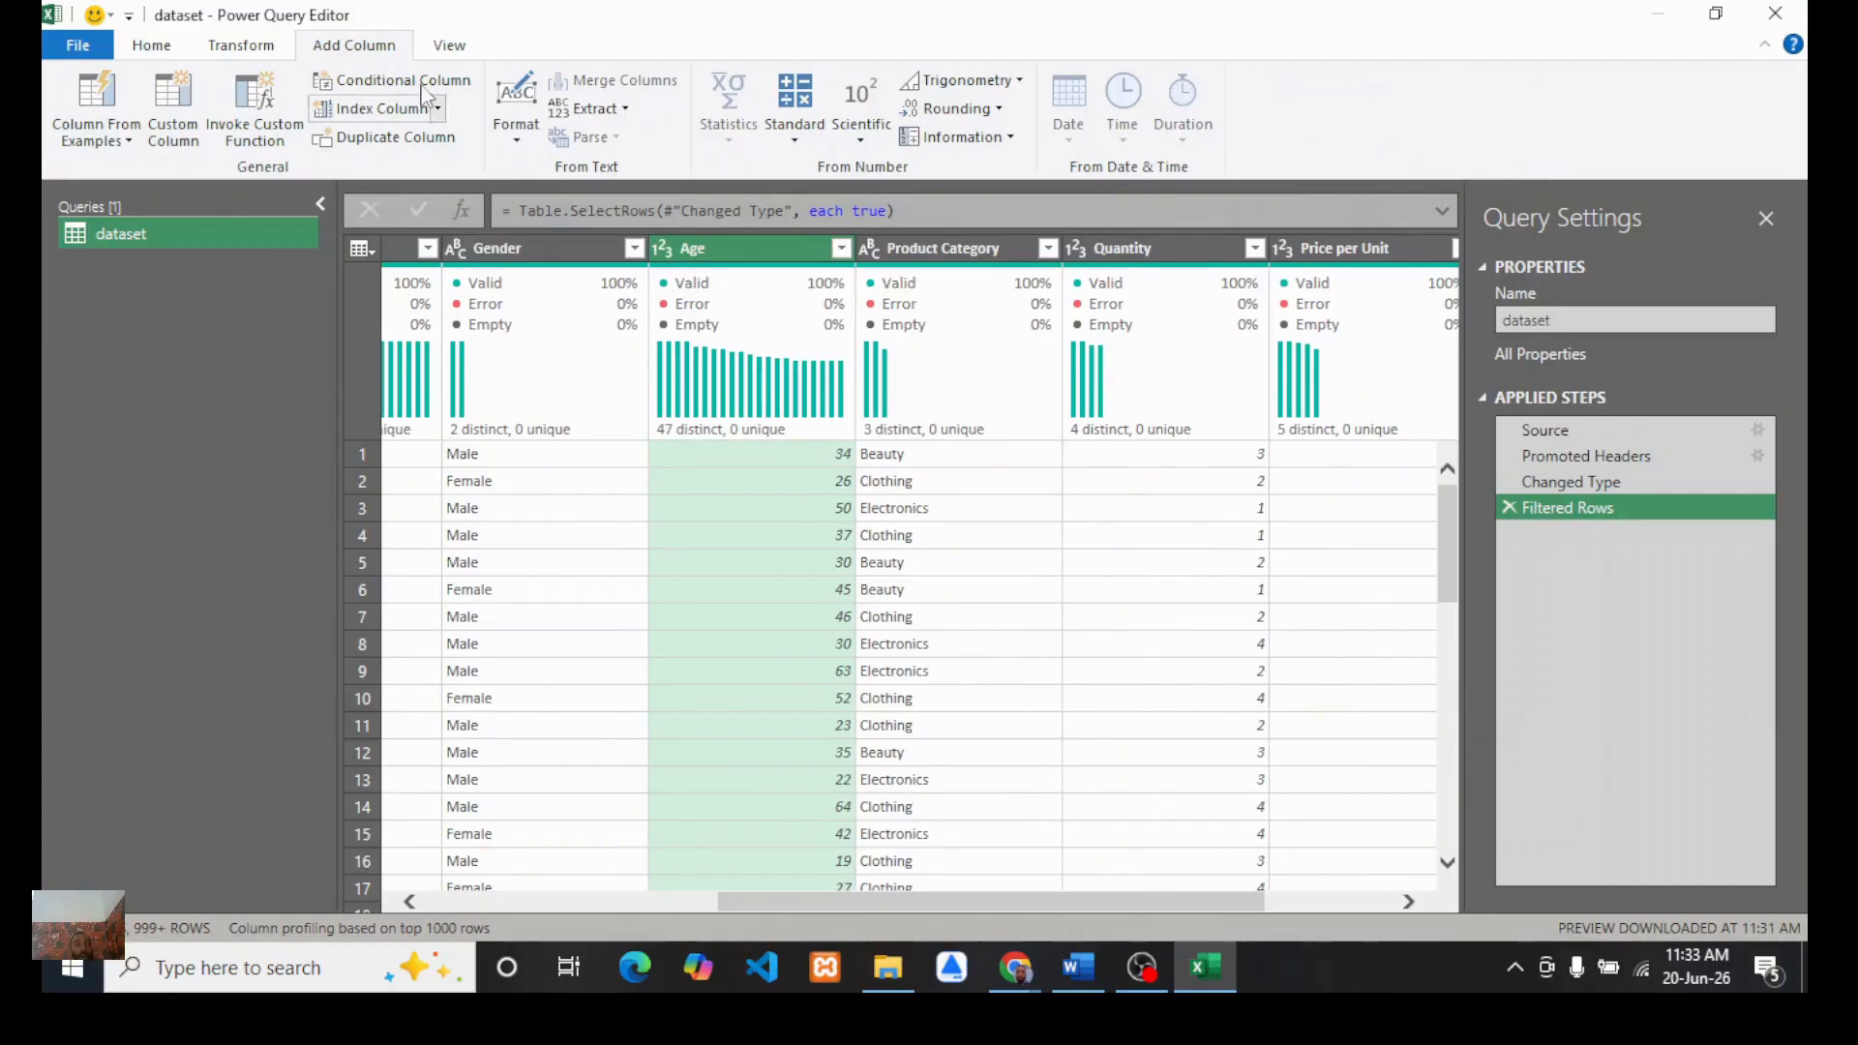
click(372, 80)
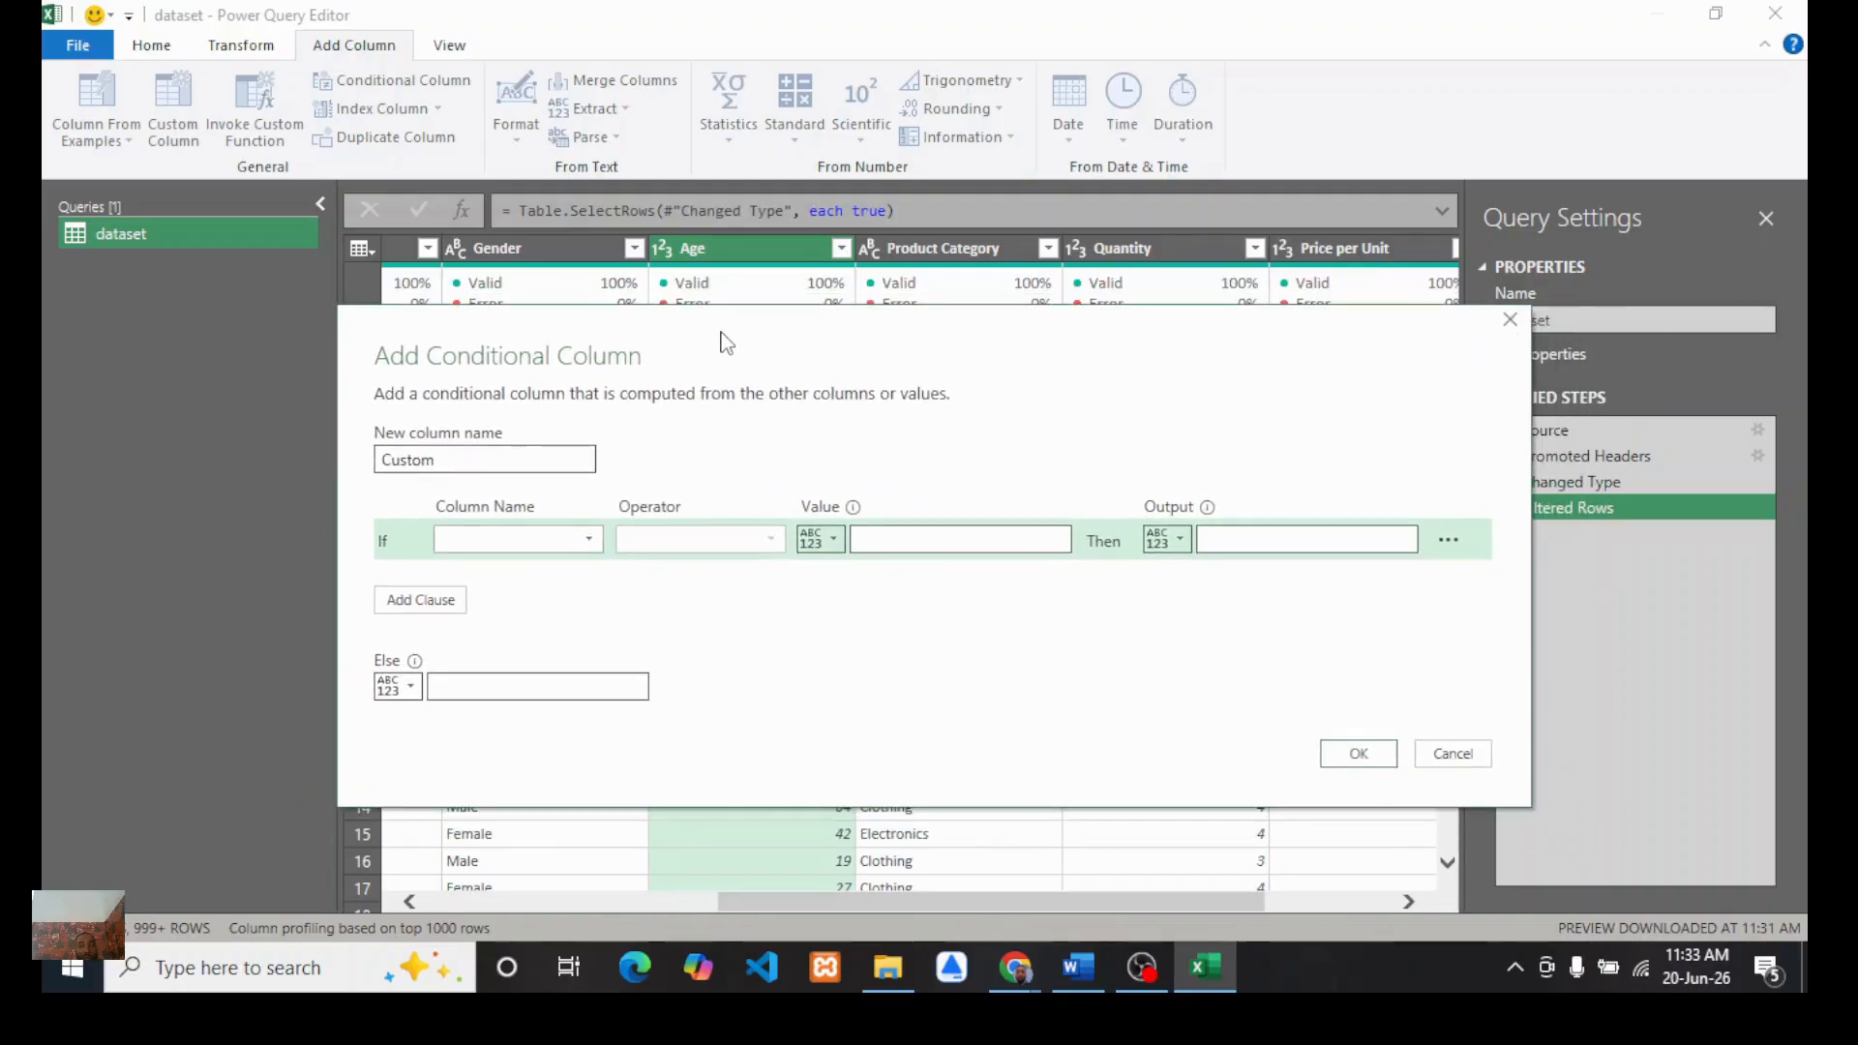
click(1512, 321)
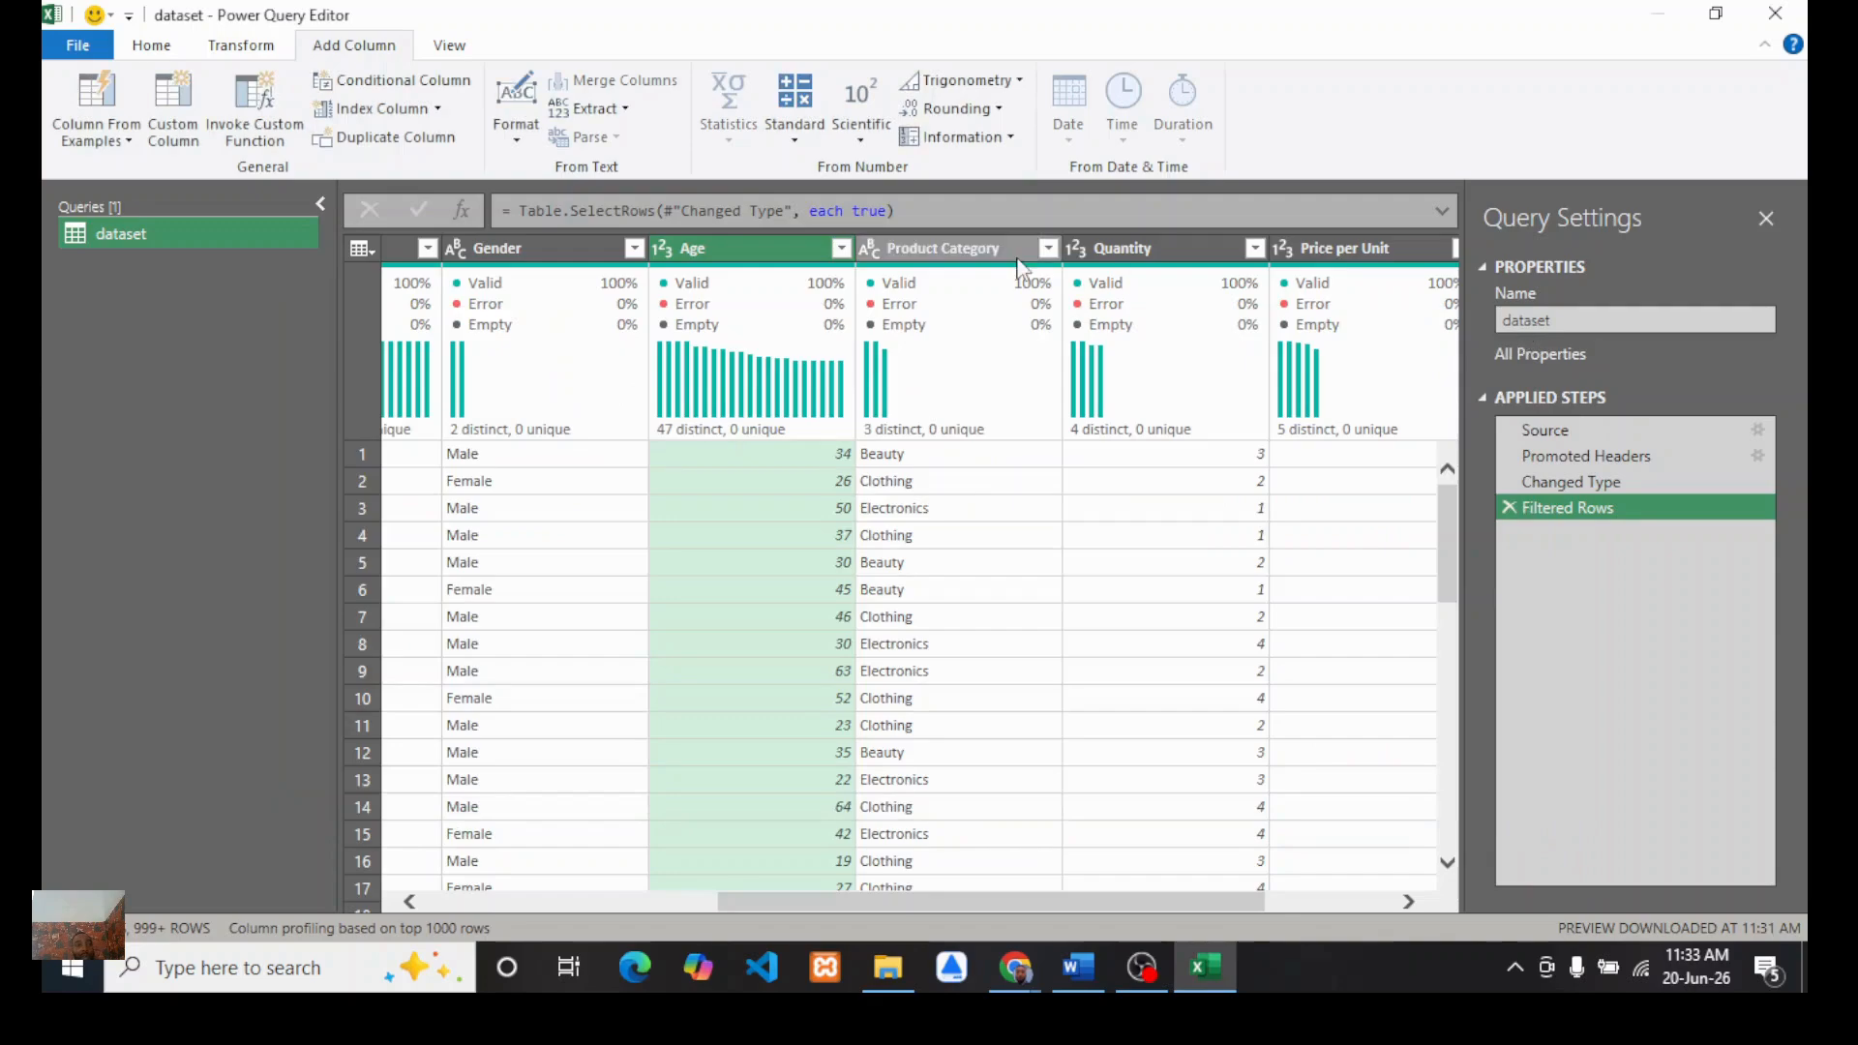
Step: Start a new conditional column and name it Age group
click(364, 85)
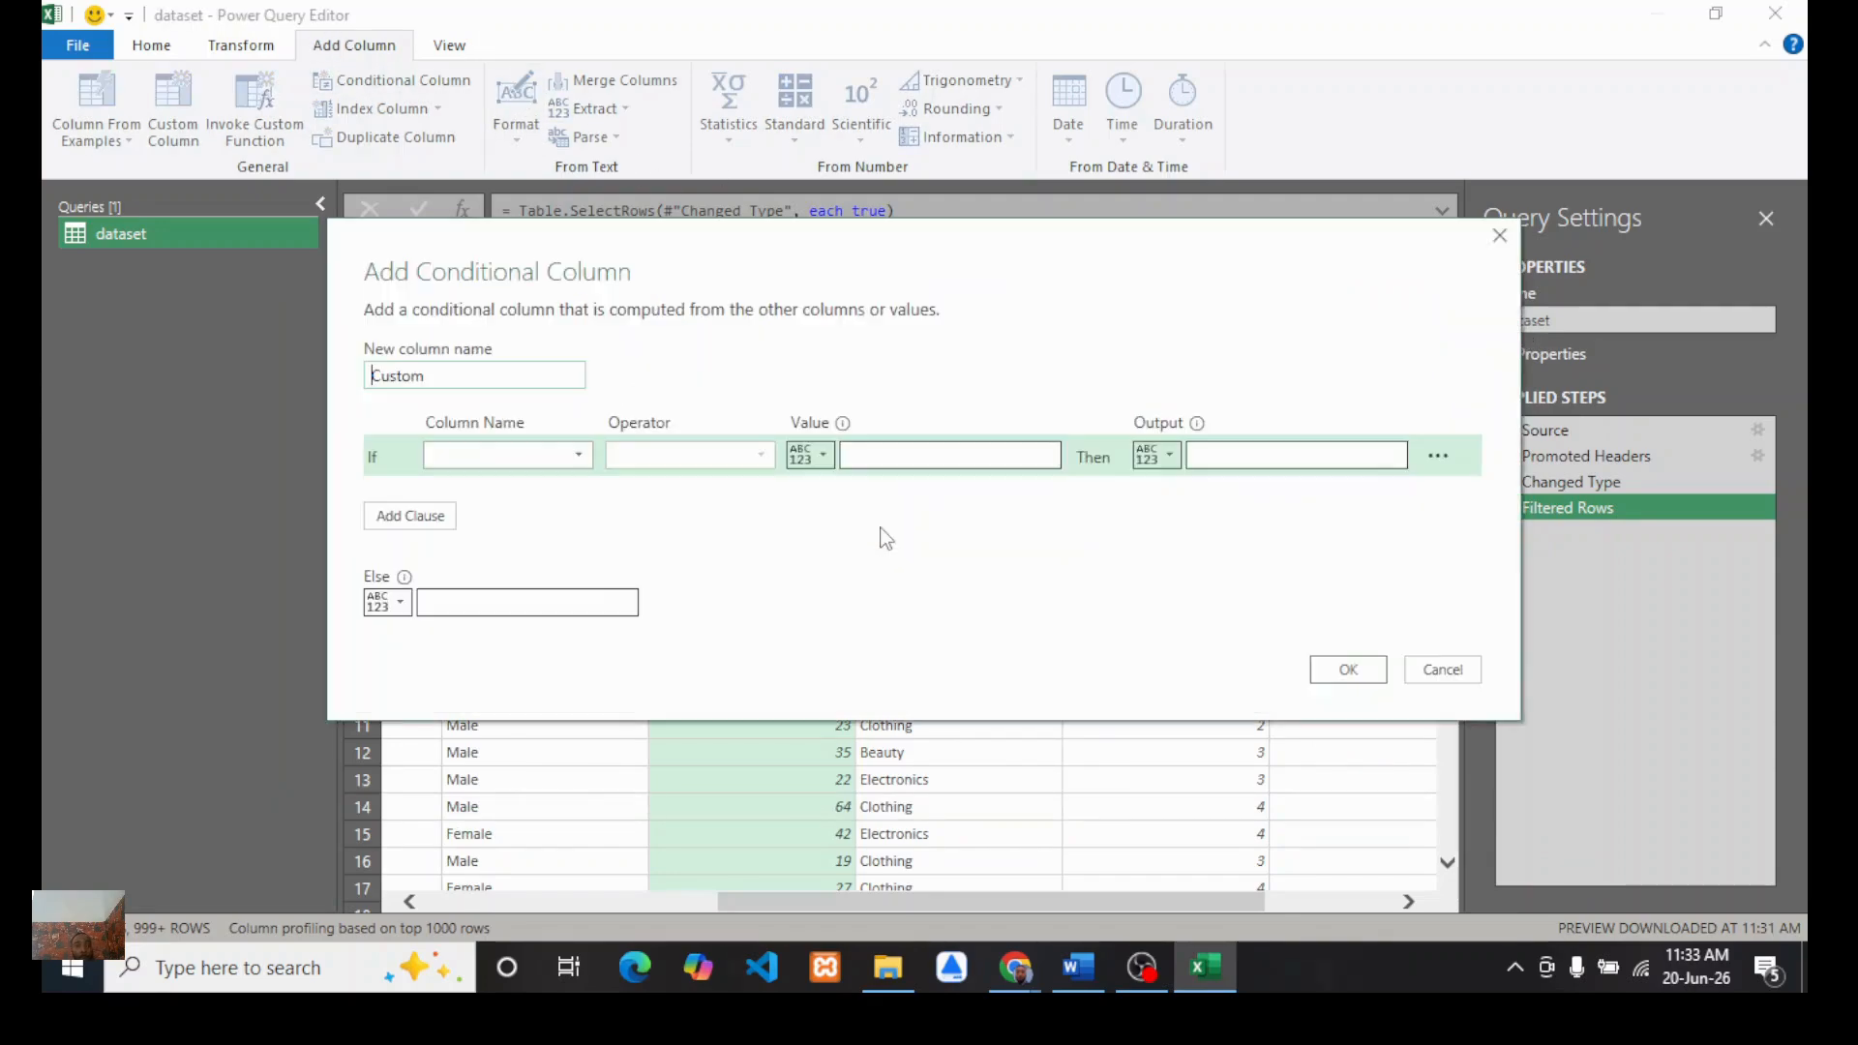
click(448, 378)
text(age)
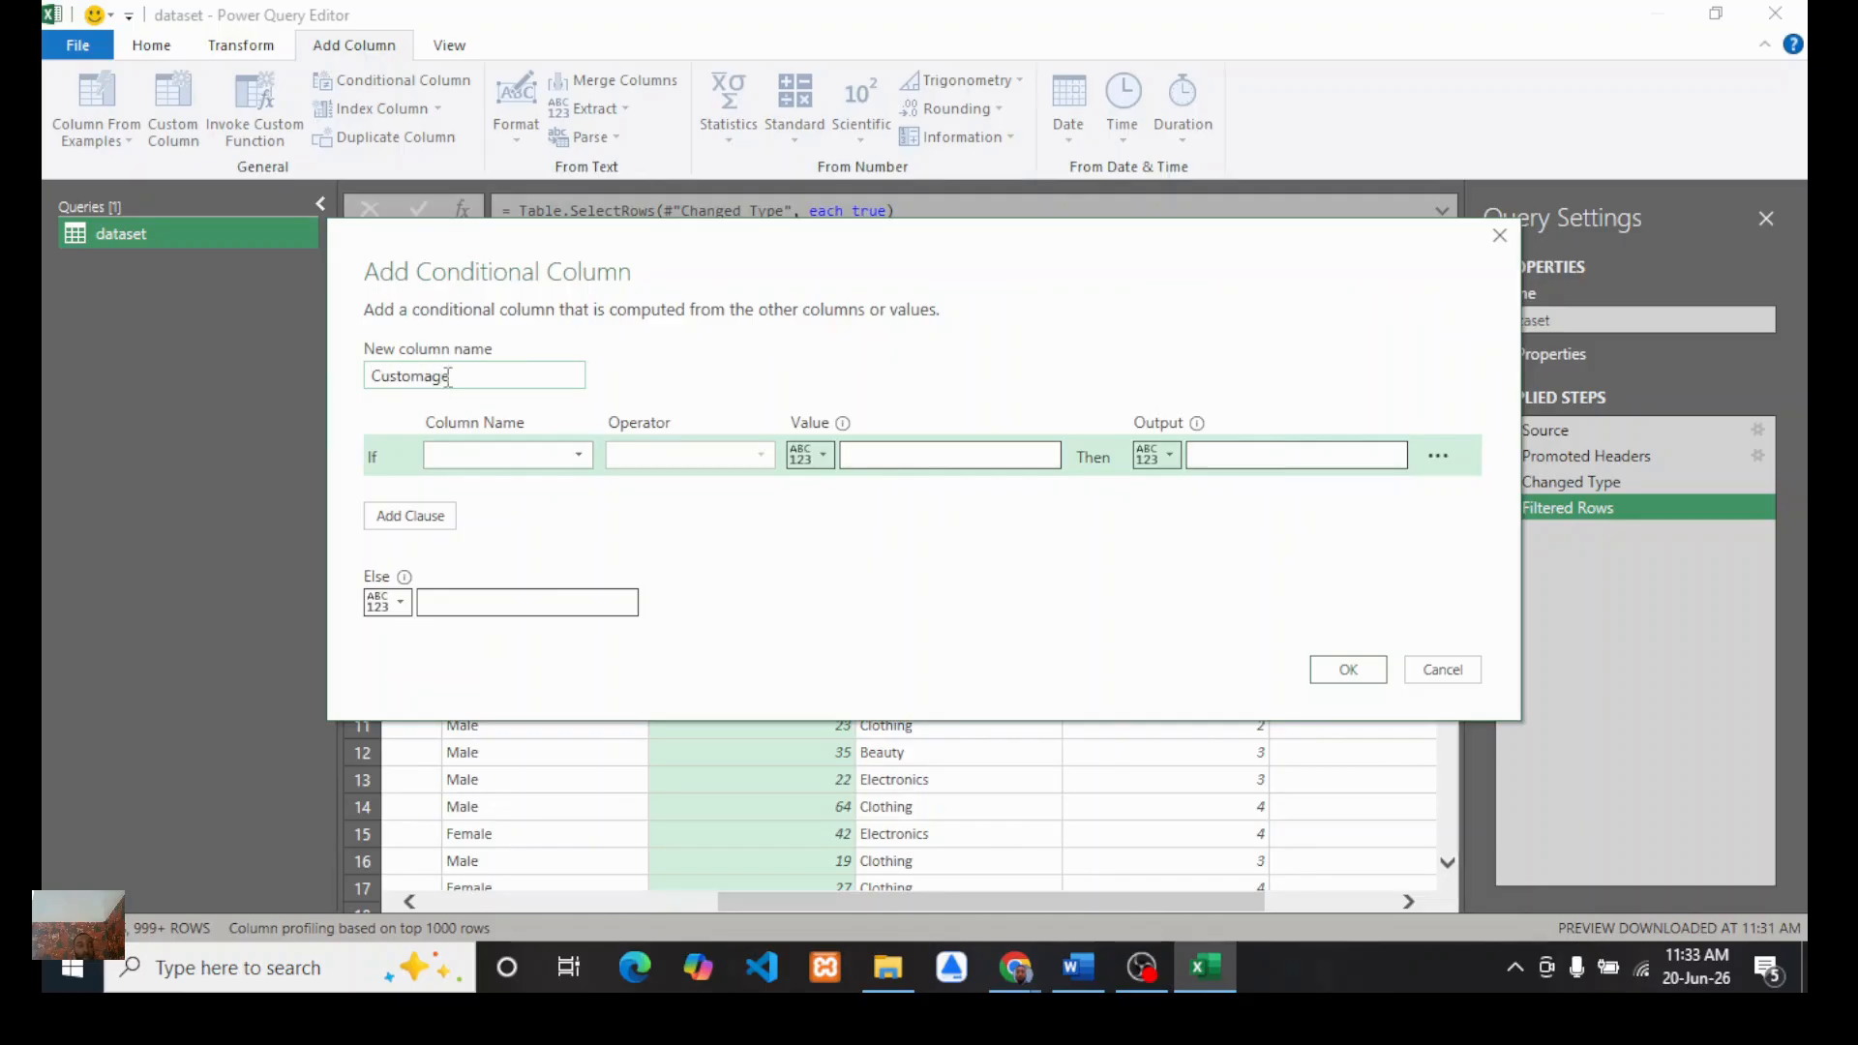
double_click(448, 377)
text(Age group)
Step: Set the first condition: if Age is less than or equal to 29, output GenZ
click(578, 462)
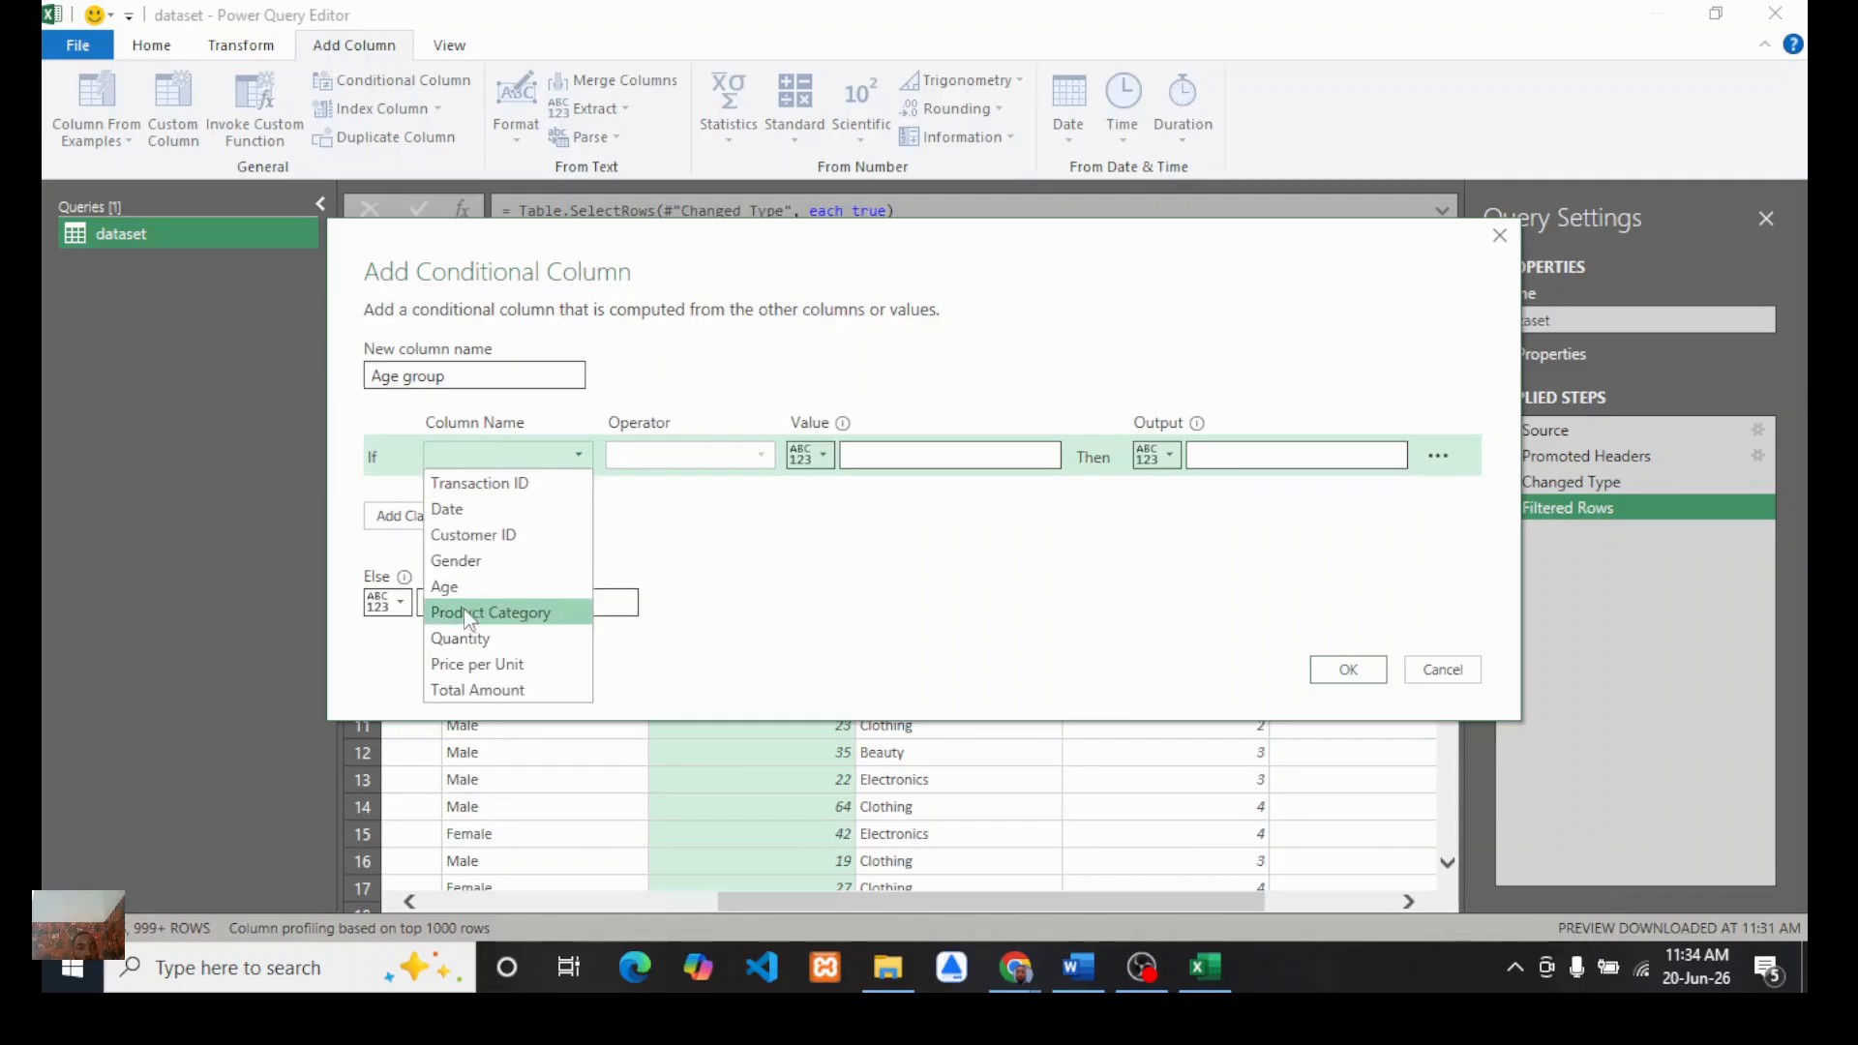
click(487, 590)
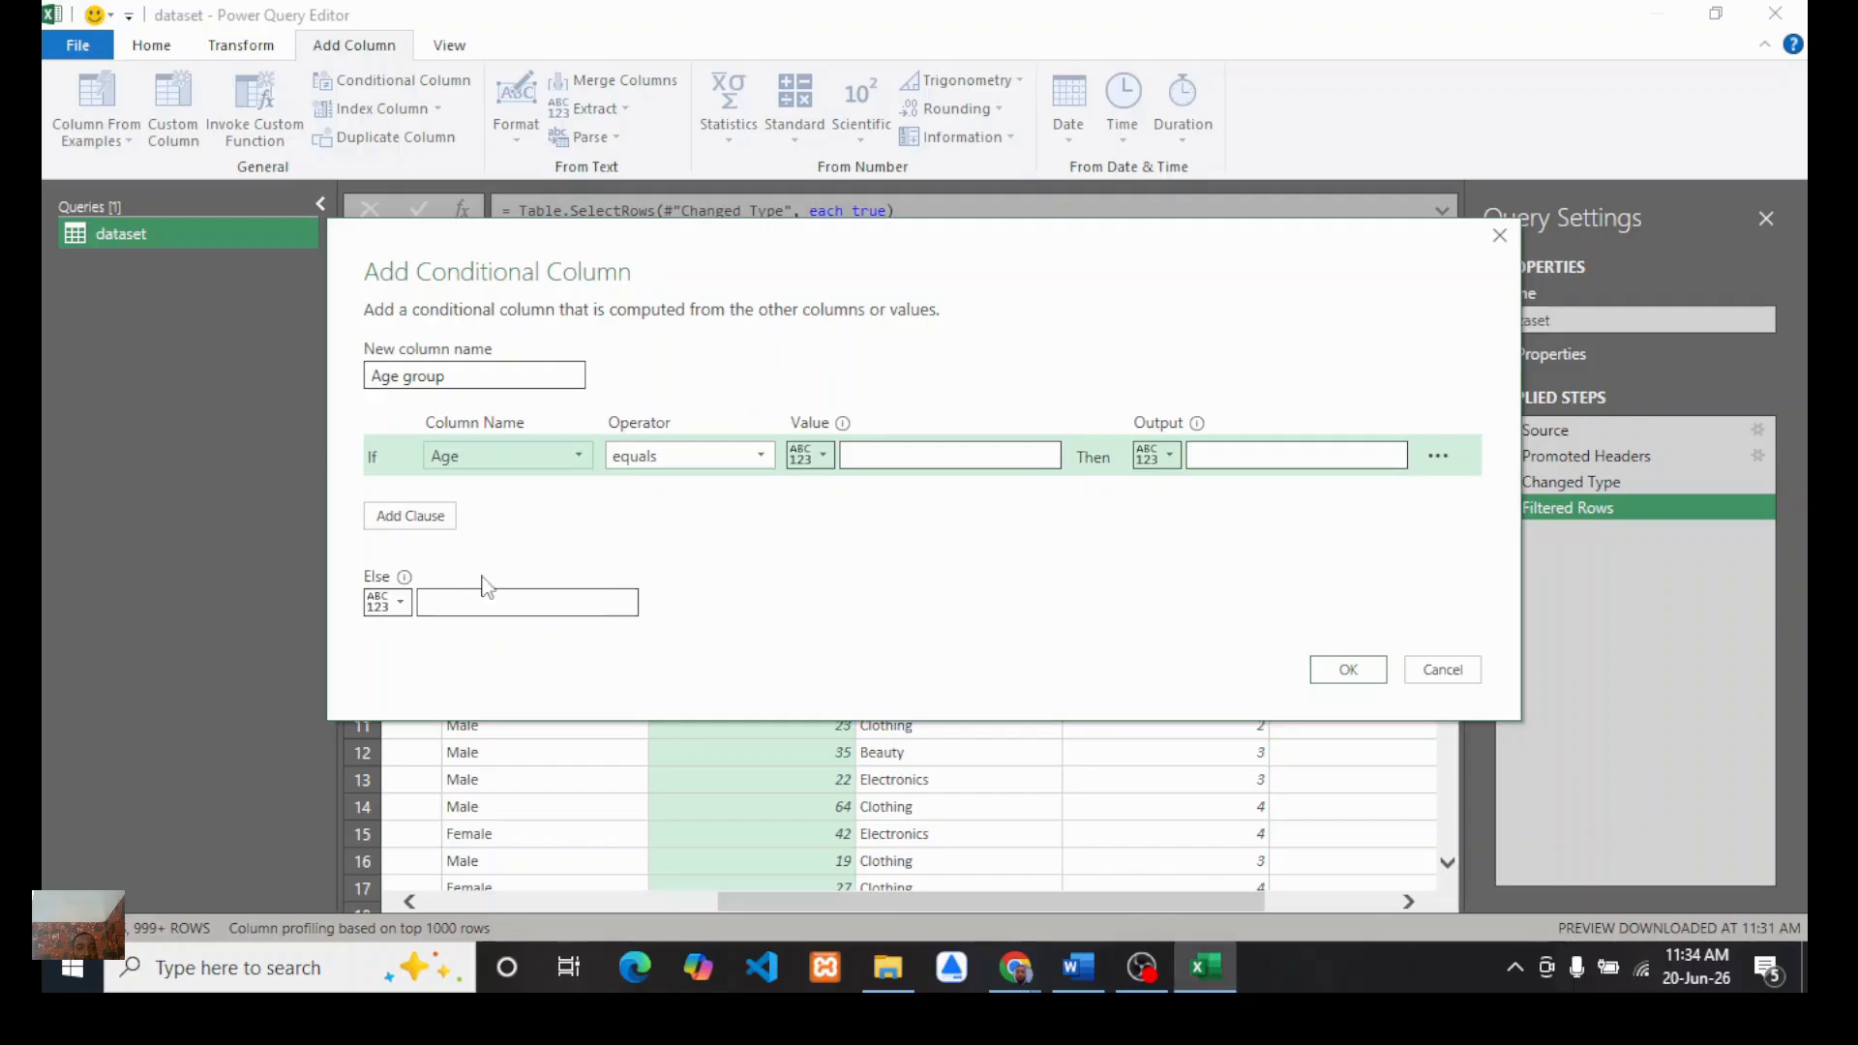
click(761, 457)
click(692, 613)
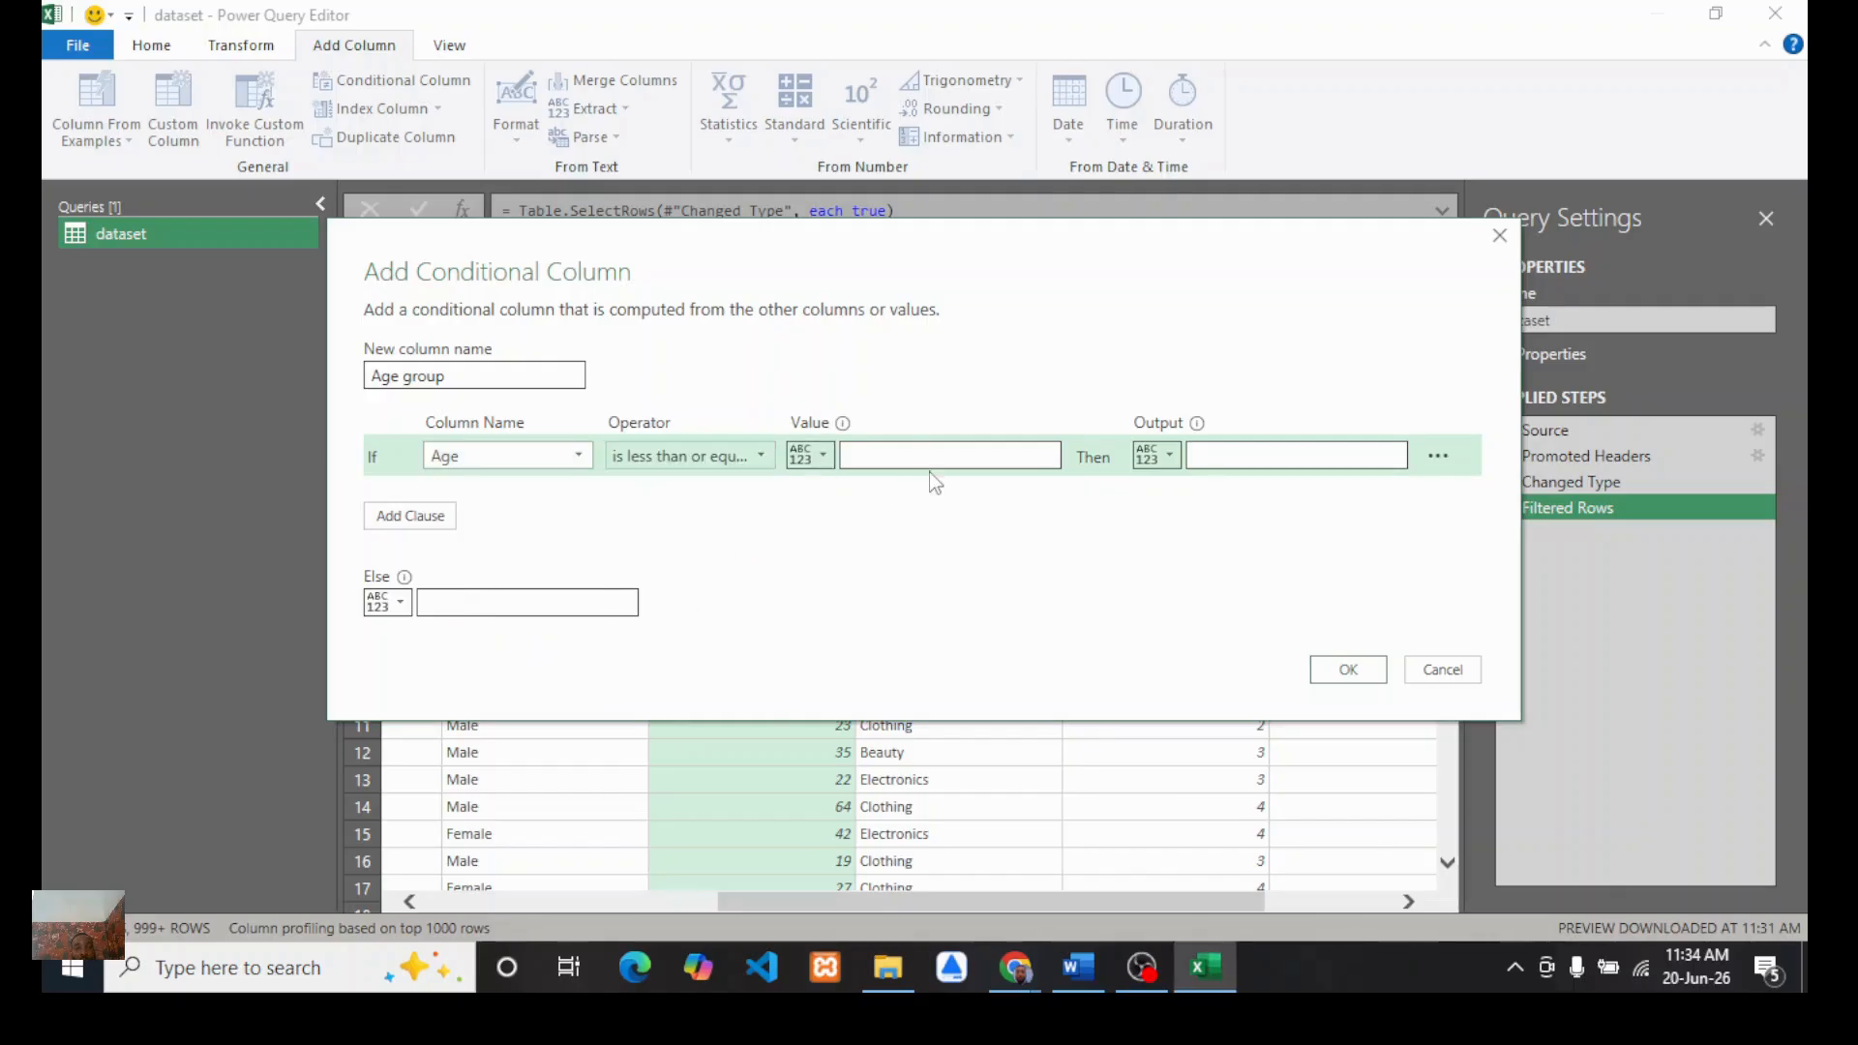
click(903, 449)
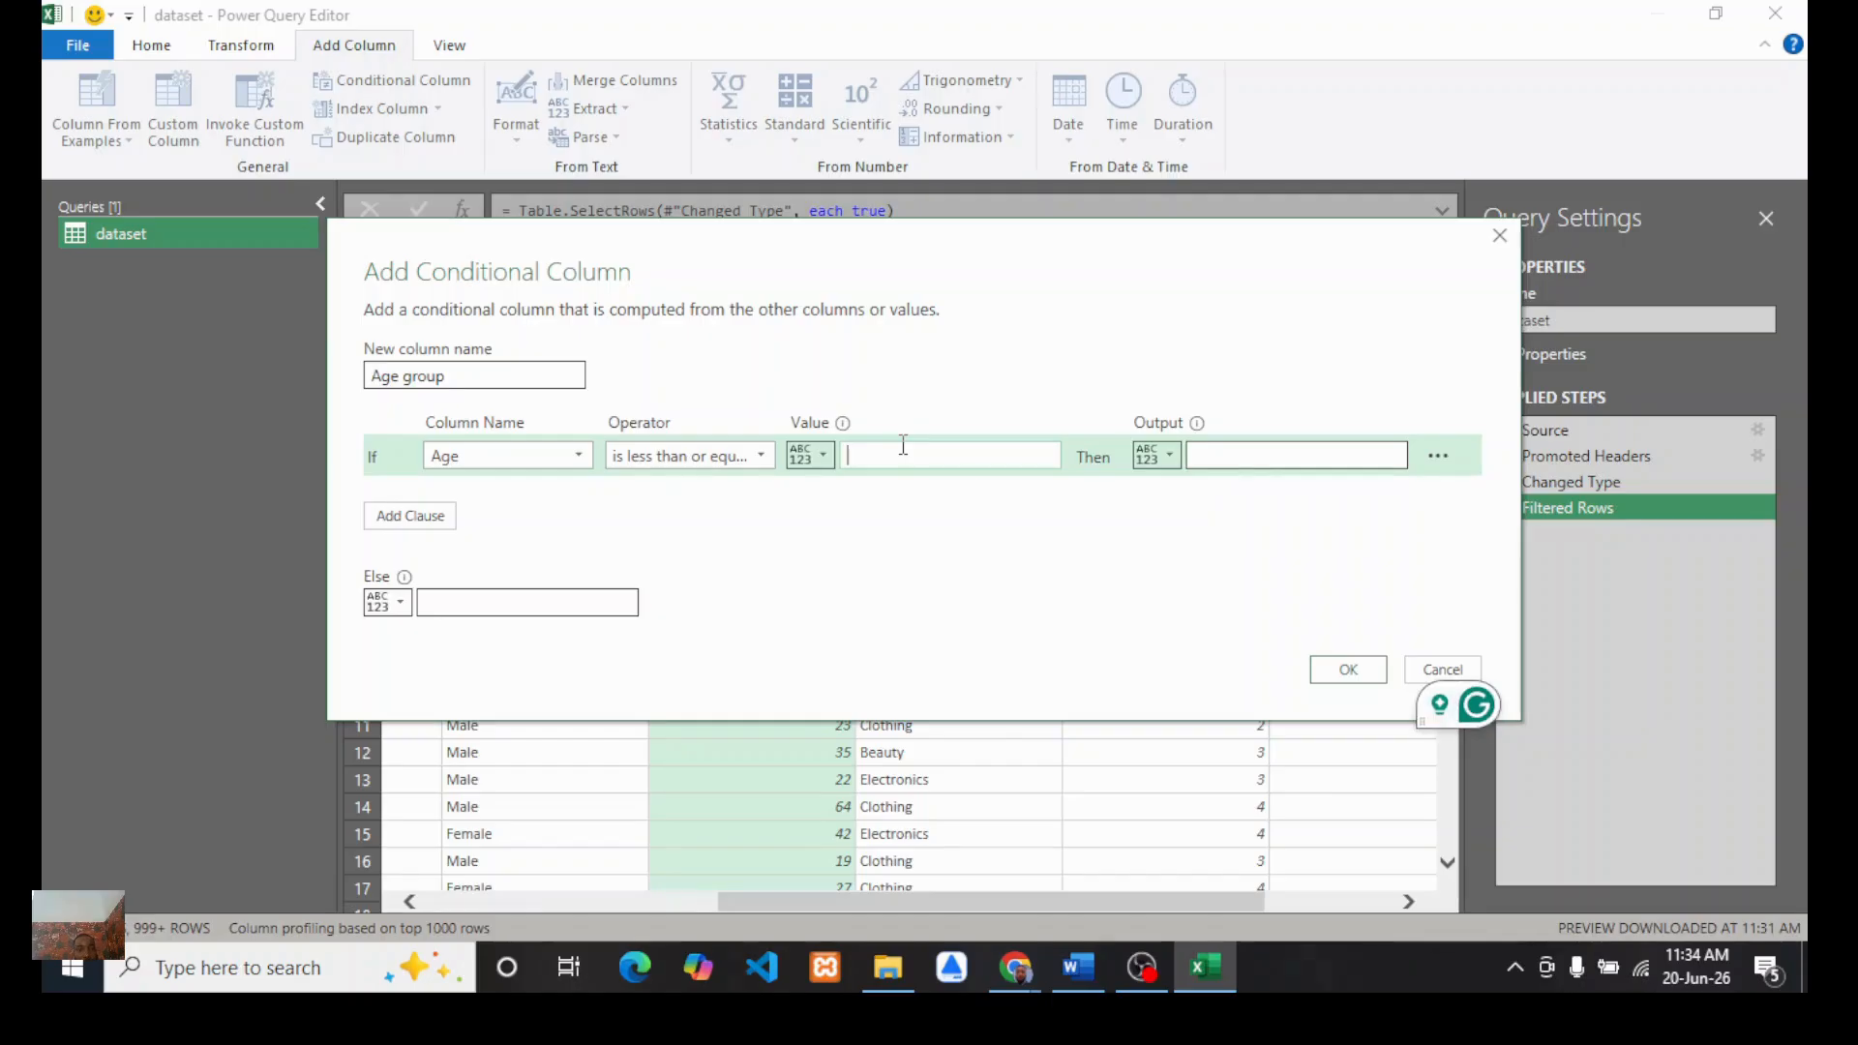
text(9)
click(761, 457)
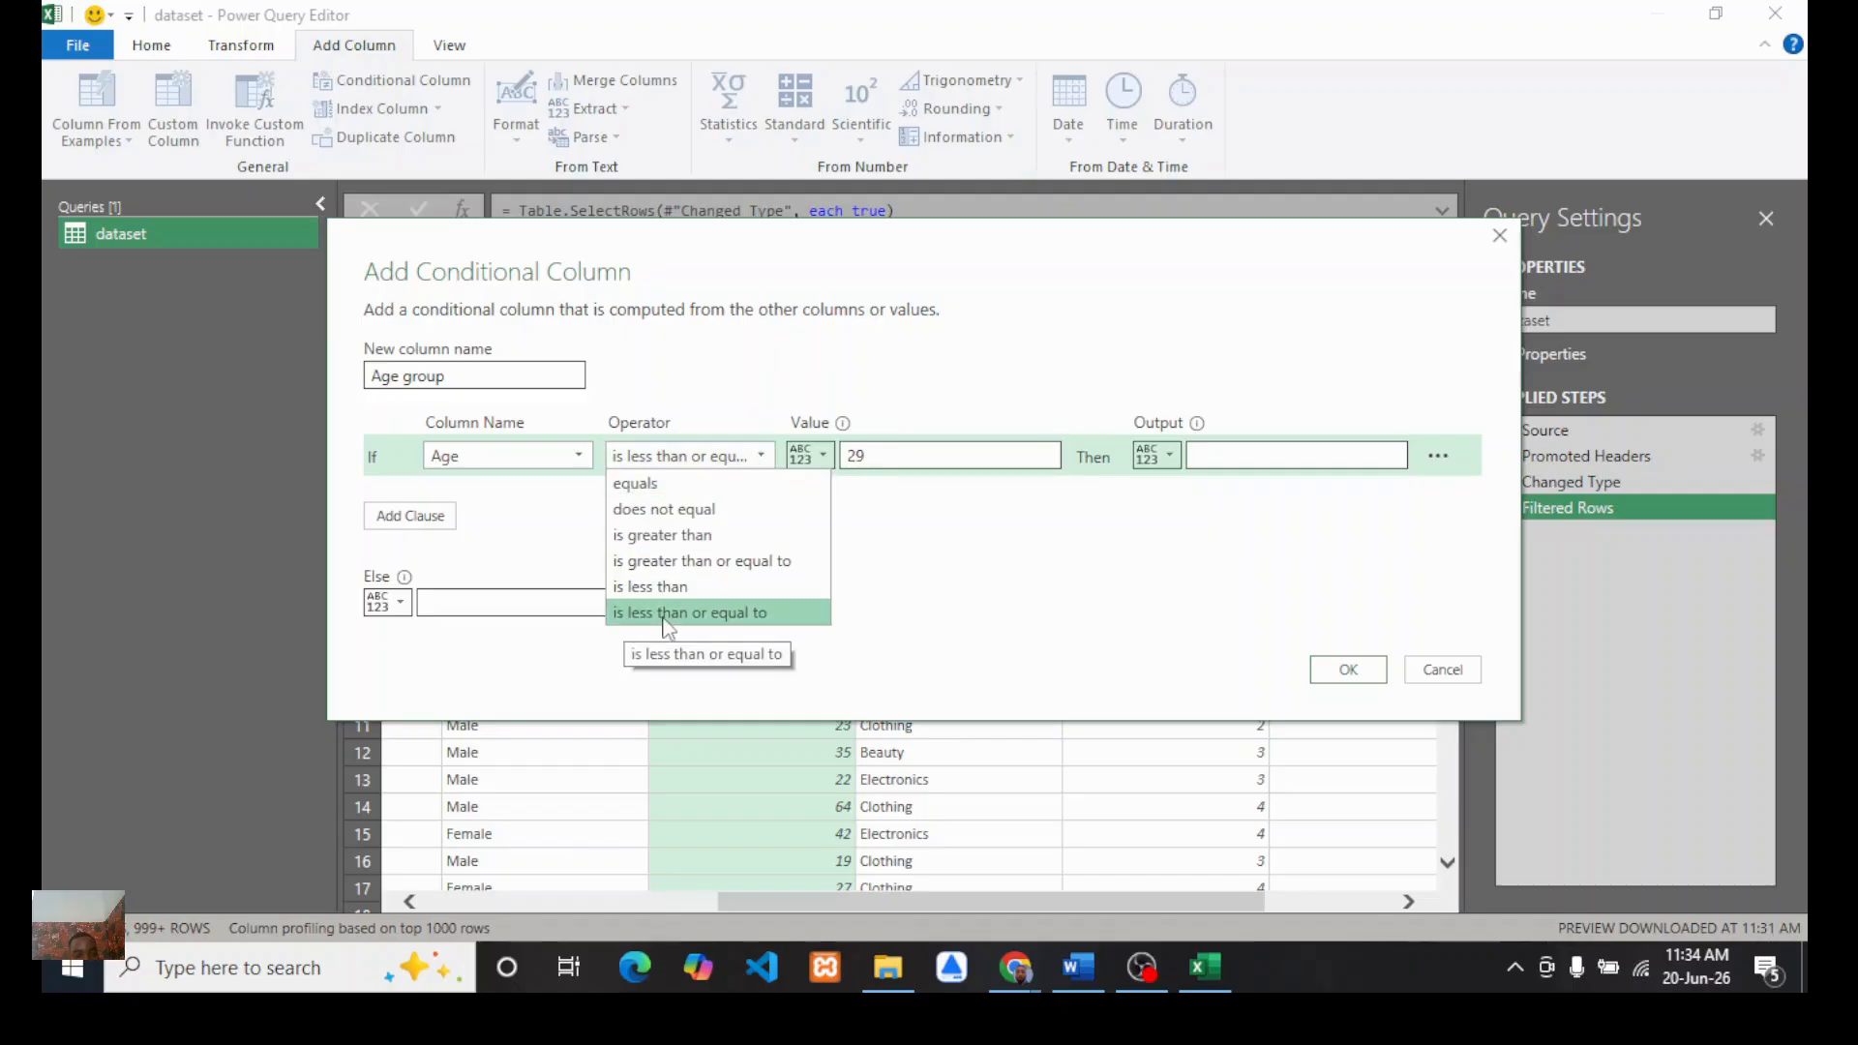
click(910, 453)
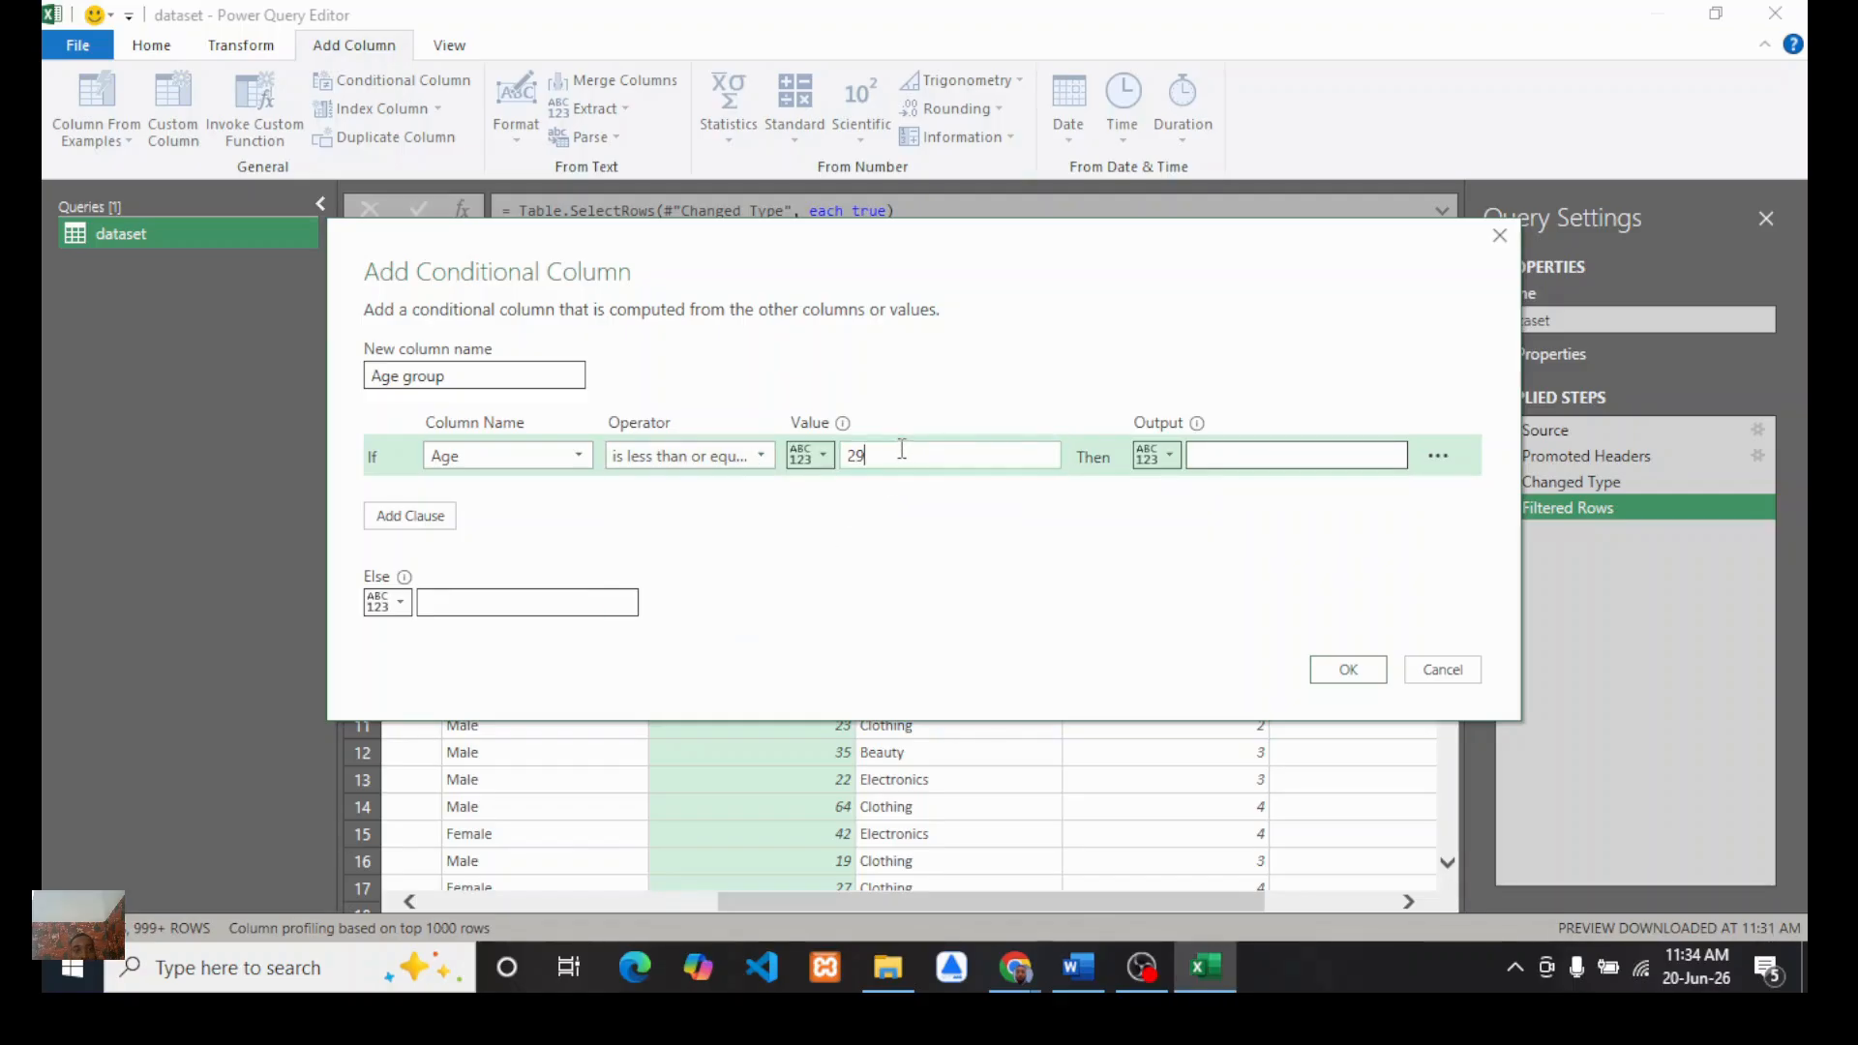
click(1250, 455)
text(Ge)
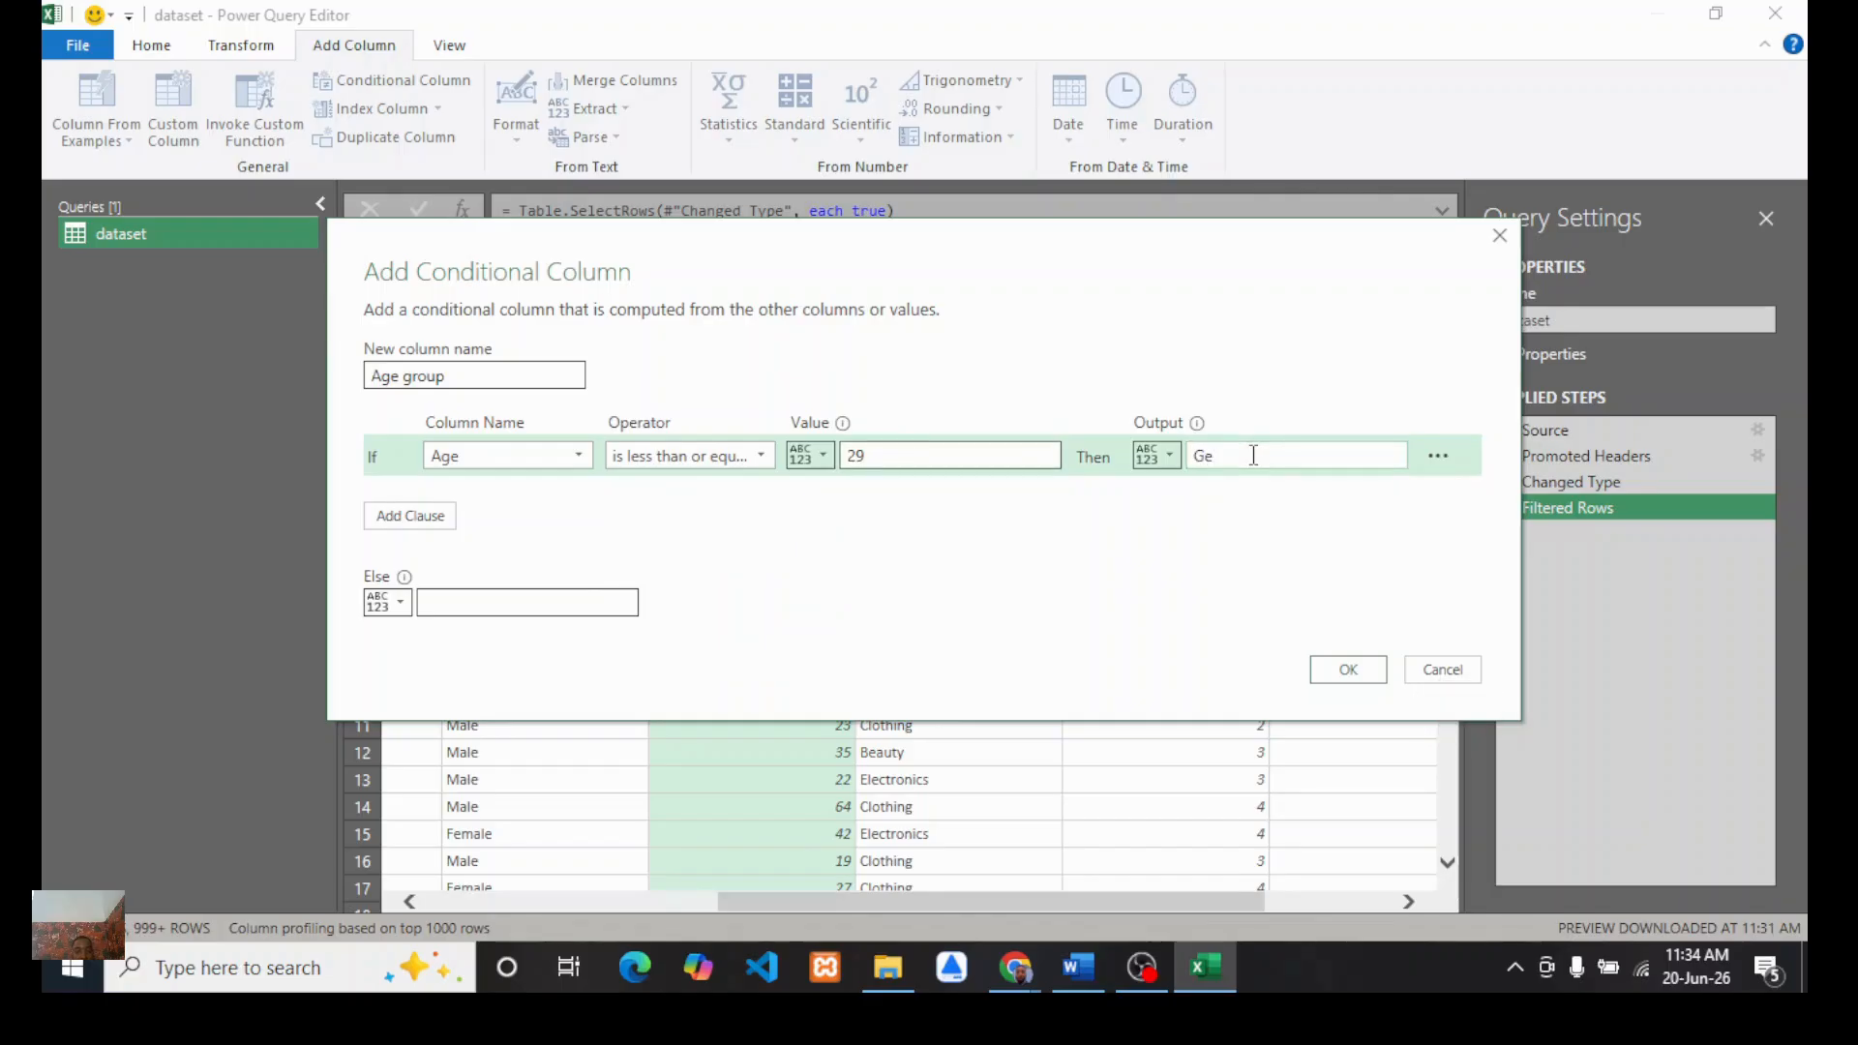
text(n)
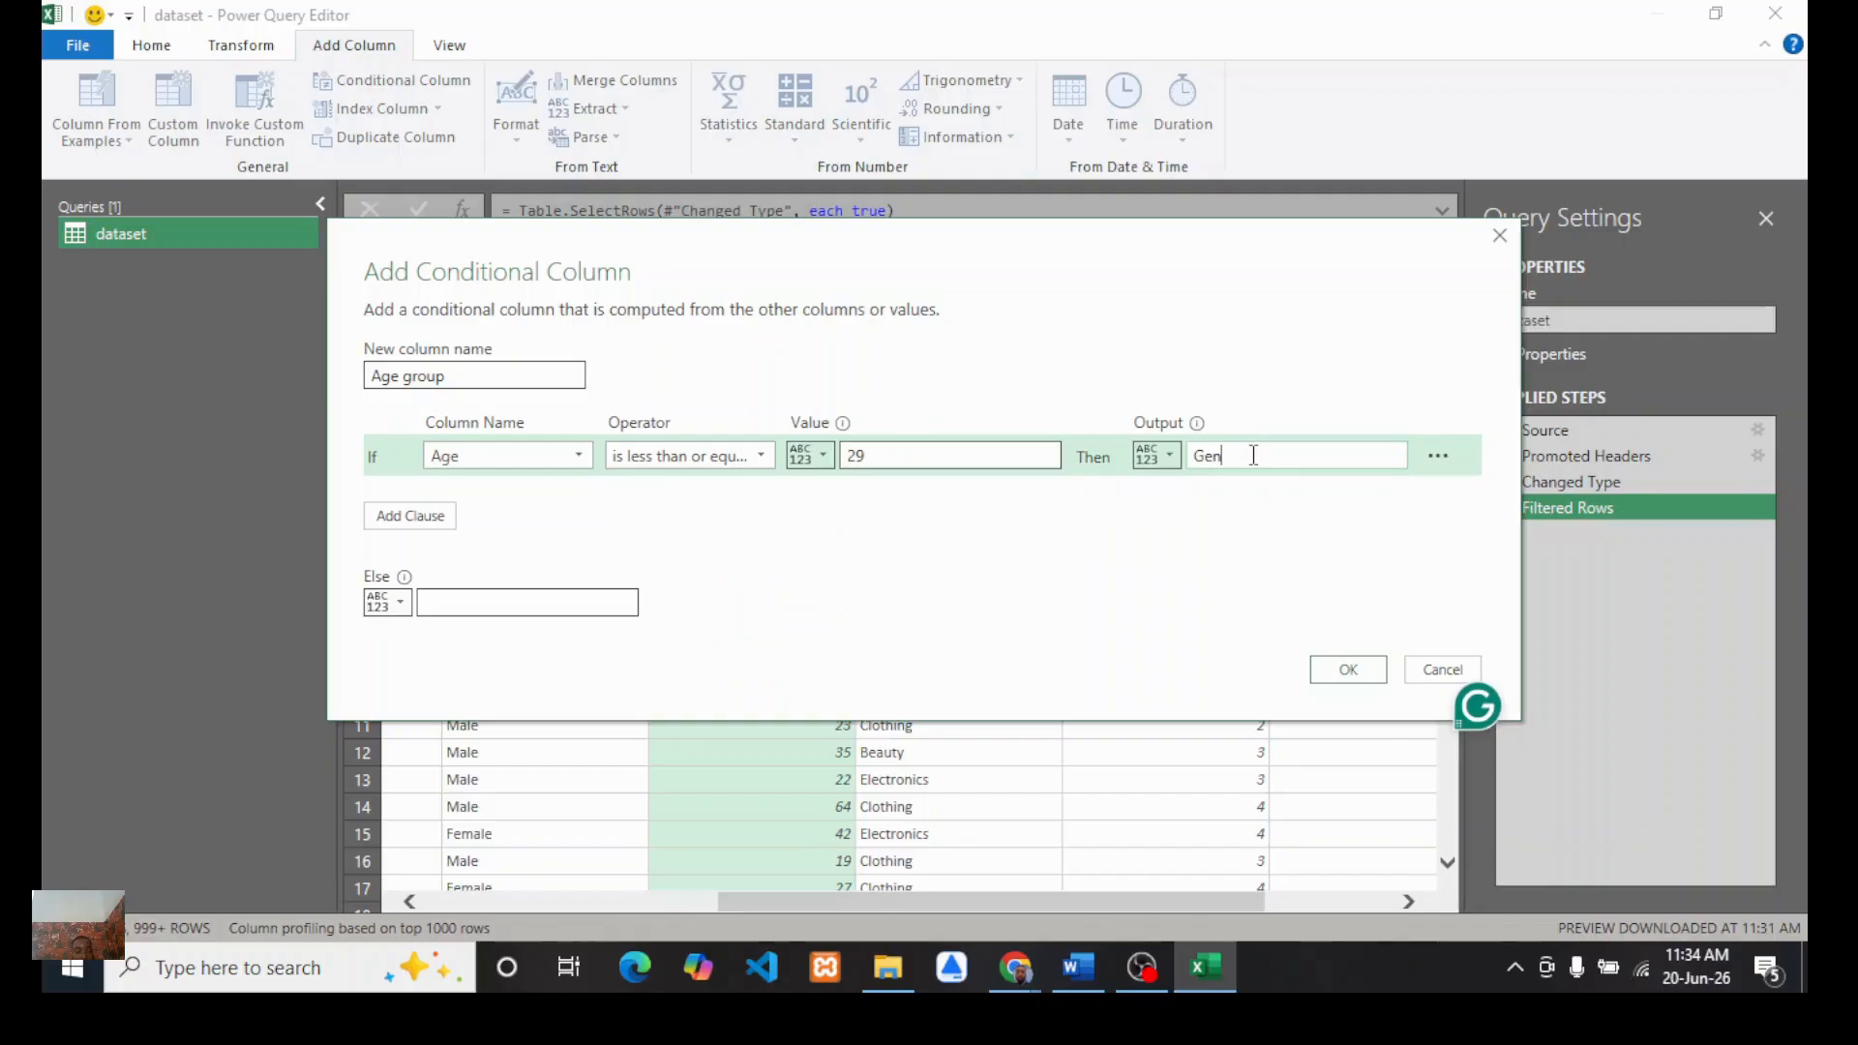
text(Z)
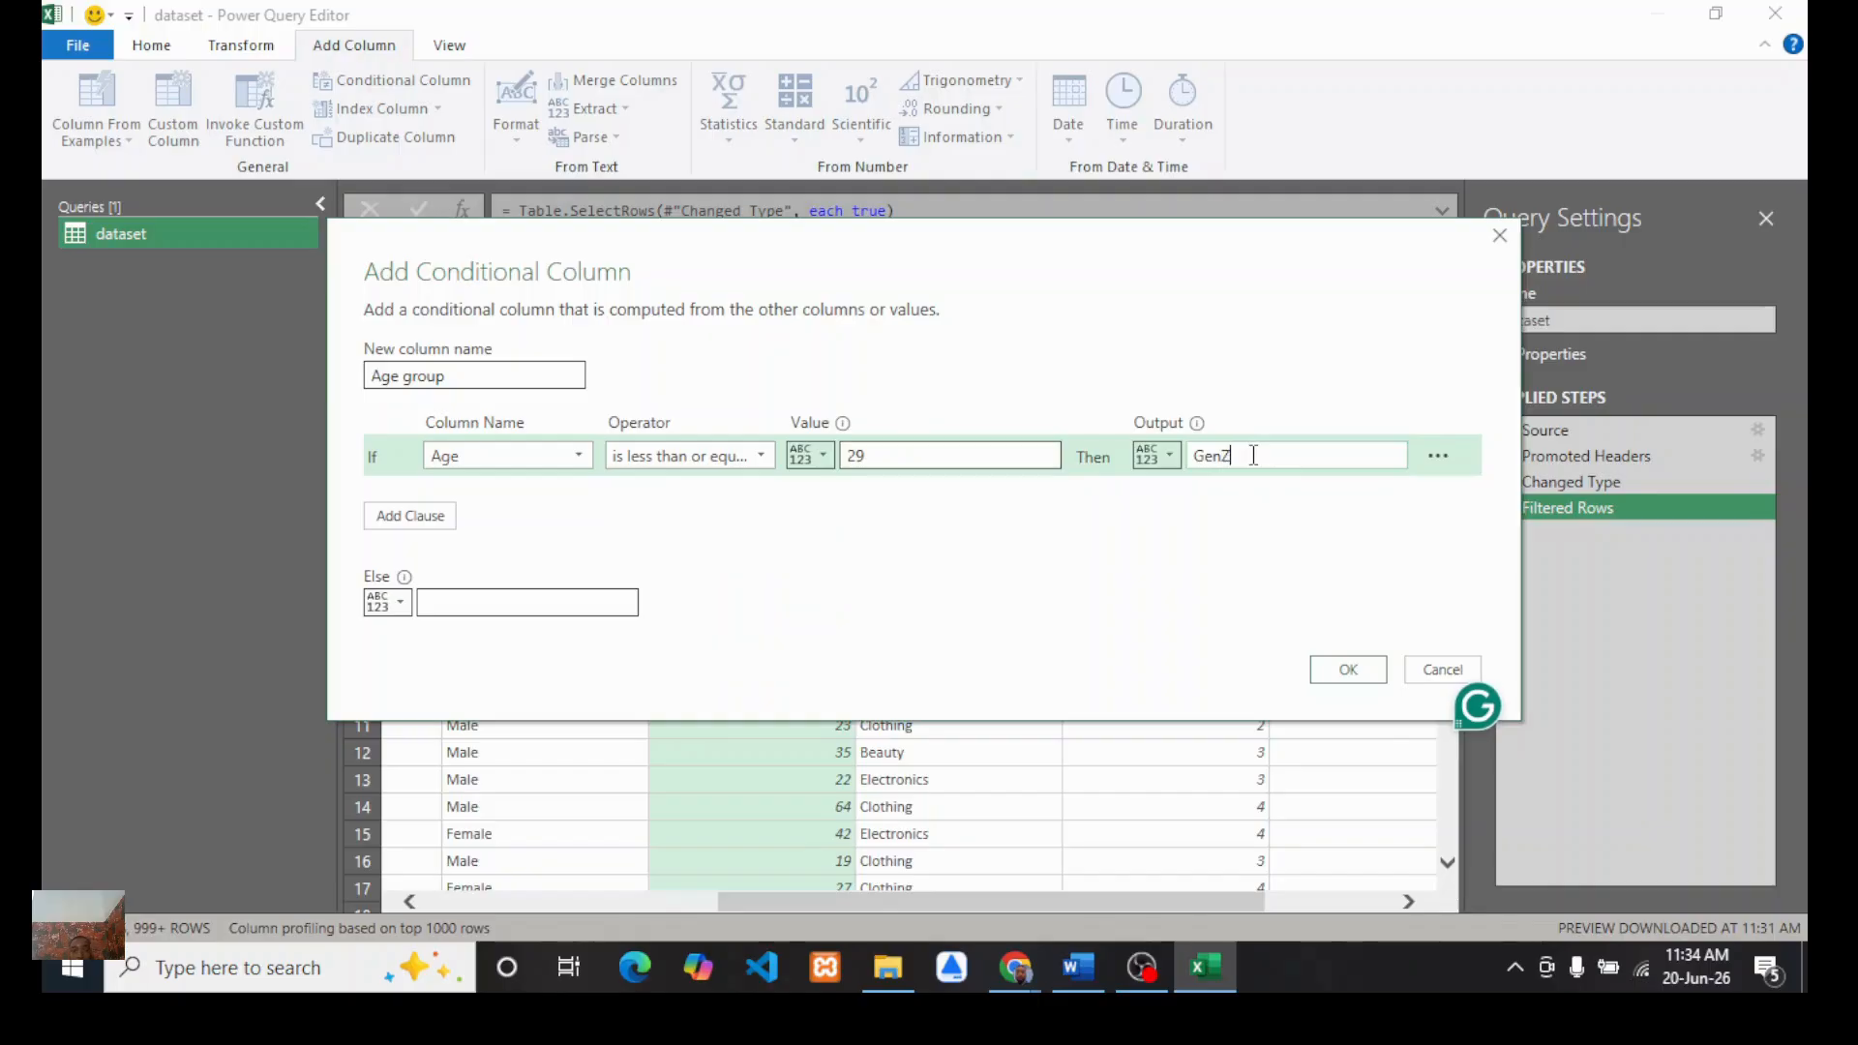
Step: Add an else-if clause: Age less than or equal to 45 outputs Millenial
click(395, 520)
click(584, 499)
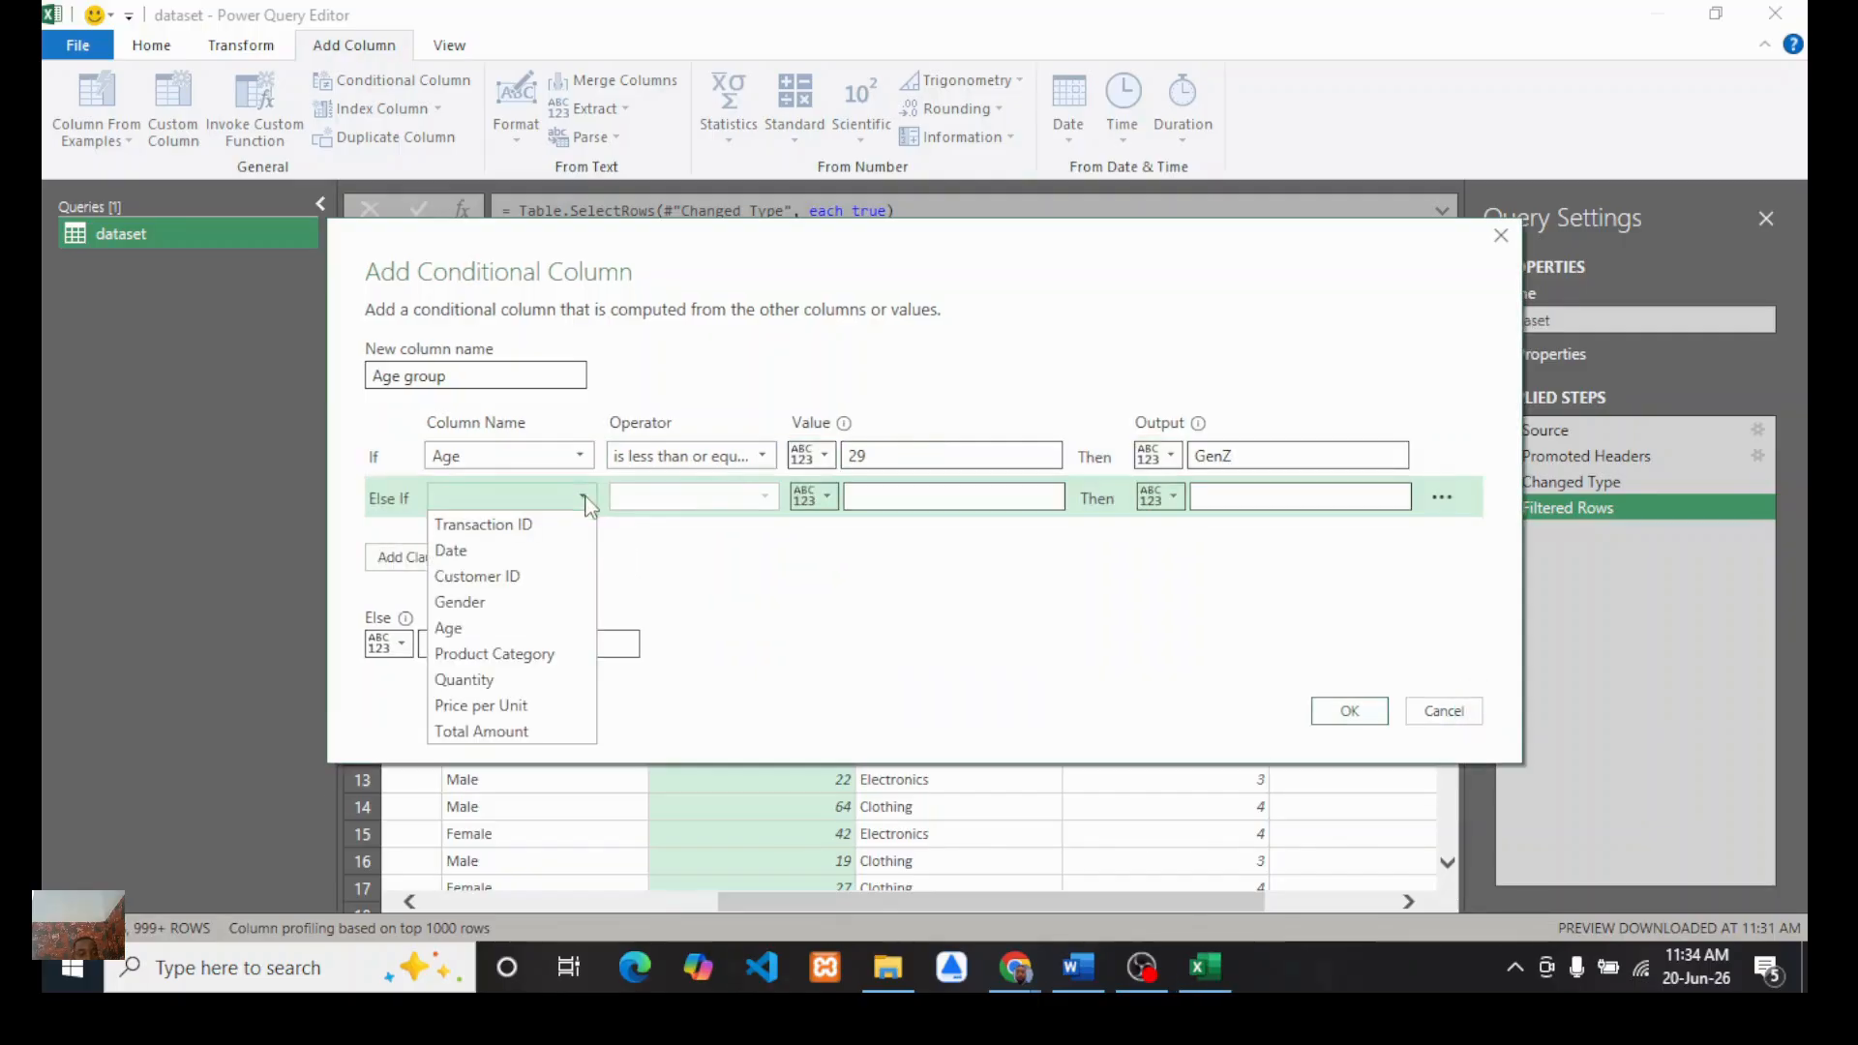
click(474, 629)
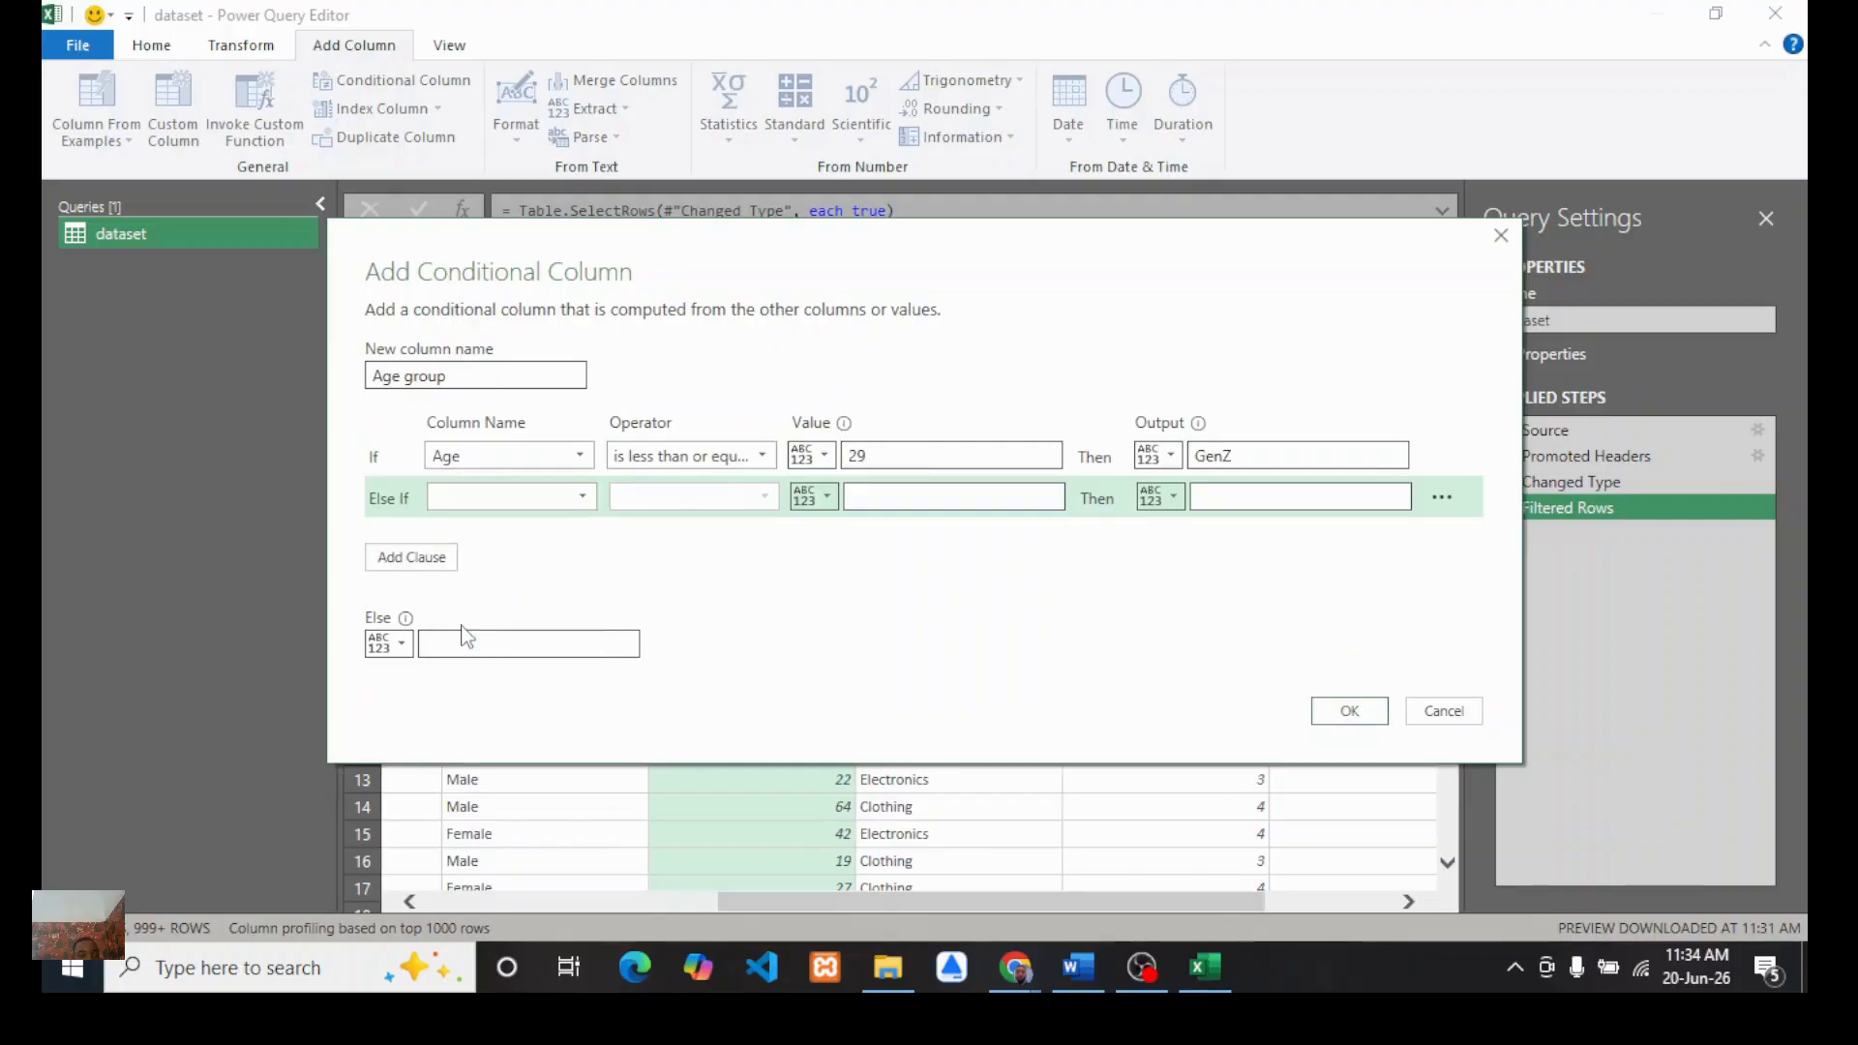
click(769, 492)
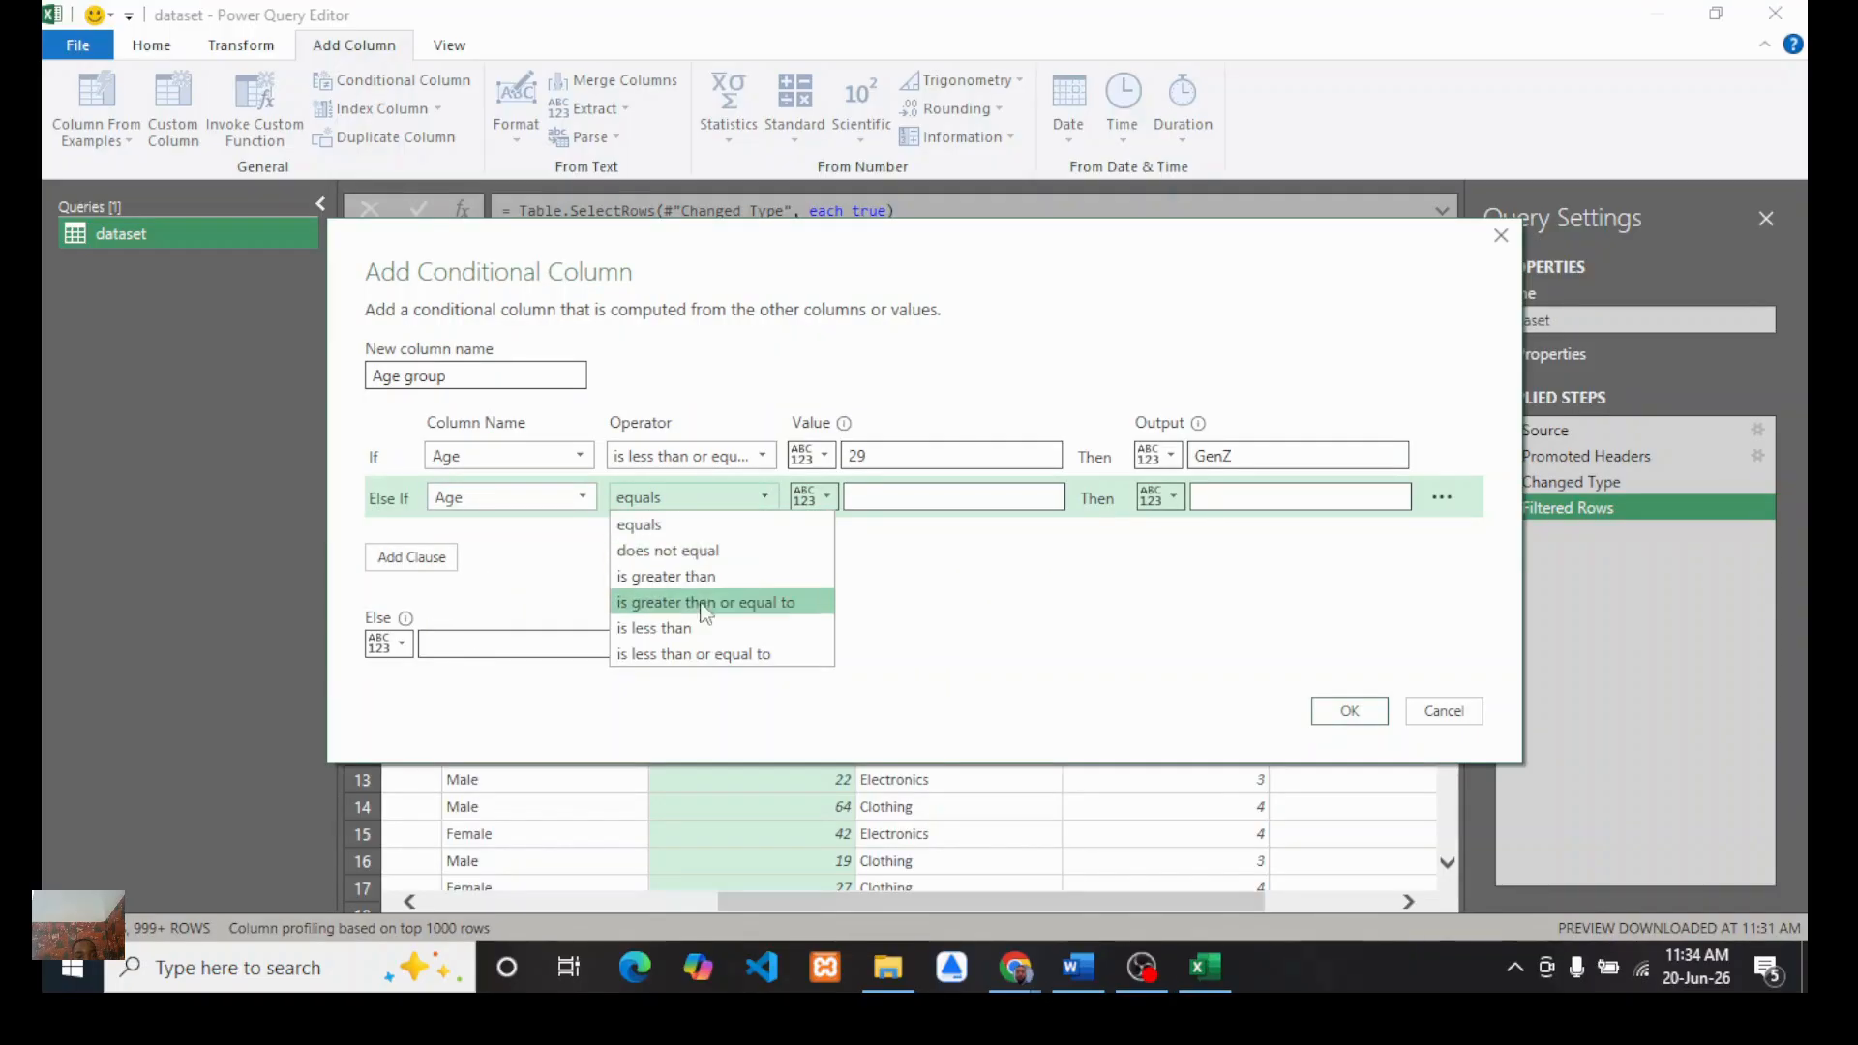
click(680, 653)
click(884, 496)
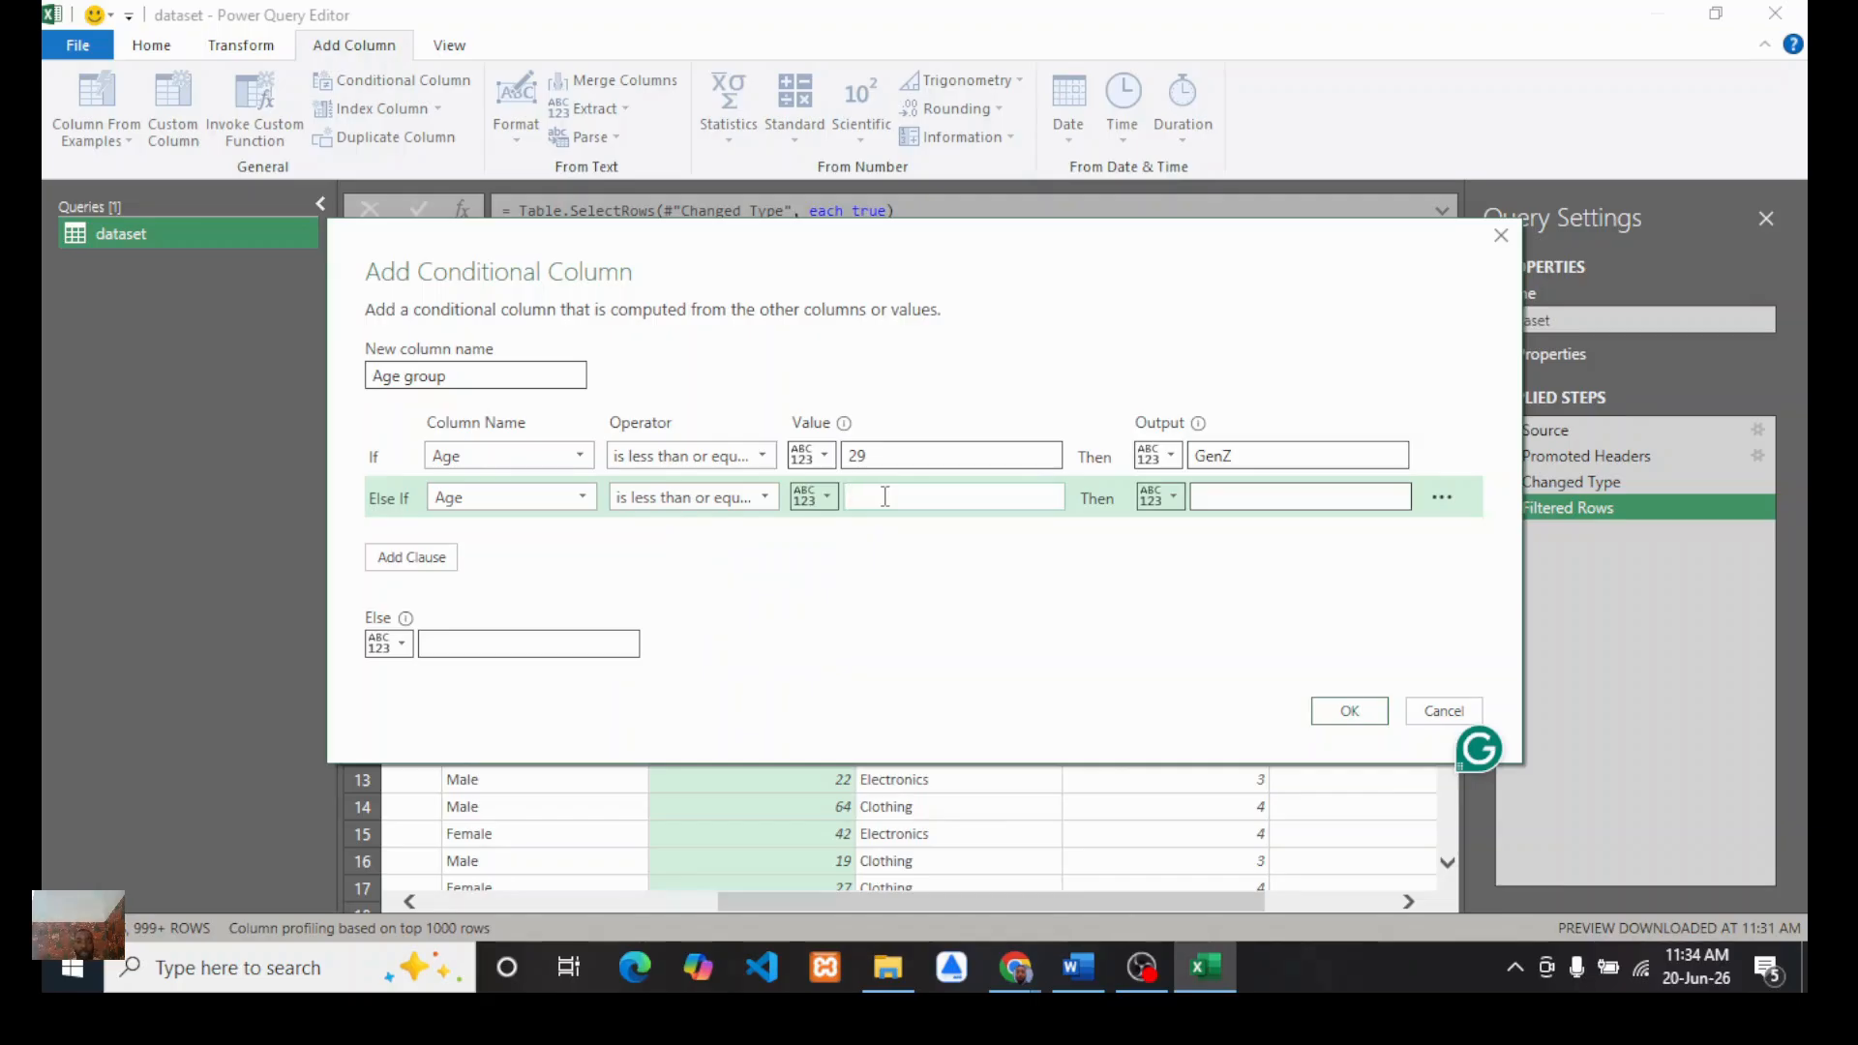
text(45)
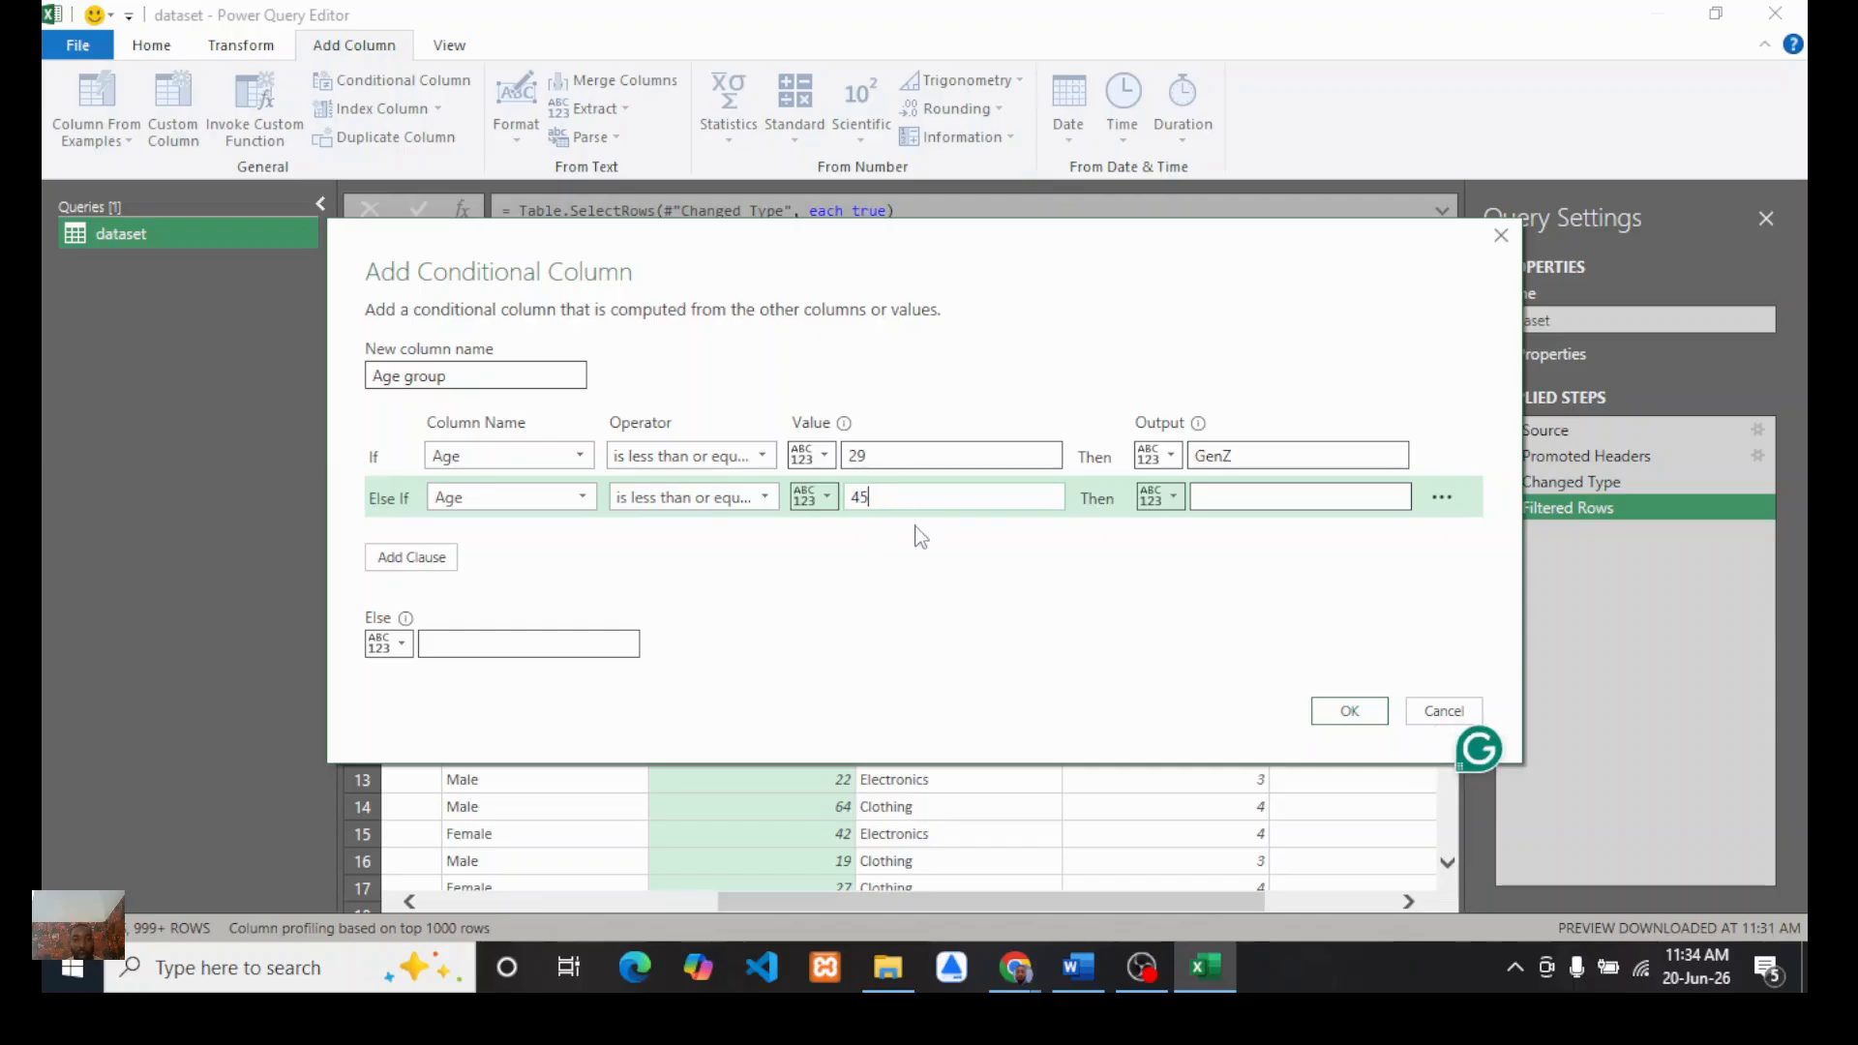
click(1242, 497)
text(Ge)
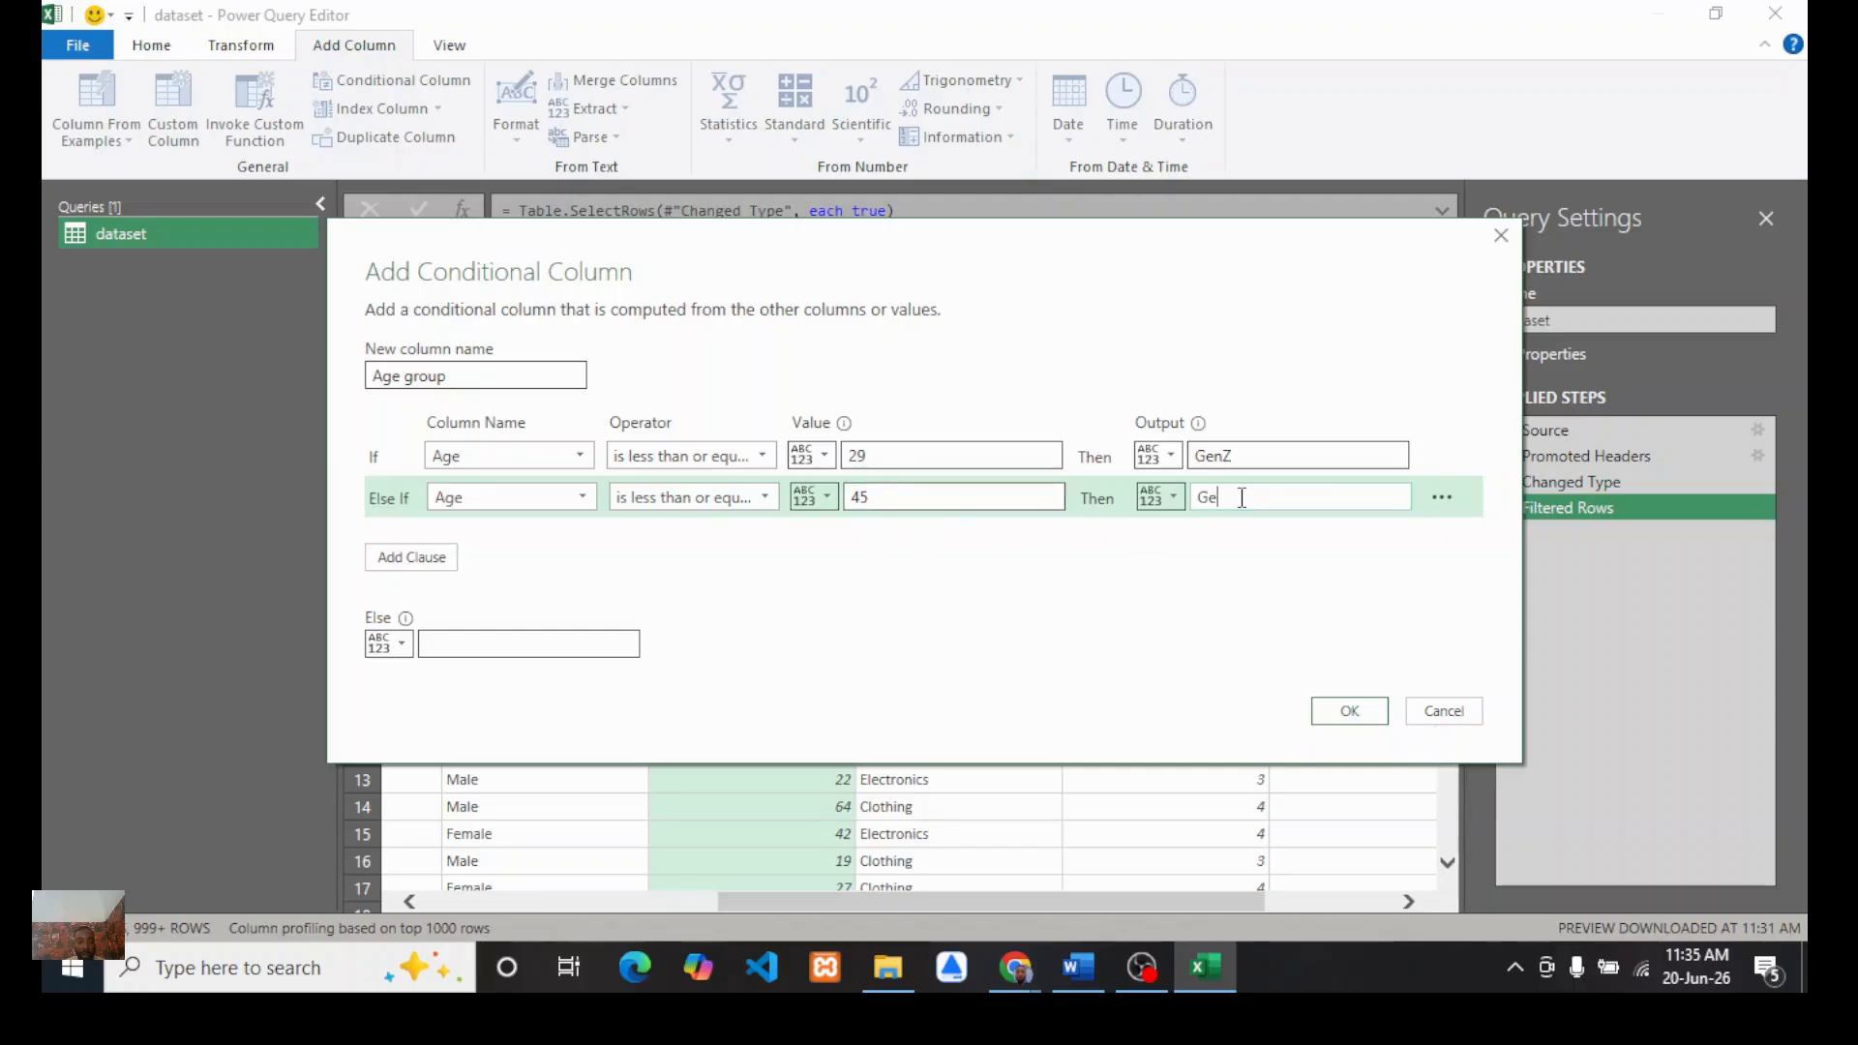
text(n)
key(BackSpace)
key(BackSpace)
key(BackSpace)
text(M)
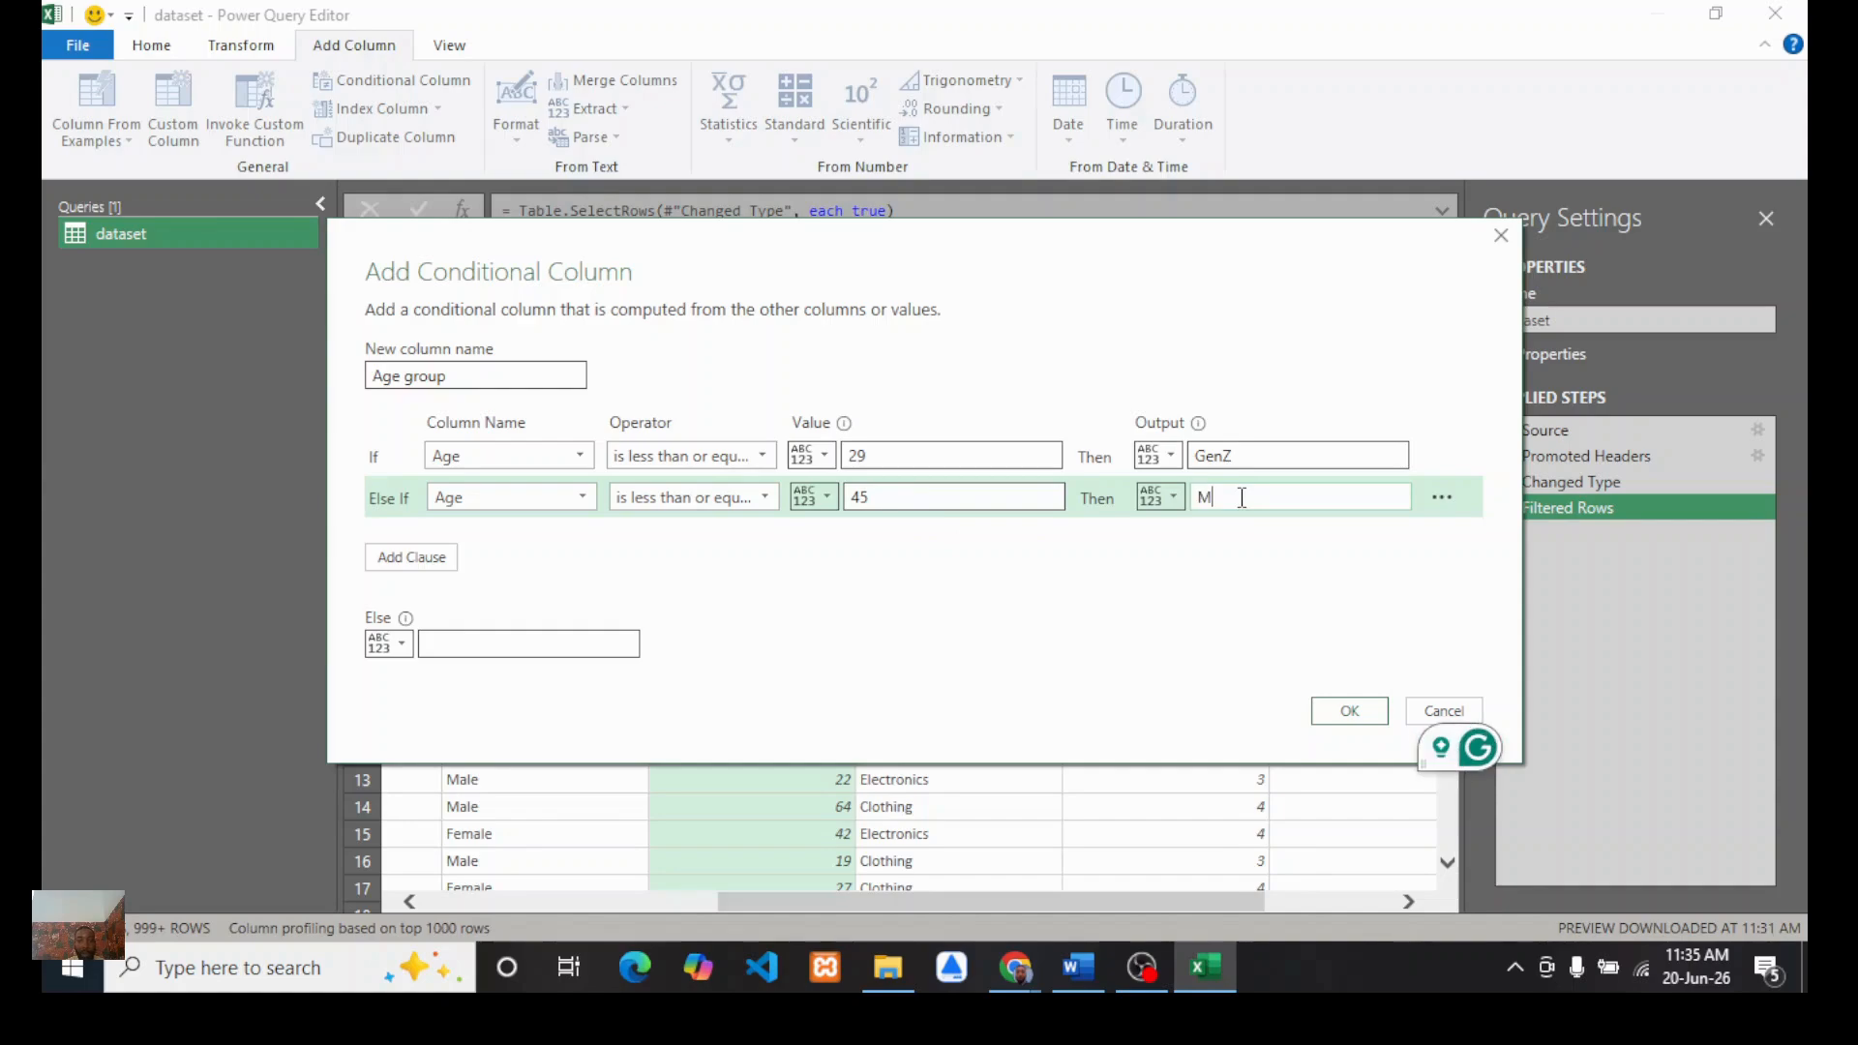
text(illenial)
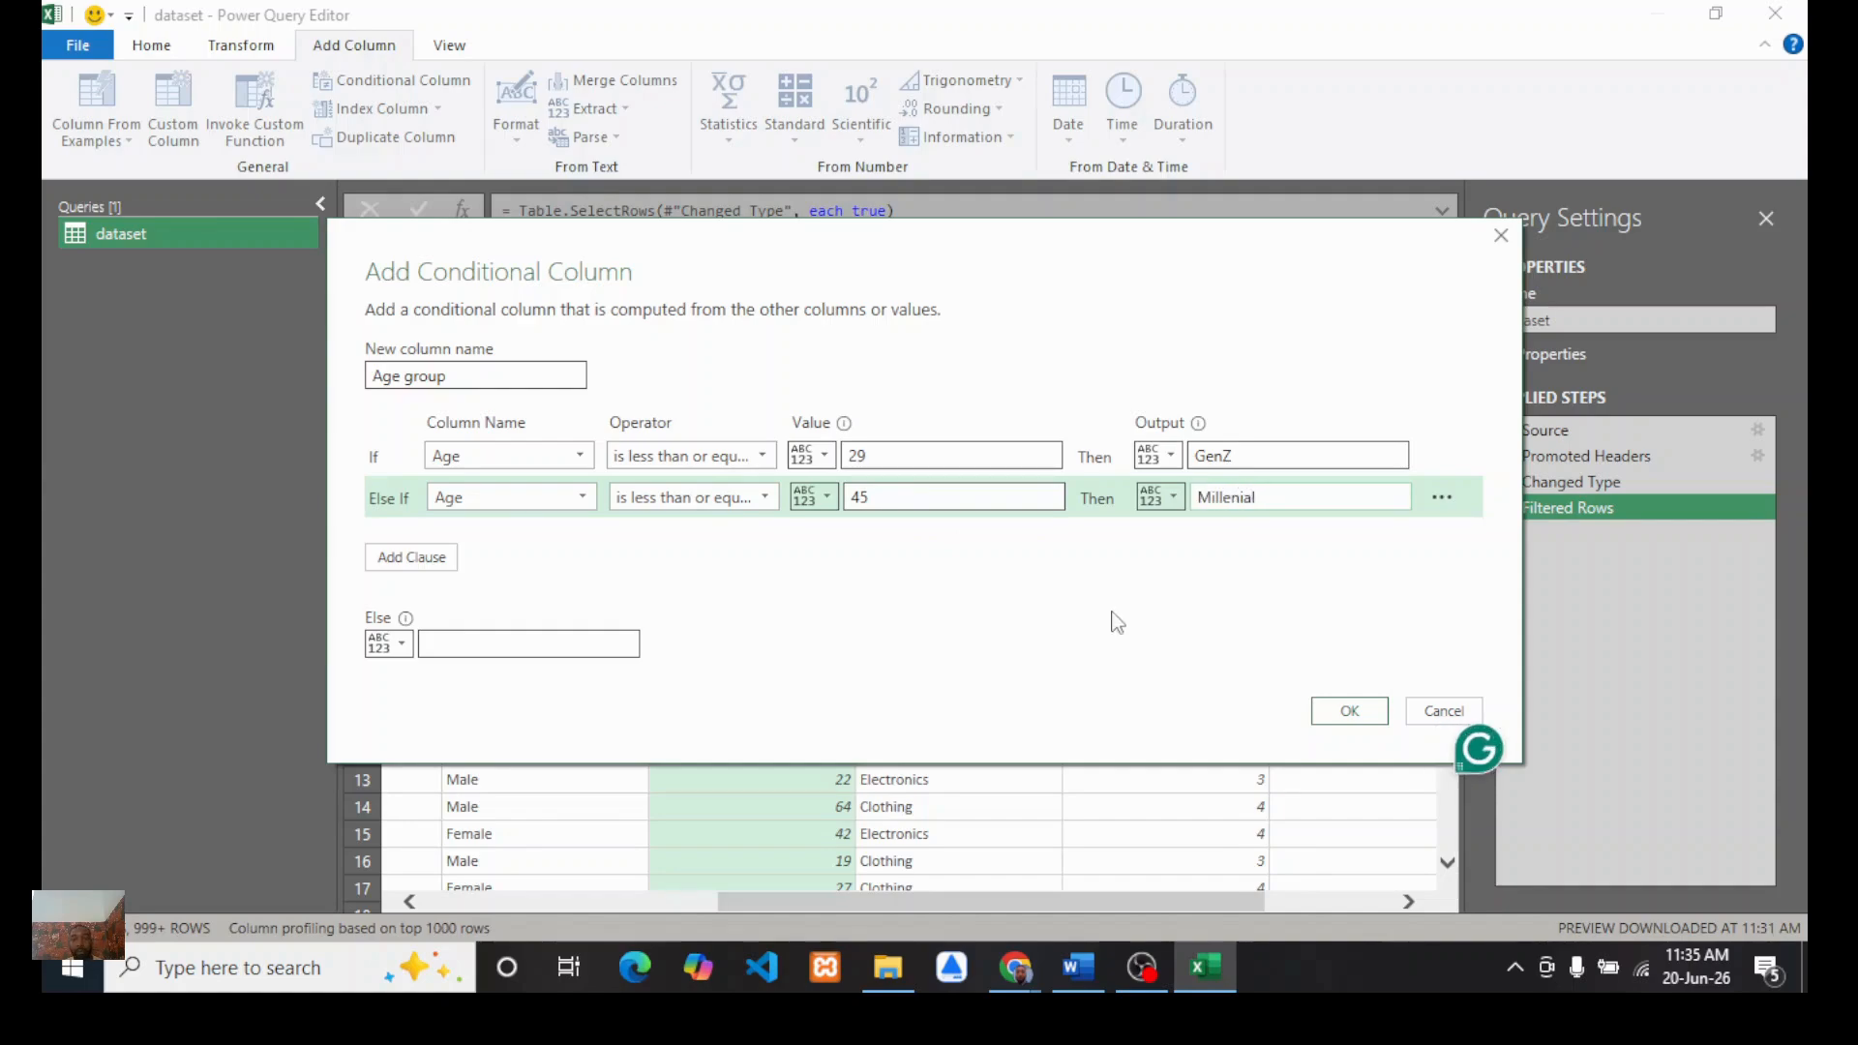
Step: Add another else-if clause: Age less than or equal to 61 outputs GenX
click(415, 559)
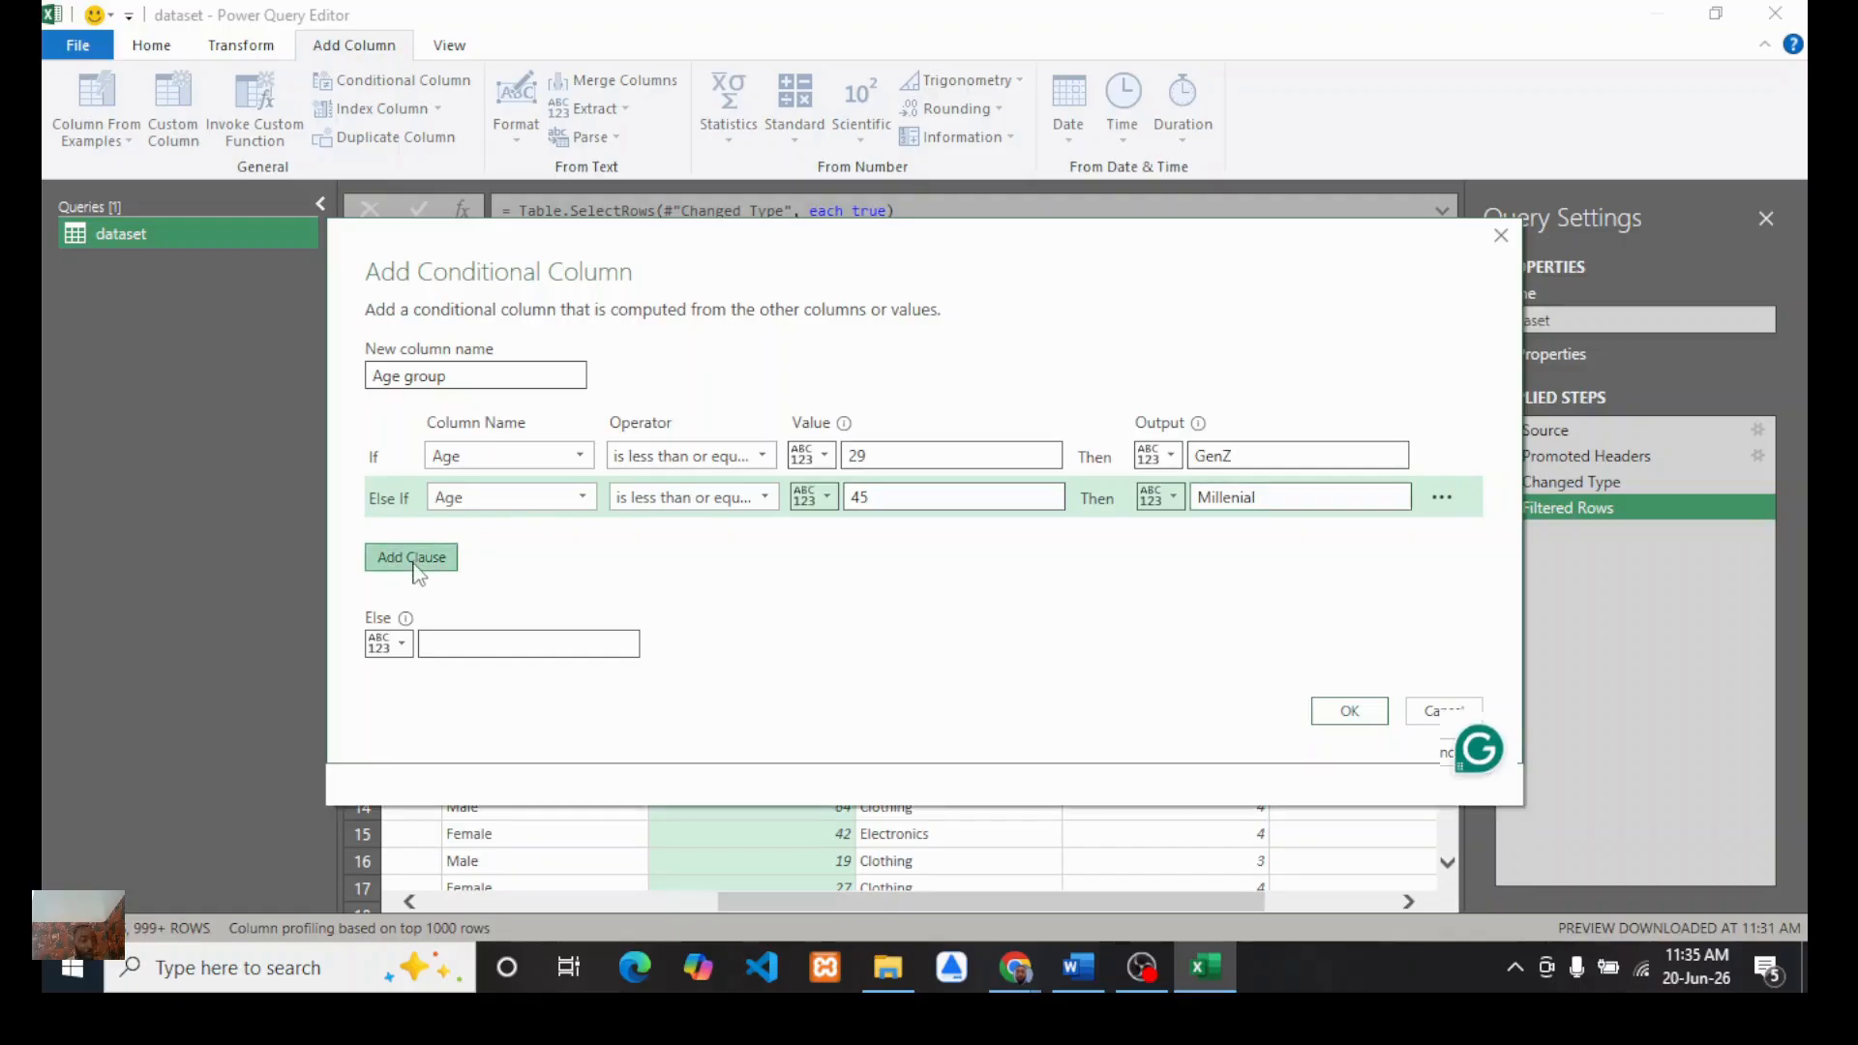
click(581, 537)
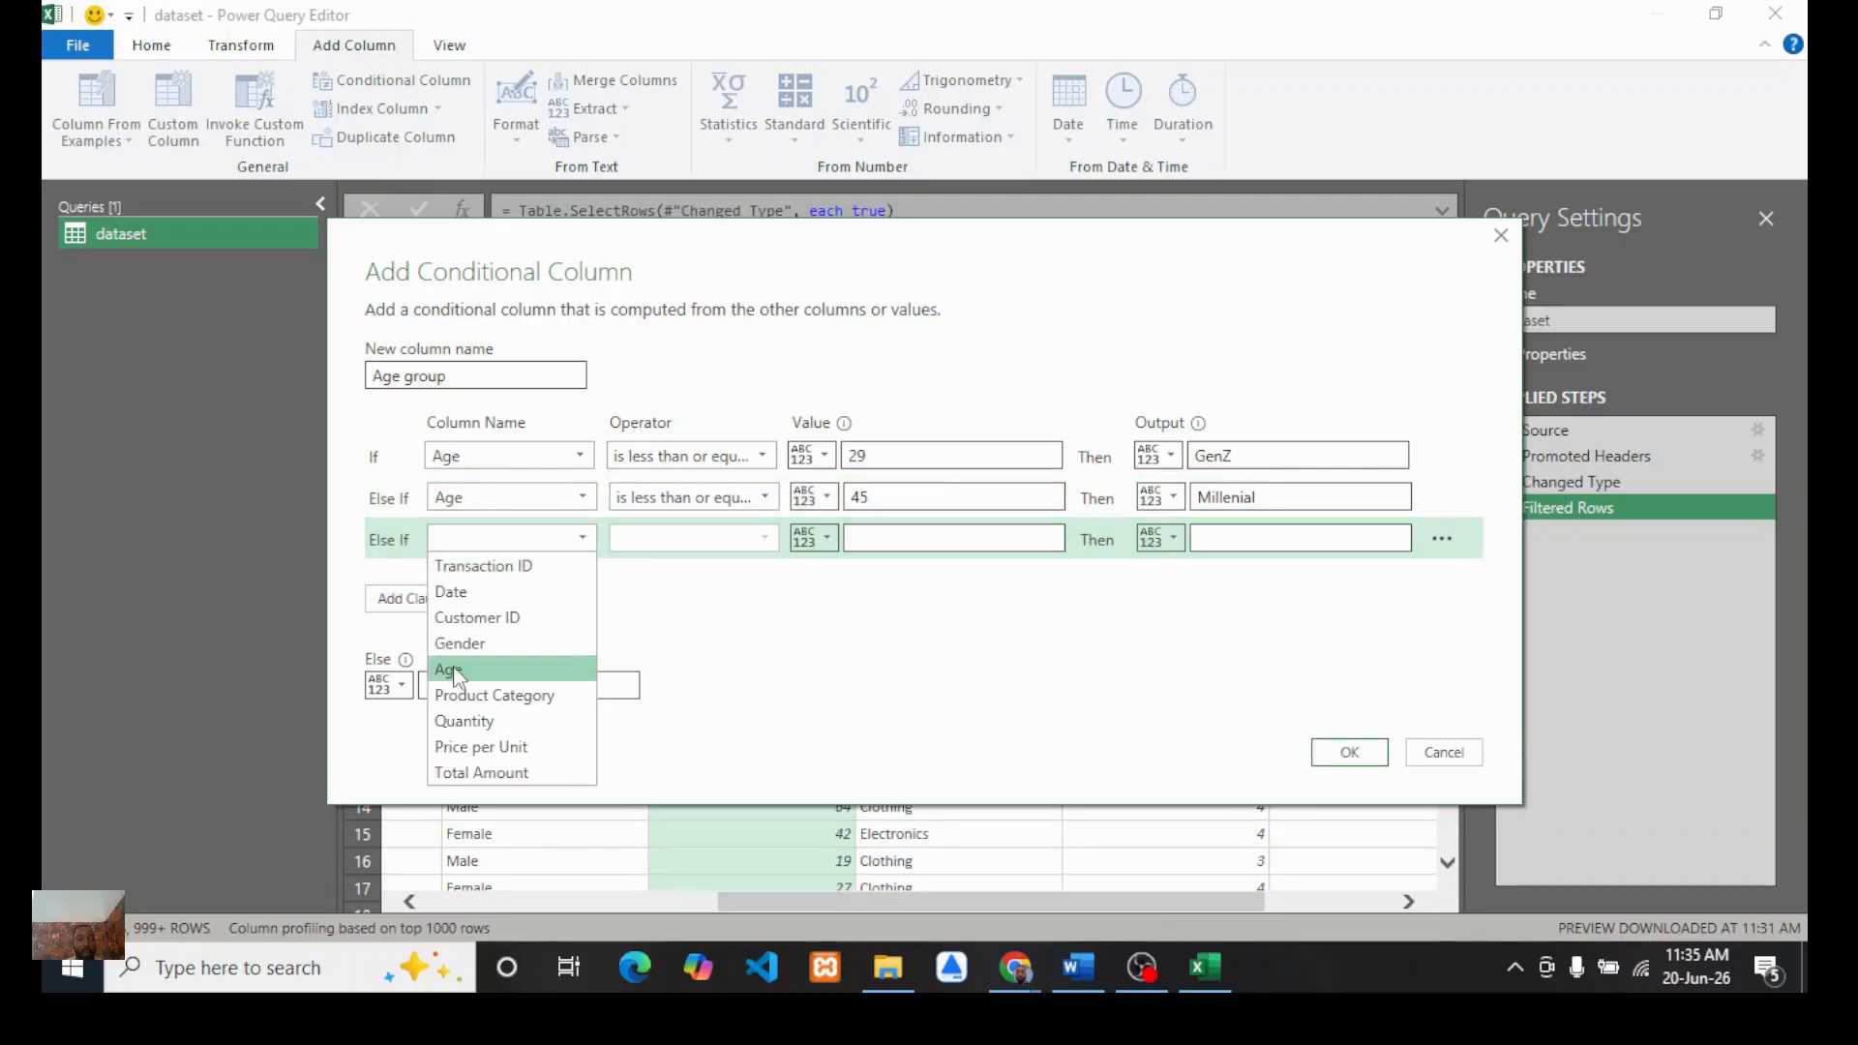
click(453, 670)
click(763, 538)
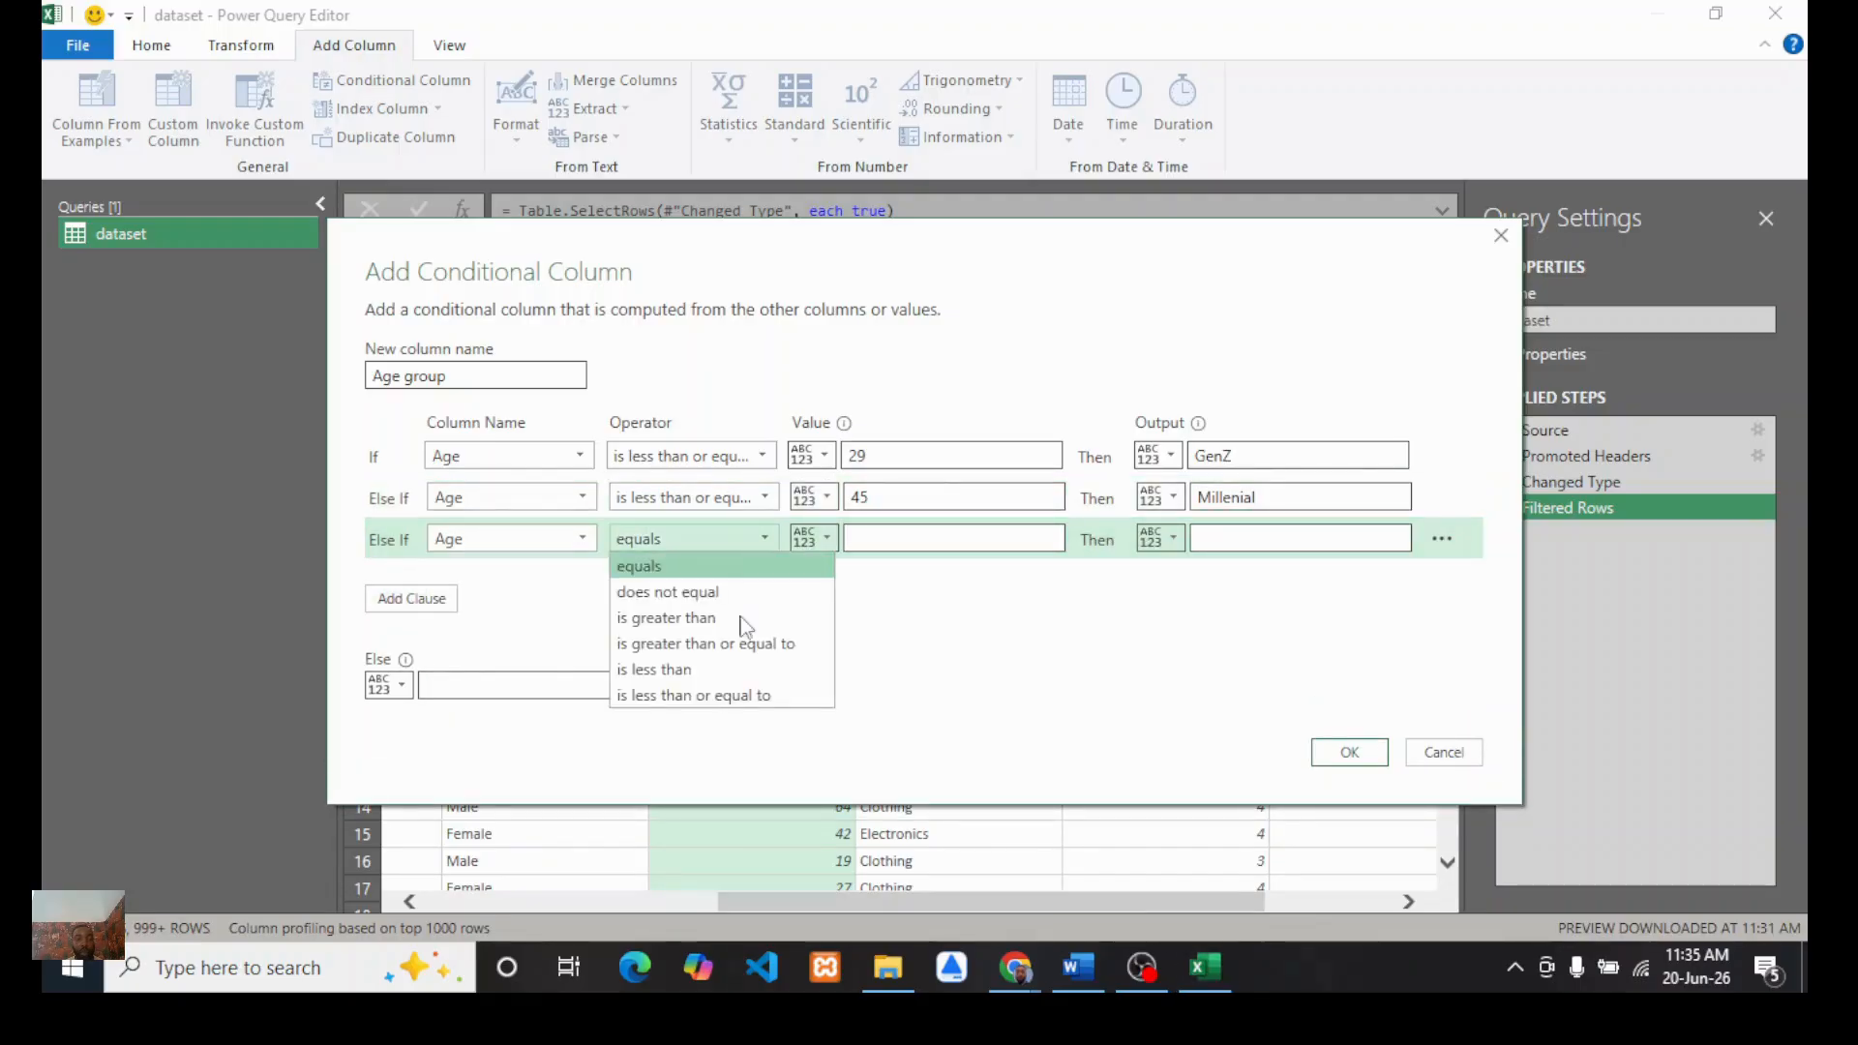
click(670, 698)
click(900, 539)
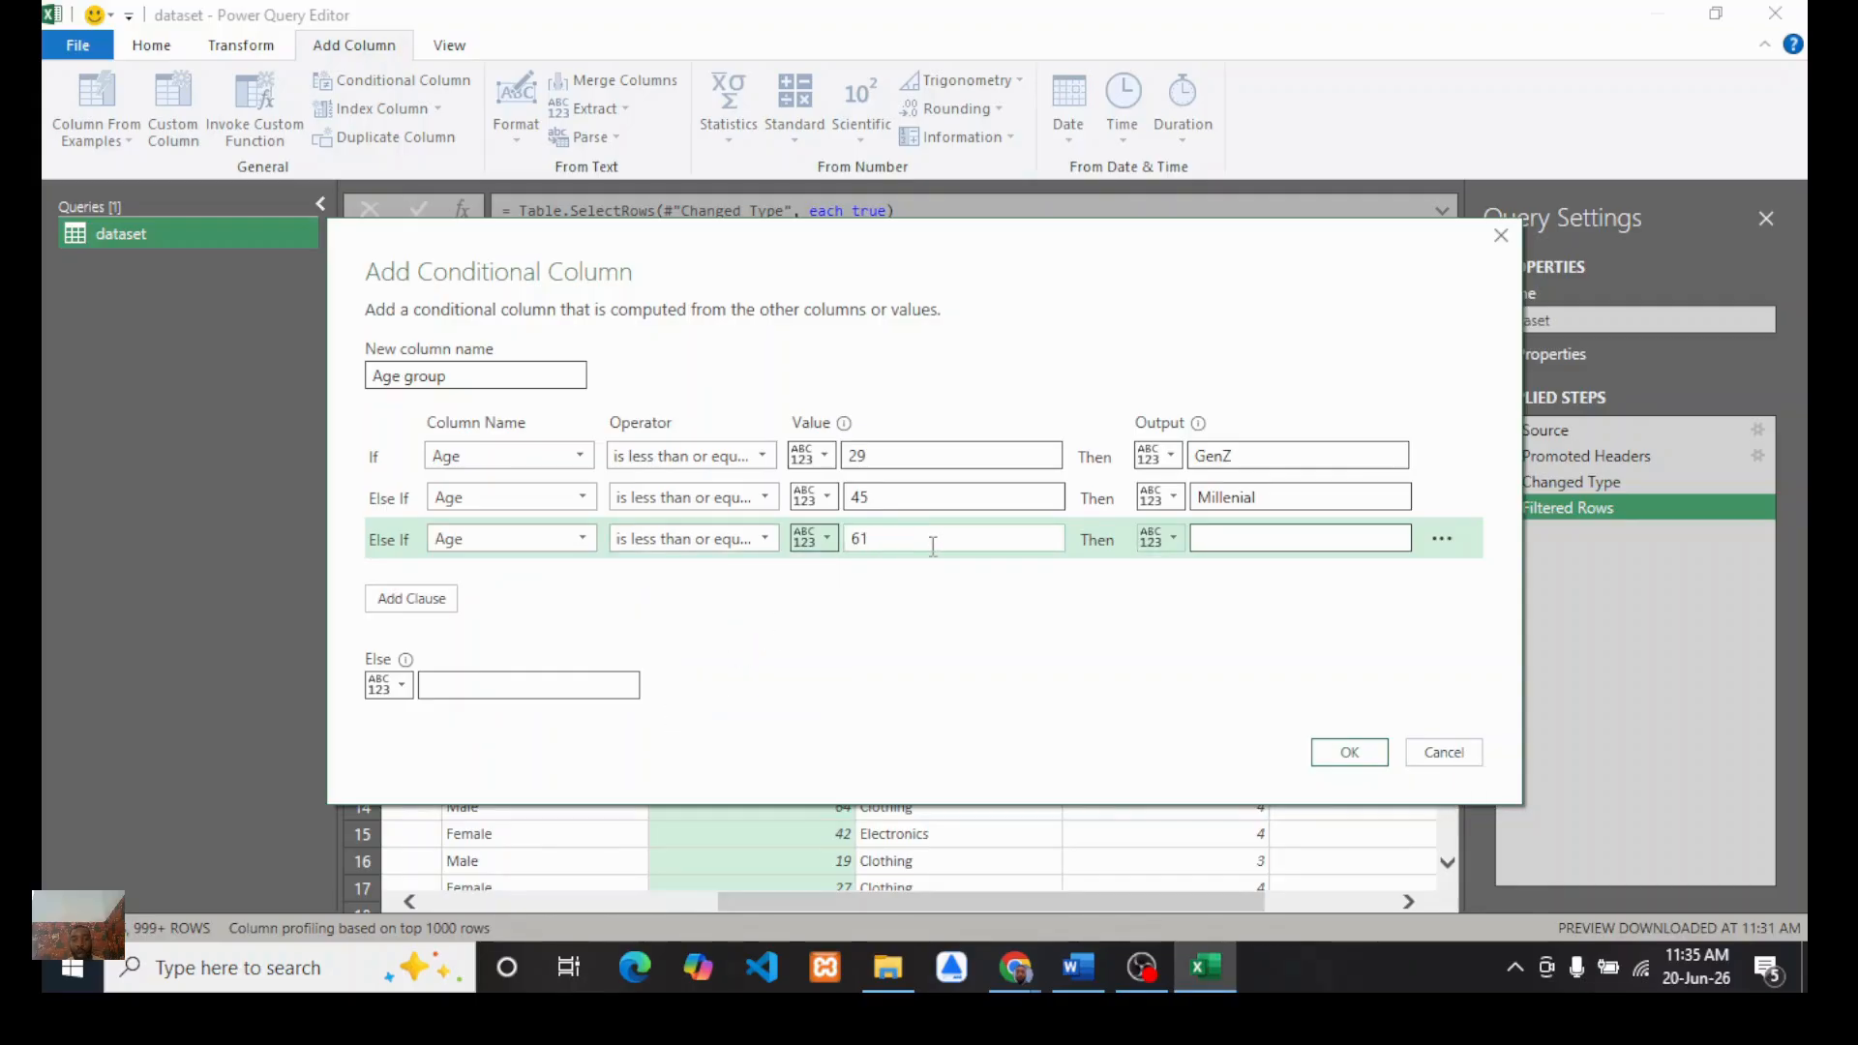
click(1206, 540)
text(G)
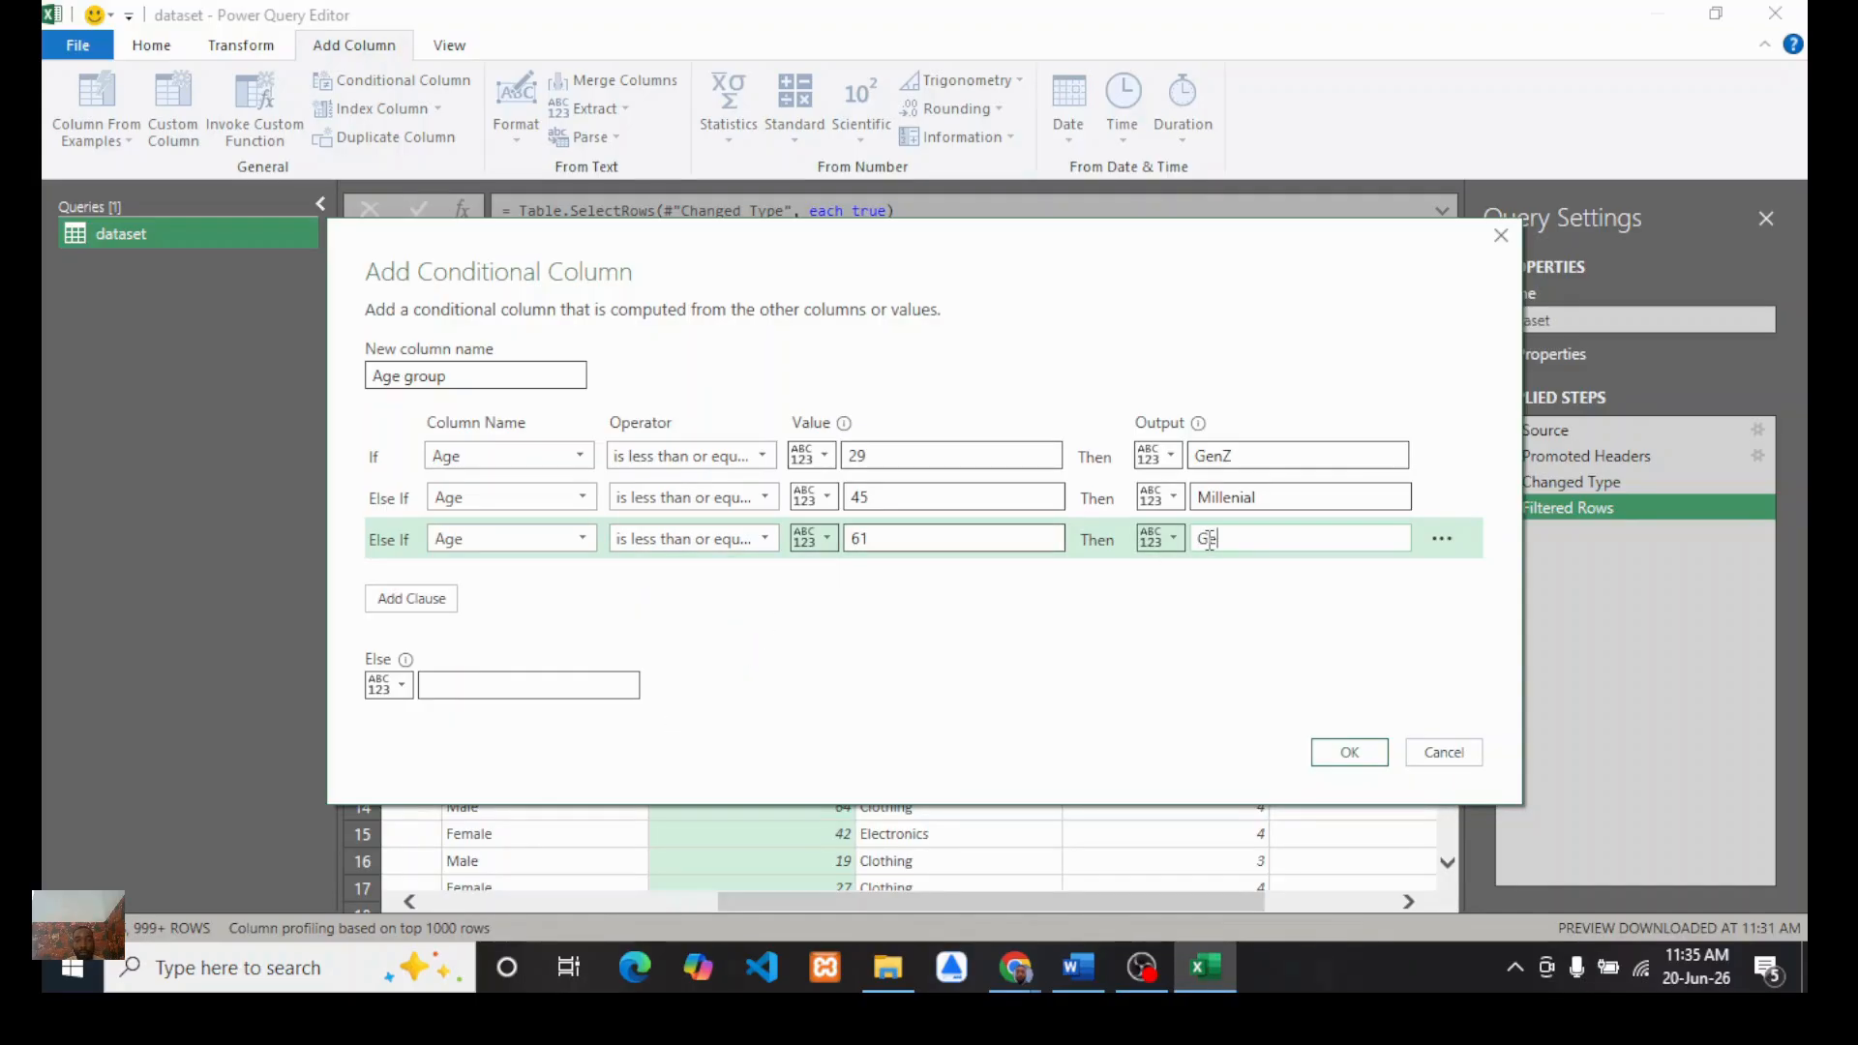
text(enX)
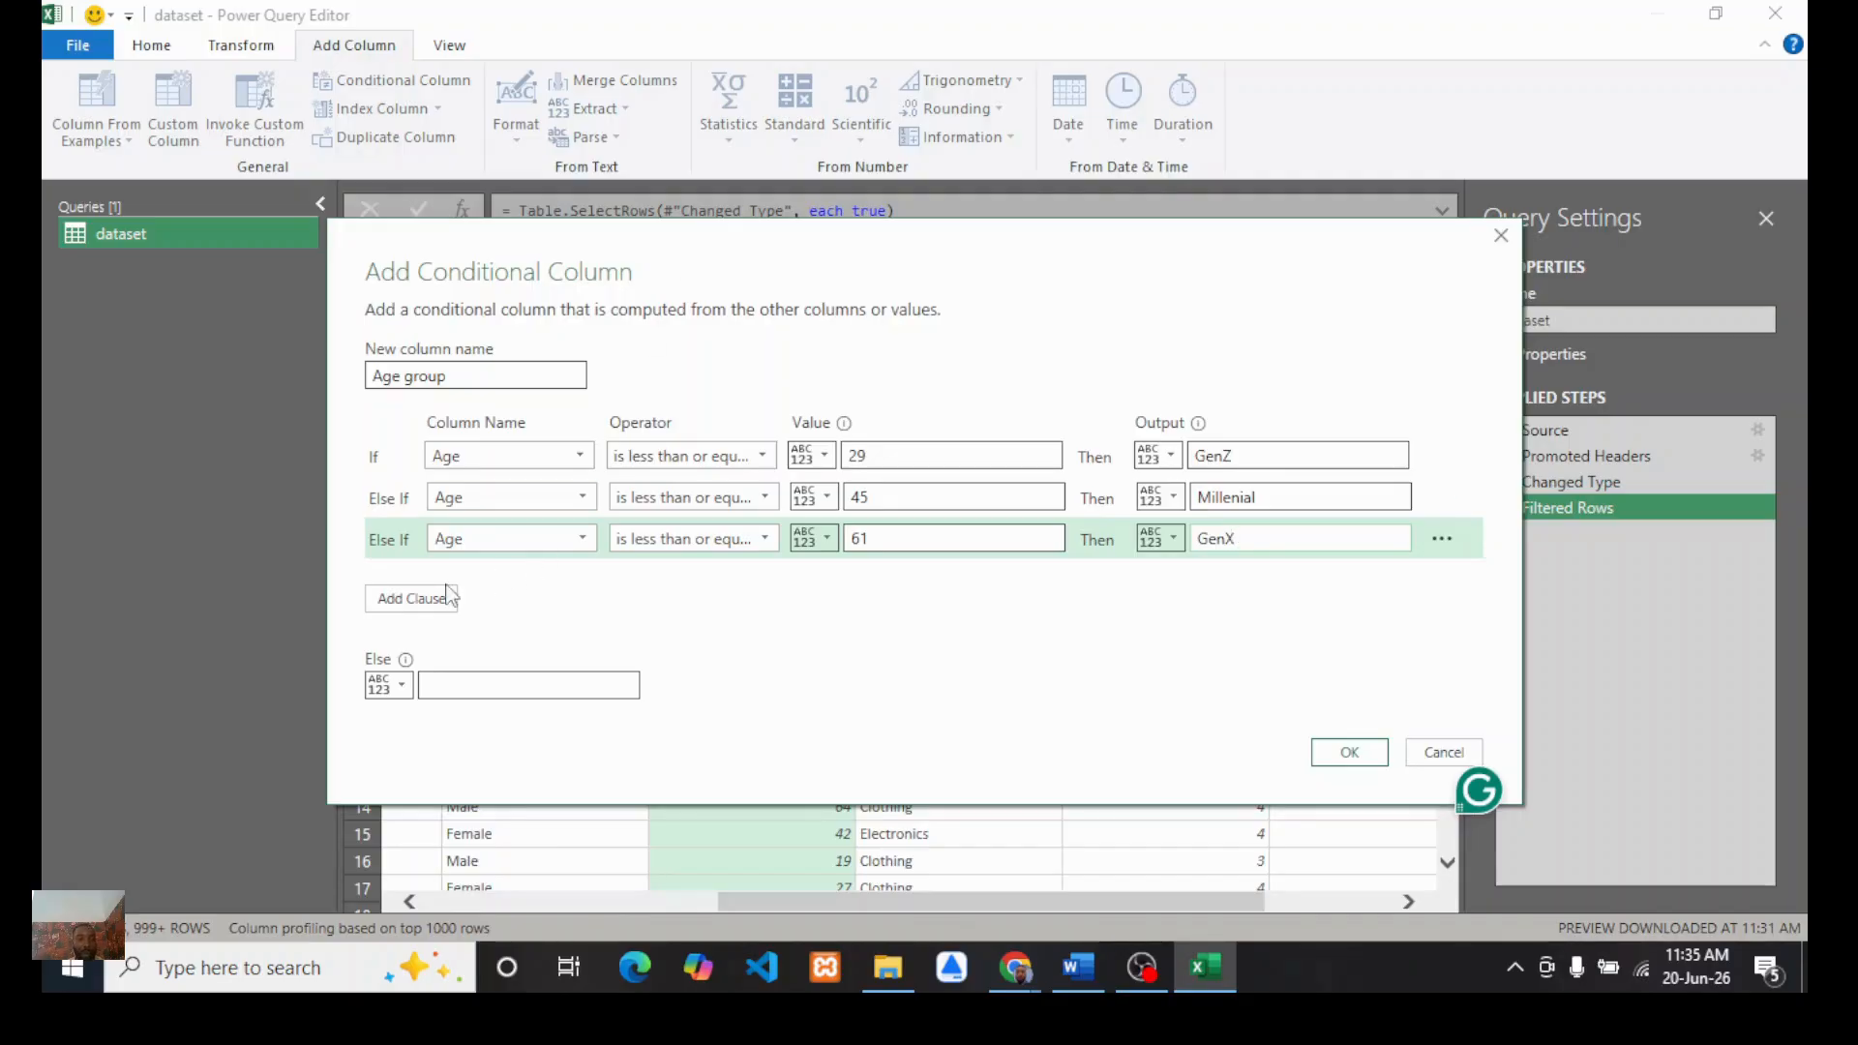
Step: Set the else output to Boomers and create the conditional column
click(451, 688)
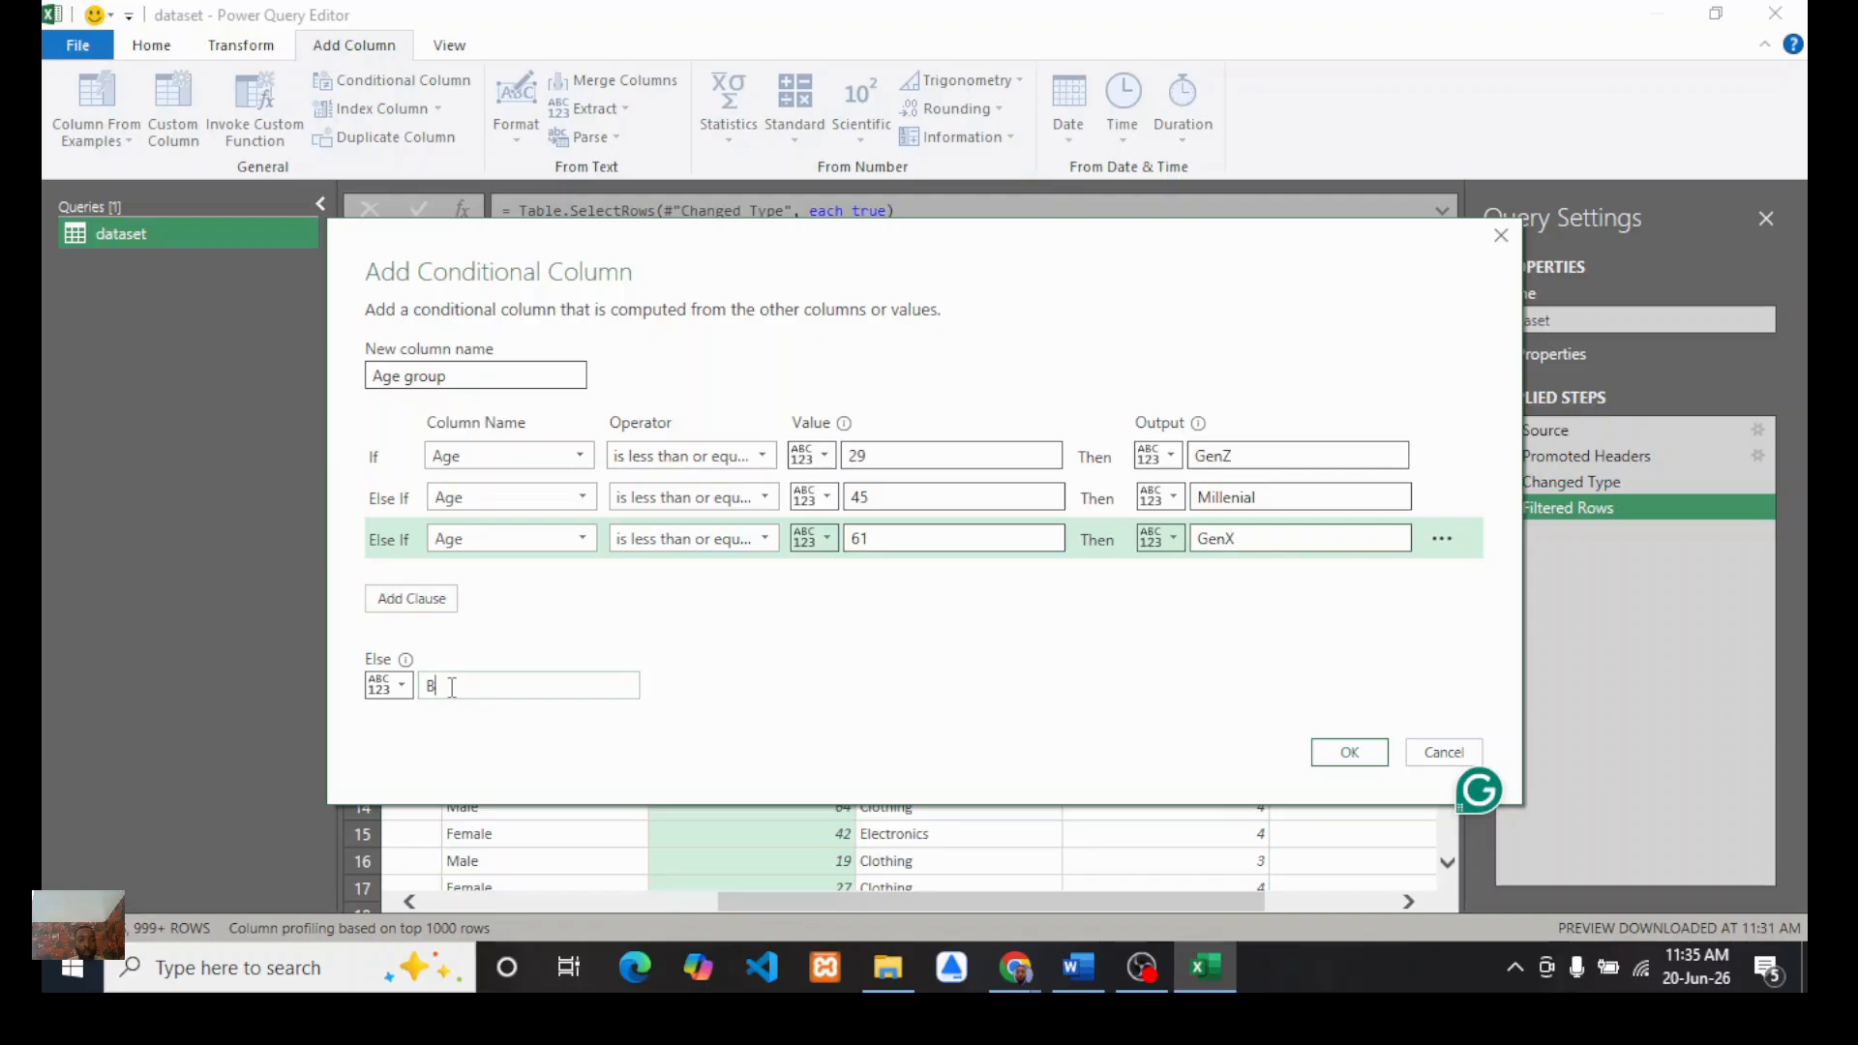
text(Boomers)
click(1349, 751)
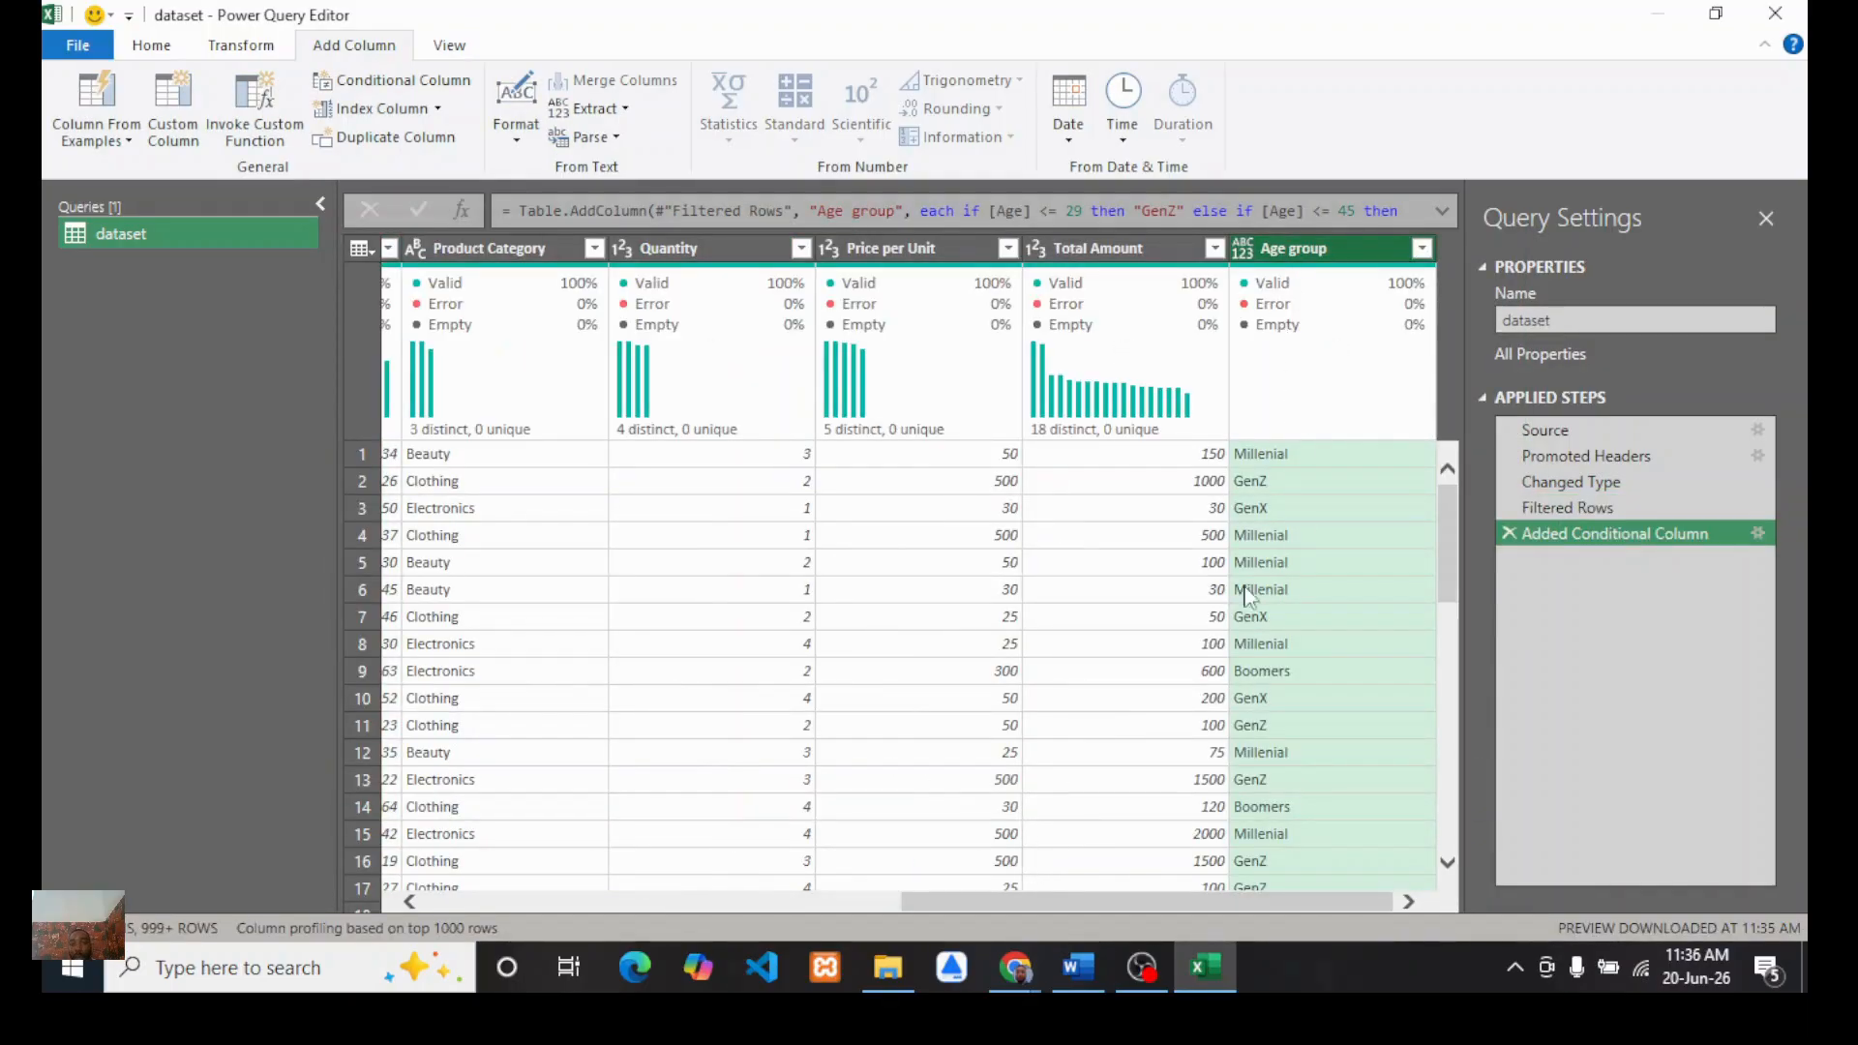
Step: Switch to the Google Meet tab, admit the waiting guest to the meeting, and return to Power Query
click(1014, 968)
click(957, 900)
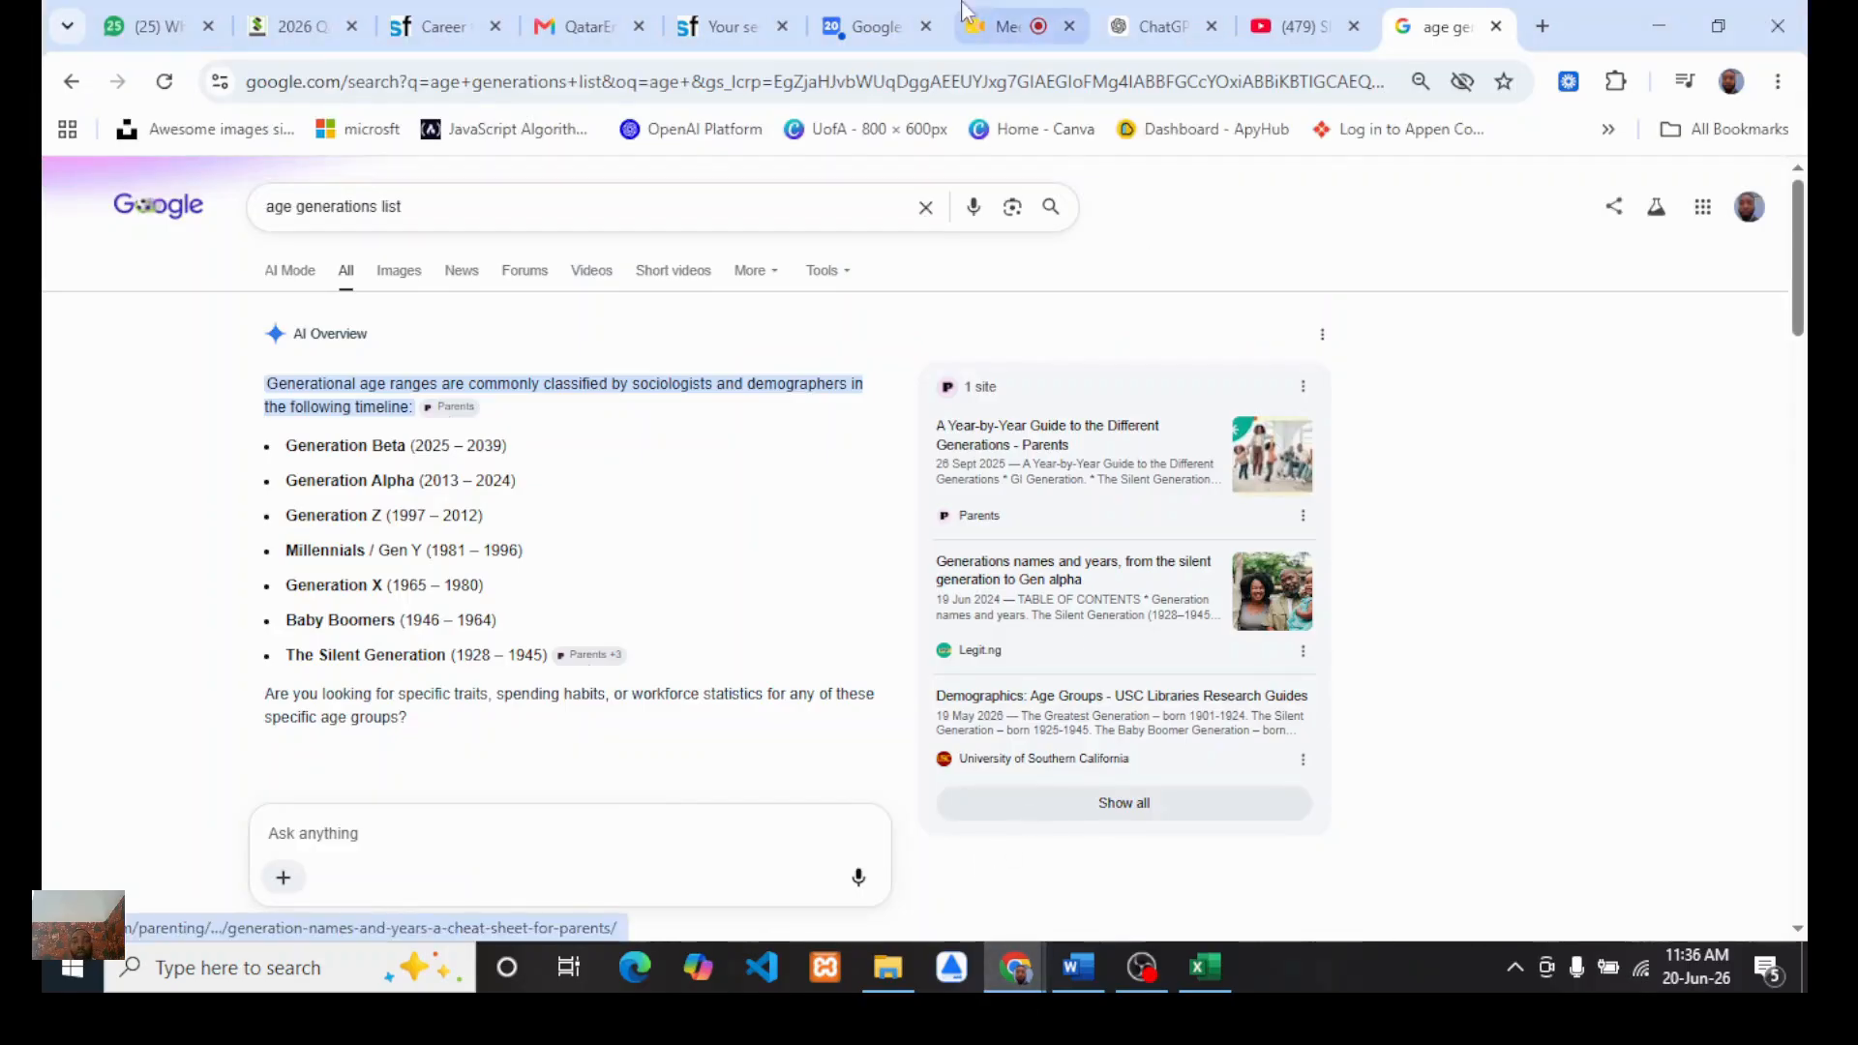
click(1039, 31)
click(1683, 200)
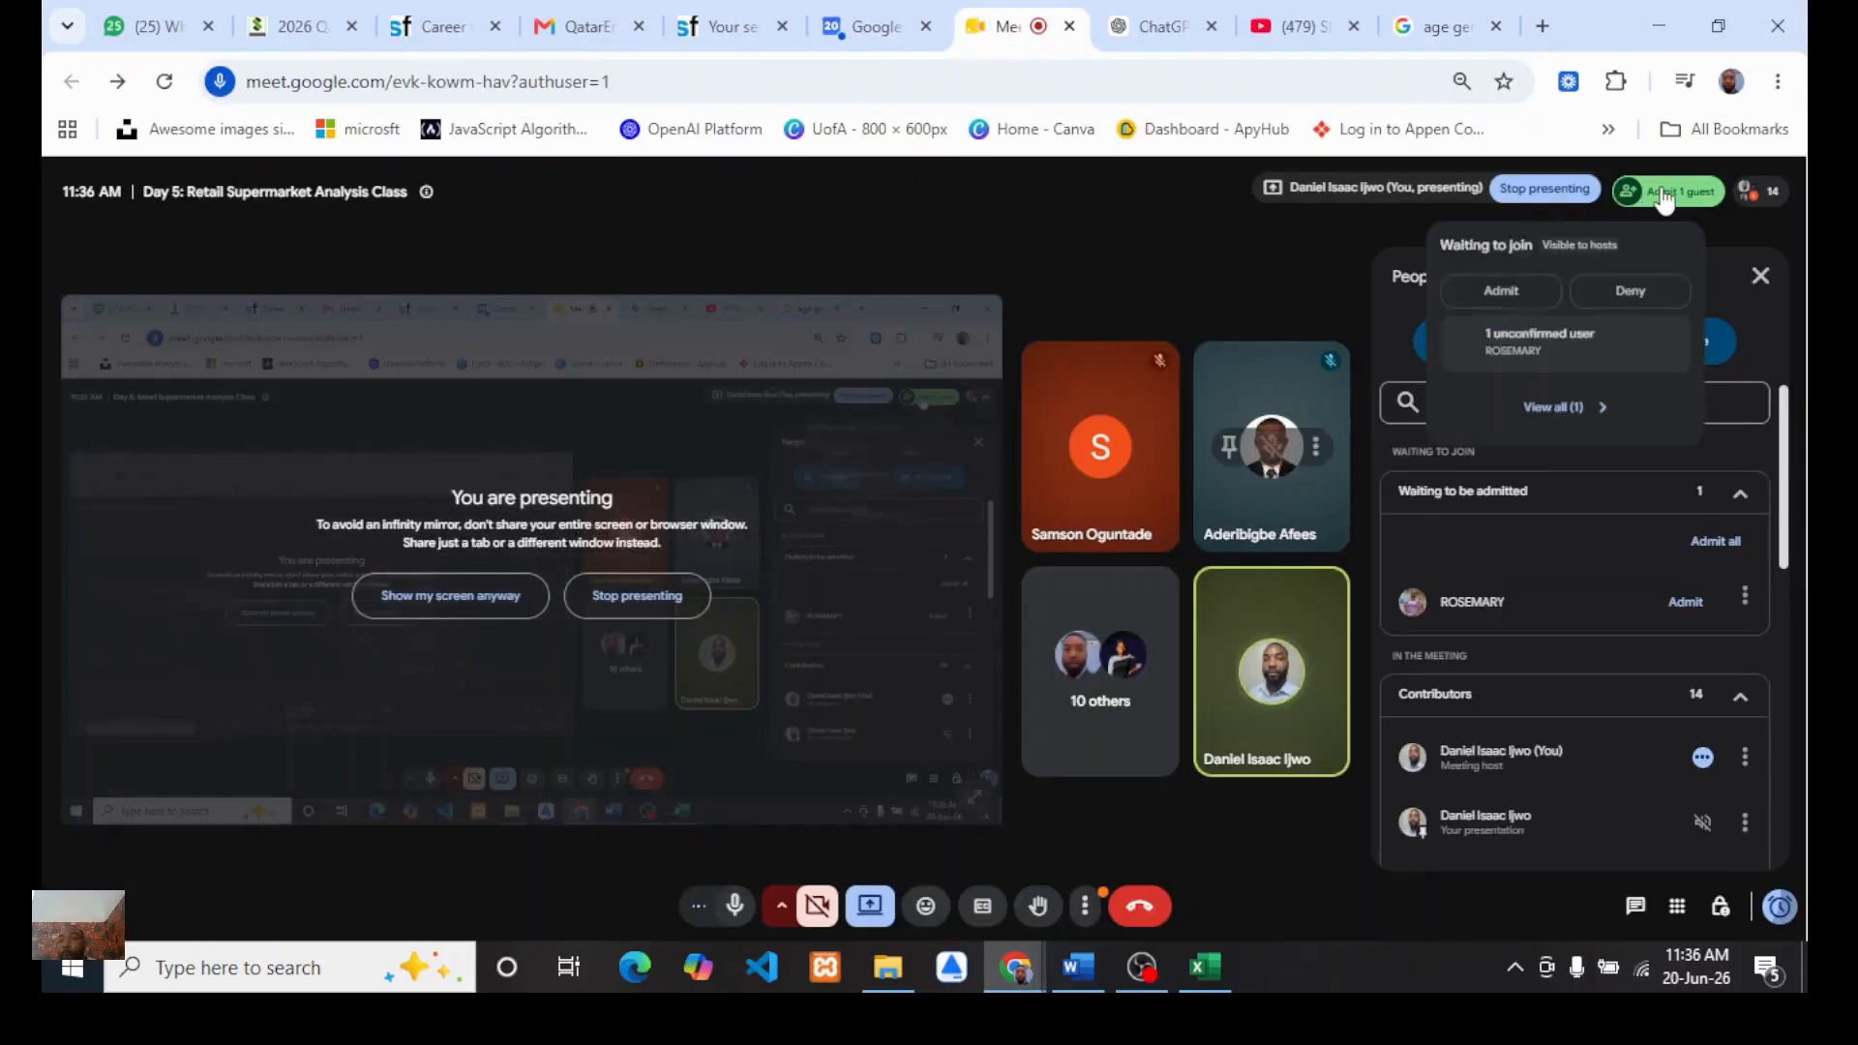
click(1503, 293)
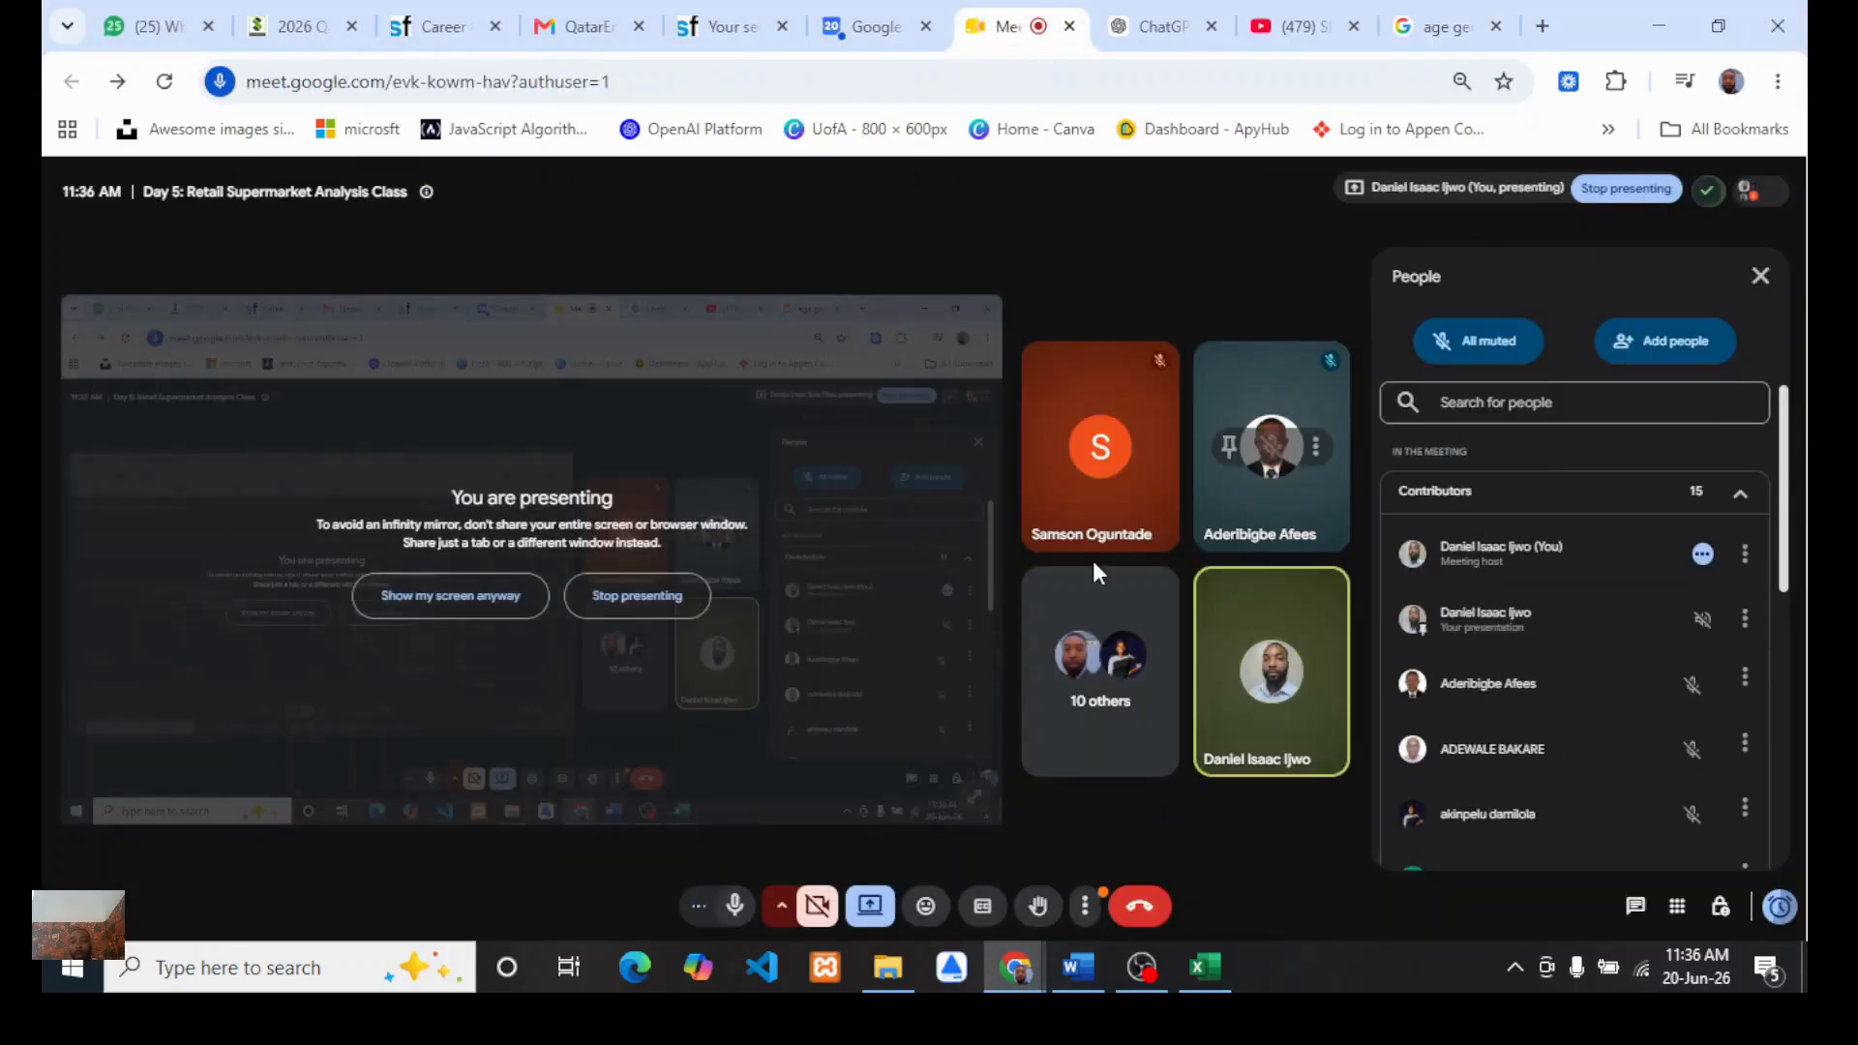
click(1204, 966)
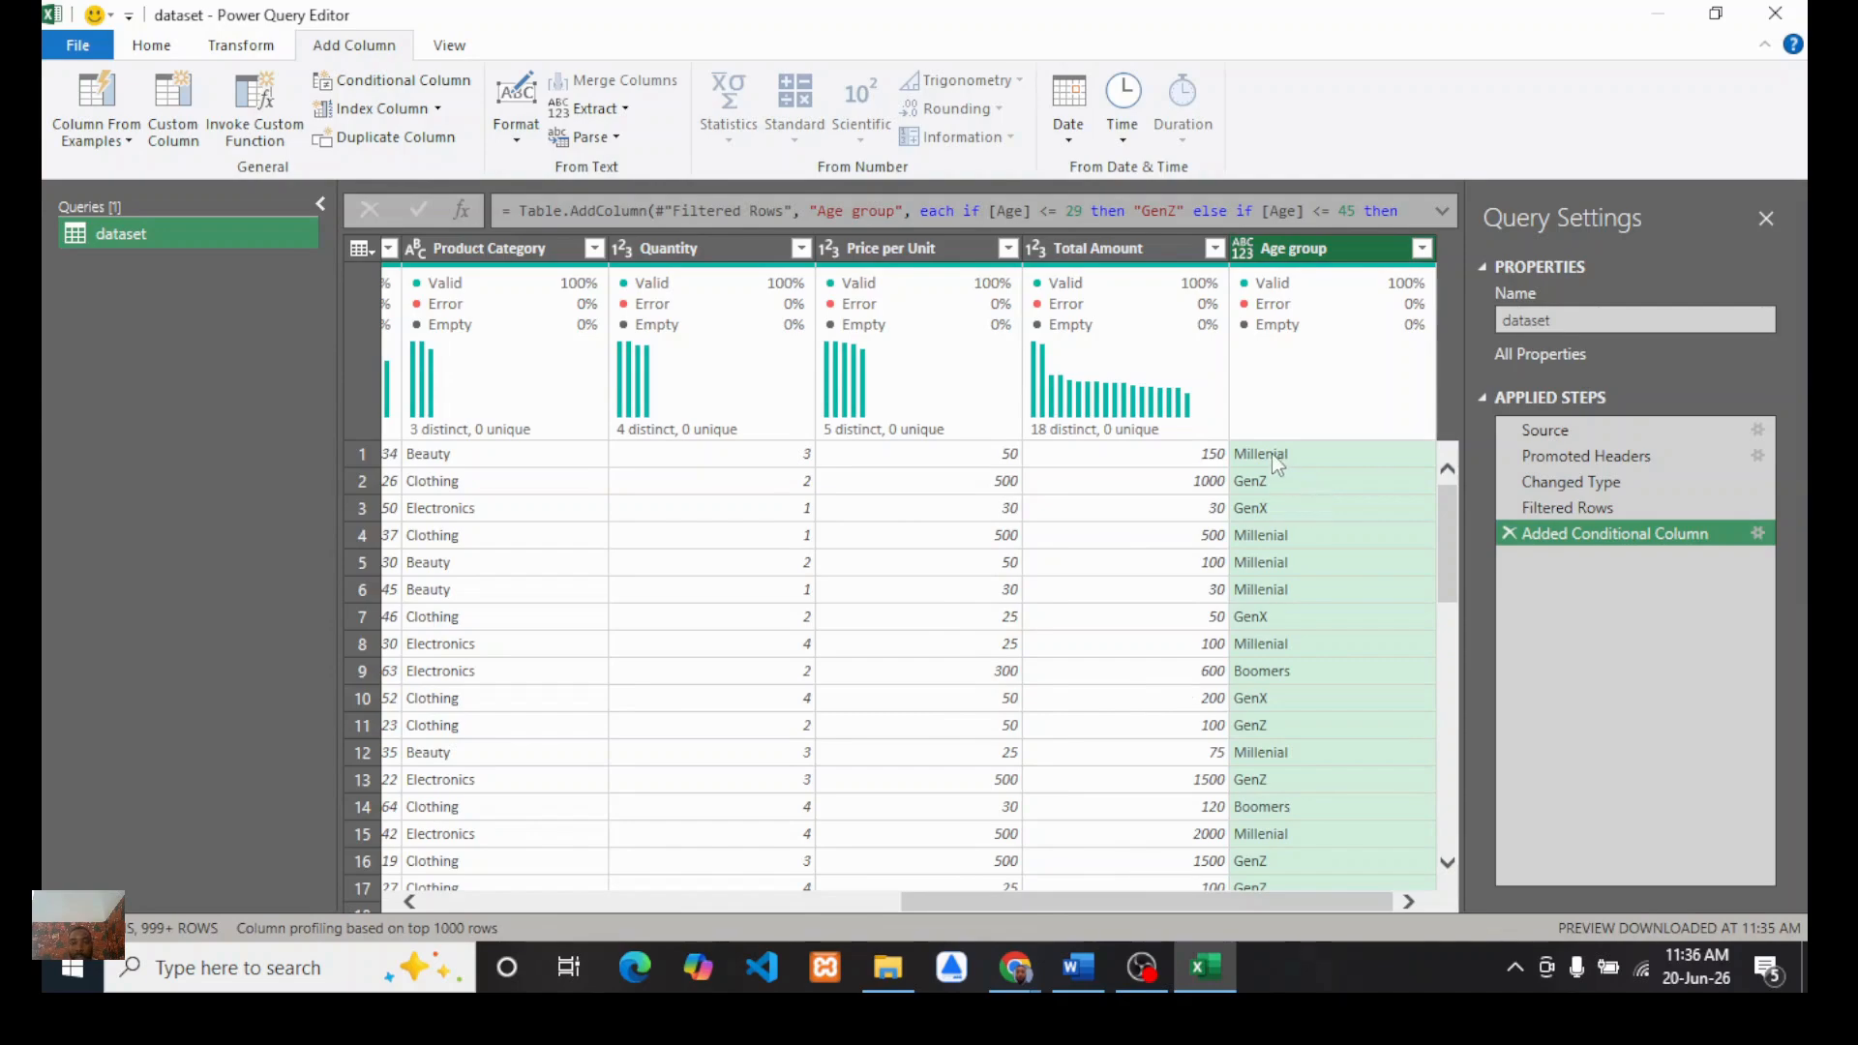
Step: Filter the Age group column to show only Millenial rows
click(1422, 248)
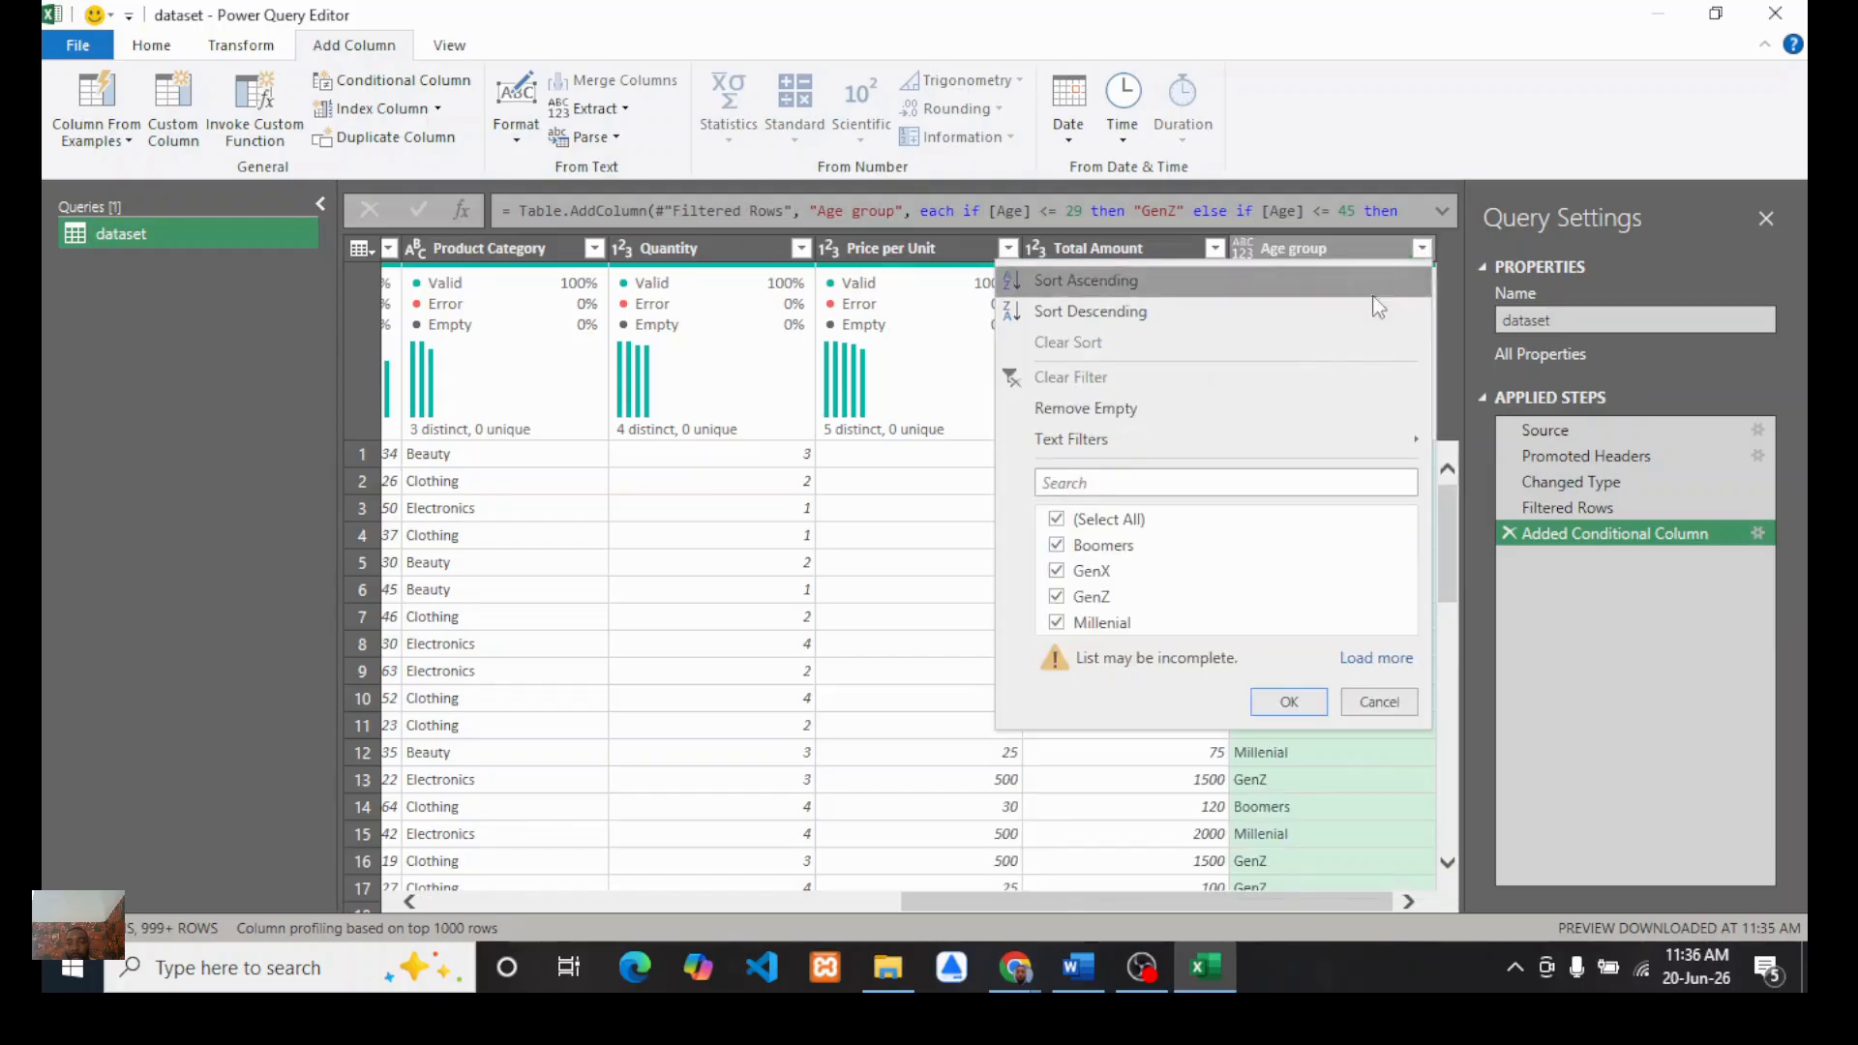
click(1056, 520)
click(1056, 623)
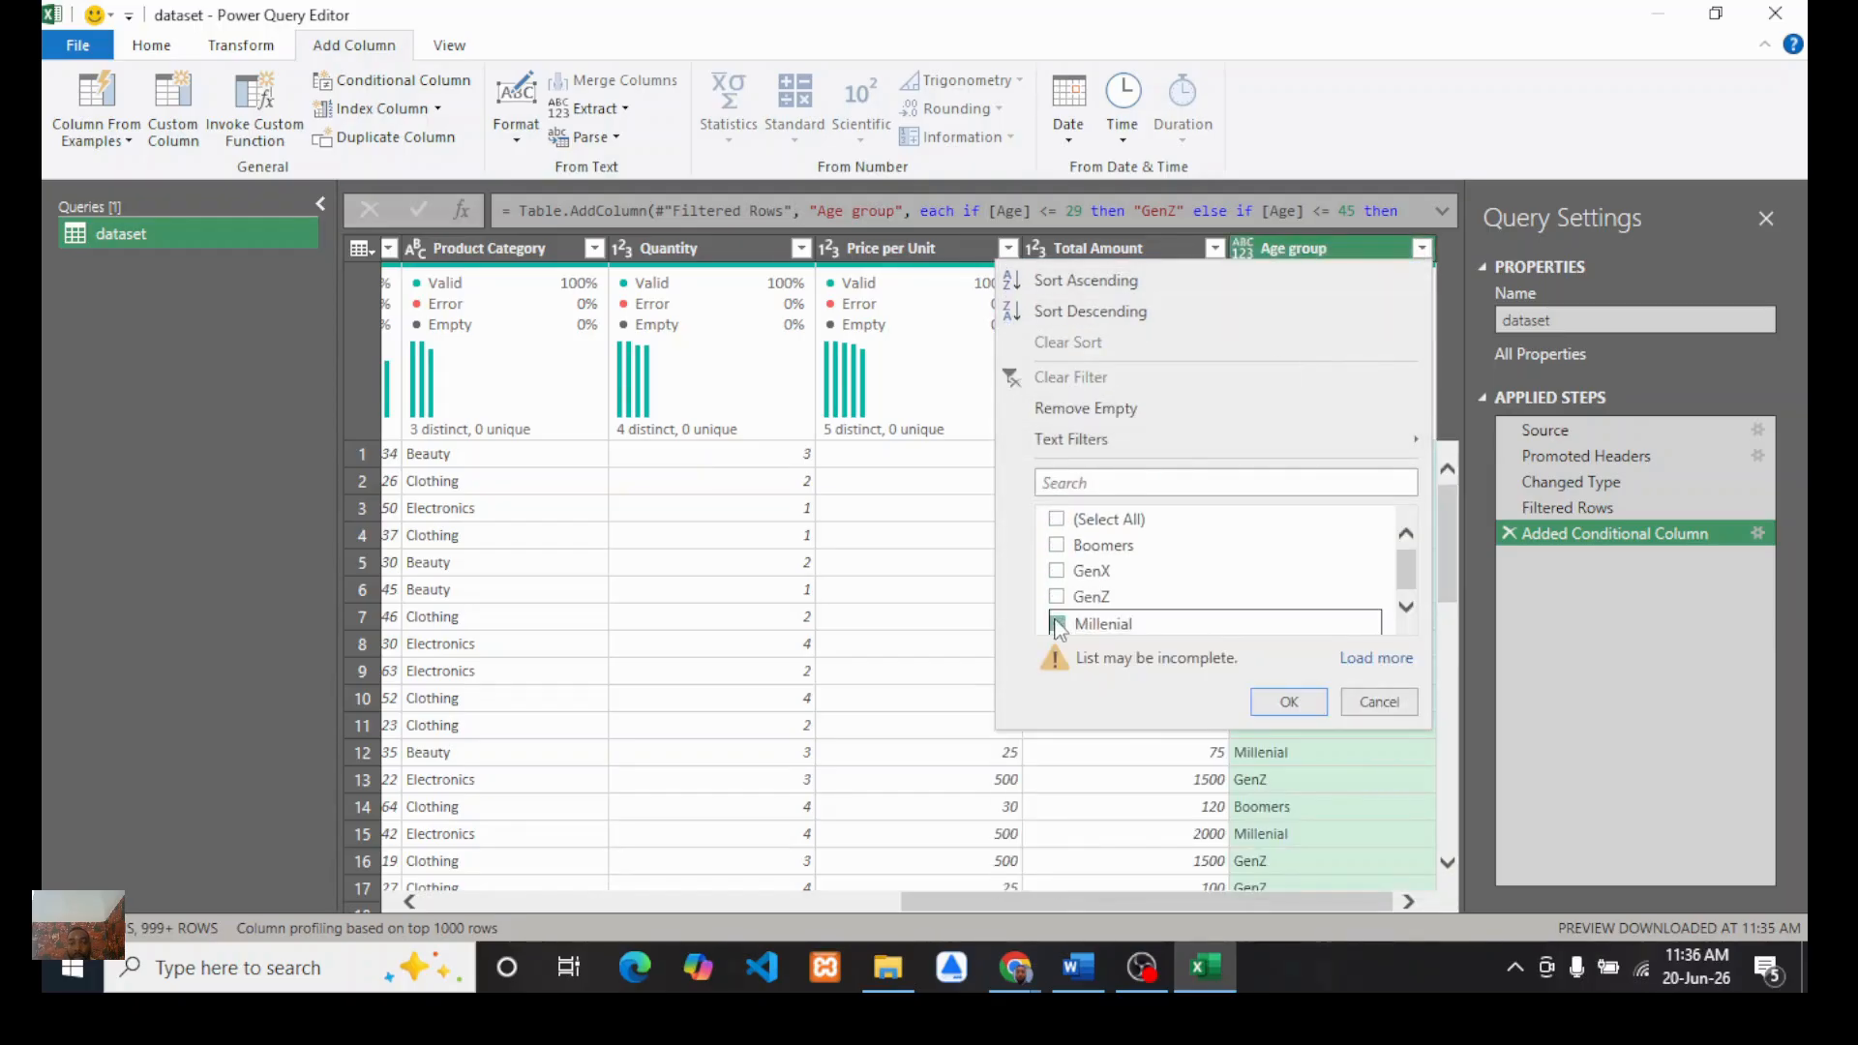
click(1287, 703)
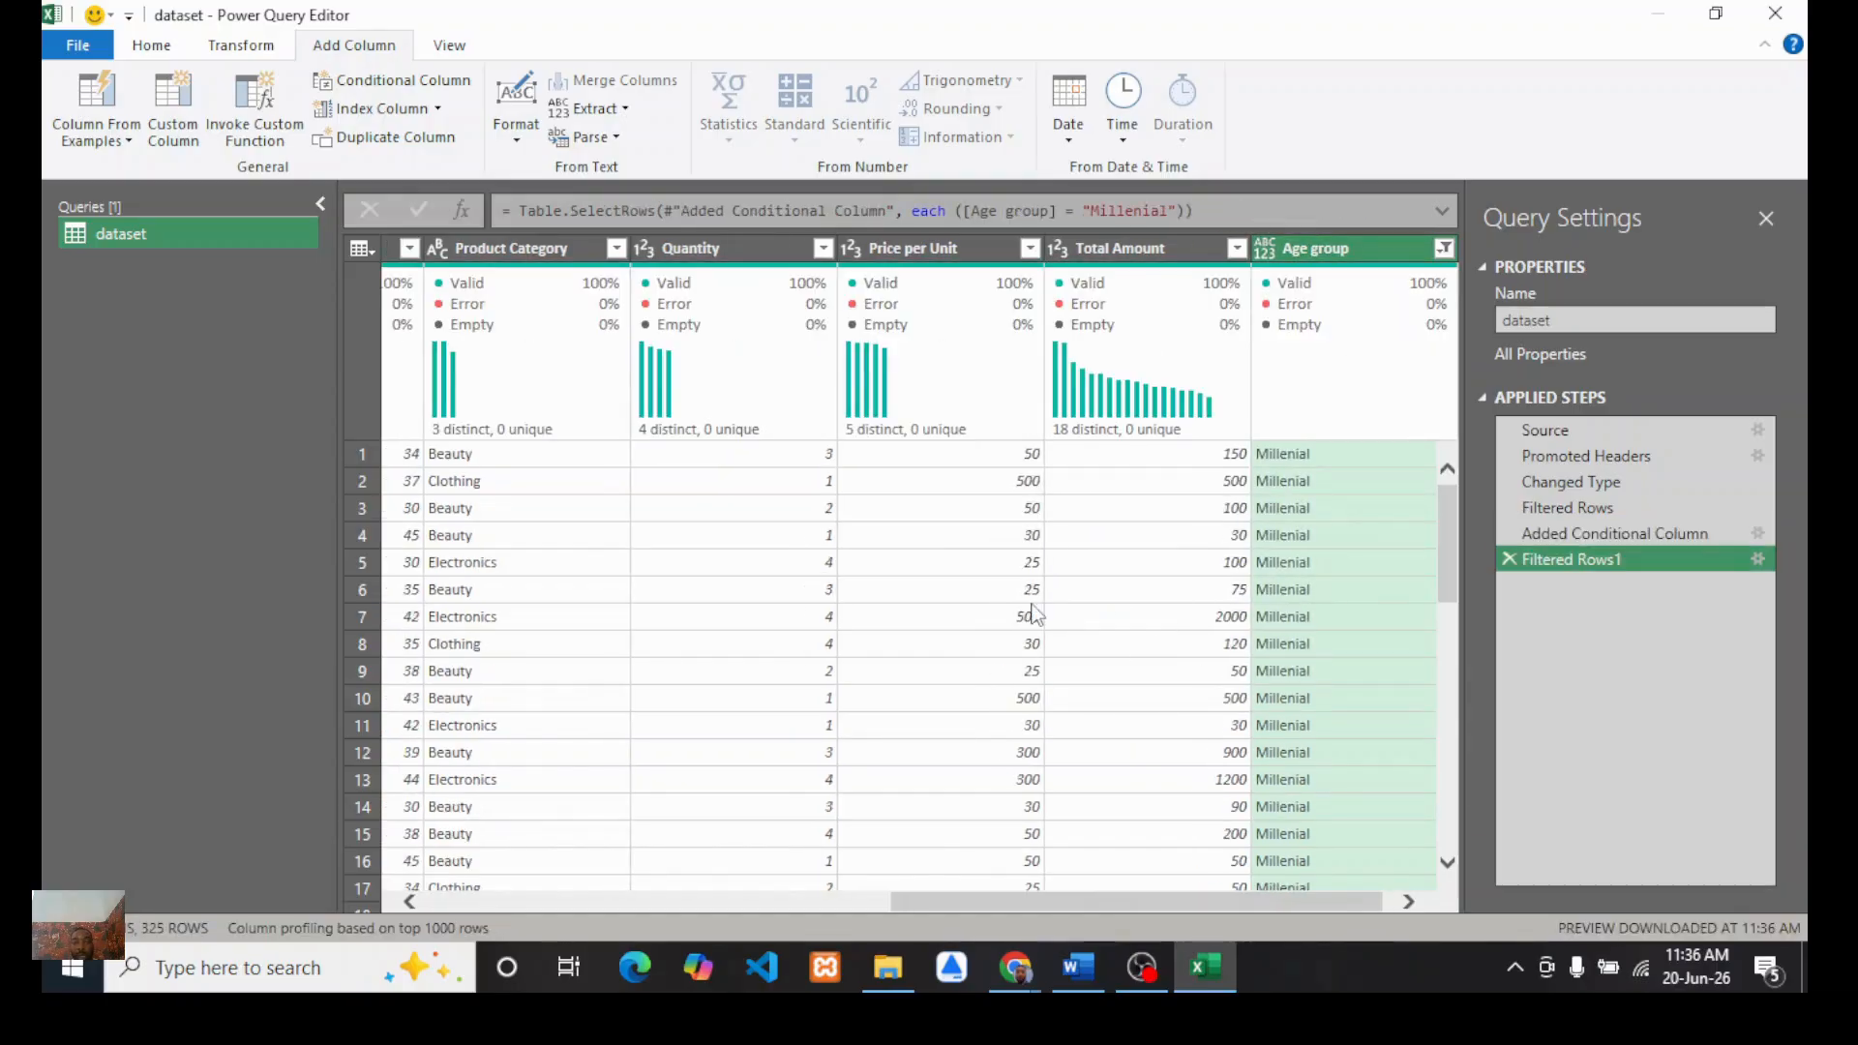
Step: Clear the filter on the Age group column
scroll(1034, 613, left, 2)
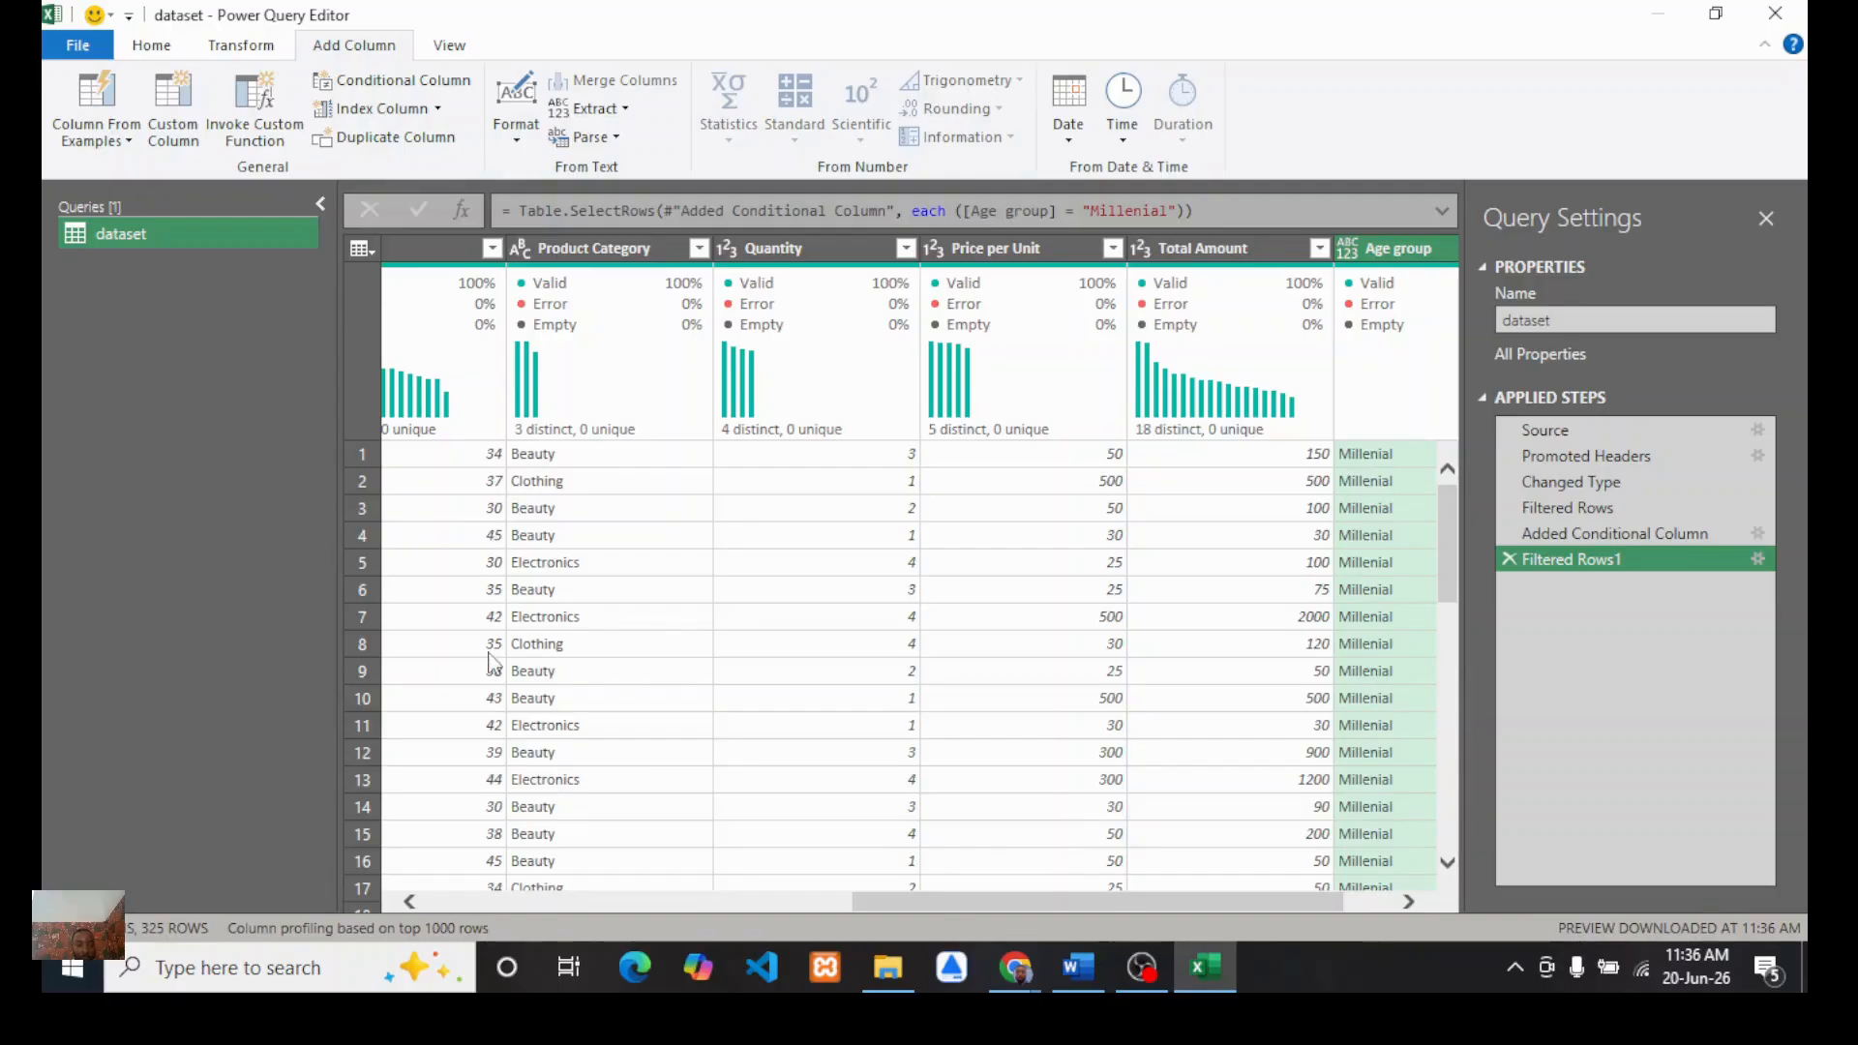
scroll(1271, 597, right, 2)
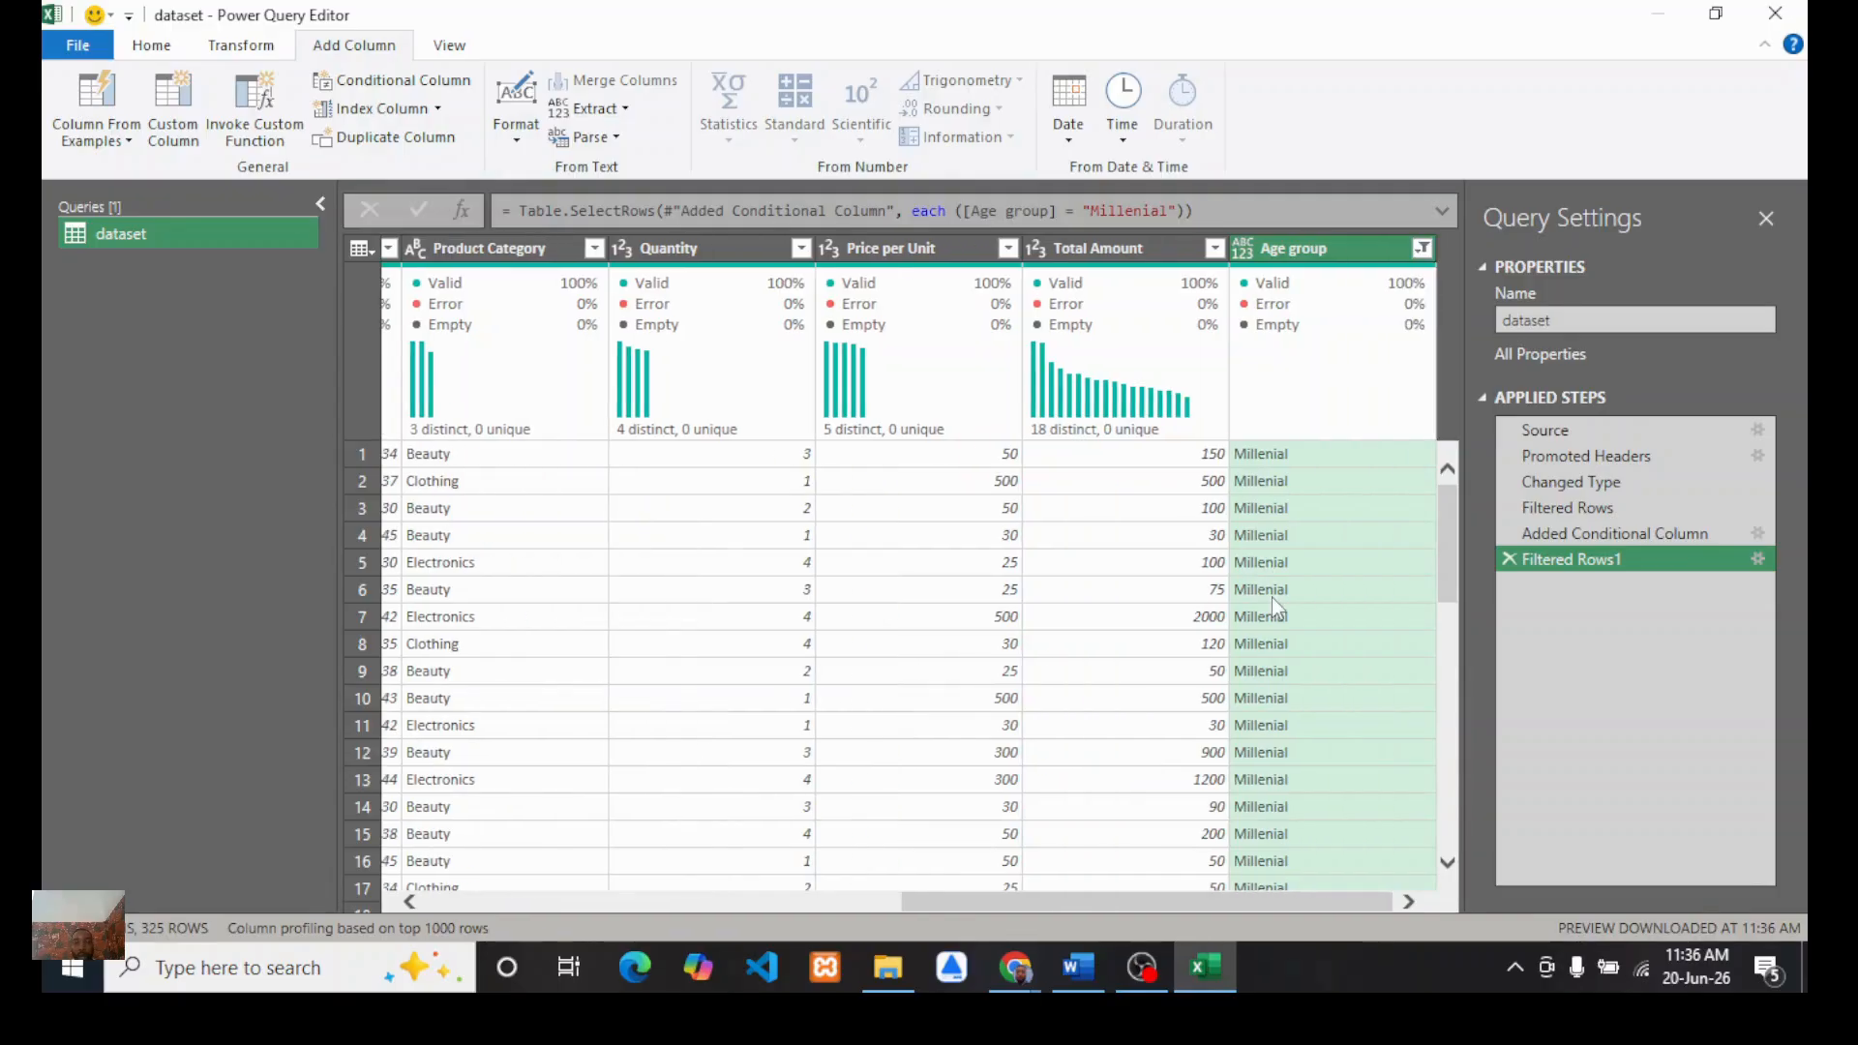
click(1422, 249)
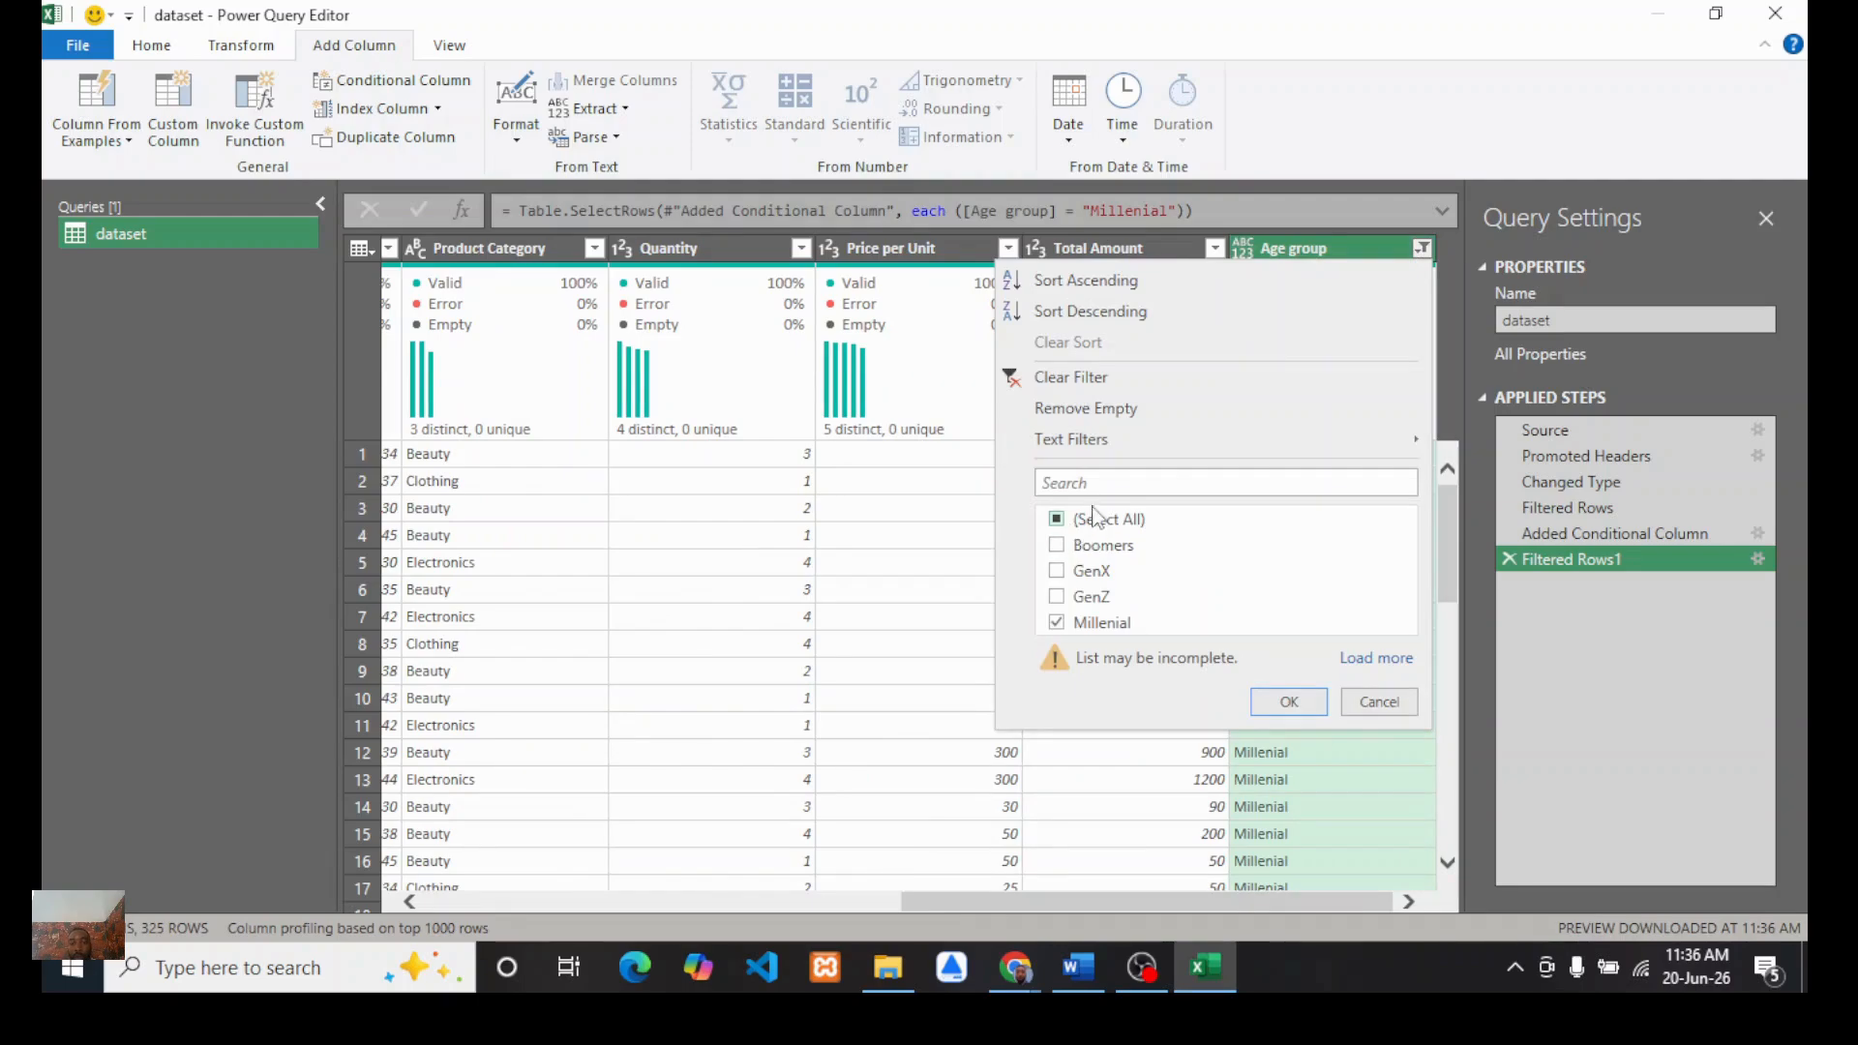
click(1070, 379)
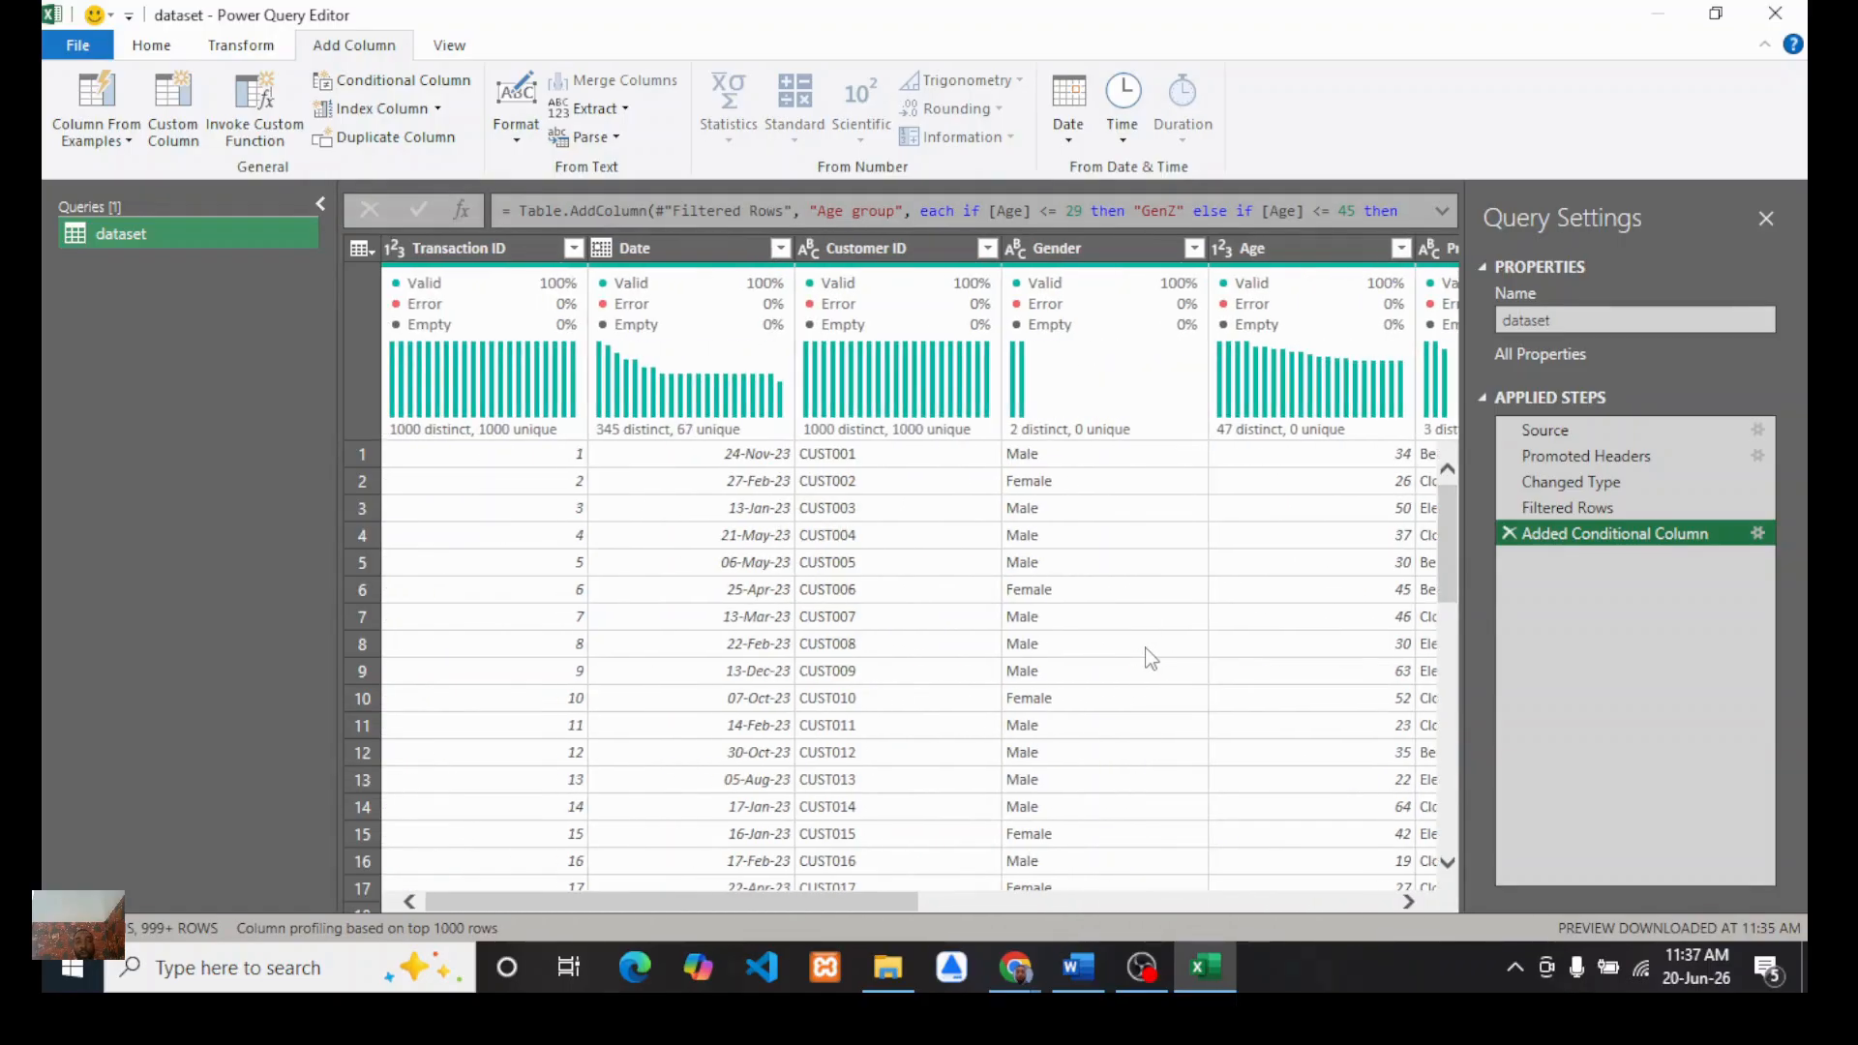
Step: Close and load the query as a connection only, adding the data to the Data Model
click(153, 47)
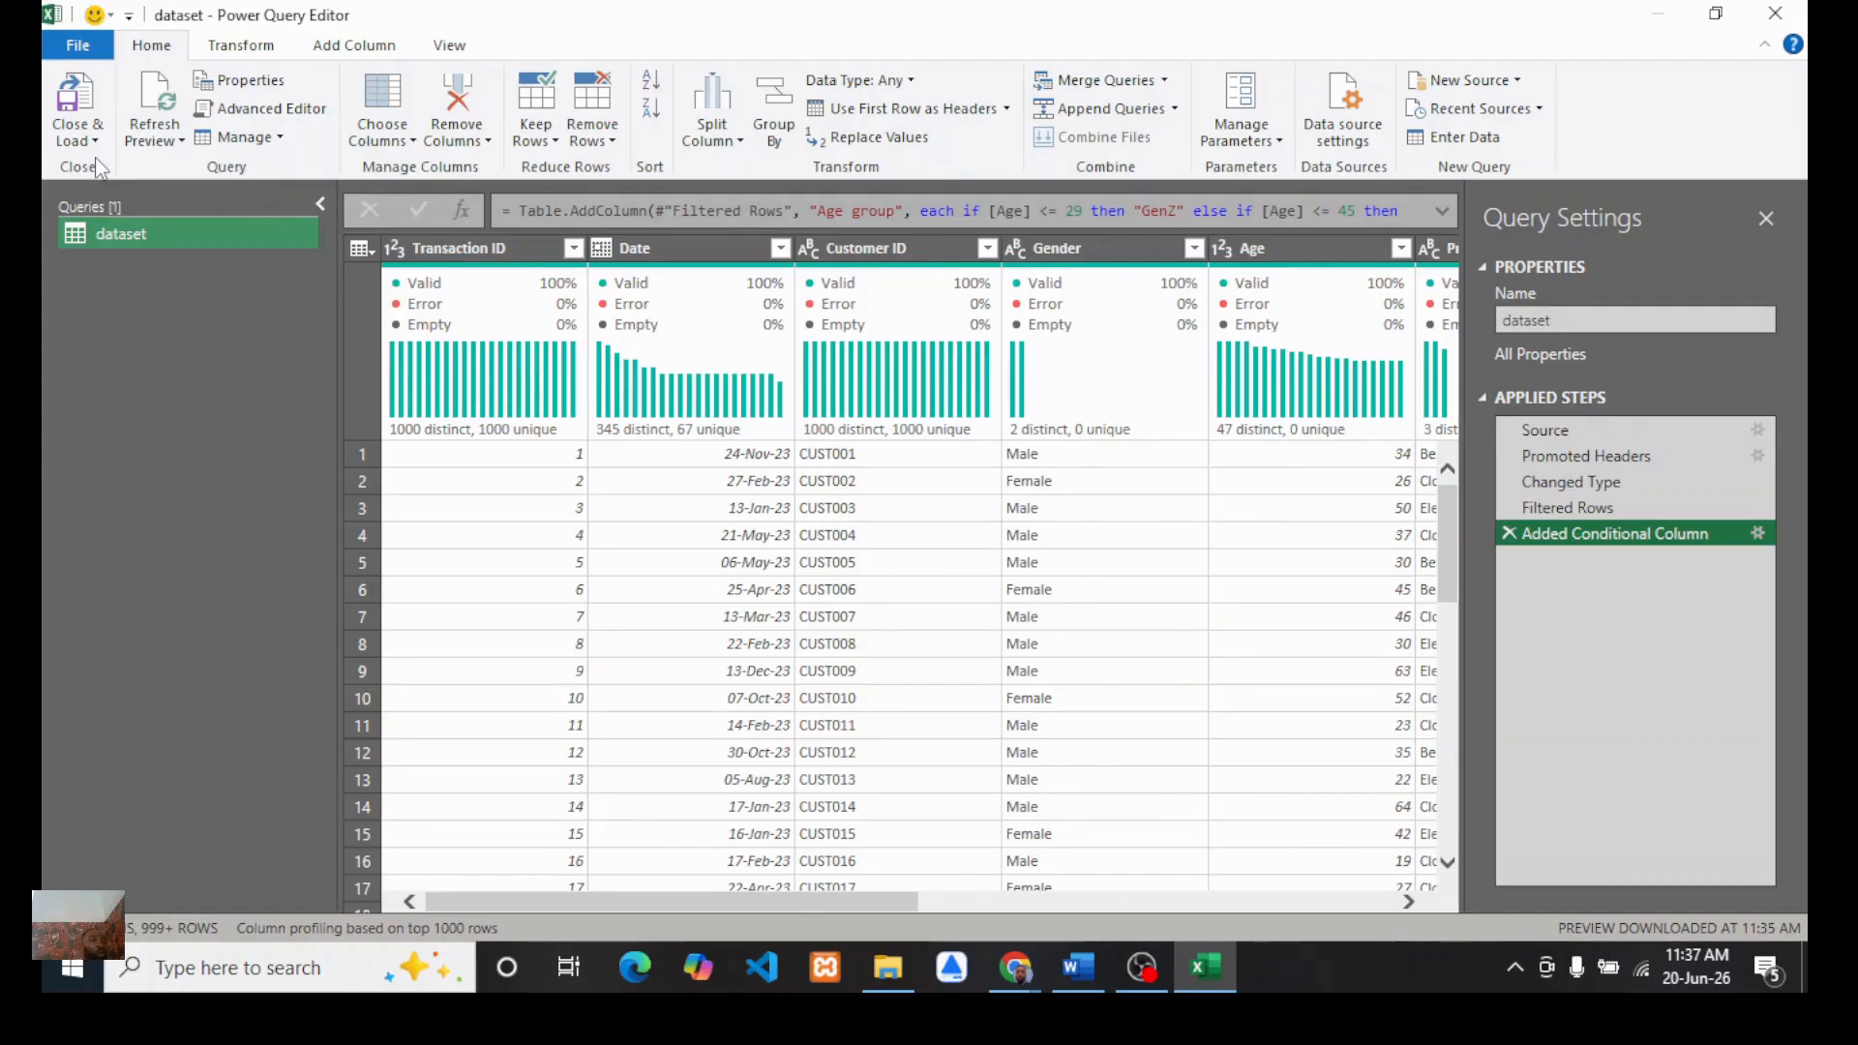
click(76, 133)
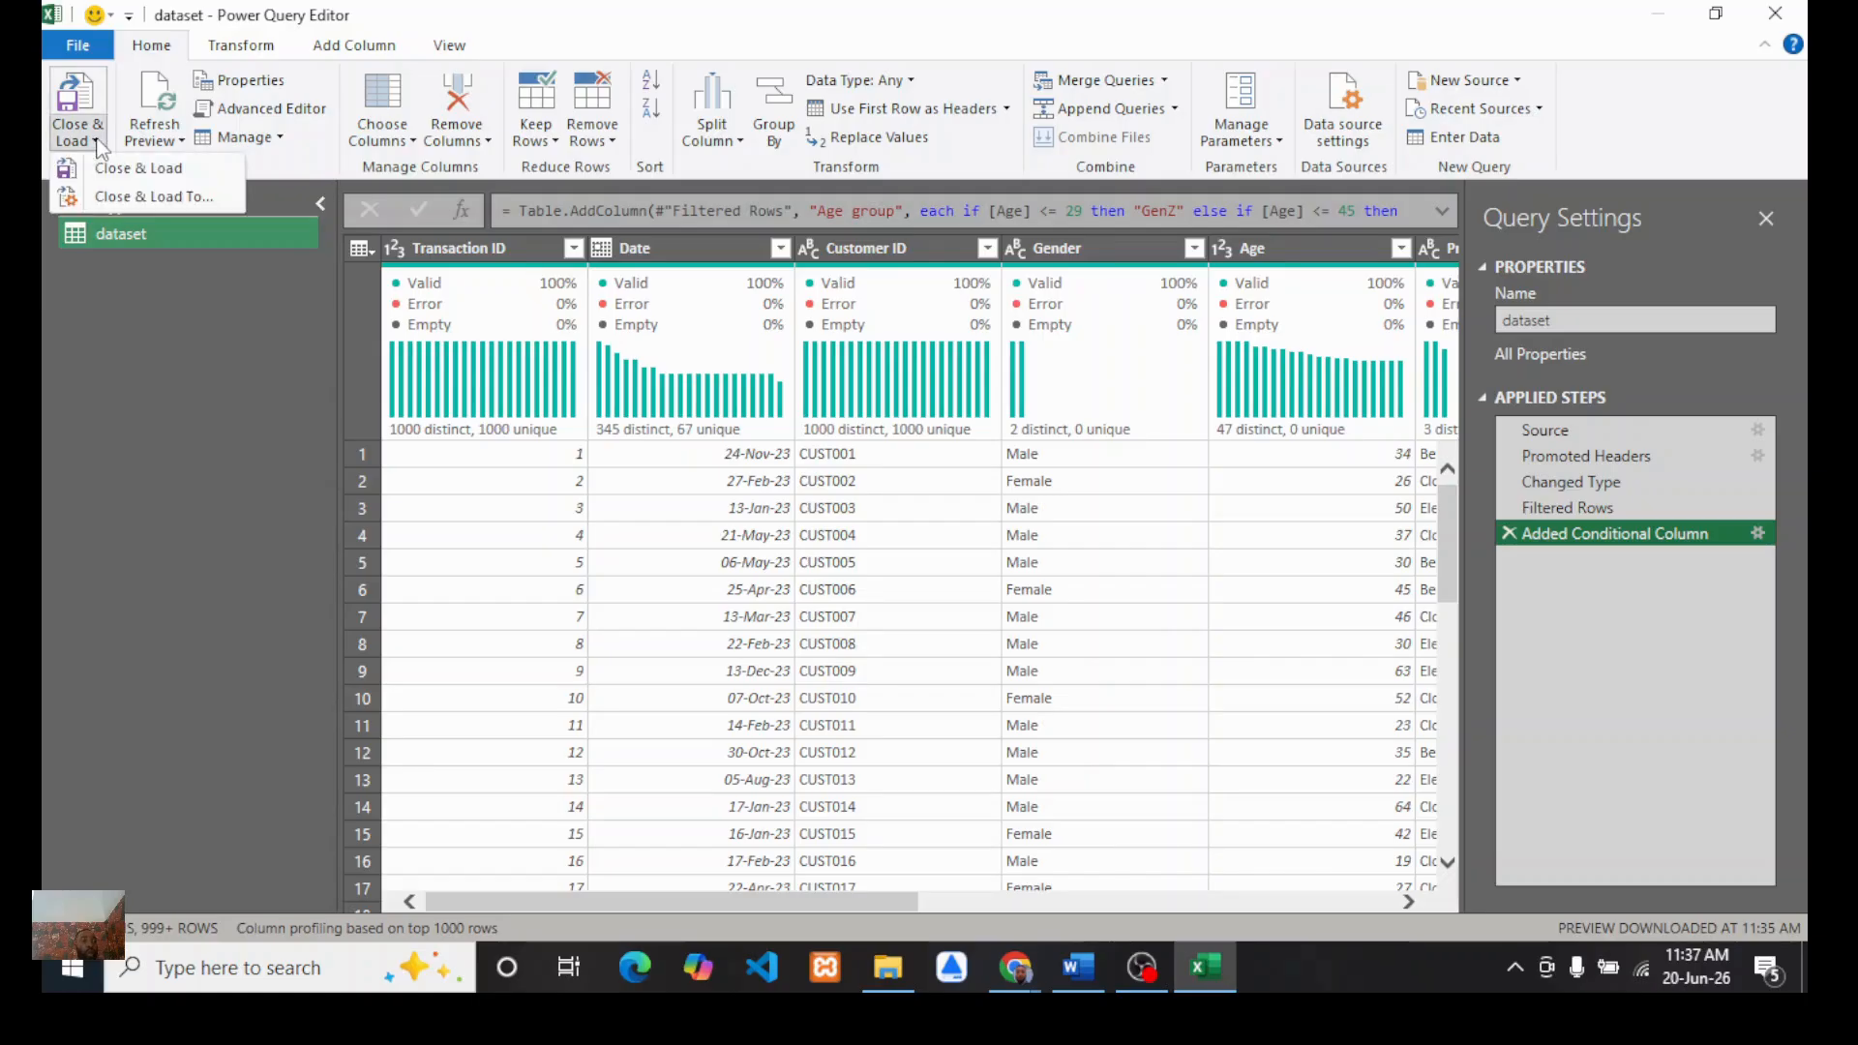
click(154, 197)
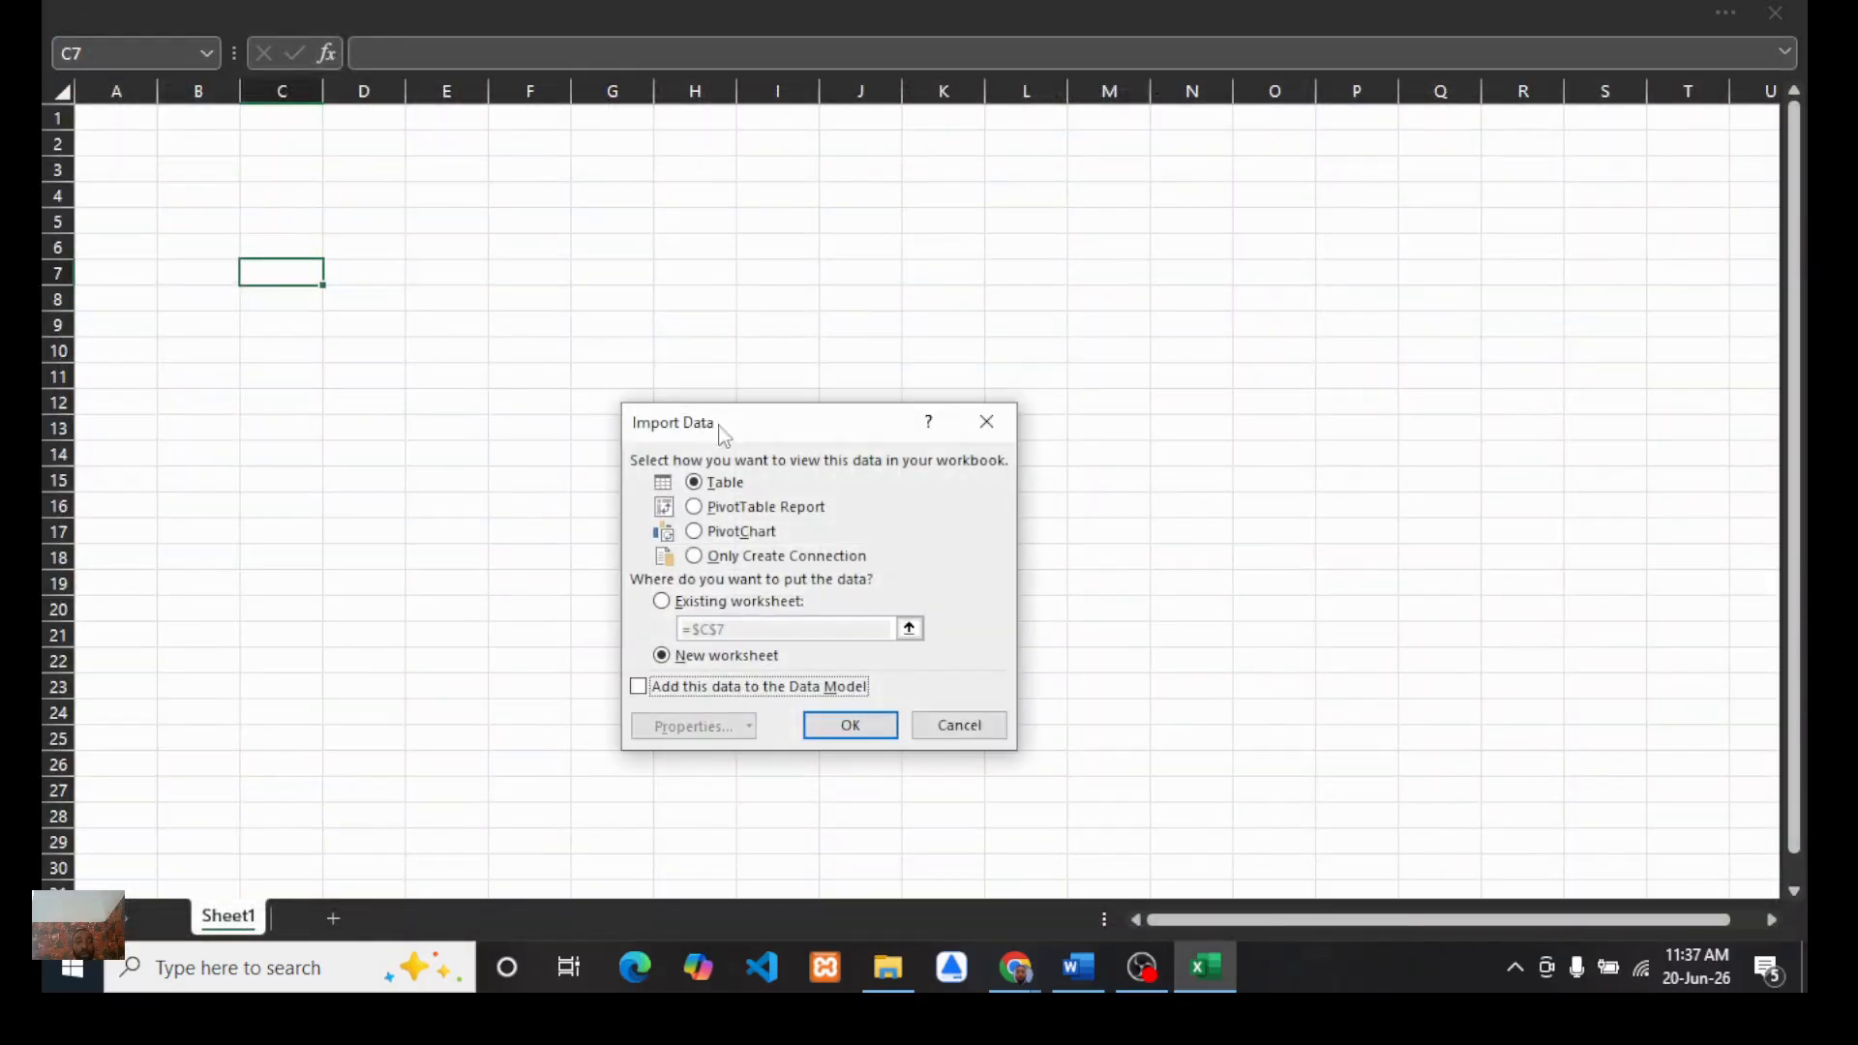
click(696, 558)
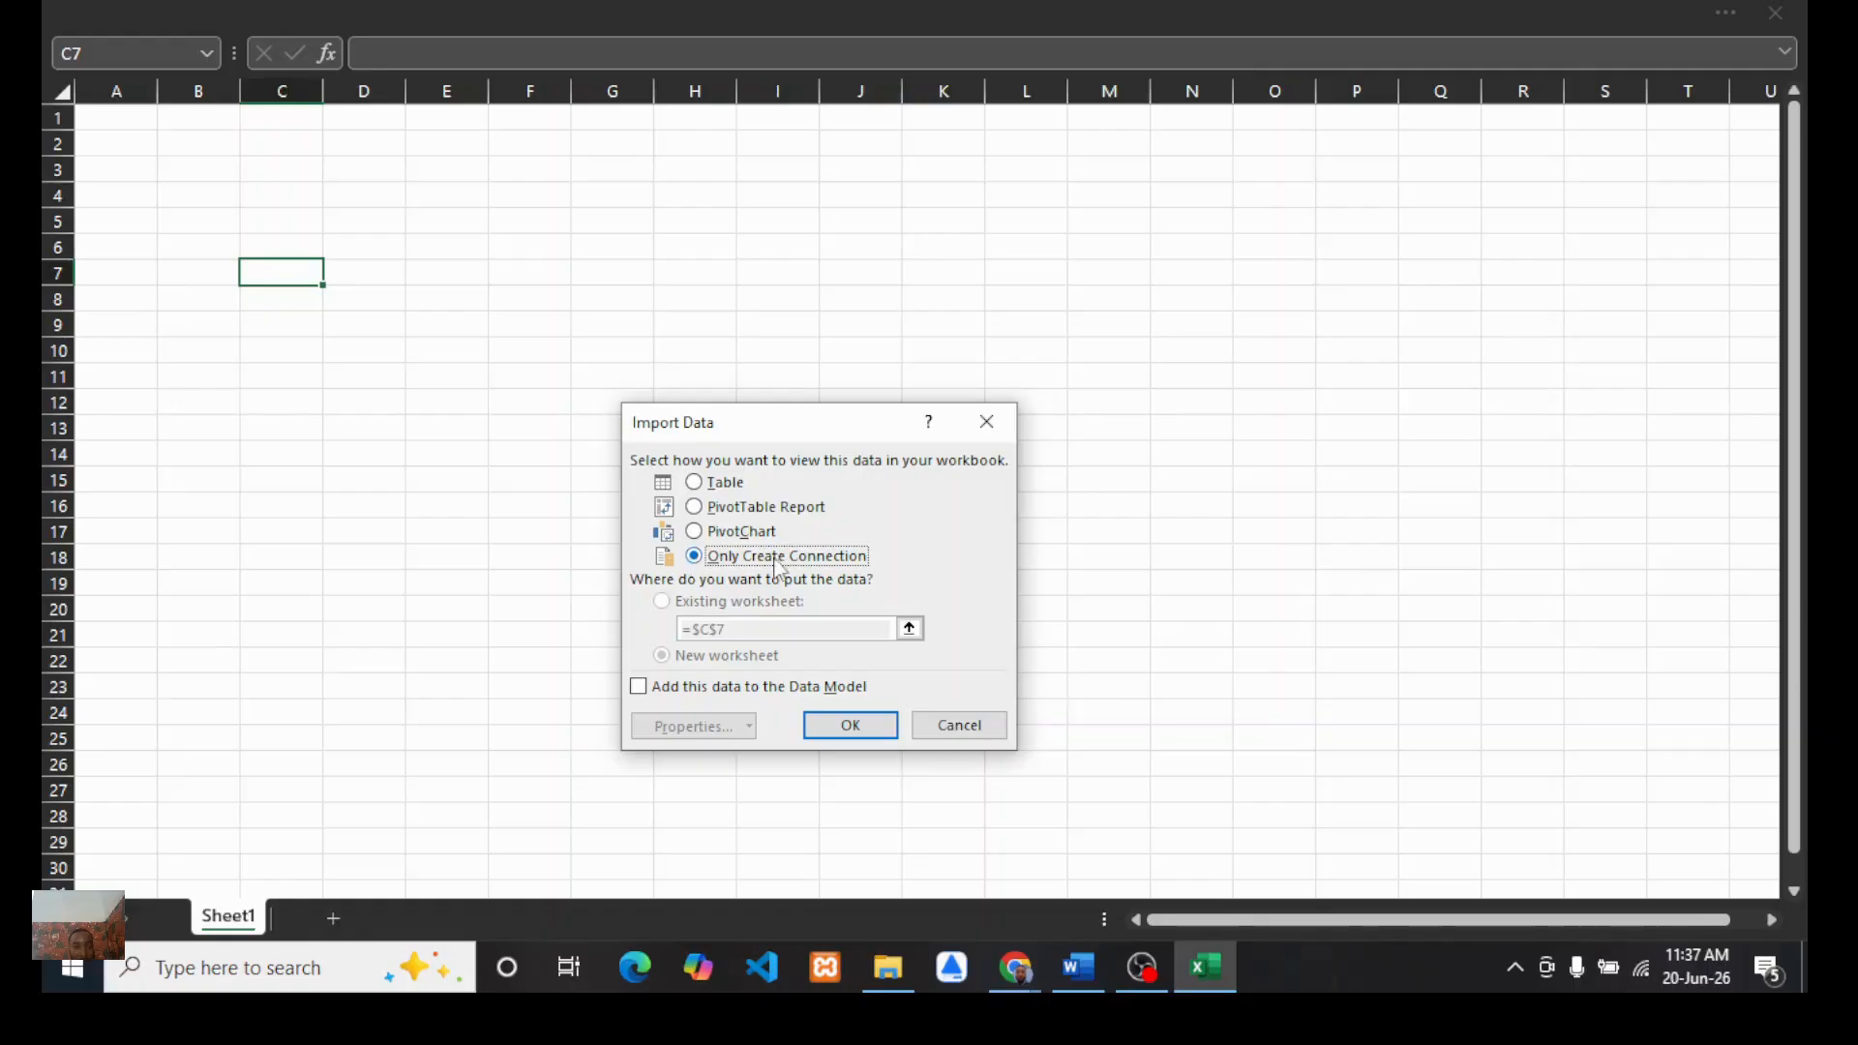
click(639, 687)
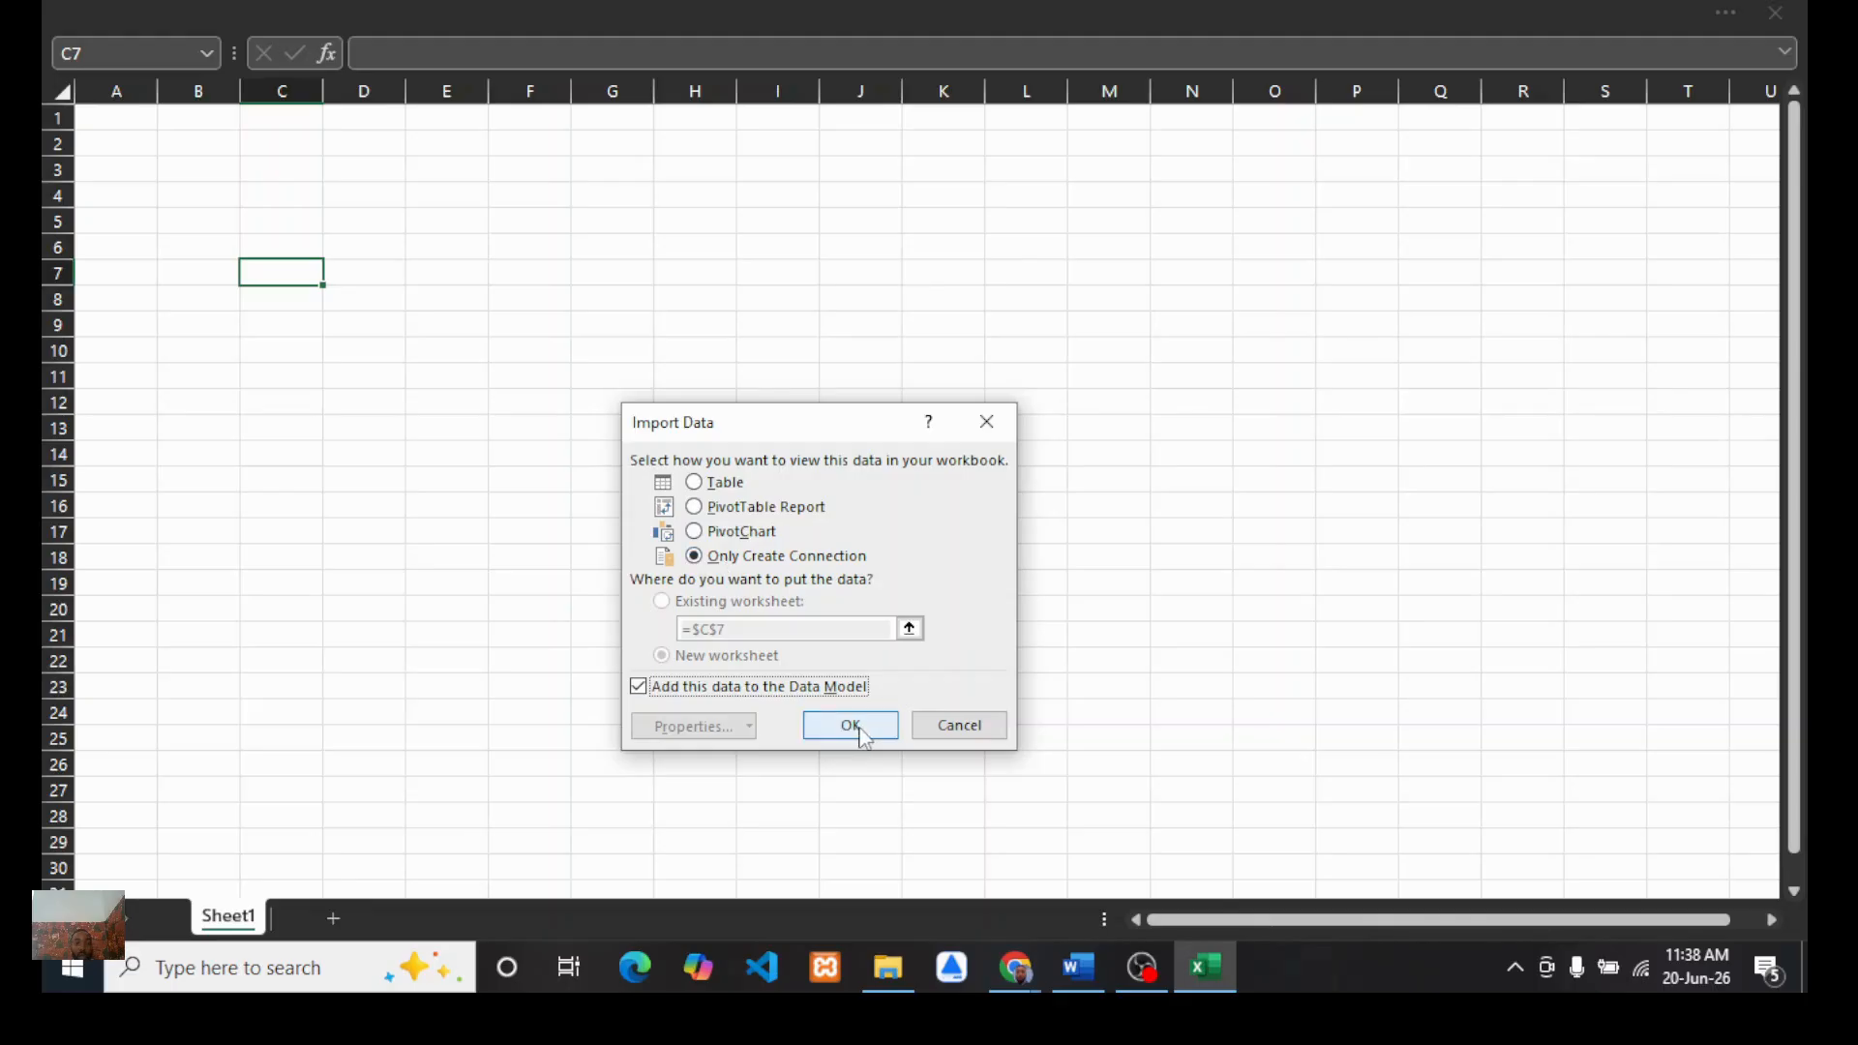
click(857, 735)
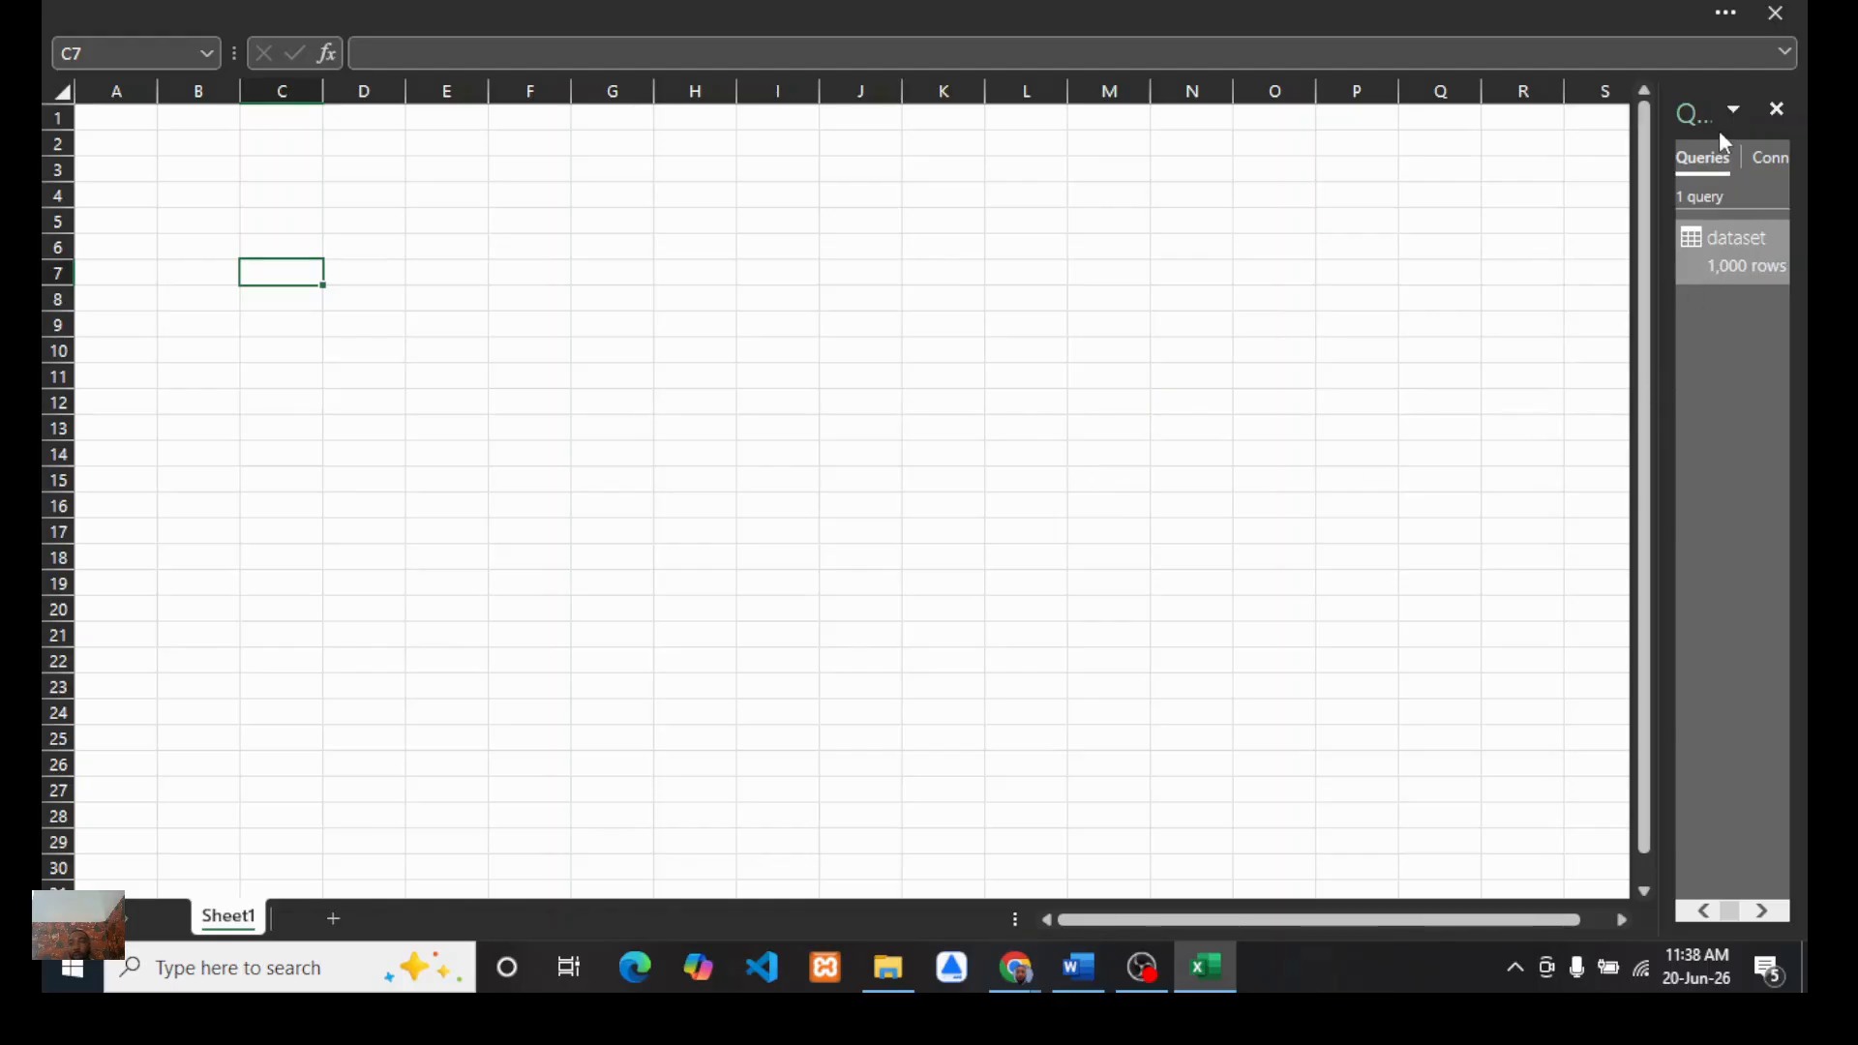
Step: Enable the Microsoft Power Pivot for Excel COM add-in and allow the disabled add-in content
mouse_move(1738, 270)
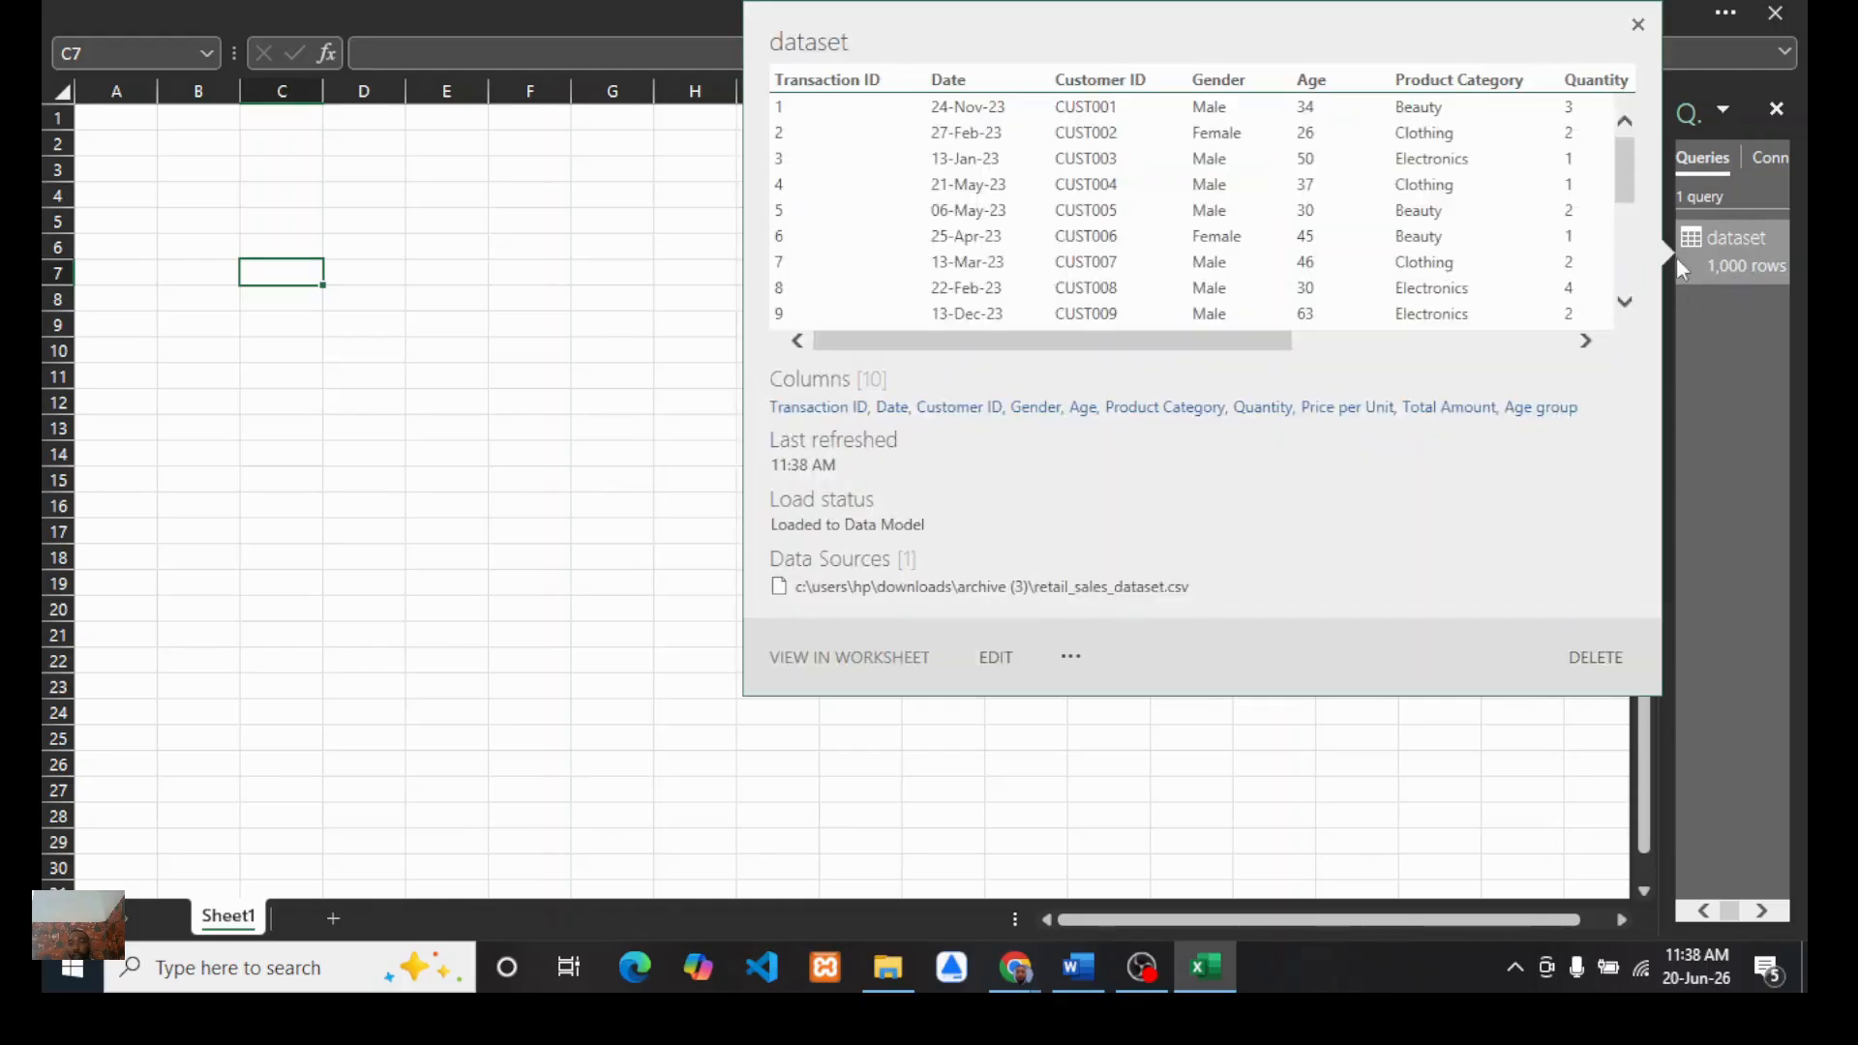
click(482, 424)
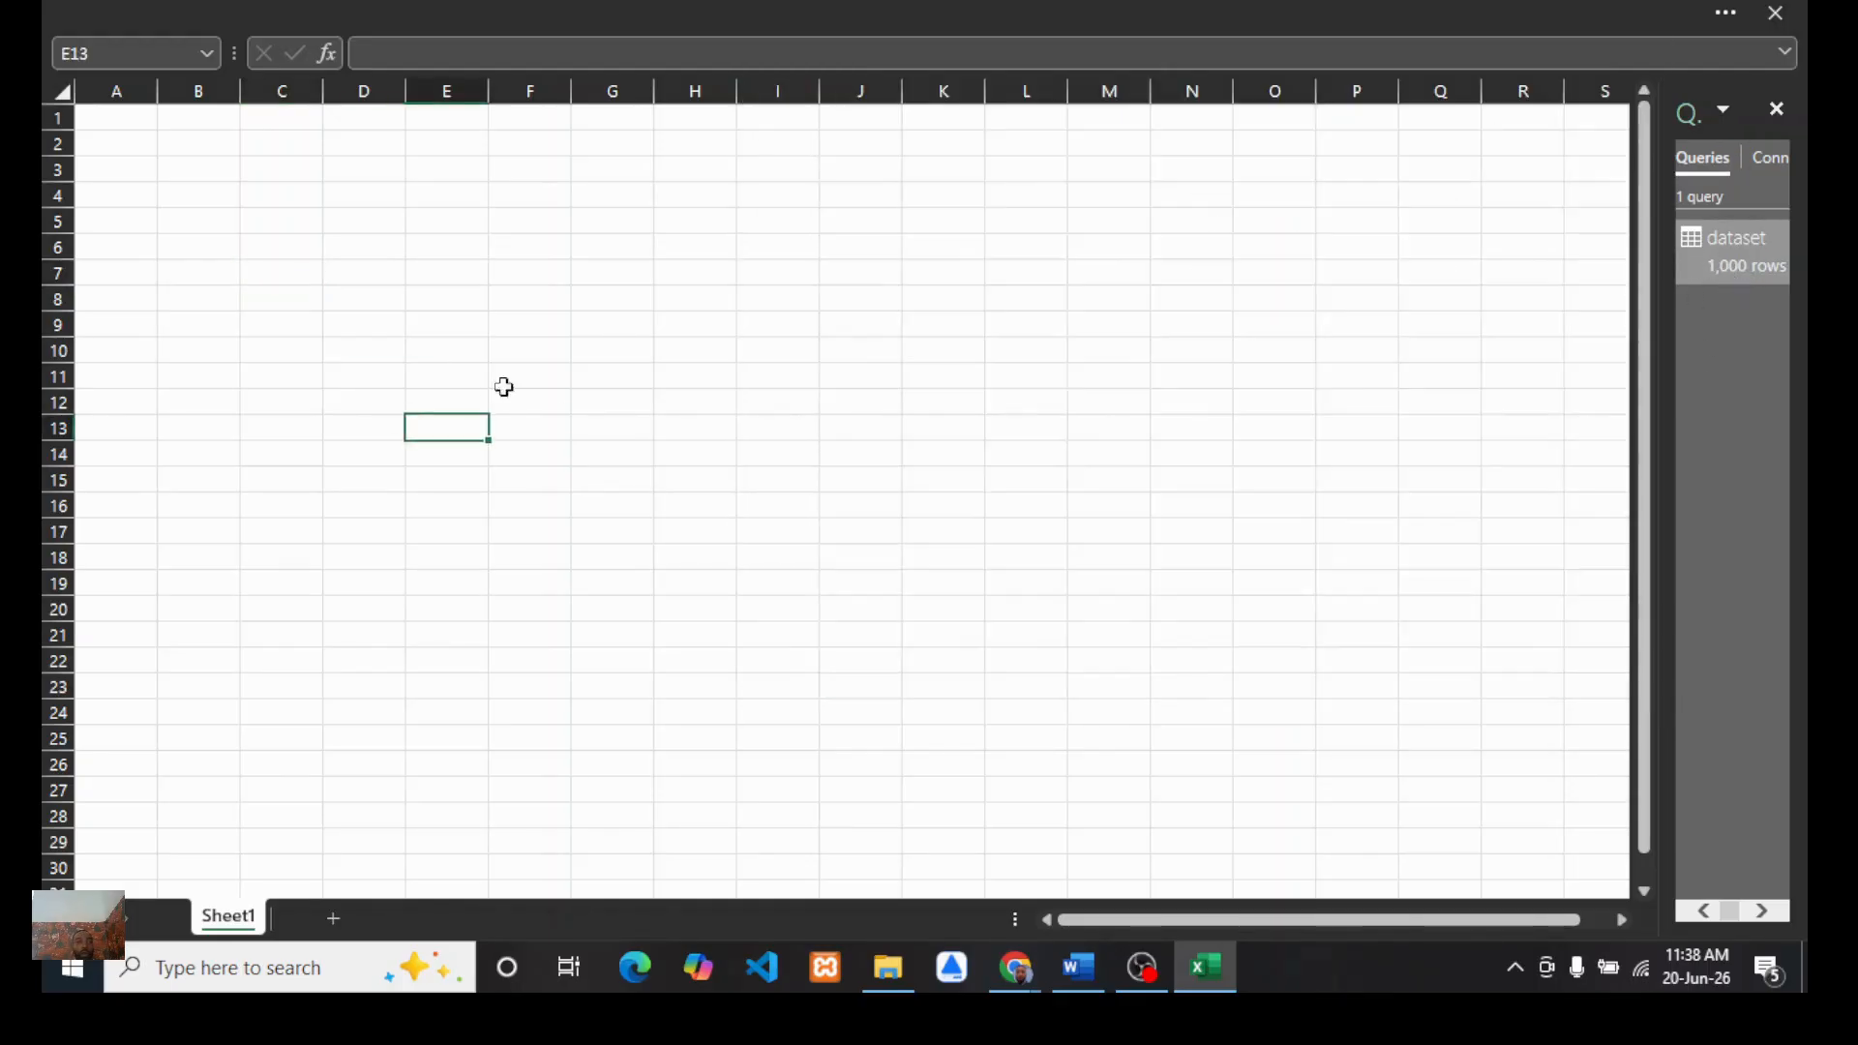
click(644, 10)
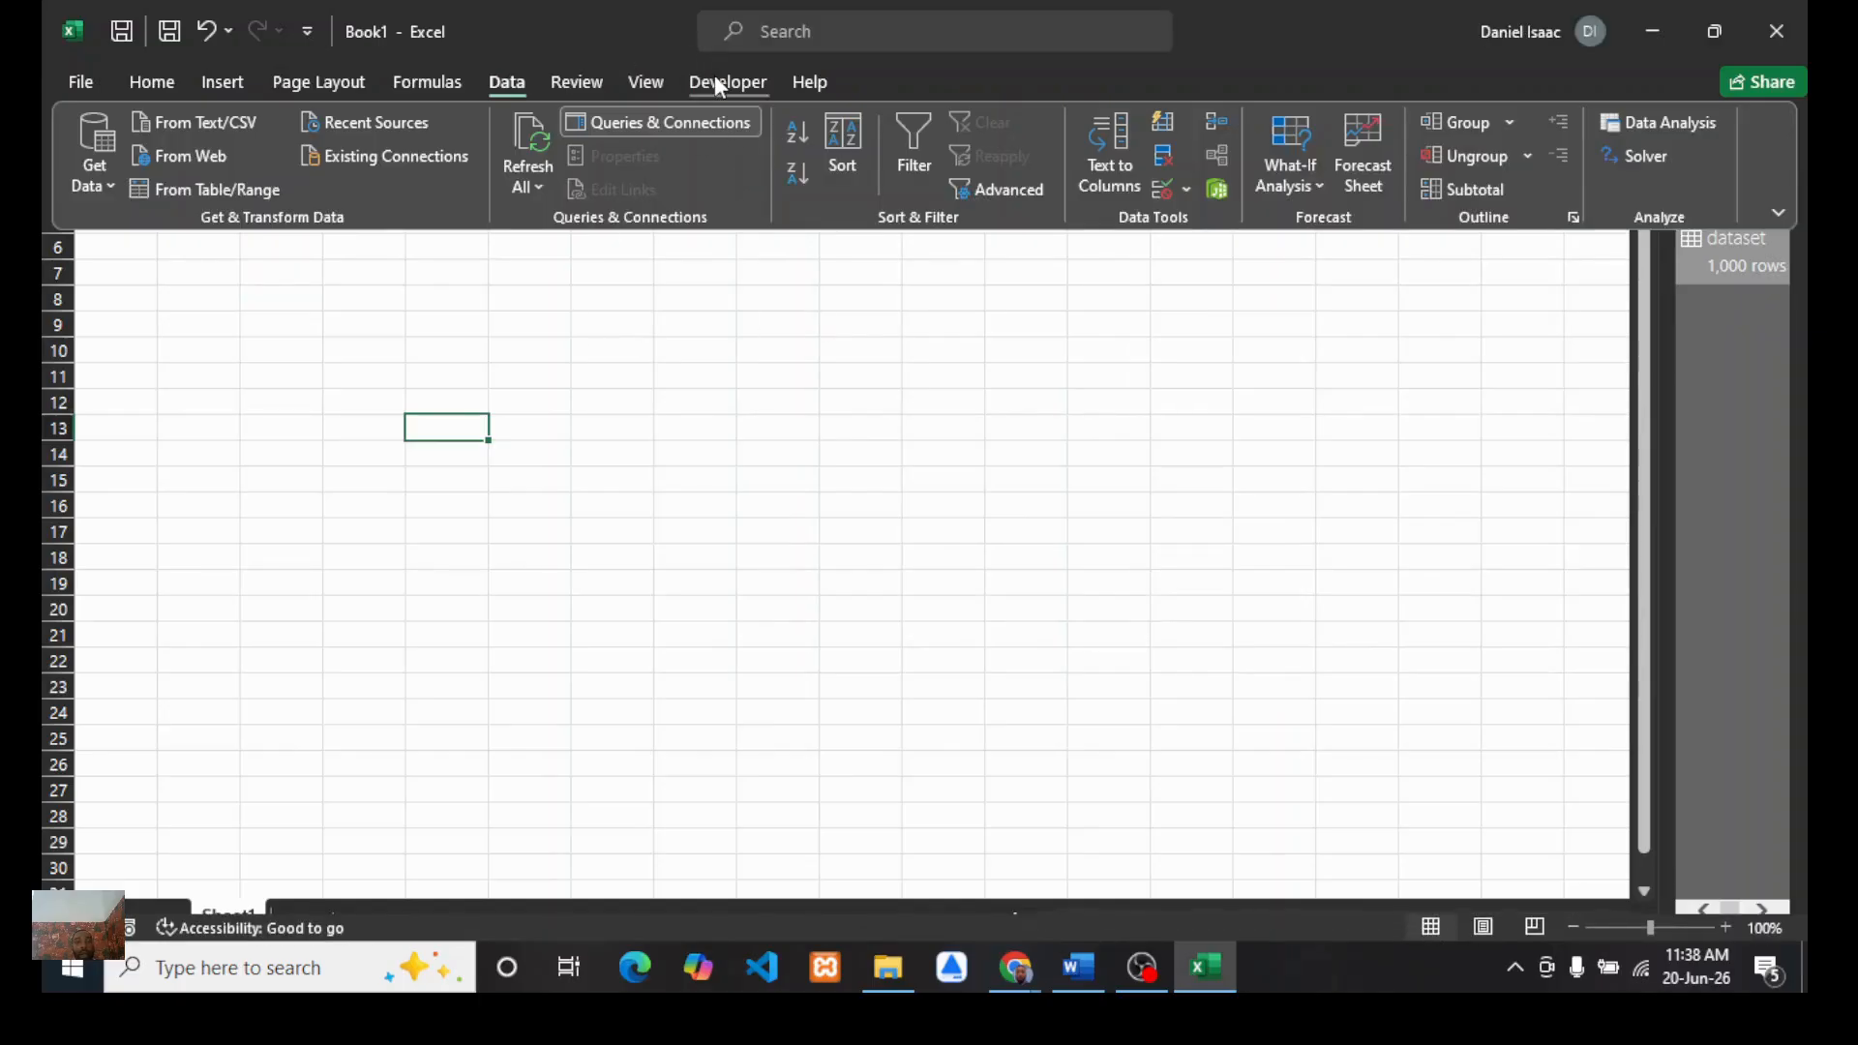
click(719, 85)
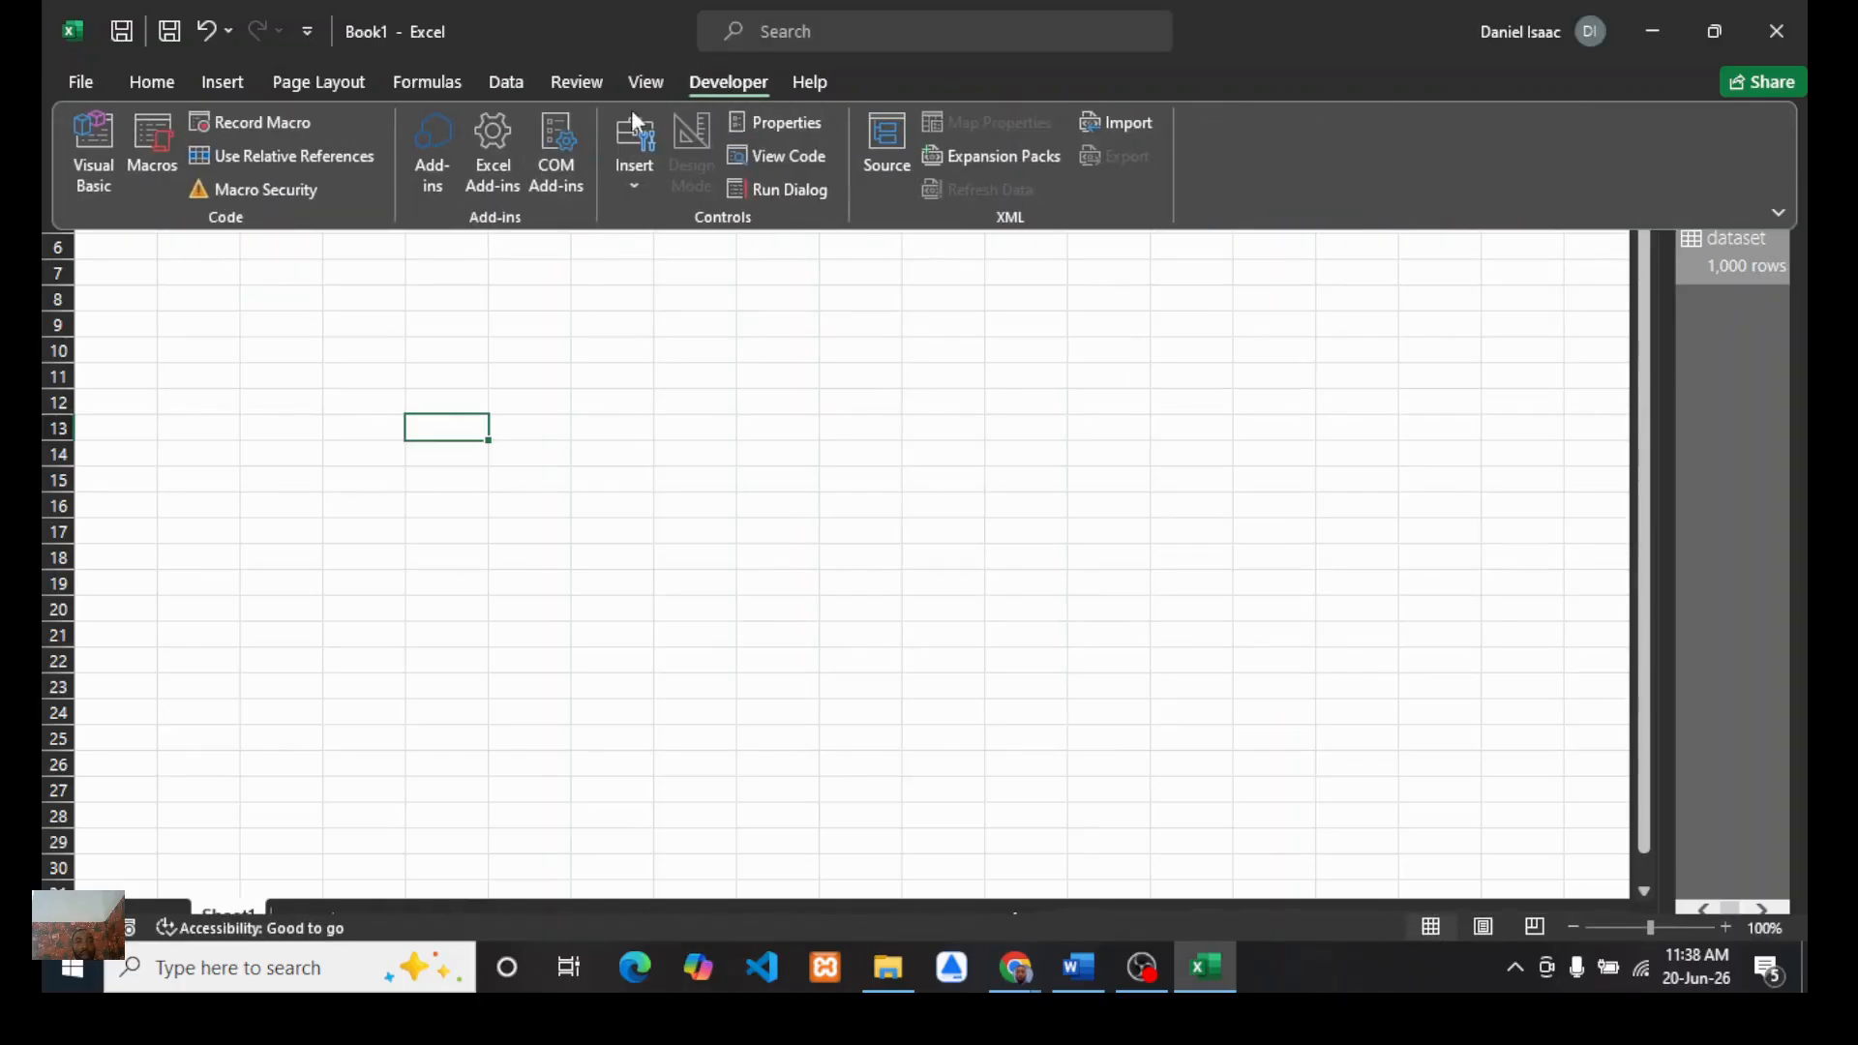
click(553, 169)
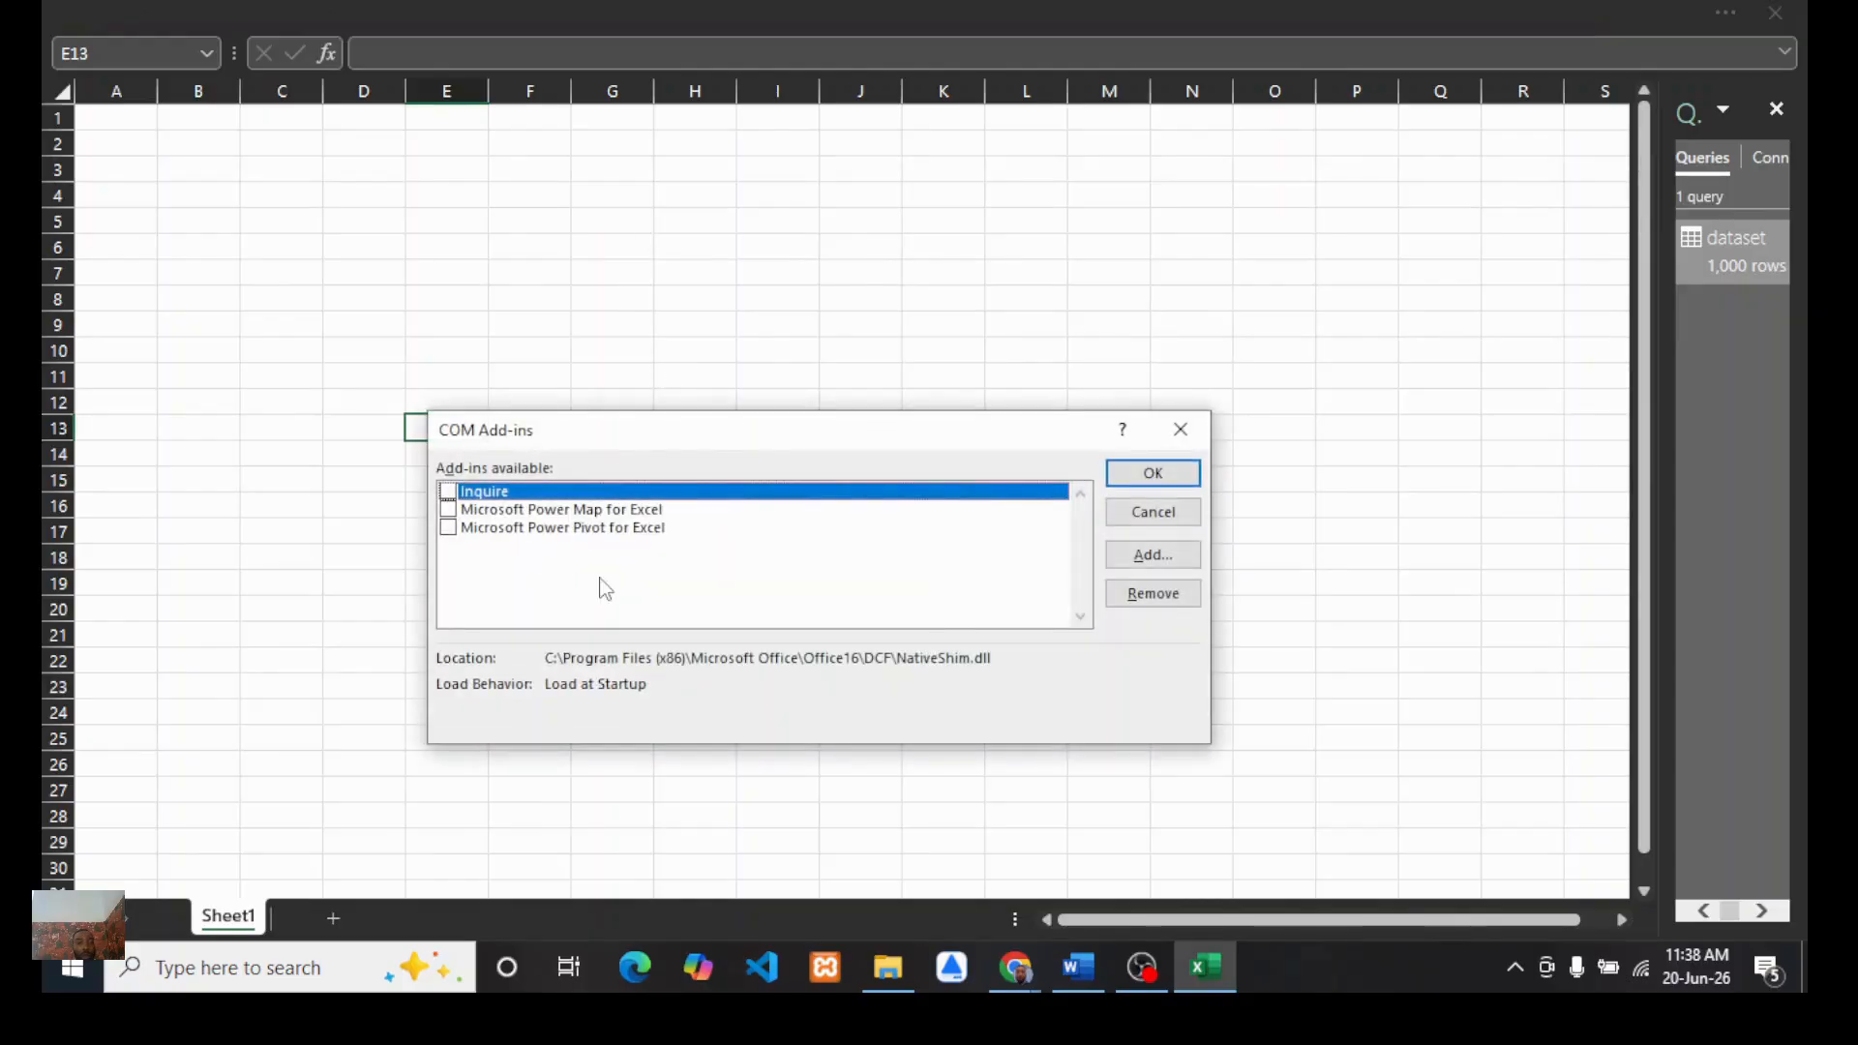
click(544, 531)
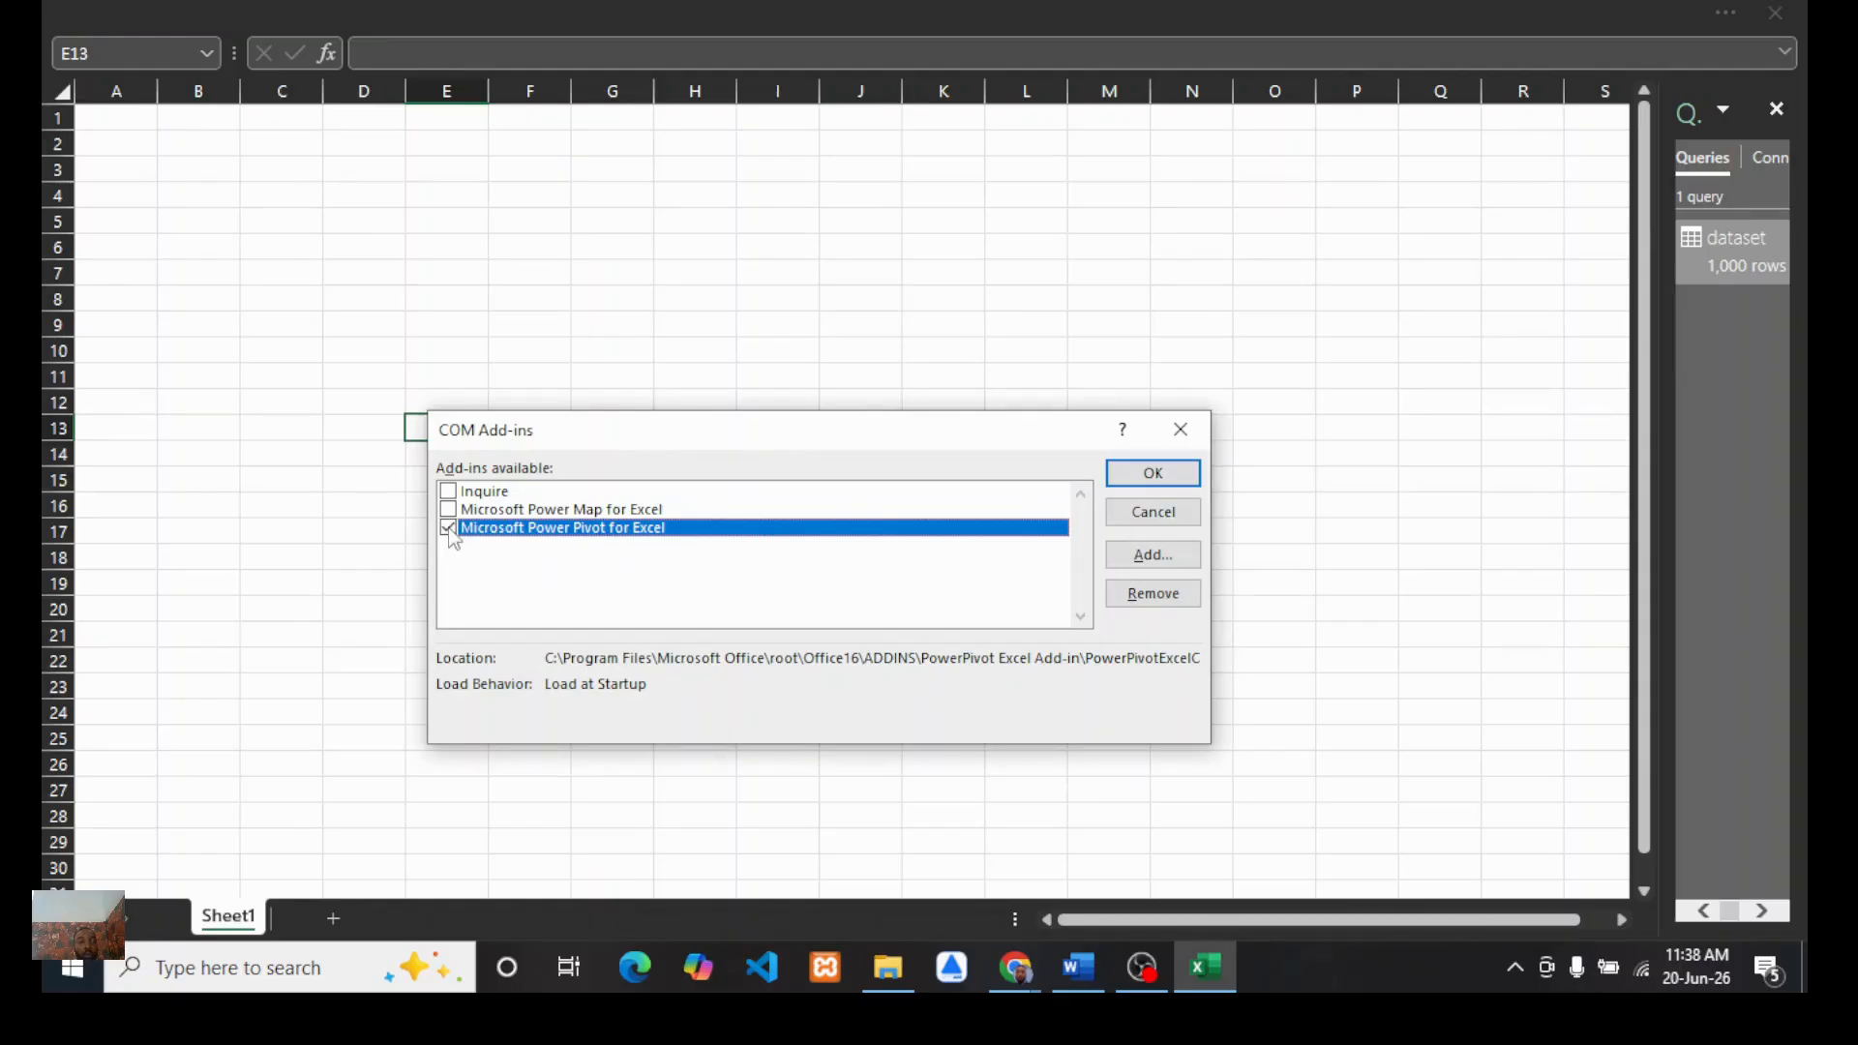
click(1153, 472)
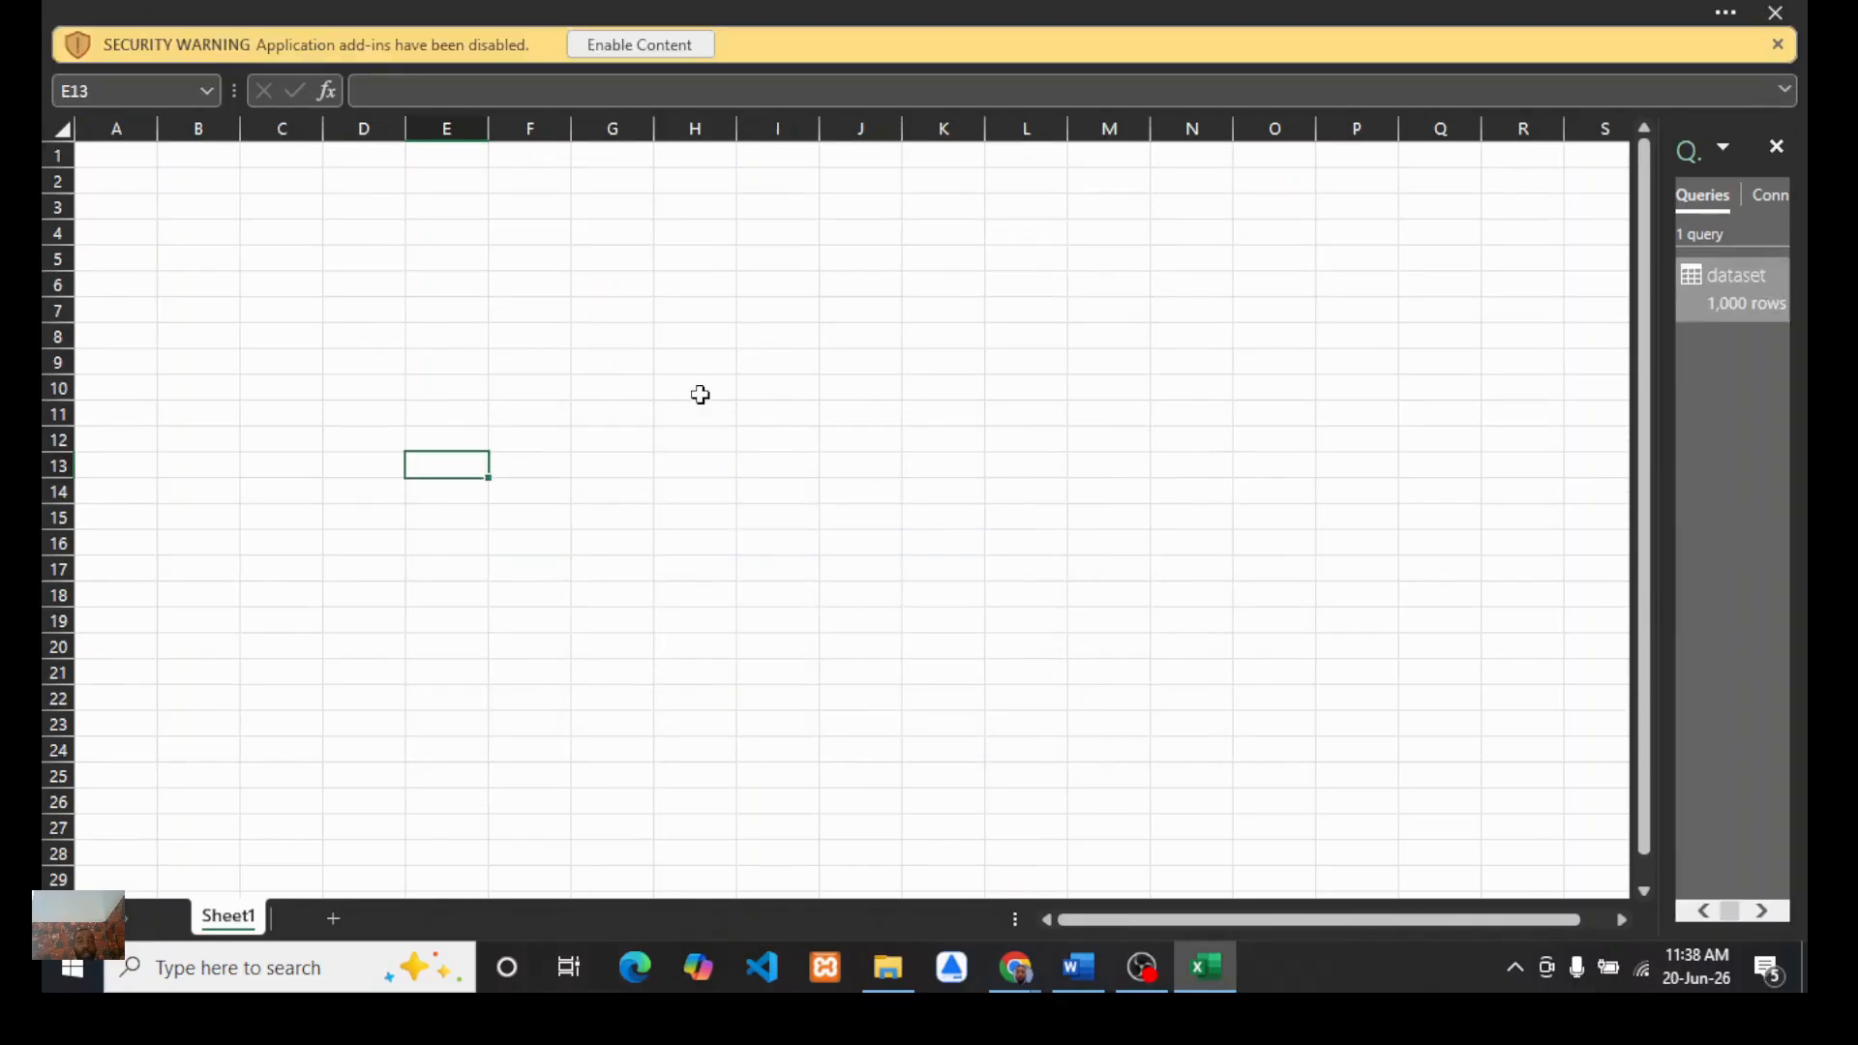
click(648, 48)
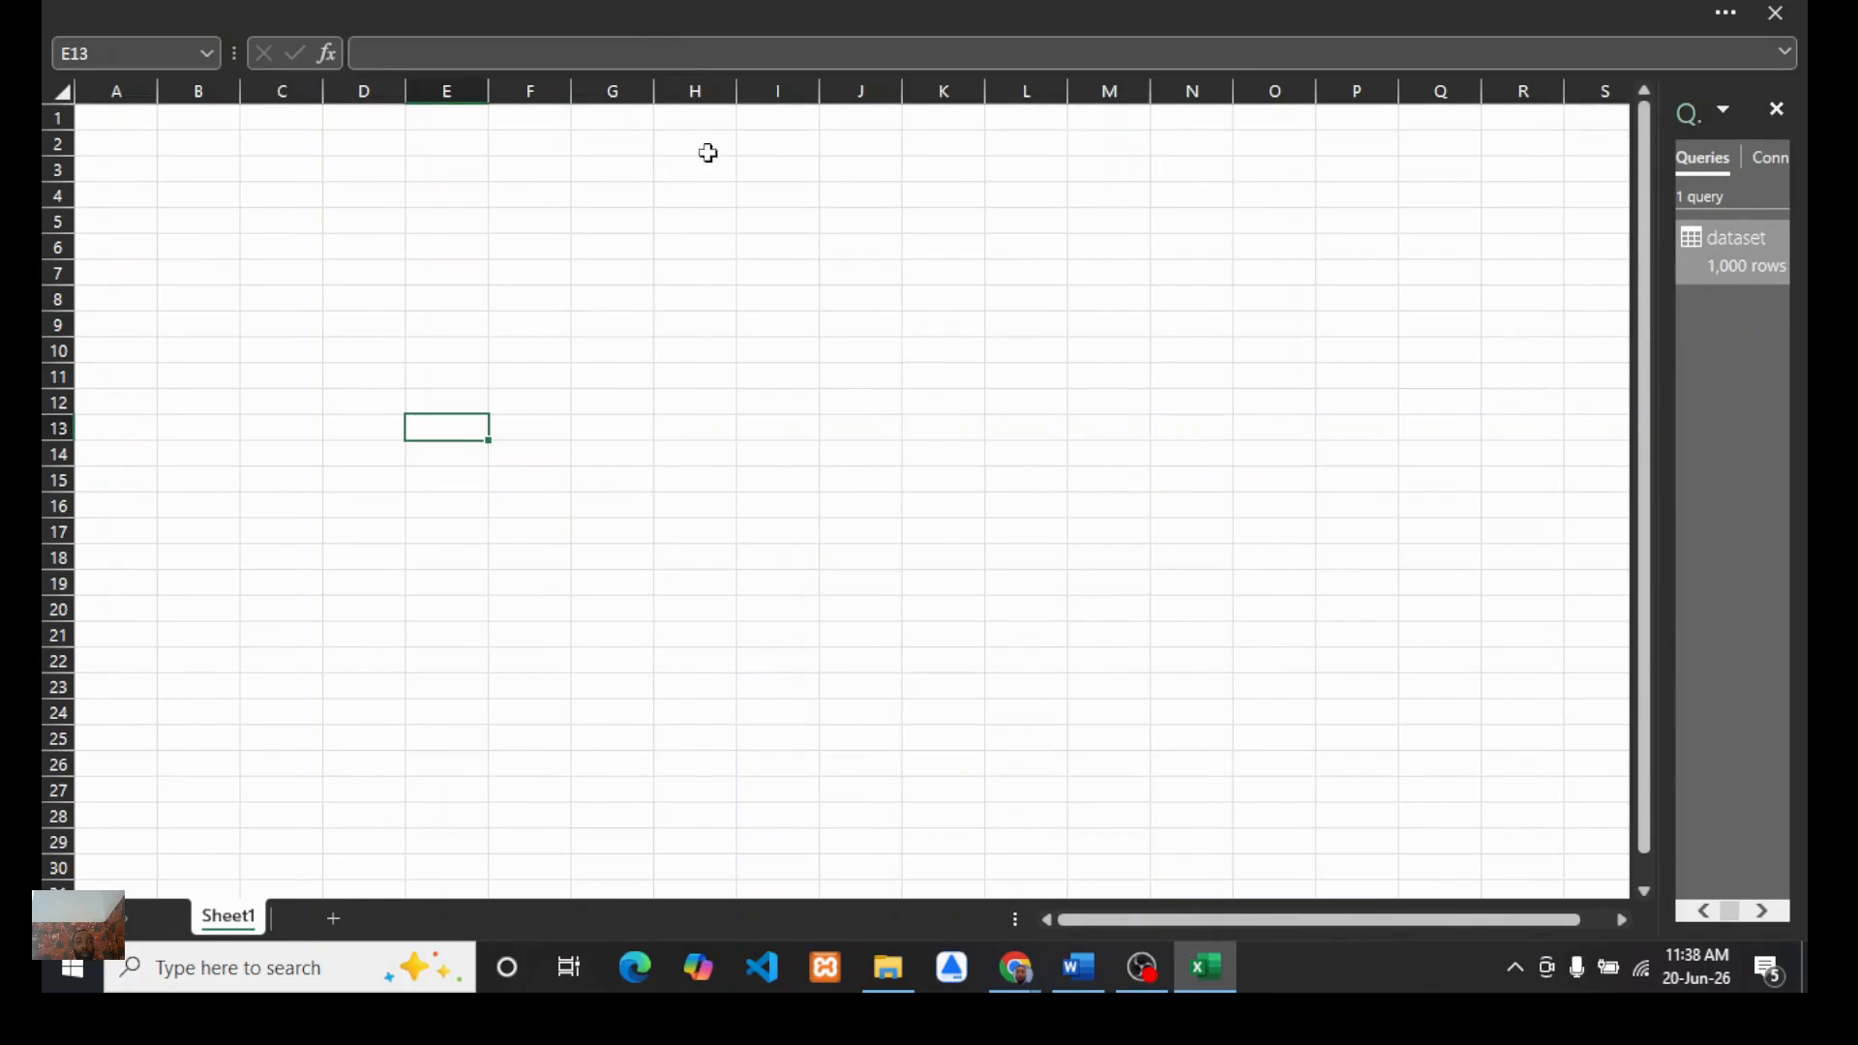
Step: Open the Power Pivot data model manager
click(680, 10)
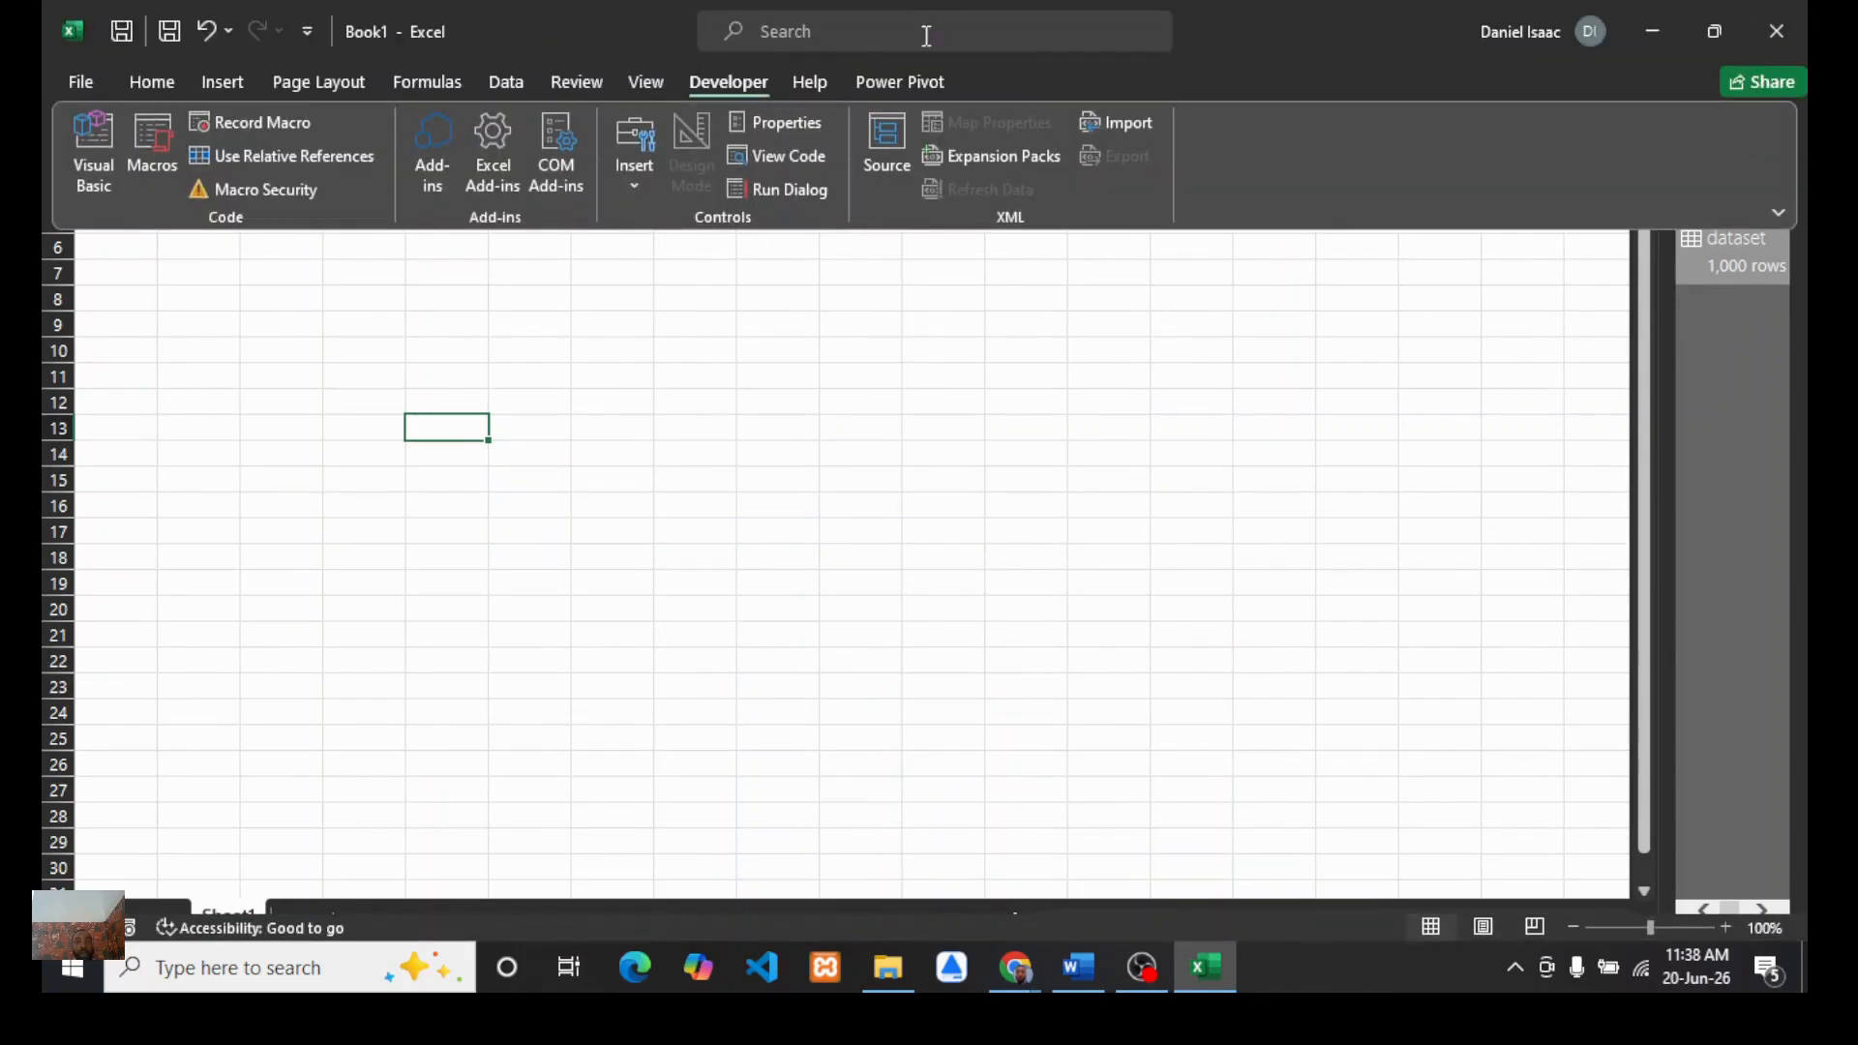
click(894, 95)
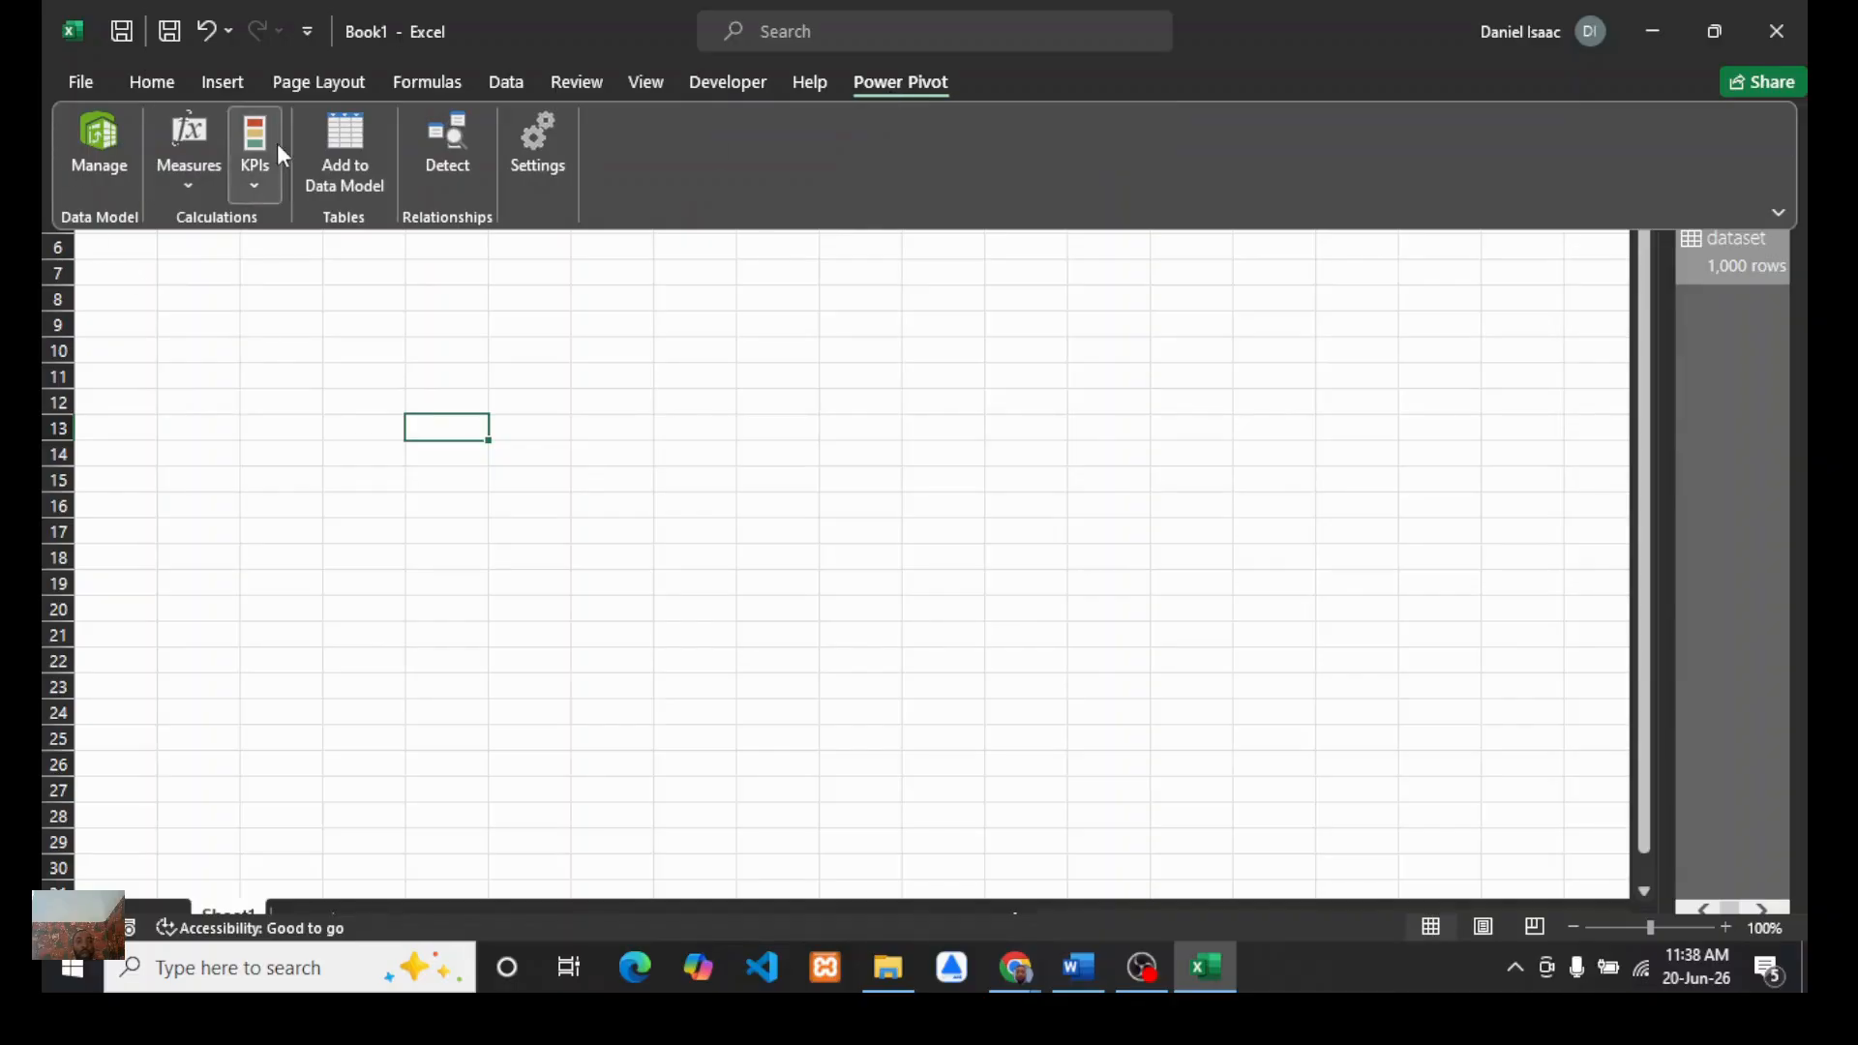
click(102, 139)
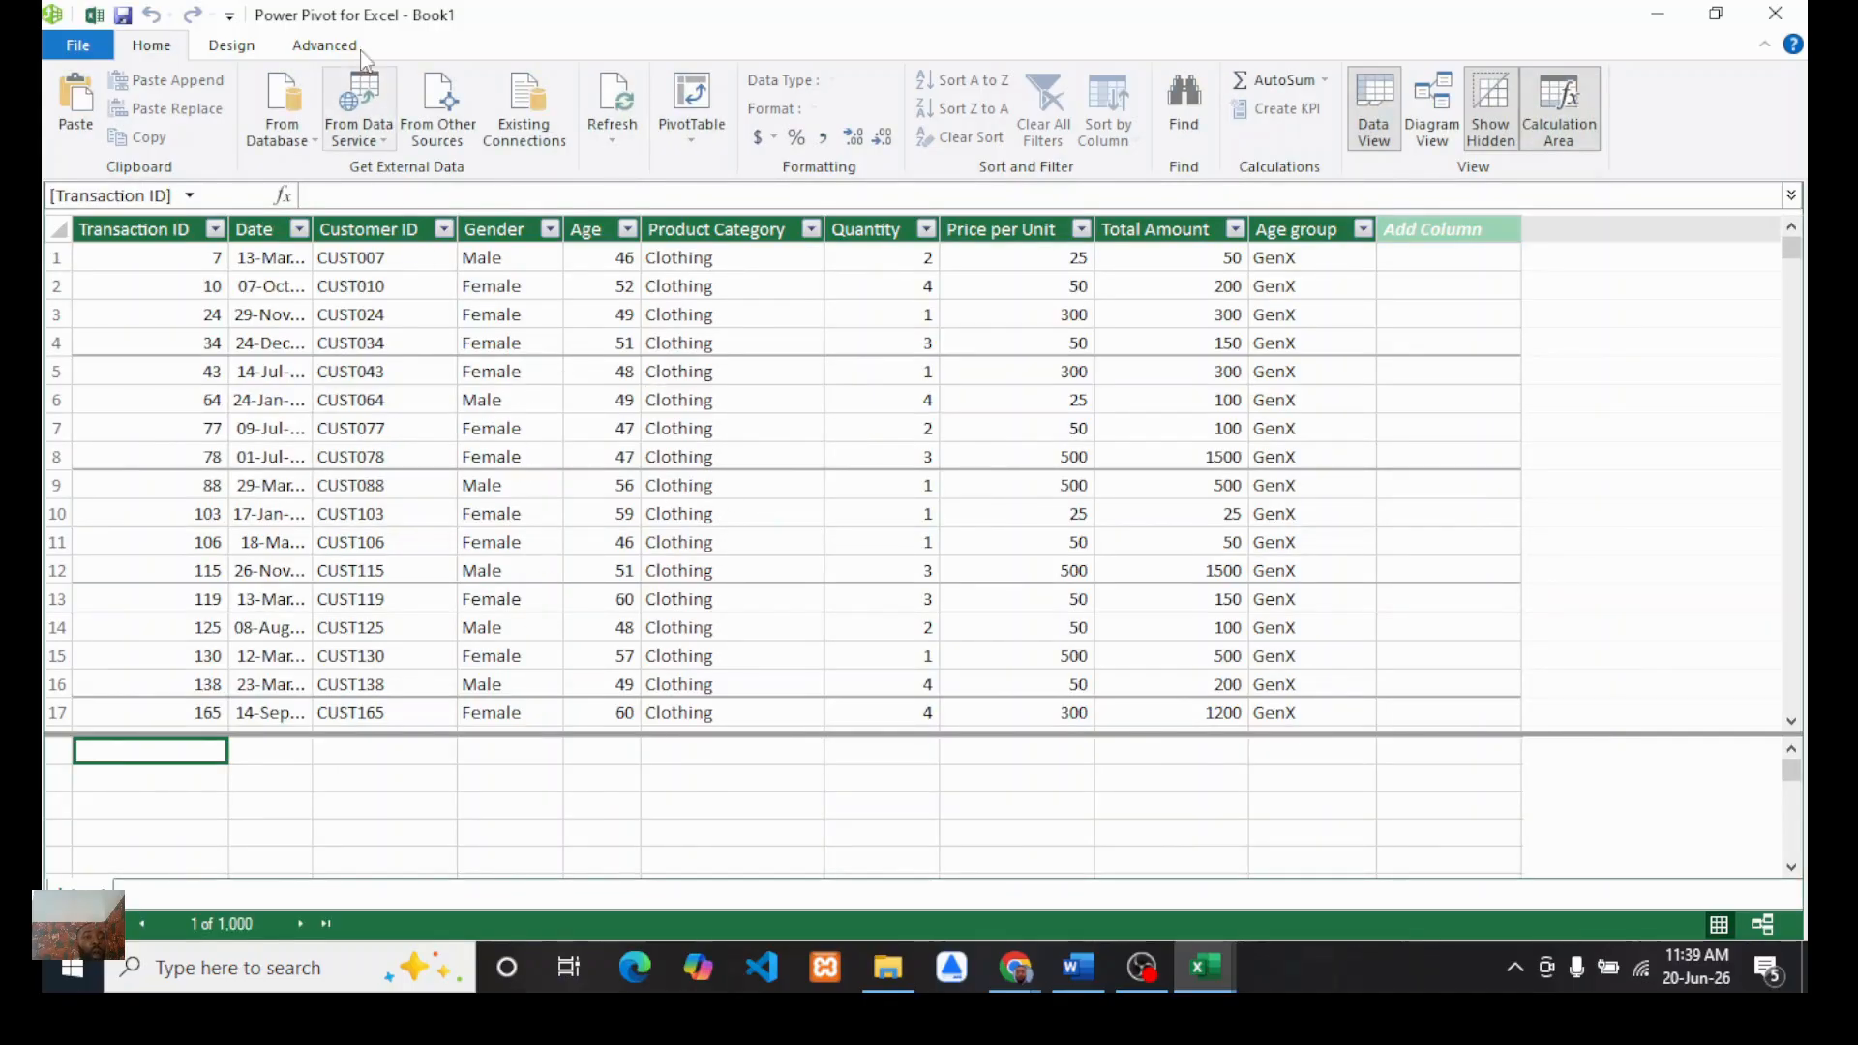
Step: Create a new calendar date table from the Date Table template
click(232, 45)
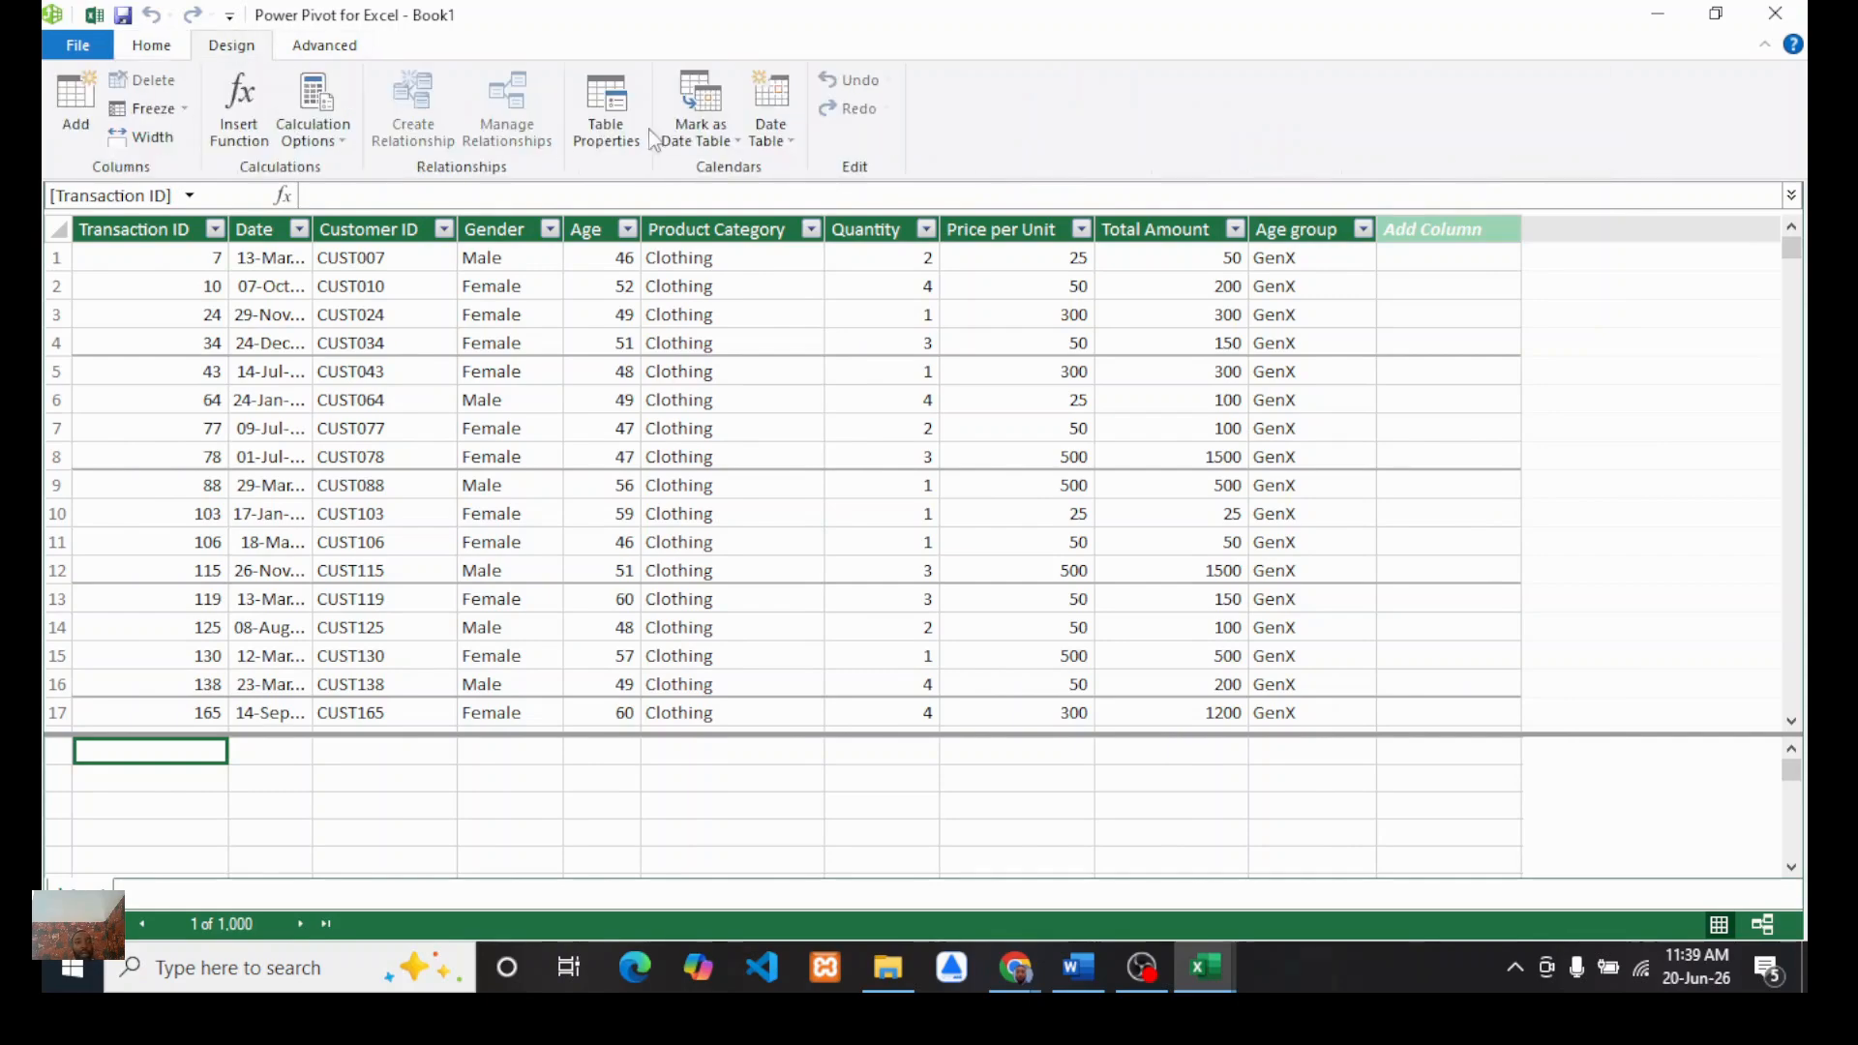
click(794, 147)
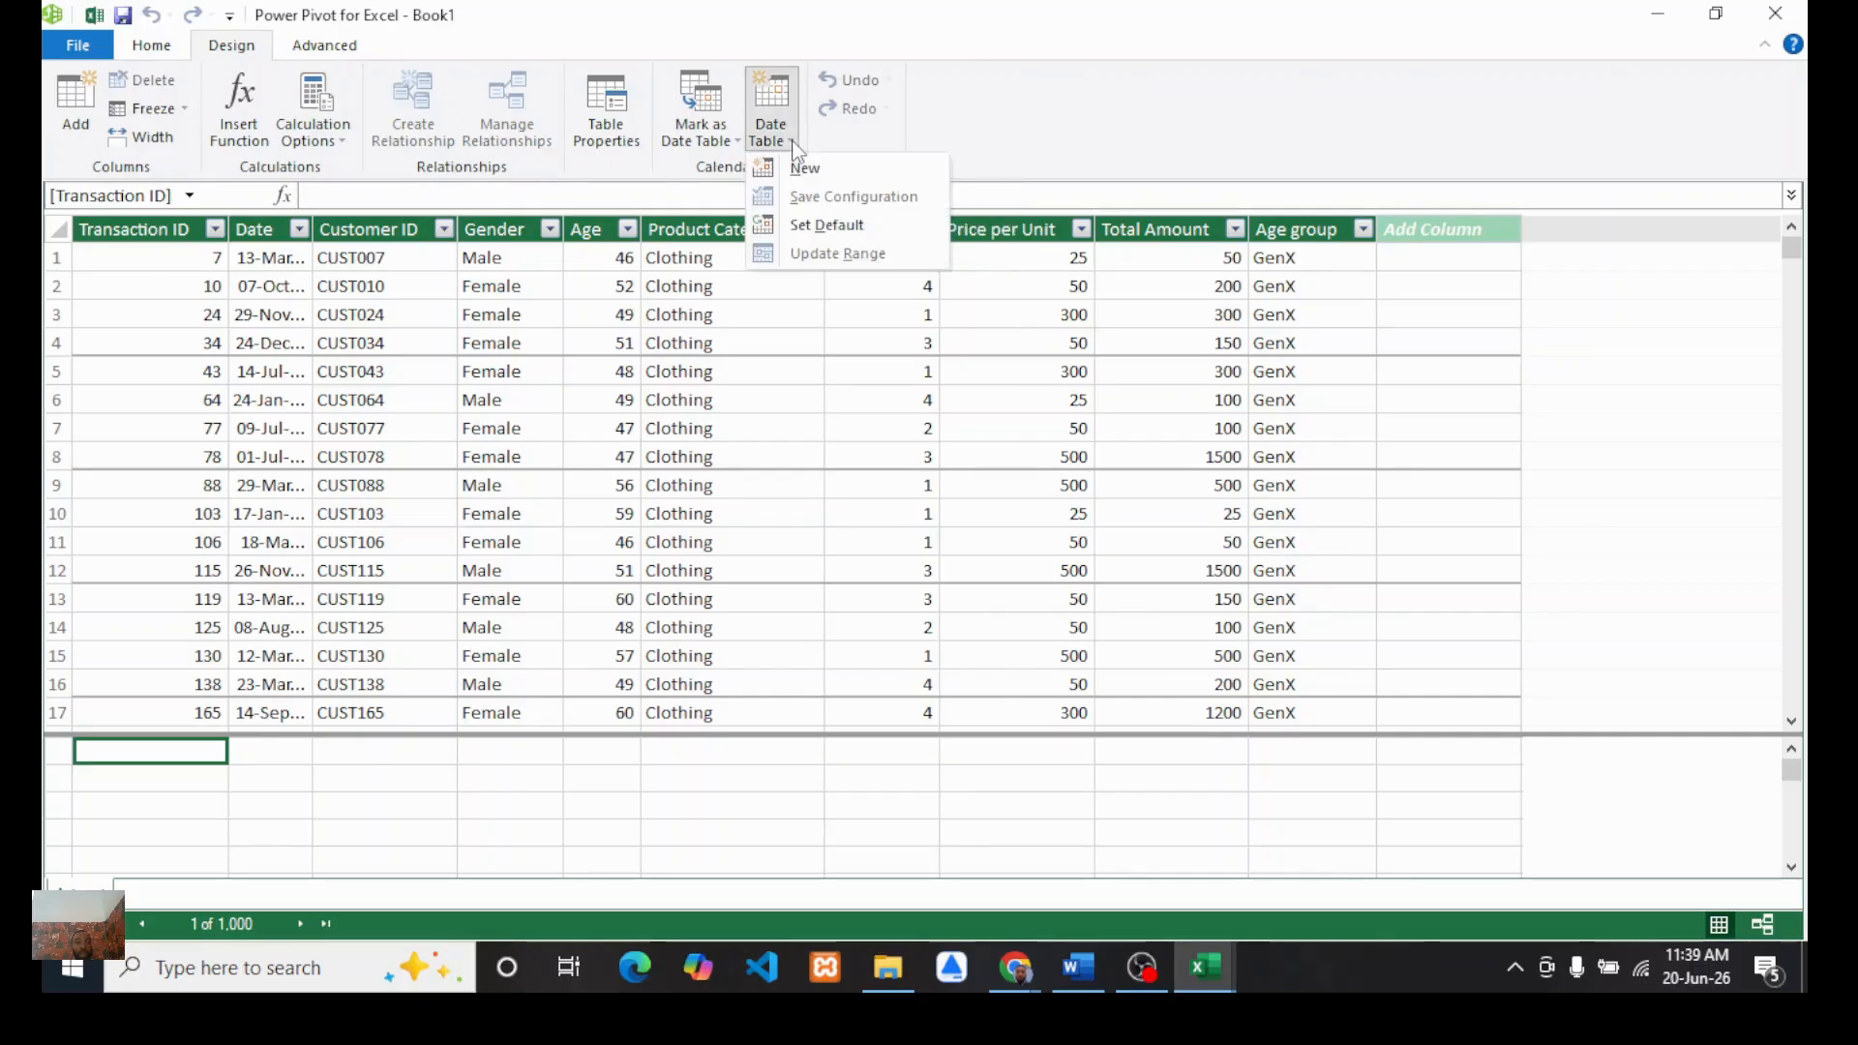
click(809, 174)
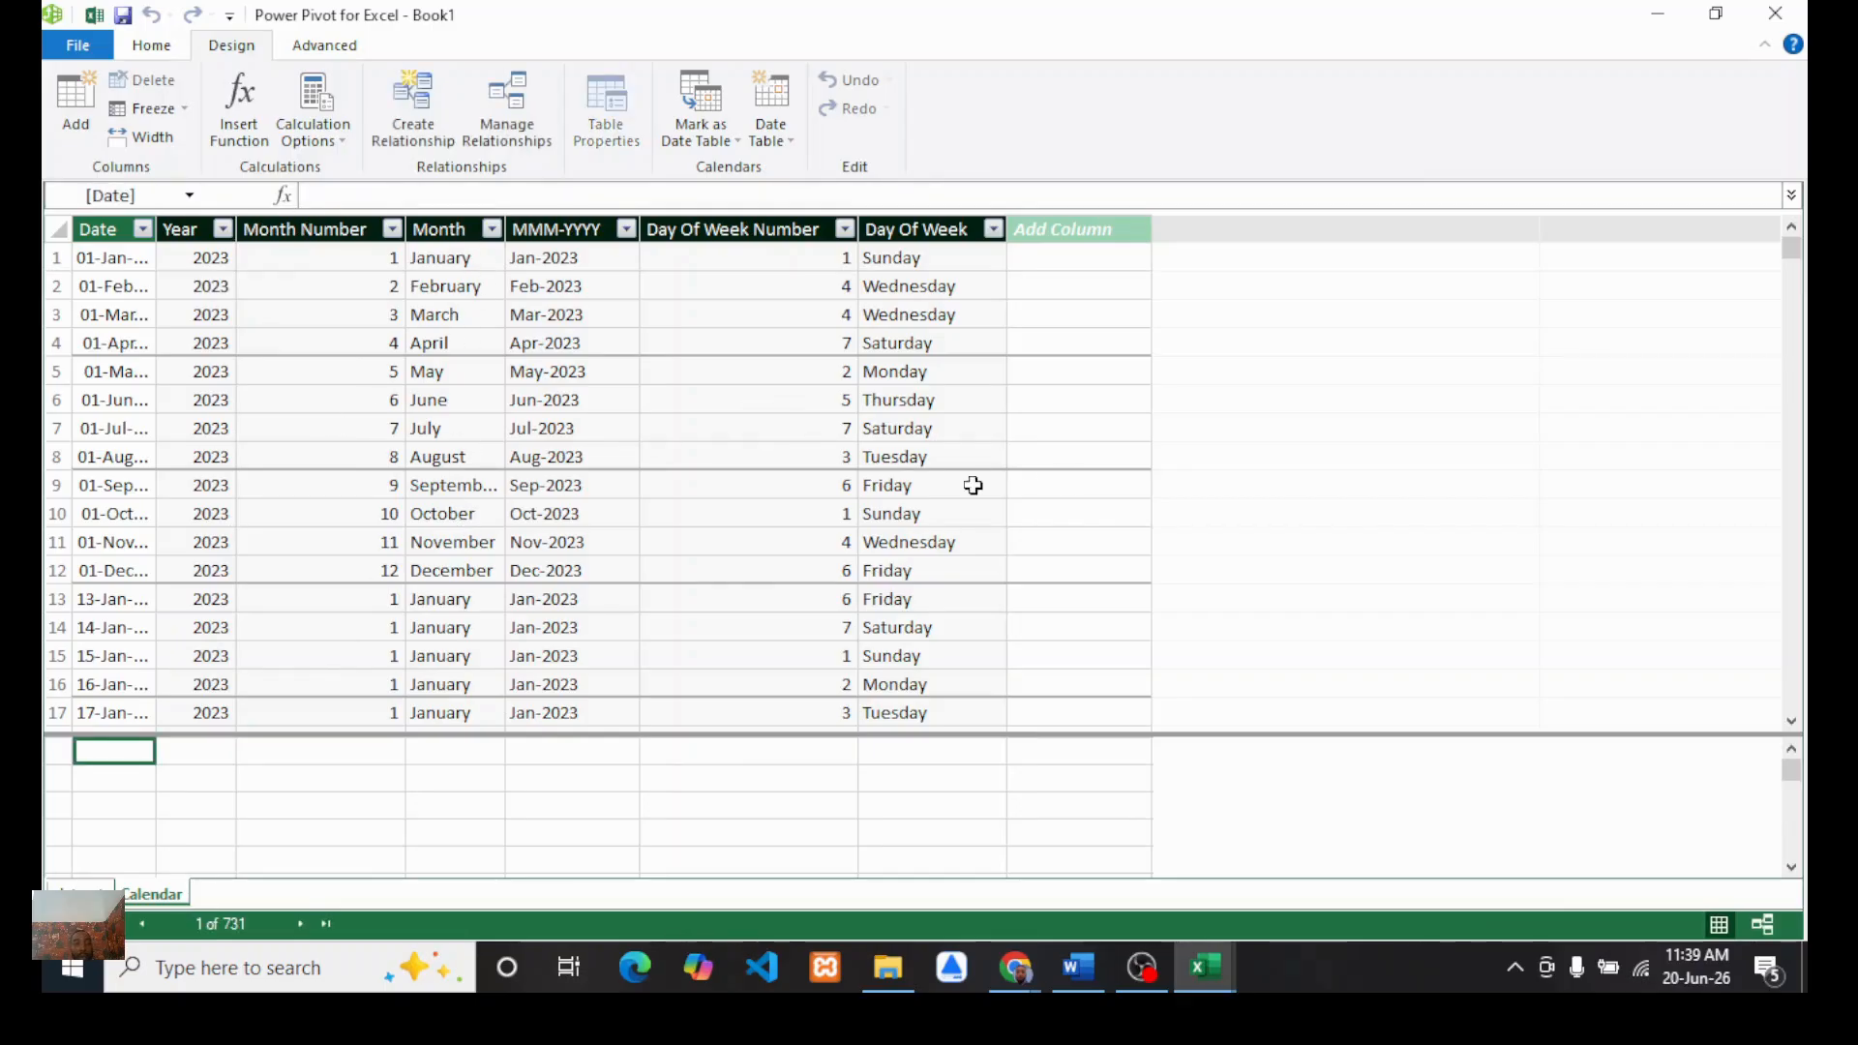
Step: Change the Month column's formula to FORMAT([Date],"mmm") for abbreviated month names
scroll(614, 556, down, 2)
scroll(614, 557, up, 3)
click(436, 229)
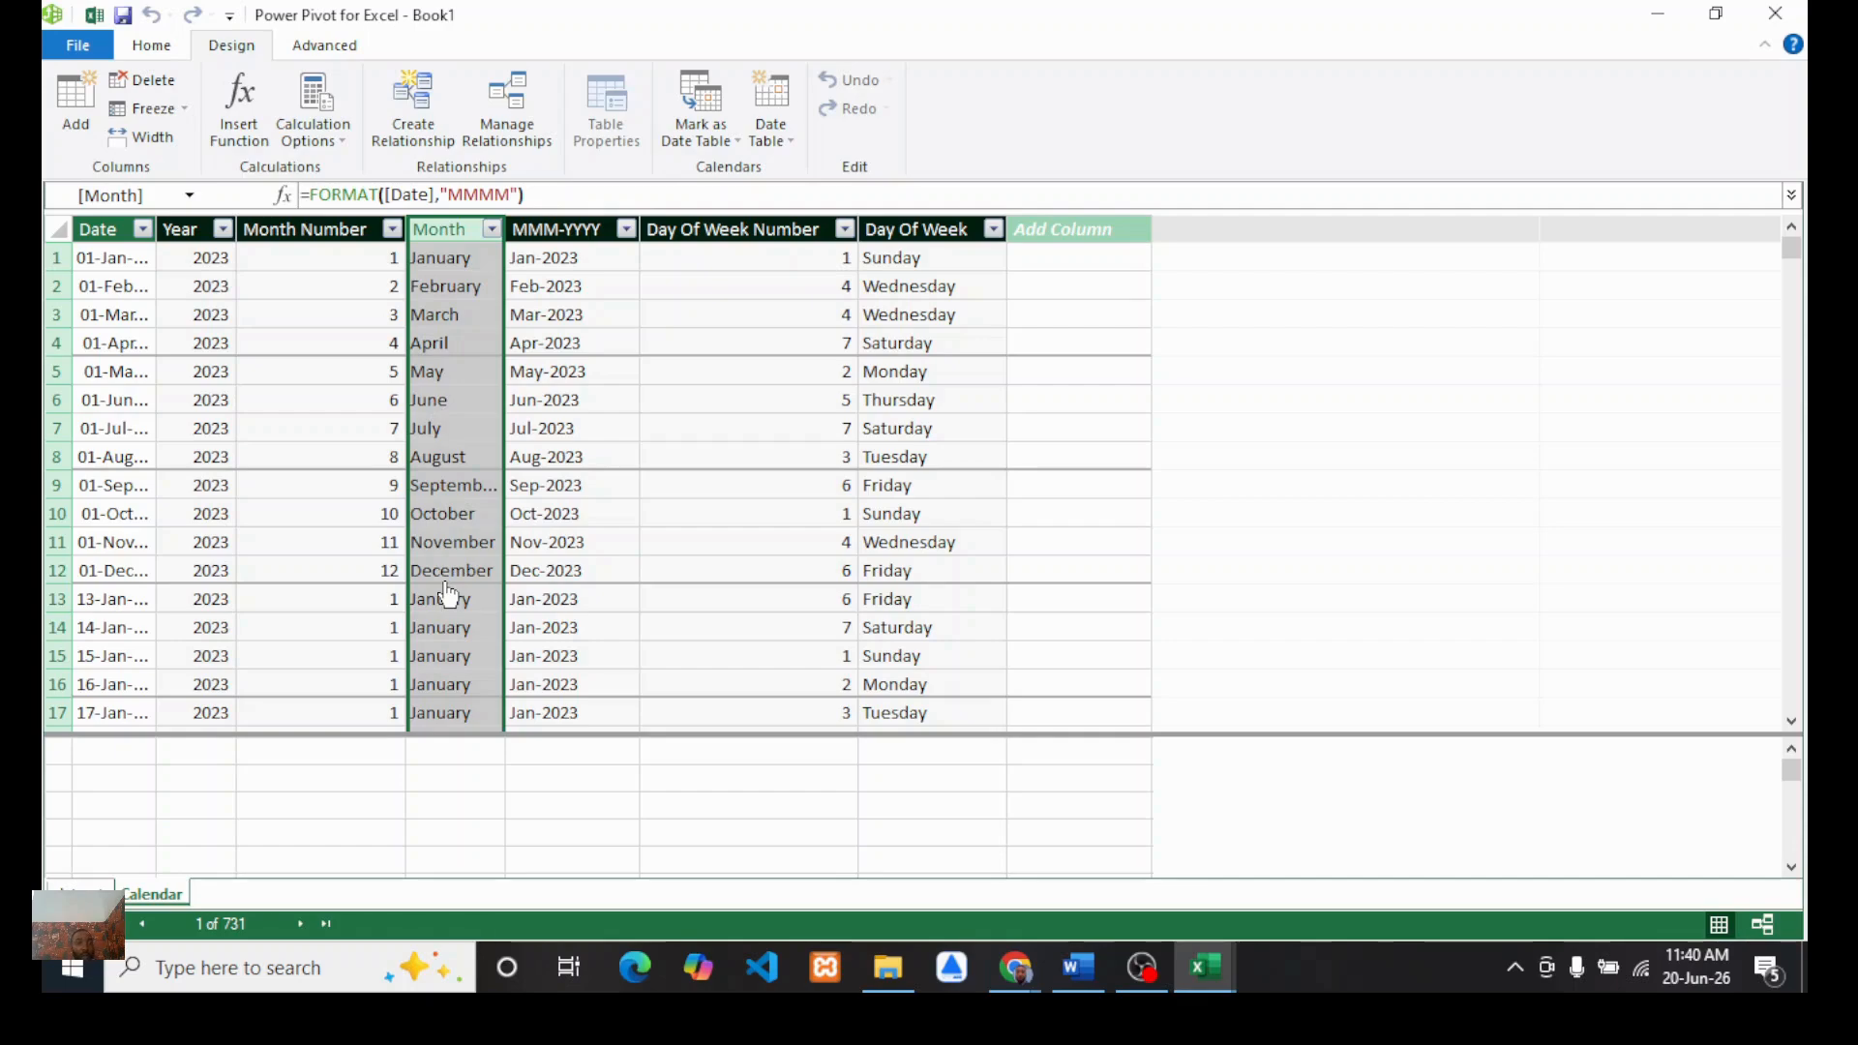
click(511, 195)
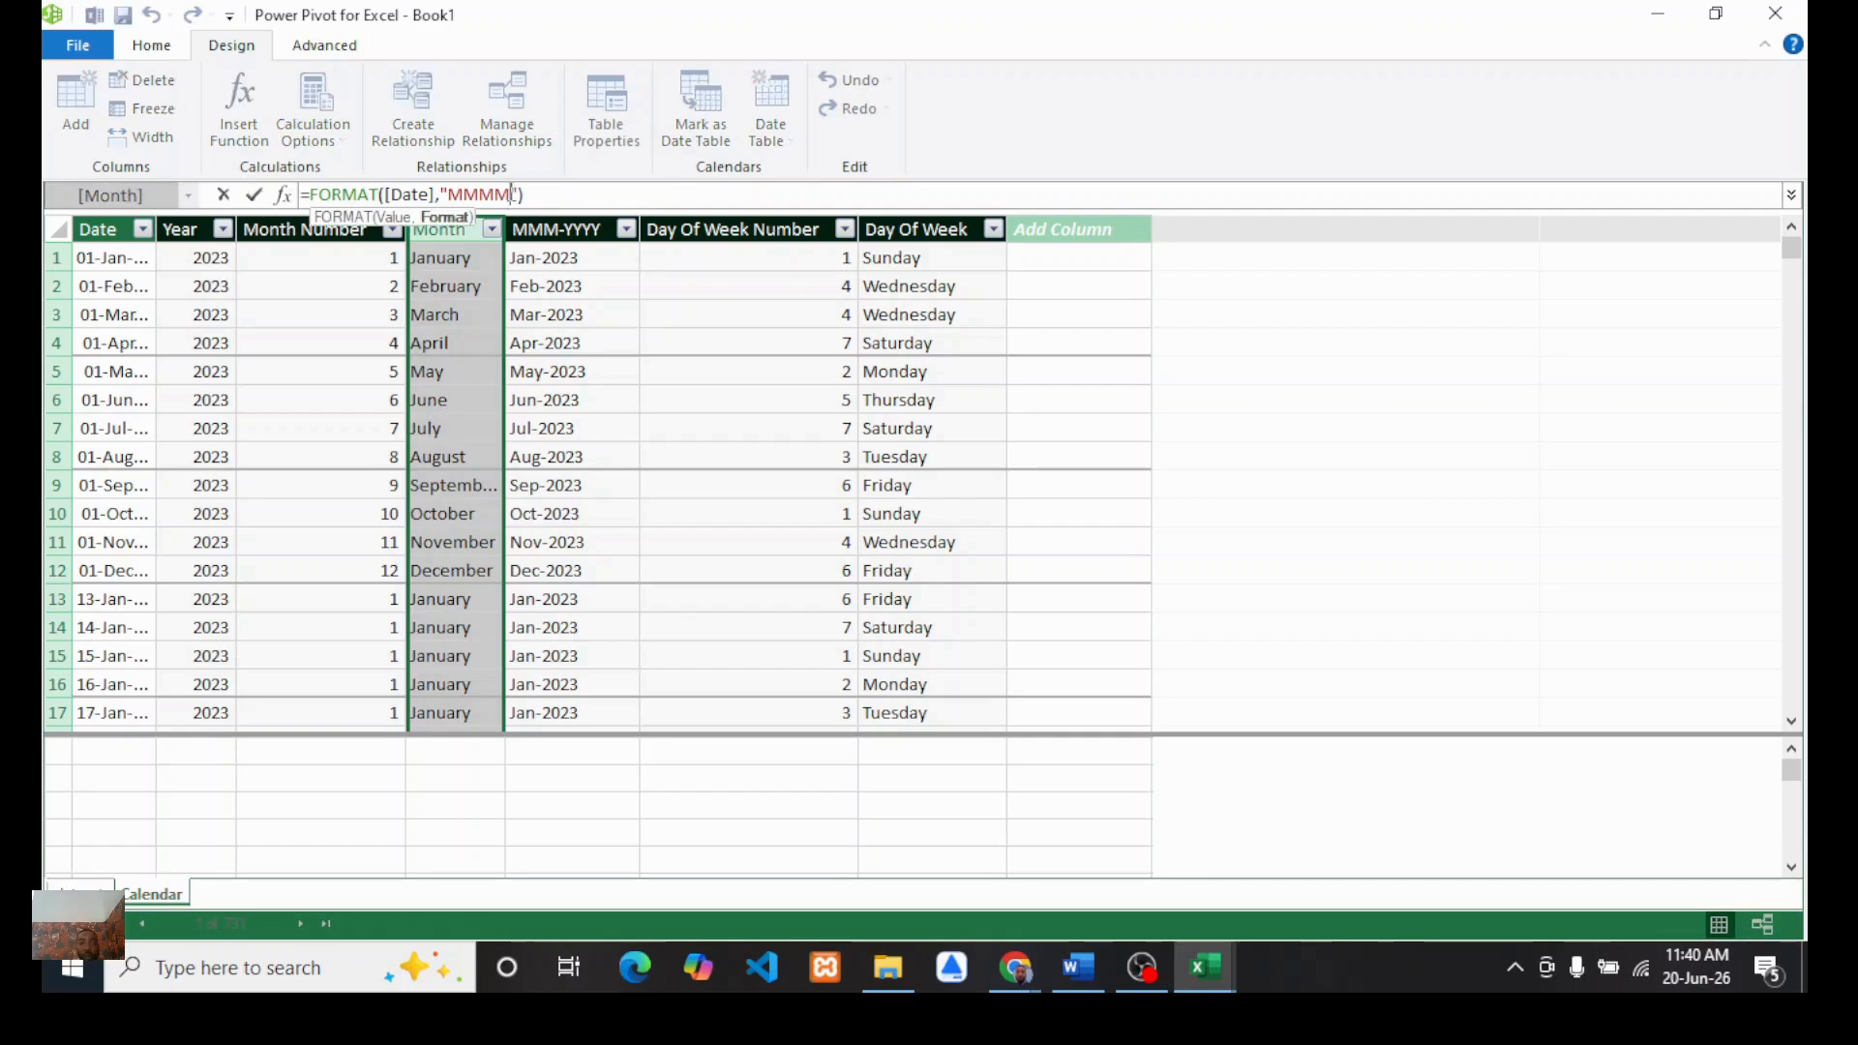
key(BackSpace)
key(BackSpace)
key(BackSpace)
key(BackSpace)
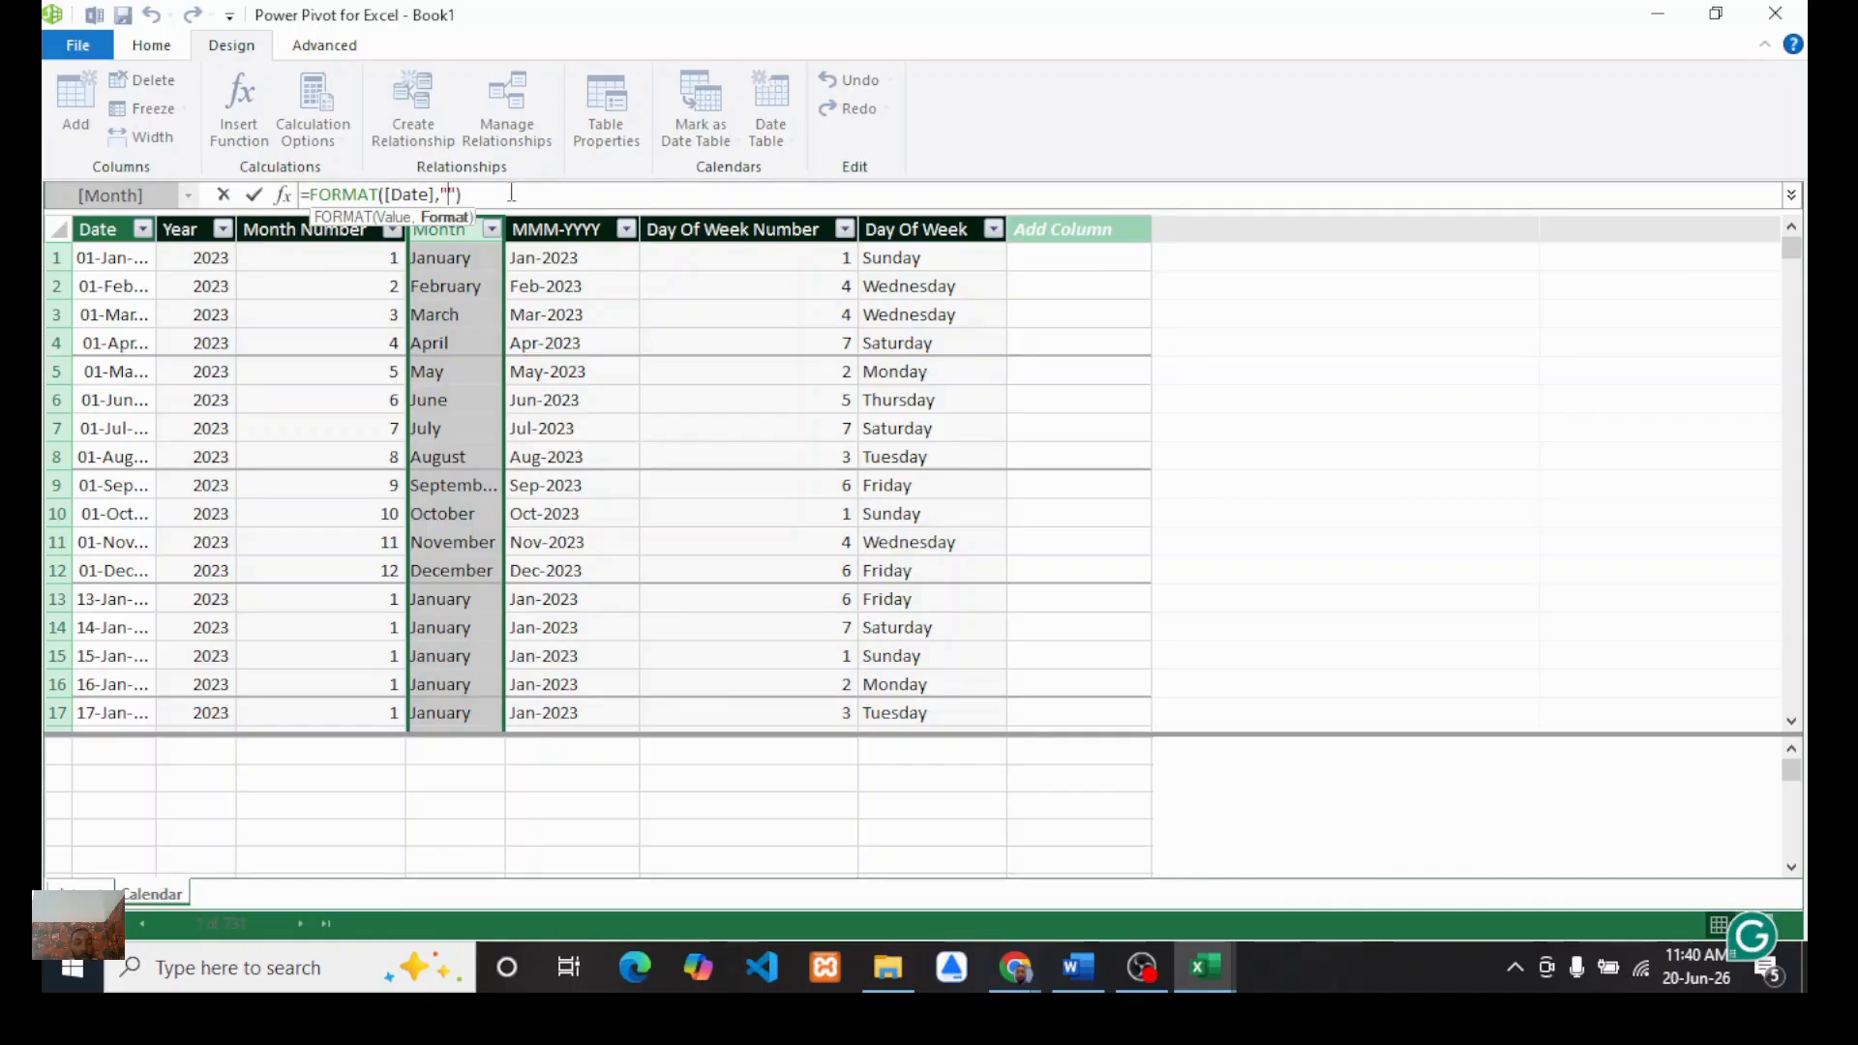
text(mmm)
key(Return)
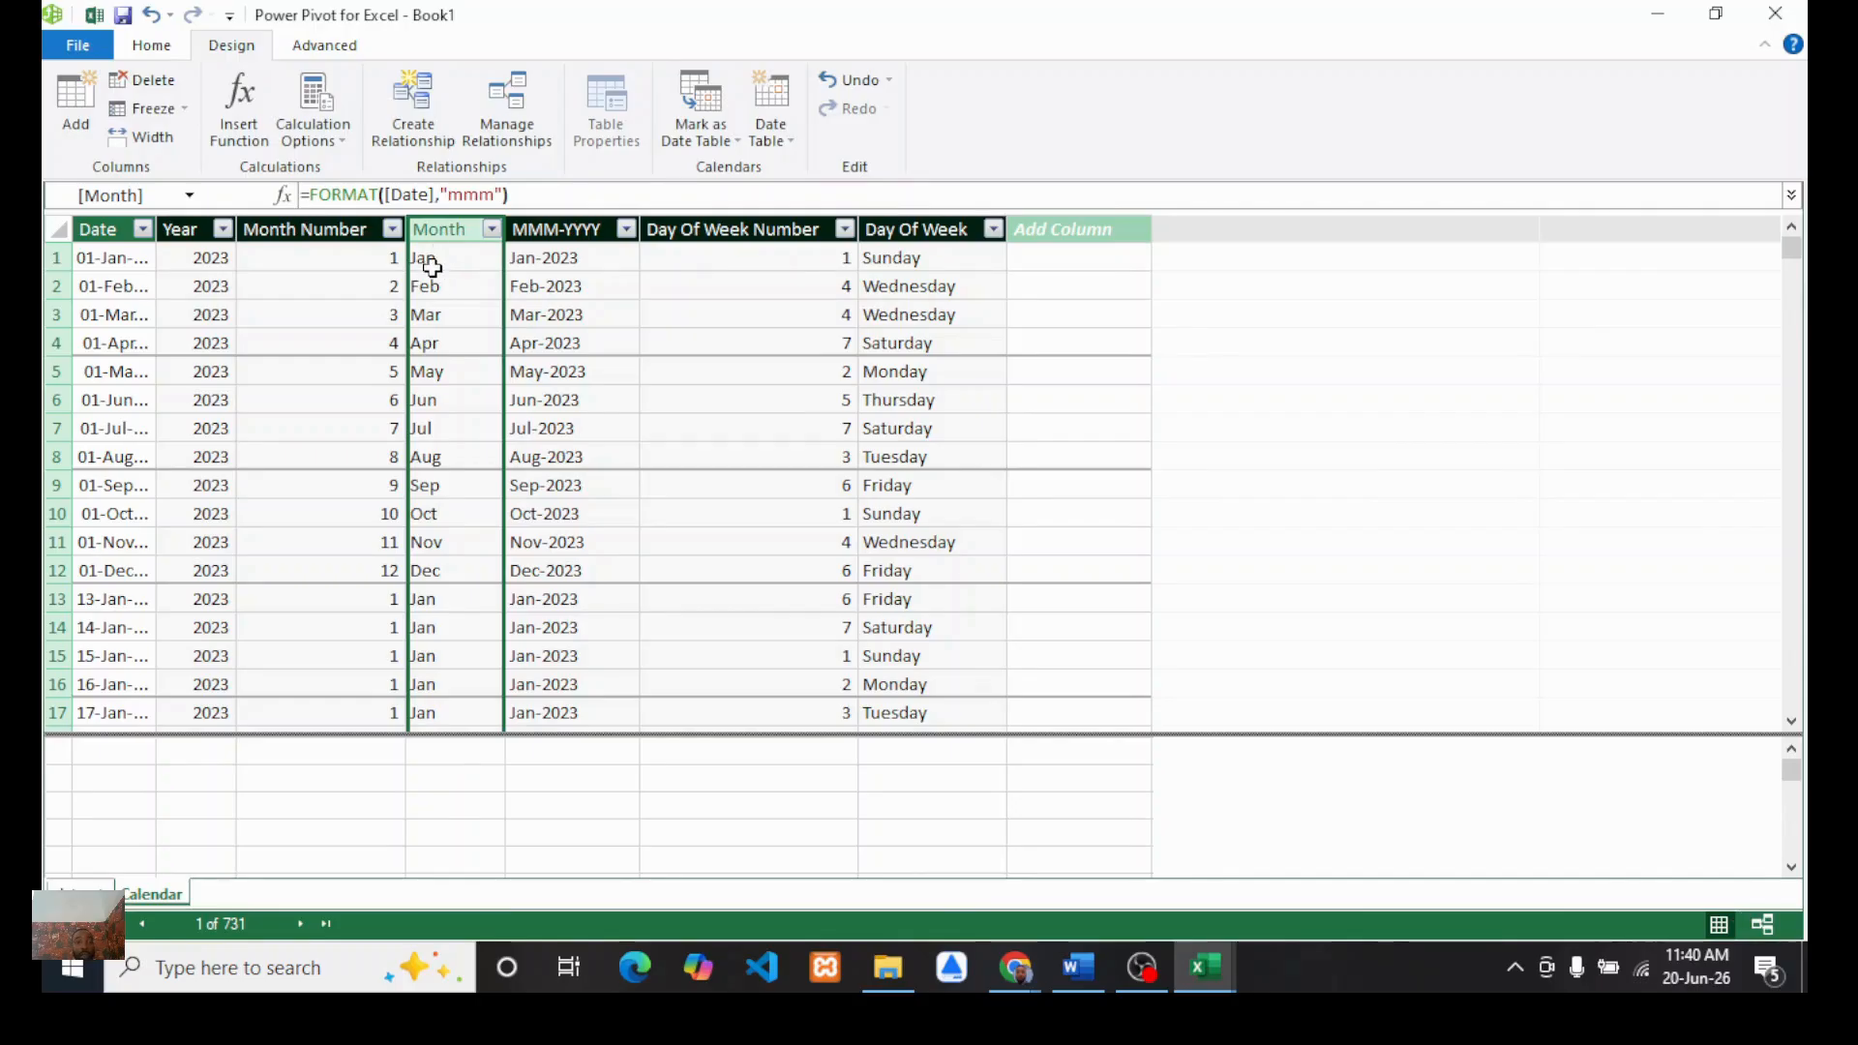
Step: Change the Day Of Week column's formula to FORMAT([Date],"ddd") and close the Power Pivot window
click(891, 228)
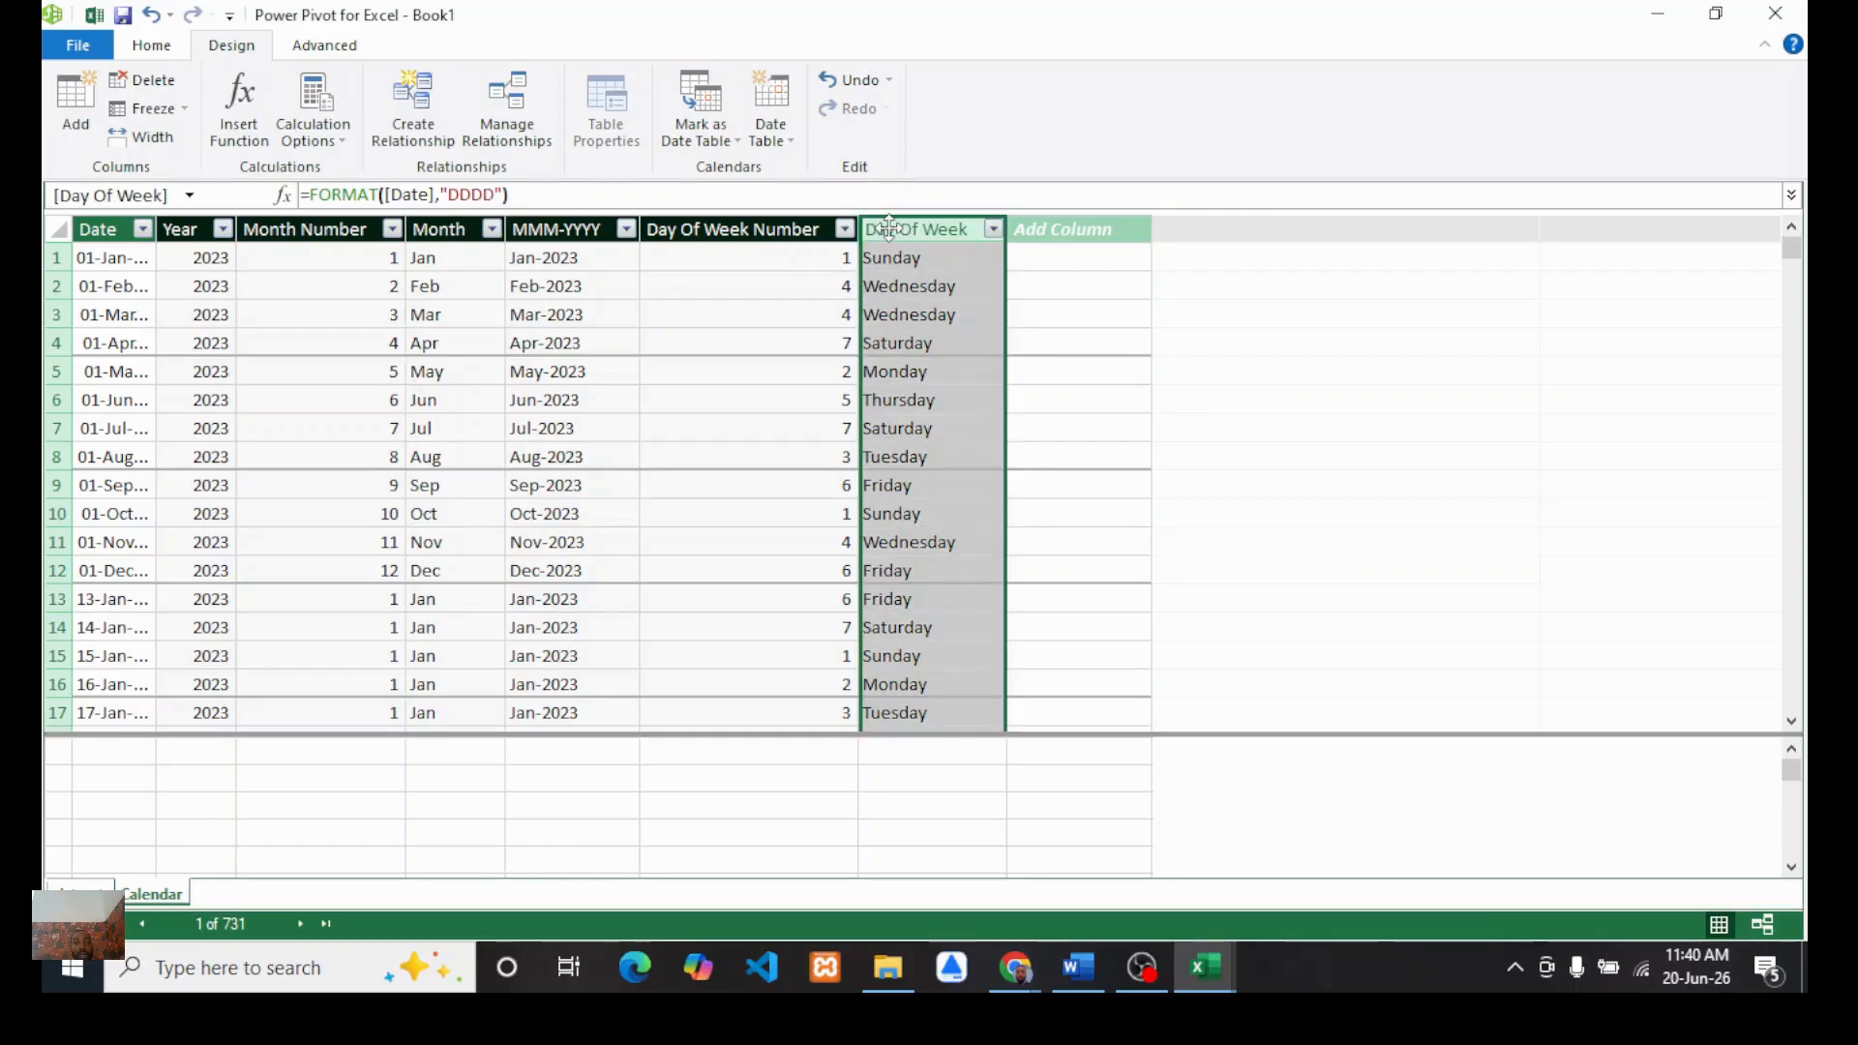
click(499, 193)
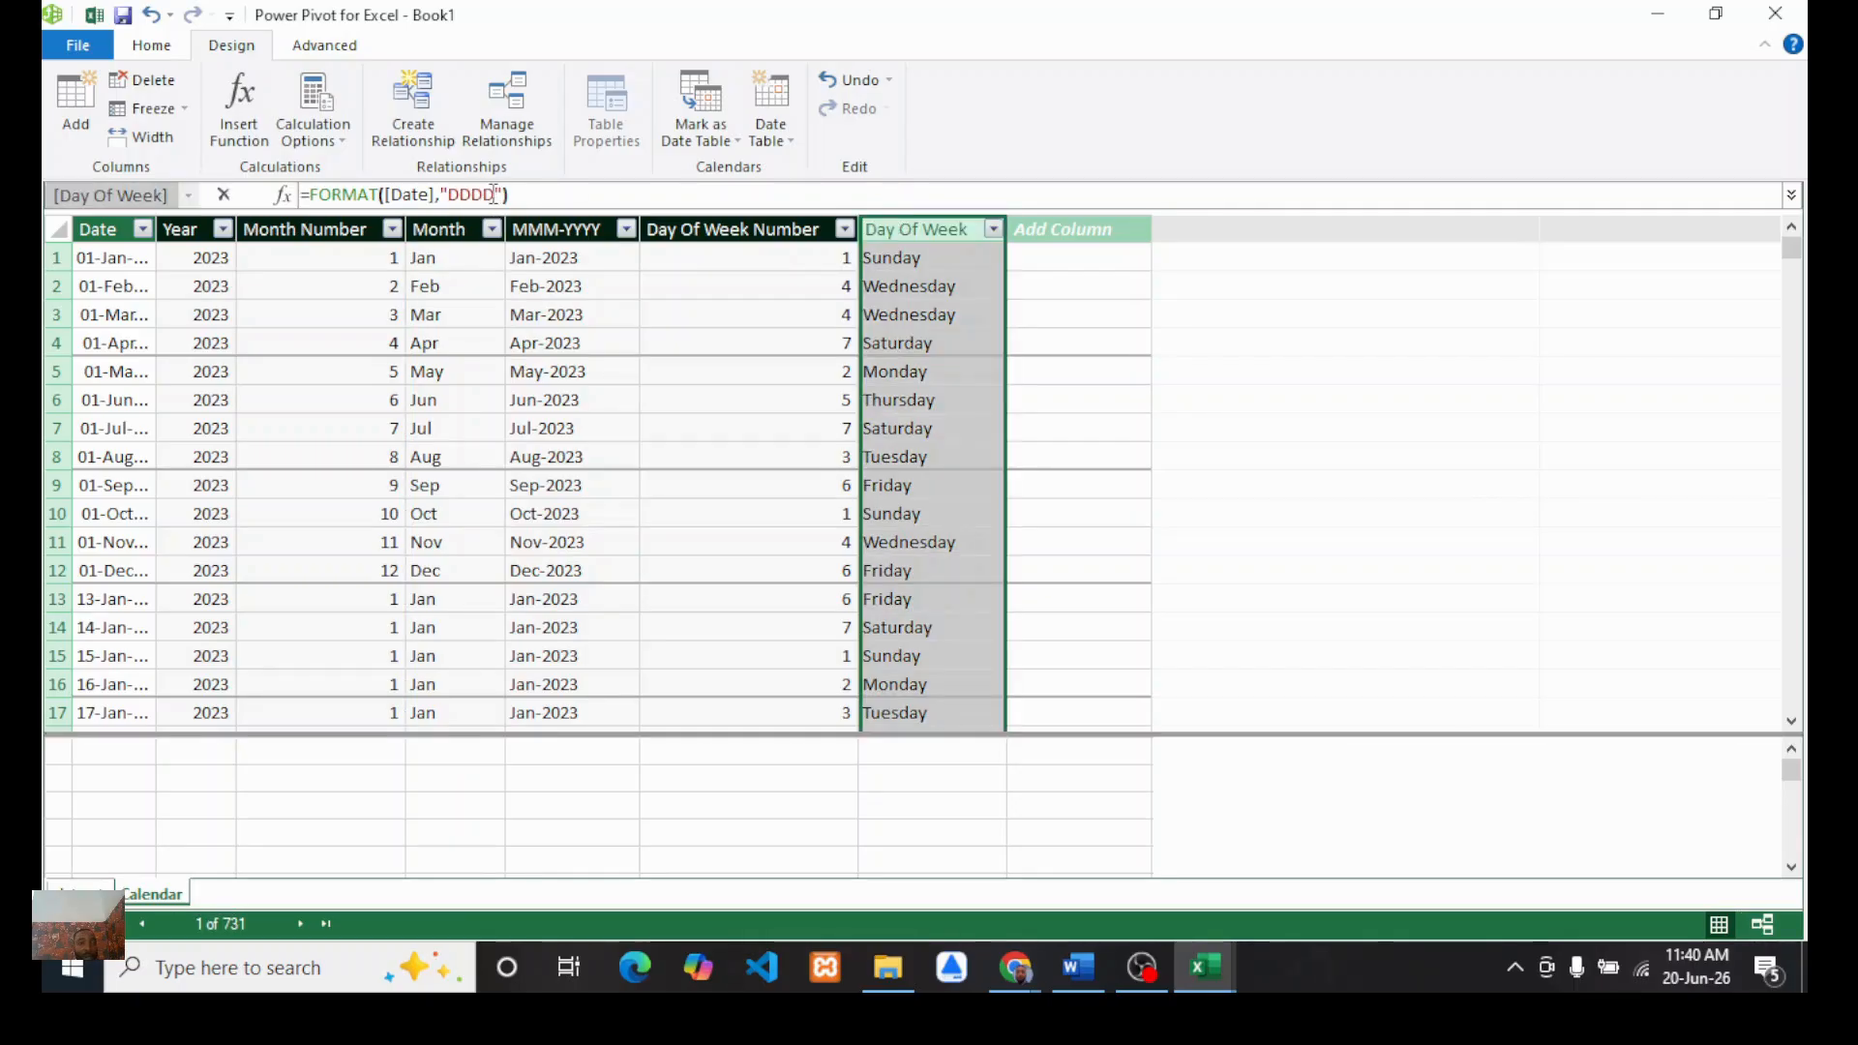
key(BackSpace)
key(BackSpace)
key(BackSpace)
key(BackSpace)
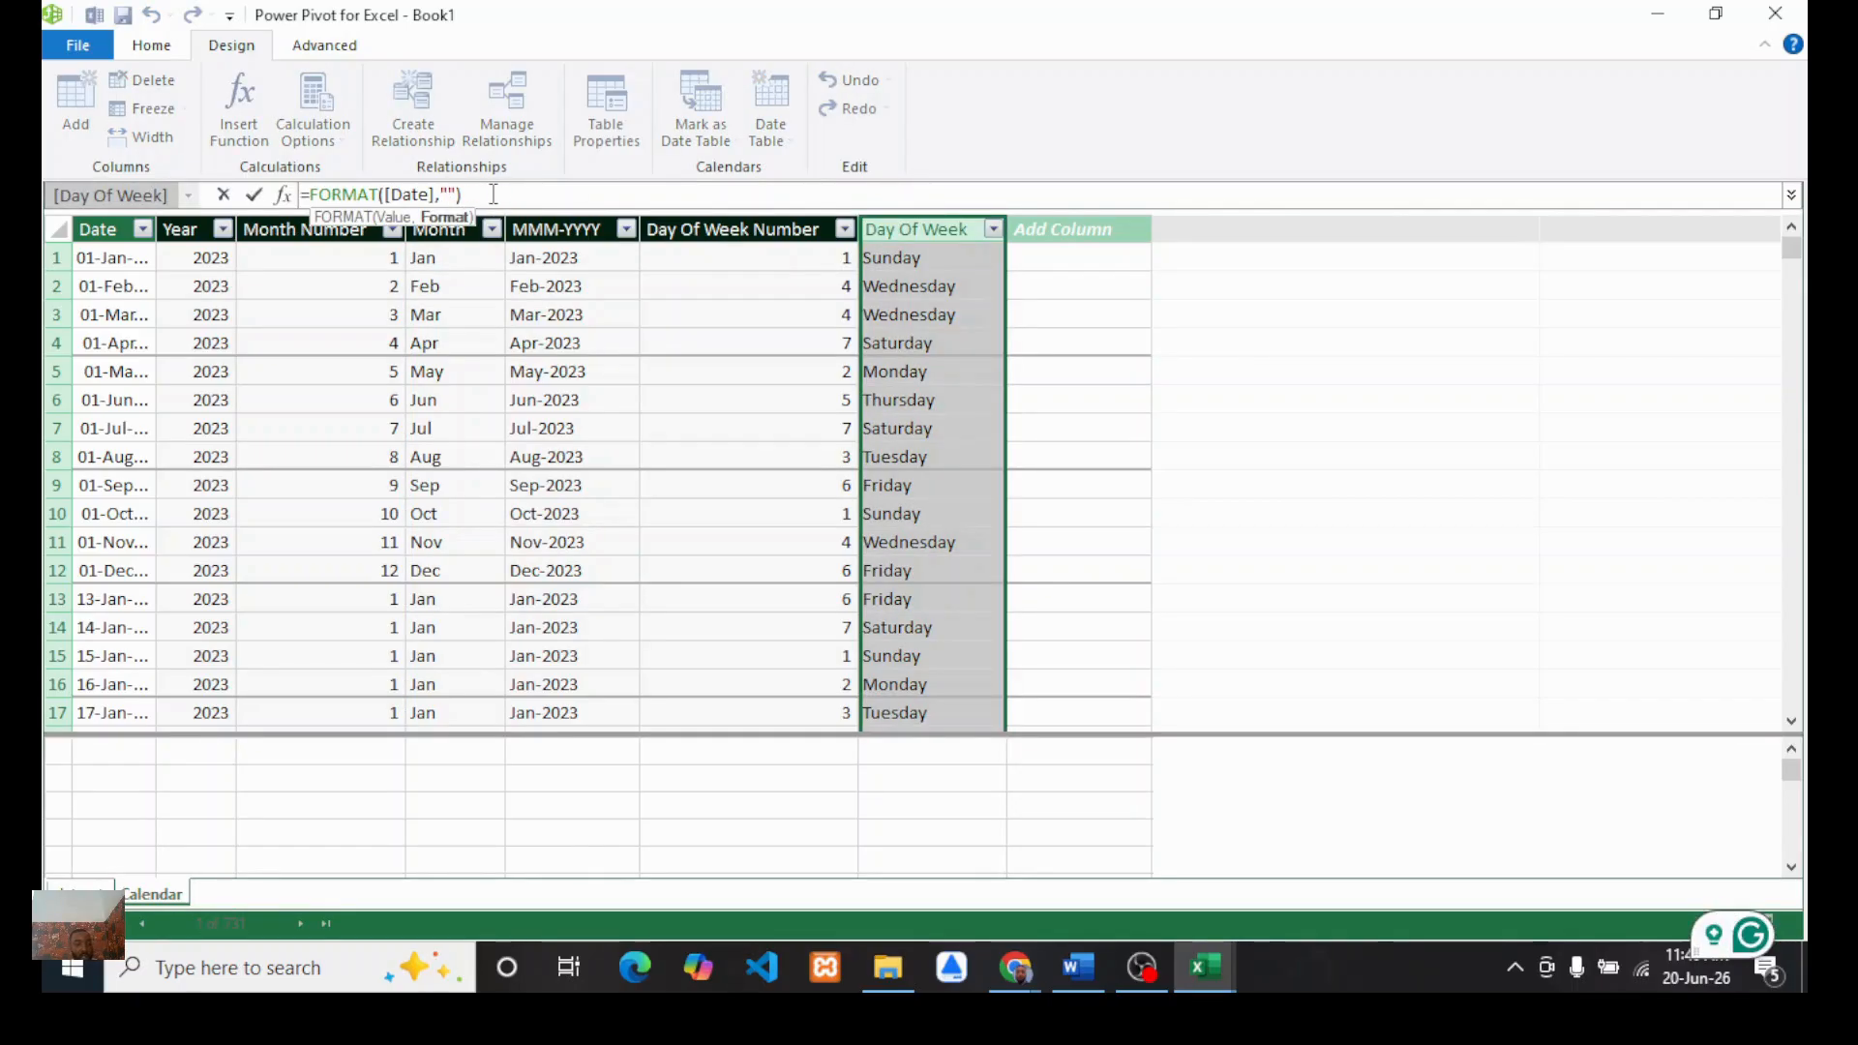
text(dd)
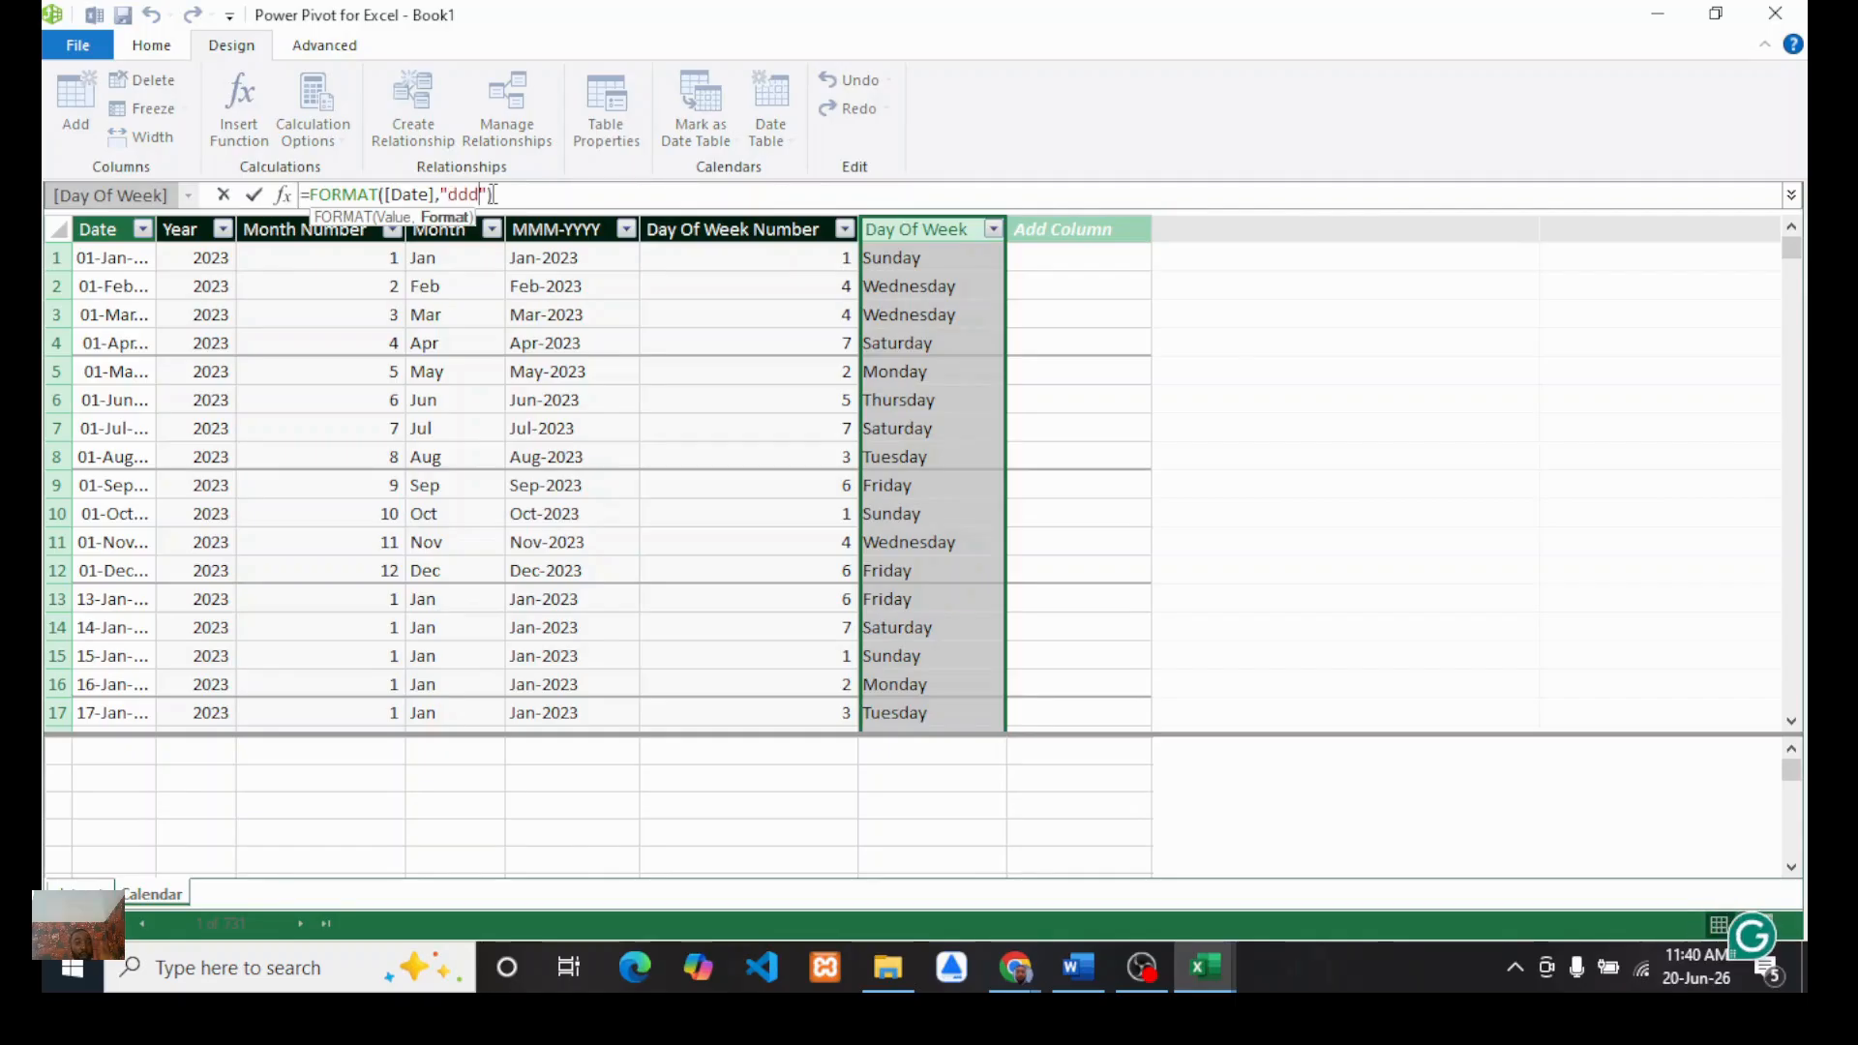
text(d)
key(Return)
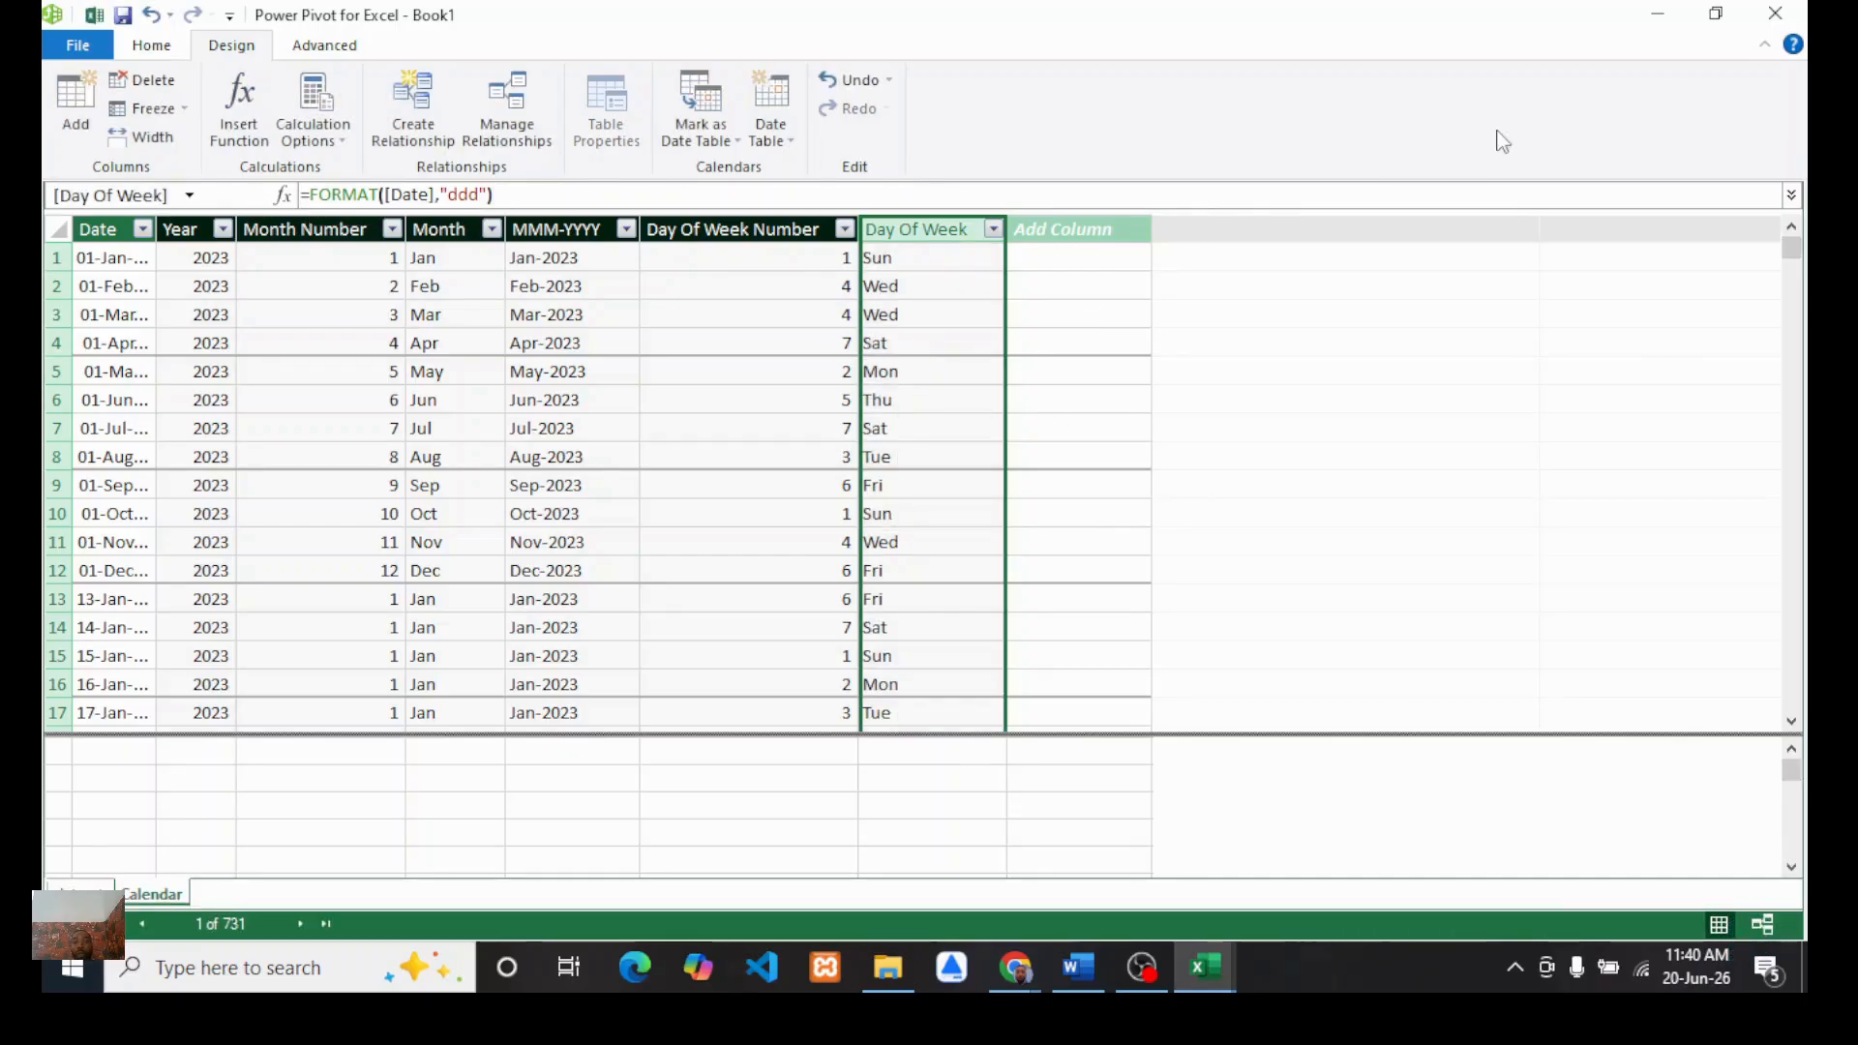
click(1776, 14)
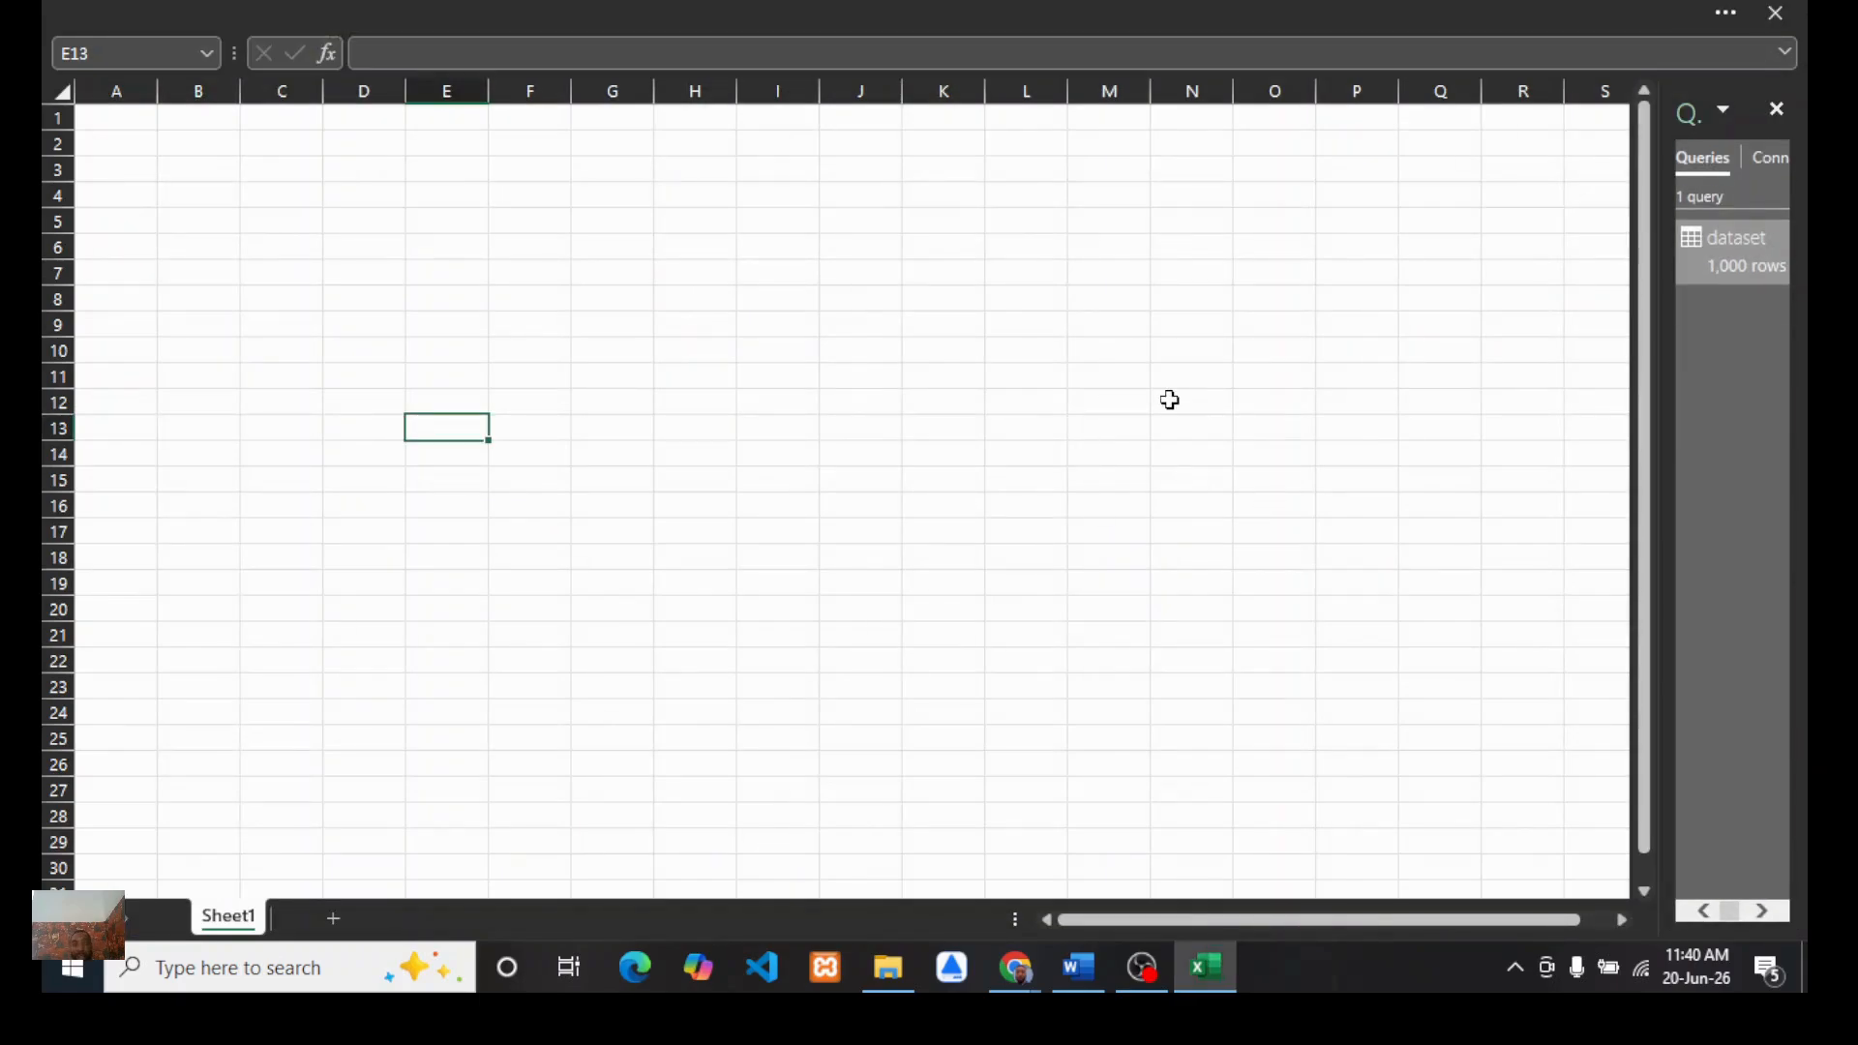
click(528, 9)
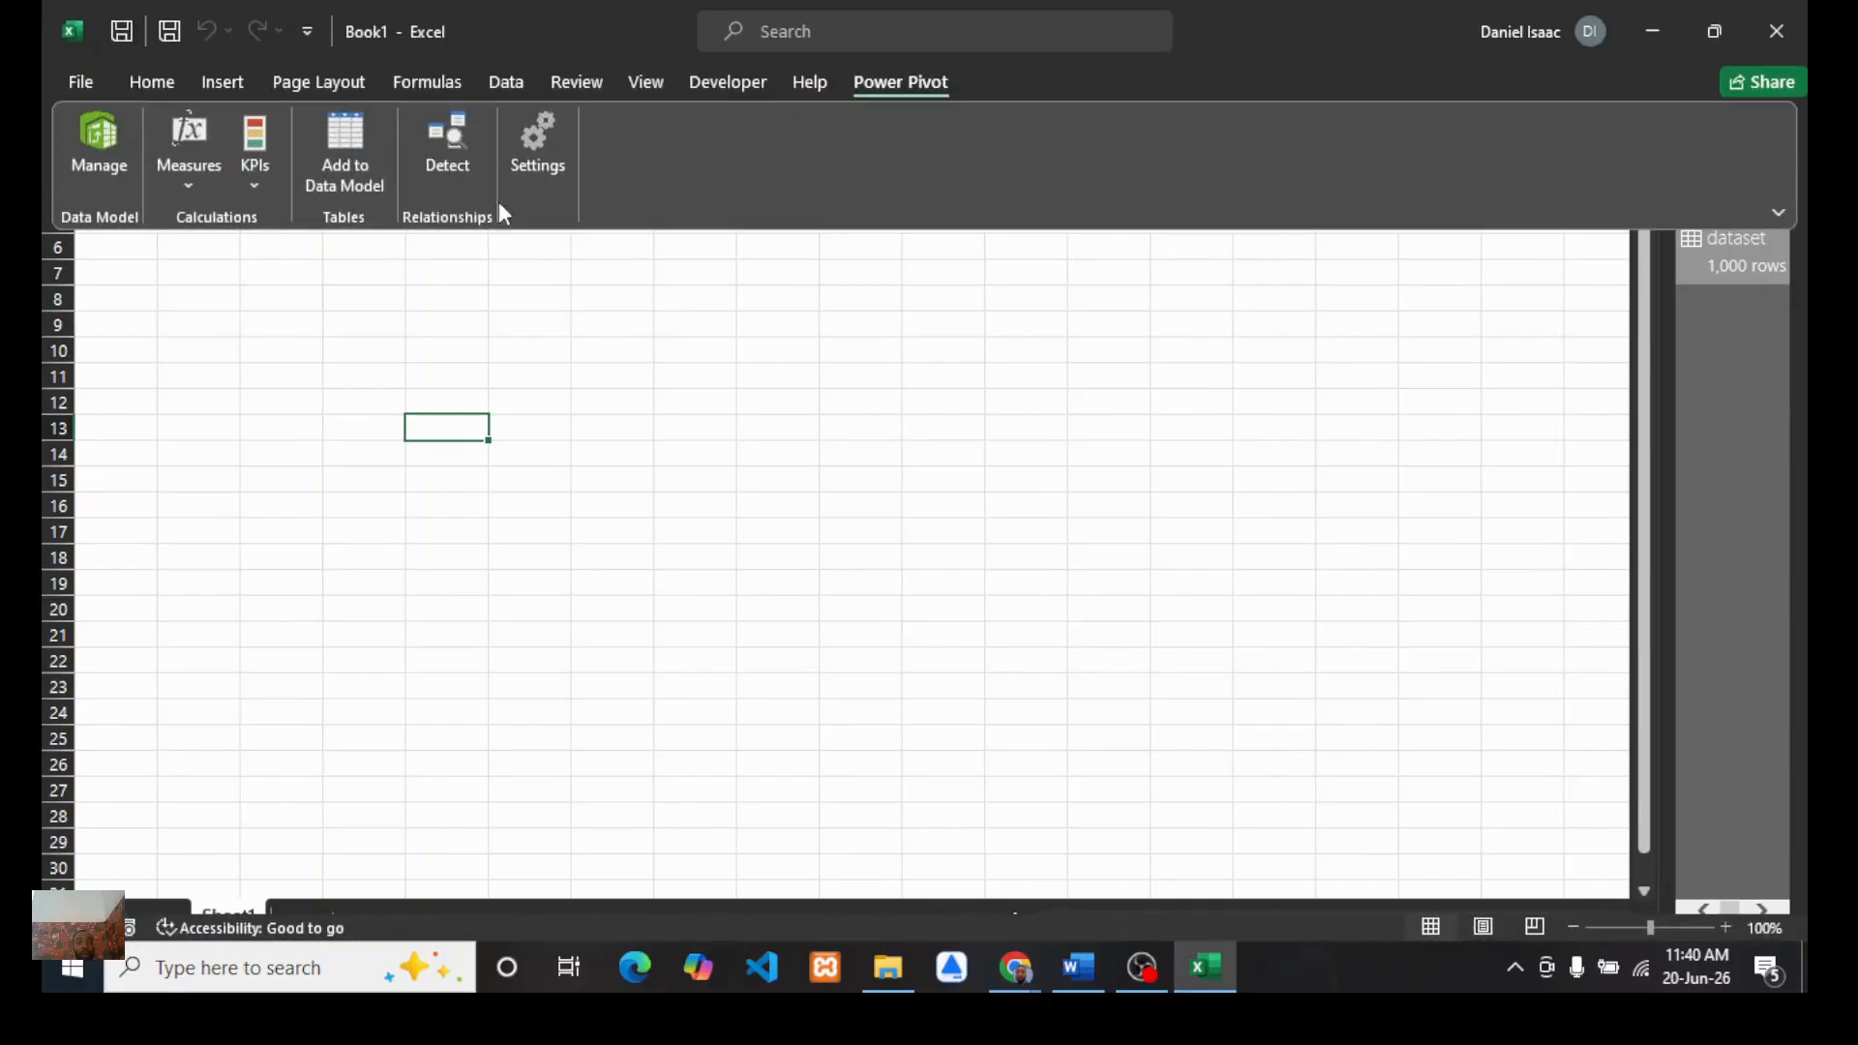
Step: Open the data model in diagram view and relate the Calendar table's Date to the dataset table's Date
click(166, 81)
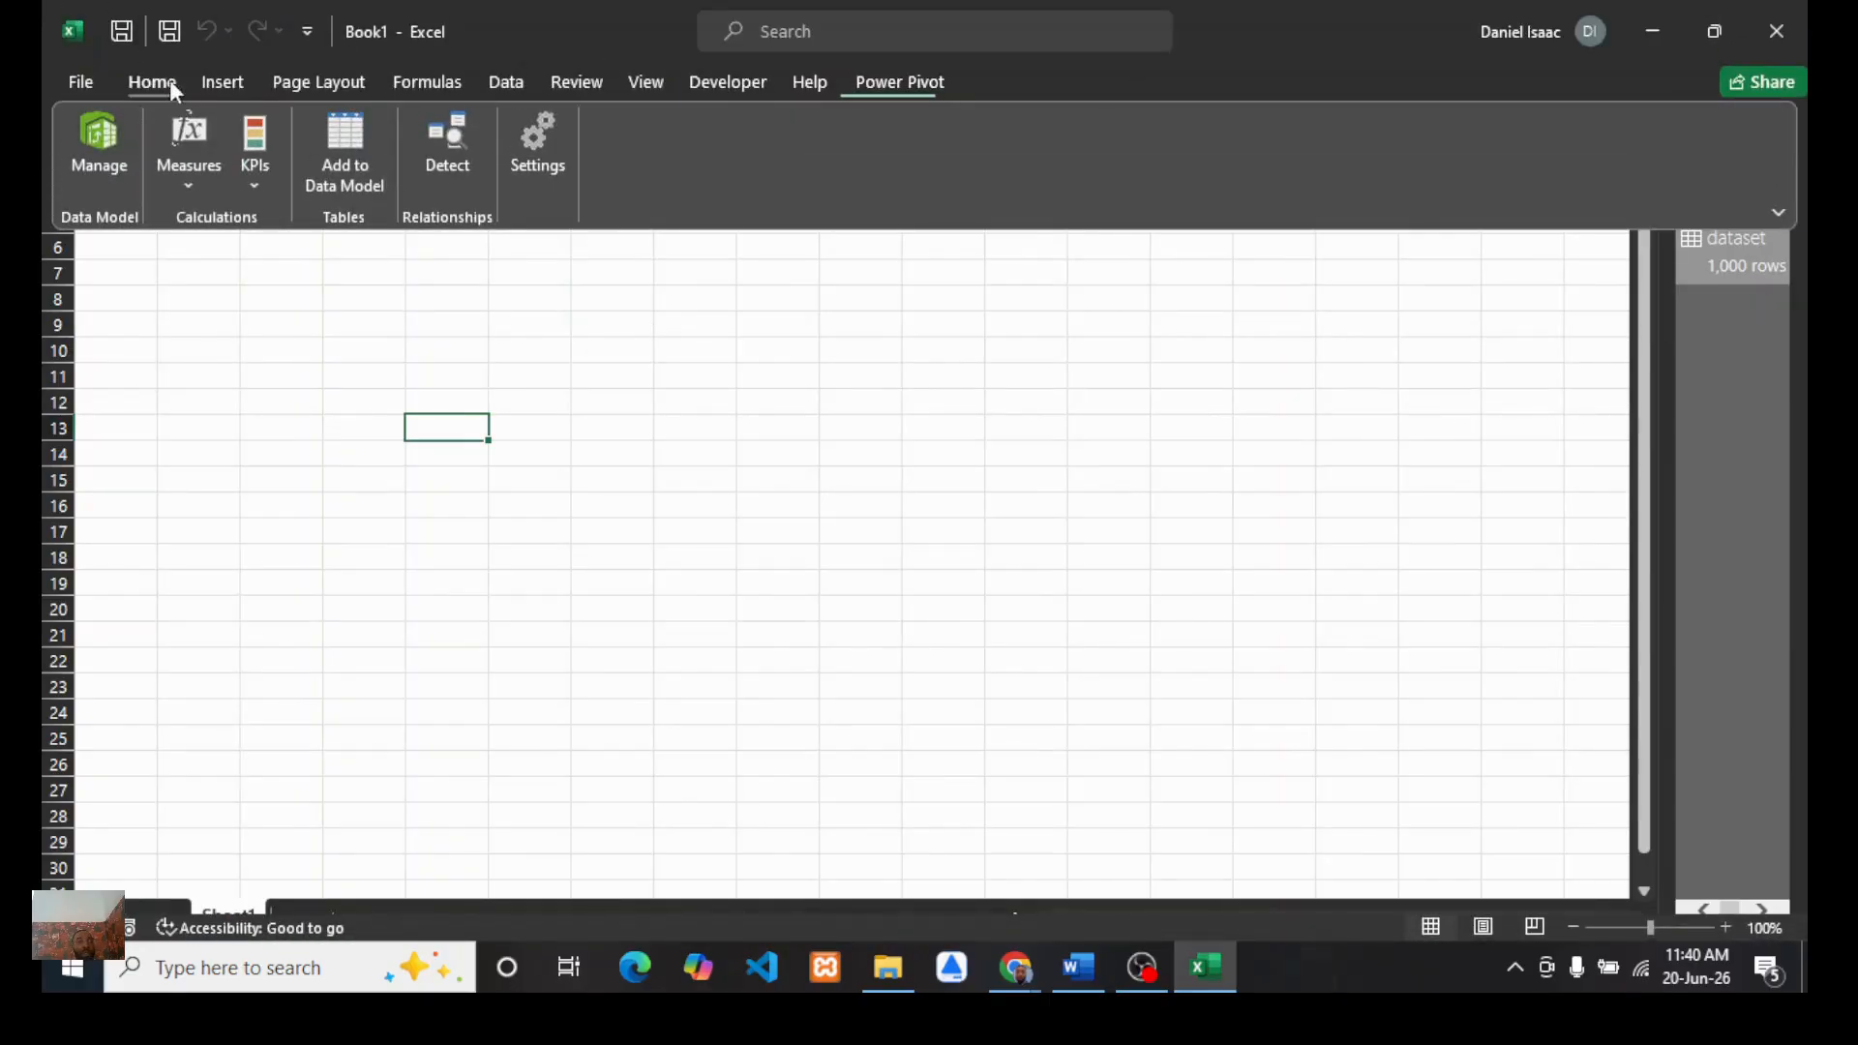
click(220, 83)
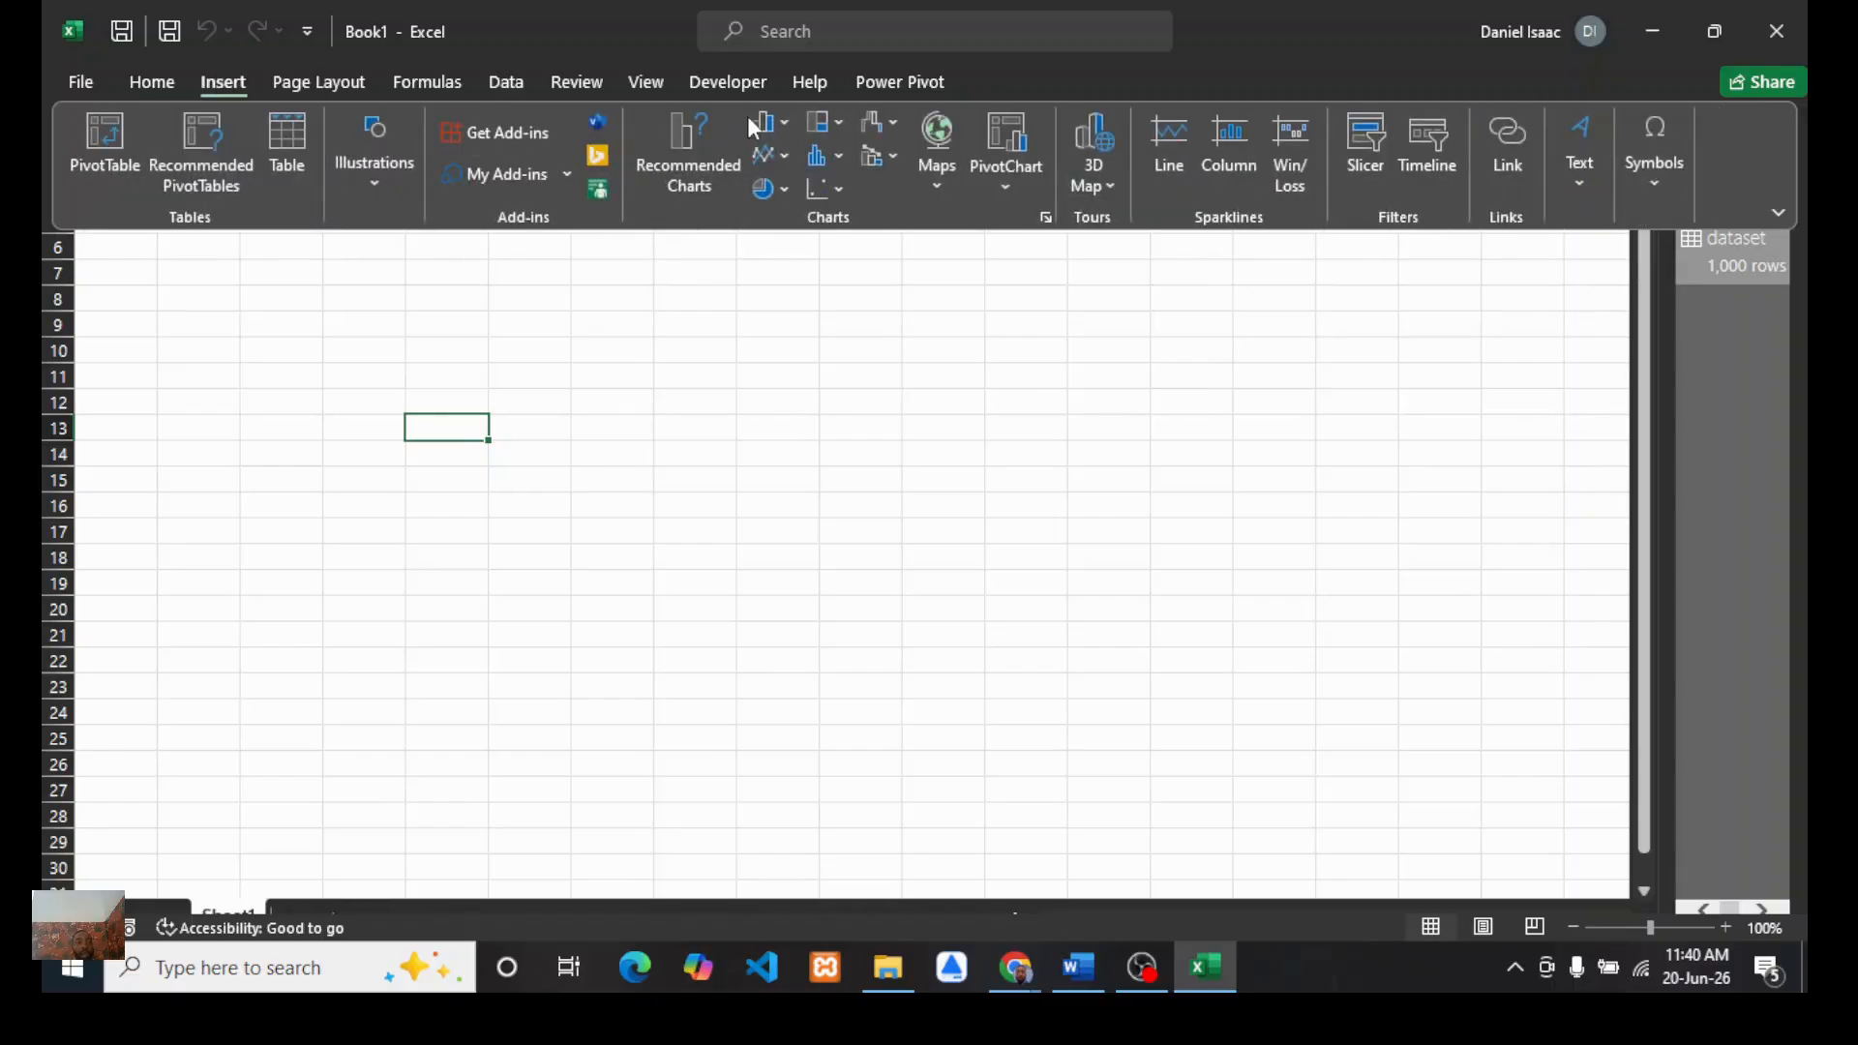
click(730, 83)
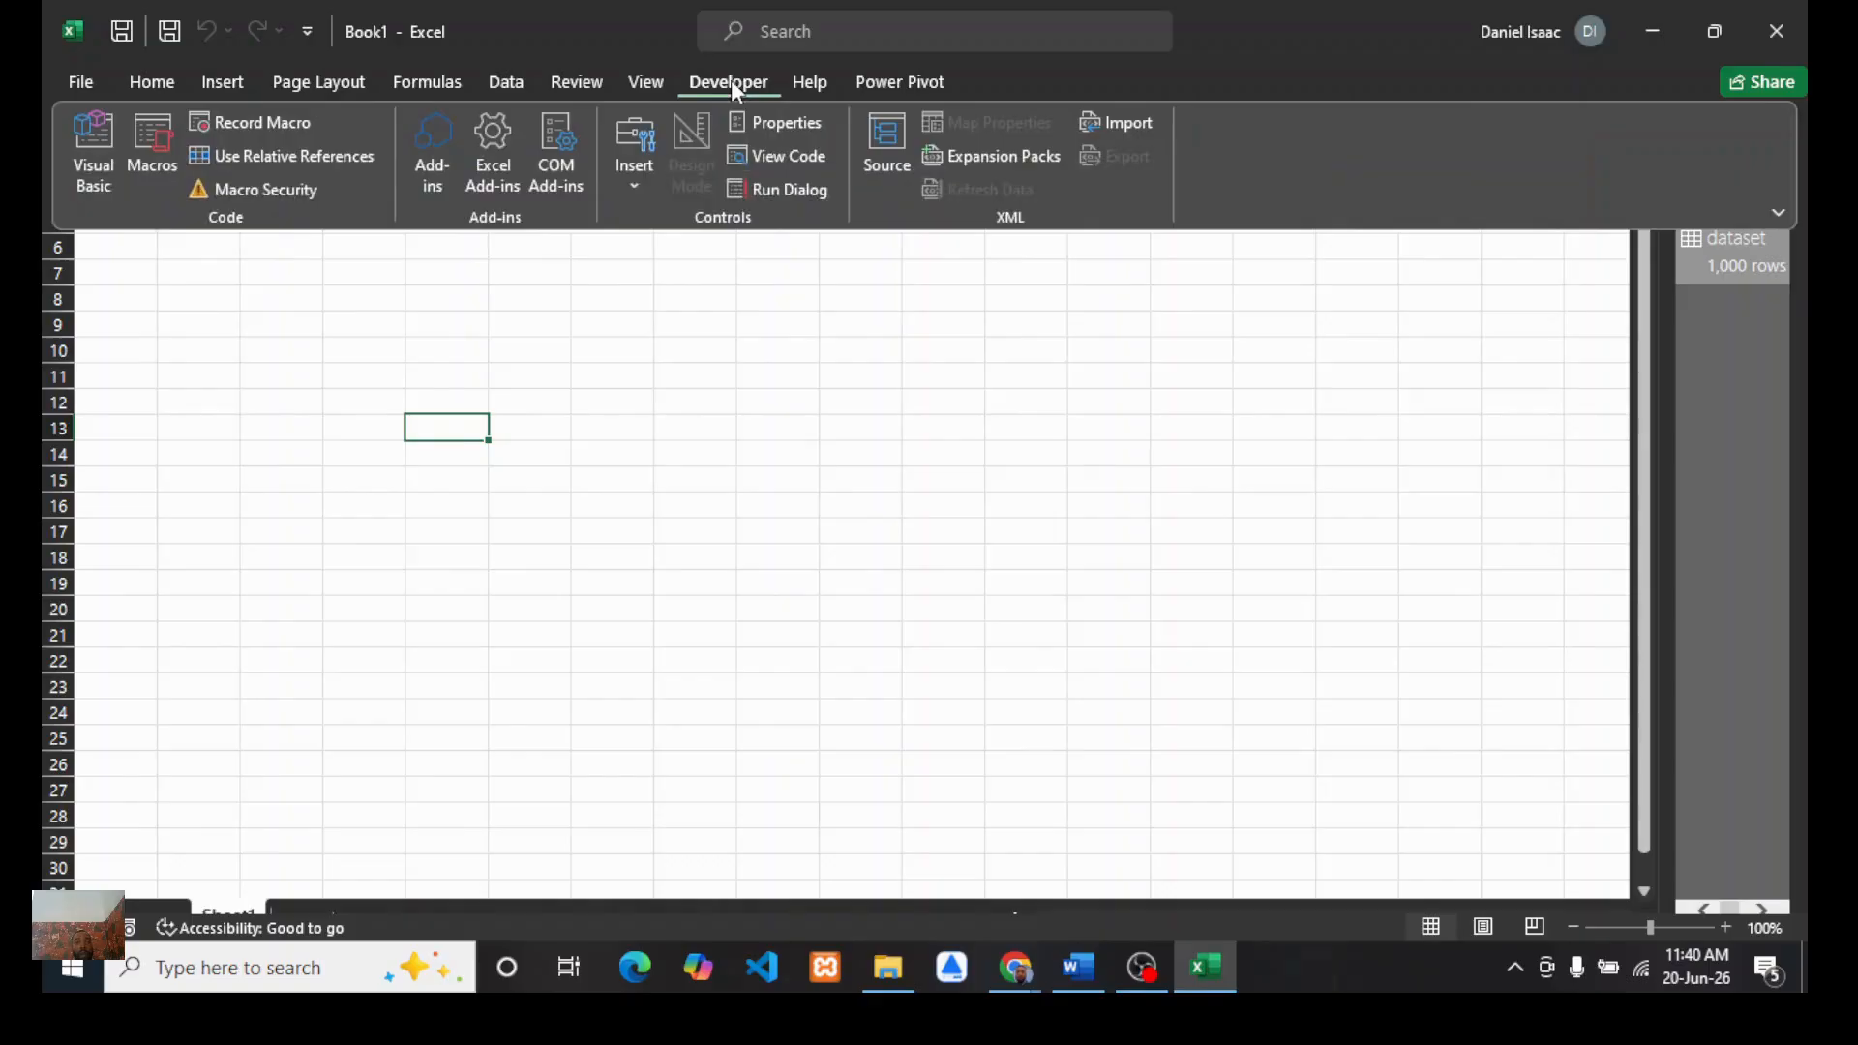
click(898, 80)
click(111, 139)
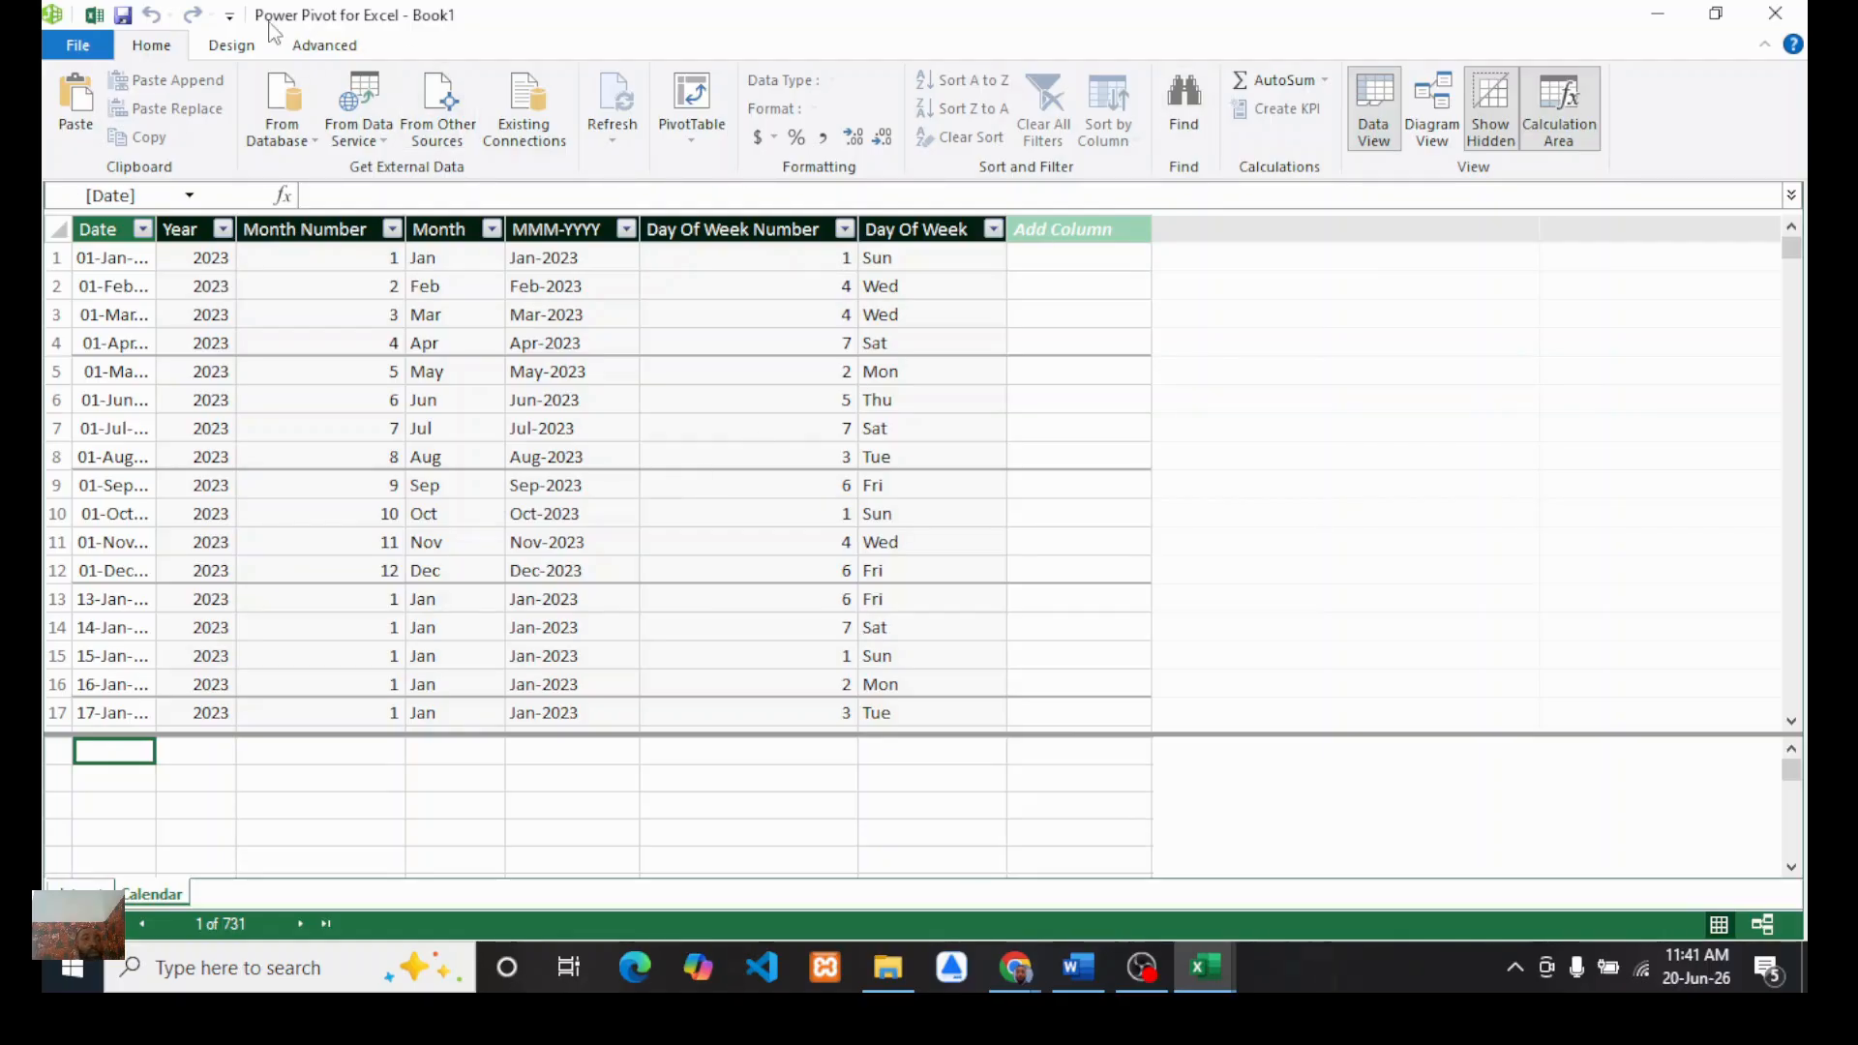
click(1439, 107)
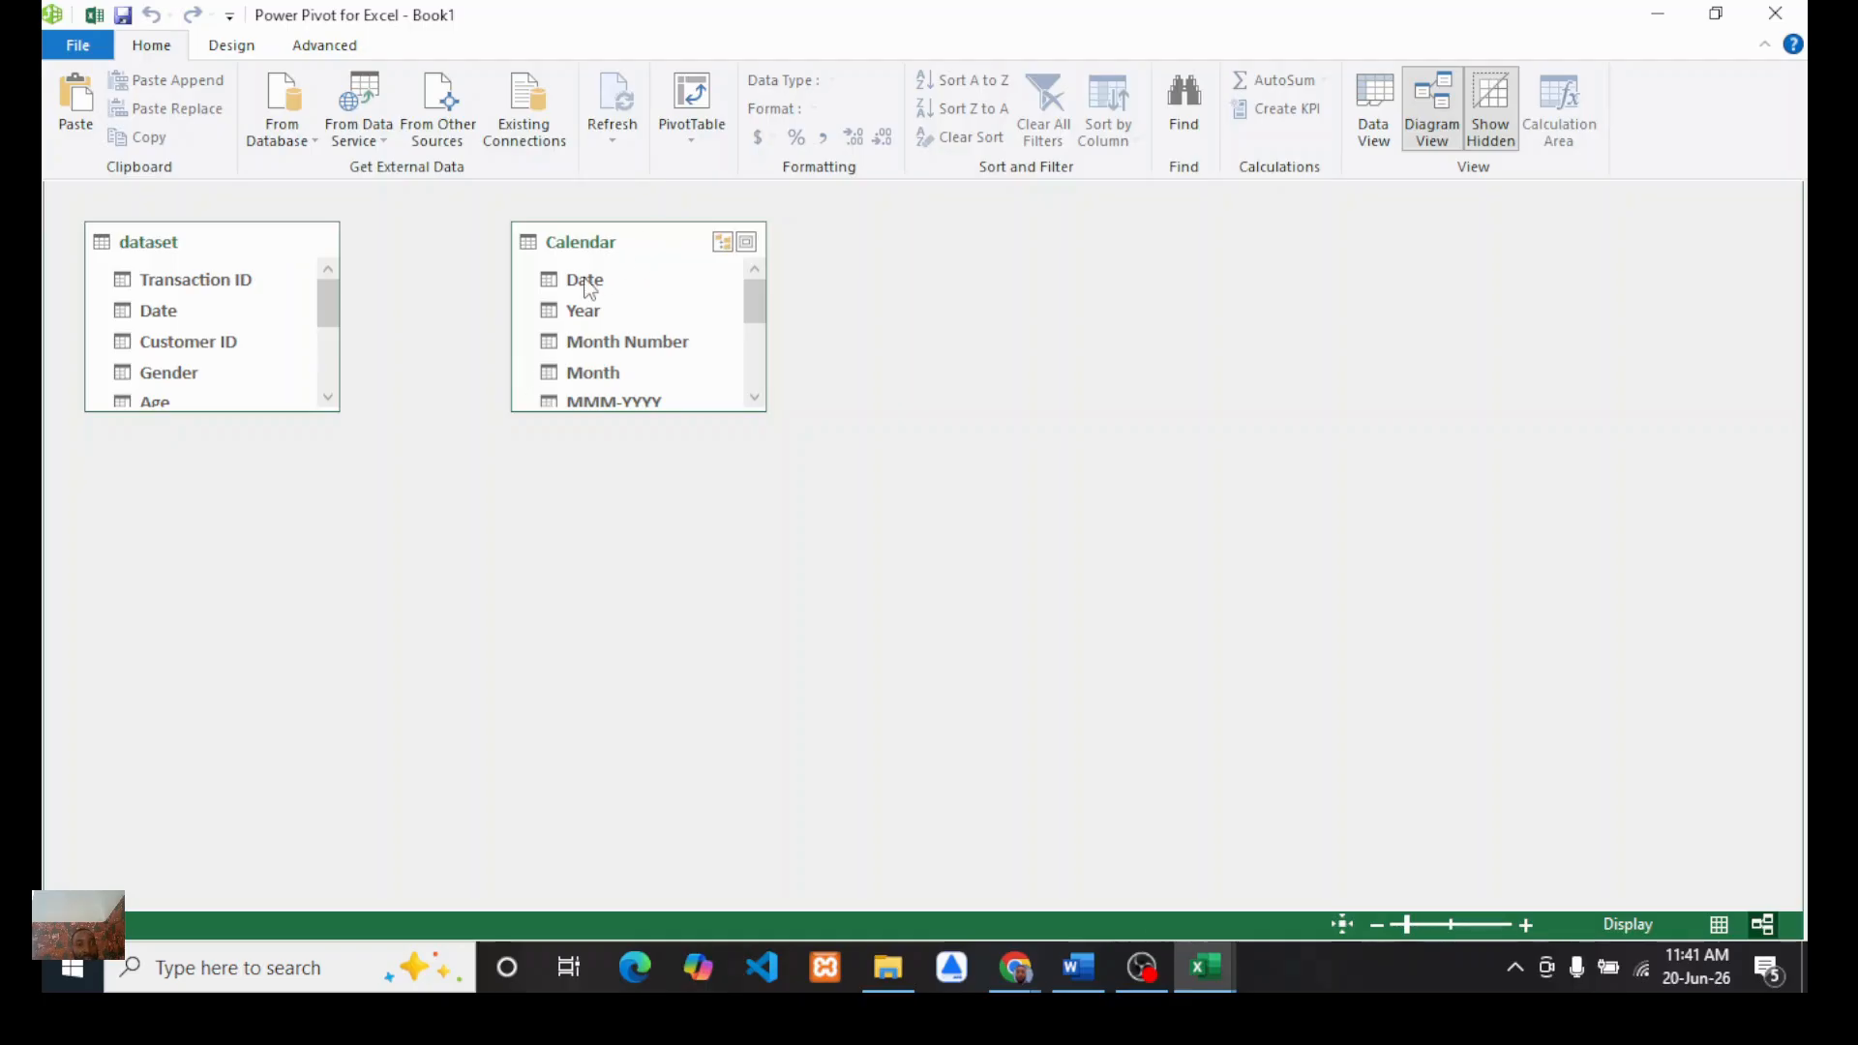
drag(585, 281, 179, 308)
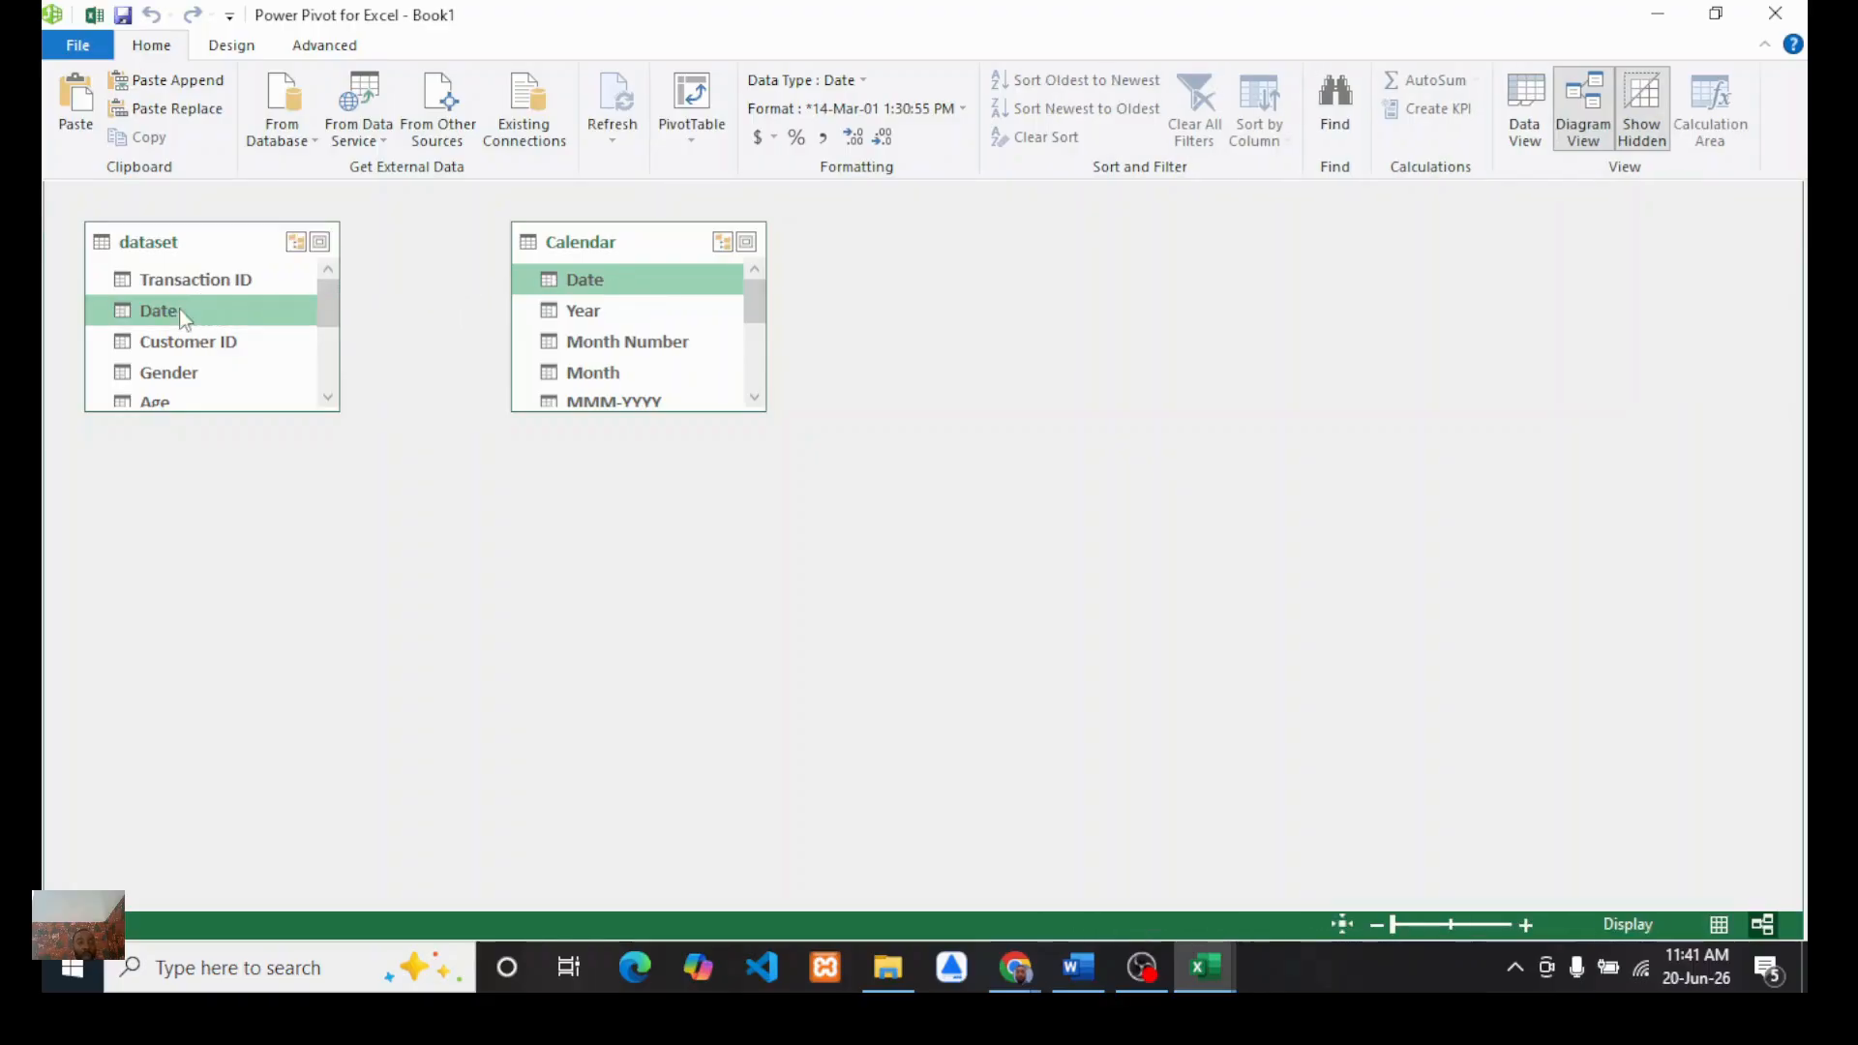
Step: Enlarge the dataset and Calendar table boxes in the diagram, then close the Power Pivot window
drag(263, 412, 256, 482)
drag(725, 410, 746, 552)
drag(767, 437, 885, 440)
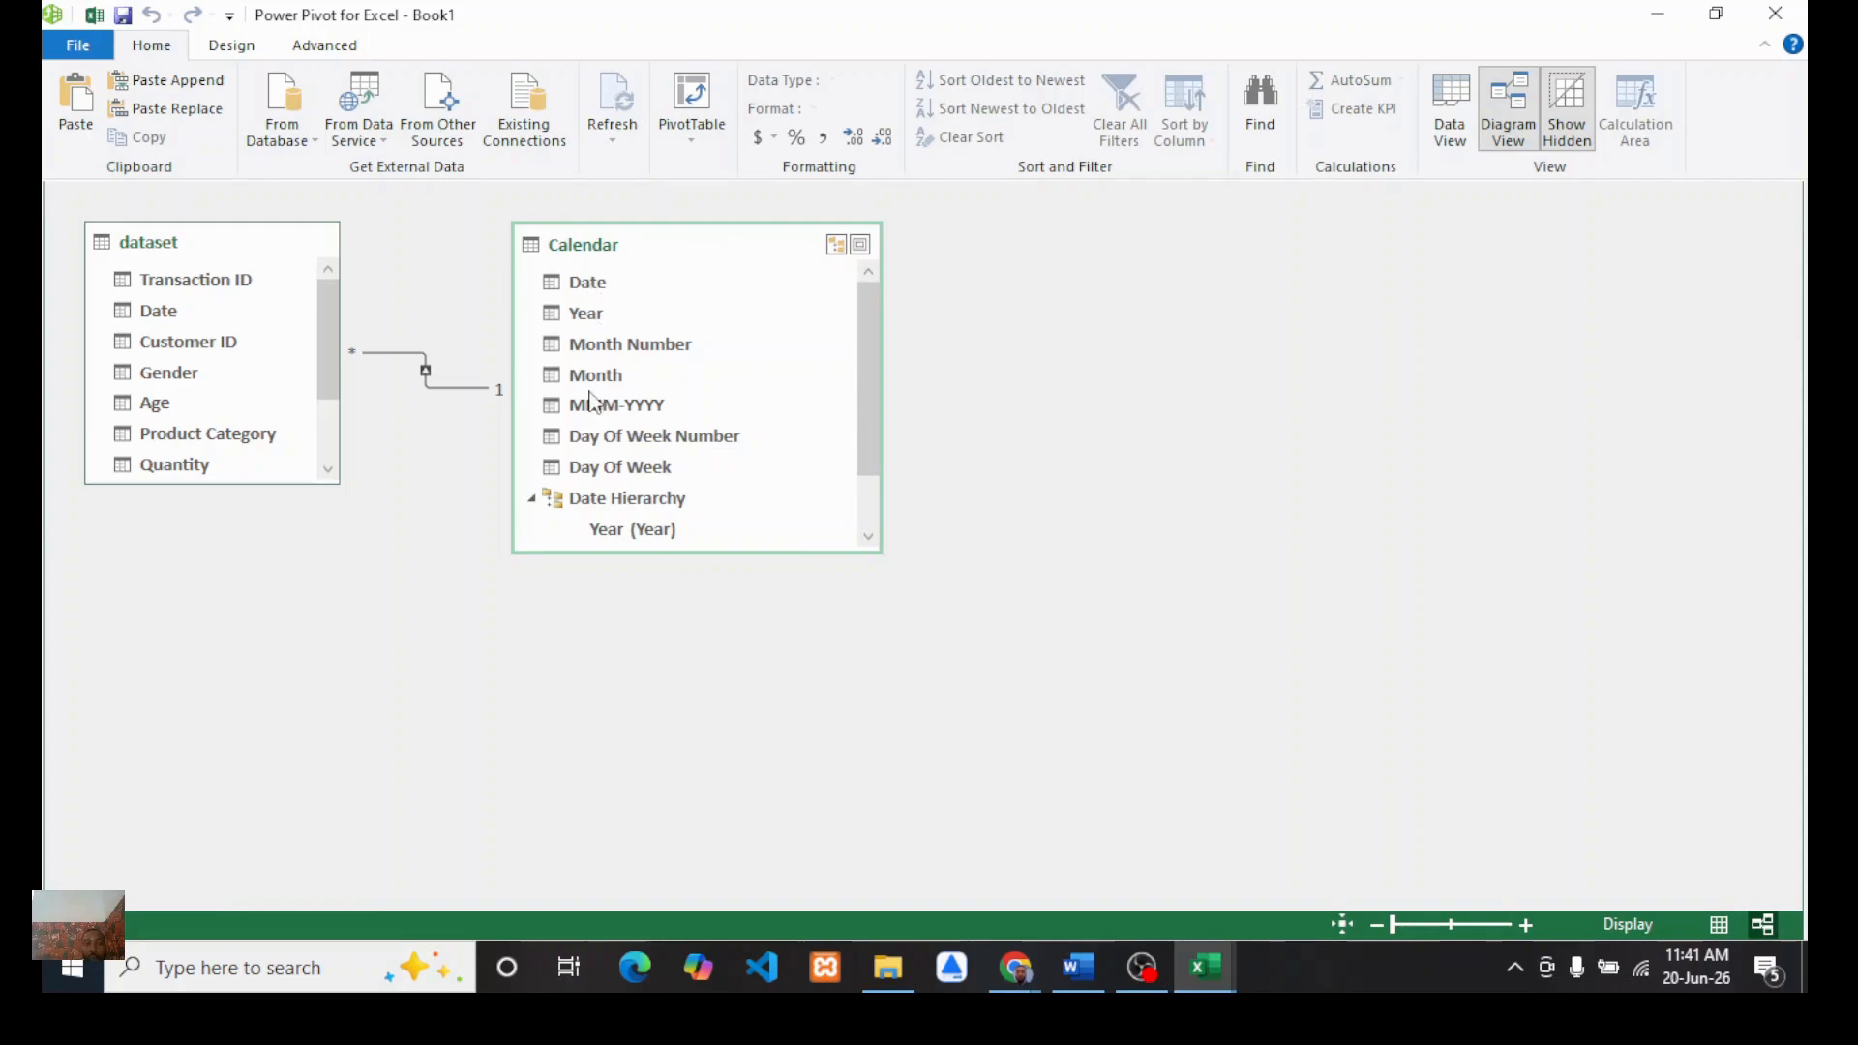
click(245, 482)
drag(245, 482, 245, 532)
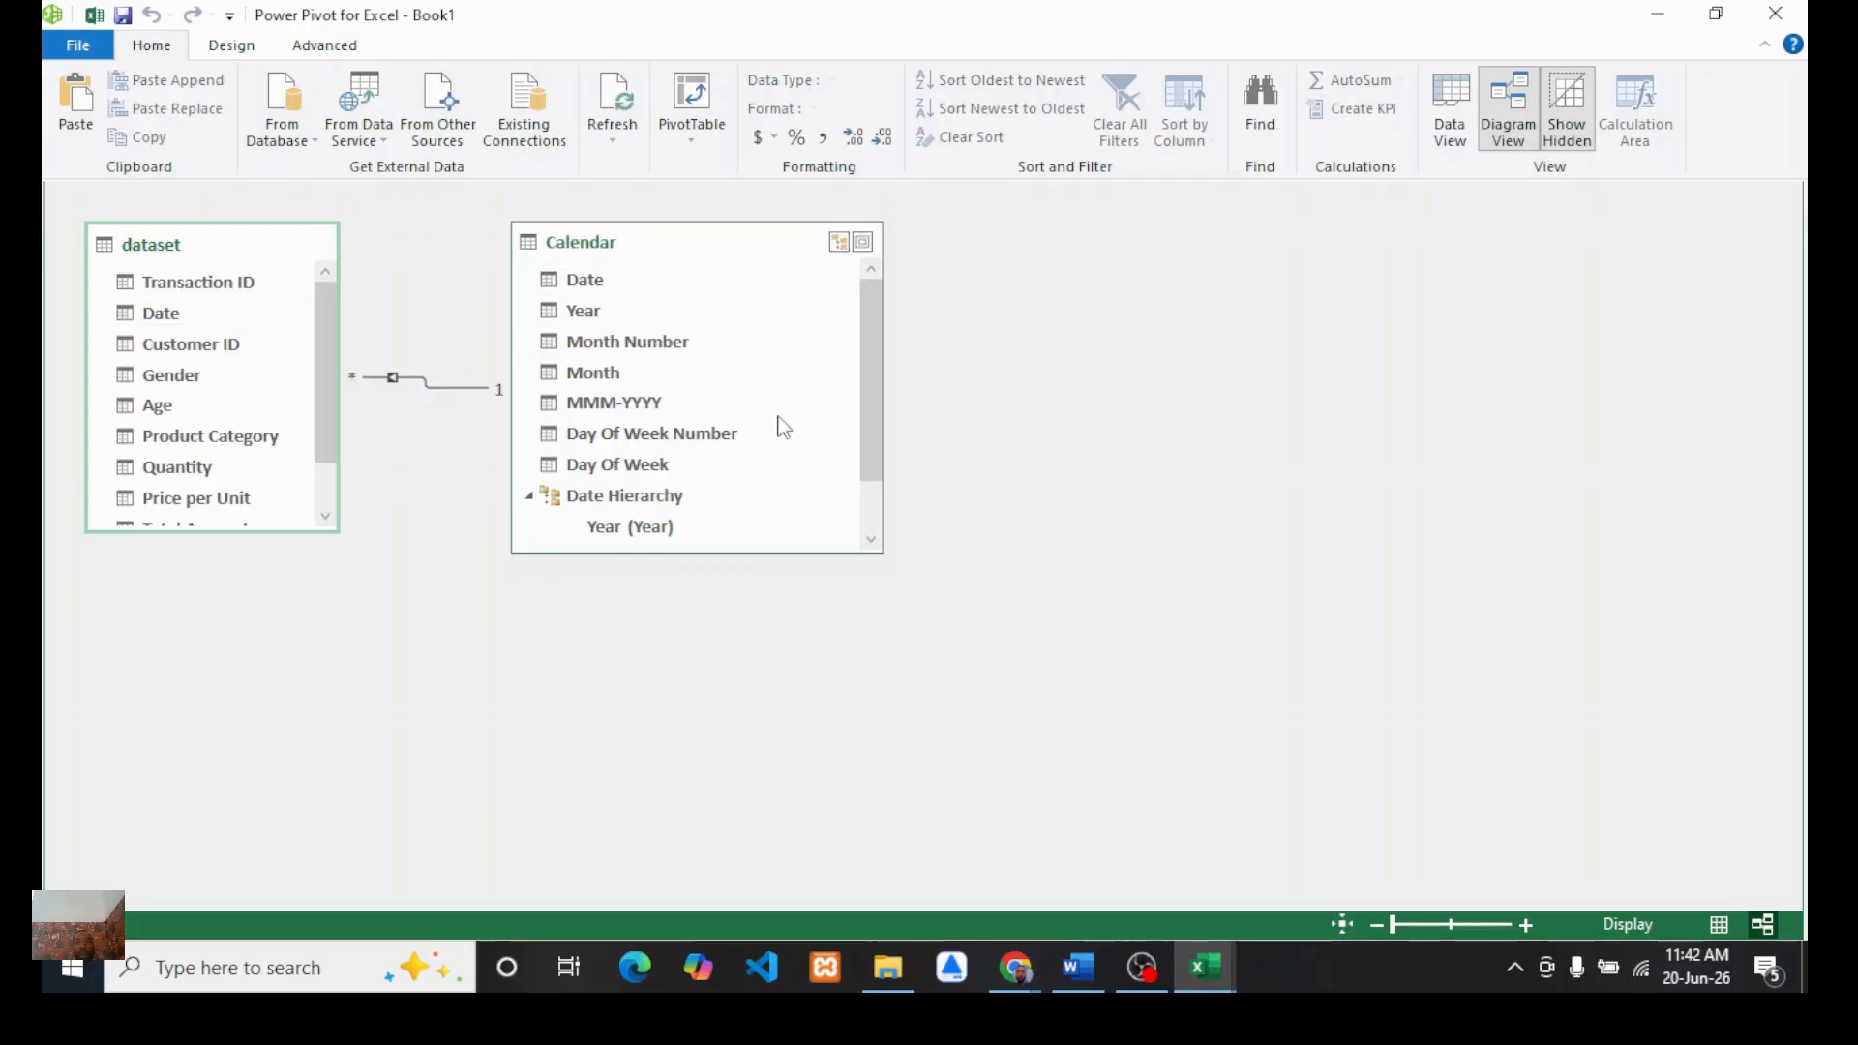
click(1806, 10)
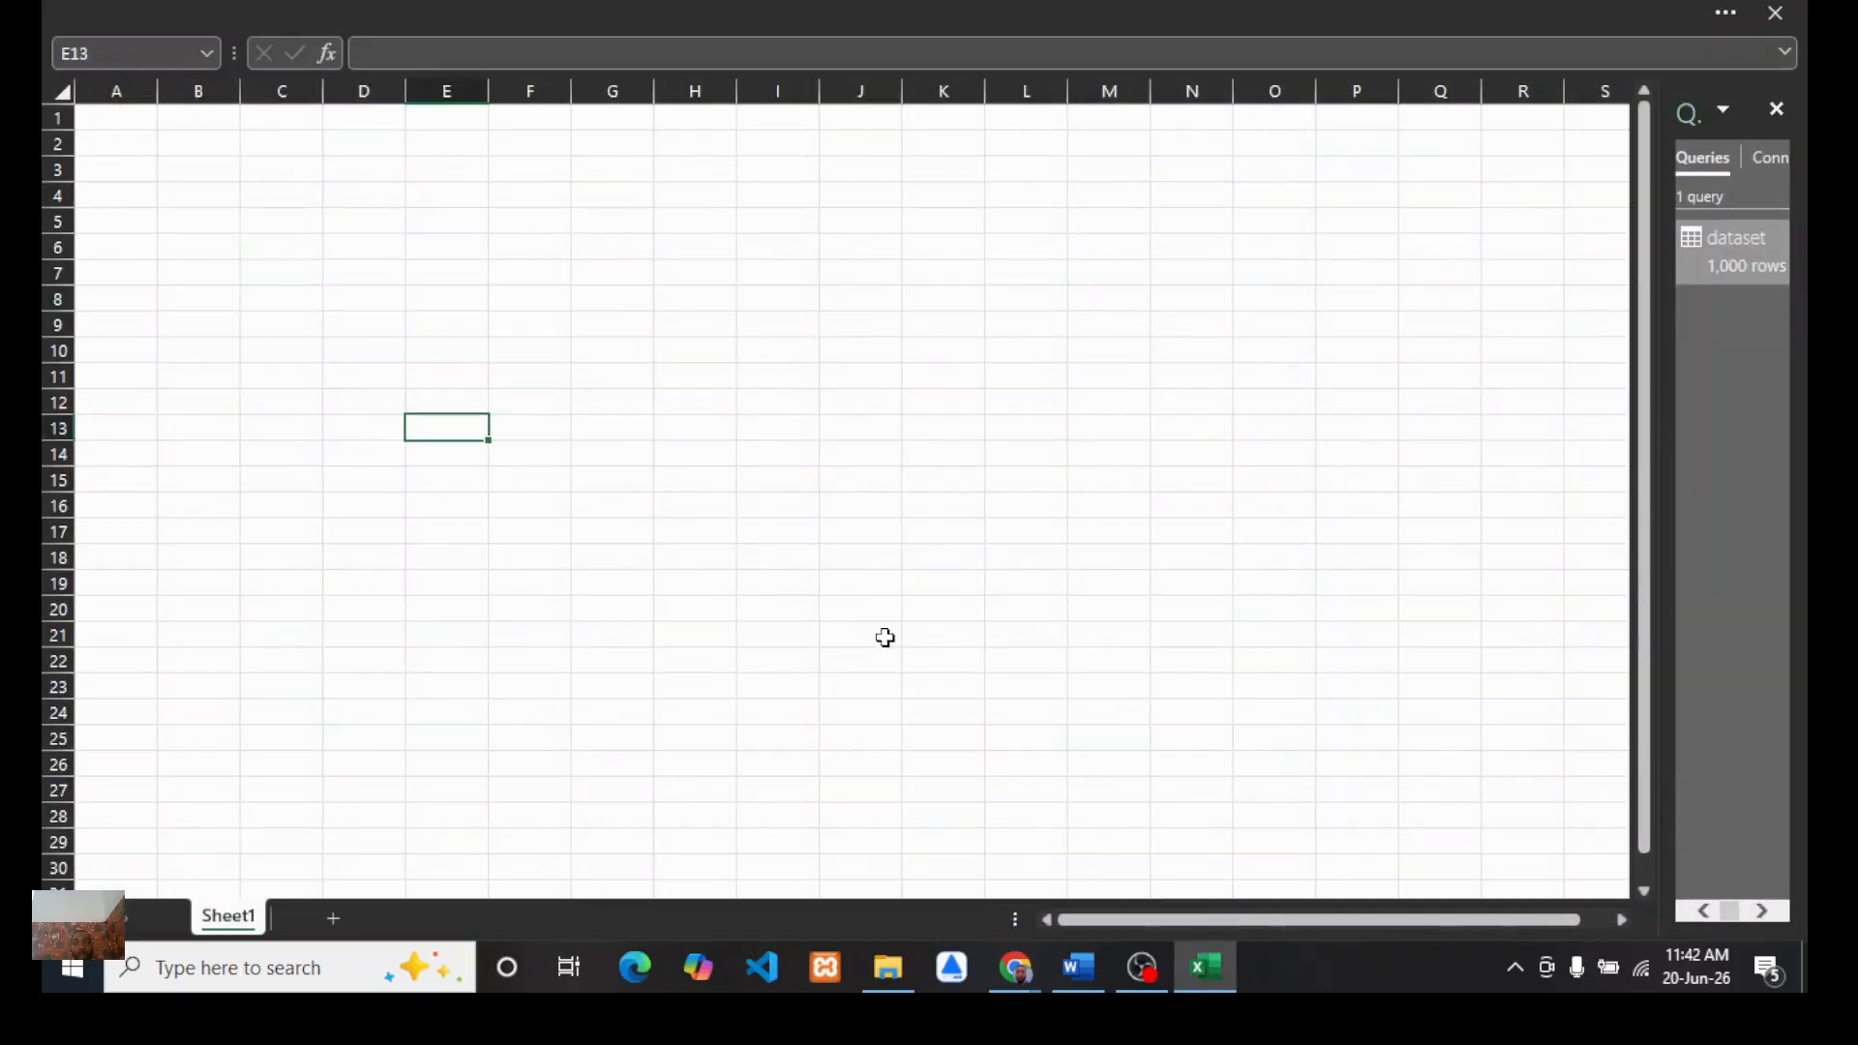
click(759, 8)
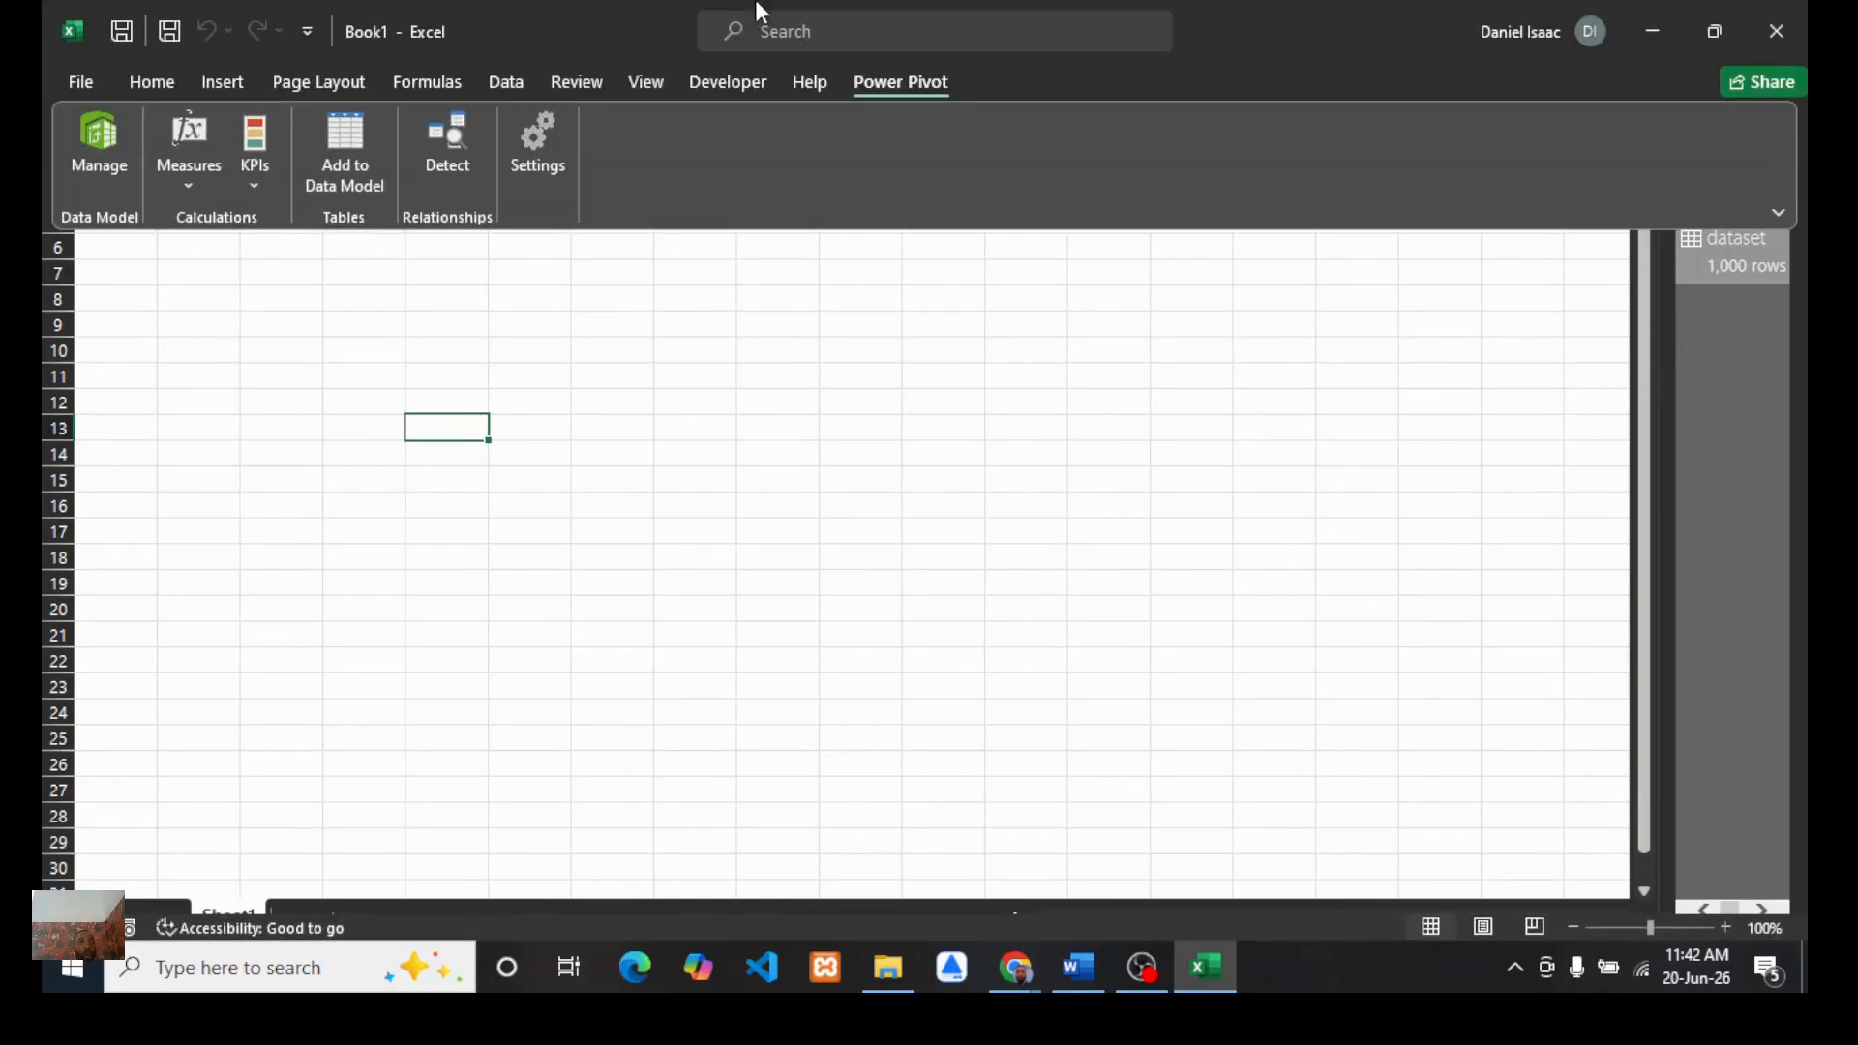
Step: Insert a PivotChart and PivotTable based on the workbook's Data Model at cell E13 of Sheet1
click(152, 81)
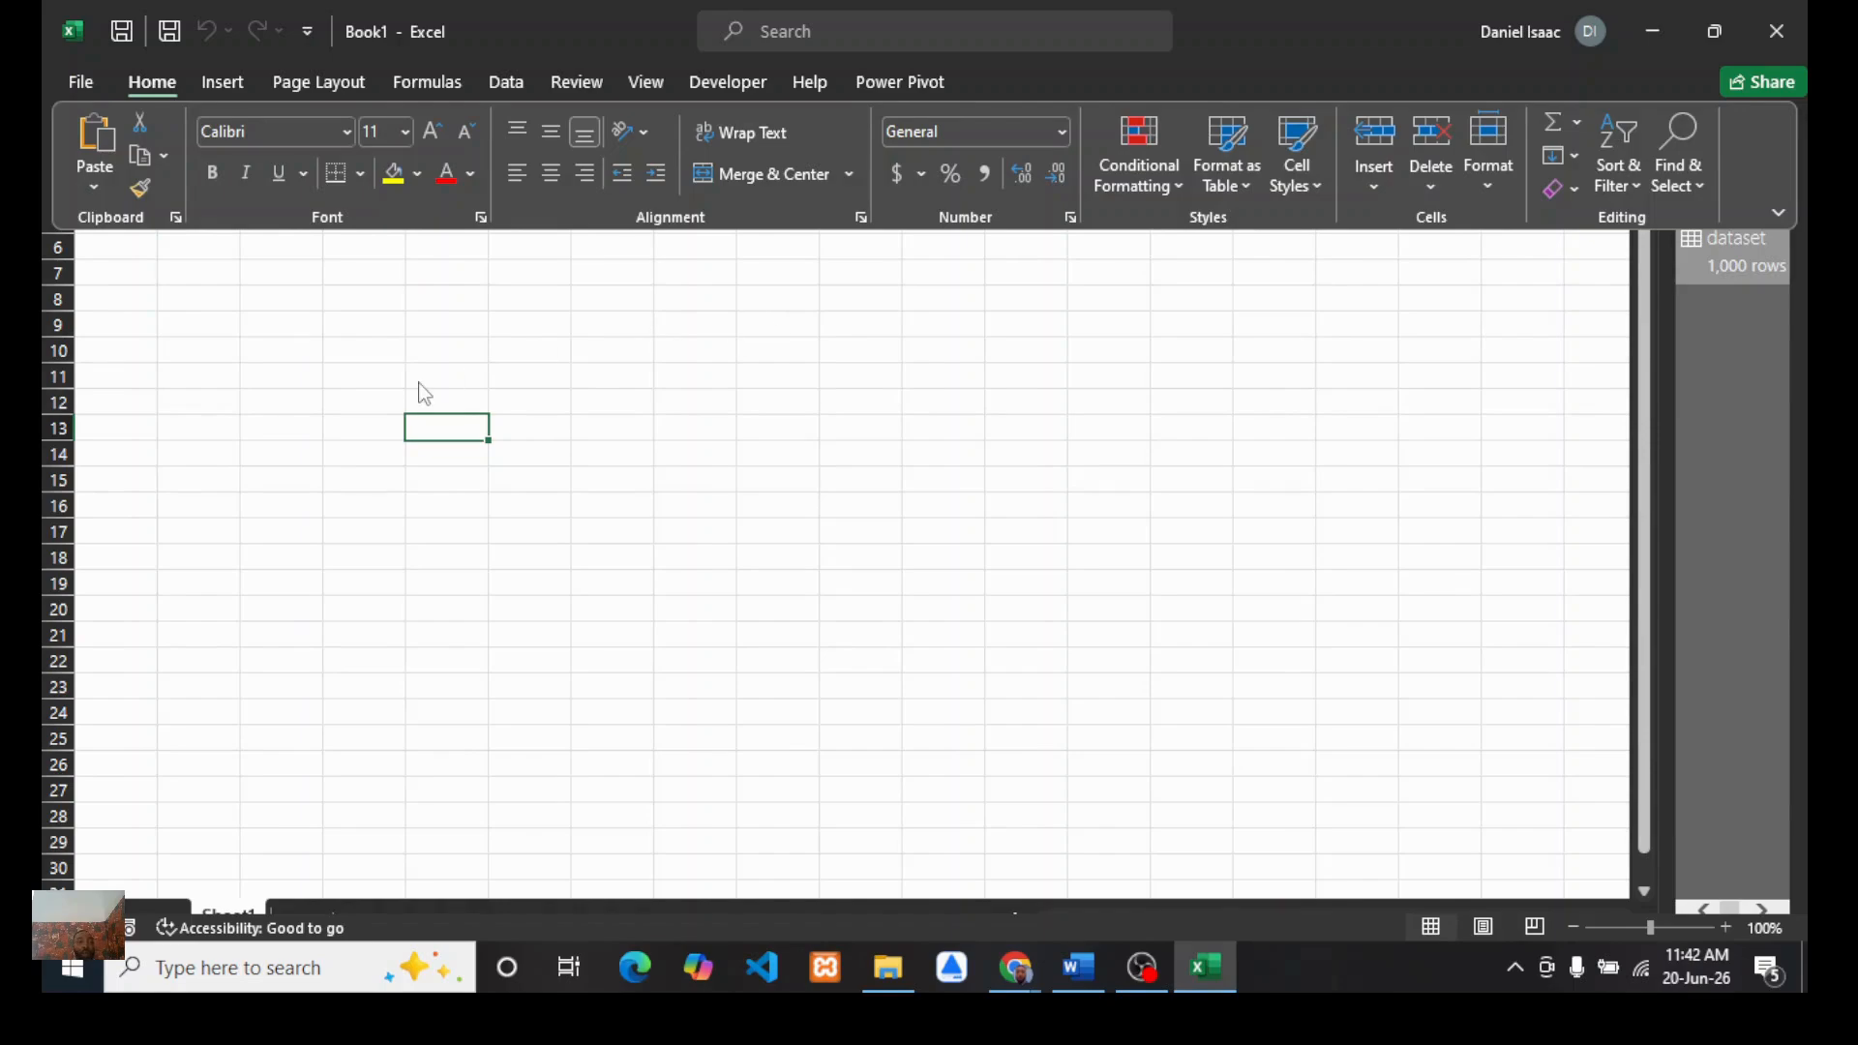
click(226, 81)
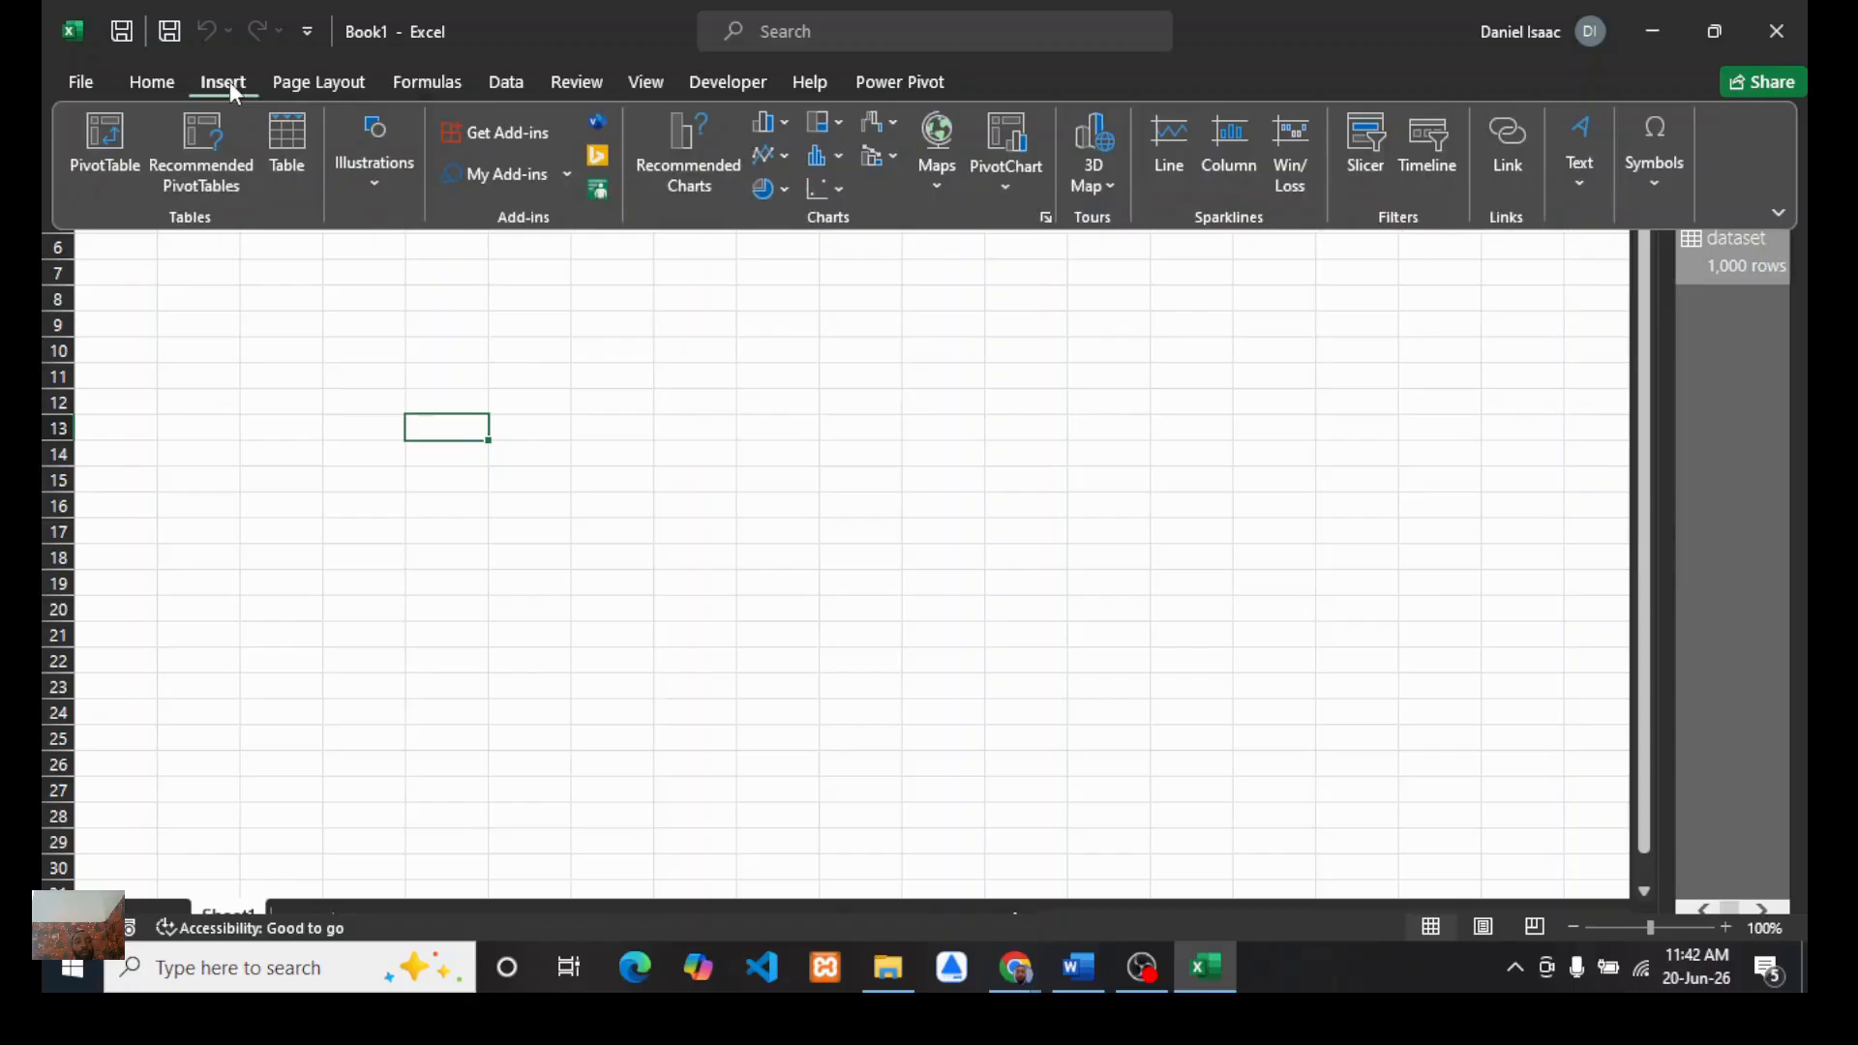
click(1007, 192)
click(1041, 260)
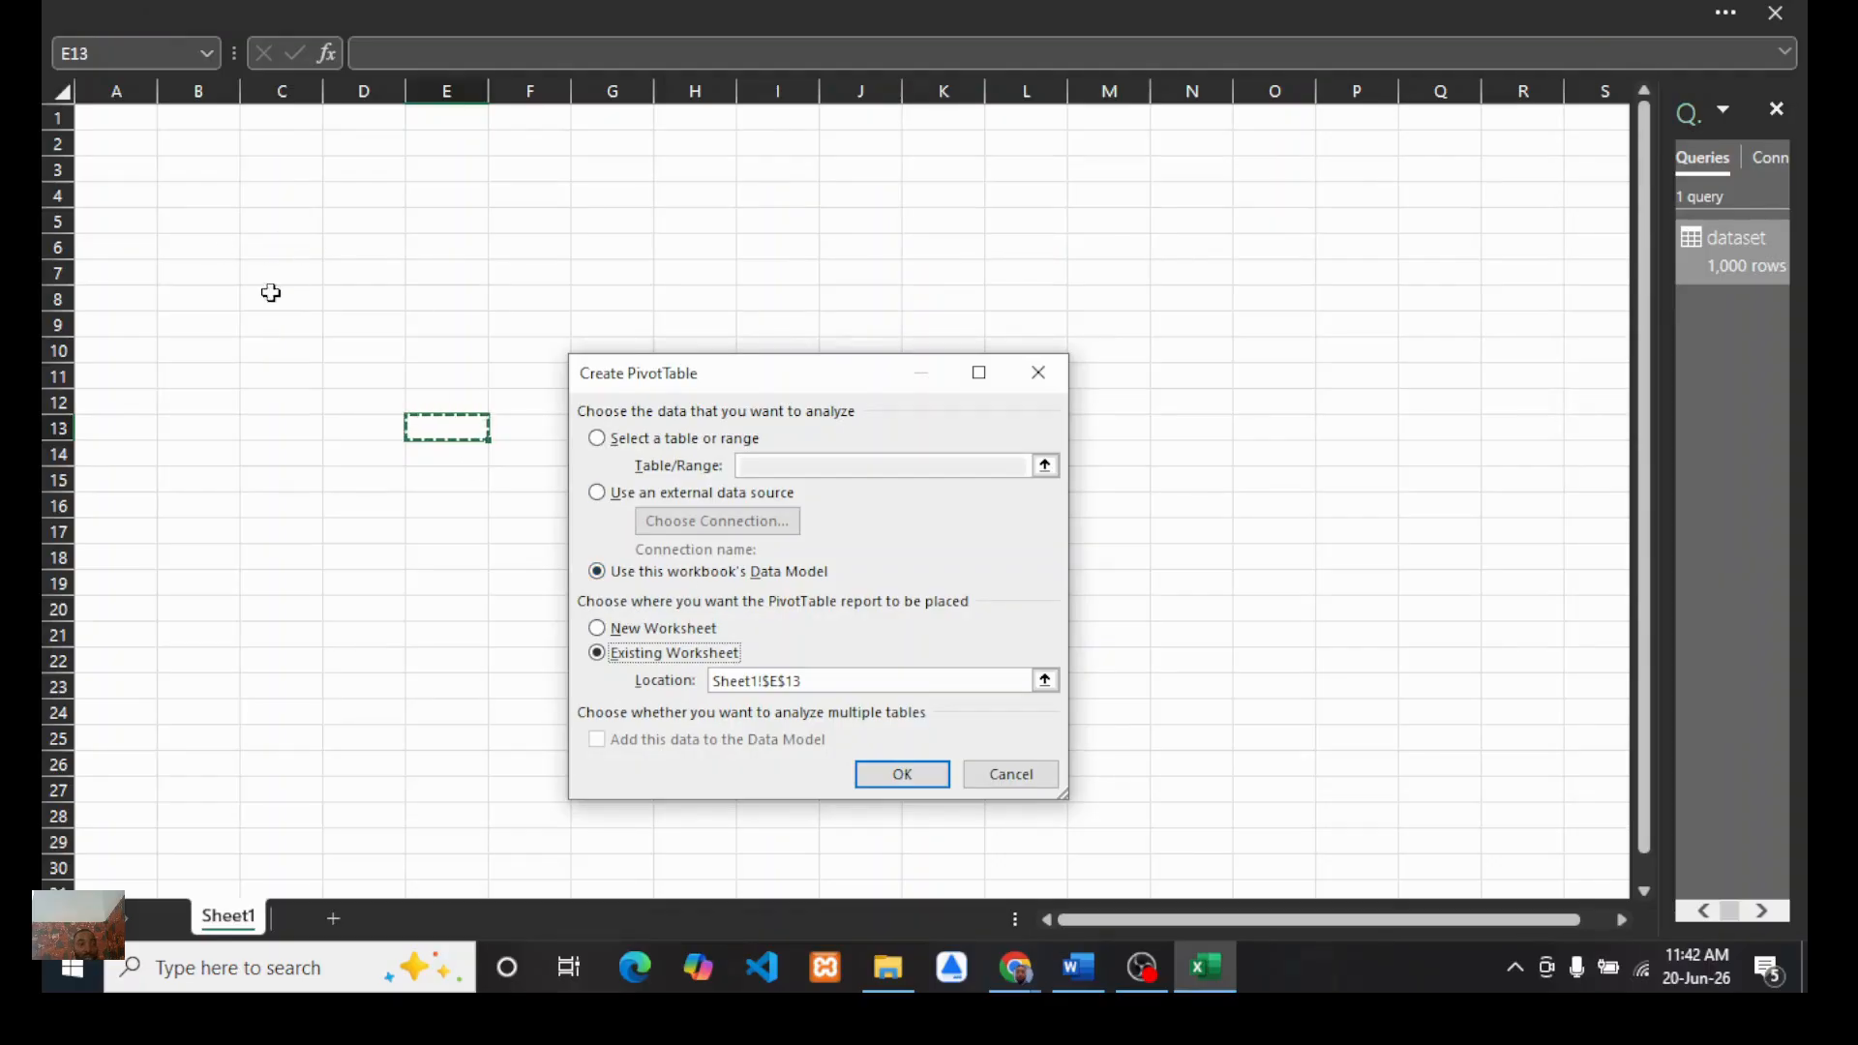
click(897, 772)
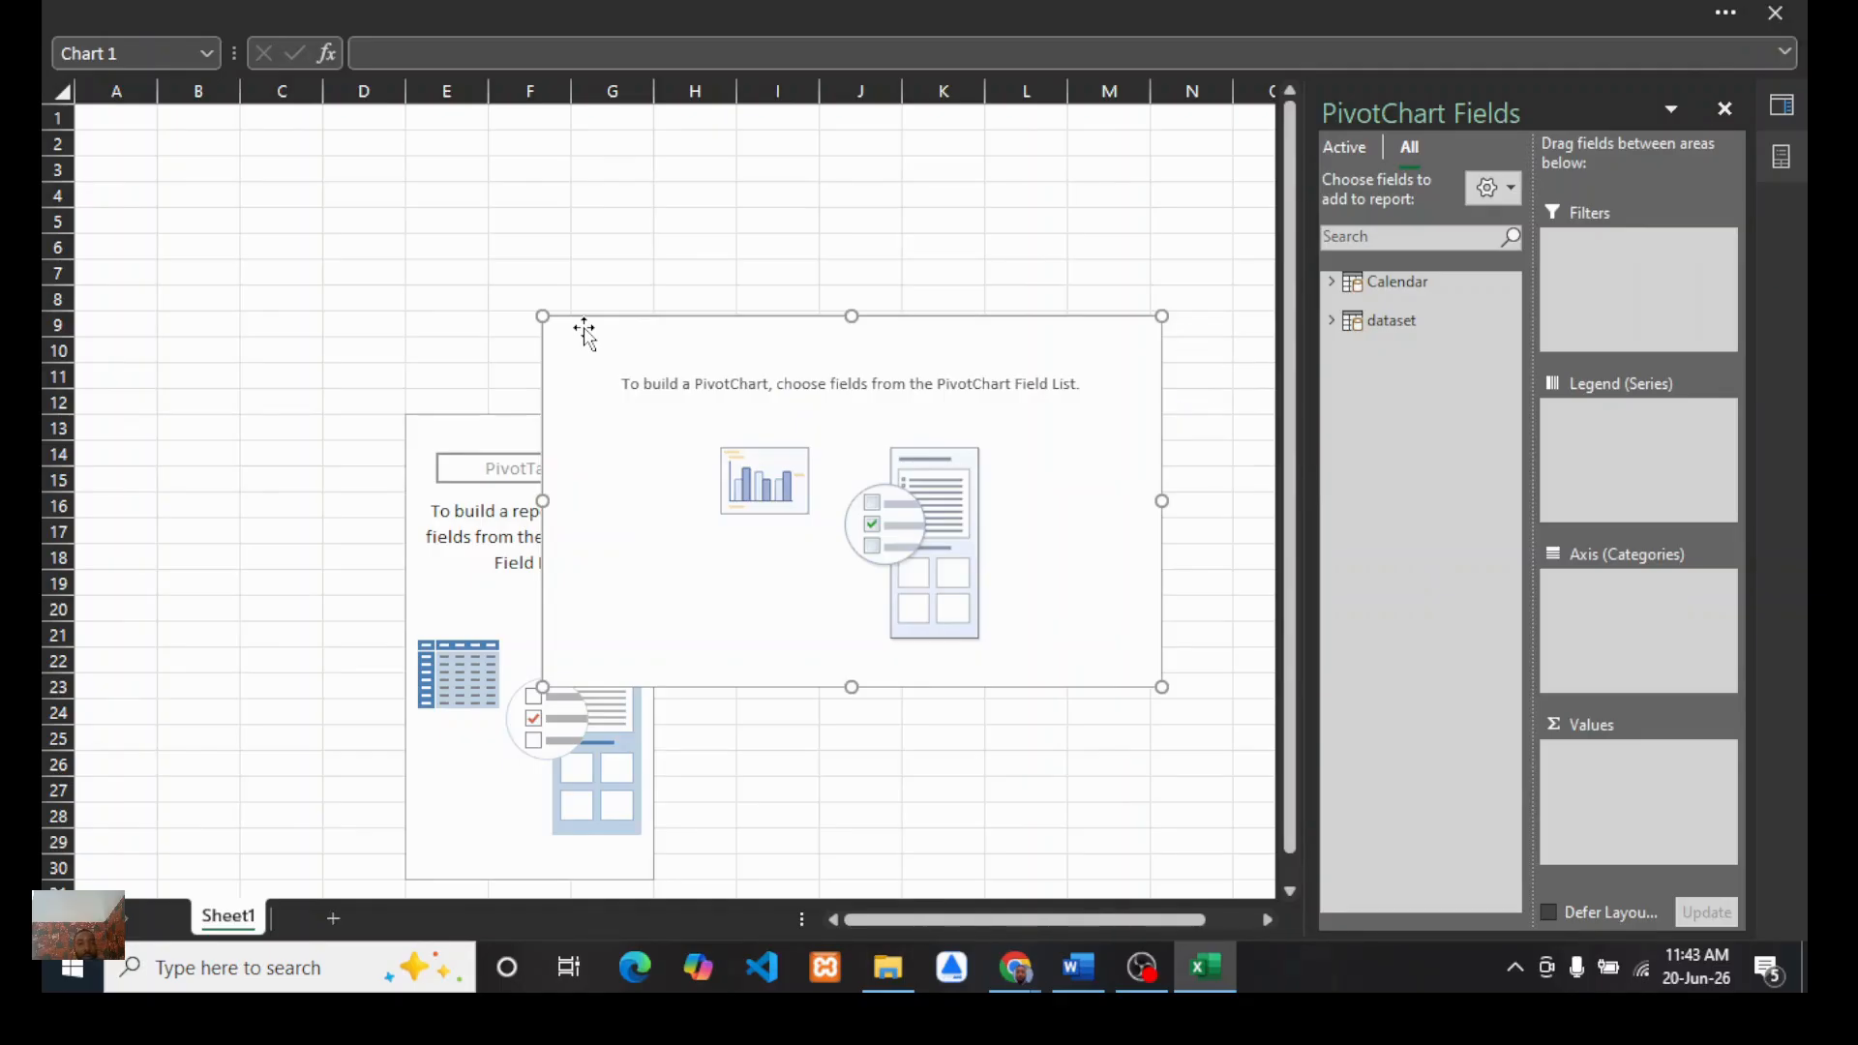
Step: Delete the empty PivotChart, keeping only the PivotTable on the sheet
key(Delete)
drag(553, 431, 403, 361)
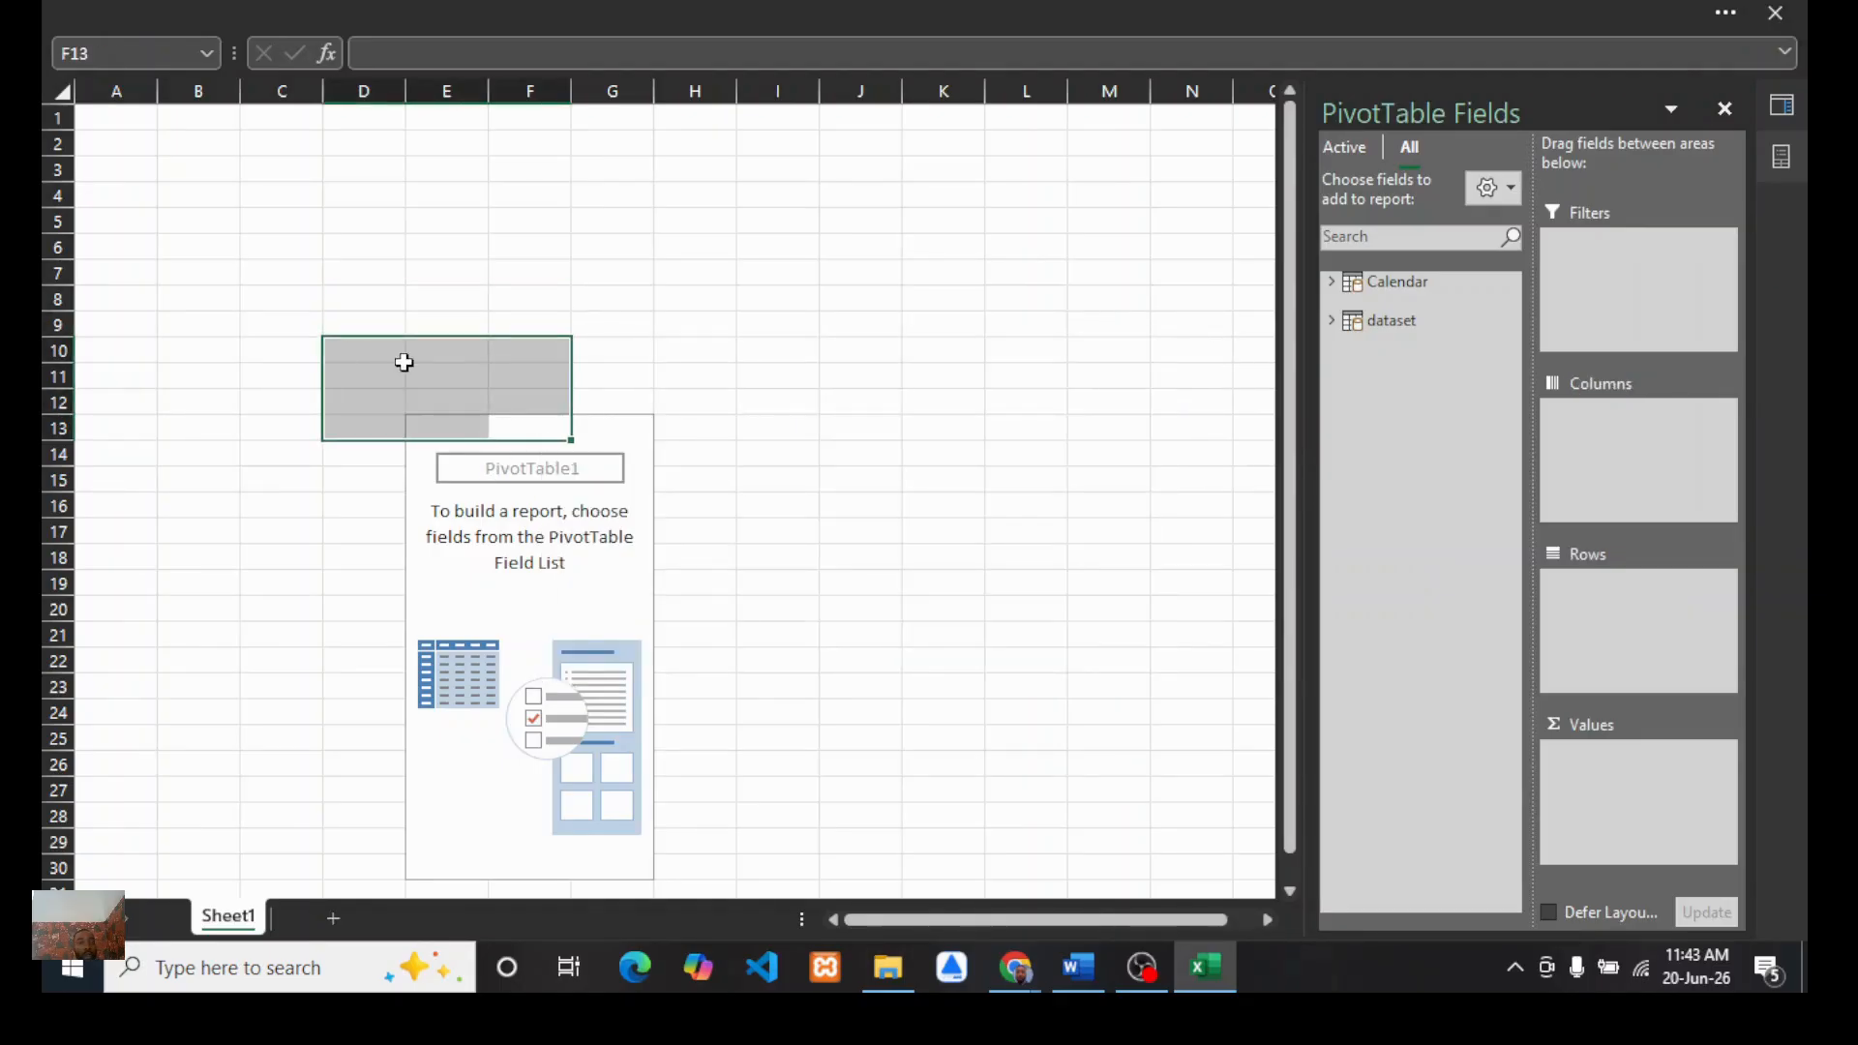
click(643, 349)
click(575, 437)
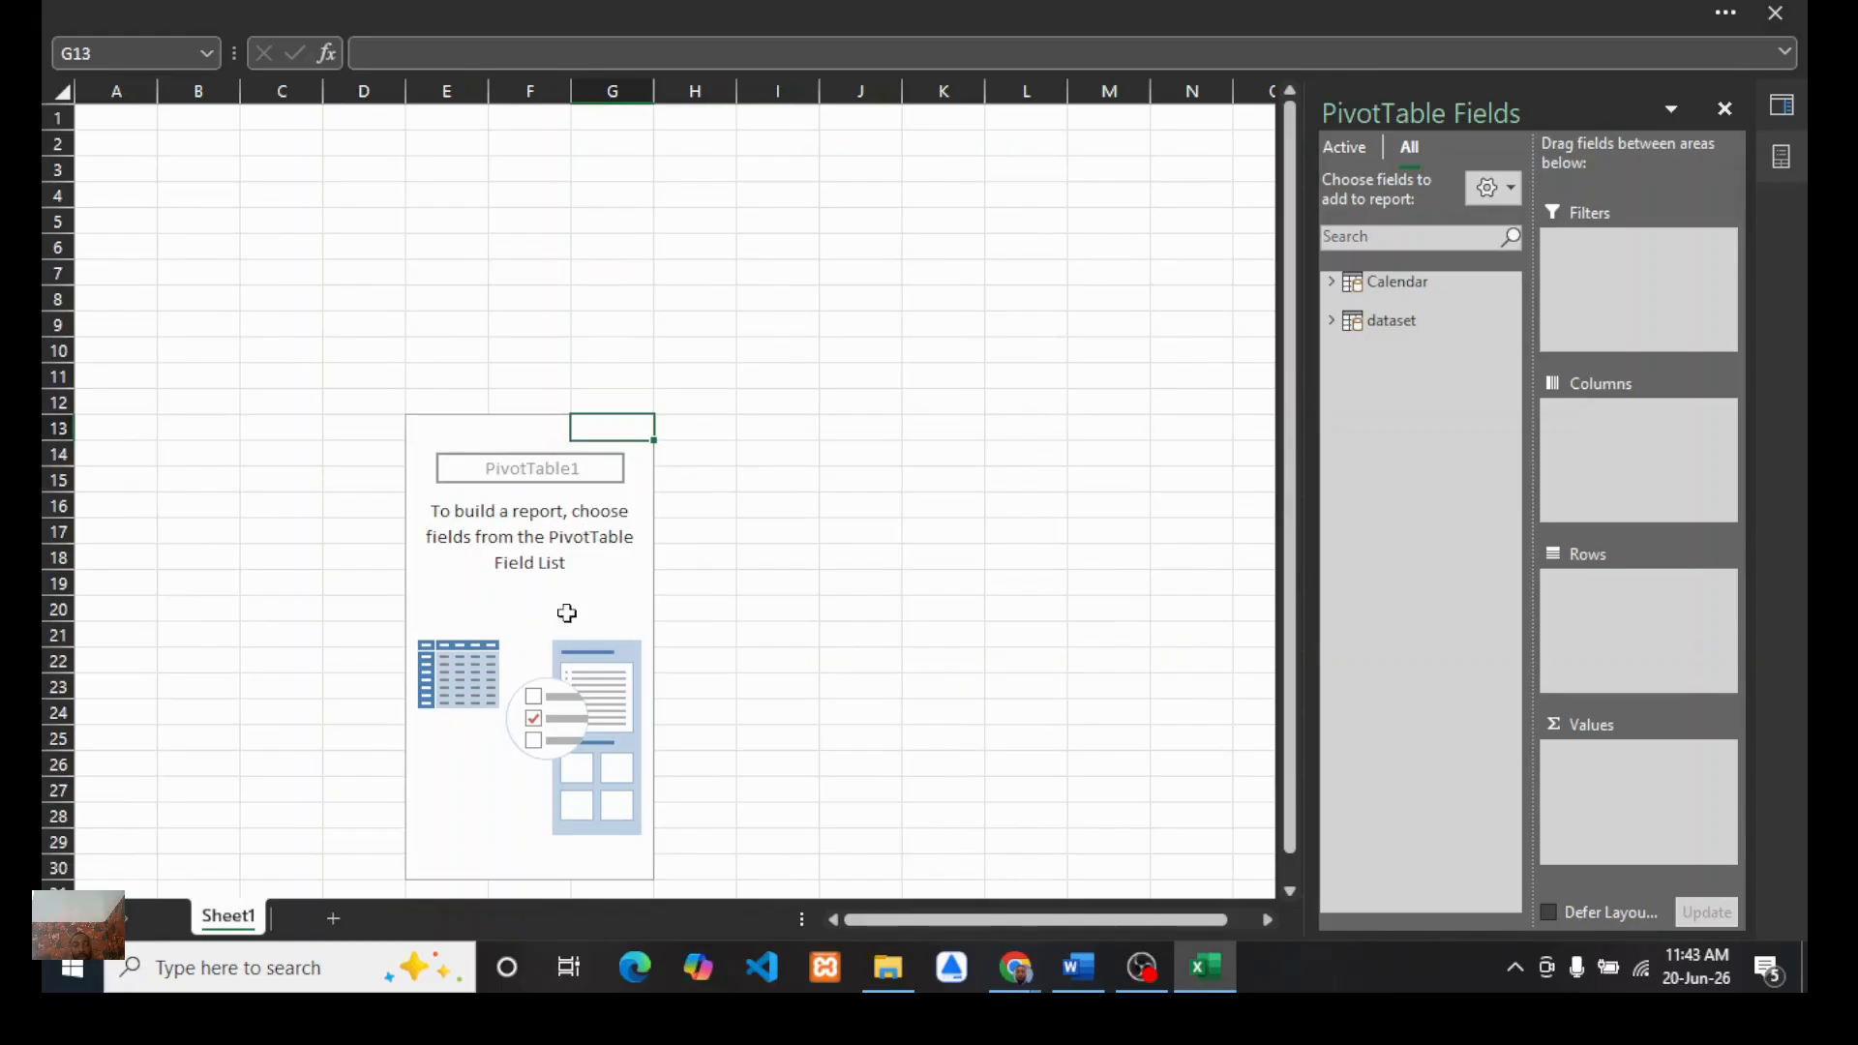
Step: Switch to the Google Meet tab and browse the meeting's participant list
mouse_move(1015, 968)
click(875, 875)
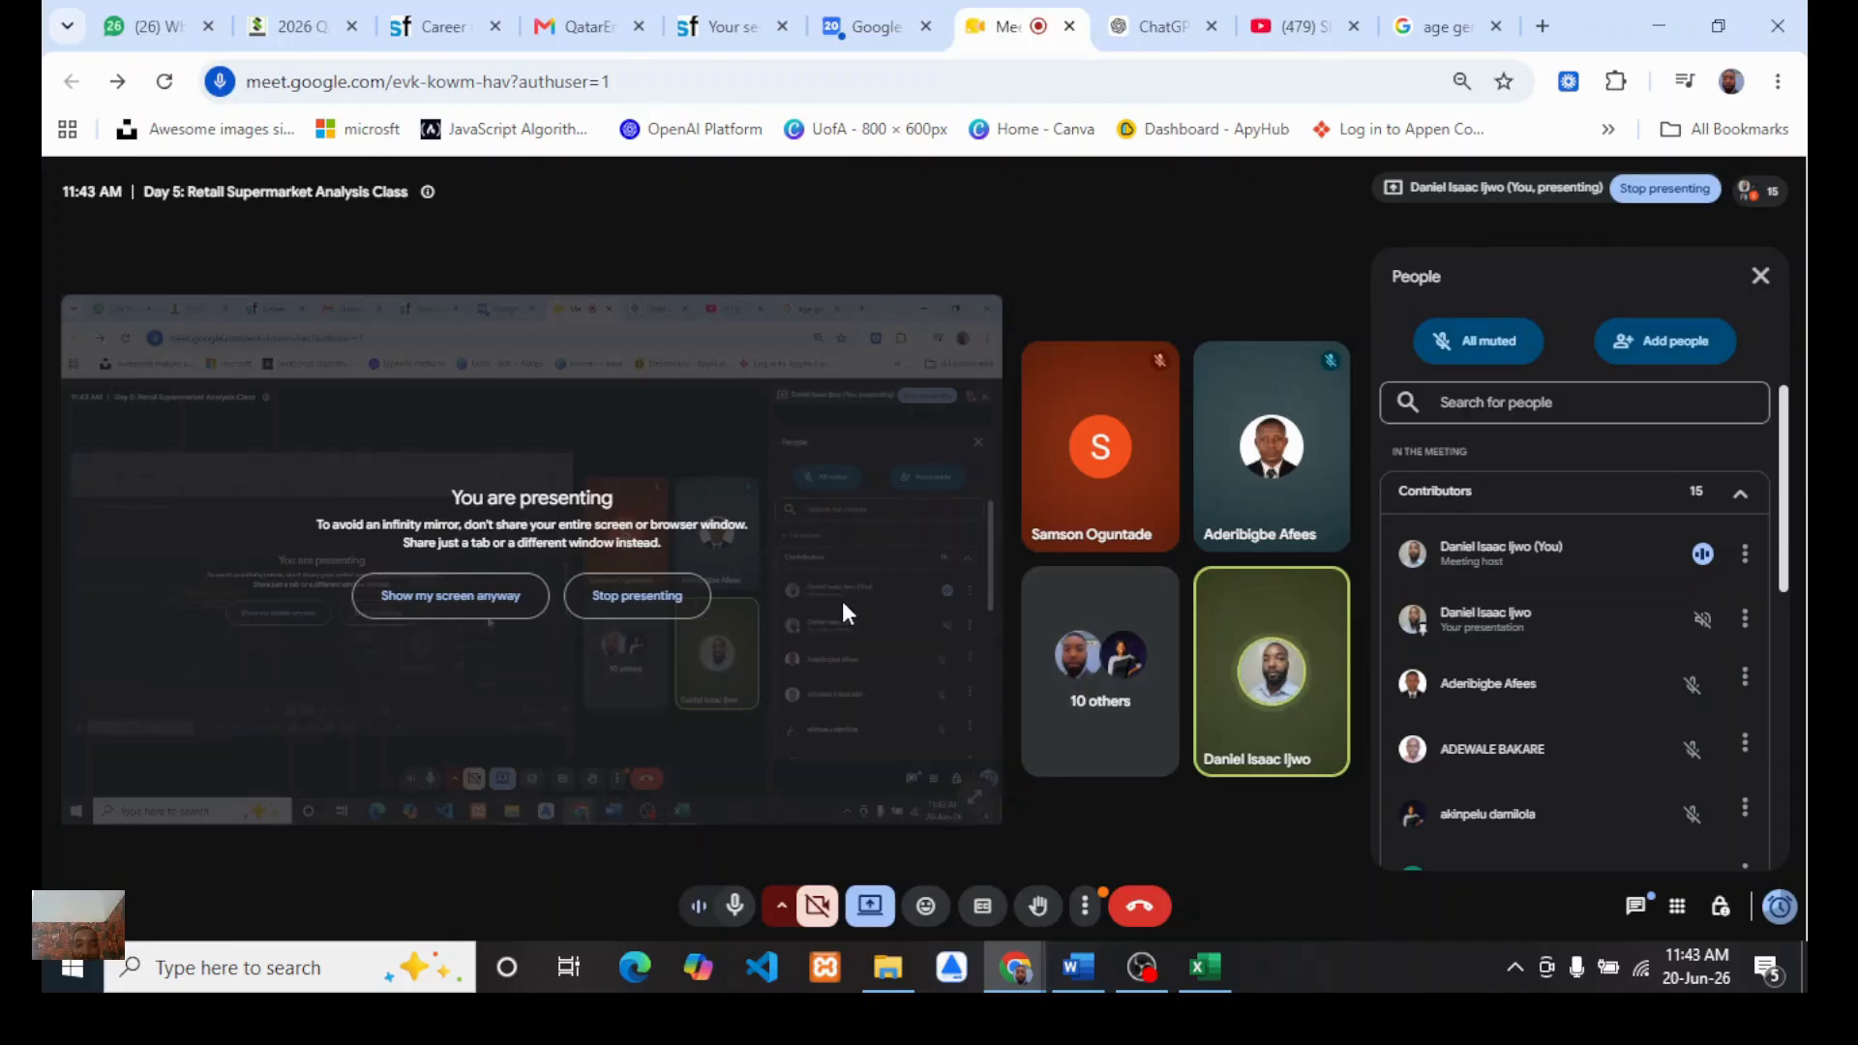
scroll(1501, 716, down, 1)
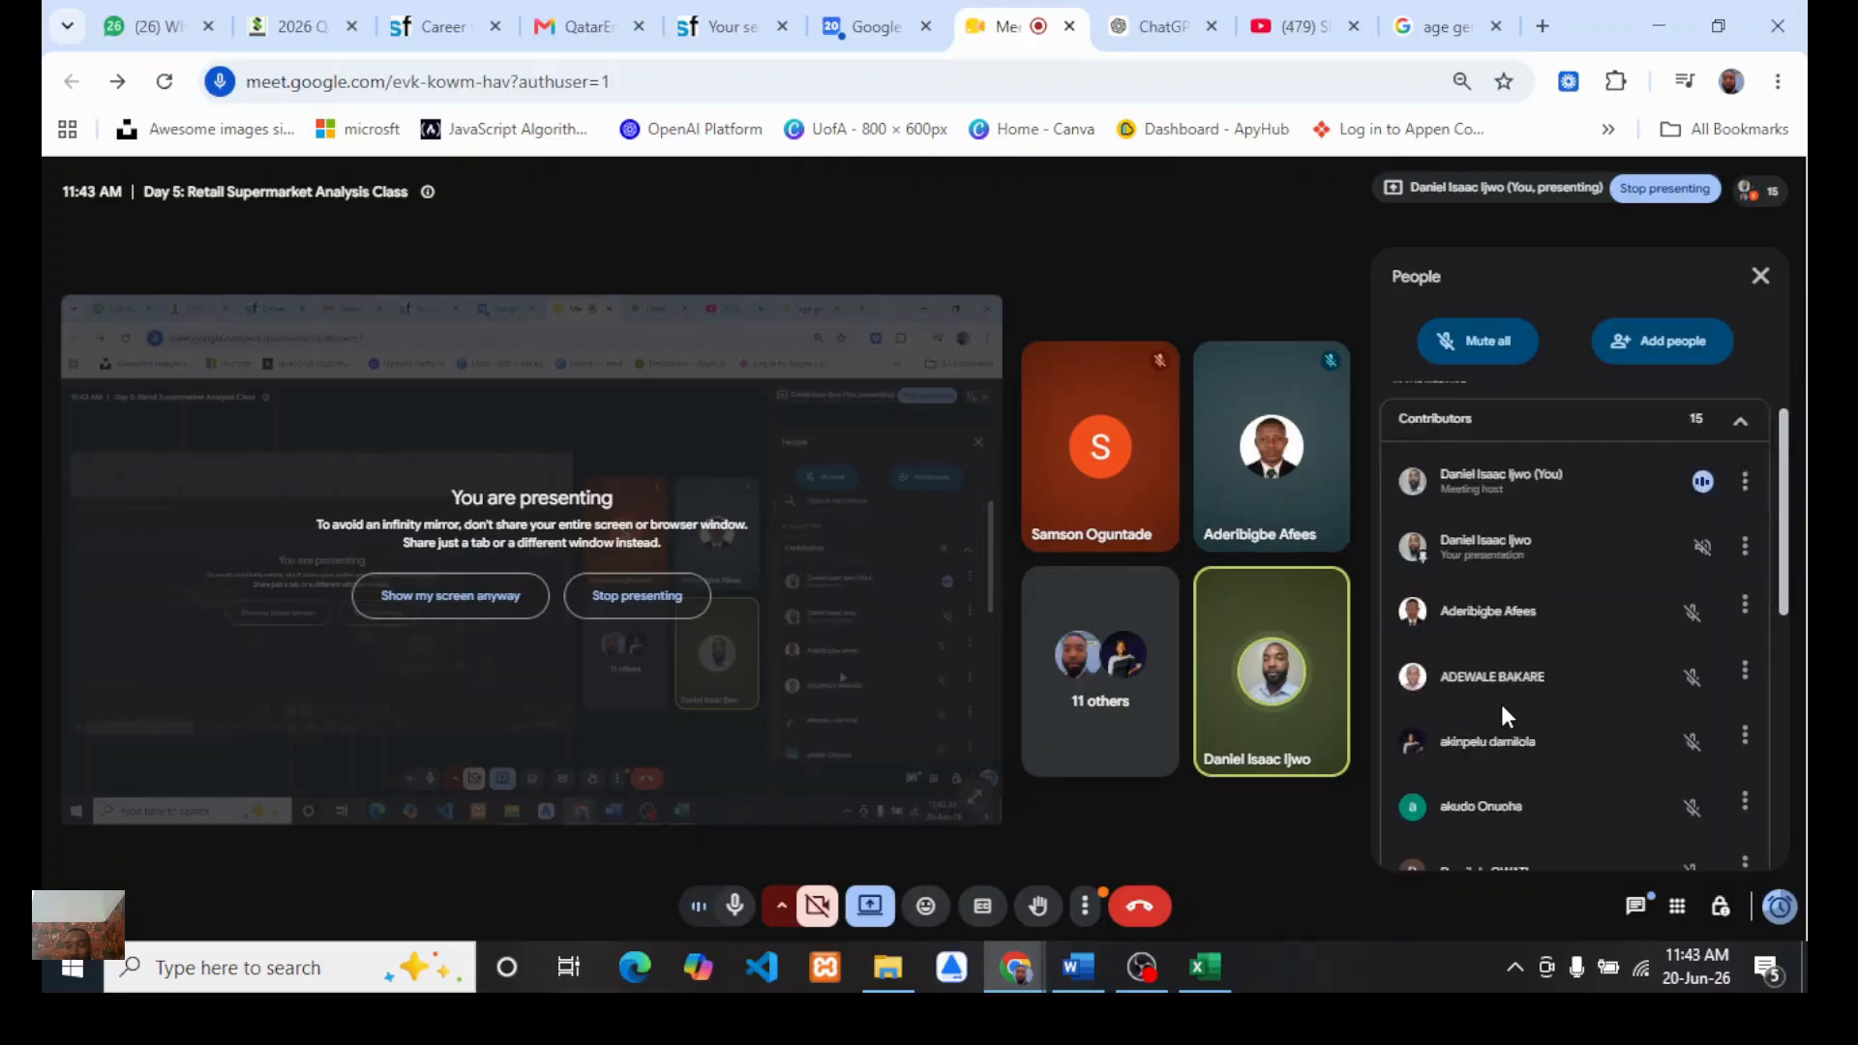
scroll(1503, 714, down, 5)
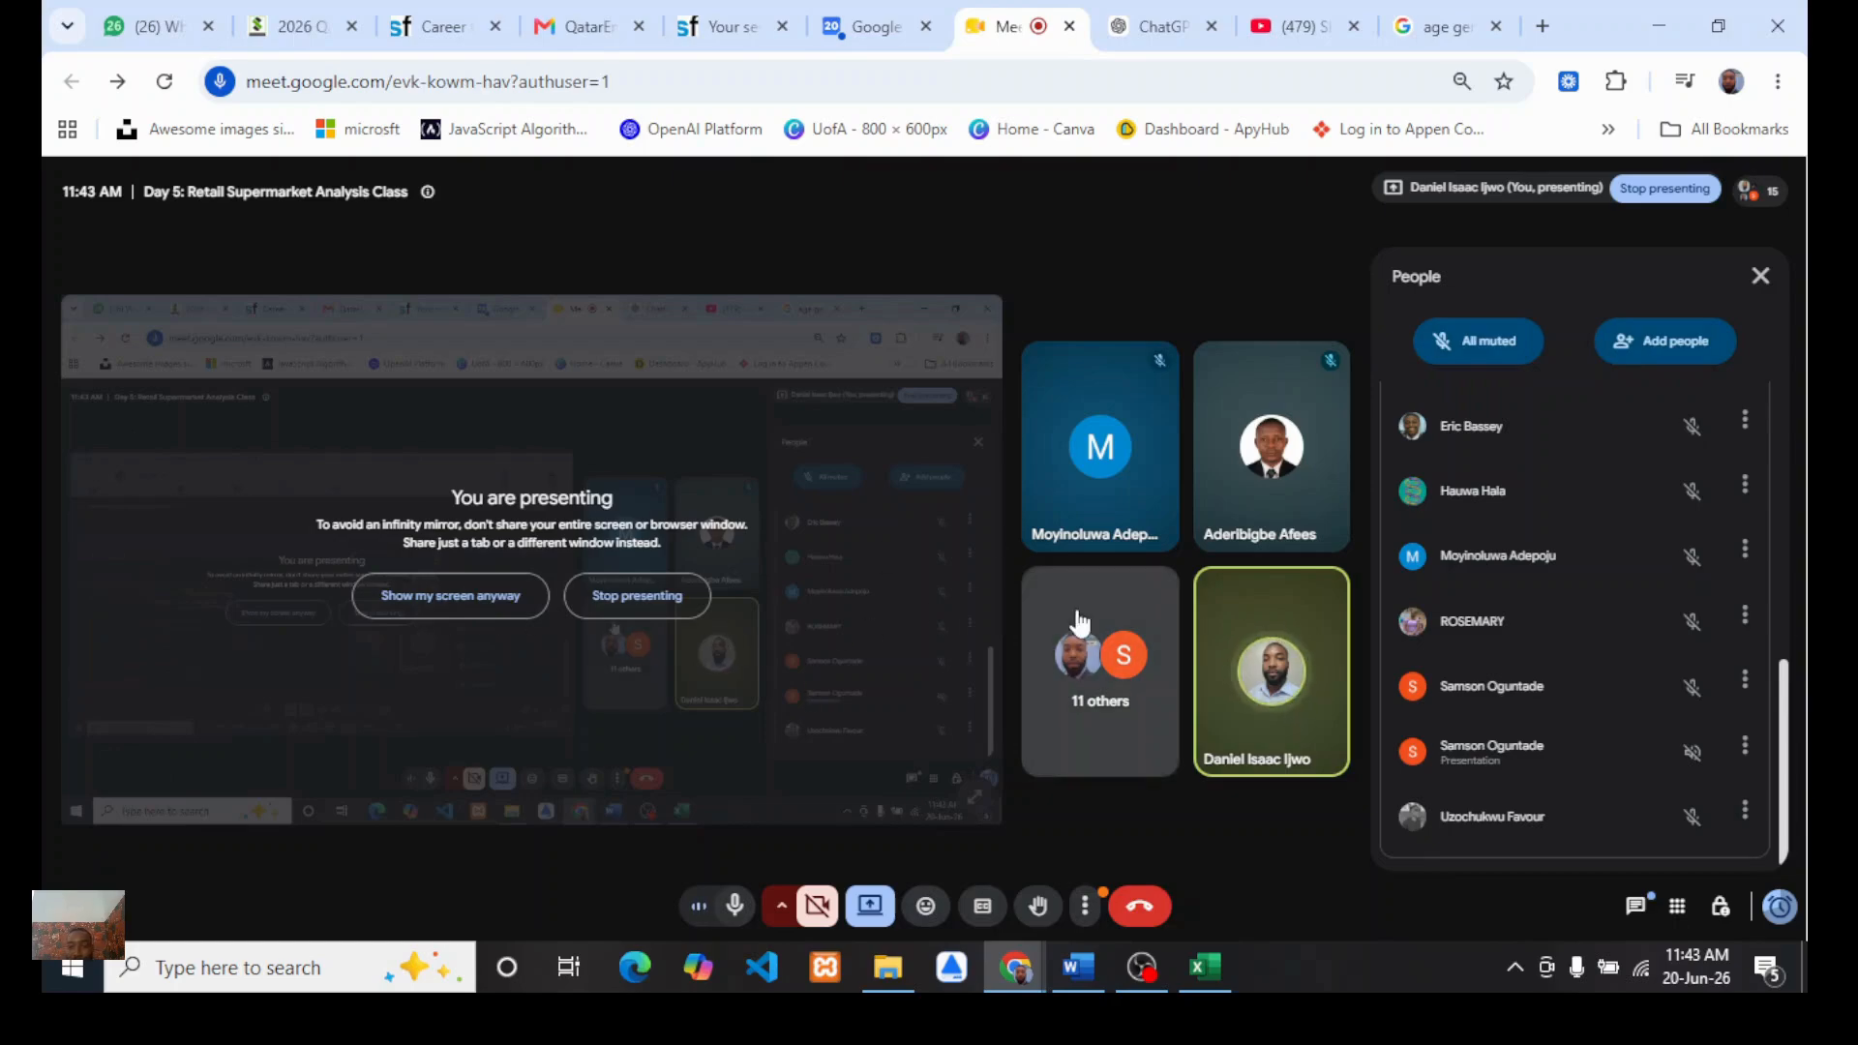
scroll(1465, 556, up, 3)
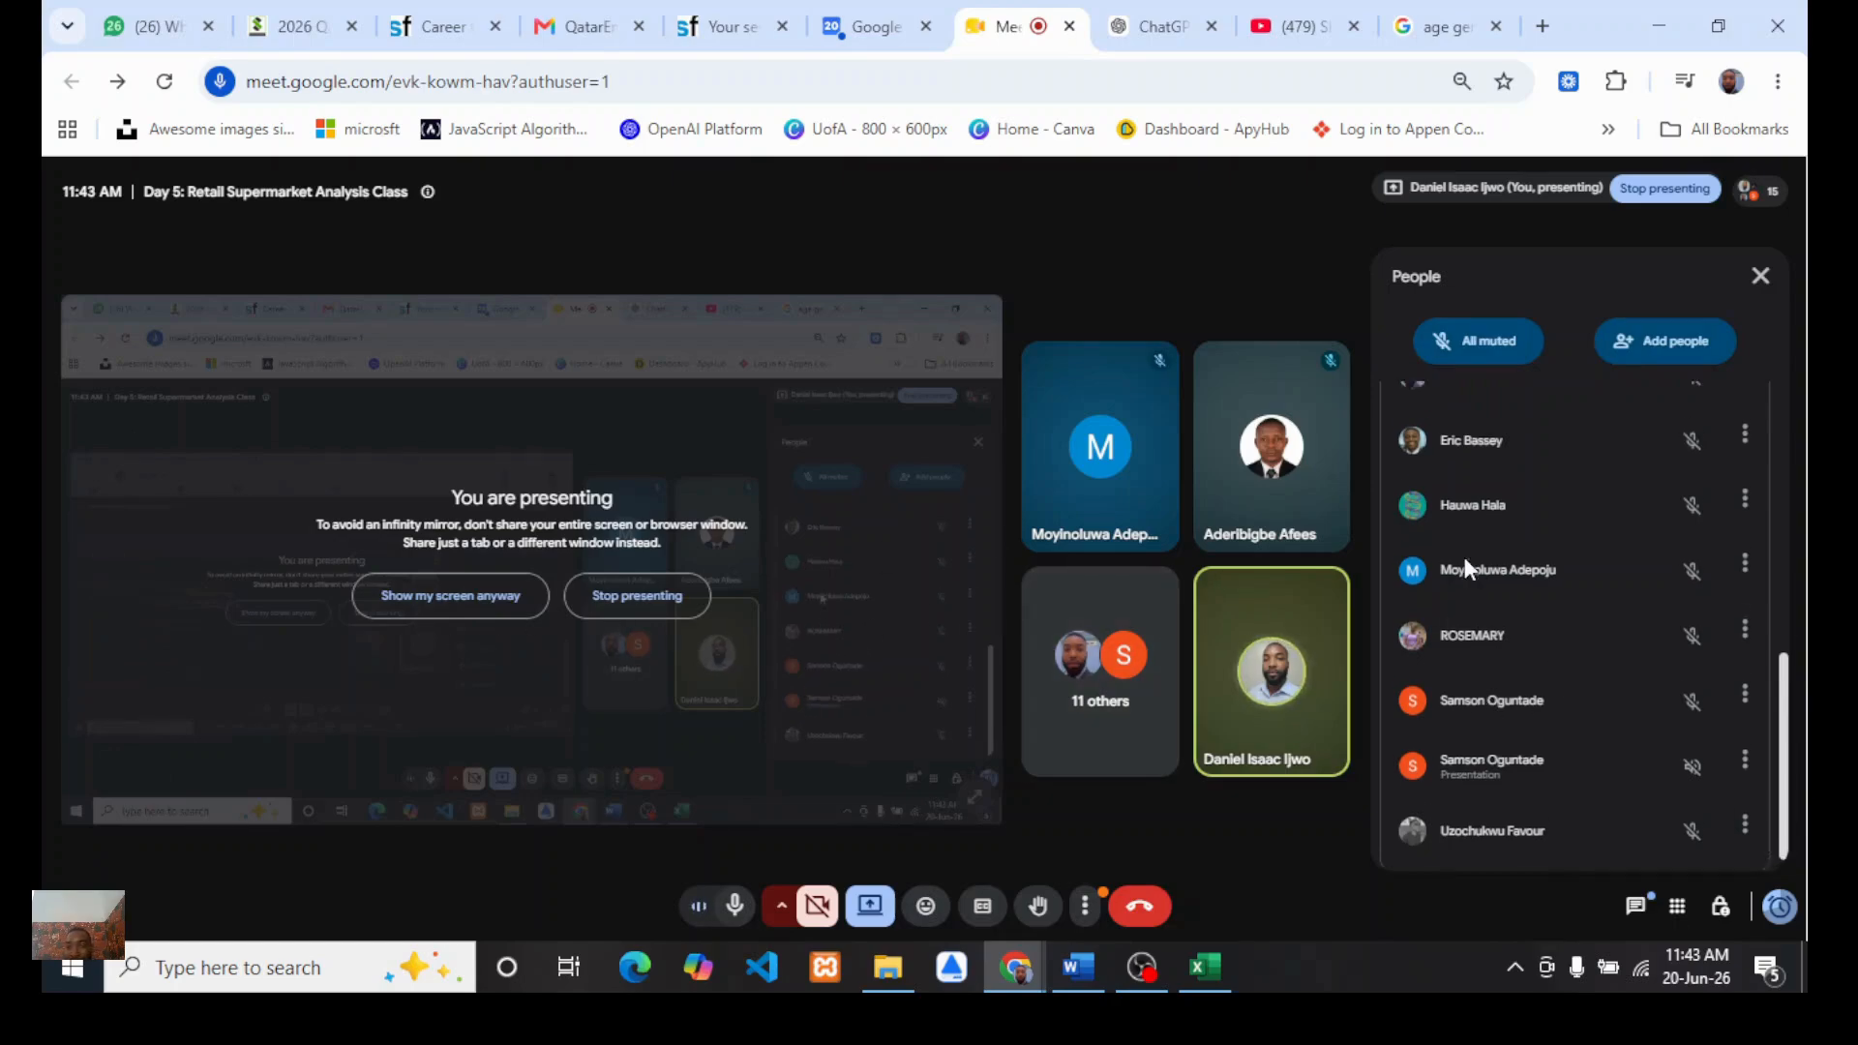
scroll(1492, 670, down, 3)
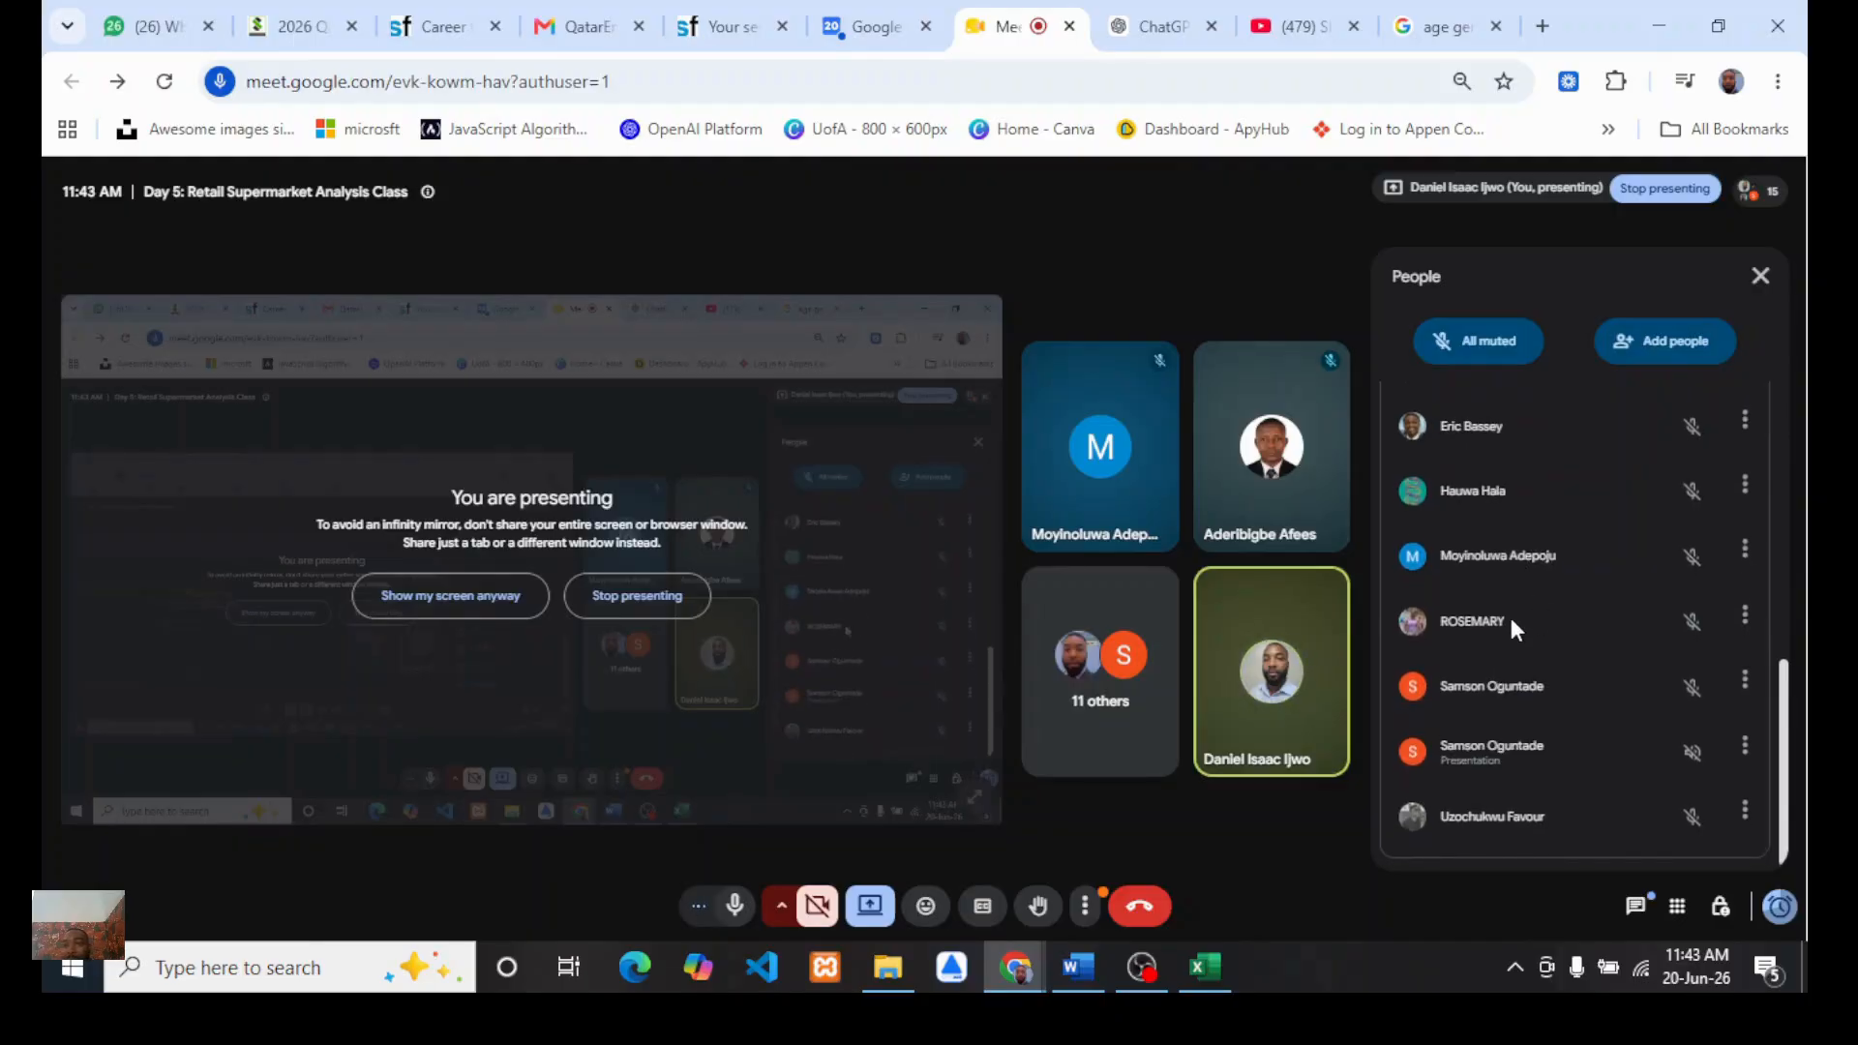
scroll(1496, 674, up, 5)
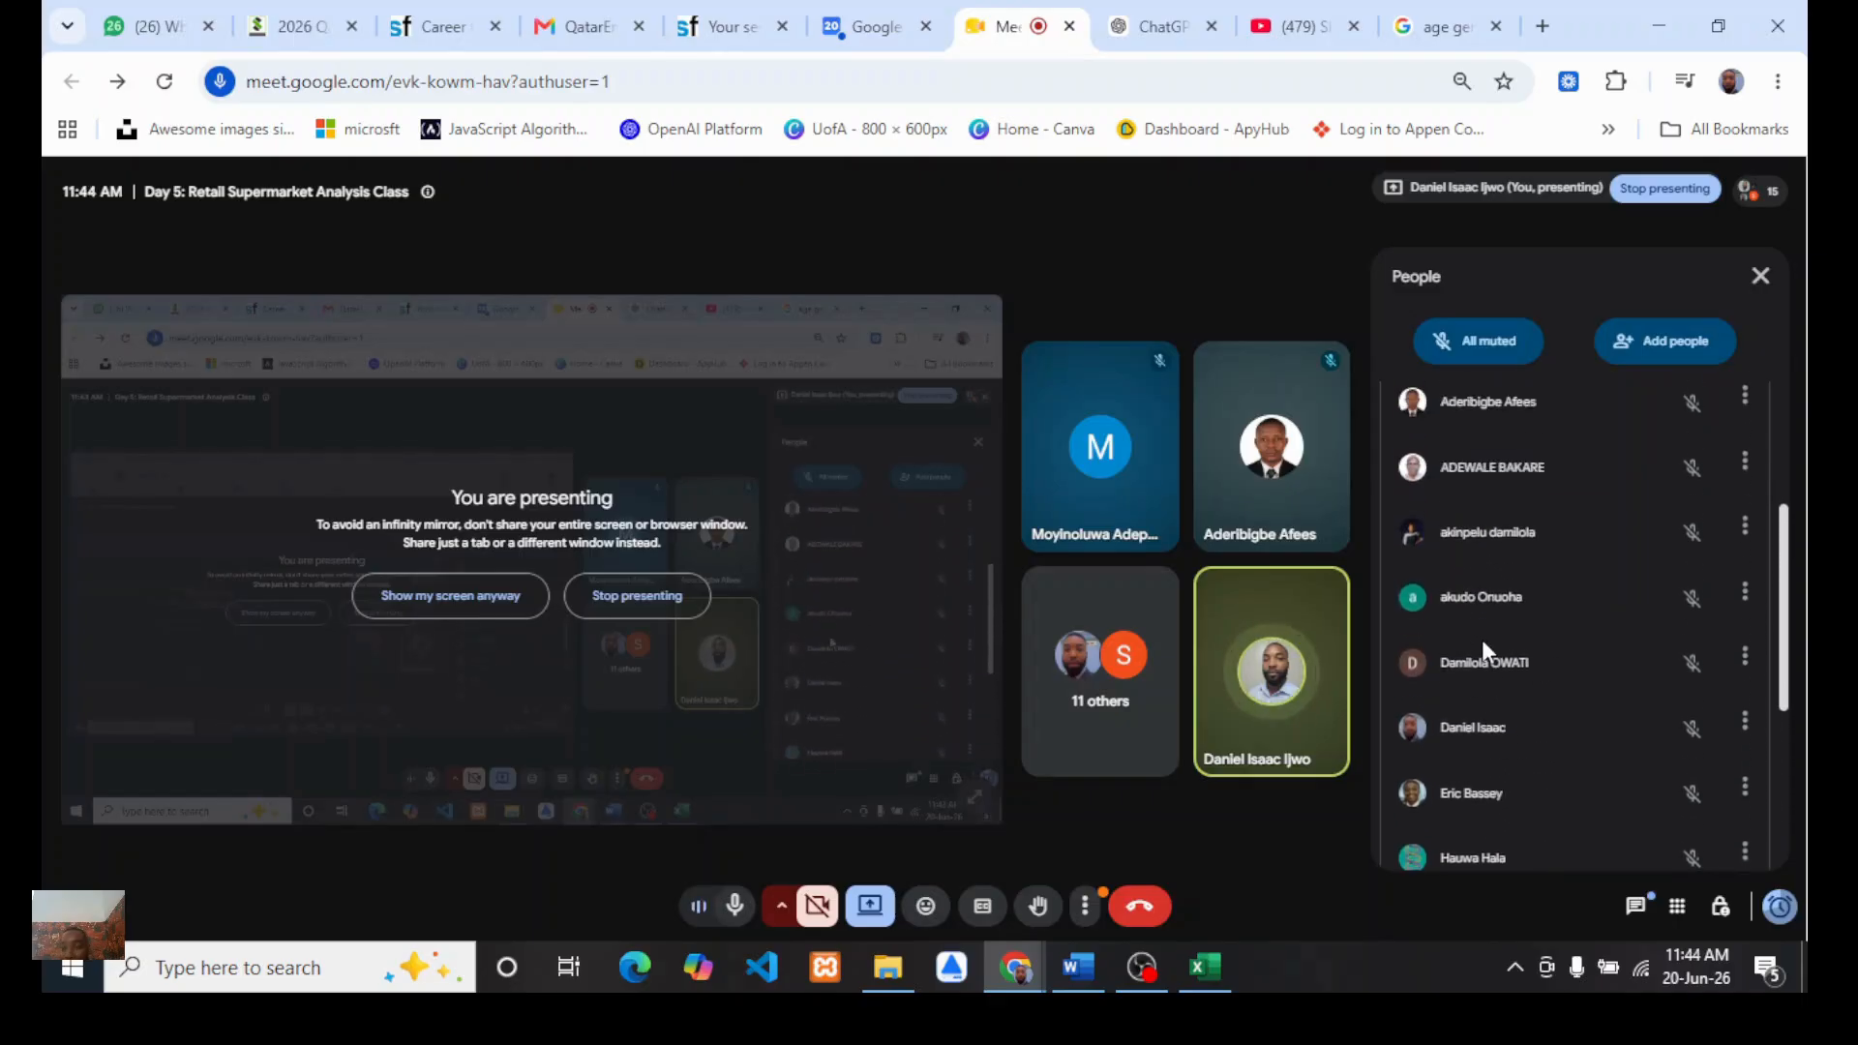
scroll(1483, 641, up, 1)
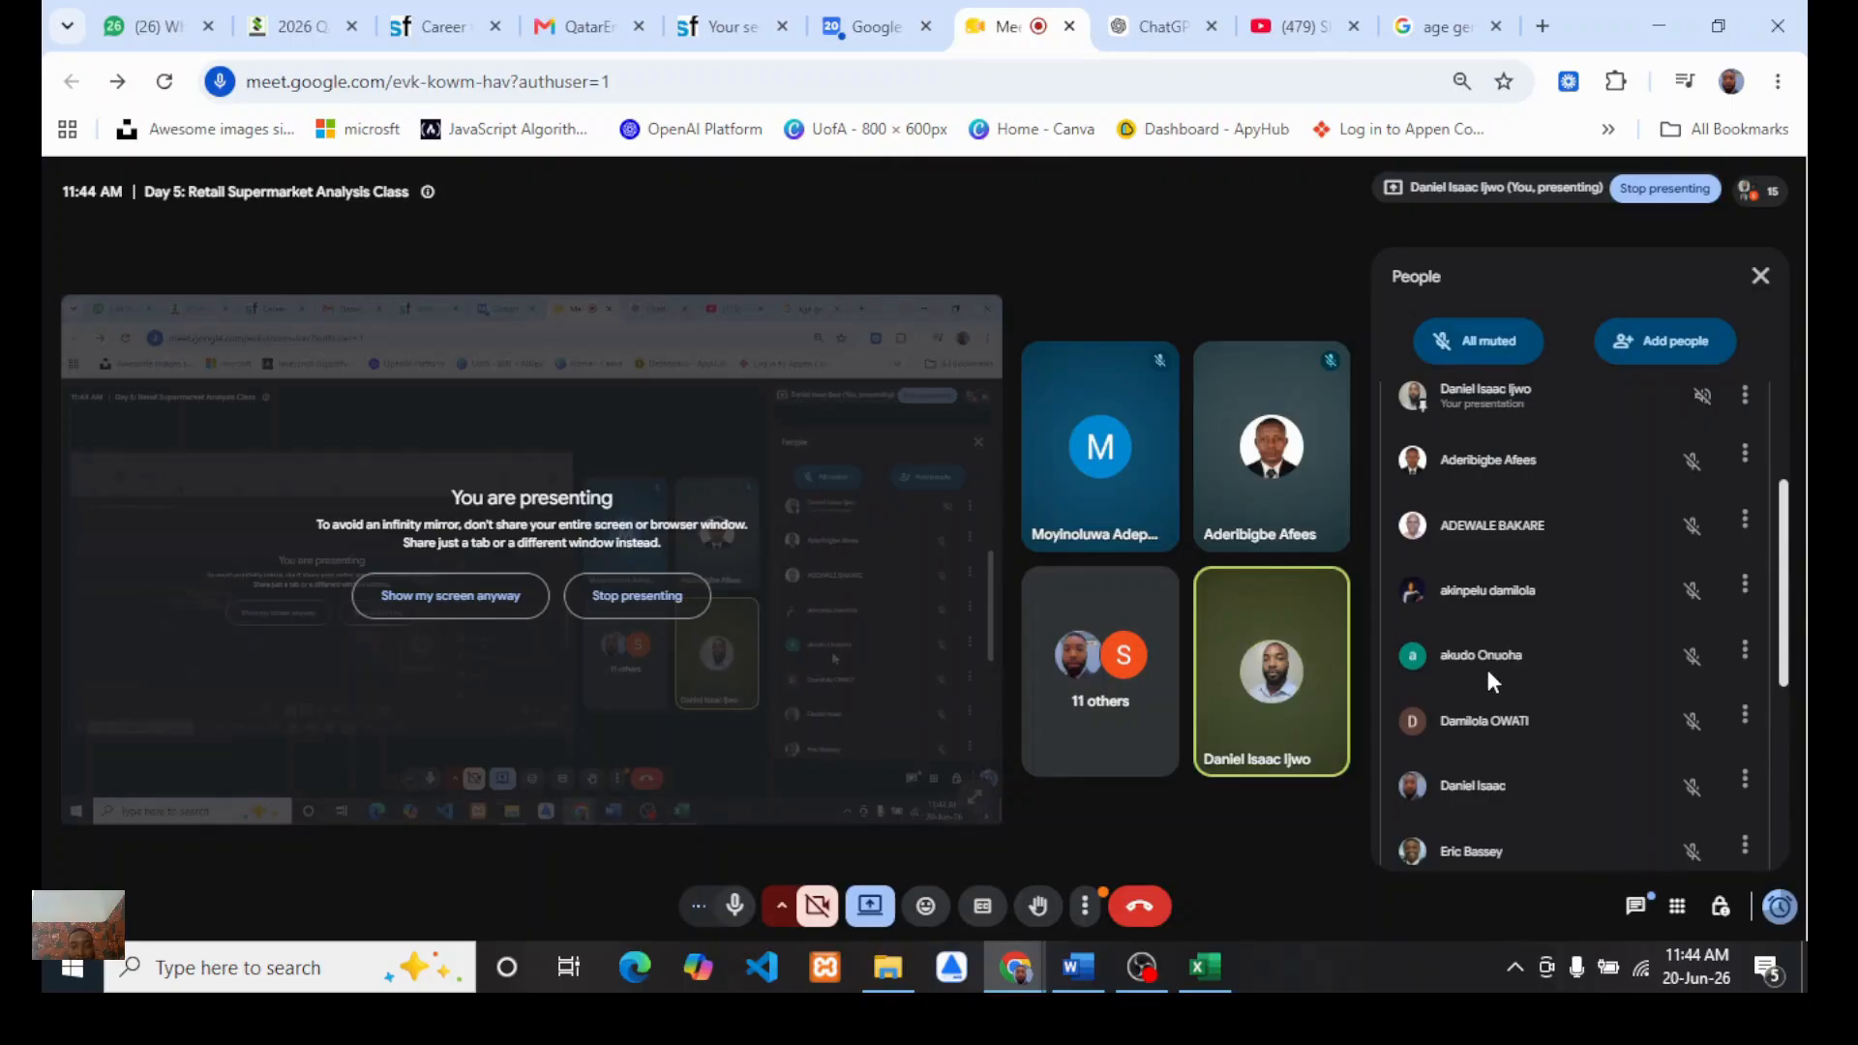
scroll(1488, 672, up, 1)
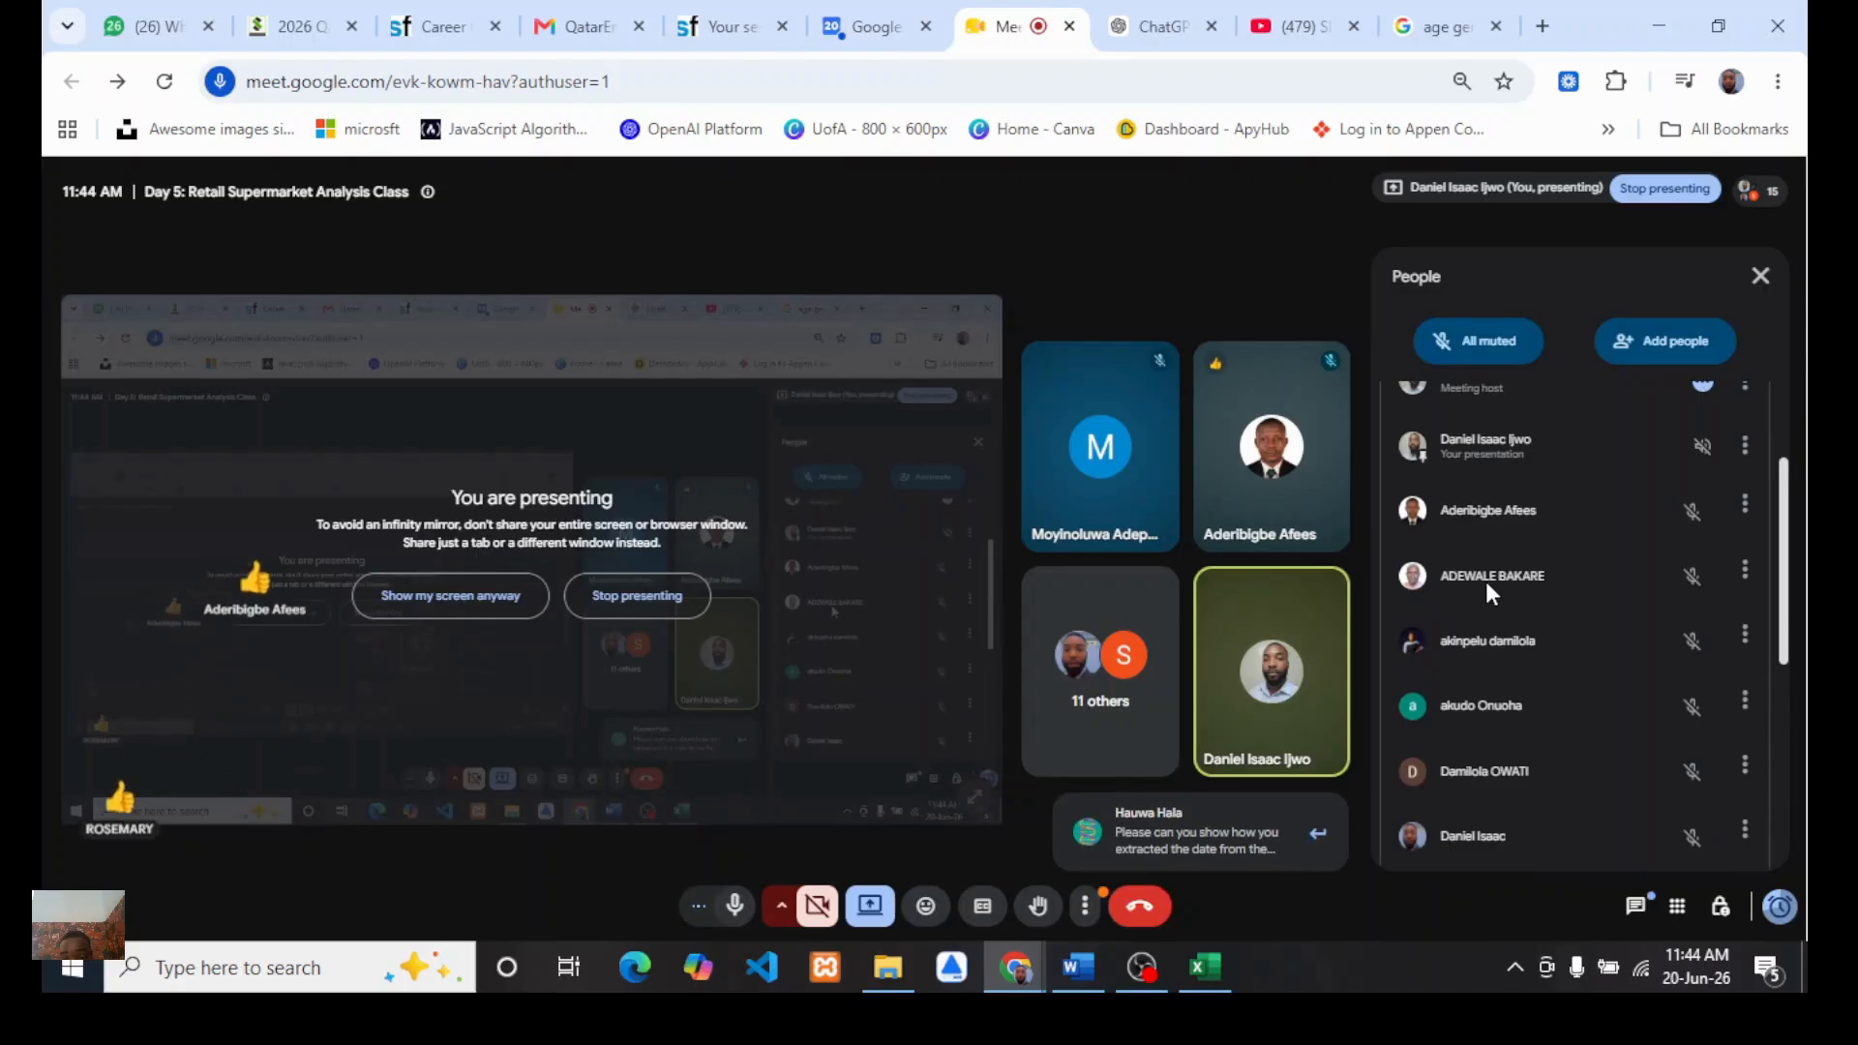
Step: Open the meeting chat, read through the messages, and close the chat panel
click(1198, 821)
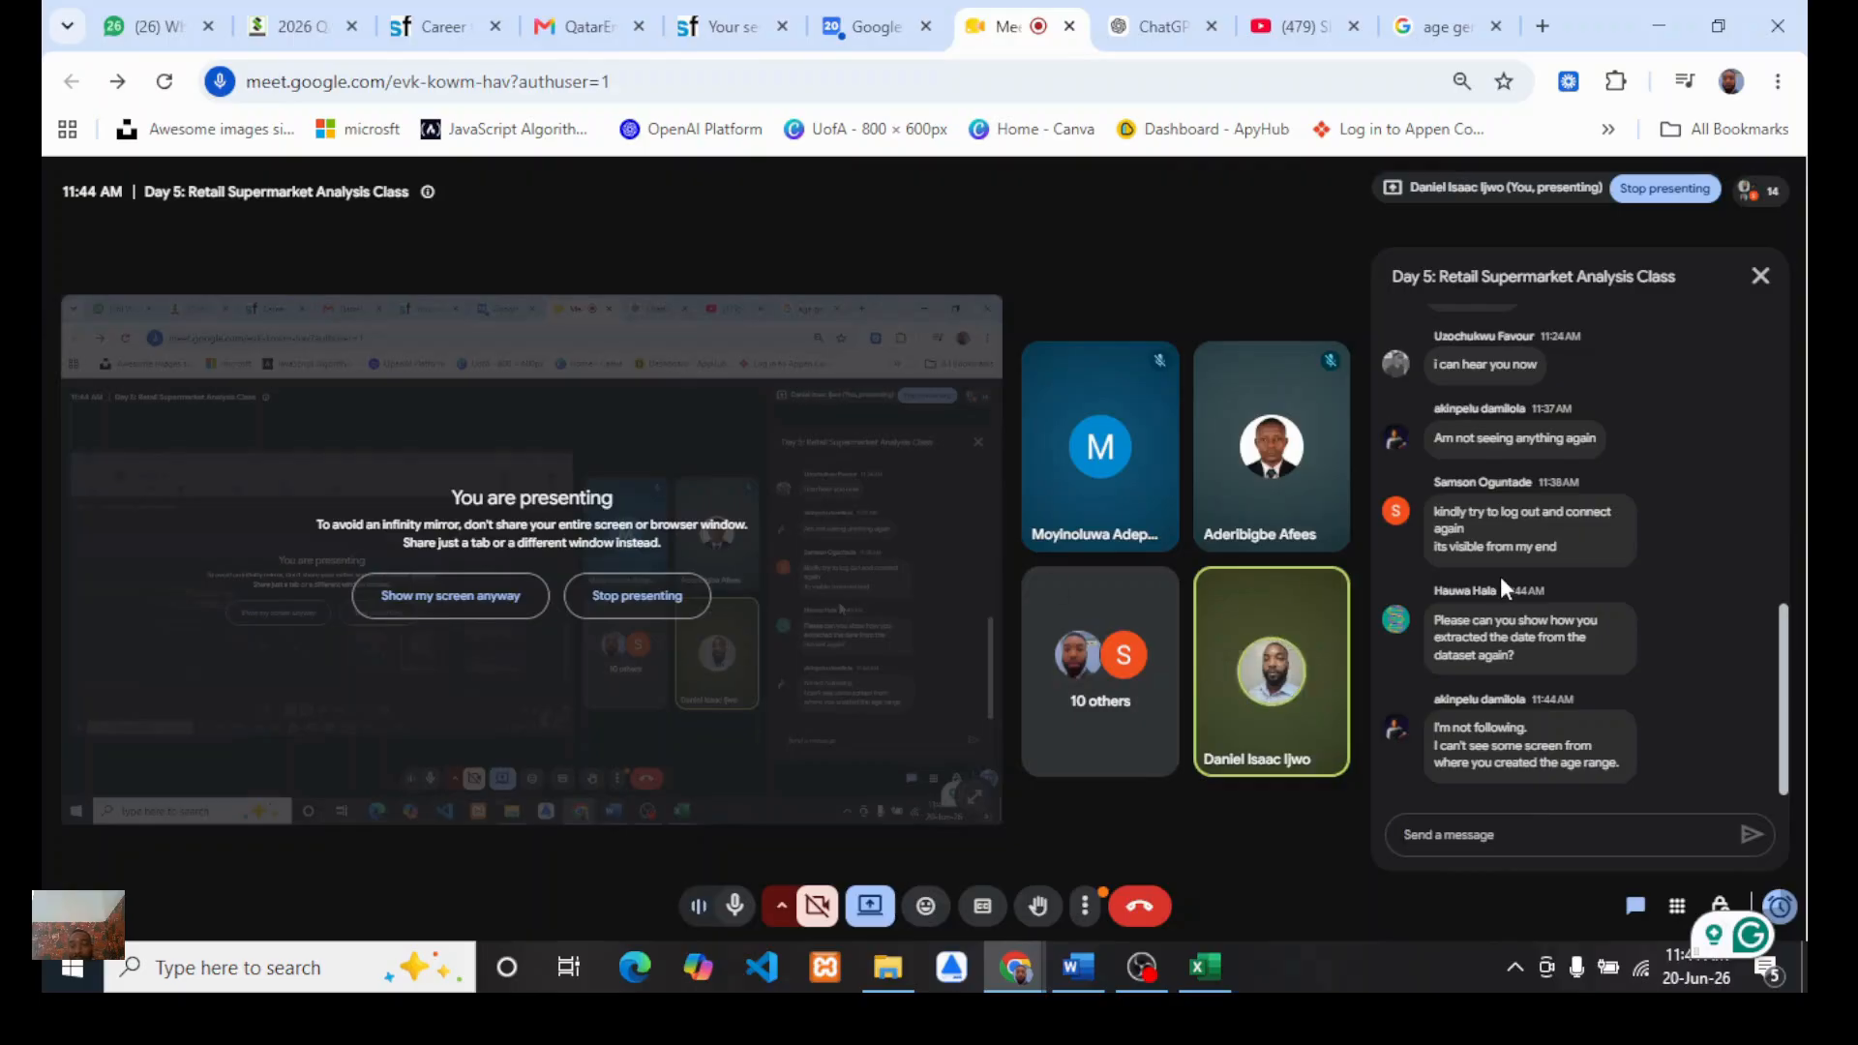
scroll(1524, 677, up, 2)
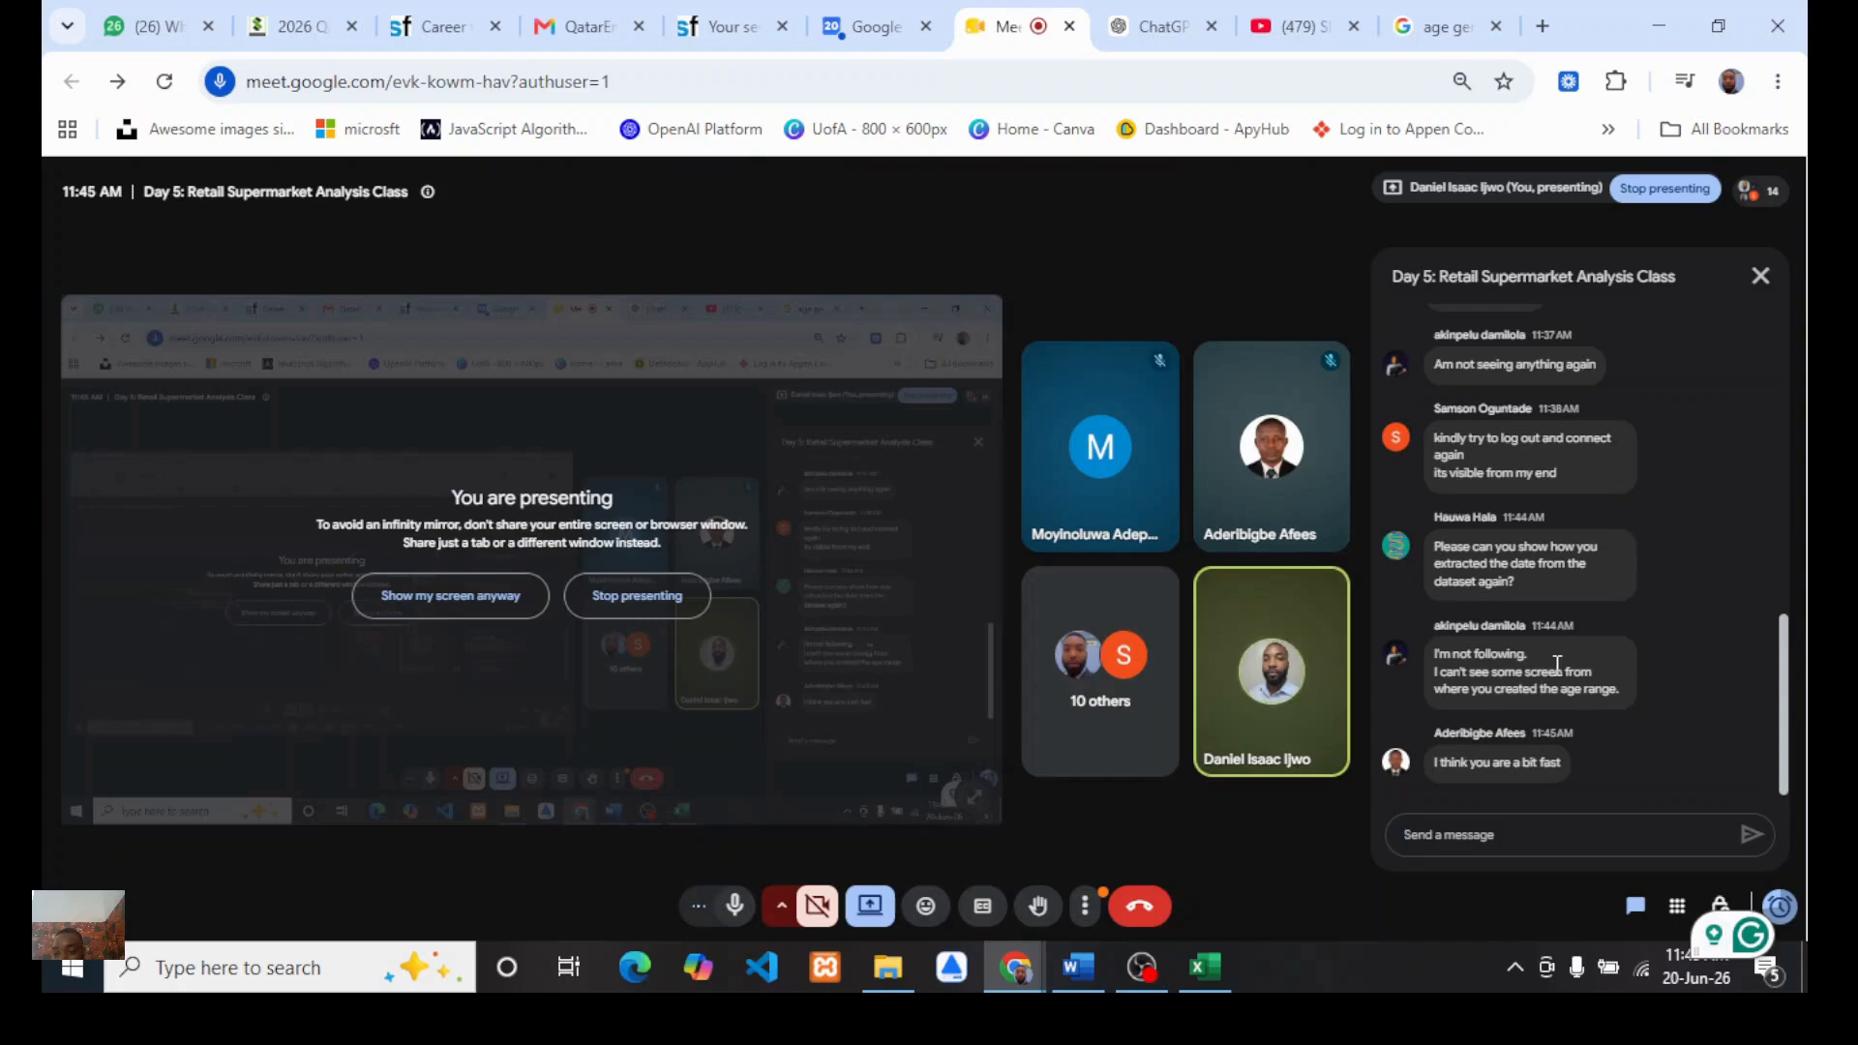
scroll(1514, 632, up, 1)
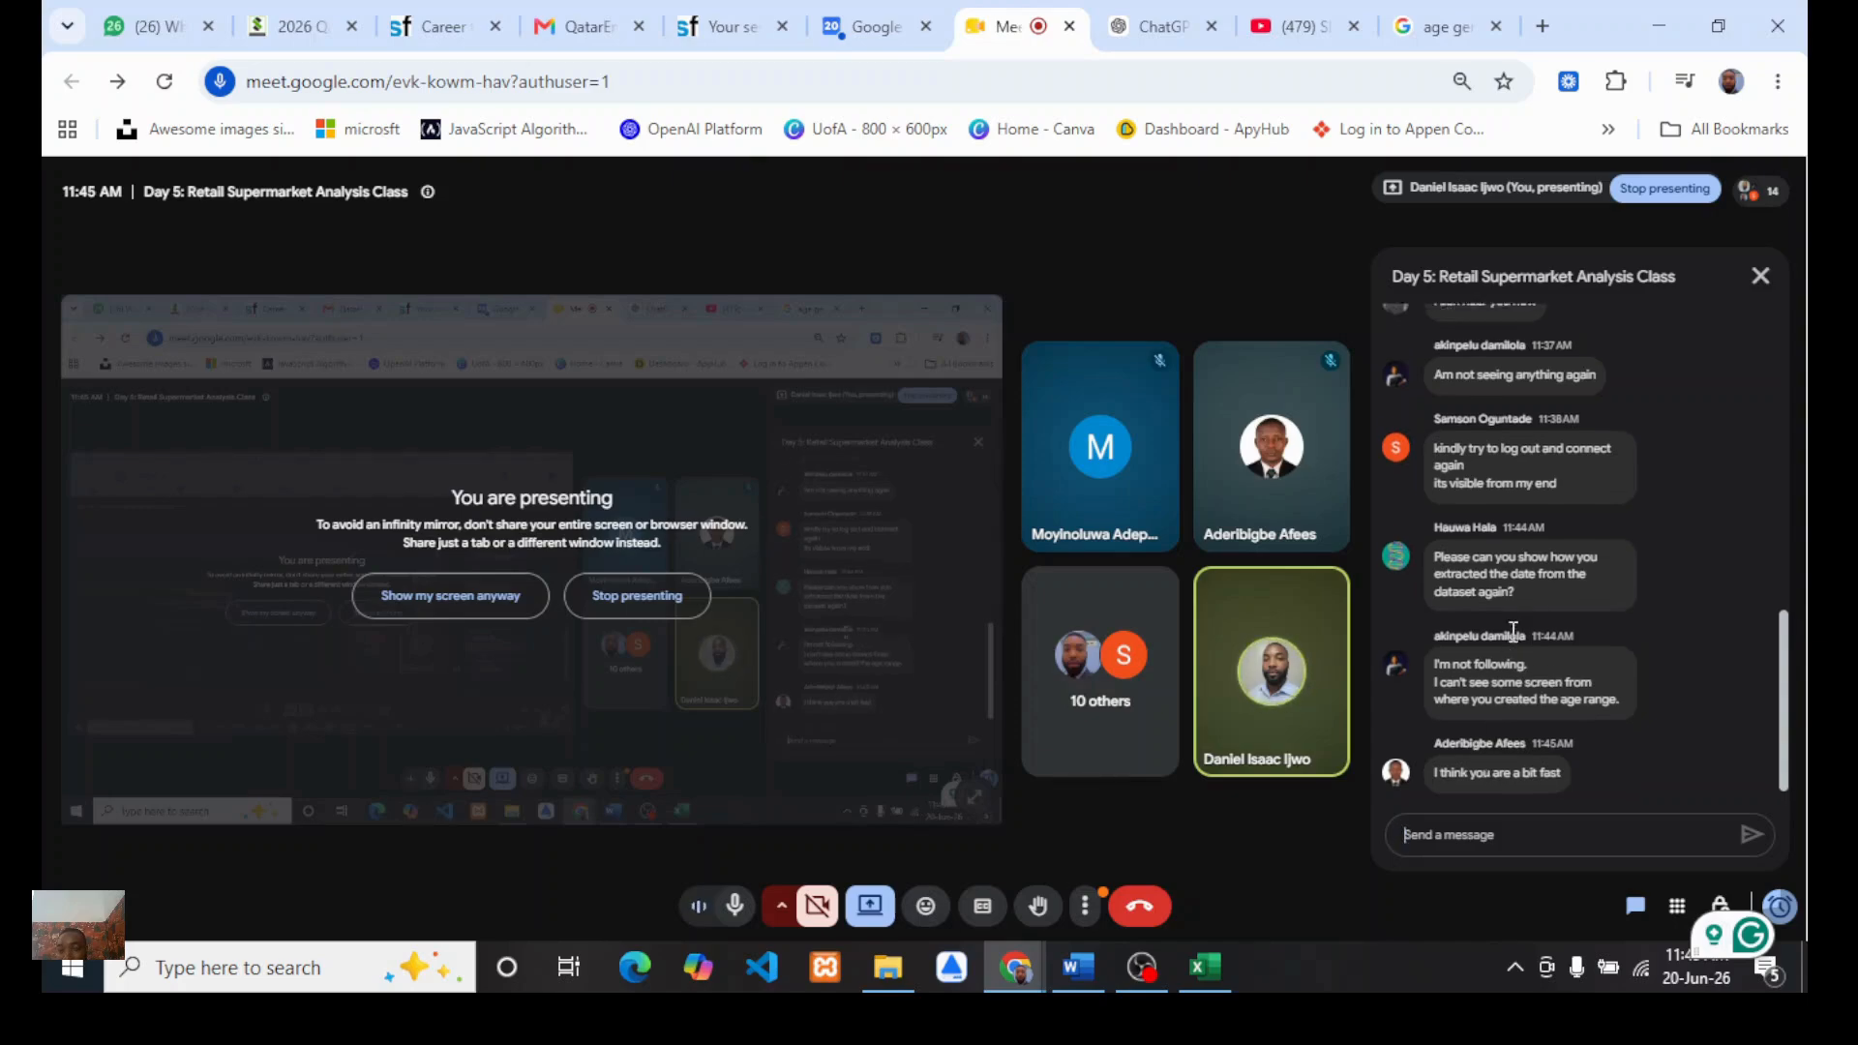
scroll(1514, 632, down, 1)
scroll(1494, 528, up, 1)
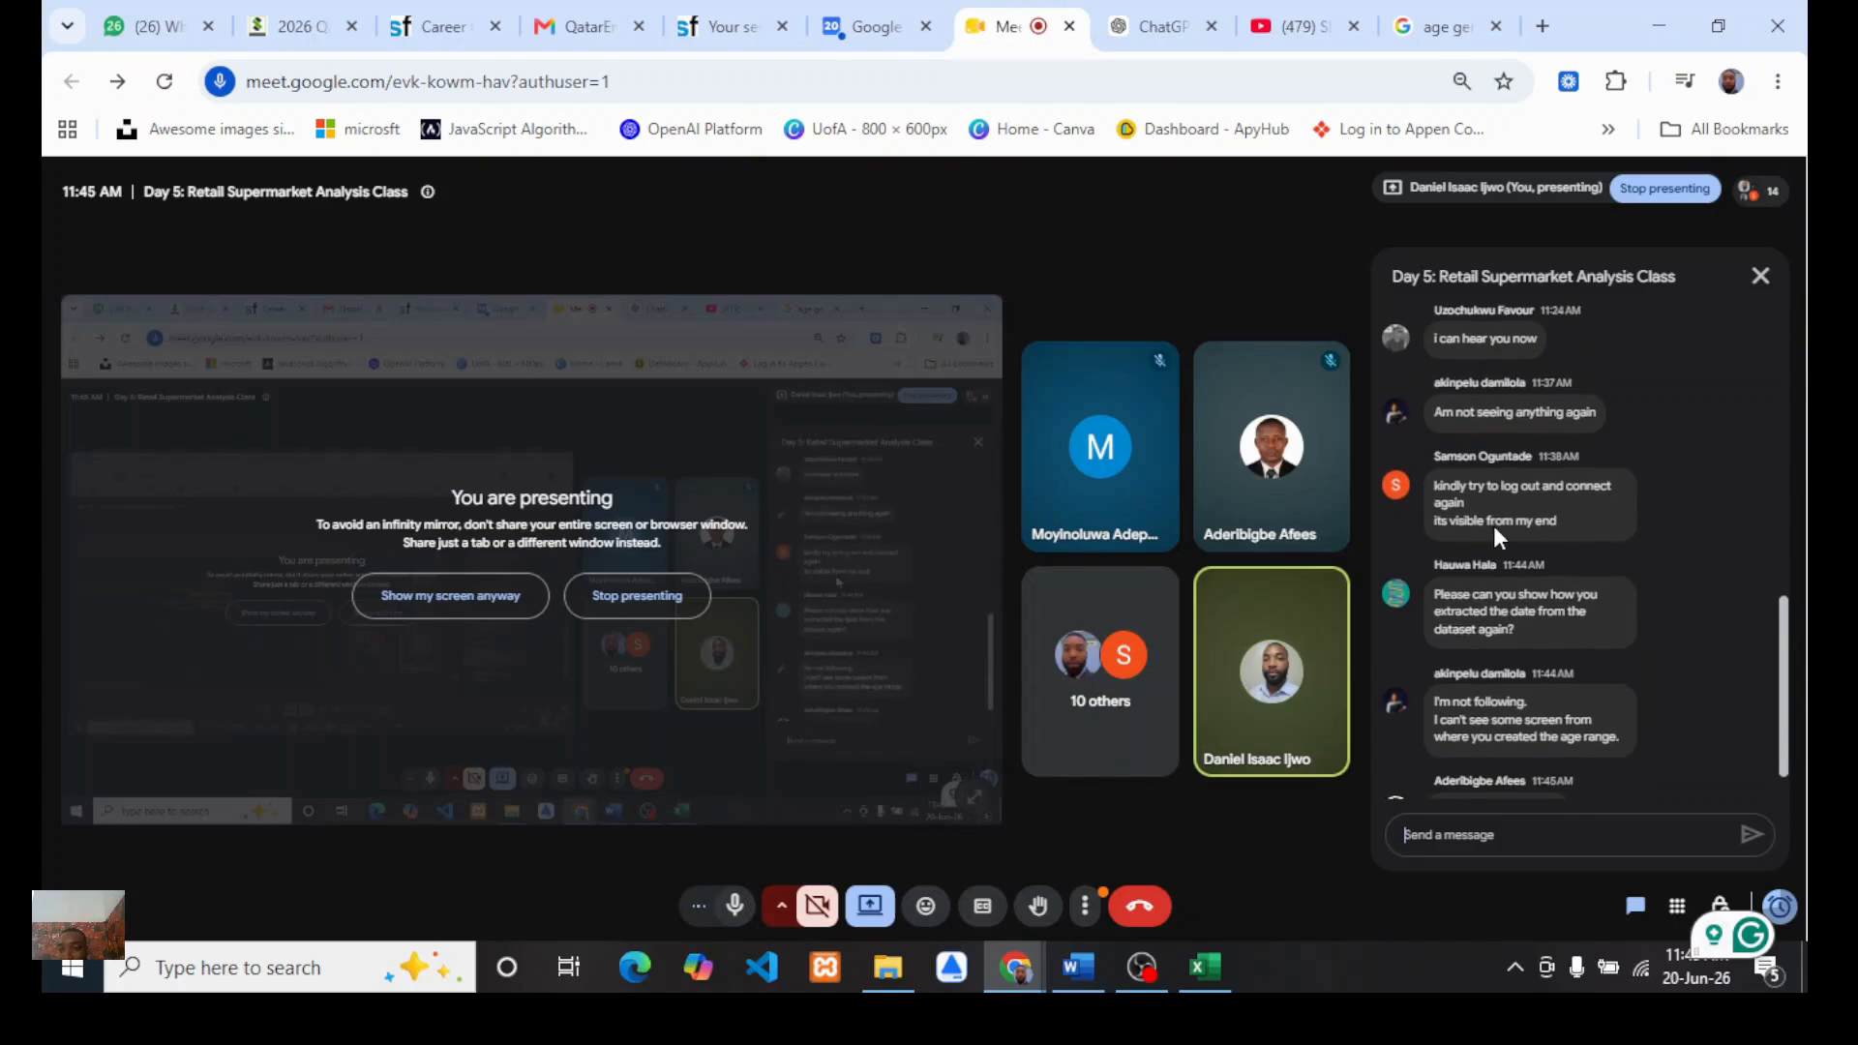
scroll(1492, 577, down, 1)
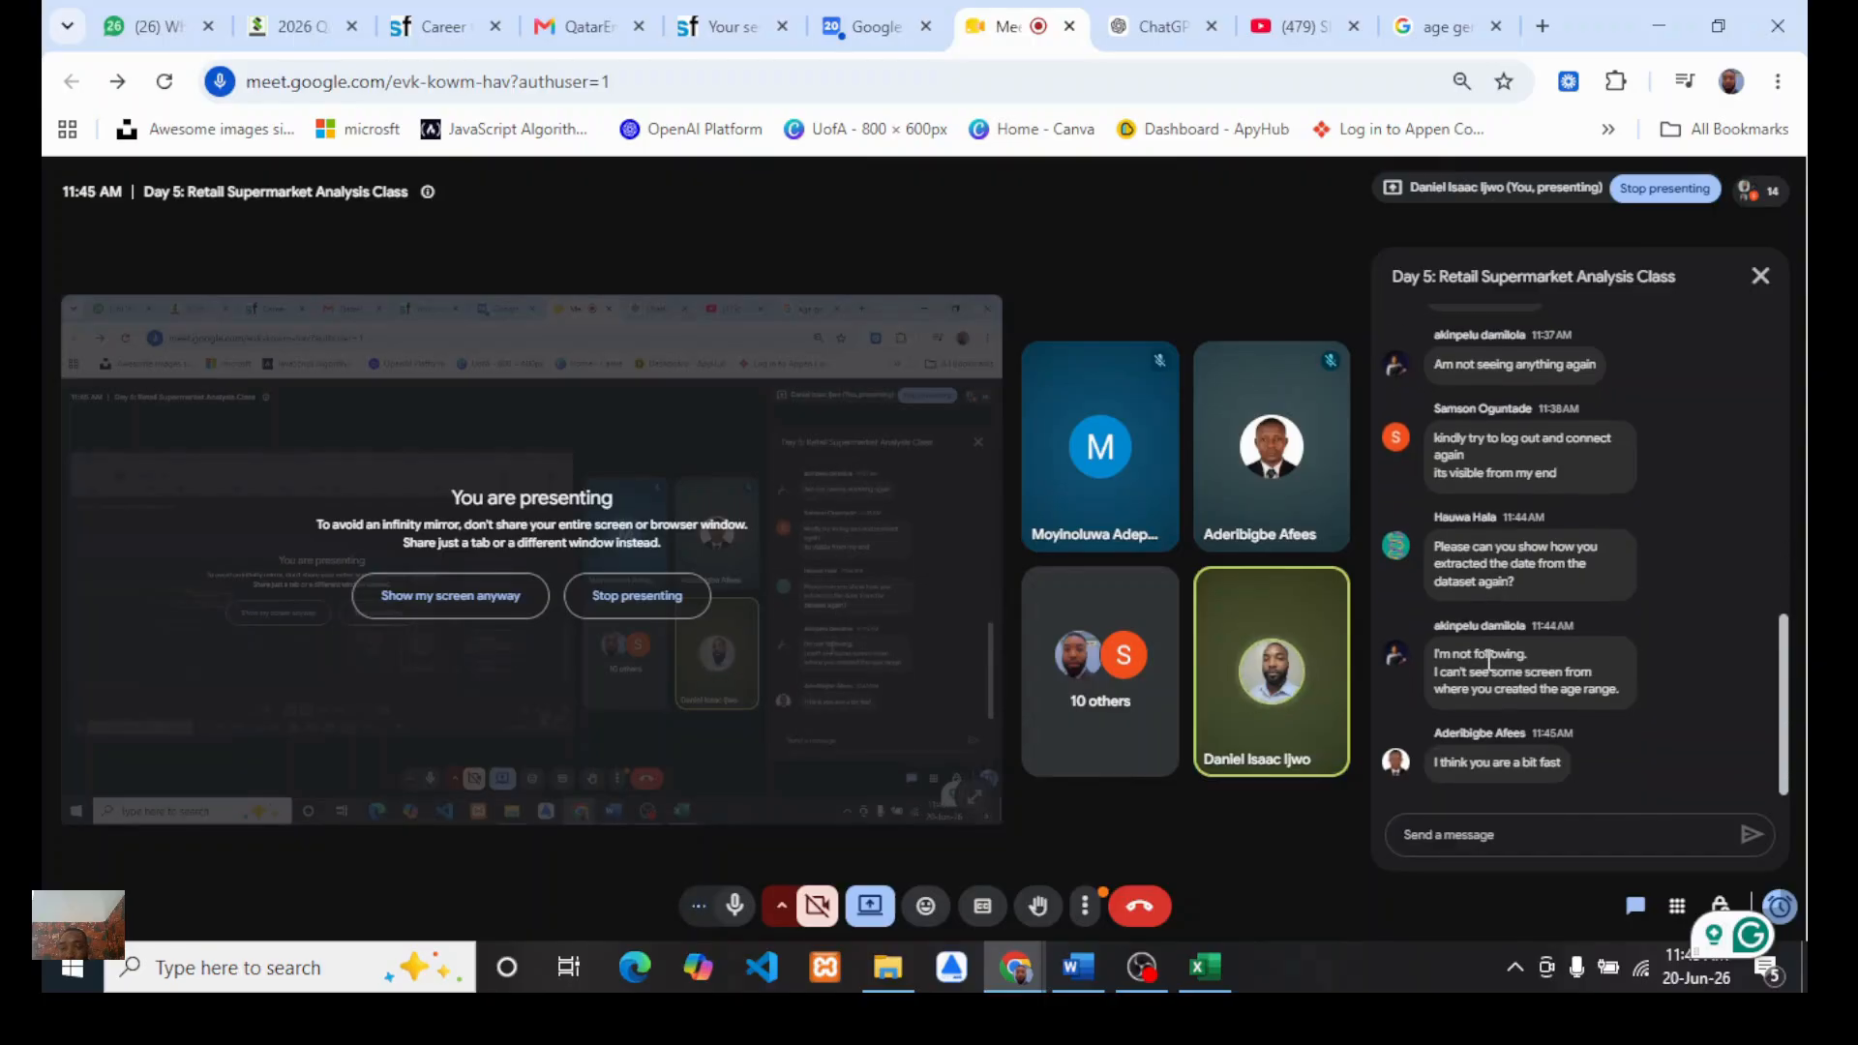
scroll(1489, 658, up, 1)
scroll(1488, 656, down, 1)
scroll(1479, 555, up, 1)
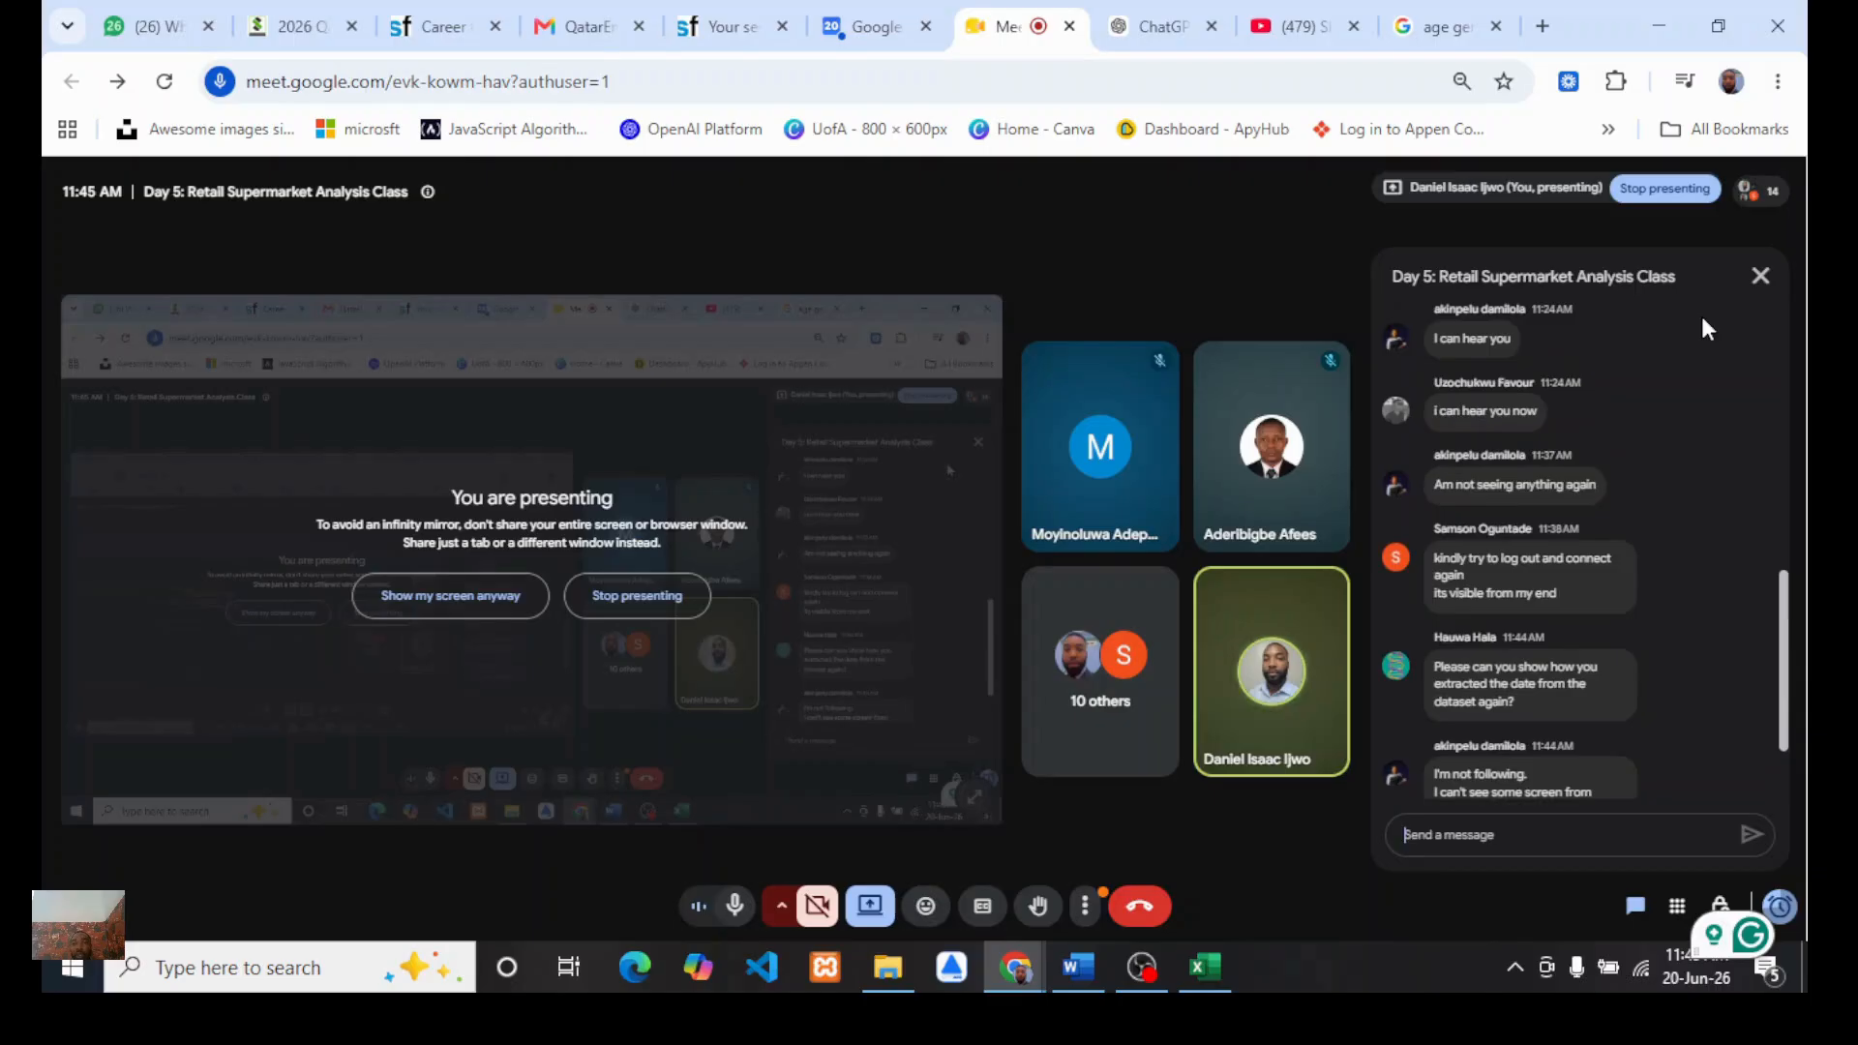
click(1766, 282)
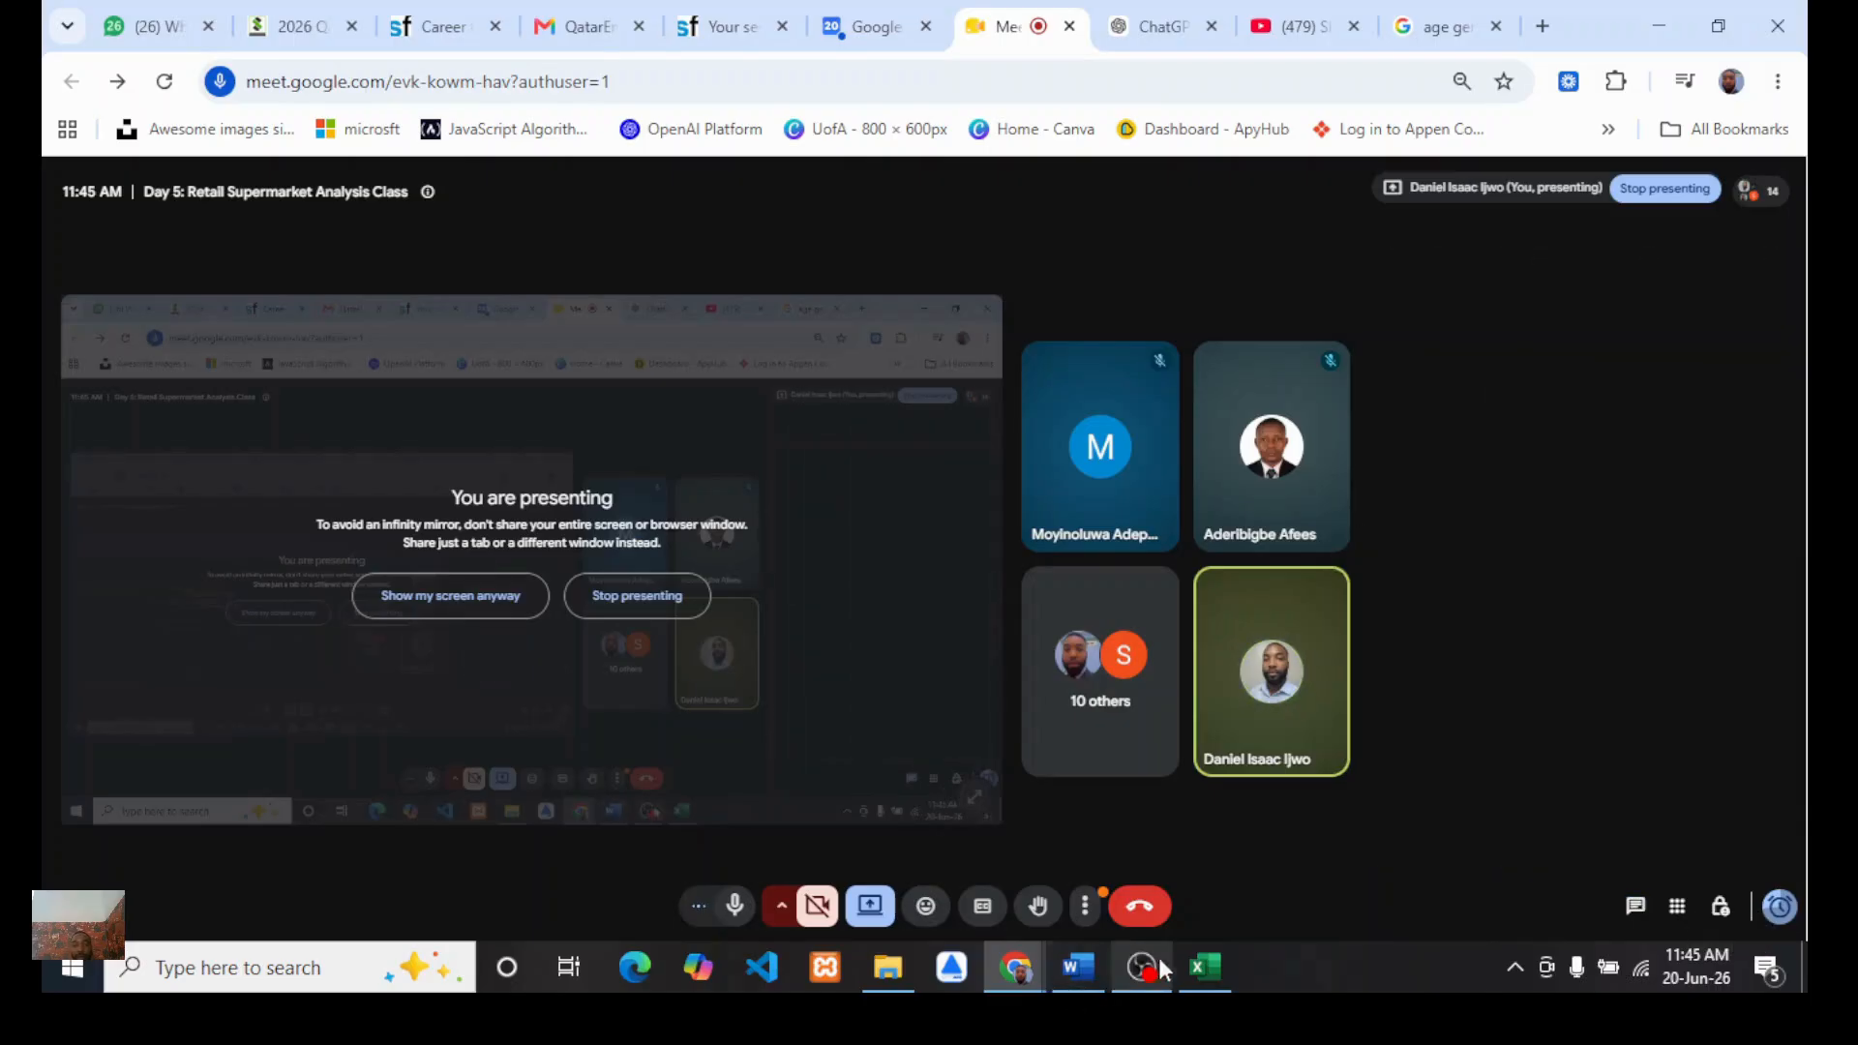
Step: Return to Excel and inspect the dataset table's options in the PivotTable field list
click(1204, 968)
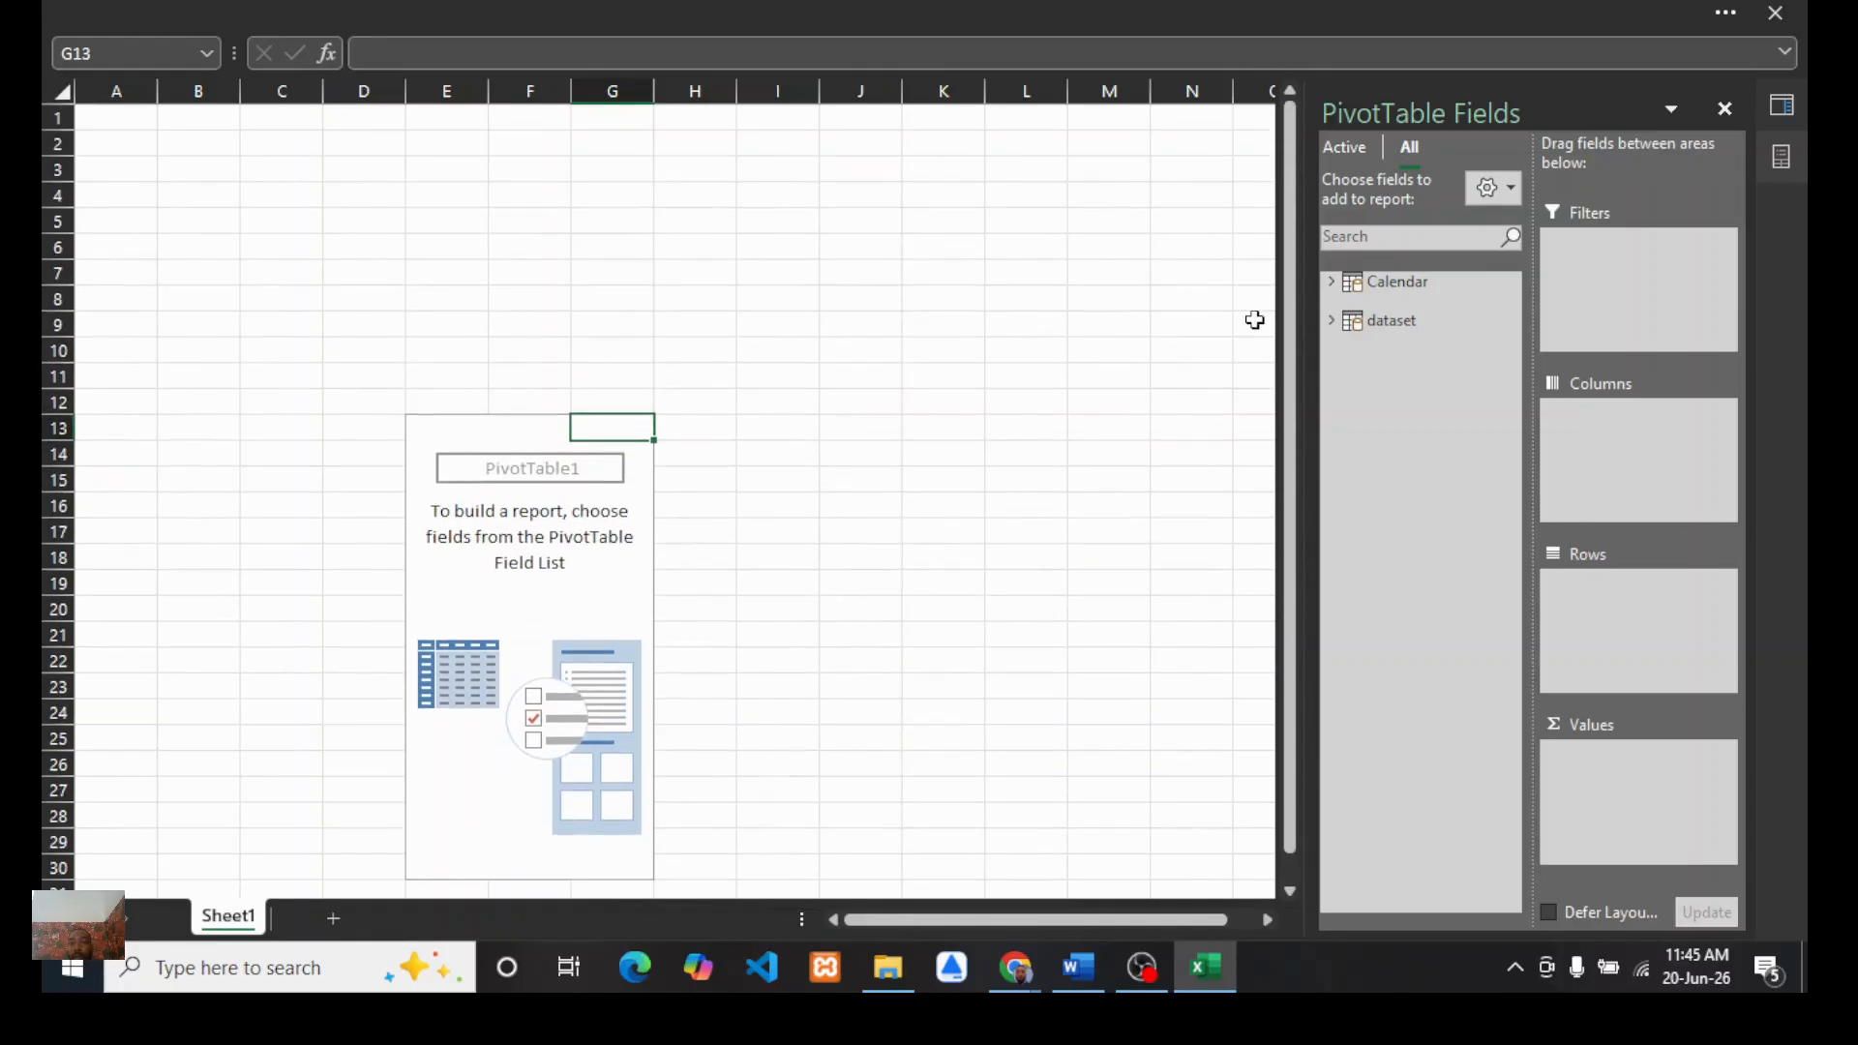
click(1389, 320)
click(1333, 322)
right_click(1380, 323)
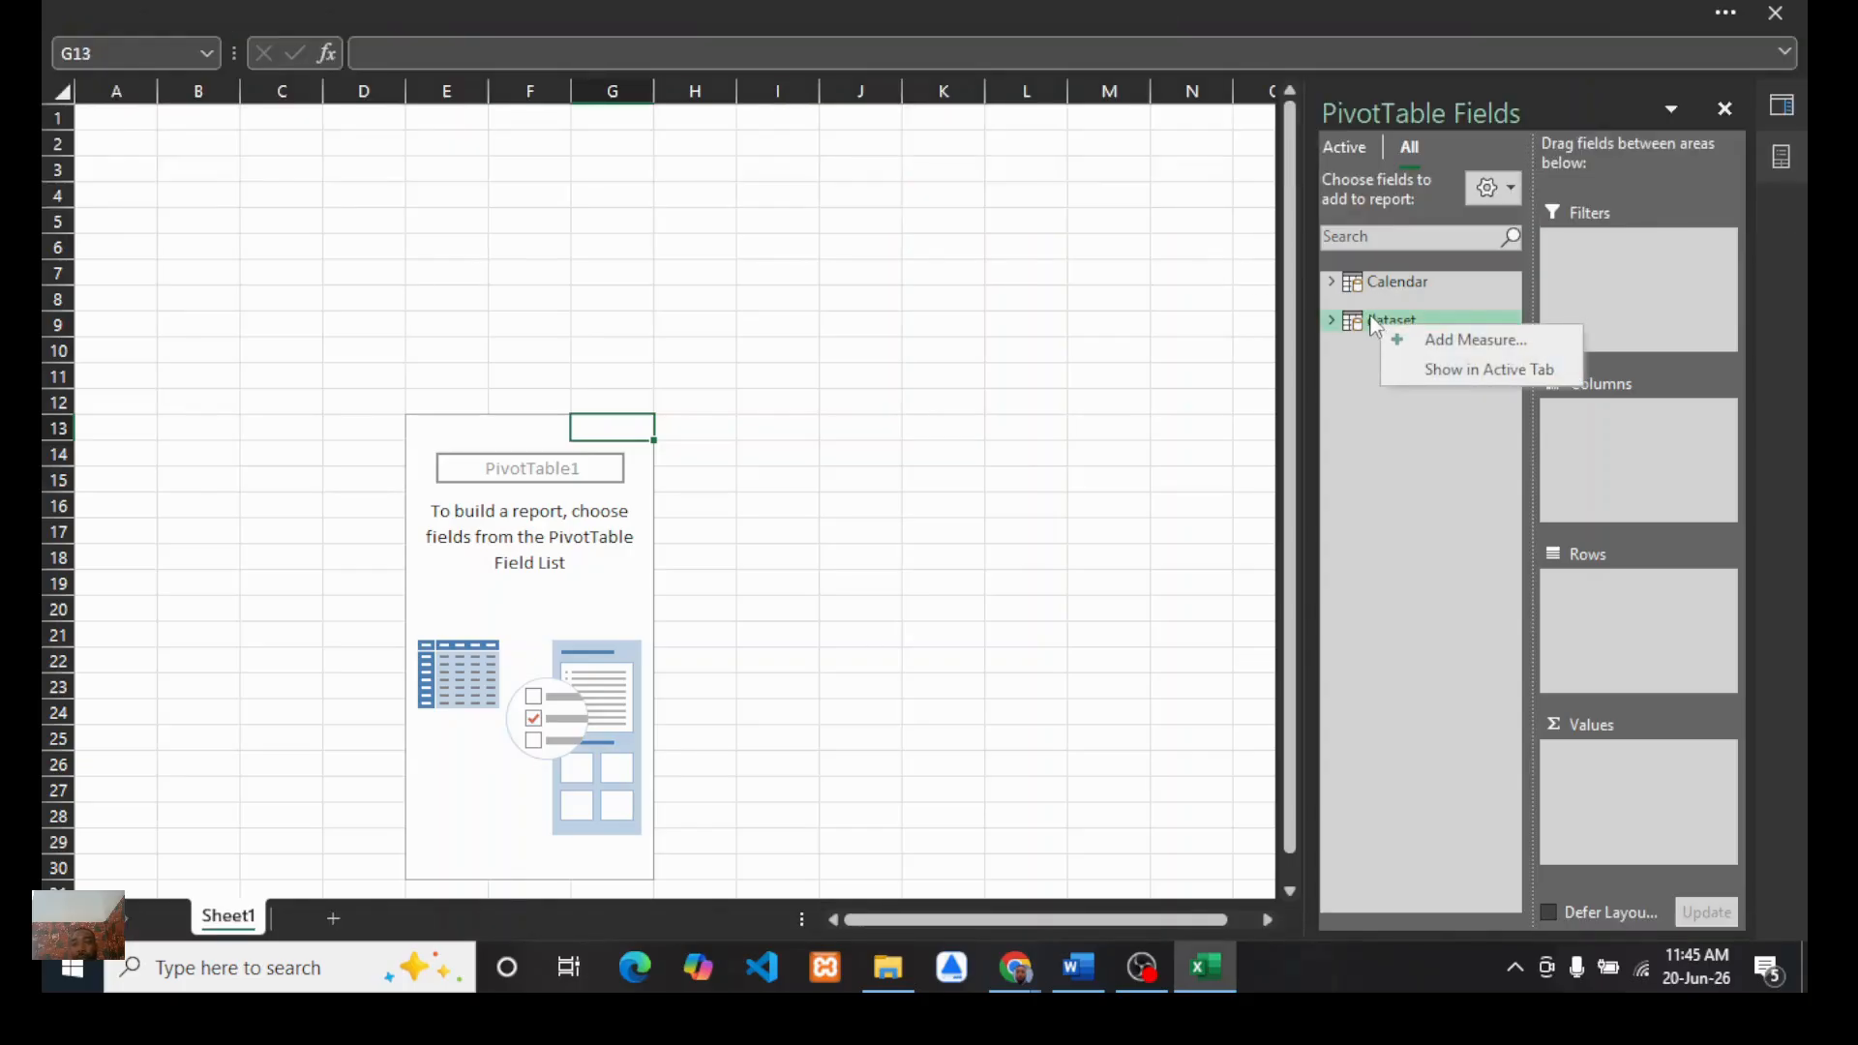
click(1372, 320)
click(1050, 484)
click(1063, 349)
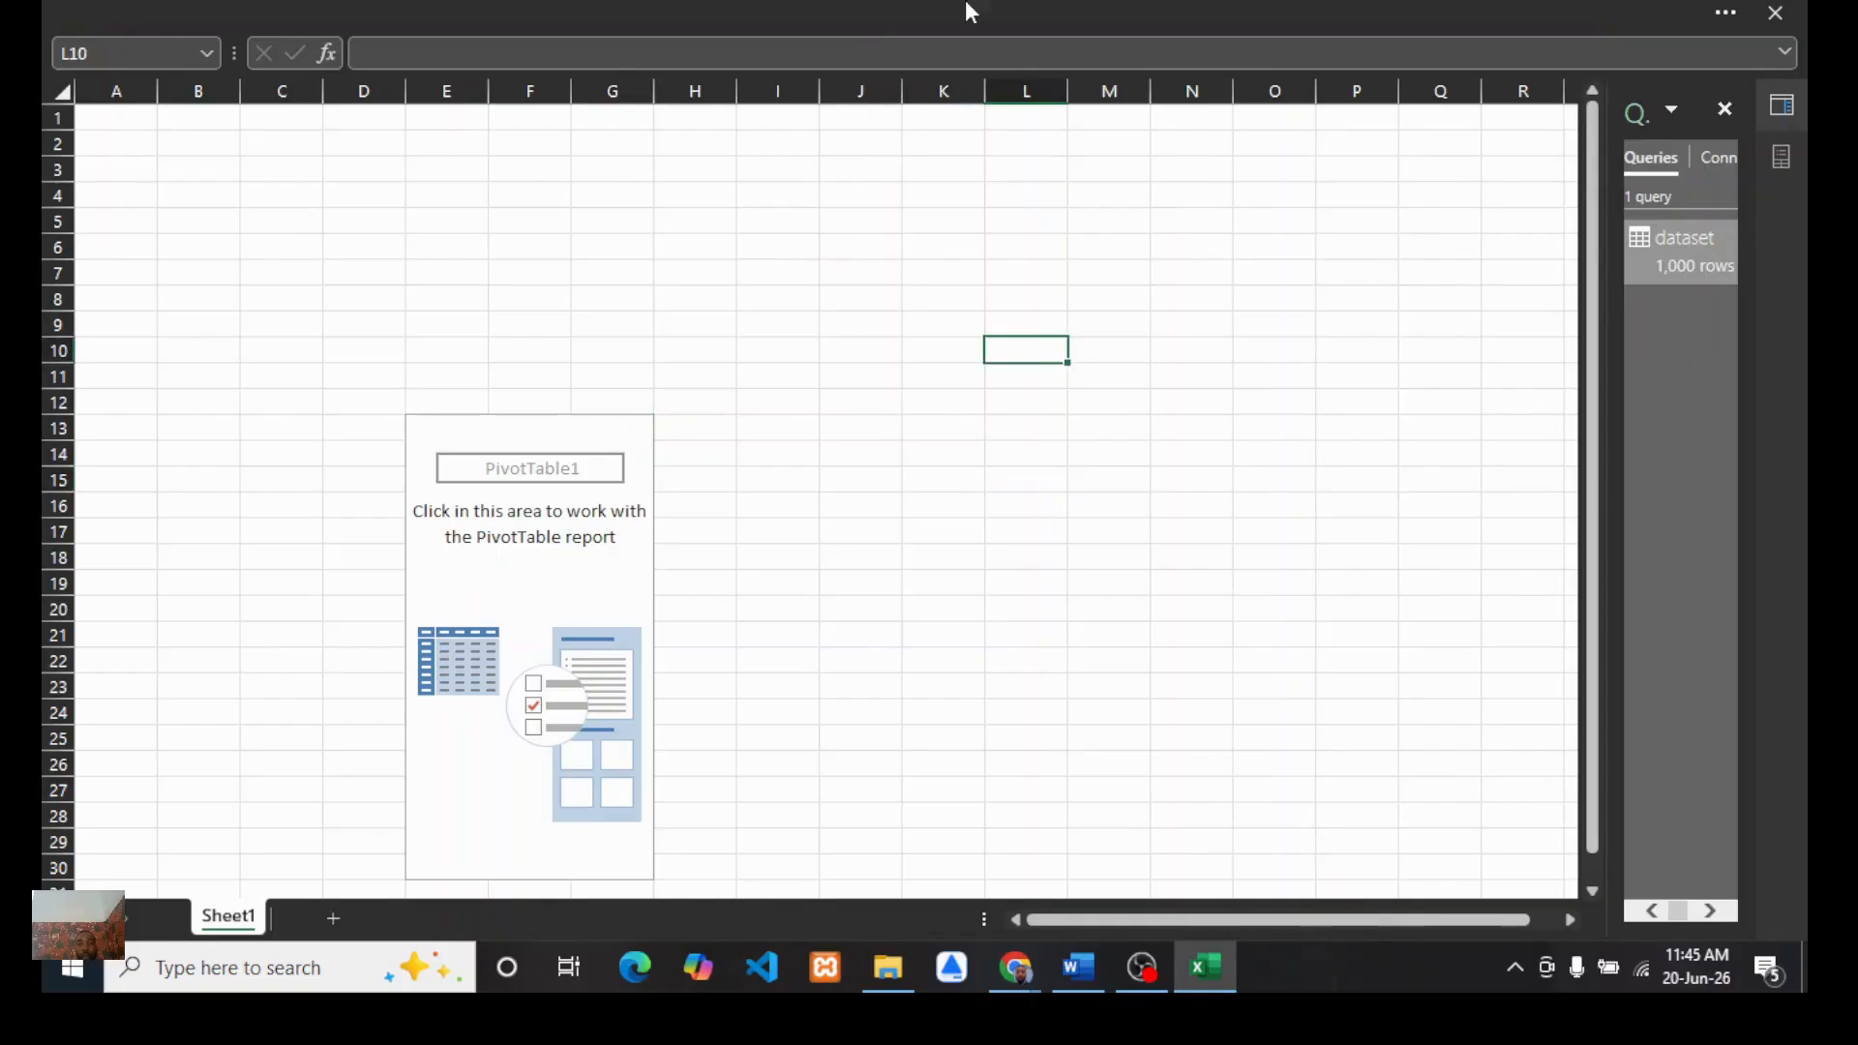
click(847, 9)
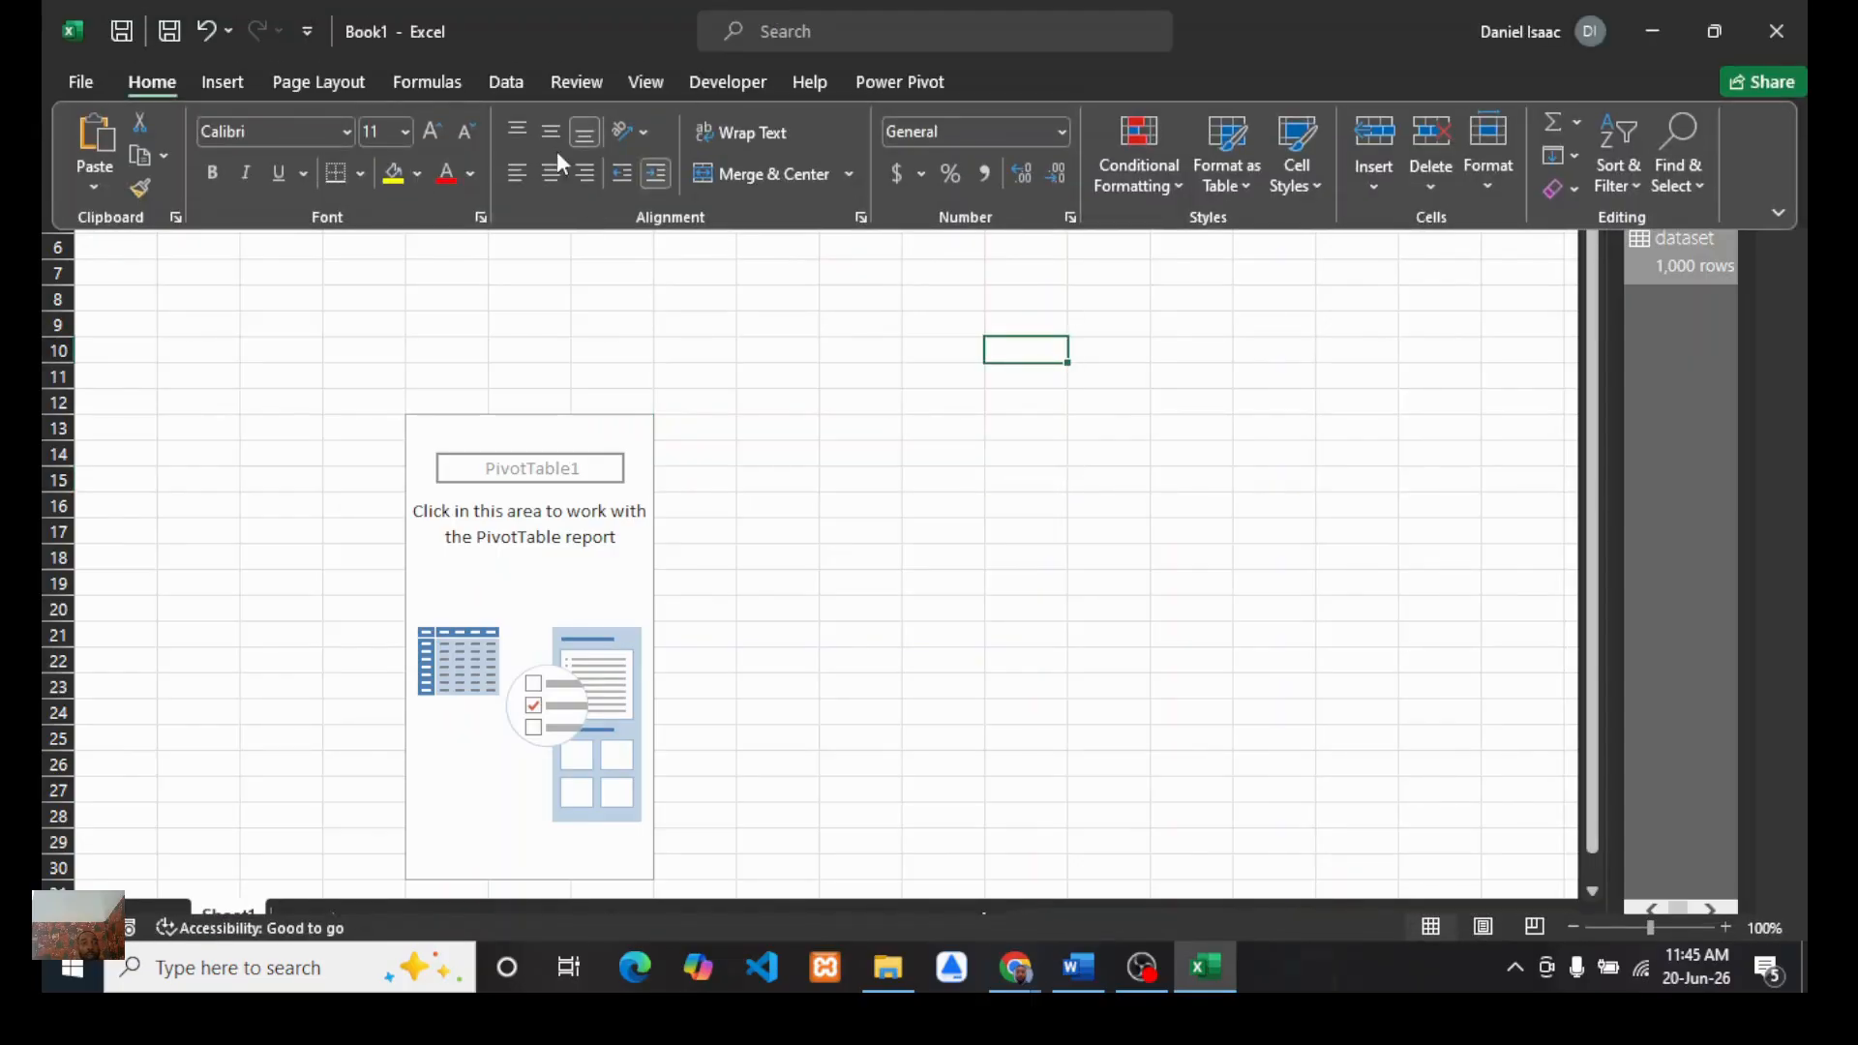
click(507, 84)
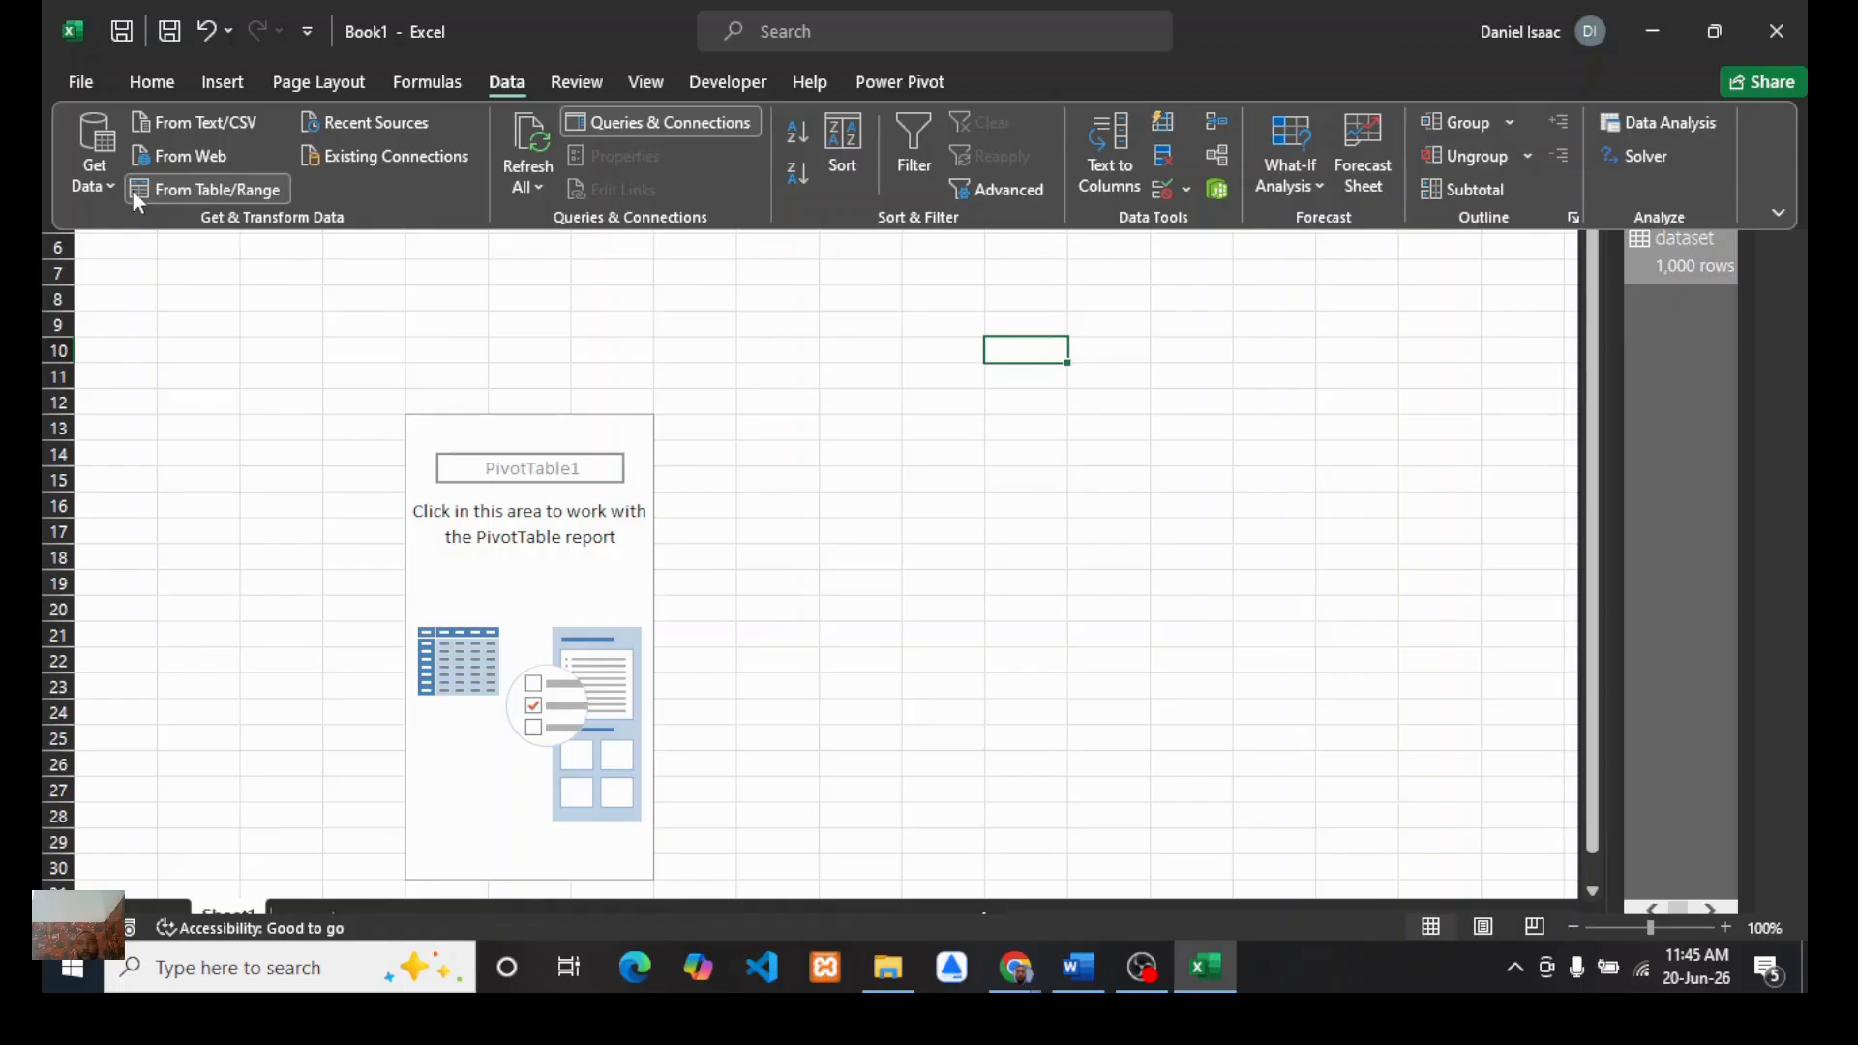
click(97, 181)
mouse_move(147, 237)
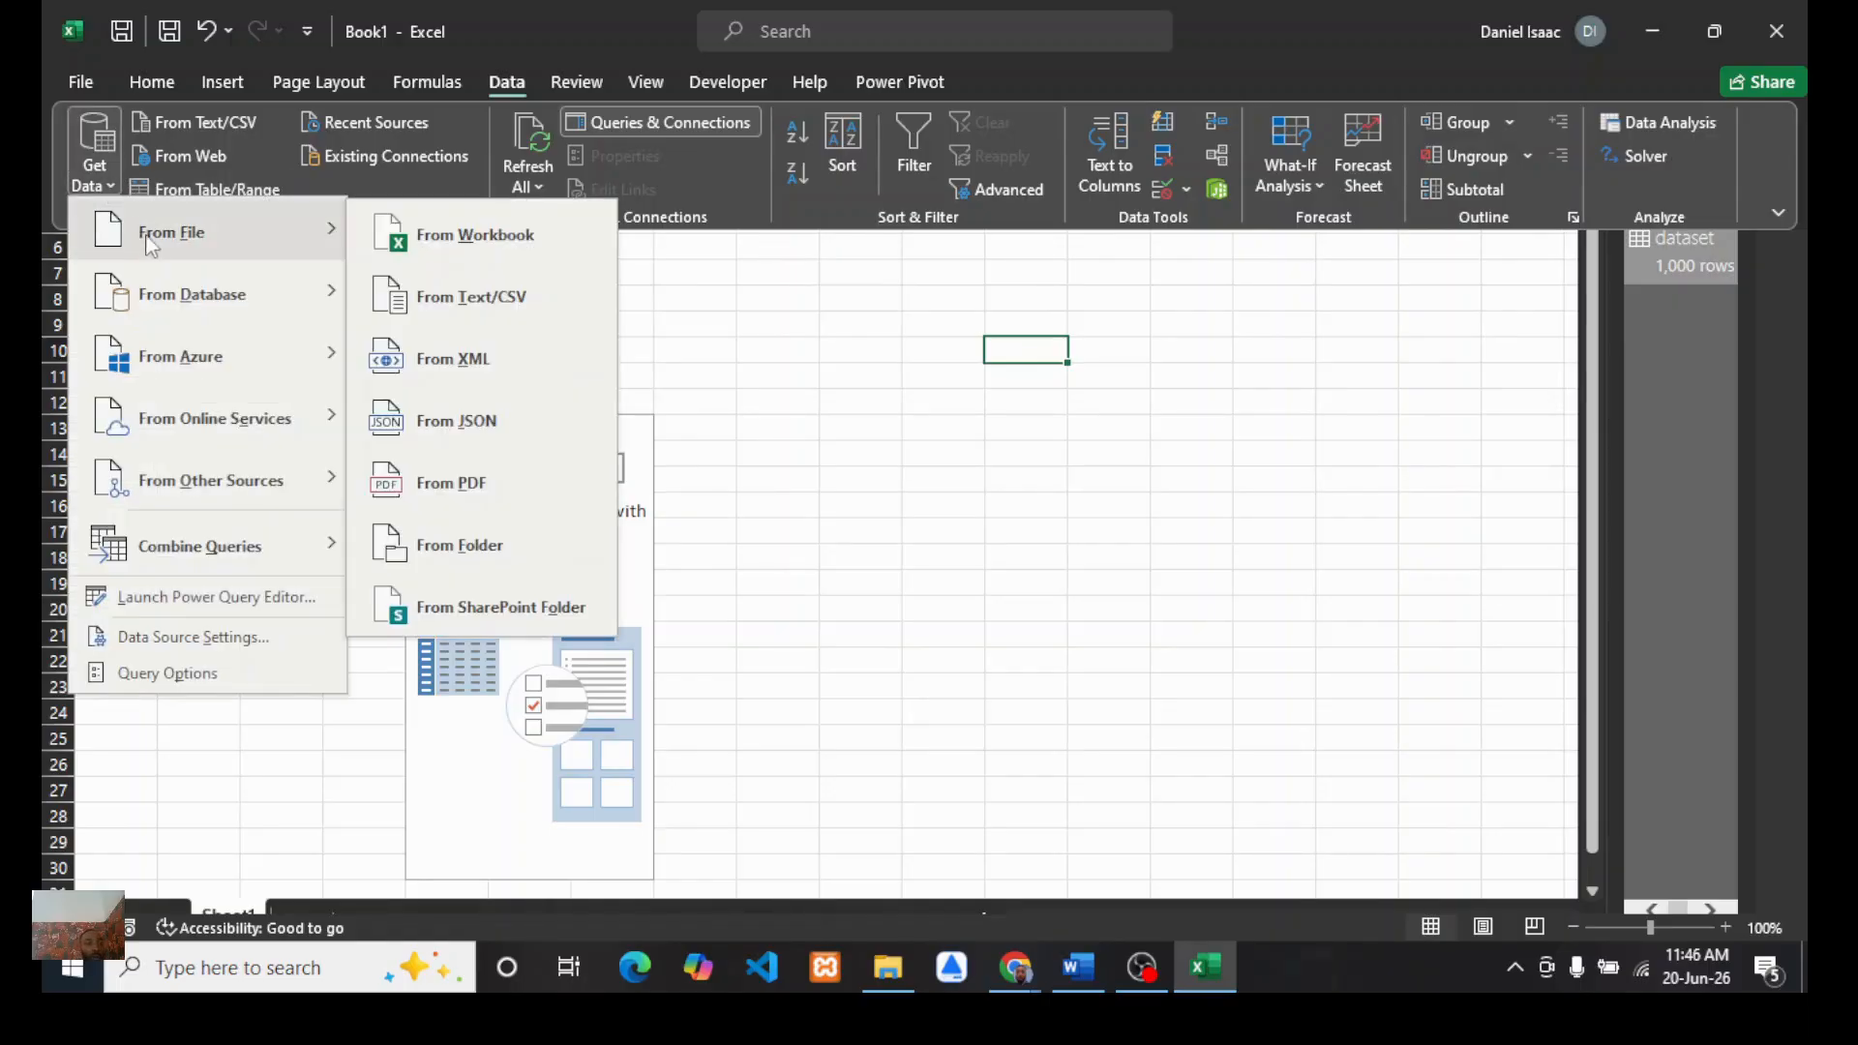
click(450, 301)
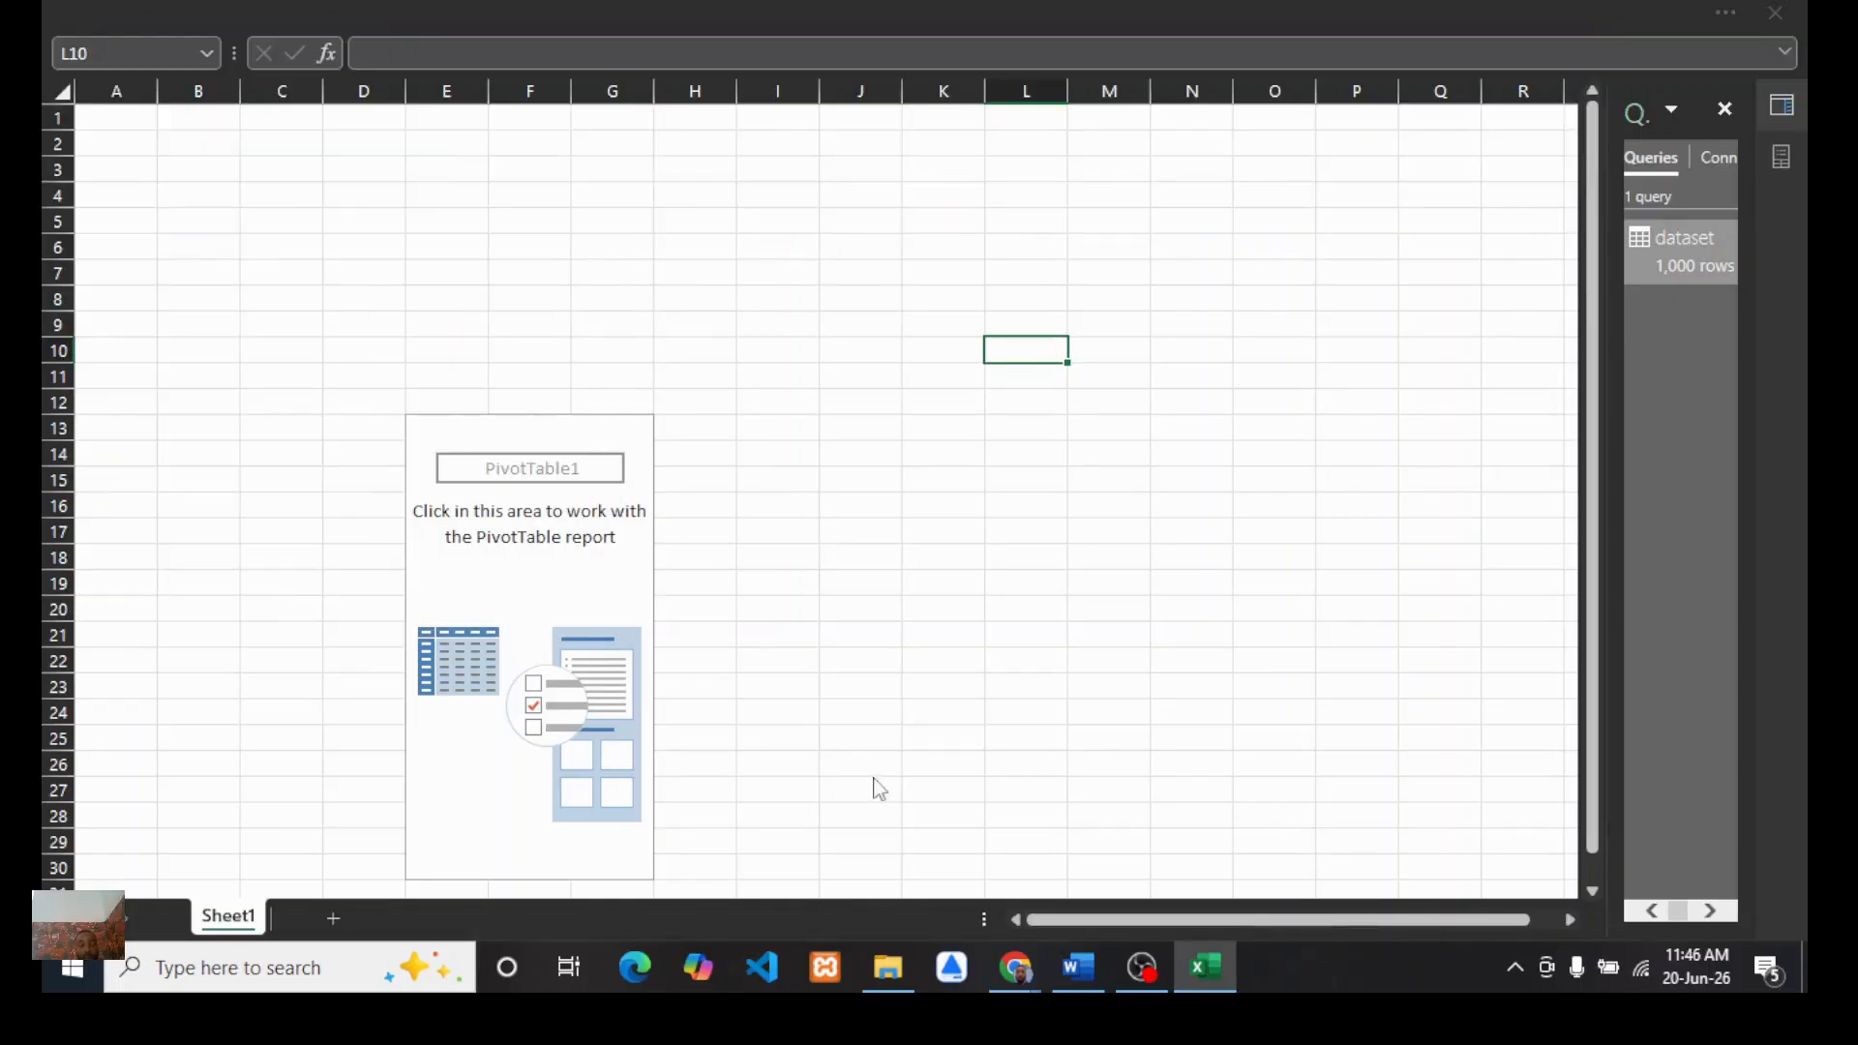
mouse_move(1028, 983)
click(904, 870)
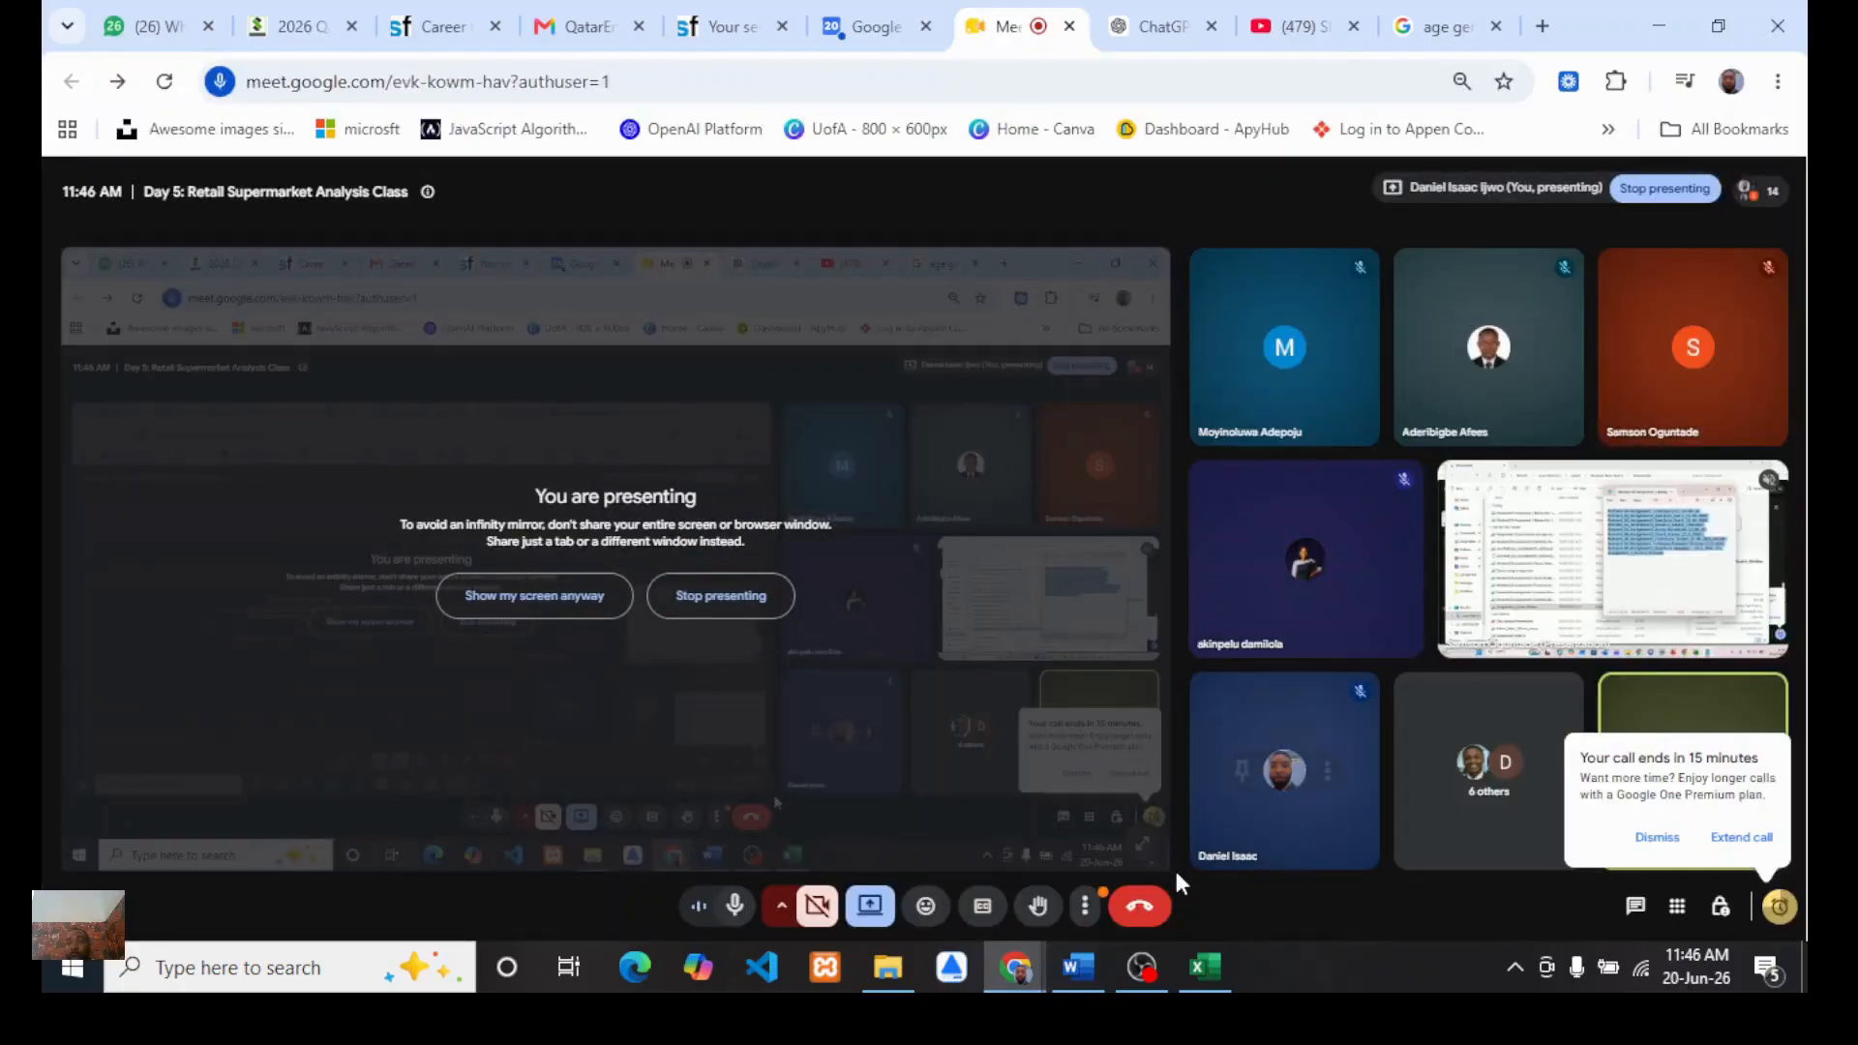
click(1205, 966)
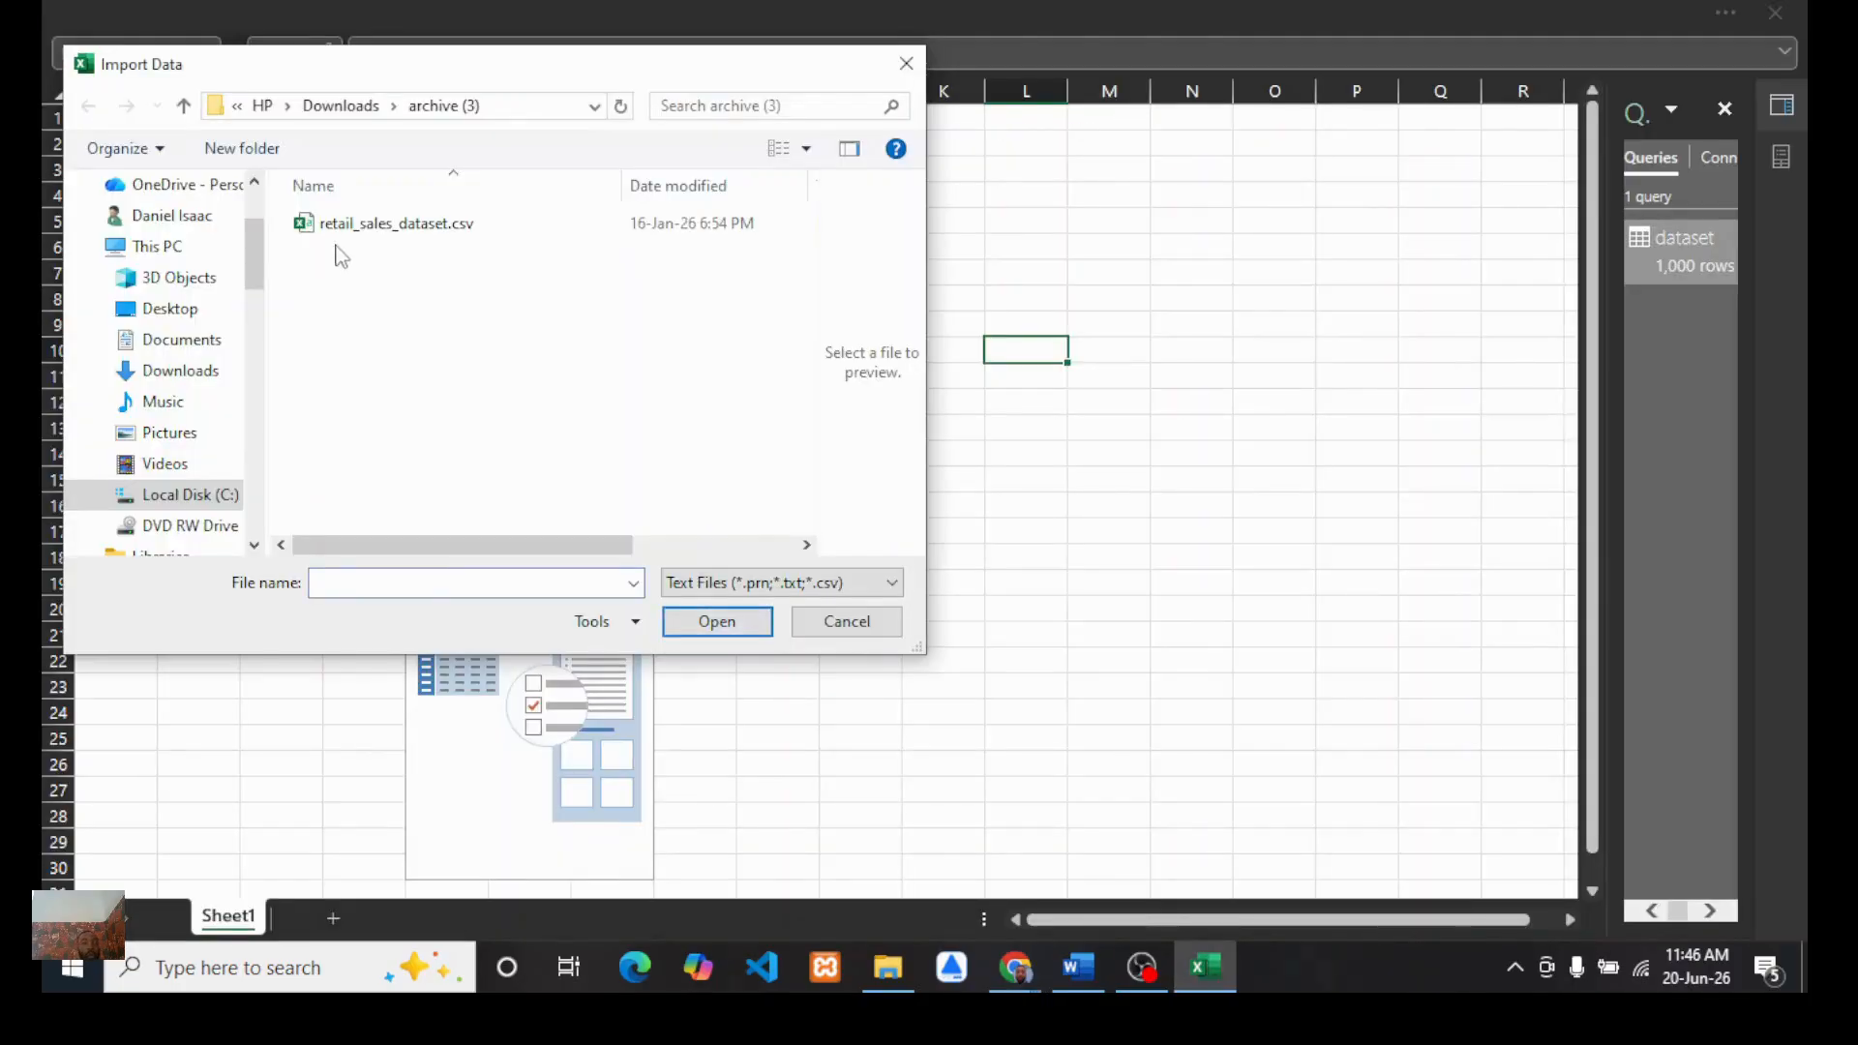
click(354, 225)
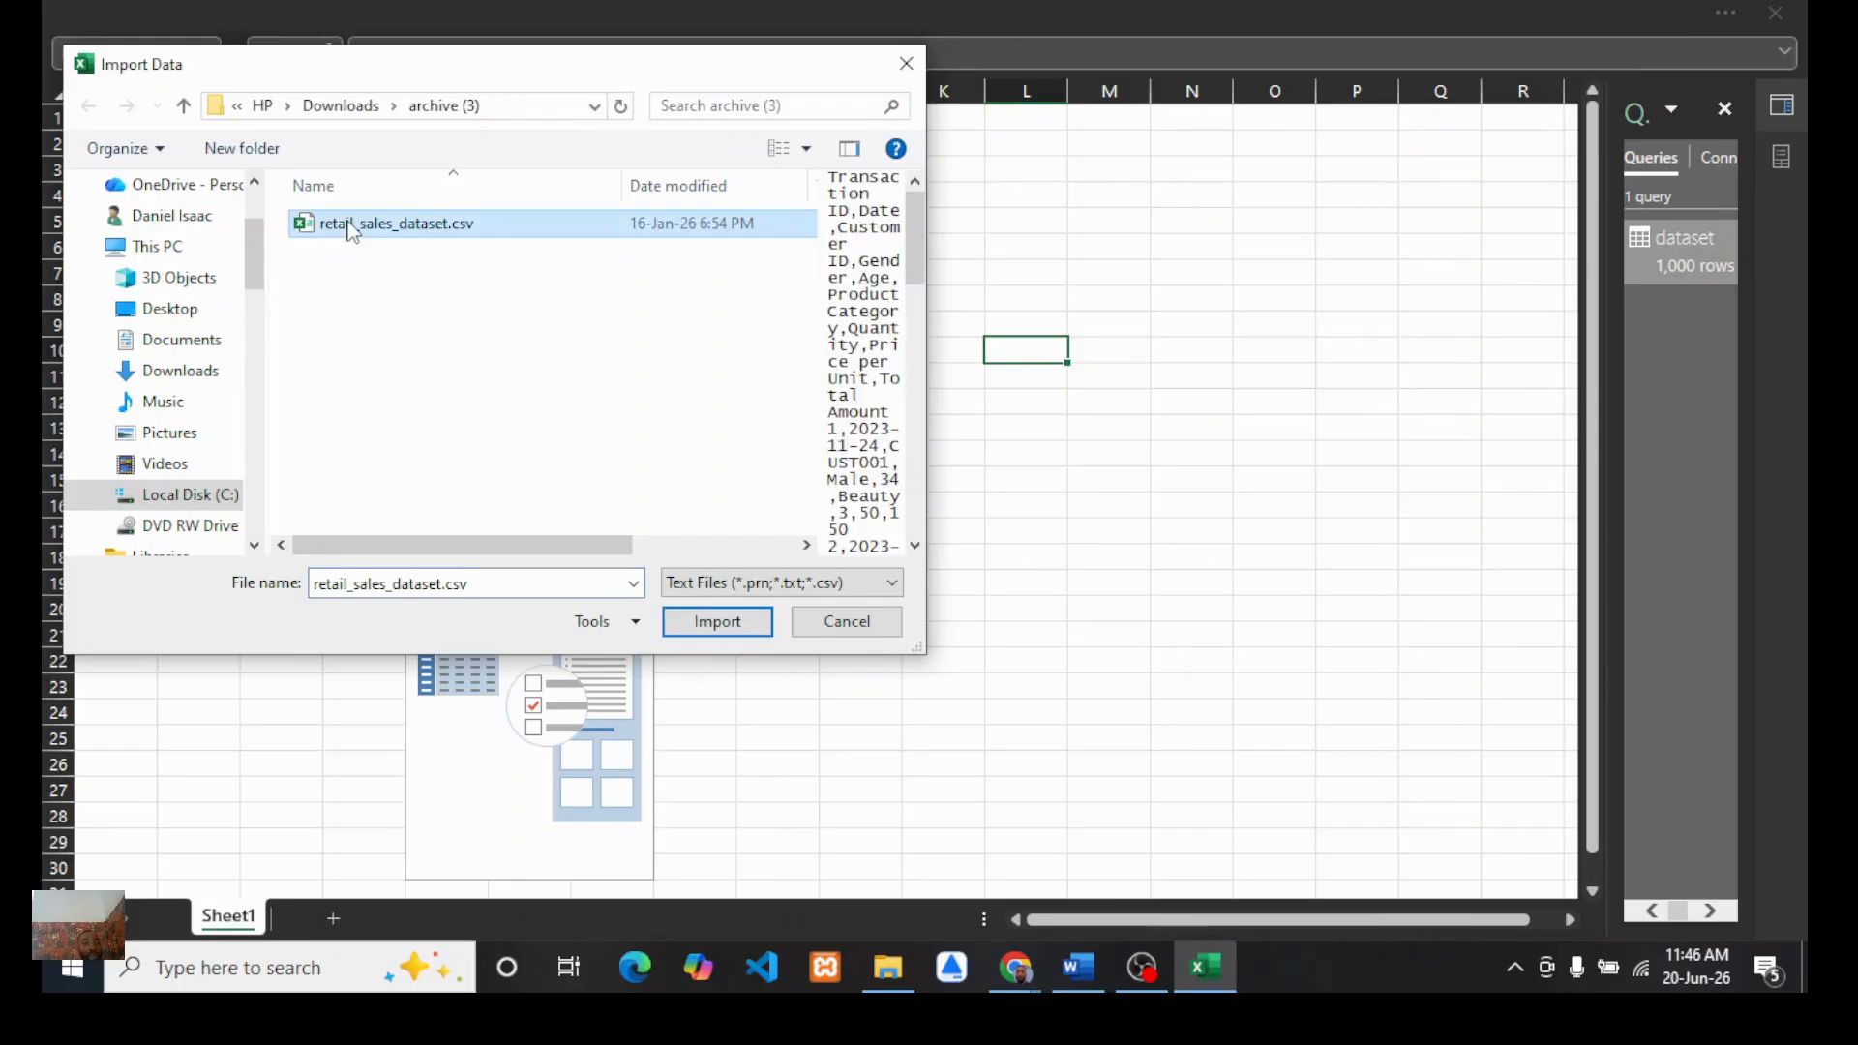
click(715, 622)
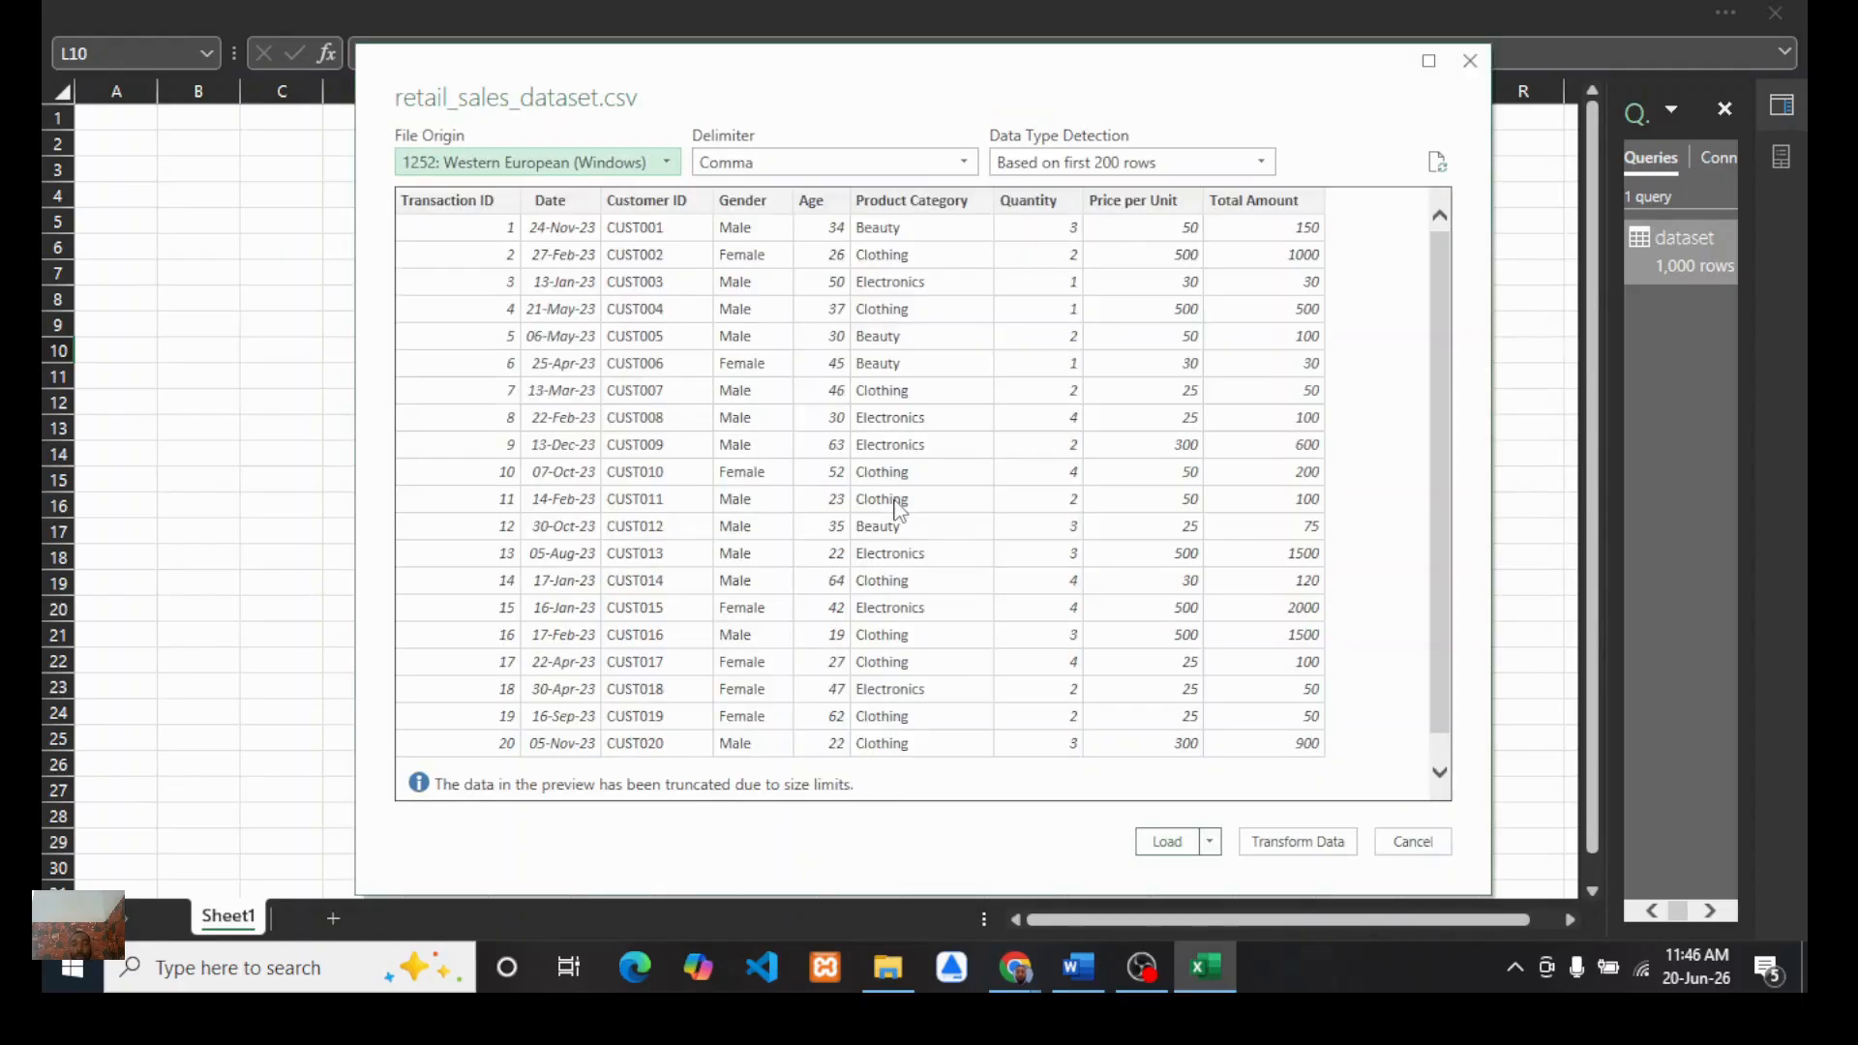
click(1268, 841)
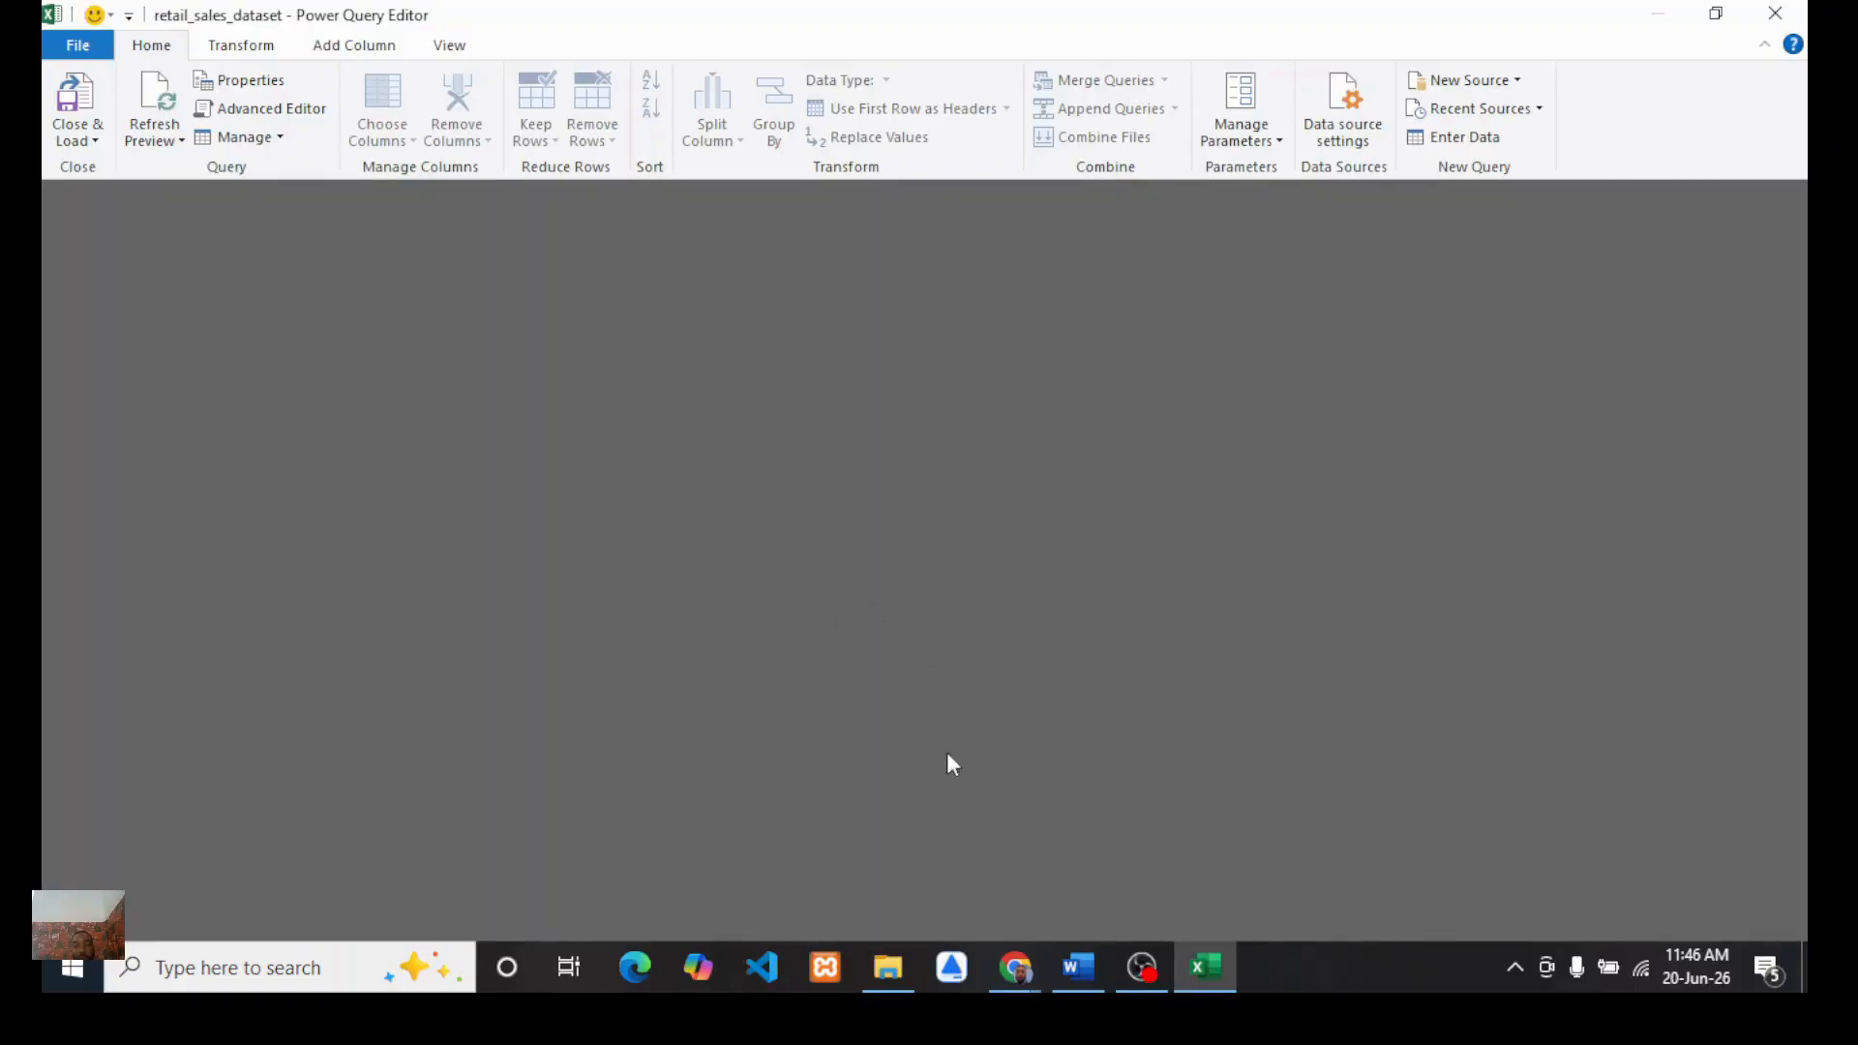
mouse_move(1016, 968)
click(885, 844)
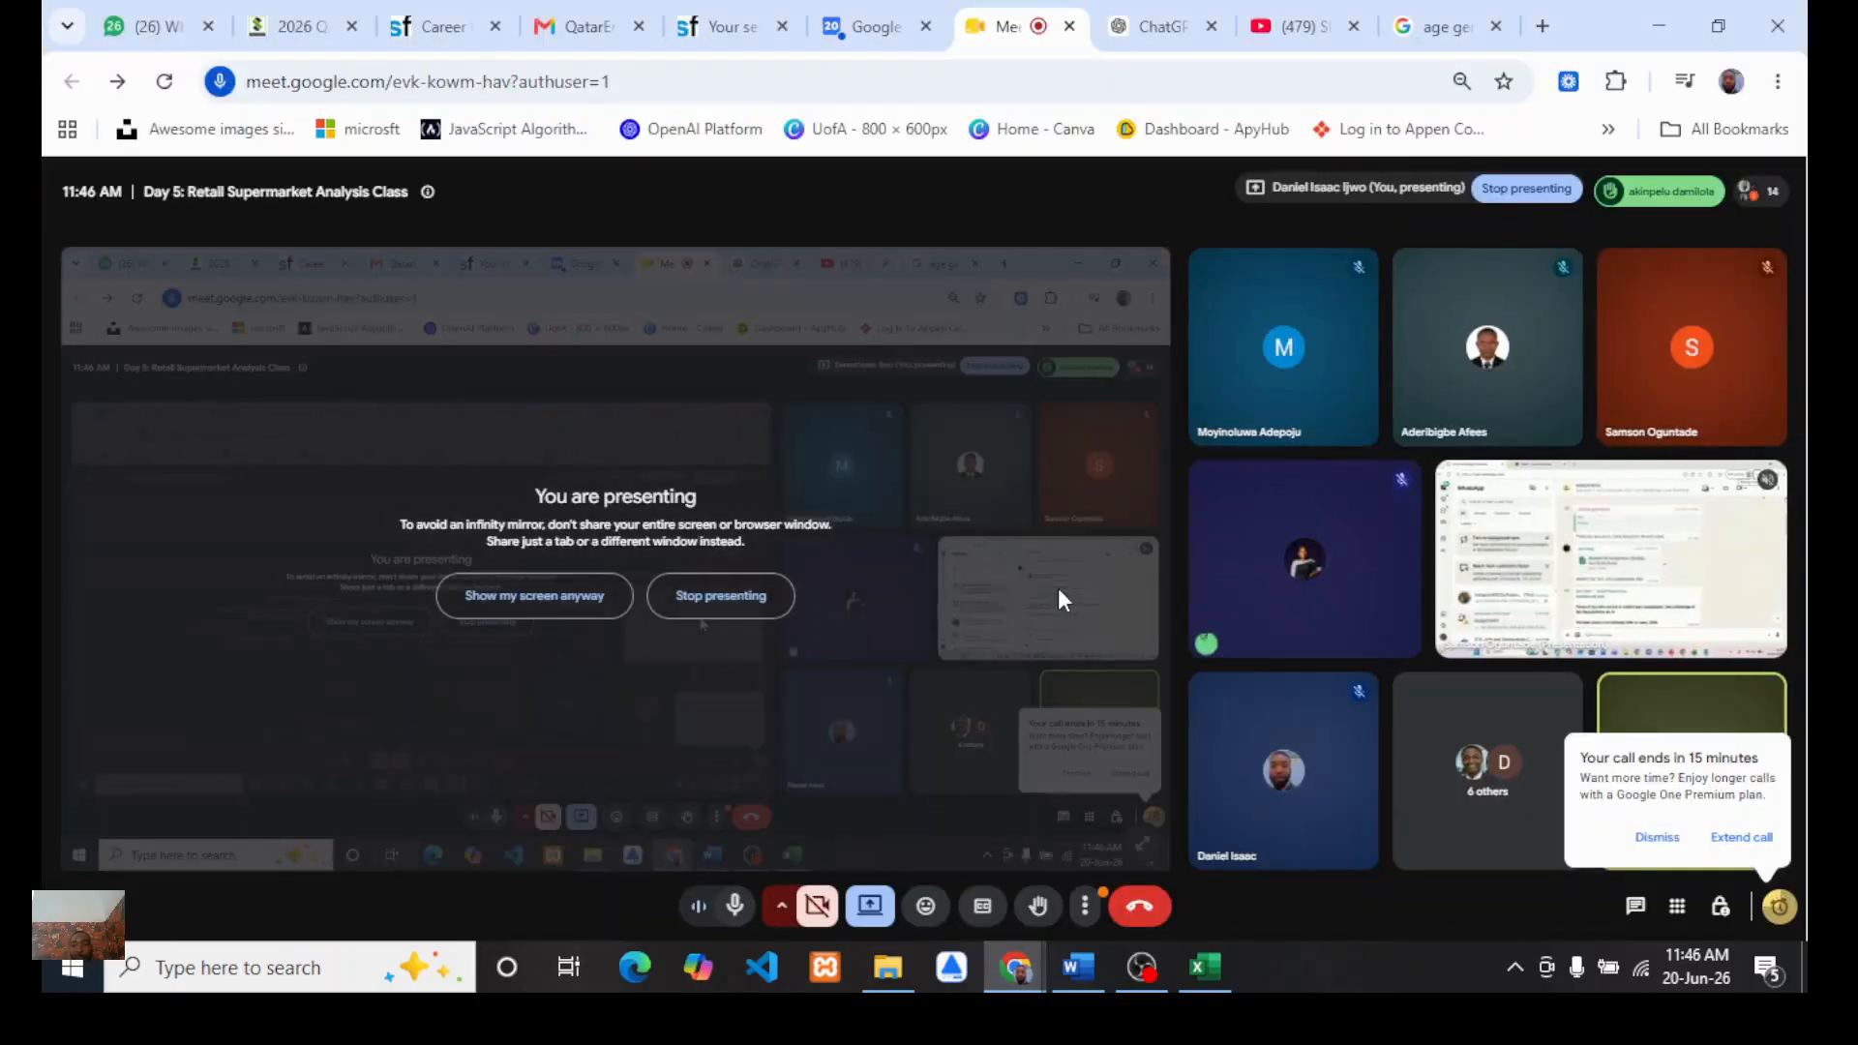
click(1675, 192)
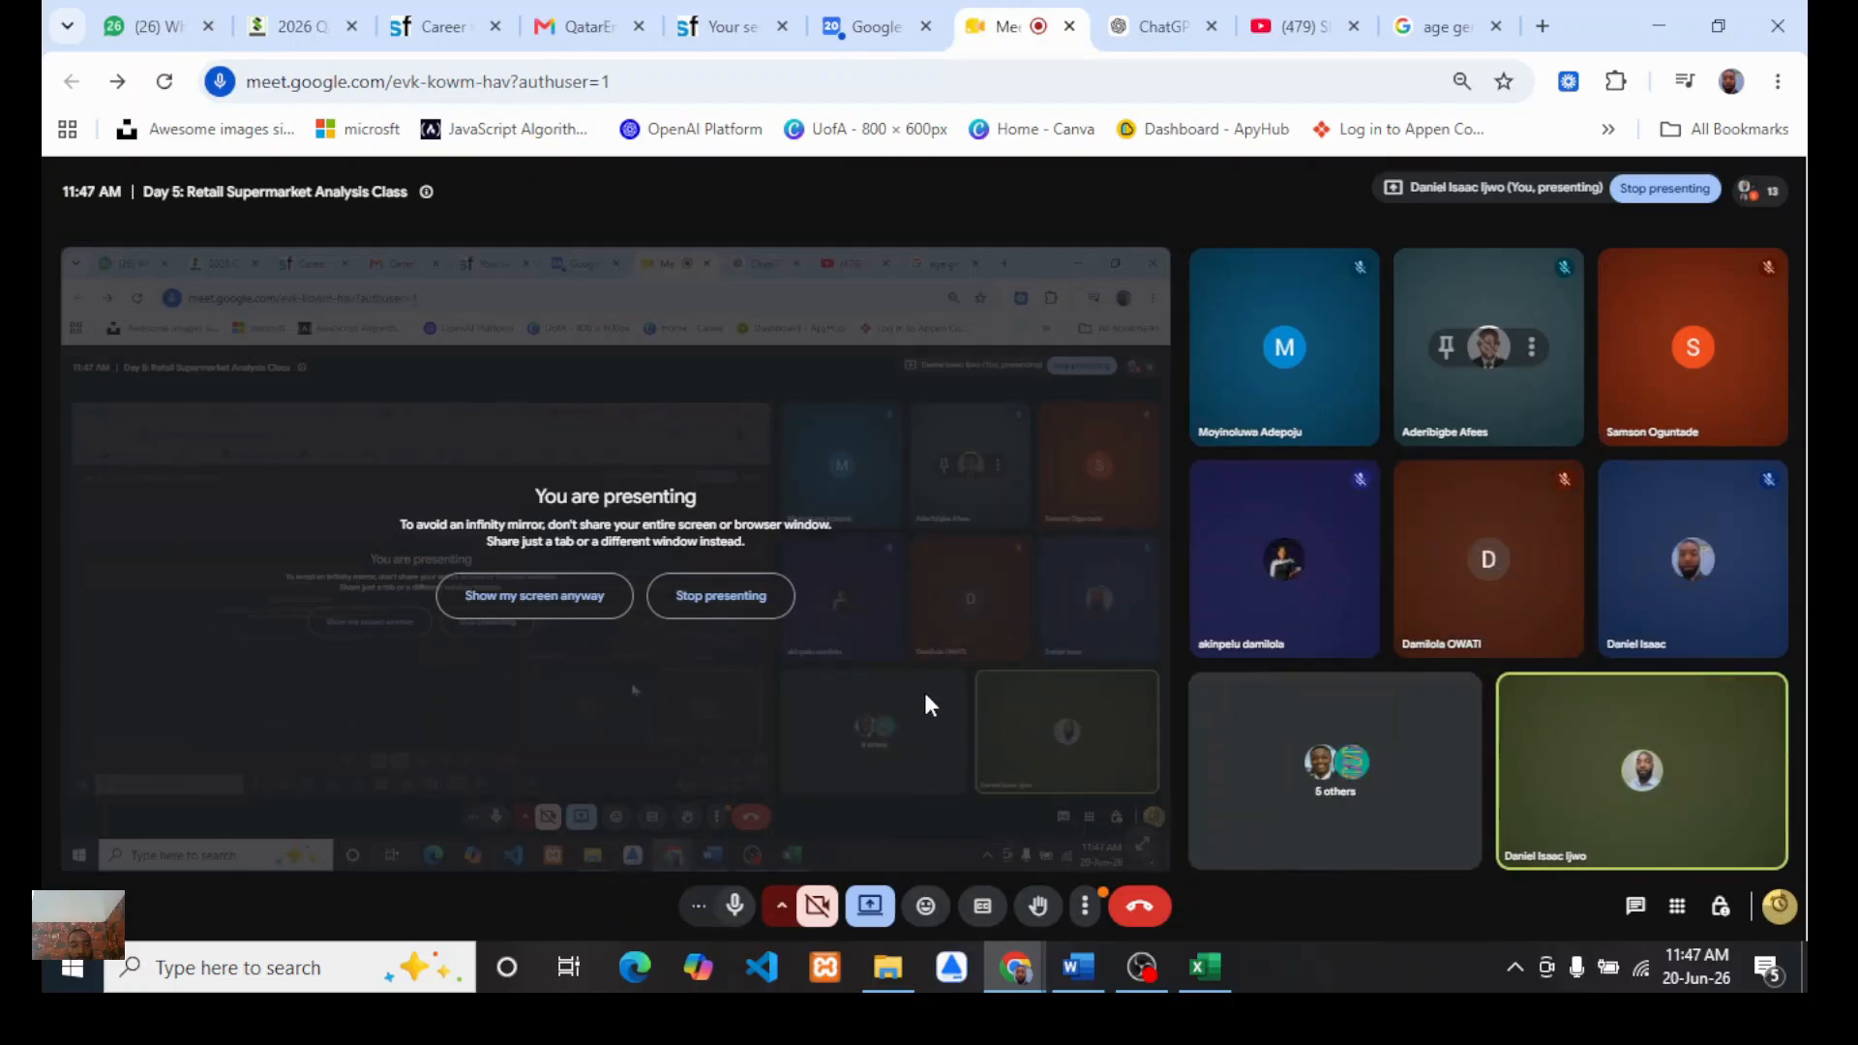
click(1191, 978)
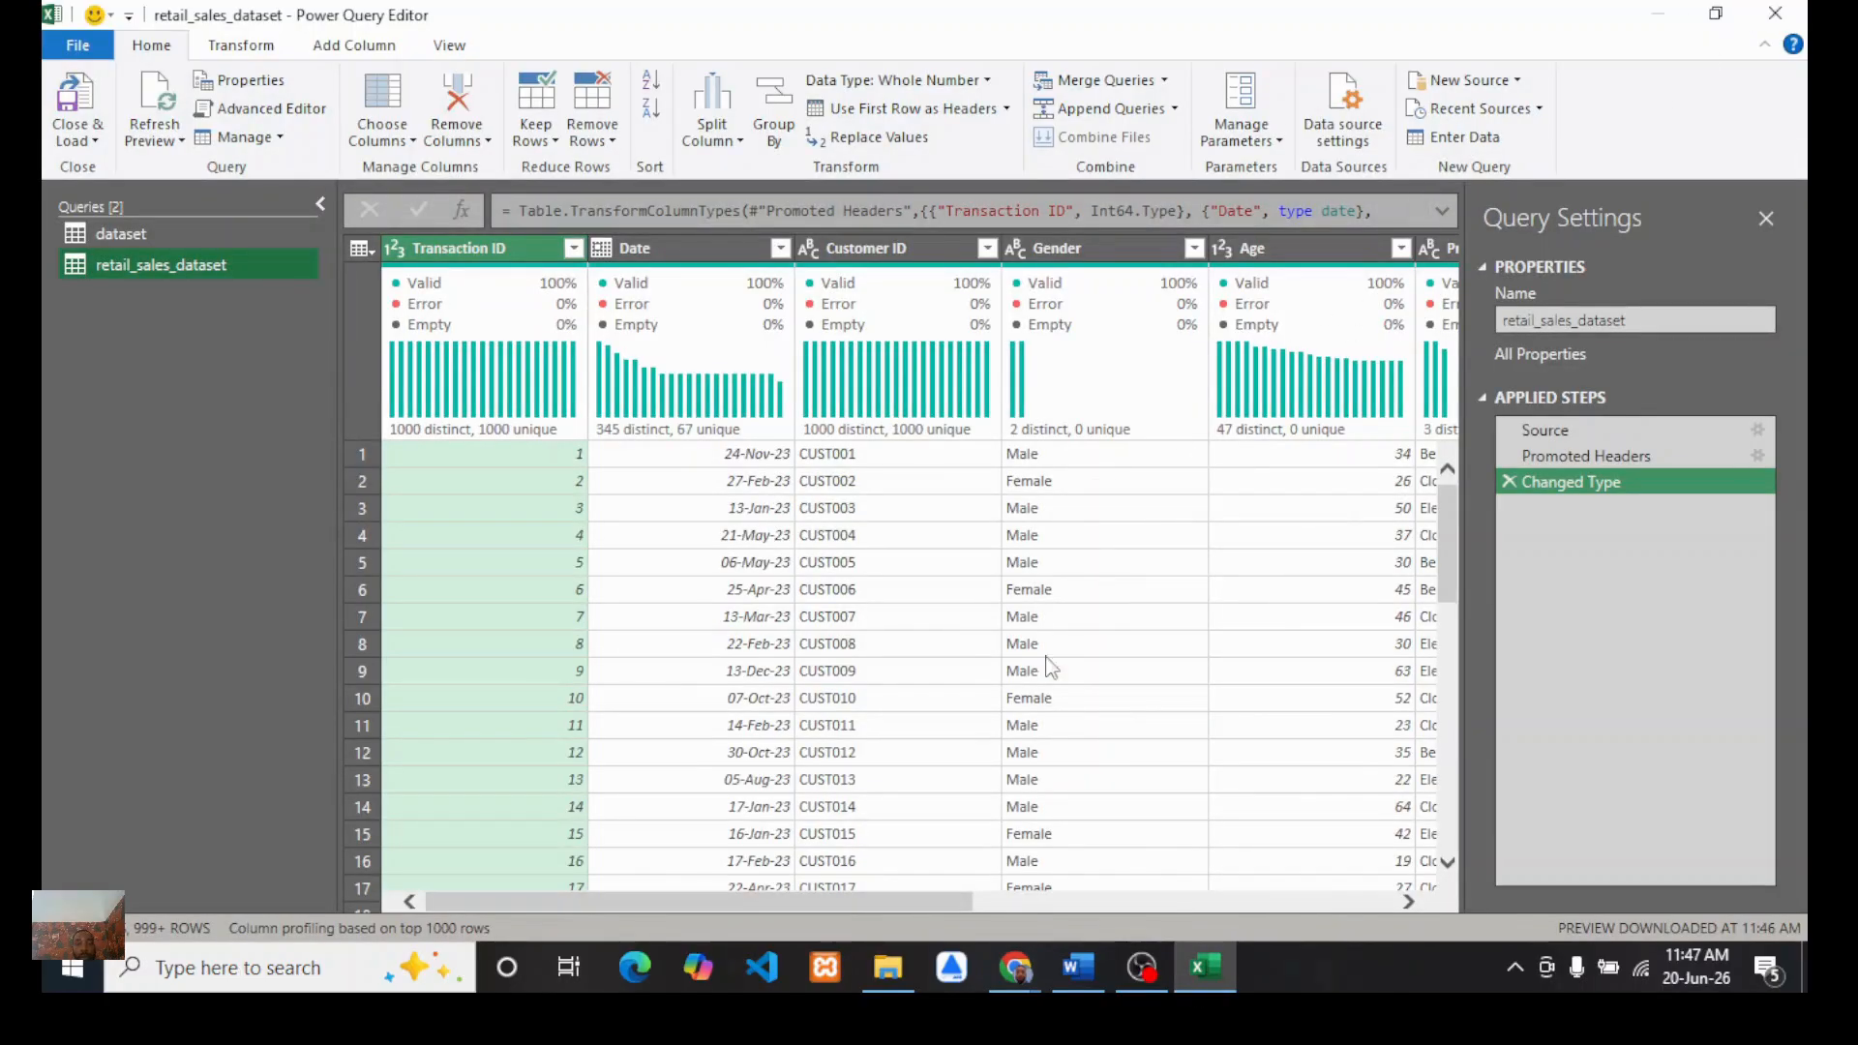
click(1777, 17)
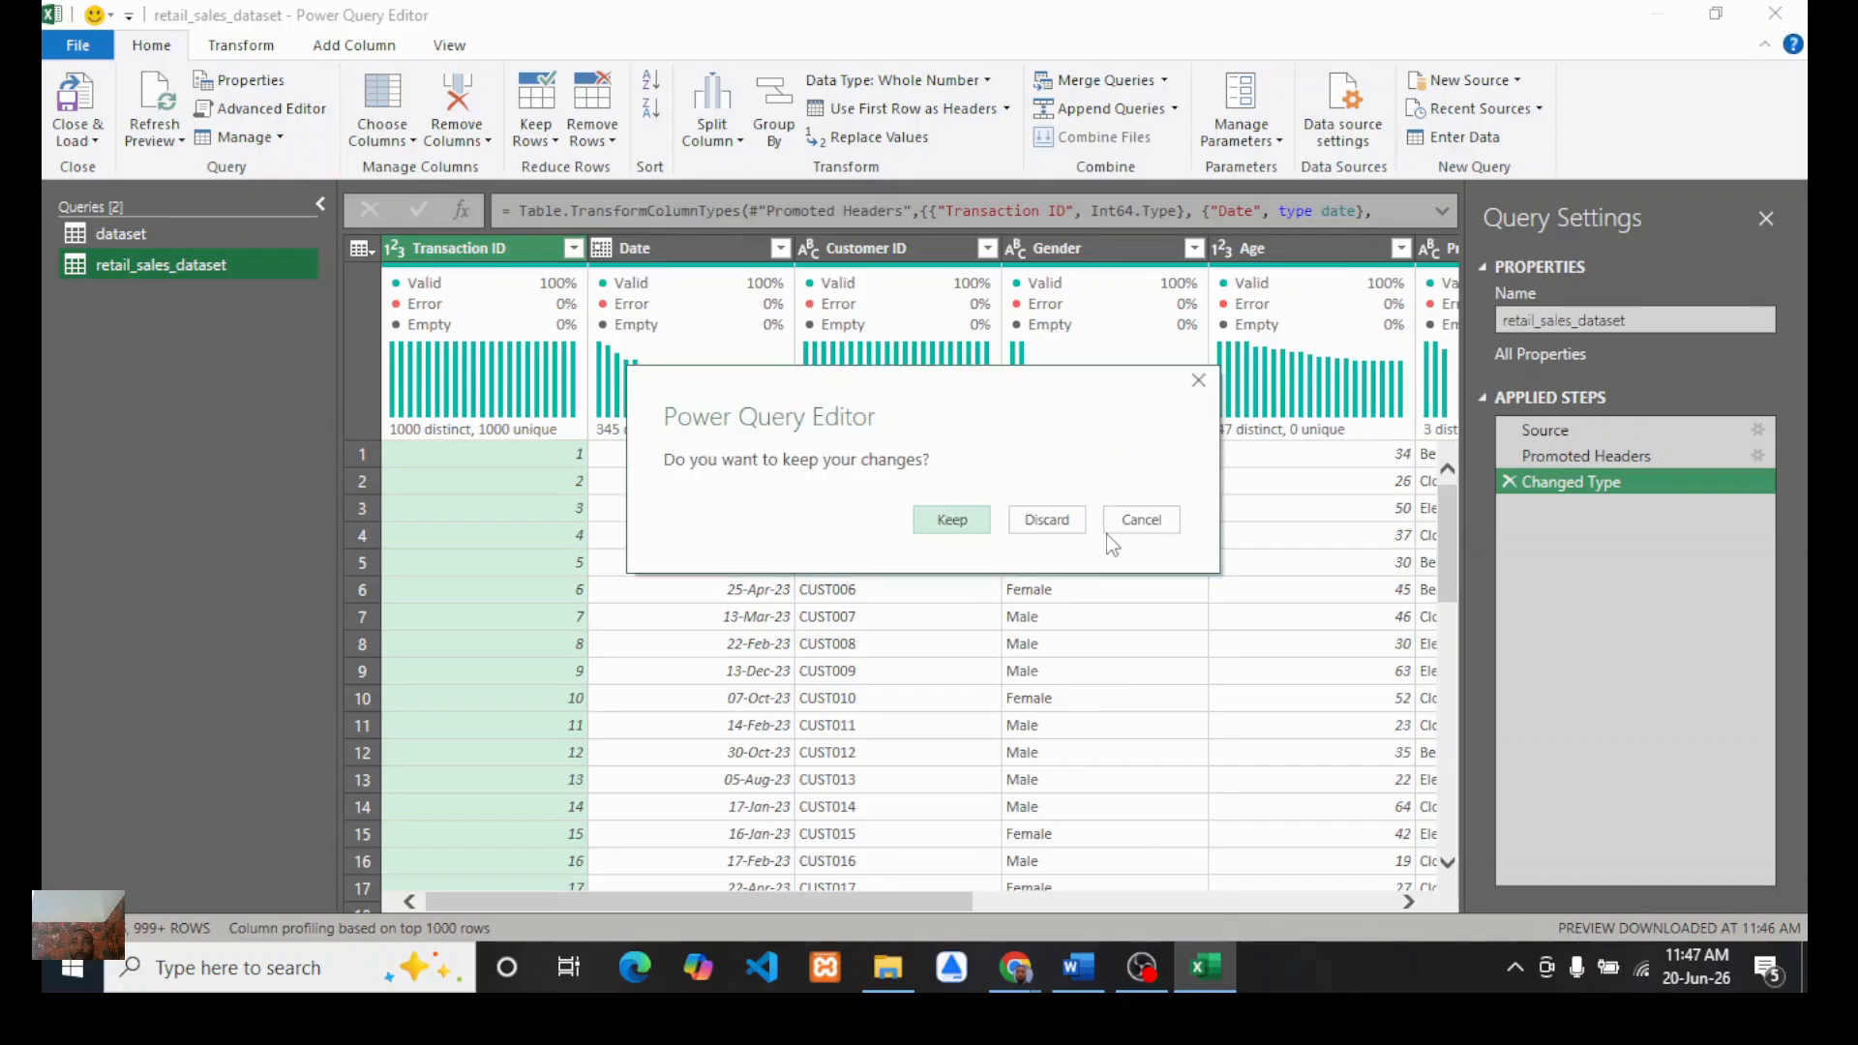
click(1046, 521)
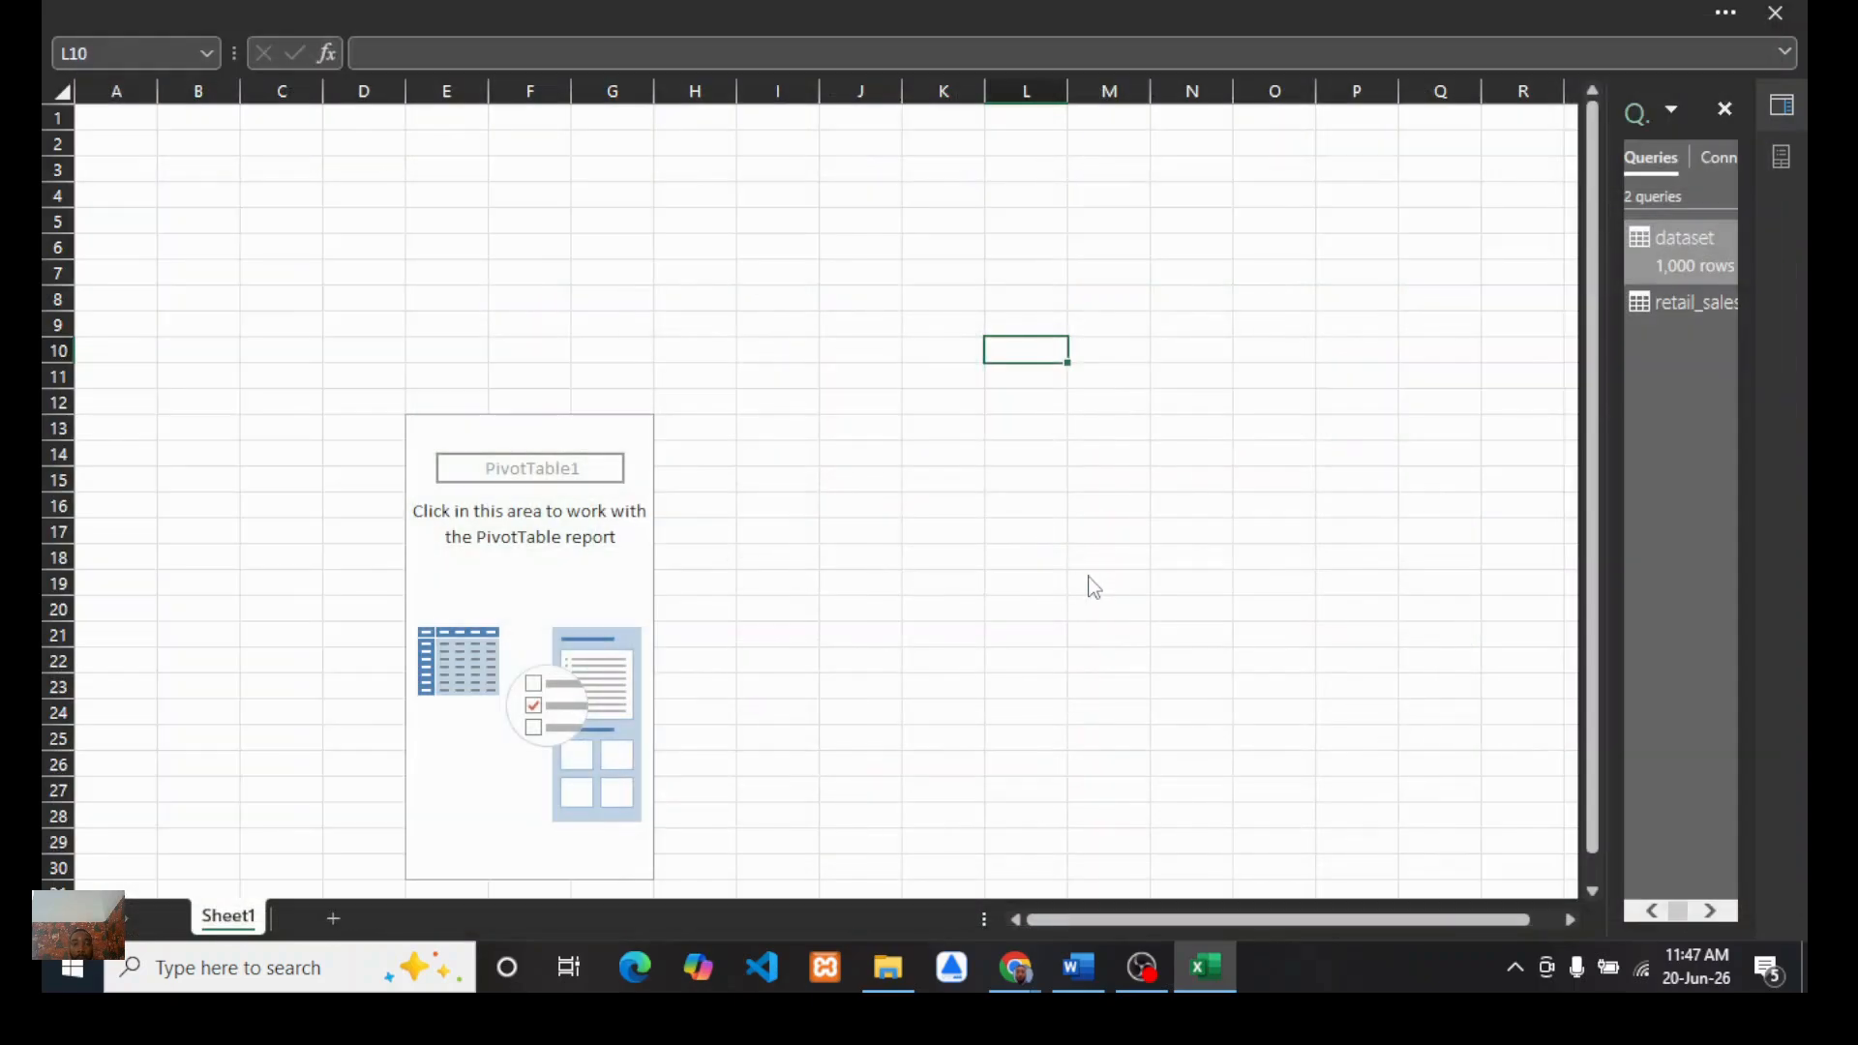
Step: Import retail_sales_dataset.csv from text/CSV and open it for transformation in the Power Query Editor
click(544, 10)
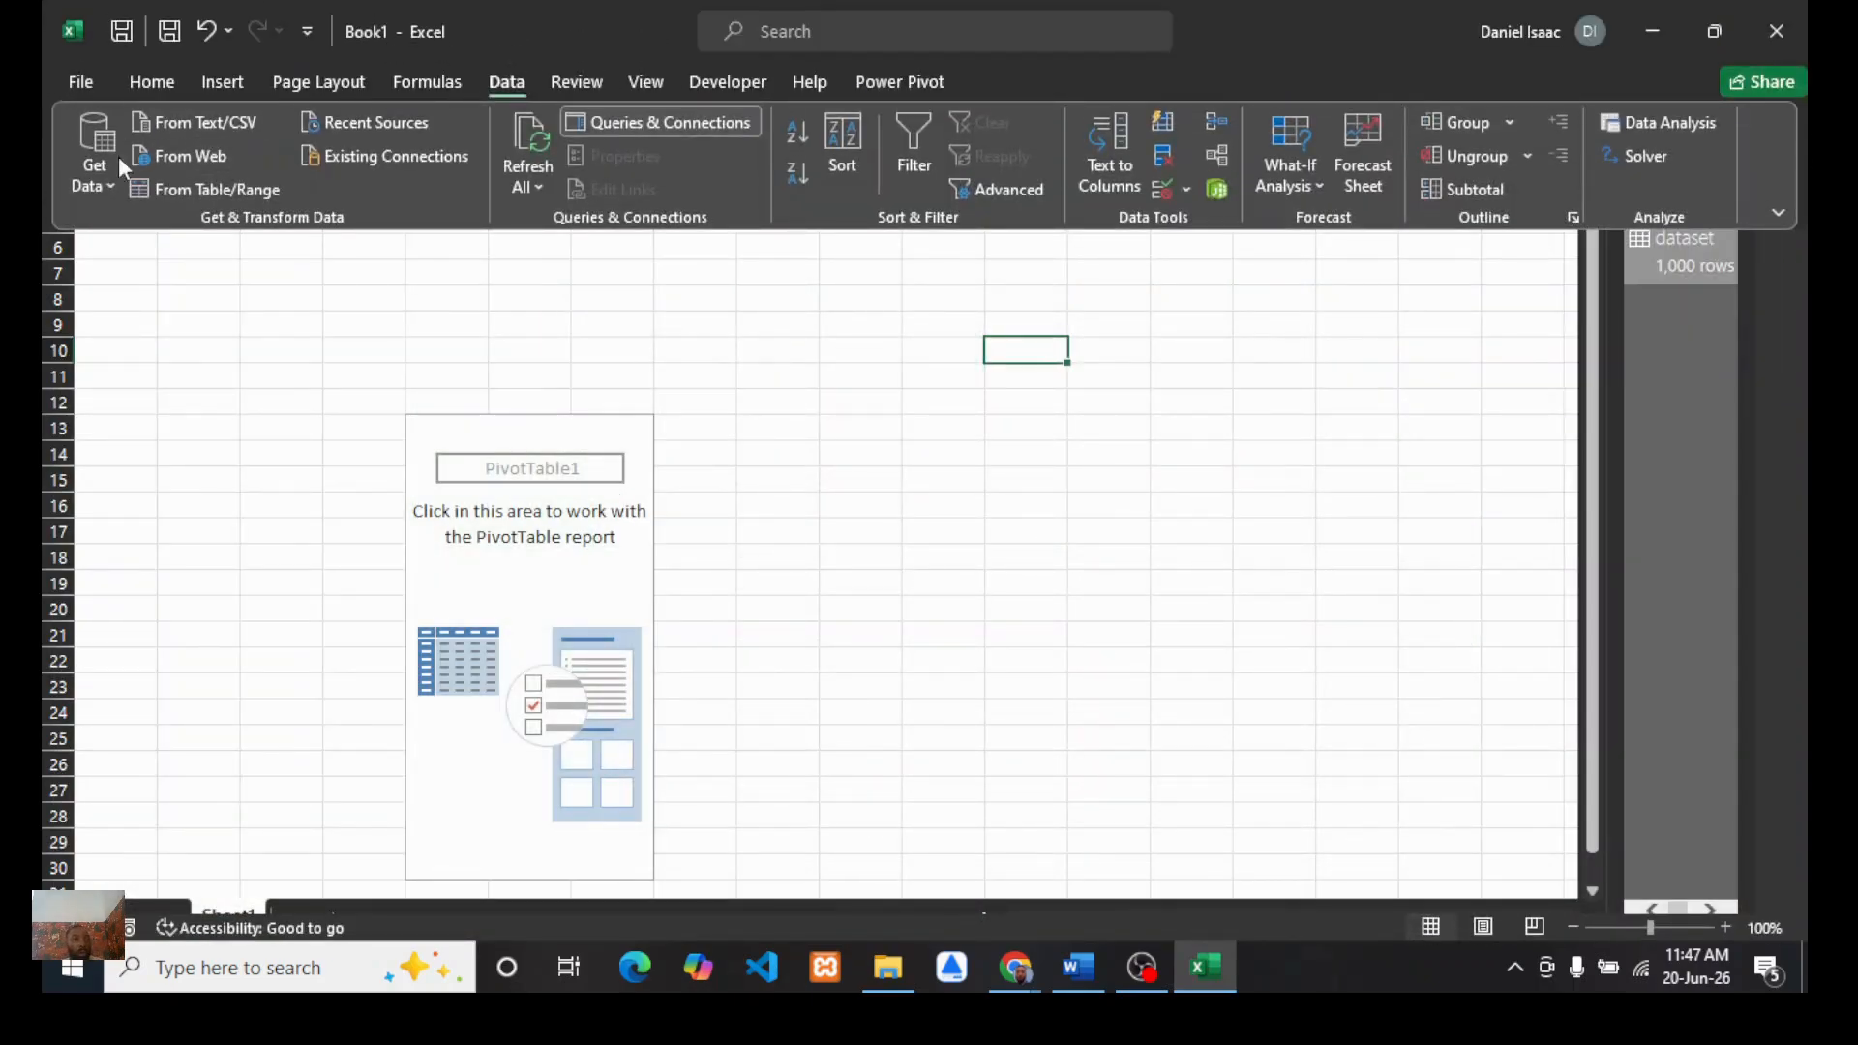
click(94, 175)
mouse_move(290, 232)
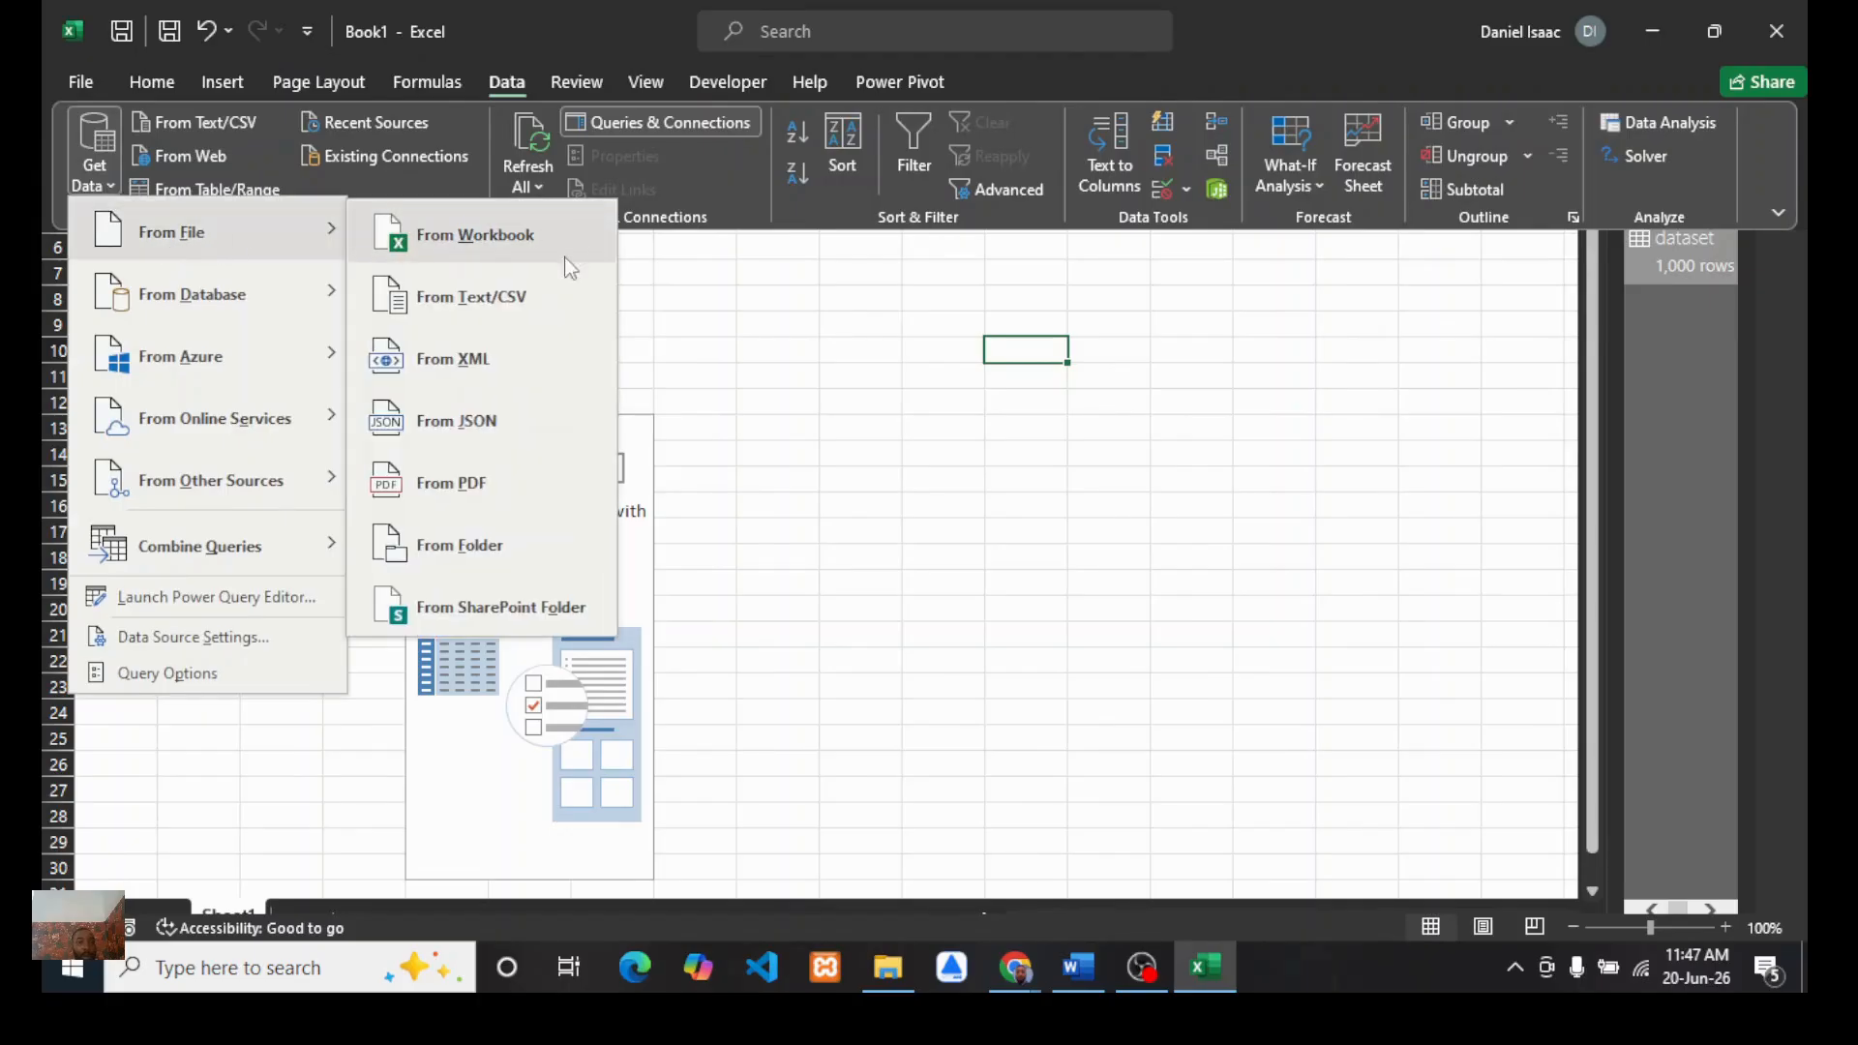
click(484, 303)
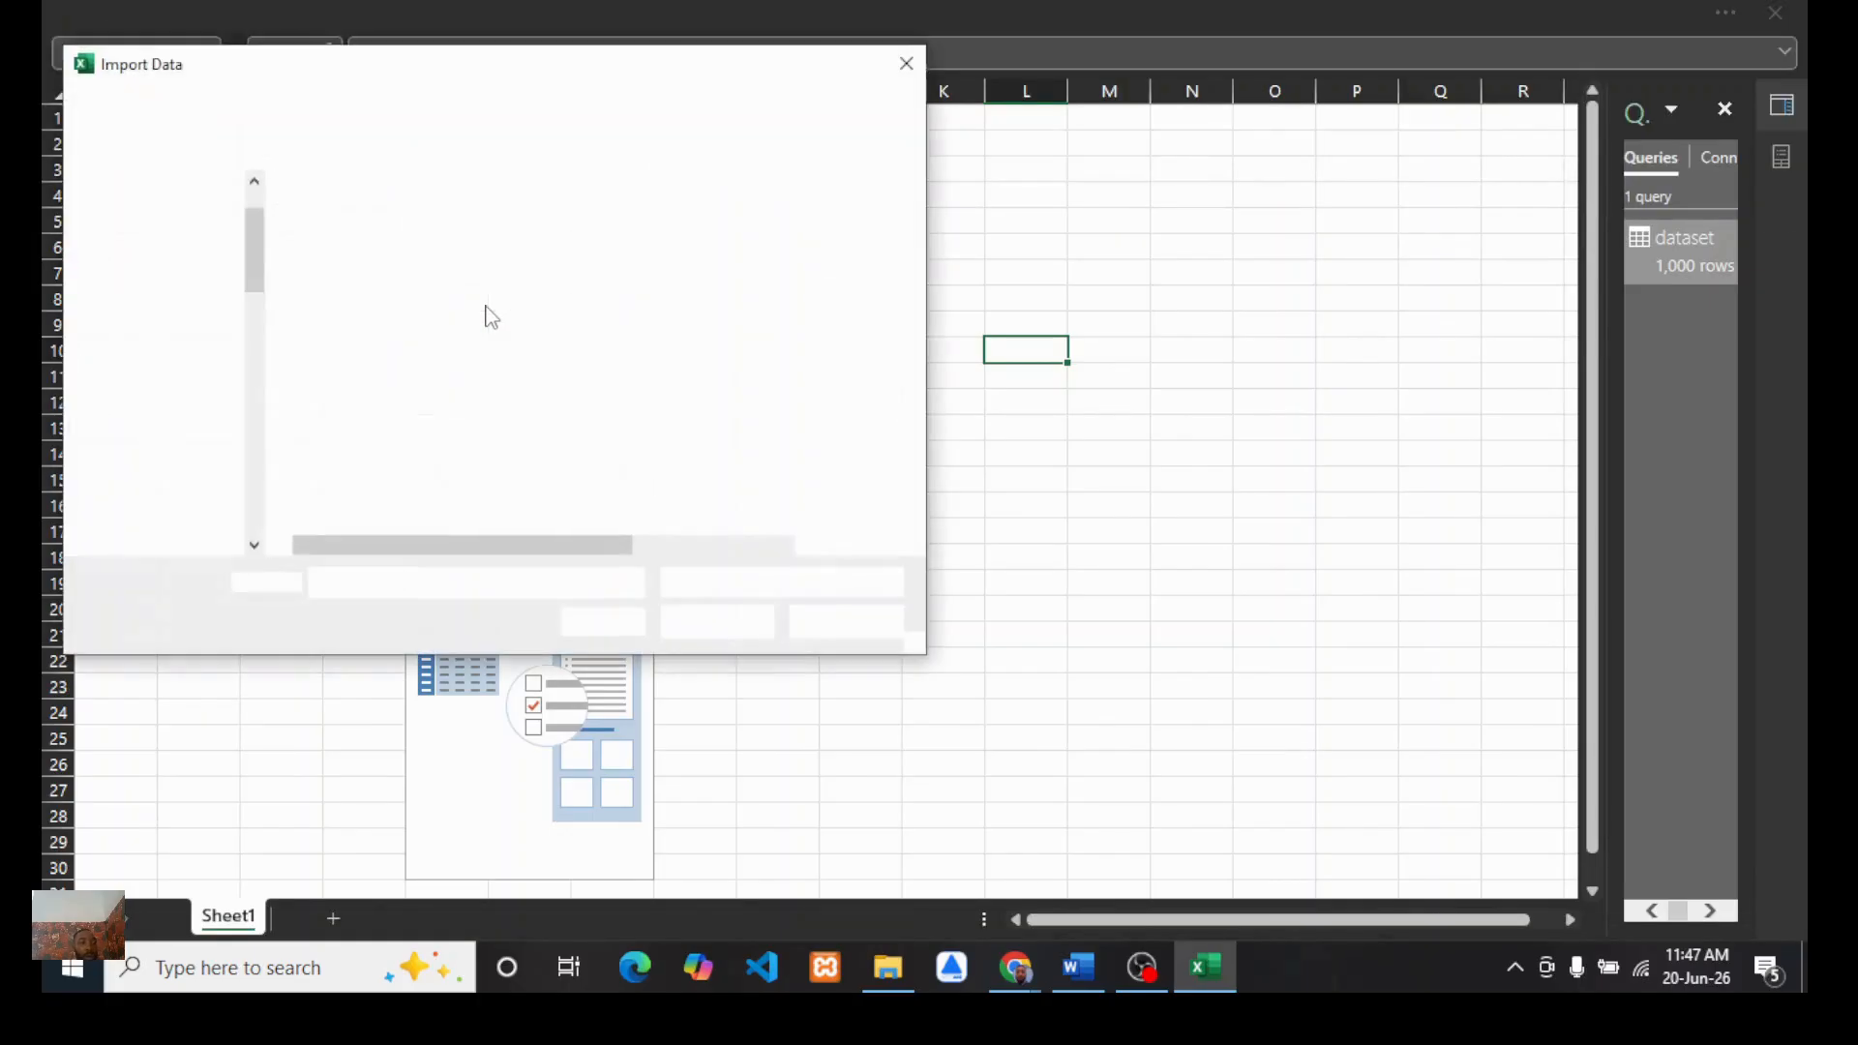
click(421, 221)
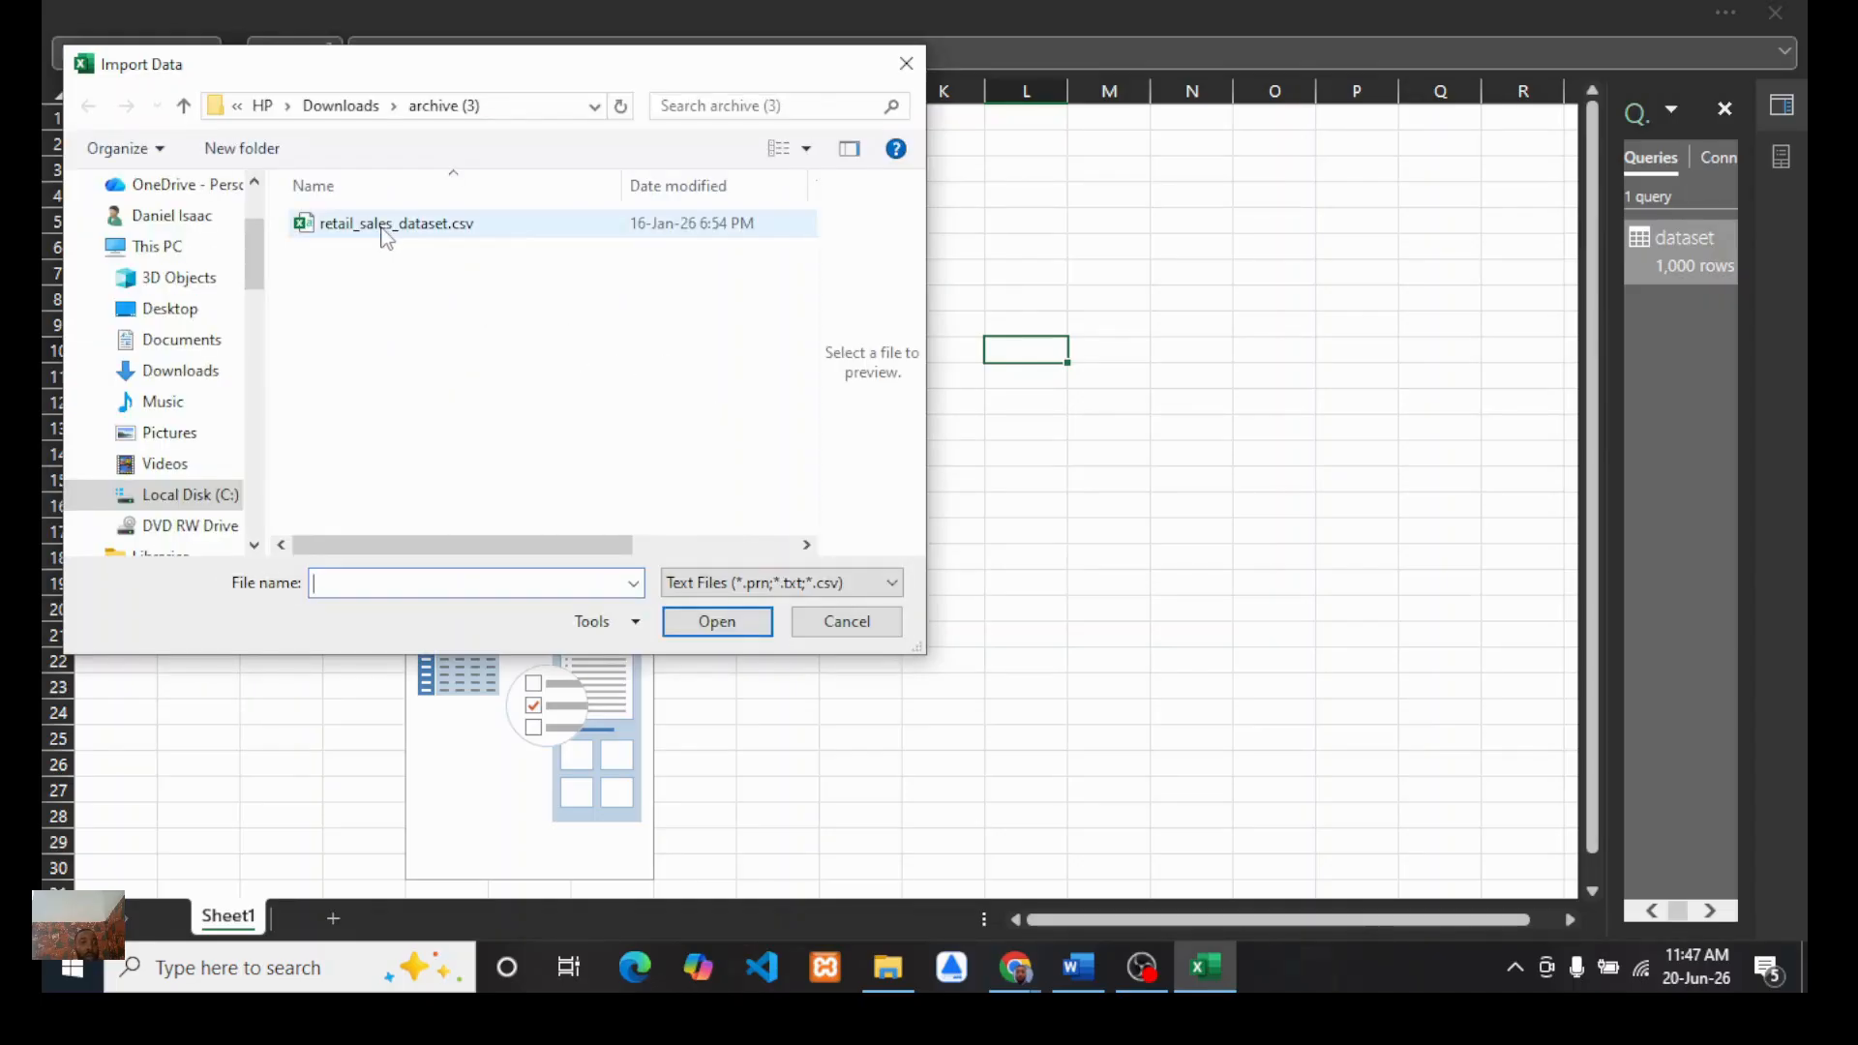
click(714, 631)
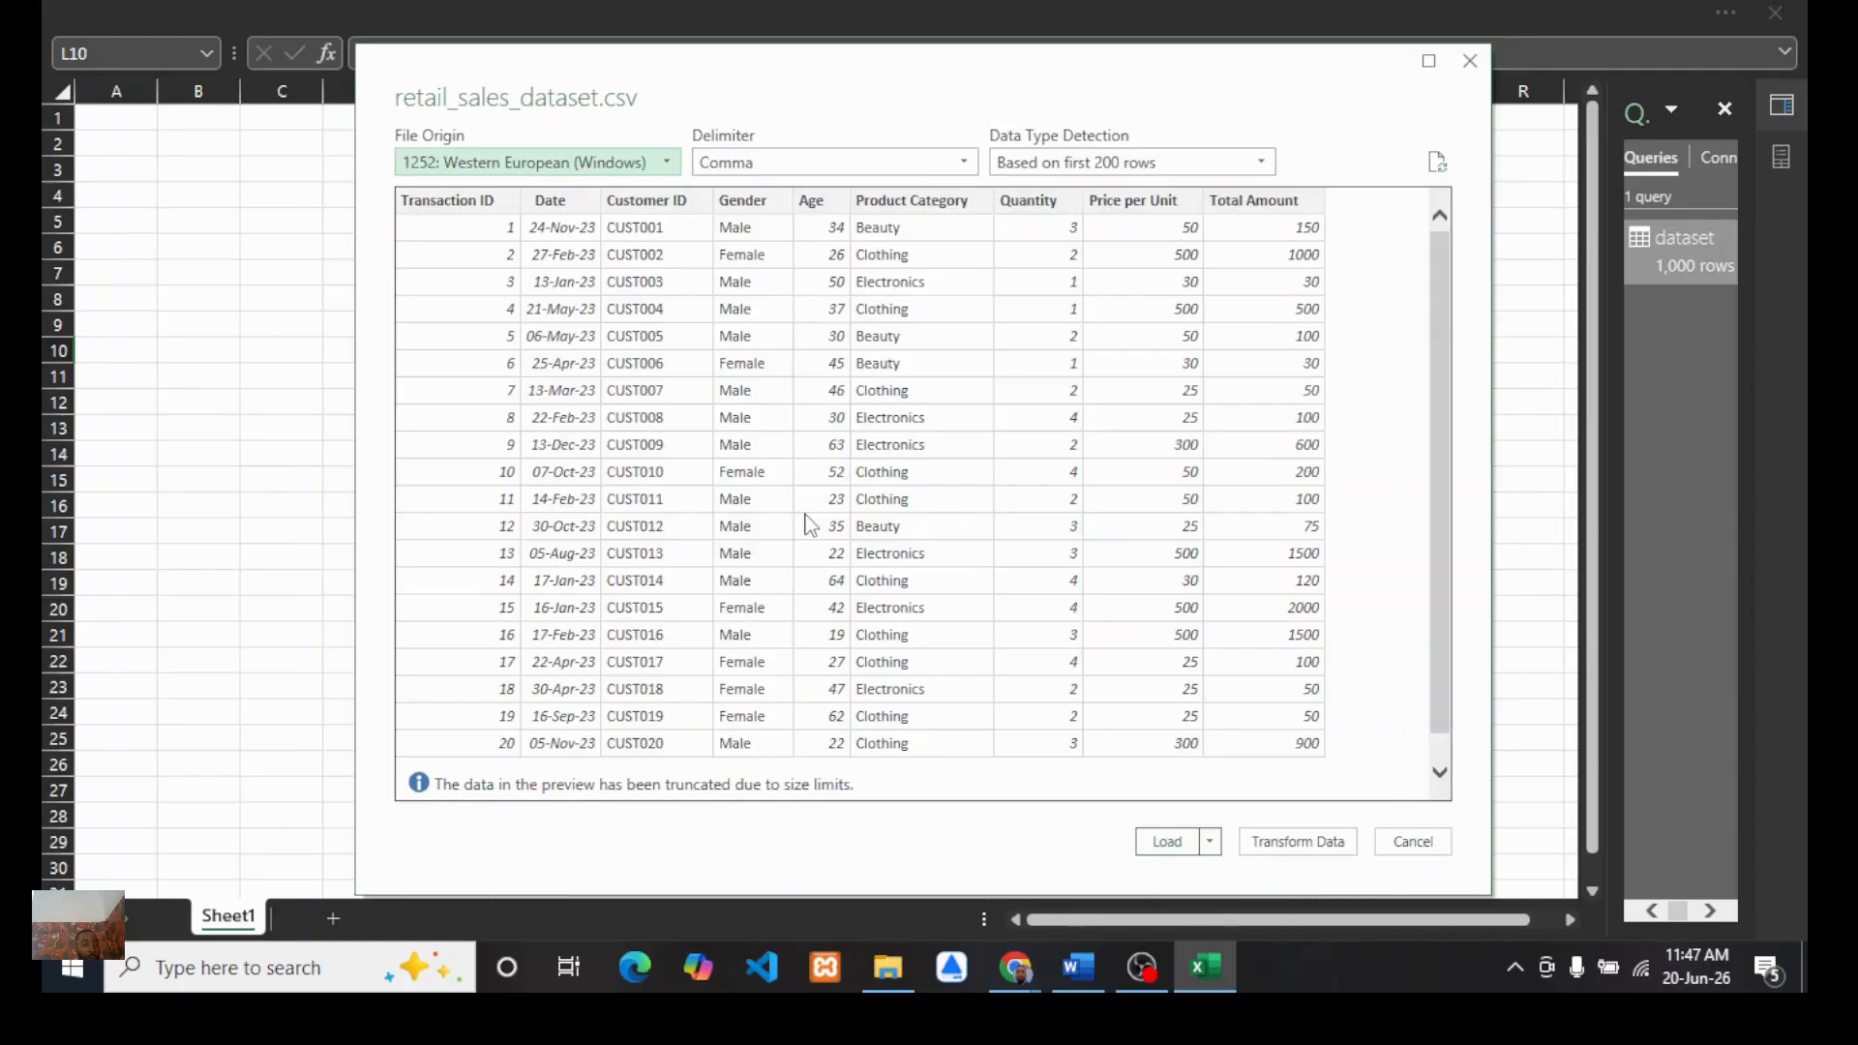
click(1298, 844)
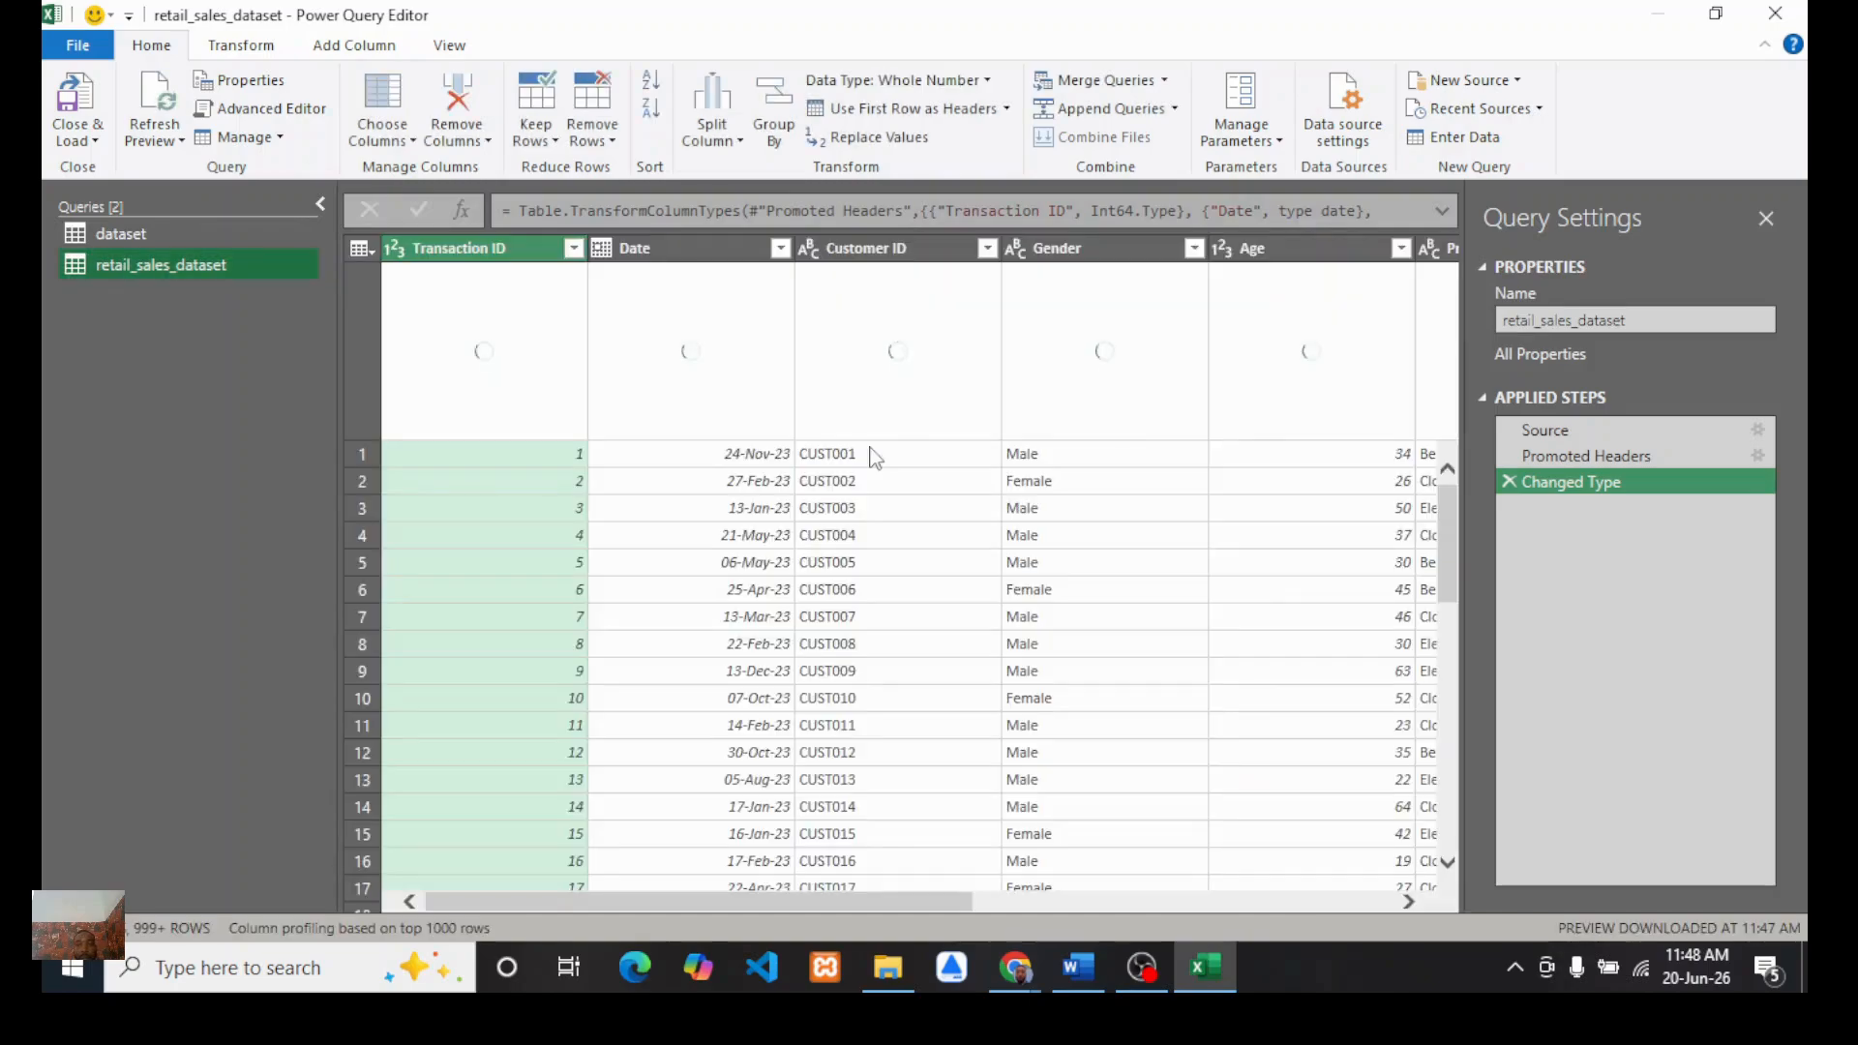
Step: Examine the Age column's values in the query preview and its filter list
scroll(871, 542, right, 3)
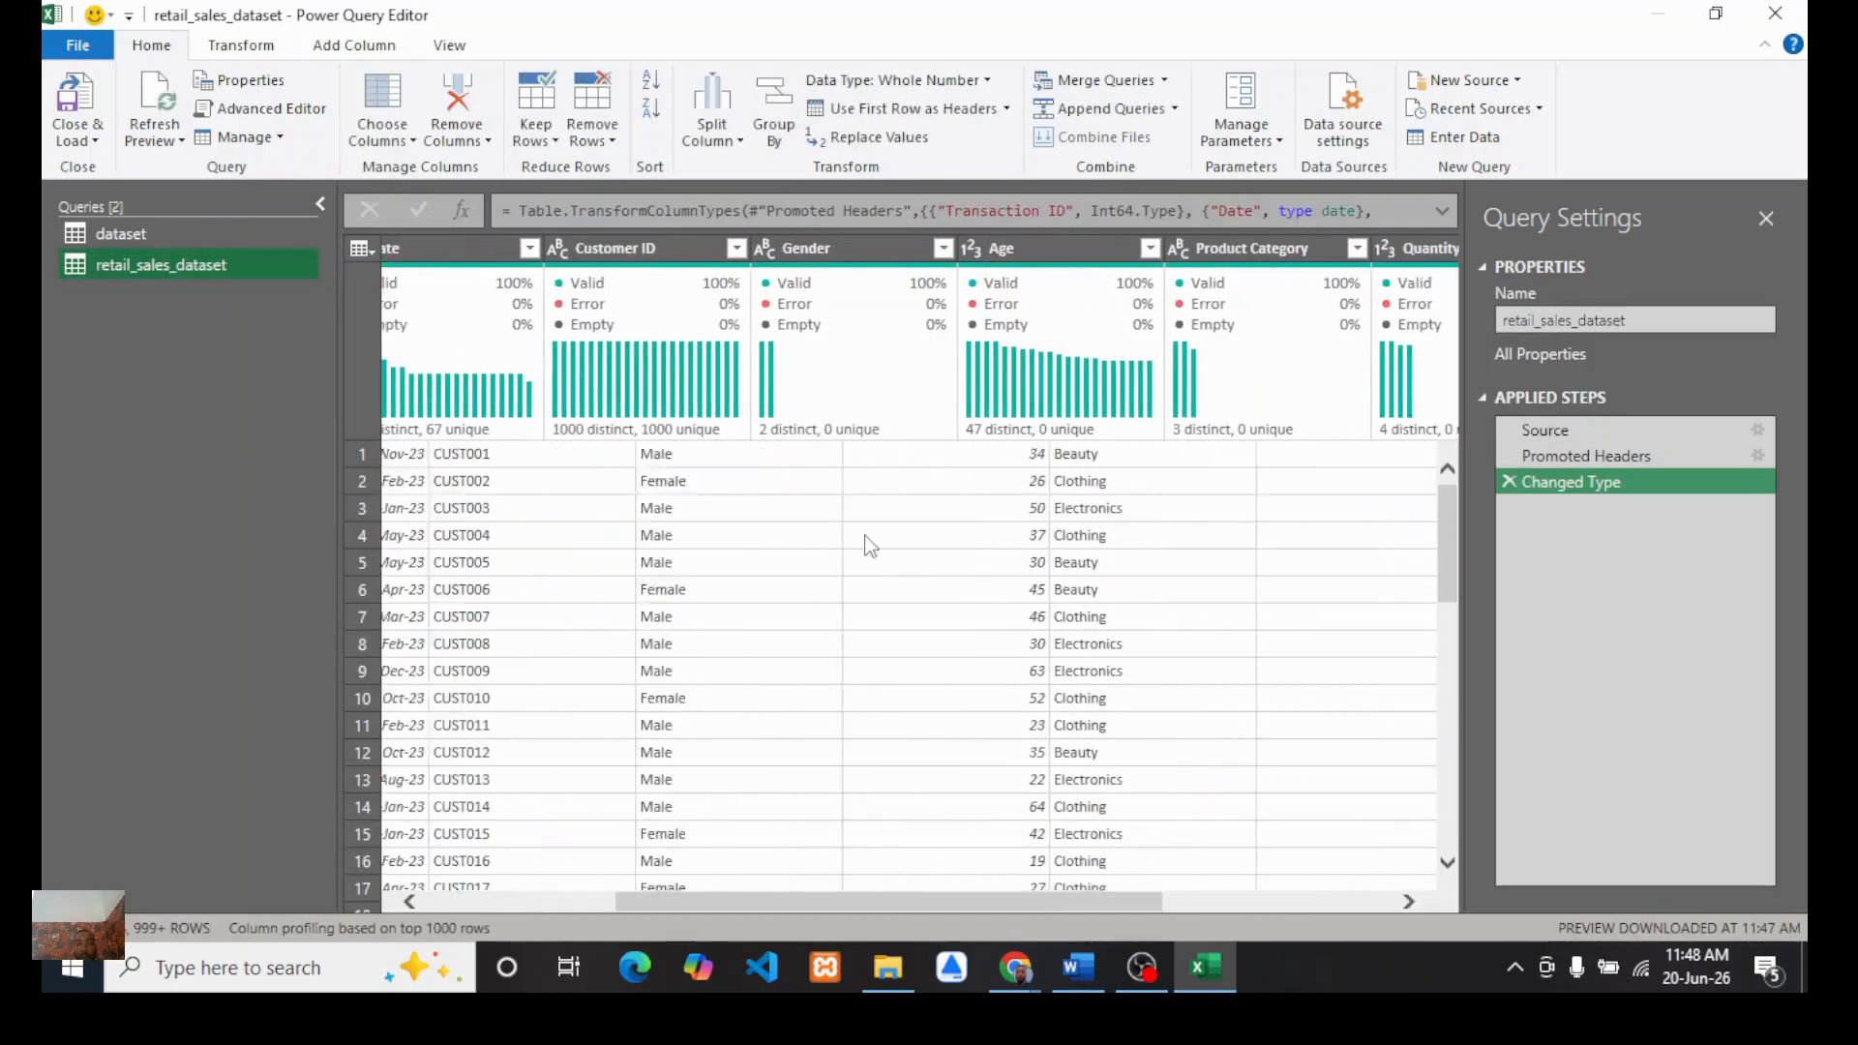
scroll(869, 545, right, 4)
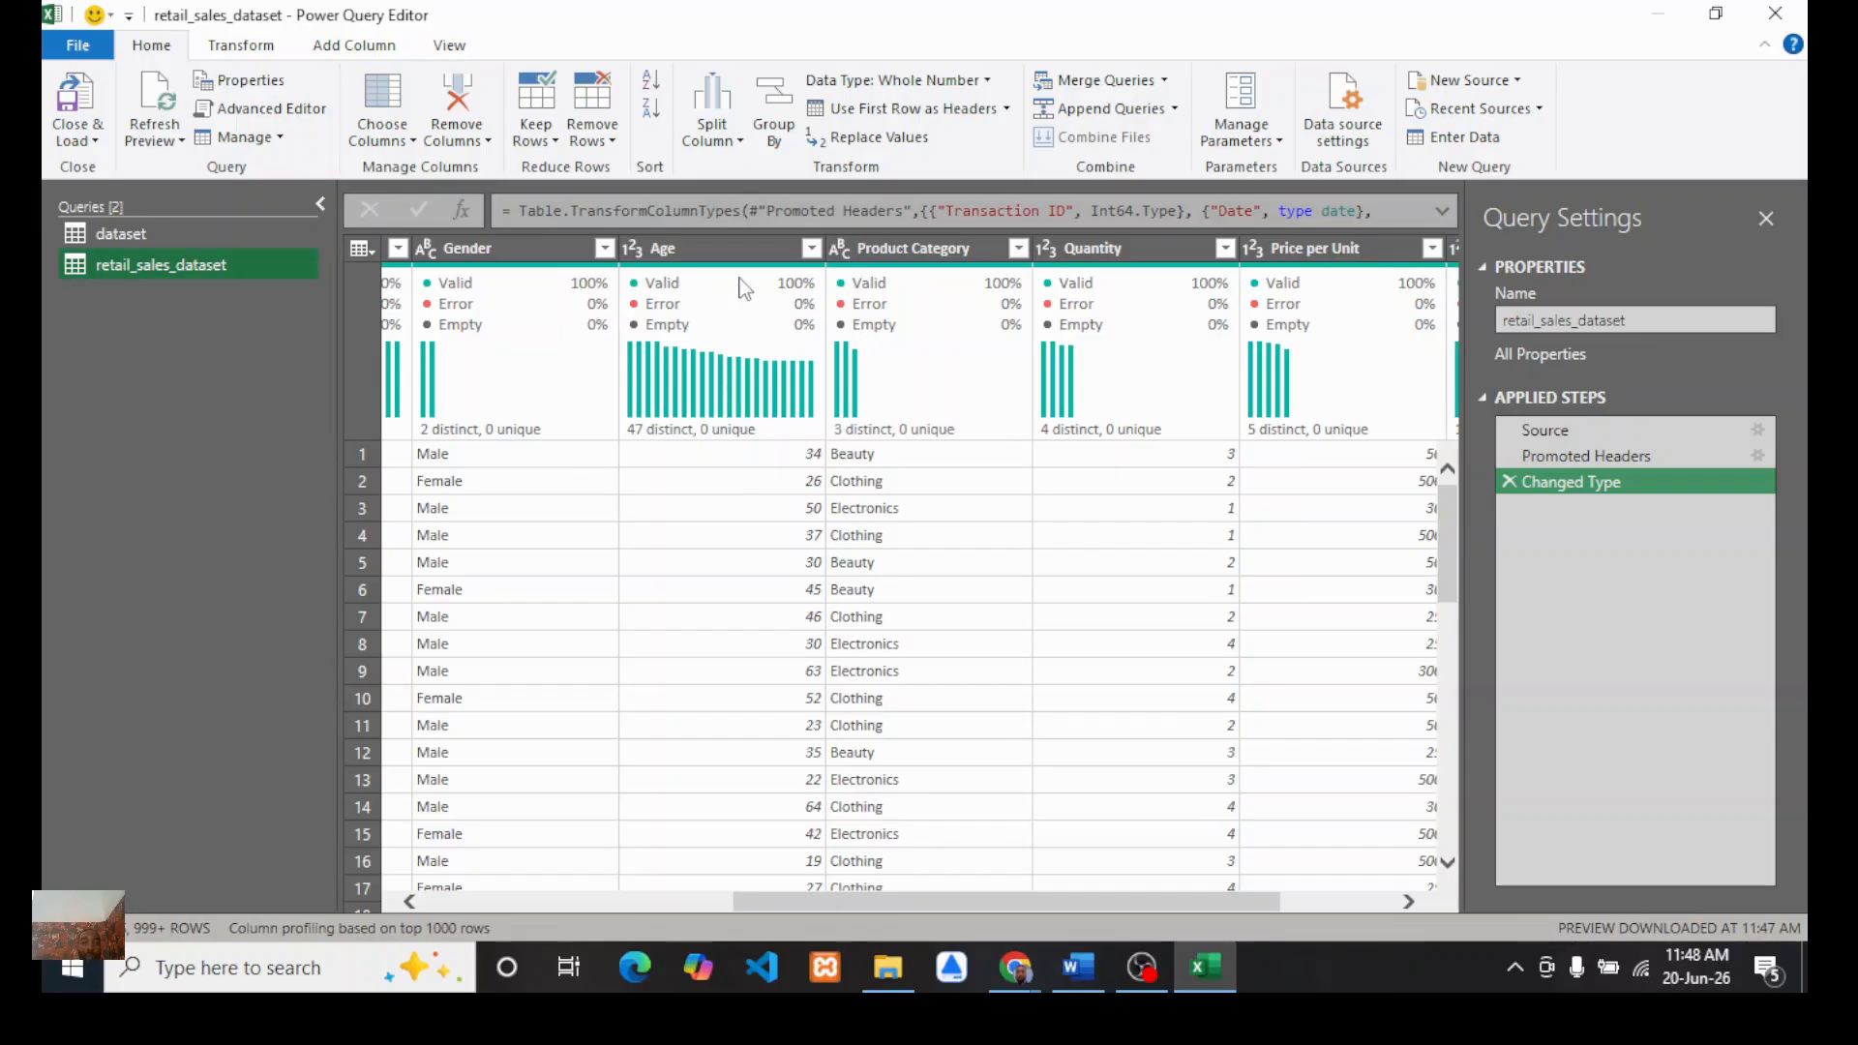
mouse_move(743, 288)
mouse_move(689, 447)
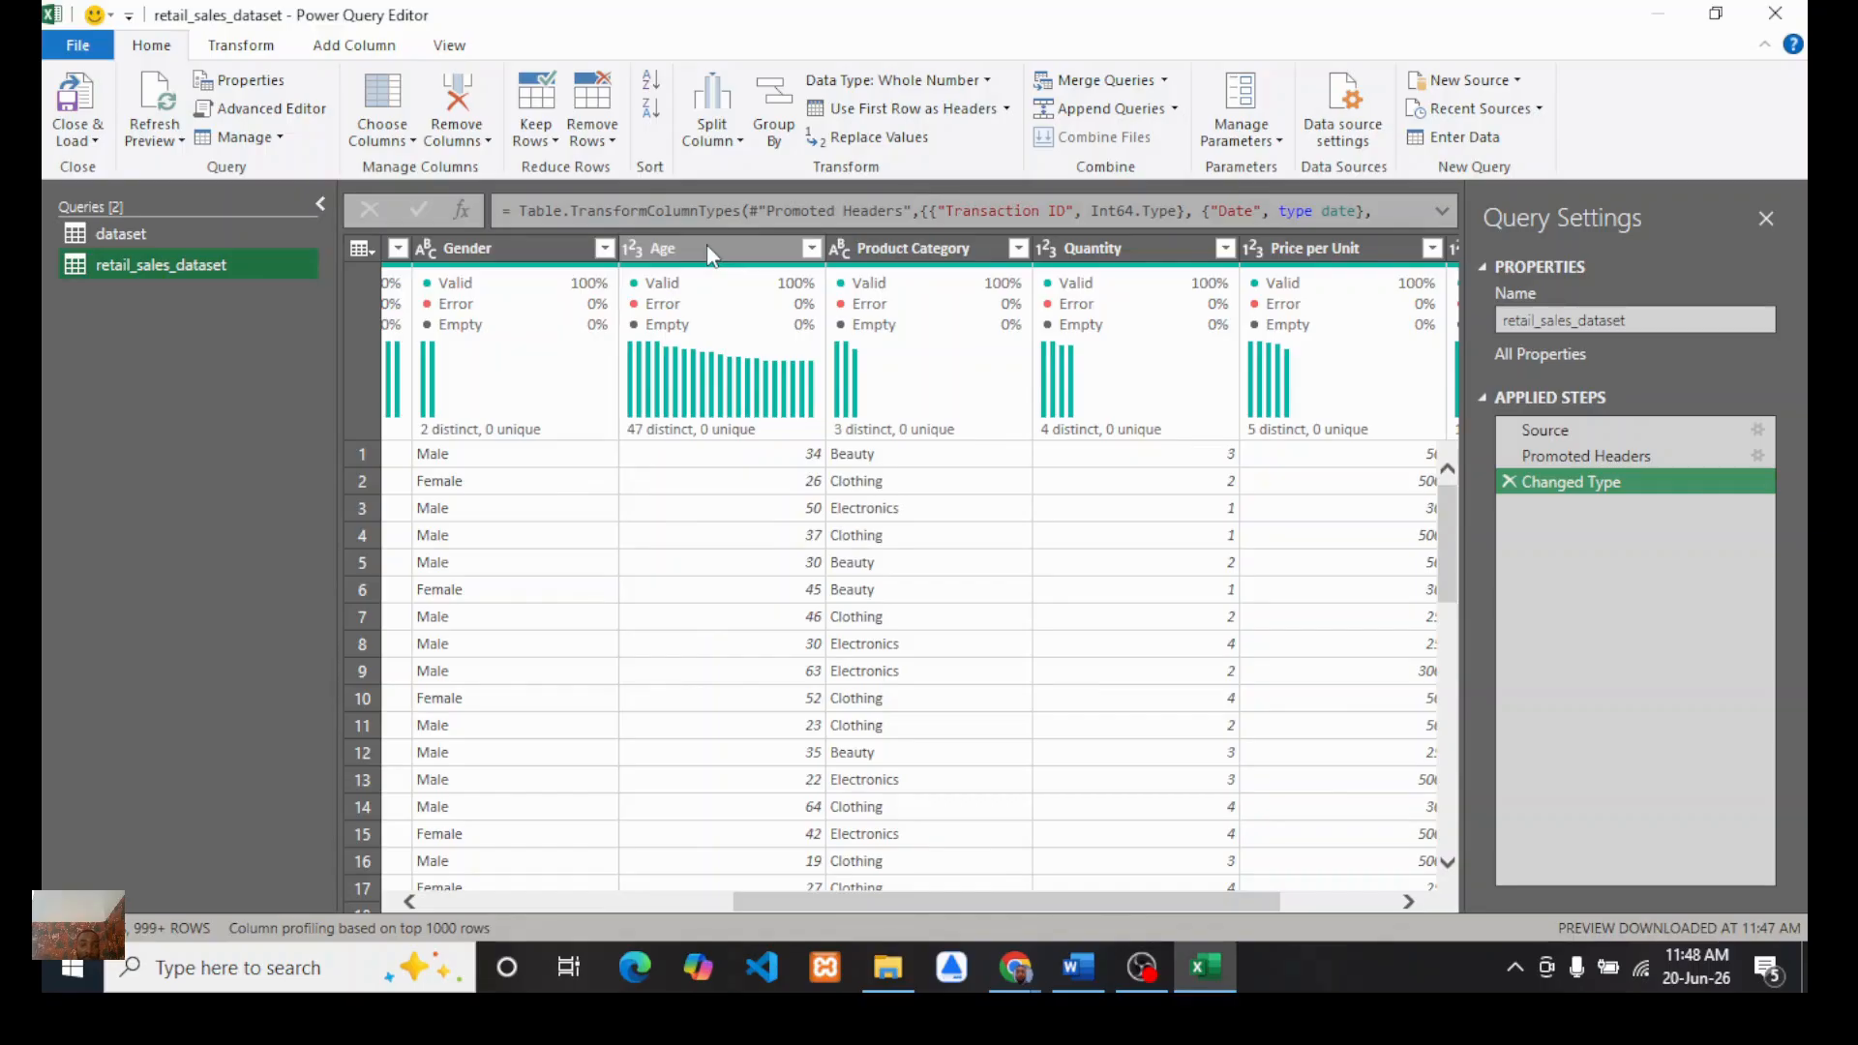
click(809, 248)
click(812, 249)
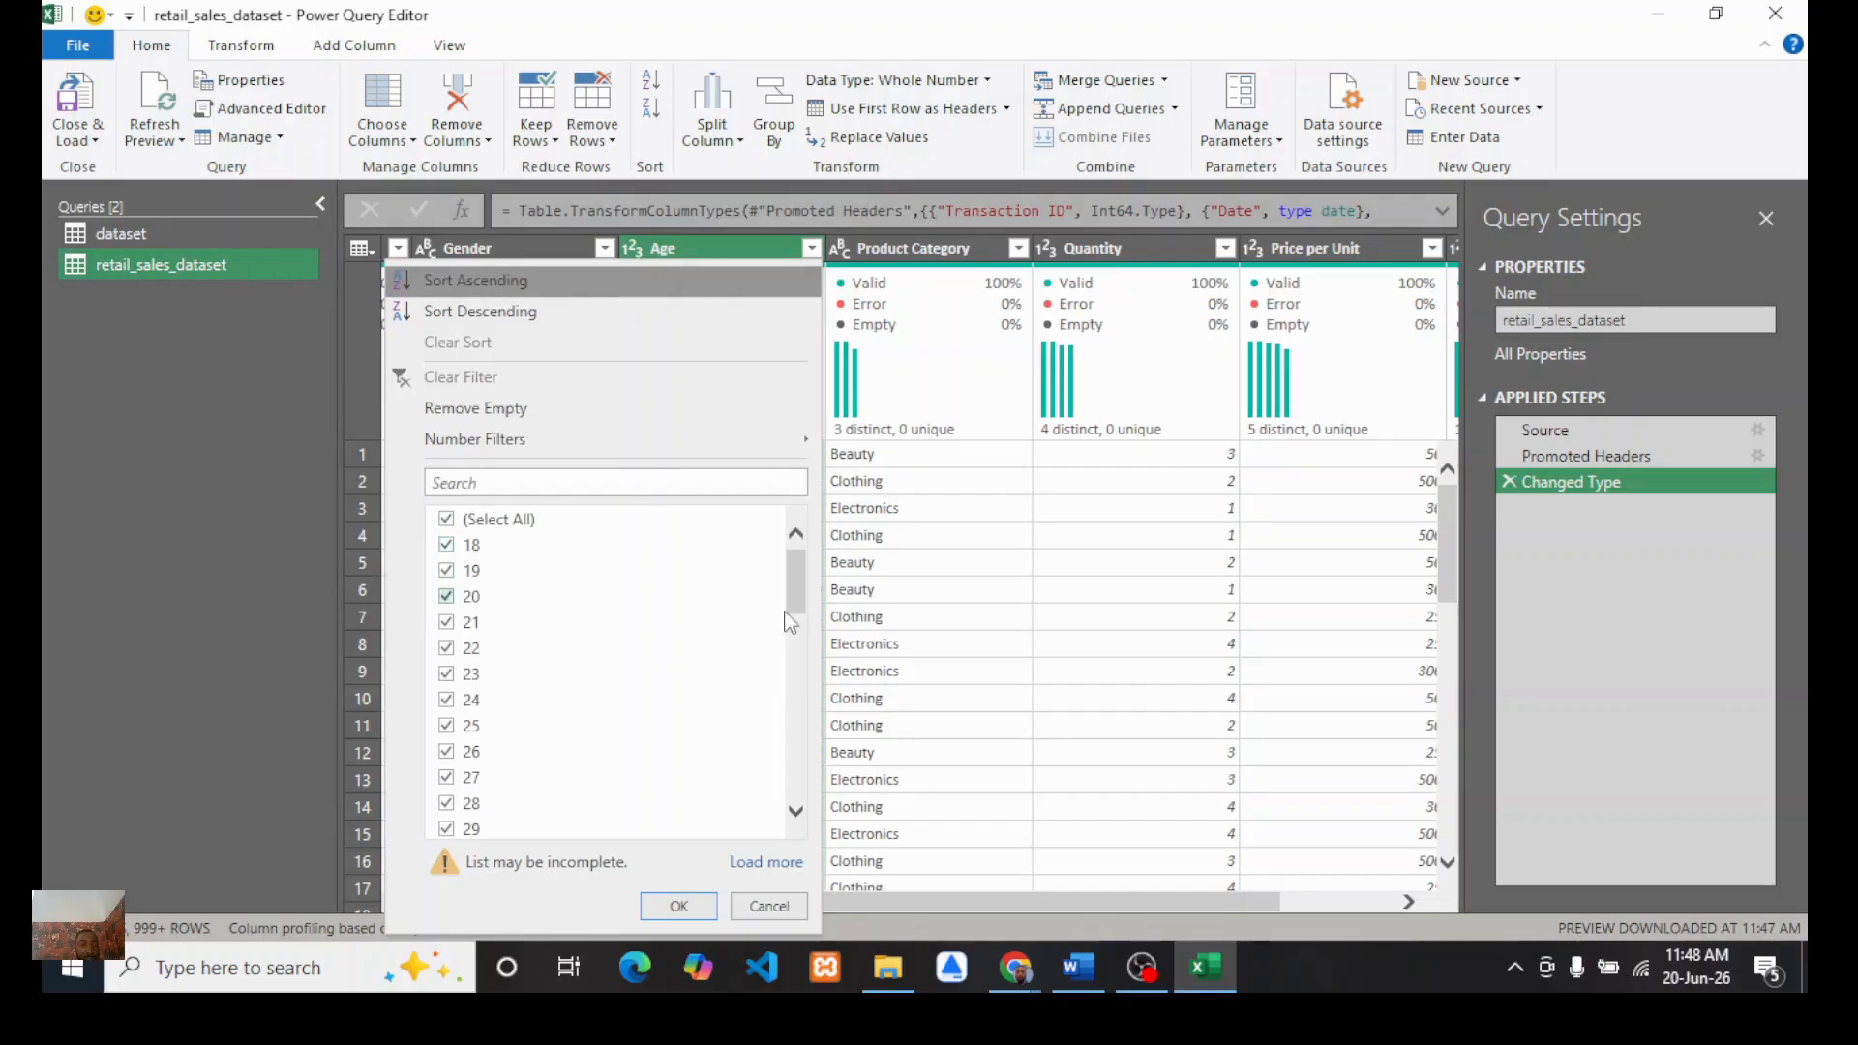
scroll(610, 668, down, 10)
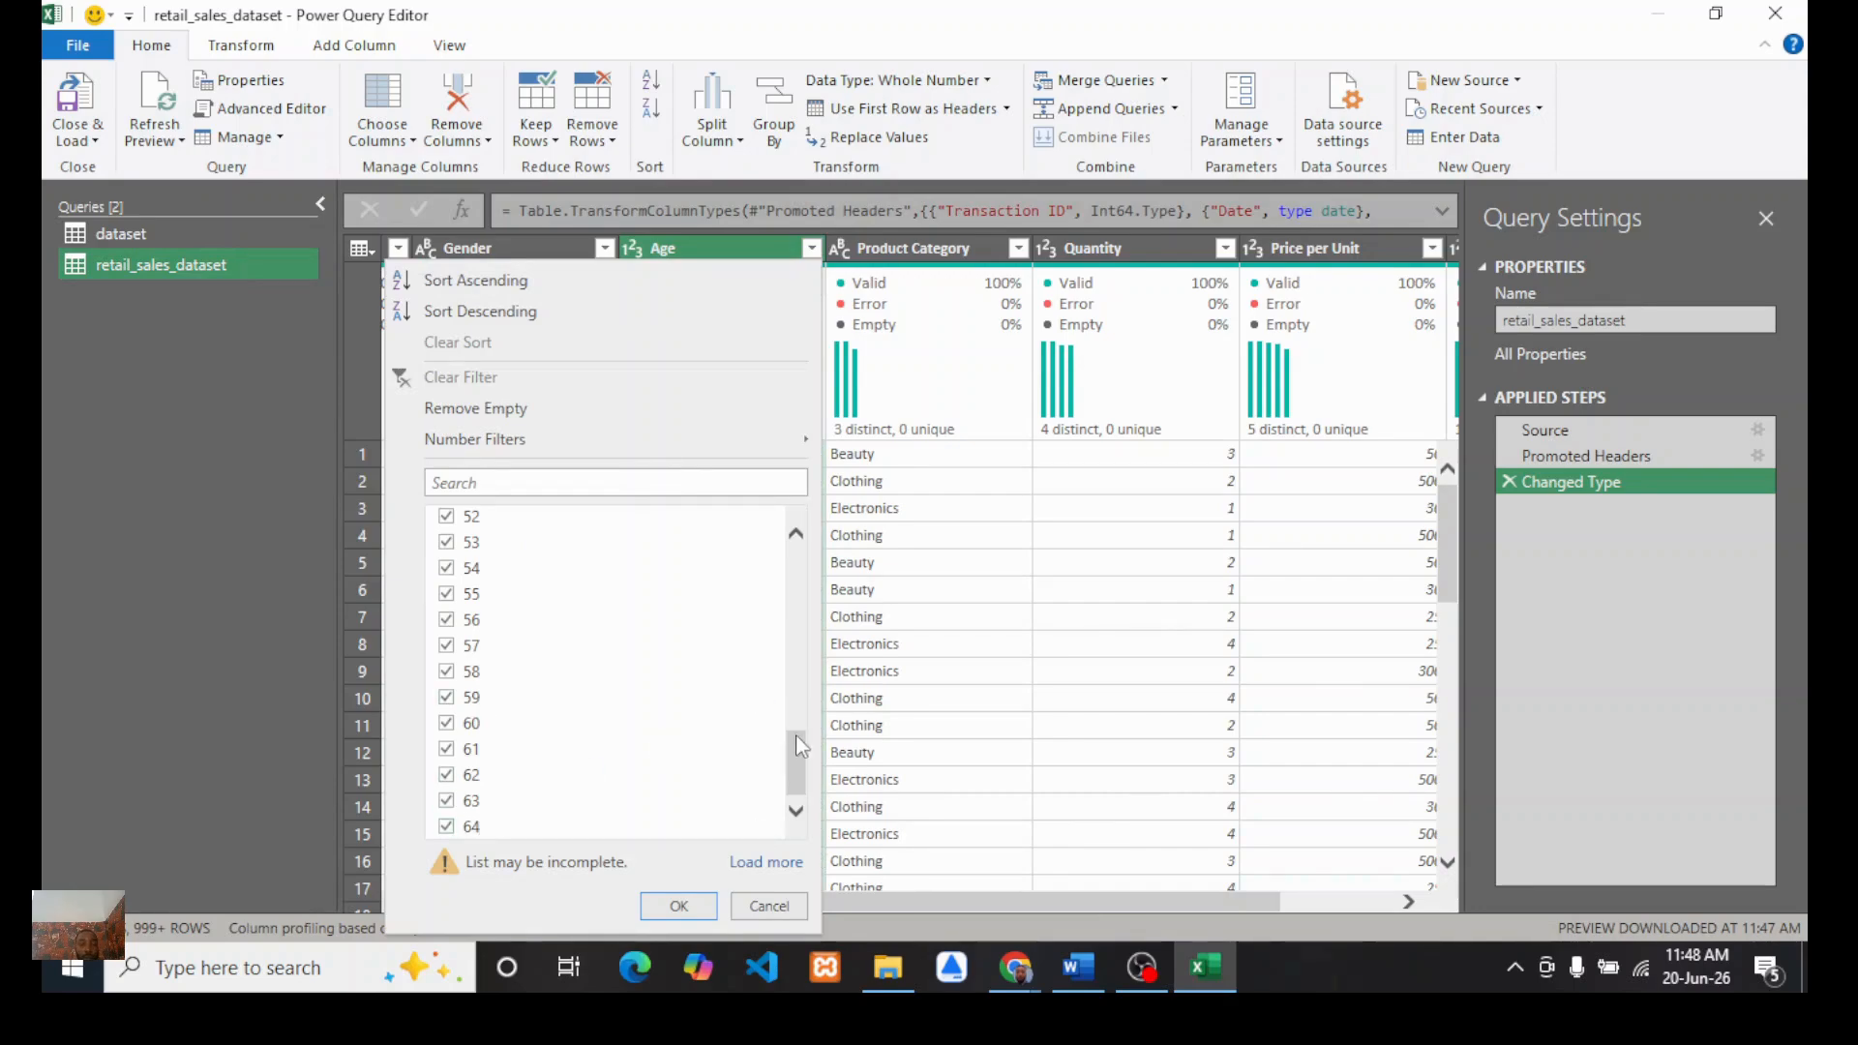
scroll(586, 617, up, 1)
scroll(586, 616, up, 10)
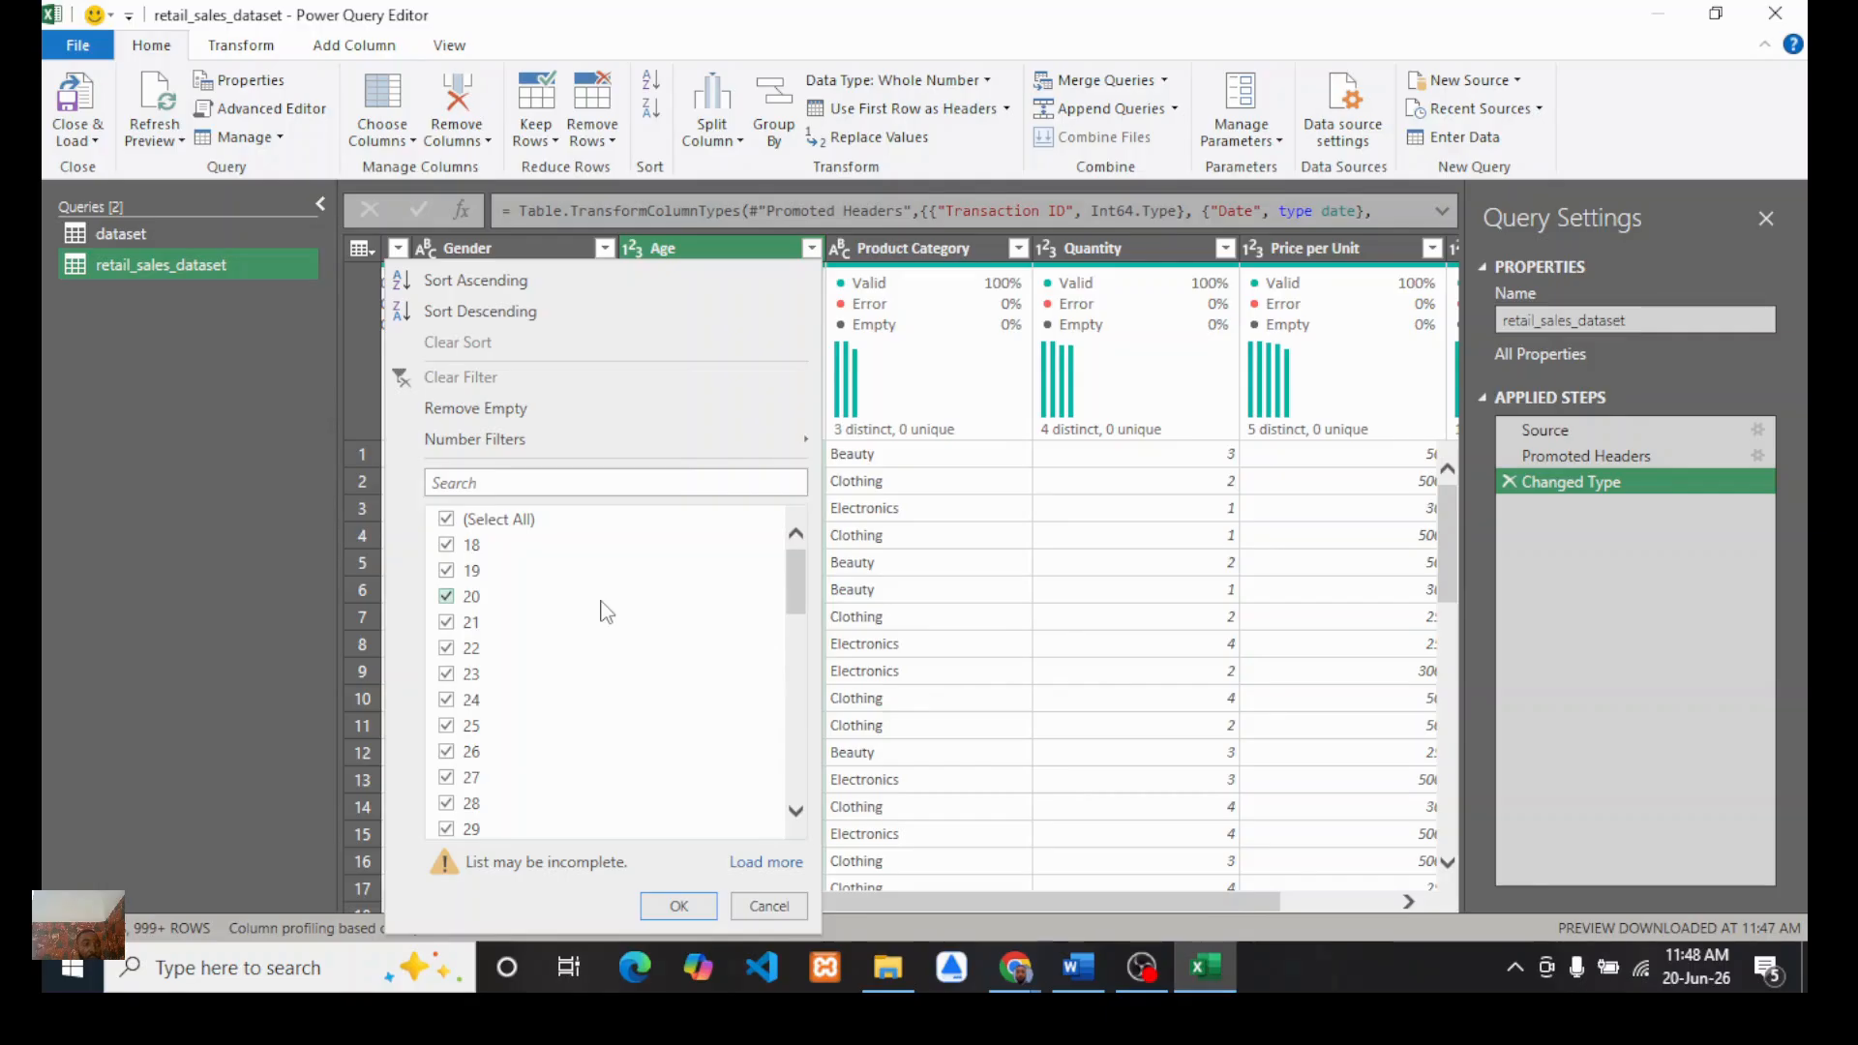
scroll(594, 654, down, 1)
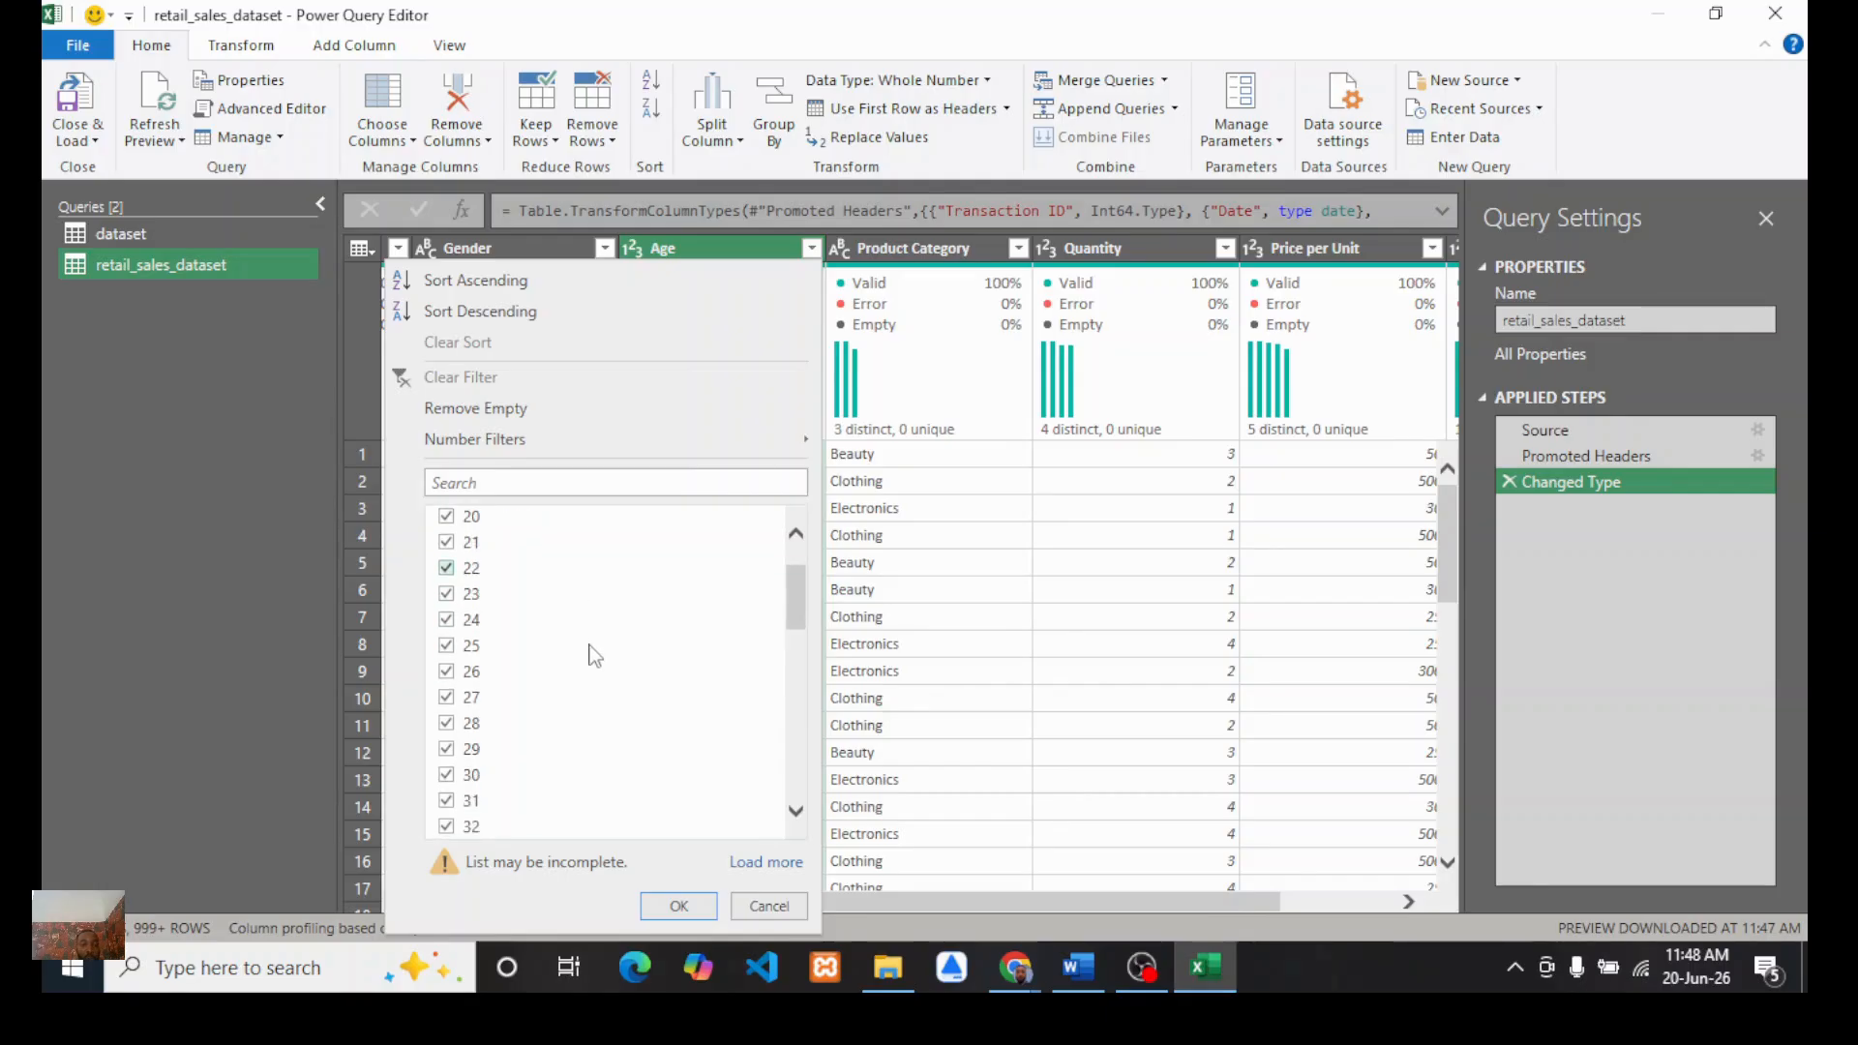
scroll(594, 655, up, 2)
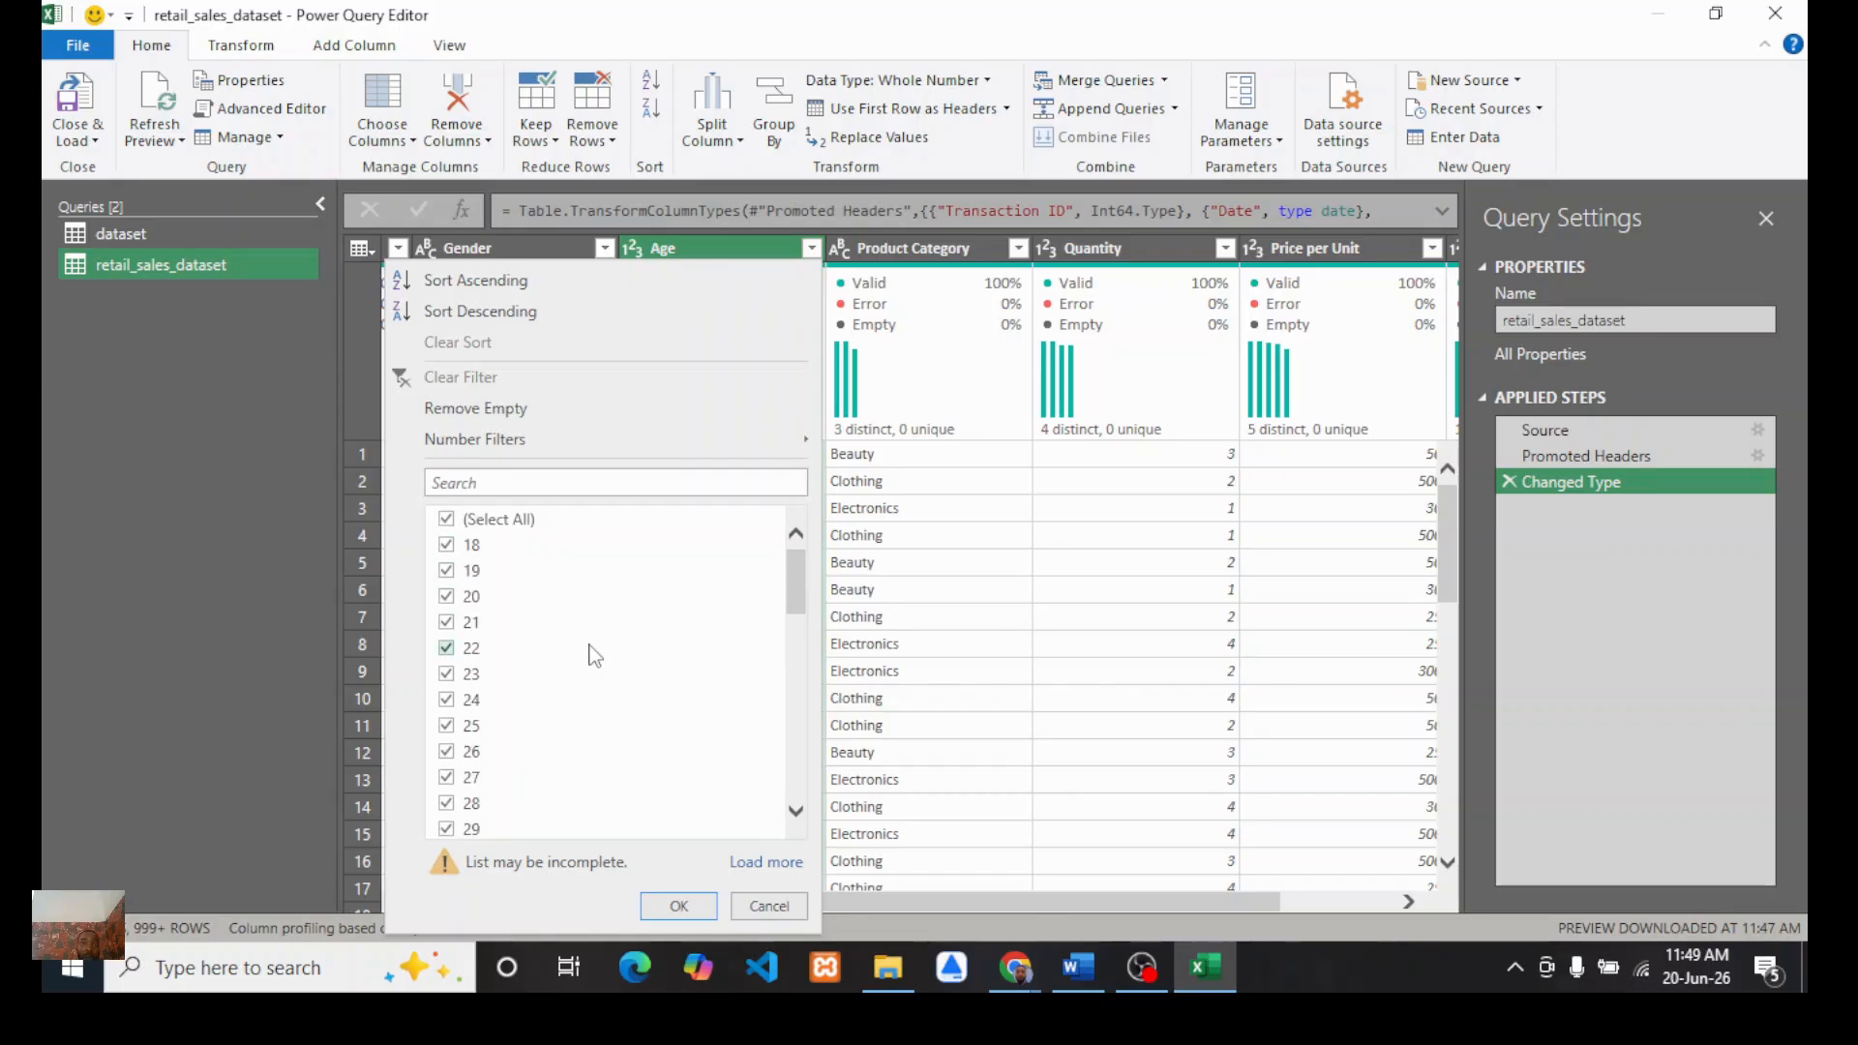
scroll(558, 713, down, 2)
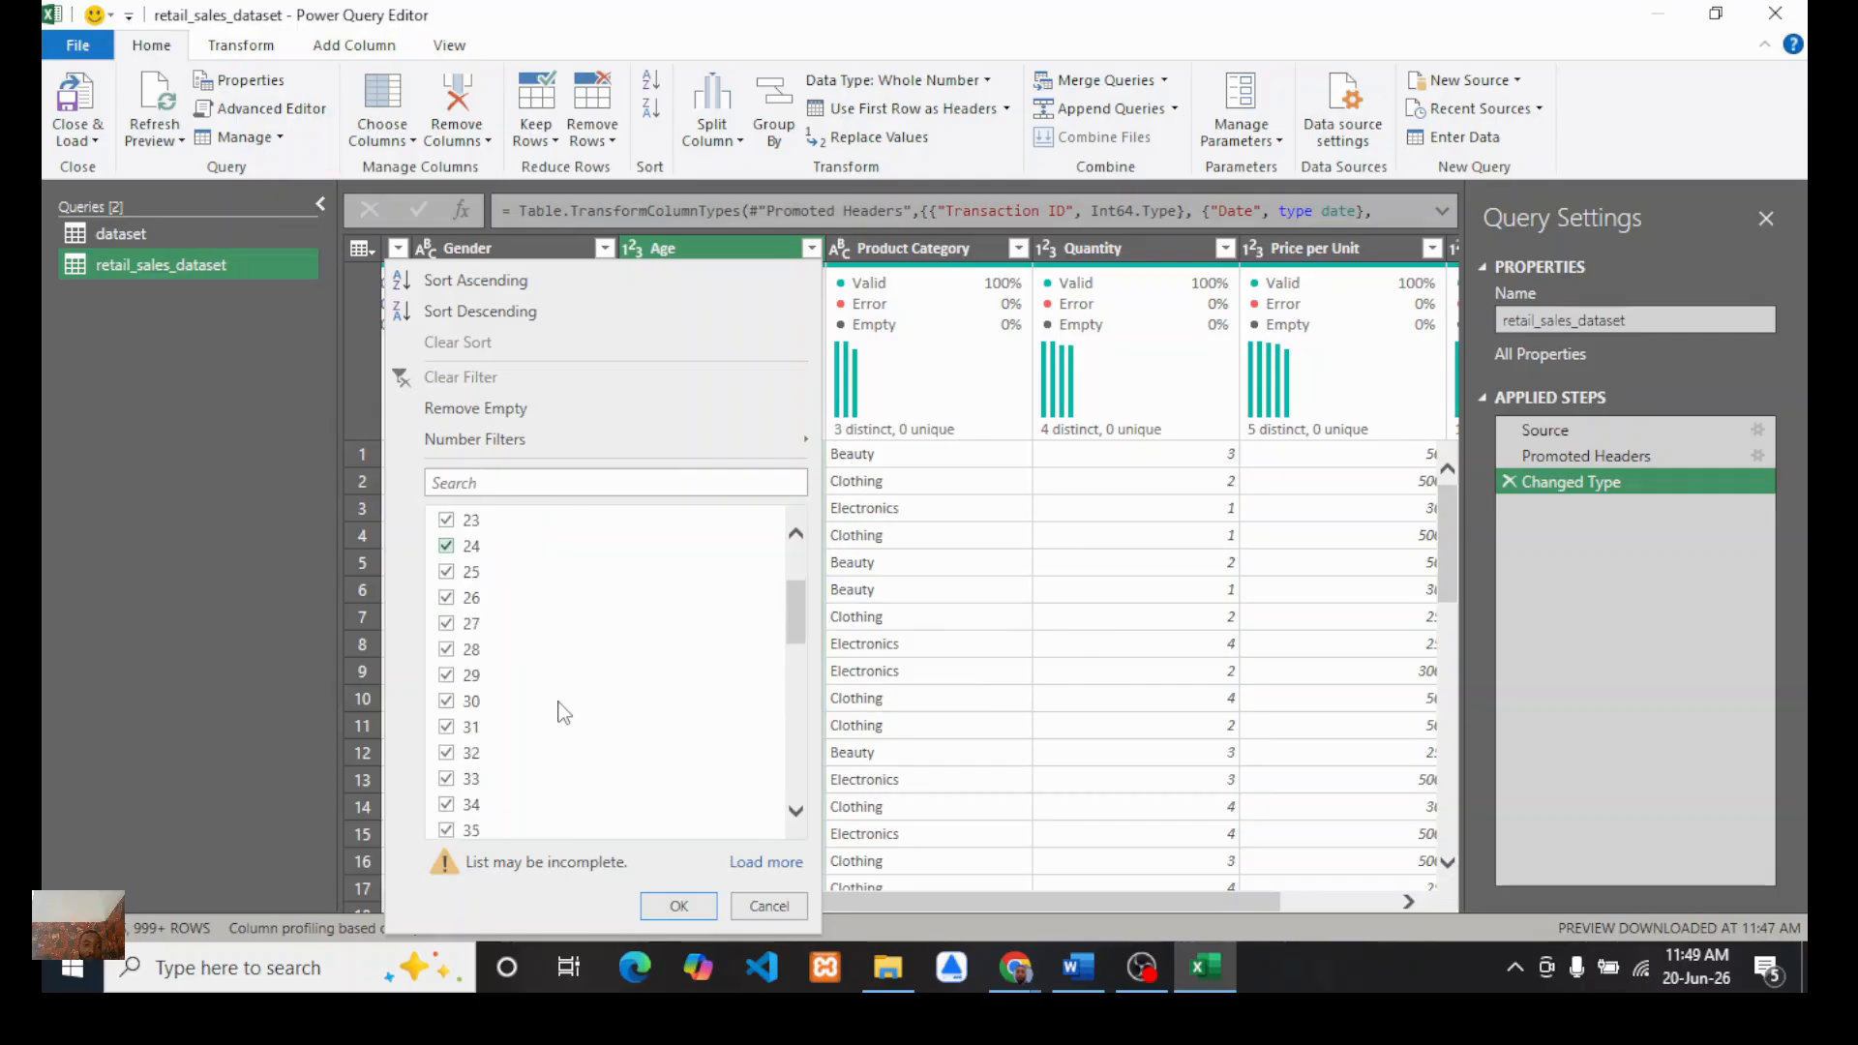
scroll(563, 713, up, 2)
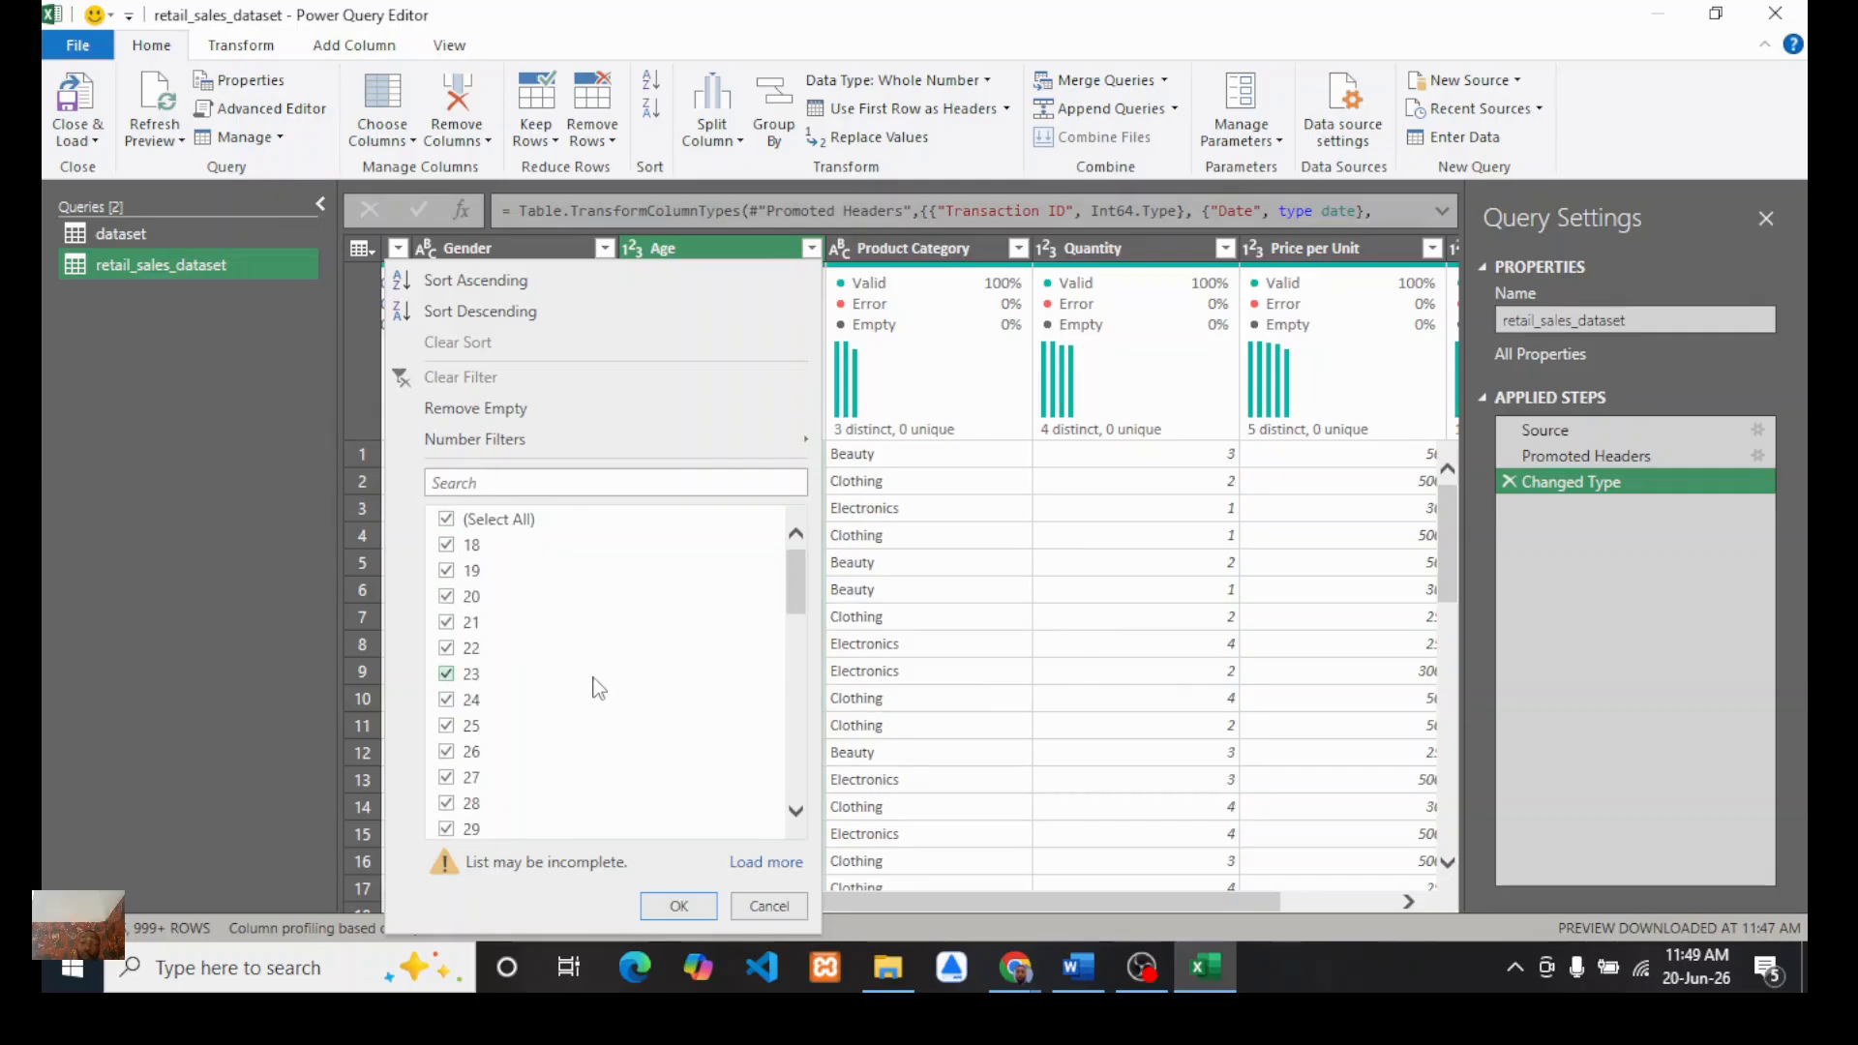
scroll(581, 697, down, 1)
scroll(598, 689, up, 1)
click(1043, 544)
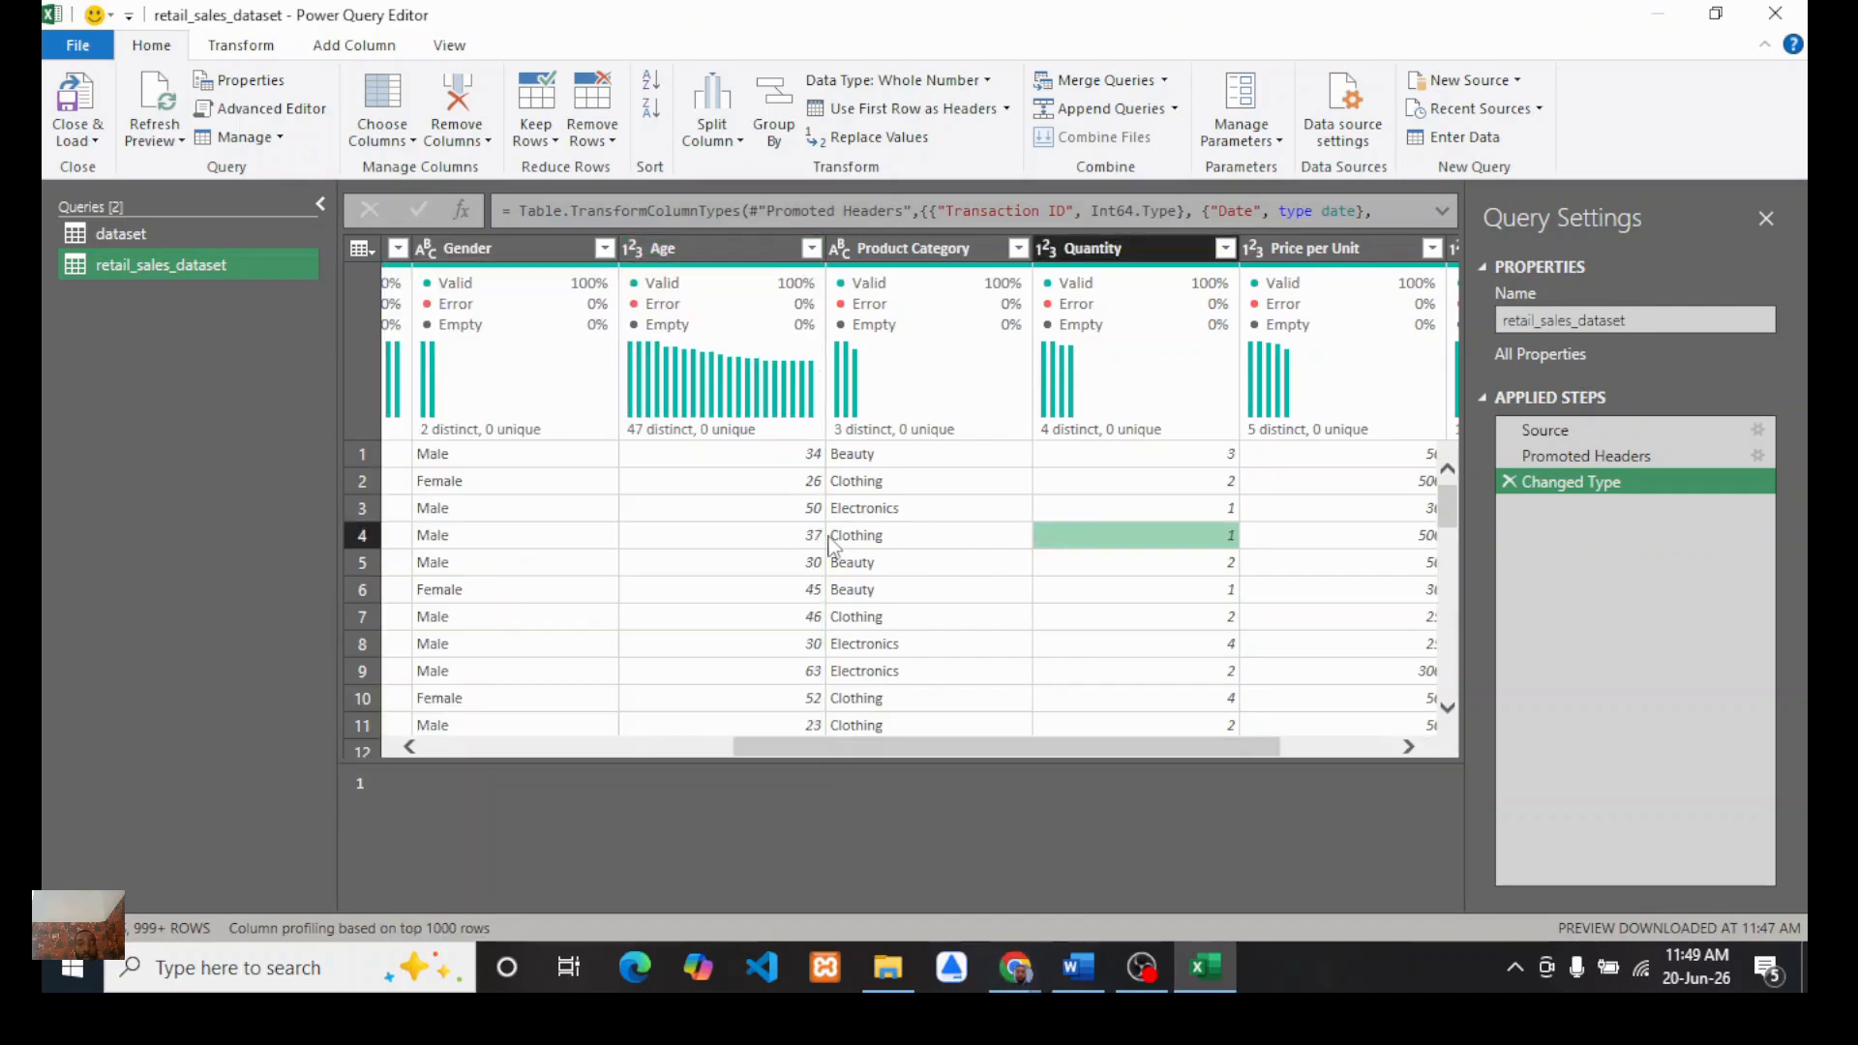
Step: Start a new conditional column named Age group
click(346, 49)
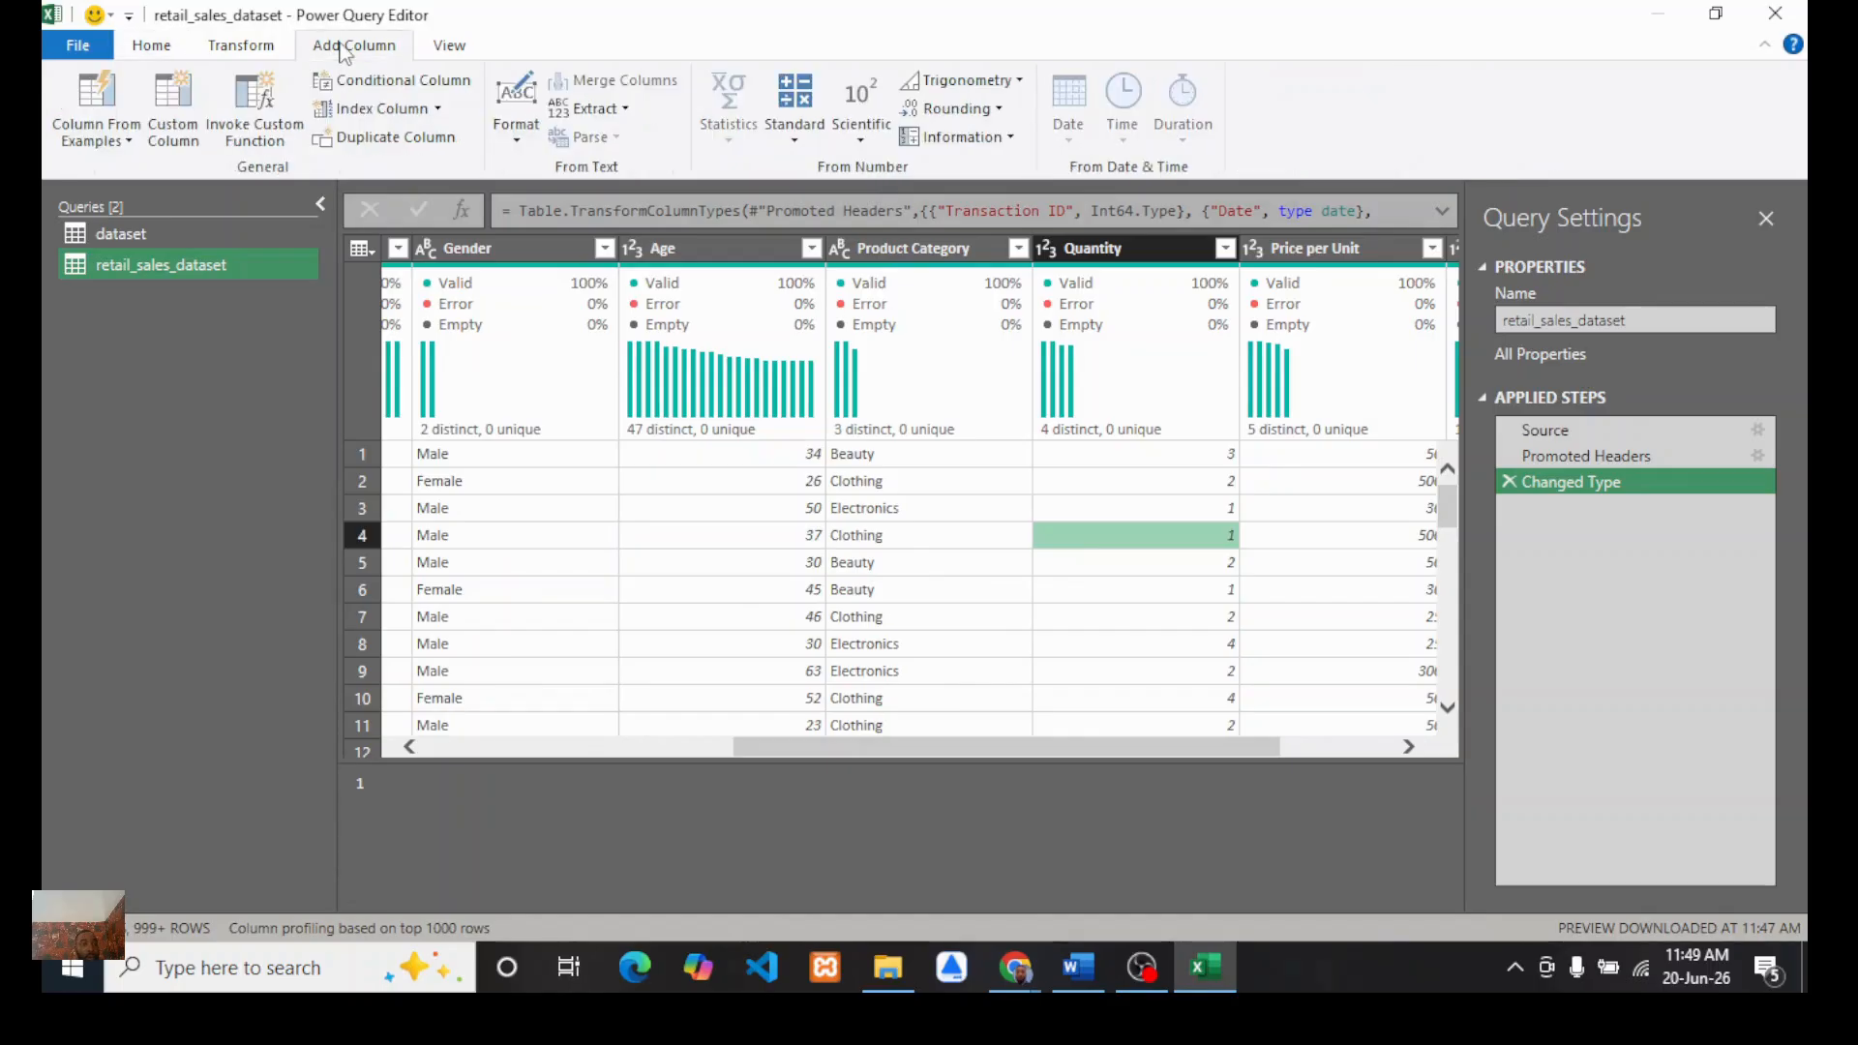
click(382, 85)
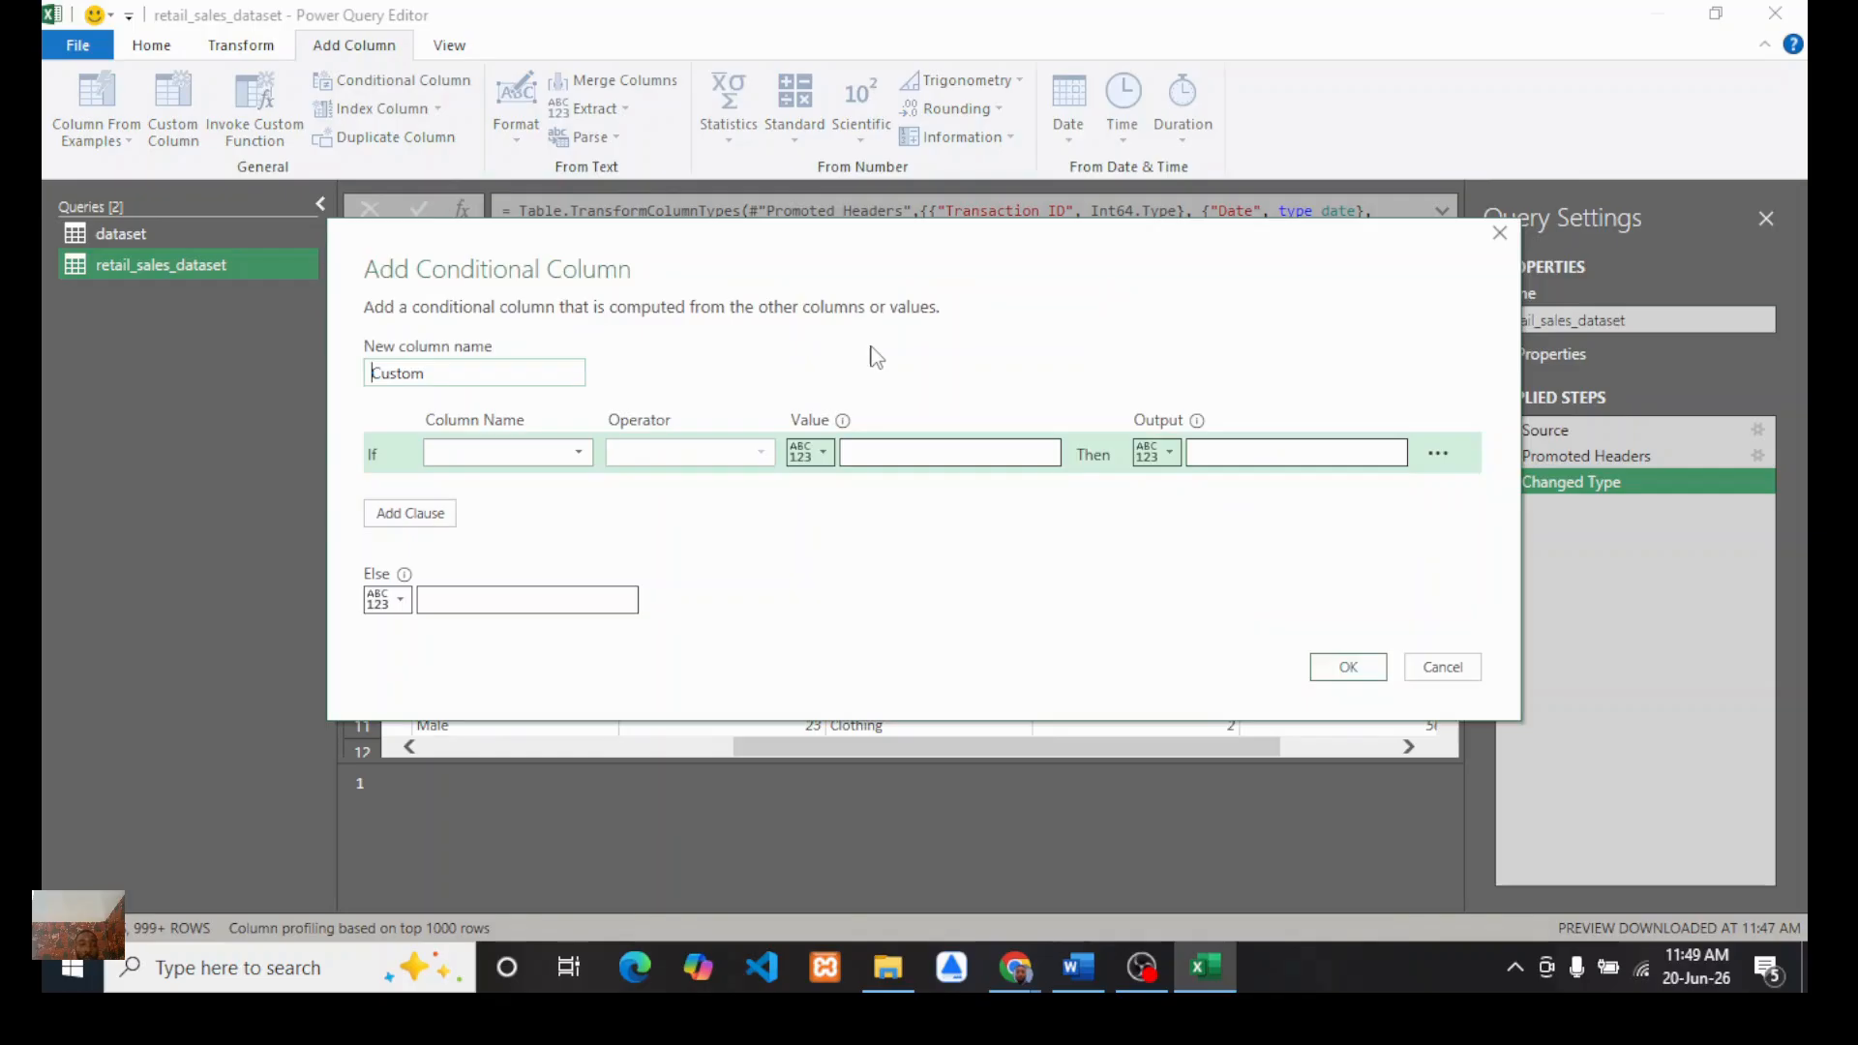
double_click(395, 378)
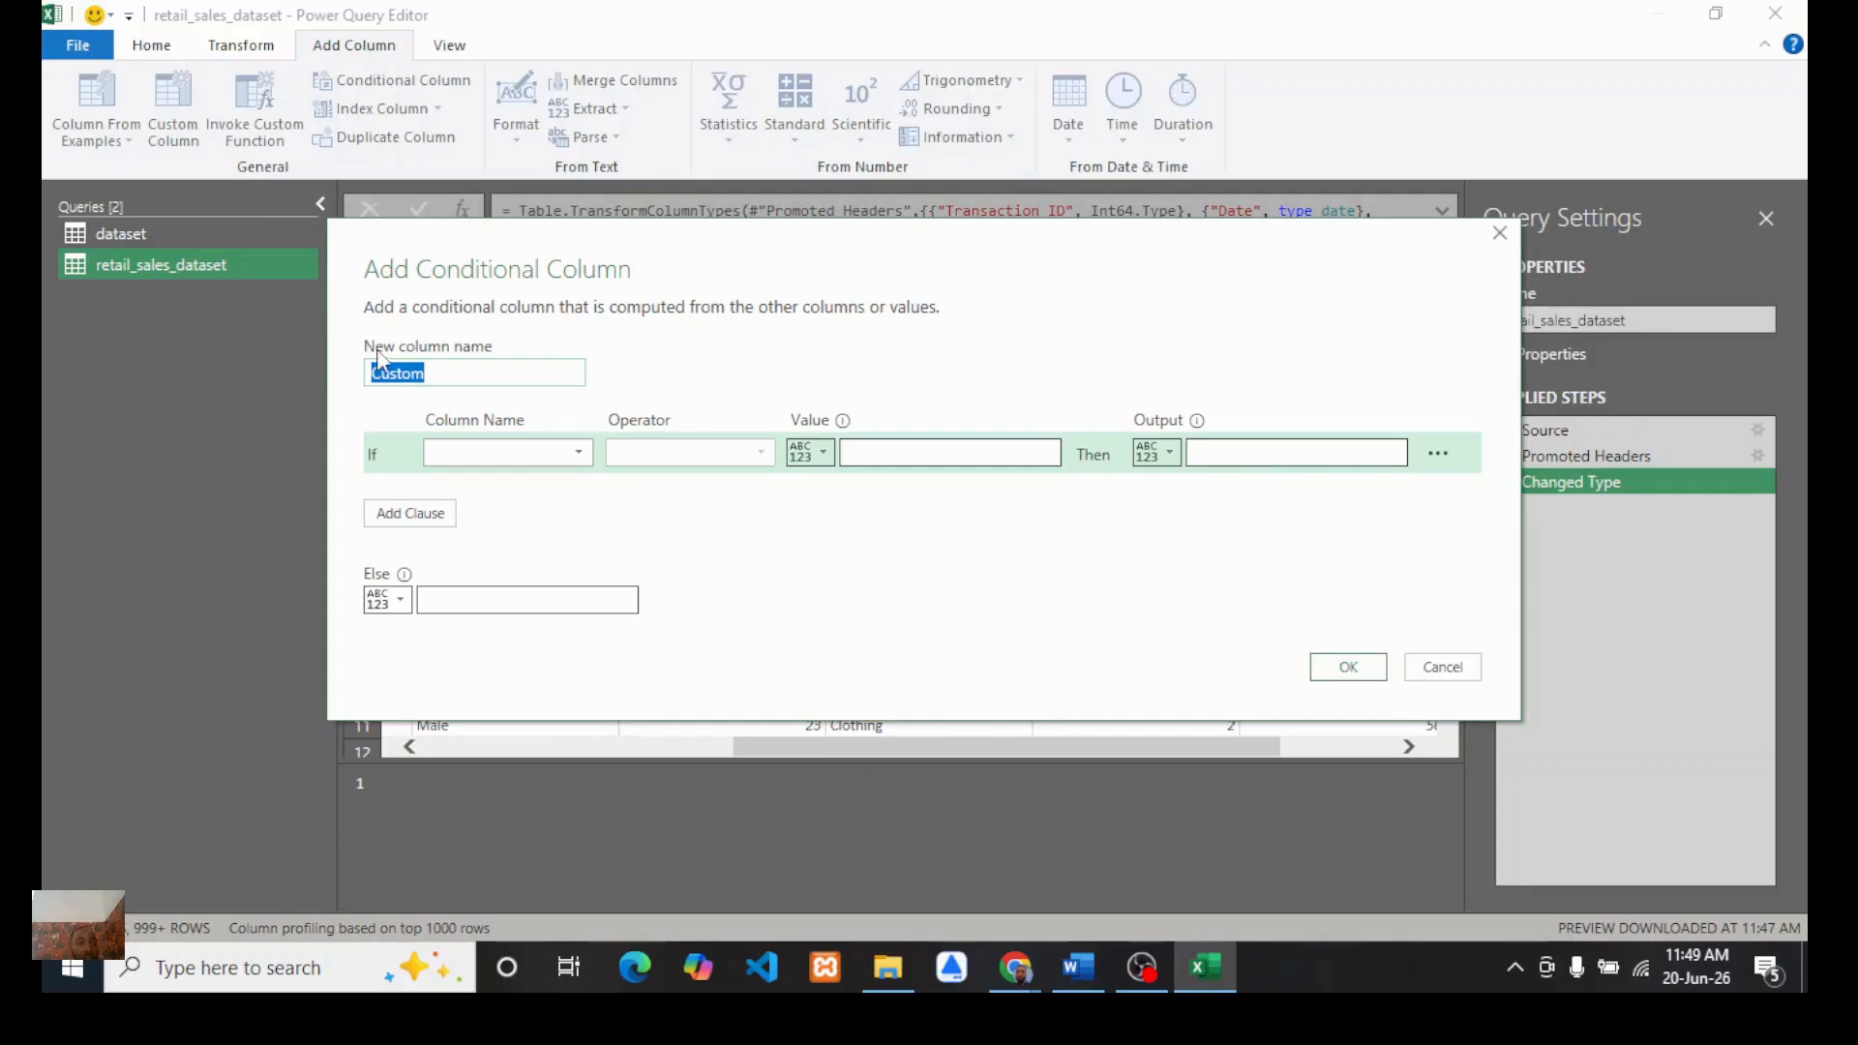
text(Ag)
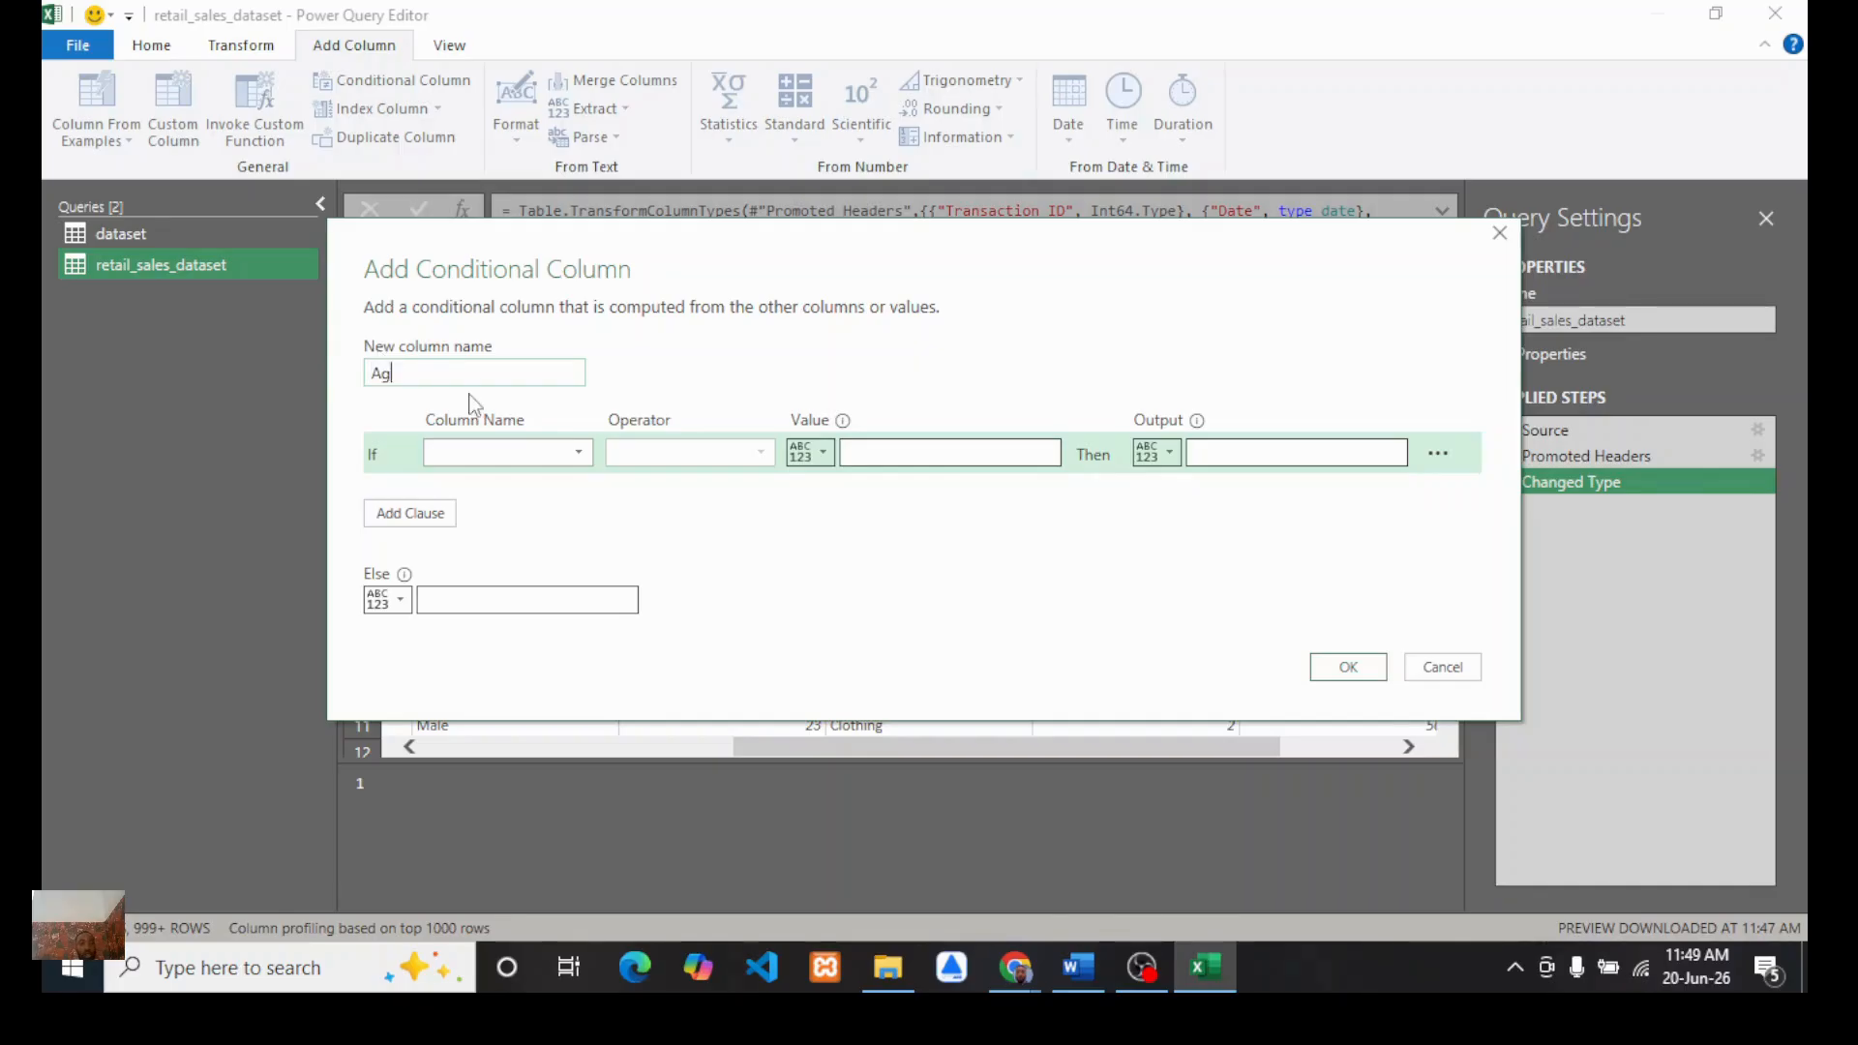
text(e group)
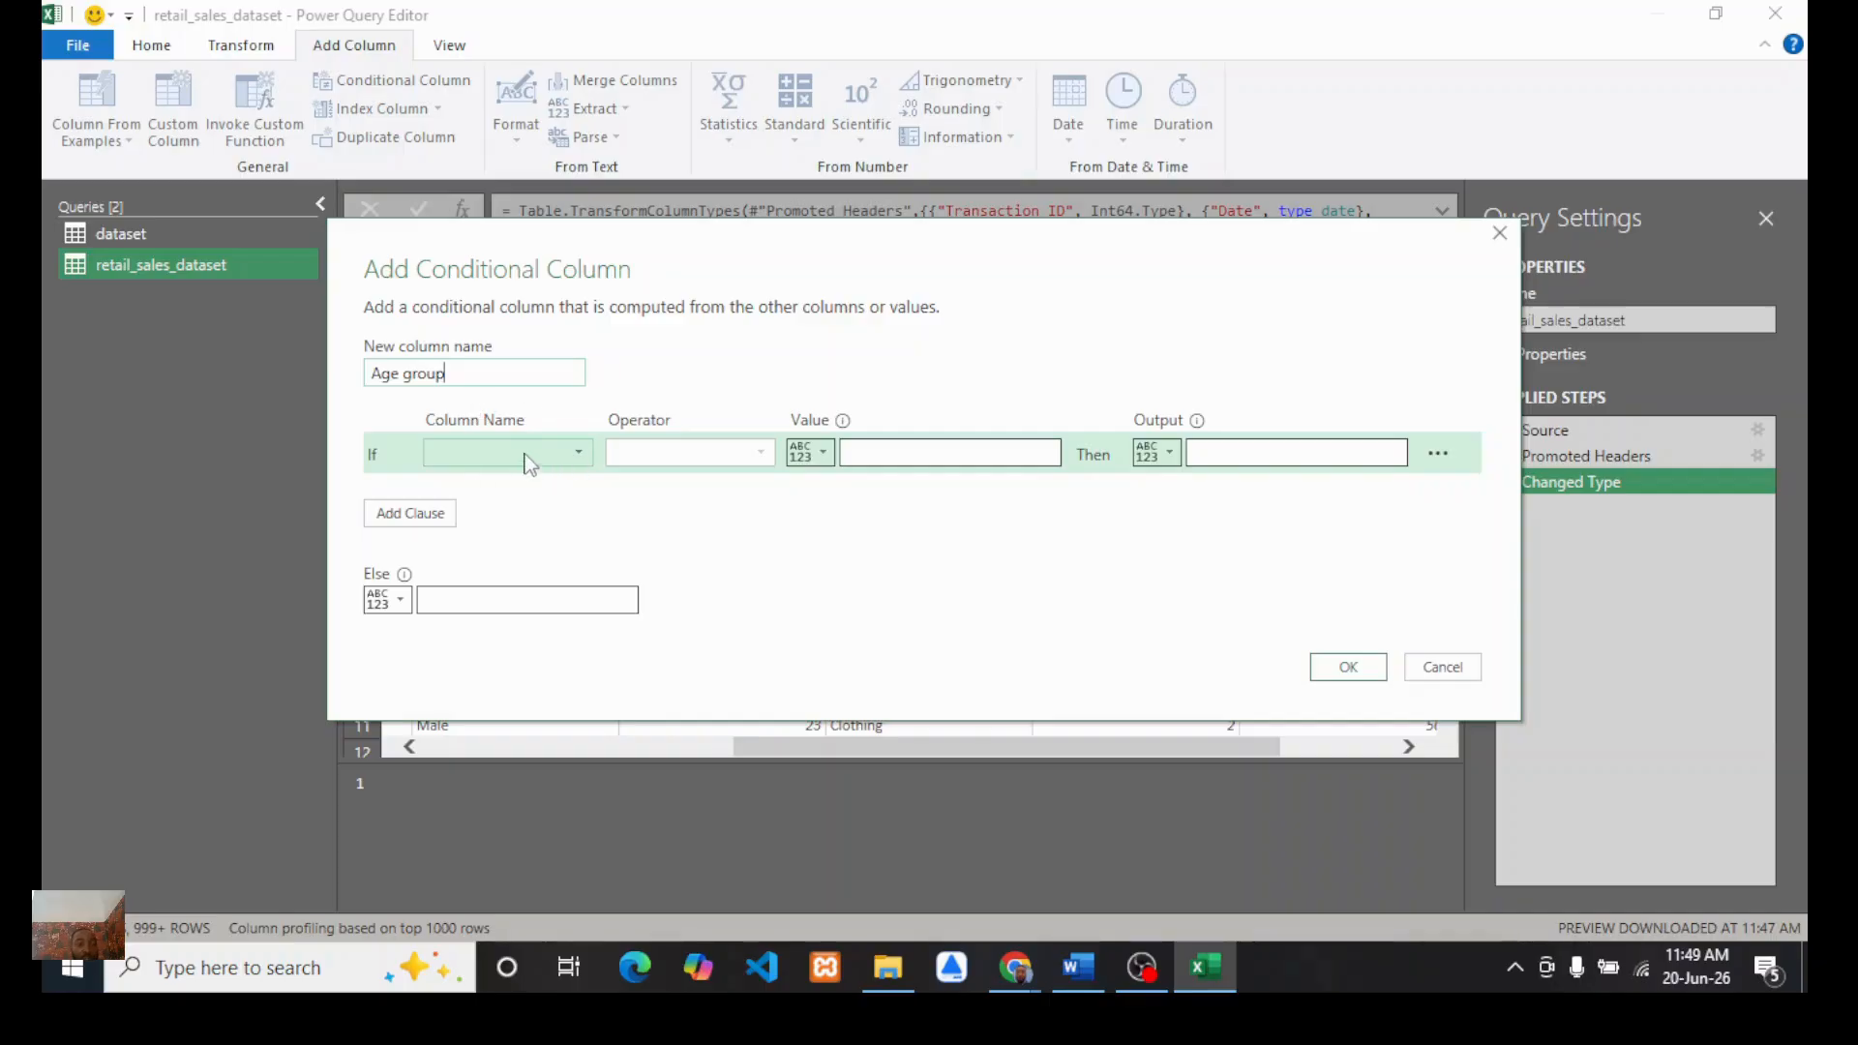
Step: Set the first rule: if Age is less than or equal to 29, output GenZ
click(528, 460)
click(459, 585)
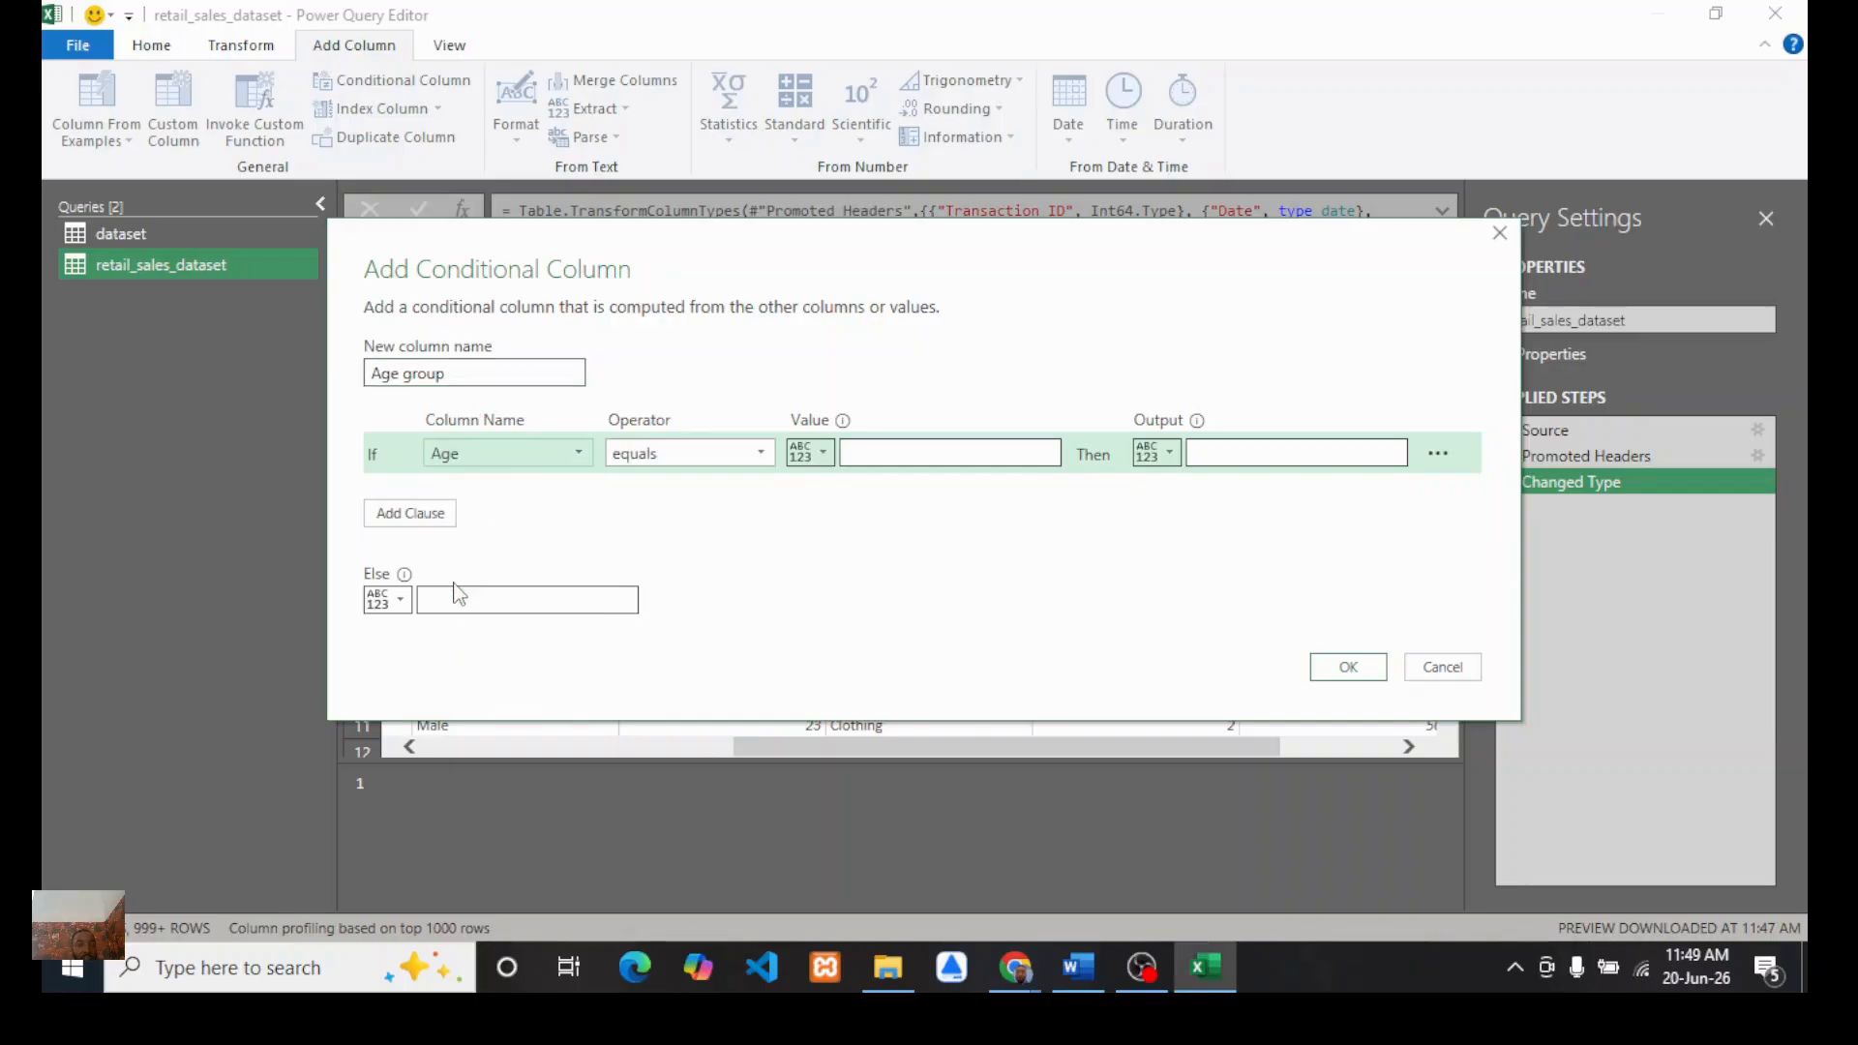
click(762, 457)
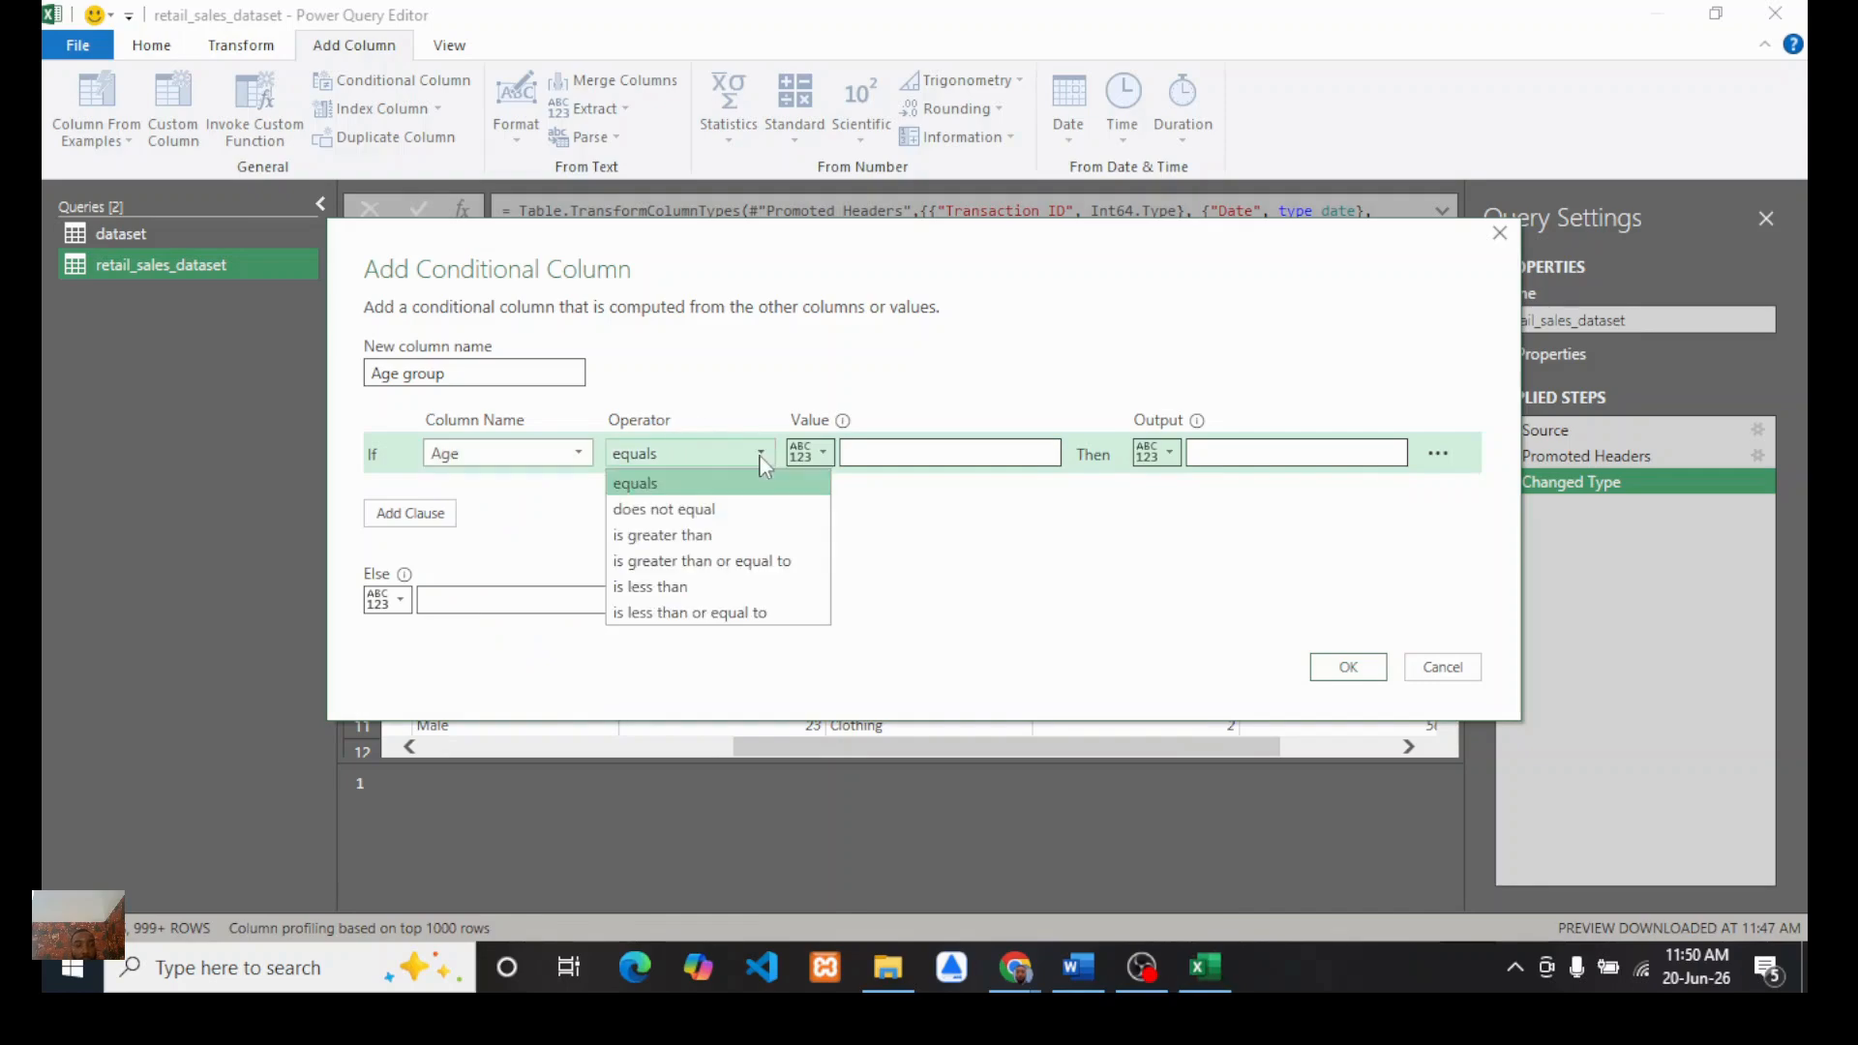
click(678, 615)
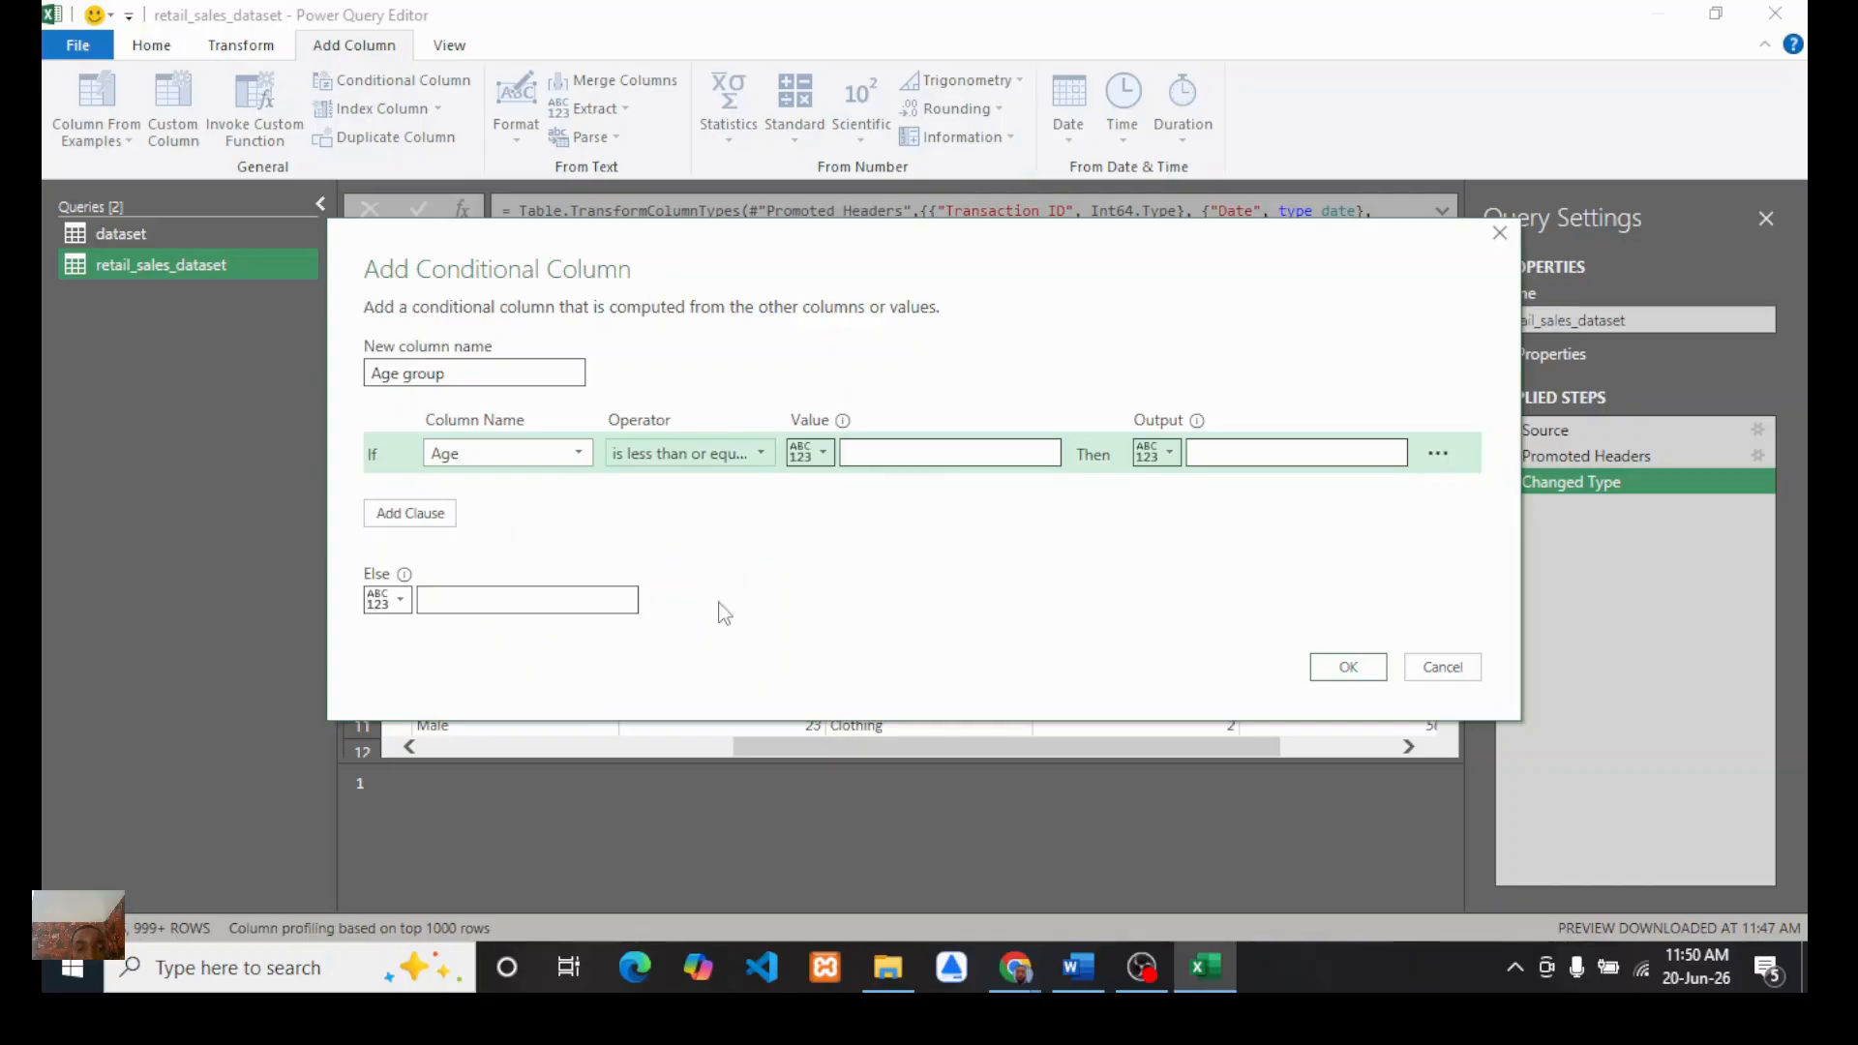
click(894, 452)
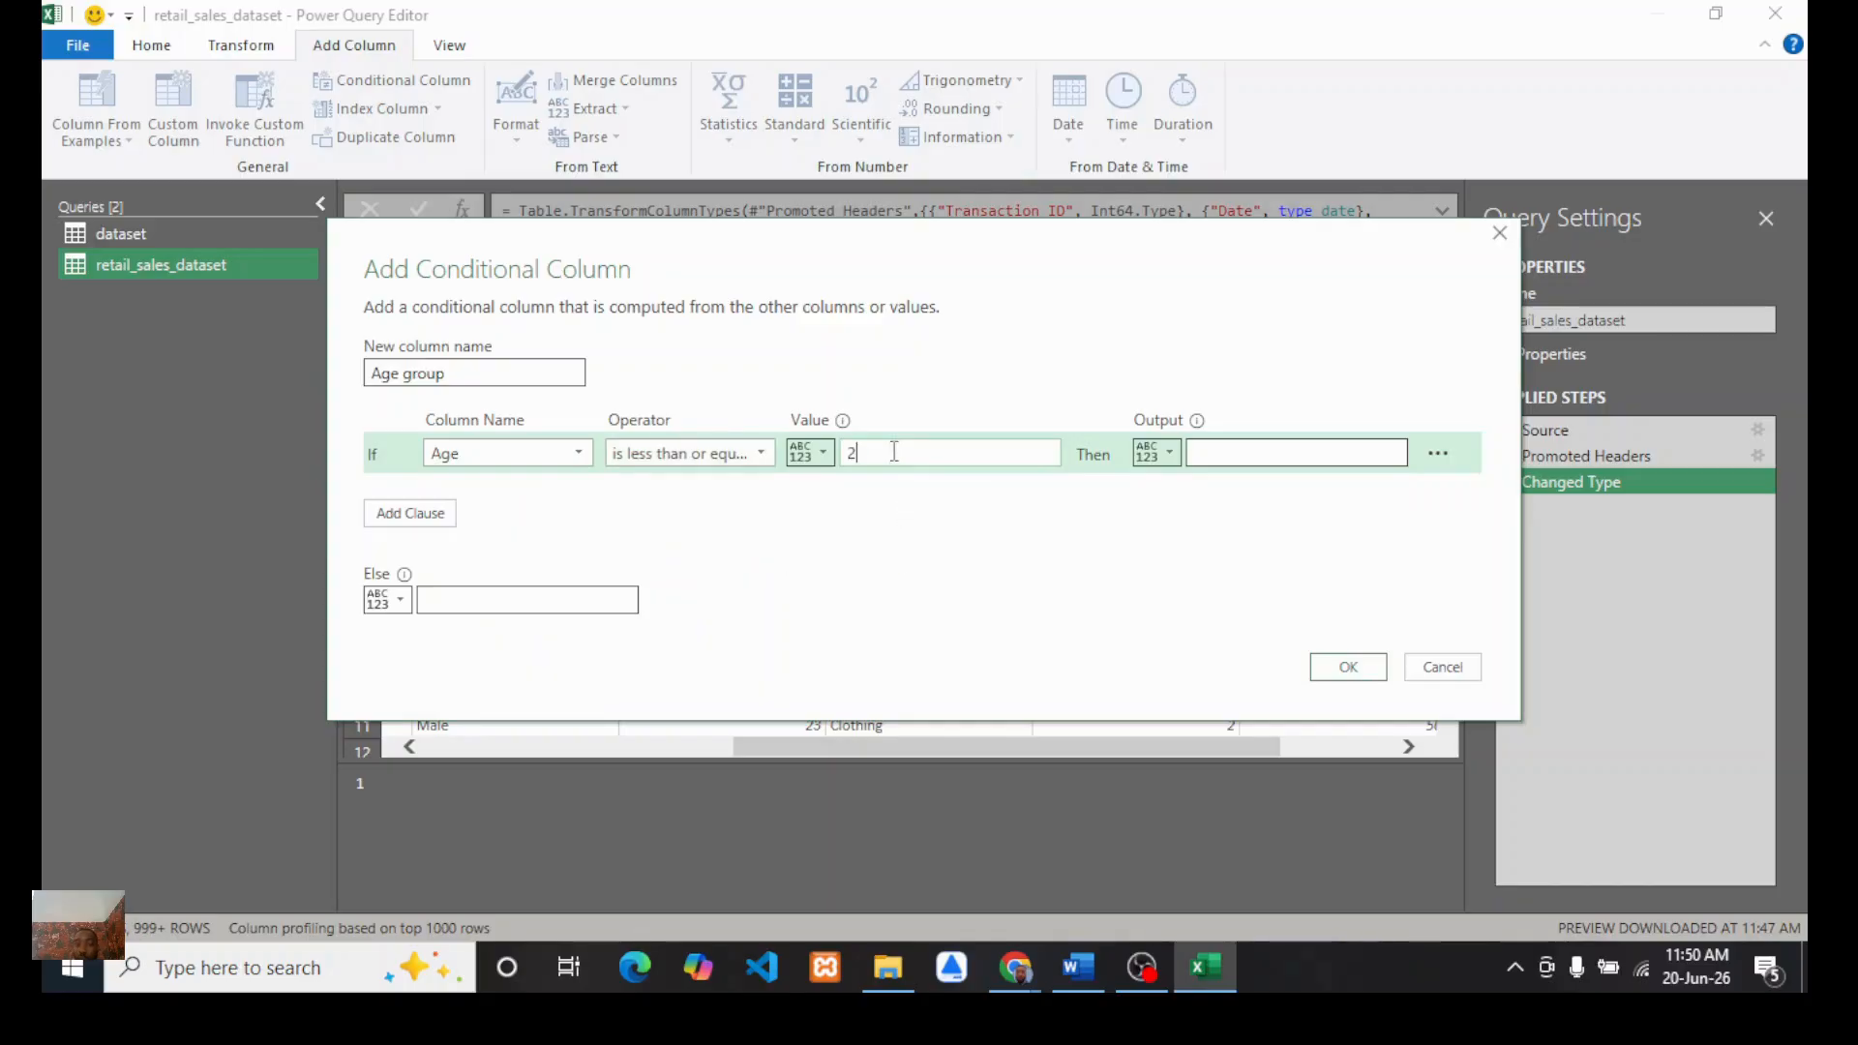
click(1238, 455)
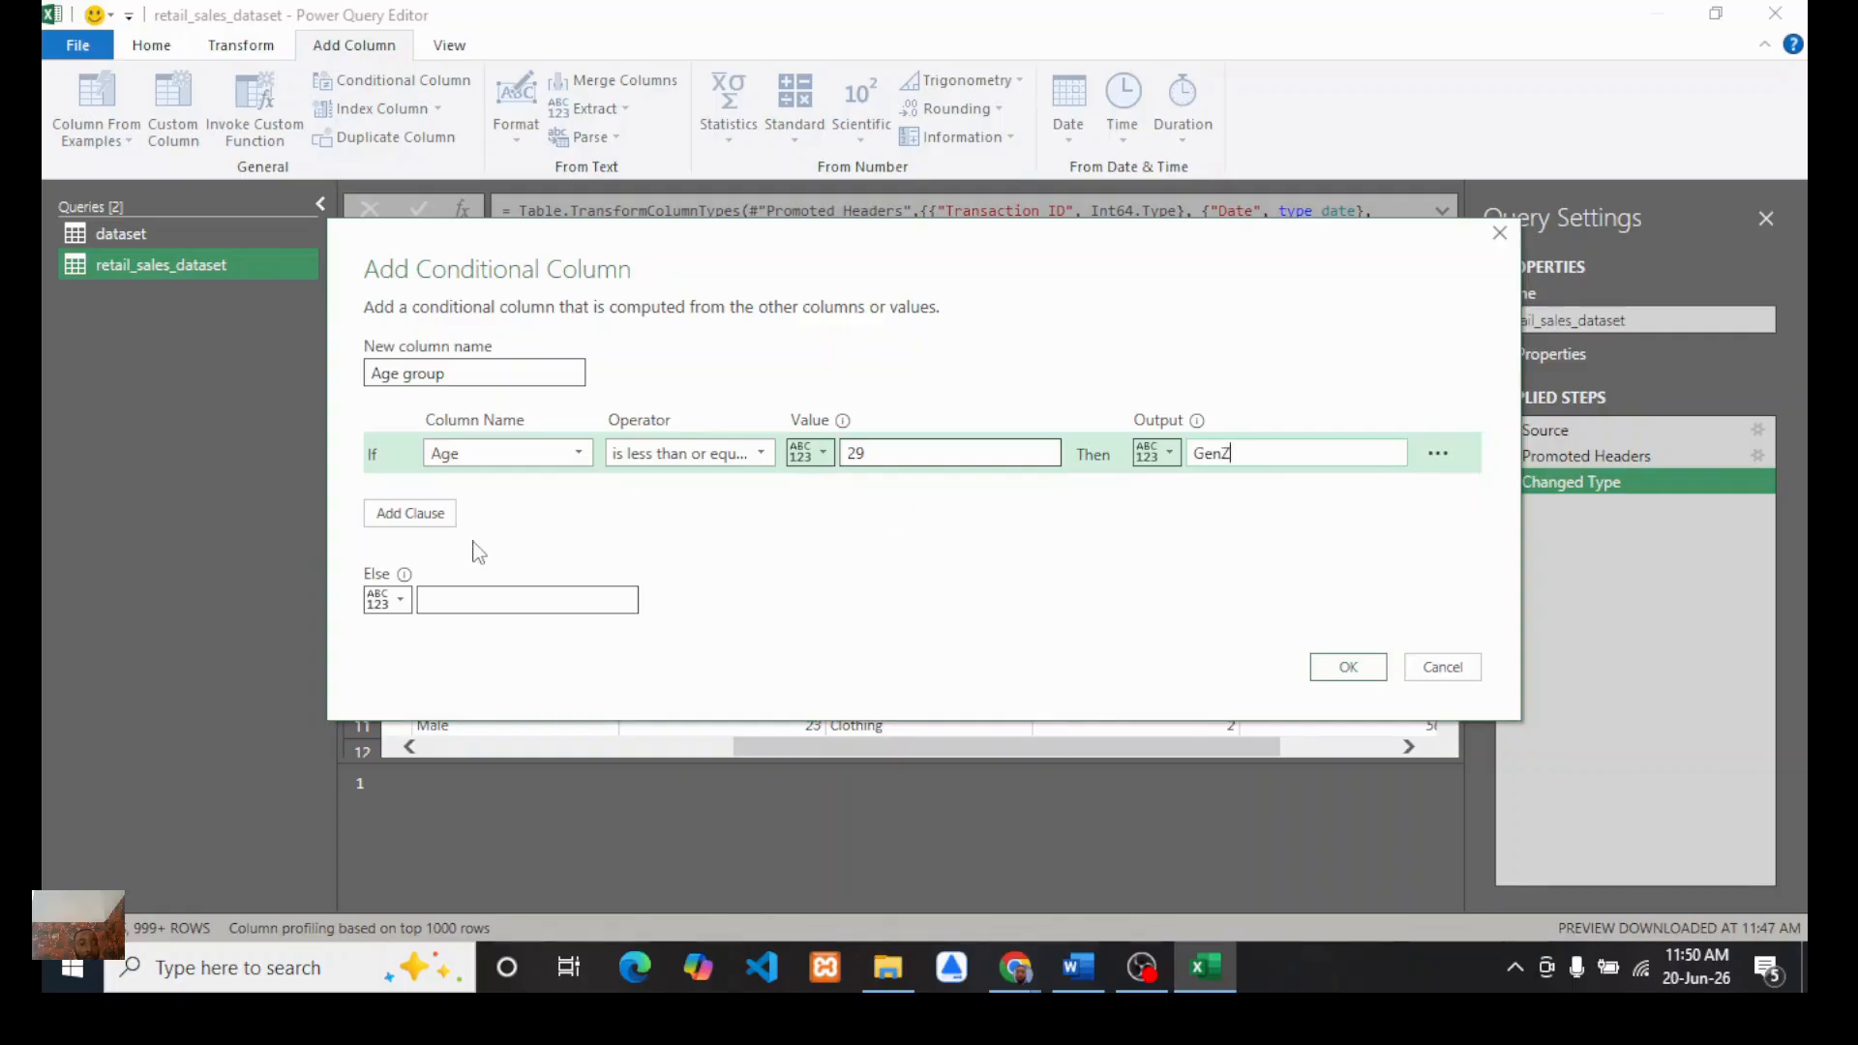
Step: Add a clause: if Age is less than or equal to 45, output Millneial
click(411, 514)
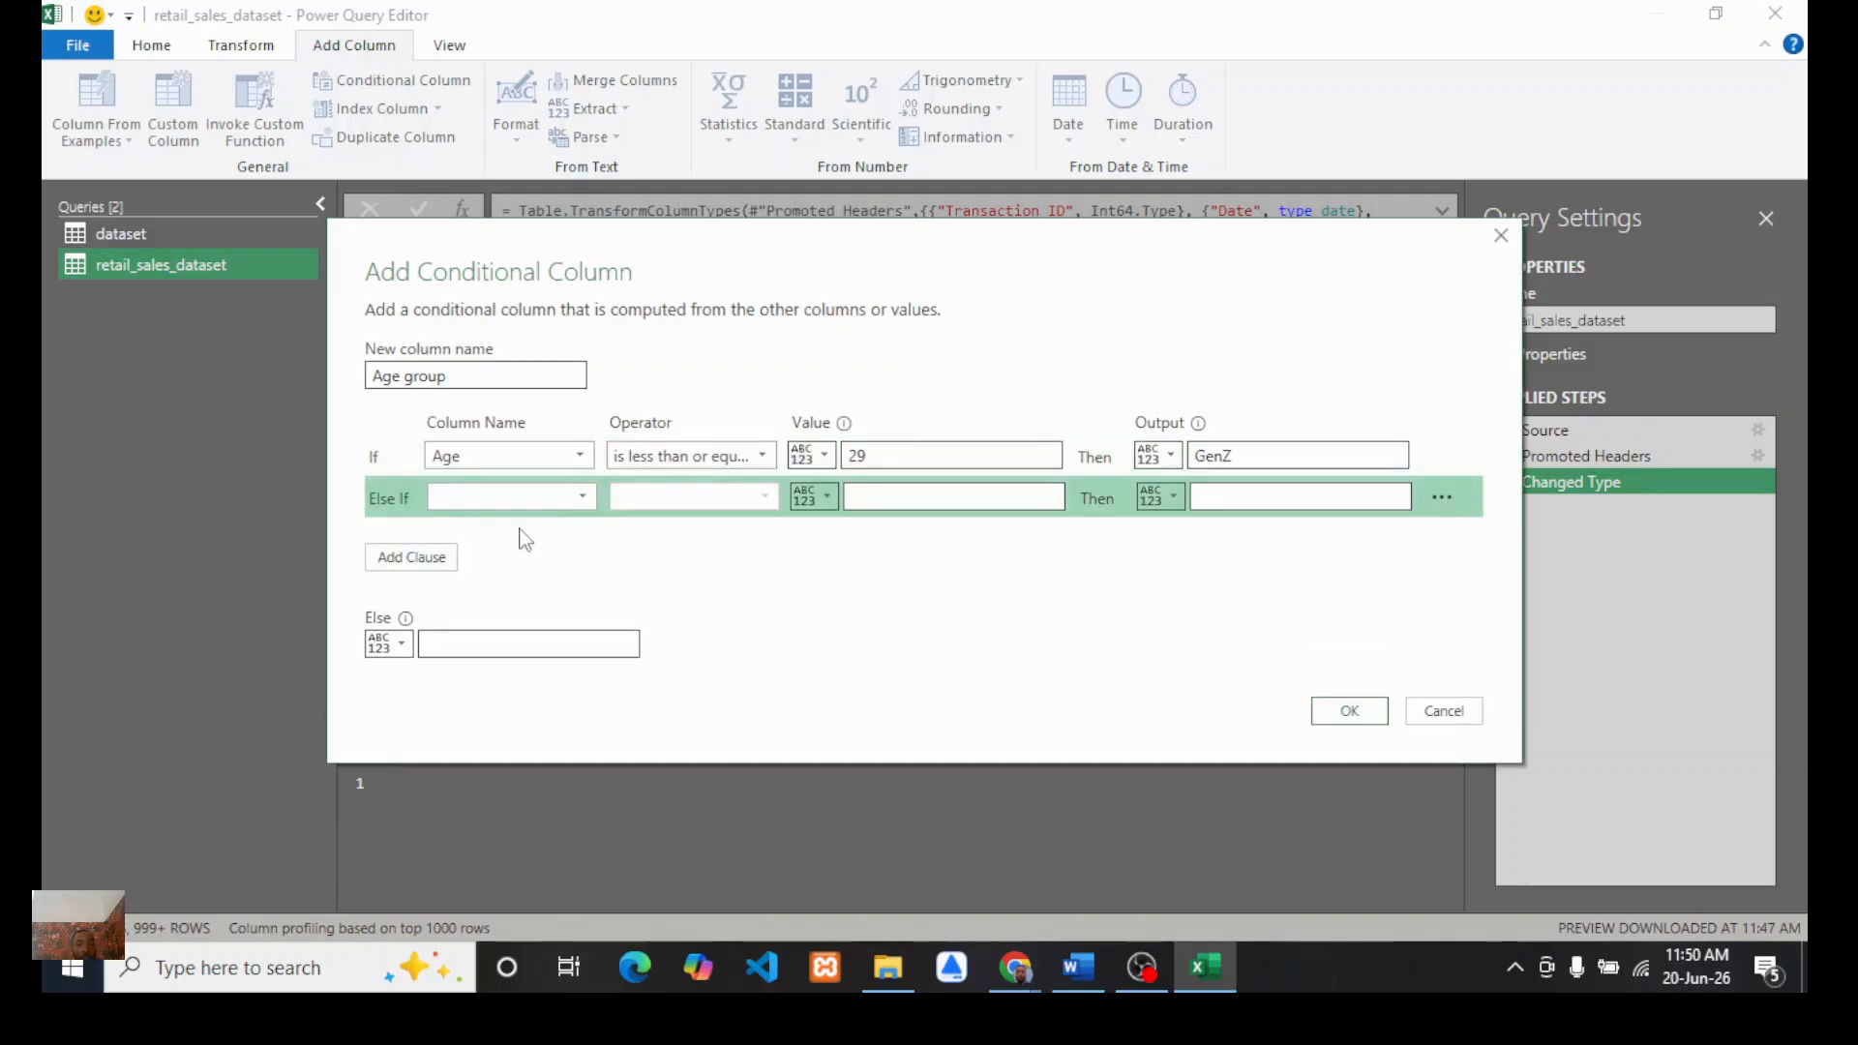
click(585, 499)
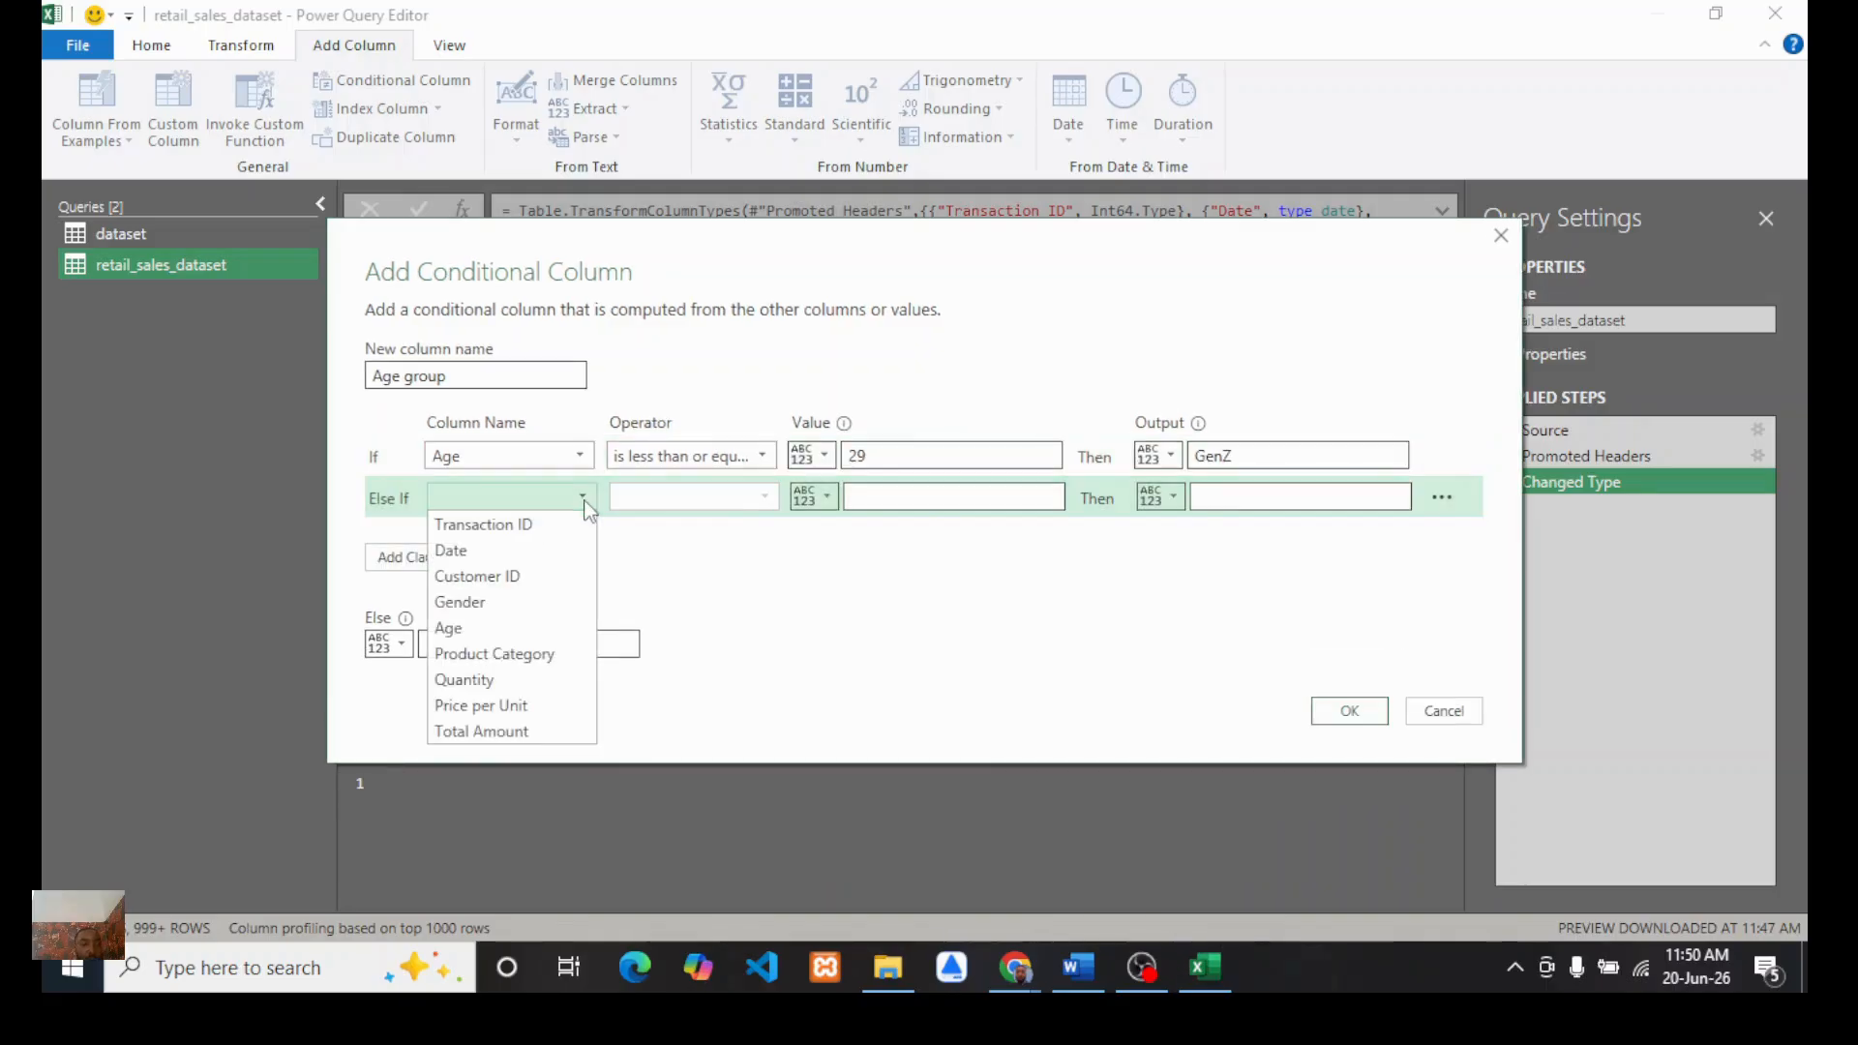
click(461, 629)
click(764, 497)
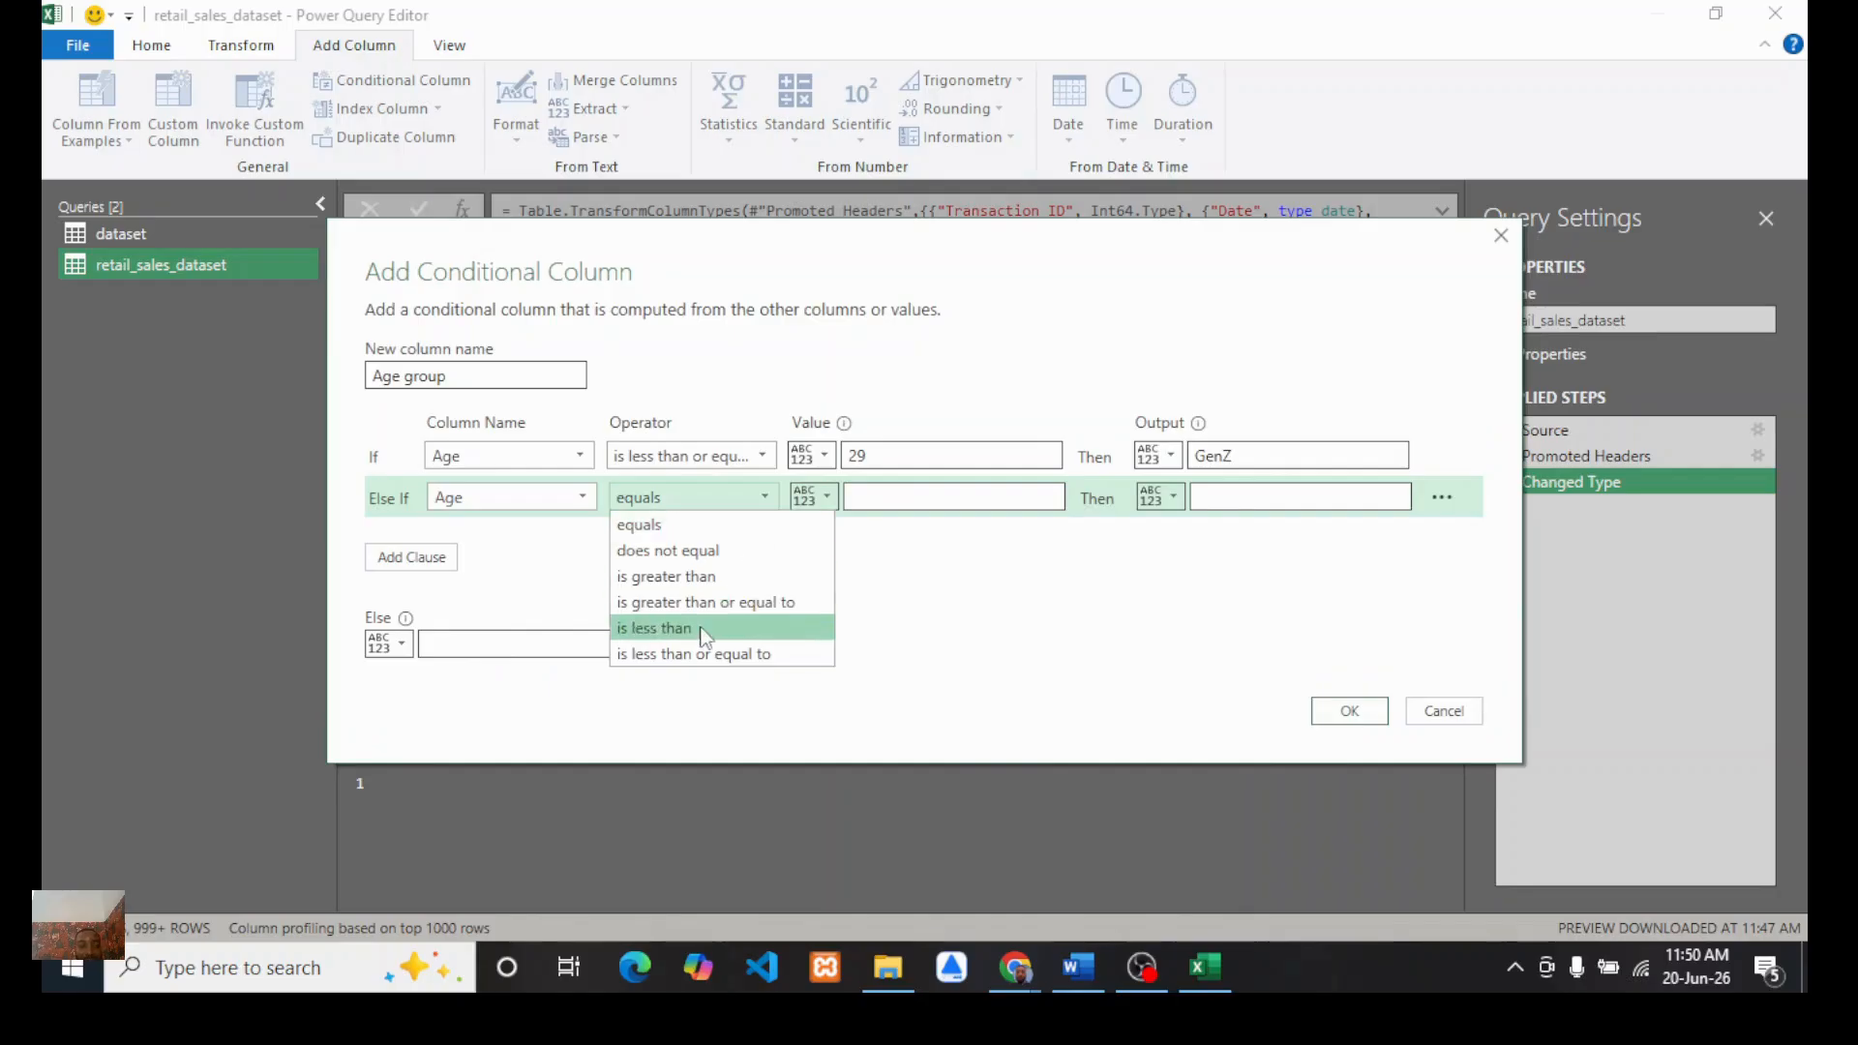
click(675, 653)
click(900, 498)
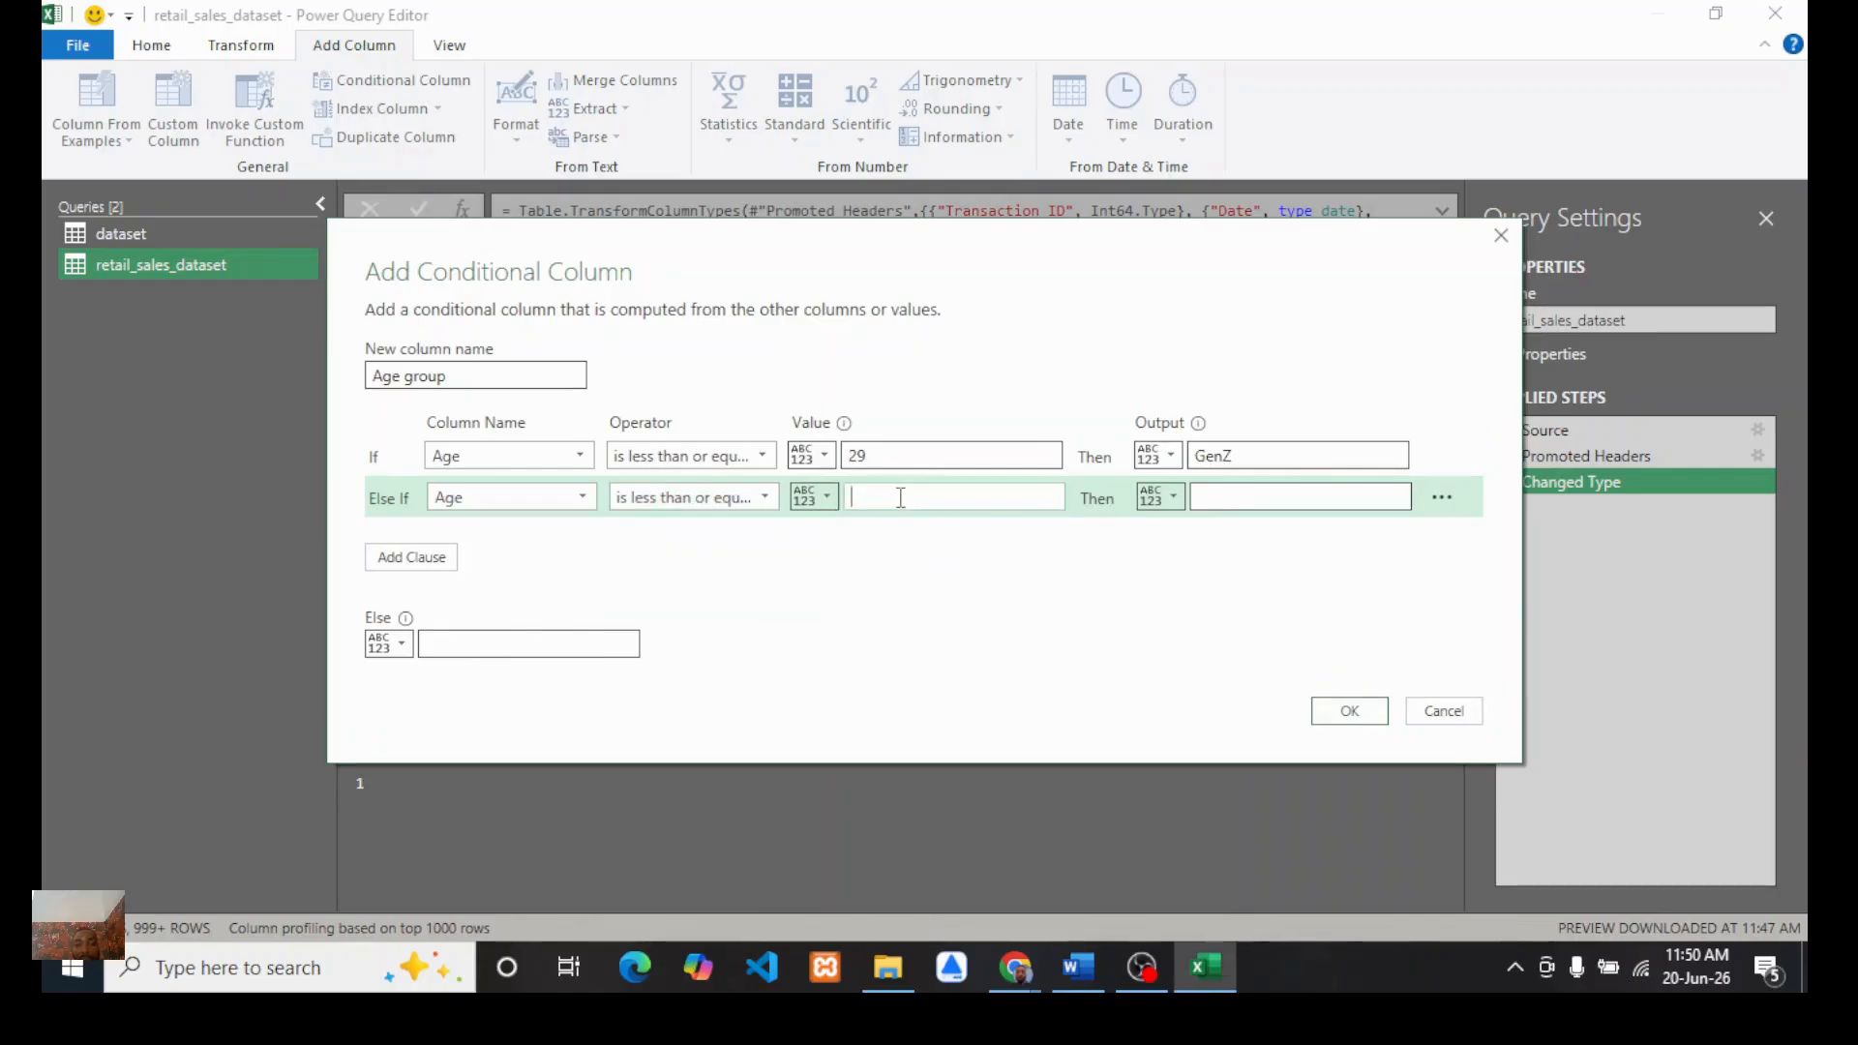
text(45)
click(1223, 500)
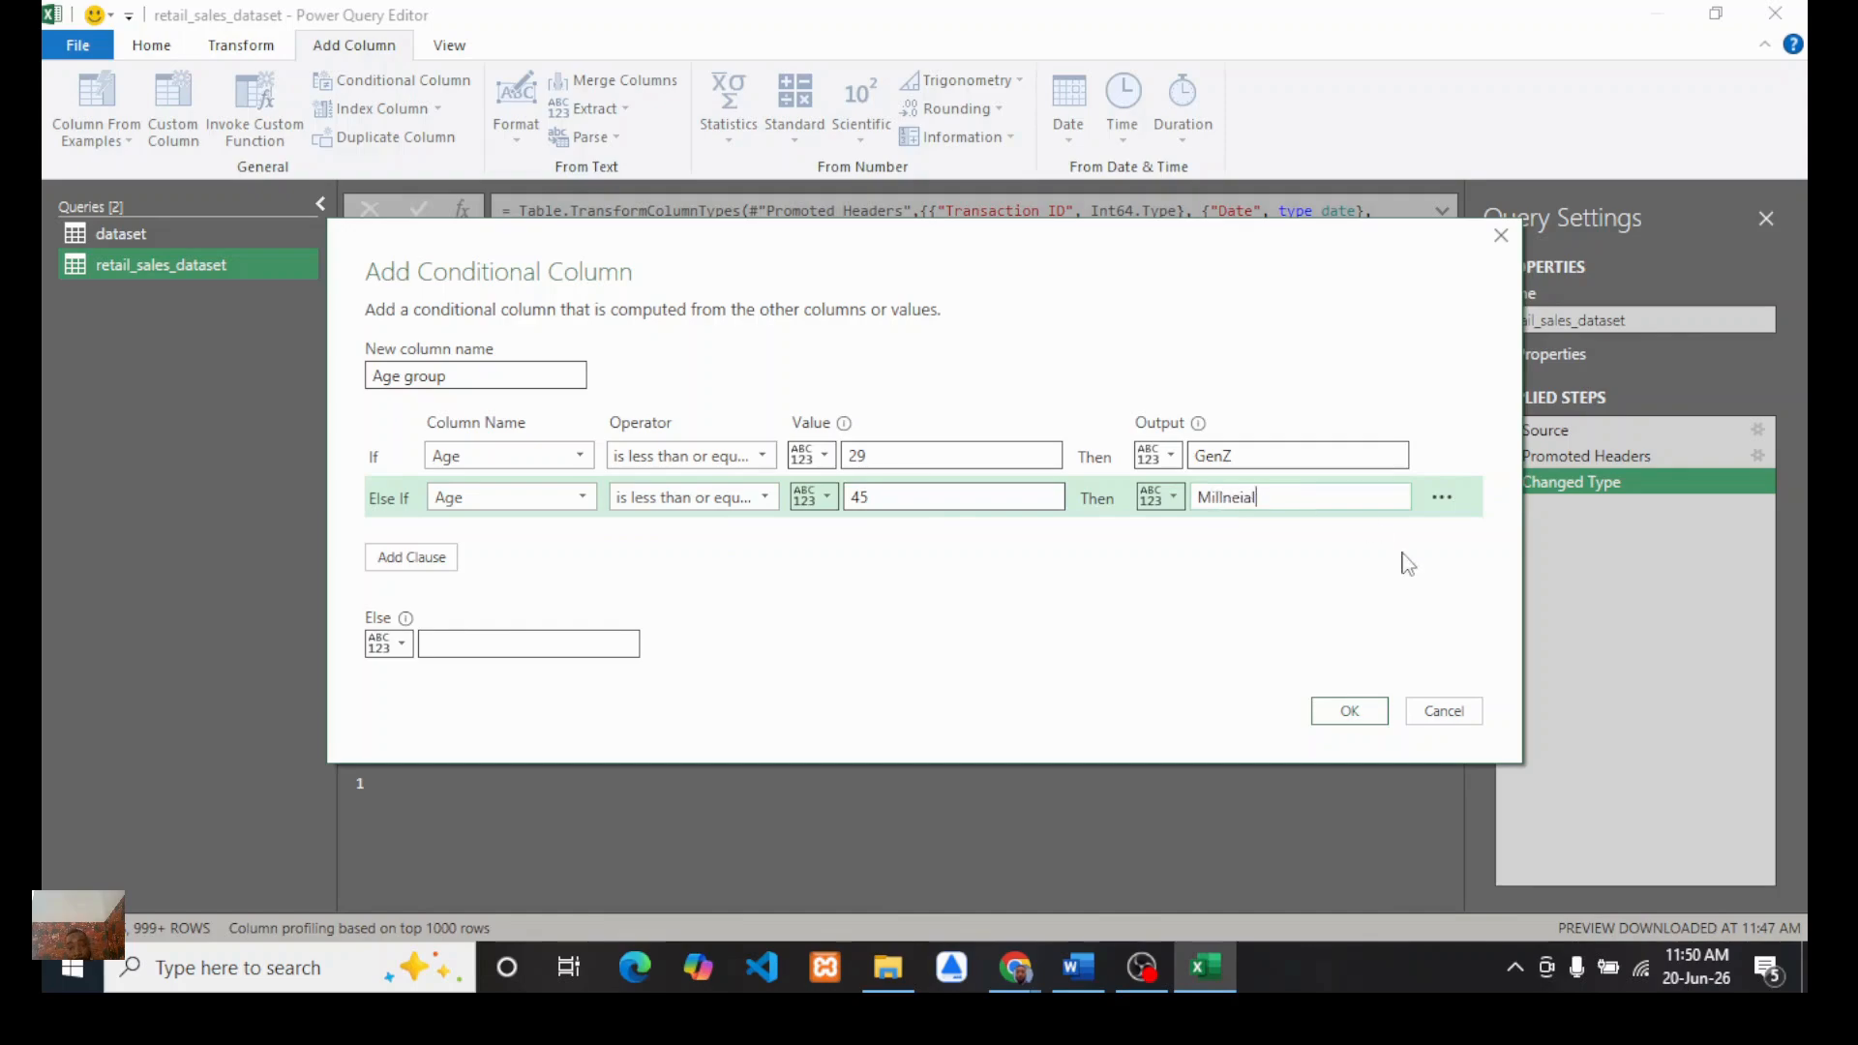
Step: Add a clause: if Age is less than or equal to 61, output GenX
click(432, 559)
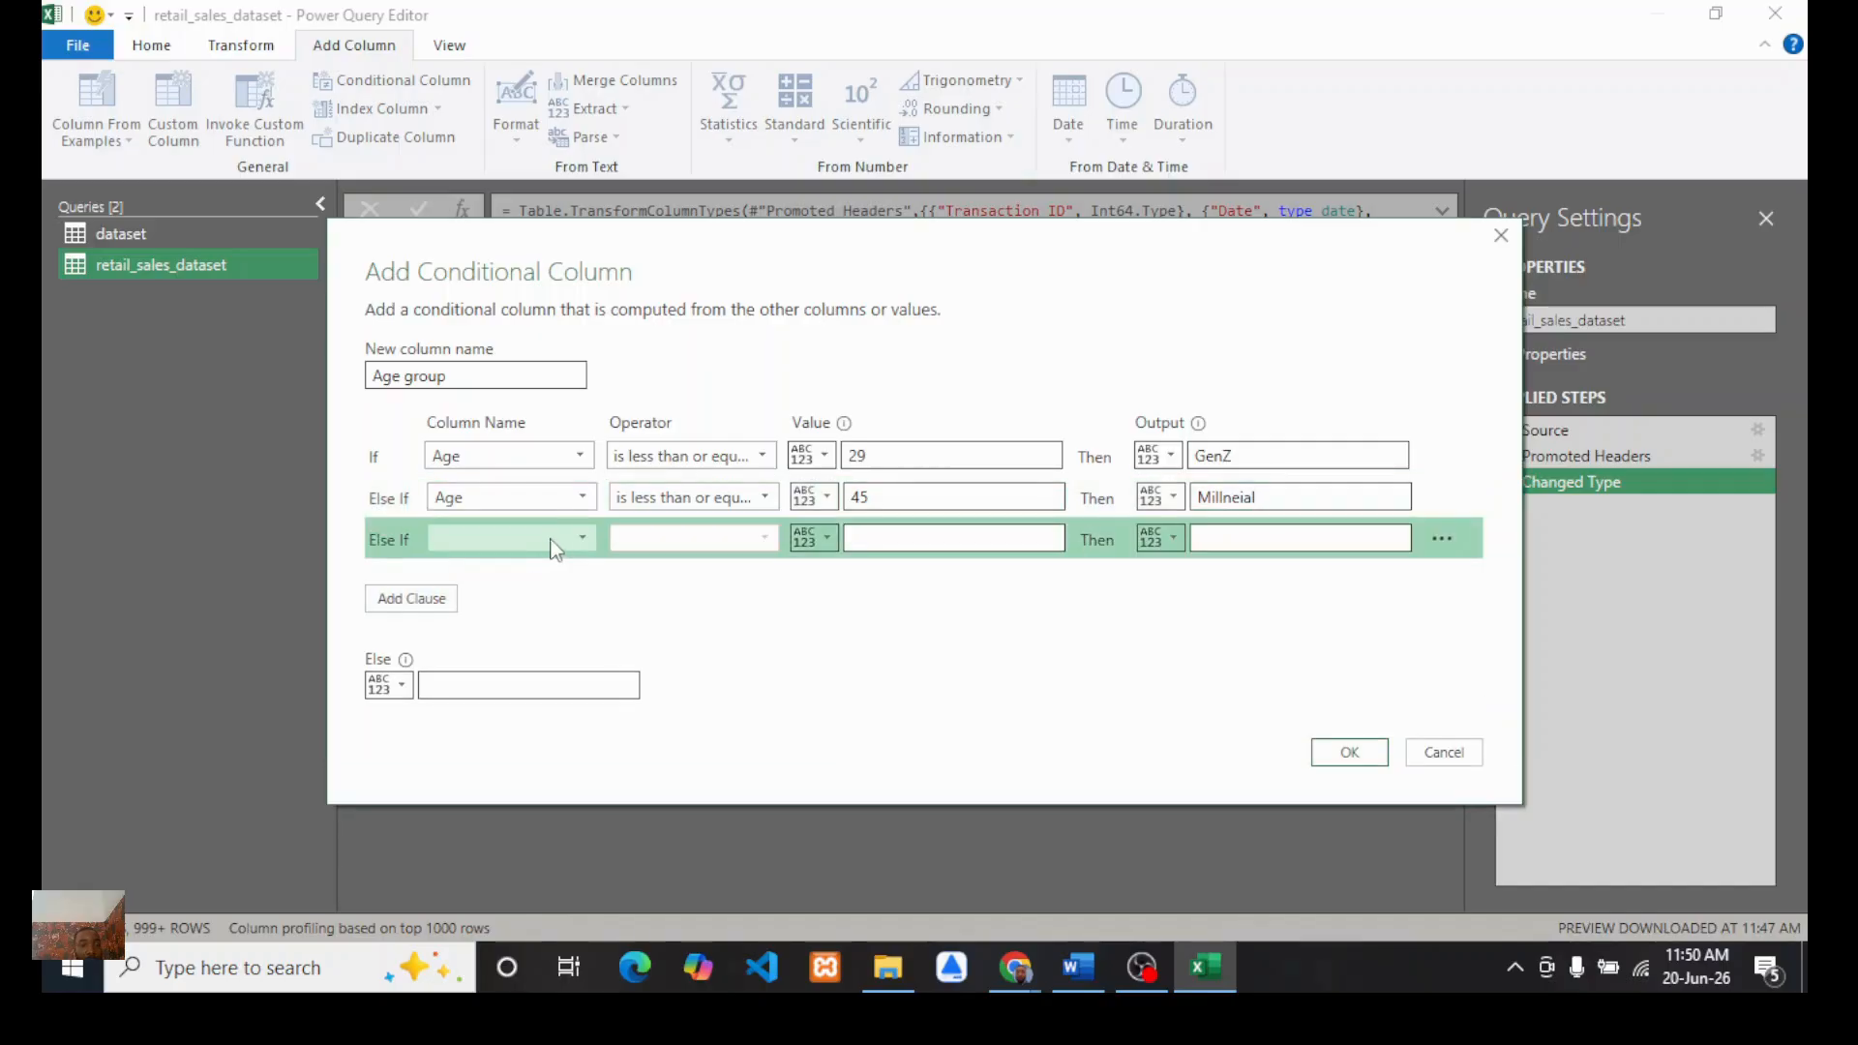
click(578, 539)
click(484, 661)
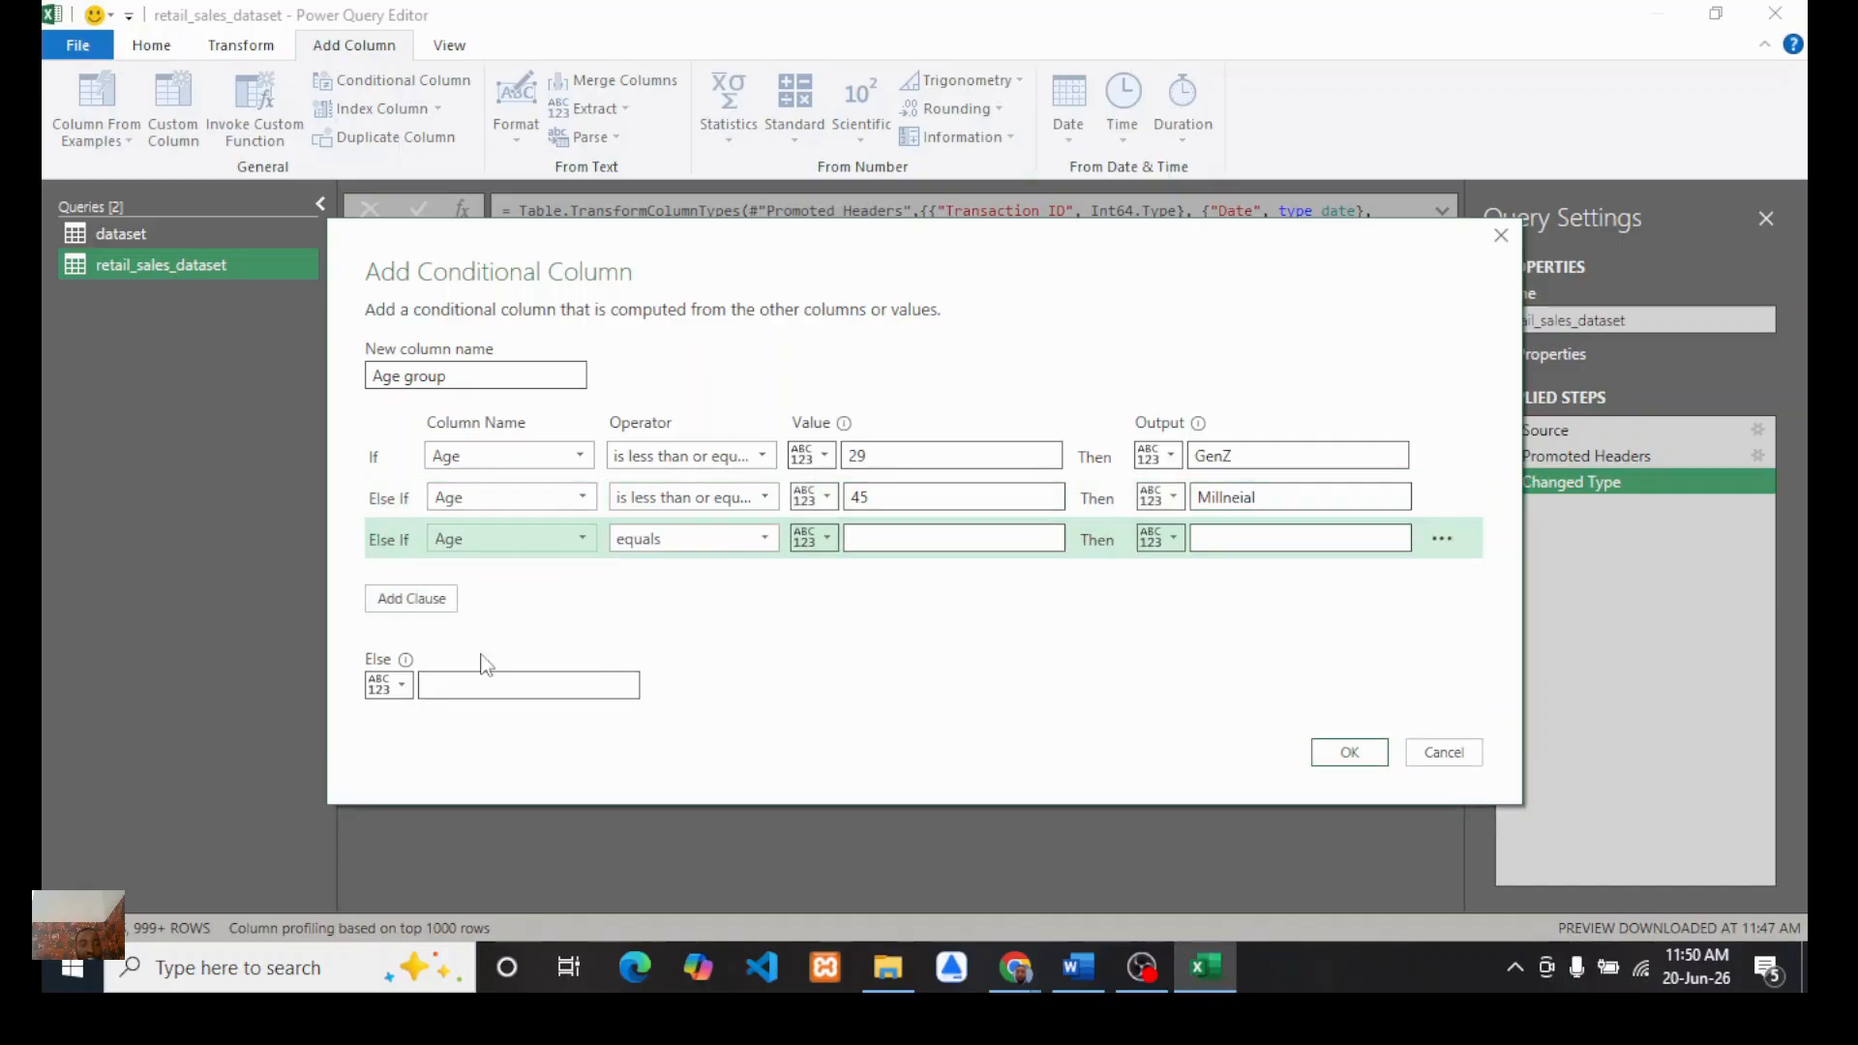
click(764, 539)
click(707, 708)
click(937, 539)
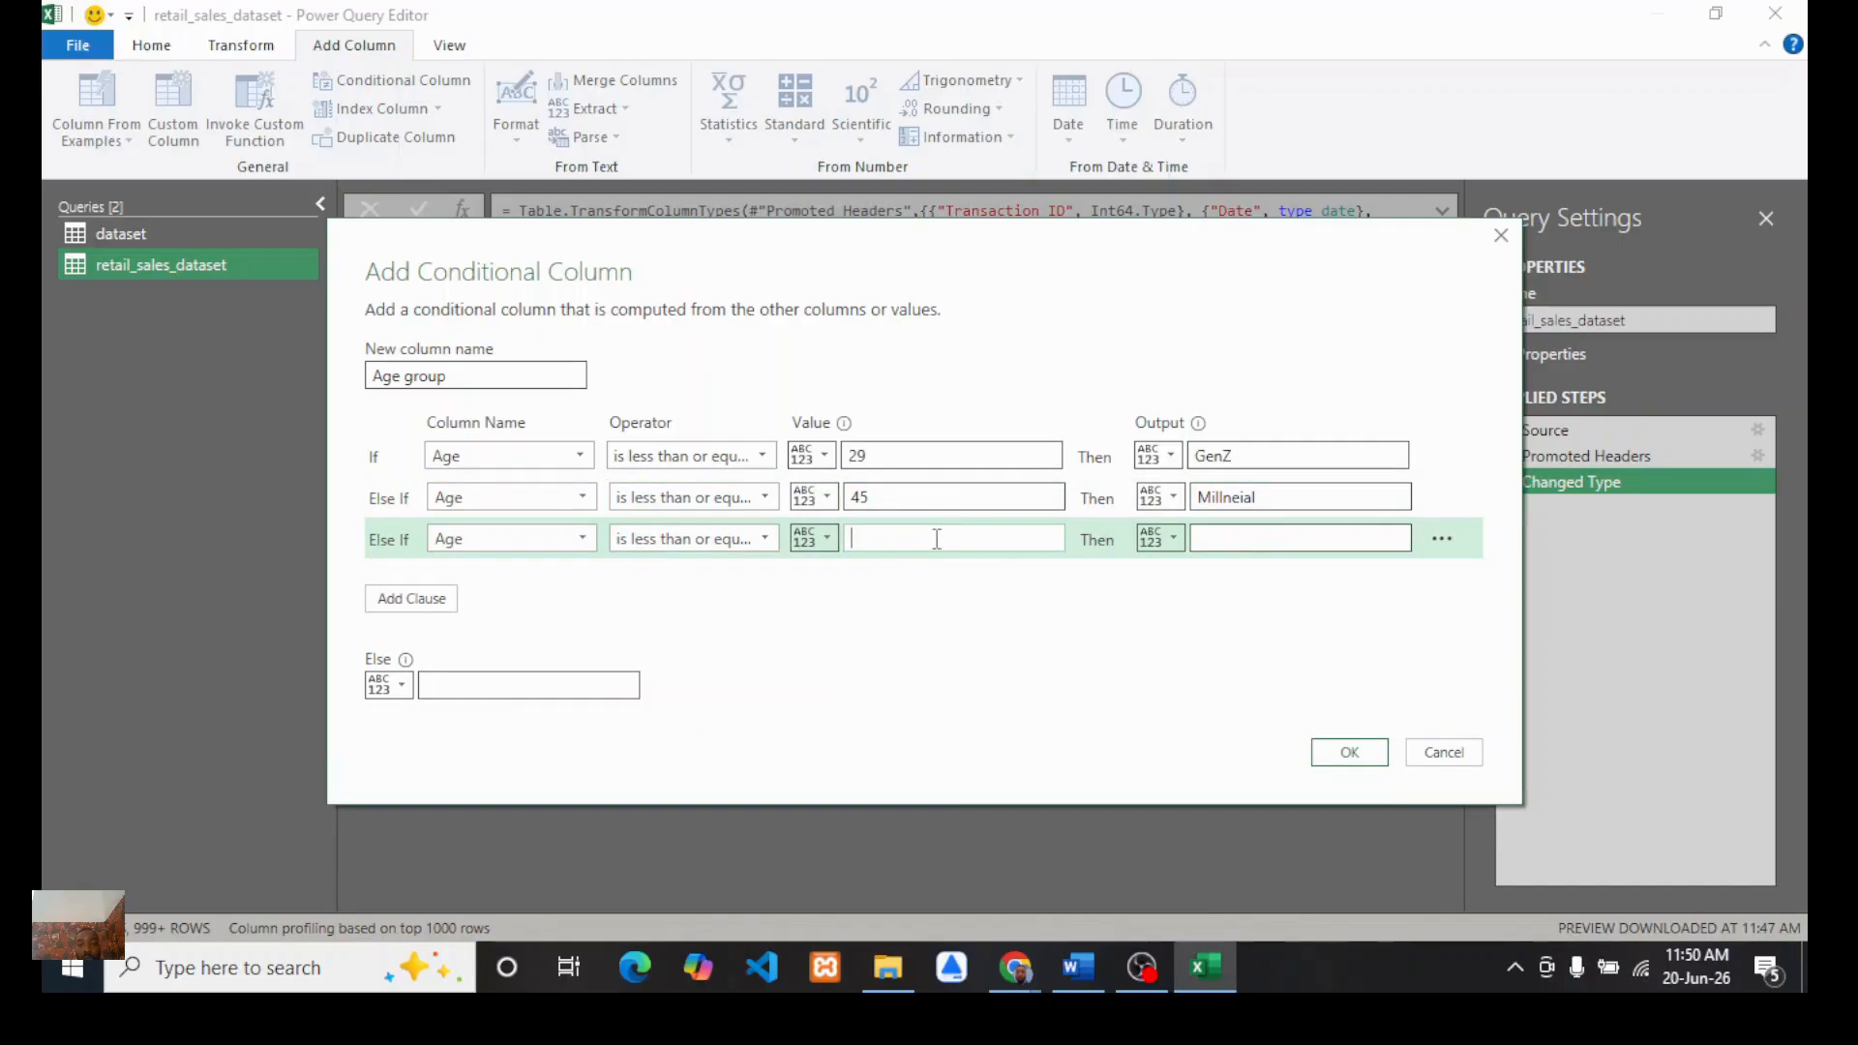
text(61)
click(1276, 530)
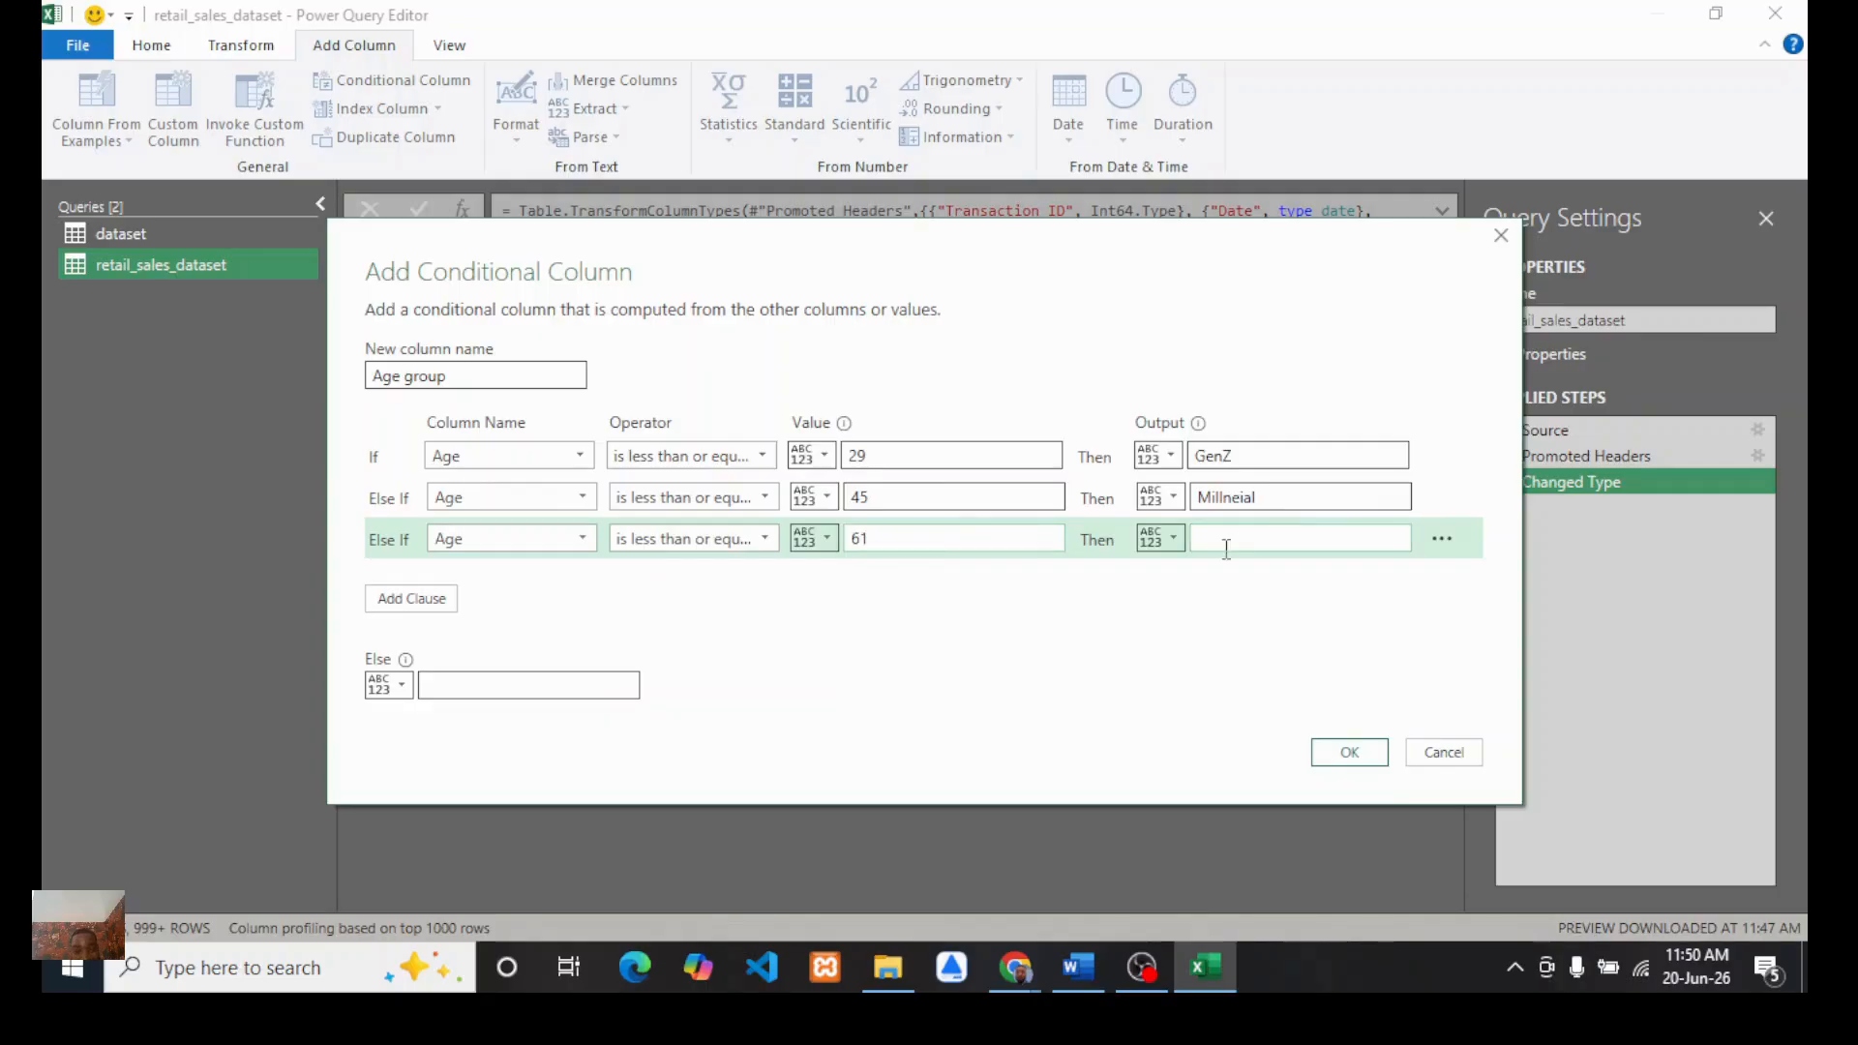
click(767, 540)
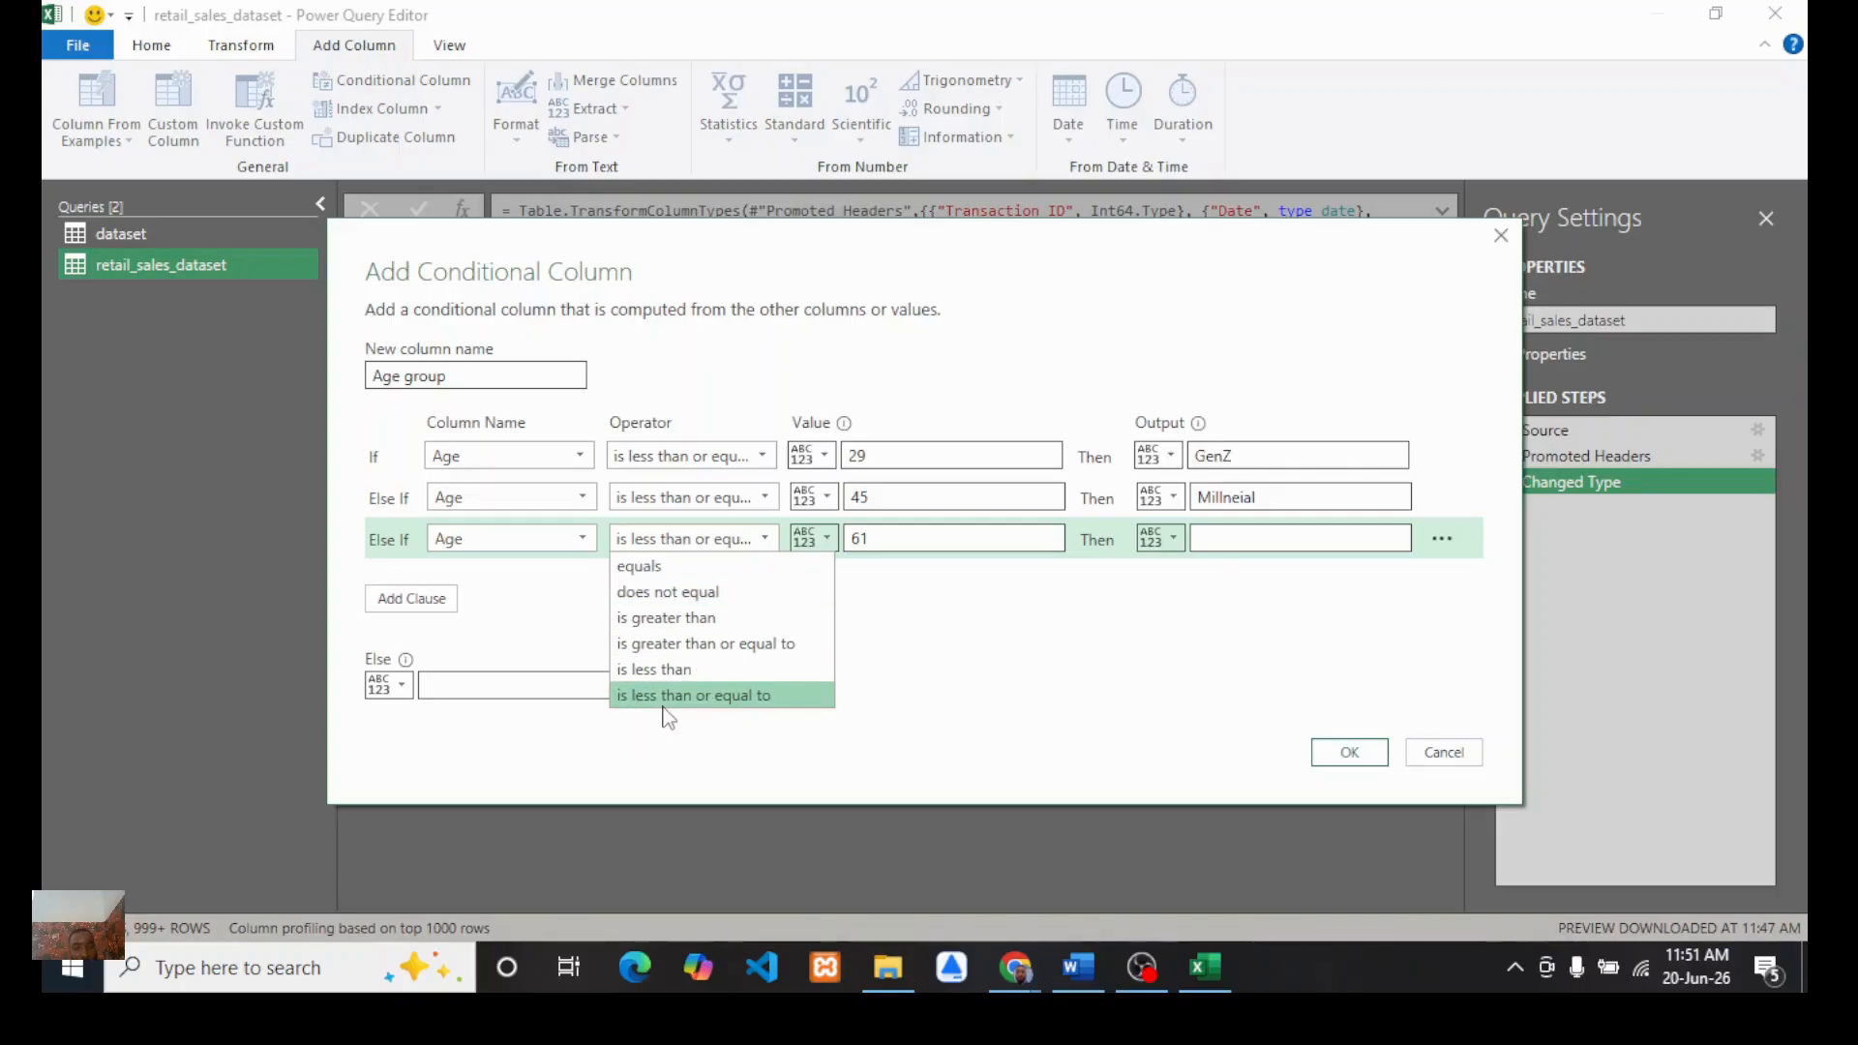
click(692, 697)
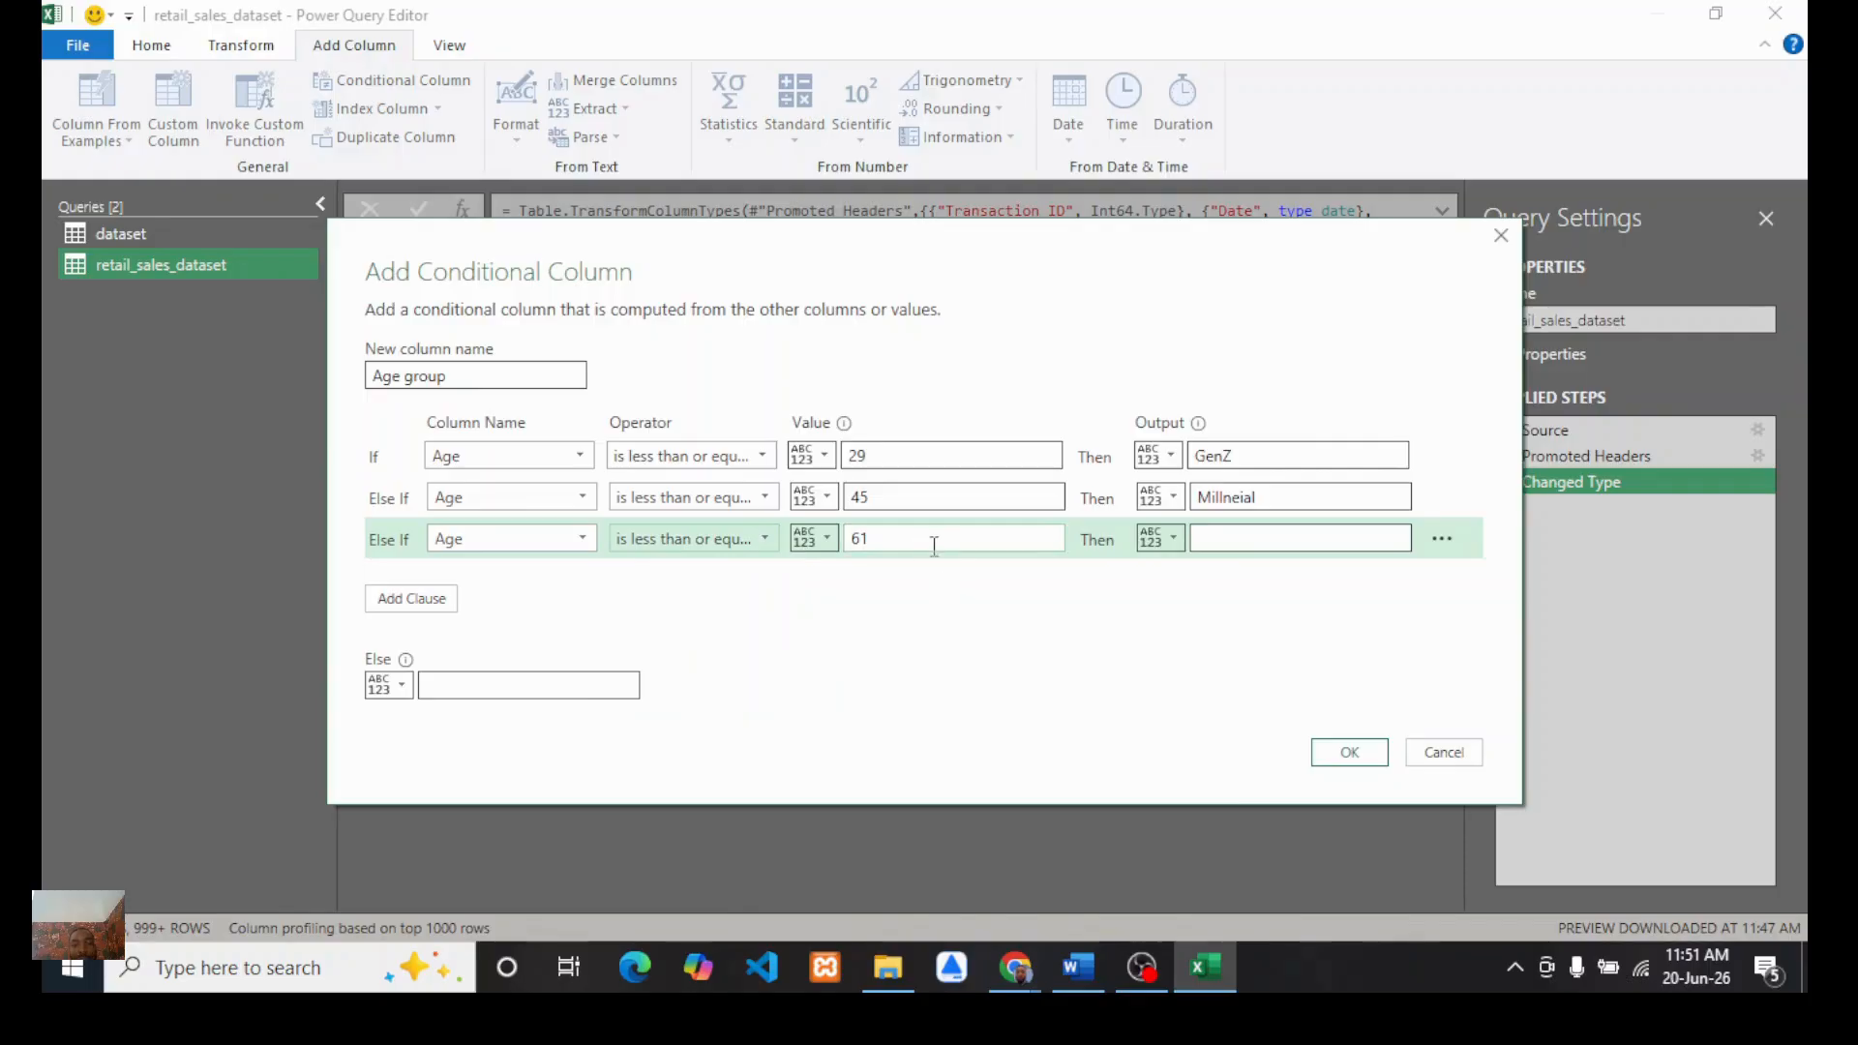
click(1231, 538)
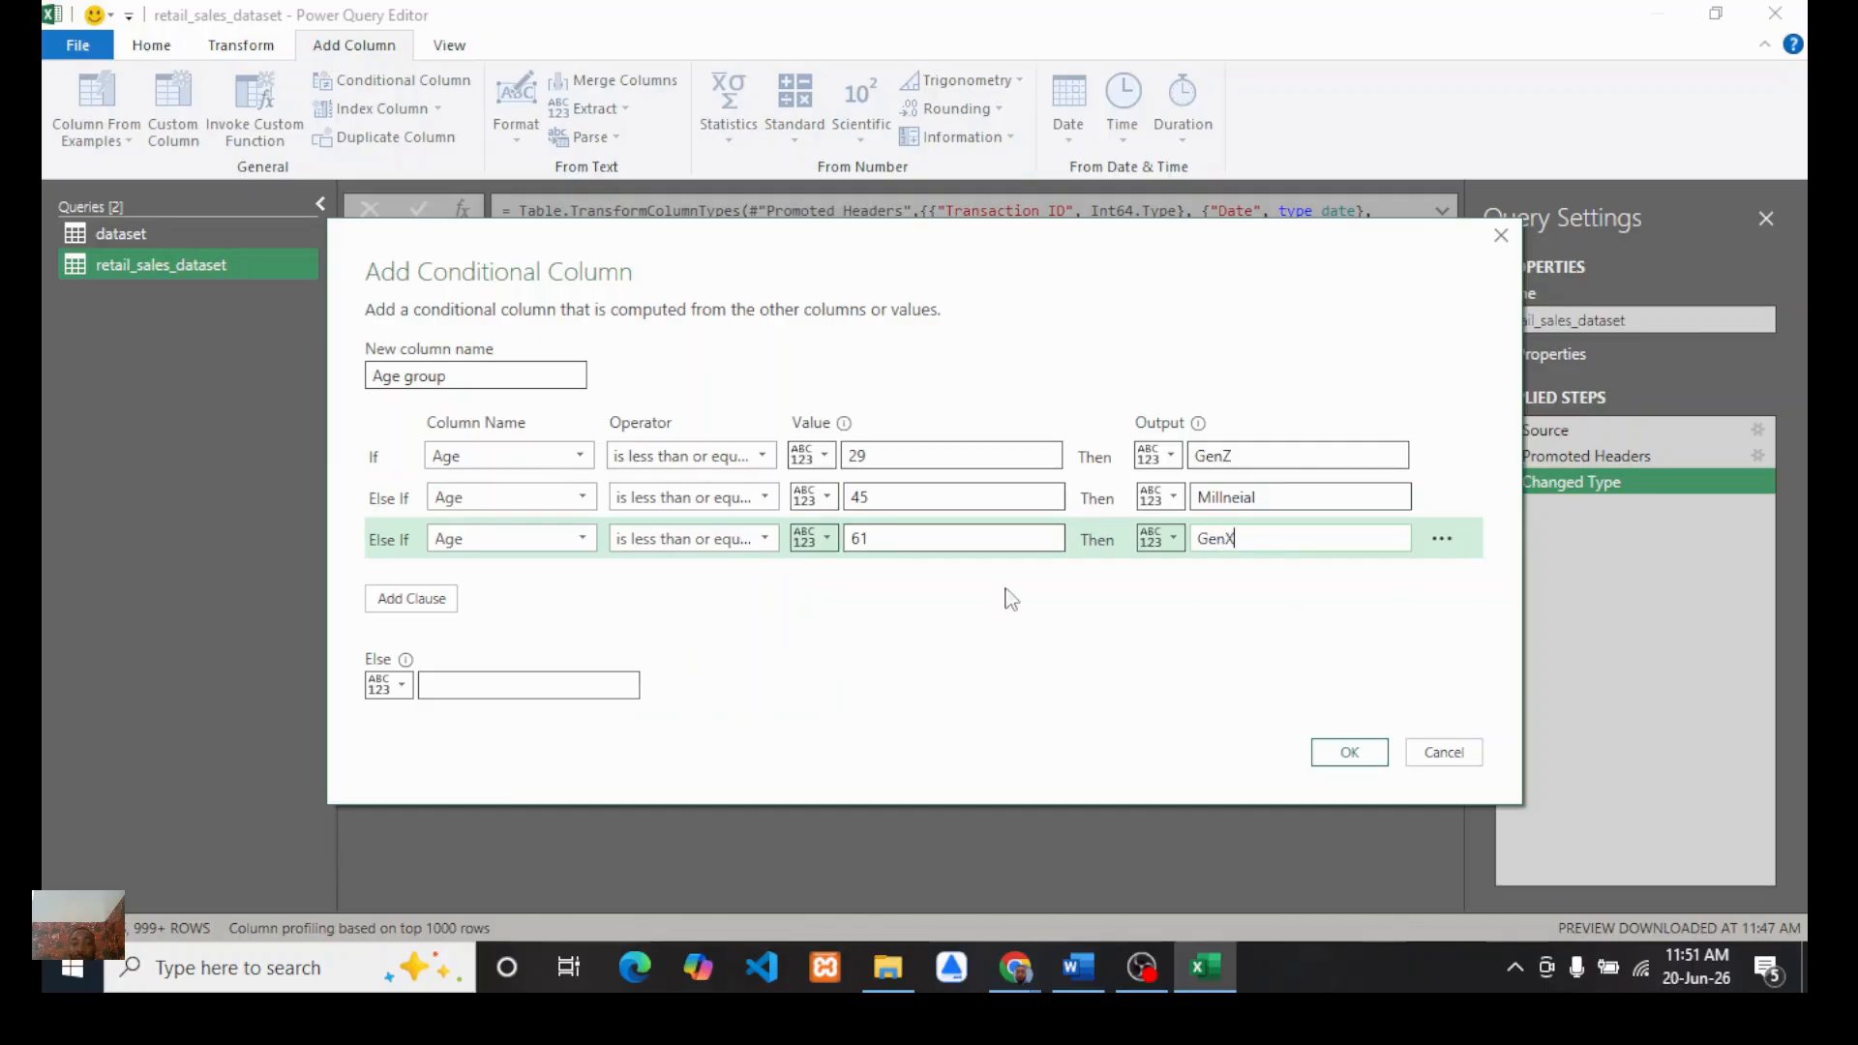
Step: Set the else output to Boomers and create the conditional column
click(491, 687)
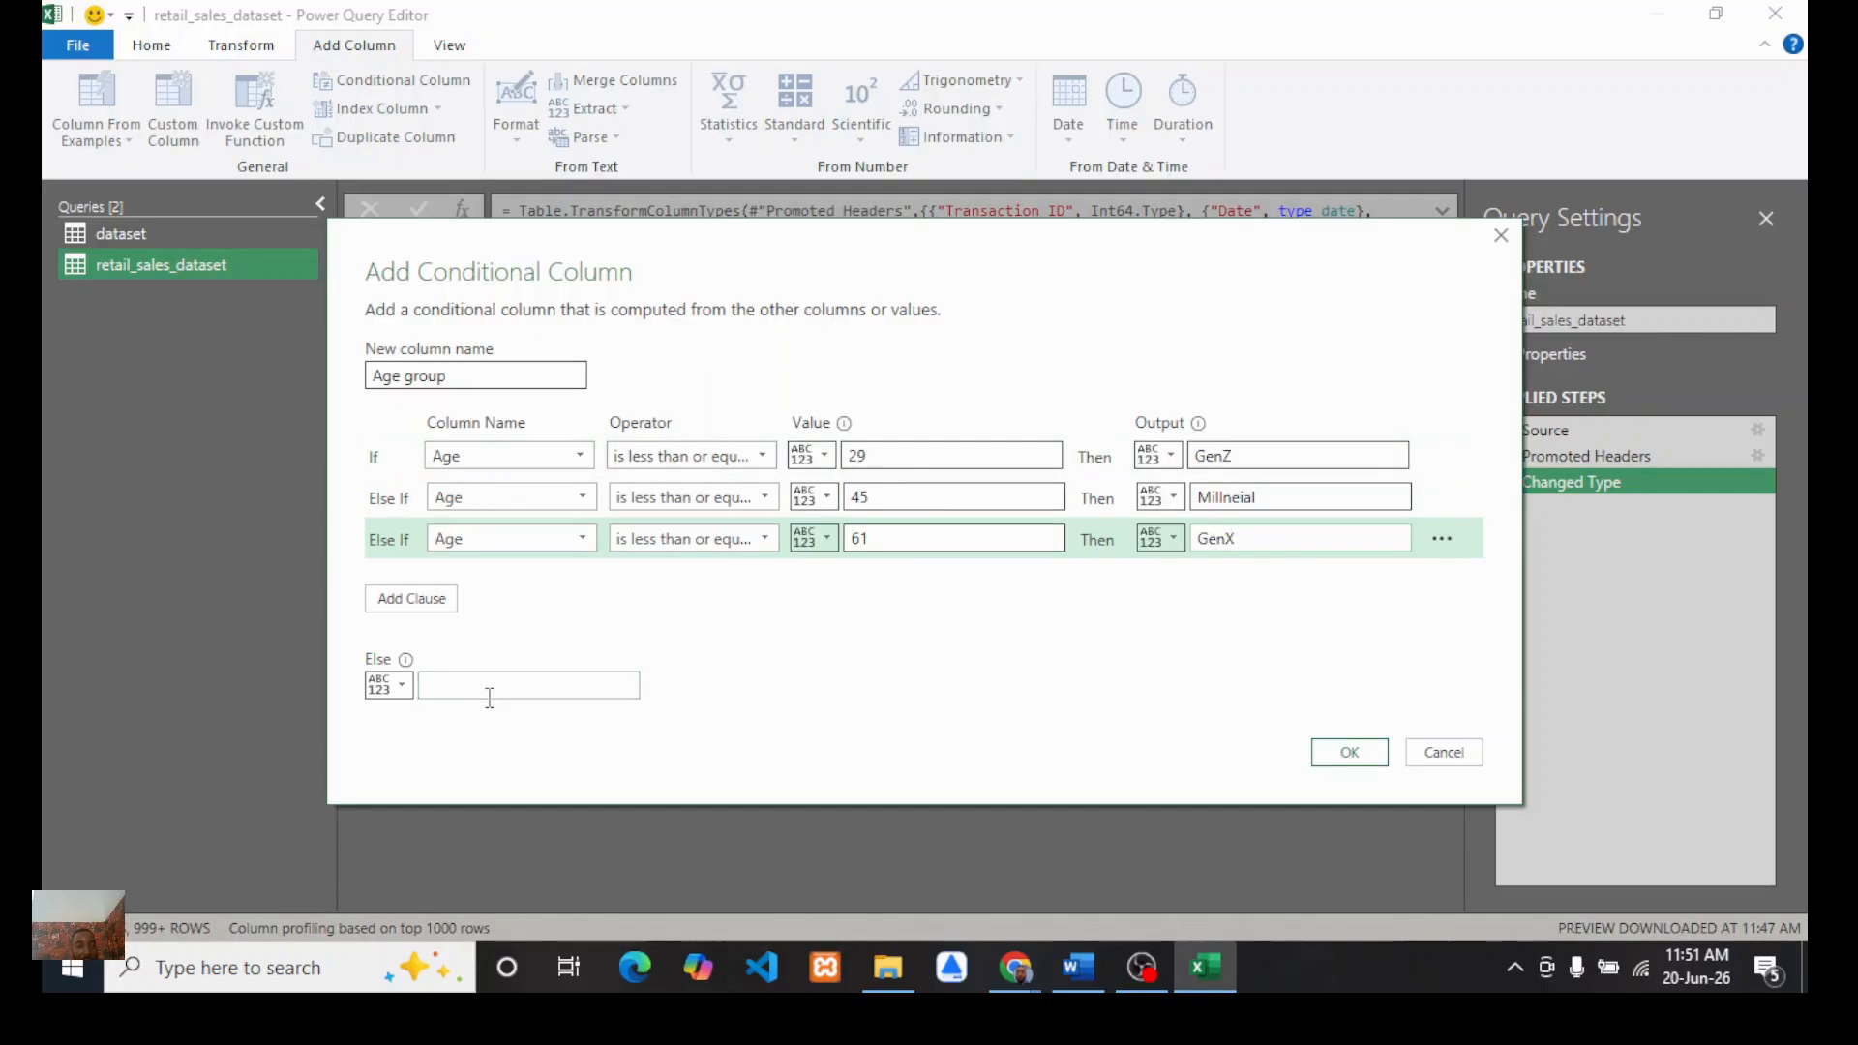
text(Boomers)
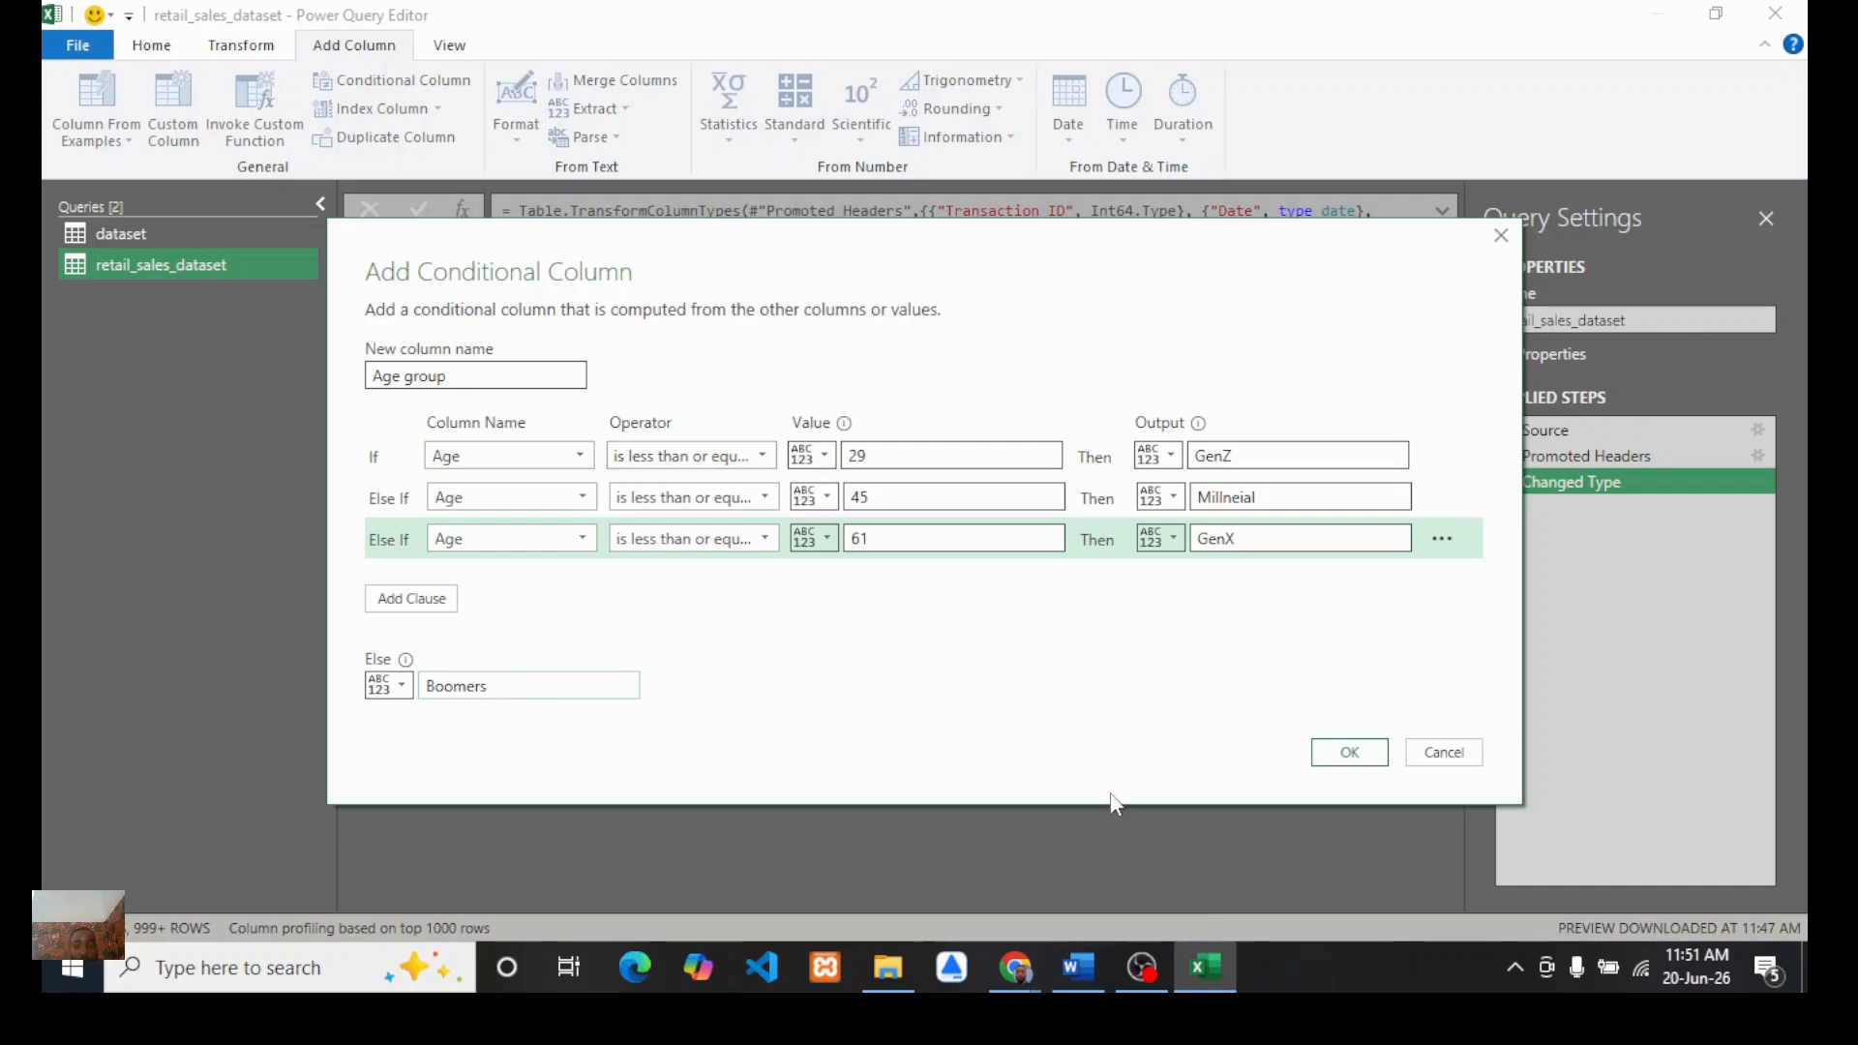
click(1349, 752)
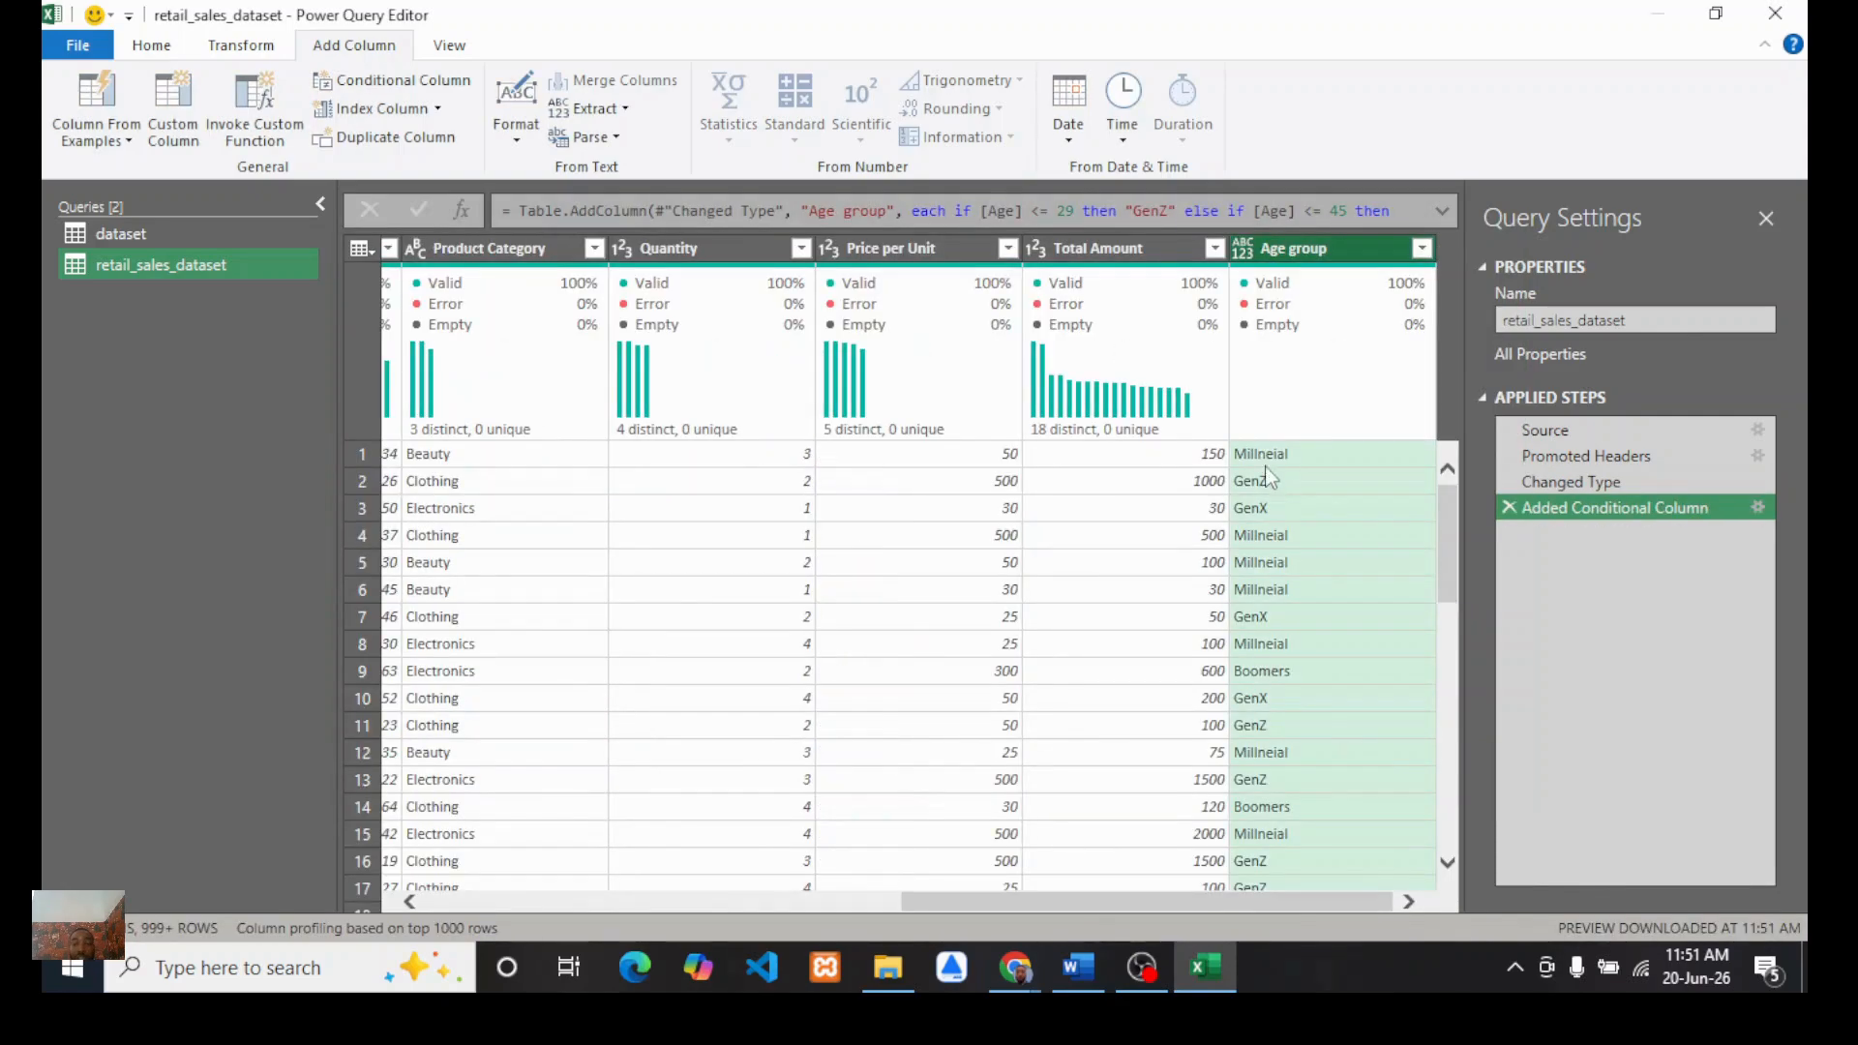
Step: Scroll through the preview rows to check the new Age group values
scroll(1258, 612, down, 2)
scroll(1258, 612, up, 2)
scroll(1256, 612, down, 2)
scroll(1255, 612, up, 2)
scroll(1255, 612, down, 2)
scroll(1255, 612, up, 2)
scroll(1148, 624, down, 2)
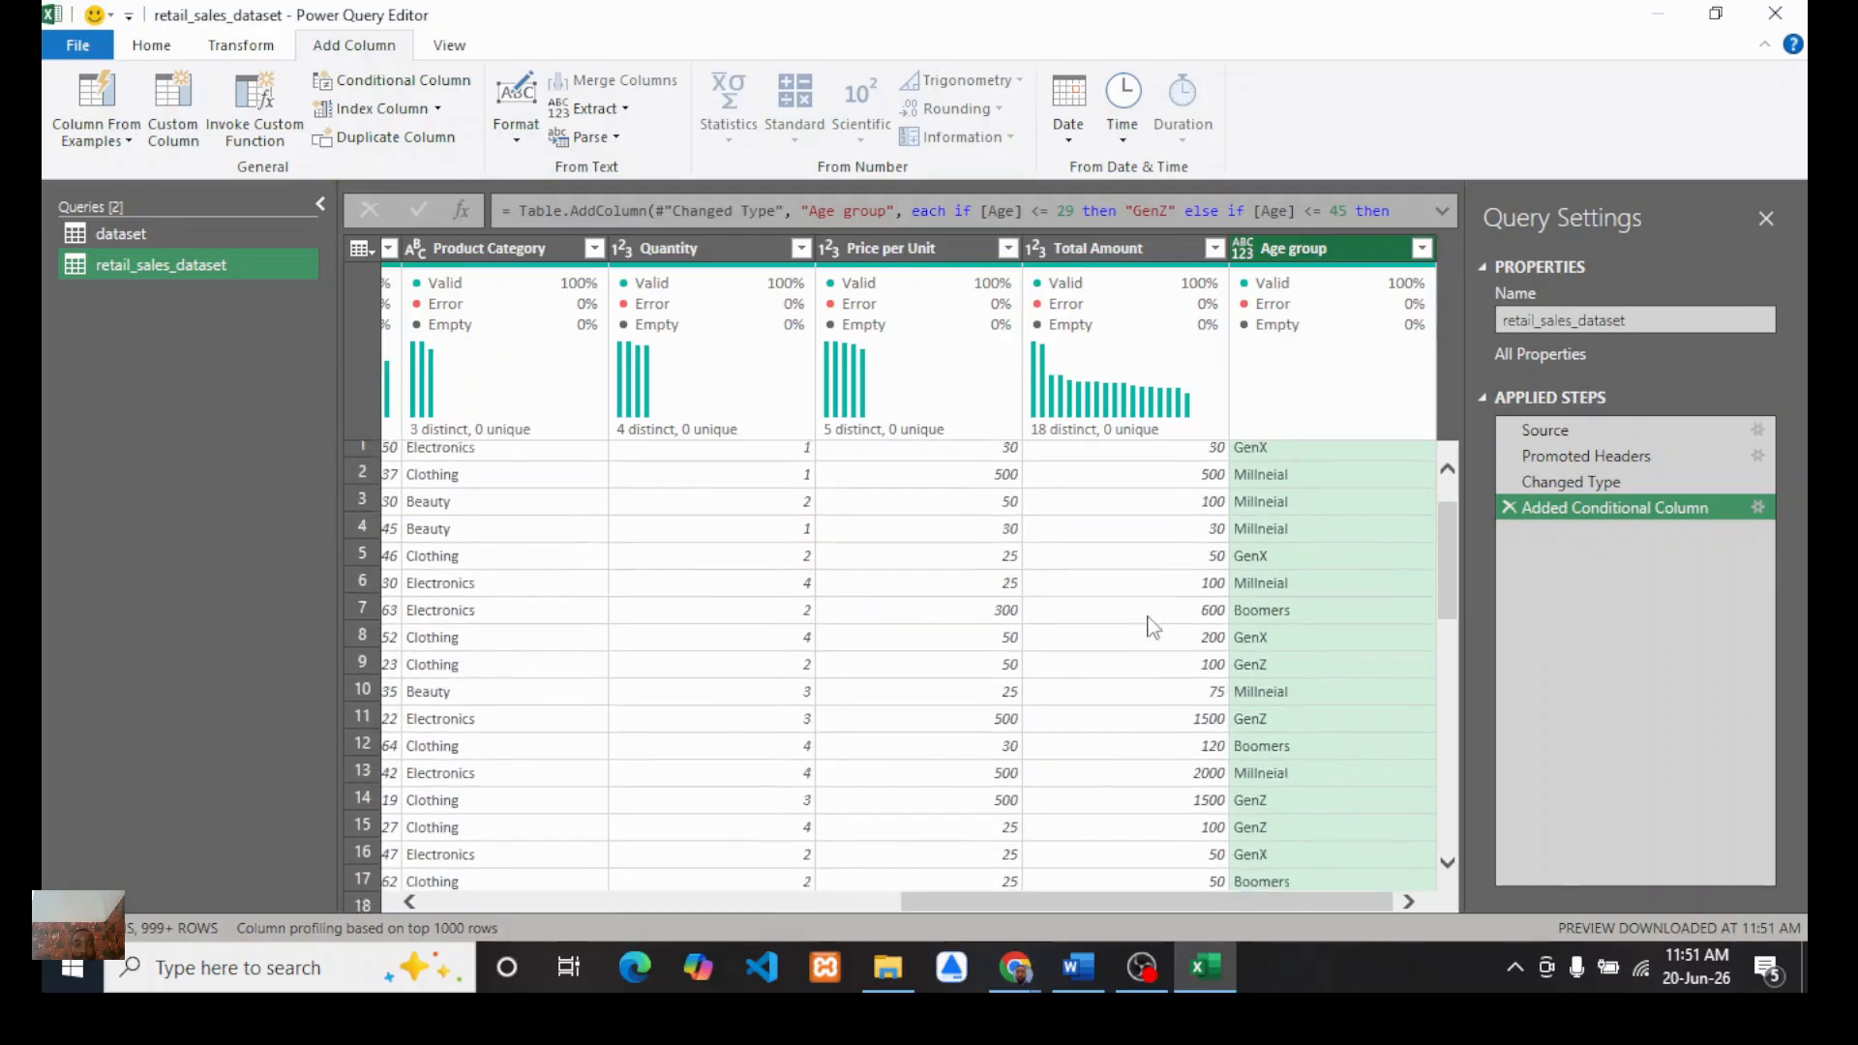
scroll(1233, 597, up, 2)
scroll(1163, 638, down, 2)
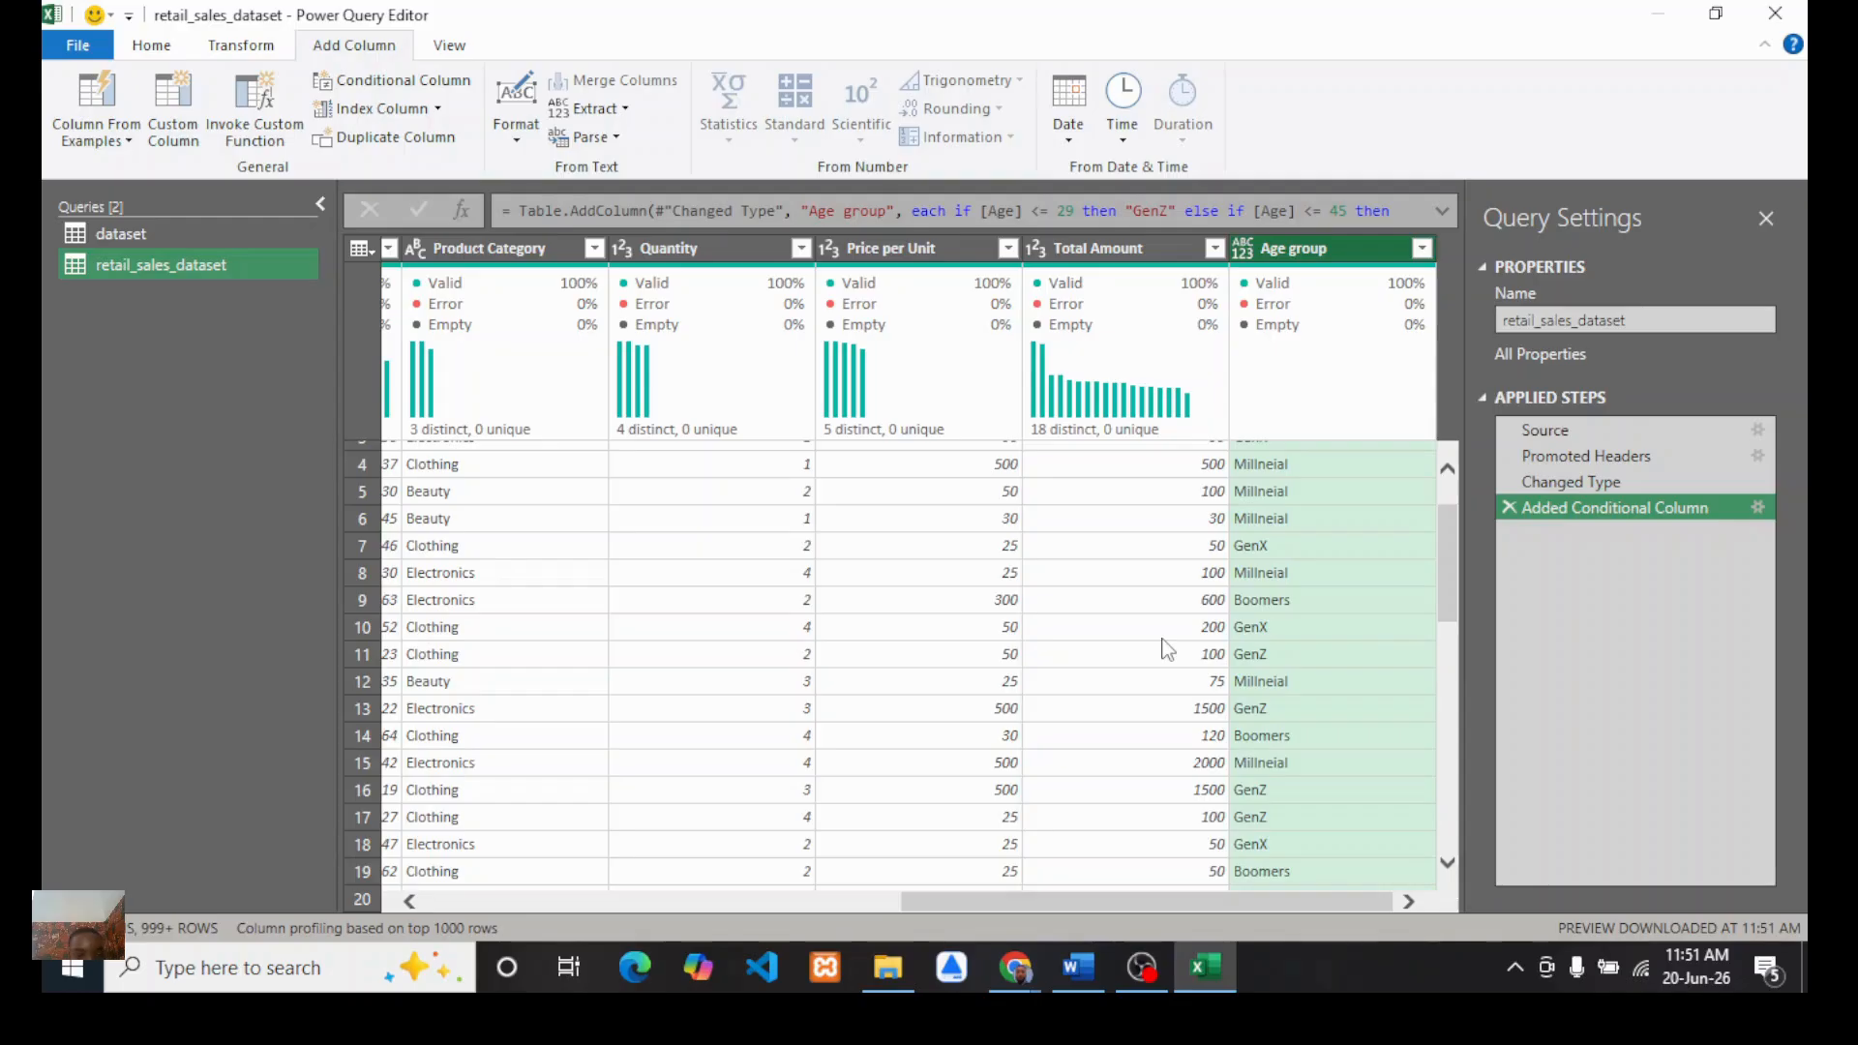
scroll(1080, 643, down, 1)
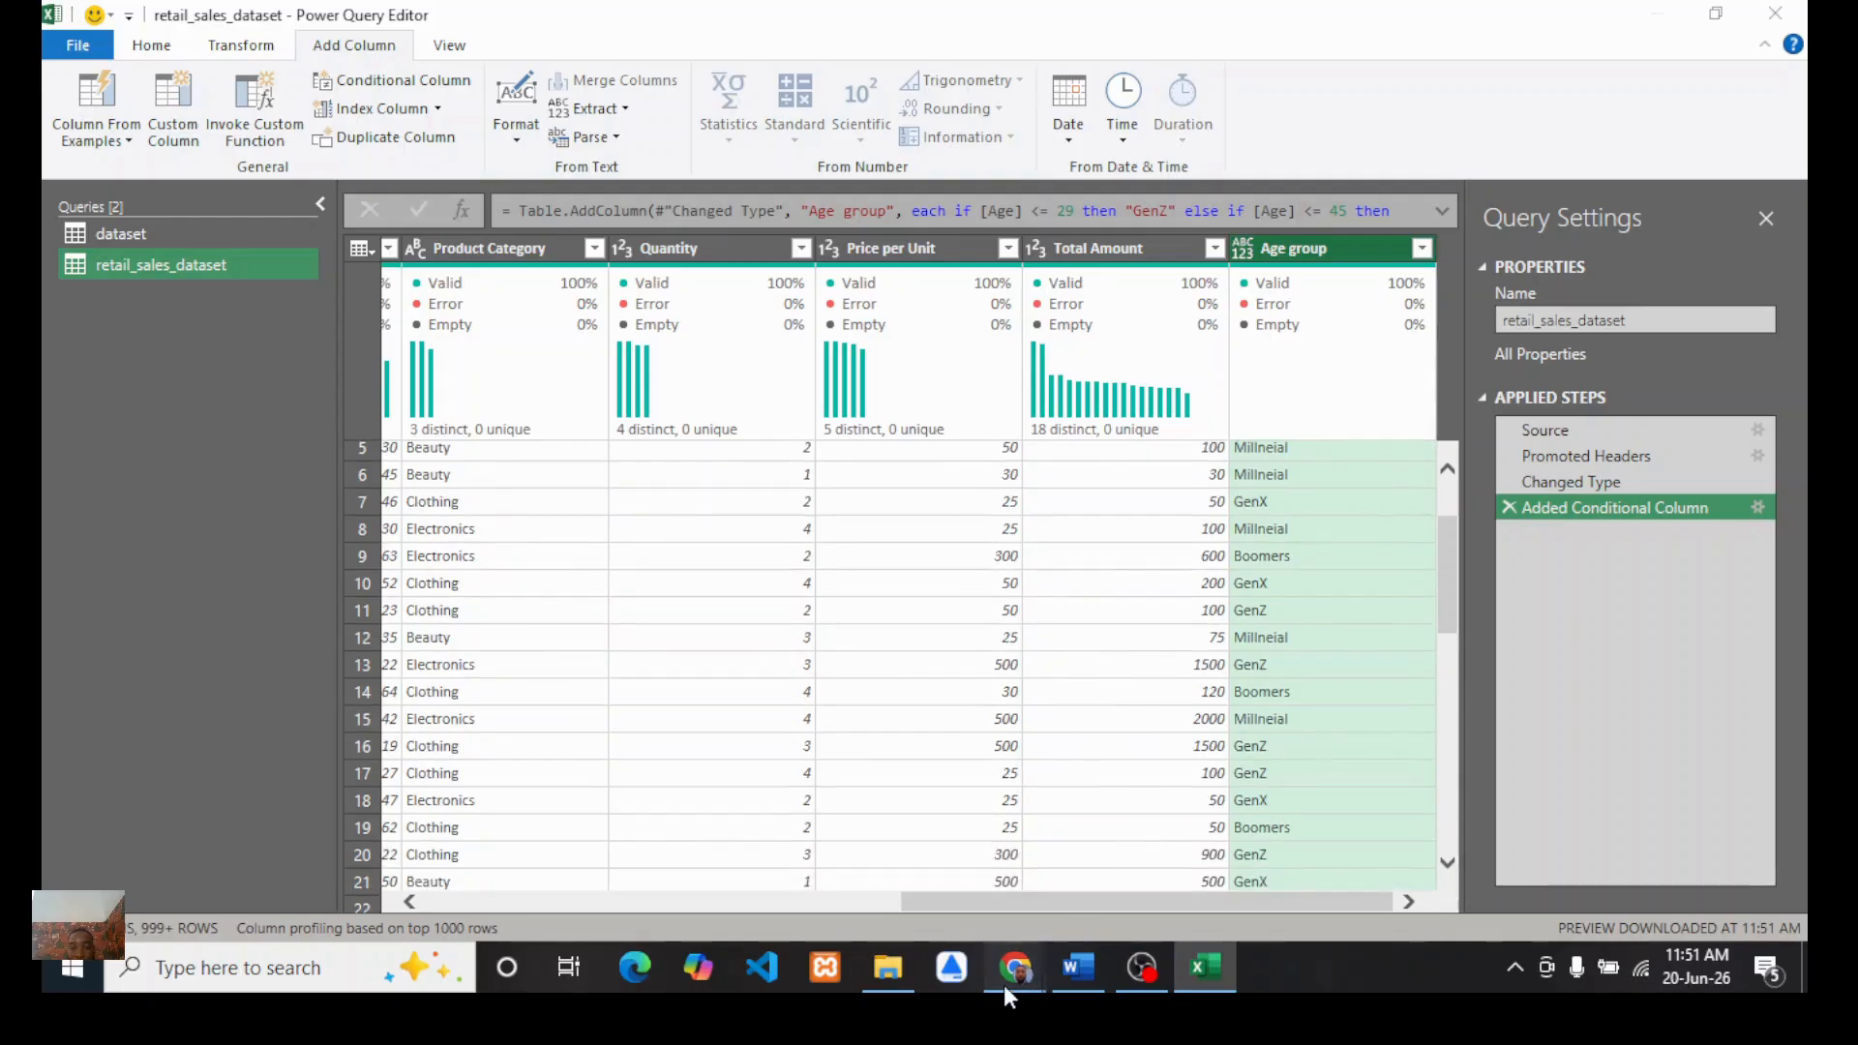
mouse_move(1006, 984)
click(959, 852)
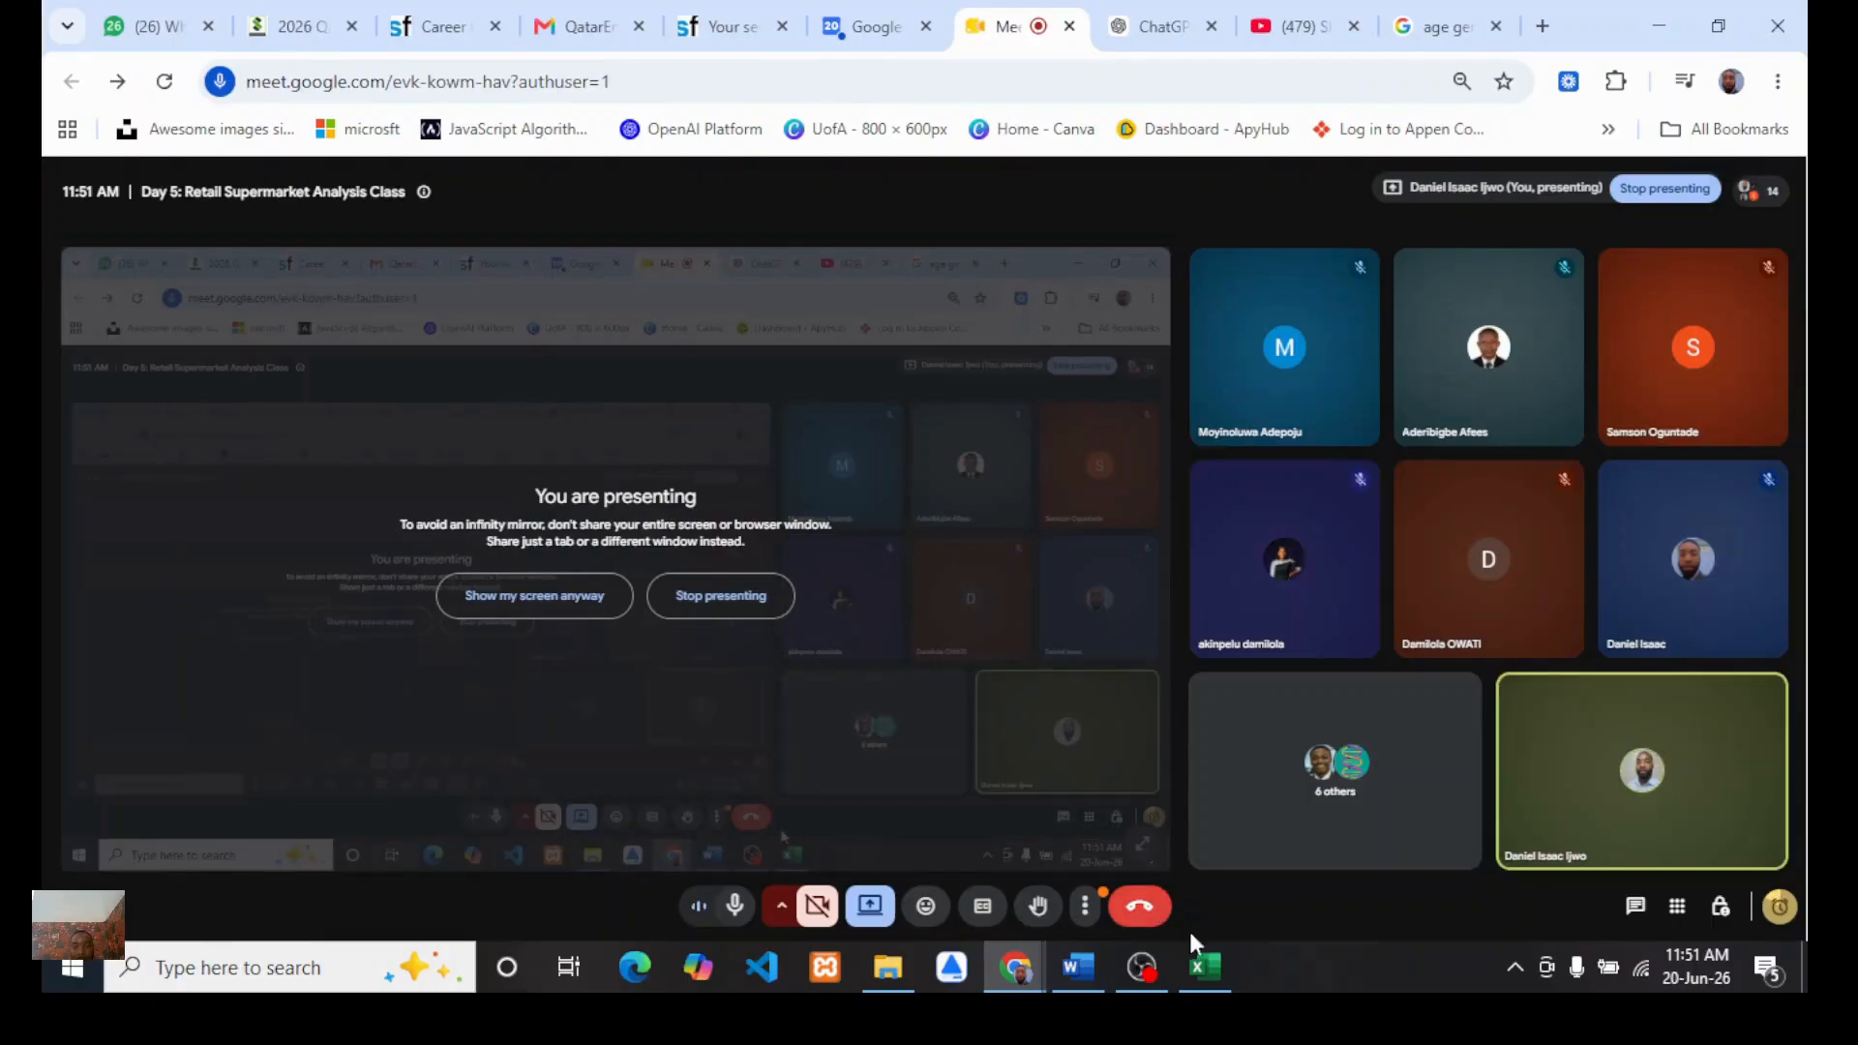
click(1204, 978)
scroll(1071, 590, up, 1)
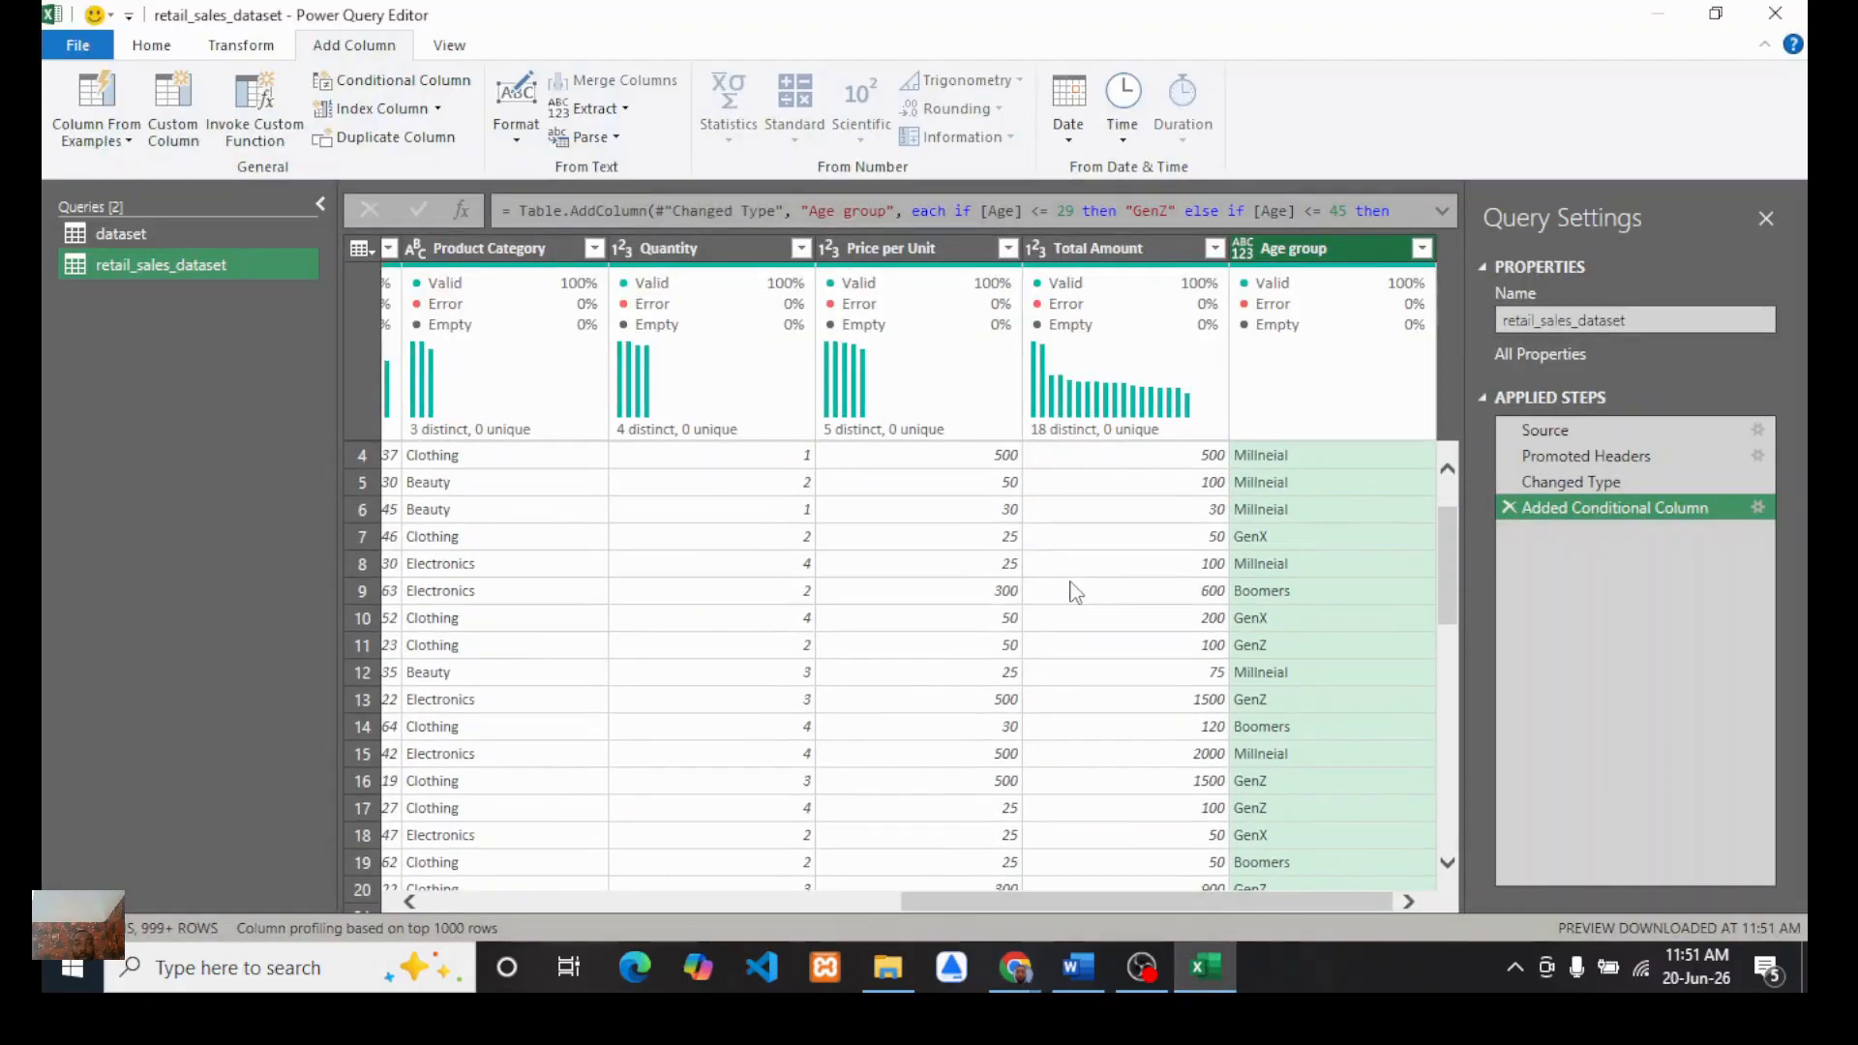
Step: Close the Power Query Editor, discarding the query changes
click(151, 44)
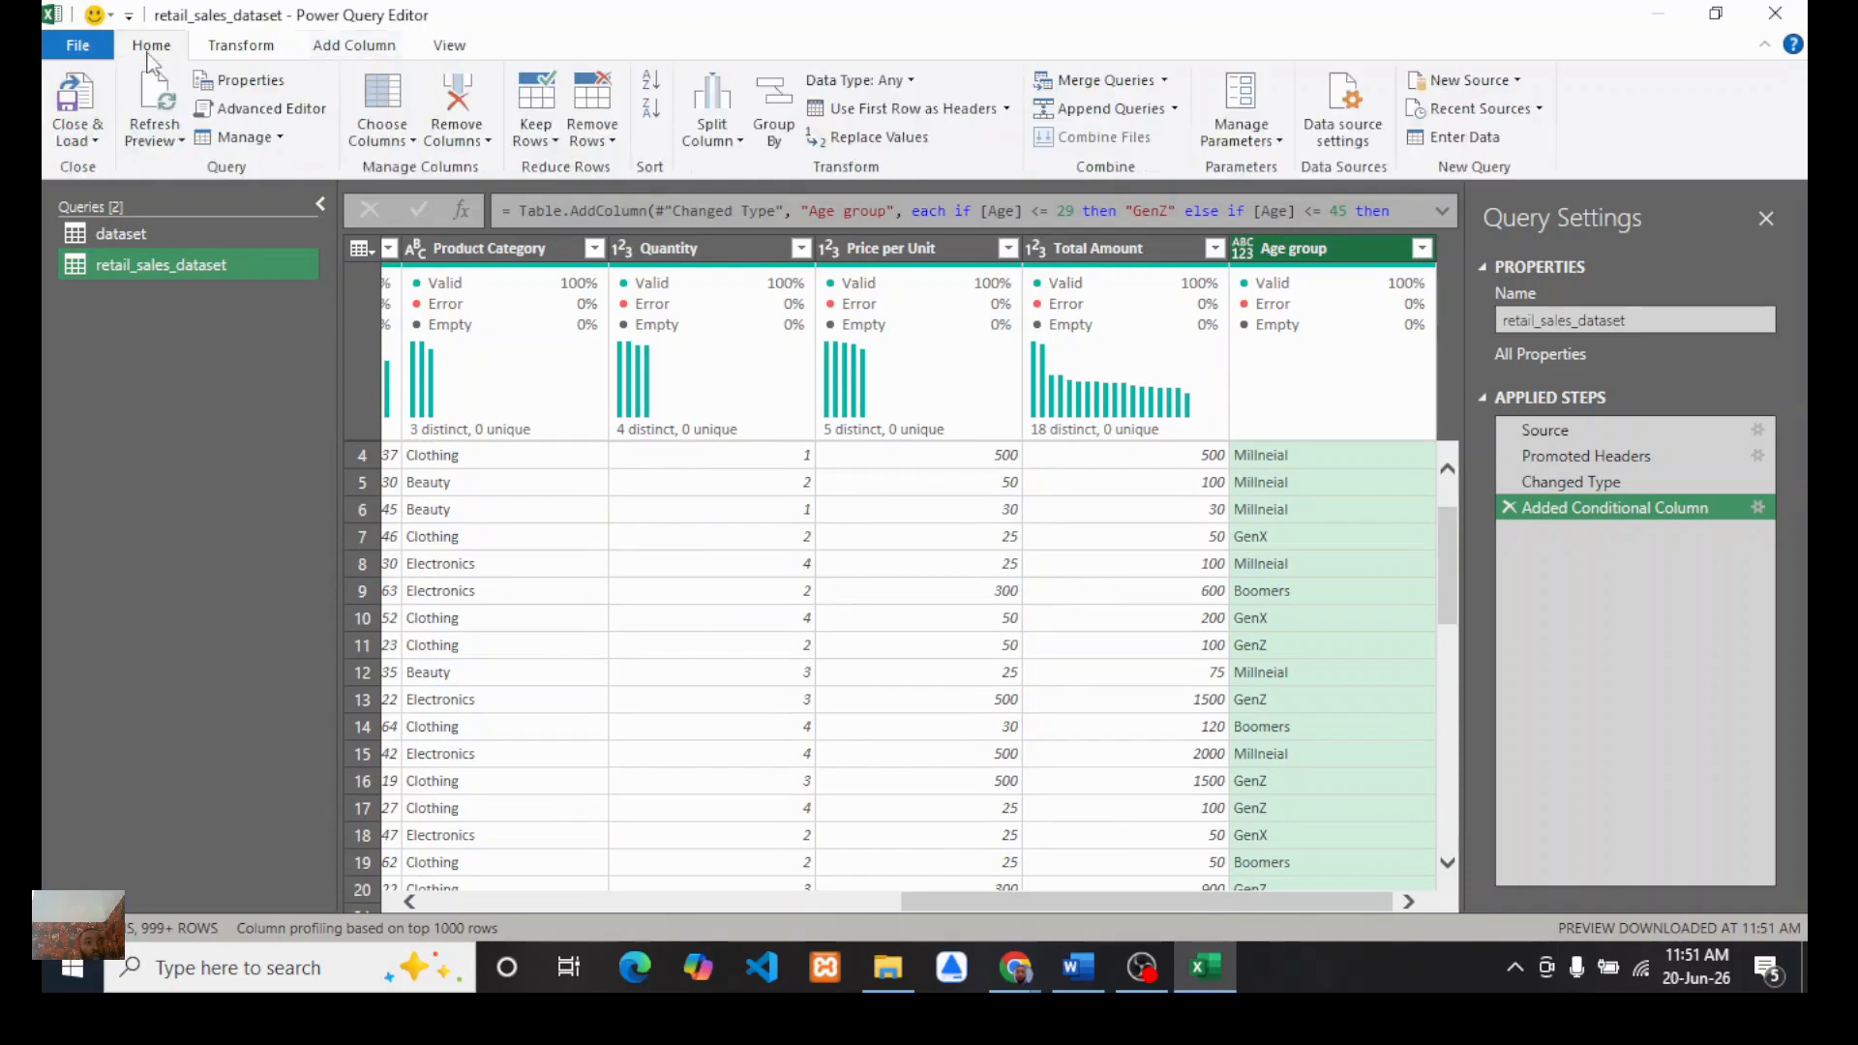
click(96, 141)
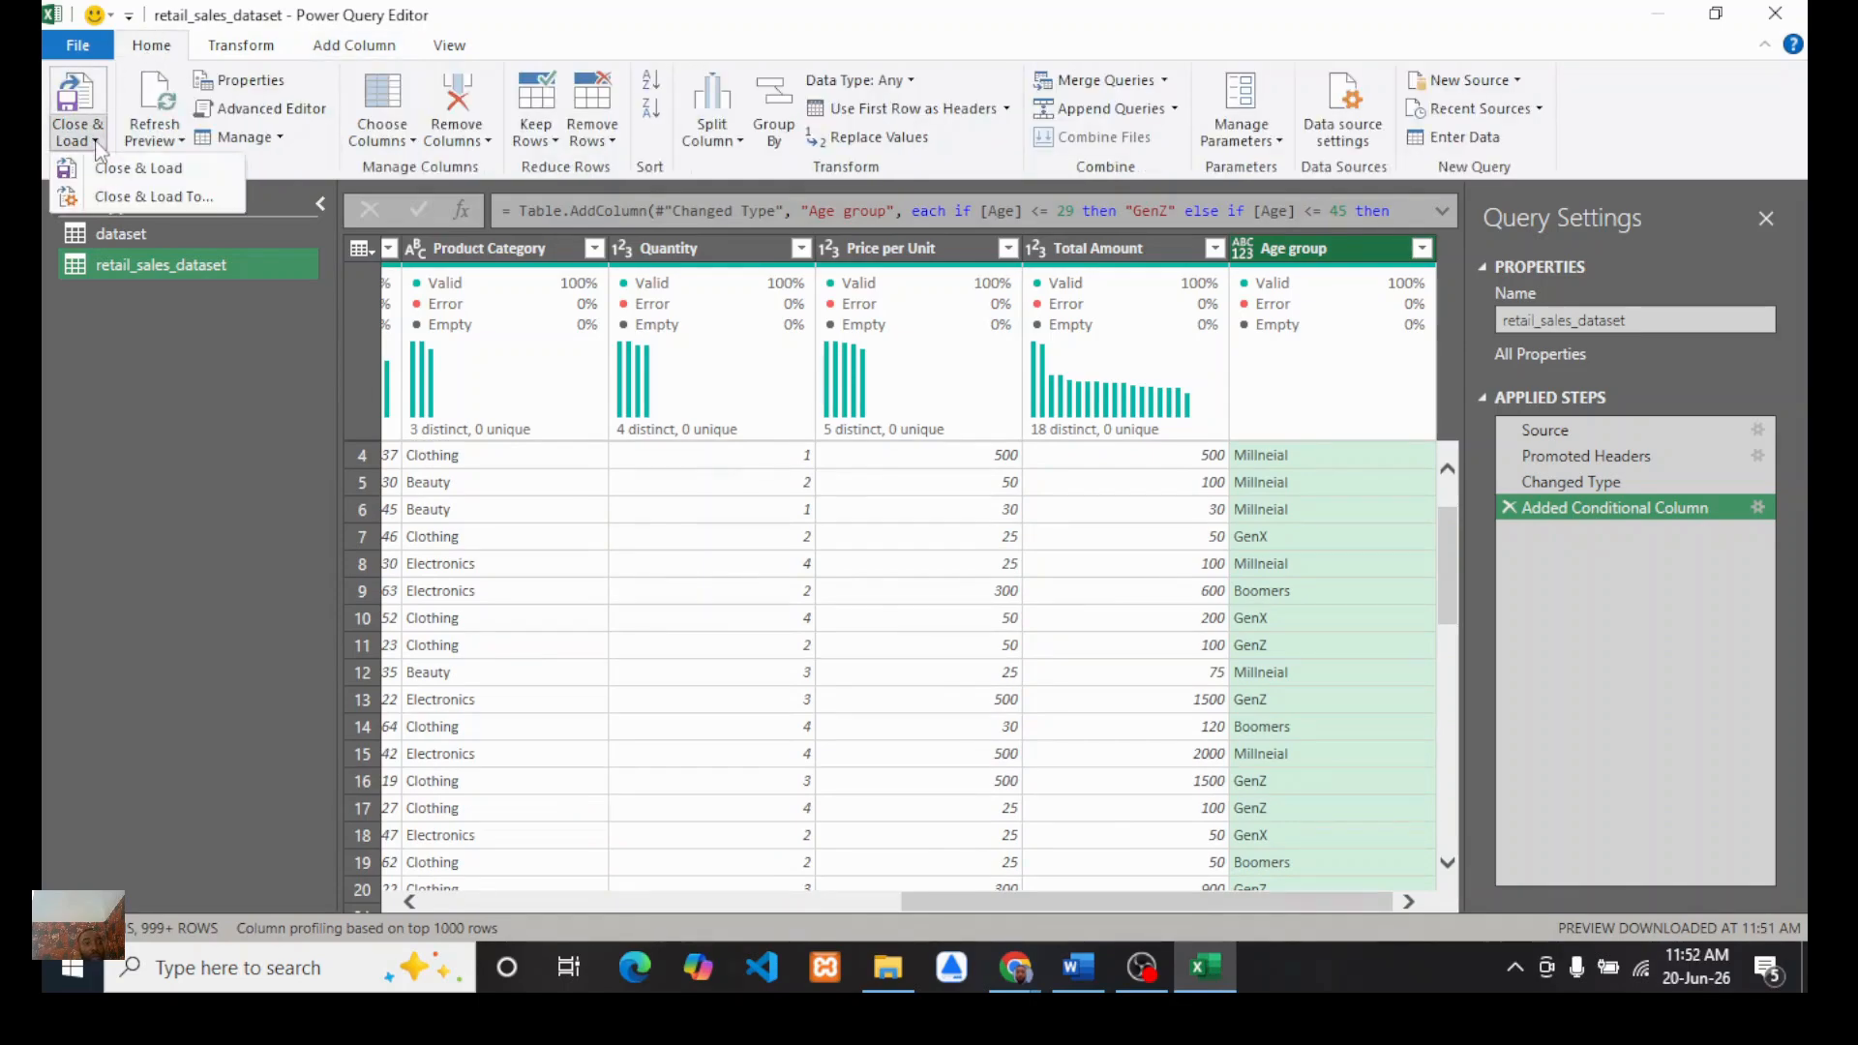
click(174, 196)
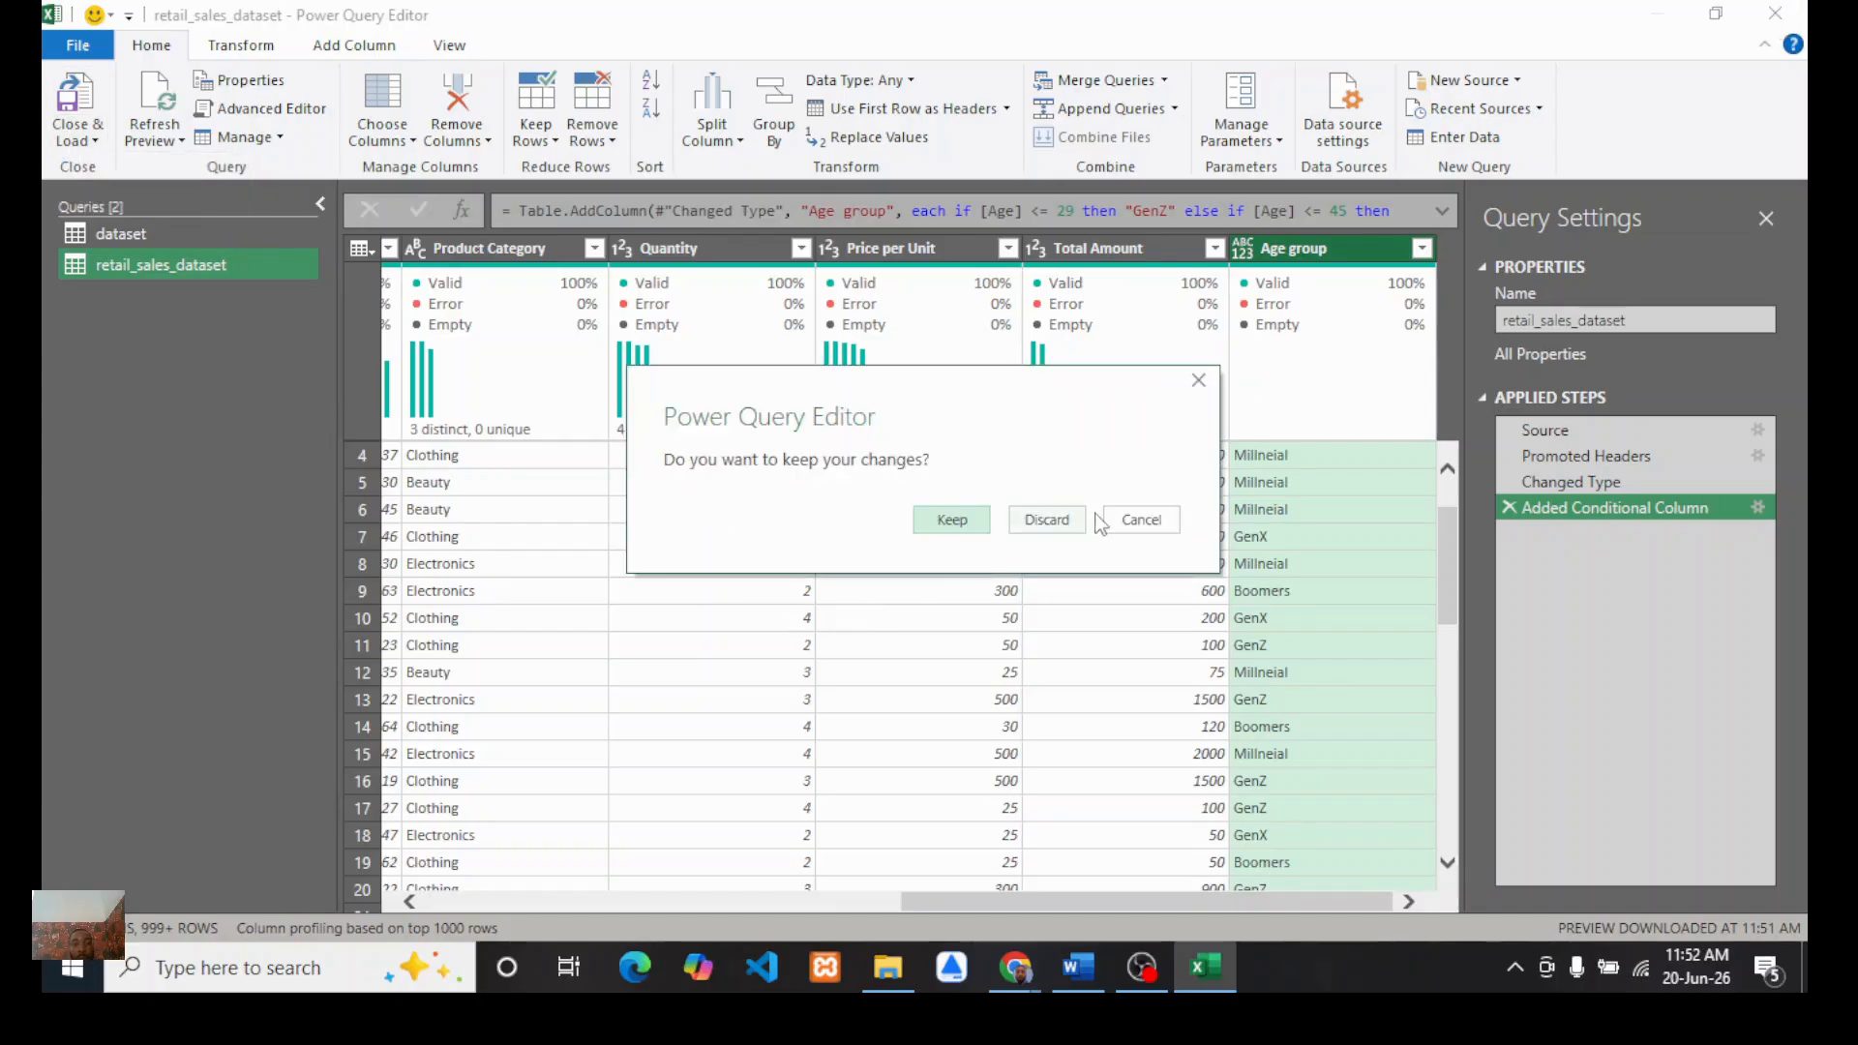
click(1048, 520)
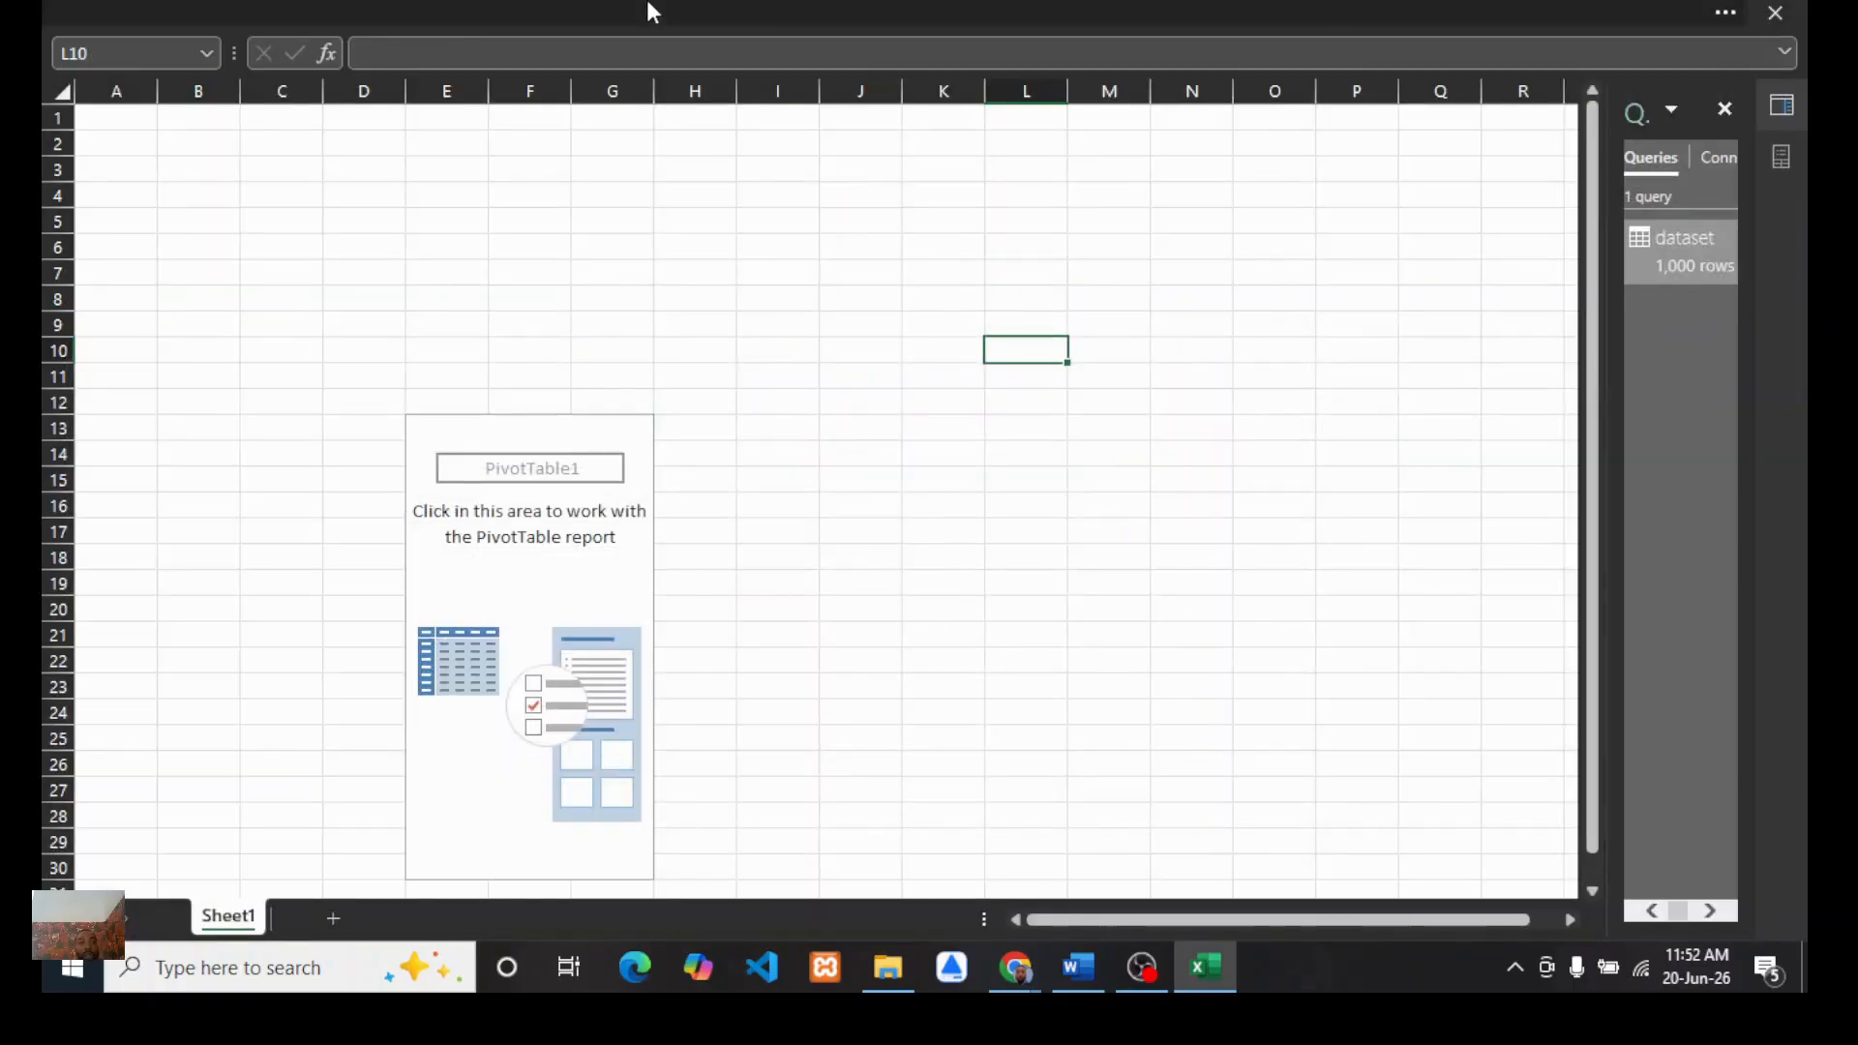
Step: Open the Power Pivot data model manager
click(649, 12)
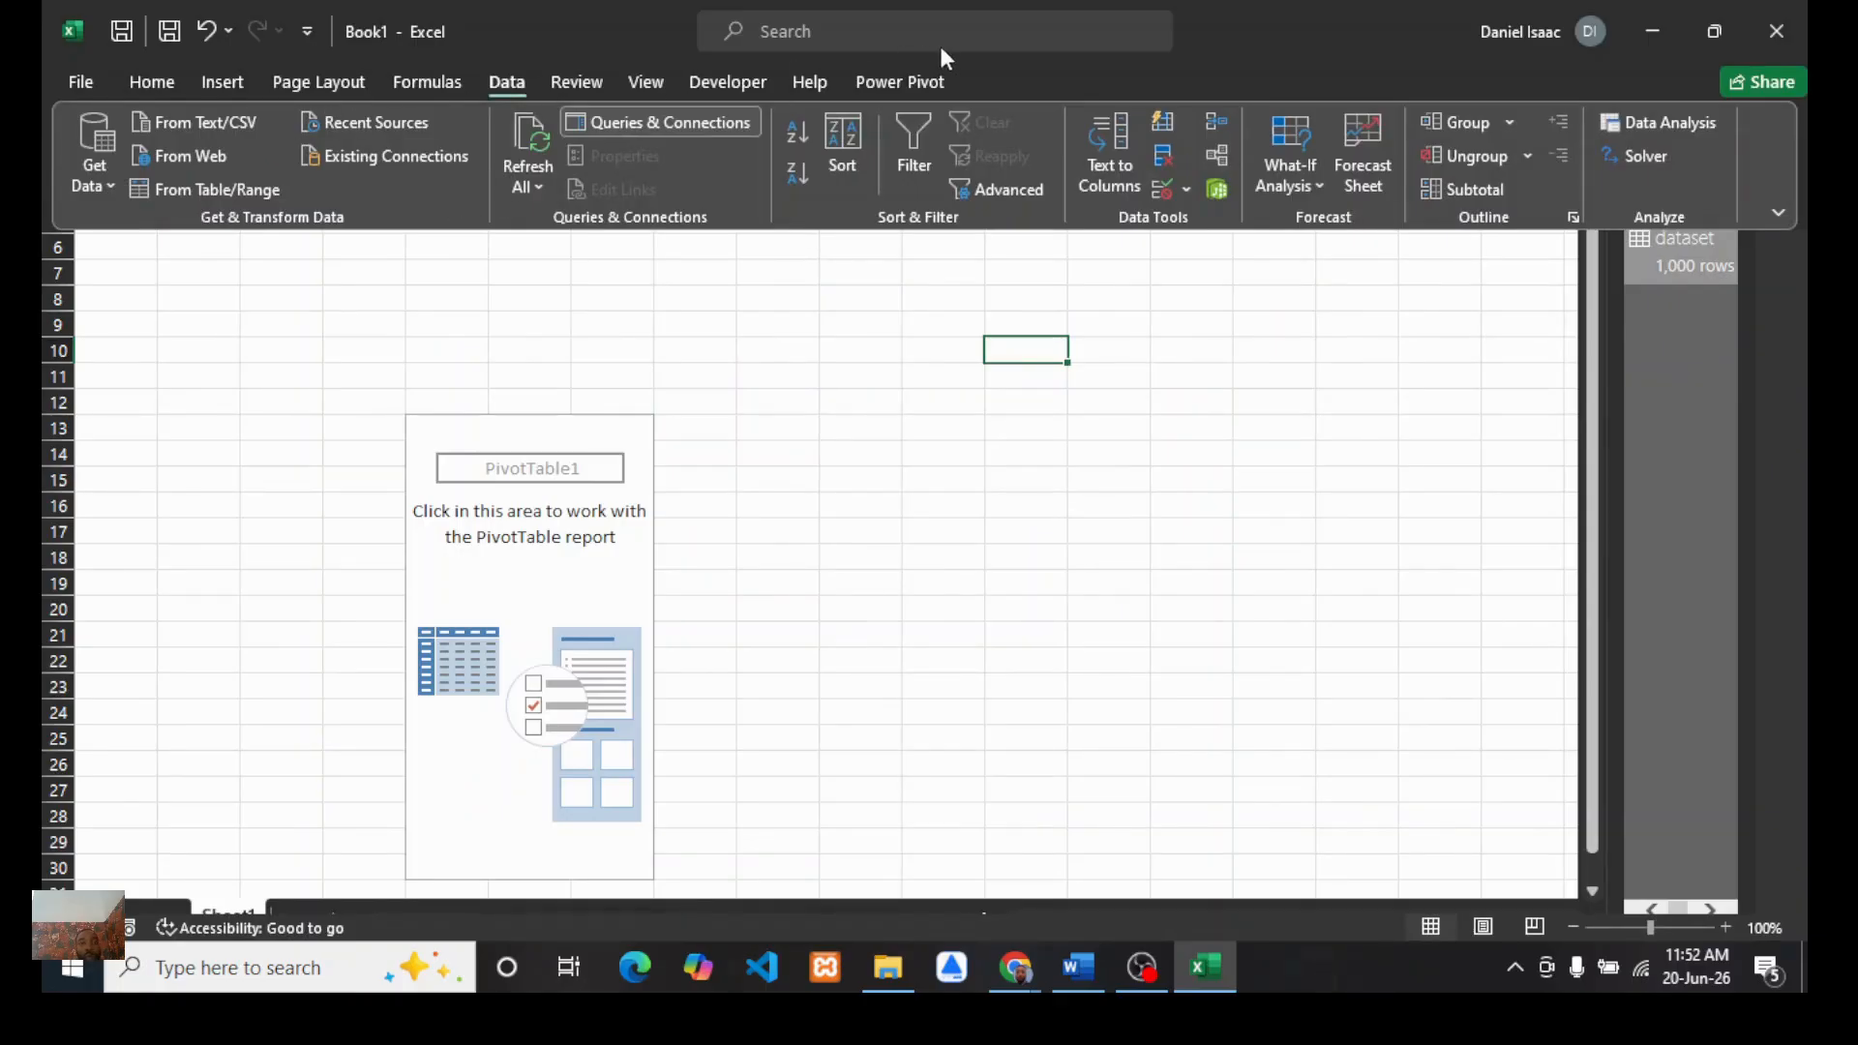
click(892, 82)
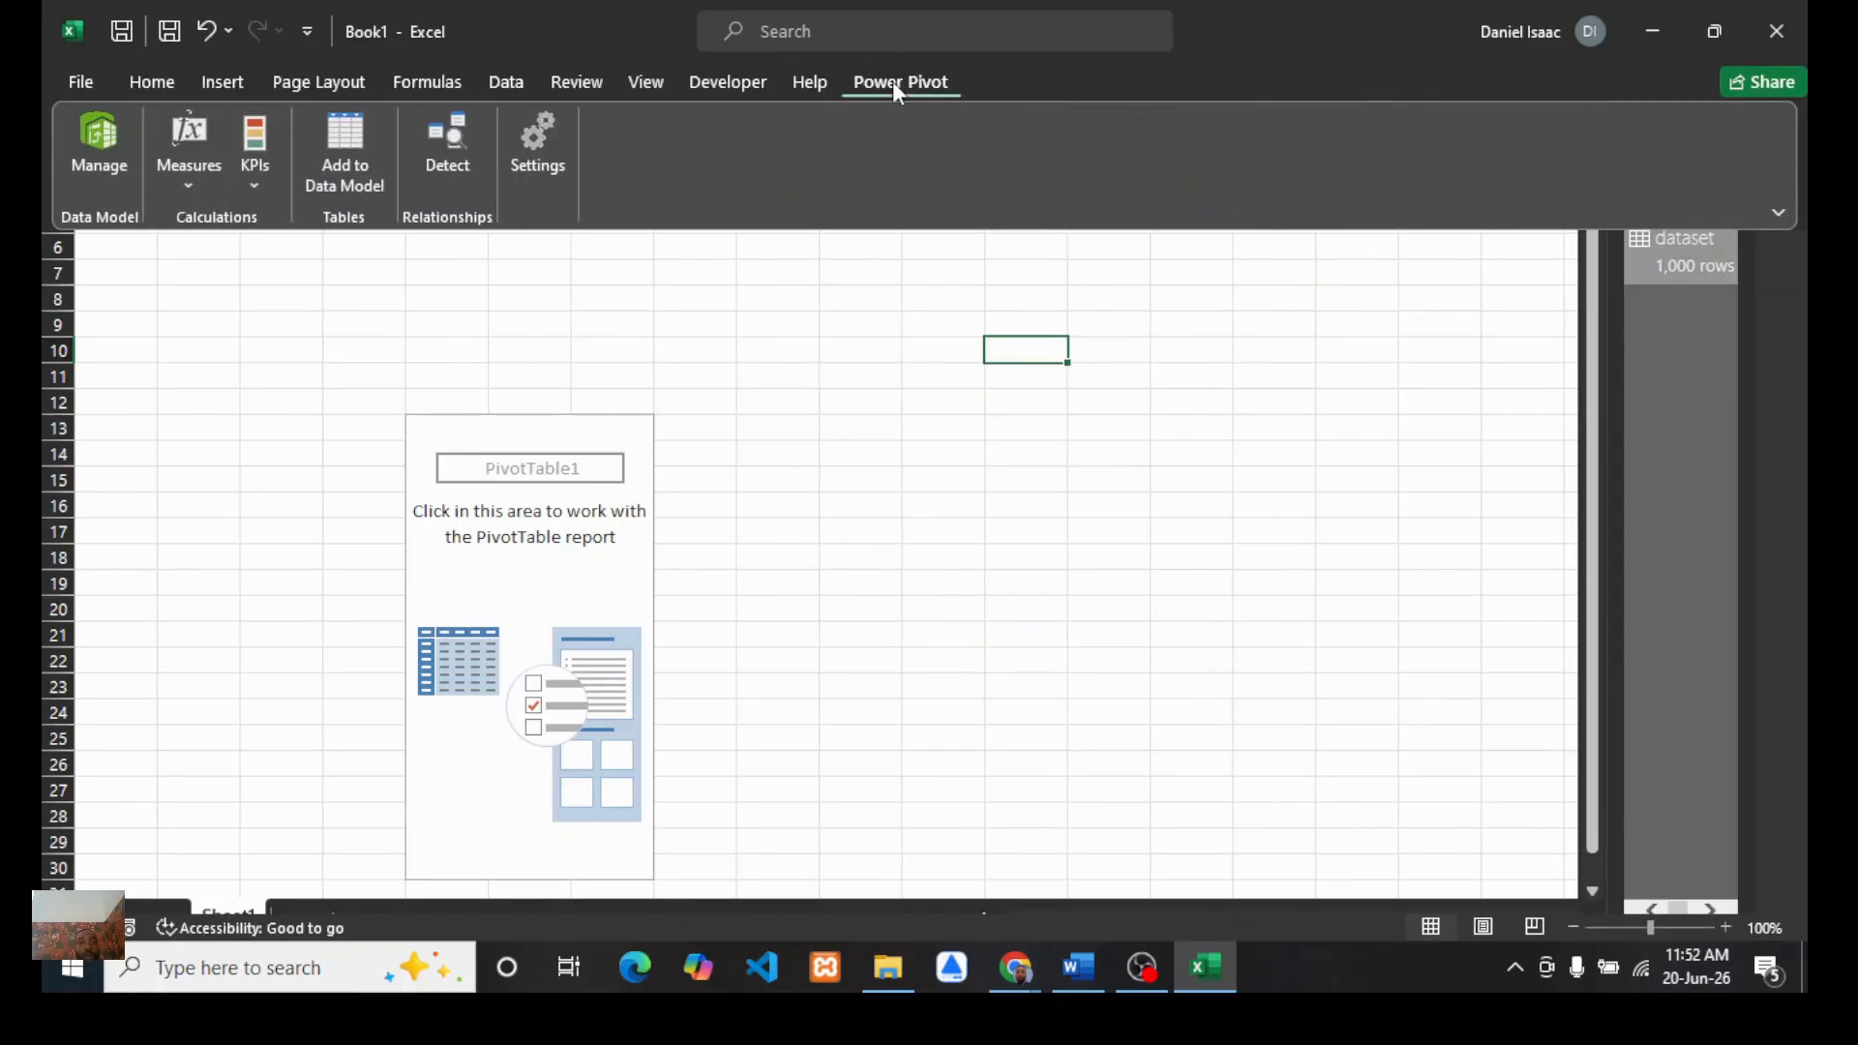
click(93, 132)
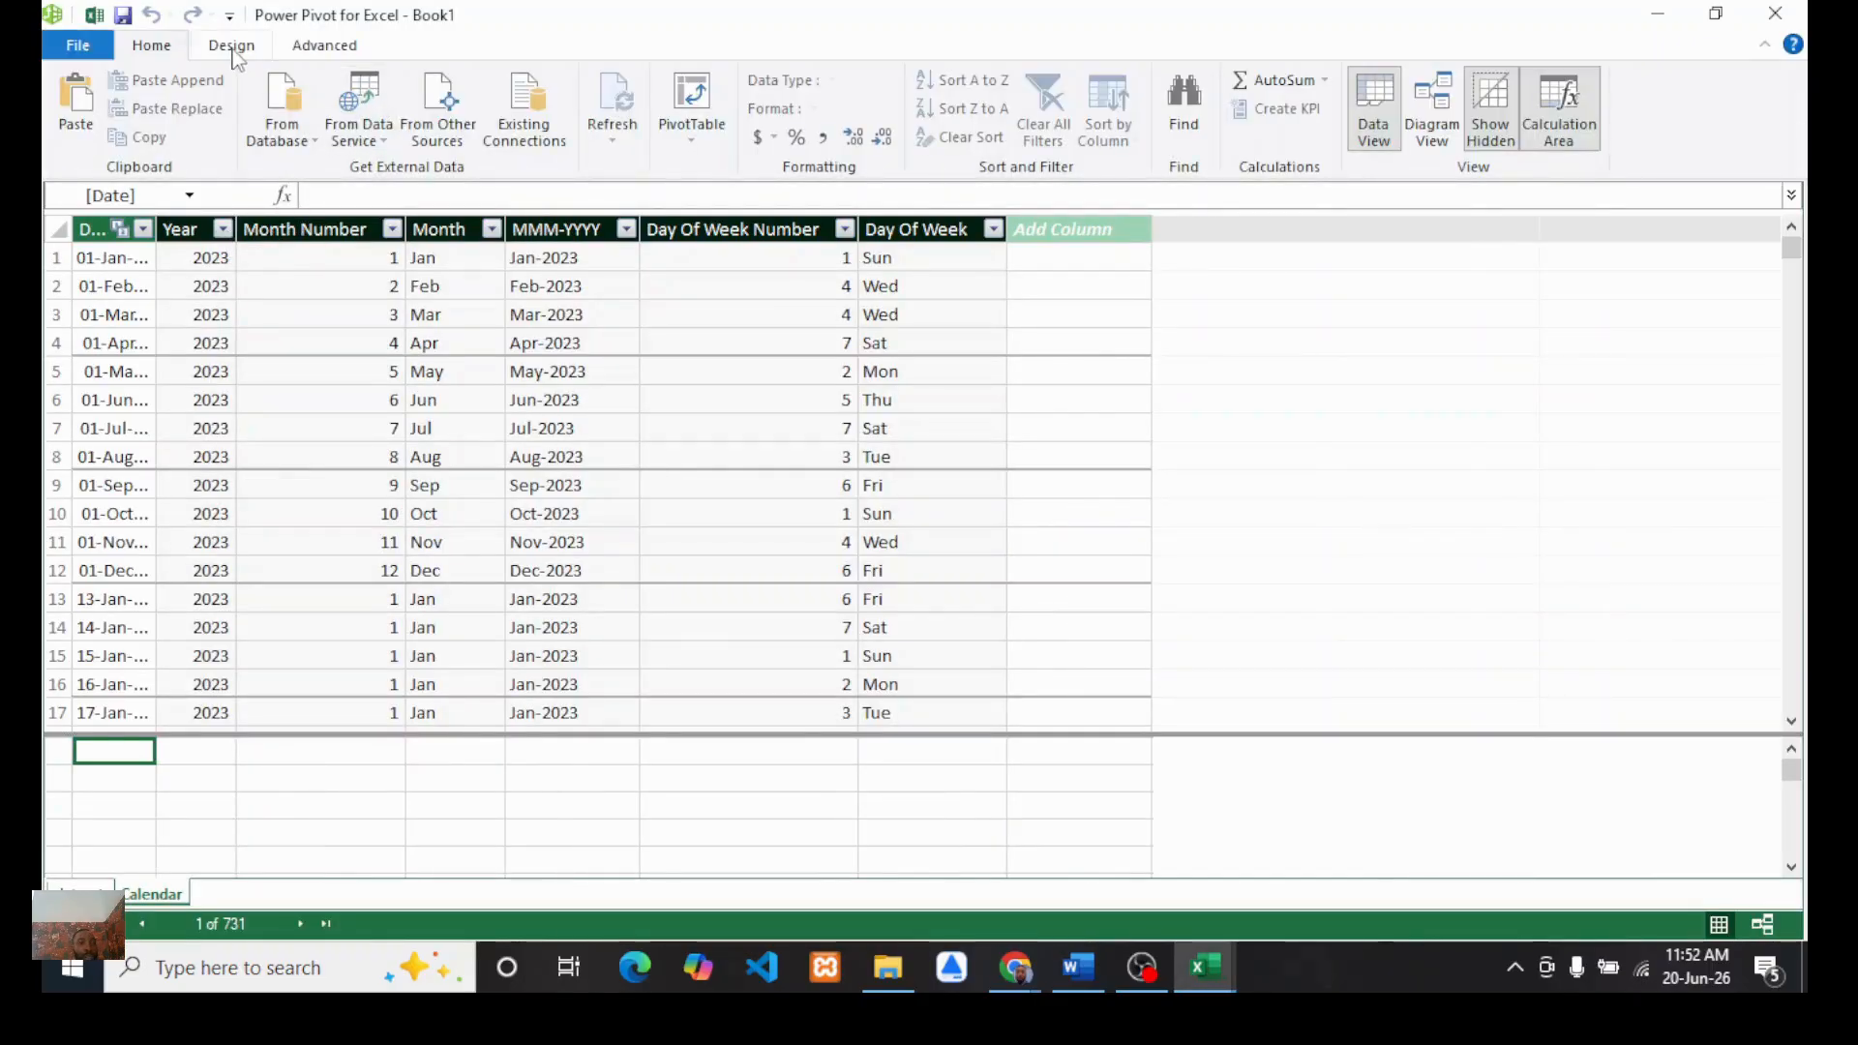
Step: Create a new date table in the Power Pivot data model
click(232, 48)
click(791, 145)
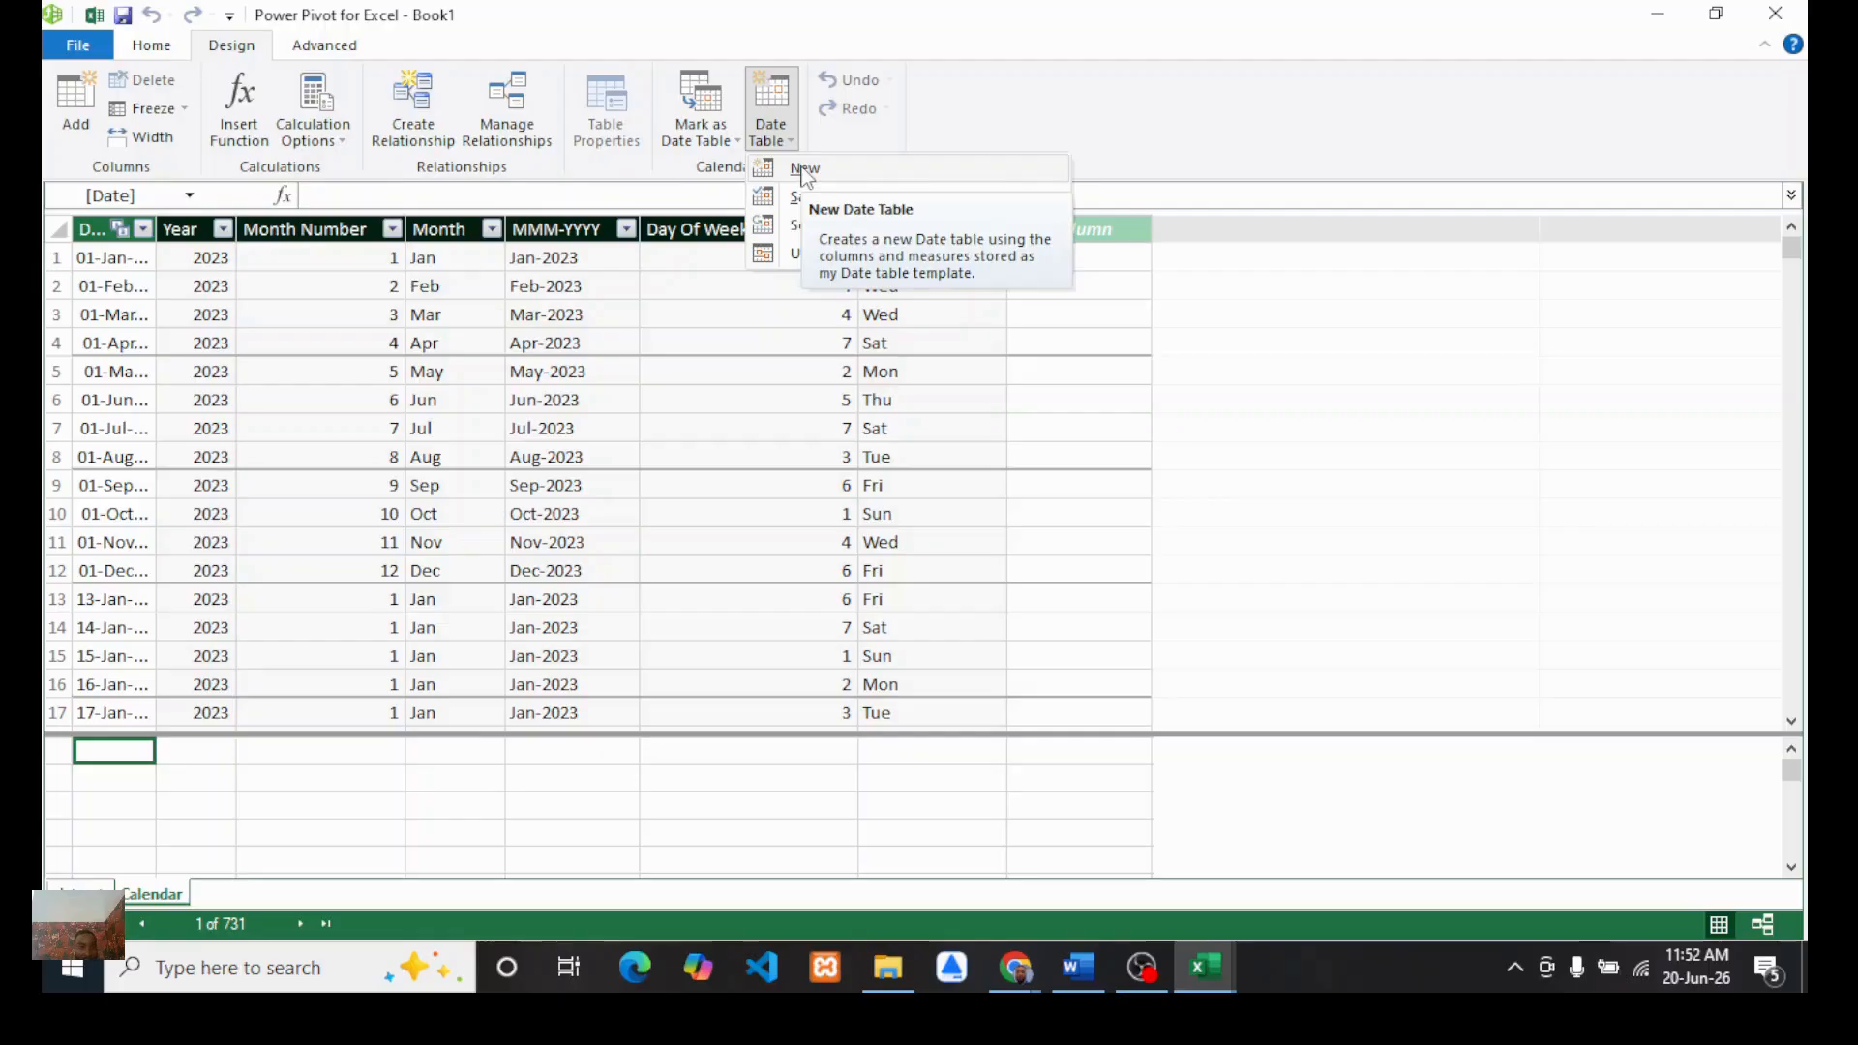
click(804, 173)
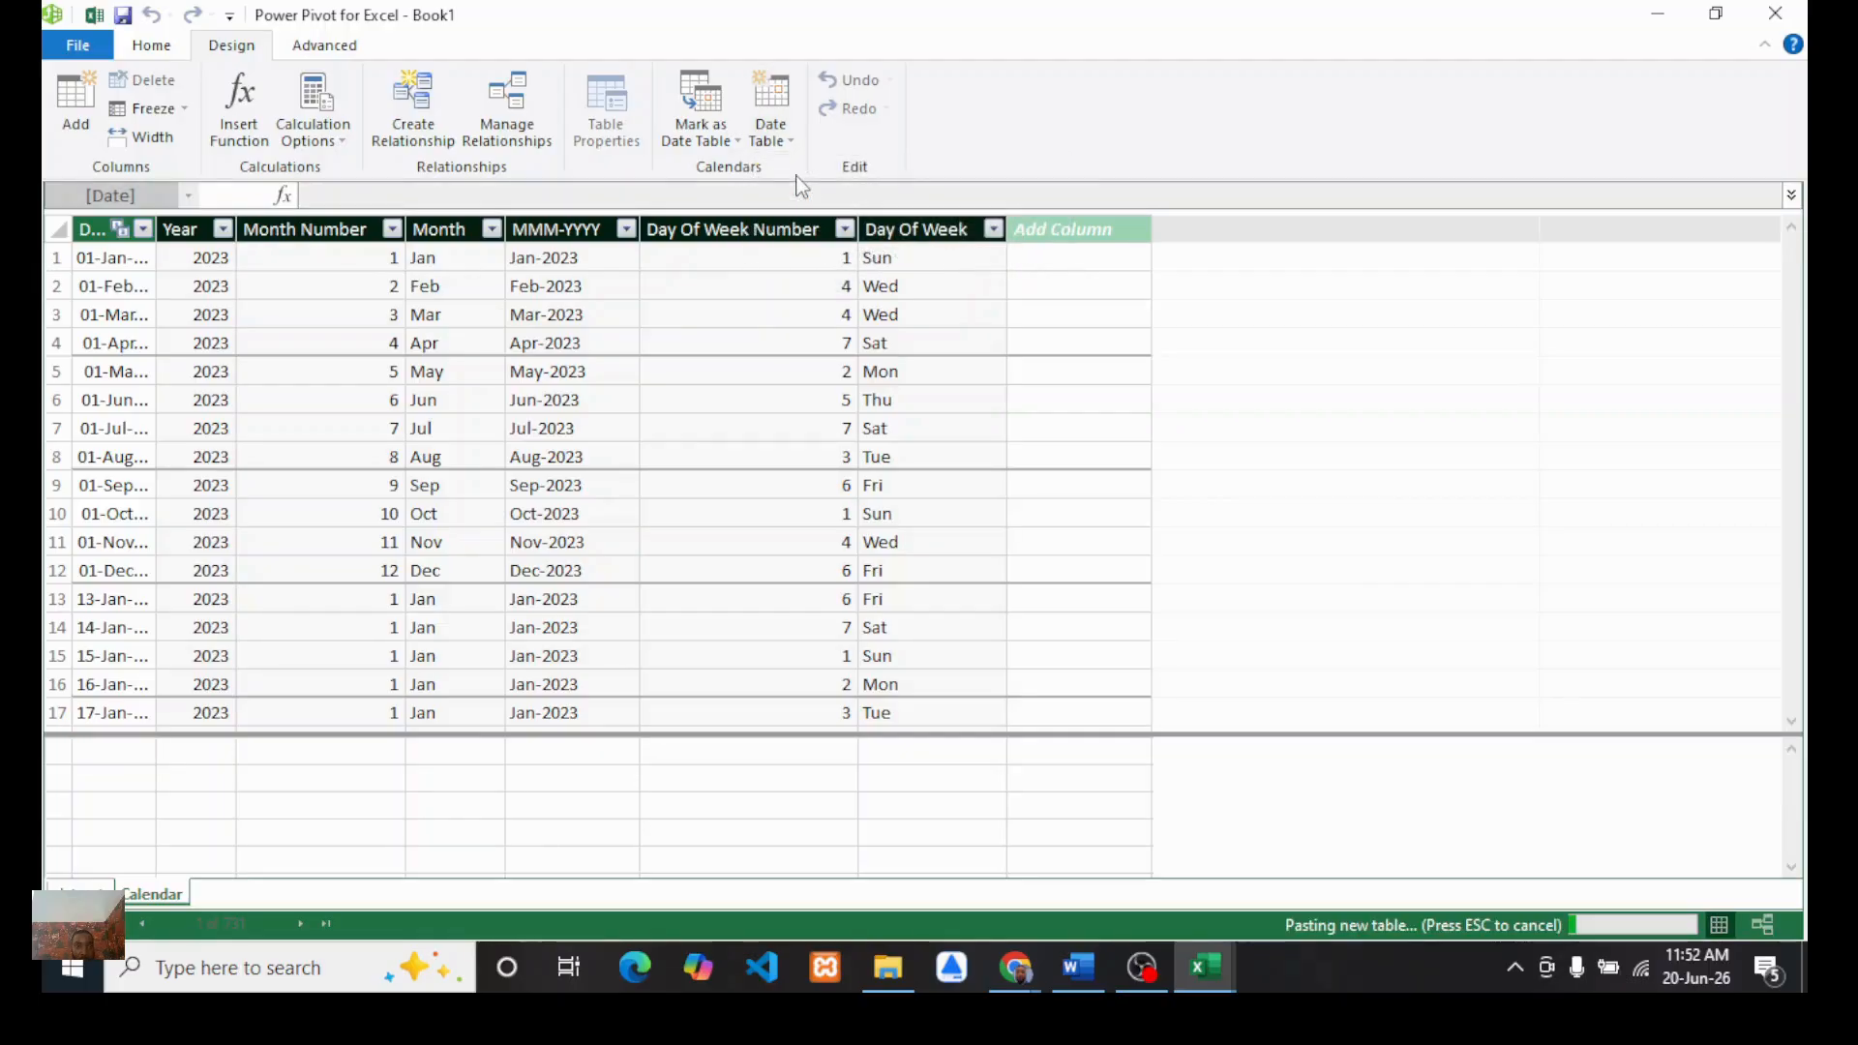
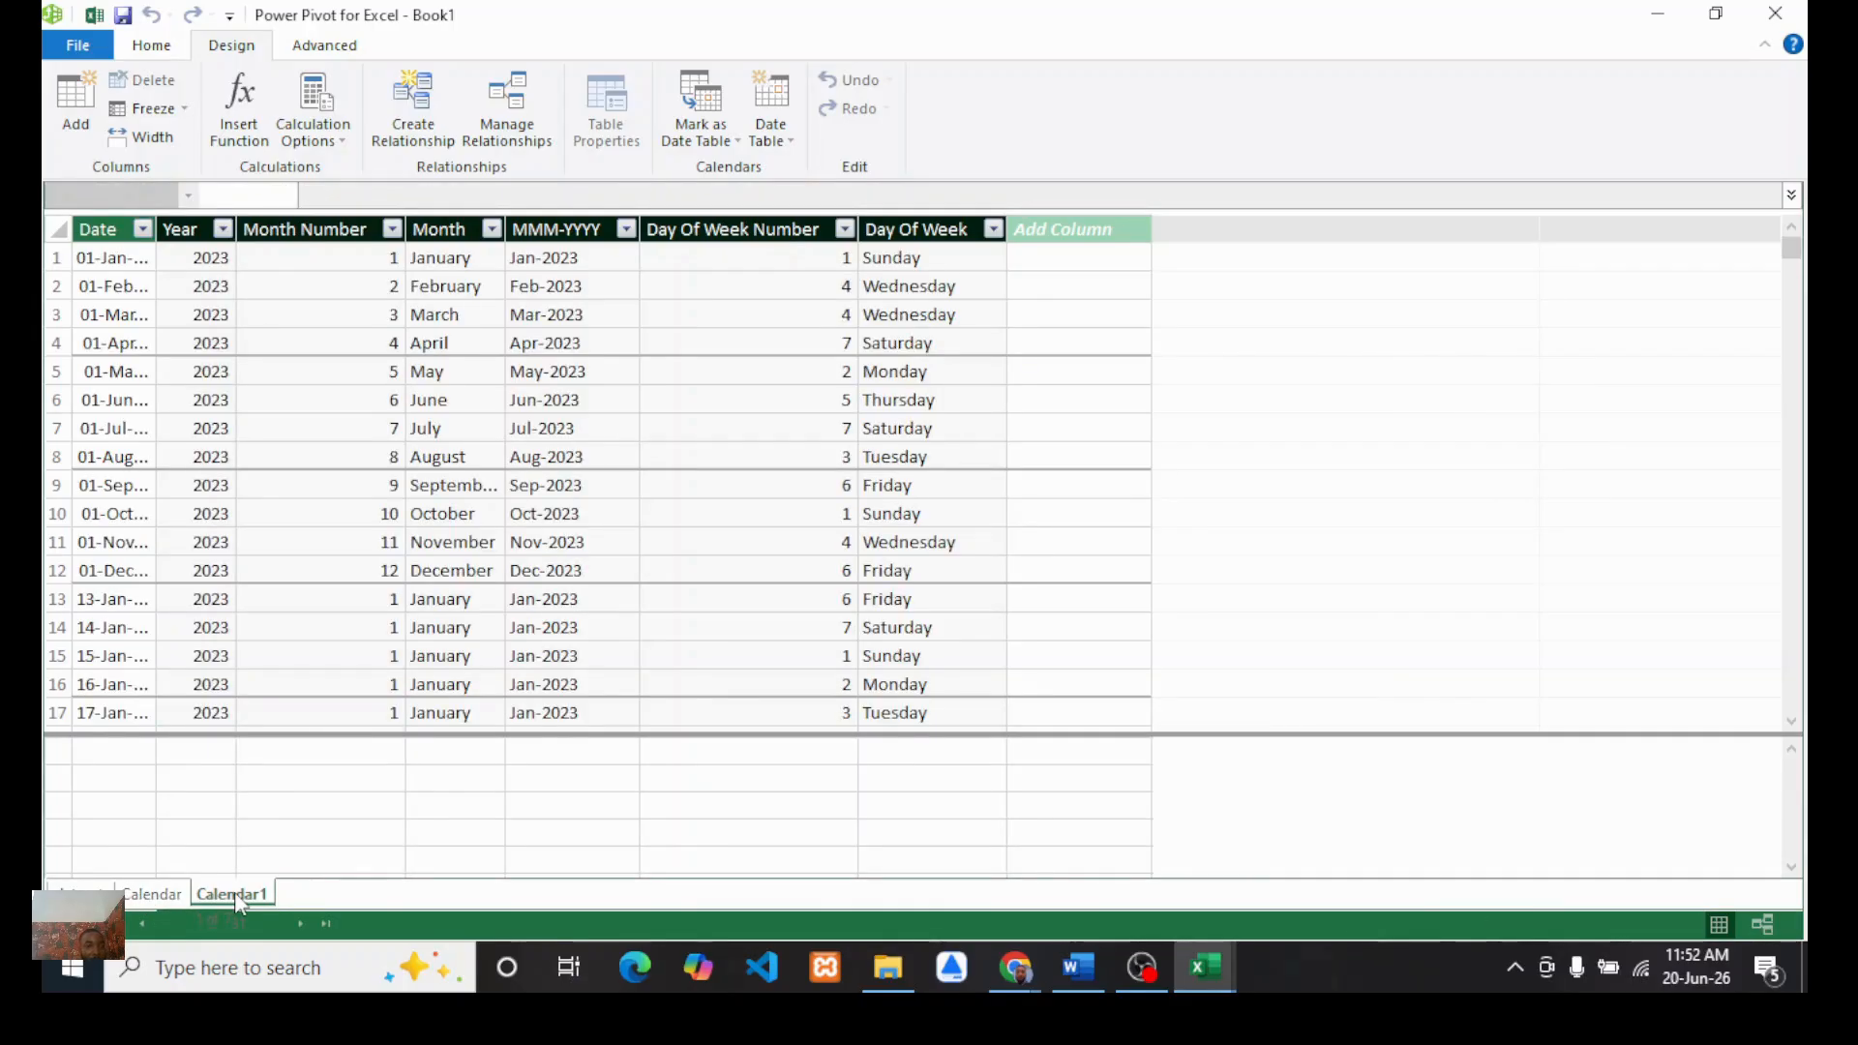
Step: In the Calendar1 table, change the Month column formula to =FORMAT([Date],"mmm") for abbreviated month names
click(447, 226)
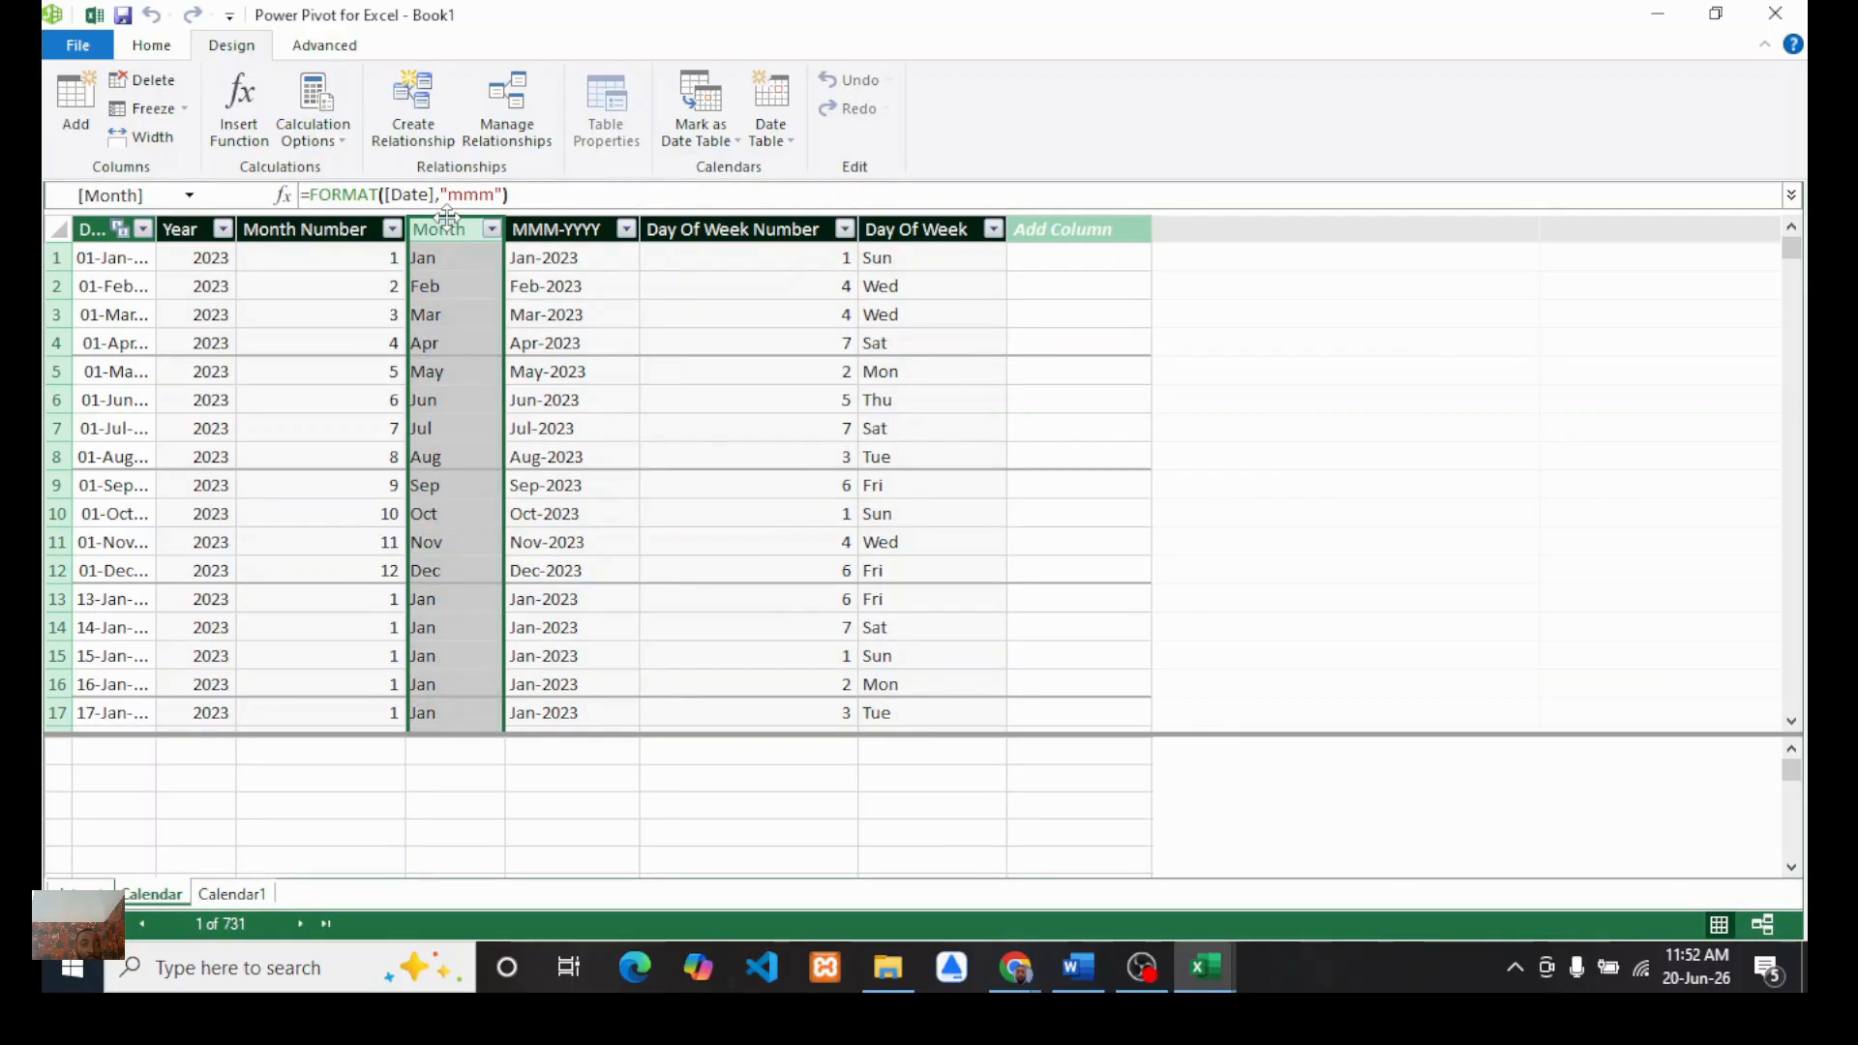
click(233, 893)
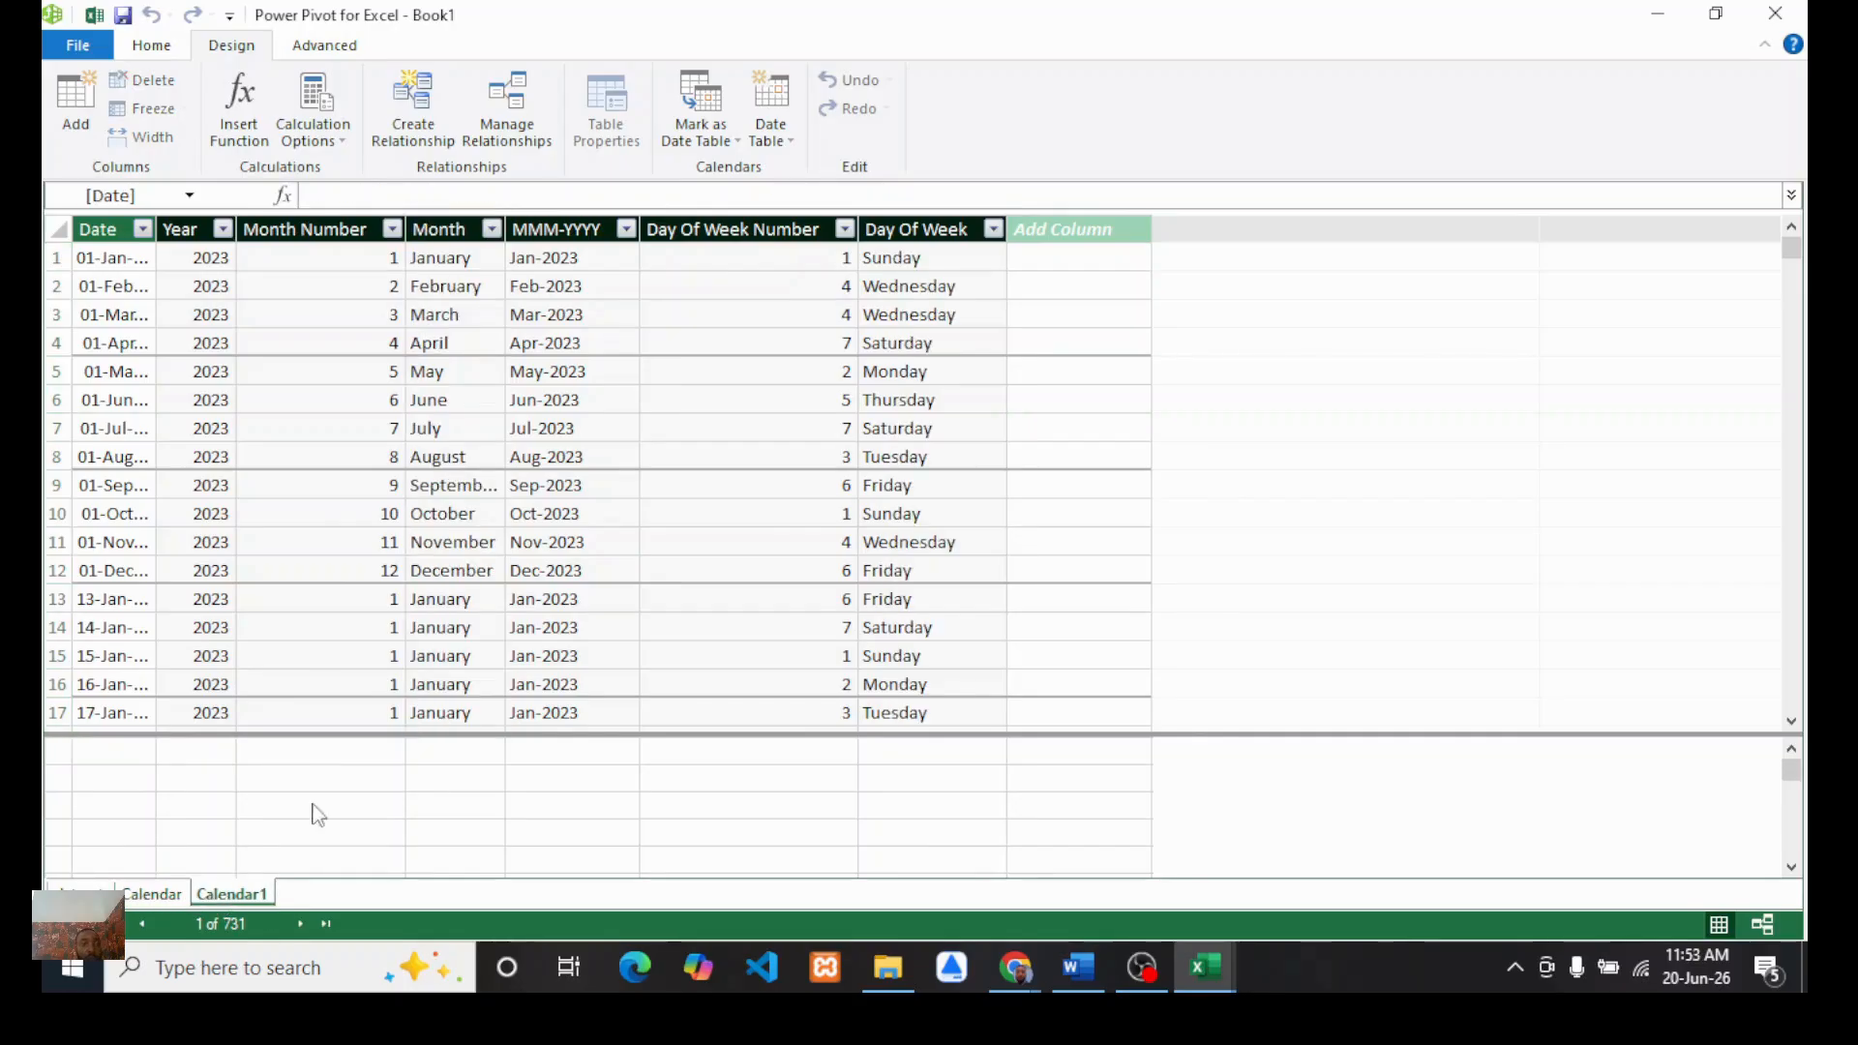
click(450, 227)
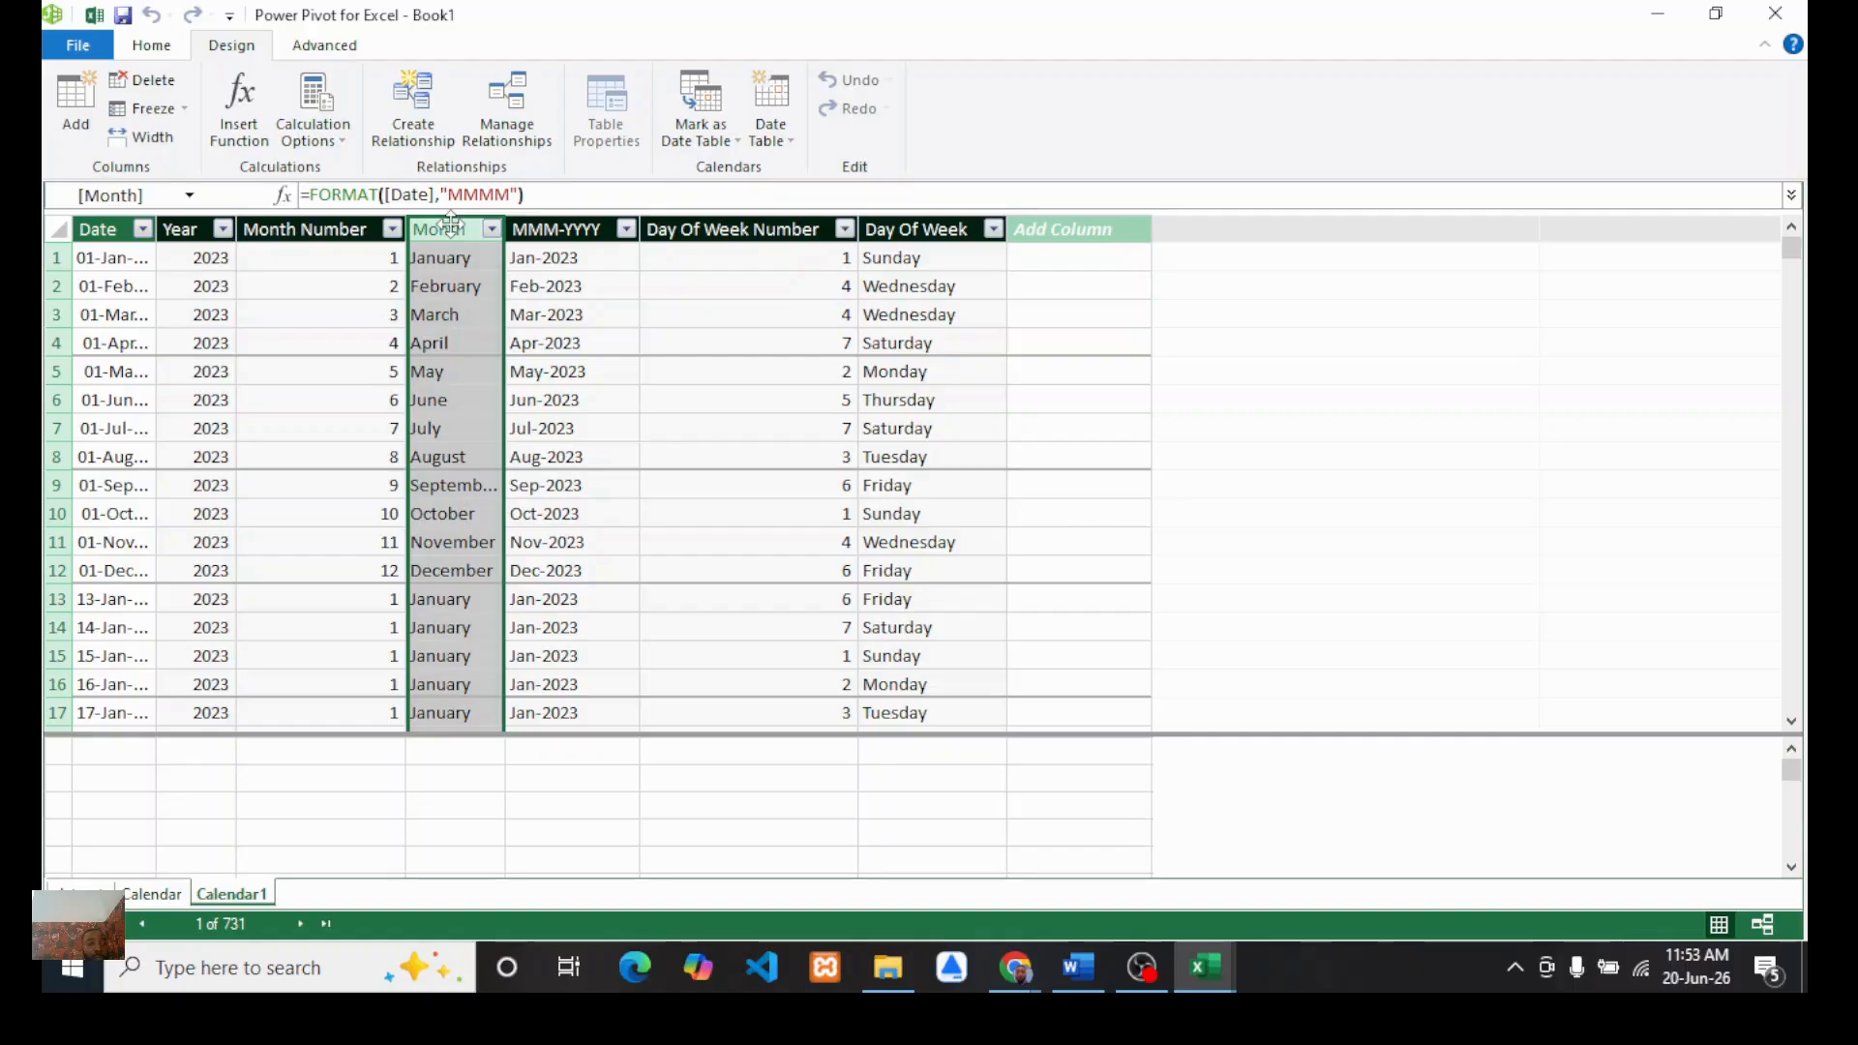
click(512, 193)
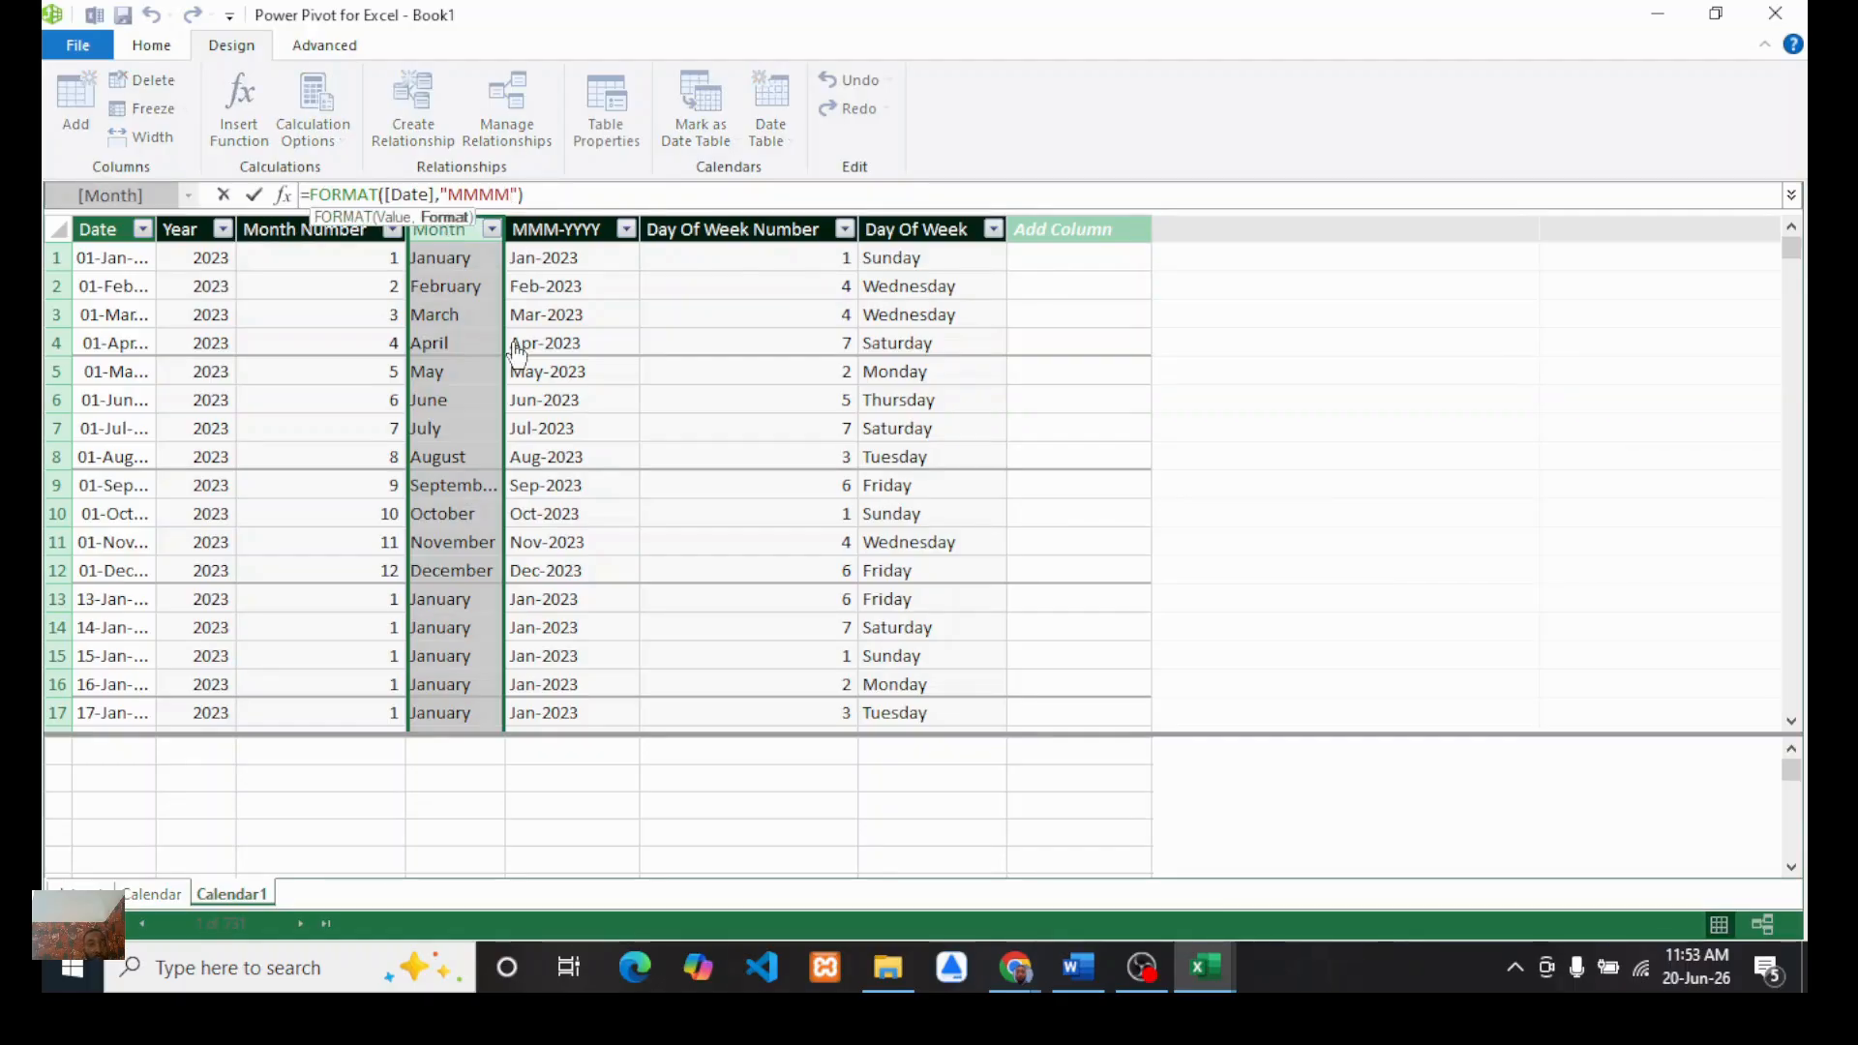
key(BackSpace)
key(BackSpace)
key(BackSpace)
key(BackSpace)
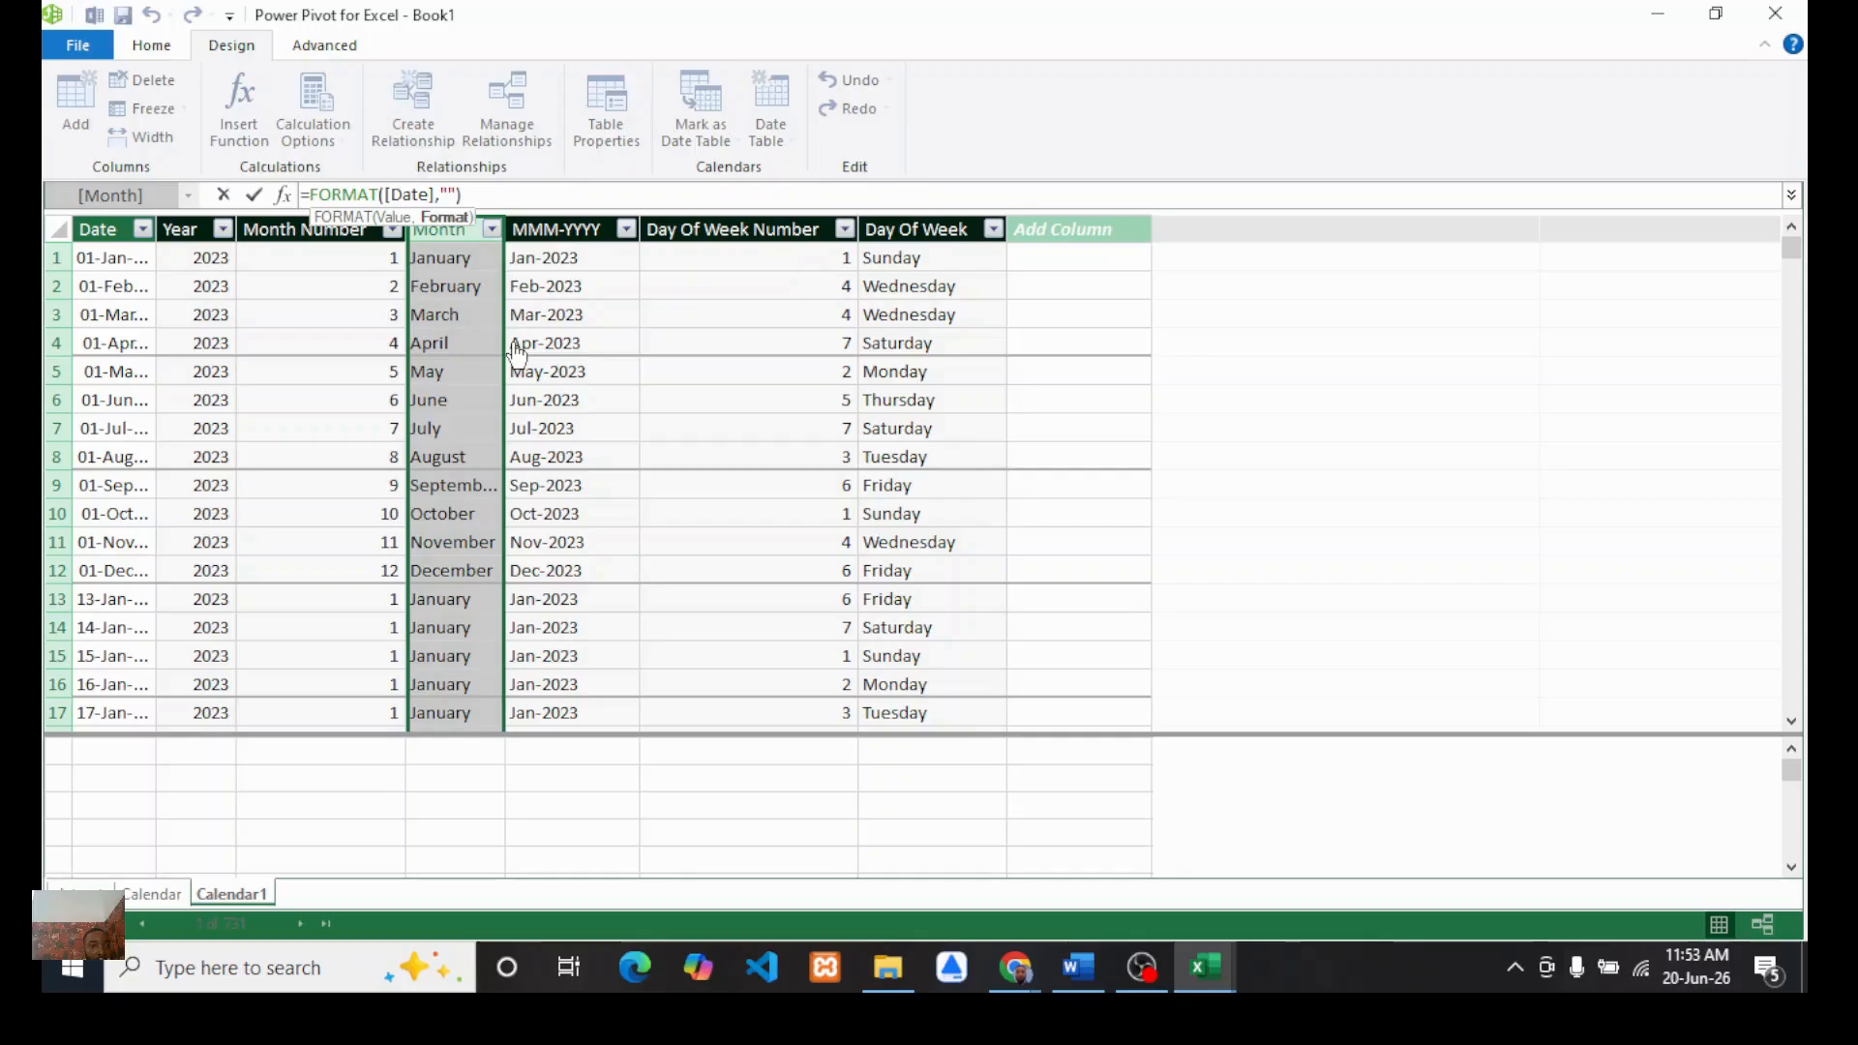
text(mmm)
key(Return)
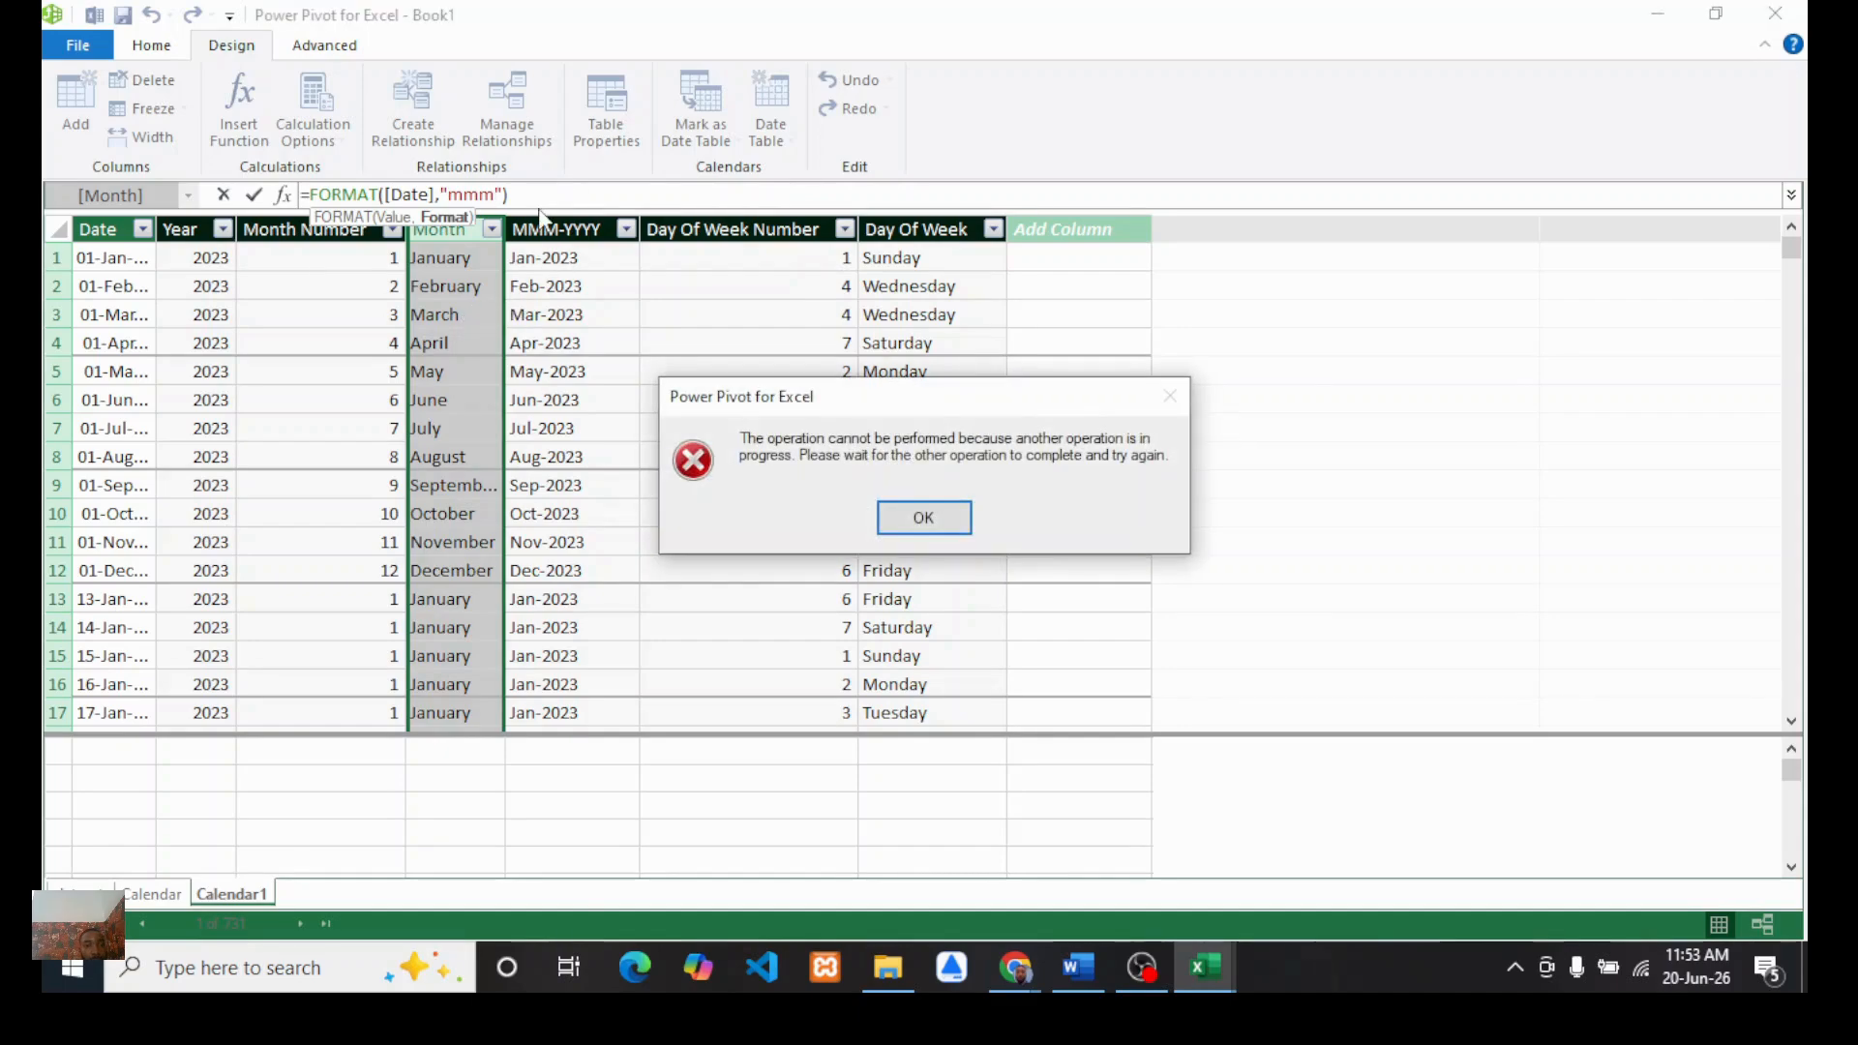
click(924, 518)
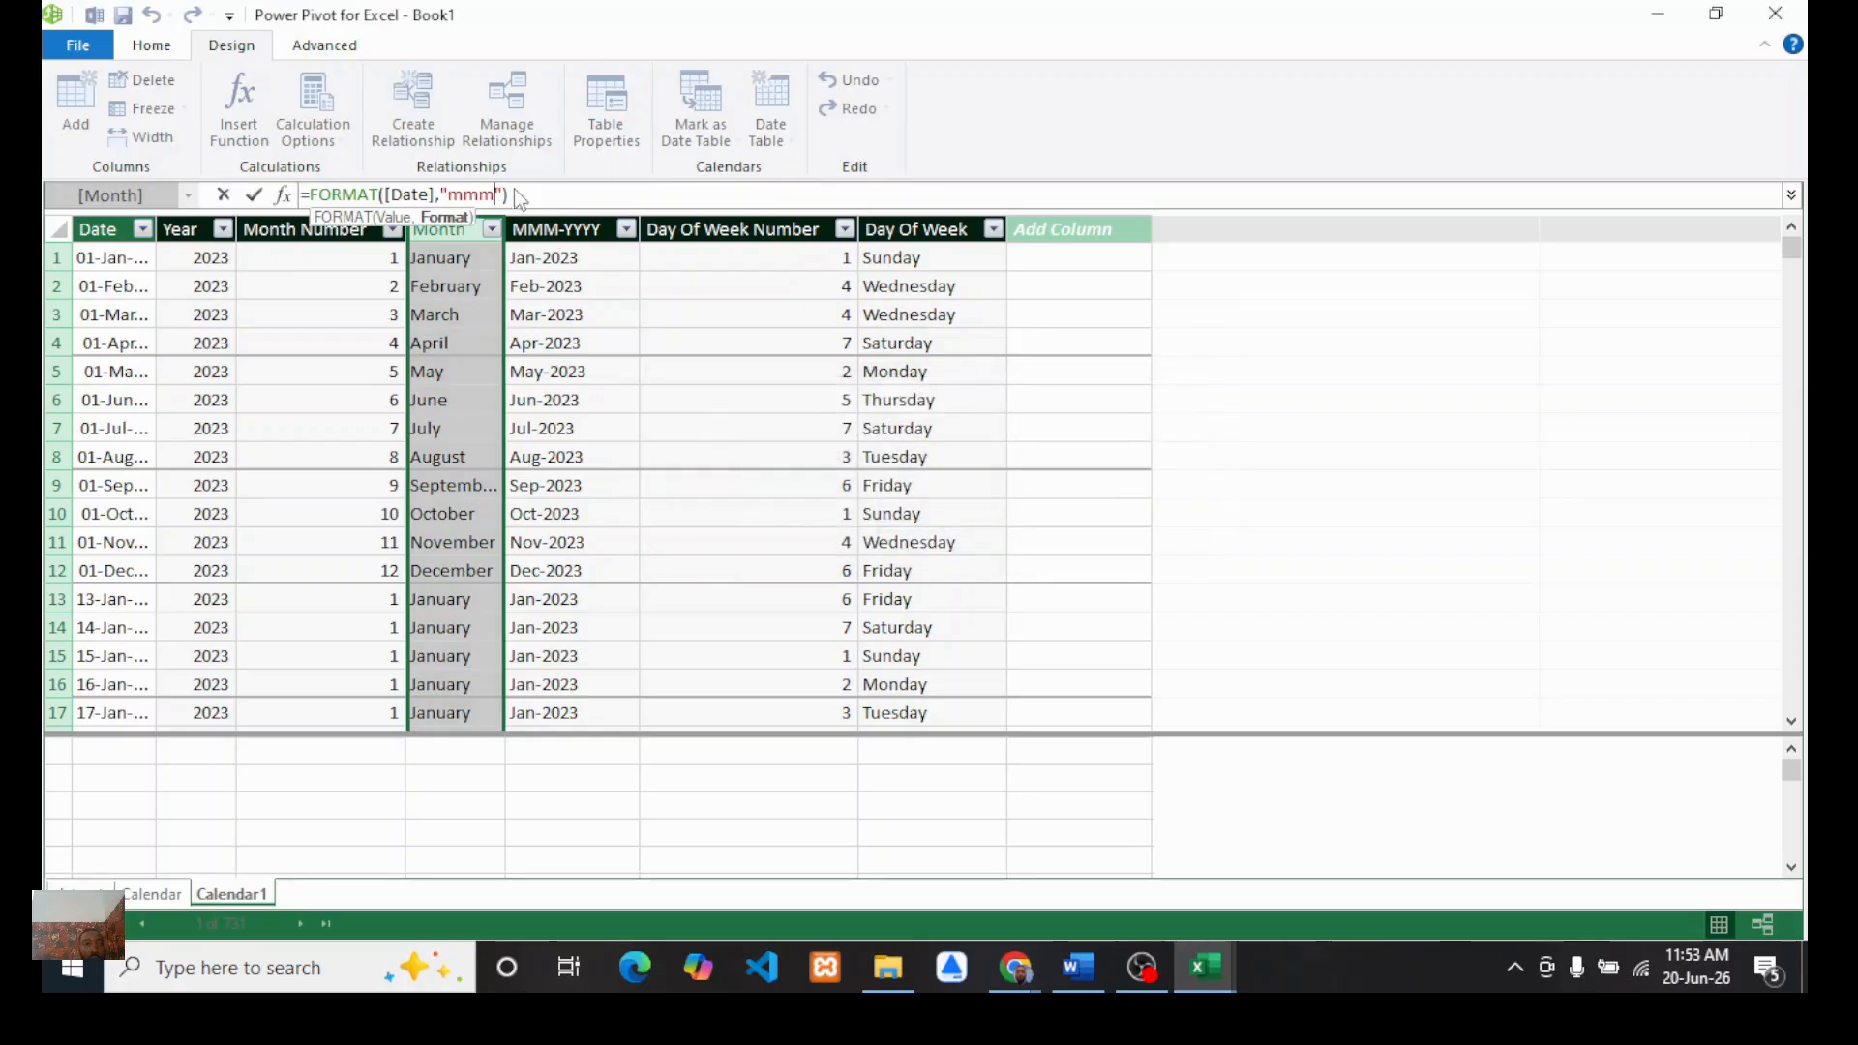
click(528, 195)
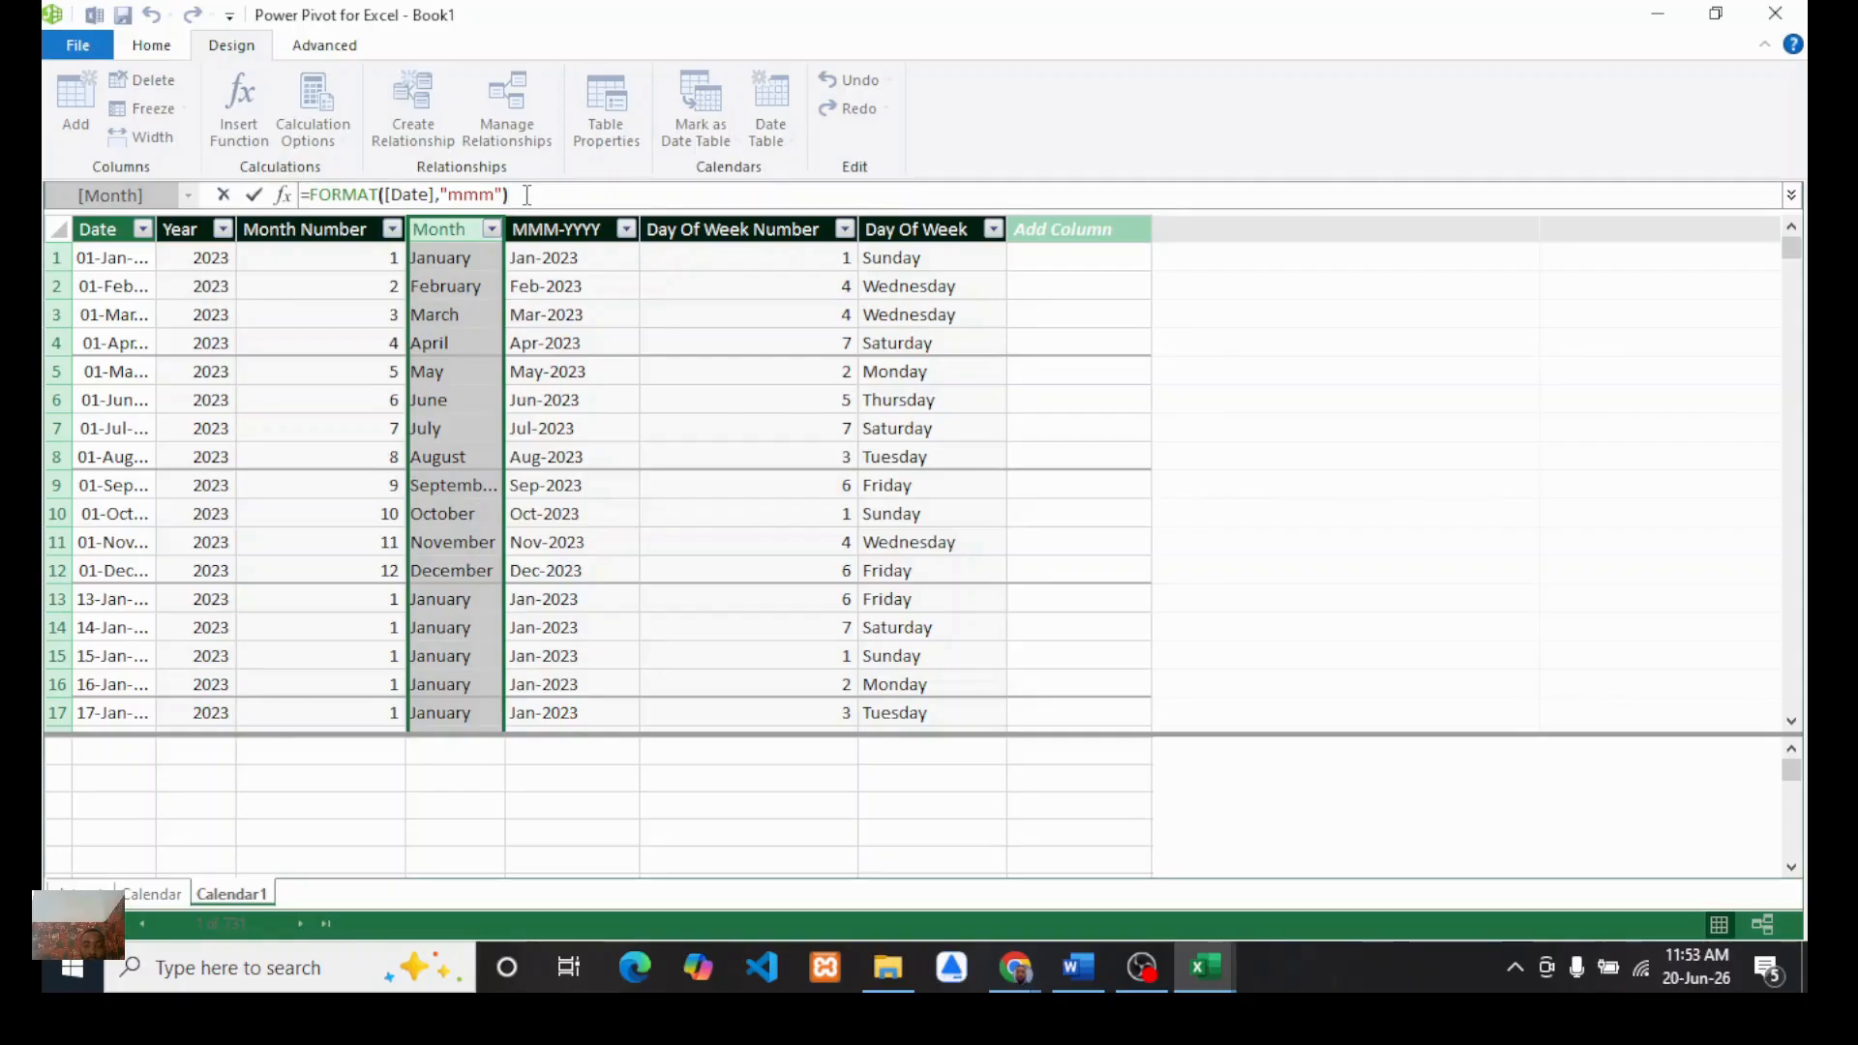
key(Return)
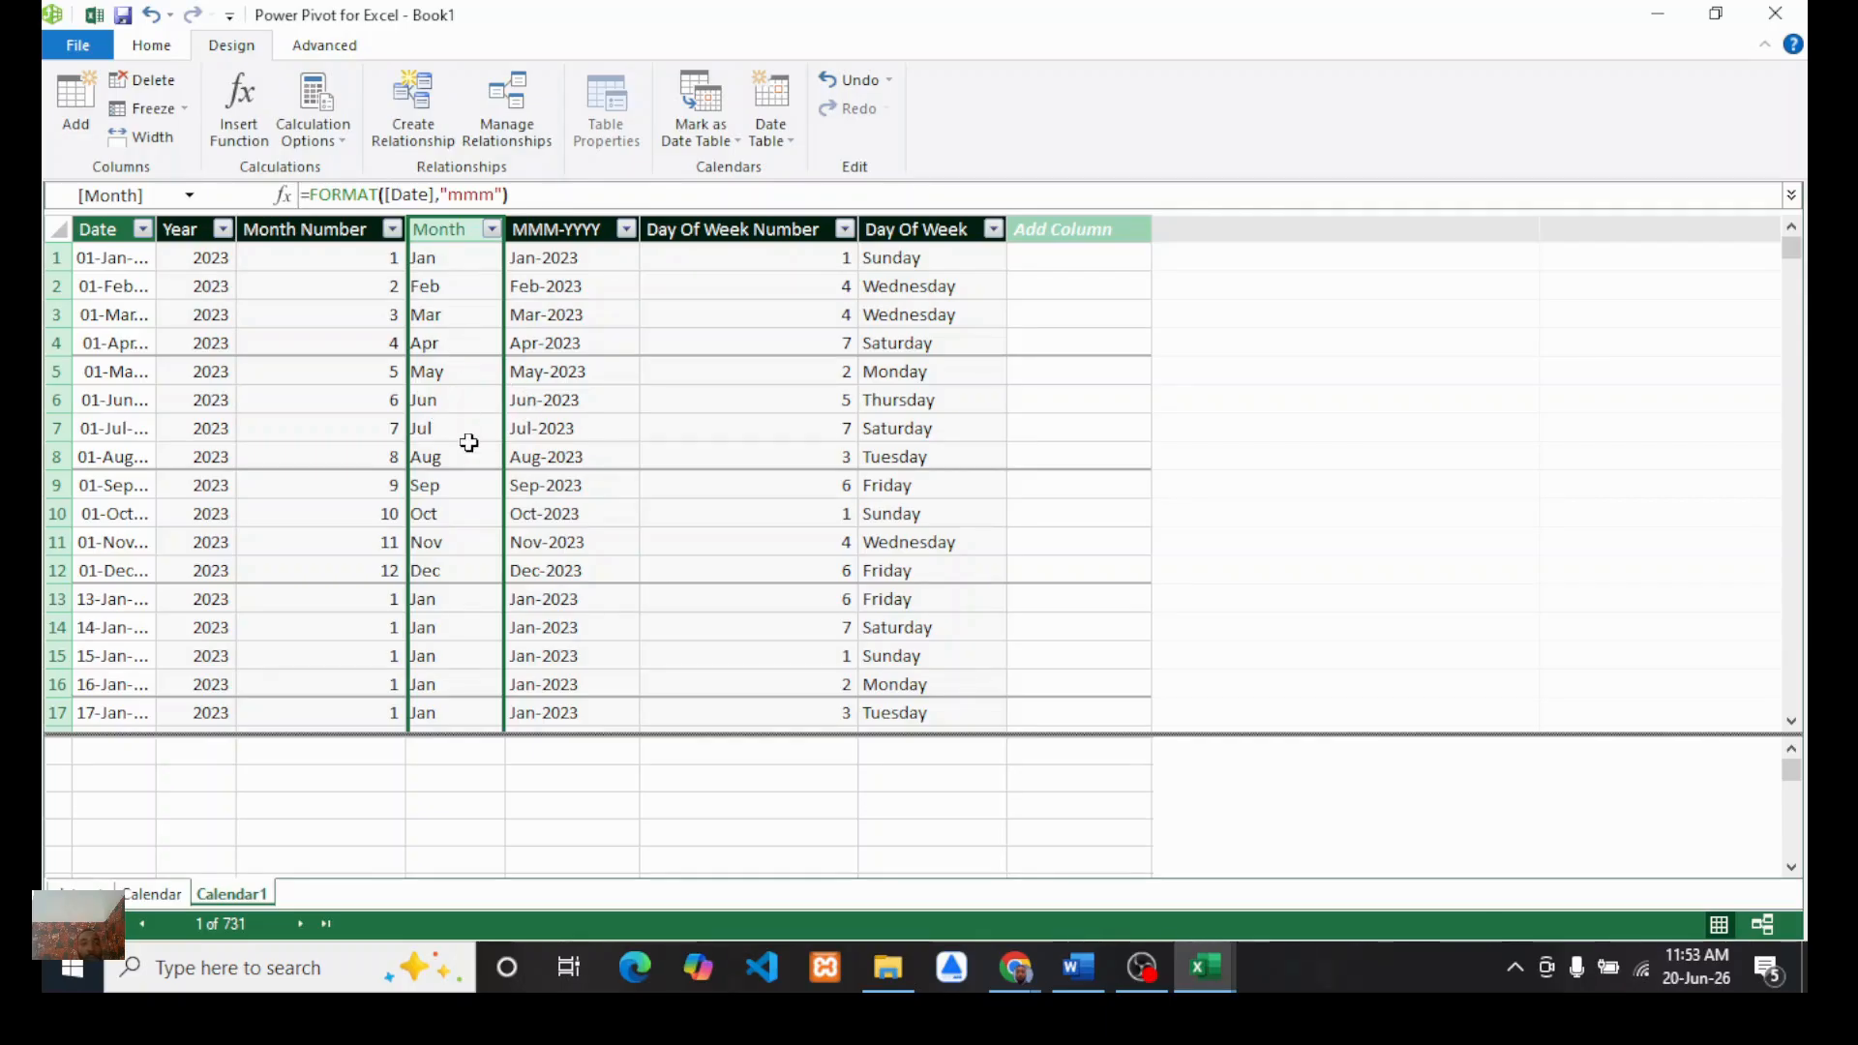
Step: Change the Calendar1 Day Of Week column formula to =FORMAT([Date],"ddd") for abbreviated weekday names
click(895, 225)
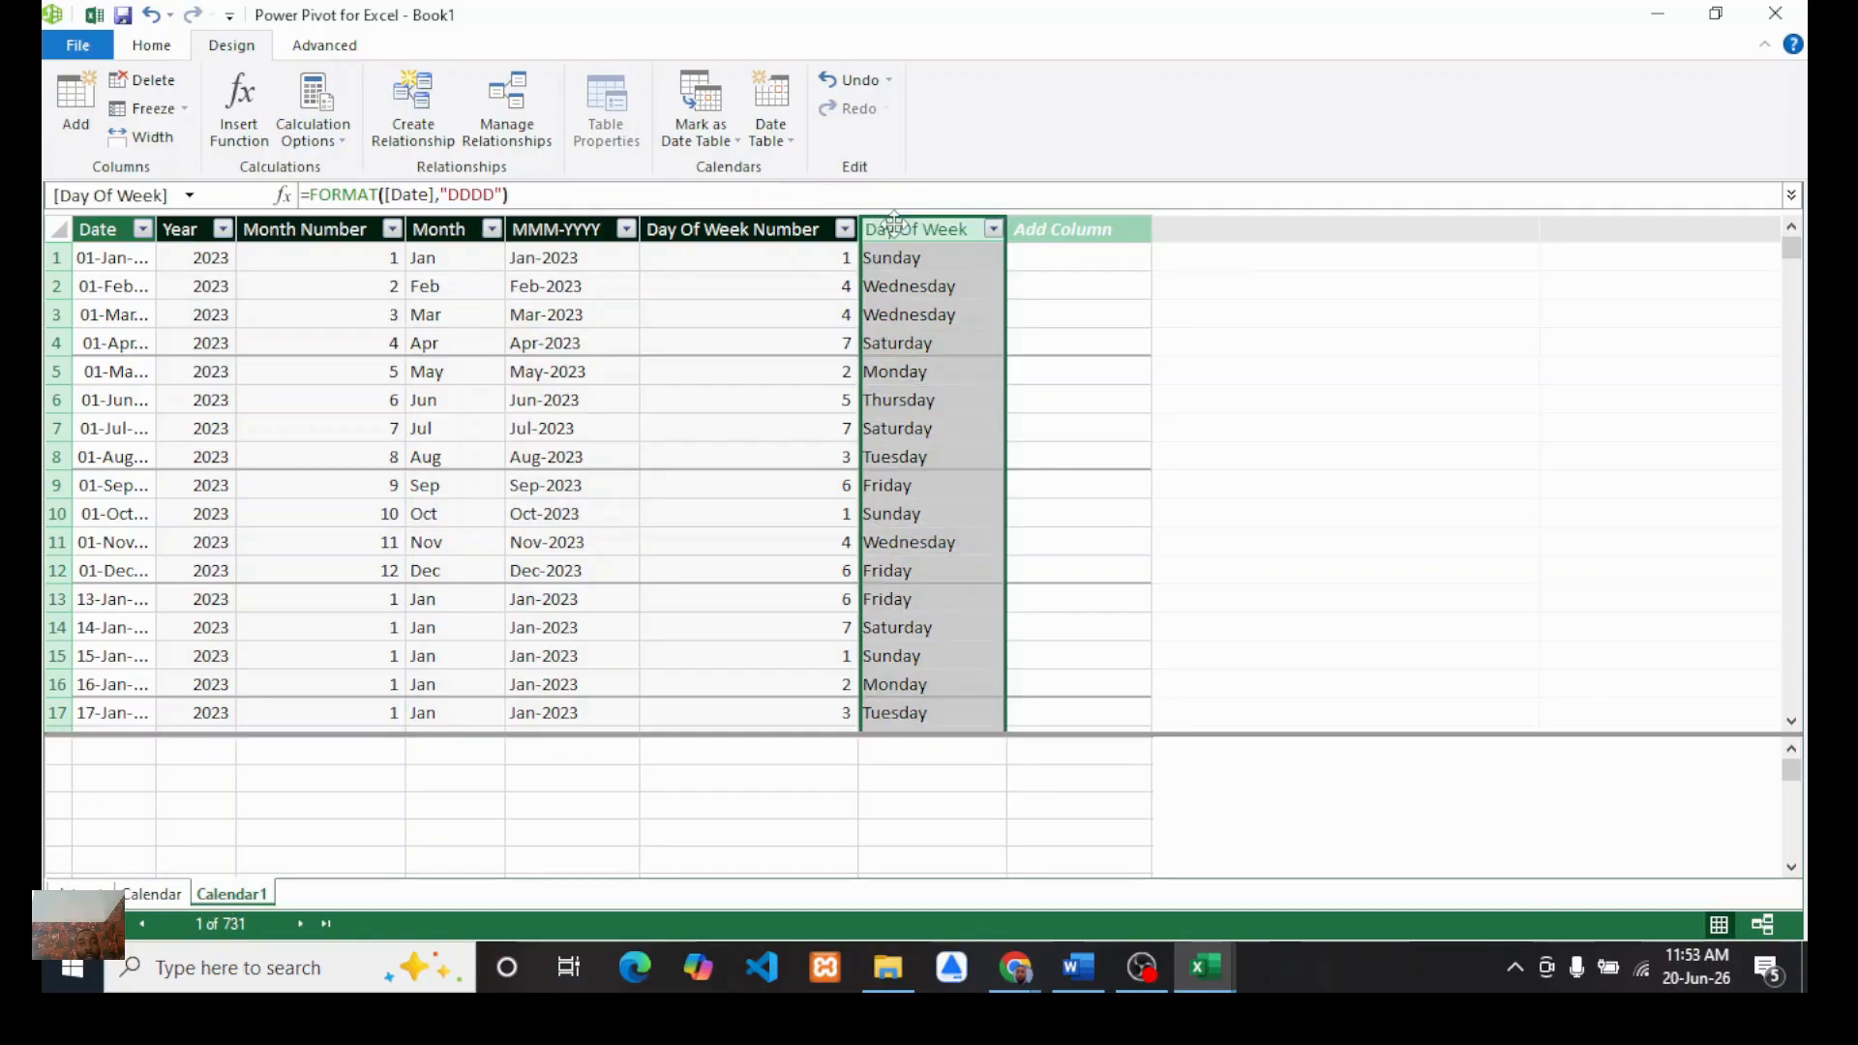
click(497, 195)
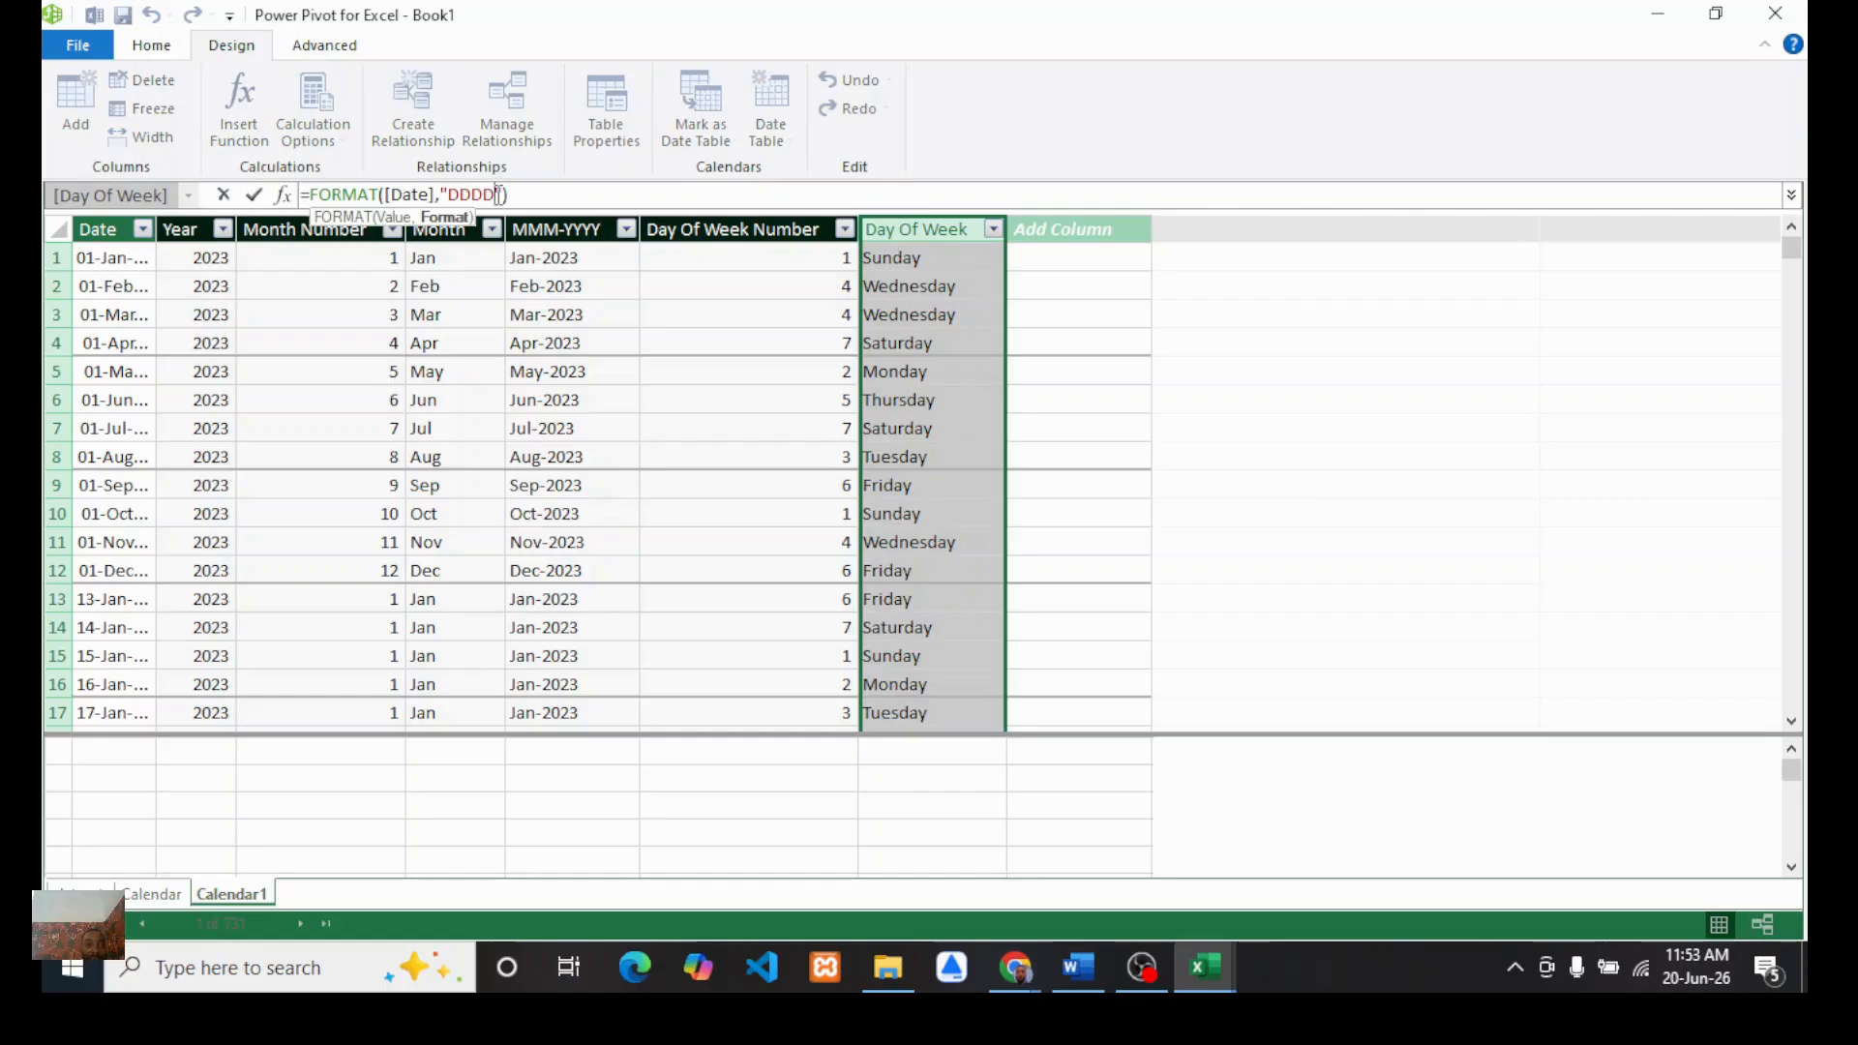
key(BackSpace)
key(BackSpace)
key(BackSpace)
key(BackSpace)
key(Return)
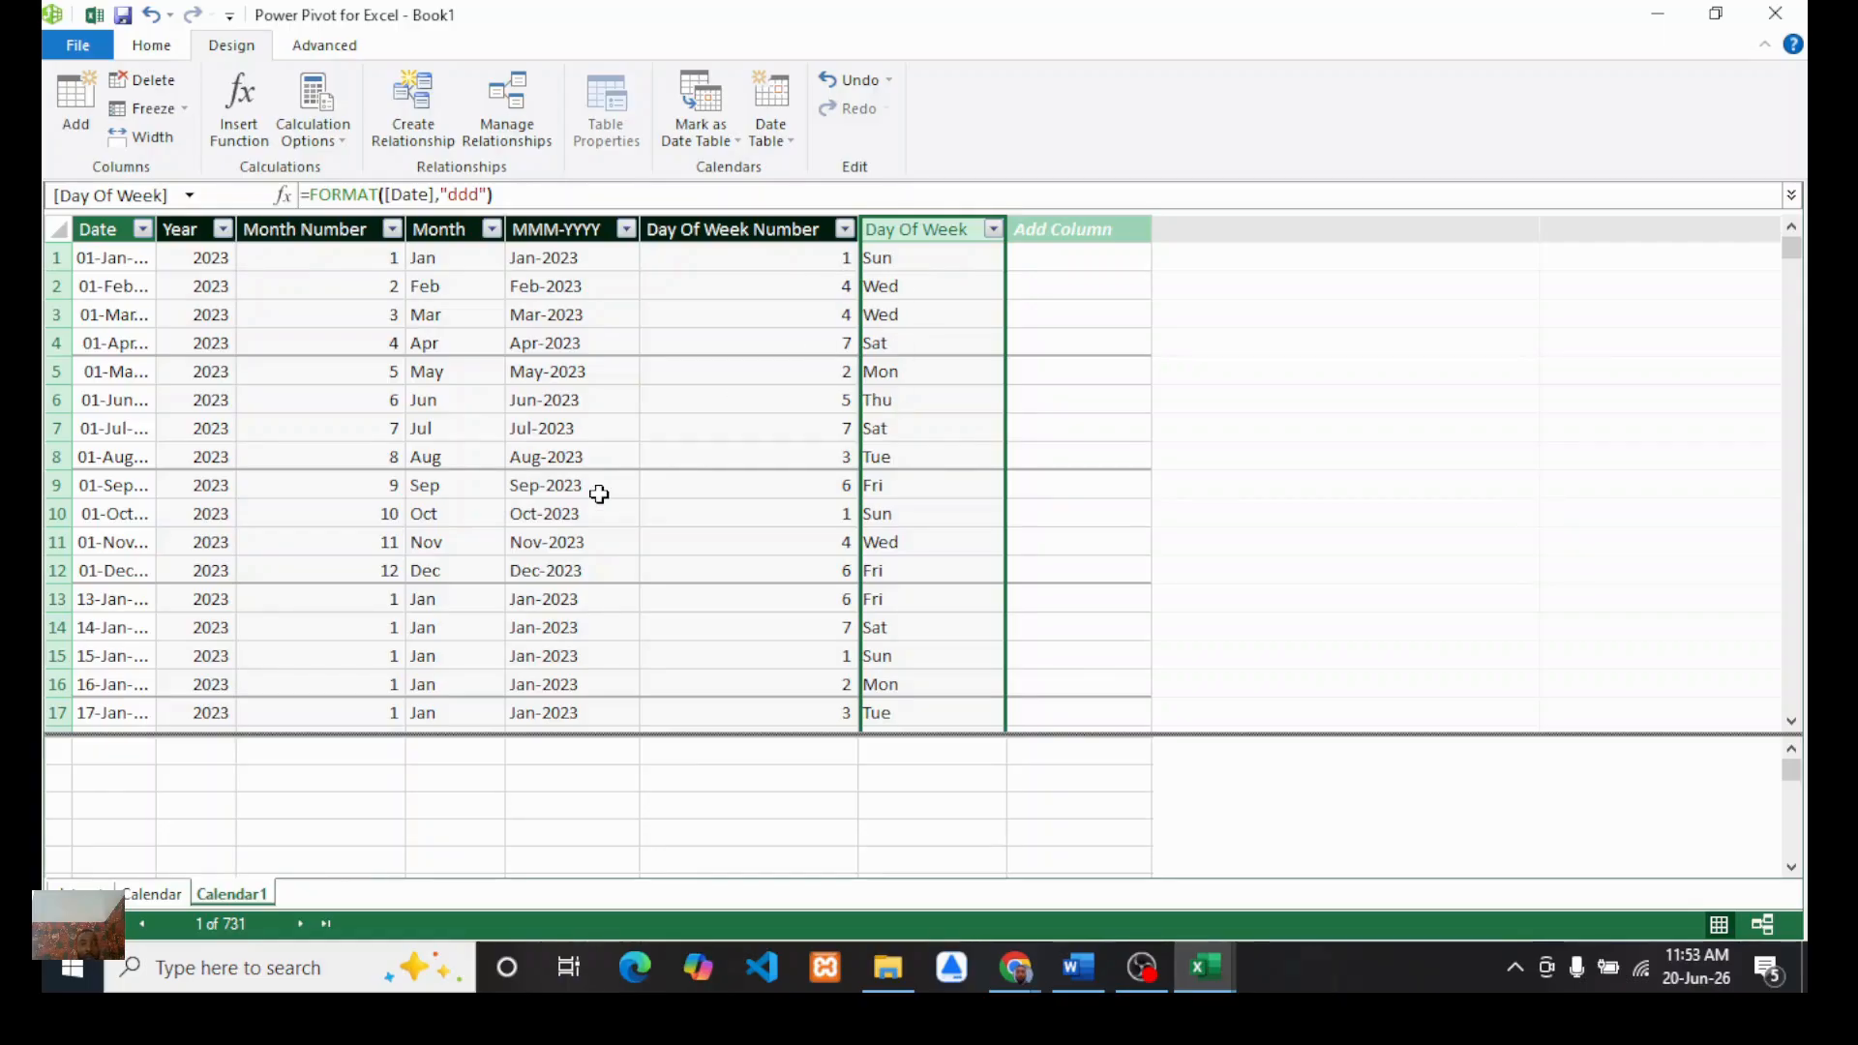
Step: Delete the duplicate Calendar1 table from the Power Pivot data model
click(155, 46)
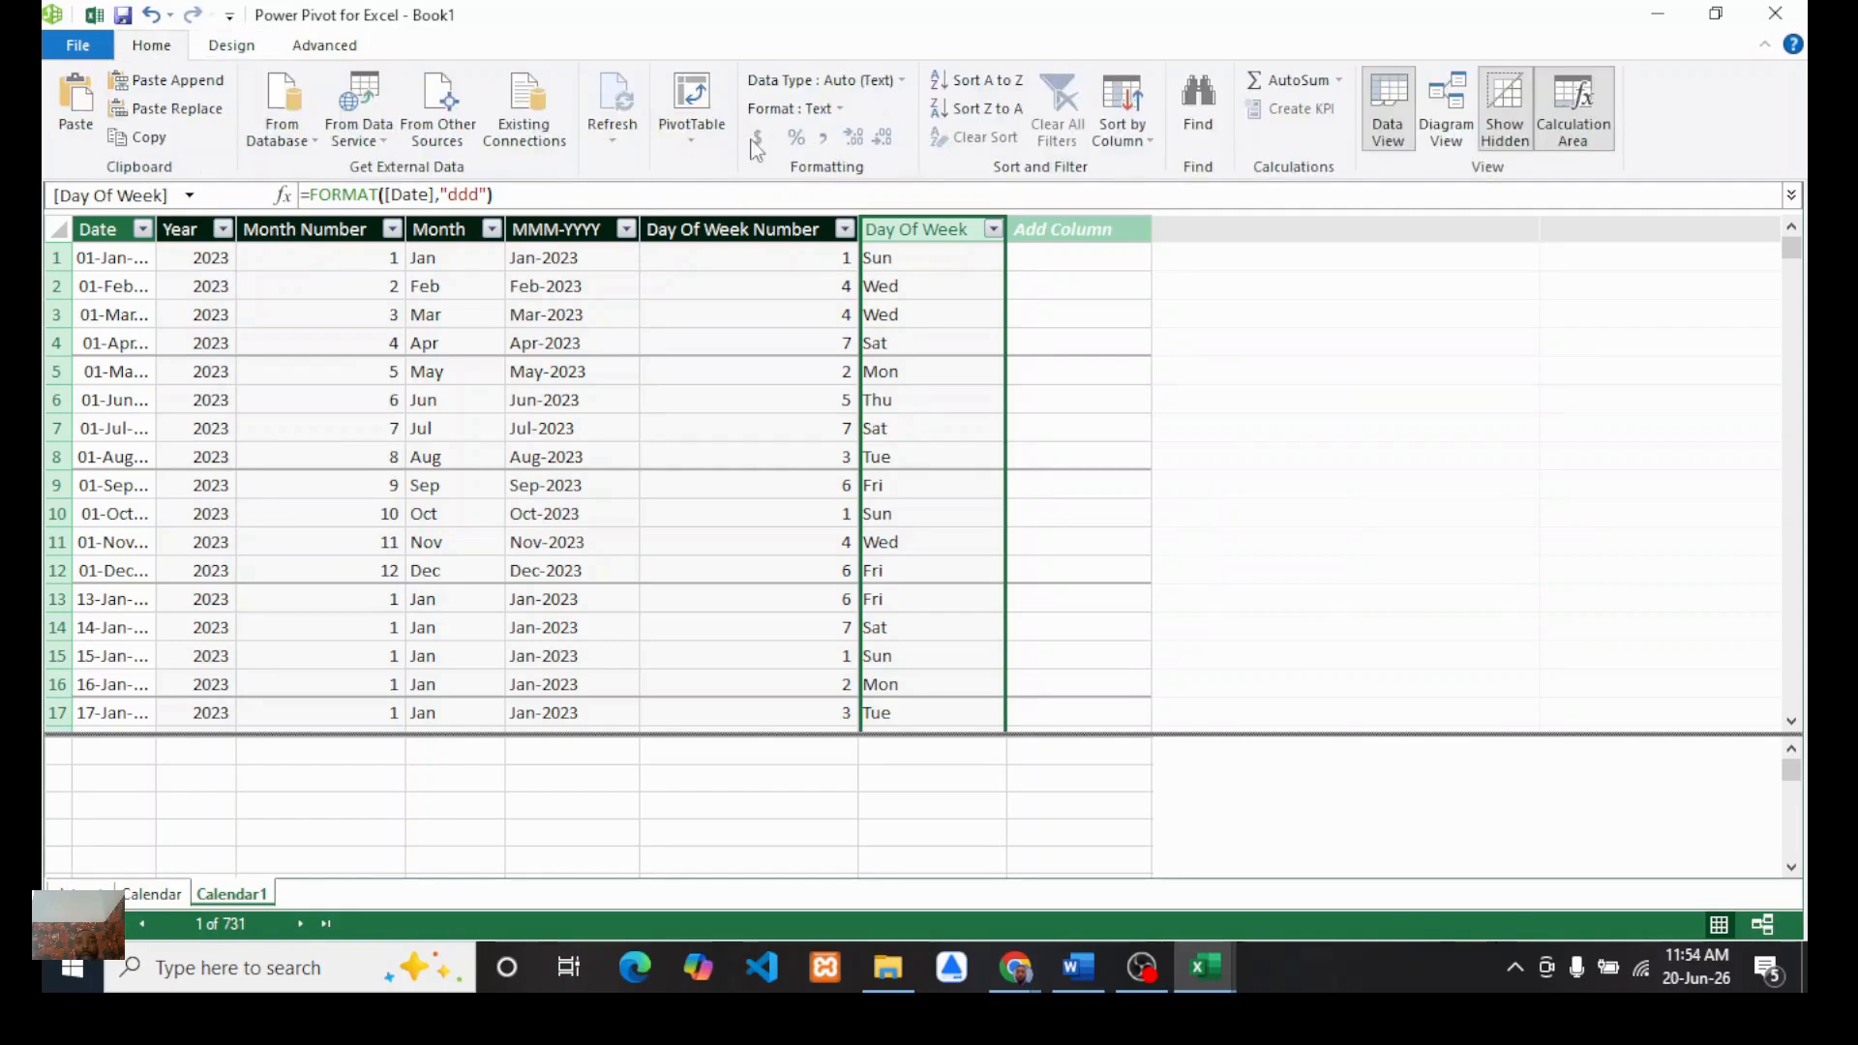
click(1447, 106)
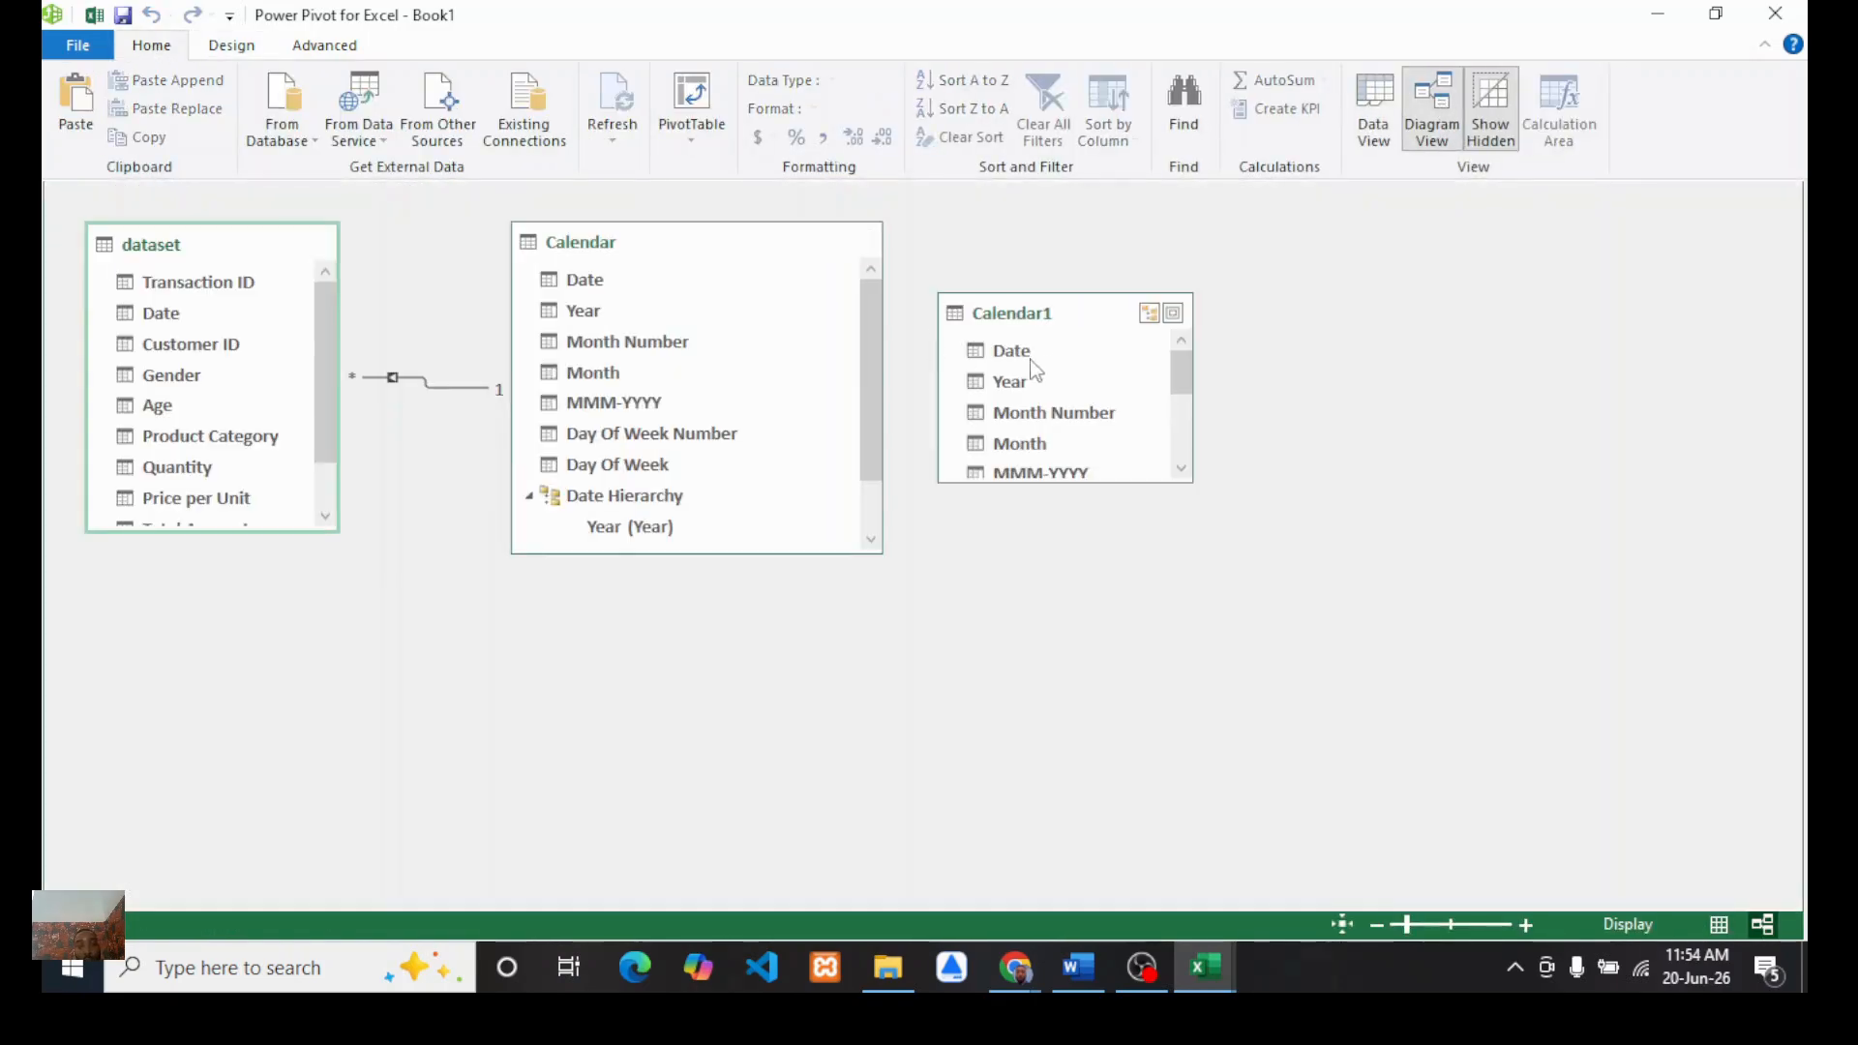
click(1016, 353)
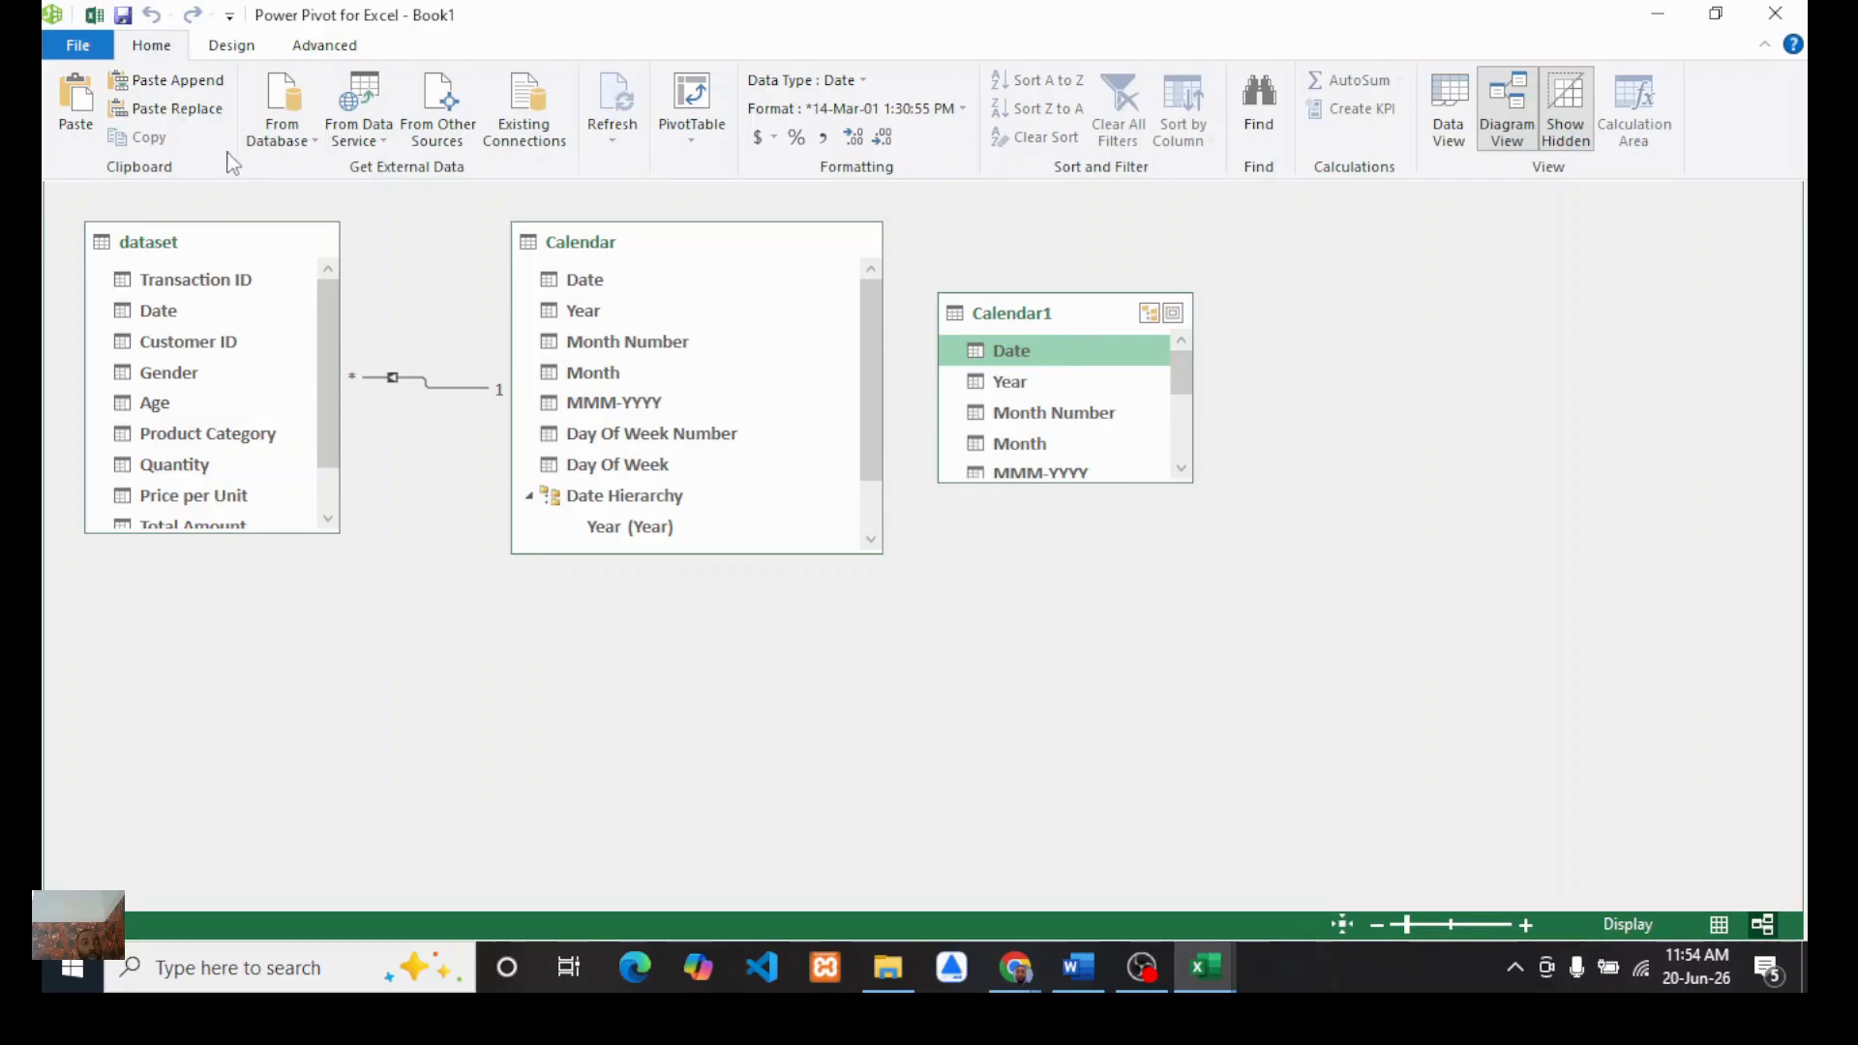
click(240, 53)
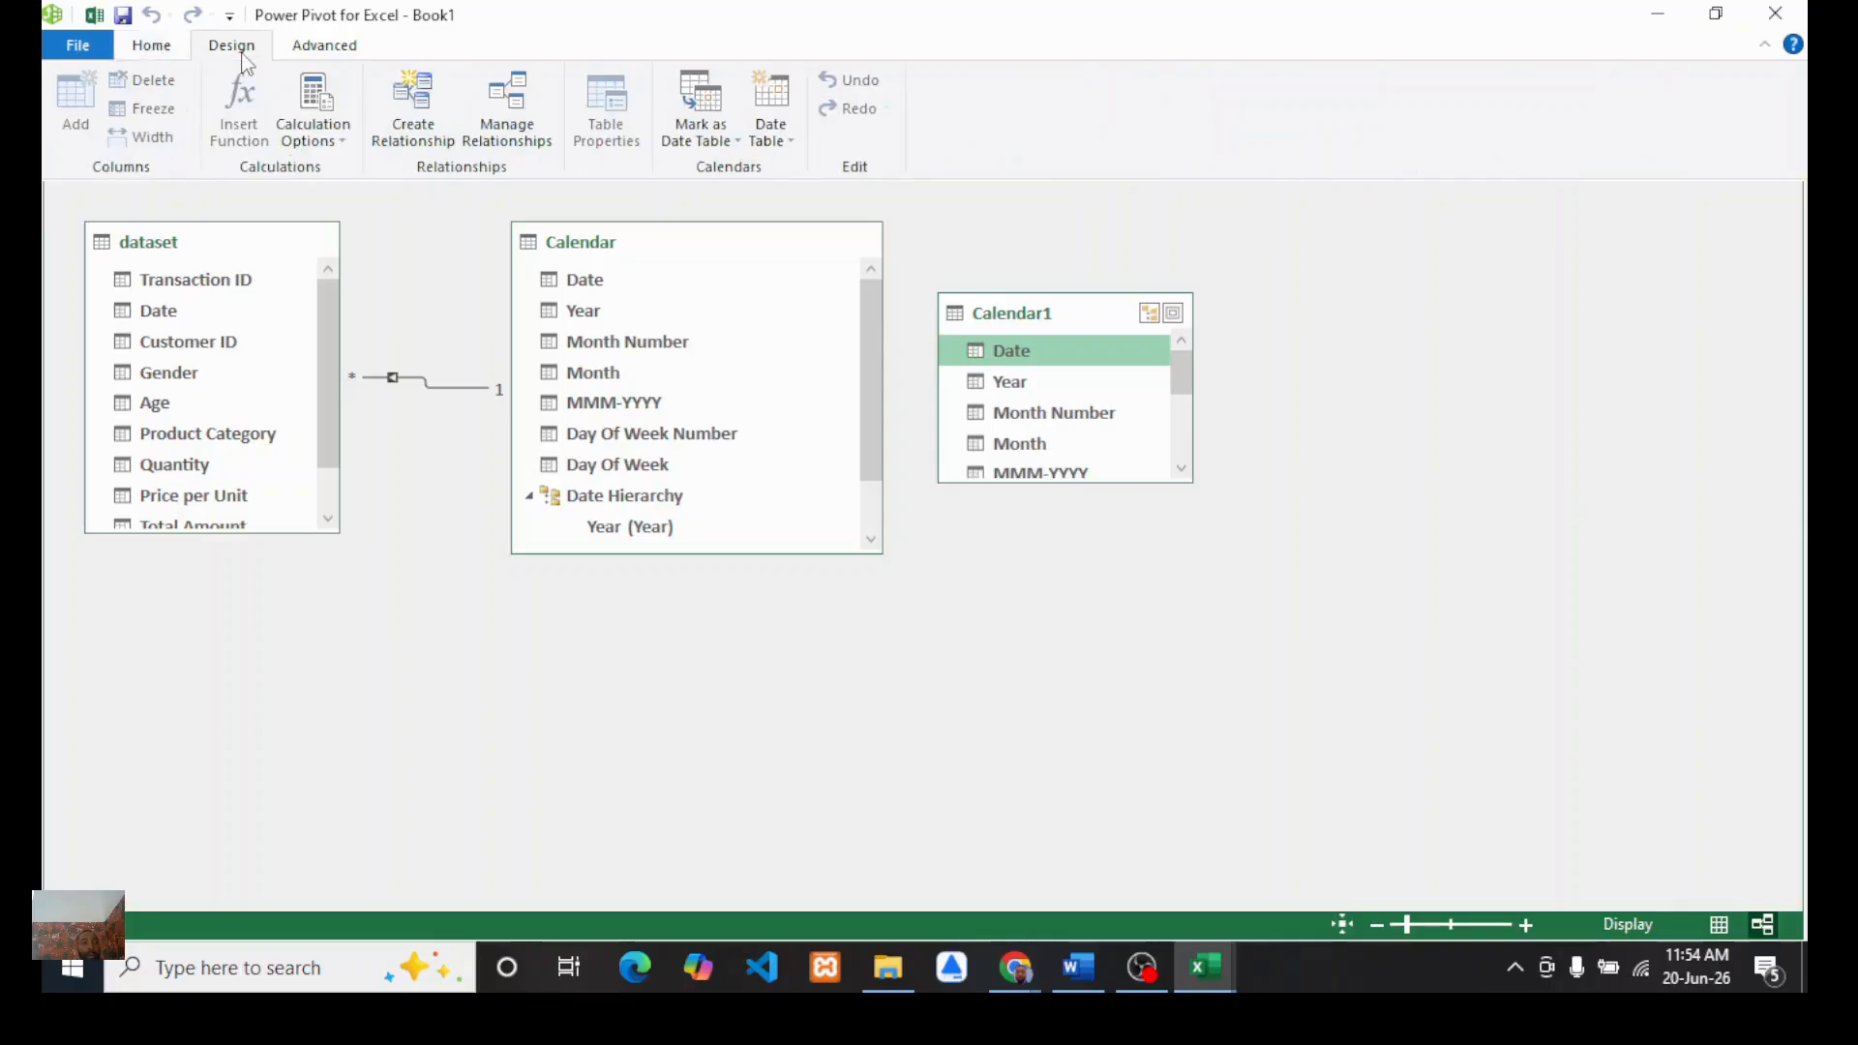
click(145, 48)
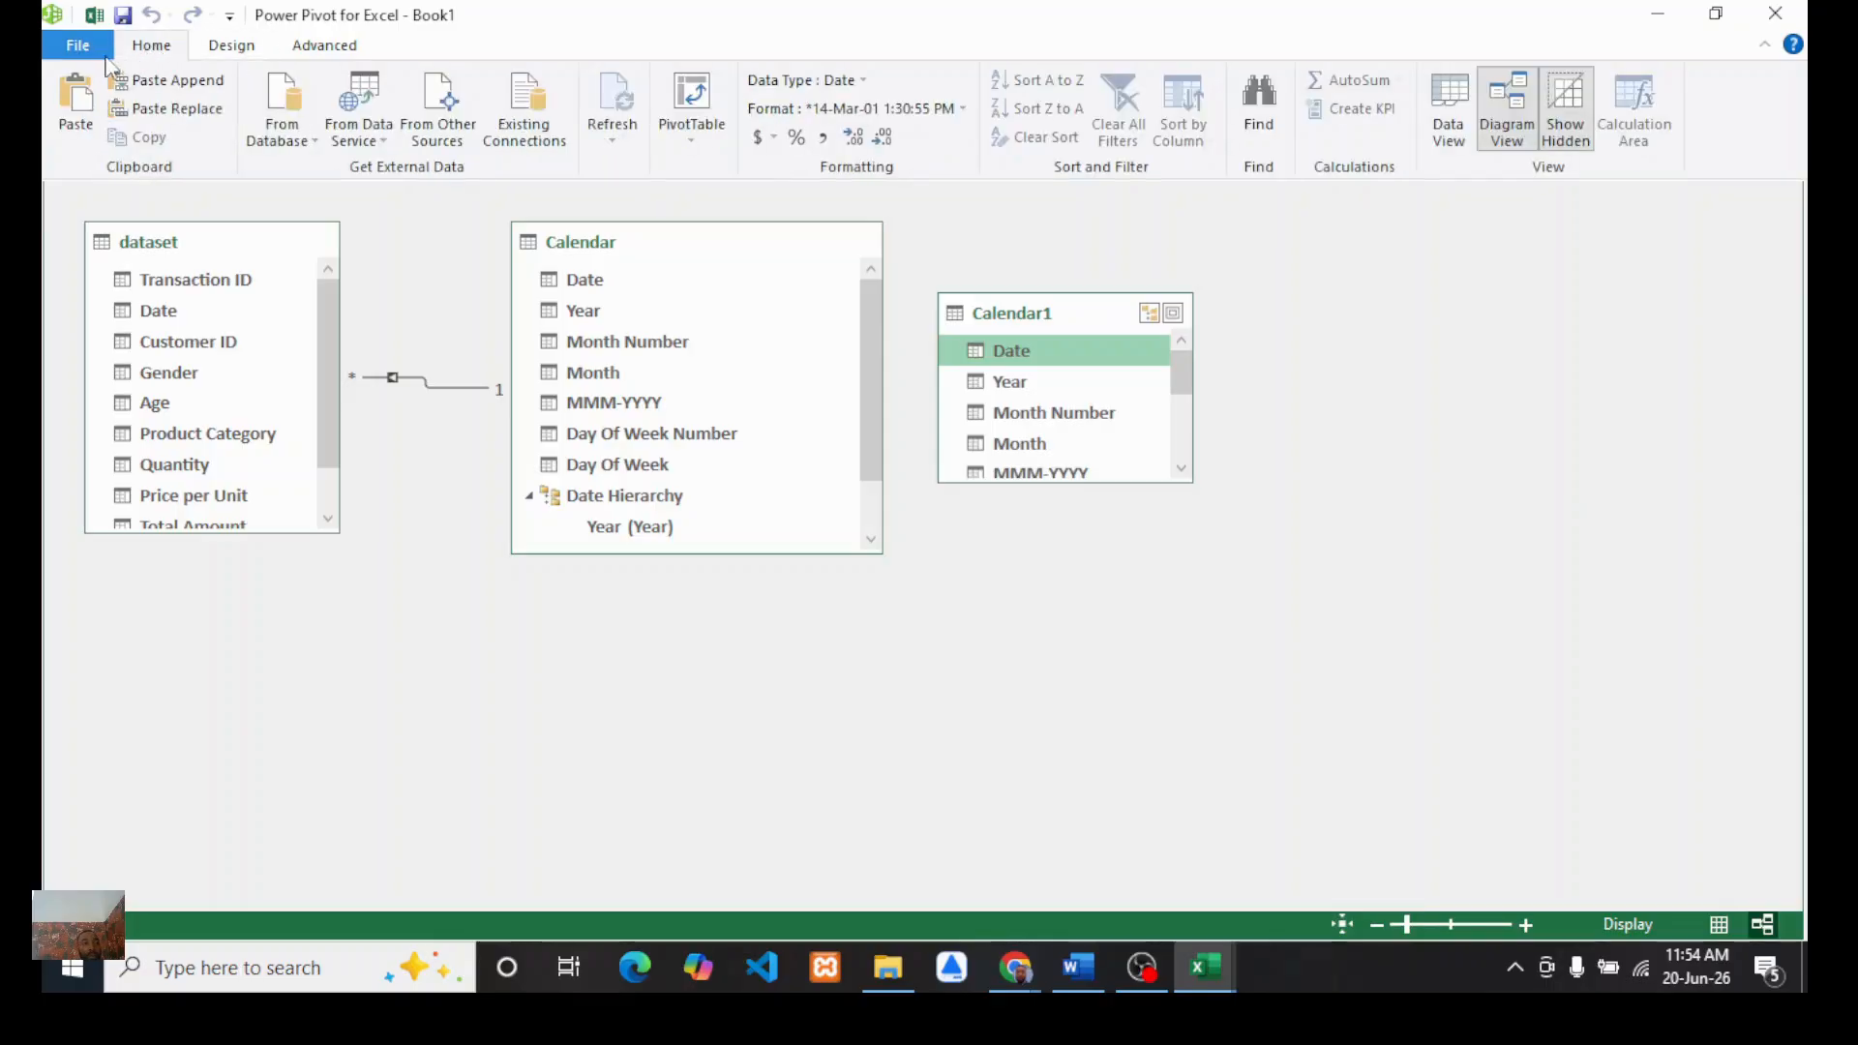
click(1440, 130)
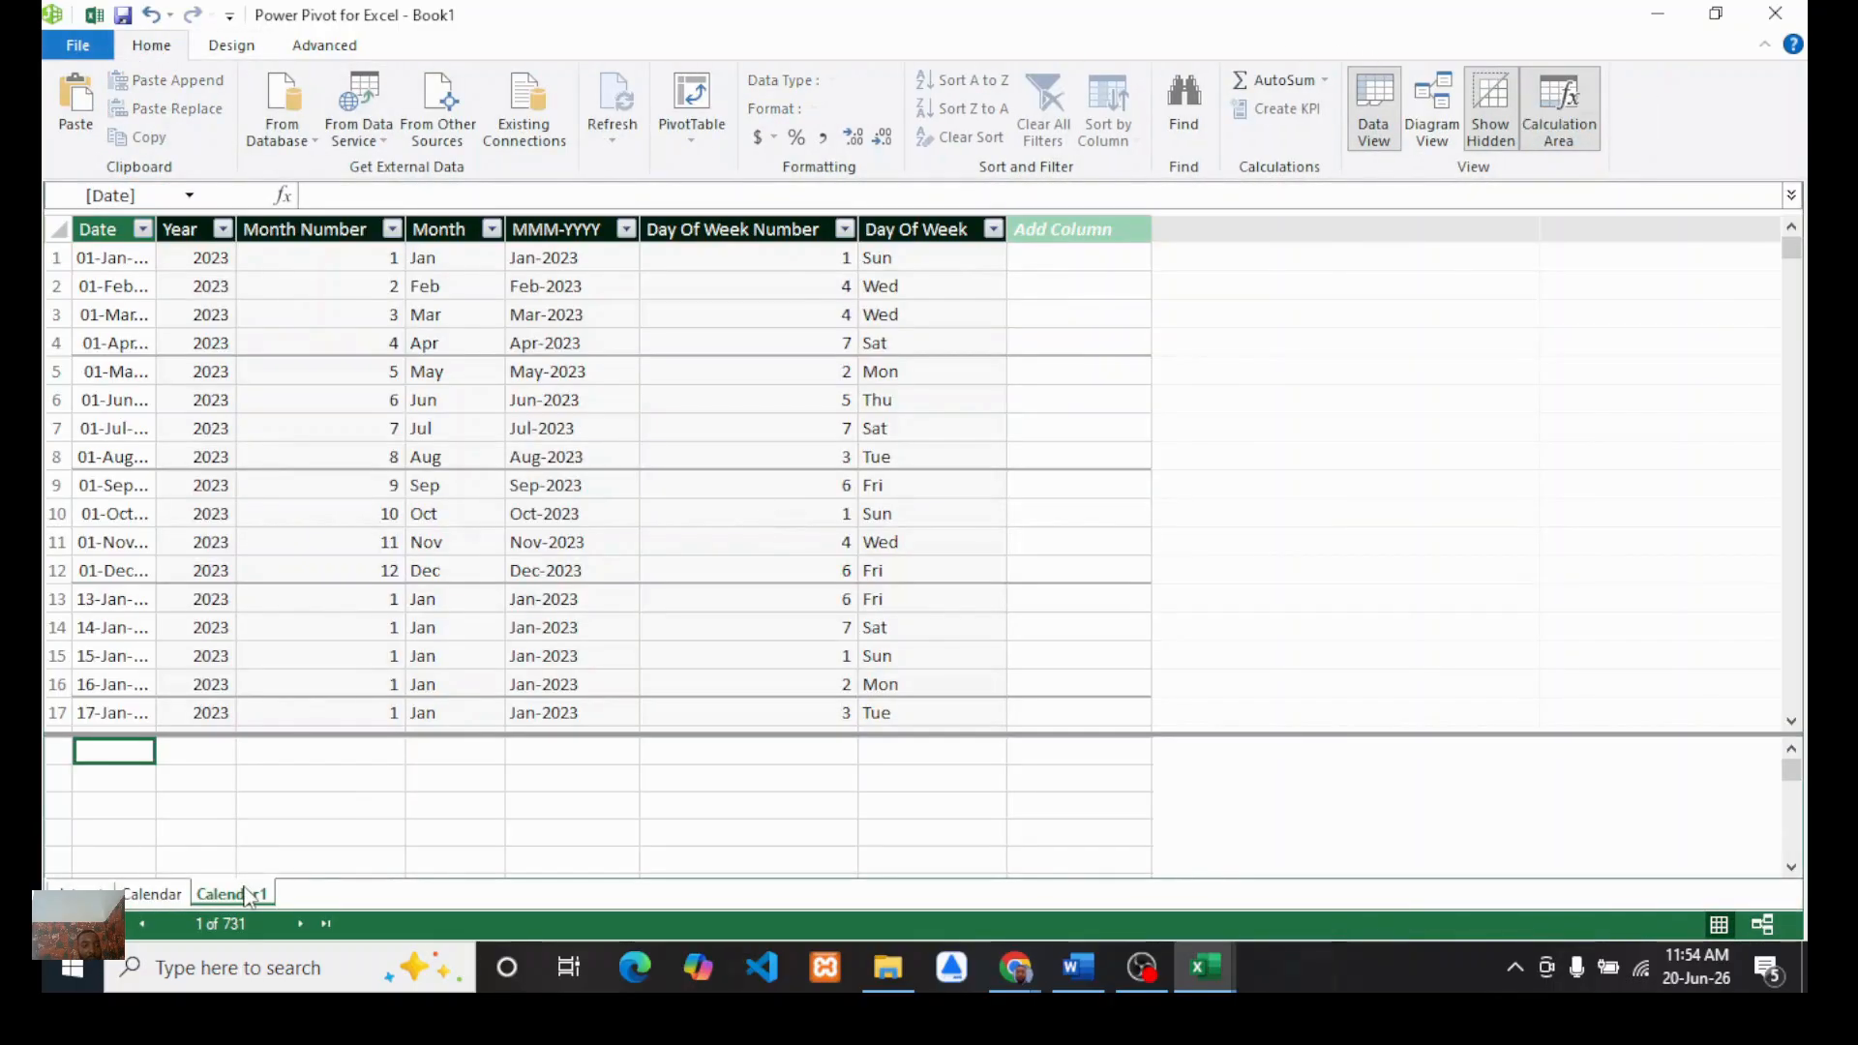
right_click(259, 891)
click(312, 727)
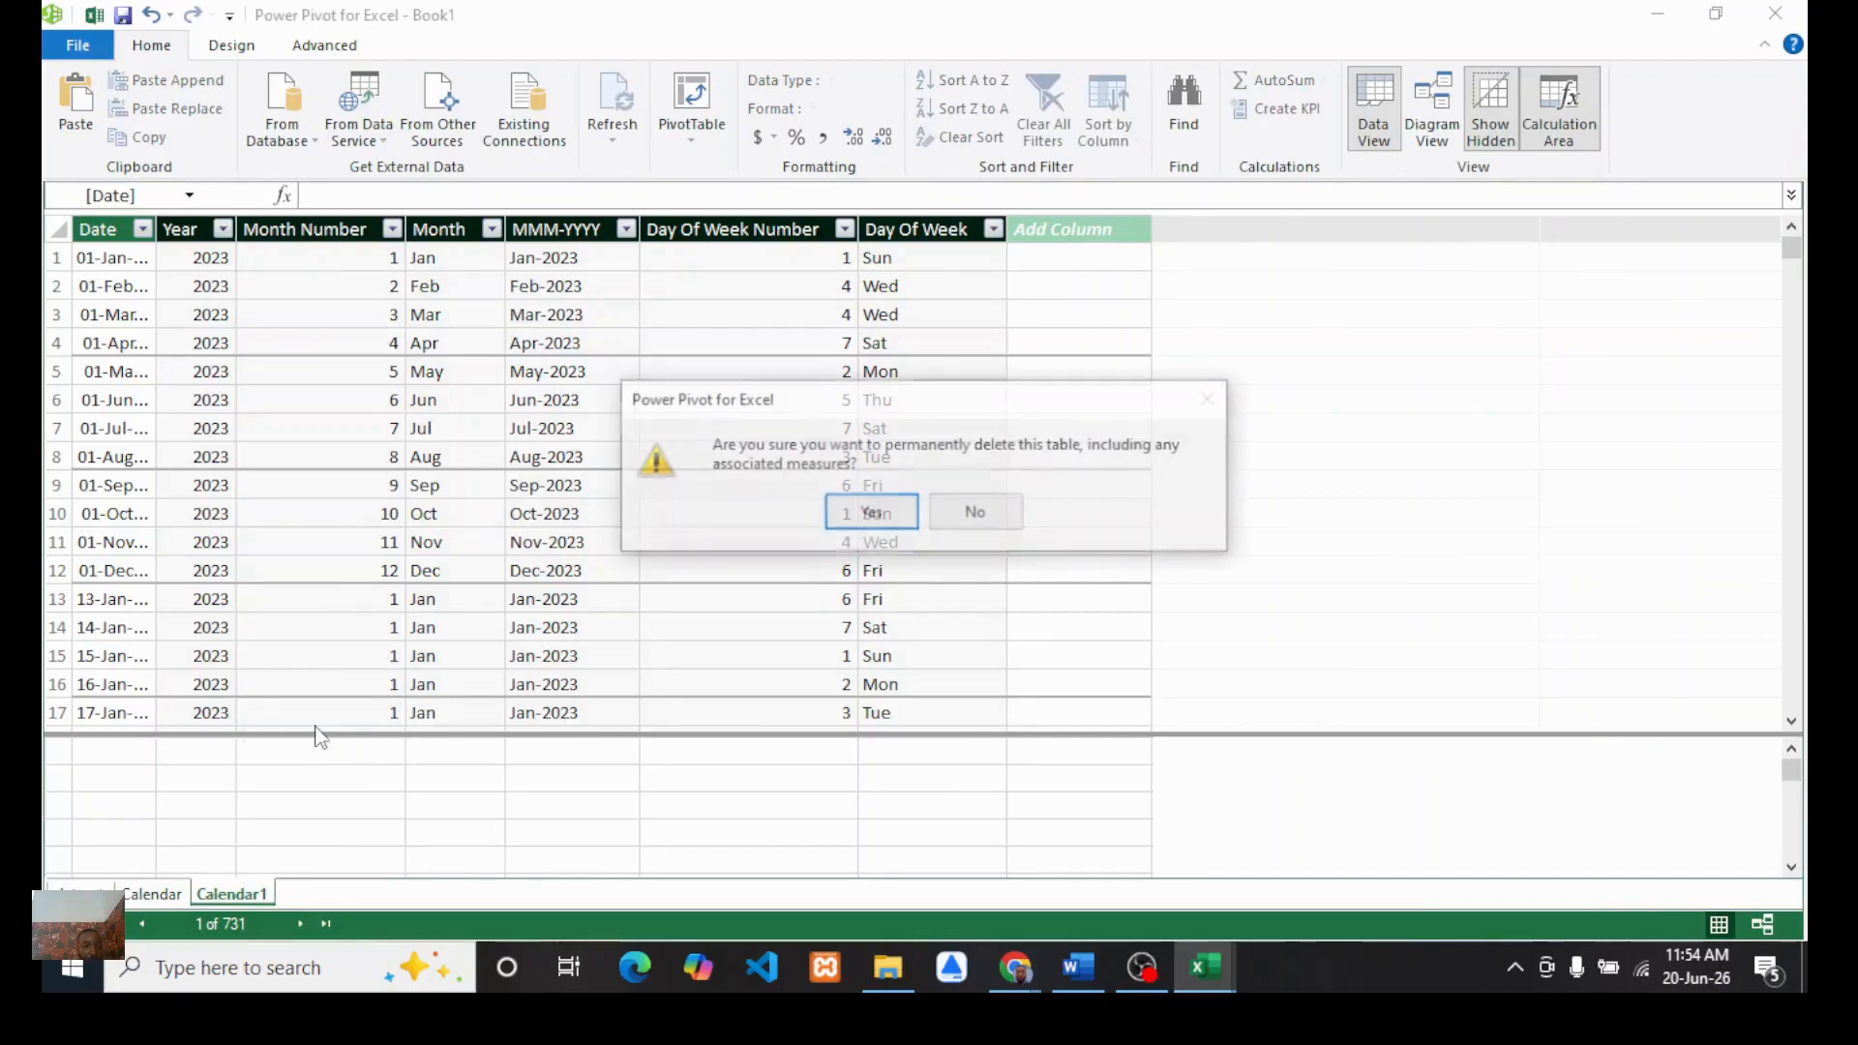
click(881, 518)
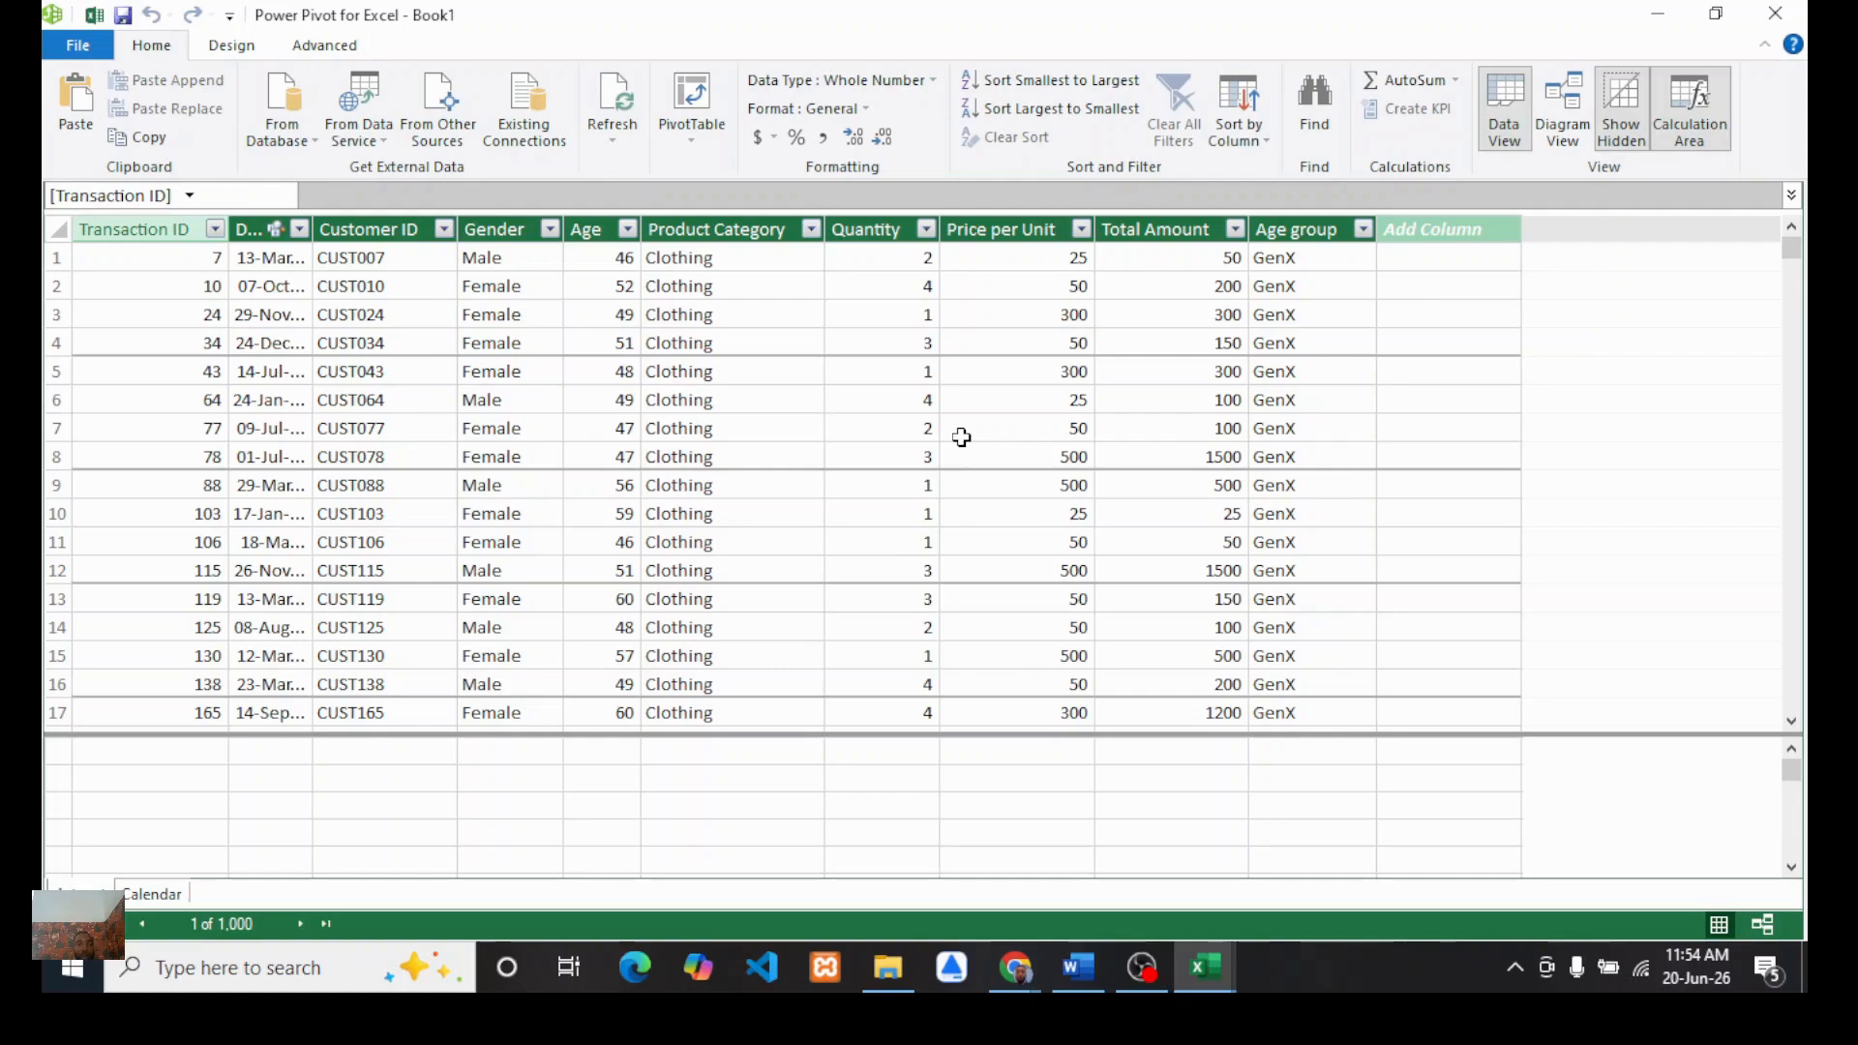
Step: Close Power Pivot and return to the blank PivotTable, collapsing the Calendar and dataset field lists
click(1776, 13)
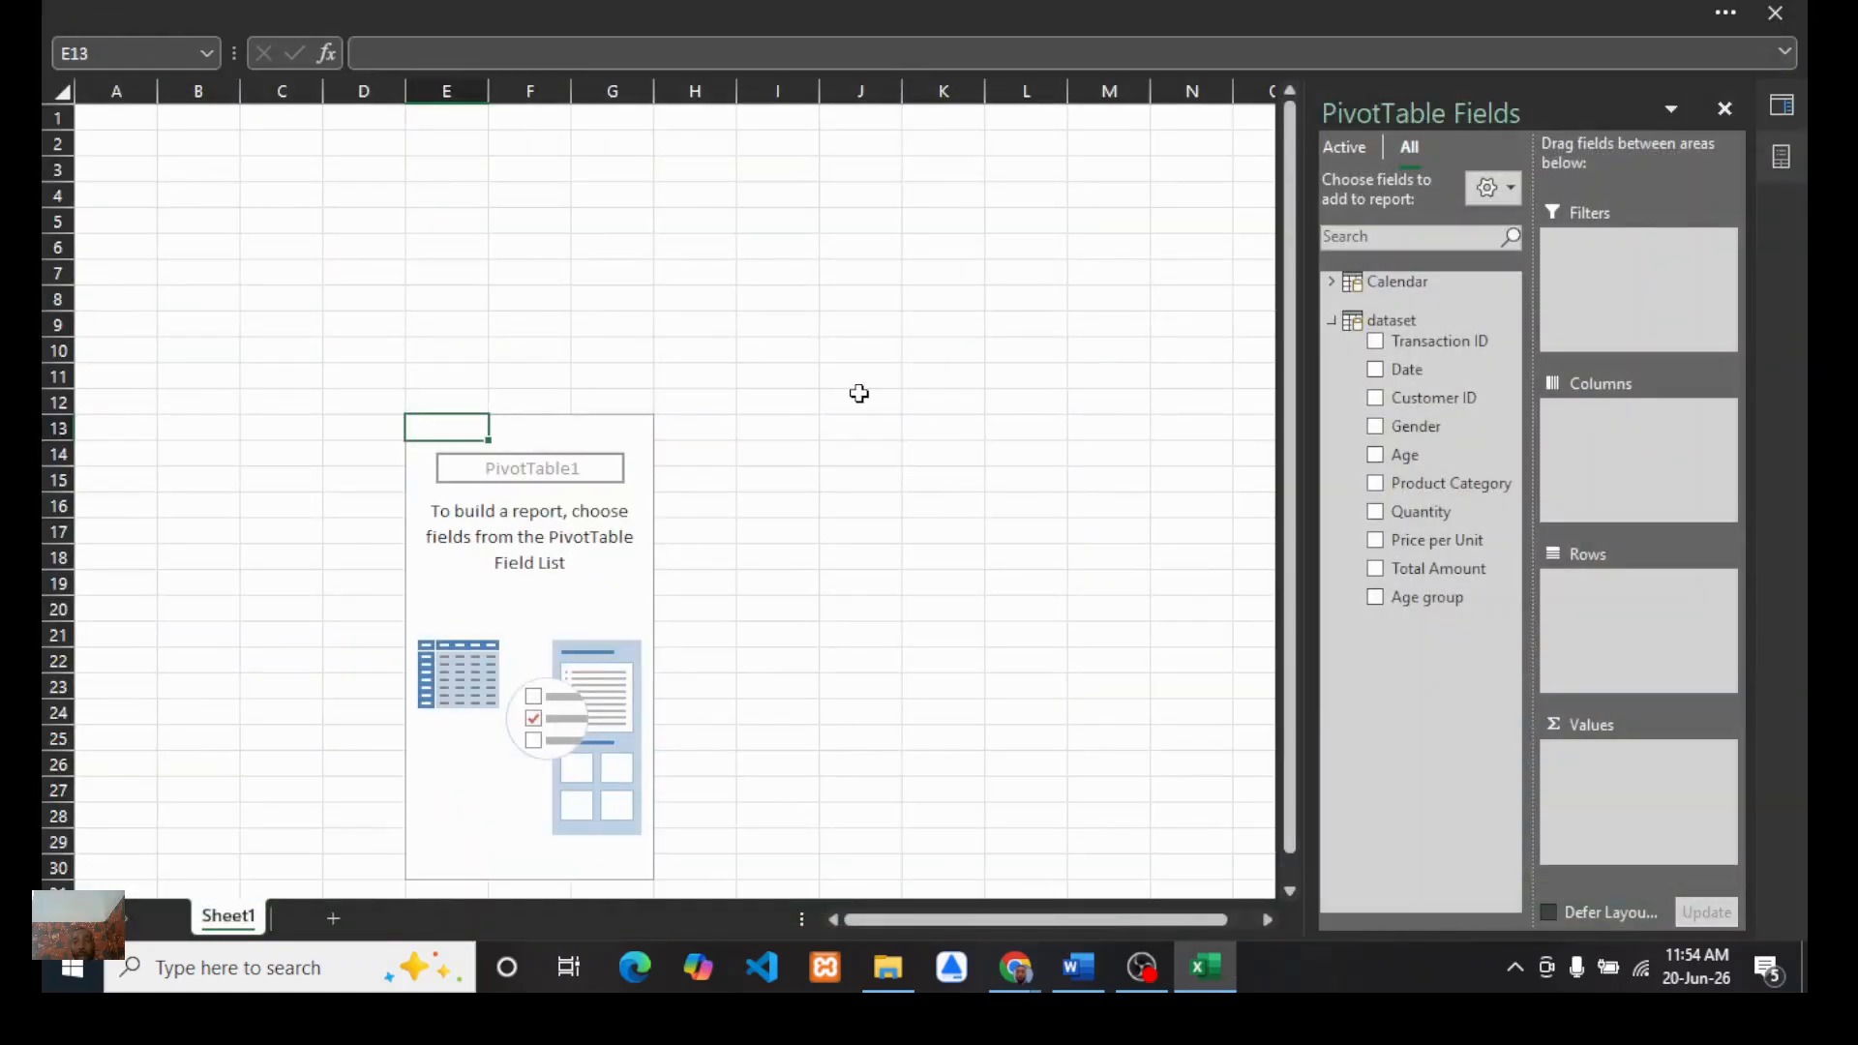
click(1330, 282)
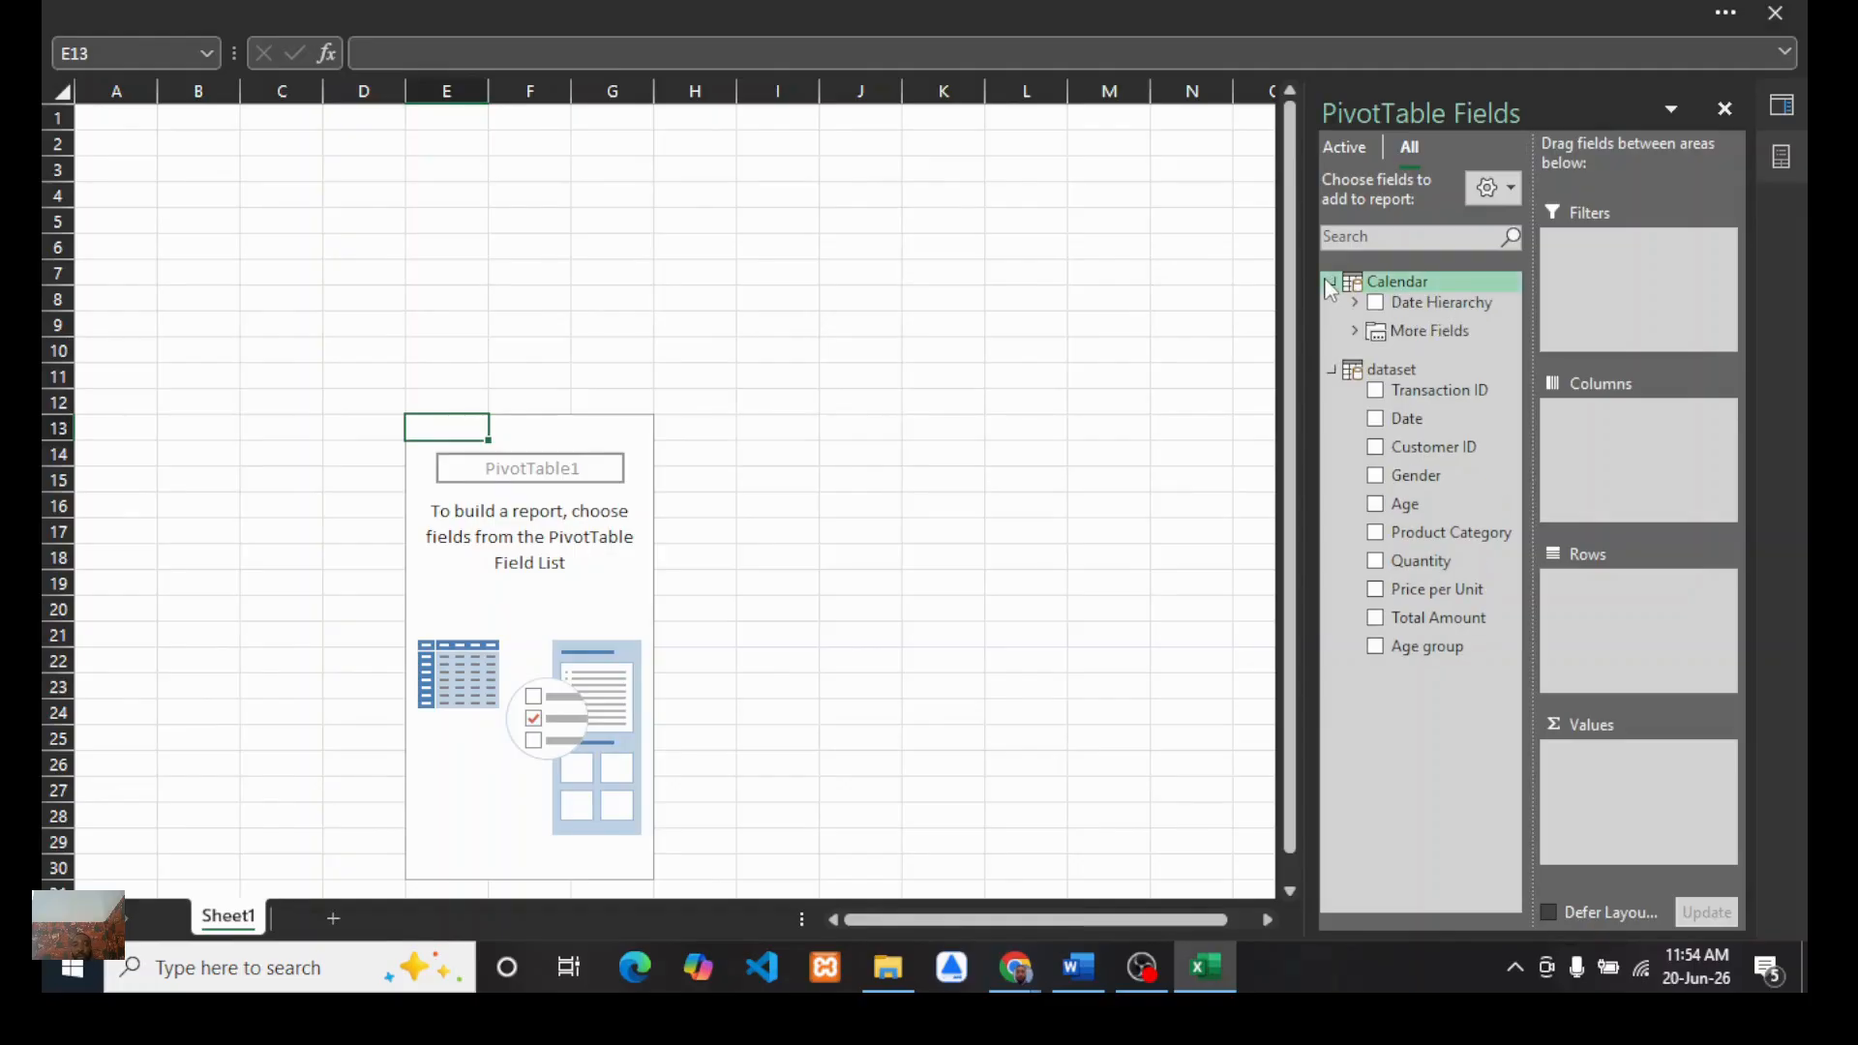
click(1330, 282)
click(1330, 320)
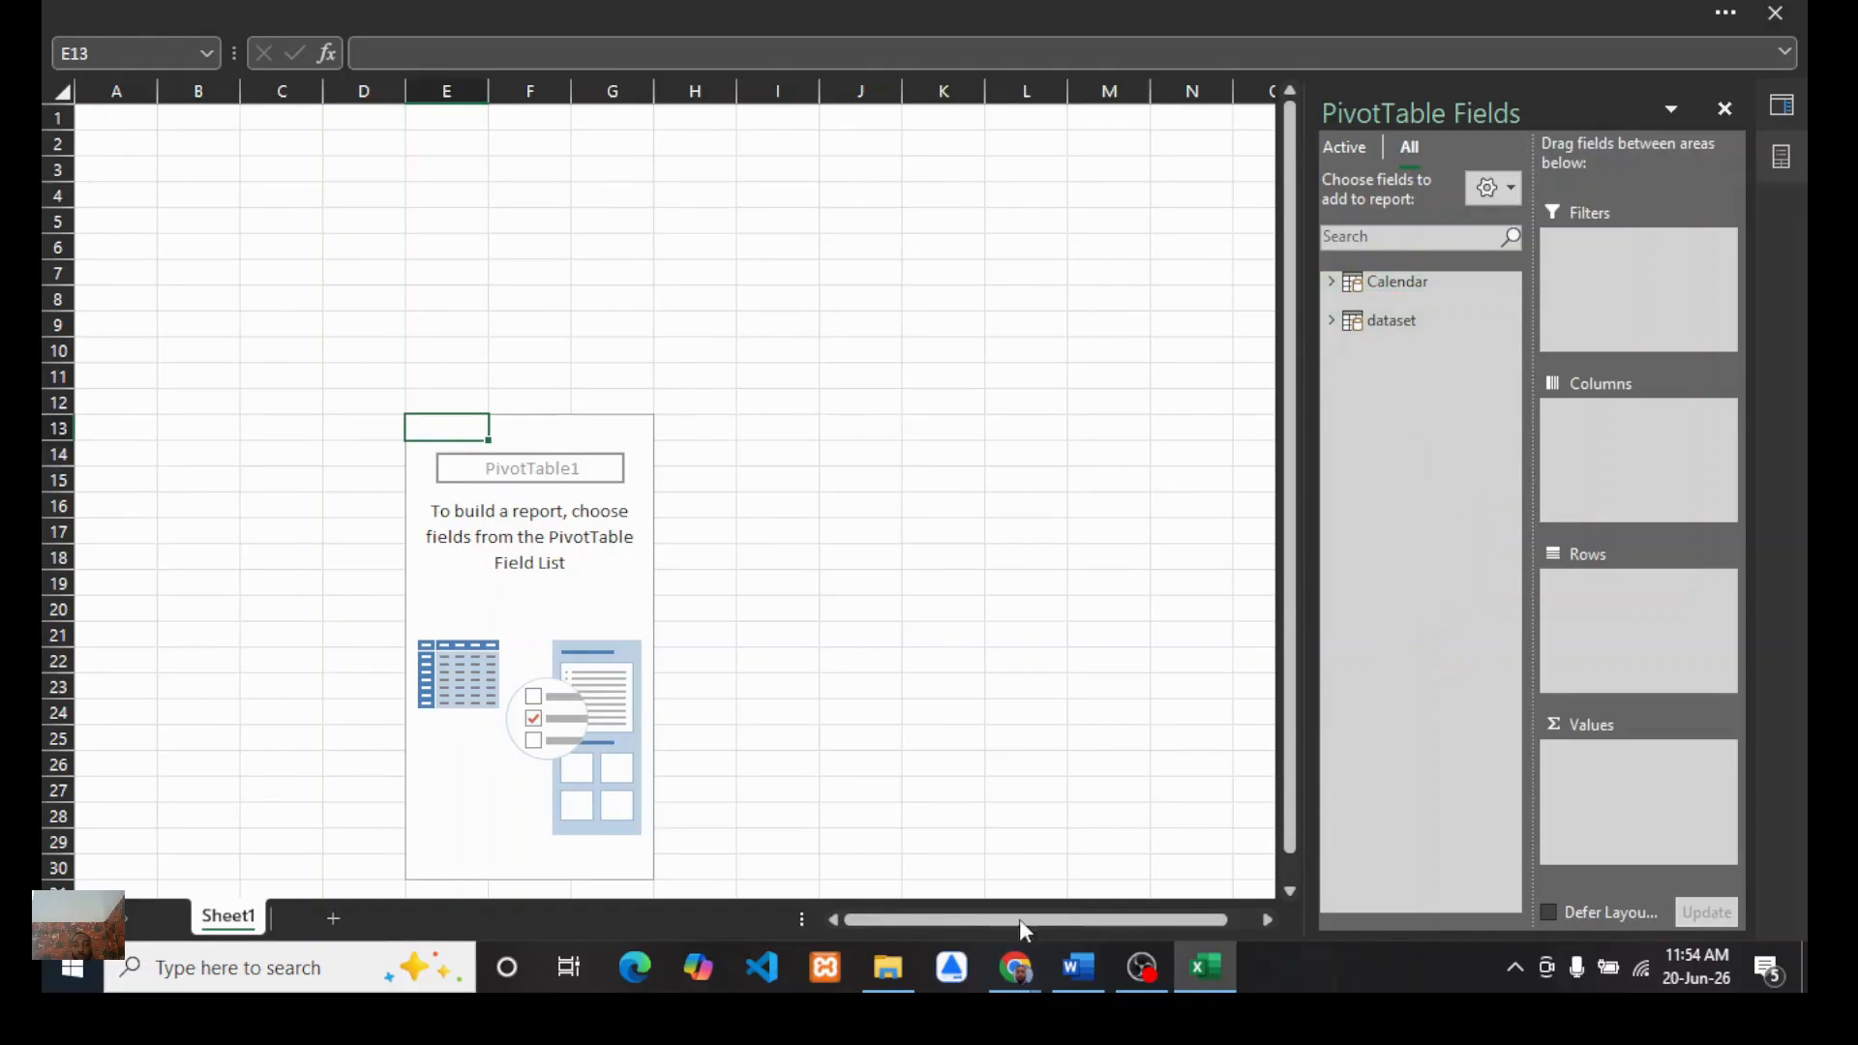
Step: Switch to the Word project brief and review the KPI requirements line before returning to Excel
click(1079, 968)
click(755, 584)
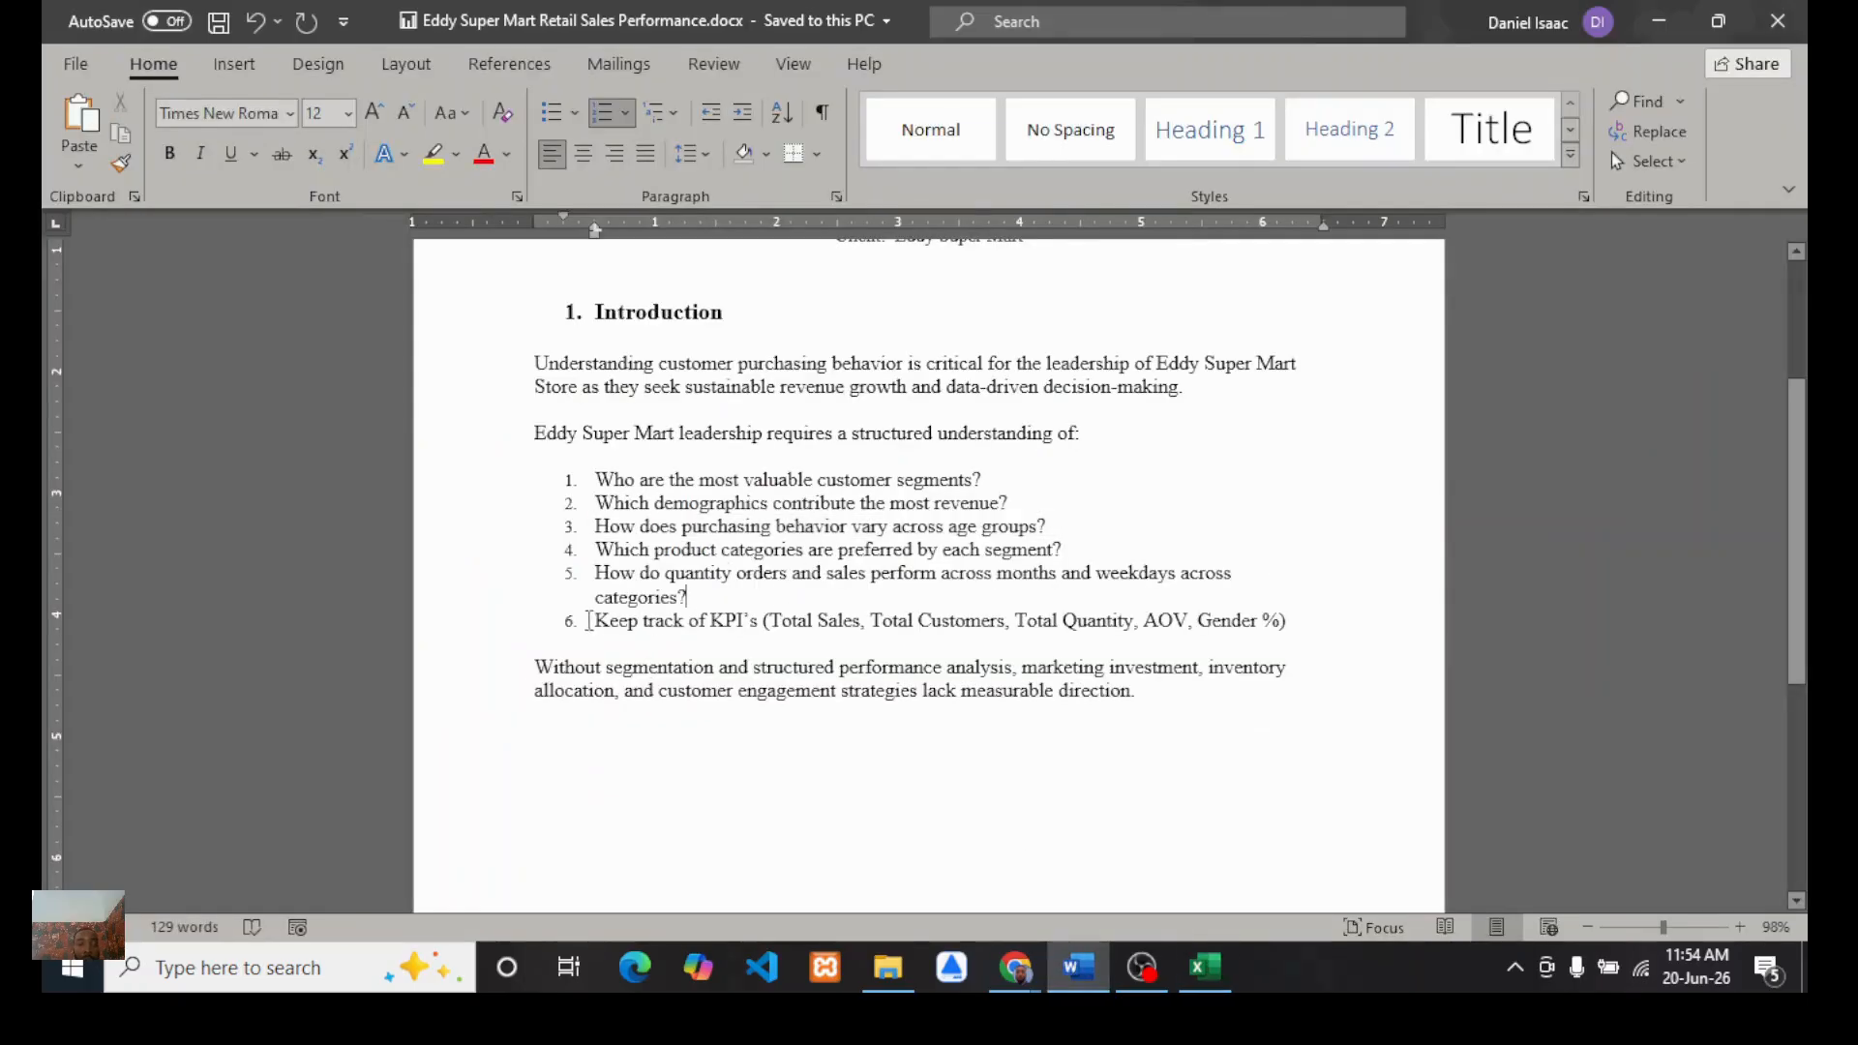
drag(588, 621, 1287, 623)
click(1123, 620)
click(1205, 967)
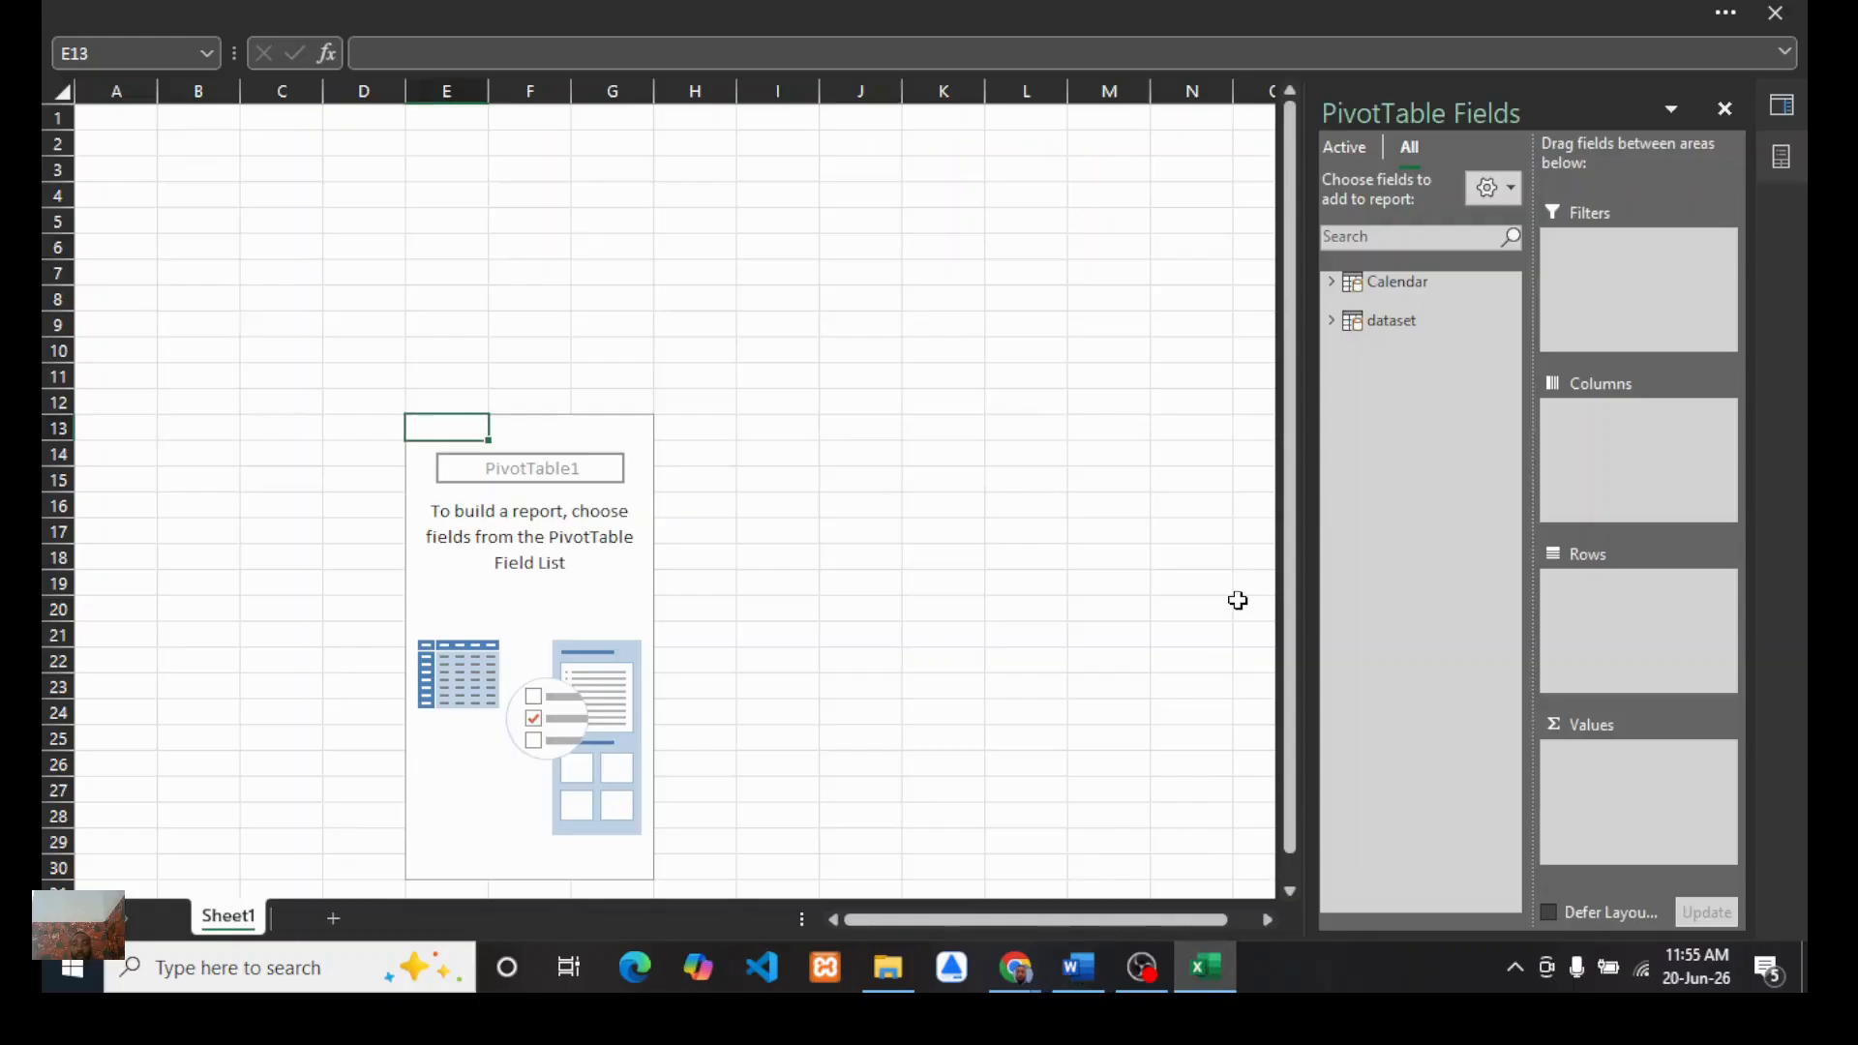
Step: Add a new measure to the dataset table named total sales
right_click(1386, 319)
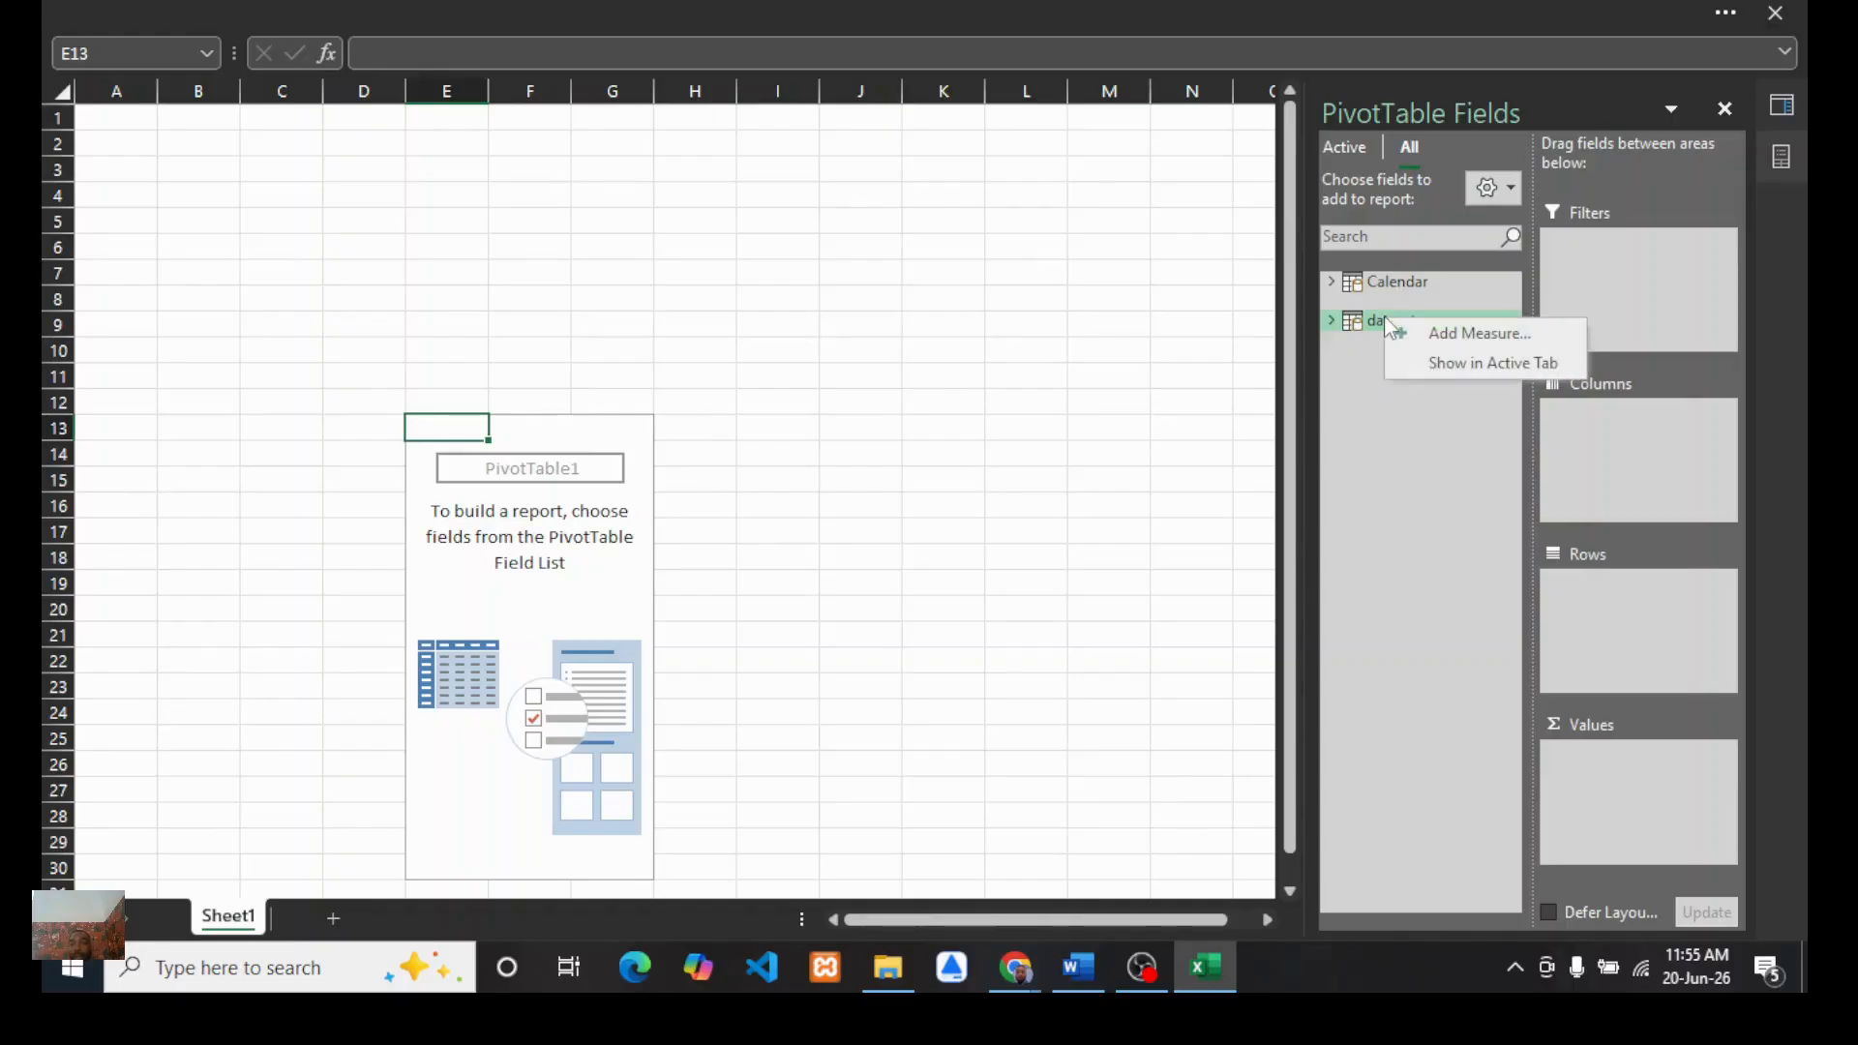
click(1355, 393)
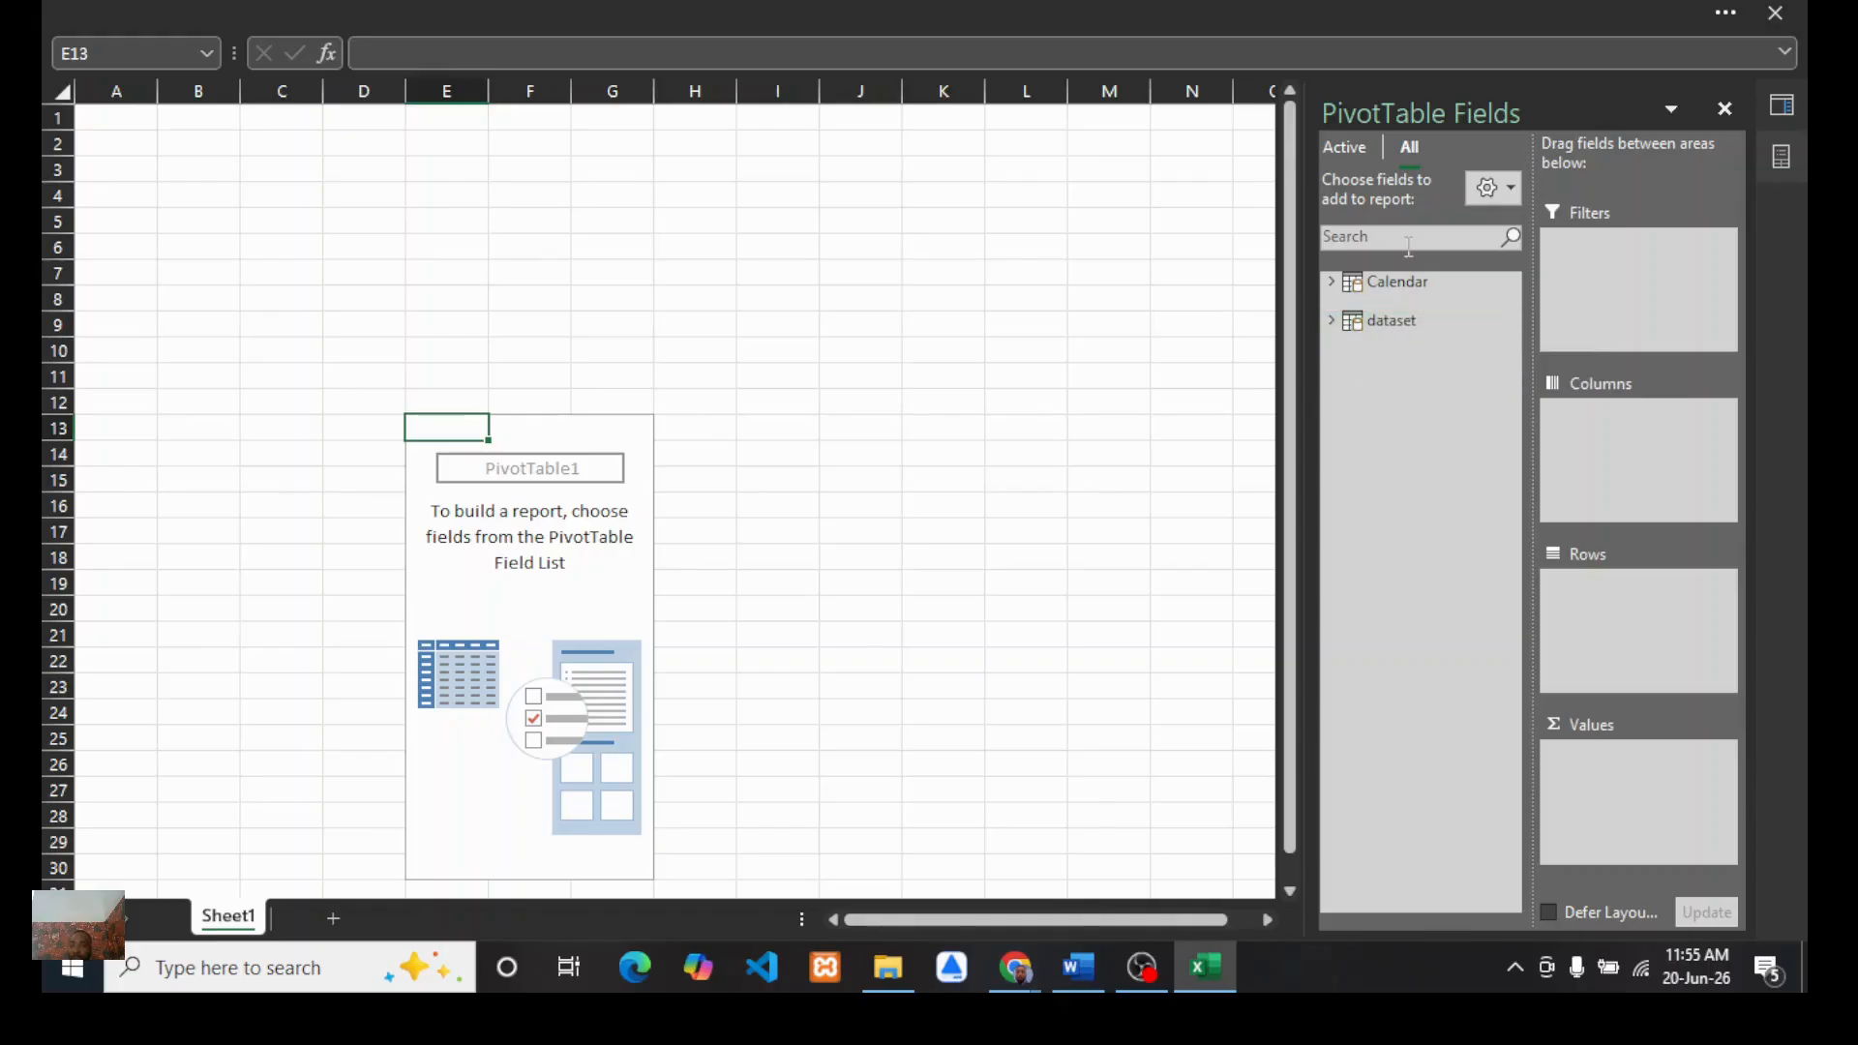
right_click(1368, 322)
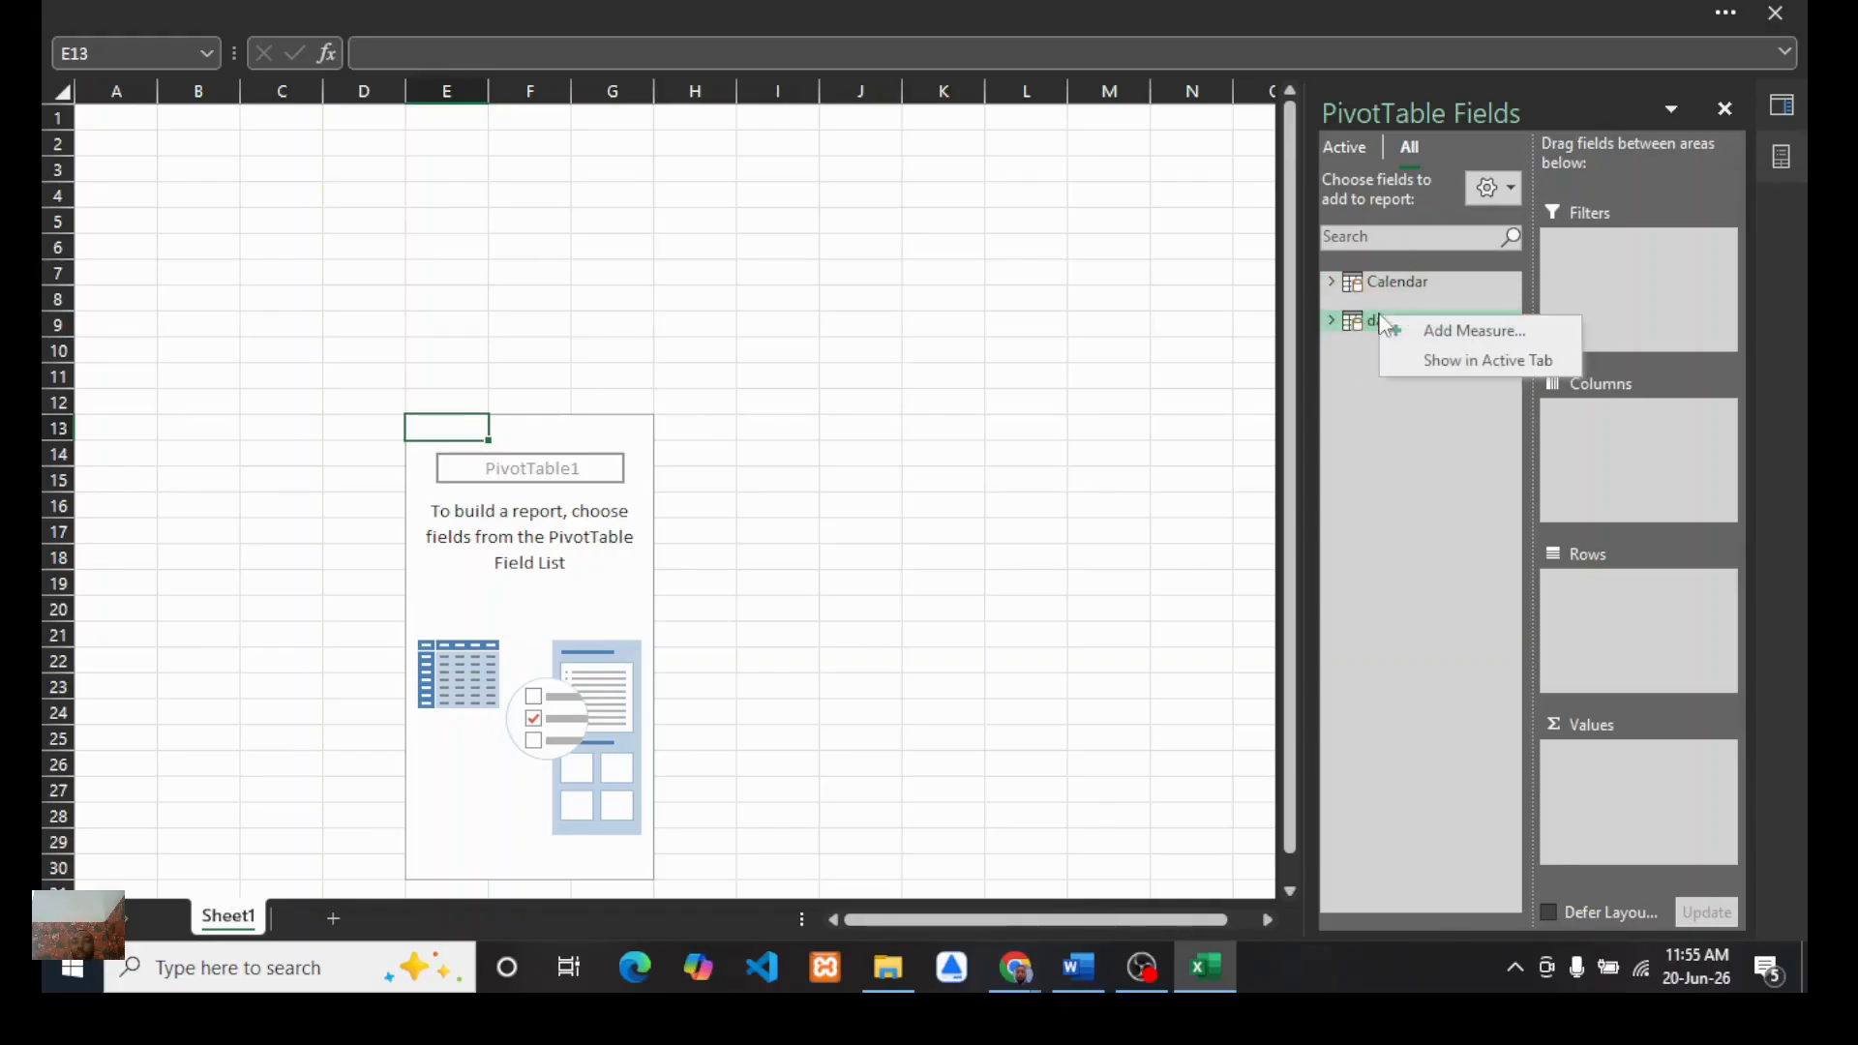
click(1449, 334)
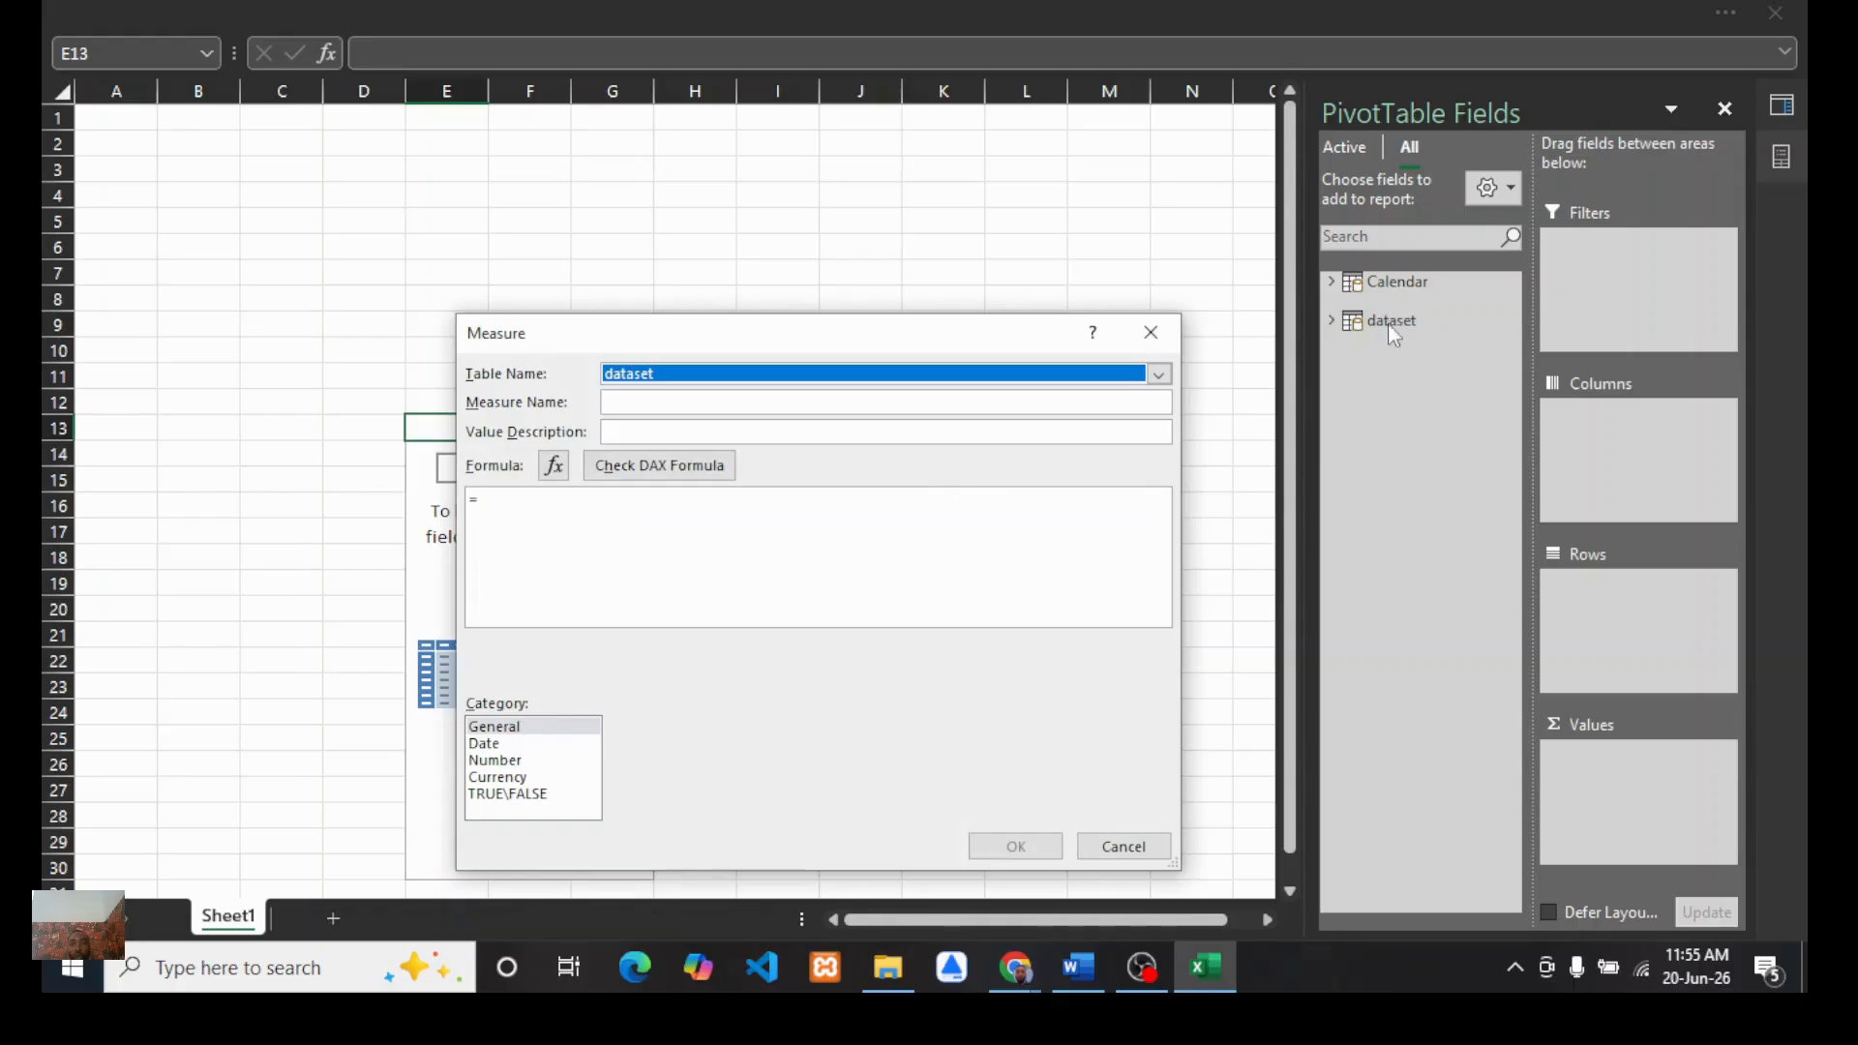
drag(774, 333, 671, 229)
click(542, 299)
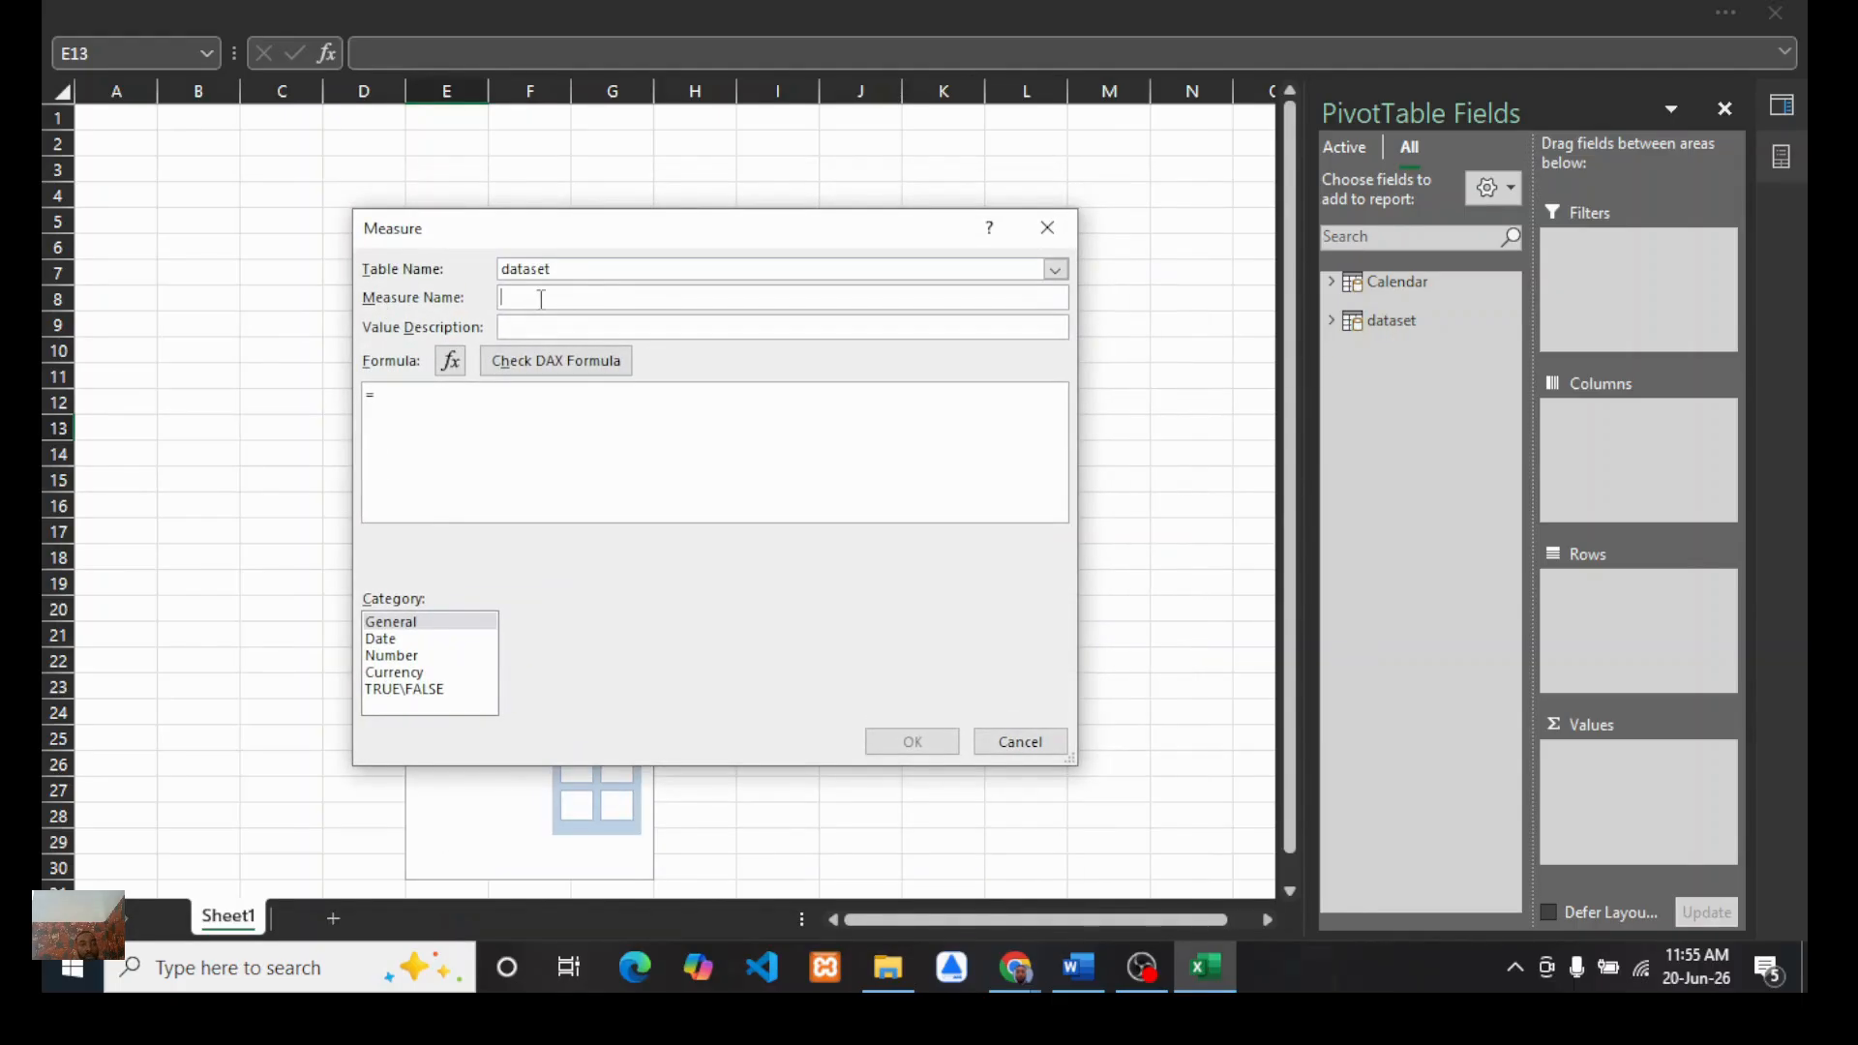
text(total sales)
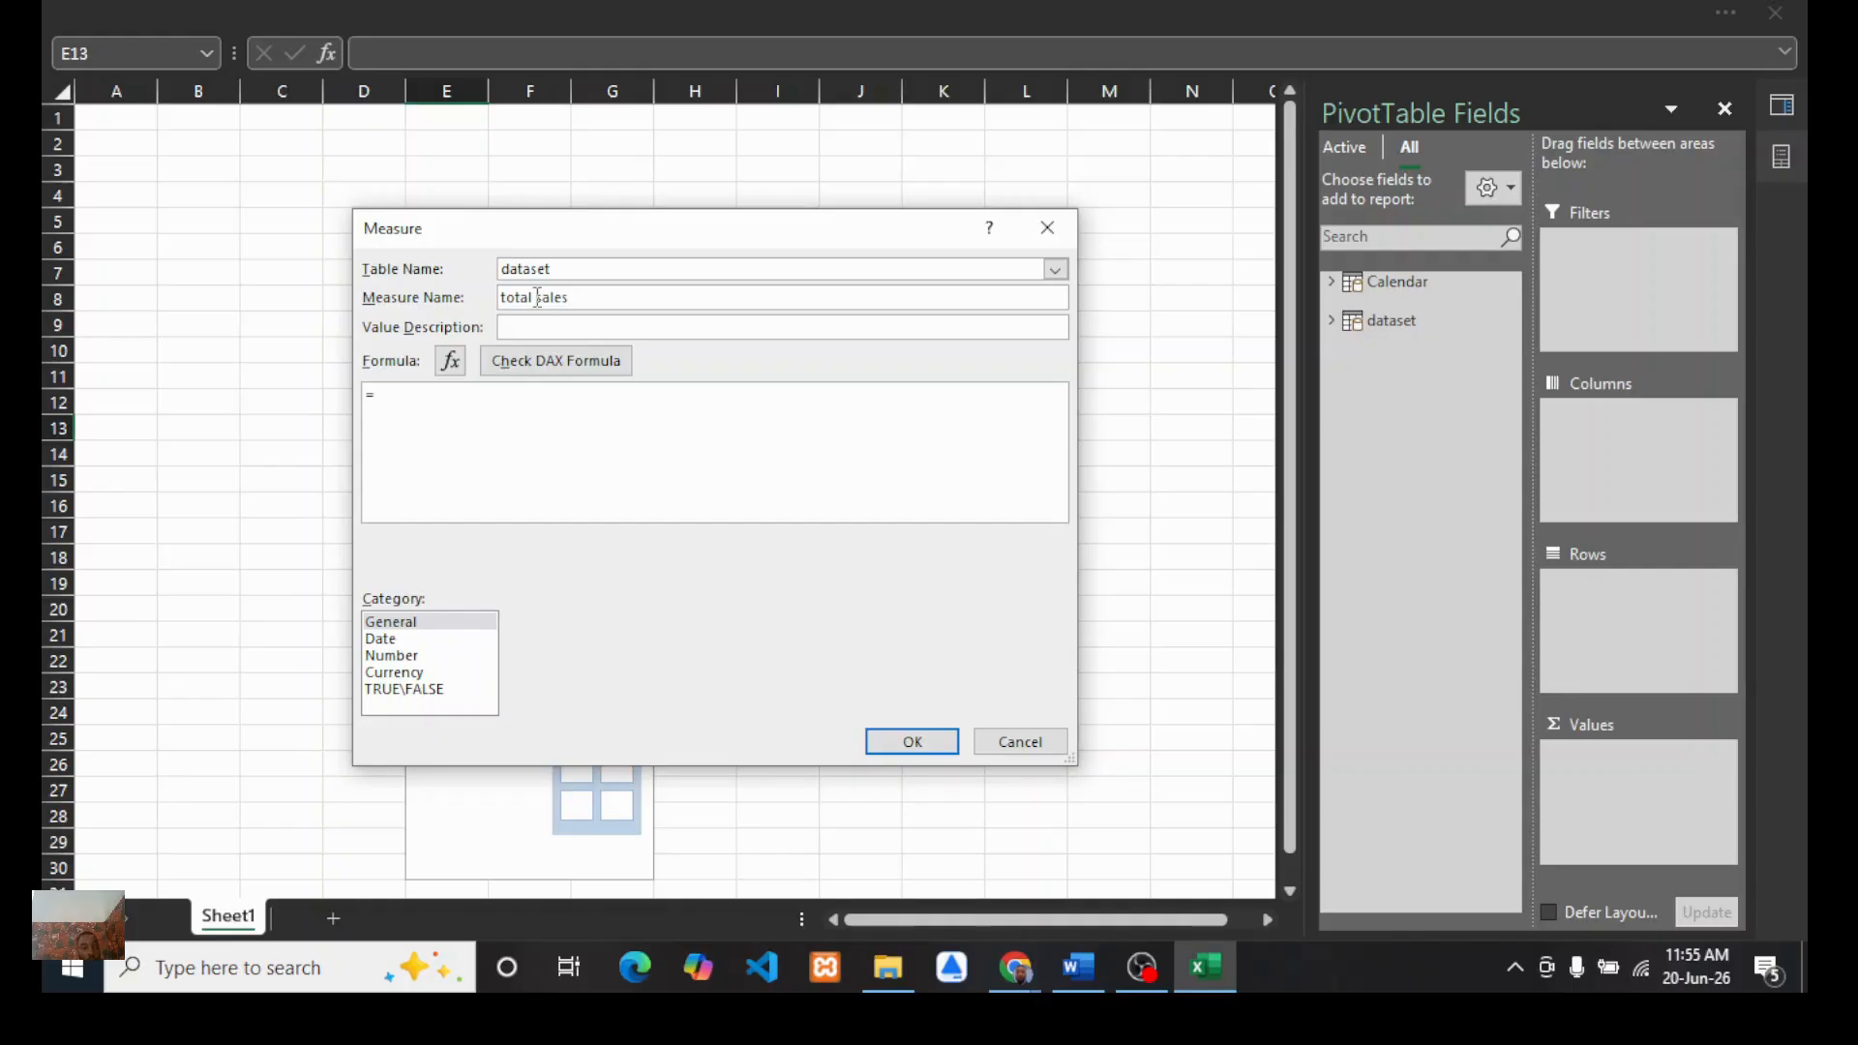
click(413, 401)
click(1024, 979)
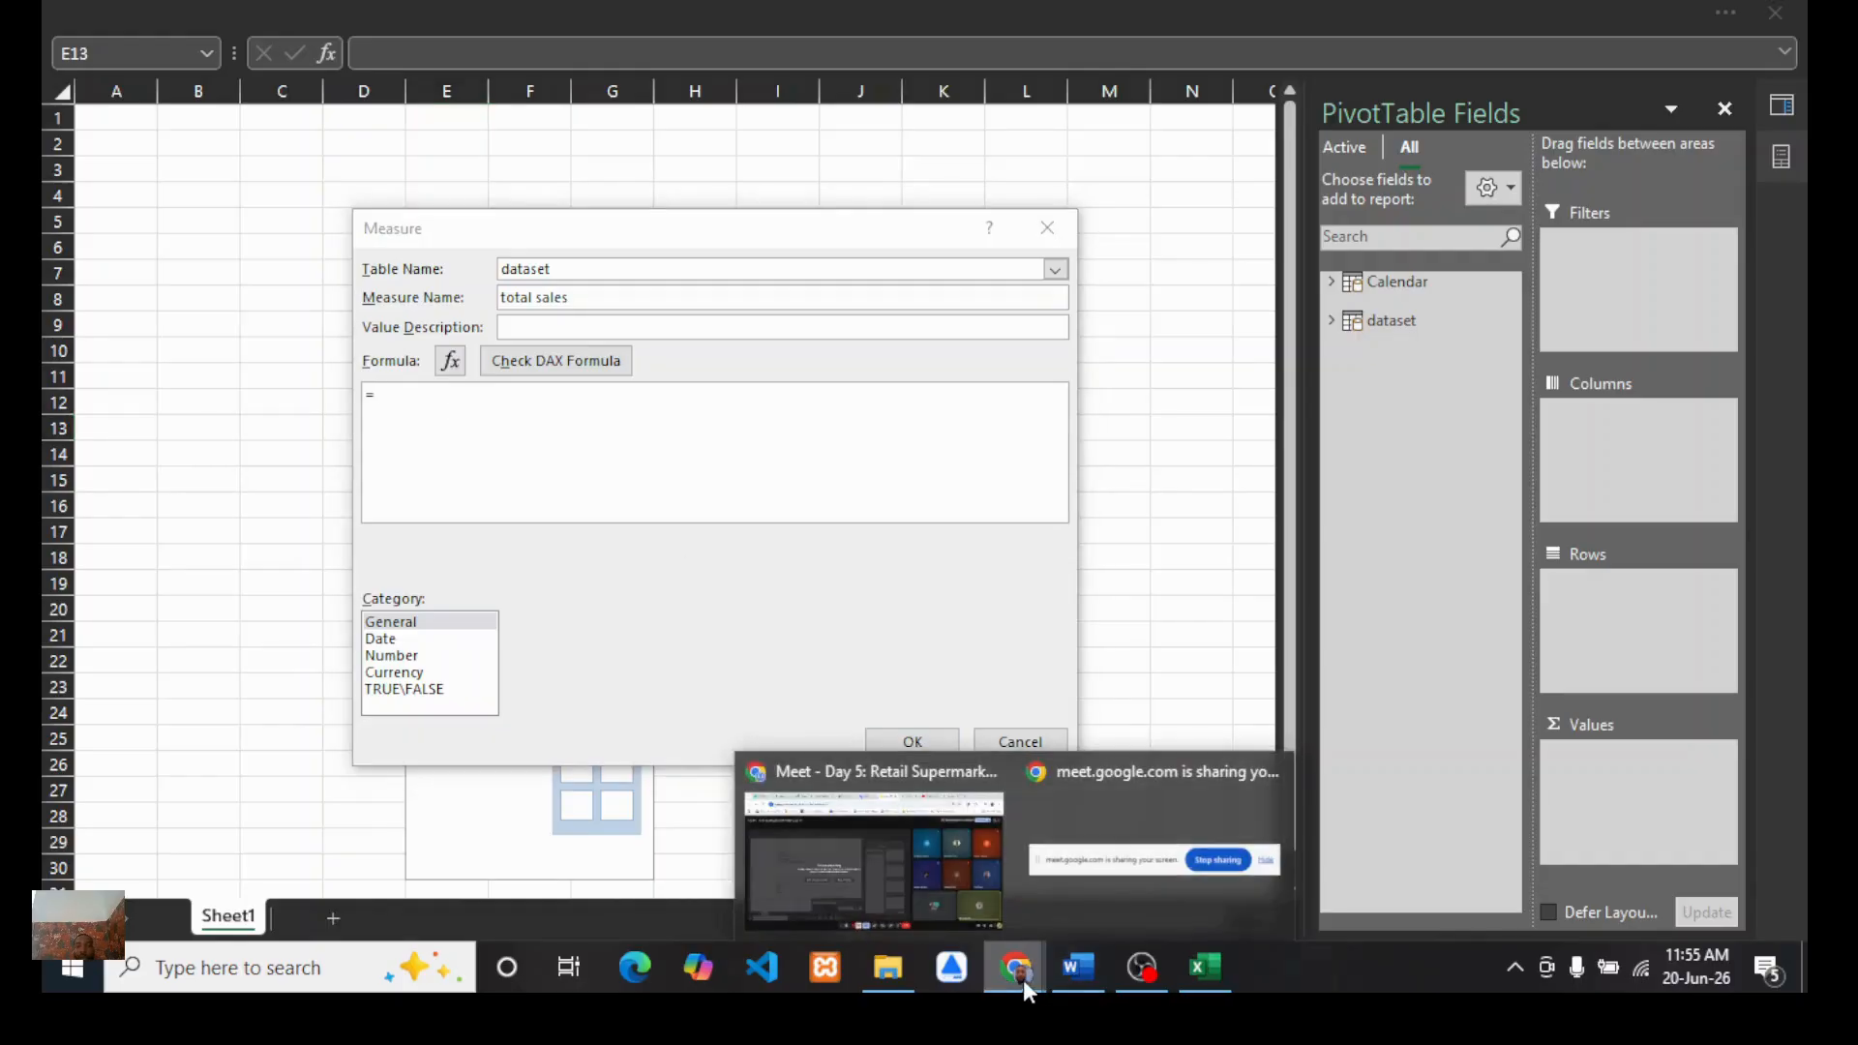
click(927, 852)
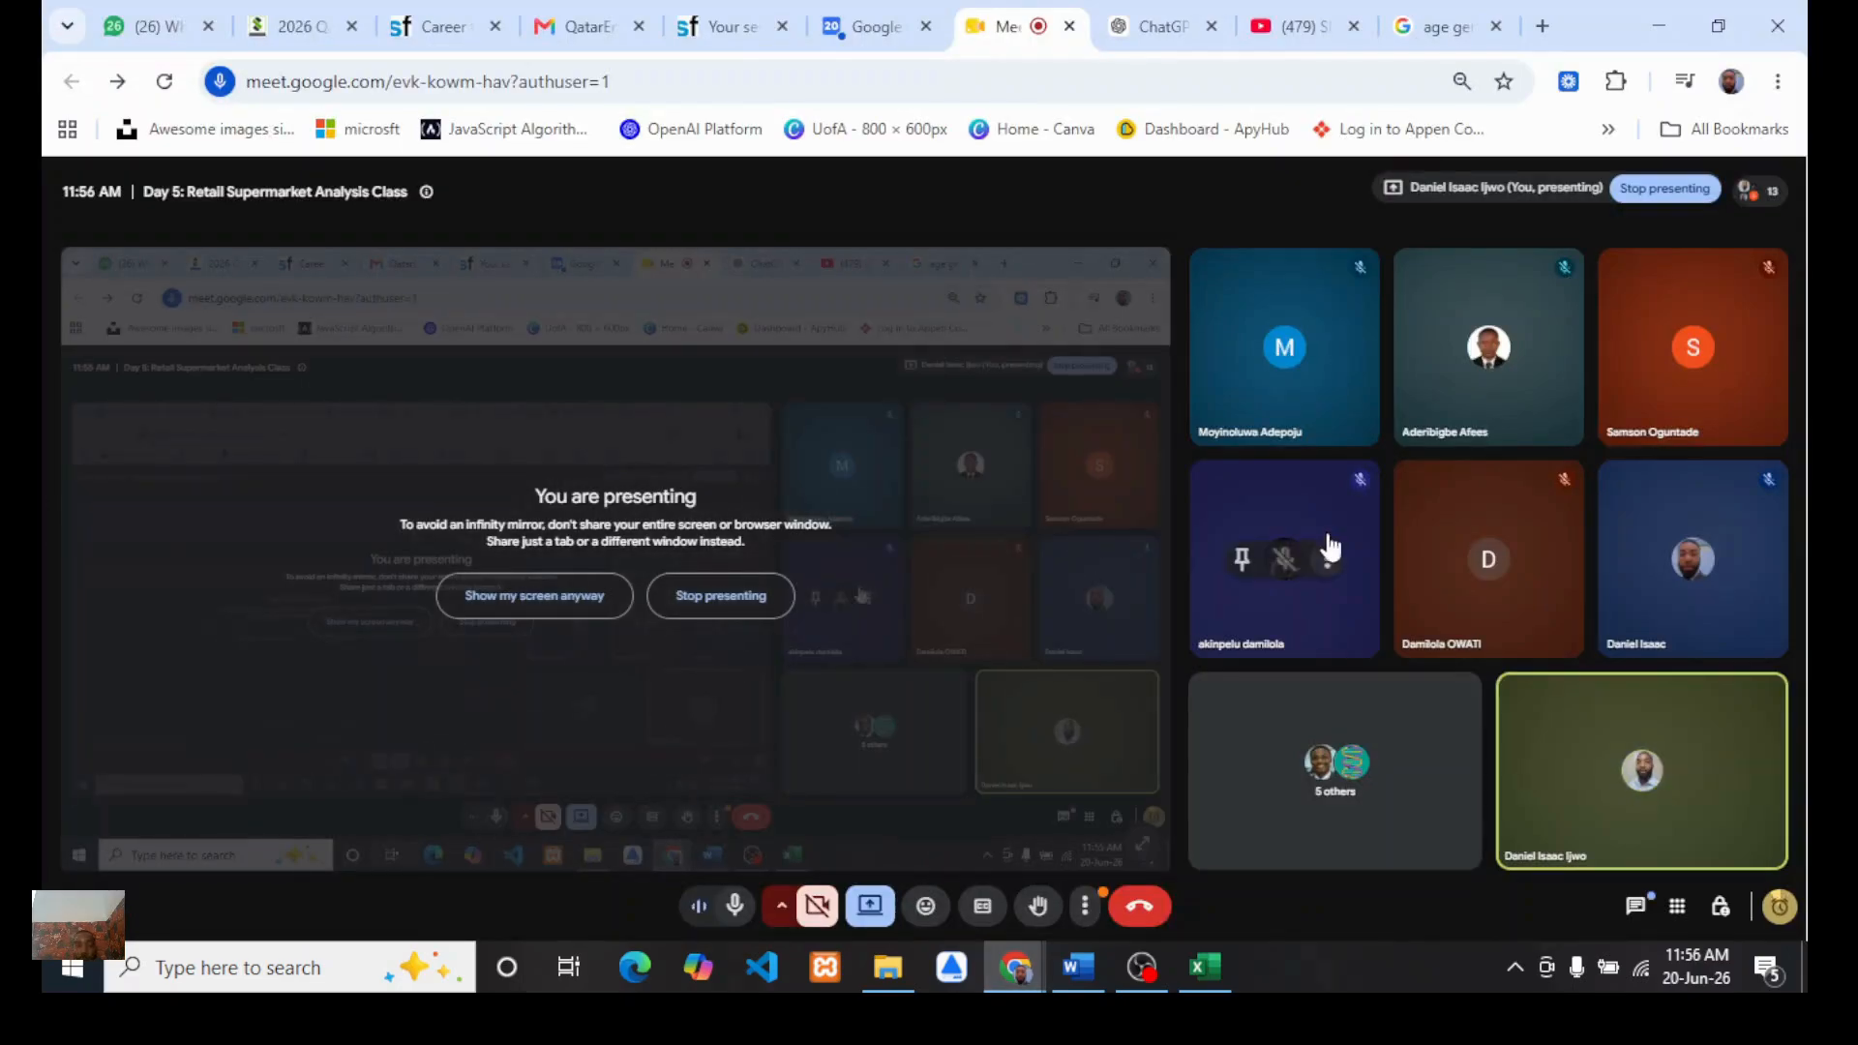
click(1205, 971)
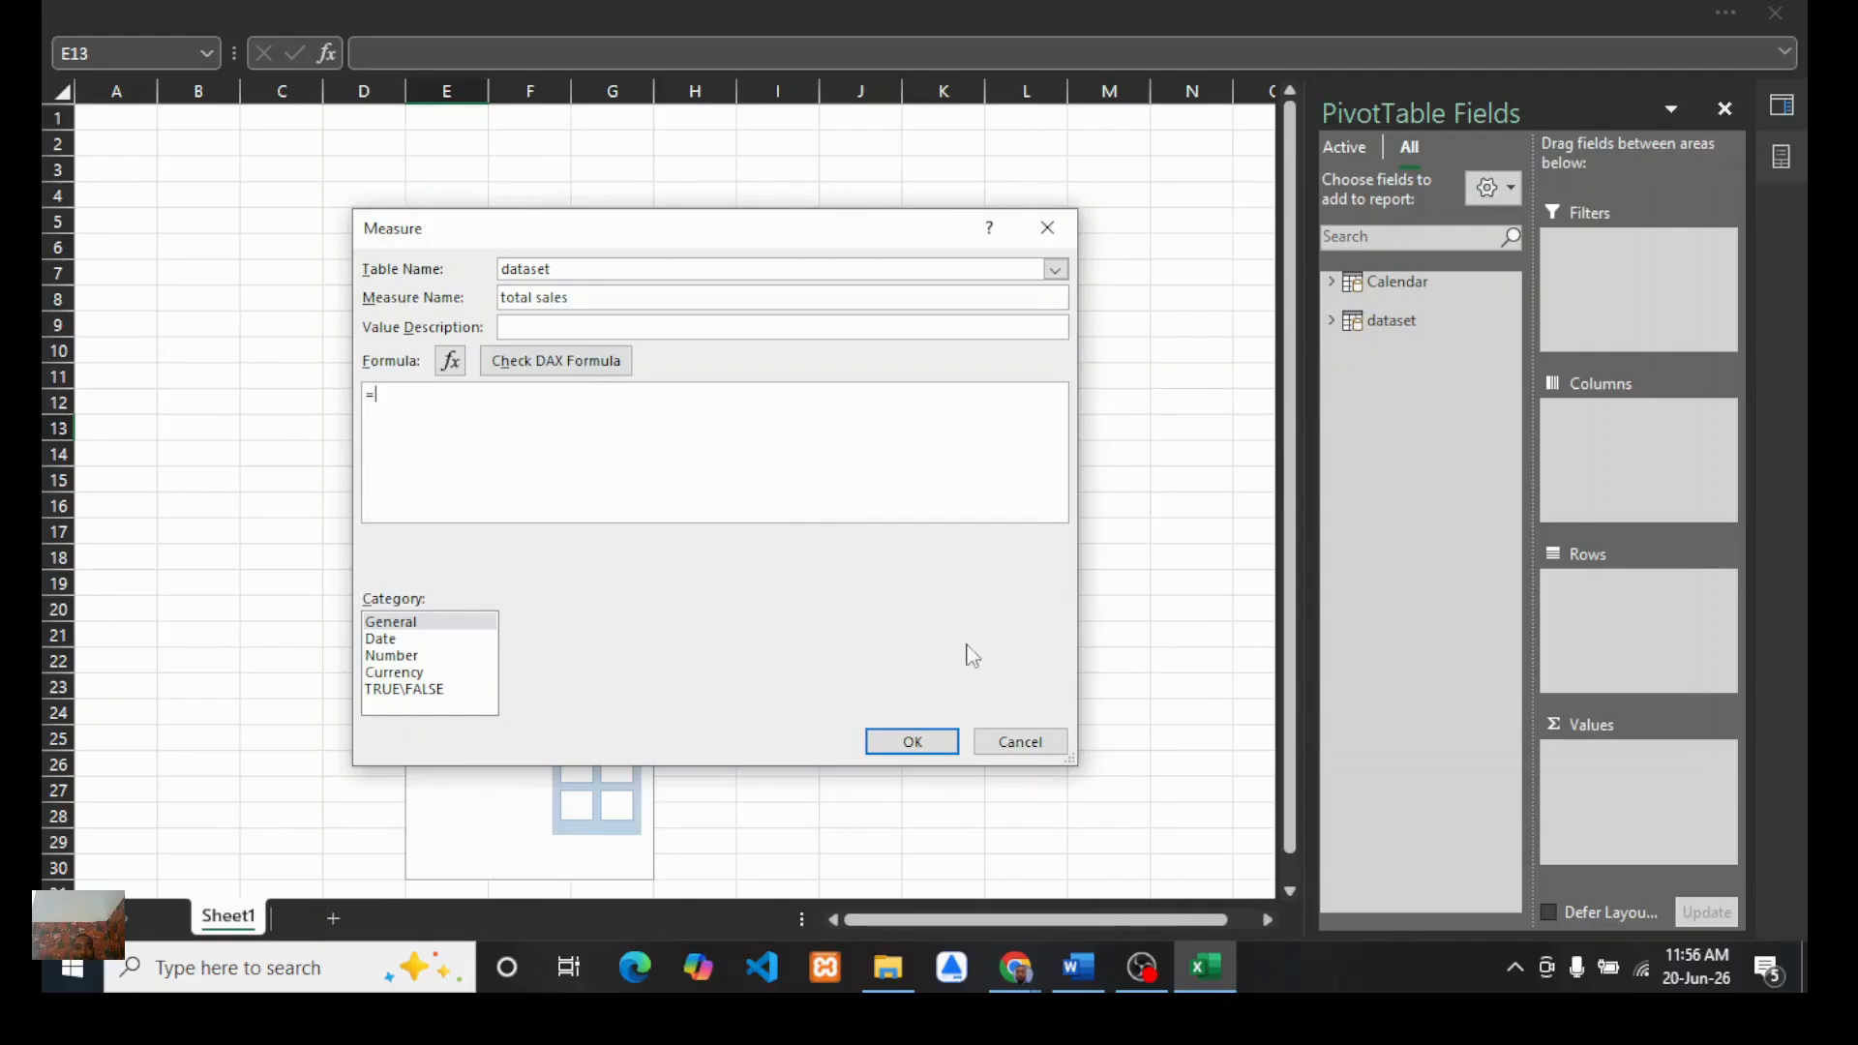
click(888, 974)
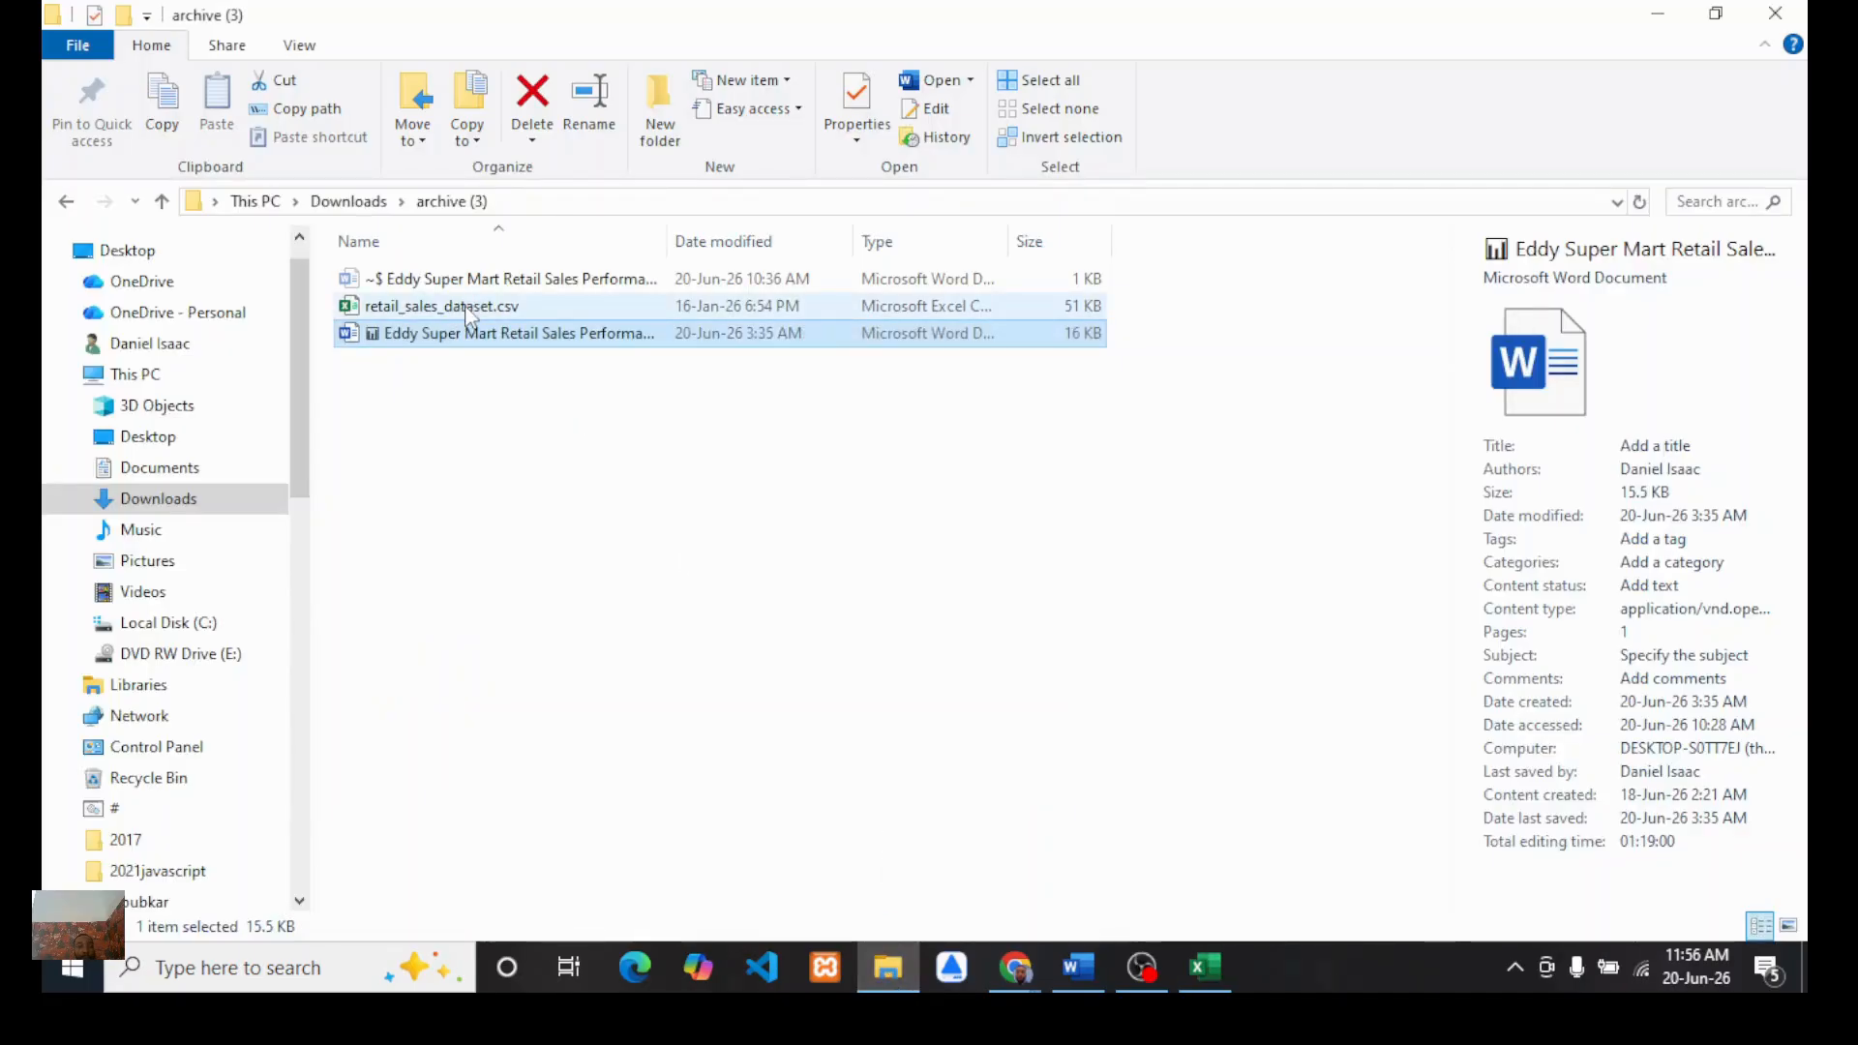
click(463, 306)
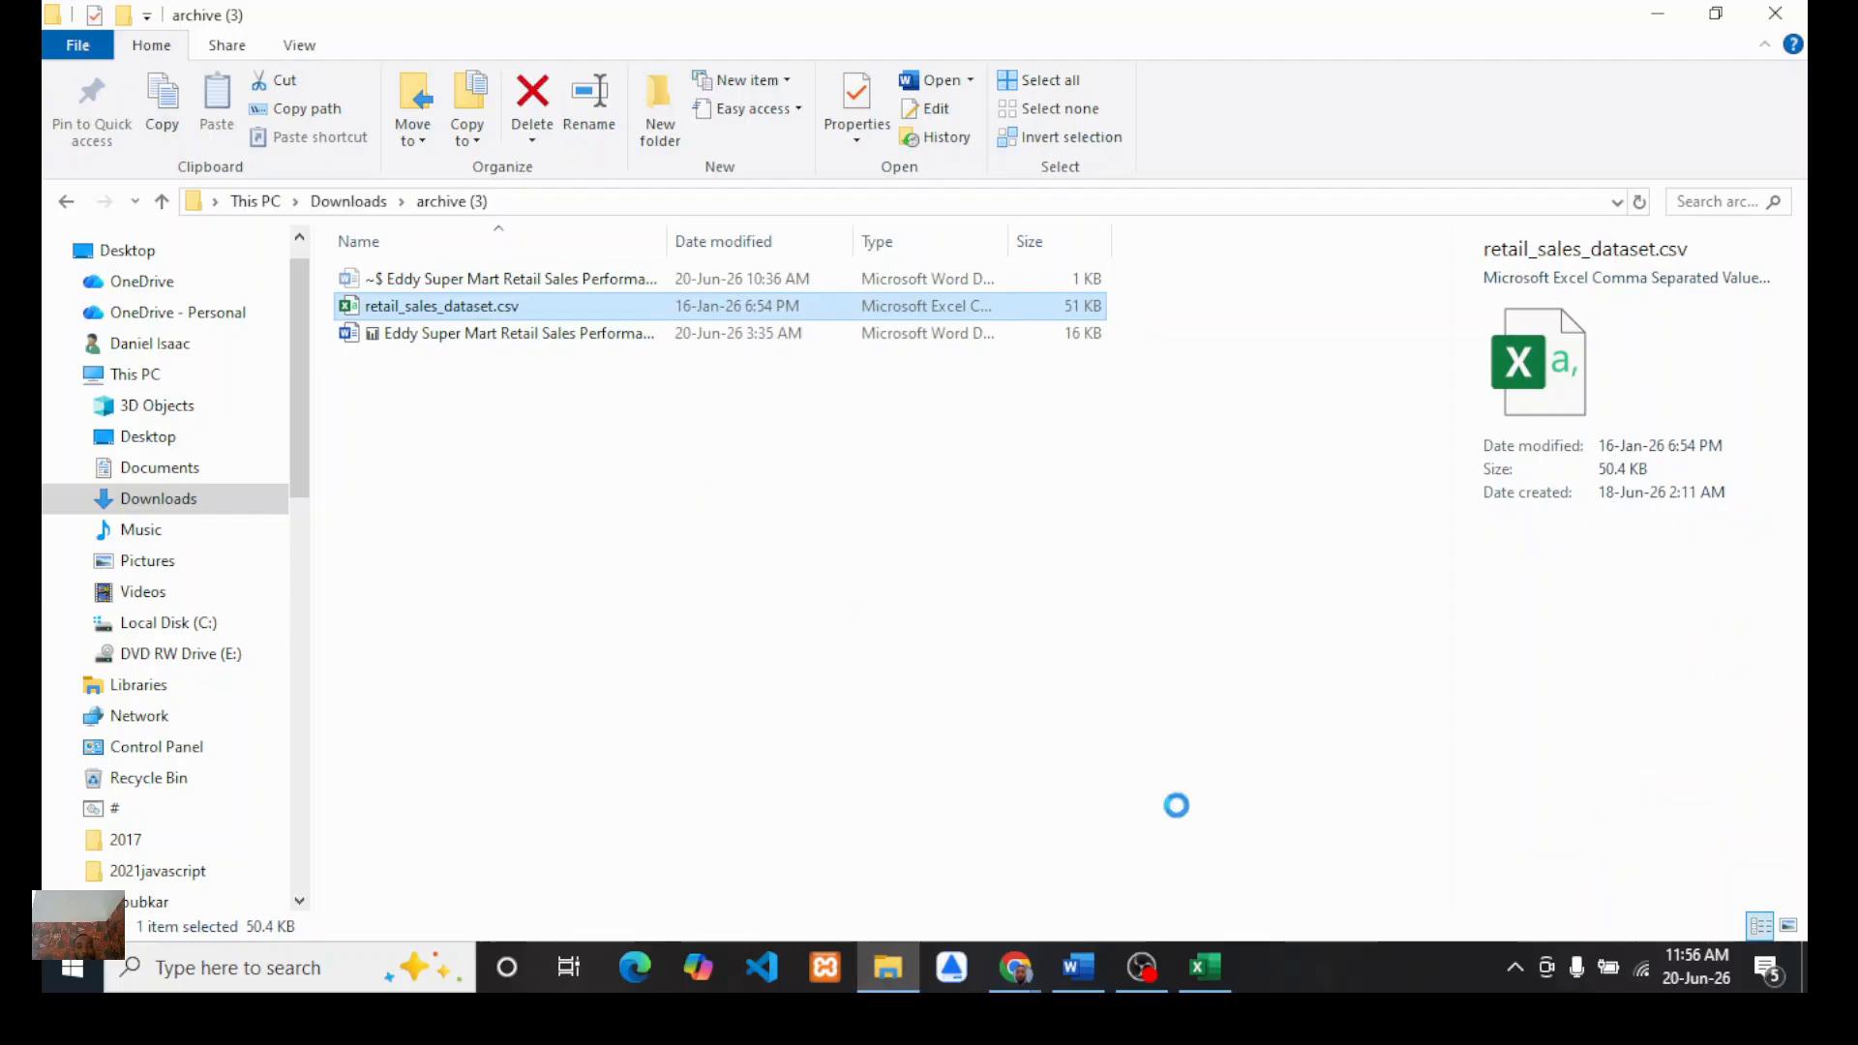
mouse_move(1206, 967)
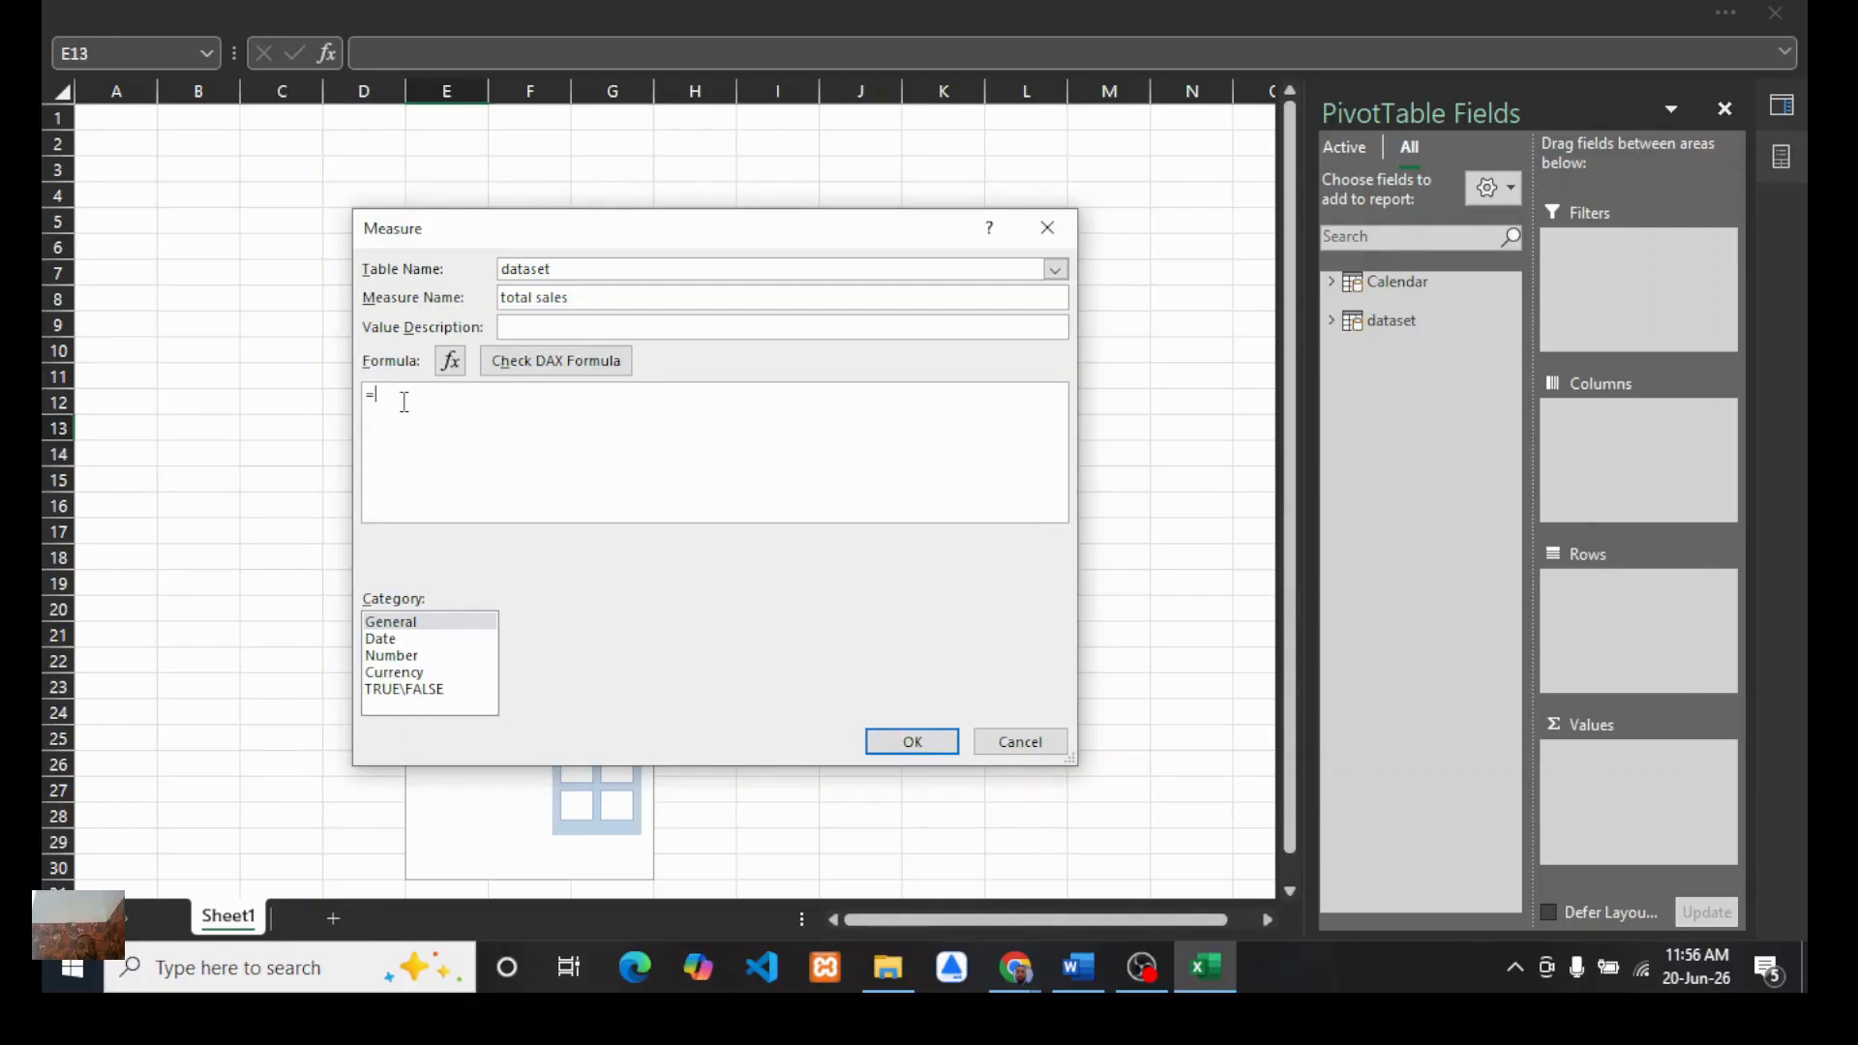
text(sum)
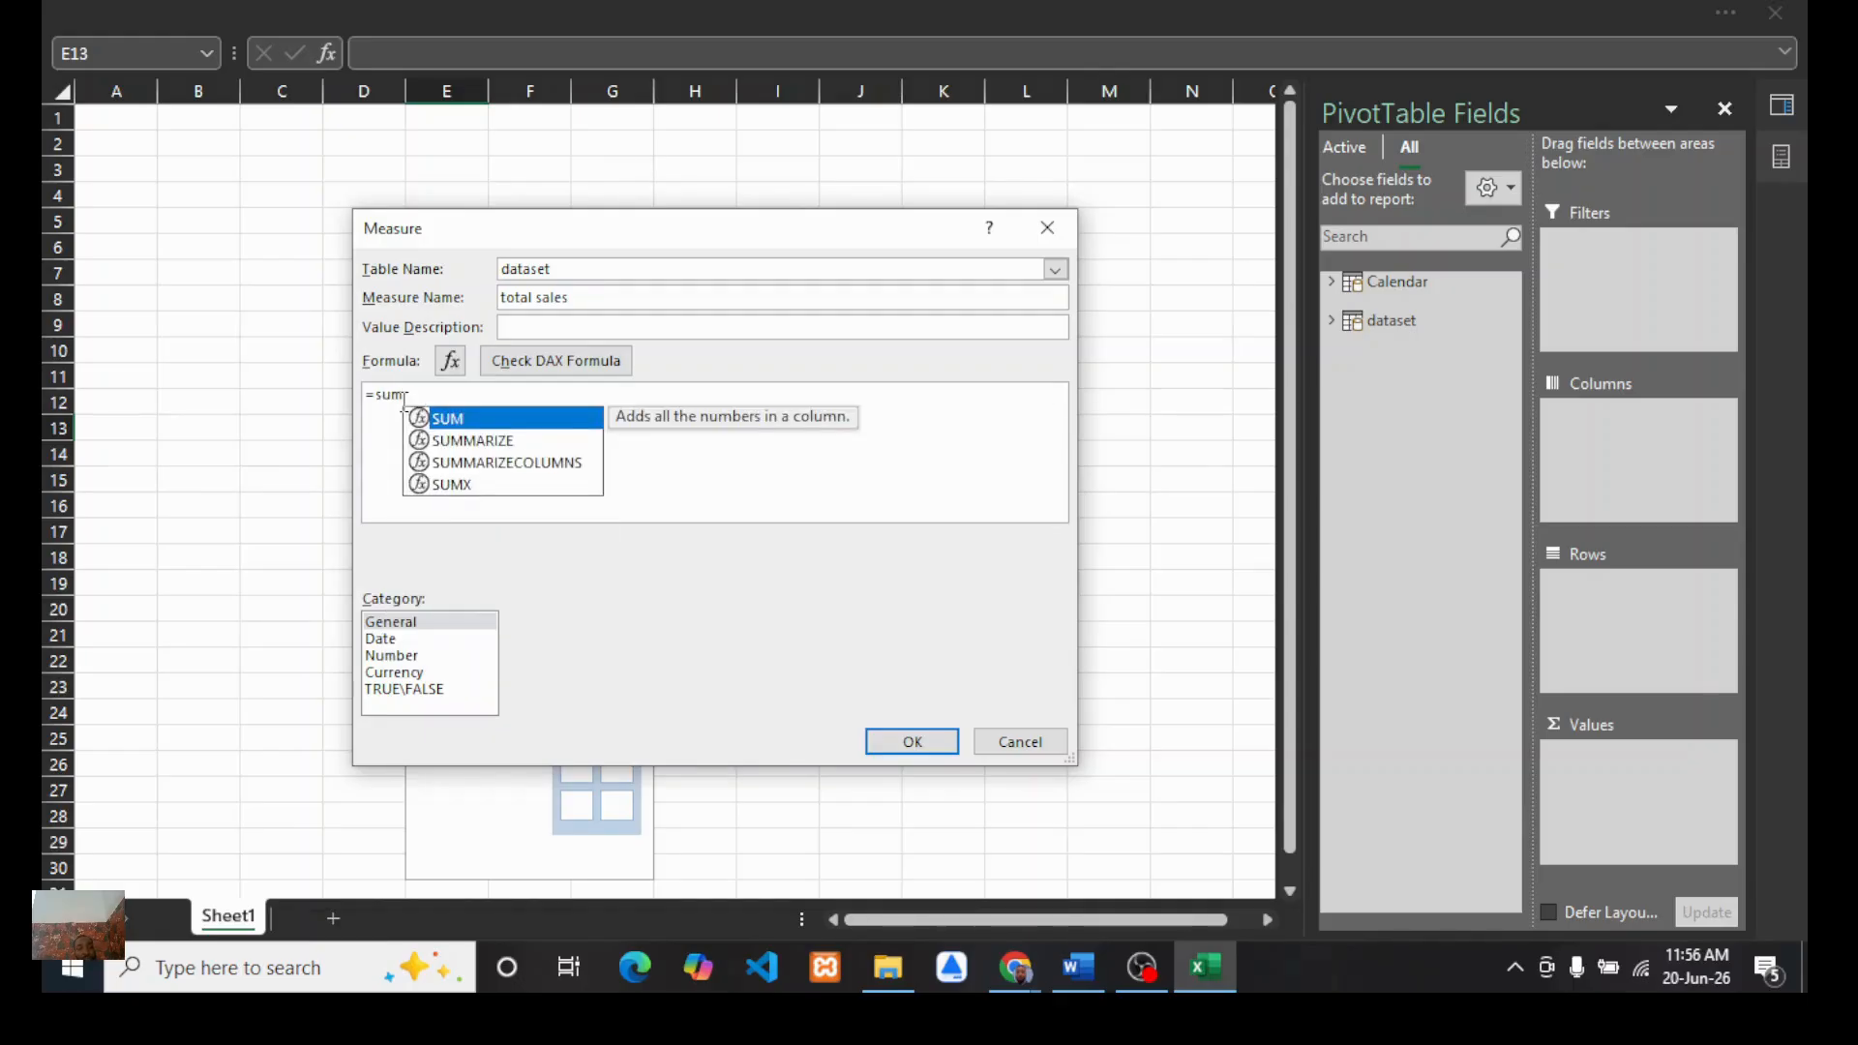
double_click(458, 422)
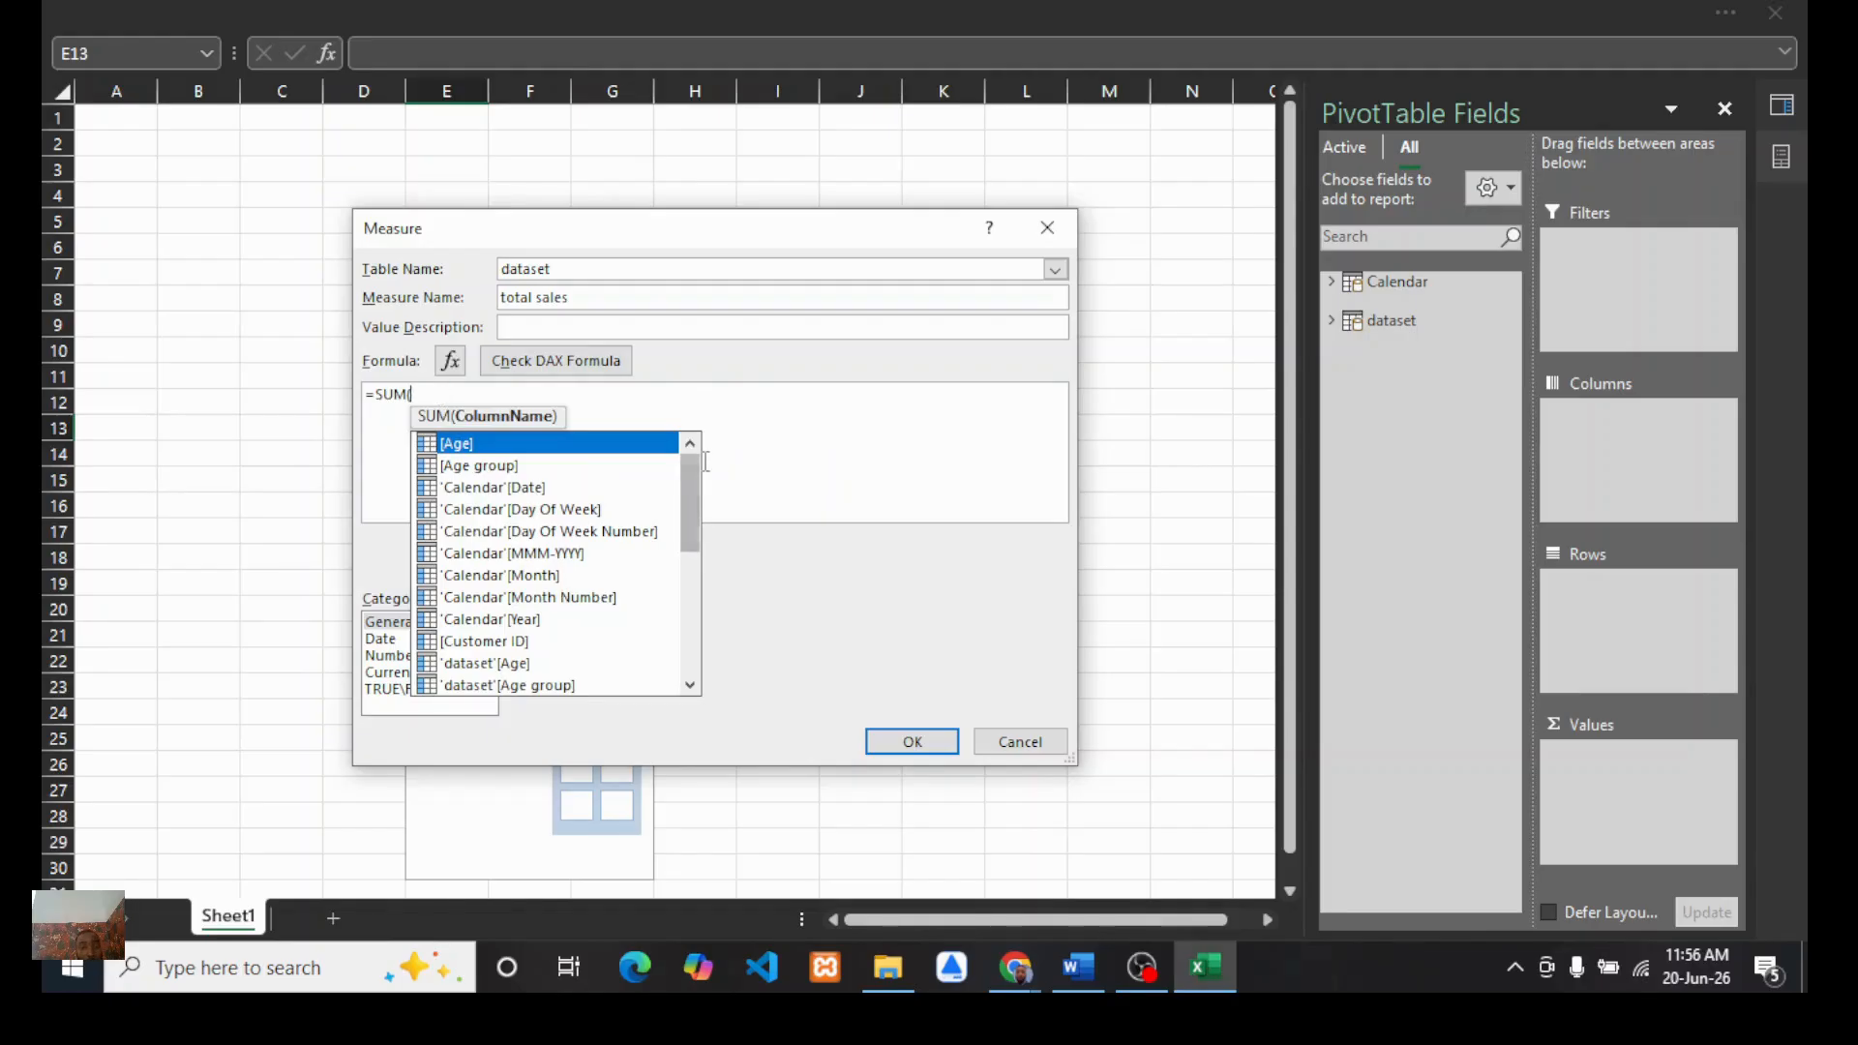
Step: Switch to the Google Meet class, open the participants panel to check waiting guests, and return to Excel
click(1014, 983)
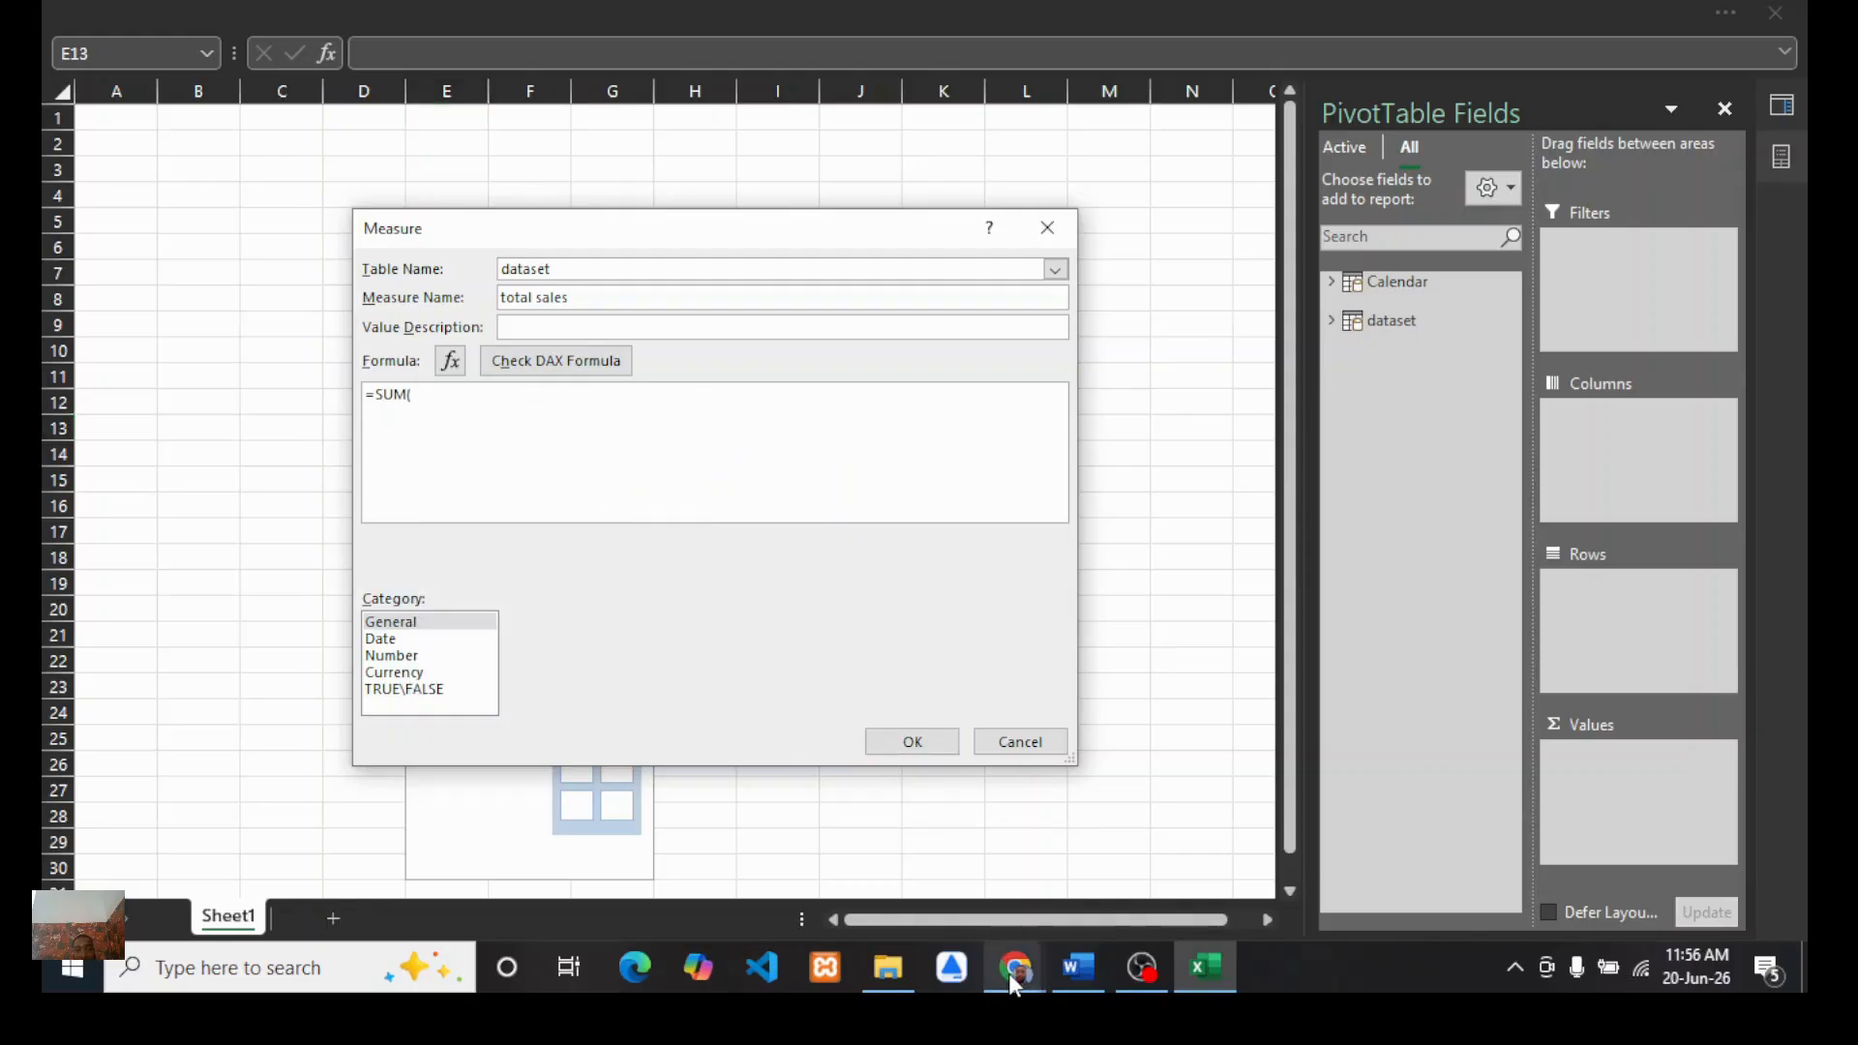
click(966, 891)
mouse_move(1665, 206)
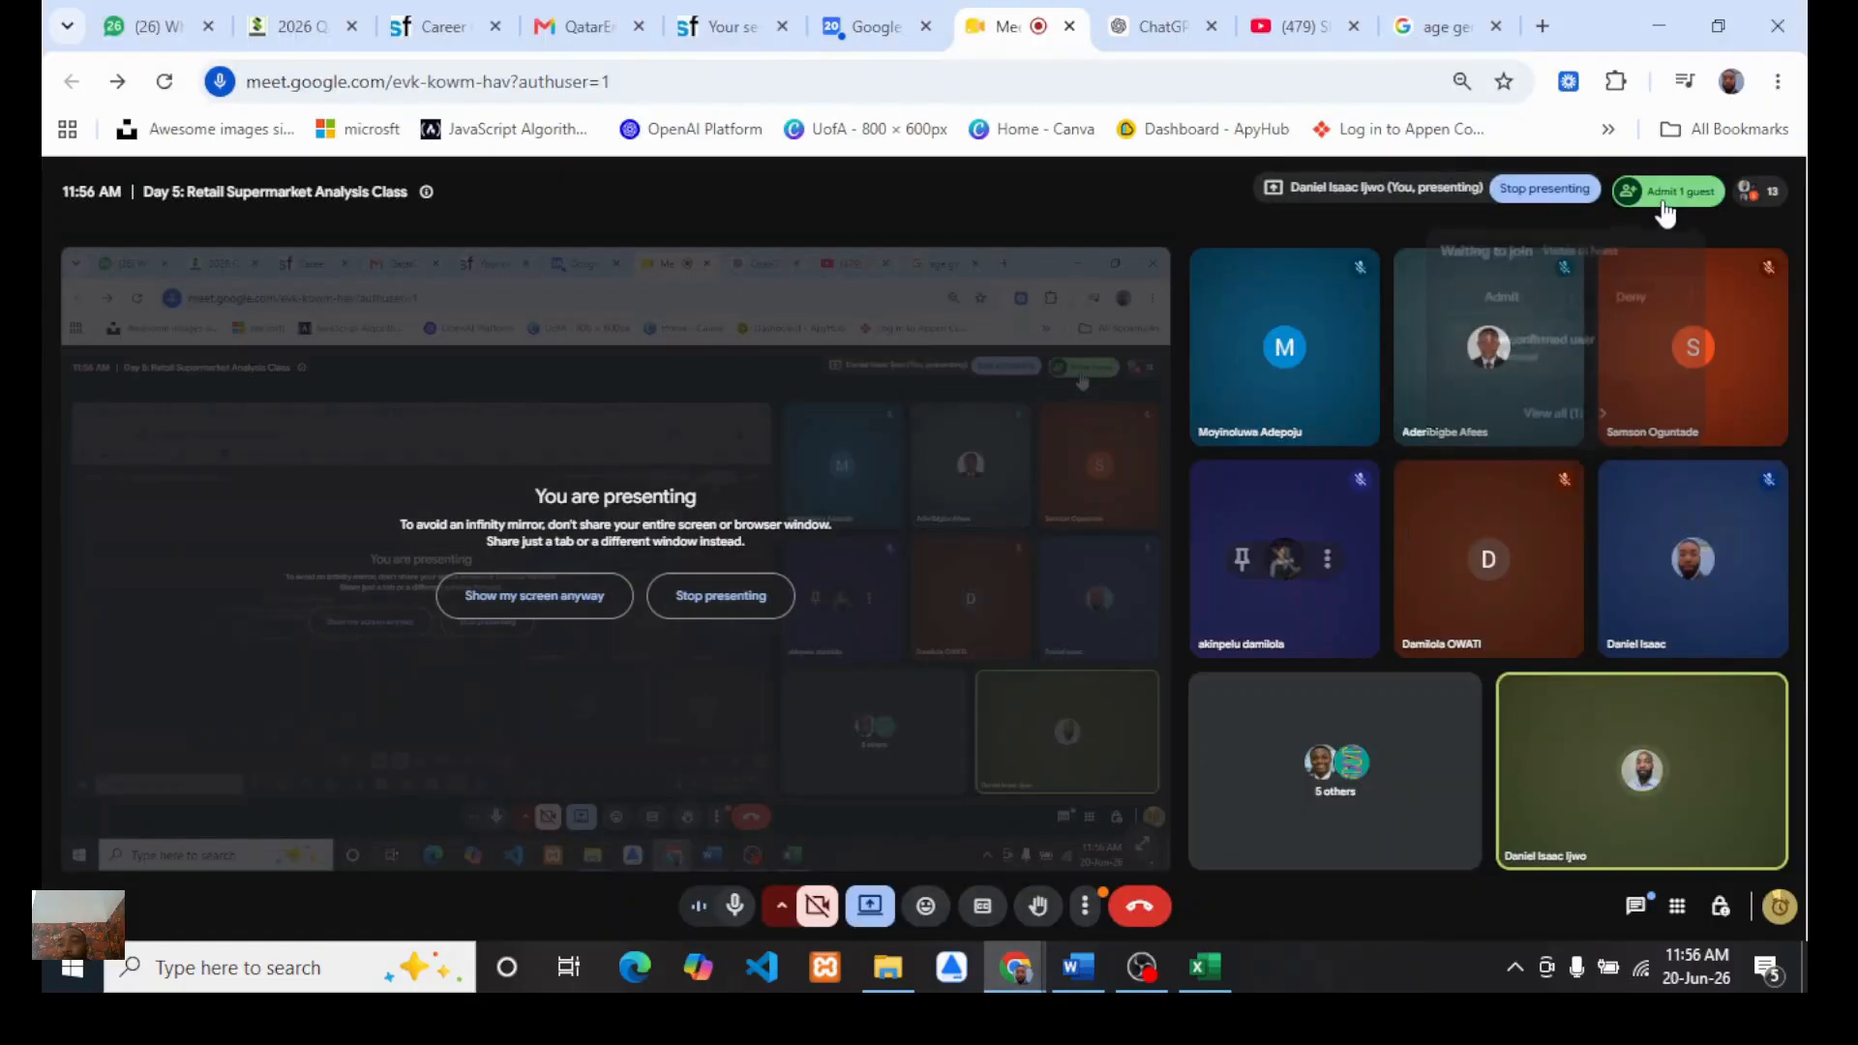
click(1500, 290)
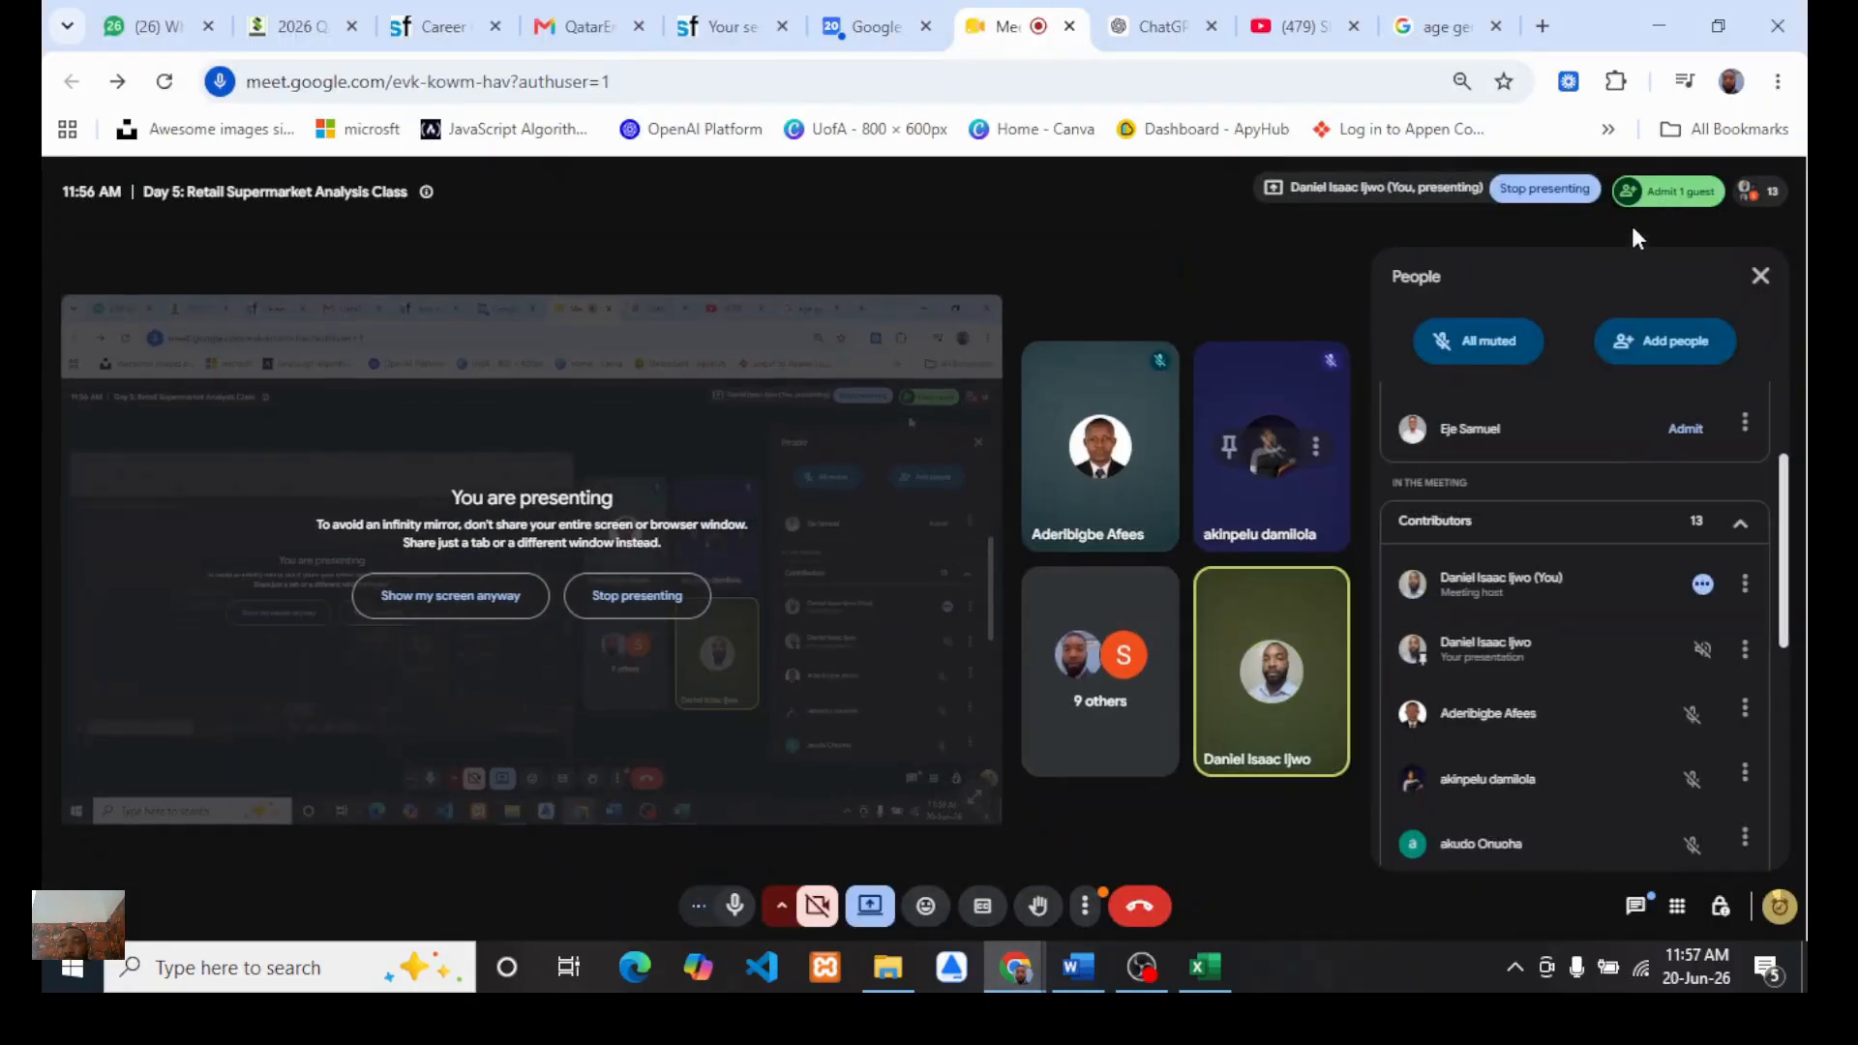
click(1673, 196)
click(1496, 292)
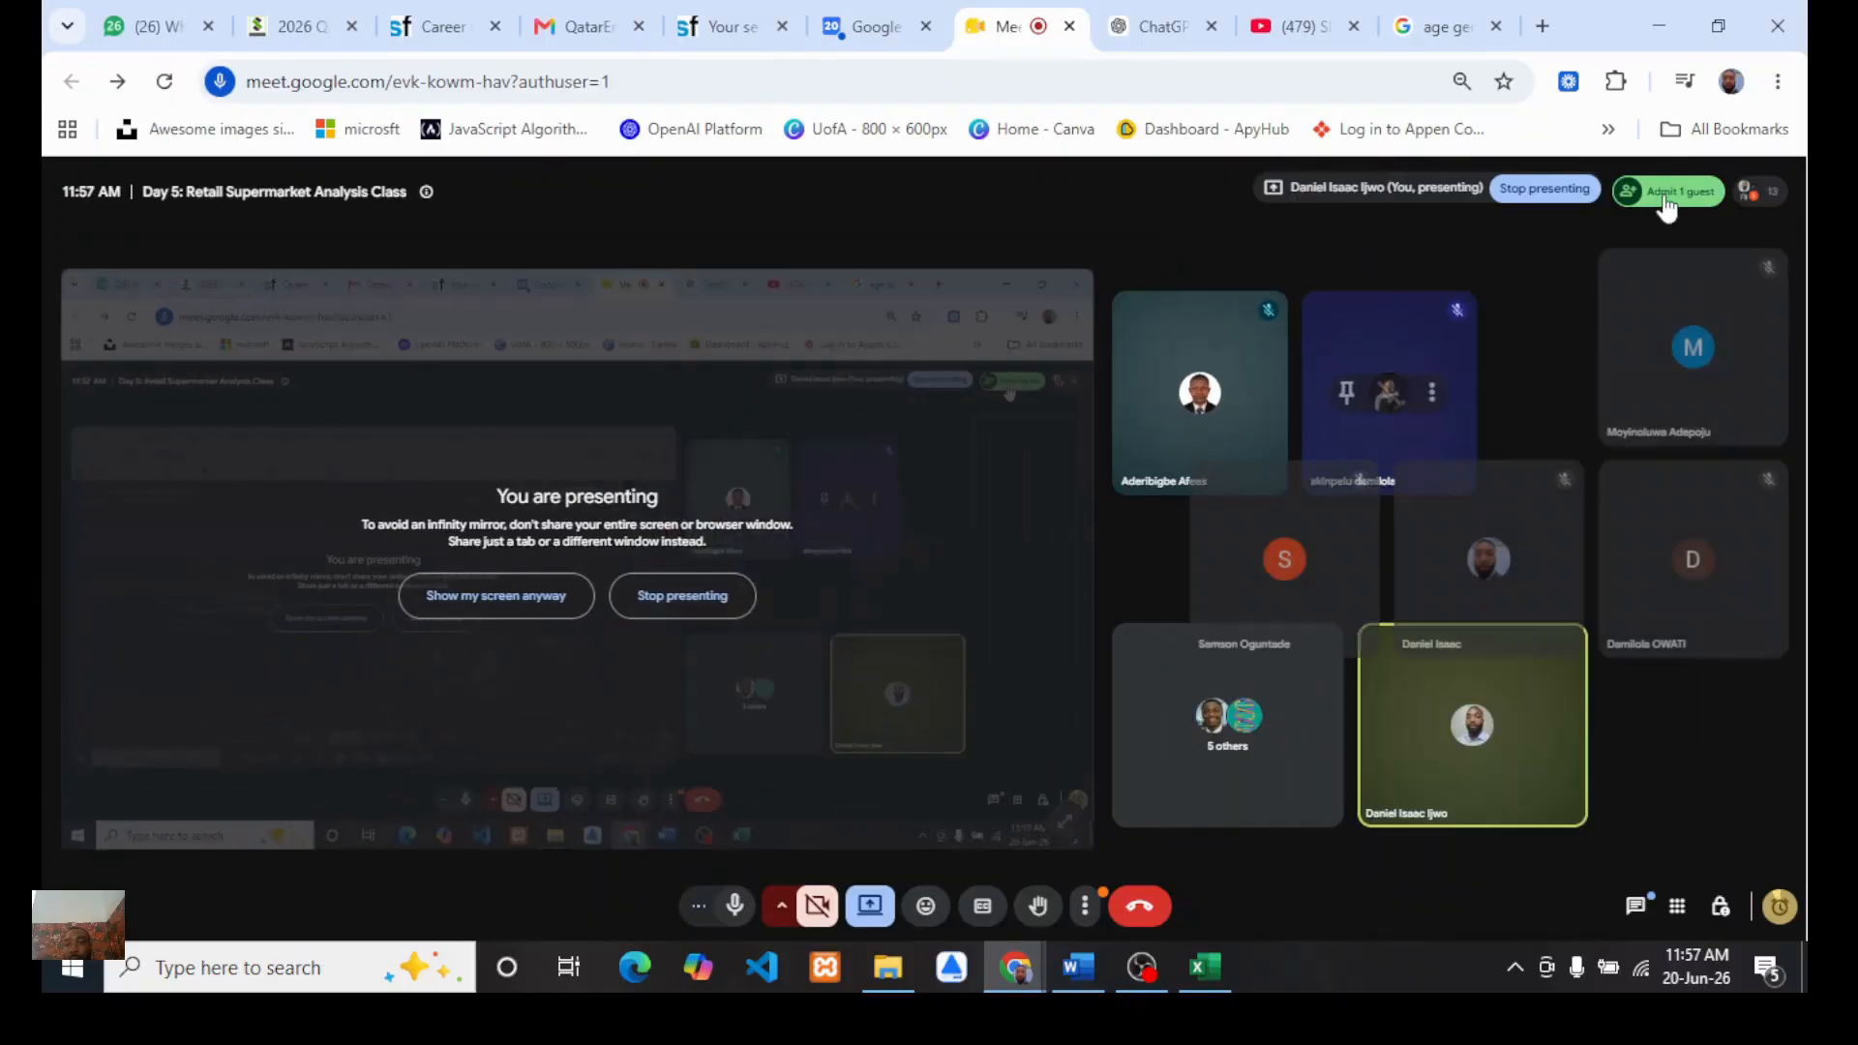
click(1511, 281)
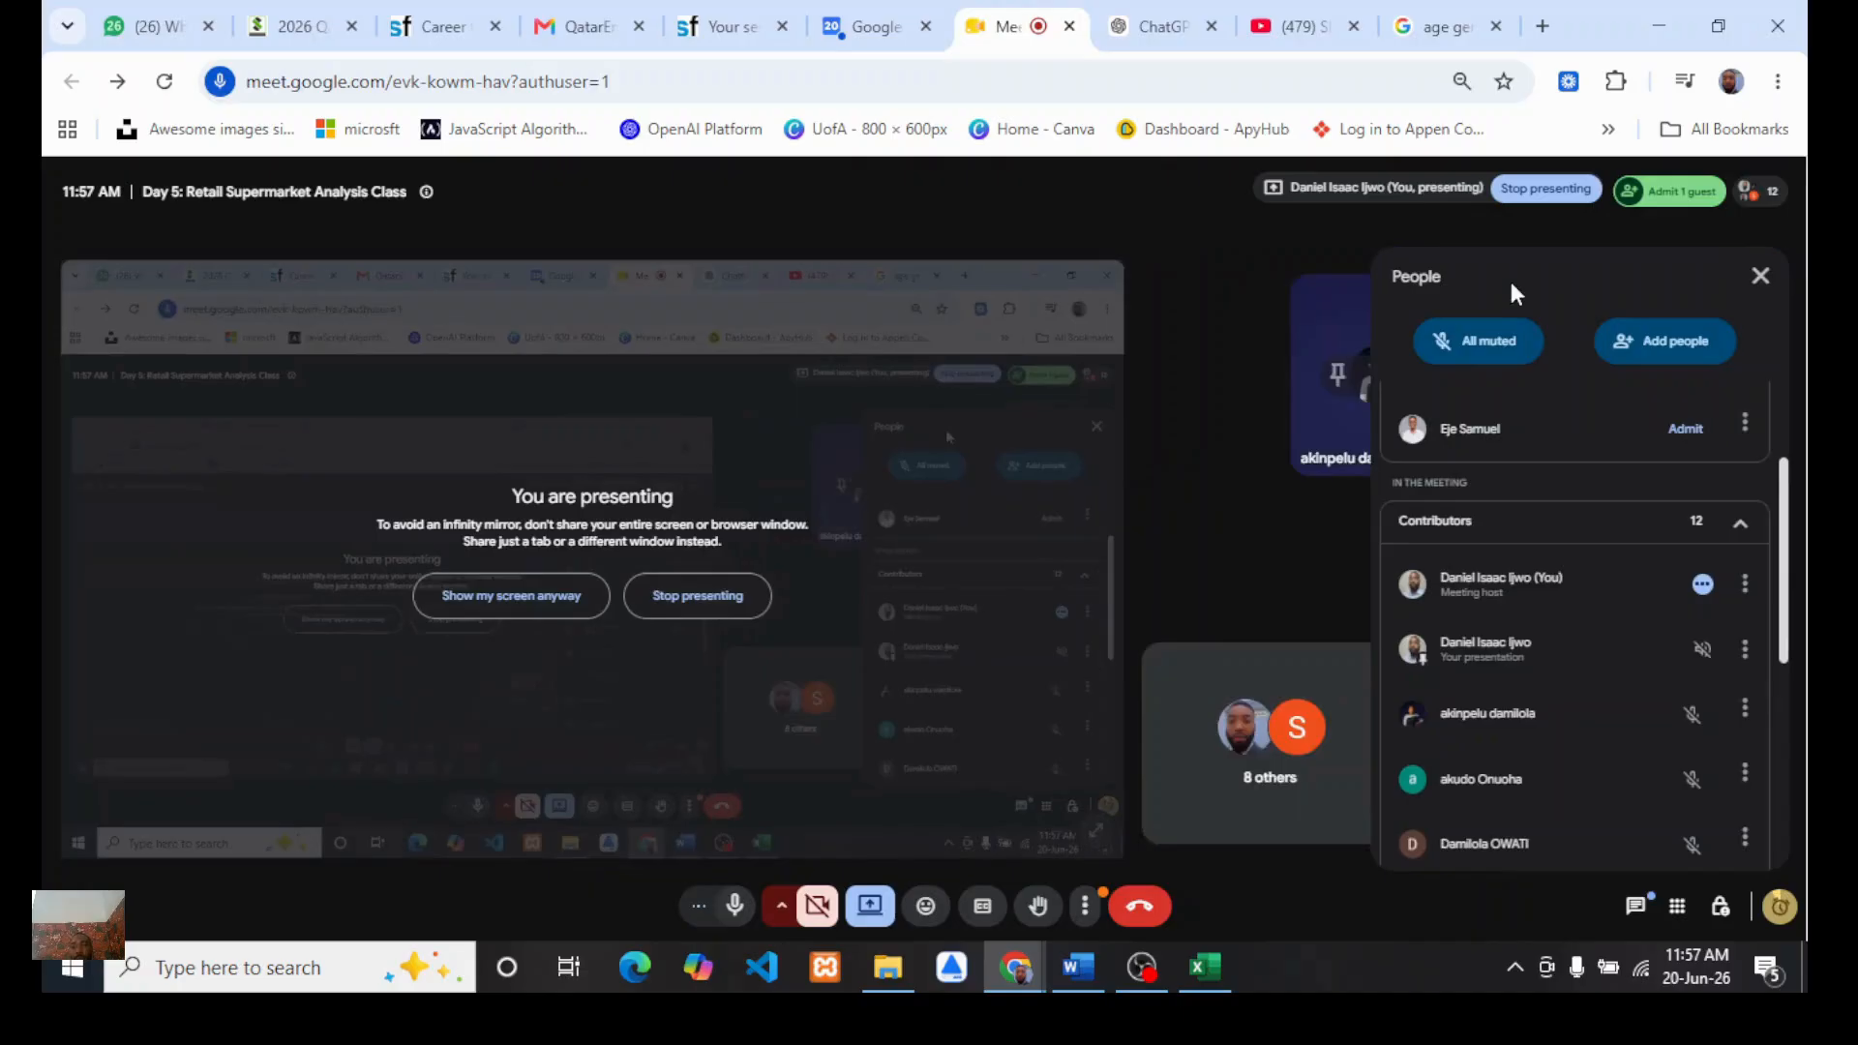
click(1204, 973)
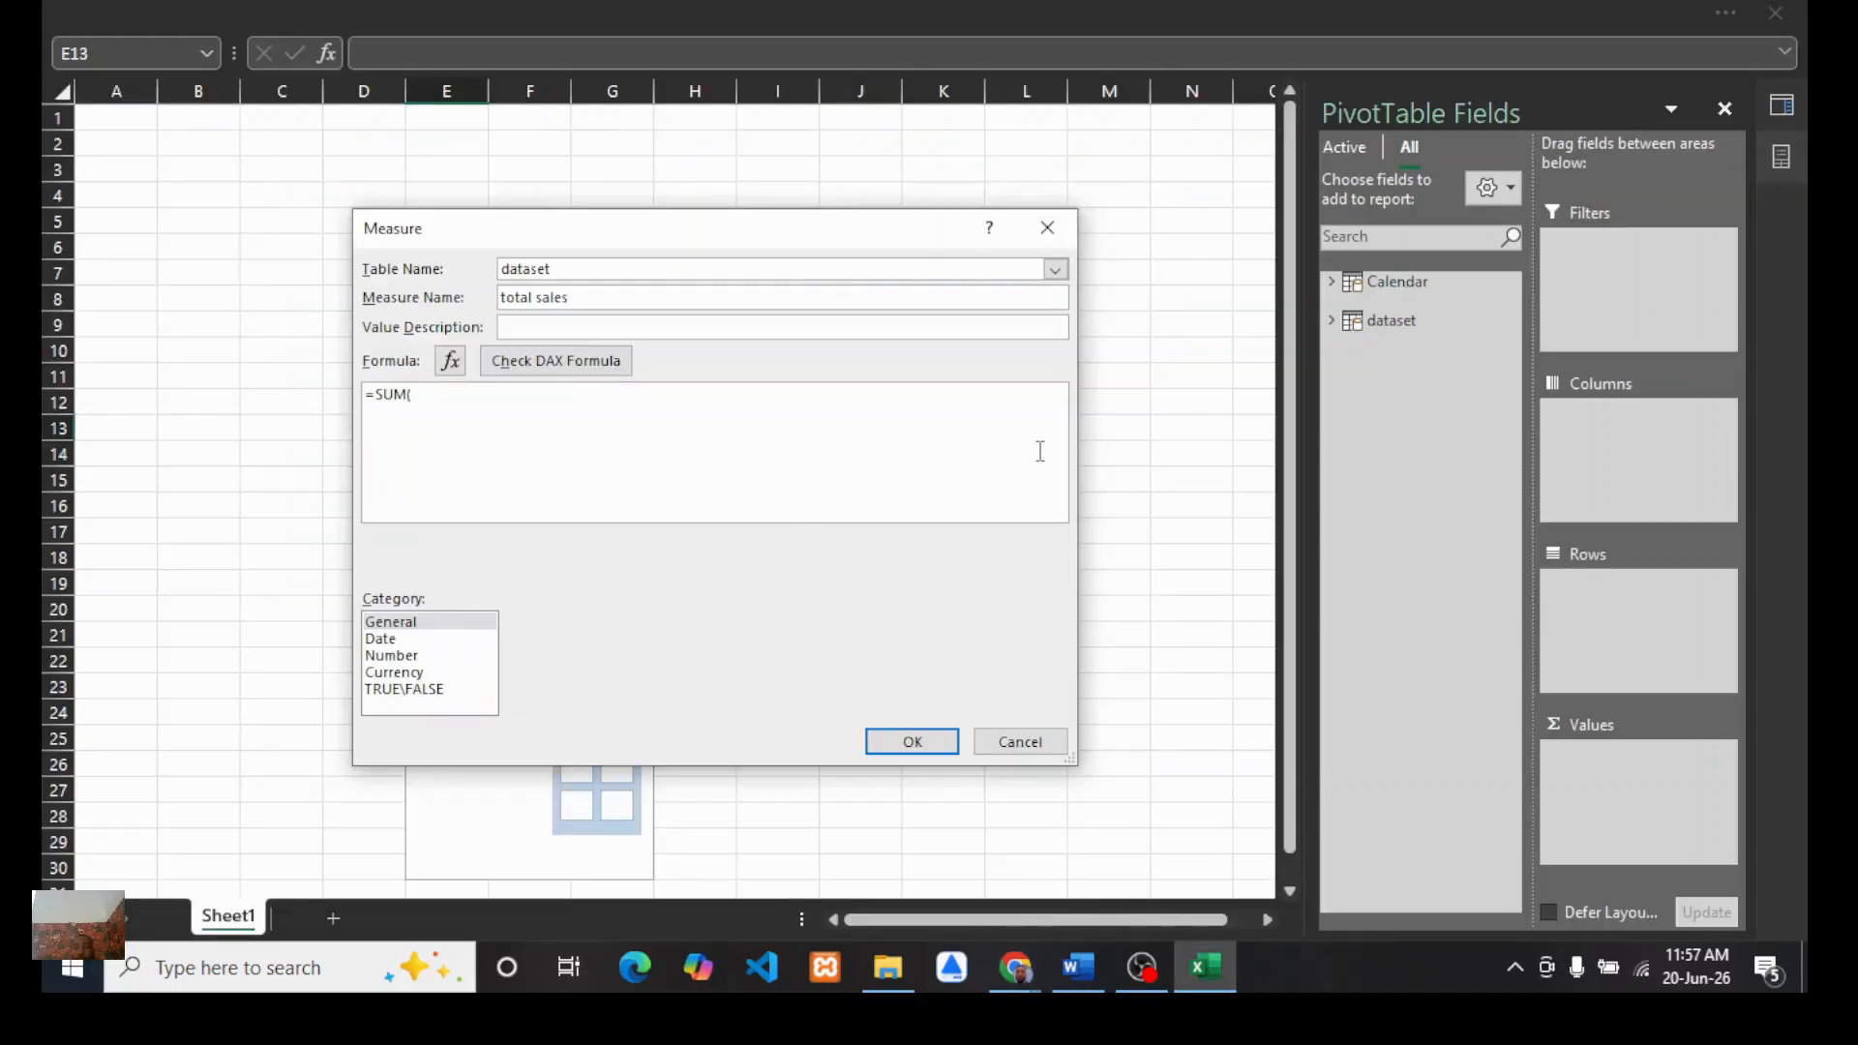
Step: Cancel the unfinished Measure dialog without saving the measure
click(1333, 324)
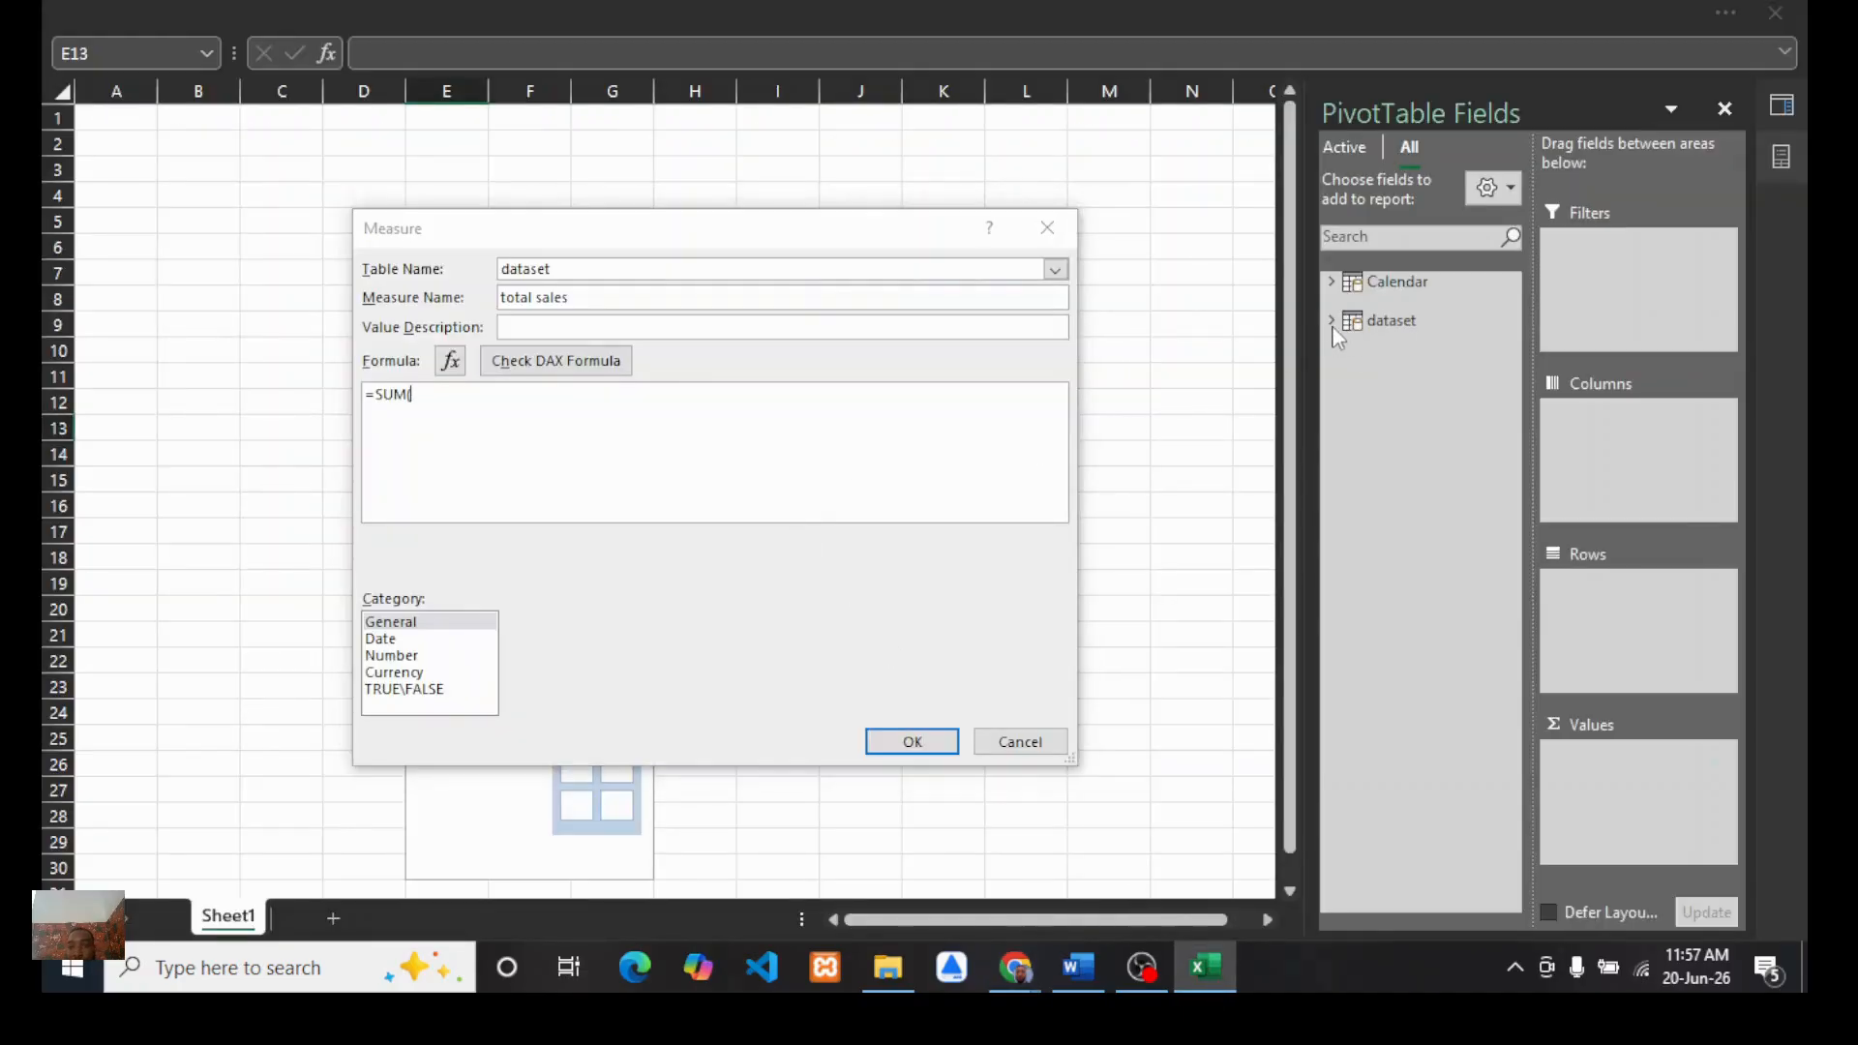
click(1333, 318)
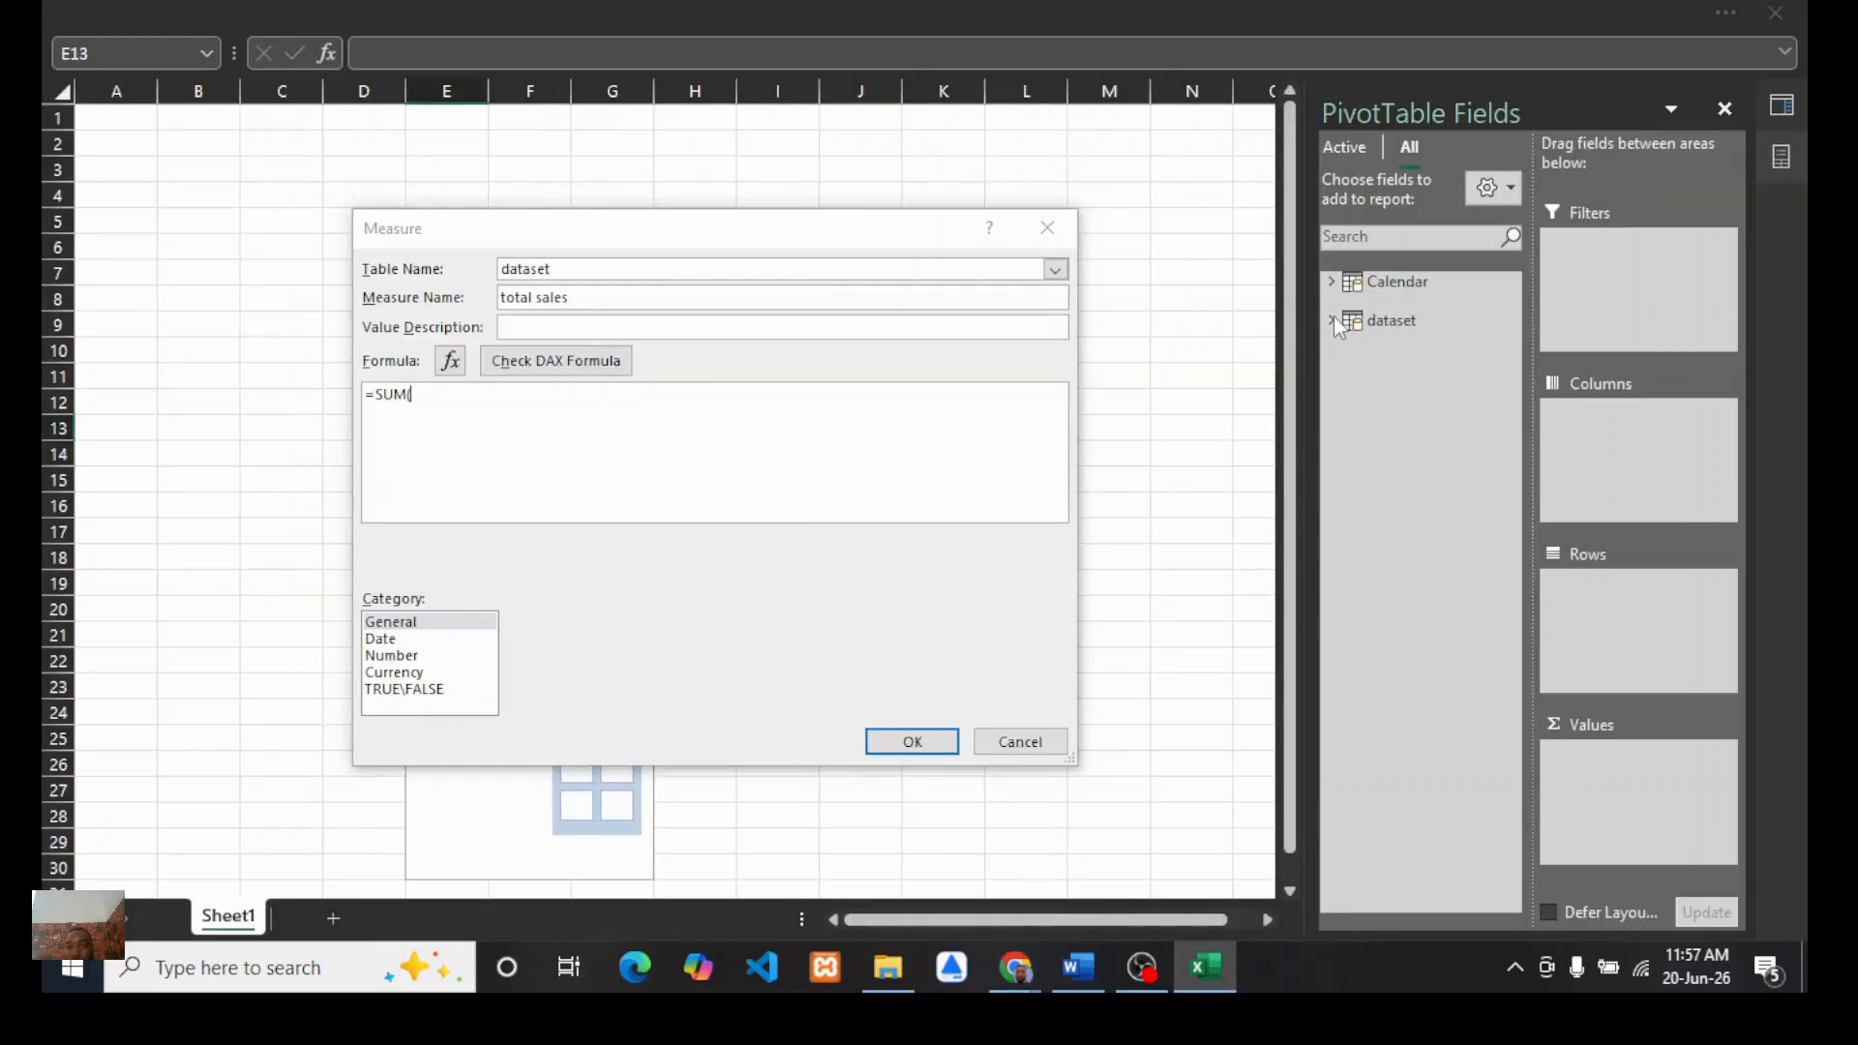
click(1044, 232)
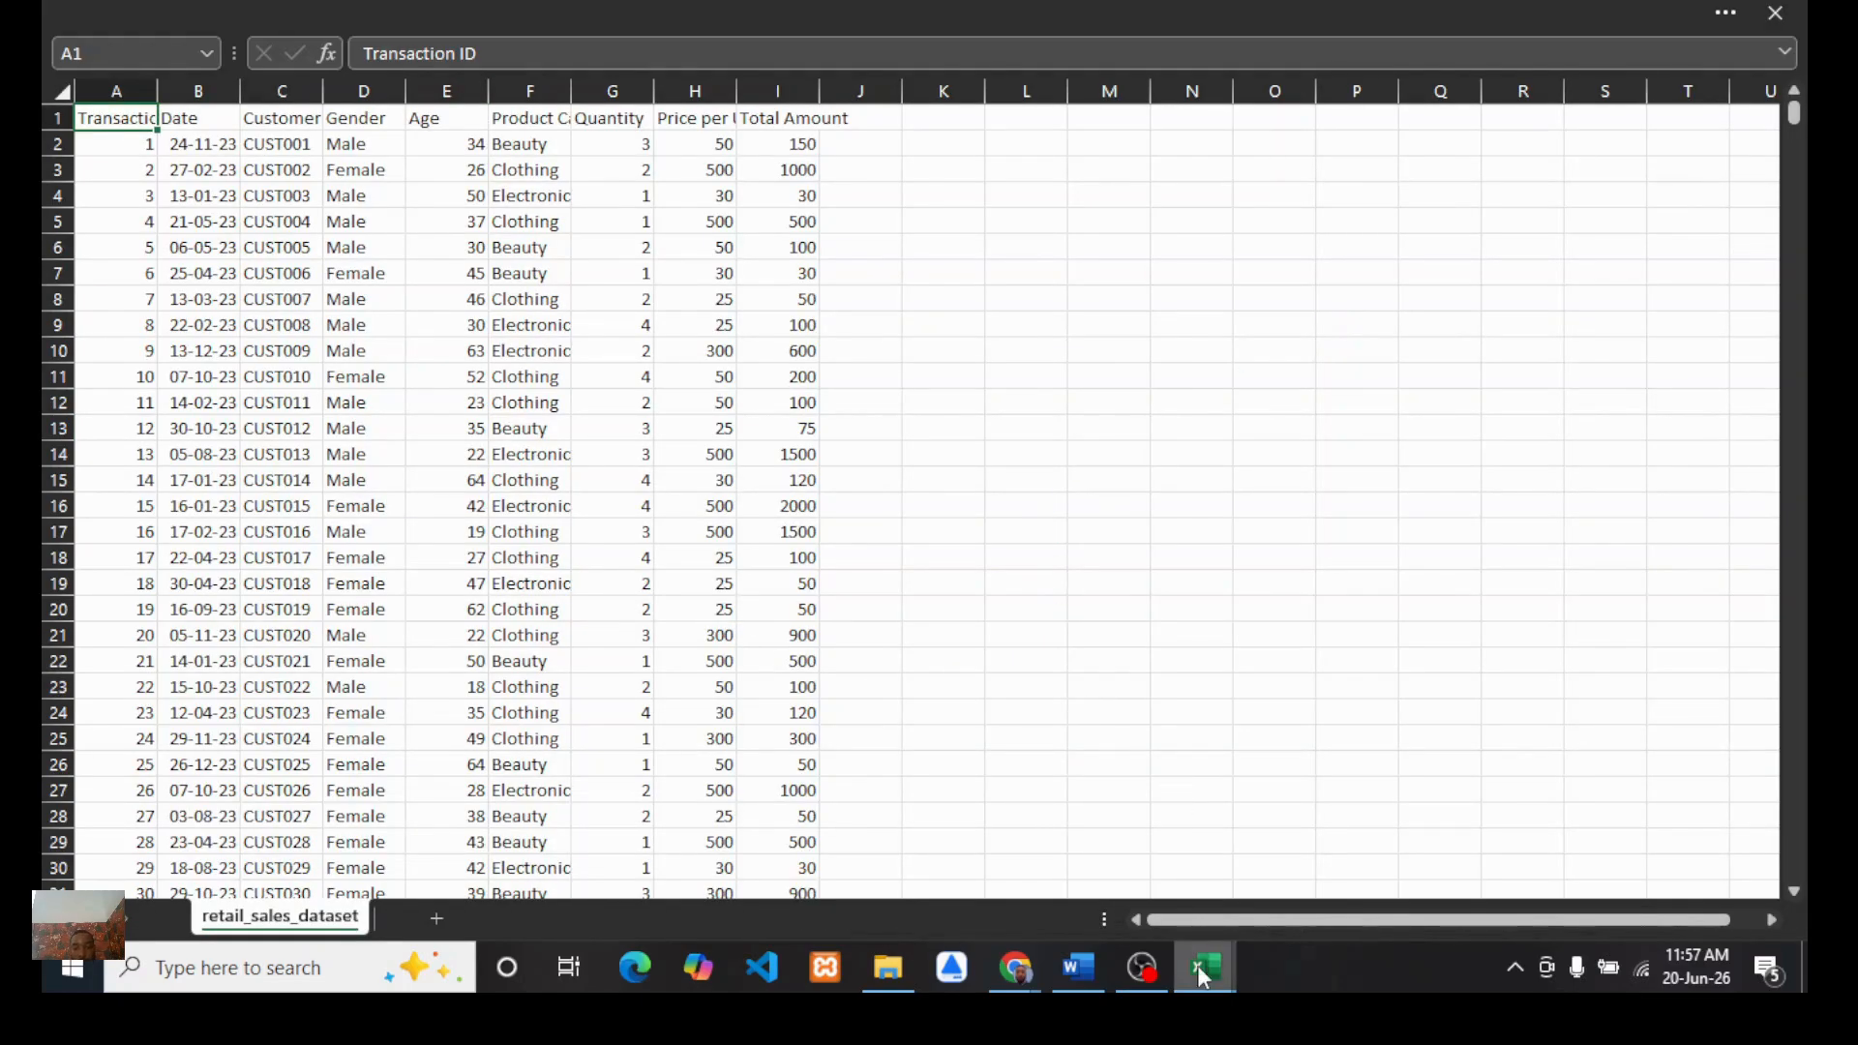
Step: Return to the PivotTable workbook and expand the dataset table's field list
mouse_move(1202, 966)
click(1055, 851)
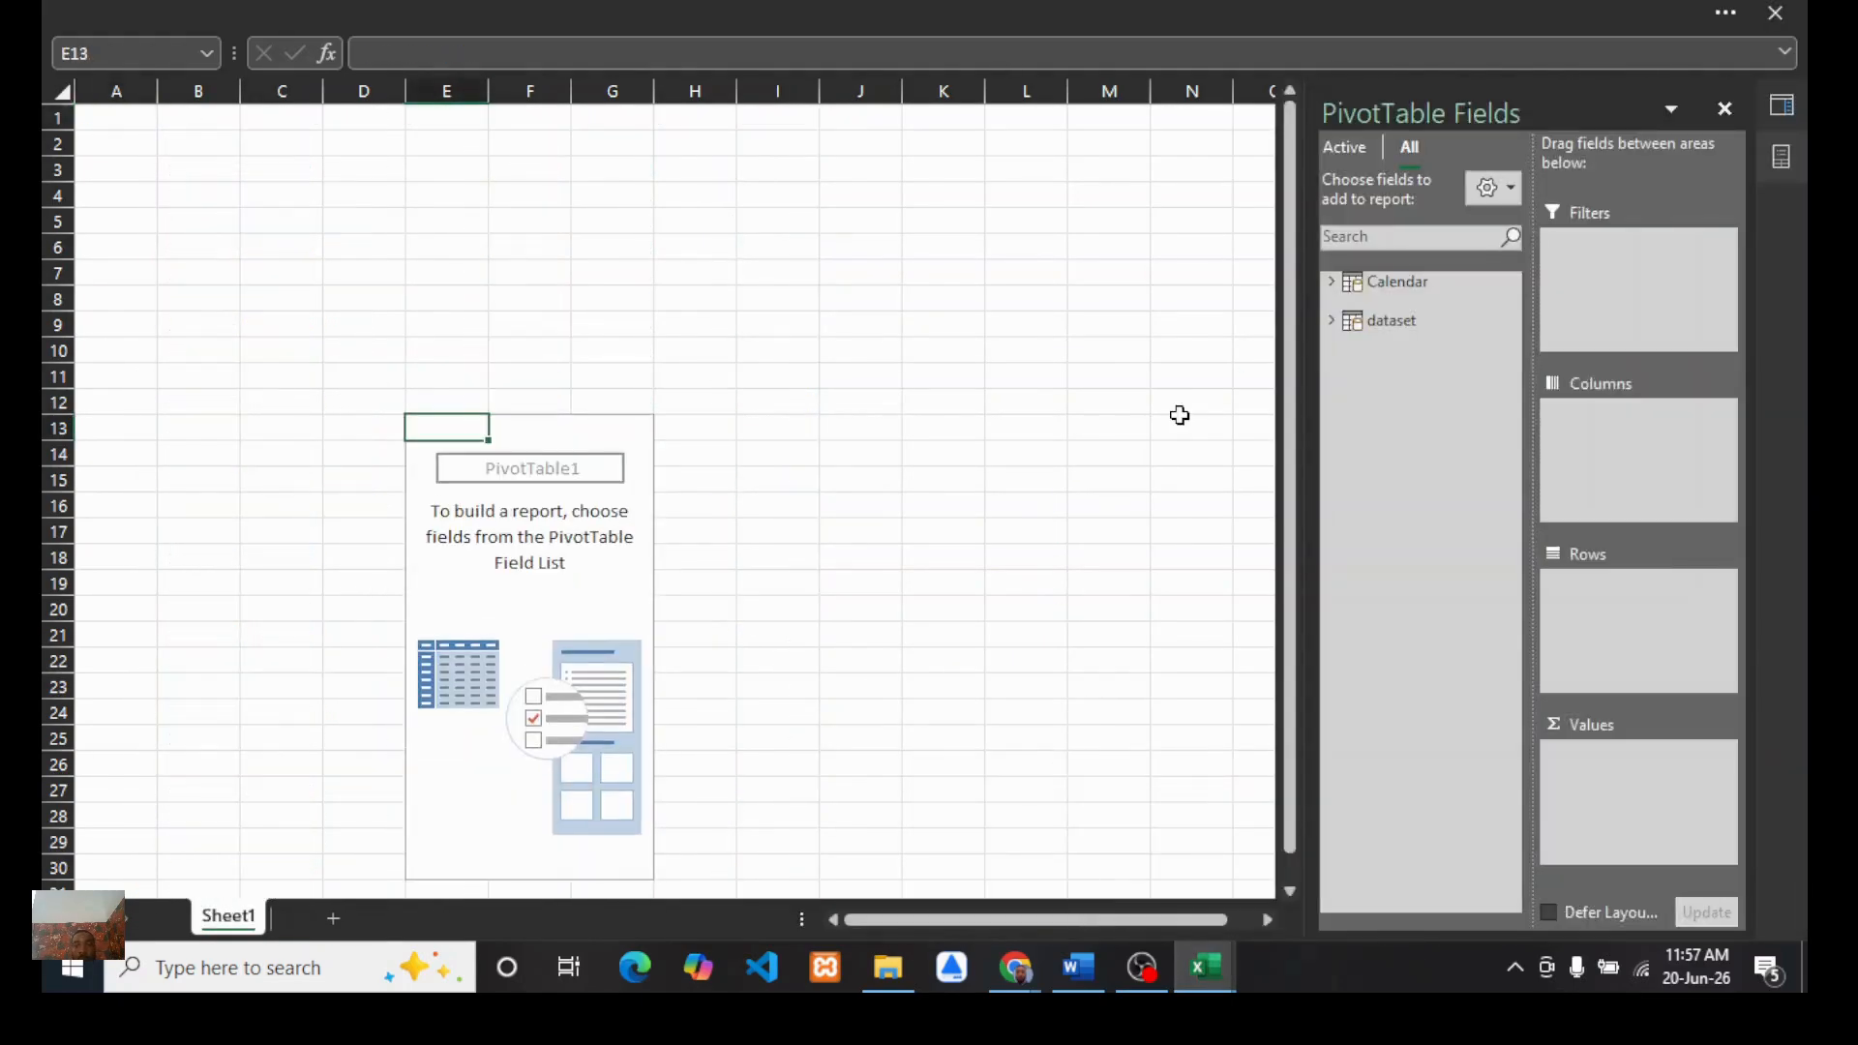
click(1332, 321)
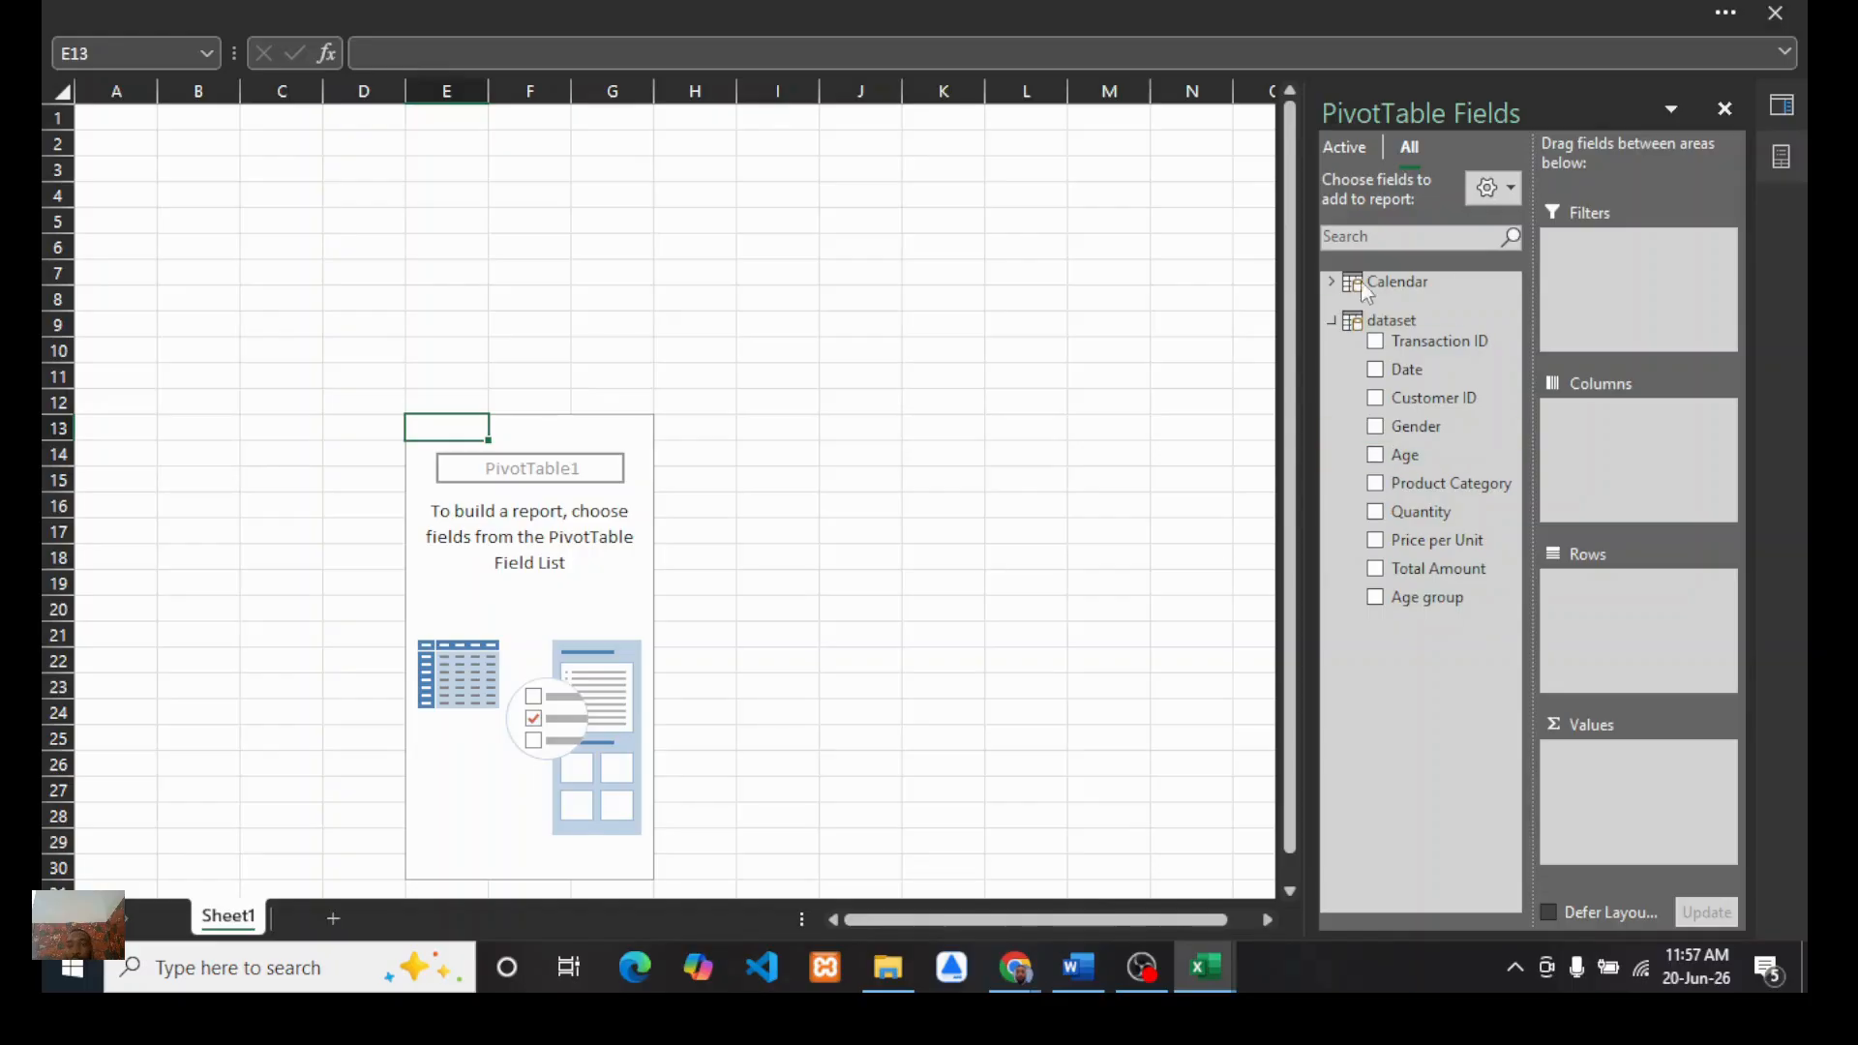
Step: Define a total sales measure on the dataset table with formula =SUM([Total Amount]), then close the dialog without saving
right_click(1372, 322)
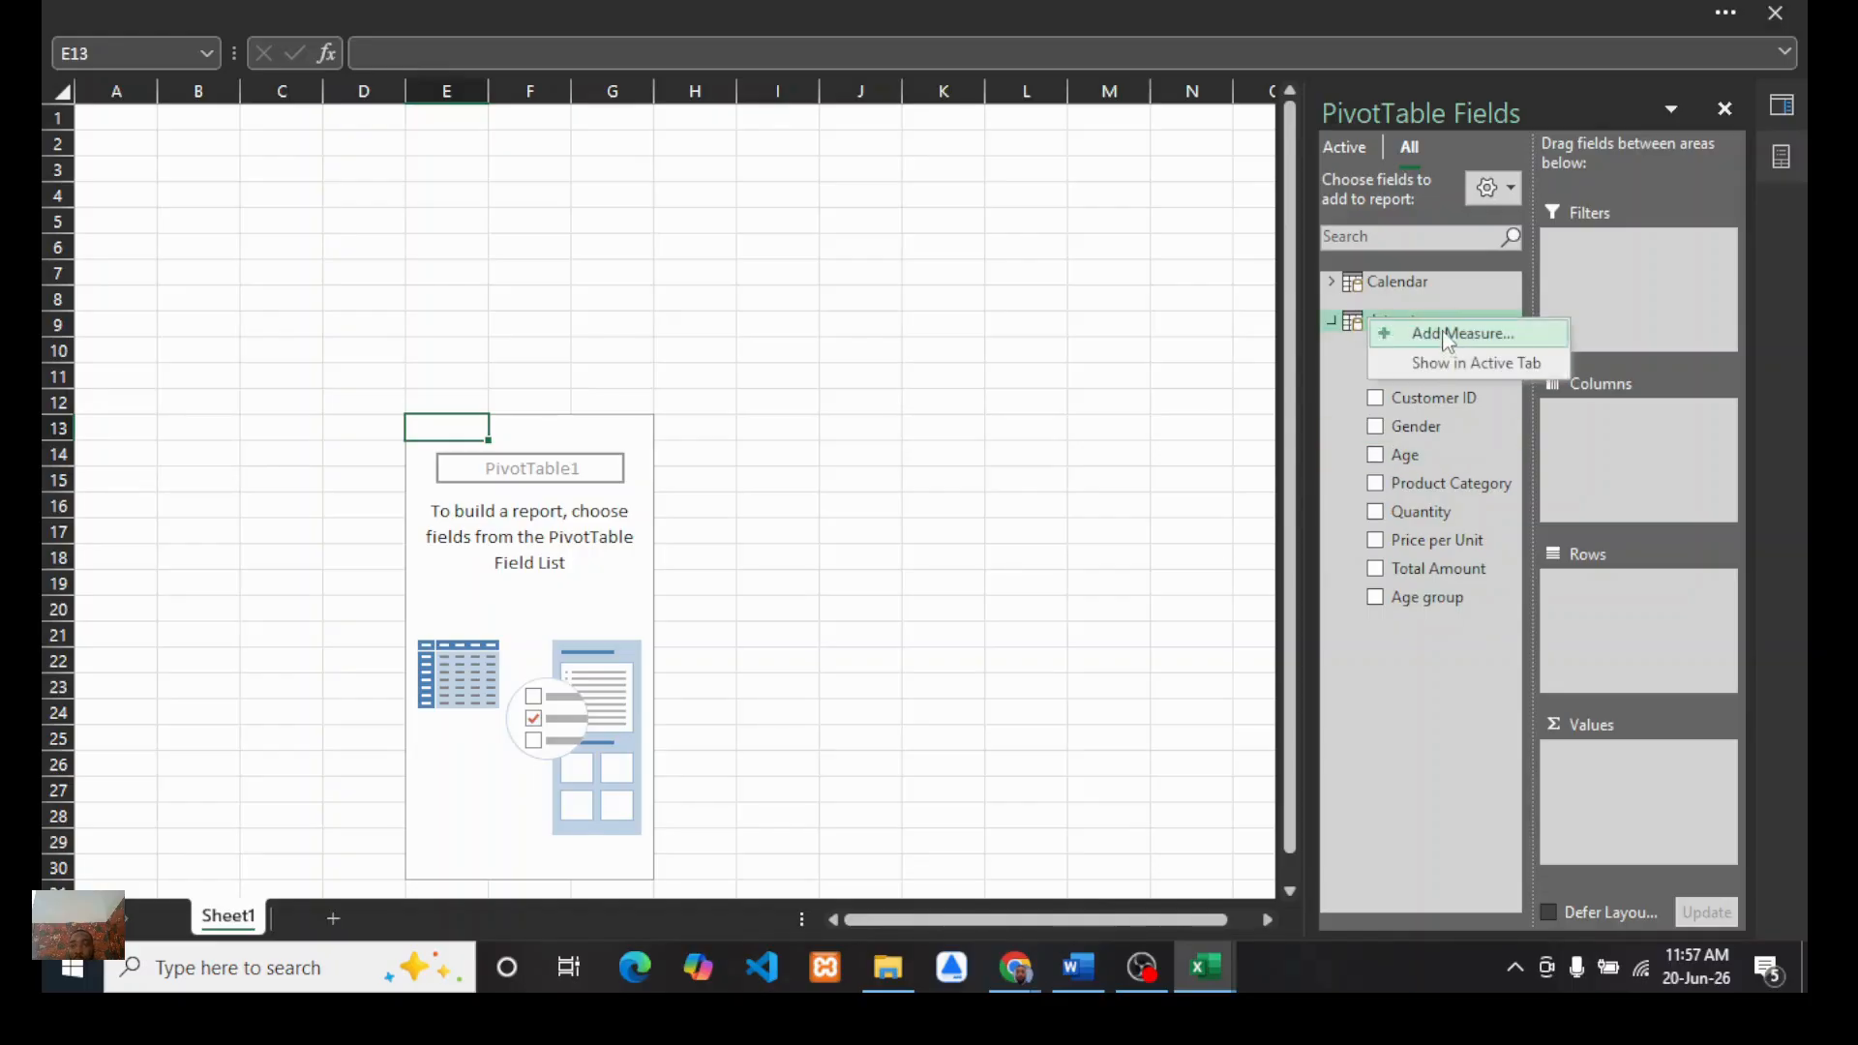
click(1400, 334)
click(611, 302)
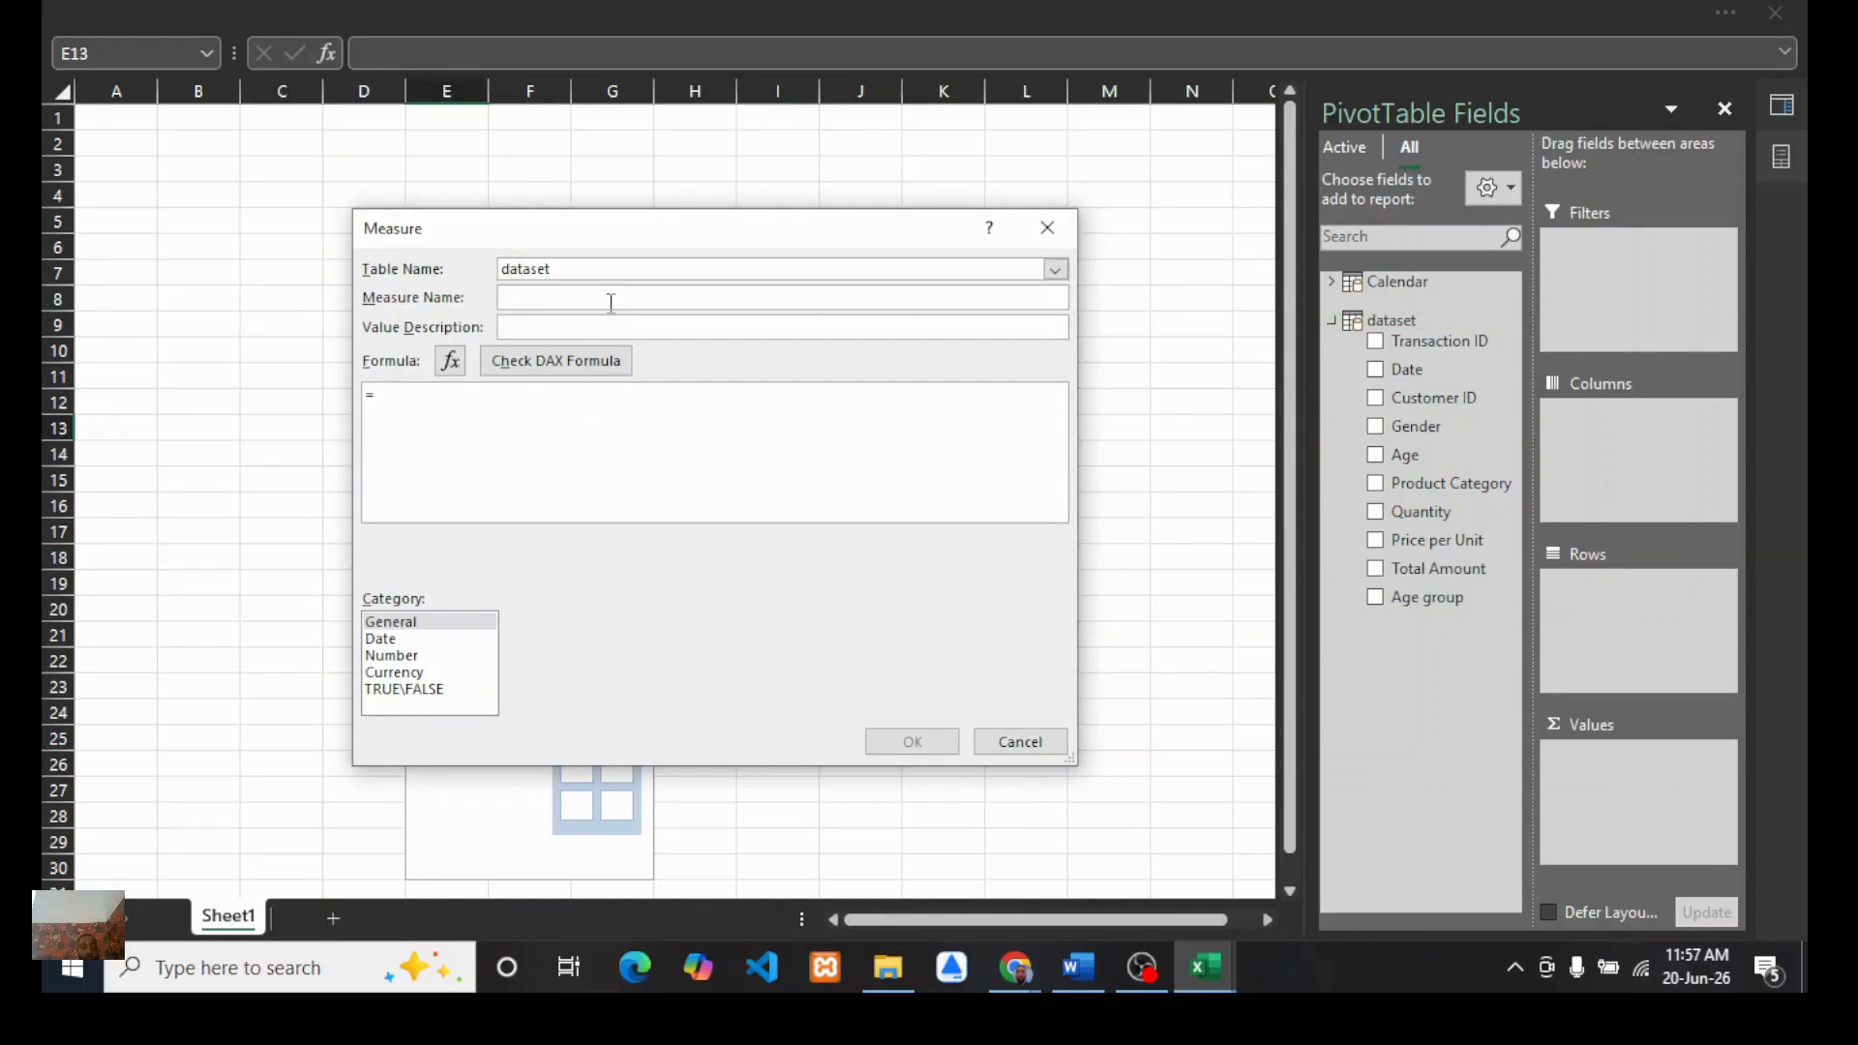
text(total sales)
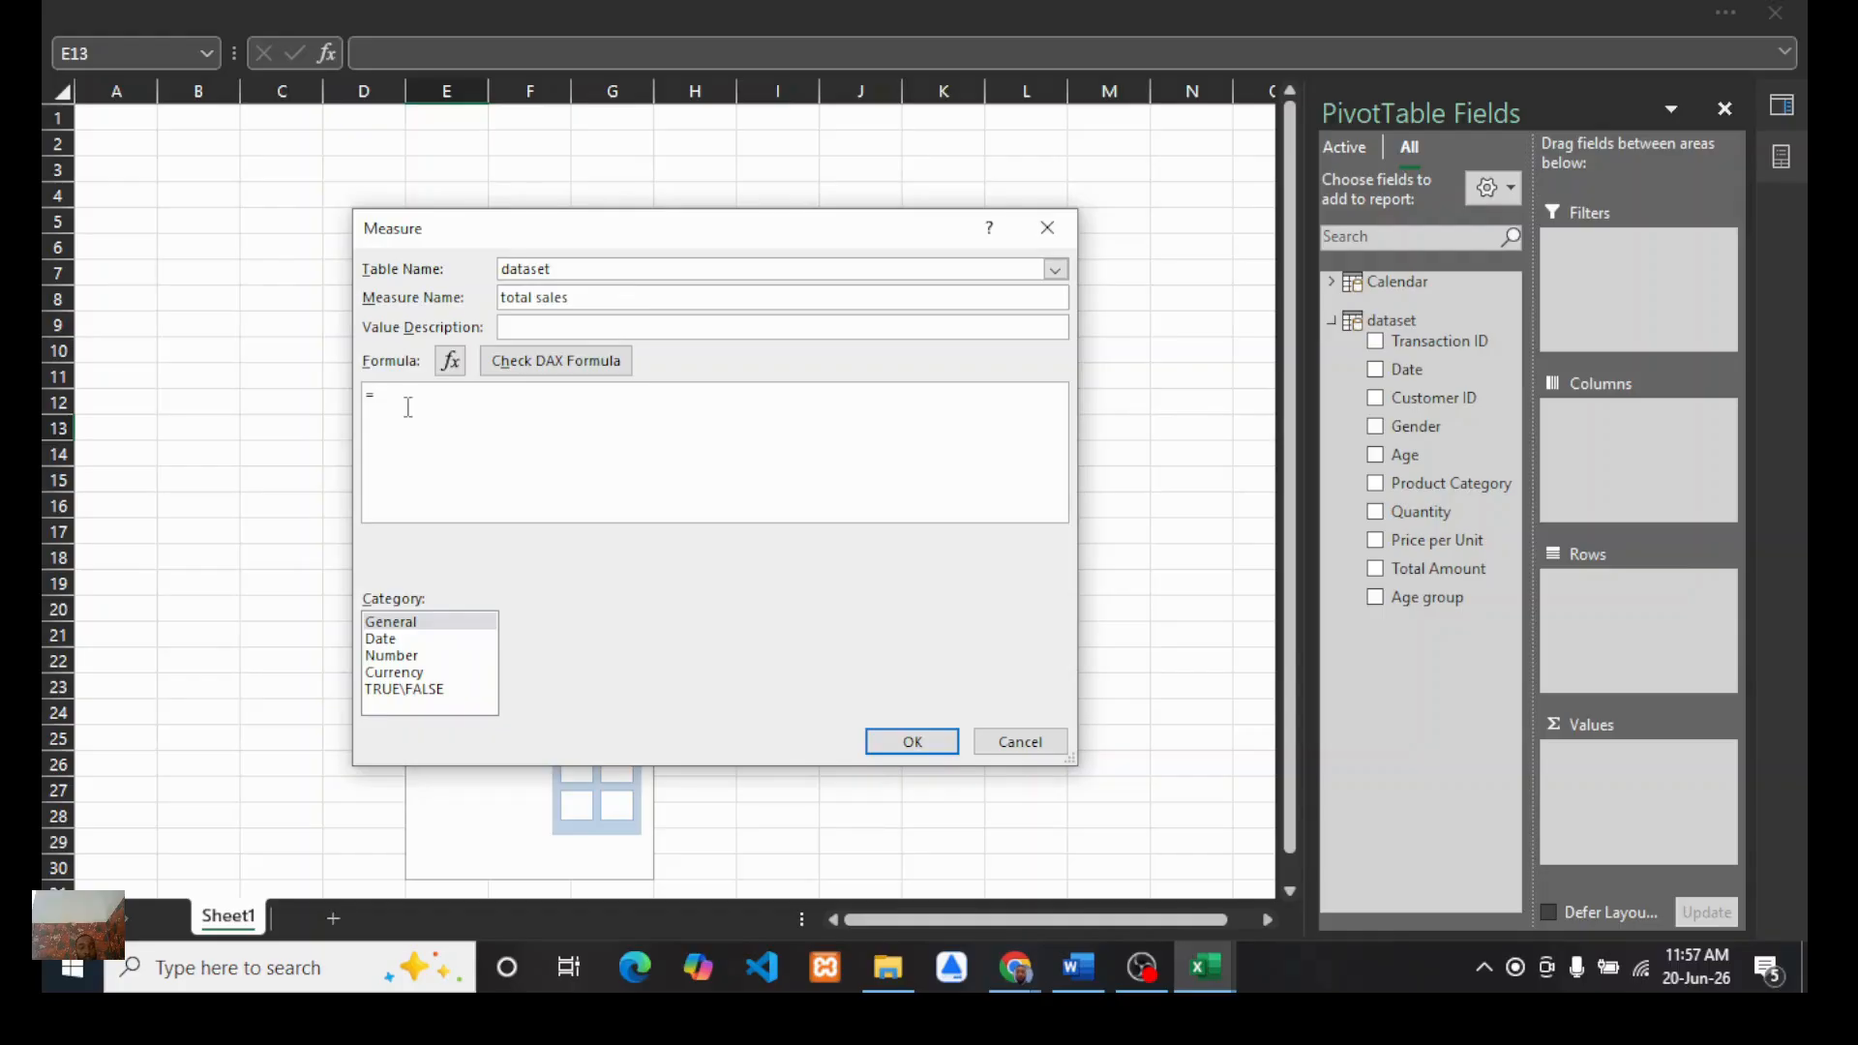
text(su)
double_click(434, 484)
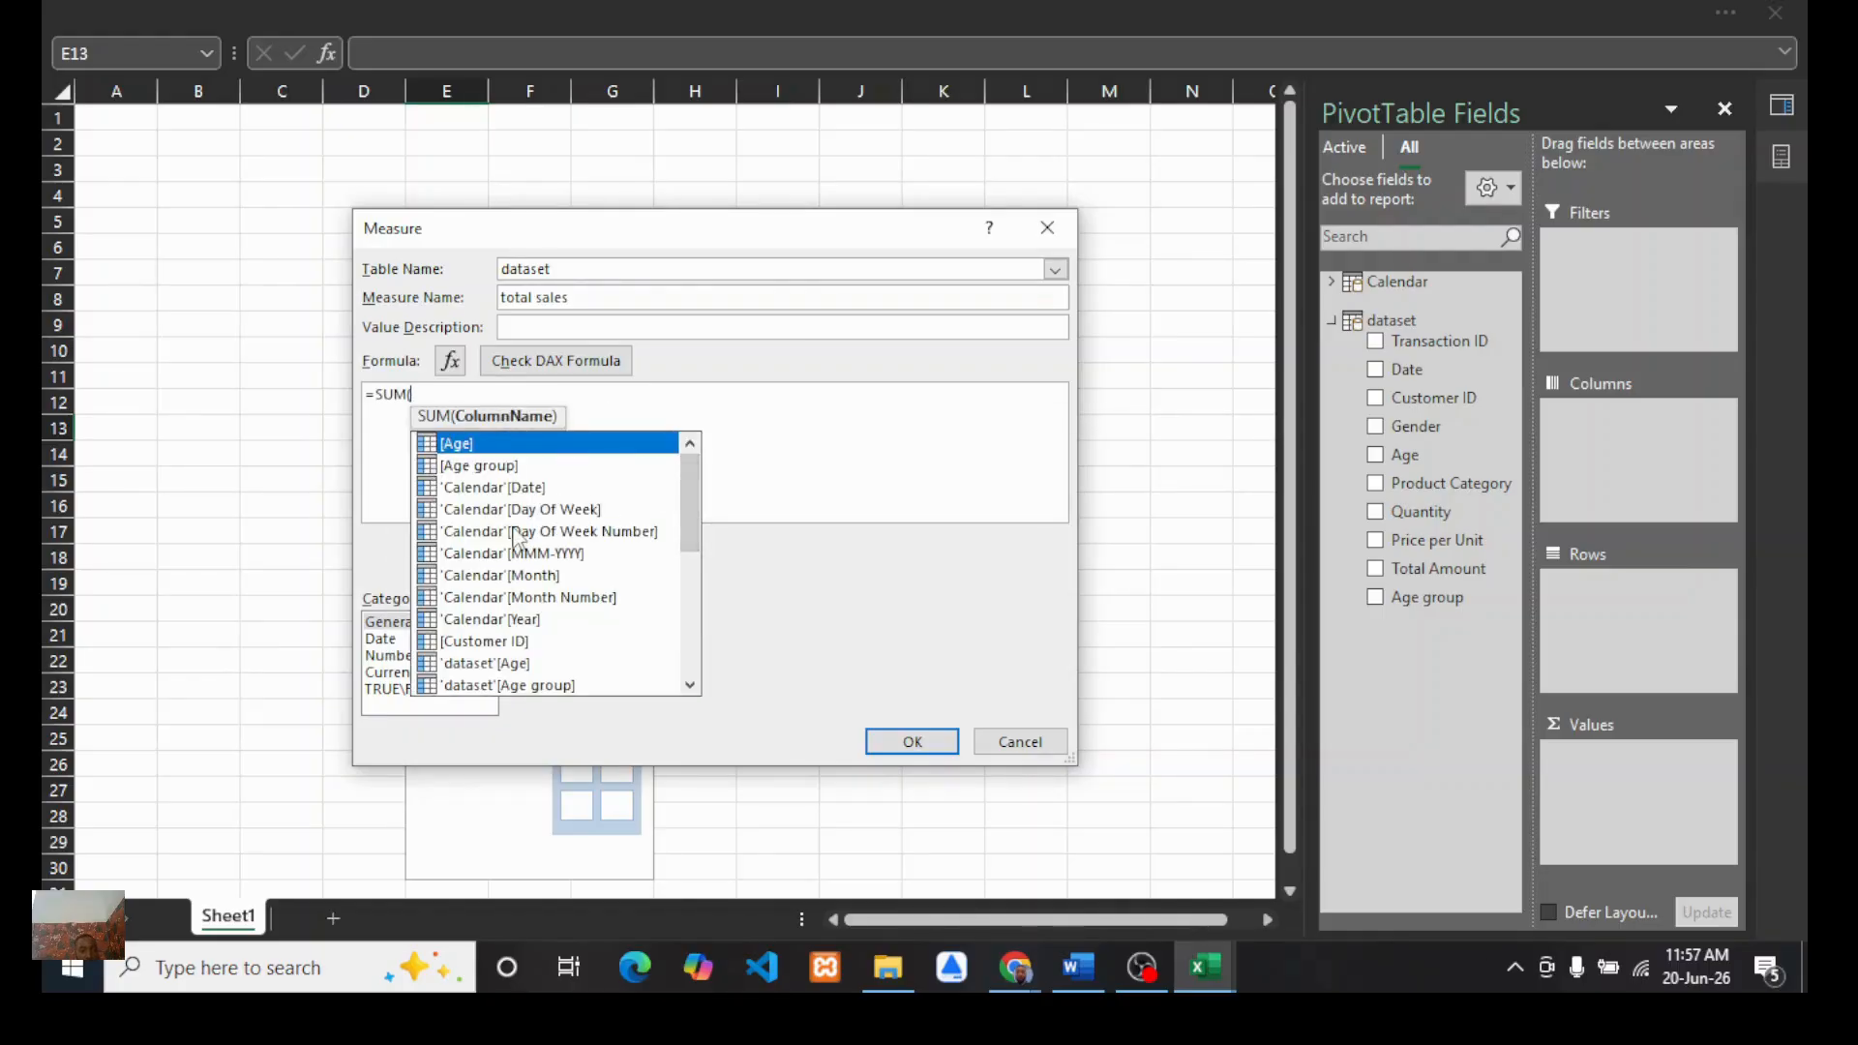
drag(687, 490, 682, 601)
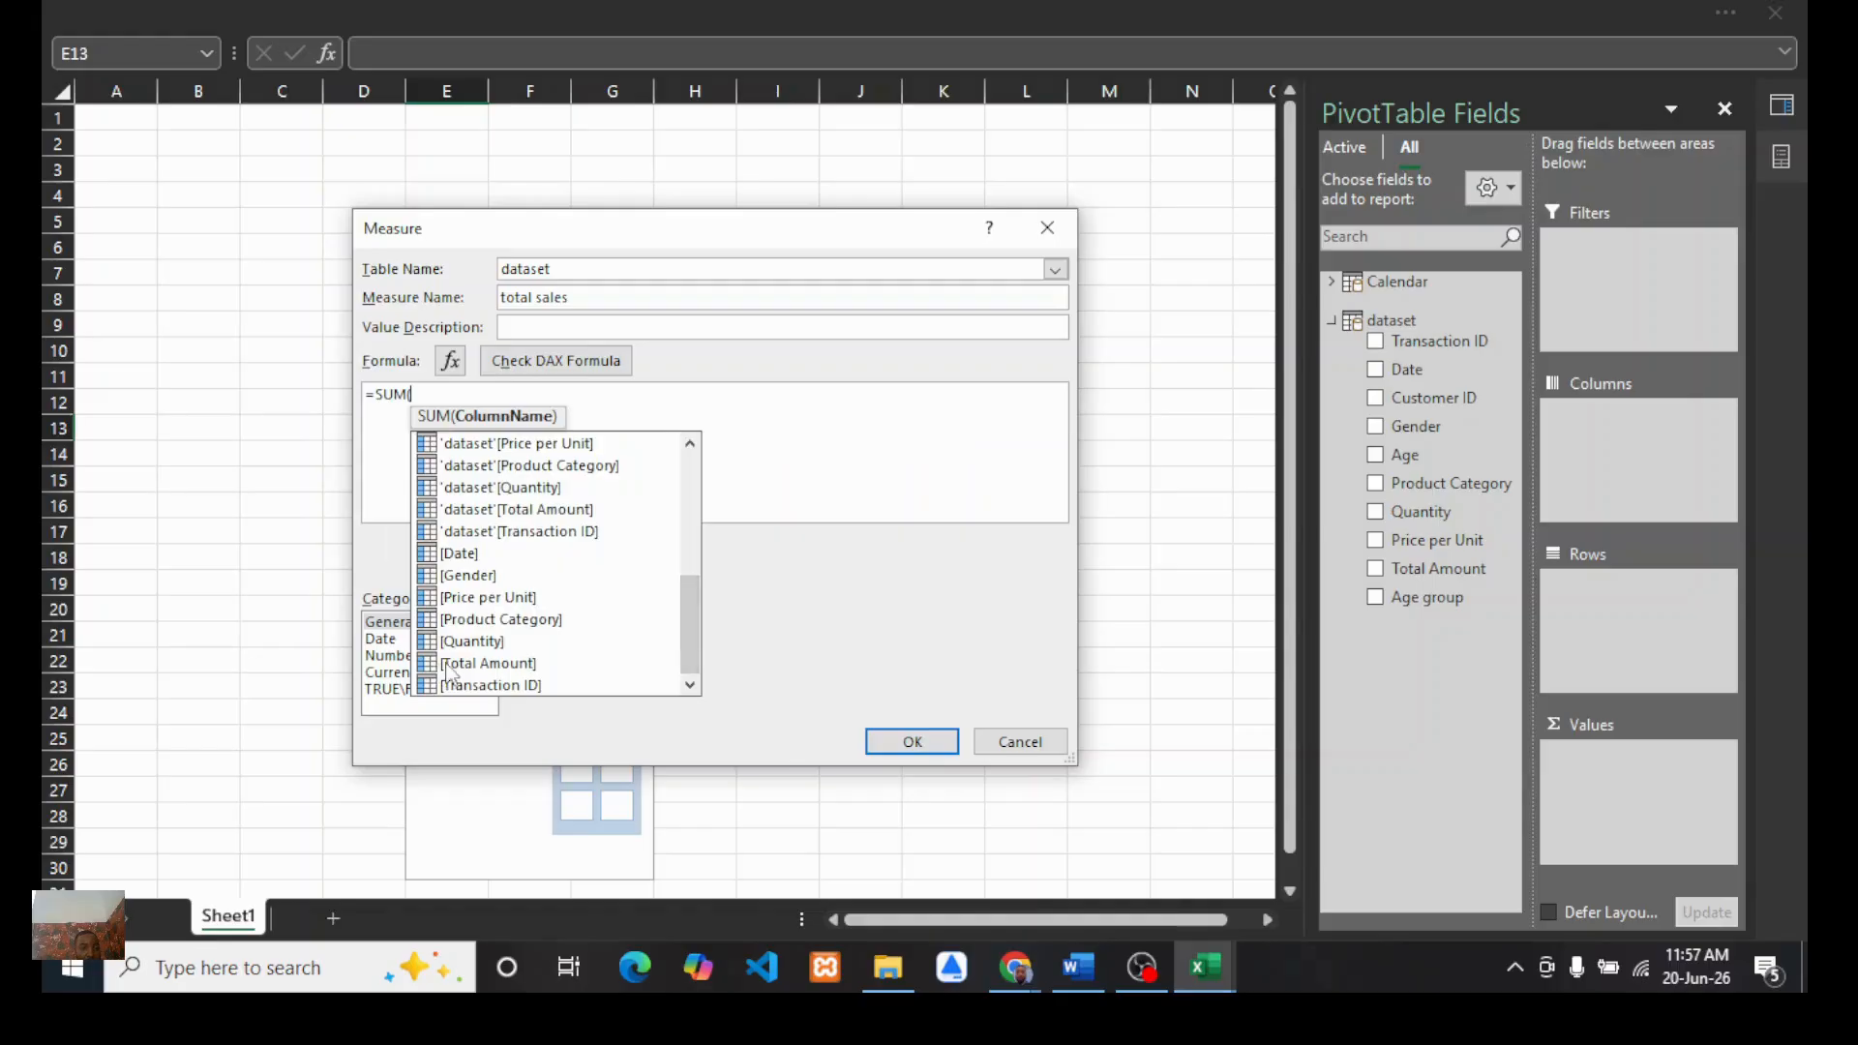
double_click(447, 662)
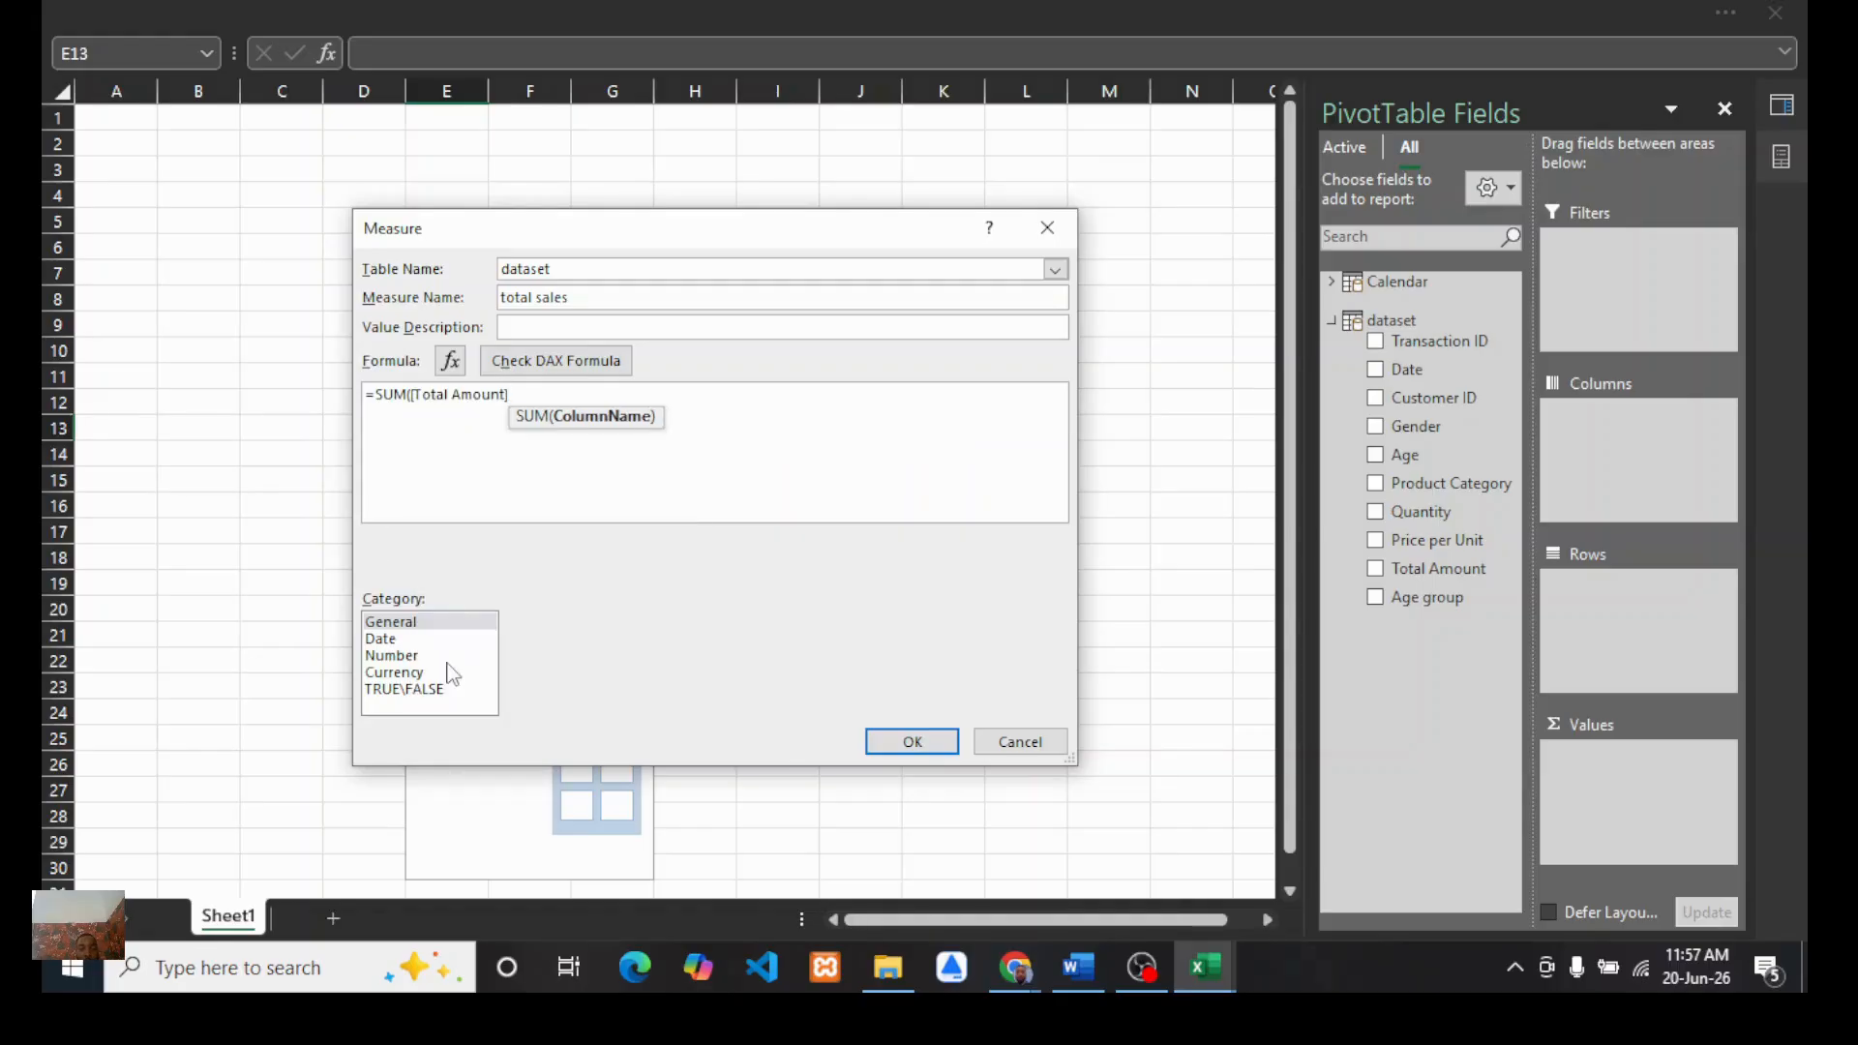
text())
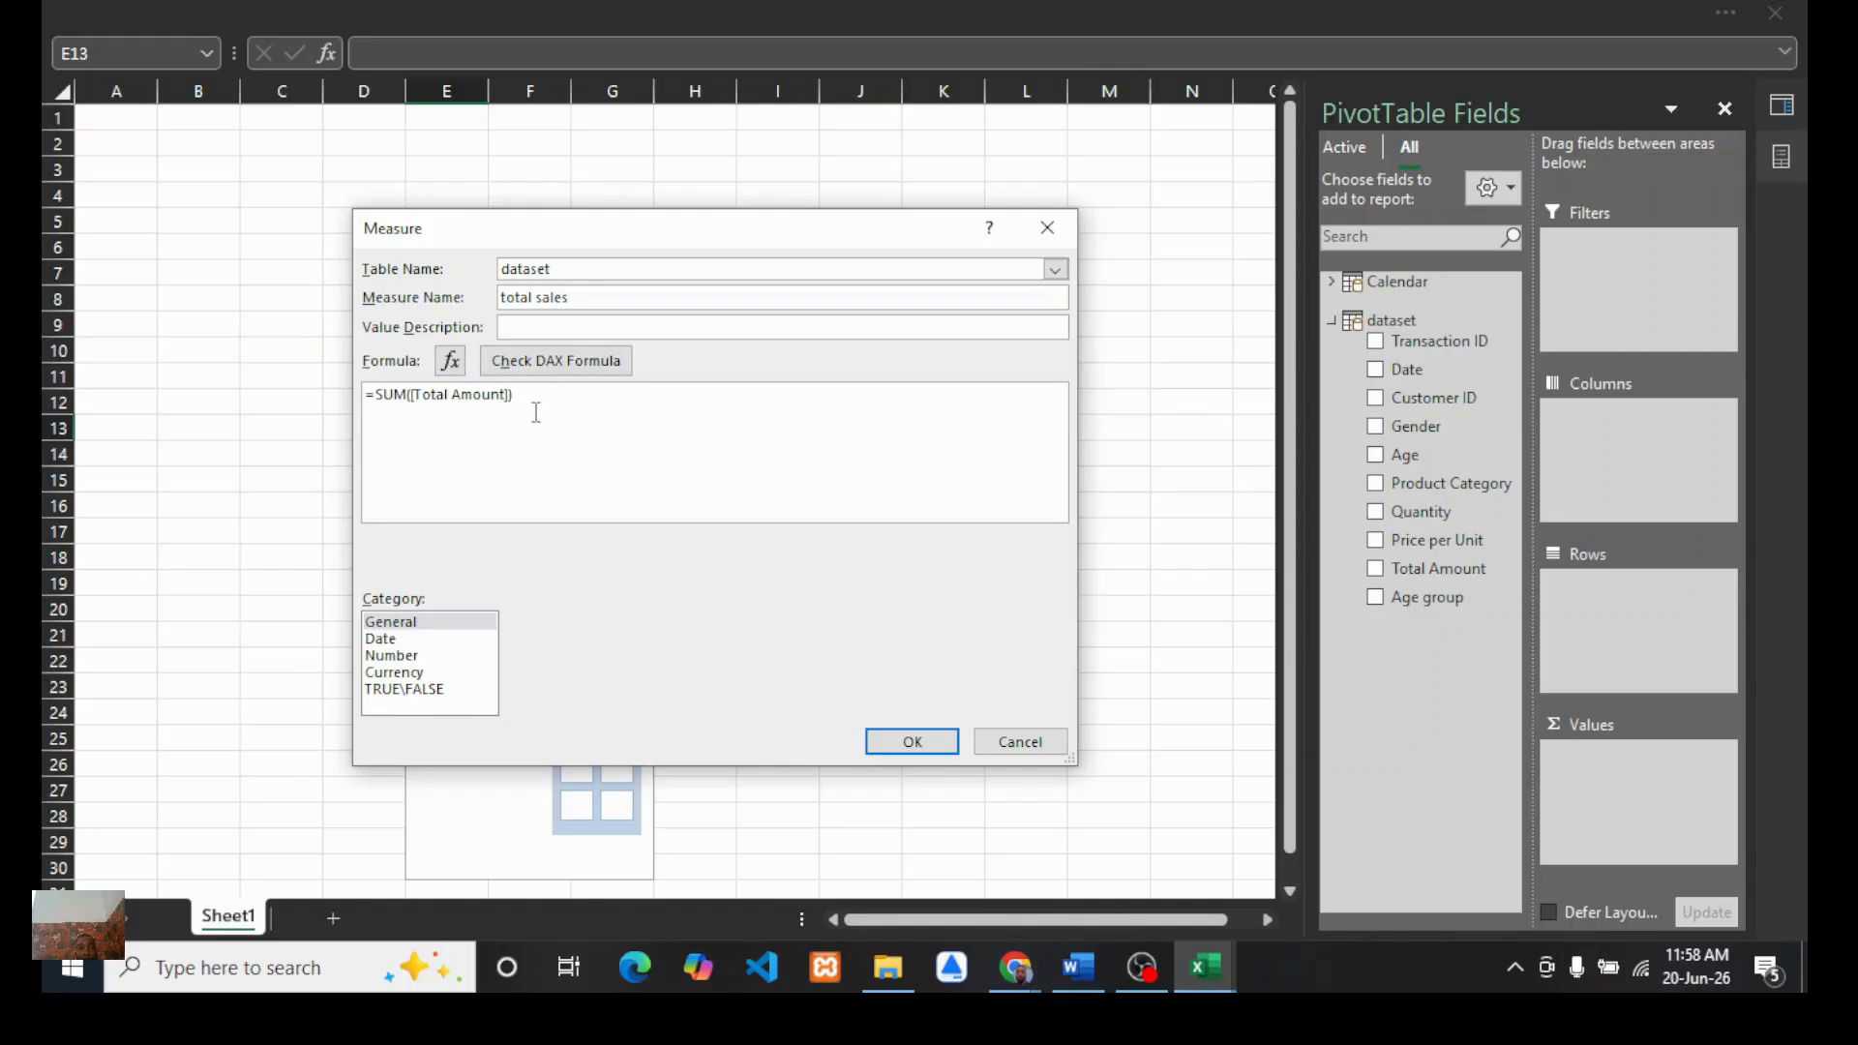
click(1045, 231)
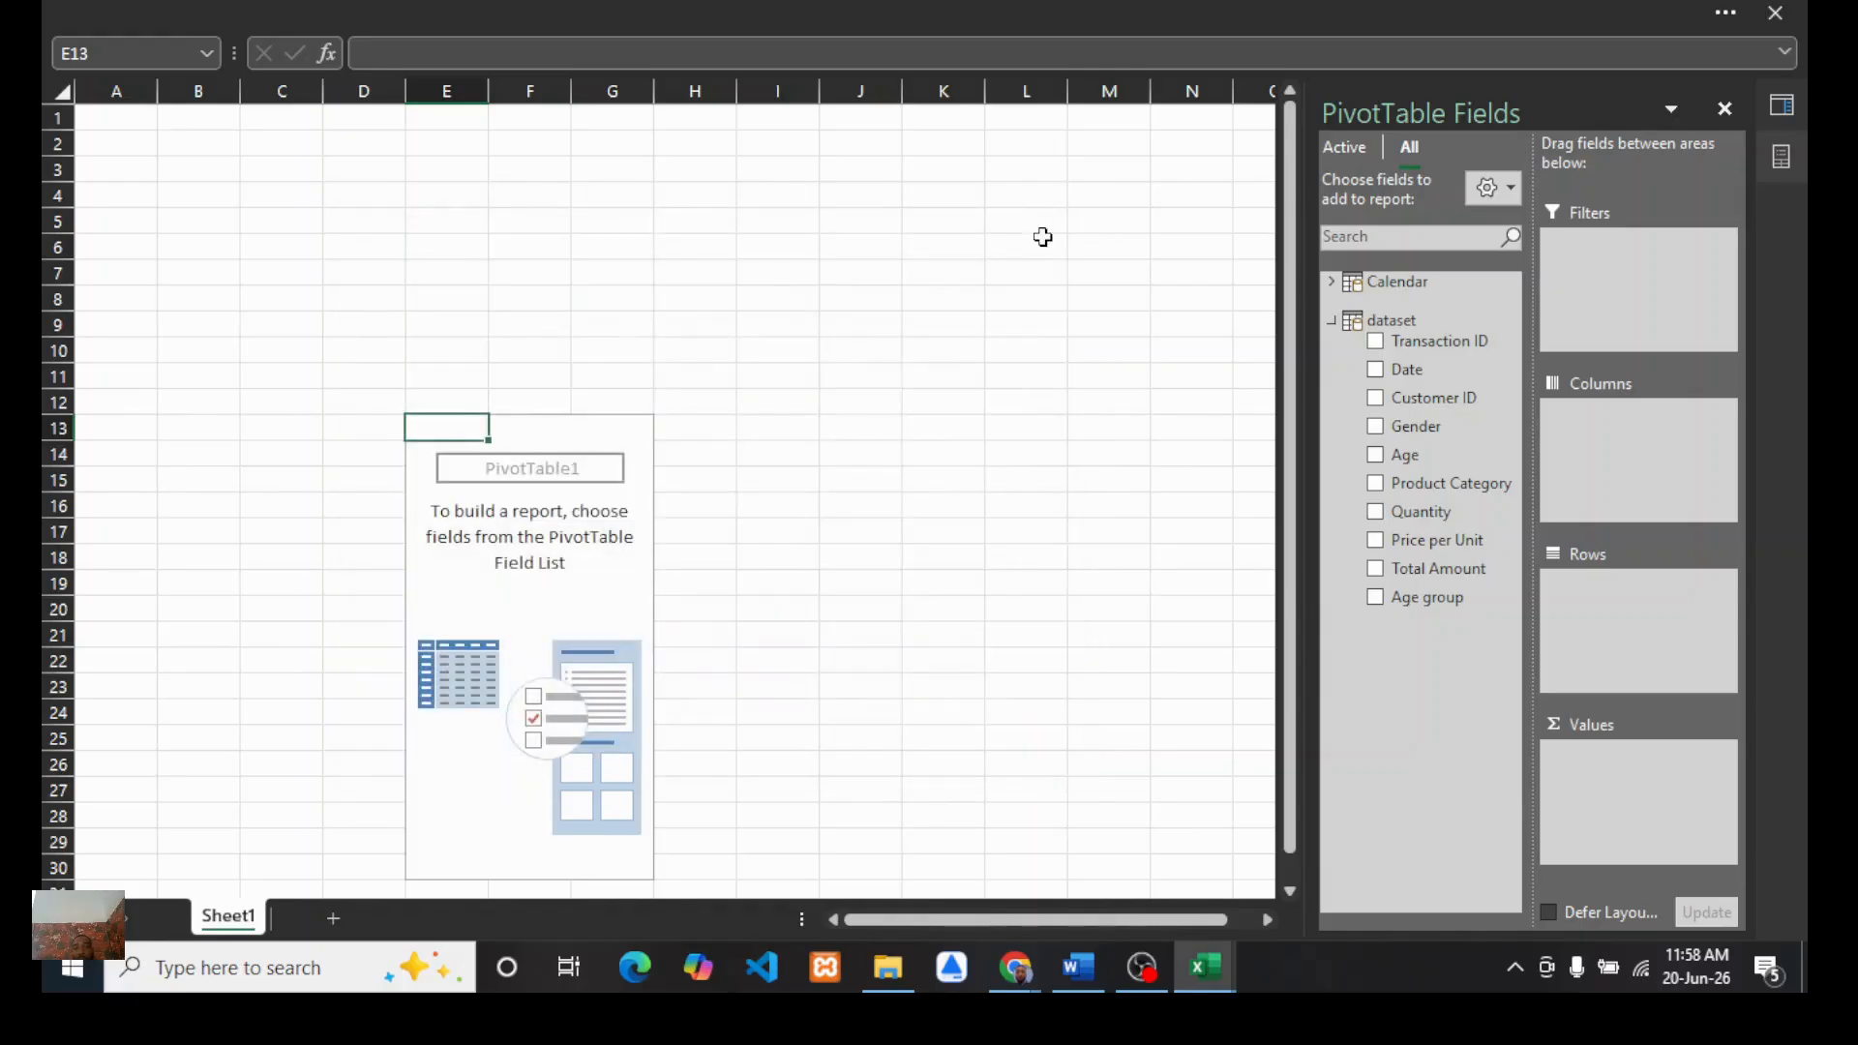
Step: Glance at the Word project brief and switch back to the PivotTable workbook
click(1074, 970)
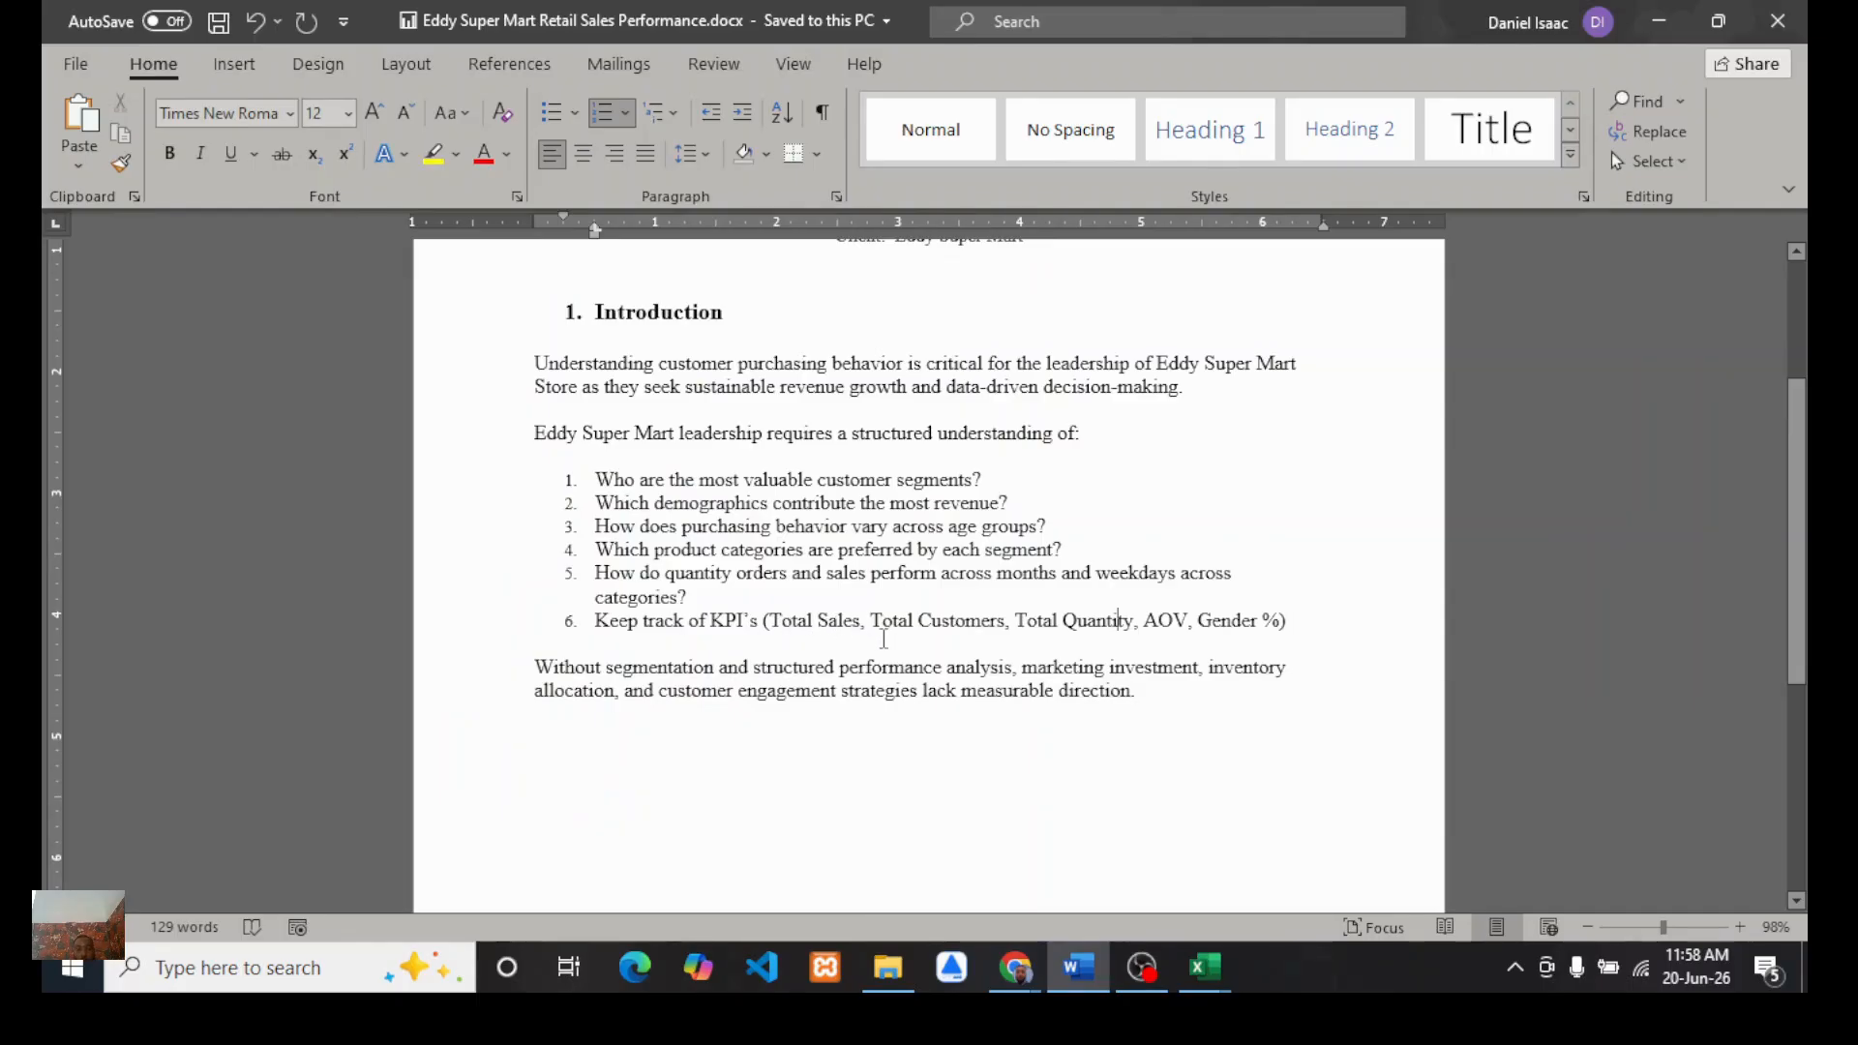
click(1206, 970)
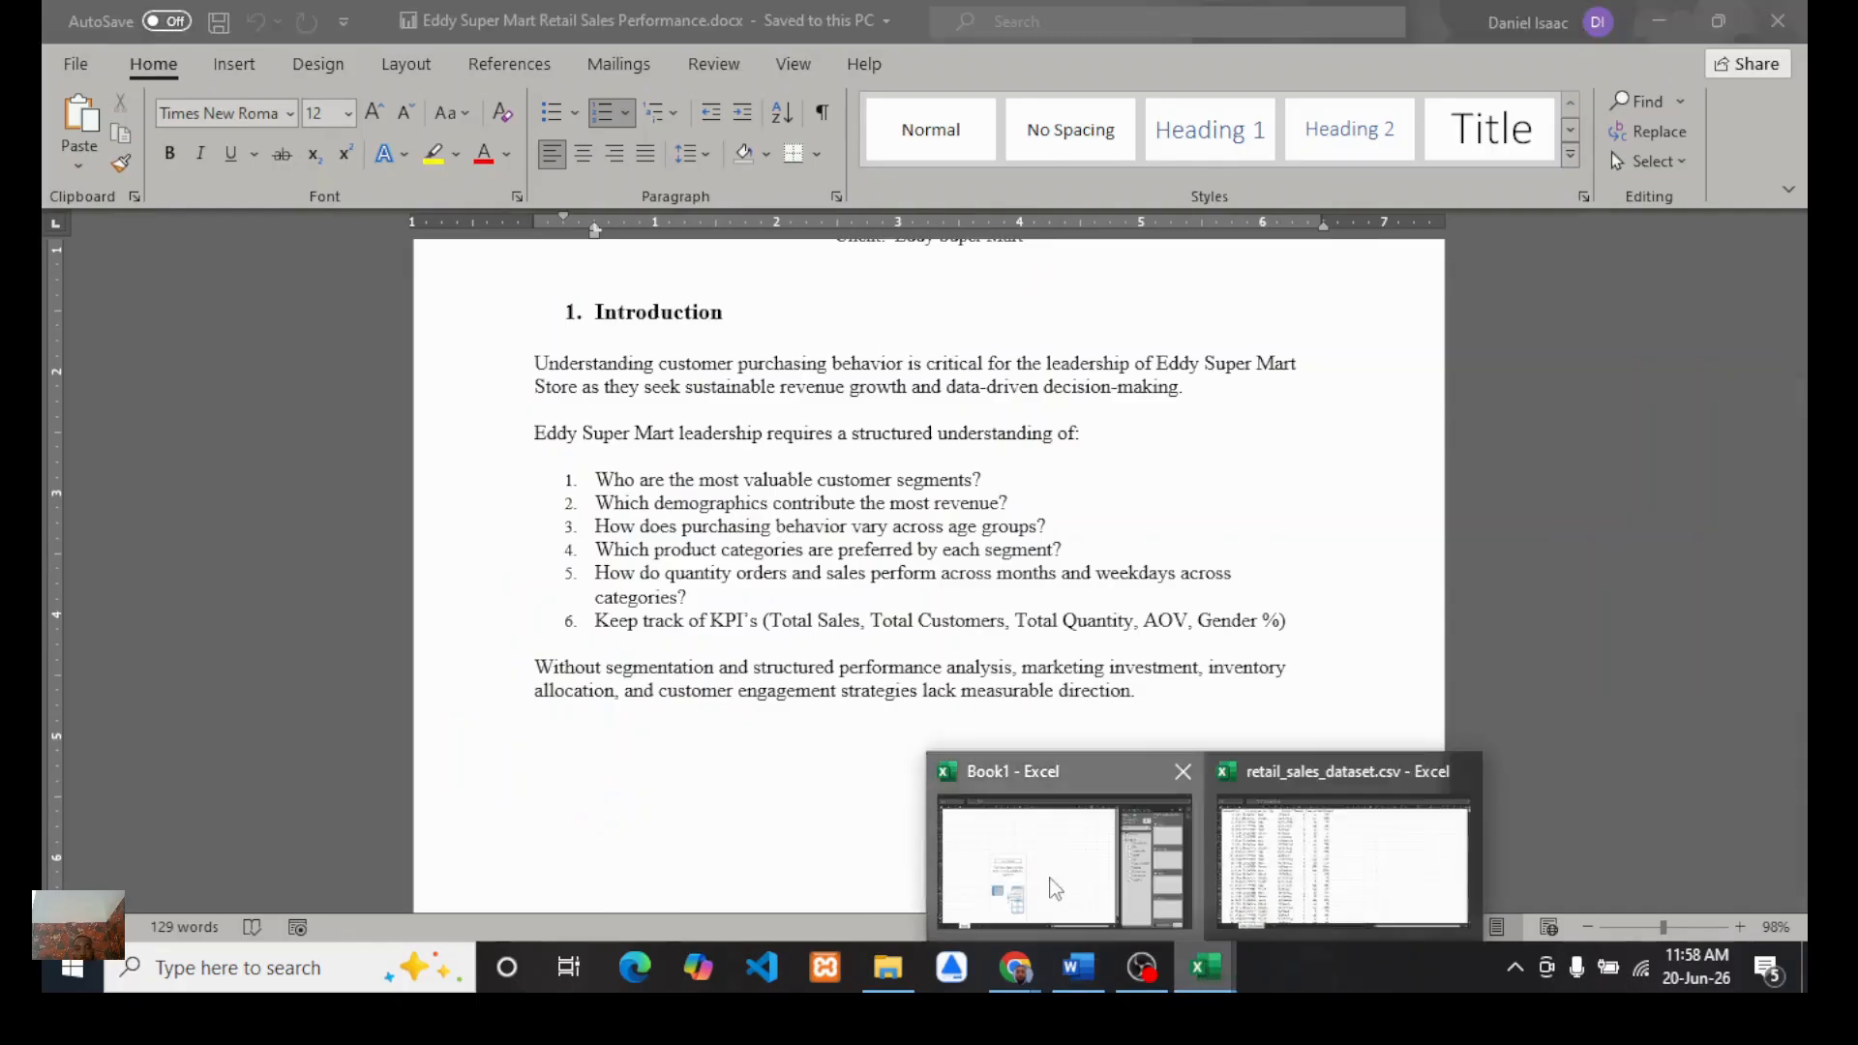
click(1057, 883)
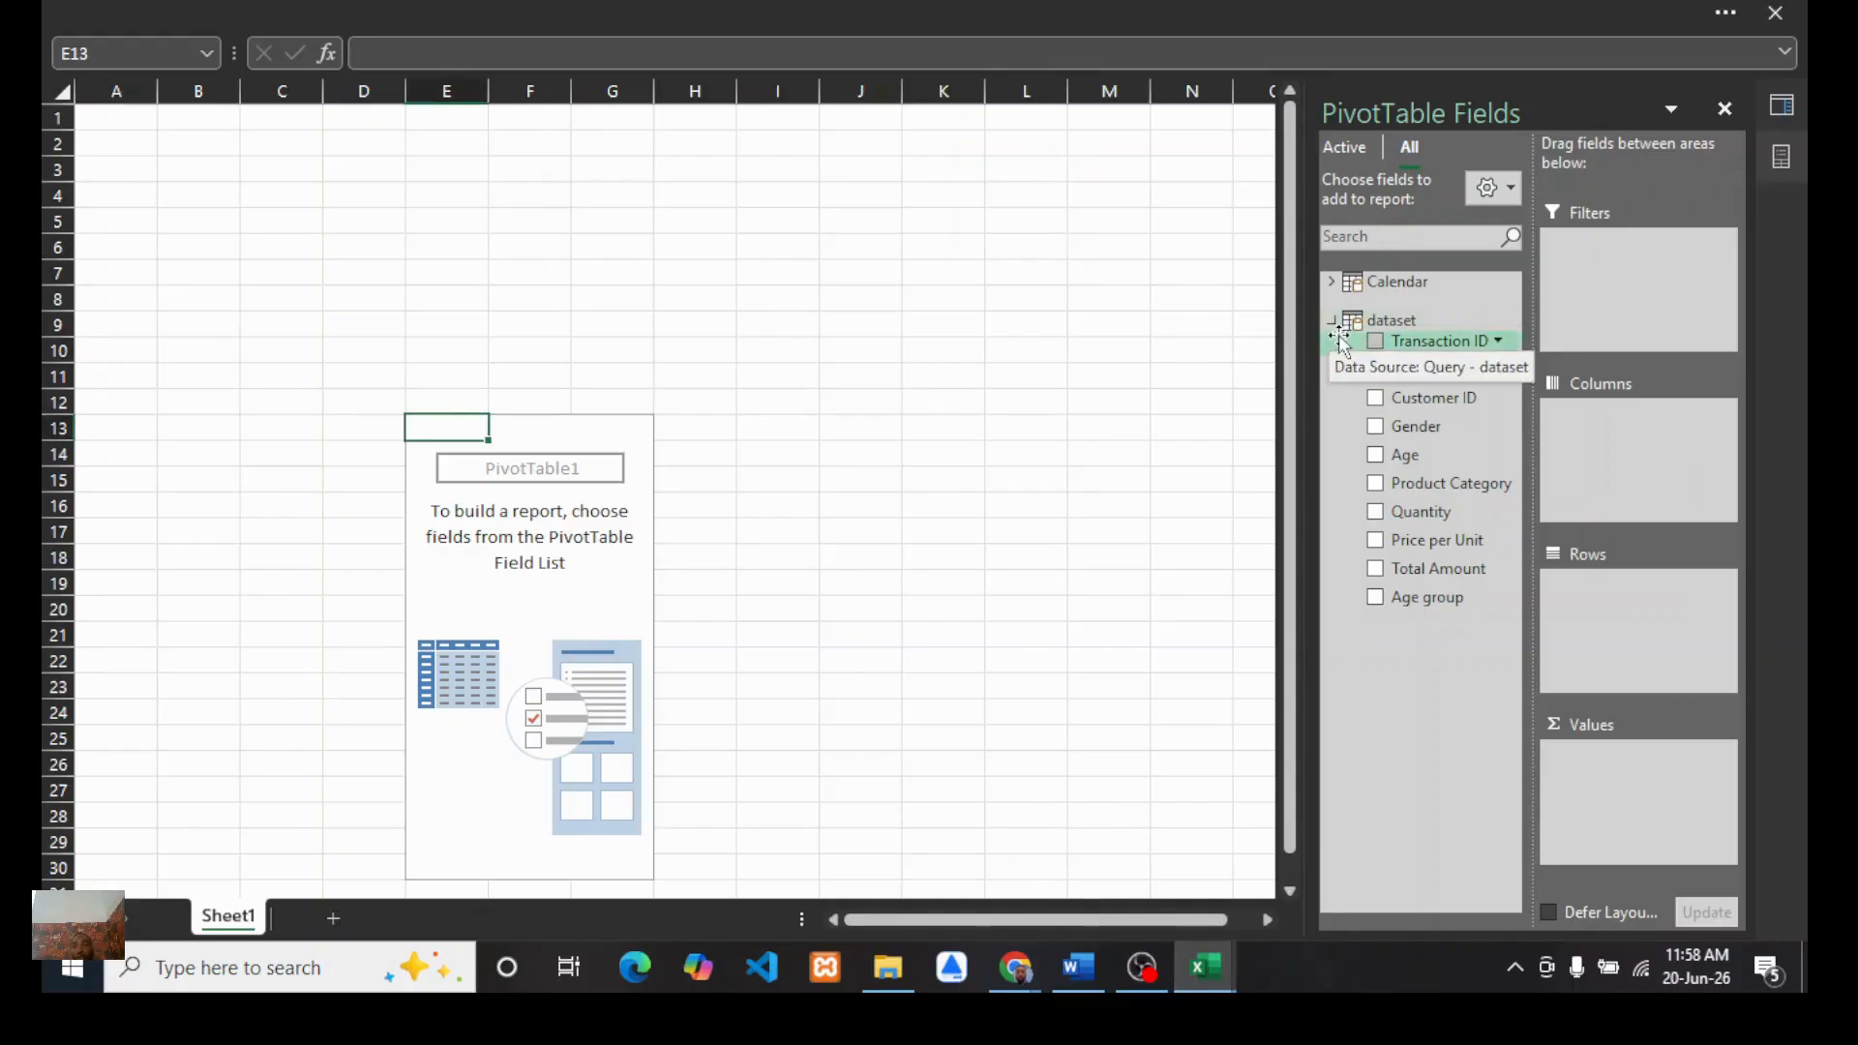
Step: Add a new measure to the dataset table named total sales
right_click(1392, 323)
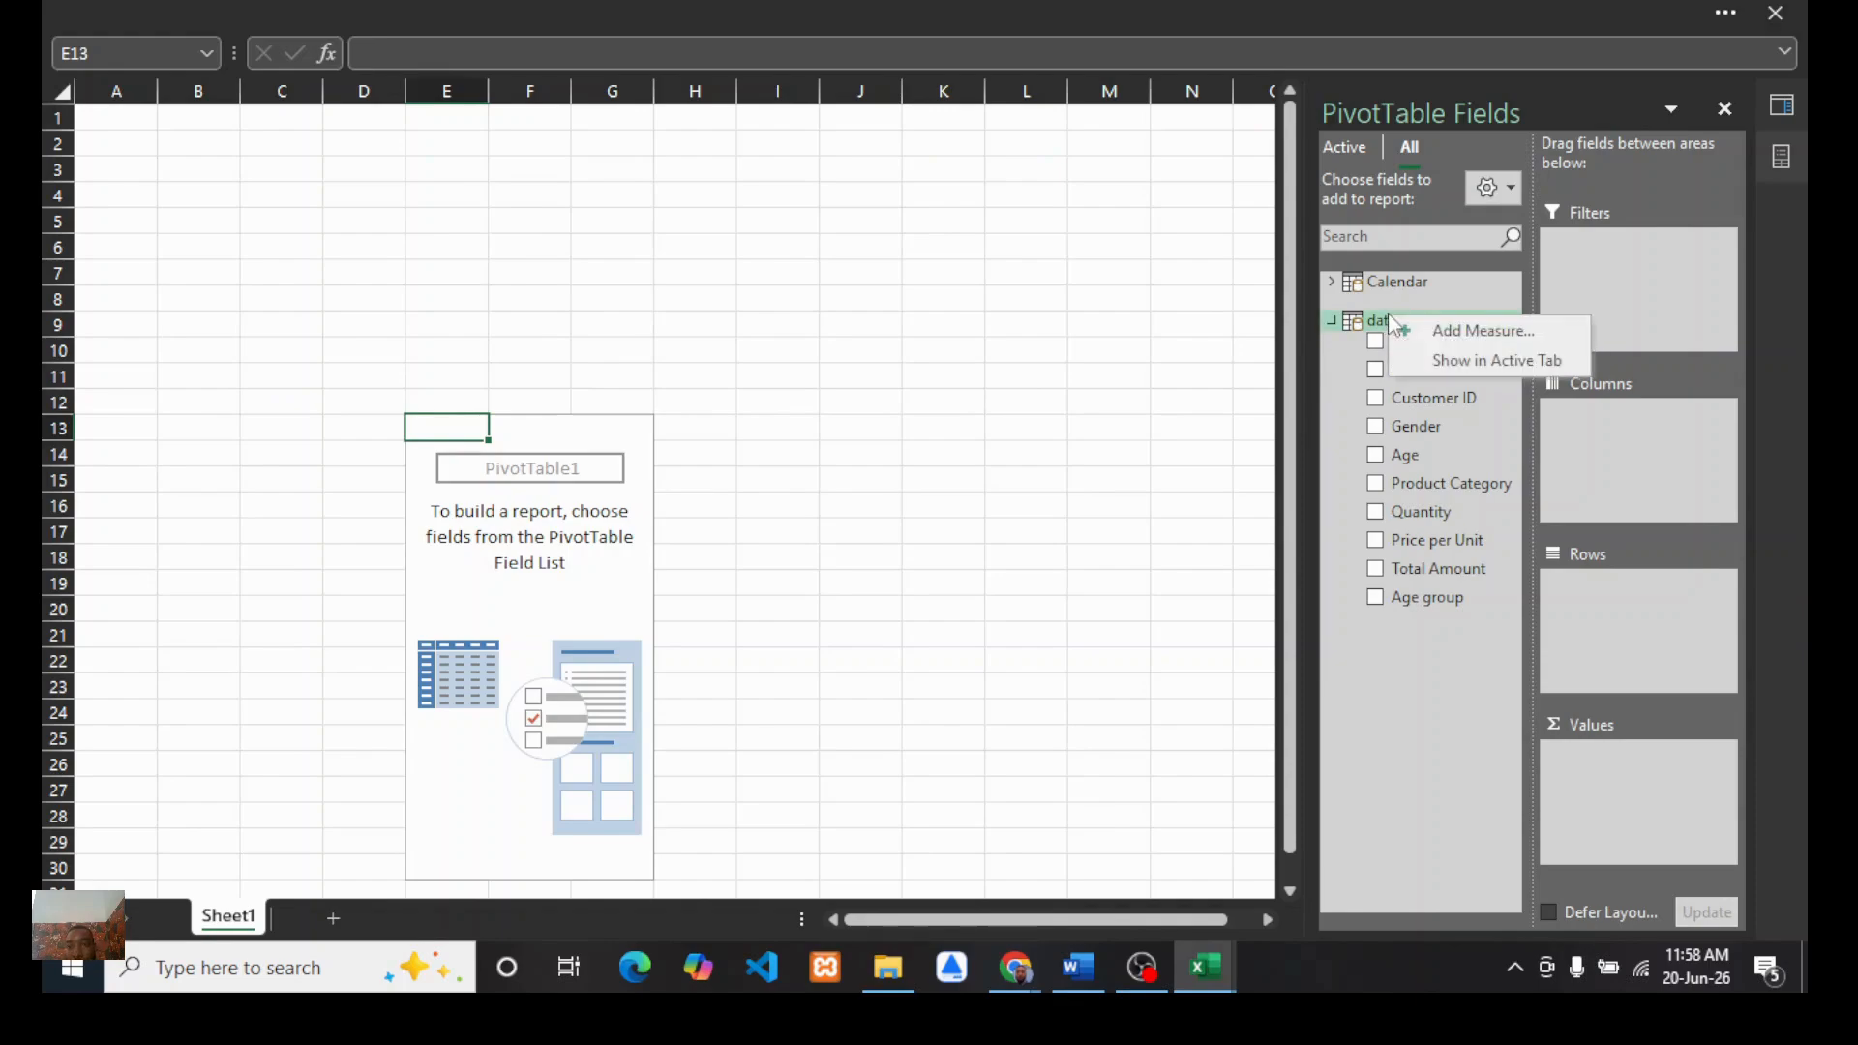
click(1464, 336)
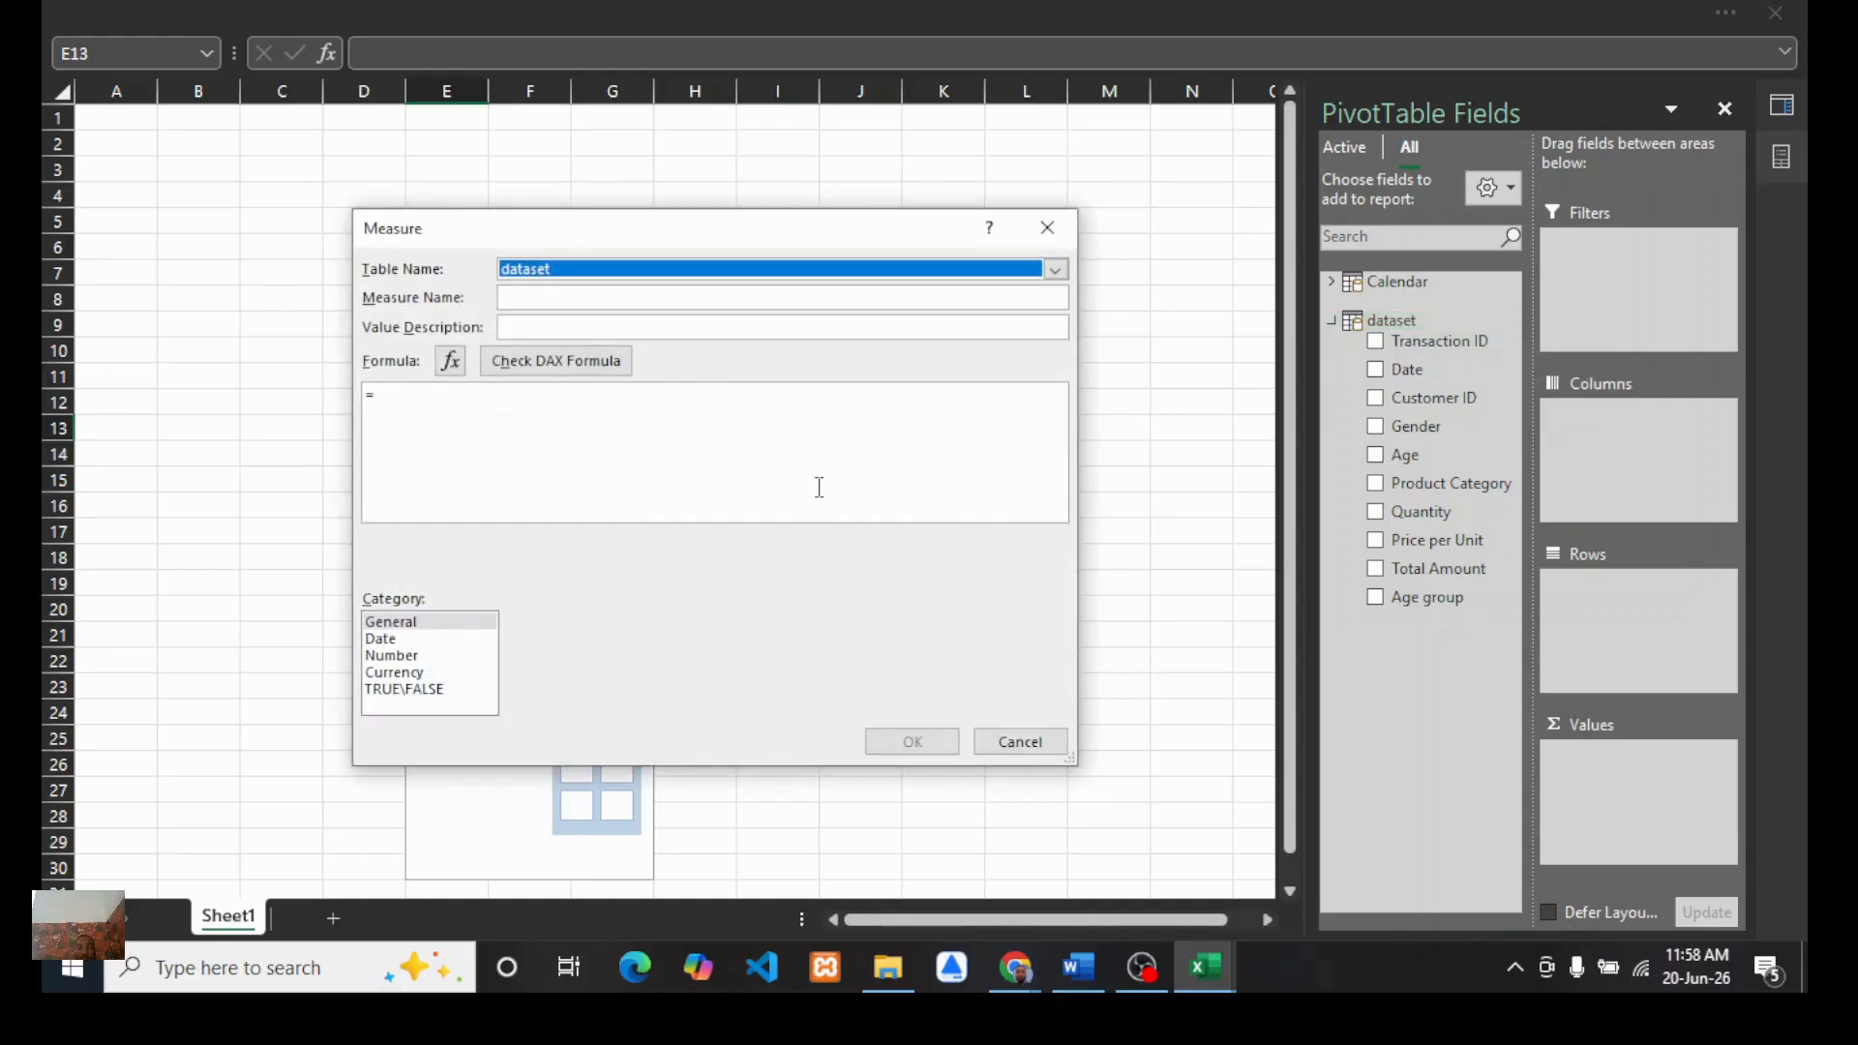
click(547, 298)
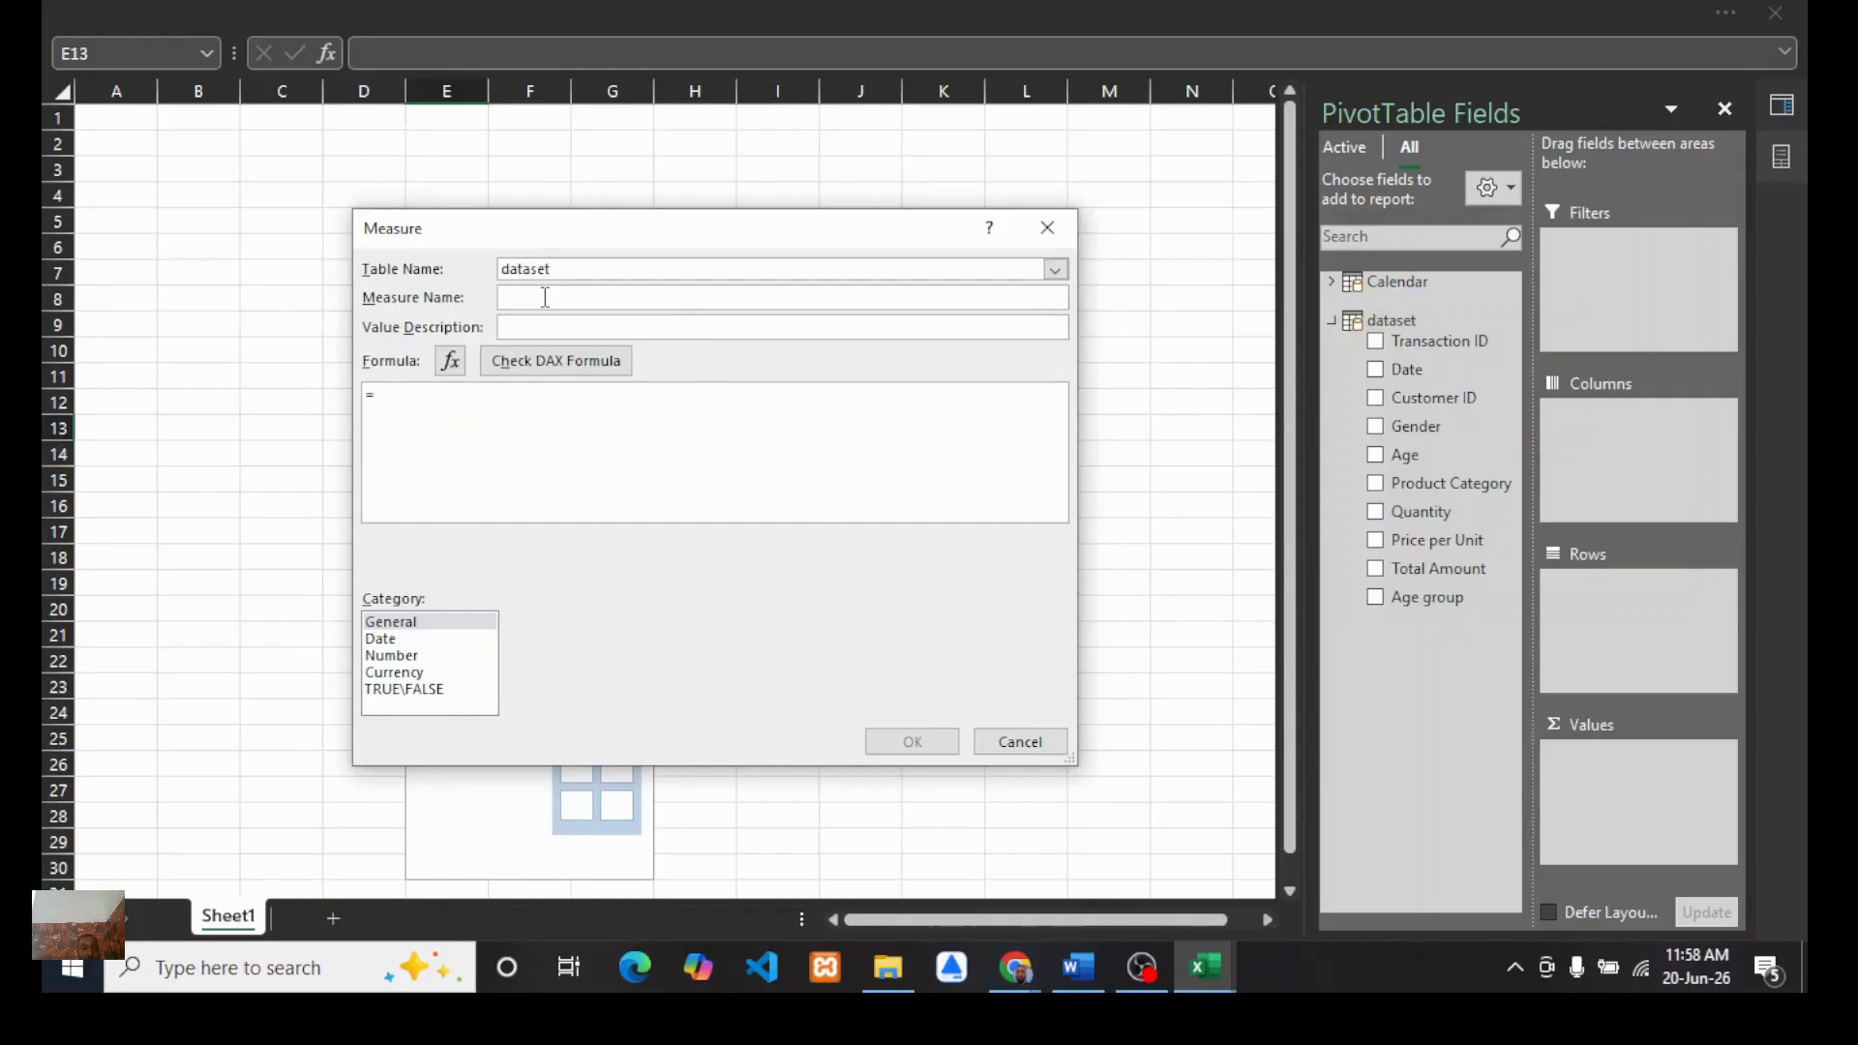
text(total sale)
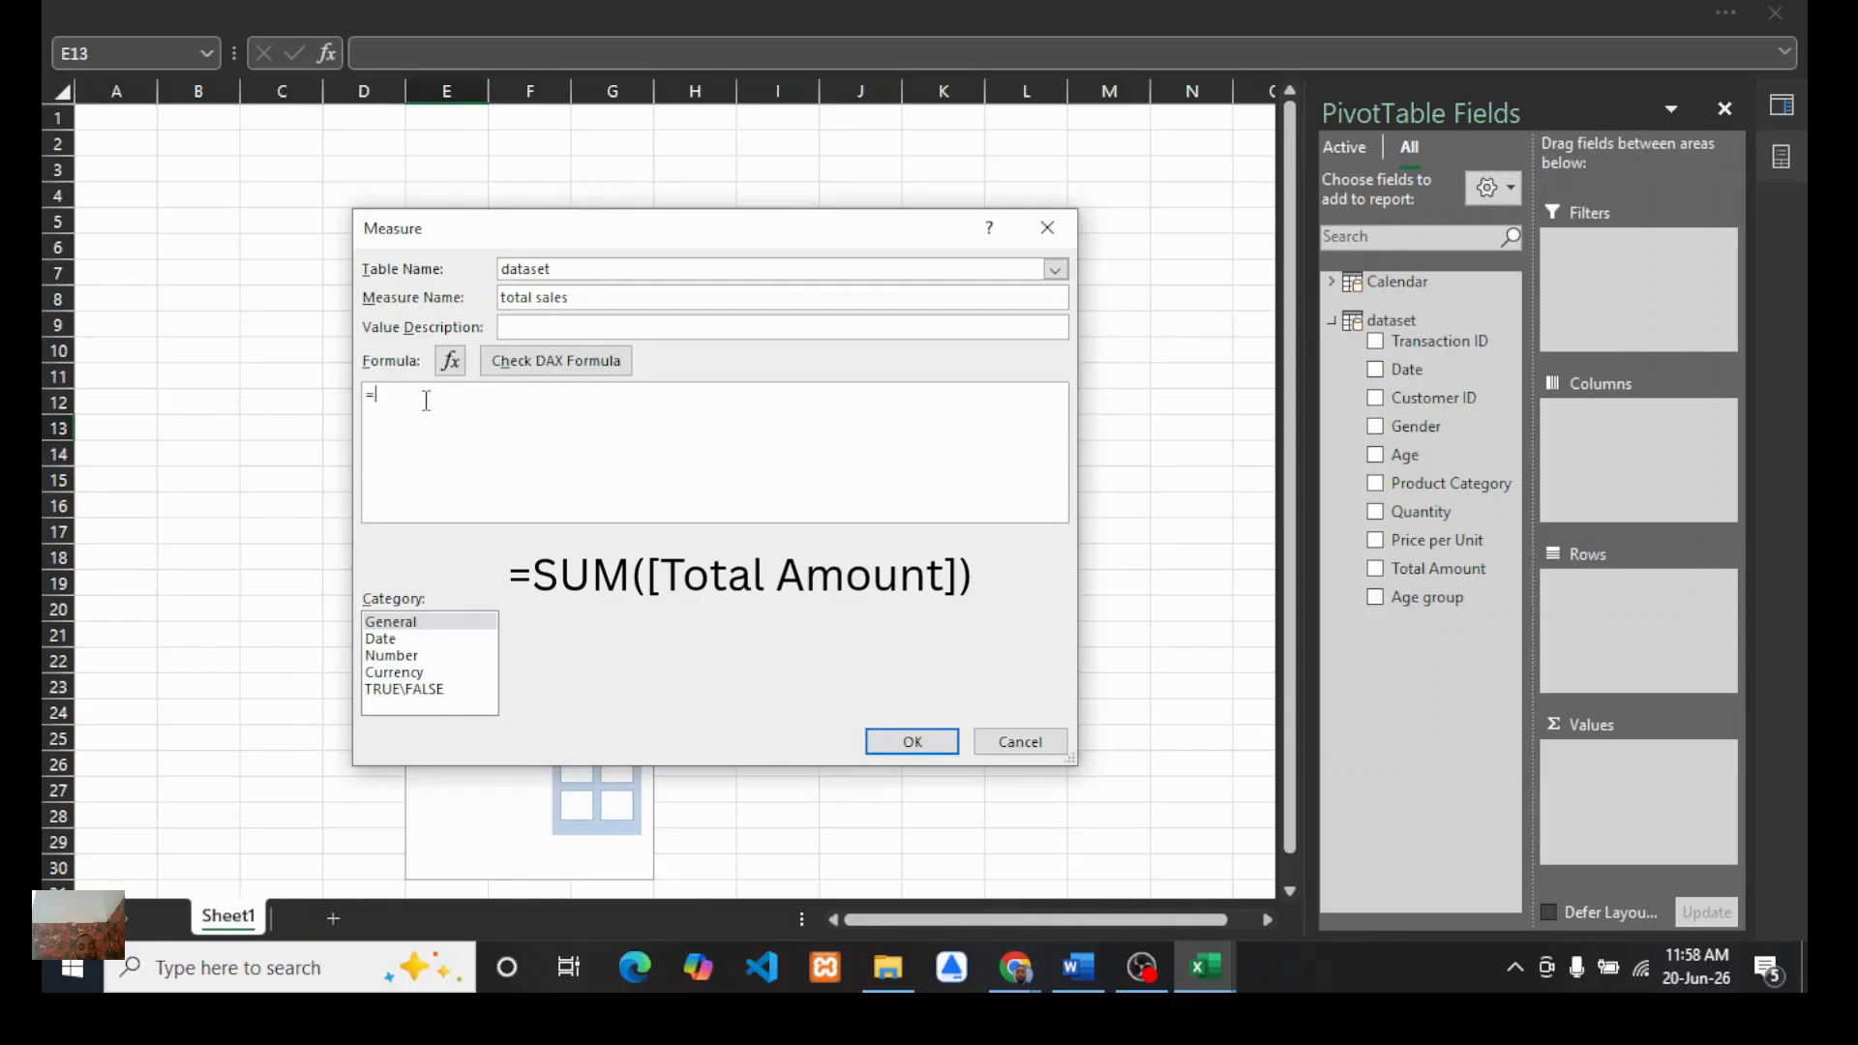
Step: Enter the measure formula =SUM([Total Amount]) and check it for errors
text(sum)
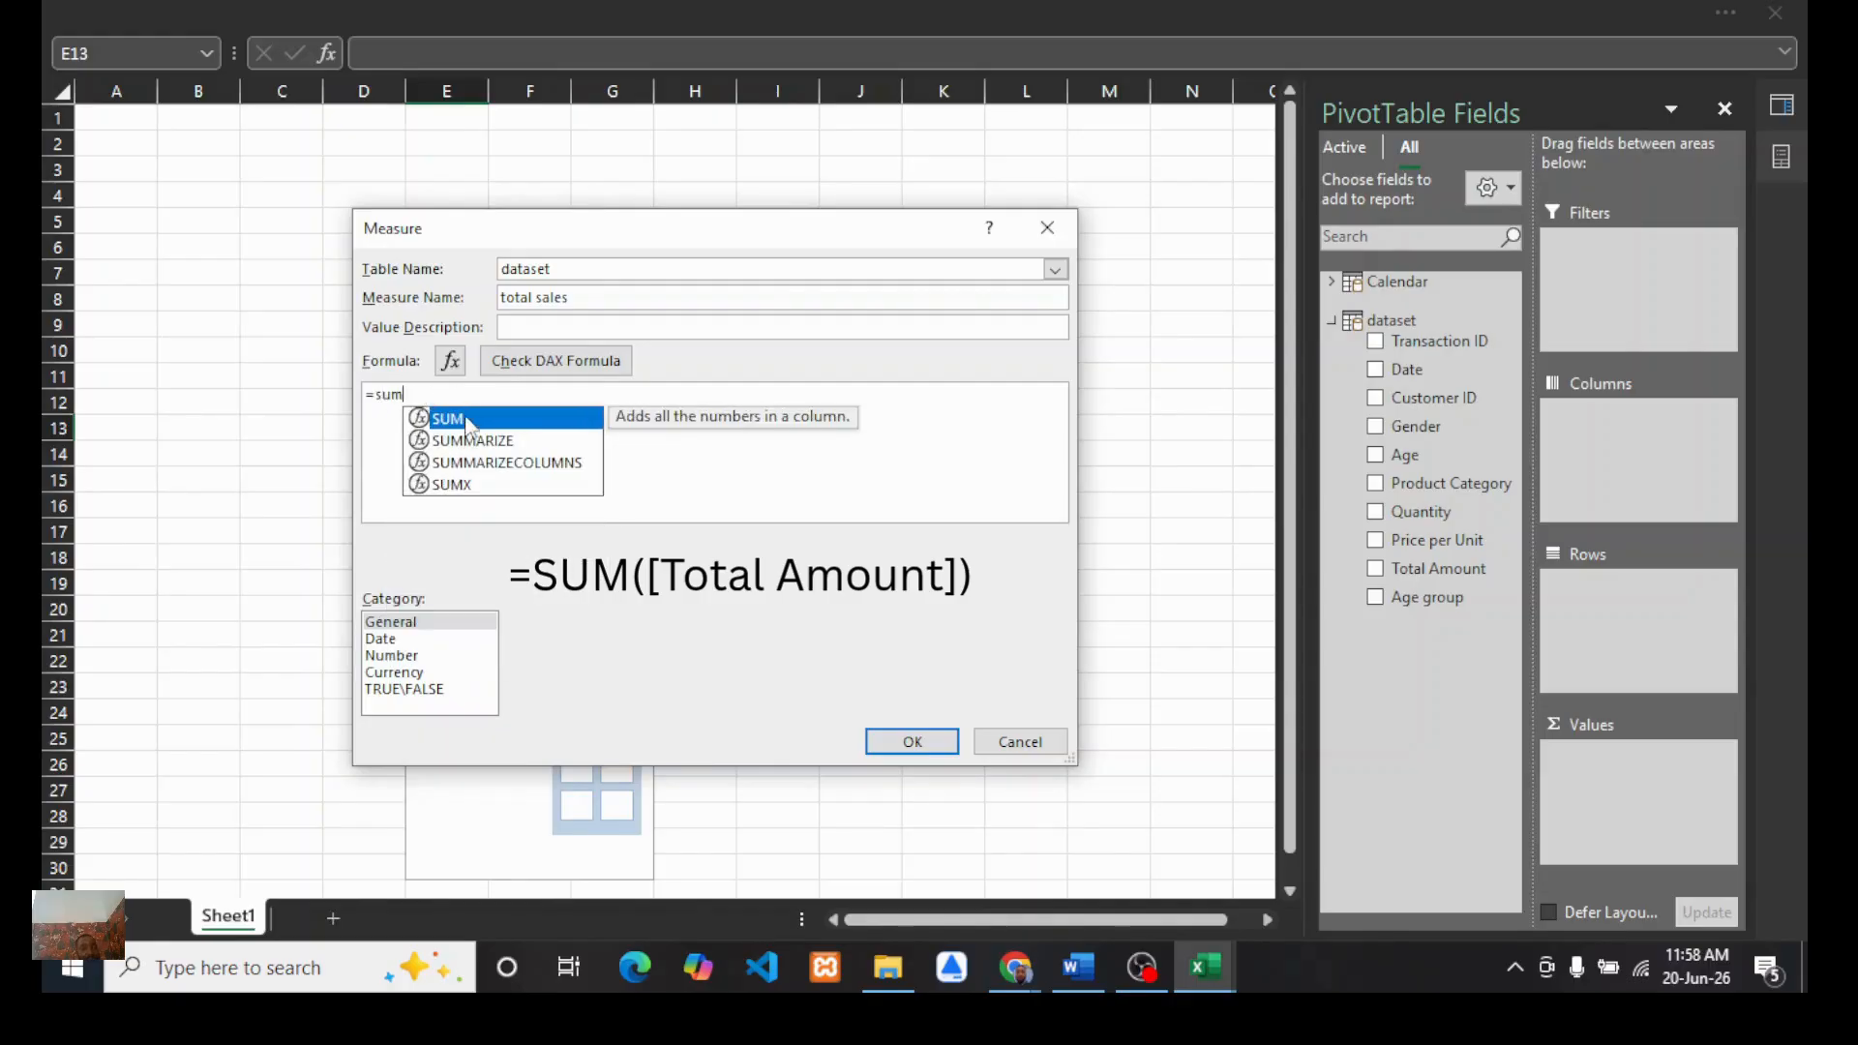
key(Tab)
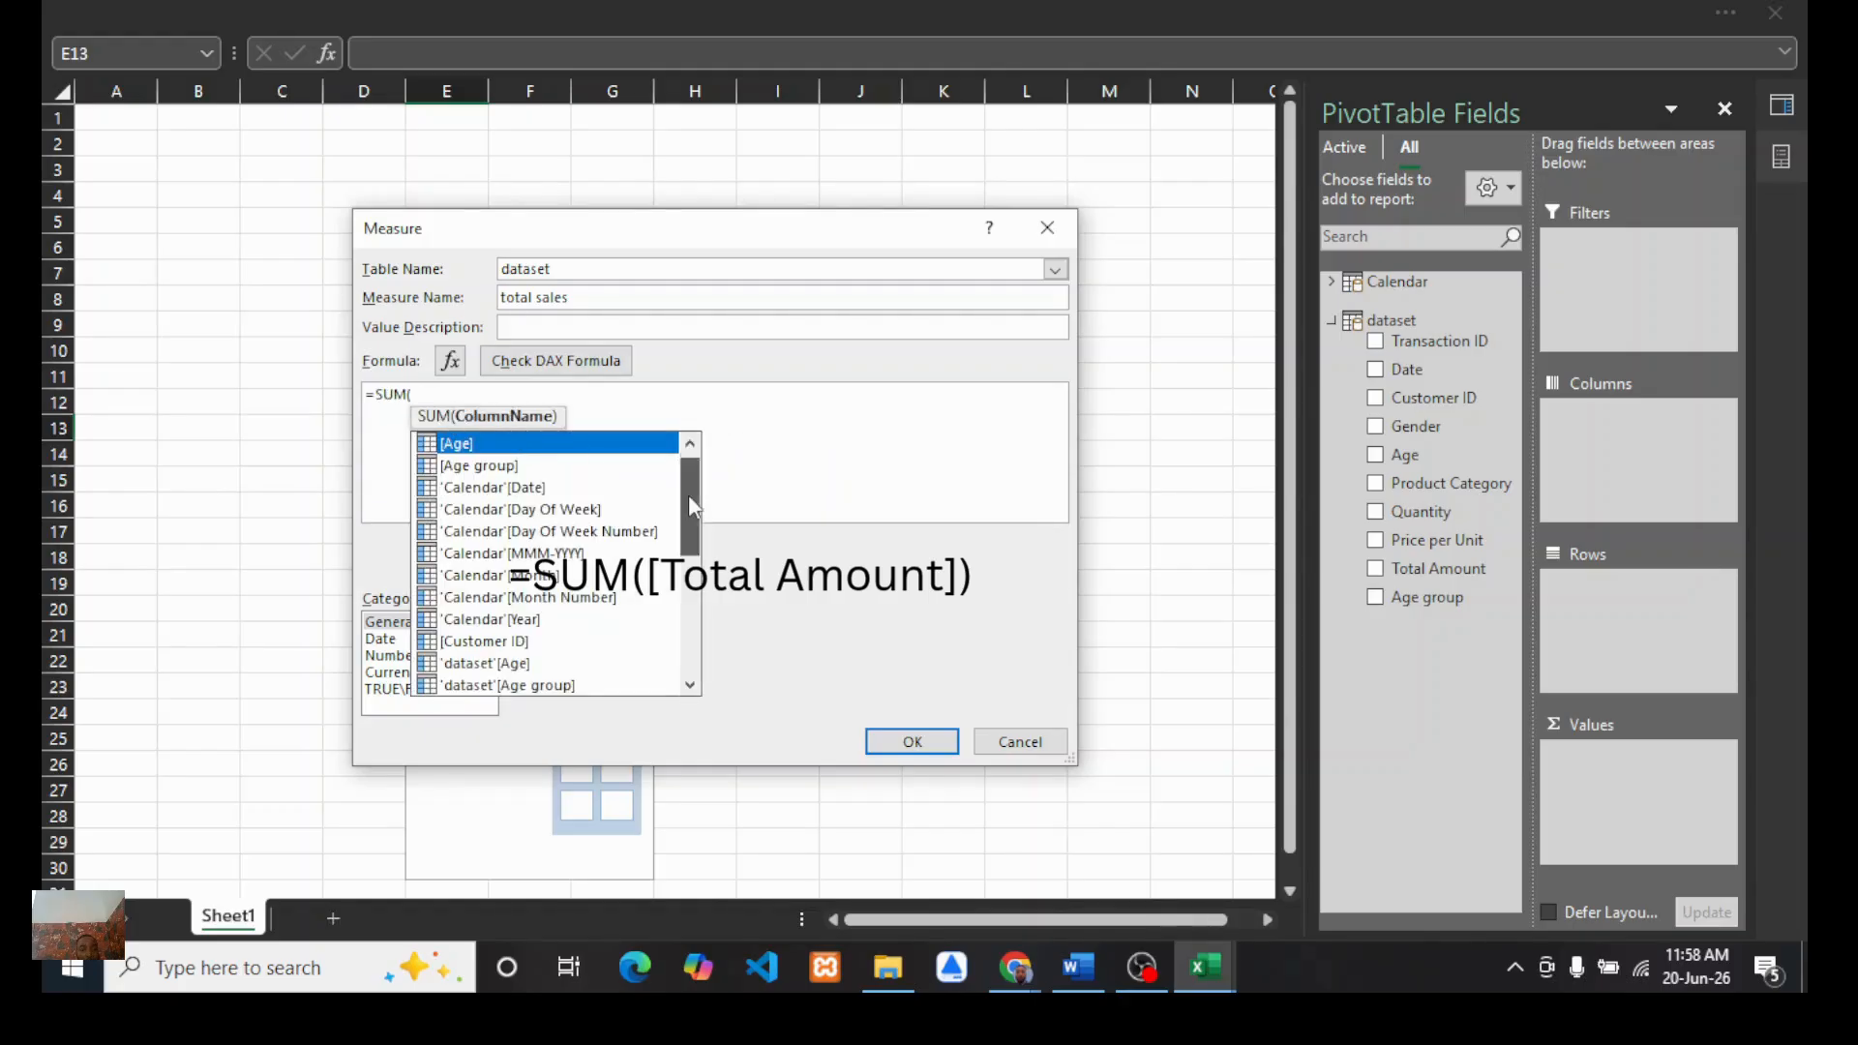
drag(689, 495, 687, 668)
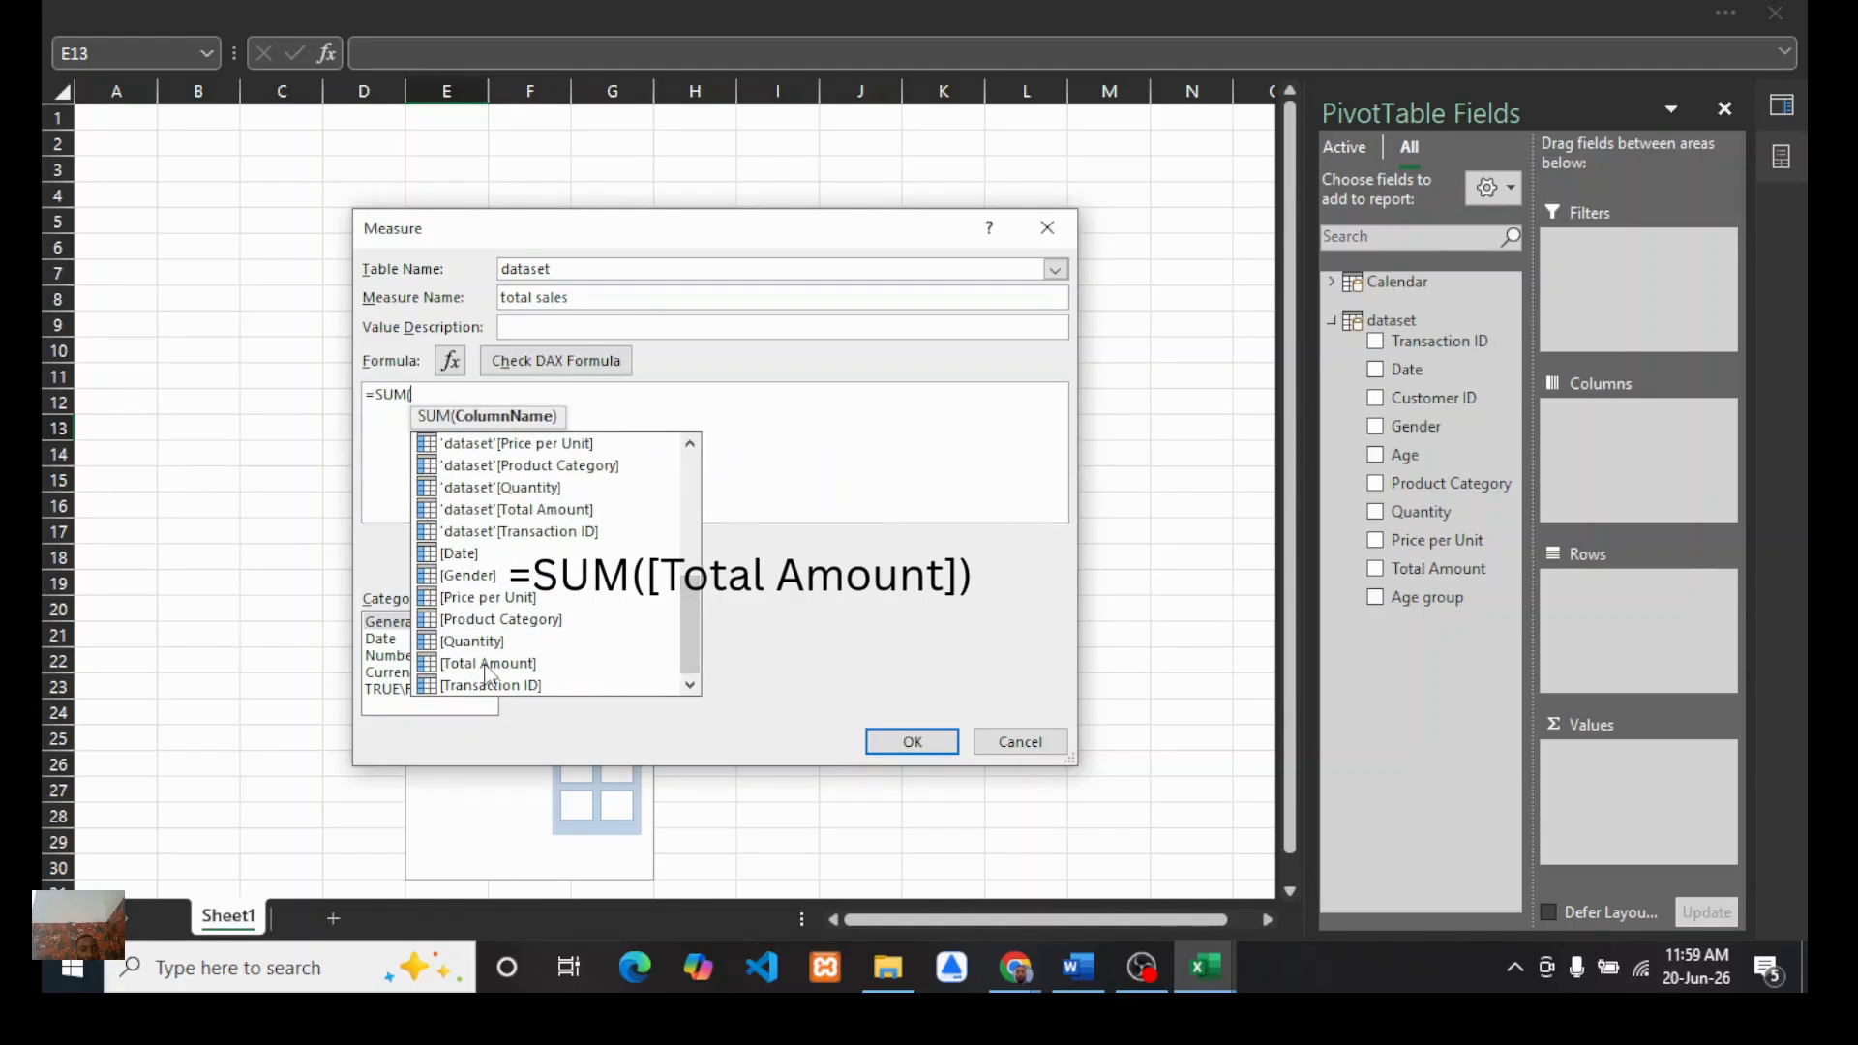
double_click(489, 668)
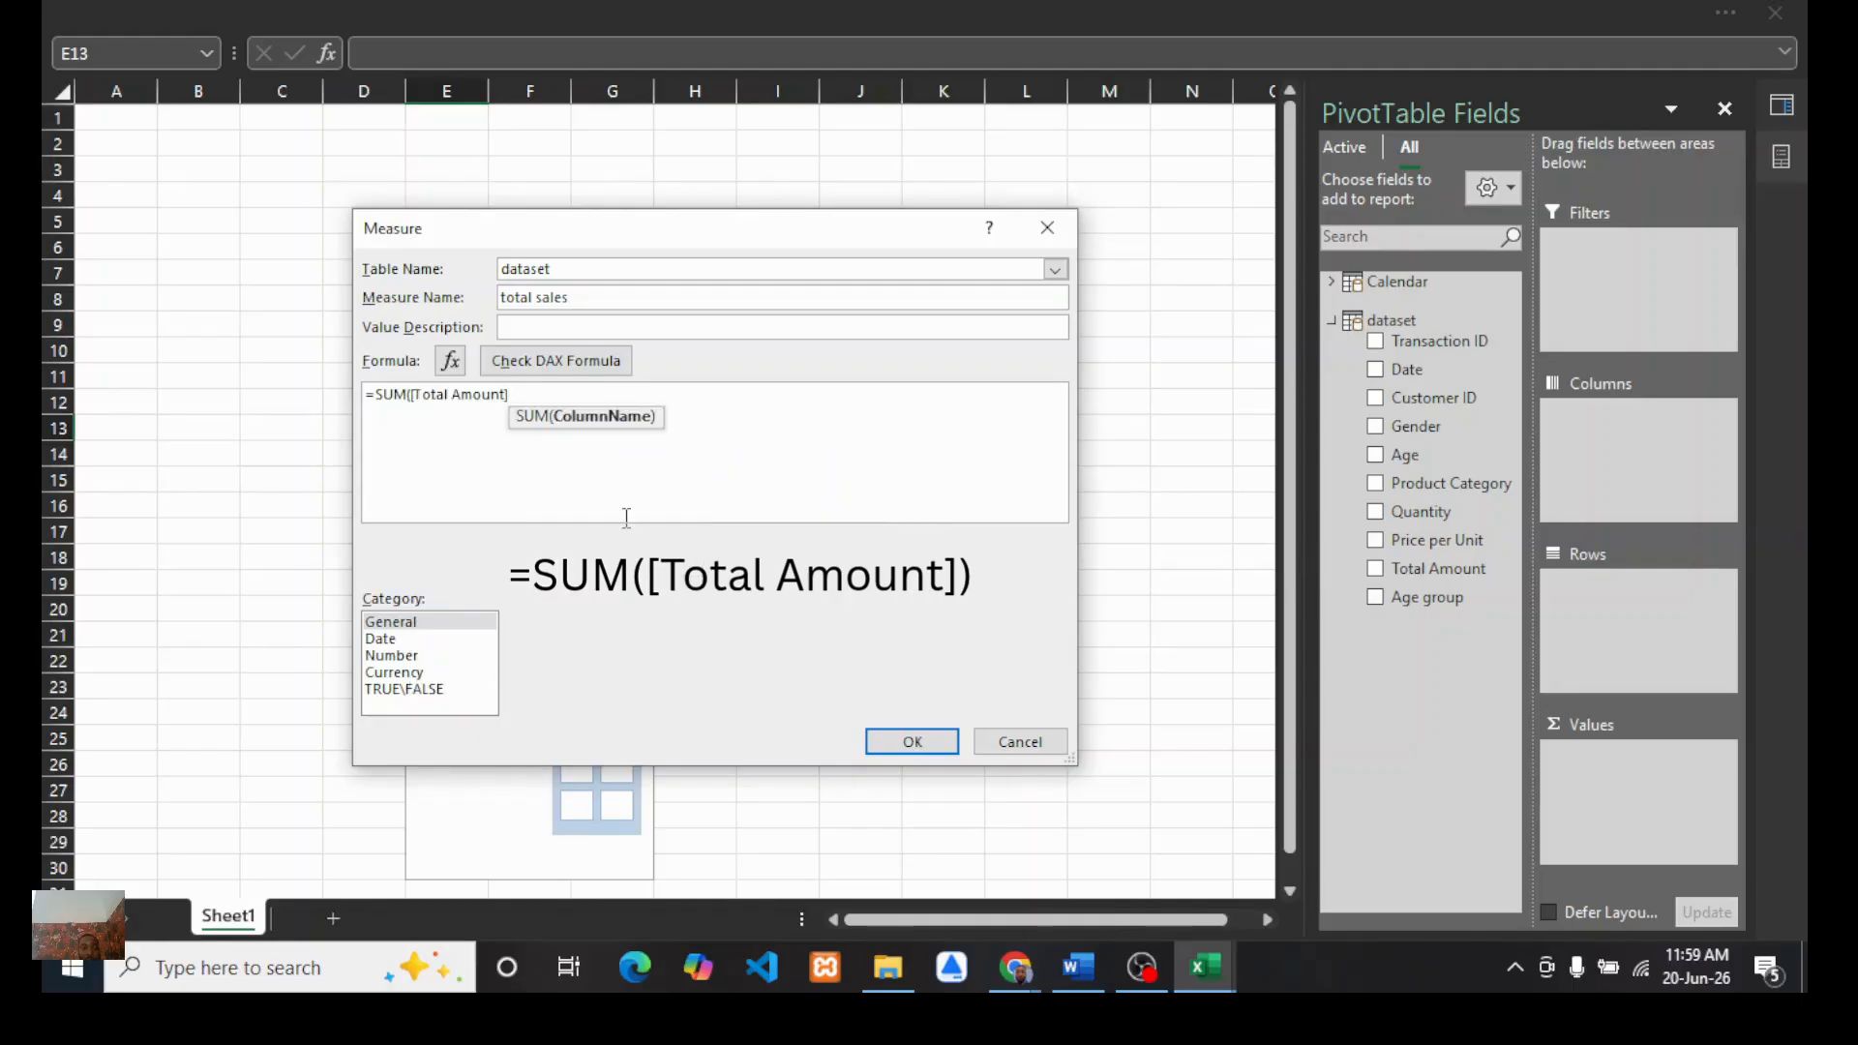
text())
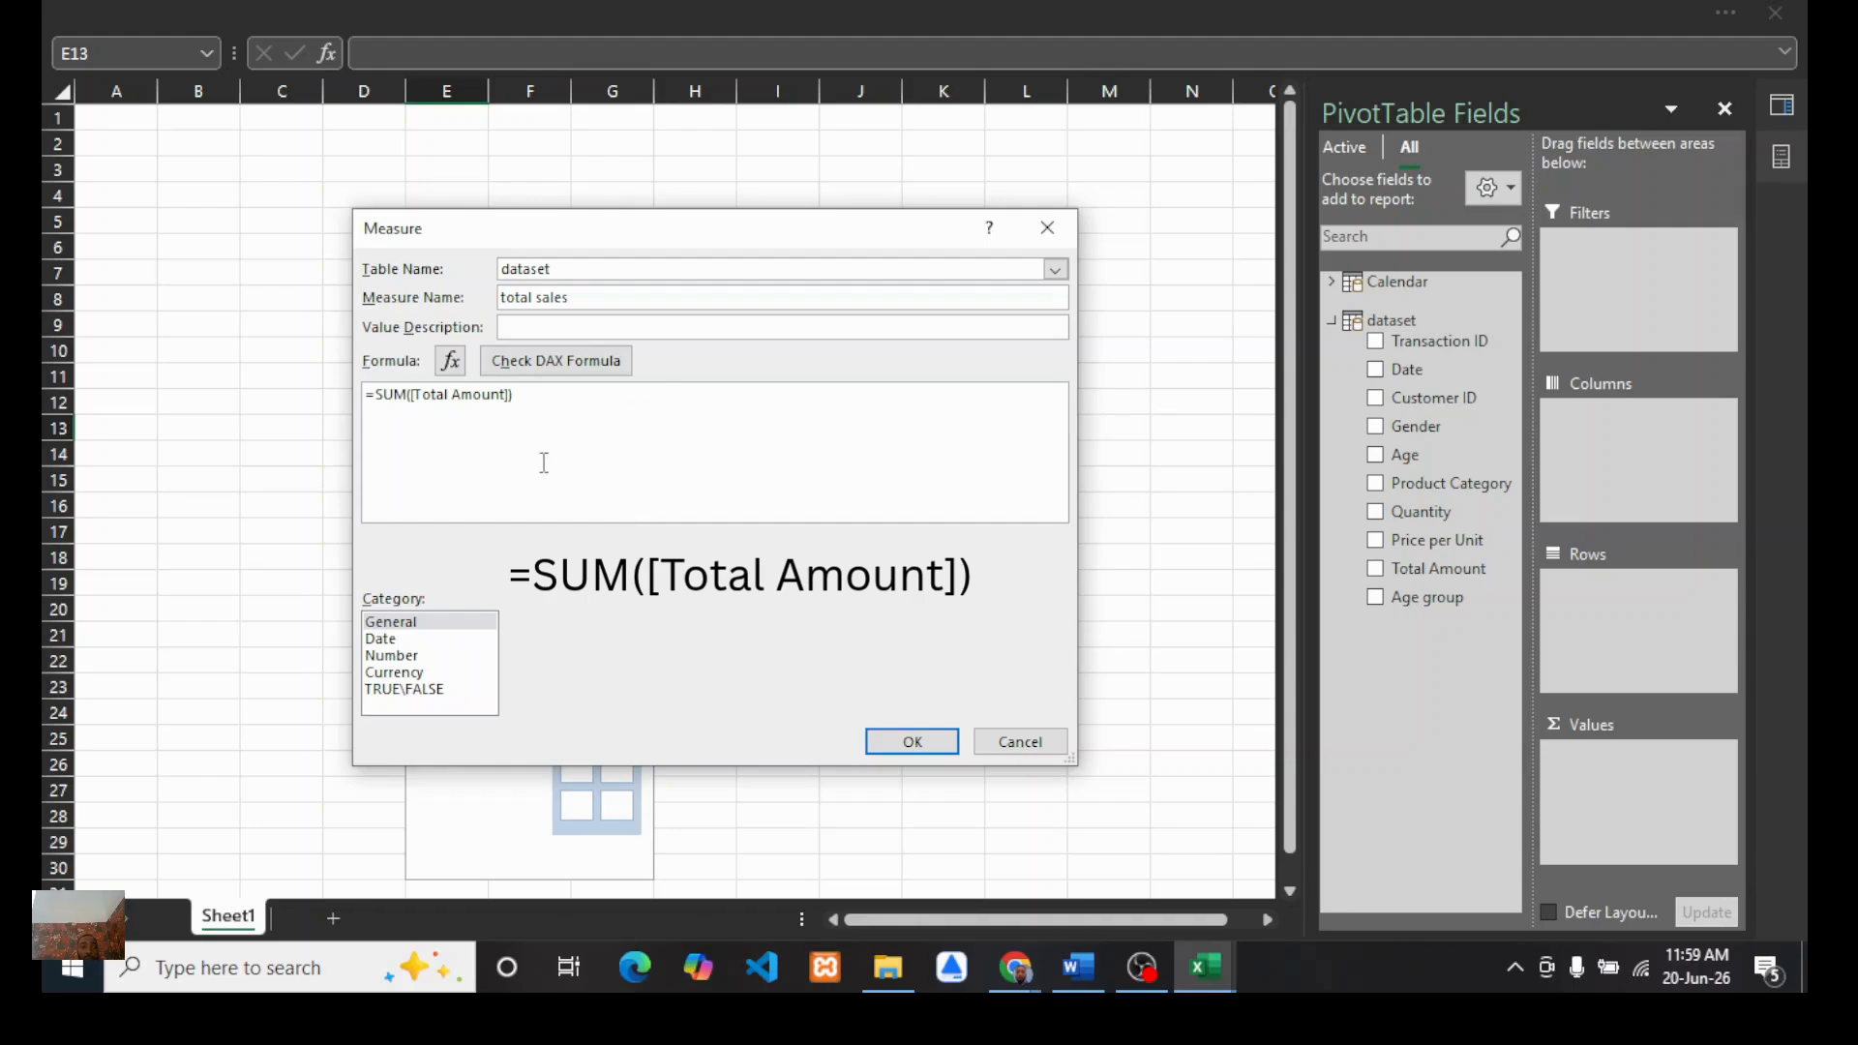
click(553, 373)
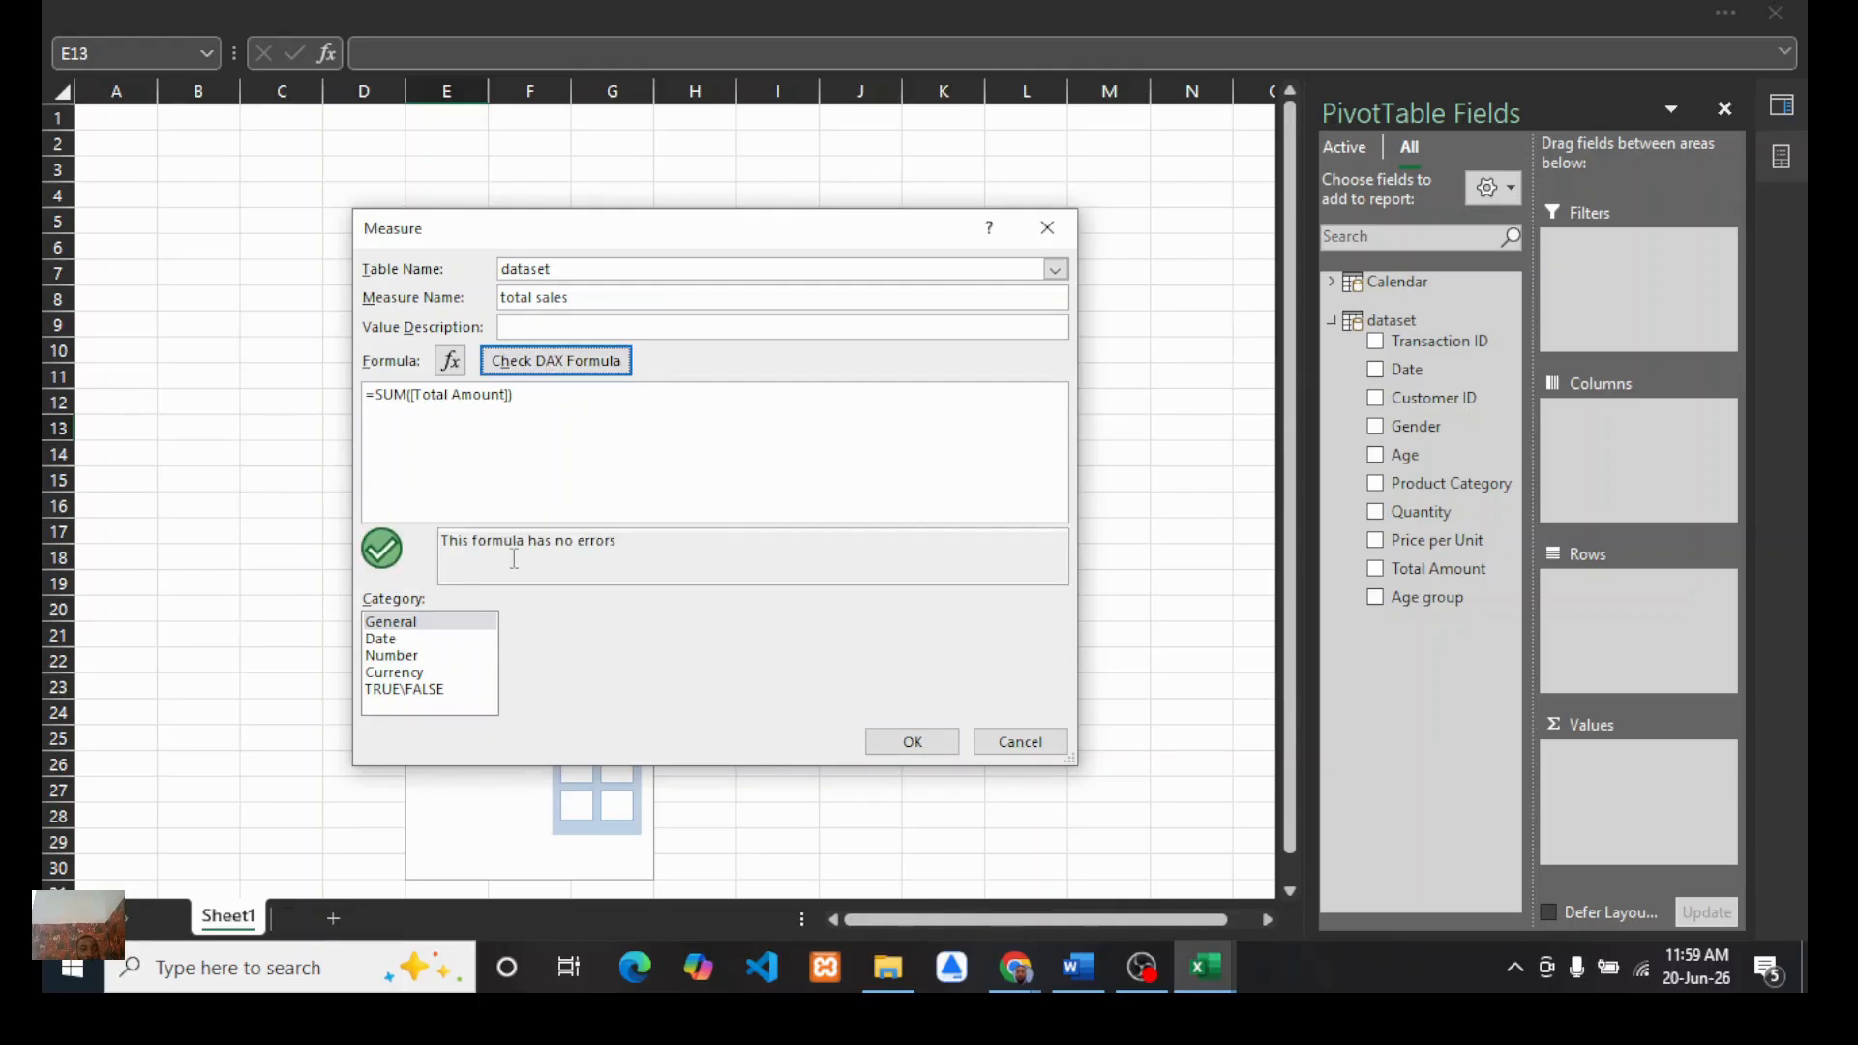
Step: Format the measure as a Number with a 1000 separator and save it
click(392, 657)
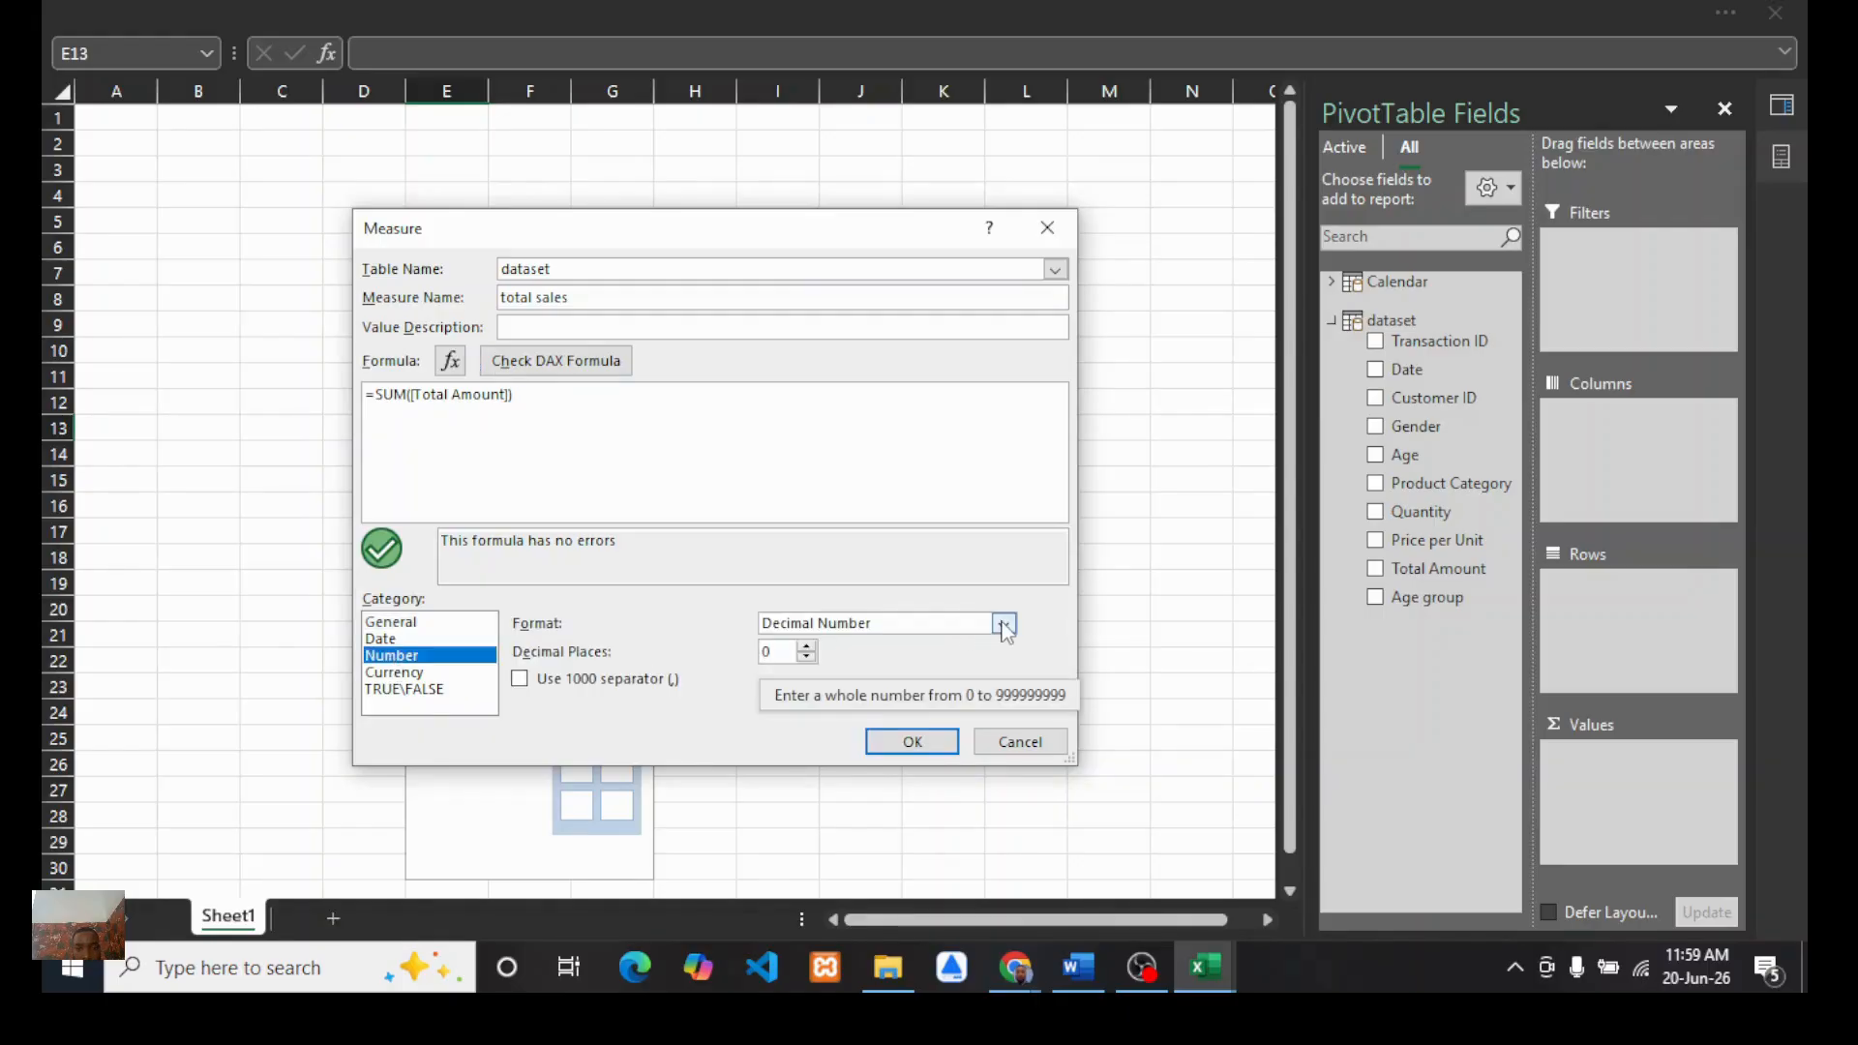
click(517, 688)
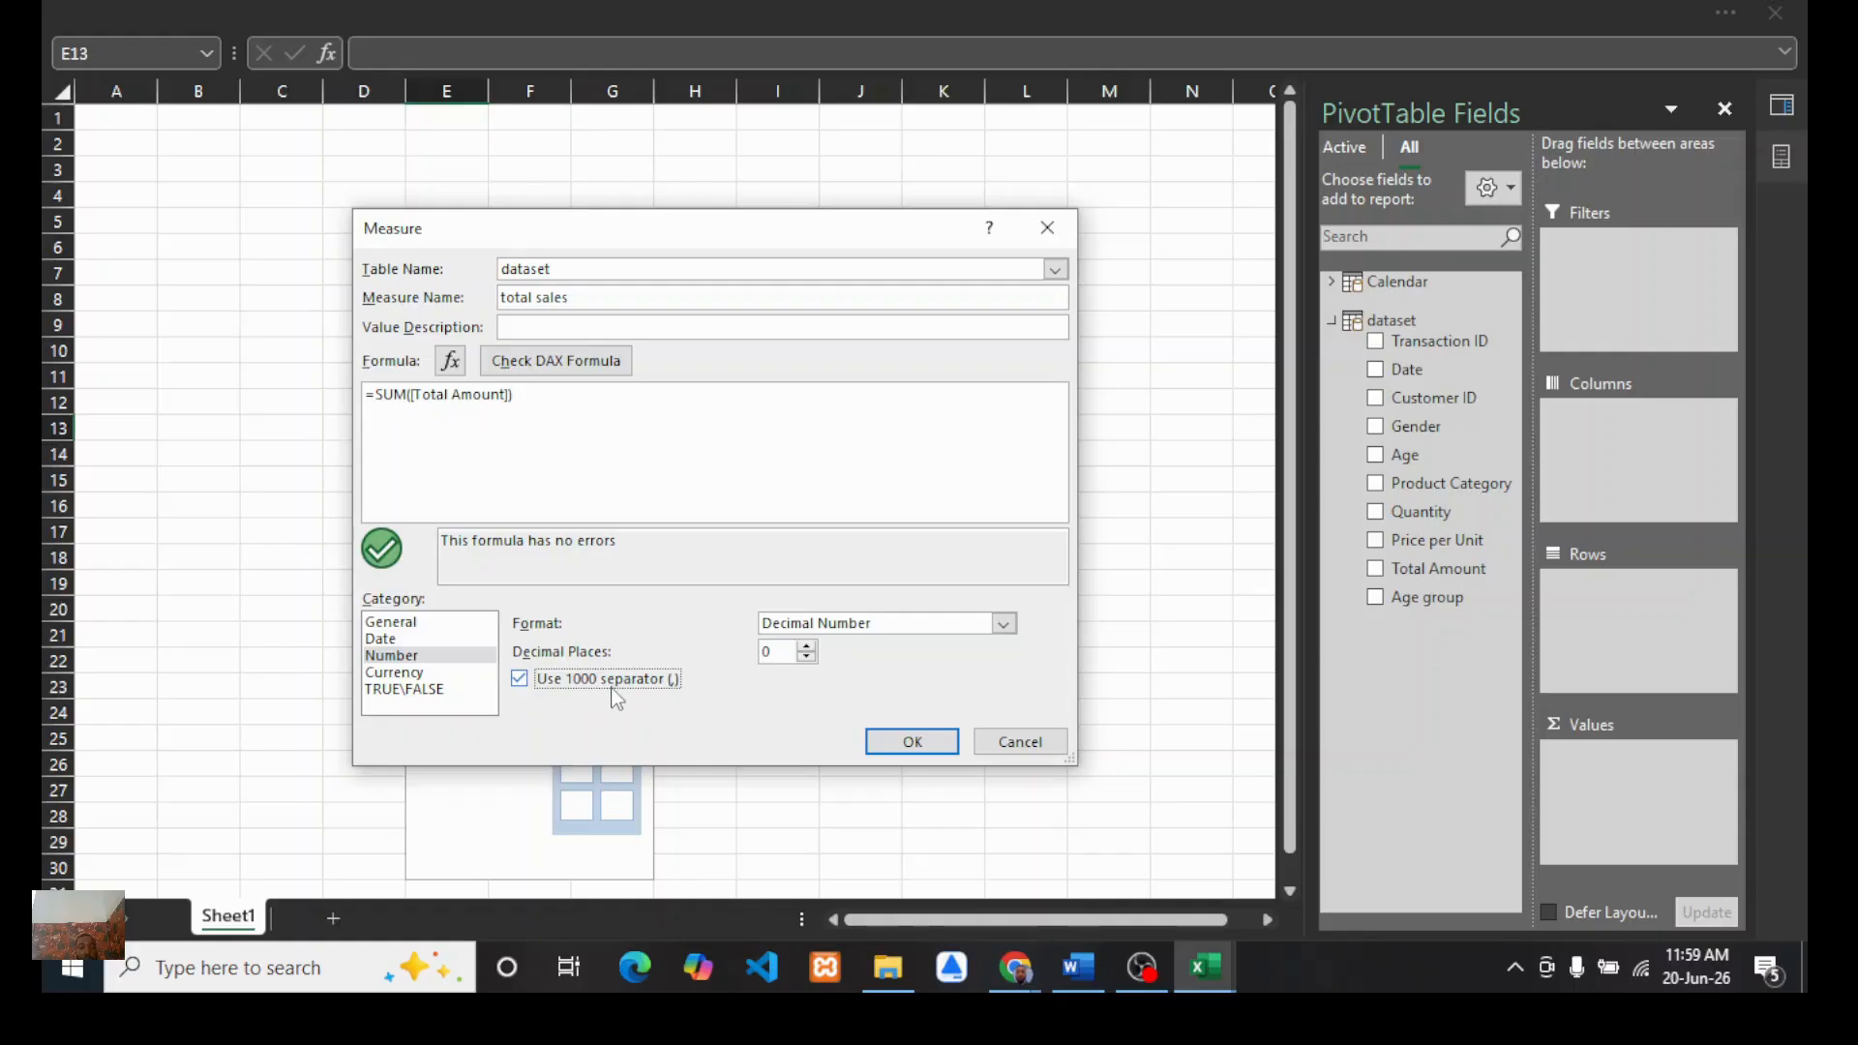
click(900, 742)
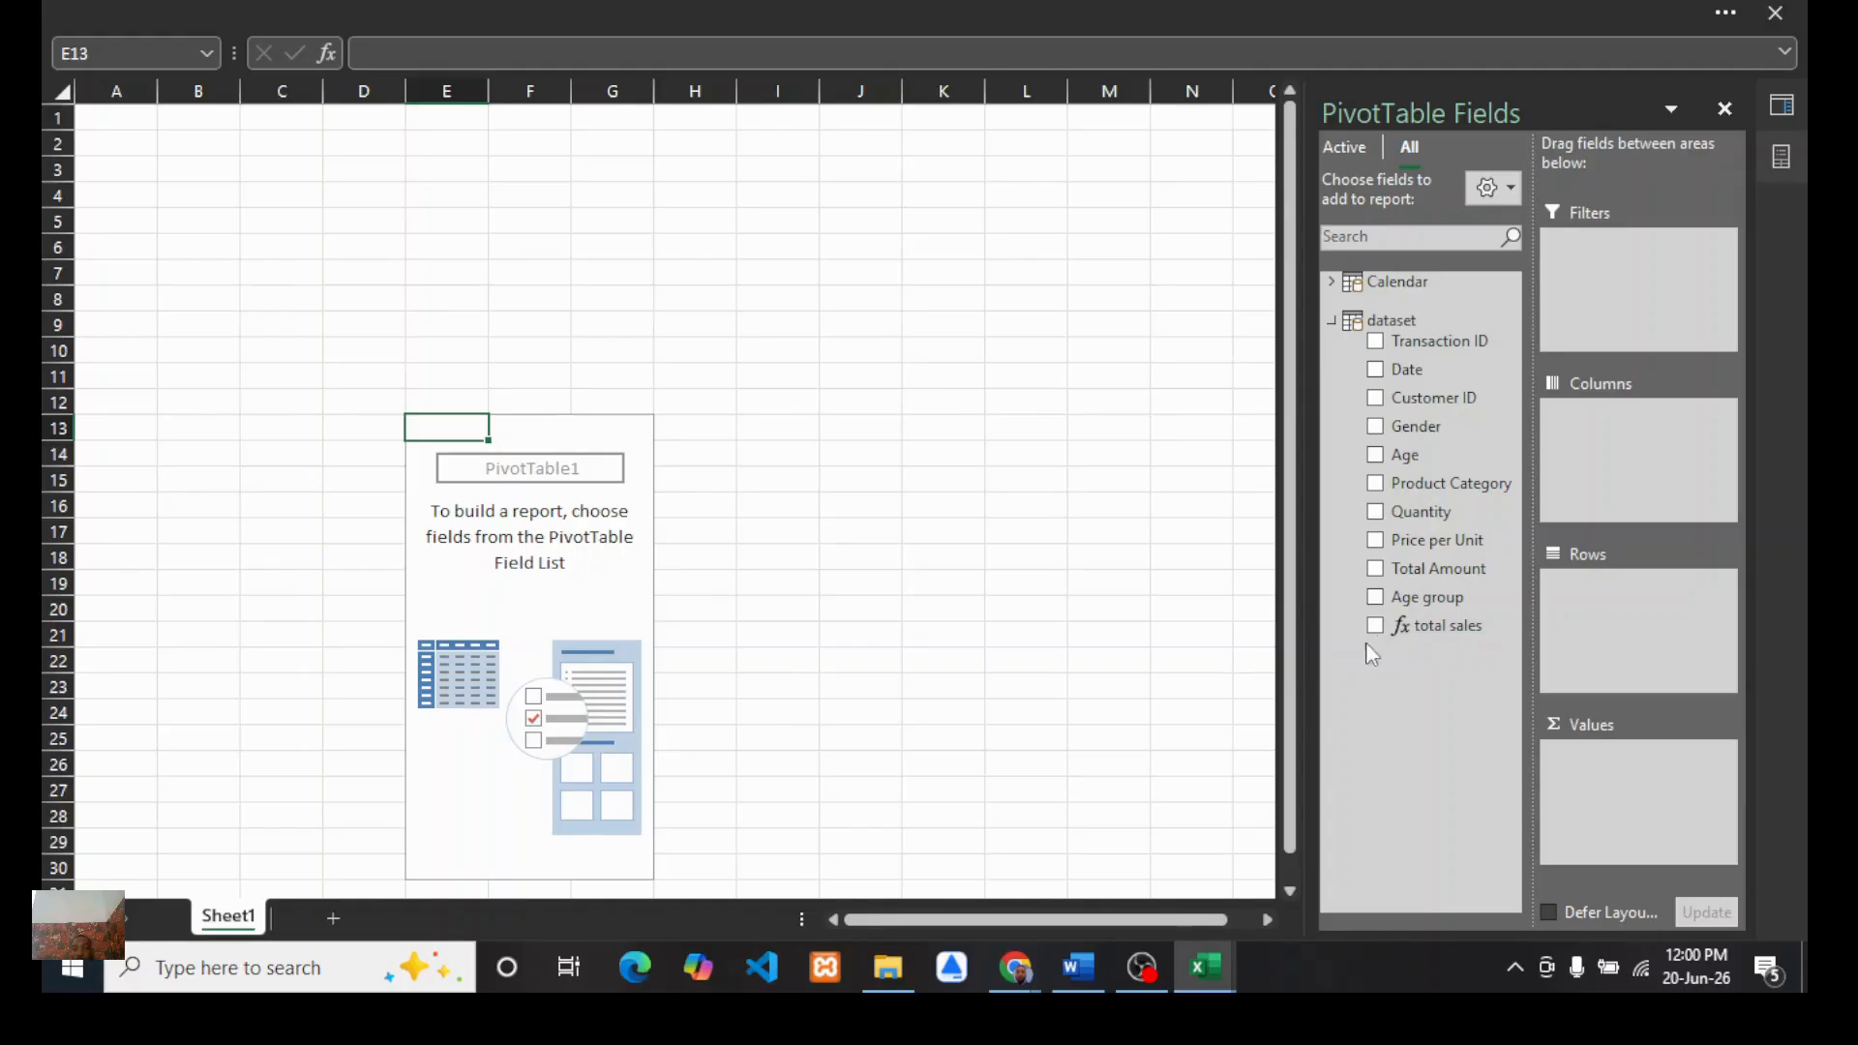
Step: Add the total sales measure to the PivotTable values and relocate the PivotTable to cell B2
drag(1580, 743, 1604, 770)
click(624, 515)
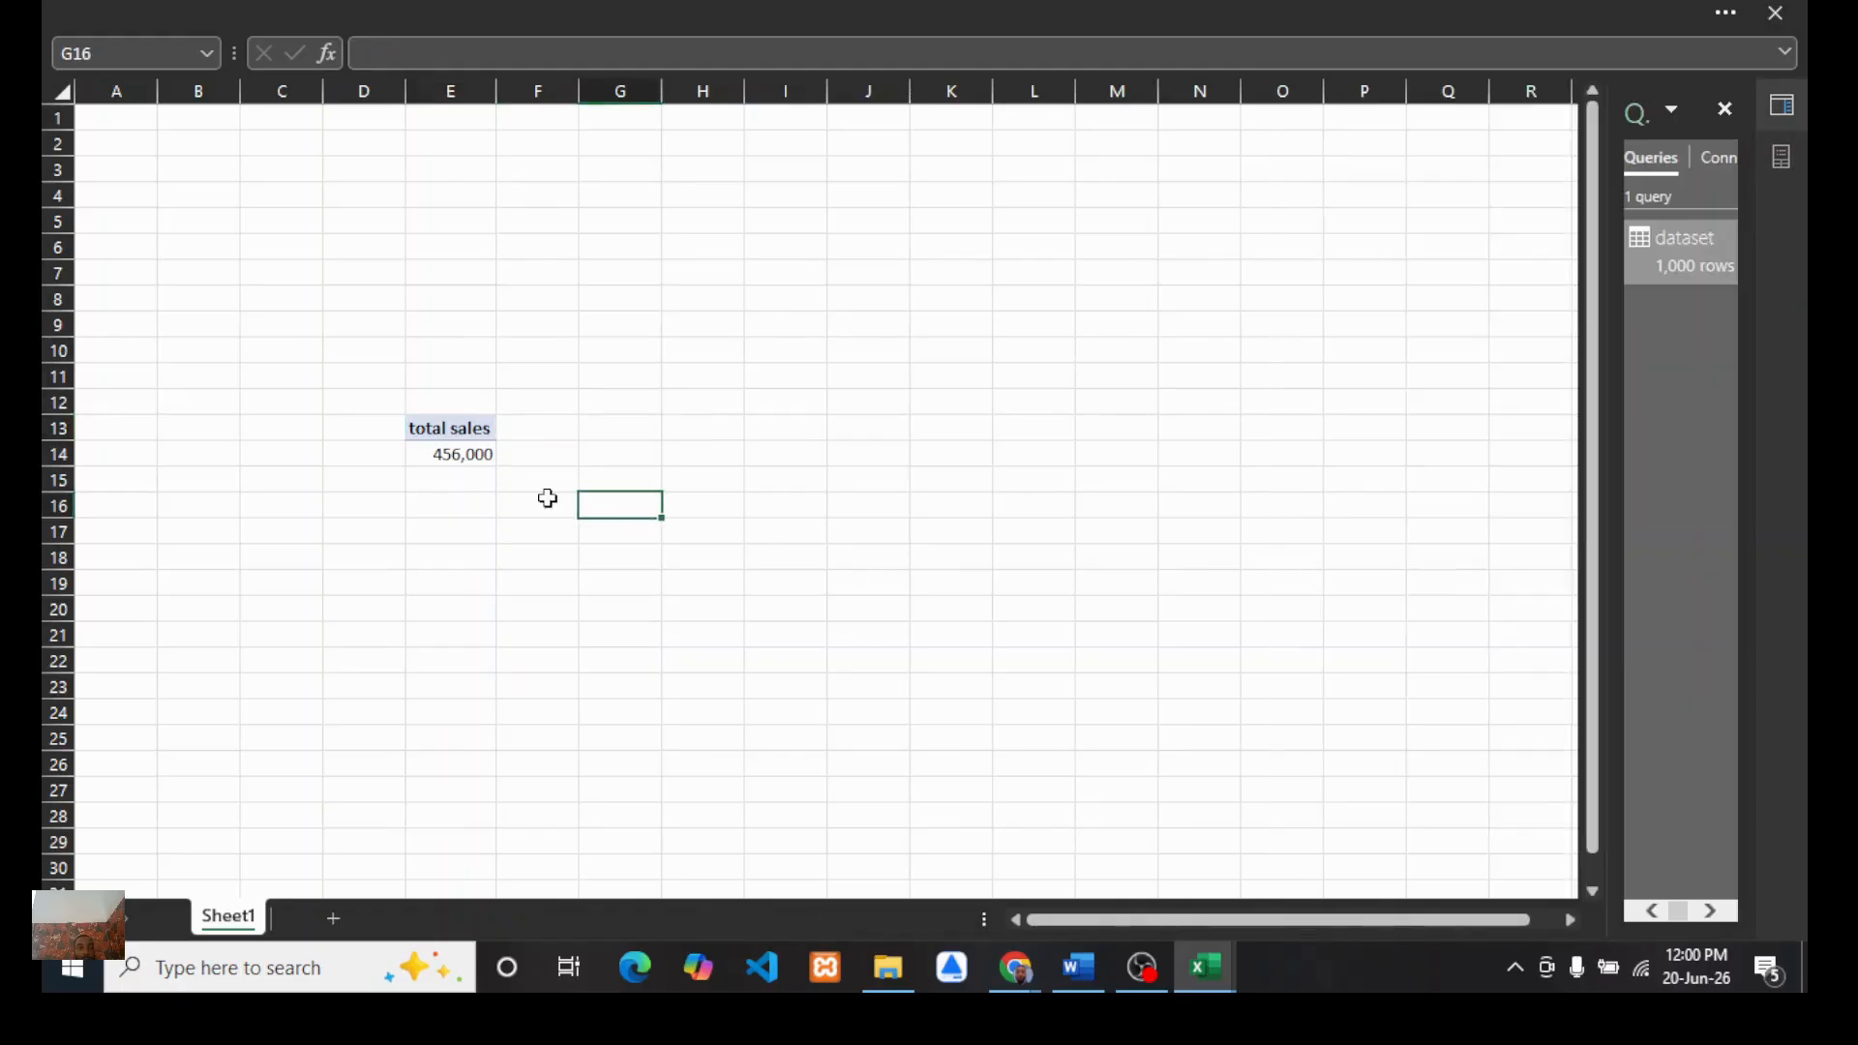
drag(402, 425, 480, 453)
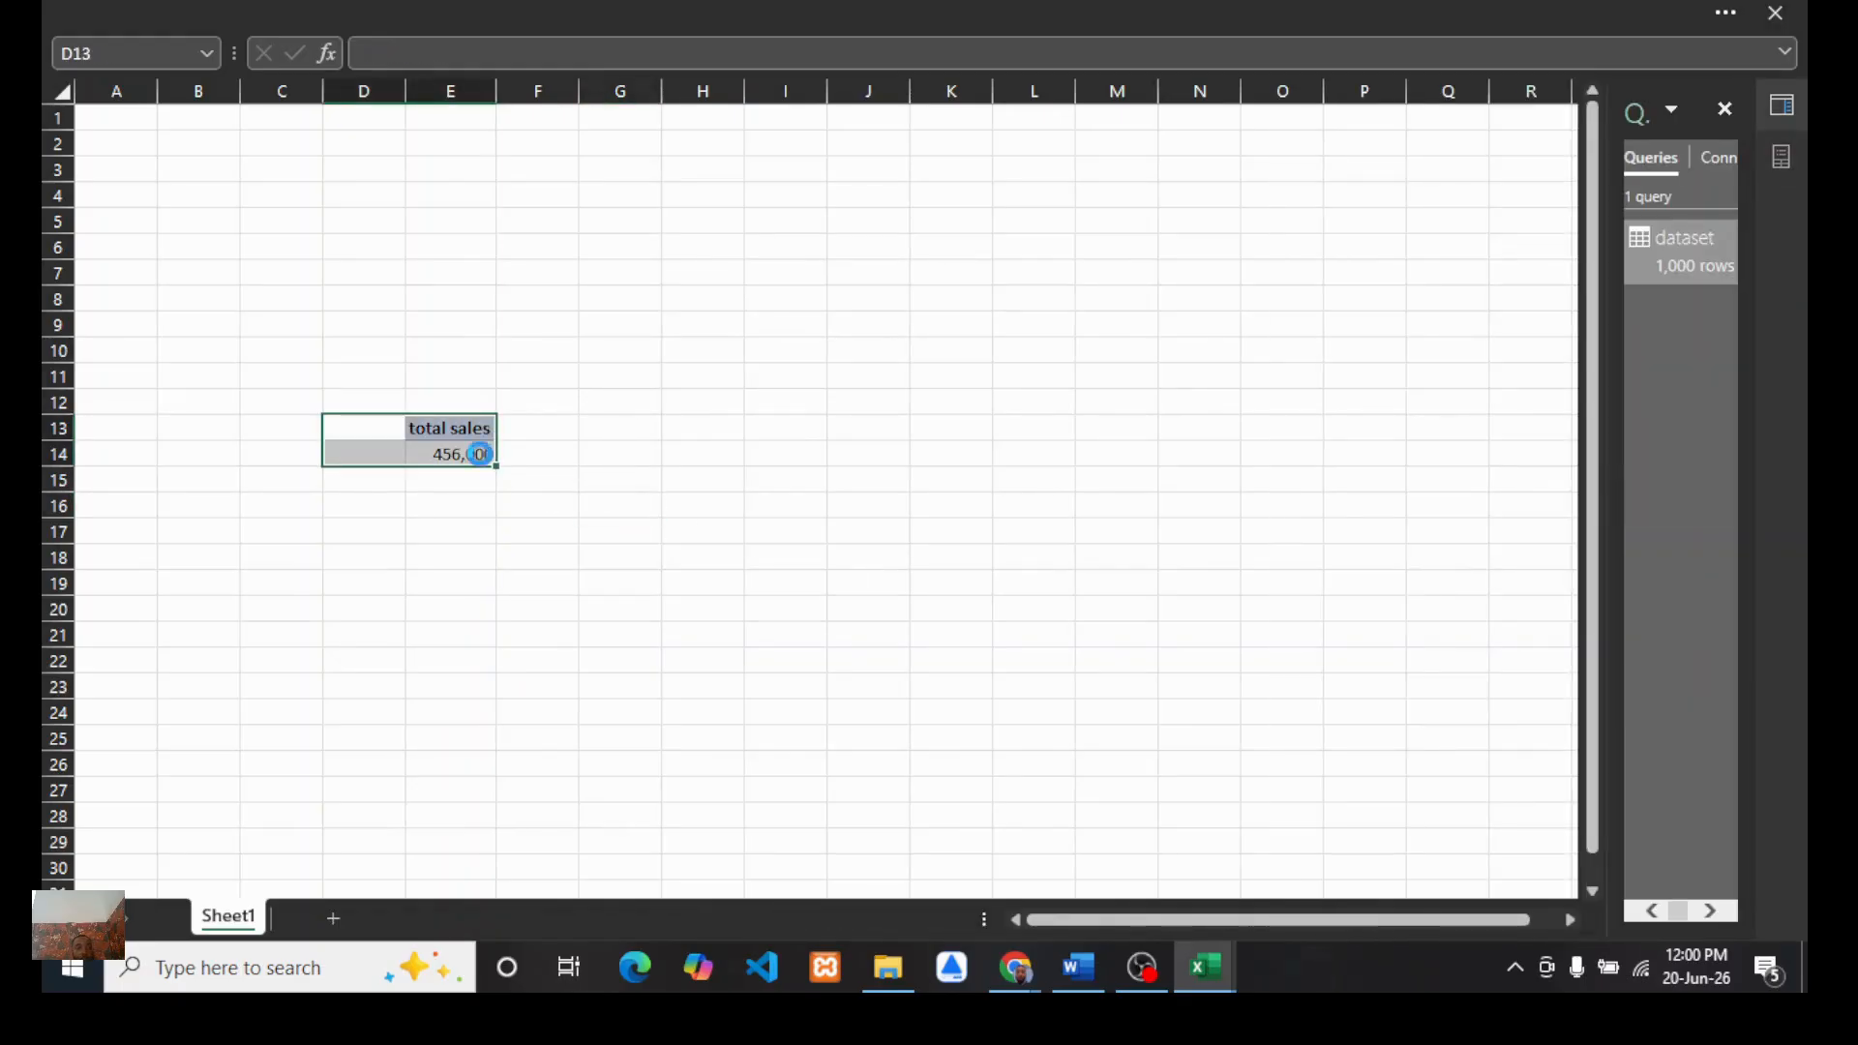
key(ctrl+c)
click(120, 147)
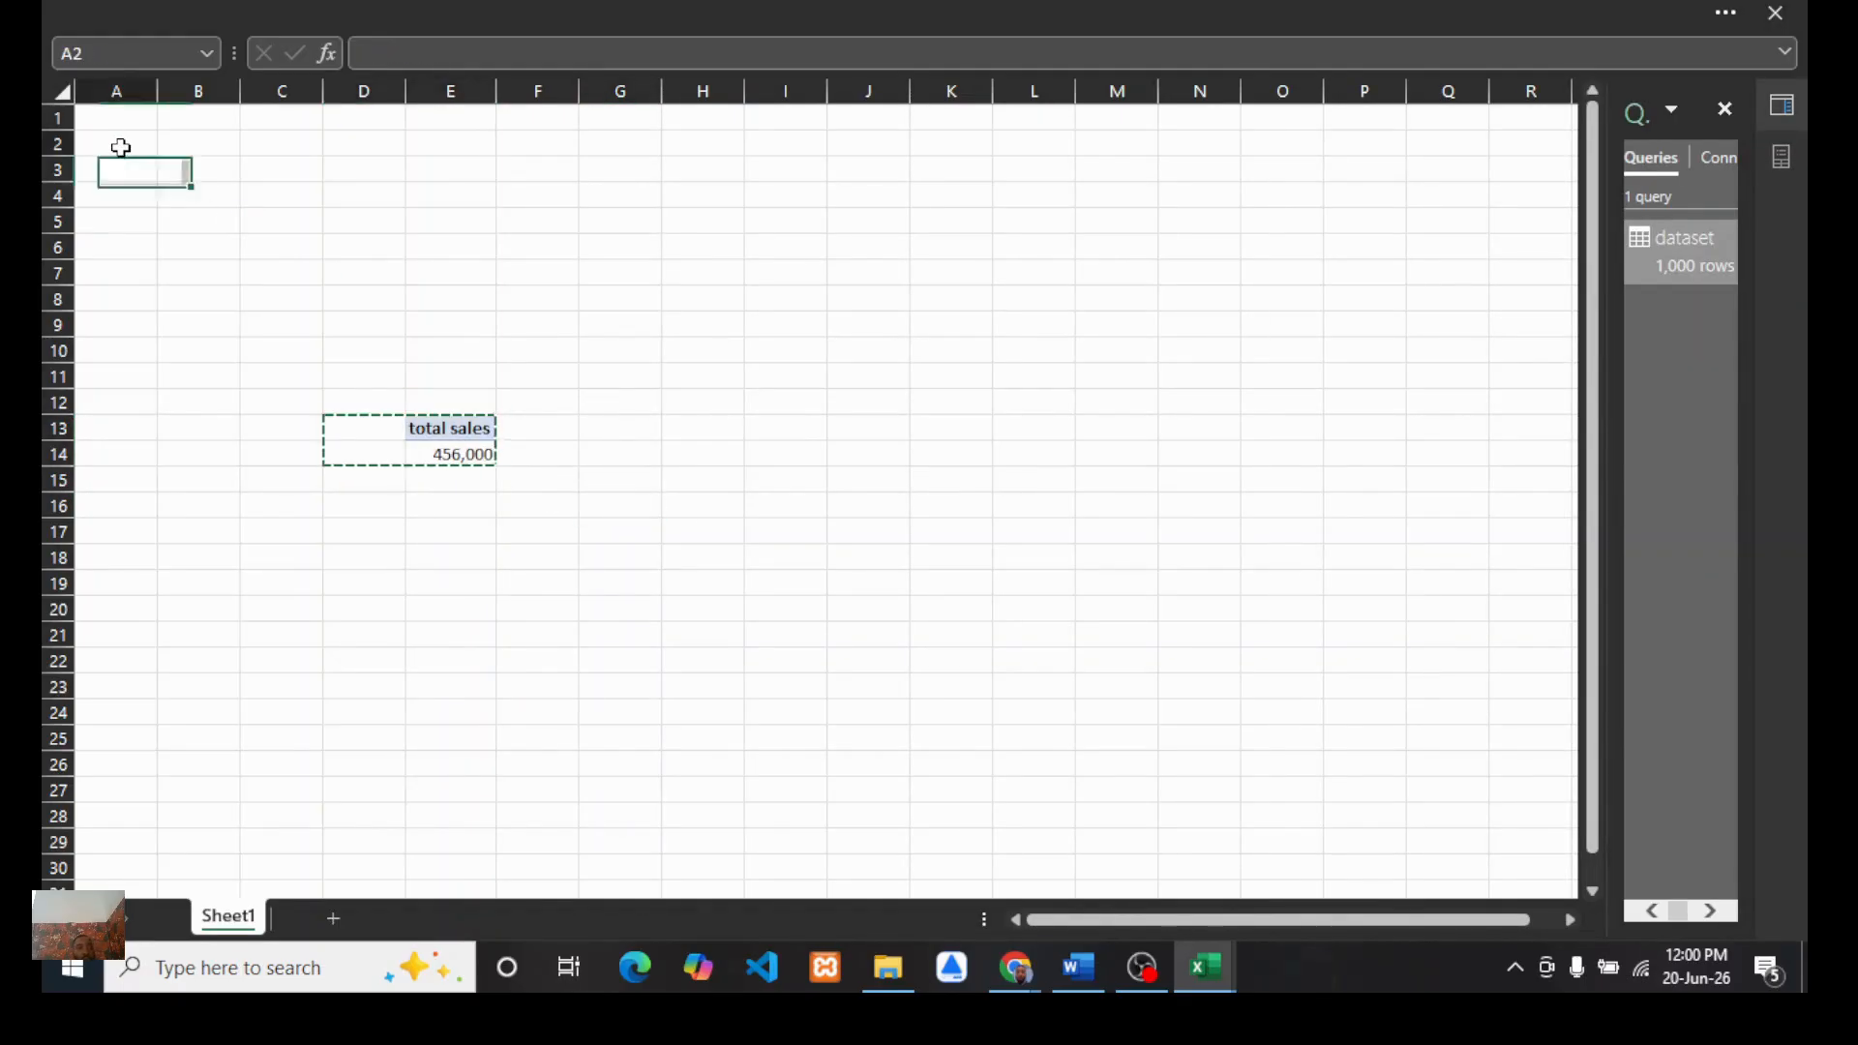
click(185, 146)
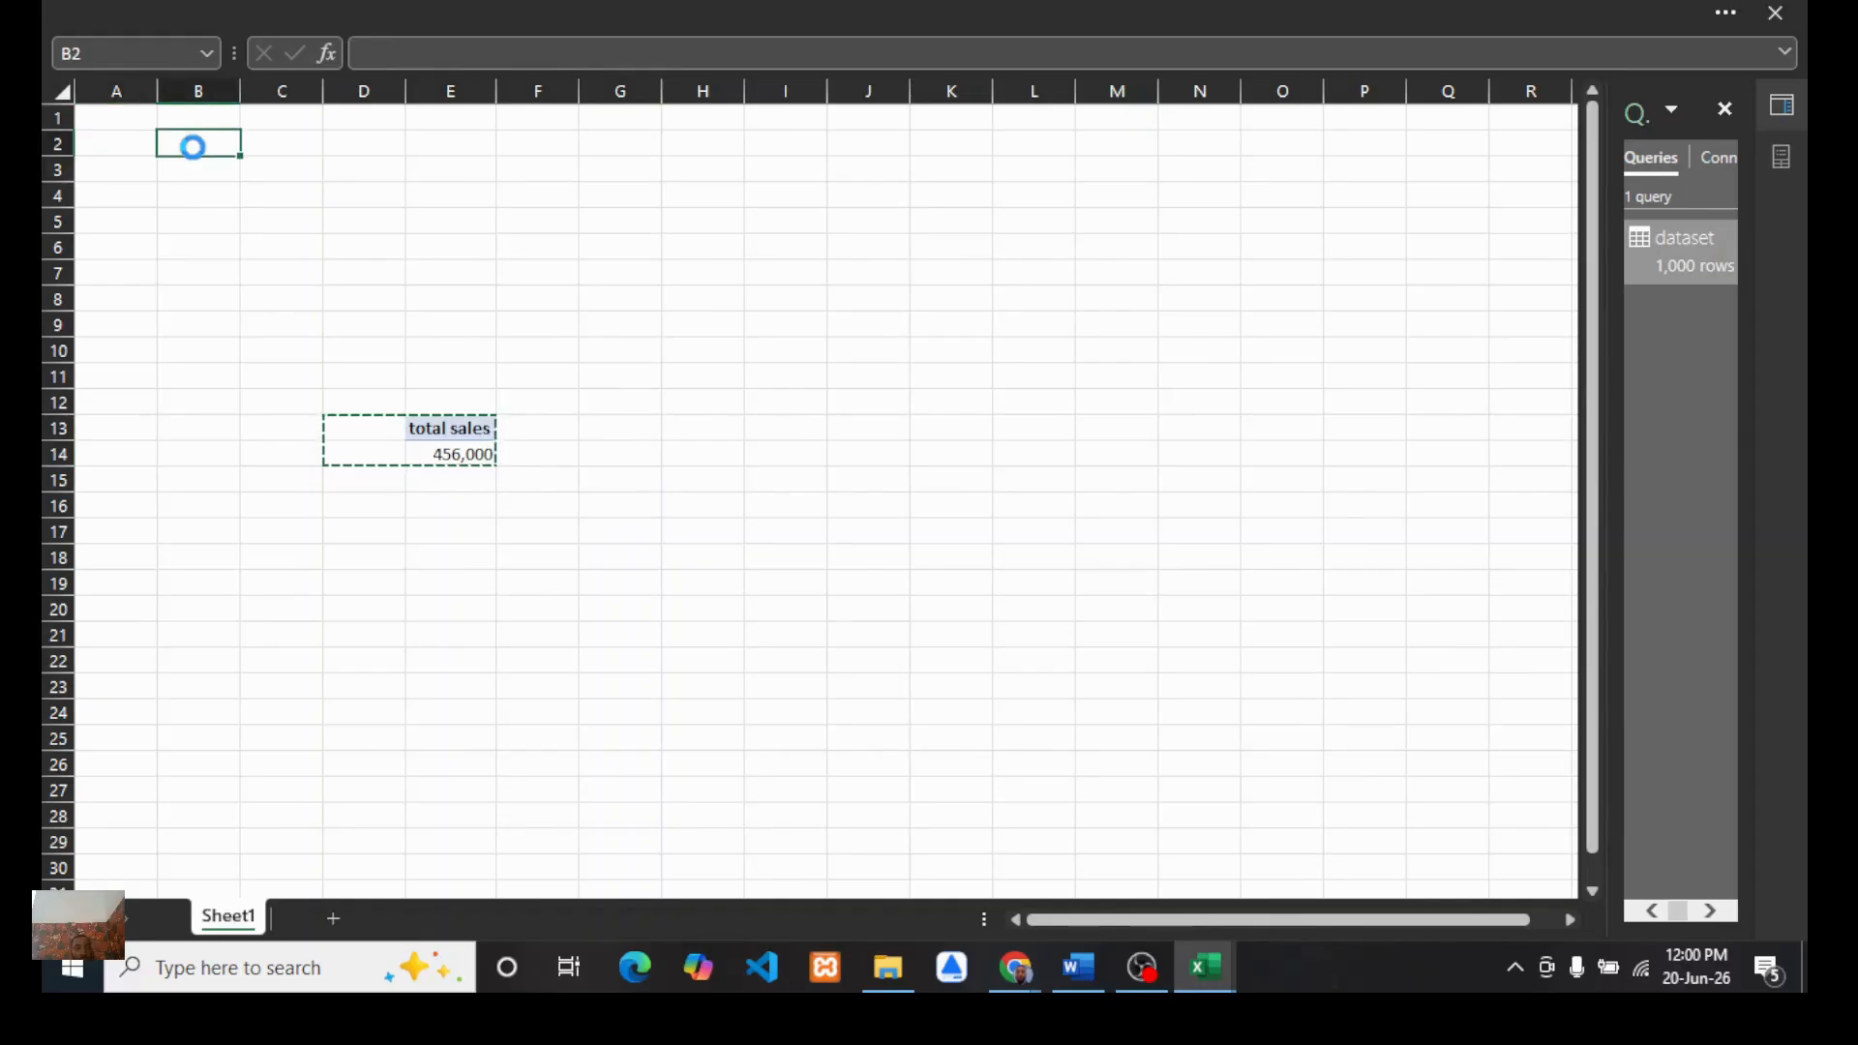
key(ctrl+v)
click(442, 242)
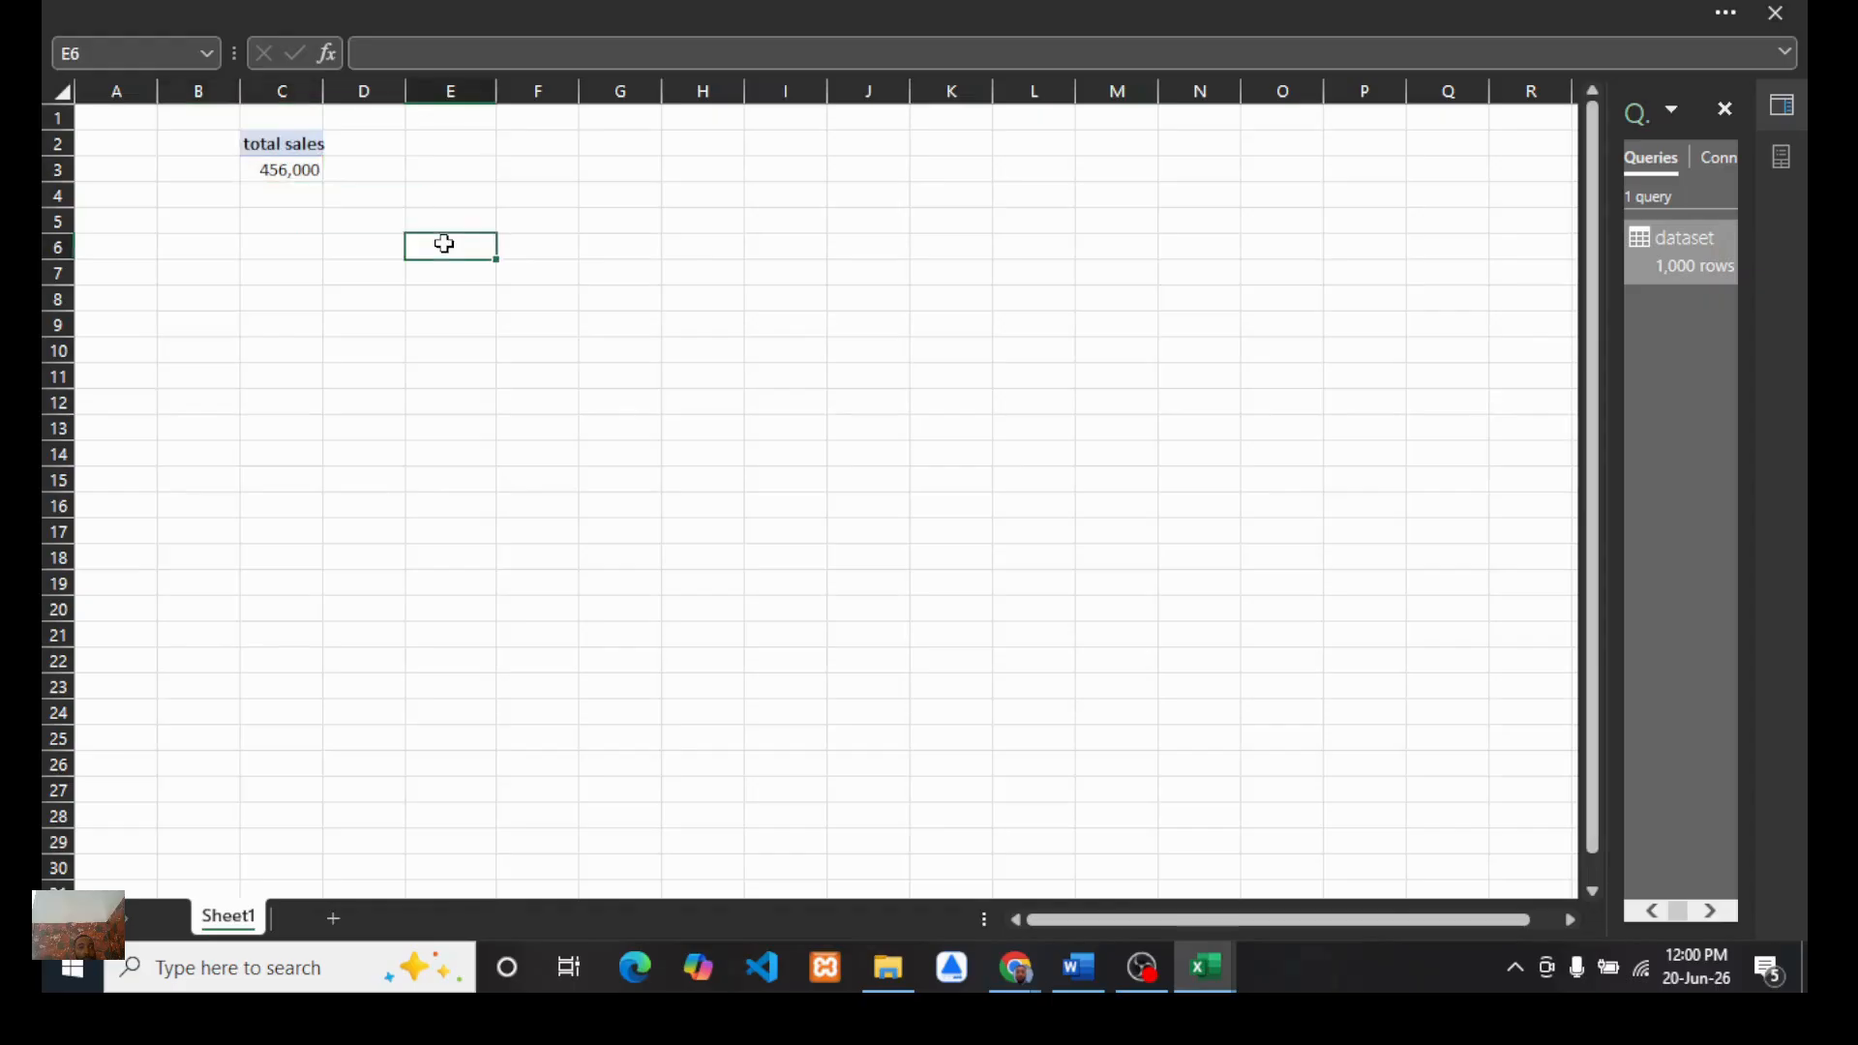
click(260, 171)
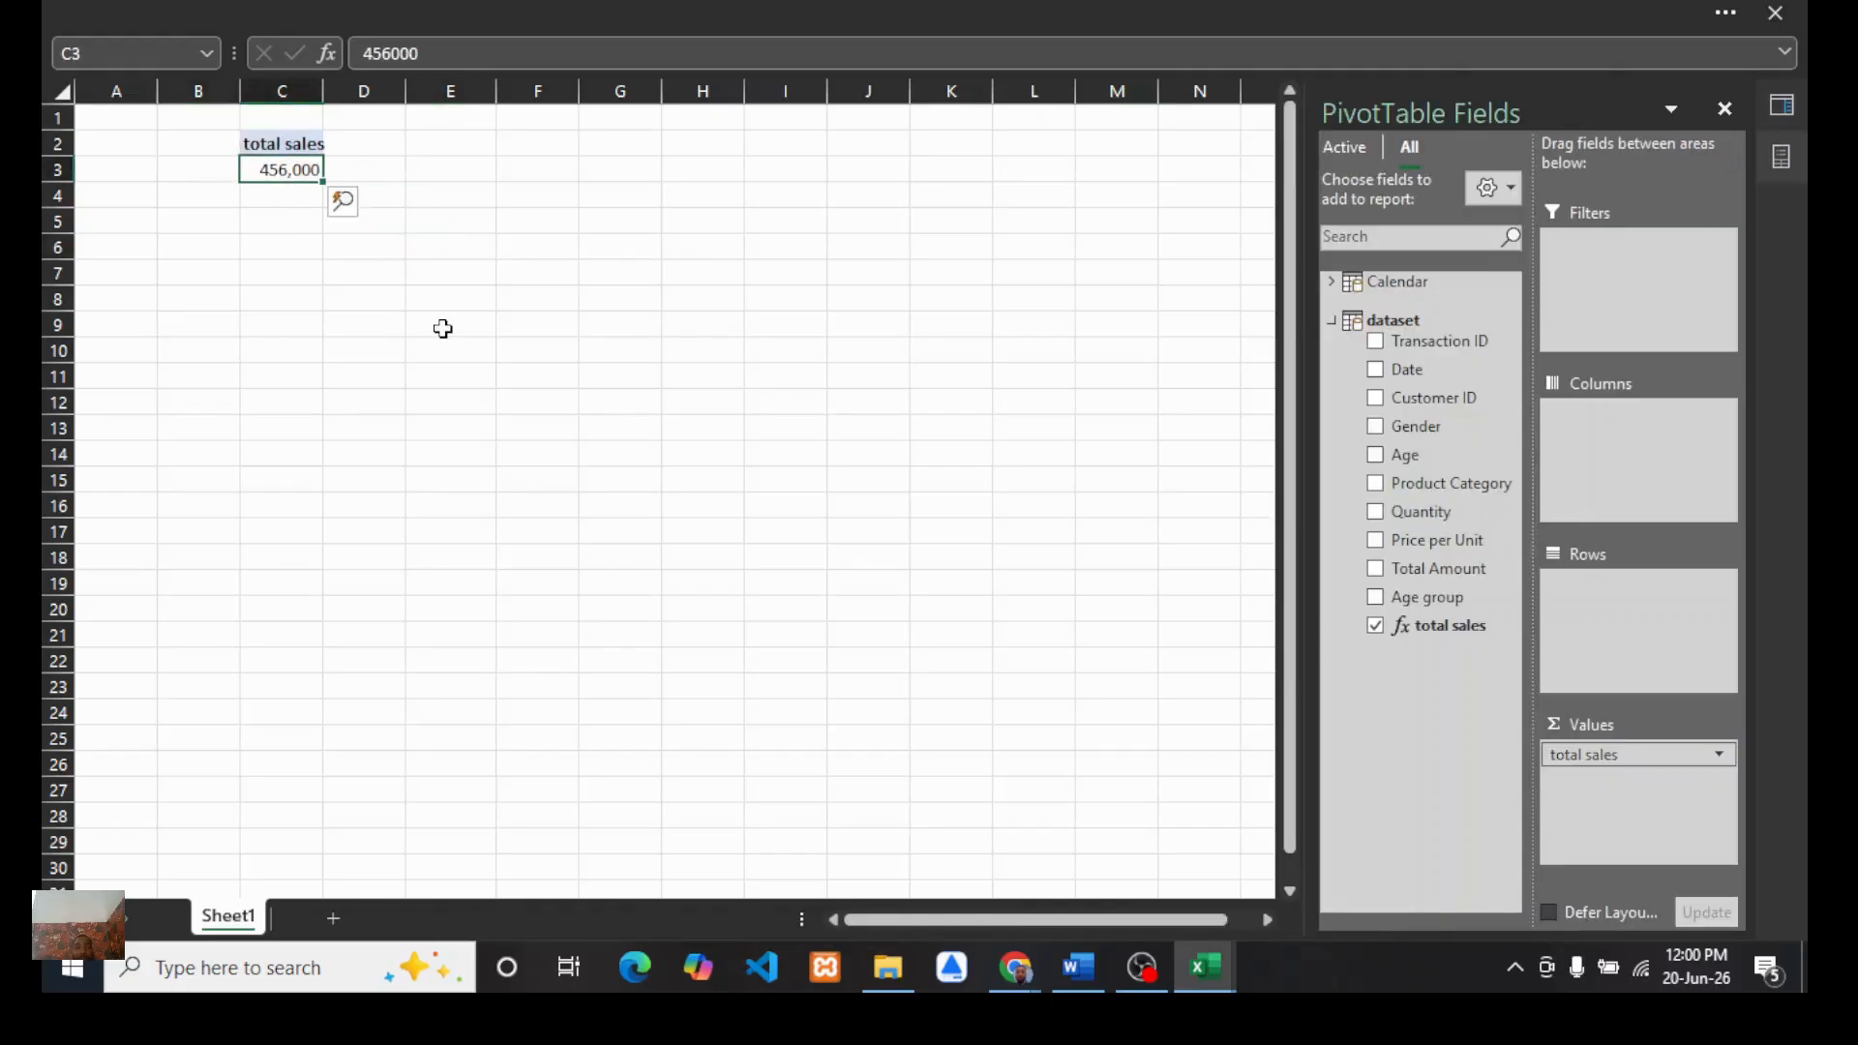
Step: Glance at the Word project brief and return to the PivotTable workbook
click(1076, 968)
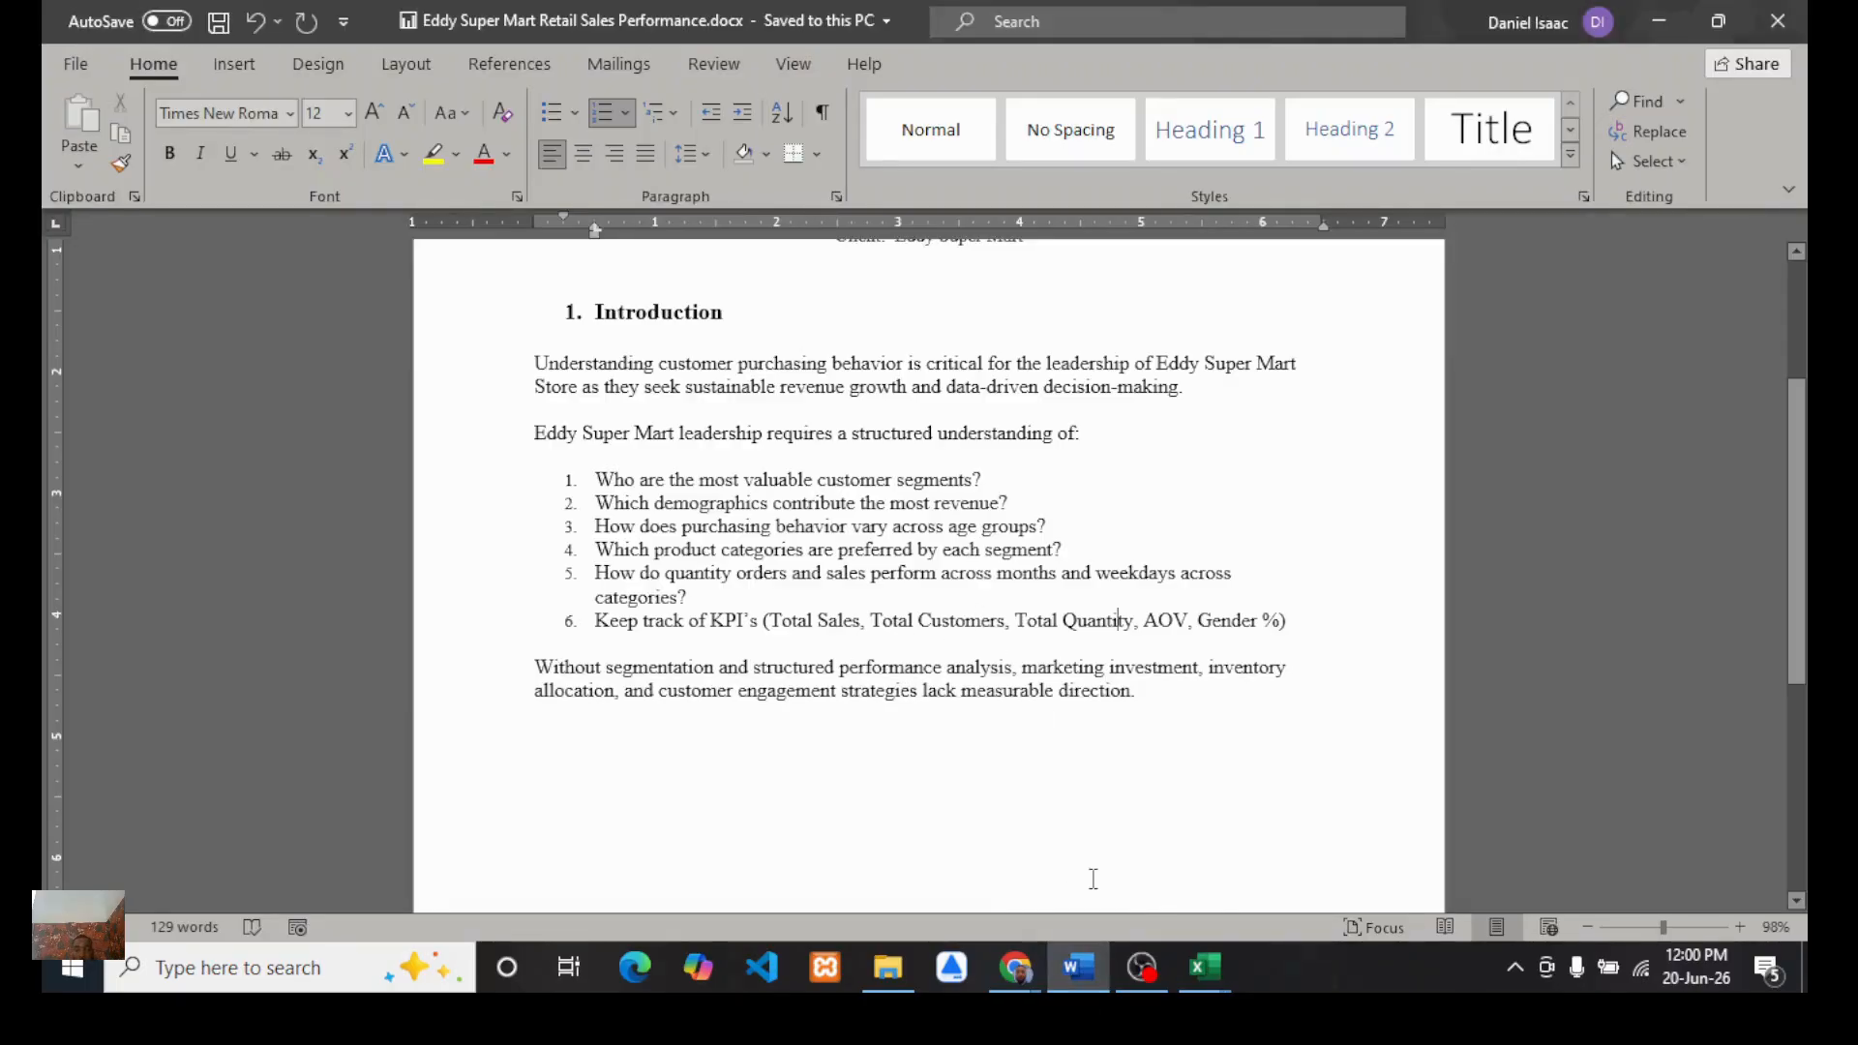
mouse_move(1206, 968)
mouse_move(1290, 881)
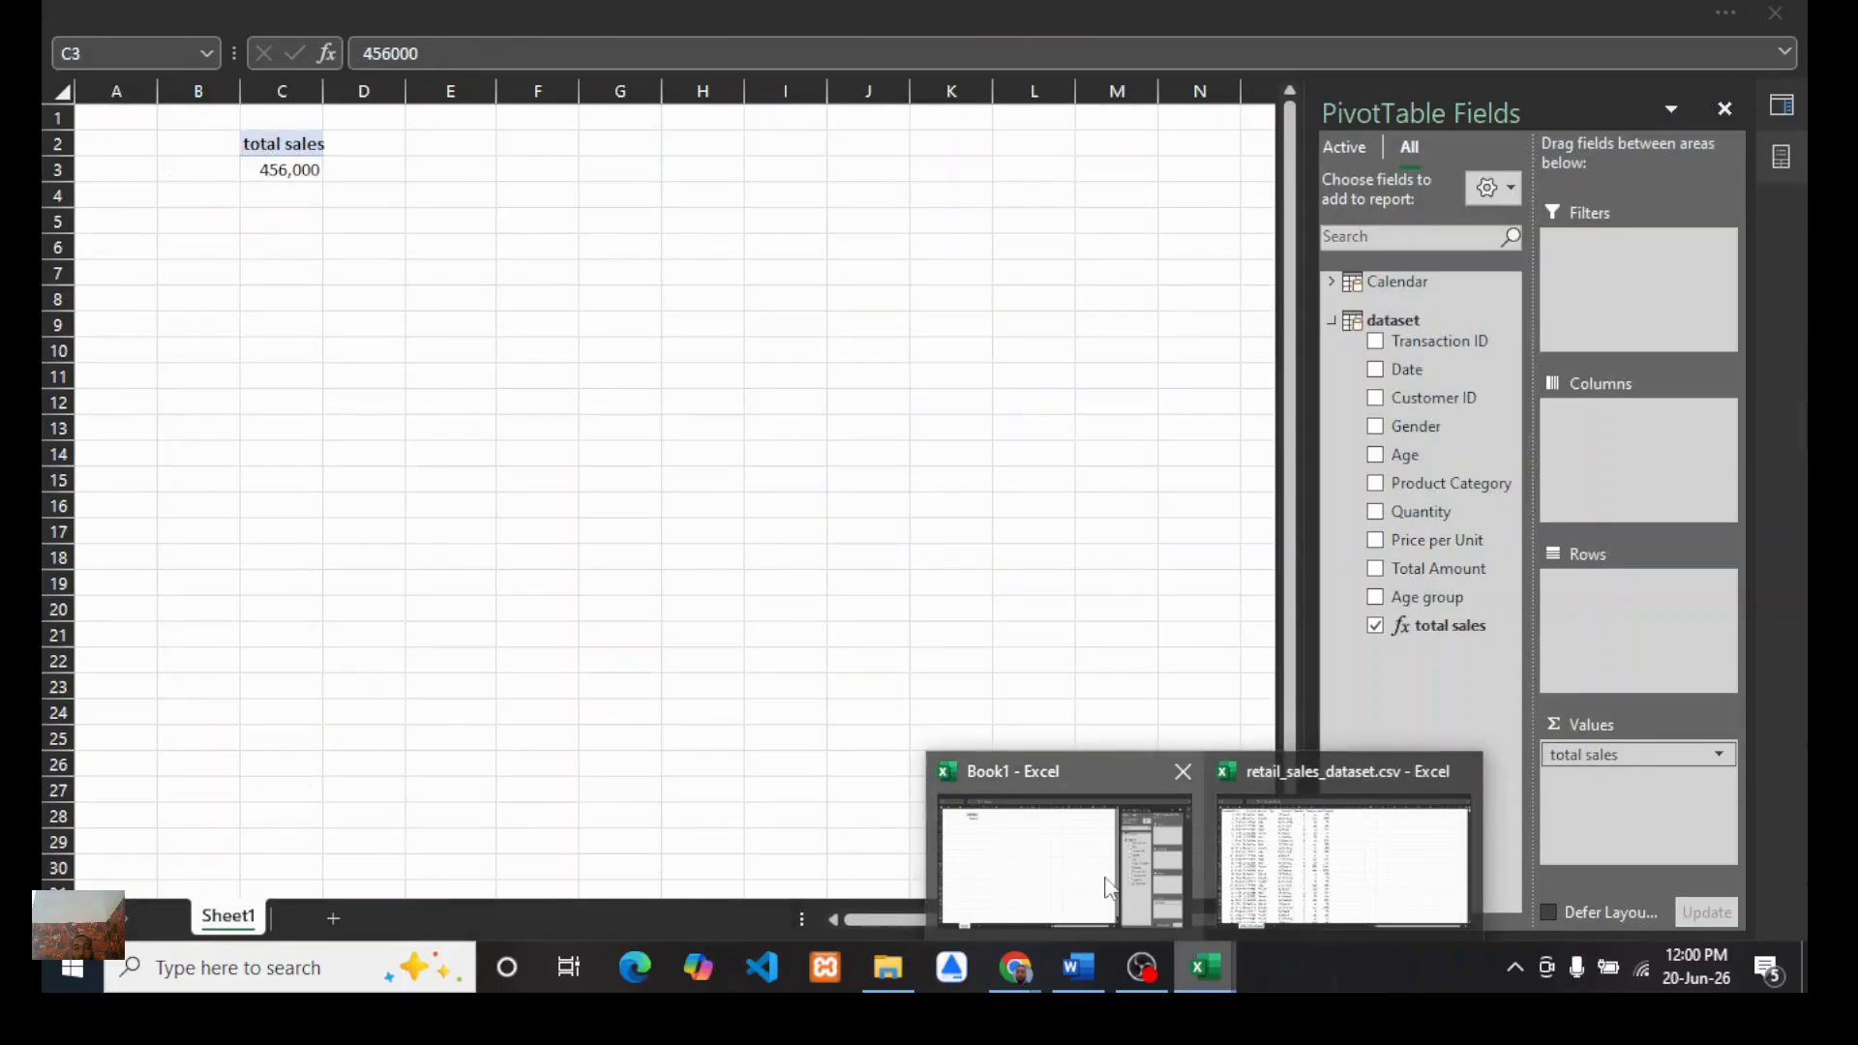
click(1055, 895)
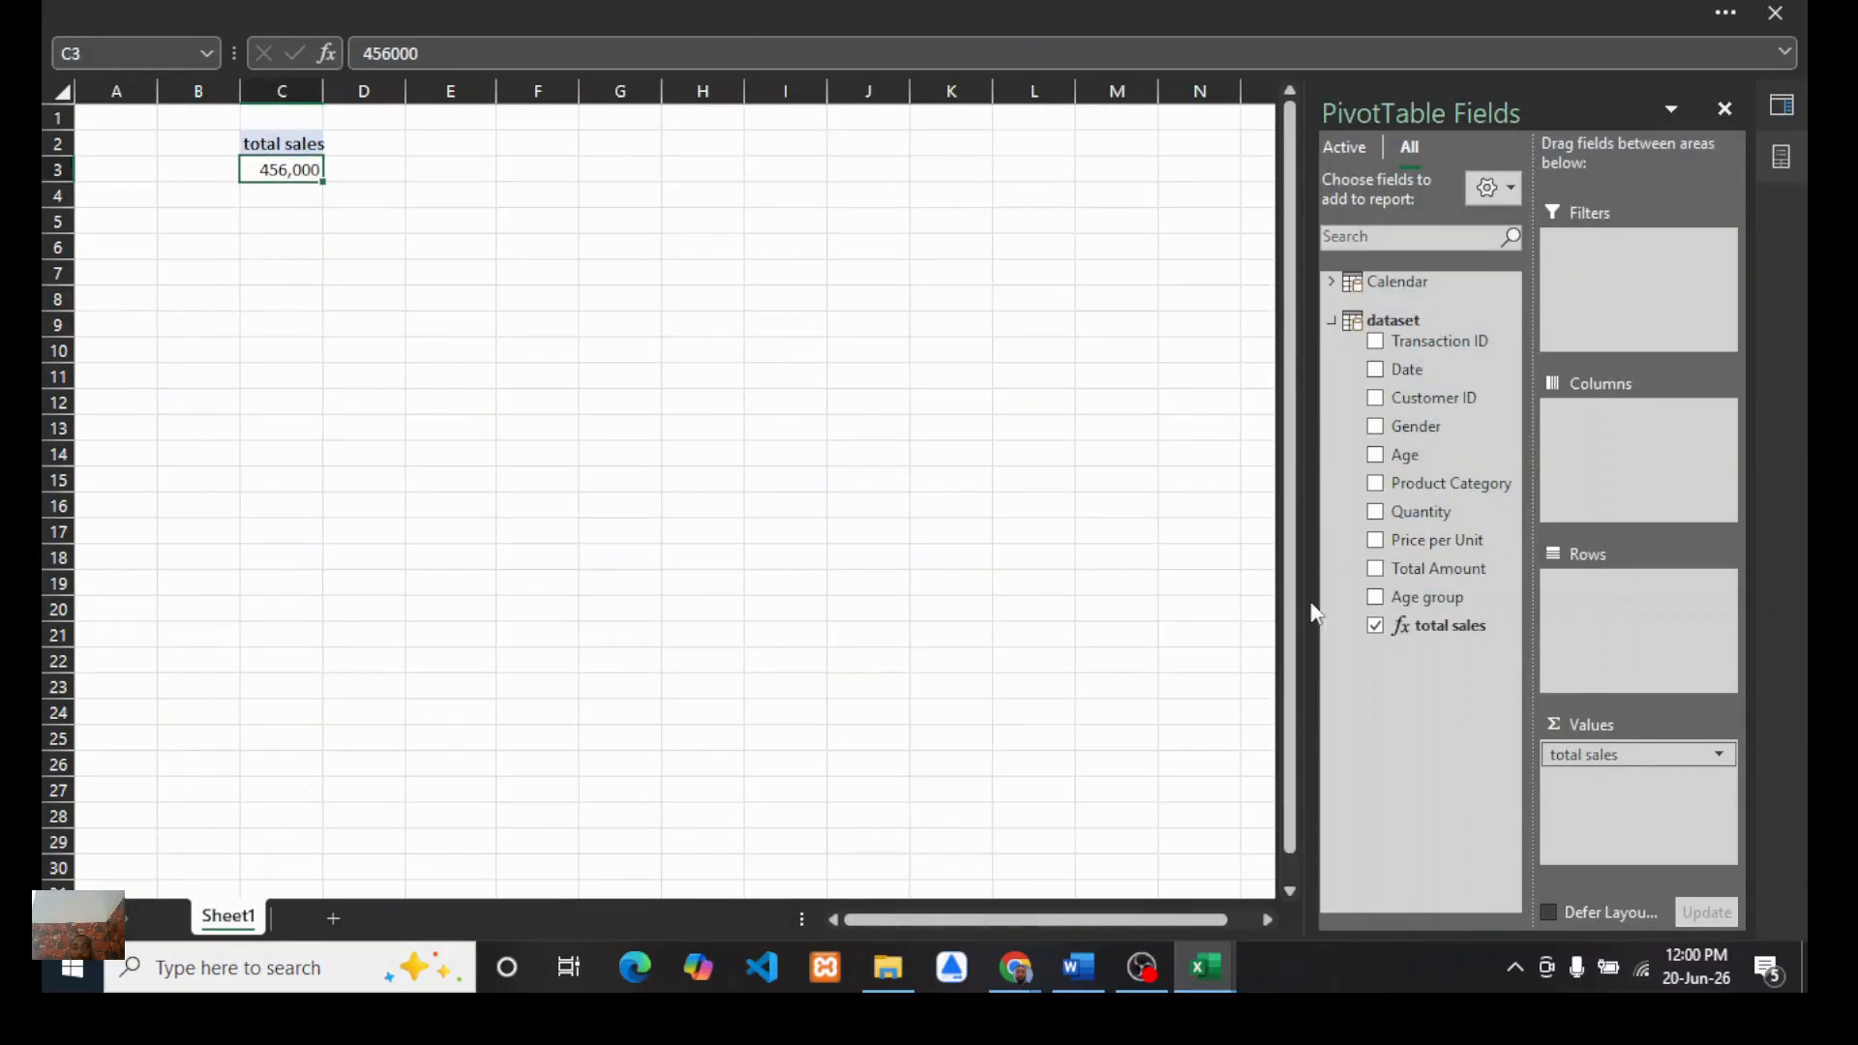
Step: Add a new measure to the dataset table named total customers
right_click(1397, 332)
click(1461, 341)
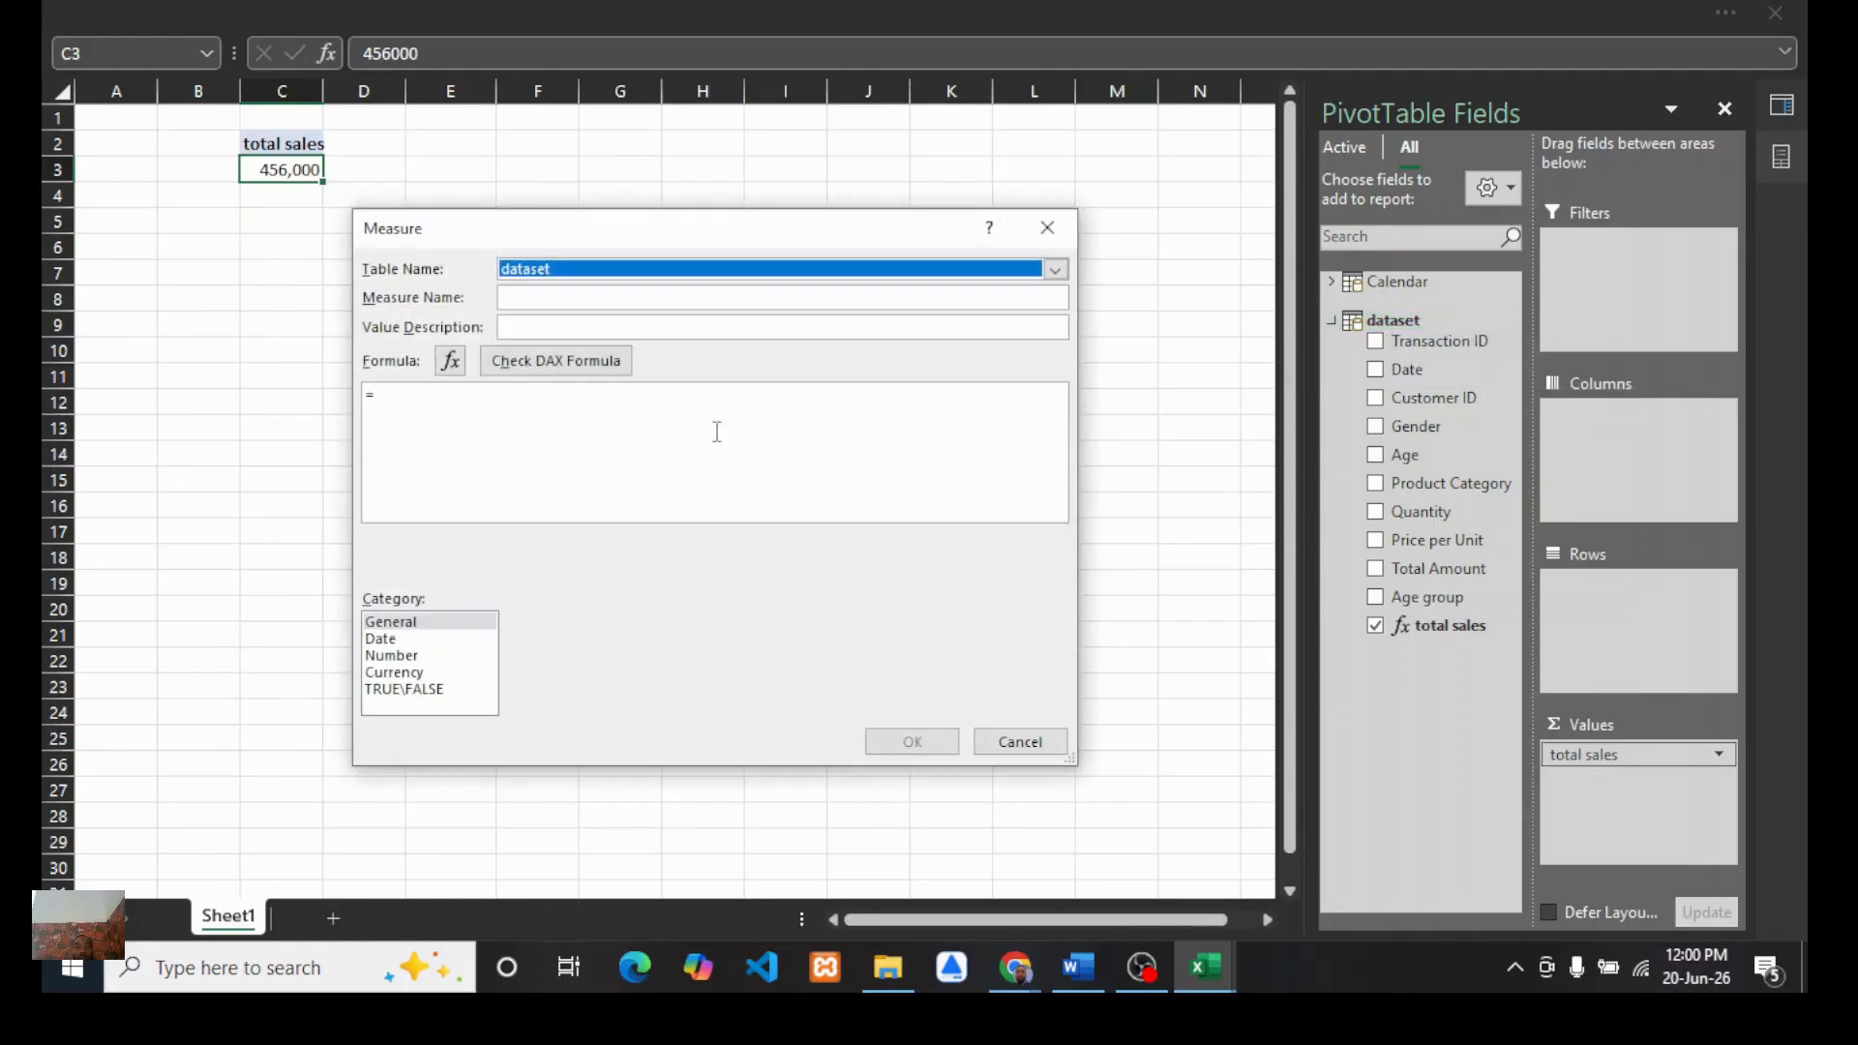
click(527, 299)
text(tot)
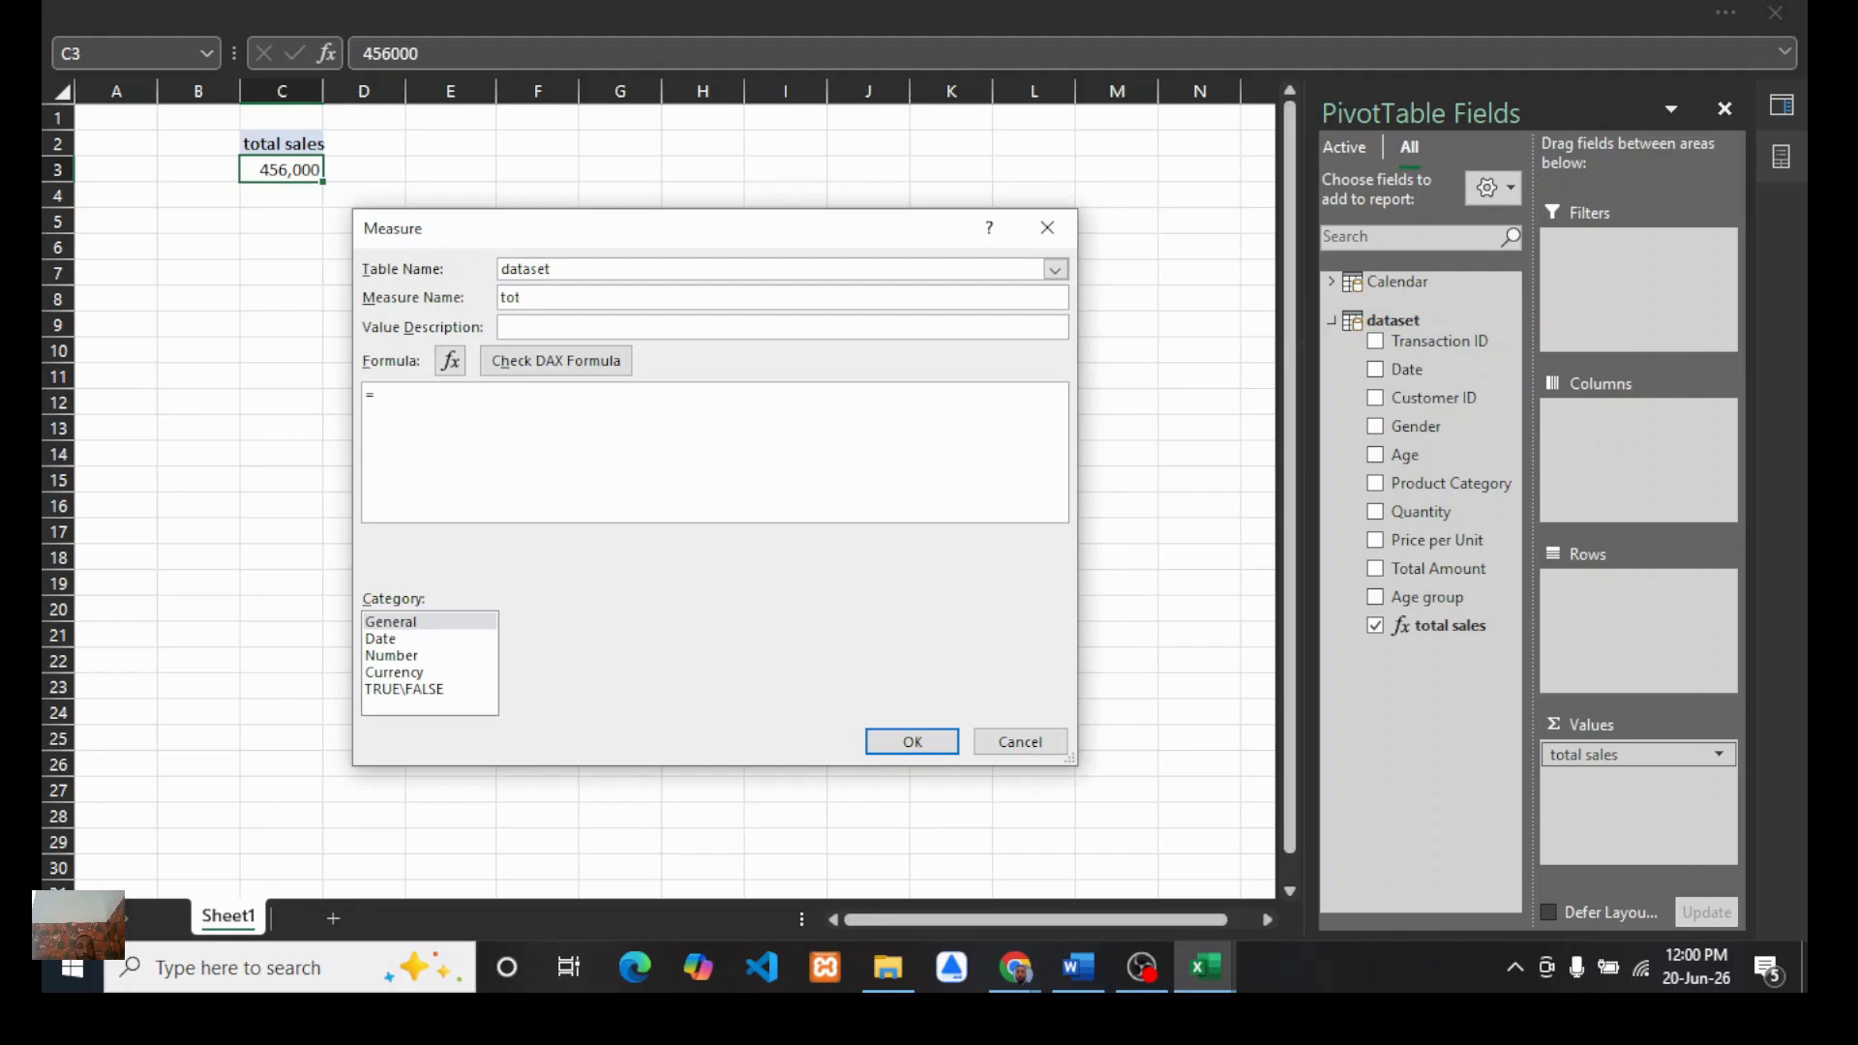
text(al customers)
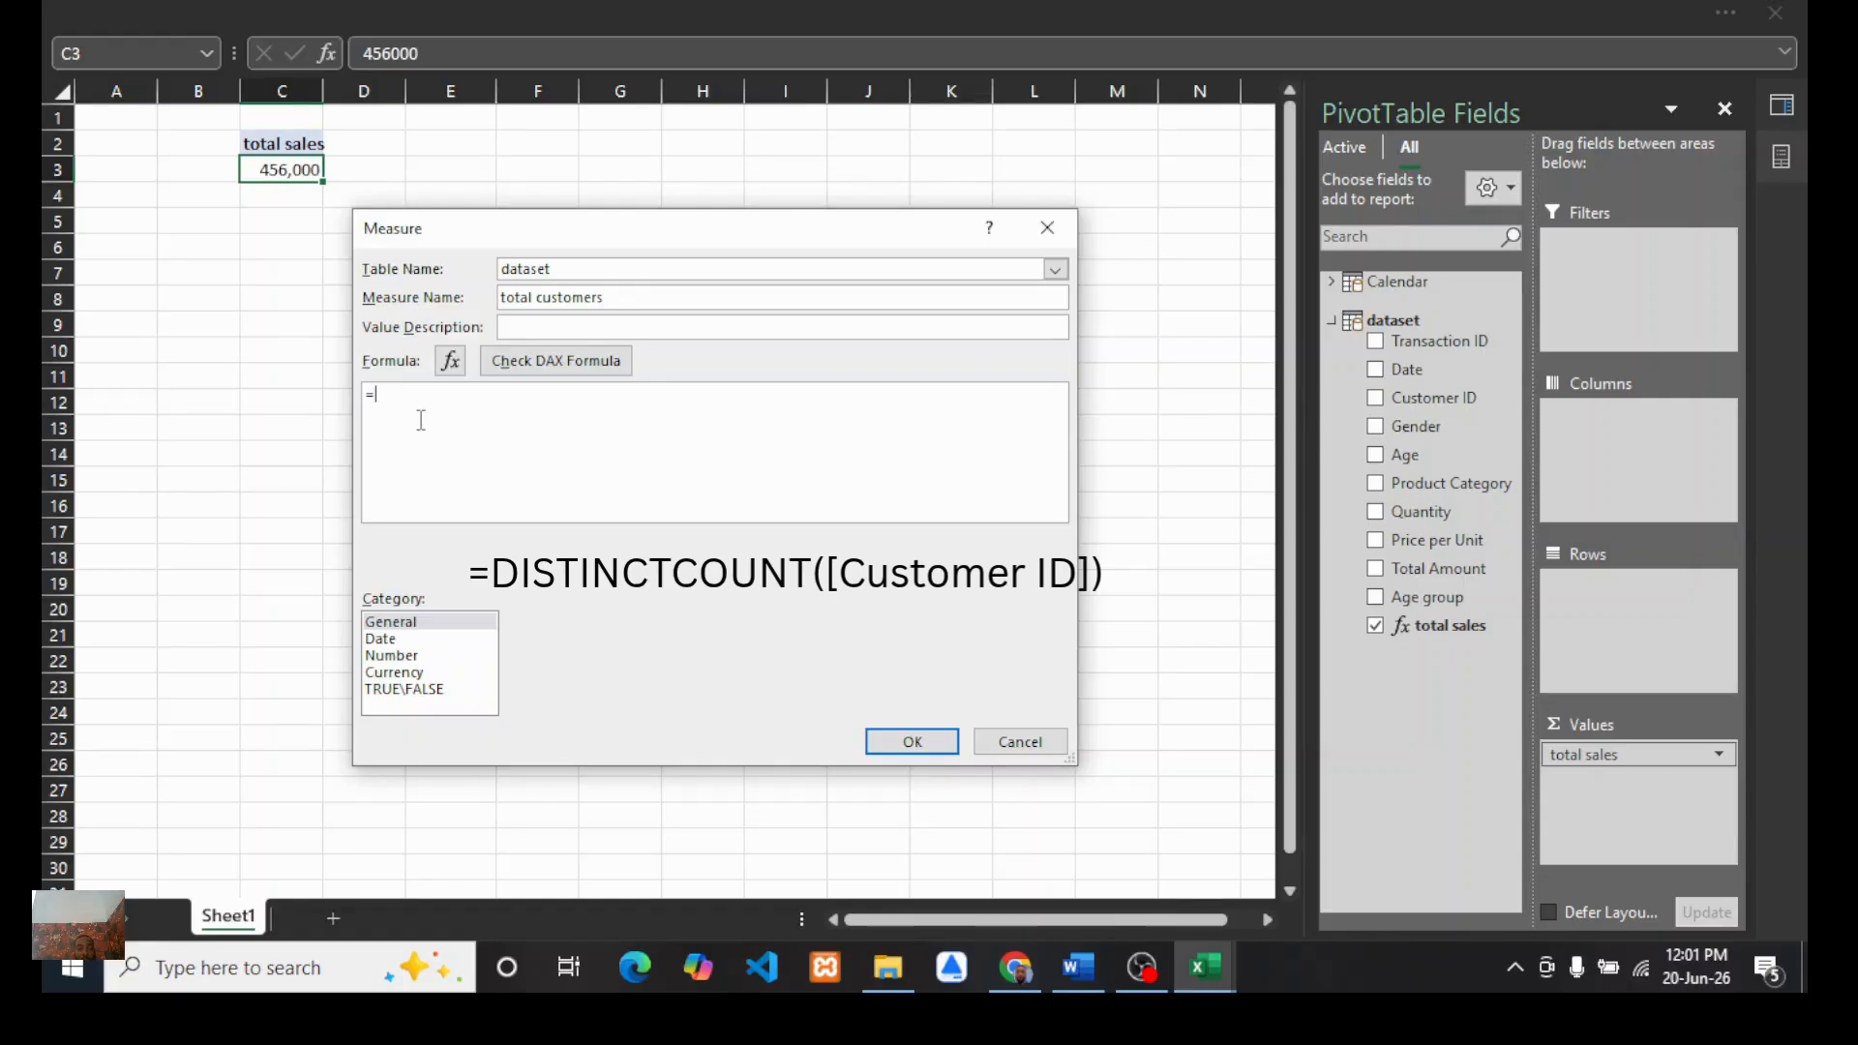
Step: Enter the measure formula =DISTINCTCOUNT([Customer ID]) and check it for errors
text(disc)
key(BackSpace)
key(BackSpace)
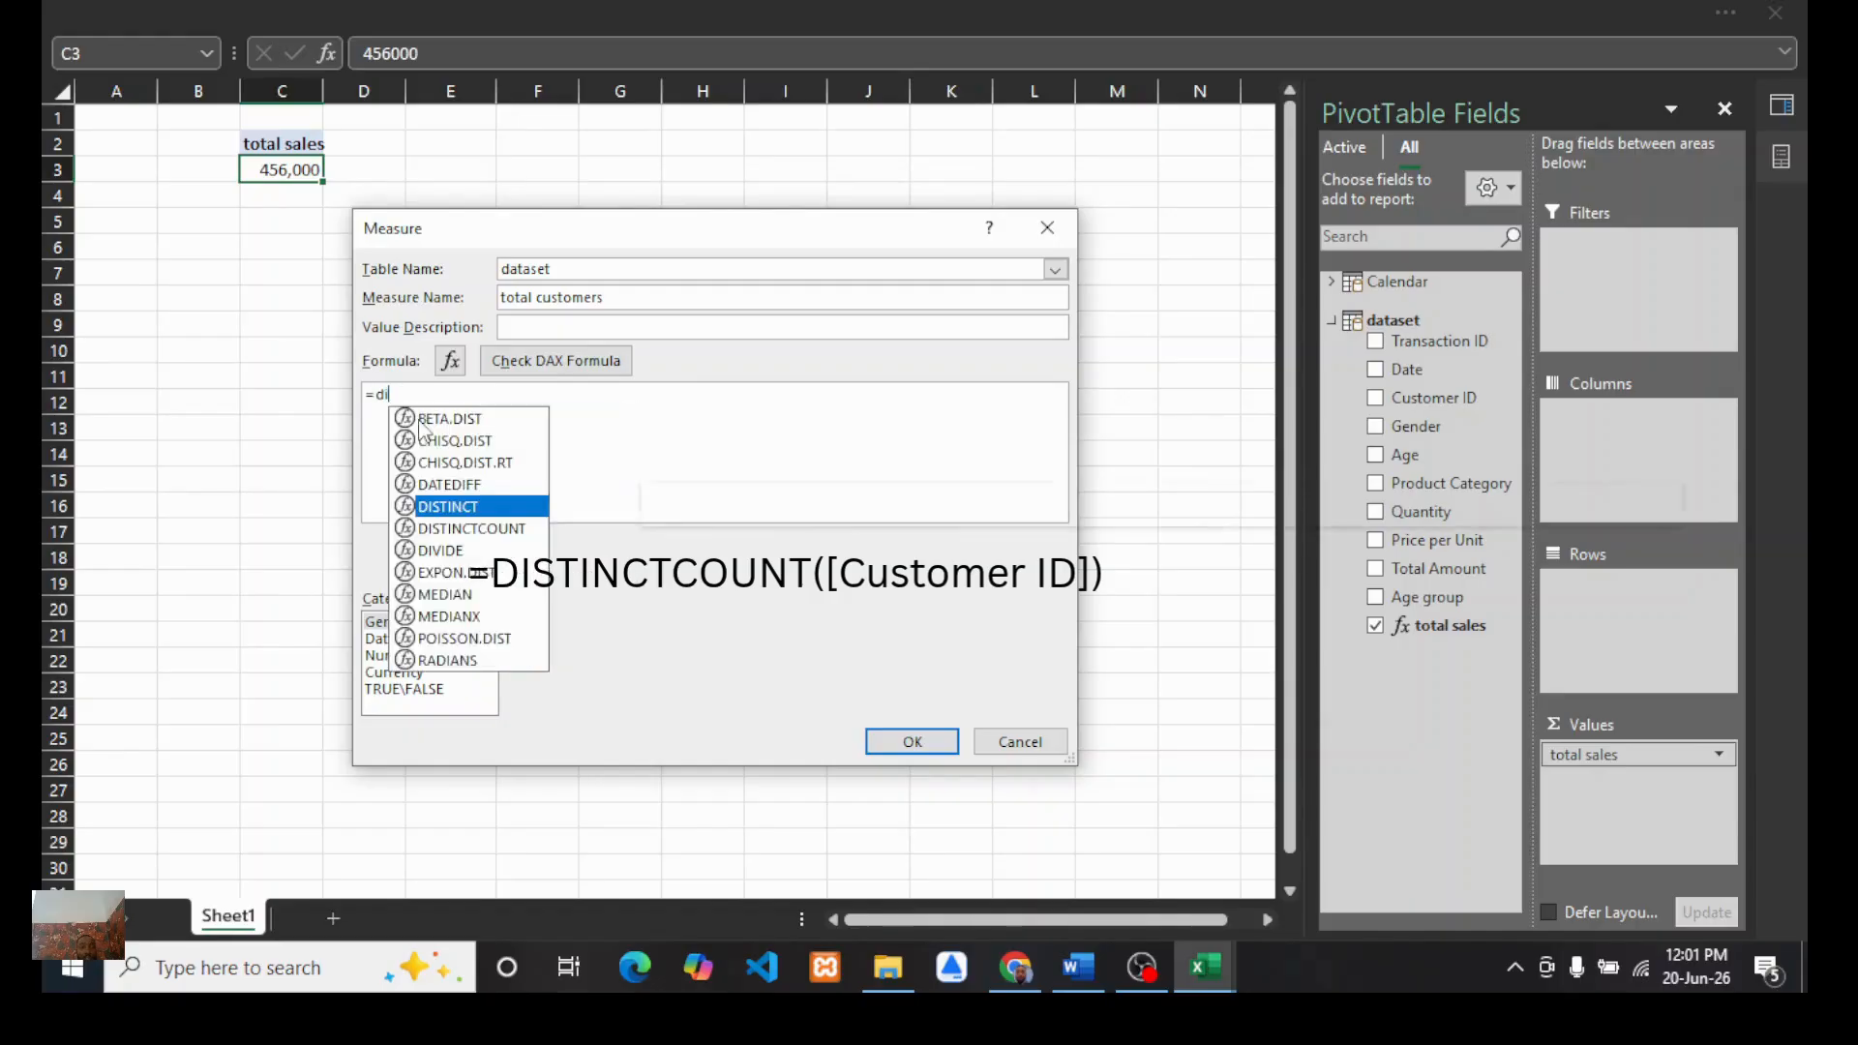
text(s)
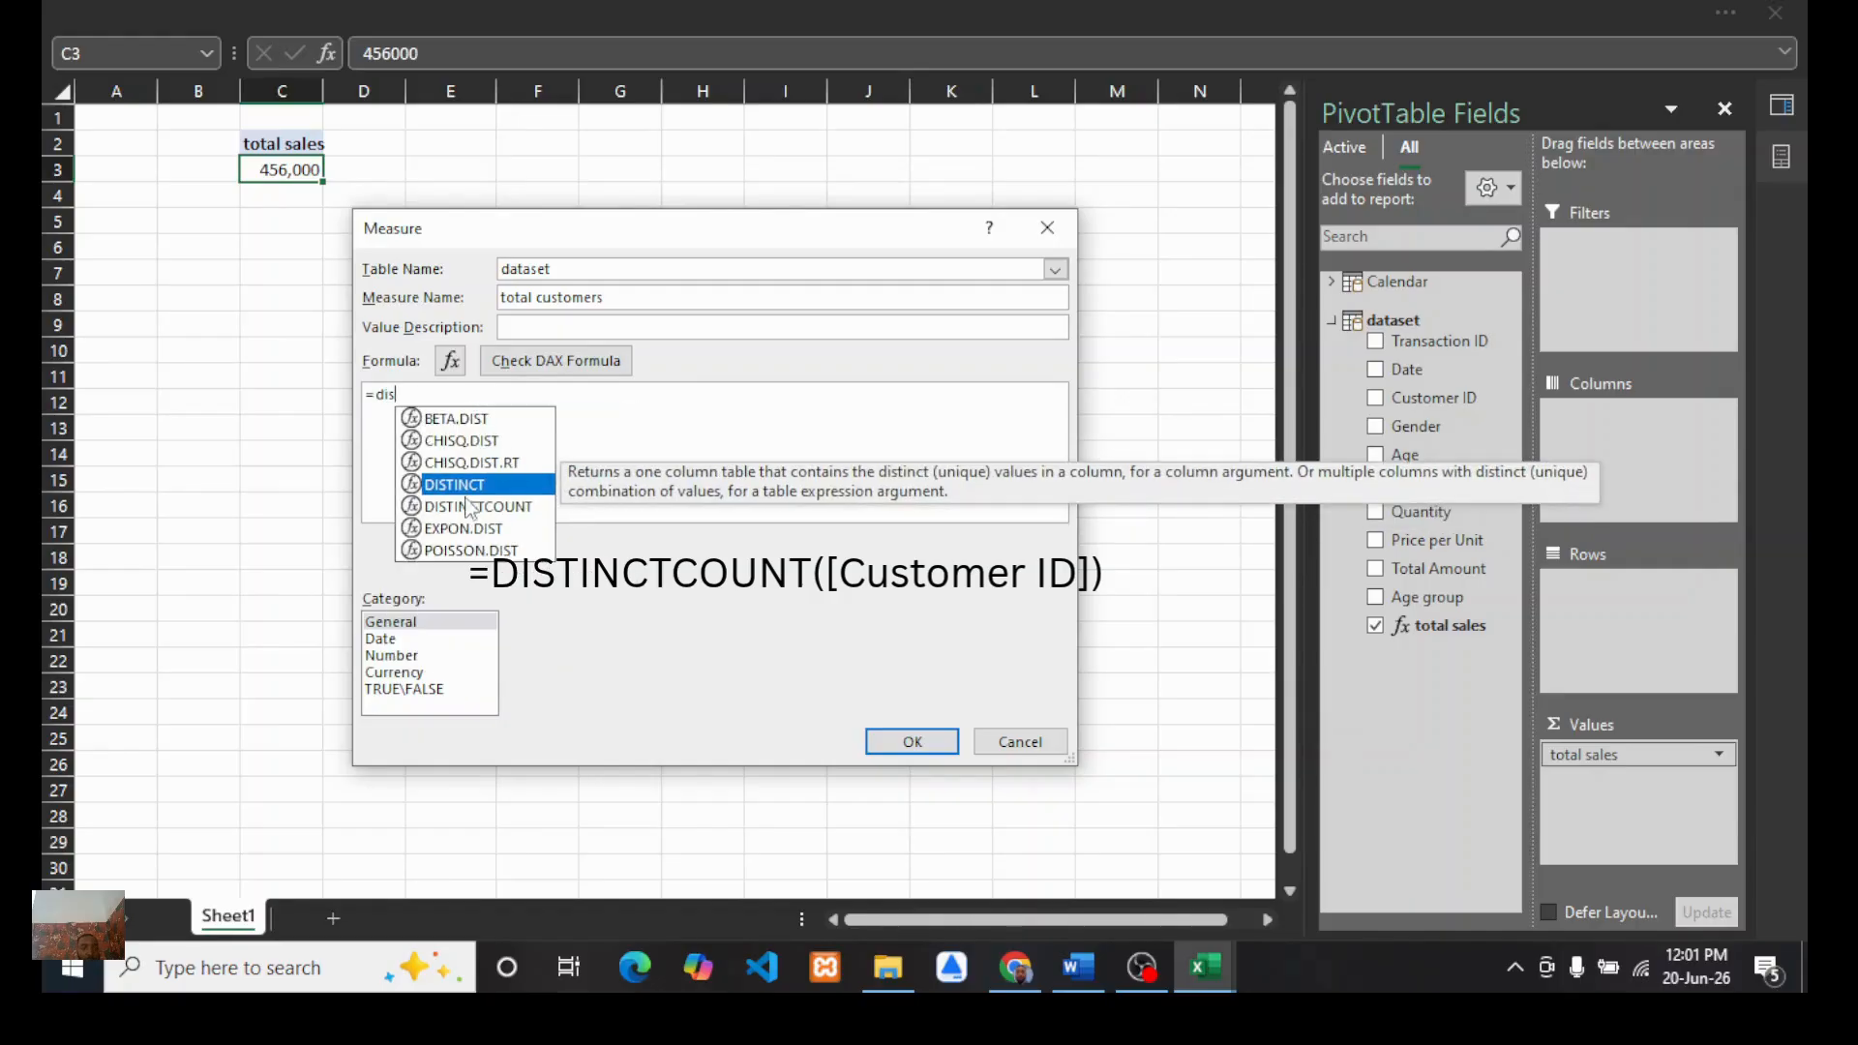
double_click(470, 508)
text([)
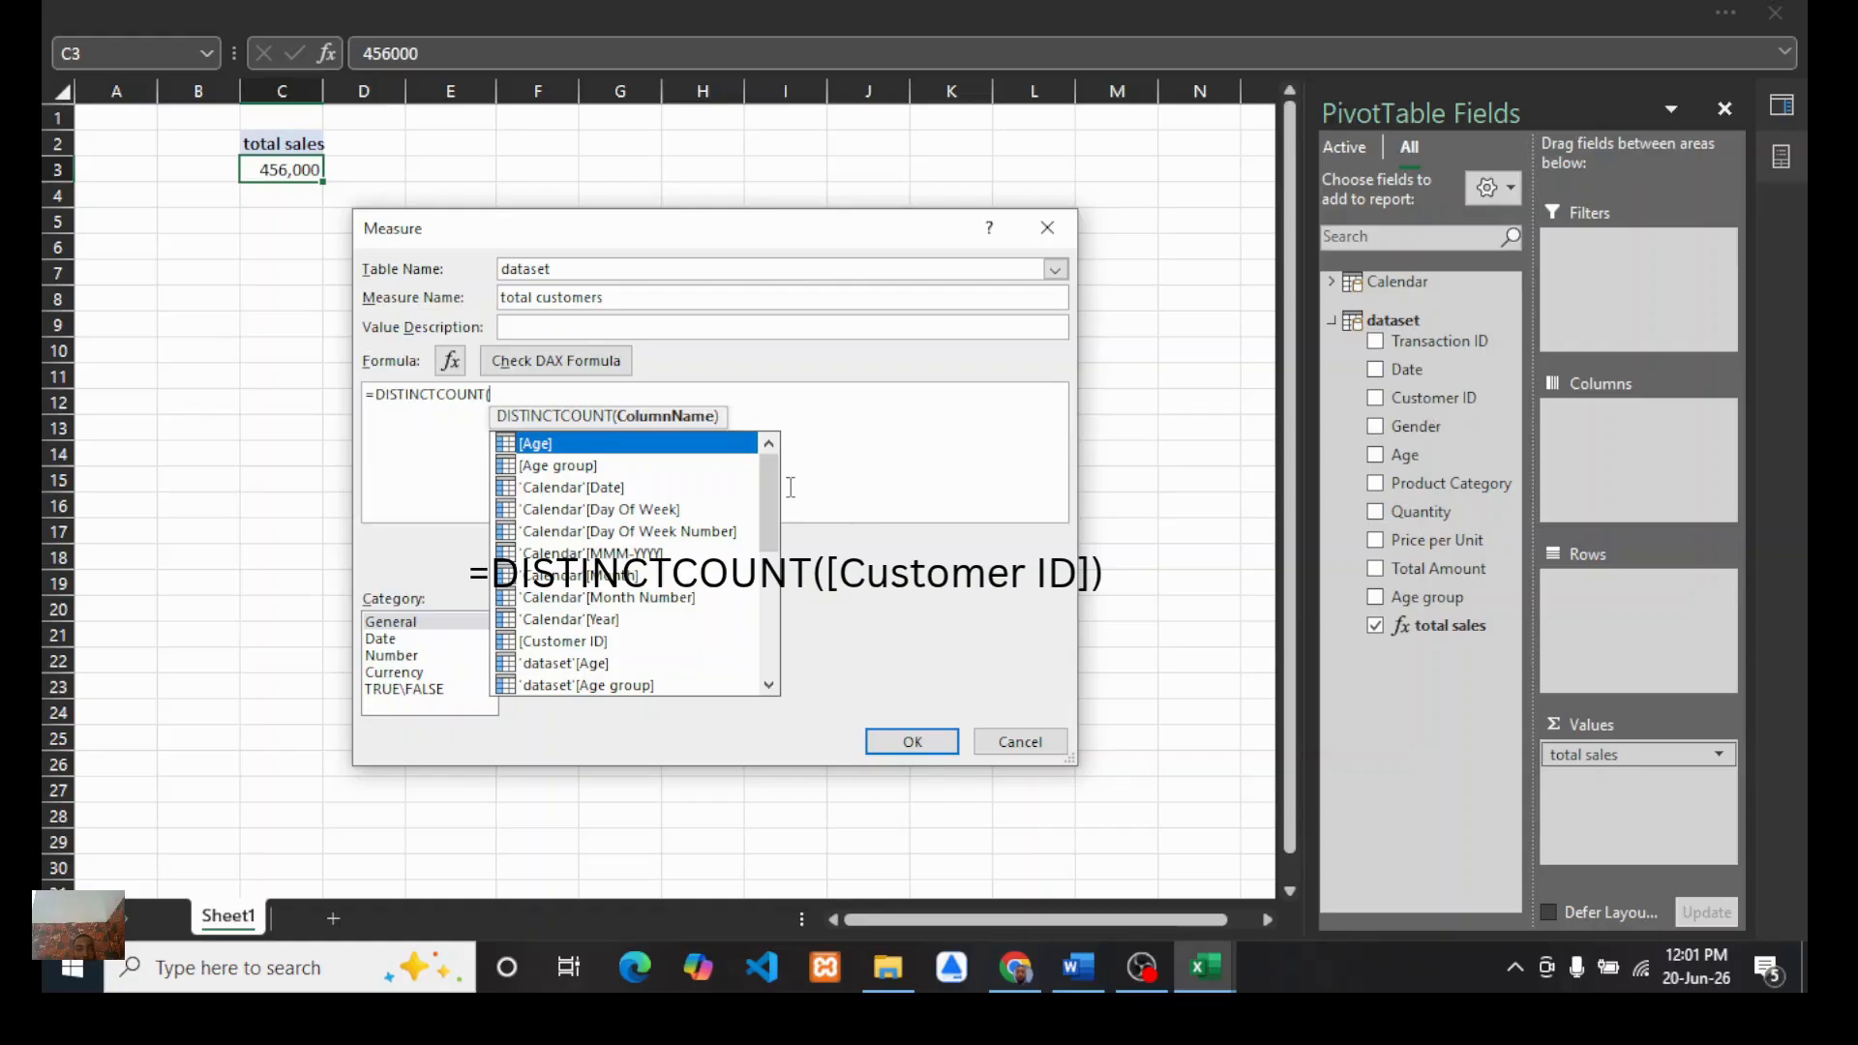
drag(764, 493, 753, 554)
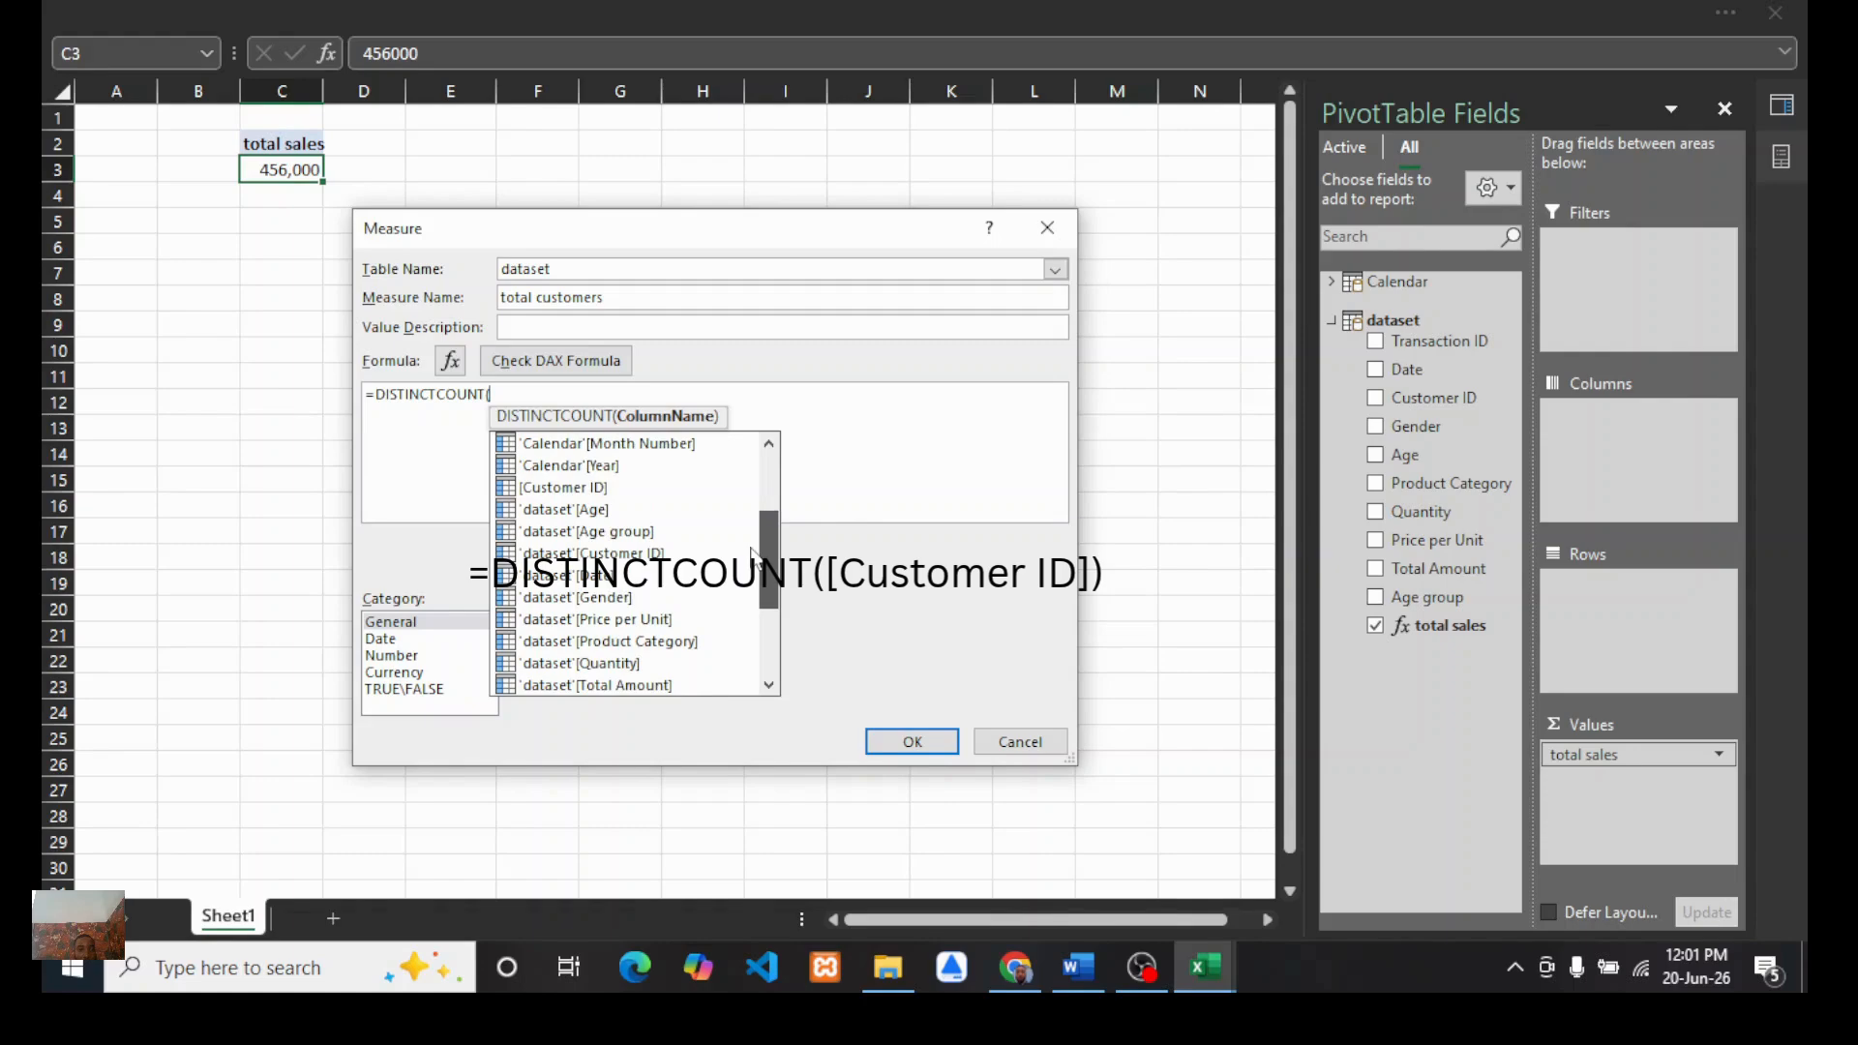
double_click(553, 486)
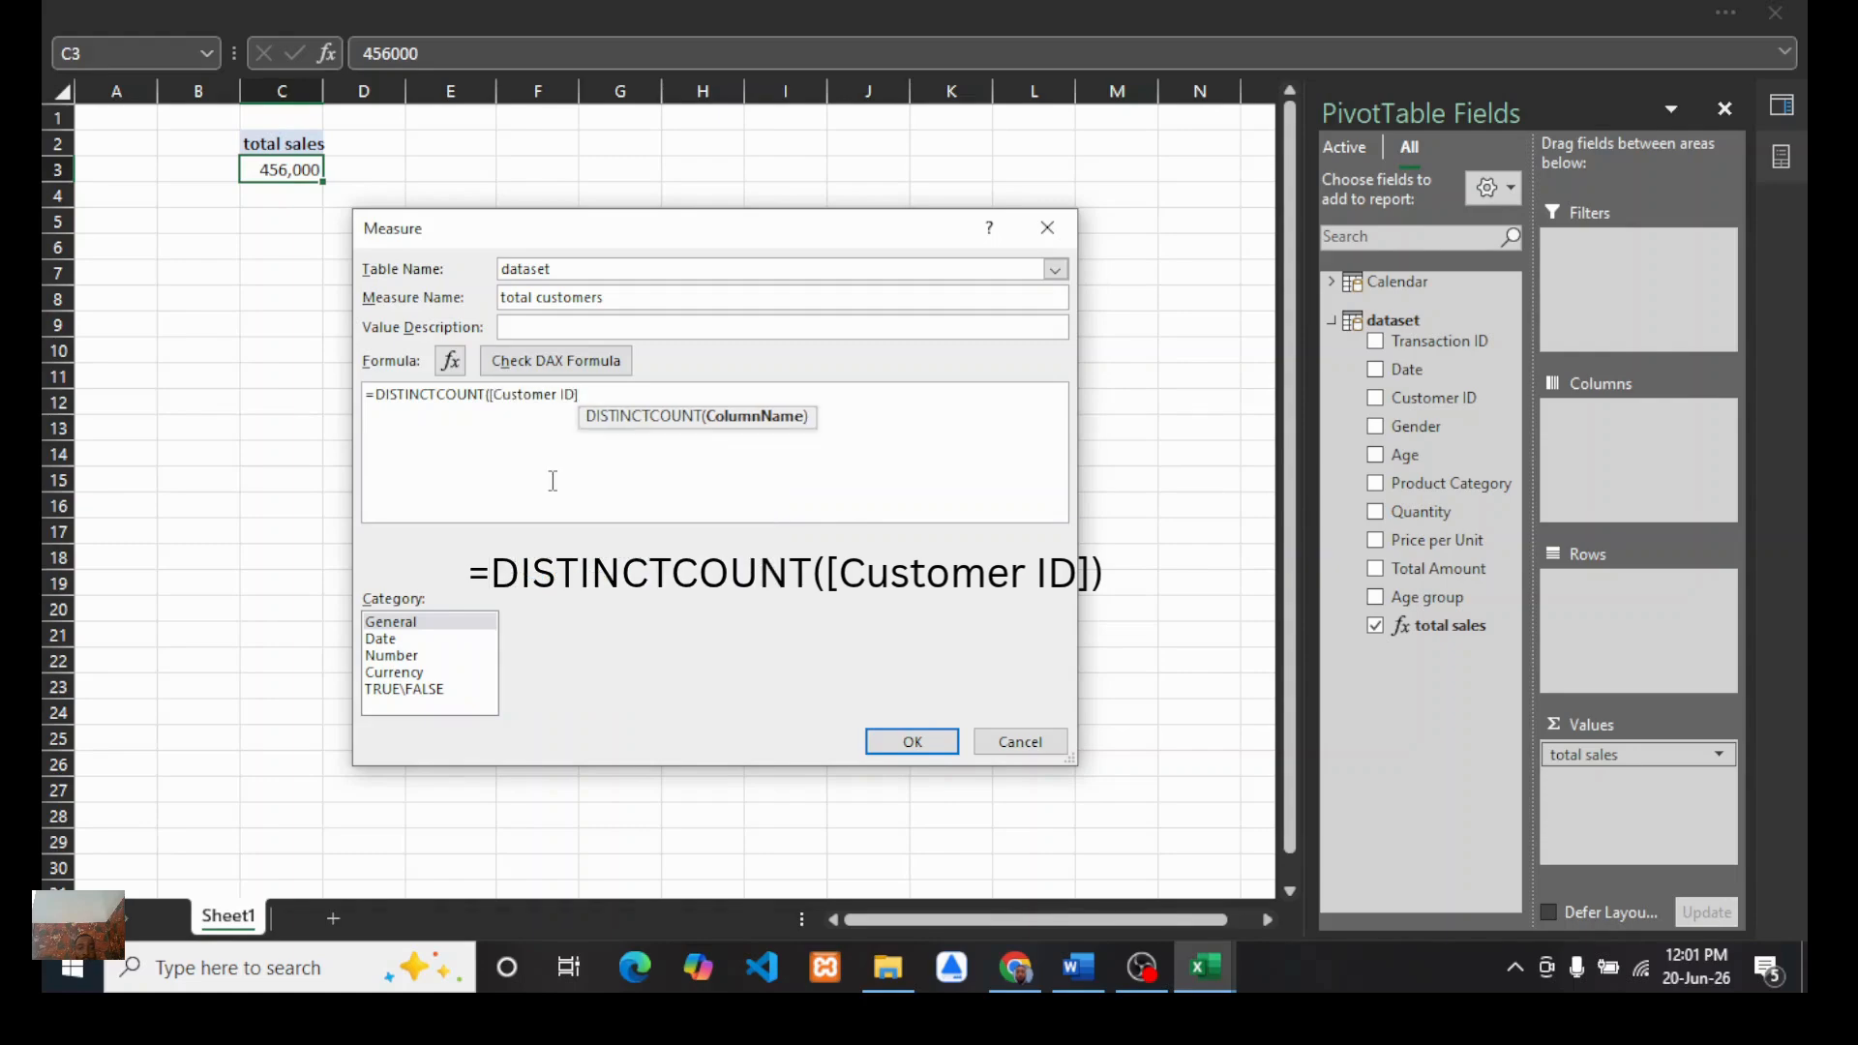
text())
click(534, 366)
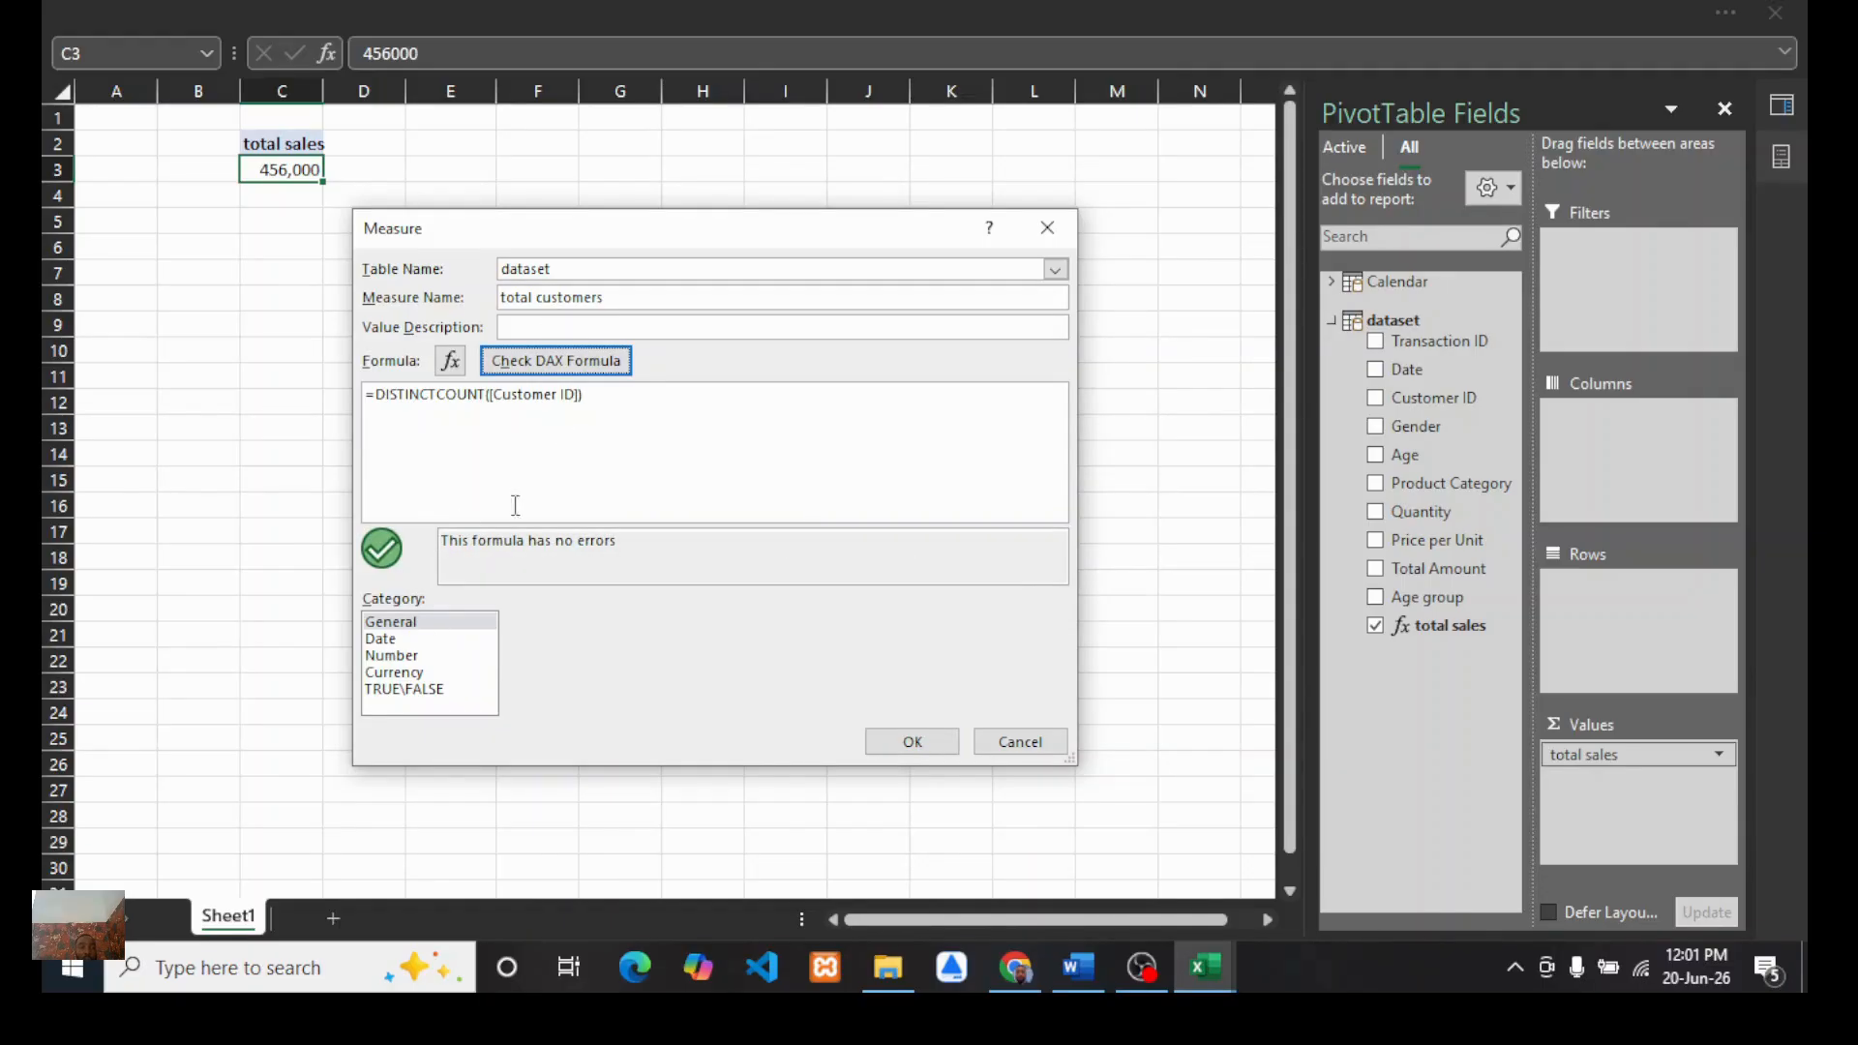
Step: Format the measure as a Whole Number and save it
click(389, 658)
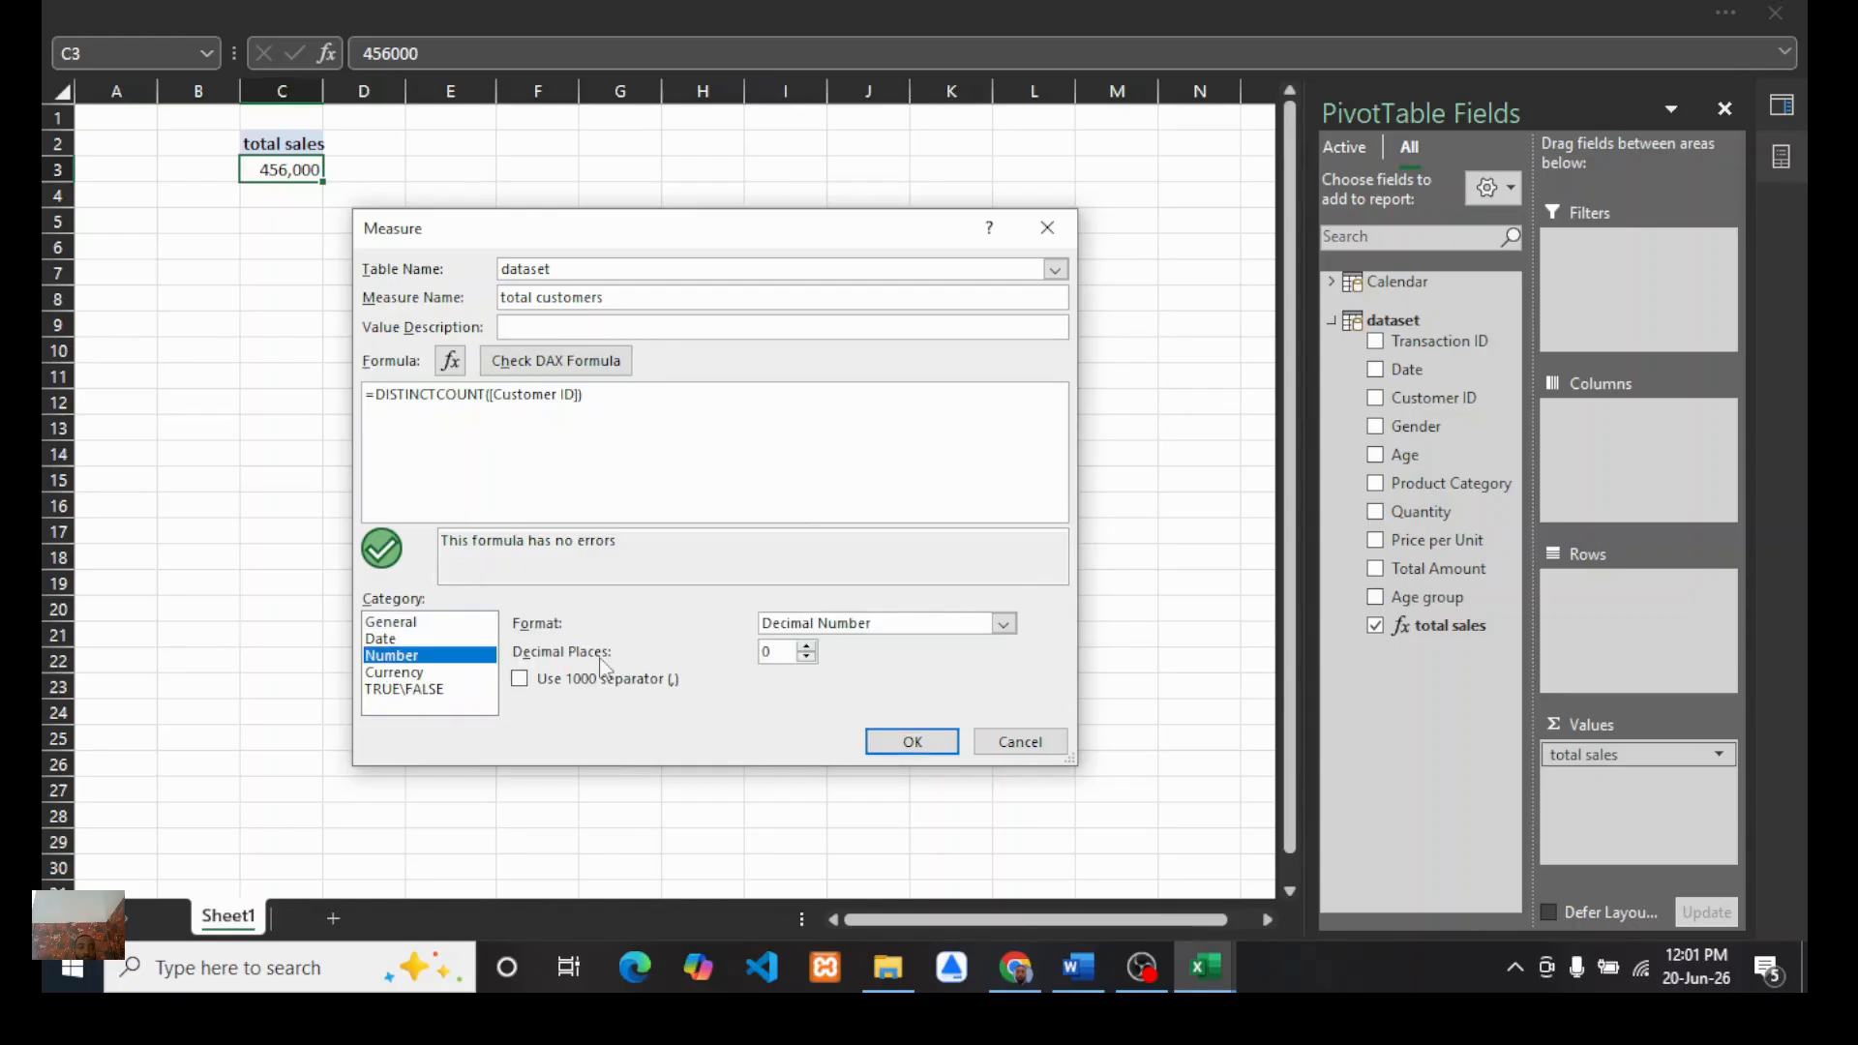
click(856, 629)
click(803, 669)
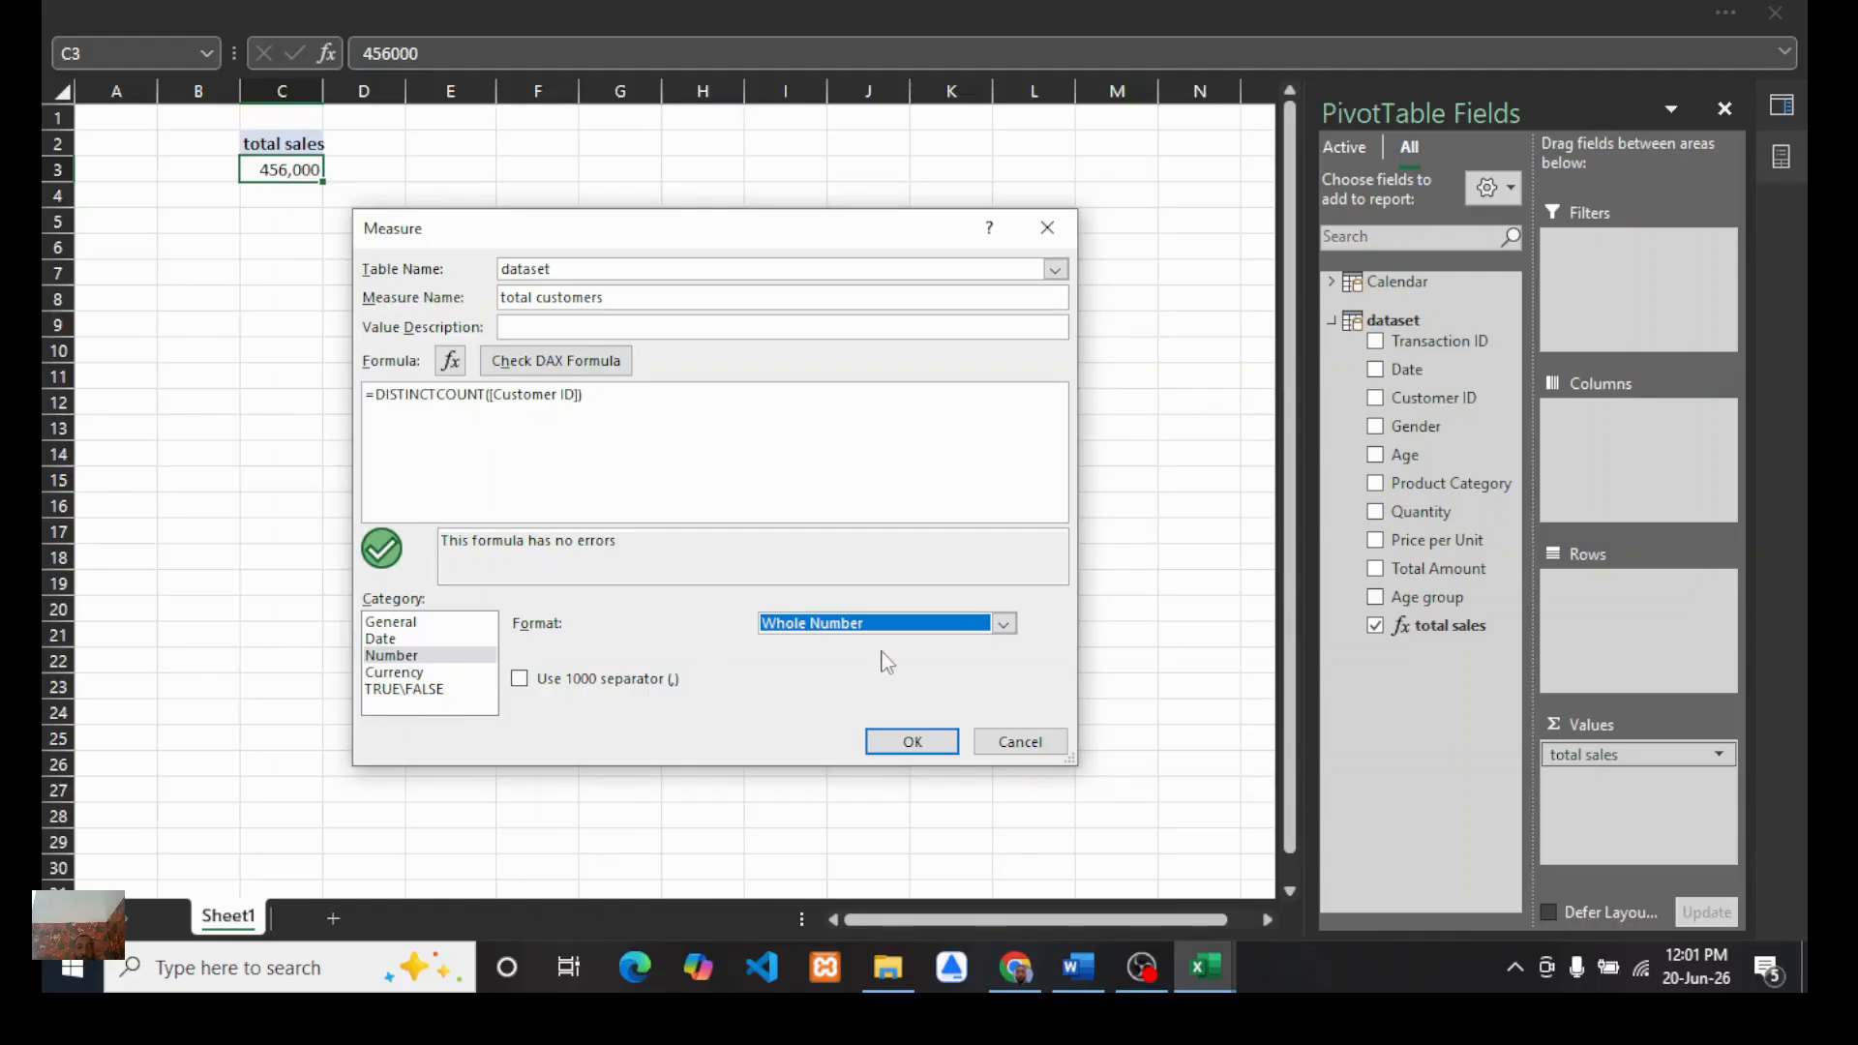
click(904, 742)
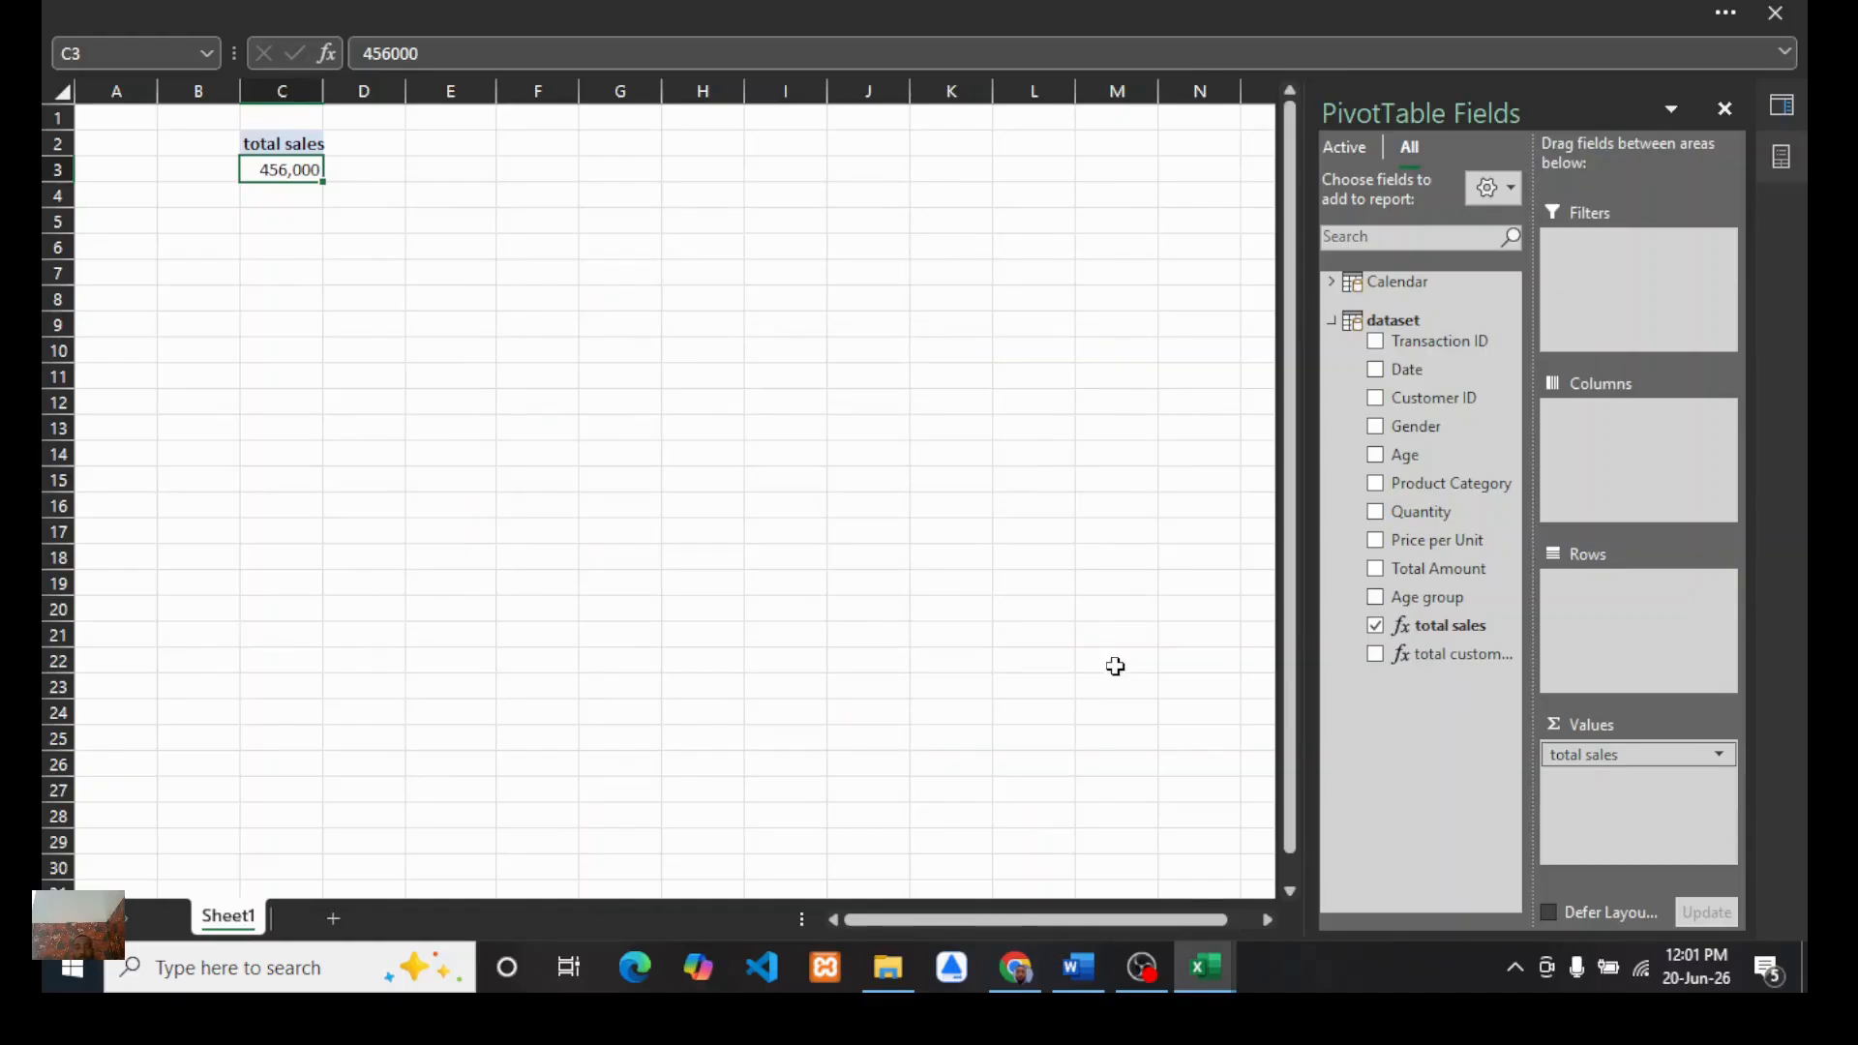
Step: Add the total customers measure to the PivotTable values next to total sales
drag(1430, 655, 1603, 782)
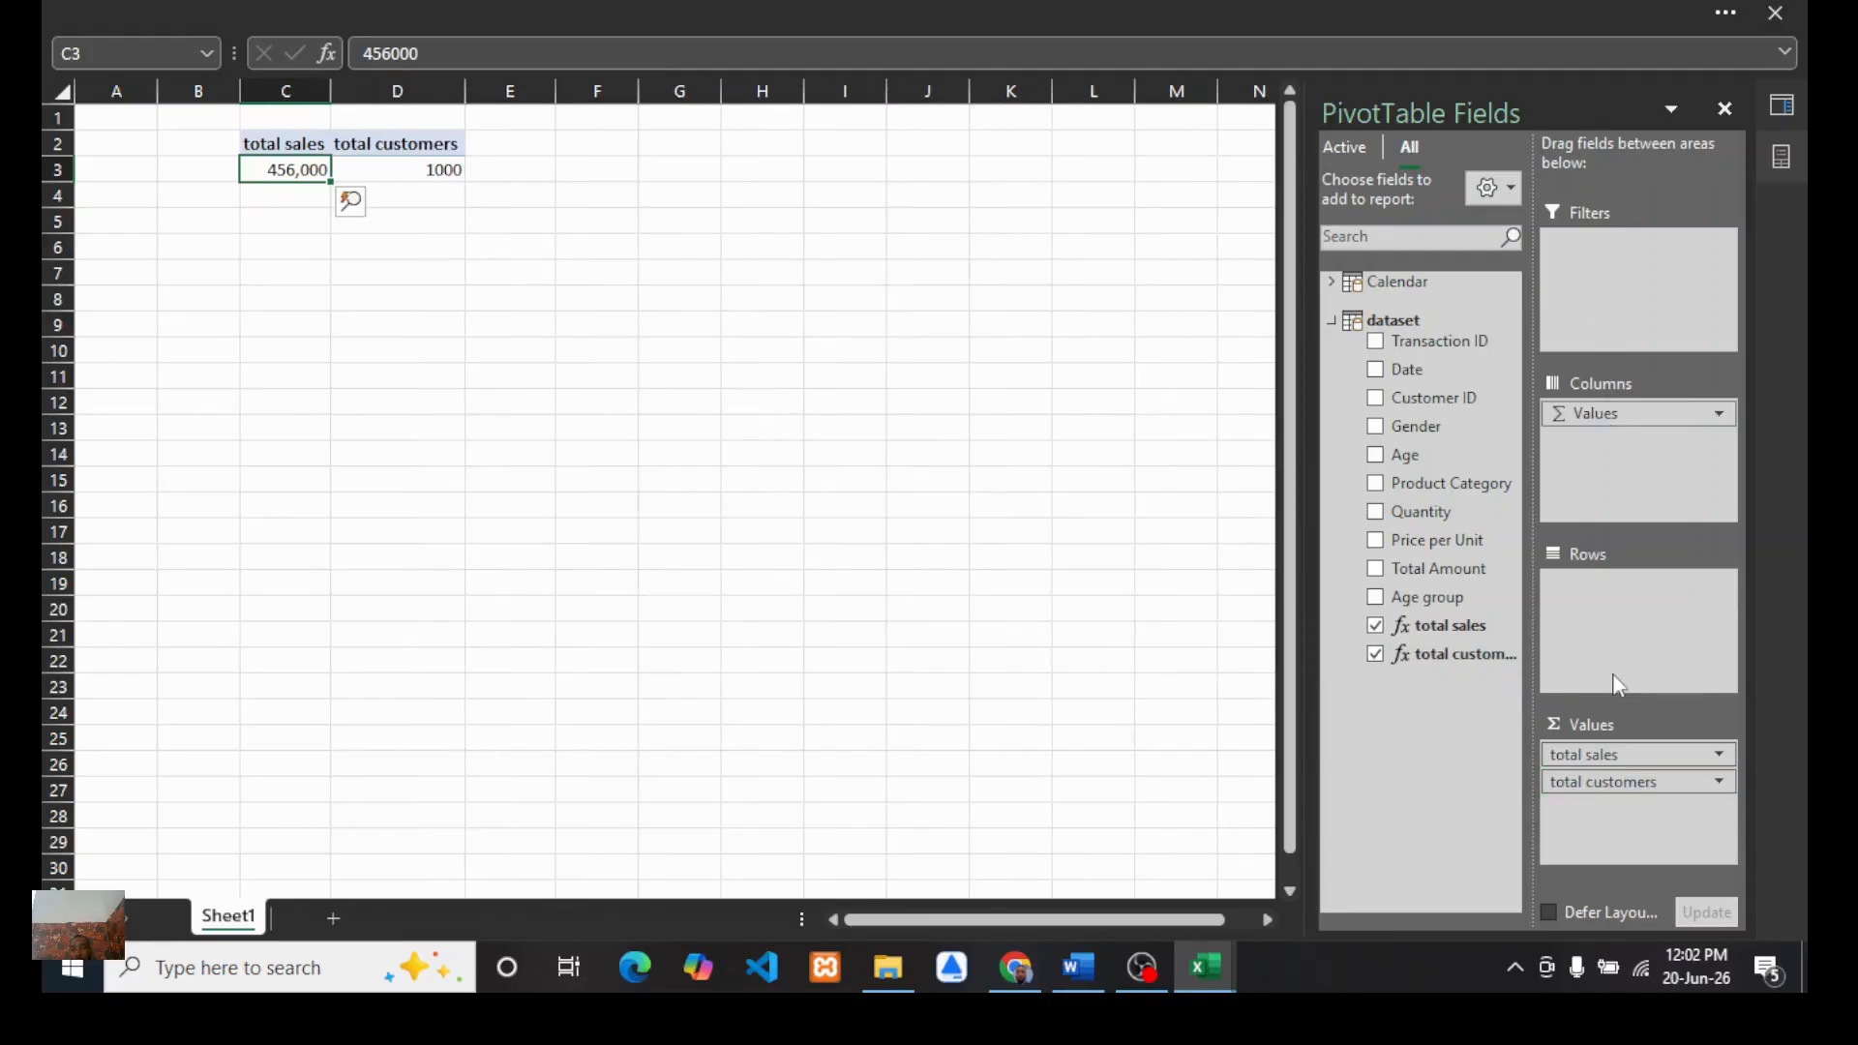
mouse_move(415, 171)
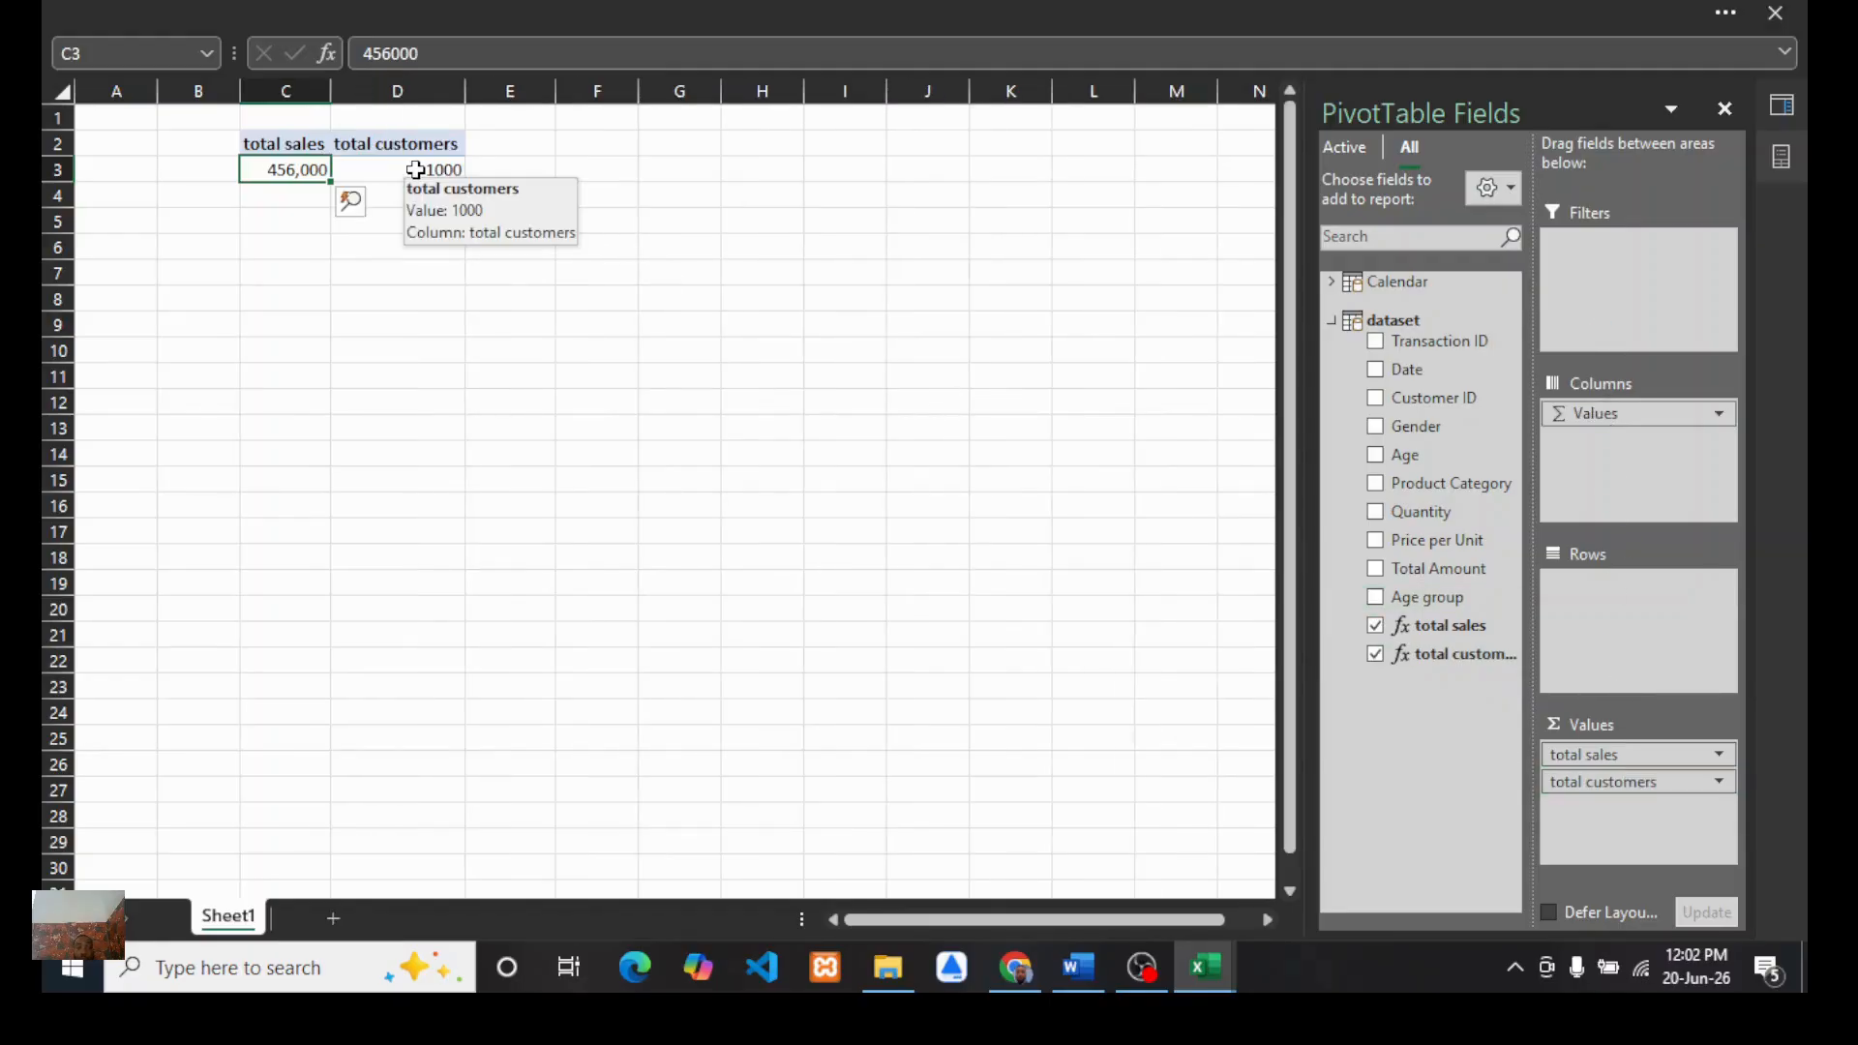
Step: Review the KPI list in the report document, then add a new measure to the dataset table named total quantity
click(1080, 968)
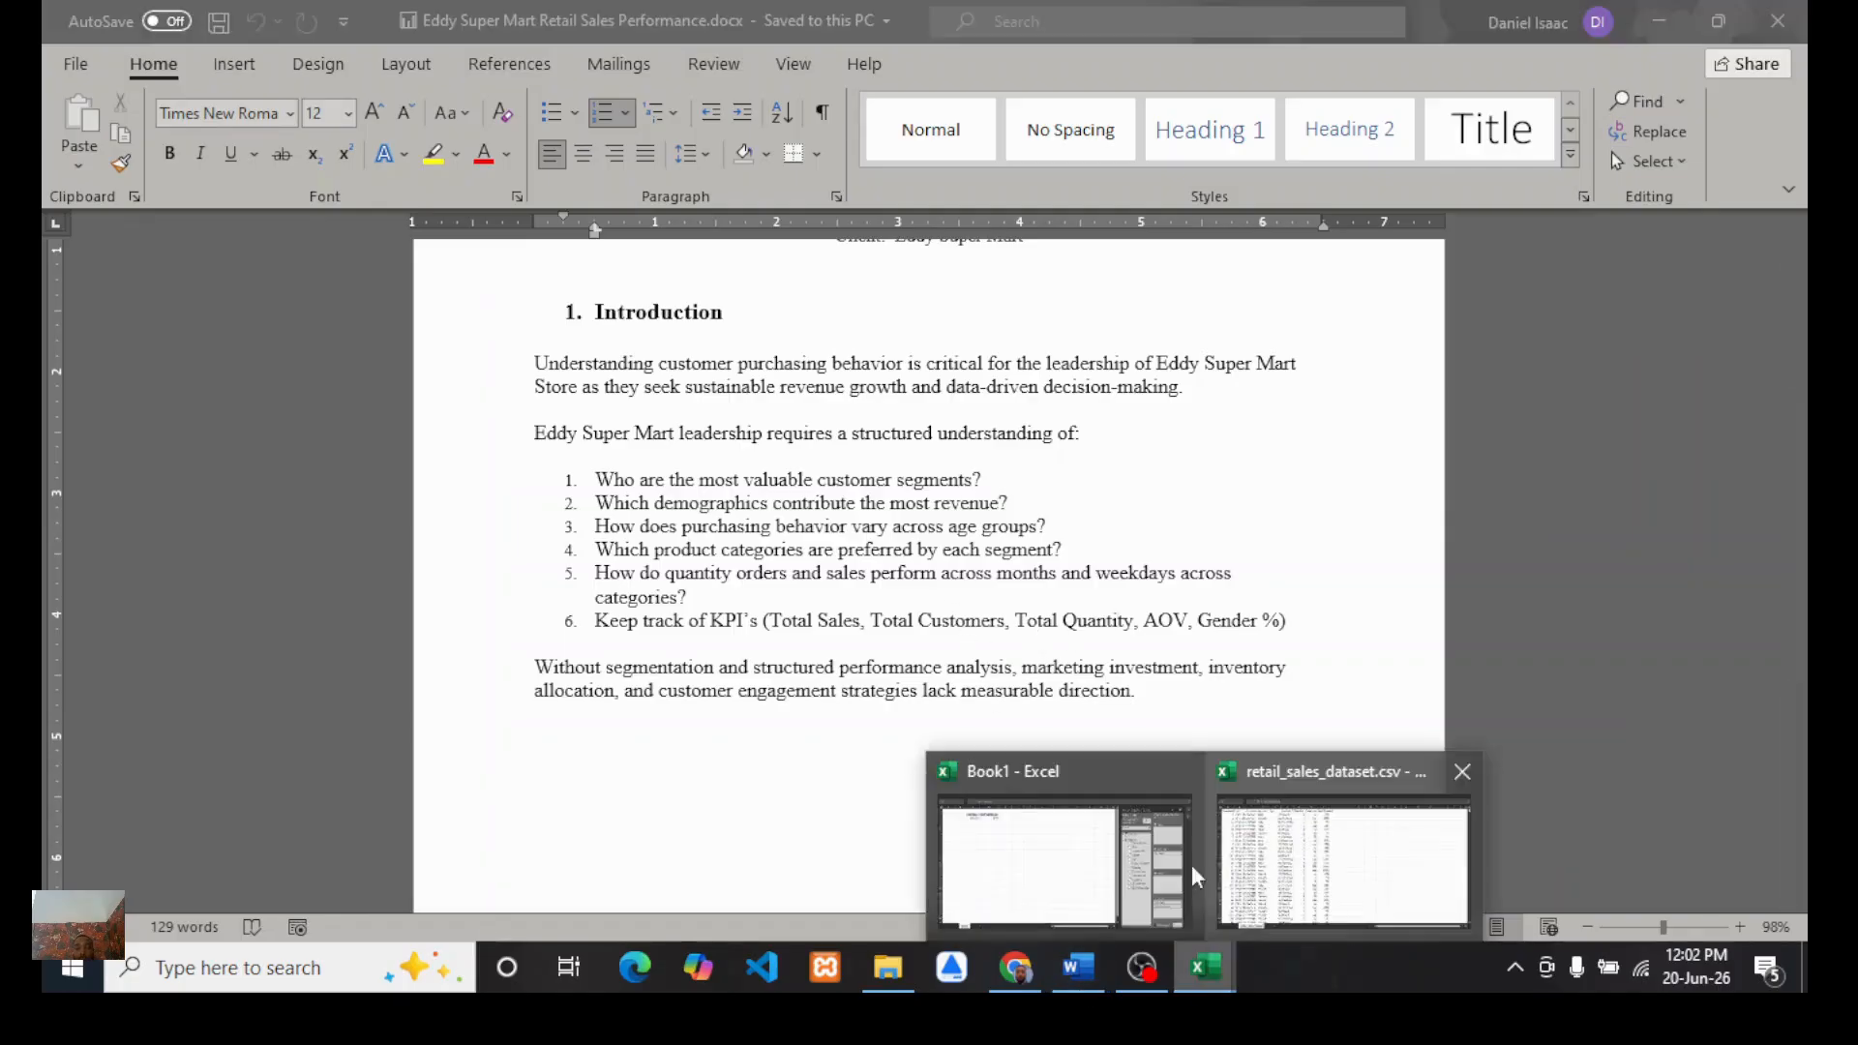
click(983, 822)
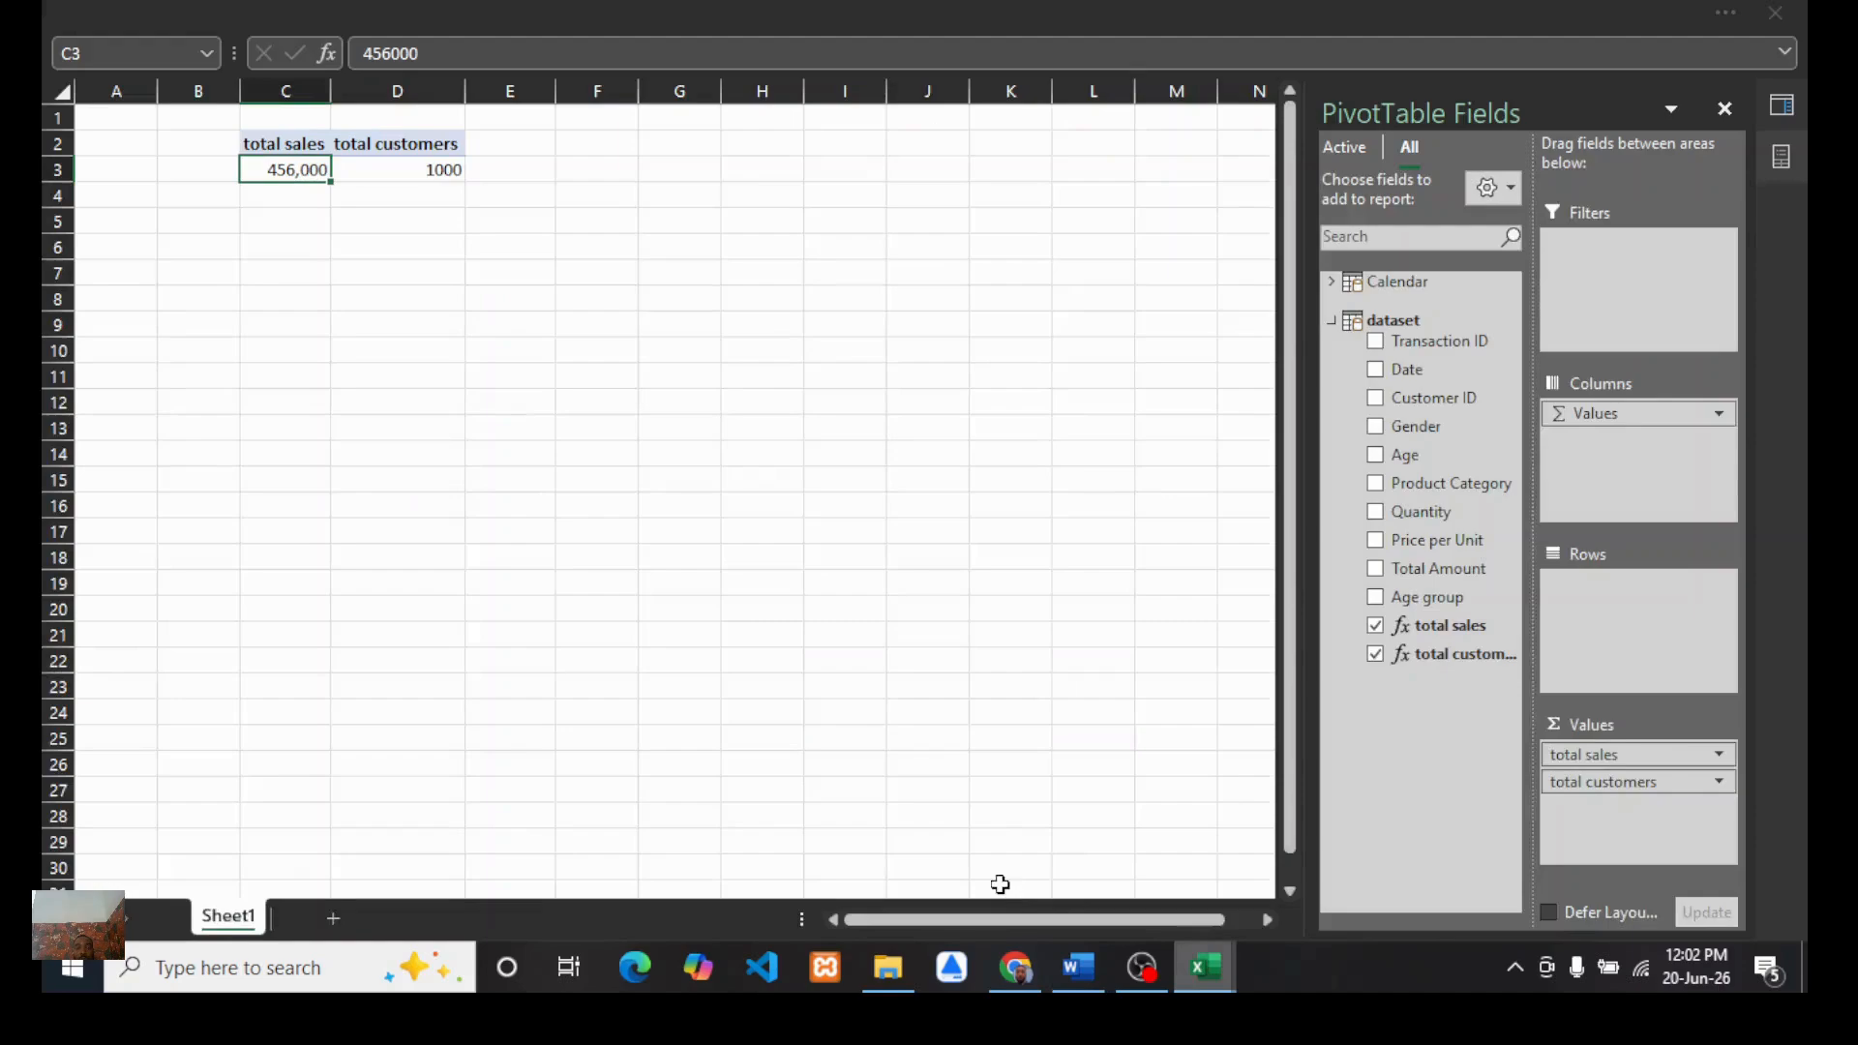
right_click(1384, 318)
click(1472, 328)
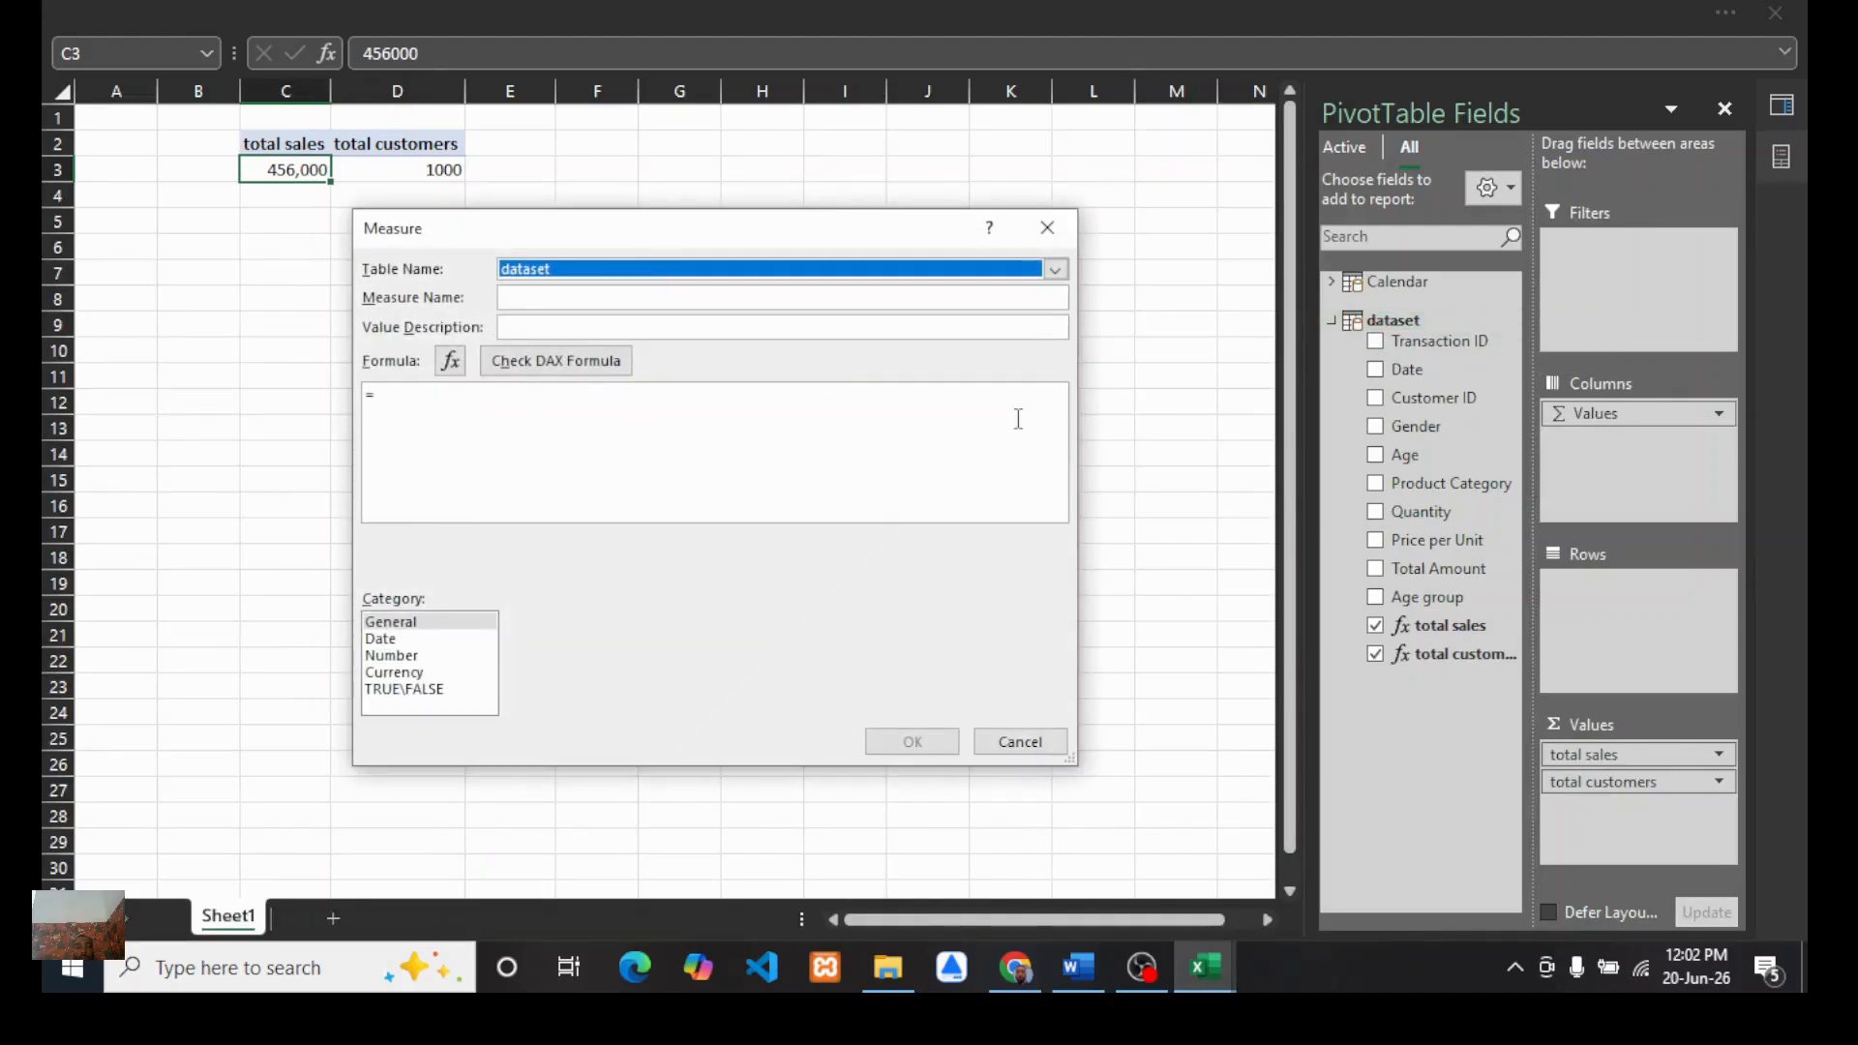
click(519, 299)
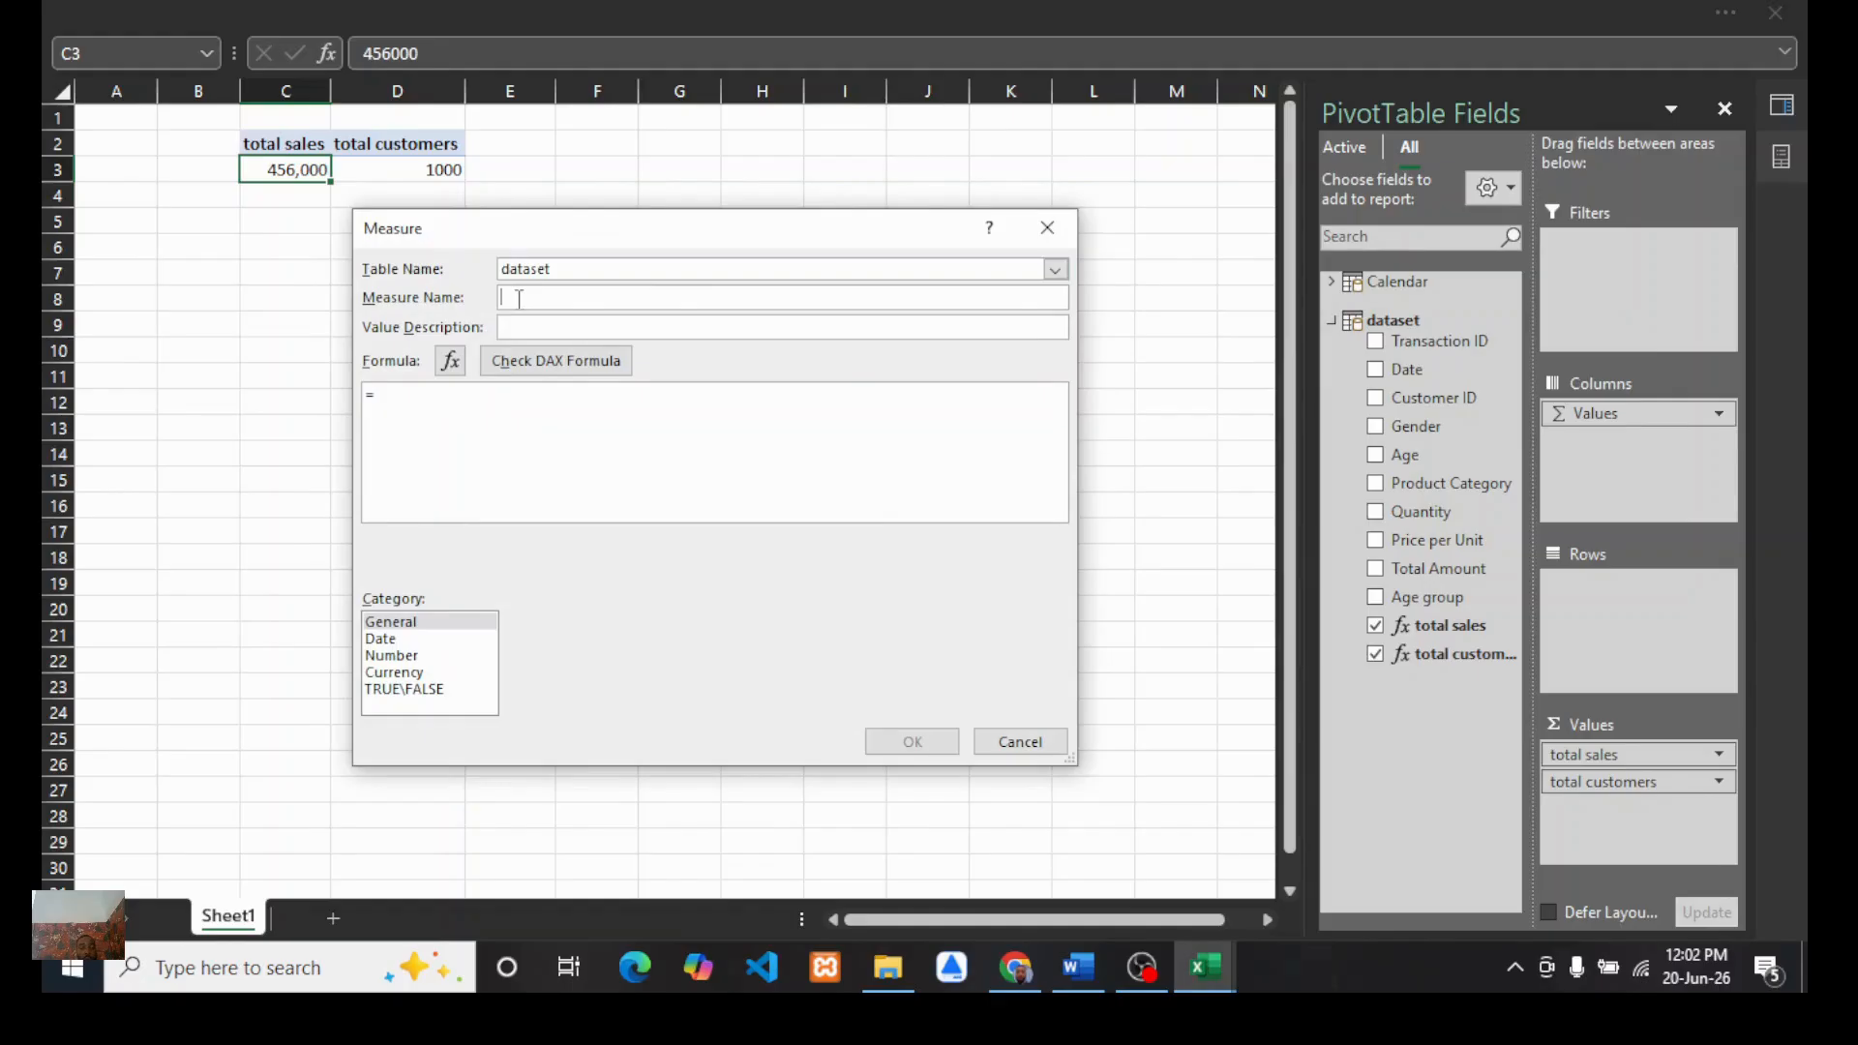
text(total qua)
key(BackSpace)
text(uan)
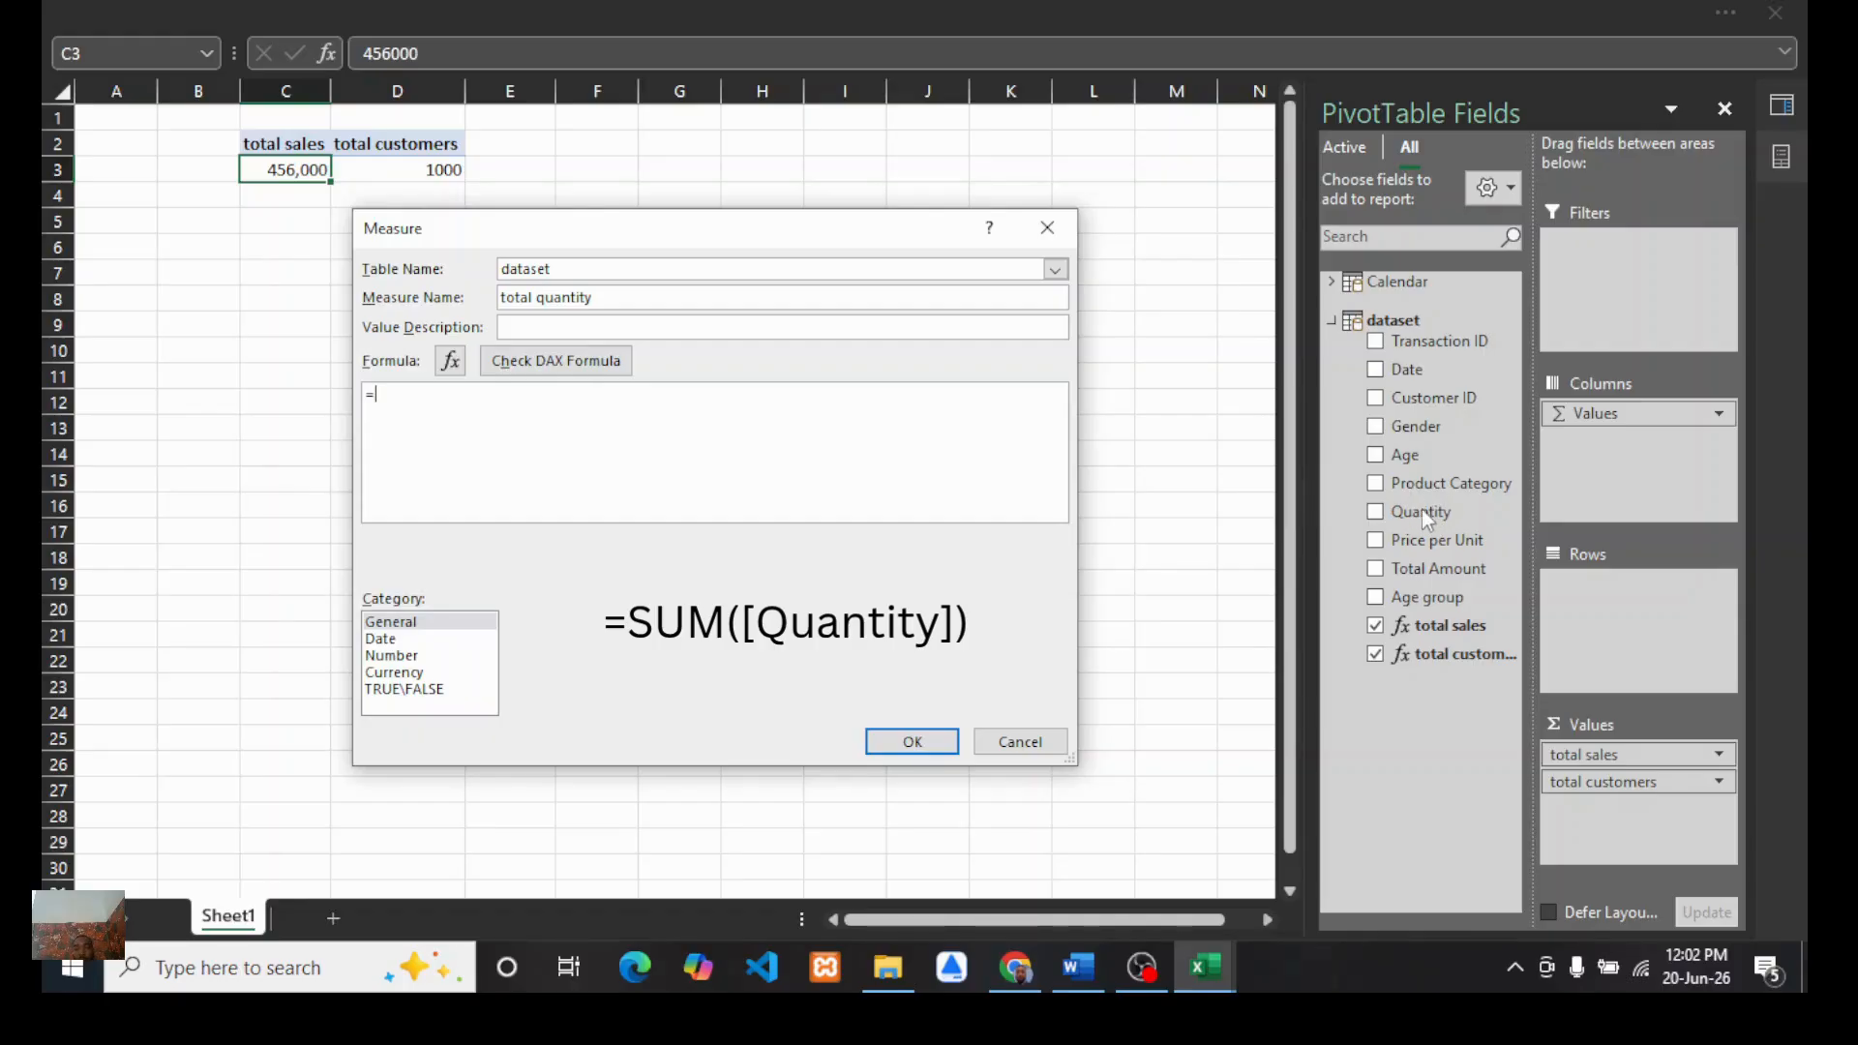
Step: Enter the measure formula =SUM([Quantity]) and check it for errors
text(sum)
key(Tab)
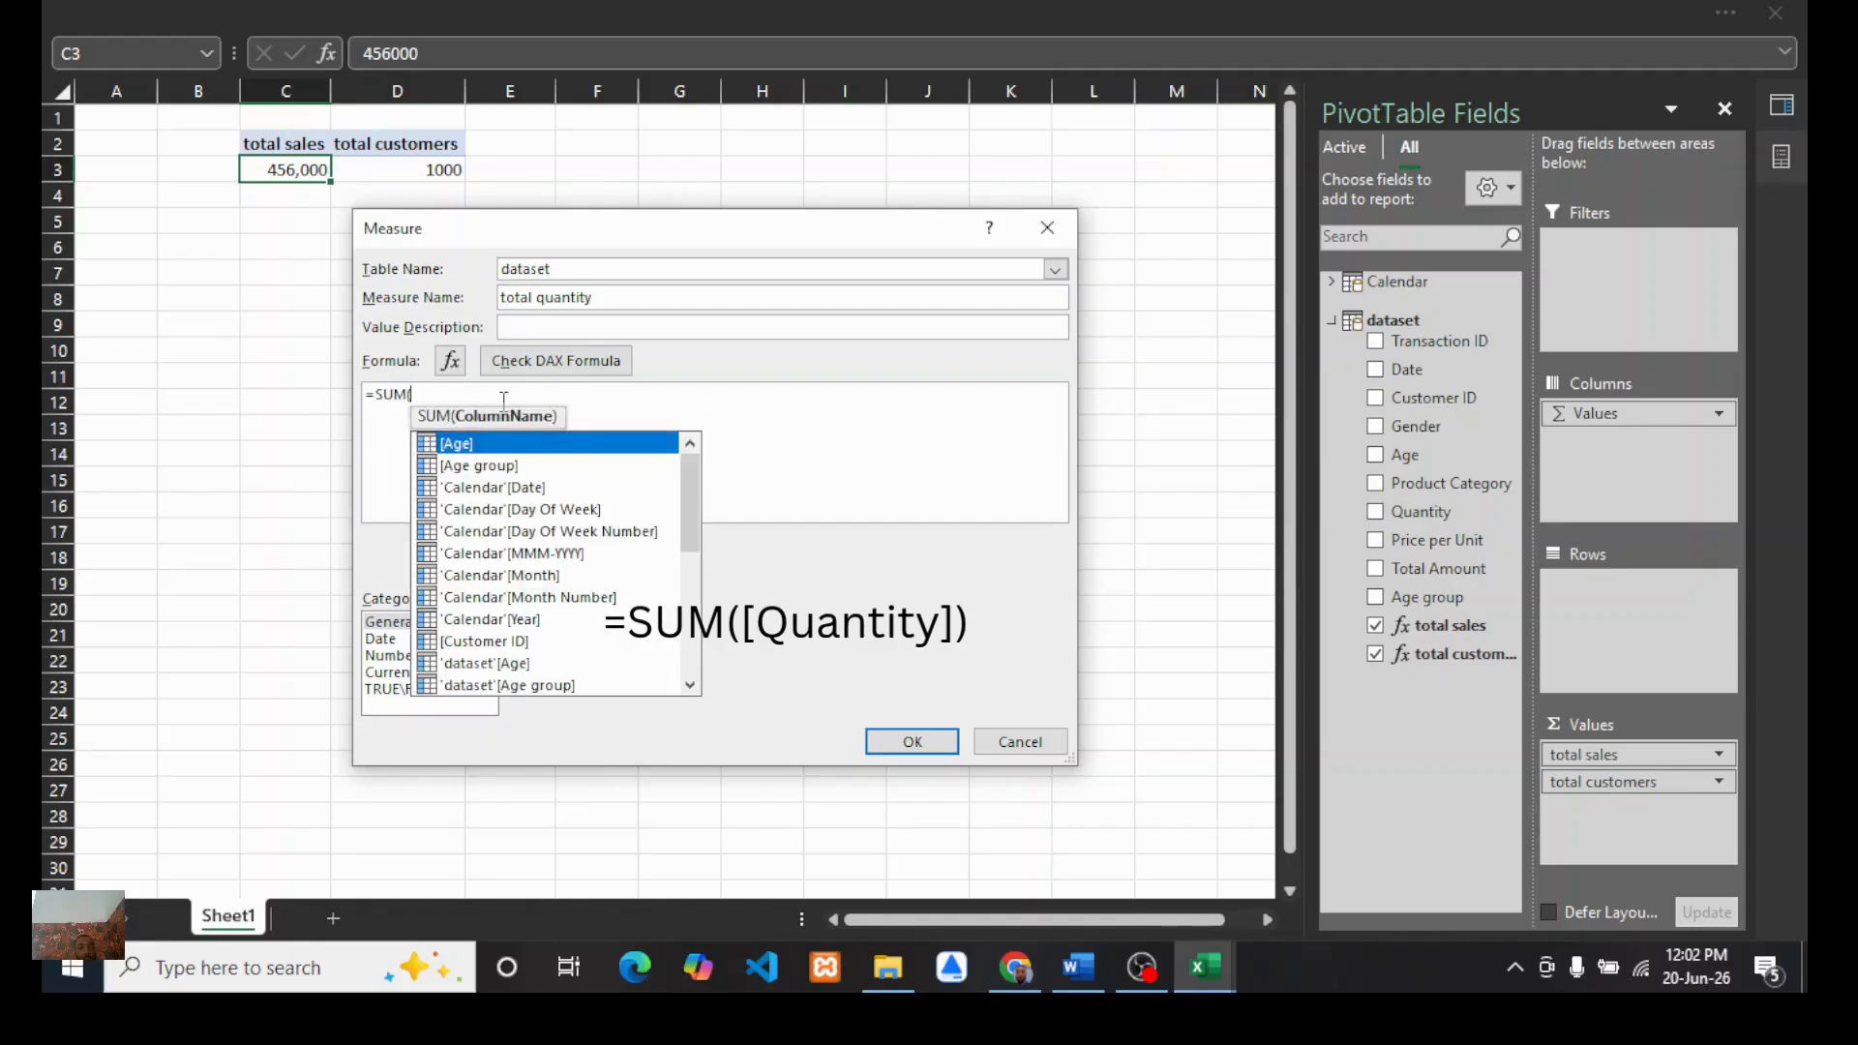
click(687, 619)
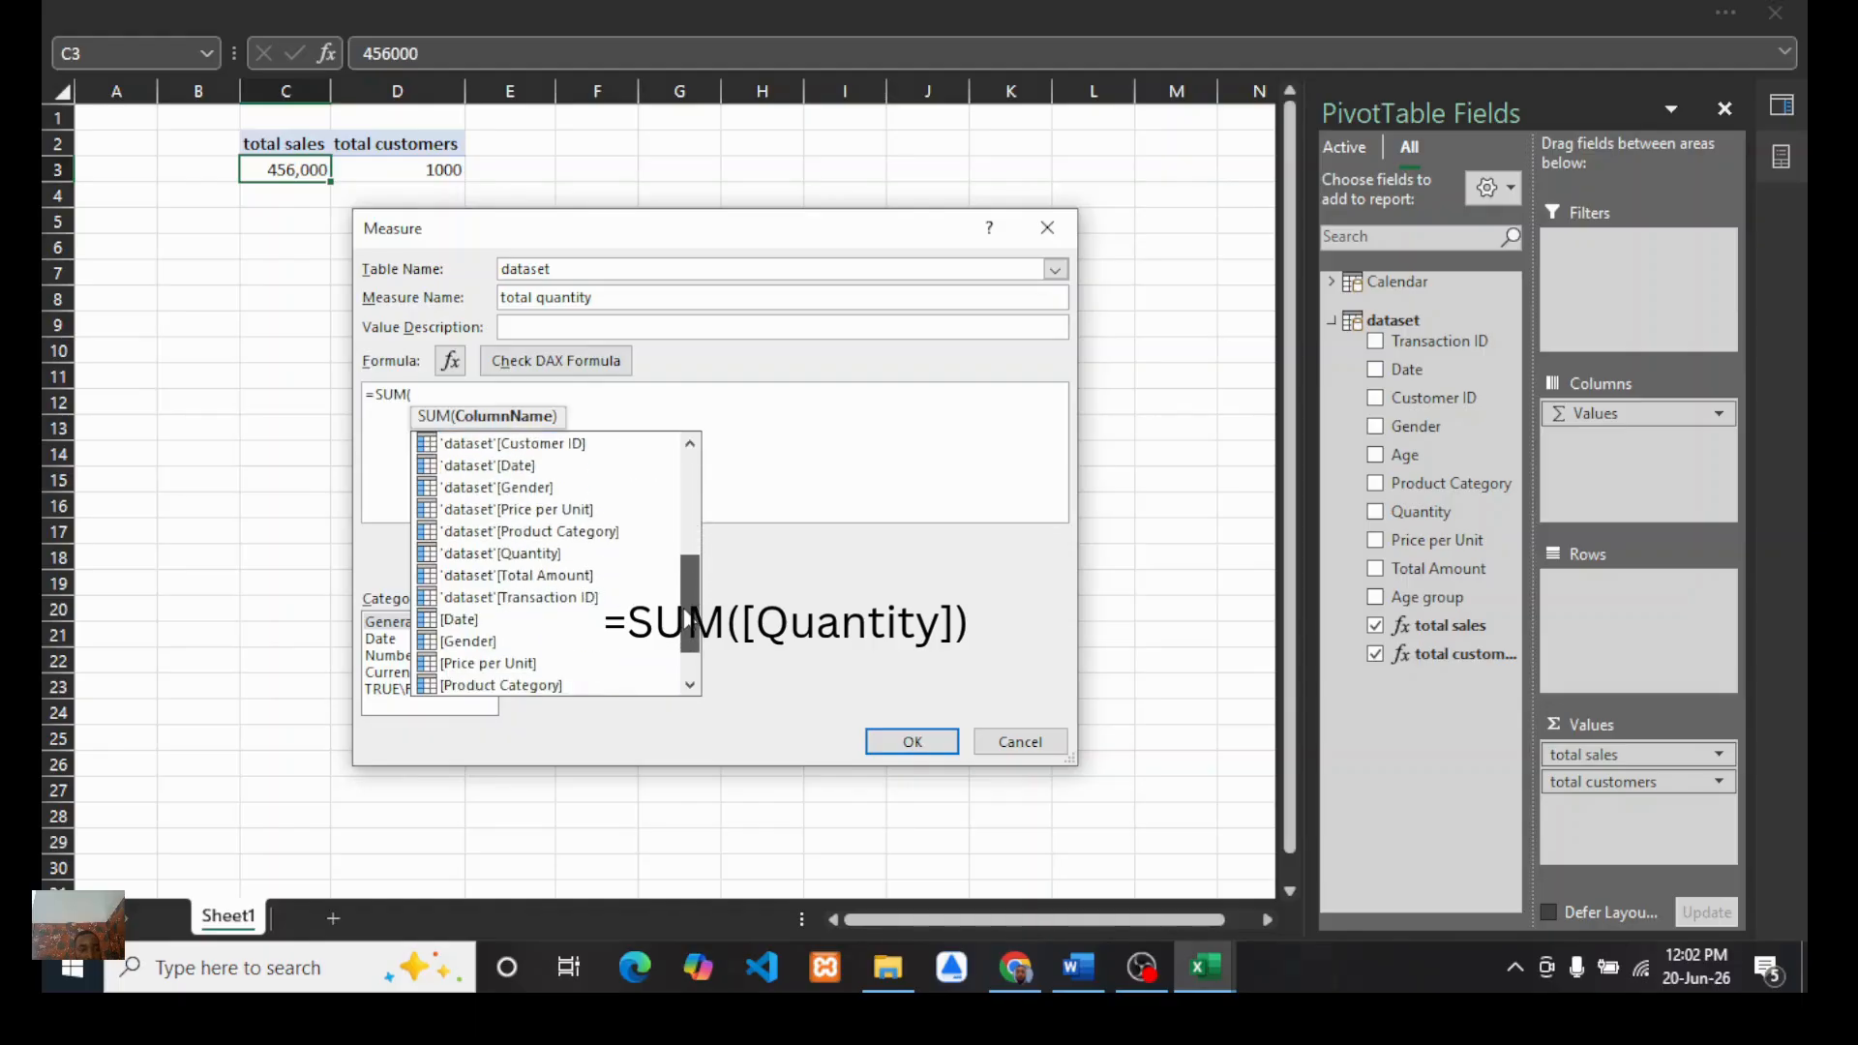
scroll(687, 620, down, 3)
click(474, 642)
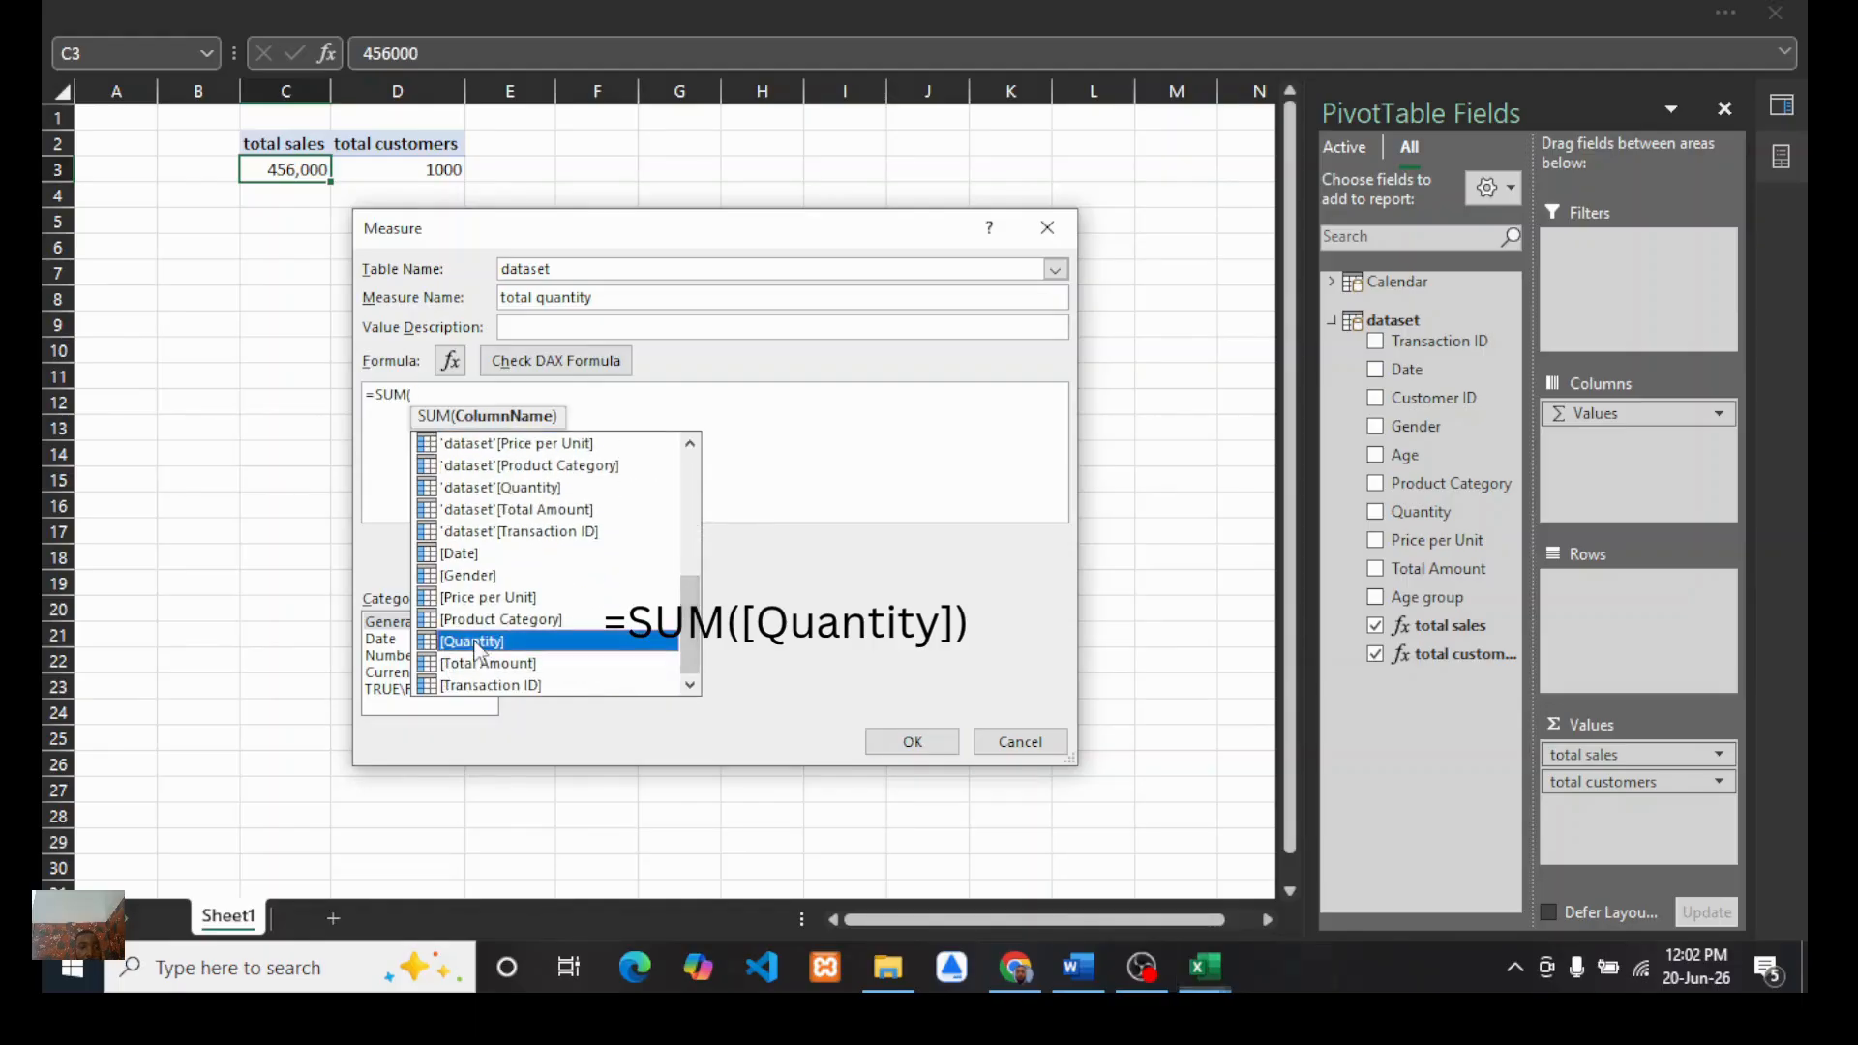
key(Tab)
text())
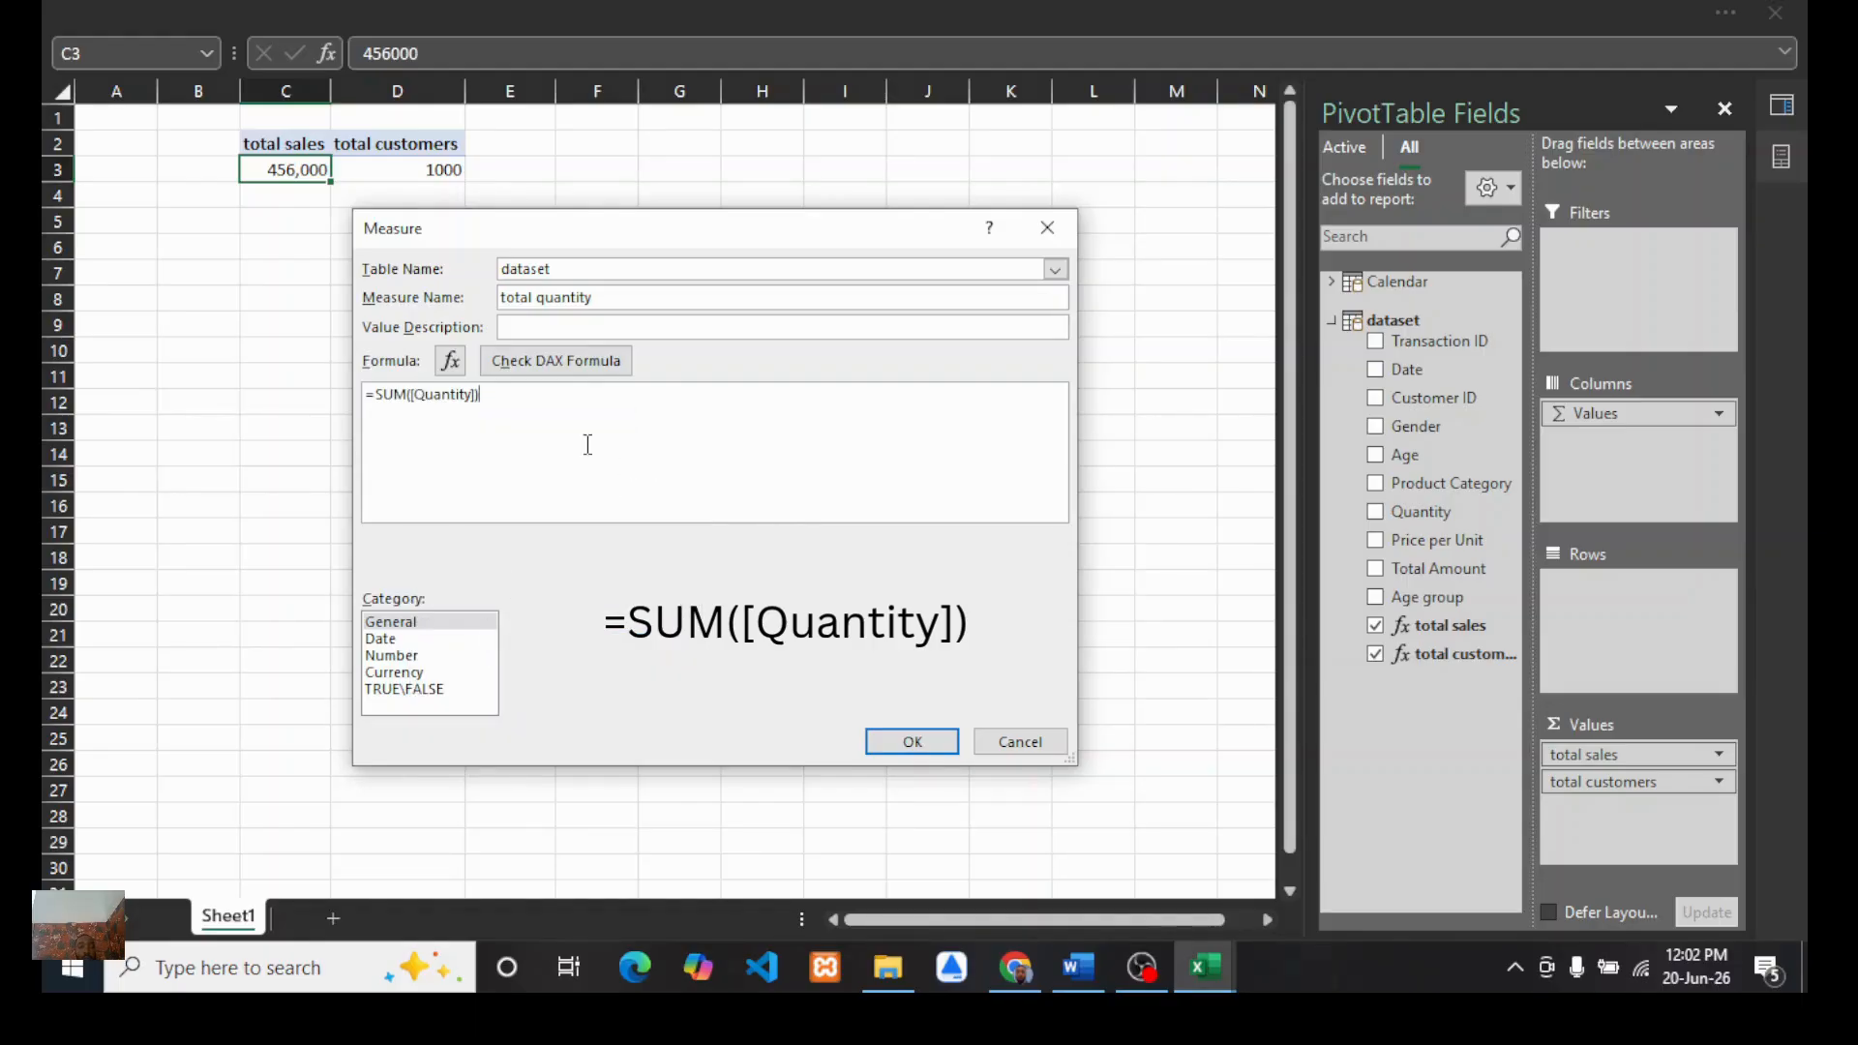
click(575, 366)
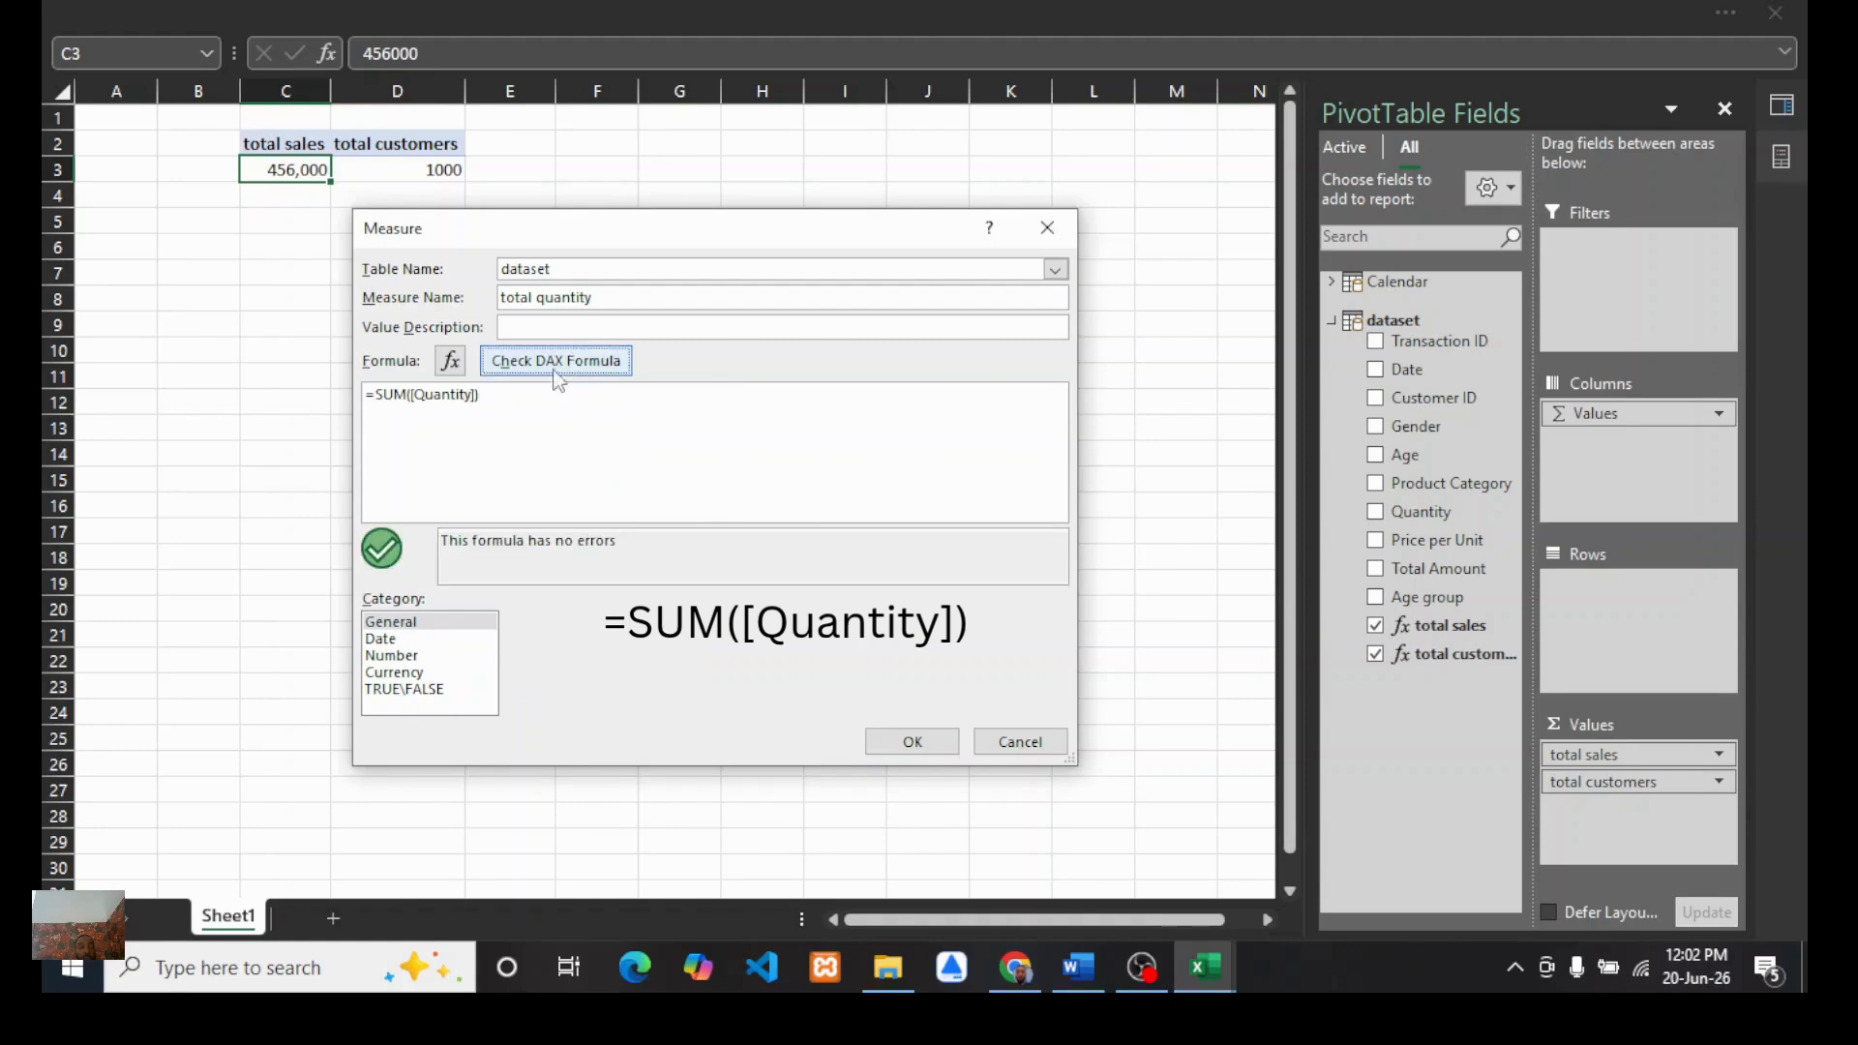
Step: Save the total quantity measure in Number format and add it to the PivotTable values
click(389, 656)
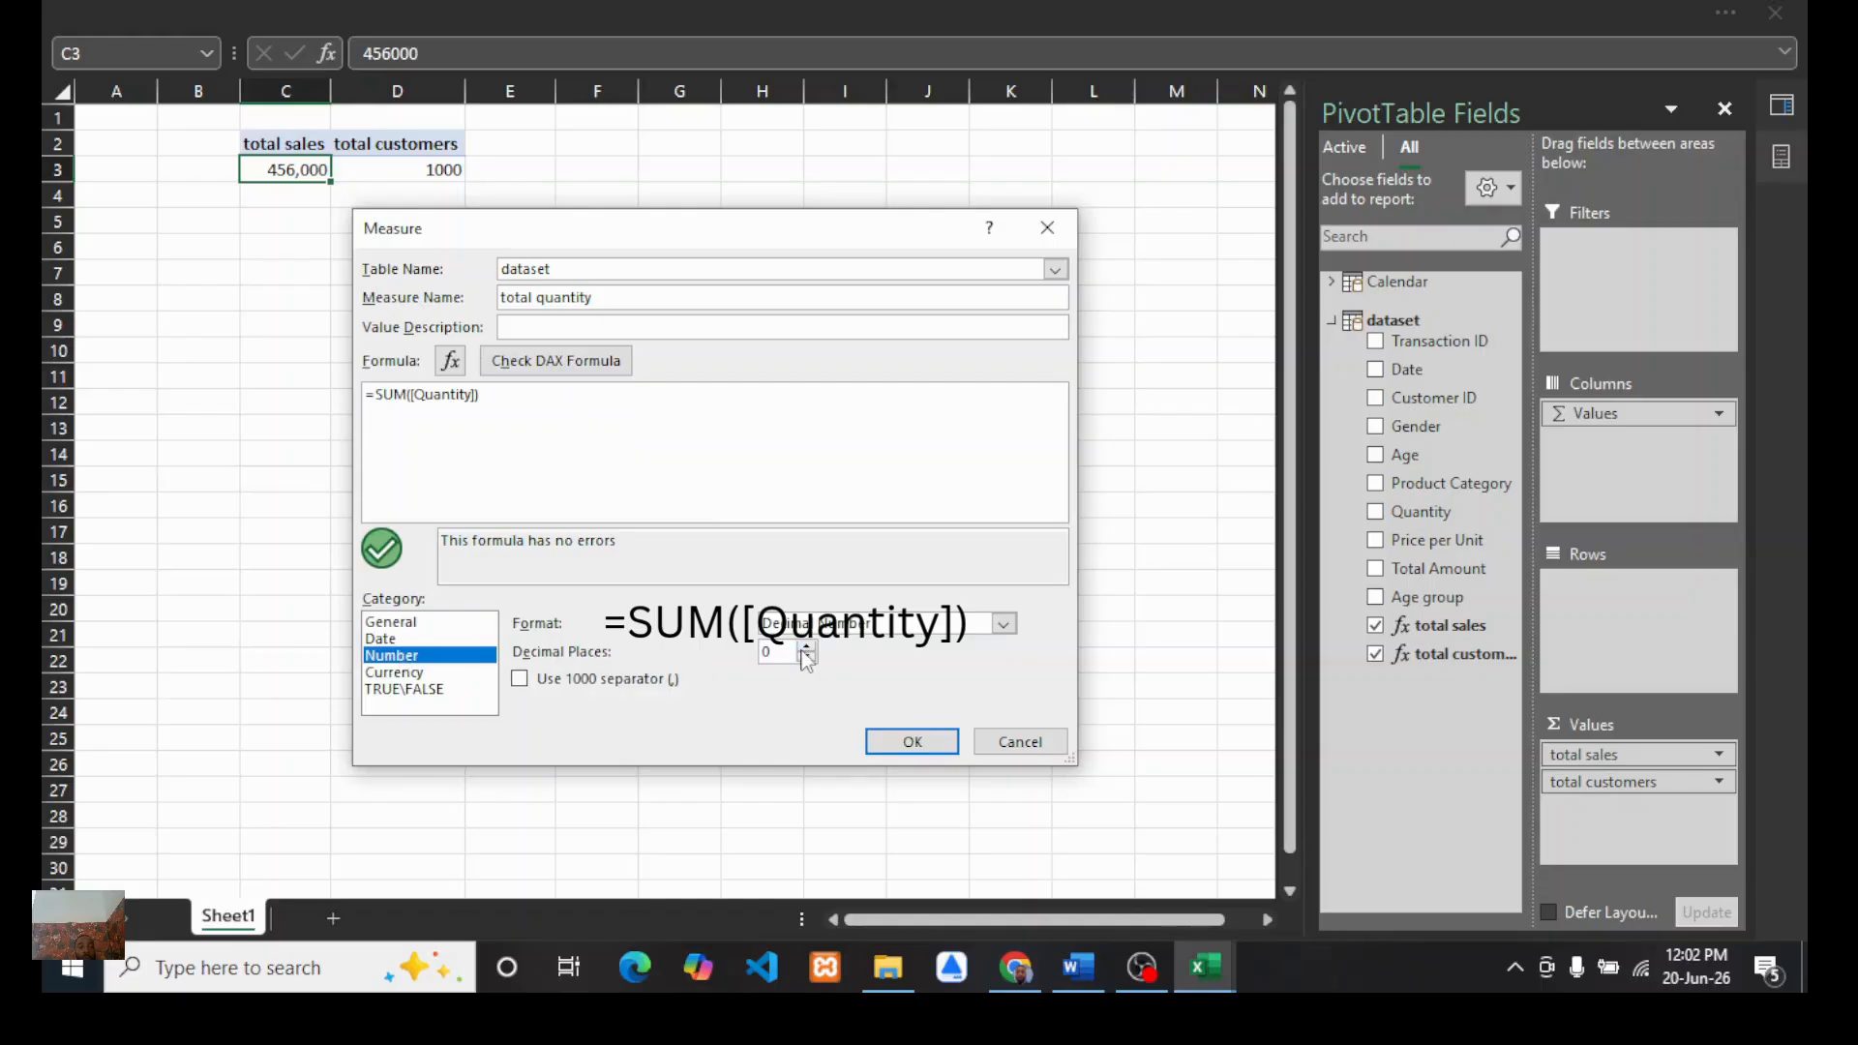
click(888, 745)
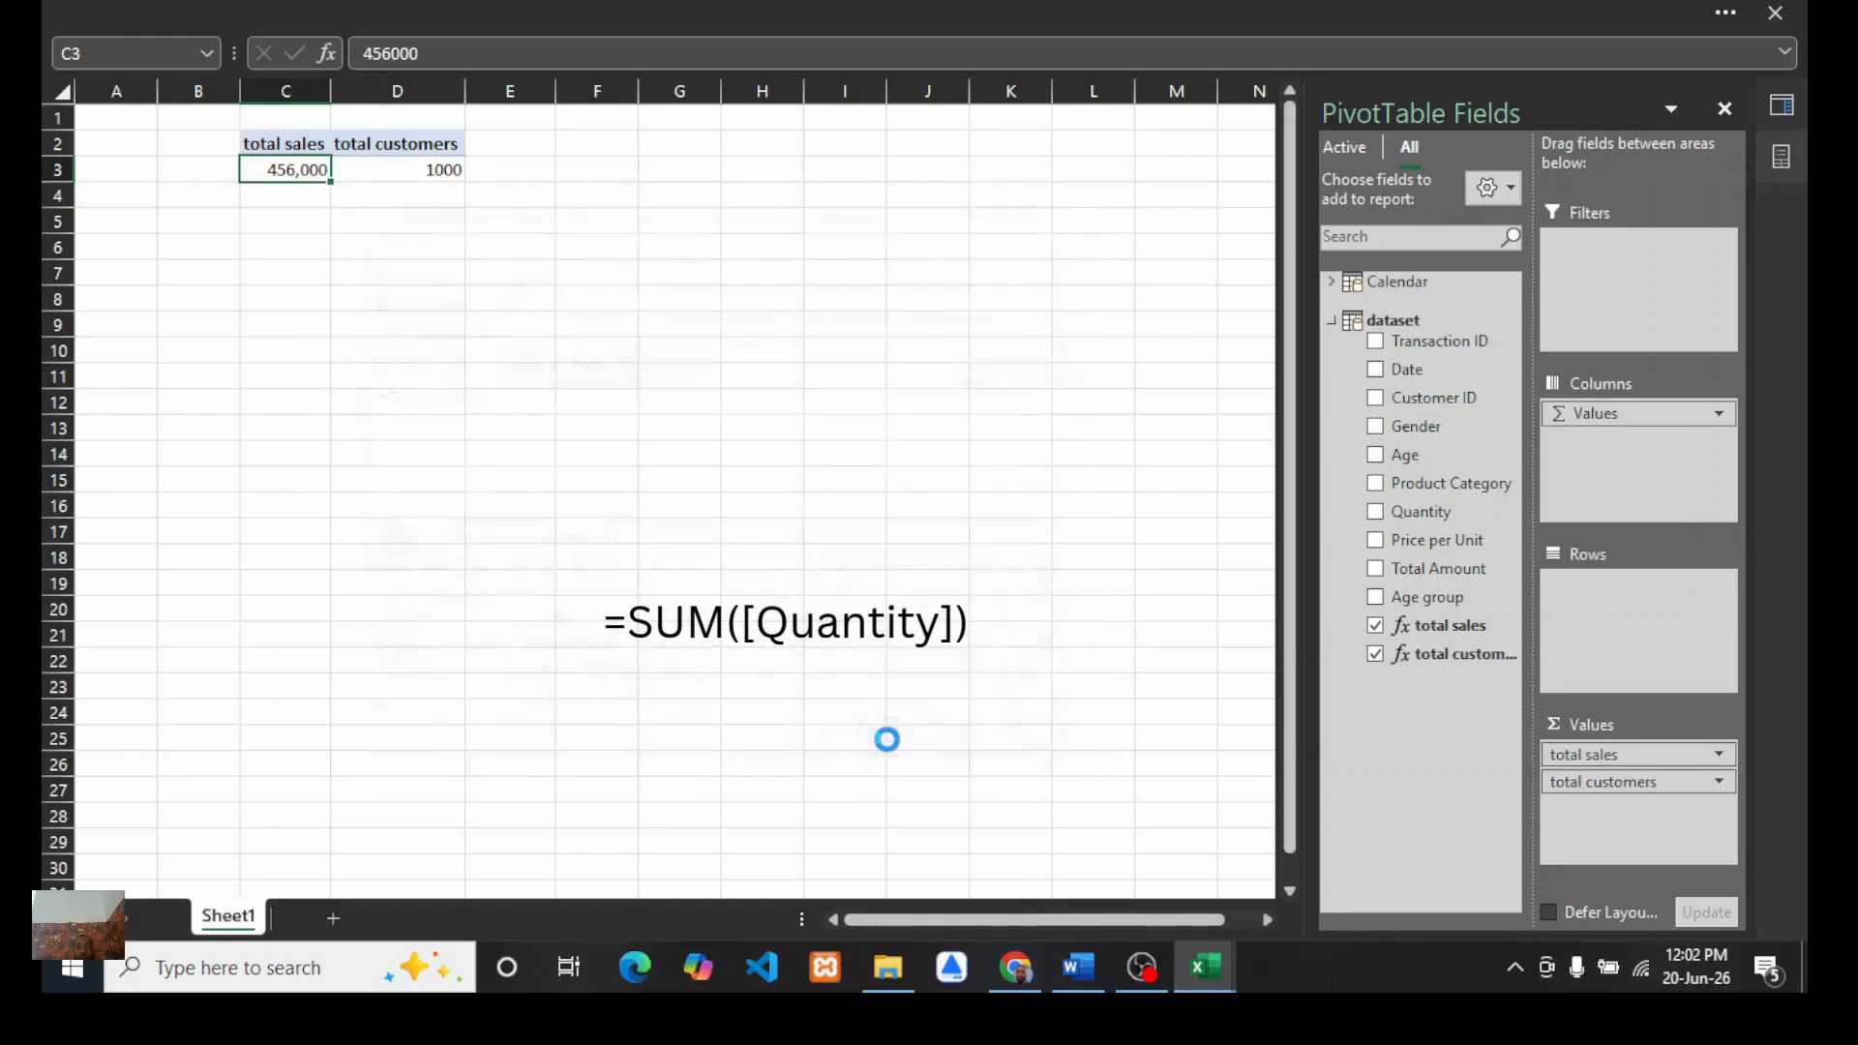
drag(1430, 686, 1599, 822)
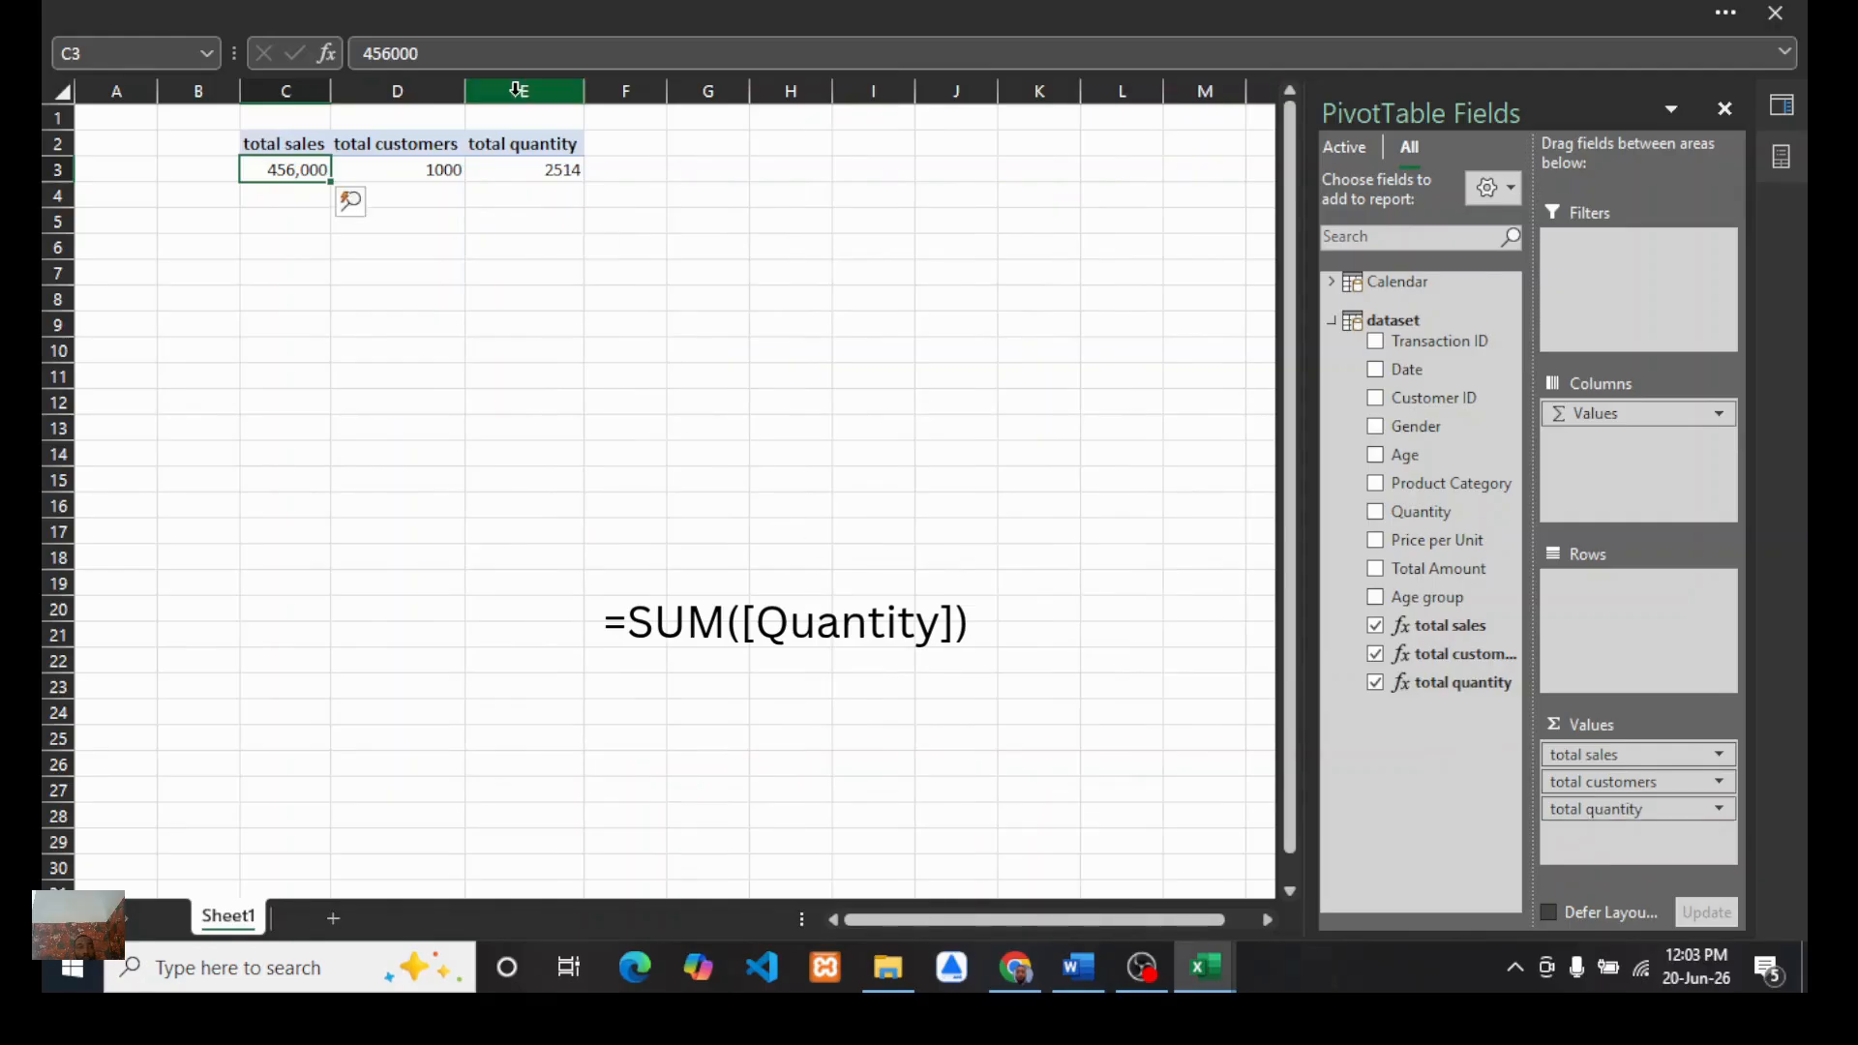
Step: Review the KPI list again and start a new dataset measure named AOV using the DIVIDE function
click(1065, 968)
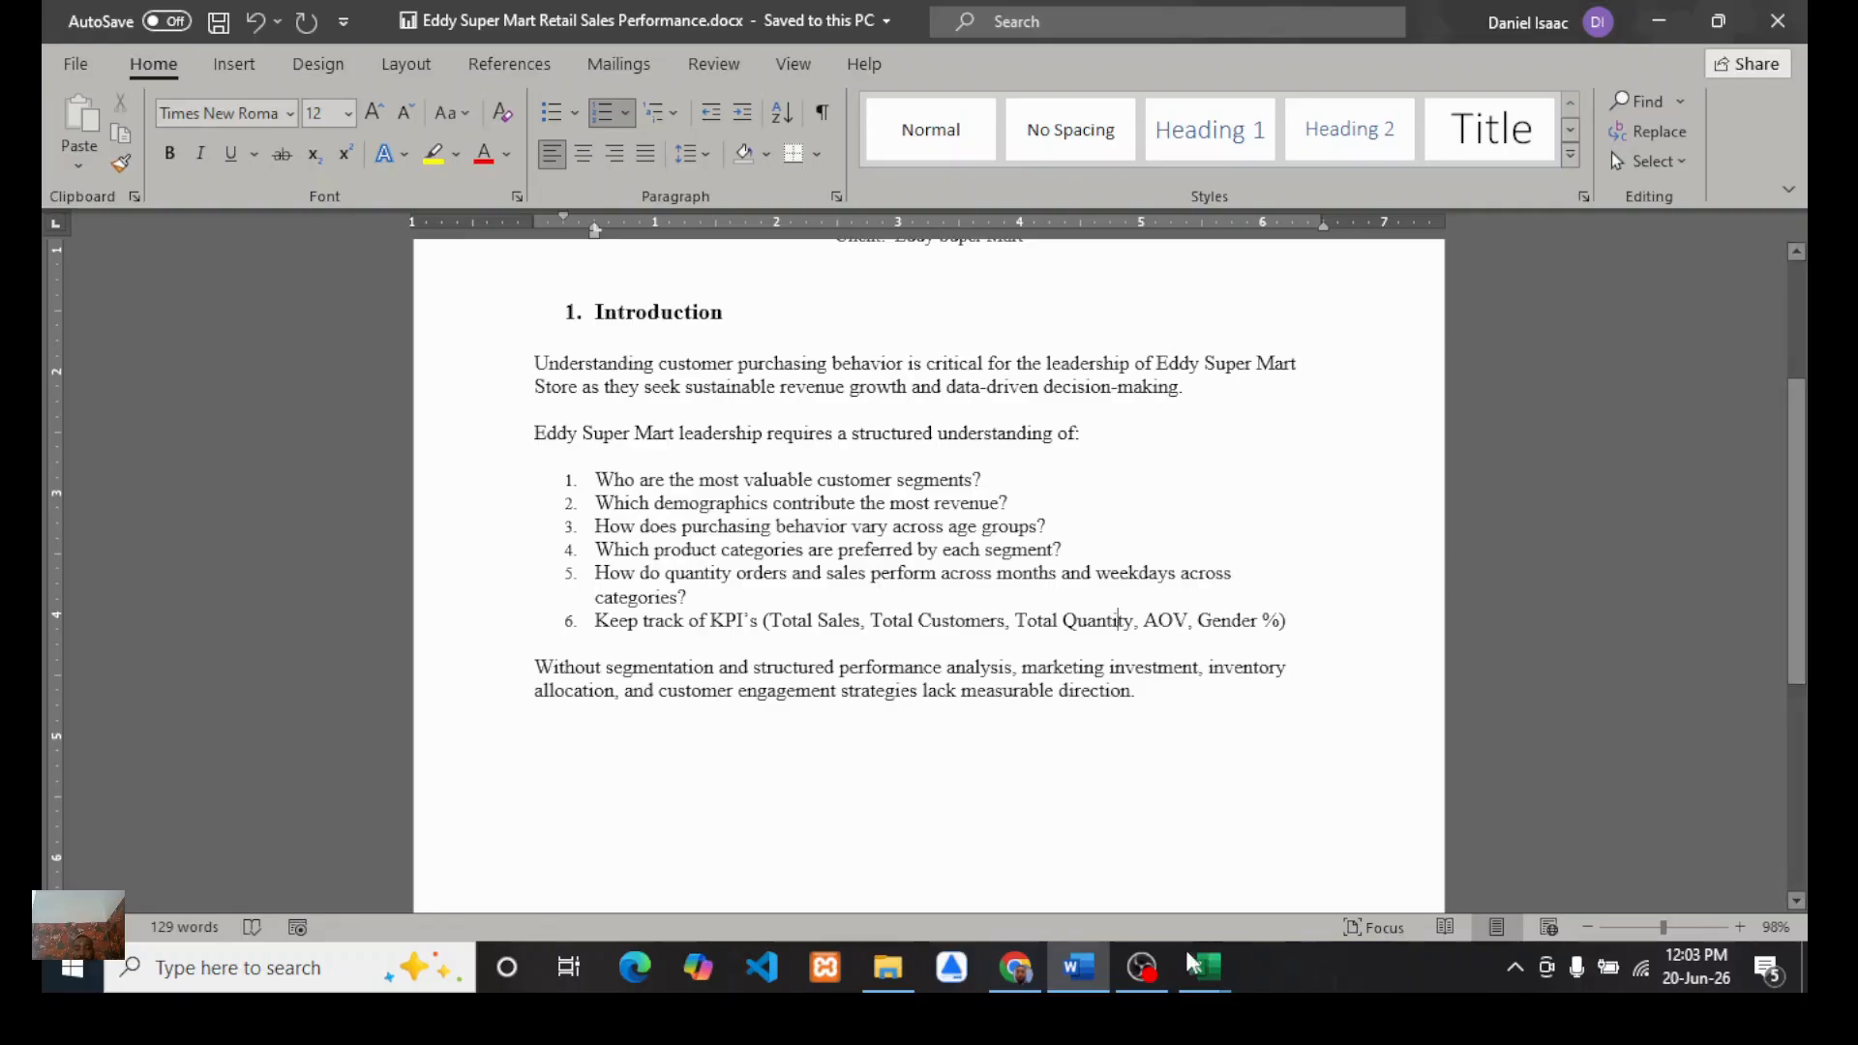
mouse_move(1205, 966)
click(997, 822)
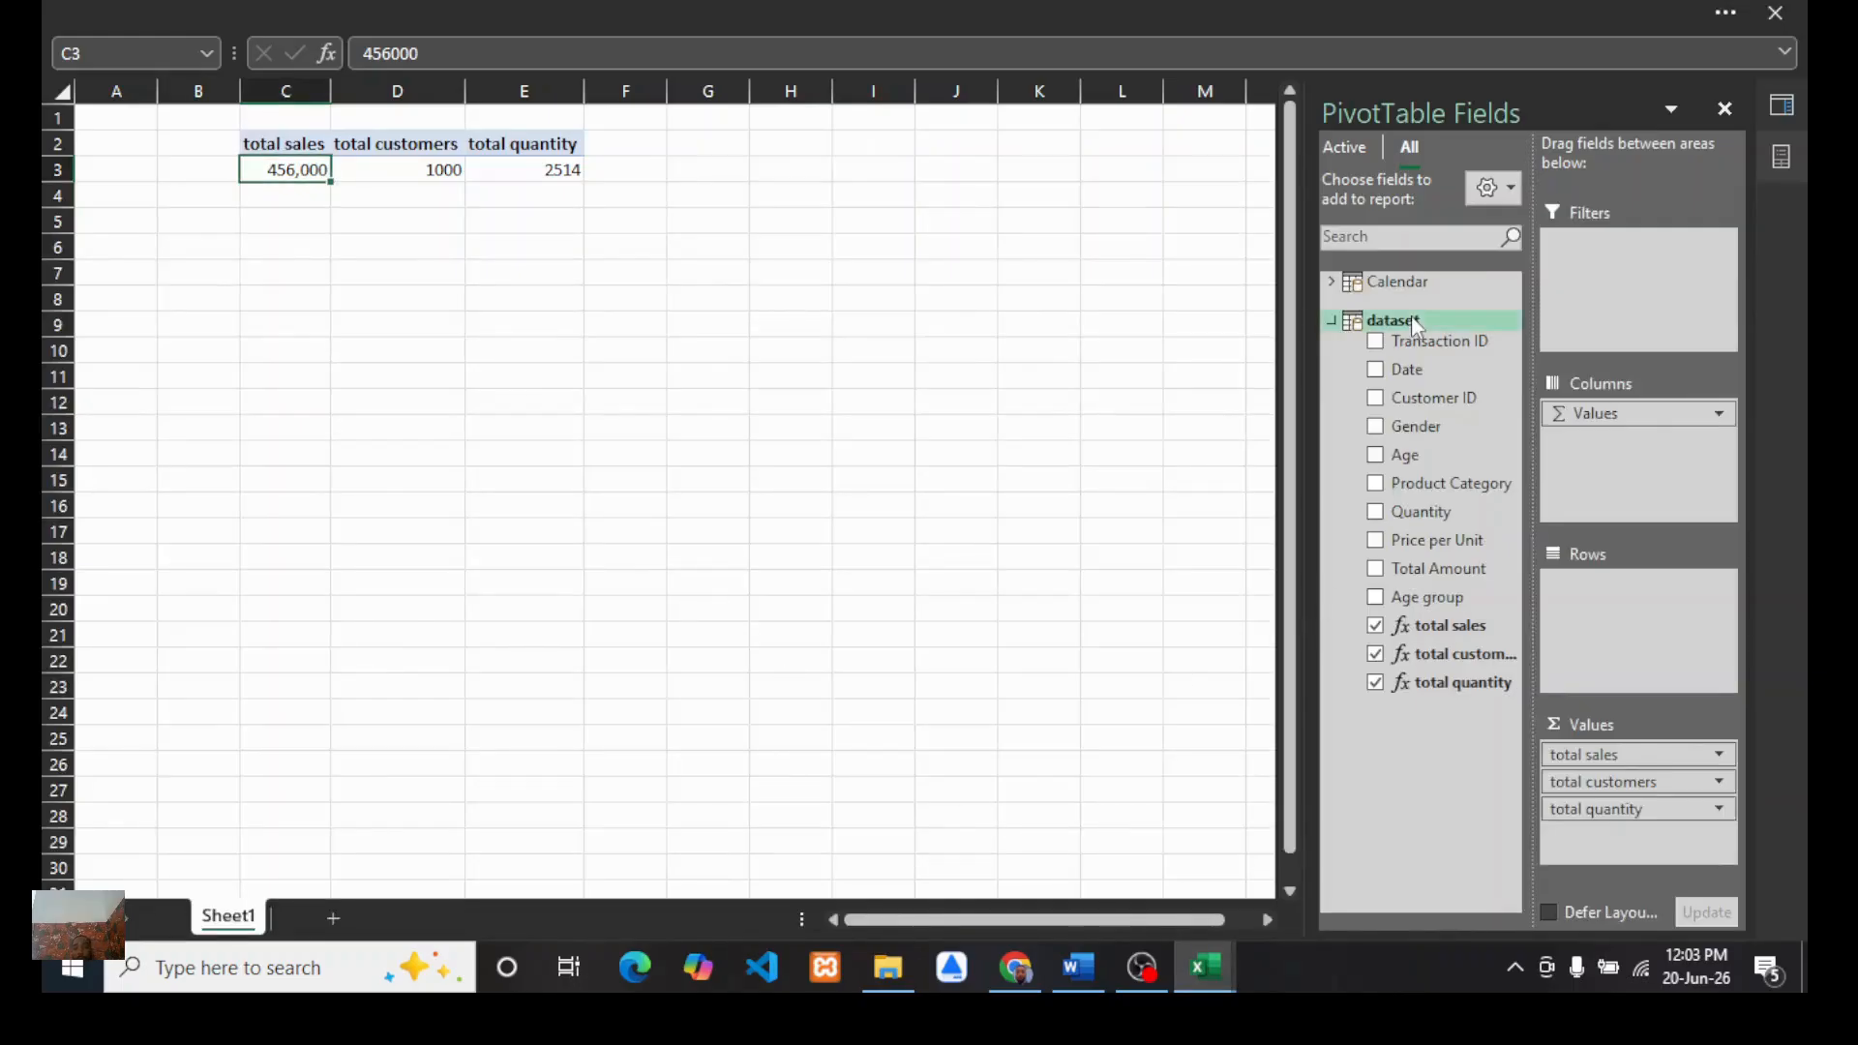
right_click(1368, 320)
click(1461, 339)
click(523, 295)
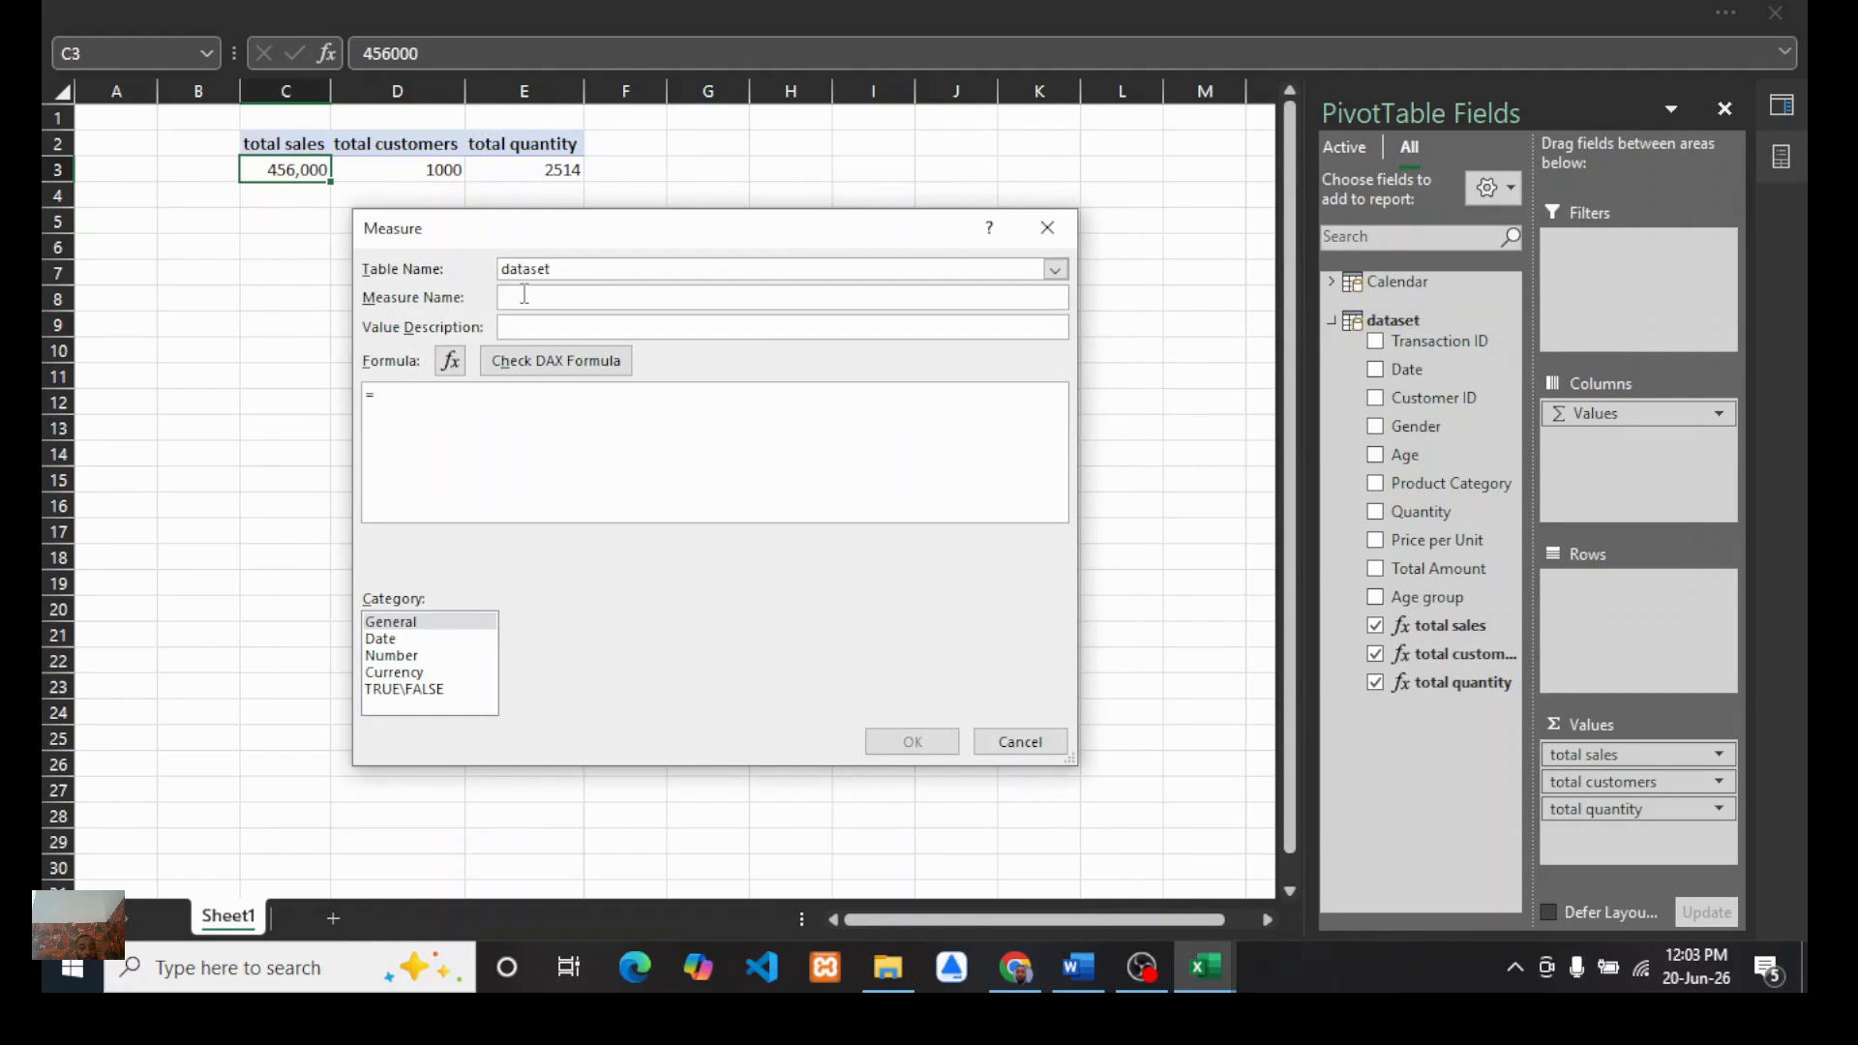
text(AOV)
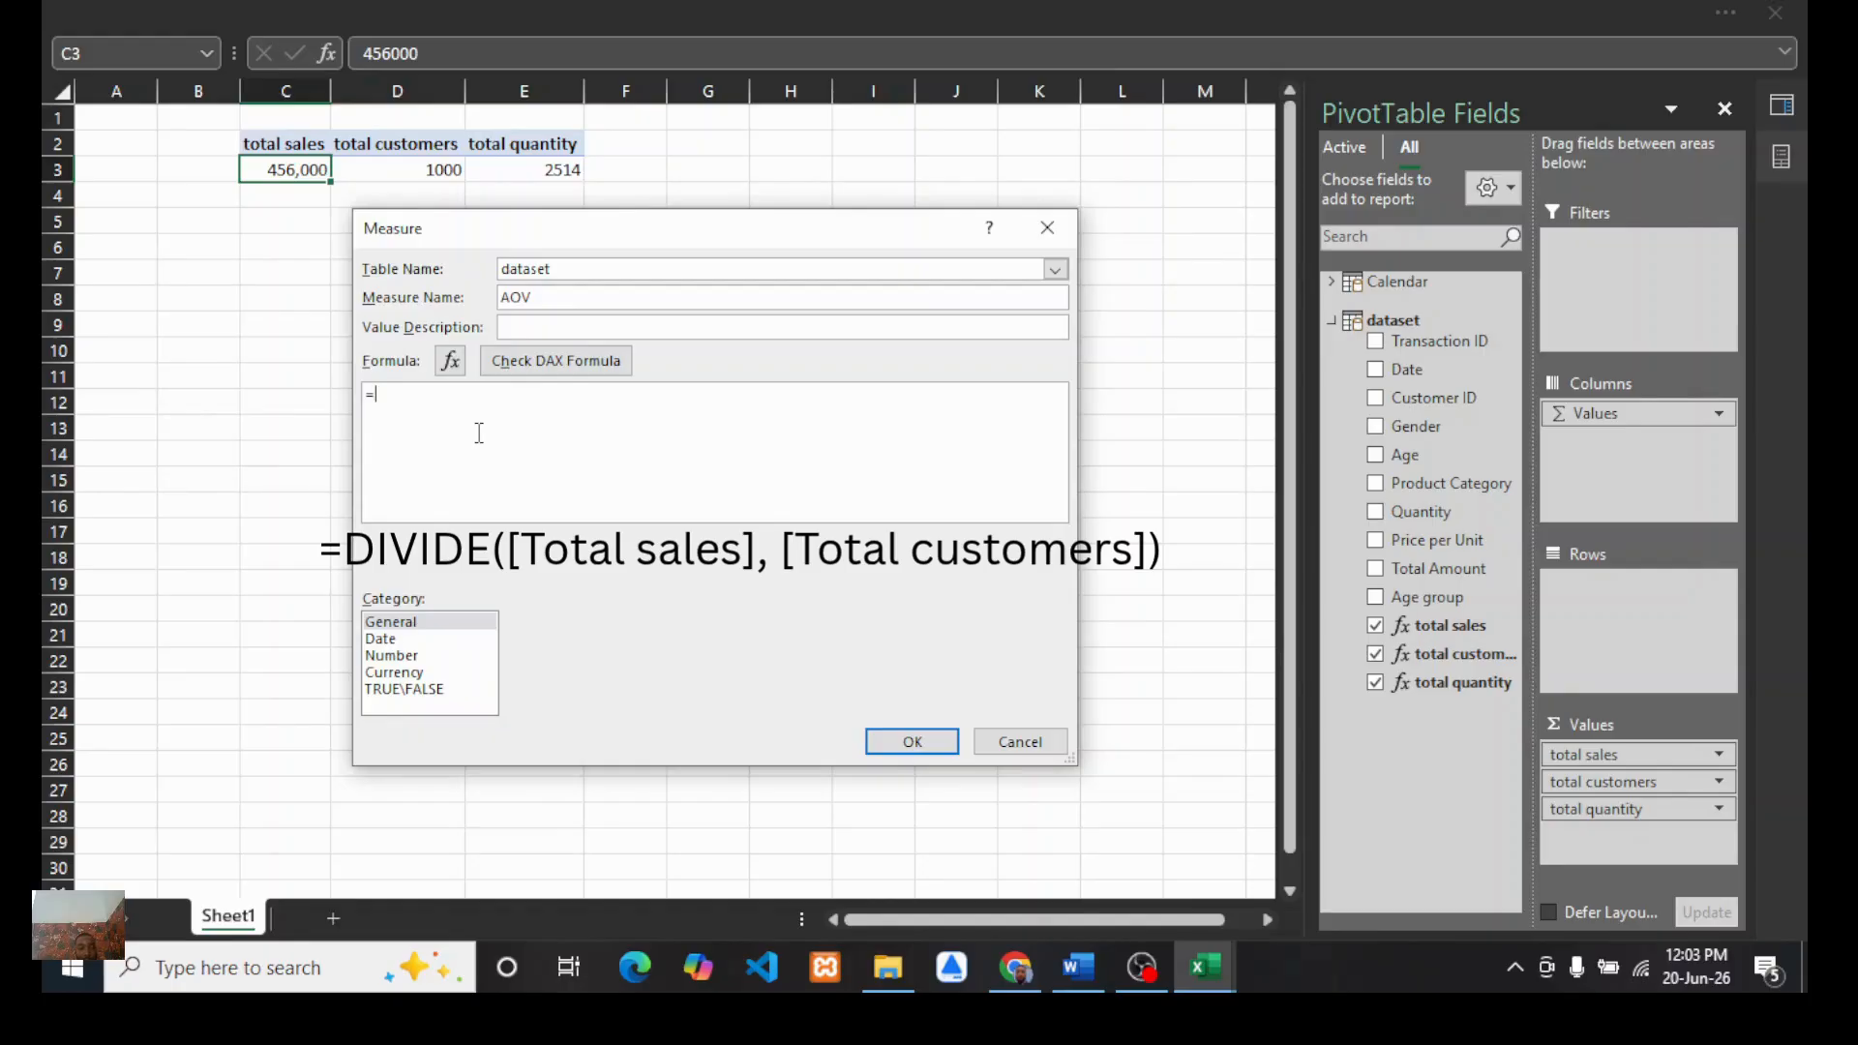
text(divi)
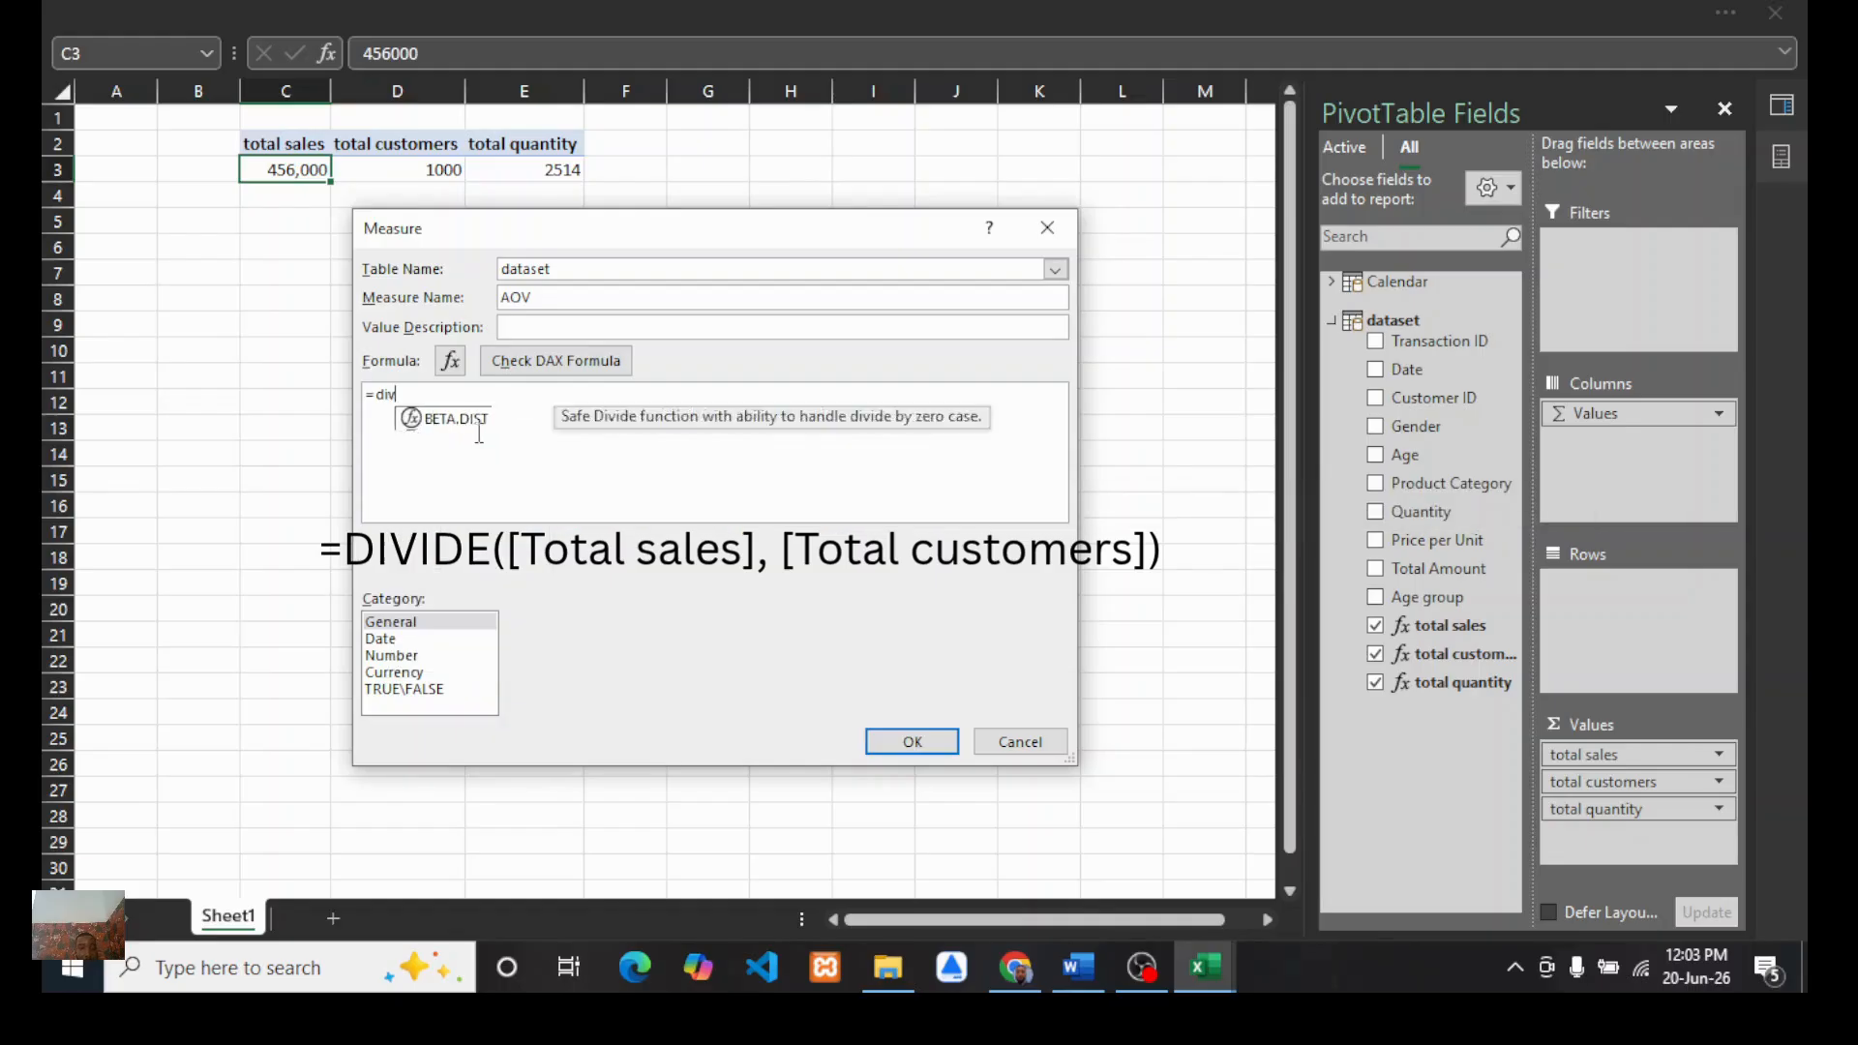
double_click(444, 416)
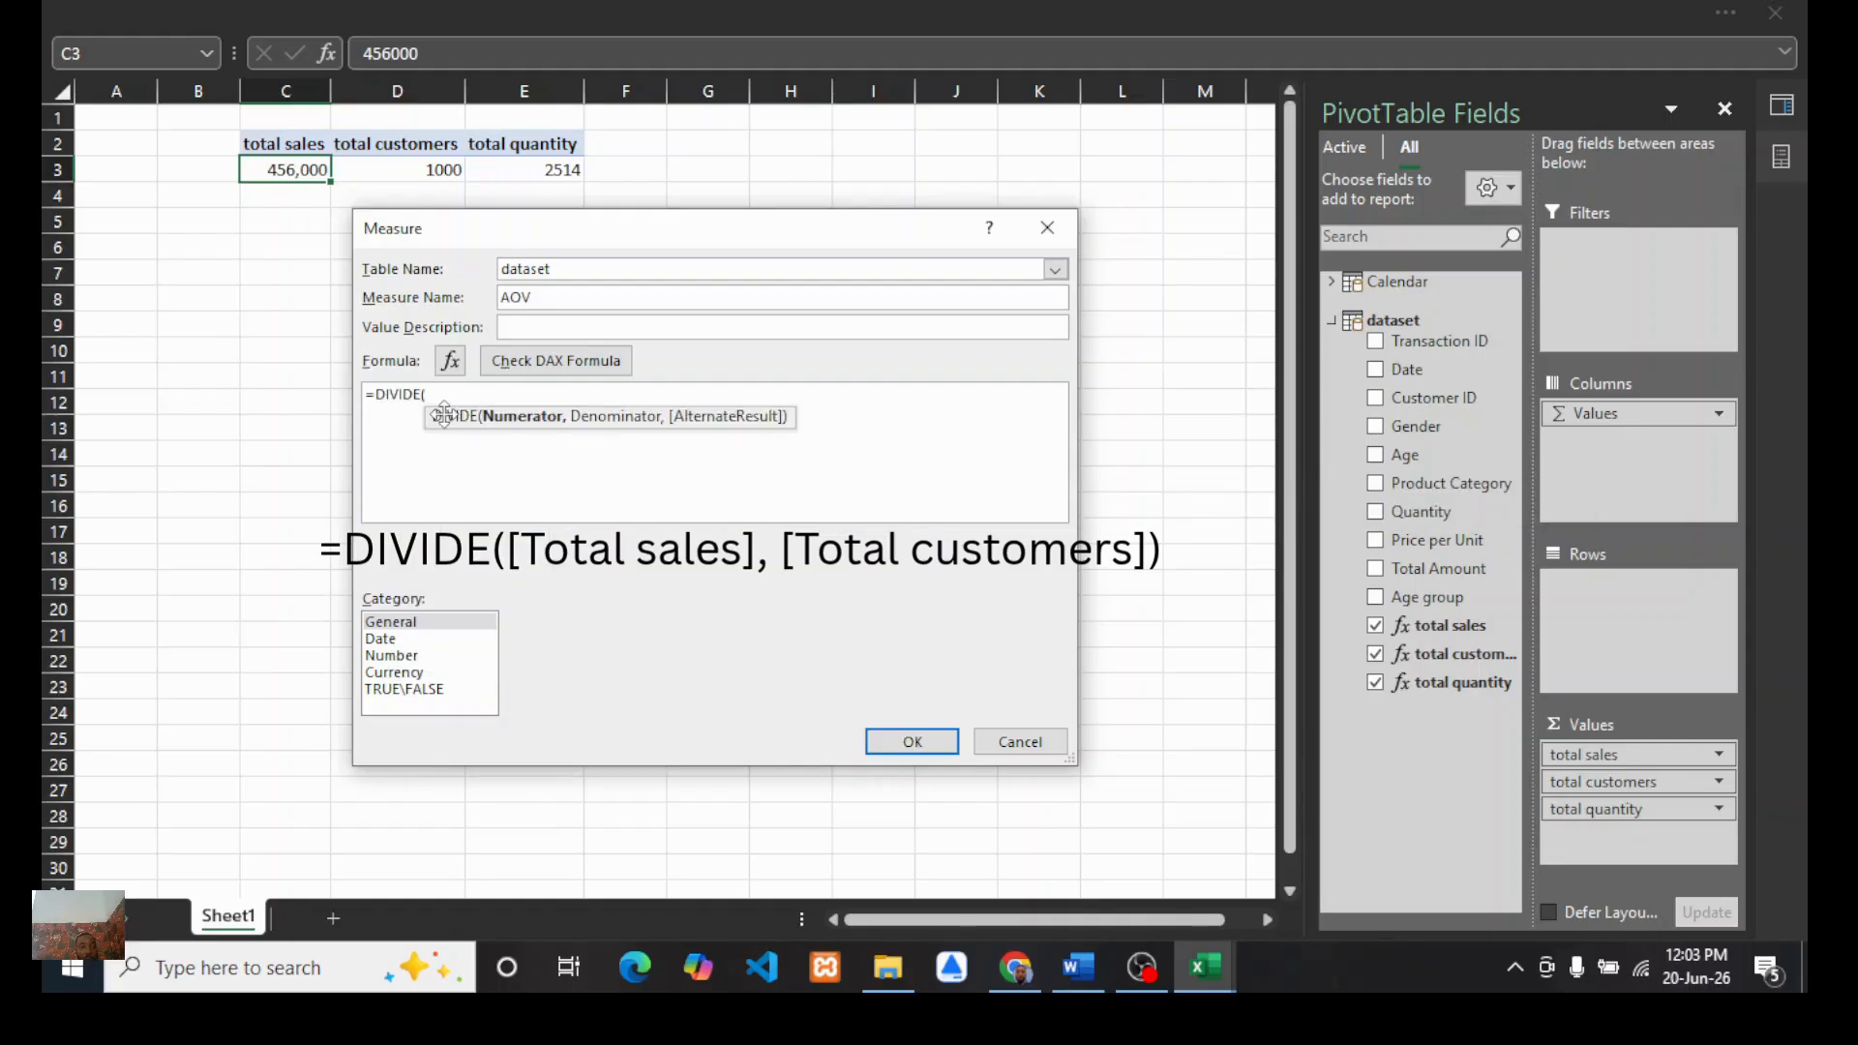
Step: Try to complete the AOV formula =DIVIDE([total sales], [total customers]), check it, and close the dialog
text(to)
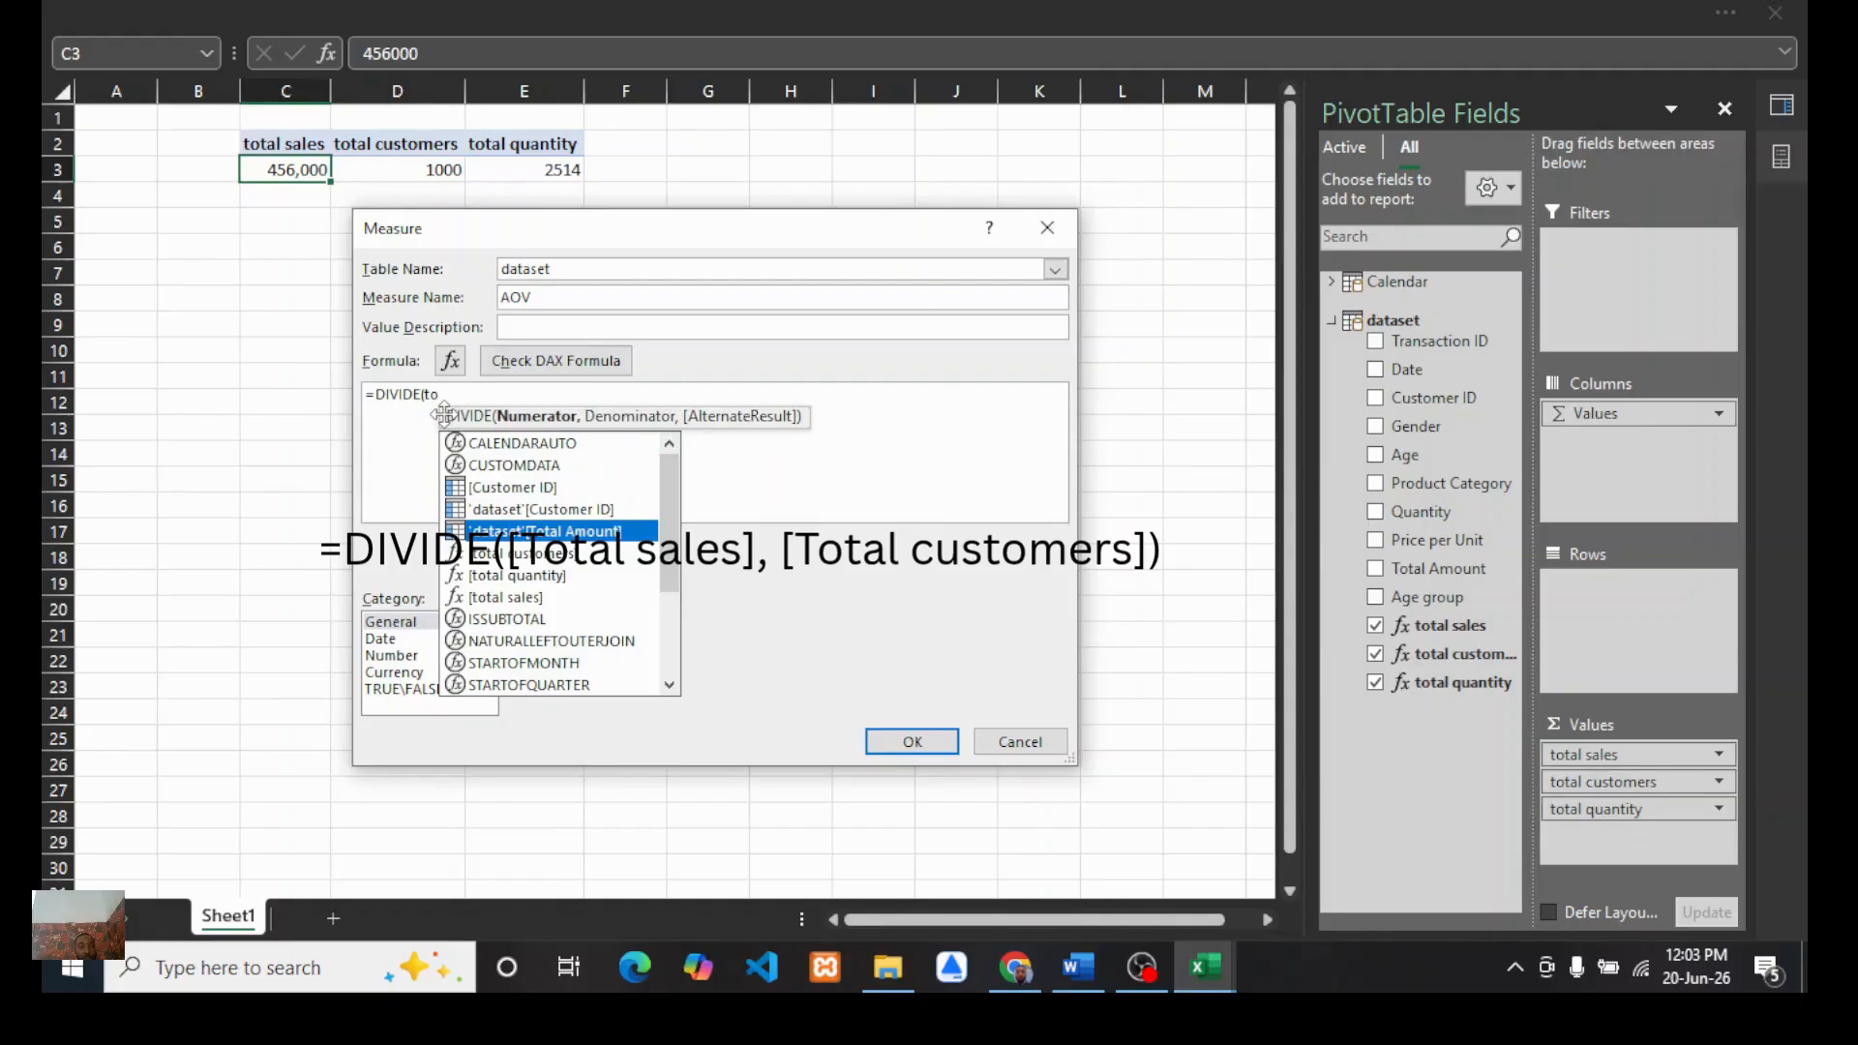
text(tal)
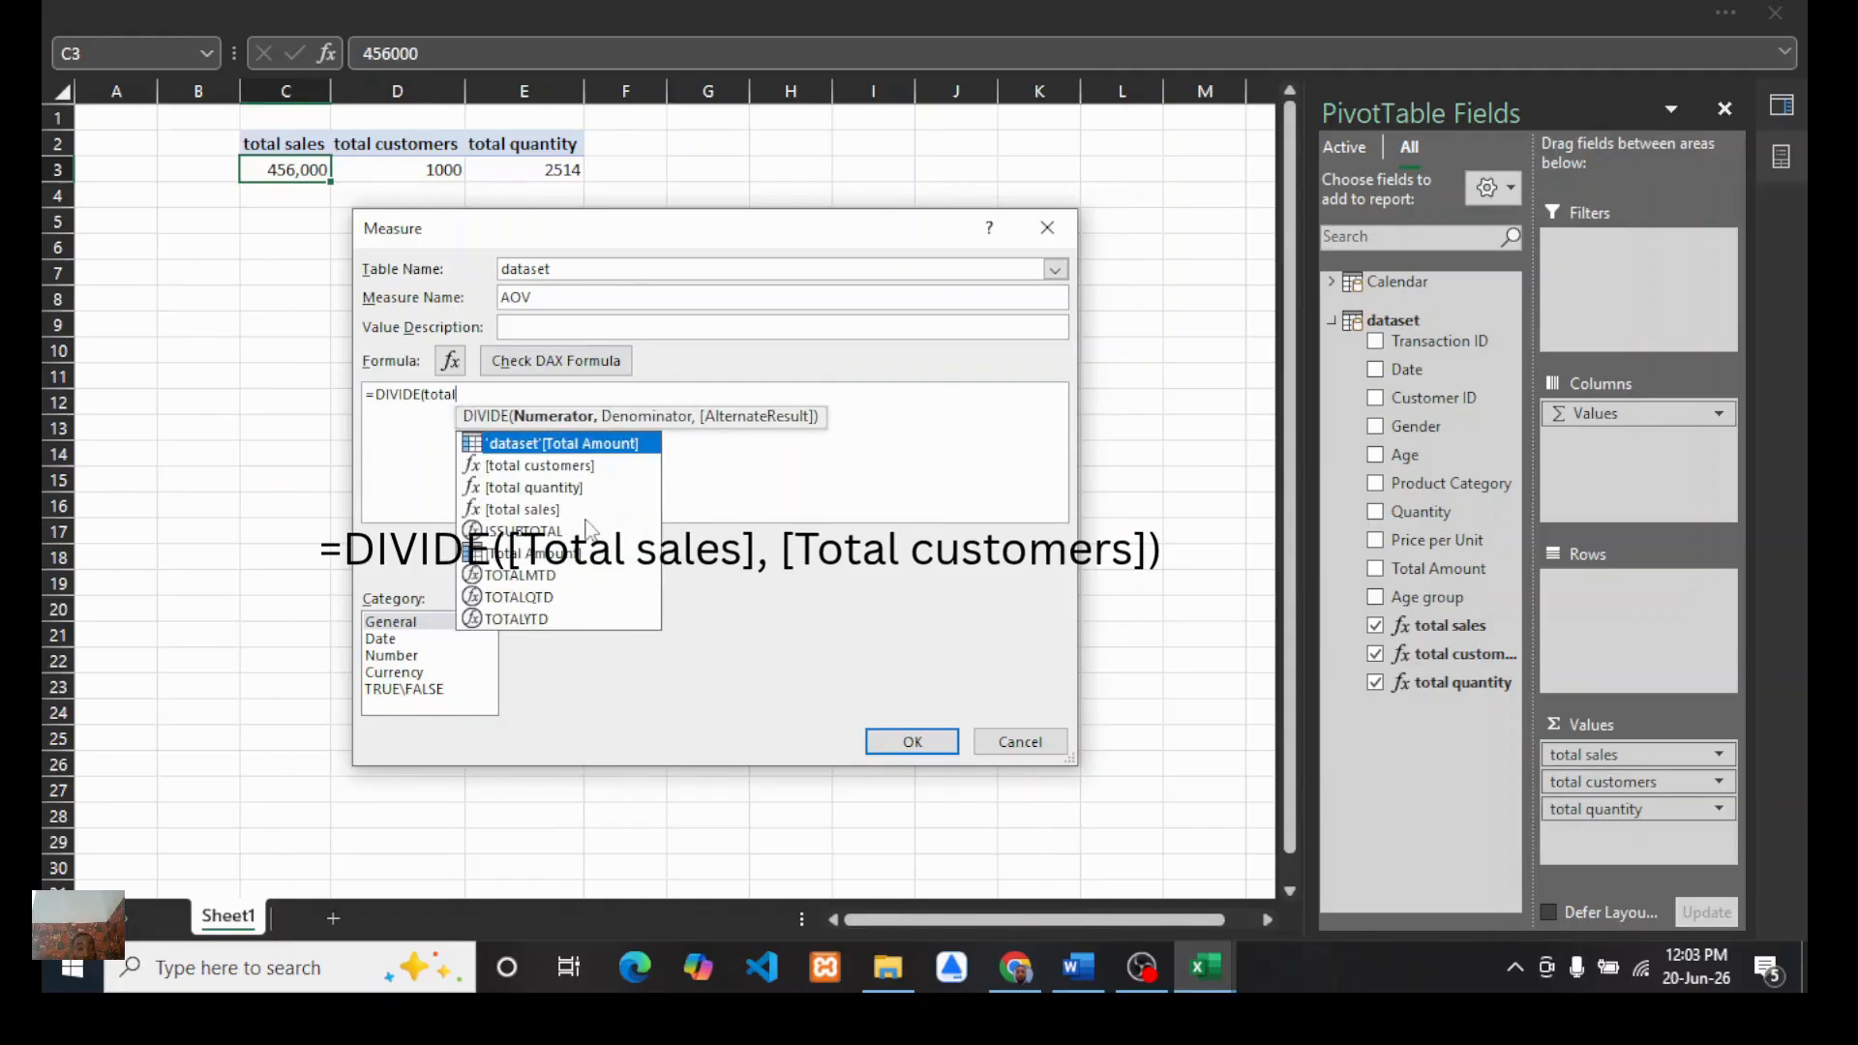
double_click(510, 507)
text(, )
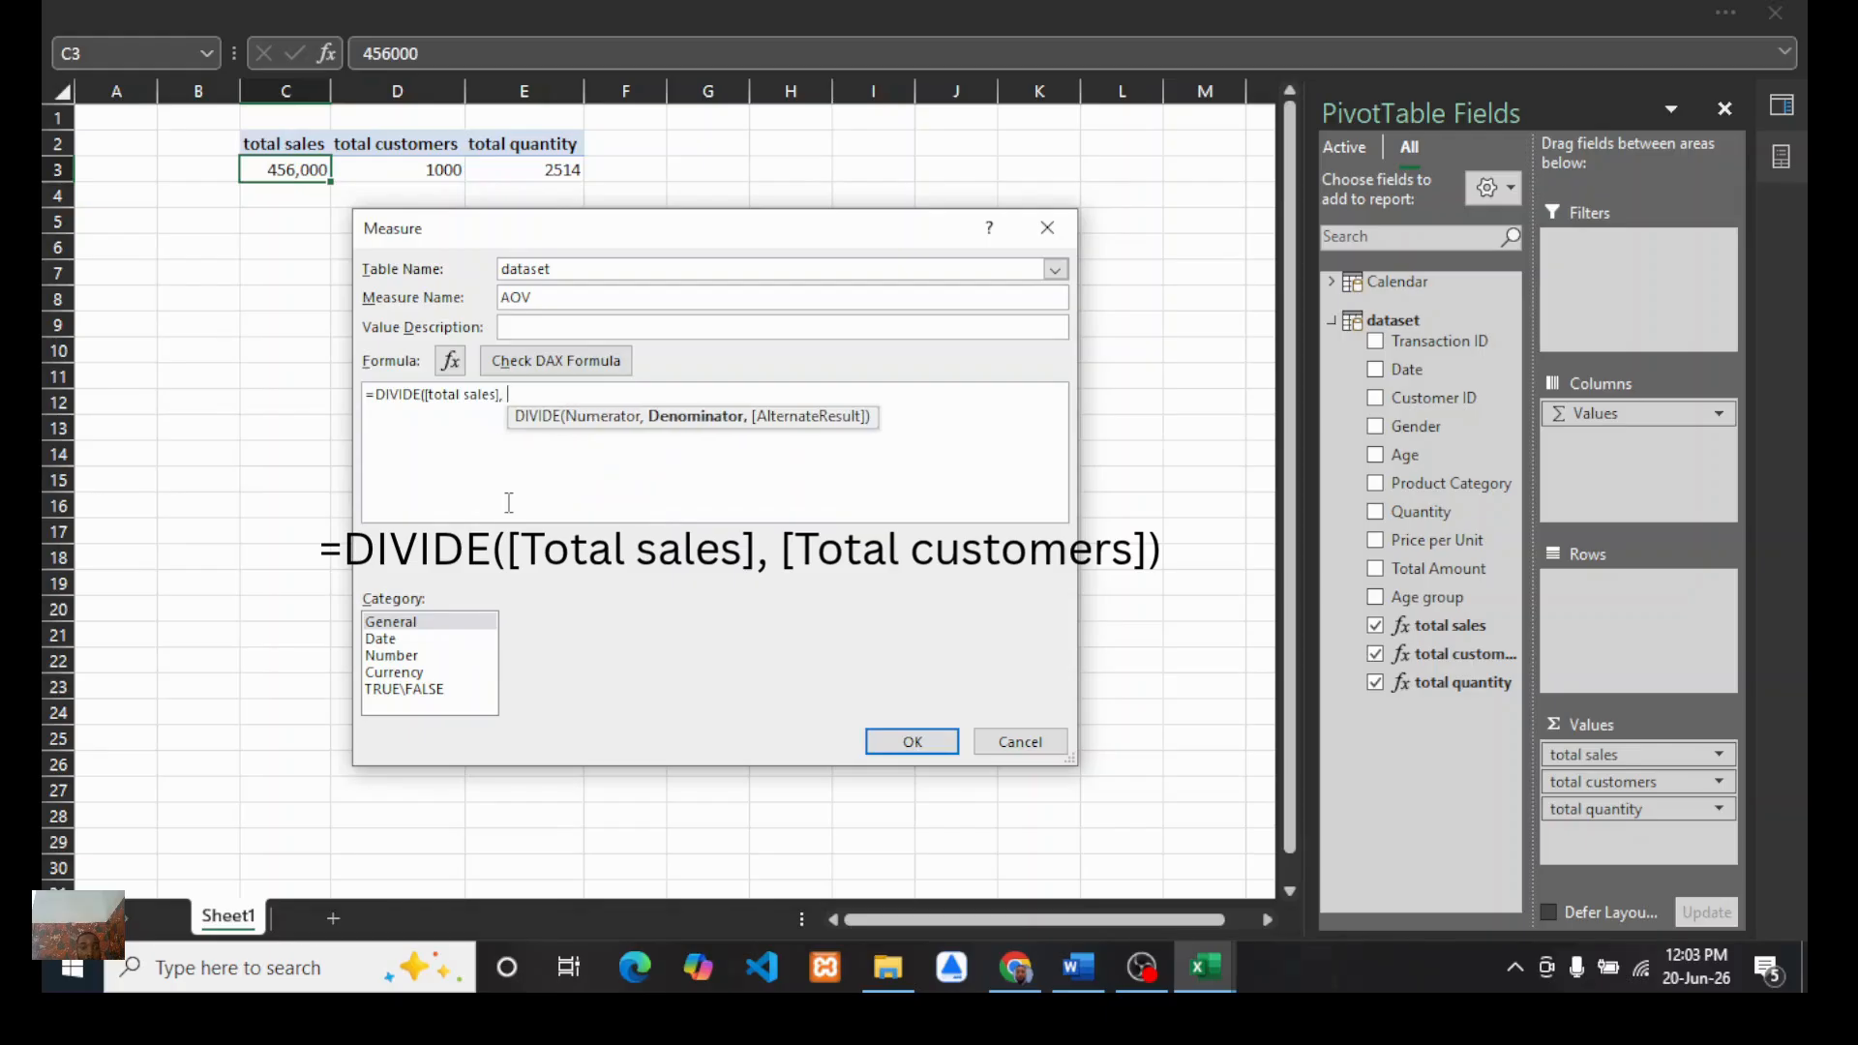
text(total)
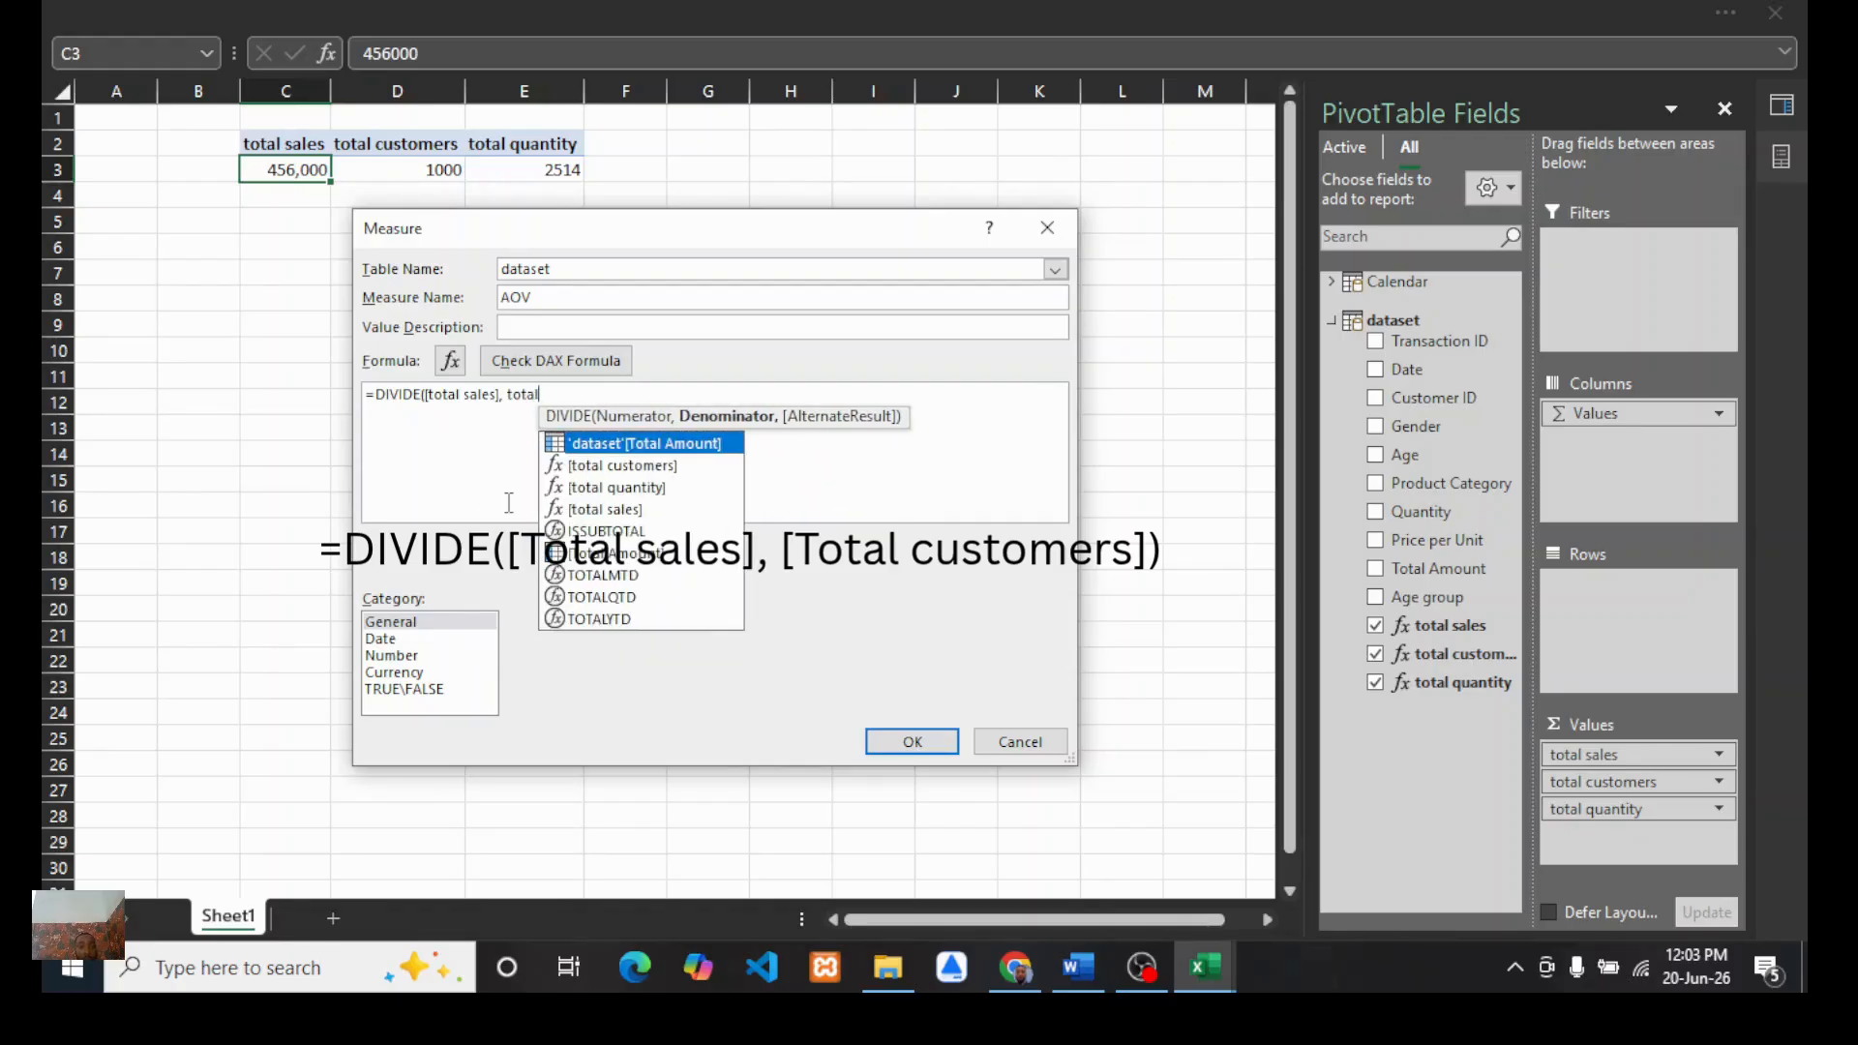
double_click(622, 466)
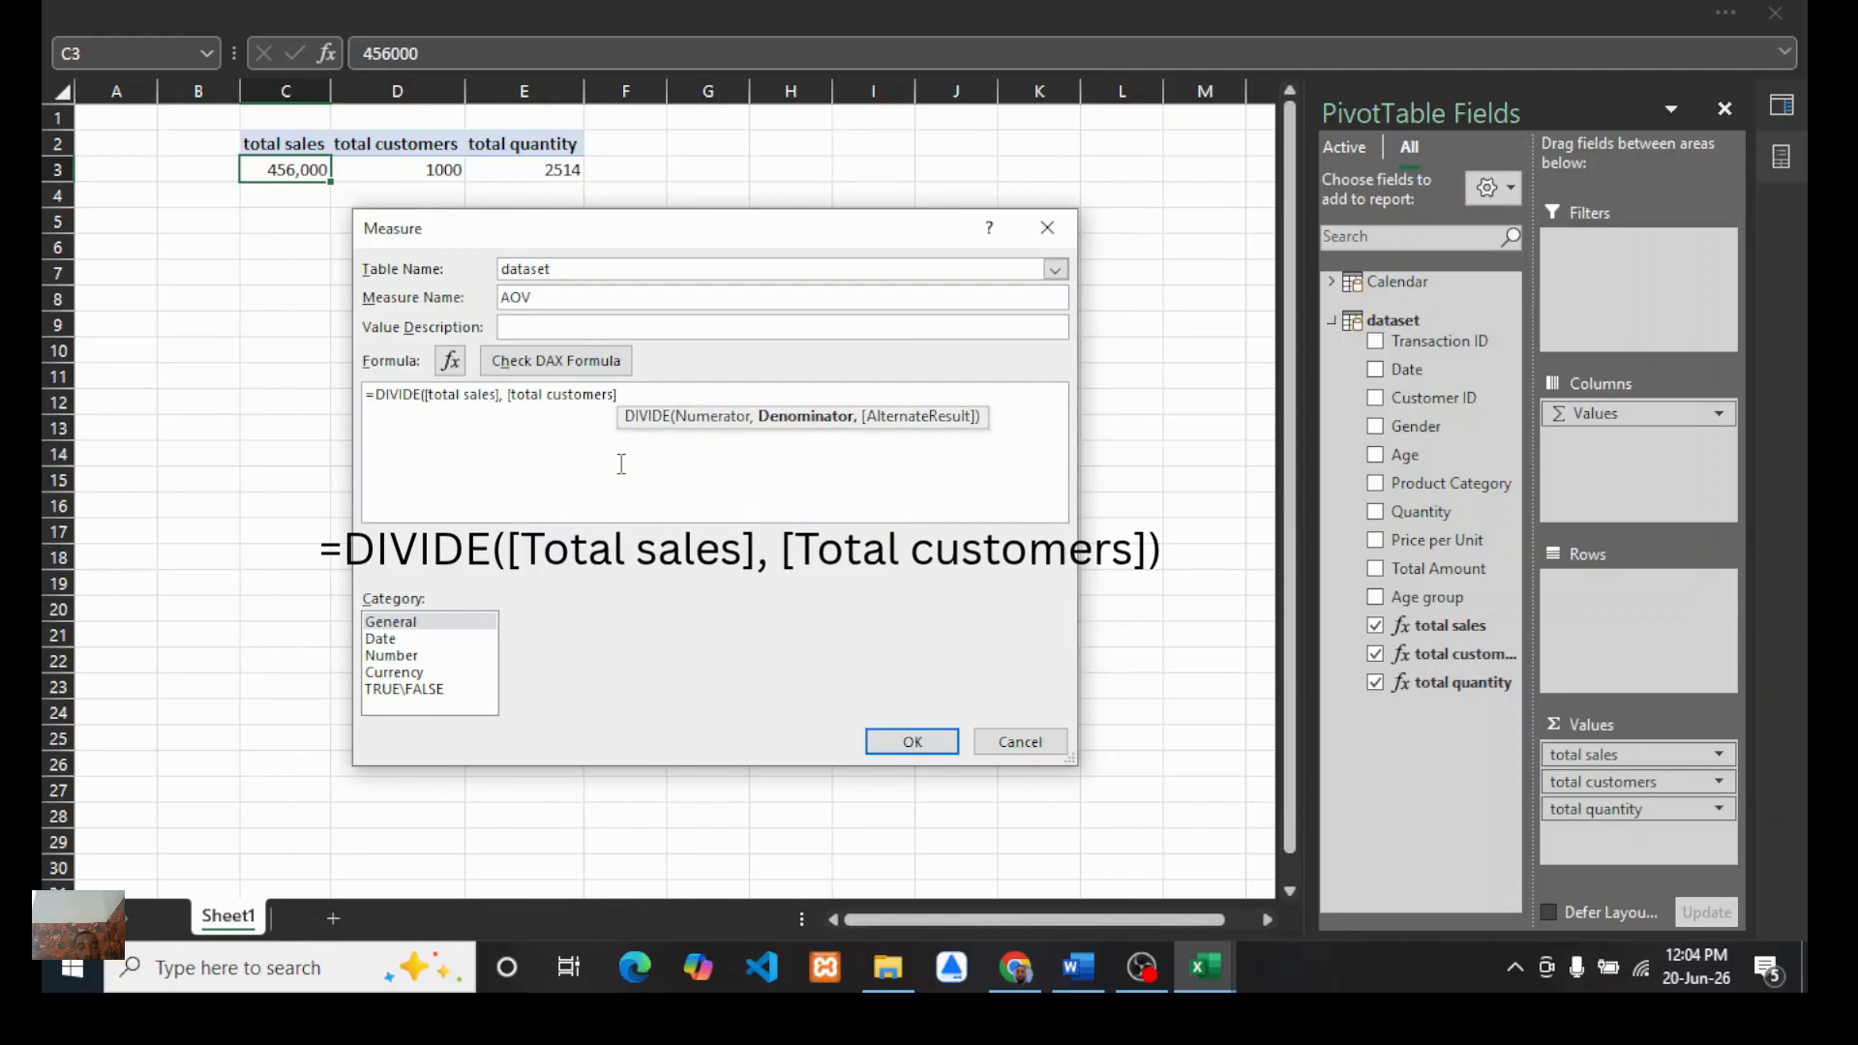
text())
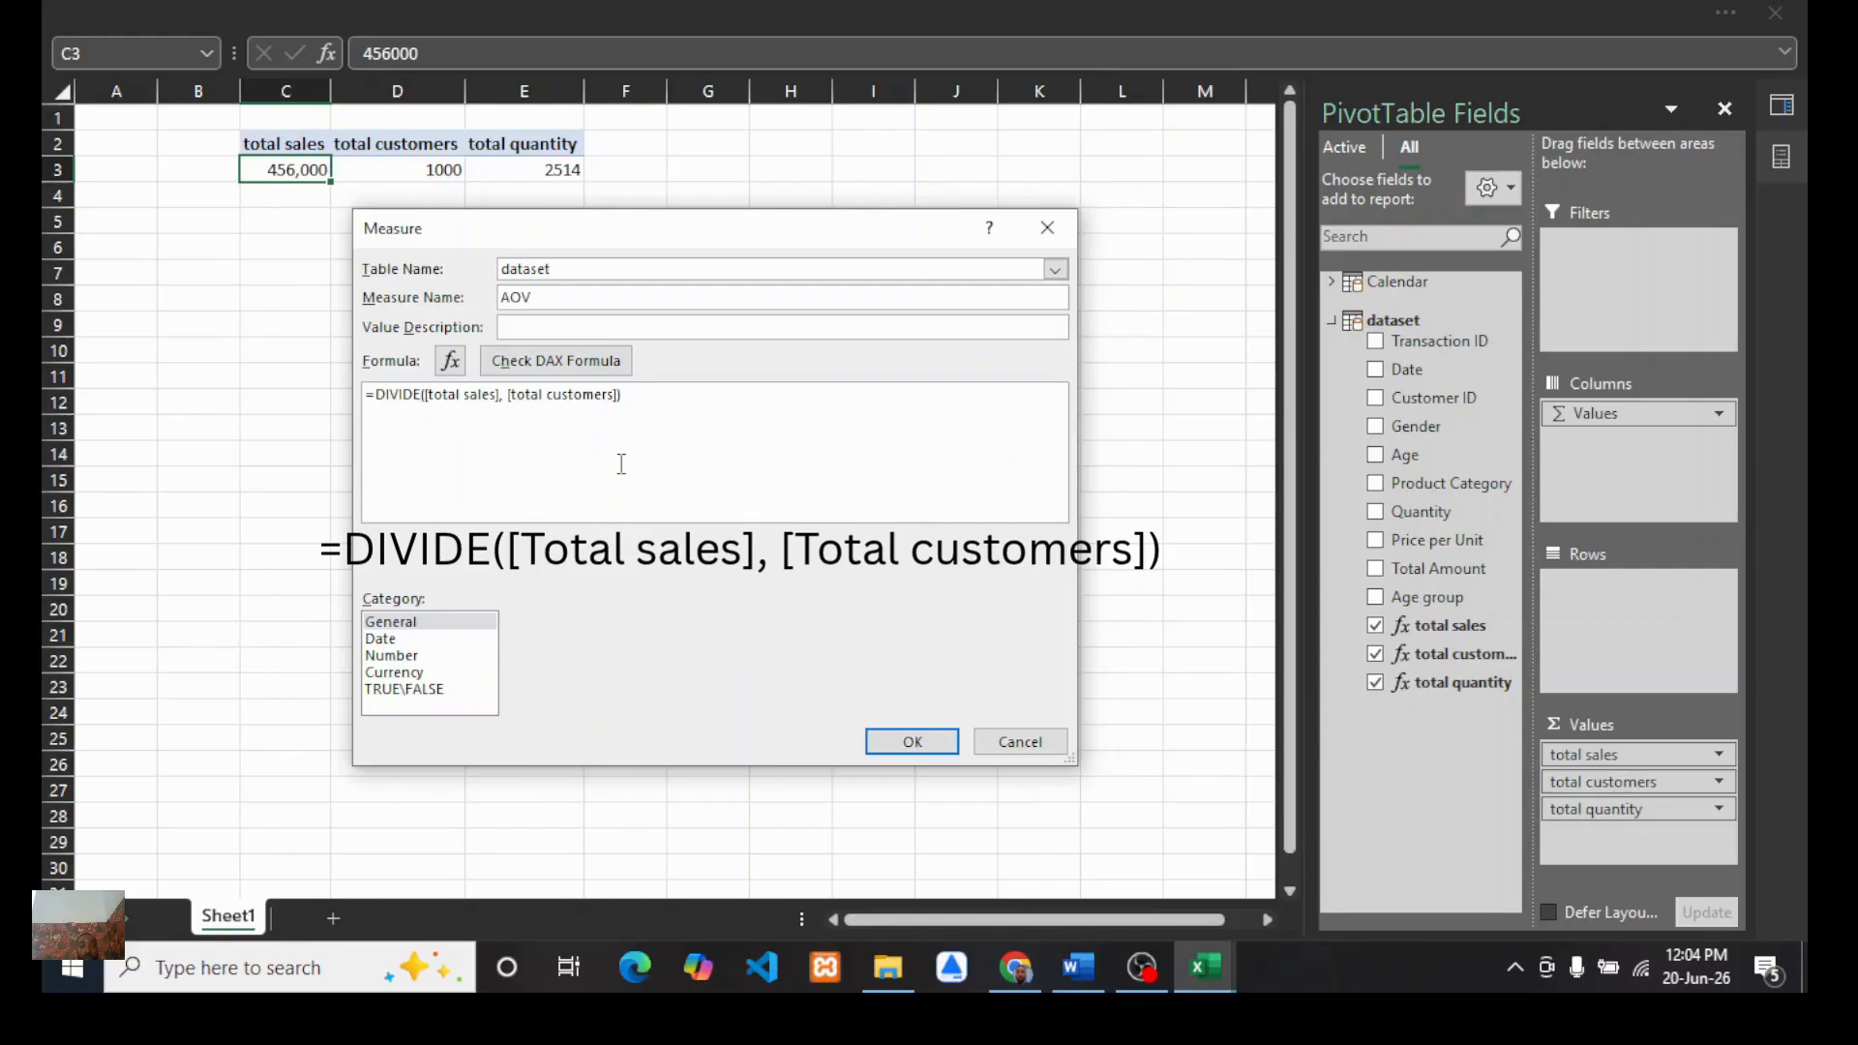
click(557, 373)
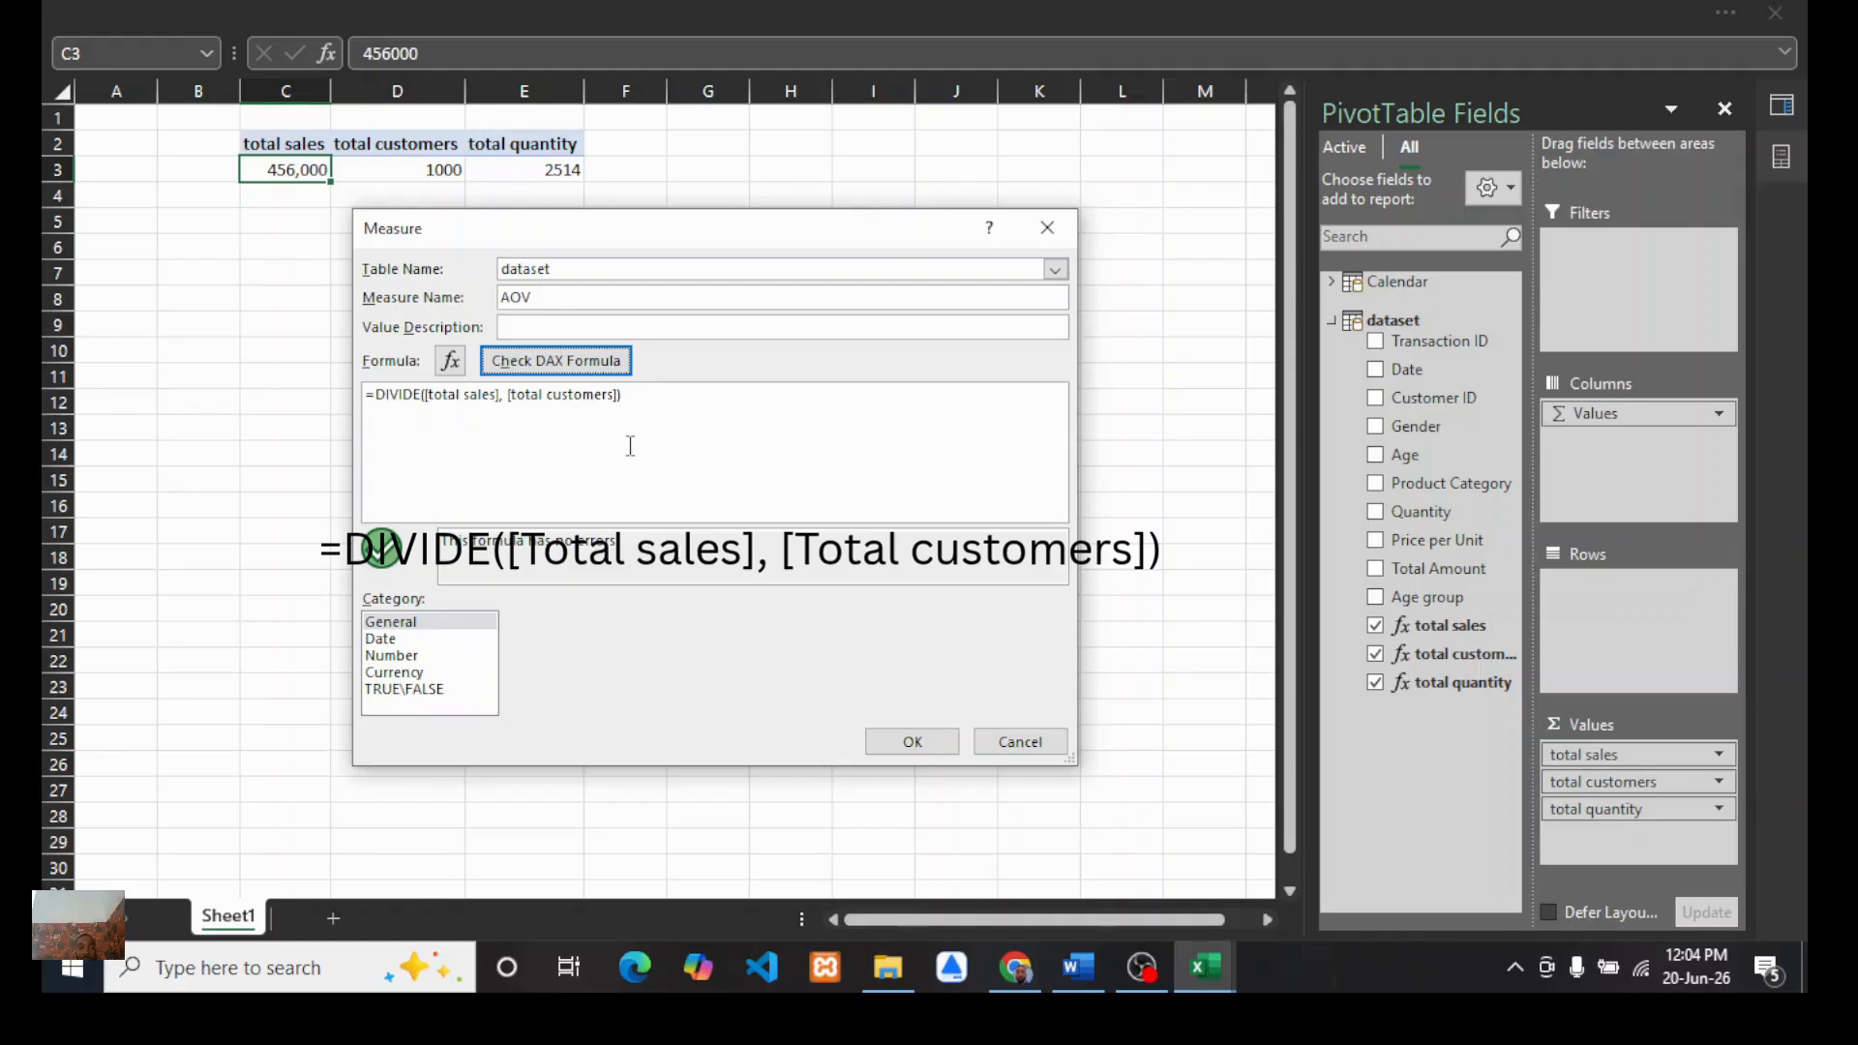
click(1048, 229)
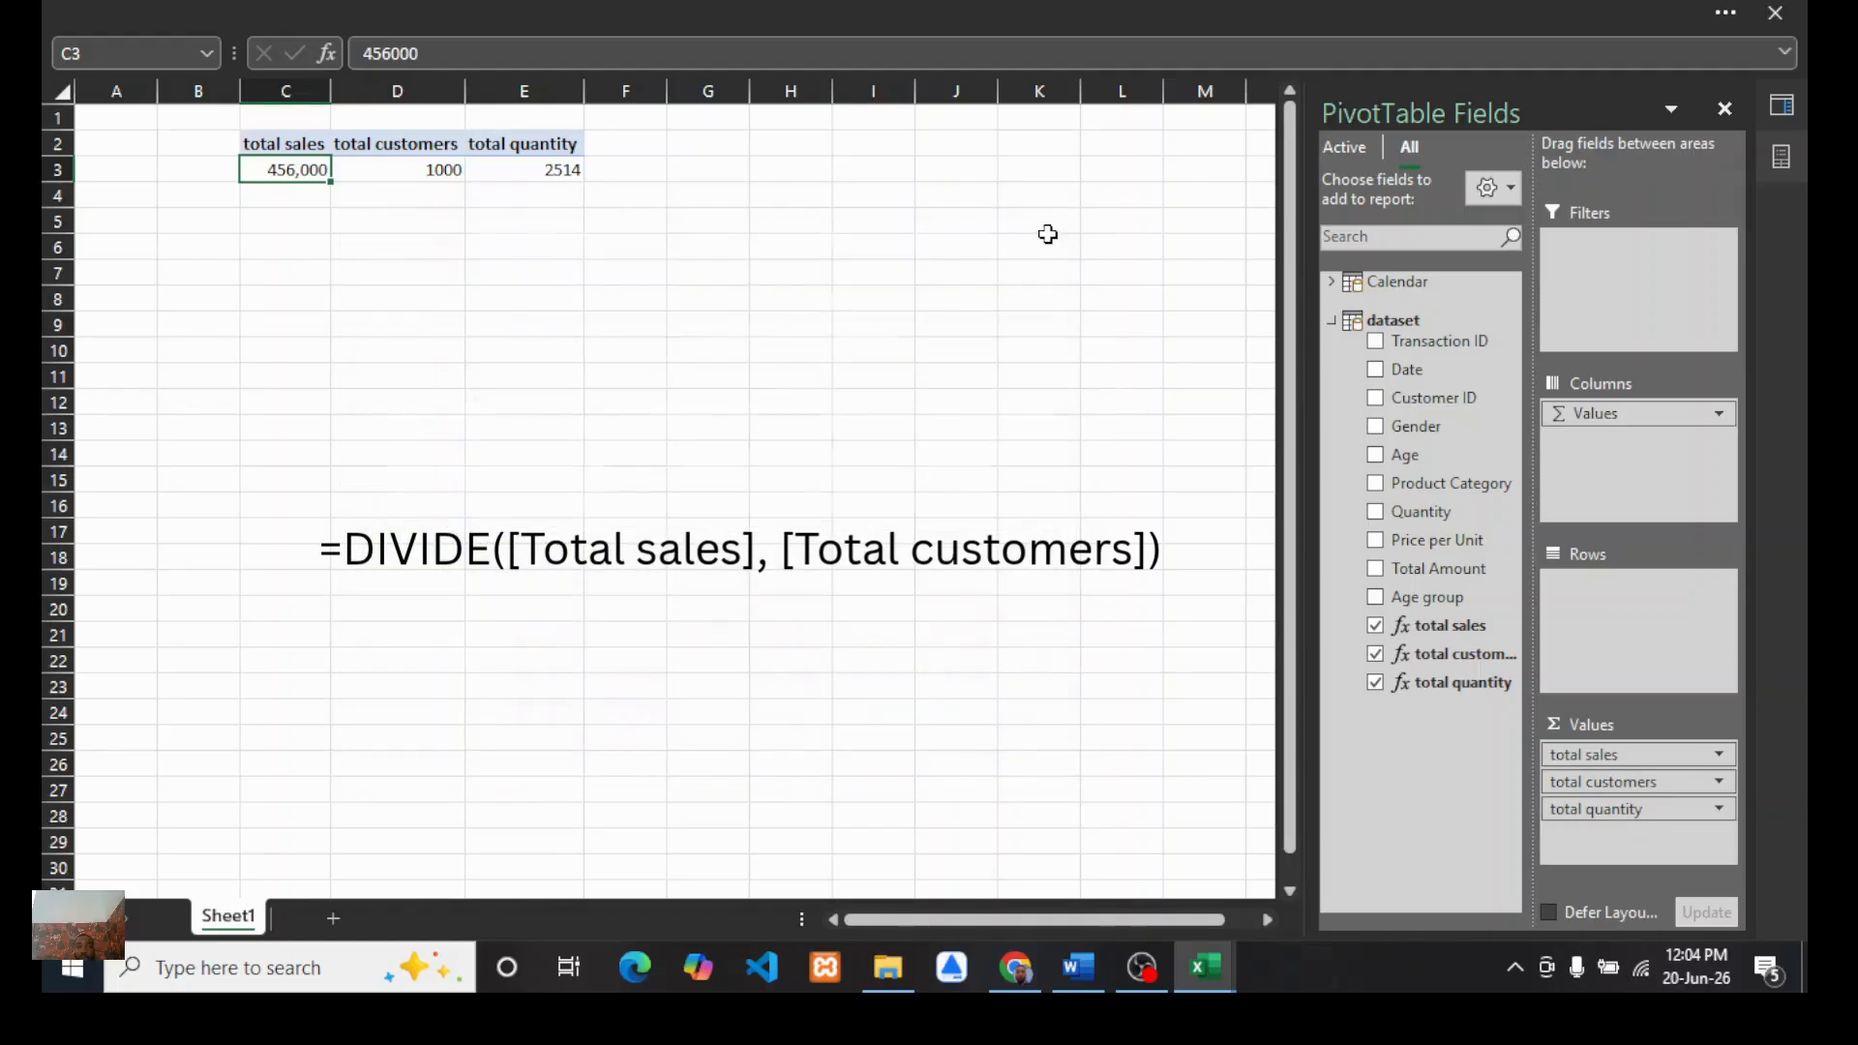
Step: Add a new measure to the dataset table named AOV
right_click(1391, 319)
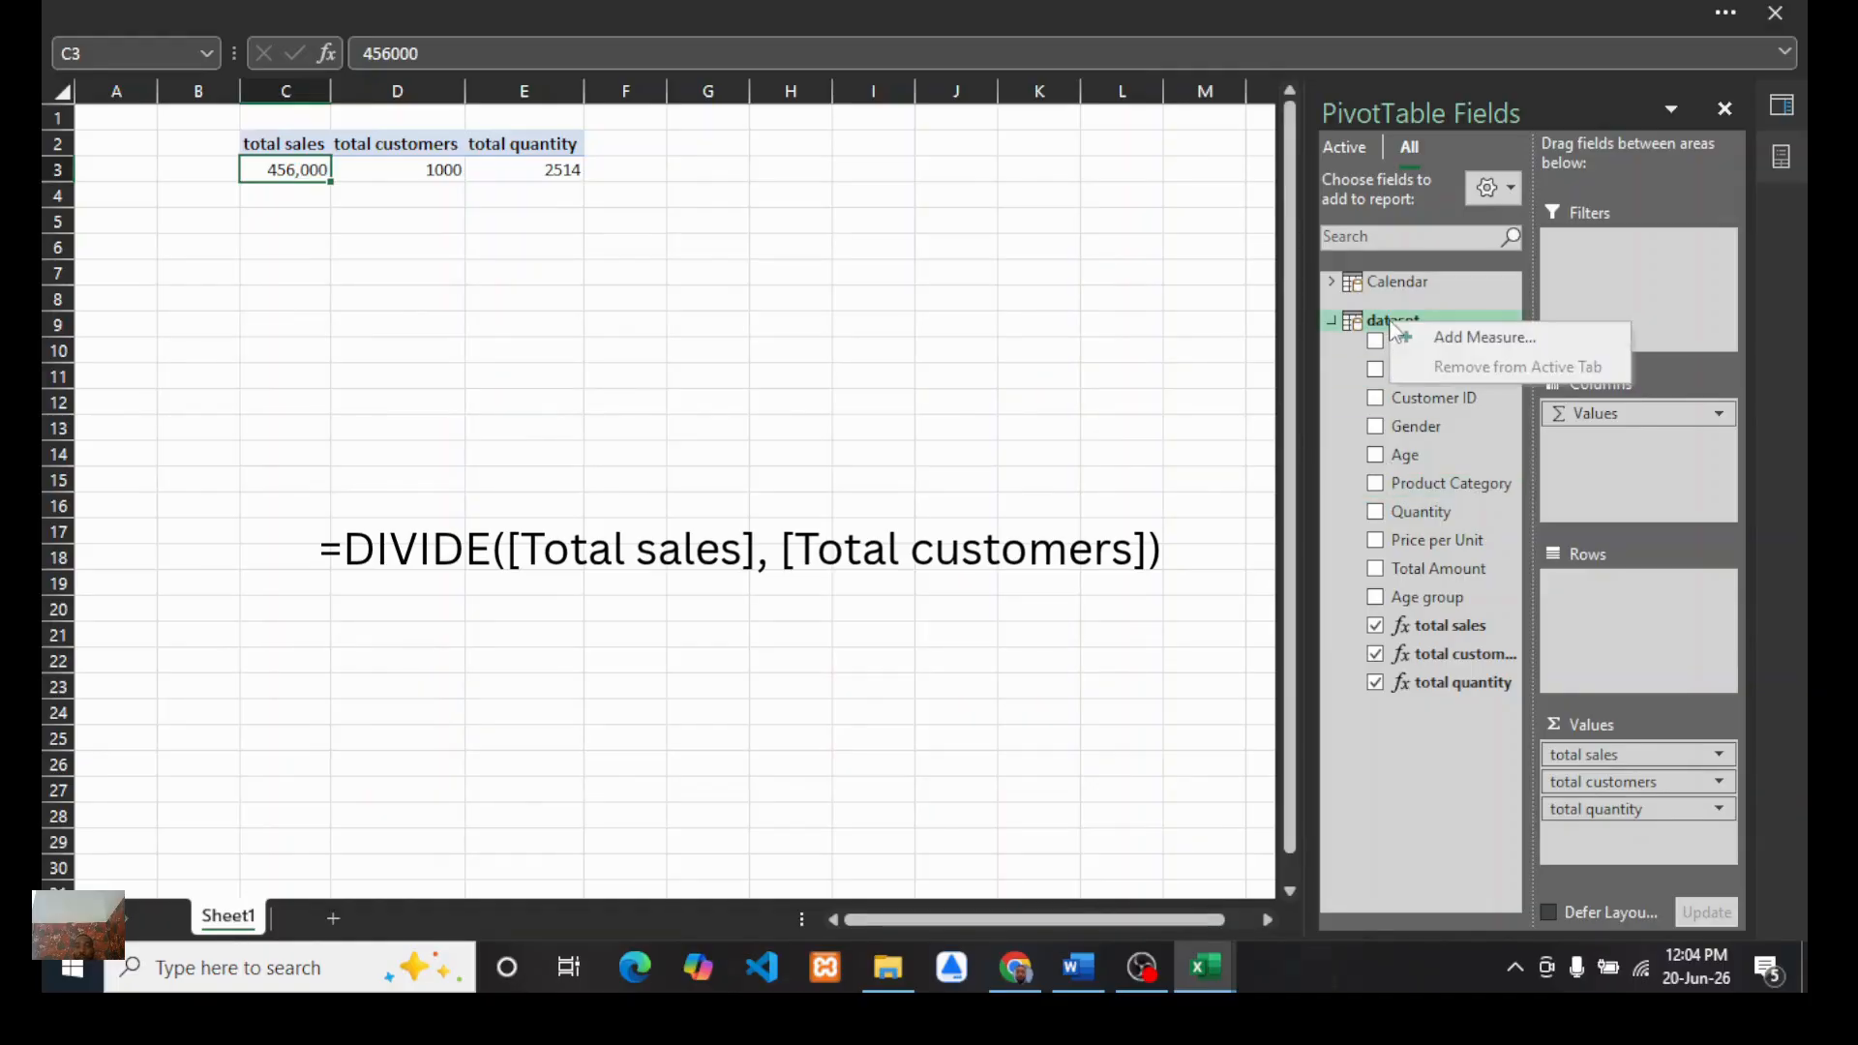
click(1480, 338)
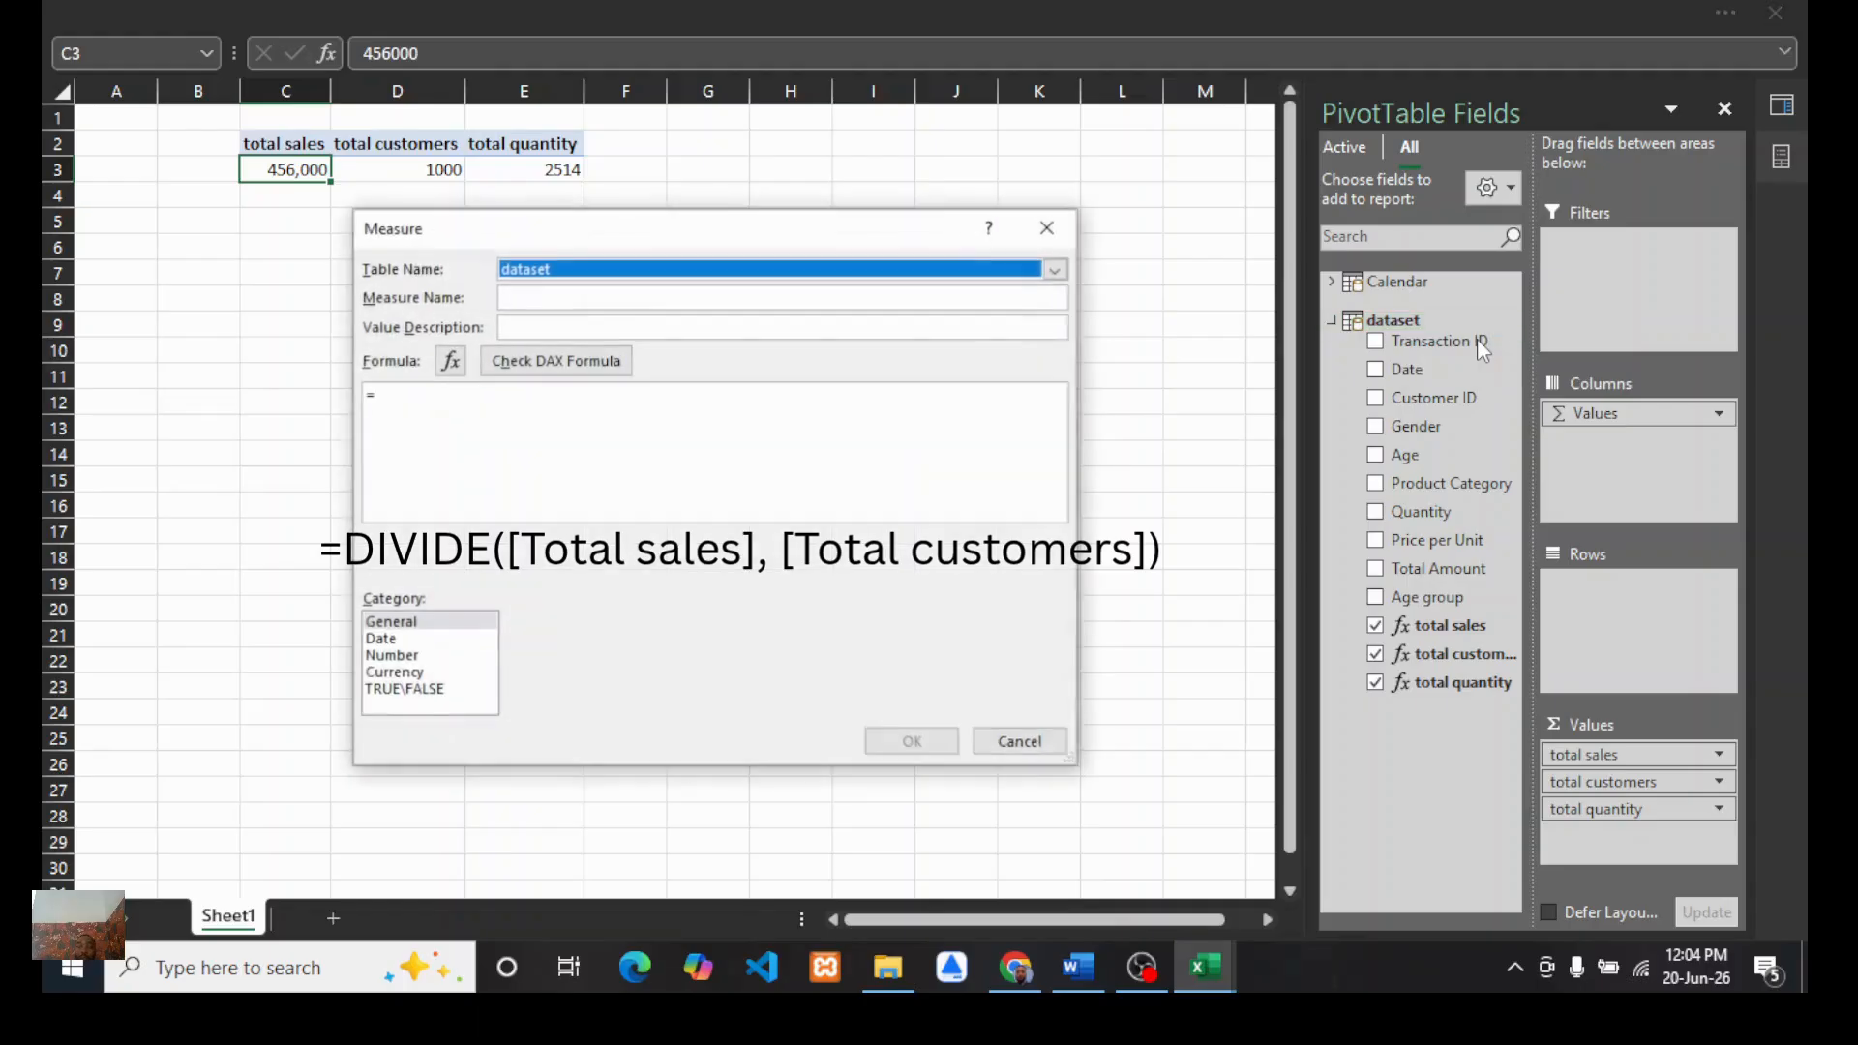
click(524, 300)
text(AOV)
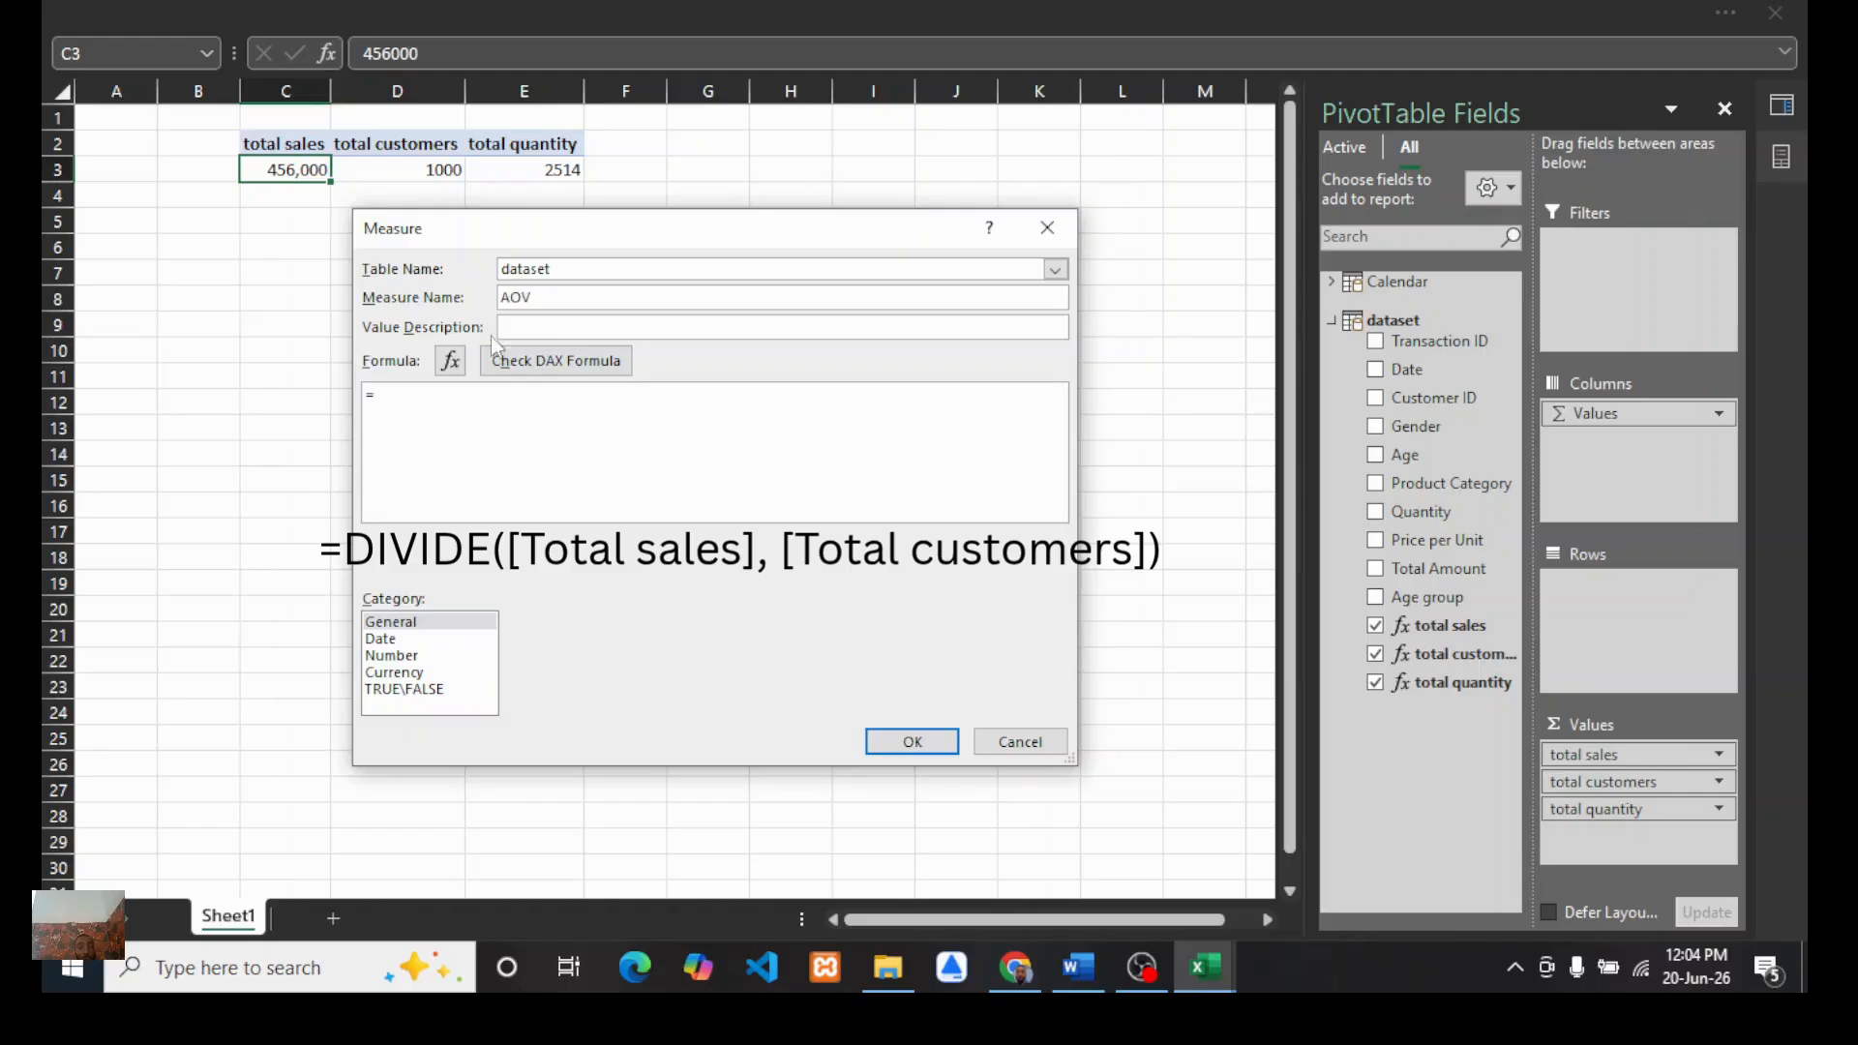
Step: Enter the AOV formula =DIVIDE([total sales], [total customers]) and check the DAX formula
click(414, 409)
text(did)
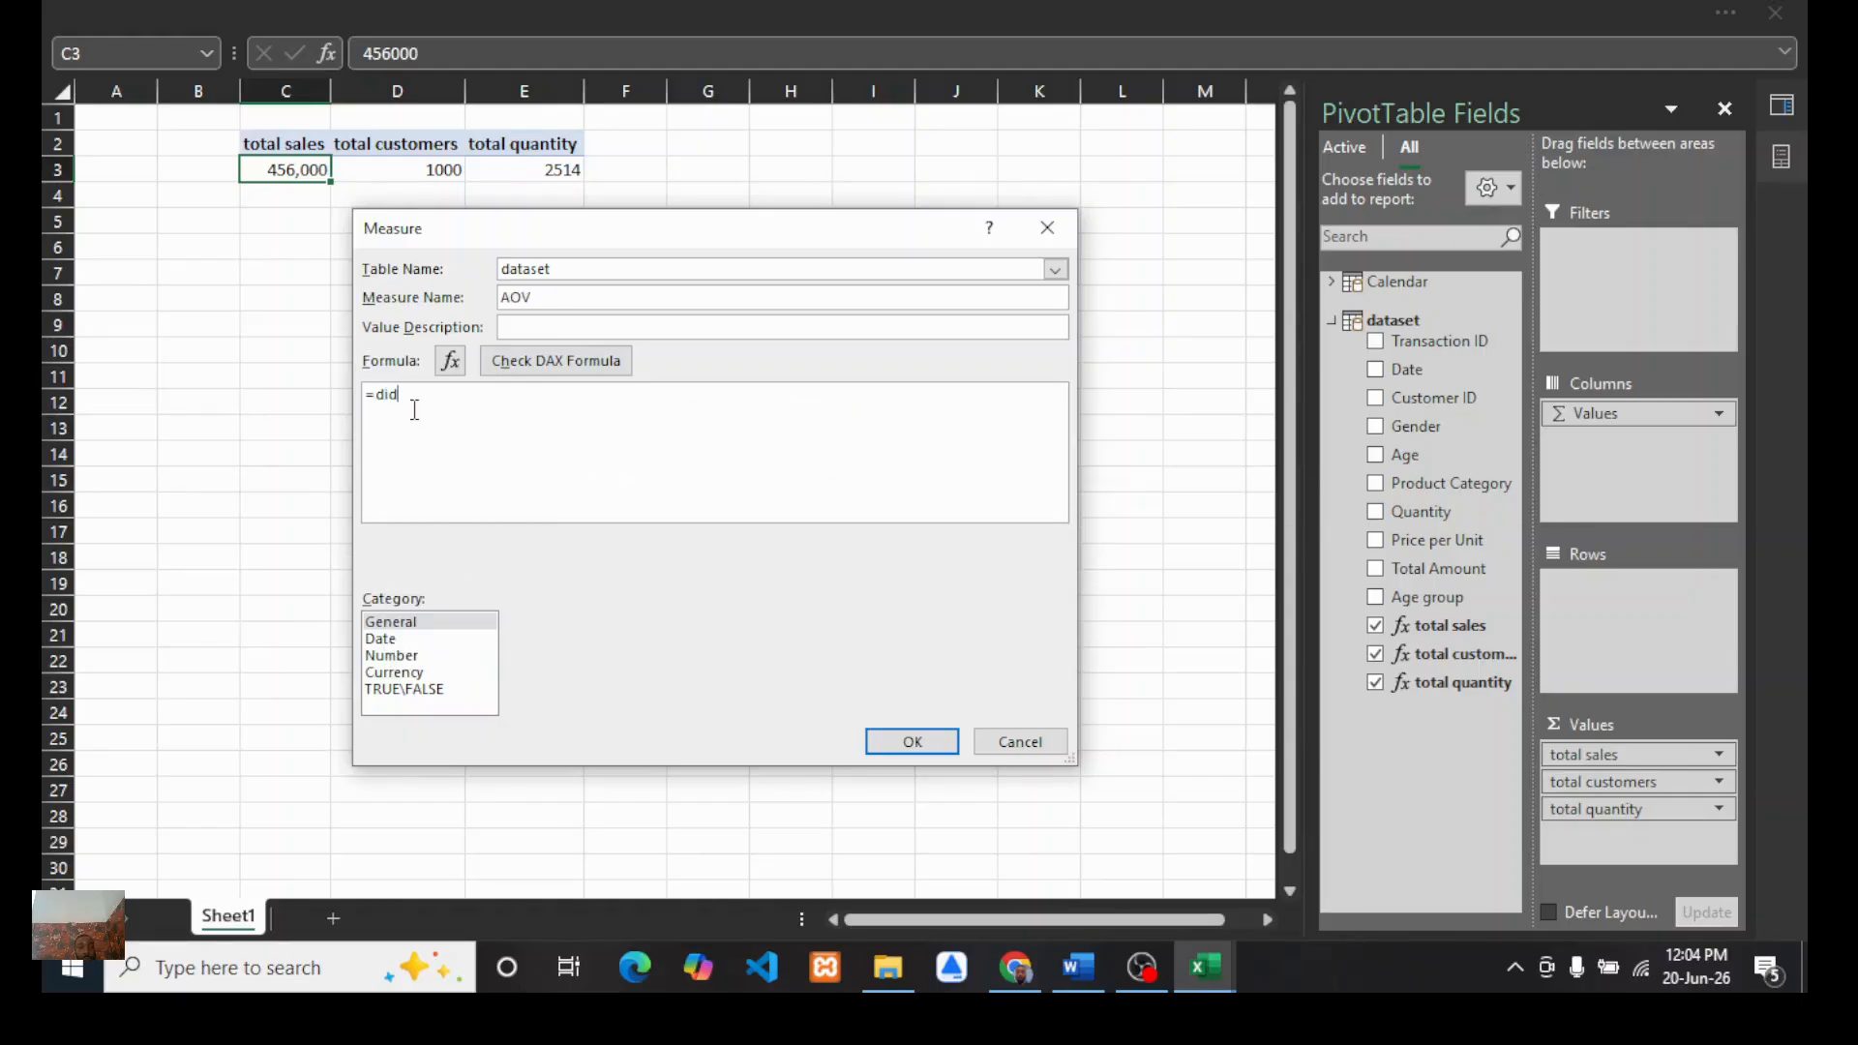
double_click(426, 416)
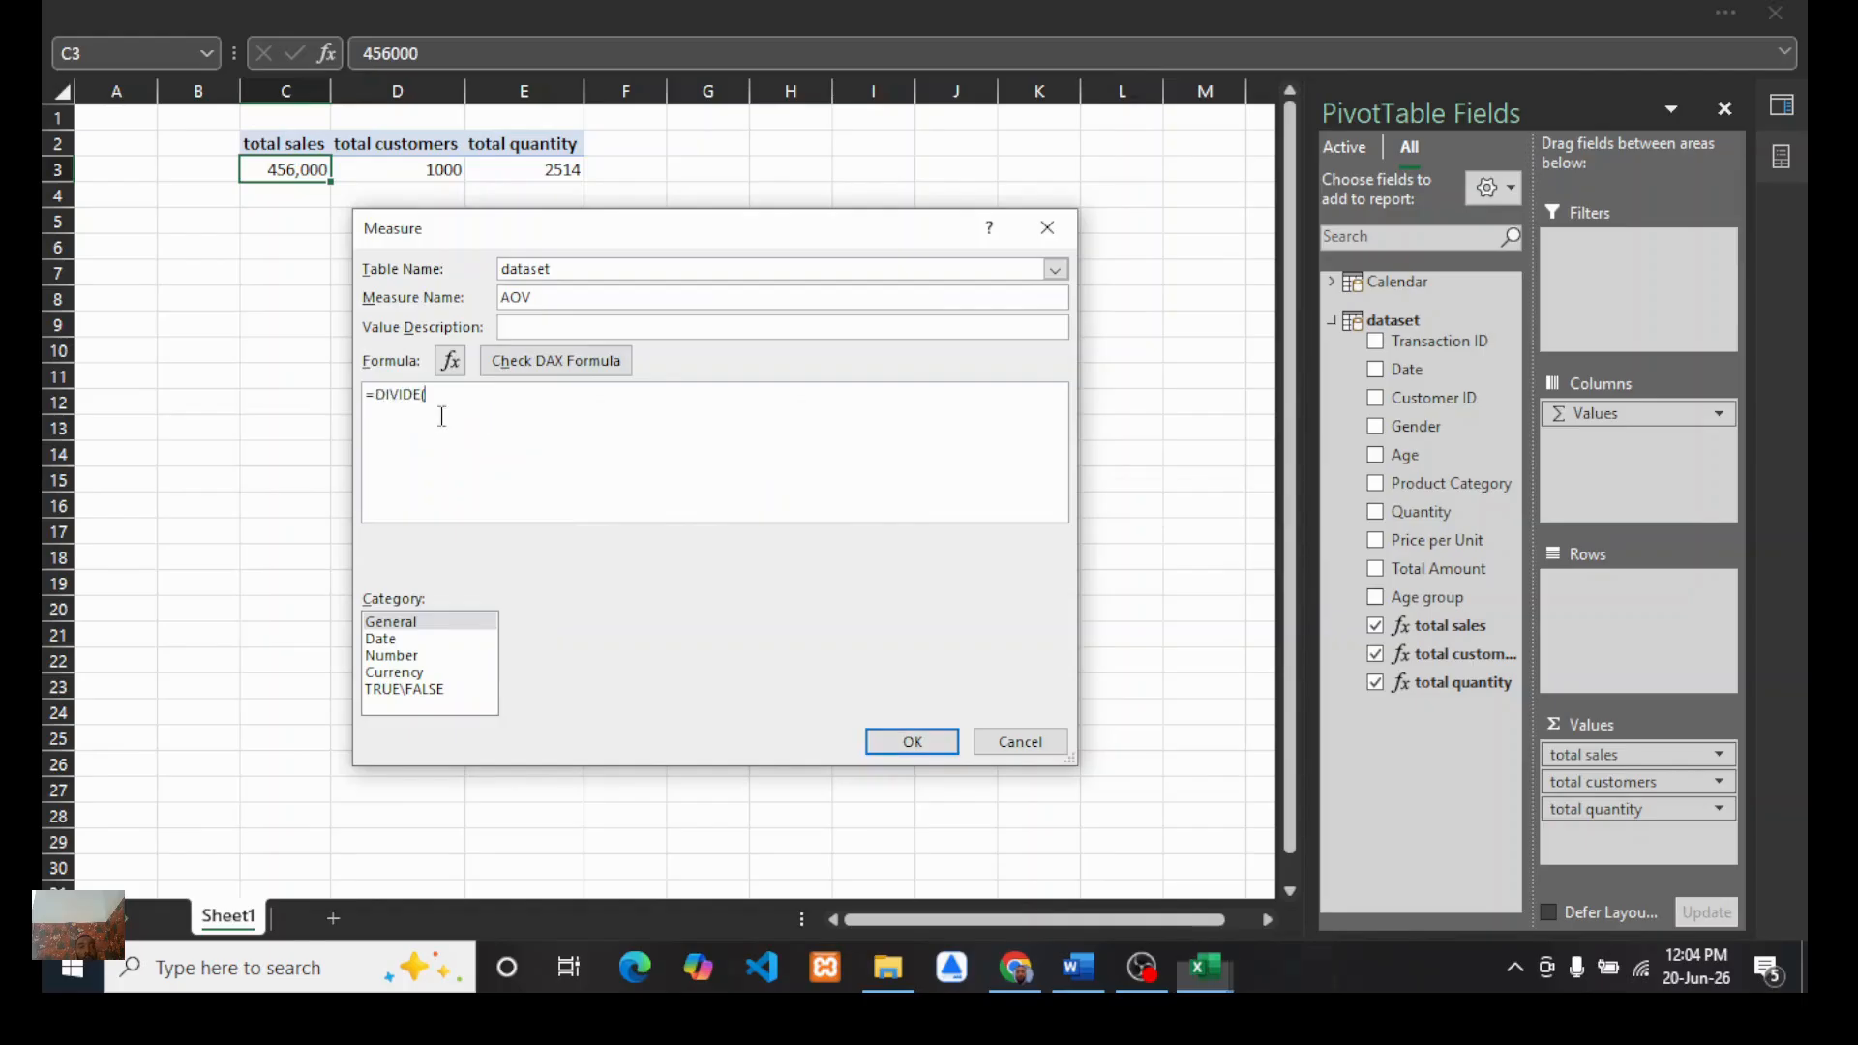
text(to)
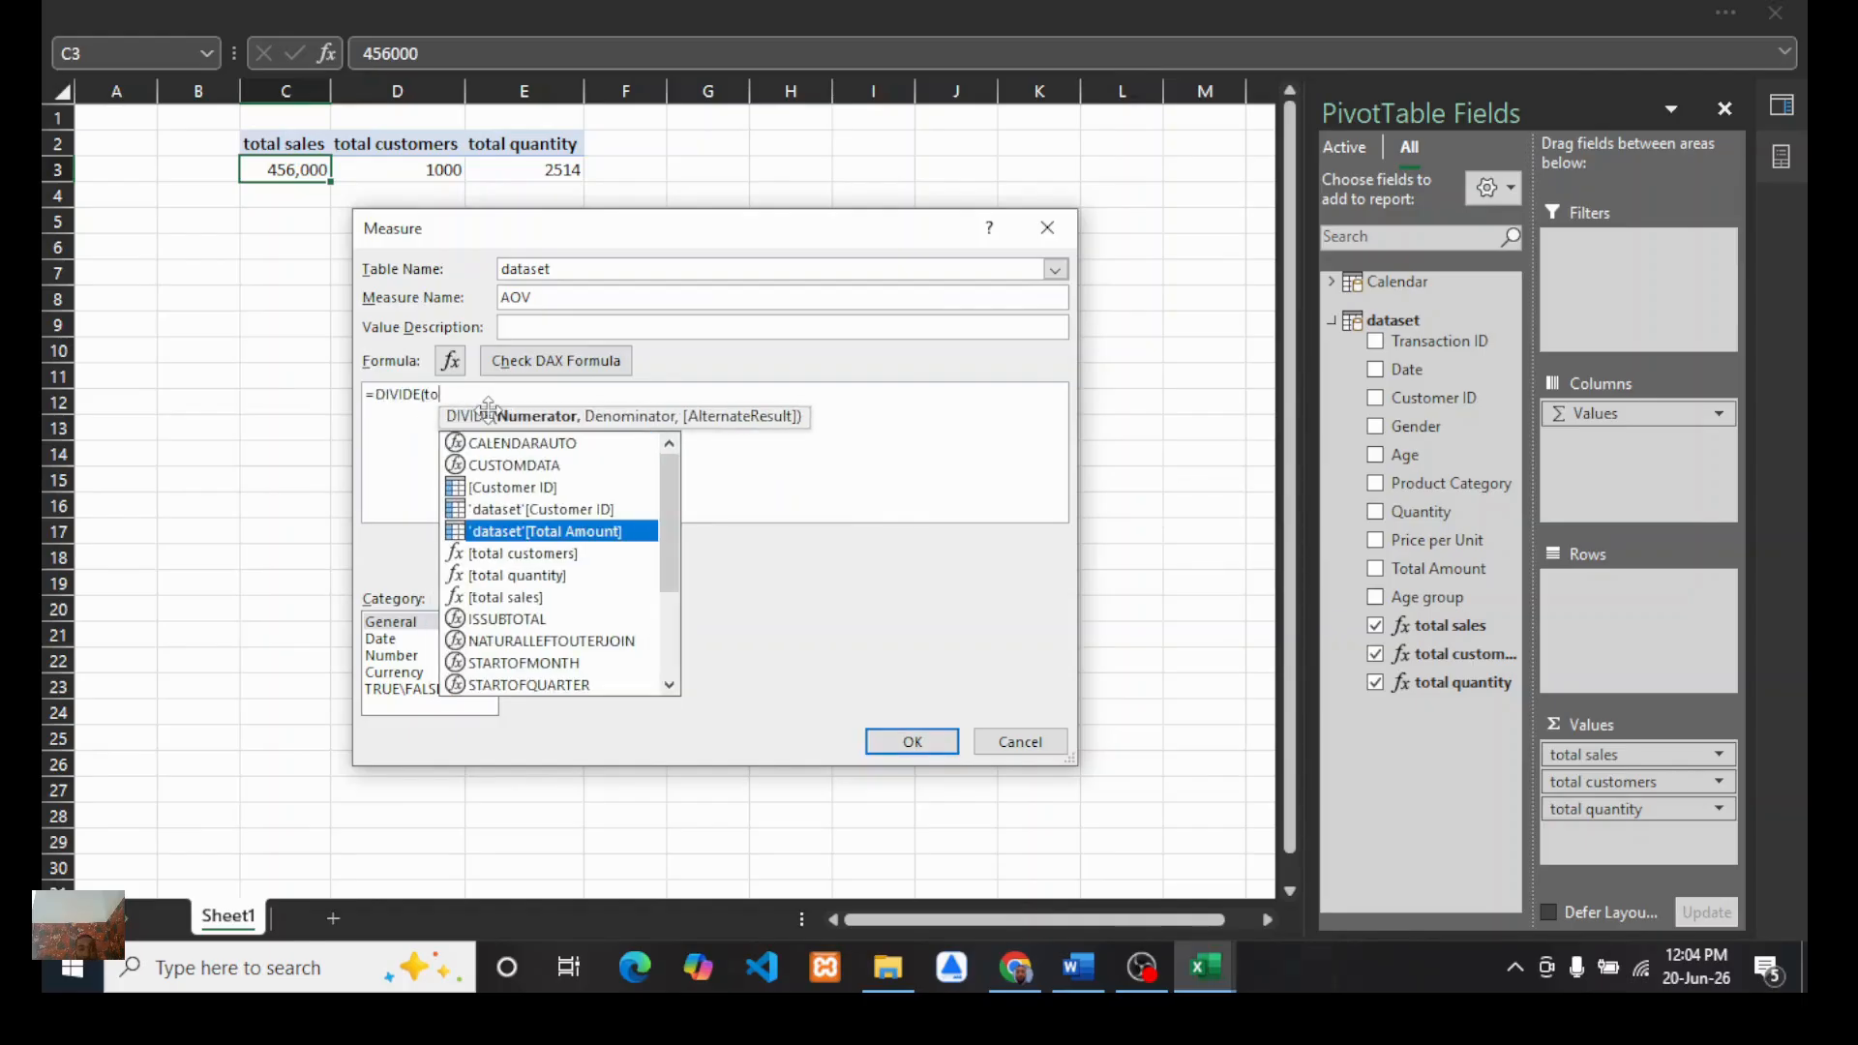
text(t)
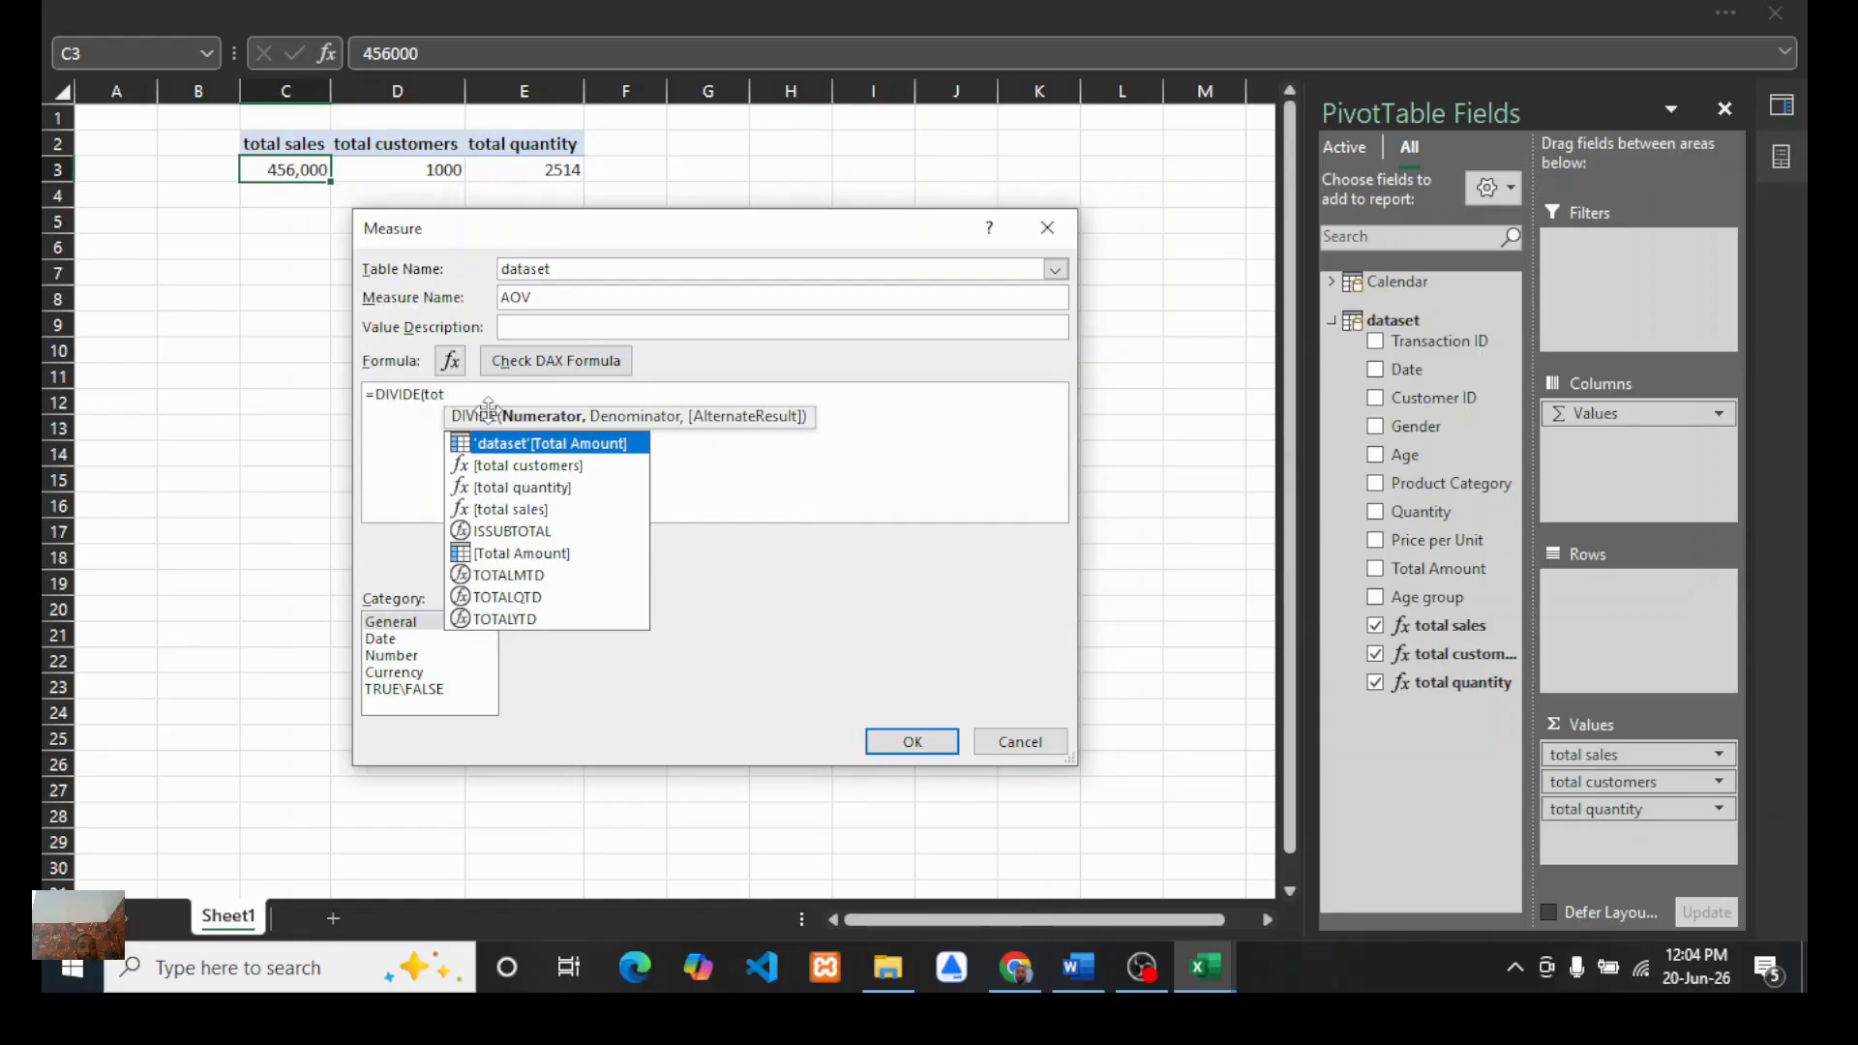
text(al)
click(516, 513)
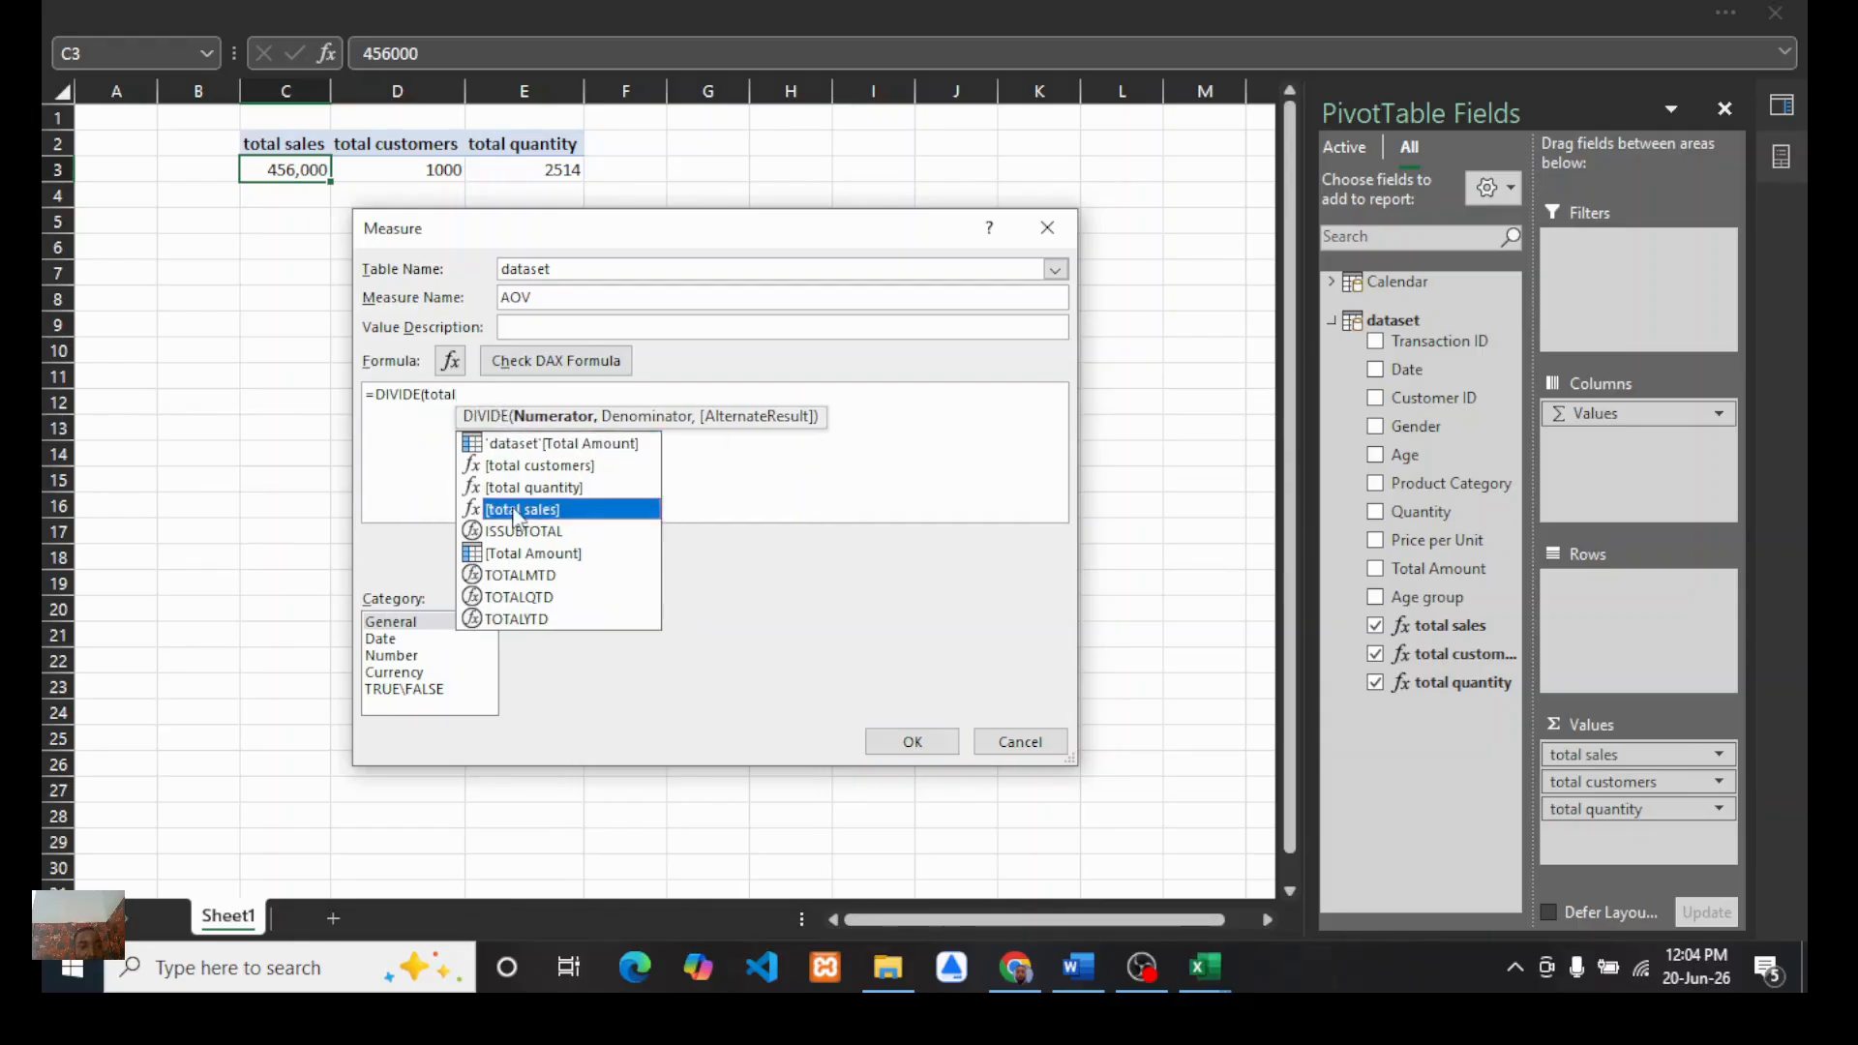
double_click(516, 511)
text(, to)
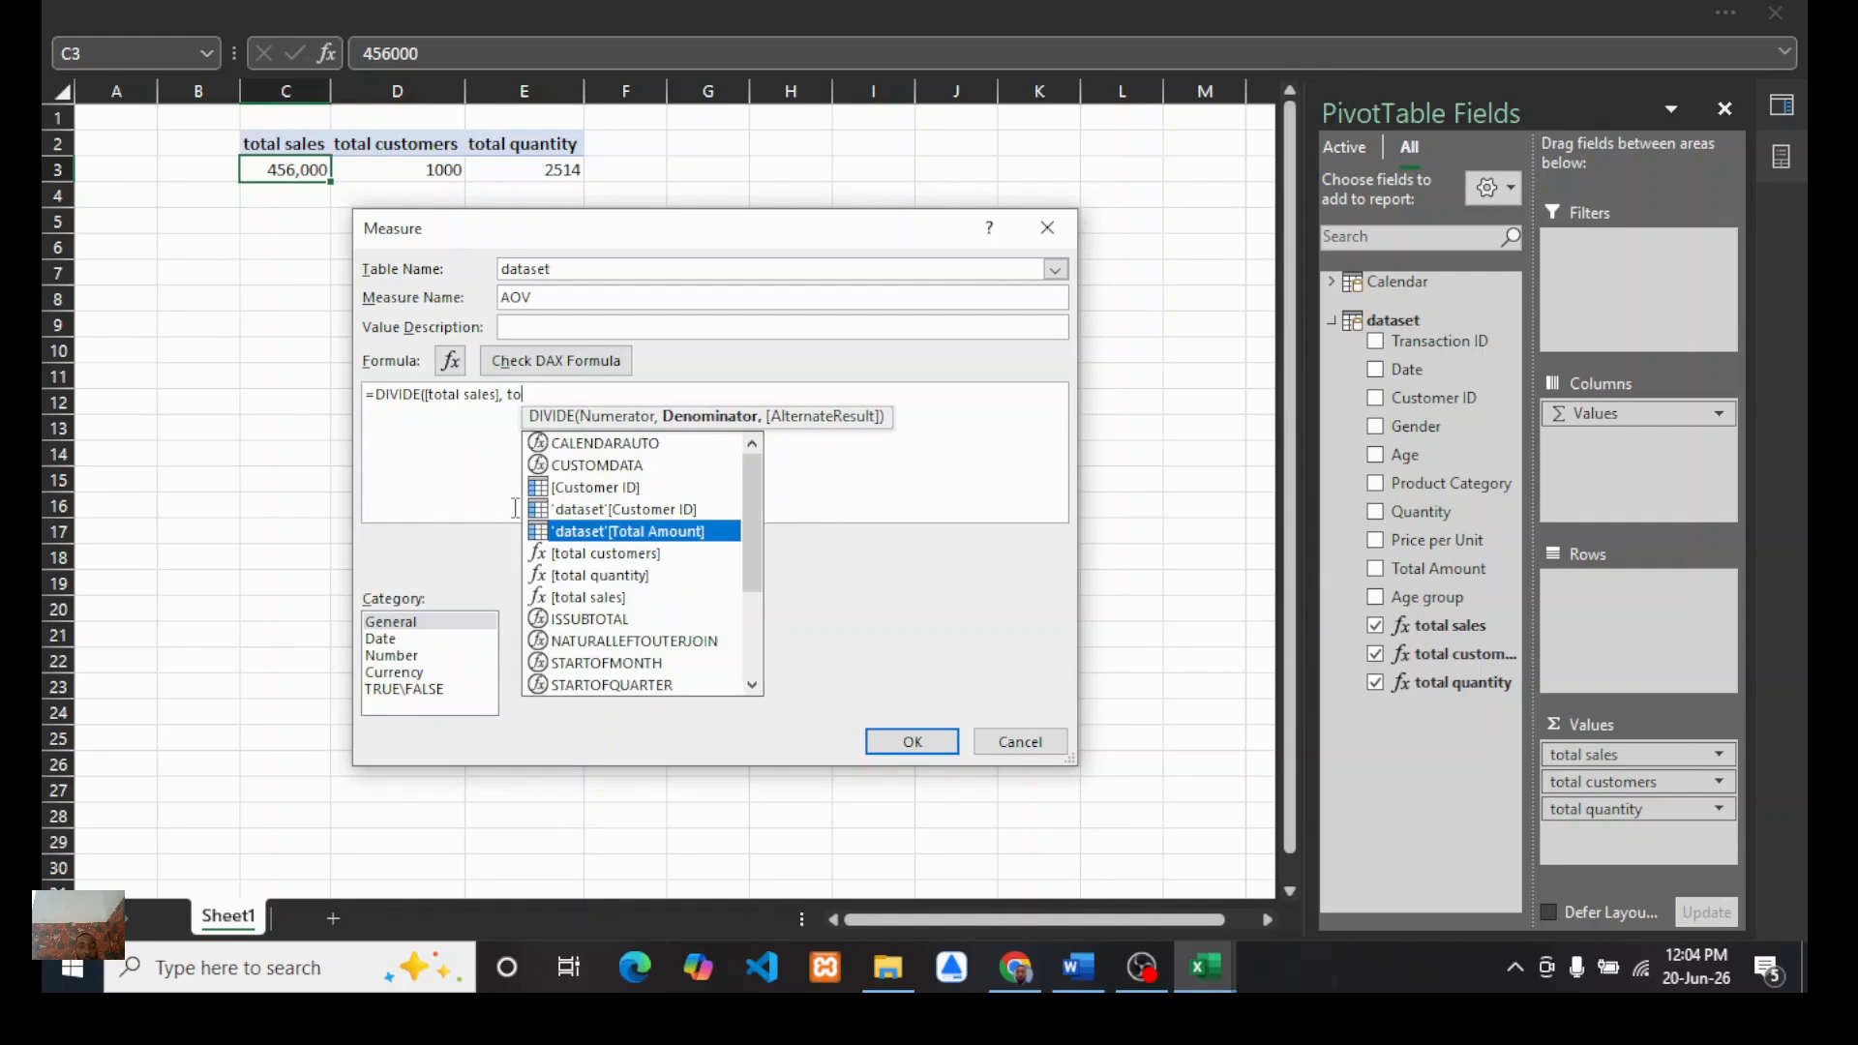
text(ta)
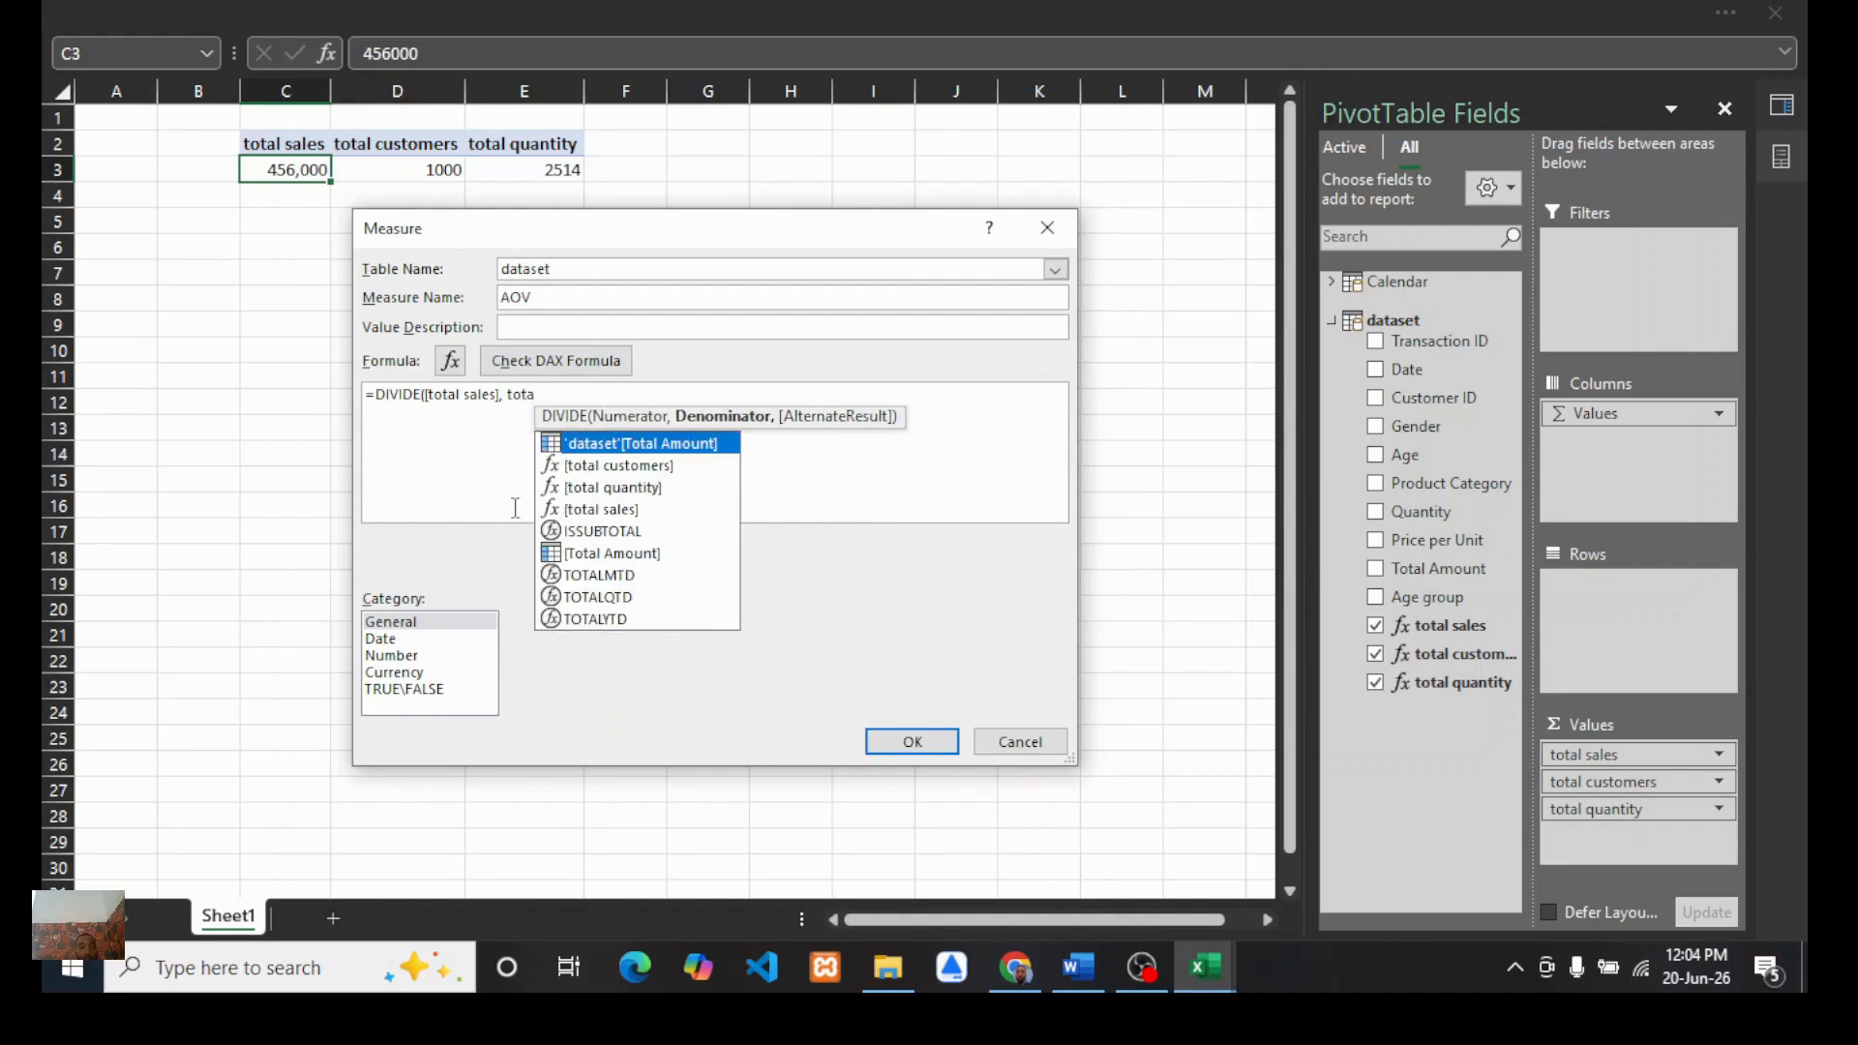
double_click(602, 467)
text())
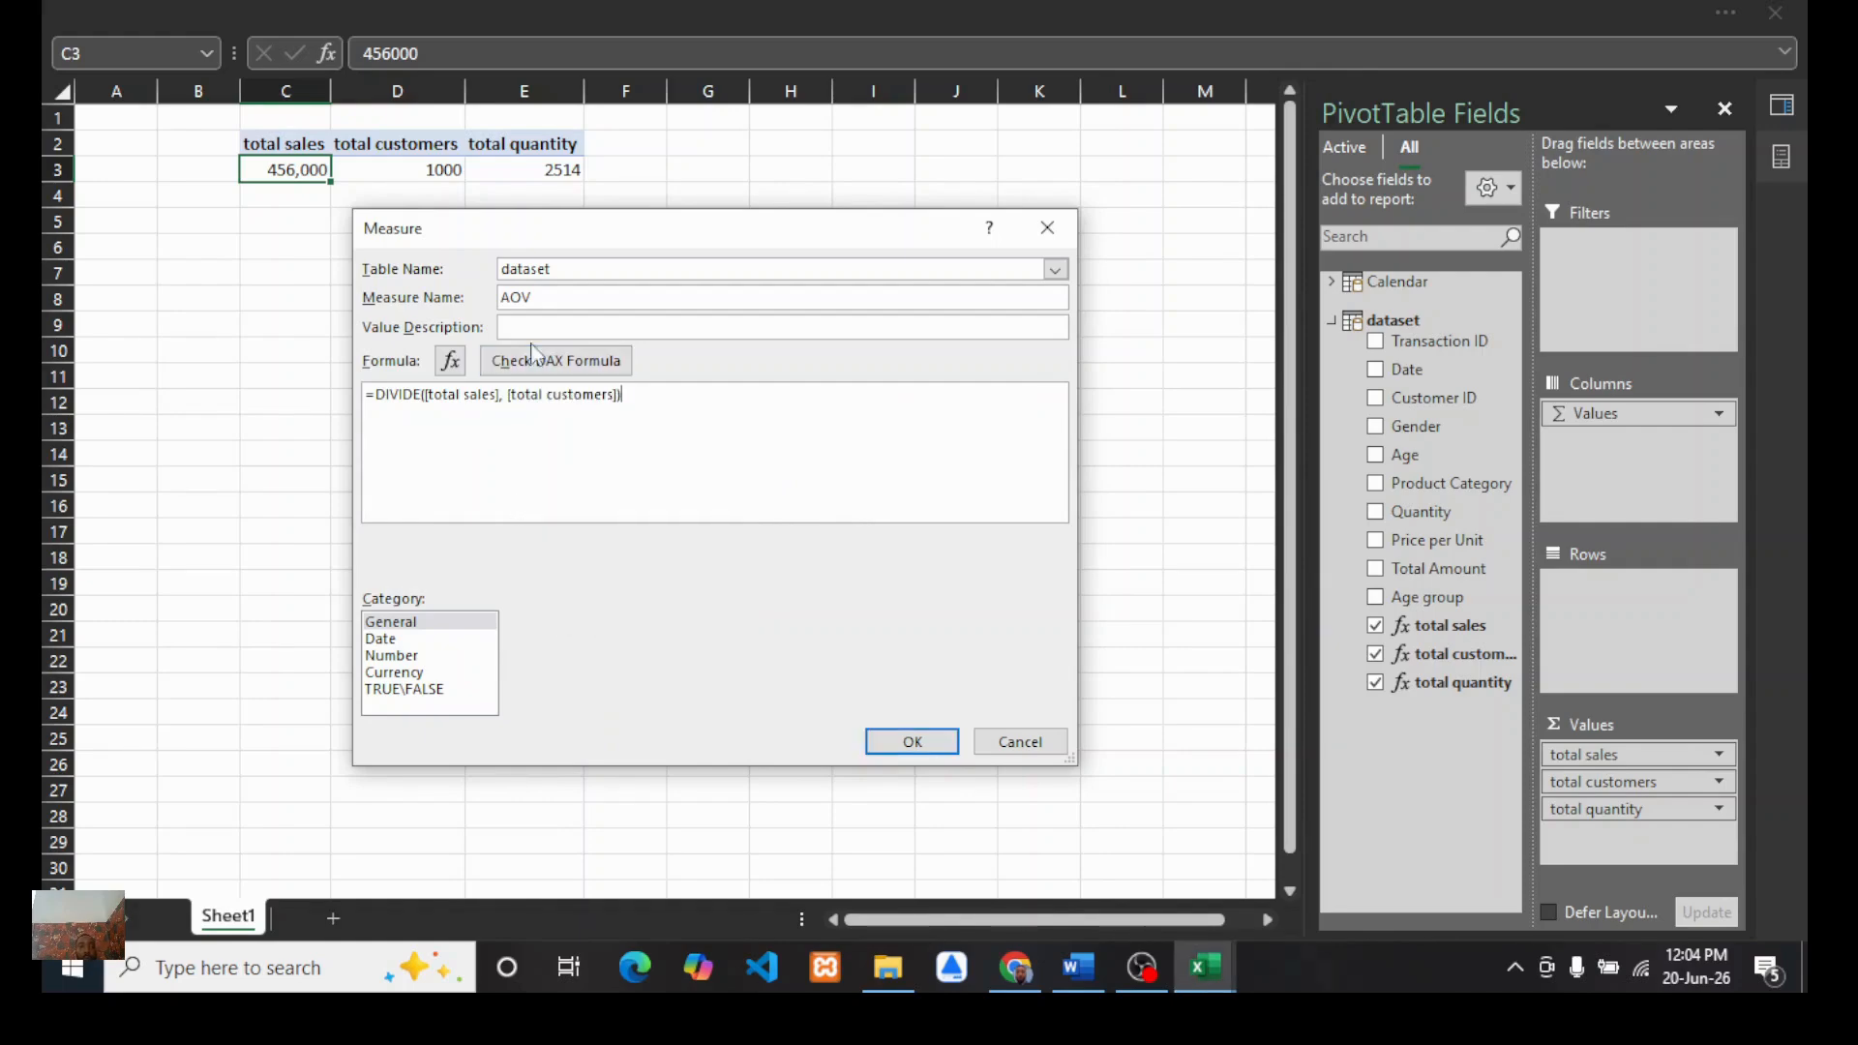
click(555, 361)
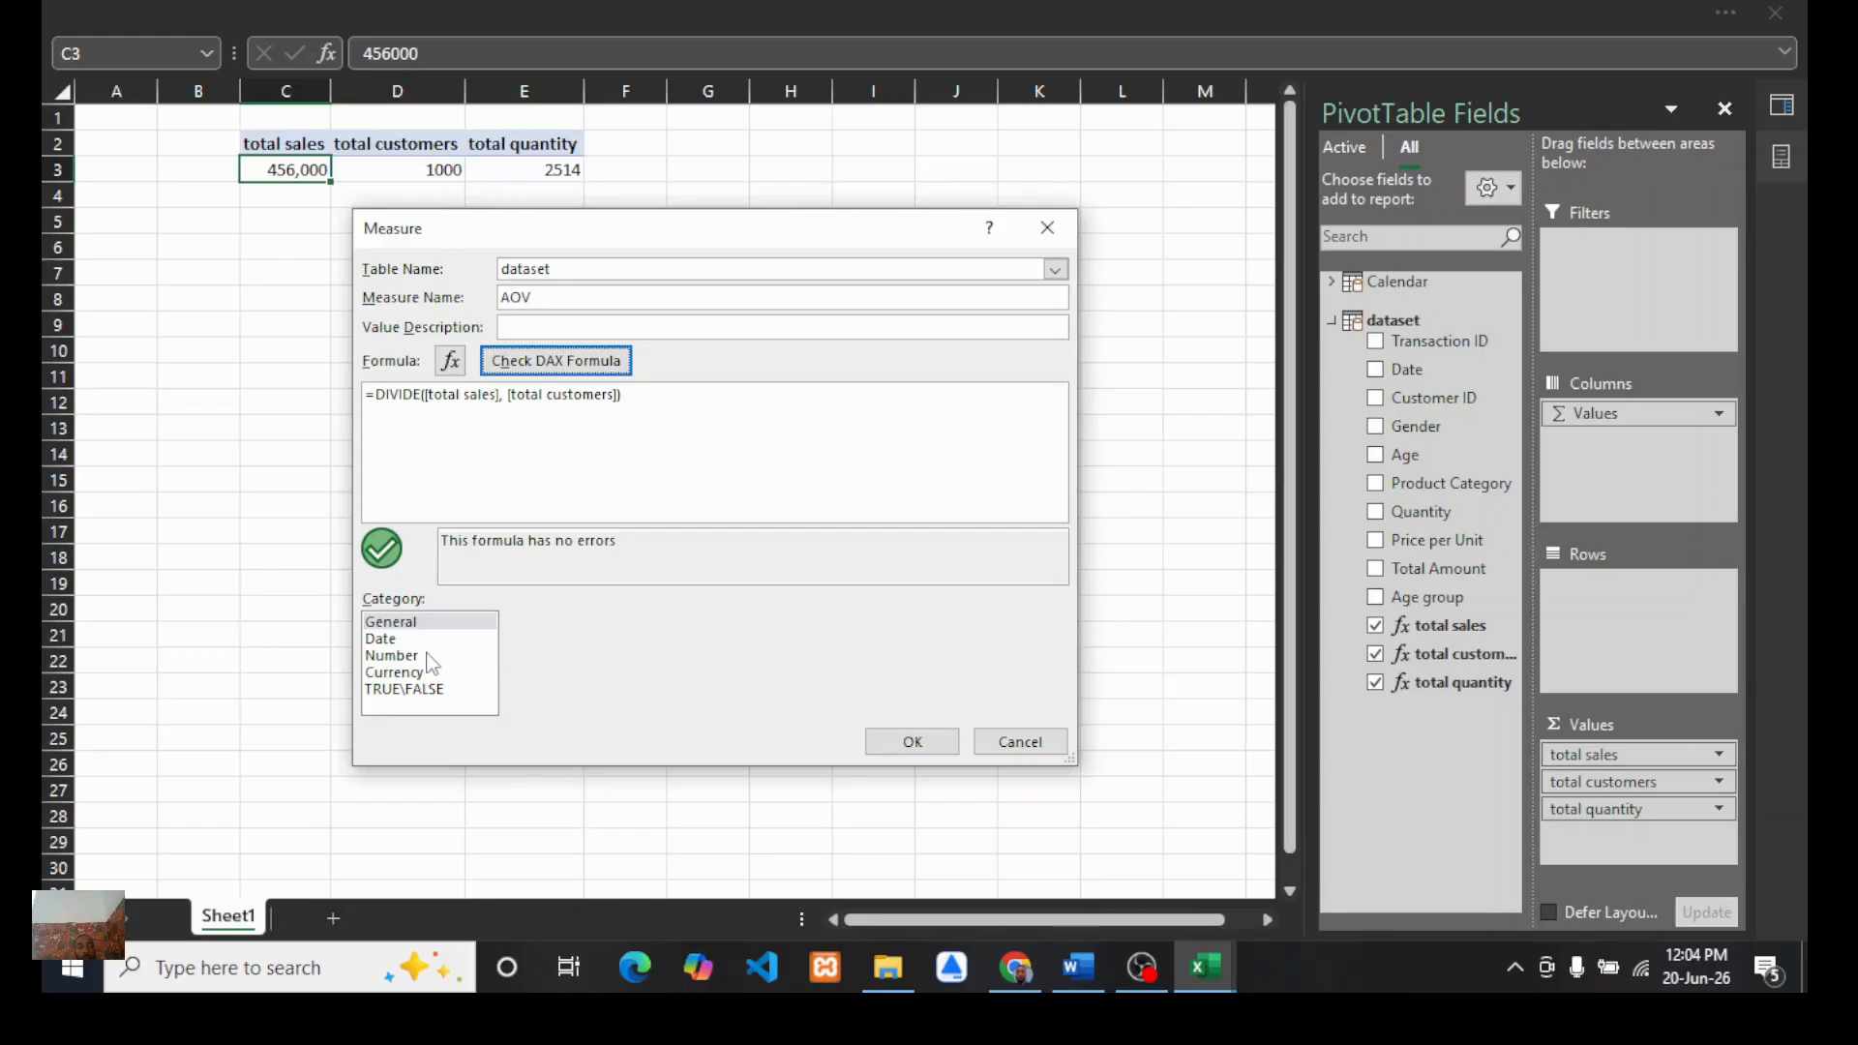
Step: Save AOV in Number format as a decimal number with 1 decimal place and add it to the PivotTable values
click(397, 656)
click(914, 625)
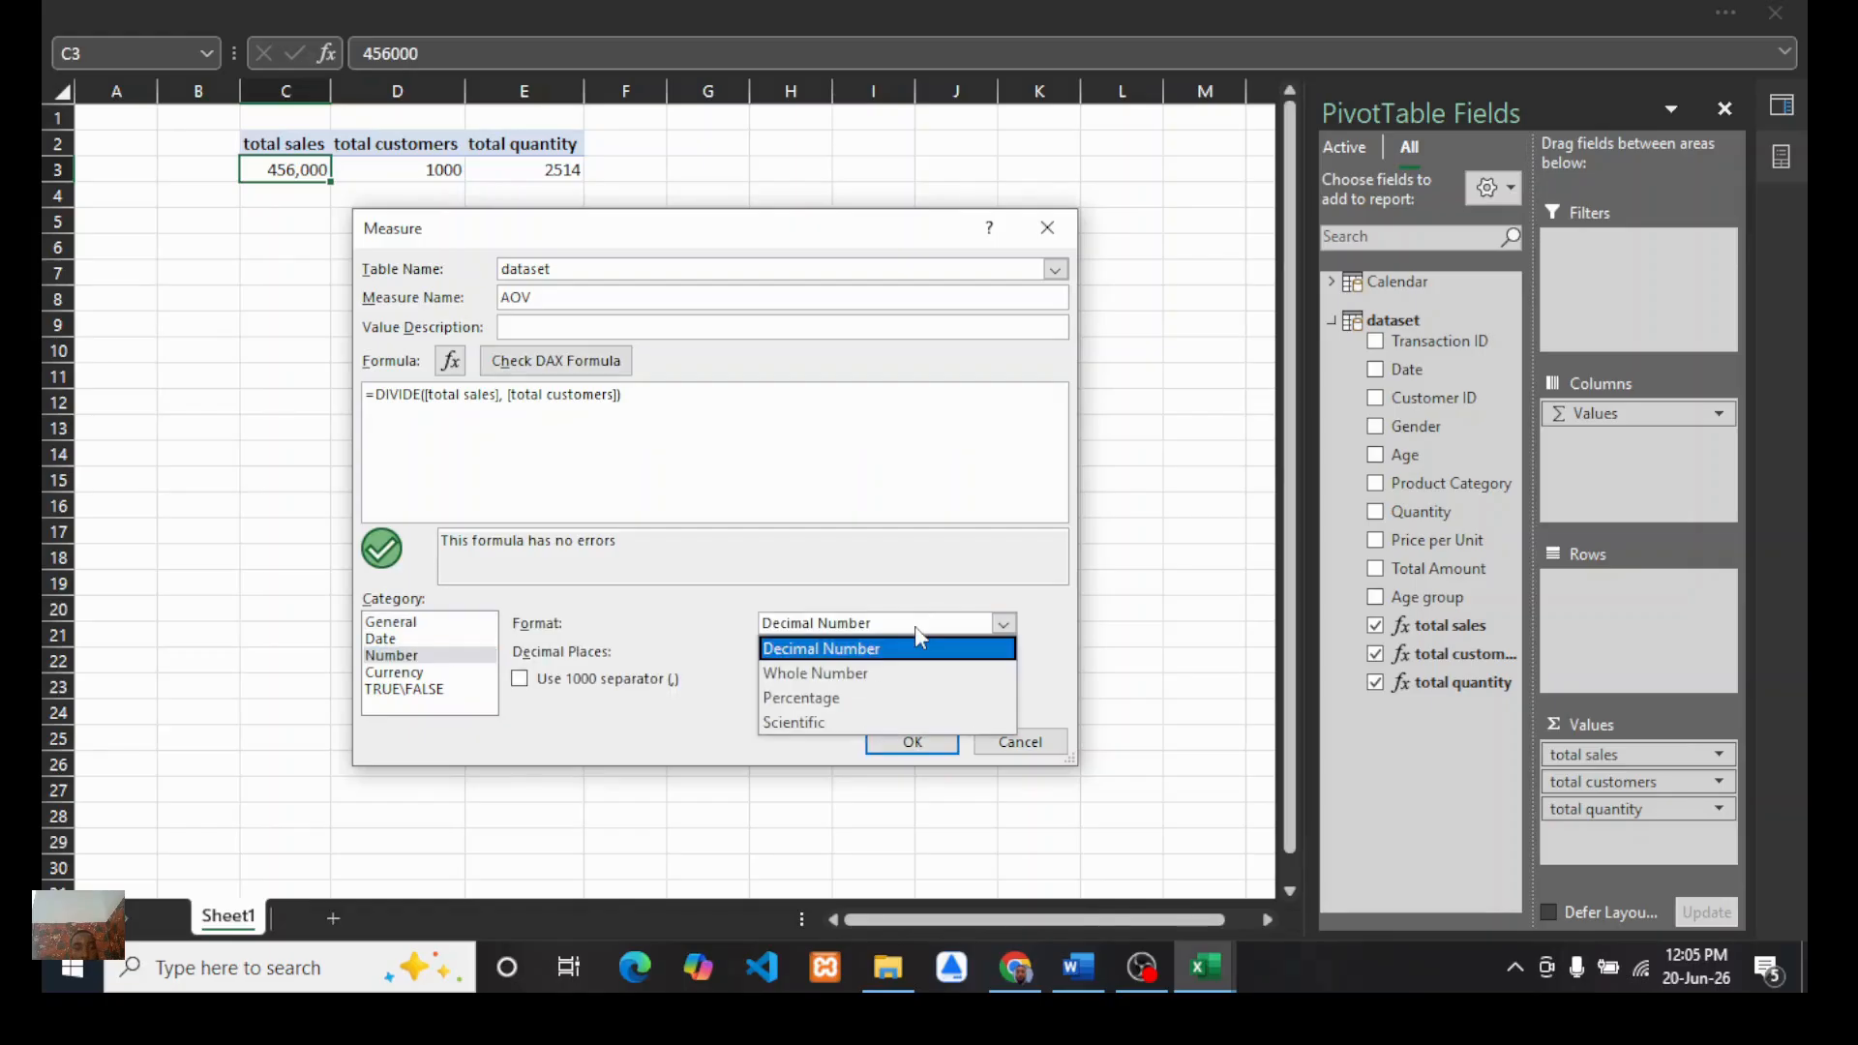
click(860, 644)
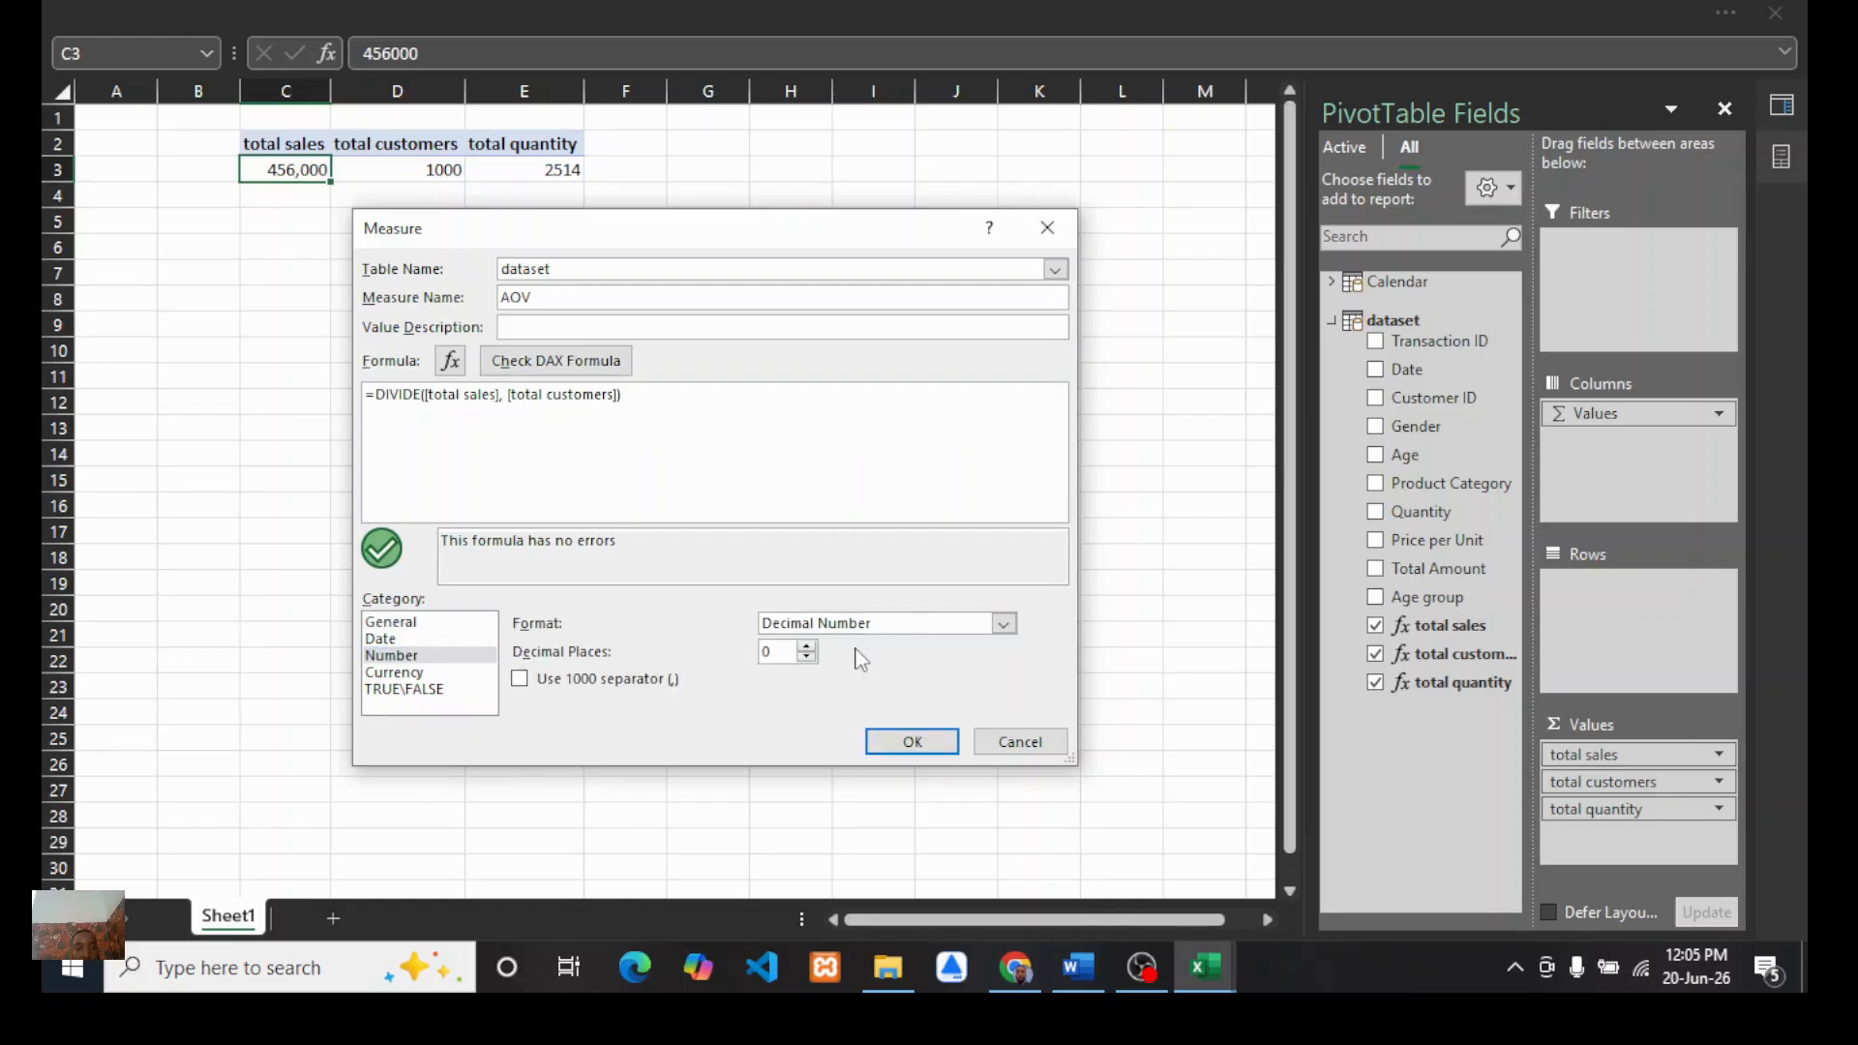
click(806, 658)
click(910, 742)
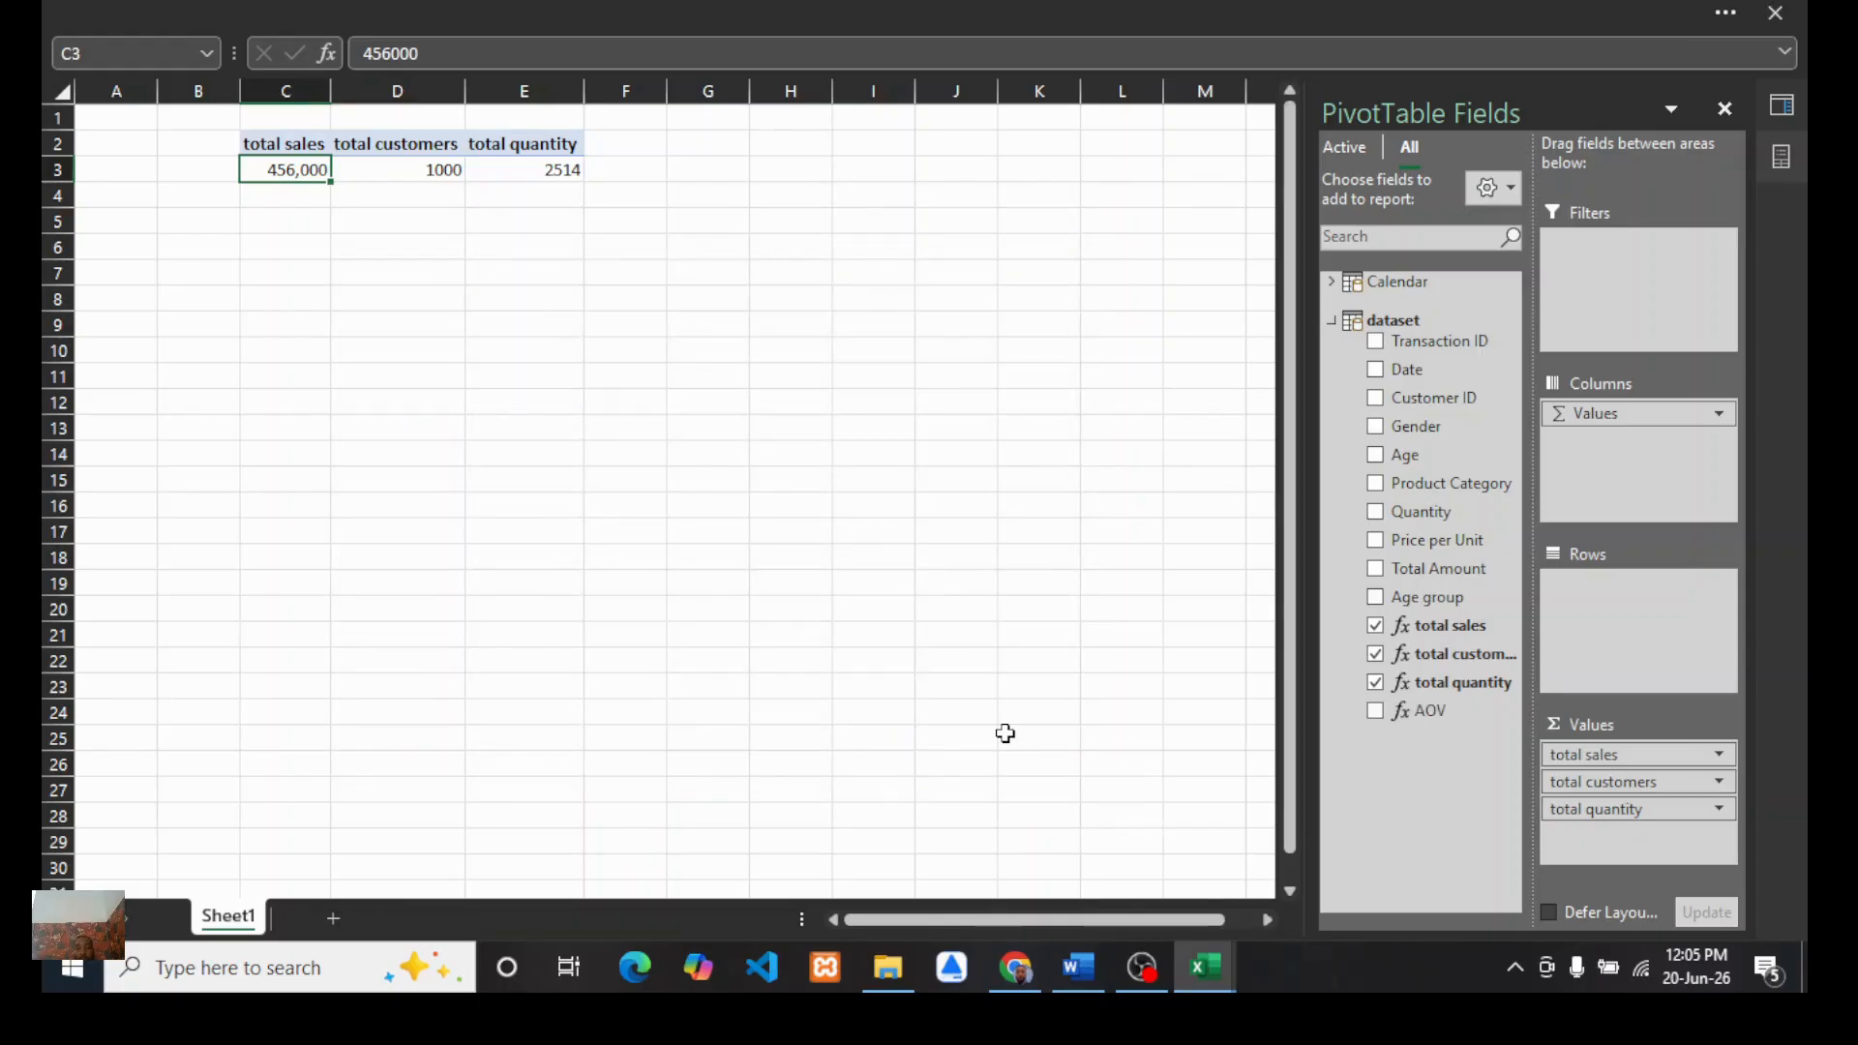
drag(1426, 713, 1588, 844)
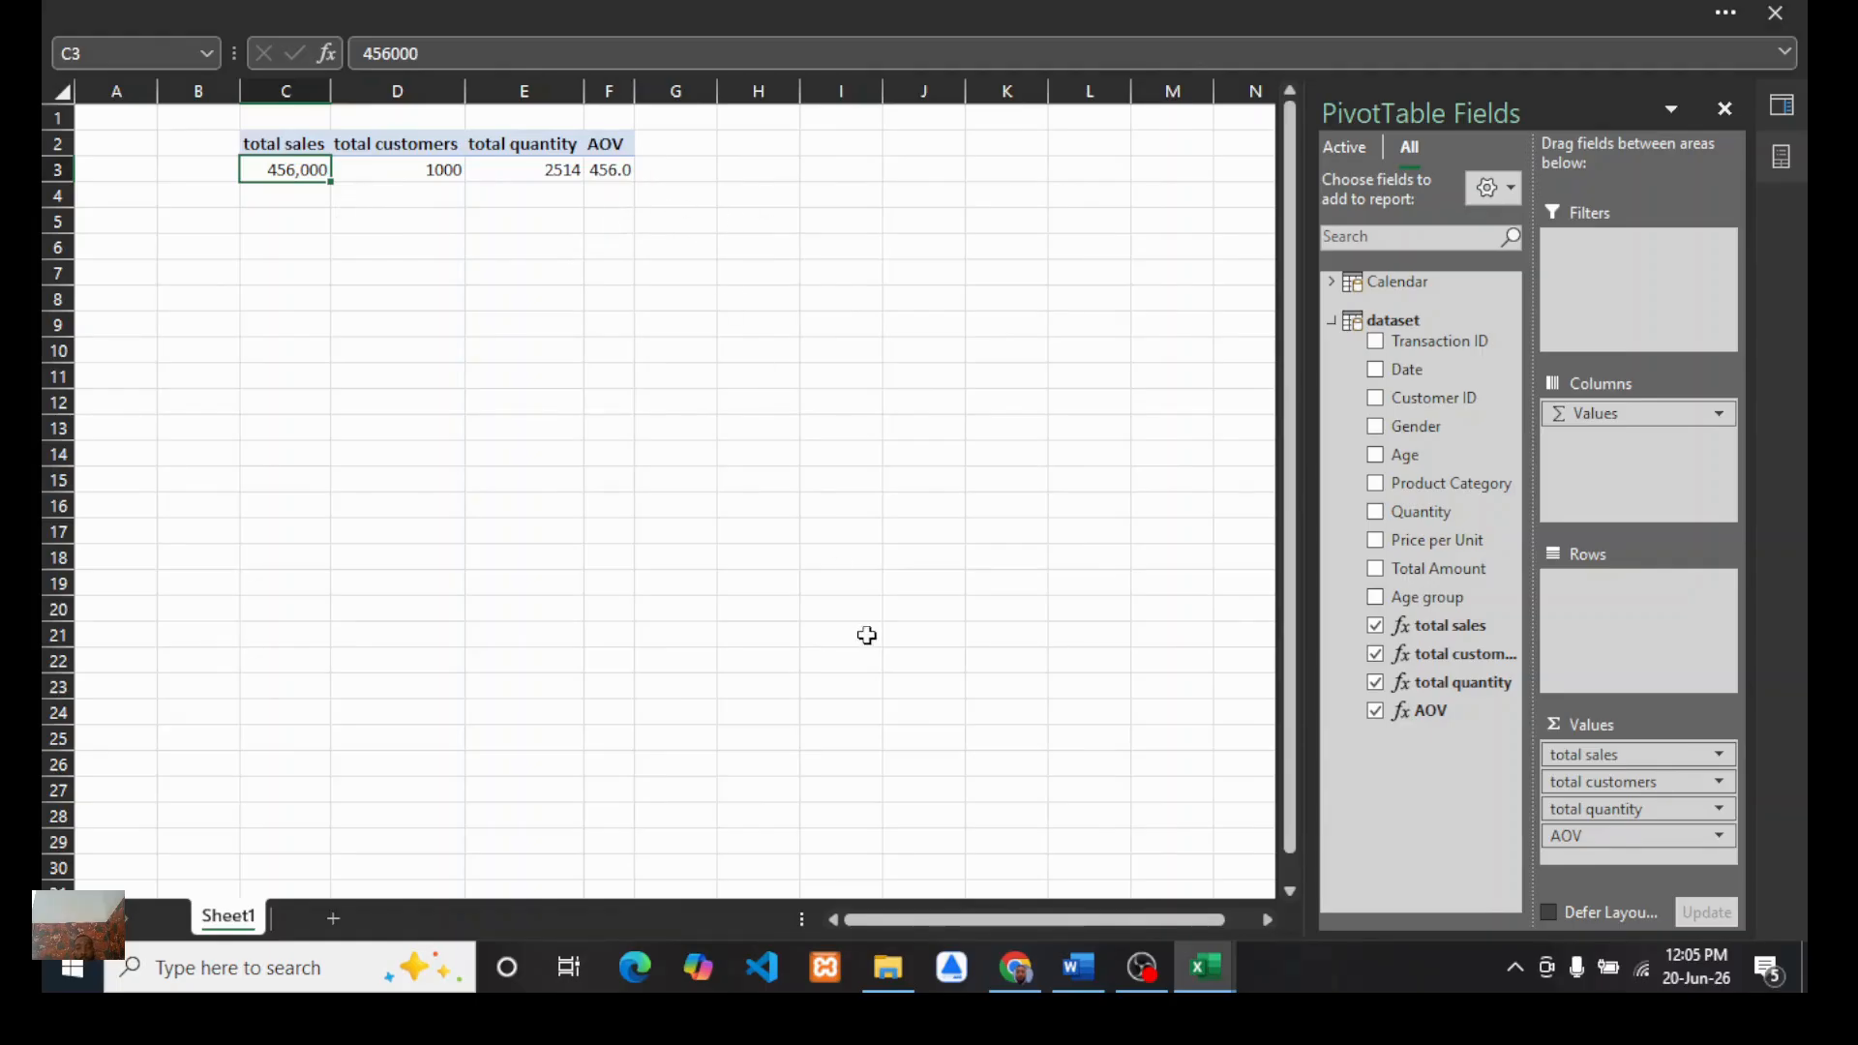
Step: Review the KPI list in the Word document and return to the Excel workbook
click(1084, 965)
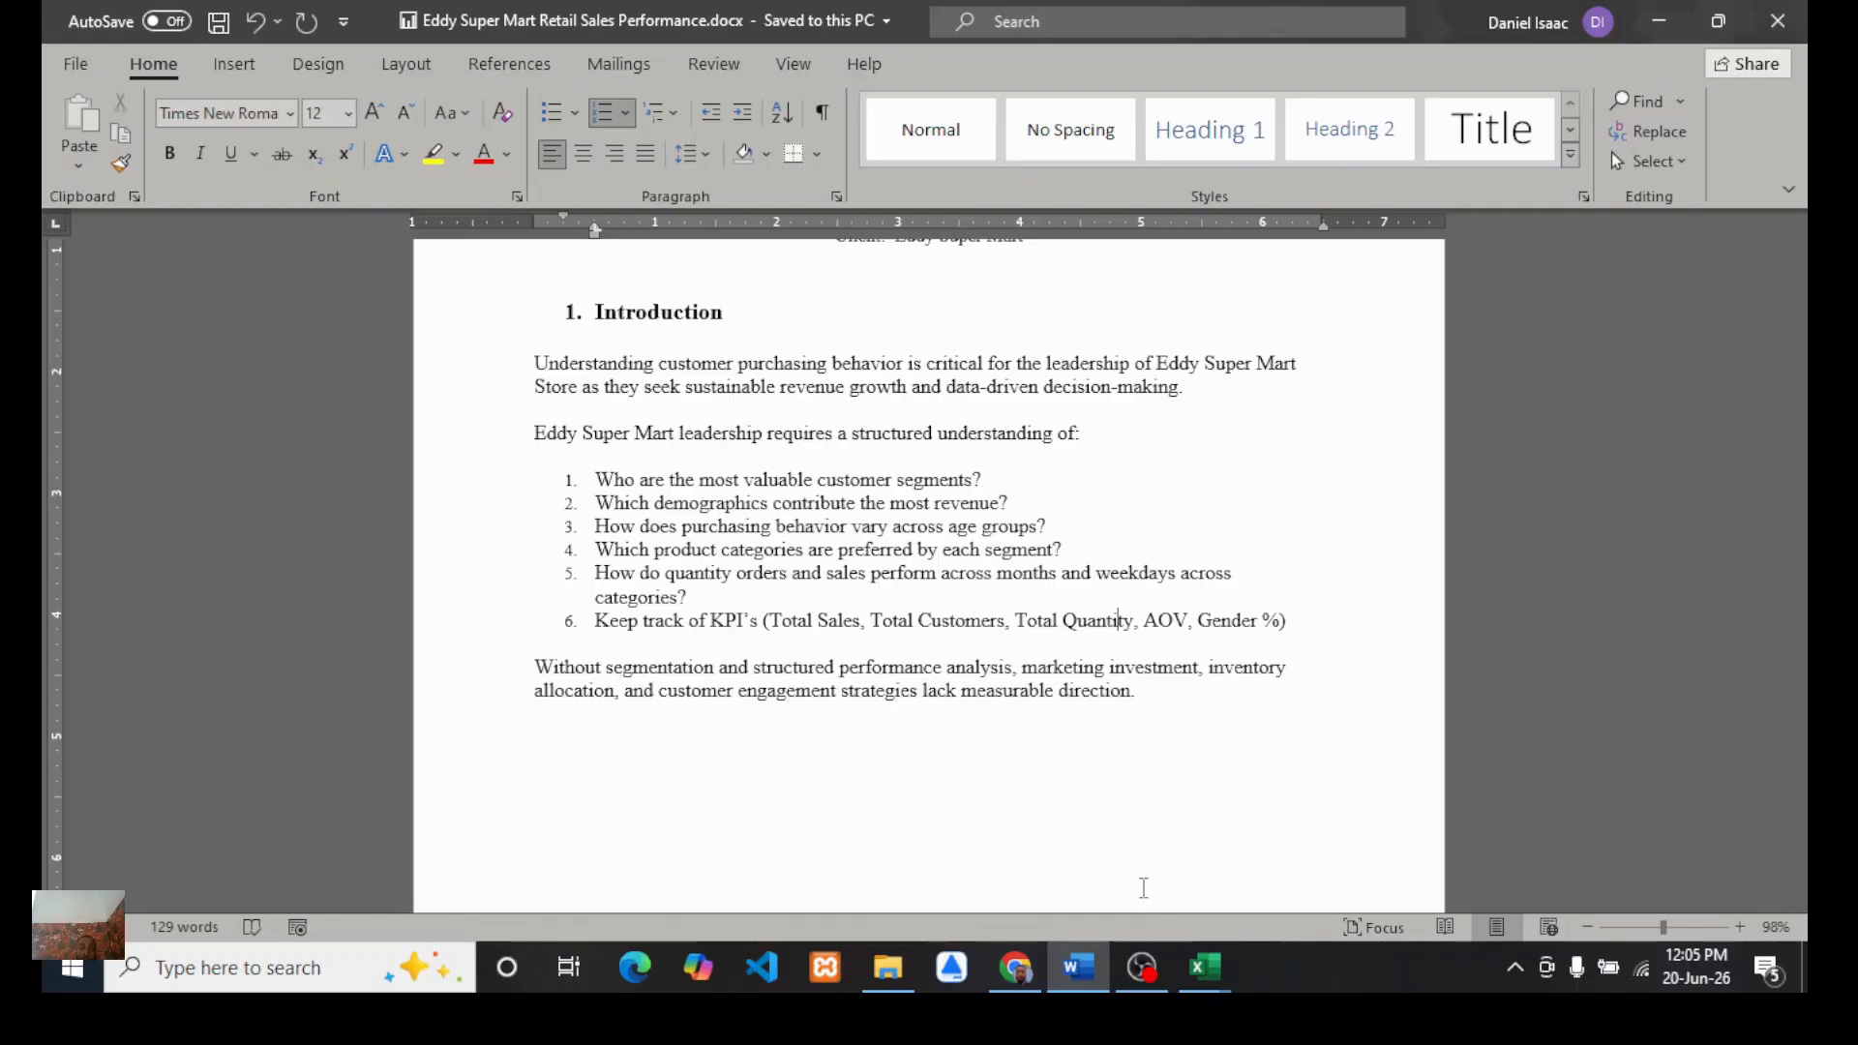
click(1205, 967)
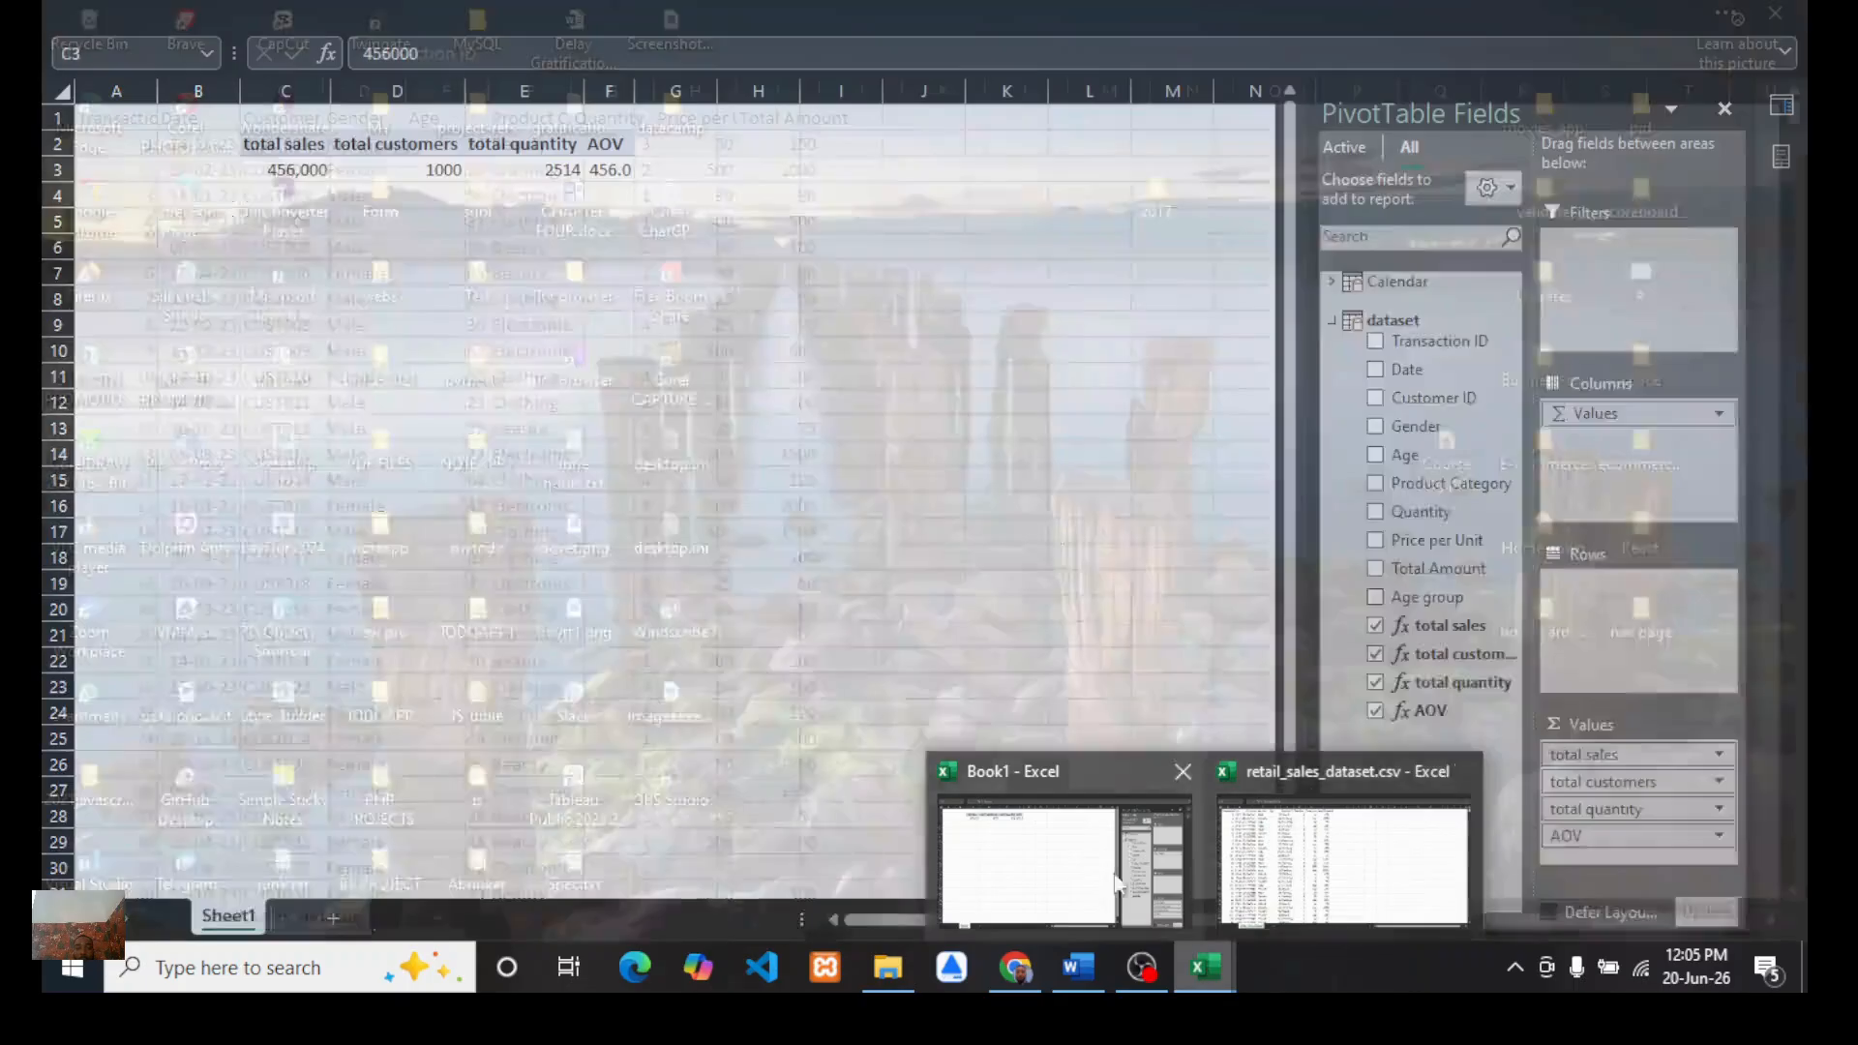
click(1062, 866)
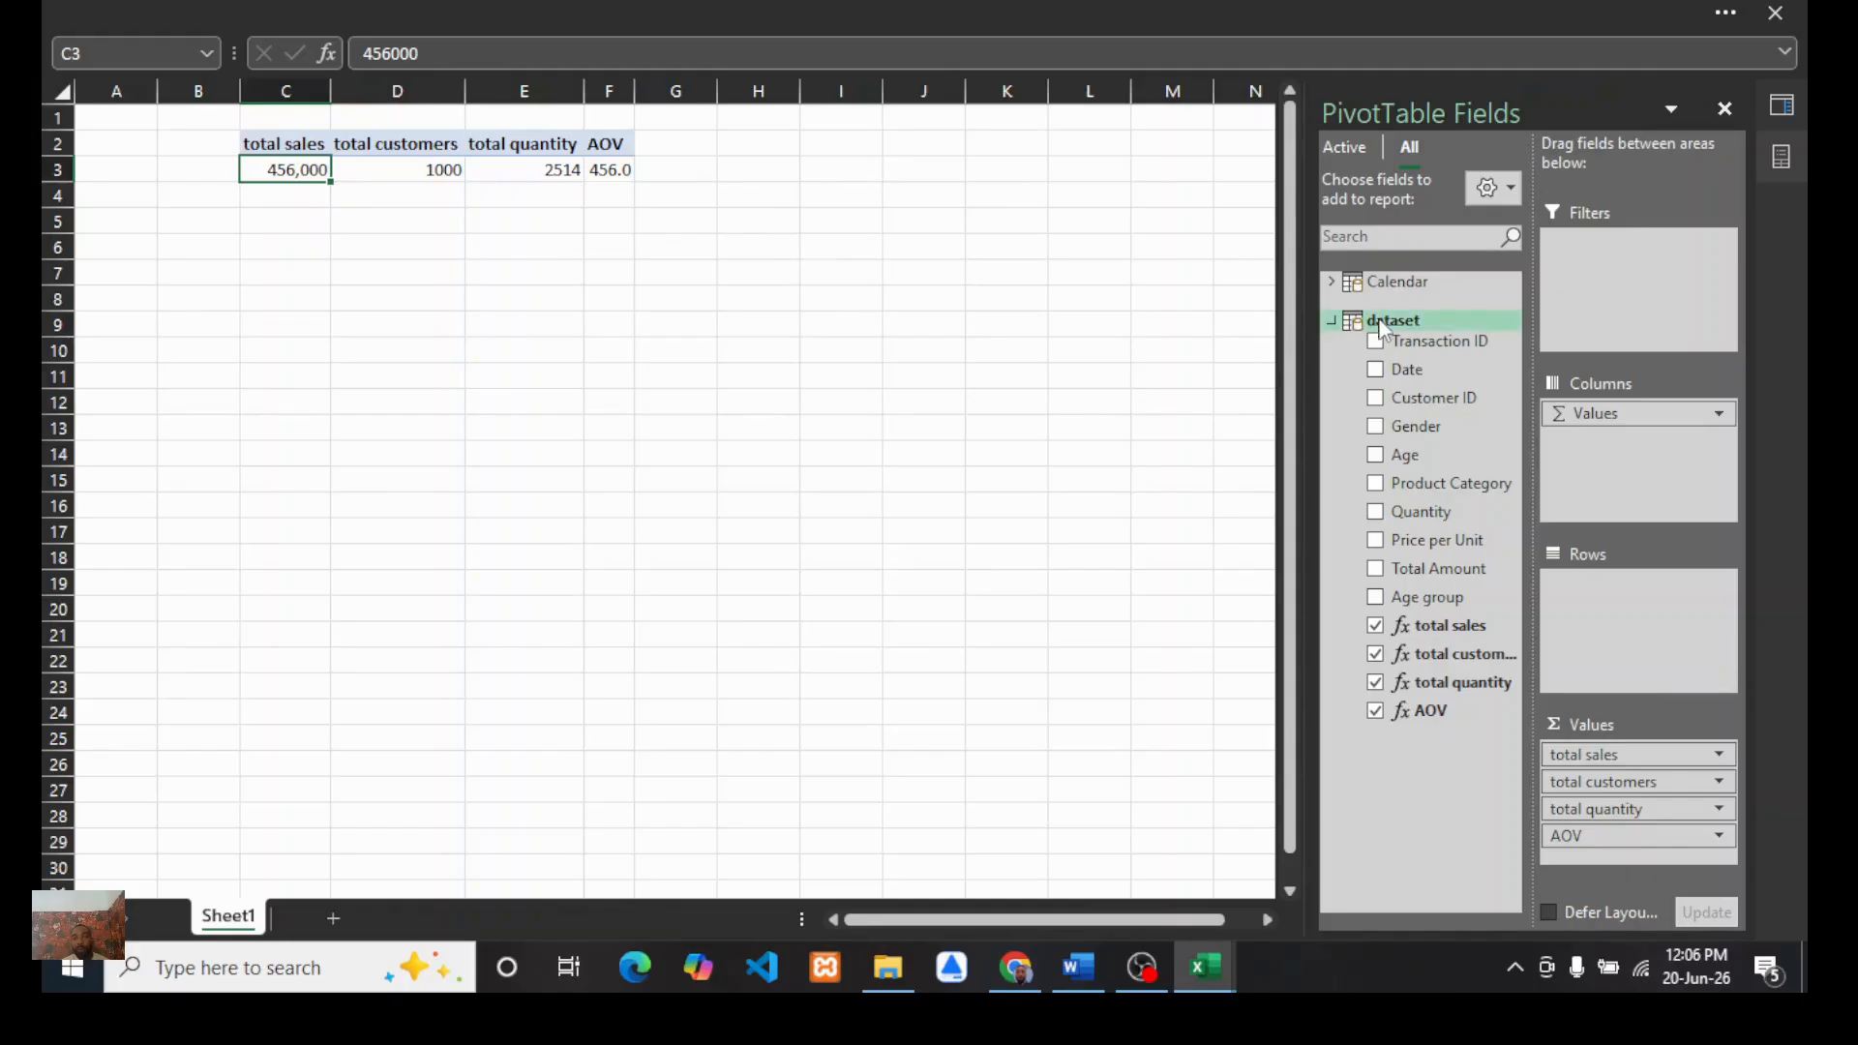
Step: Add a new measure to the dataset table named male%
right_click(1393, 320)
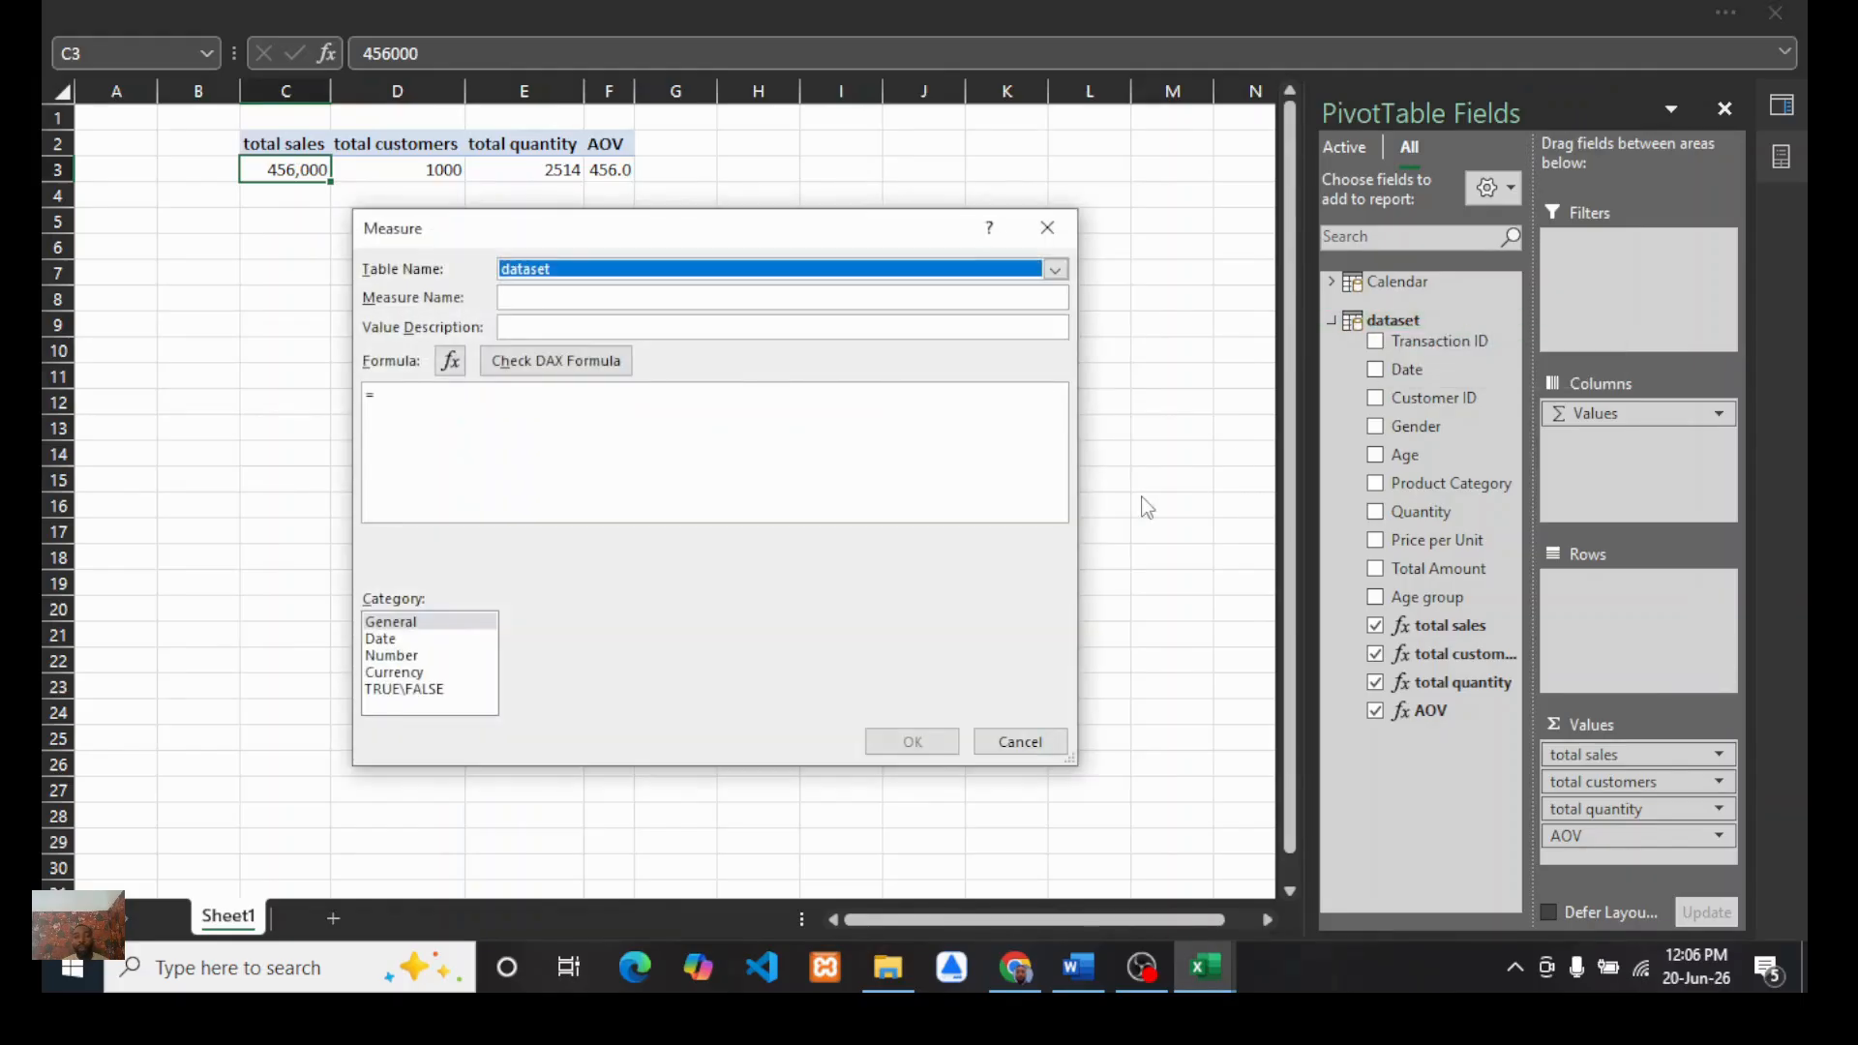
click(526, 297)
text(mal)
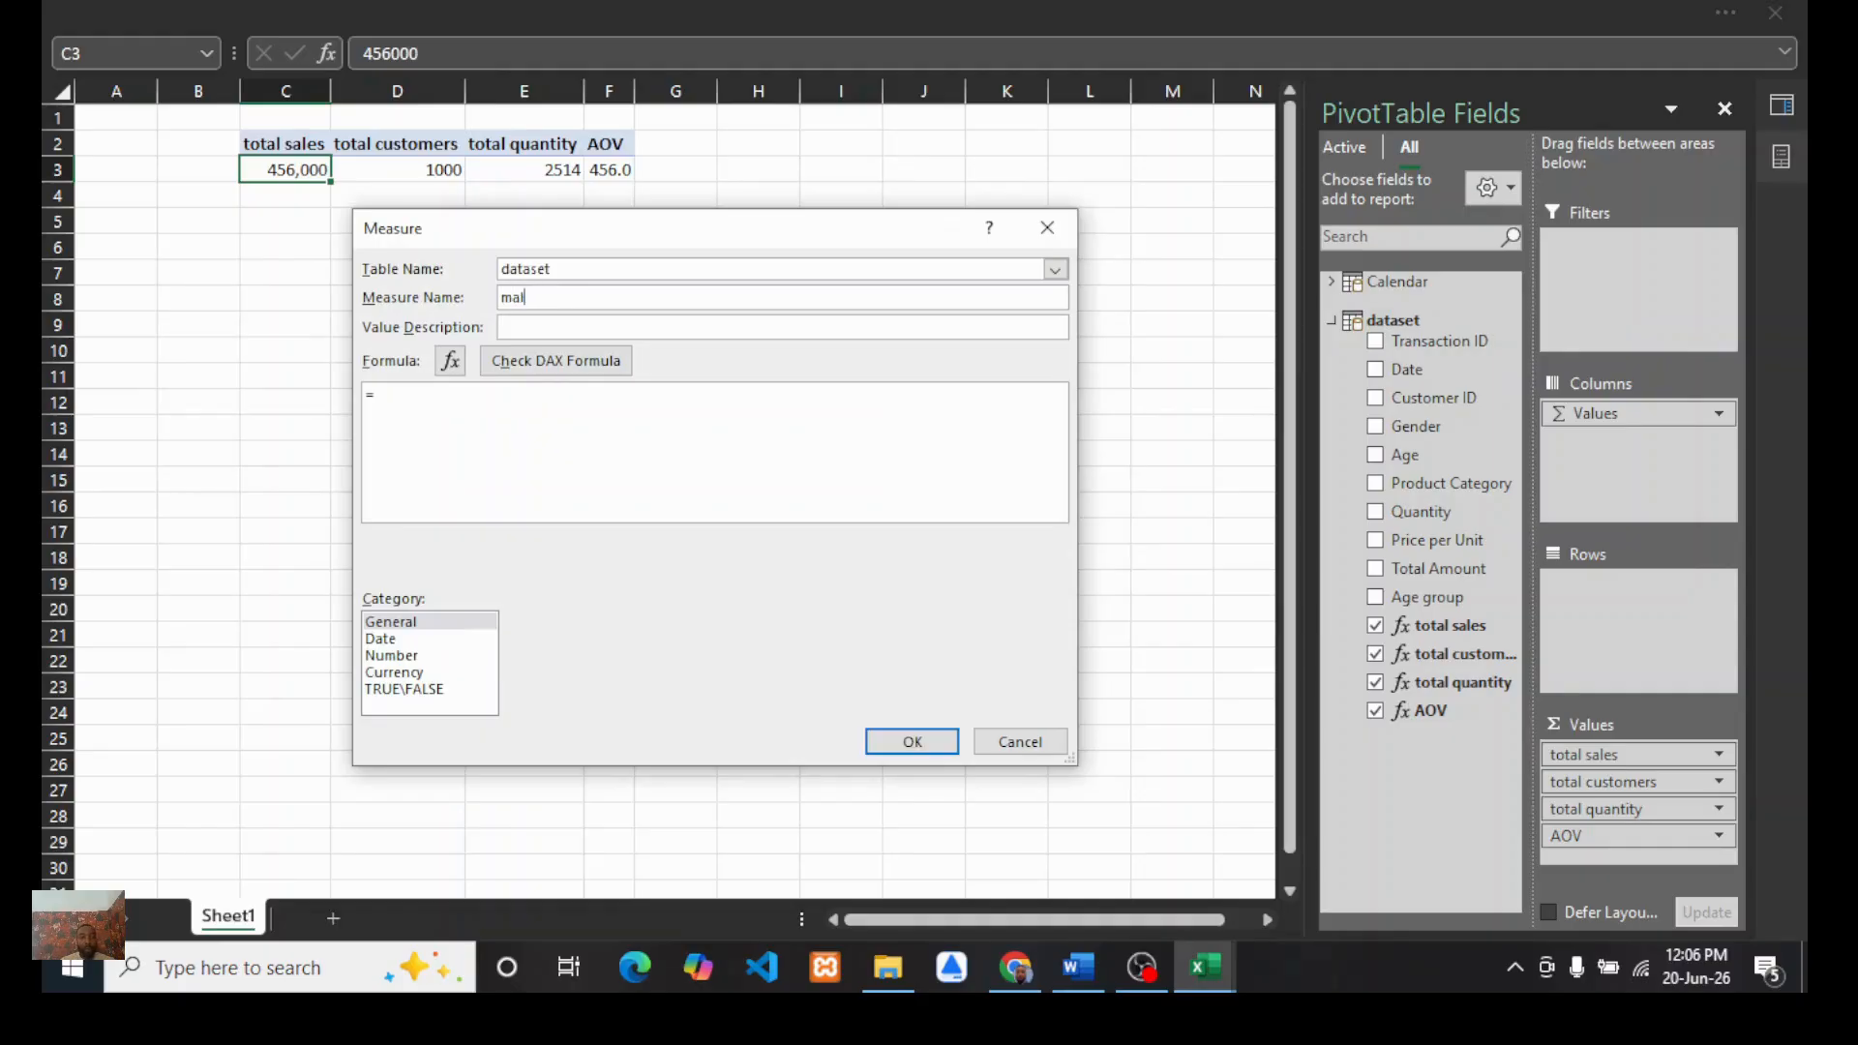
text(e%)
Step: Begin the male% formula as DIVIDE of CALCULATE(COUNTROWS('dataset'), ...)
click(430, 406)
text(divi)
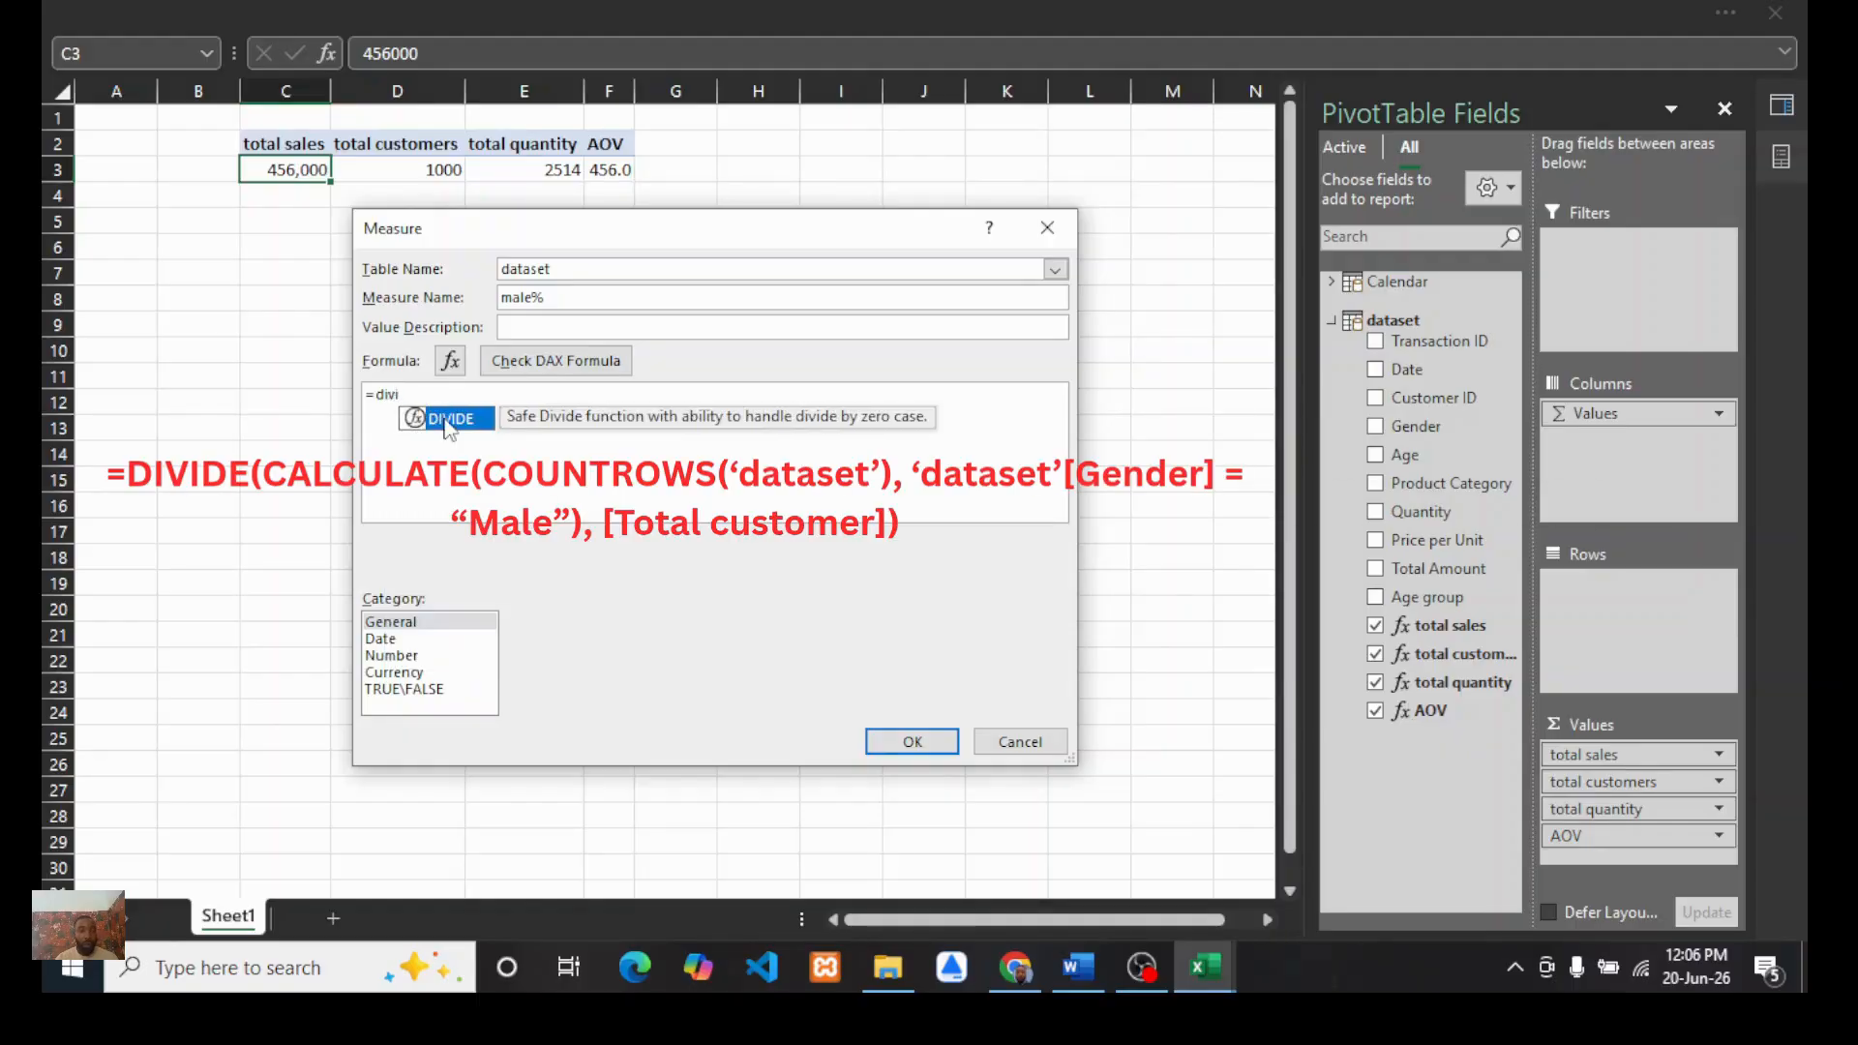
double_click(444, 418)
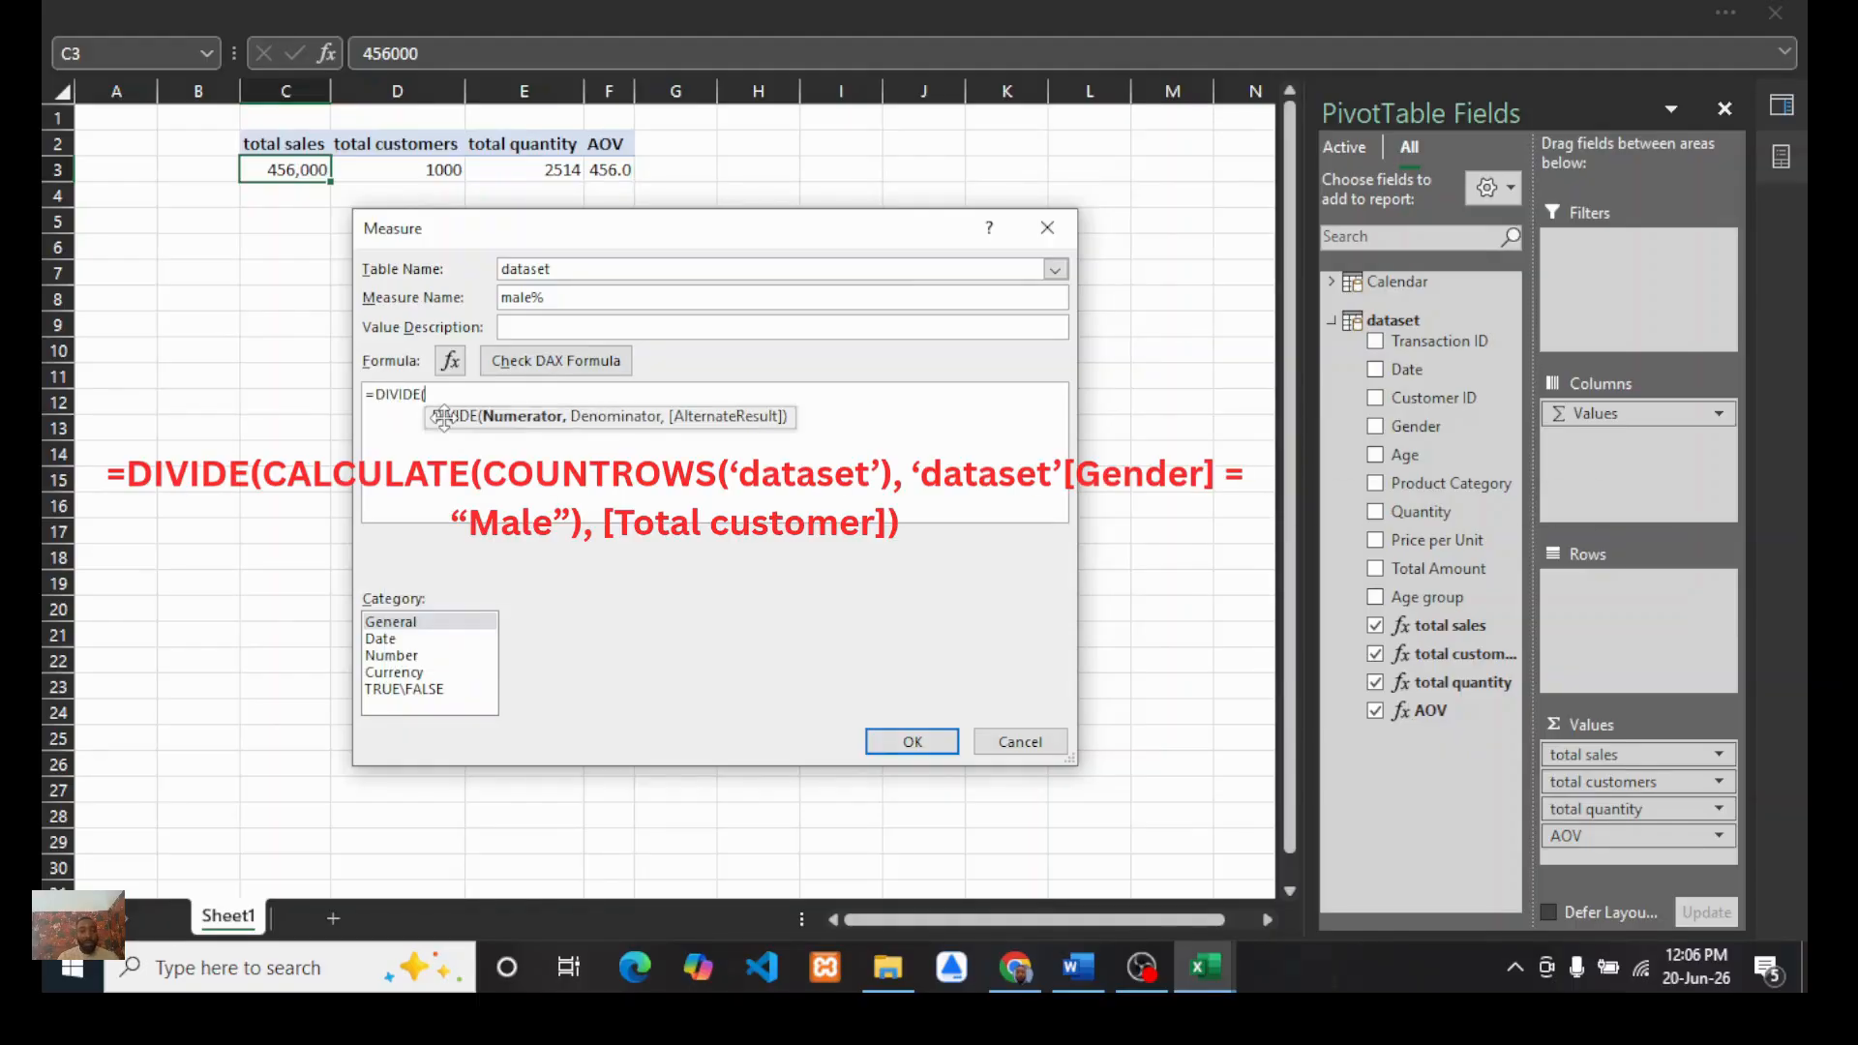
text(cal)
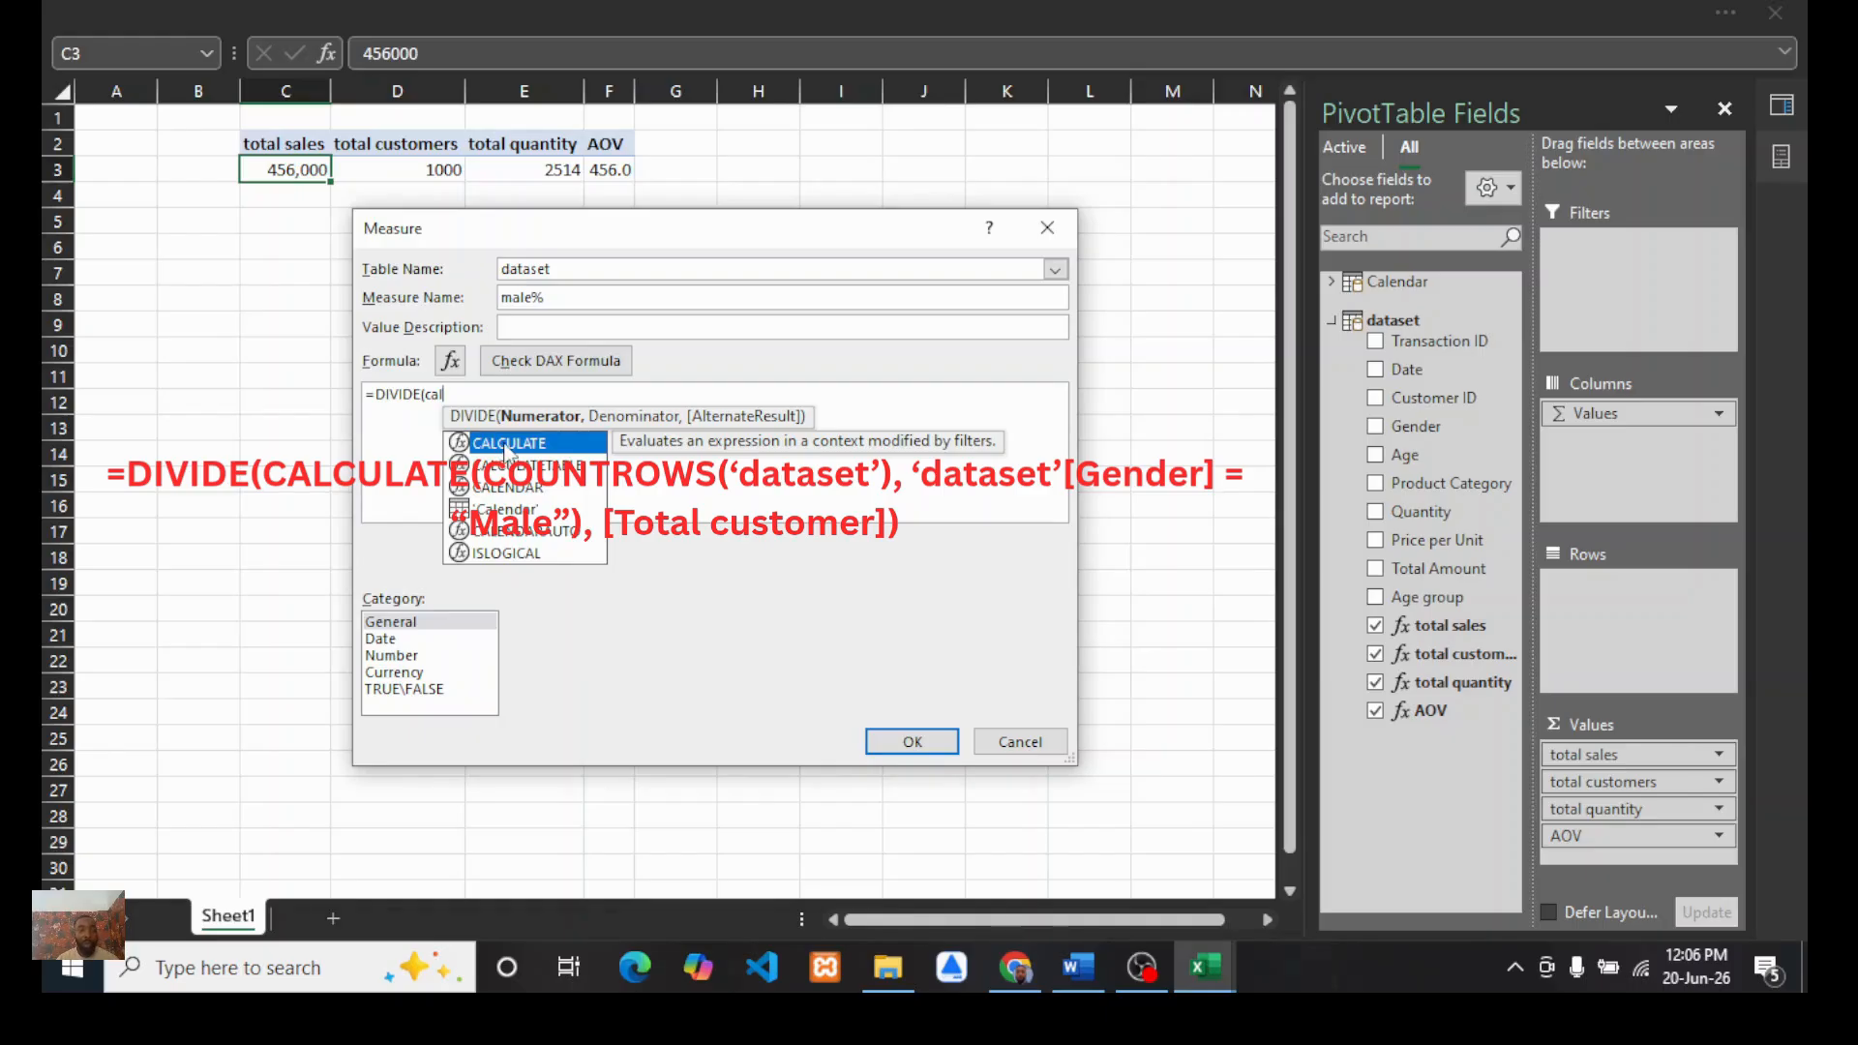
double_click(504, 445)
text(coun)
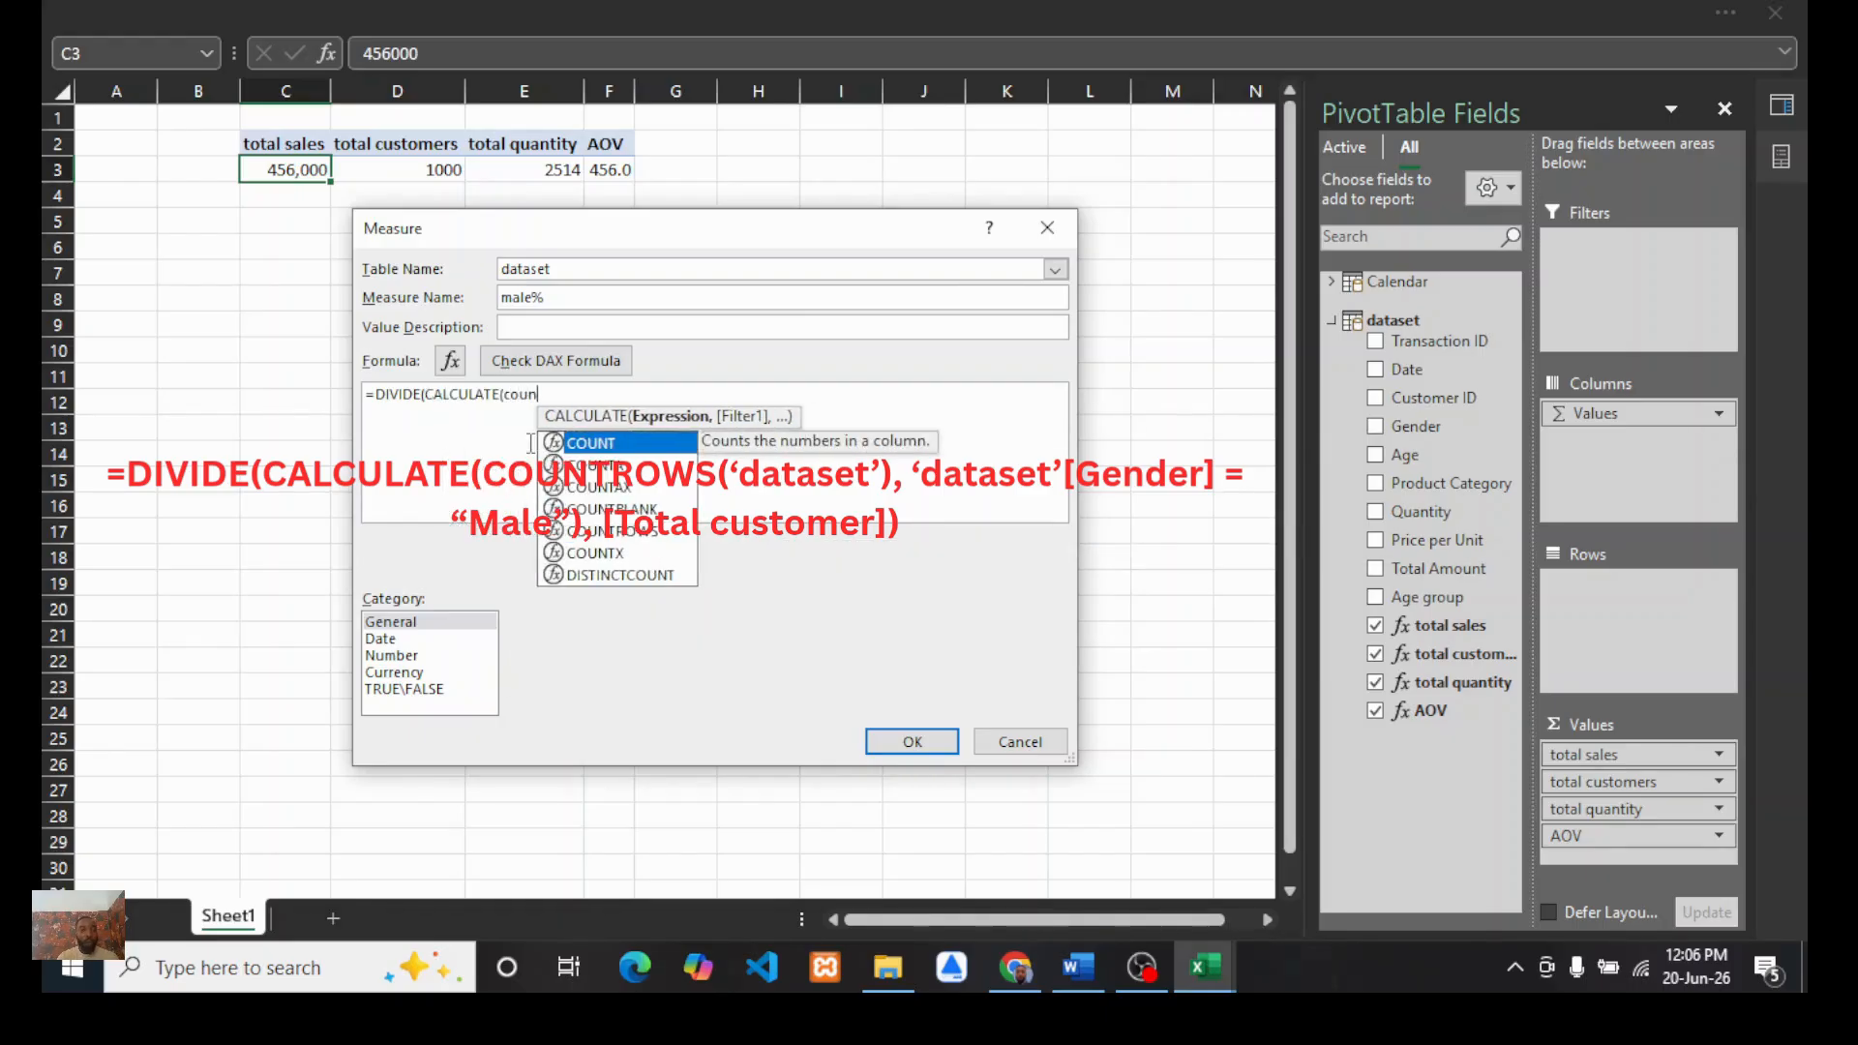
double_click(607, 536)
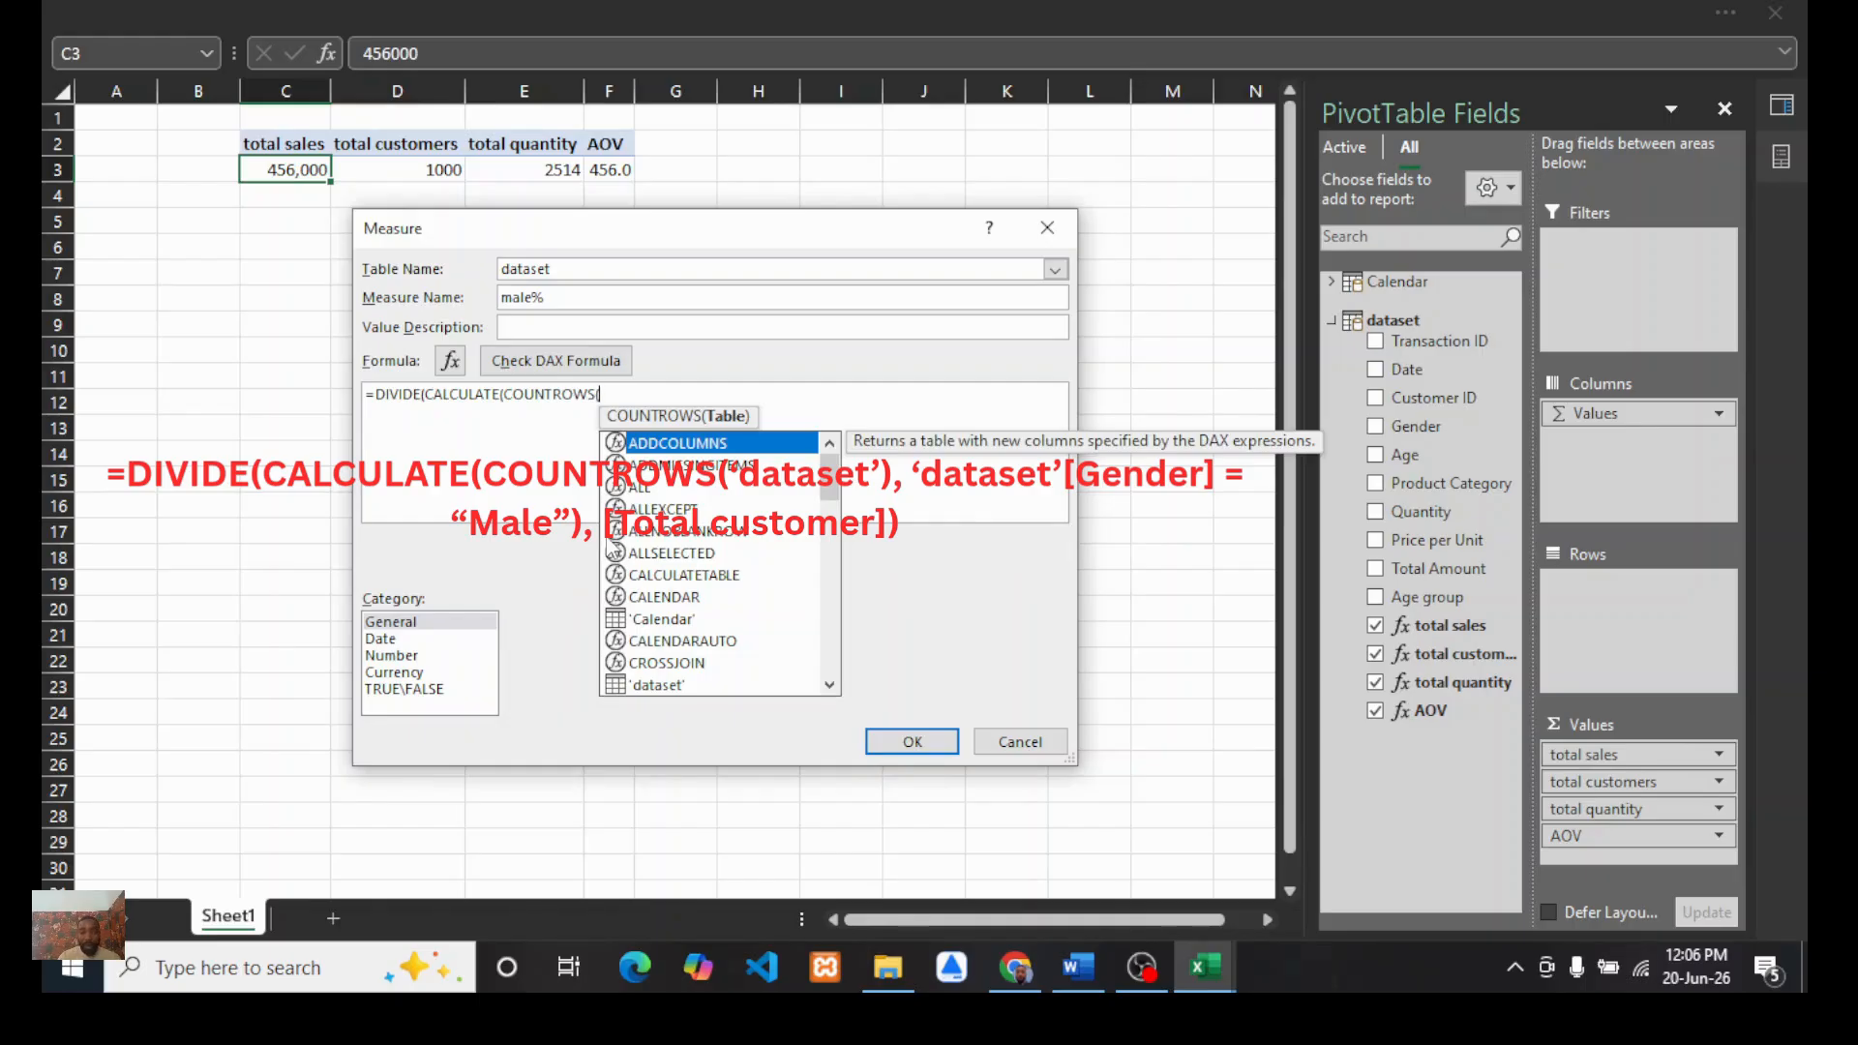
text(')
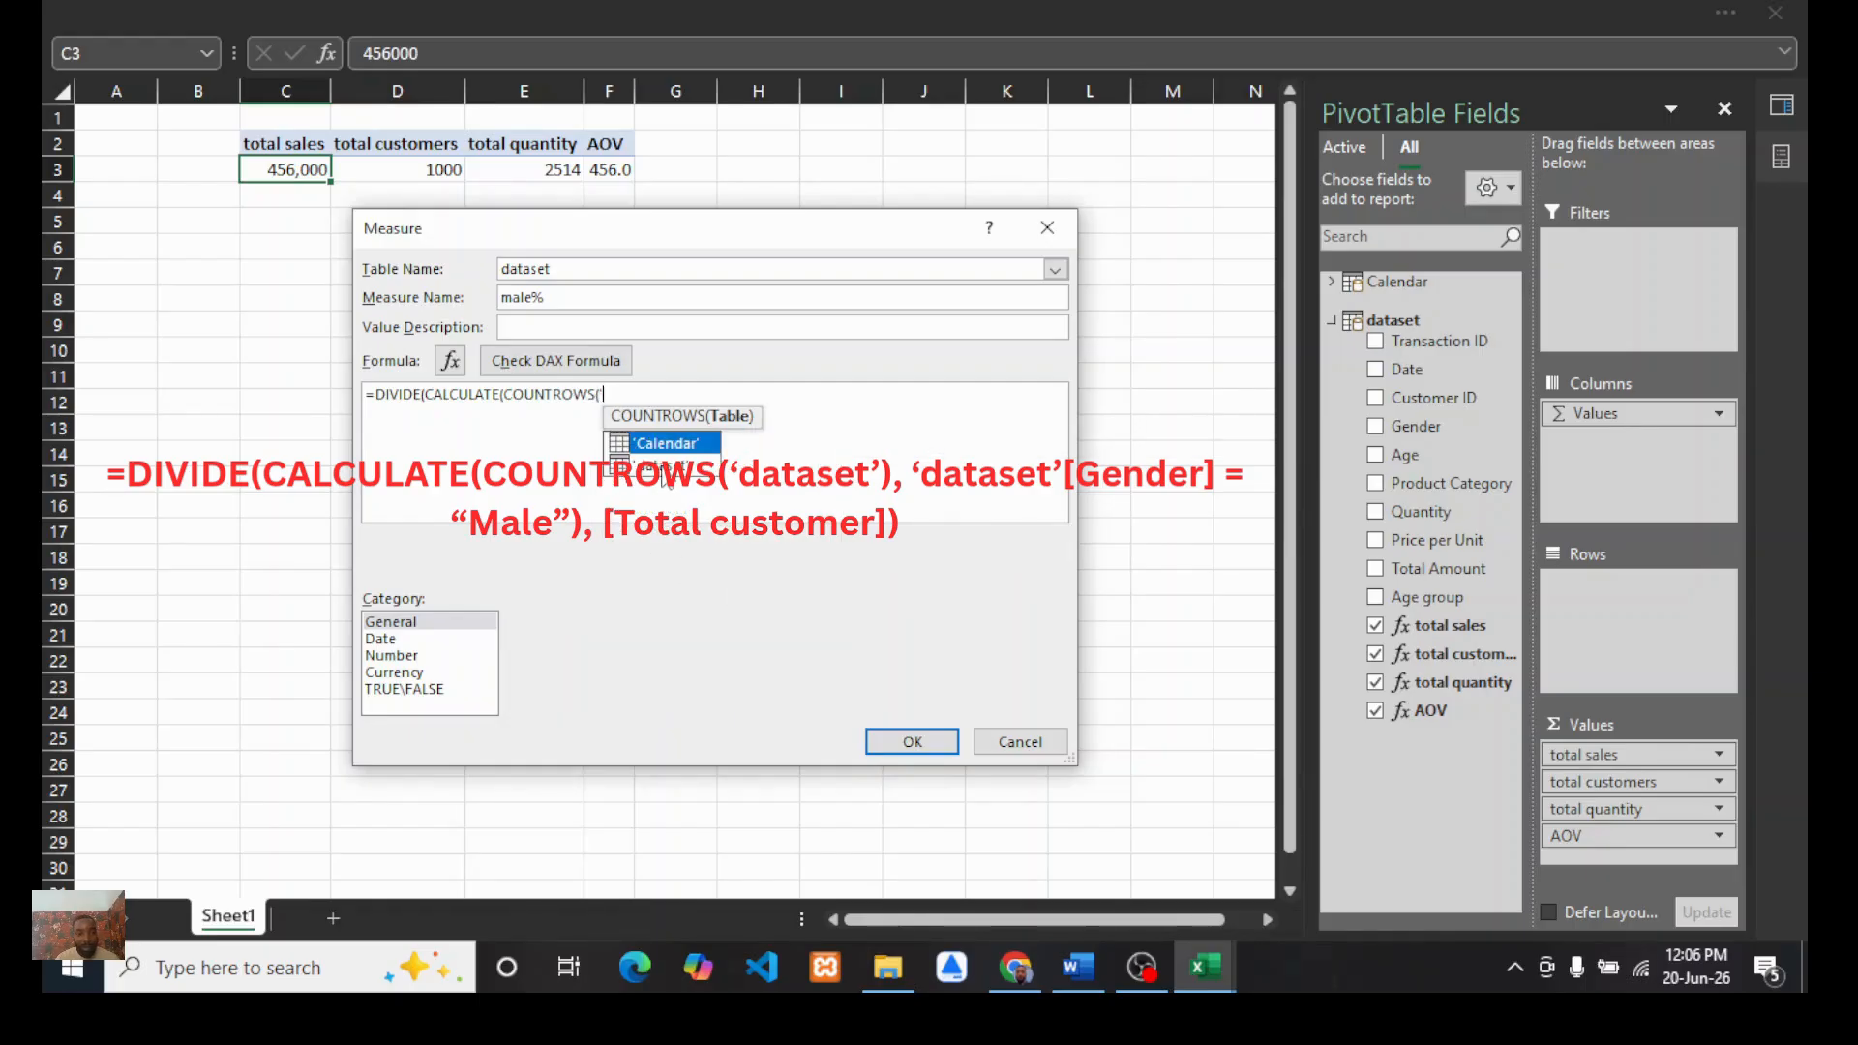
double_click(664, 466)
text(),)
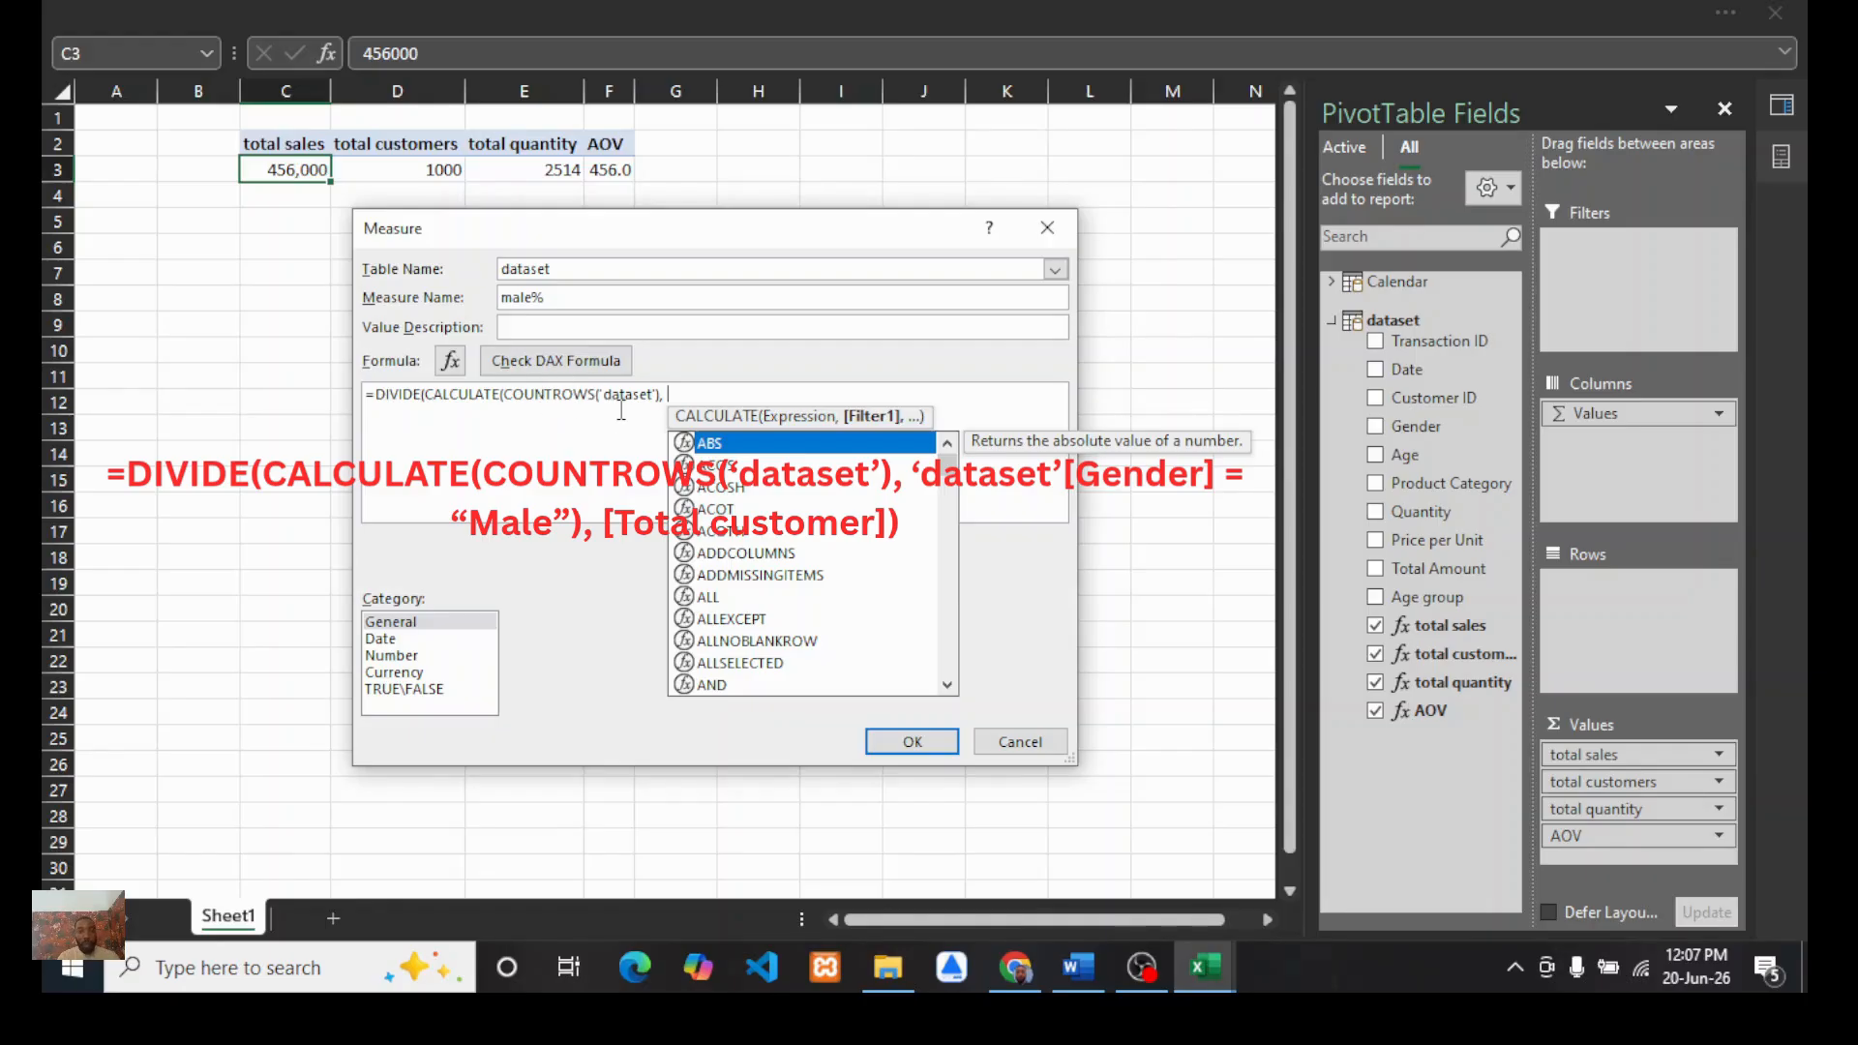
Step: Add the filter 'dataset'[Gender] = "Male" as the CALCULATE condition in the male% formula
text('dat)
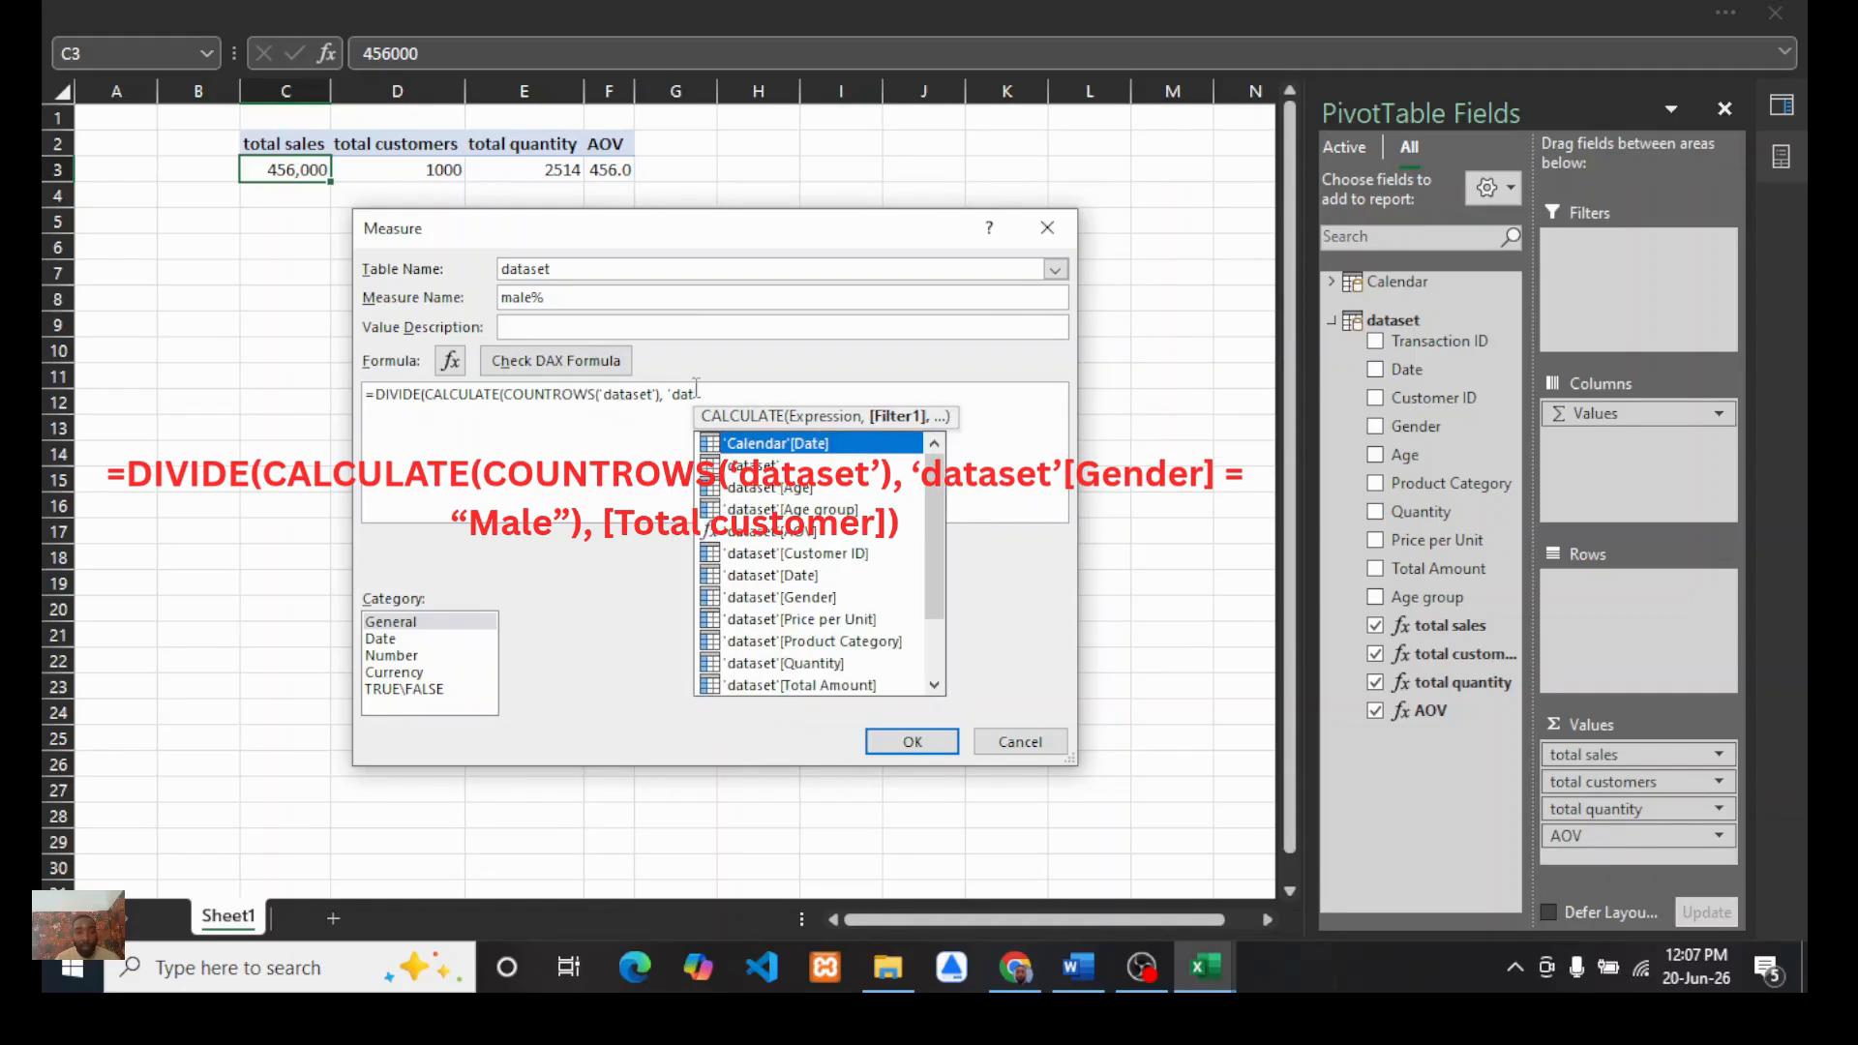
text(aset'[)
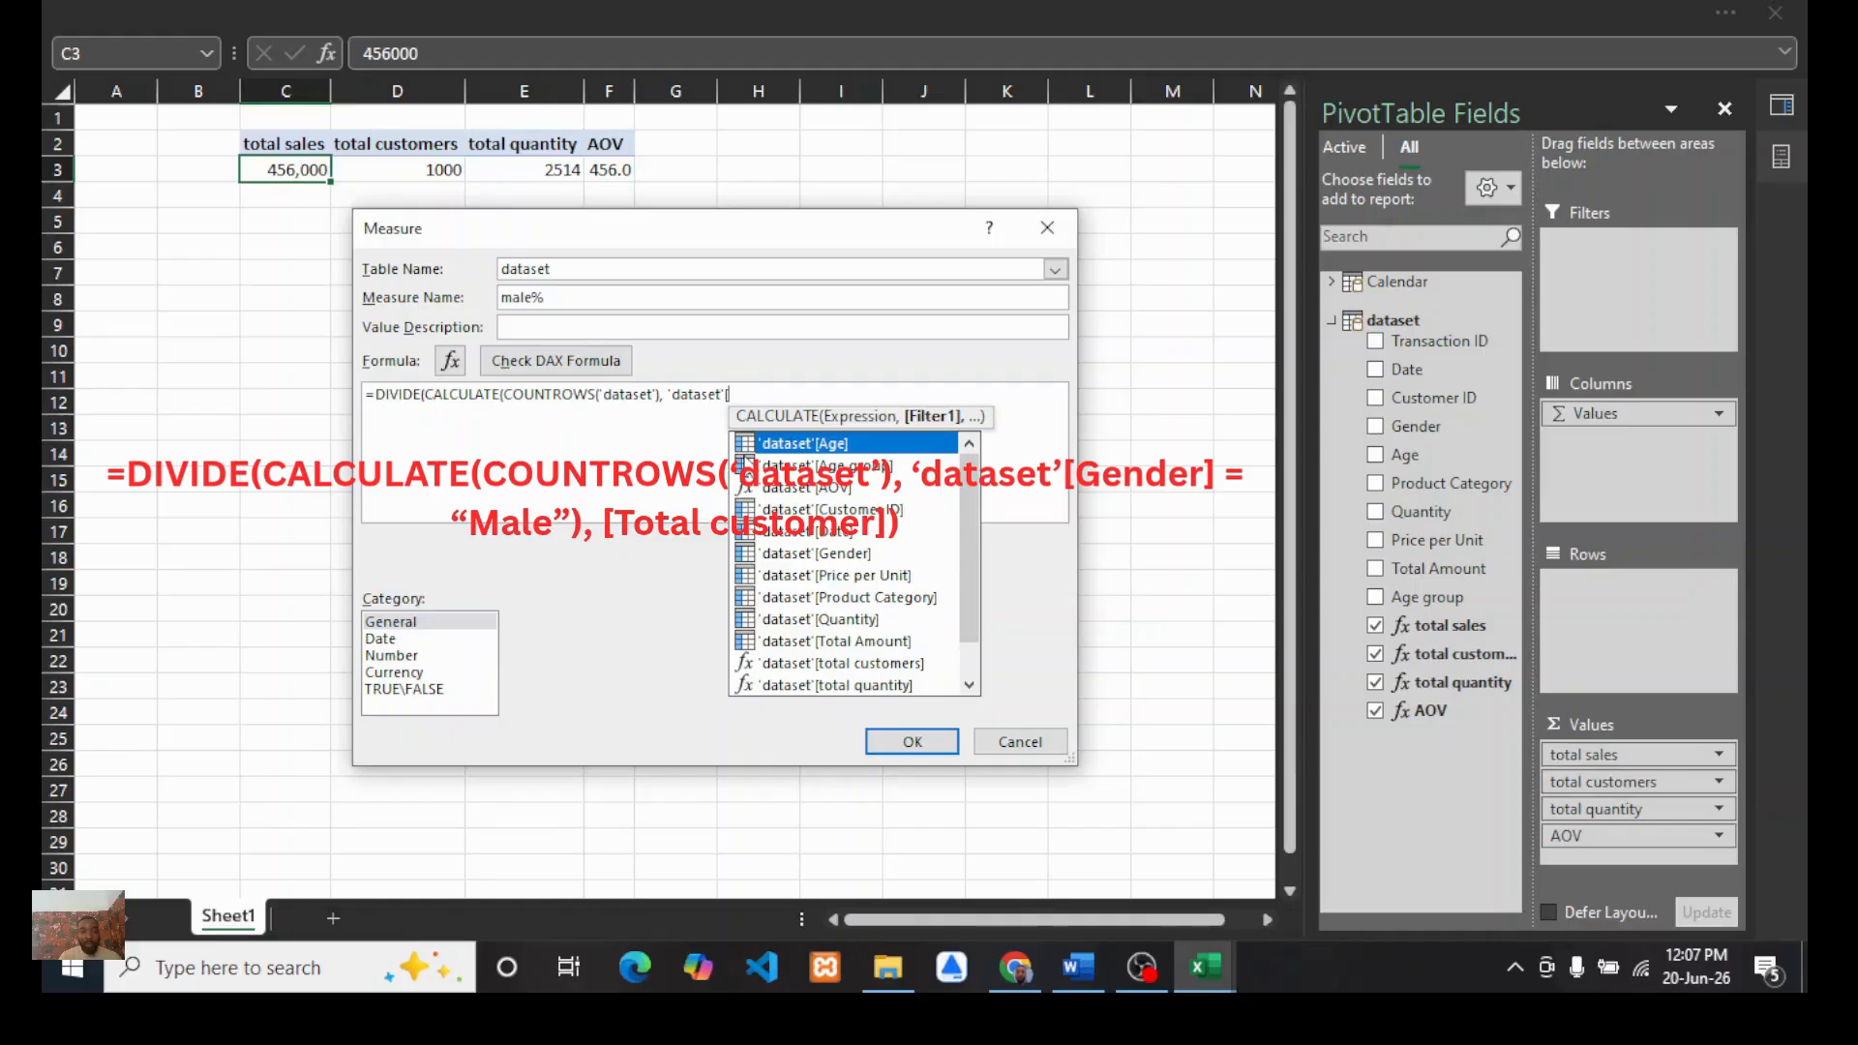
text(Gender)
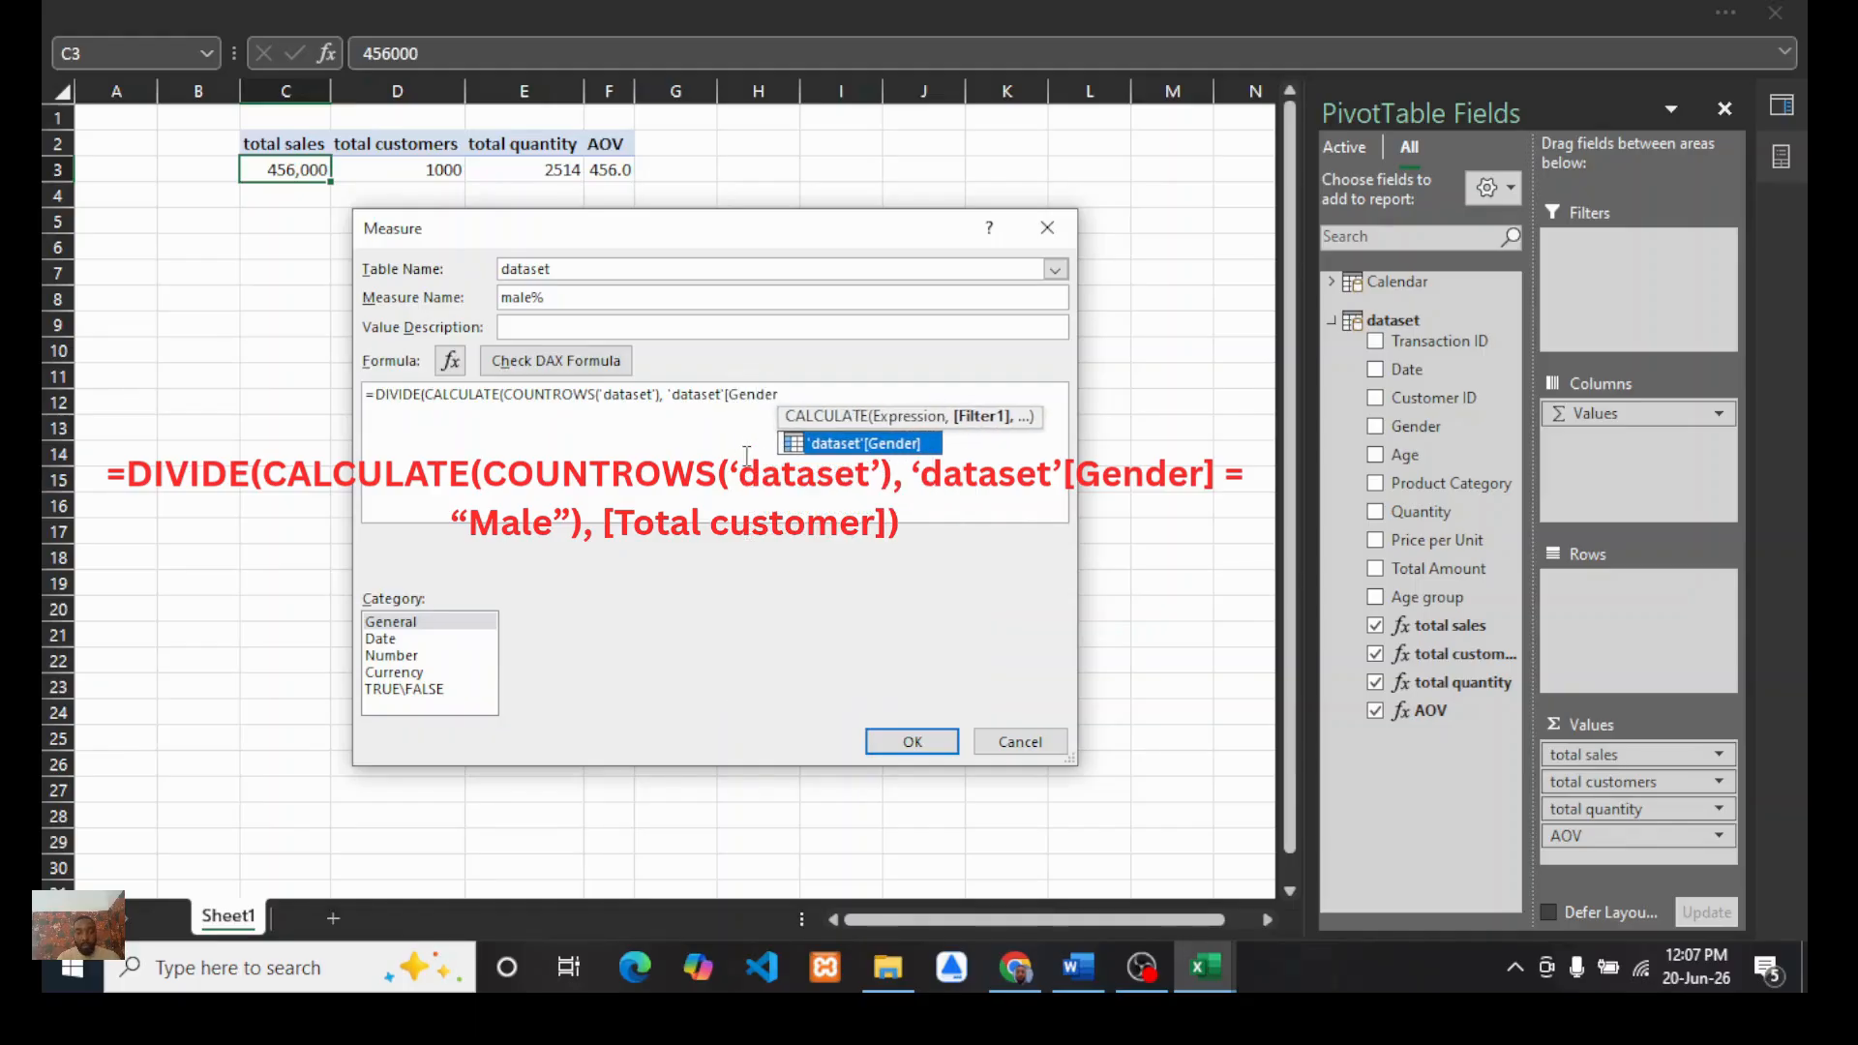
text(])
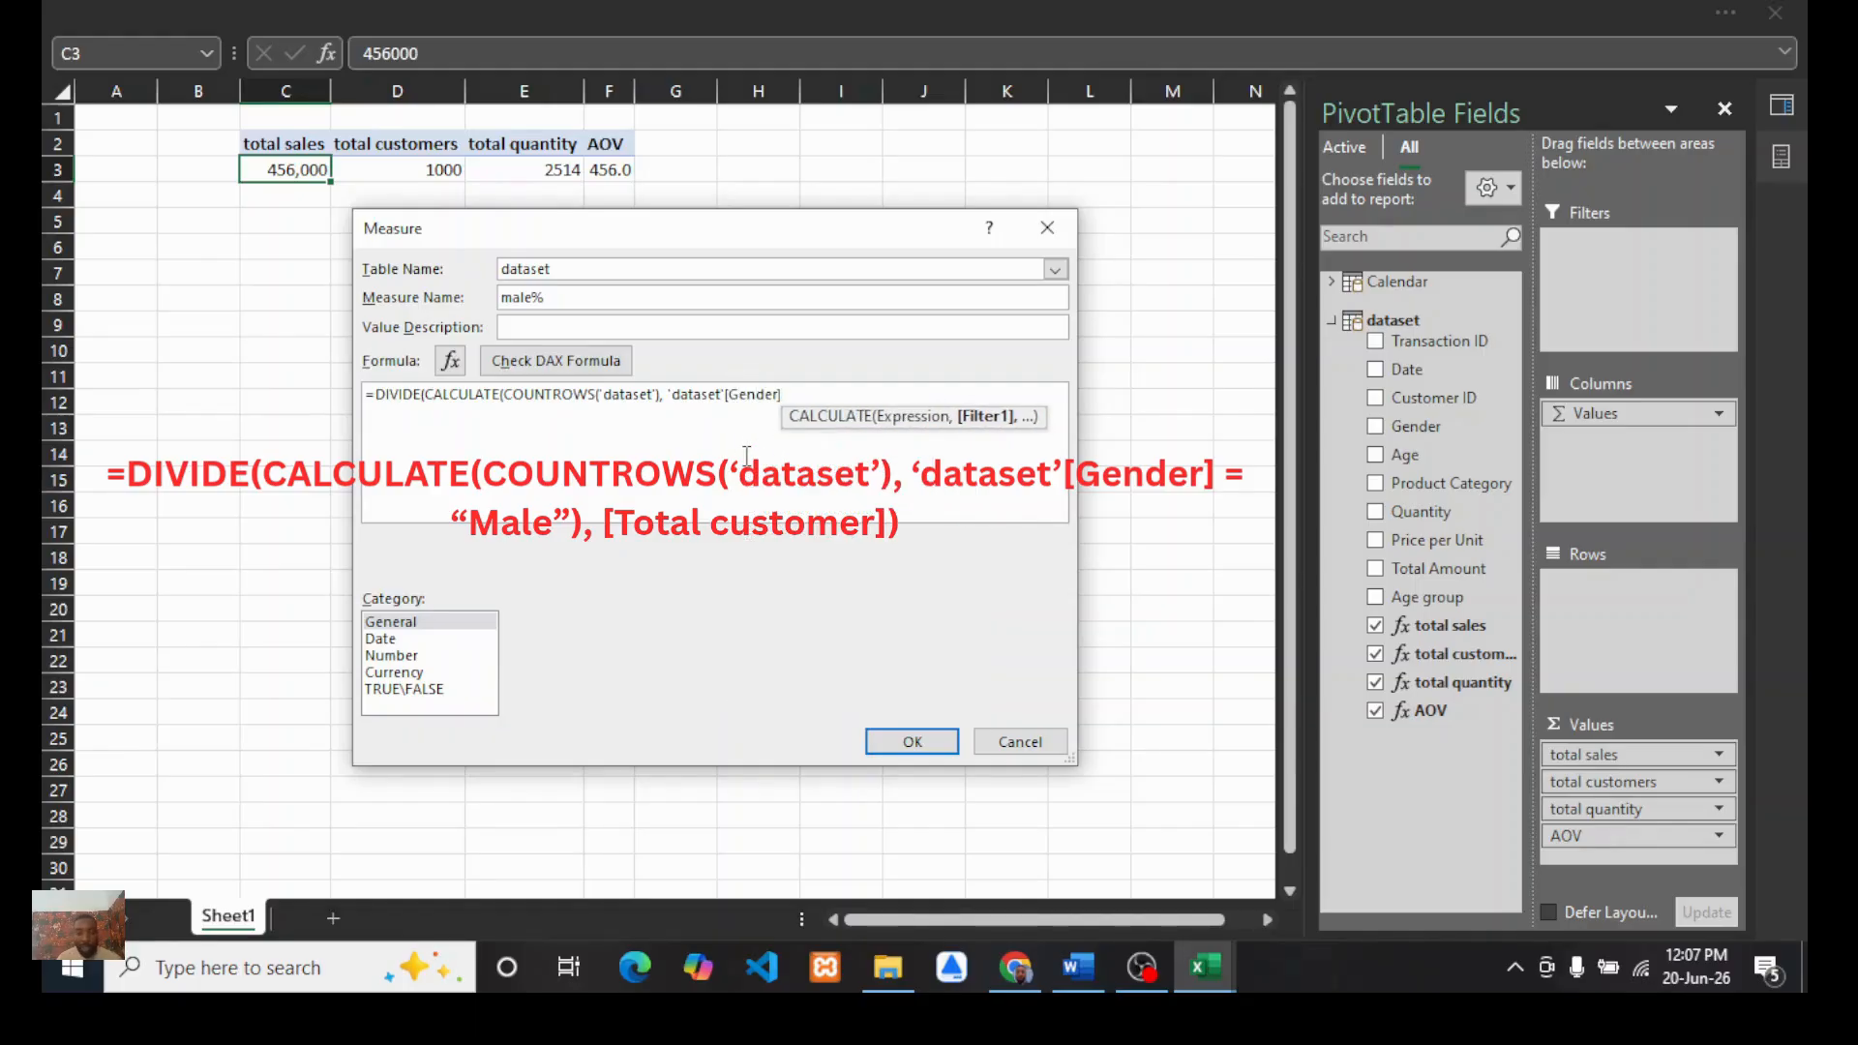
text( = ")
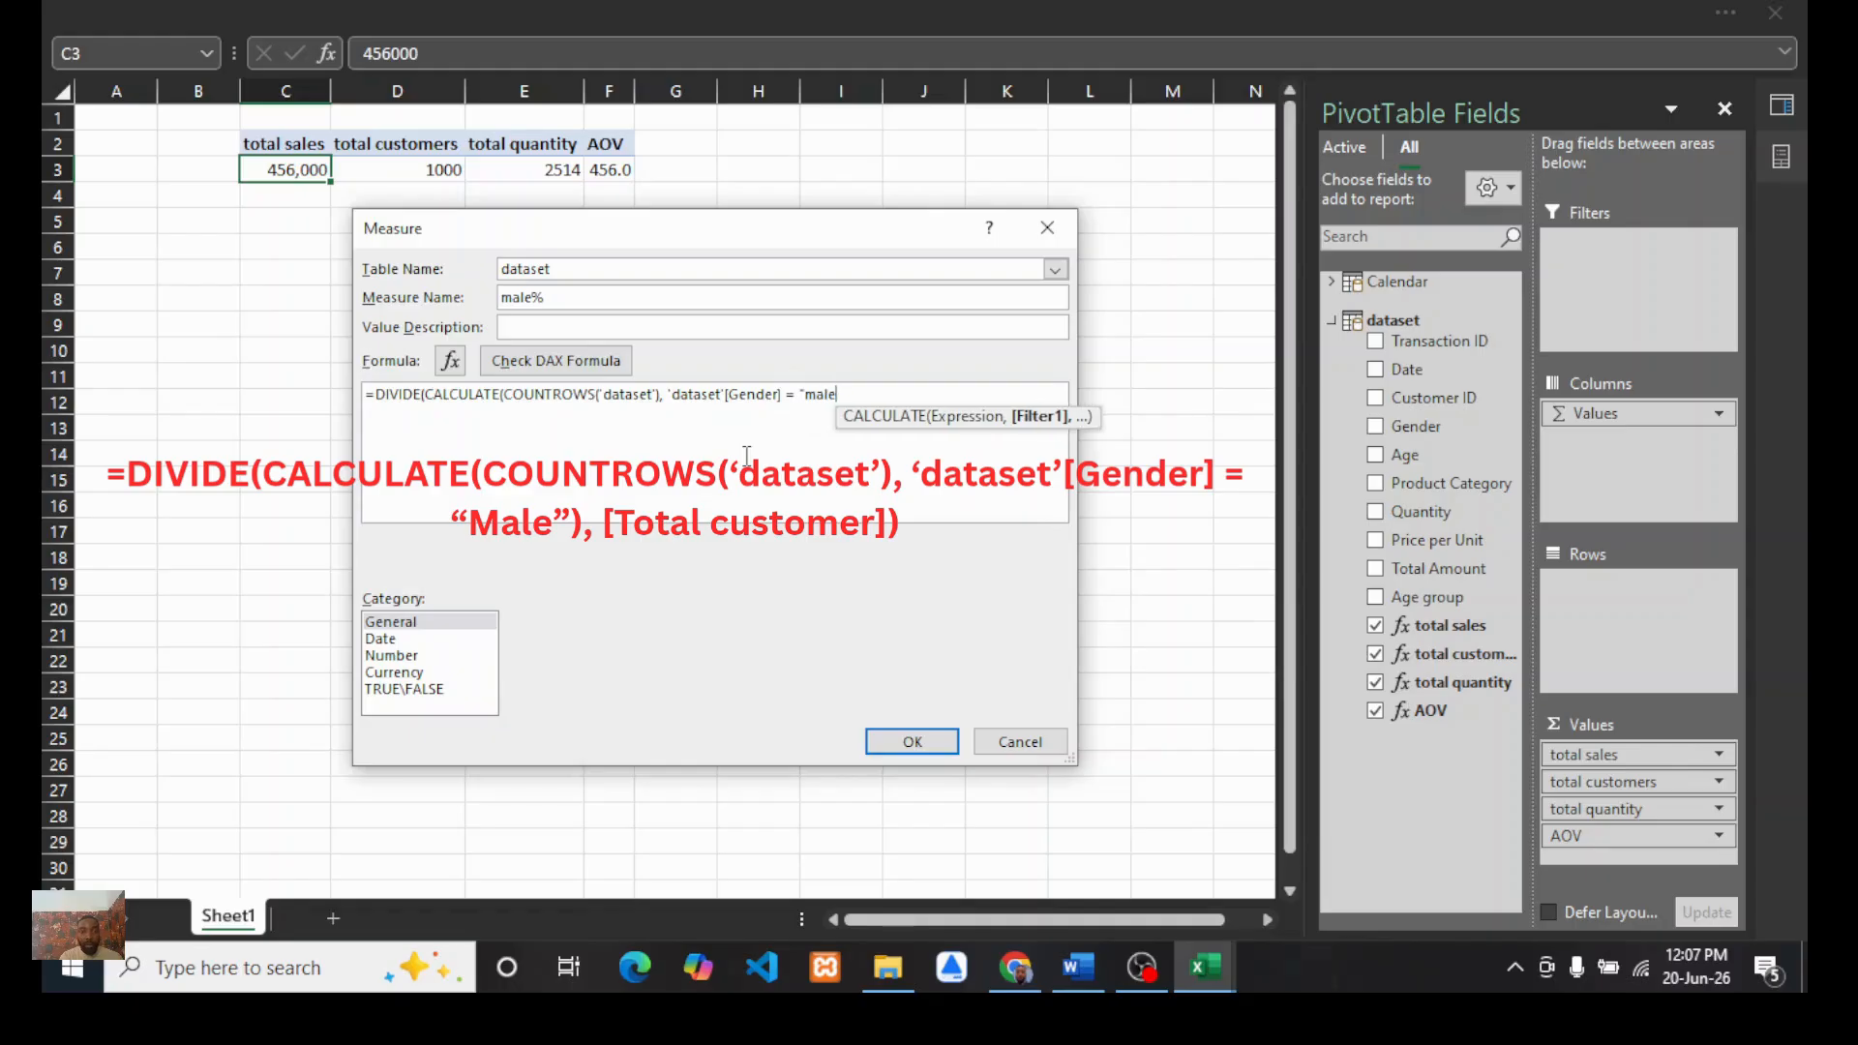
text(M)
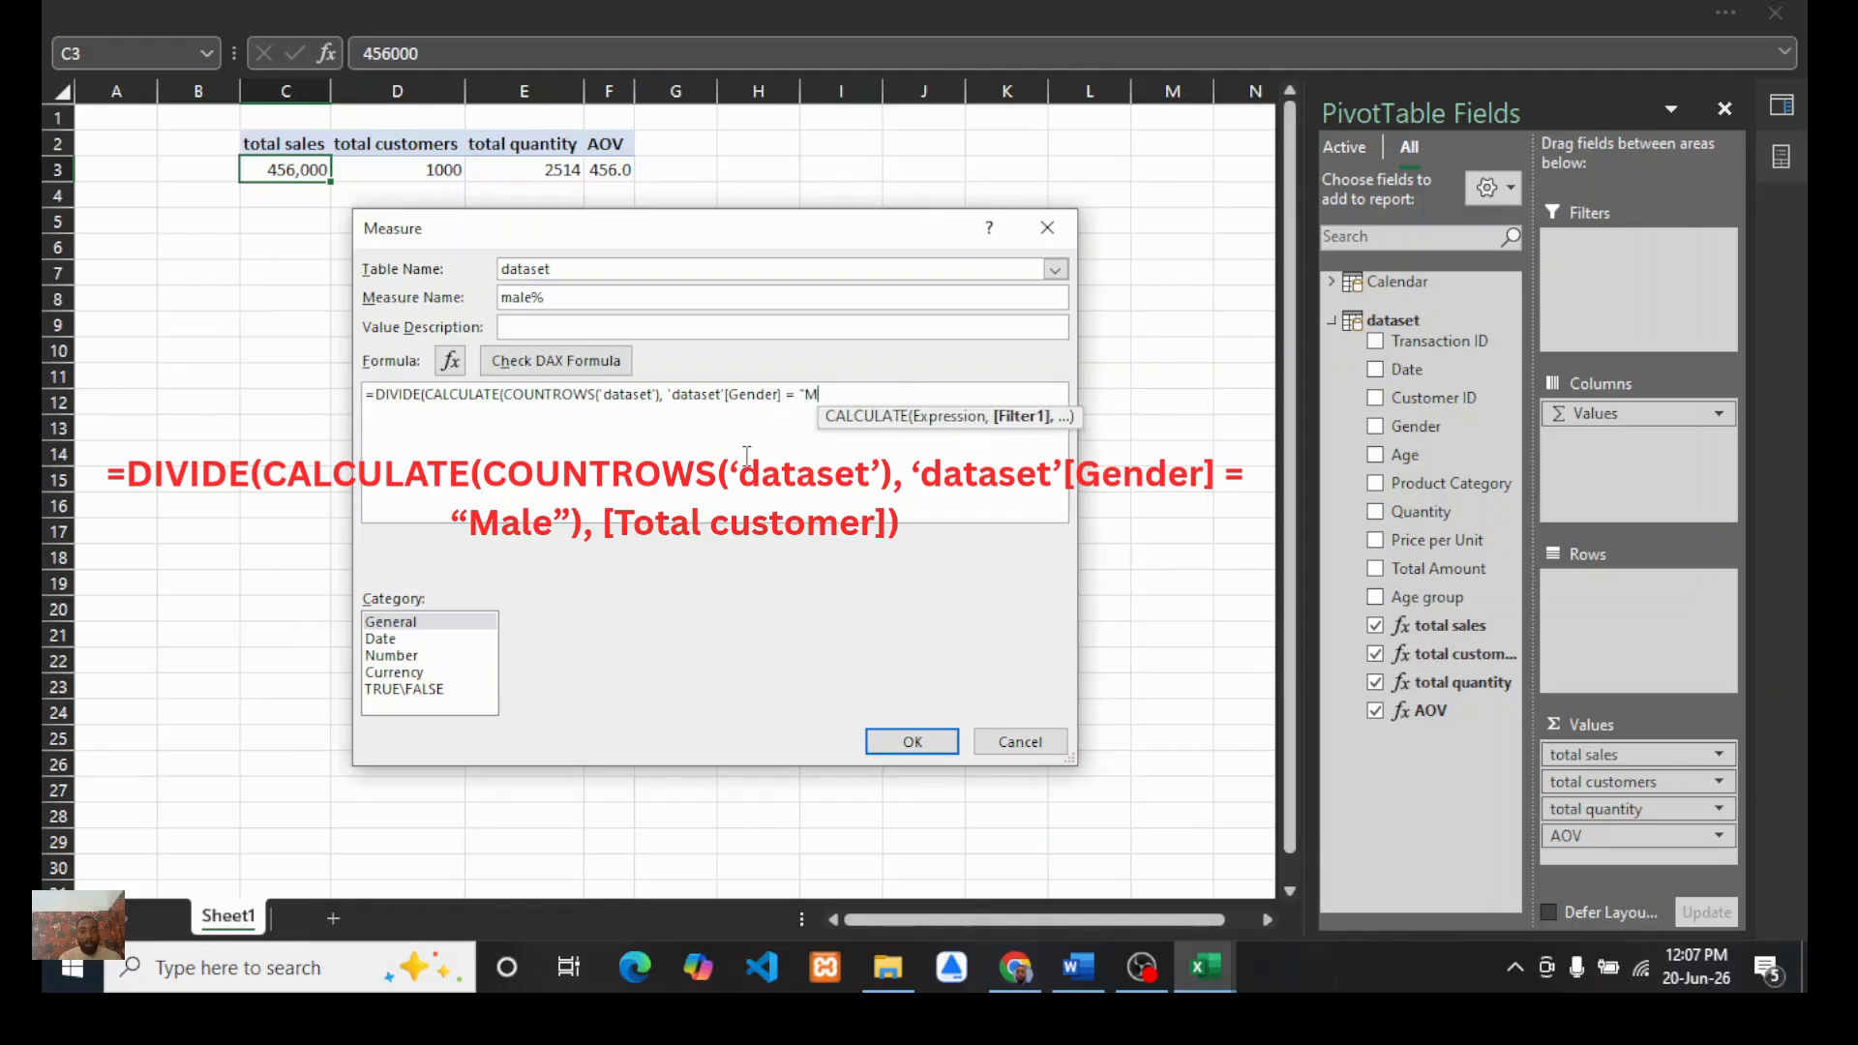
text(ale")
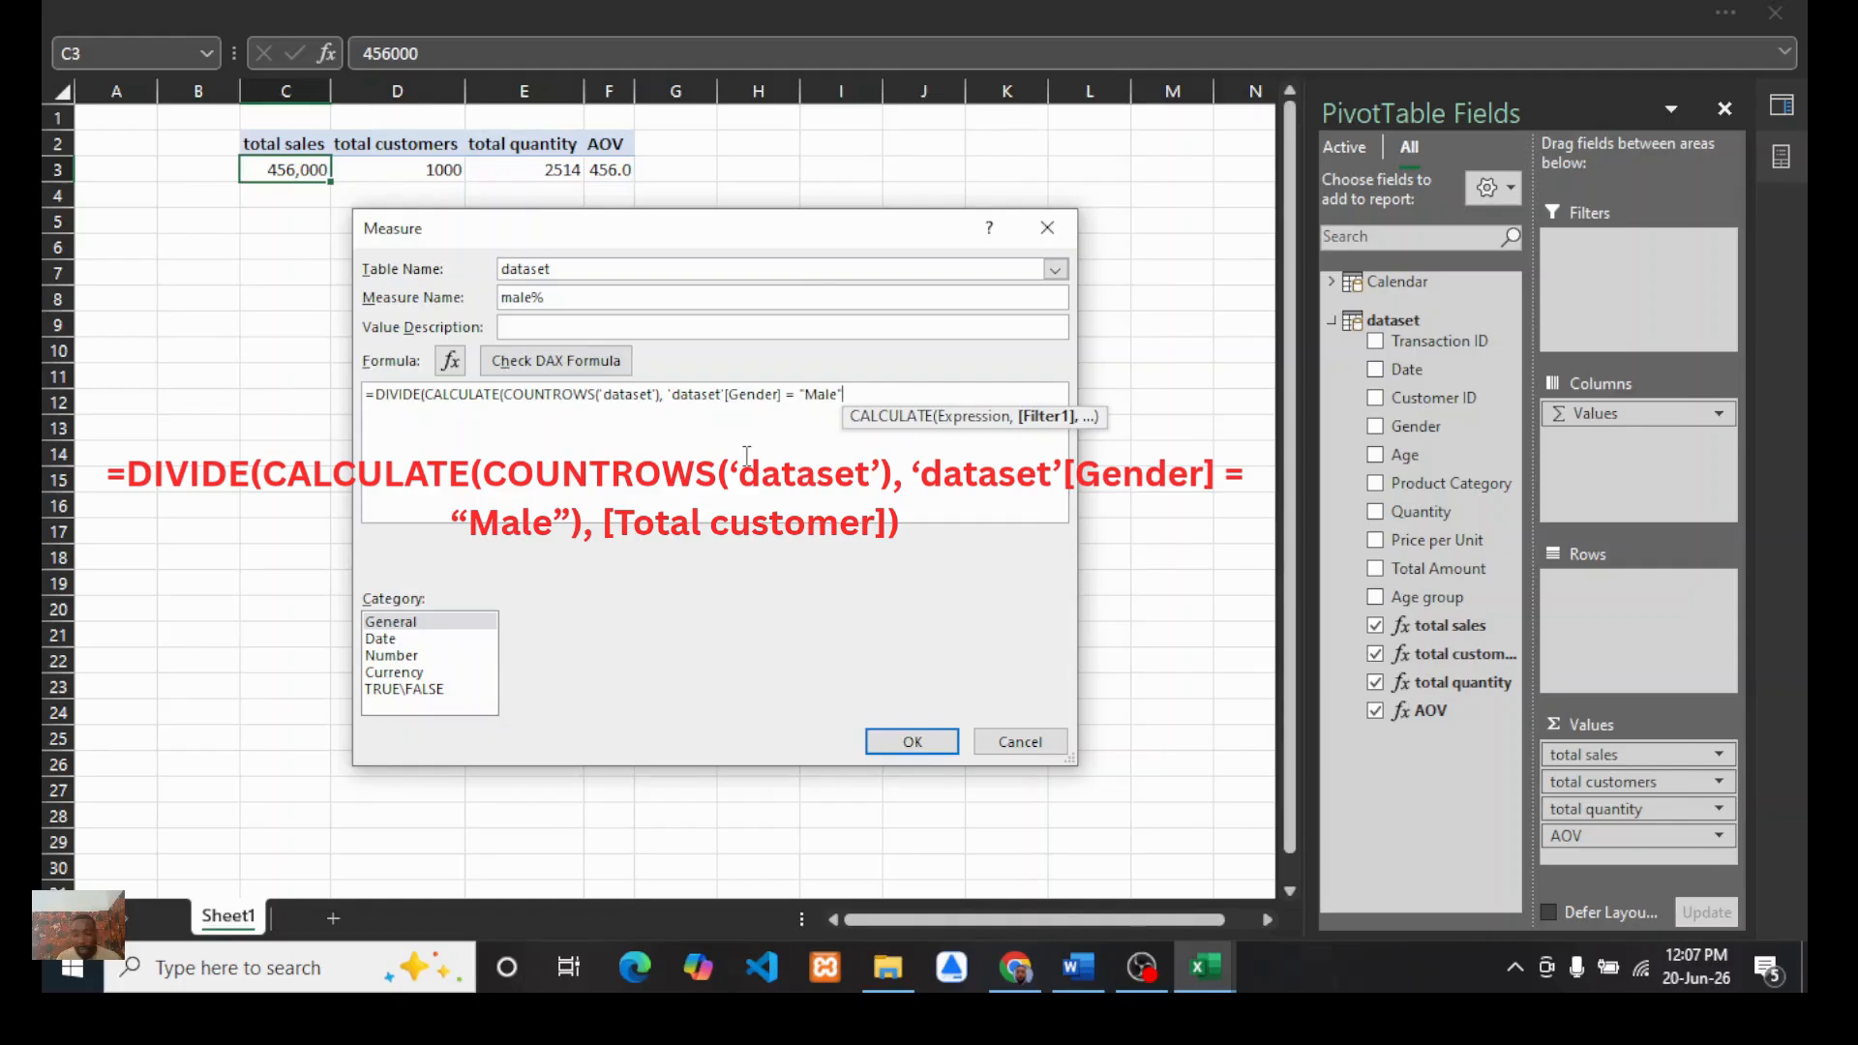
text(,)
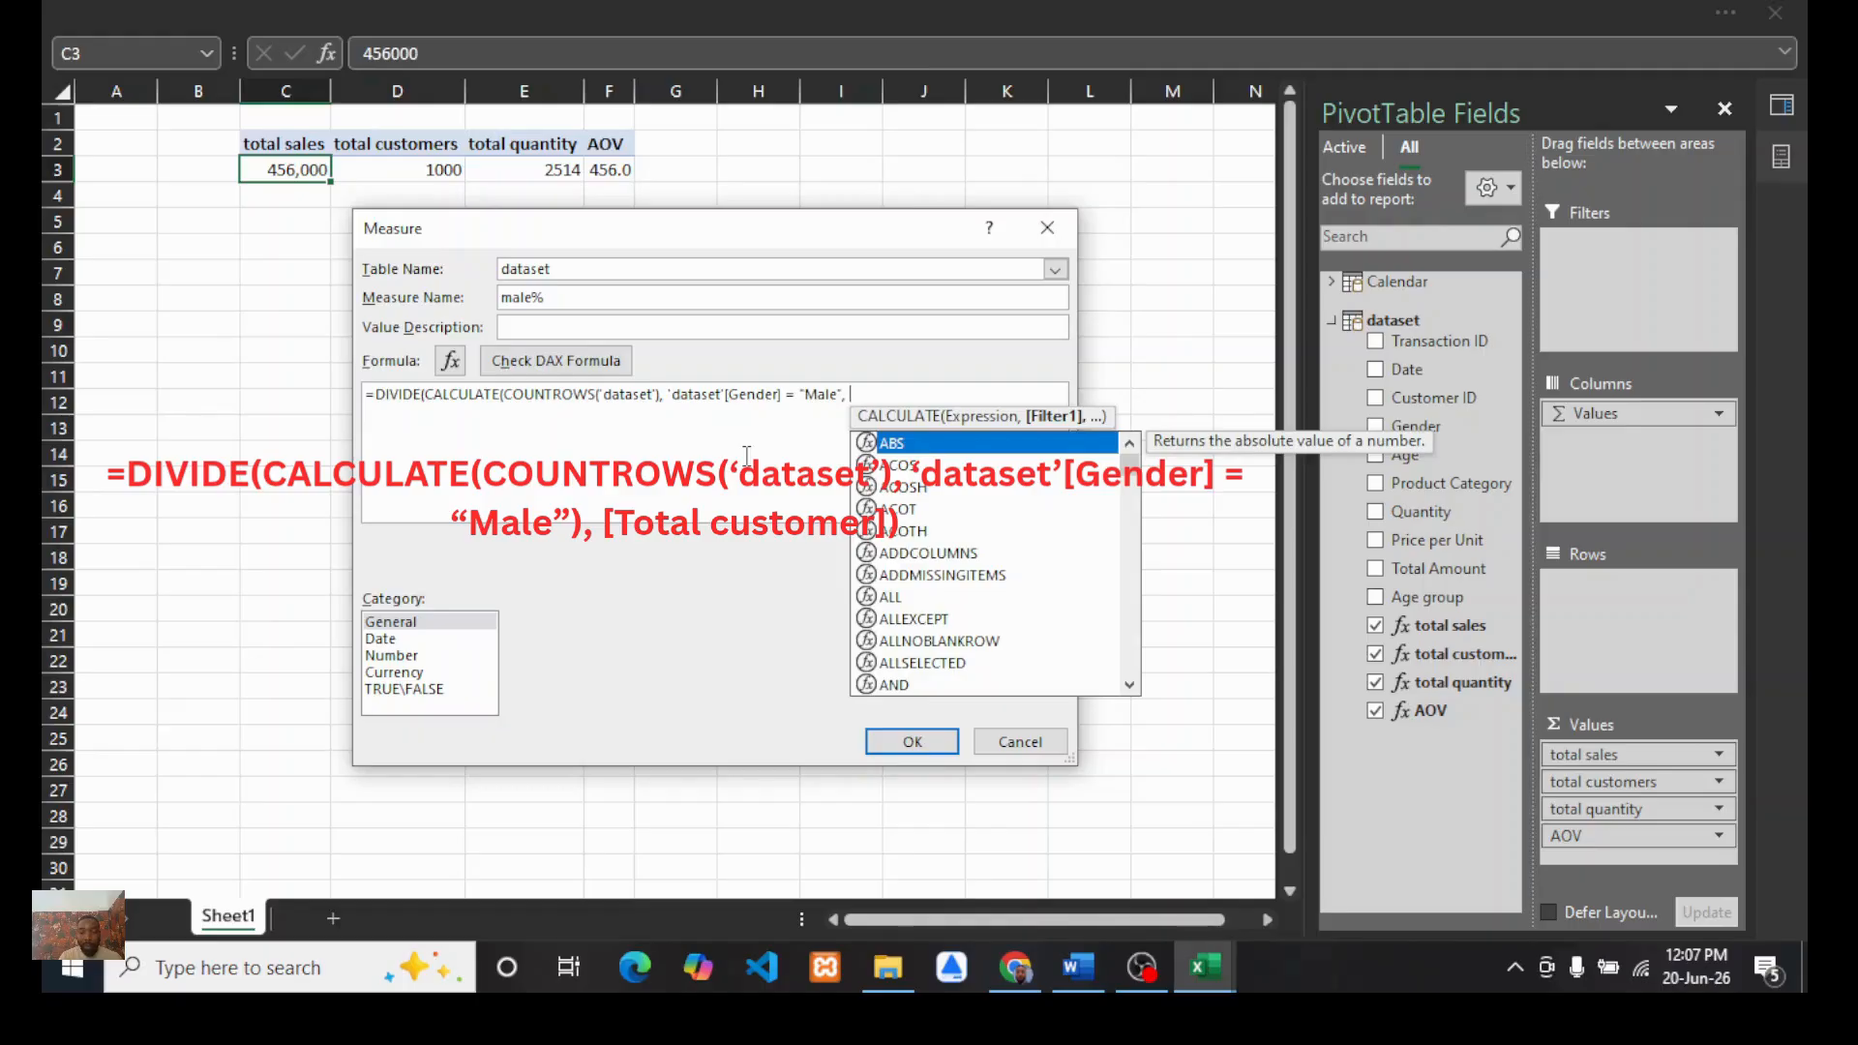
key(BackSpace)
key(BackSpace)
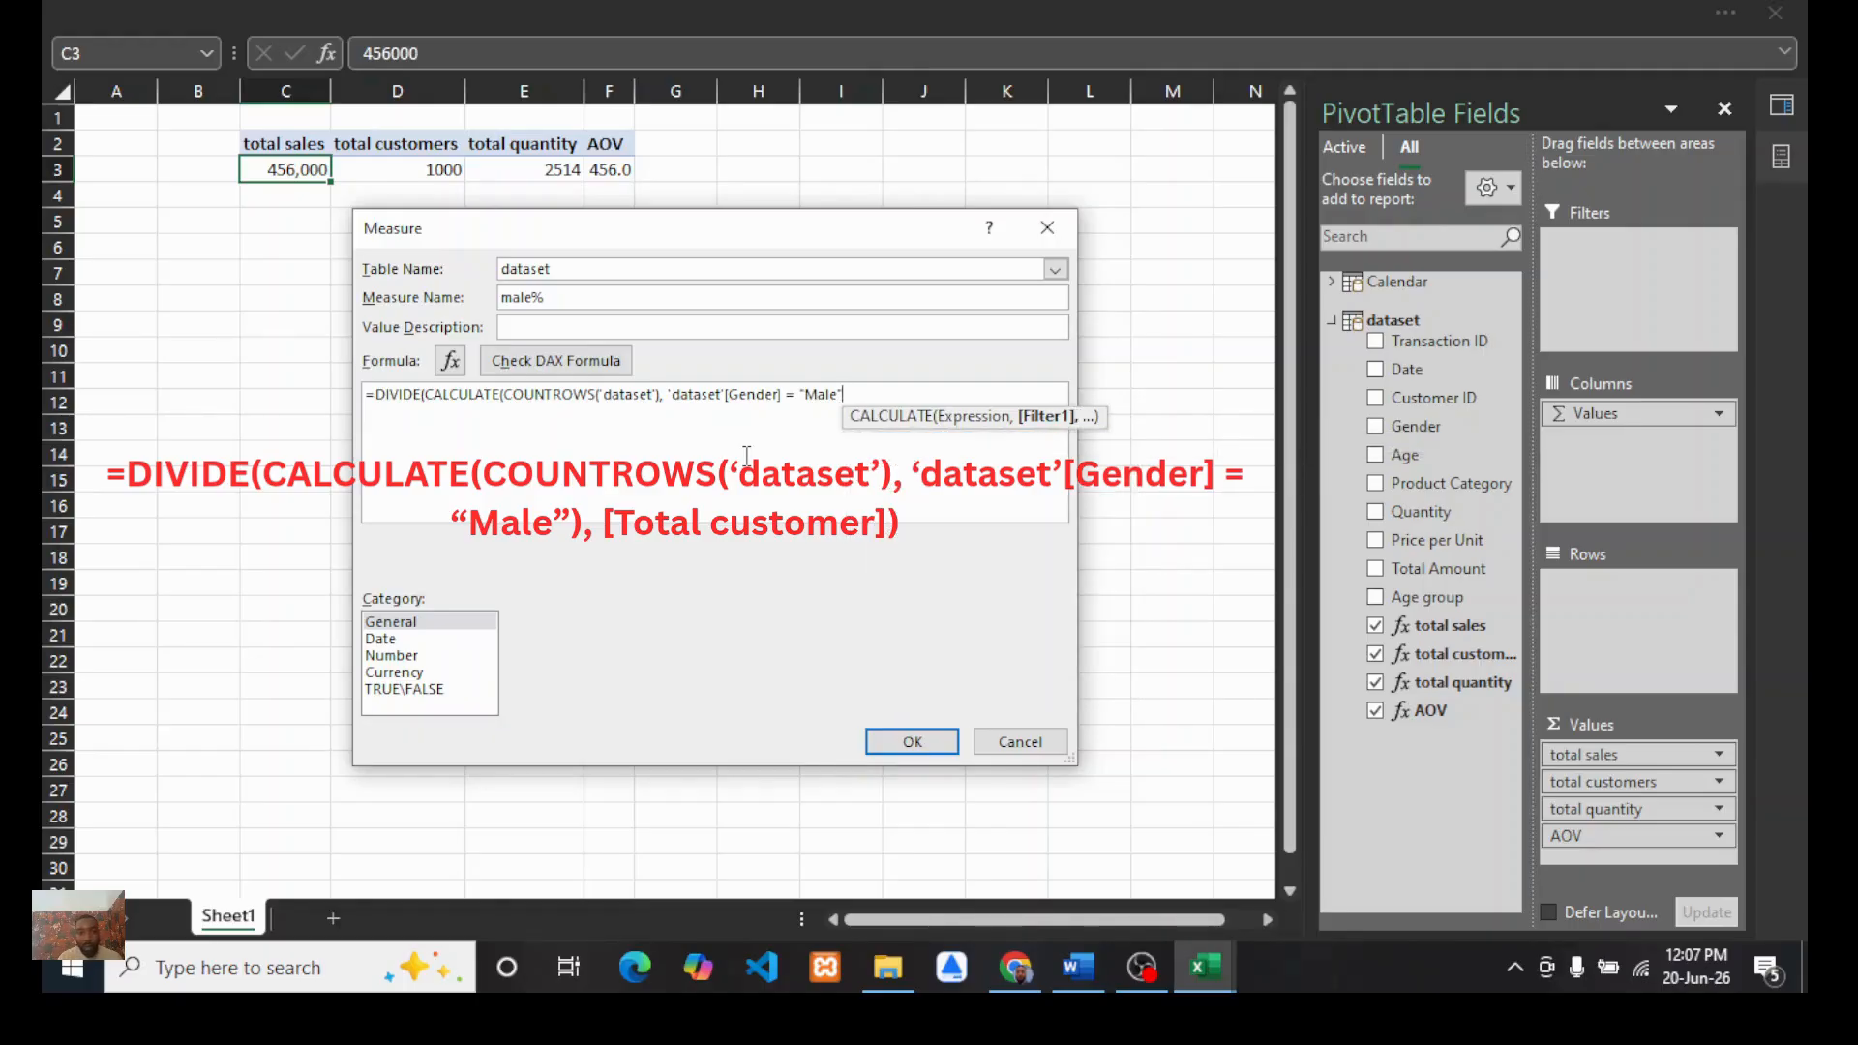
Step: Close CALCULATE and divide by the [total customers] measure to complete the male% formula
text(), )
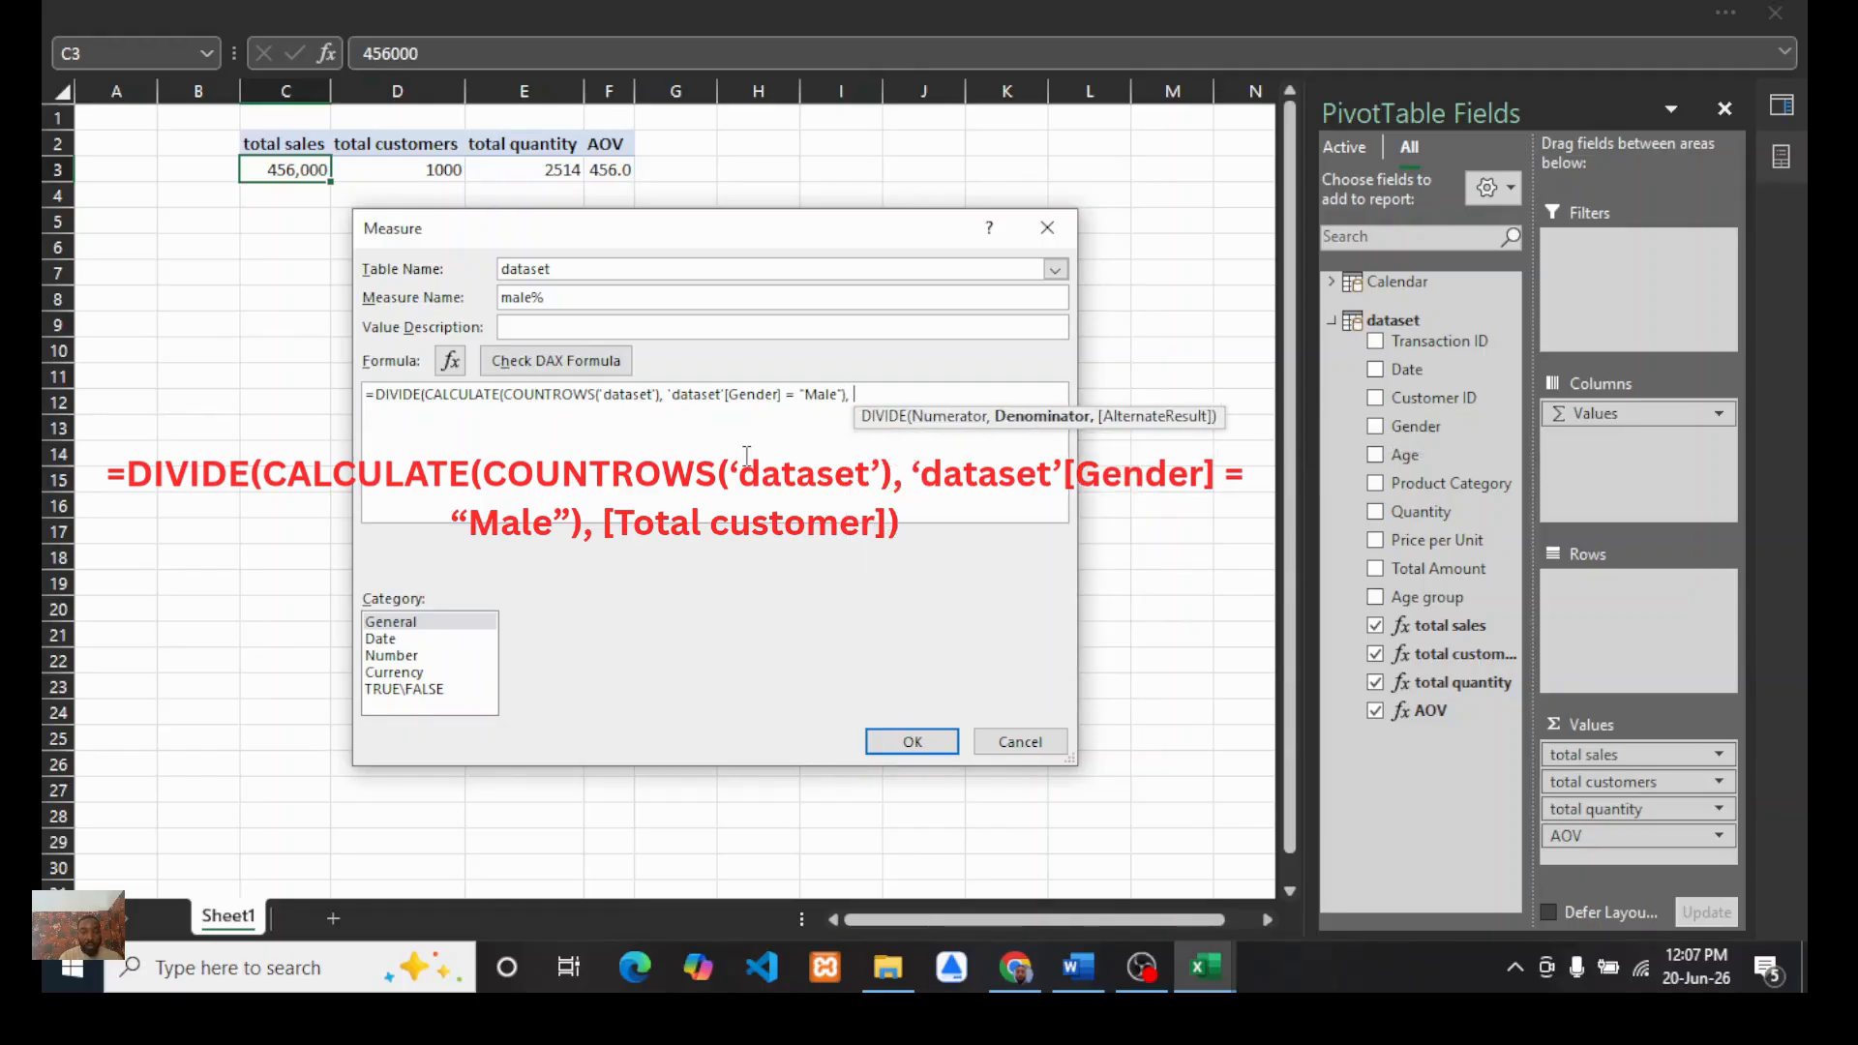
text([)
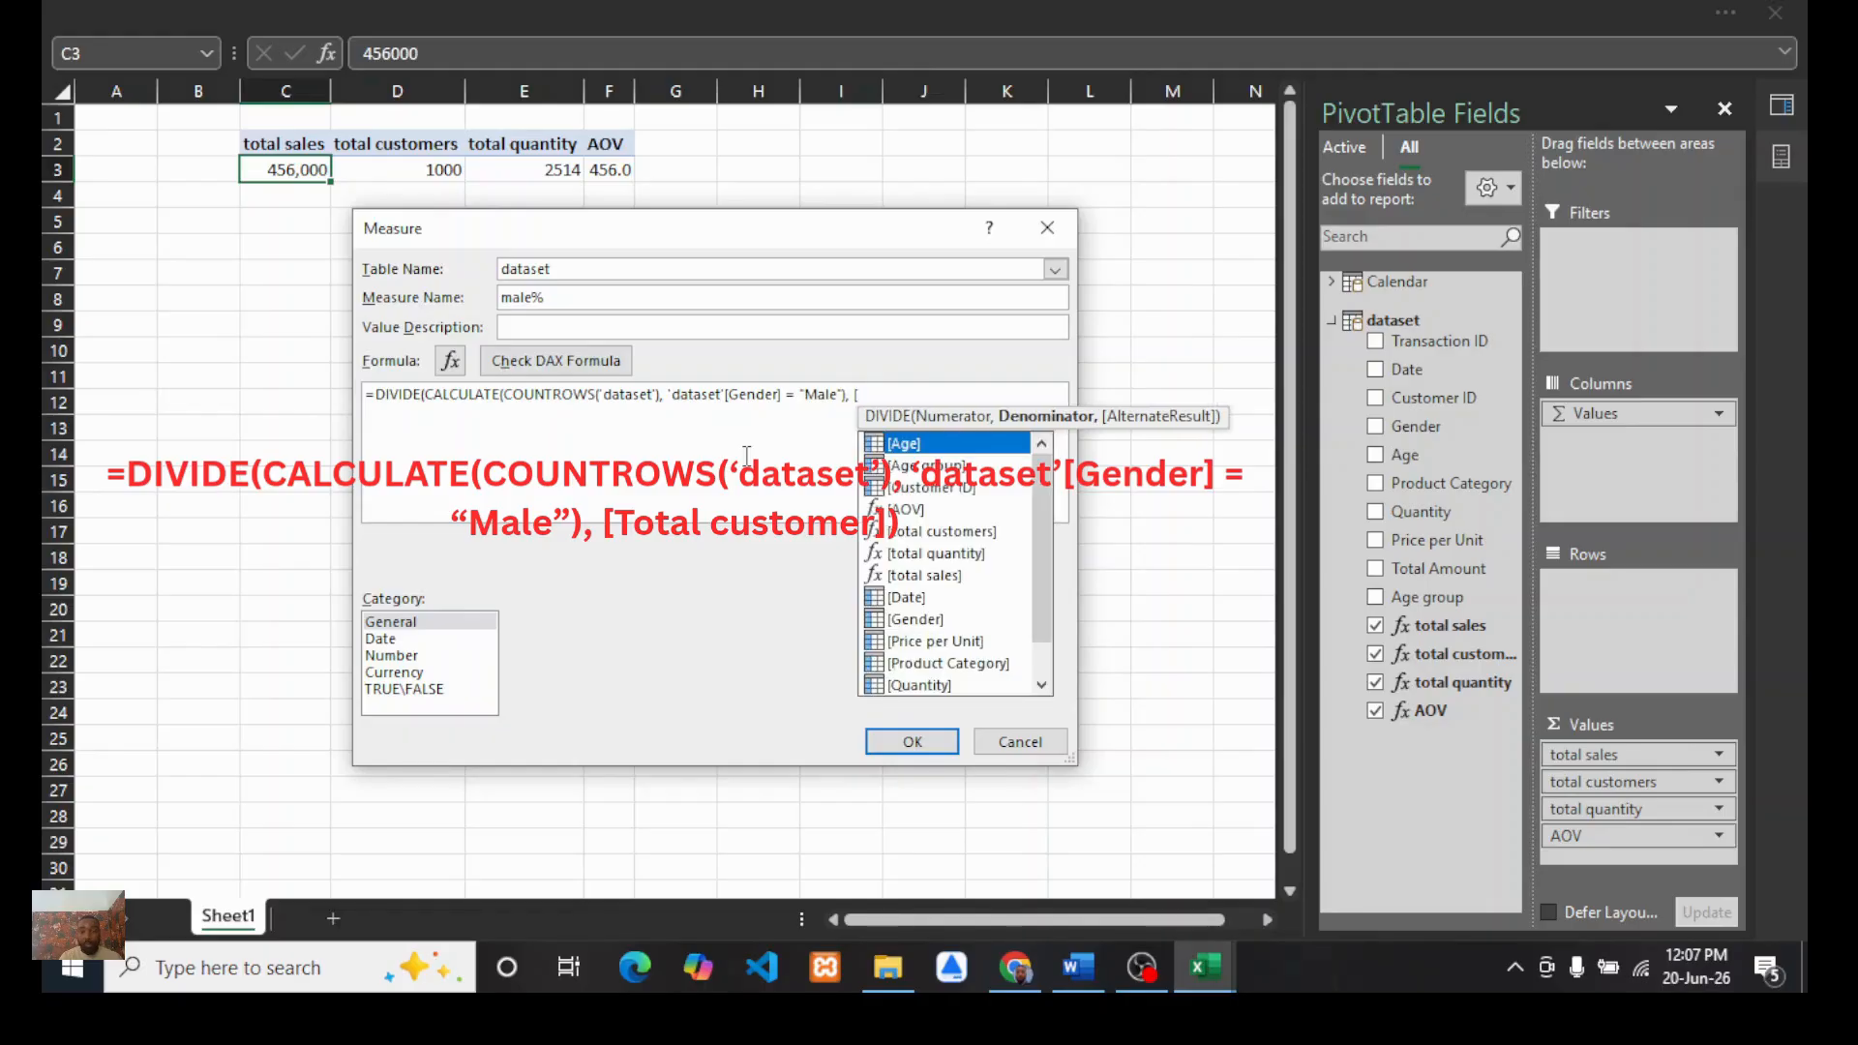
text(to)
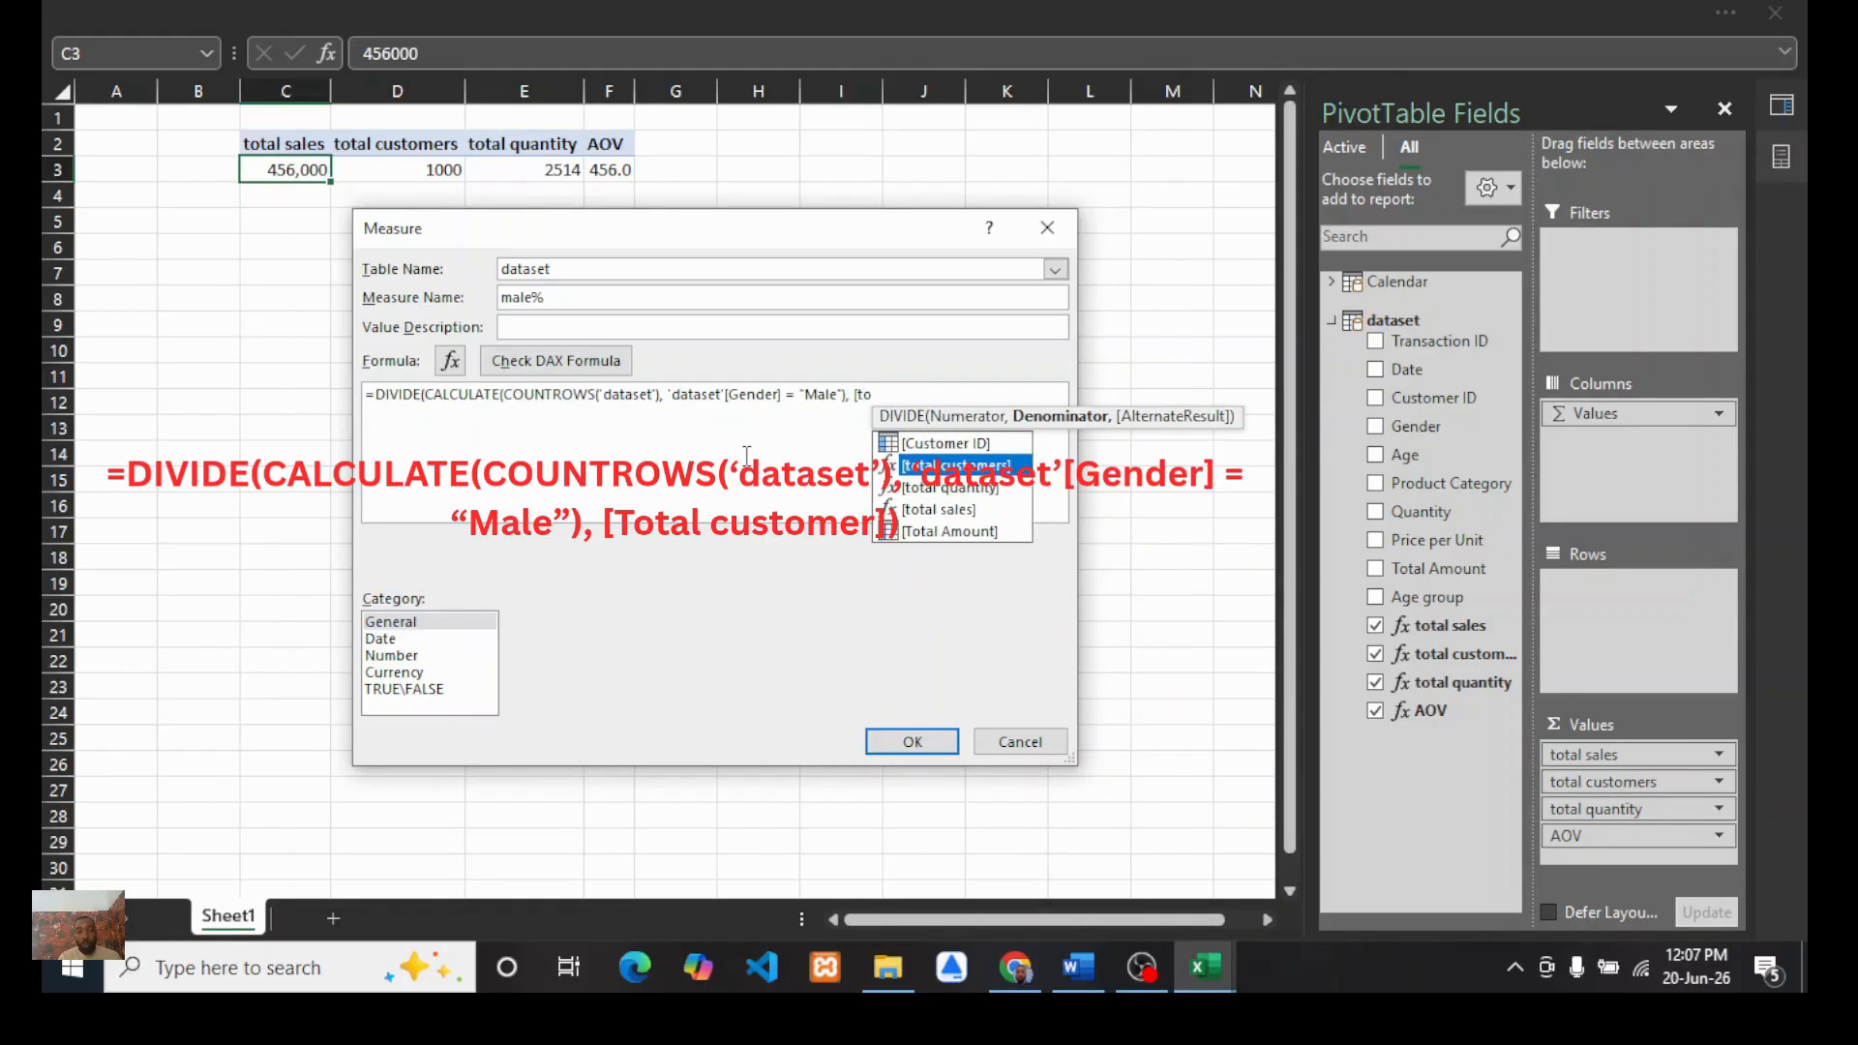
double_click(946, 465)
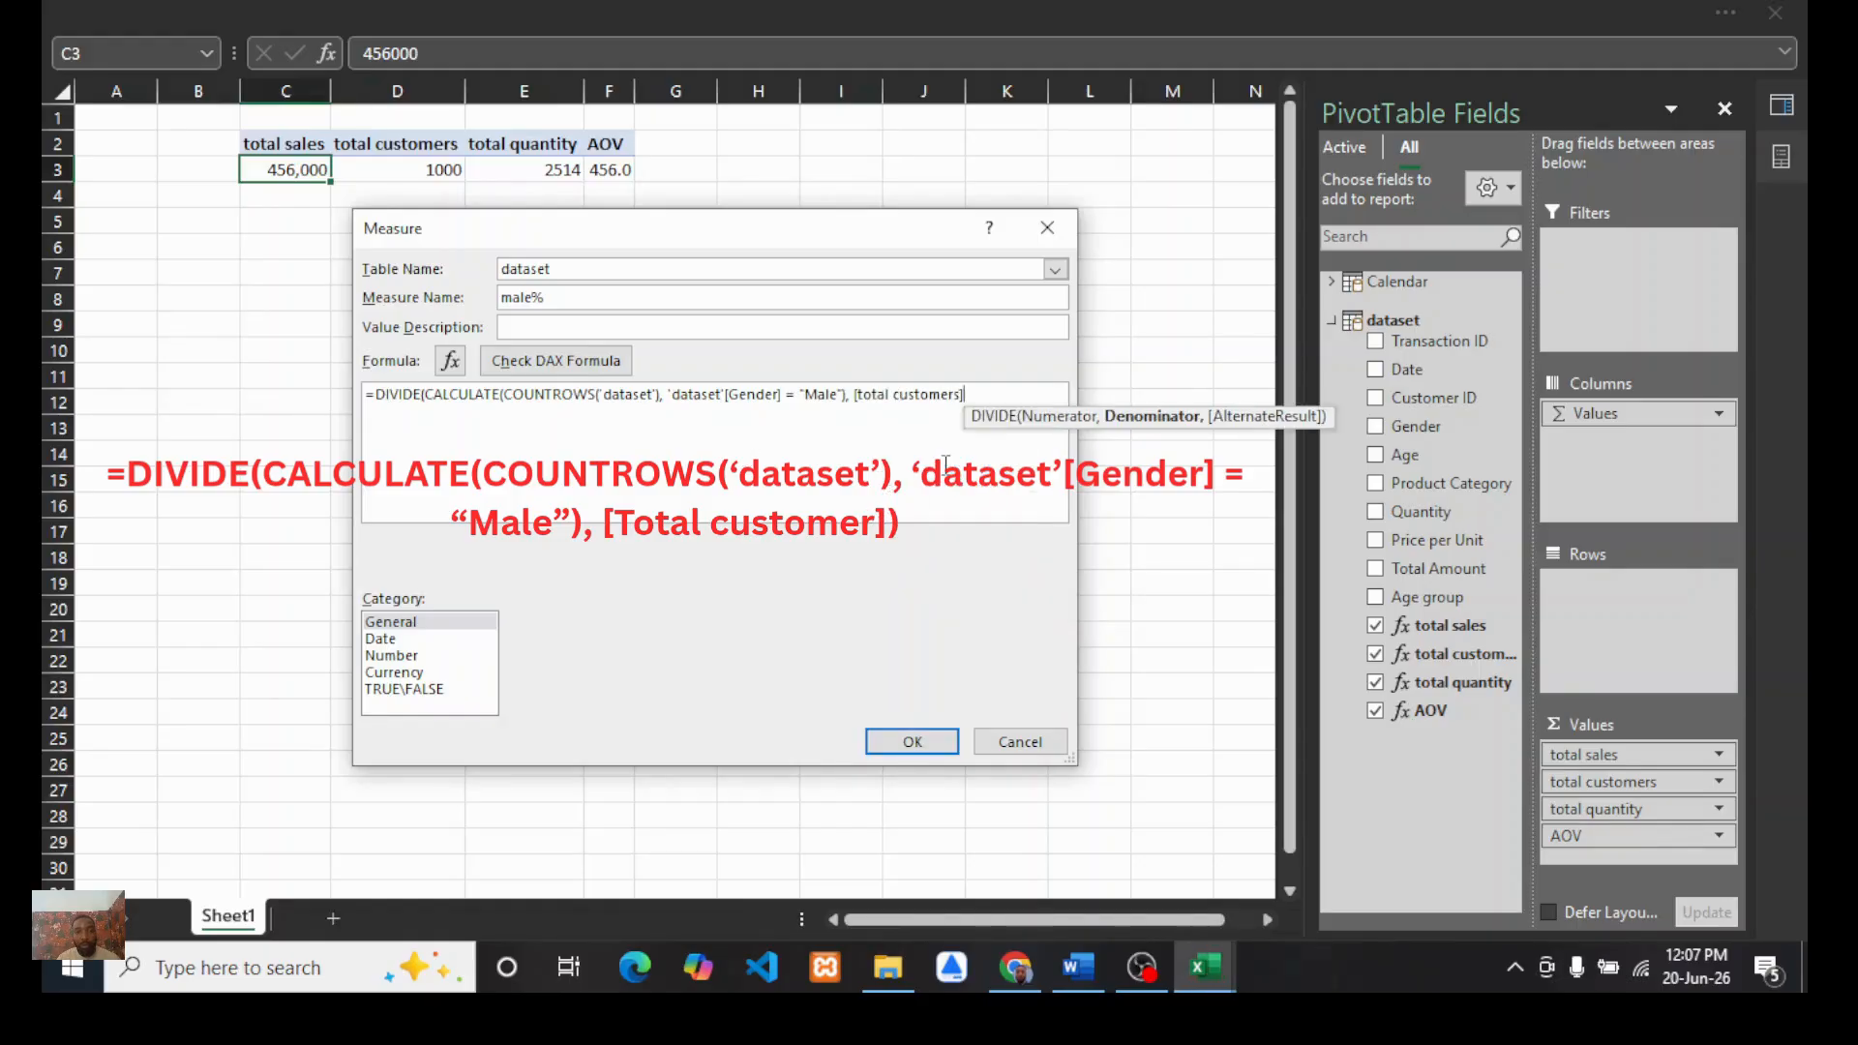
text())
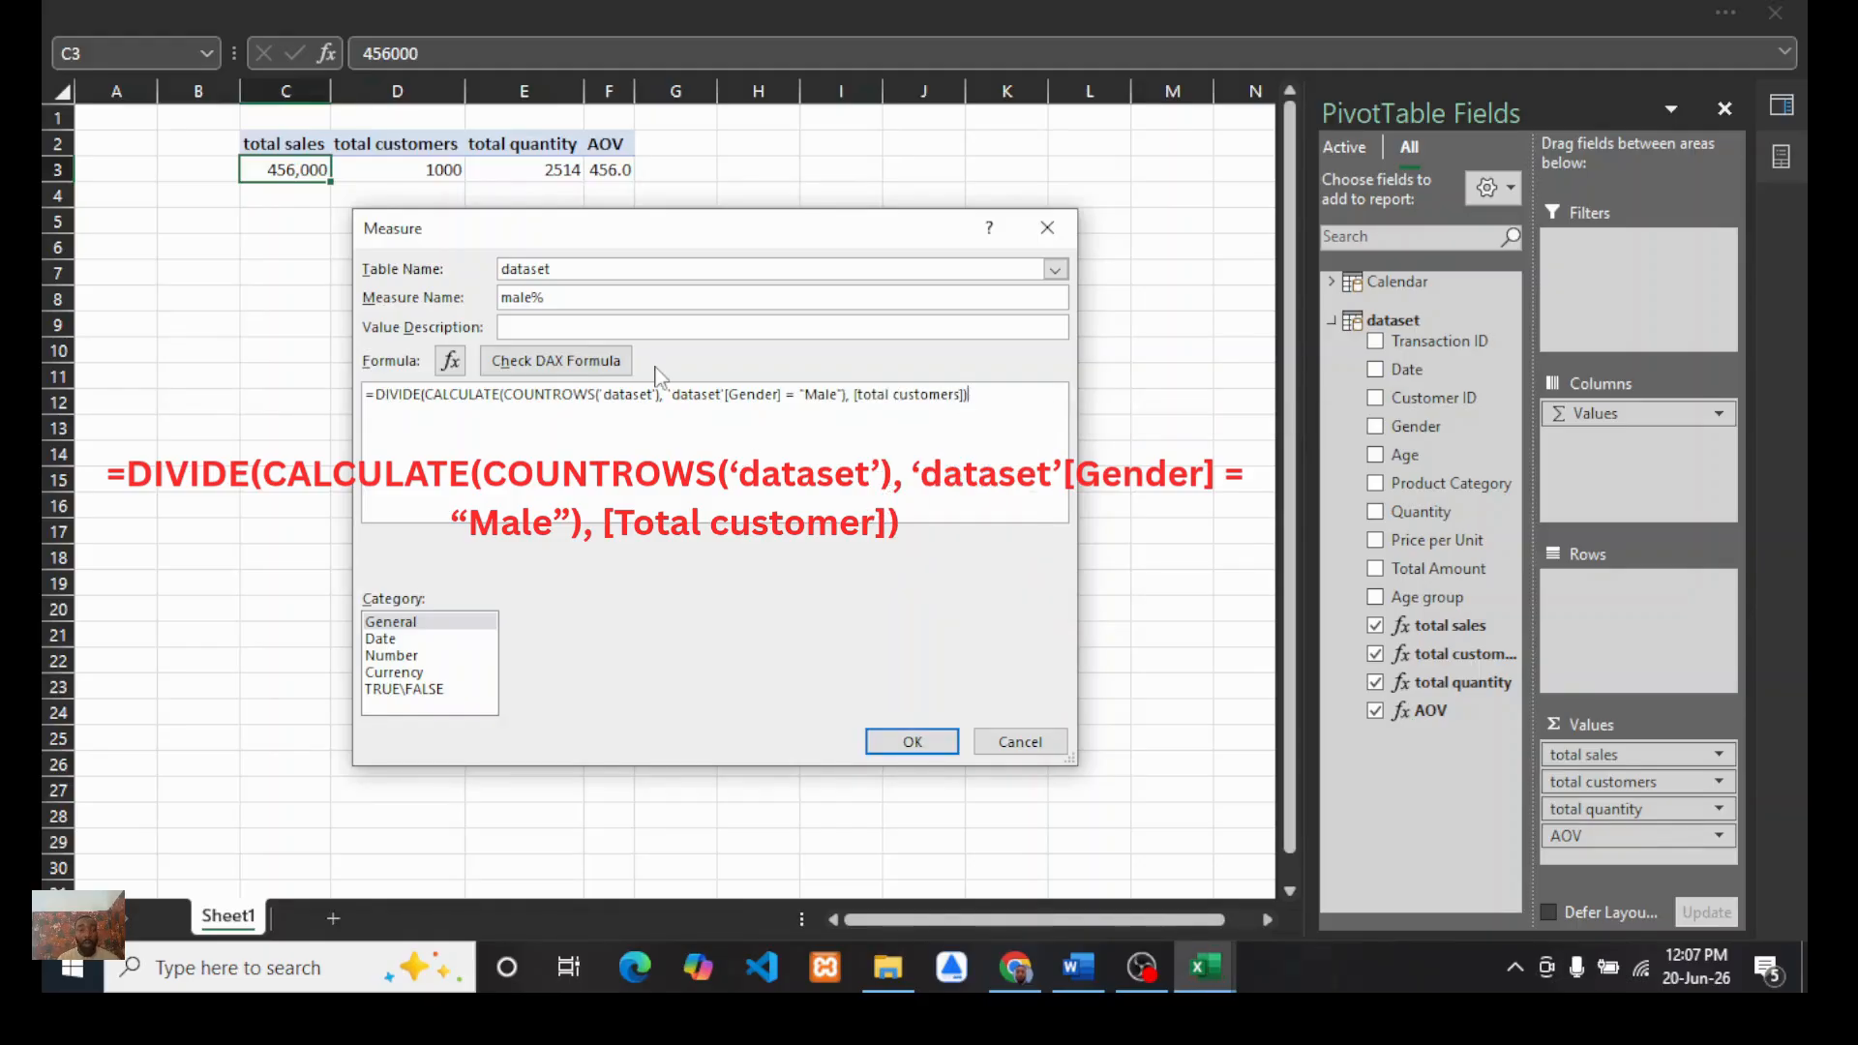
Step: Check the DAX formula, save male% in Percentage format with 1 decimal place, and add it to the PivotTable values
click(562, 366)
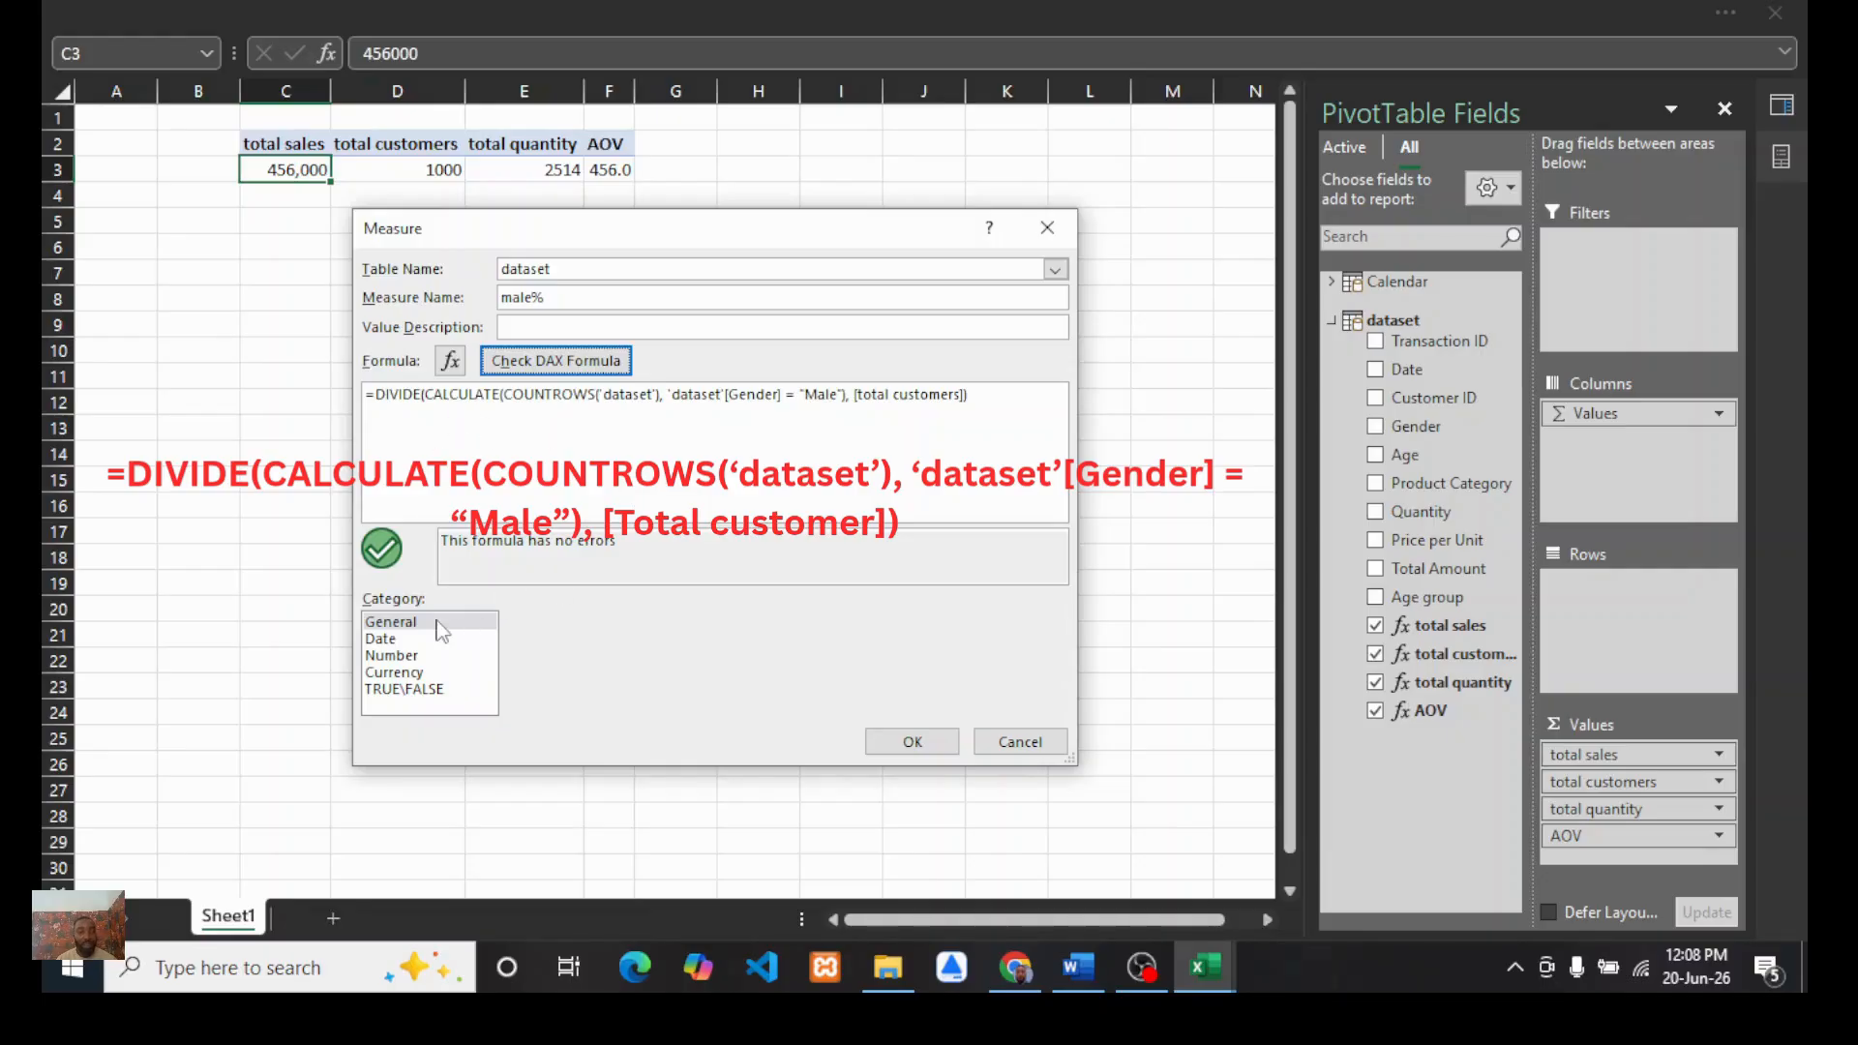
click(391, 655)
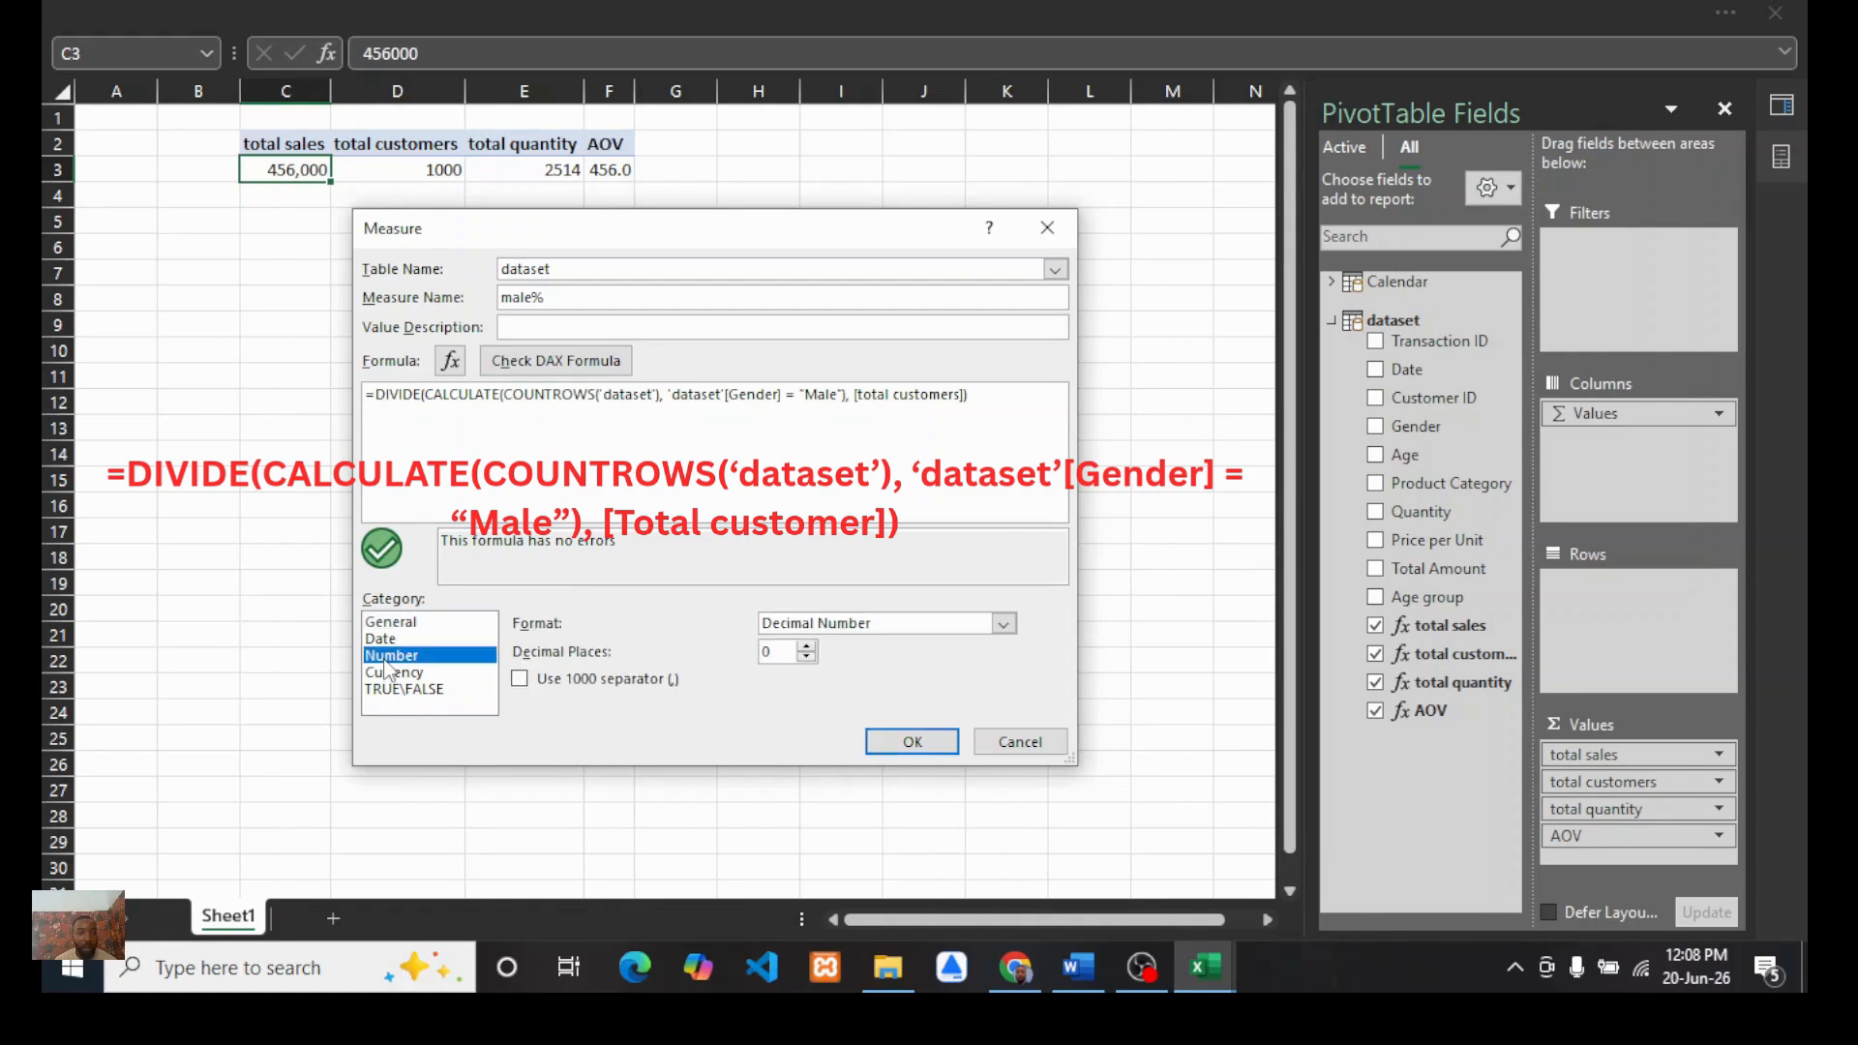
click(854, 627)
click(818, 689)
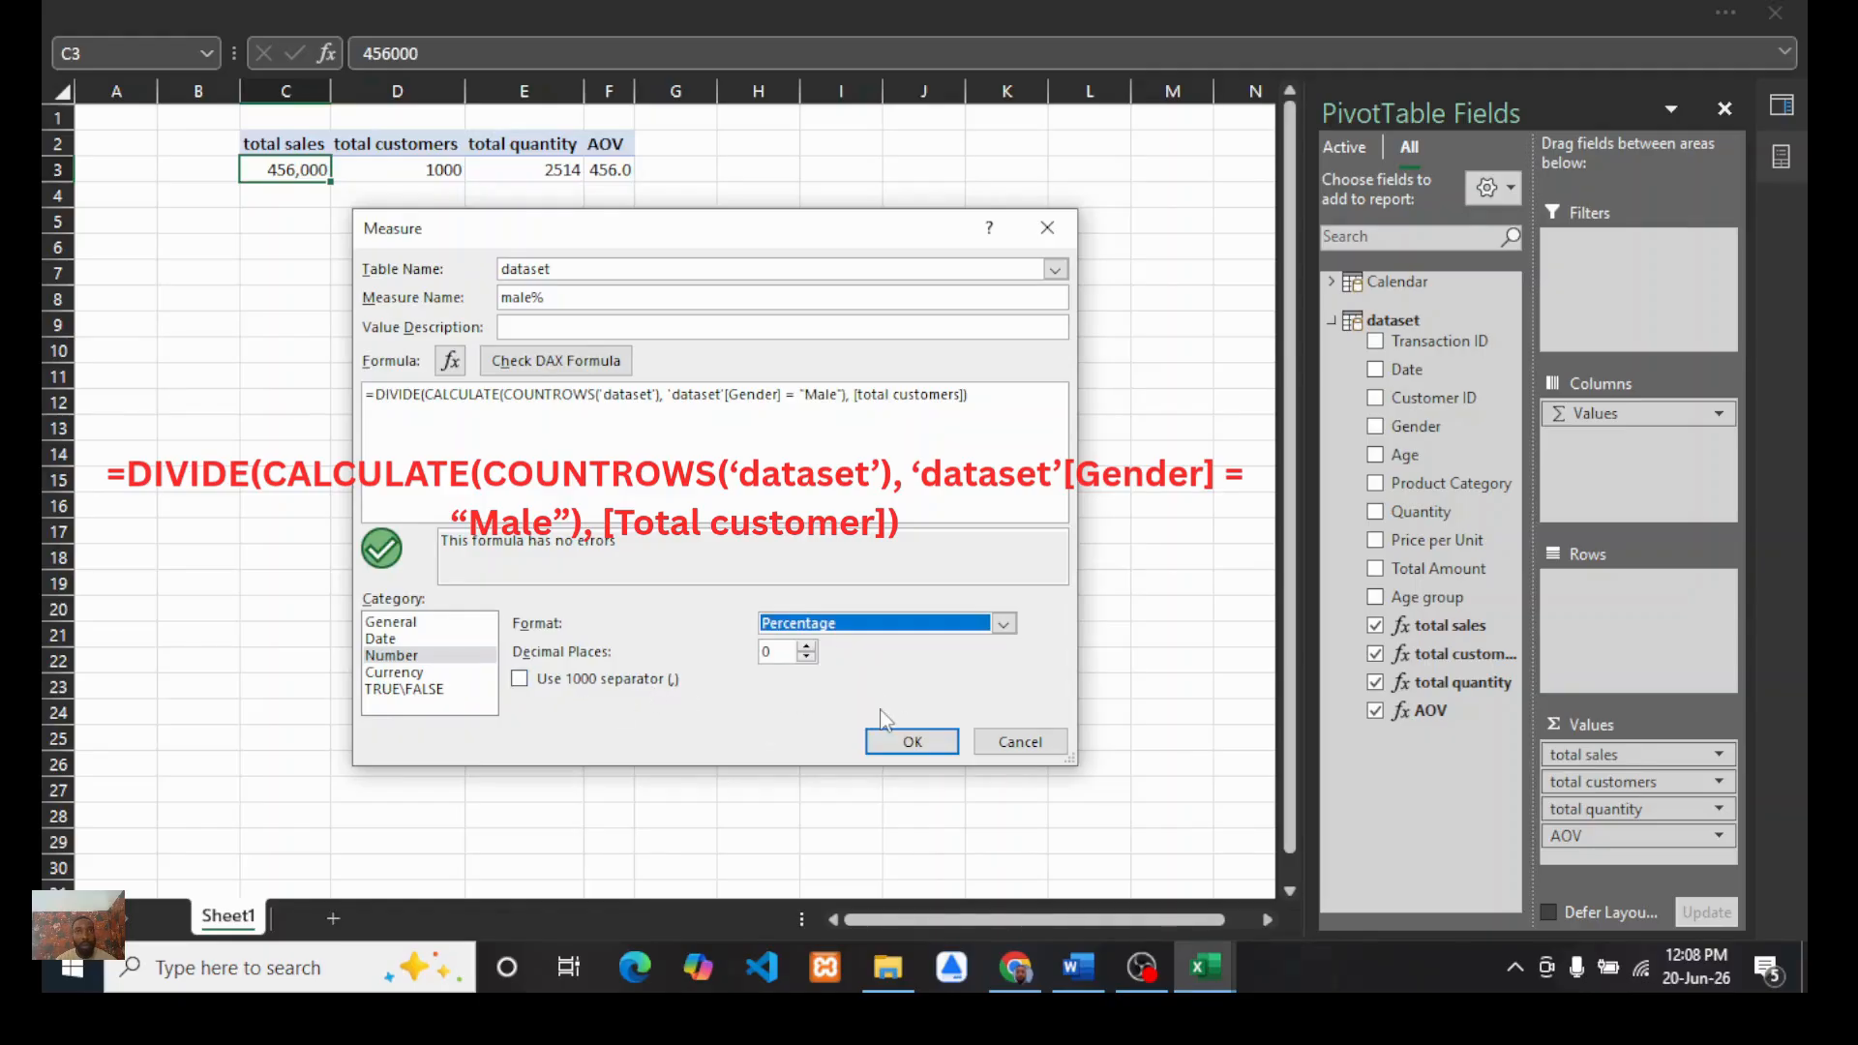
click(807, 646)
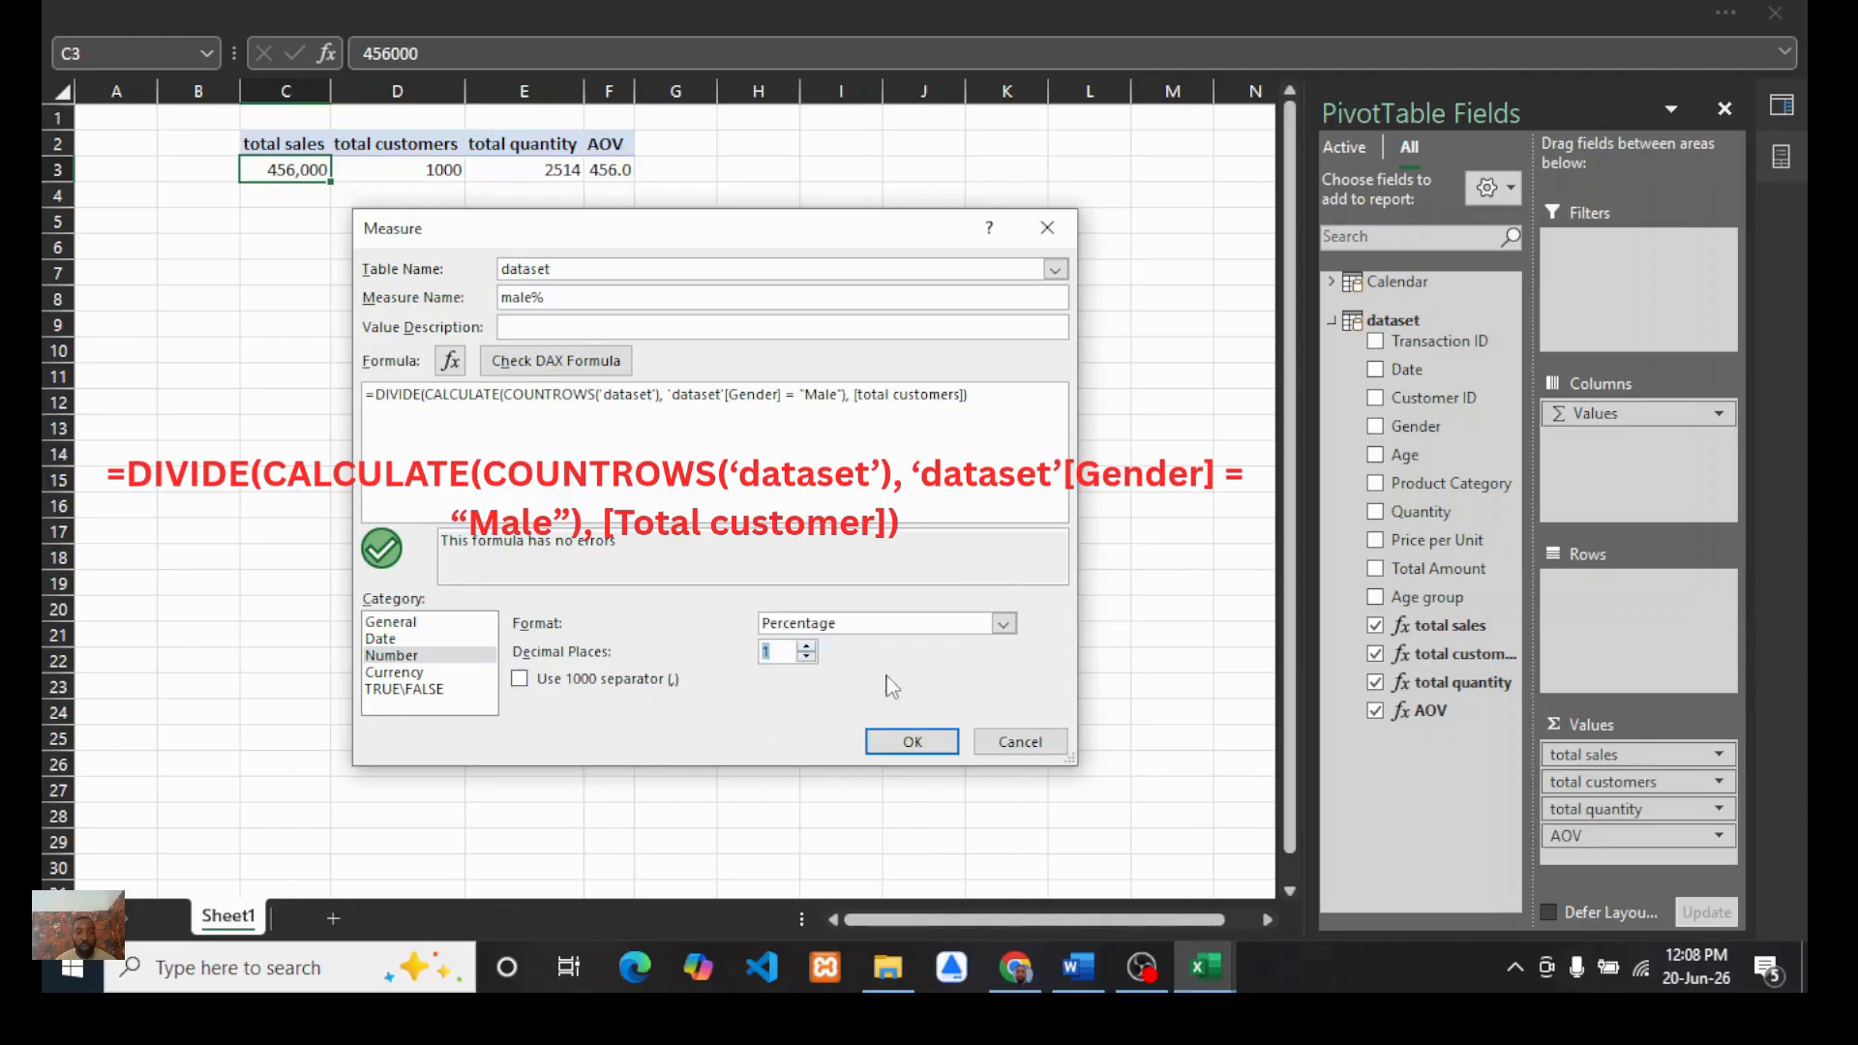
click(908, 741)
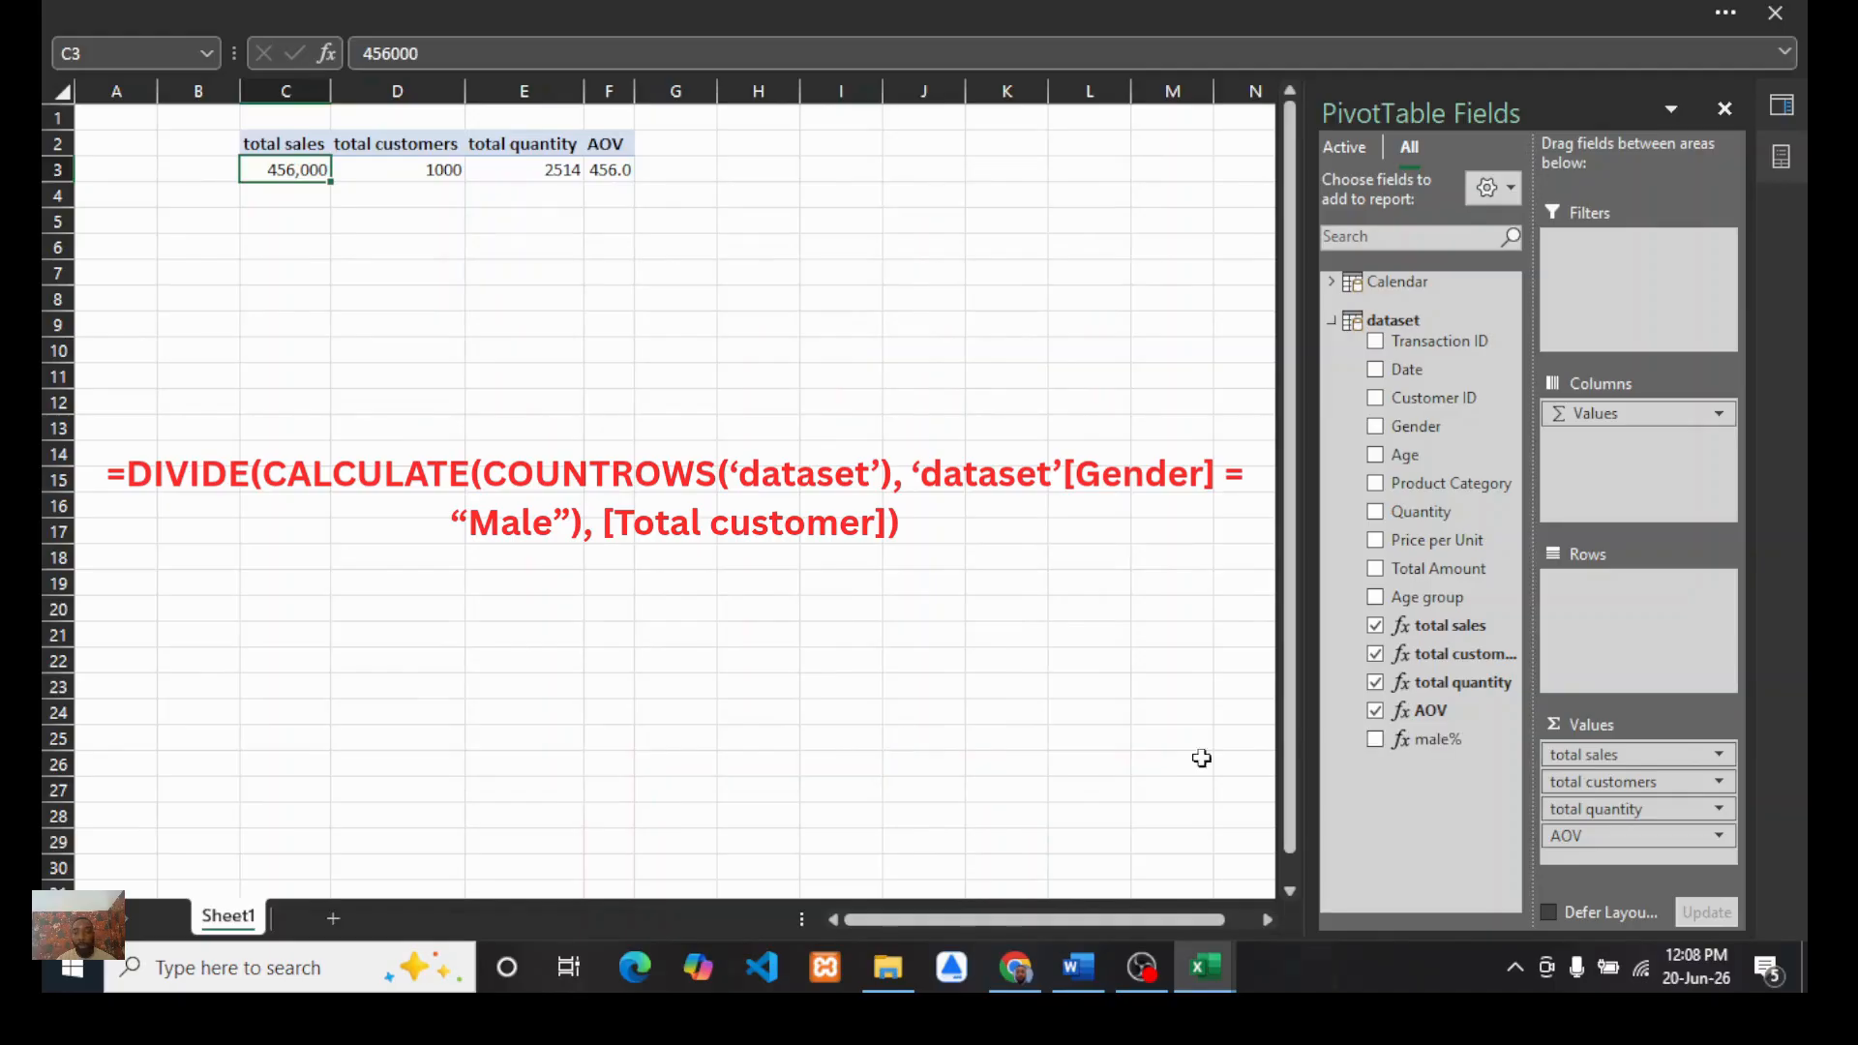
drag(1422, 740, 1576, 856)
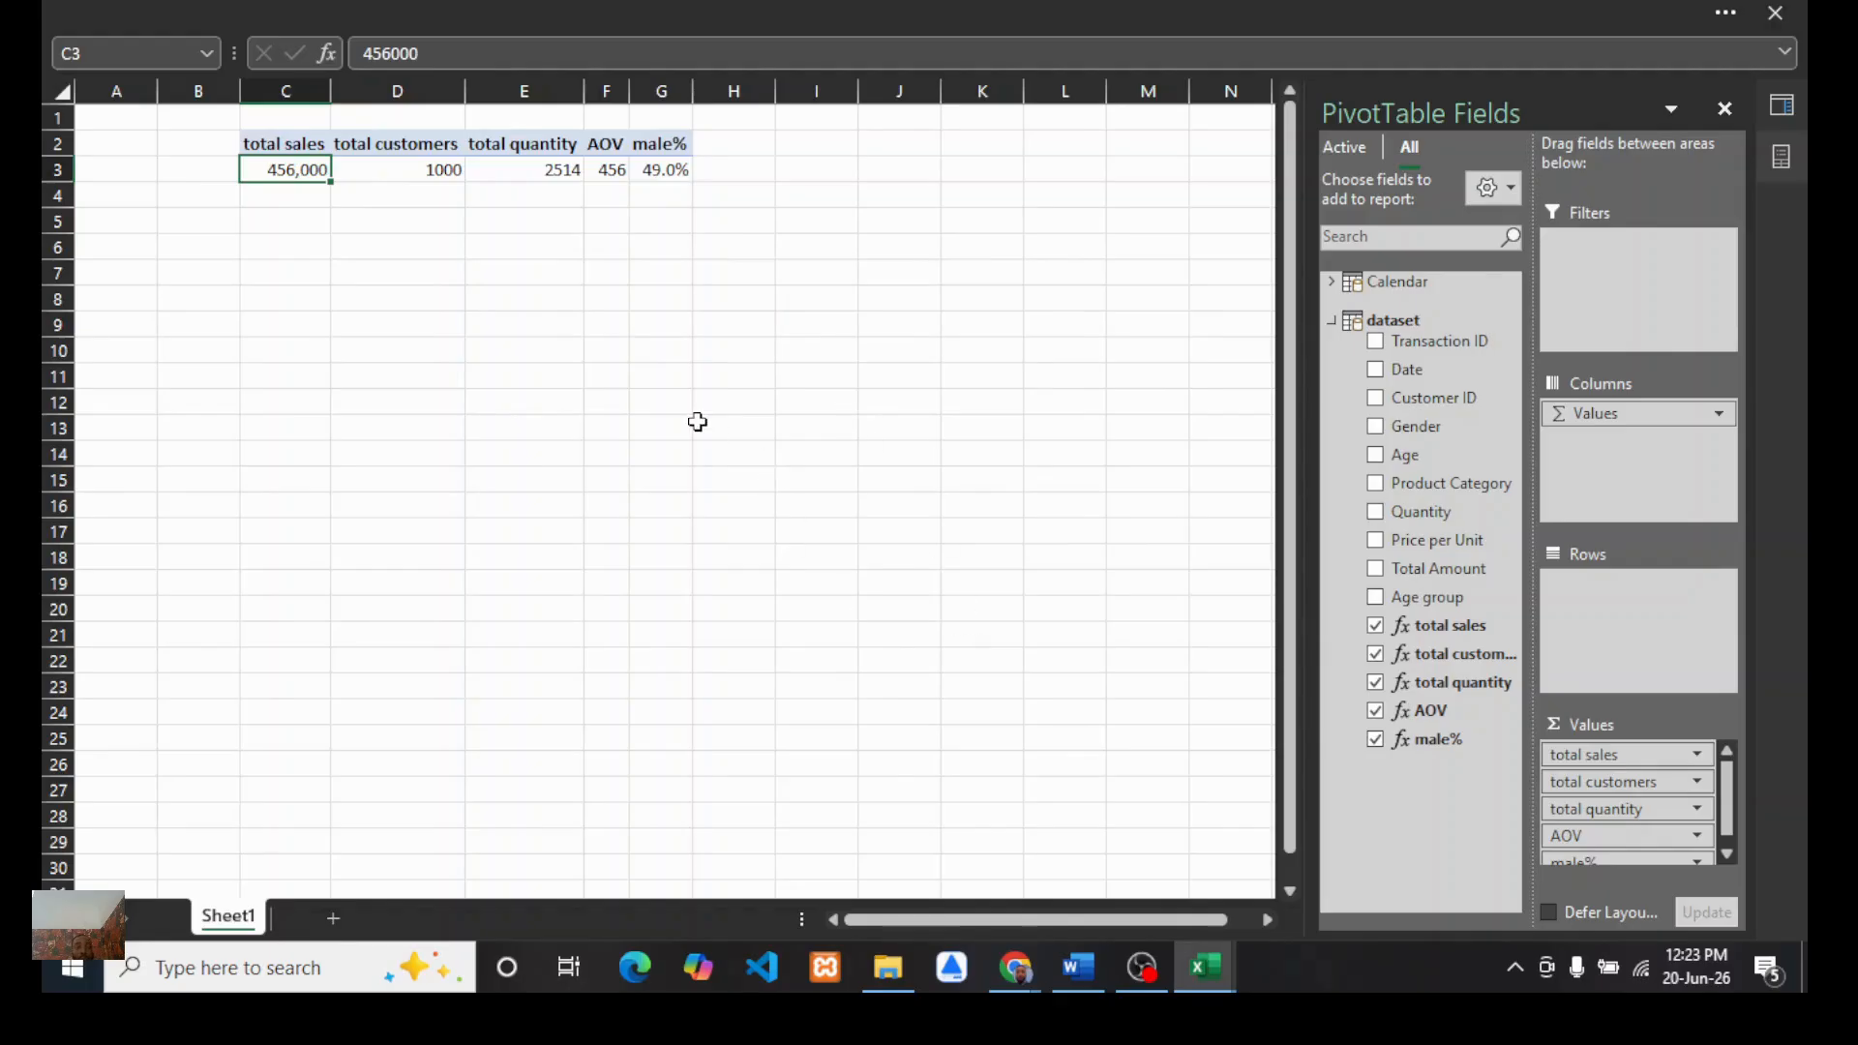
mouse_move(1018, 967)
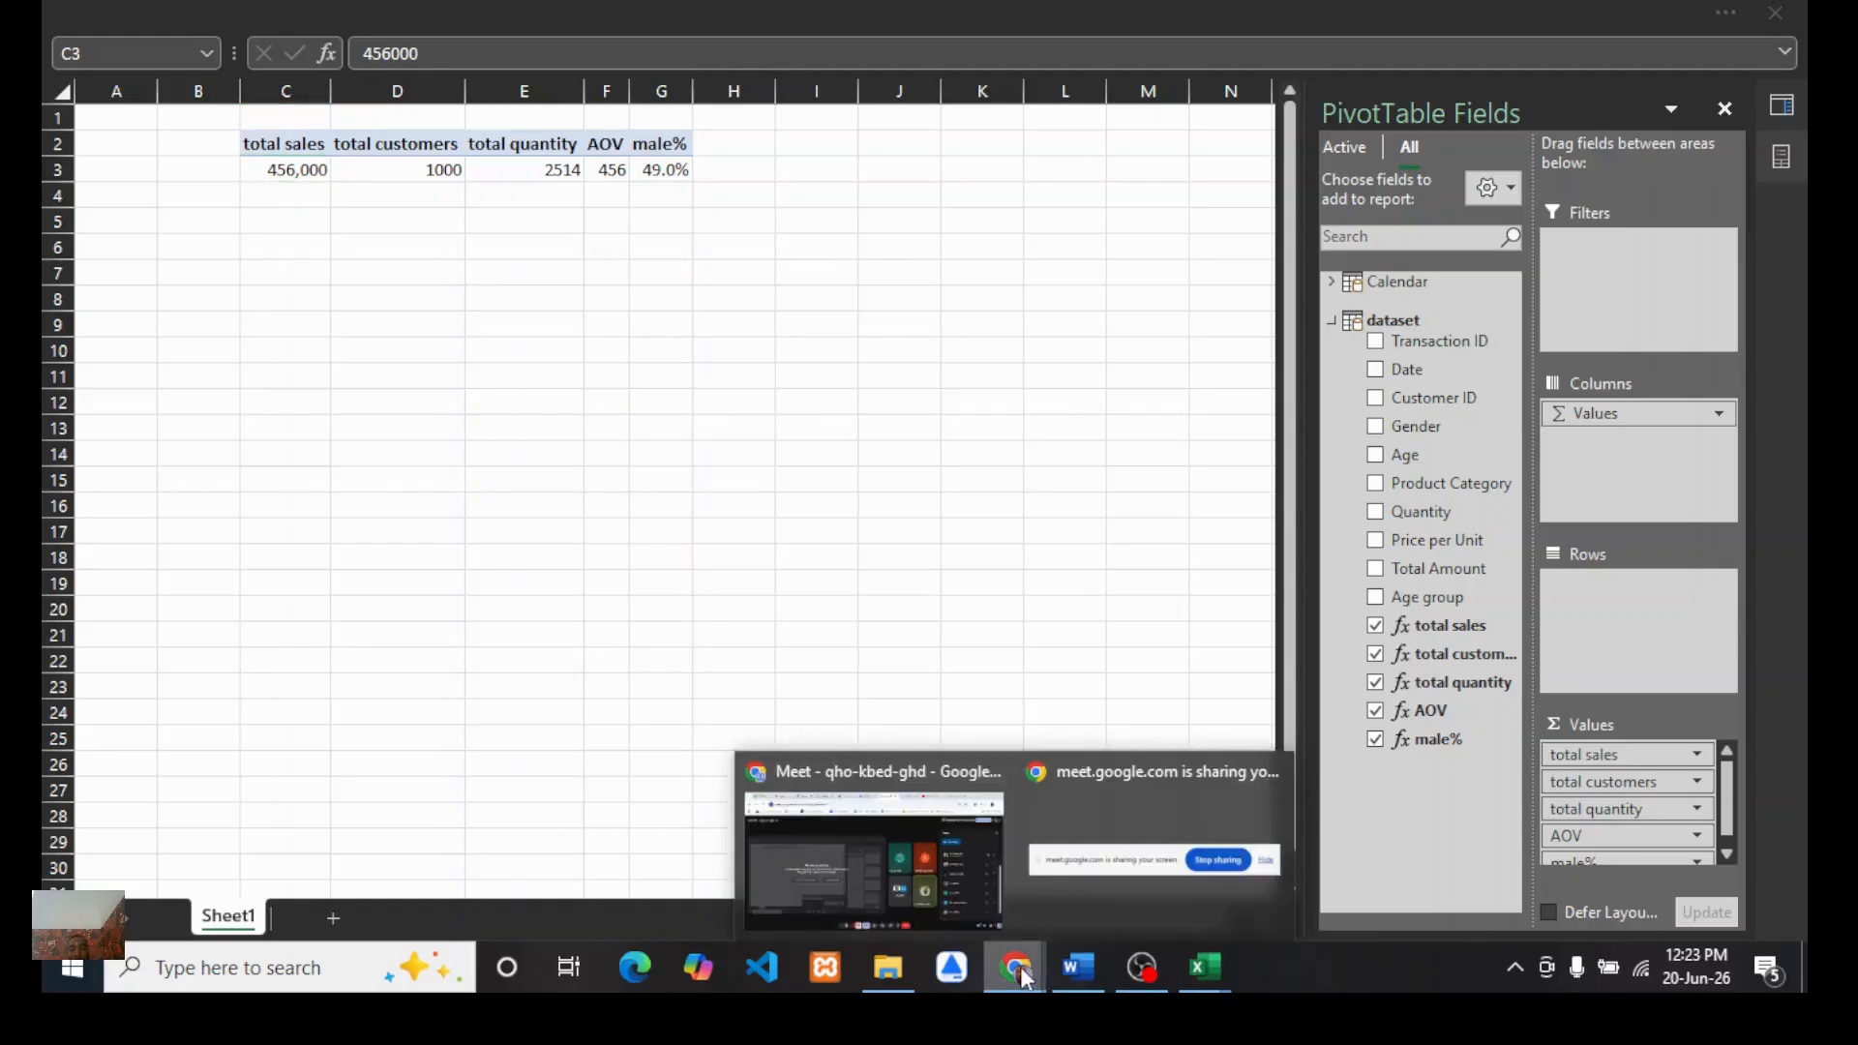
click(935, 895)
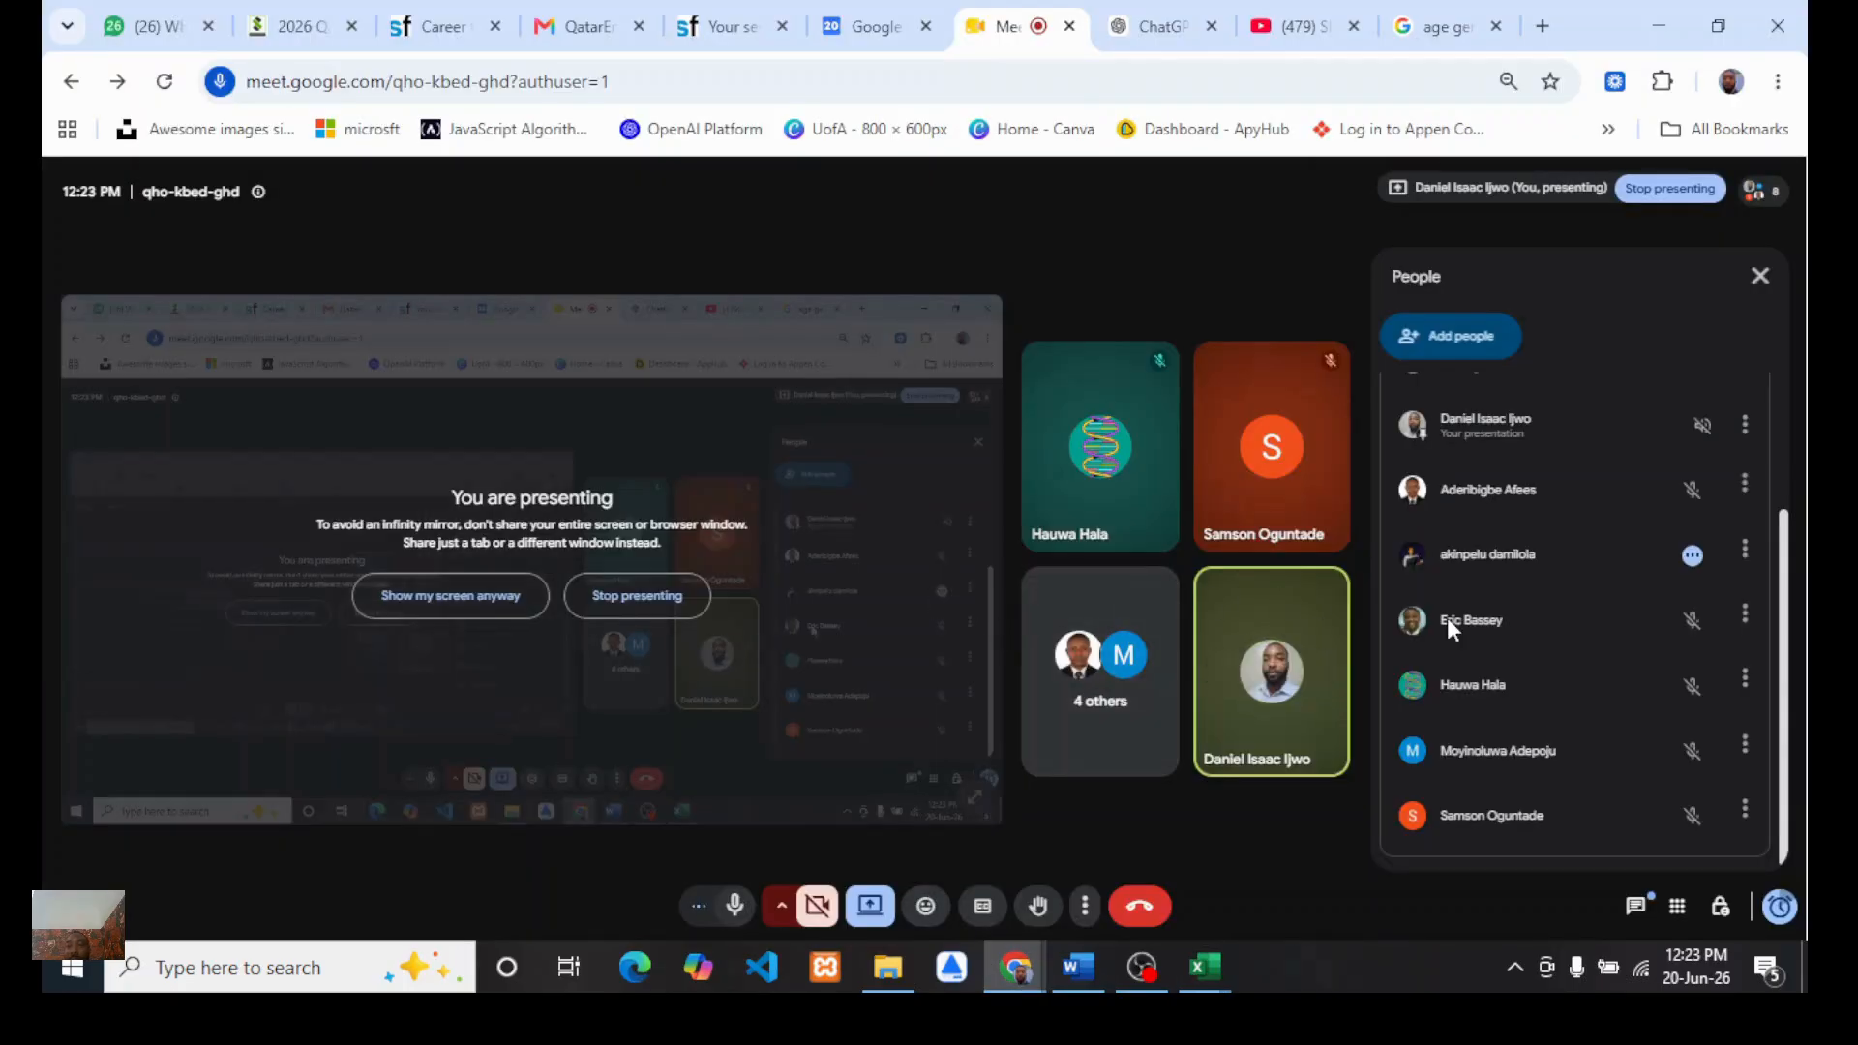
scroll(1448, 617, up, 3)
scroll(1461, 658, down, 3)
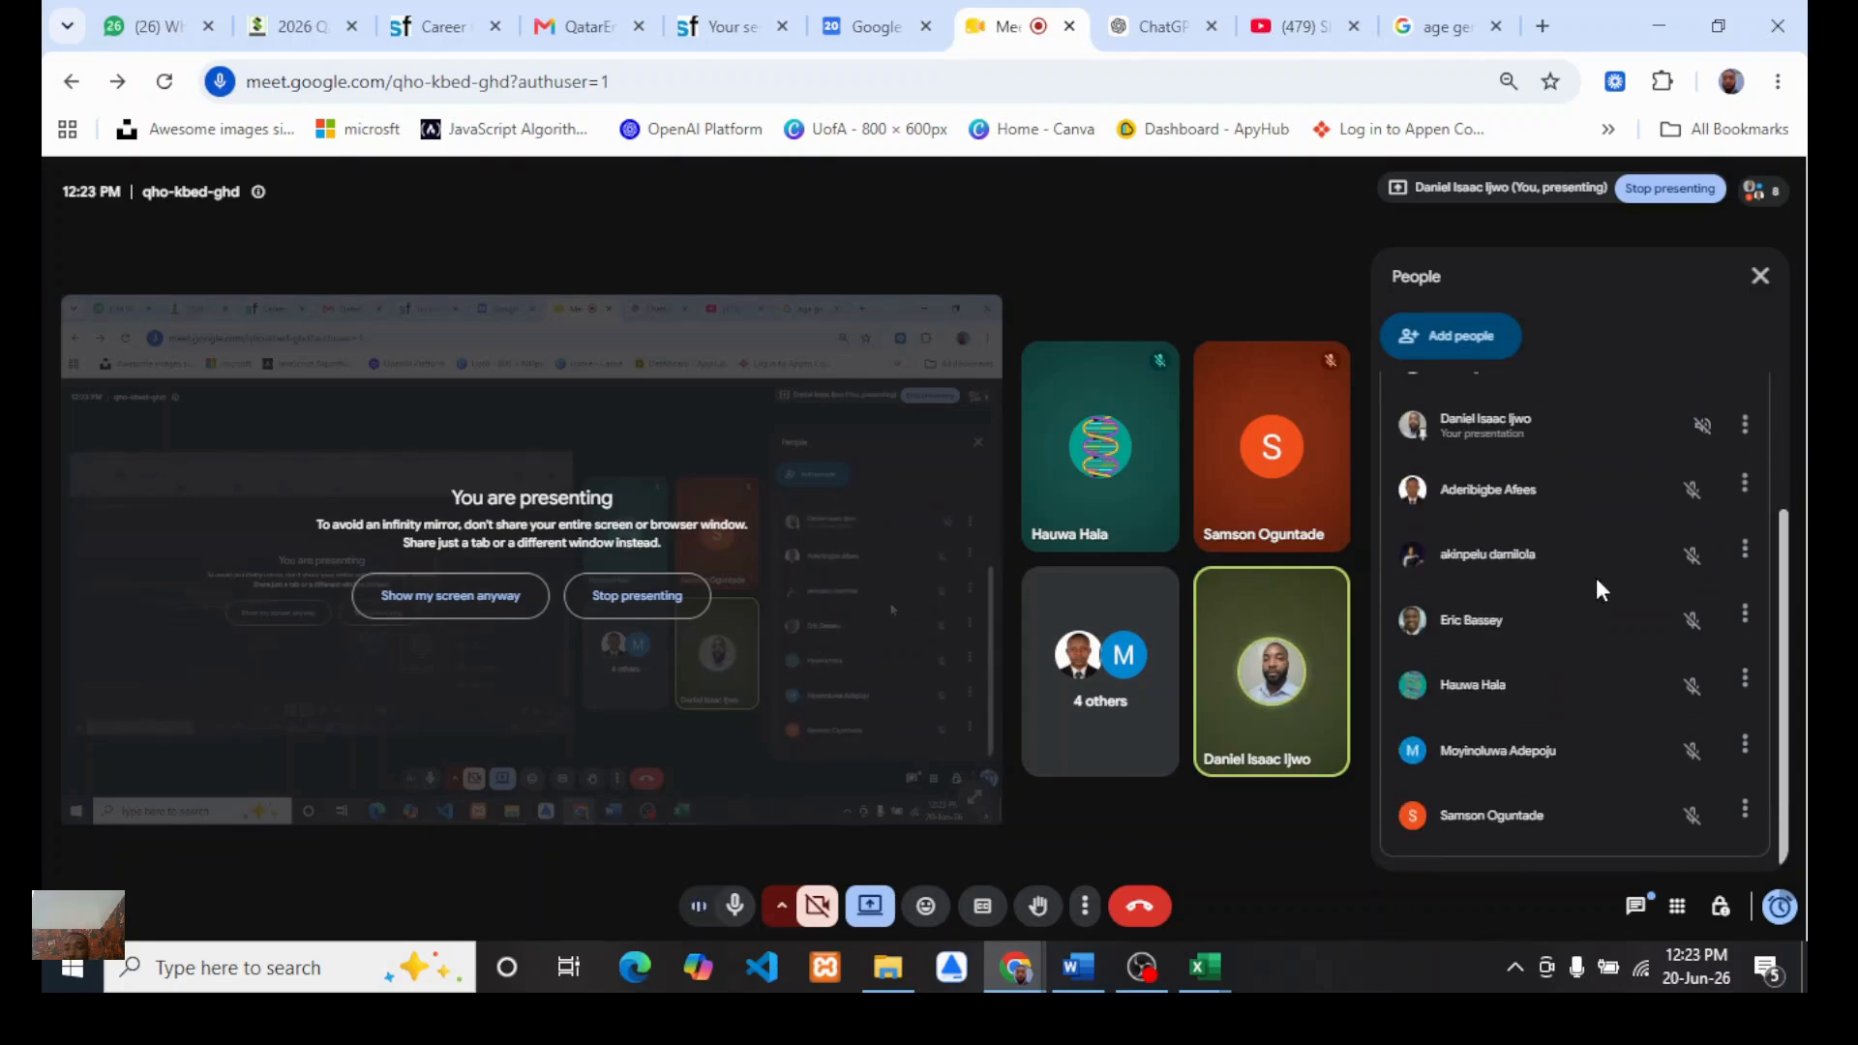
scroll(1595, 578, up, 3)
scroll(1508, 647, down, 3)
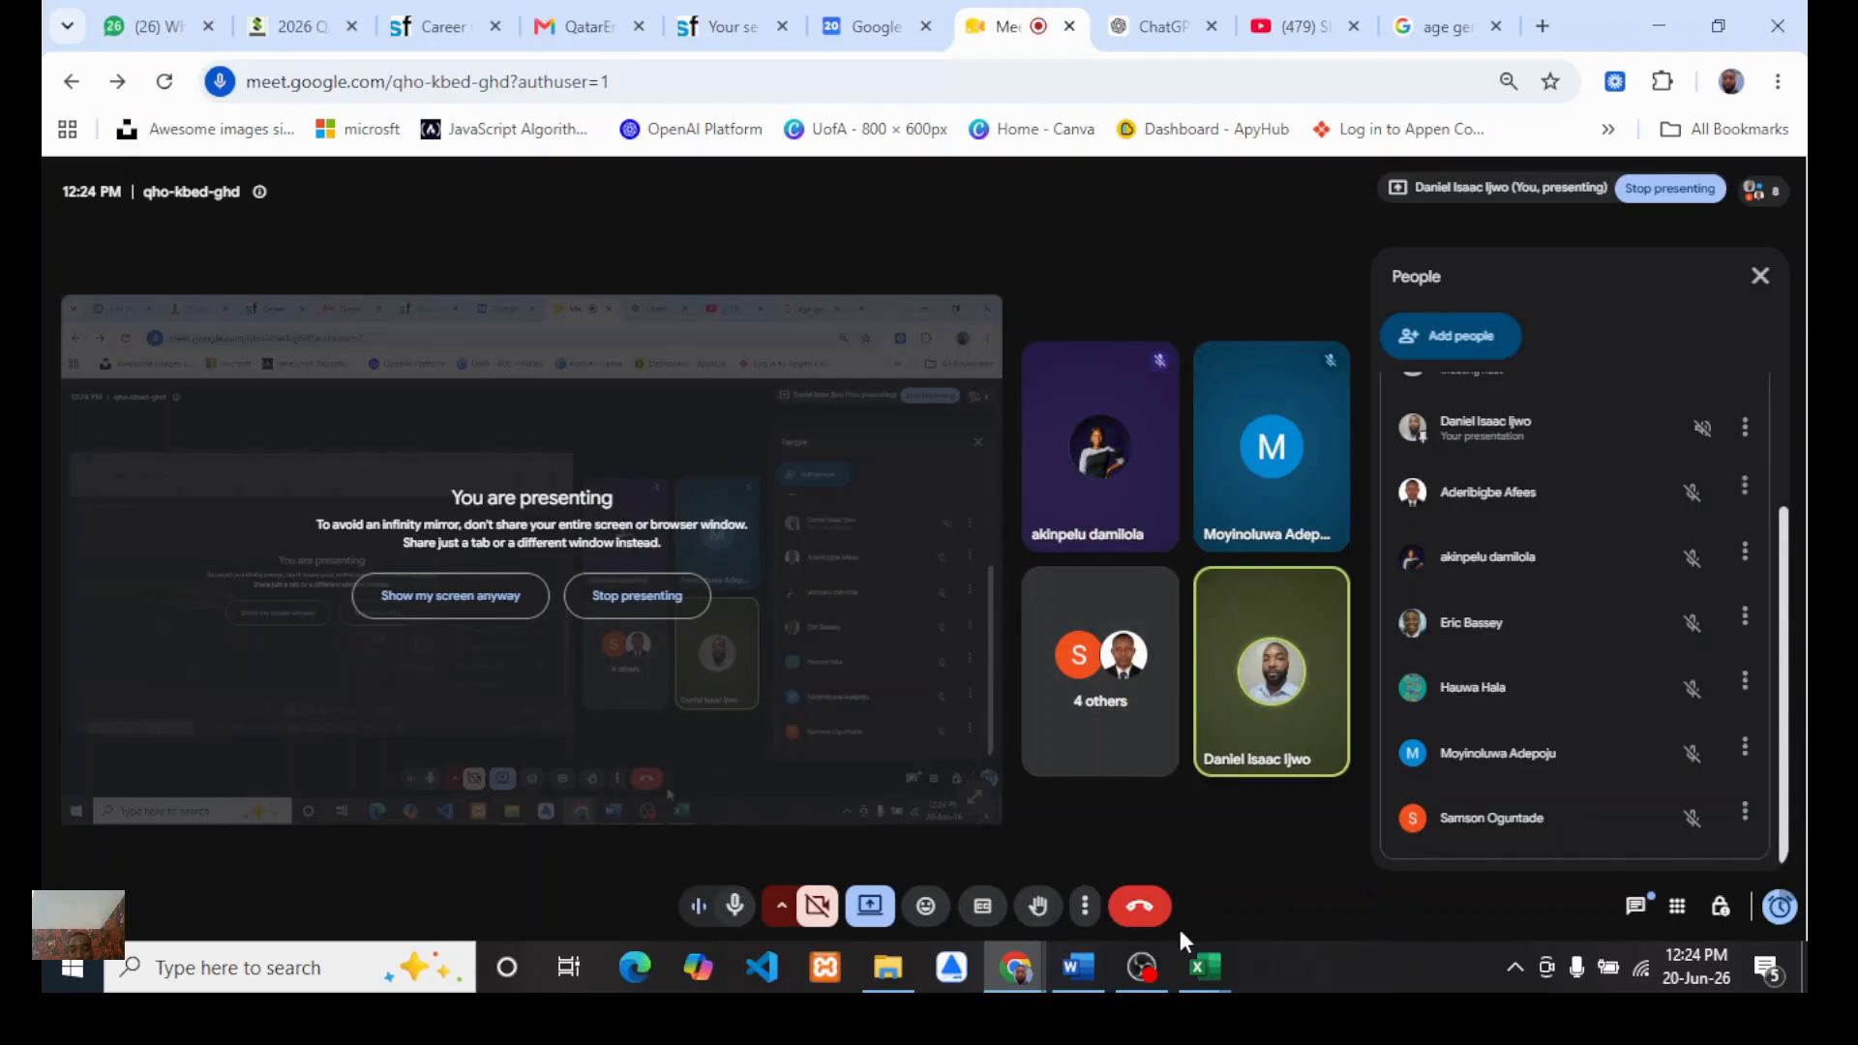
Step: Return to the workbook and add a new measure to the dataset table named female%
mouse_move(1196, 961)
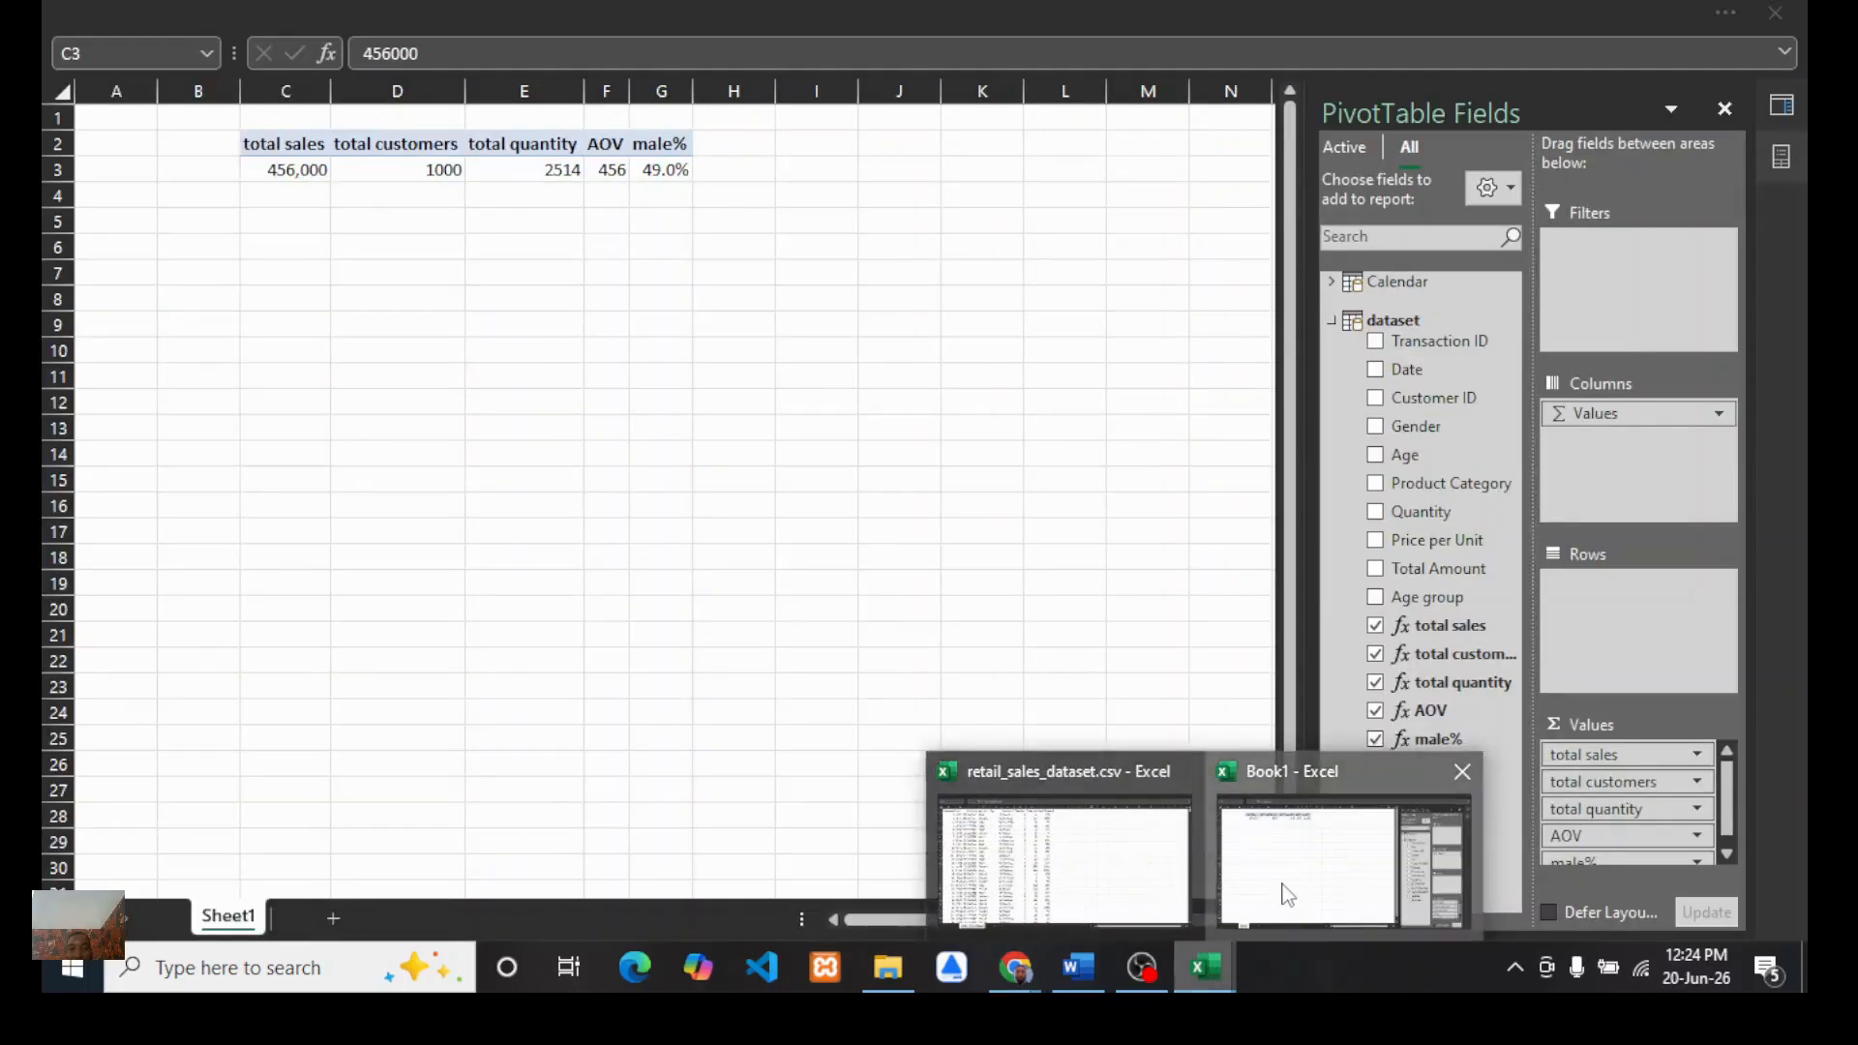
click(1327, 861)
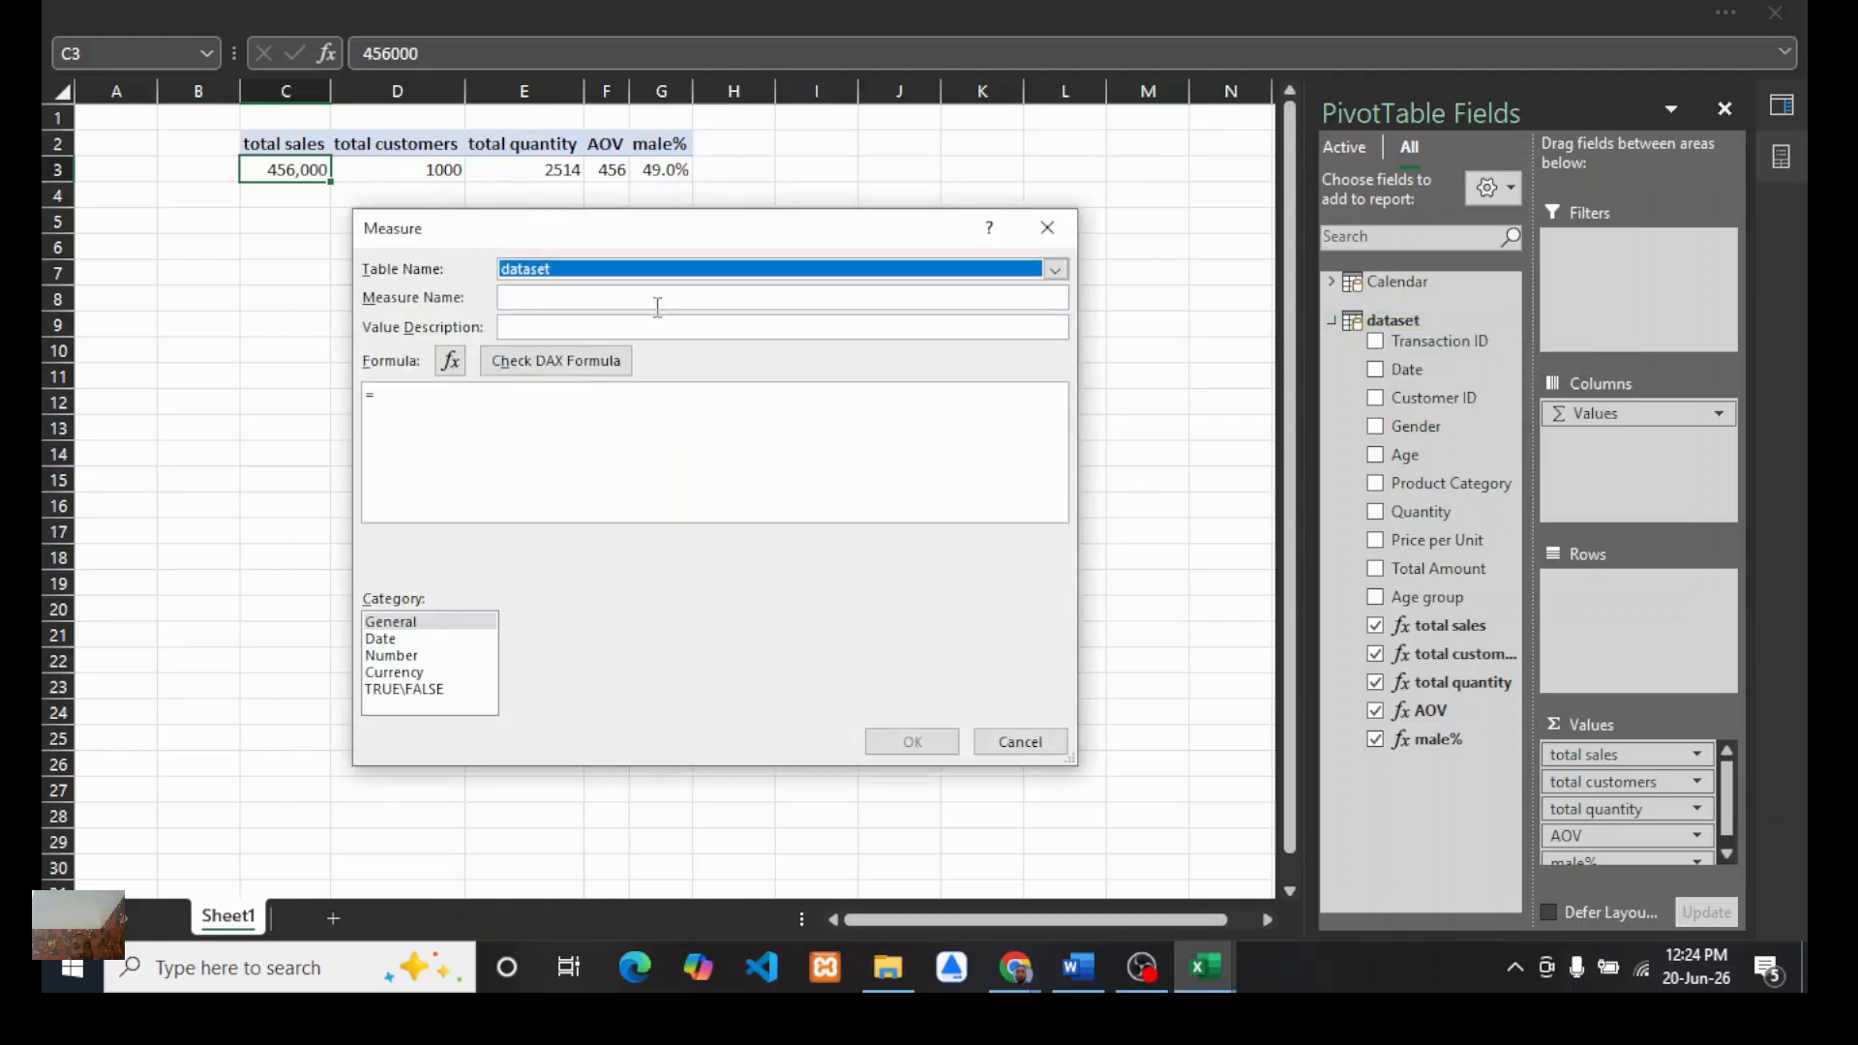
click(583, 297)
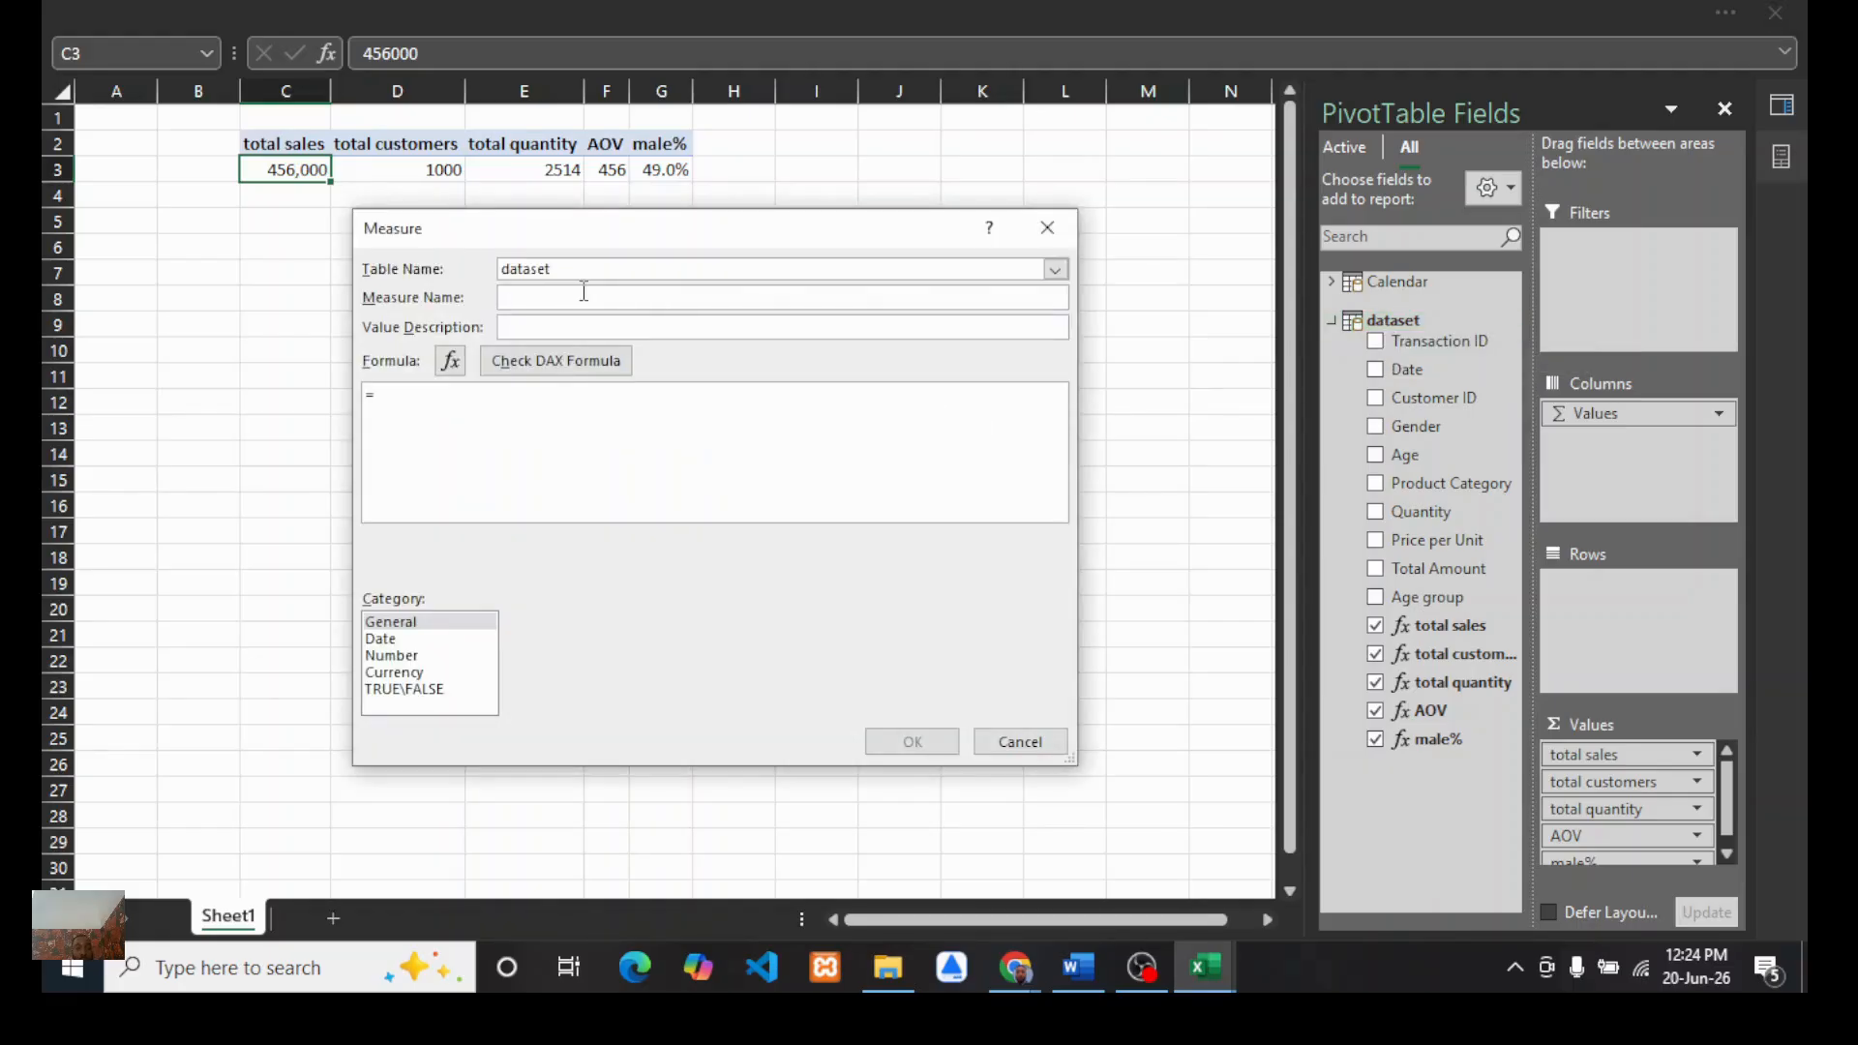
text(female)
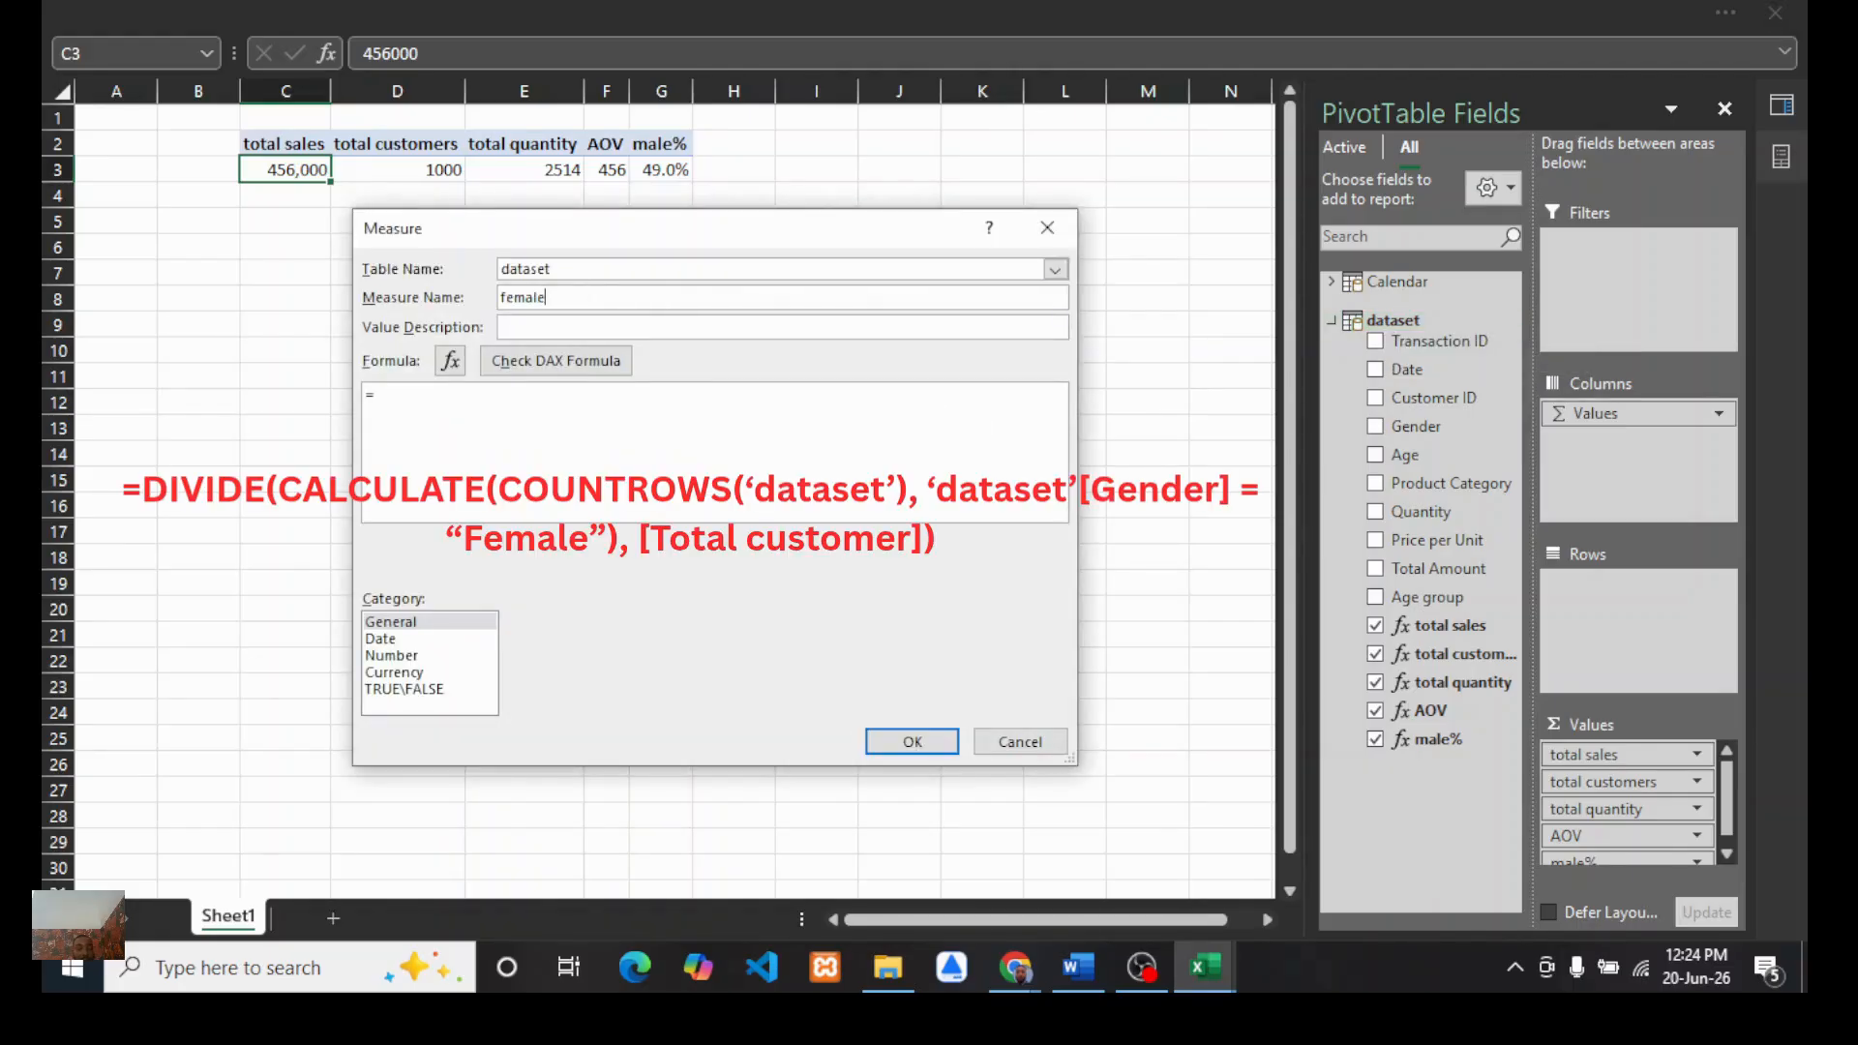
text(%)
key(BackSpace)
text(%)
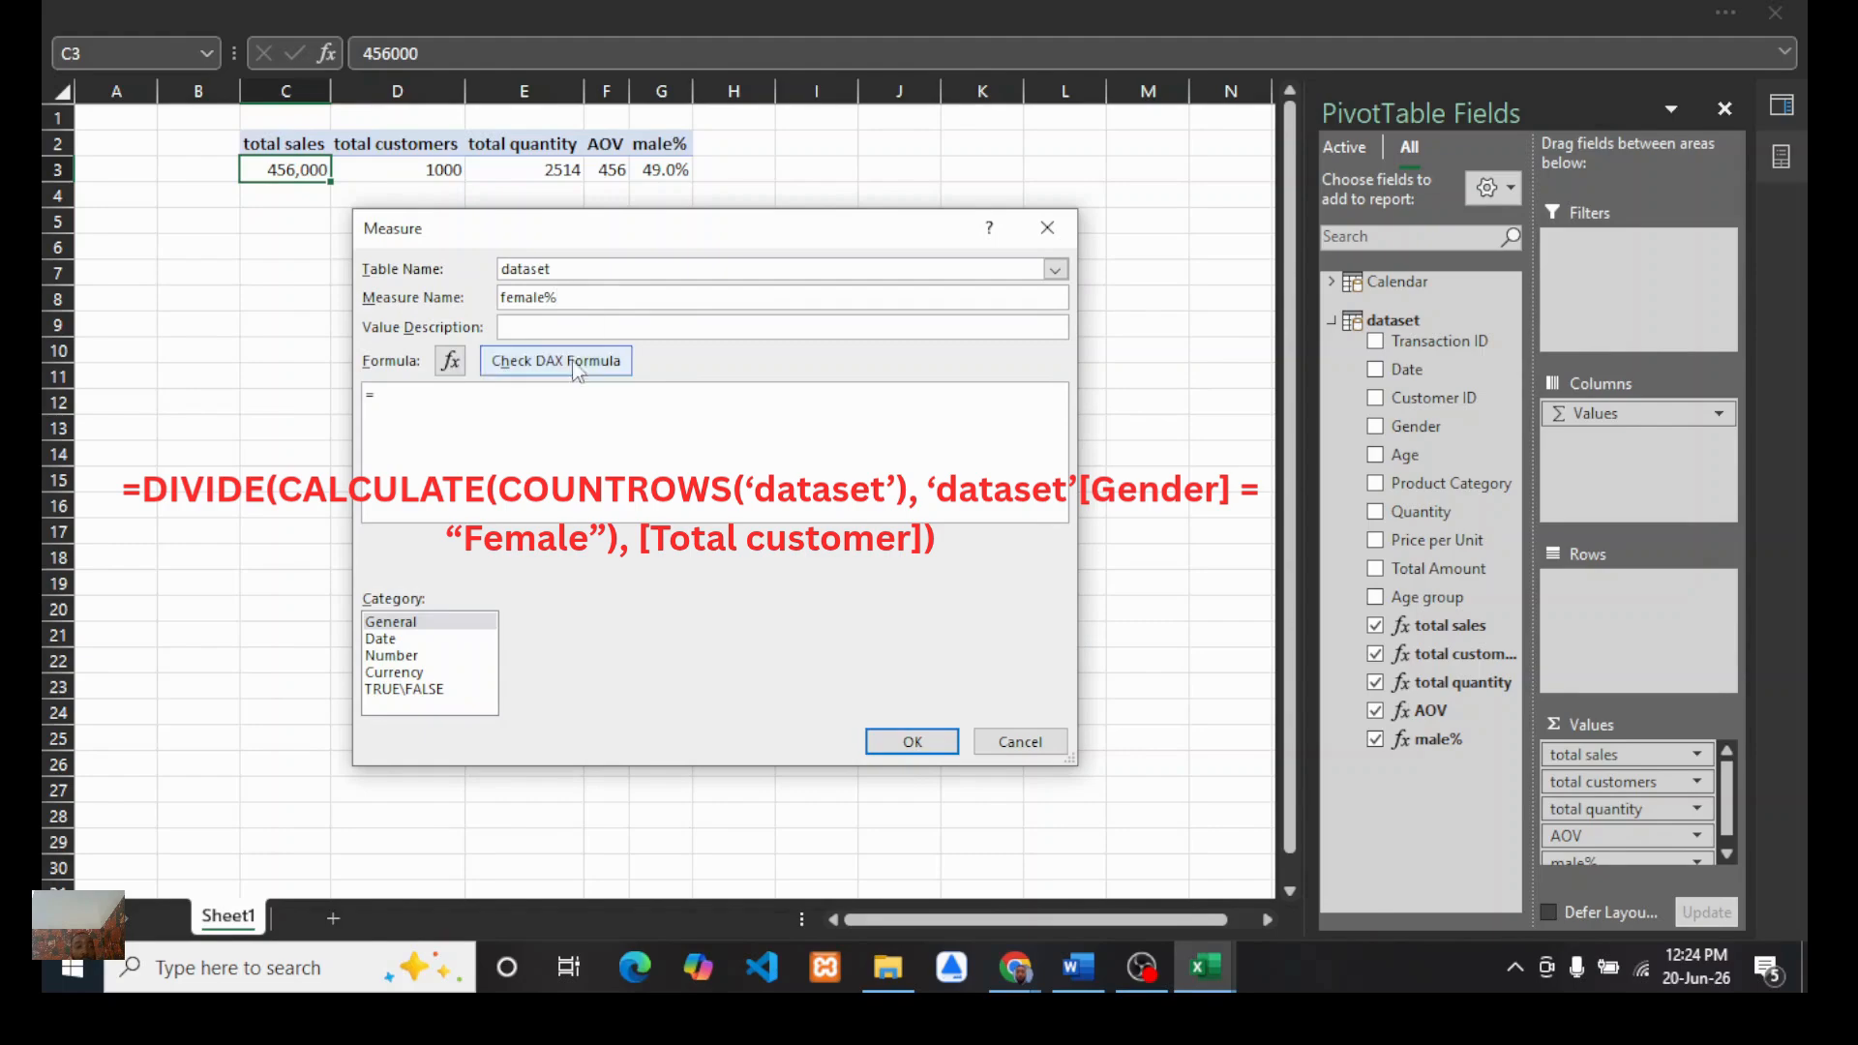
Step: Start the female% formula with DIVIDE, CALCULATE and COUNTROWS in the measure's formula box
click(421, 394)
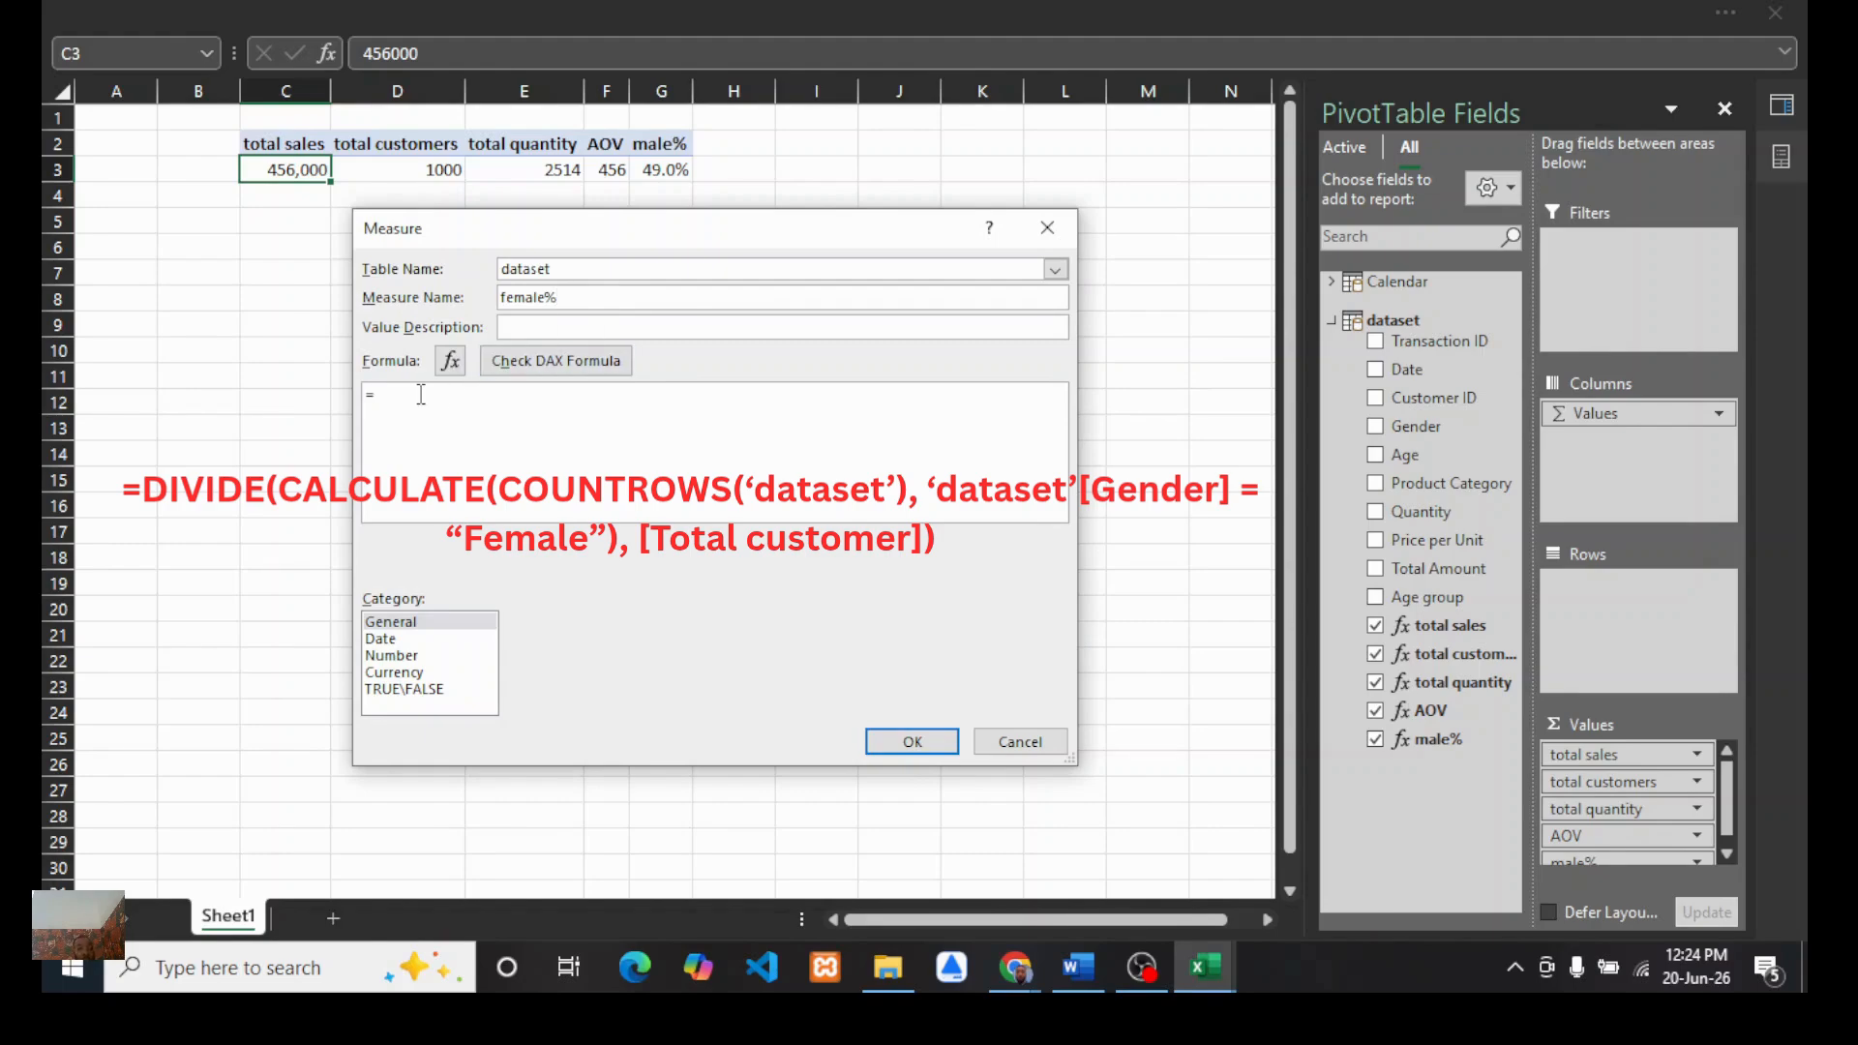
text(di)
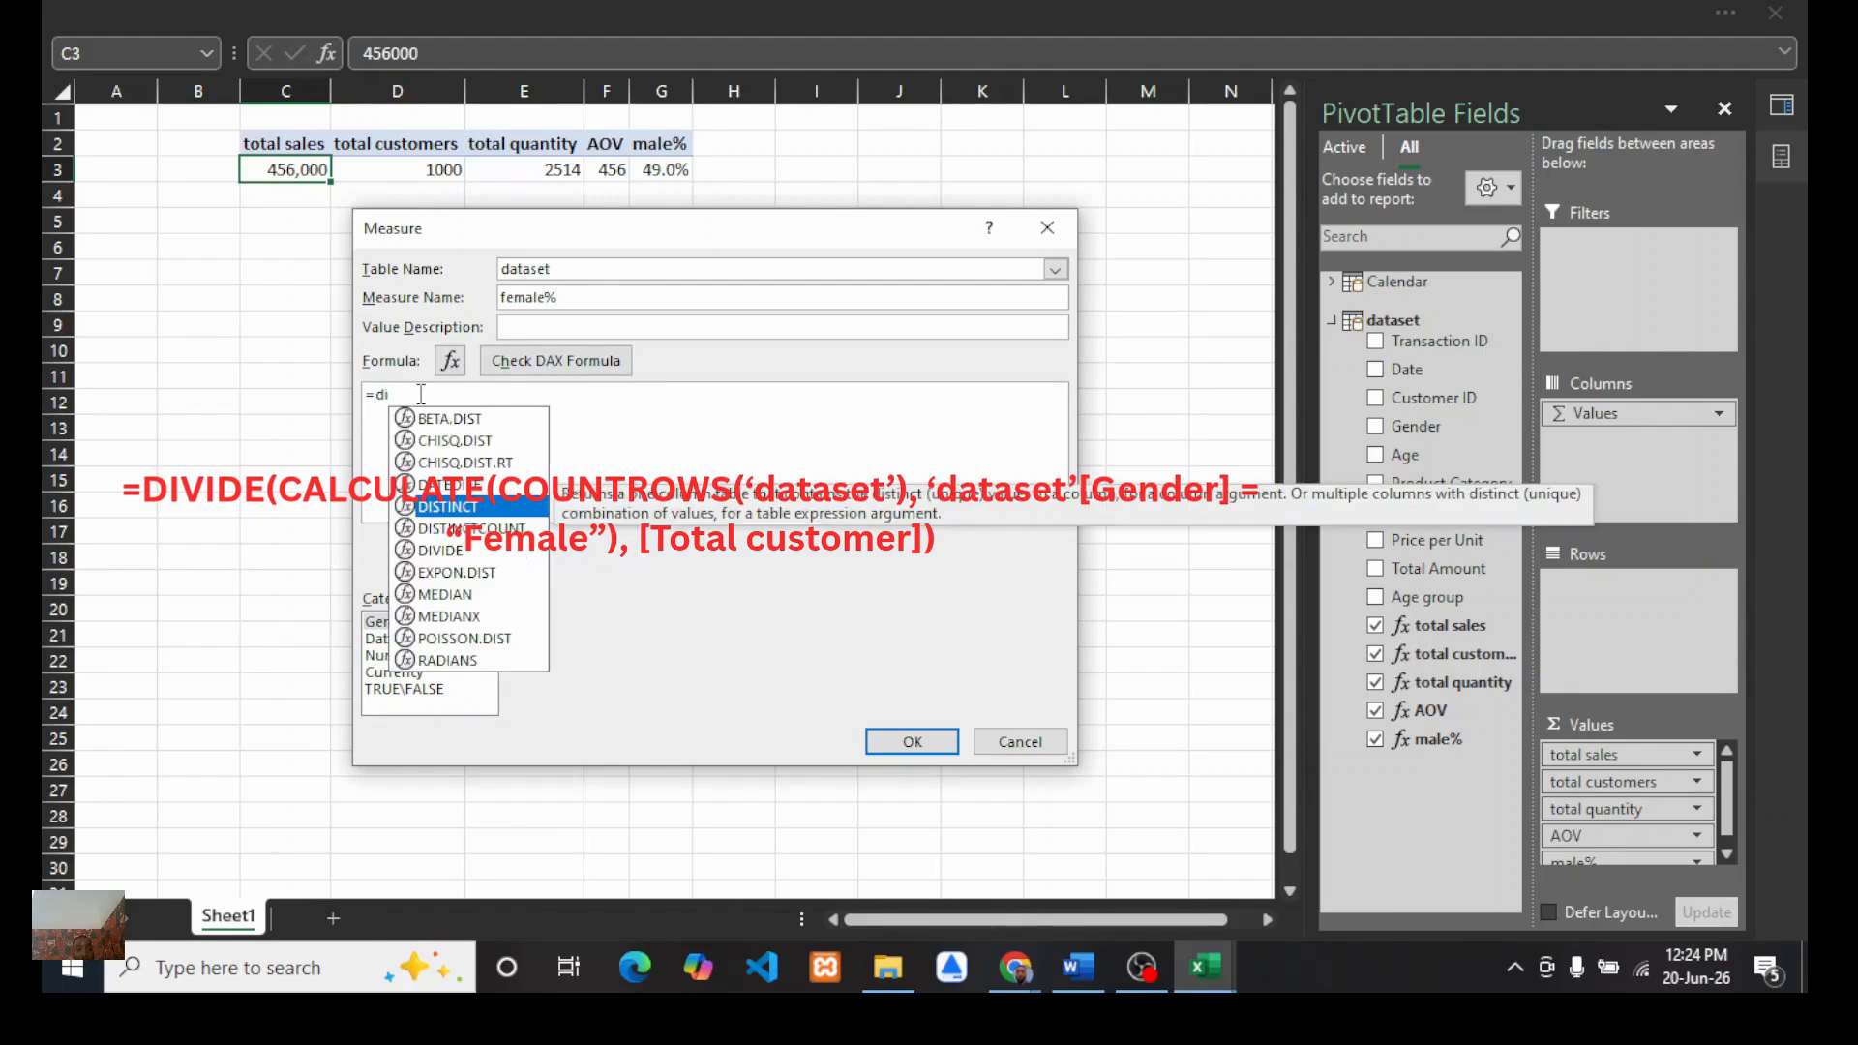
text(vi)
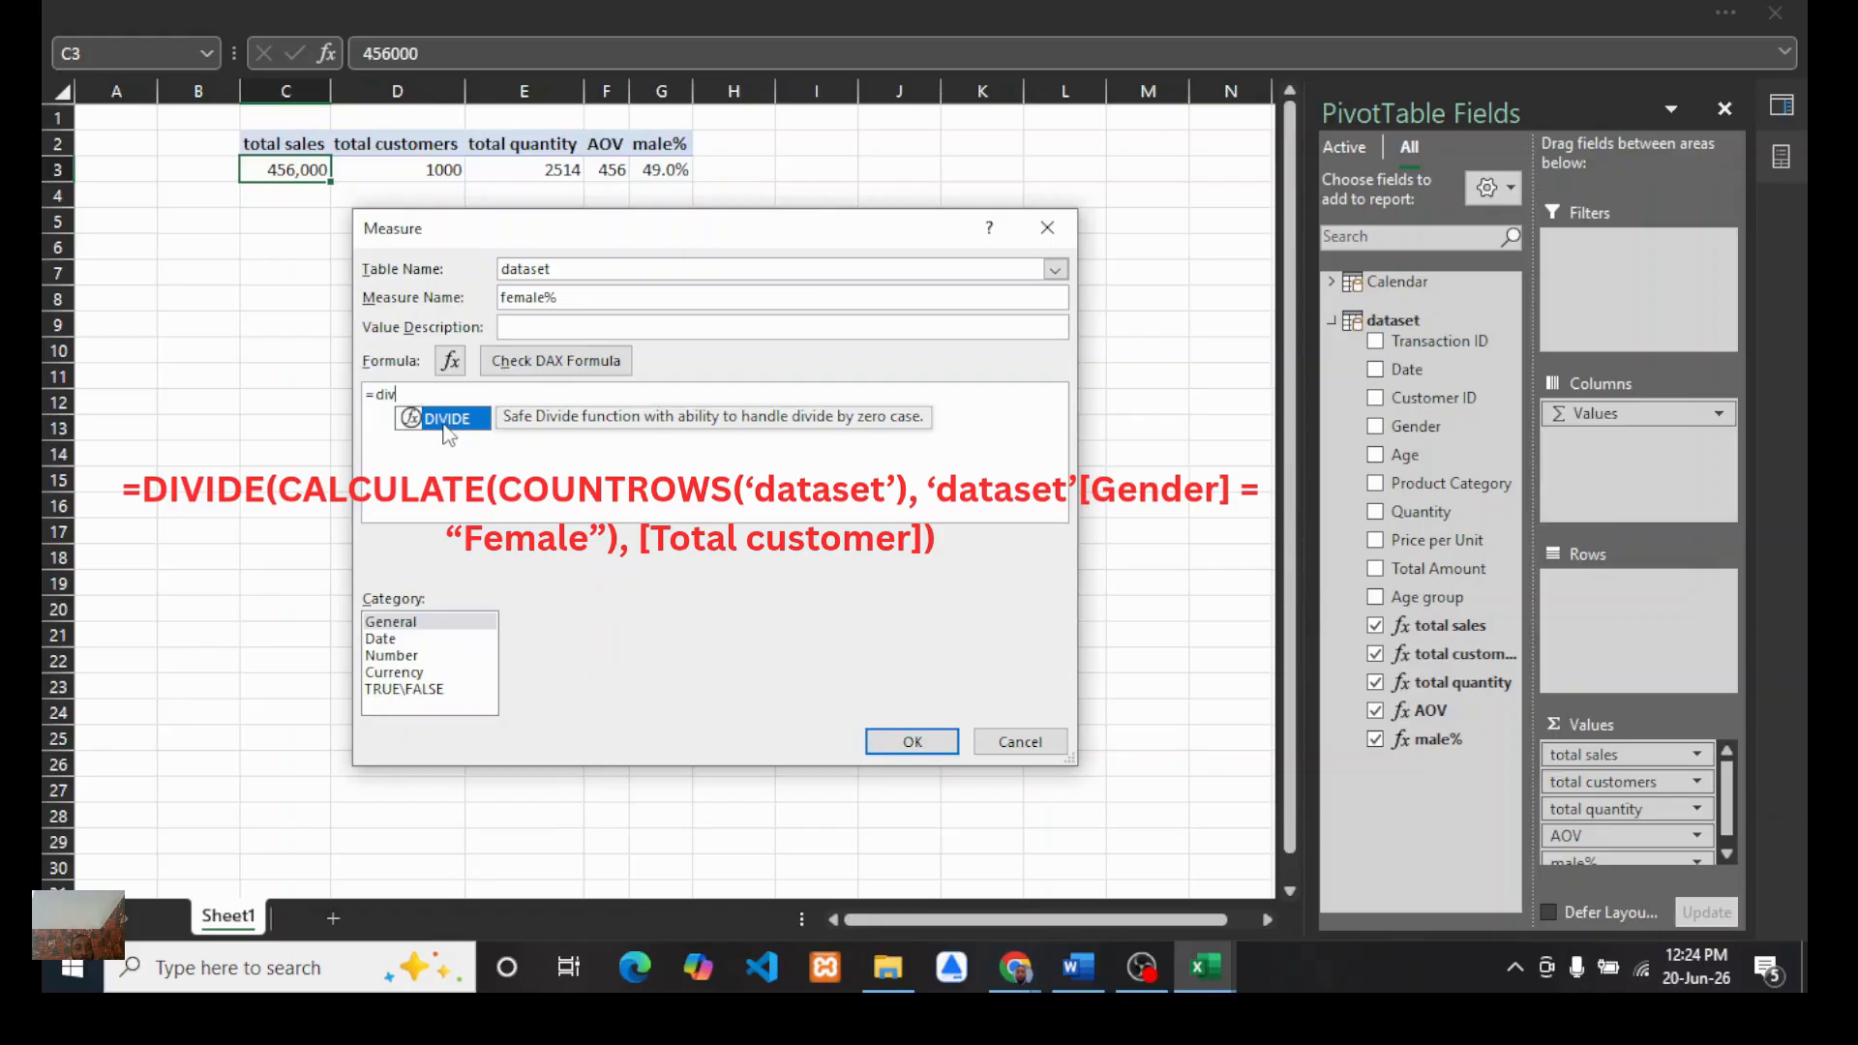
double_click(438, 417)
text(cal)
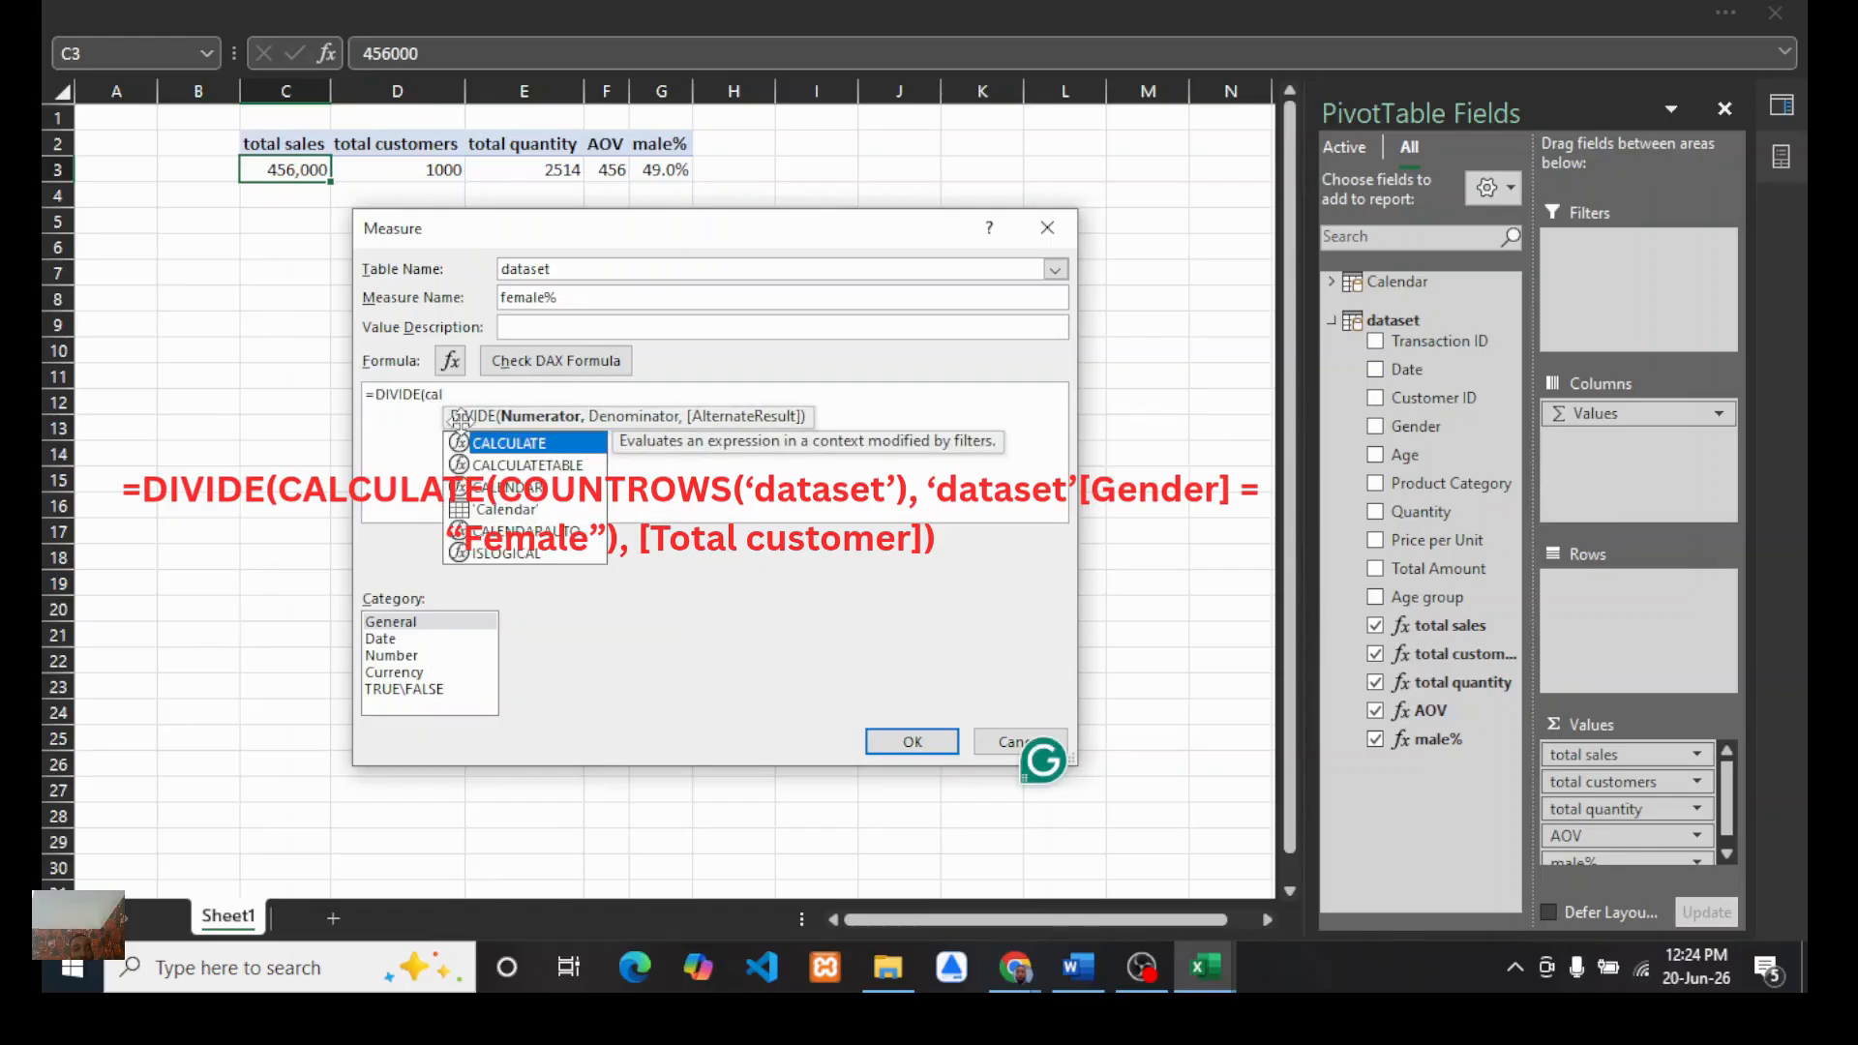
double_click(491, 442)
text(caoun)
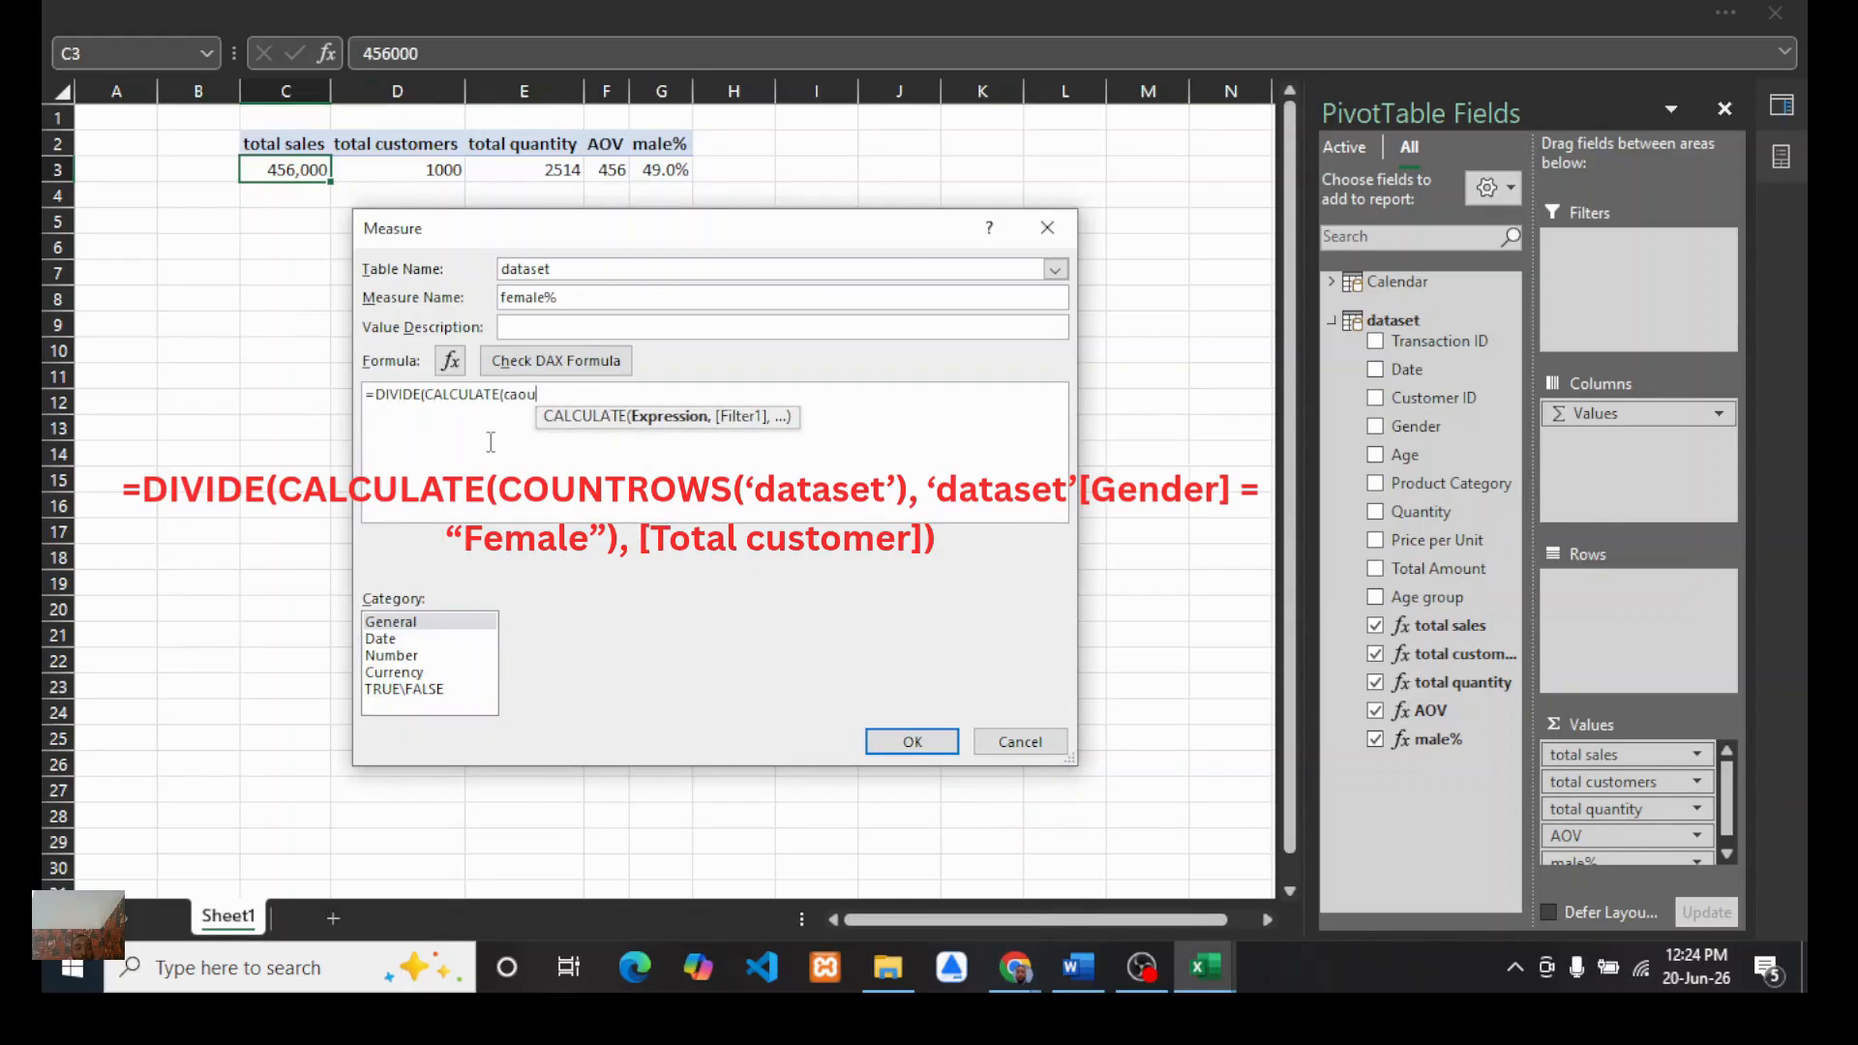
key(BackSpace)
key(BackSpace)
key(BackSpace)
key(BackSpace)
text(ou)
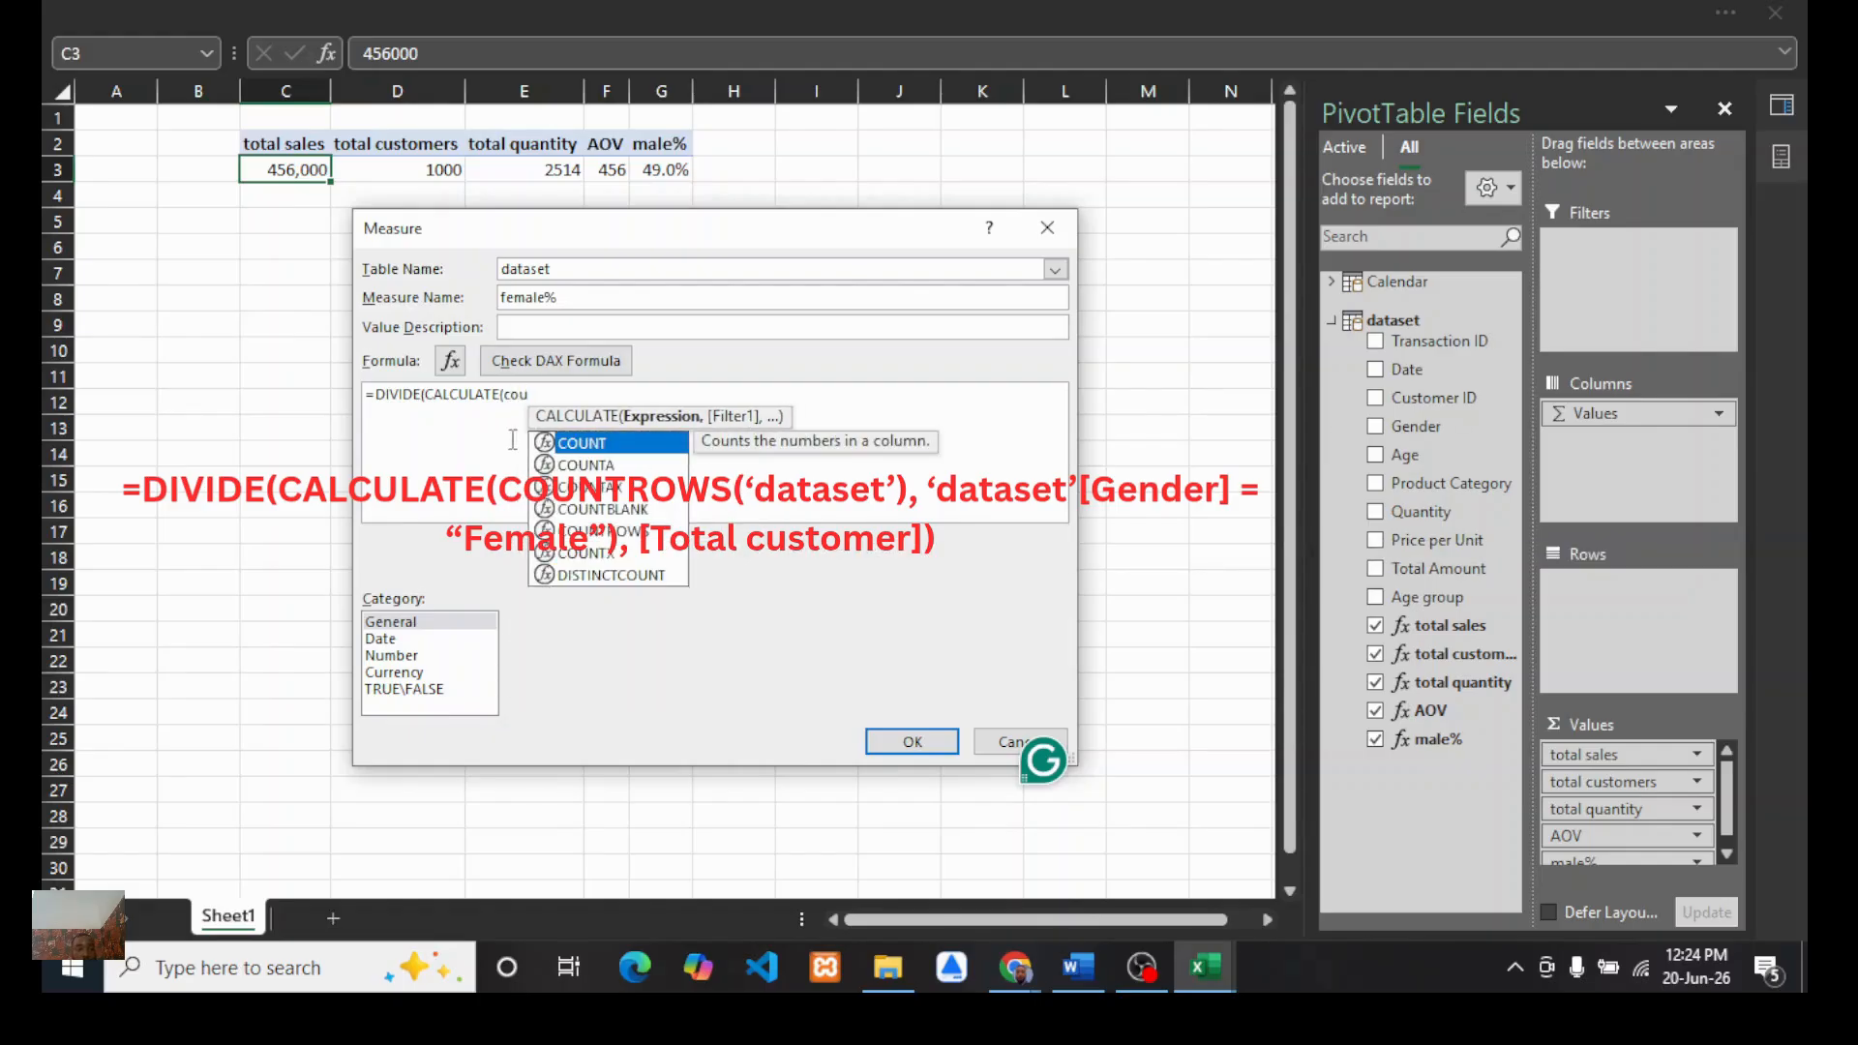
double_click(607, 534)
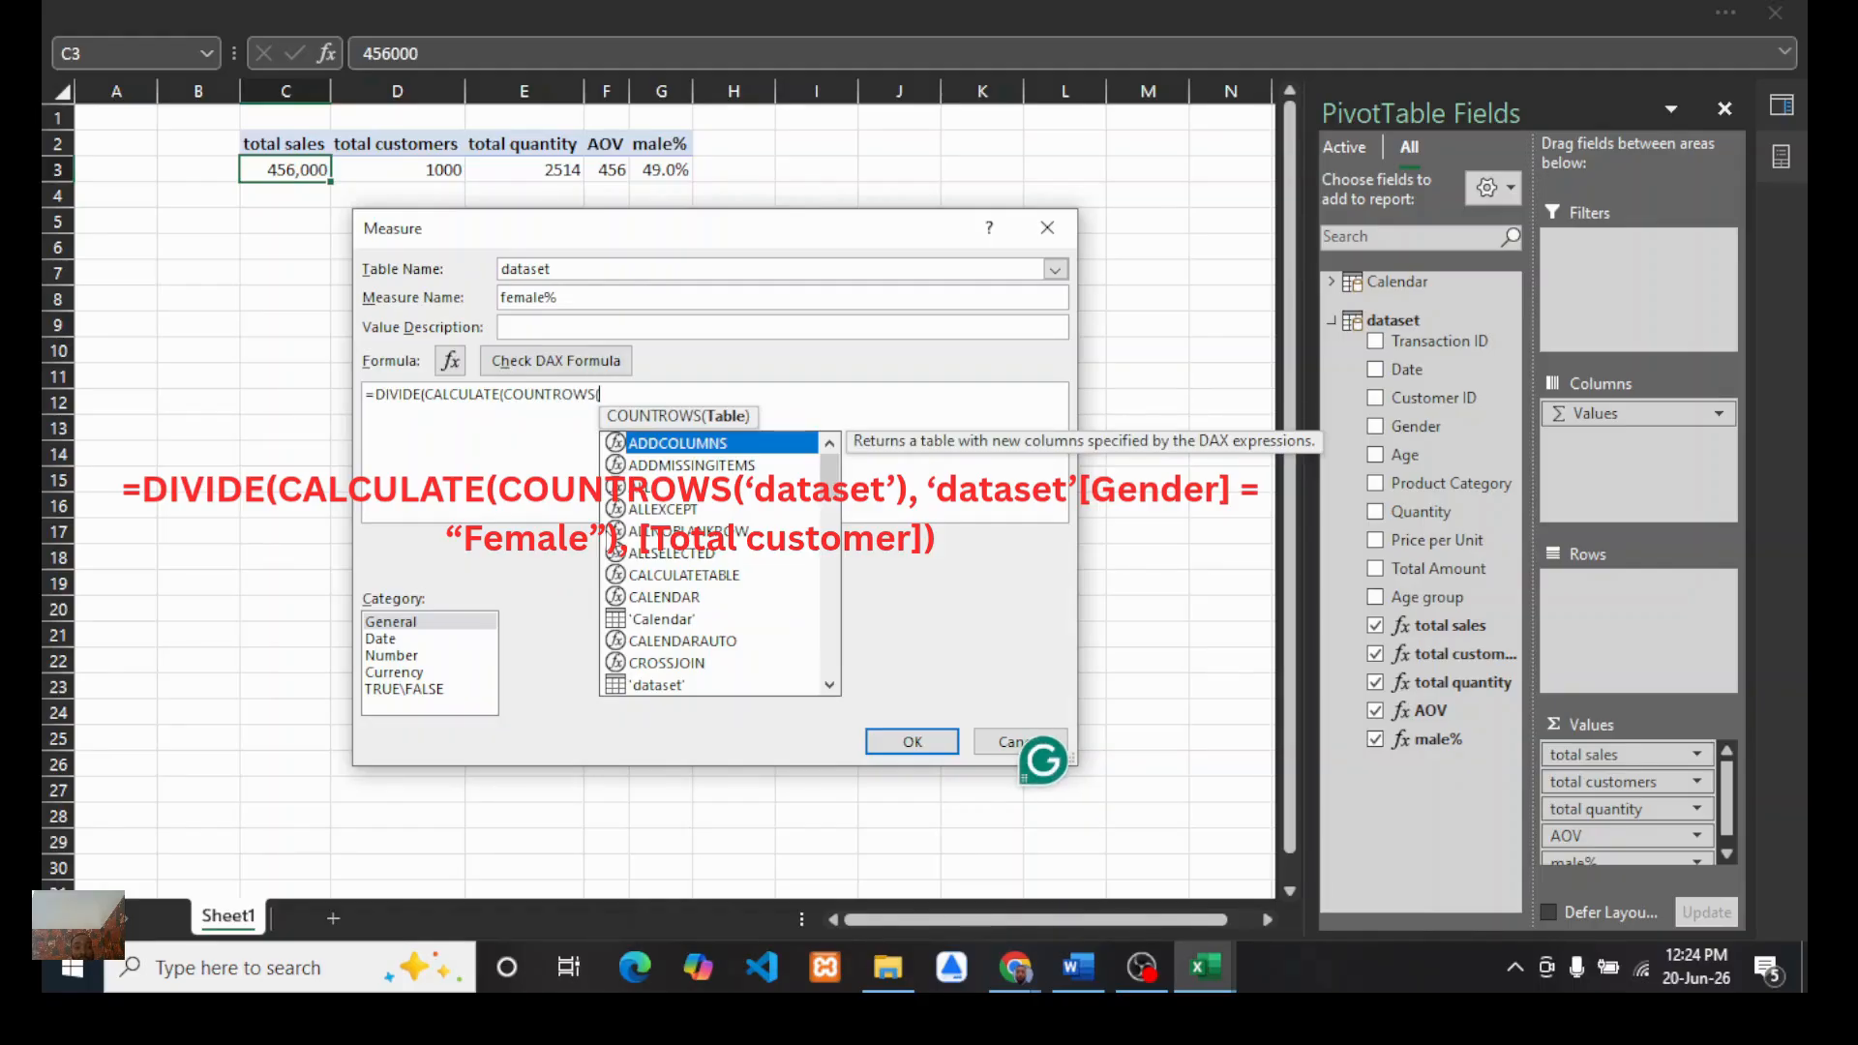
Step: Count rows of the 'dataset' table inside CALCULATE, filtered by 'dataset'[Gender] = "Female"
double_click(657, 685)
text())
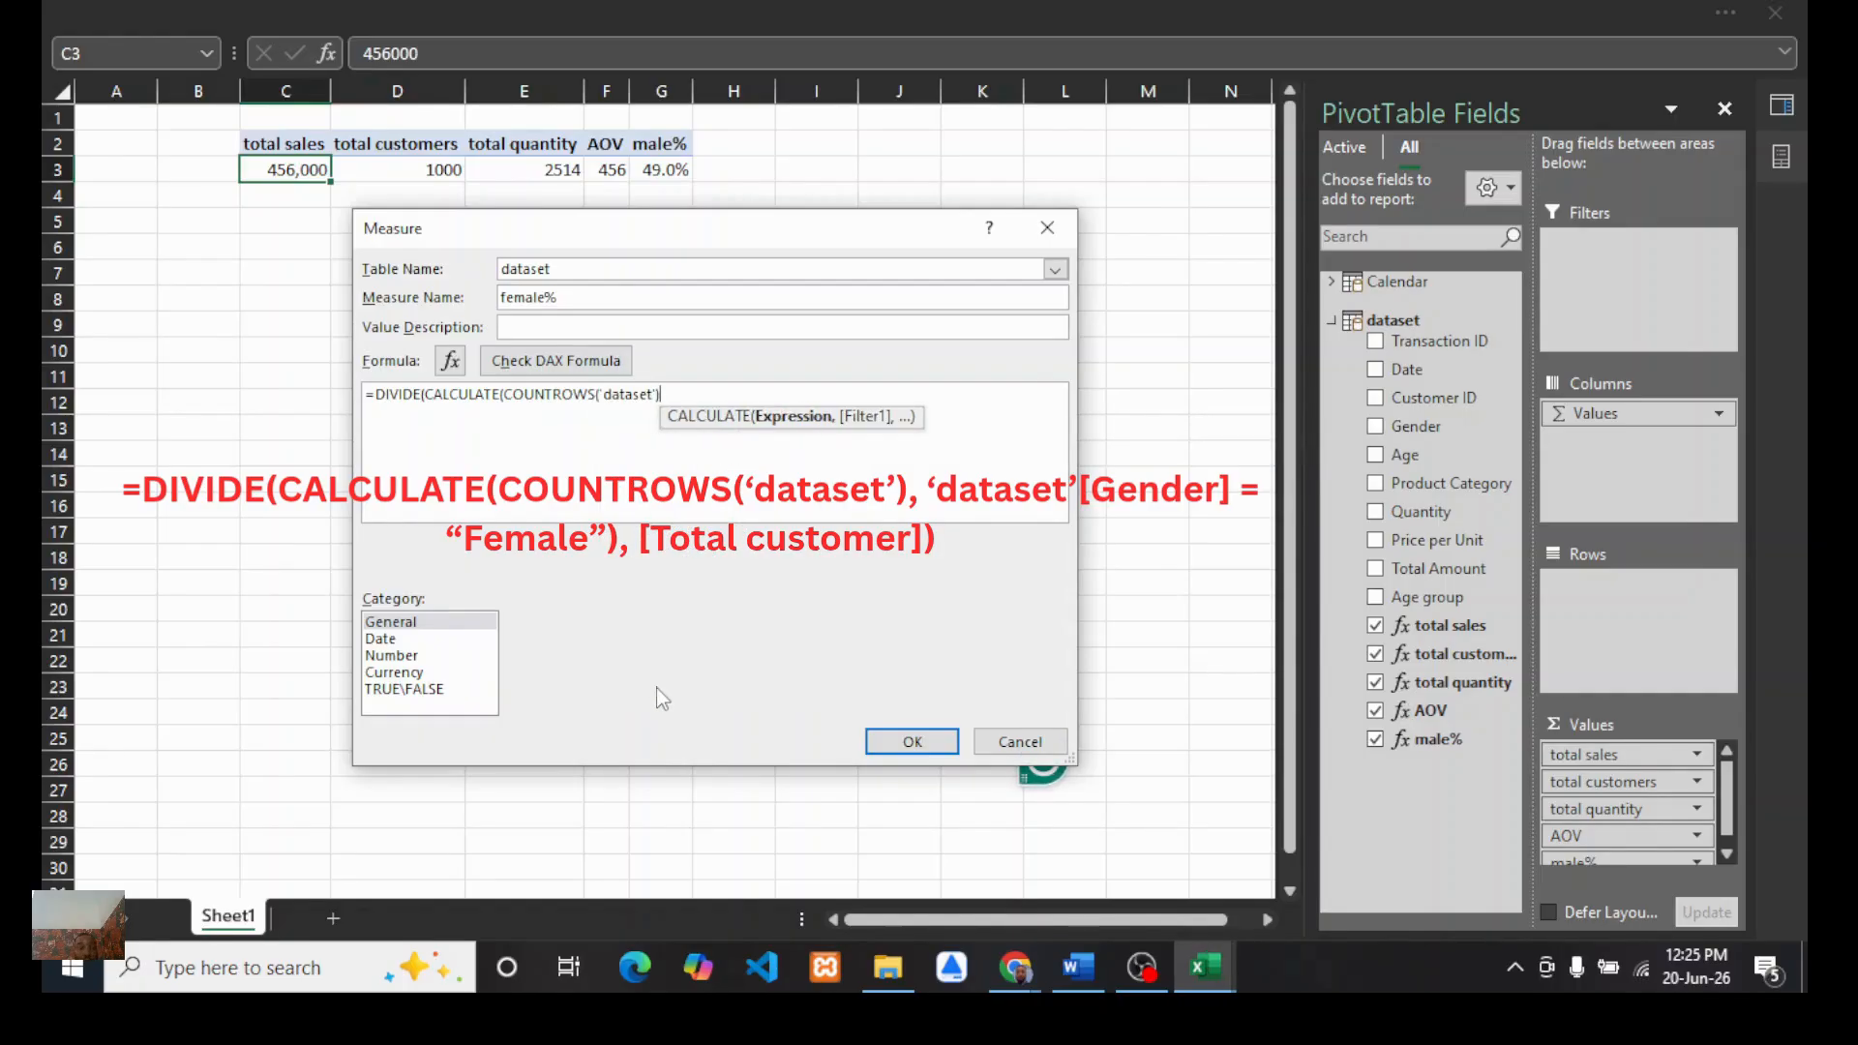
text(,)
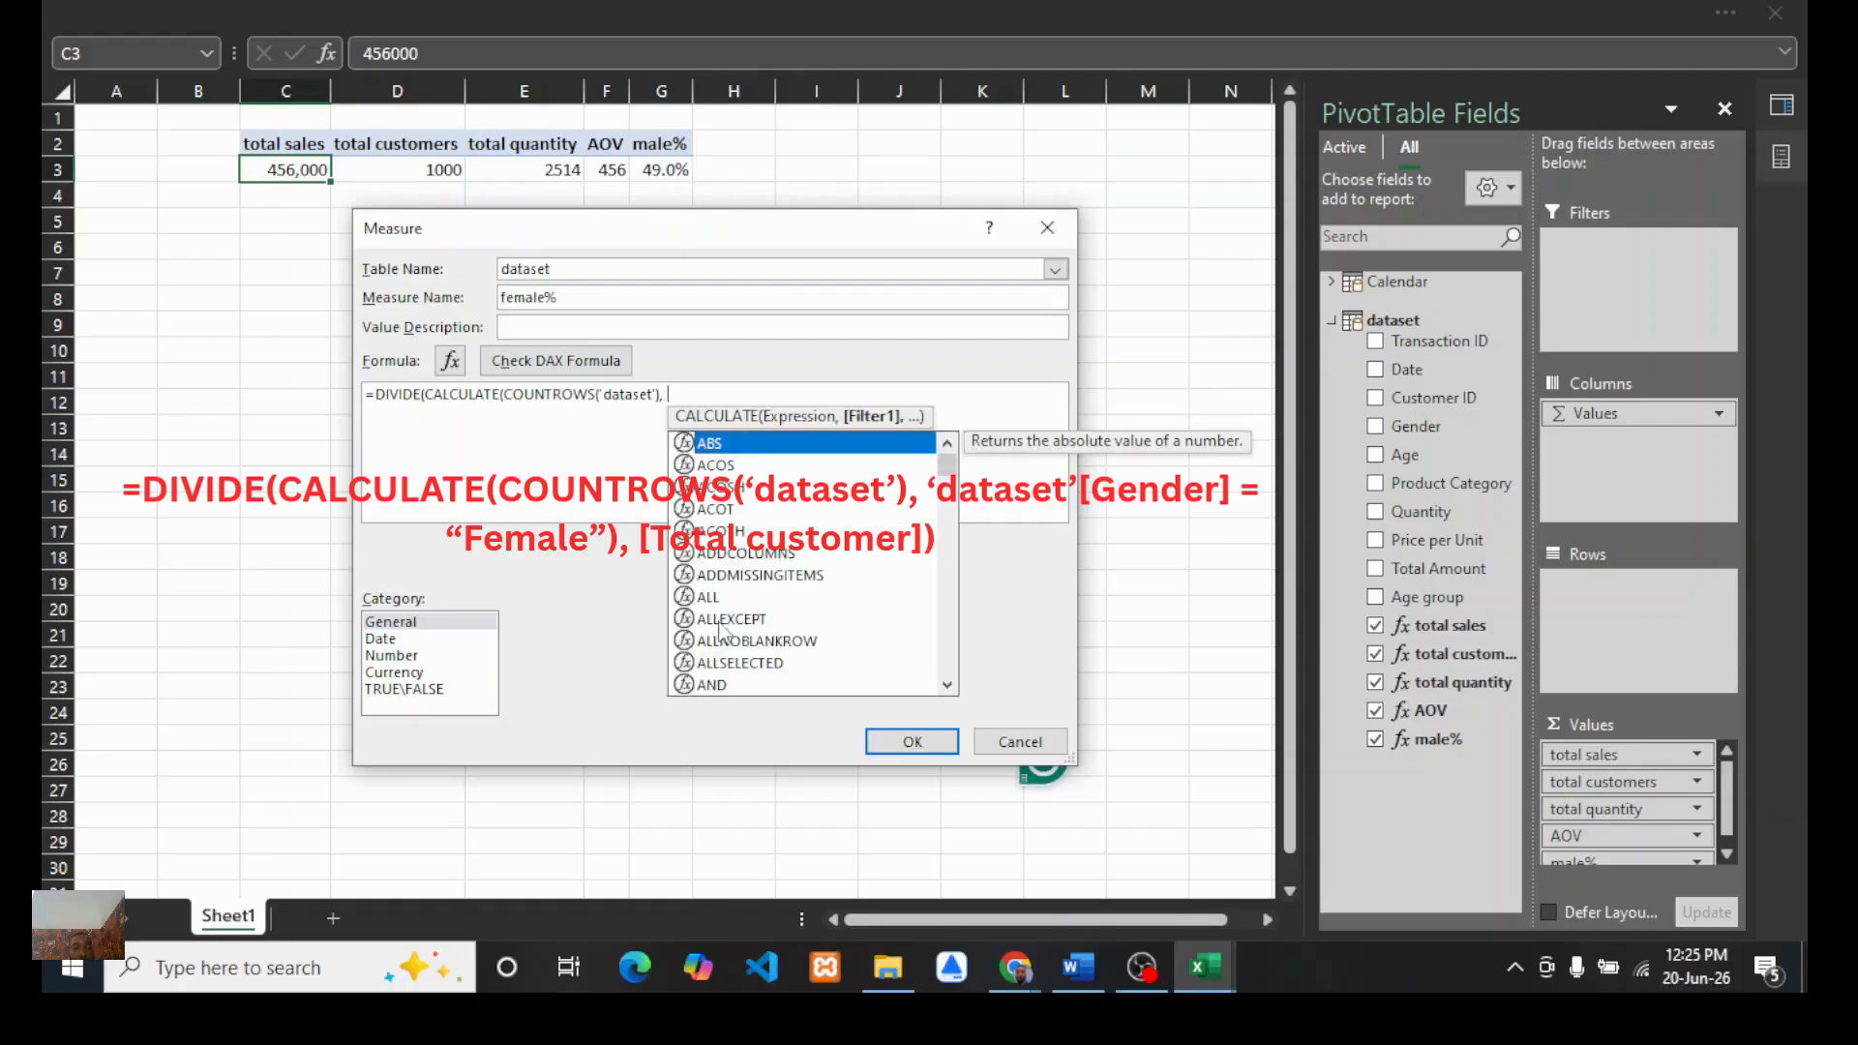
text( 'd)
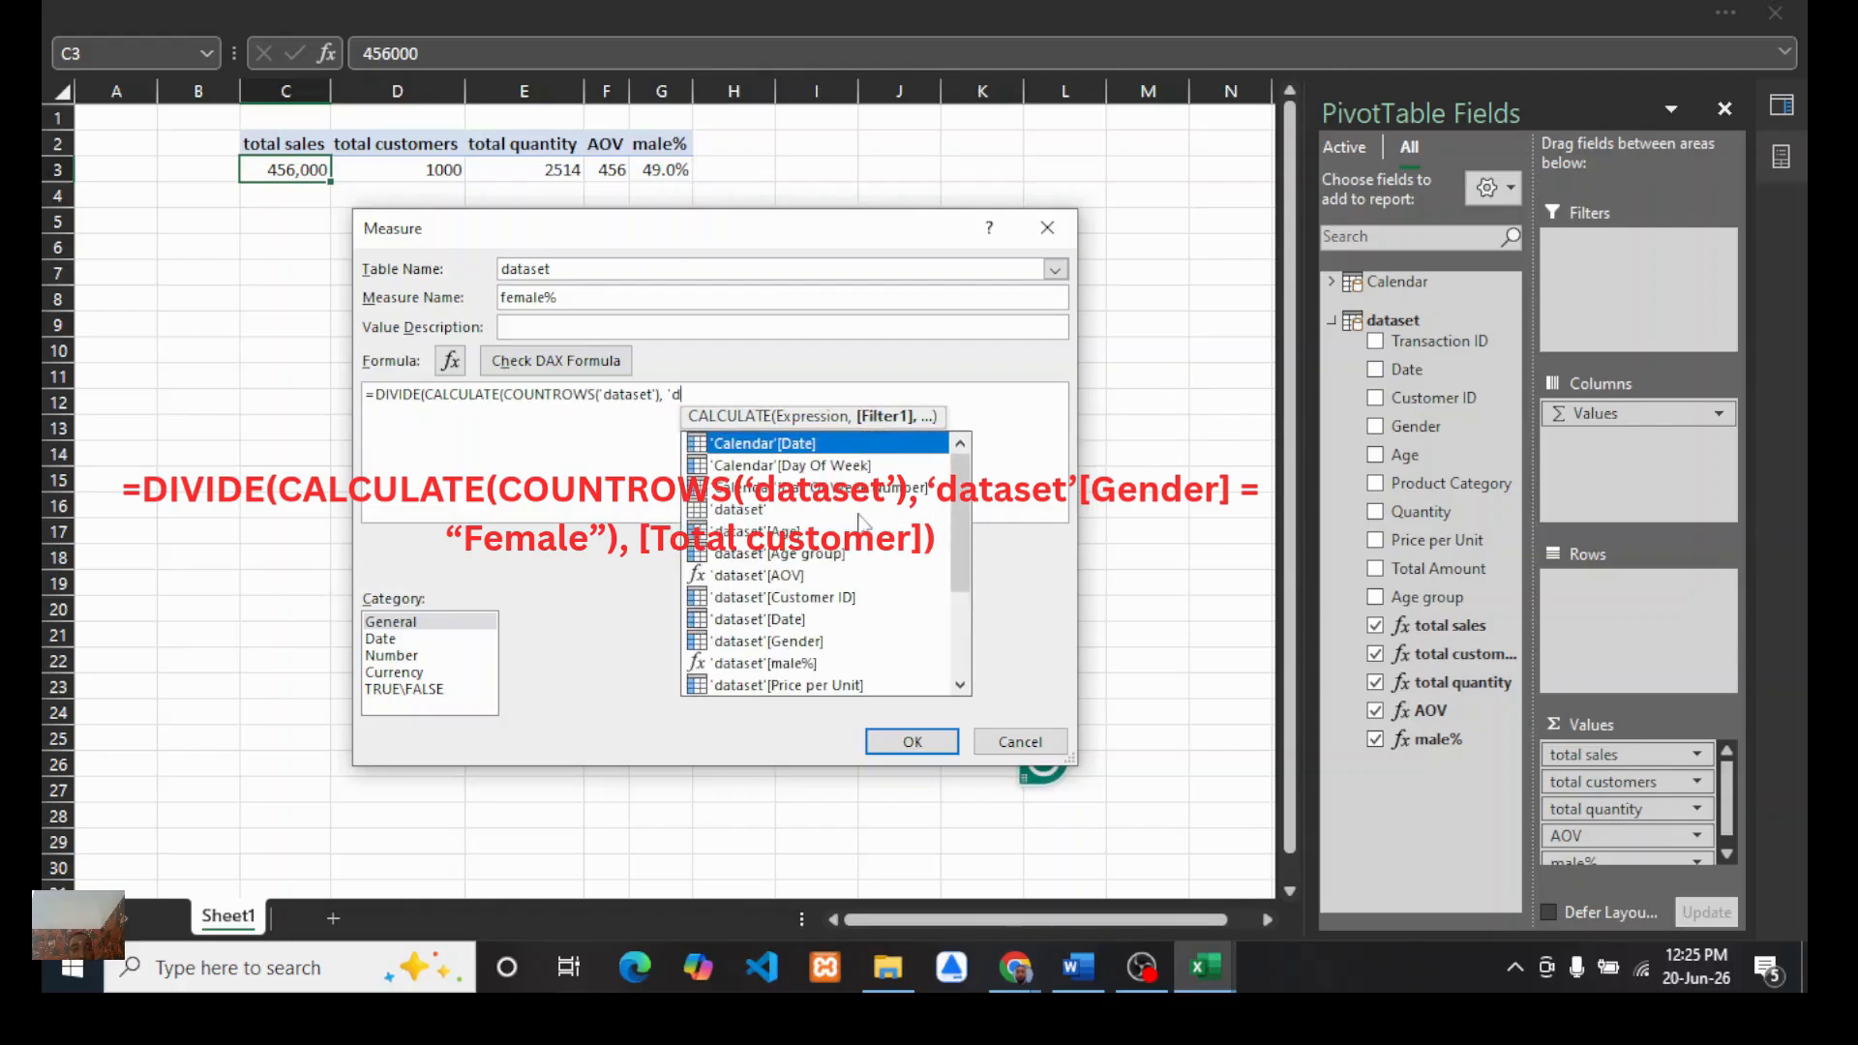
double_click(770, 640)
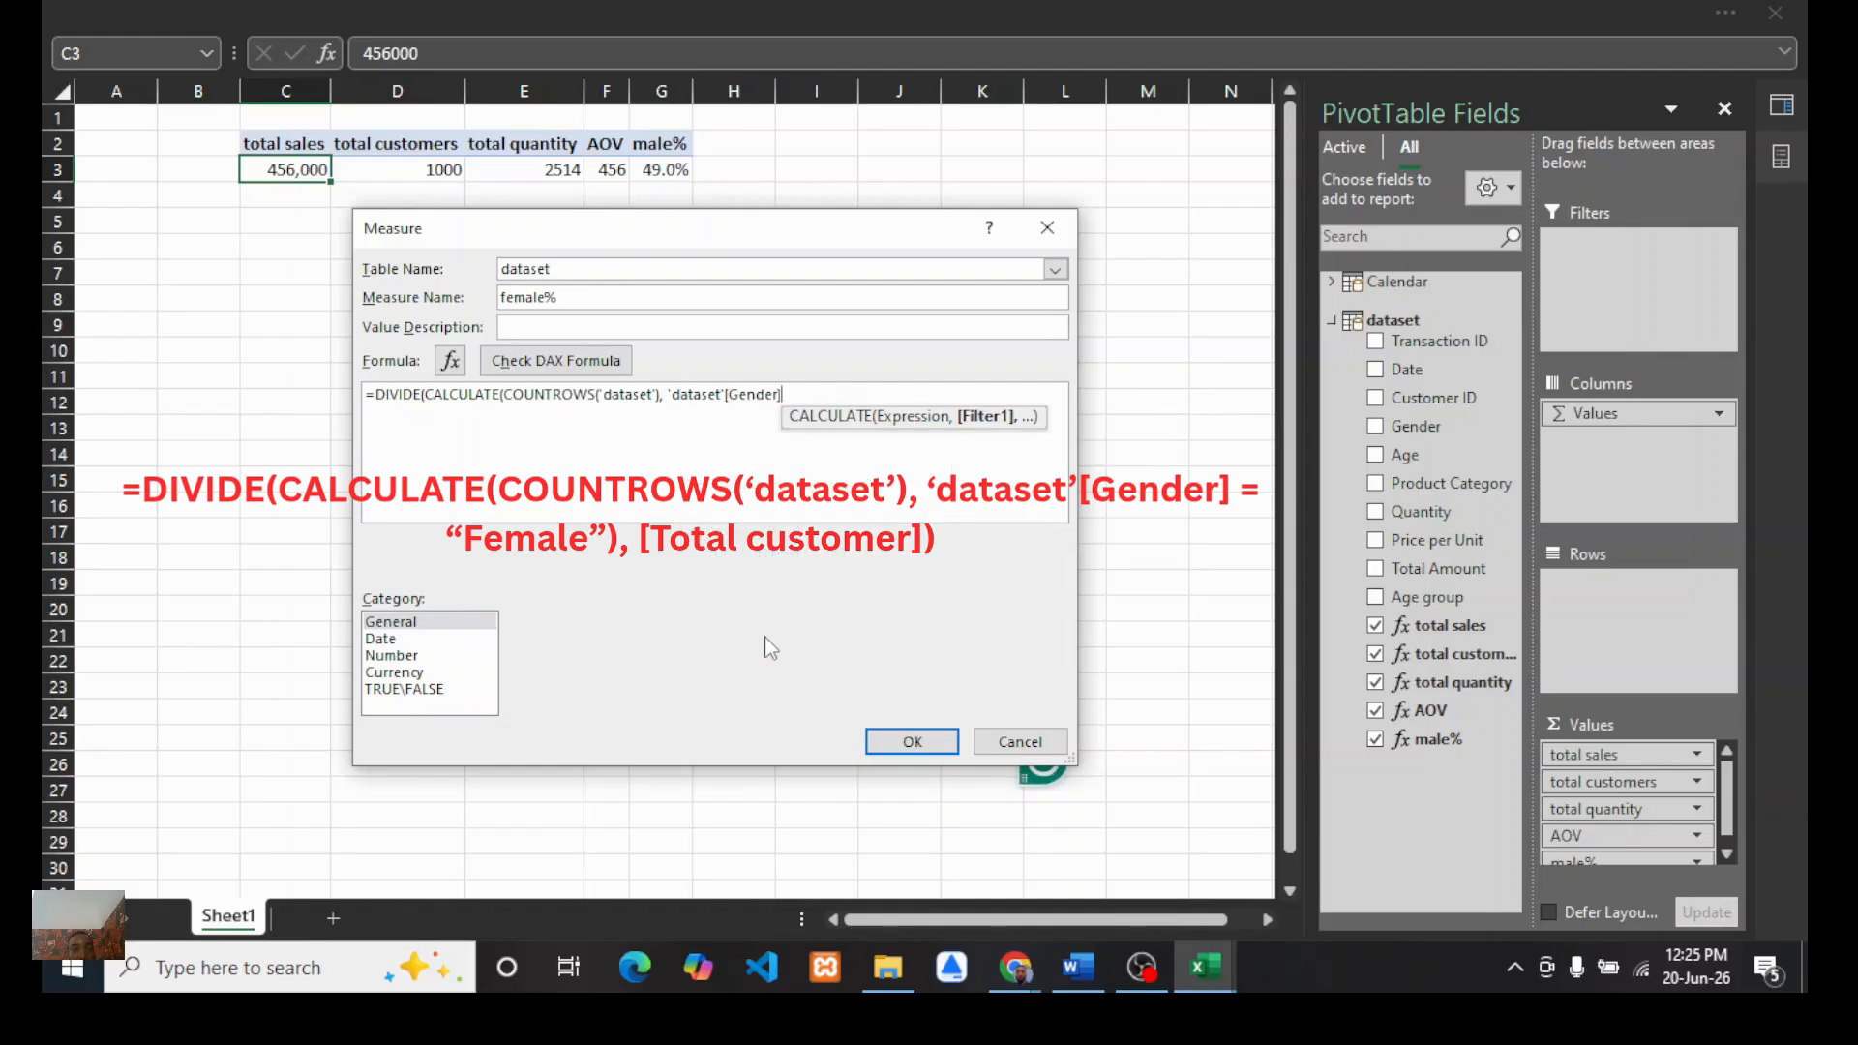
text(=")
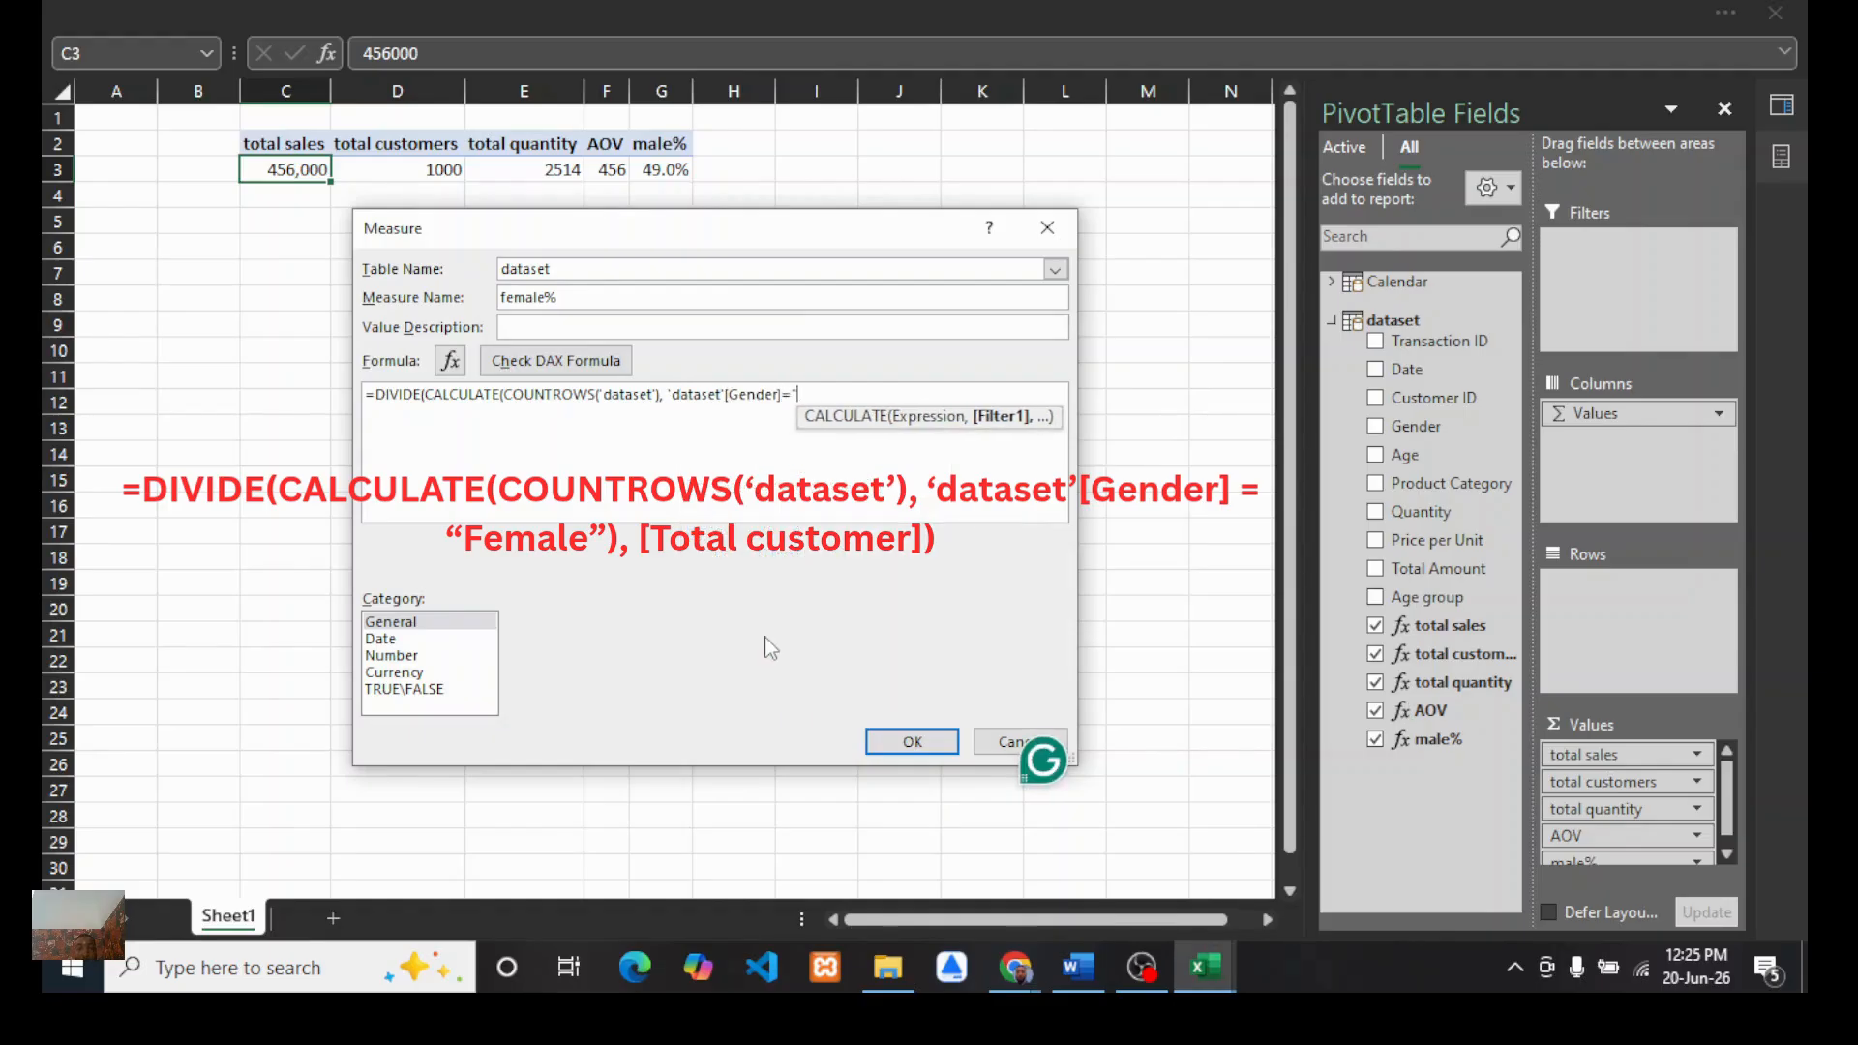
text(Female)
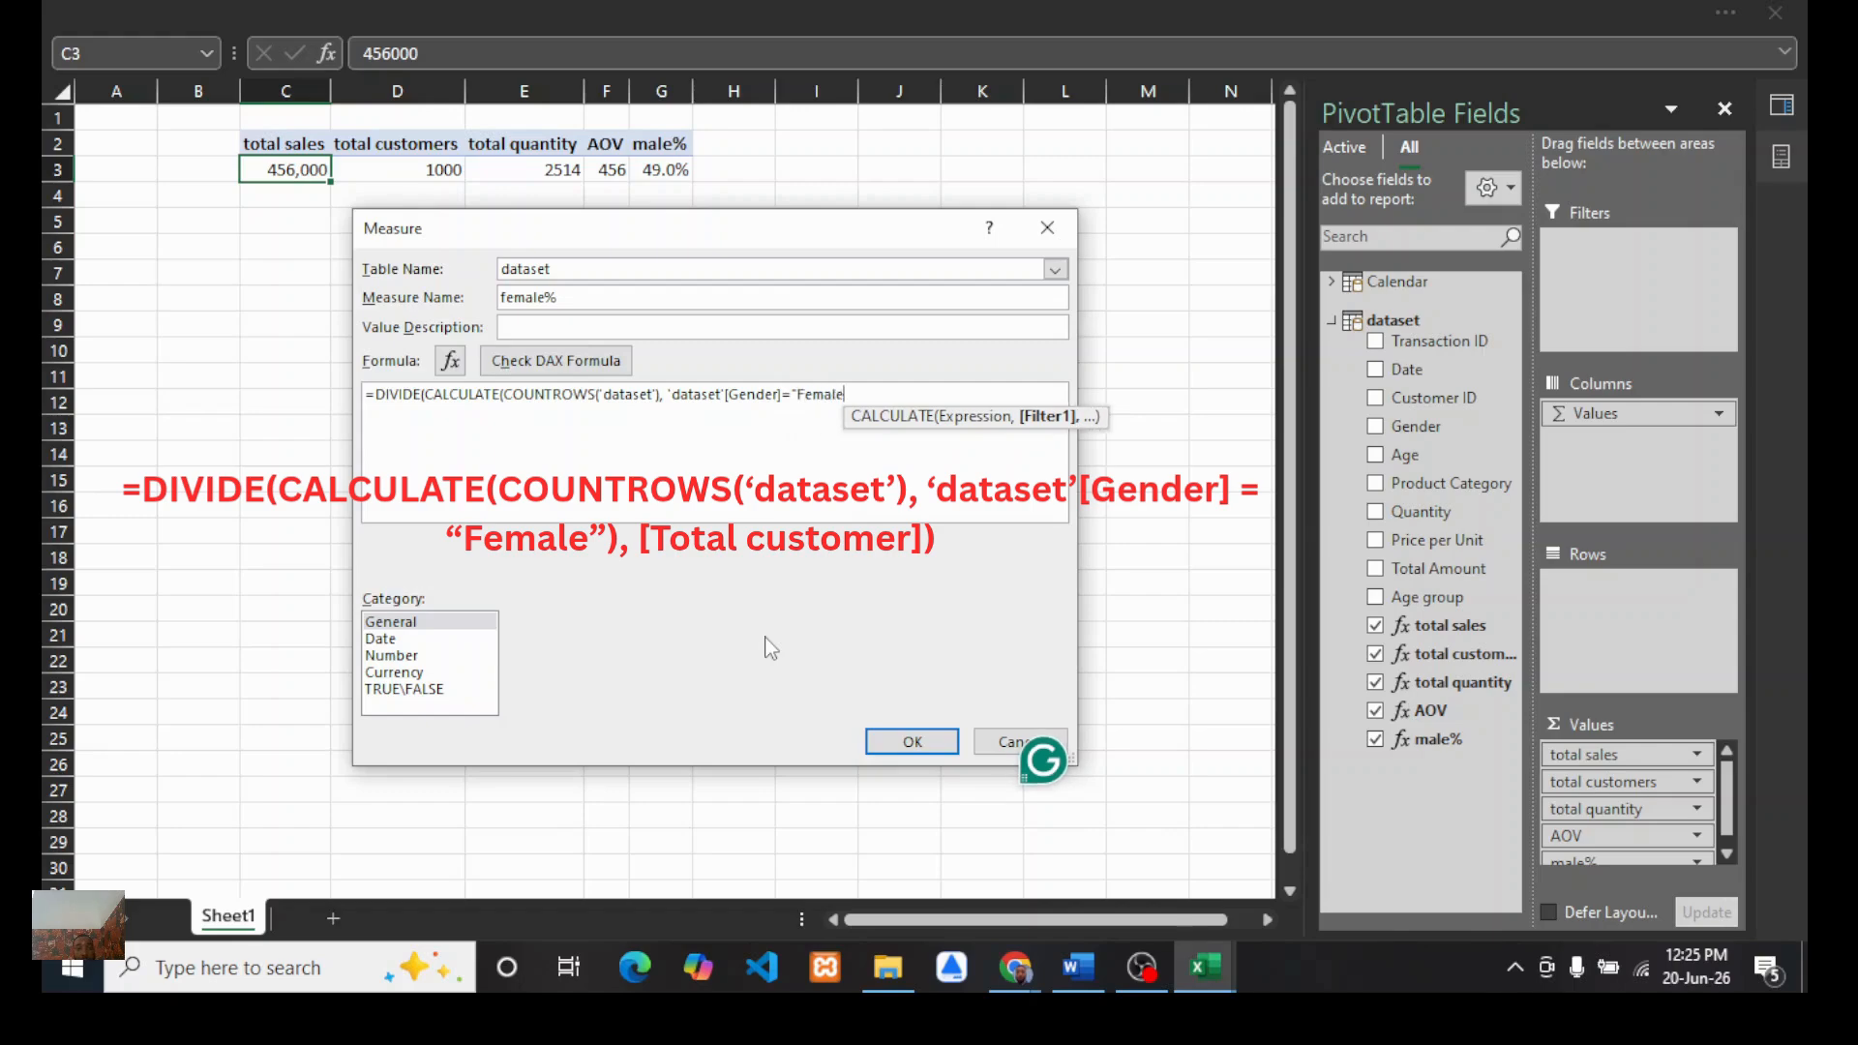
text(")
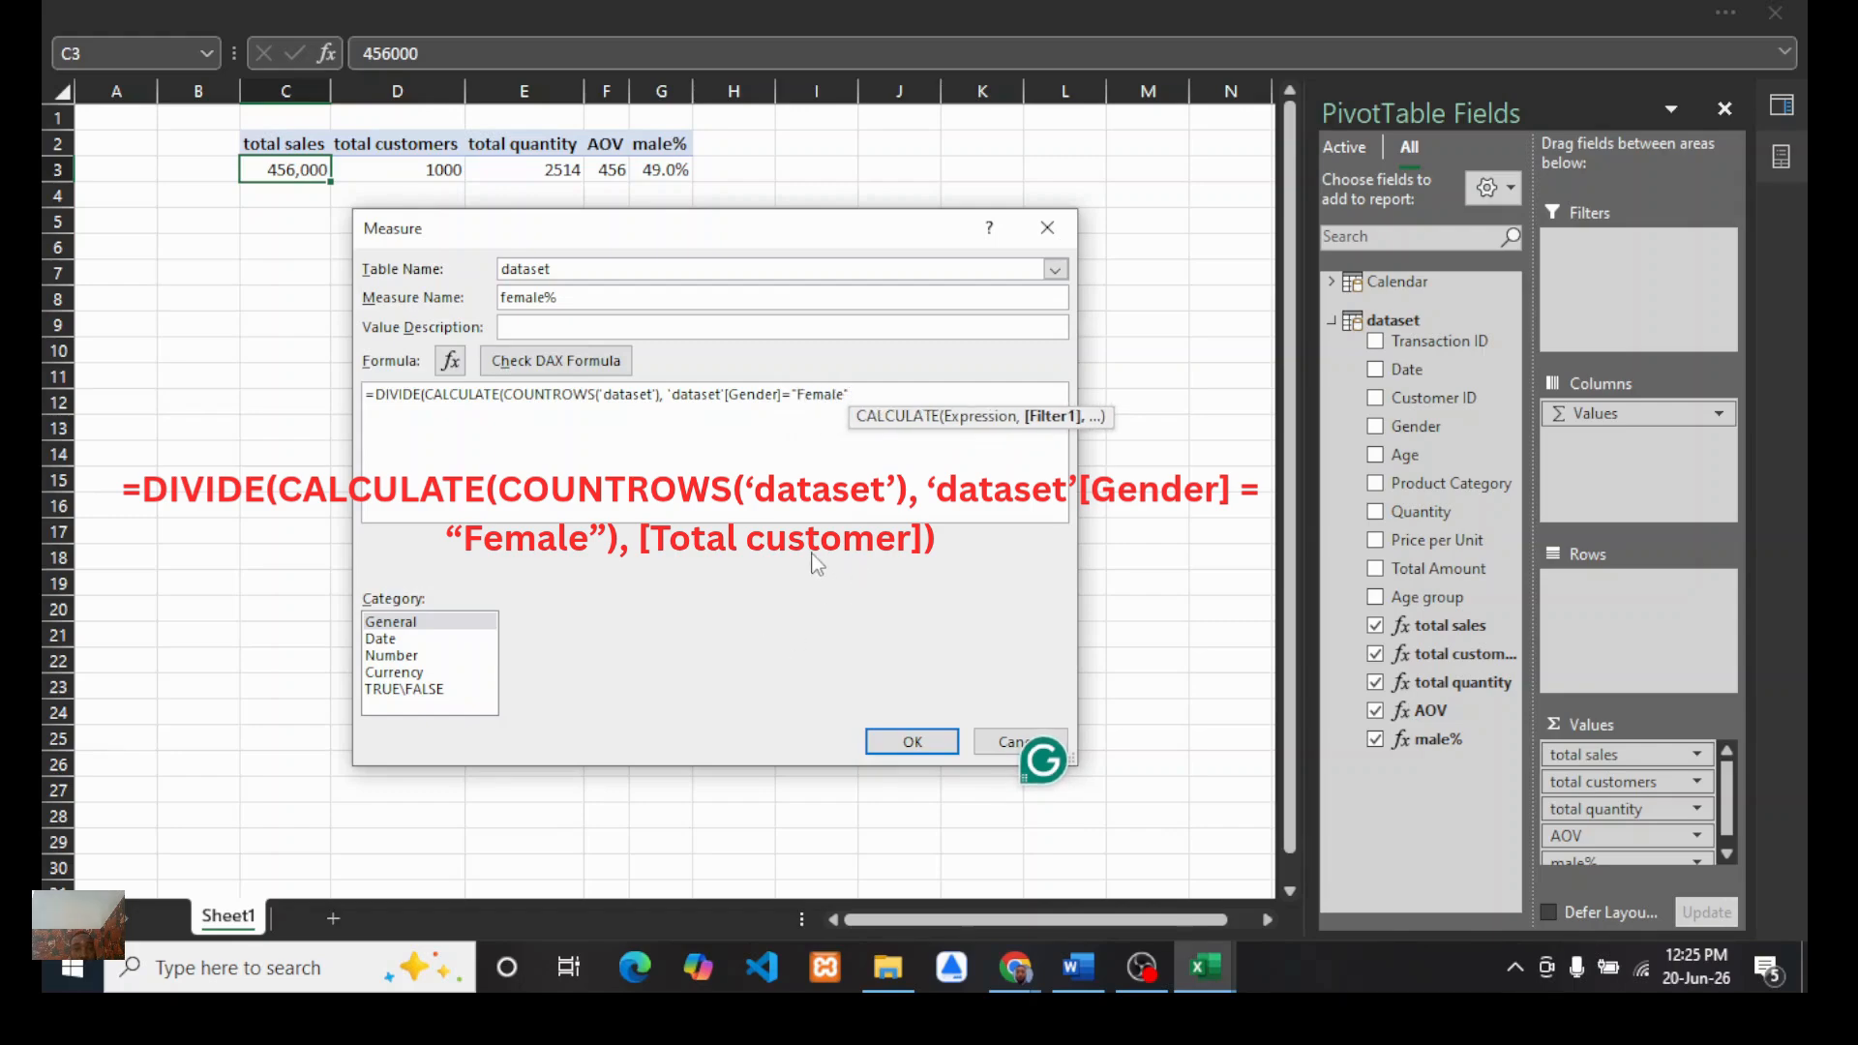
text(),)
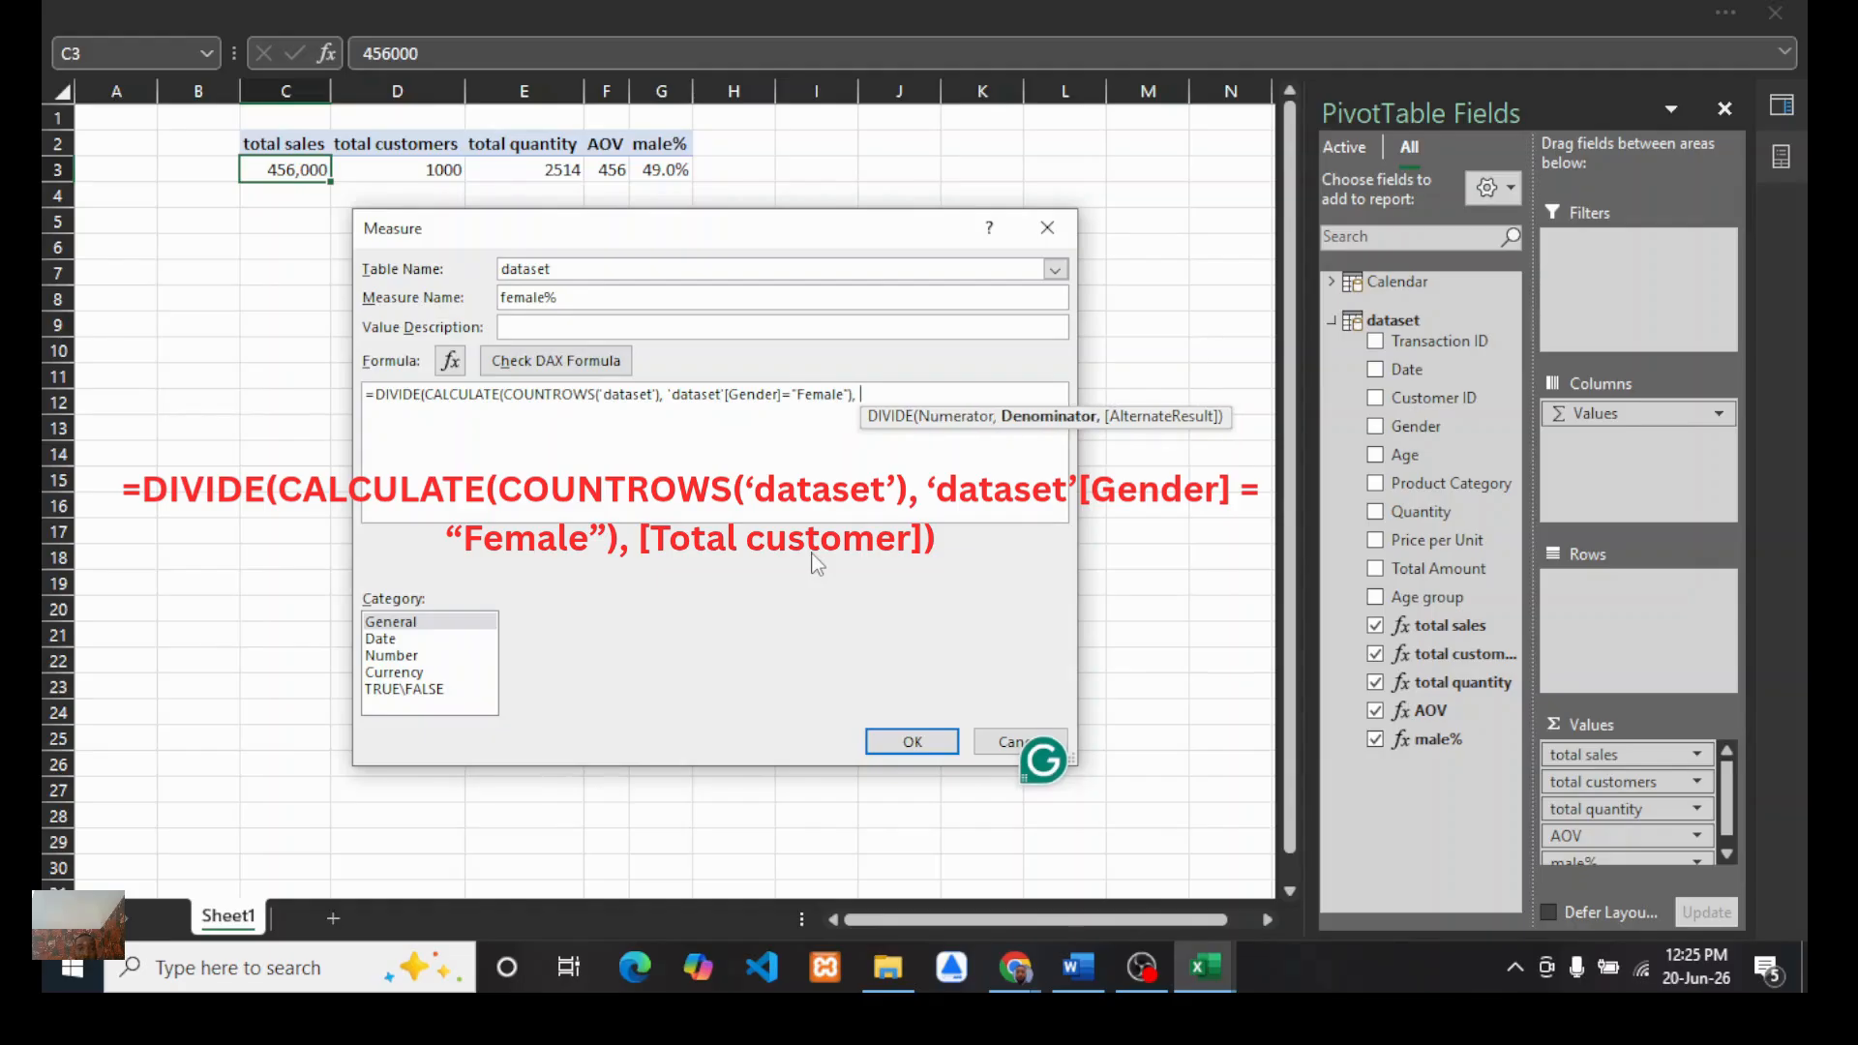
Step: Divide by the [total customers] measure and close DIVIDE to complete the female% formula
text(to)
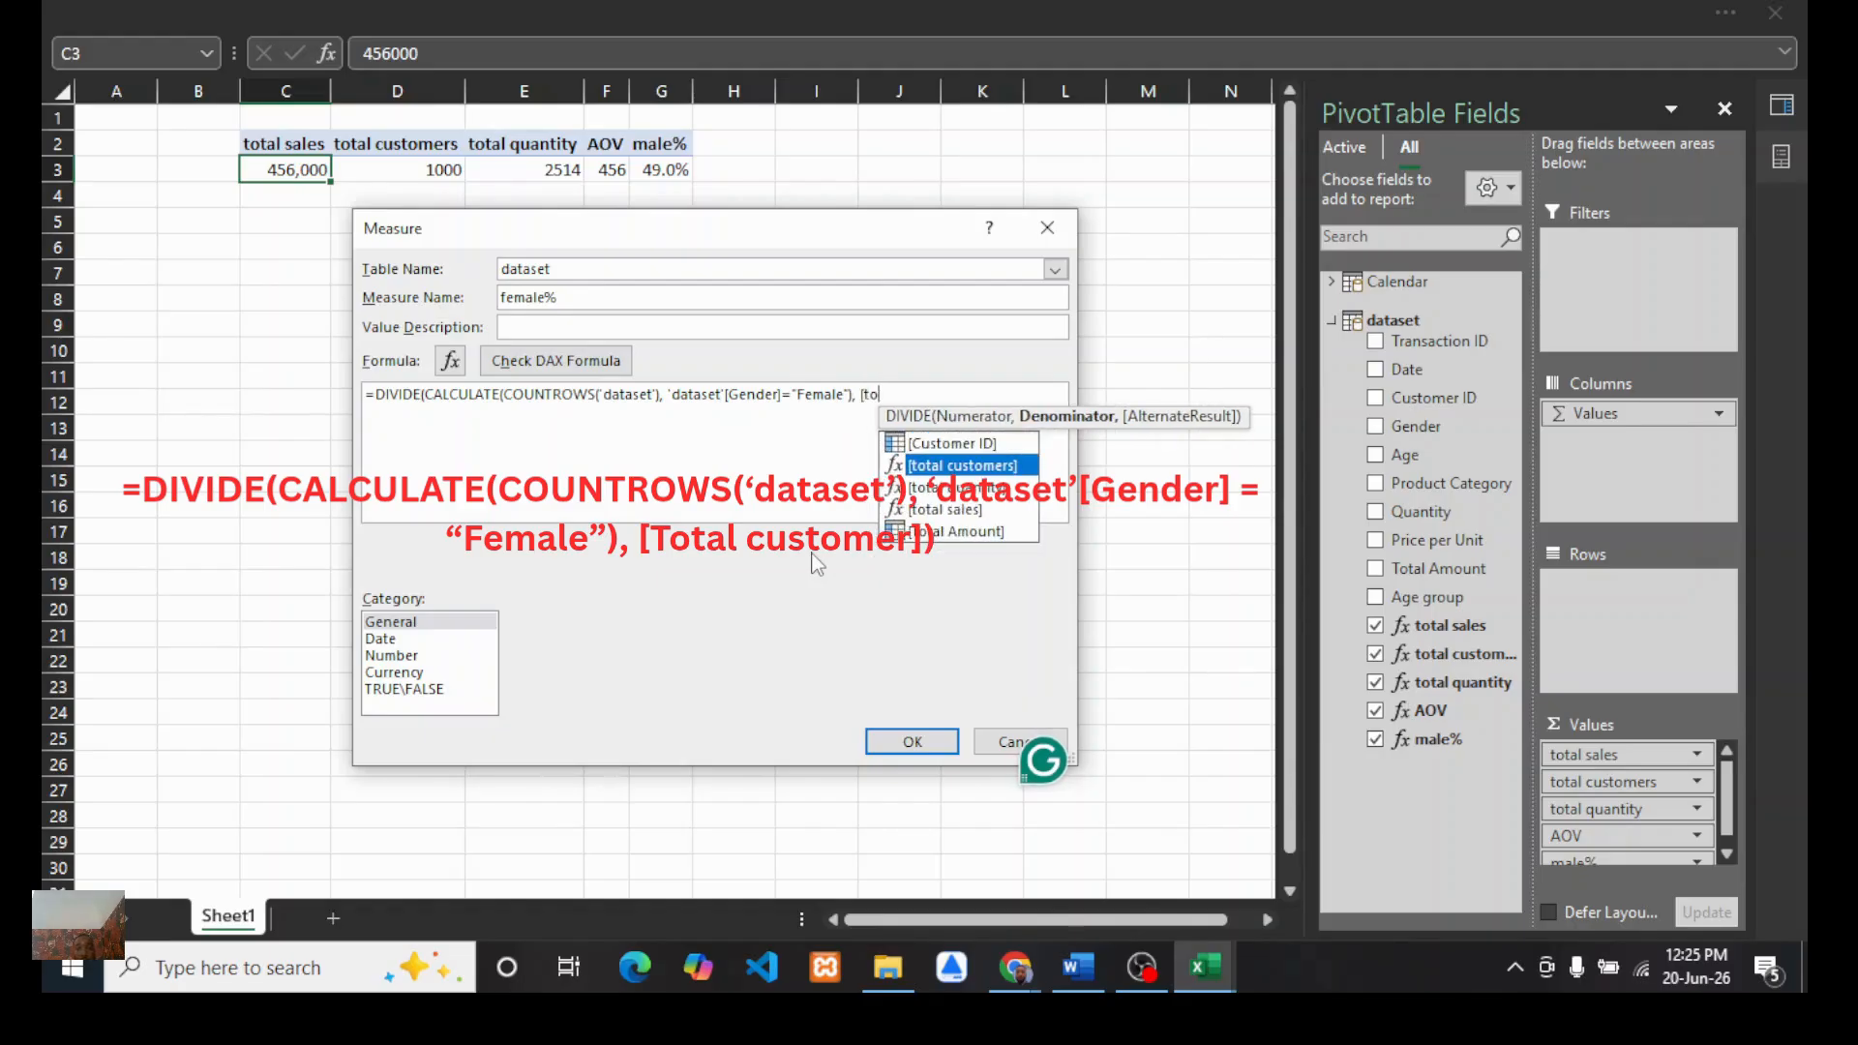
double_click(962, 468)
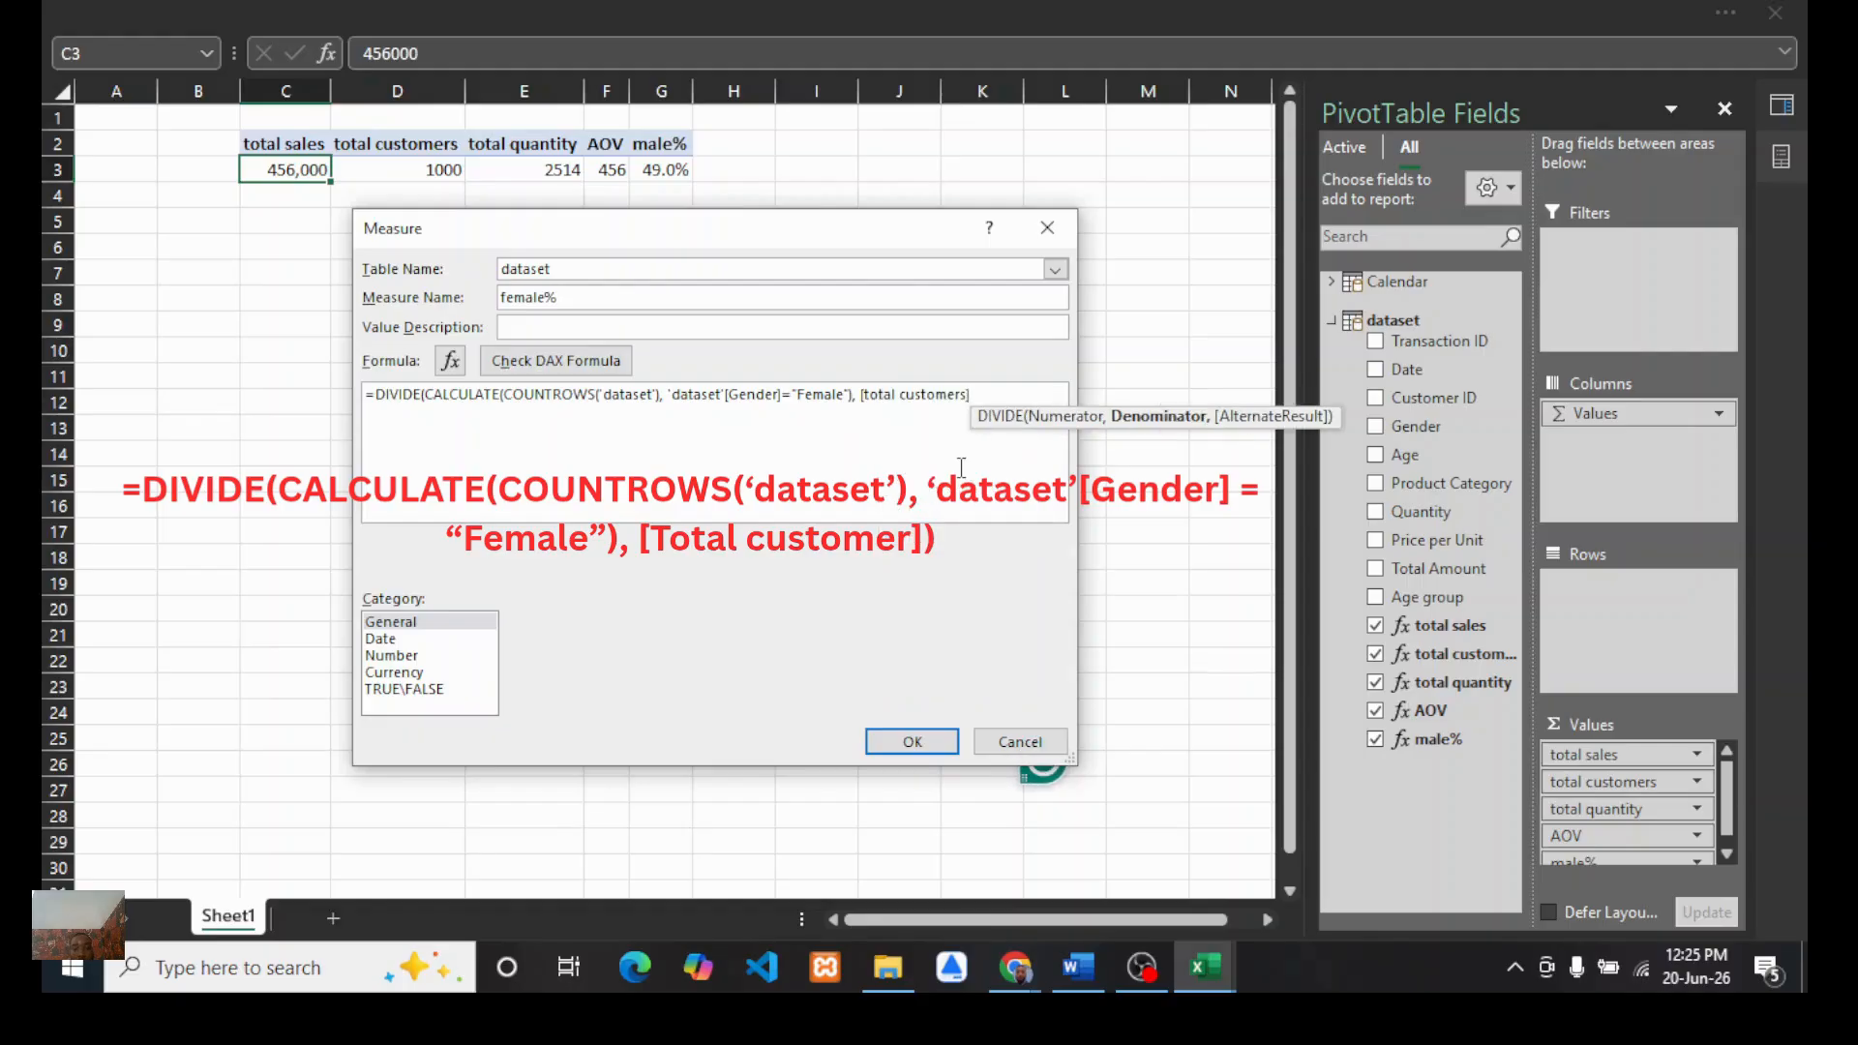
text())
Step: Check the DAX formula, save female% in Percentage format, and add it to the PivotTable values
click(578, 367)
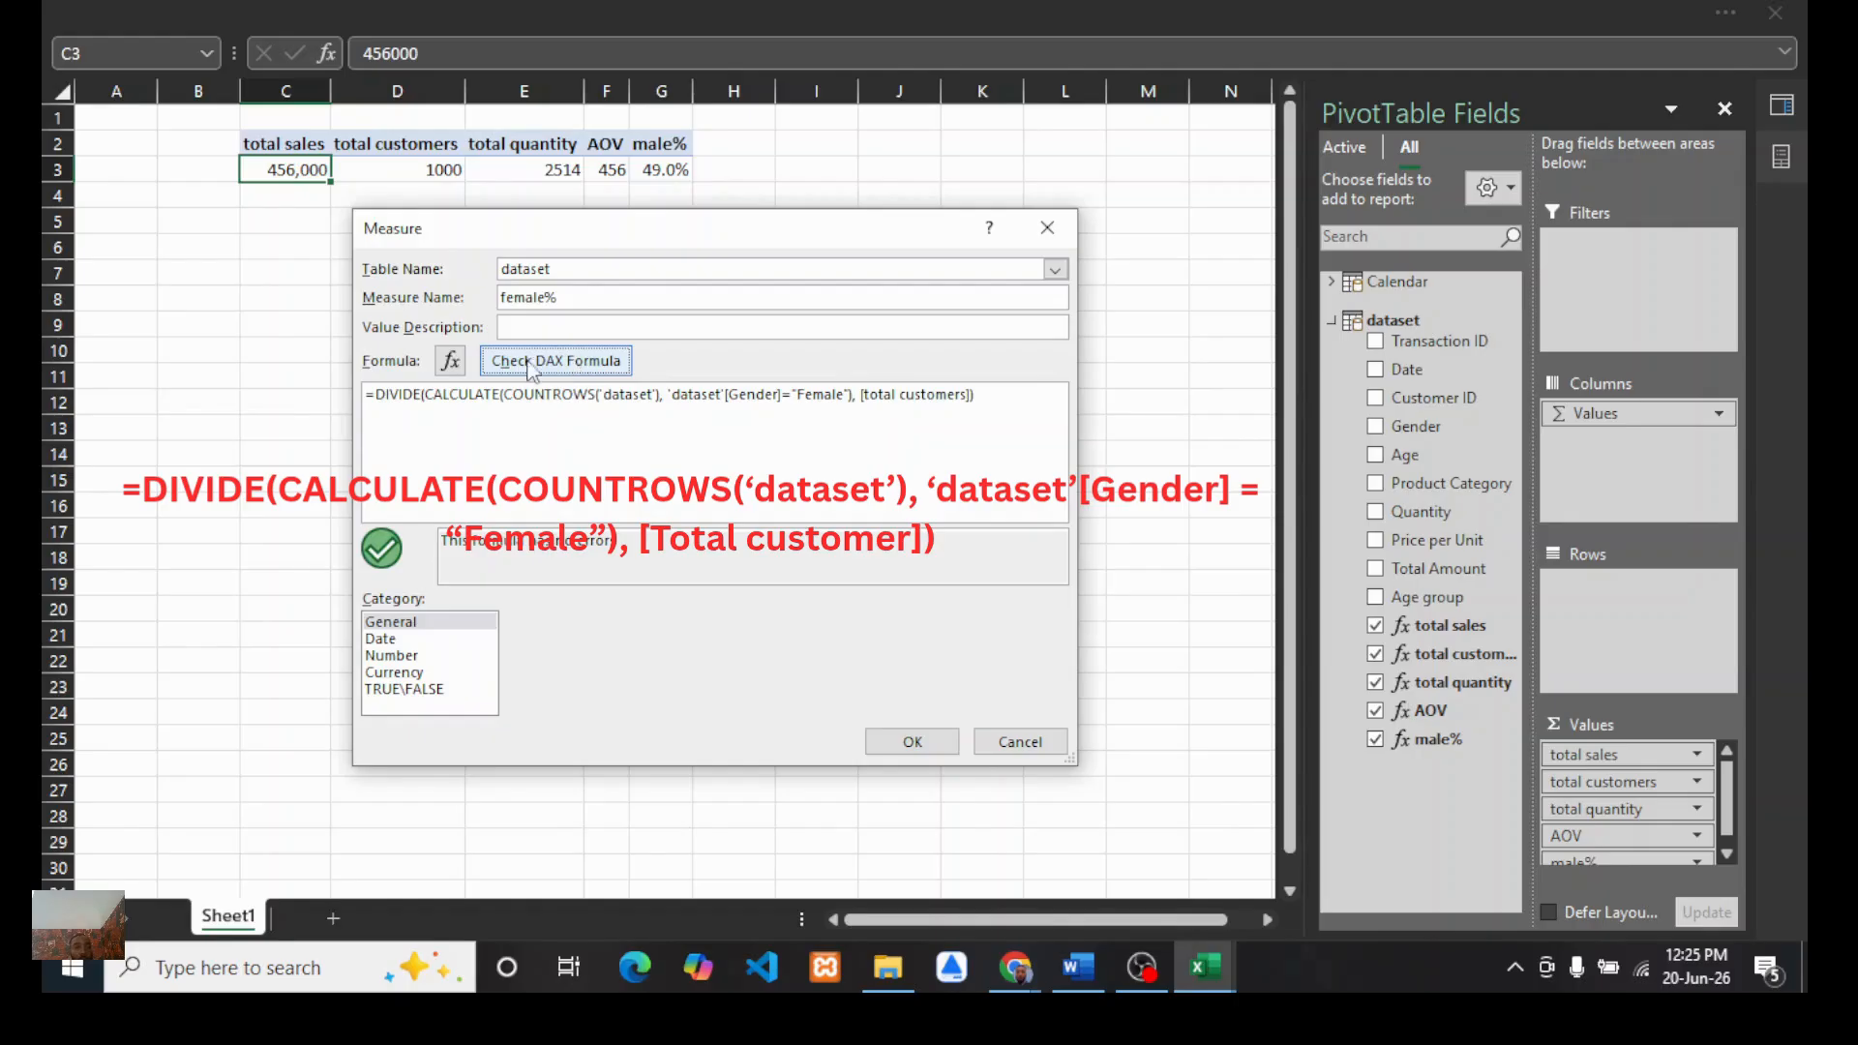
click(390, 657)
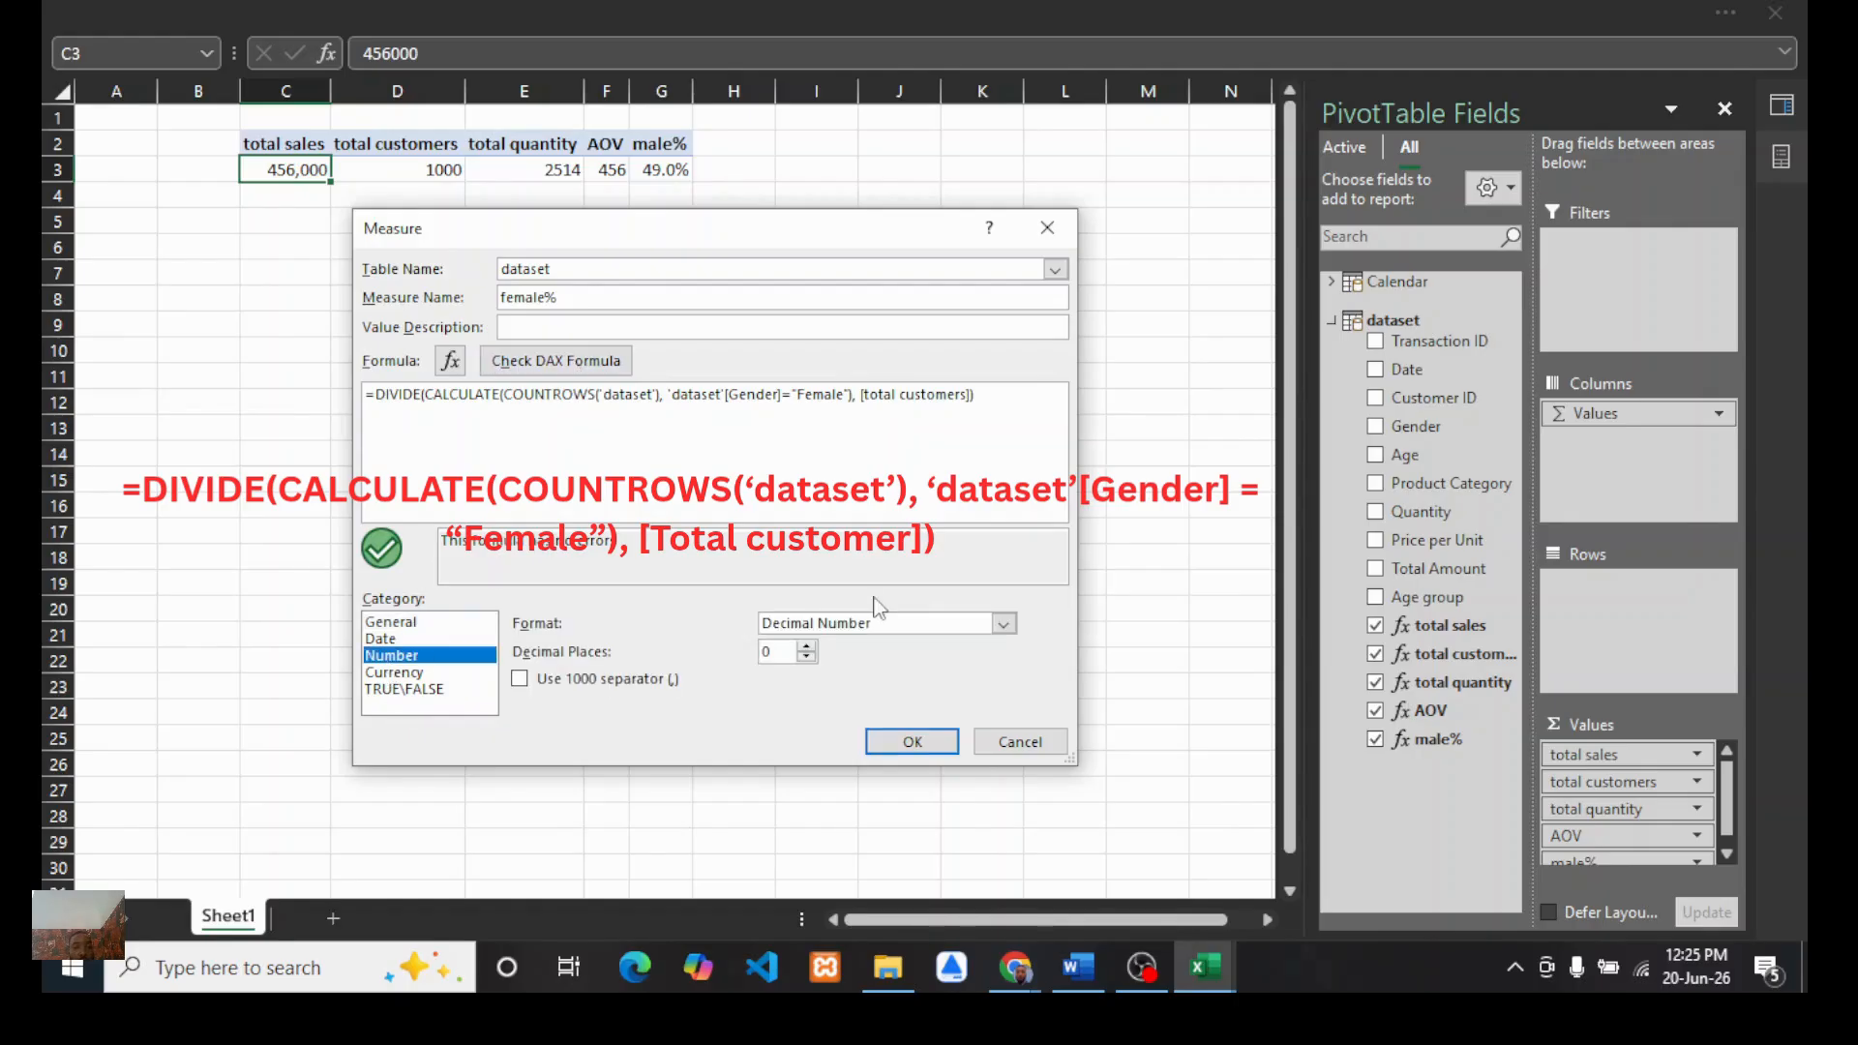
click(1003, 625)
click(804, 699)
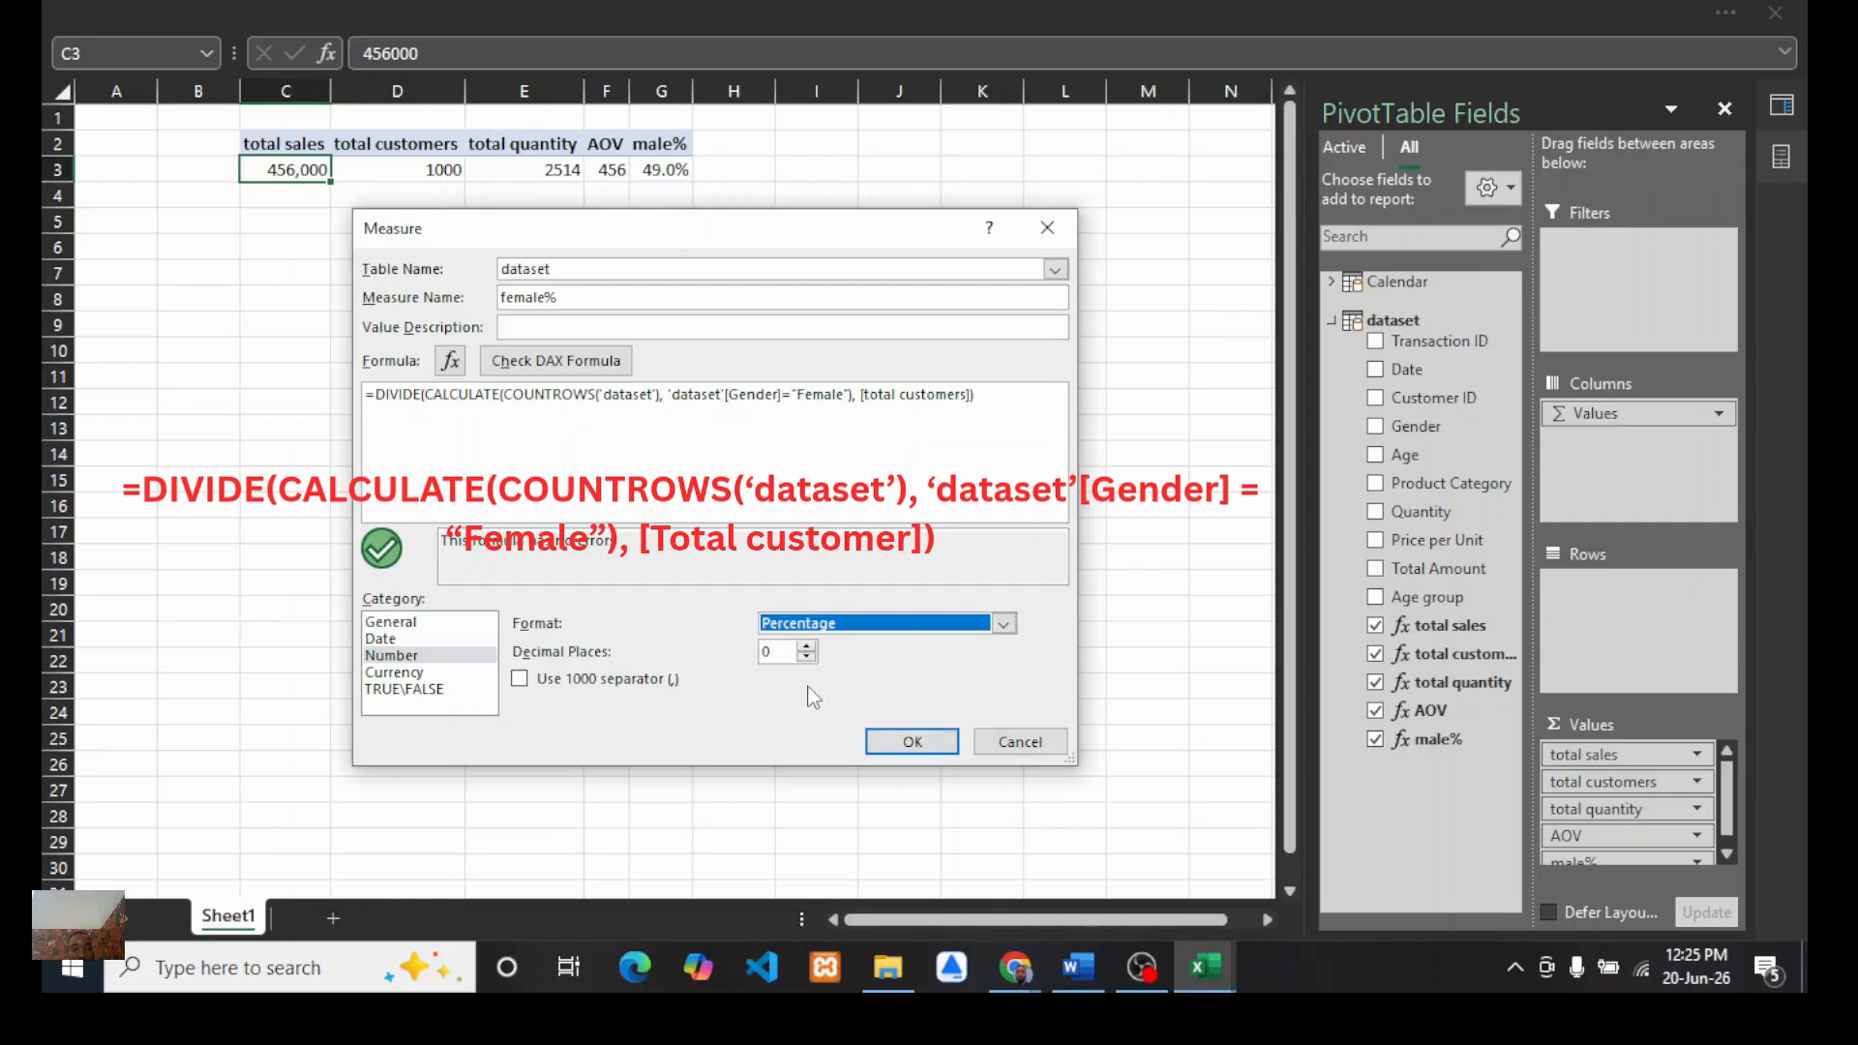
click(900, 743)
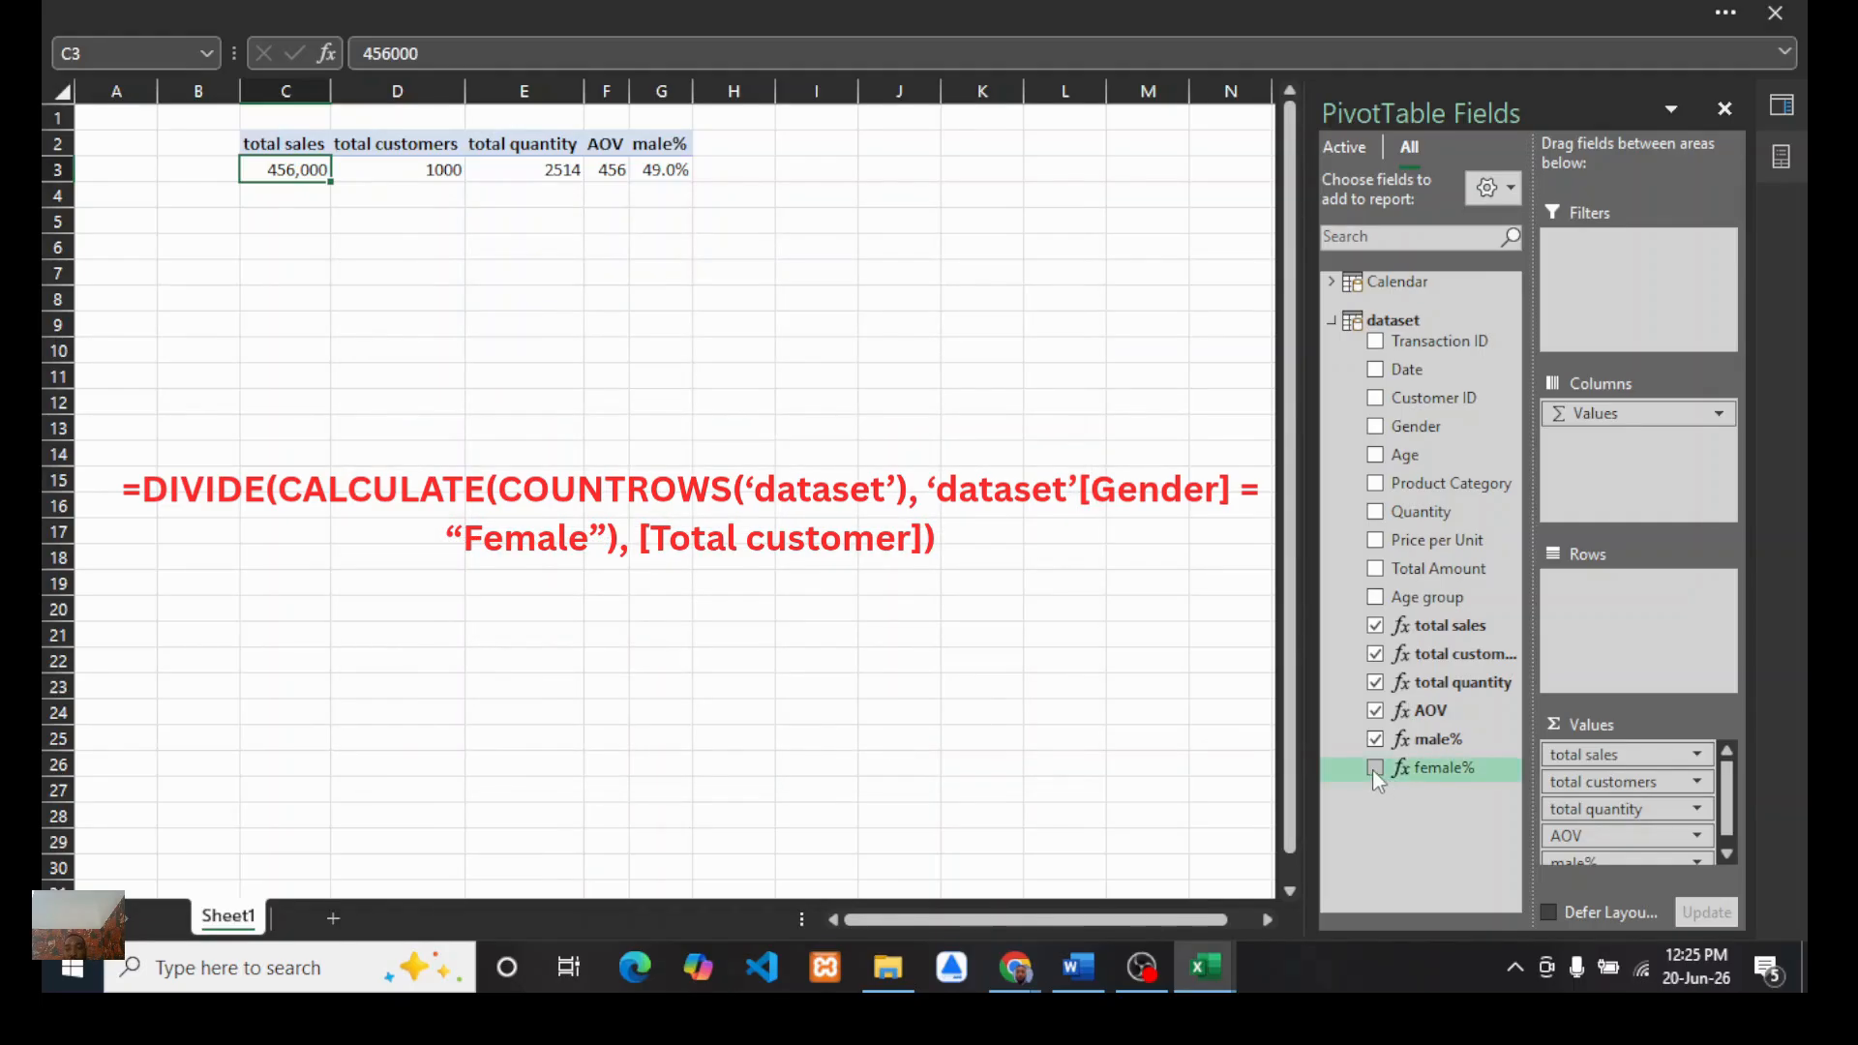
click(1374, 769)
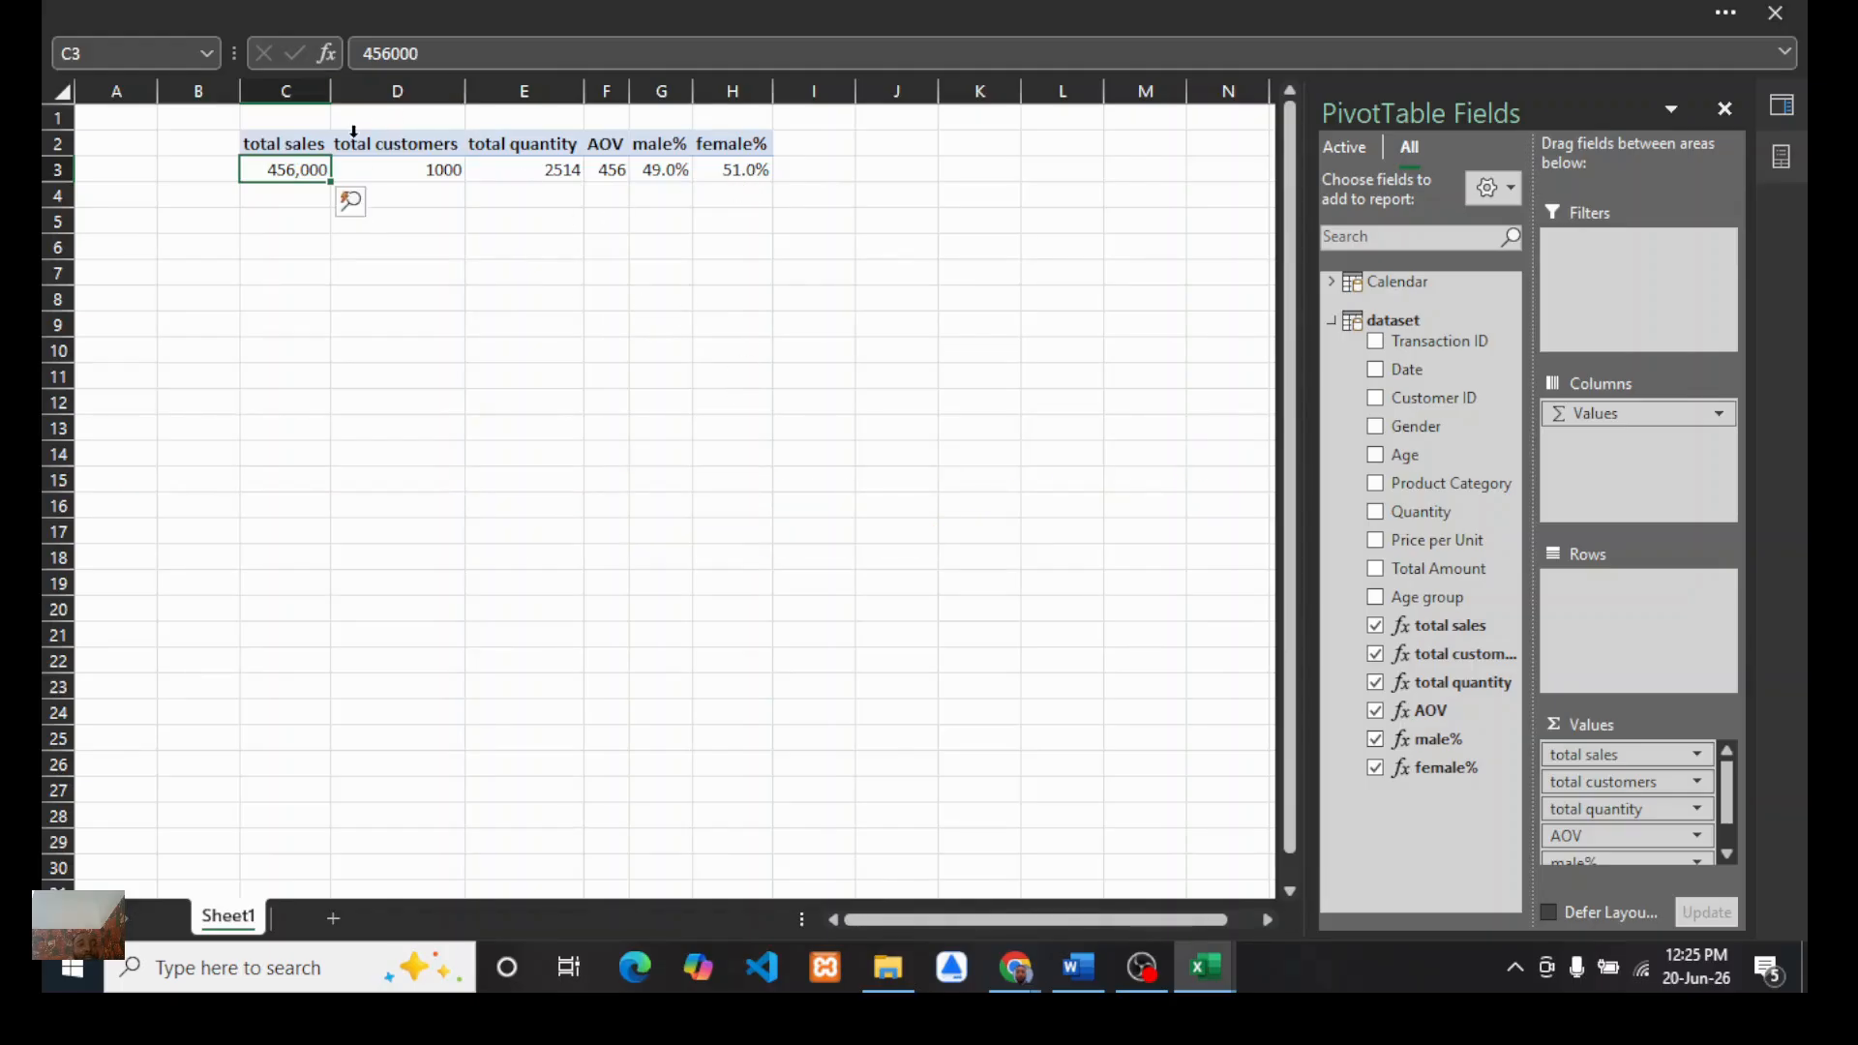
Step: Merge and center cells D1:E1 and enter the heading KPI's above the KPI values
drag(381, 117, 514, 116)
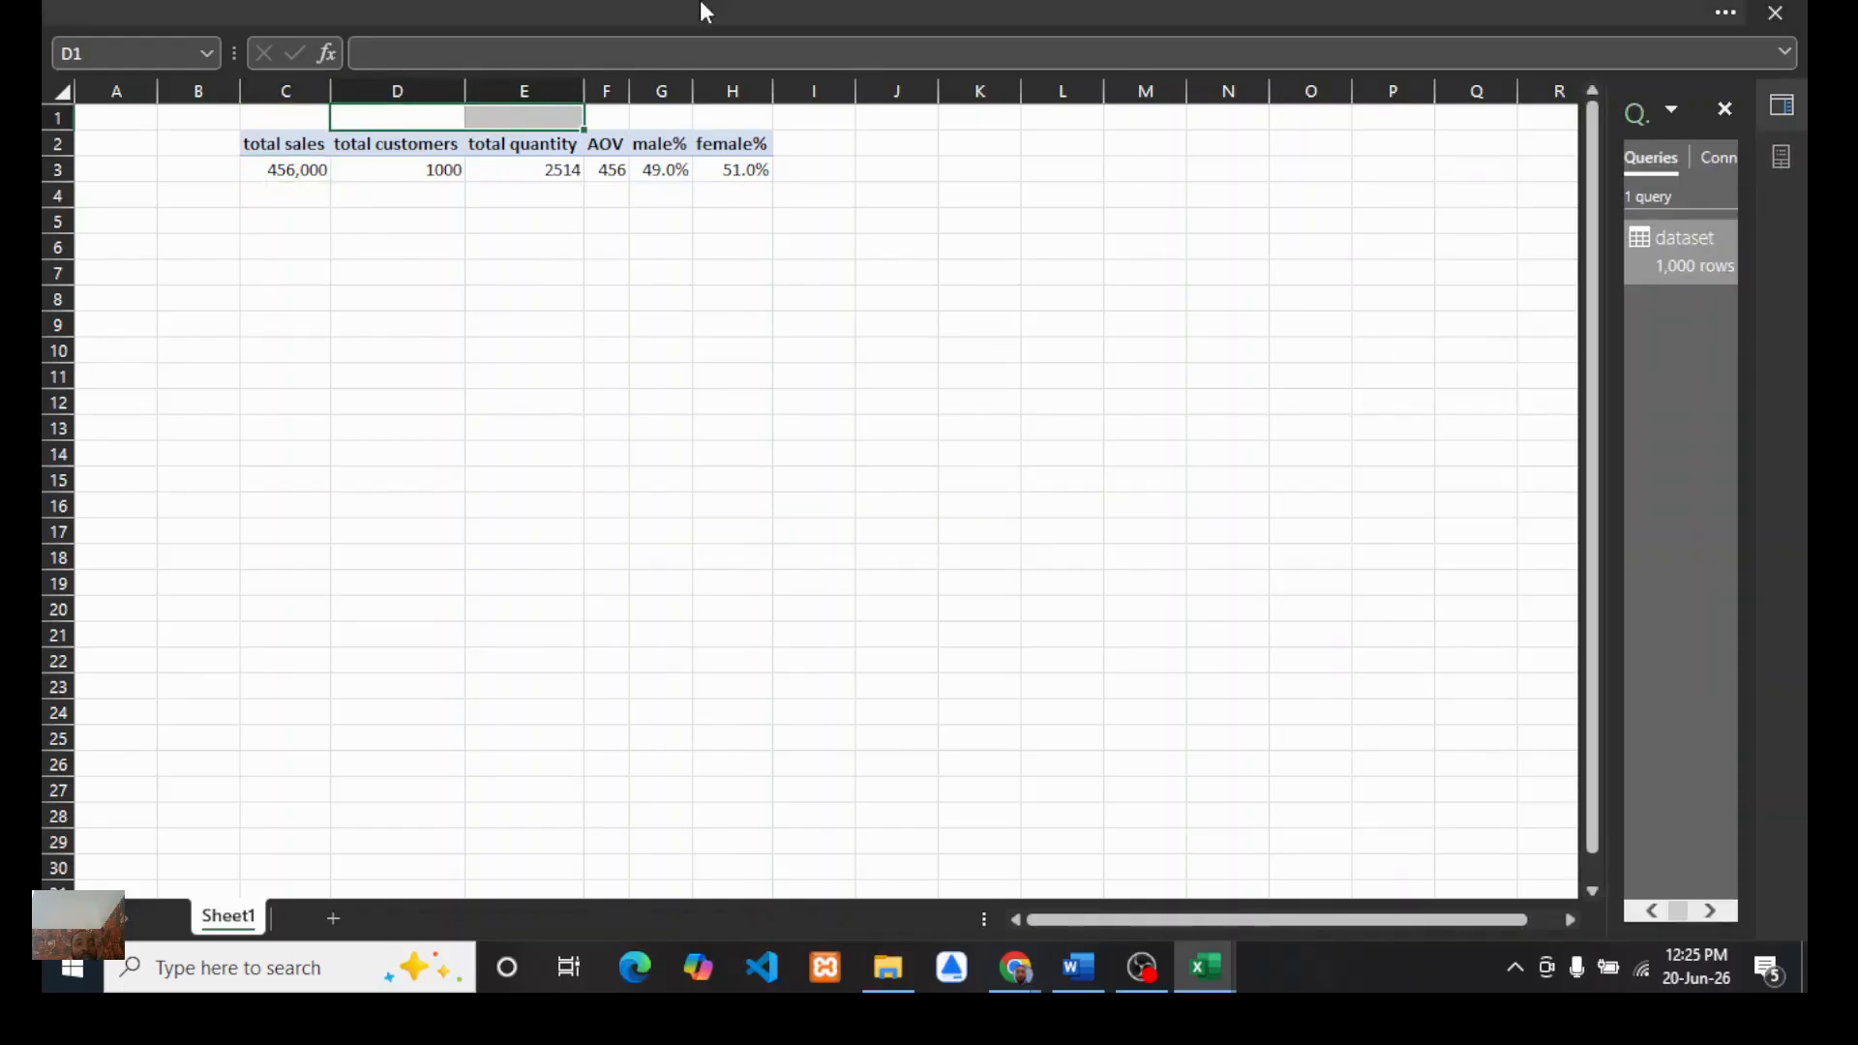
click(441, 8)
click(152, 84)
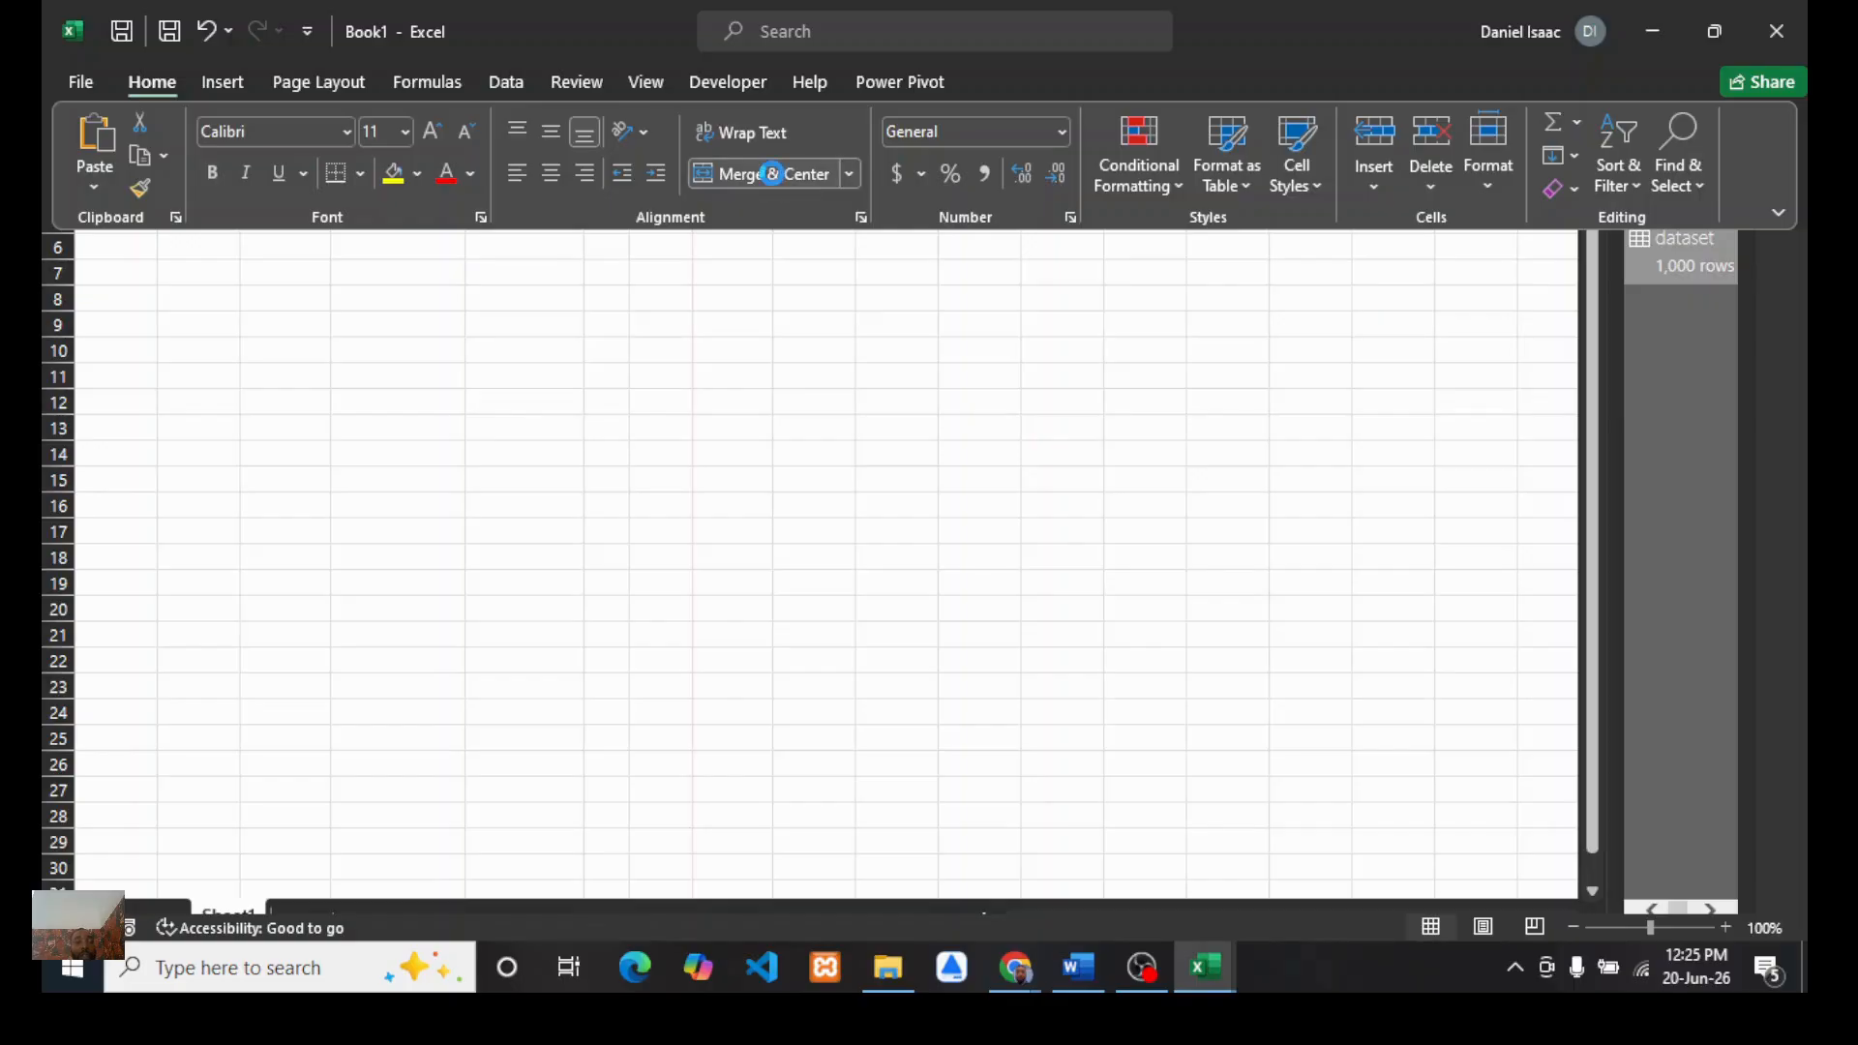
click(765, 174)
text(KPI)
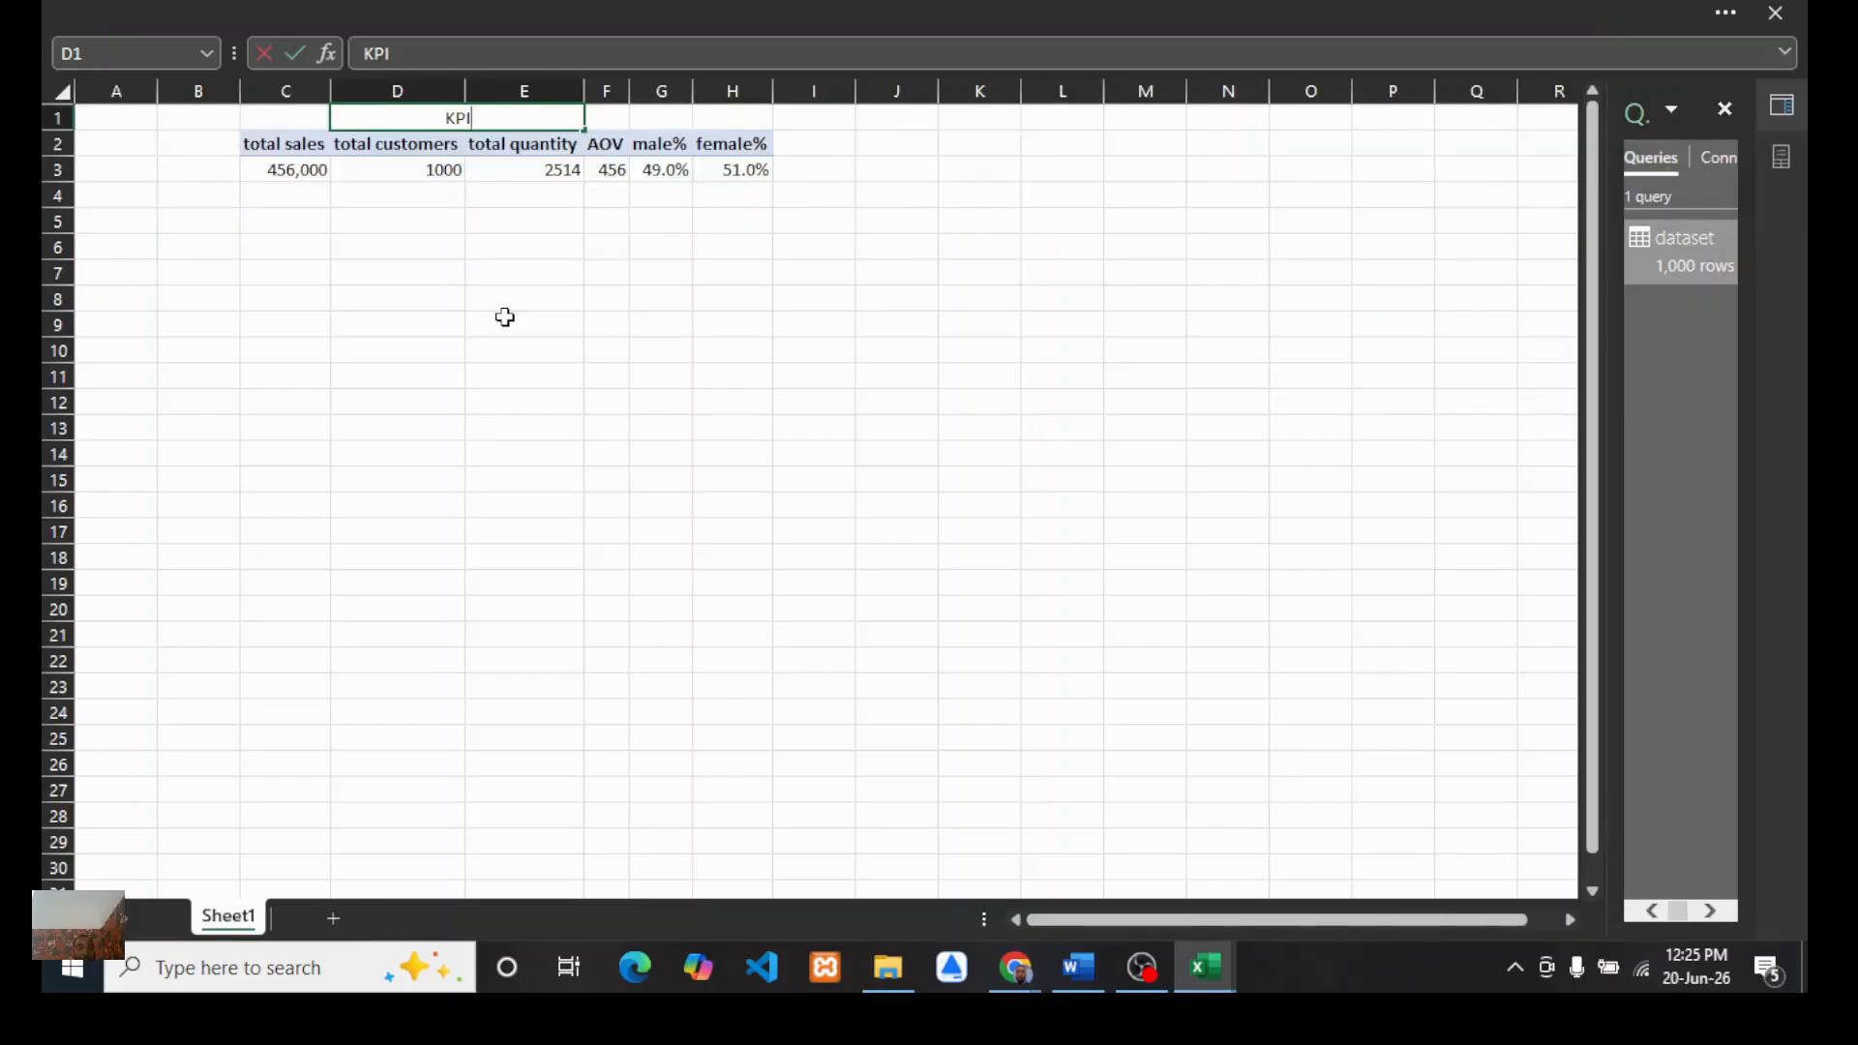
text('s)
click(525, 321)
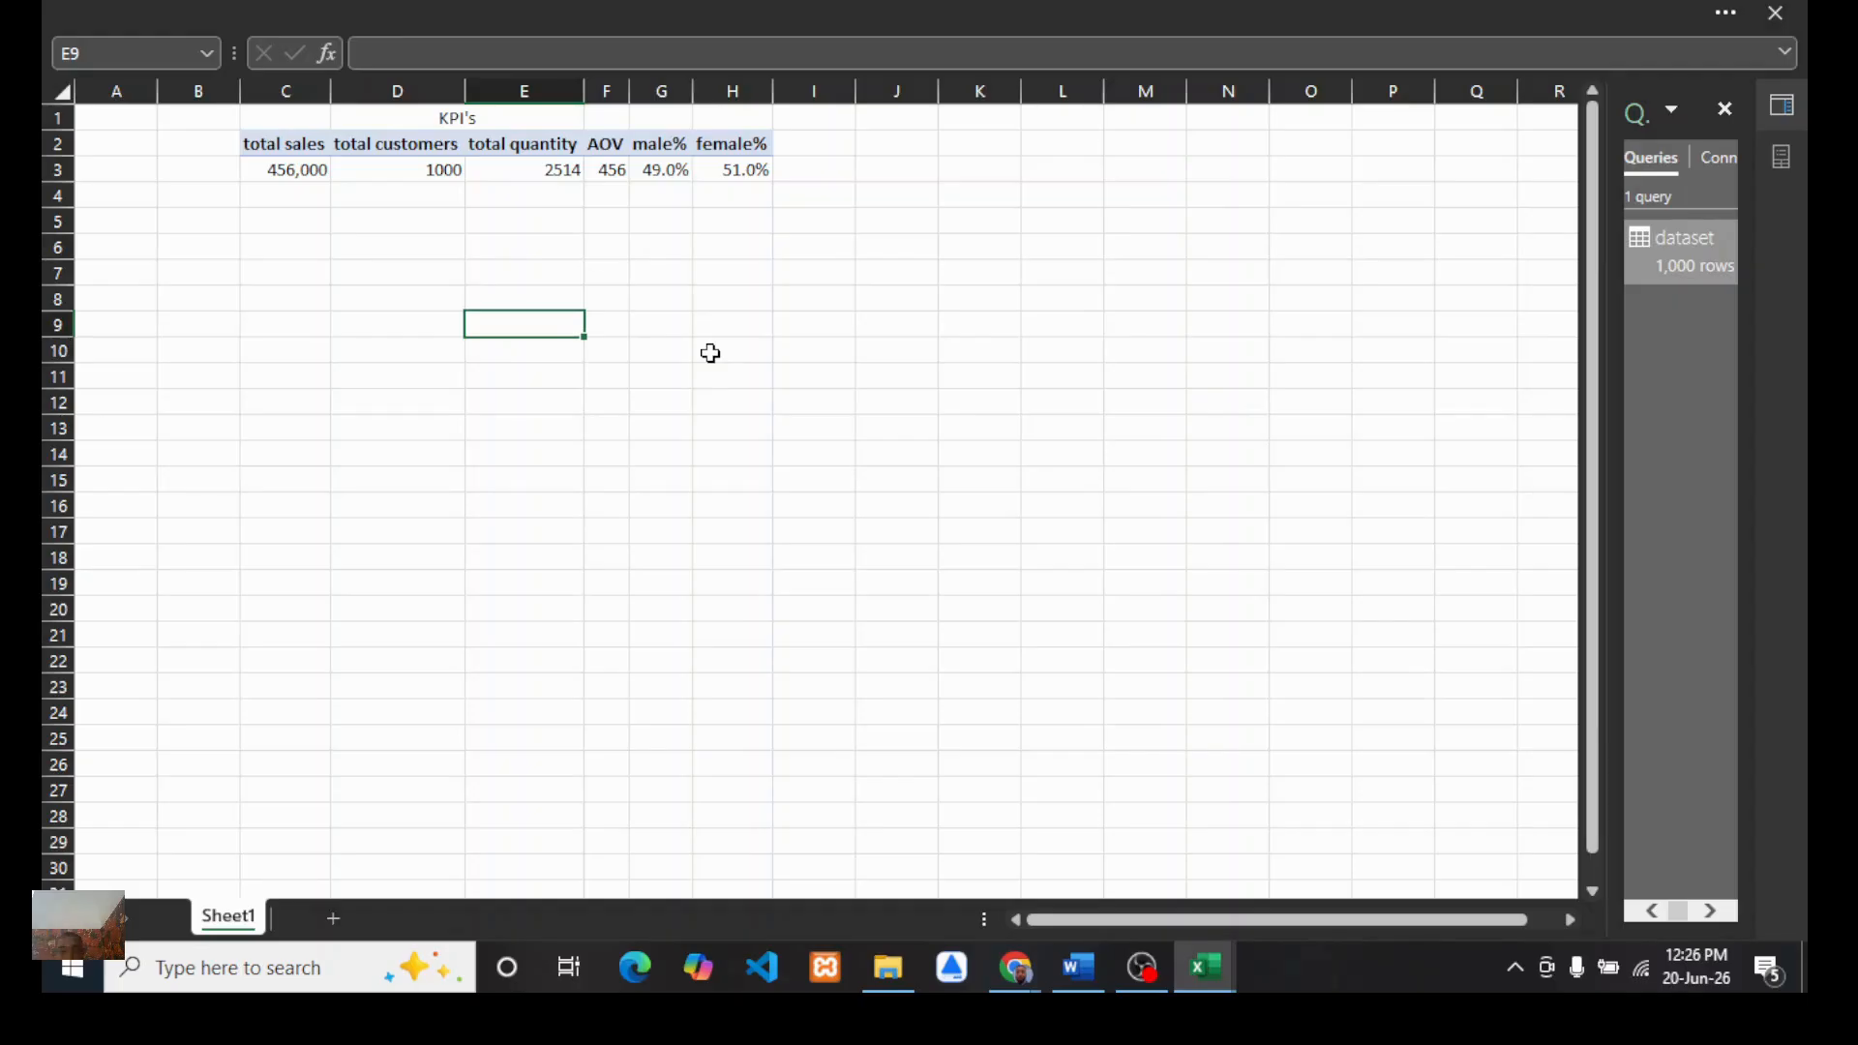
click(1008, 980)
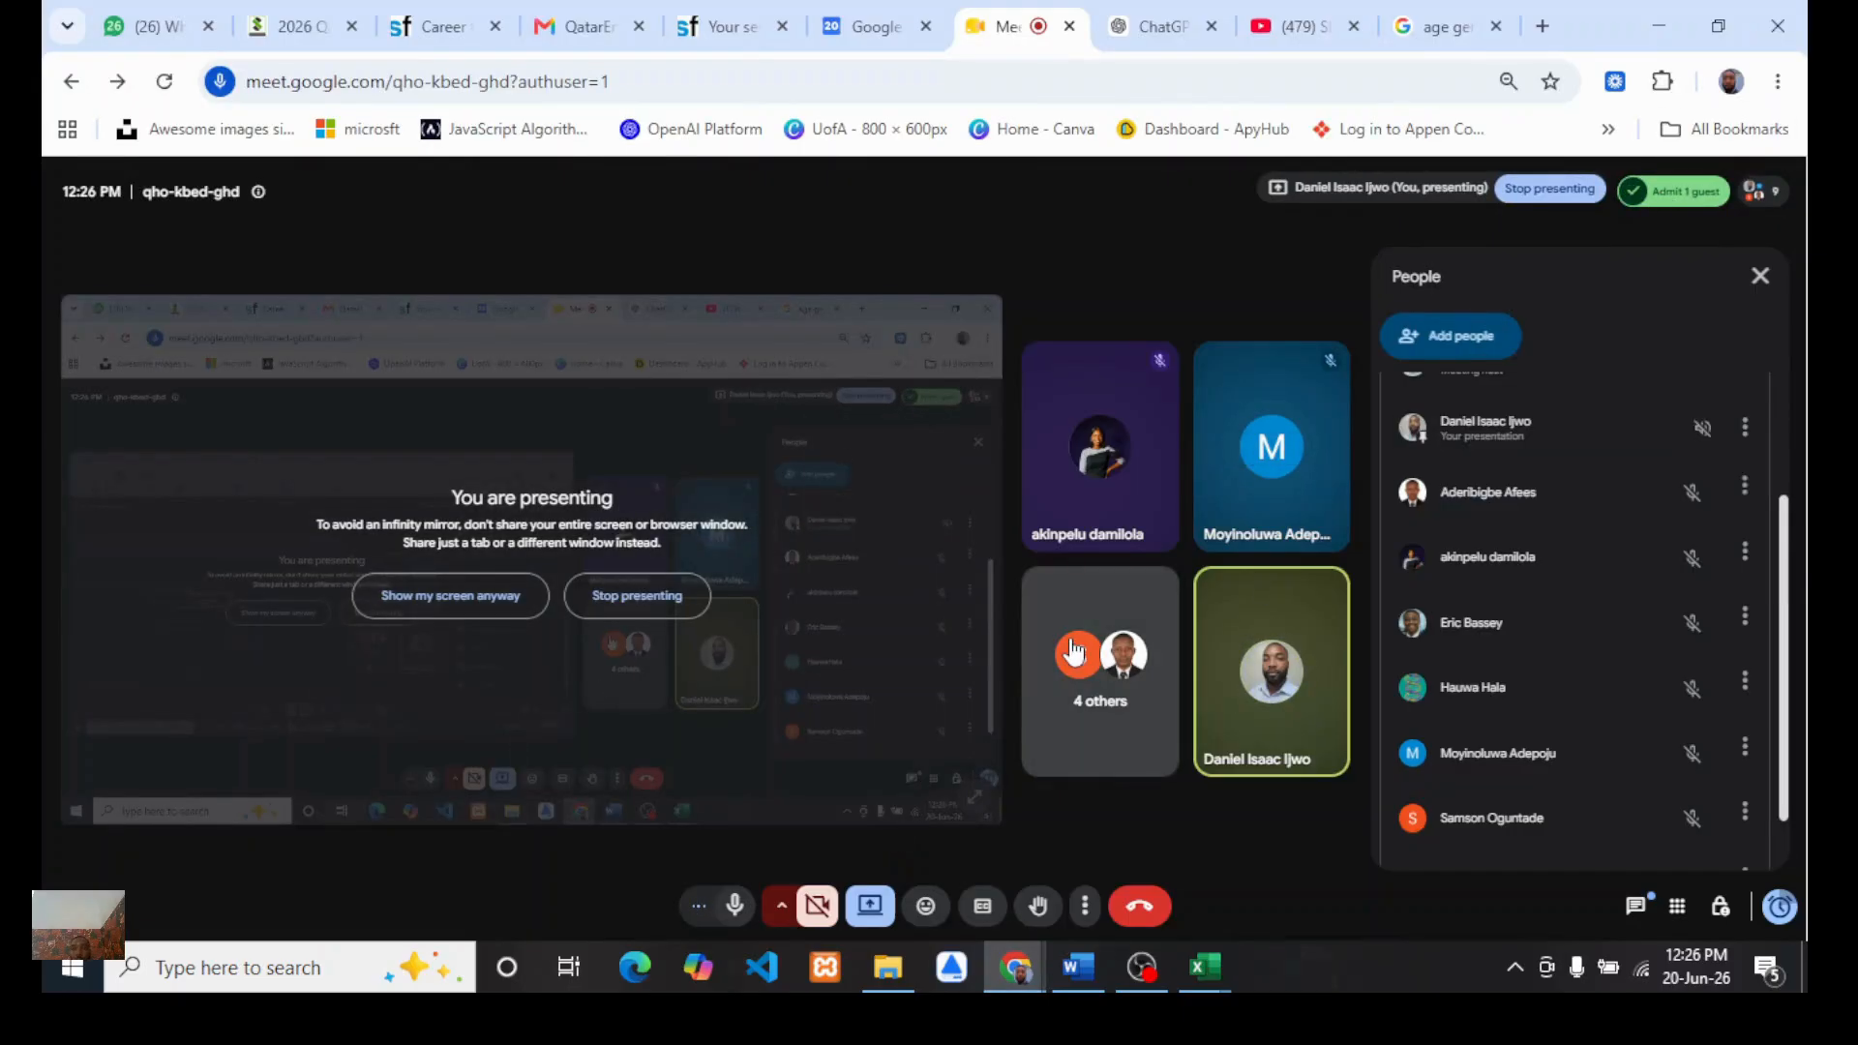
mouse_move(1205, 968)
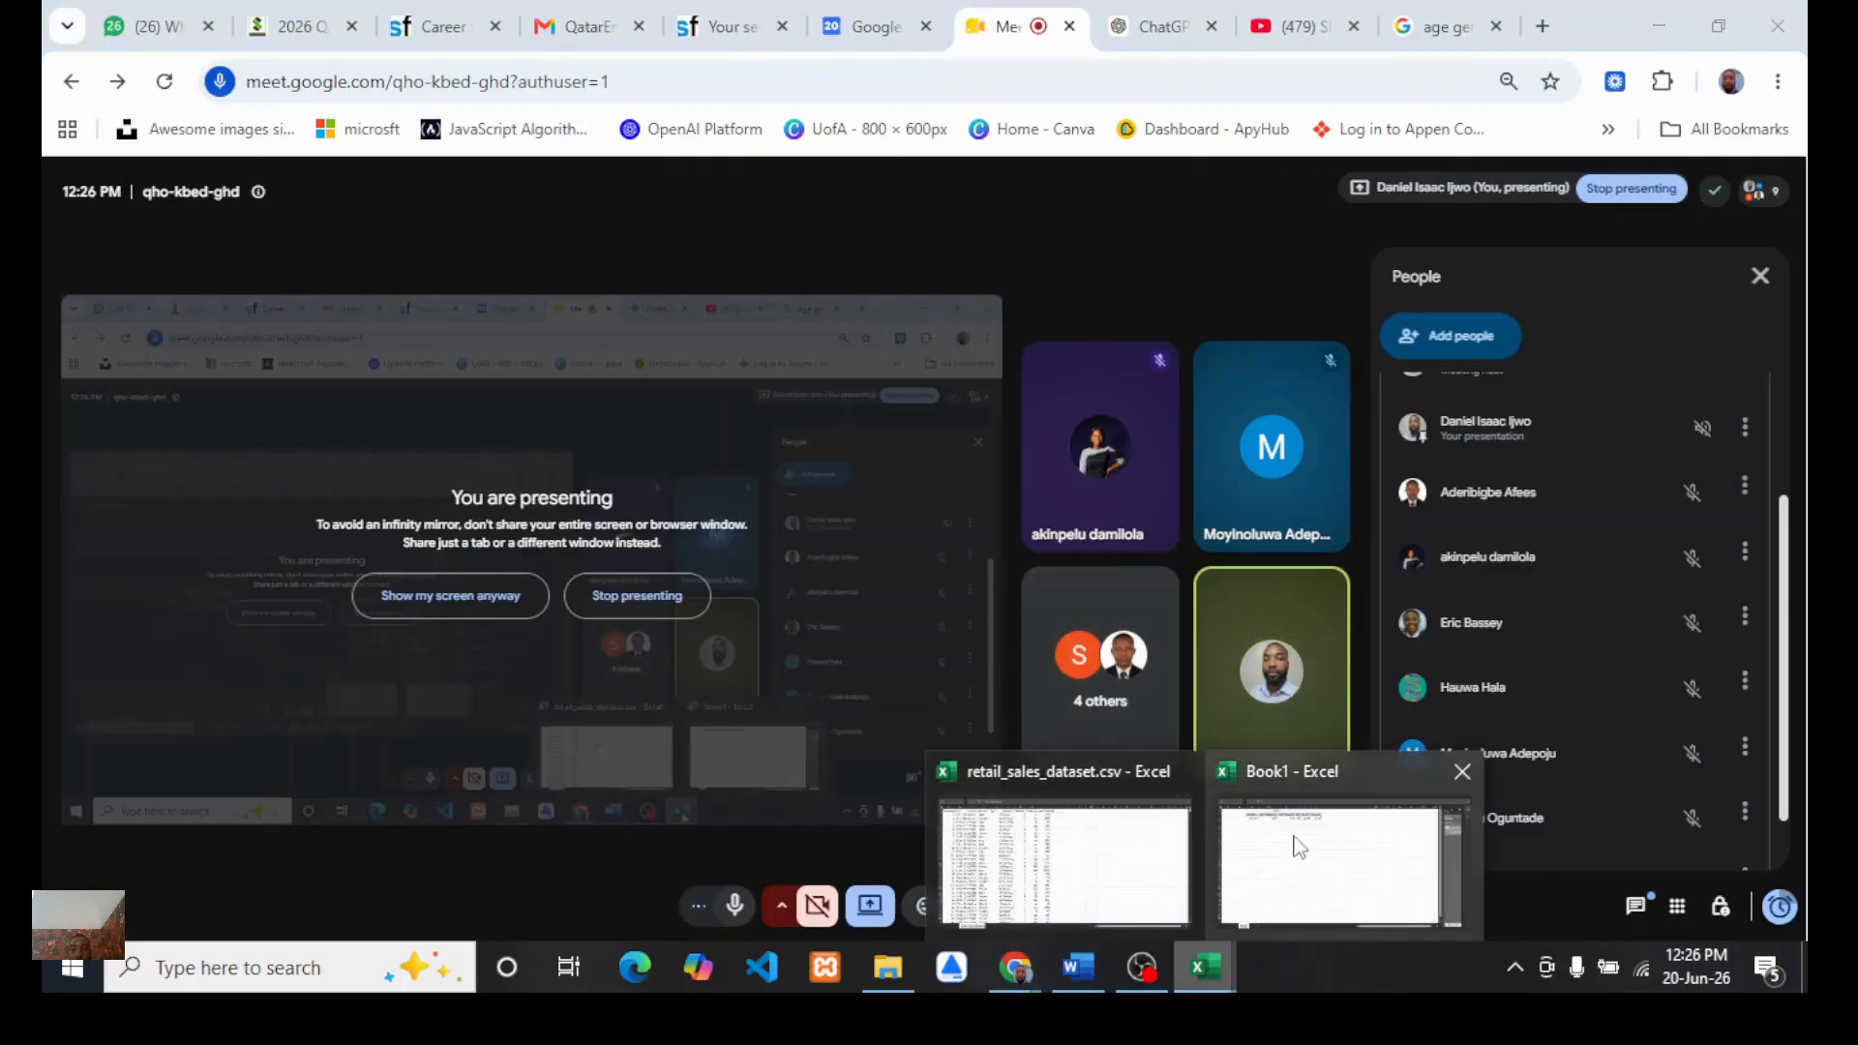
click(1295, 868)
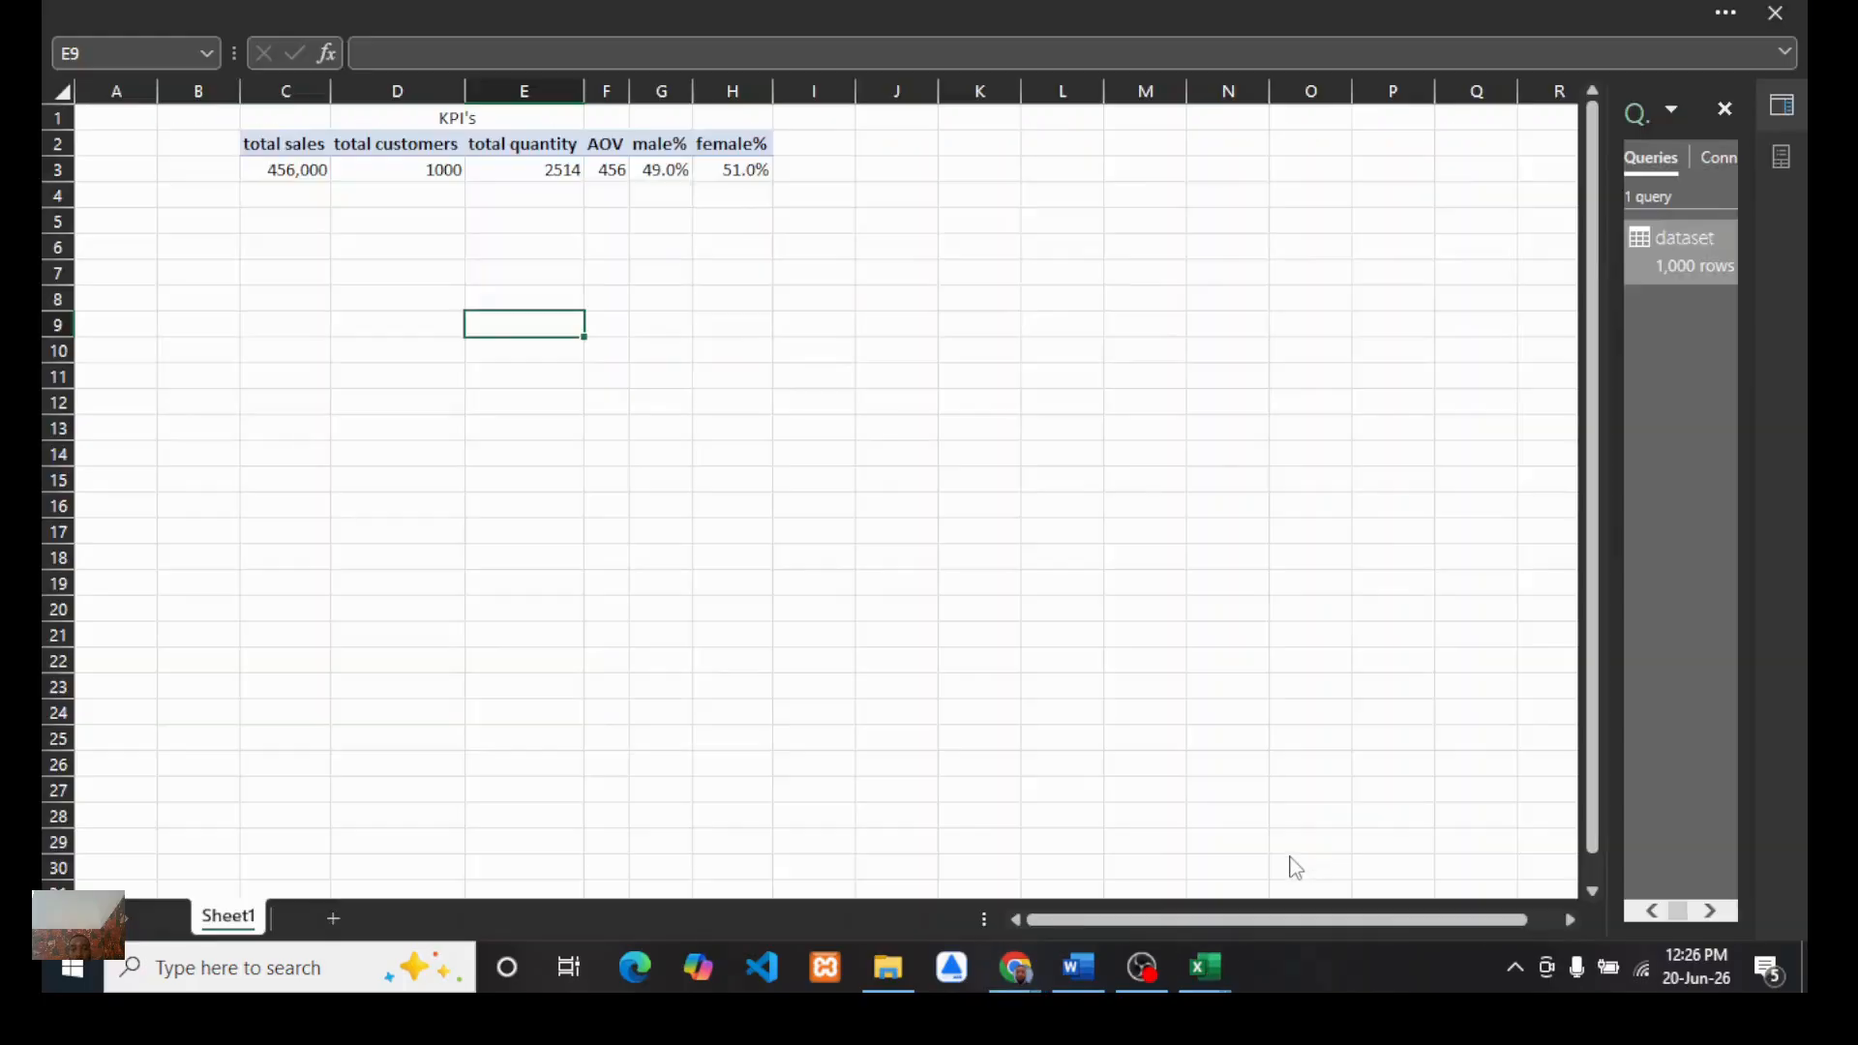
Step: Switch to the Word report and review the listed business questions and KPI objectives in the introduction
click(1078, 968)
click(933, 635)
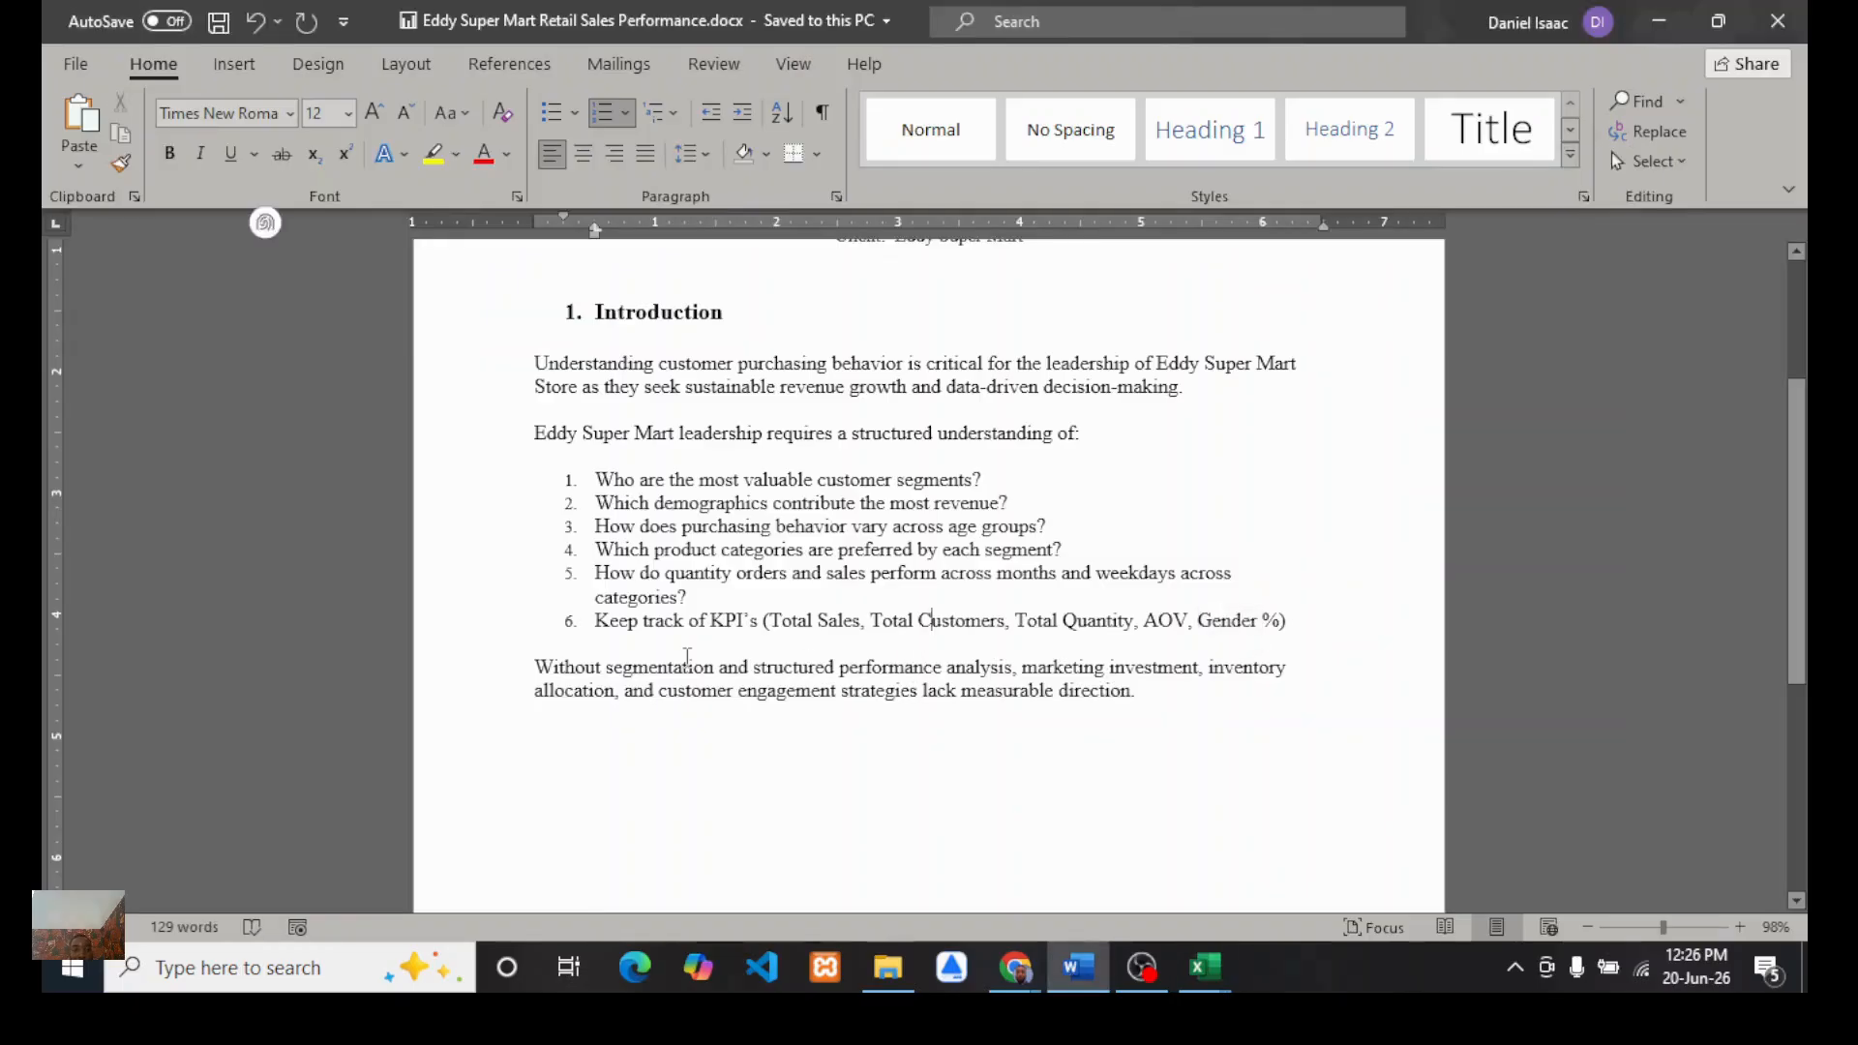
drag(596, 627, 1297, 641)
click(911, 757)
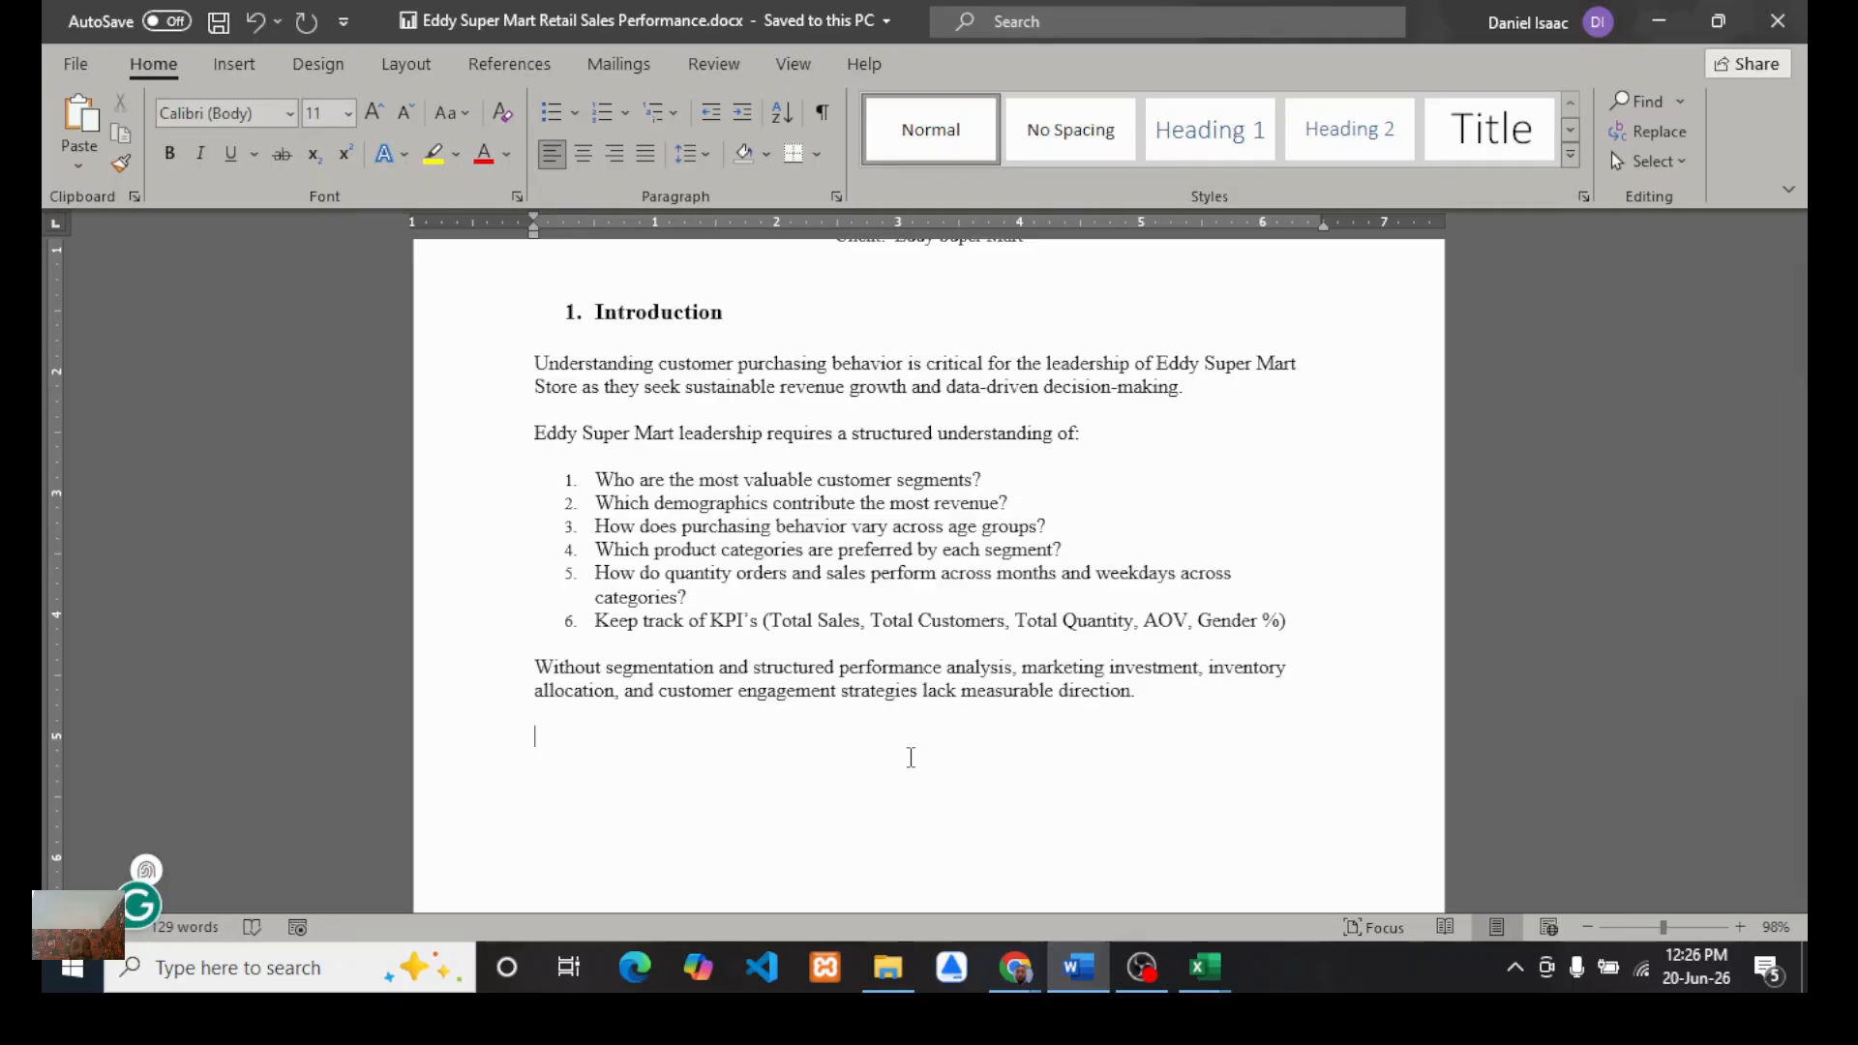
drag(585, 470, 1234, 590)
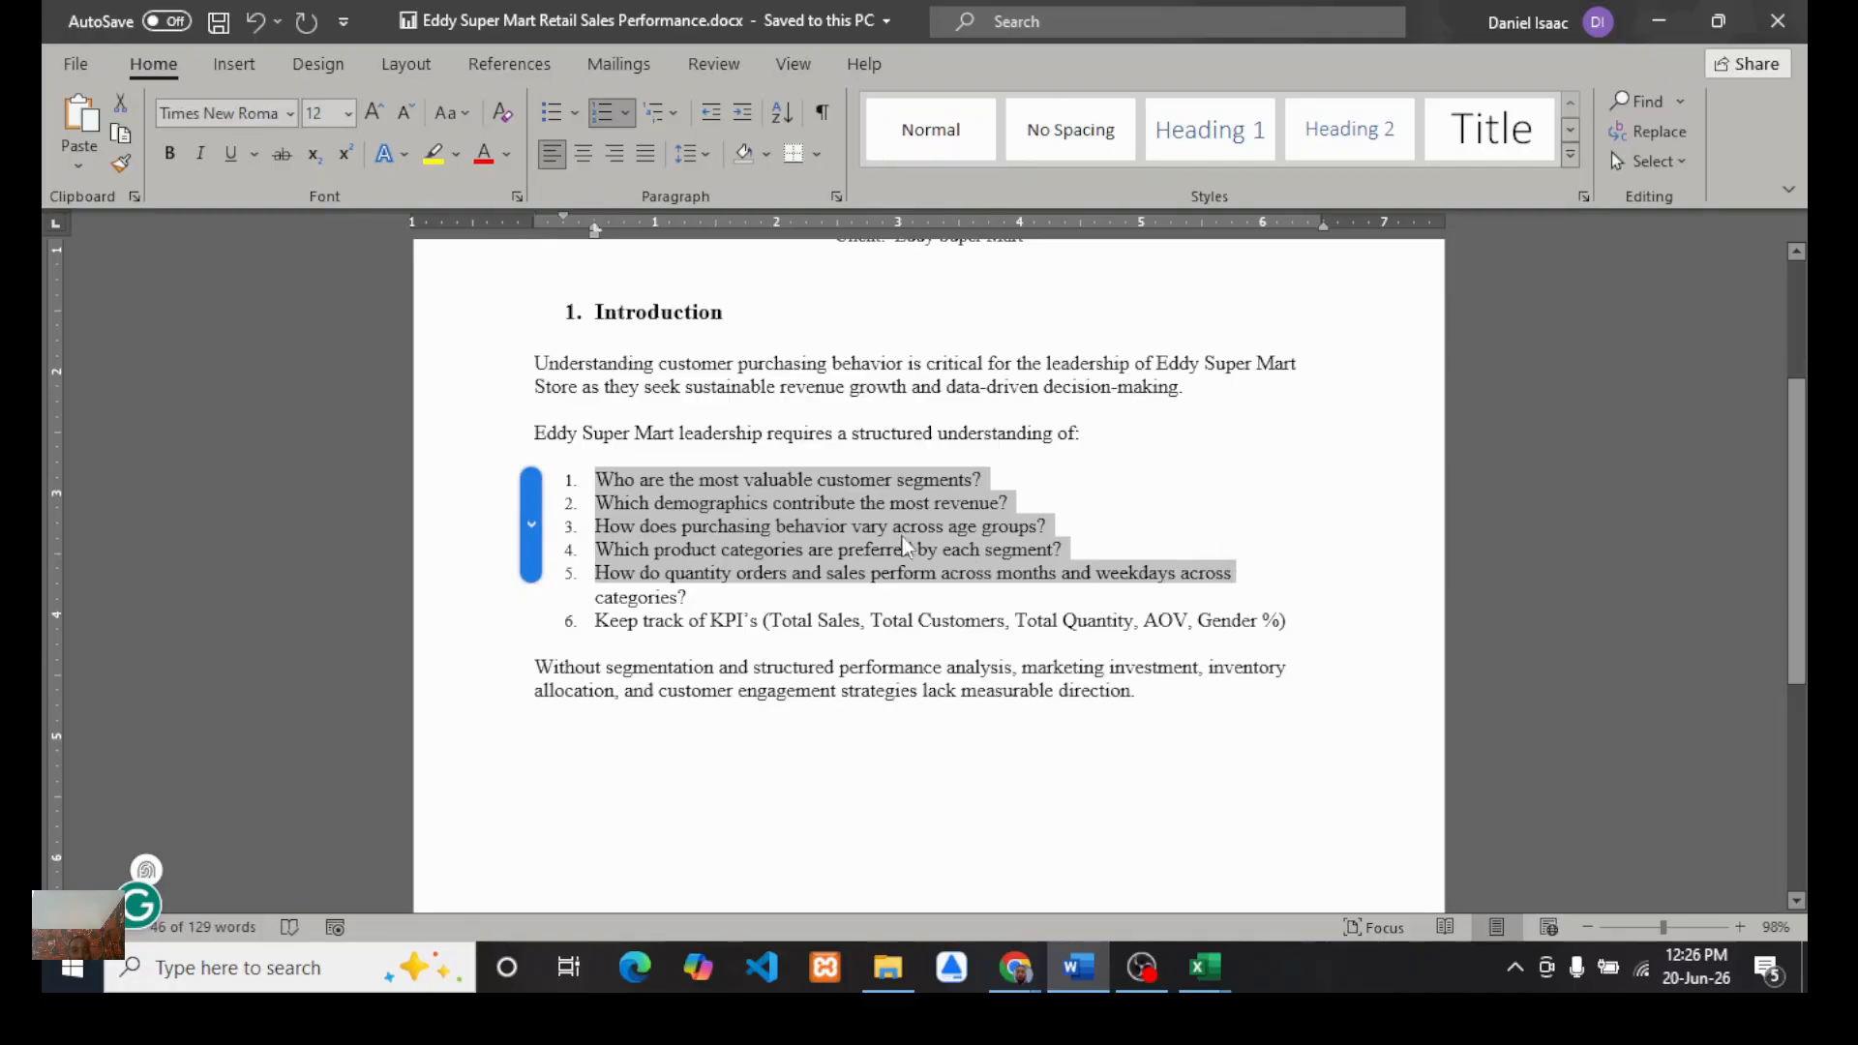
click(880, 536)
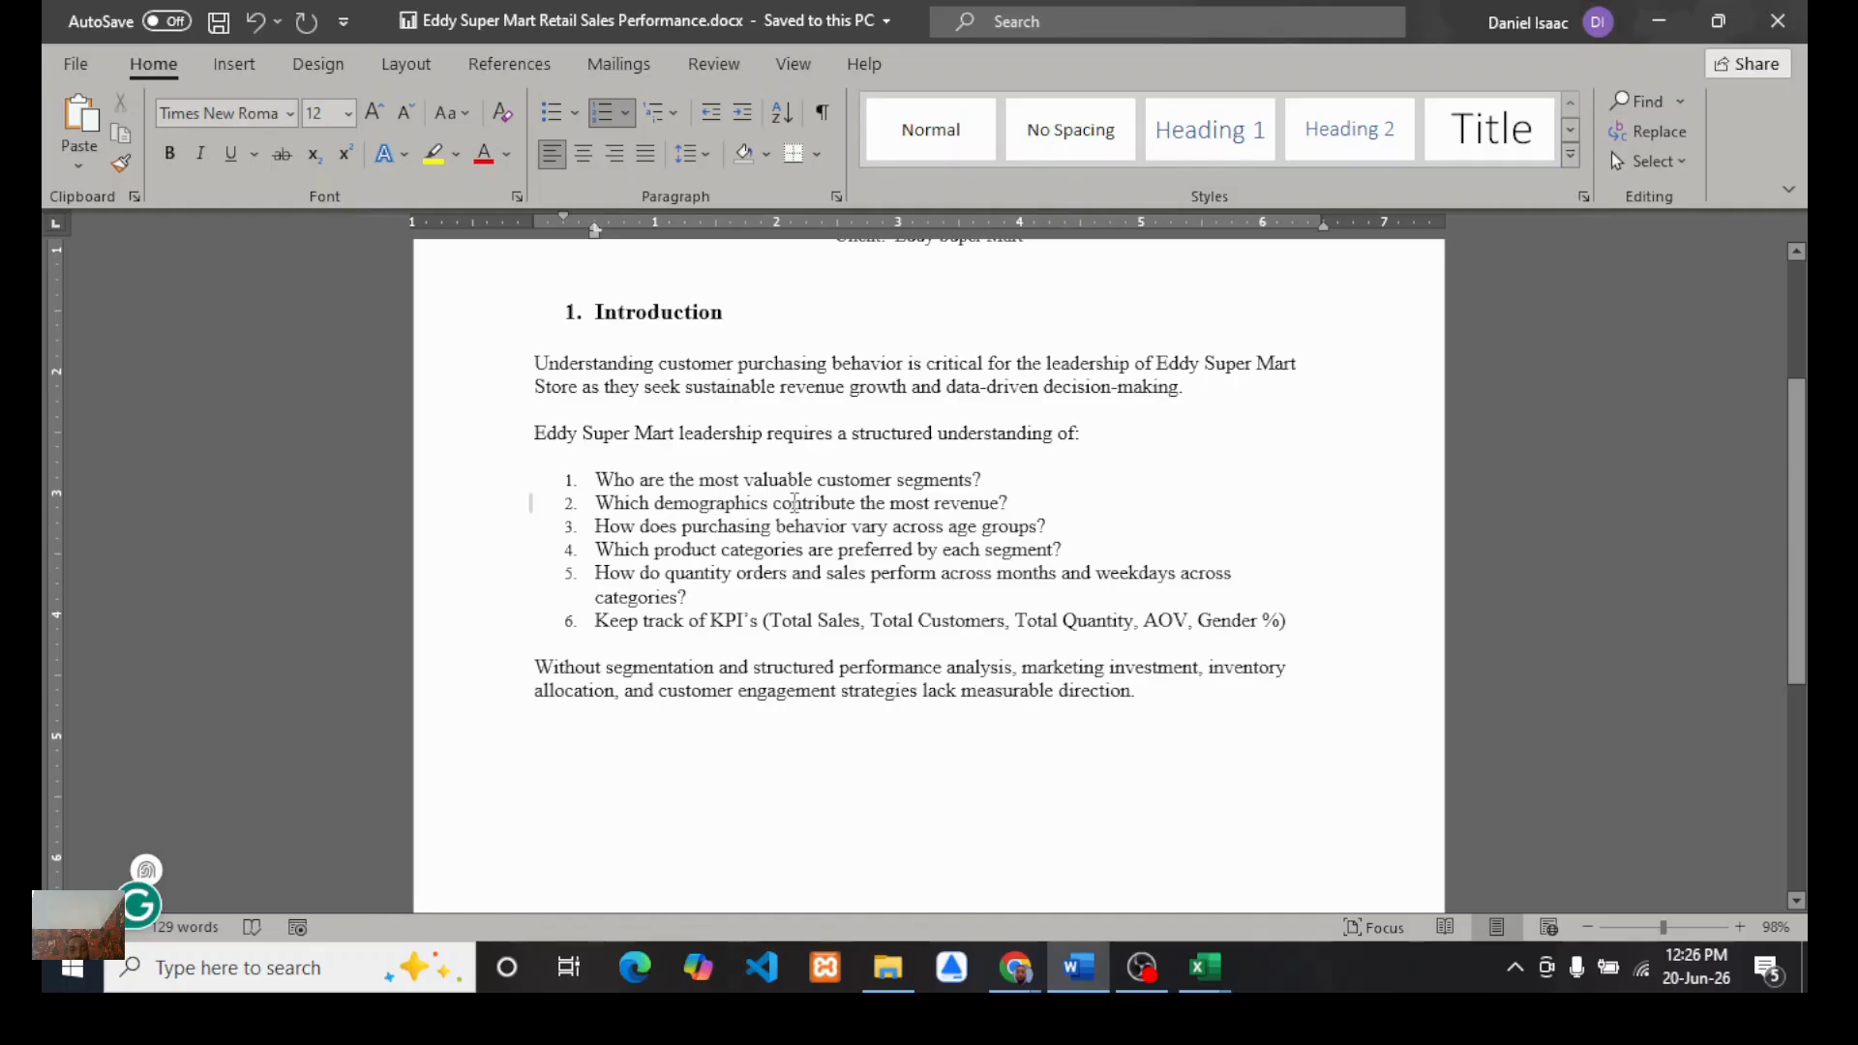
Step: Switch to the Google Meet window in Chrome
click(1021, 971)
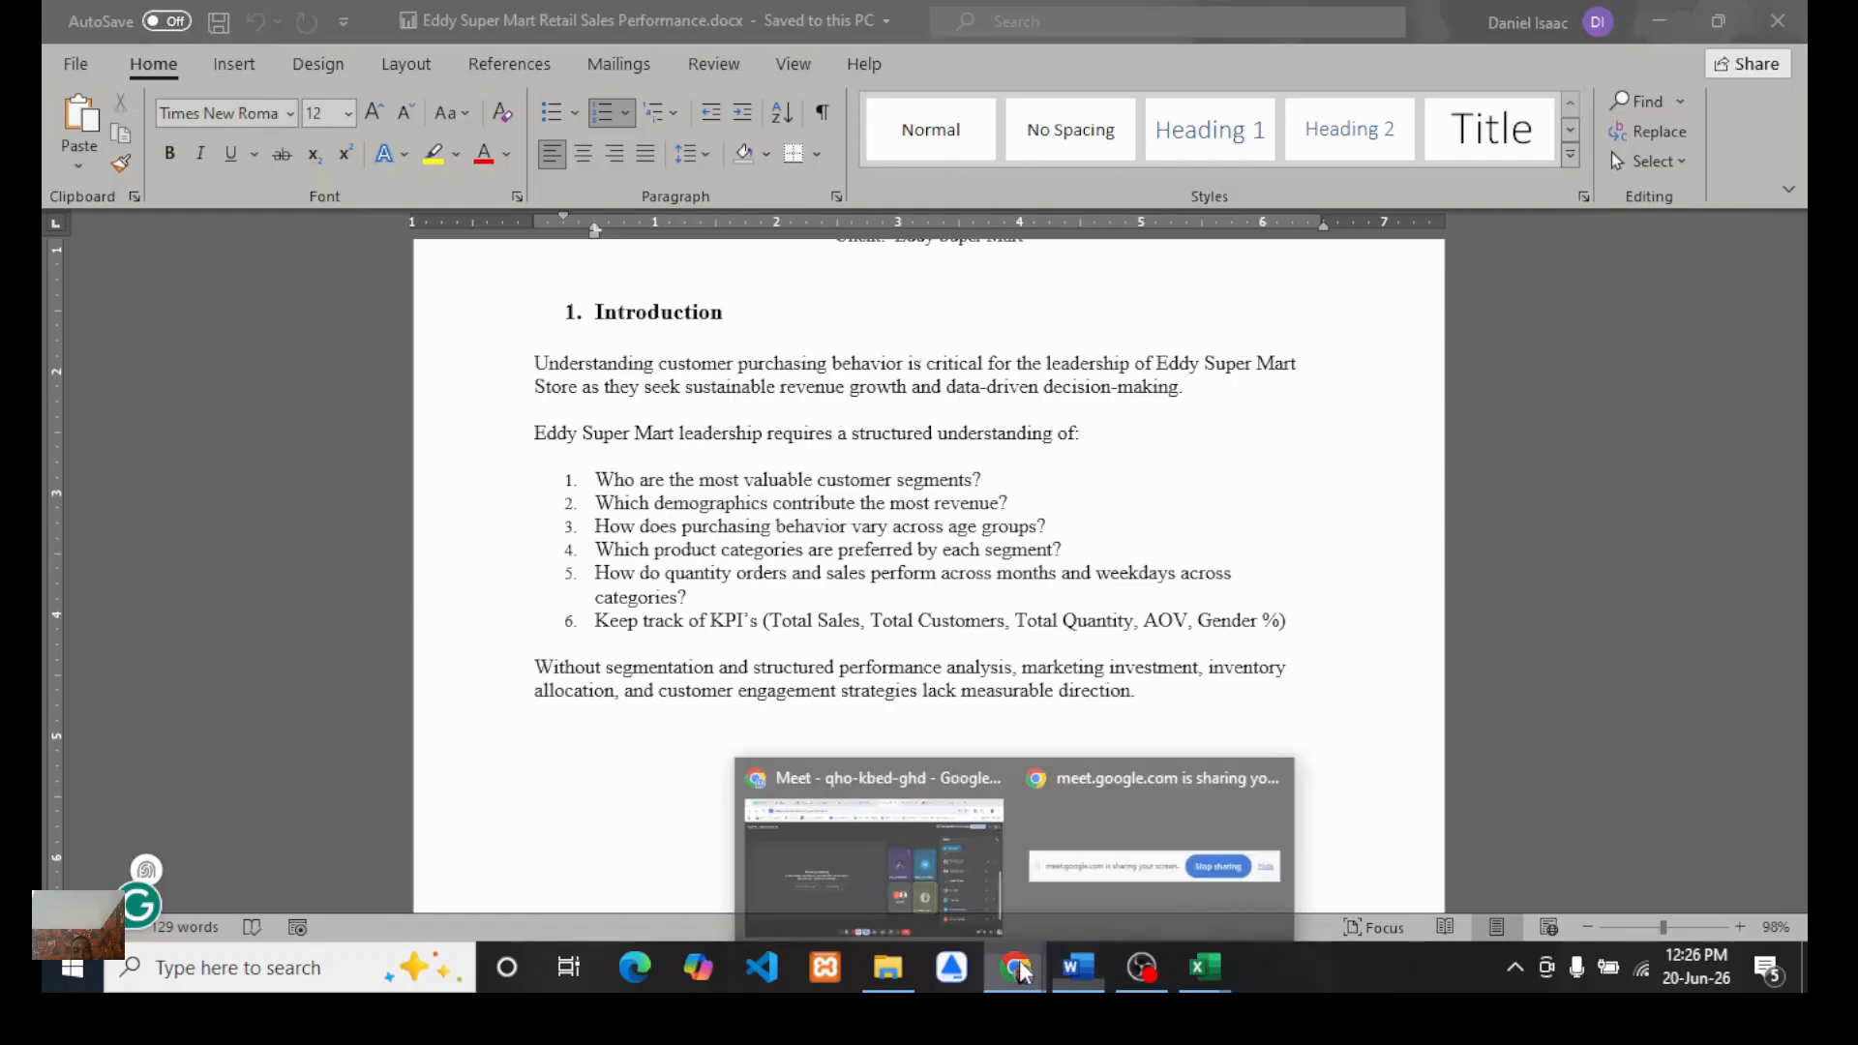
click(900, 870)
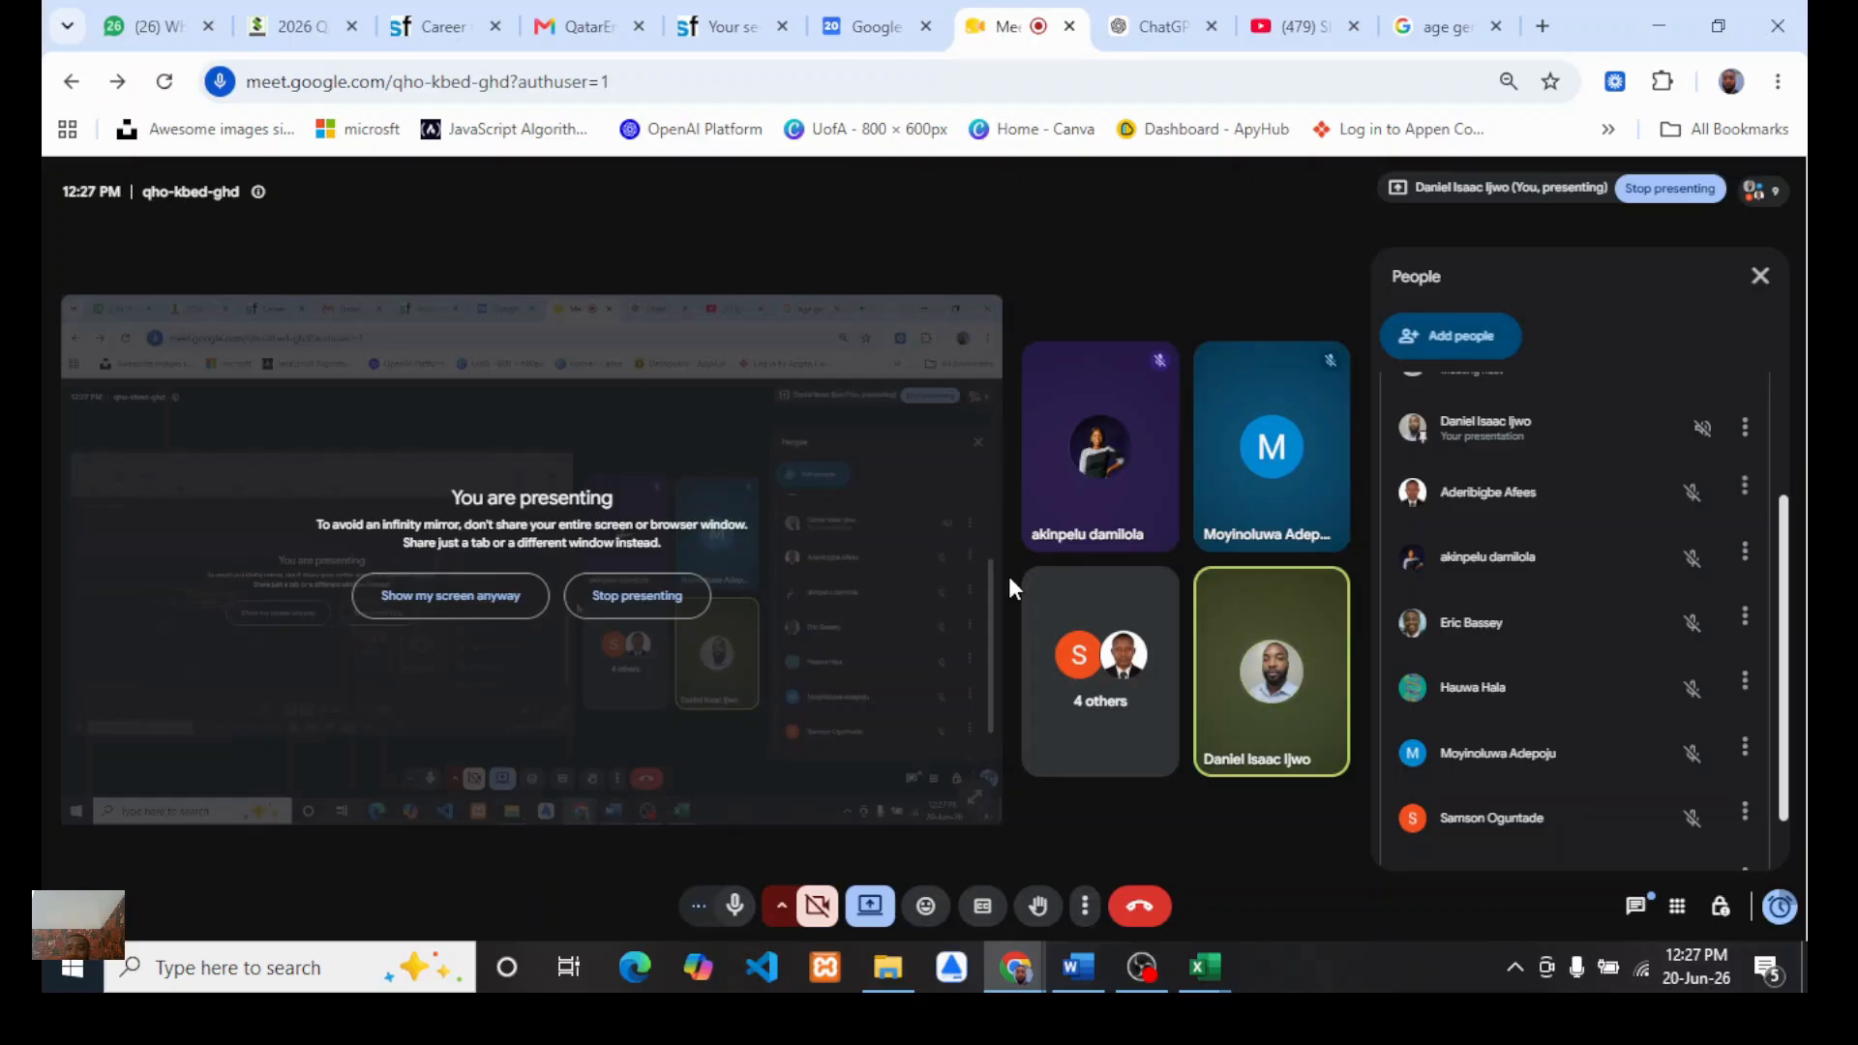
scroll(1475, 636, down, 1)
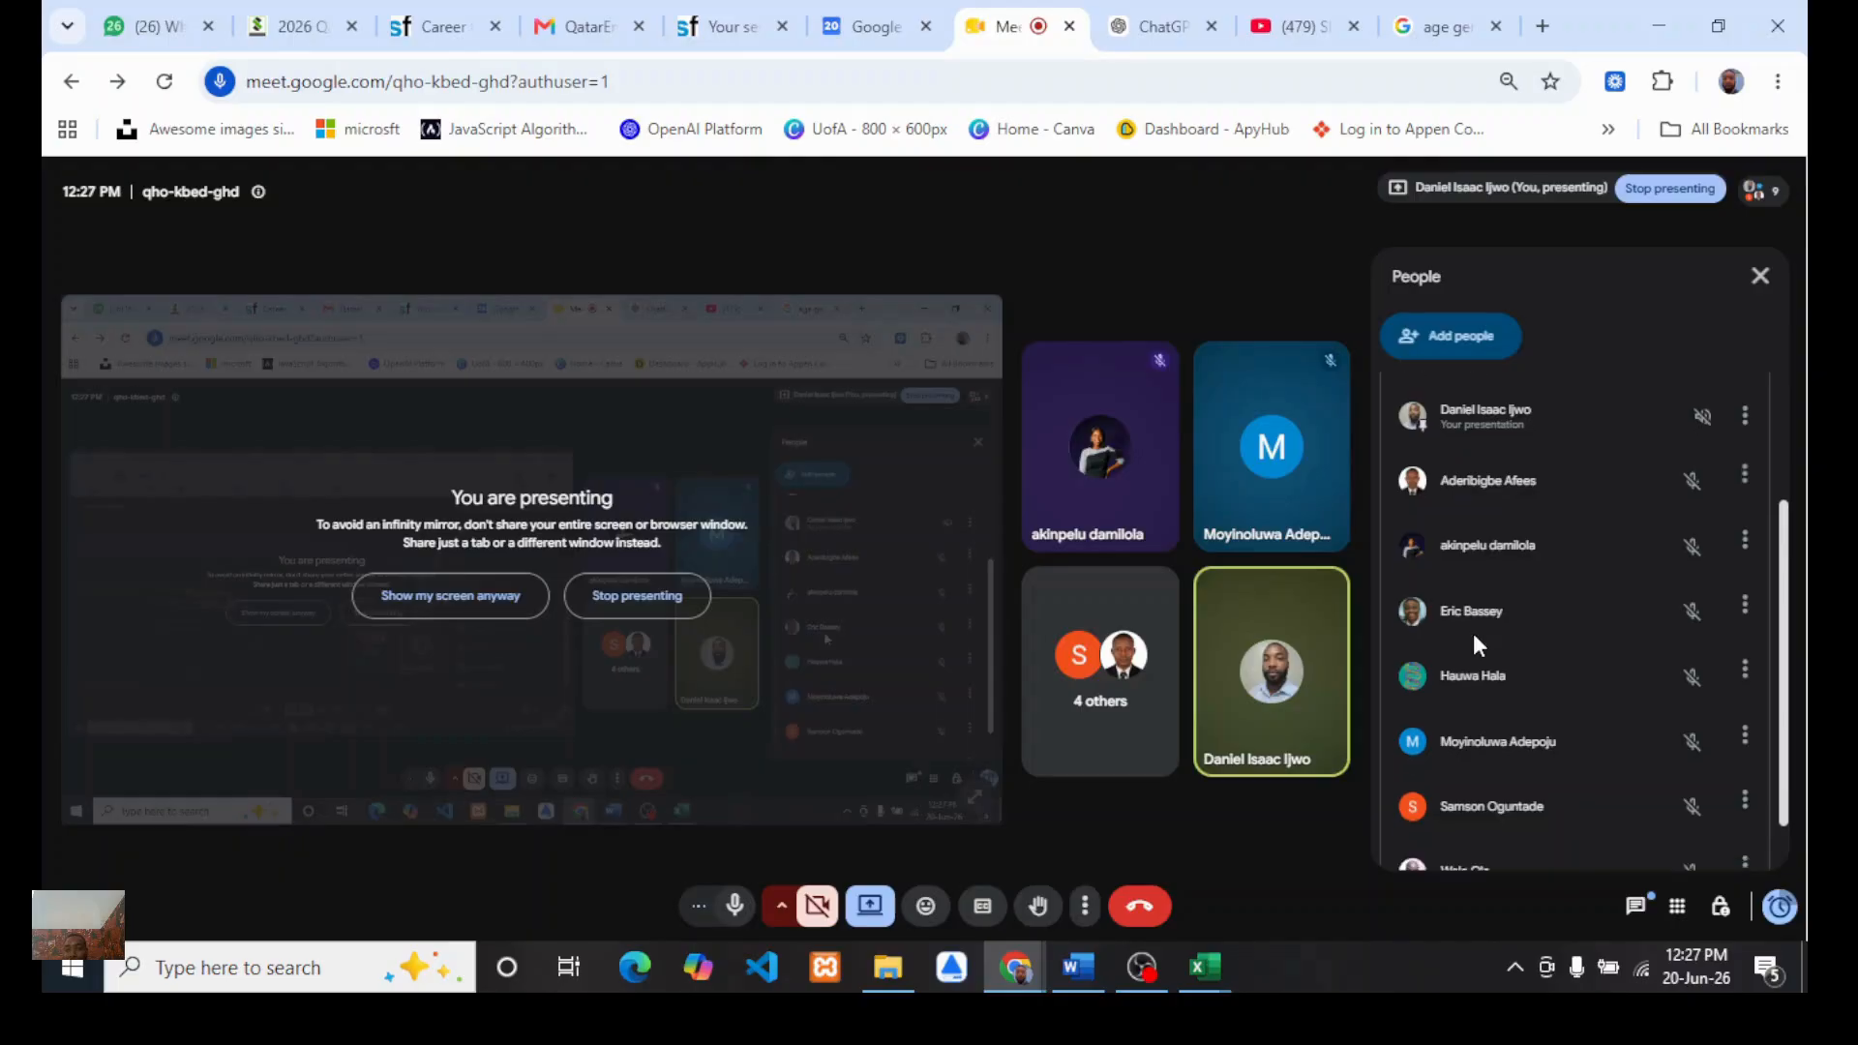
scroll(1475, 637, down, 2)
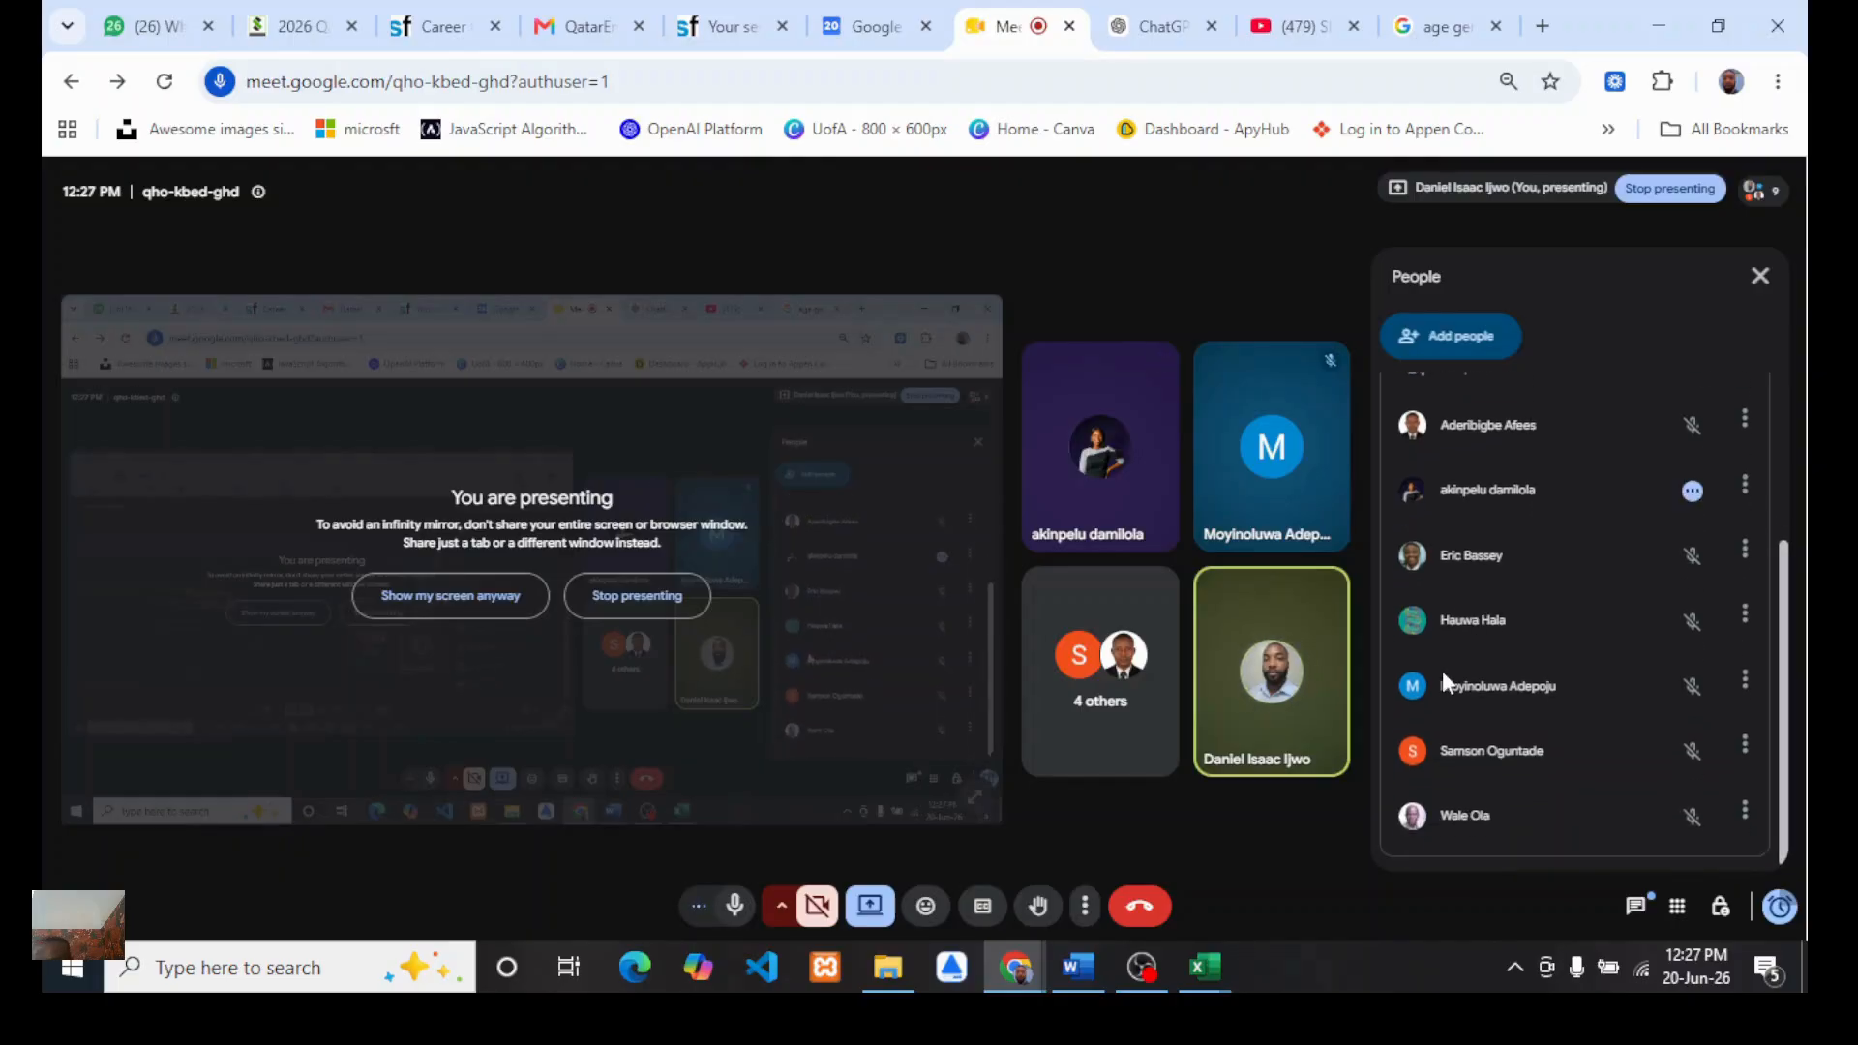
scroll(1442, 671, up, 3)
scroll(1442, 671, down, 2)
scroll(1442, 671, up, 2)
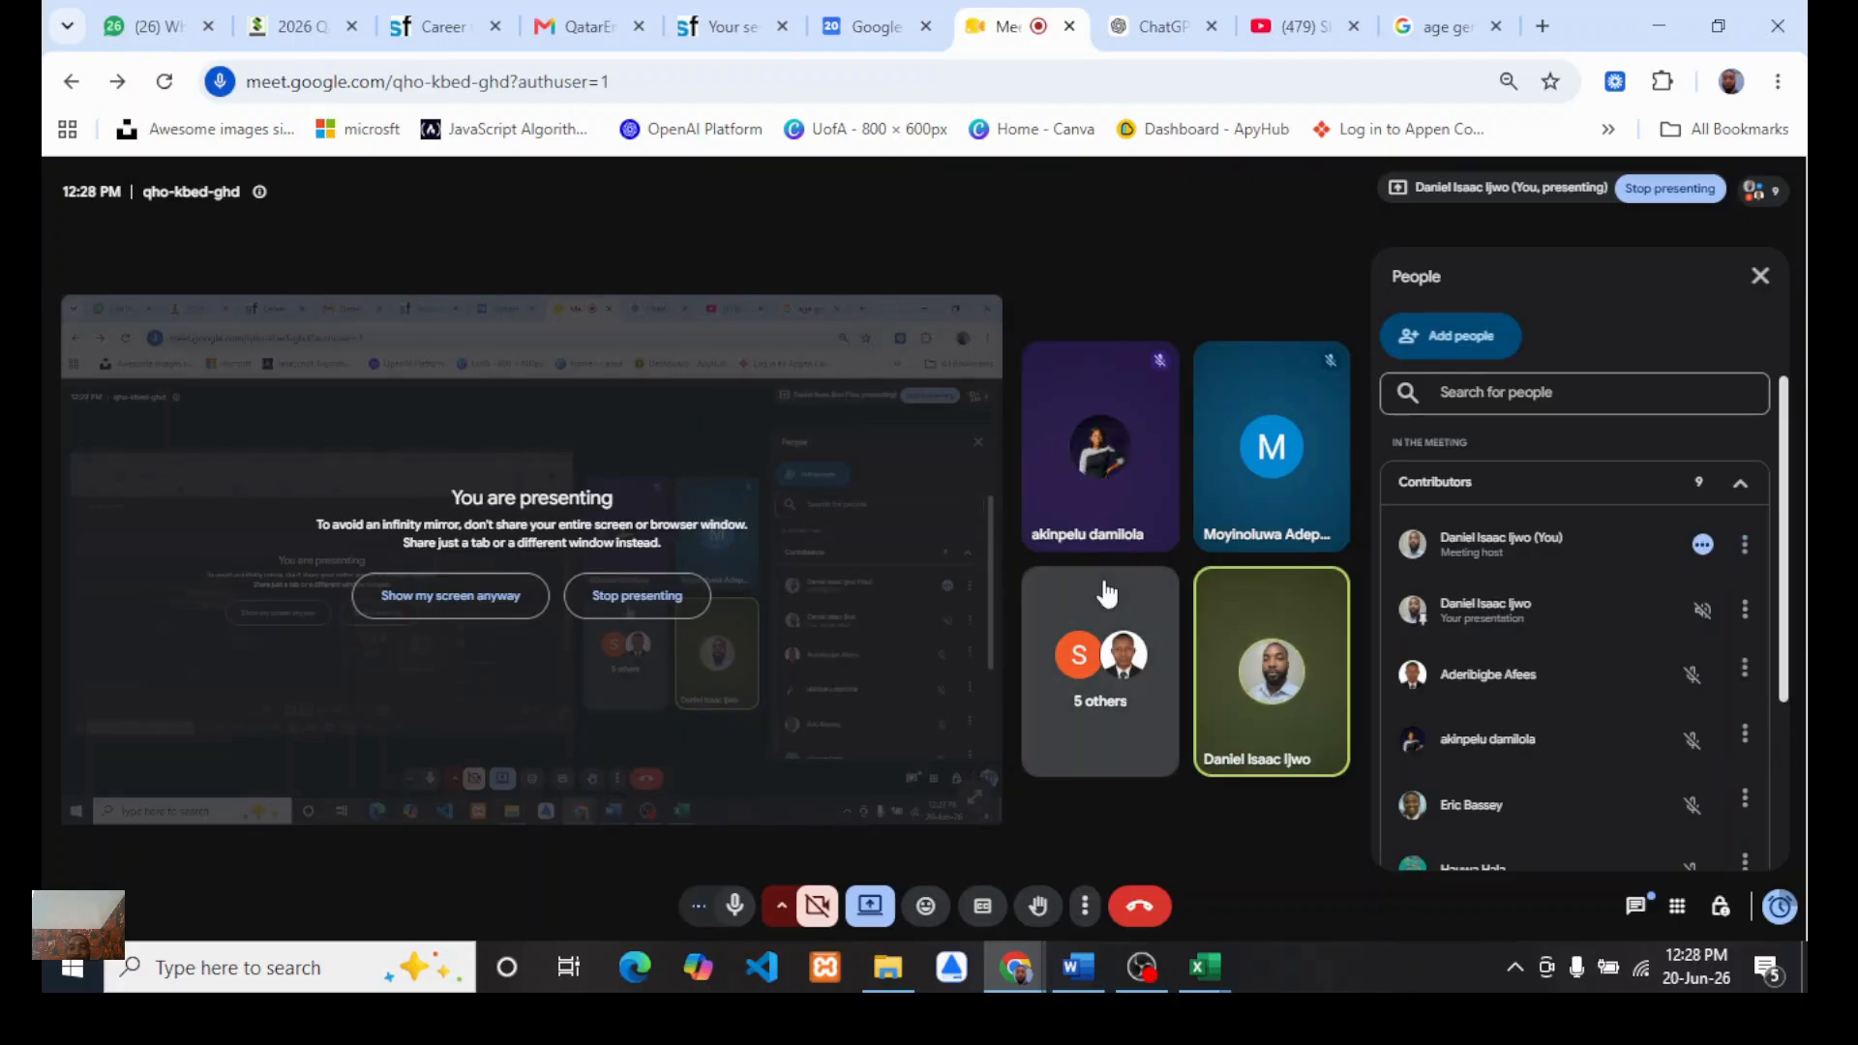
Step: Switch back to the Book1 workbook holding the KPI PivotTable
mouse_move(1206, 998)
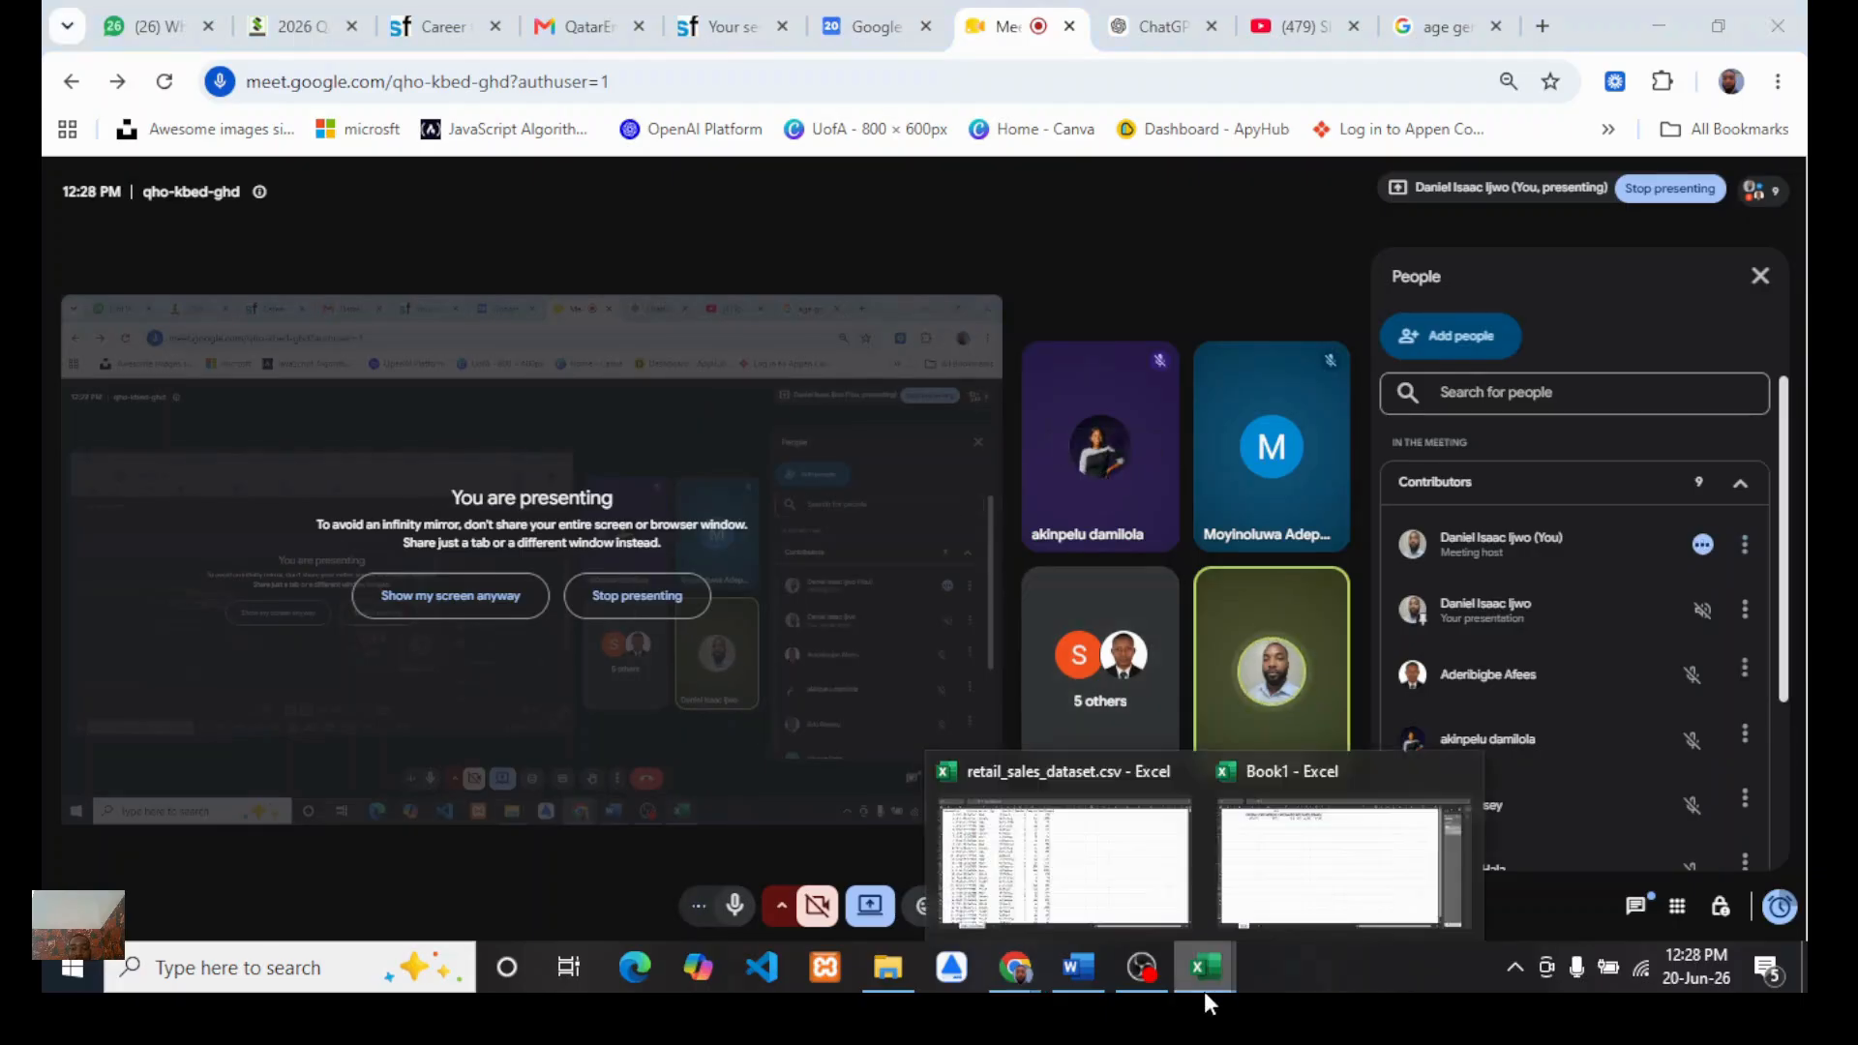
click(1284, 861)
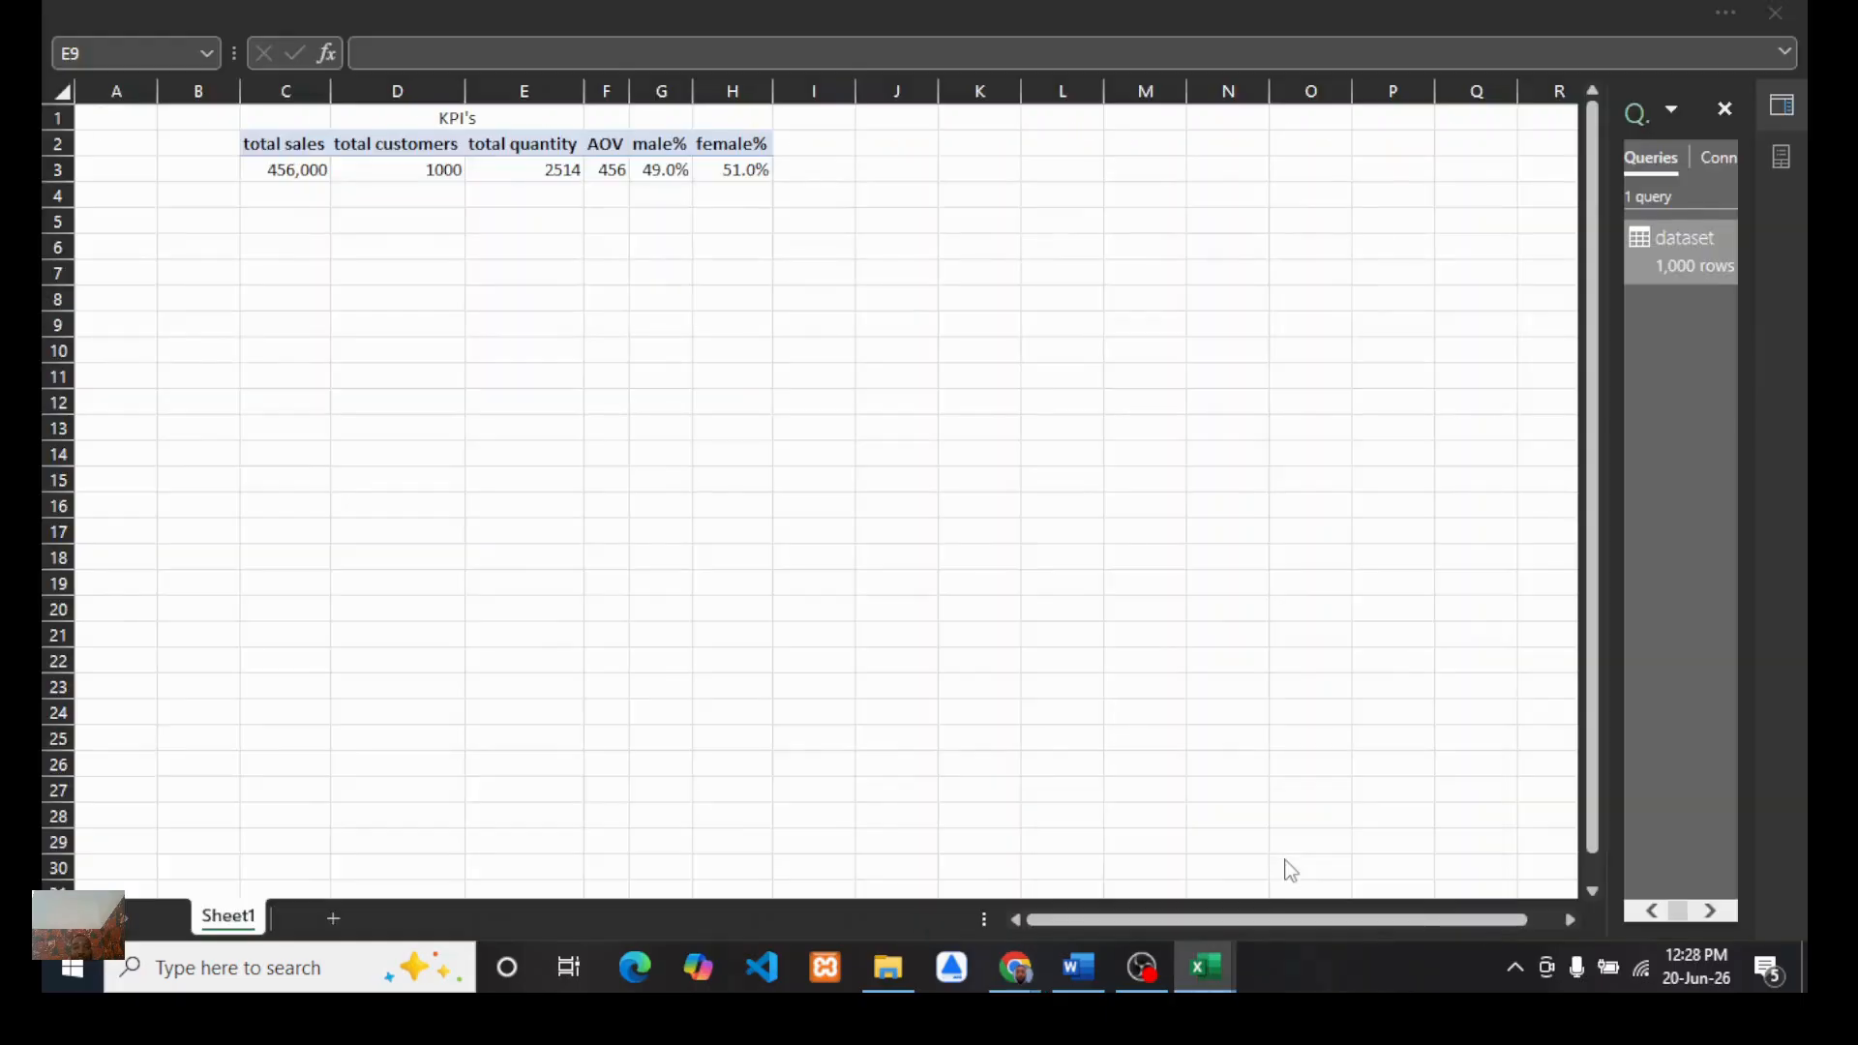
click(718, 592)
click(1082, 952)
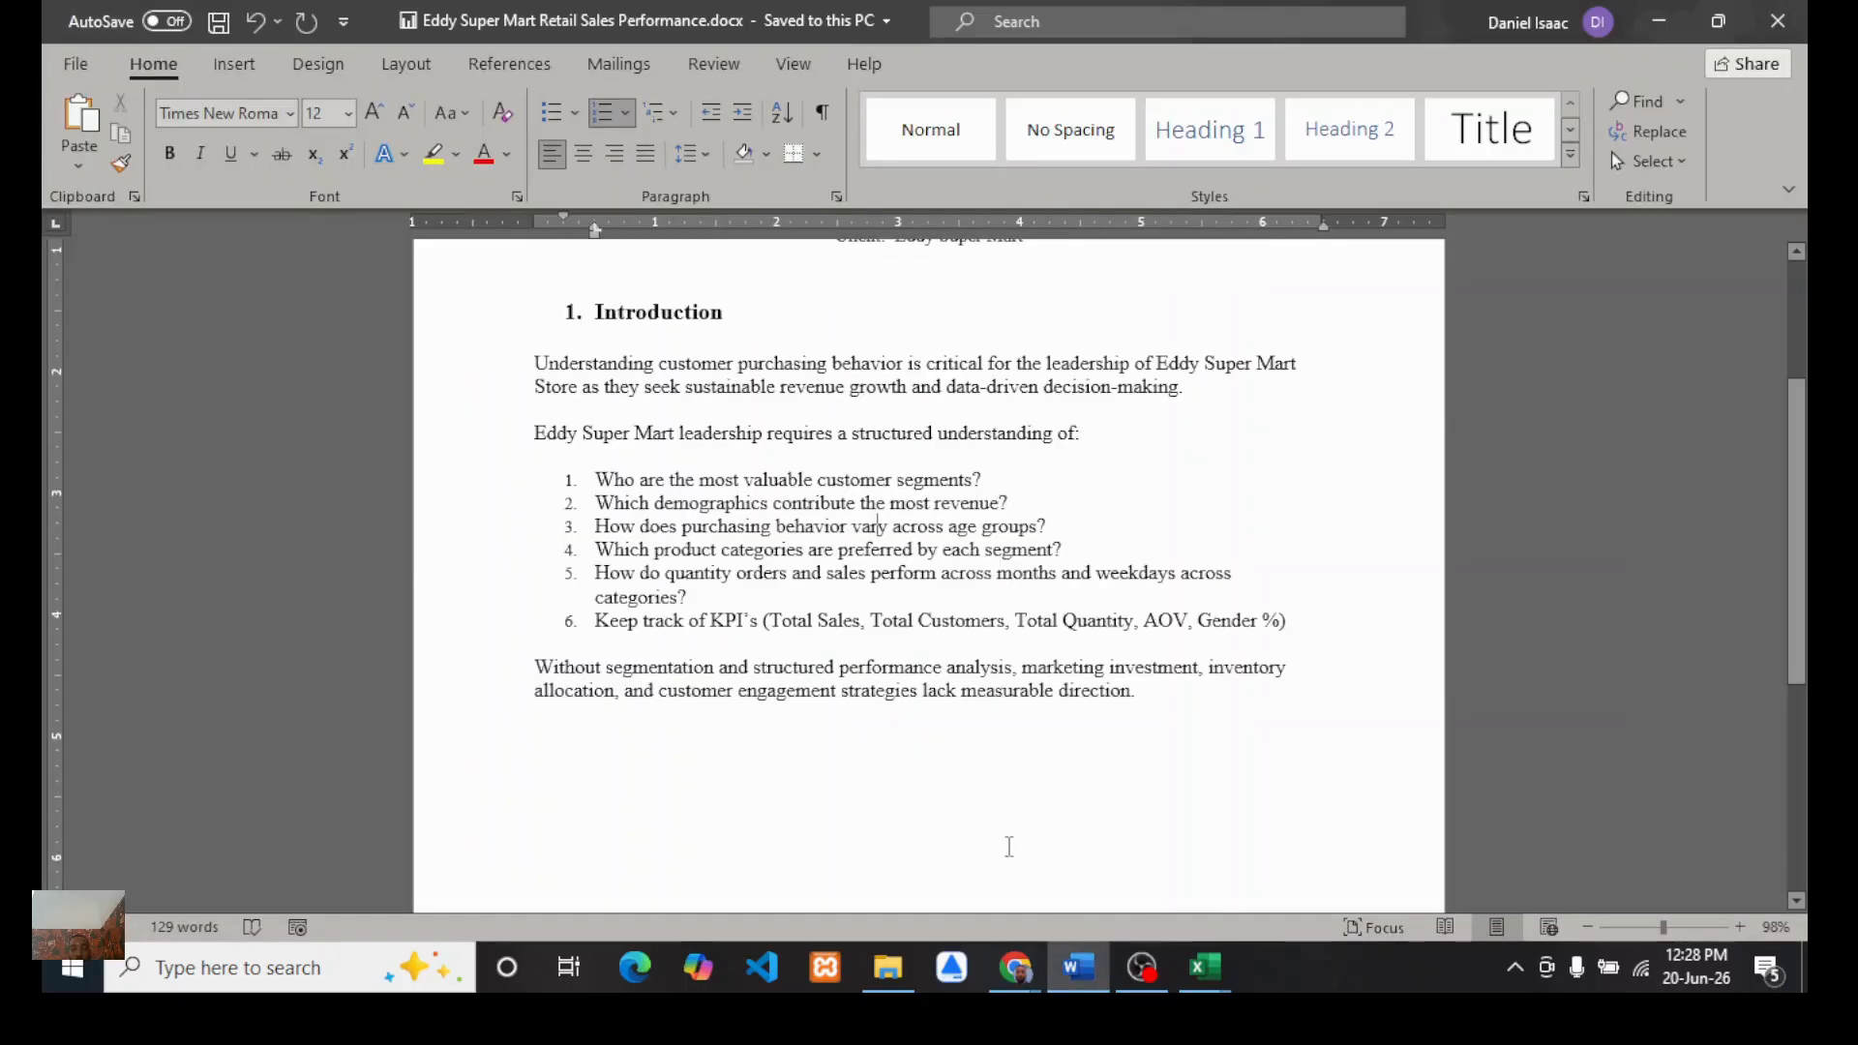
click(1152, 876)
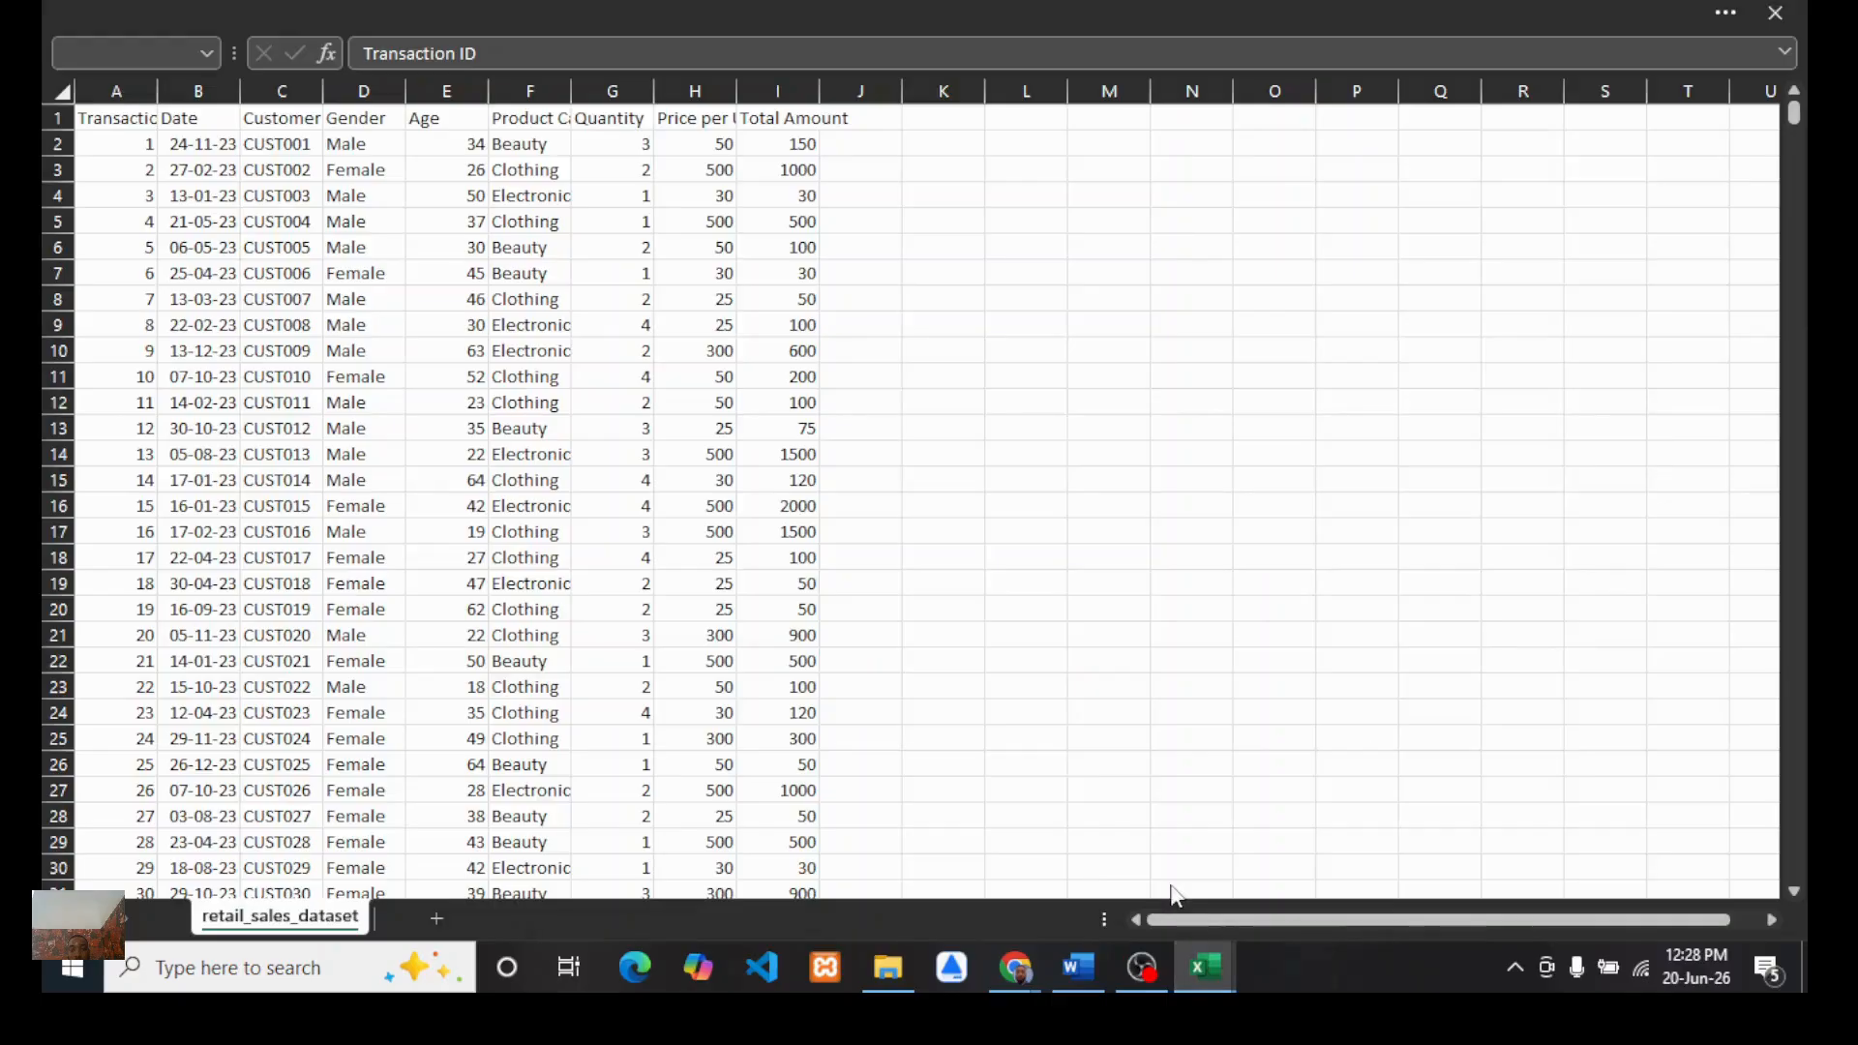
mouse_move(1204, 982)
click(1321, 841)
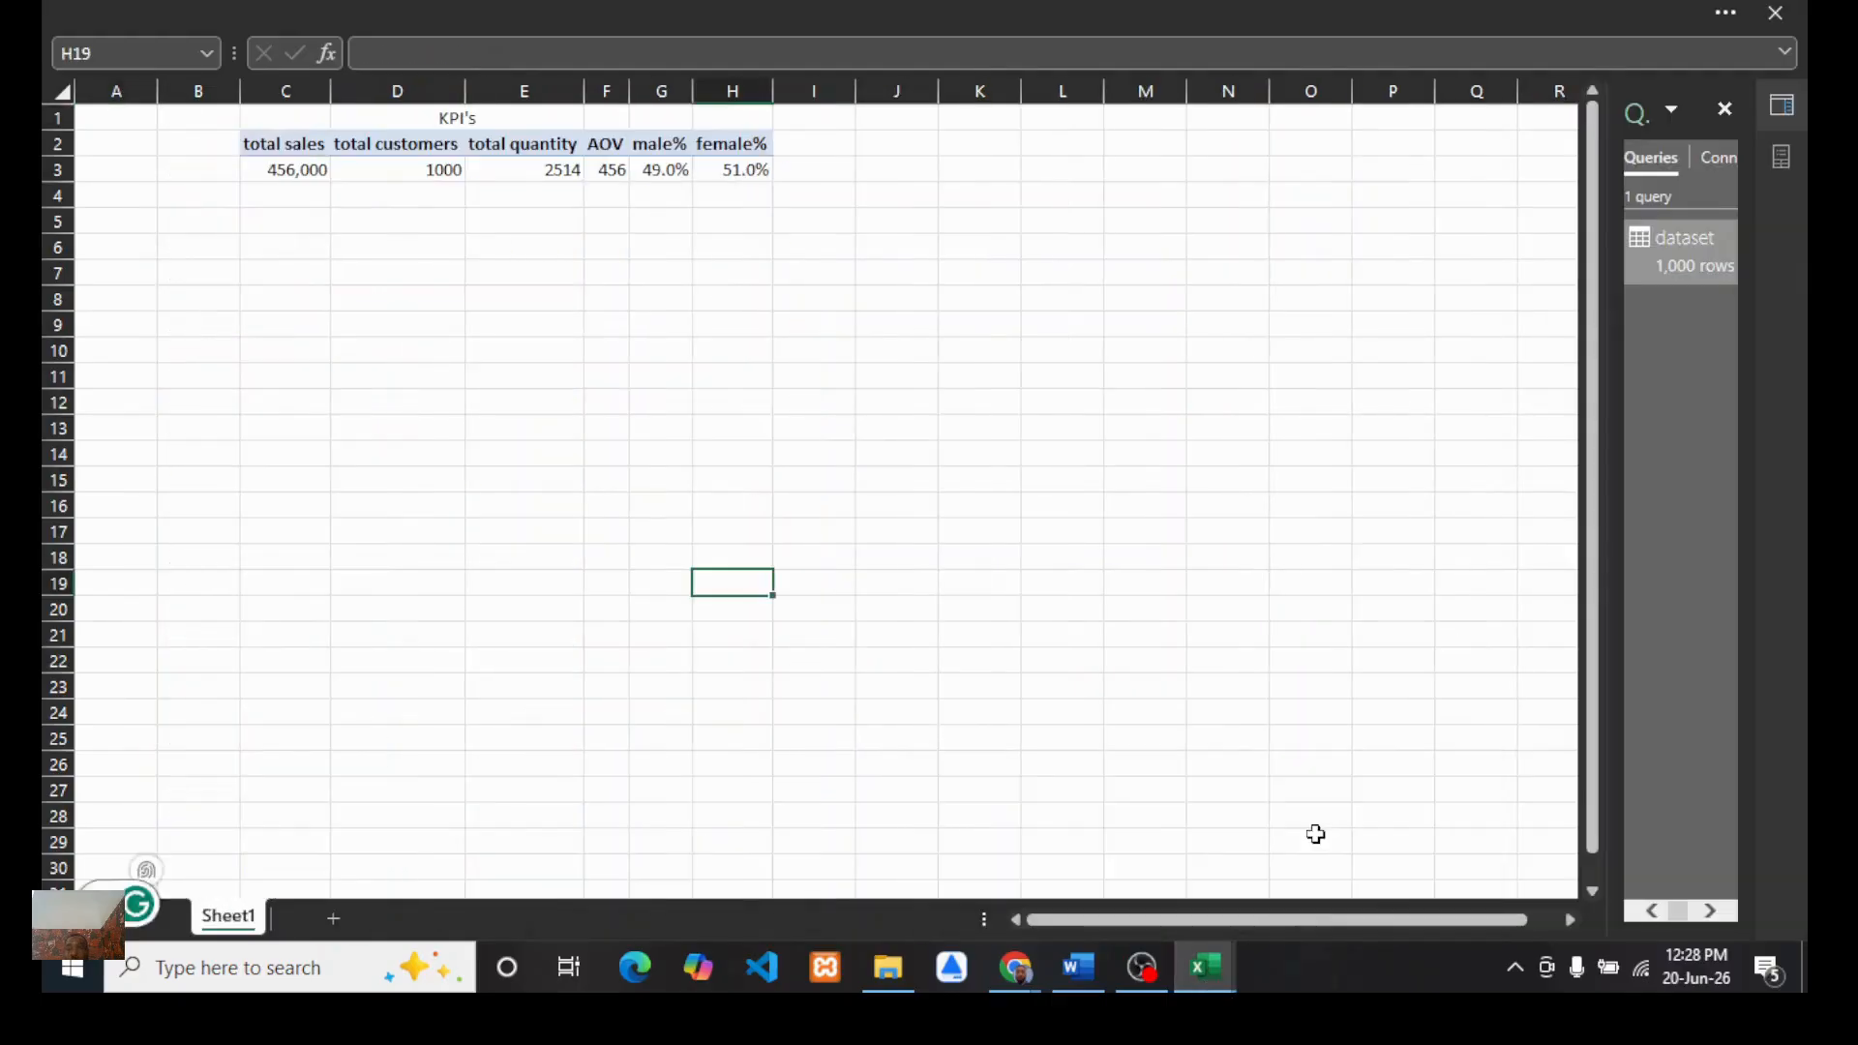
drag(1612, 391, 1471, 411)
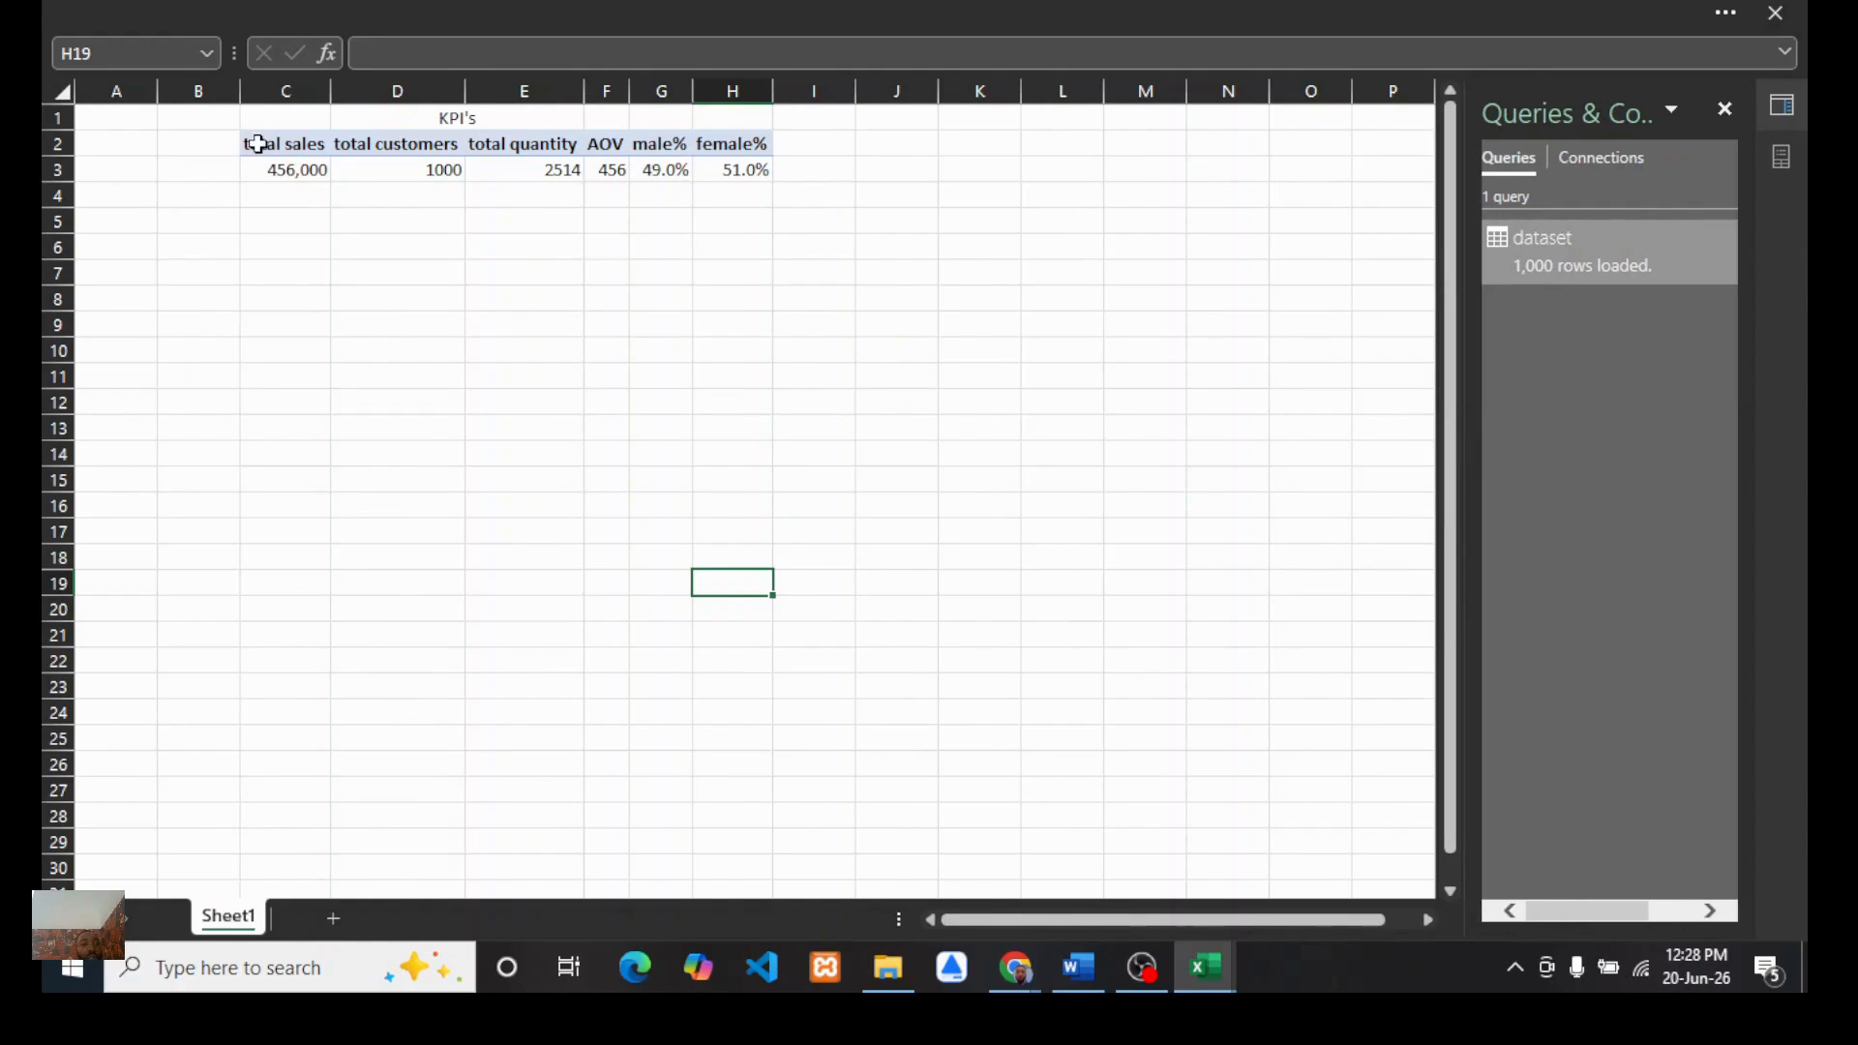
Step: Copy the KPI PivotTable in C2:H3 and paste a duplicate starting at cell B6
drag(257, 144, 508, 145)
drag(736, 170, 736, 171)
key(ctrl+c)
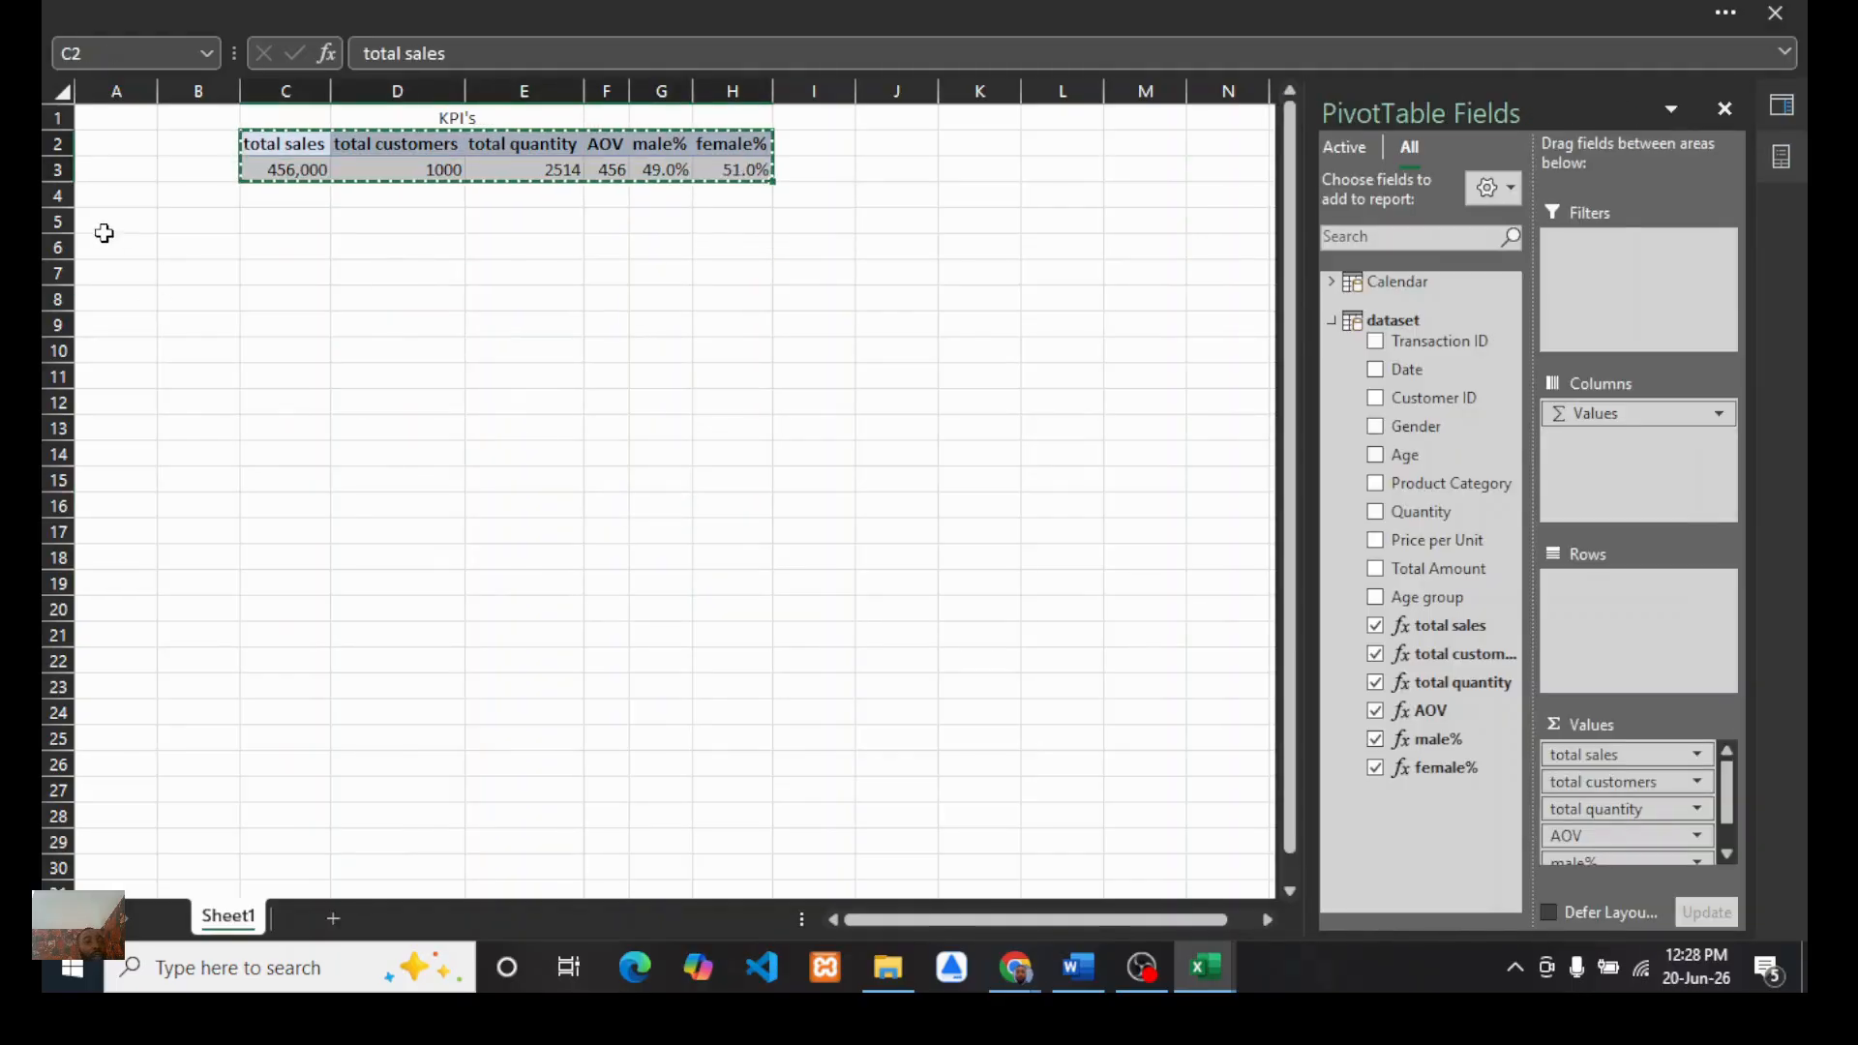
click(172, 245)
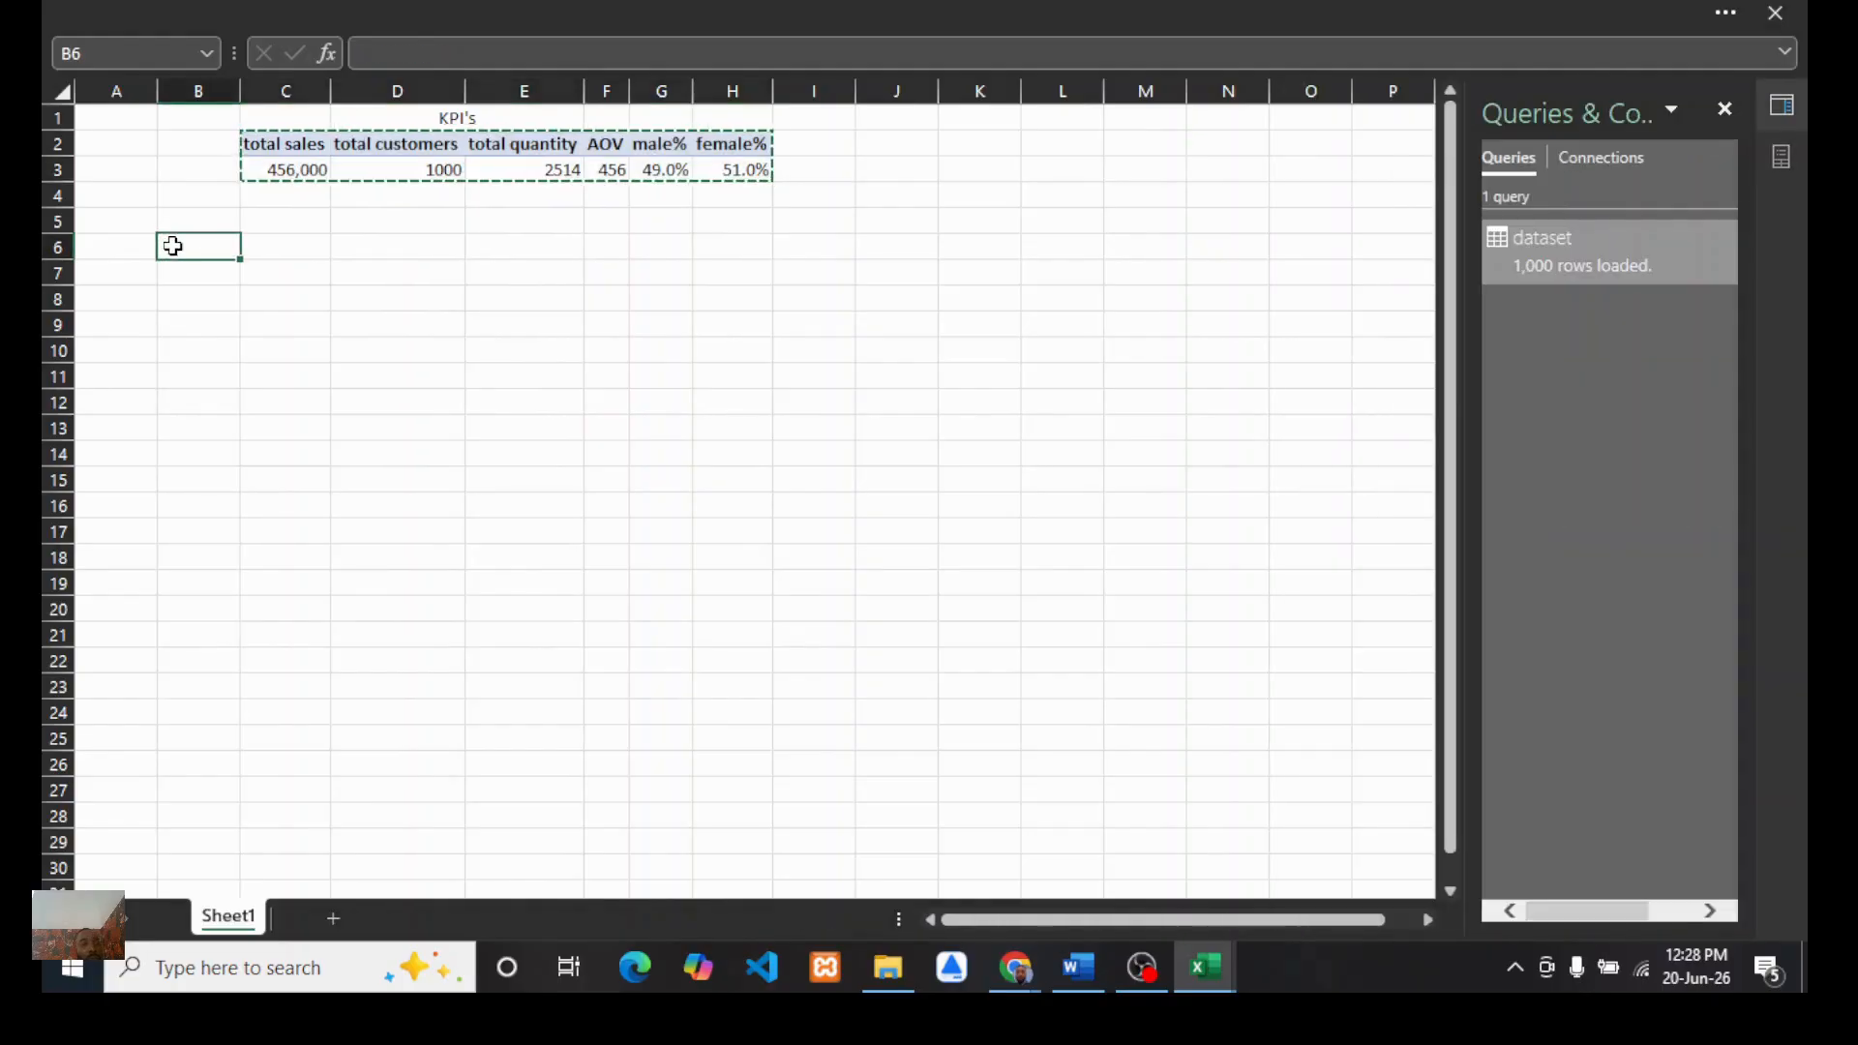
key(ctrl+v)
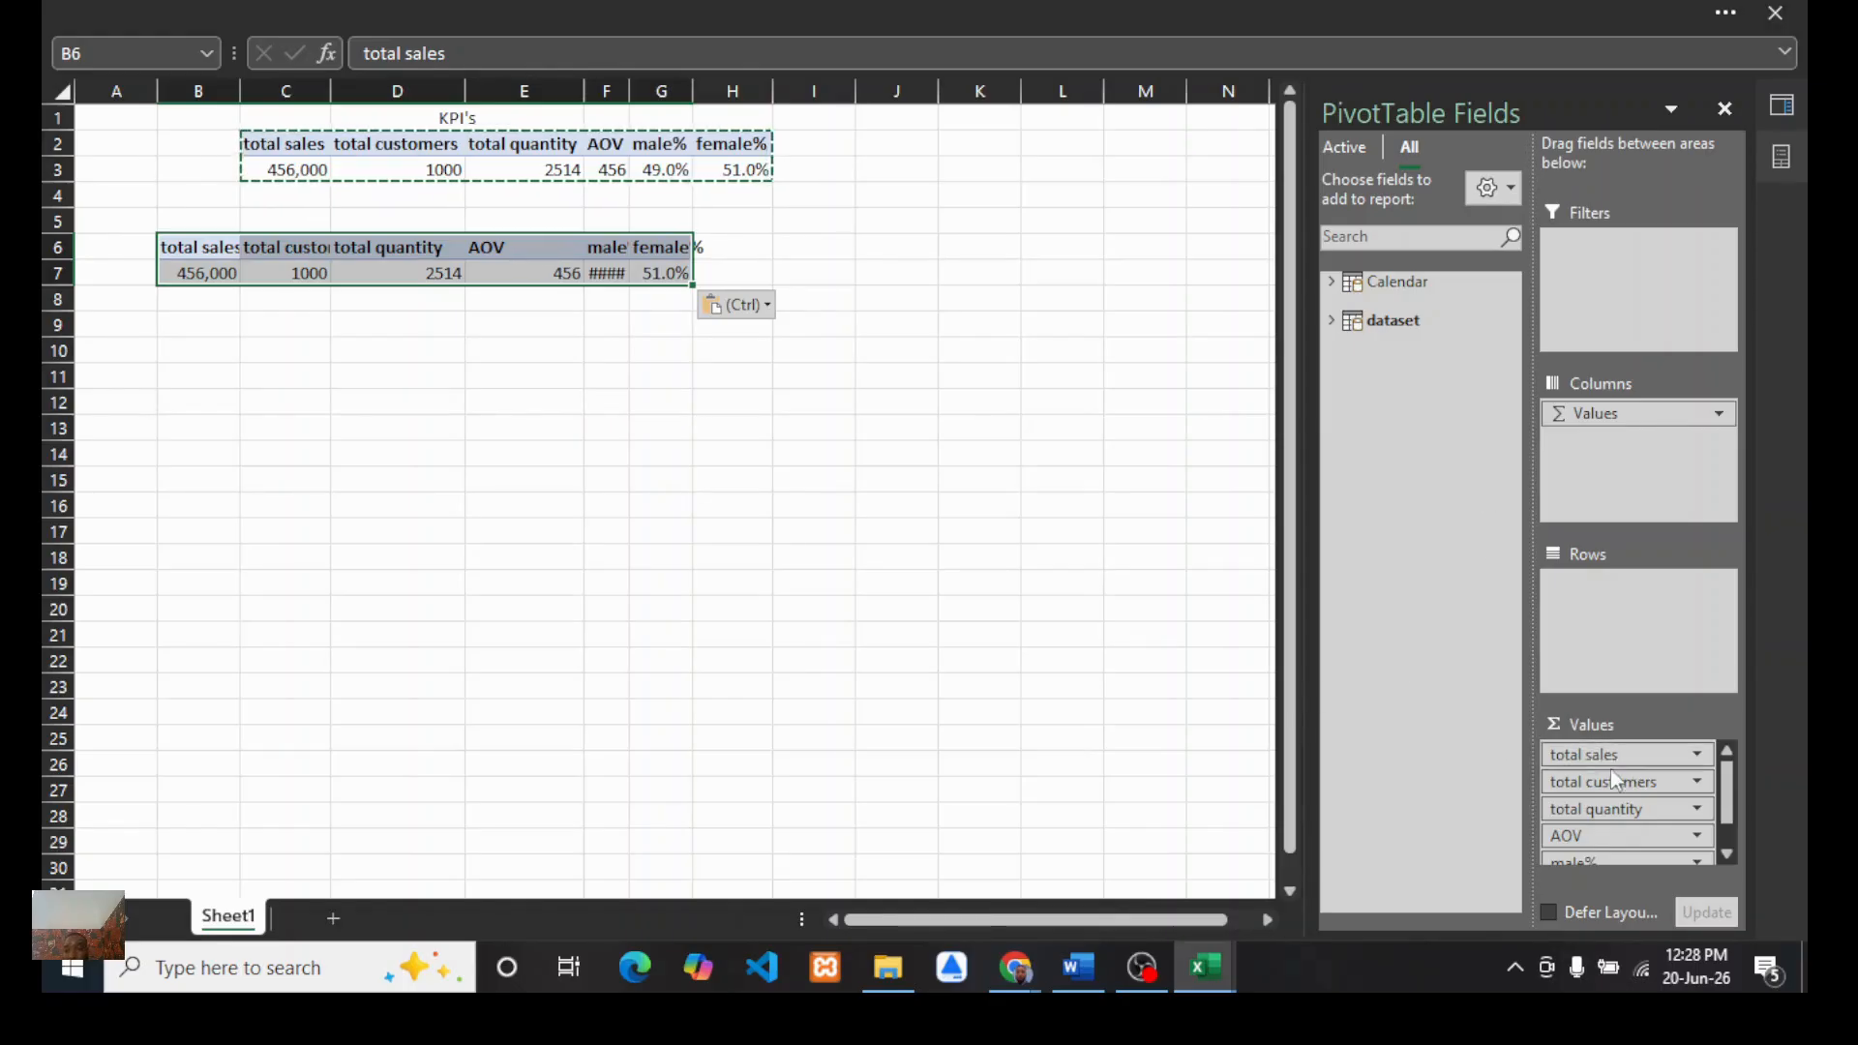
Step: In the duplicated PivotTable, keep only total sales in the values and add Gender to the rows
click(1328, 319)
drag(1592, 762, 1446, 813)
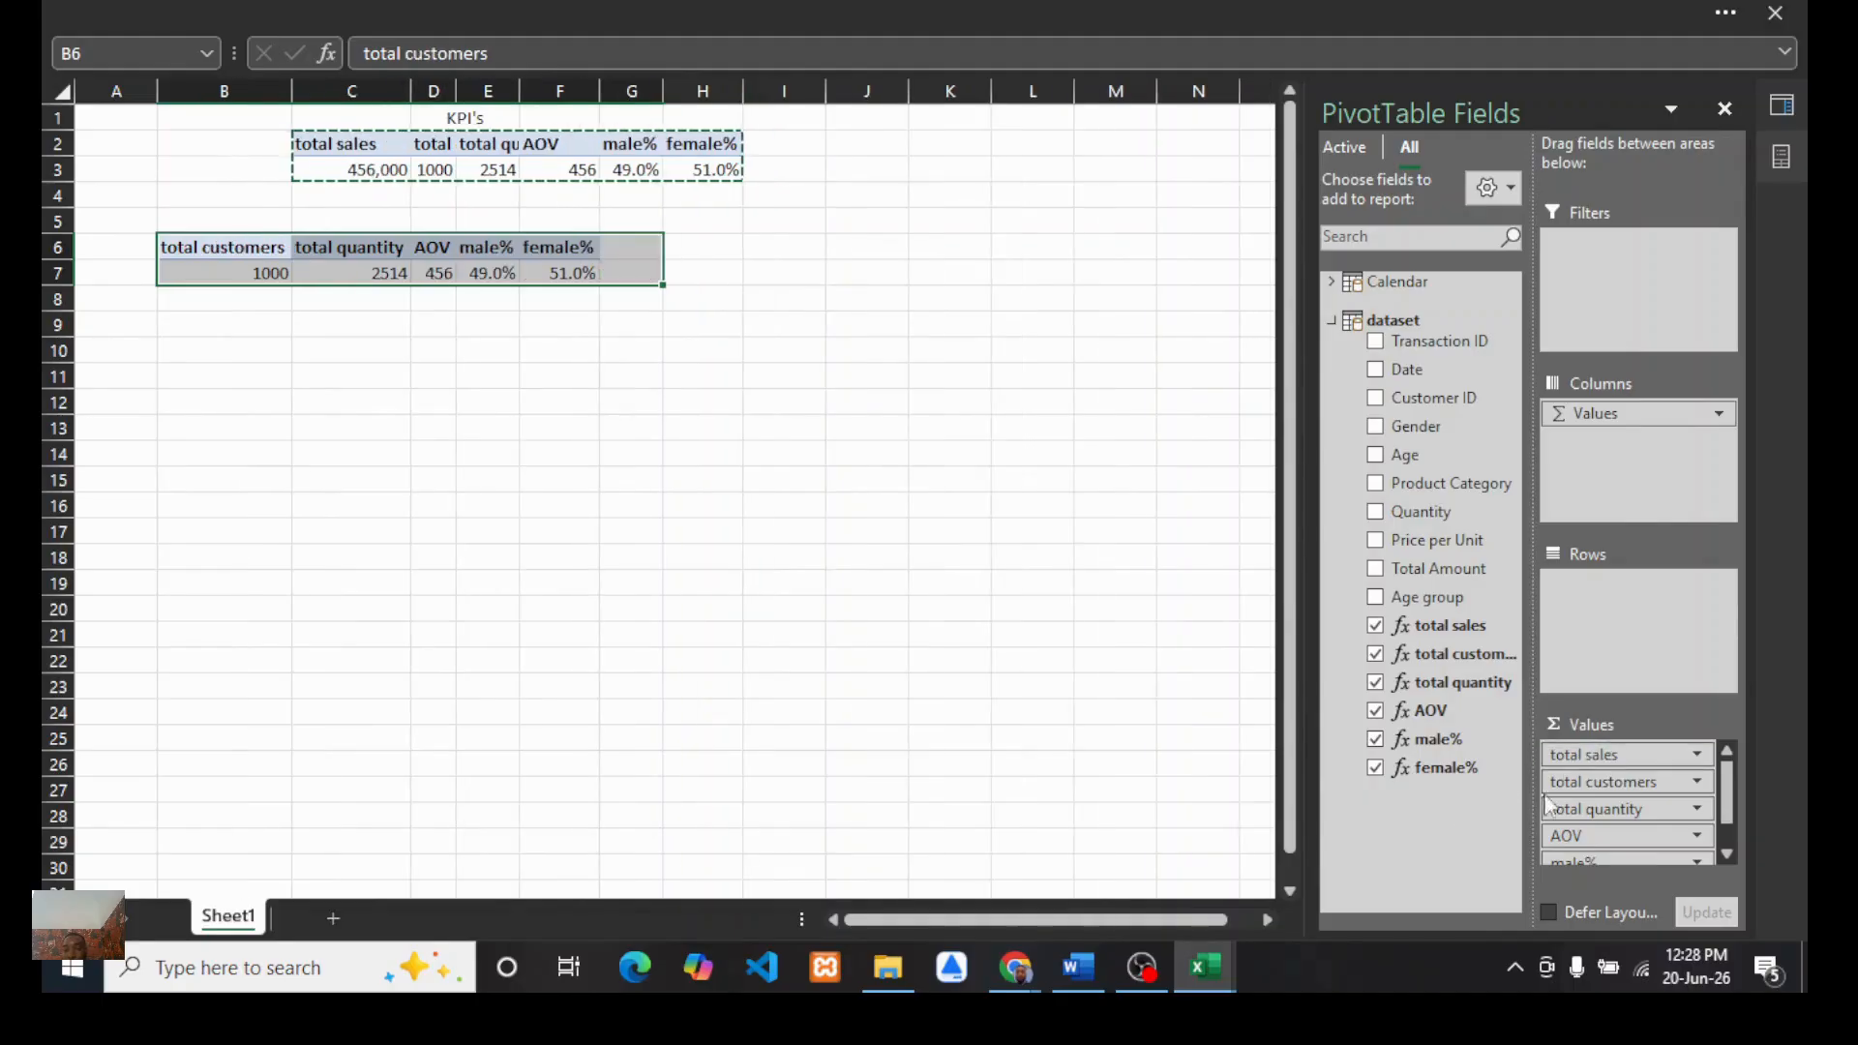
click(1376, 626)
drag(1588, 782, 1466, 795)
drag(1578, 801, 1375, 828)
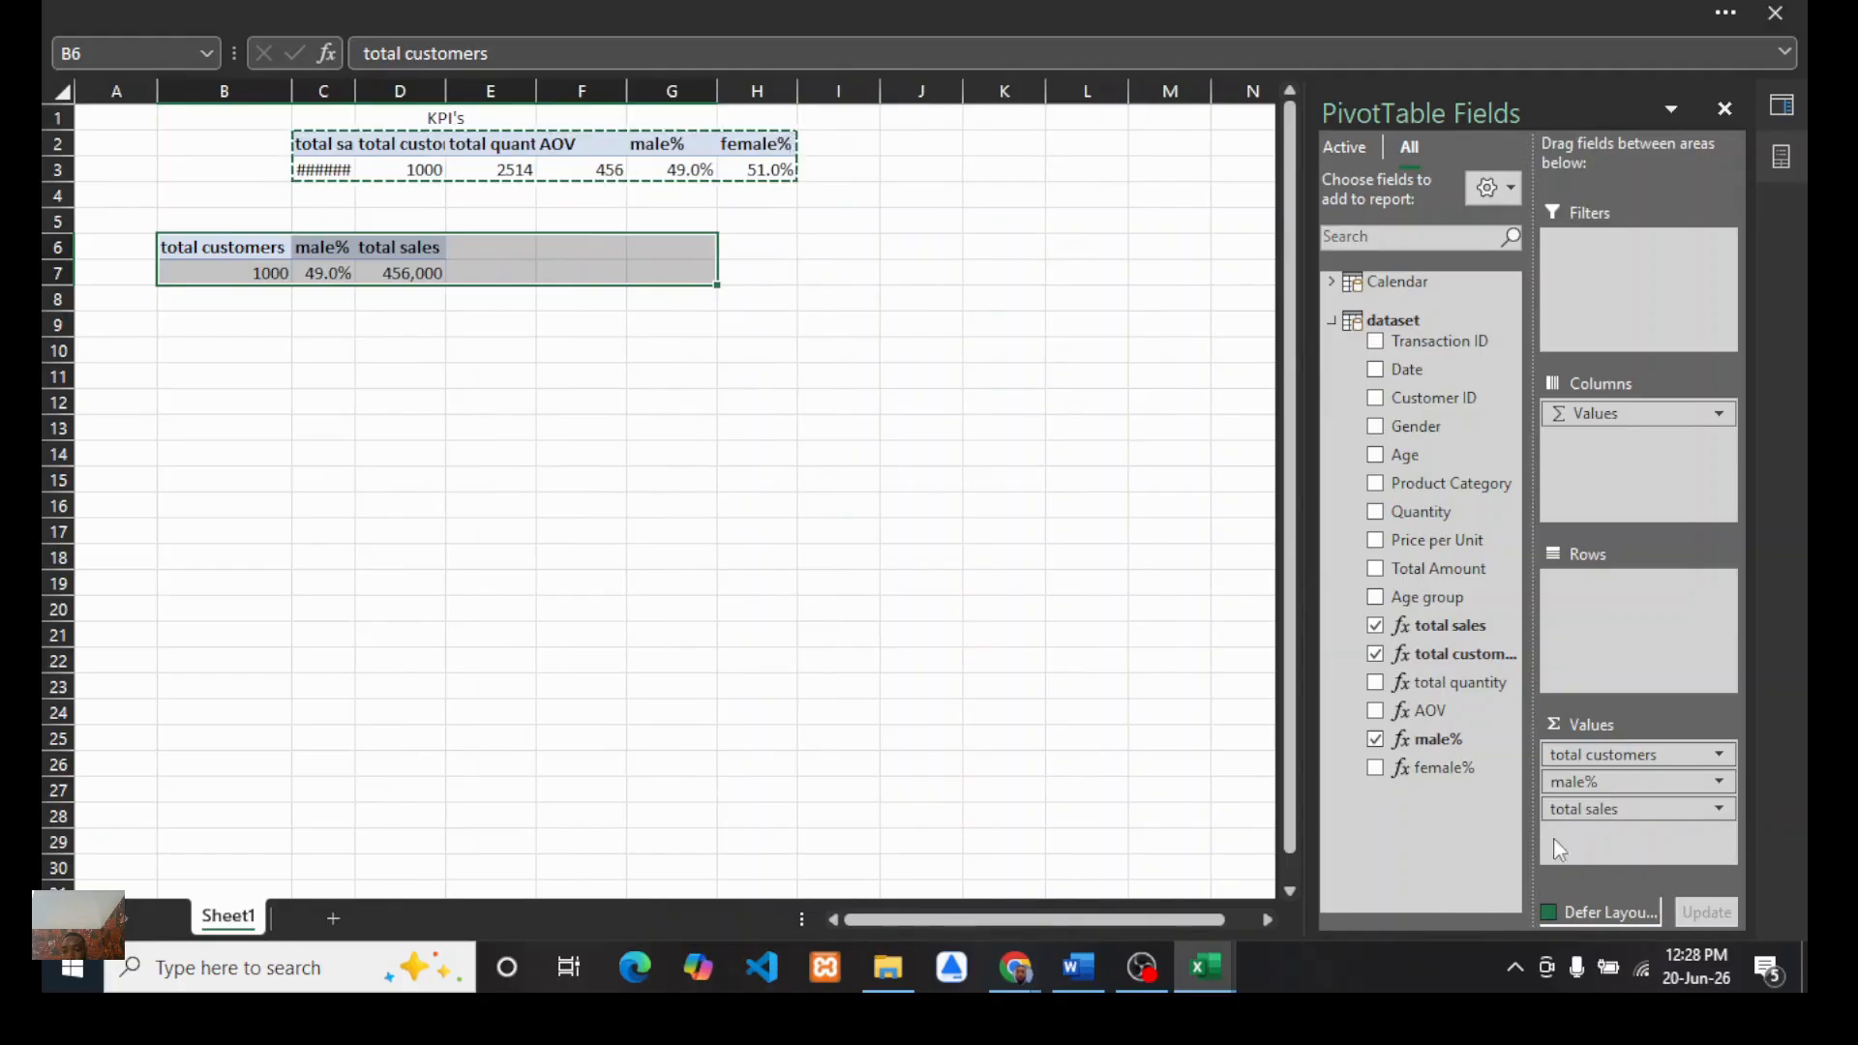
click(1377, 739)
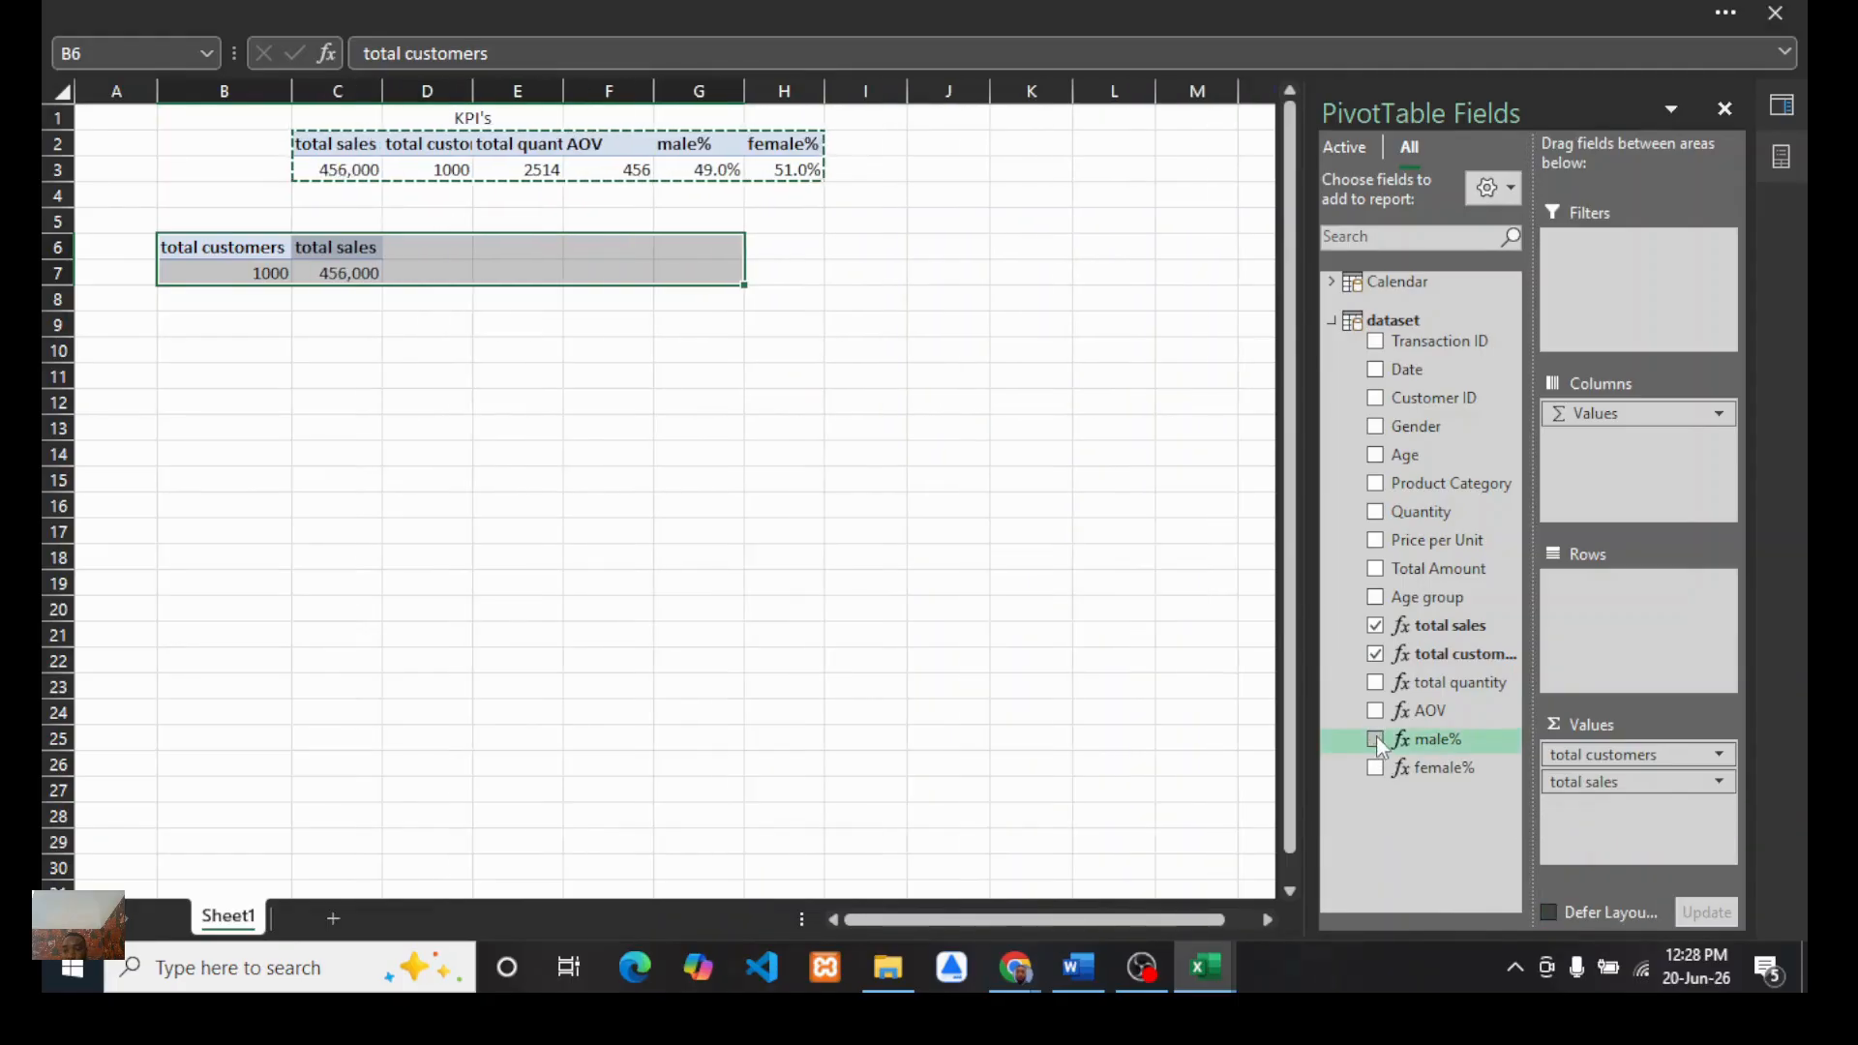
drag(1568, 755, 1381, 666)
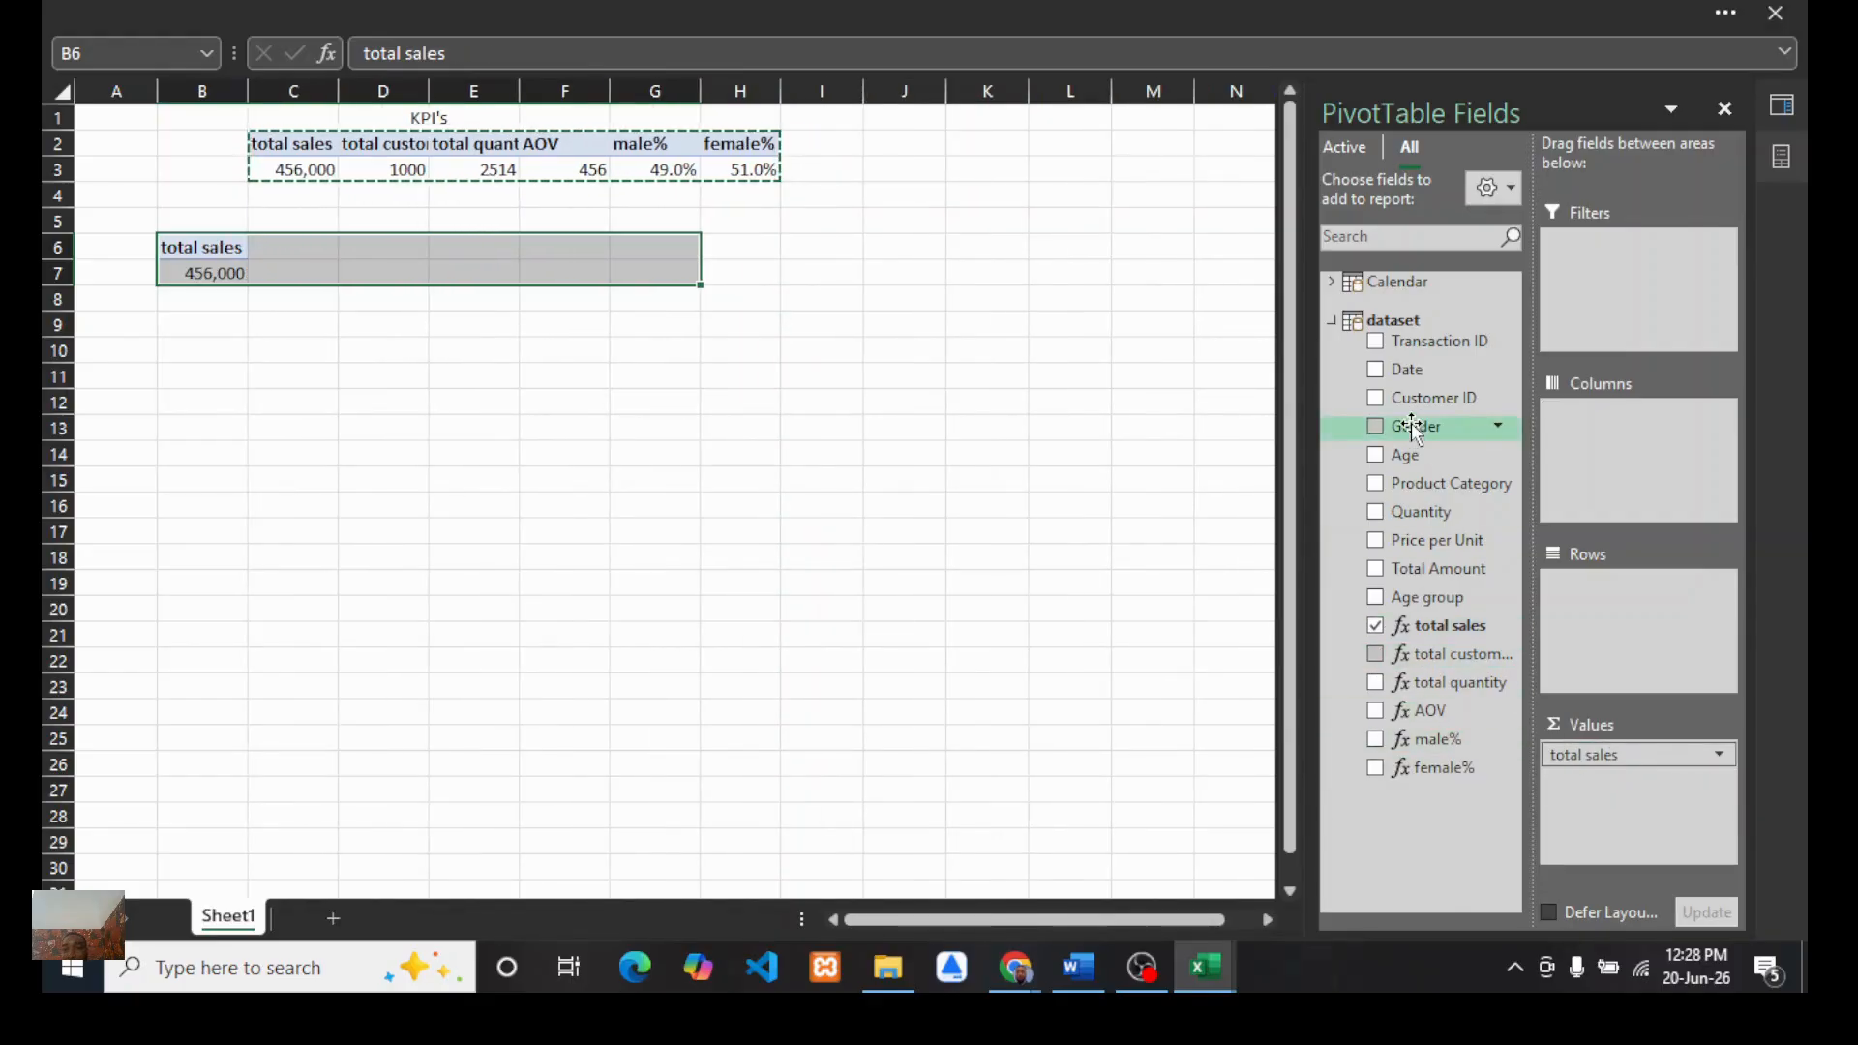
drag(1411, 422, 1592, 586)
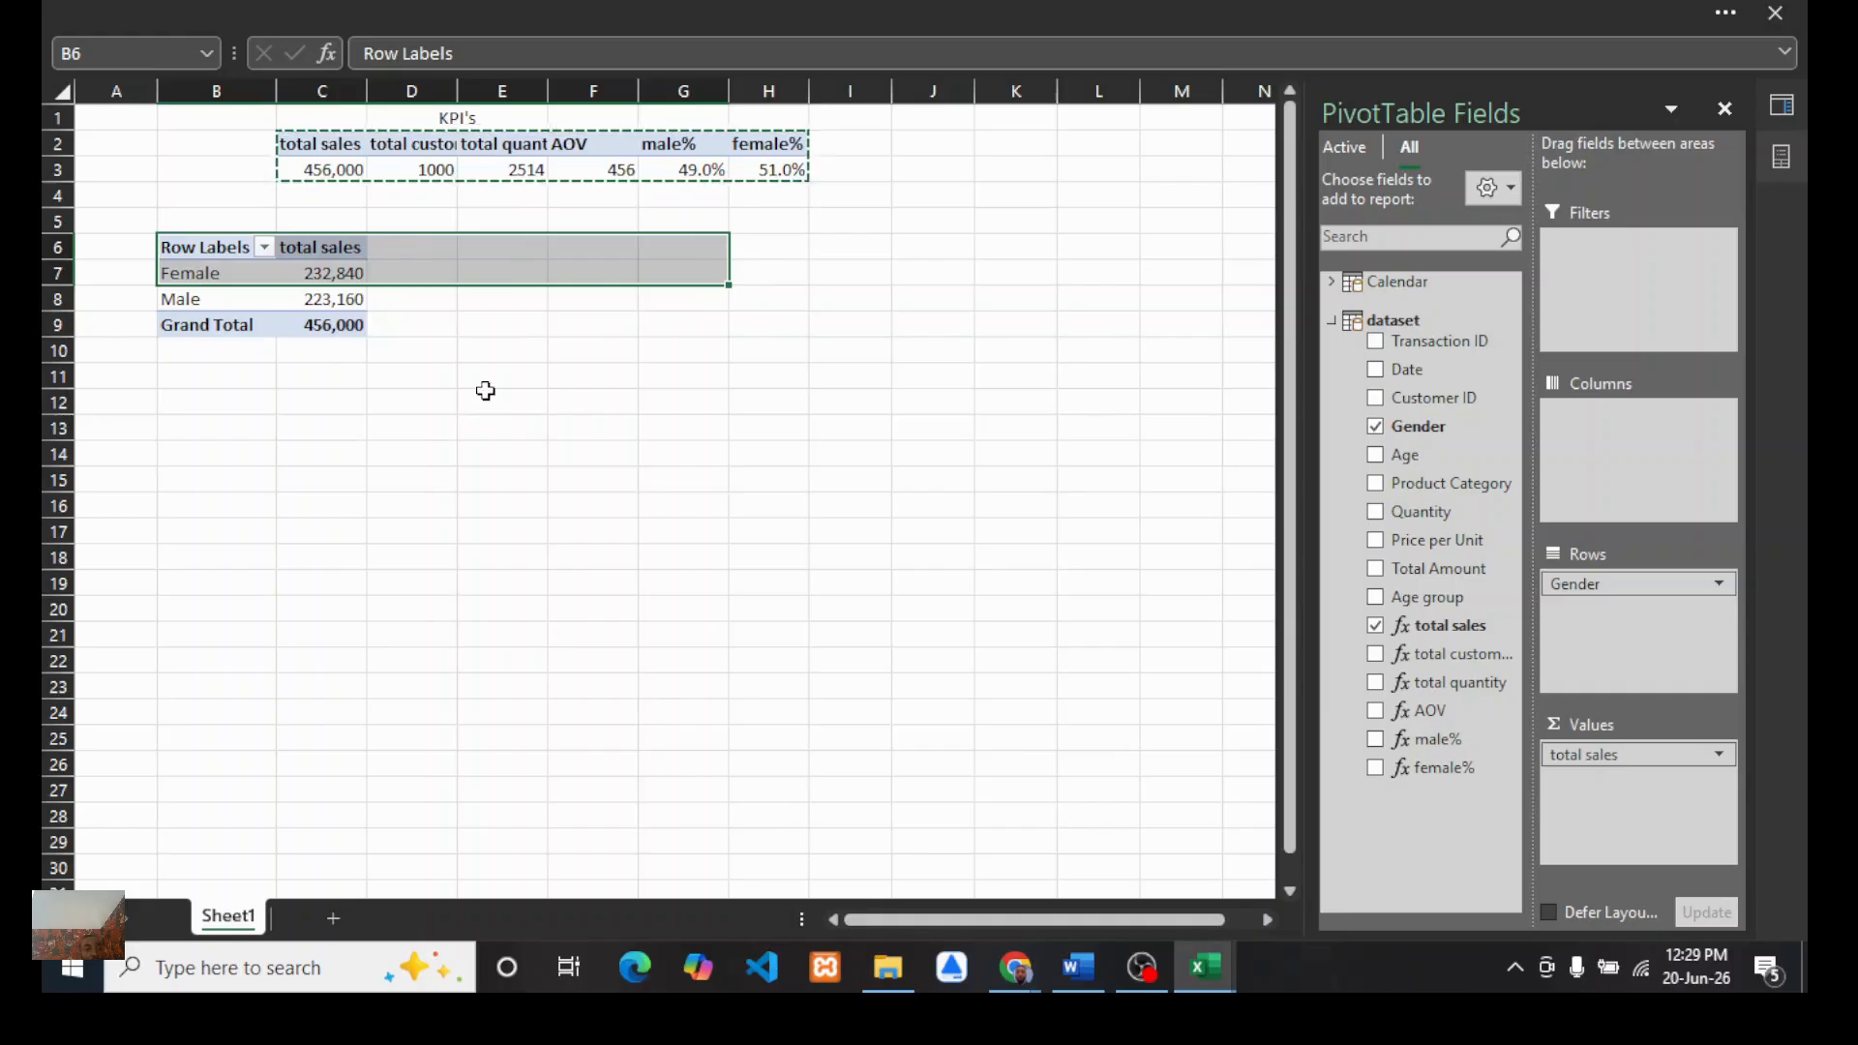
click(414, 323)
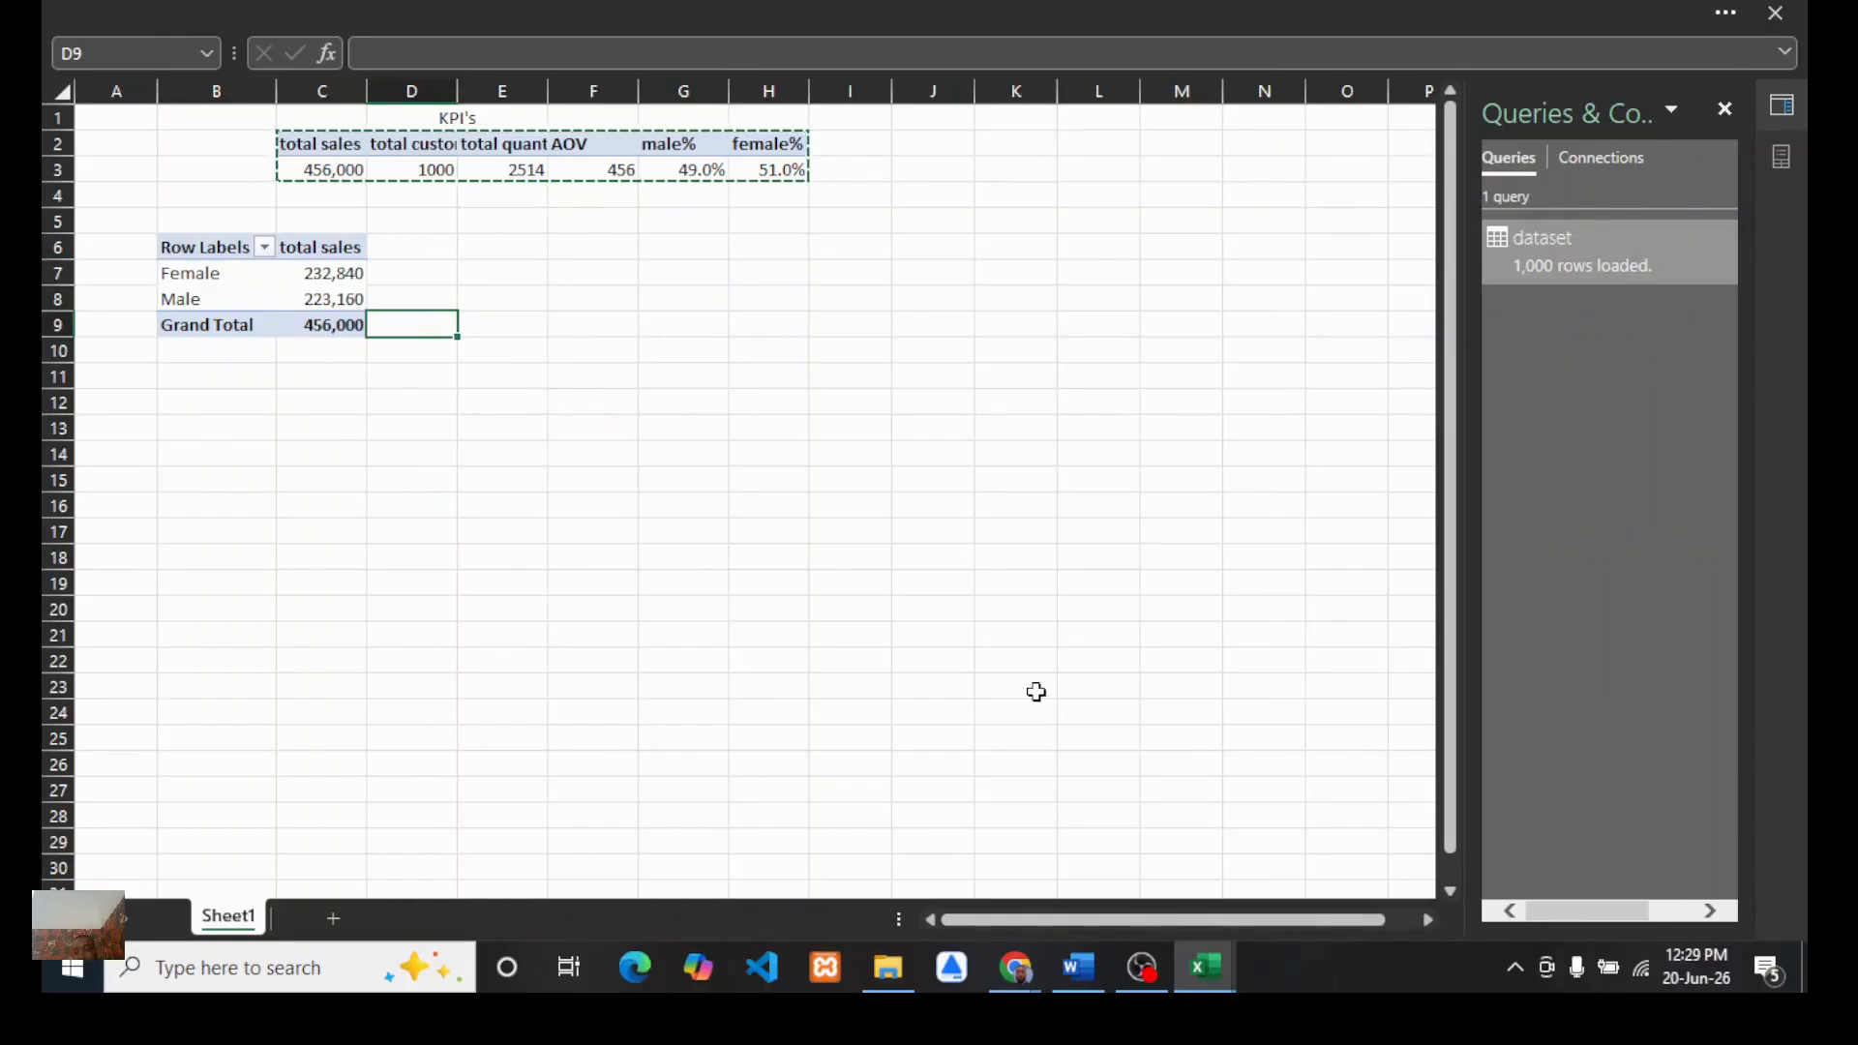
click(1568, 10)
click(1676, 927)
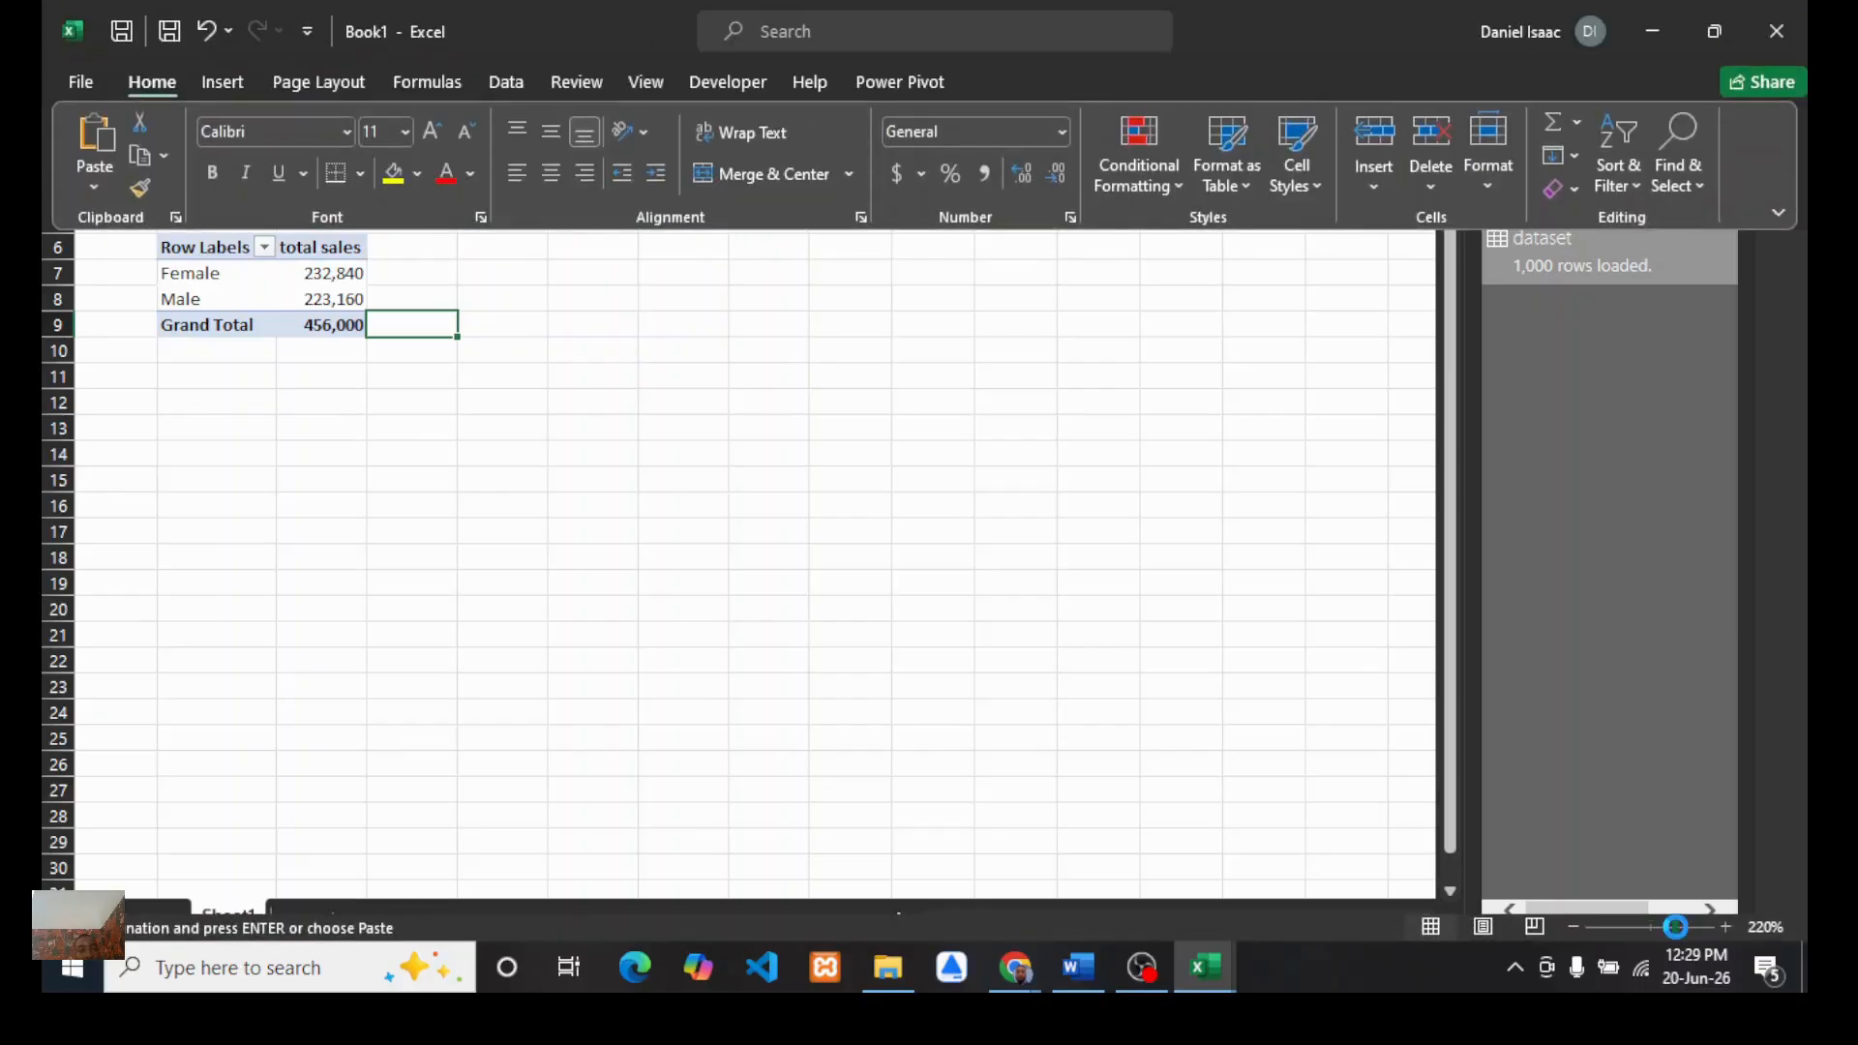
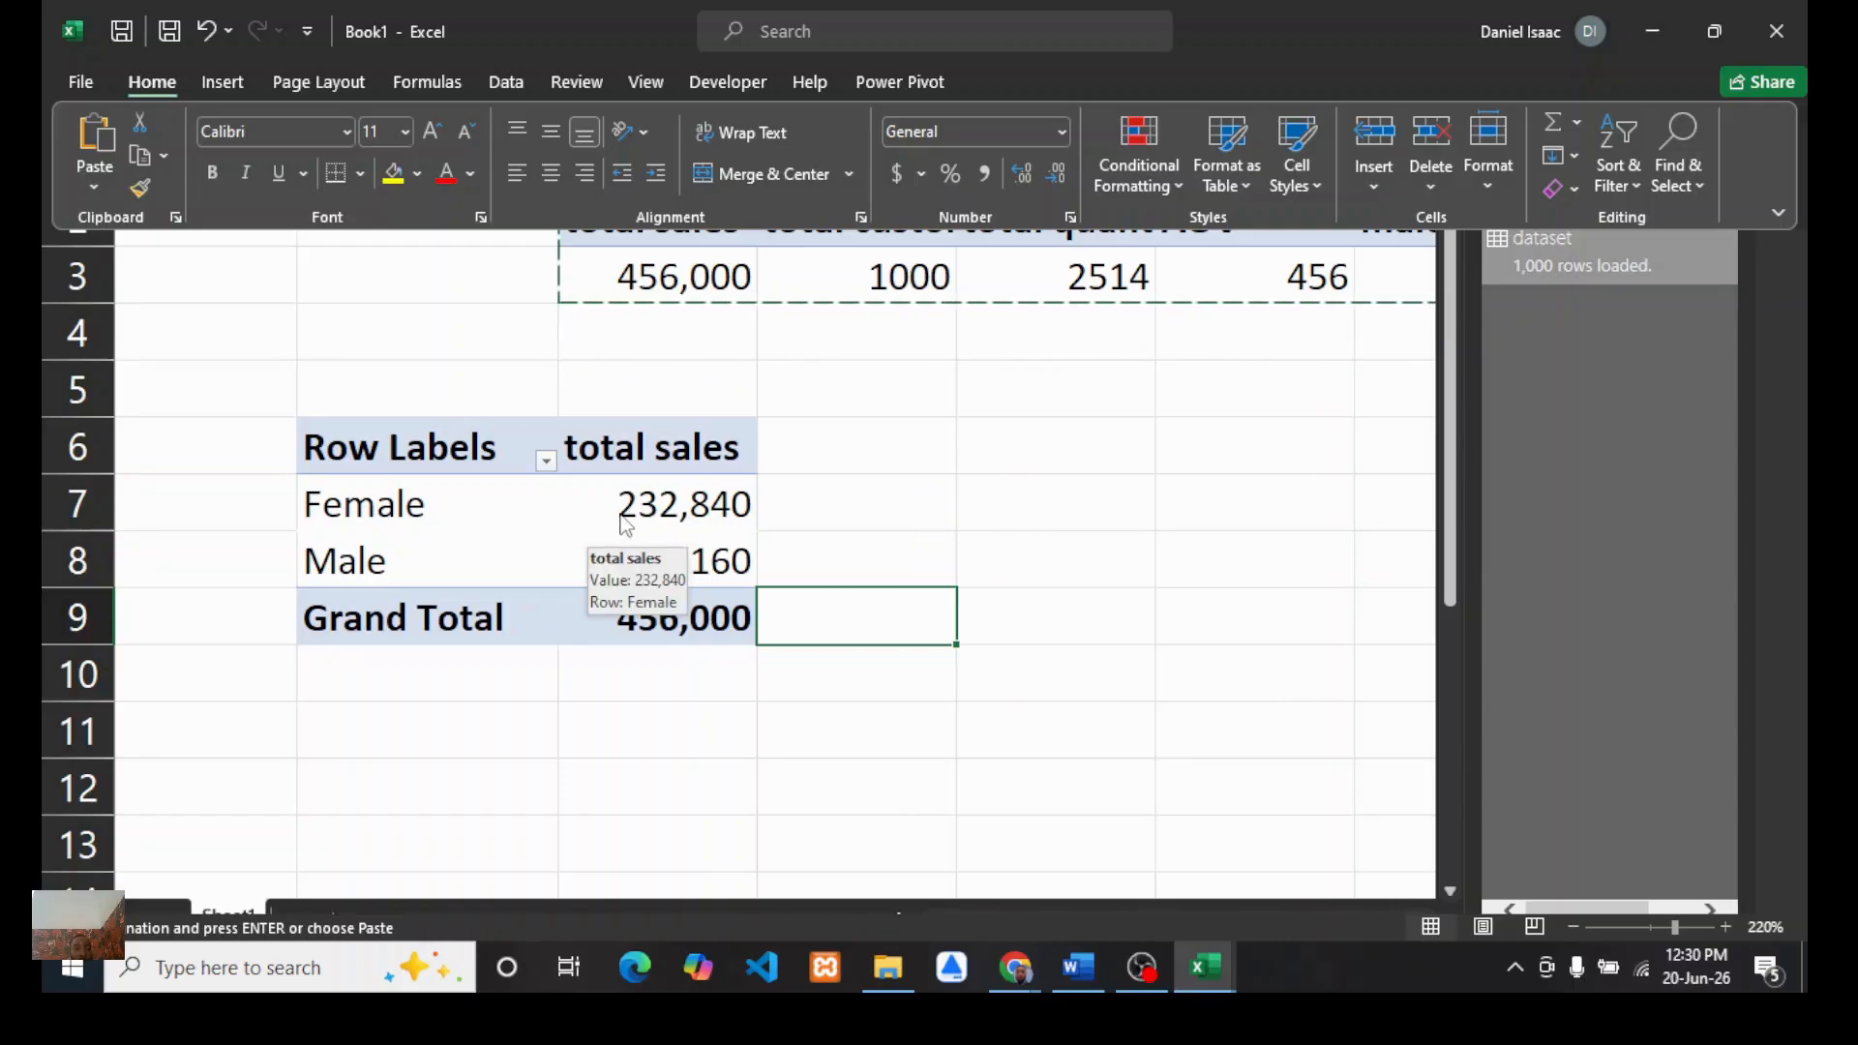
Step: Open the value field settings for total sales in the Gender PivotTable and review its summarize and show-values options
key(ctrl+shift+F1)
click(624, 526)
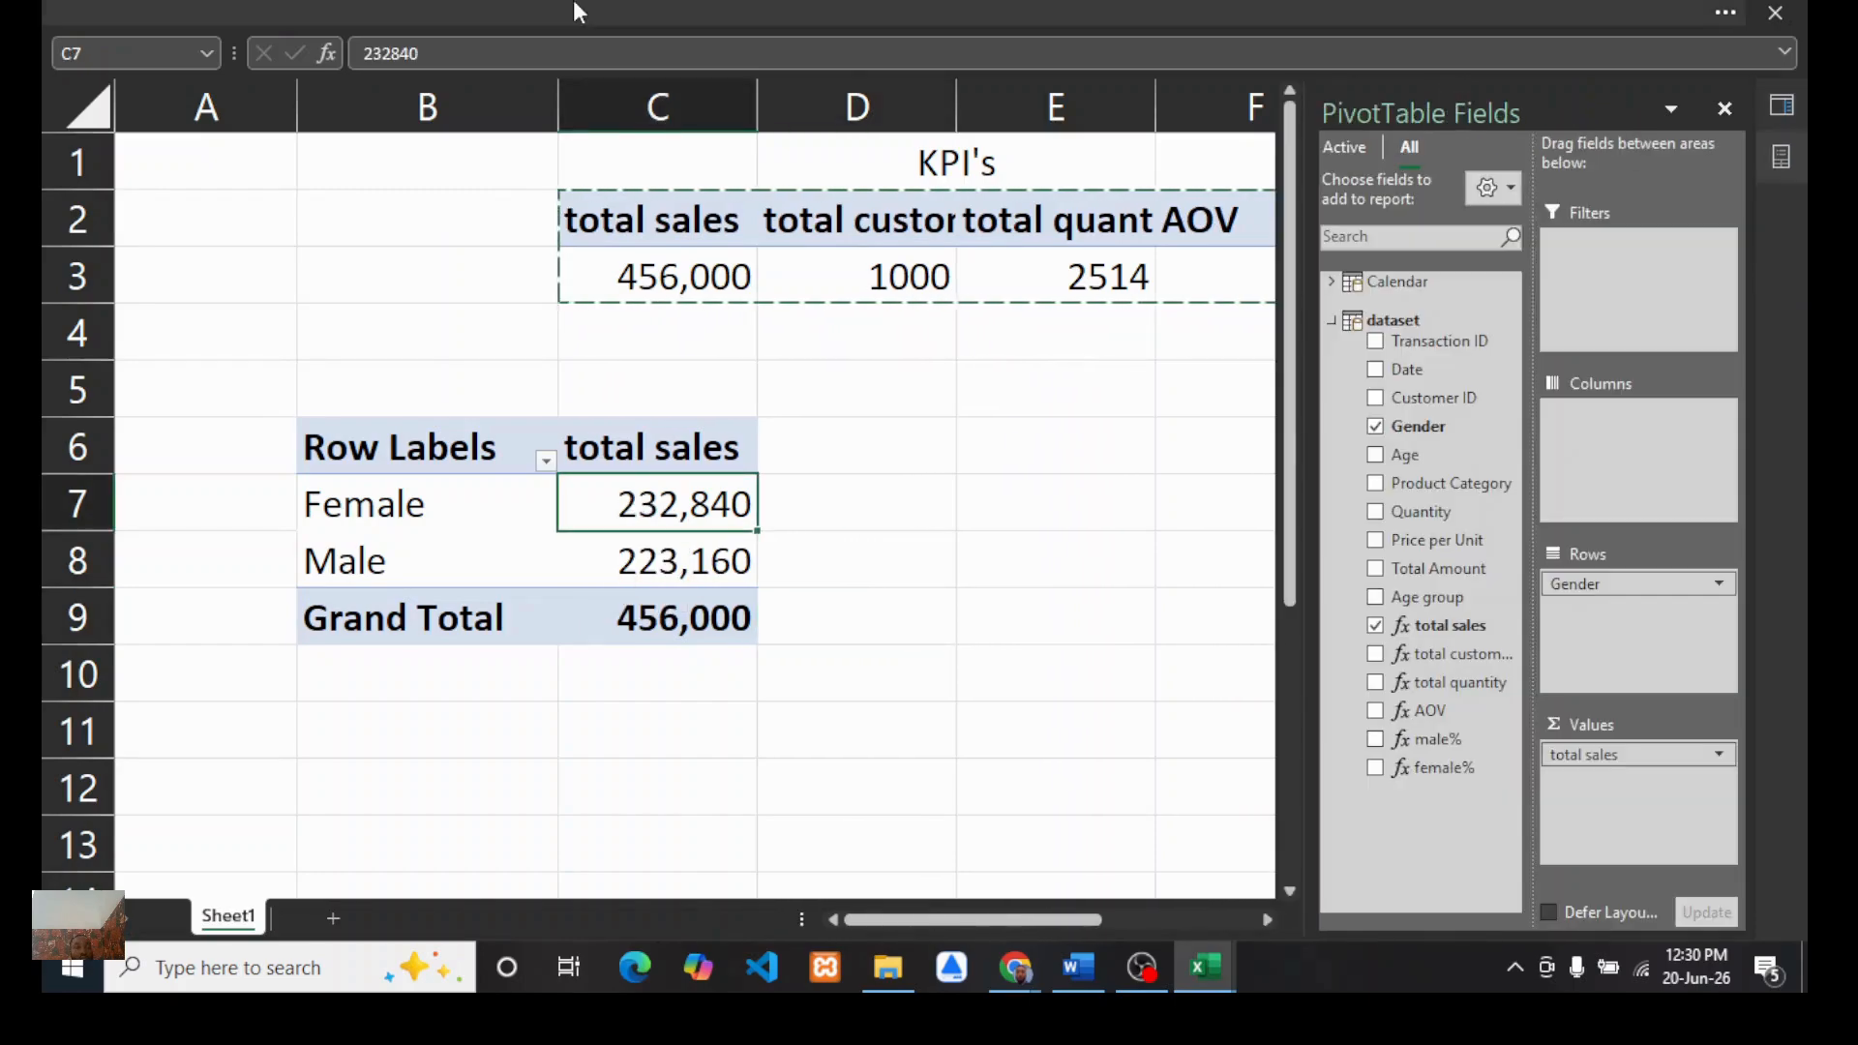
click(579, 12)
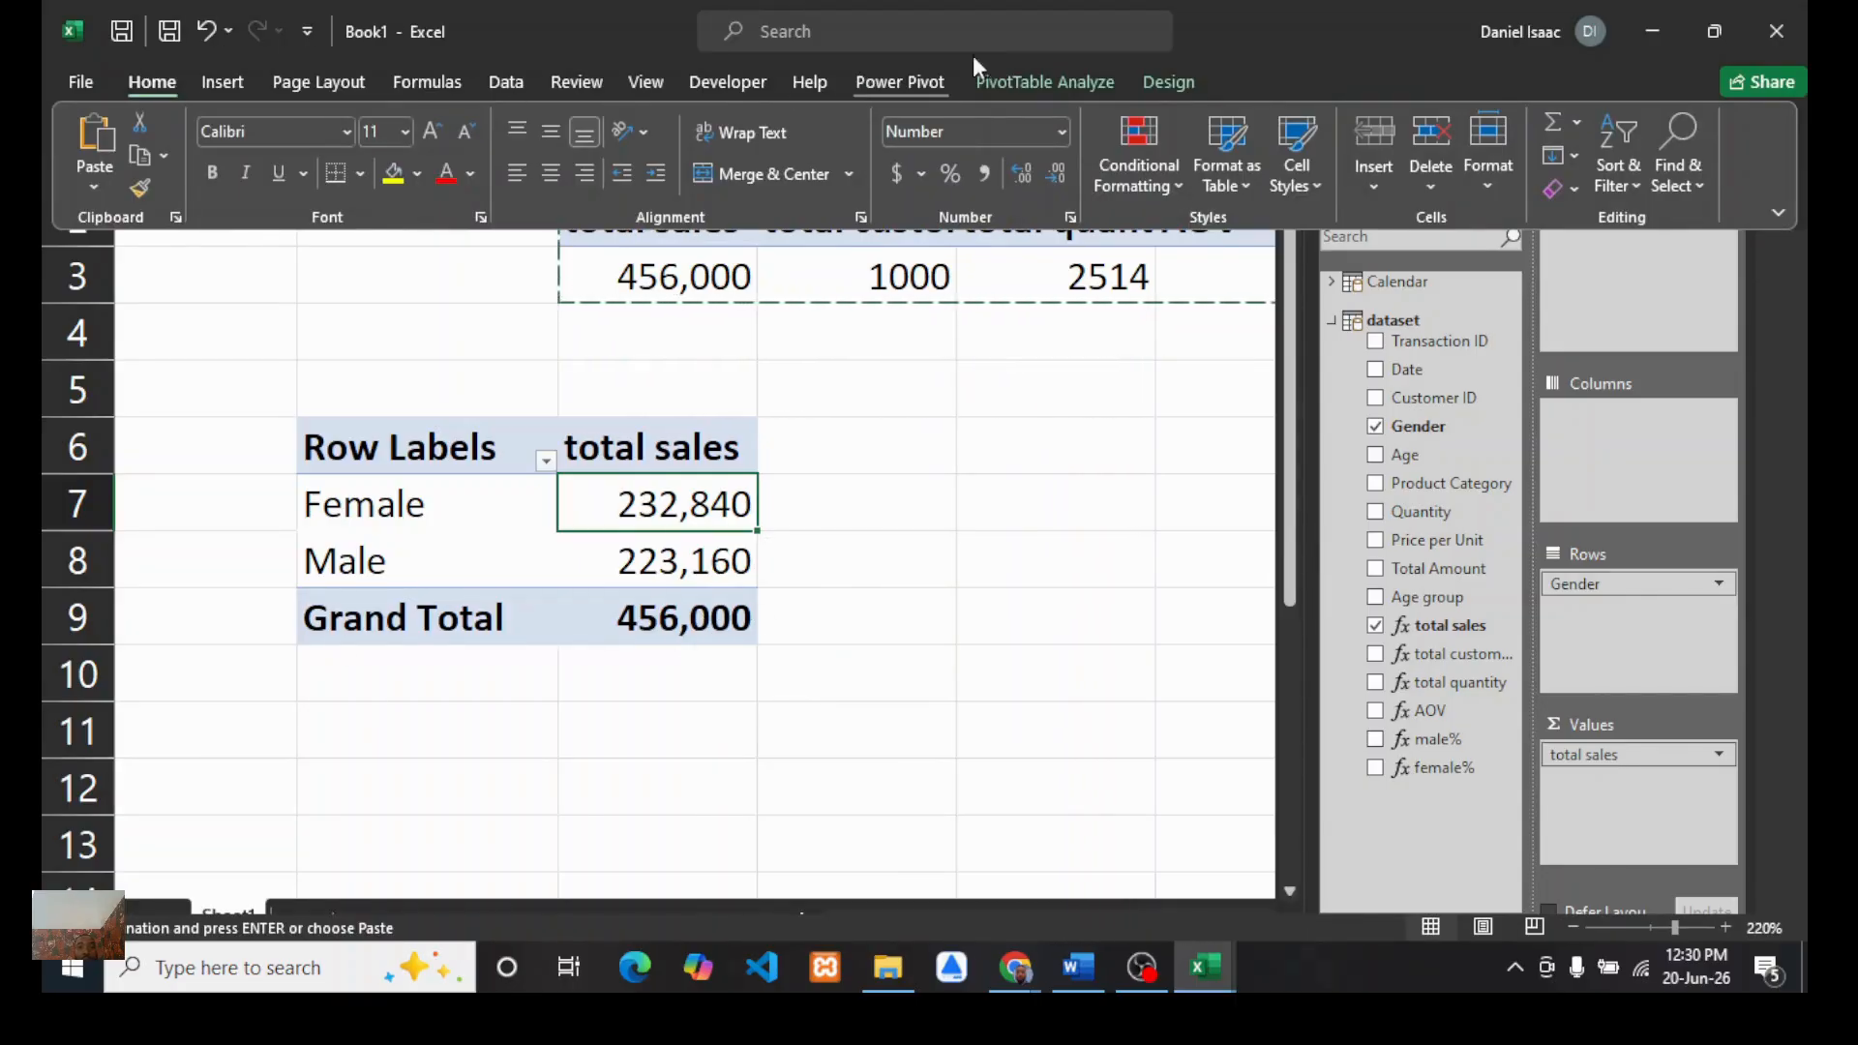
click(1020, 83)
click(225, 188)
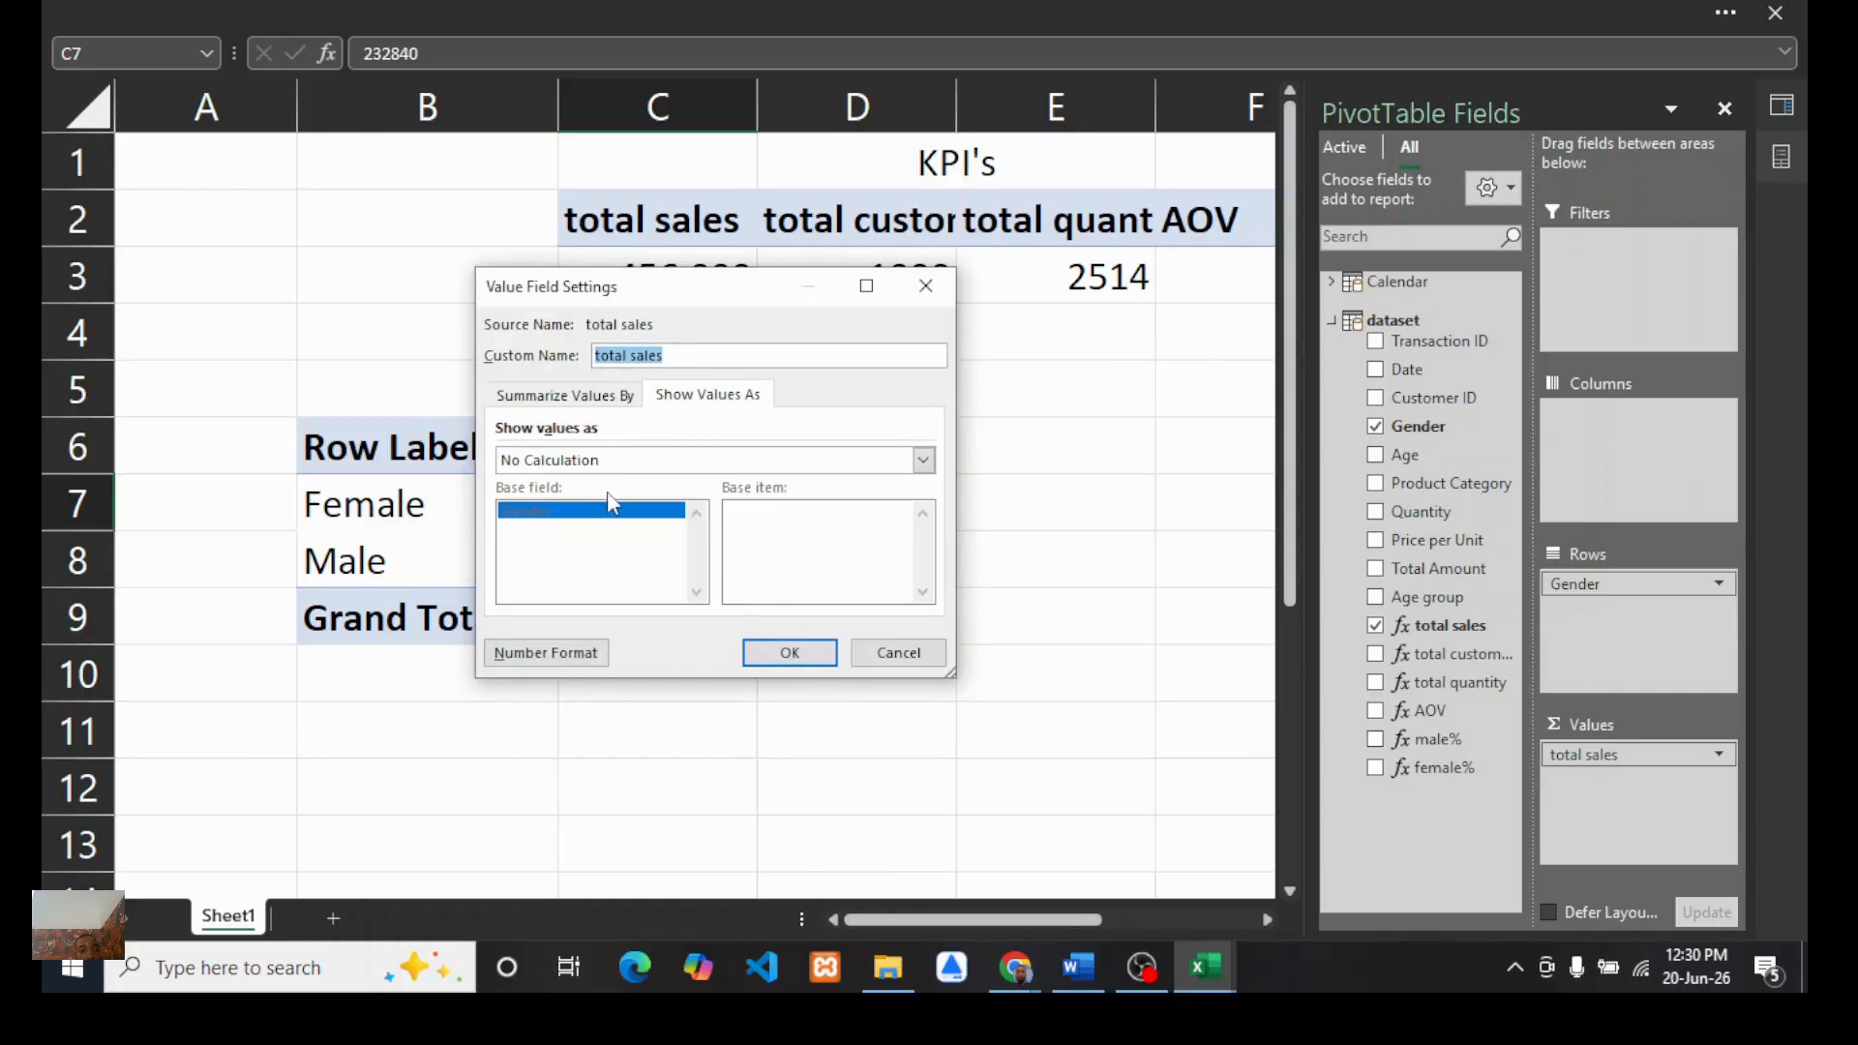
click(567, 396)
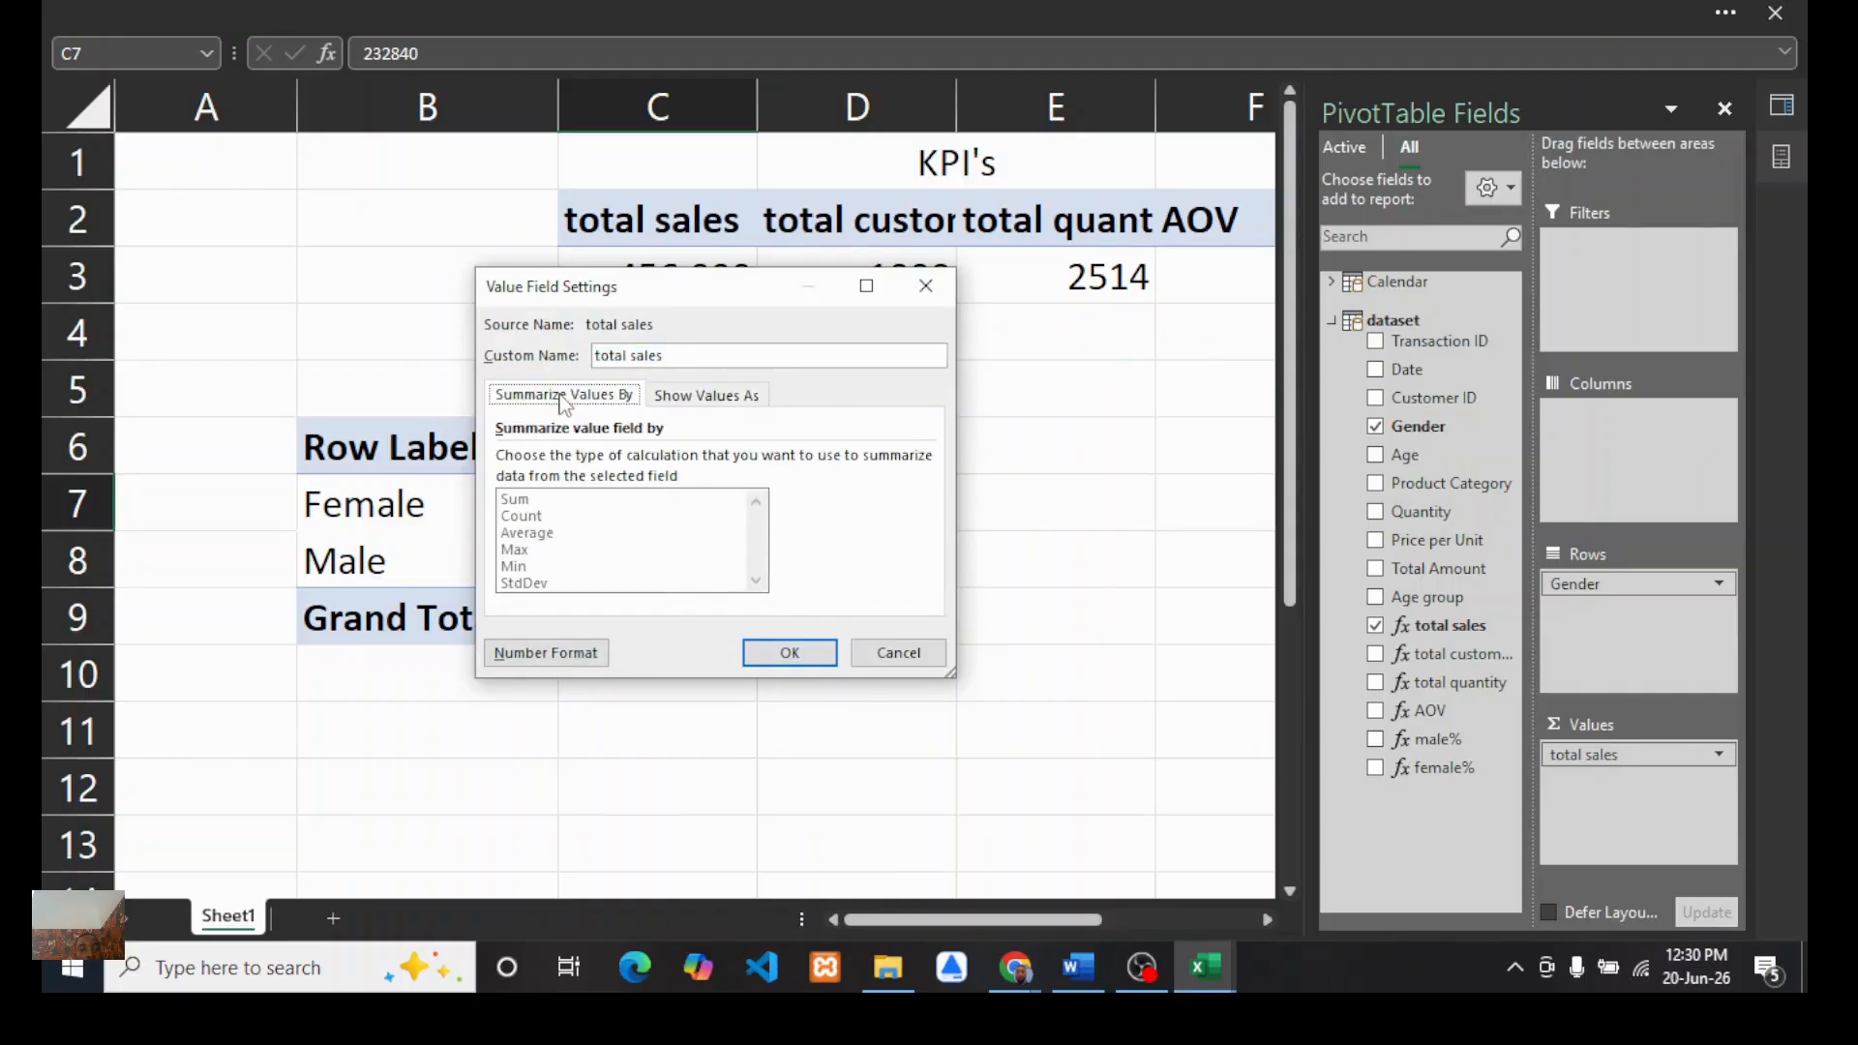
click(658, 396)
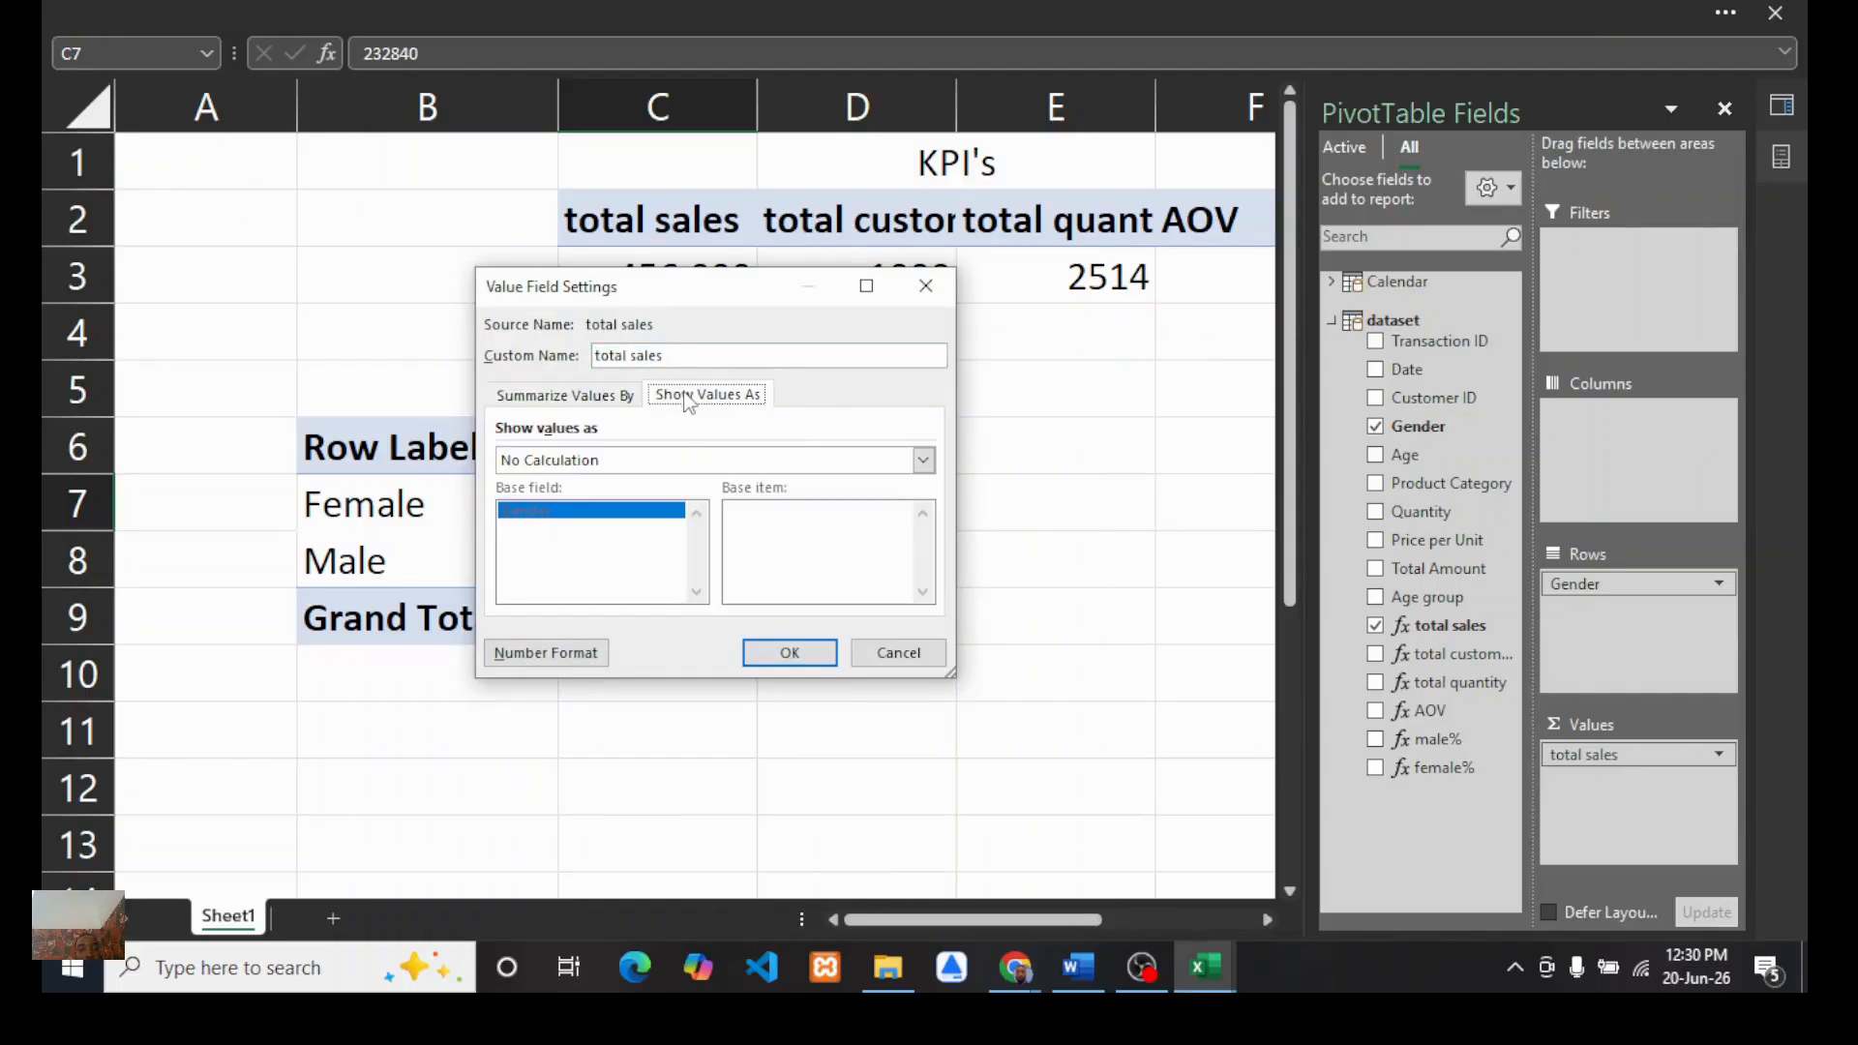
click(916, 287)
click(627, 10)
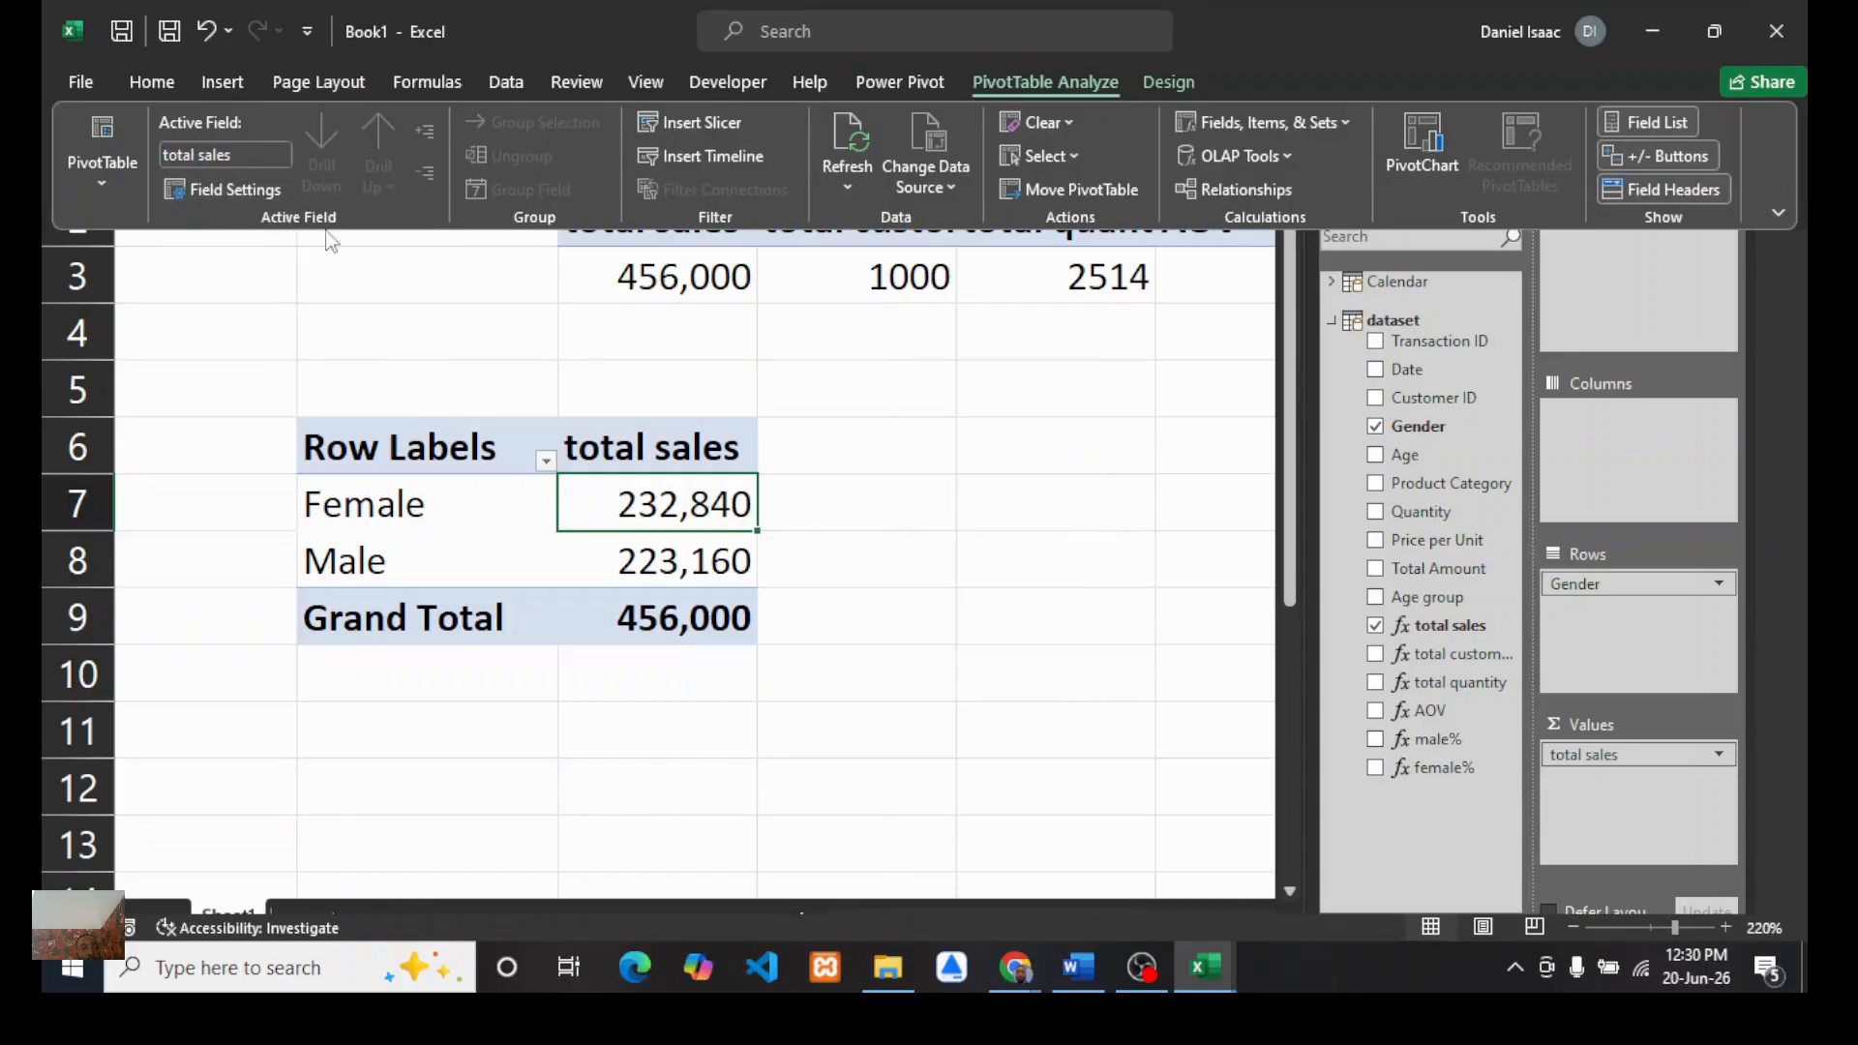
click(225, 189)
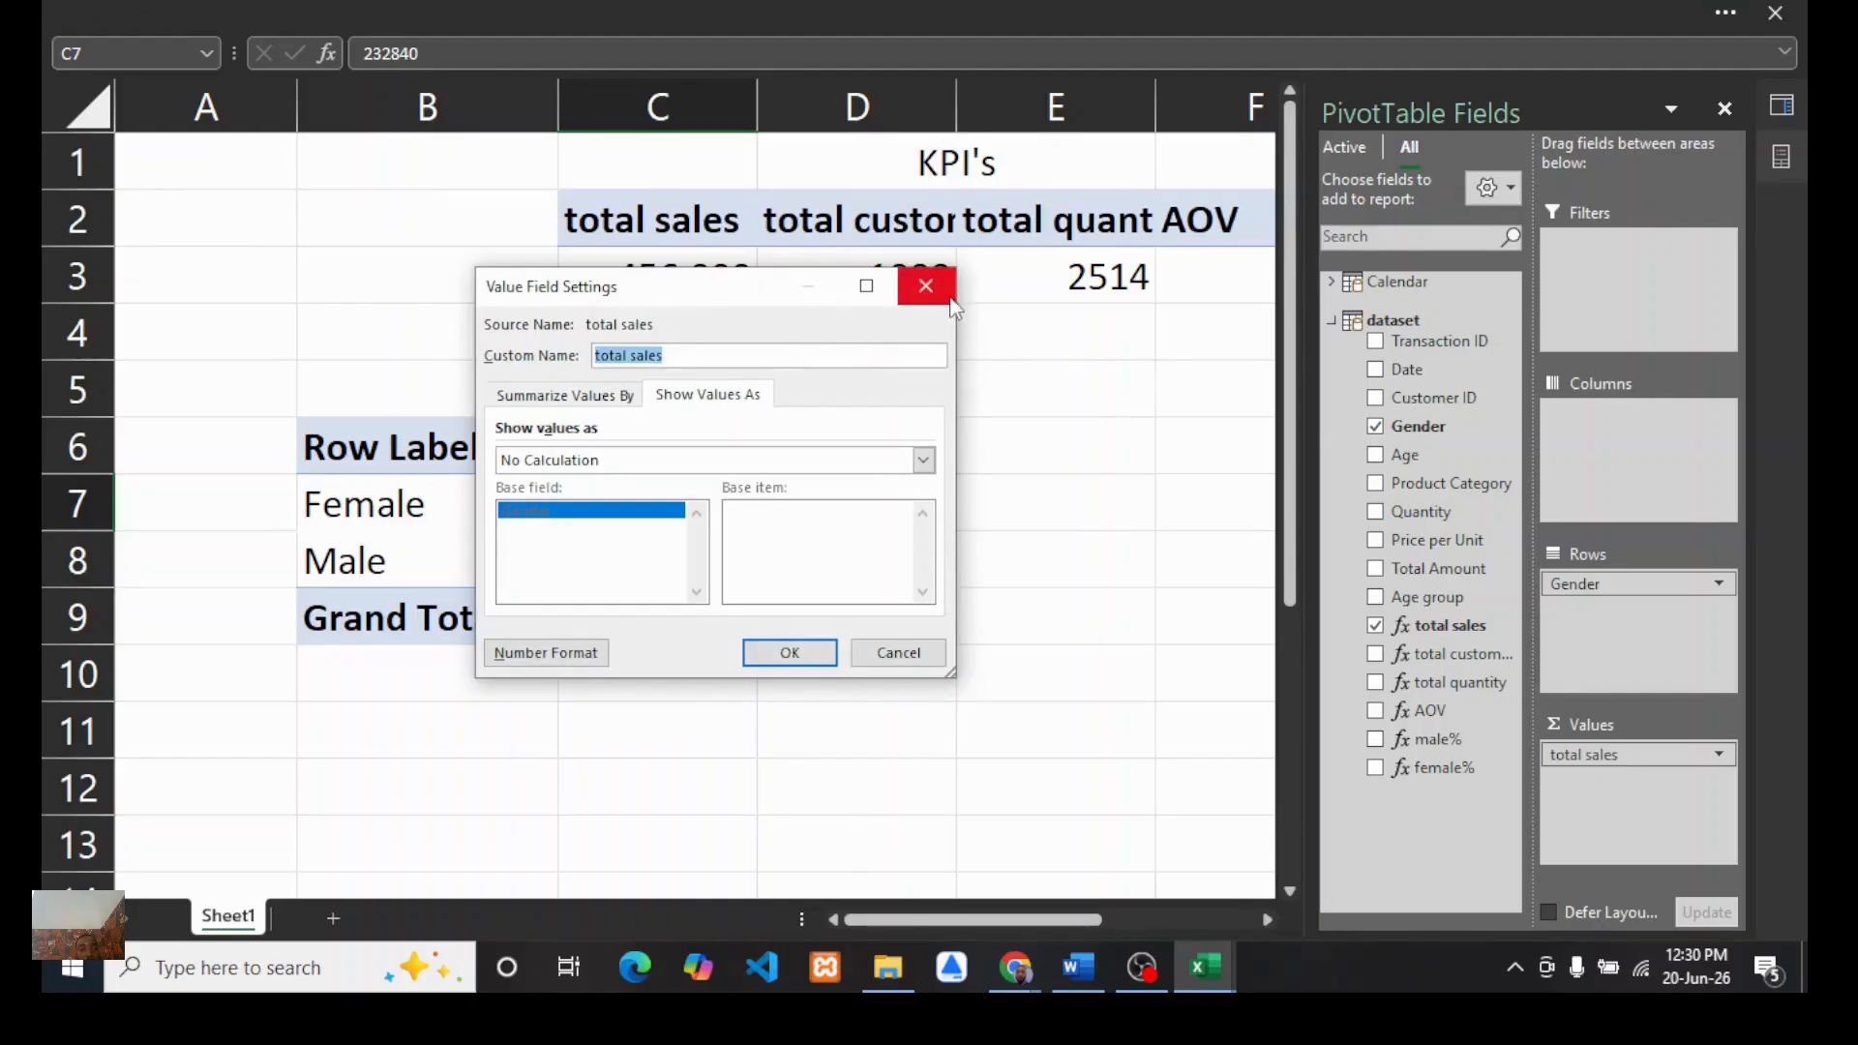
click(926, 286)
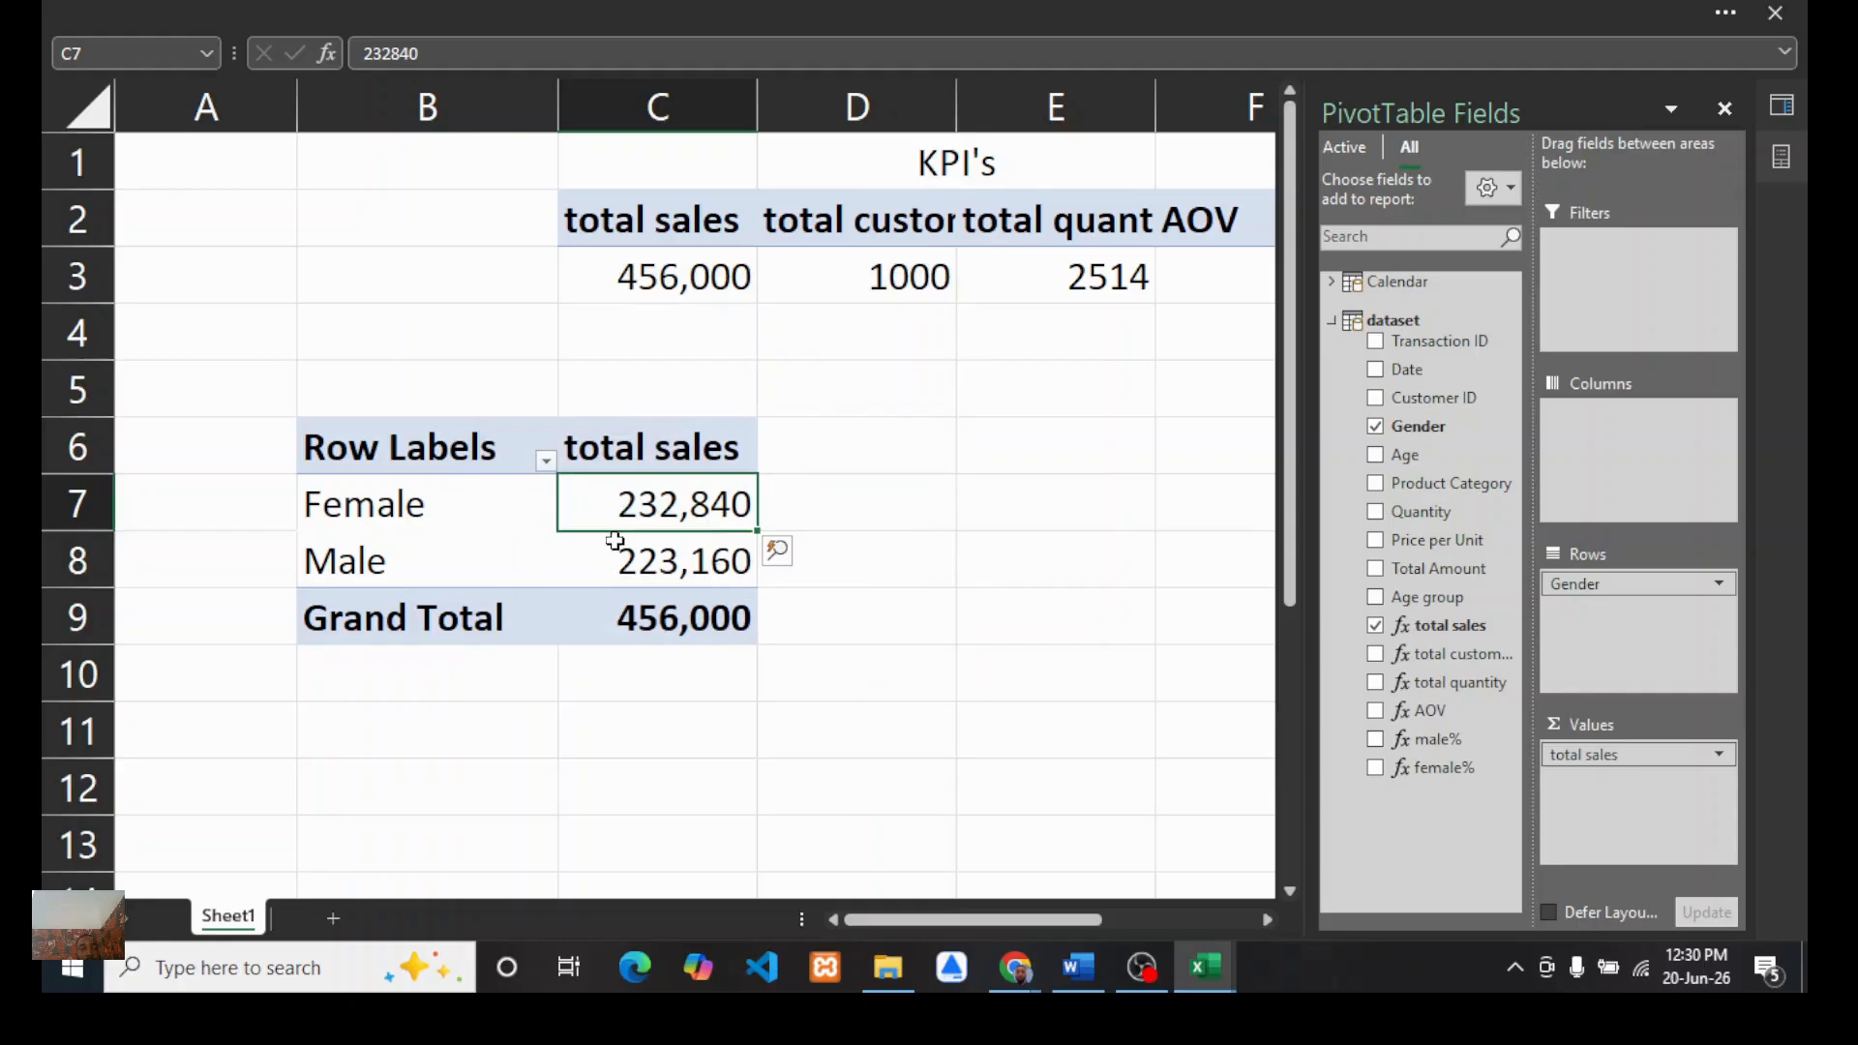
Step: Try to turn off grand totals for rows and columns in the Gender PivotTable's options
right_click(643, 500)
right_click(643, 500)
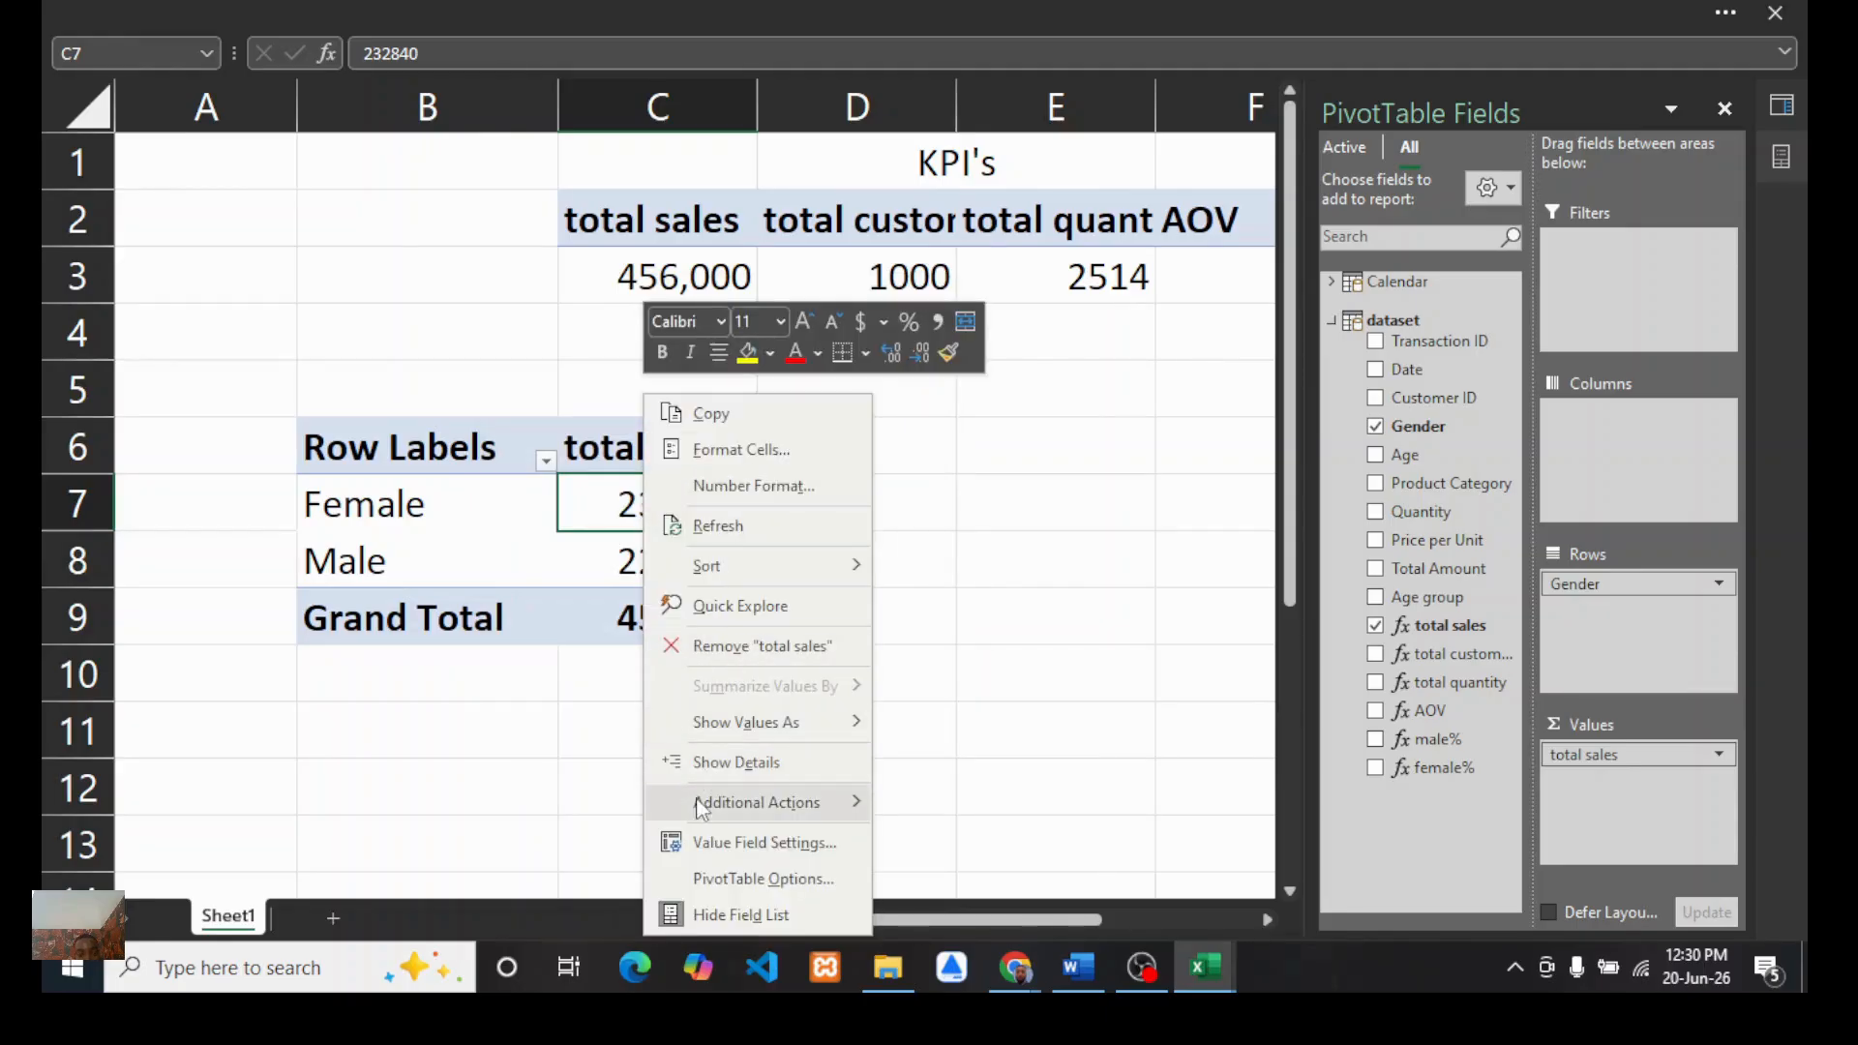
click(725, 879)
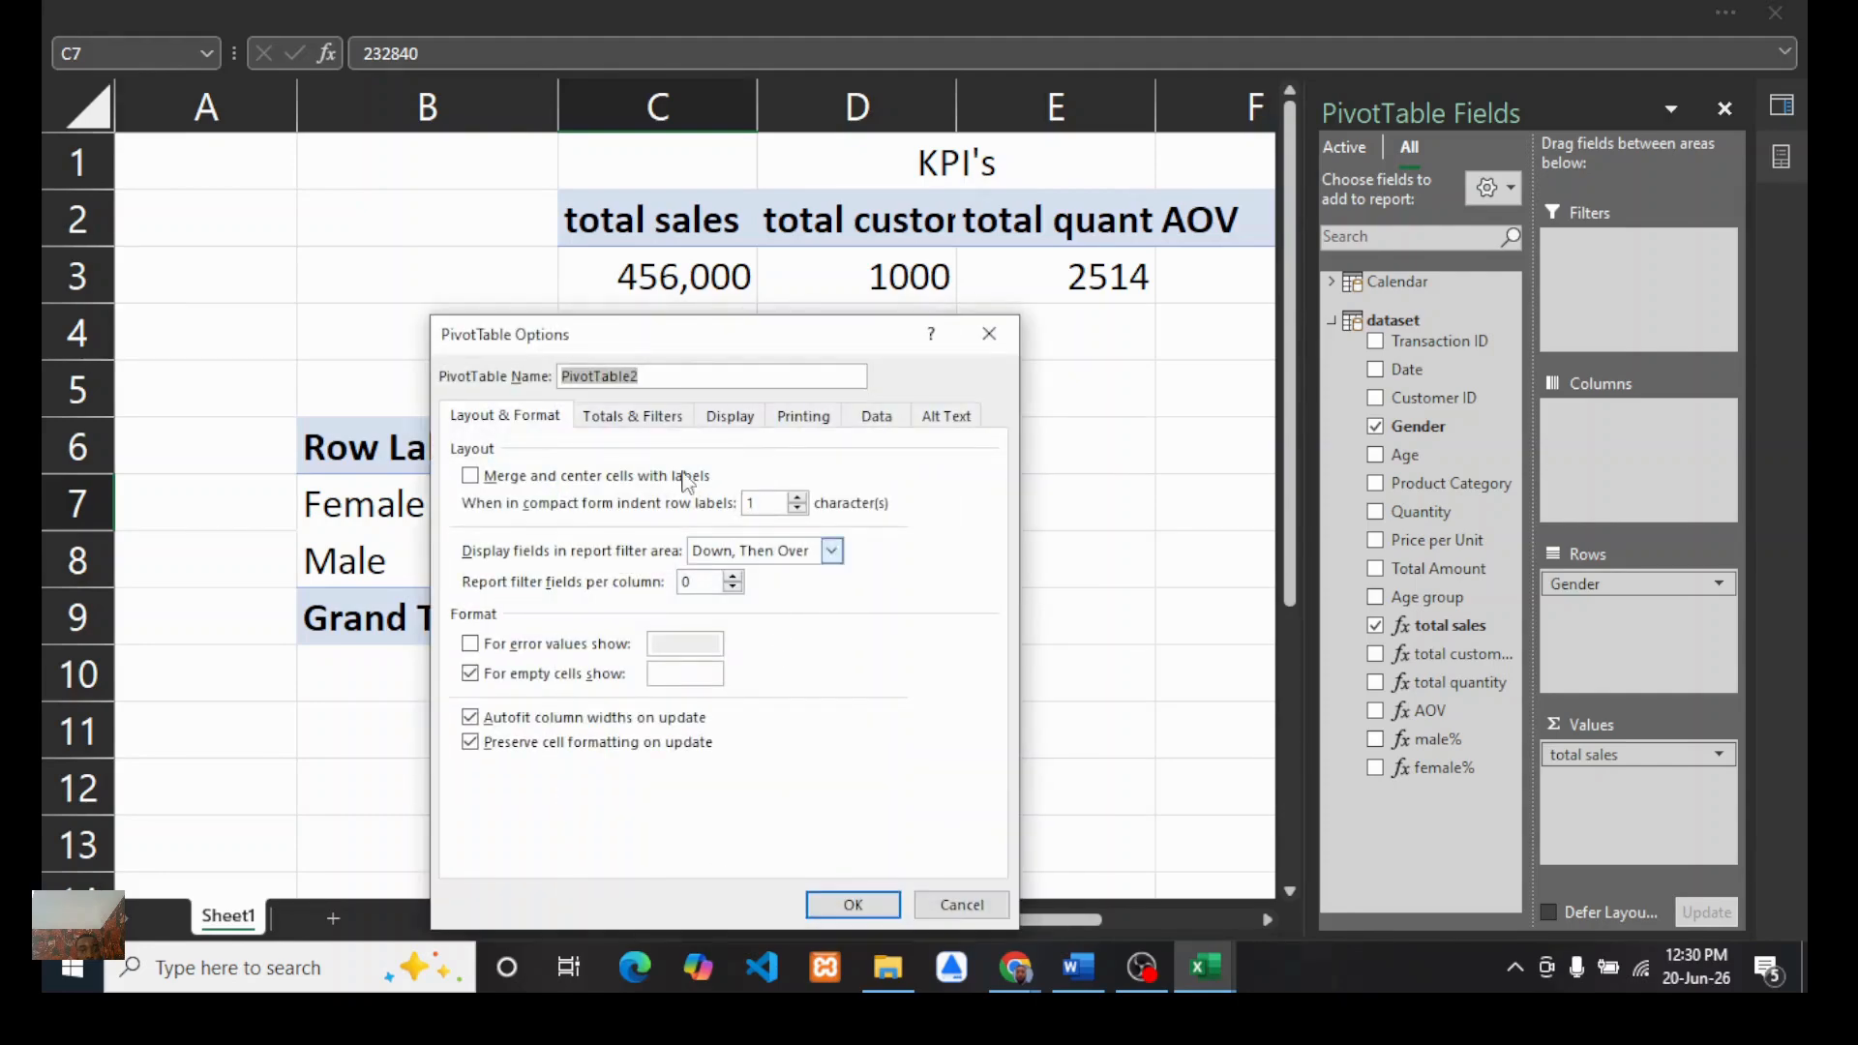
drag(693, 332, 670, 262)
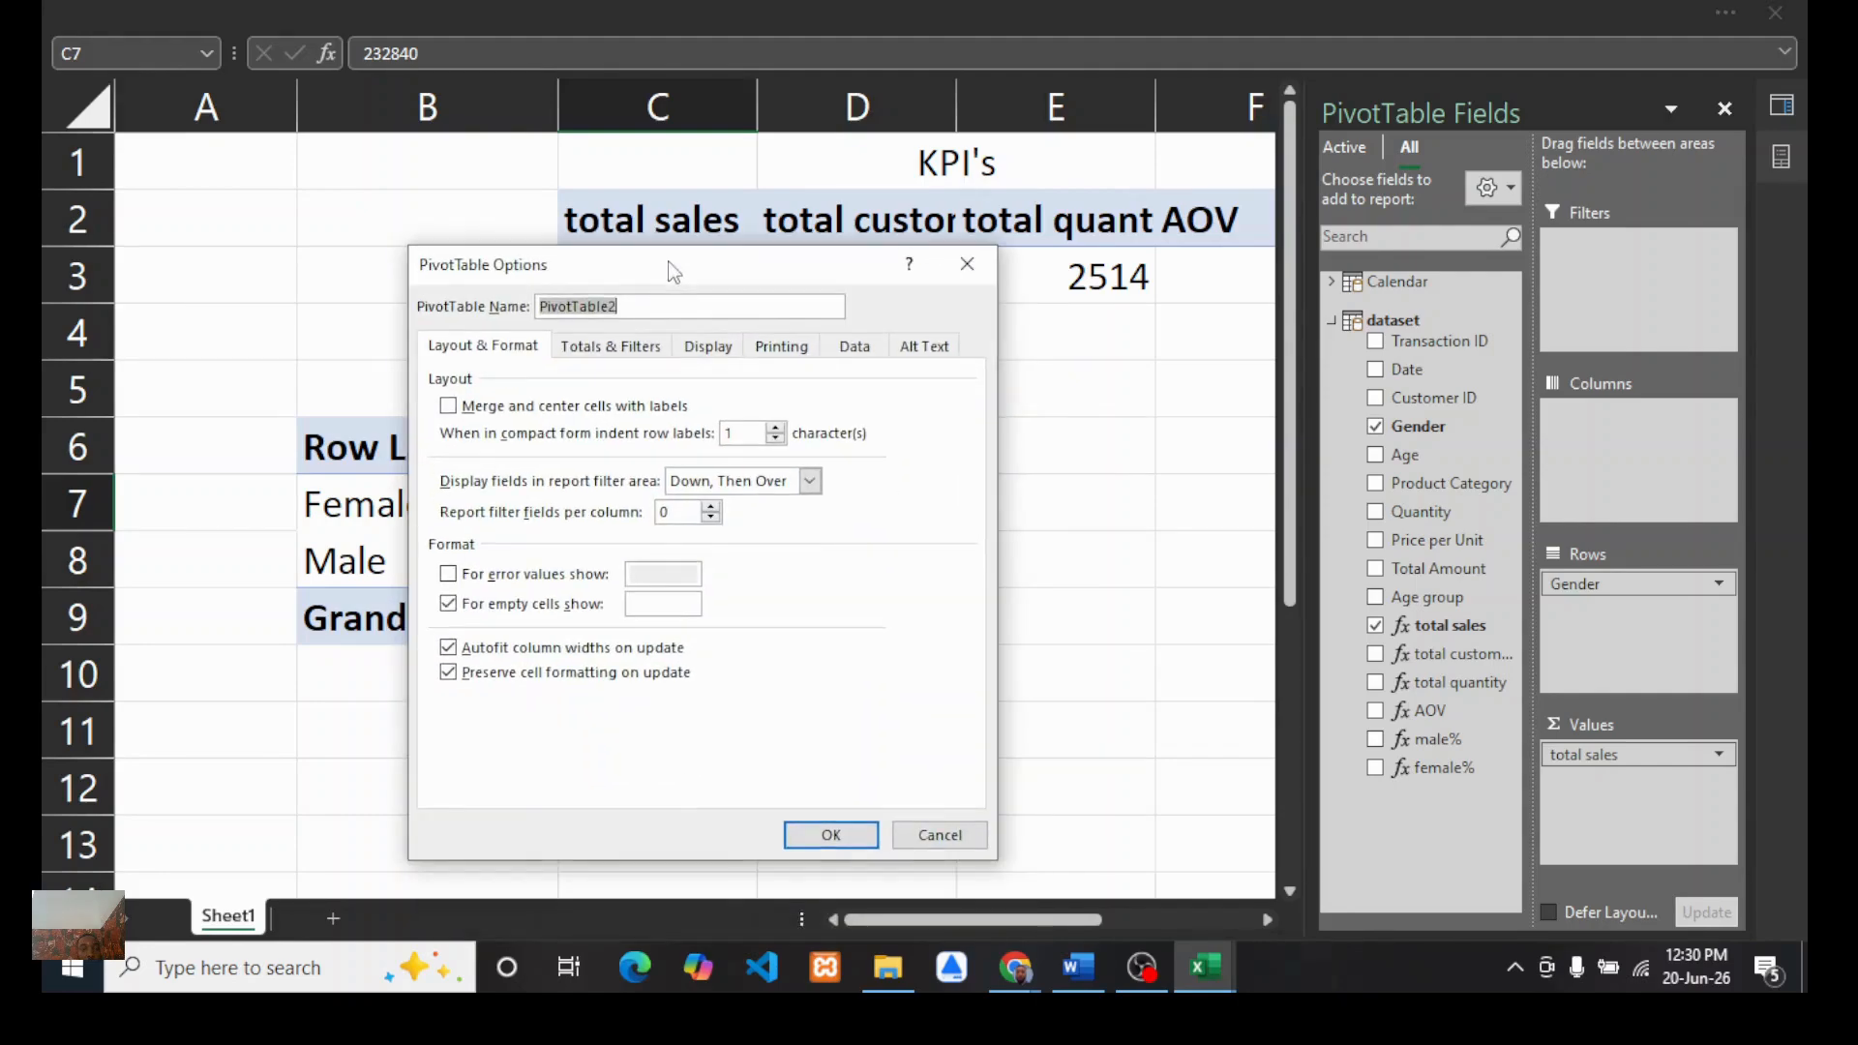
click(605, 349)
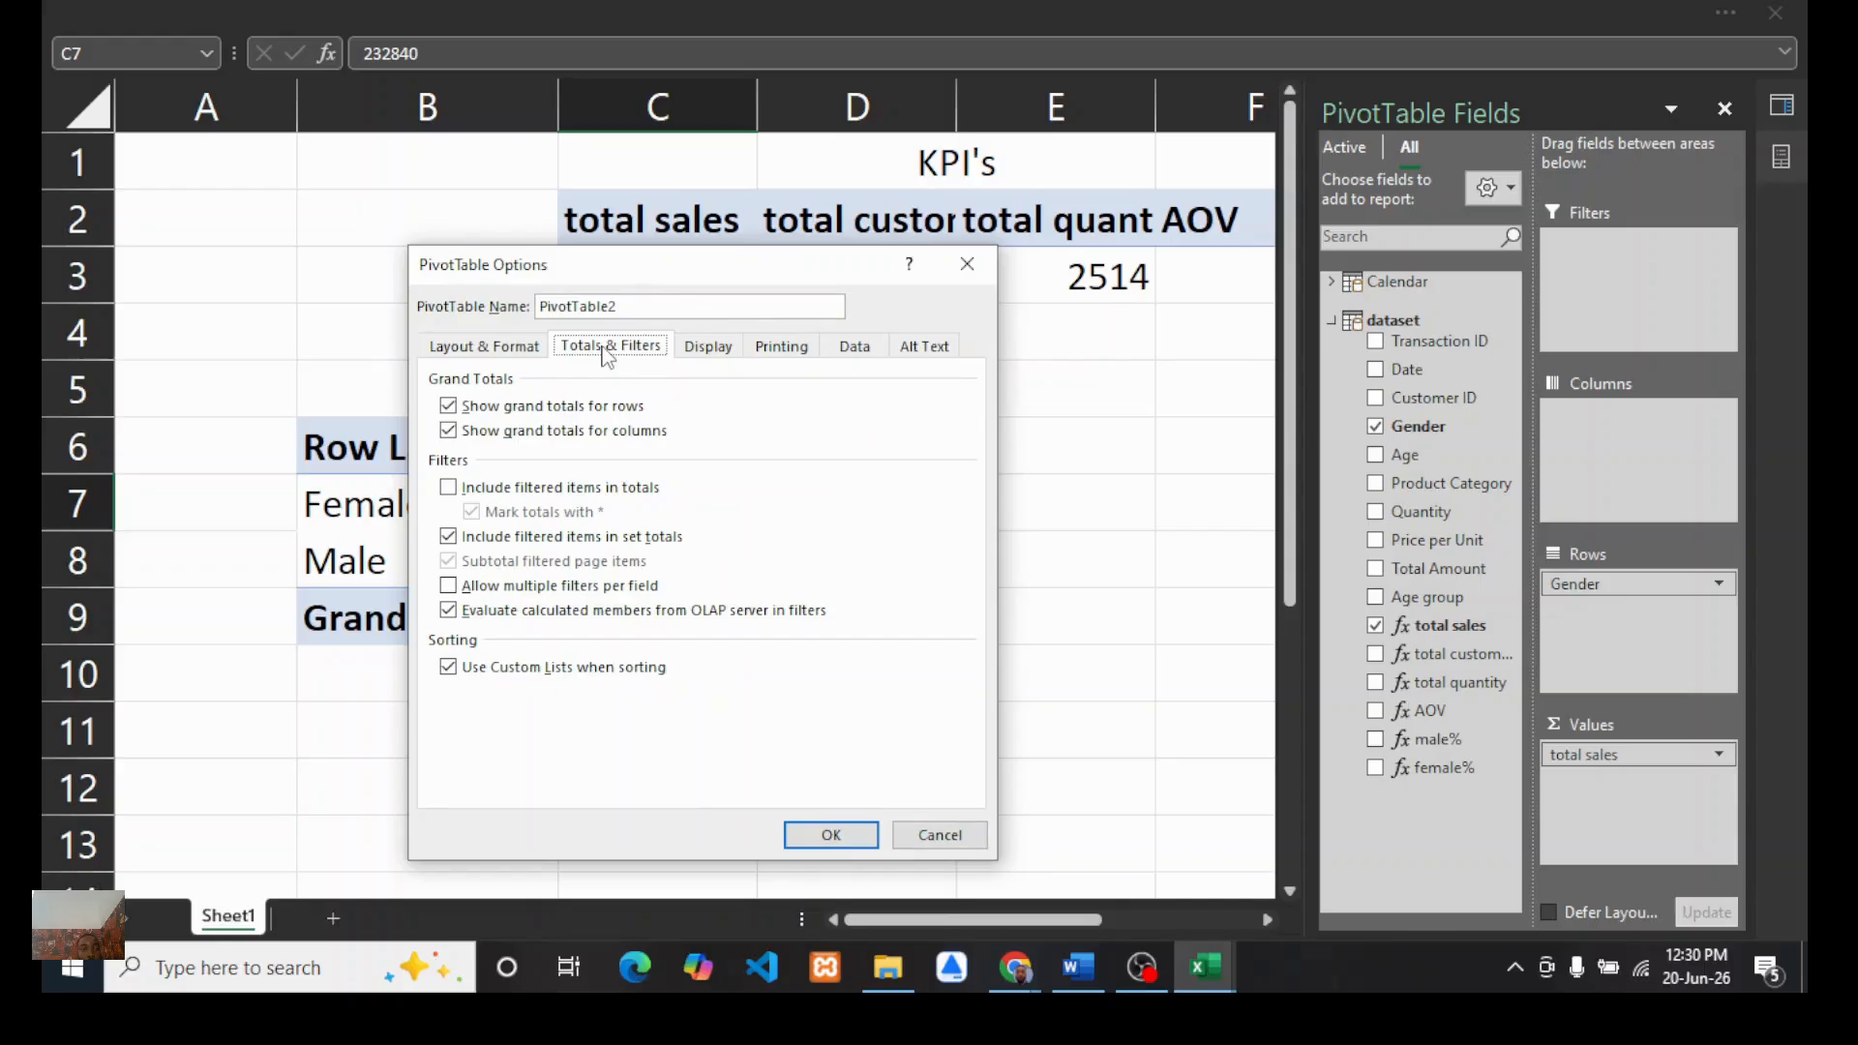
click(449, 407)
click(448, 432)
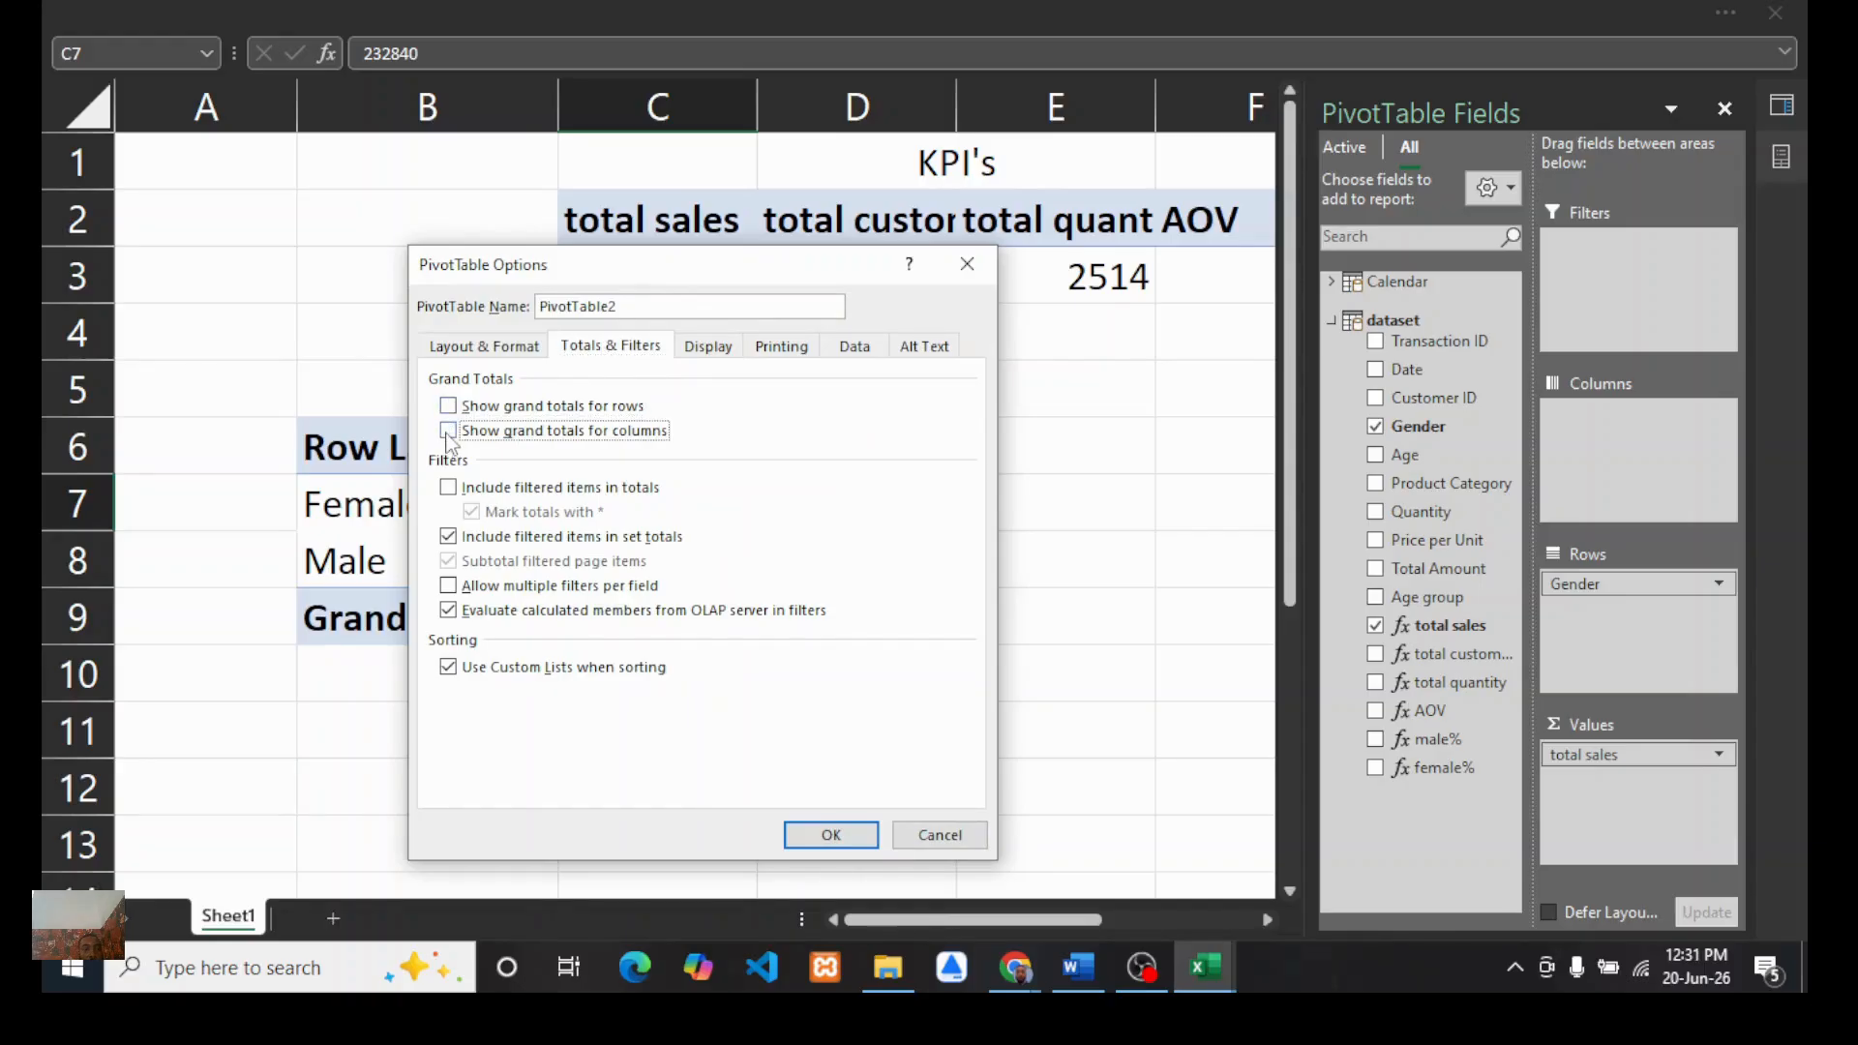
key(Return)
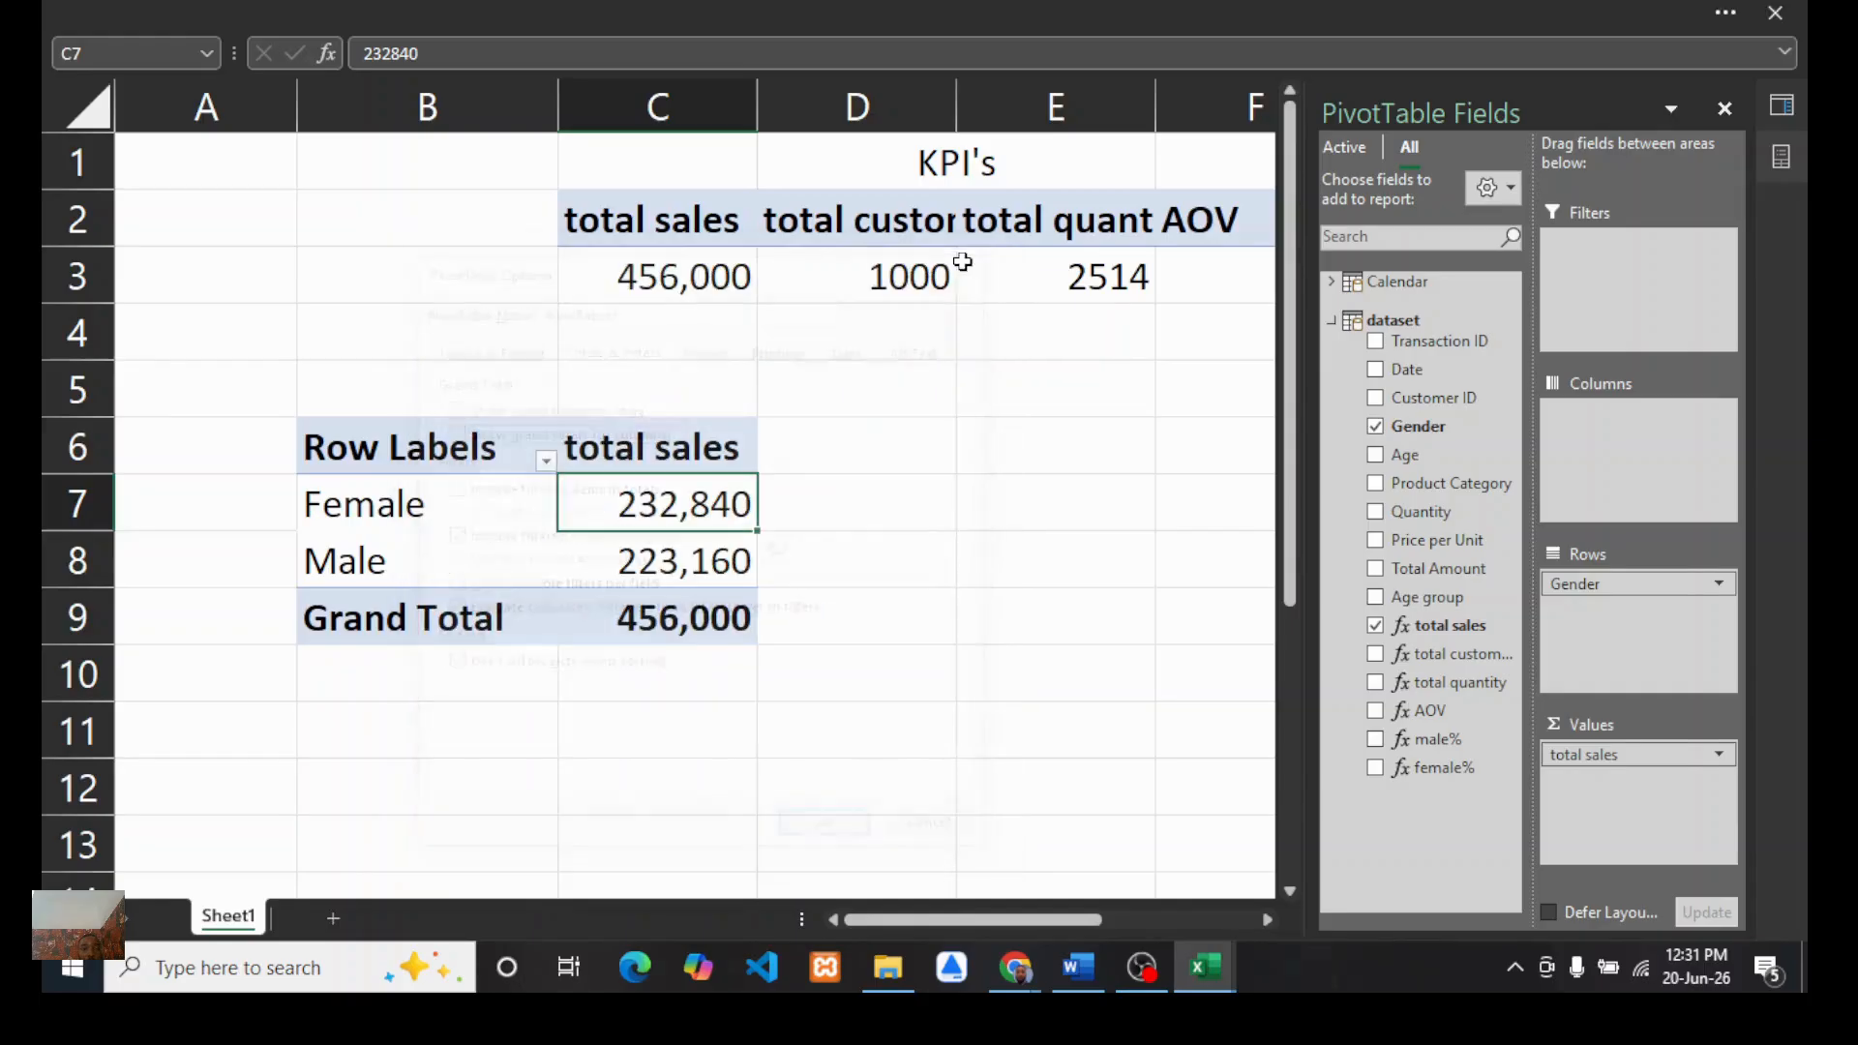
Step: Turn off grand totals for both rows and columns in the Gender PivotTable's options
click(458, 523)
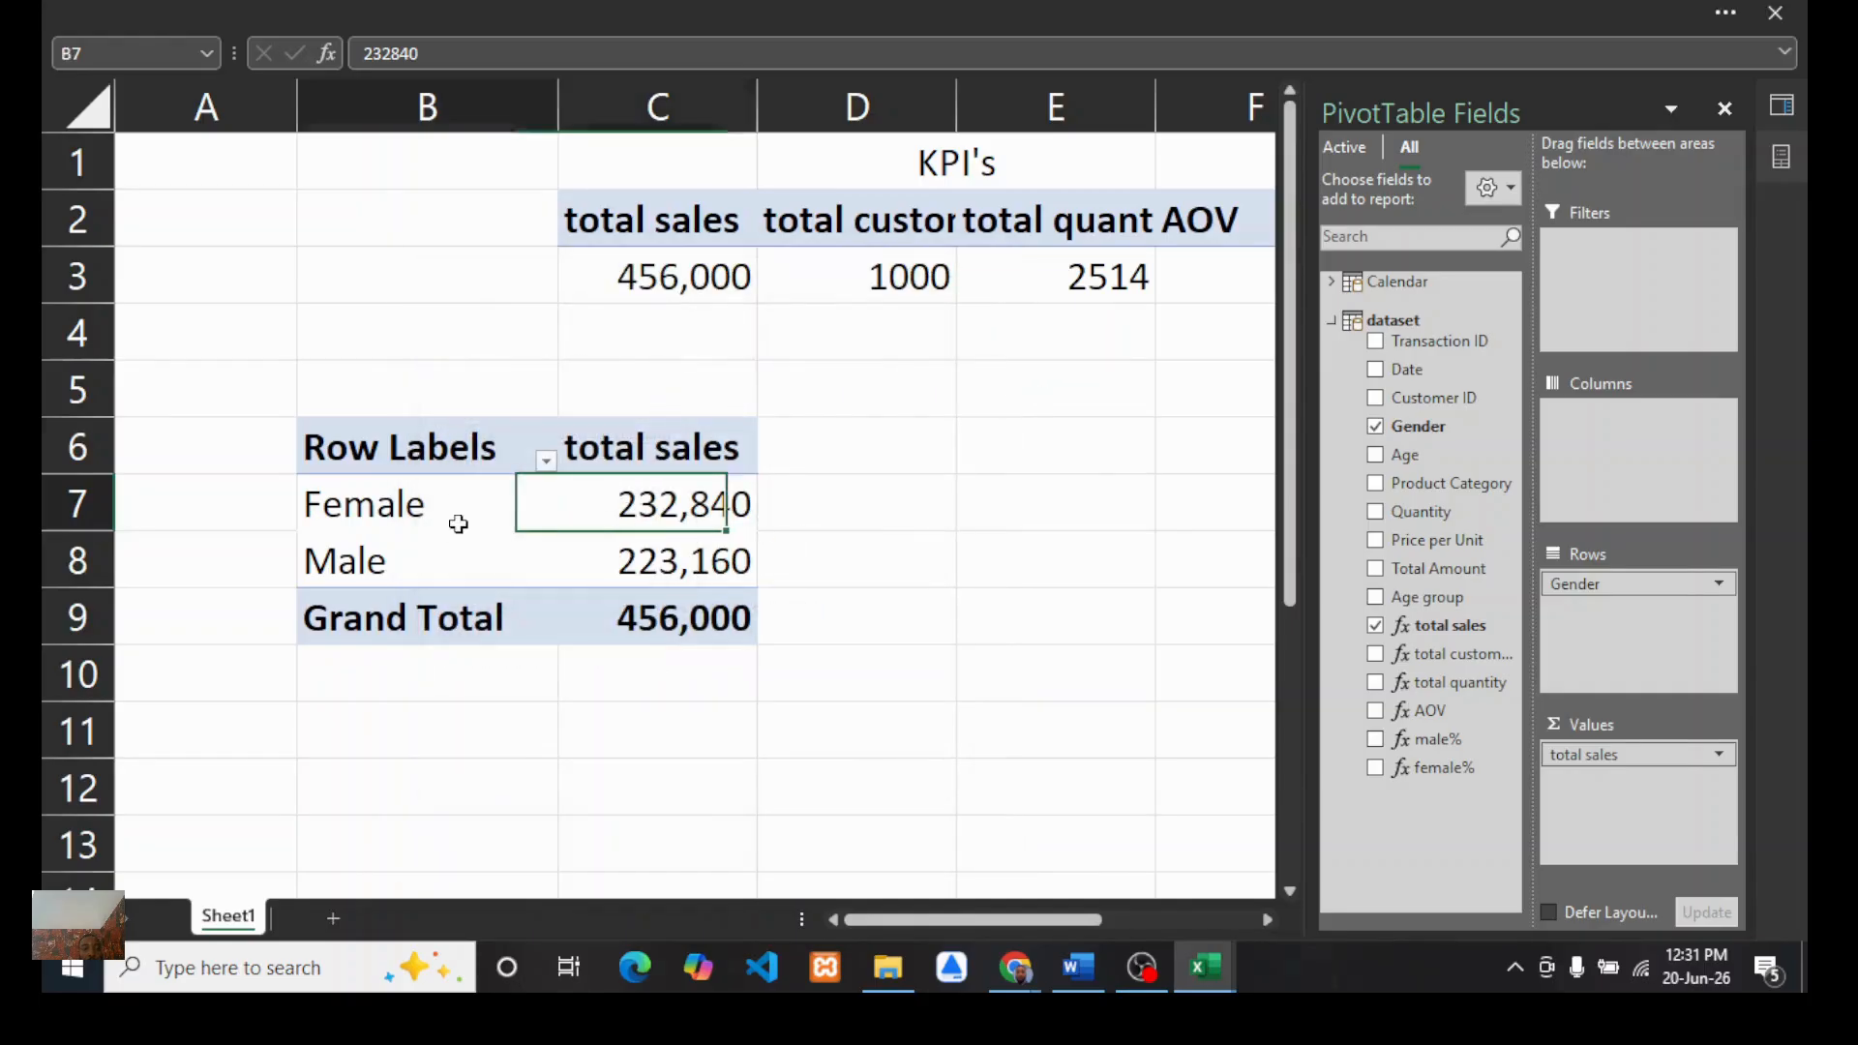
click(620, 518)
right_click(624, 523)
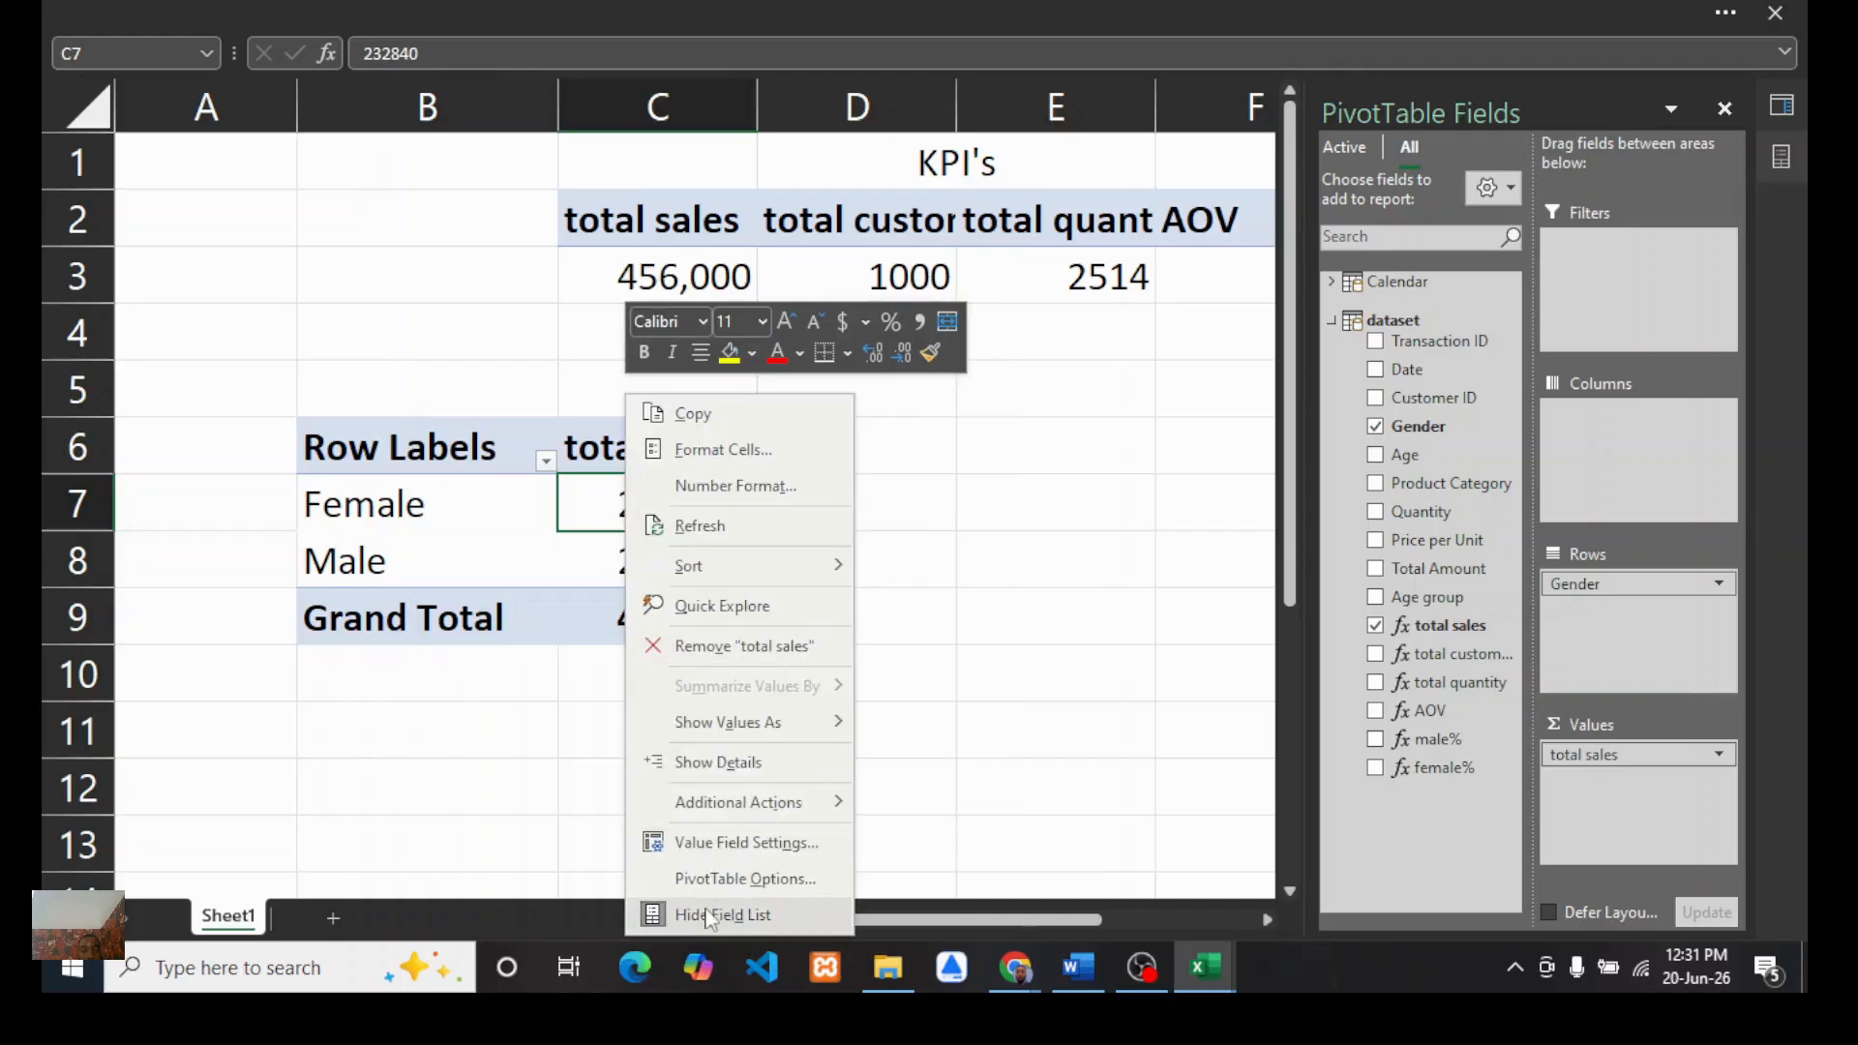
click(718, 878)
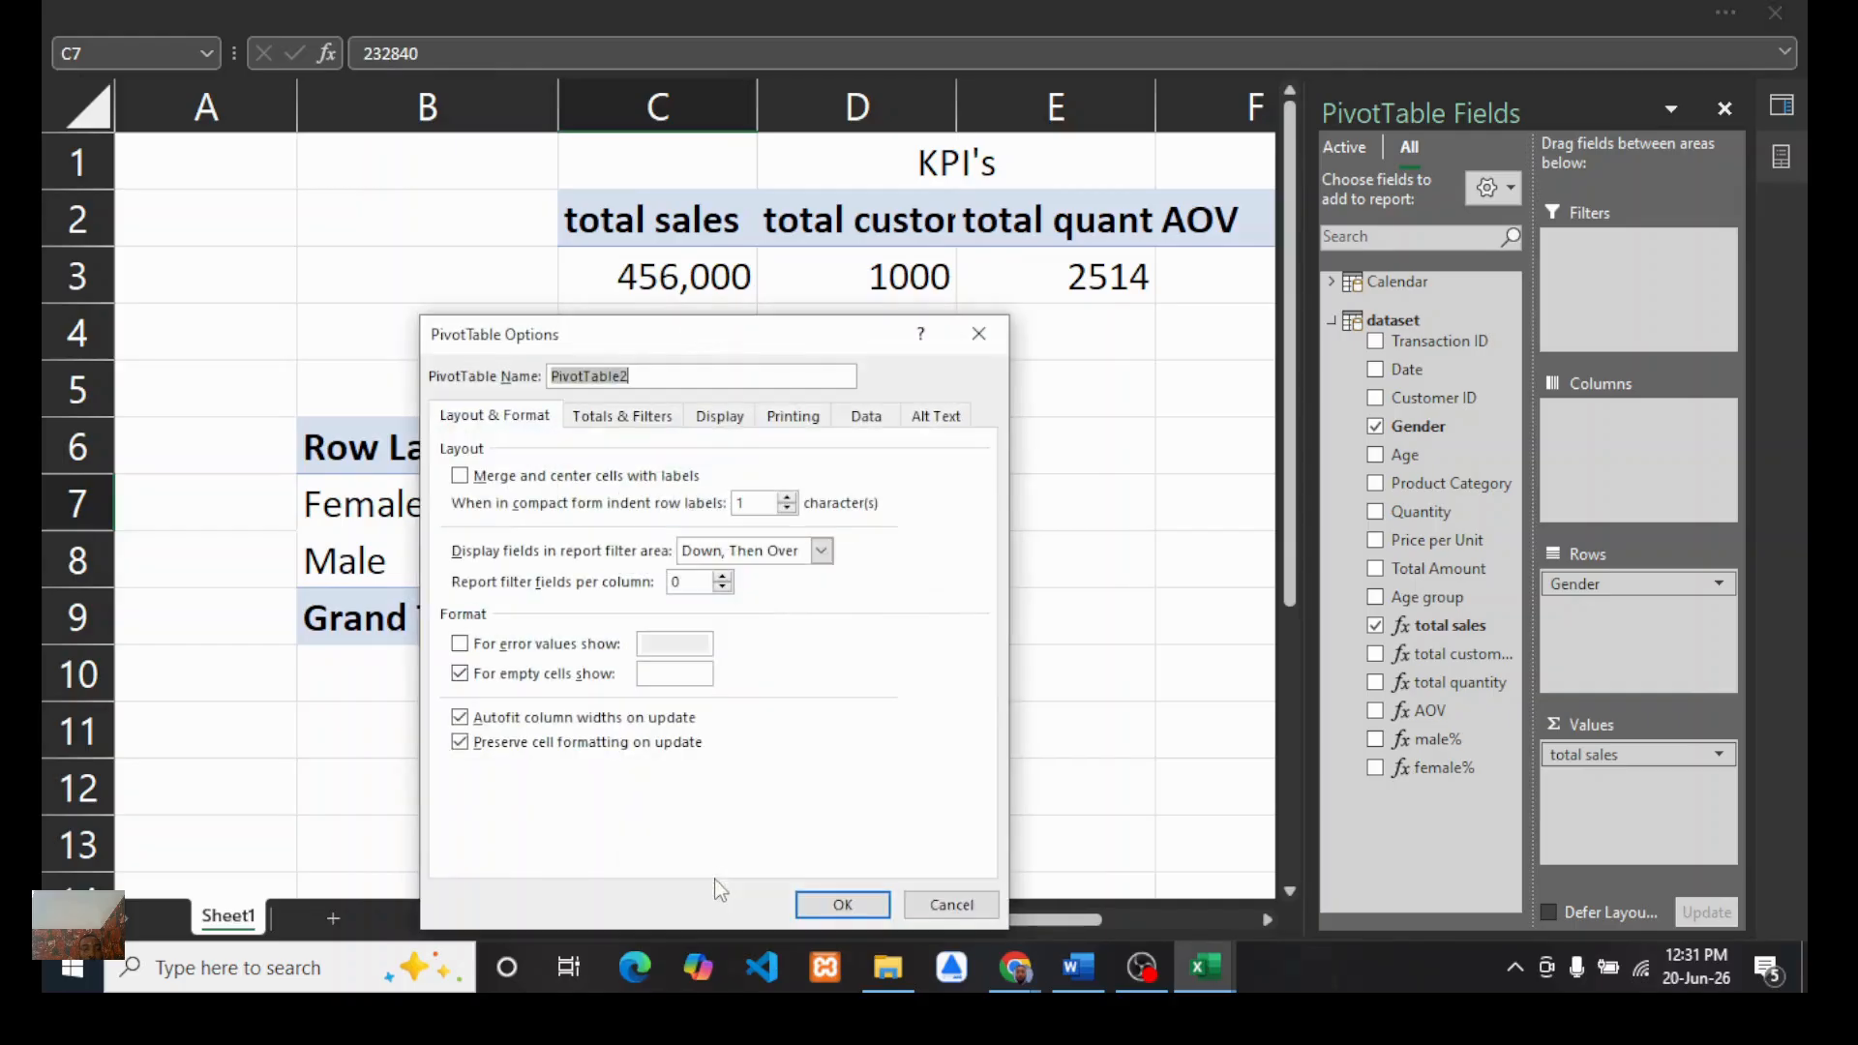
click(611, 418)
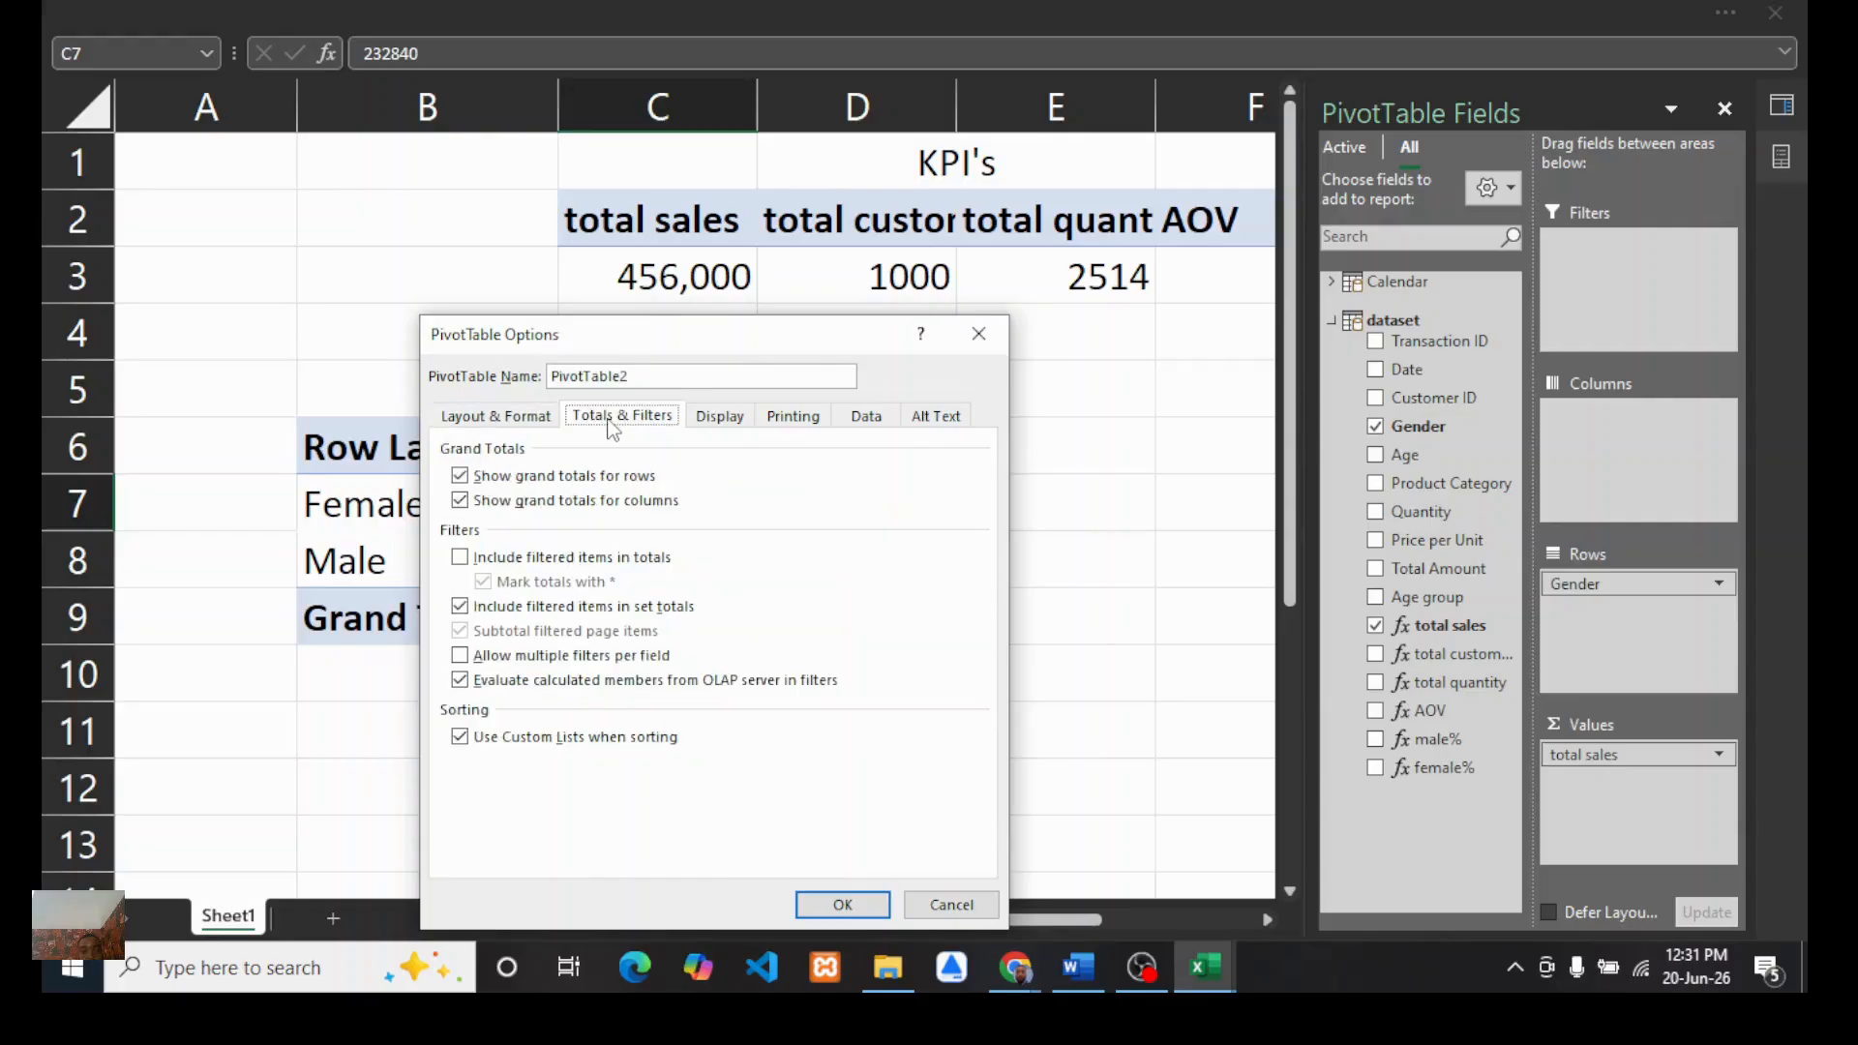
click(459, 475)
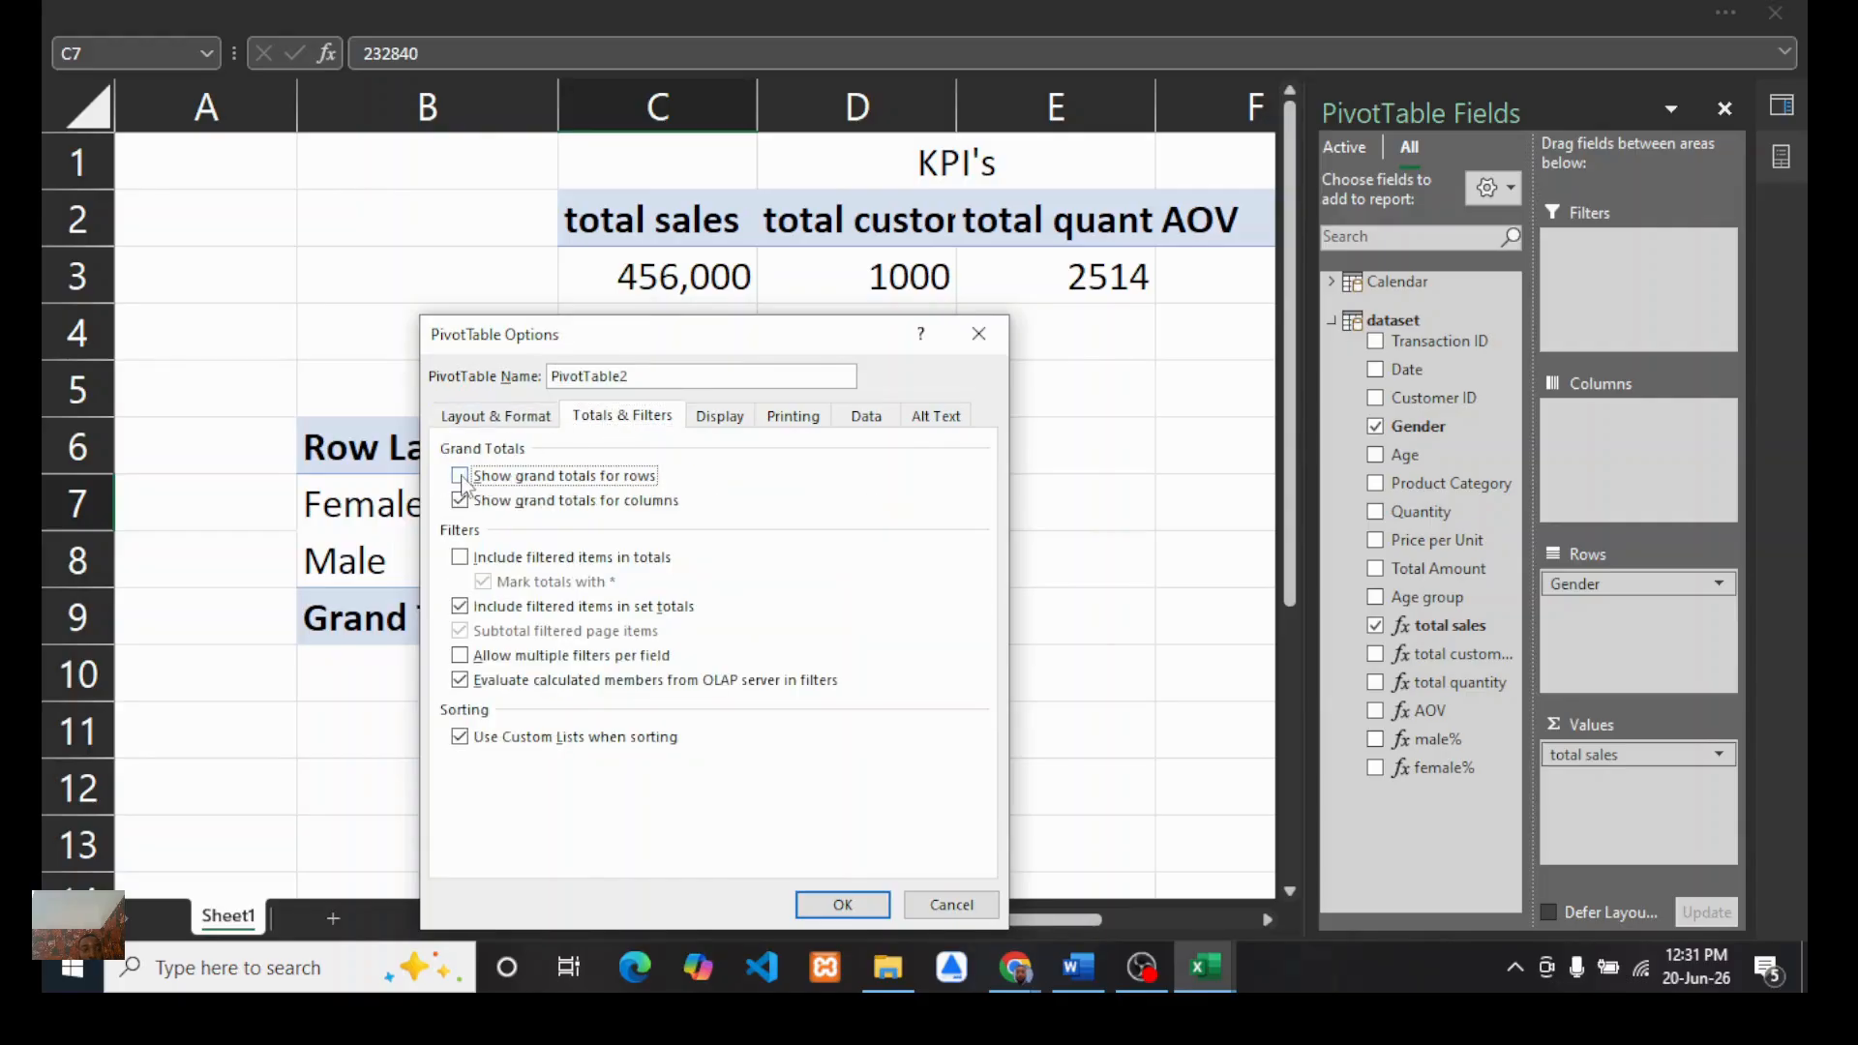
click(461, 501)
click(821, 902)
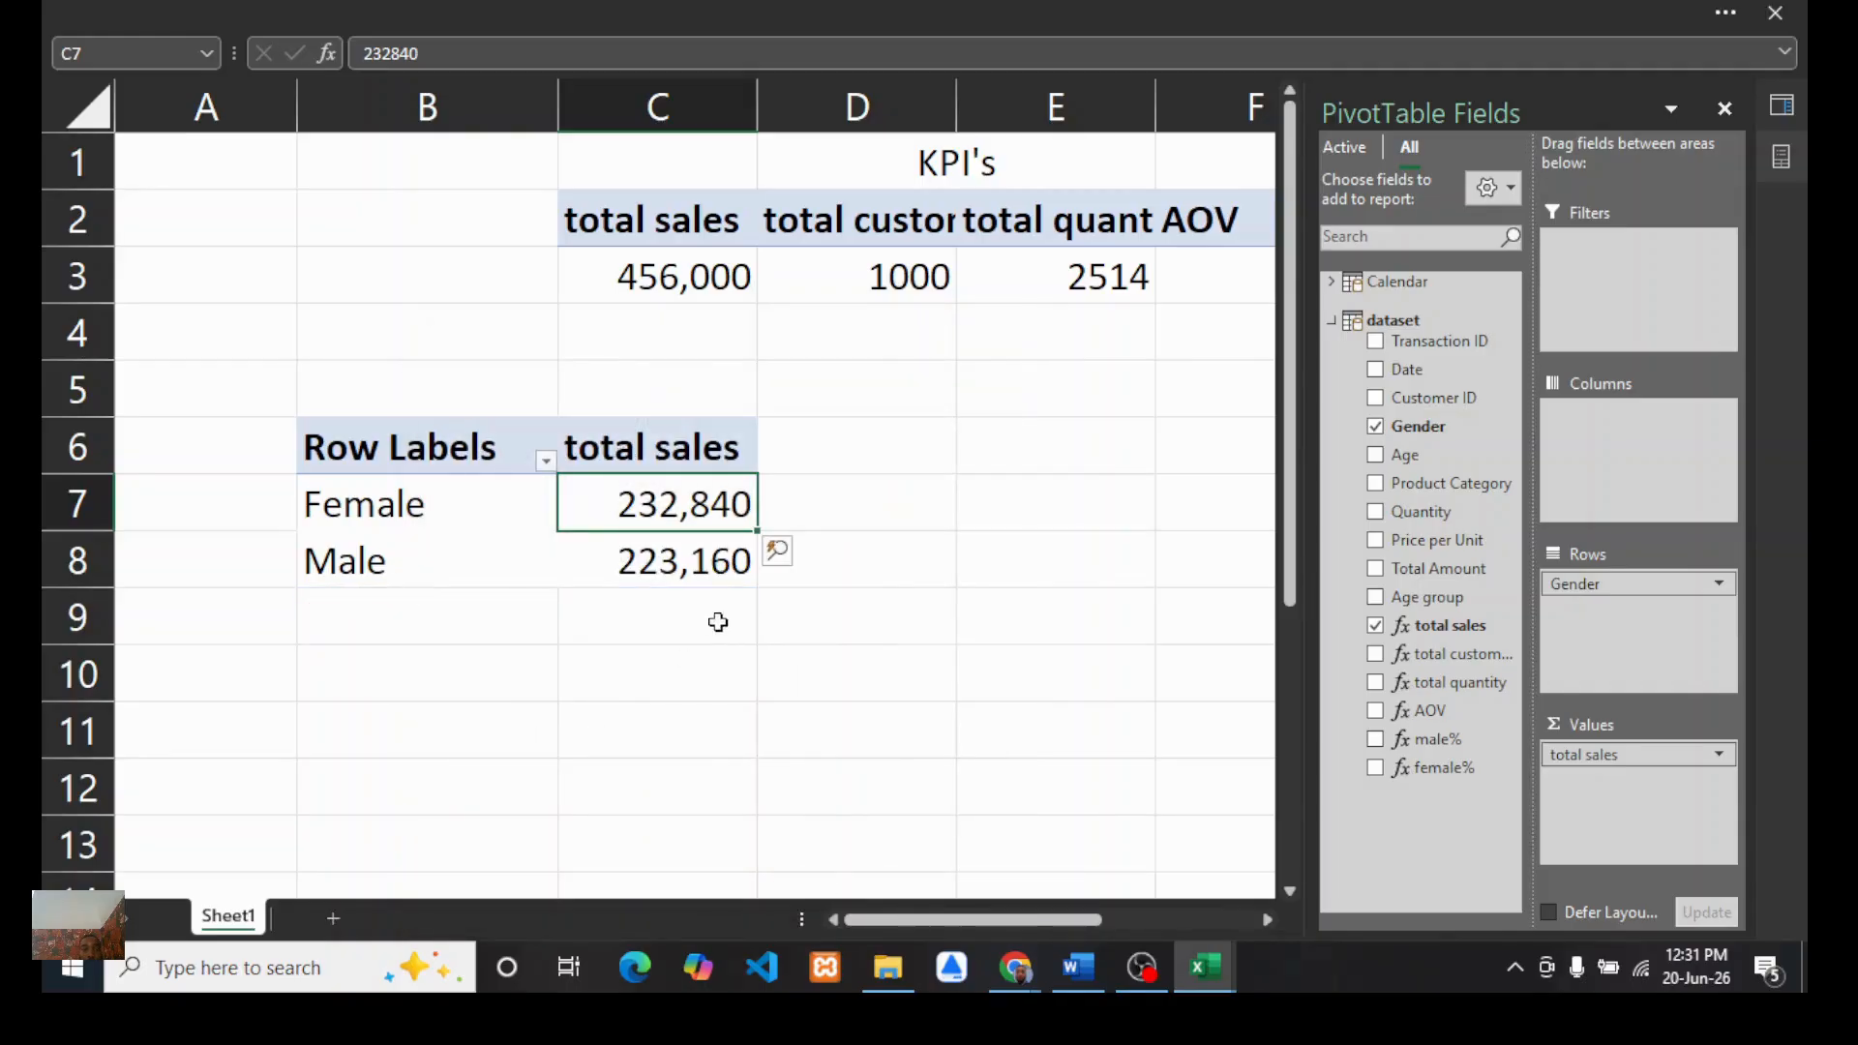
Step: Format the total sales values with the custom accounting number format showing two decimals
click(636, 12)
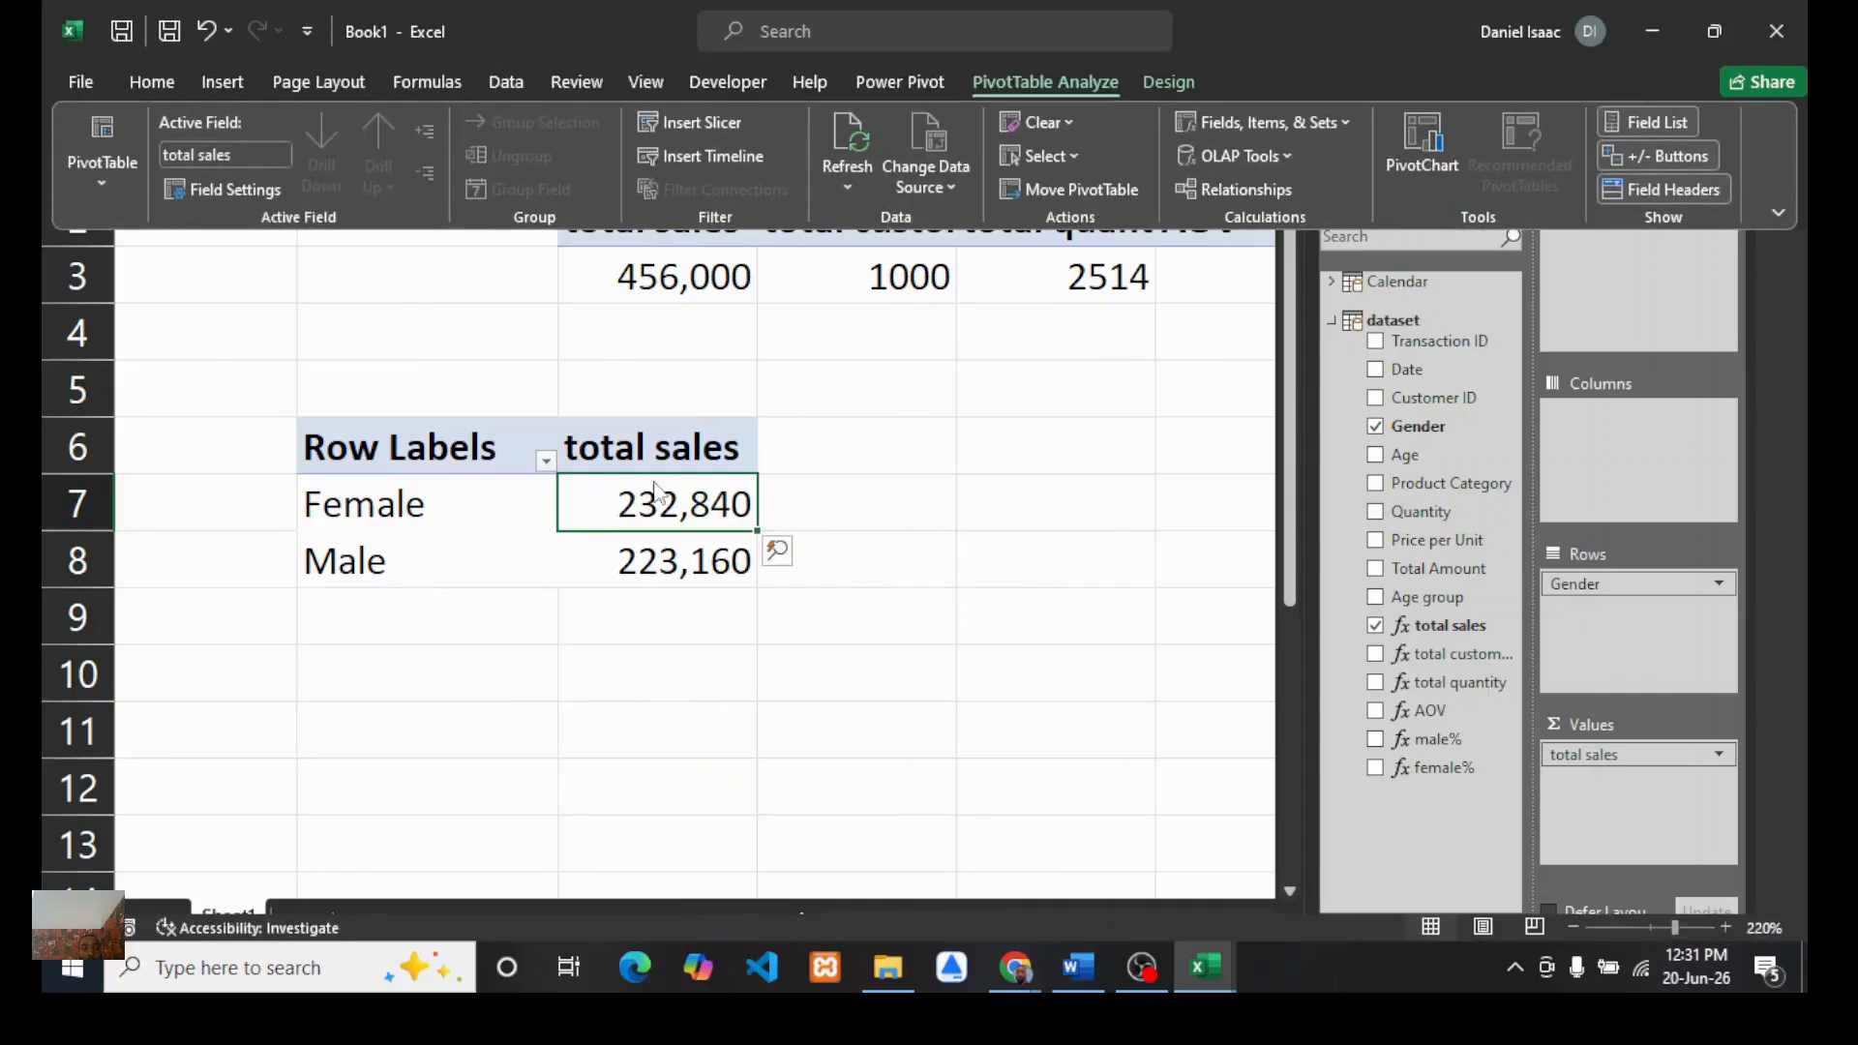
click(633, 559)
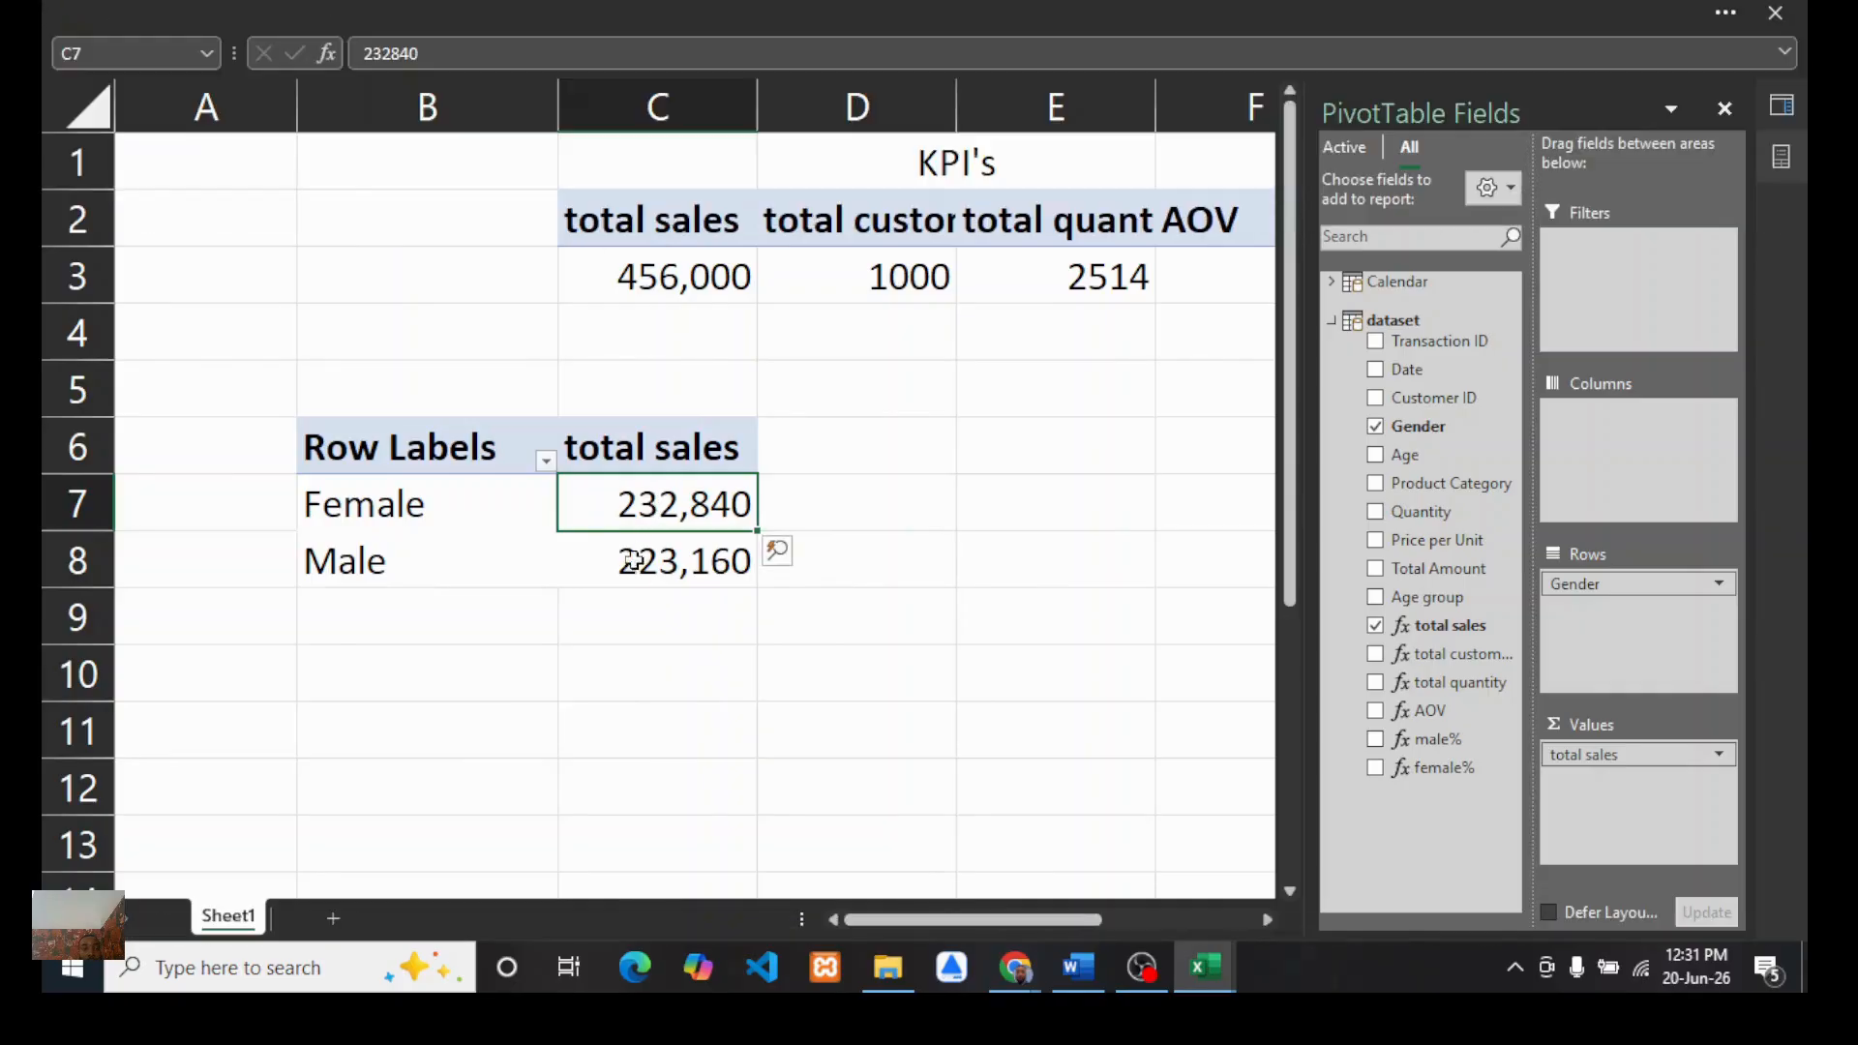
click(530, 12)
click(193, 182)
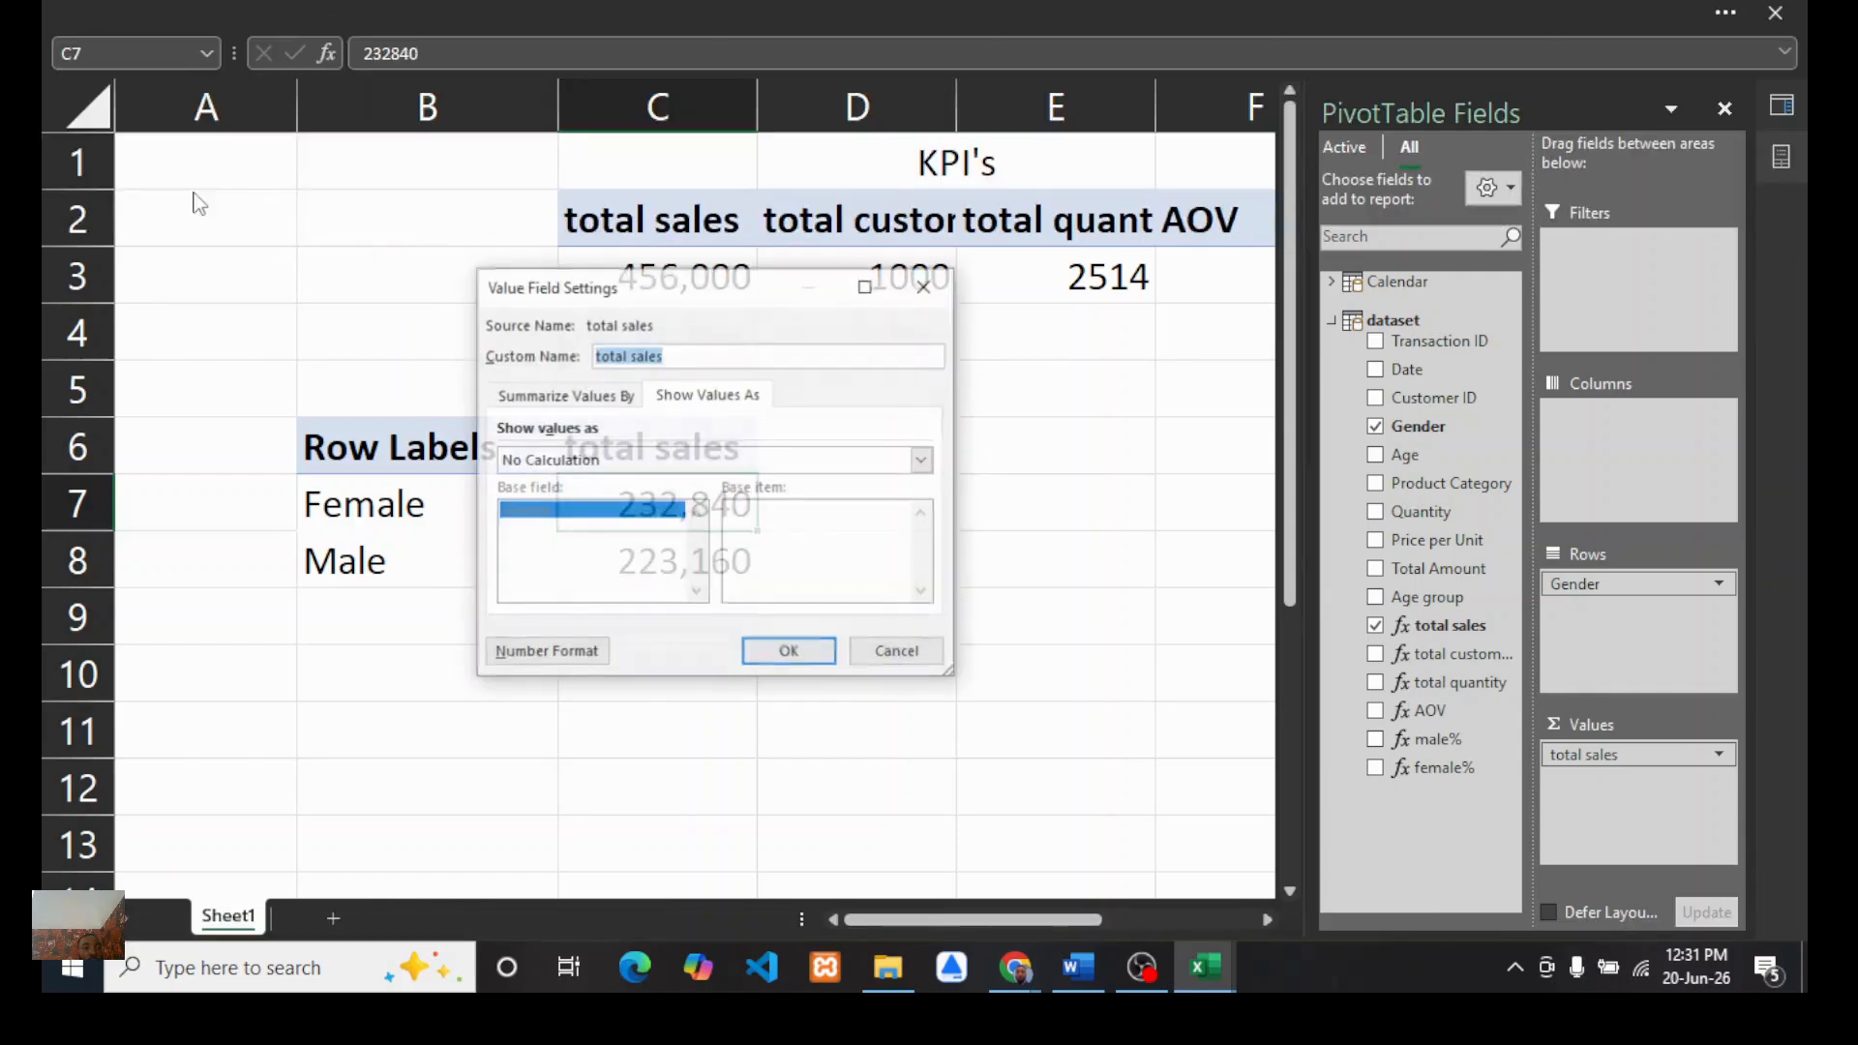
click(532, 660)
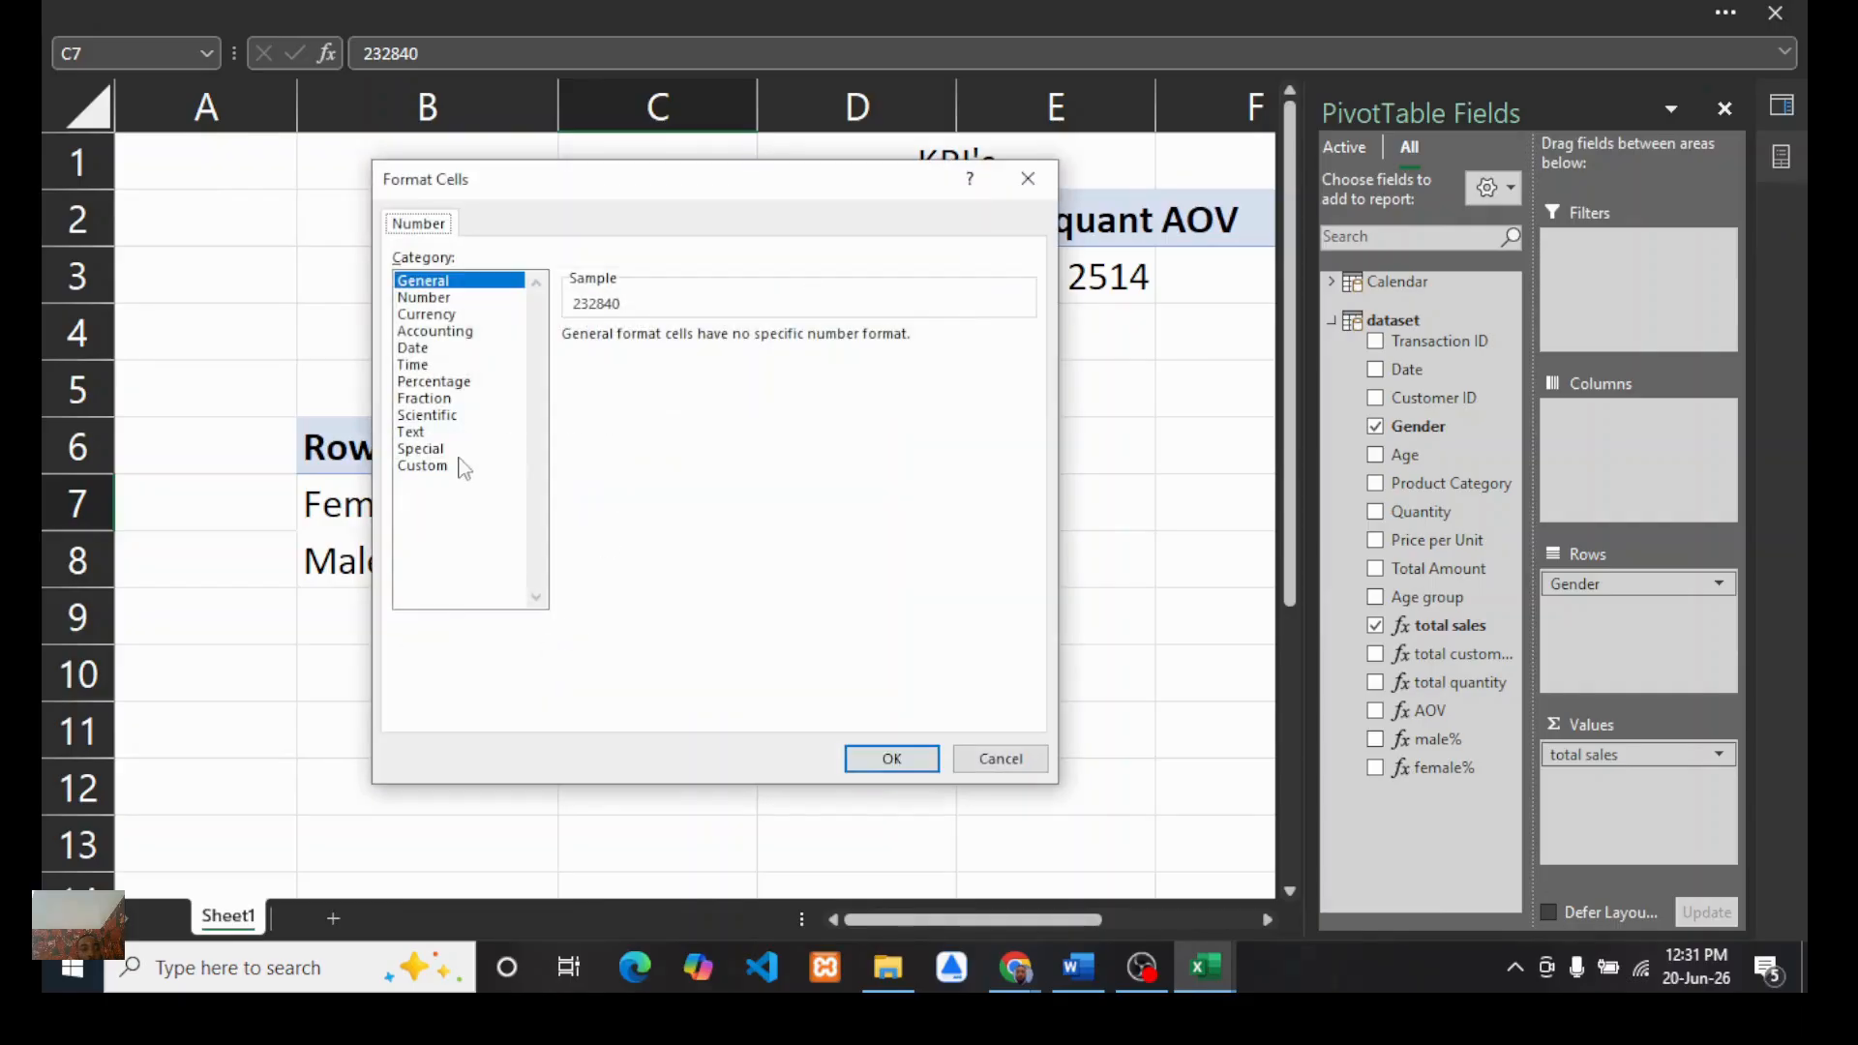
click(433, 467)
drag(1024, 421, 1021, 552)
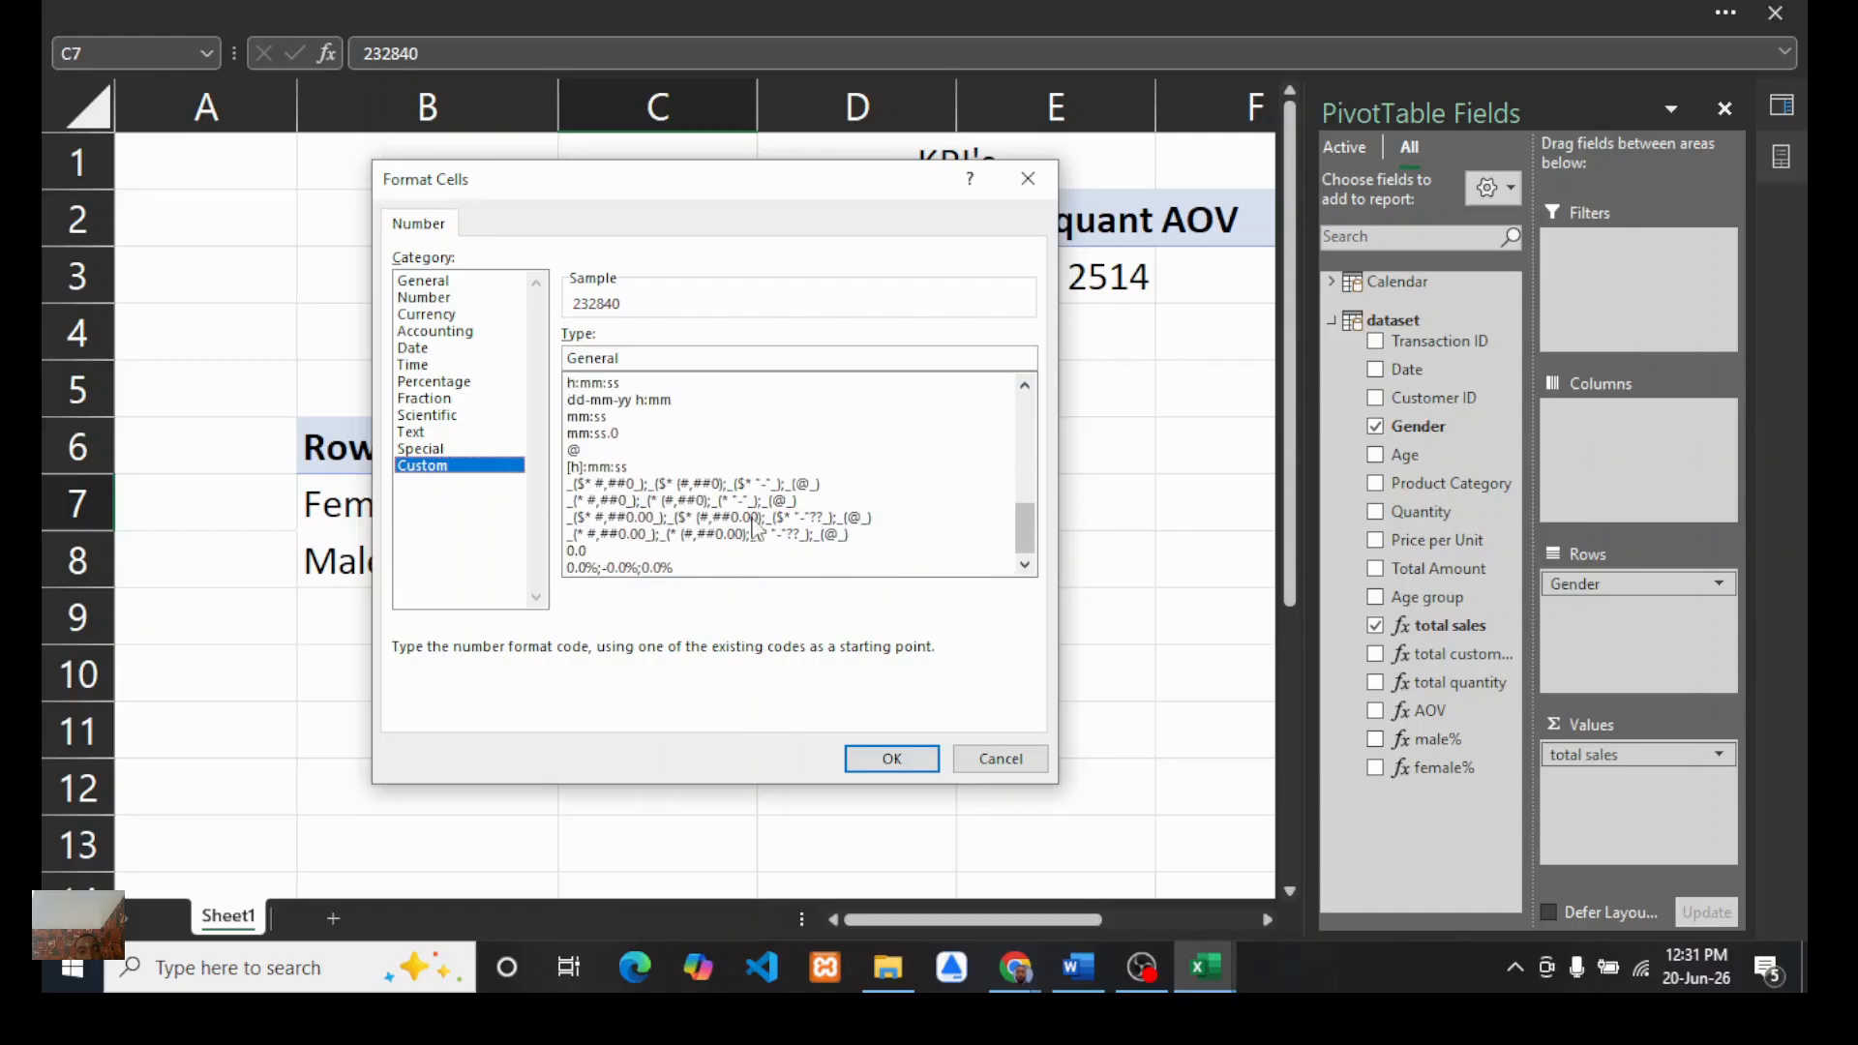
click(690, 535)
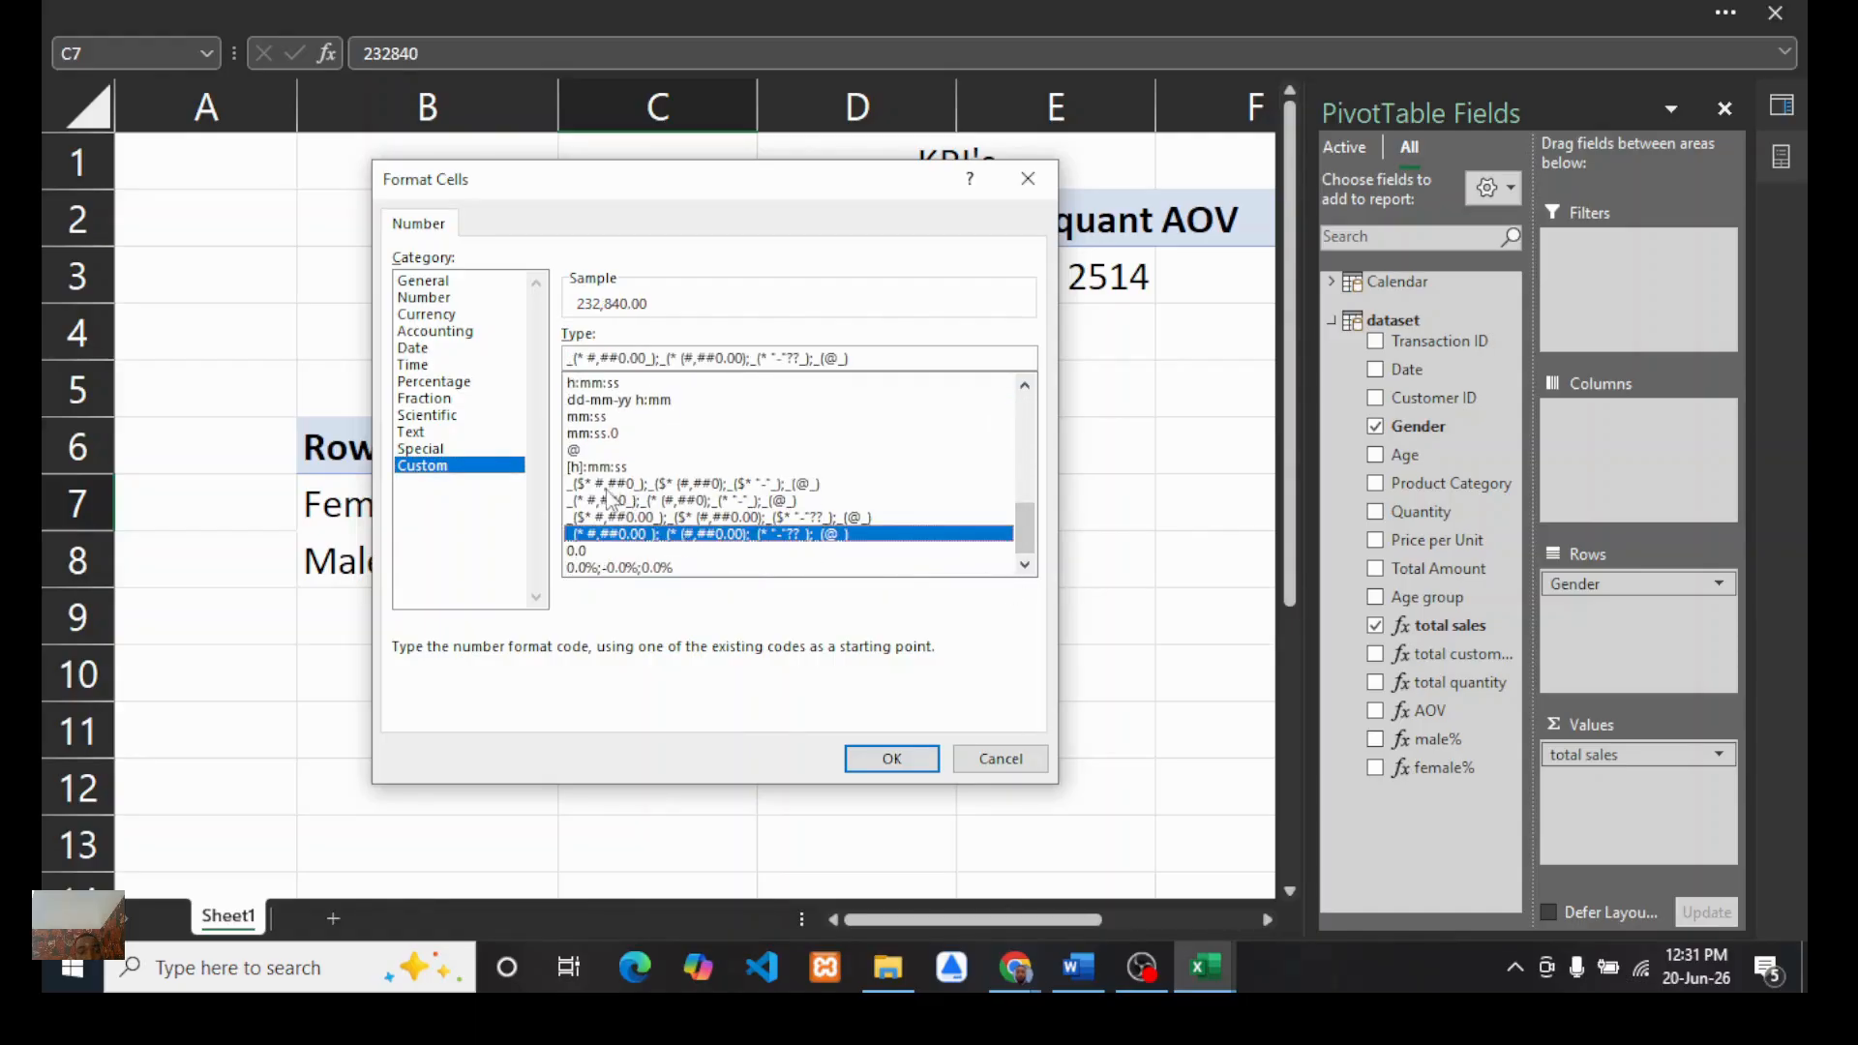
click(880, 758)
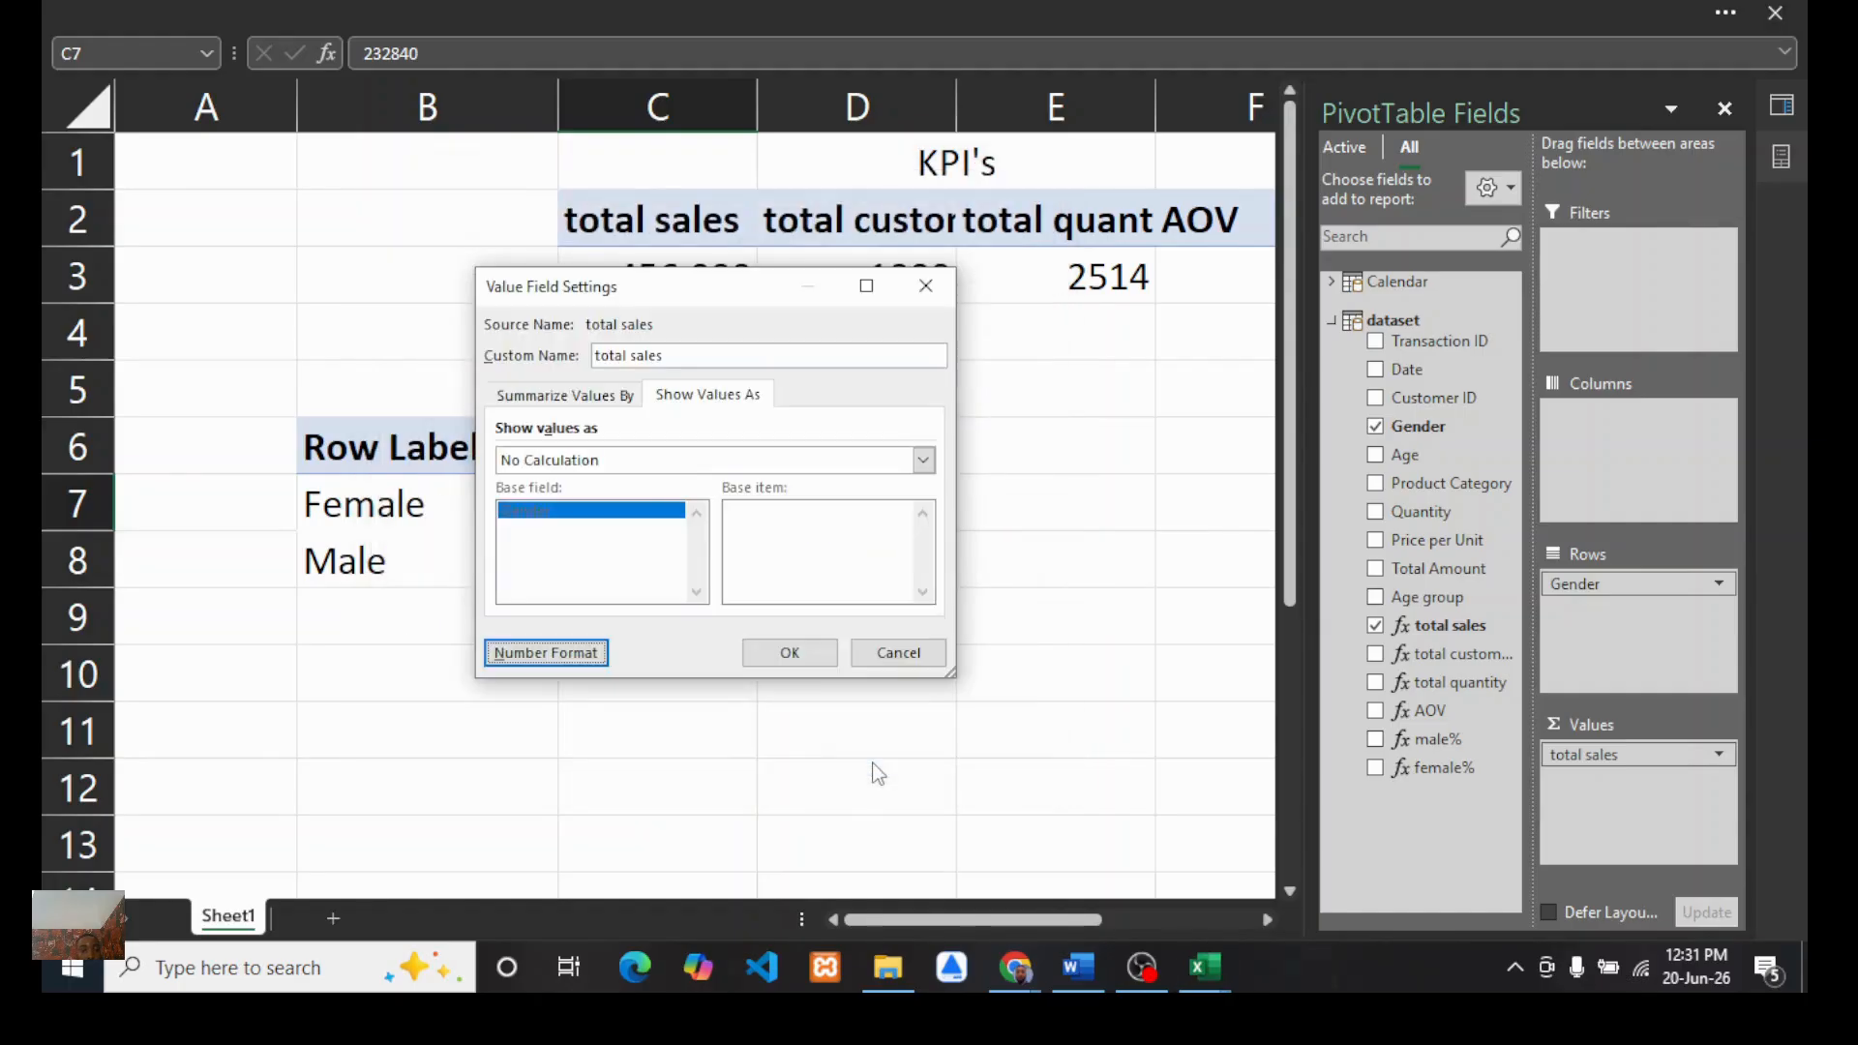
click(788, 652)
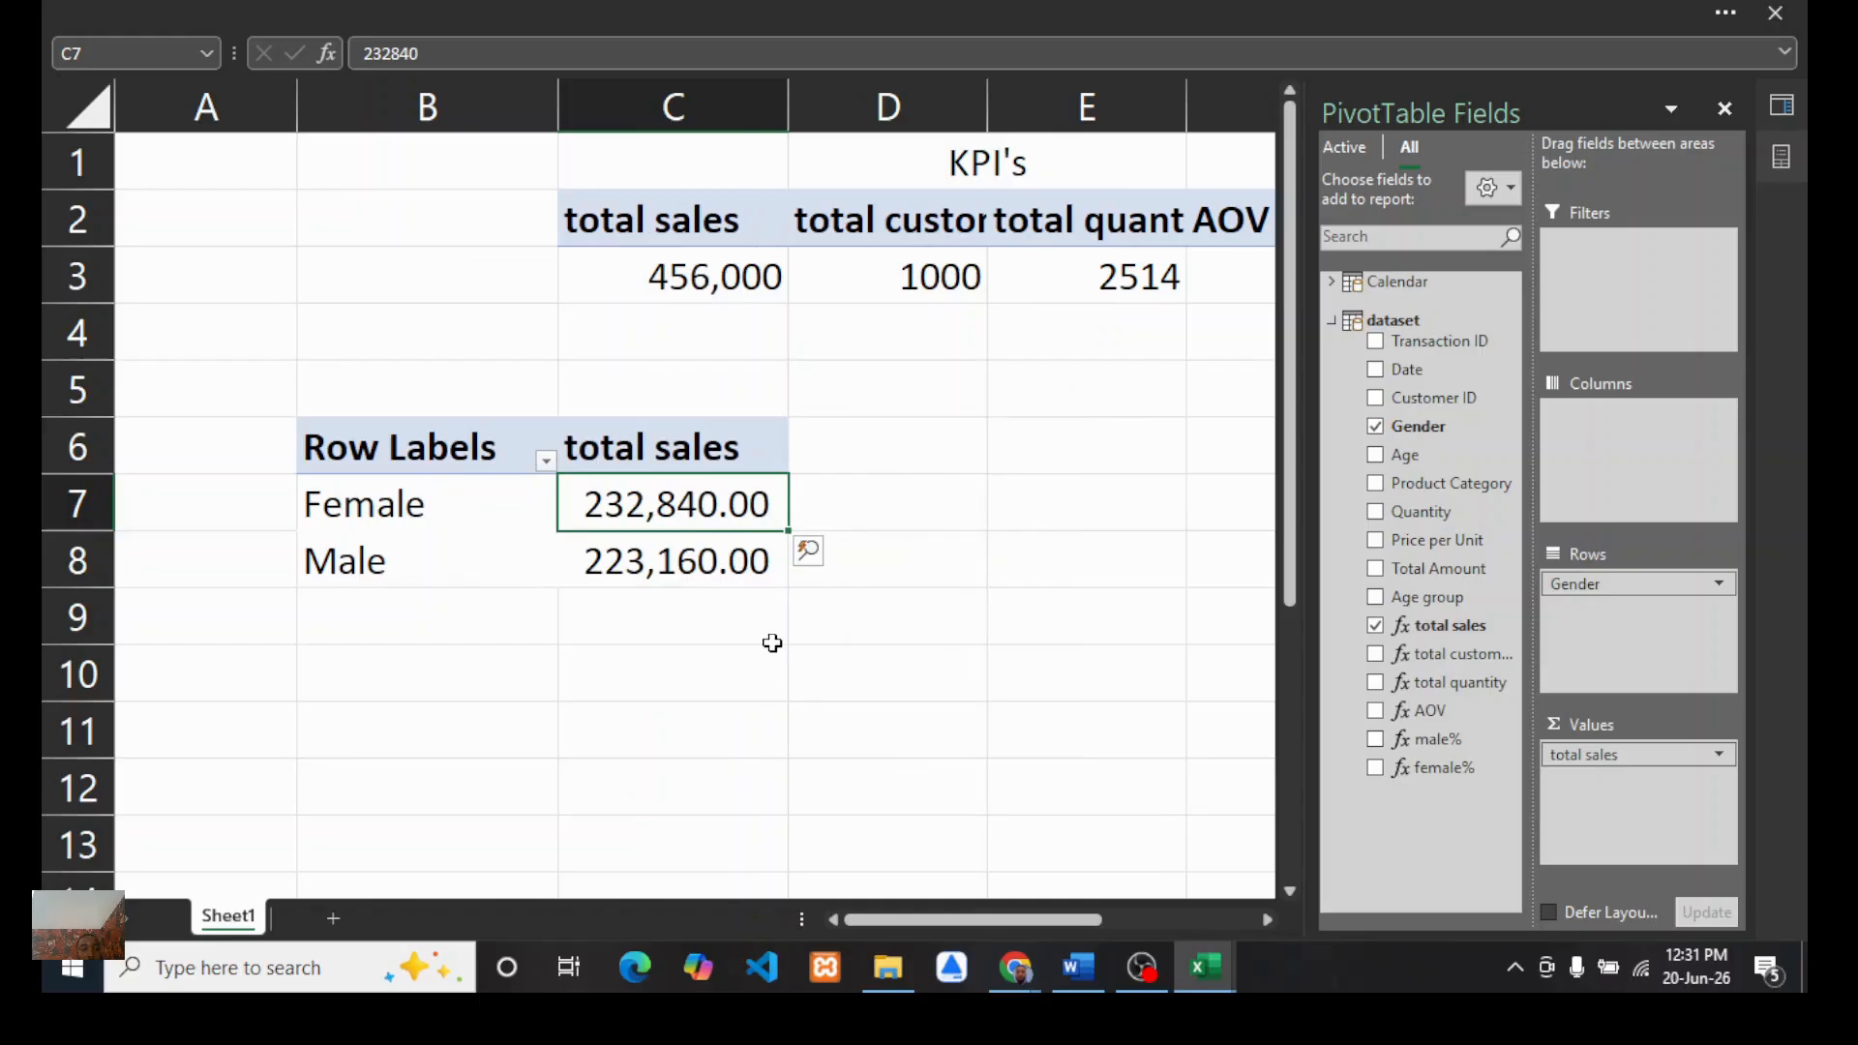
Step: Reformat the total sales values with the custom dollar accounting format without decimal places
click(668, 12)
click(206, 198)
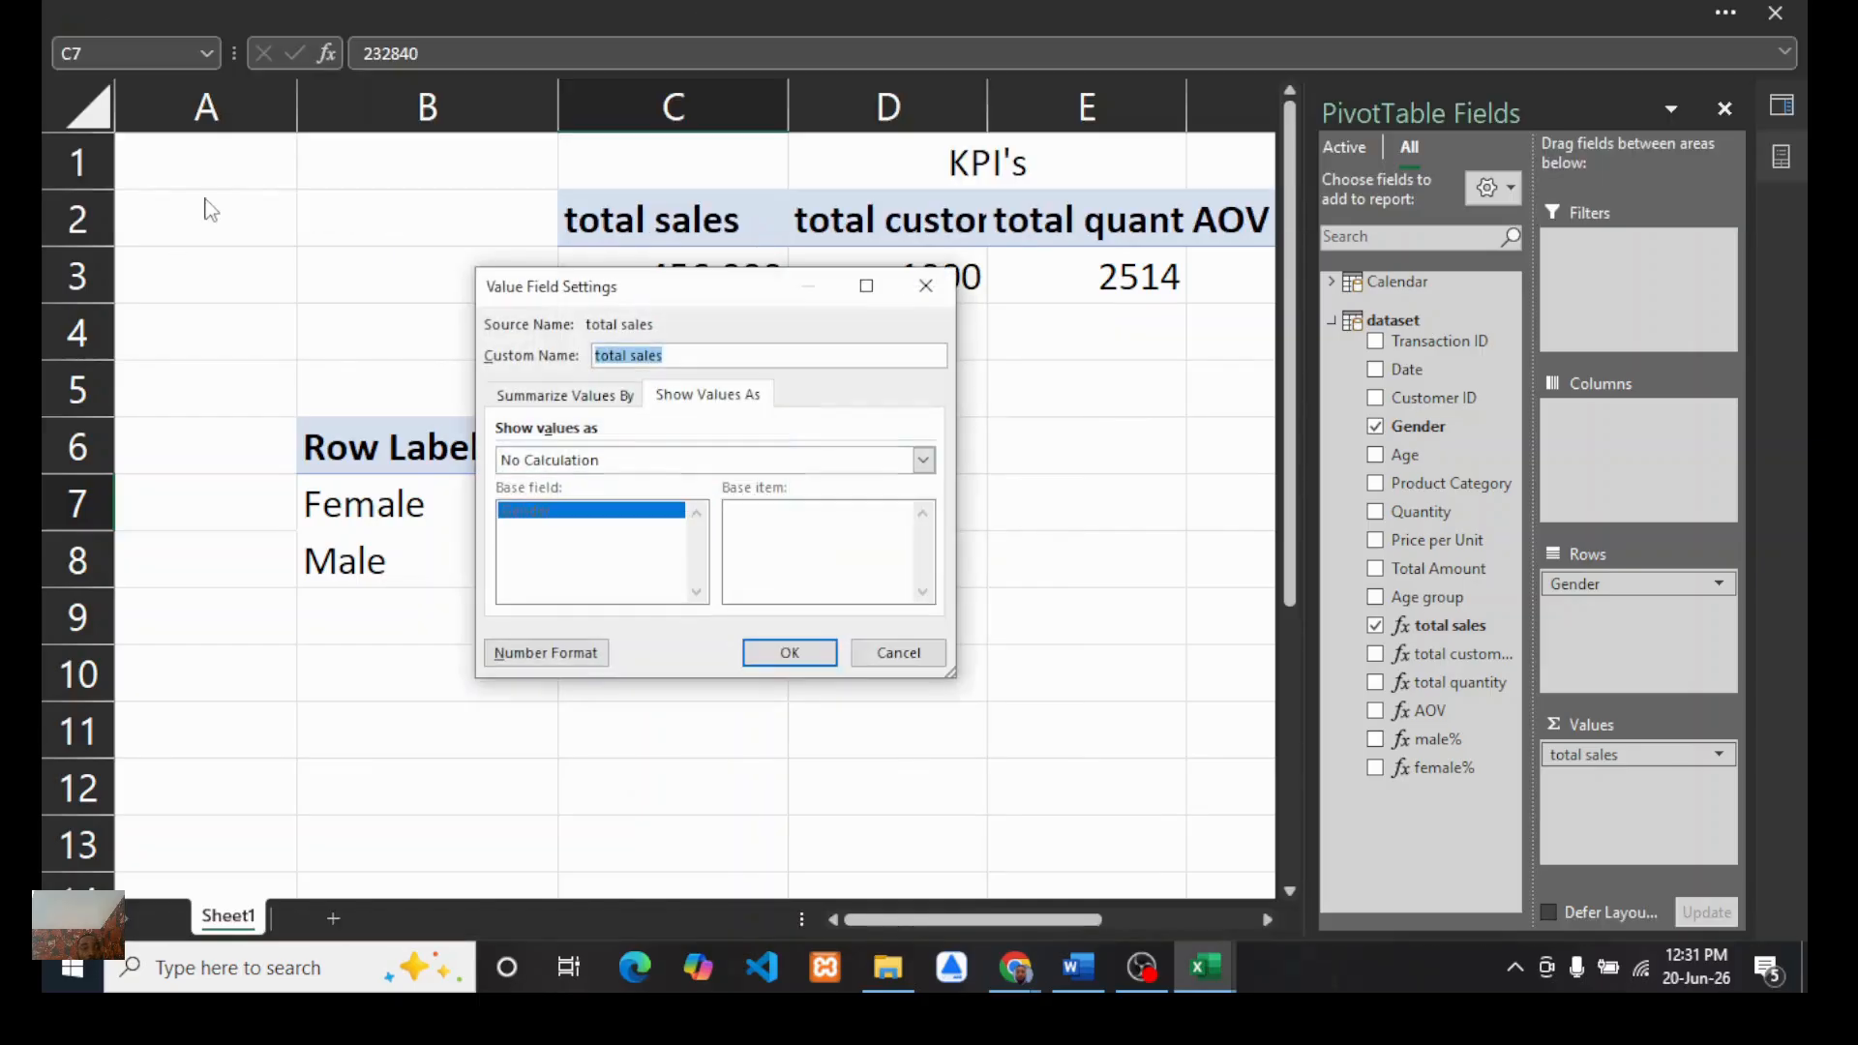
click(542, 652)
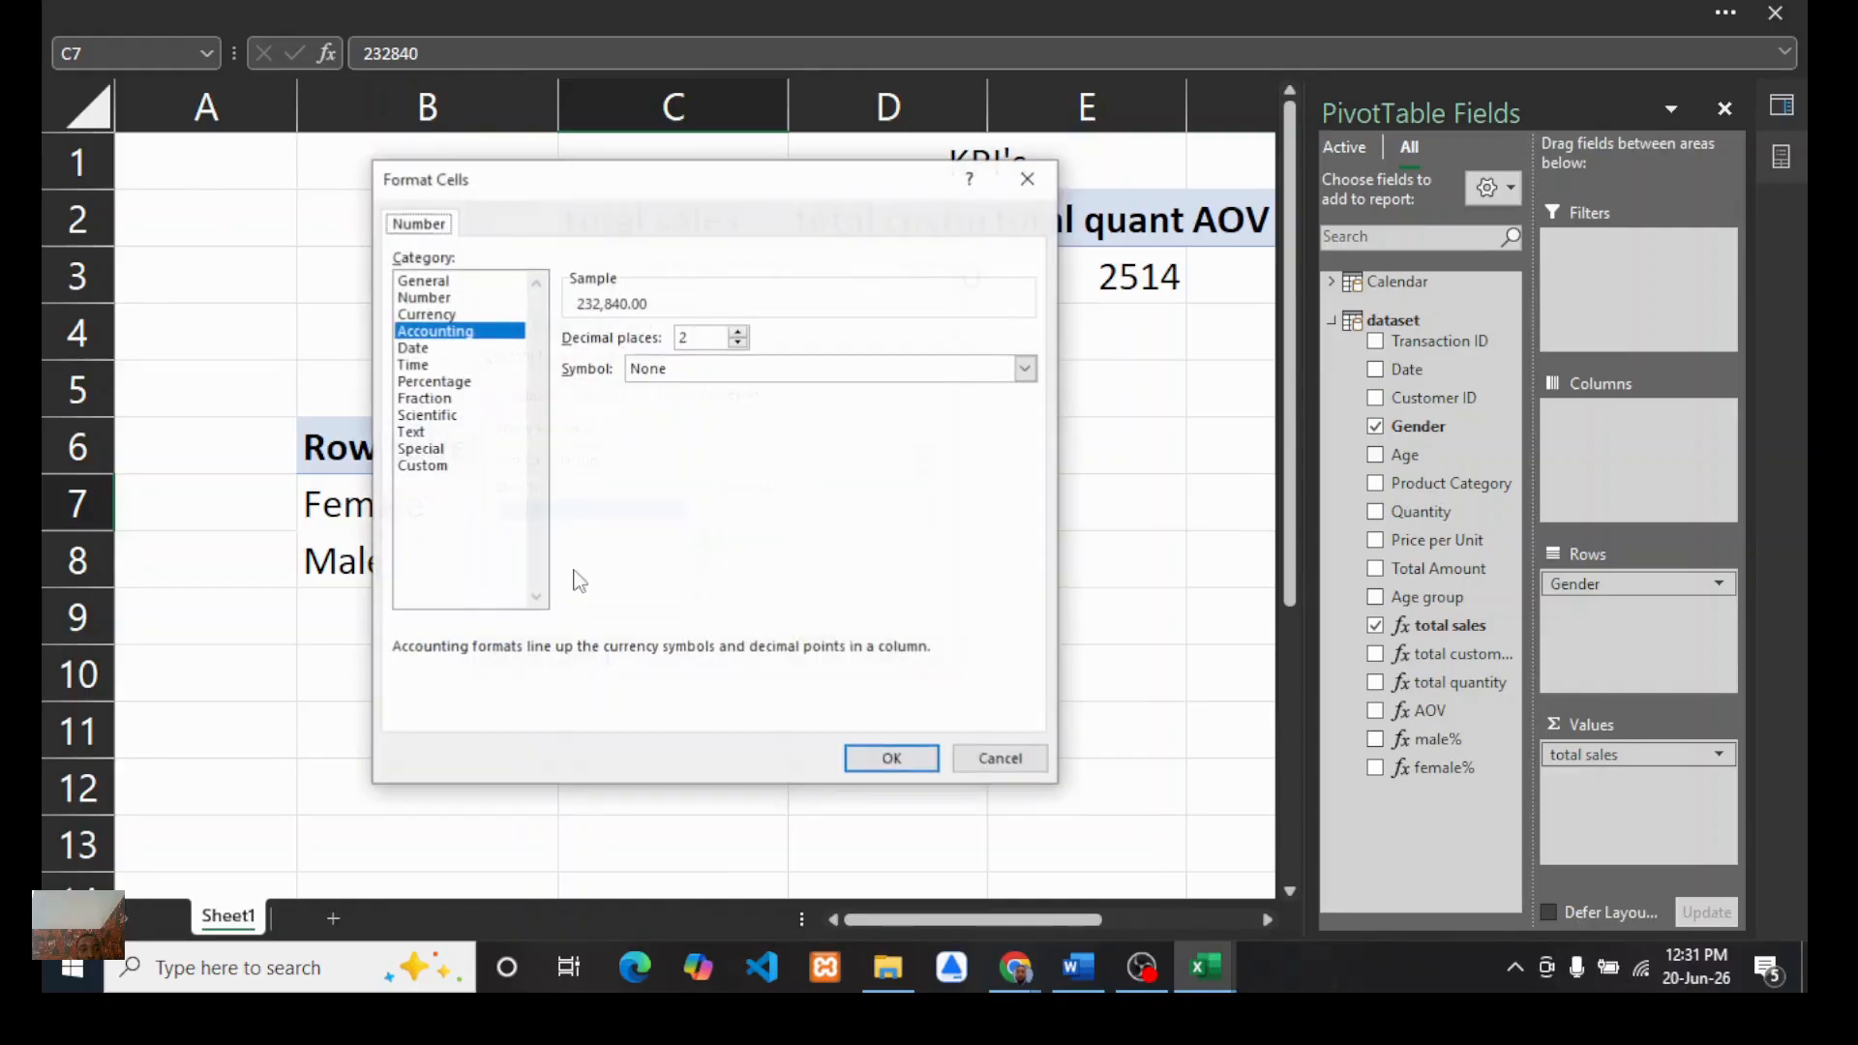
click(422, 466)
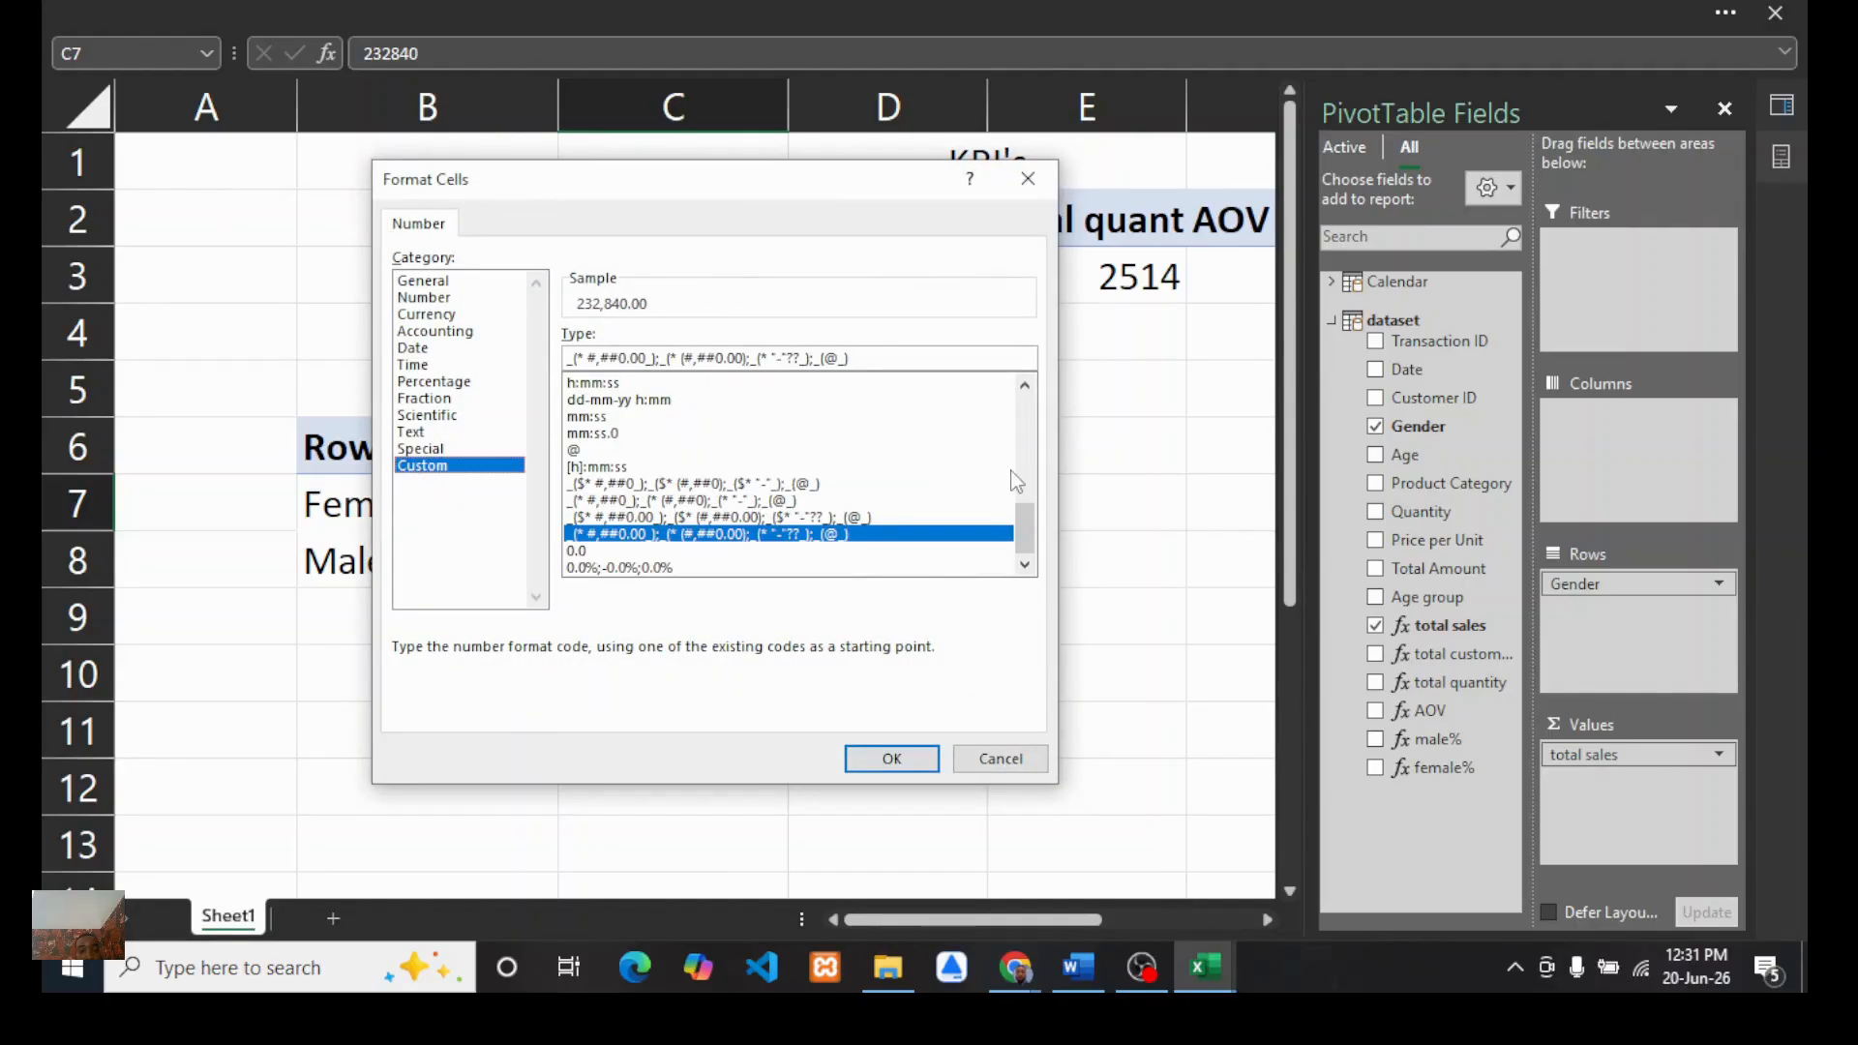
click(699, 485)
click(866, 759)
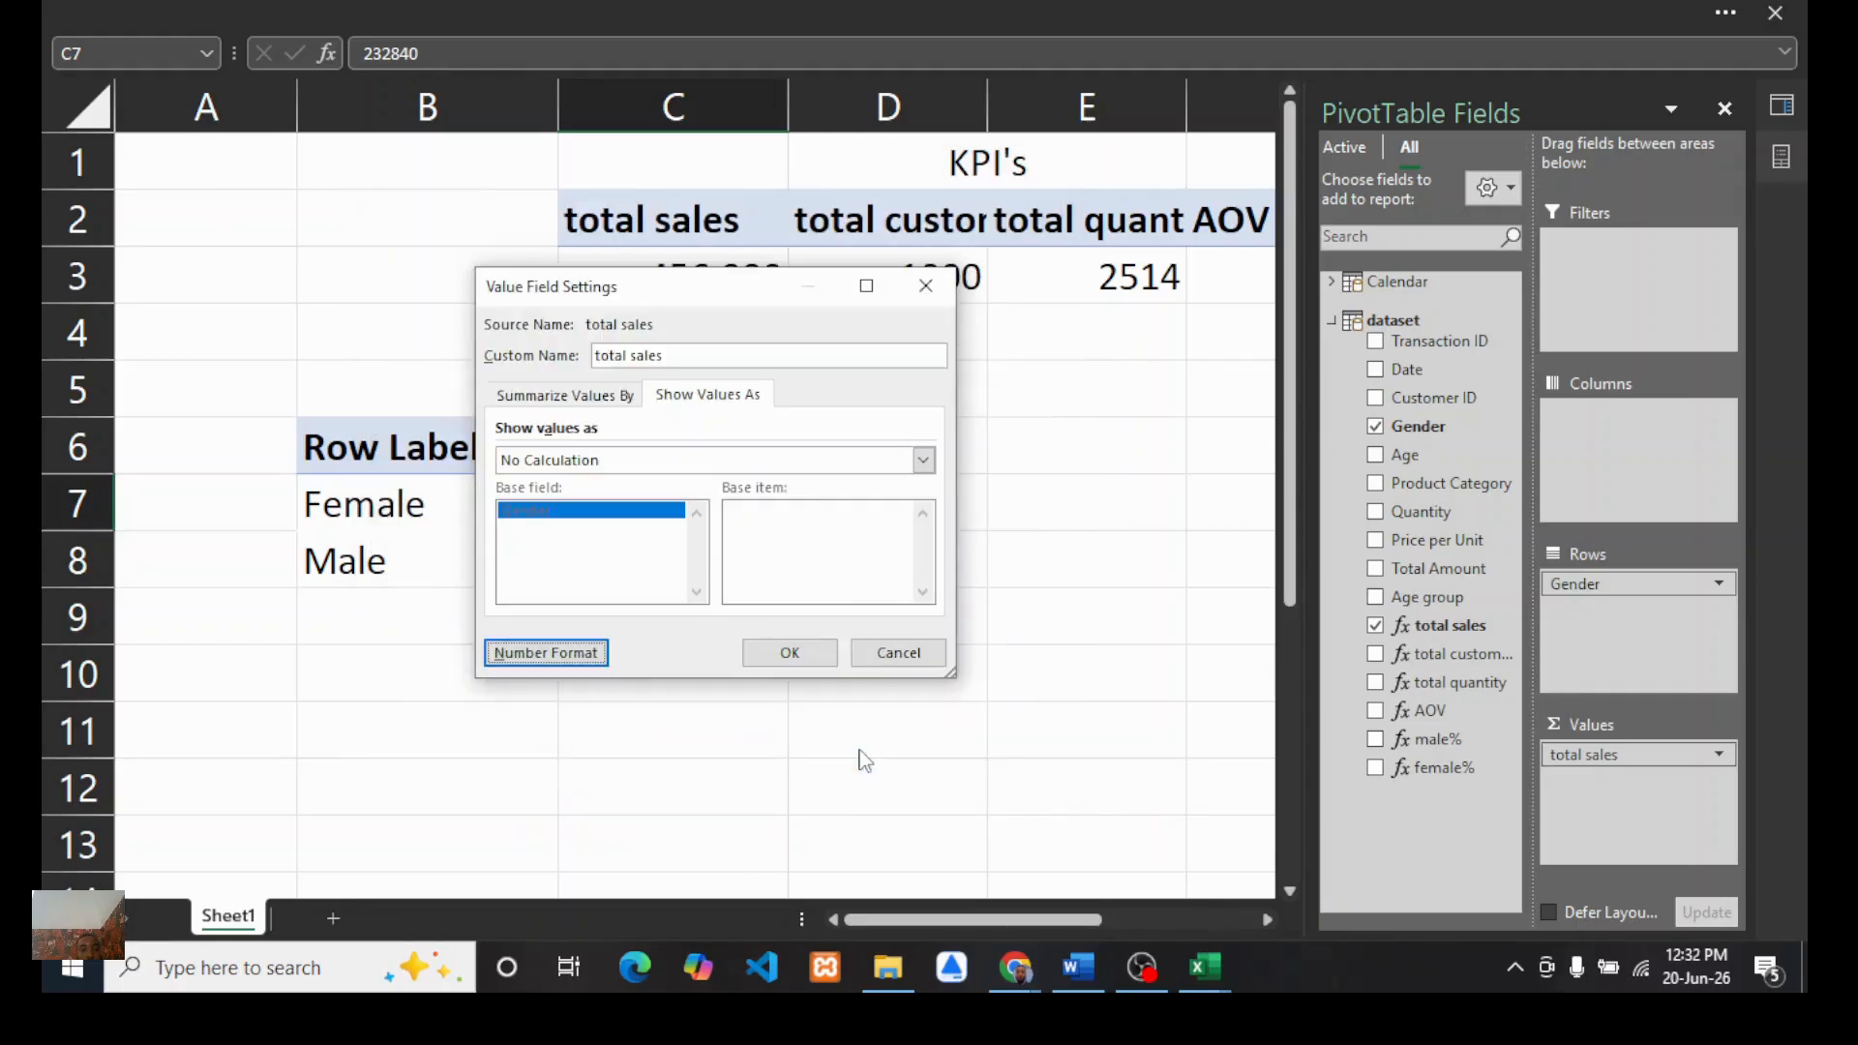
click(789, 652)
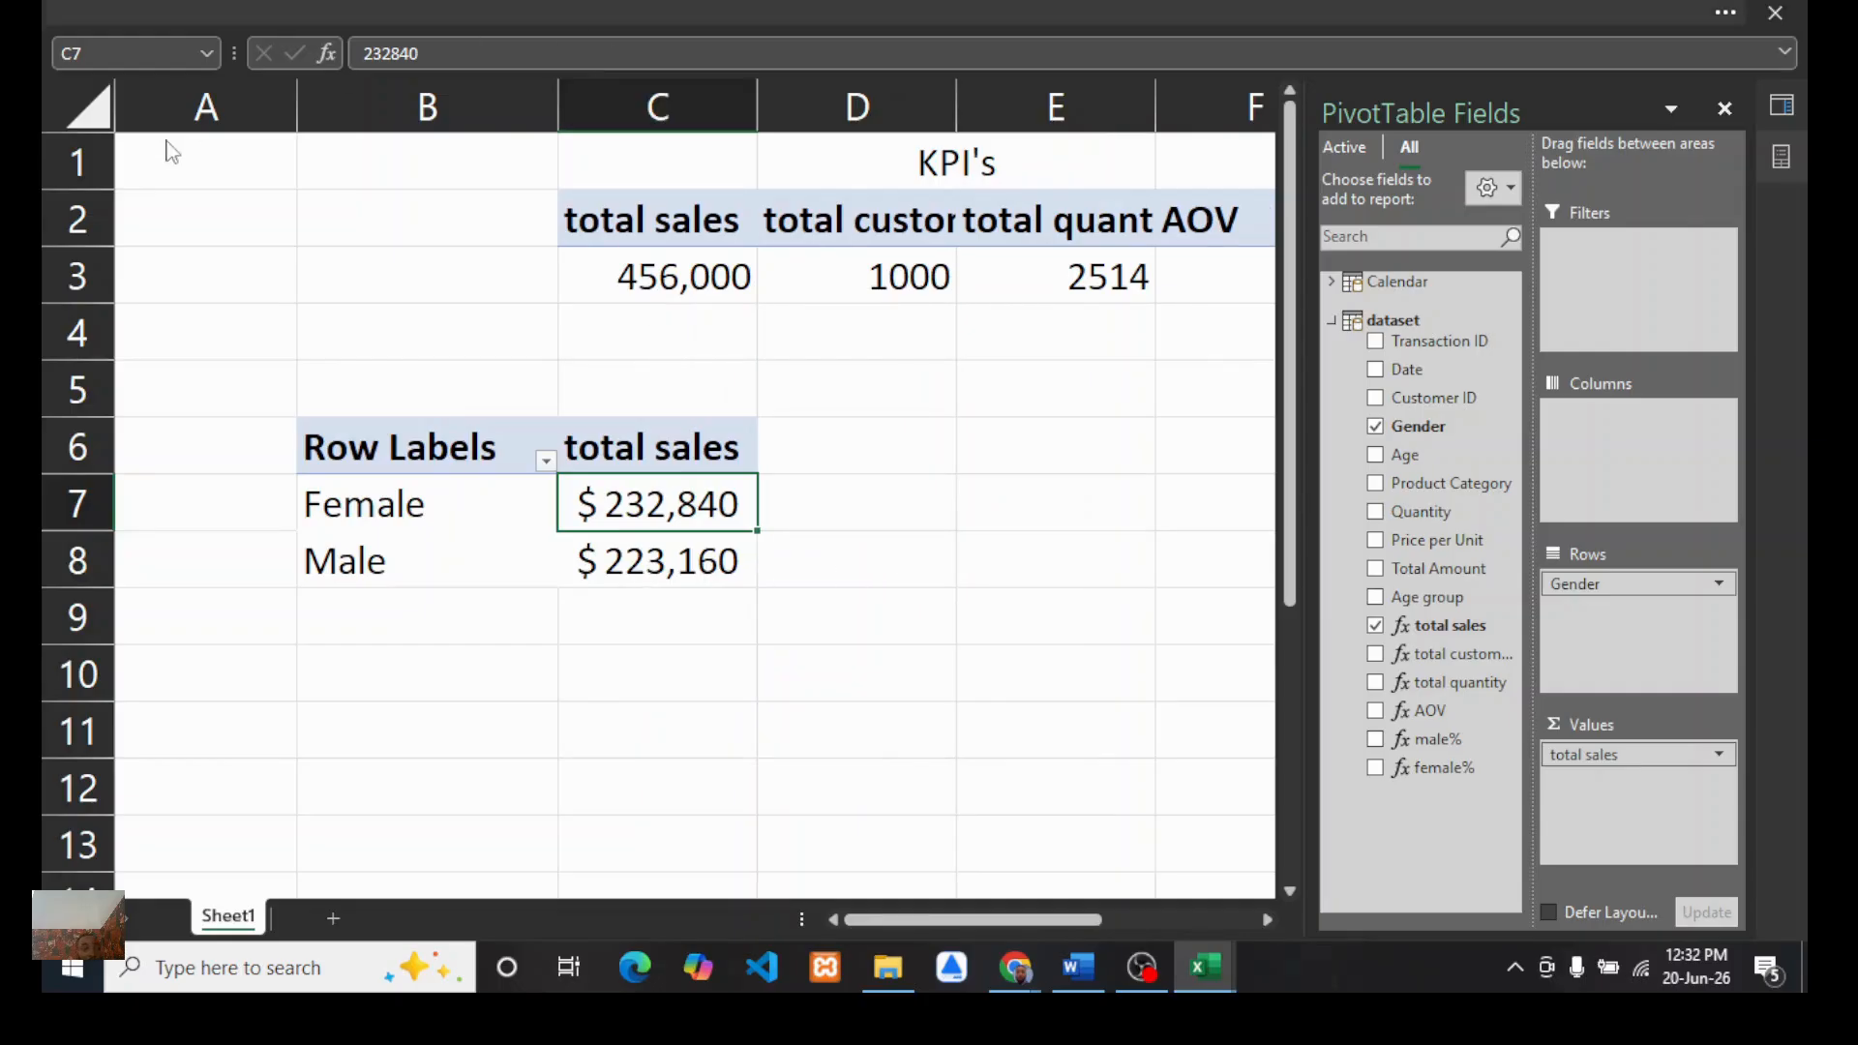
Step: Change the Gender PivotTable's total sales number format to accounting with the ₦ Igbo currency symbol
click(610, 12)
click(199, 191)
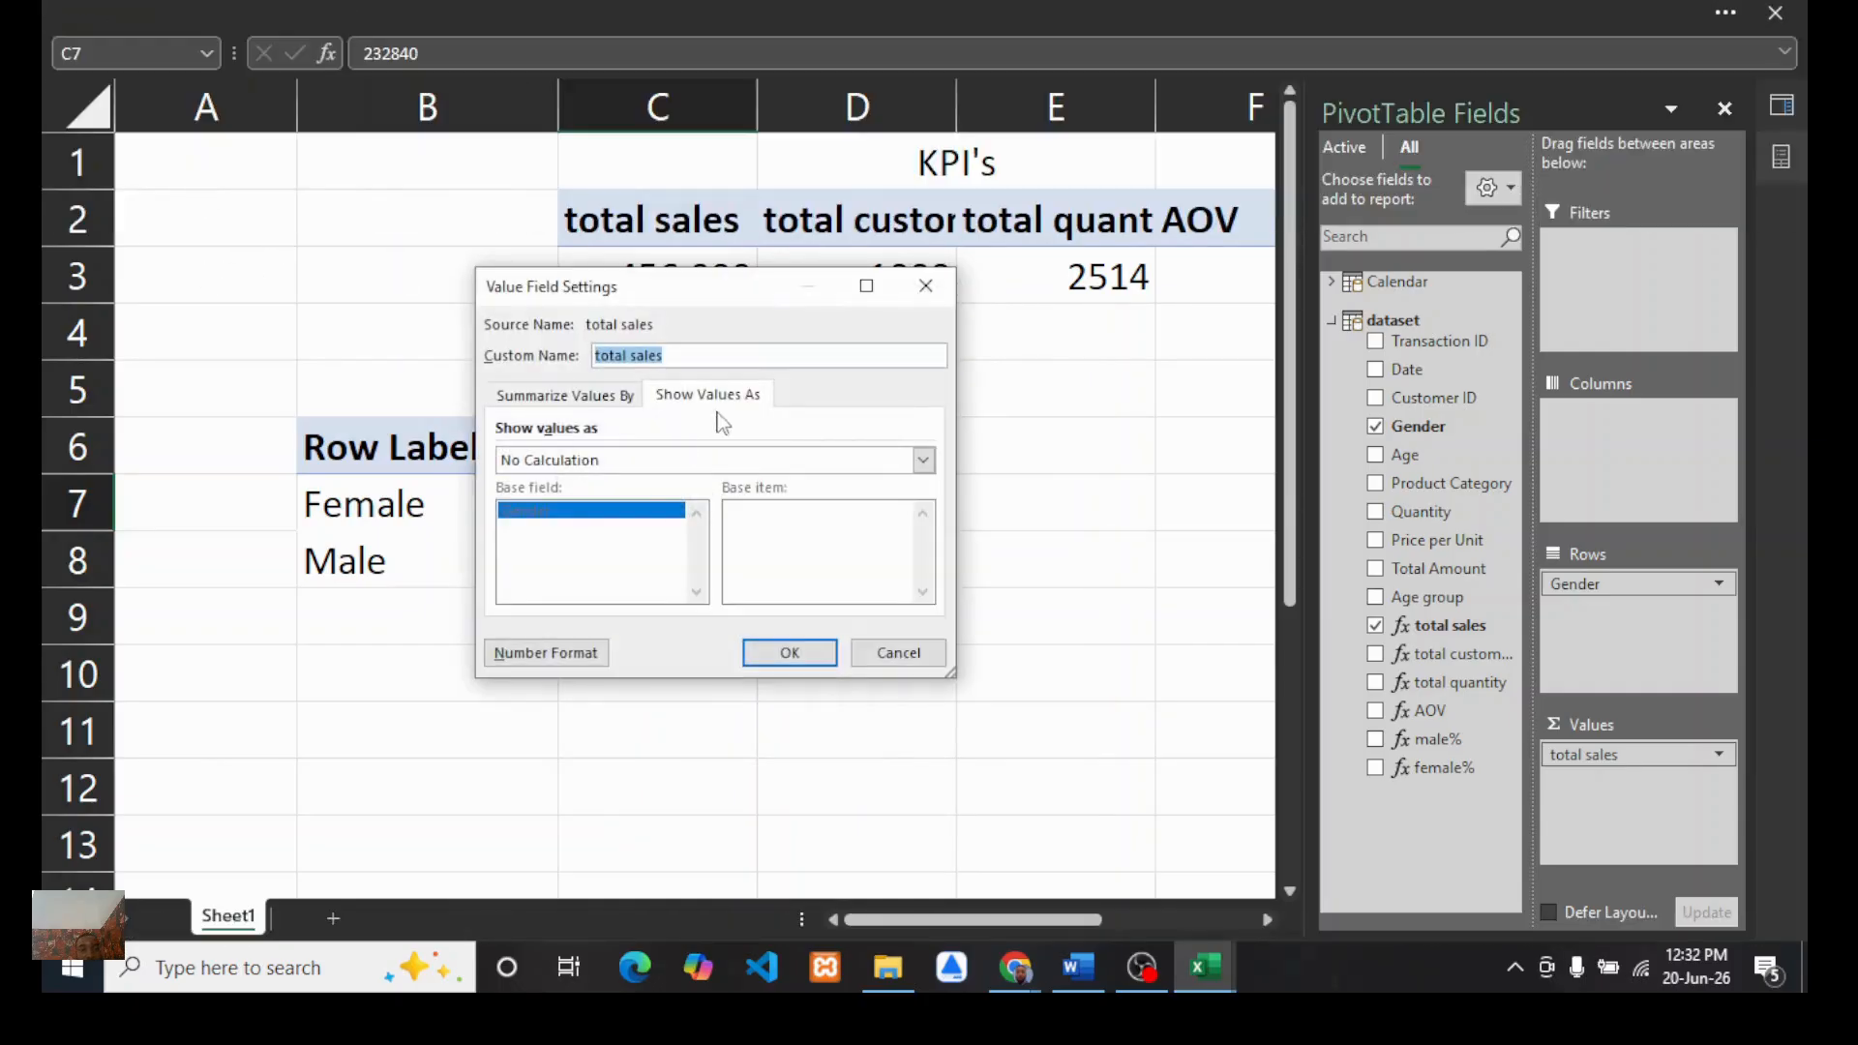
click(532, 654)
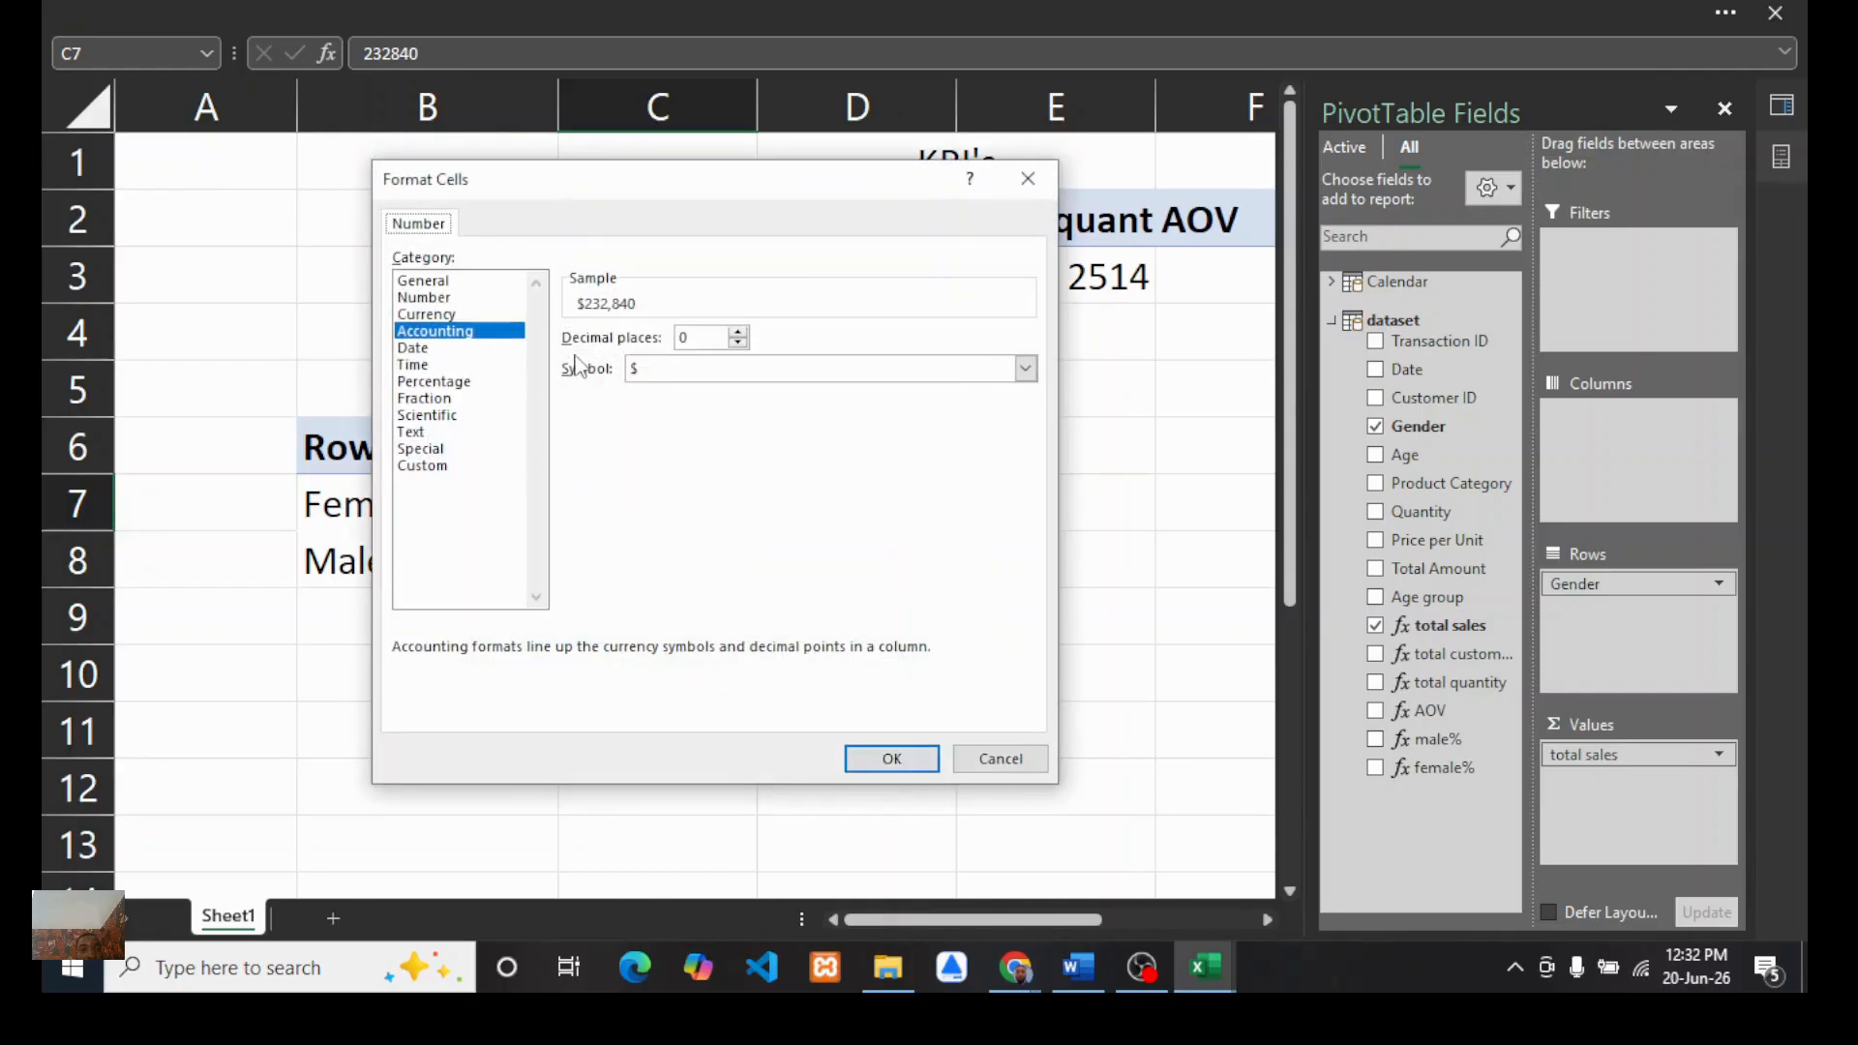
click(971, 373)
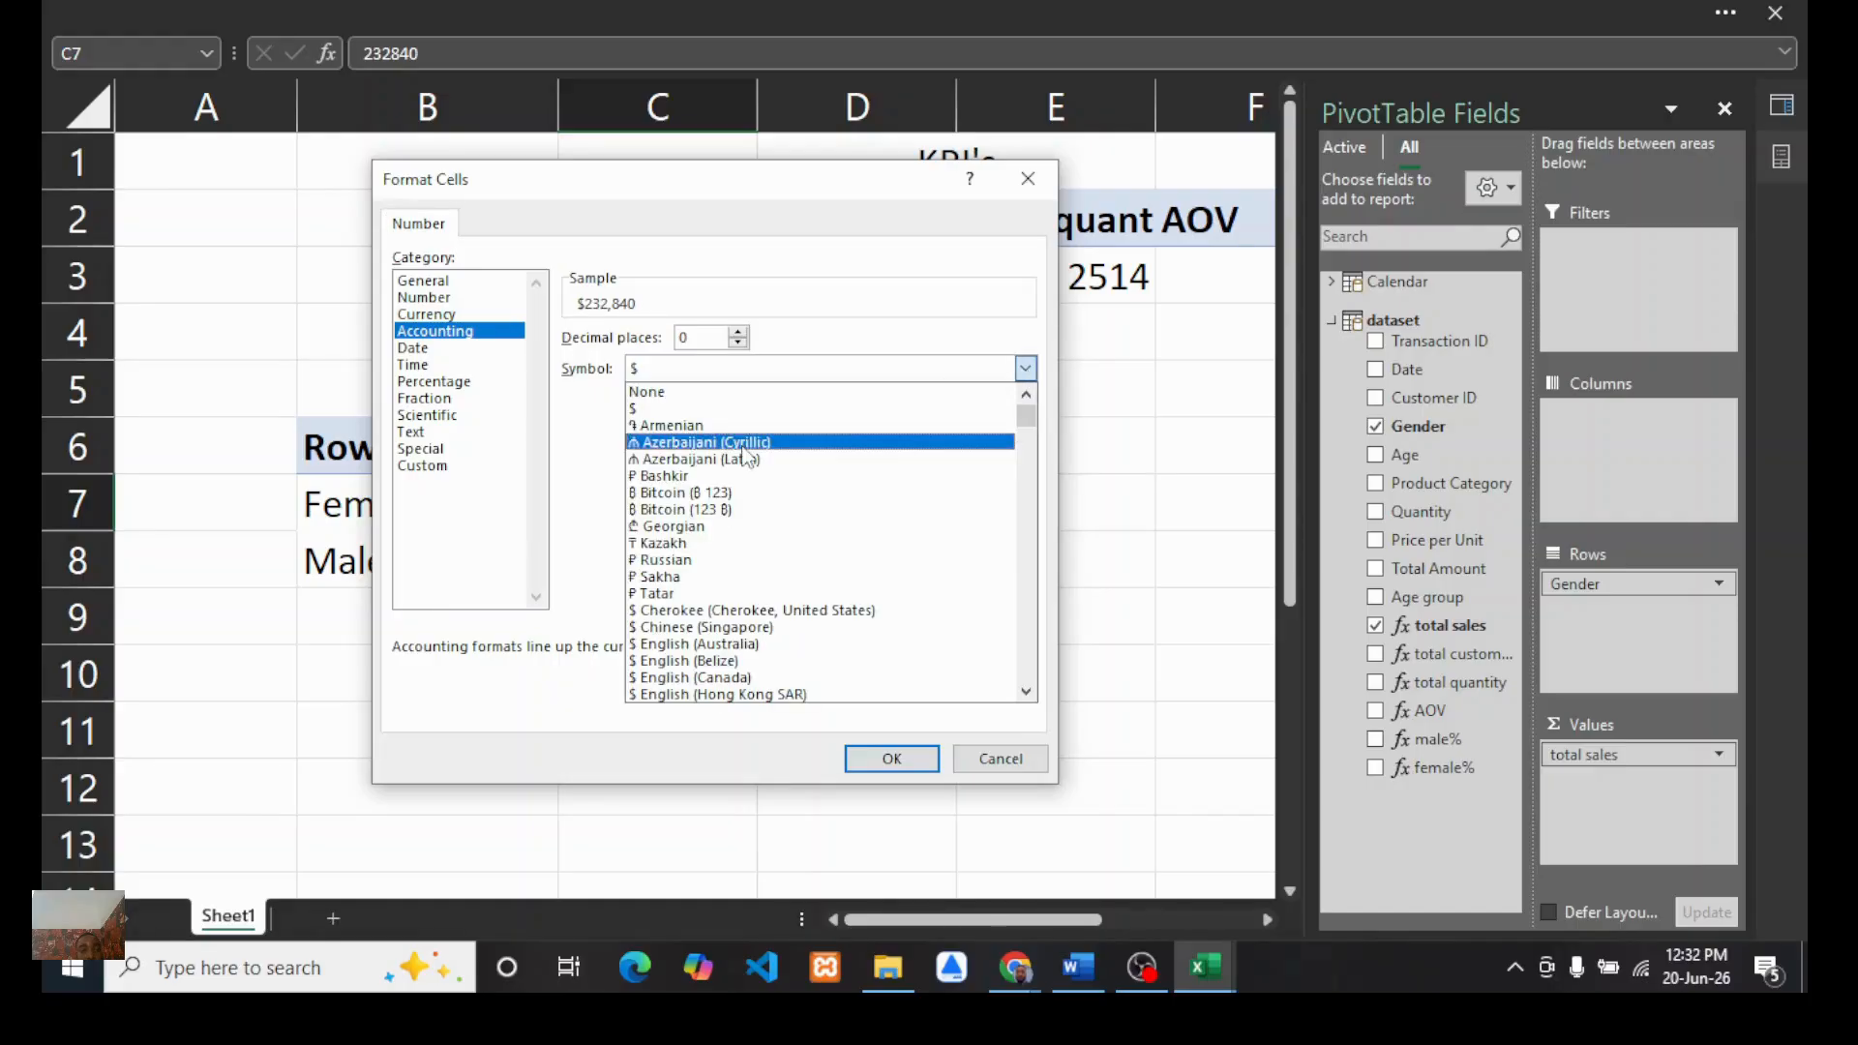
scroll(693, 562, down, 10)
scroll(694, 576, down, 6)
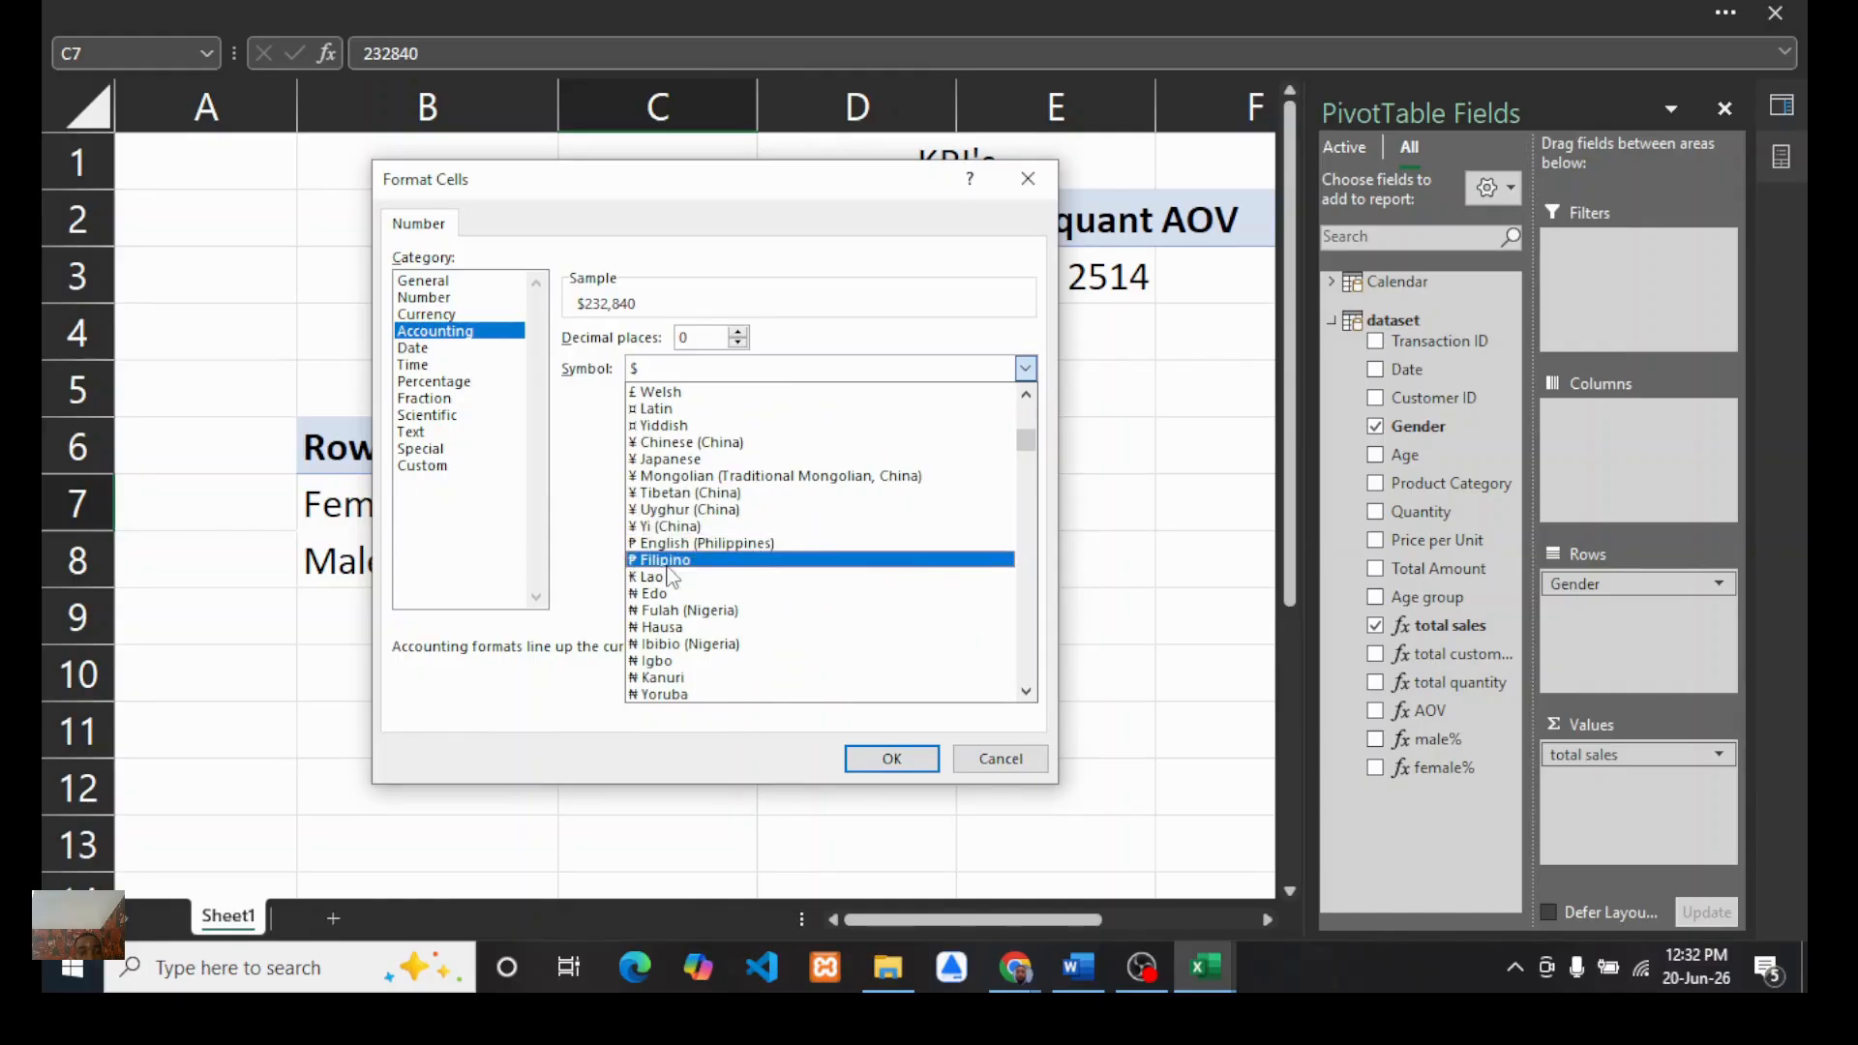
scroll(668, 537, down, 2)
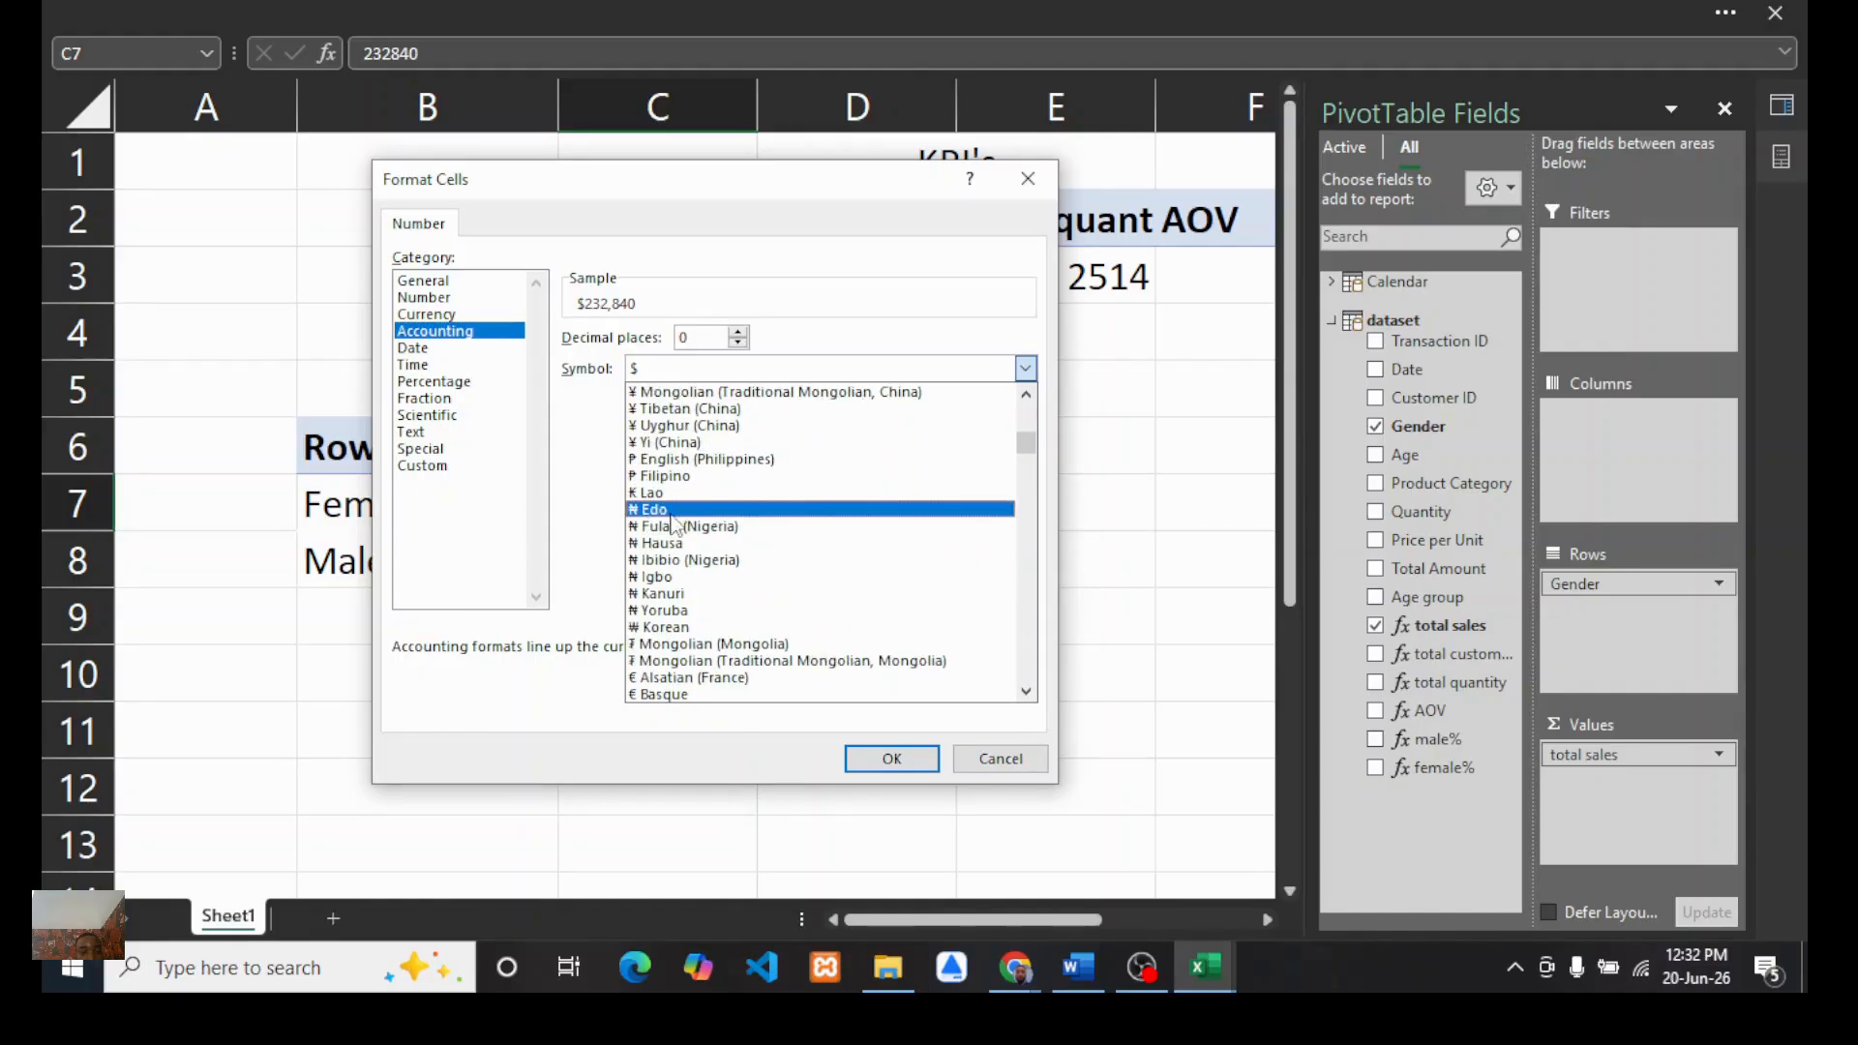
click(661, 577)
click(883, 755)
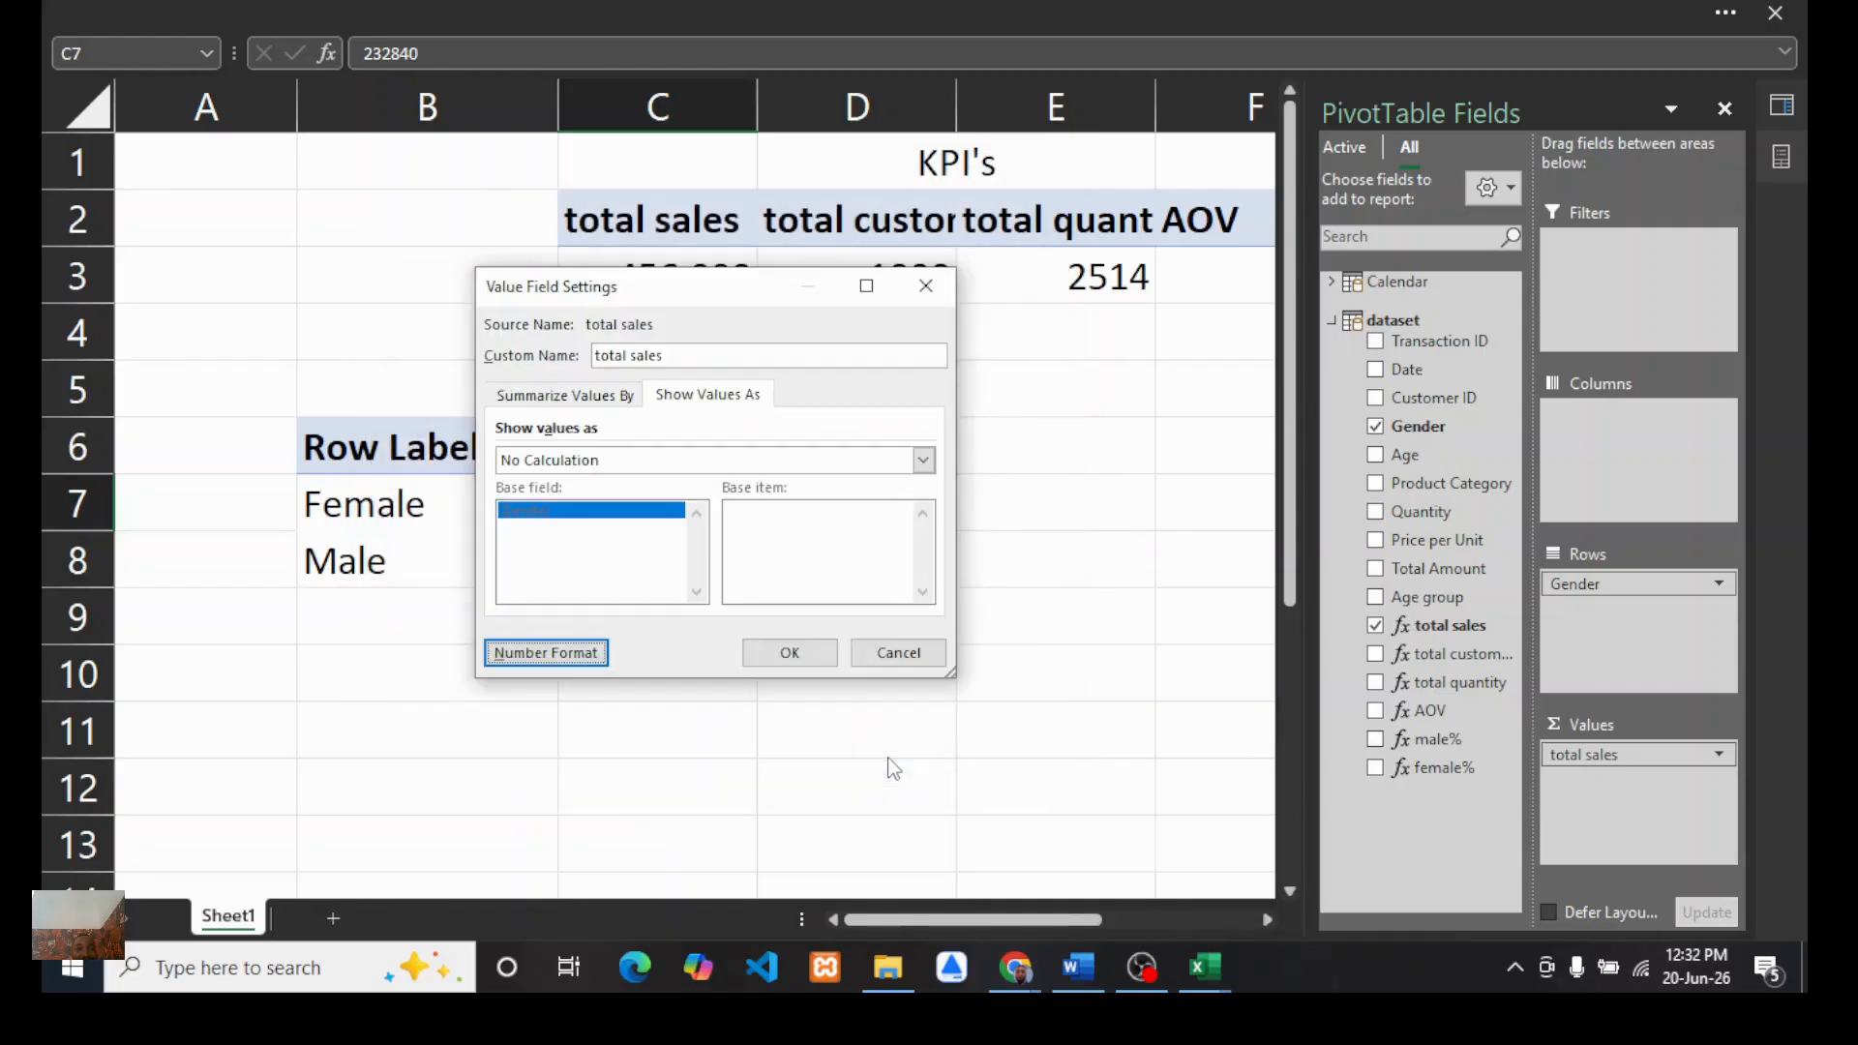
click(789, 654)
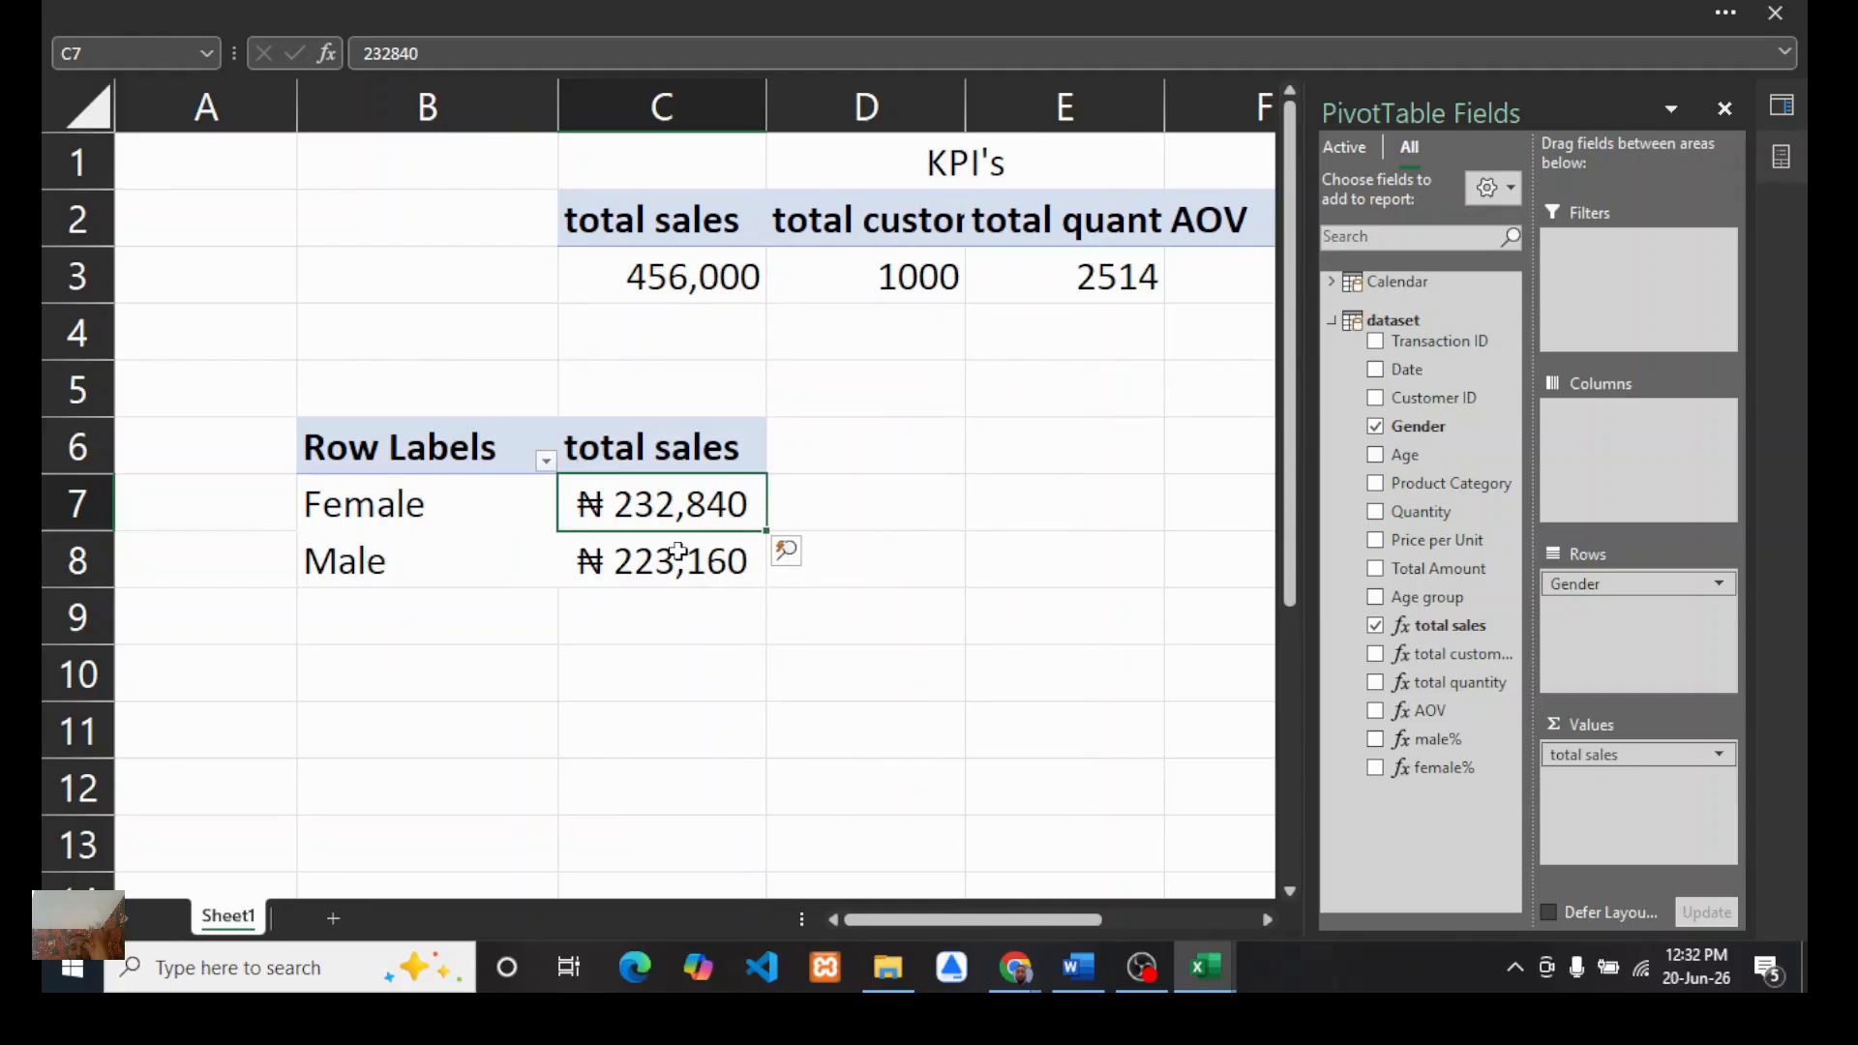
Step: Apply the custom ₦ (ig-NG) accounting number format to the KPI PivotTable's total sales value
mouse_move(664, 554)
scroll(729, 402, right, 3)
scroll(730, 402, left, 3)
click(666, 279)
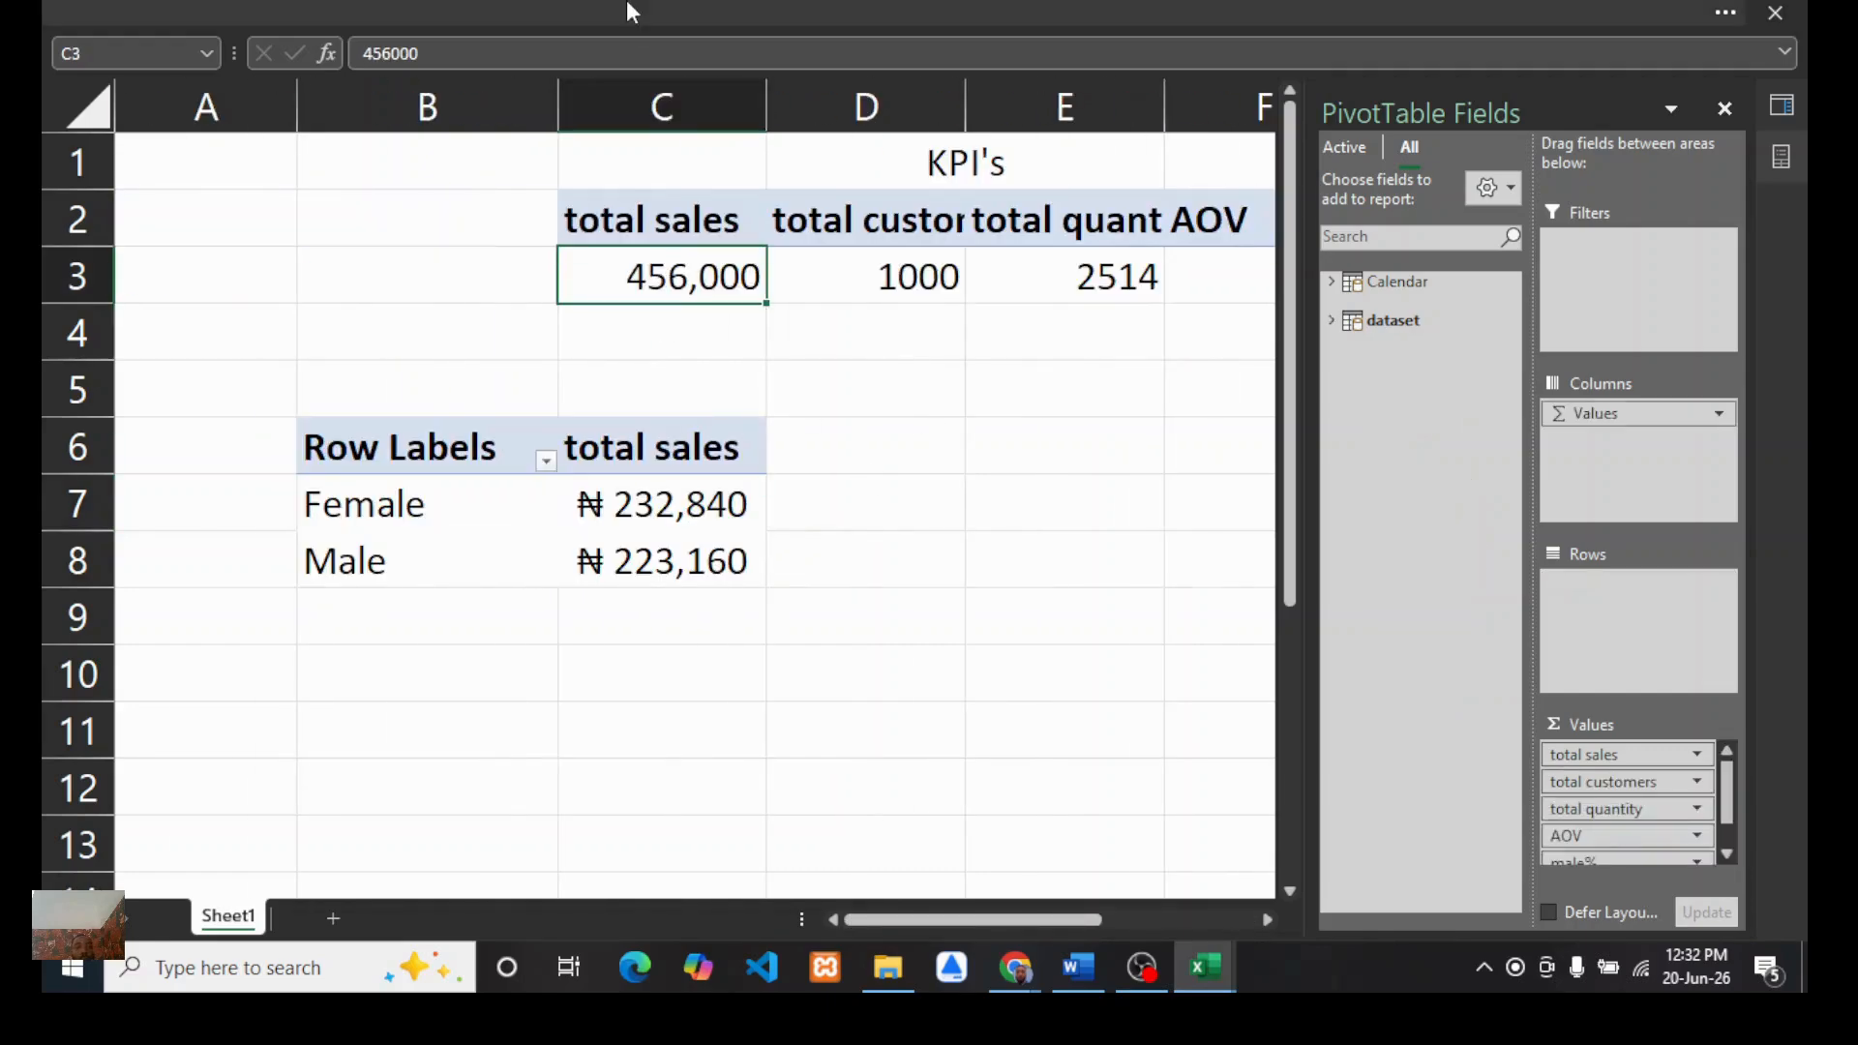
click(631, 12)
click(208, 191)
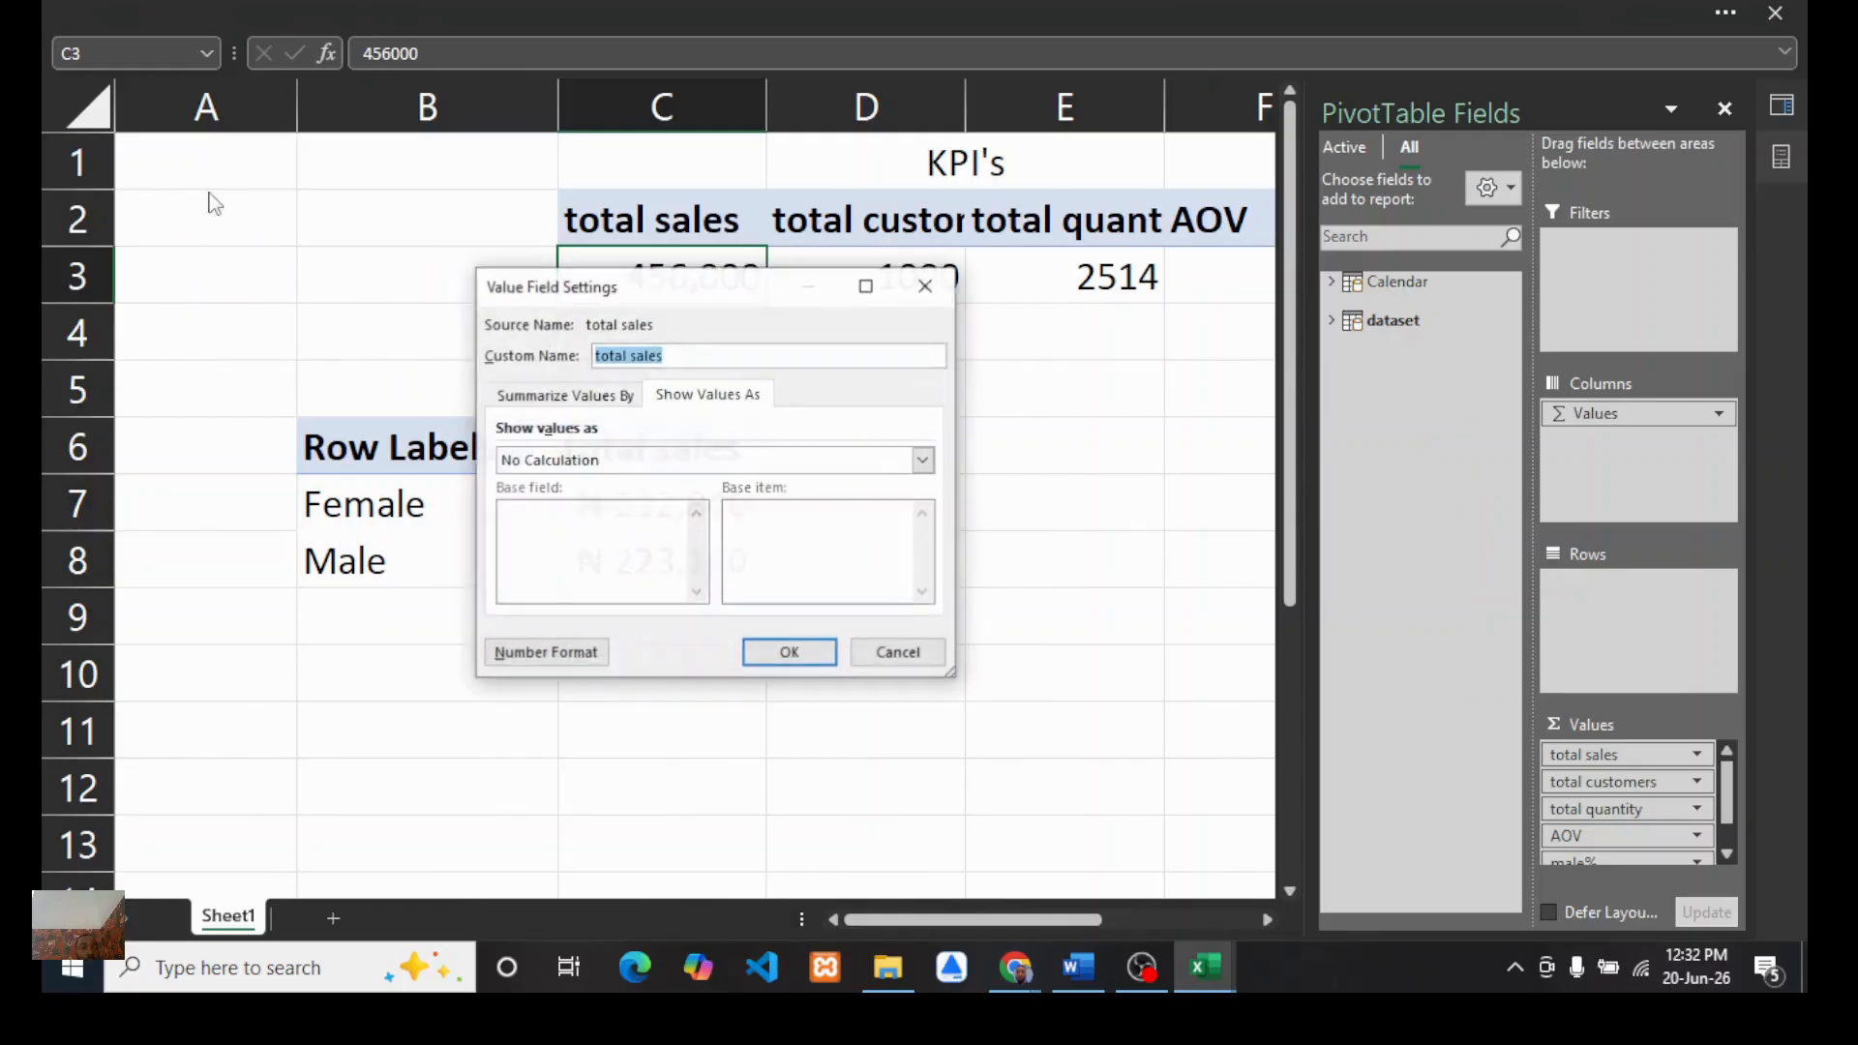
click(530, 649)
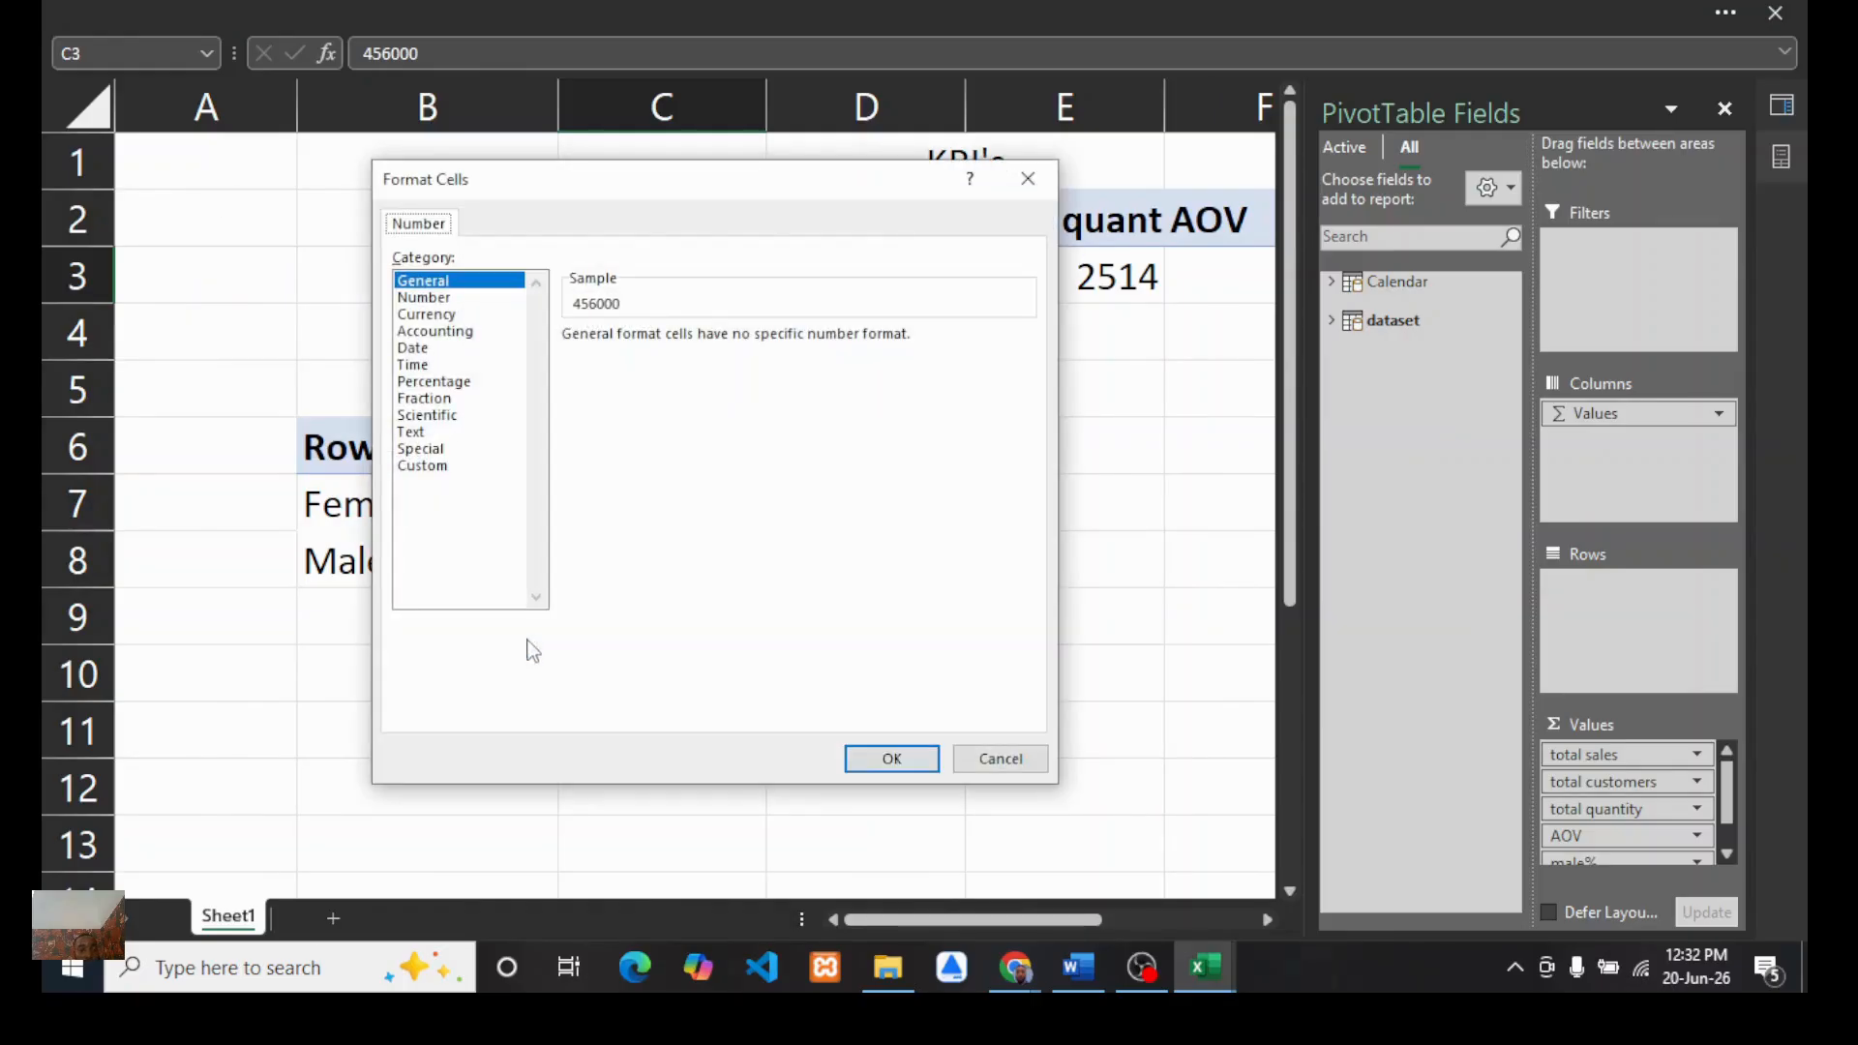
click(422, 466)
drag(1024, 423, 1028, 535)
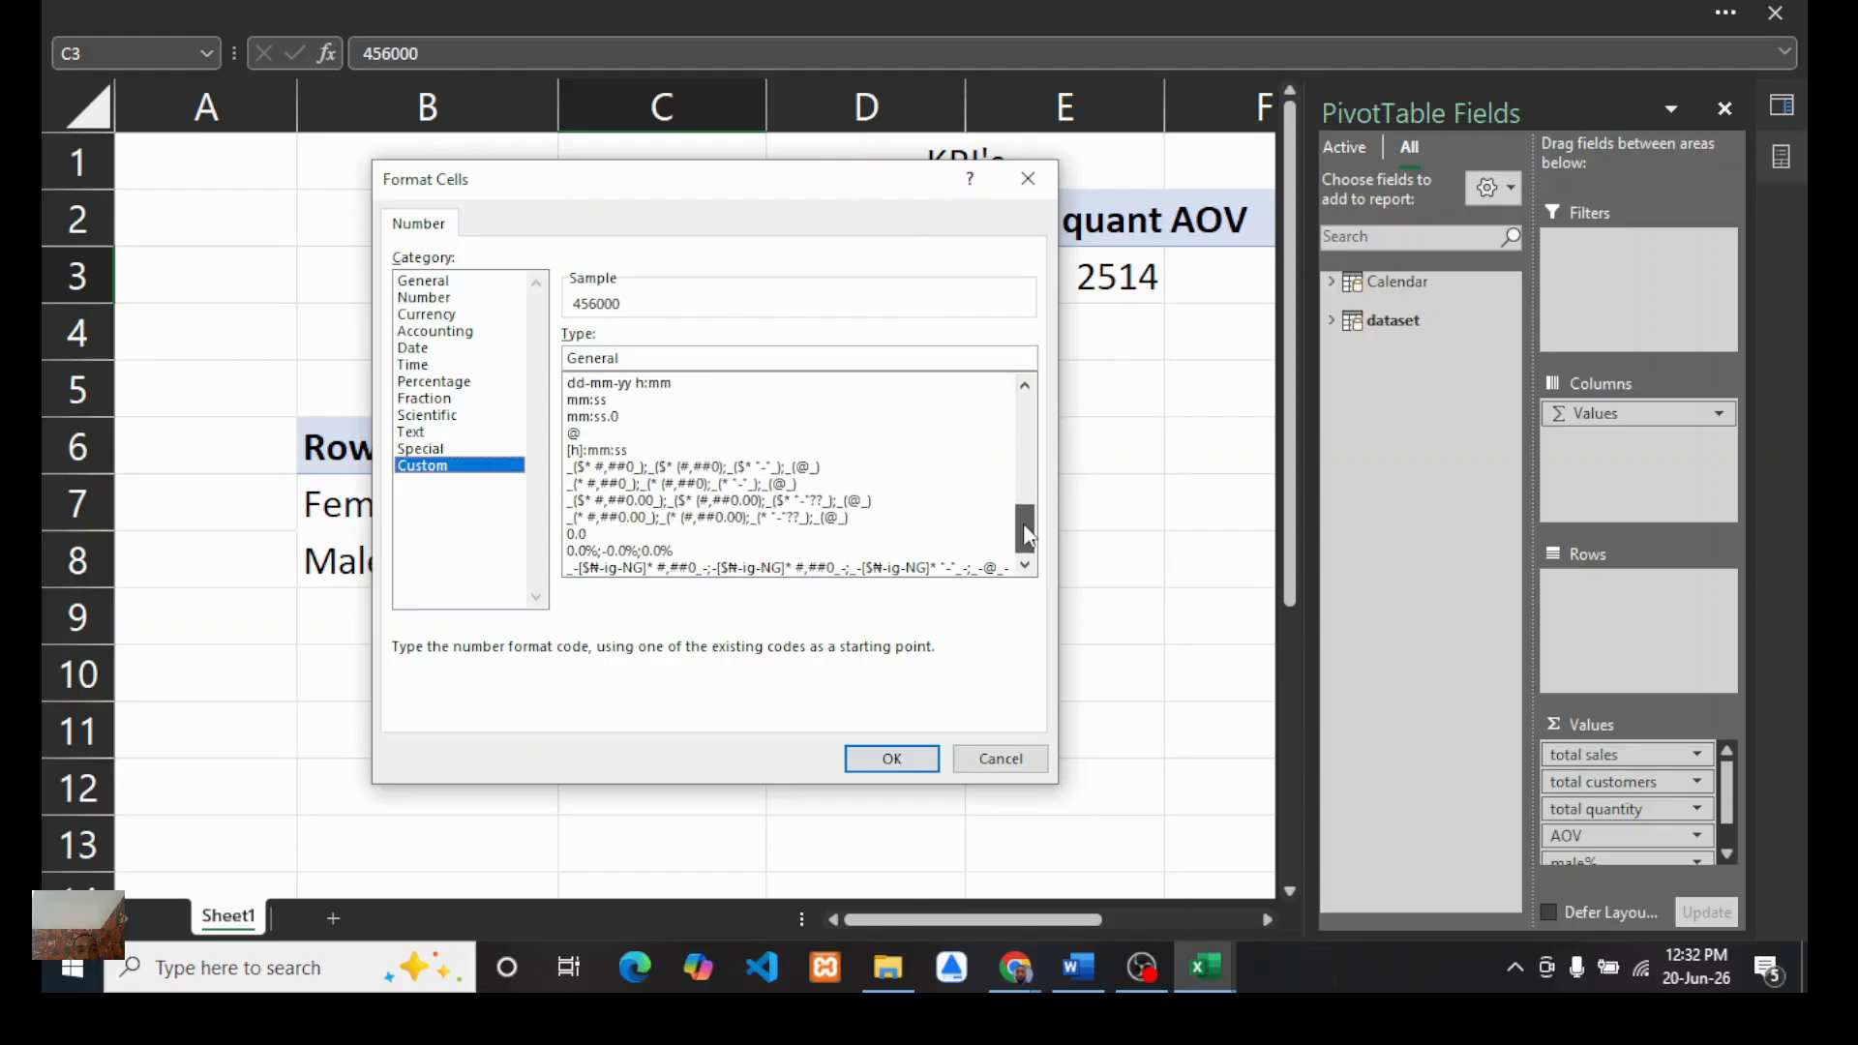
click(658, 567)
click(879, 761)
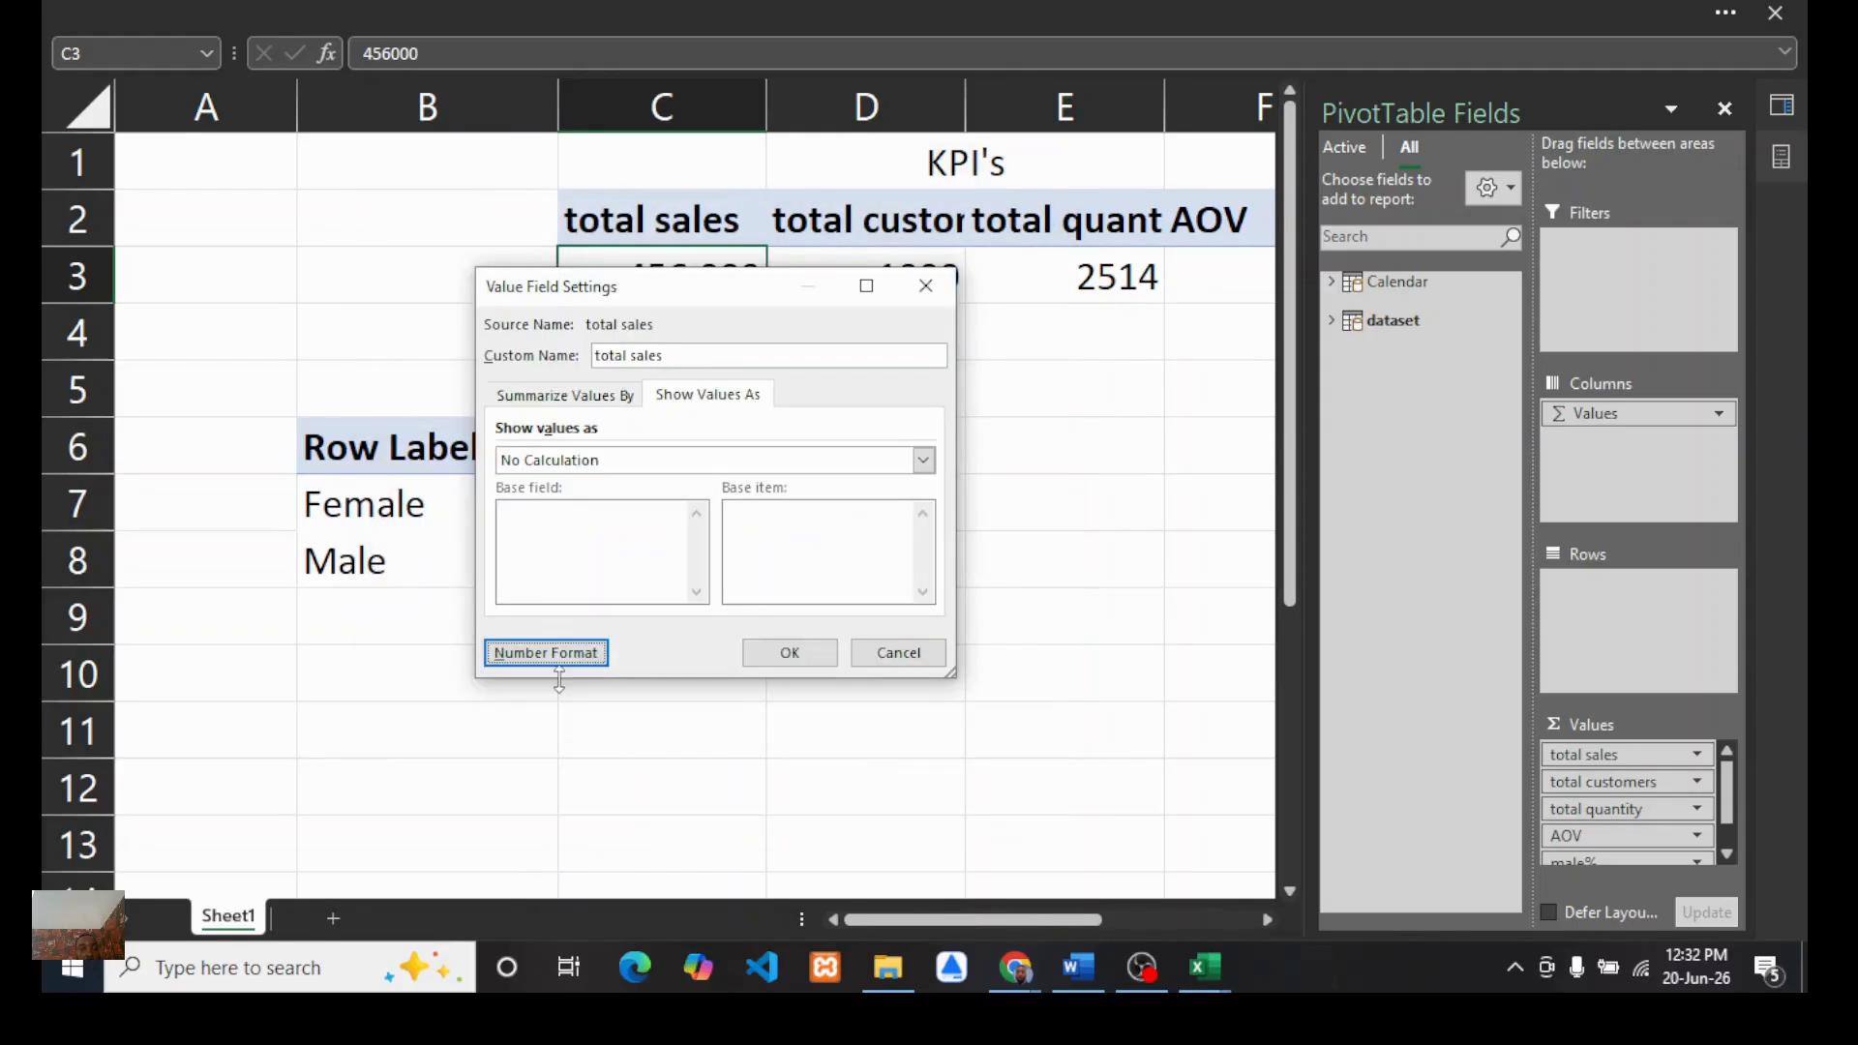
click(764, 651)
scroll(764, 427, right, 3)
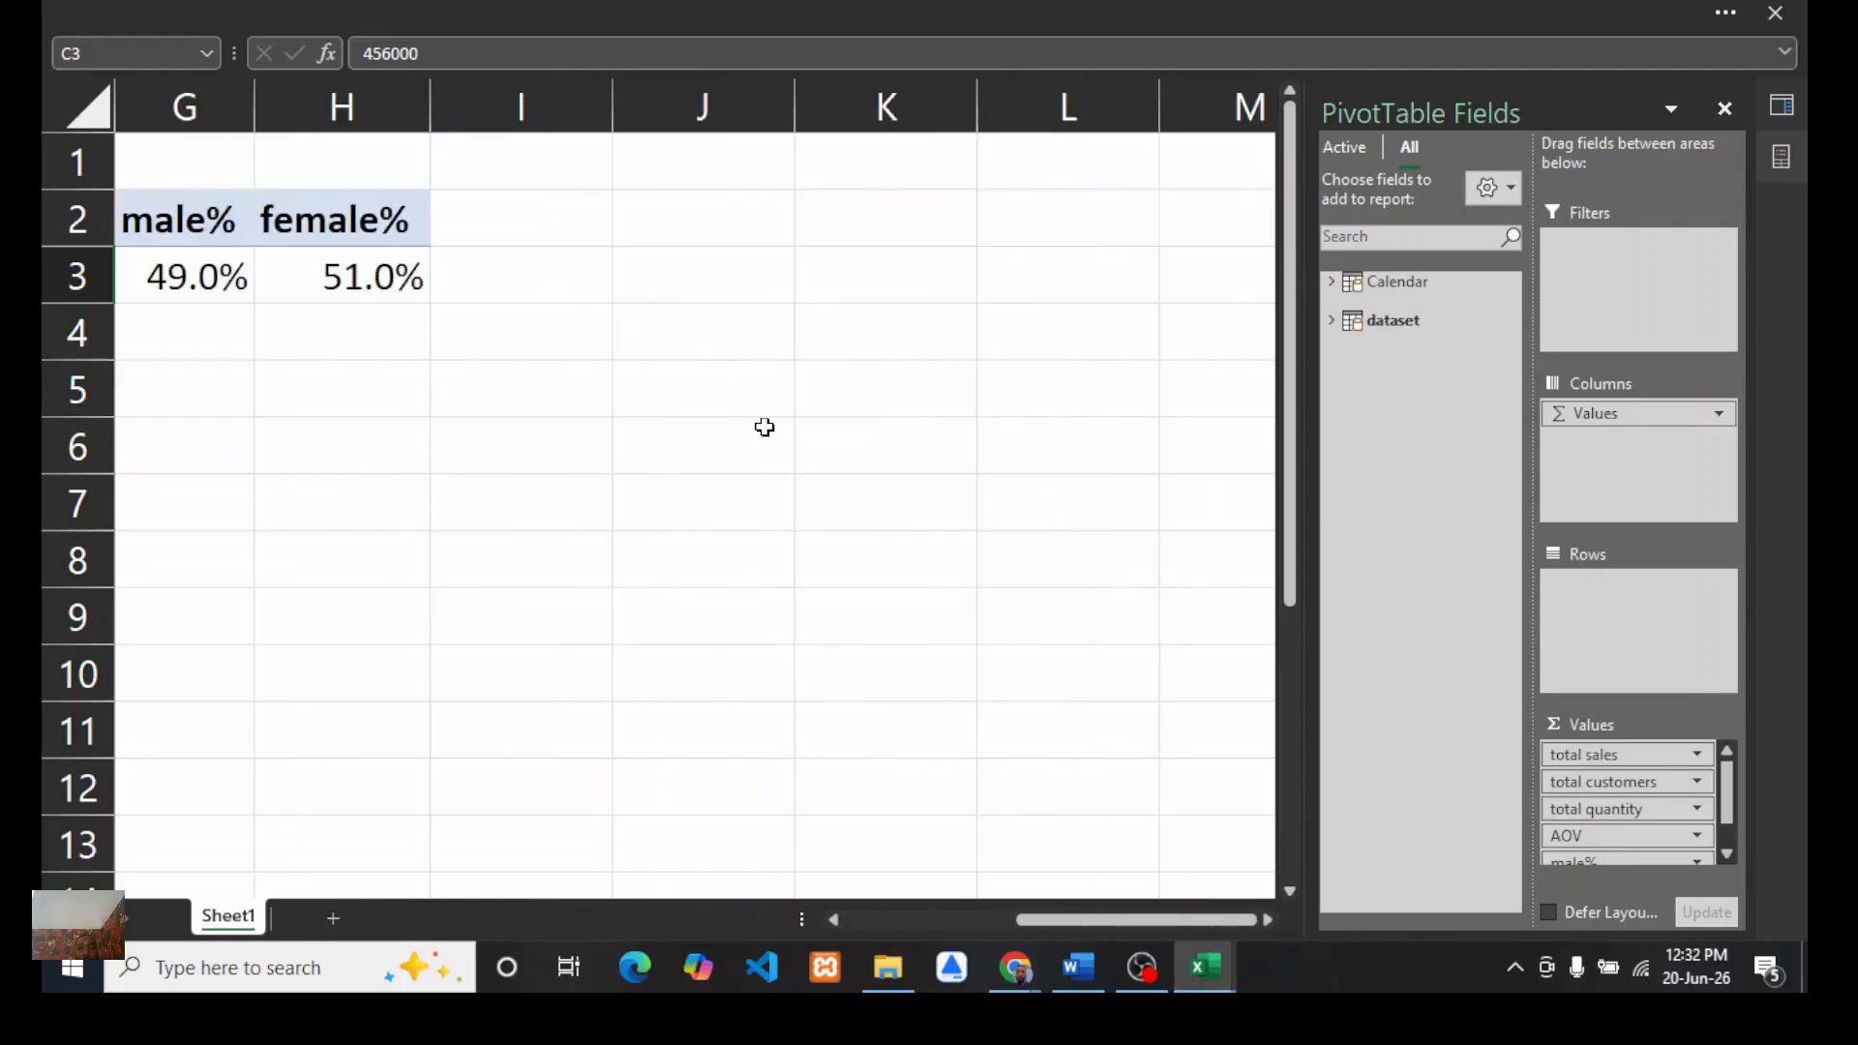
scroll(764, 427, left, 4)
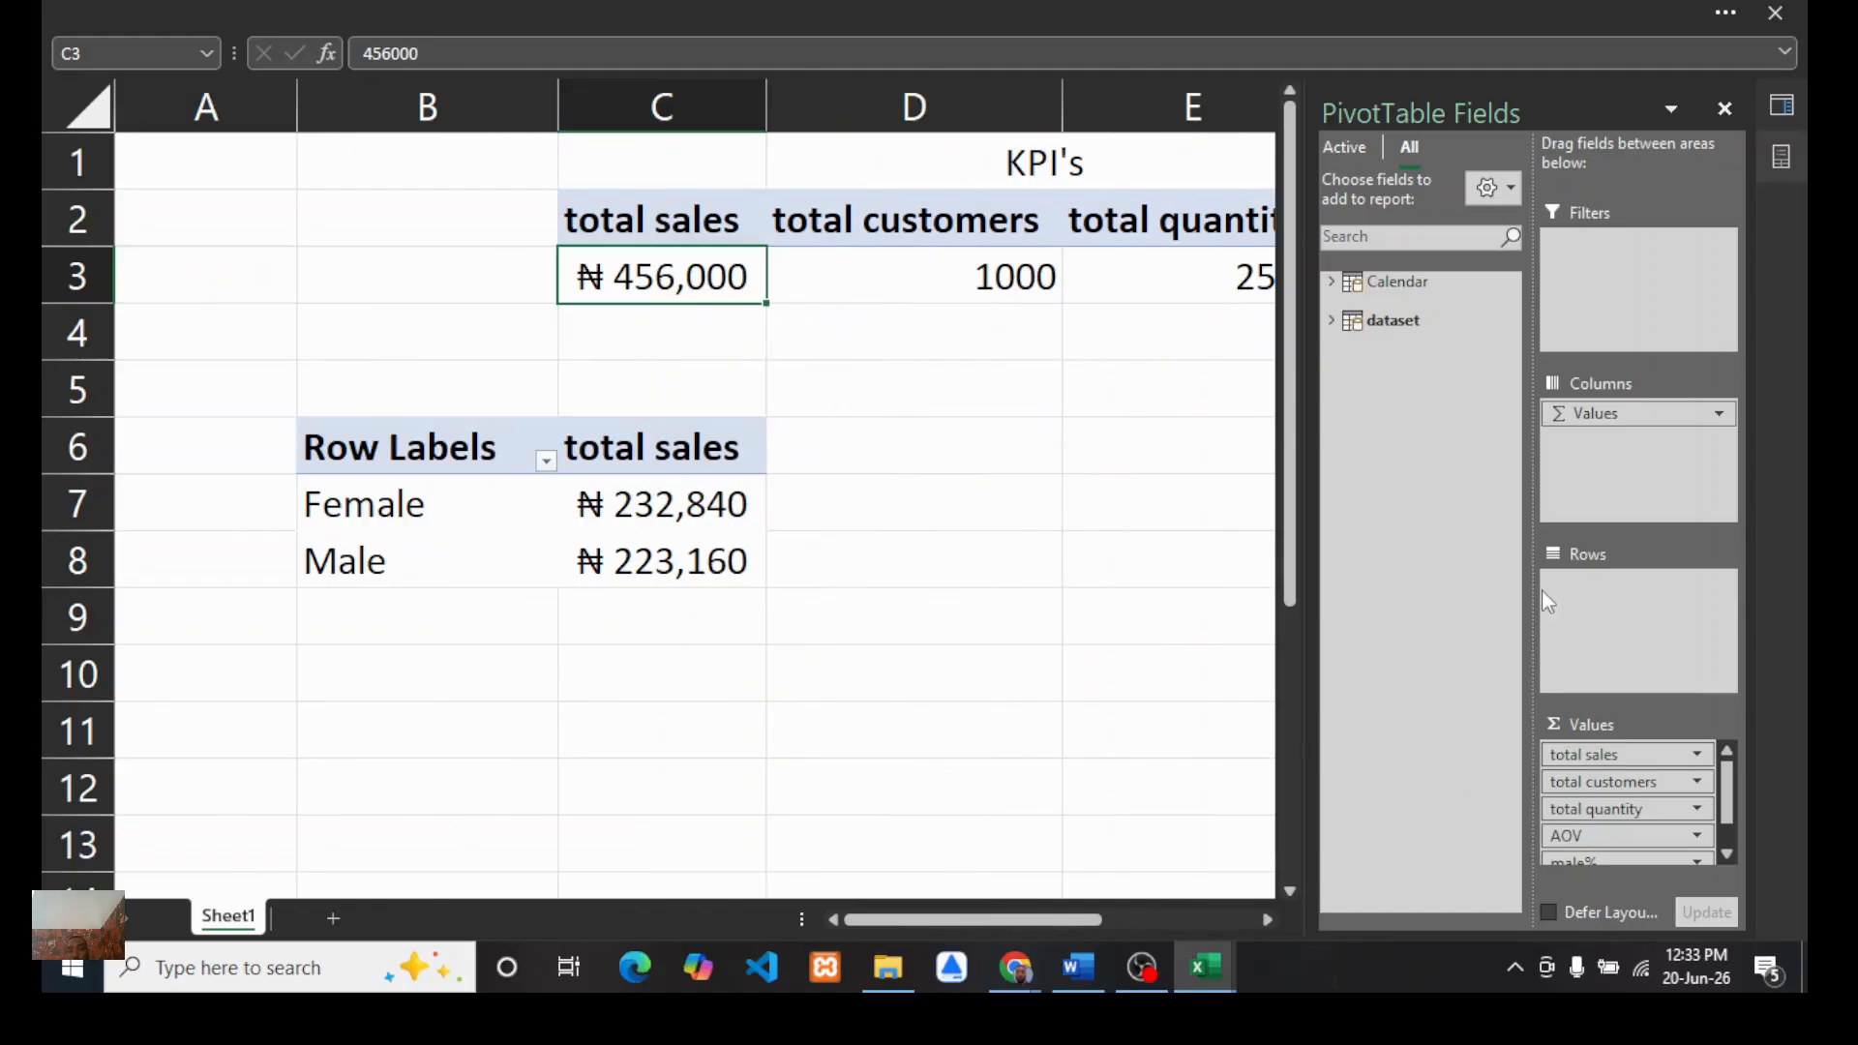
key(ctrl+shift+F1)
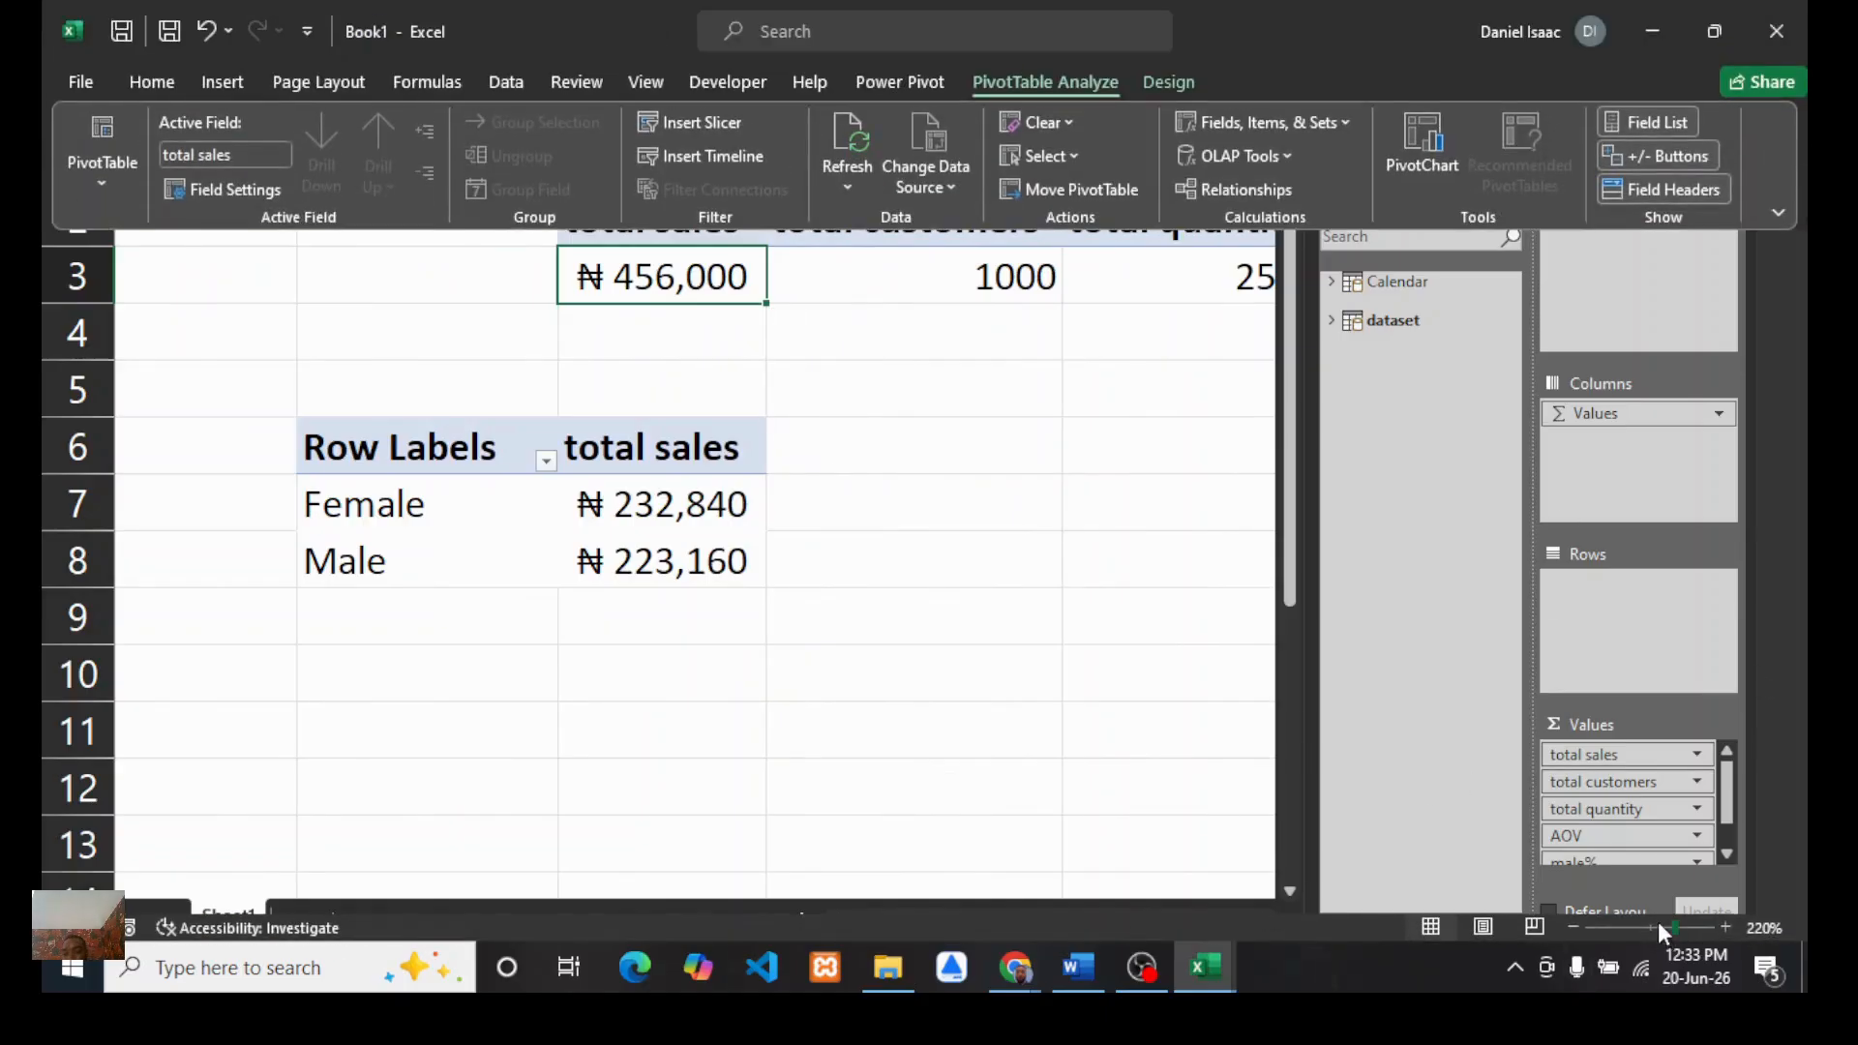
click(1656, 922)
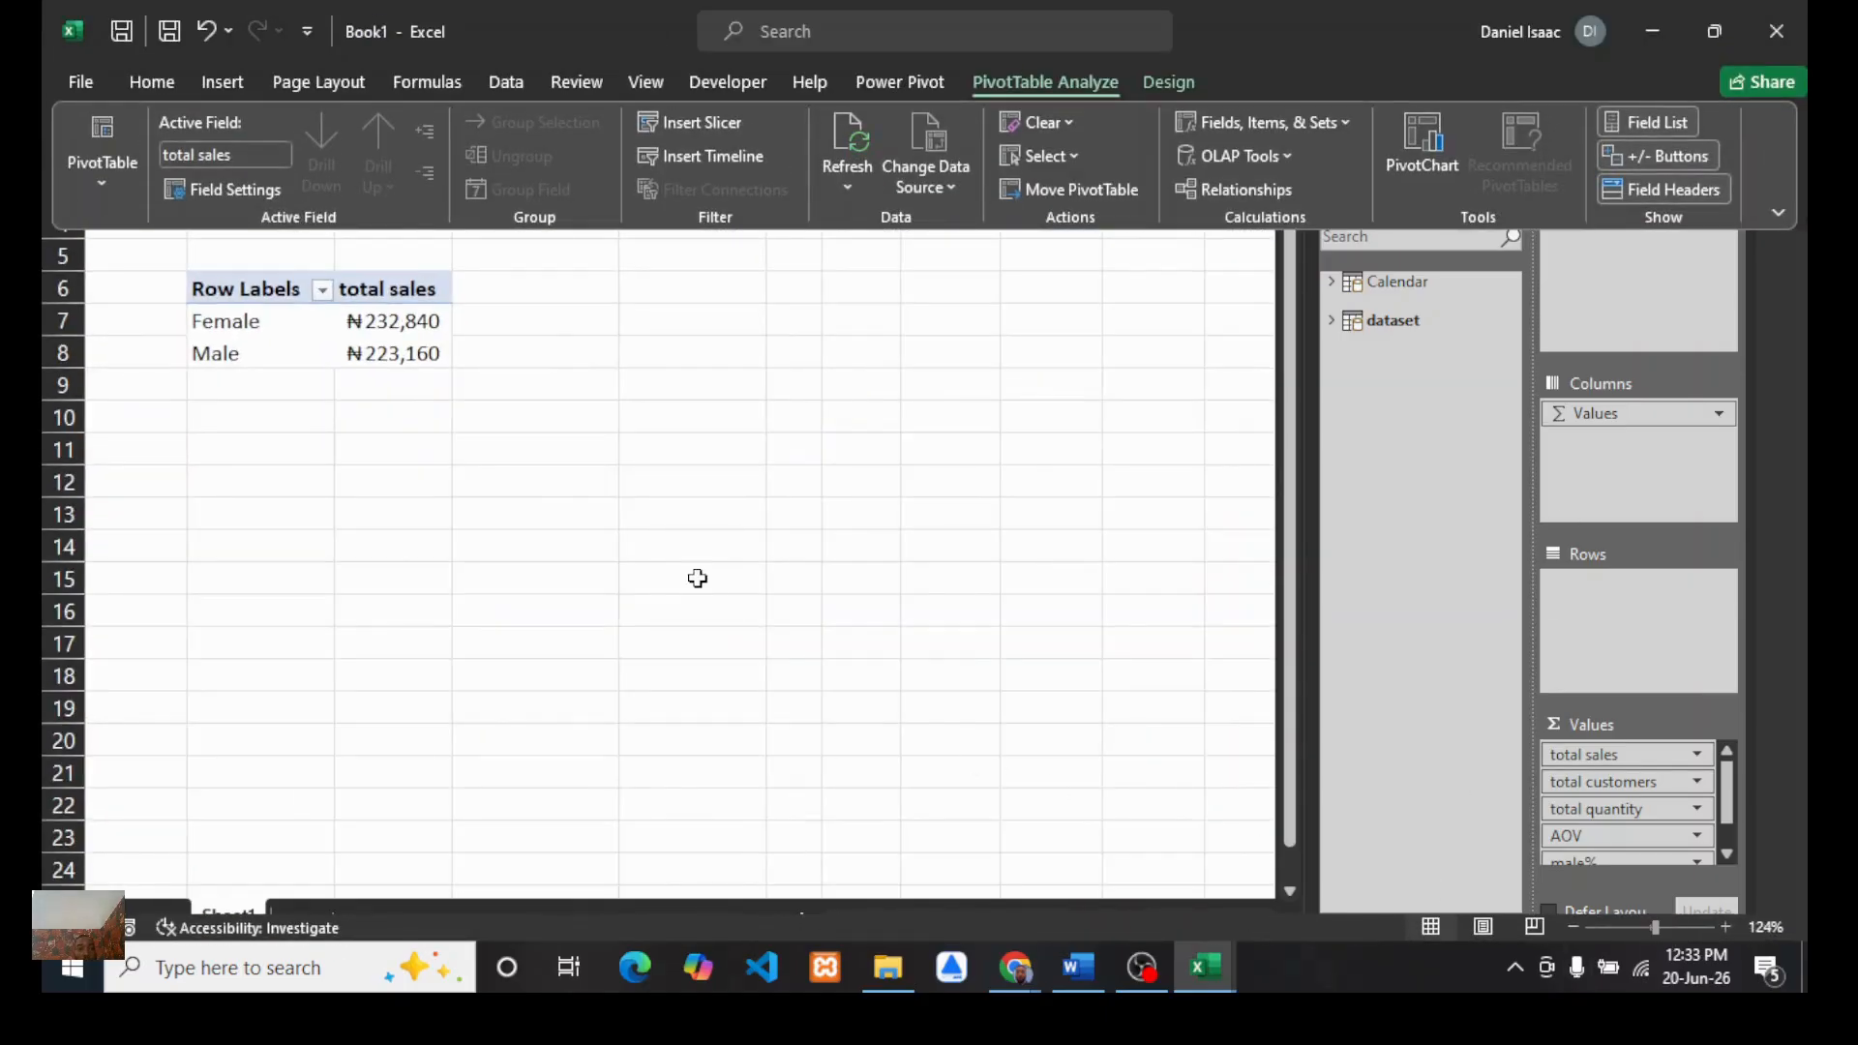
scroll(697, 578, down, 2)
scroll(697, 578, up, 2)
Step: Switch to the Google Meet call, admit the waiting participant, and return to the workbook
click(1076, 967)
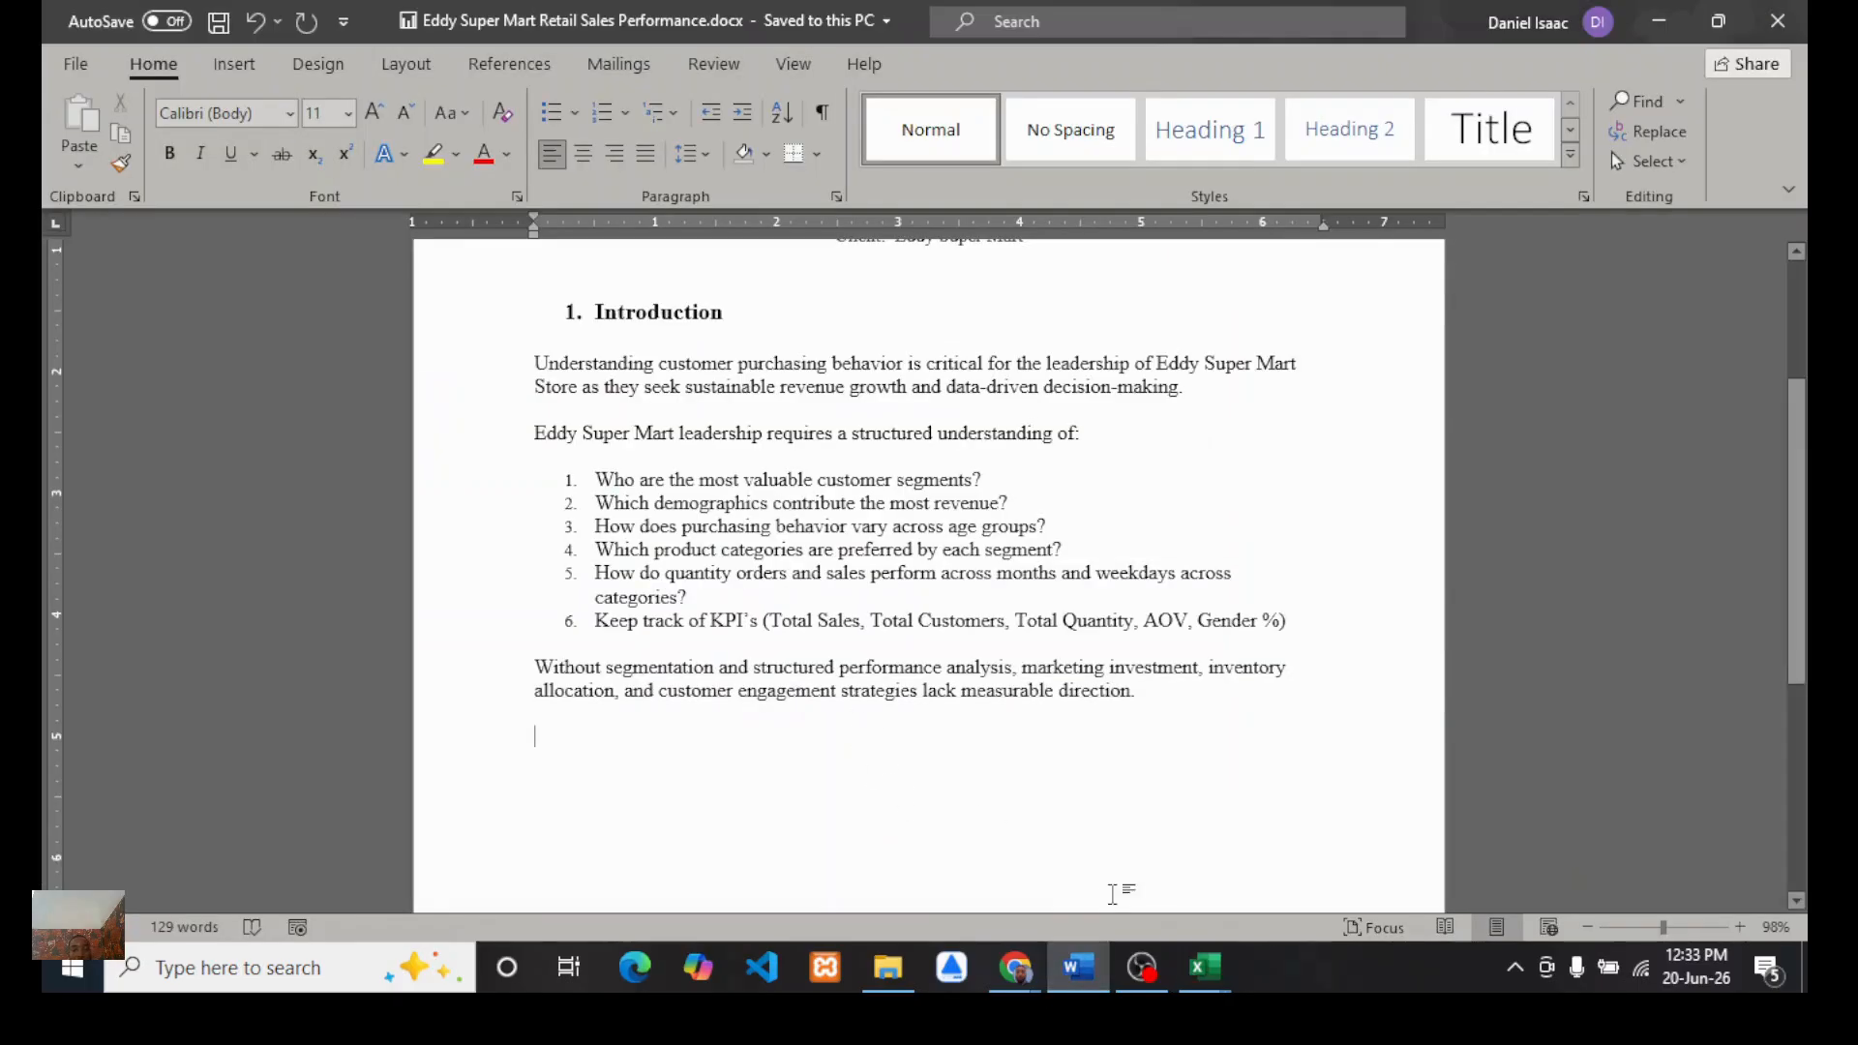
mouse_move(1014, 968)
click(875, 841)
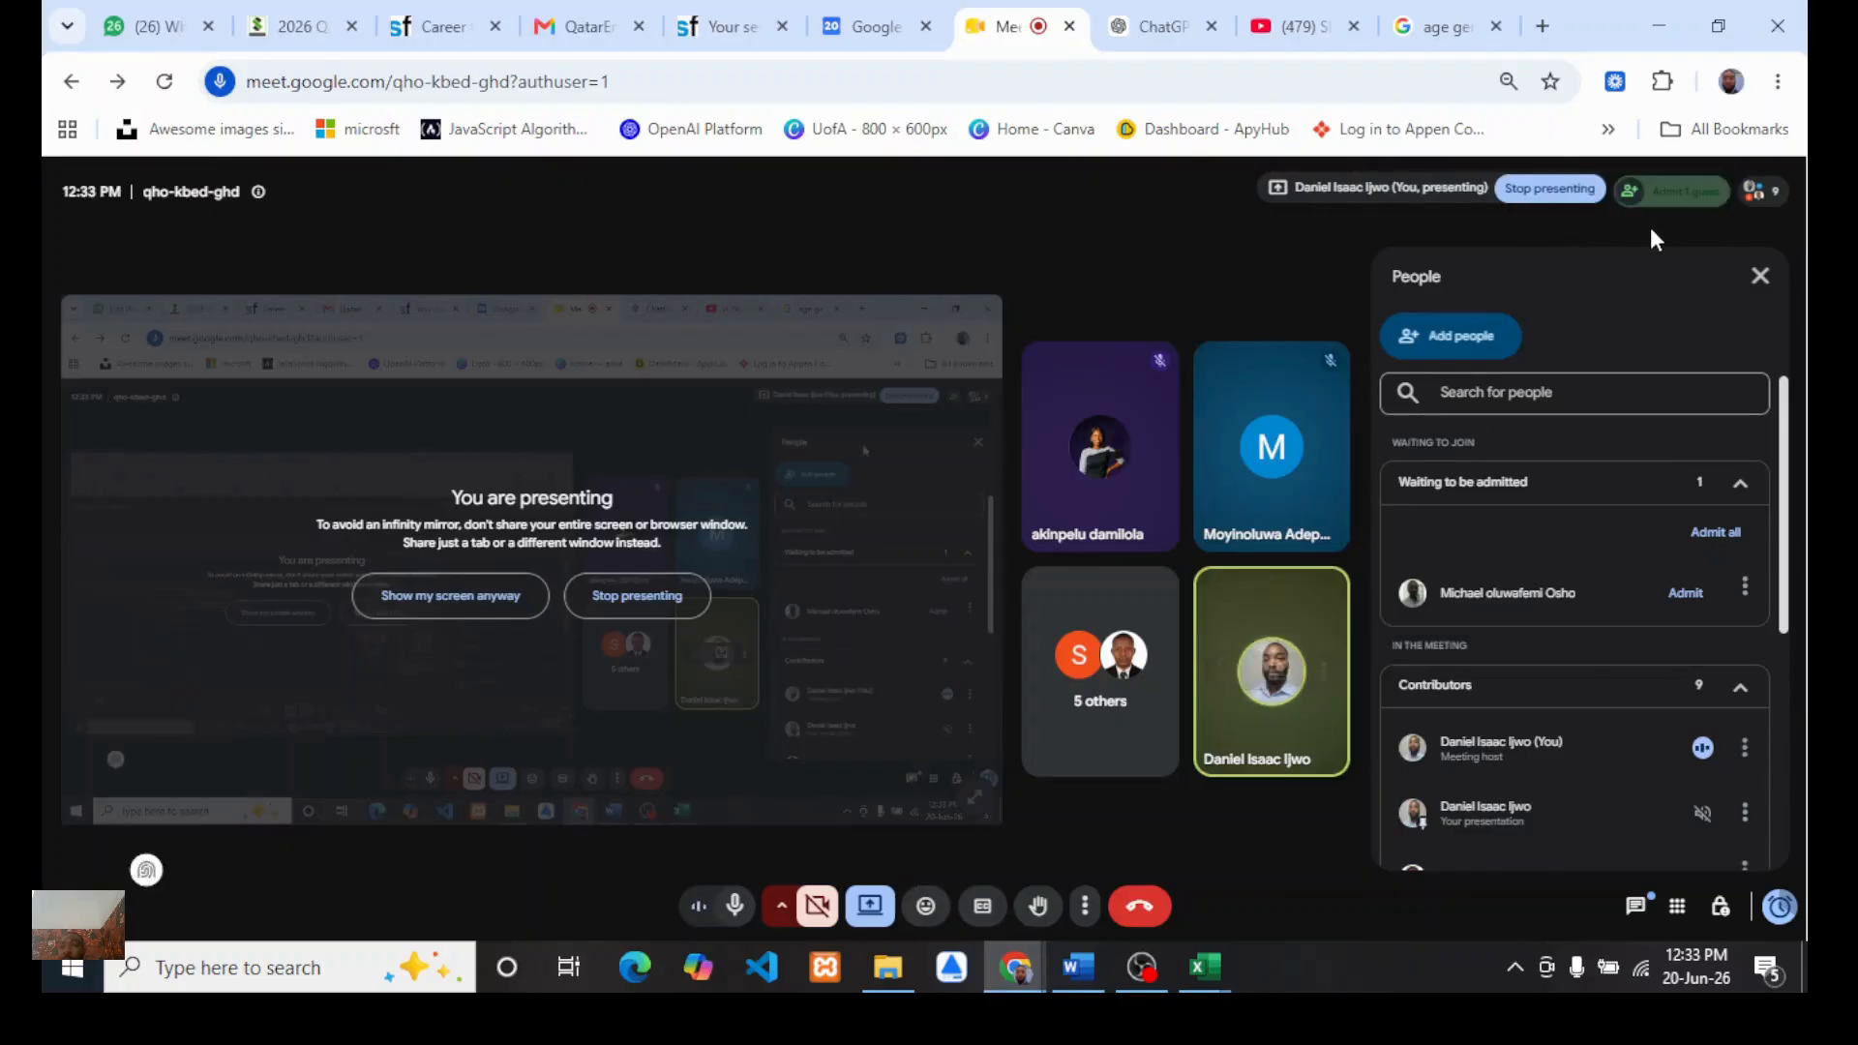
click(1663, 194)
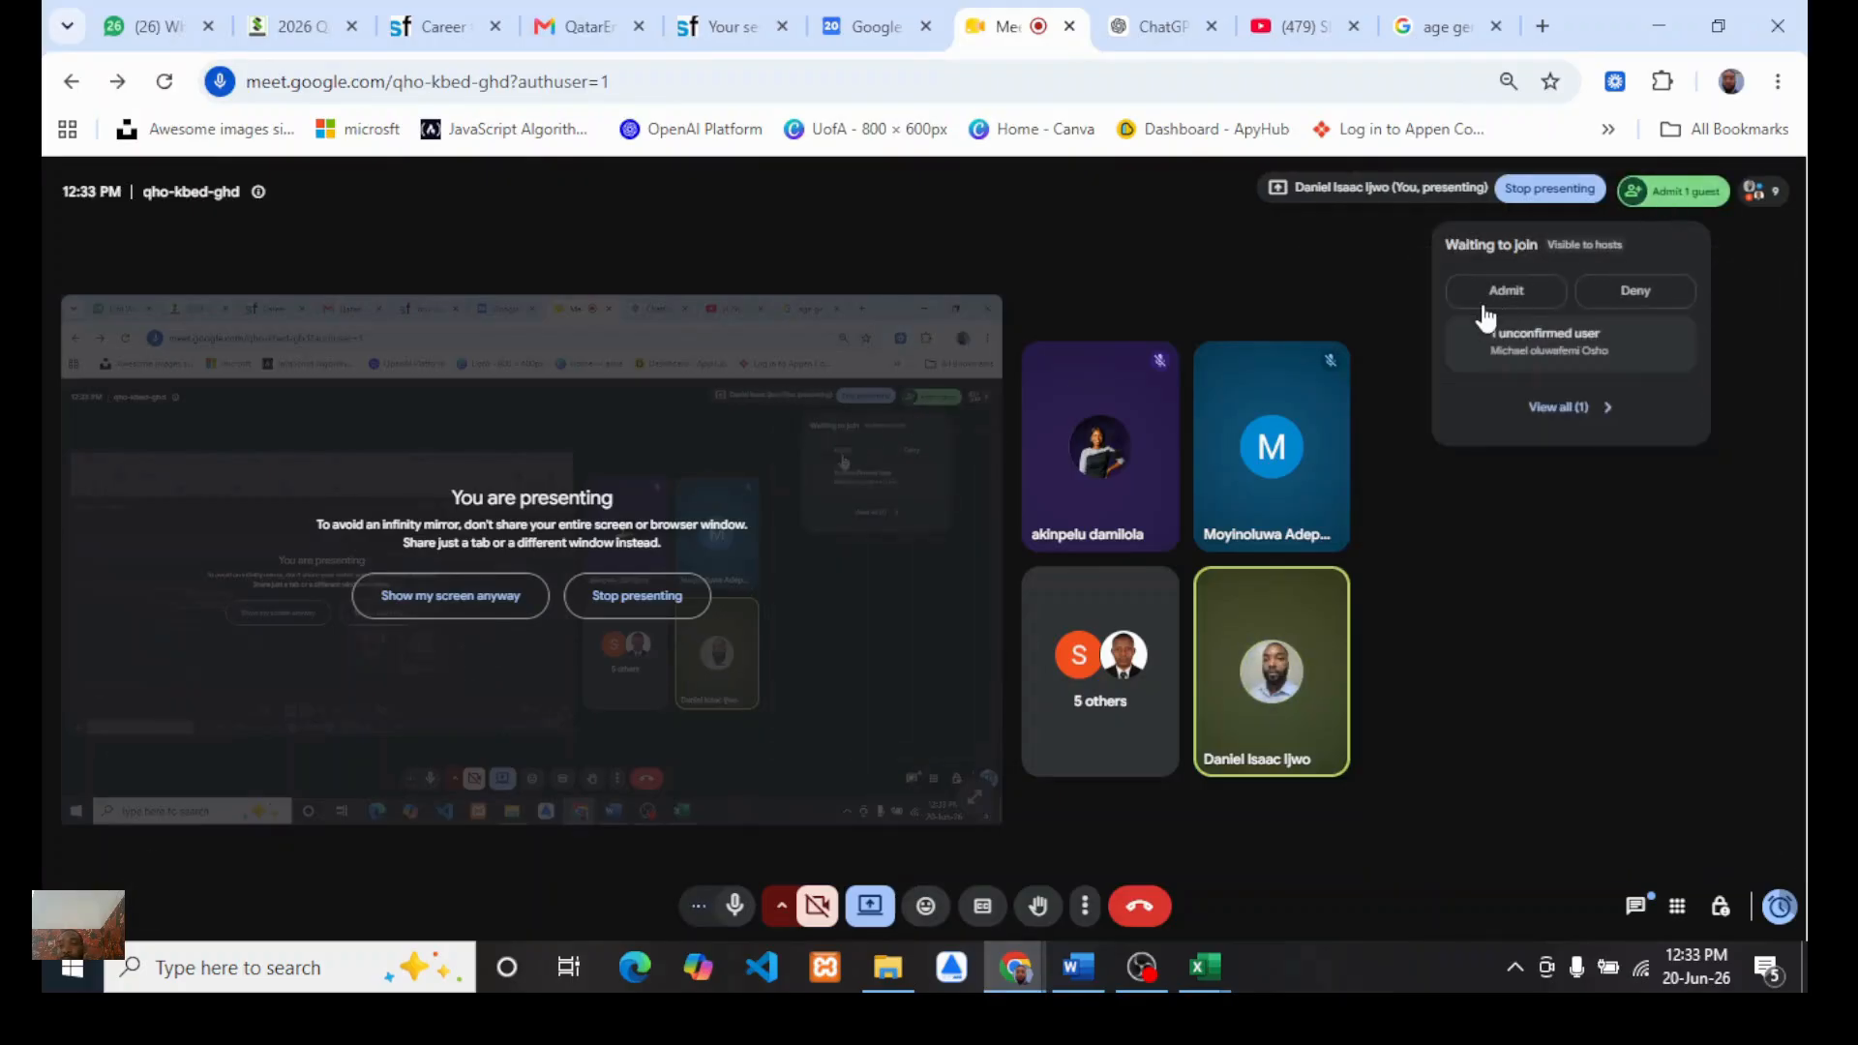
click(1638, 198)
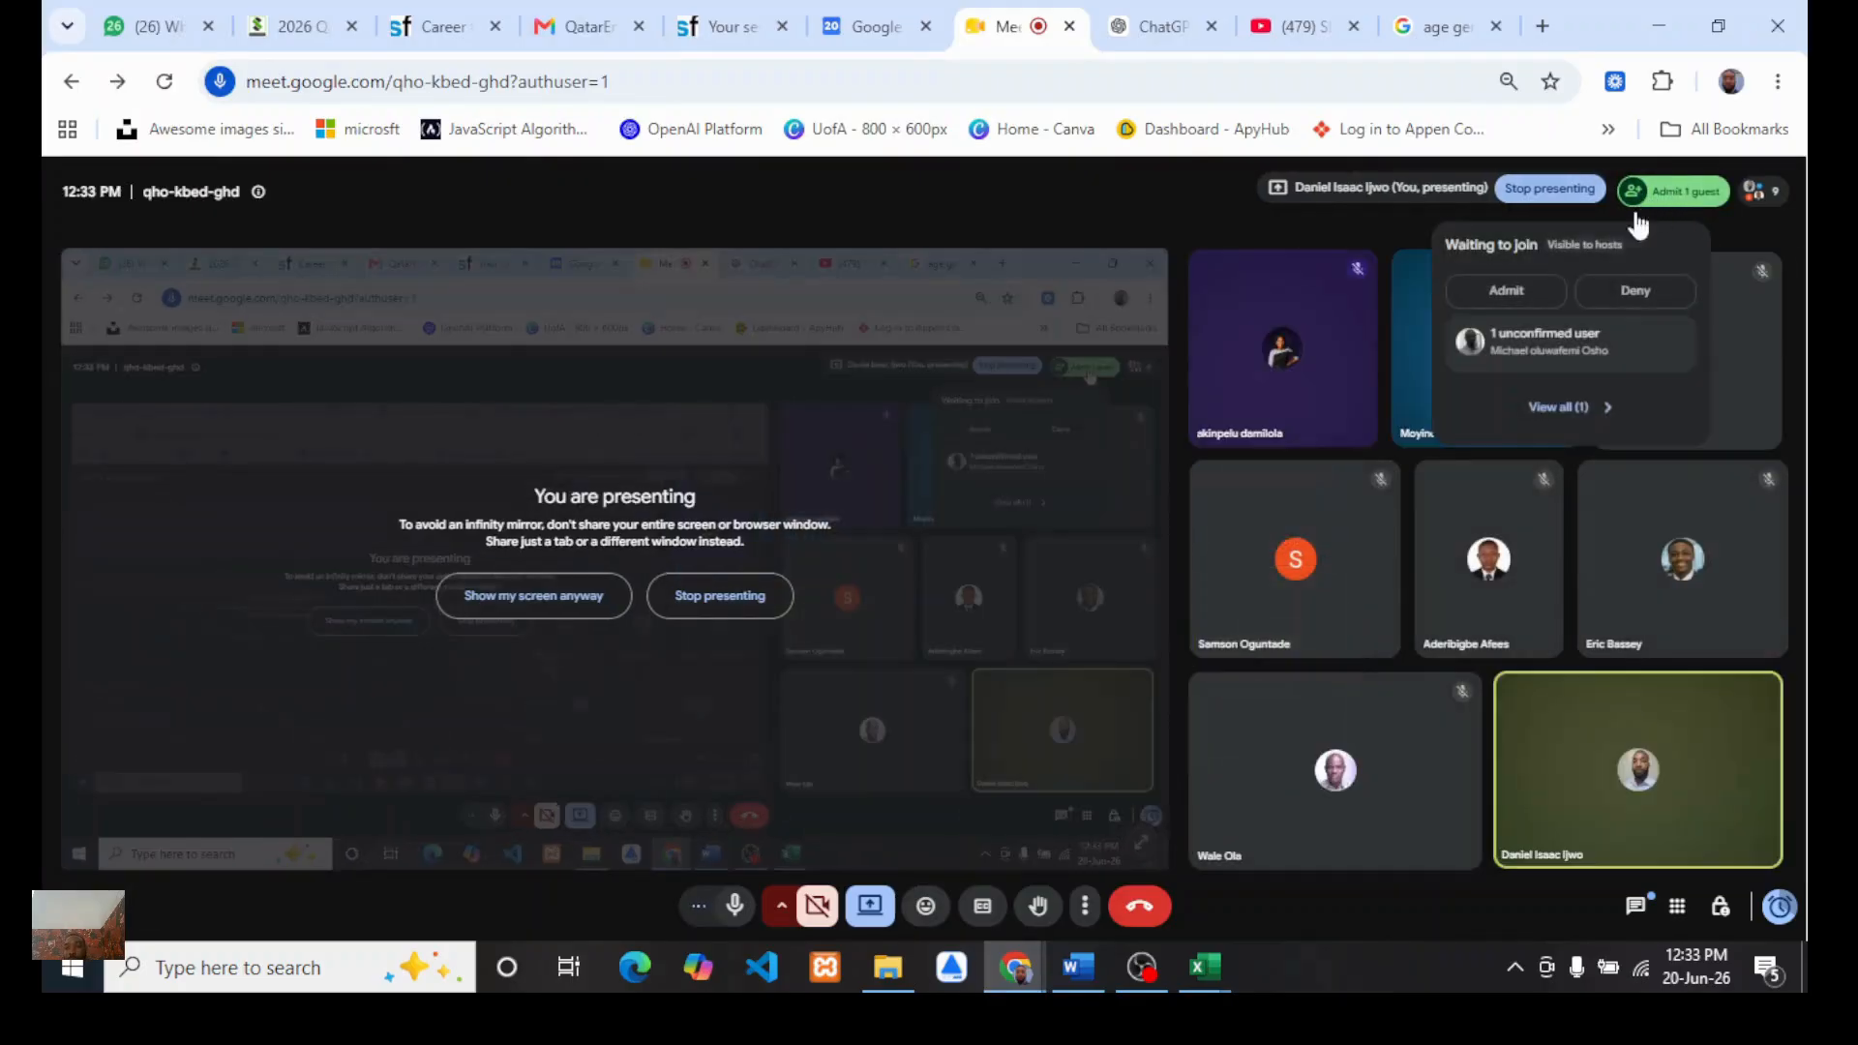
click(1506, 291)
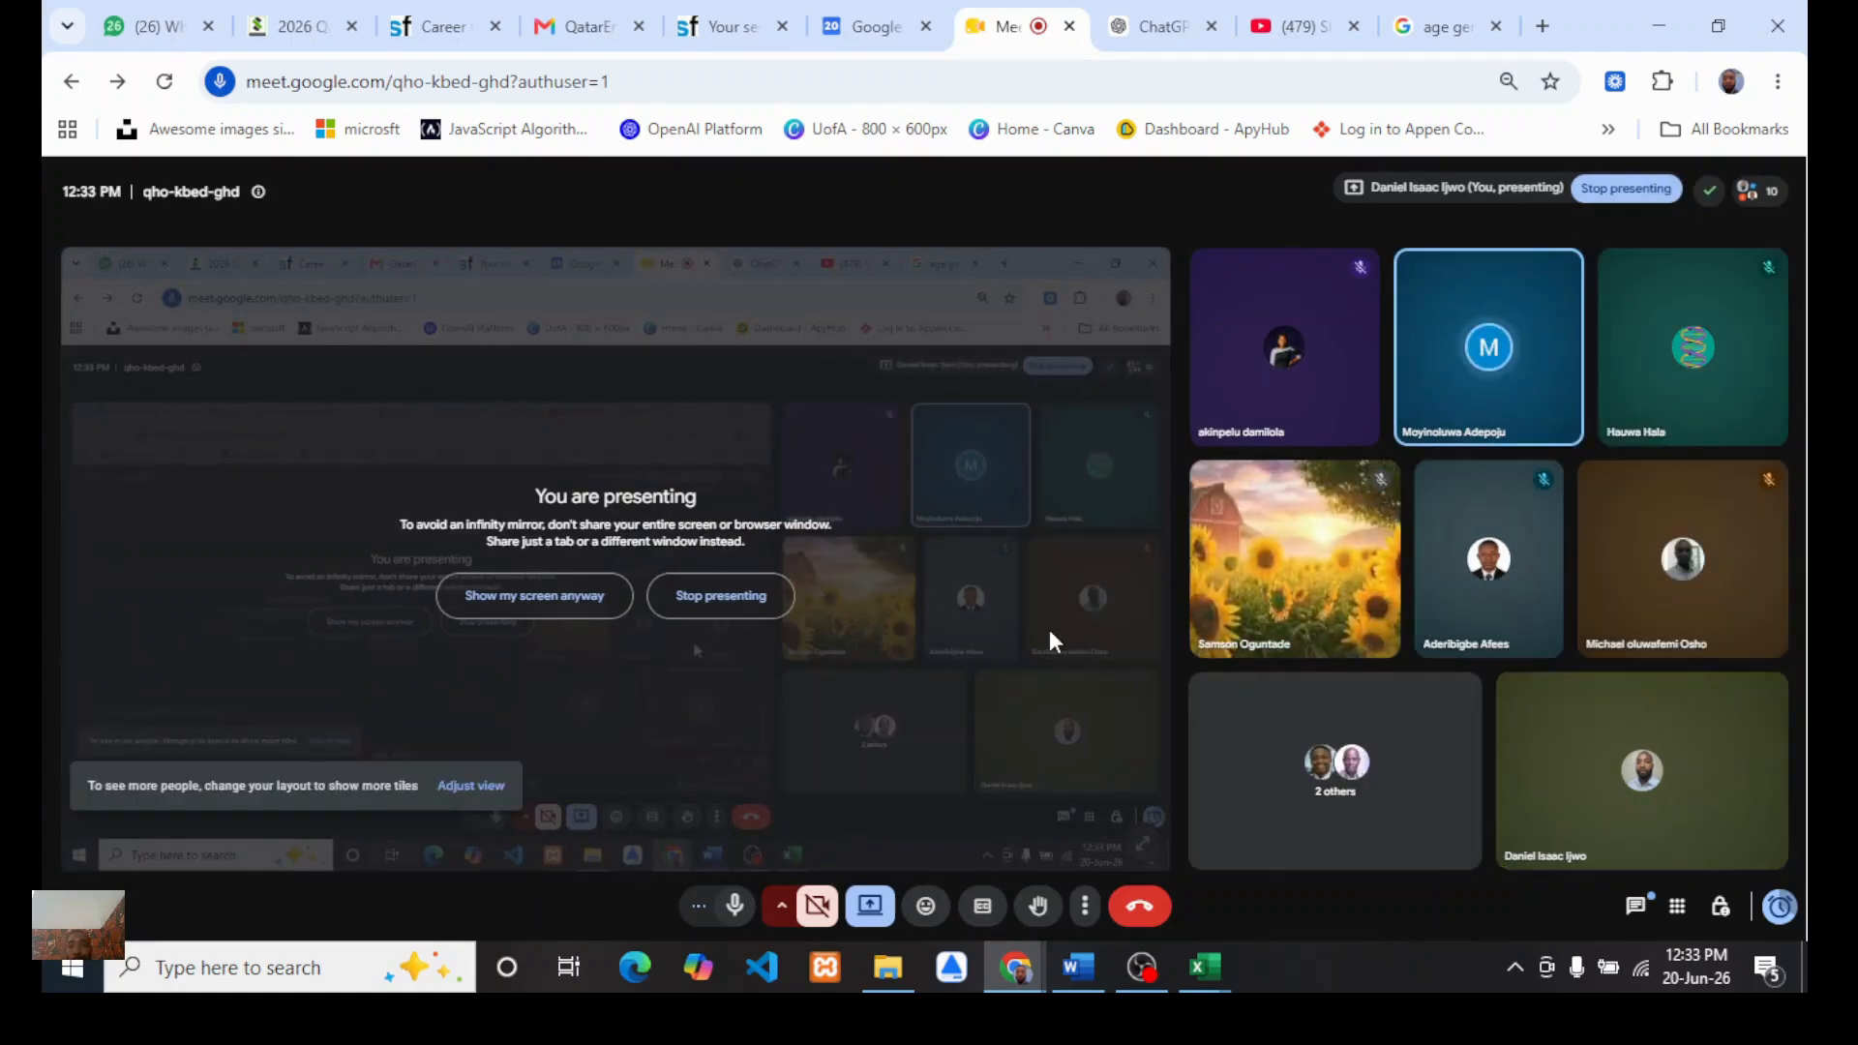
mouse_move(1210, 968)
click(1286, 927)
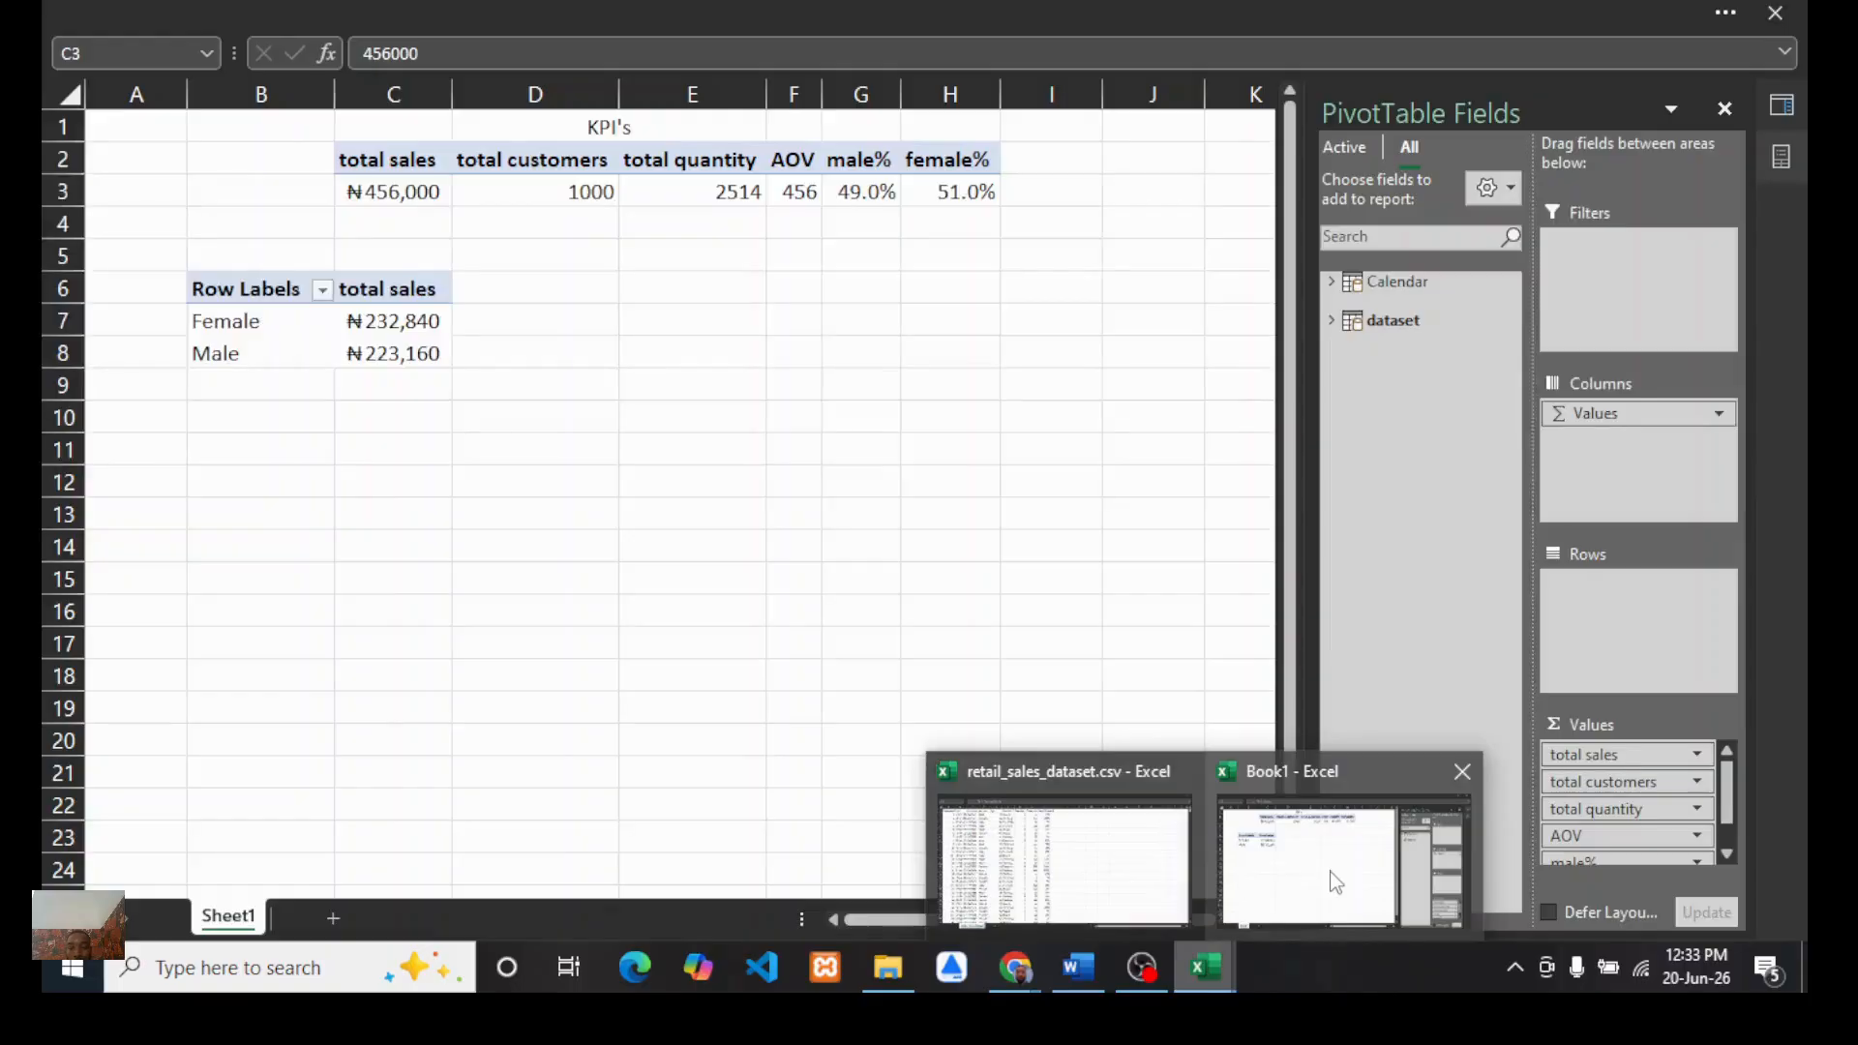
Step: Review the custom number format applied to the Gender PivotTable's total sales values
click(366, 322)
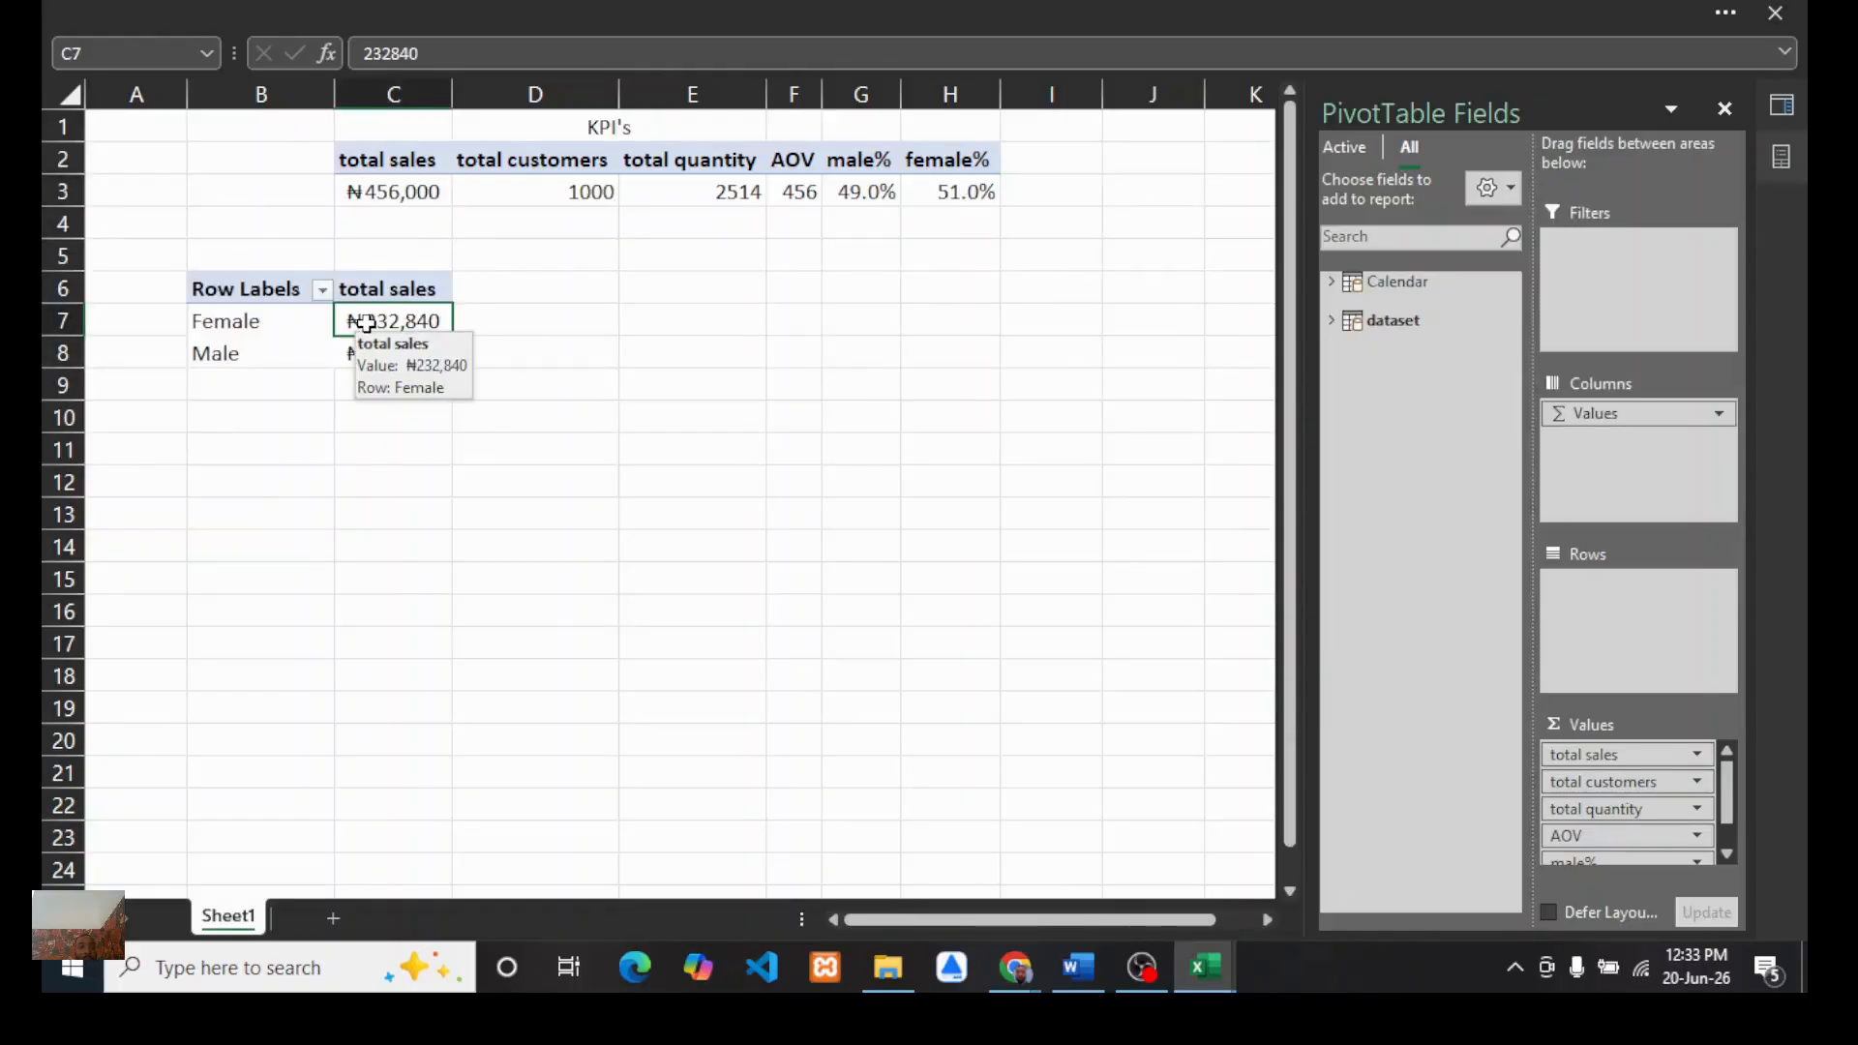
click(572, 11)
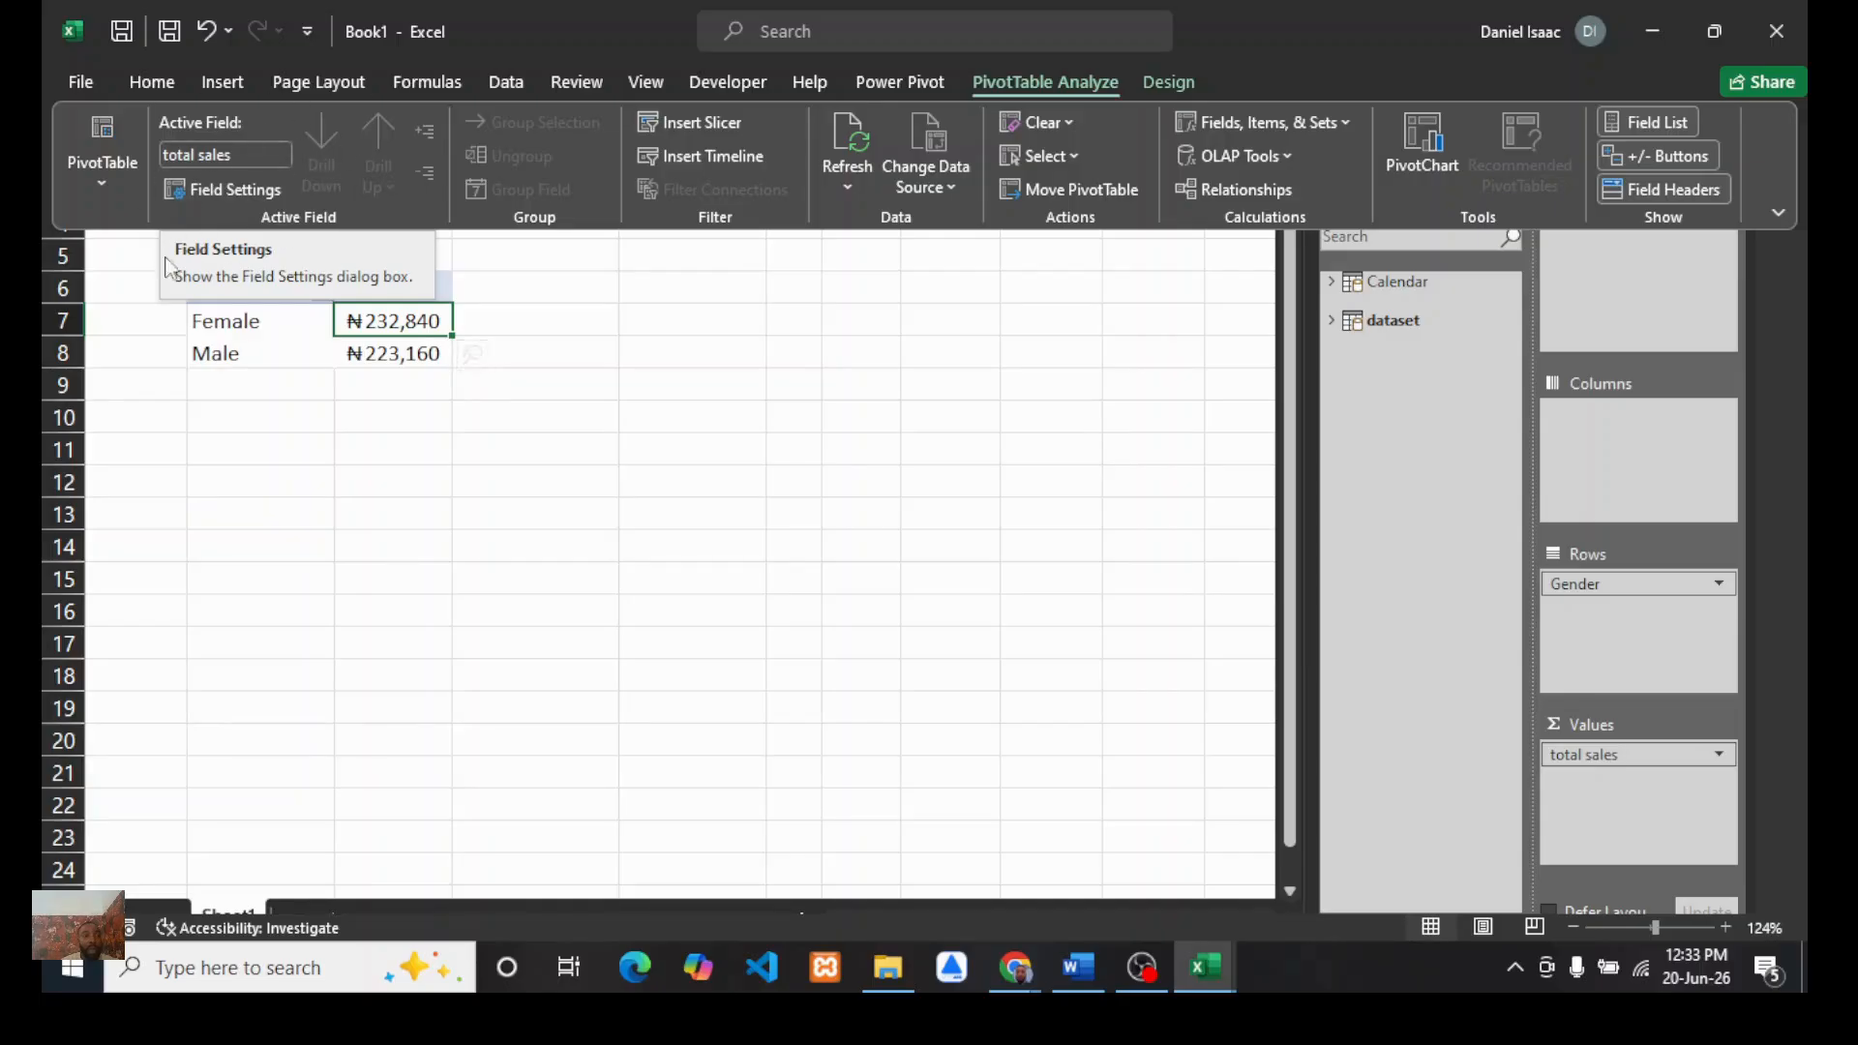
click(238, 190)
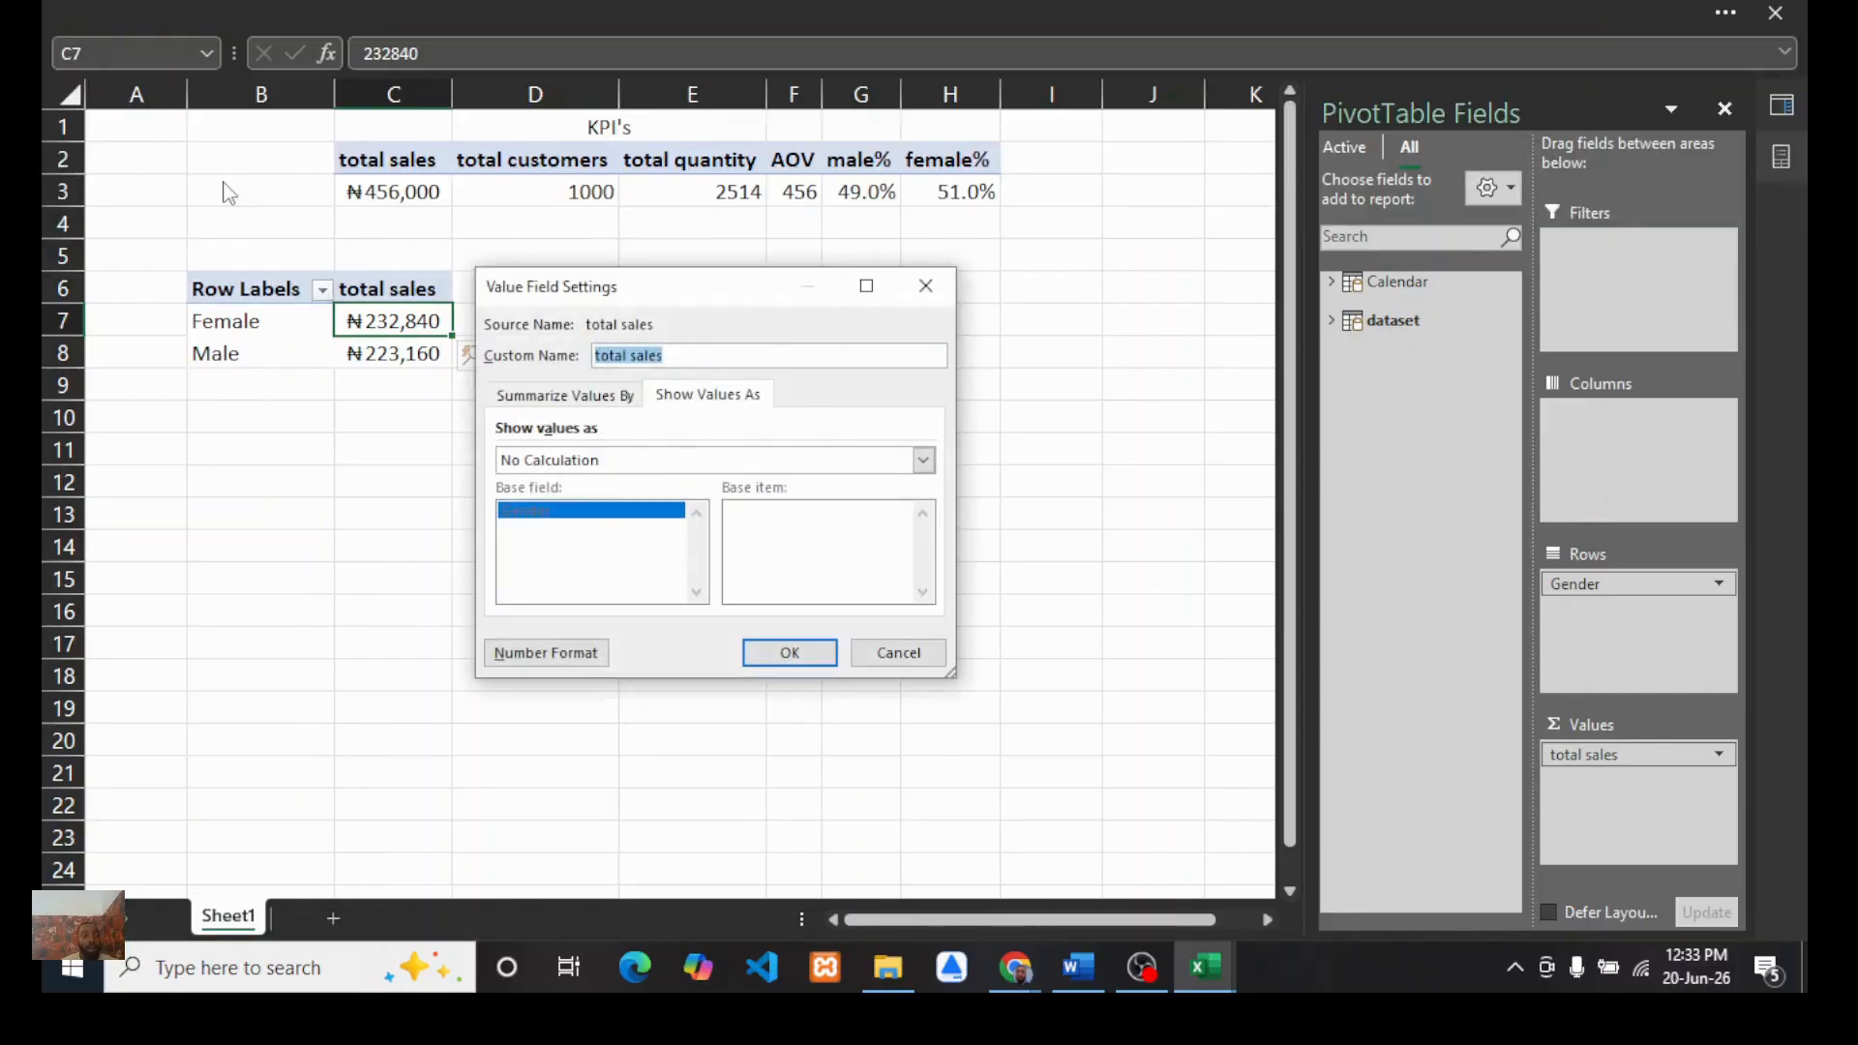
click(539, 661)
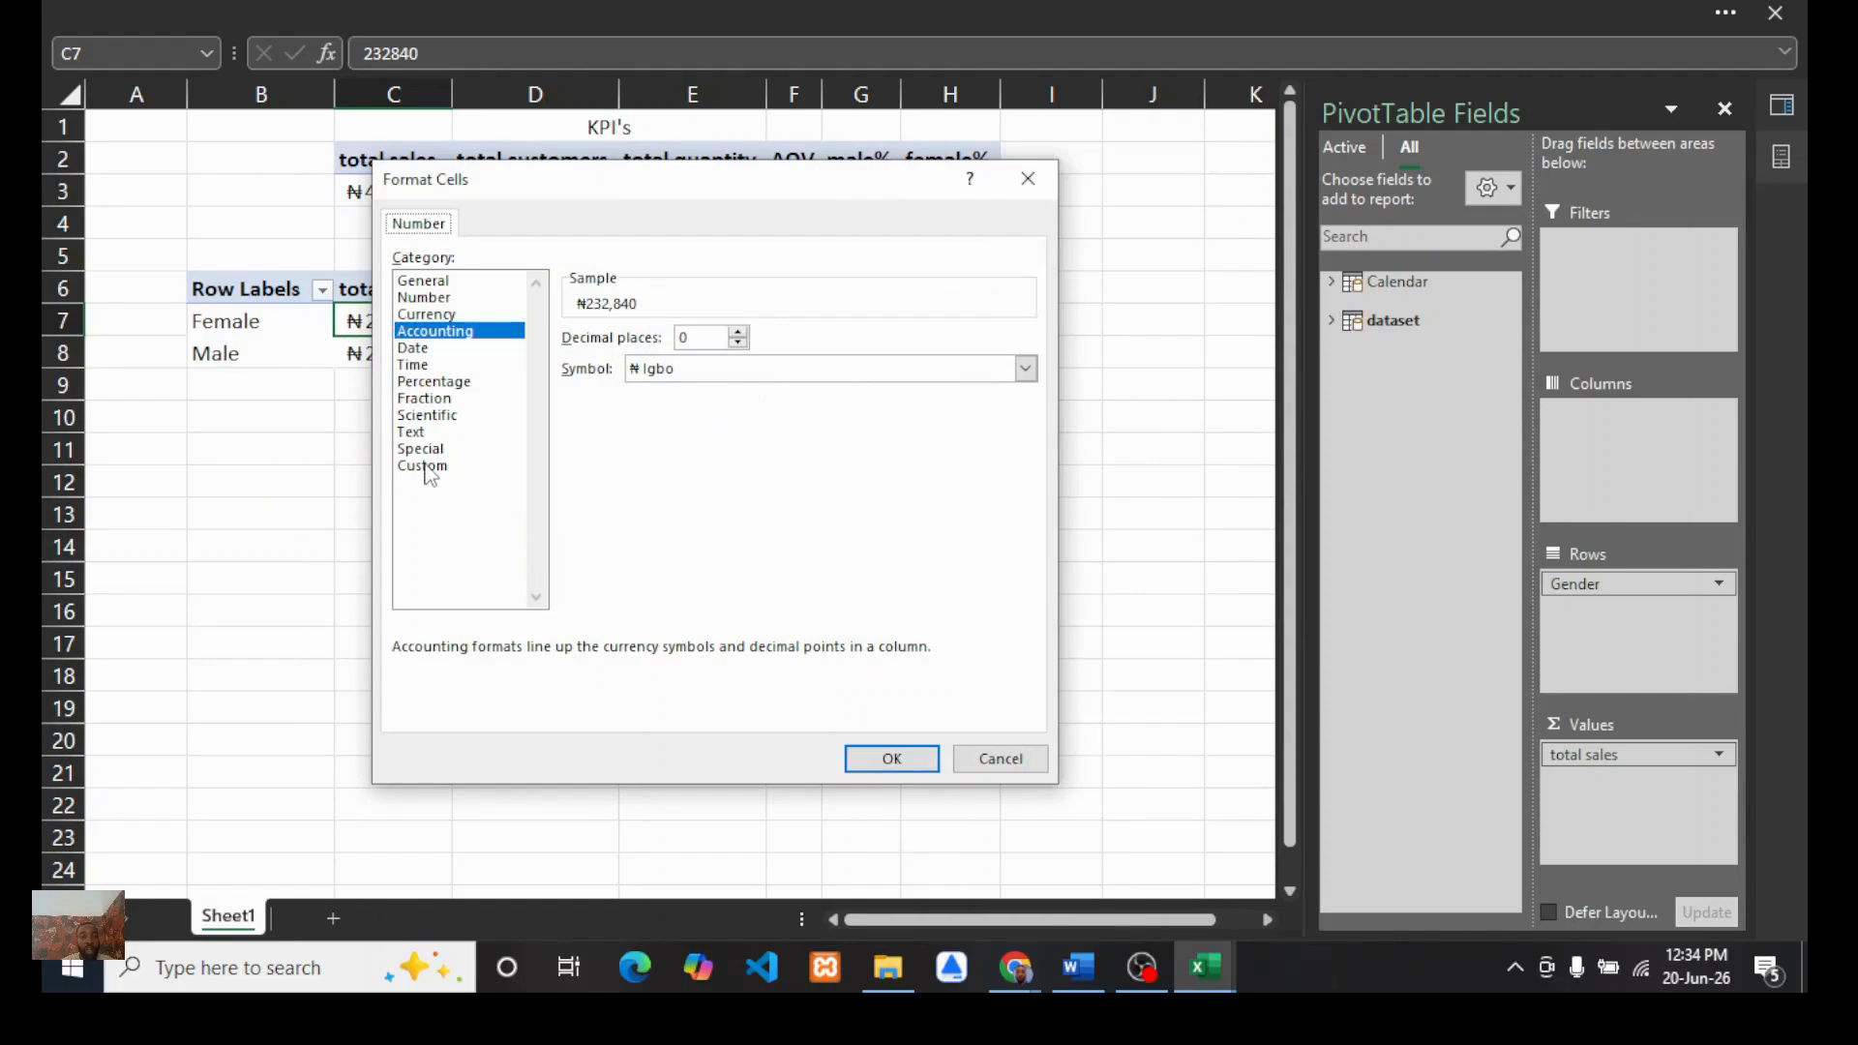
click(431, 468)
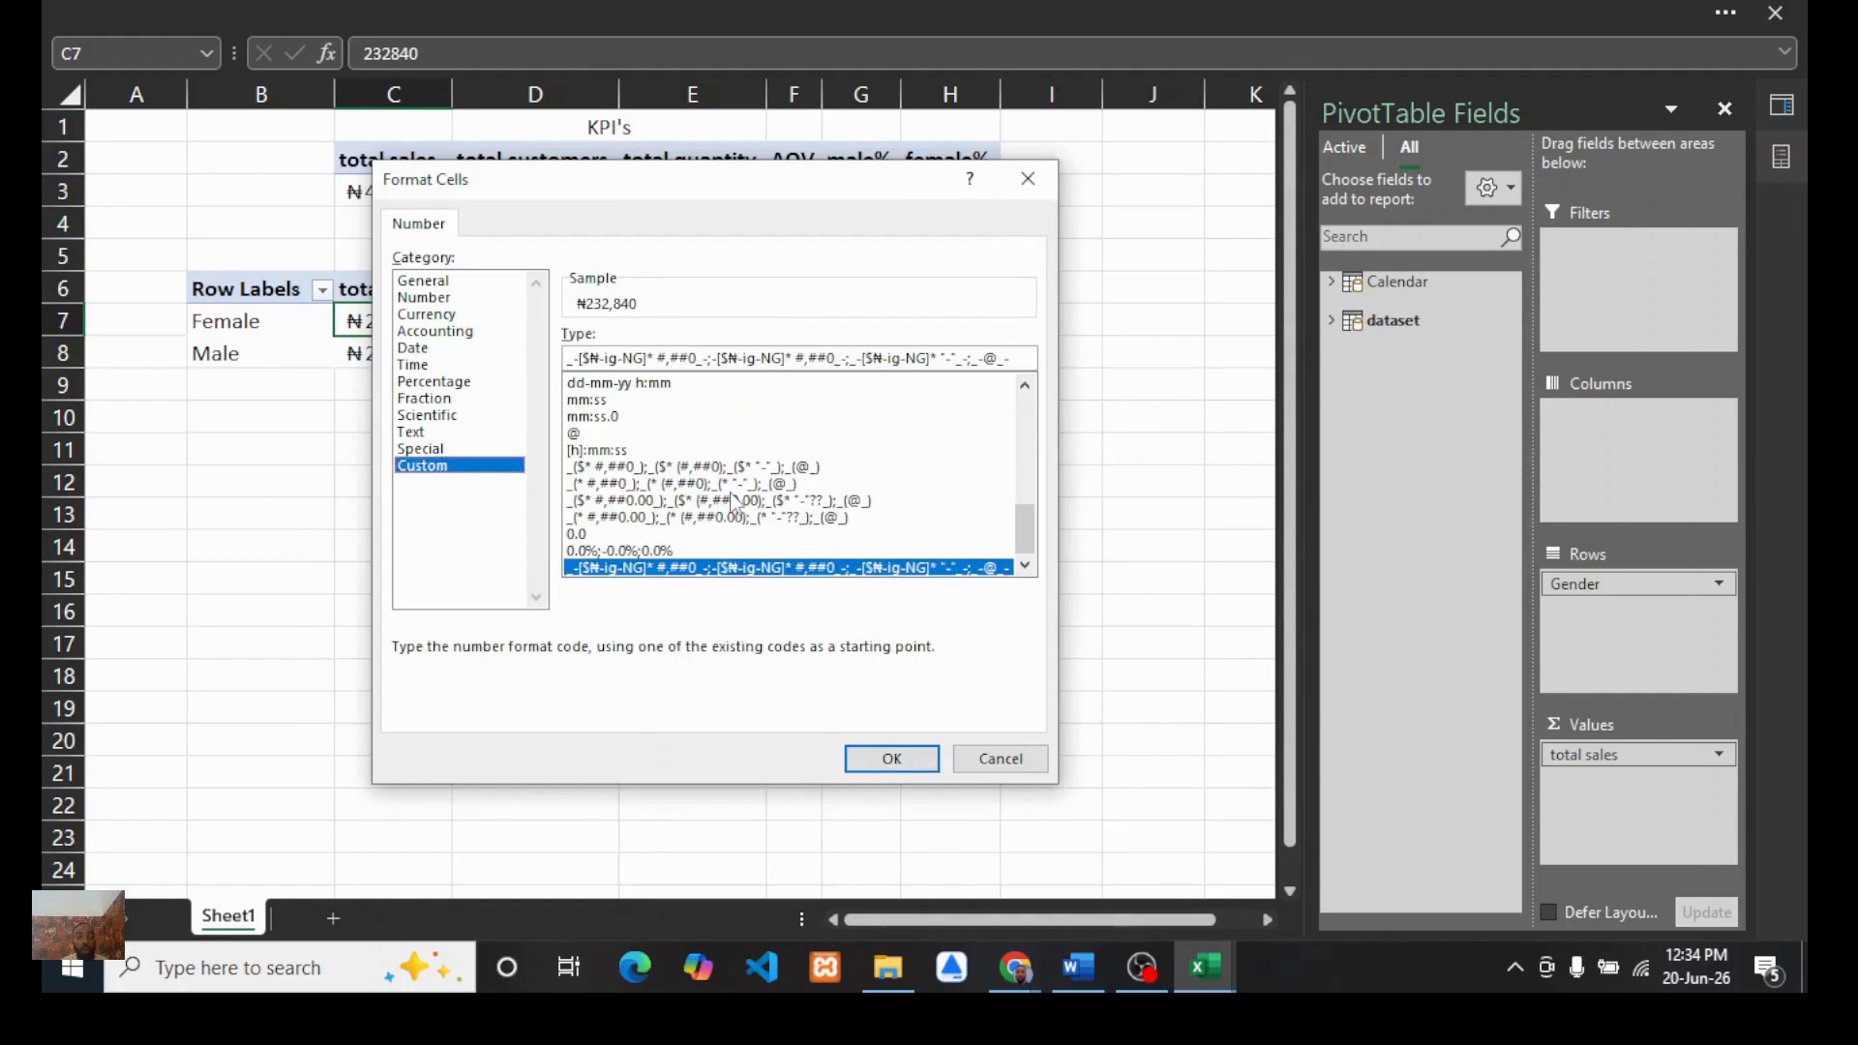
drag(1025, 527, 1023, 417)
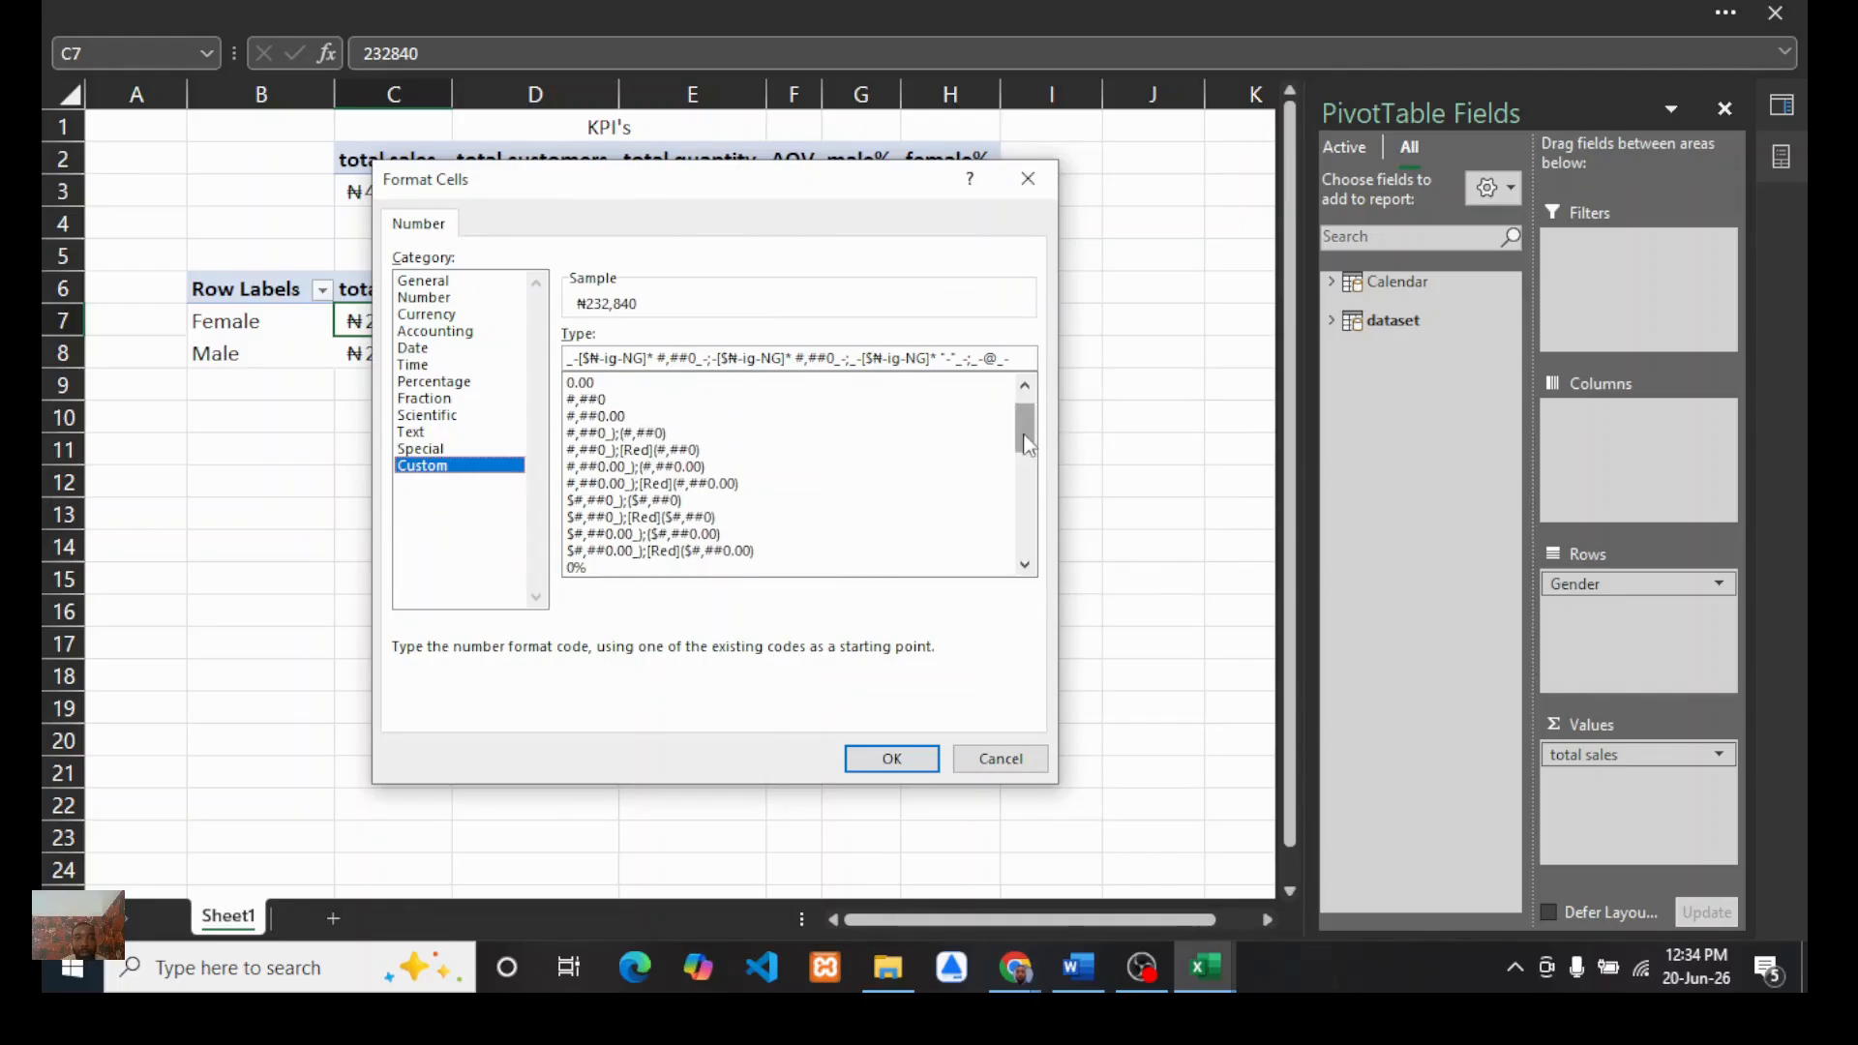
drag(1024, 431, 1027, 549)
click(891, 757)
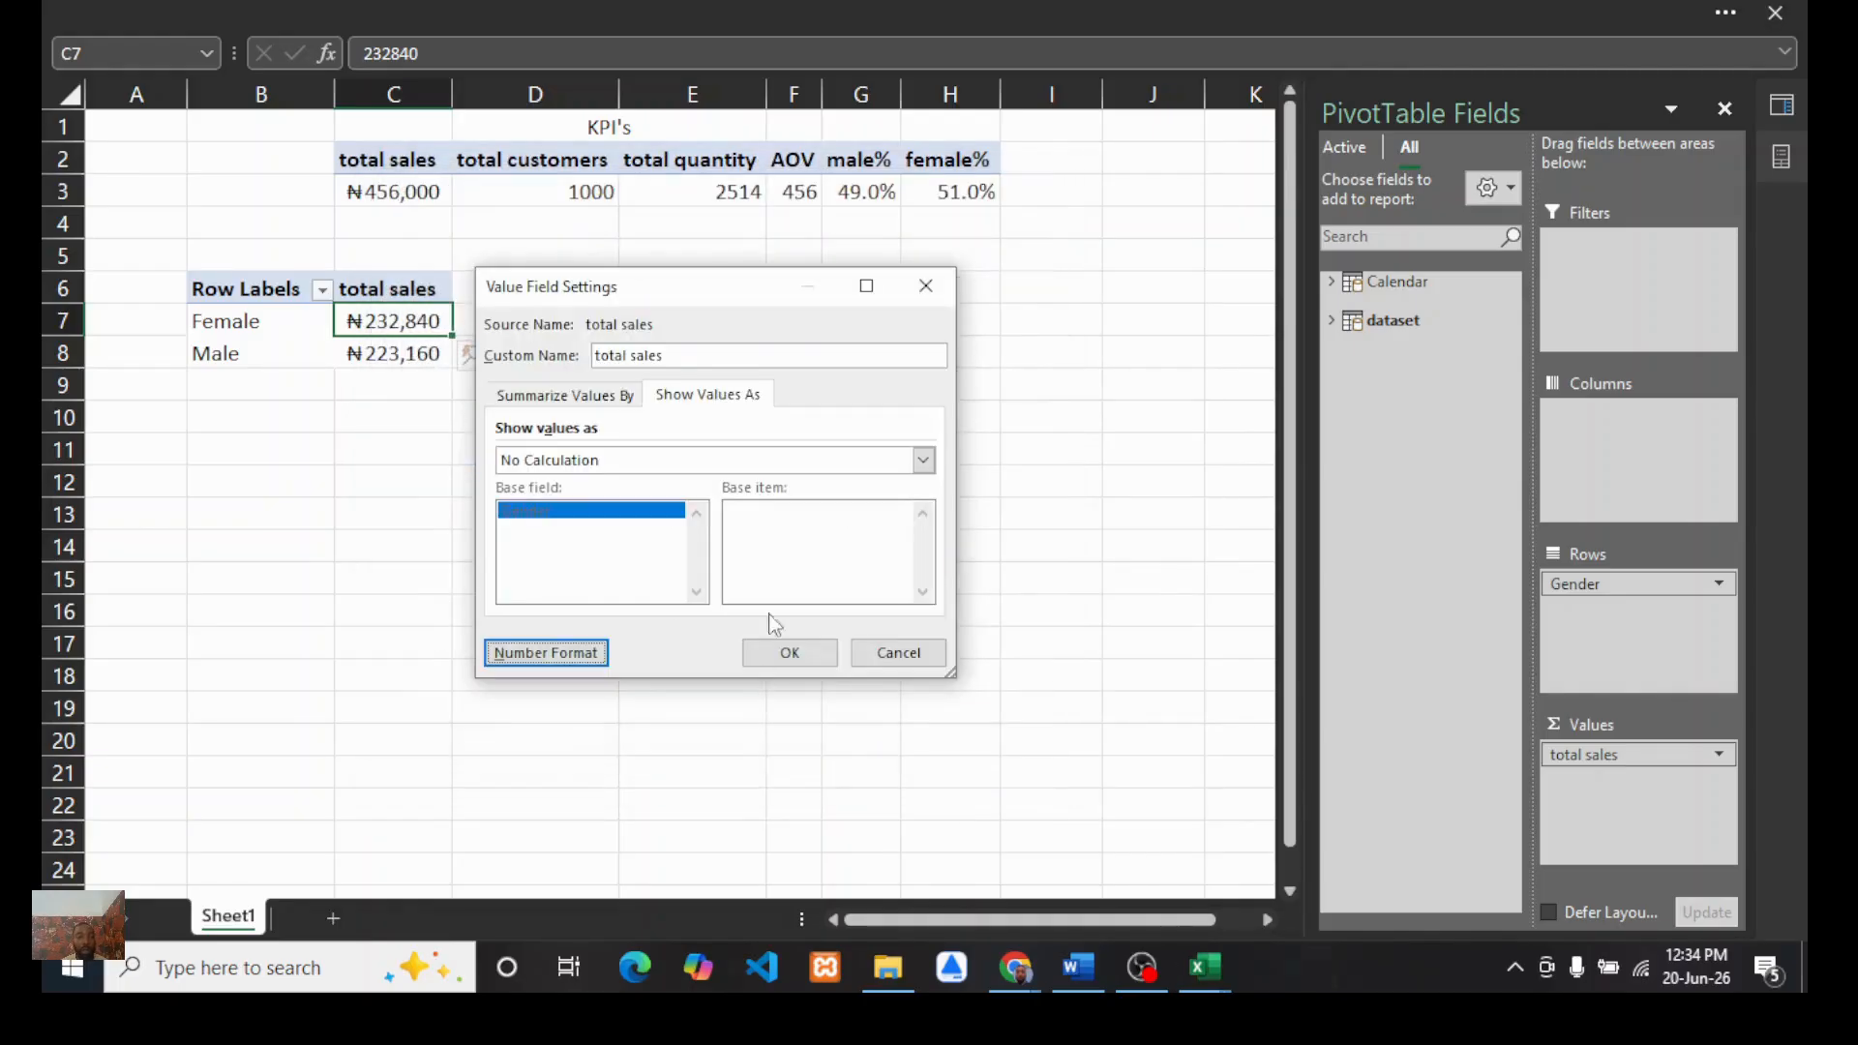
click(786, 651)
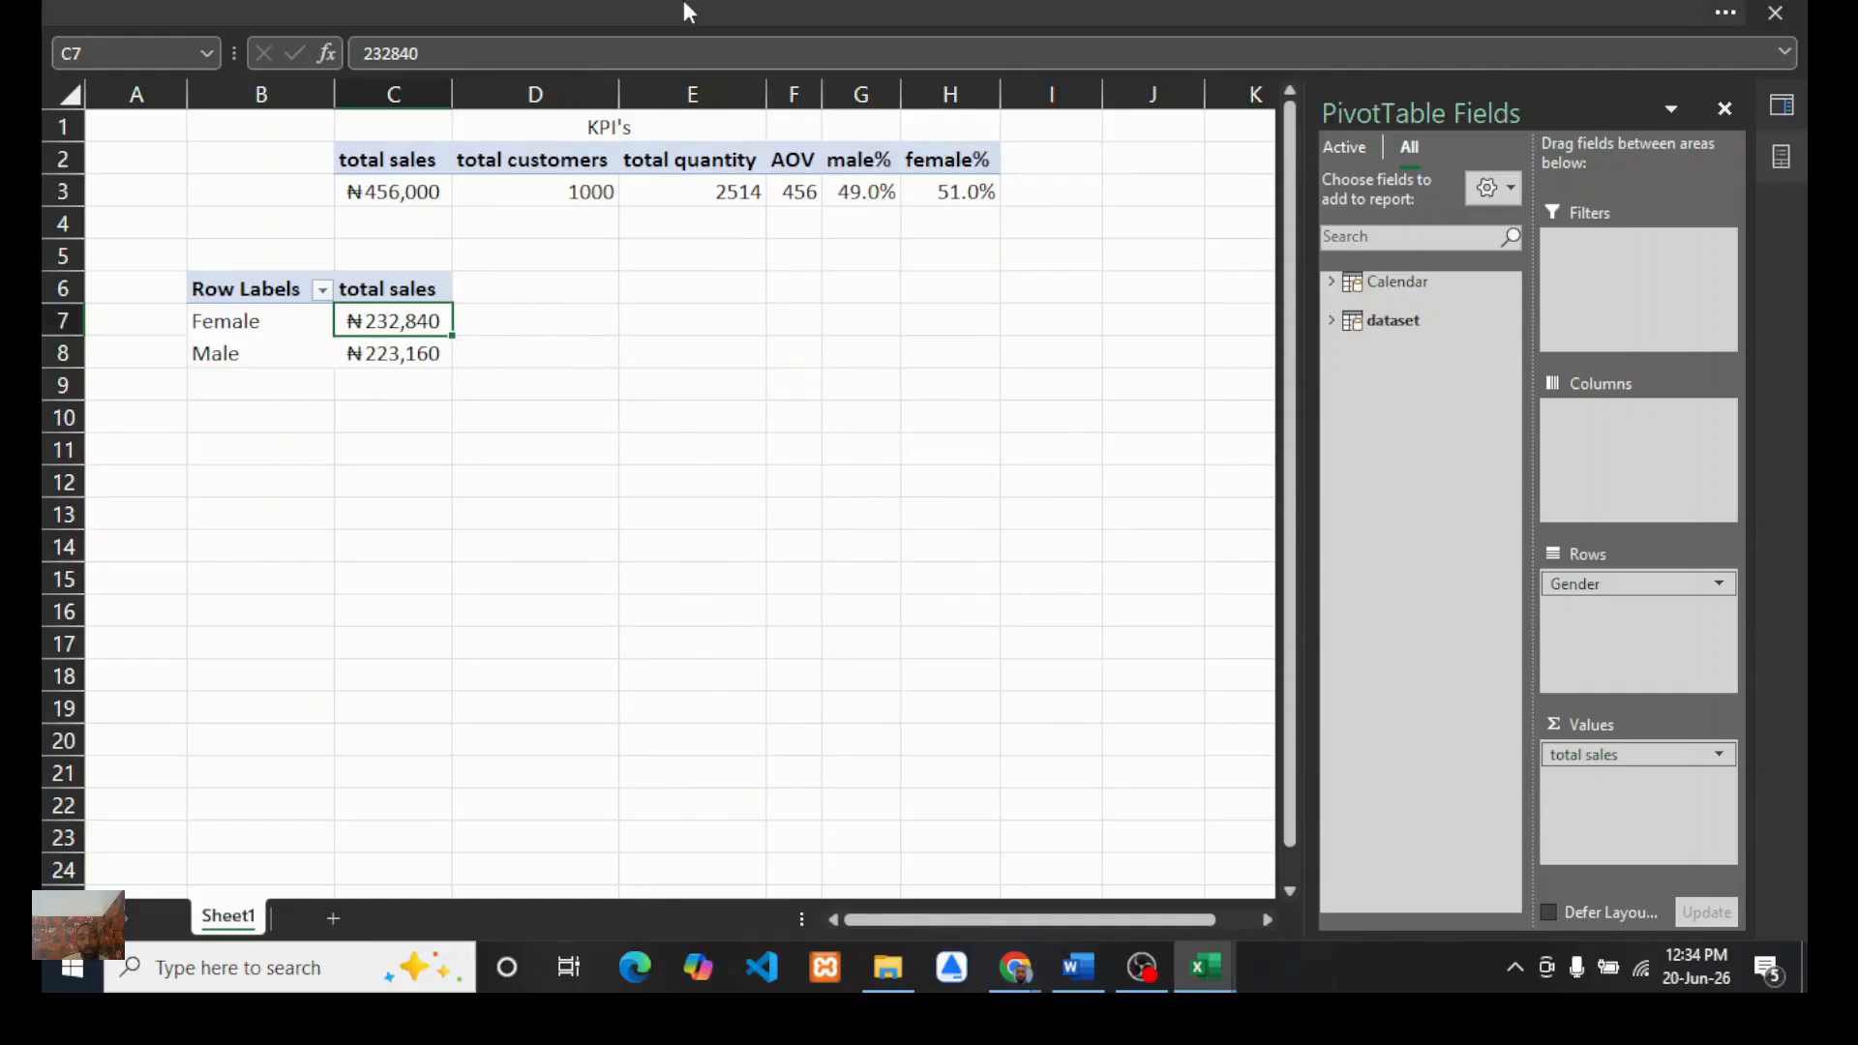
Step: Review the Introduction questions in the Word report and switch back to the Book1 workbook
click(1078, 967)
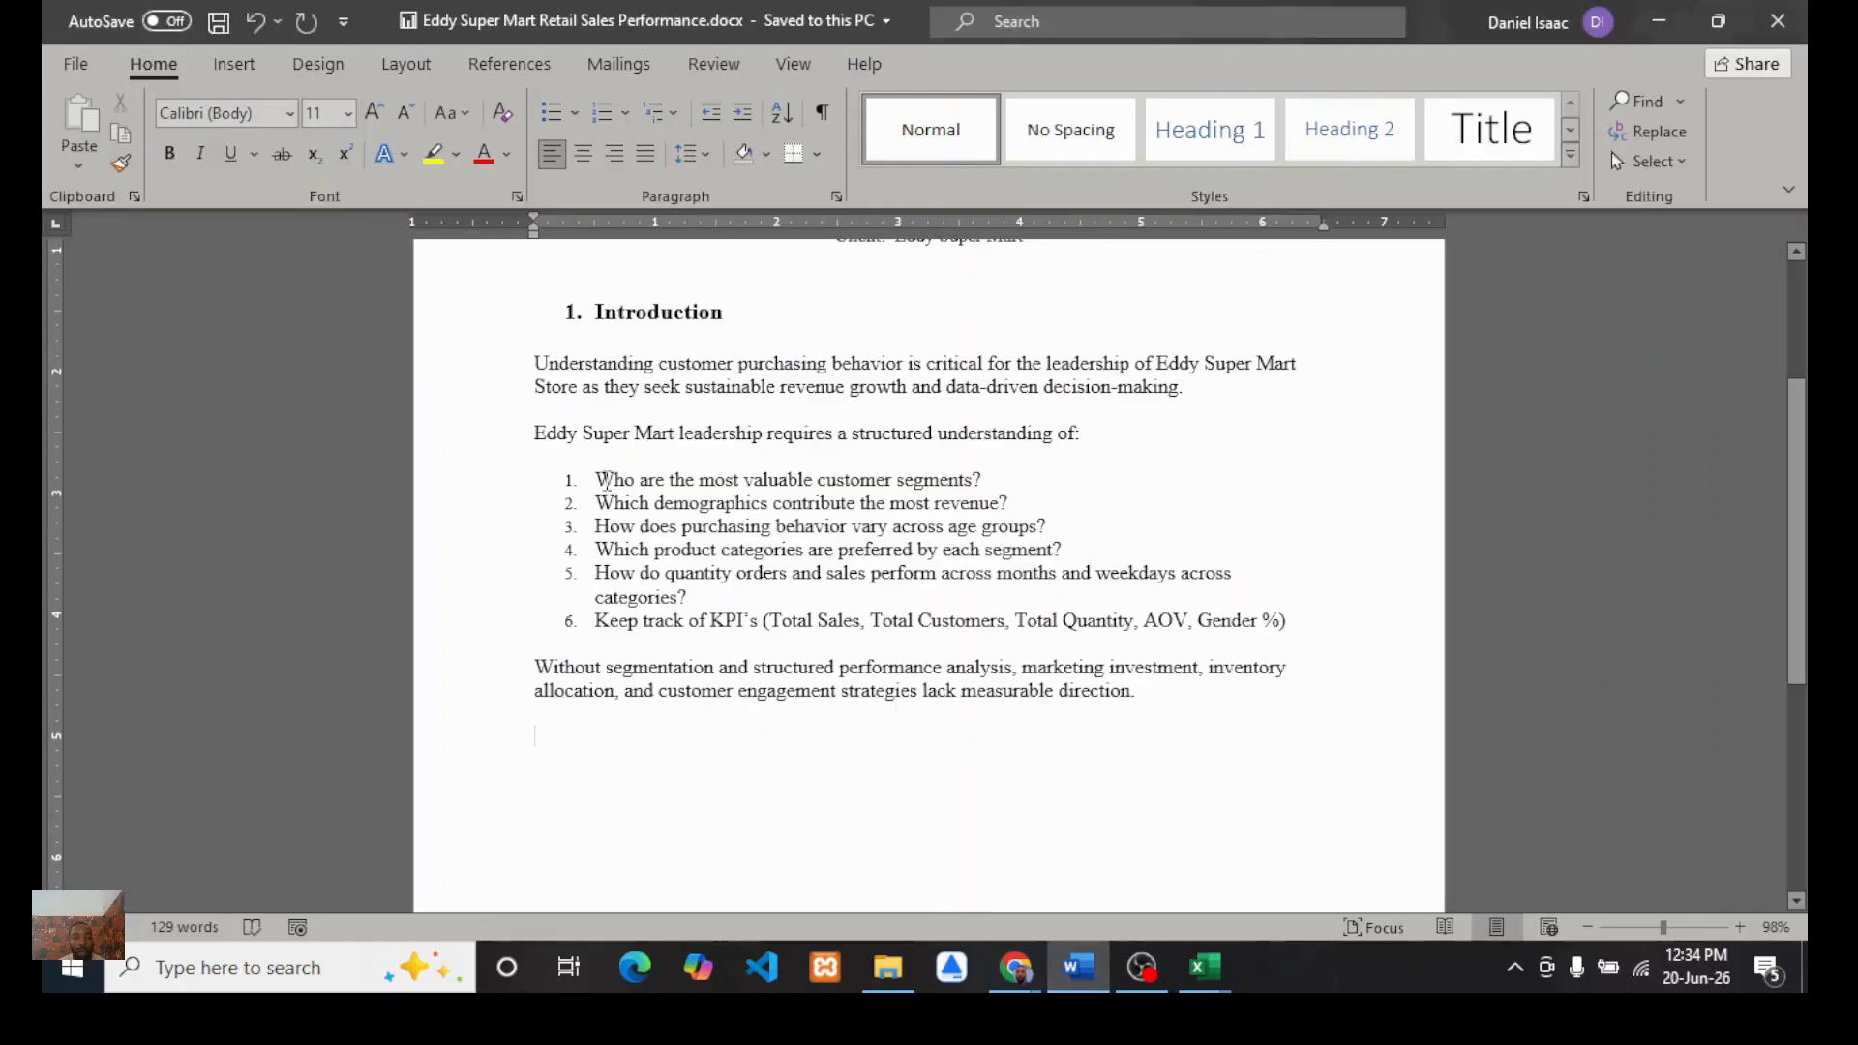
drag(597, 477, 969, 482)
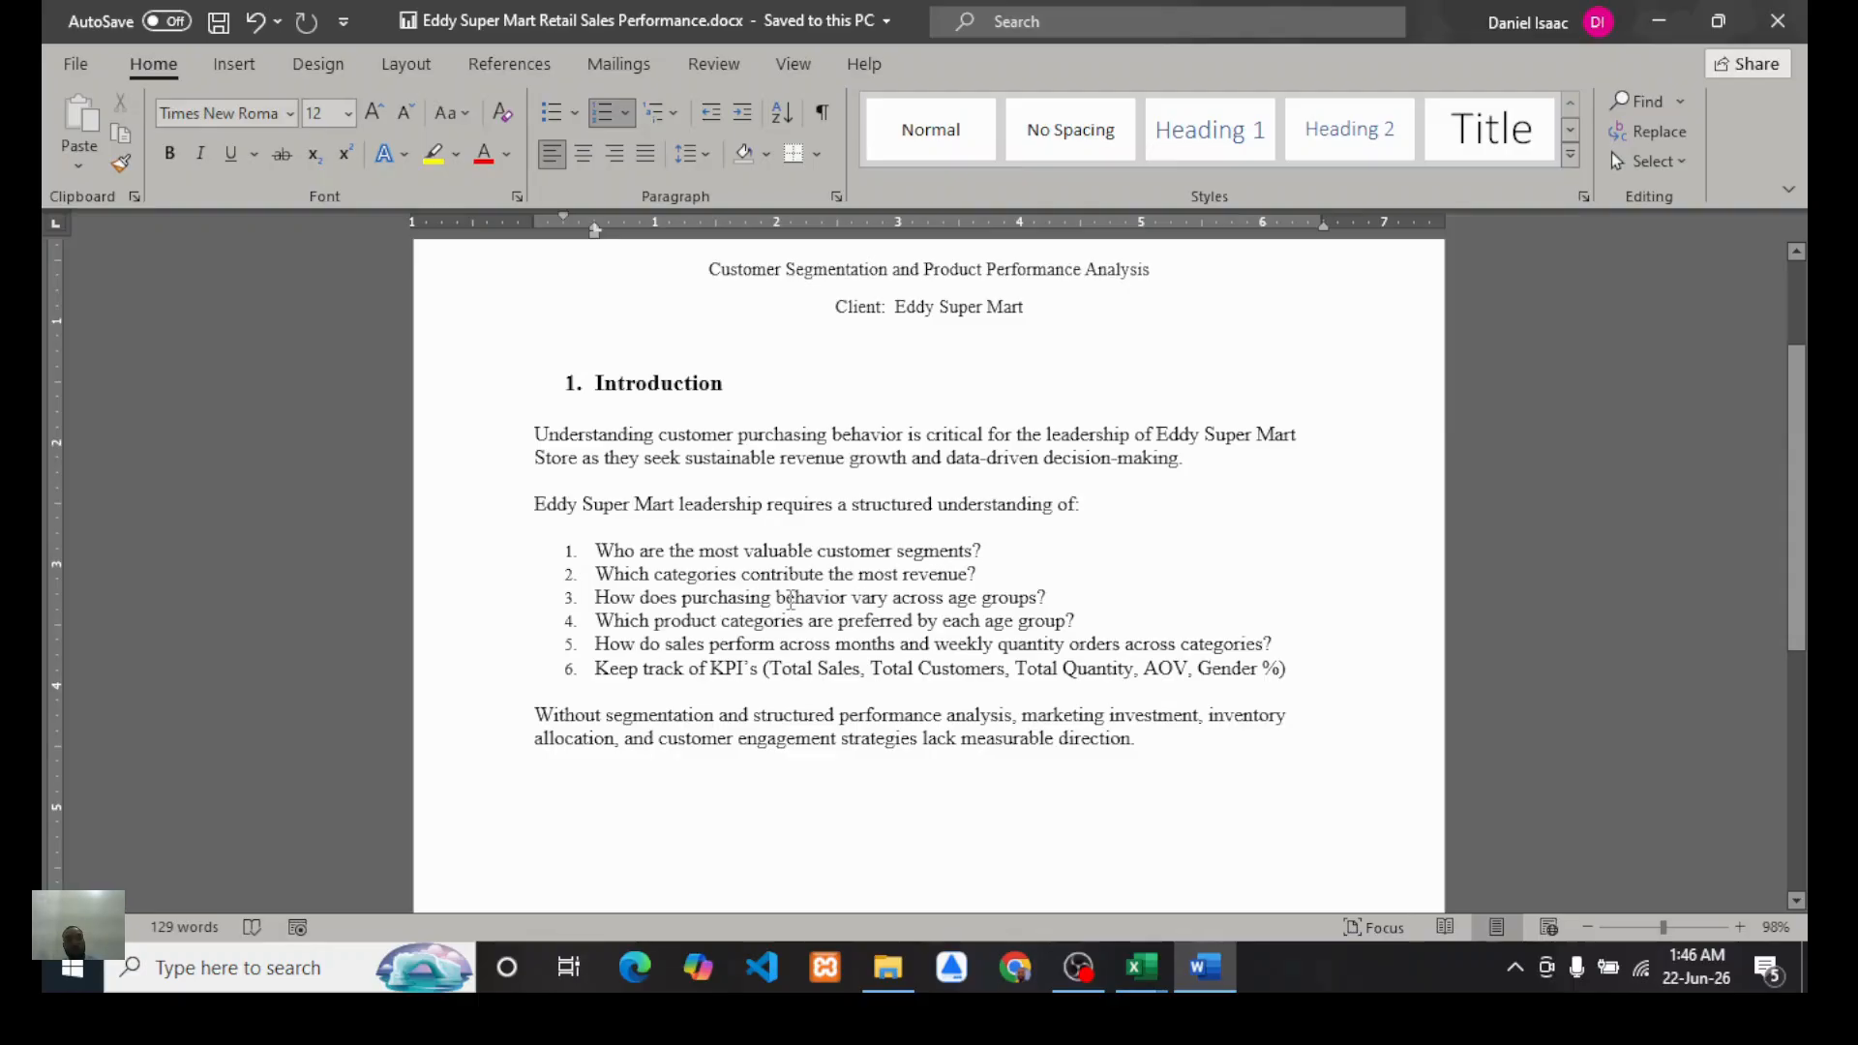
click(1142, 966)
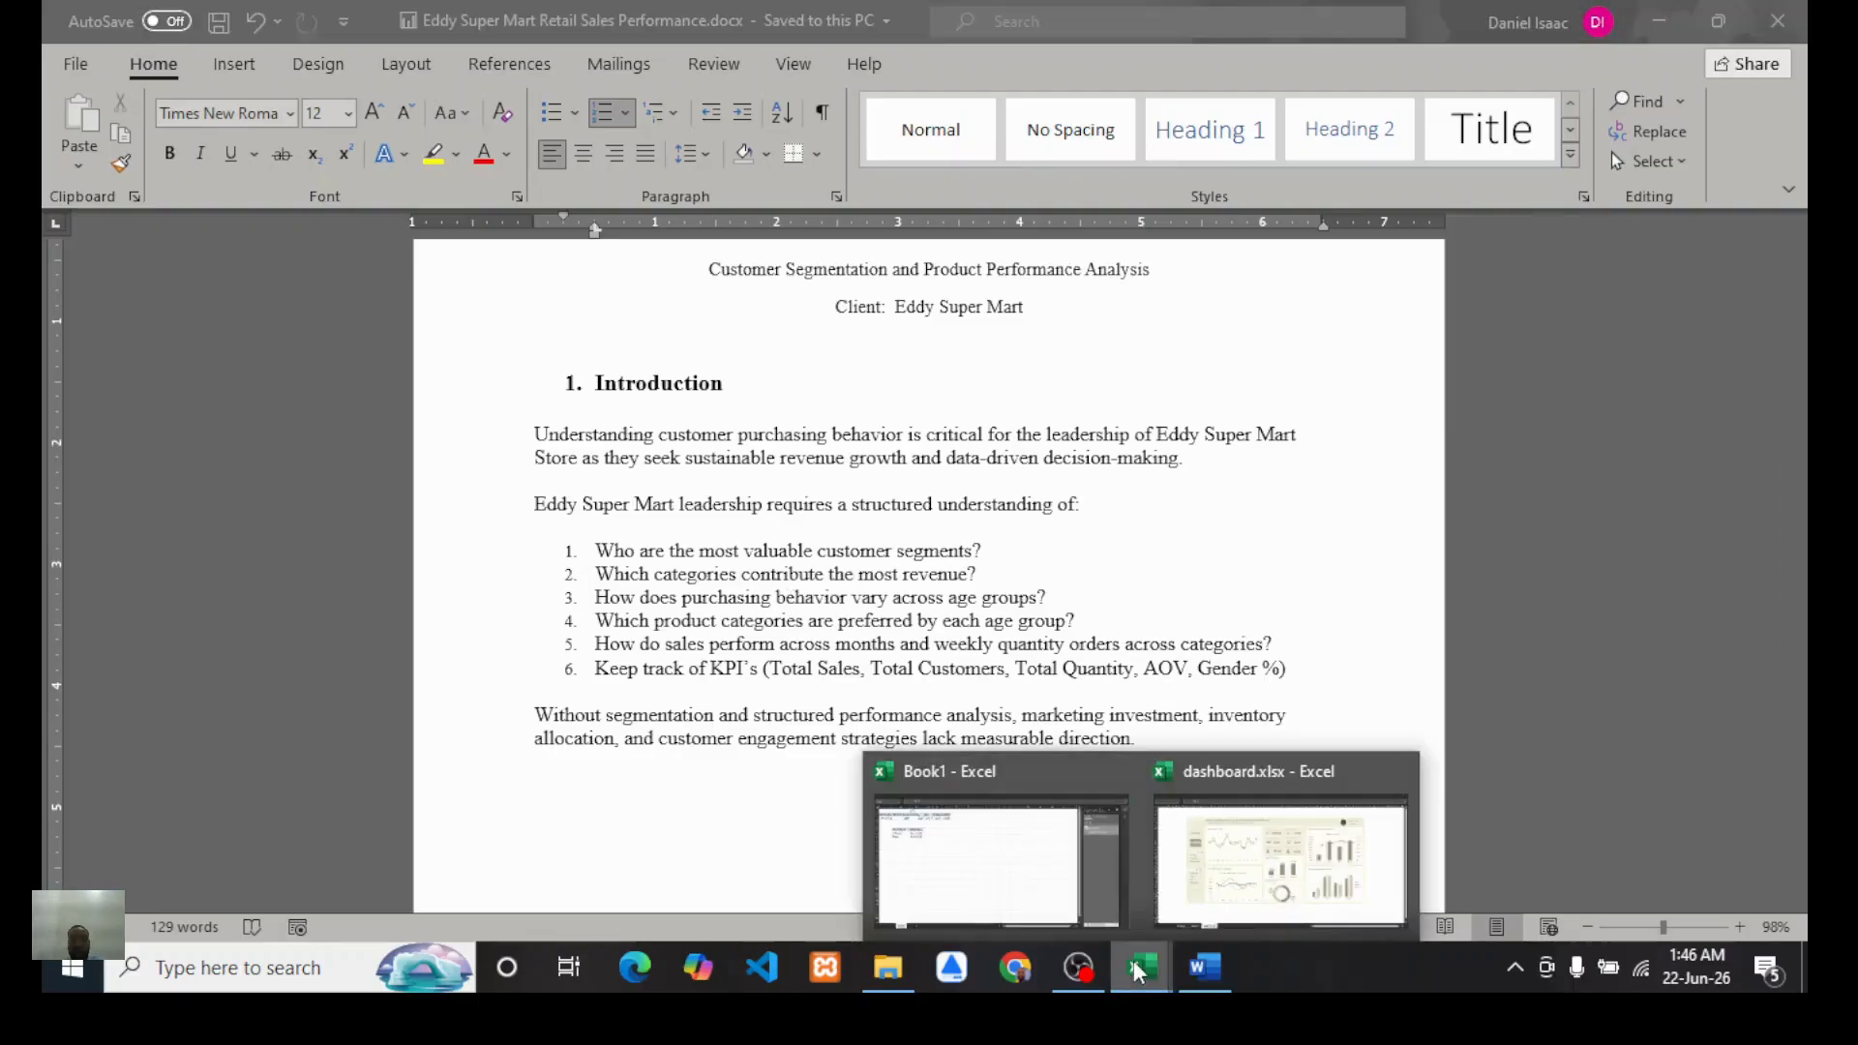
click(982, 892)
Step: Merge and center the two cells directly above the Gender PivotTable
drag(184, 248, 322, 292)
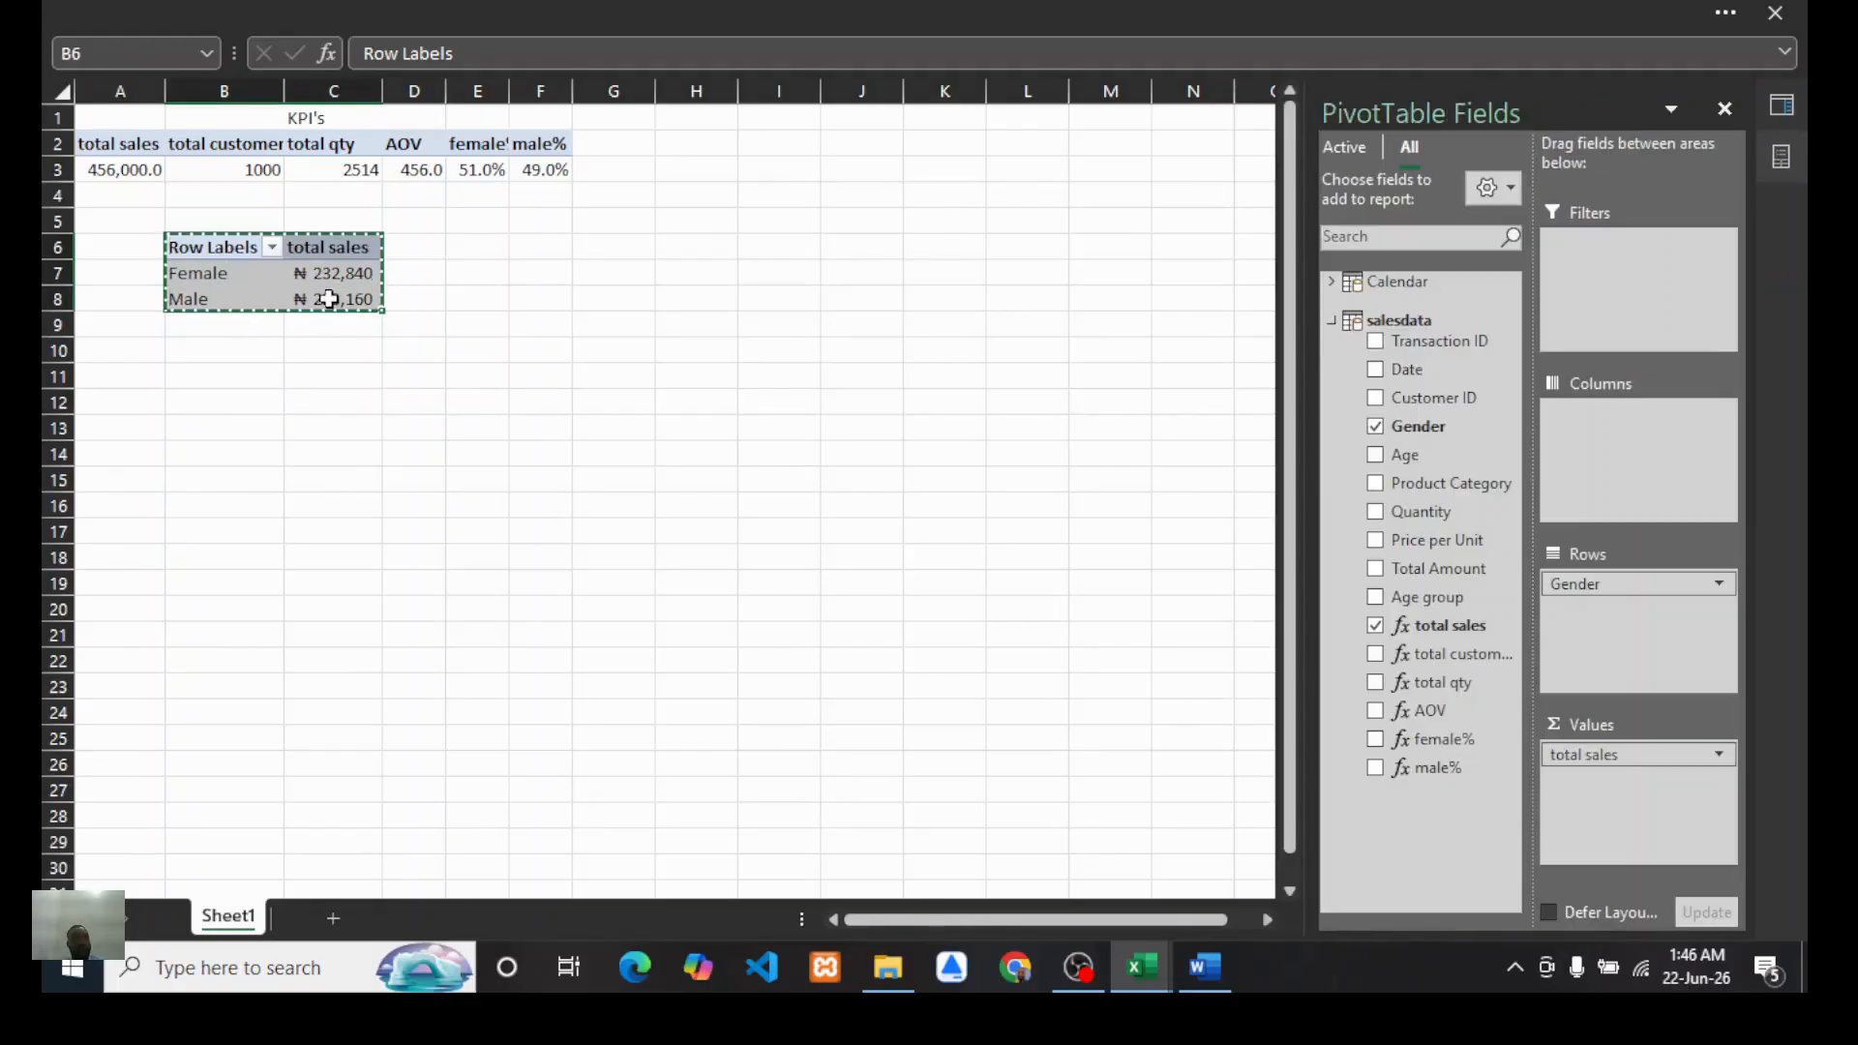
key(ctrl+c)
click(497, 531)
drag(173, 218, 319, 221)
click(557, 9)
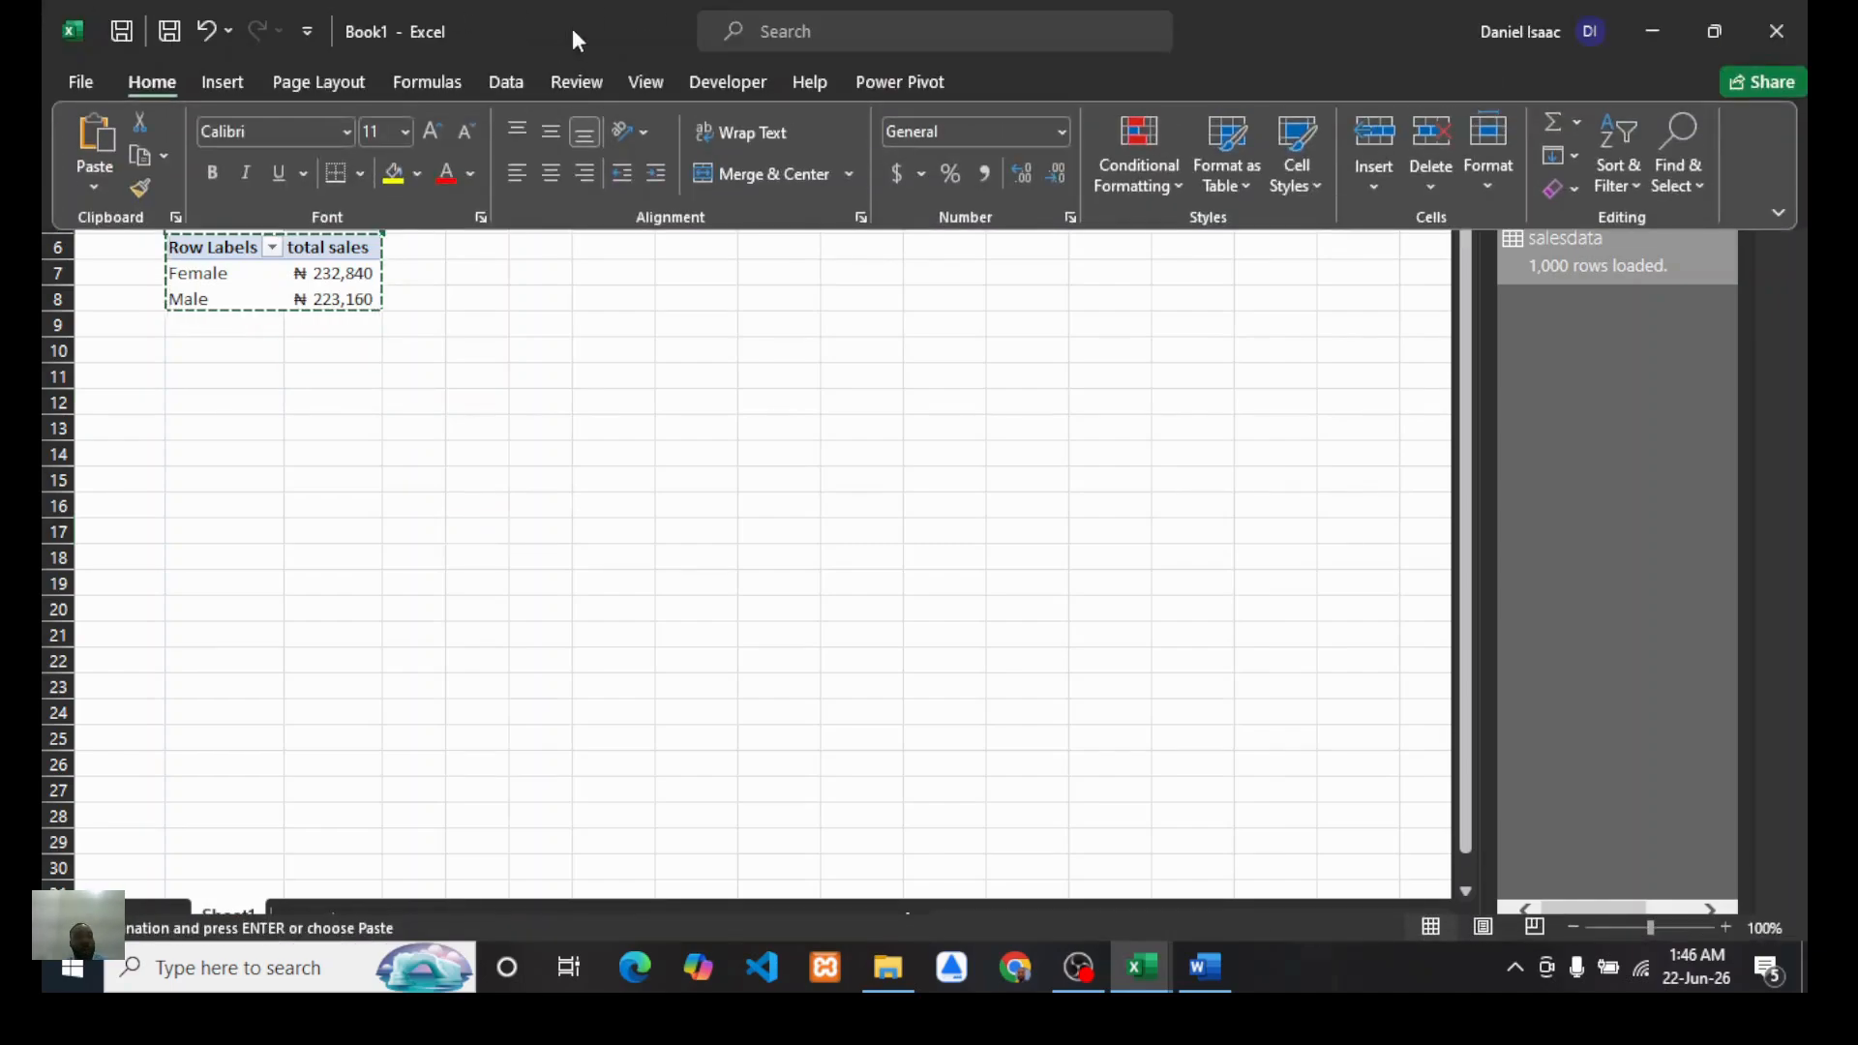
click(759, 177)
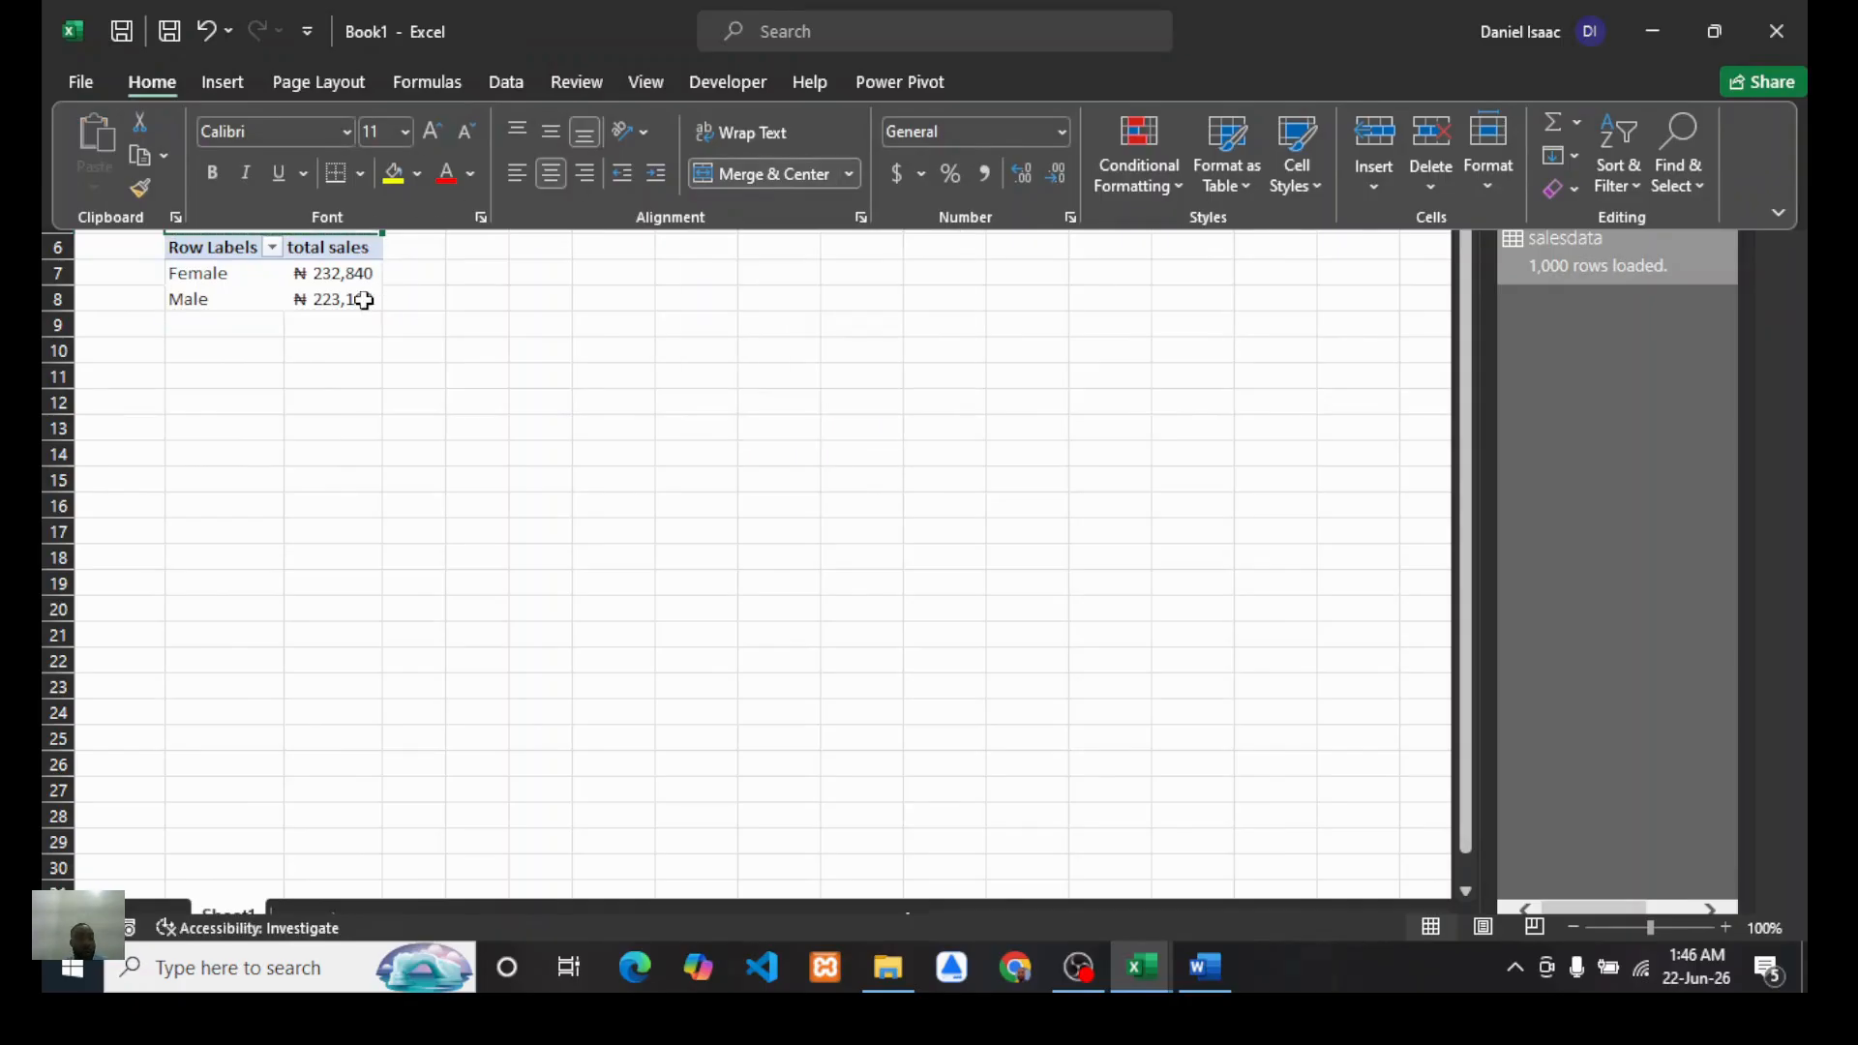
click(514, 341)
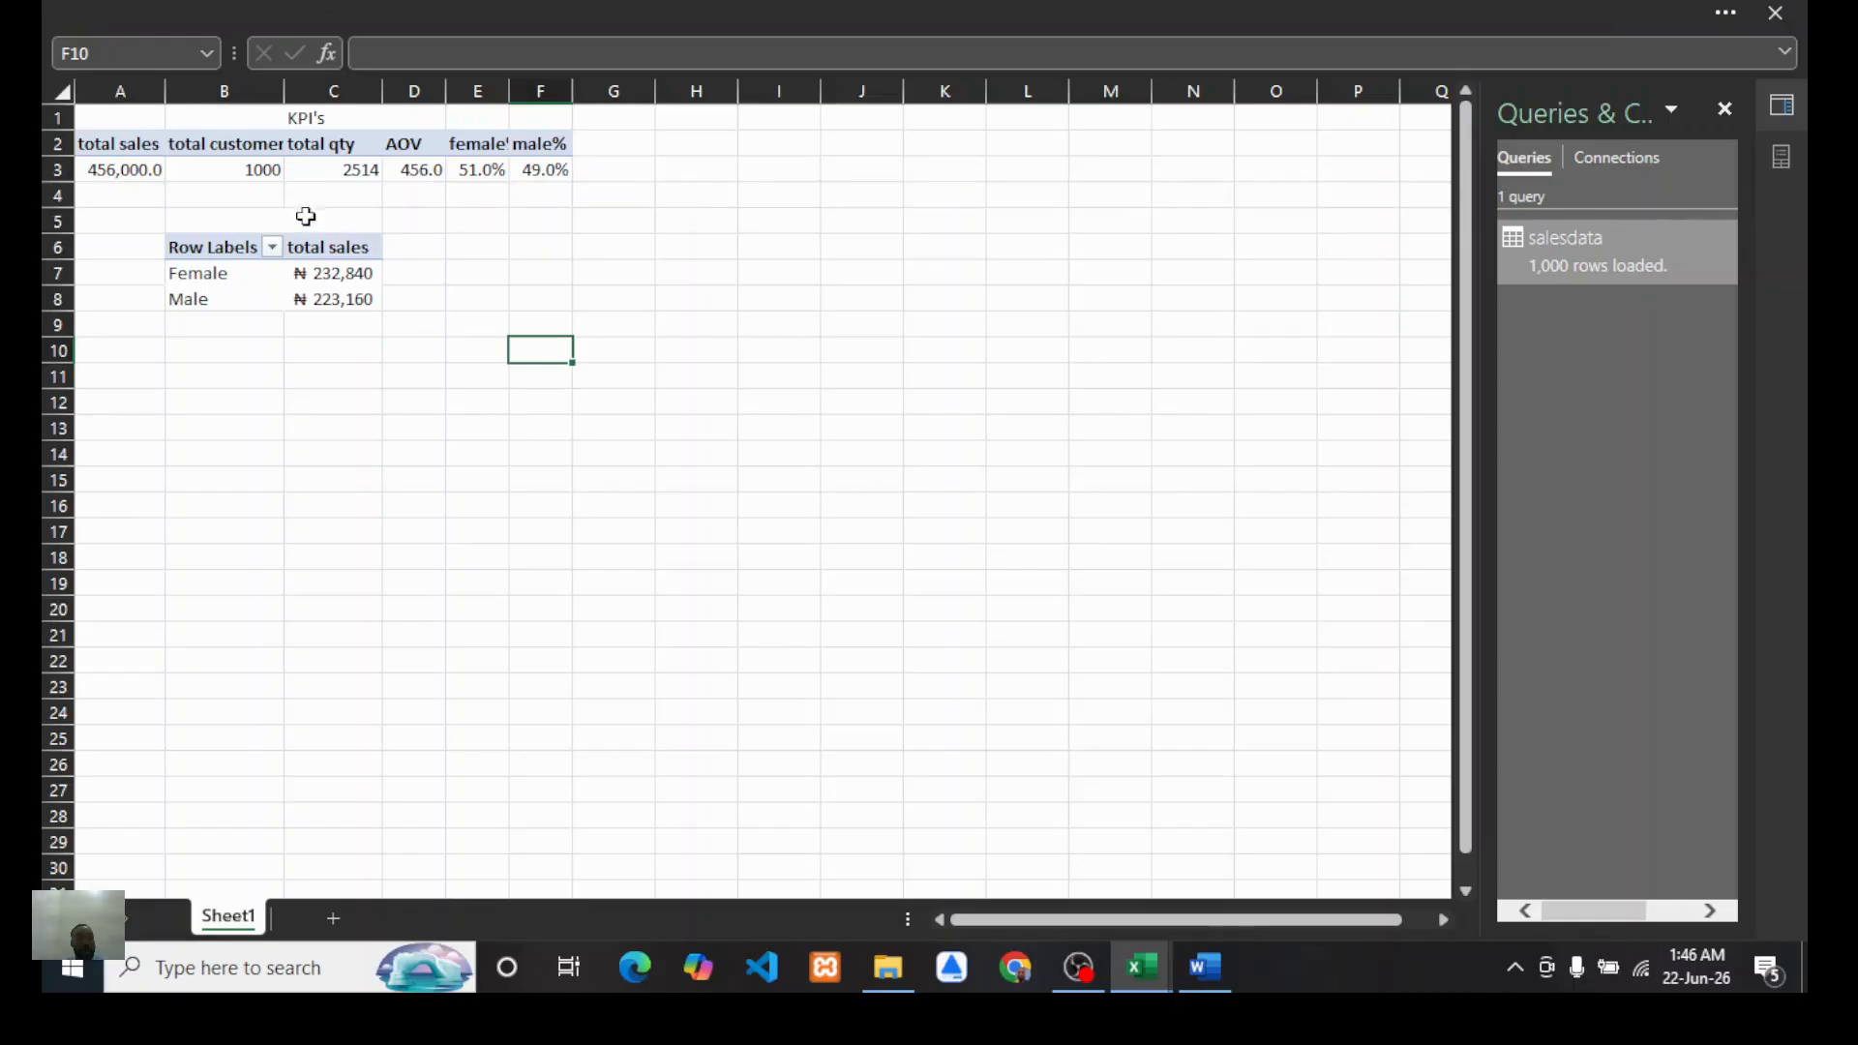
Step: Title the merged cell above the Gender PivotTable "Total sales by segment"
click(244, 221)
text(Tota)
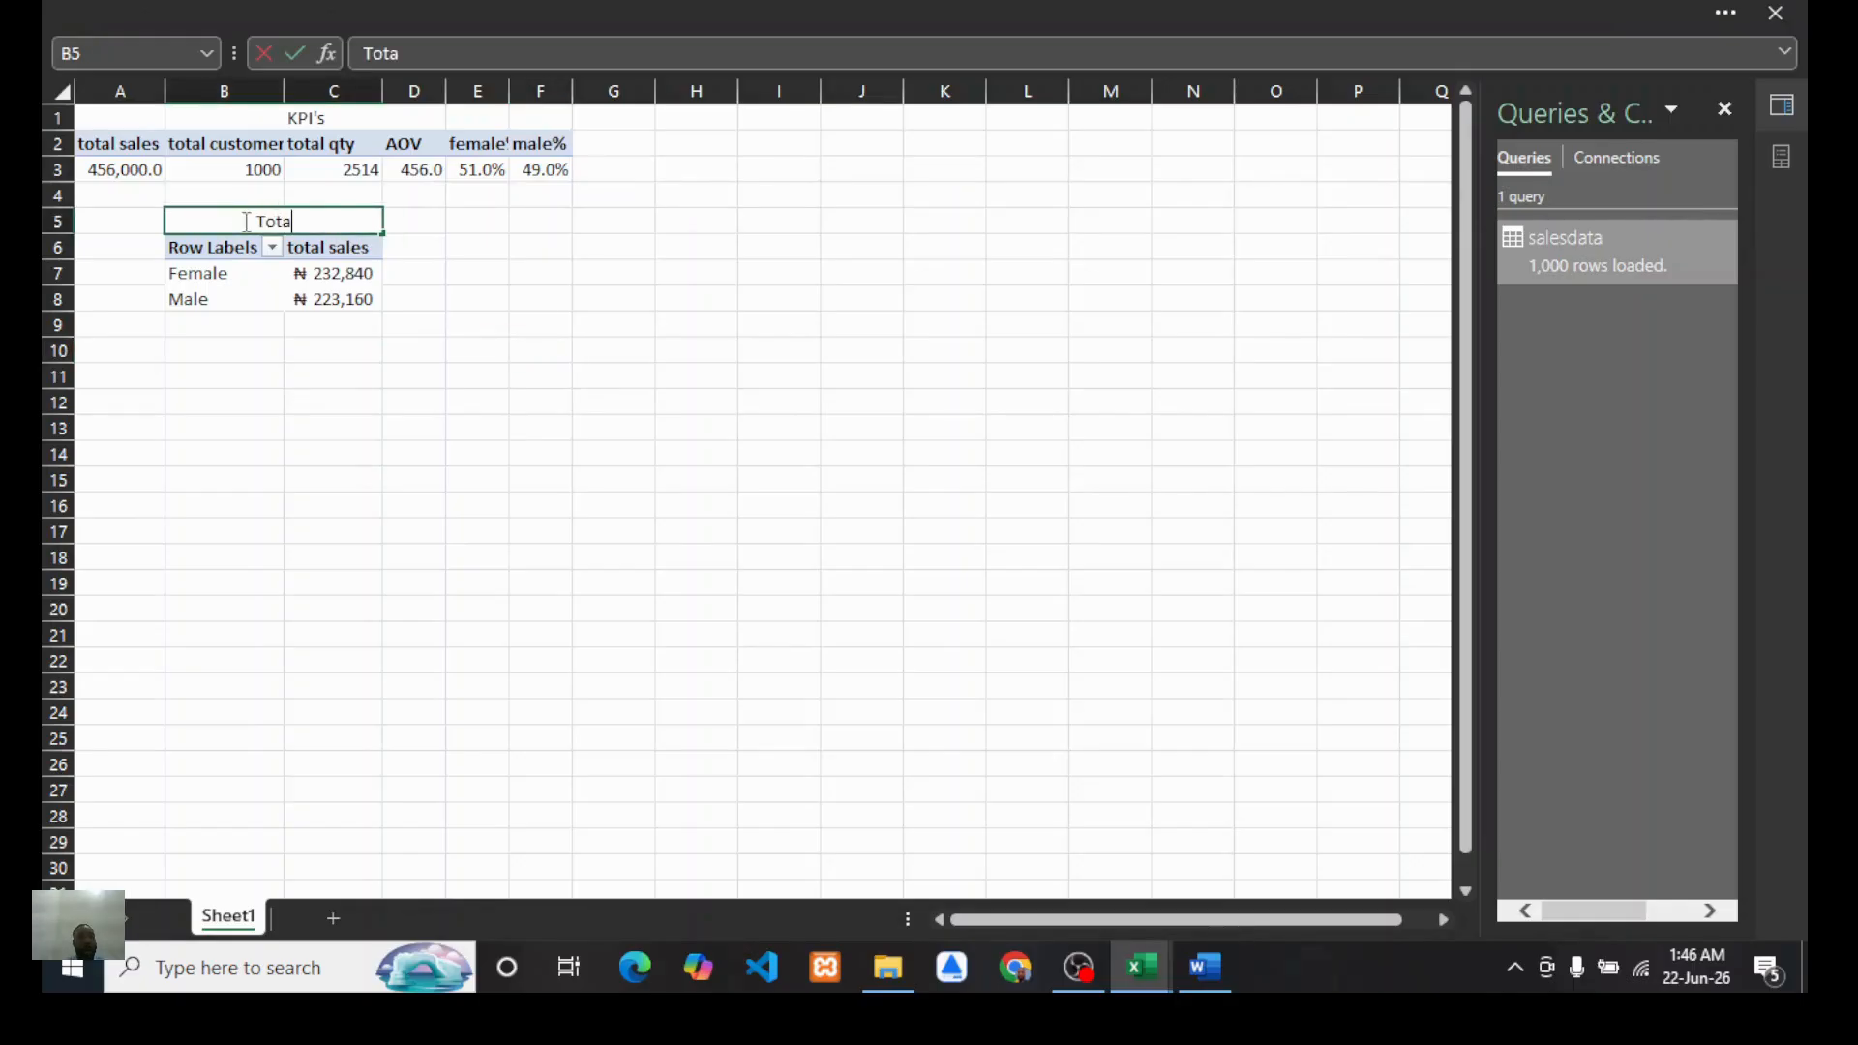
text(l sales by )
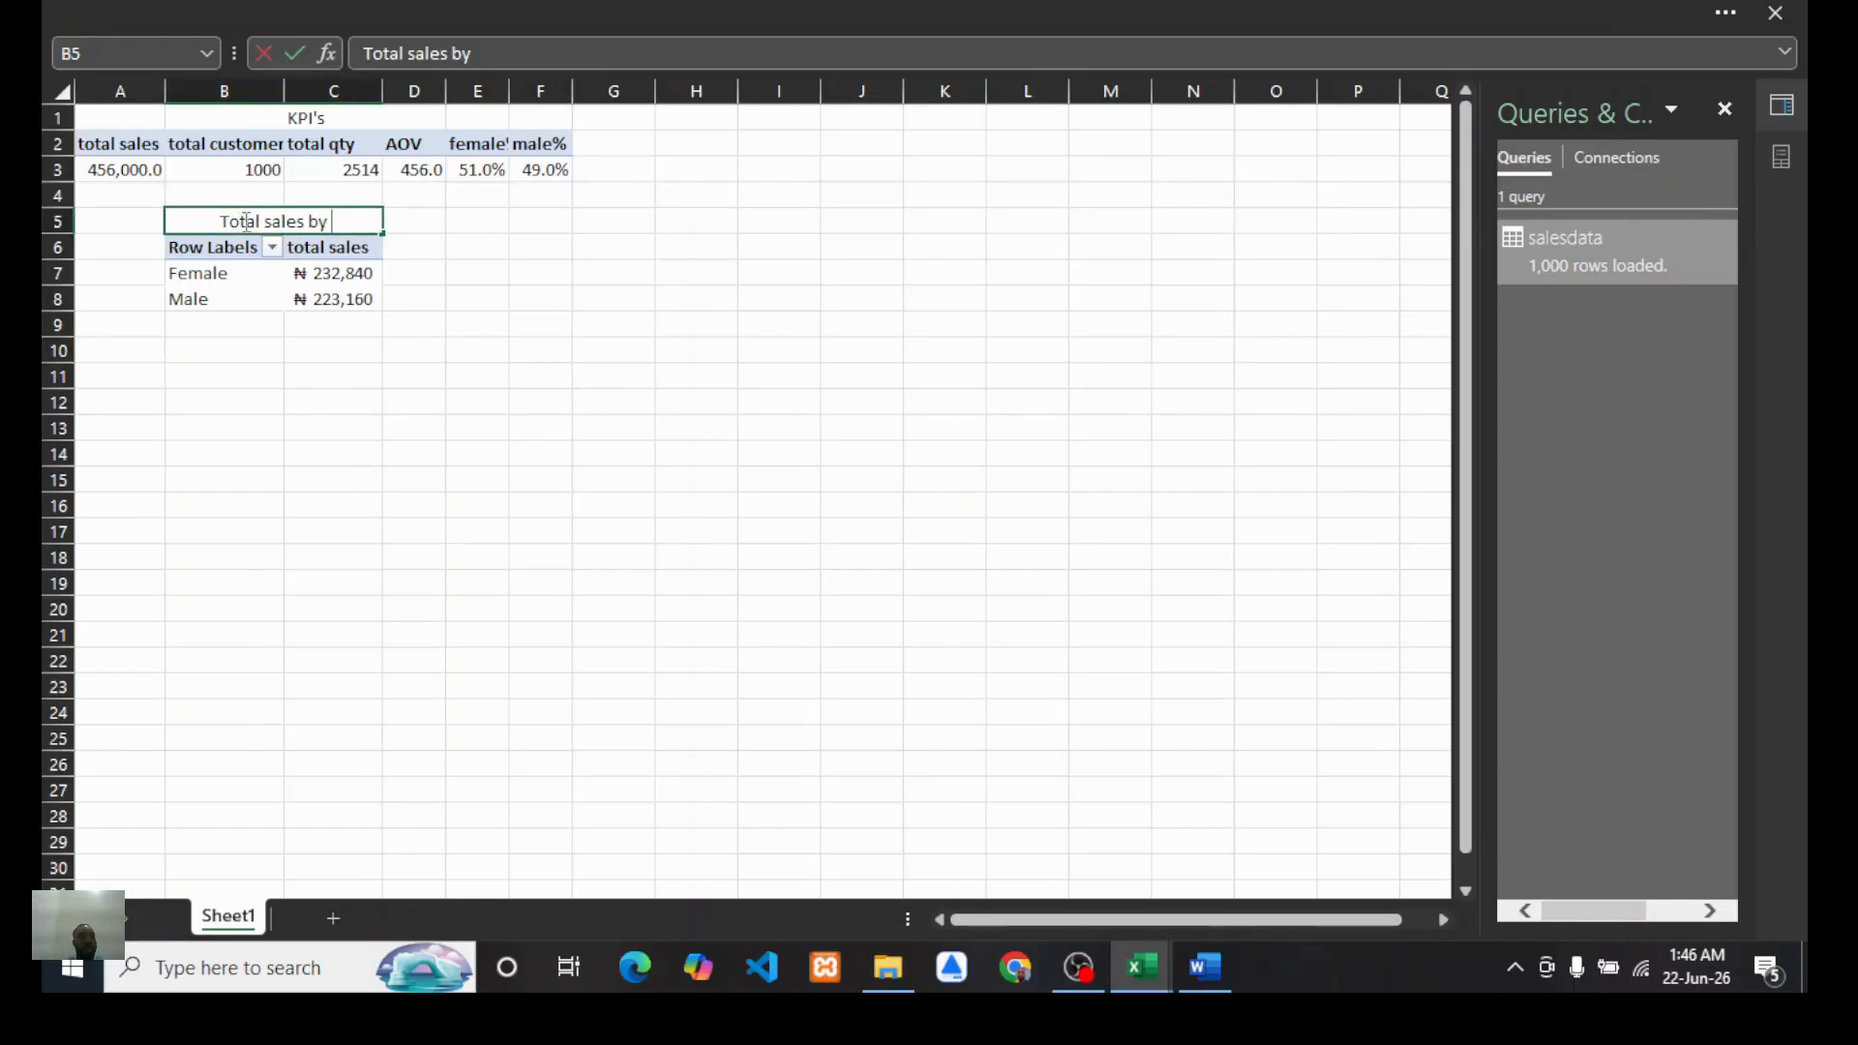
text(seg)
key(BackSpace)
text(segment)
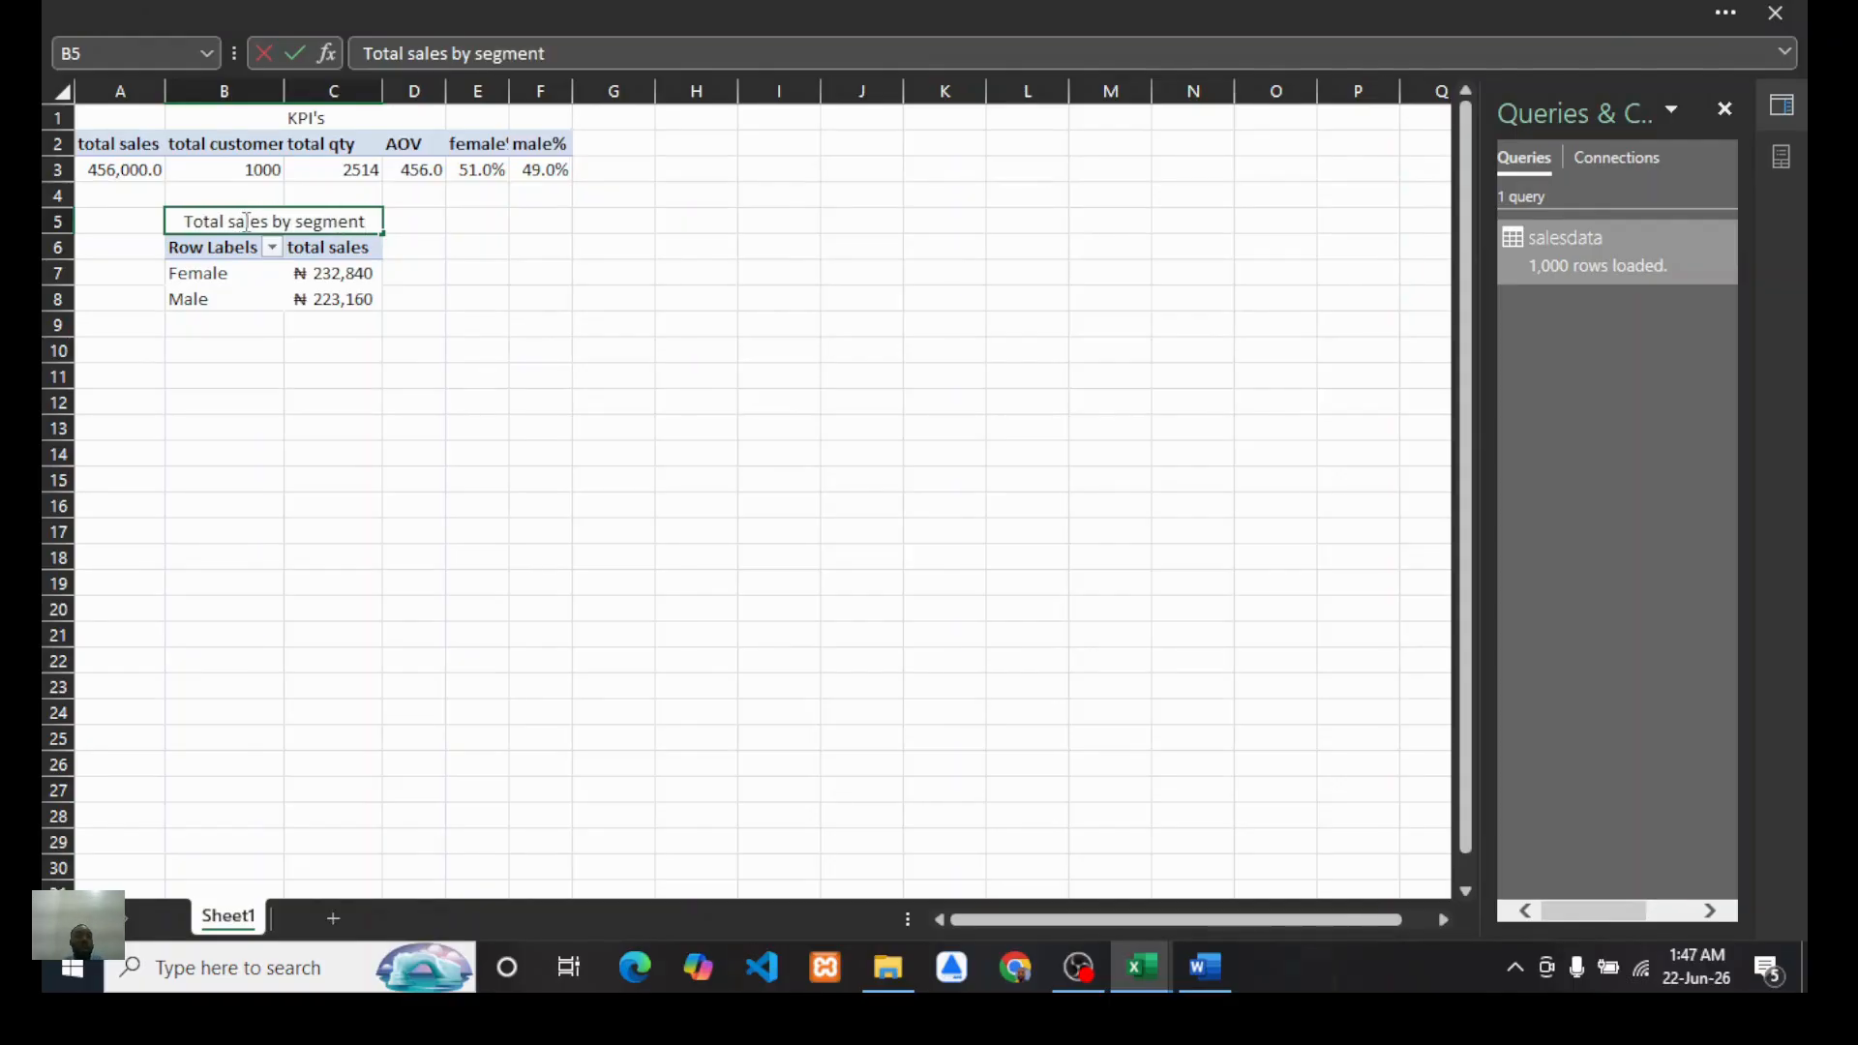
click(271, 453)
Step: Copy the titled Gender PivotTable and paste a duplicate a few rows below it
drag(199, 221, 310, 294)
key(ctrl+c)
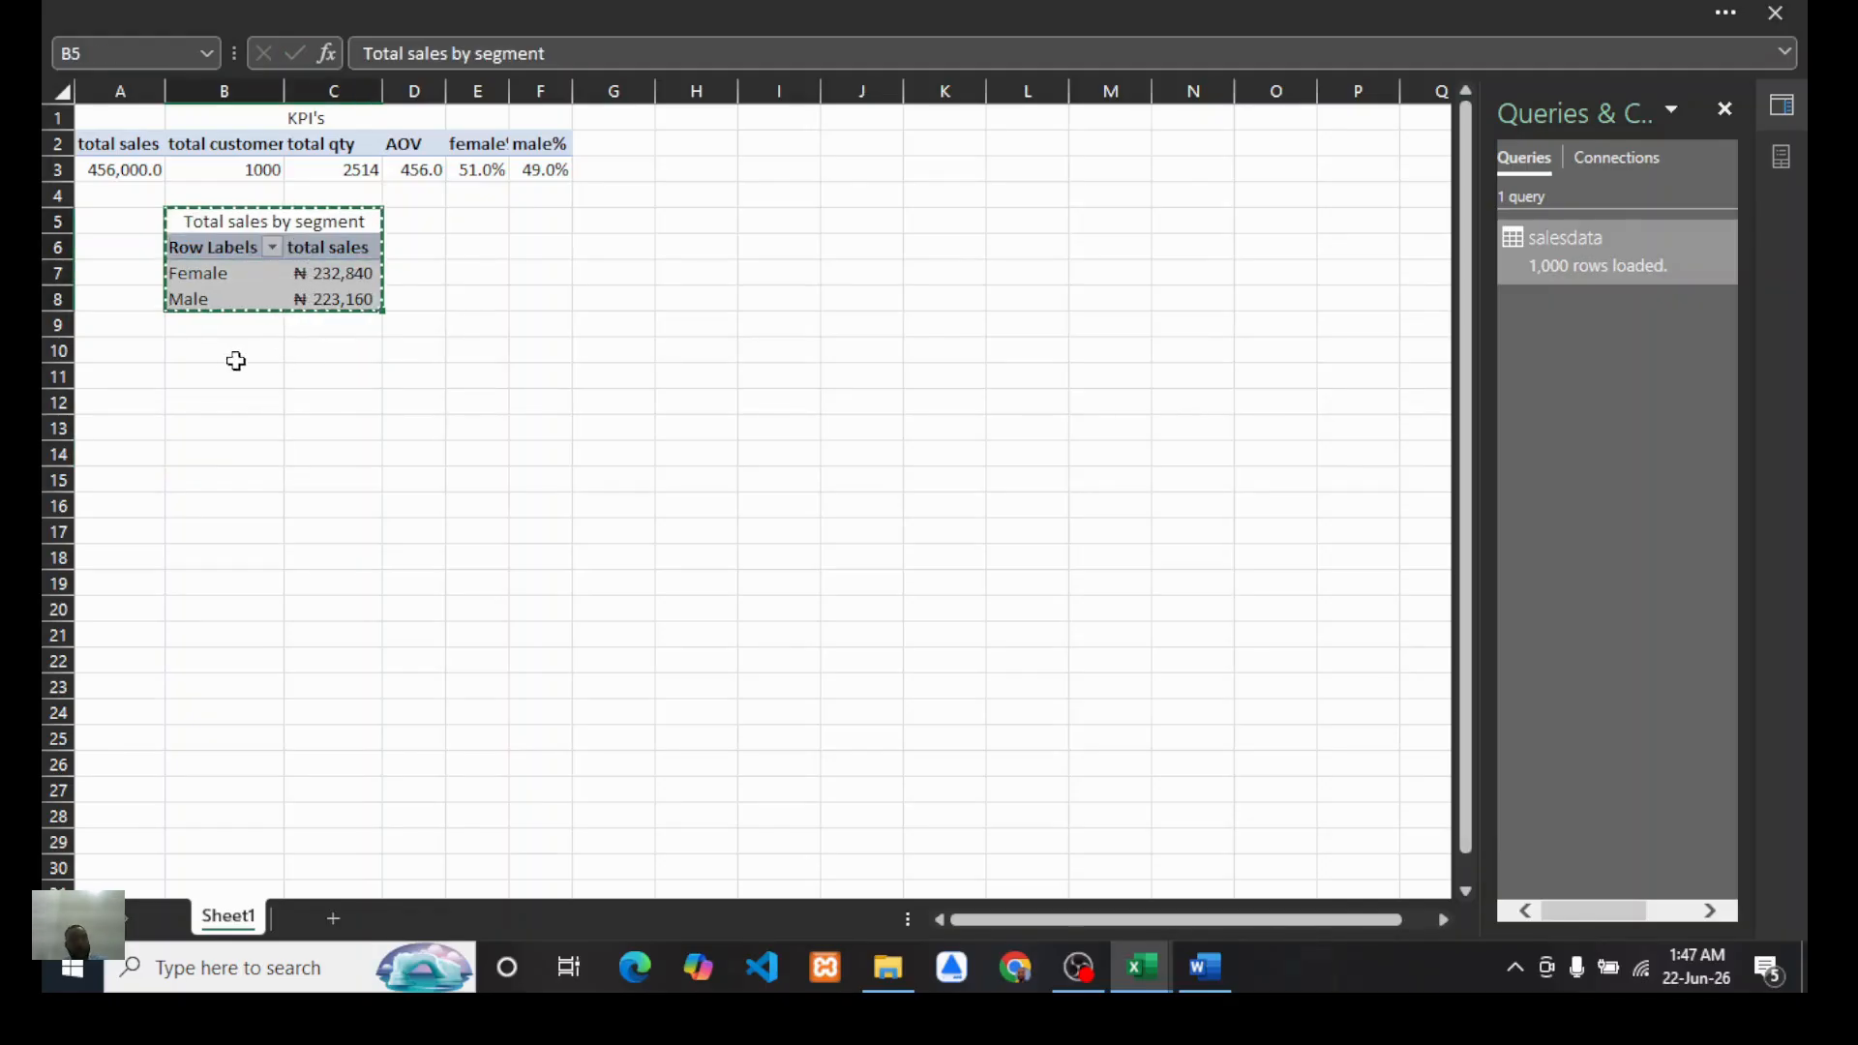
click(206, 377)
key(ctrl+v)
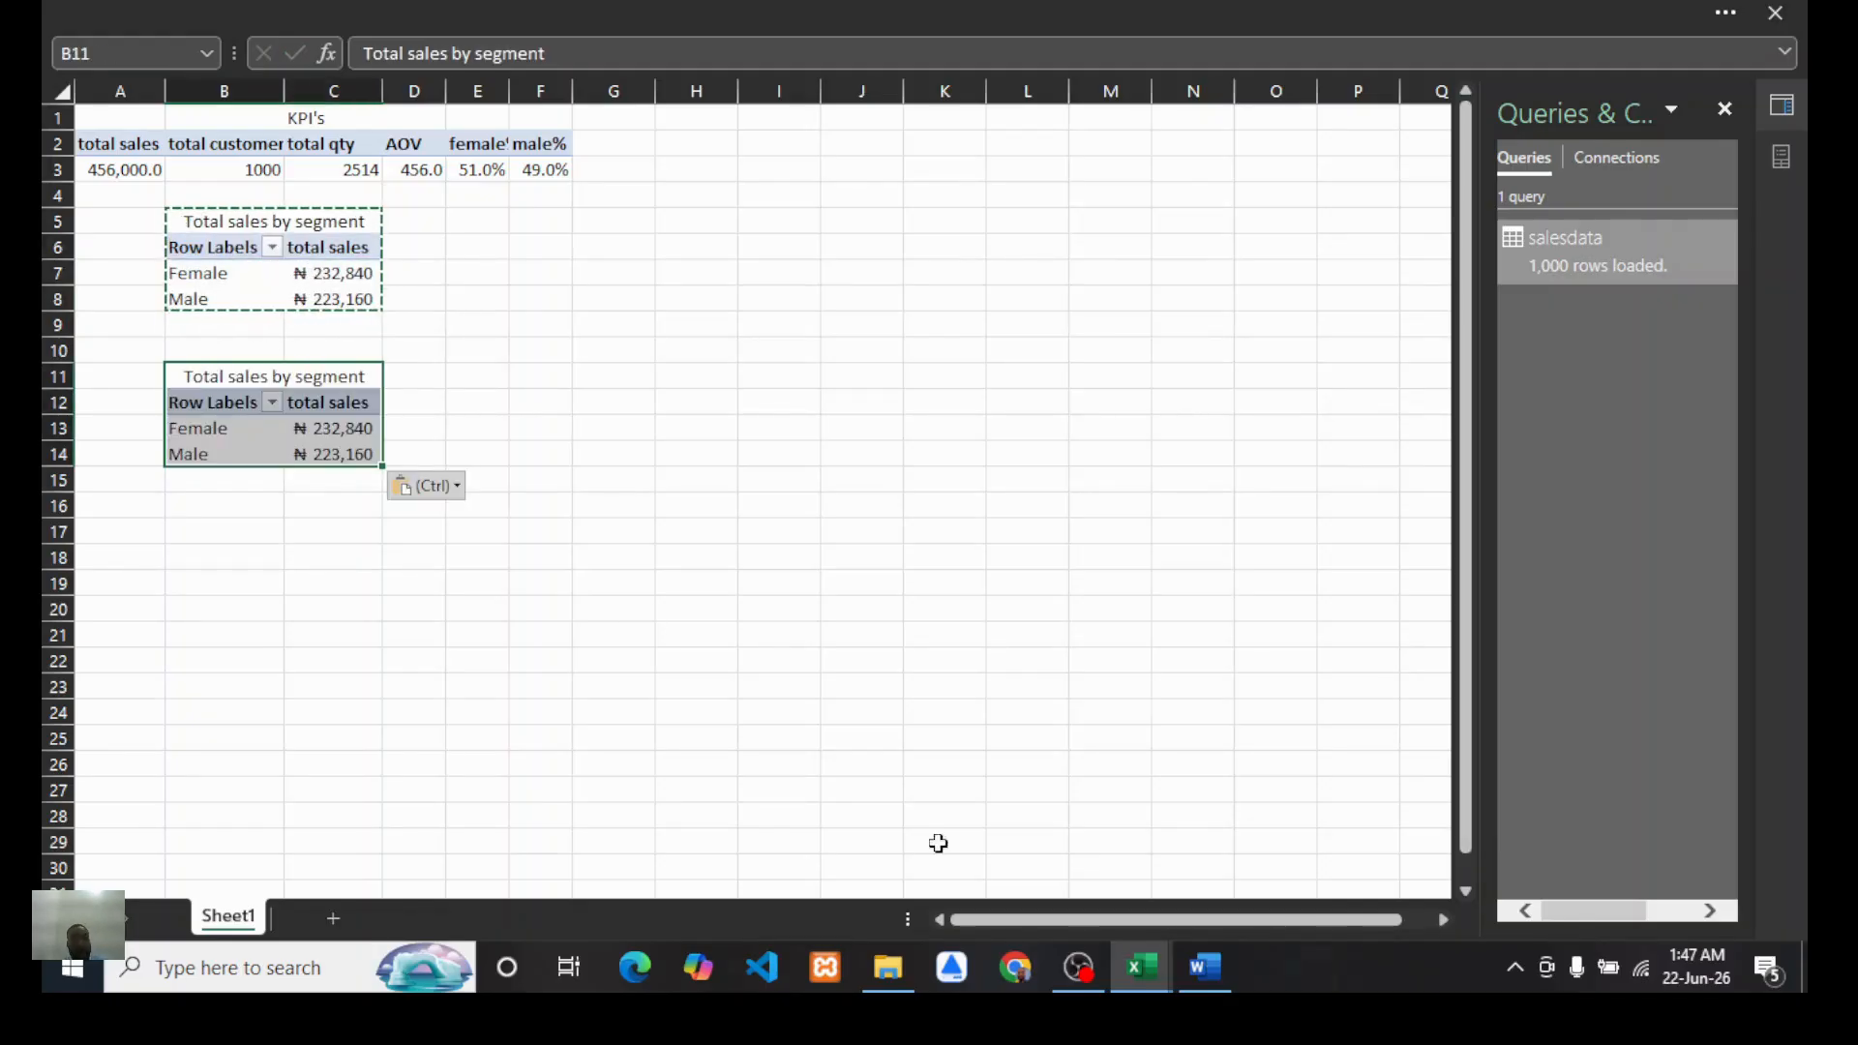
Step: Review the next question in the Word report and return to the Book1 workbook
click(1205, 967)
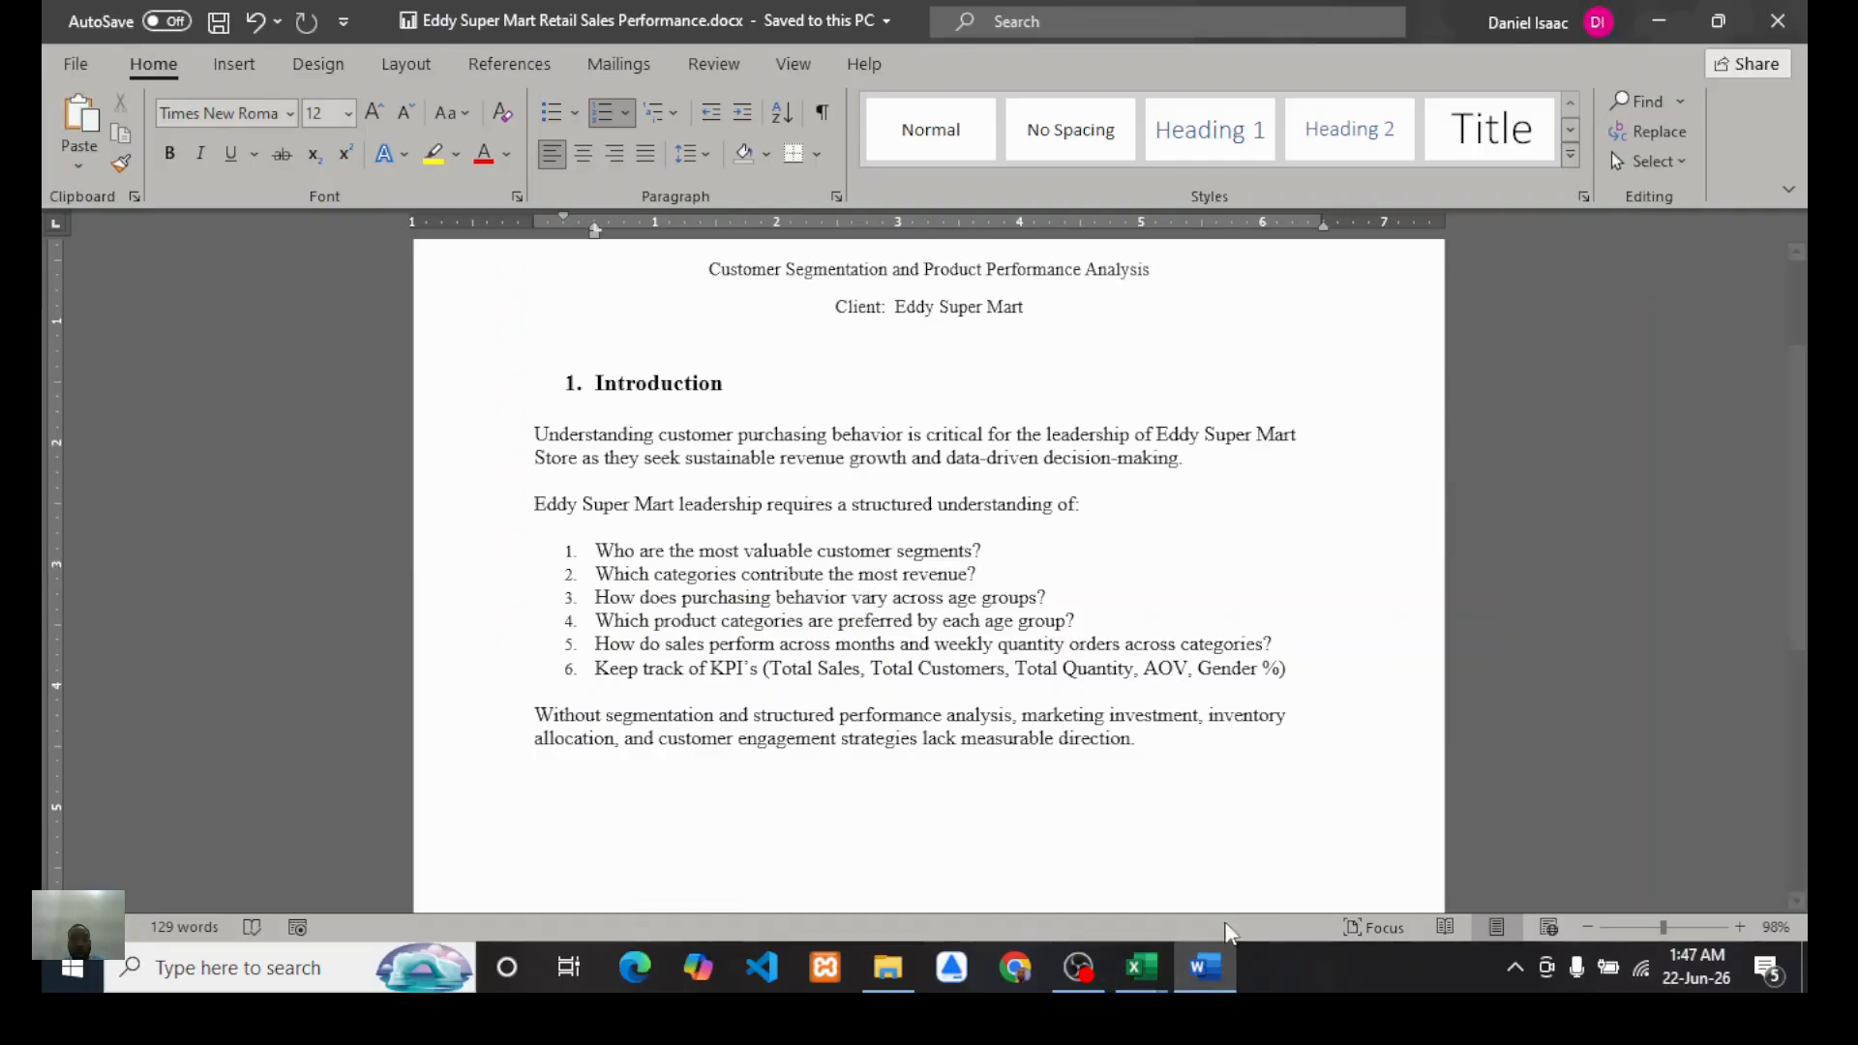
mouse_move(1142, 966)
click(1278, 852)
click(355, 584)
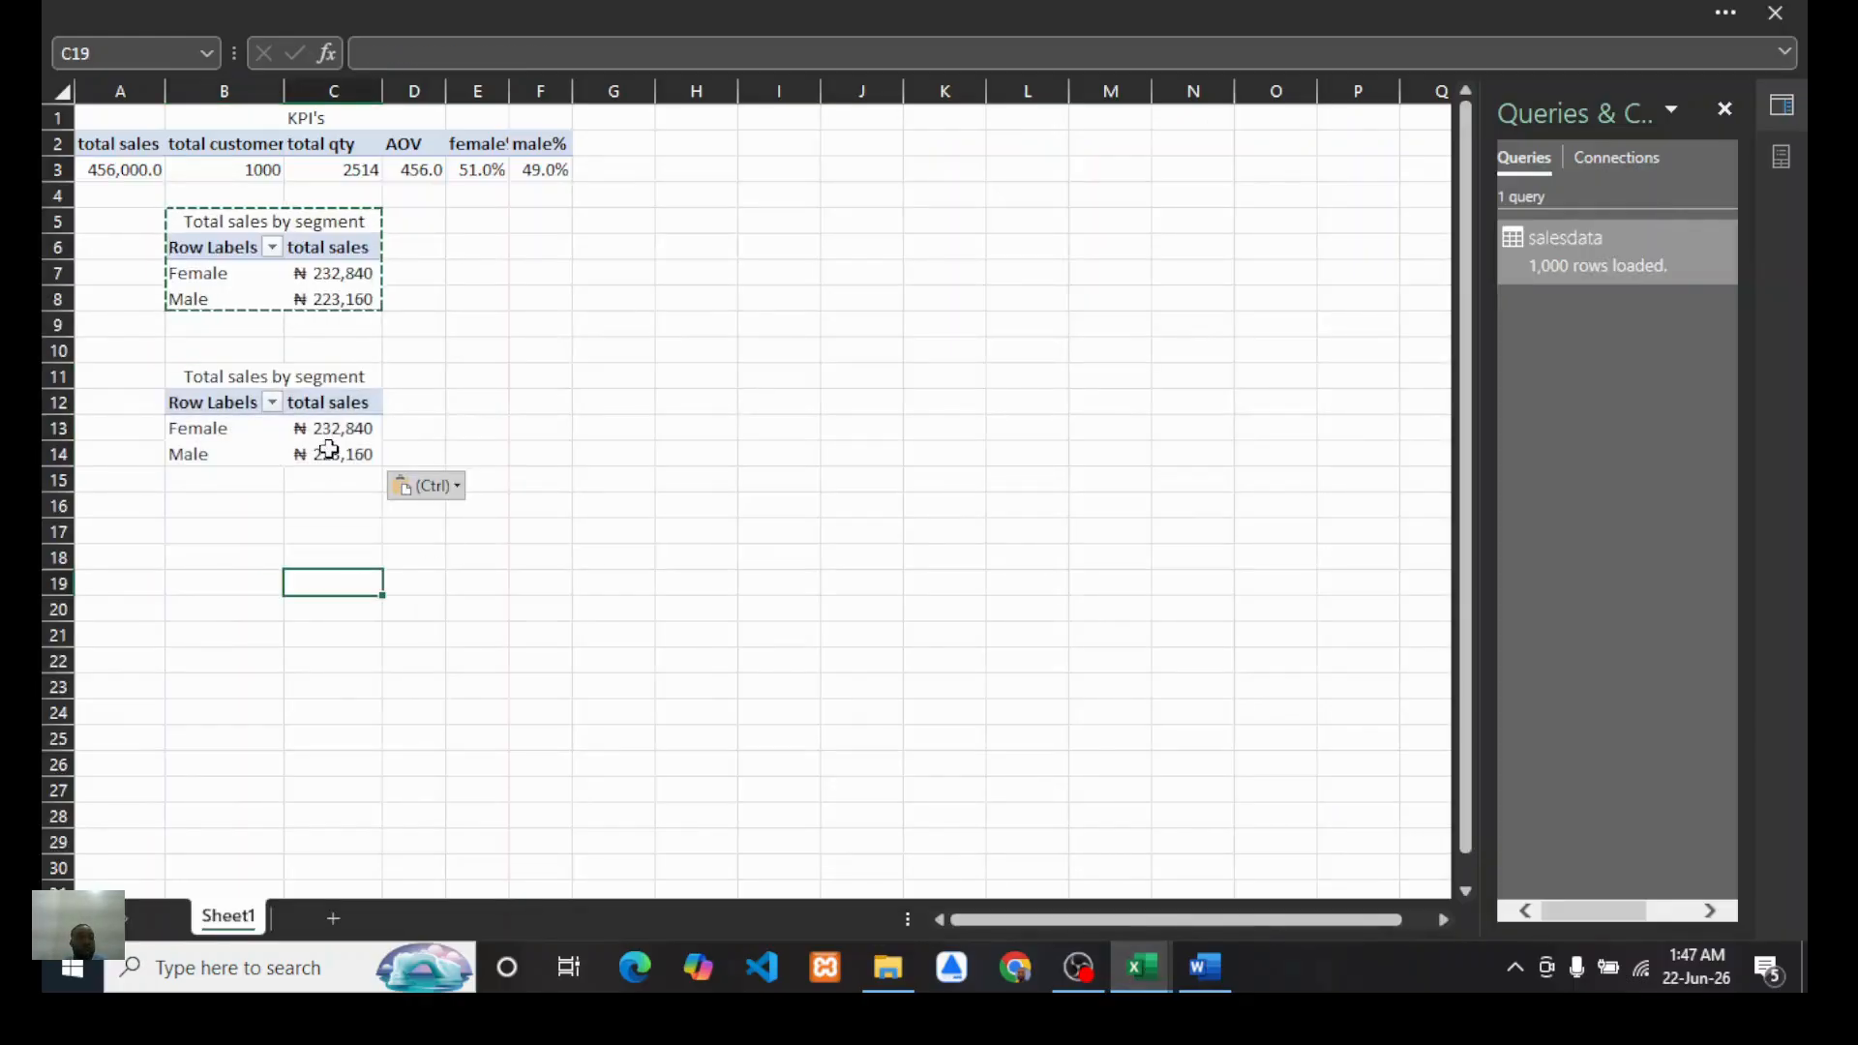
Step: In the duplicated PivotTable, replace the Gender row field with Product Category
click(329, 452)
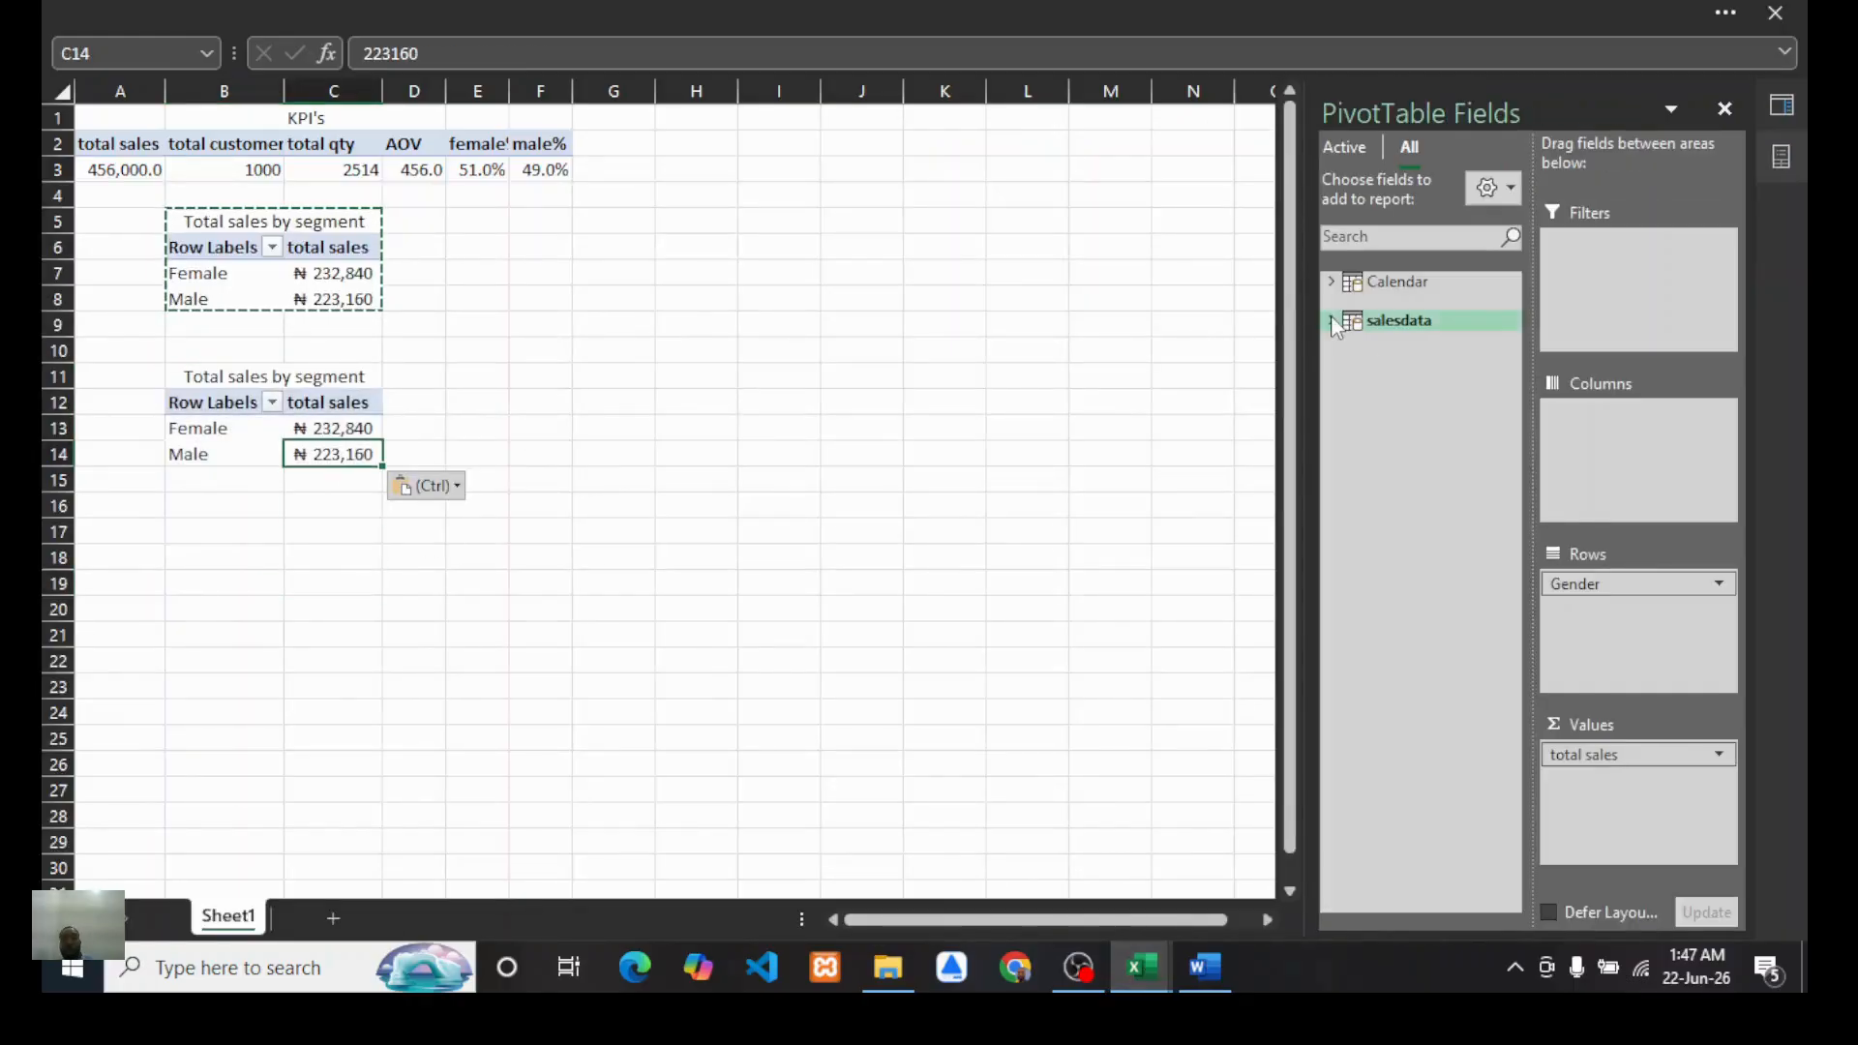
click(1333, 323)
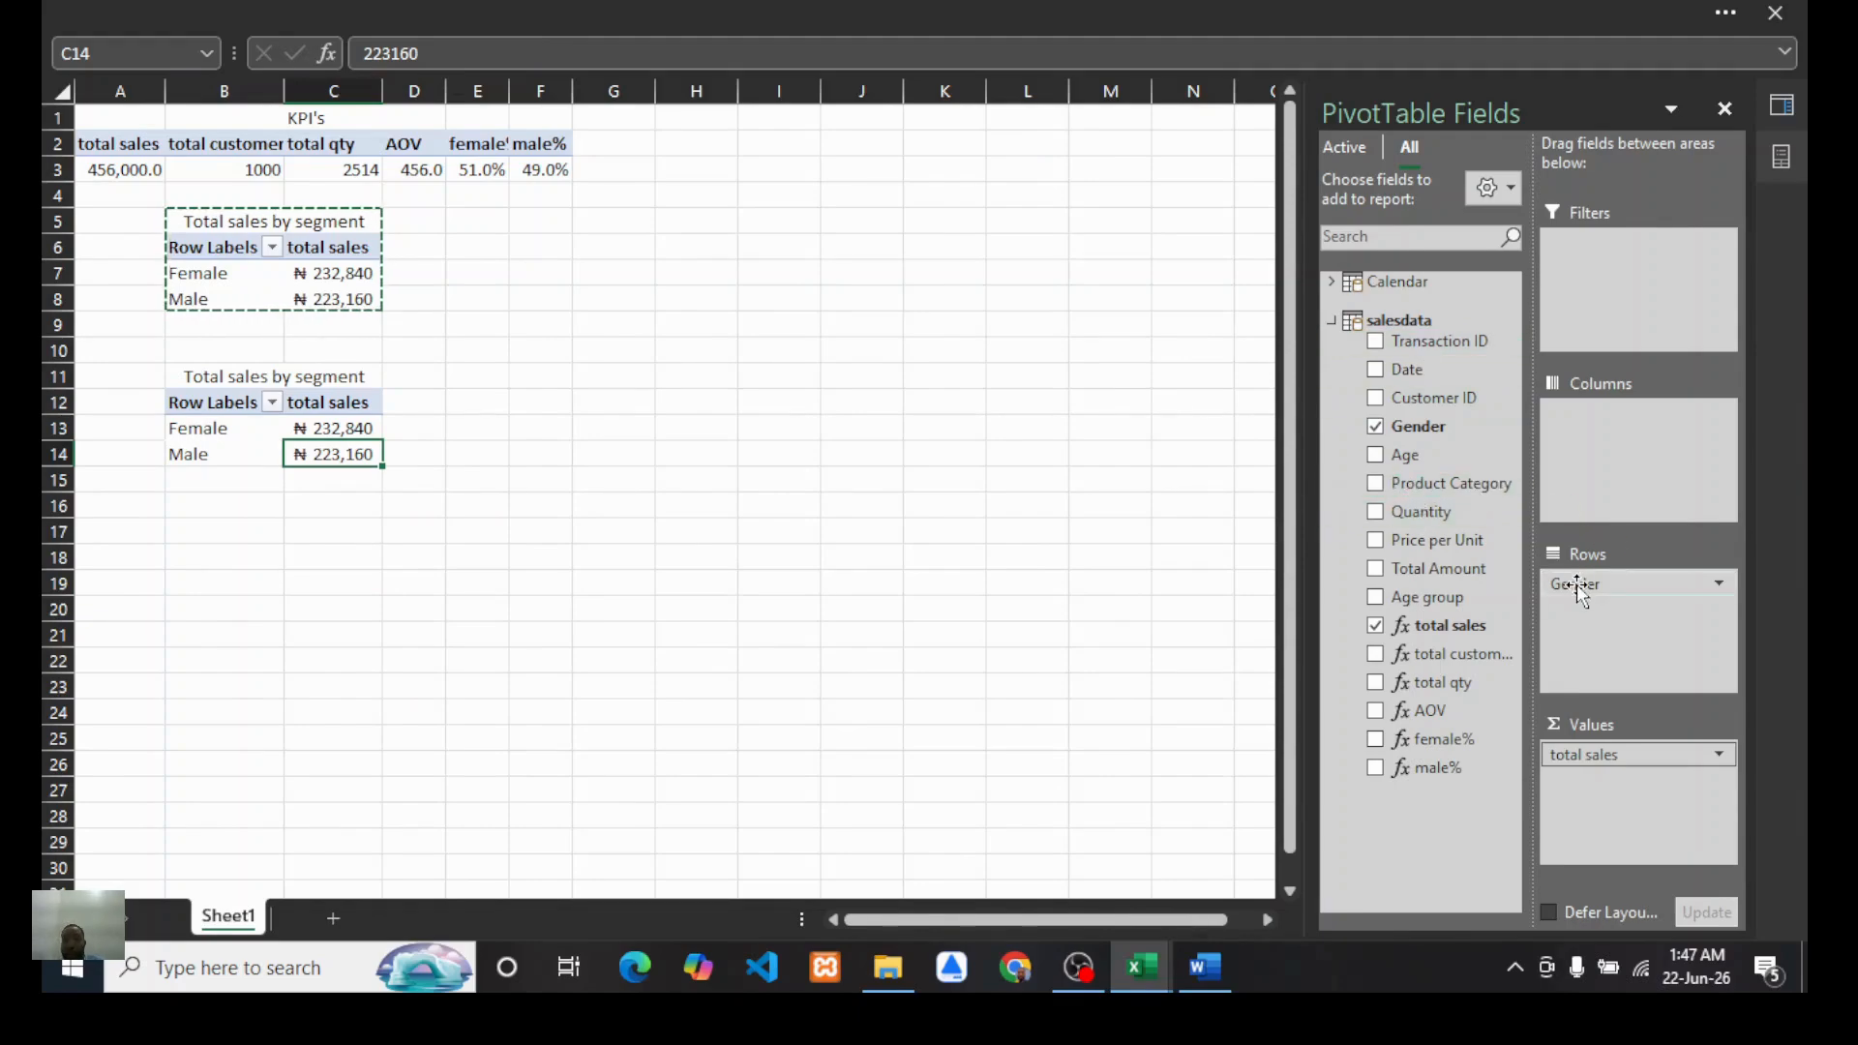
drag(1587, 584, 1443, 736)
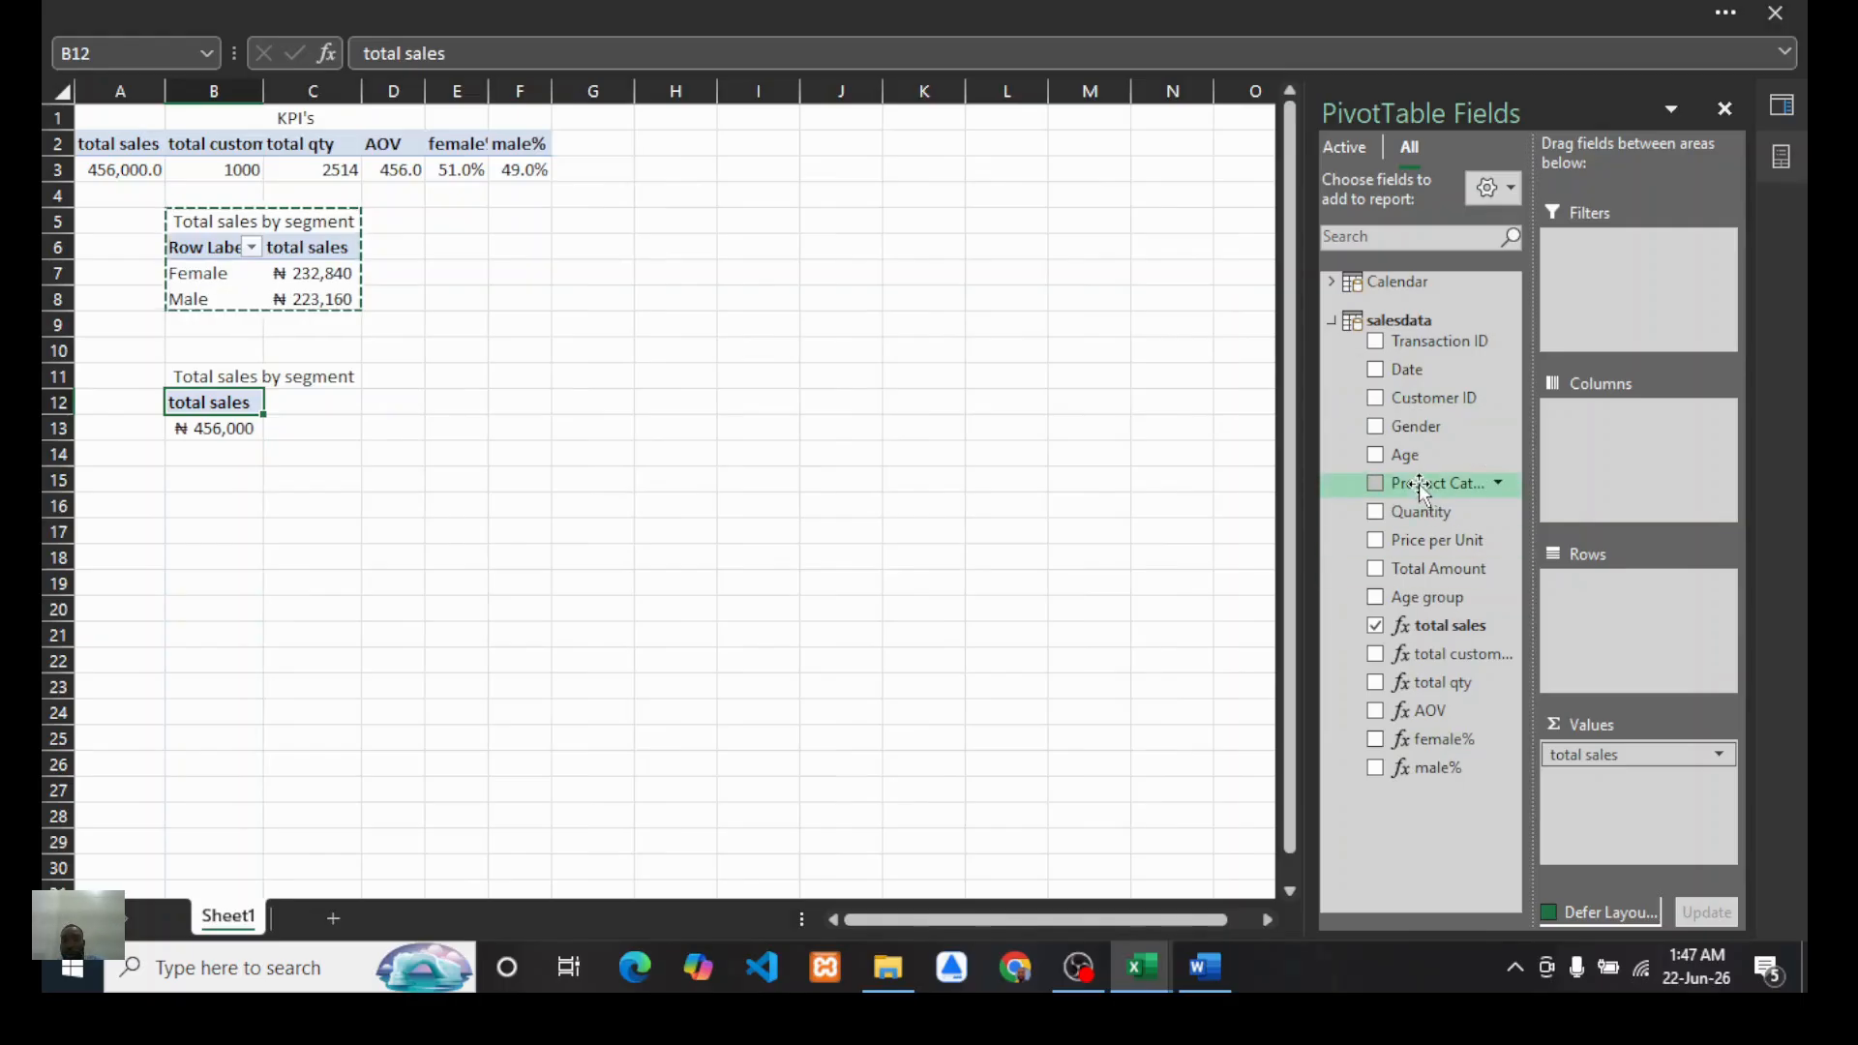
drag(1420, 484, 1606, 597)
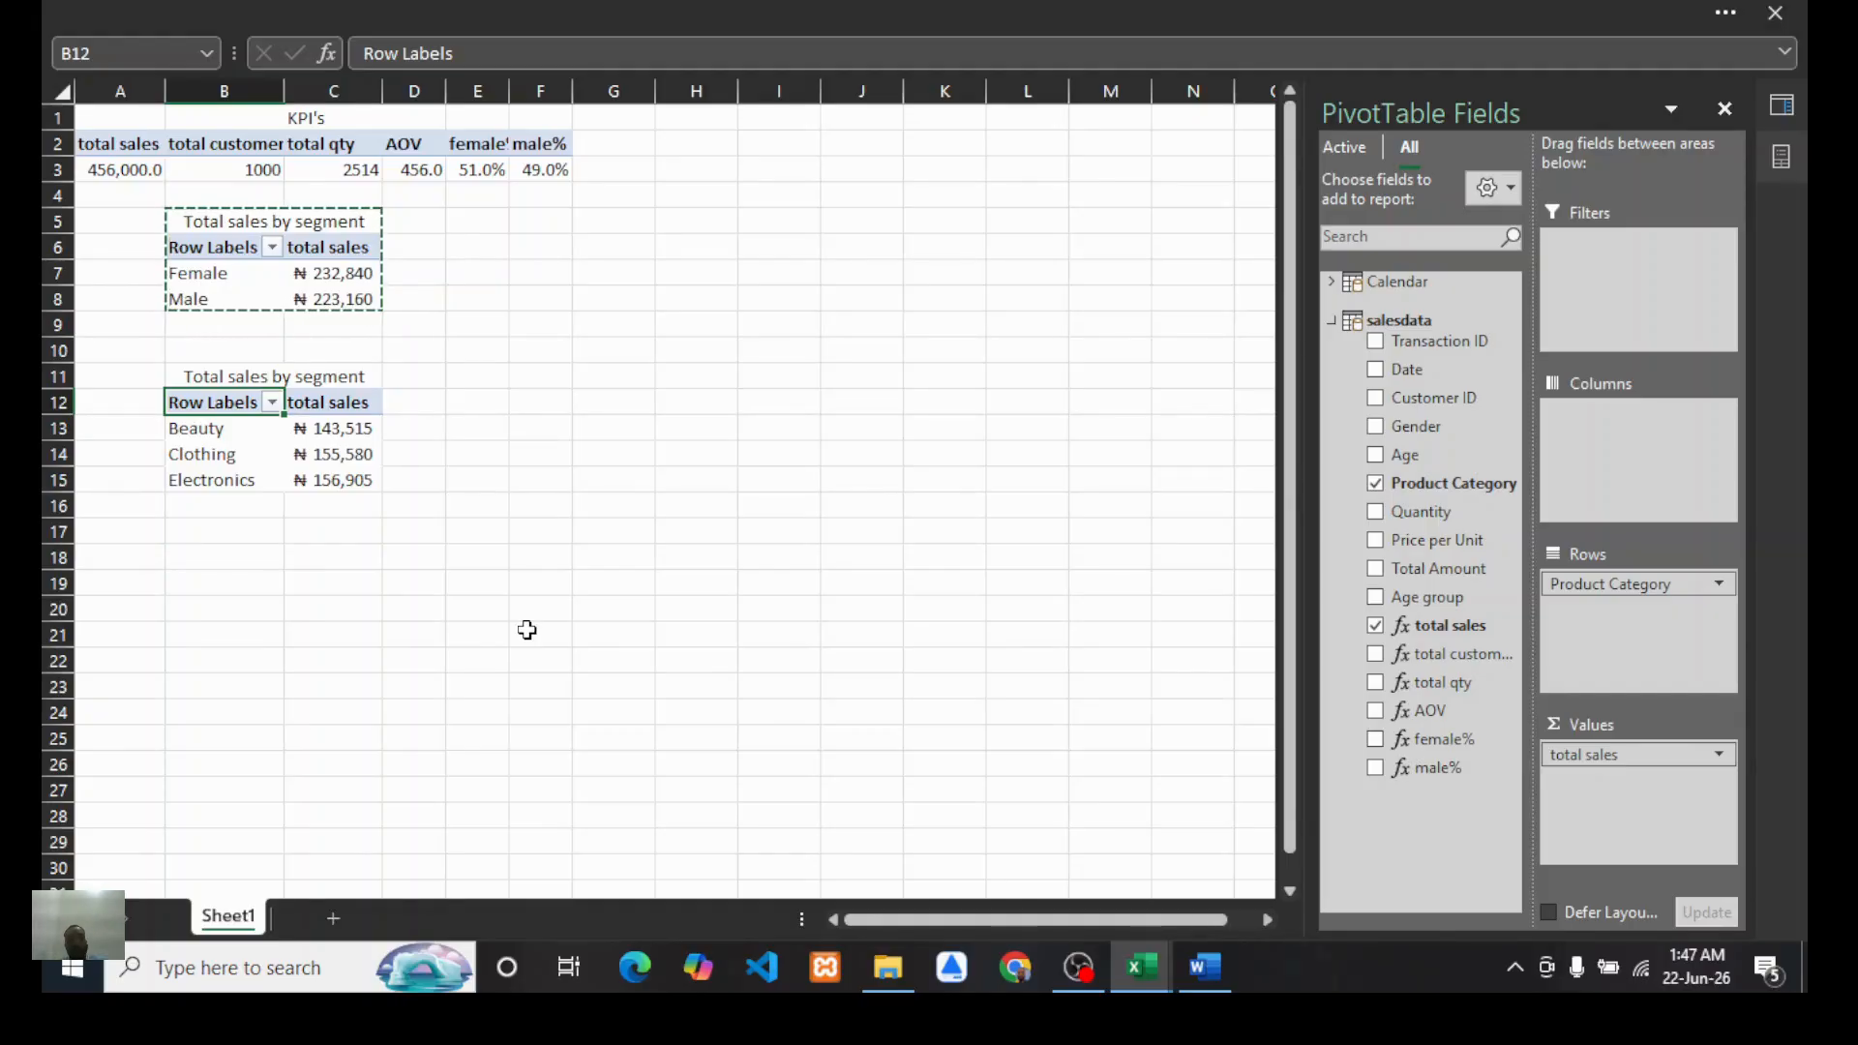
Step: Retitle the duplicated PivotTable "Total sales by categories"
mouse_move(319, 453)
click(327, 379)
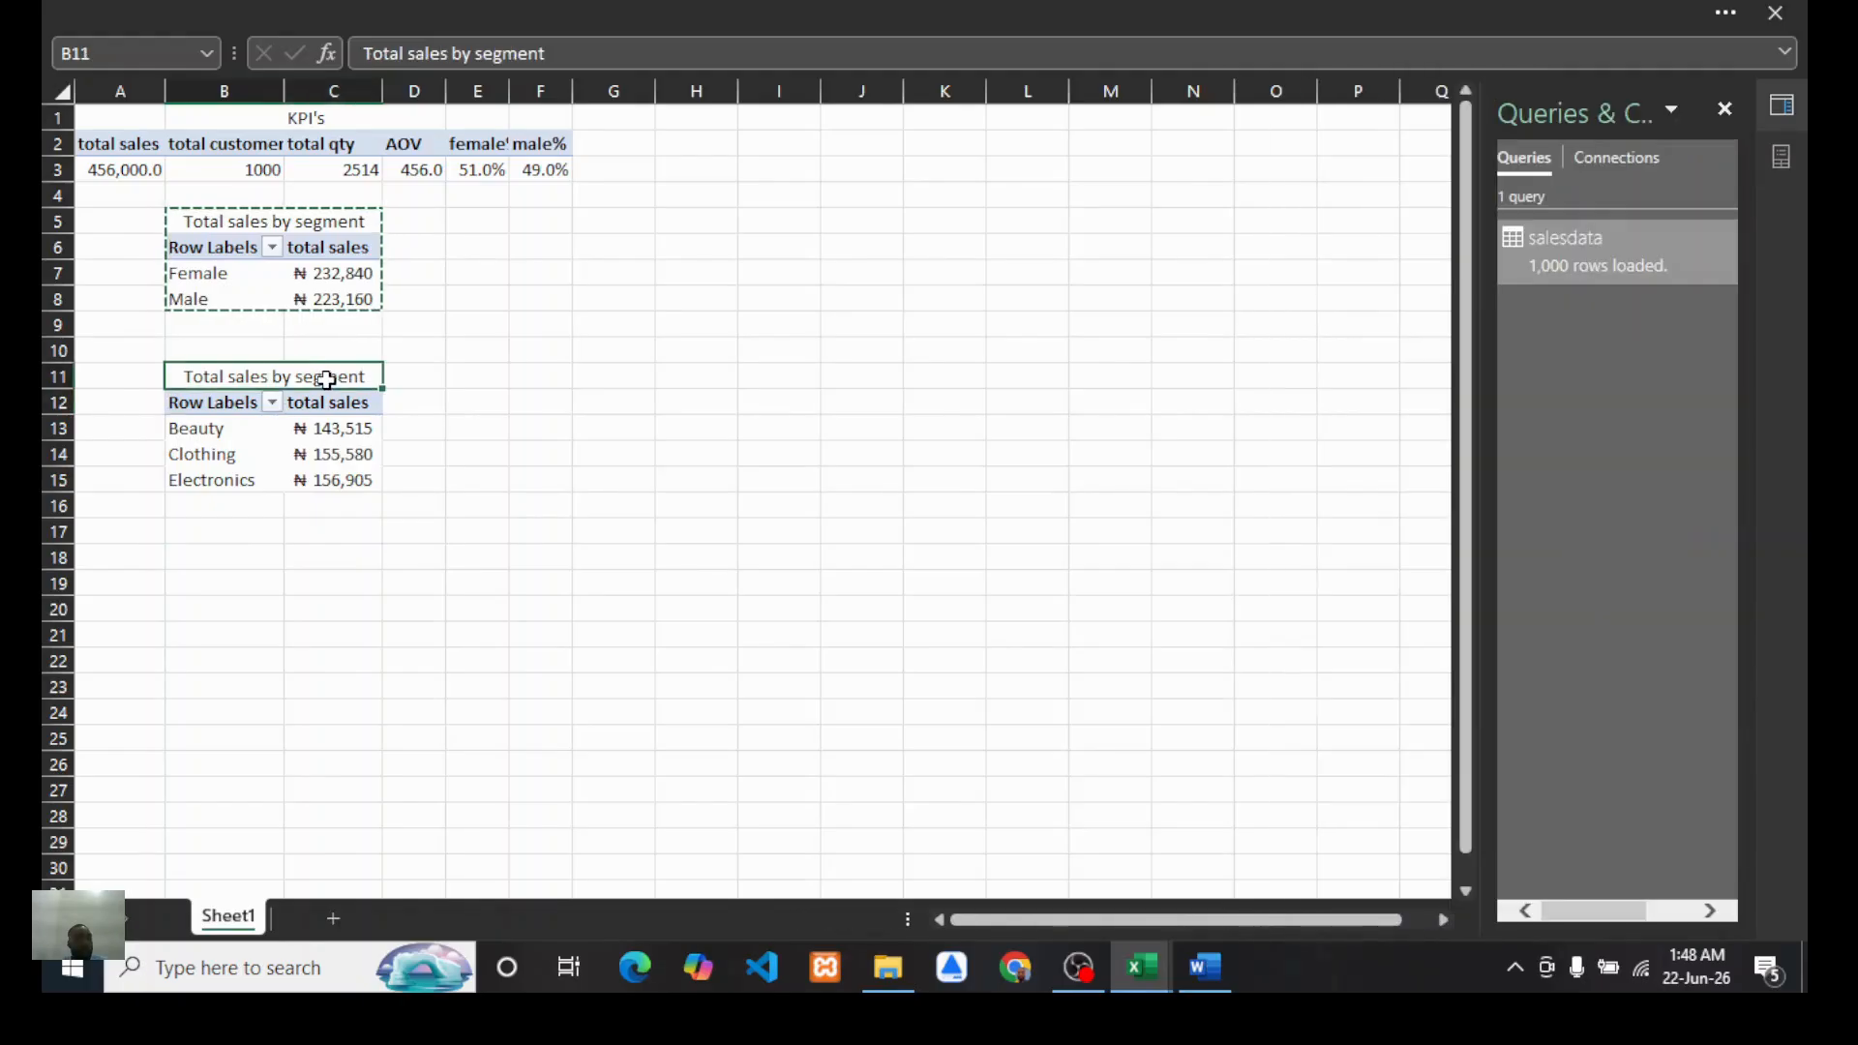
double_click(528, 53)
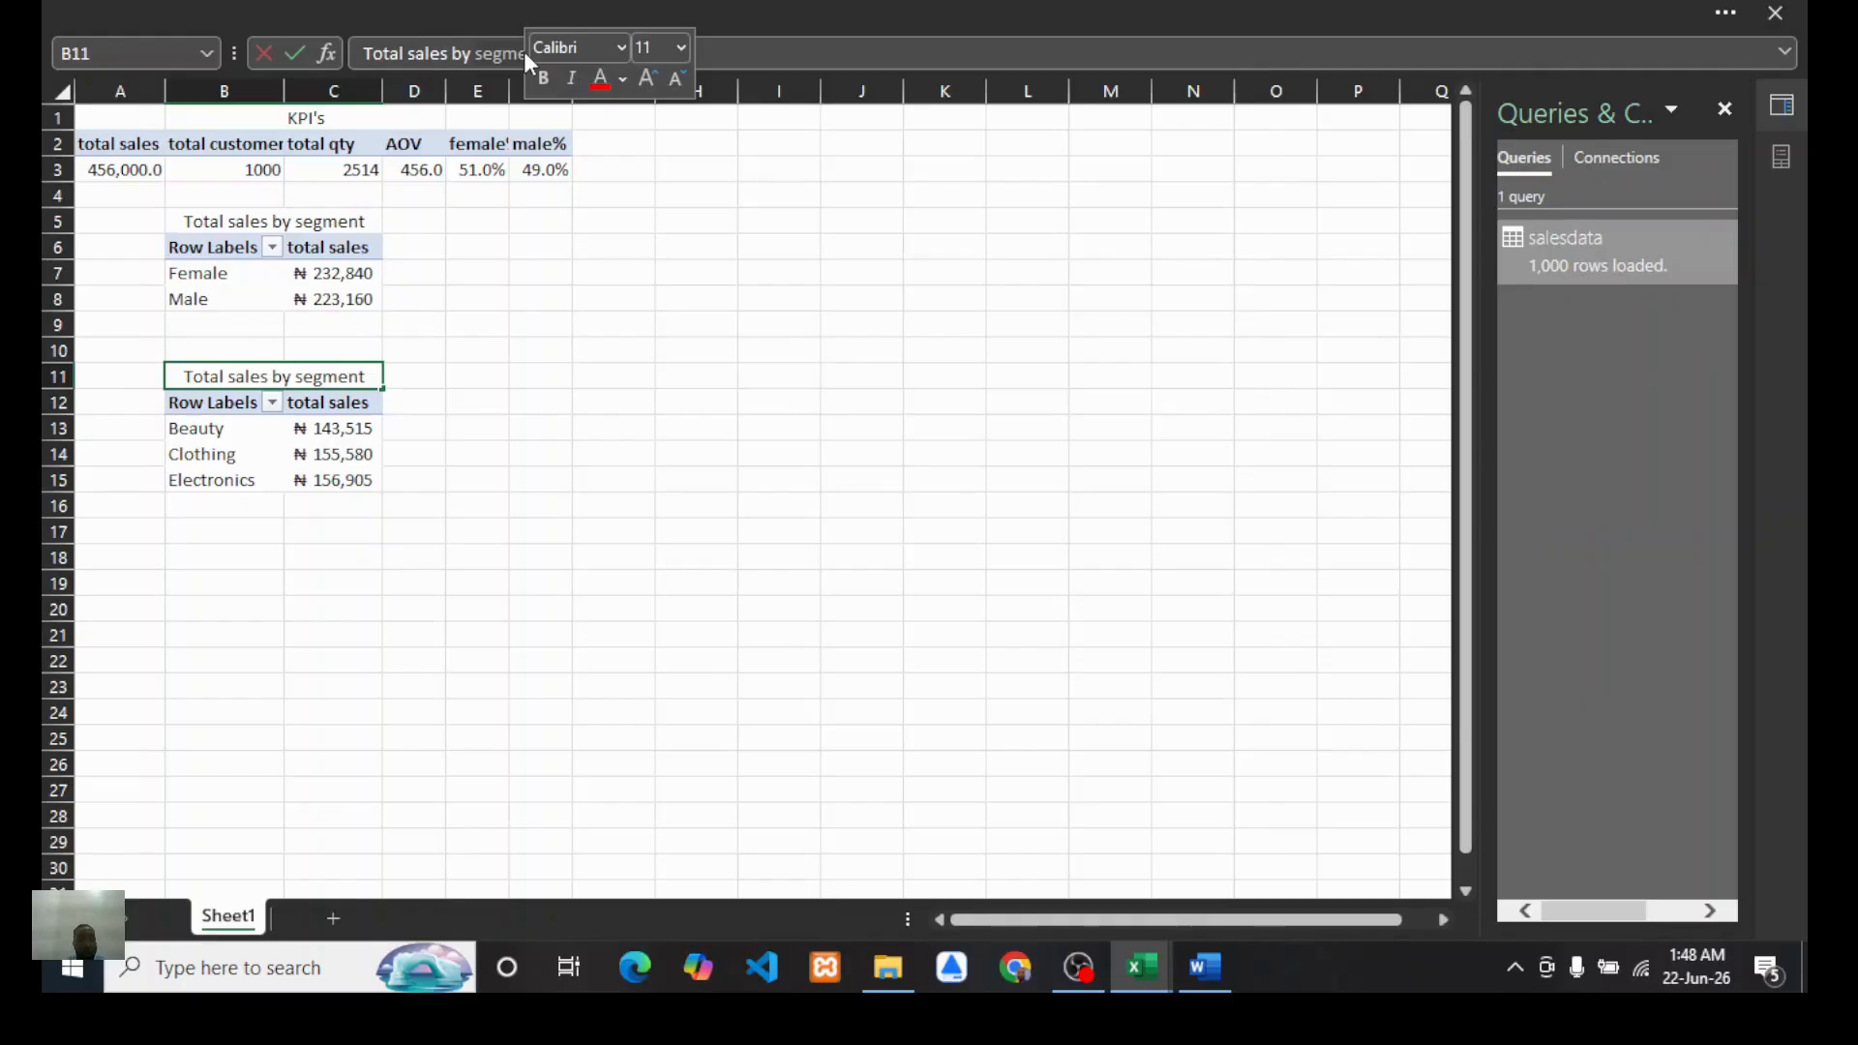
text(categro)
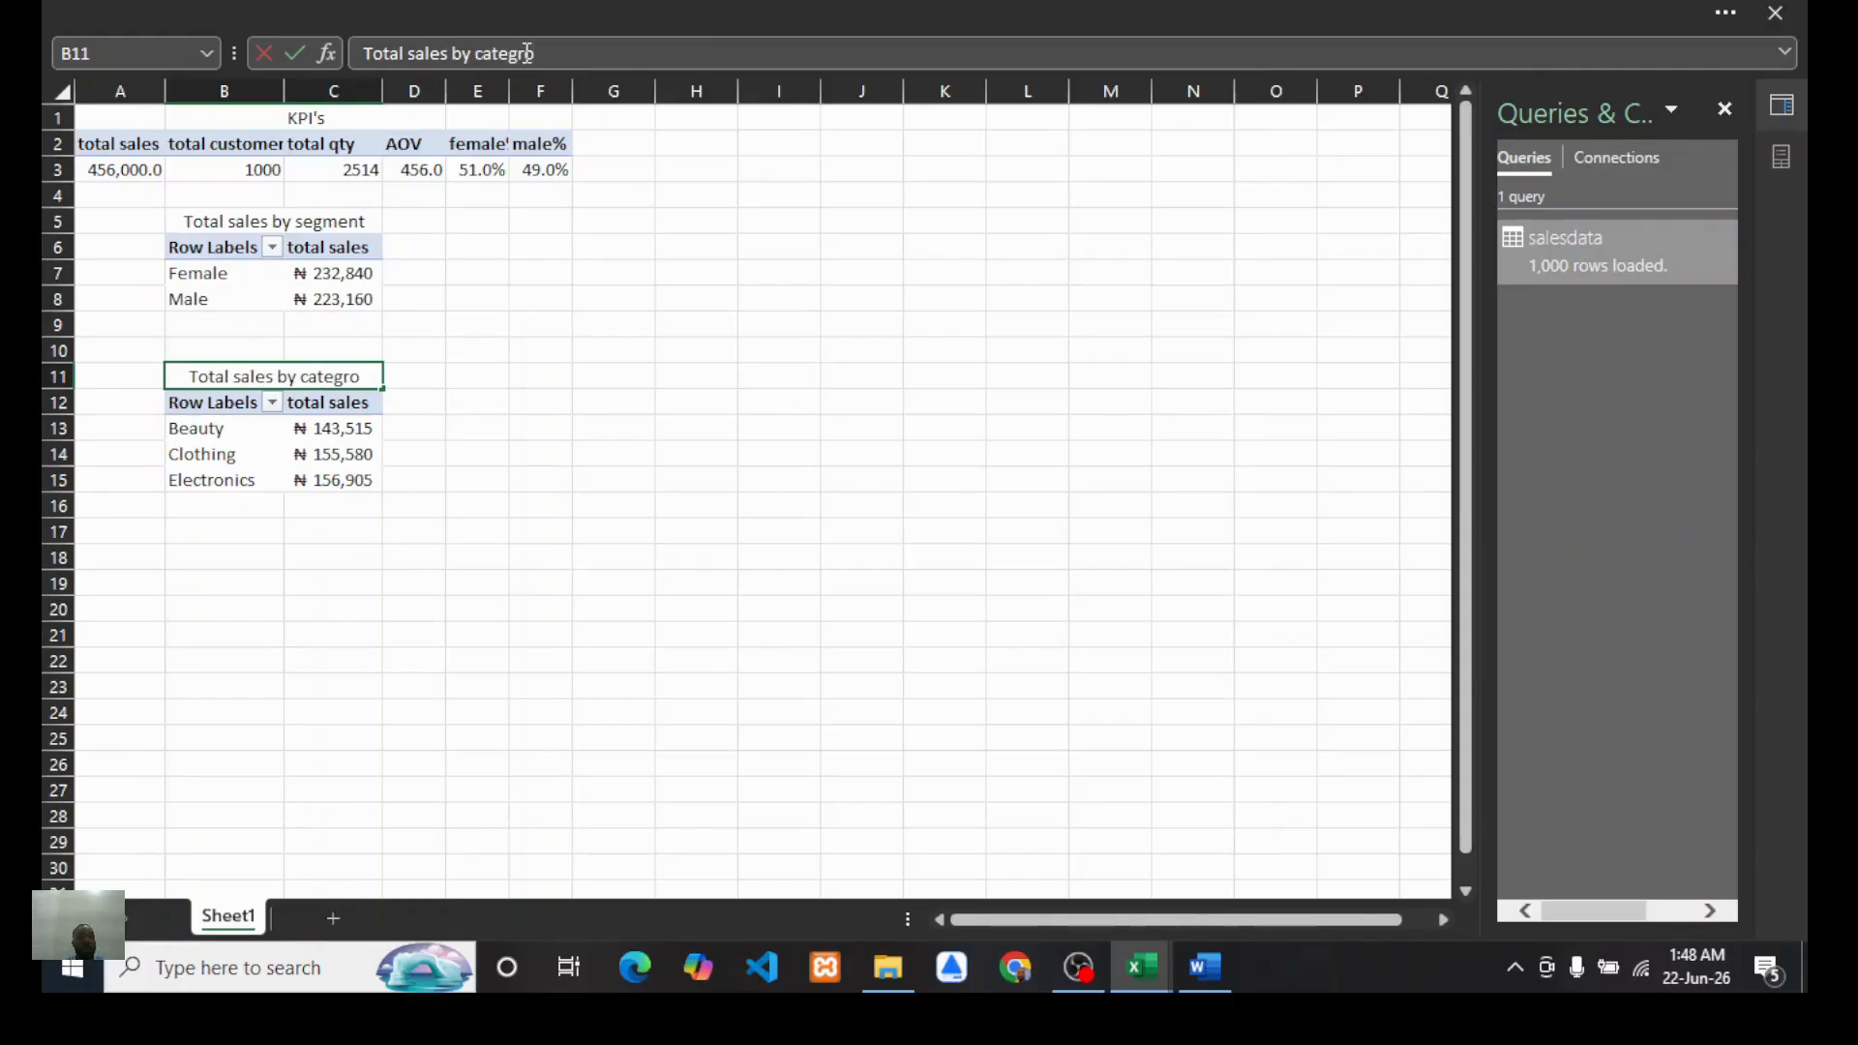
key(BackSpace)
key(BackSpace)
text(ories)
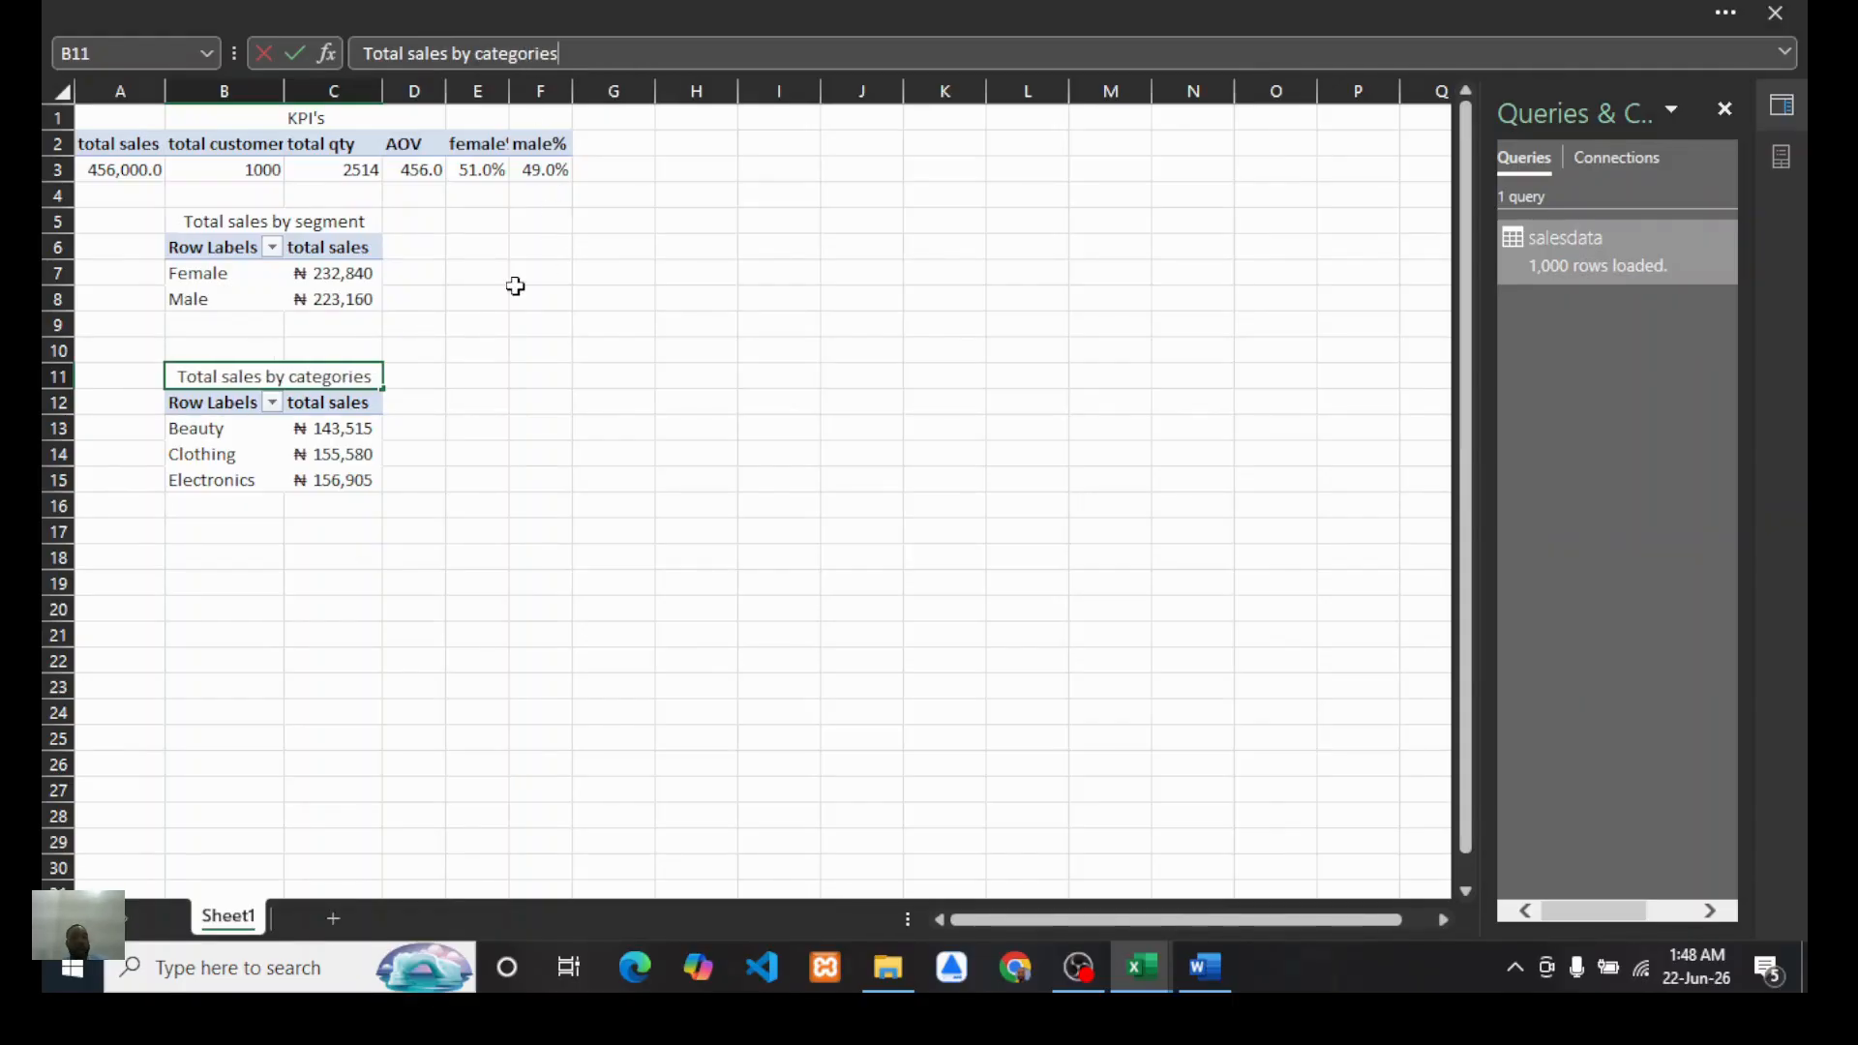
click(484, 399)
Step: Check the report's question list in Word again and switch back to the workbook
click(1210, 979)
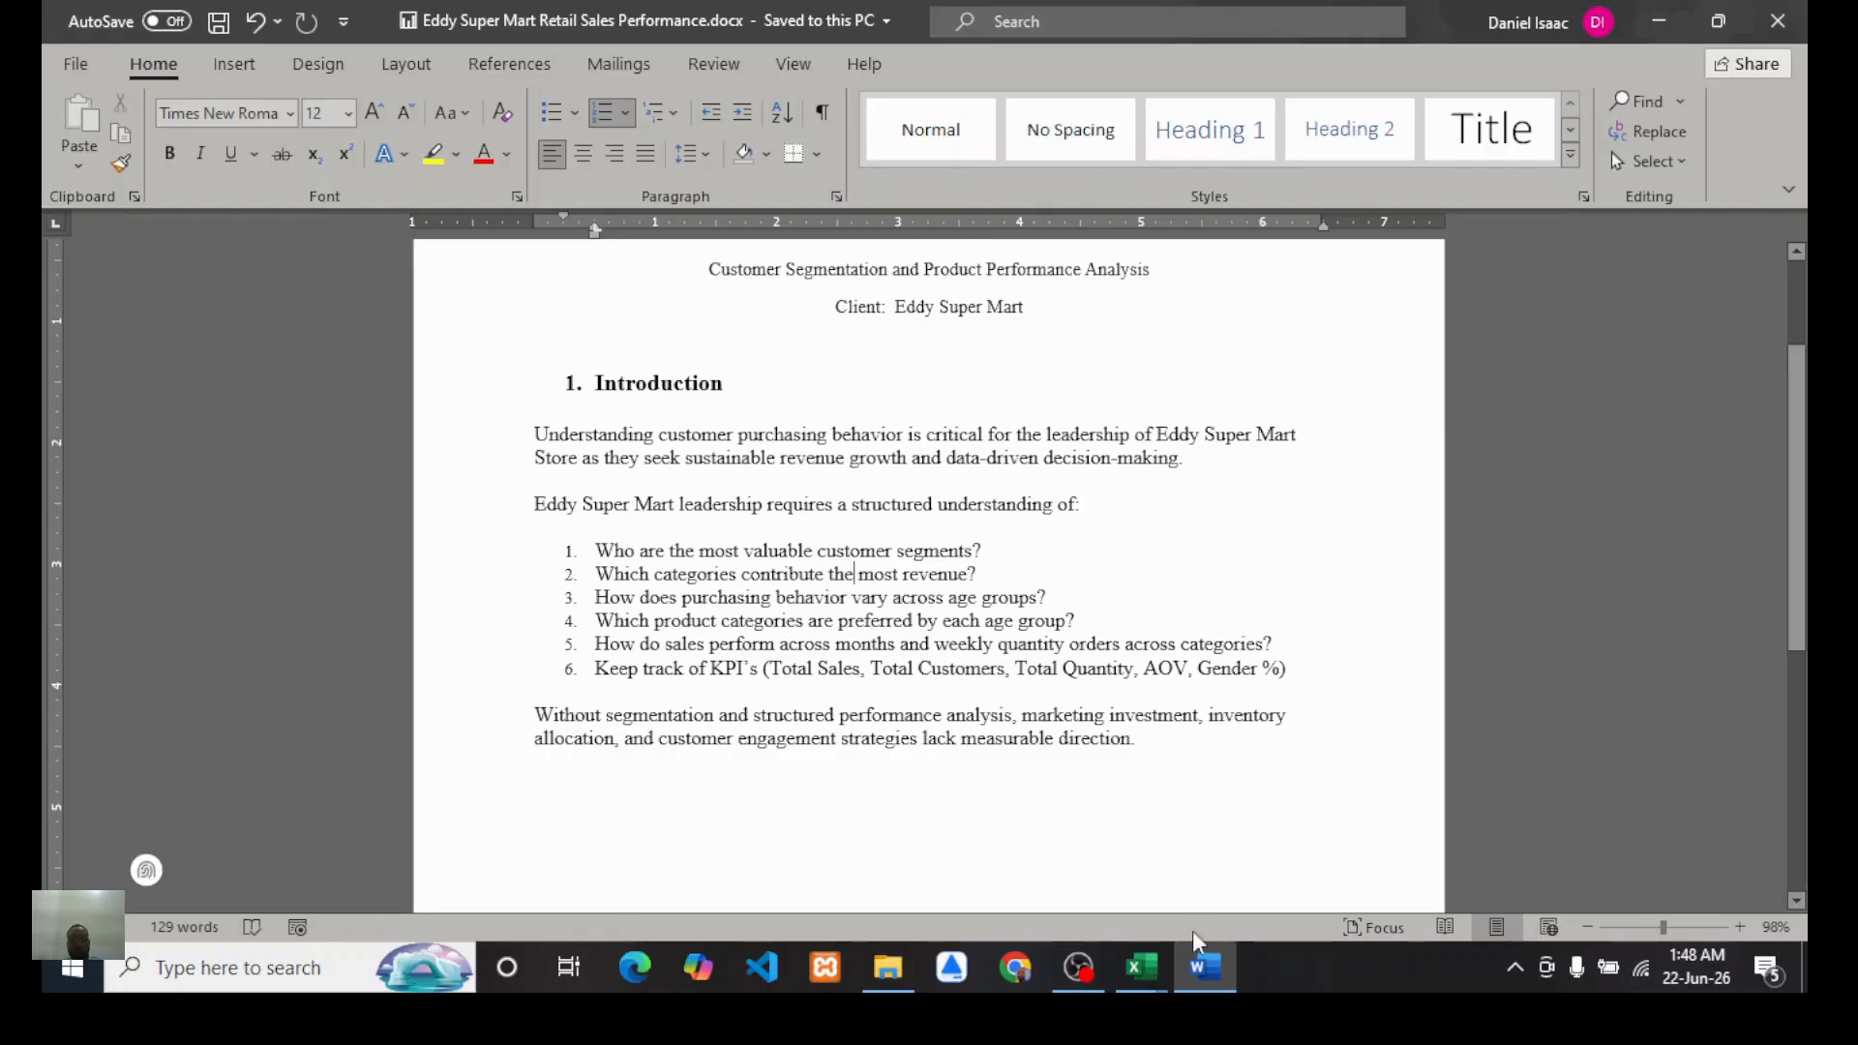
click(1142, 967)
click(1028, 912)
click(688, 694)
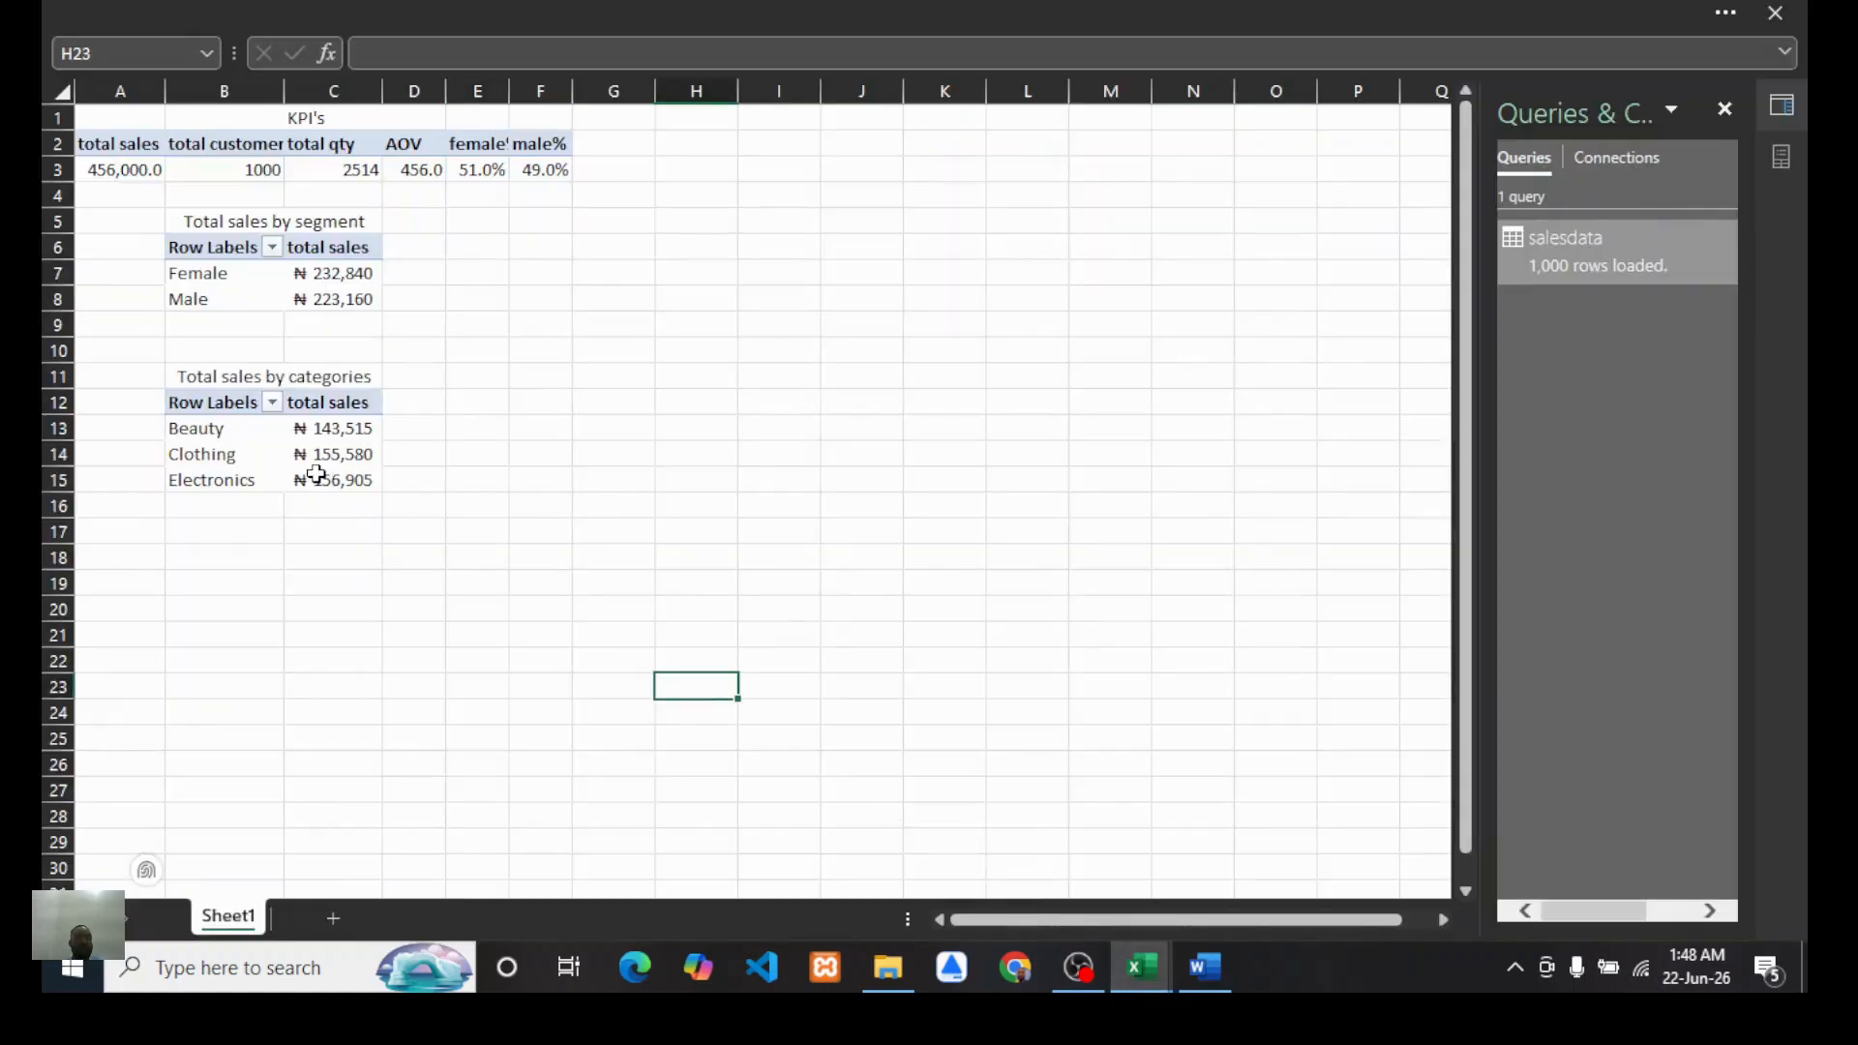
Step: Copy the titled categories PivotTable and paste a duplicate starting at cell F5 beside the segment table
drag(186, 378, 296, 476)
key(ctrl+c)
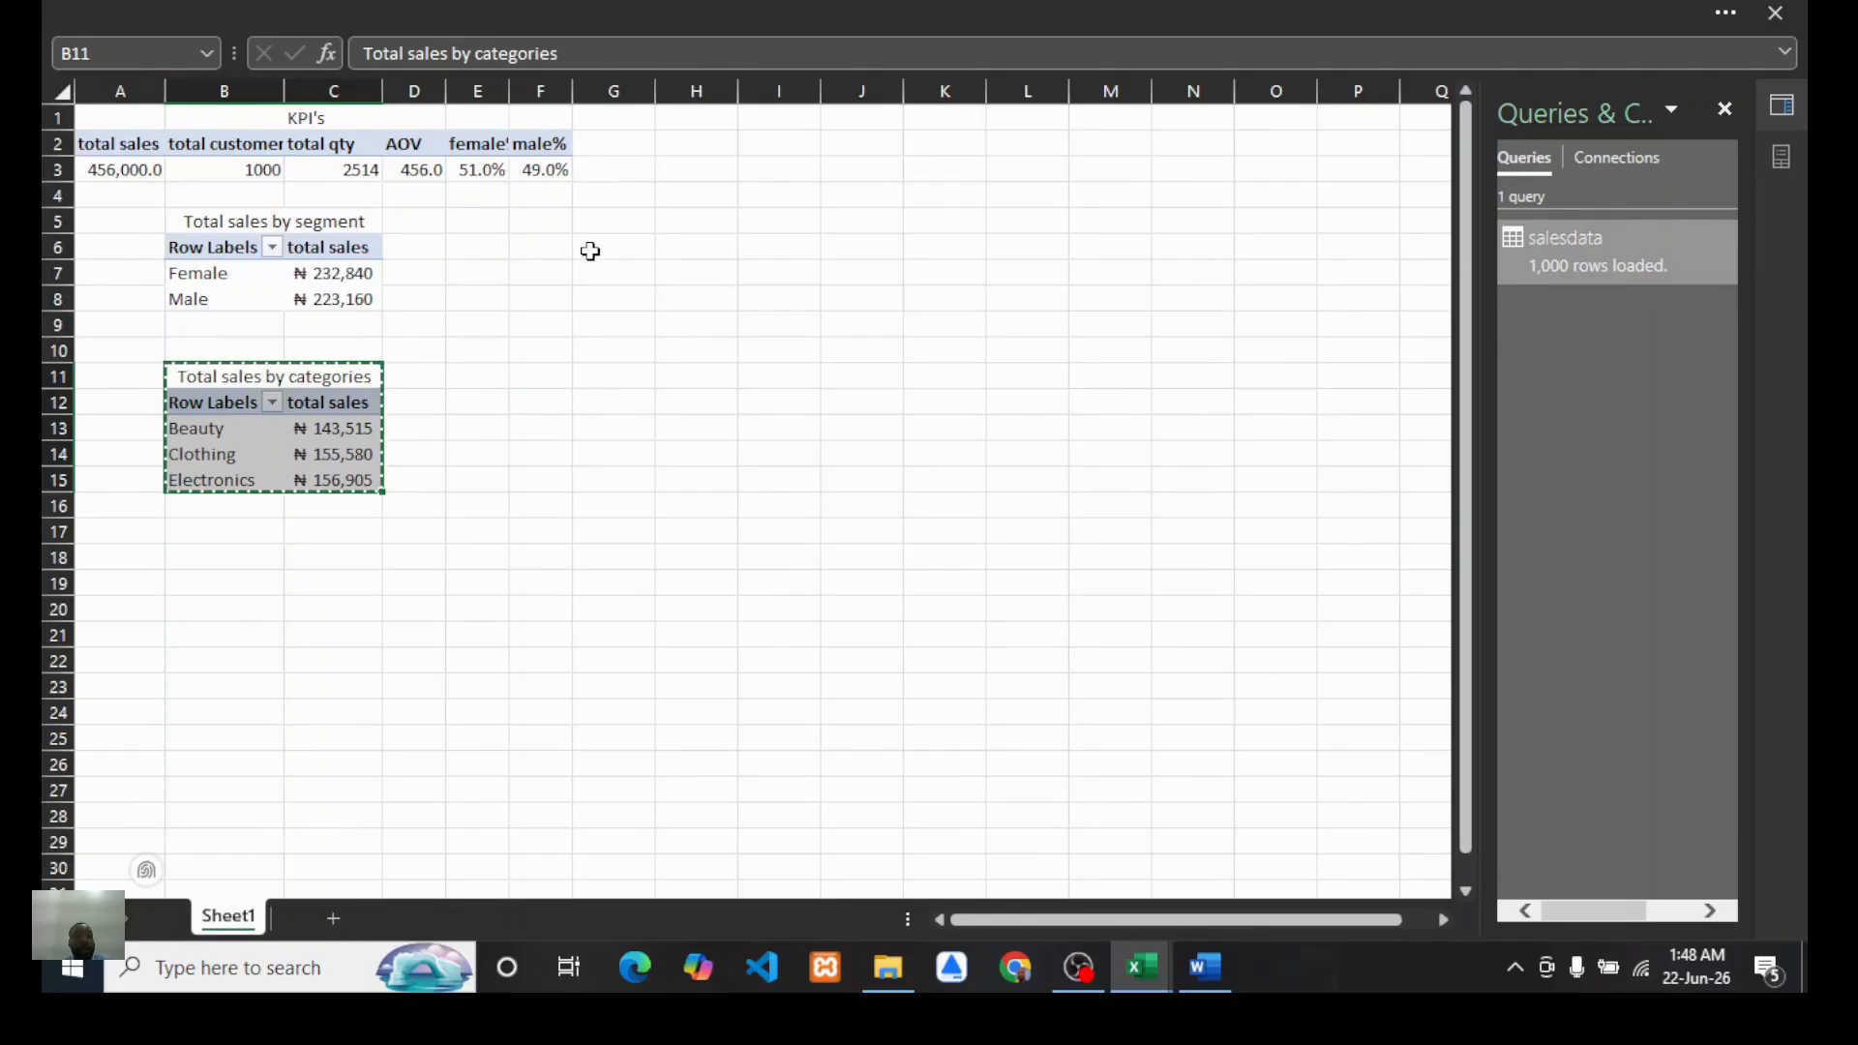
click(529, 222)
key(ctrl+v)
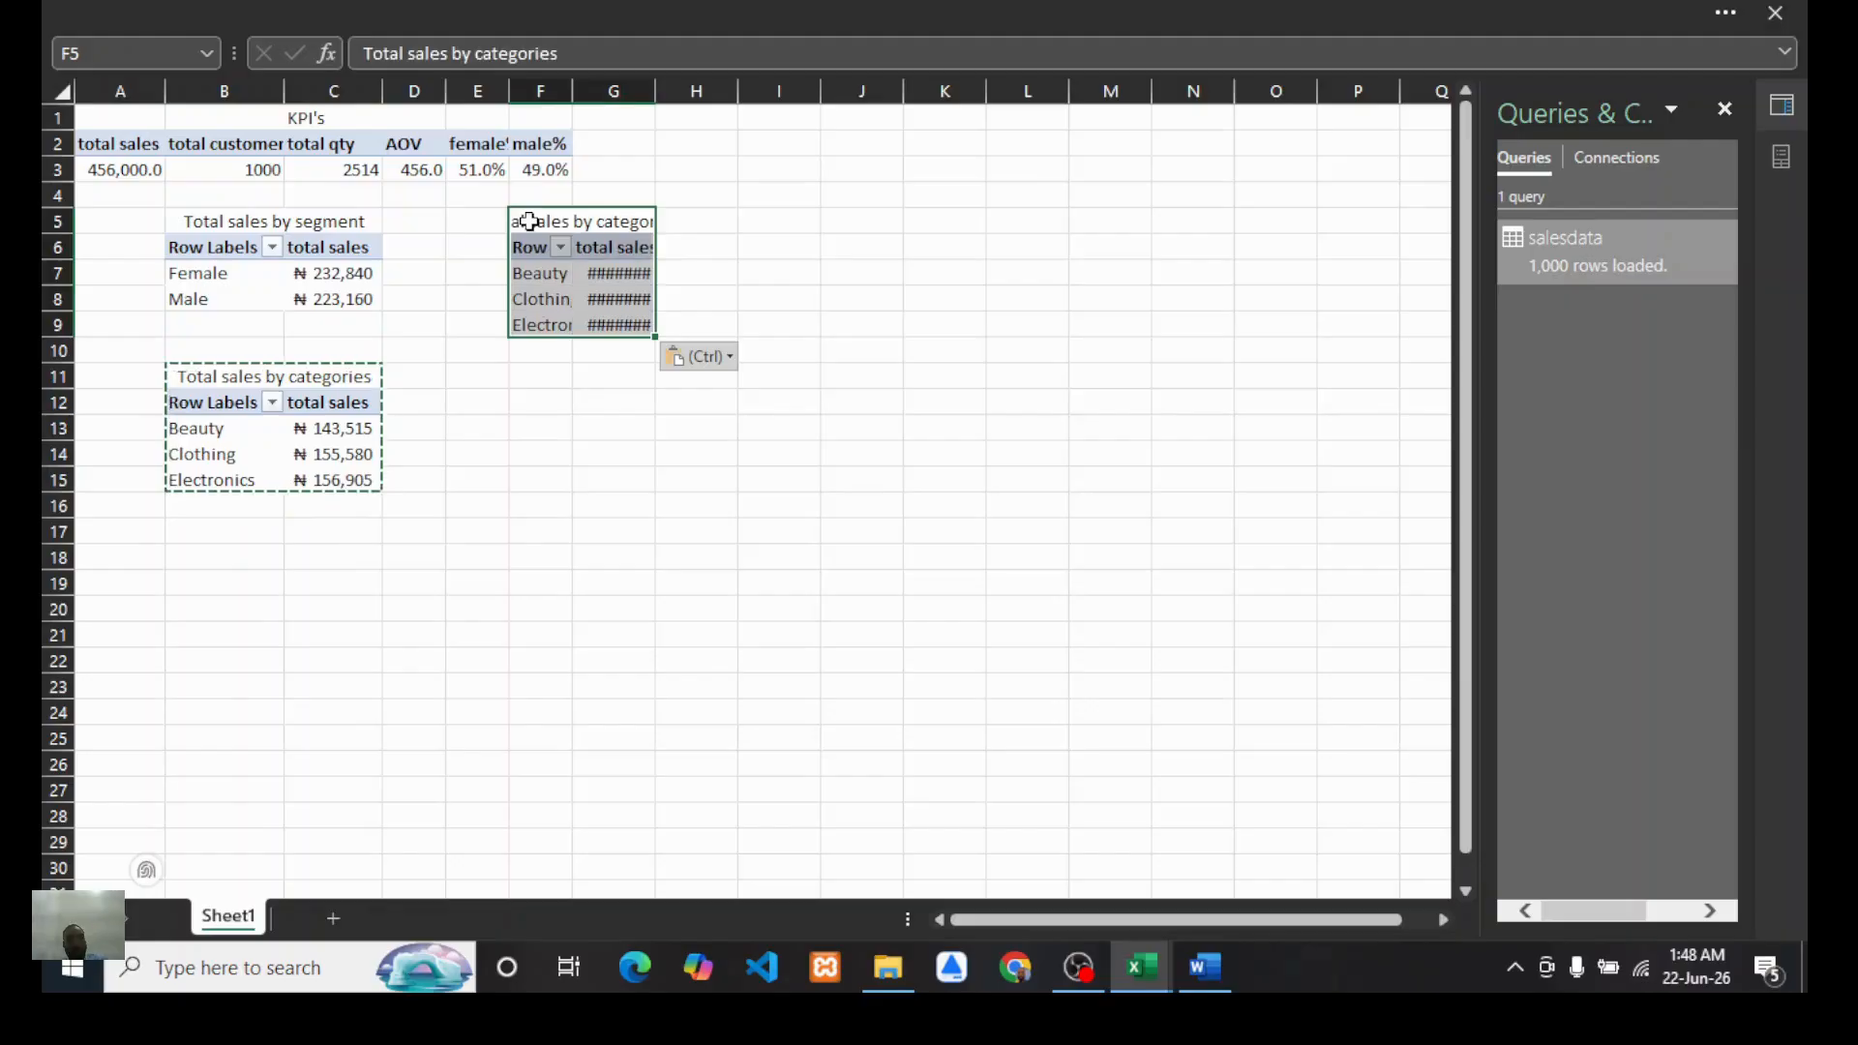
click(678, 451)
click(619, 252)
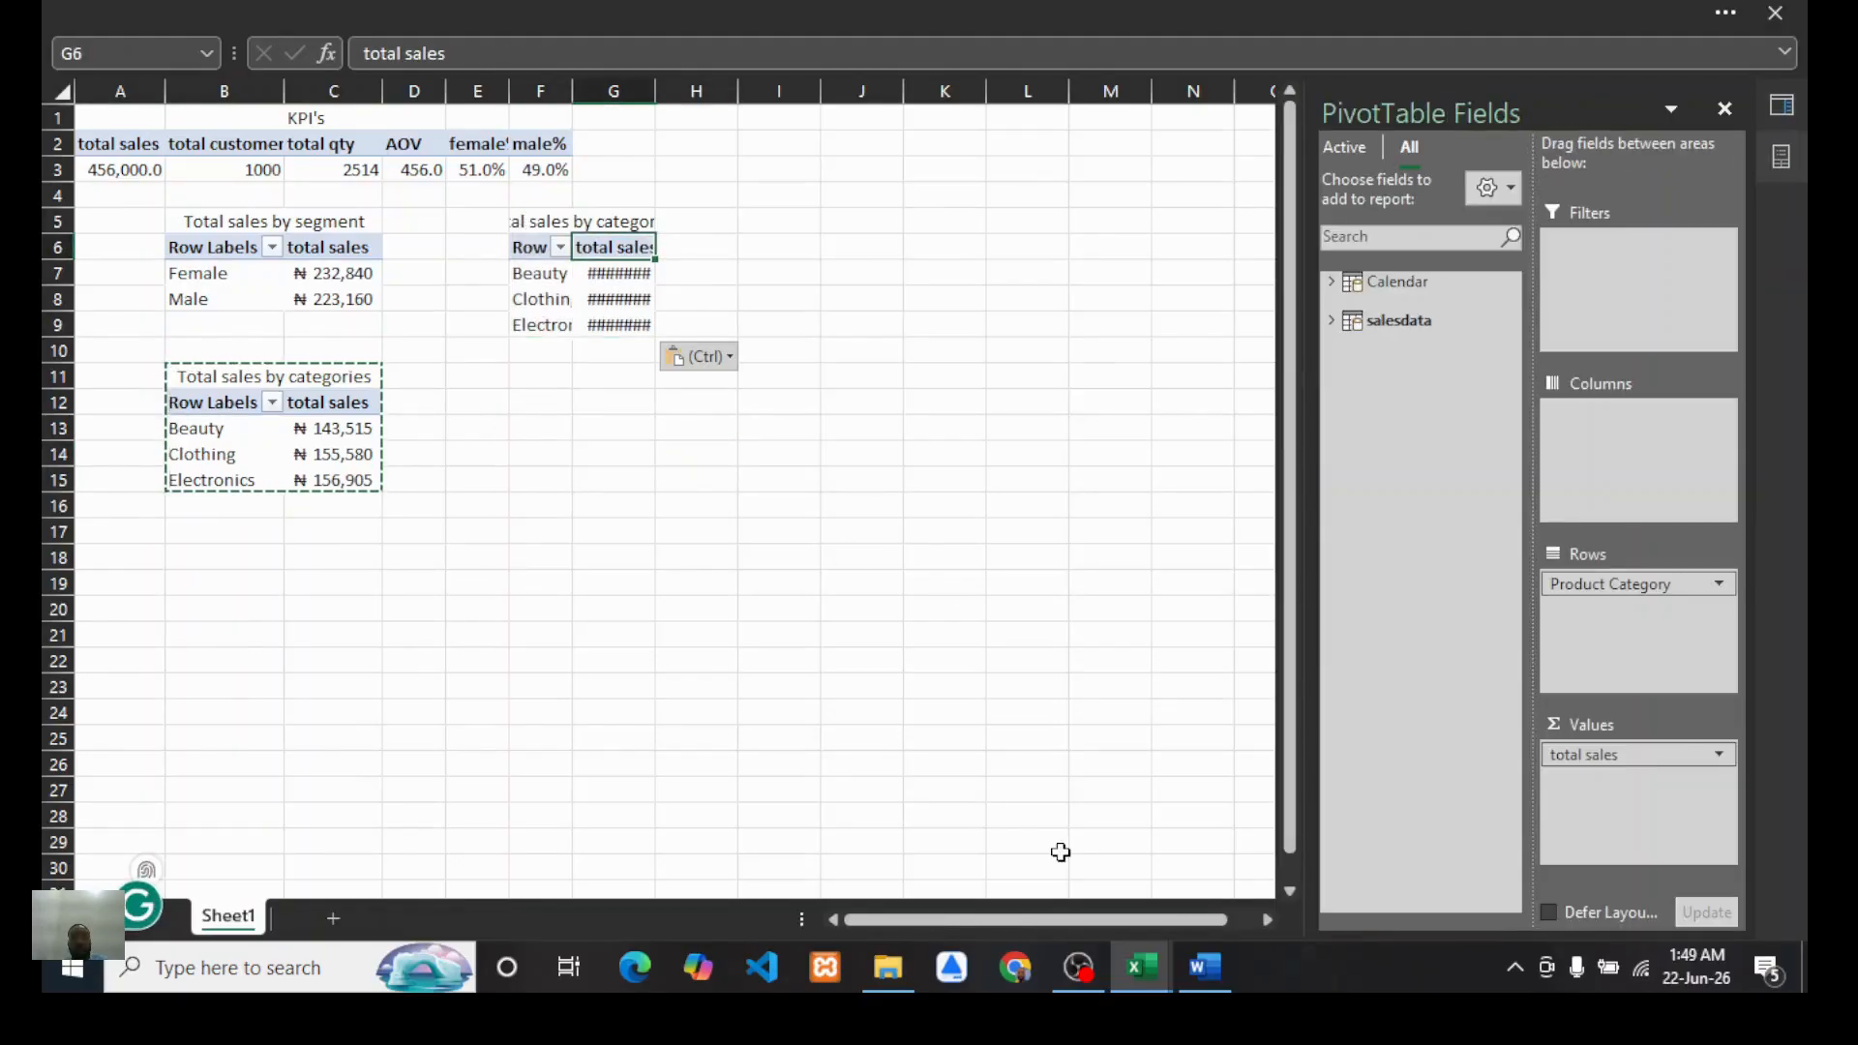
Step: Consult the Word report's questions once more and return to the workbook
click(1200, 972)
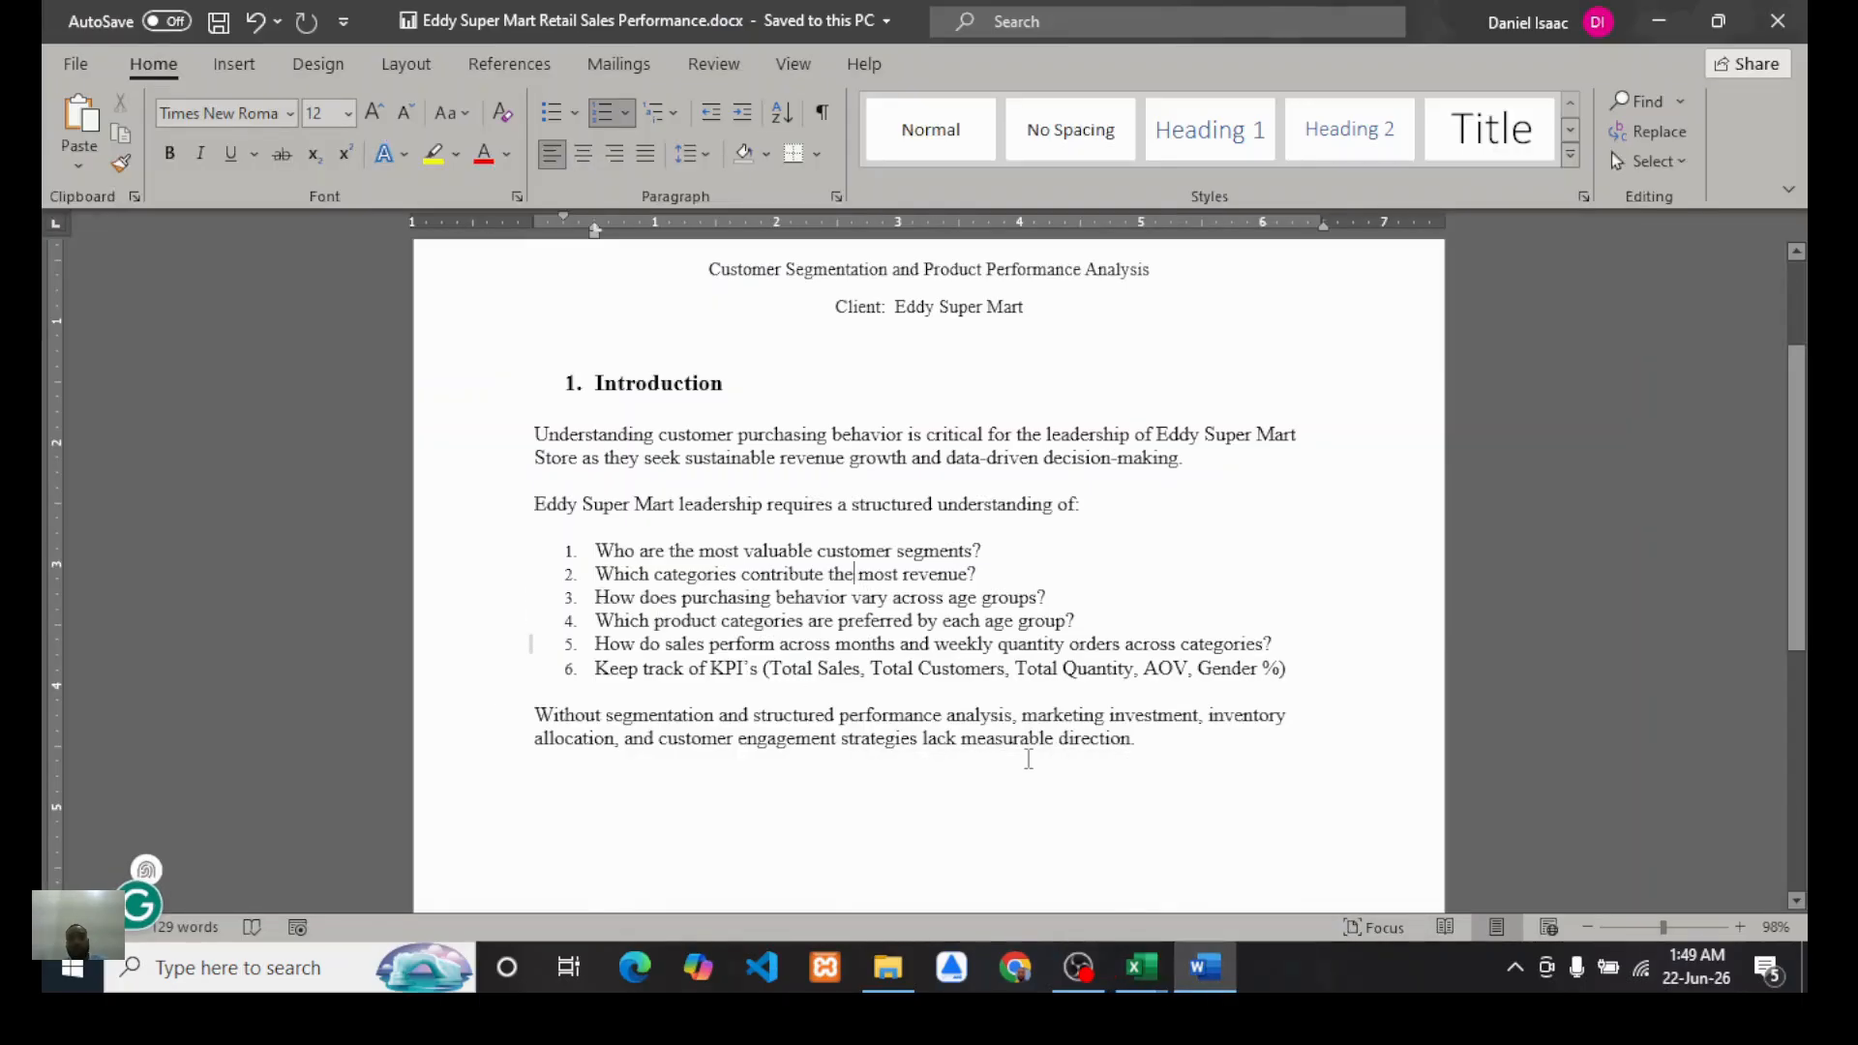
mouse_move(1142, 968)
click(1062, 915)
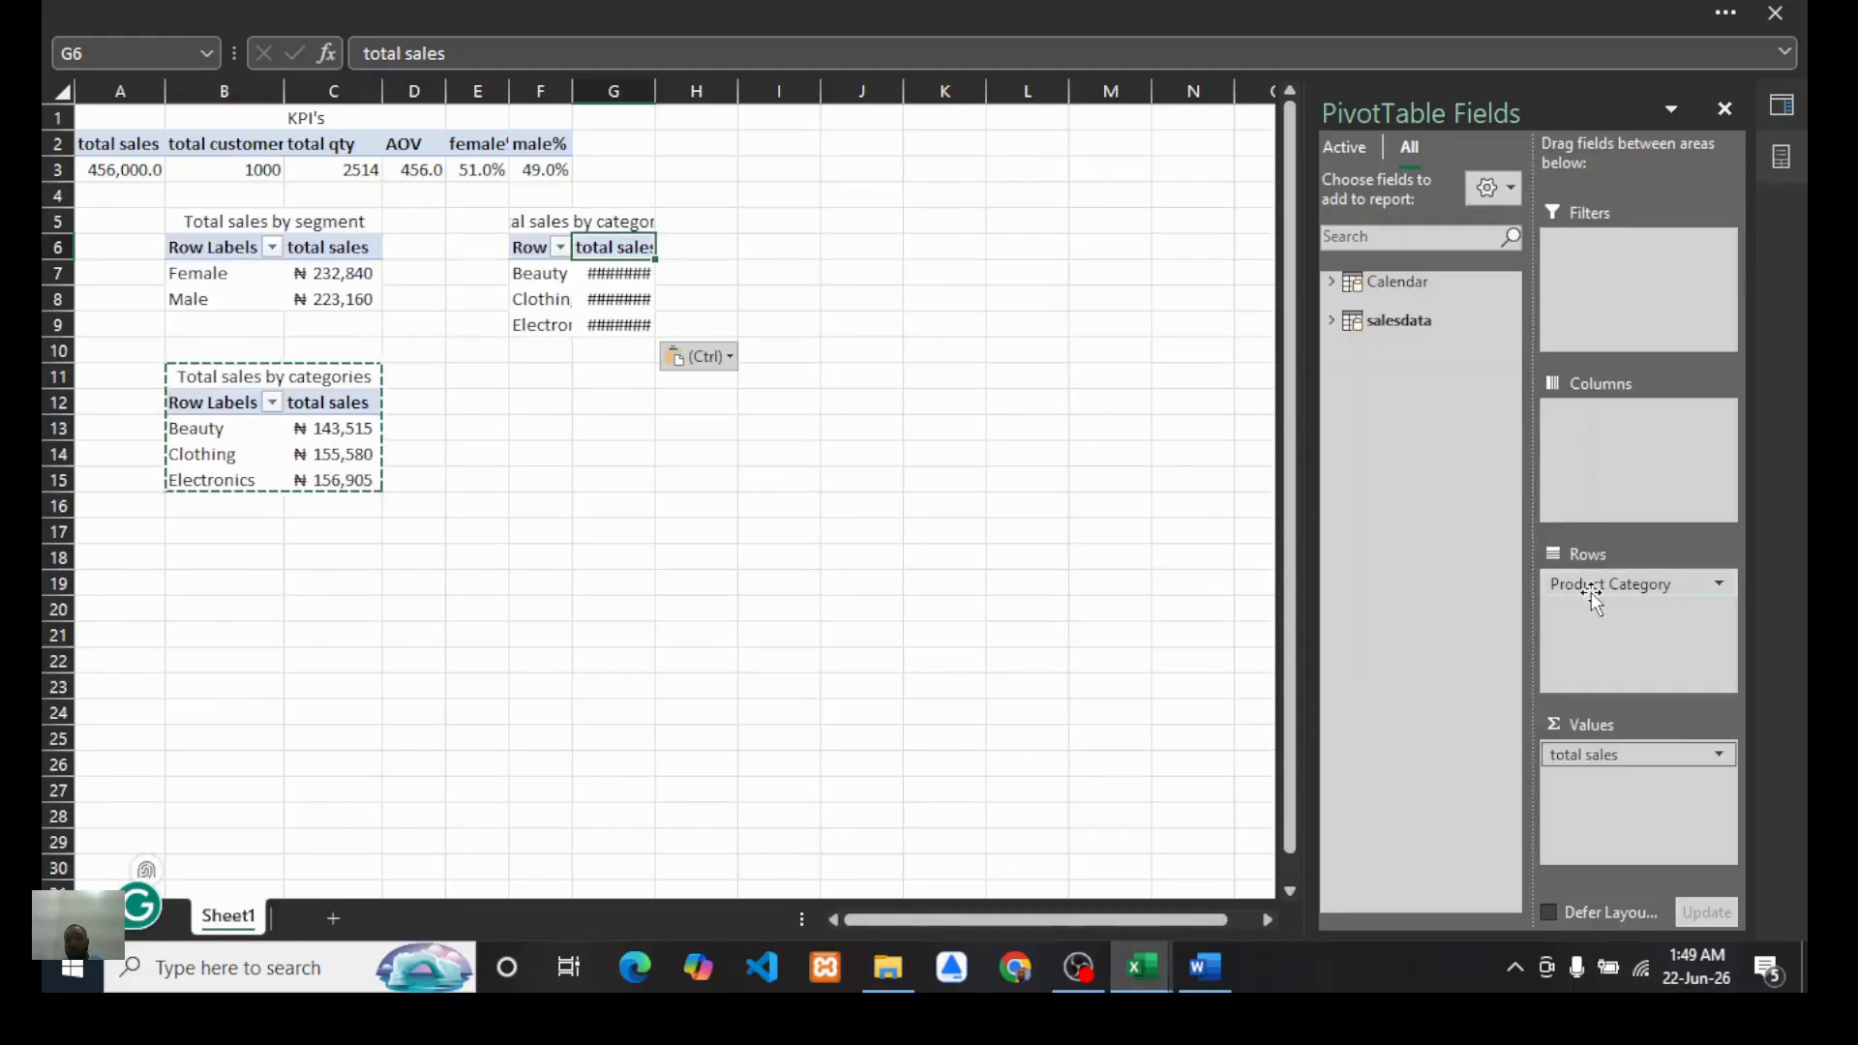
Step: In the new PivotTable, swap Product Category for Age group in rows and add the AOV measure to values
drag(1593, 584, 1345, 373)
click(1333, 321)
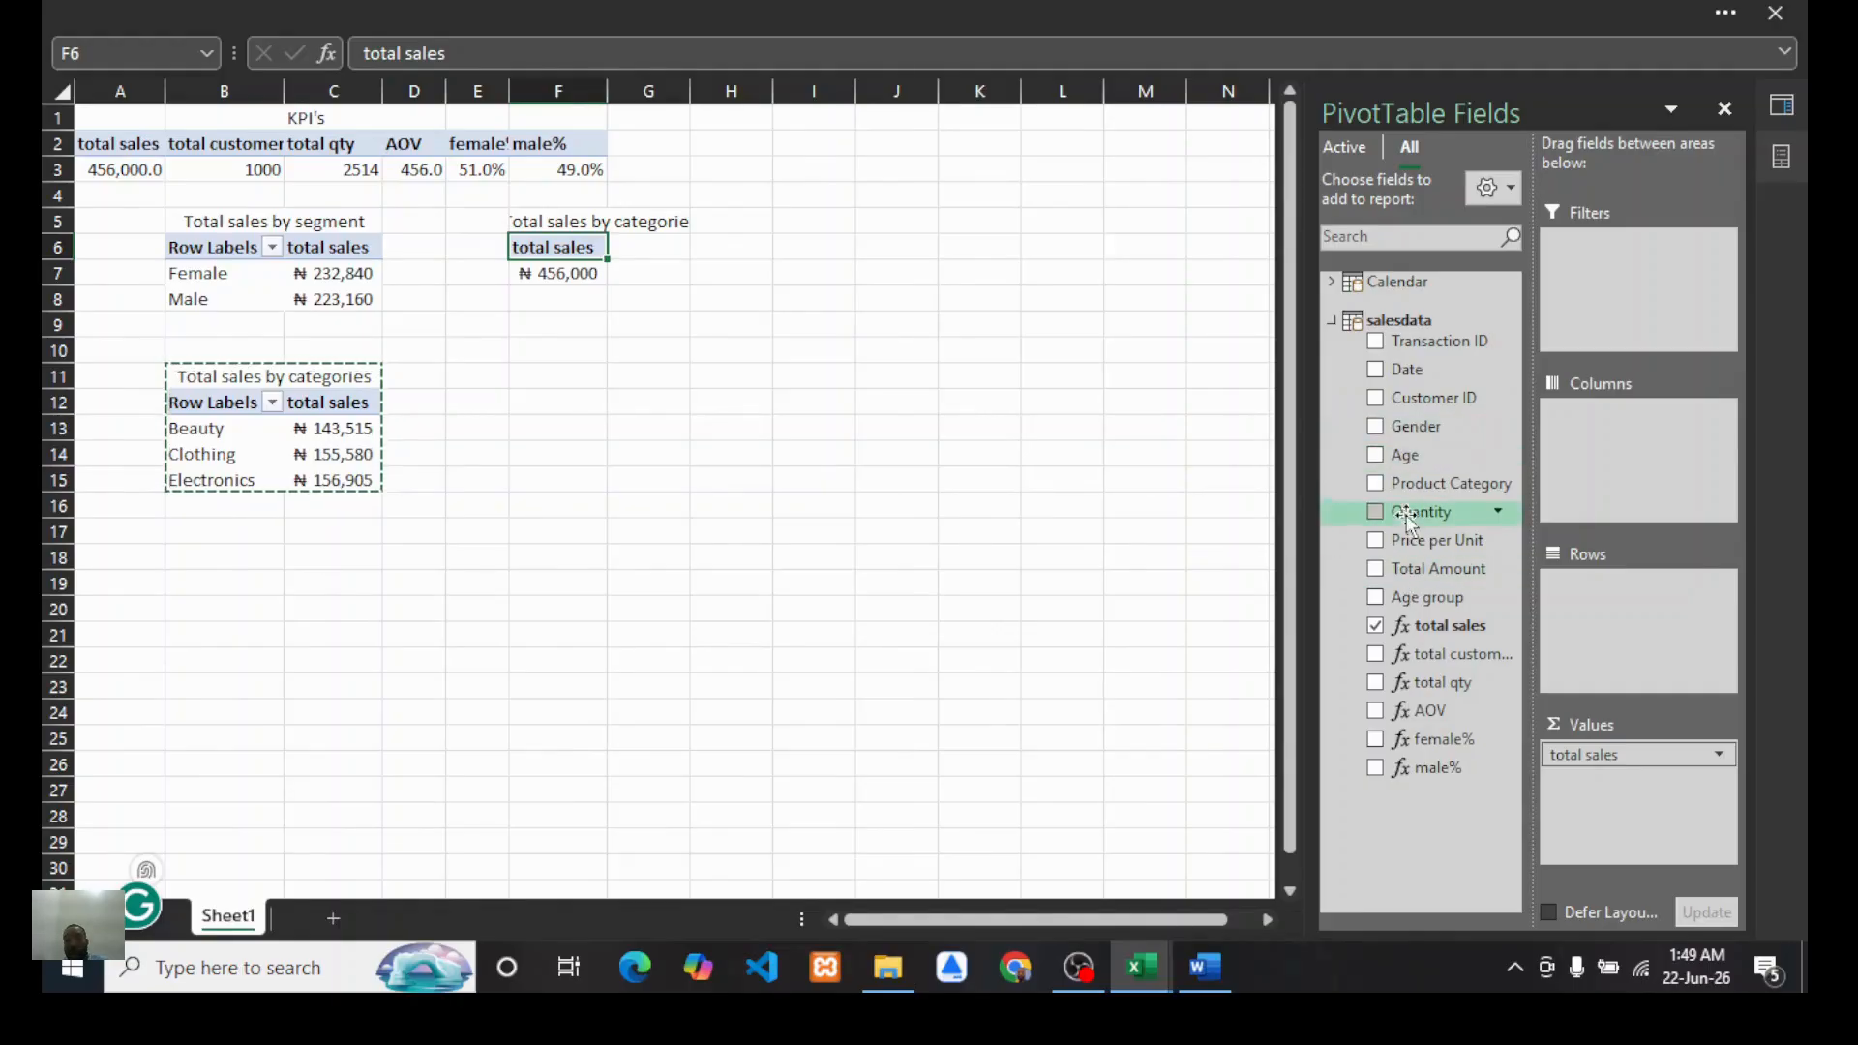
drag(1427, 599, 1595, 614)
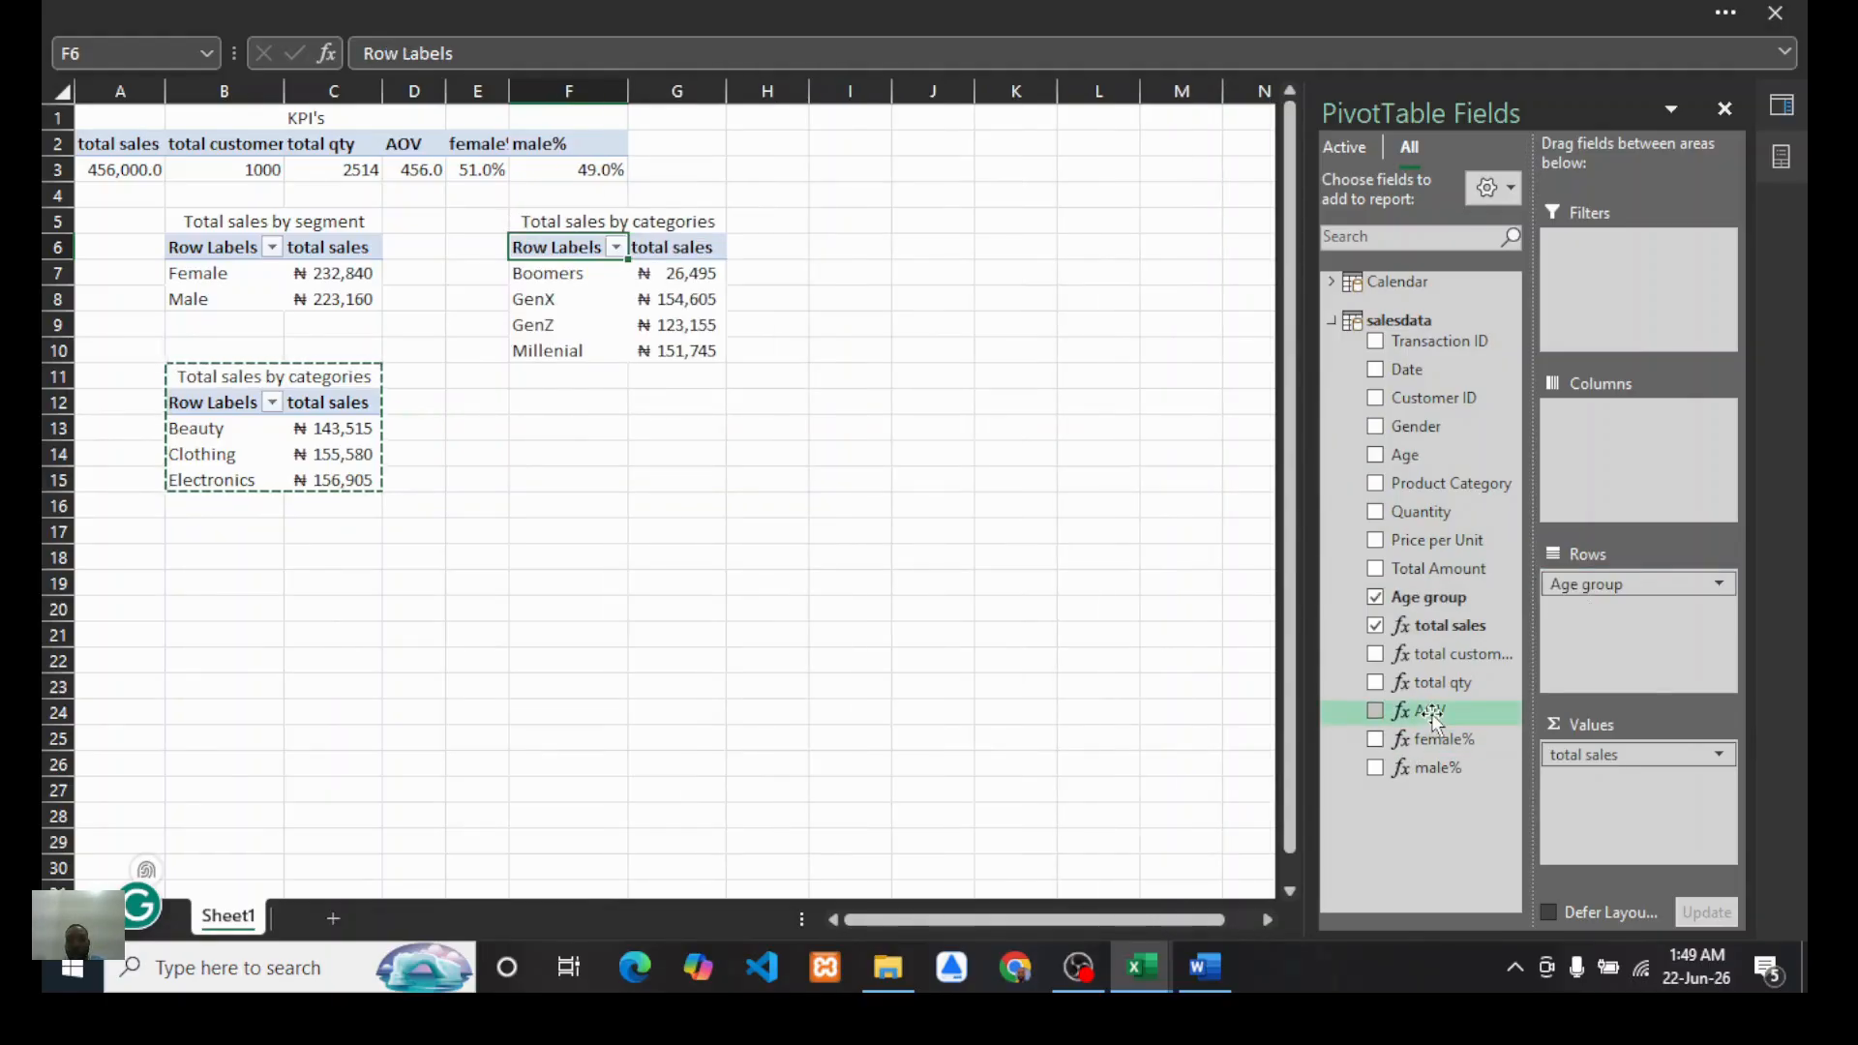
drag(1435, 719, 1579, 785)
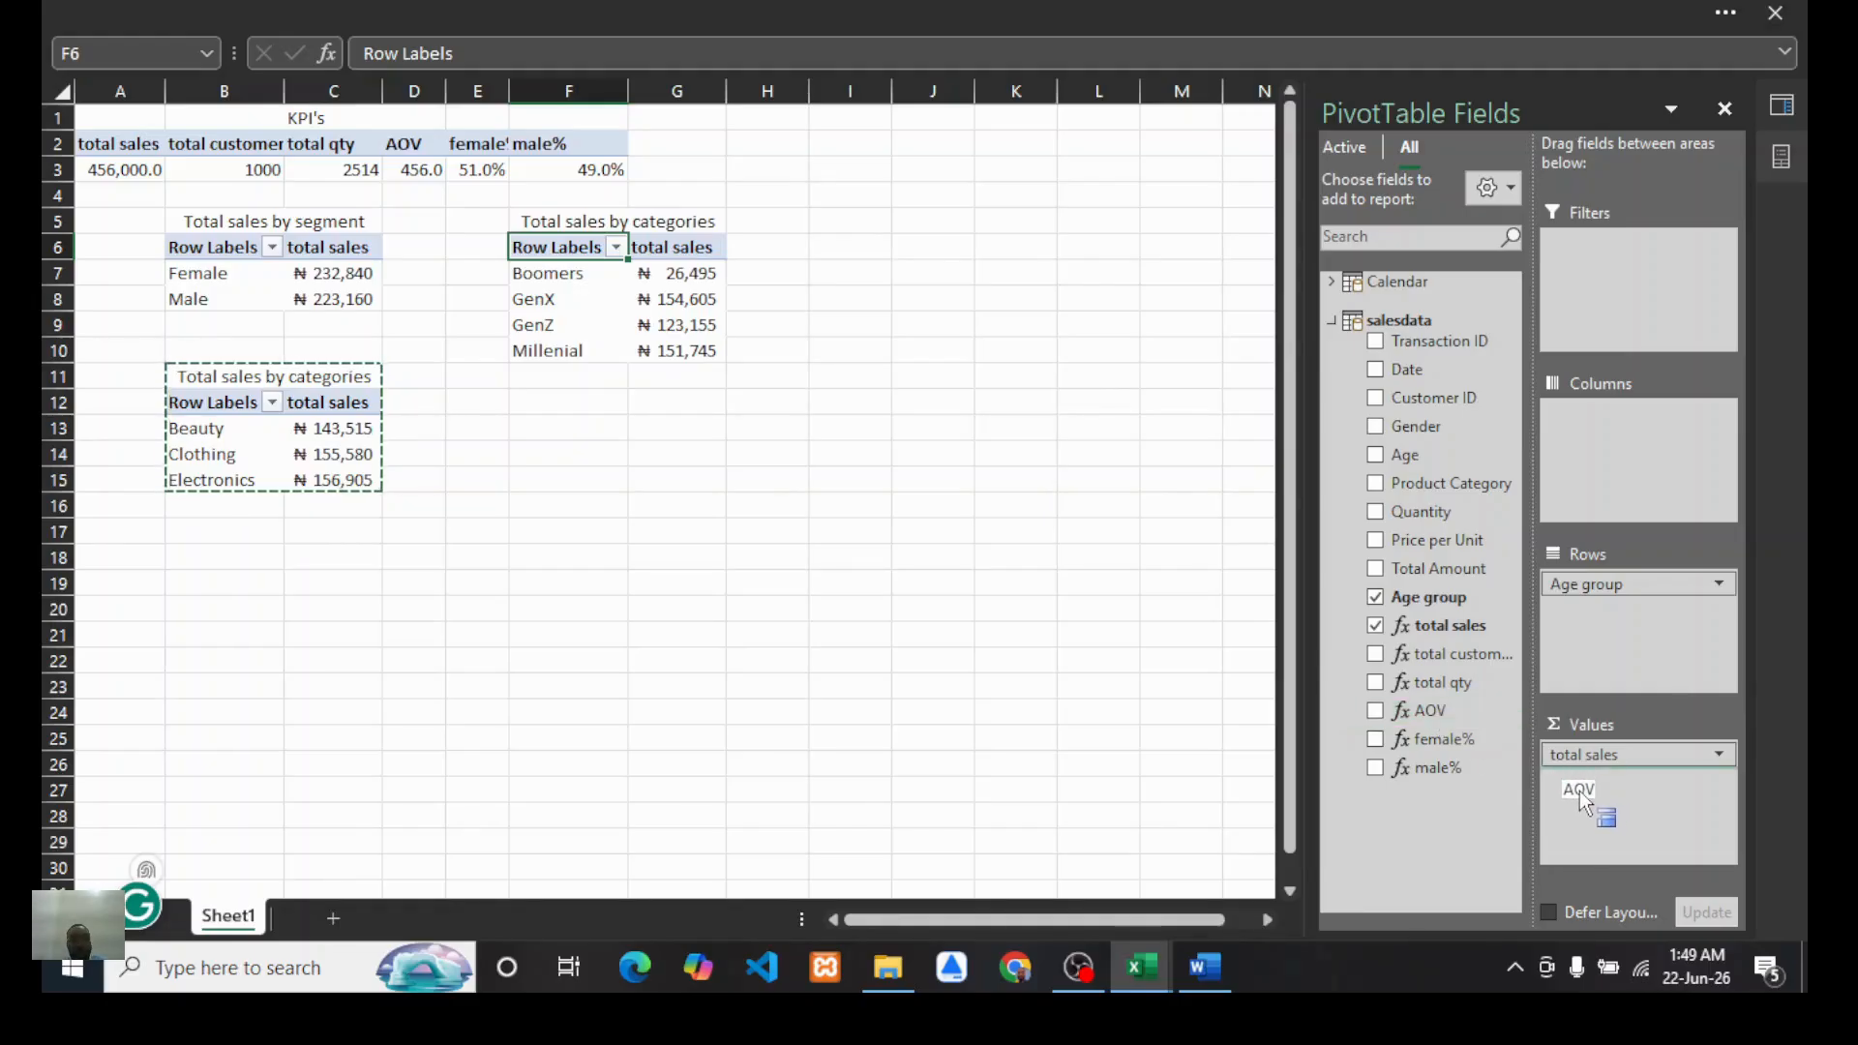
drag(1580, 792, 1582, 793)
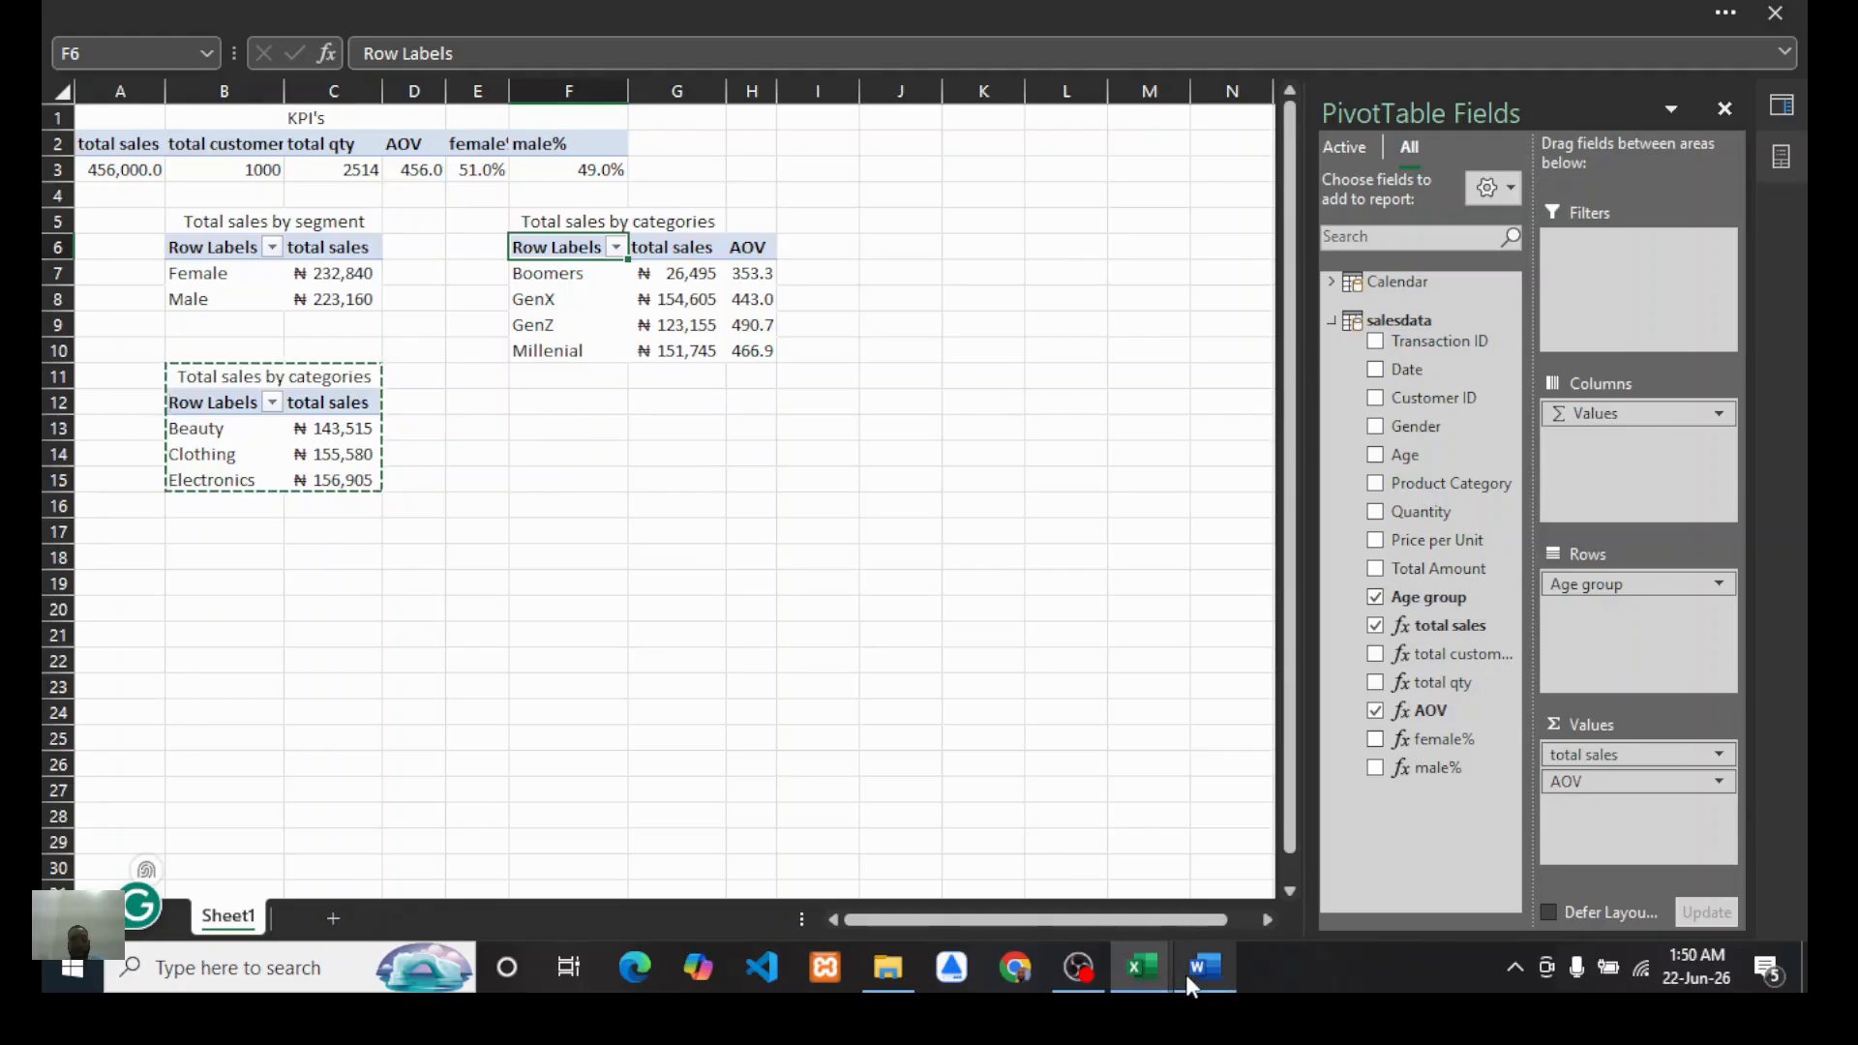
Step: Retitle the age-group PivotTable as "Purchasing behaviour across age group"
mouse_move(1192, 980)
click(643, 222)
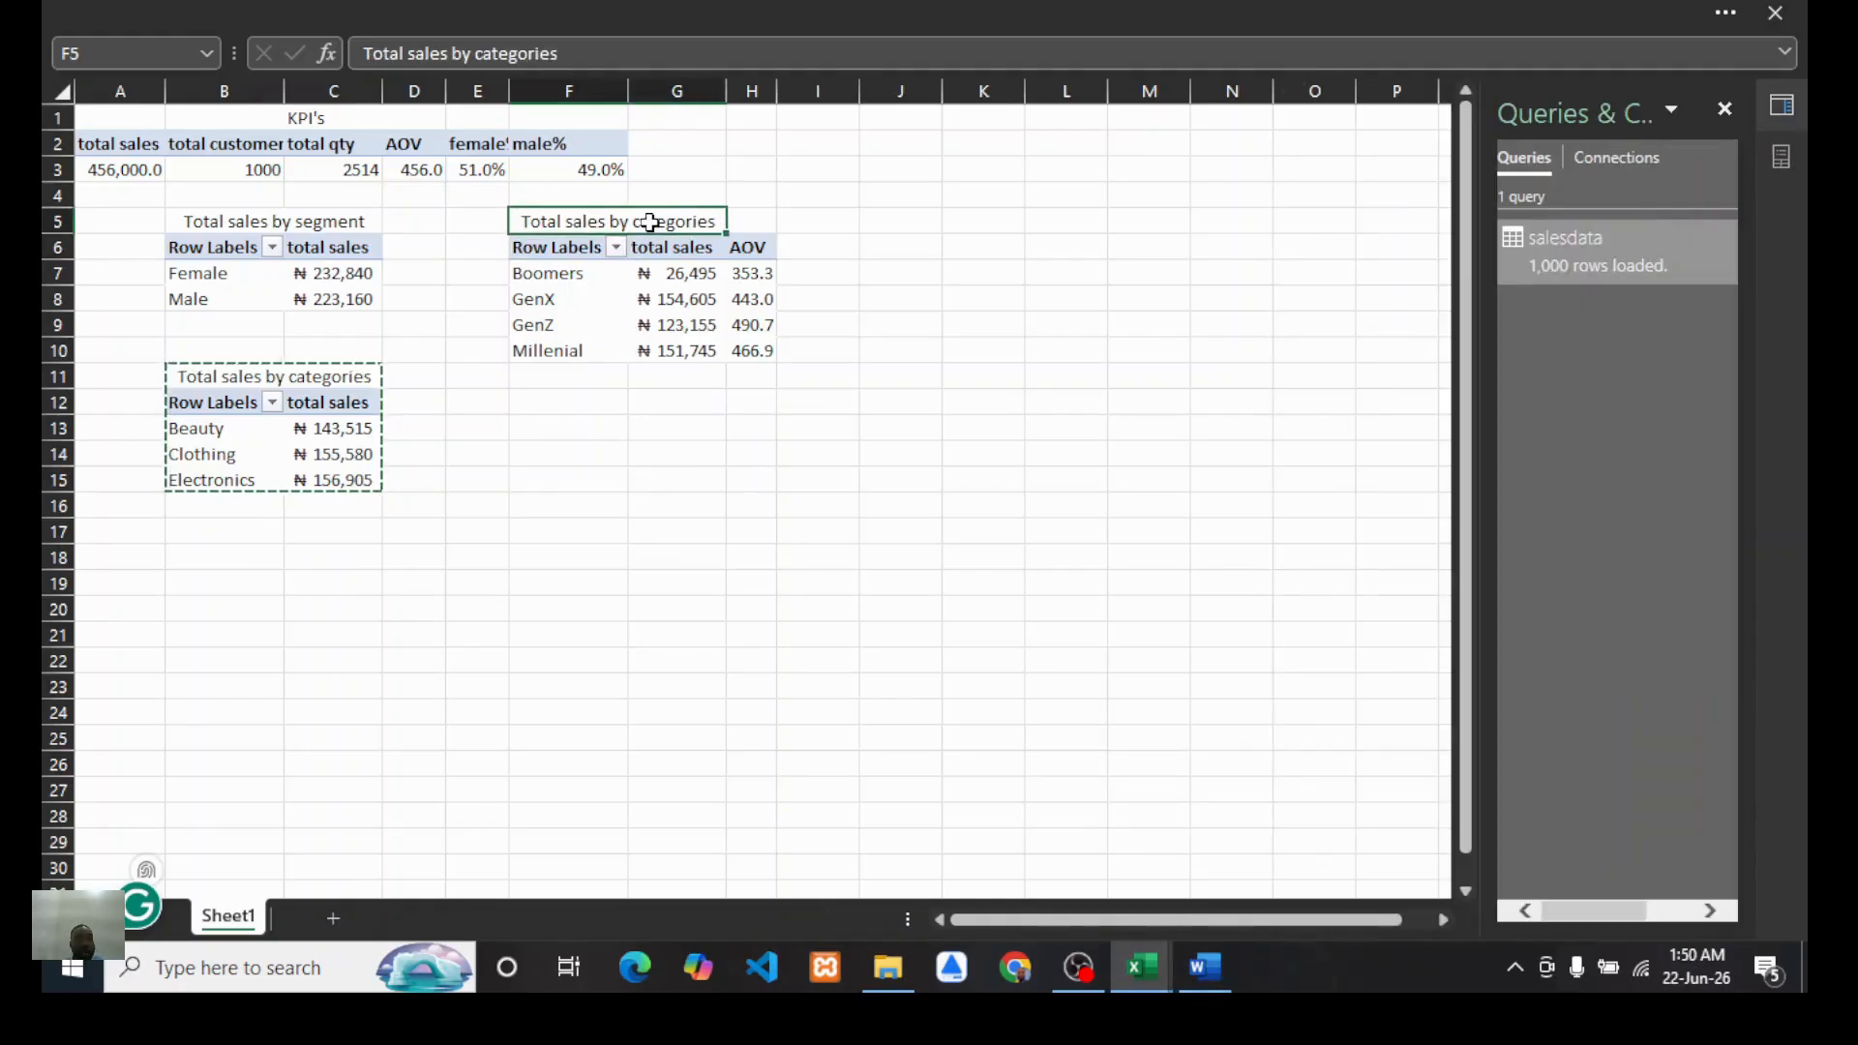
drag(559, 53, 354, 54)
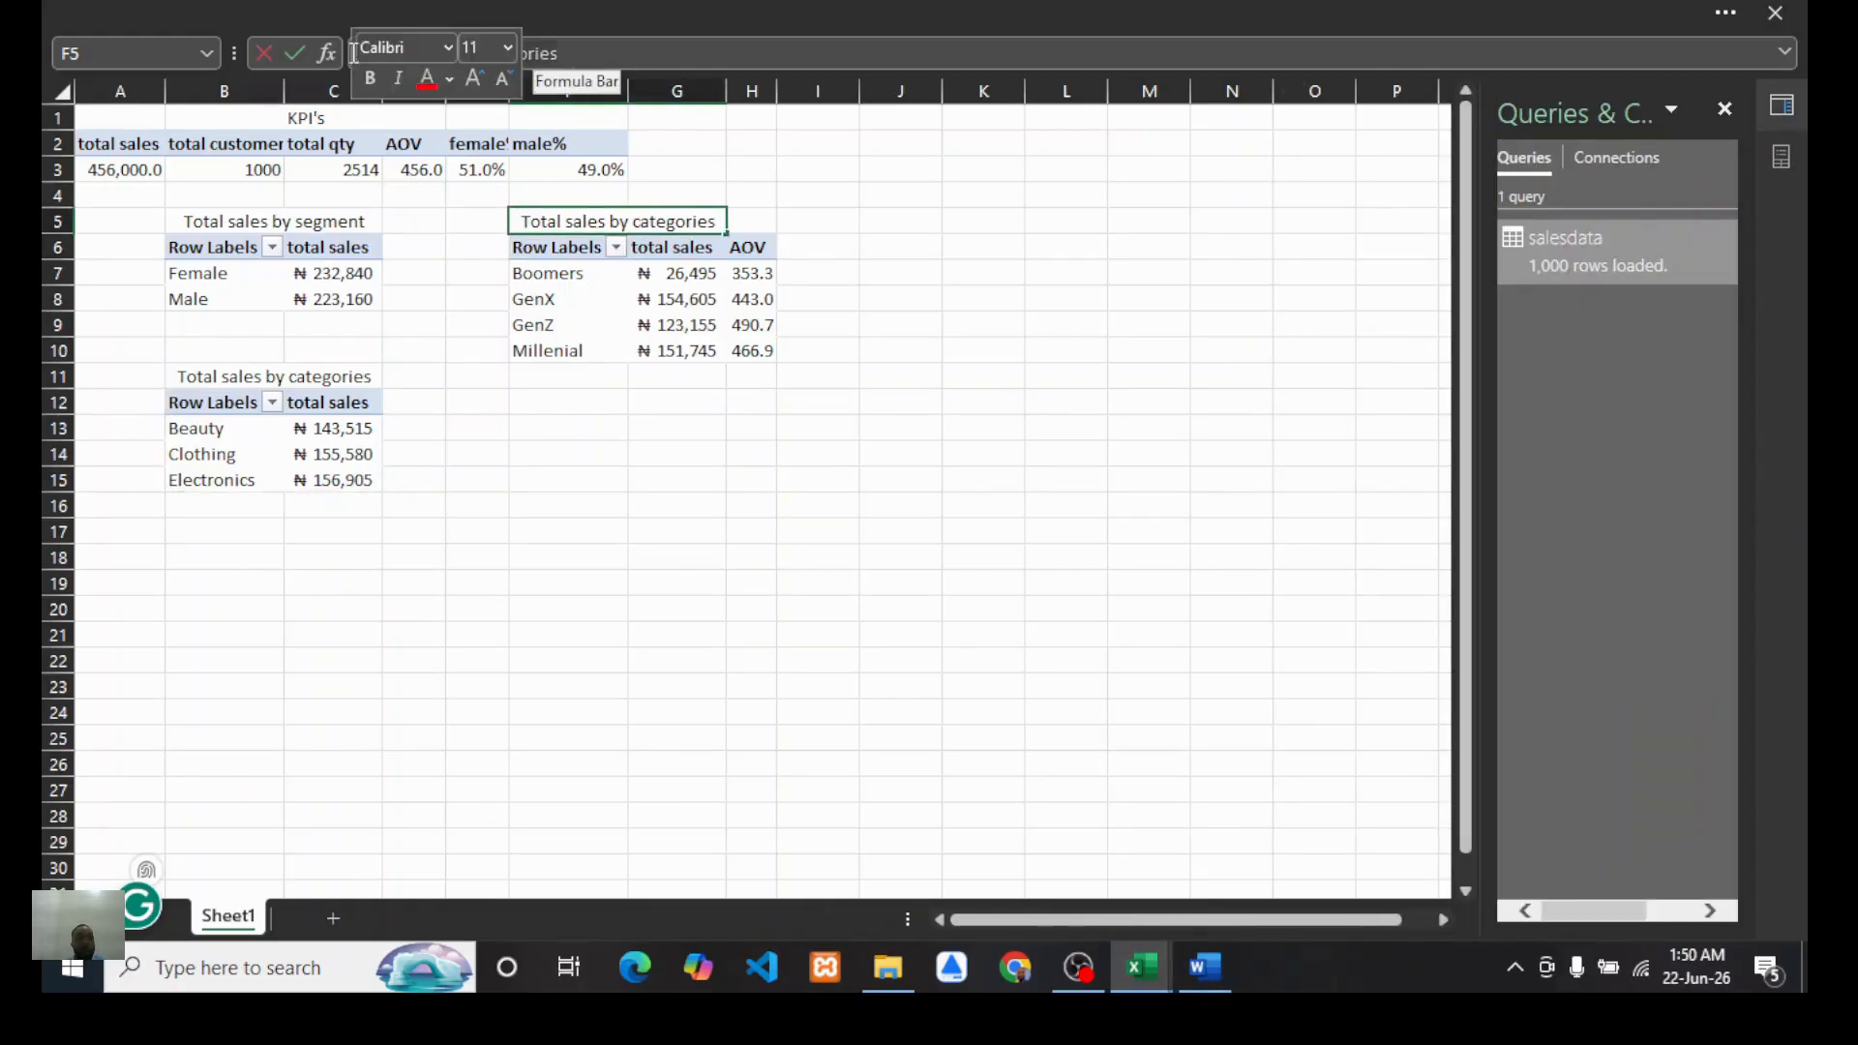
text(Purchasing)
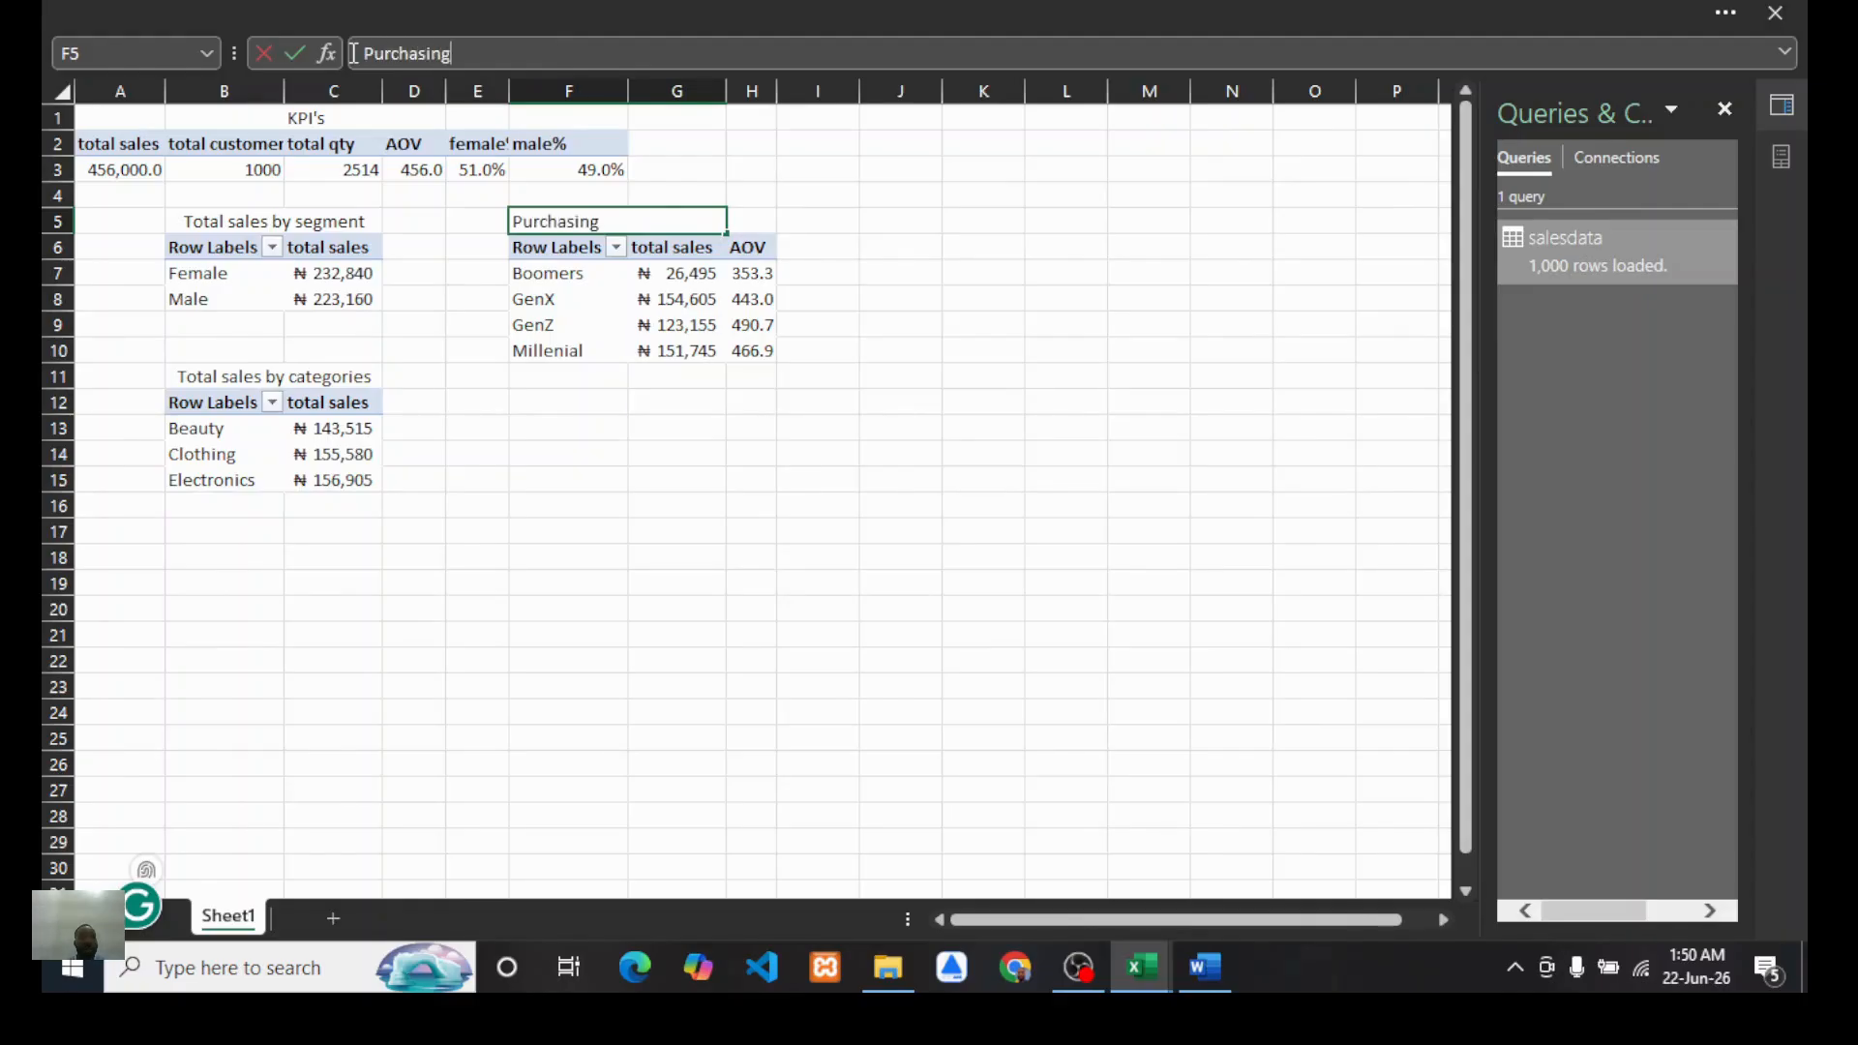
text( behavi)
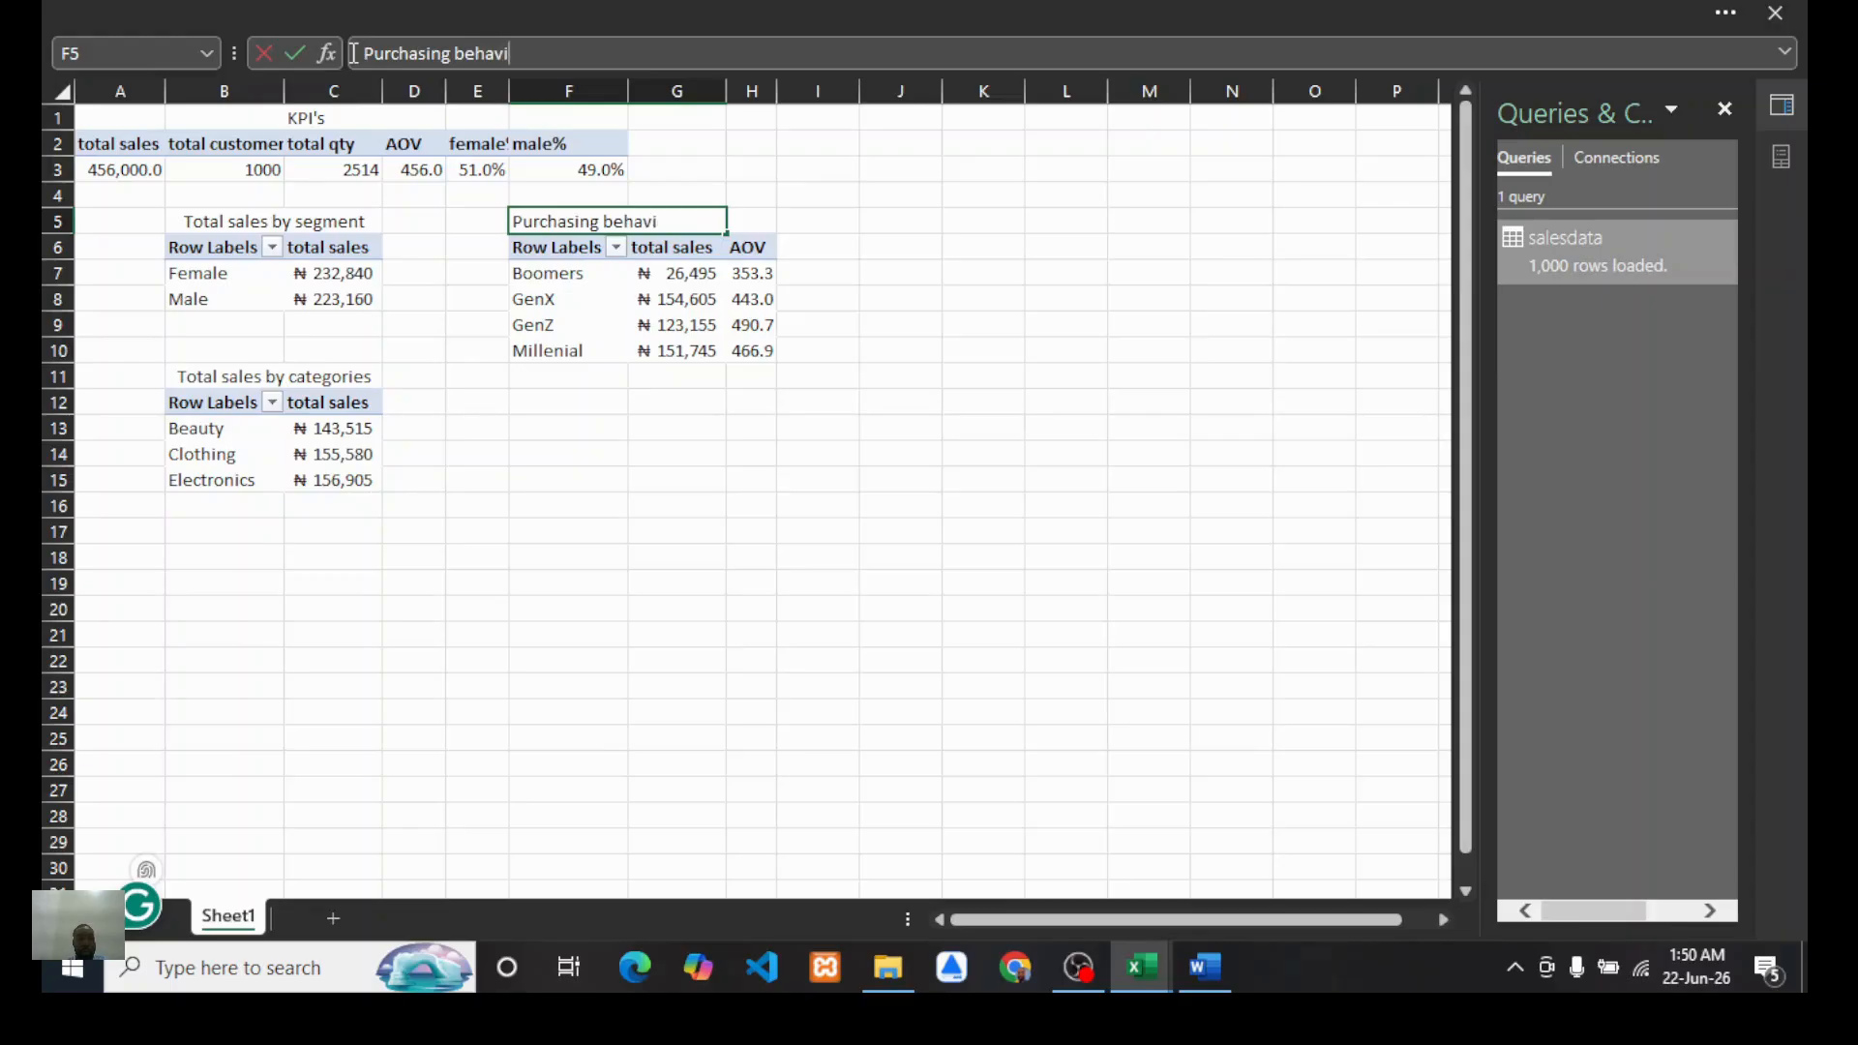
text(our av)
text(ro)
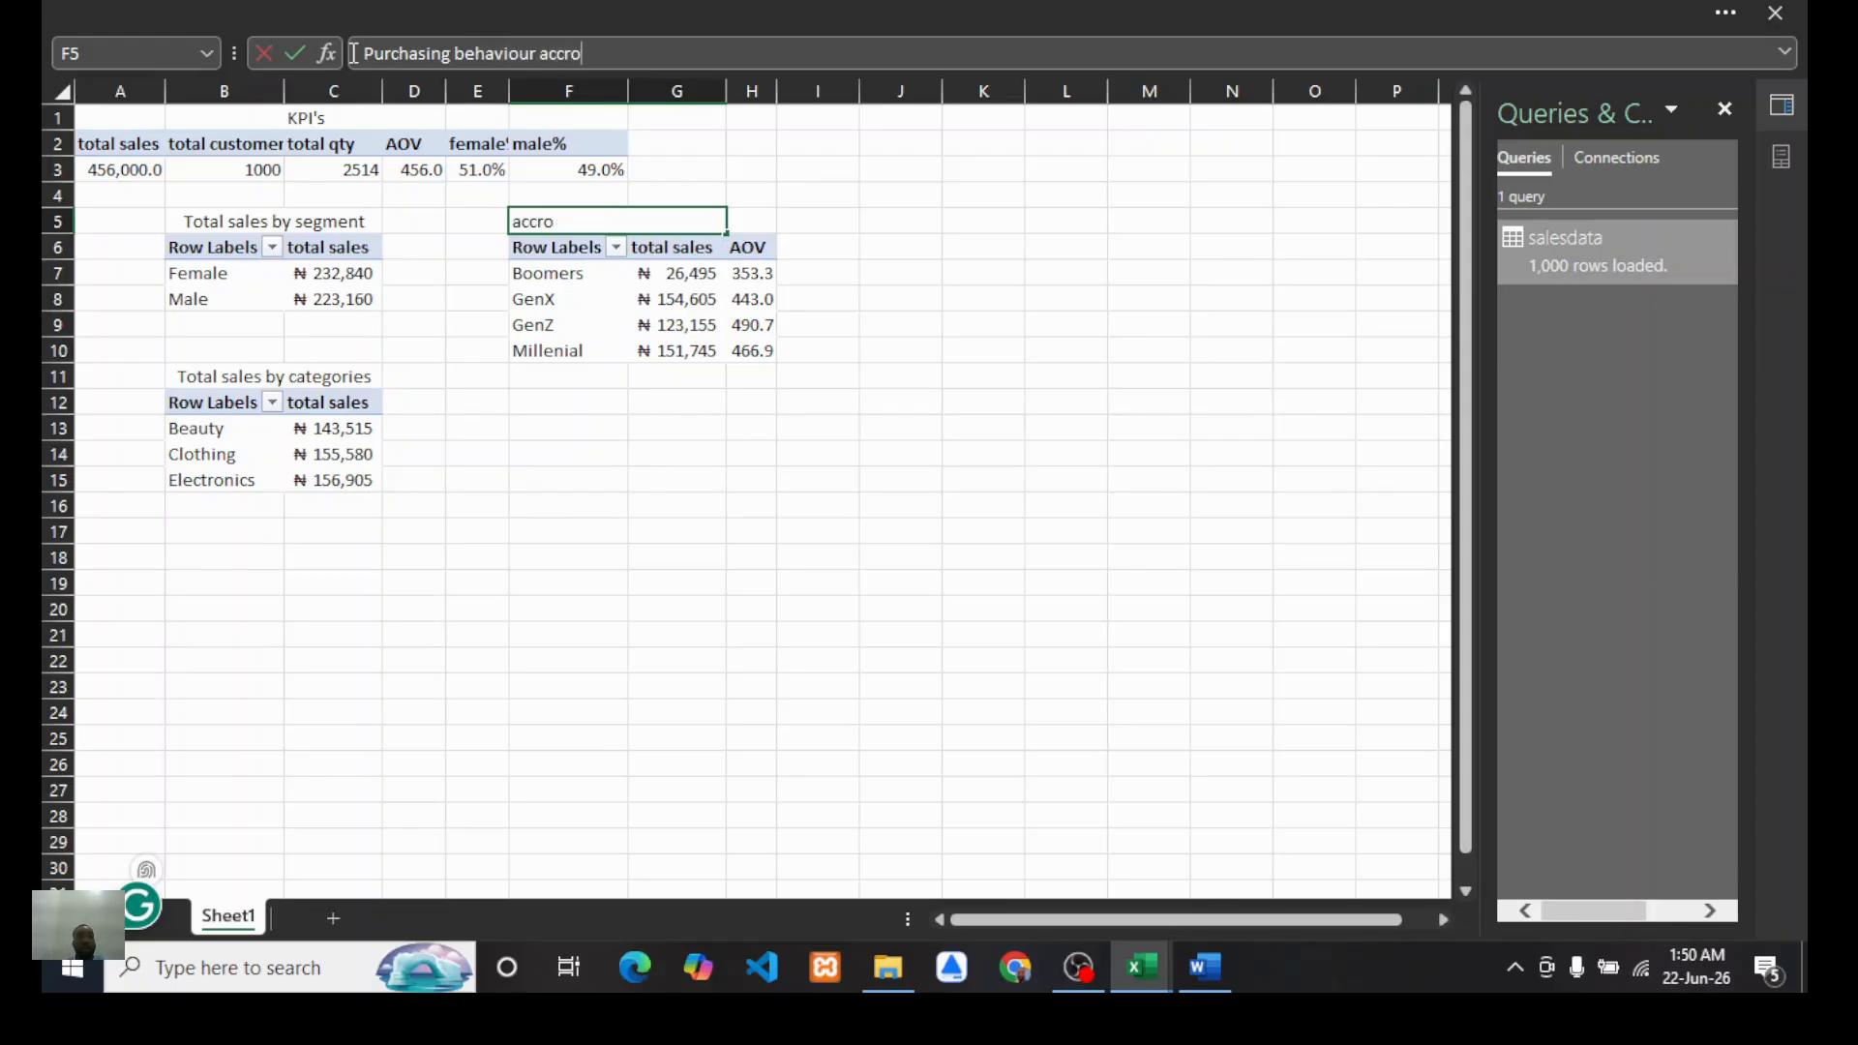
text(ss age gro)
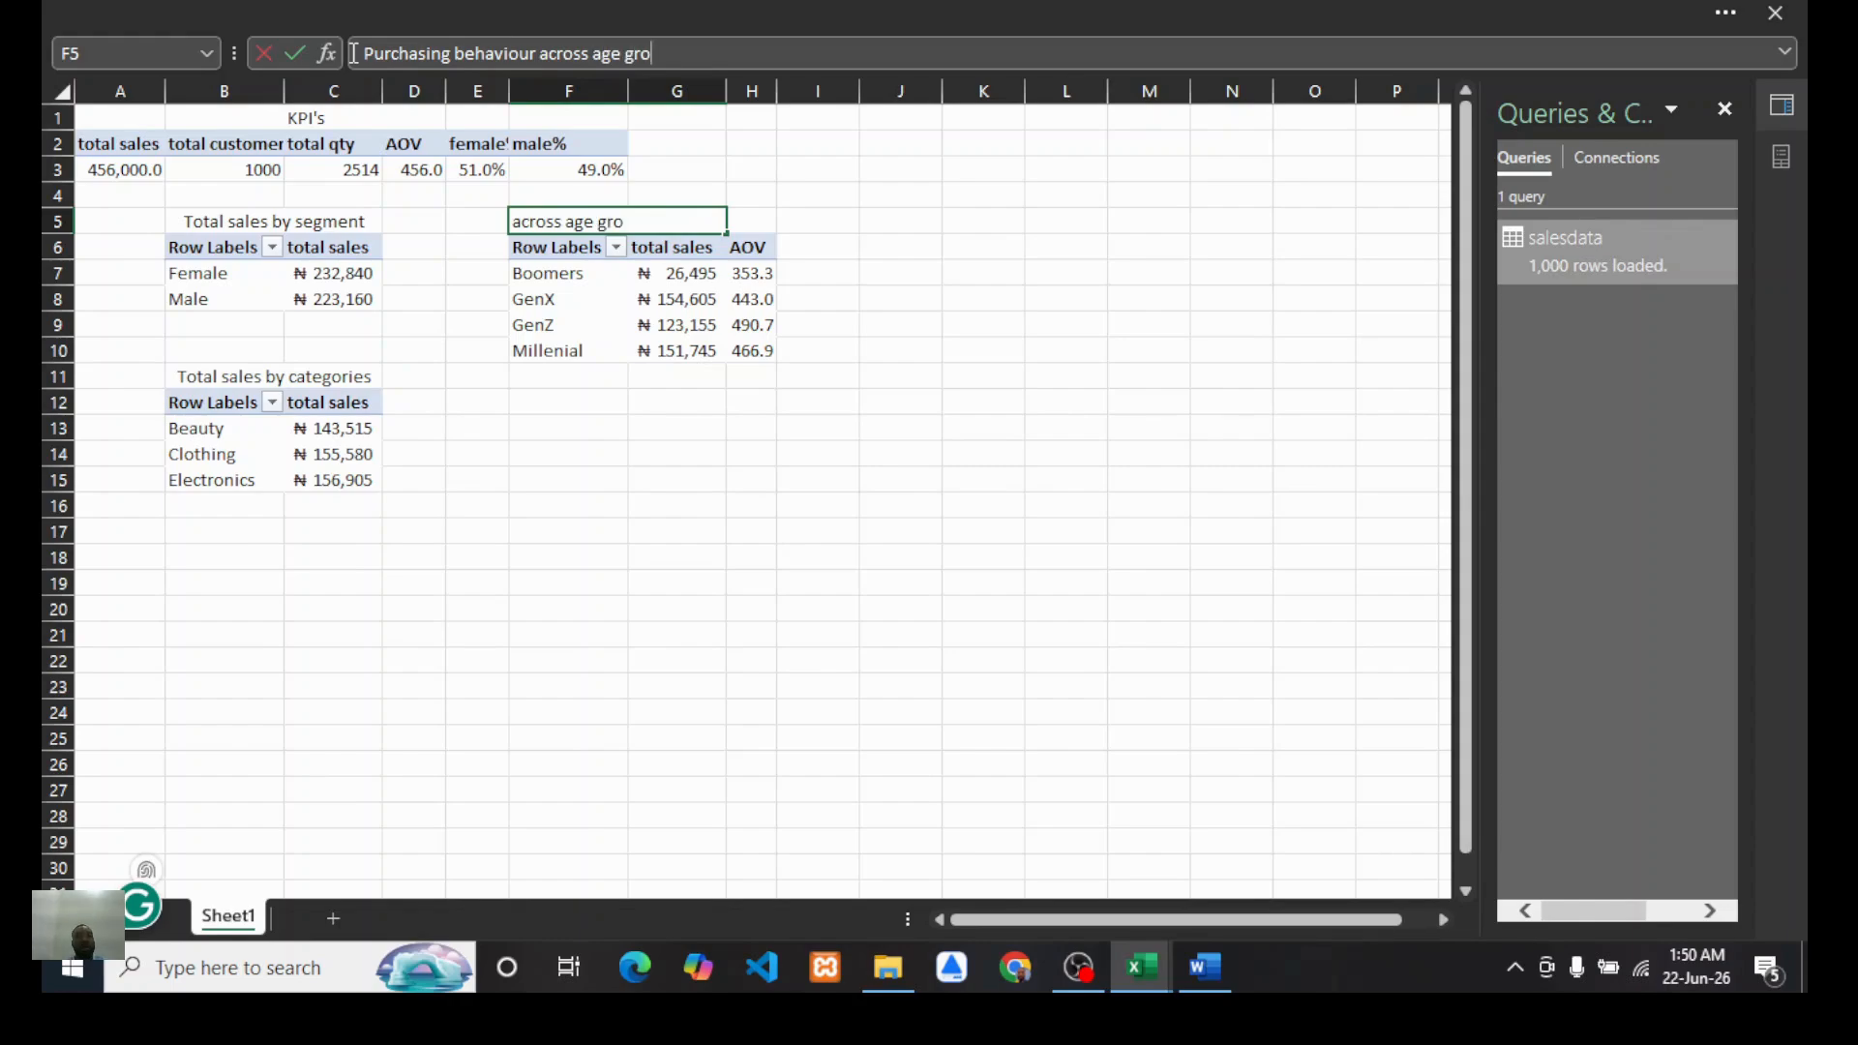
text(up)
click(572, 482)
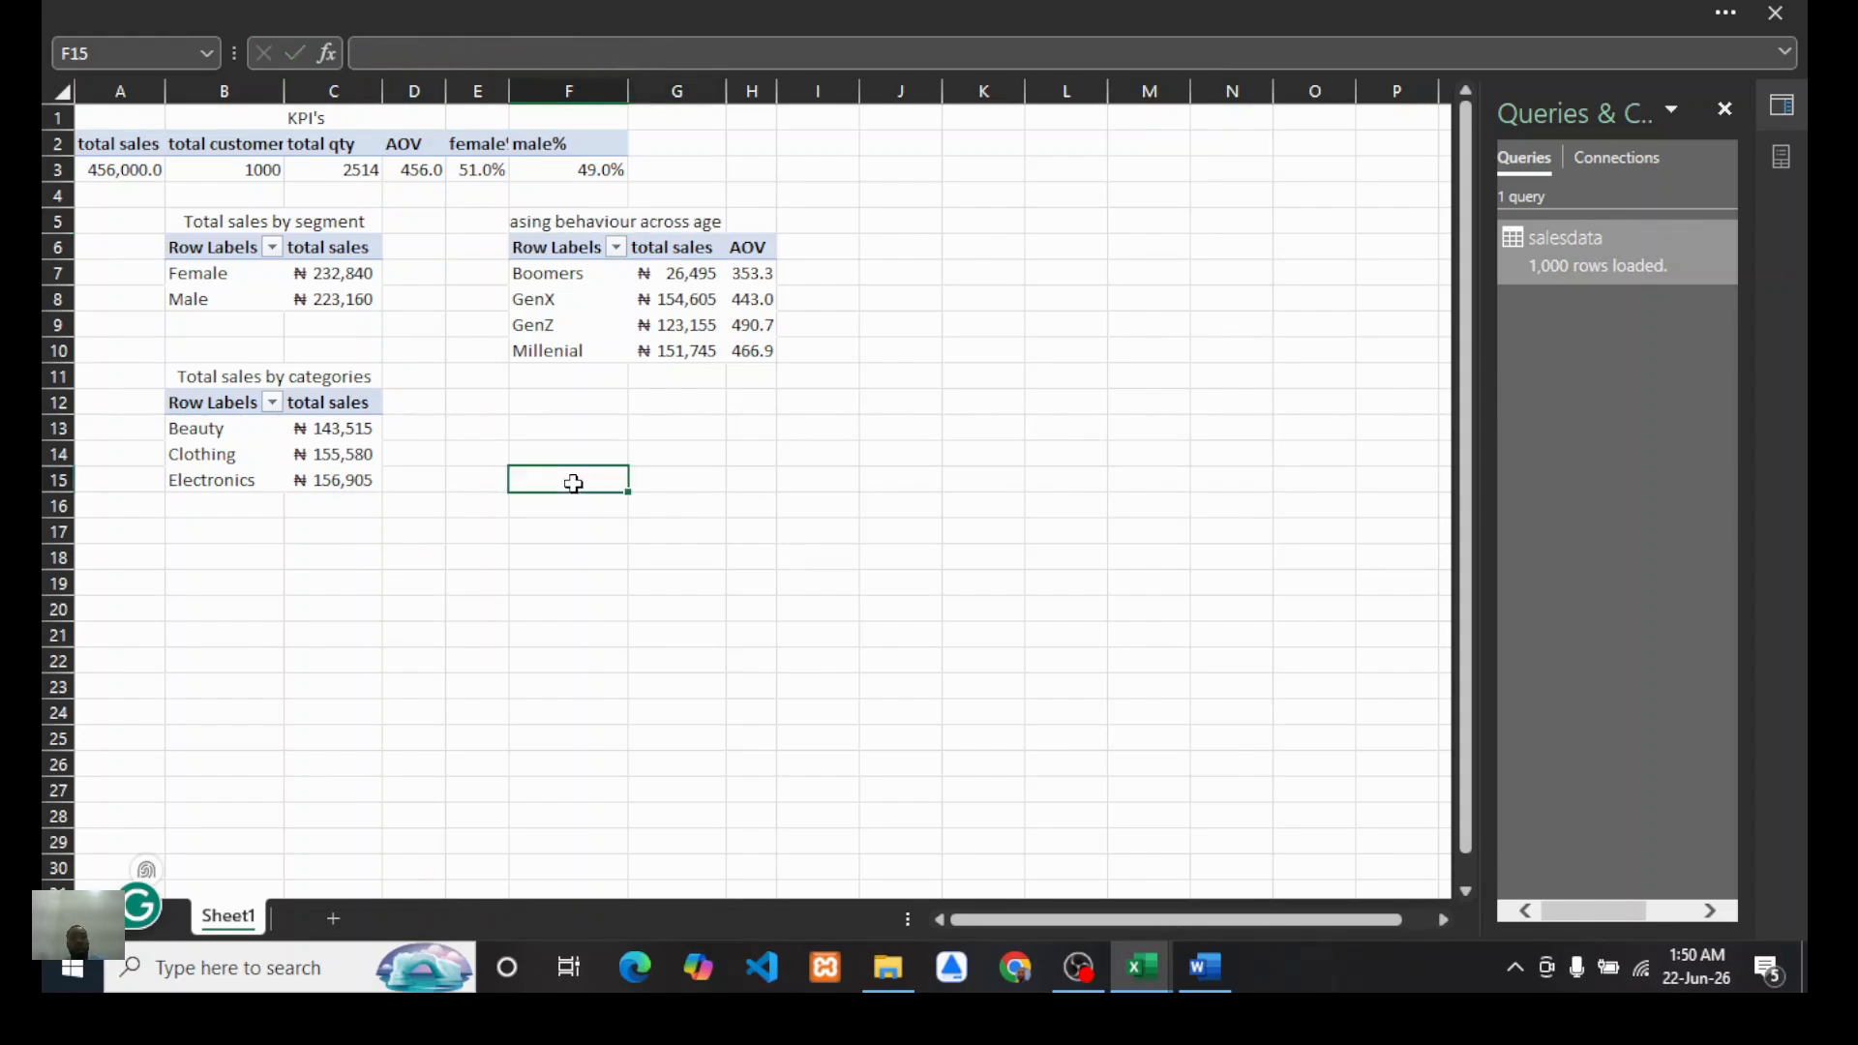
Step: Merge and center the title across cells F5 to H5 and widen column H to fit it
drag(511, 221, 753, 217)
click(813, 9)
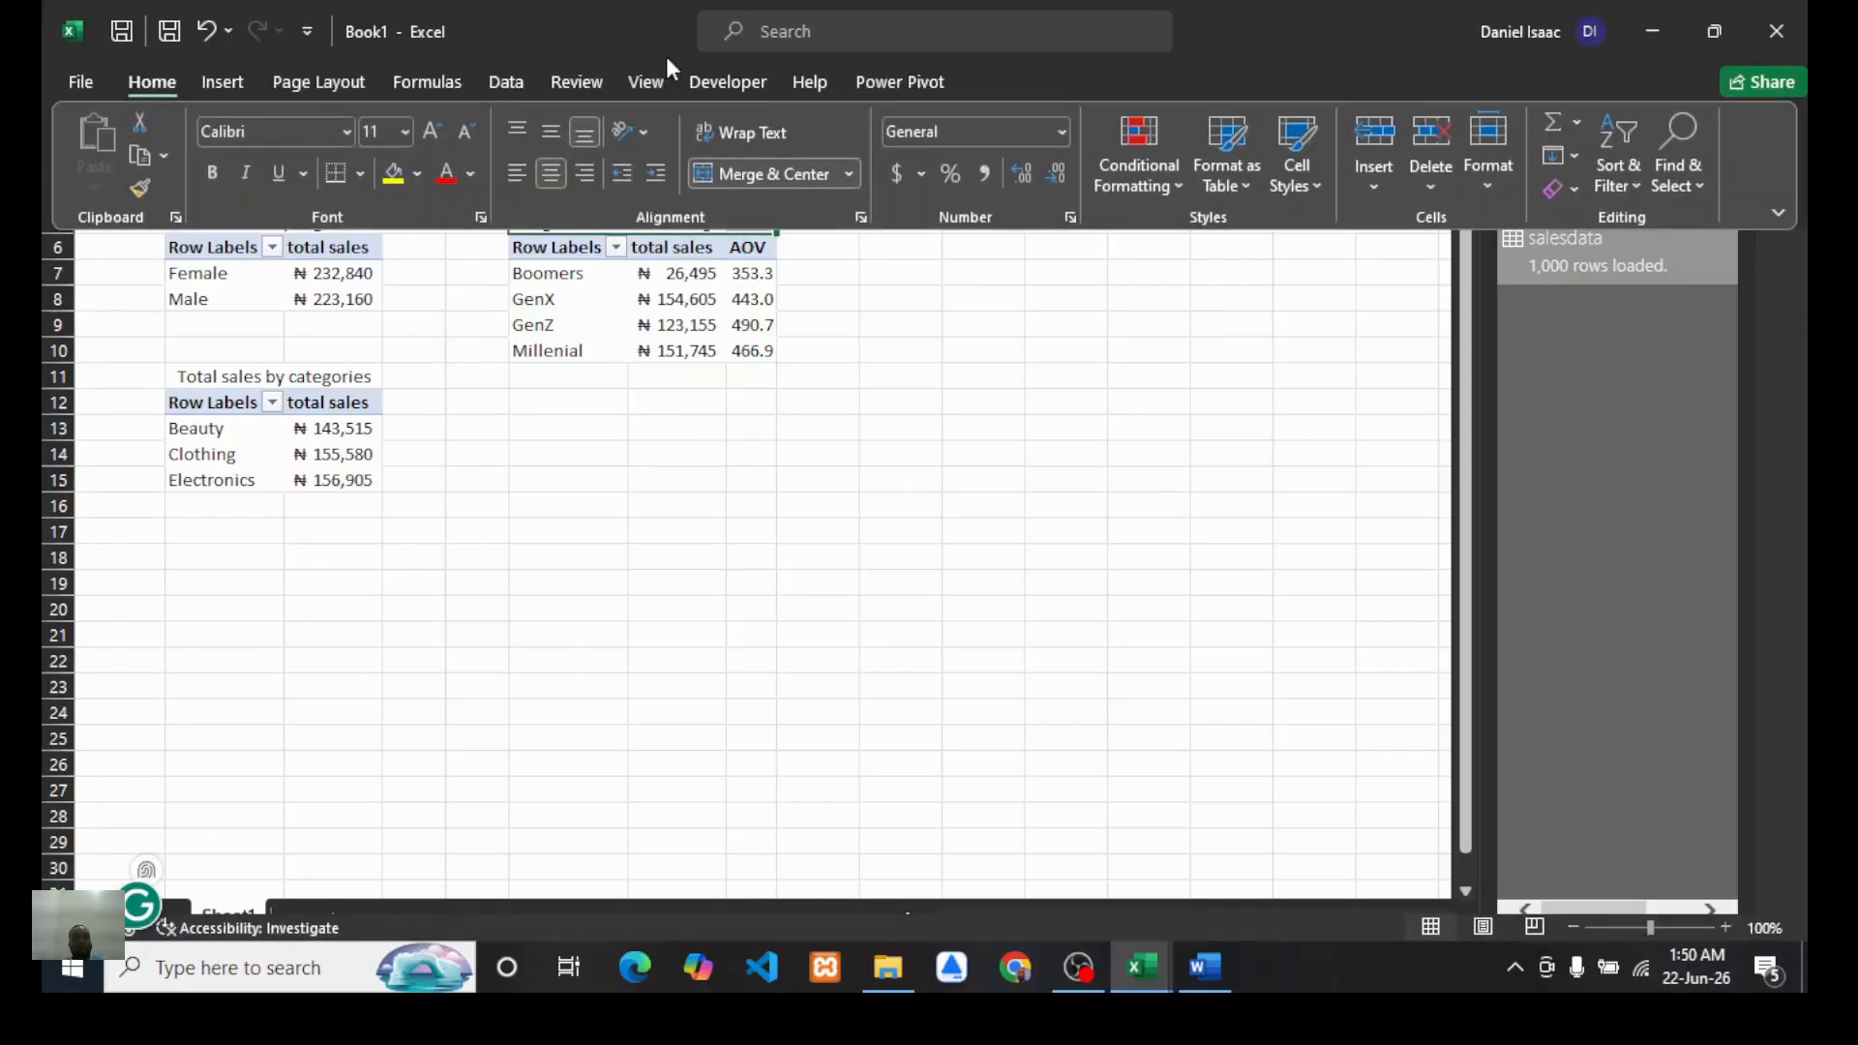
click(780, 170)
click(677, 454)
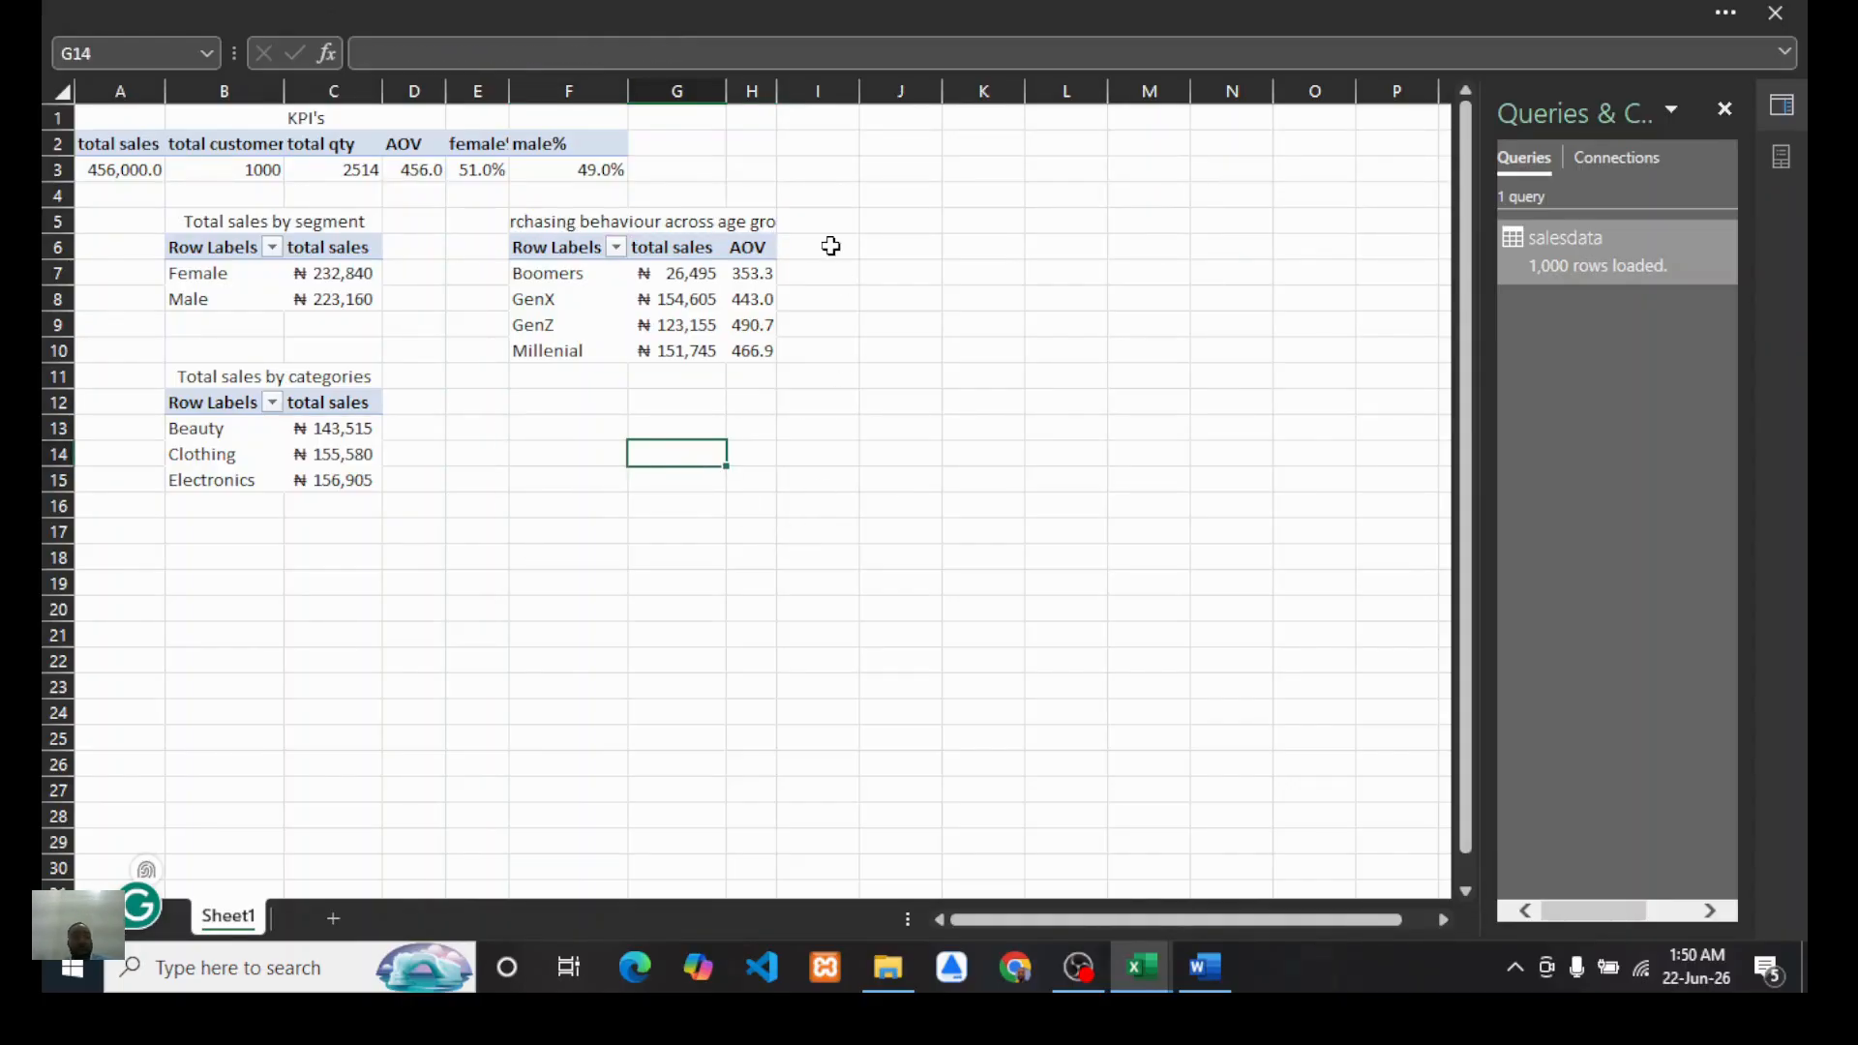
drag(771, 90, 821, 90)
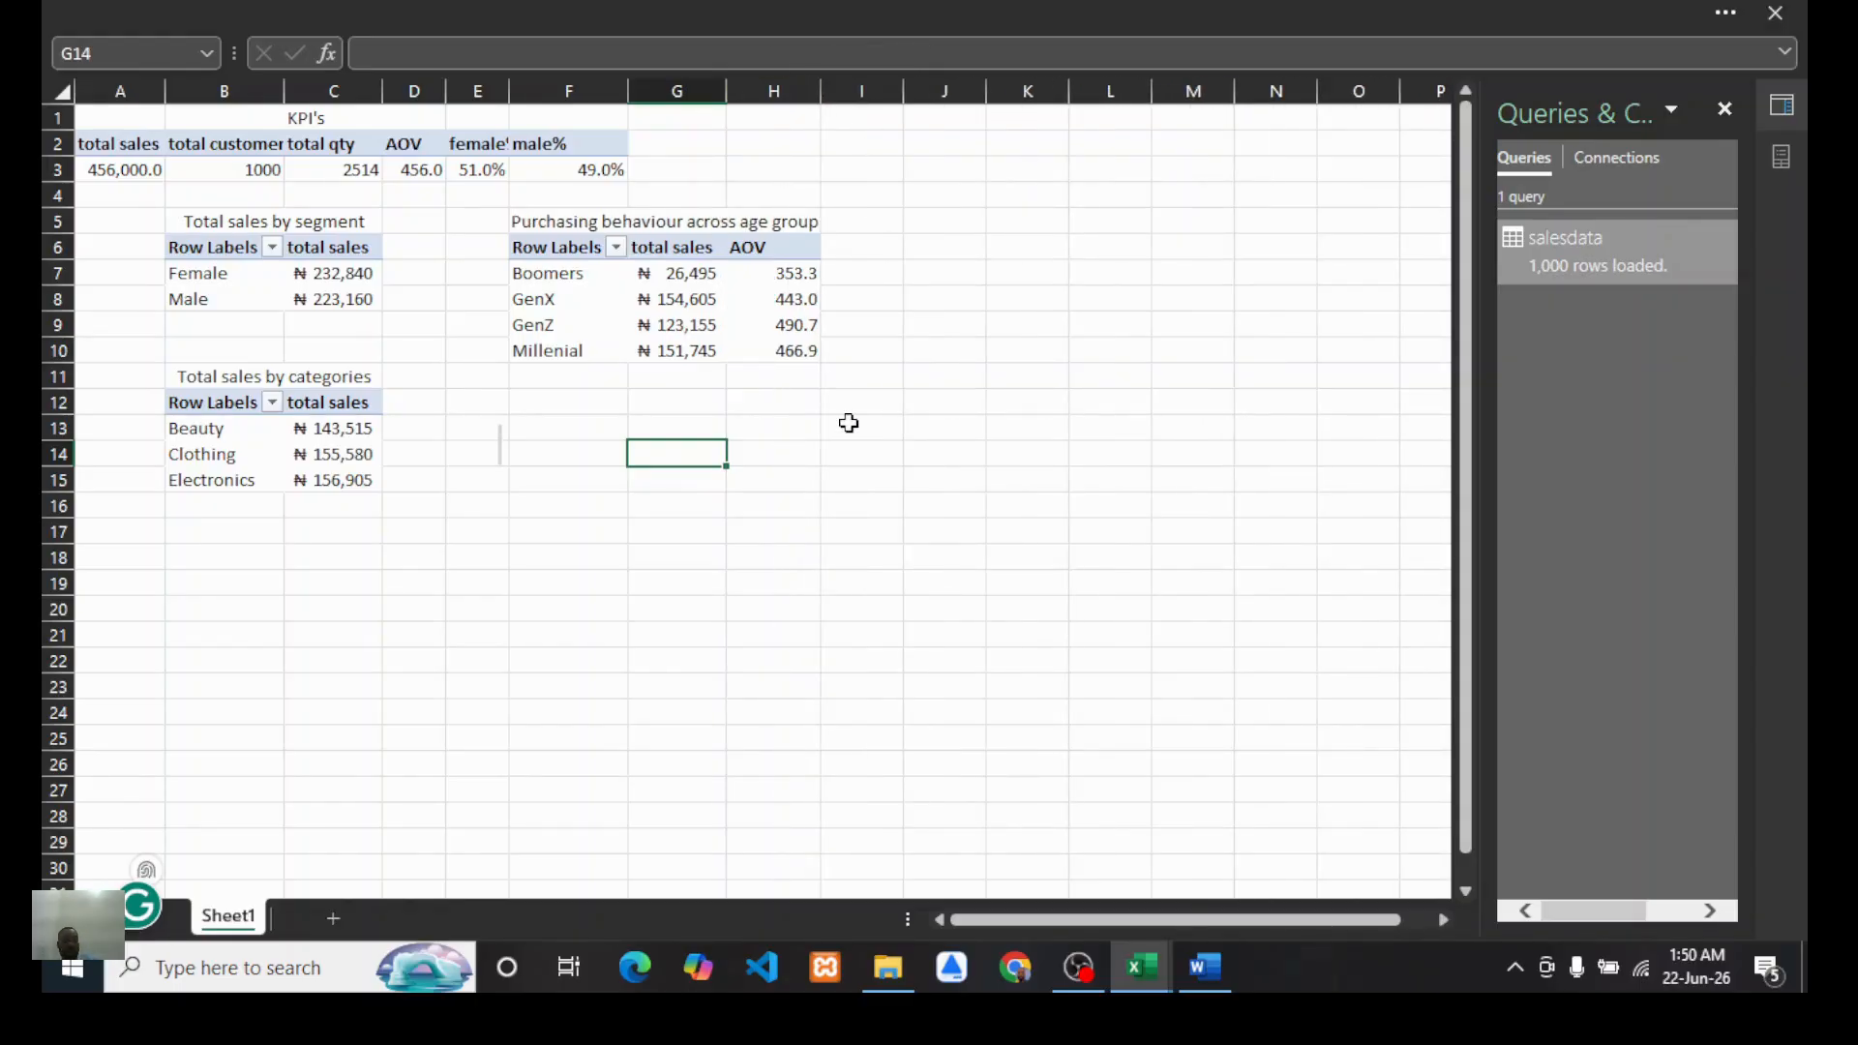
Step: Highlight the age-group questions in the Word report's list and switch back to the workbook
click(1205, 968)
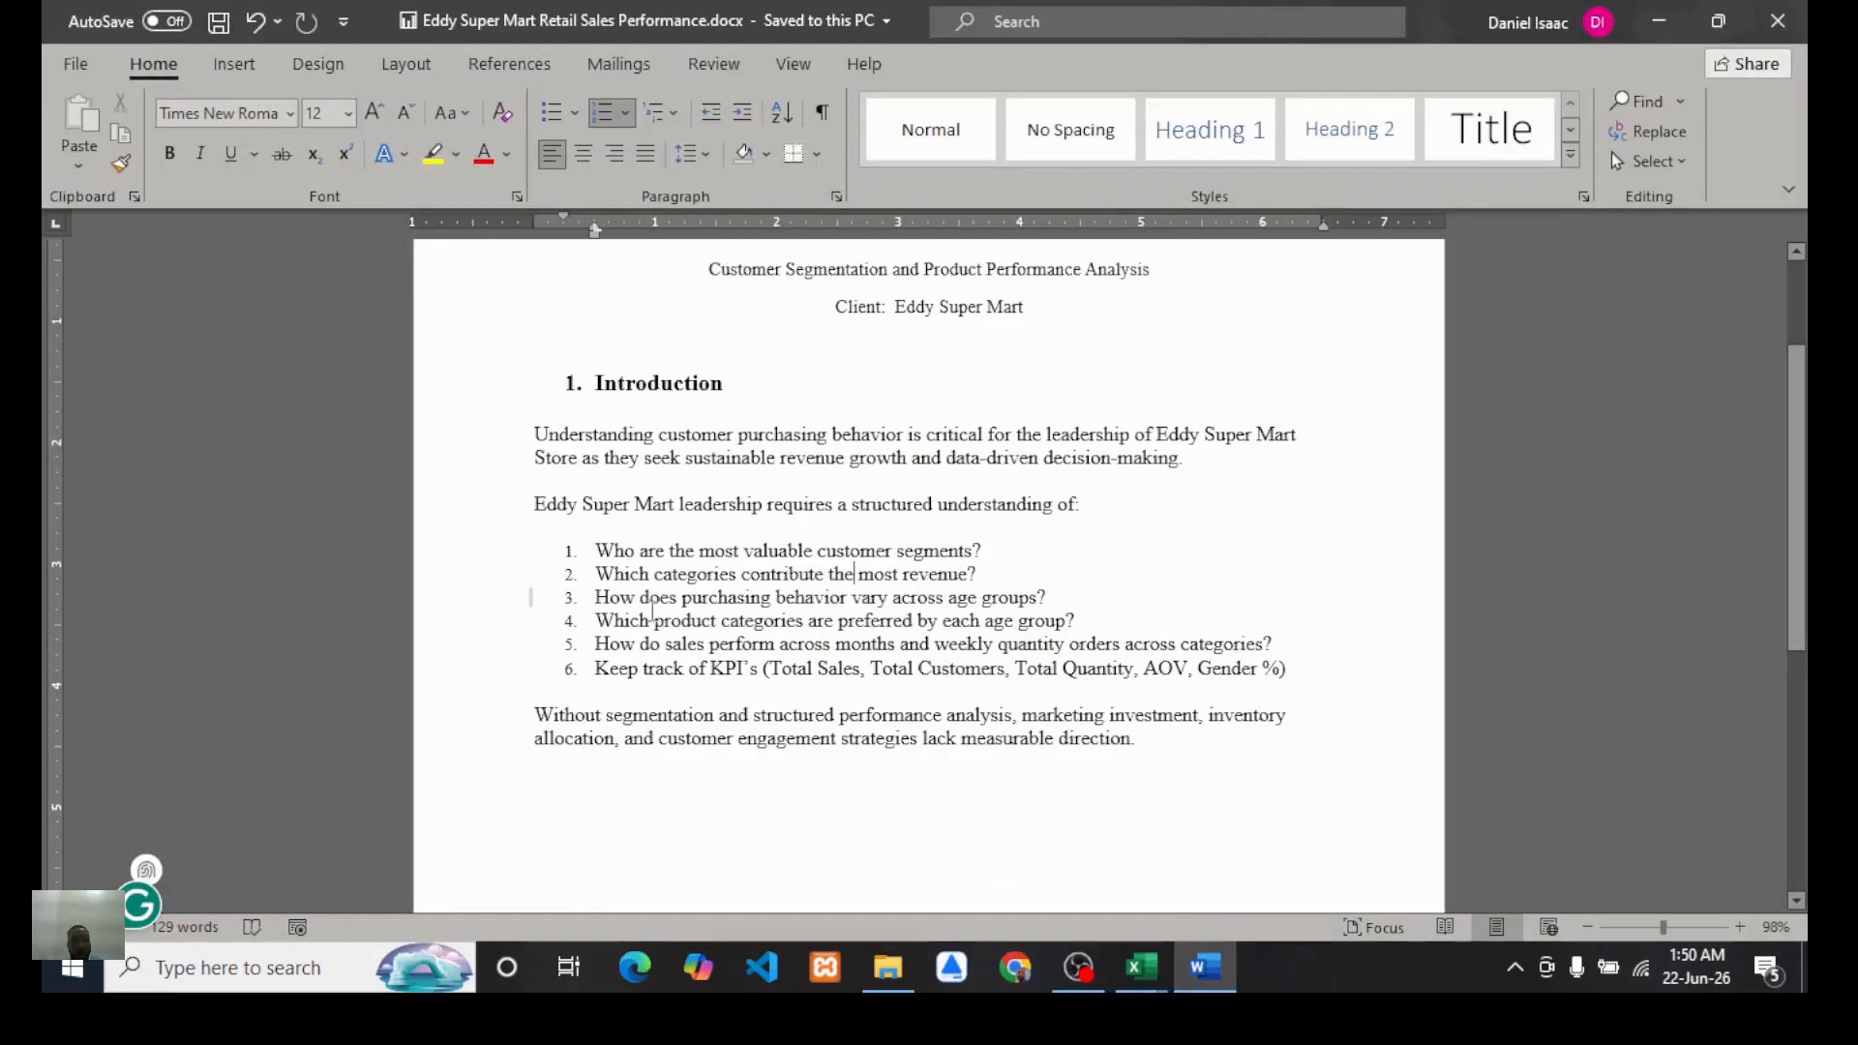
triple_click(655, 600)
triple_click(617, 623)
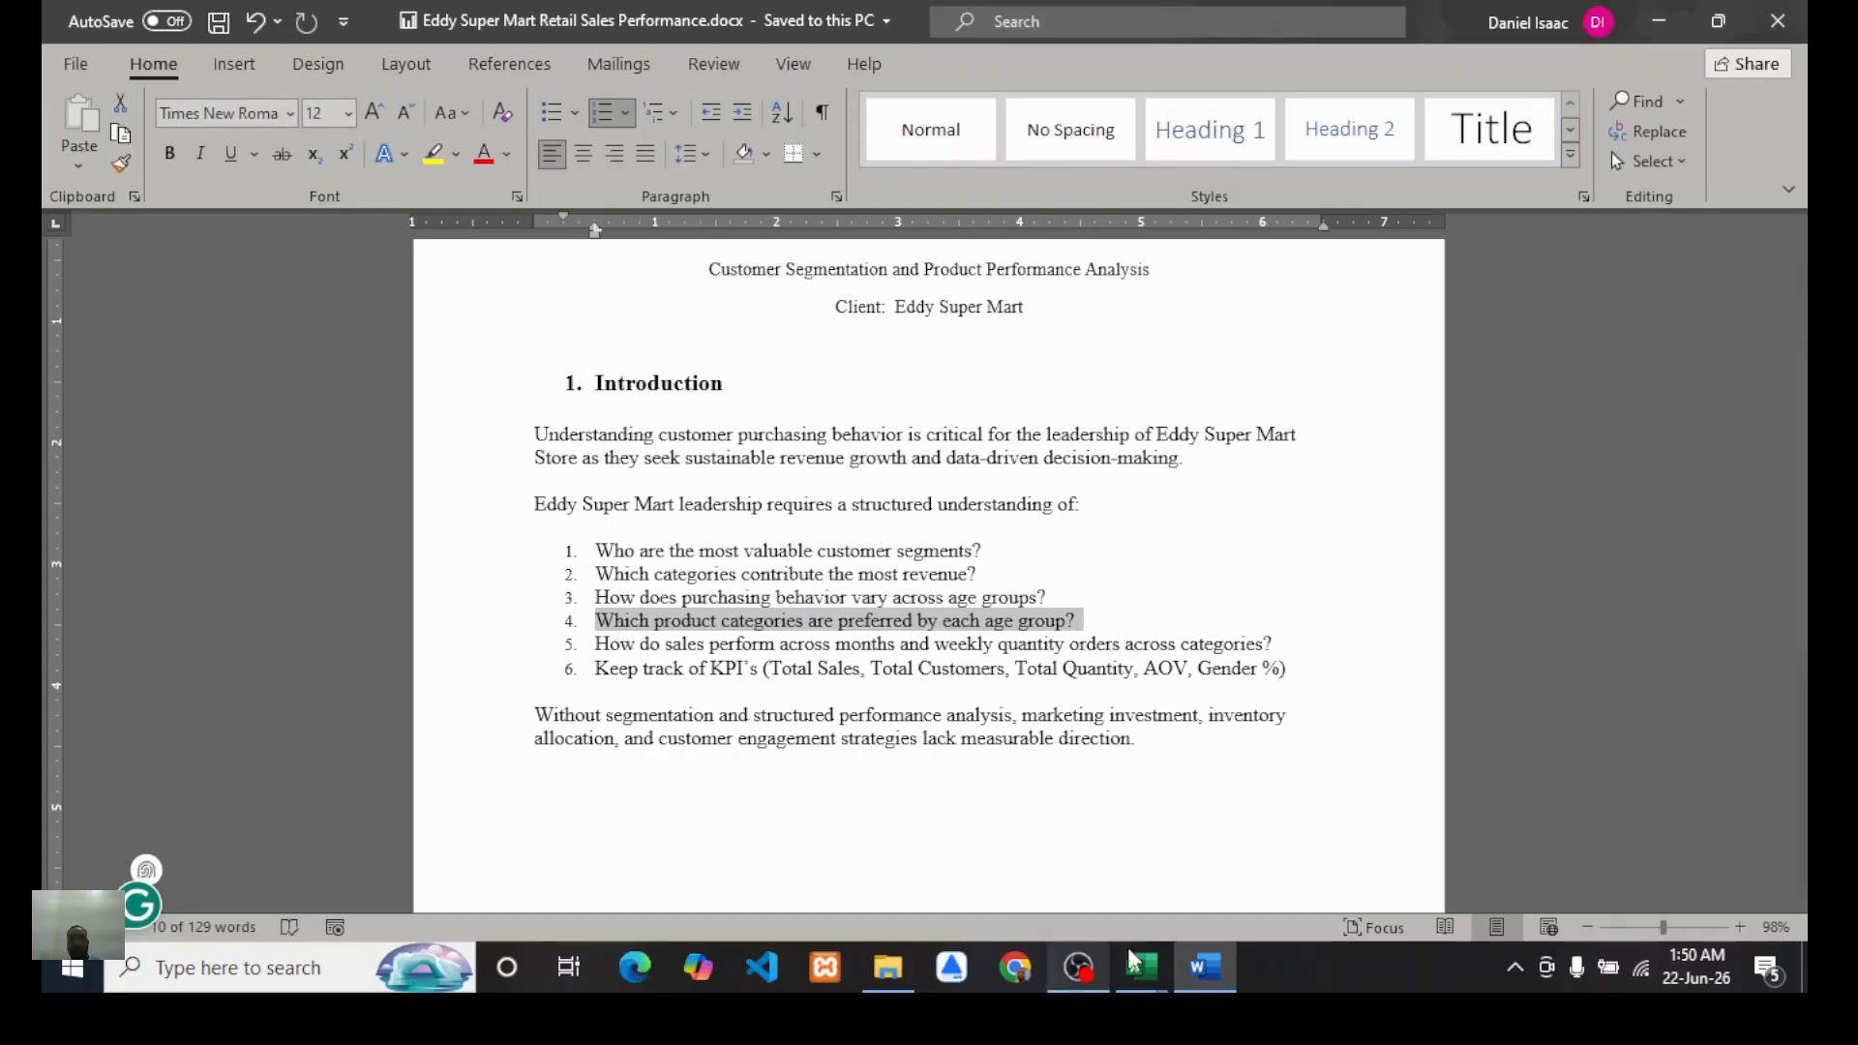
click(1003, 886)
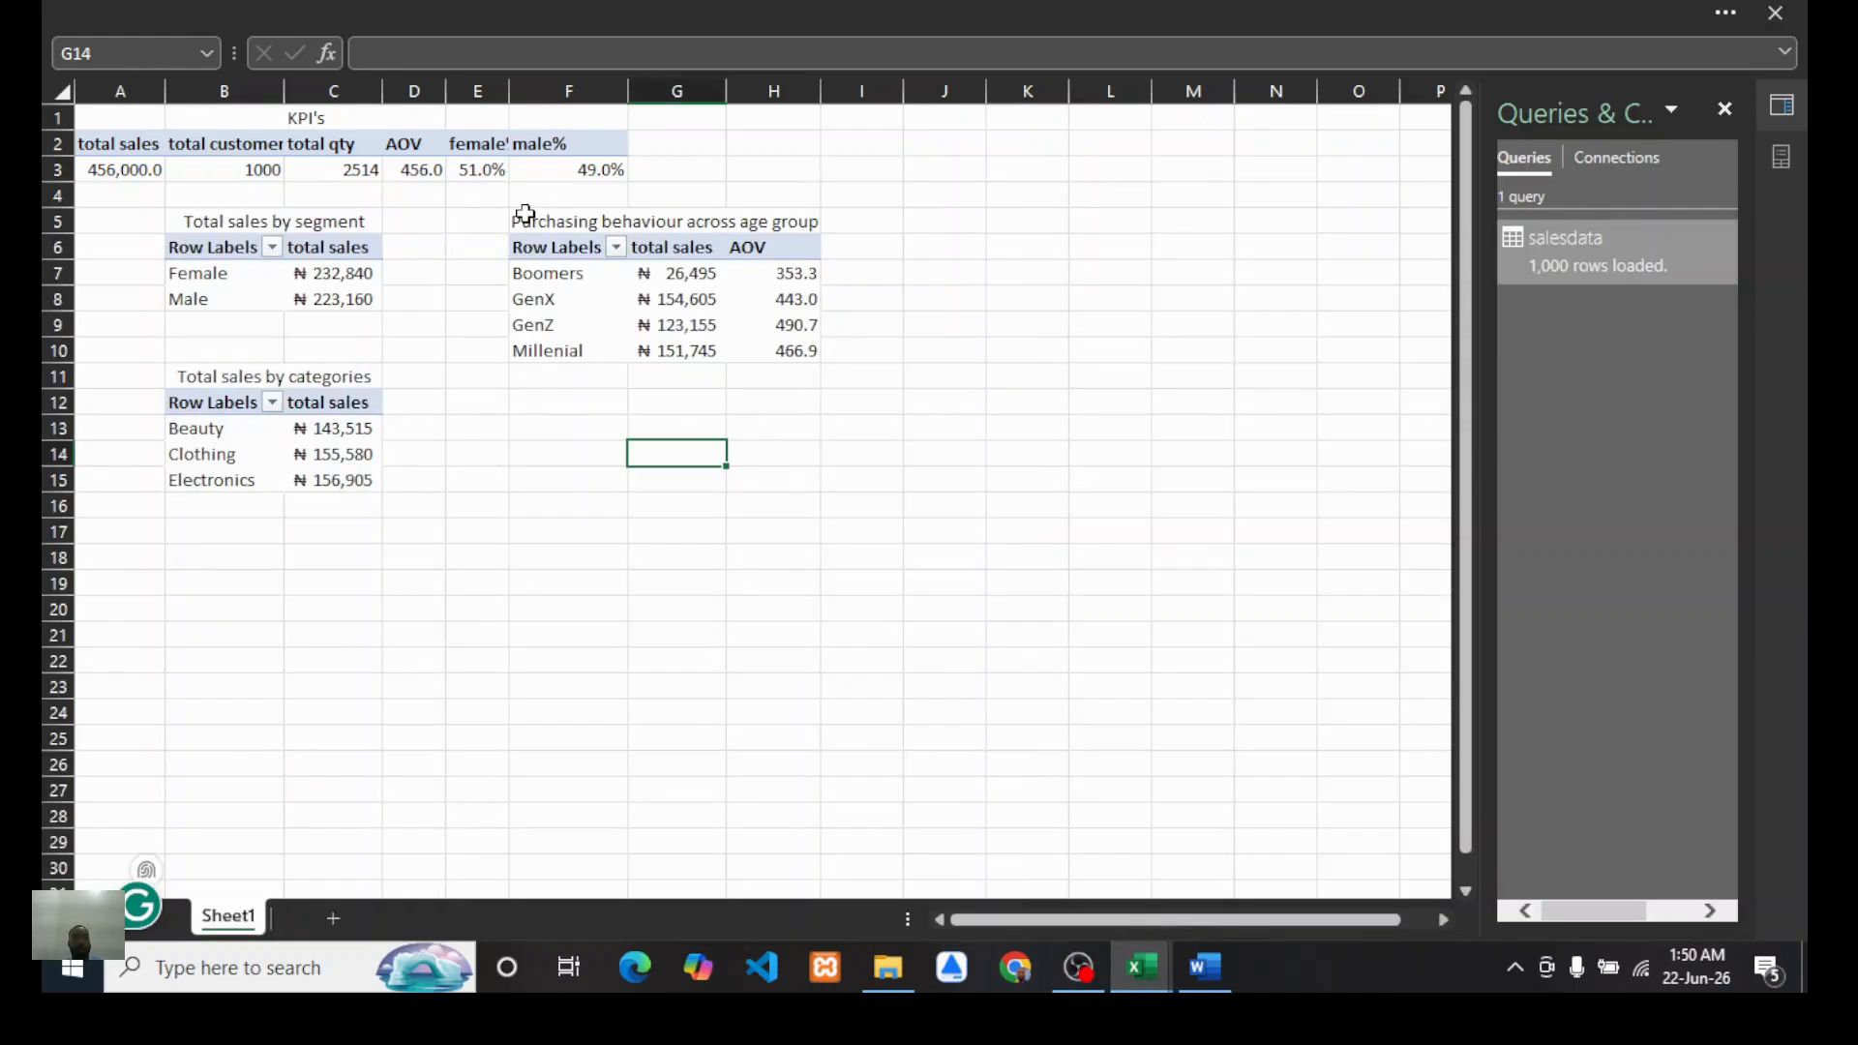
Step: Copy the titled age-group PivotTable and paste a duplicate starting at cell F13
drag(526, 215, 776, 346)
key(ctrl+c)
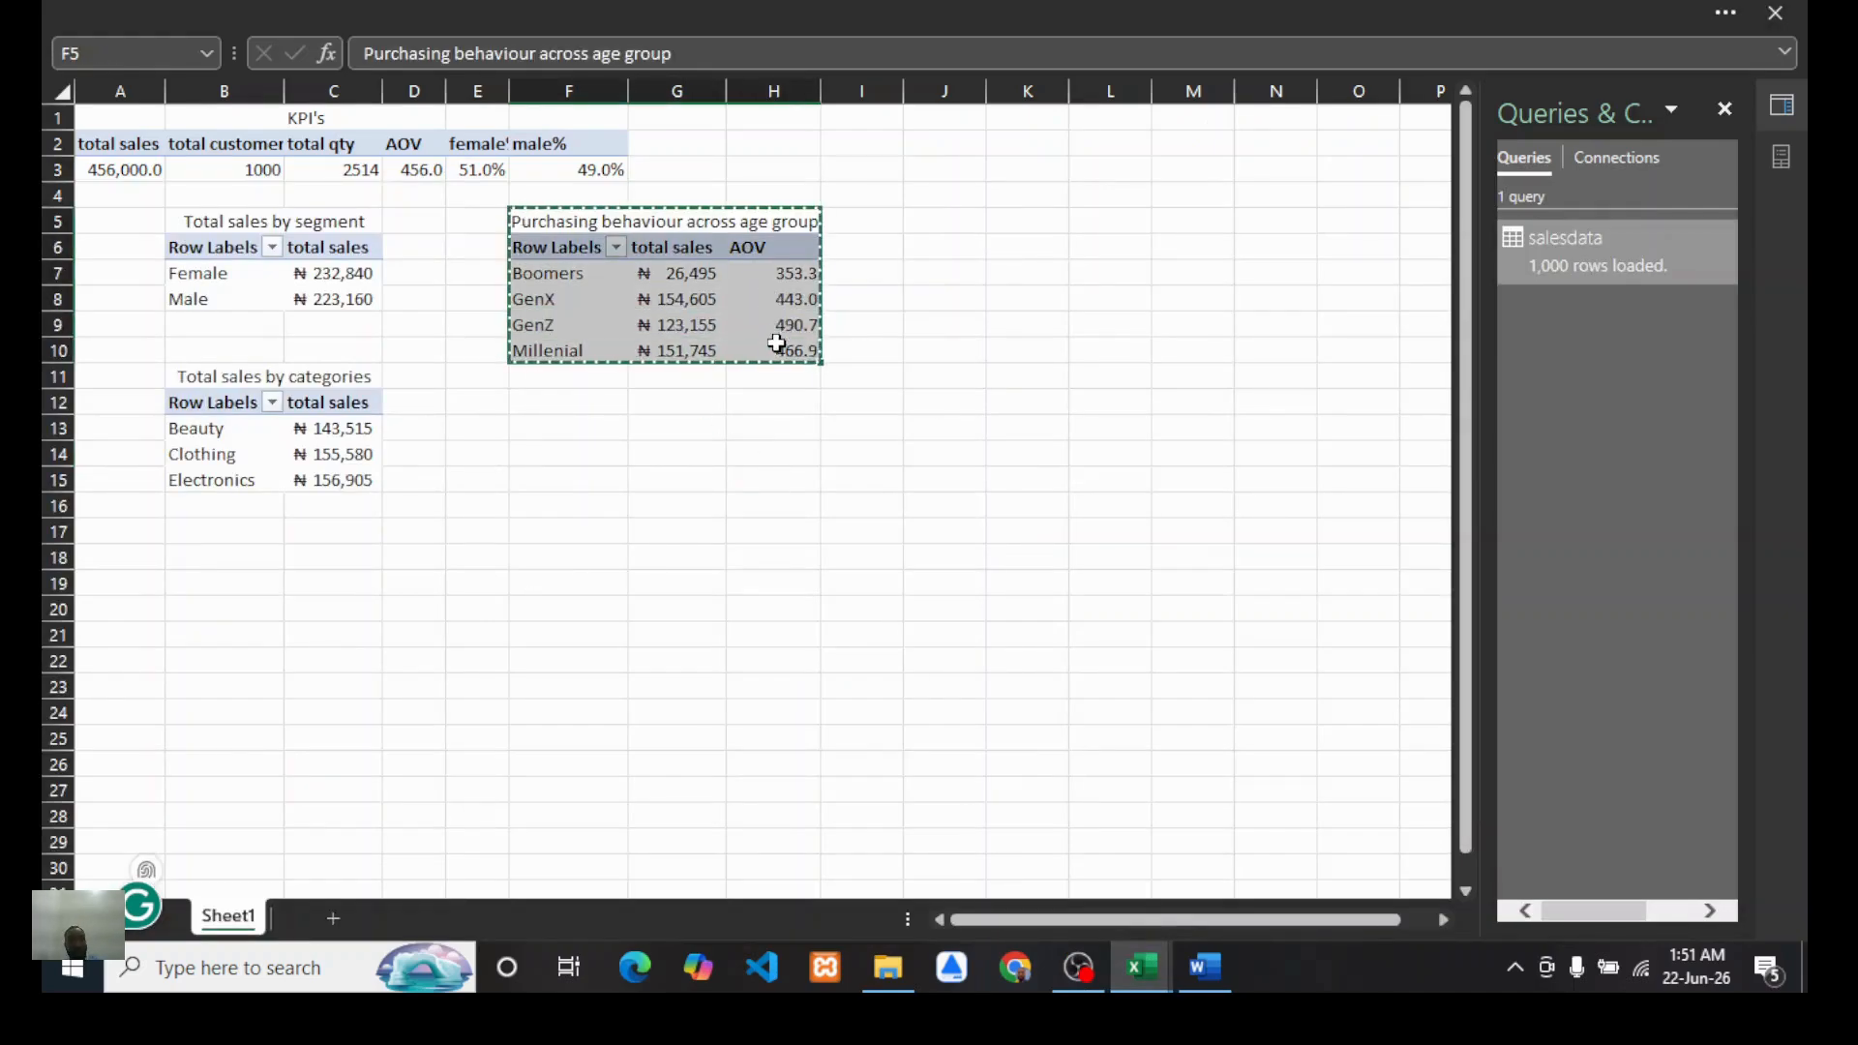
click(549, 431)
key(ctrl+v)
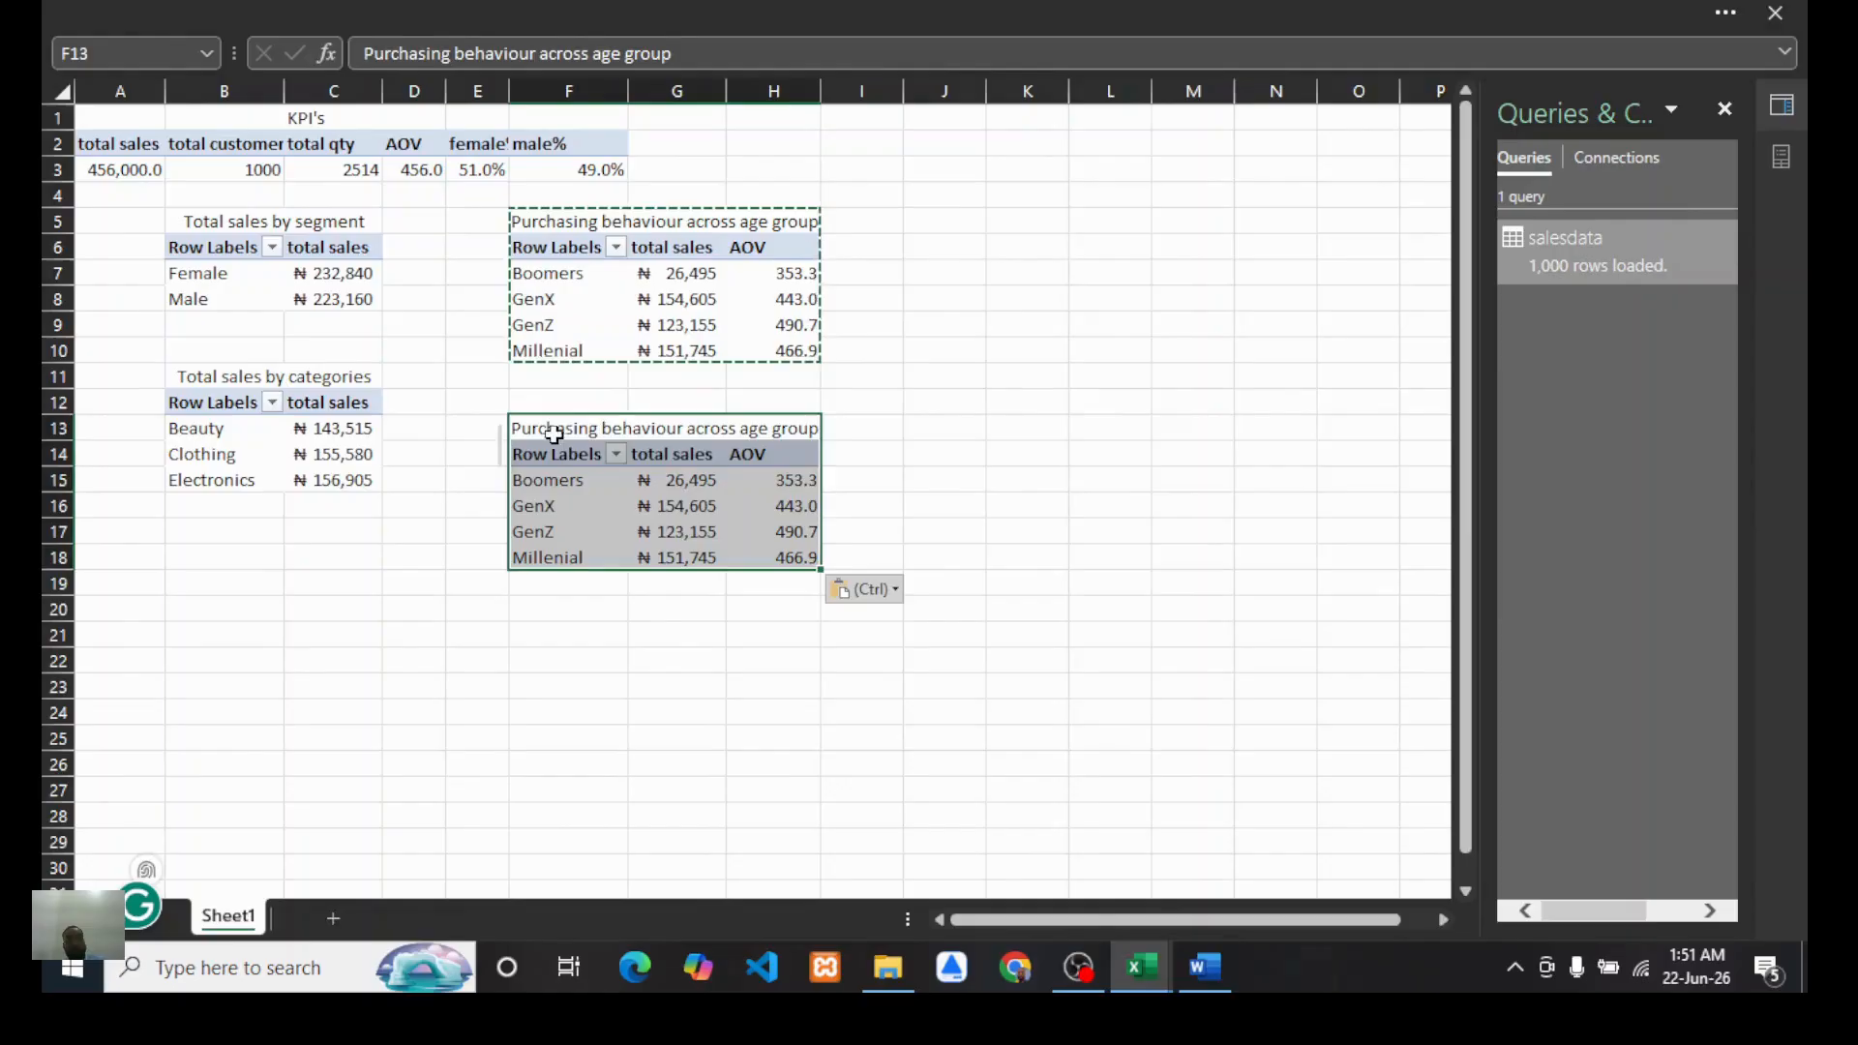
Step: Select the duplicated PivotTable, glance at the Word report's questions, and return to the Book1 workbook
click(651, 611)
click(703, 506)
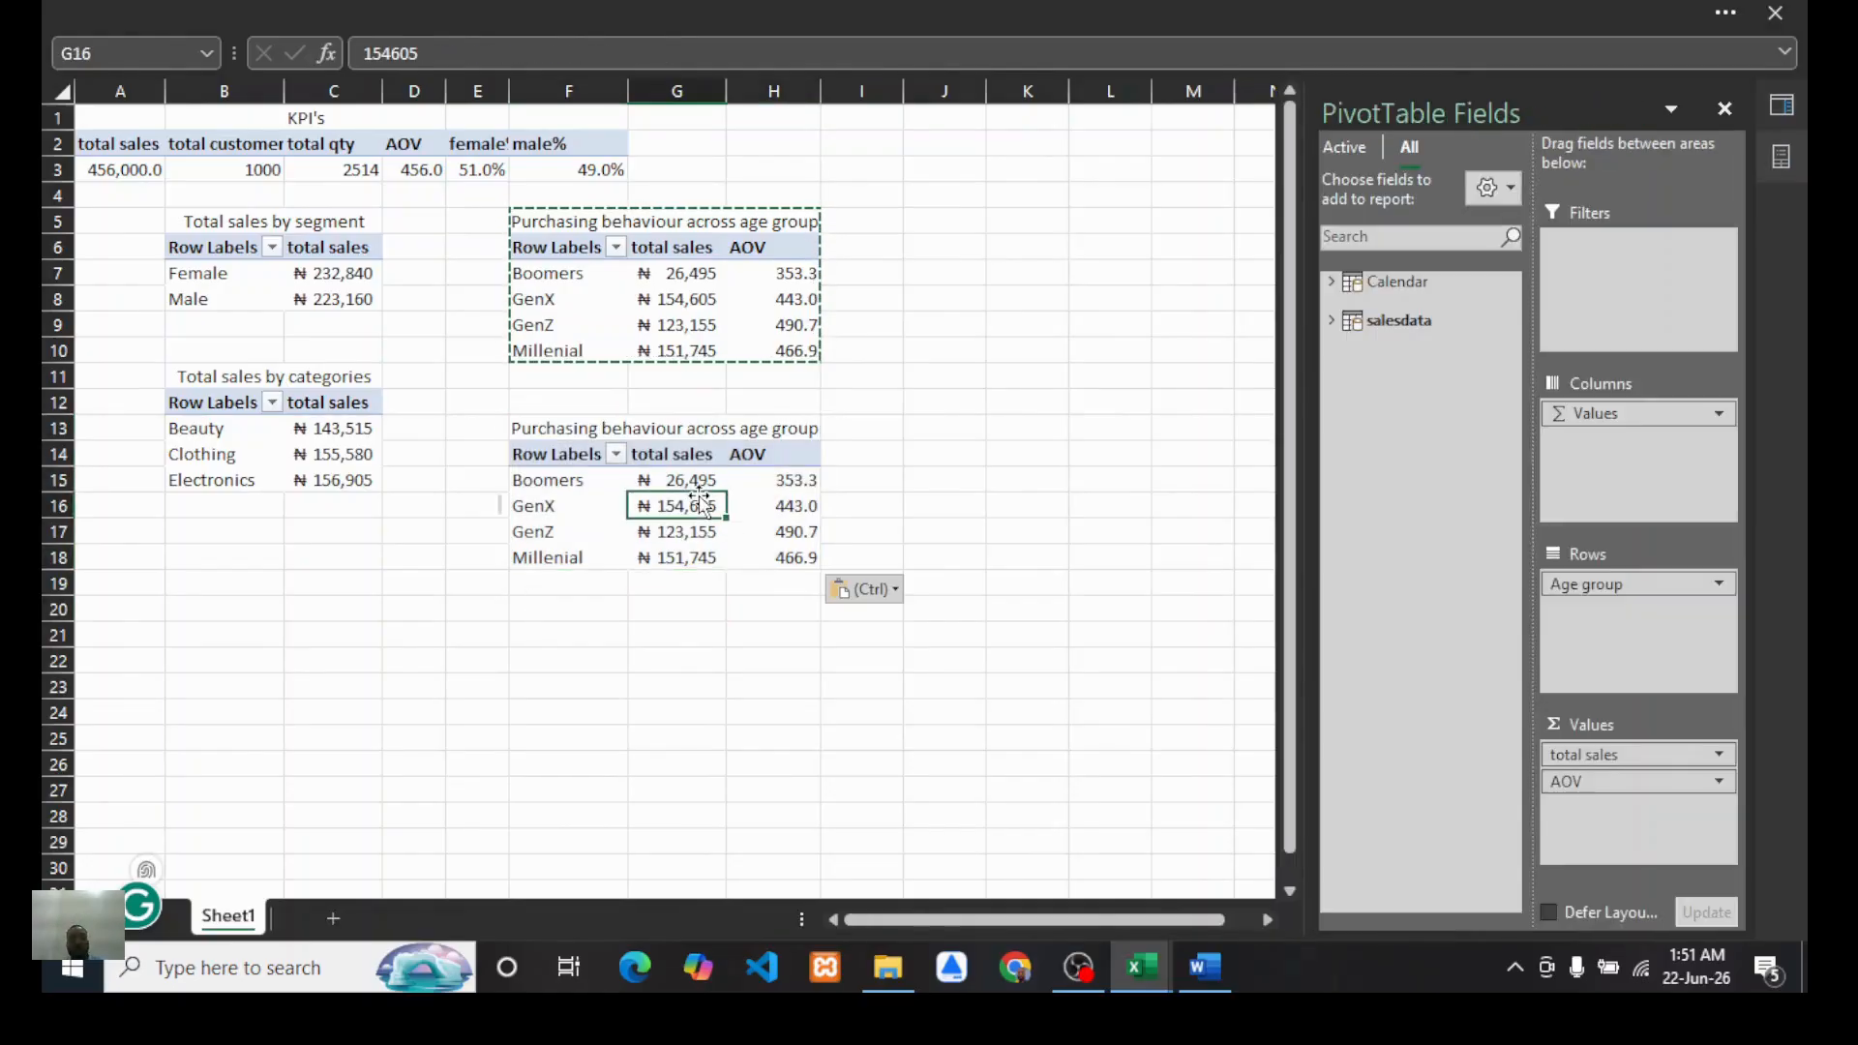
click(1205, 966)
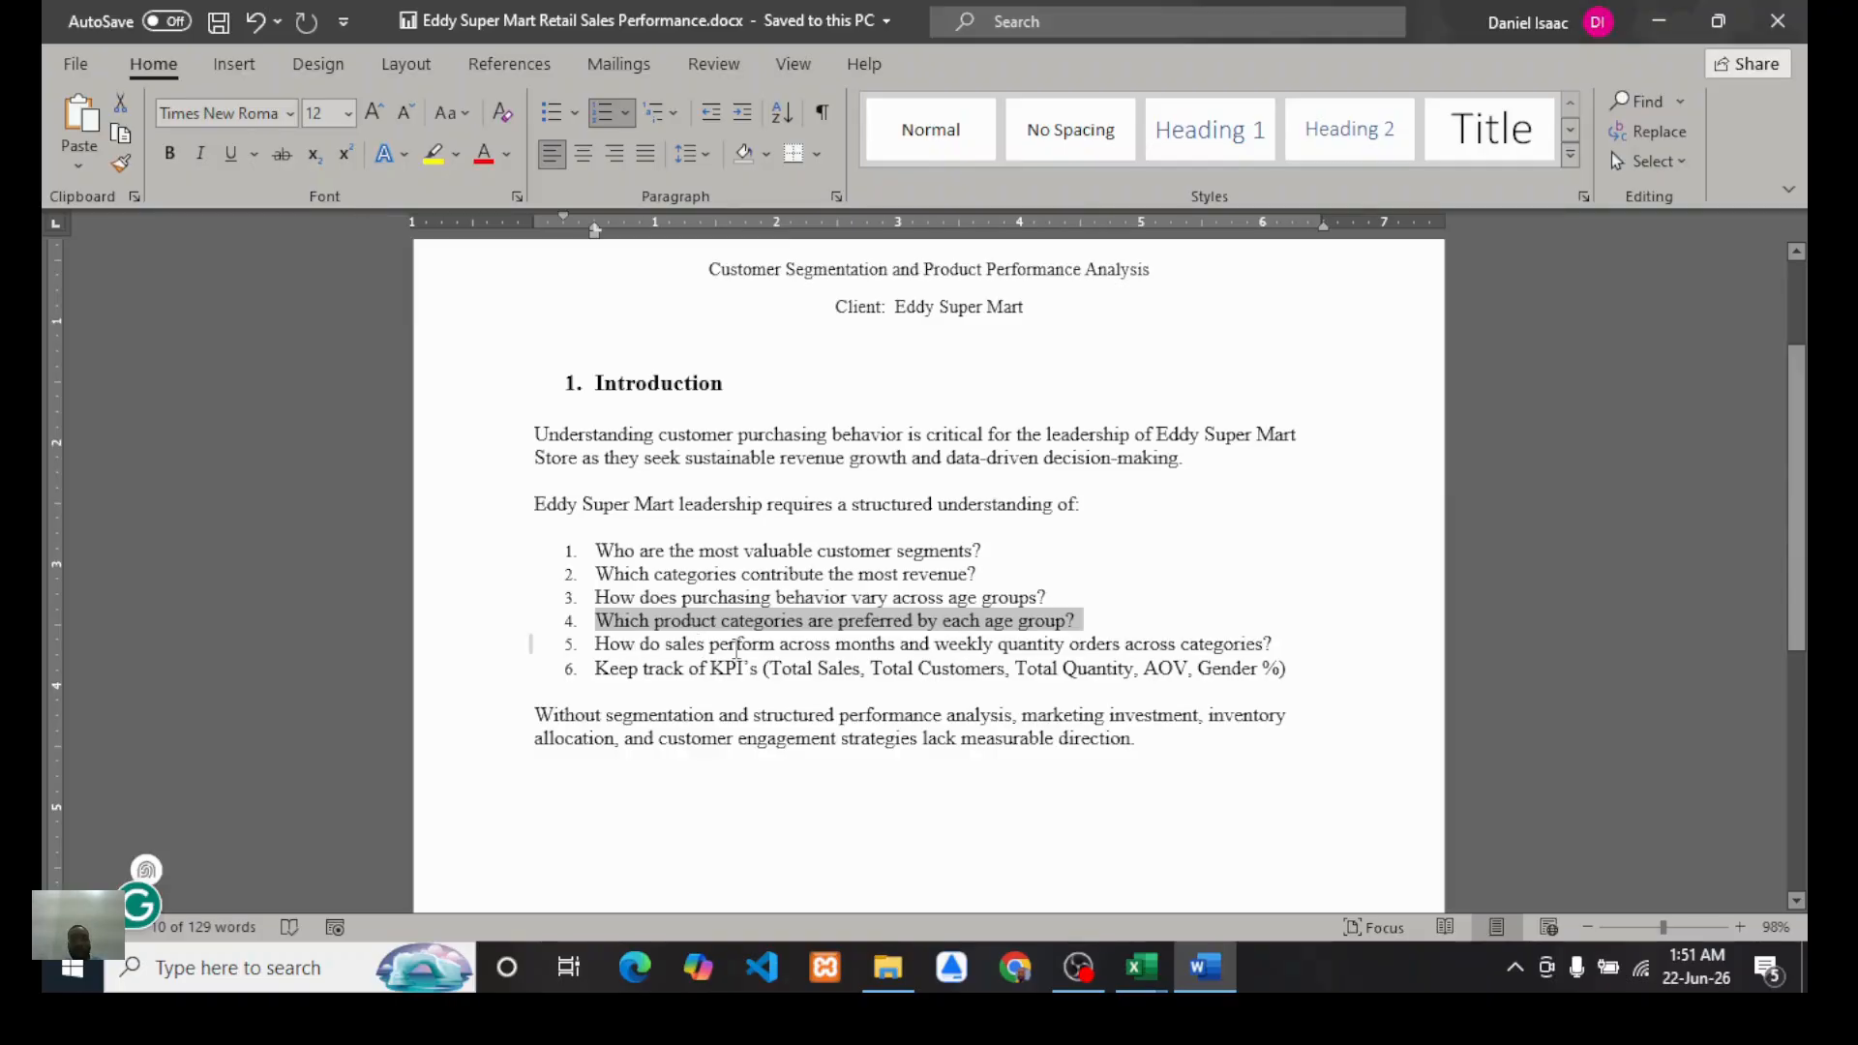
click(1142, 966)
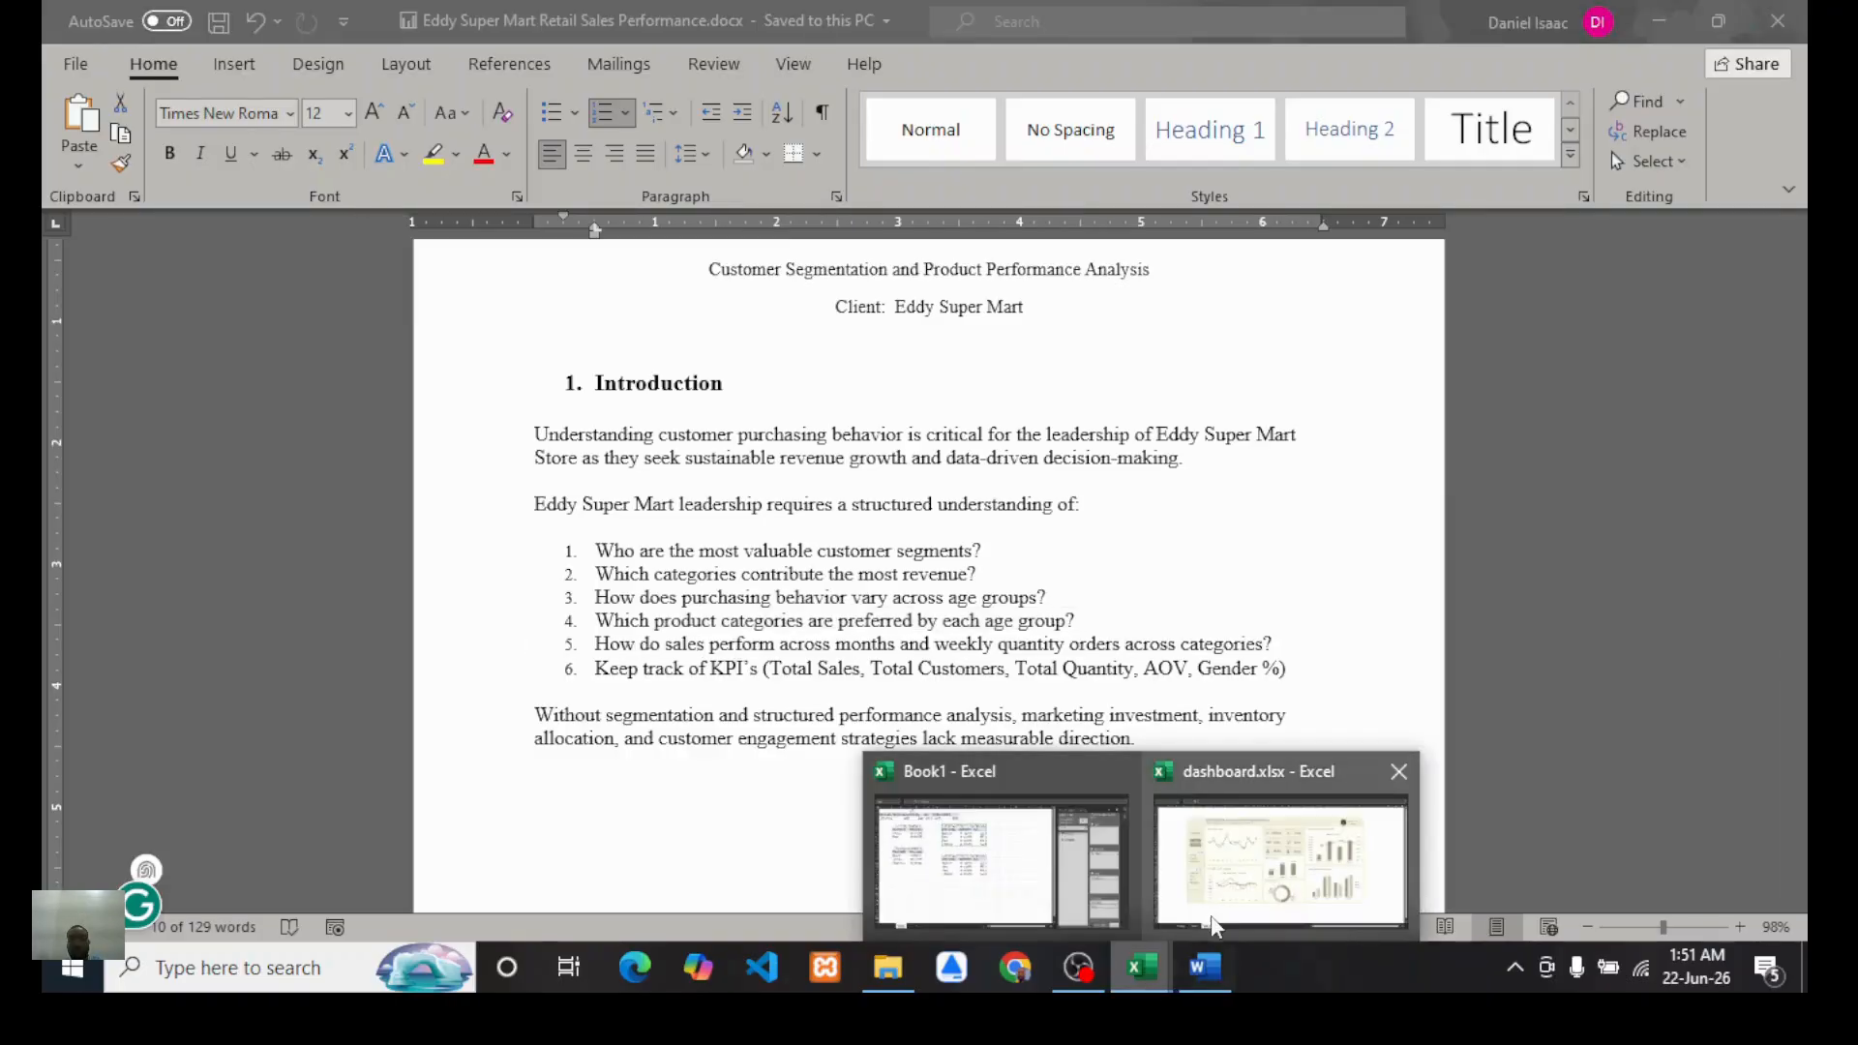
click(987, 896)
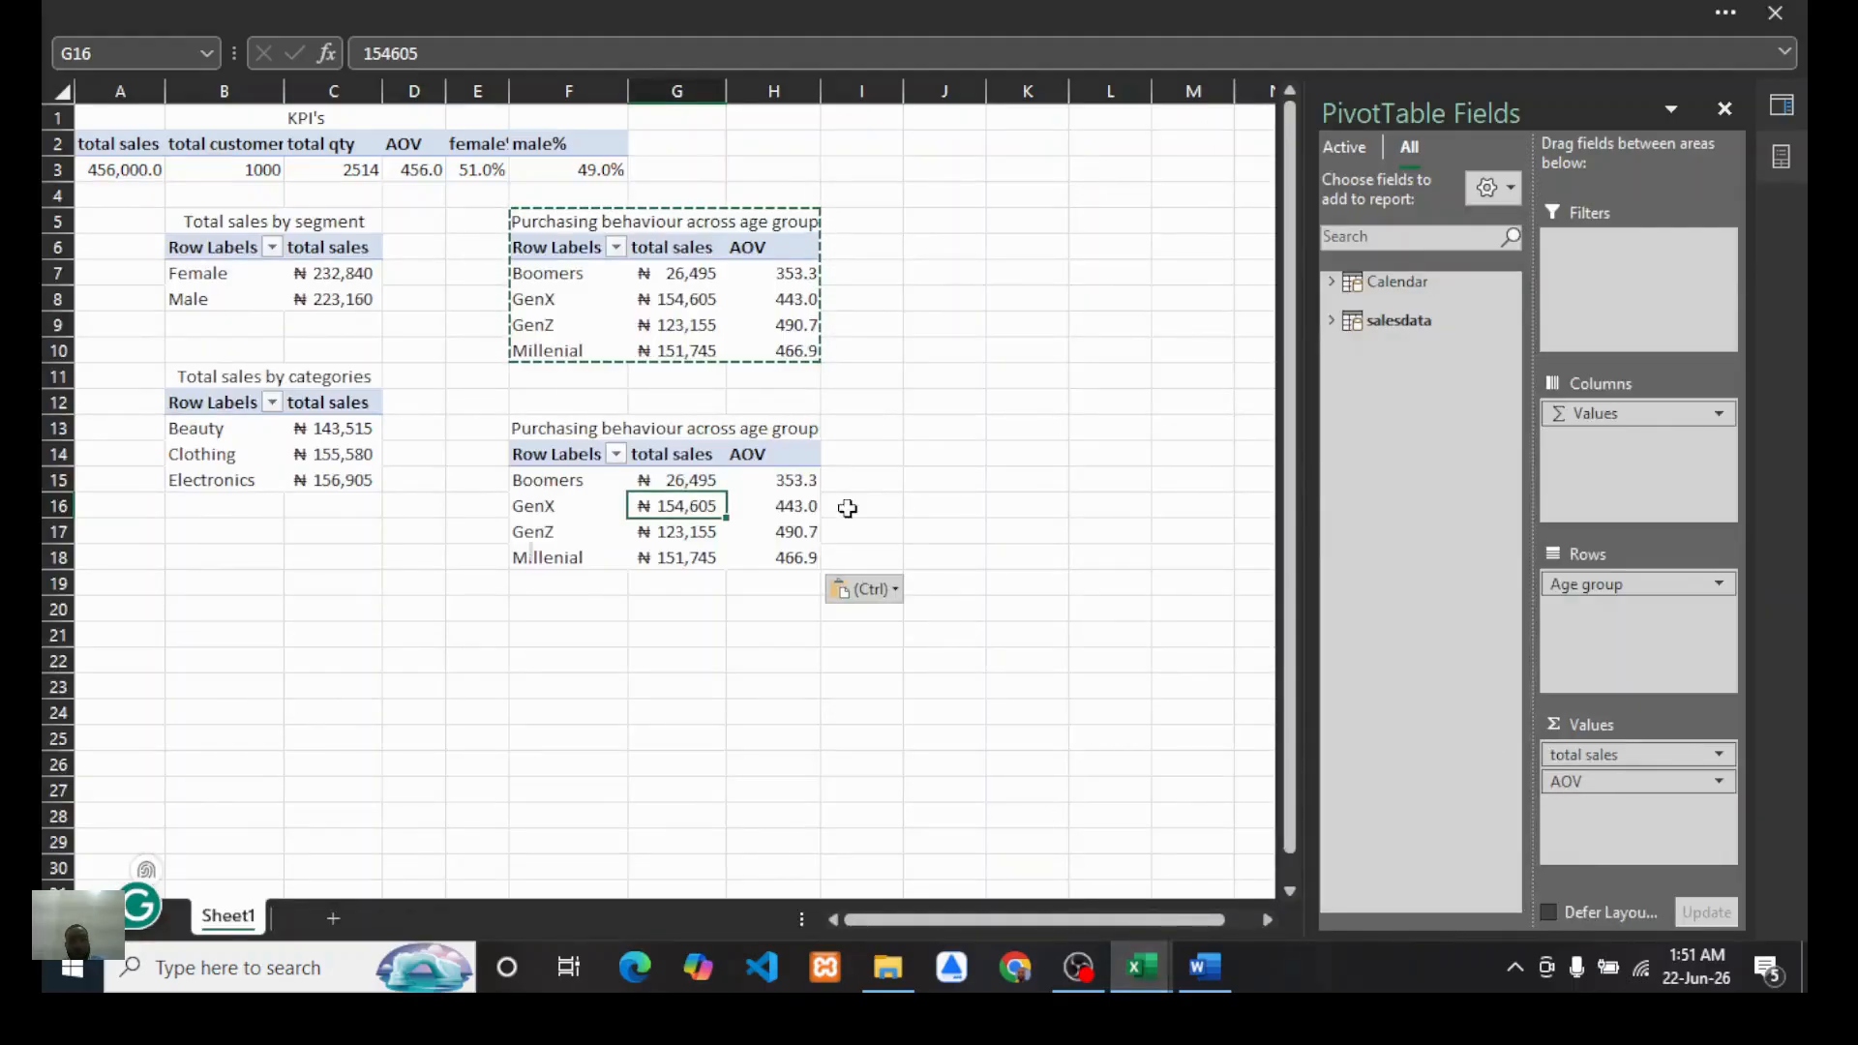
Step: In the duplicated PivotTable, remove AOV from values and add Product Category to columns
click(765, 484)
drag(1588, 782, 1452, 757)
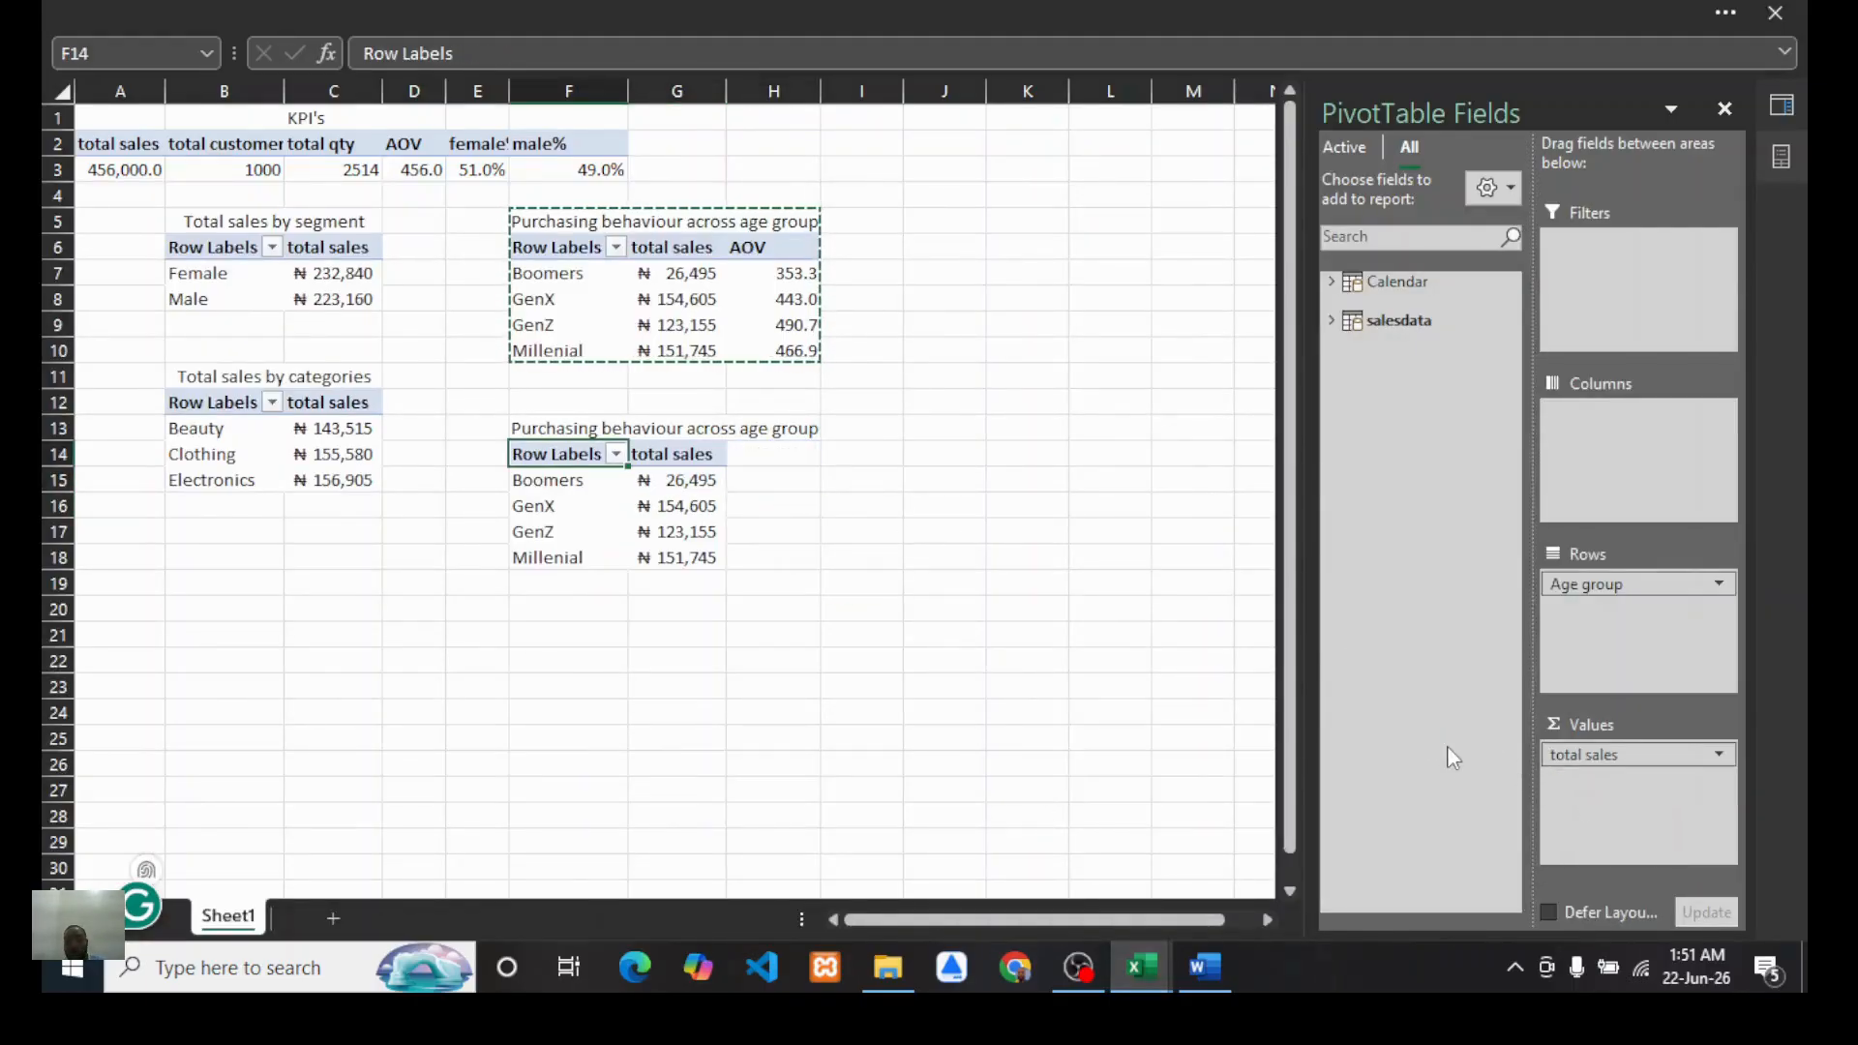
click(1329, 320)
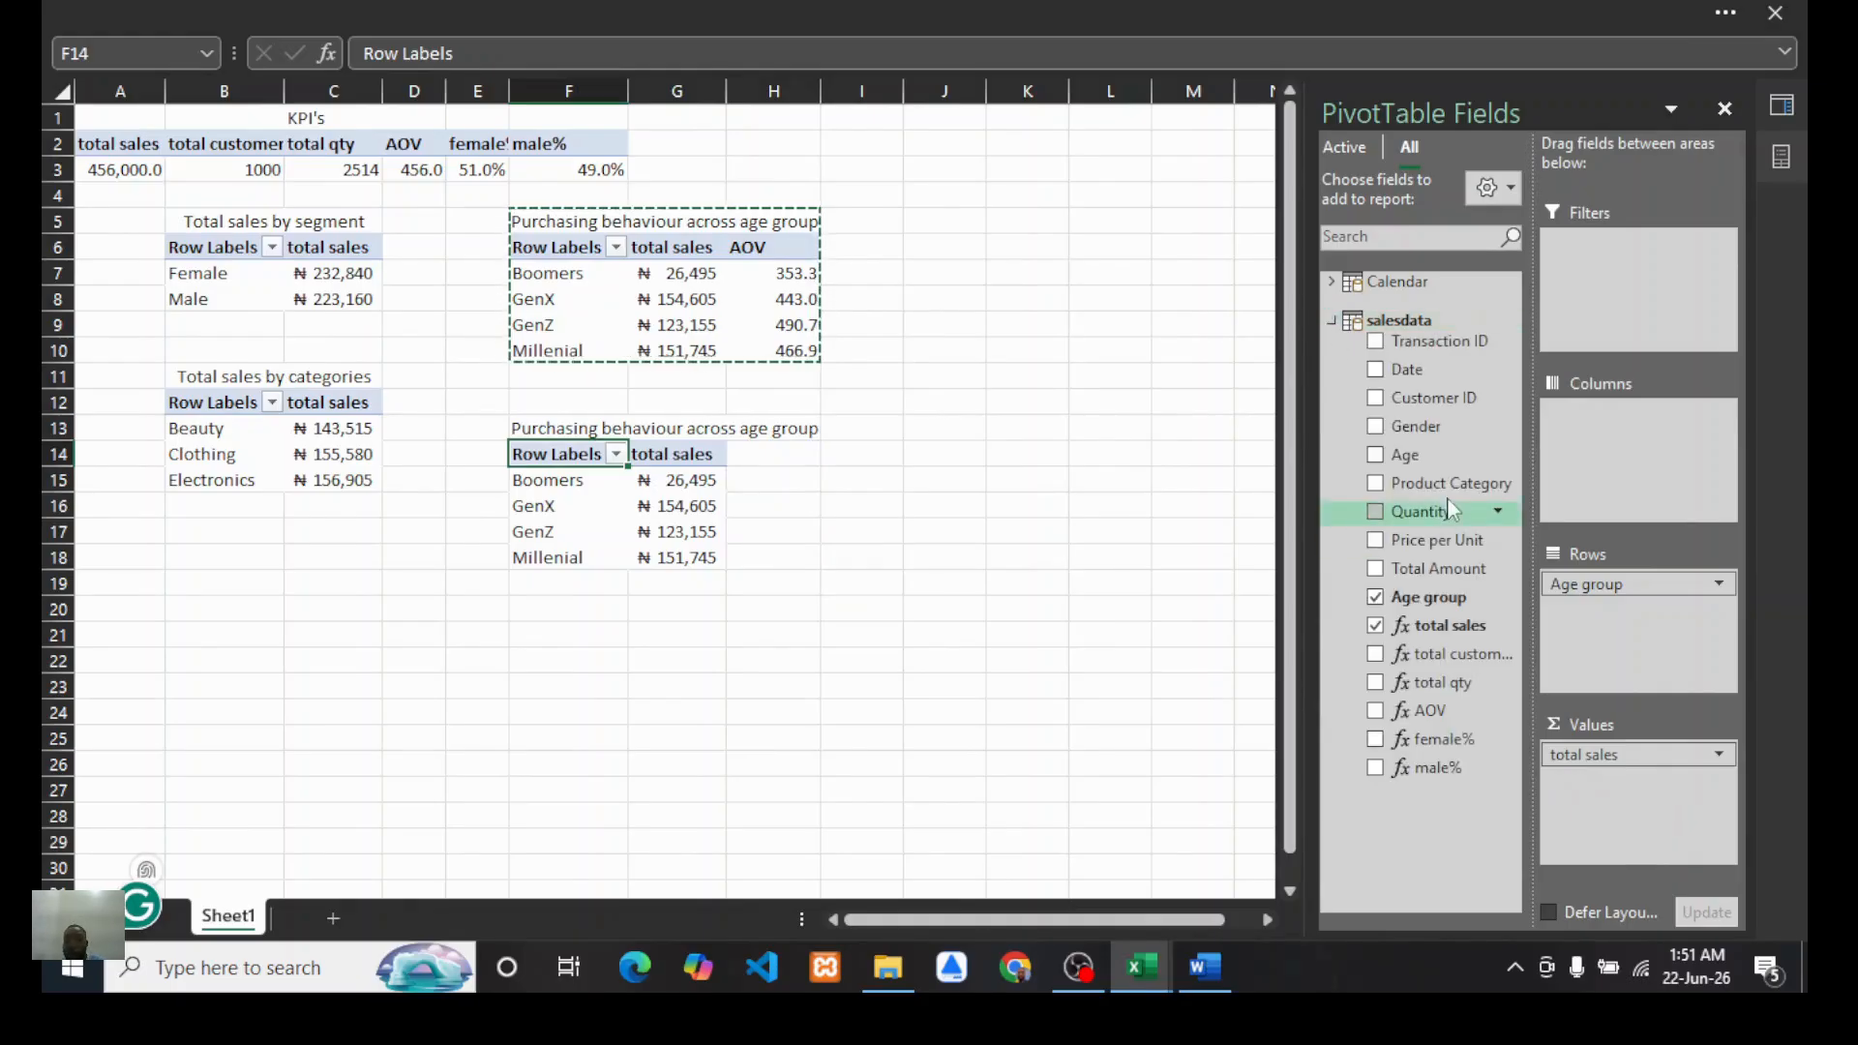
drag(1434, 484, 1611, 441)
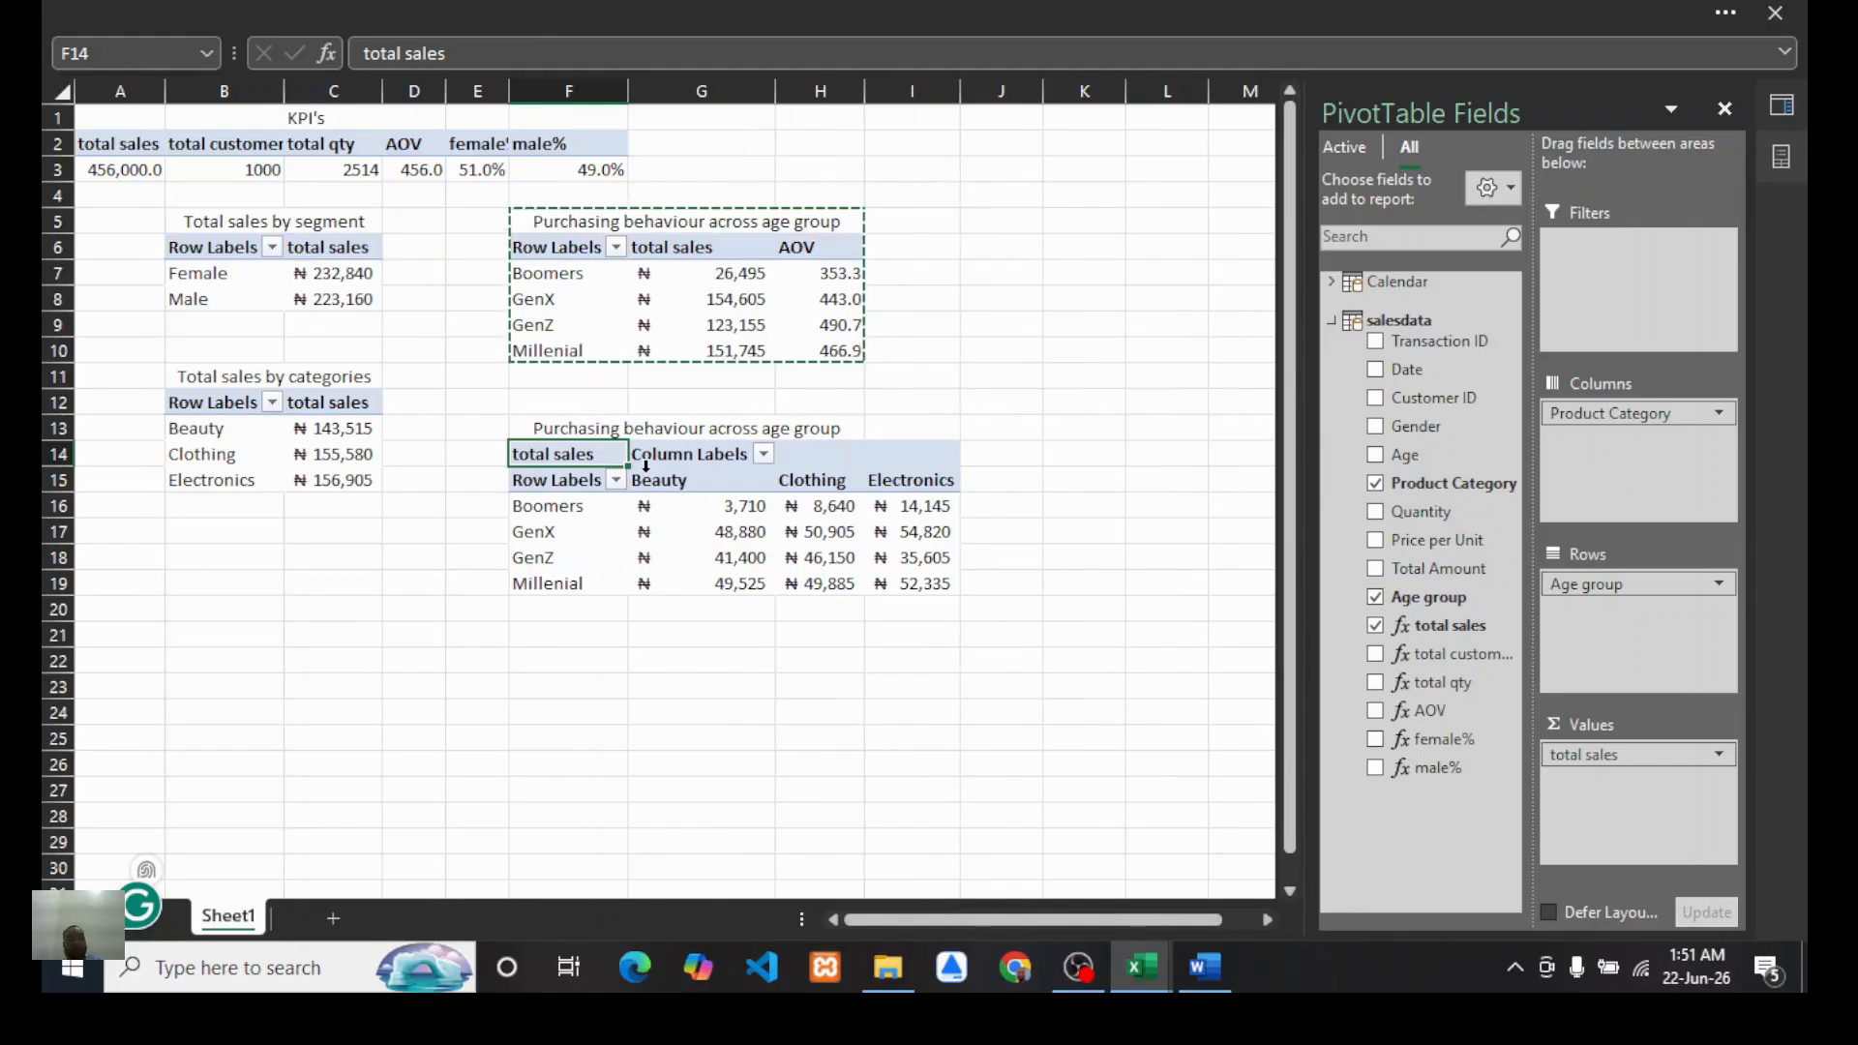
Step: Retitle the duplicated PivotTable as "Product preference by age group"
mouse_move(811, 588)
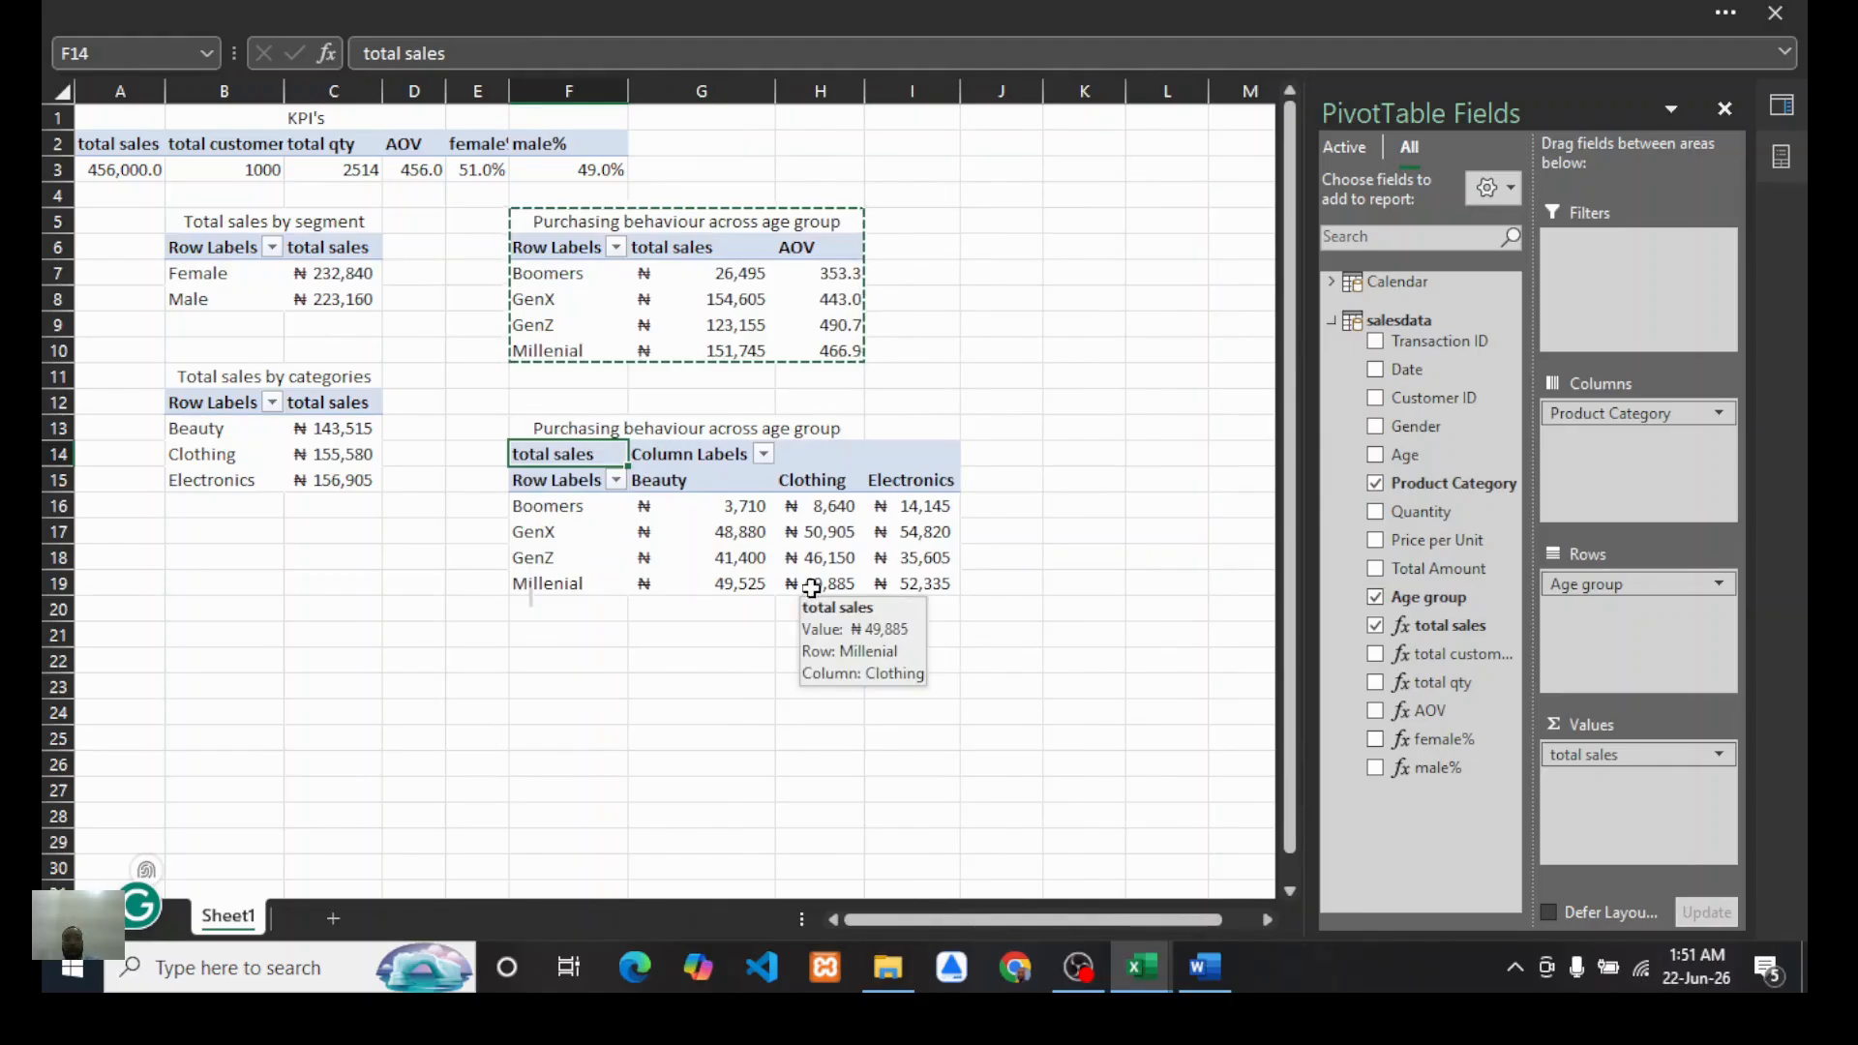
click(587, 432)
drag(691, 58, 346, 58)
text(Product)
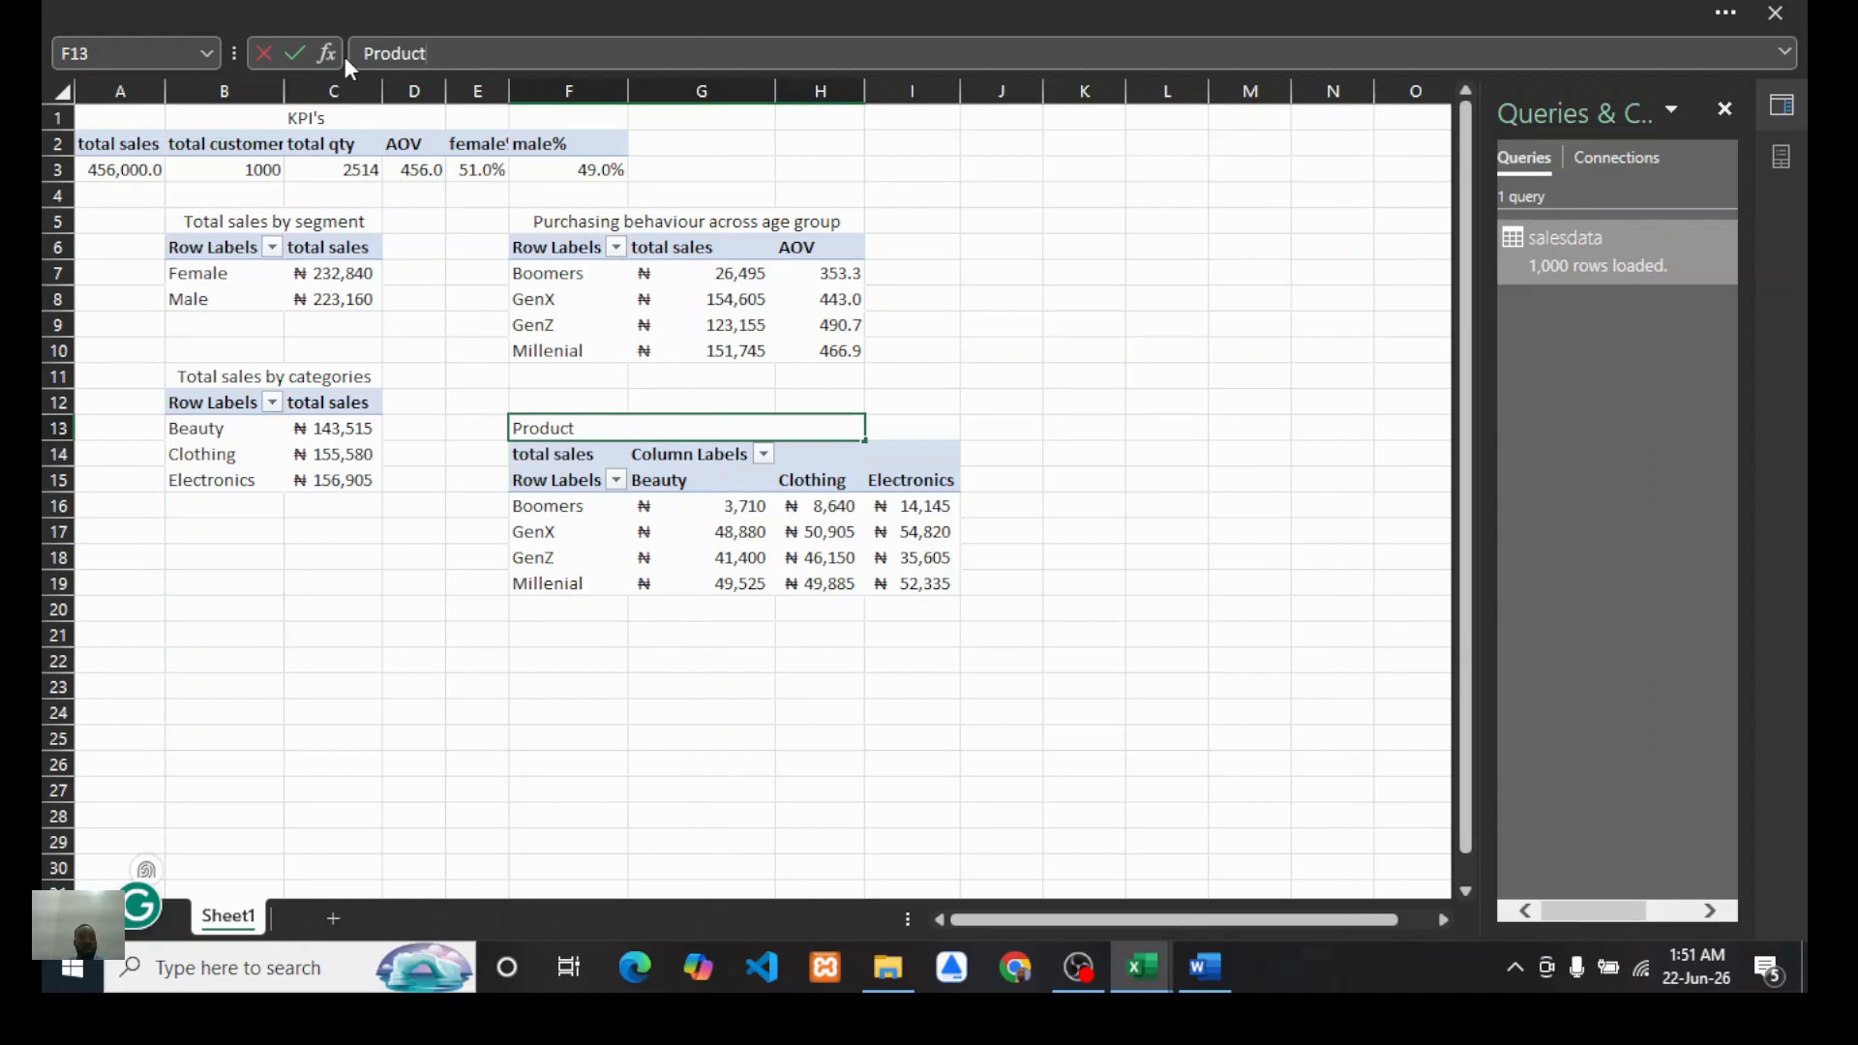
text( preferen)
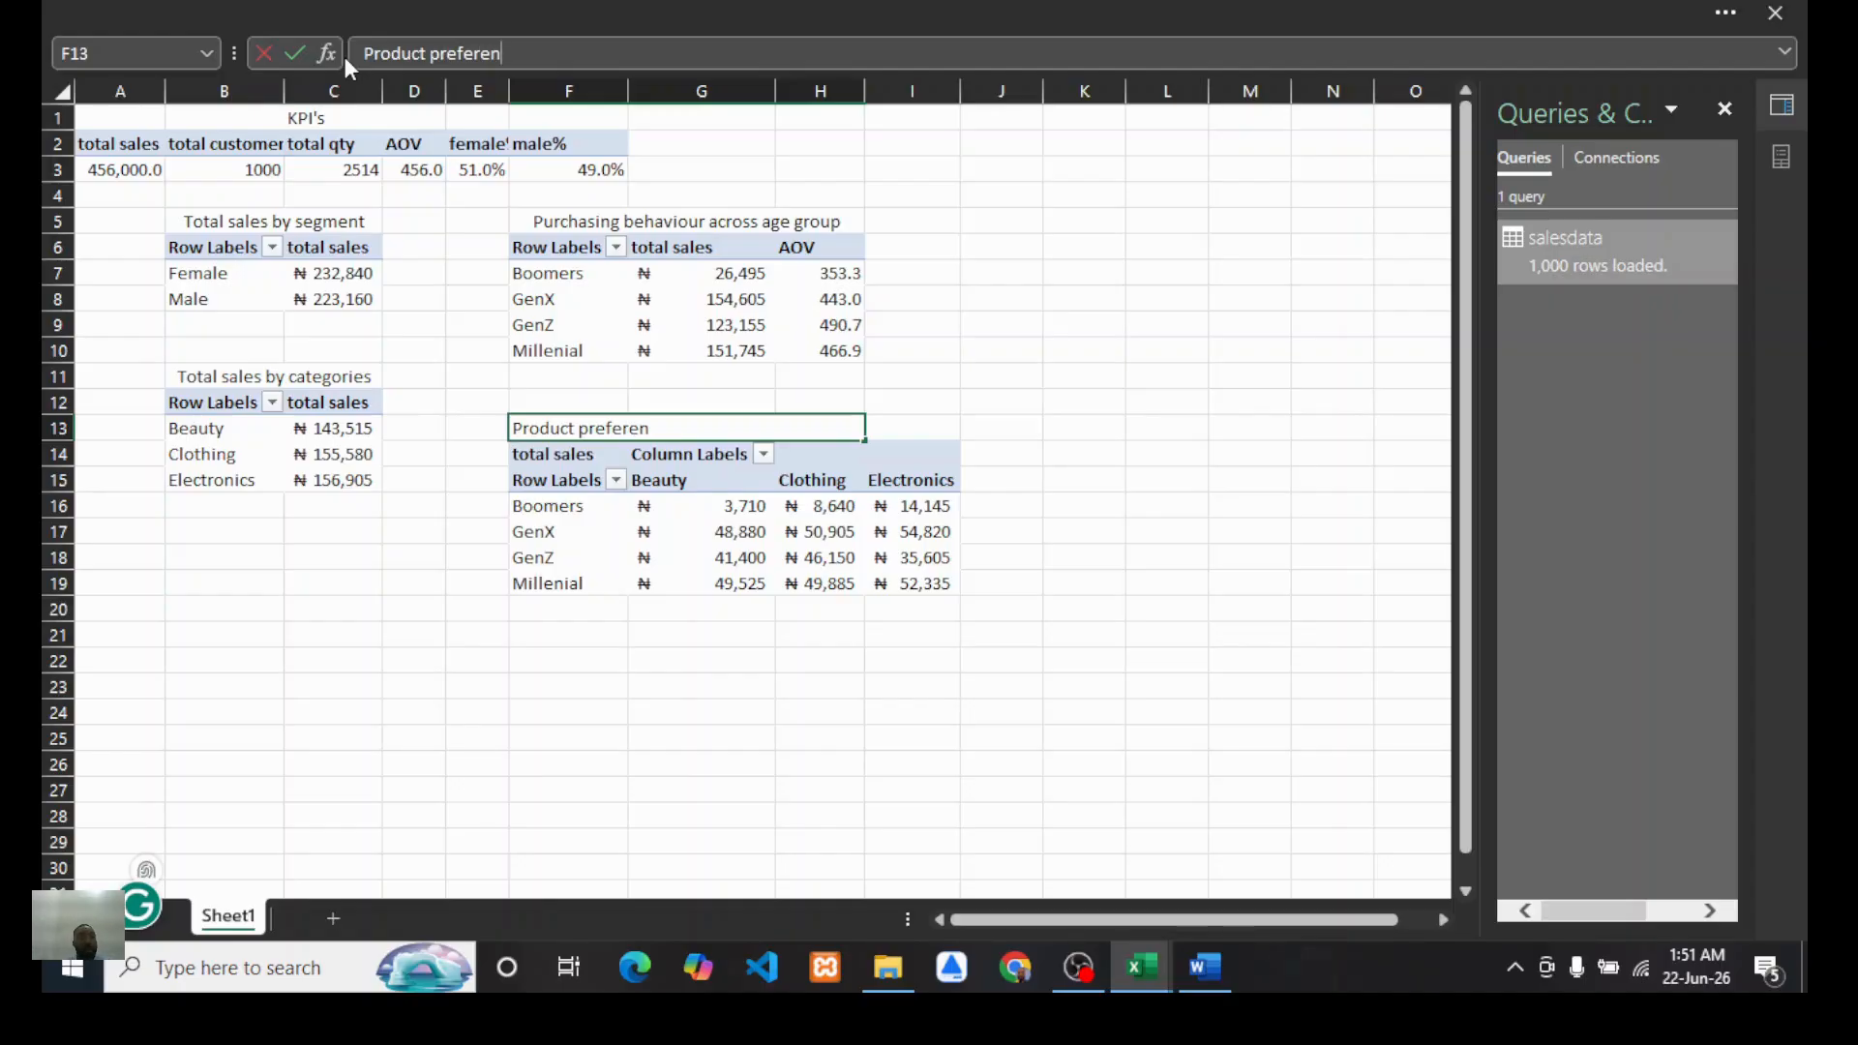
text(ce by age goup)
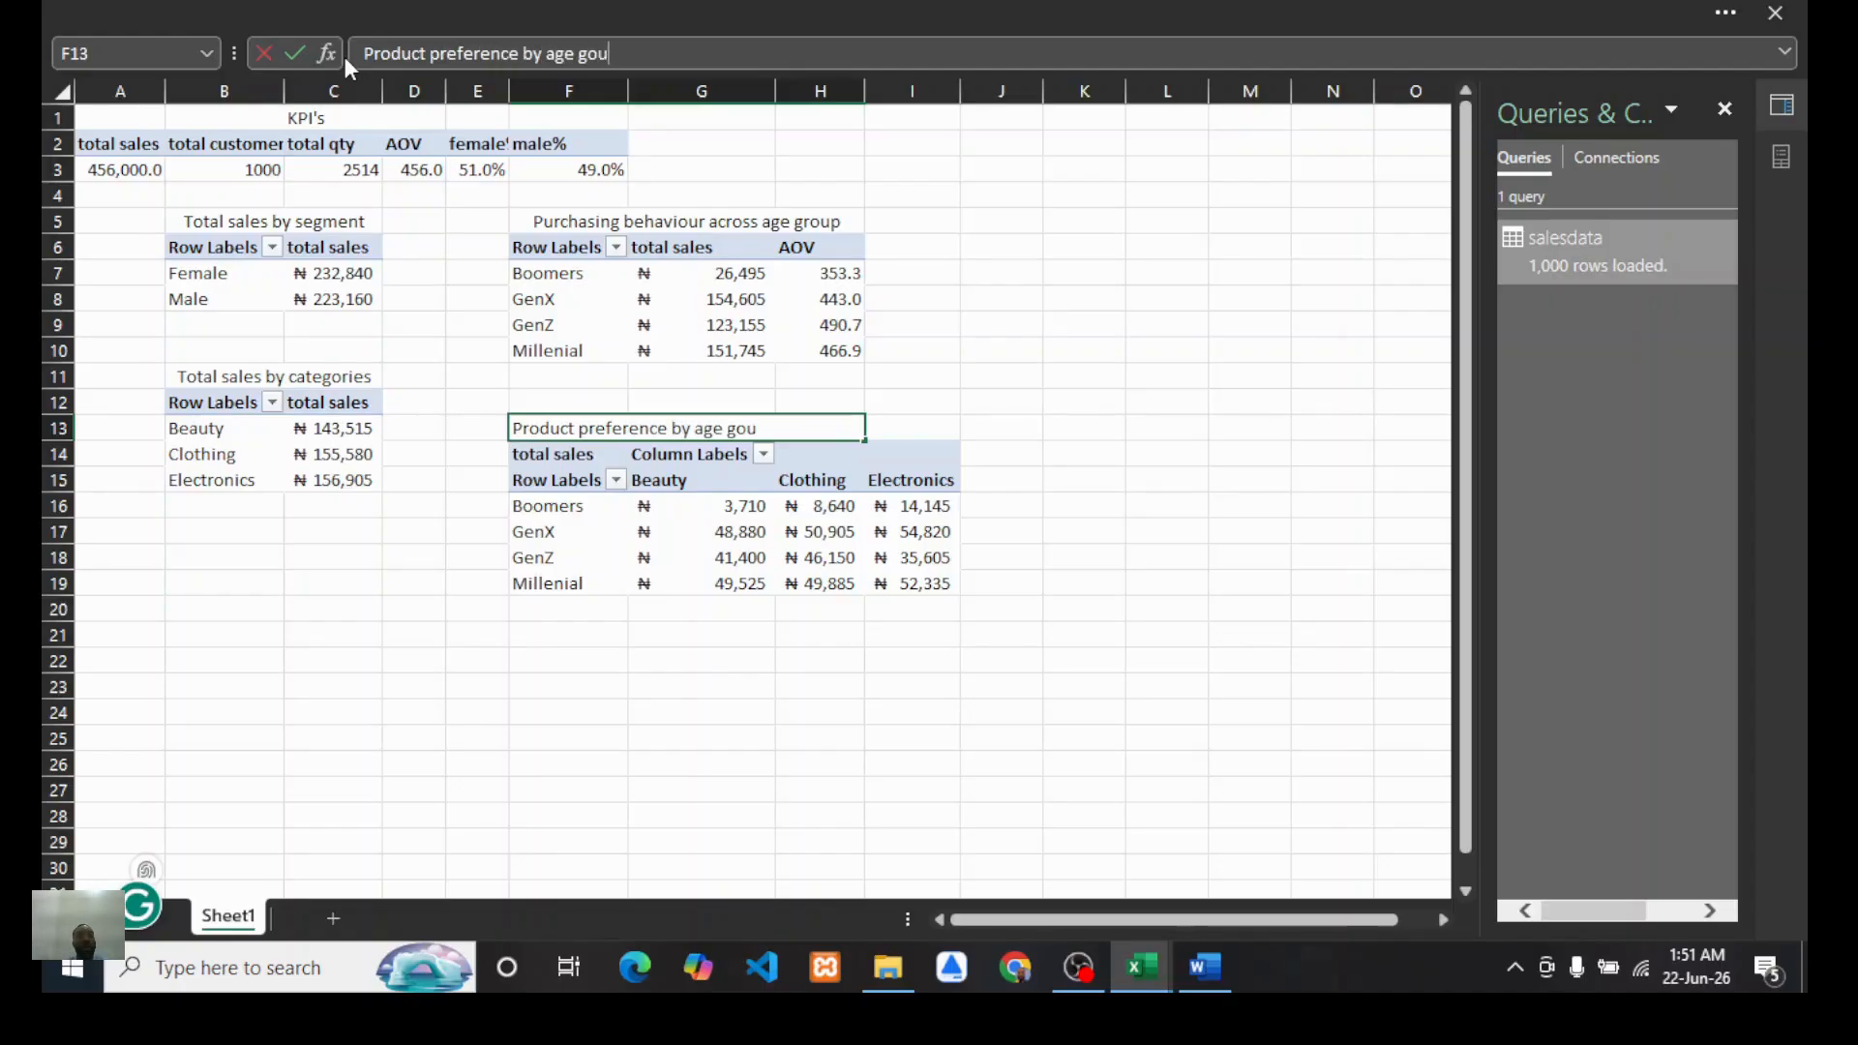
key(BackSpace)
key(BackSpace)
key(BackSpace)
text(roup)
click(935, 378)
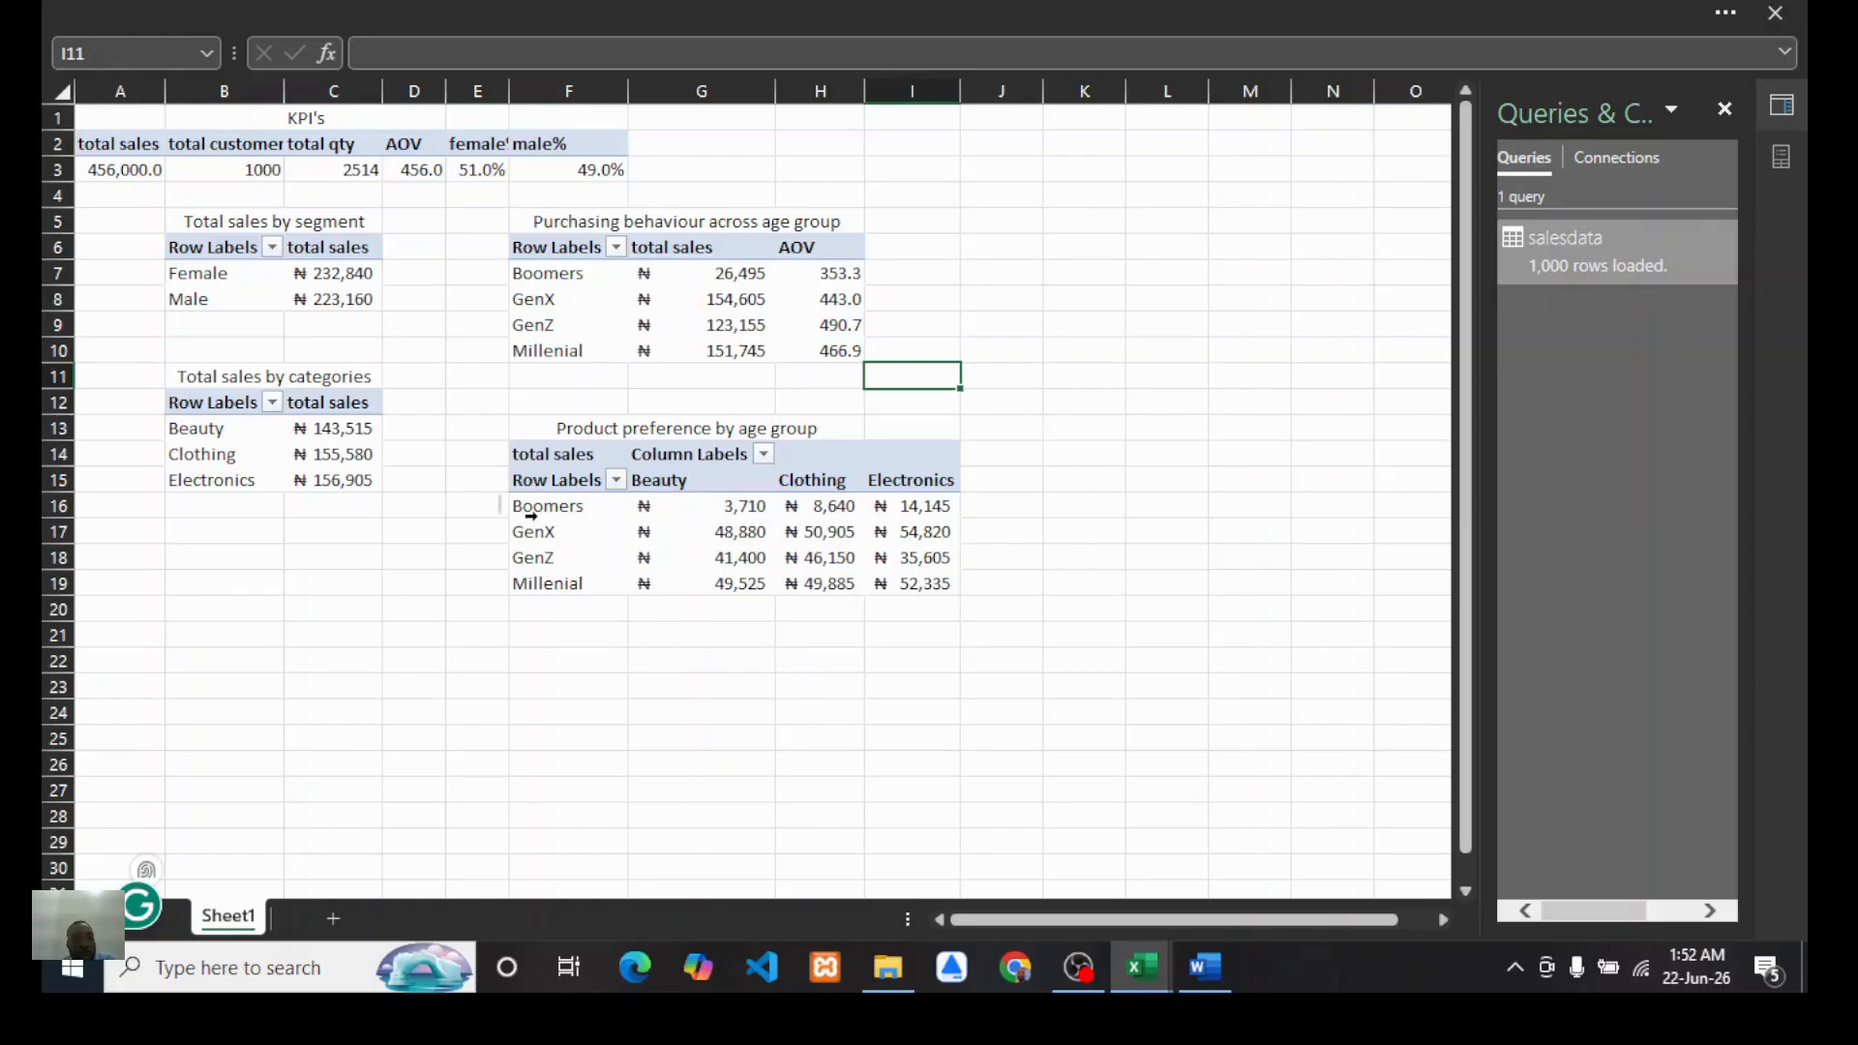
Step: Examine the product preference PivotTable's sales values for each age group and category
mouse_move(739, 516)
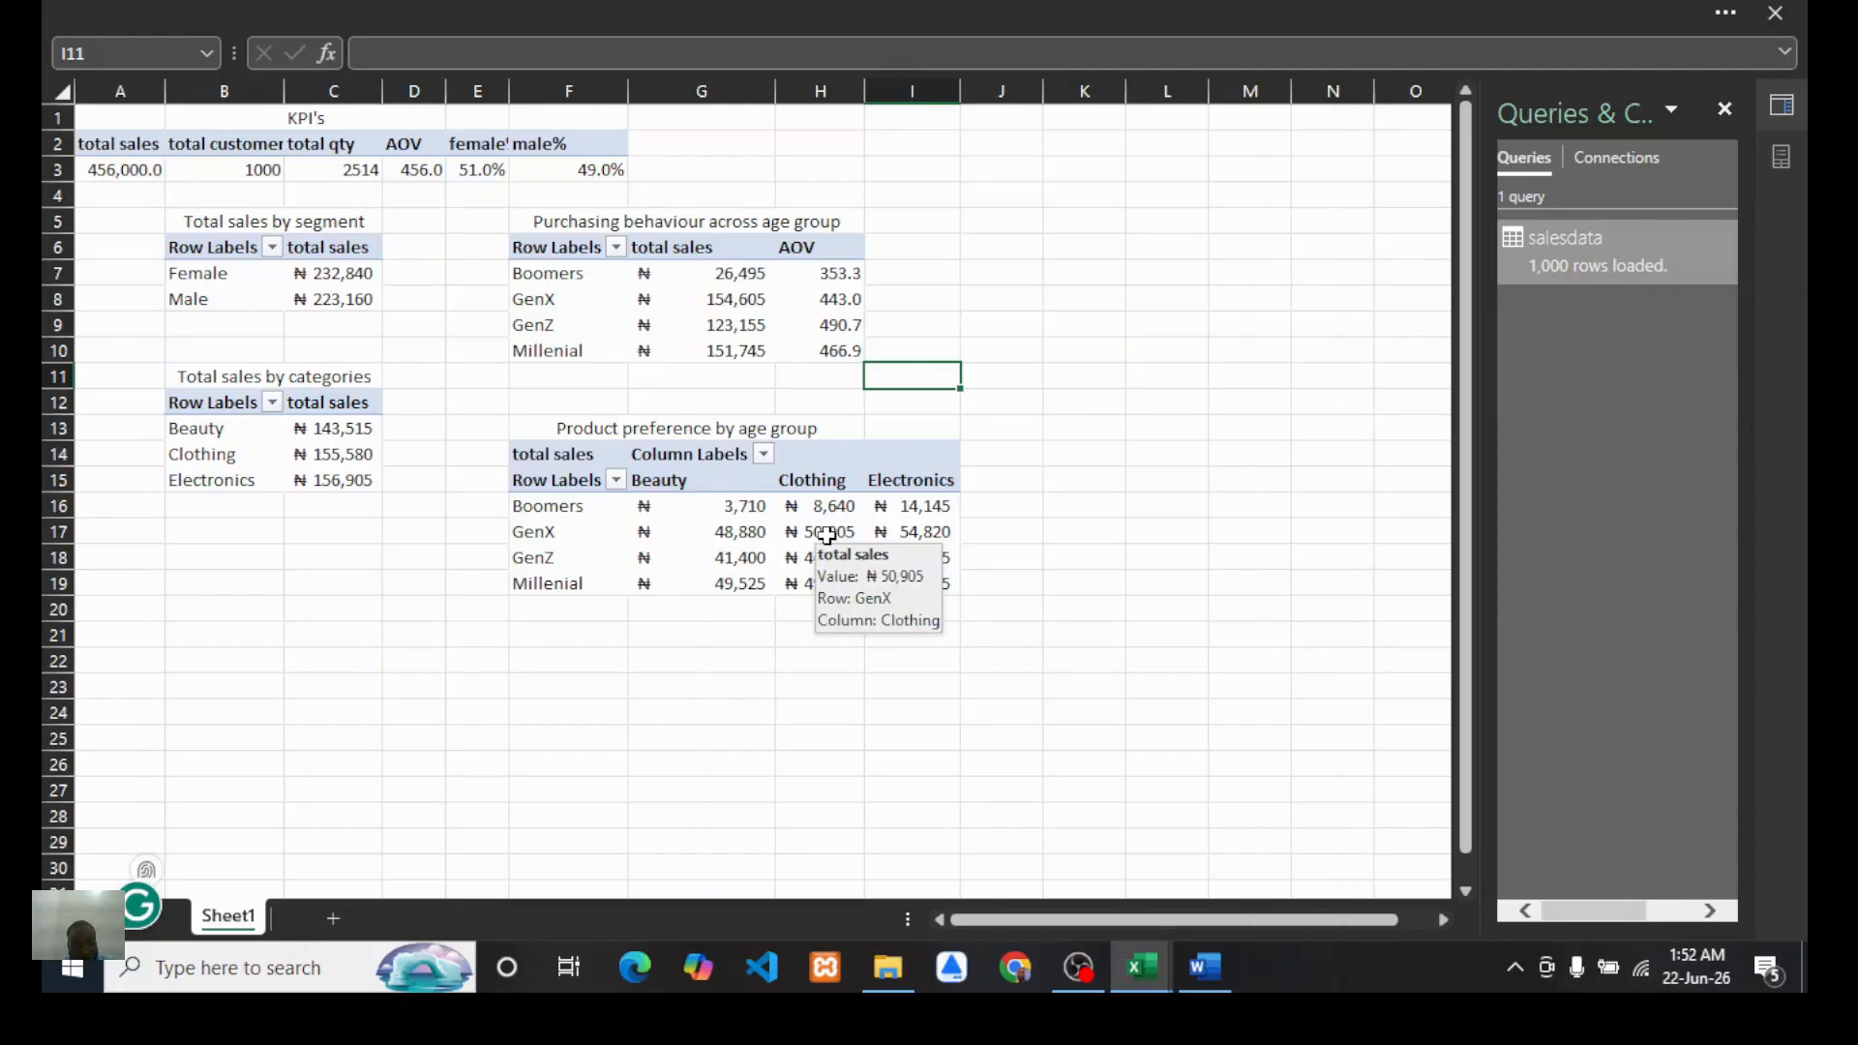
mouse_move(837, 536)
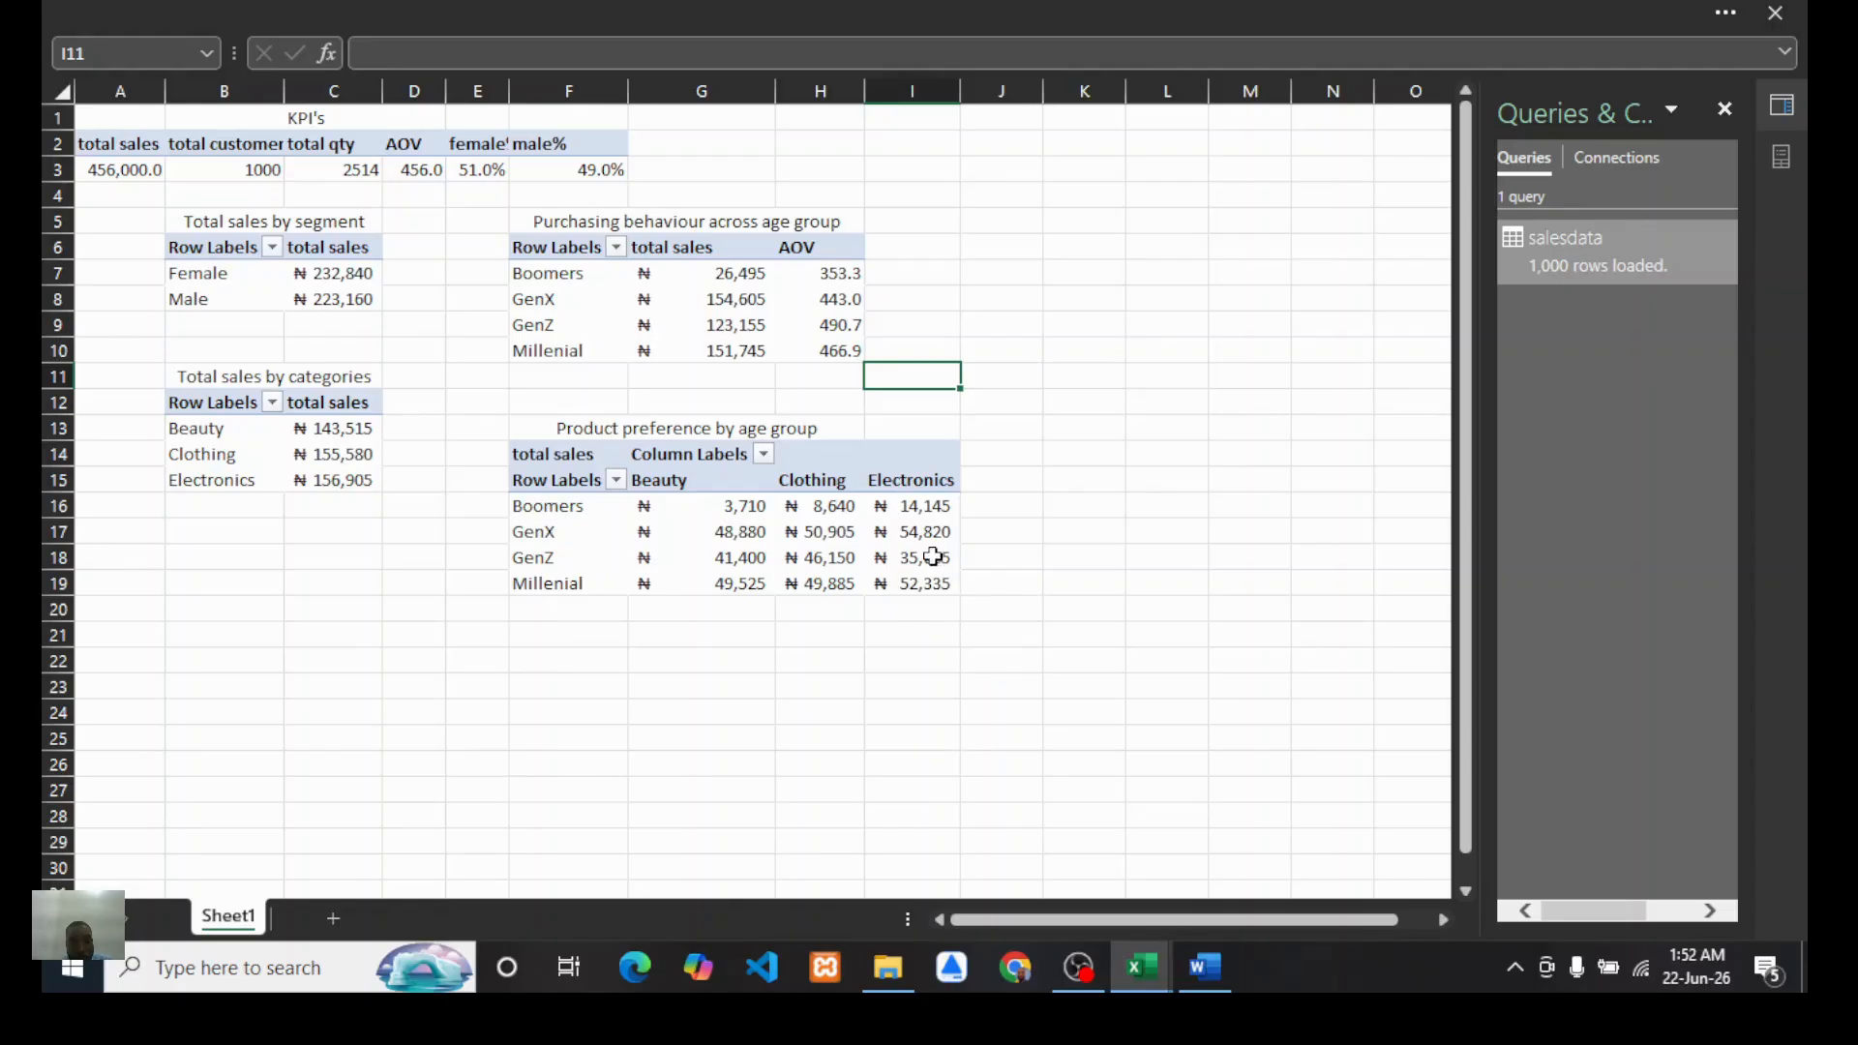
mouse_move(931, 542)
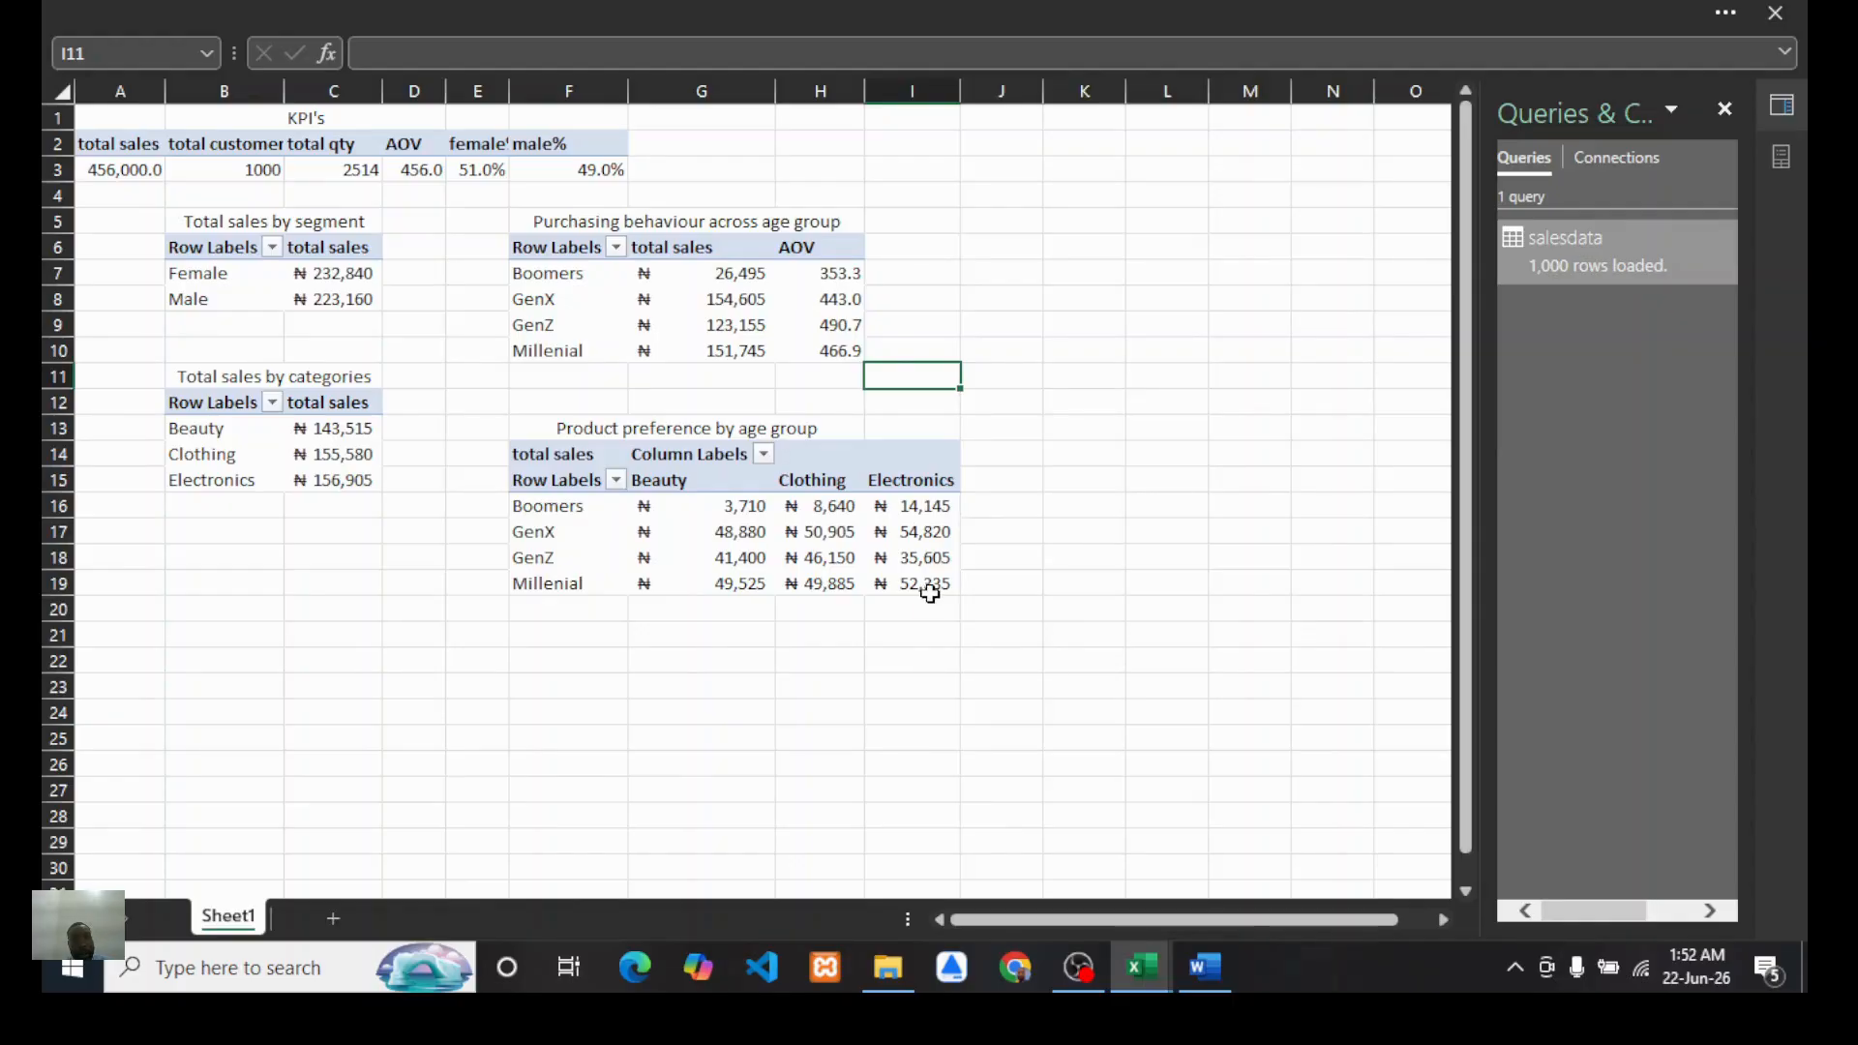
mouse_move(929, 587)
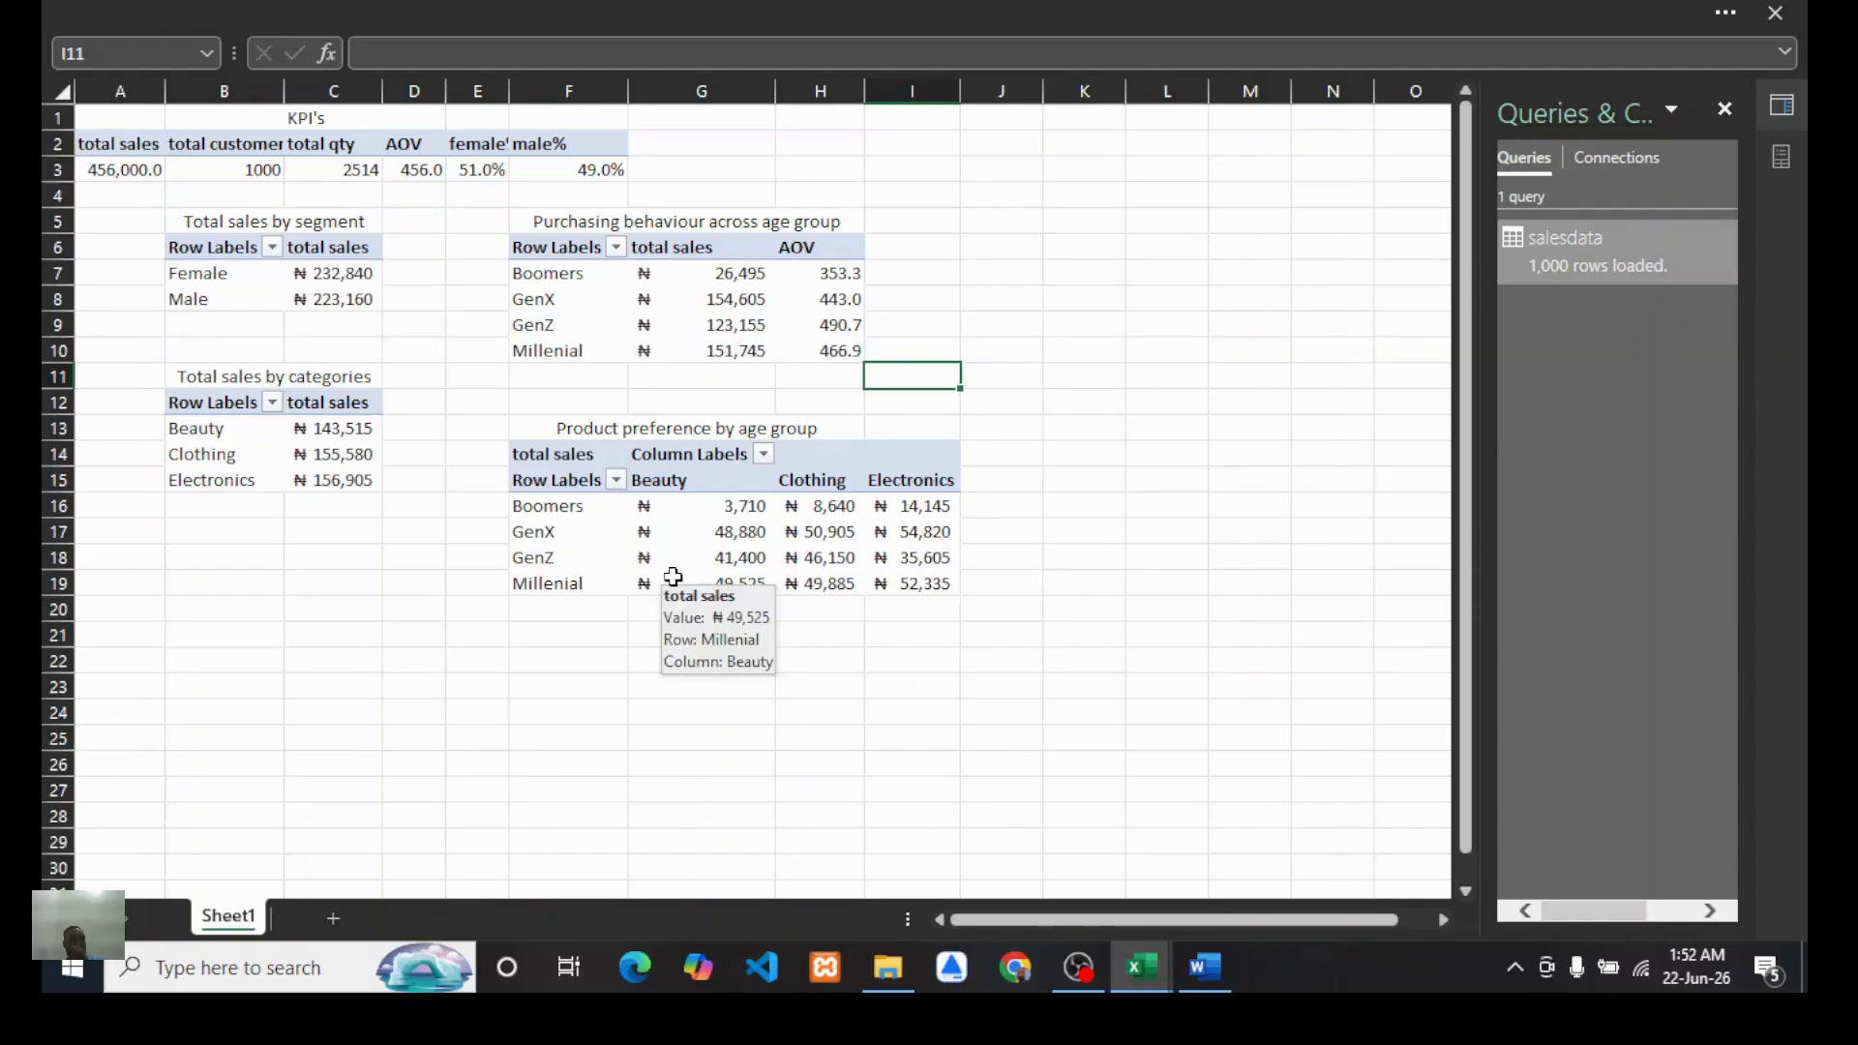
Step: Consult the Word report's question list once more and return to the Book1 workbook
click(1199, 985)
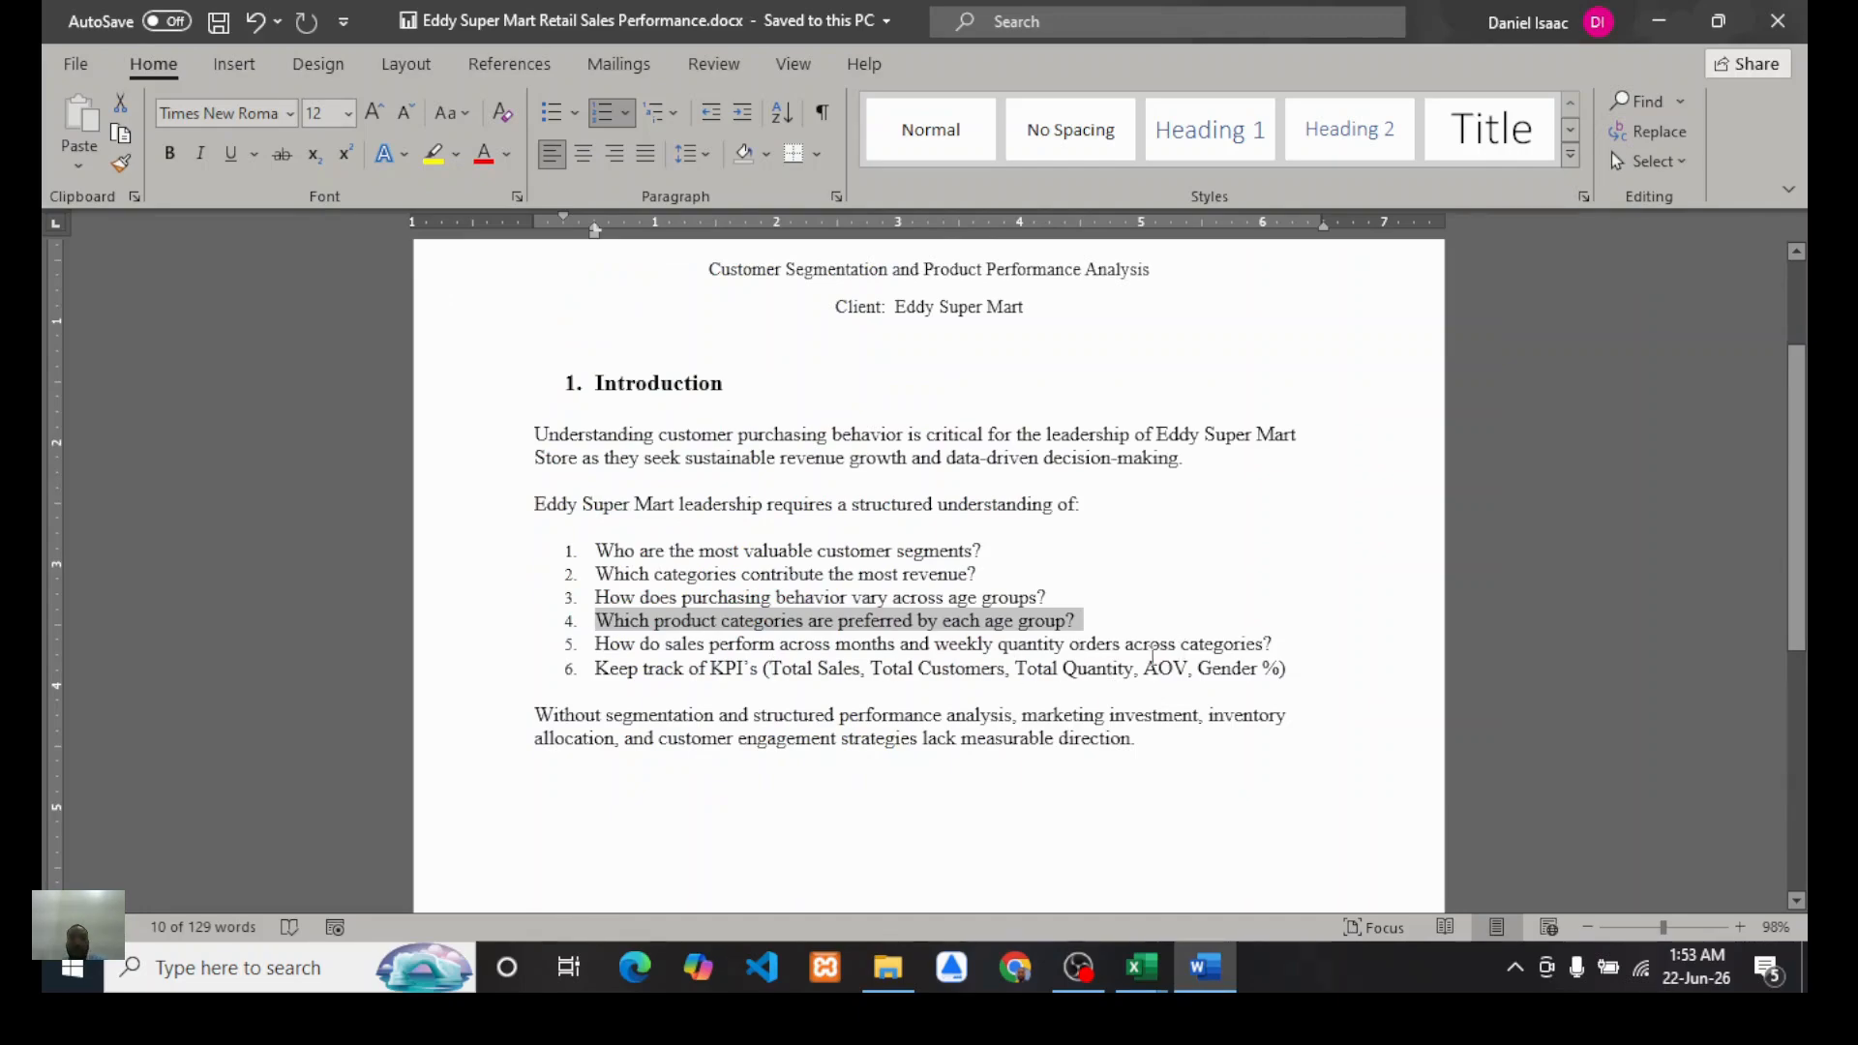
mouse_move(1142, 967)
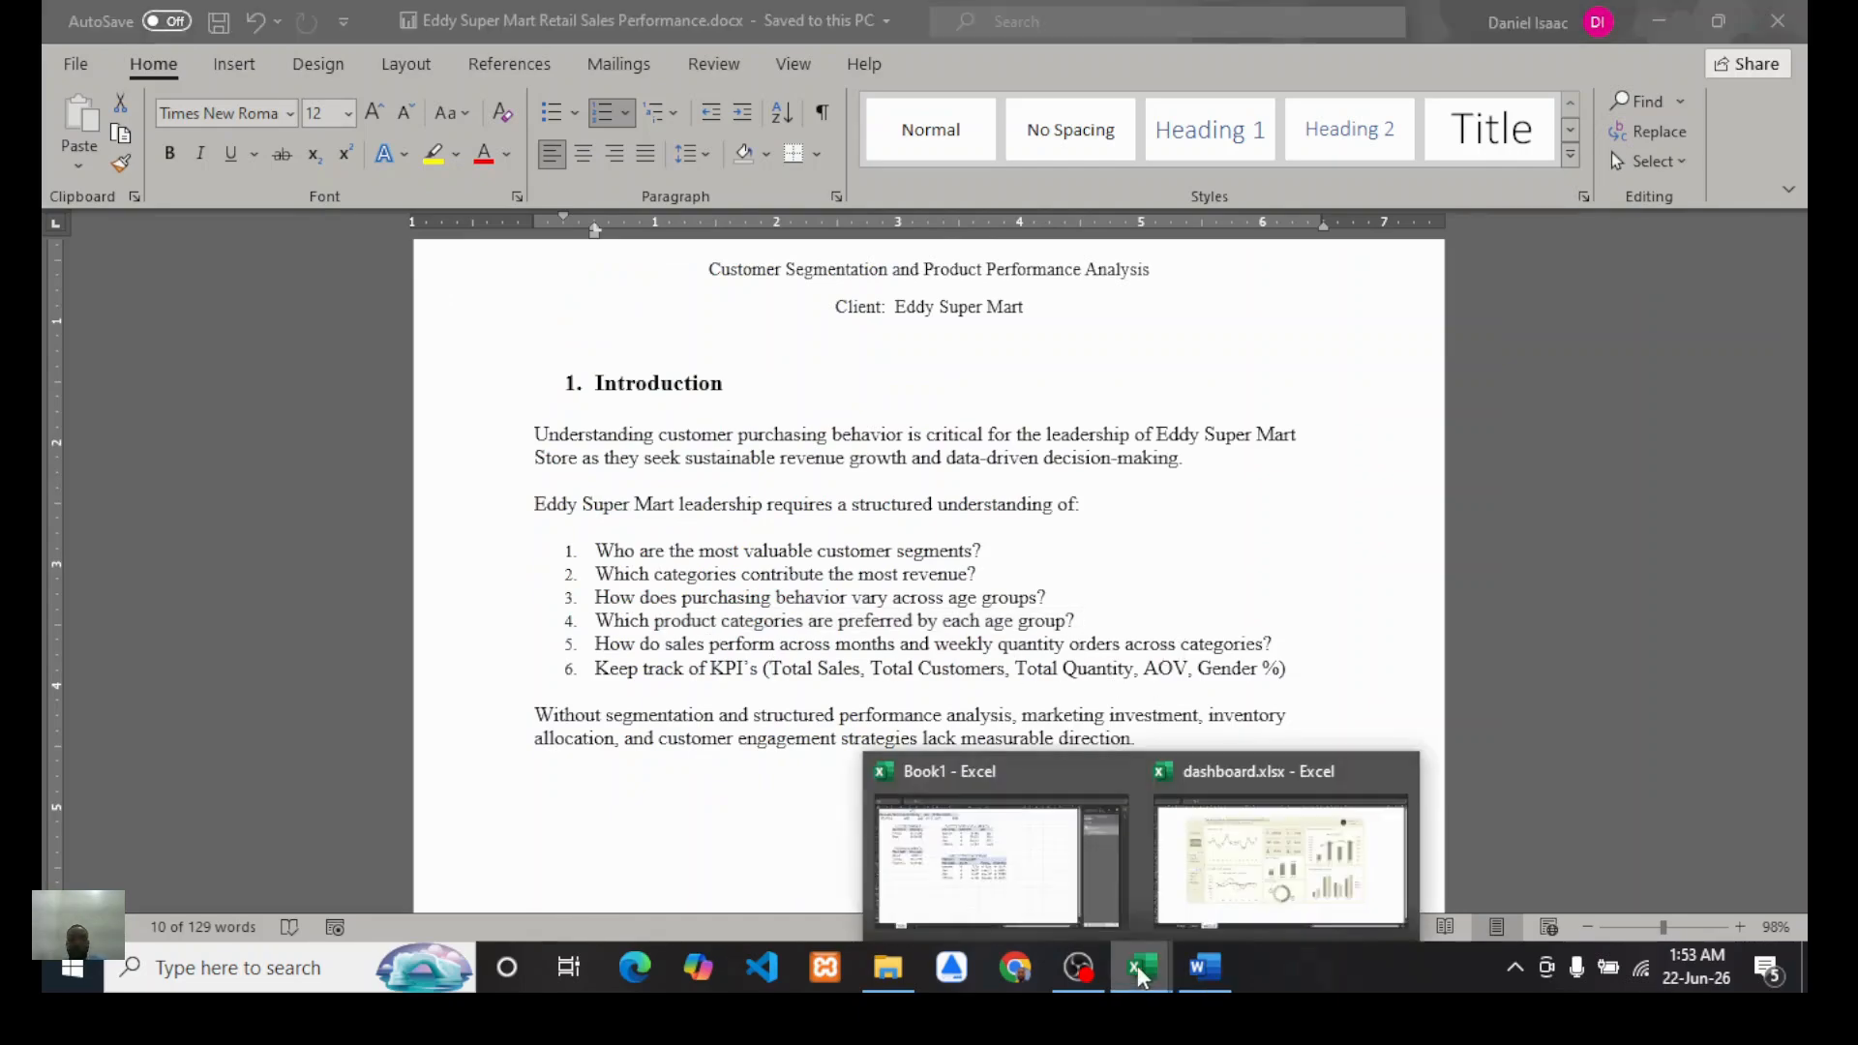
click(952, 890)
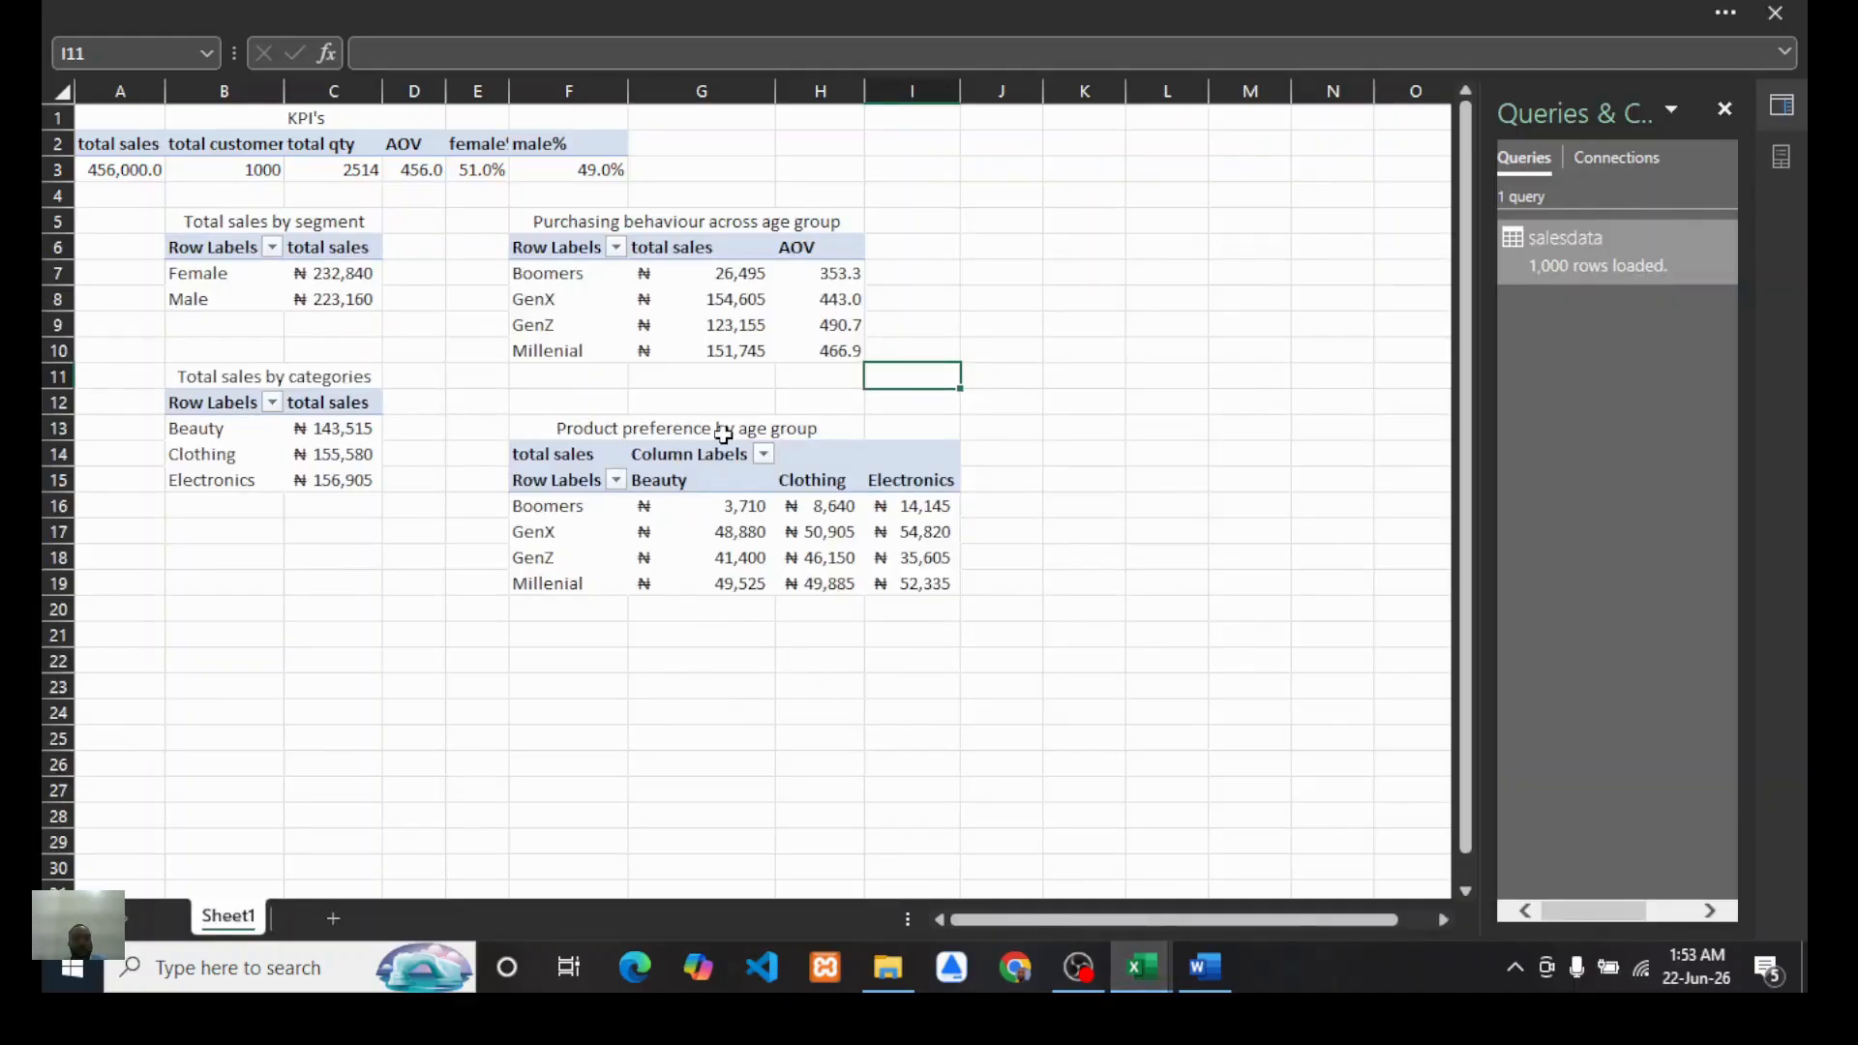
scroll(678, 611, down, 1)
scroll(680, 613, up, 1)
scroll(961, 583, right, 5)
scroll(851, 548, left, 3)
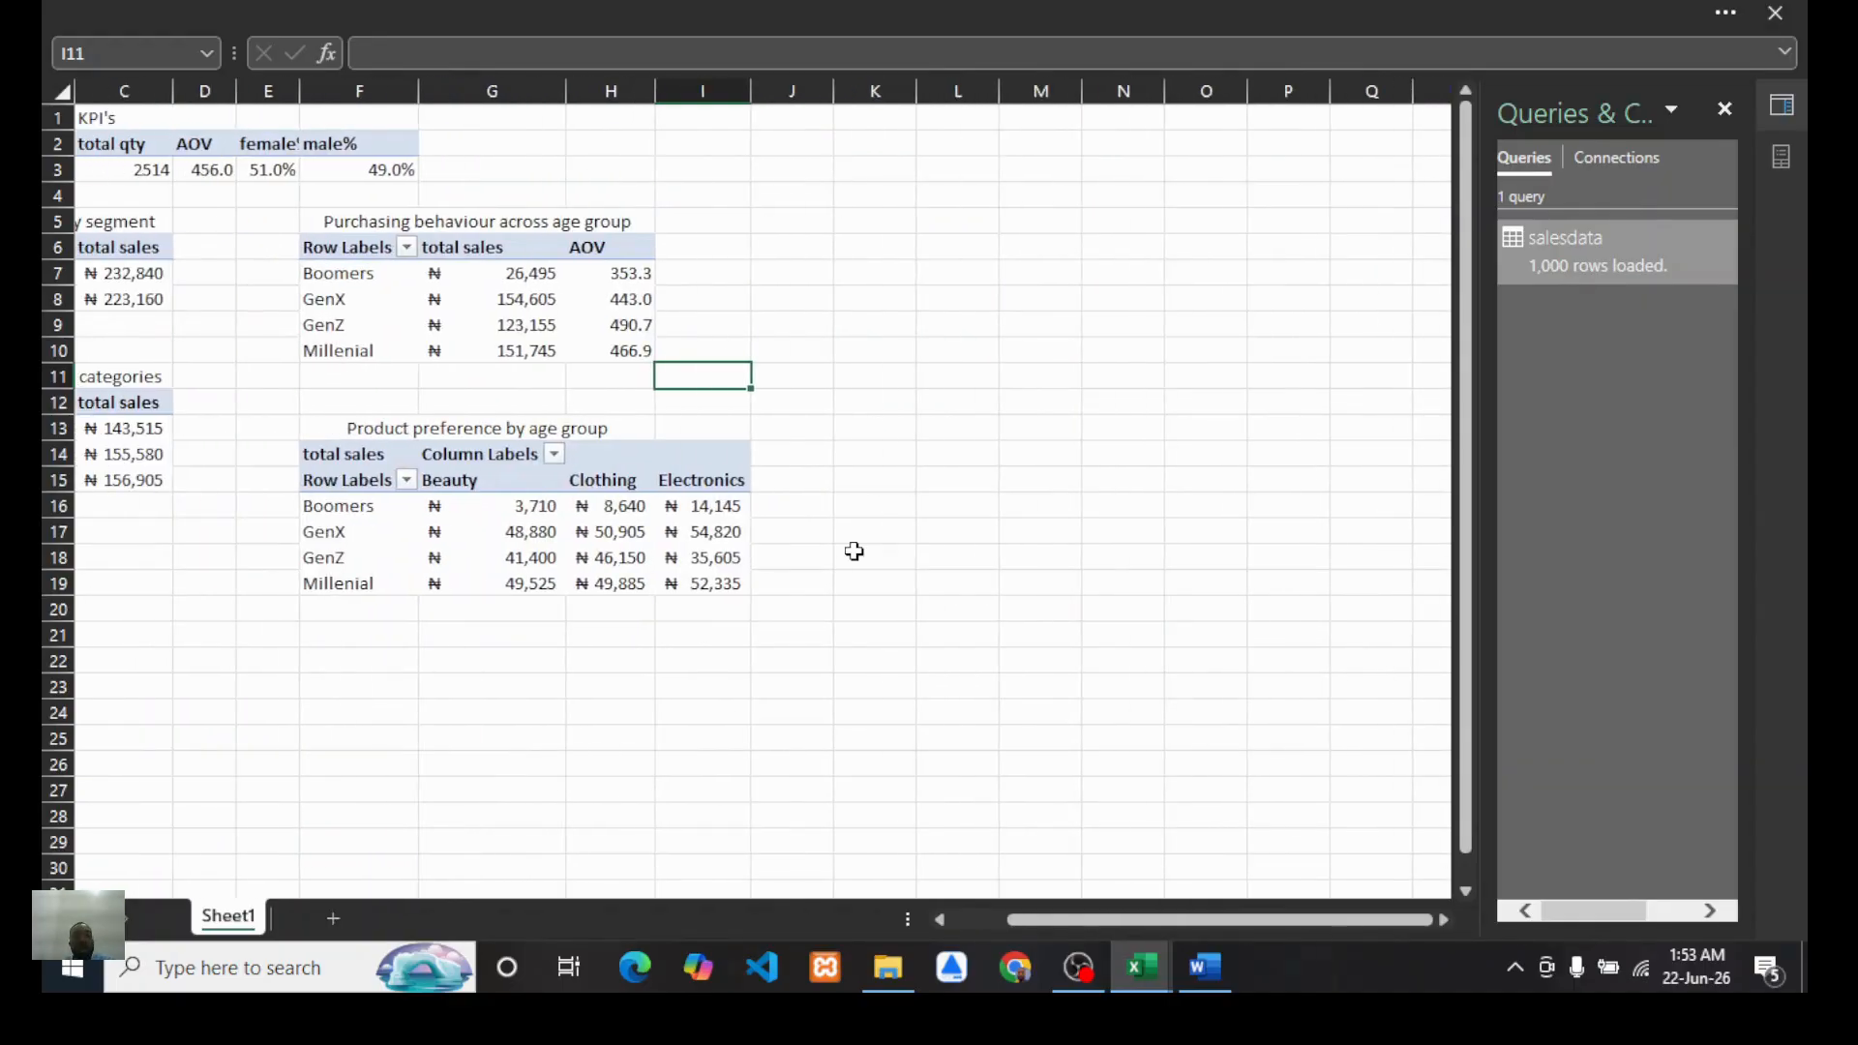
Step: Copy the product preference PivotTable with its title and paste a duplicate at cell K1
mouse_move(324, 428)
mouse_down()
mouse_move(746, 552)
mouse_move(672, 576)
mouse_up()
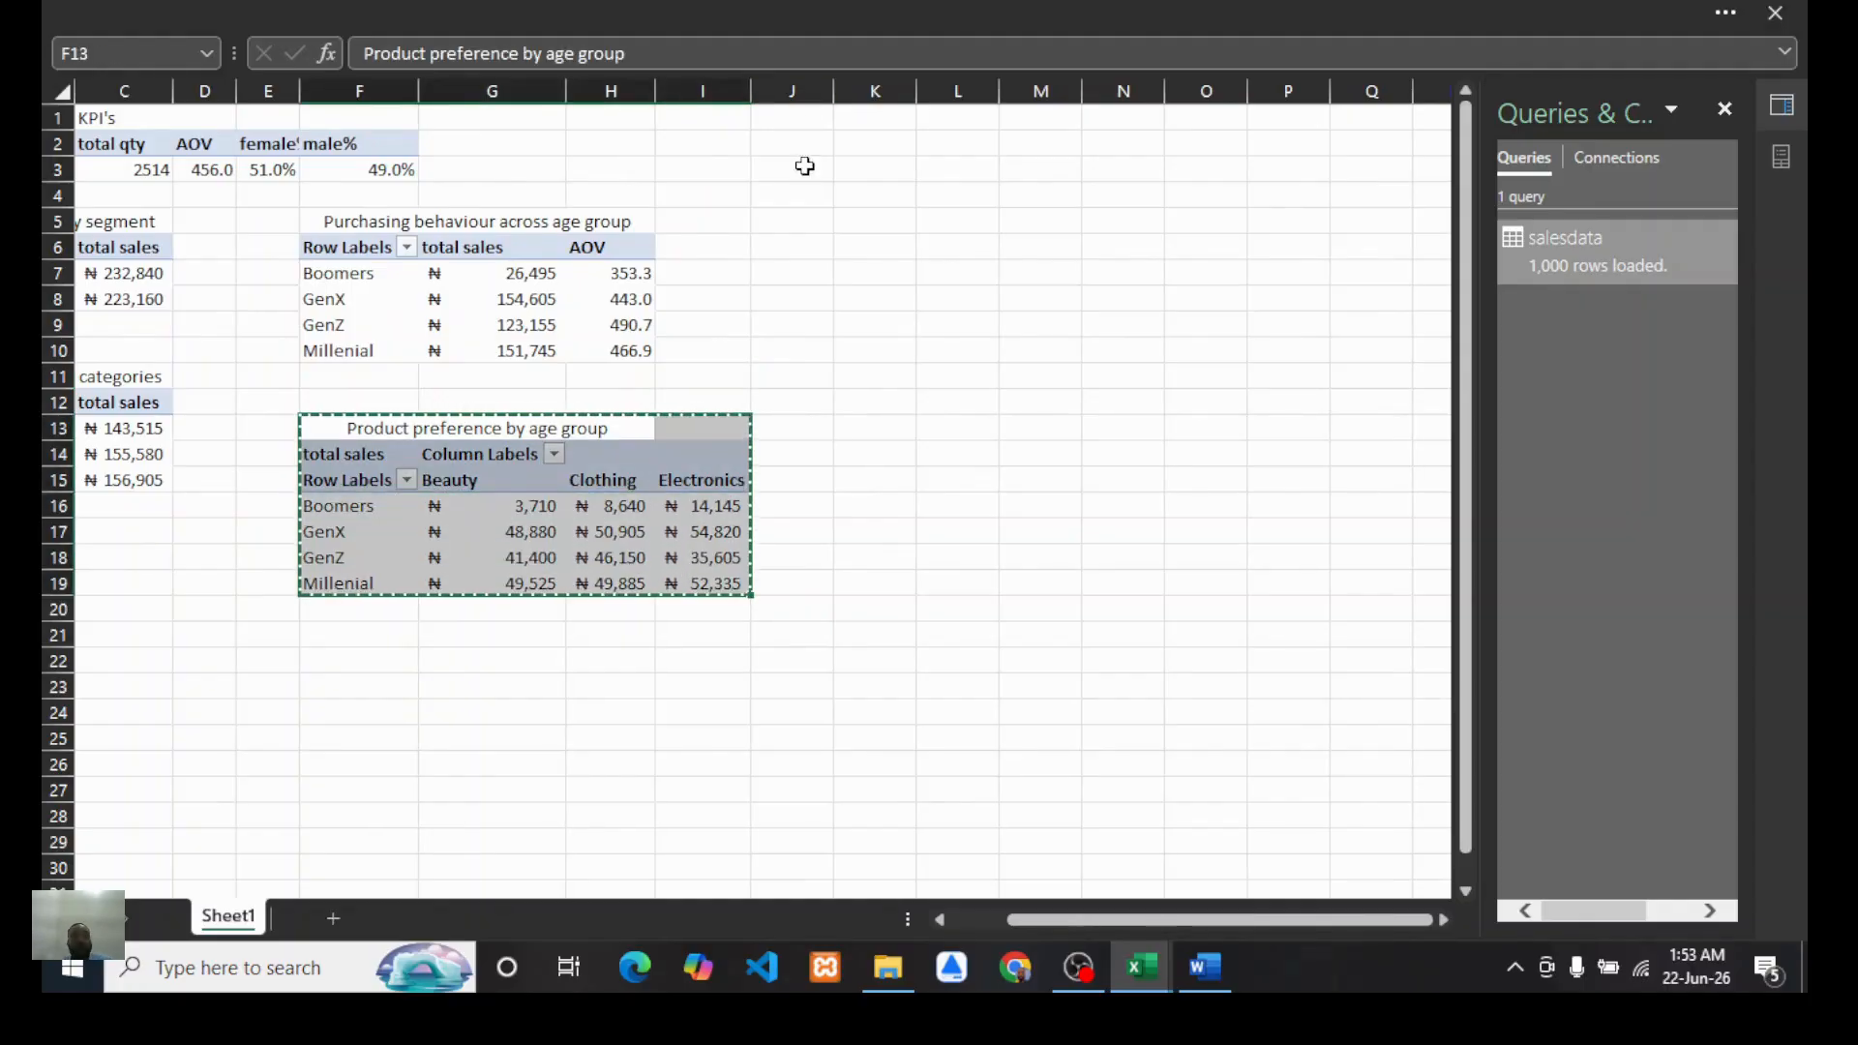
click(855, 120)
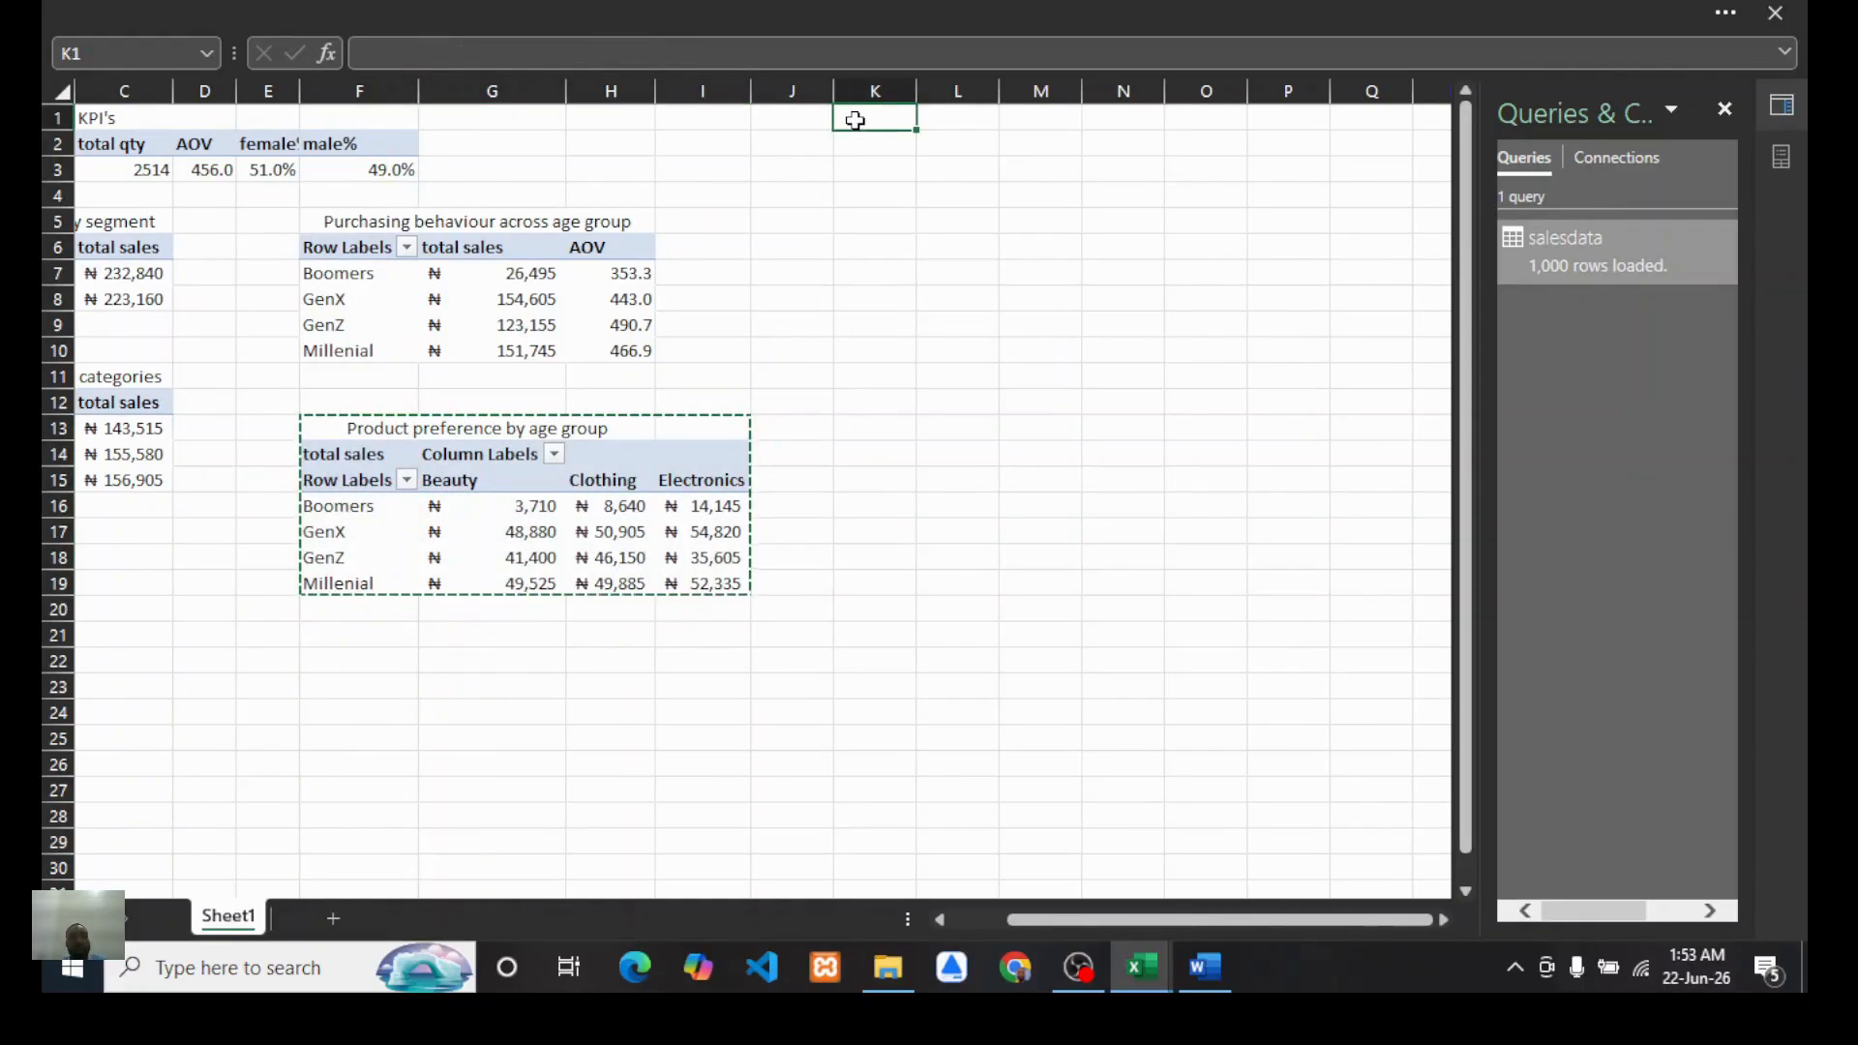
key(ctrl+v)
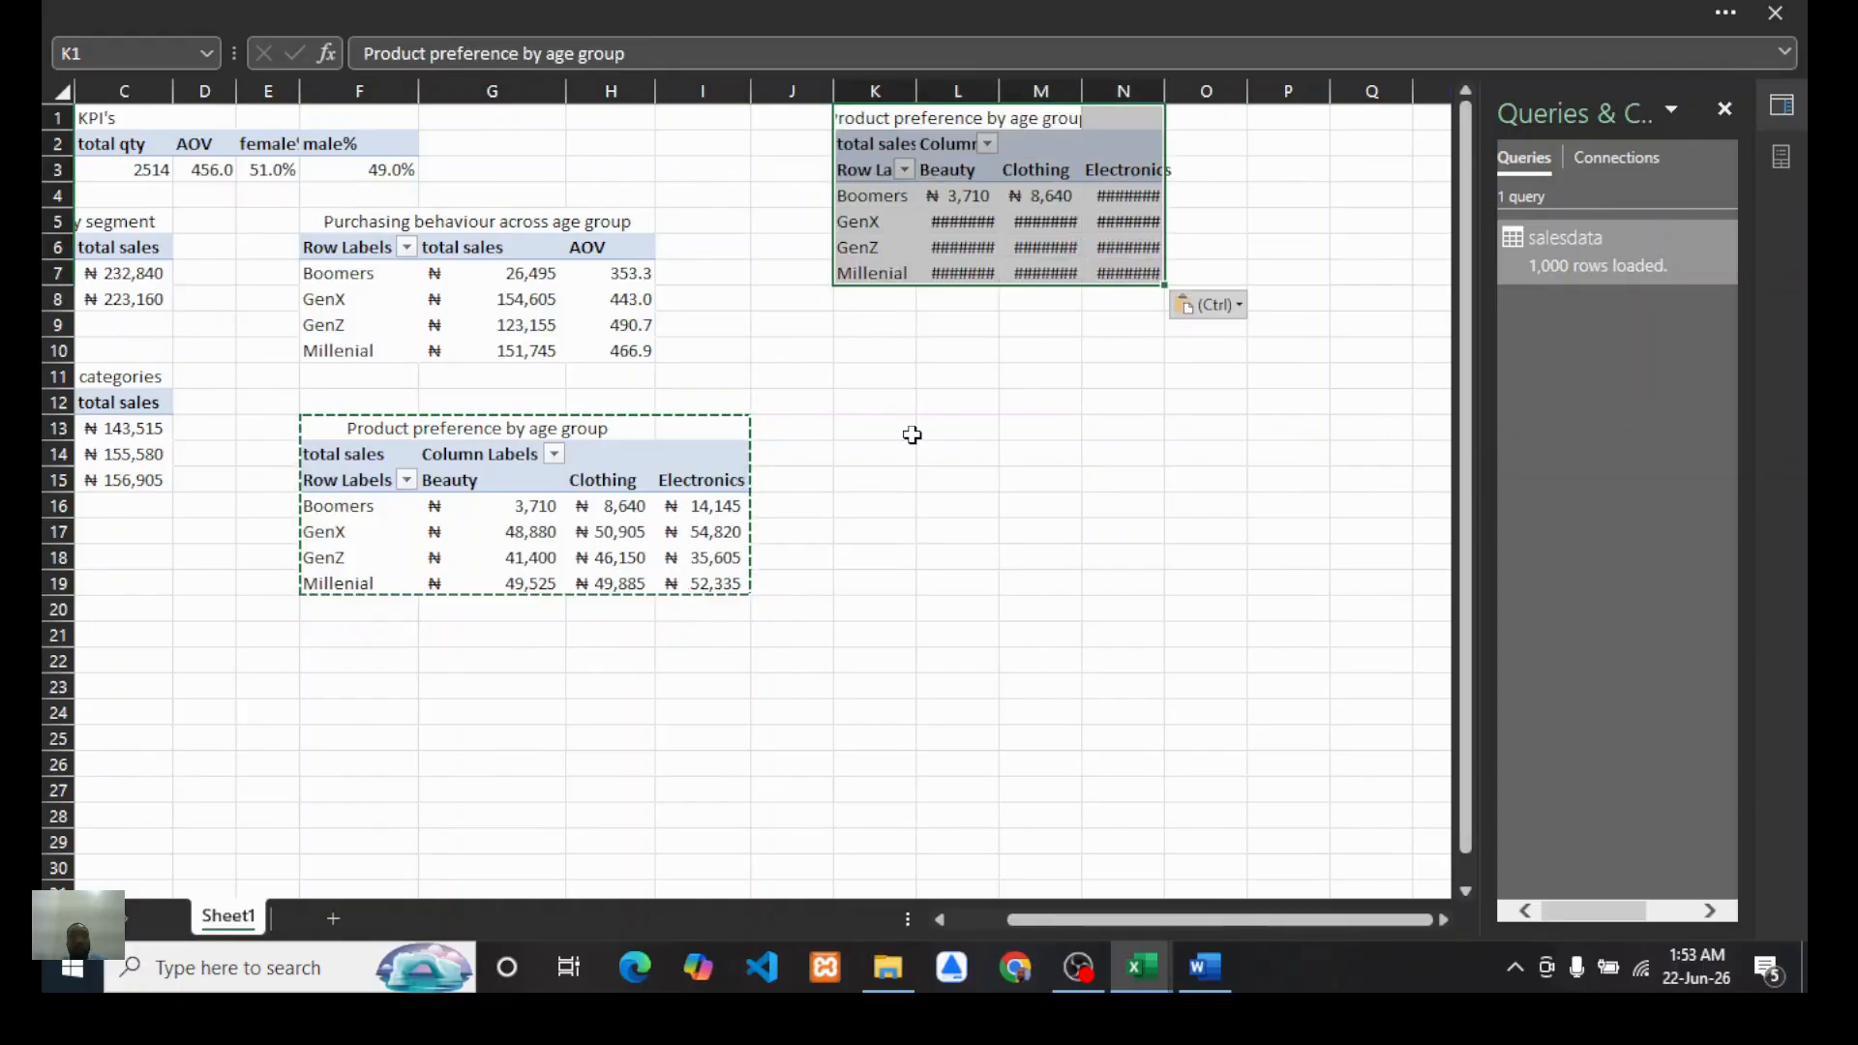
Step: In the duplicated PivotTable, remove Age group from rows and Product Category from columns
click(1089, 227)
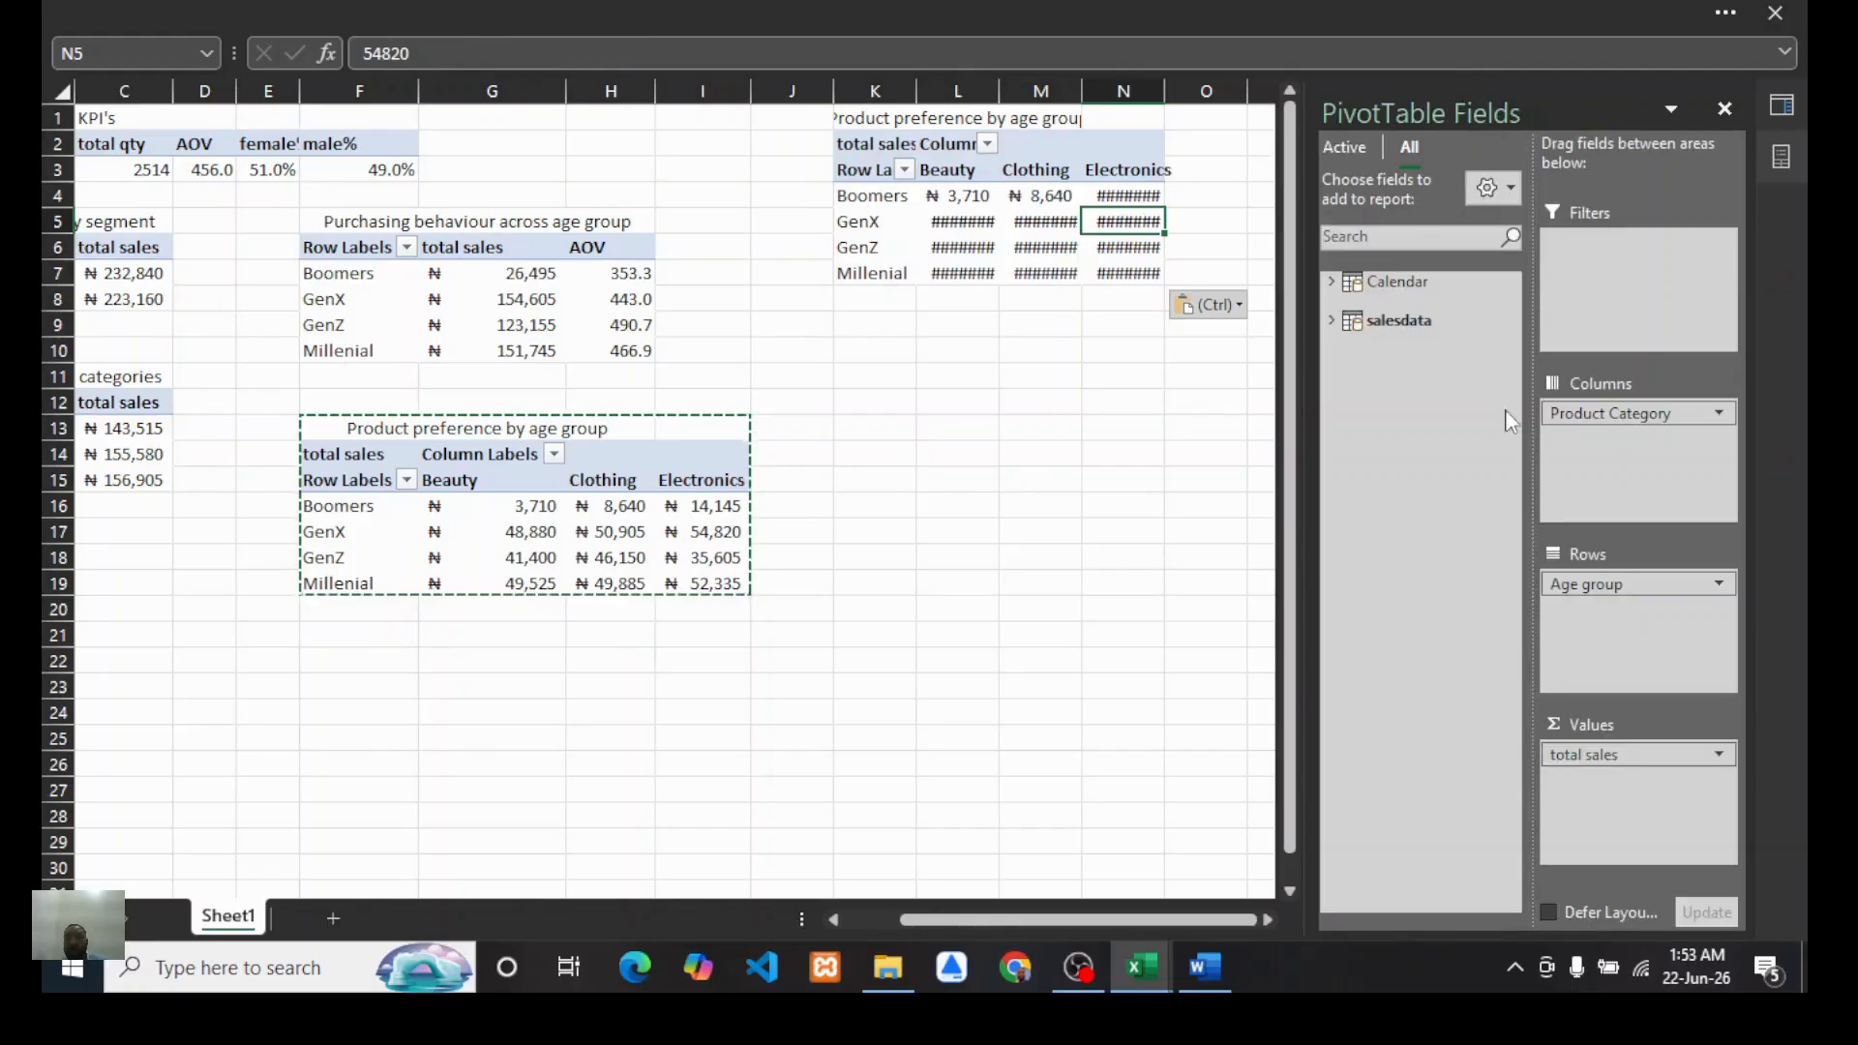
drag(1597, 584, 1432, 566)
drag(1607, 413, 1444, 479)
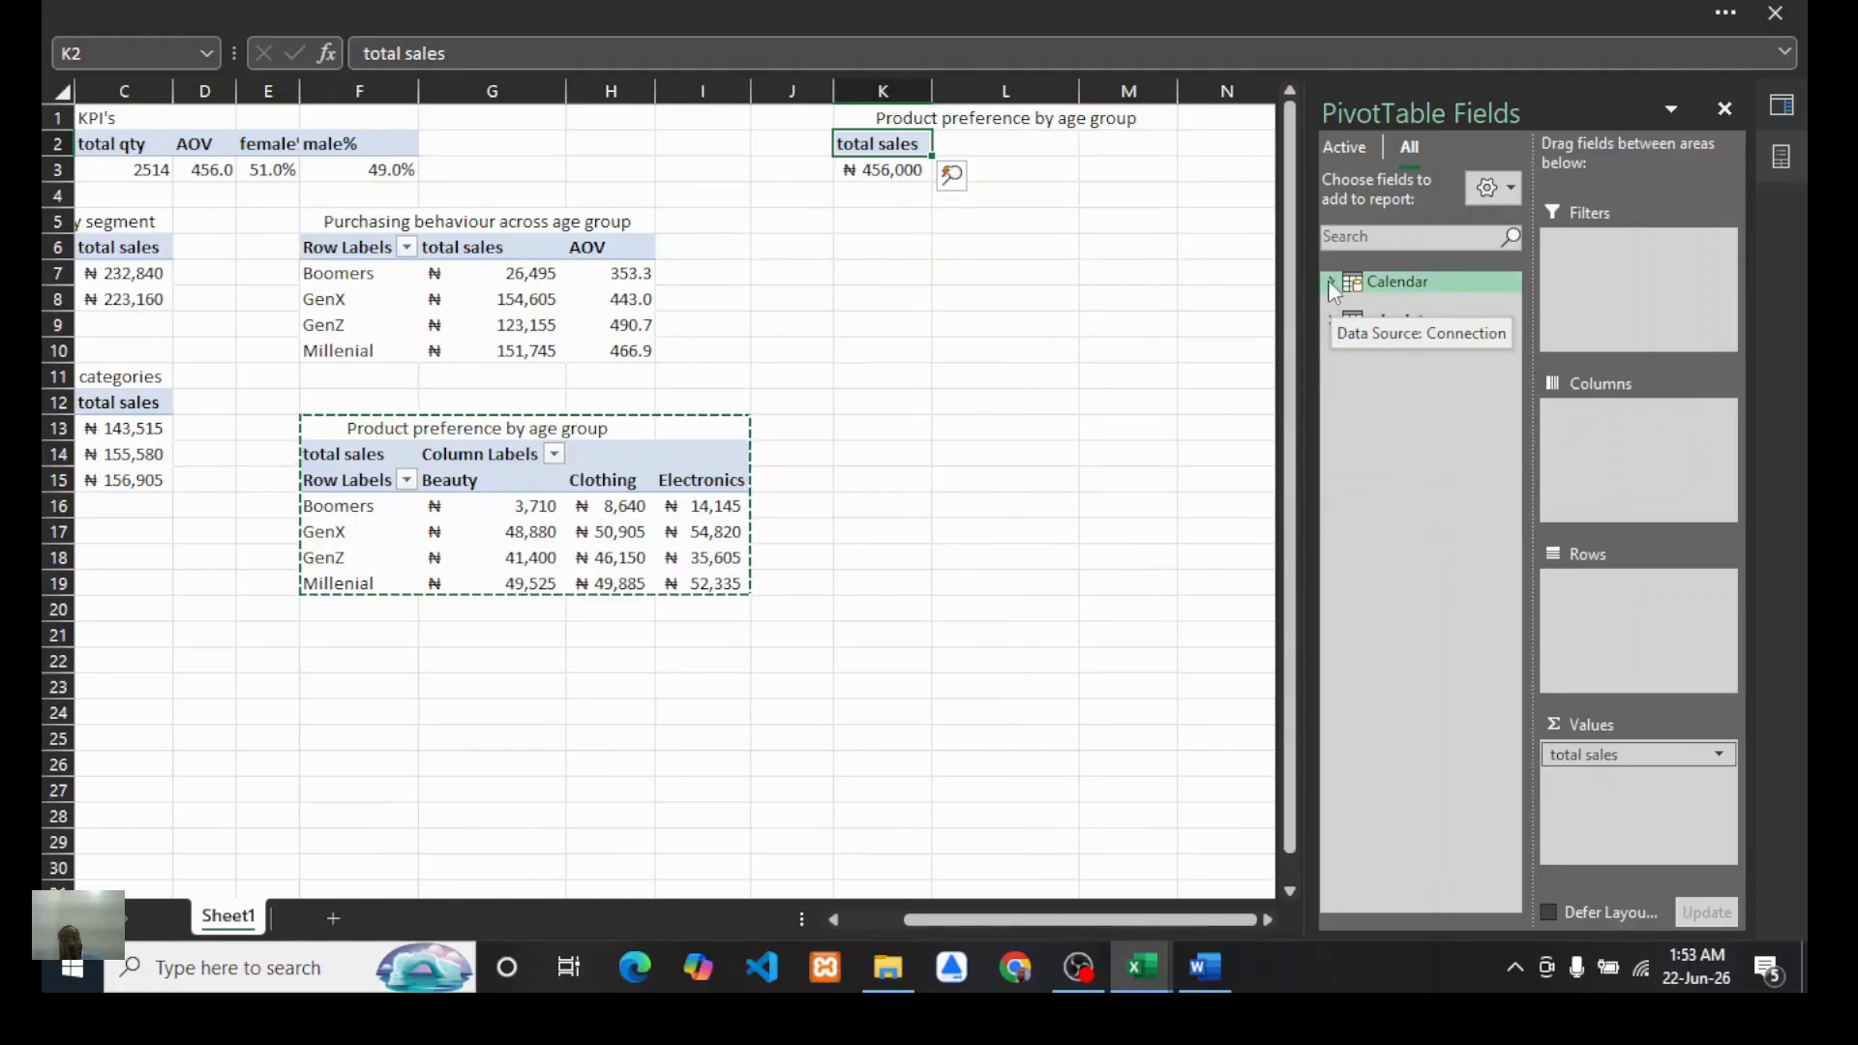
Step: Check the Word report's question list and return to the workbook
click(1200, 965)
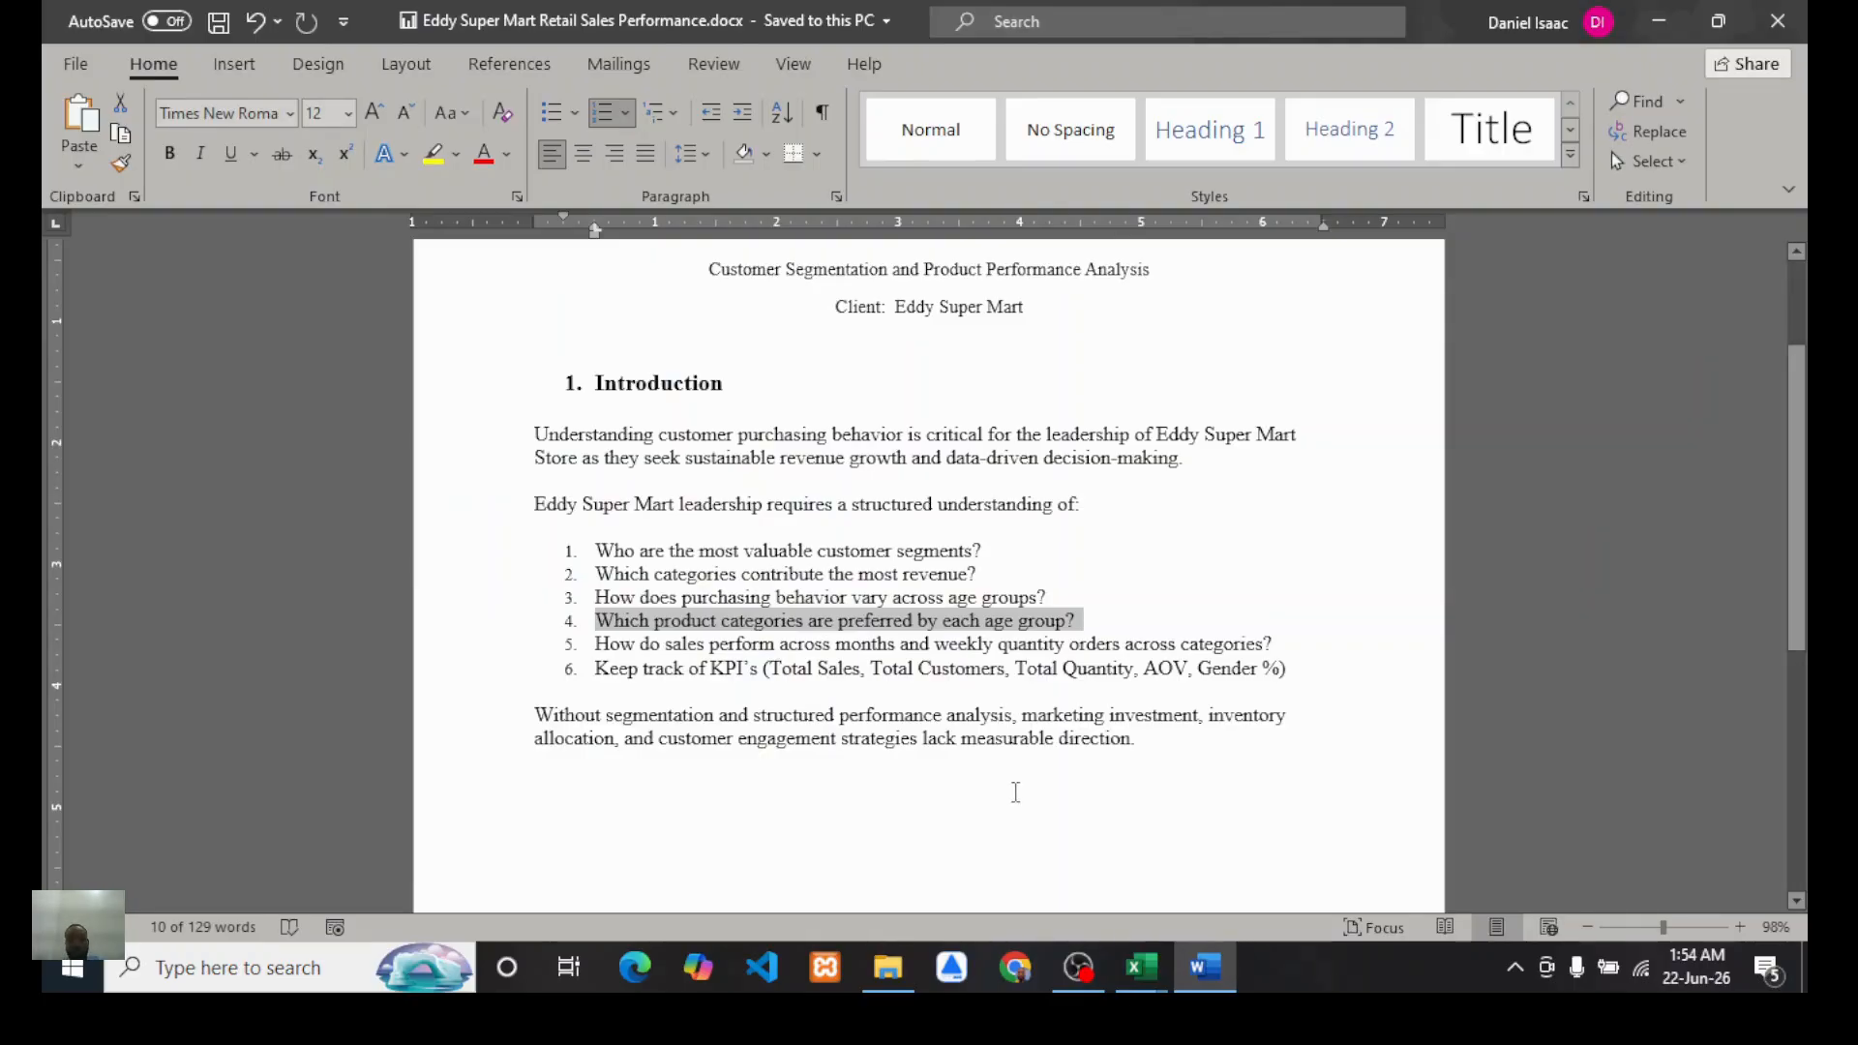
click(1000, 873)
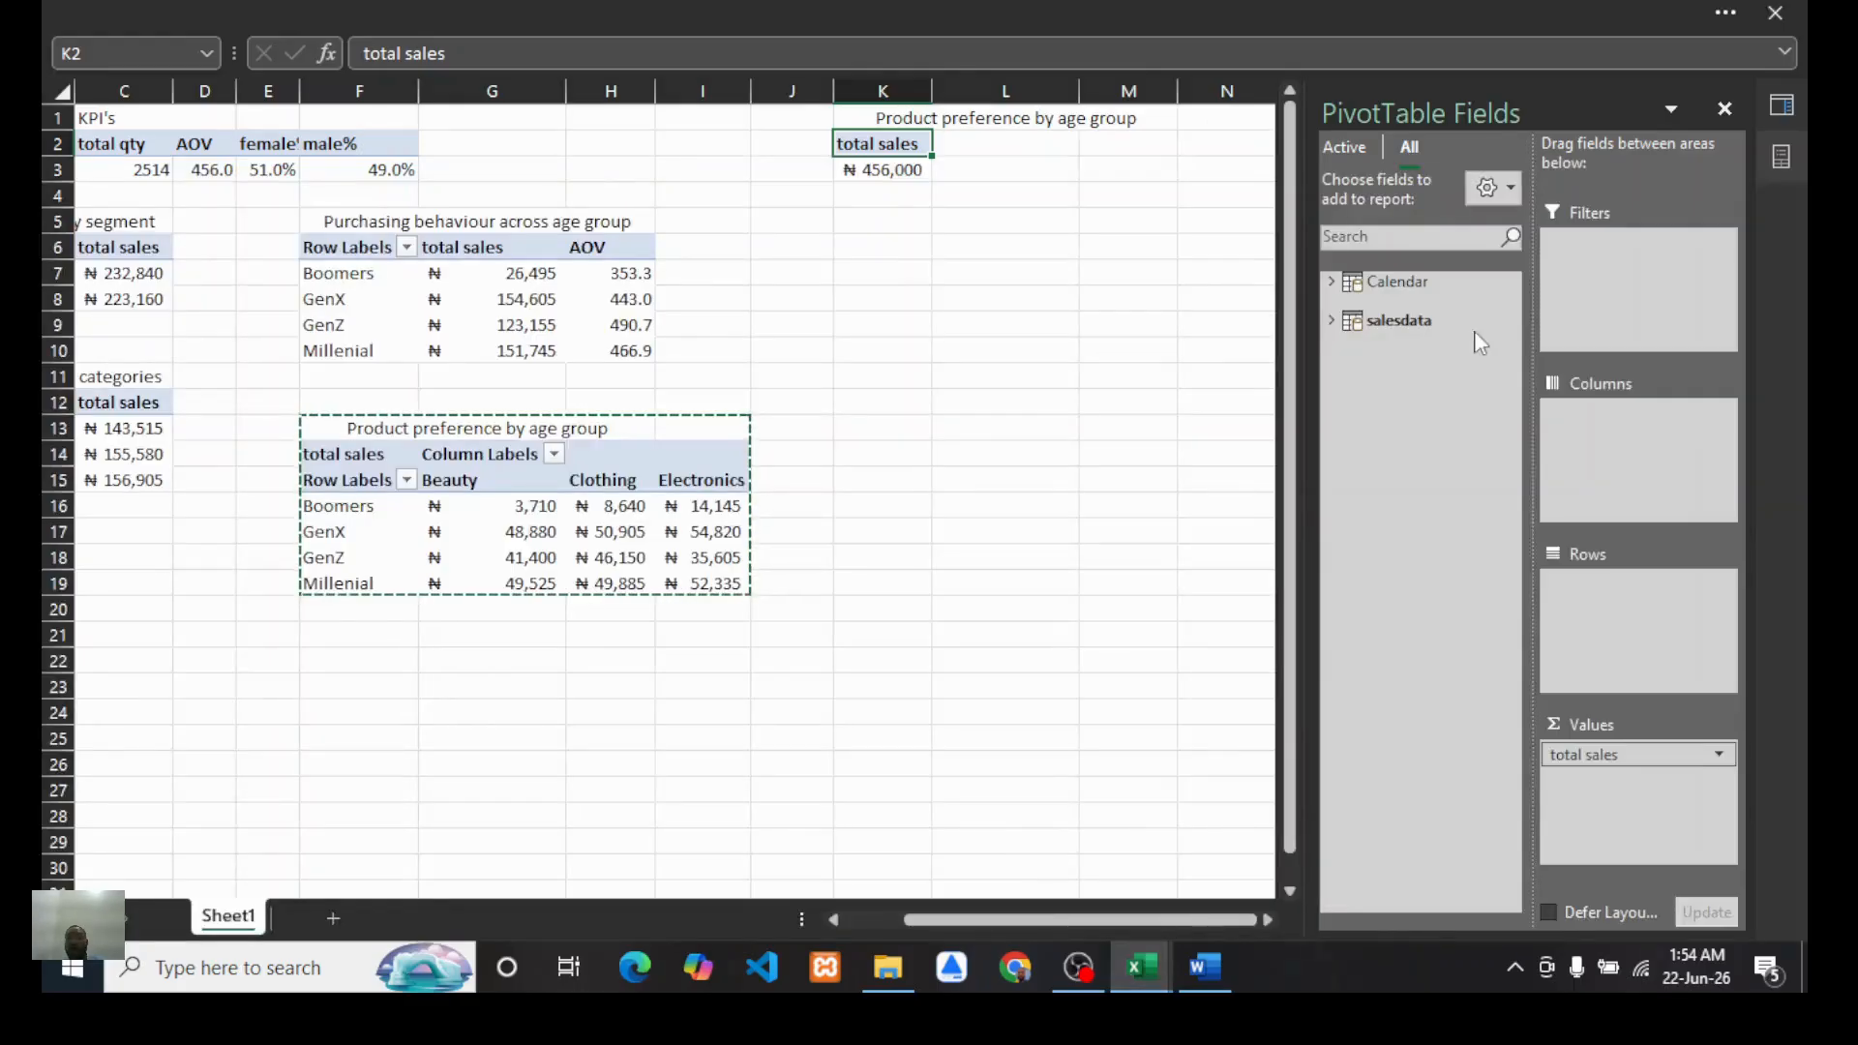
Step: Add the Calendar table's Month field to the duplicated PivotTable's rows
click(1331, 281)
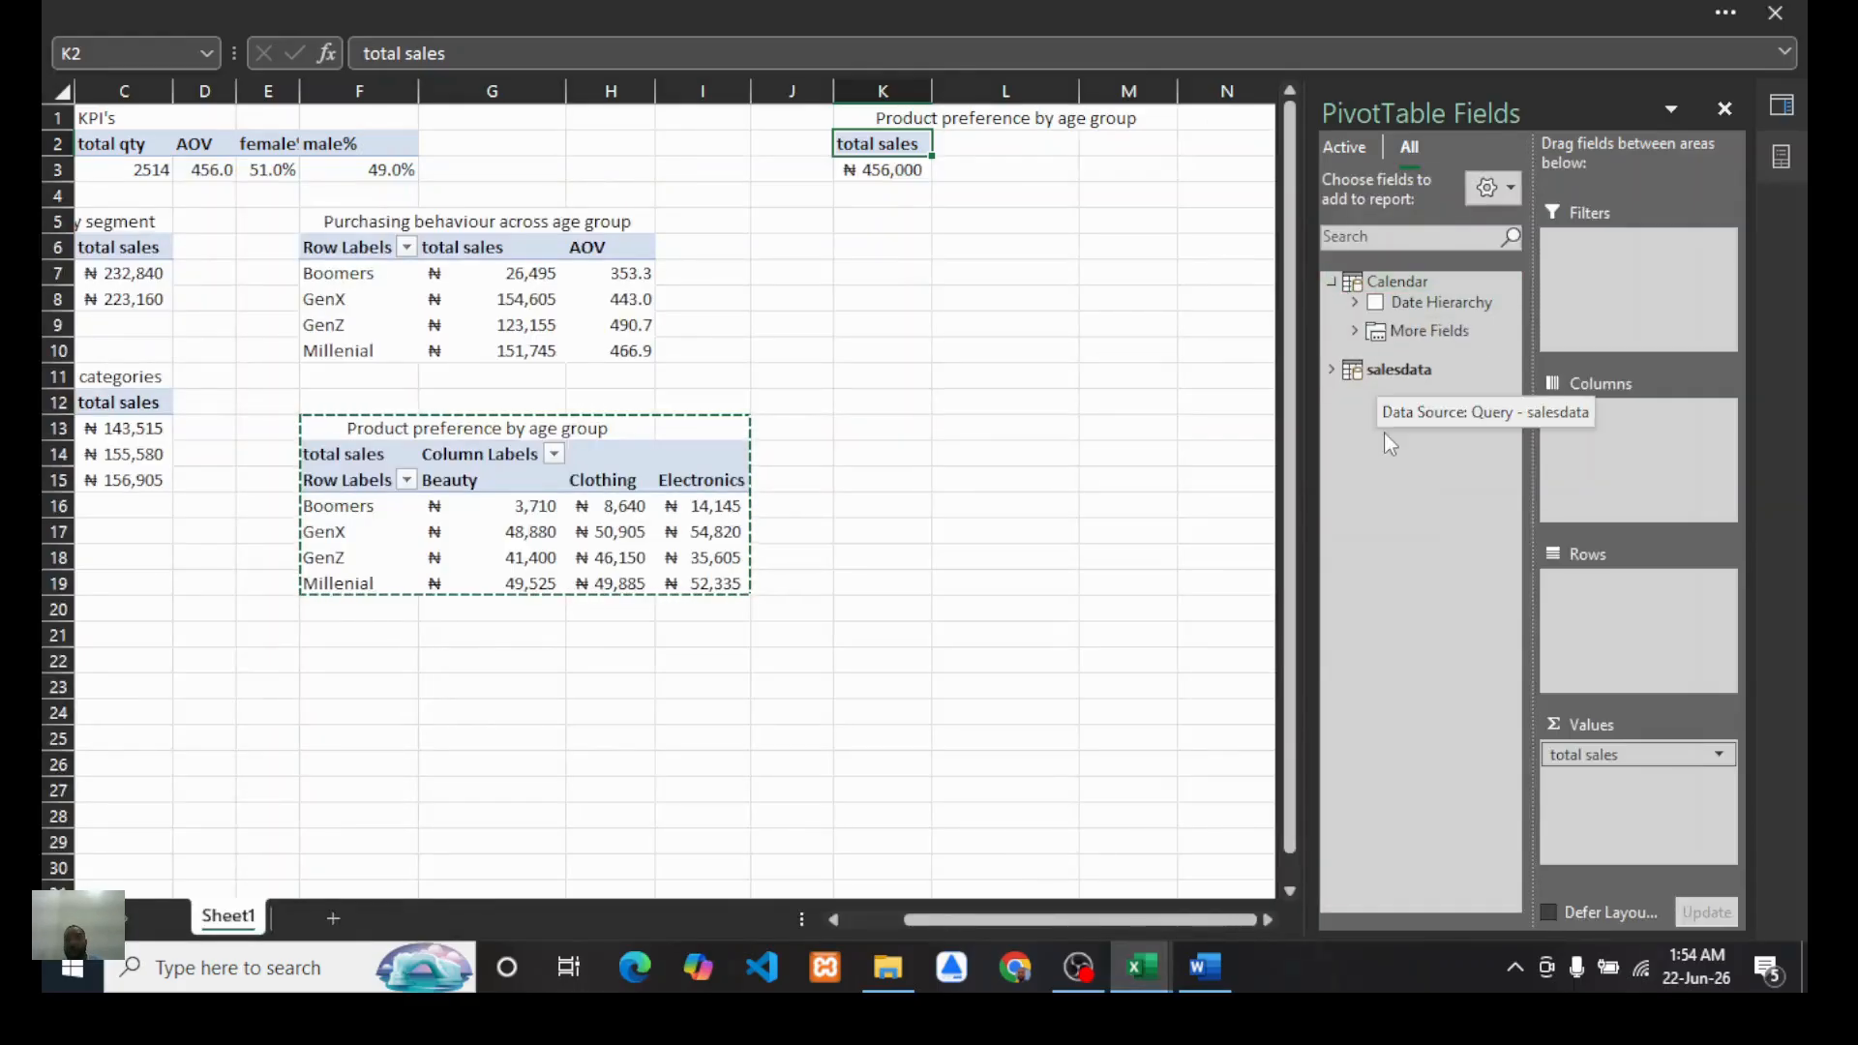
click(1355, 331)
drag(1425, 474, 1599, 624)
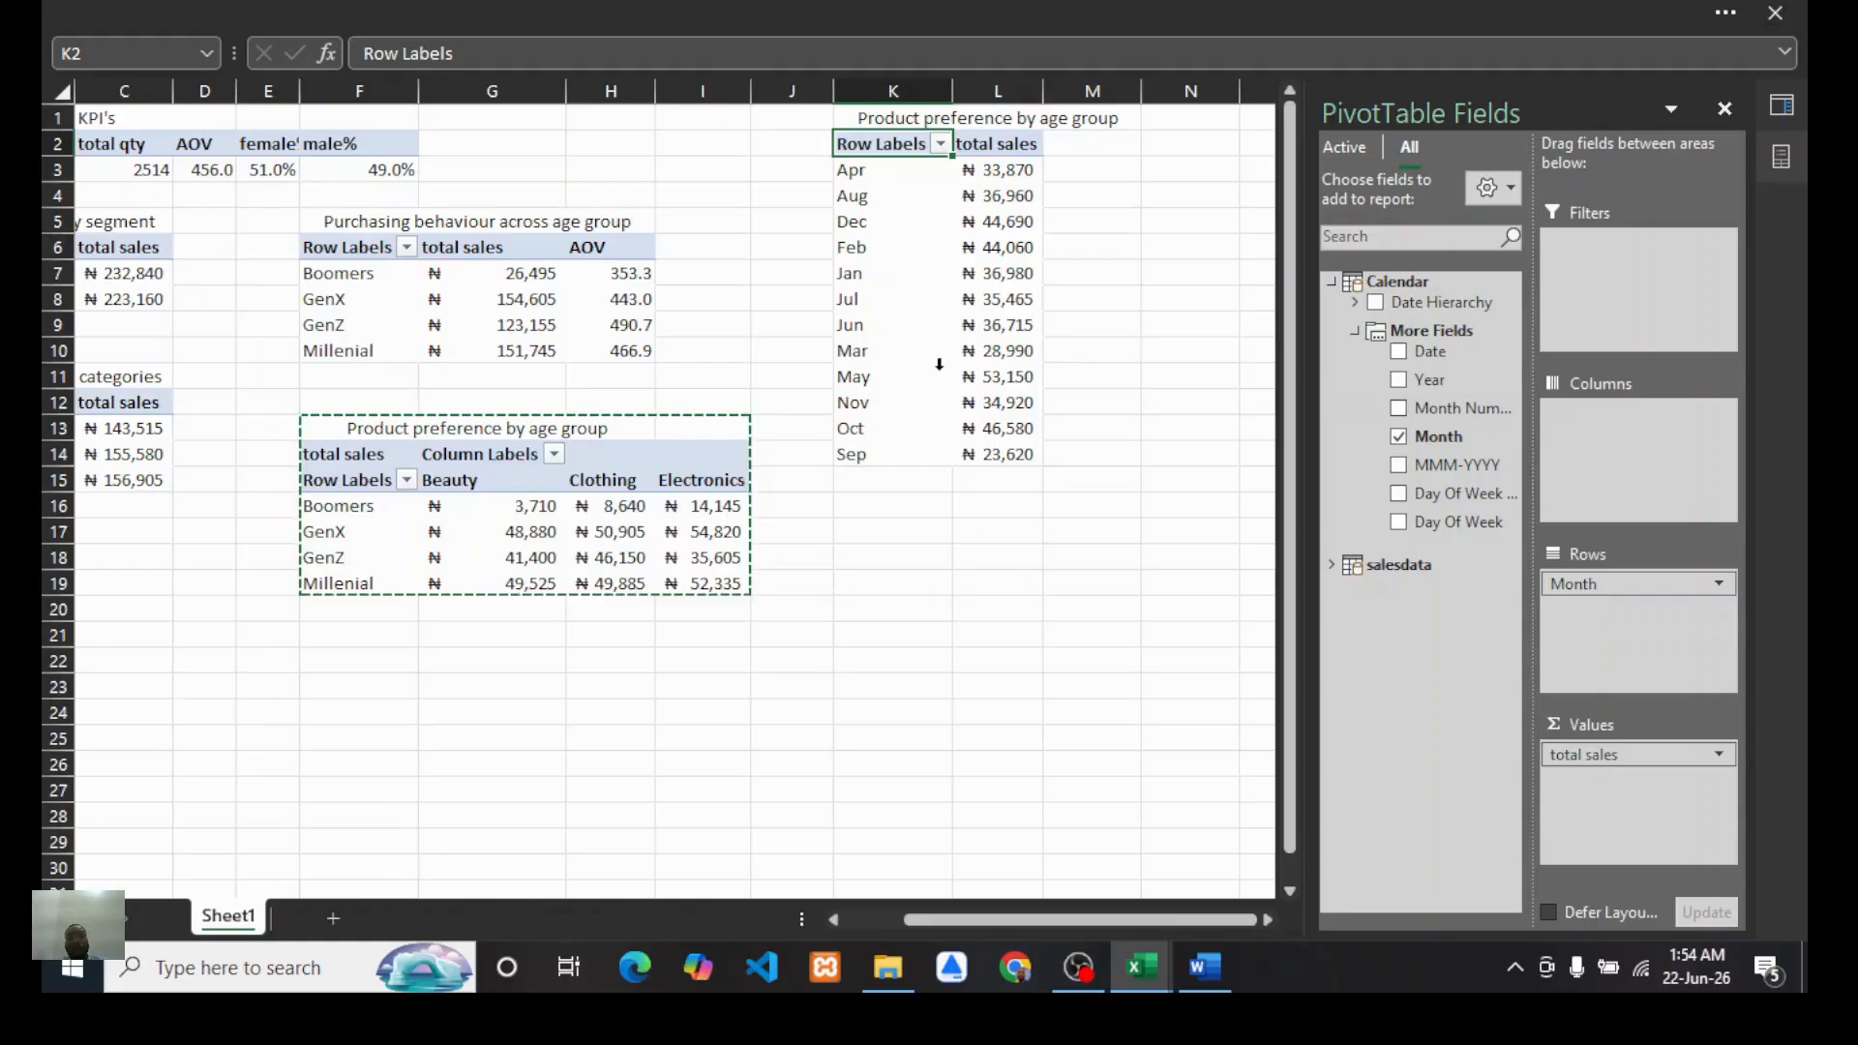
Step: Retitle the duplicated PivotTable as "Monthly sales trend"
click(934, 121)
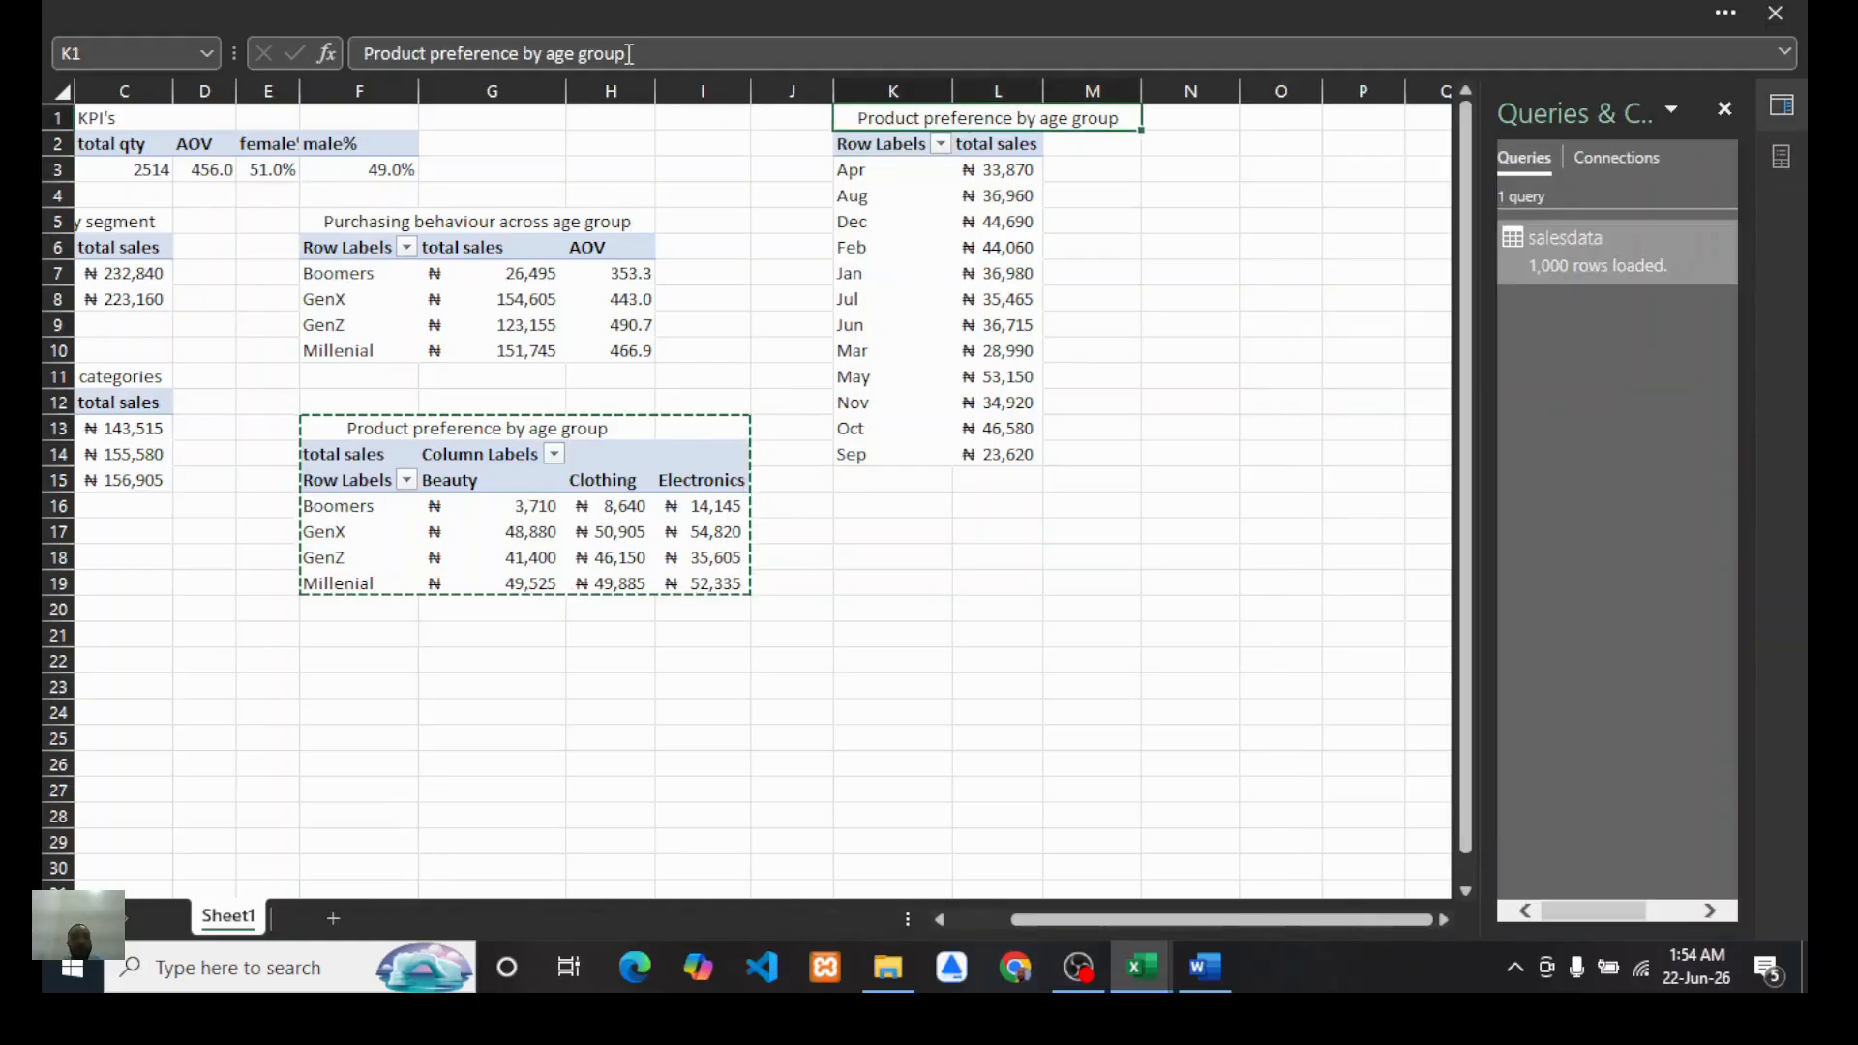
key(Escape)
text(Min)
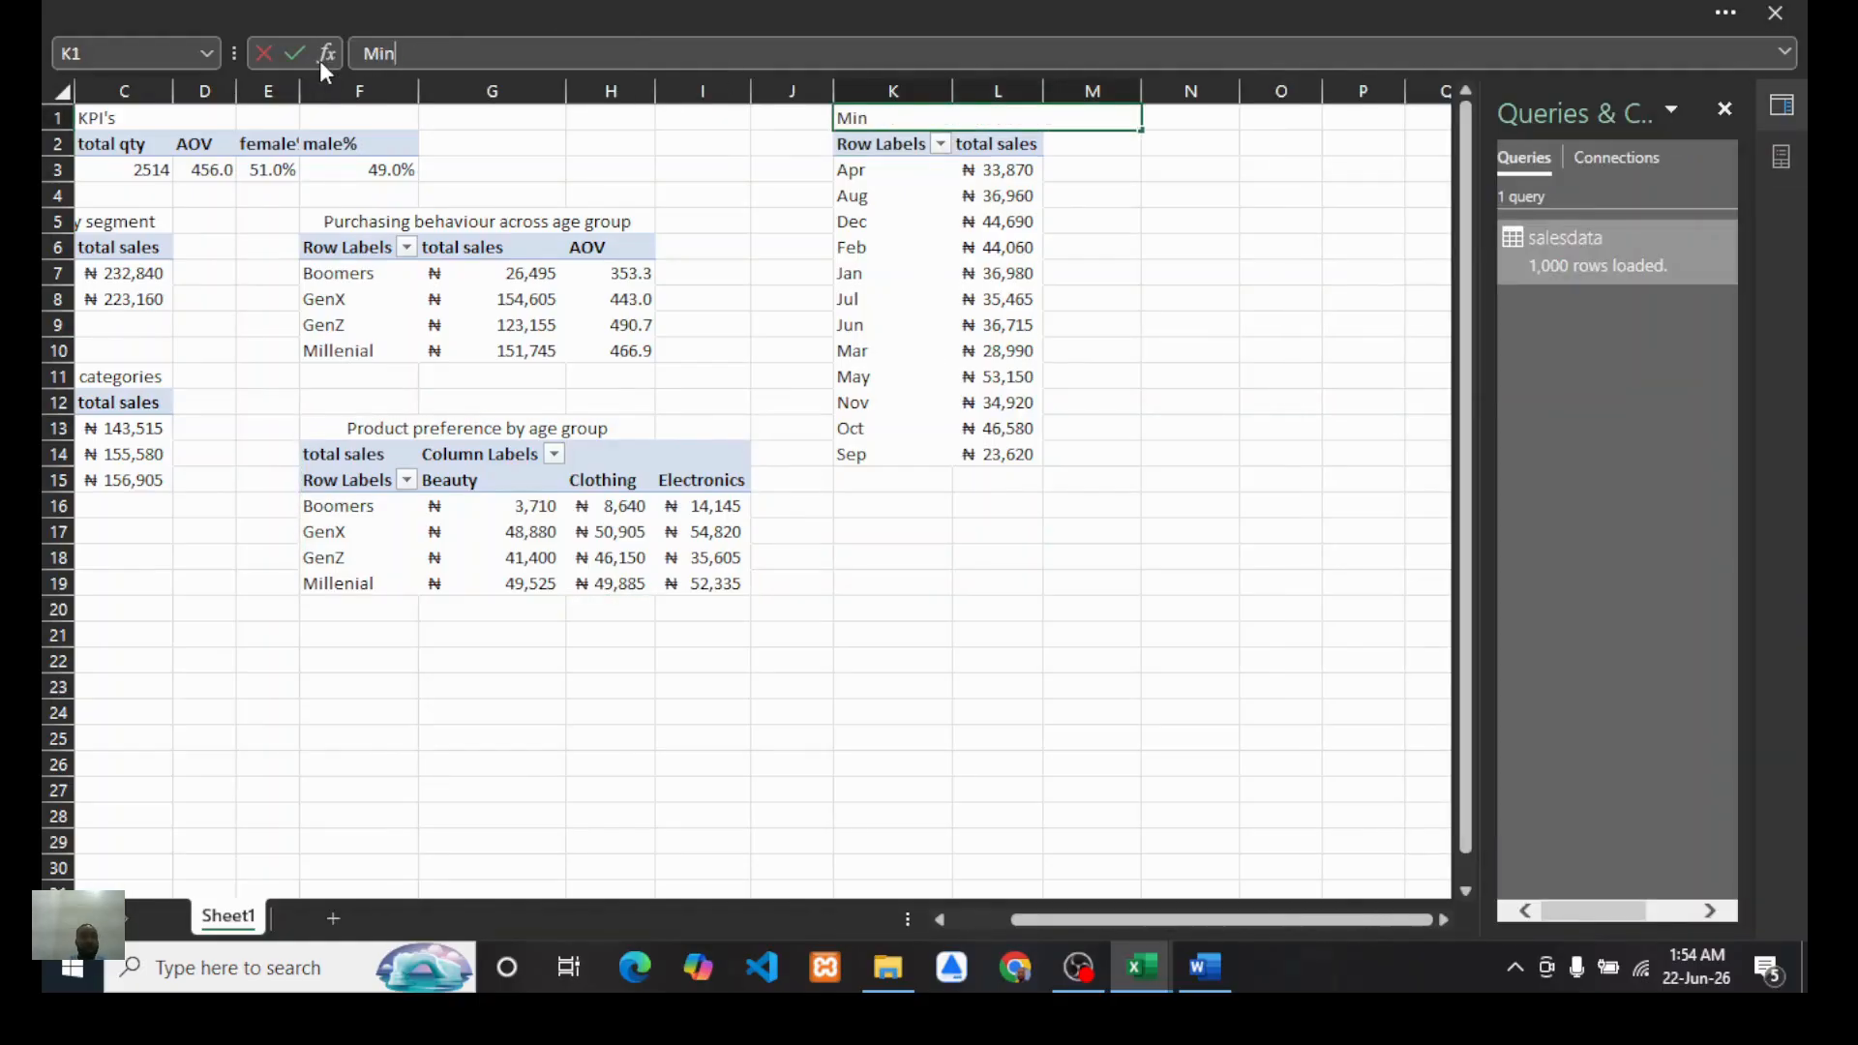
key(BackSpace)
key(BackSpace)
text(ontl)
key(BackSpace)
key(BackSpace)
text(thly sales trend)
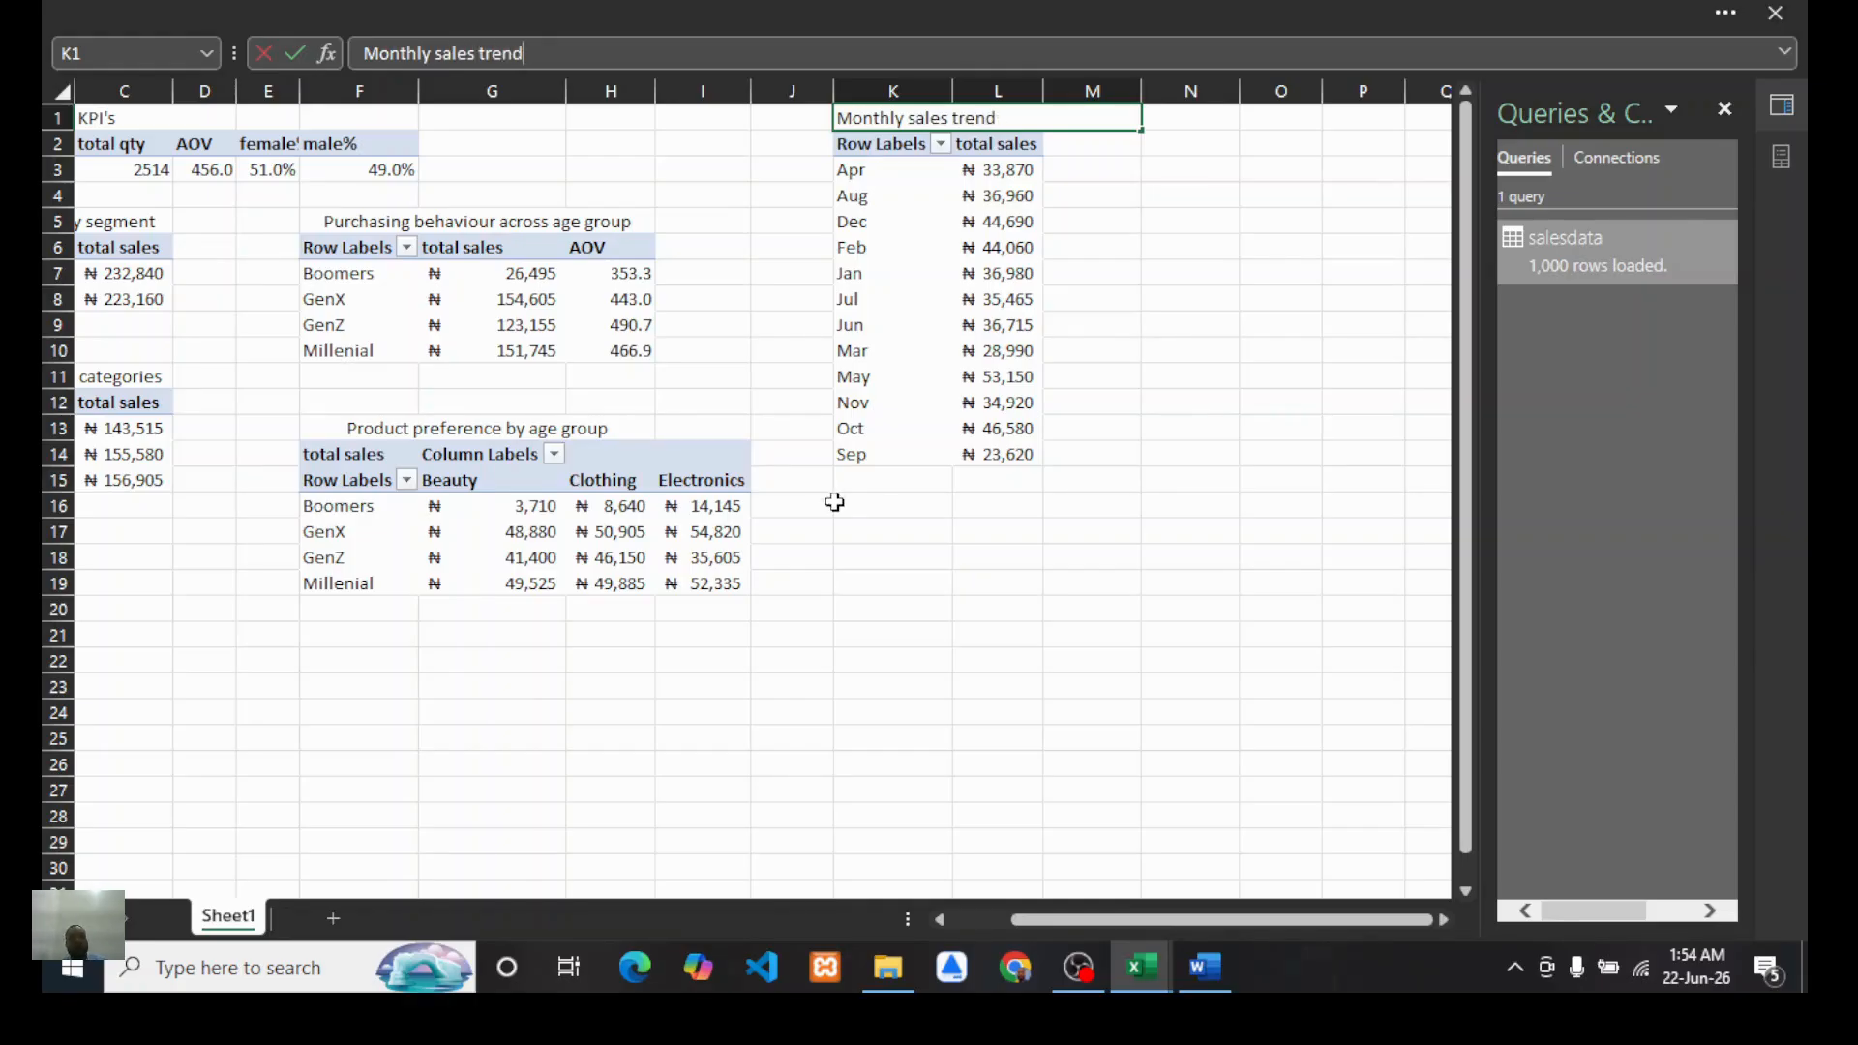
click(1024, 608)
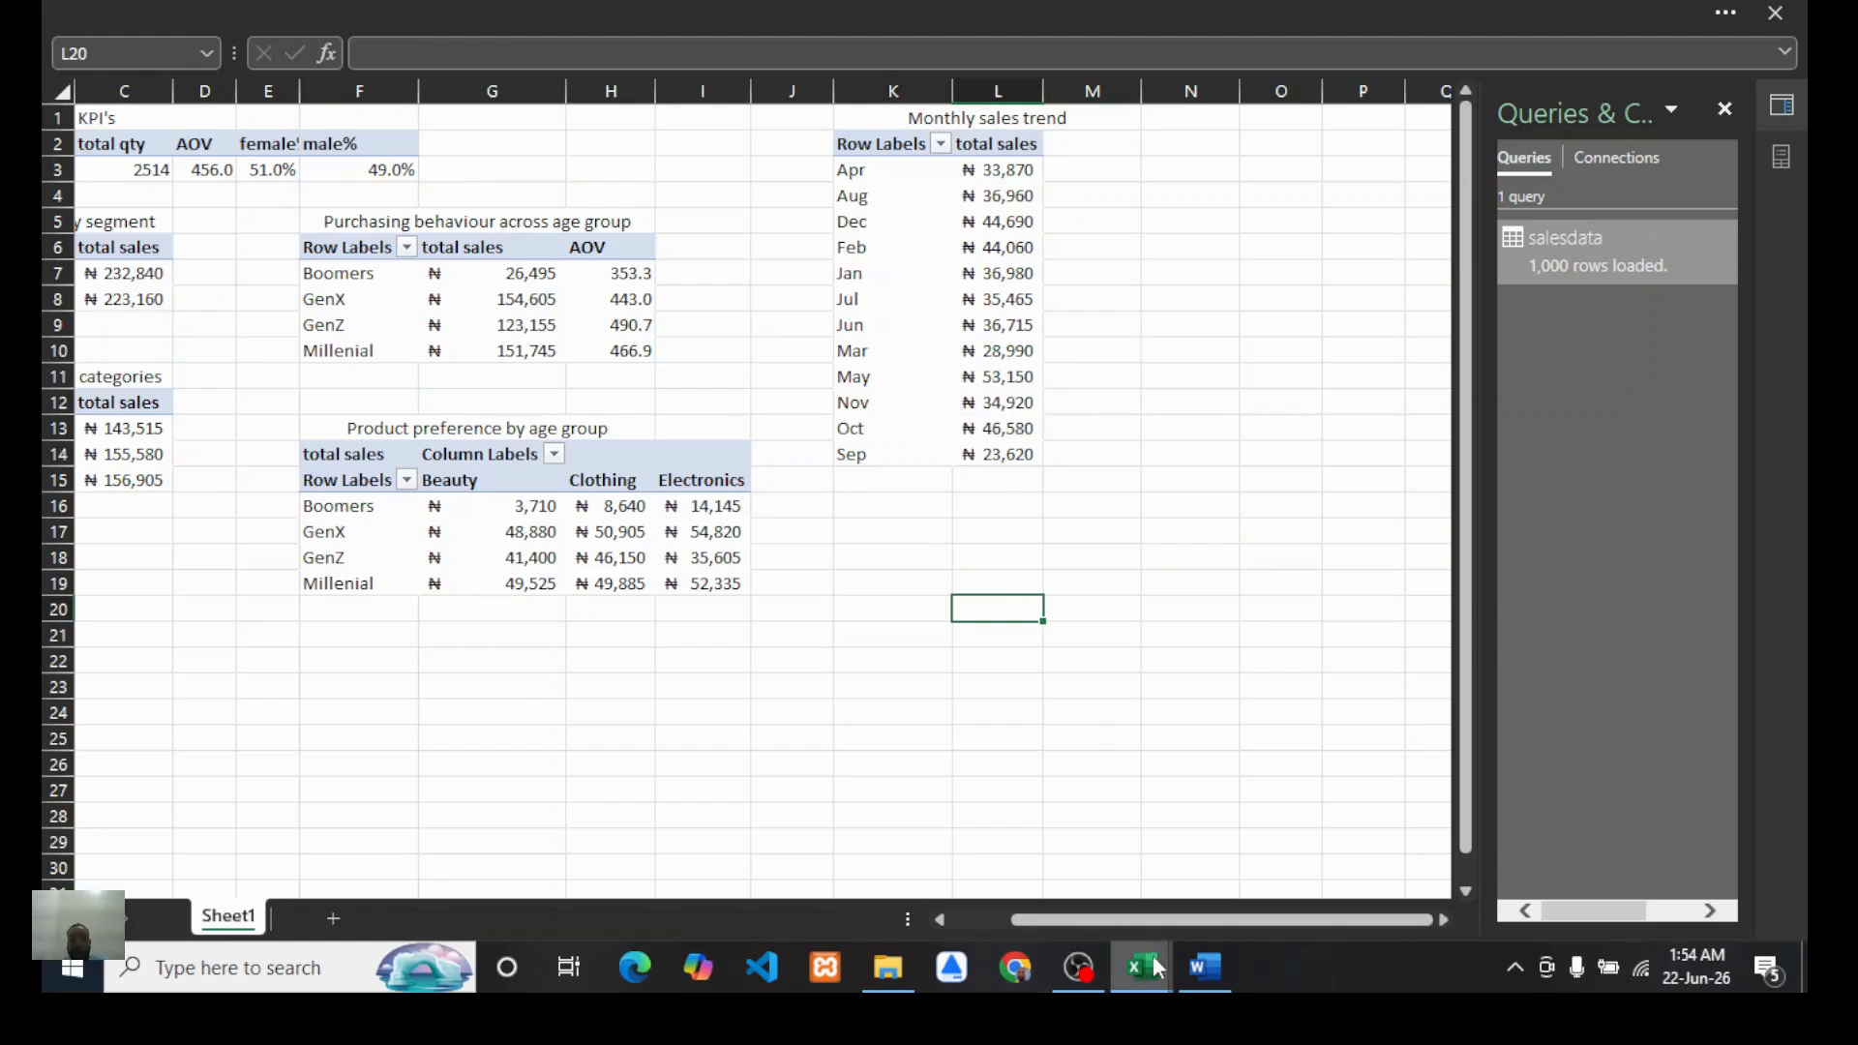
Step: Glance at the Word report's question list again and return to the workbook
click(1205, 968)
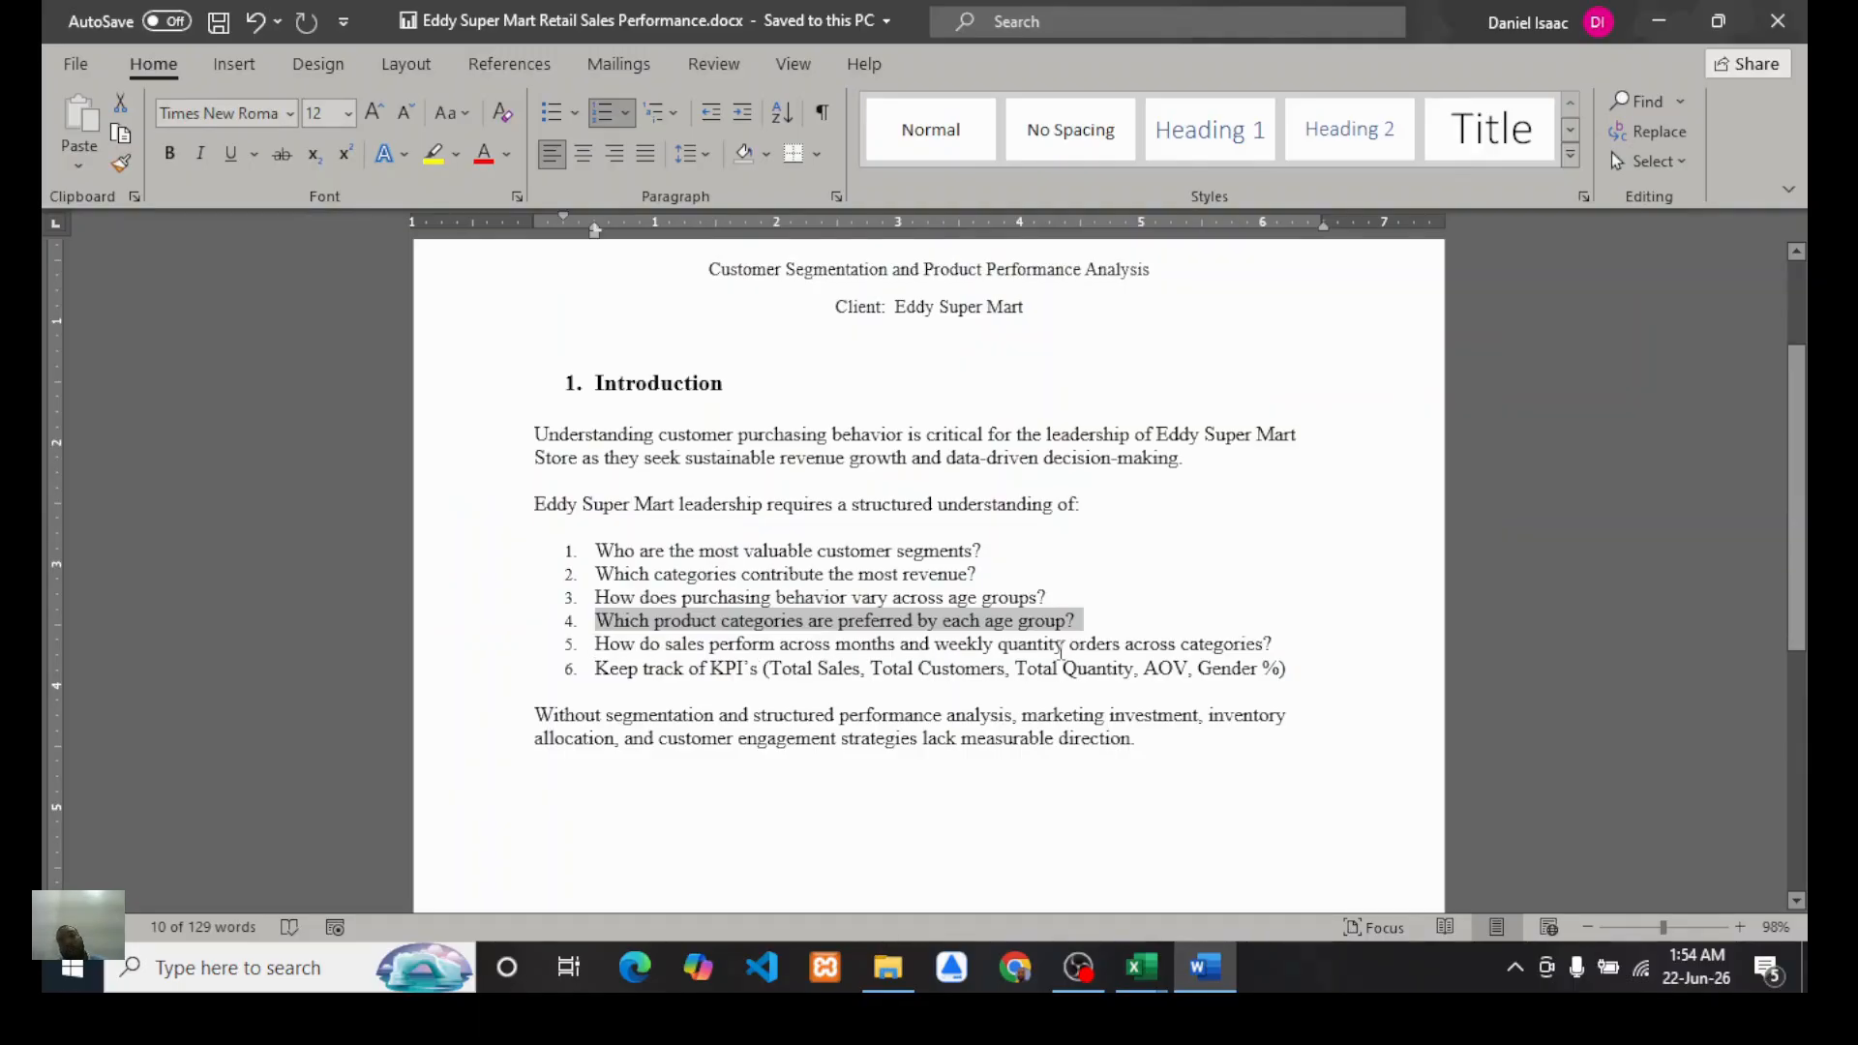
click(1142, 968)
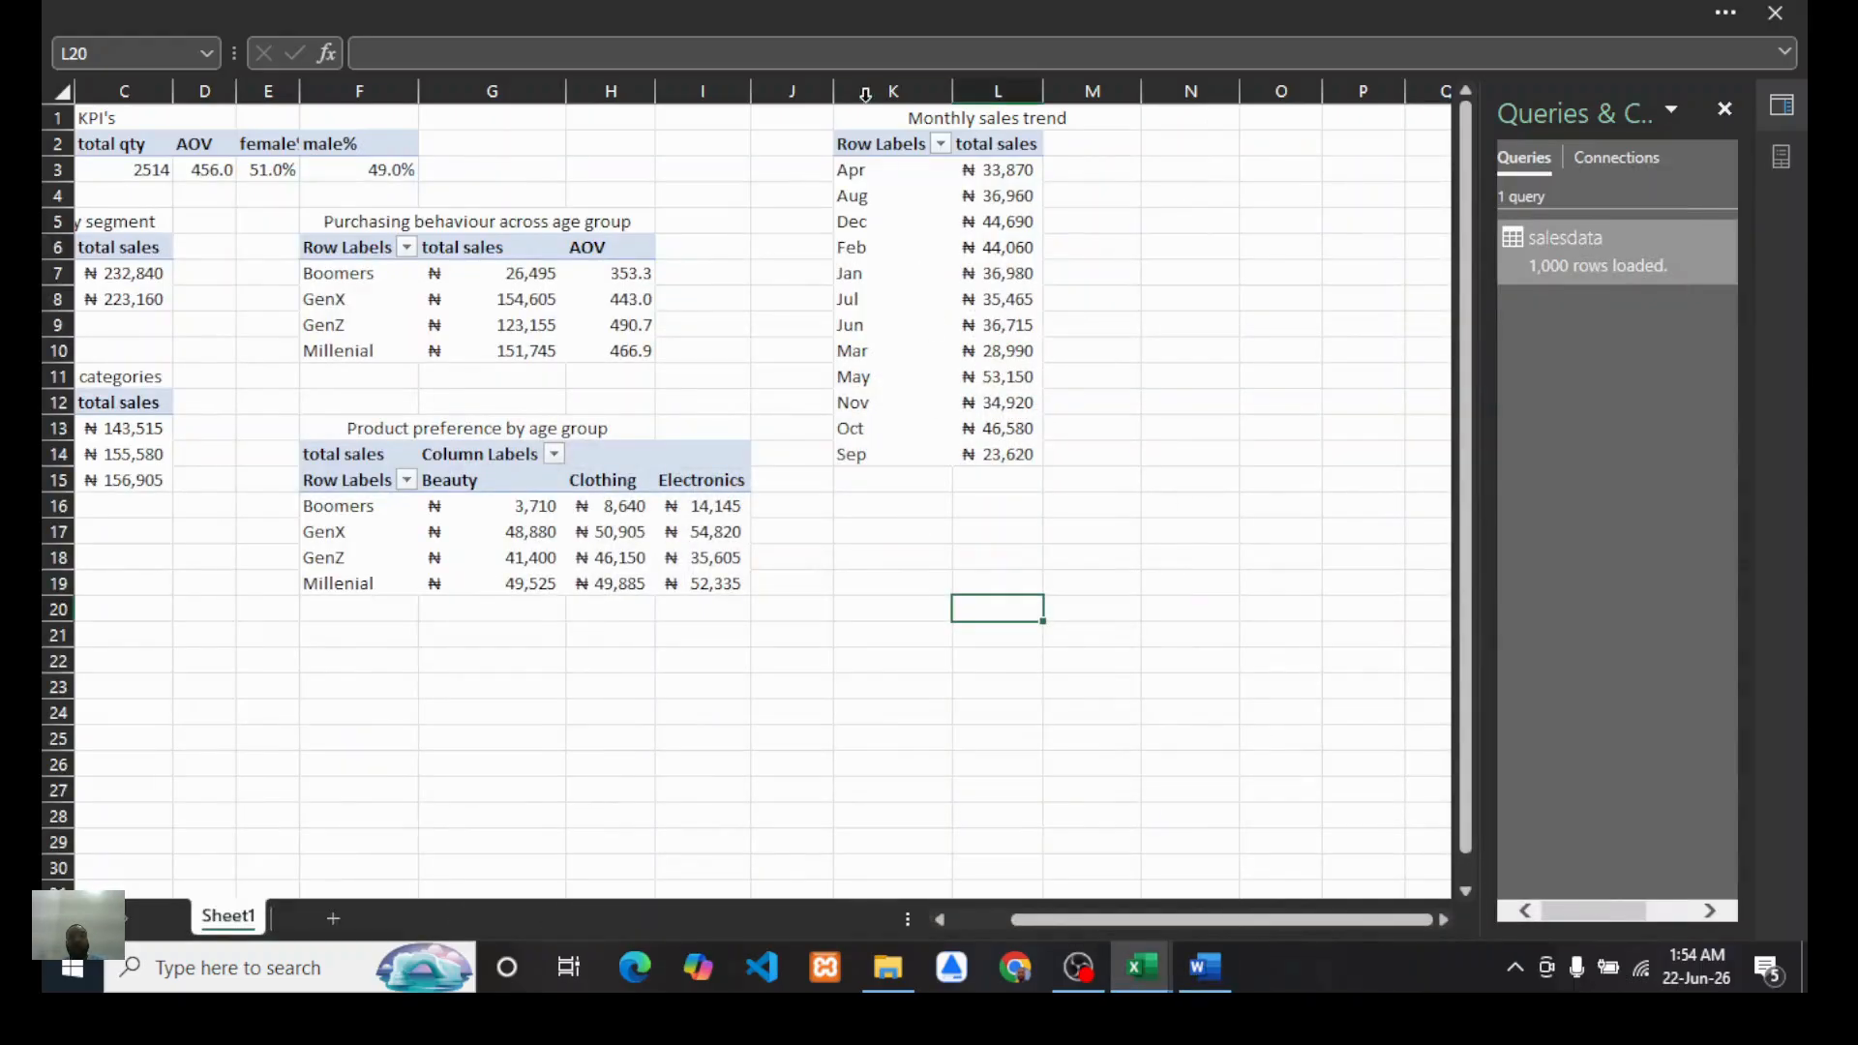
Step: Copy the Monthly sales trend PivotTable with its title and paste a duplicate at cell K17
drag(861, 117, 951, 441)
key(ctrl+c)
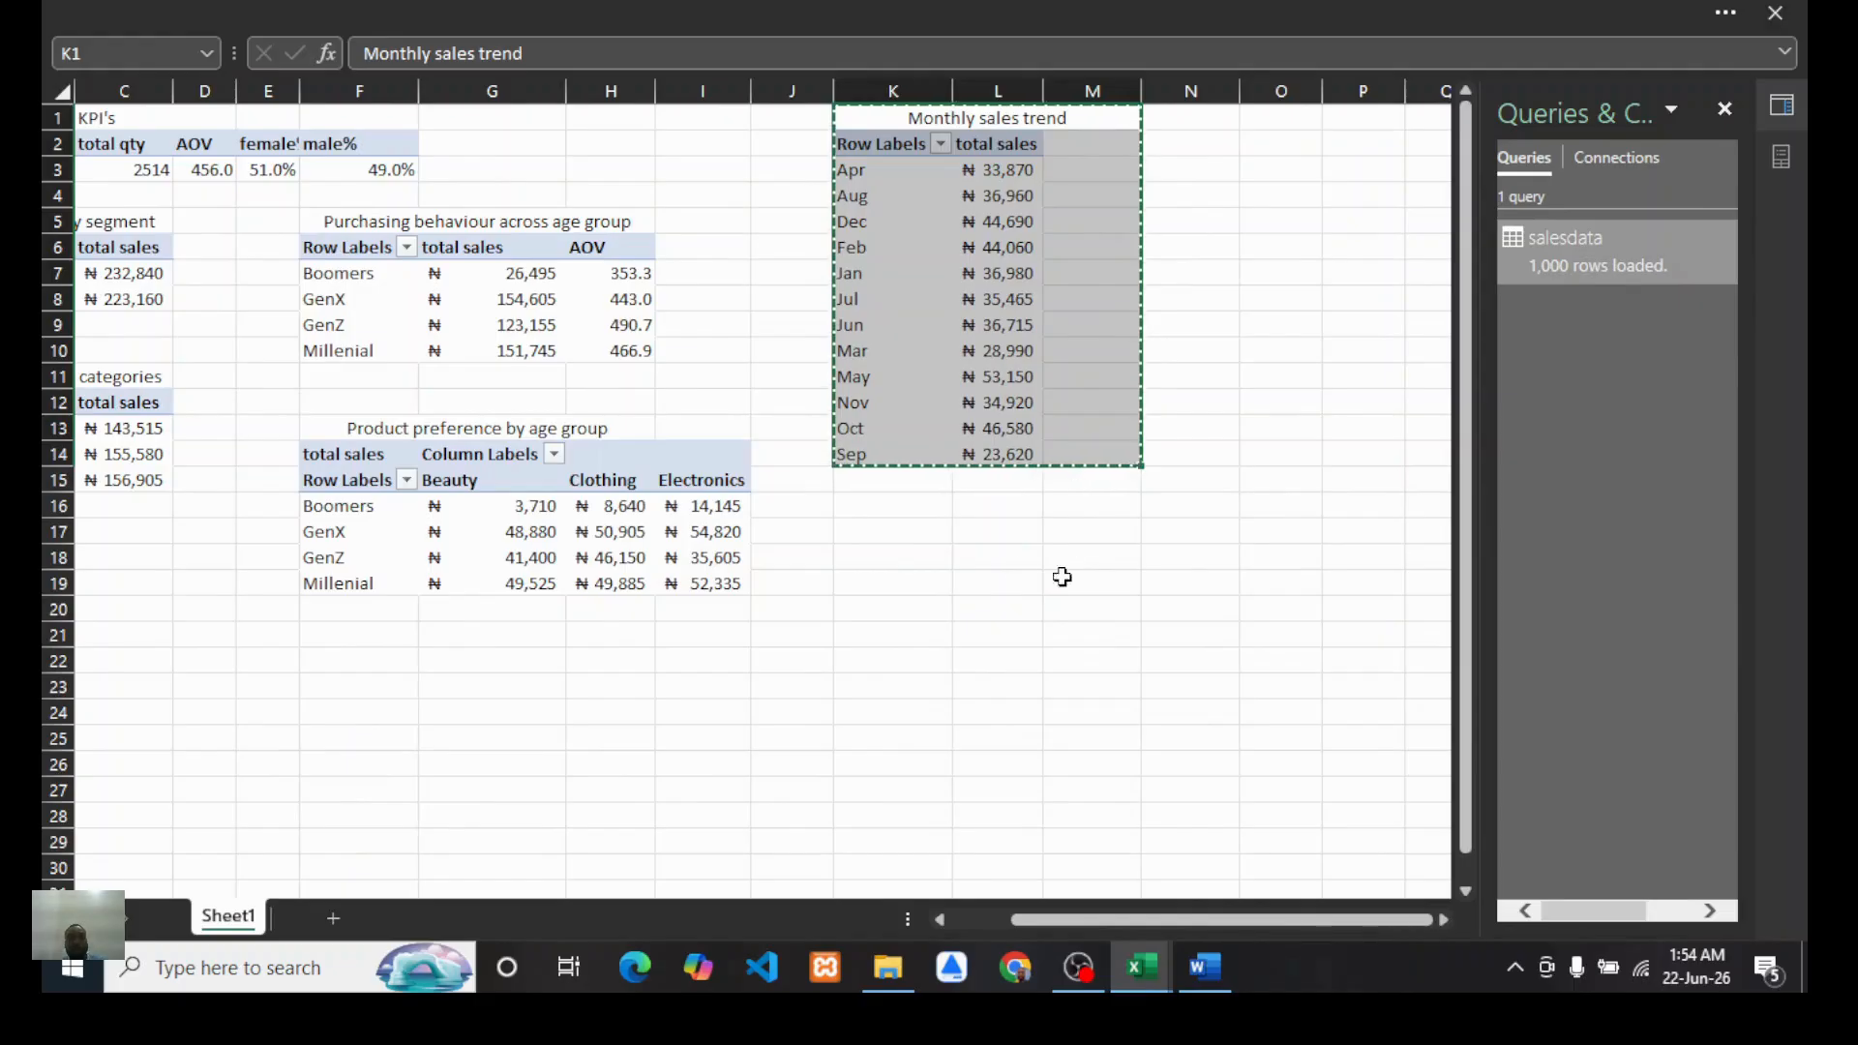
click(982, 556)
click(866, 534)
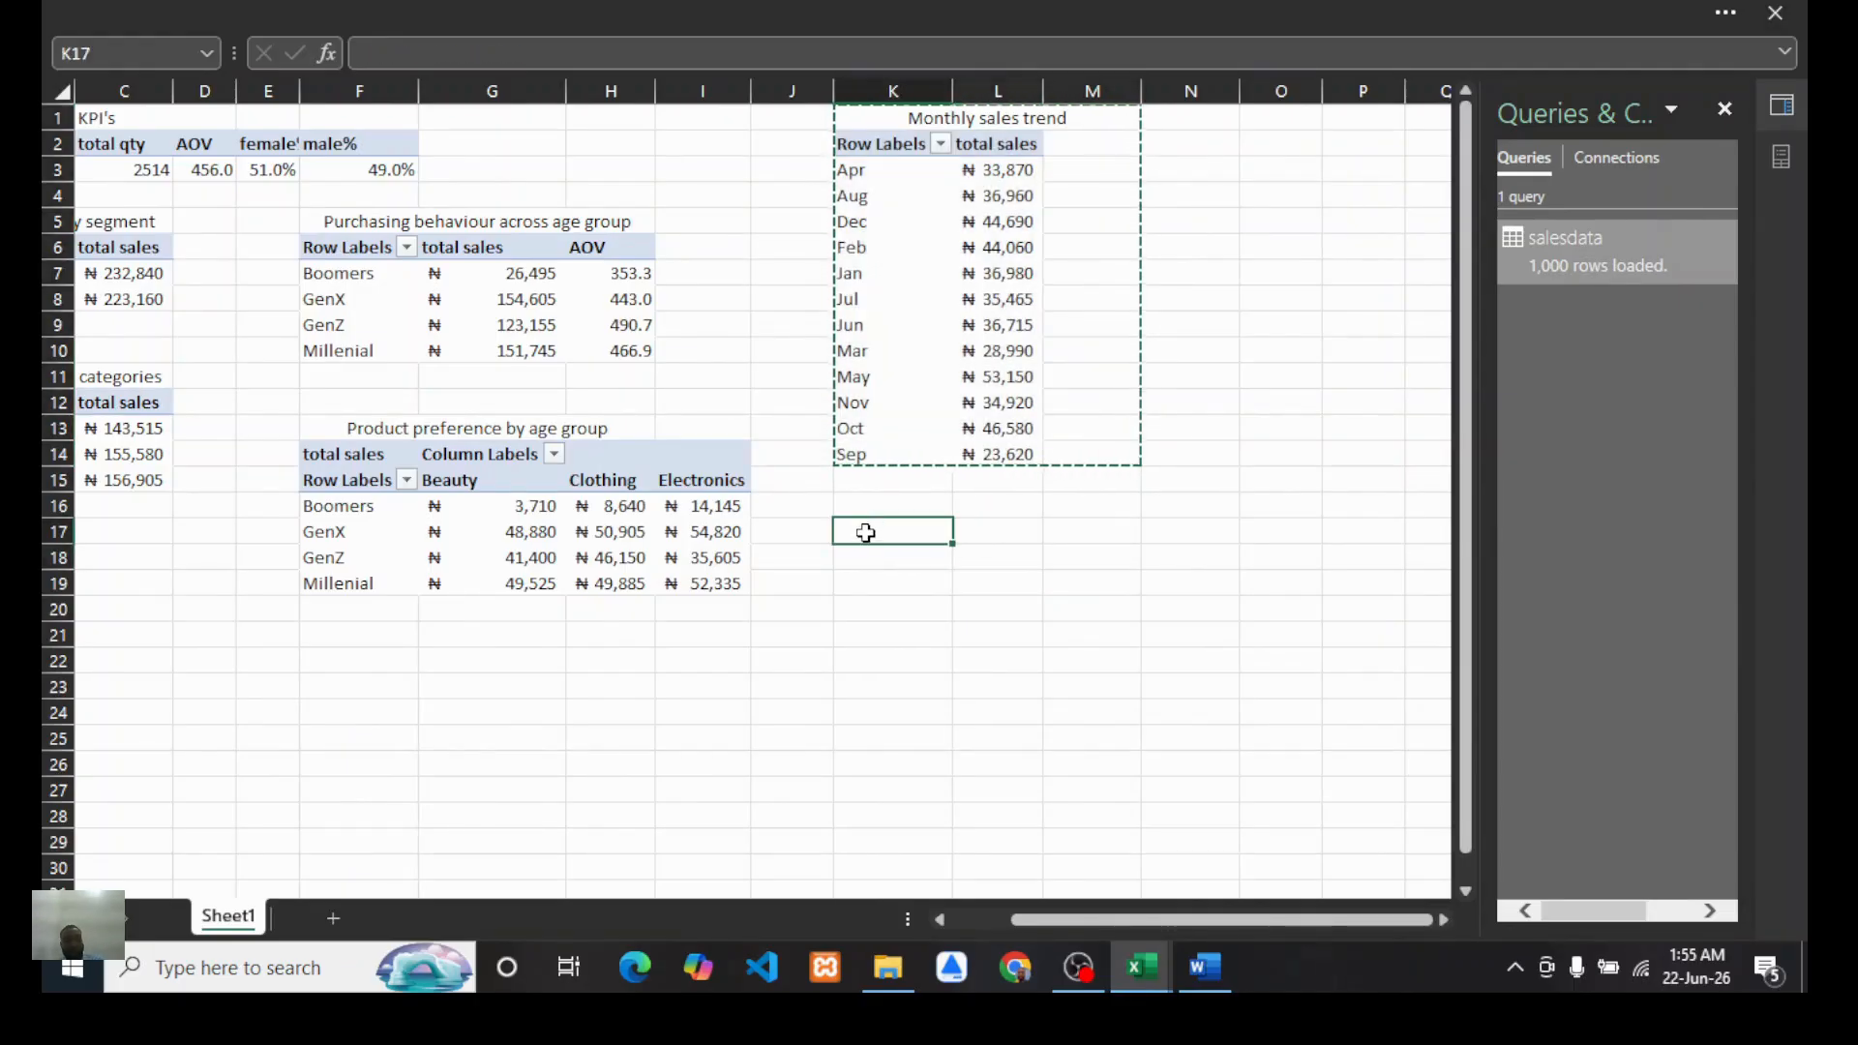
key(ctrl+v)
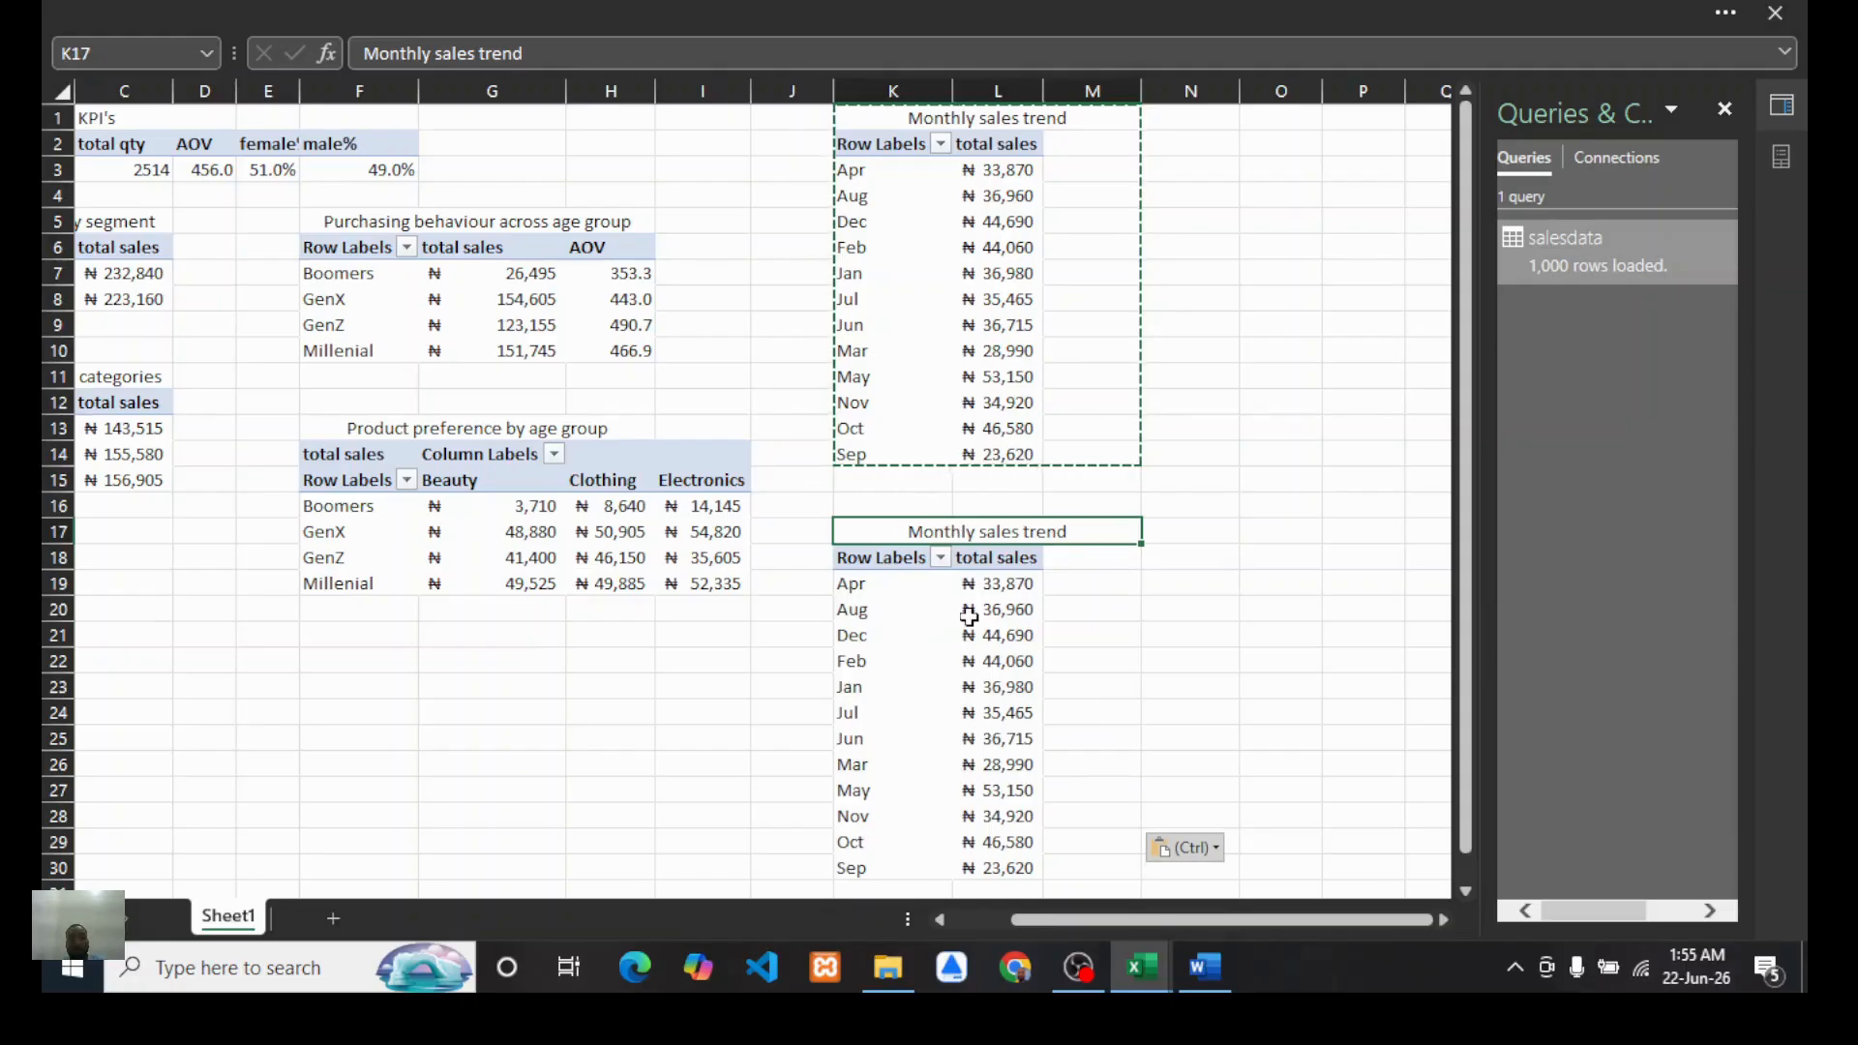
Step: In the second copy, replace the Month row field with the Calendar's Day Of Week field
scroll(904, 618, down, 1)
click(876, 610)
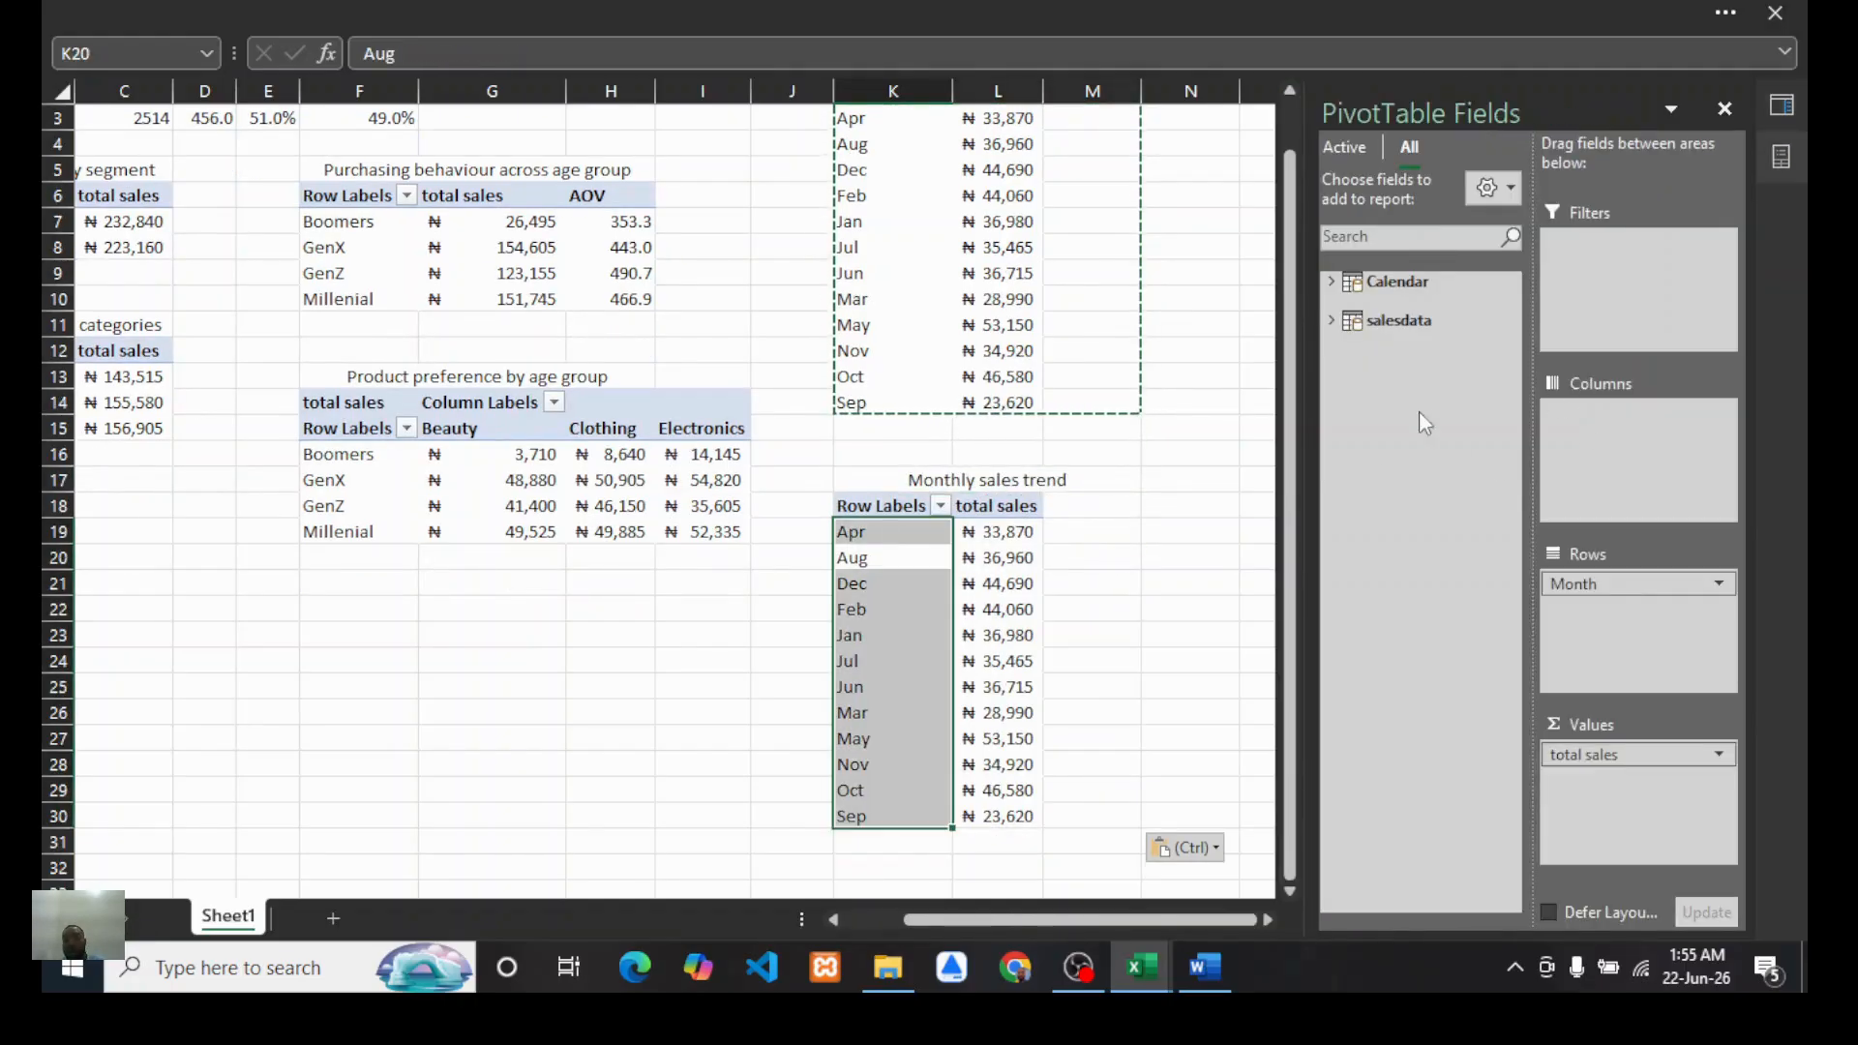
click(1332, 280)
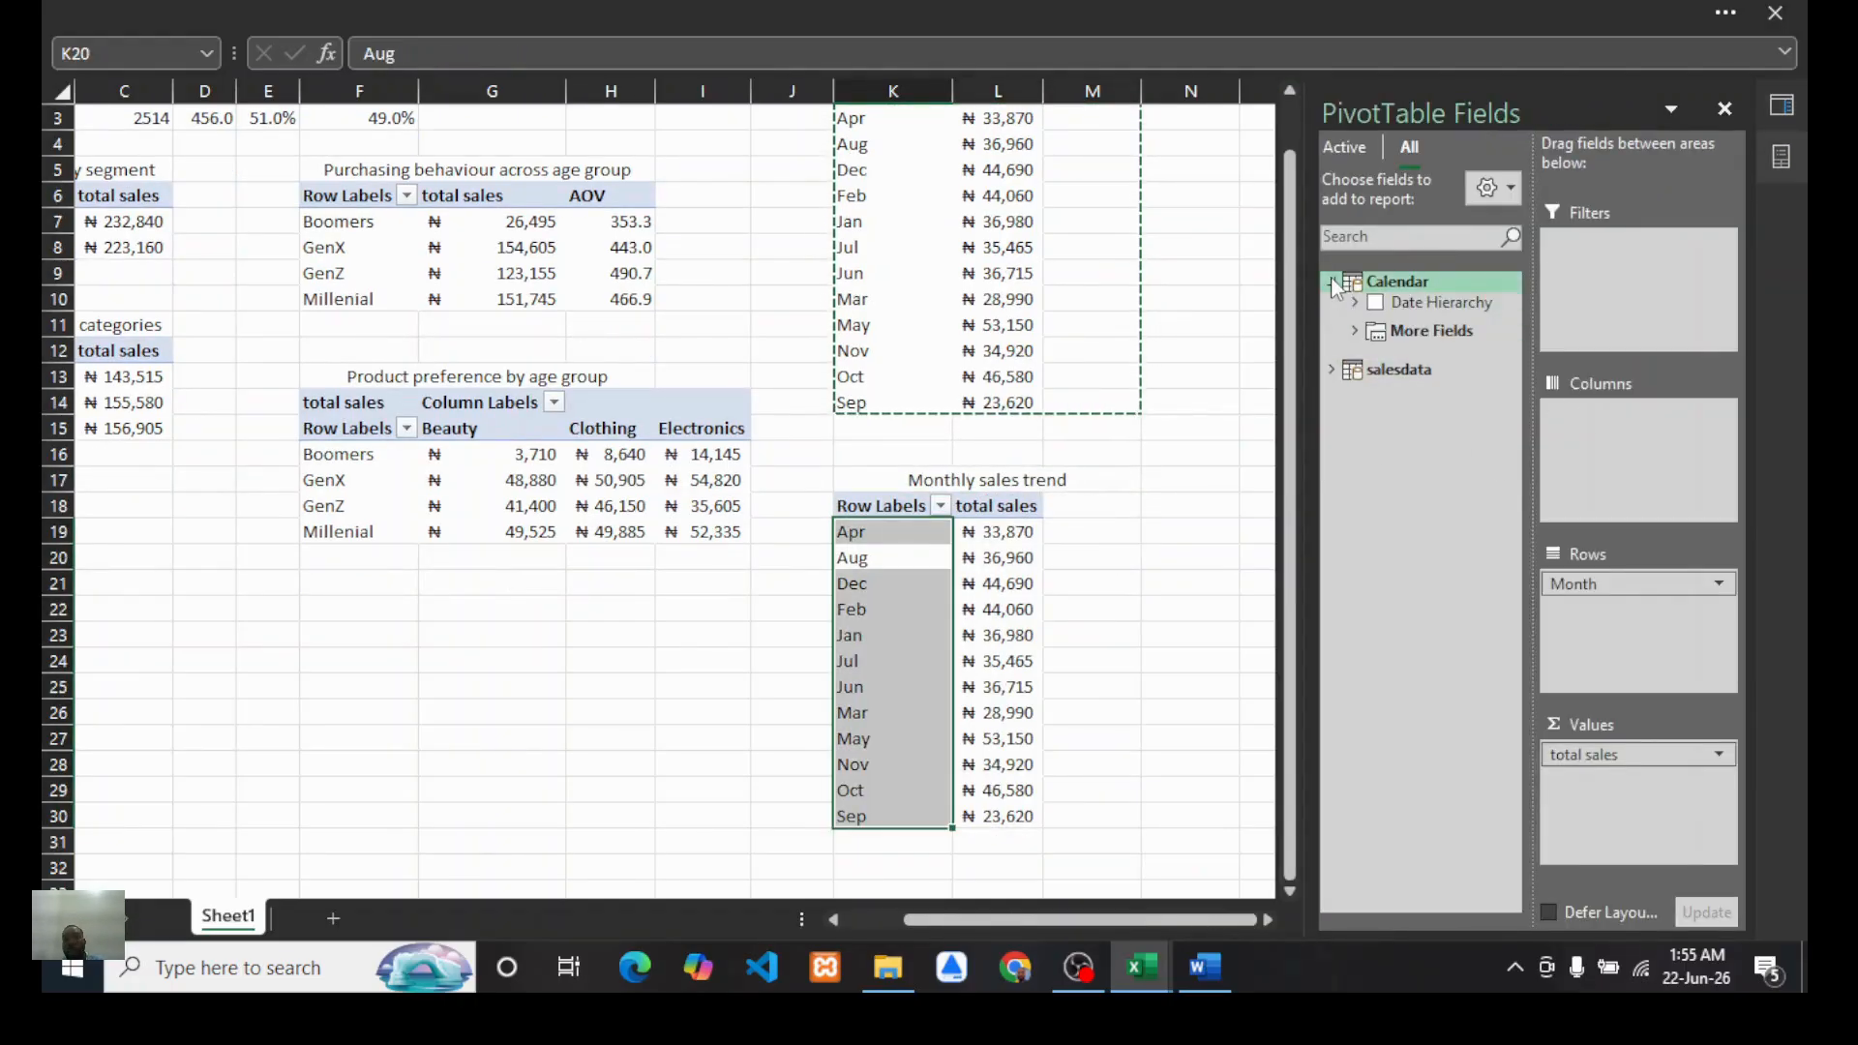
click(1354, 330)
drag(1581, 589, 1355, 637)
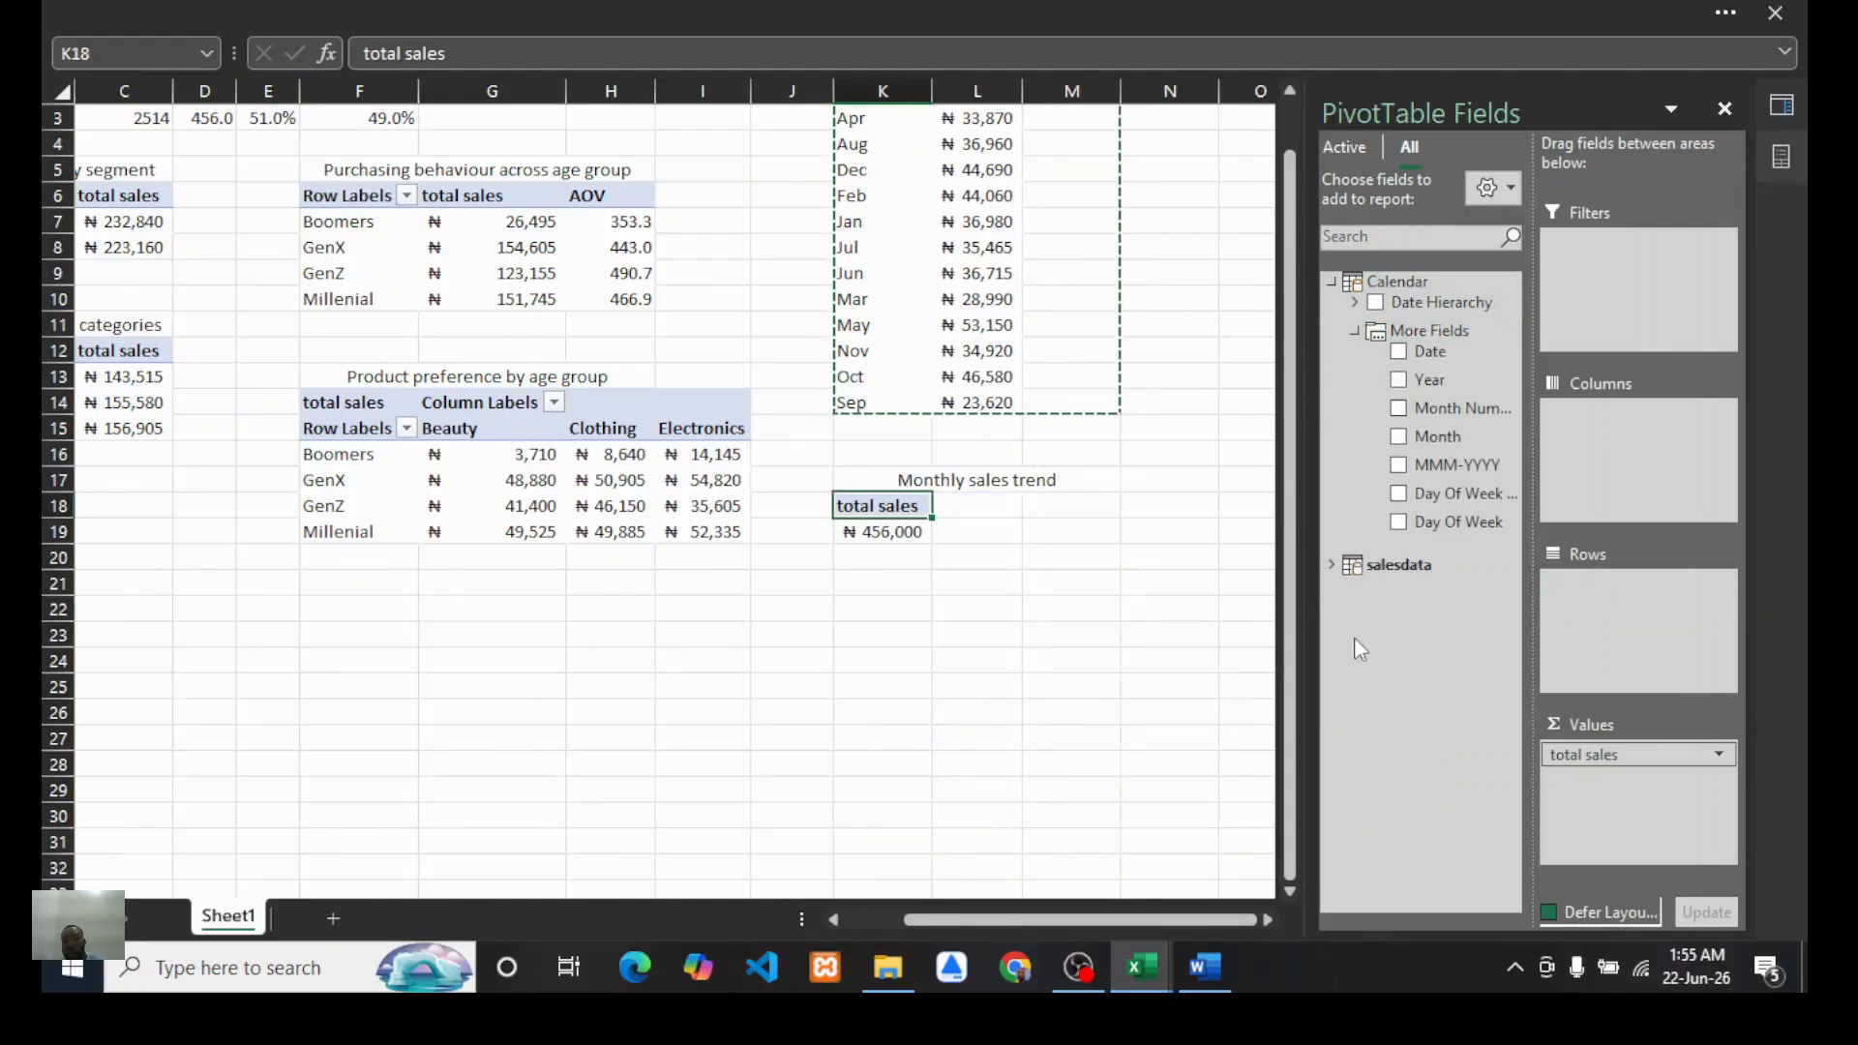
drag(1426, 521, 1583, 595)
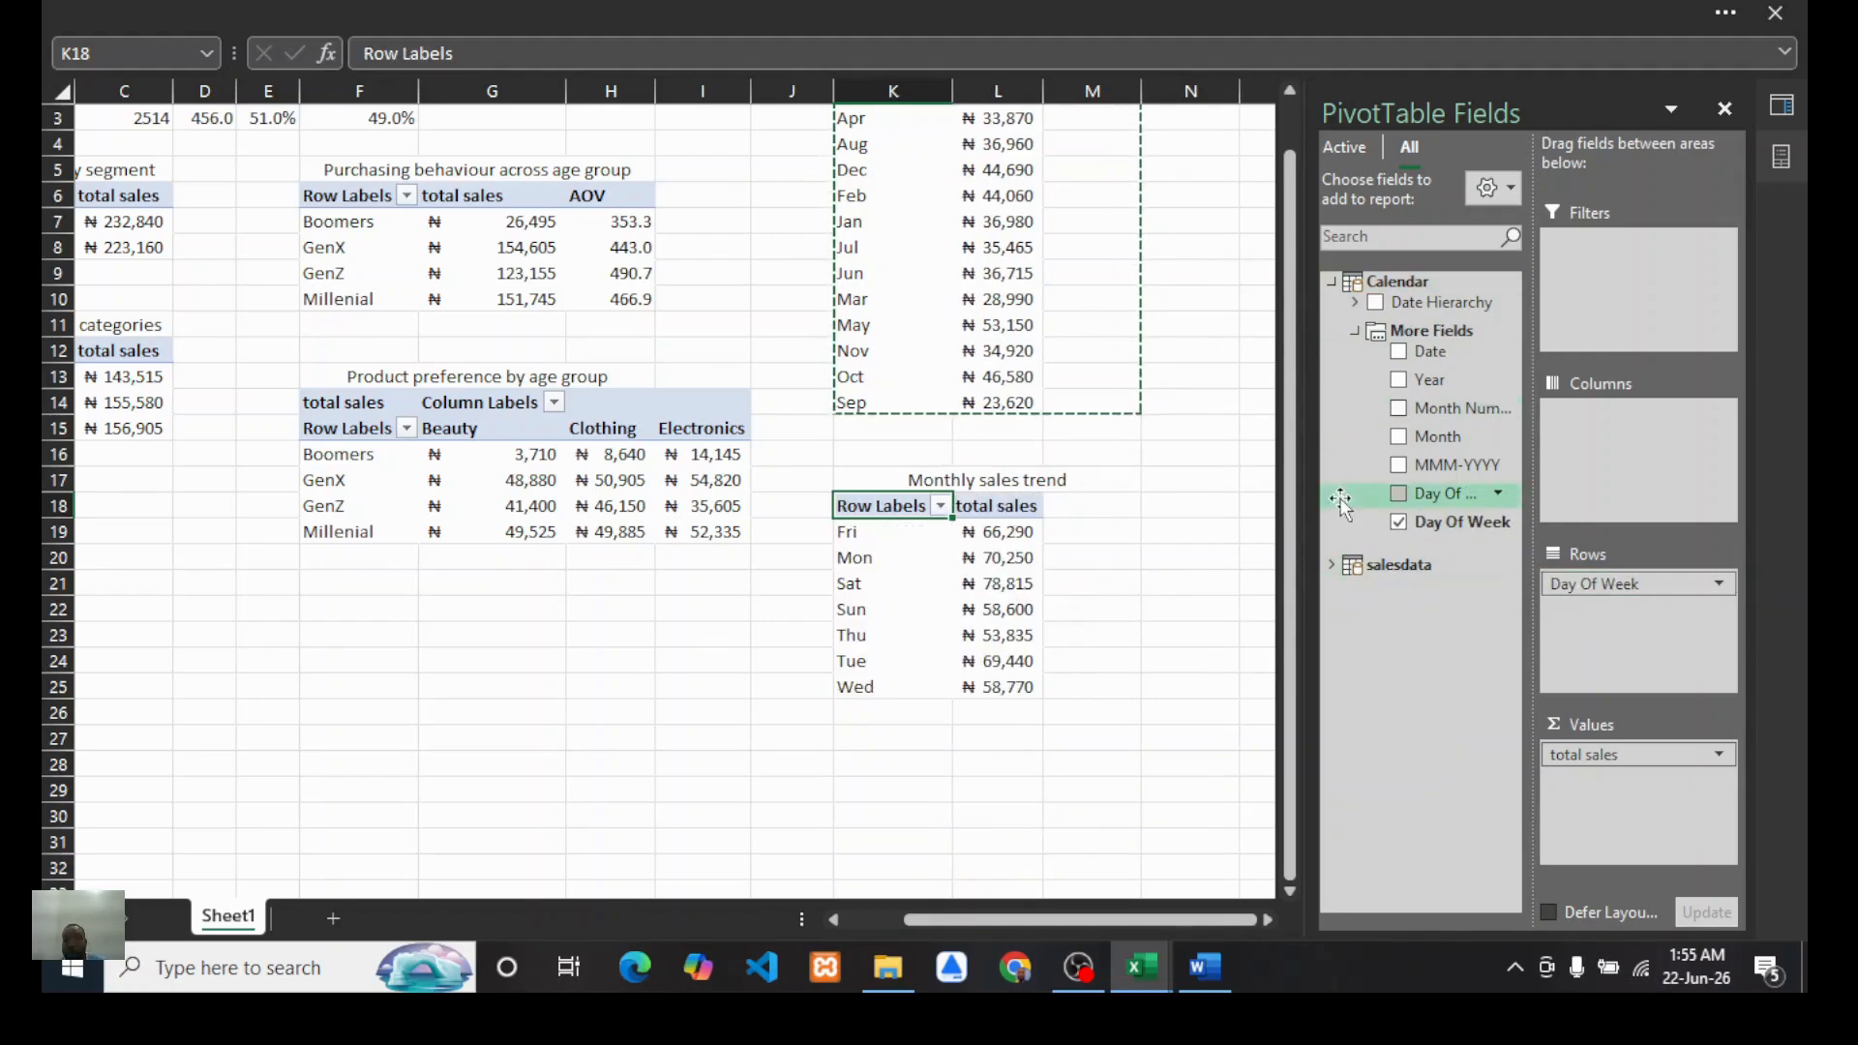
click(1334, 565)
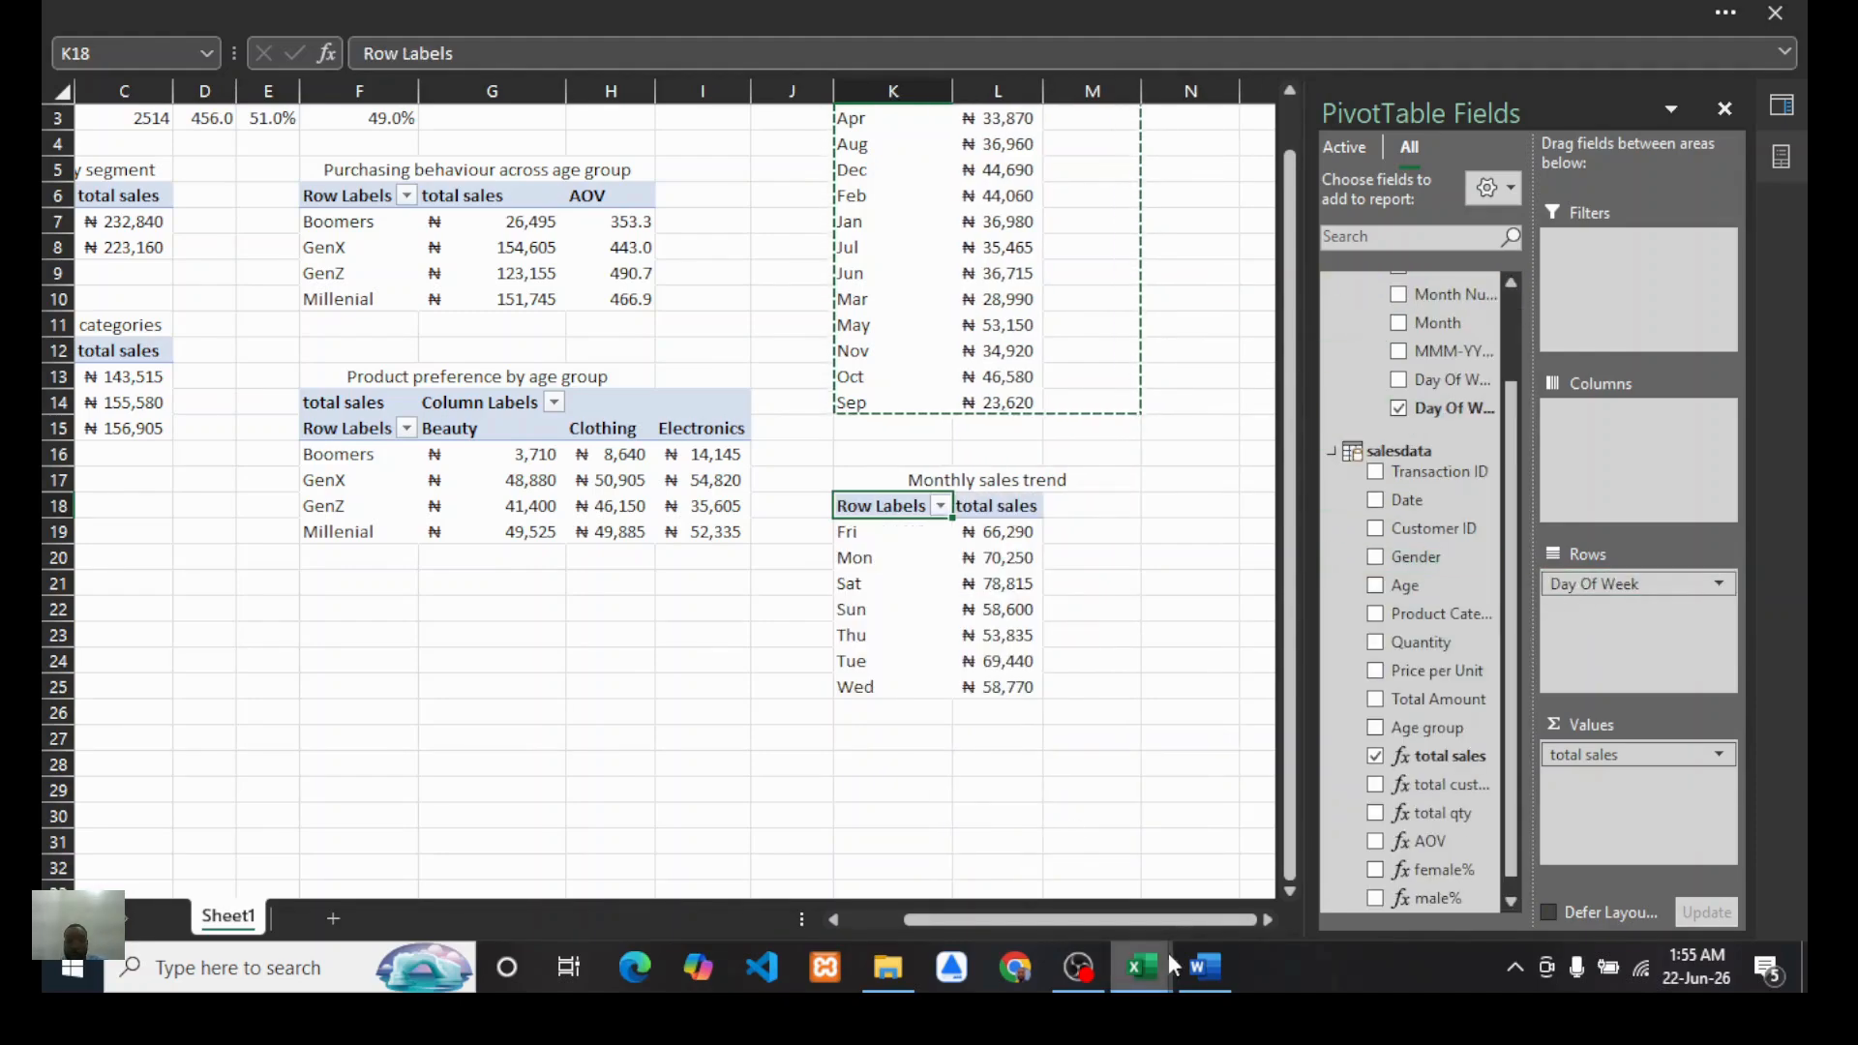
Step: Consult the Word report's question list and return to the workbook
click(1205, 968)
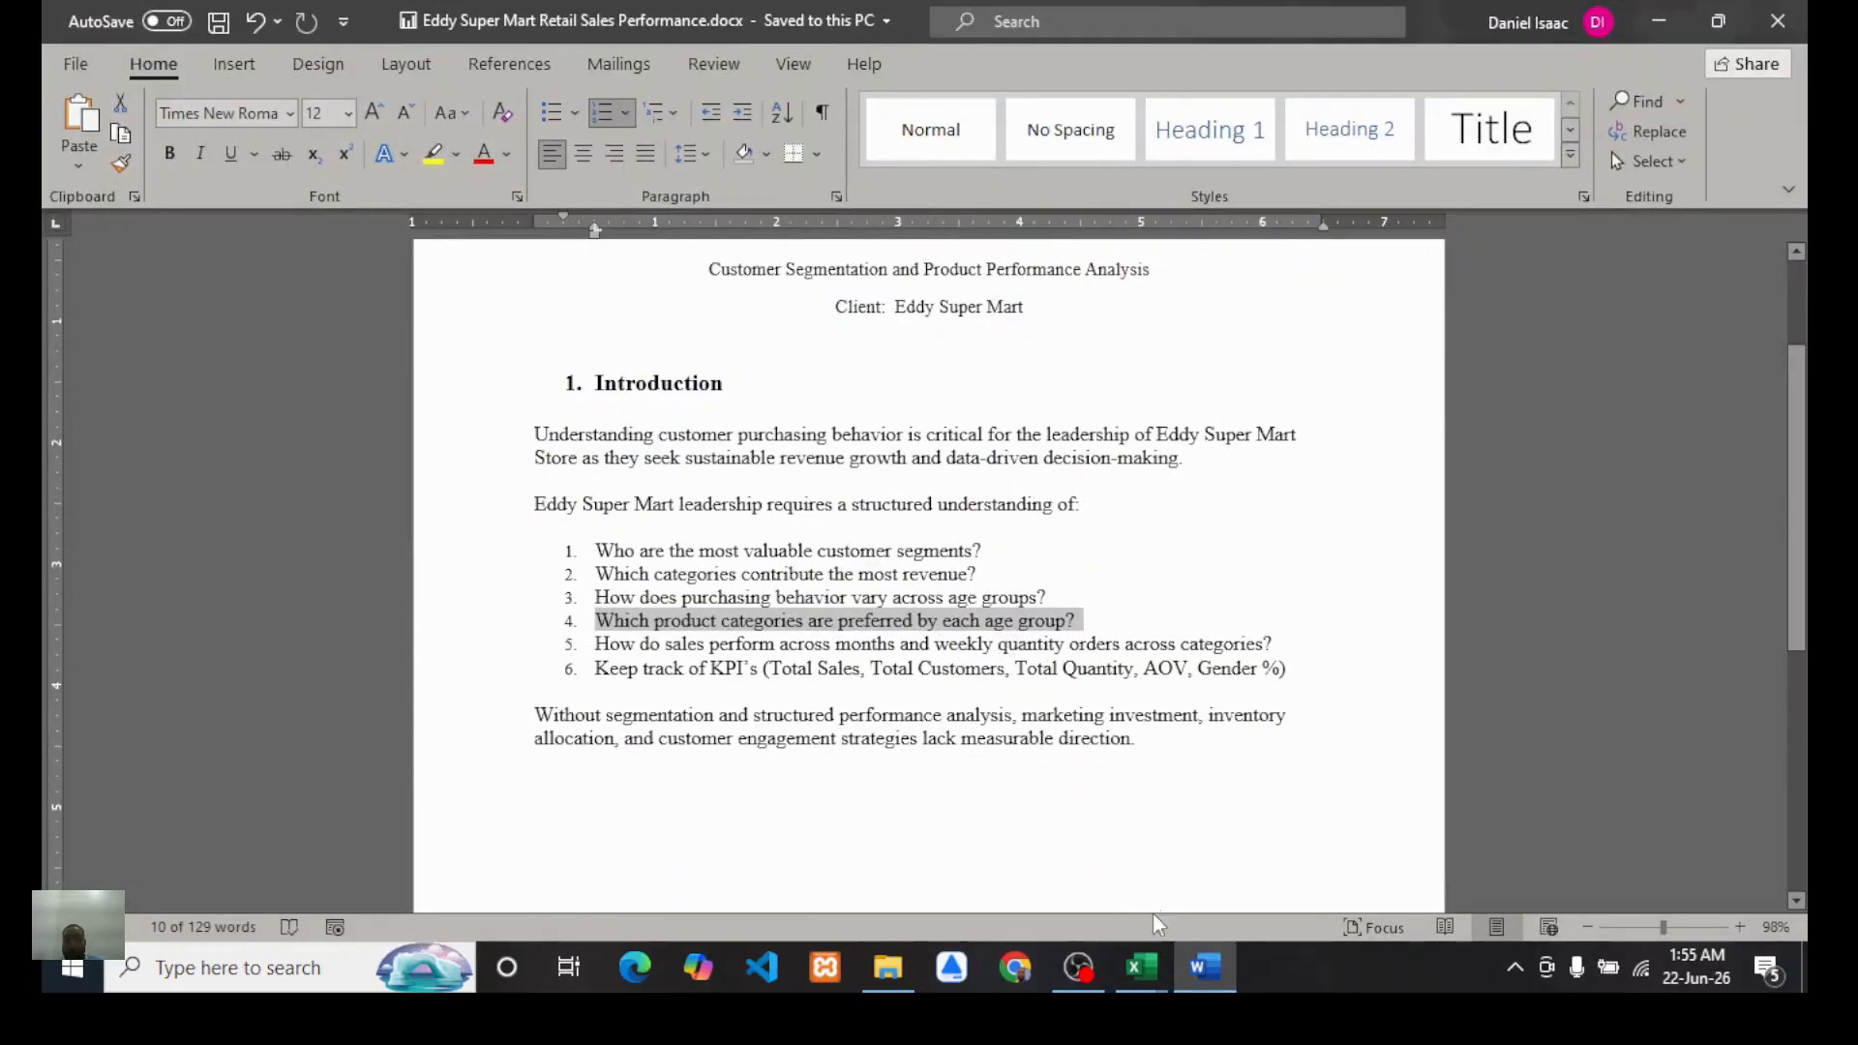
mouse_move(1142, 968)
click(939, 881)
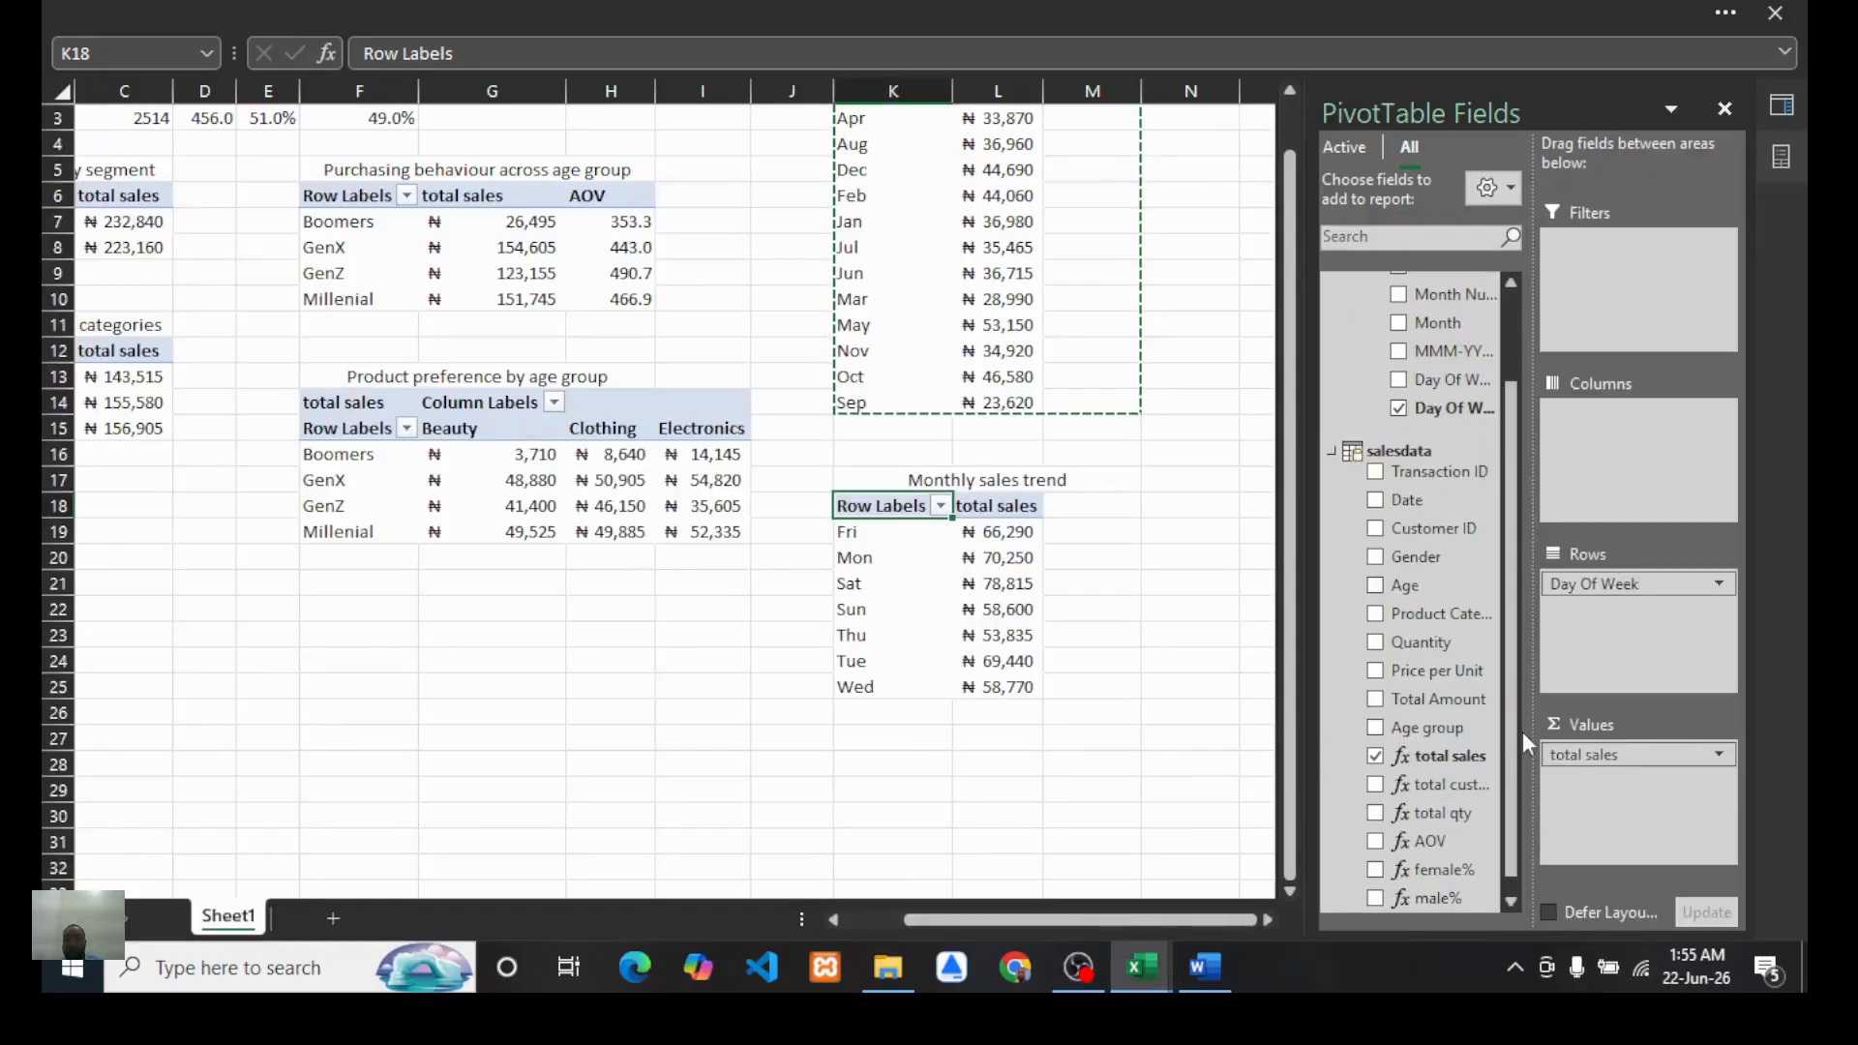
Step: Swap total sales for total qty in the values and add Product Category to columns of the day-of-week PivotTable
drag(1635, 760, 1597, 784)
scroll(1439, 675, down, 1)
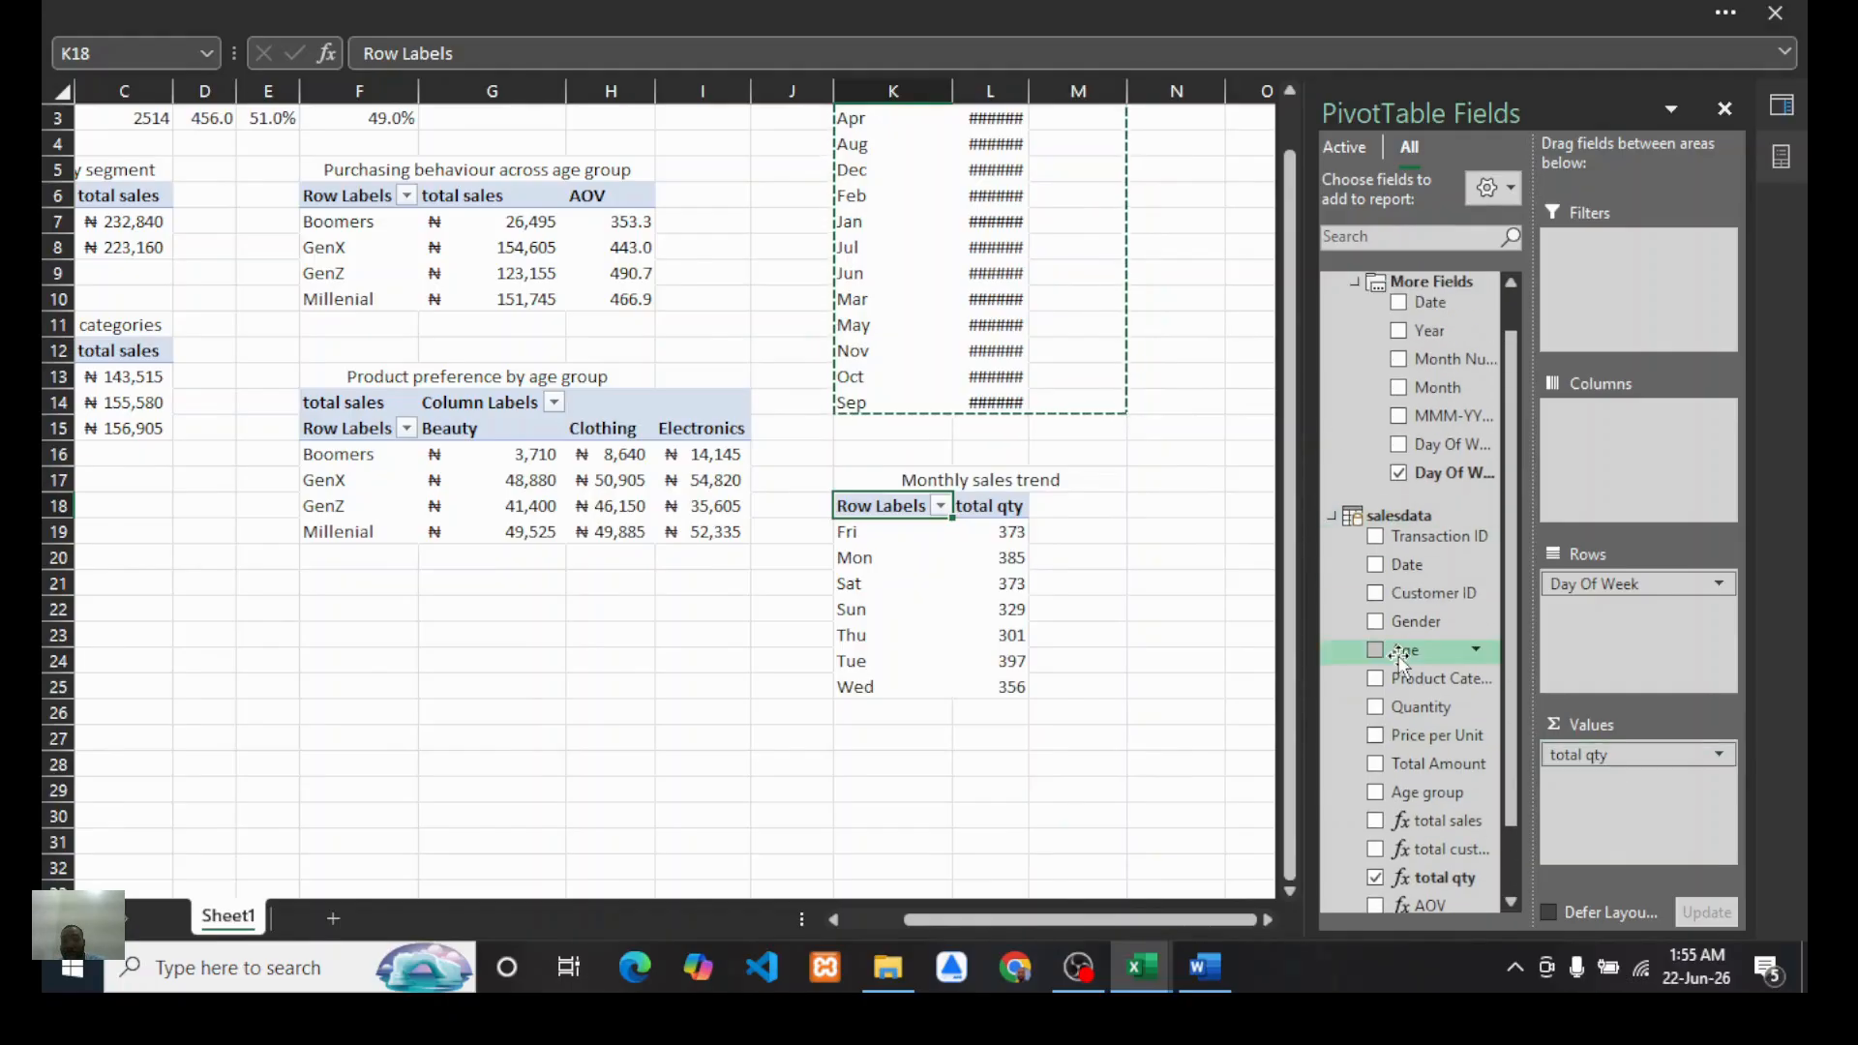
drag(1433, 678, 1611, 448)
Step: Examine the quantity values by day of week and product category in the new PivotTable
scroll(908, 691, right, 3)
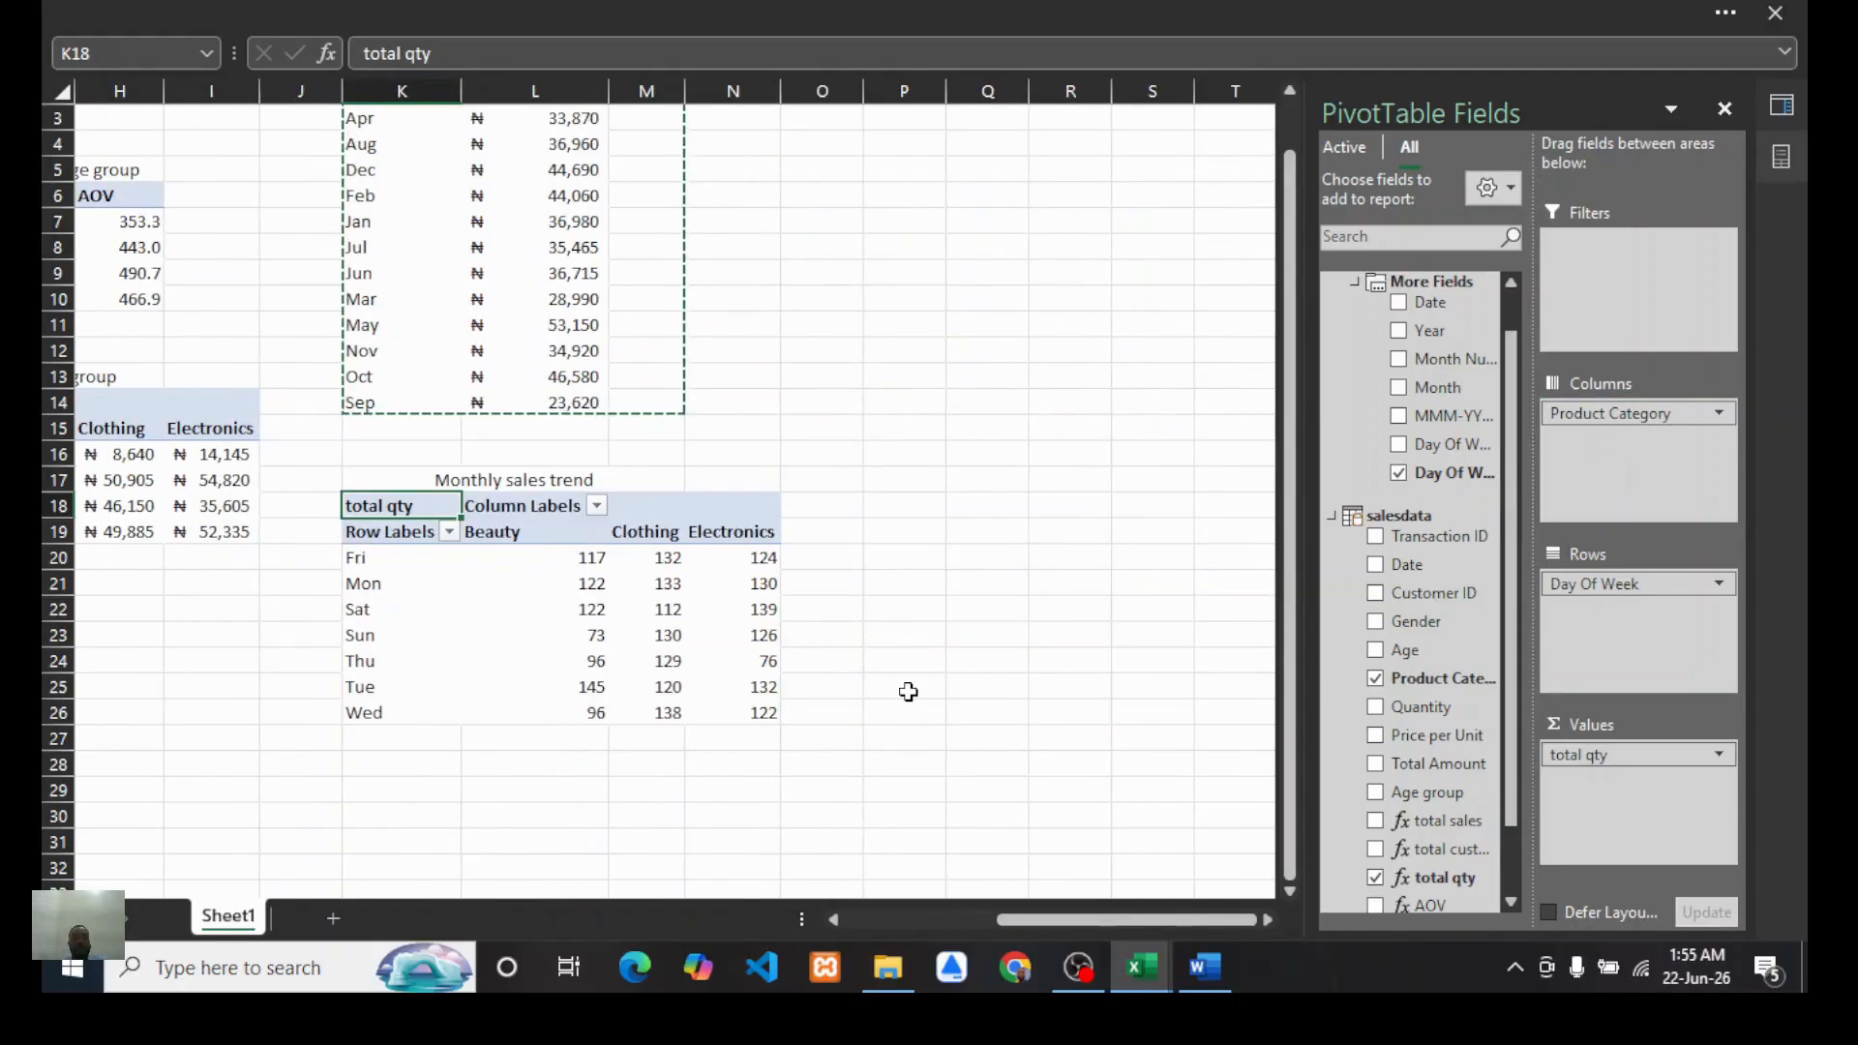
scroll(908, 691, left, 1)
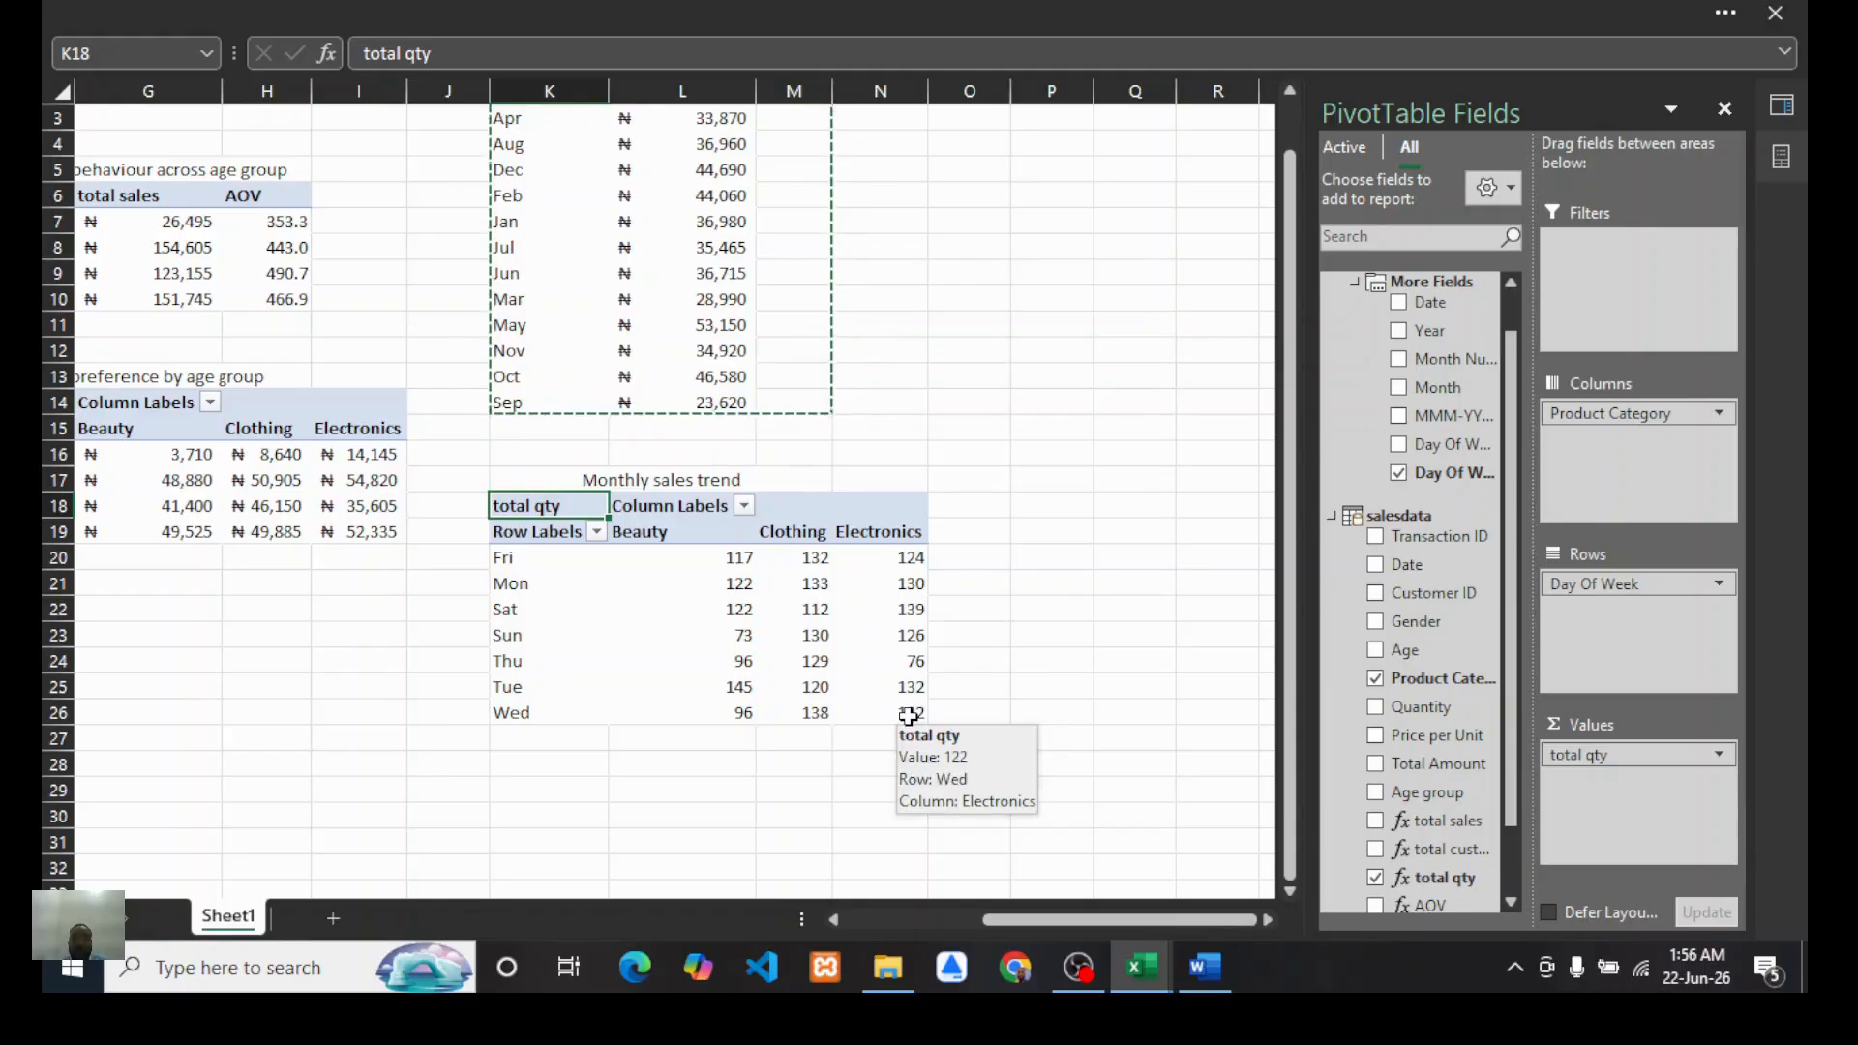
mouse_move(789, 579)
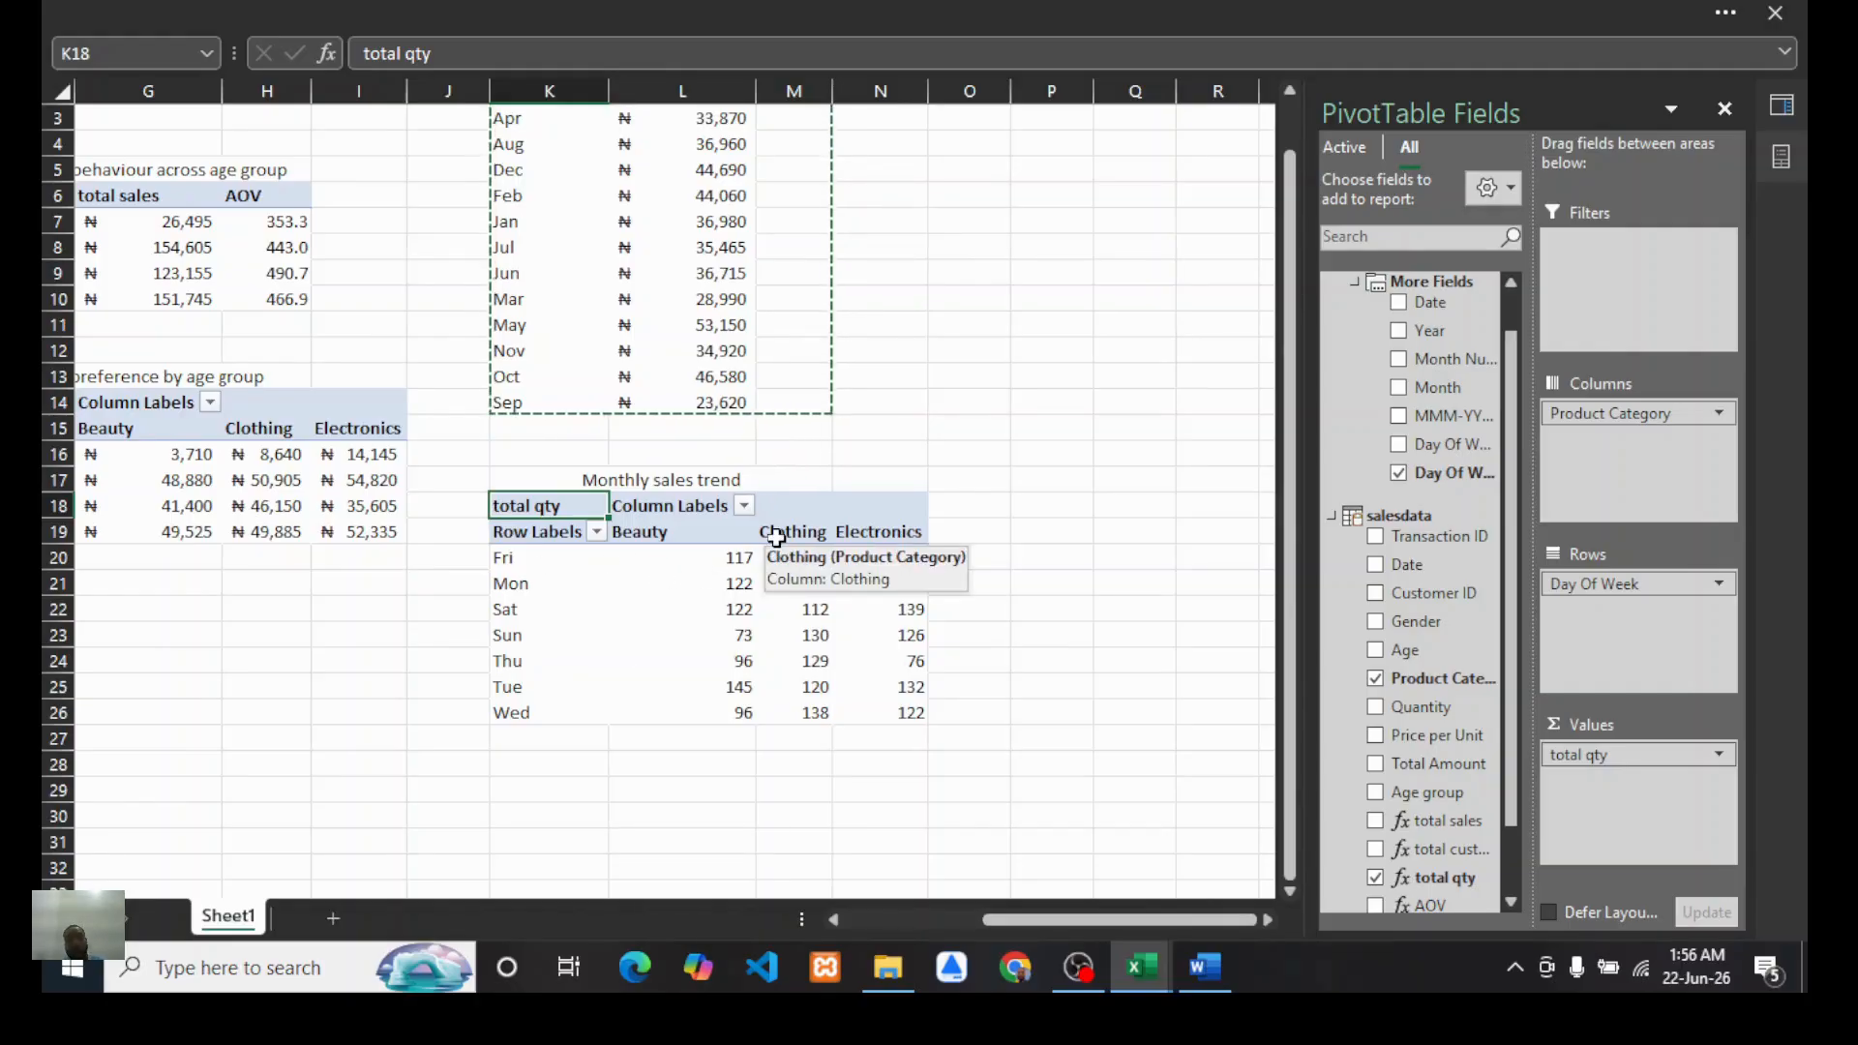
scroll(1000, 454, up, 1)
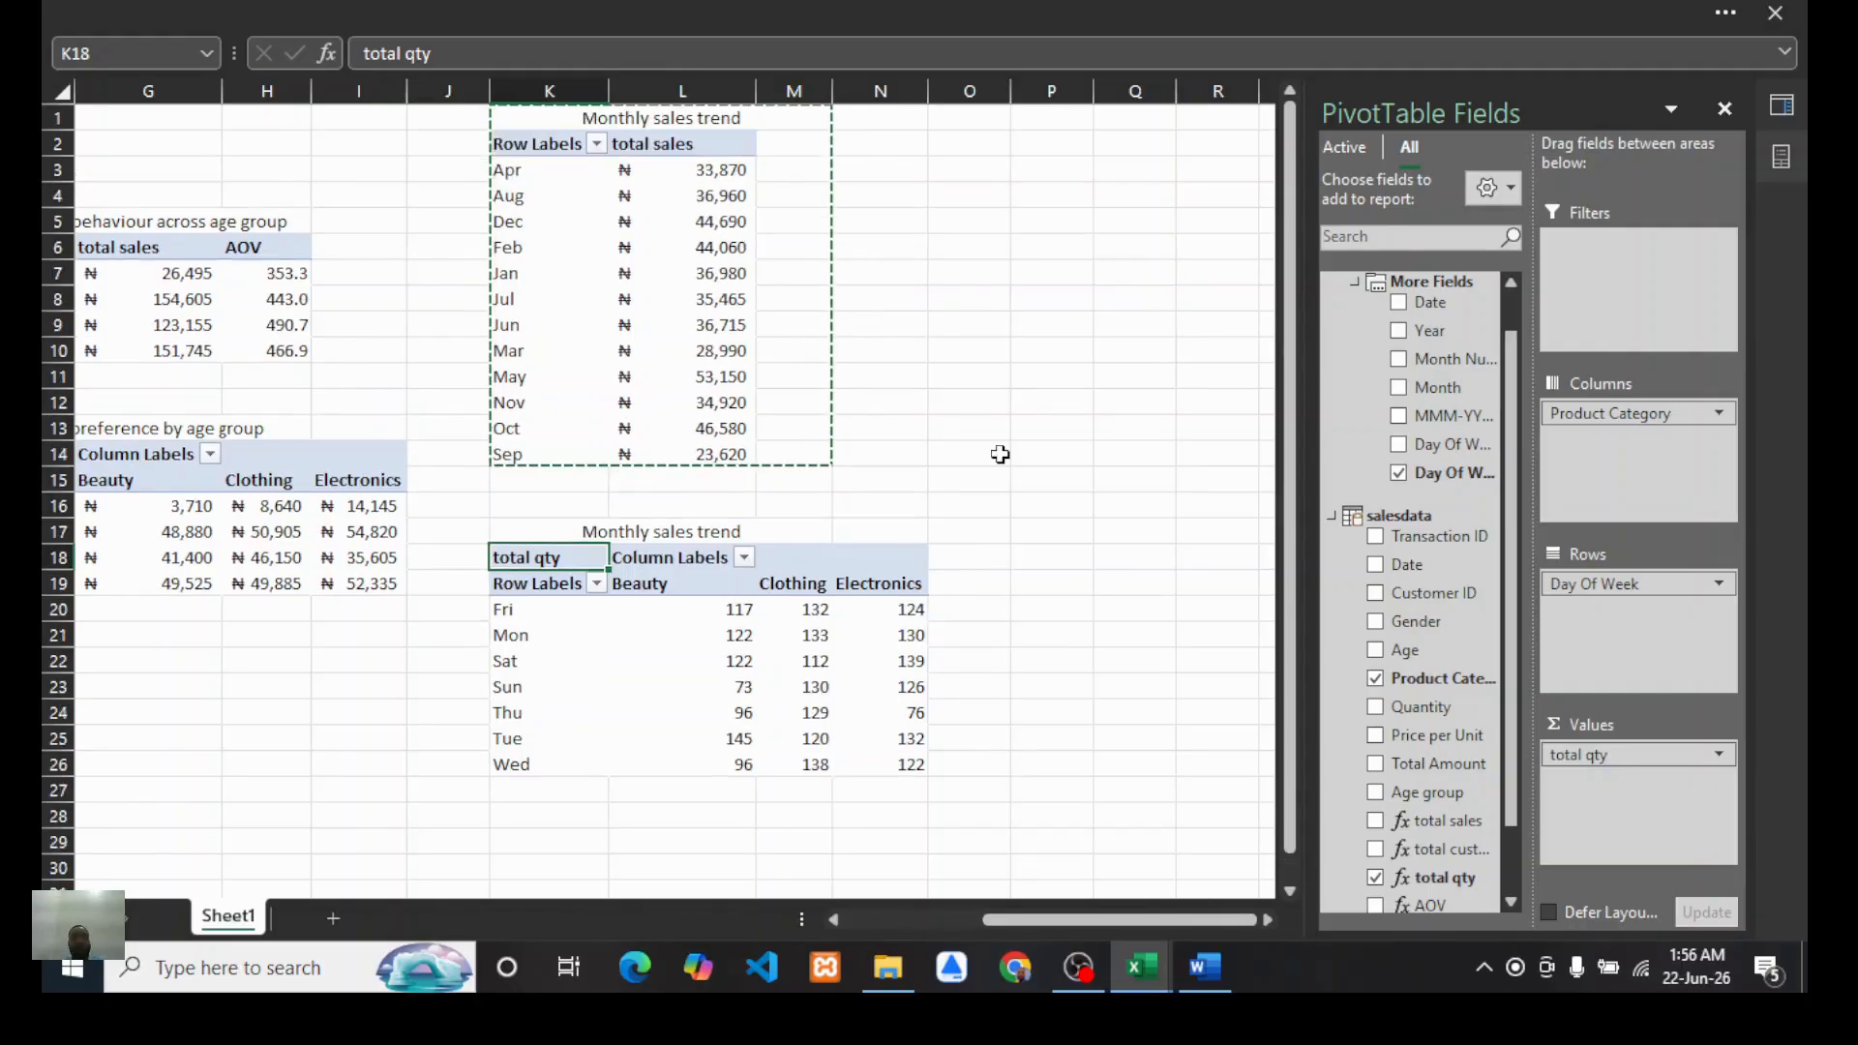
Step: Review the full question list in the Word report, then return to the Book1 workbook
click(1206, 966)
scroll(696, 588, down, 1)
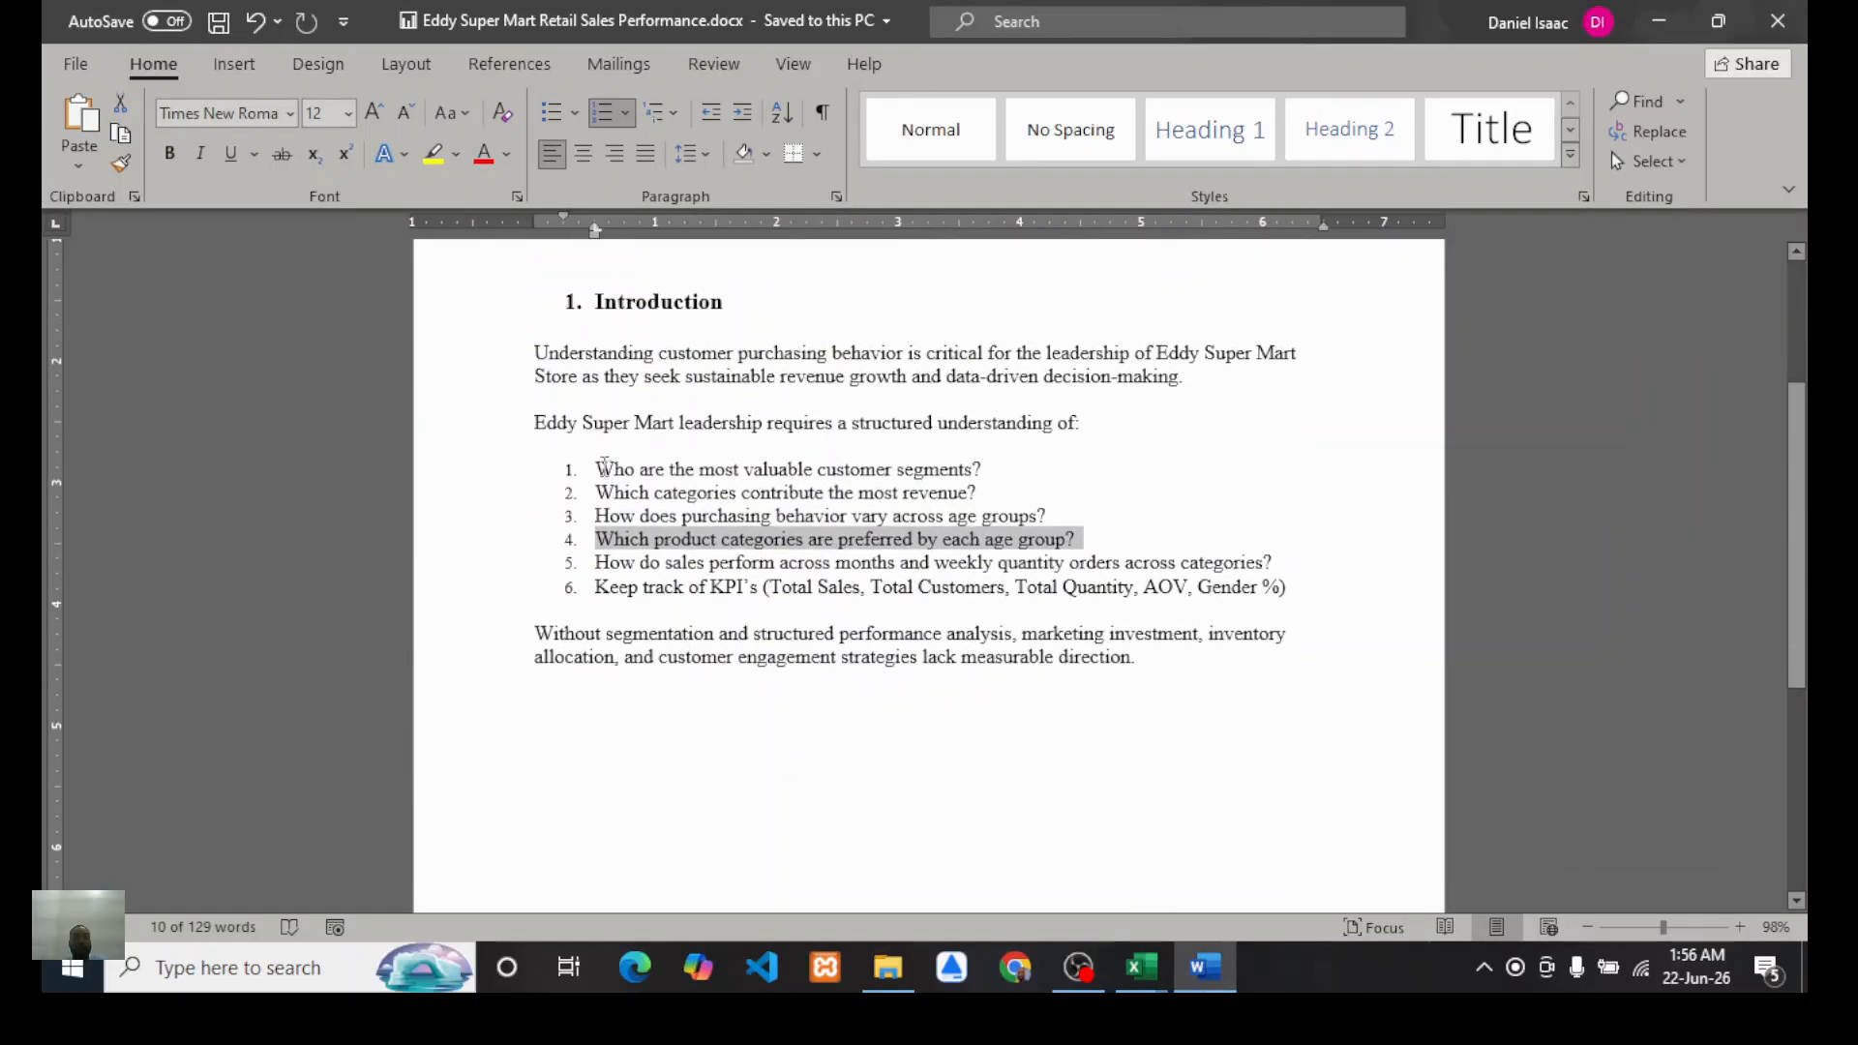
drag(595, 469, 1299, 581)
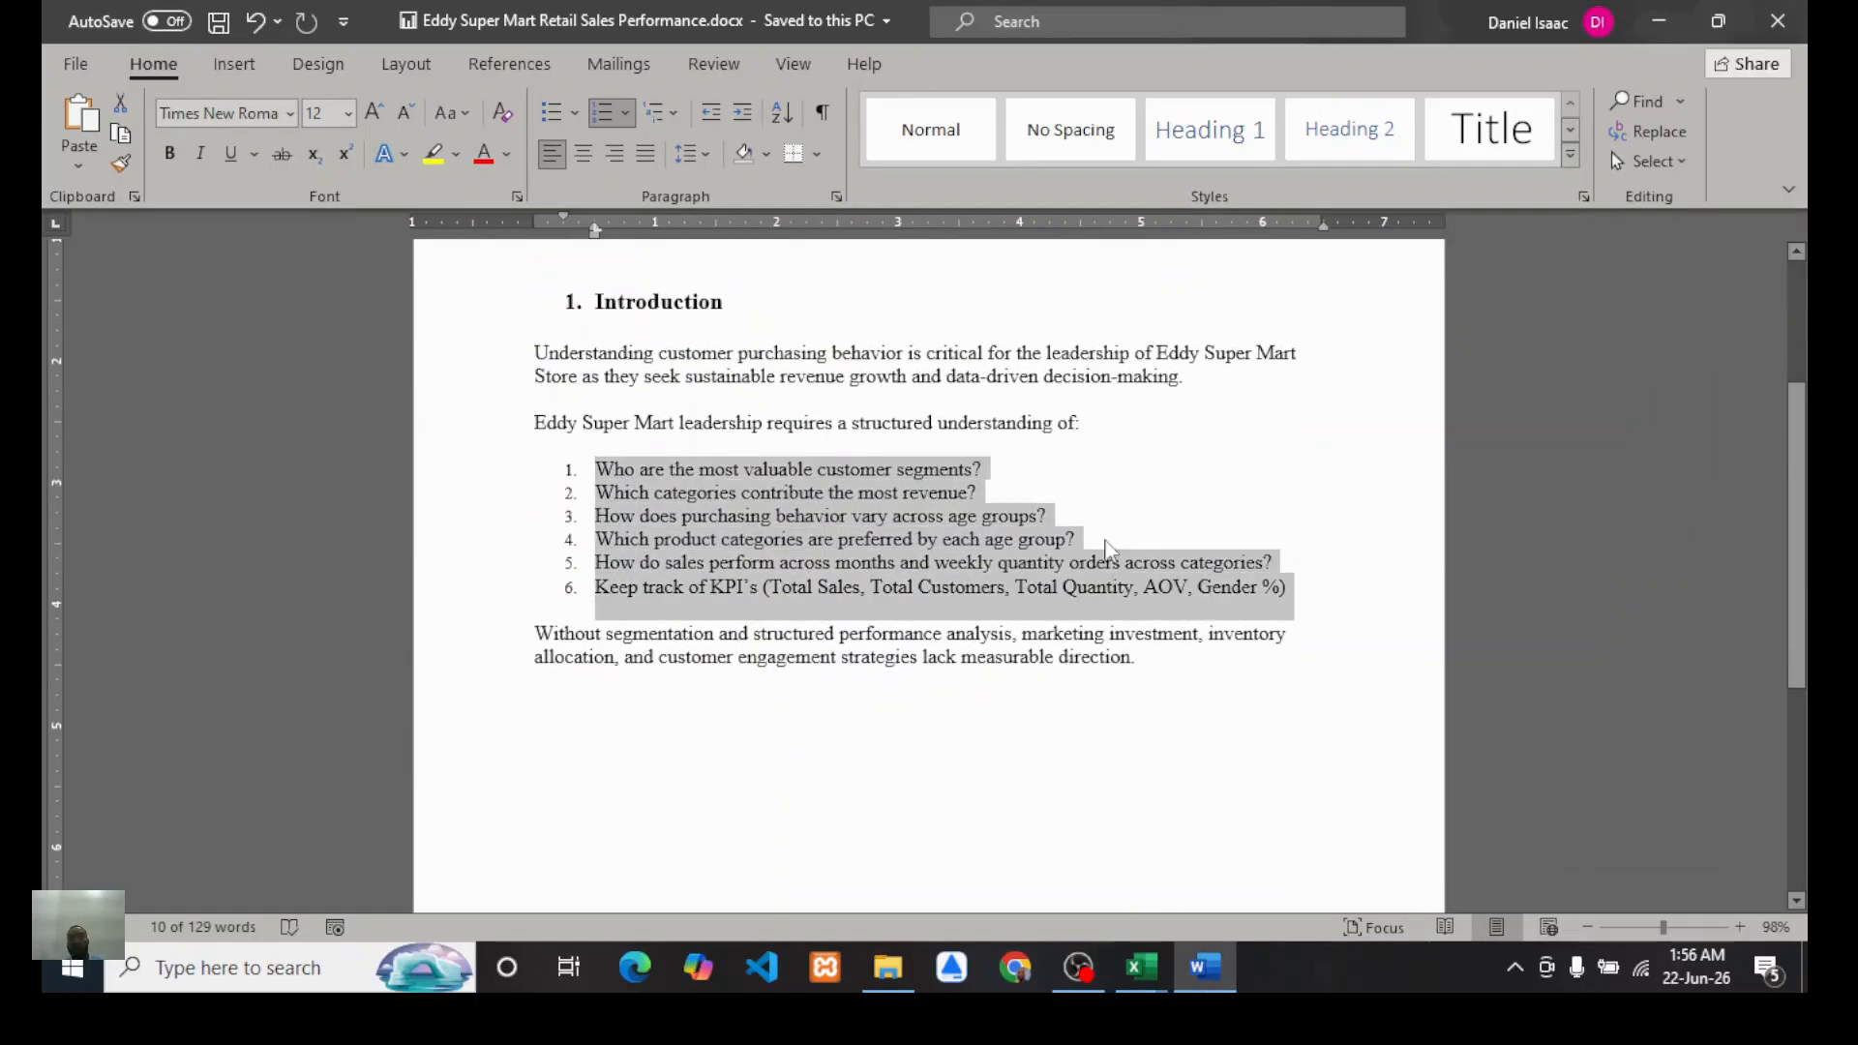
click(1142, 966)
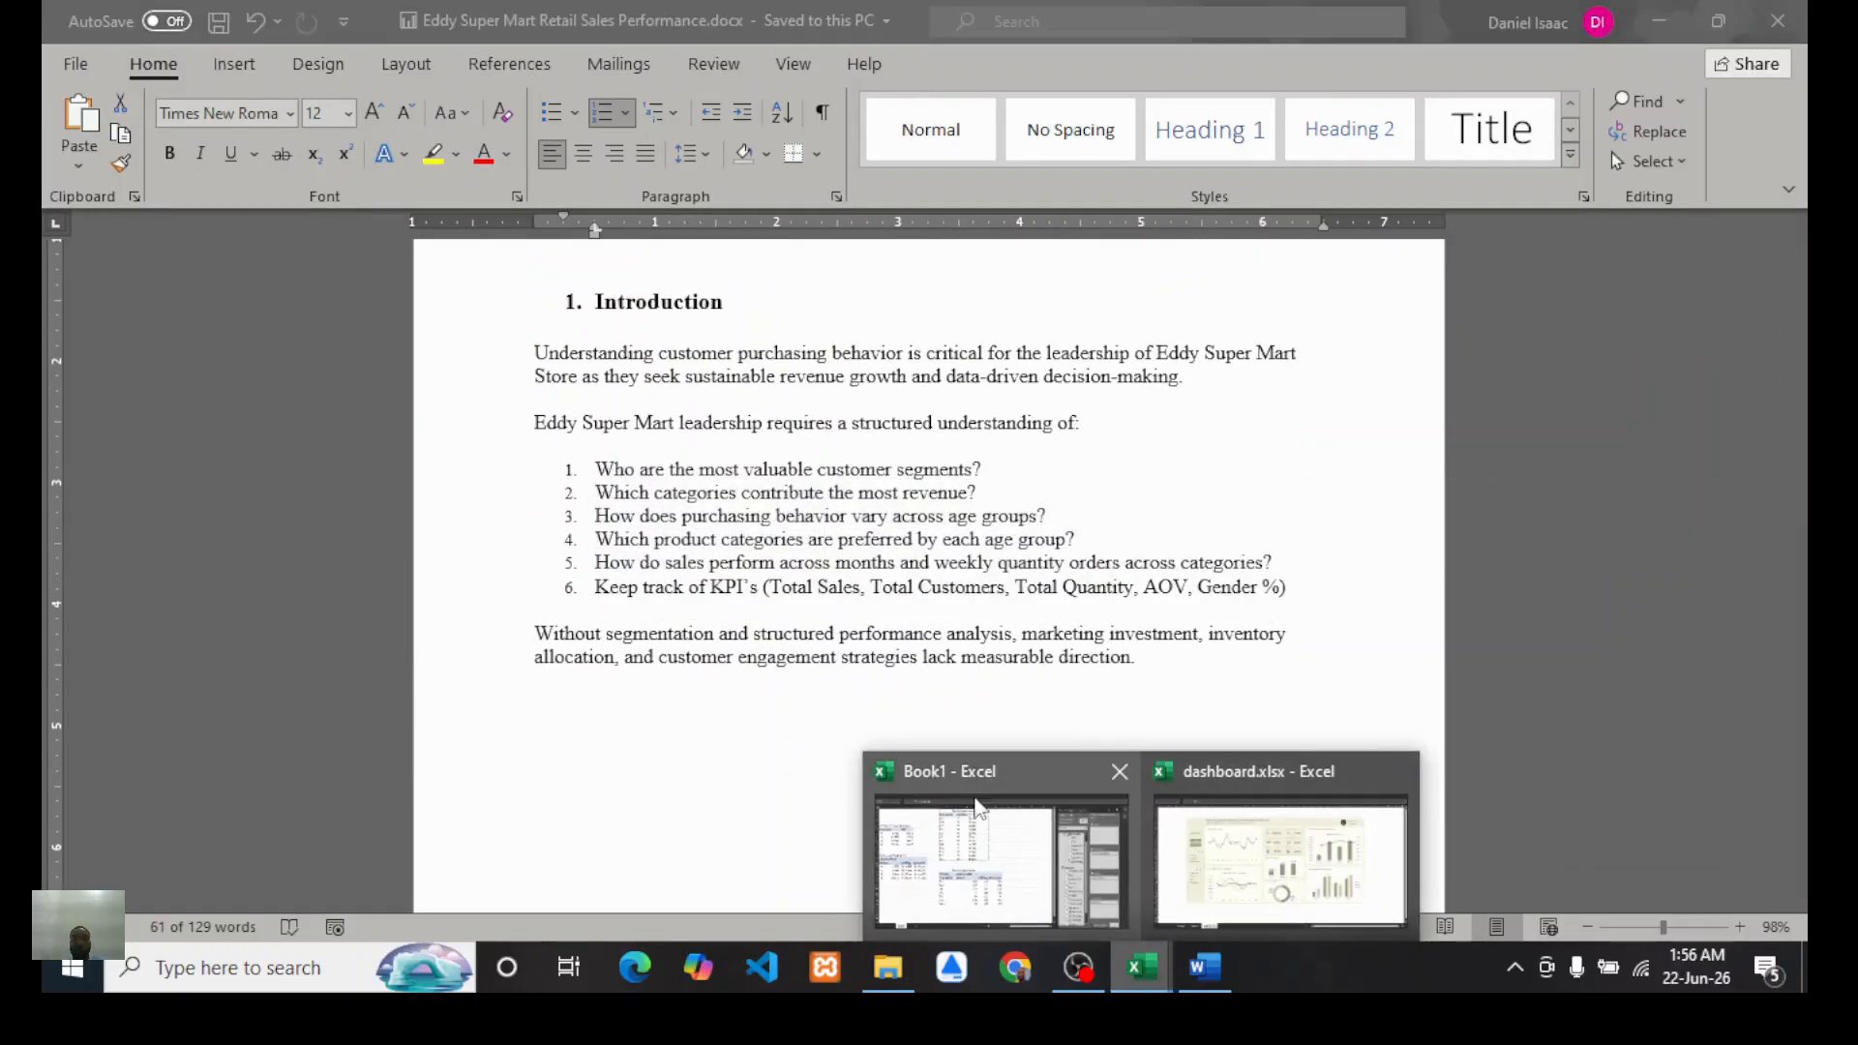
click(977, 808)
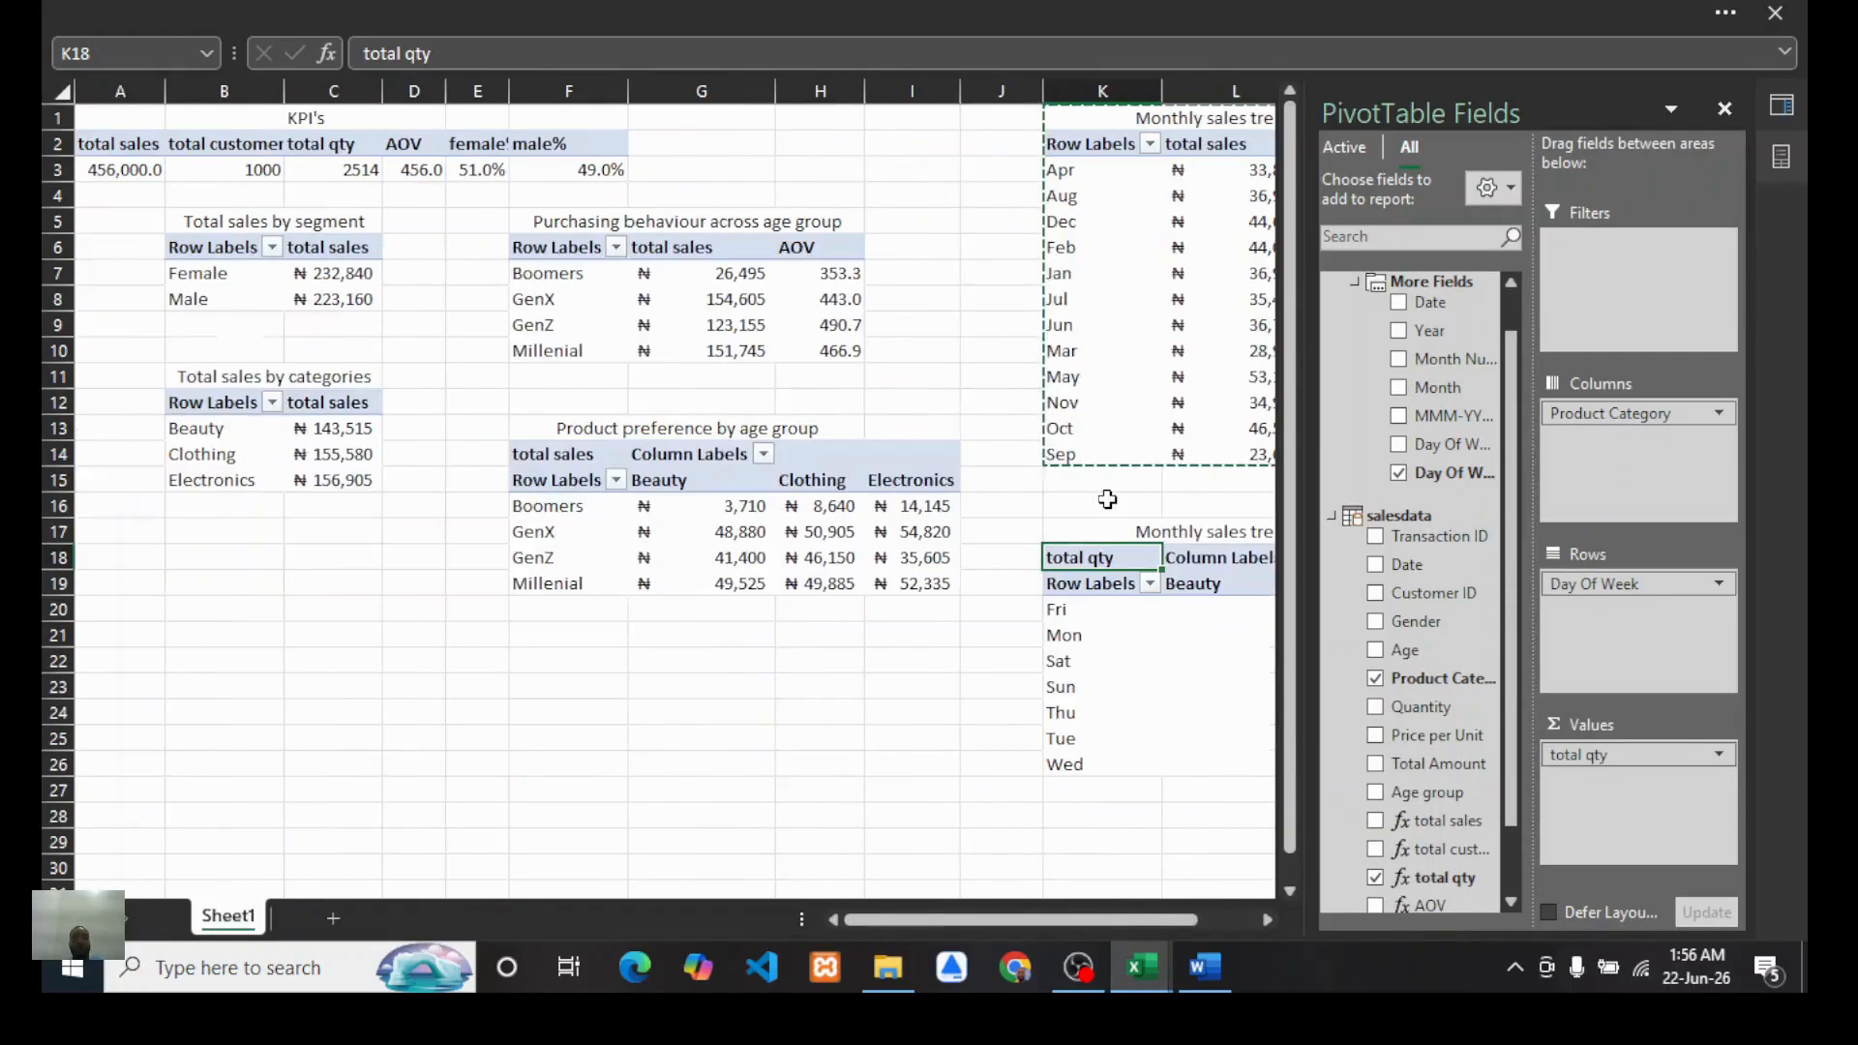
click(474, 608)
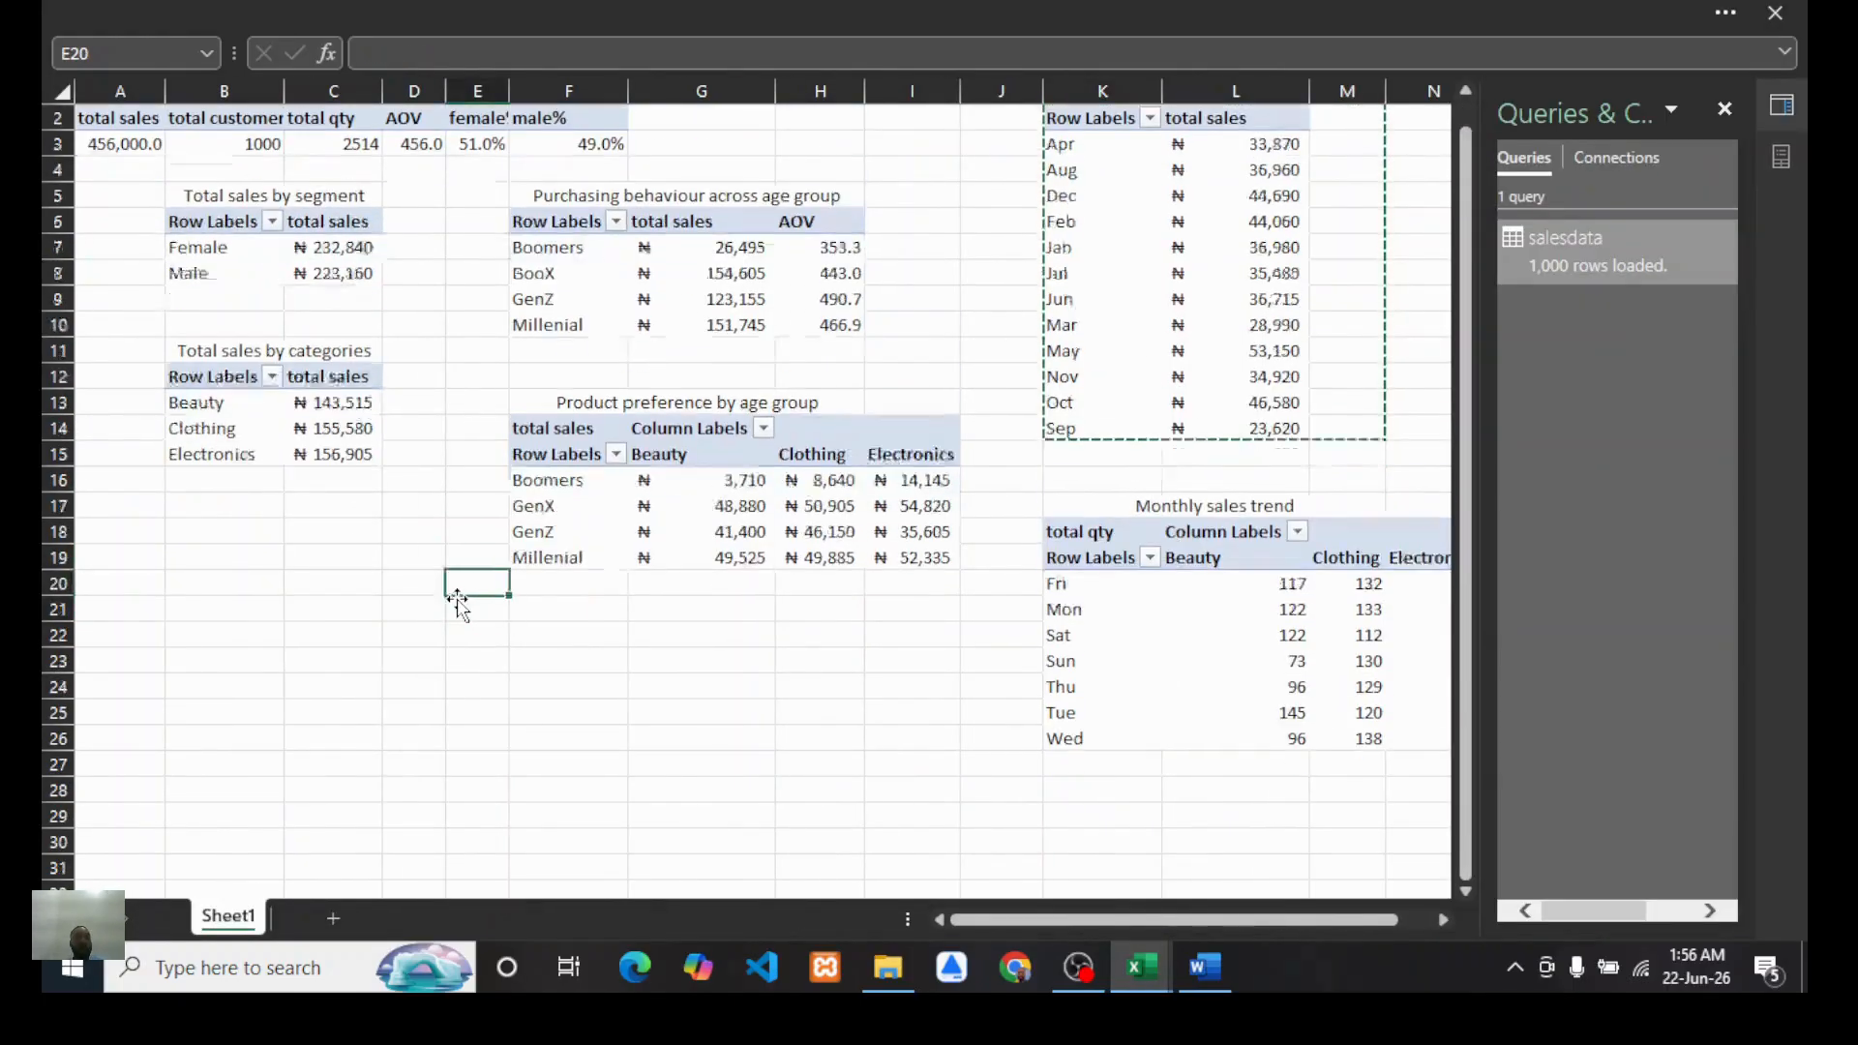
scroll(787, 453, right, 4)
scroll(787, 454, left, 4)
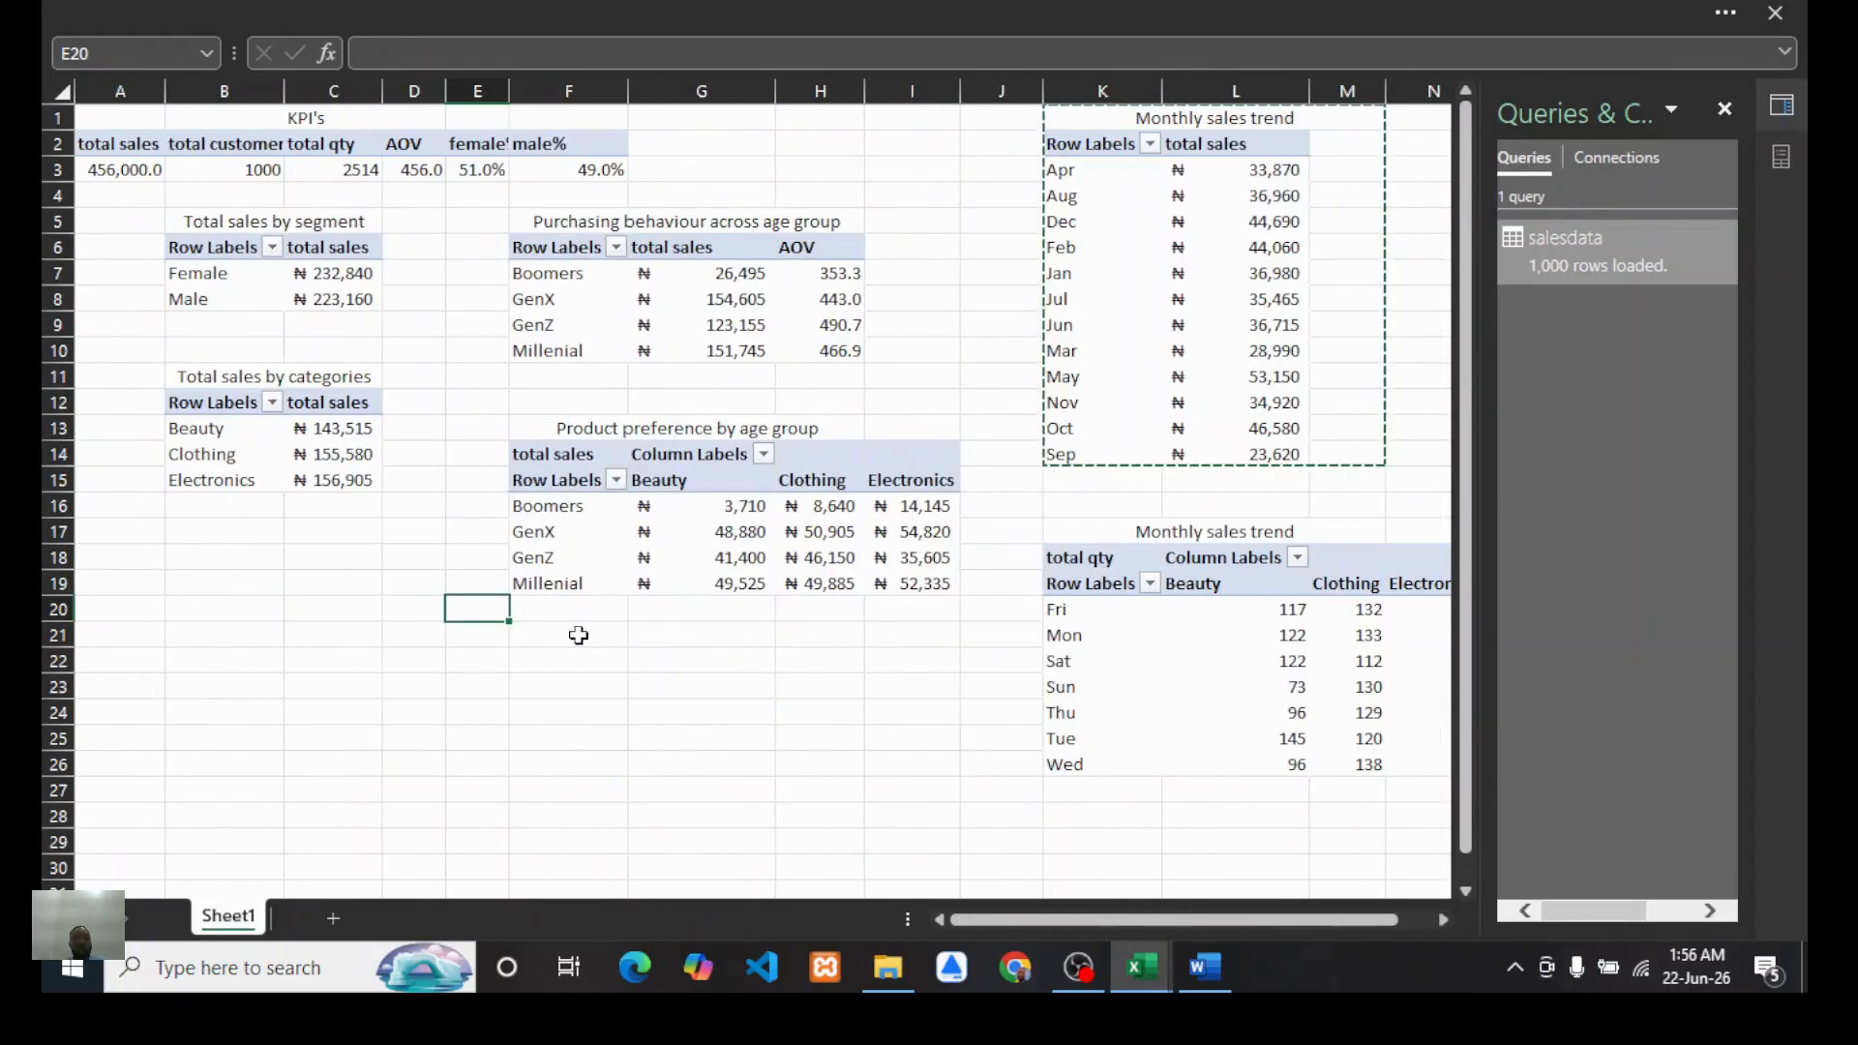
click(631, 690)
scroll(418, 571, down, 2)
scroll(418, 571, up, 2)
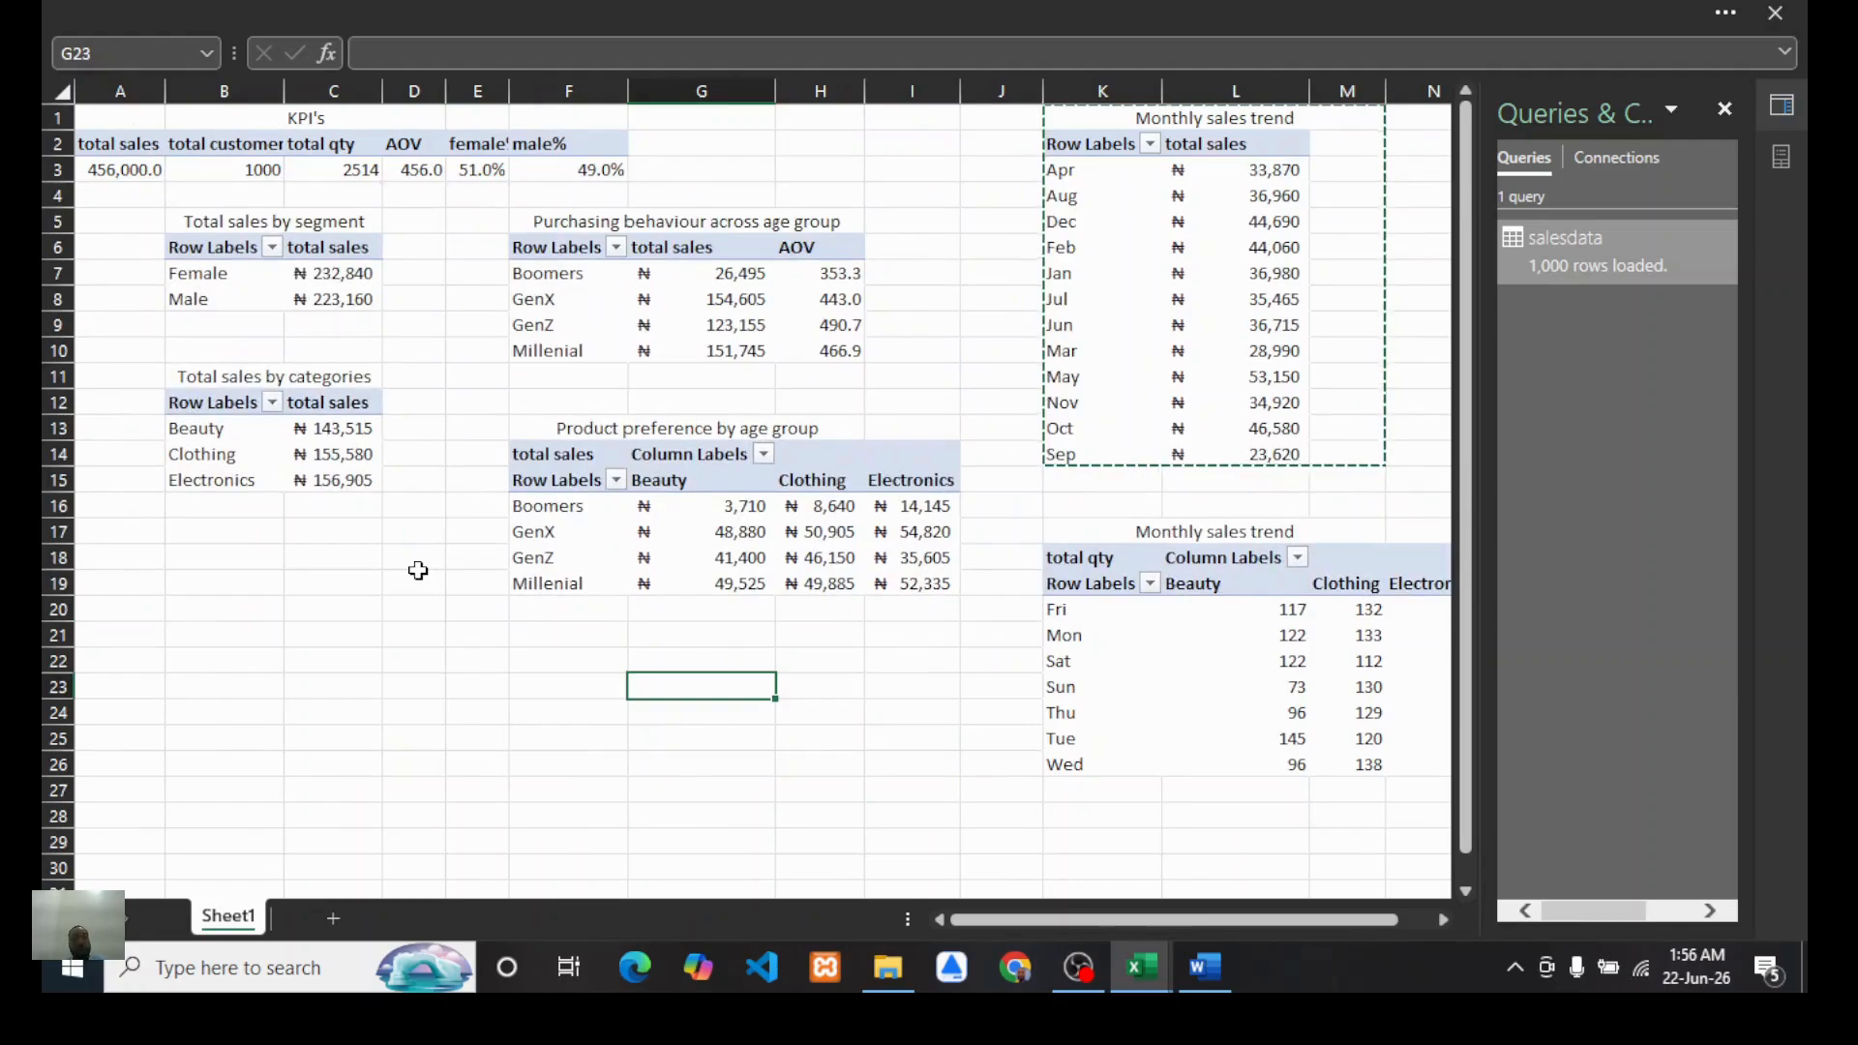
scroll(827, 556, right, 4)
scroll(828, 556, left, 4)
mouse_move(716, 272)
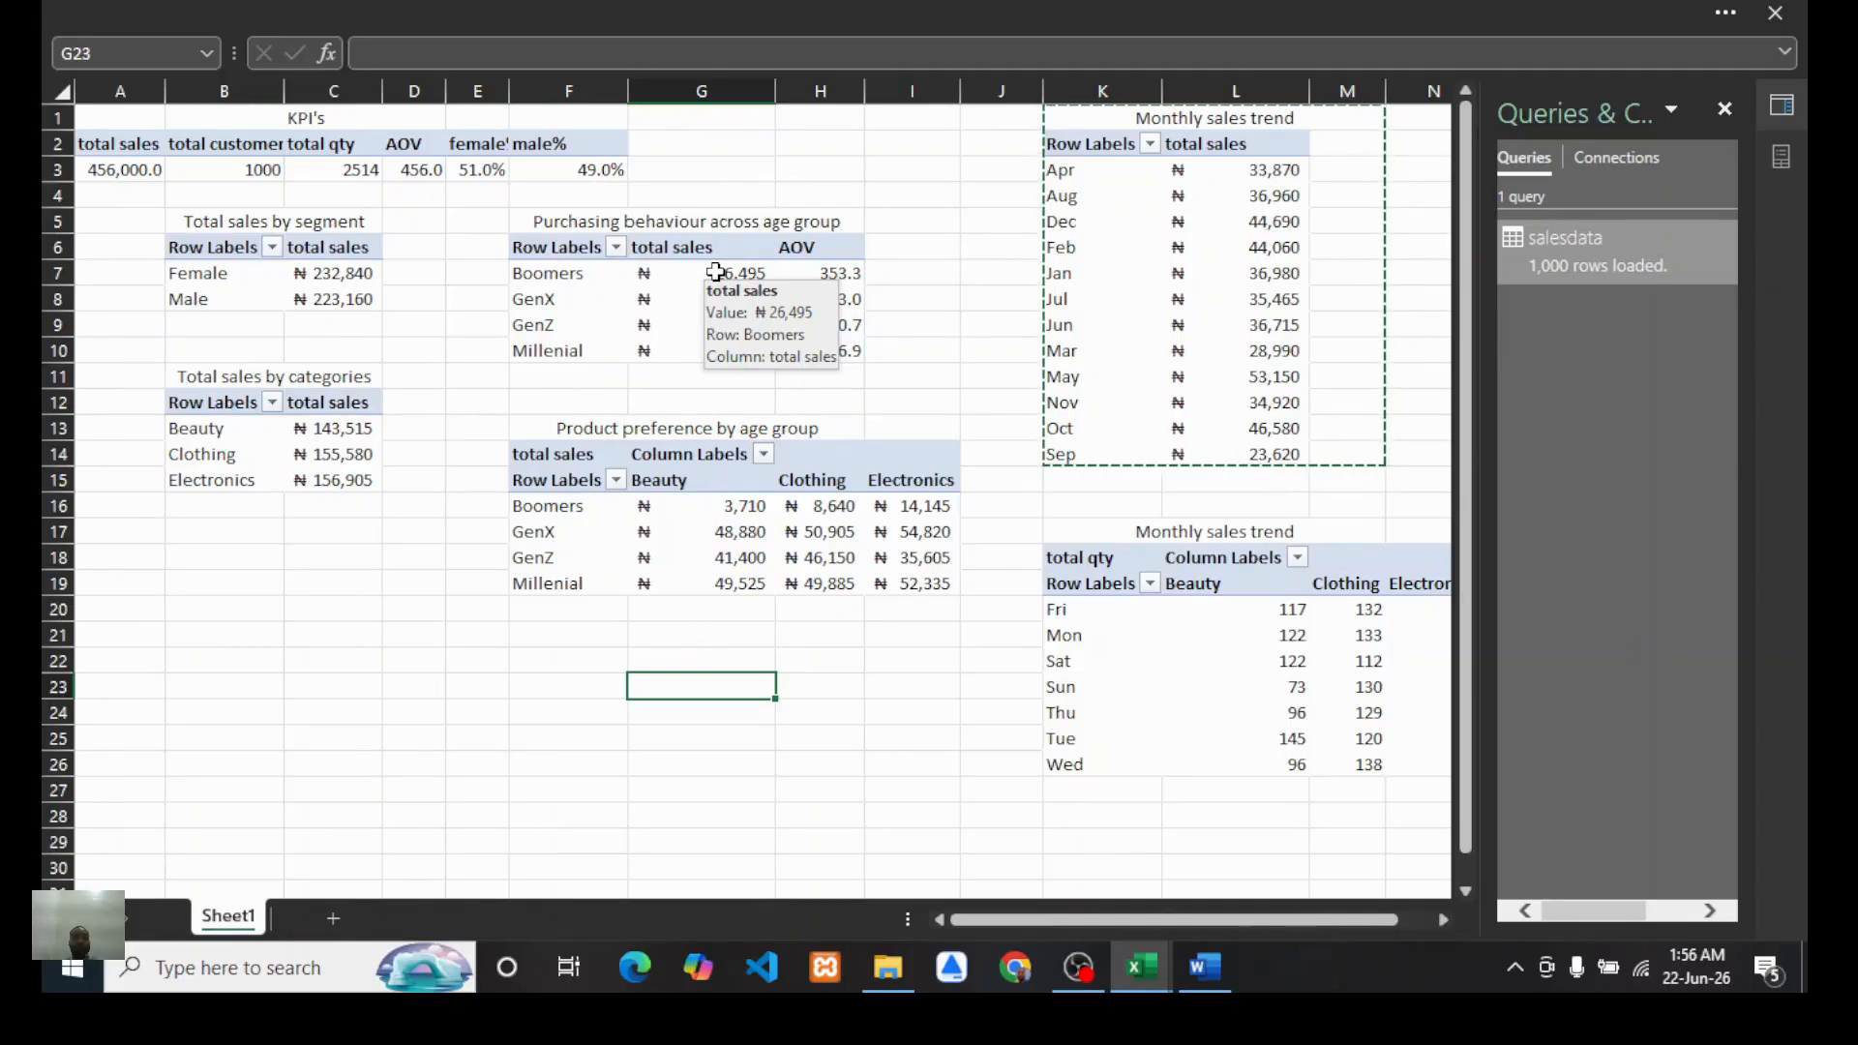
Step: Retitle the day-of-week PivotTable's heading as "Weekly qty orders by categories"
click(361, 248)
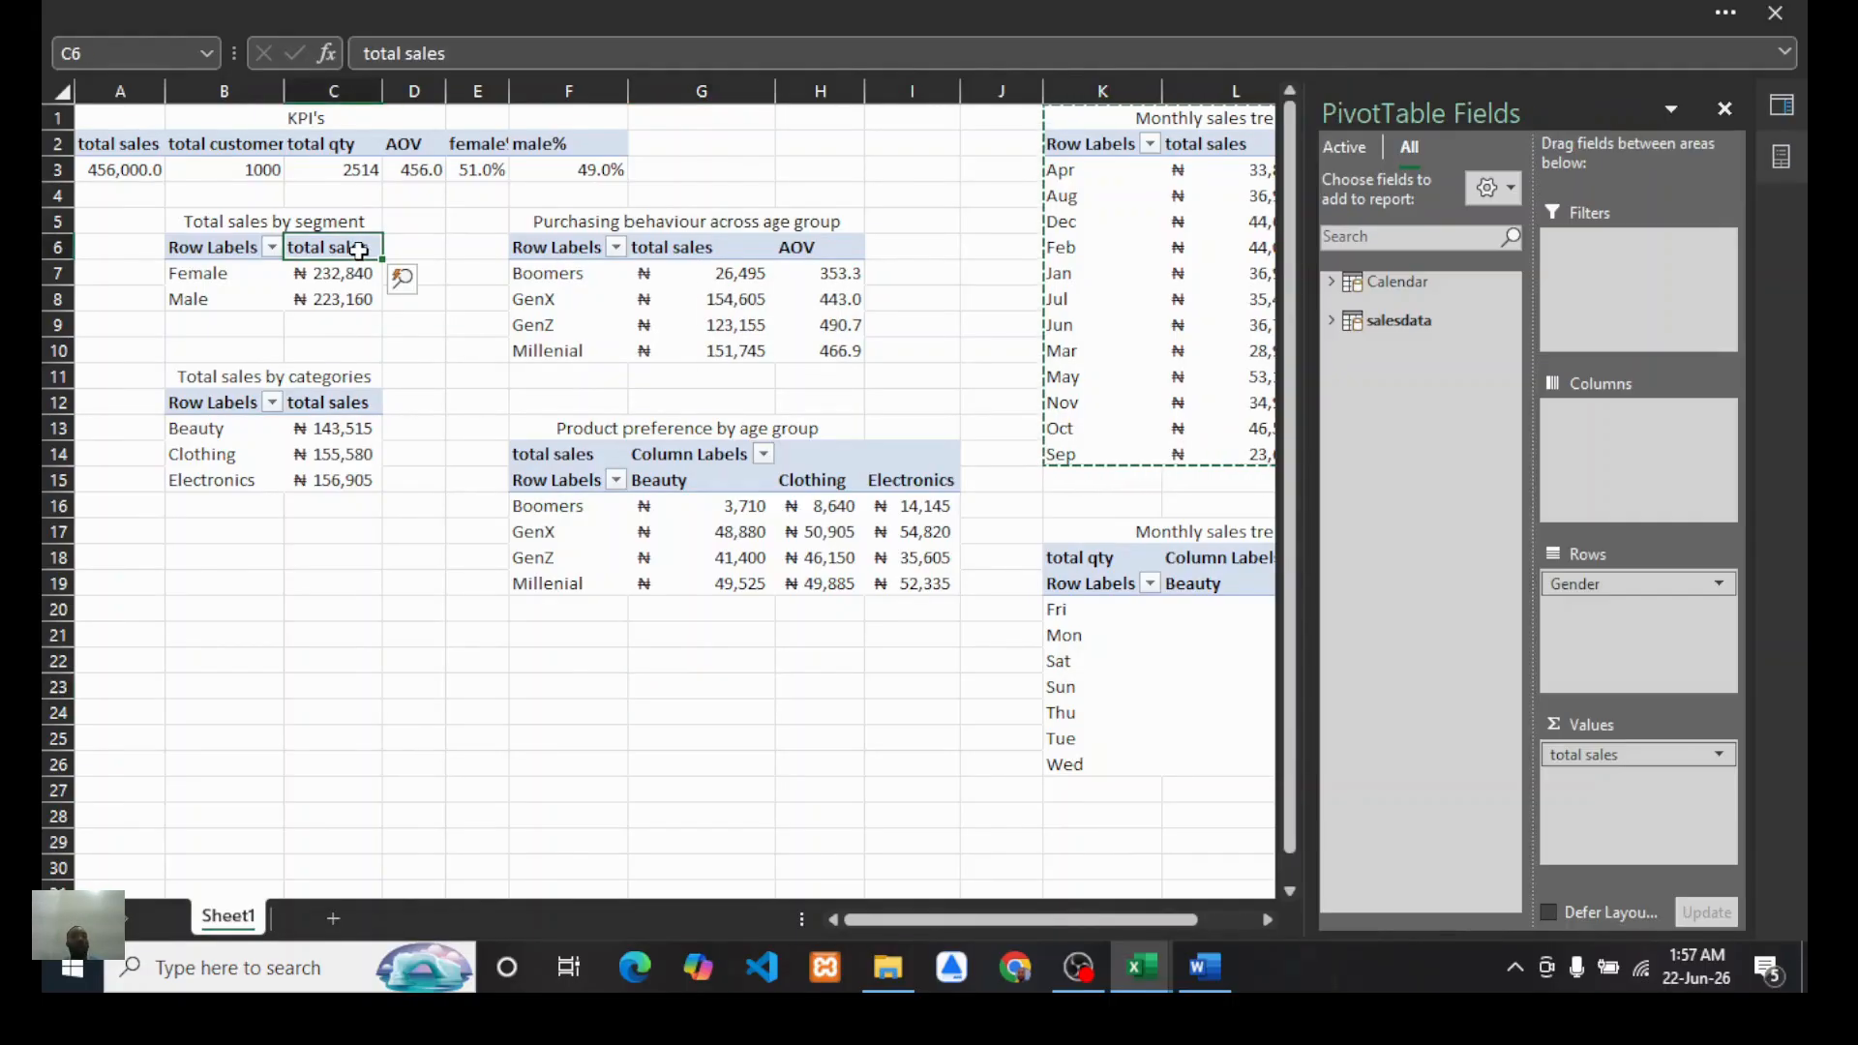
scroll(1080, 535, right, 5)
click(838, 531)
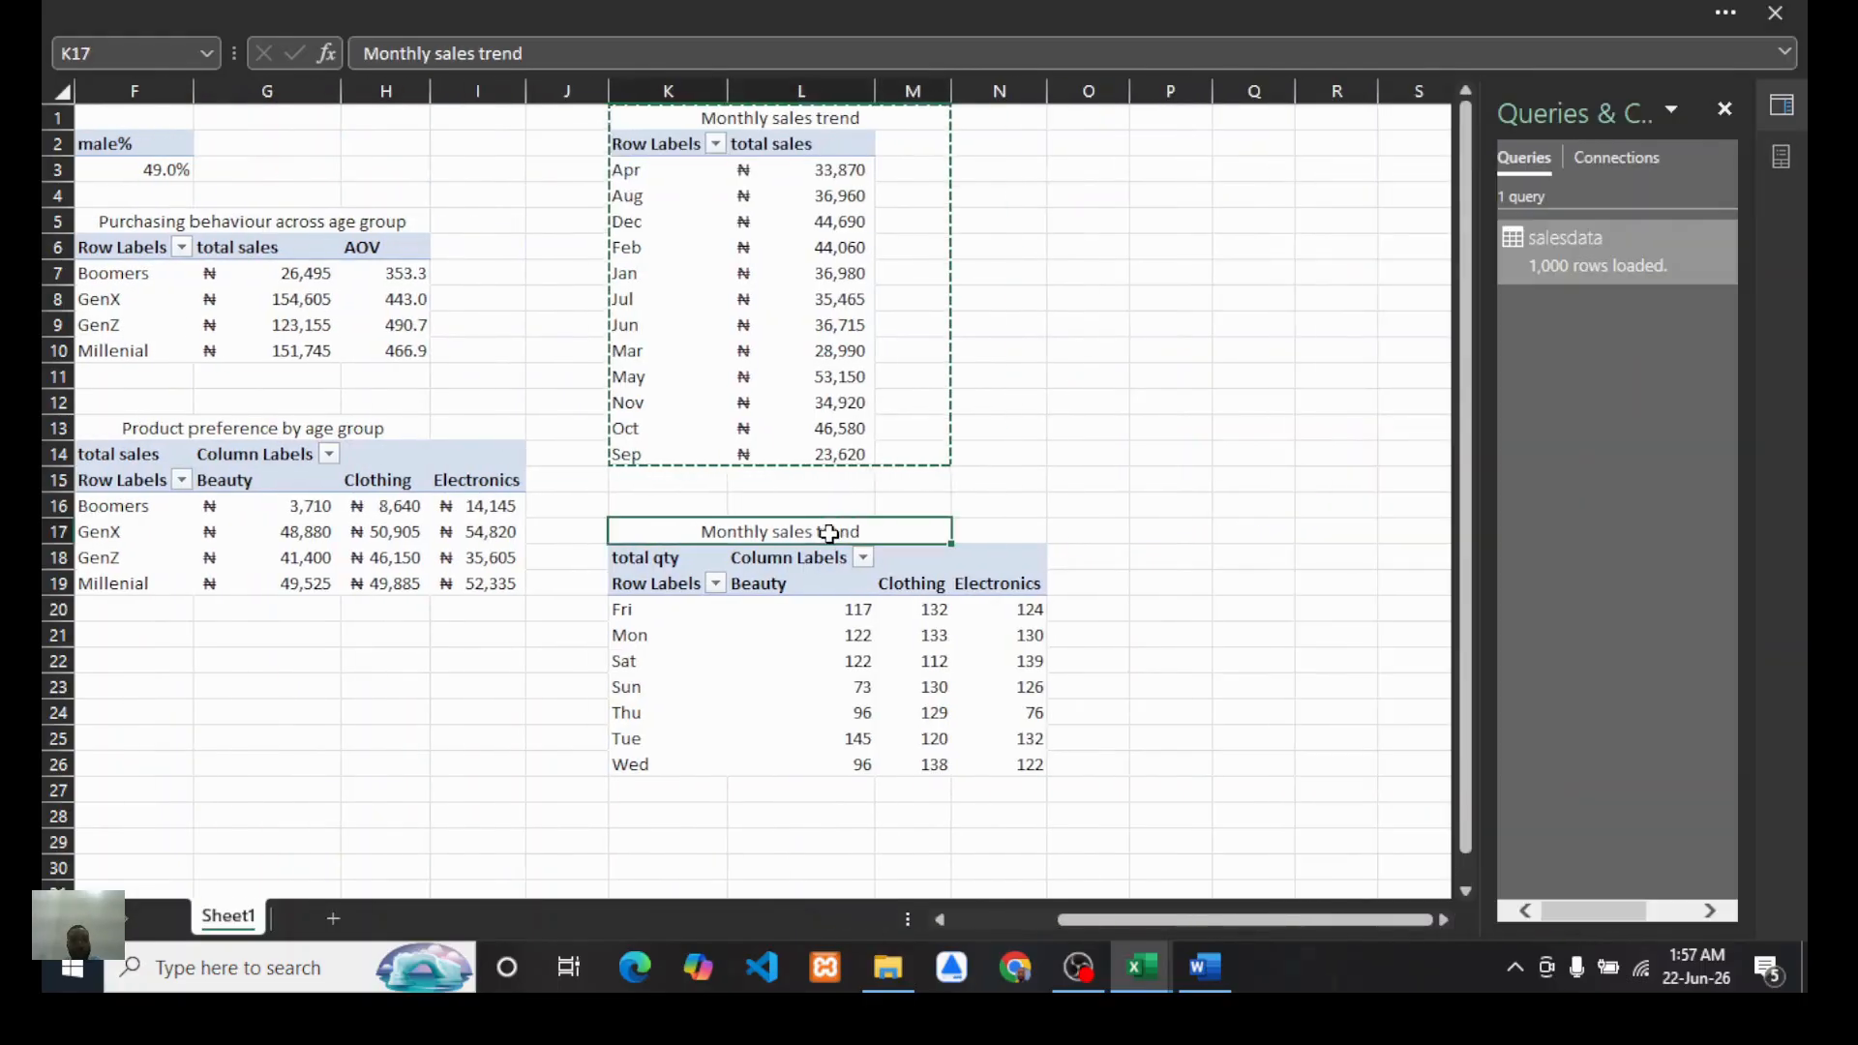
drag(524, 53, 325, 67)
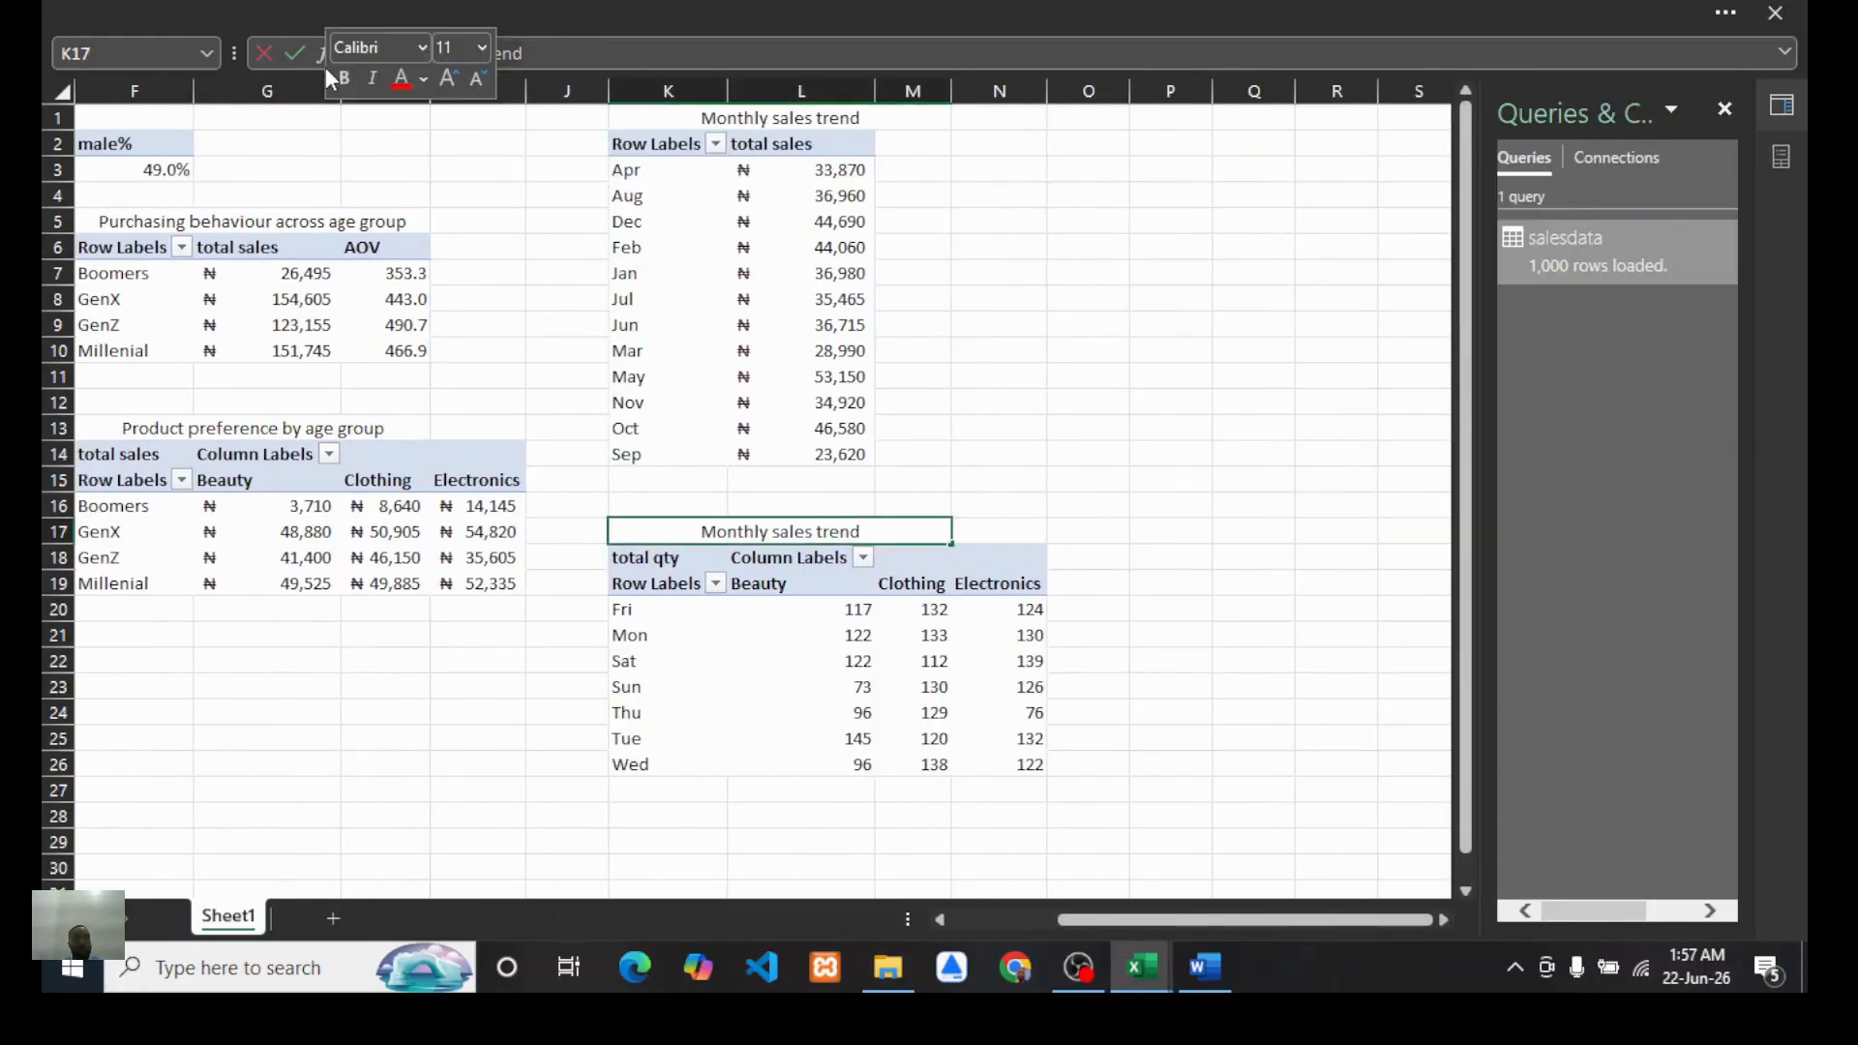
text(Weekly)
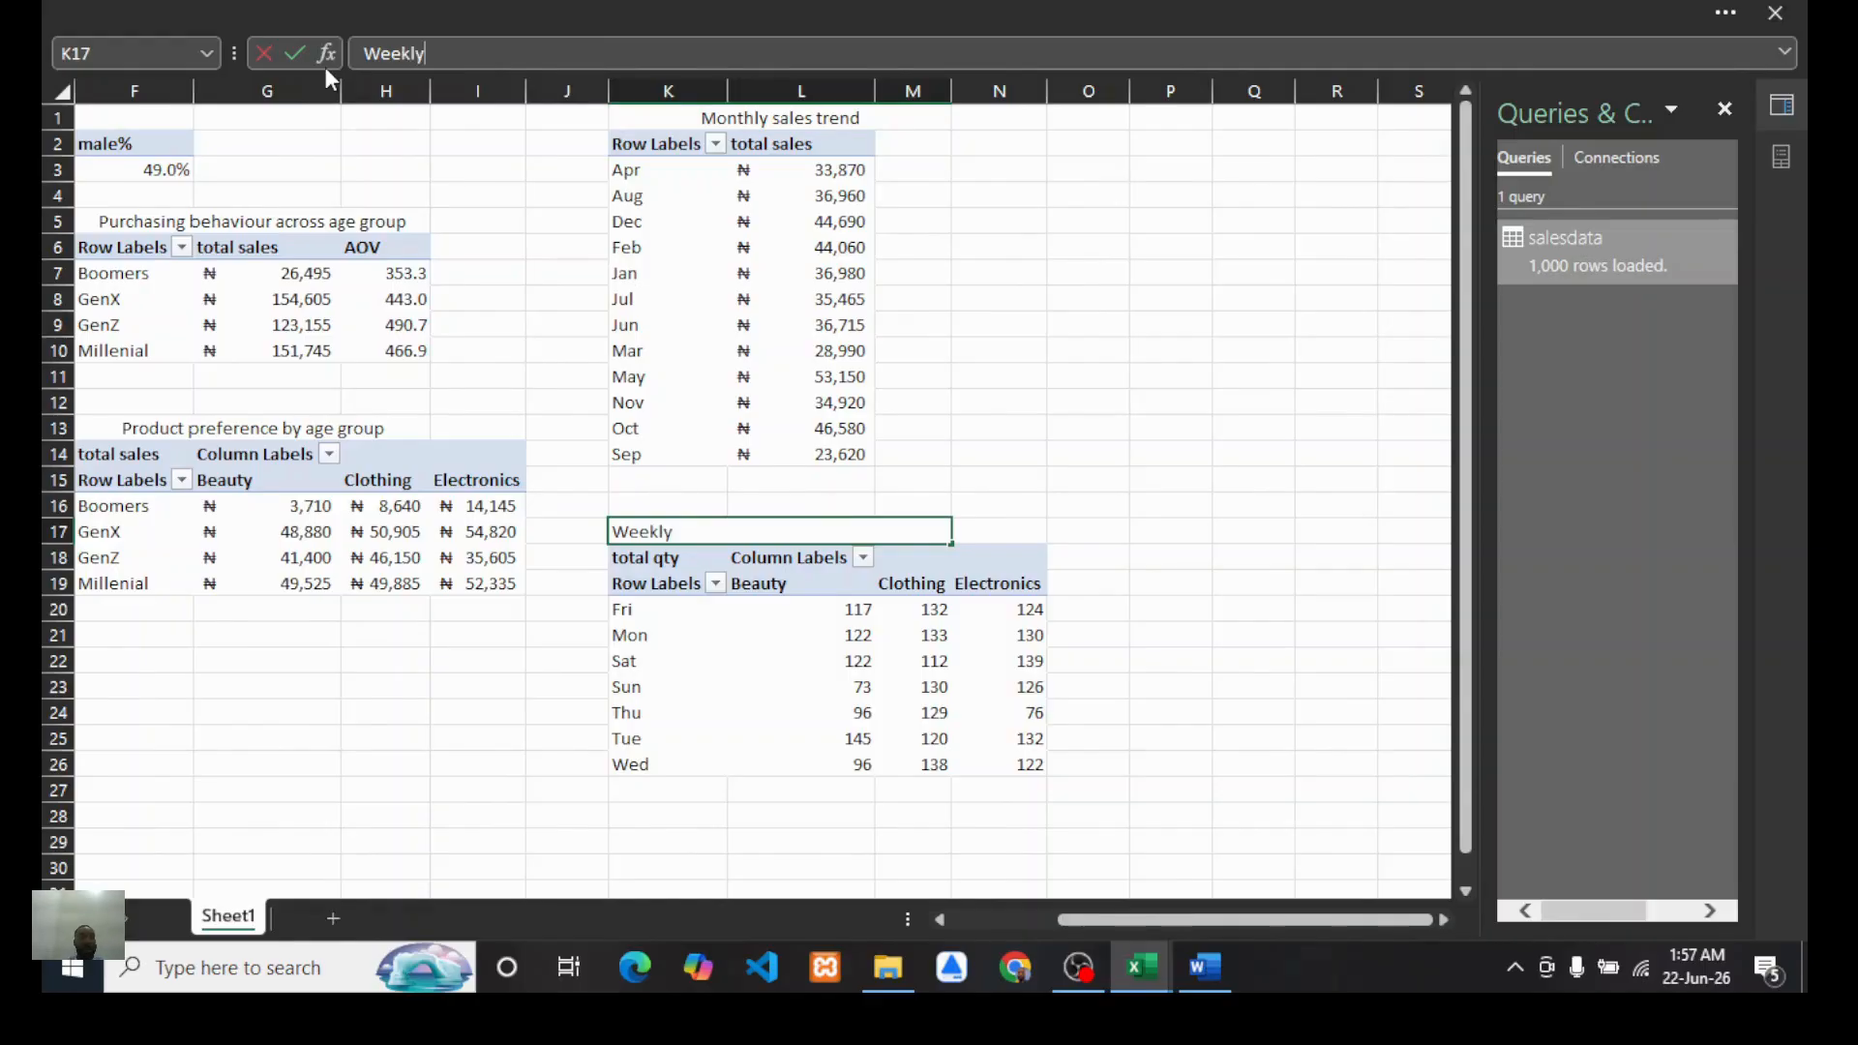
text( qty orders by)
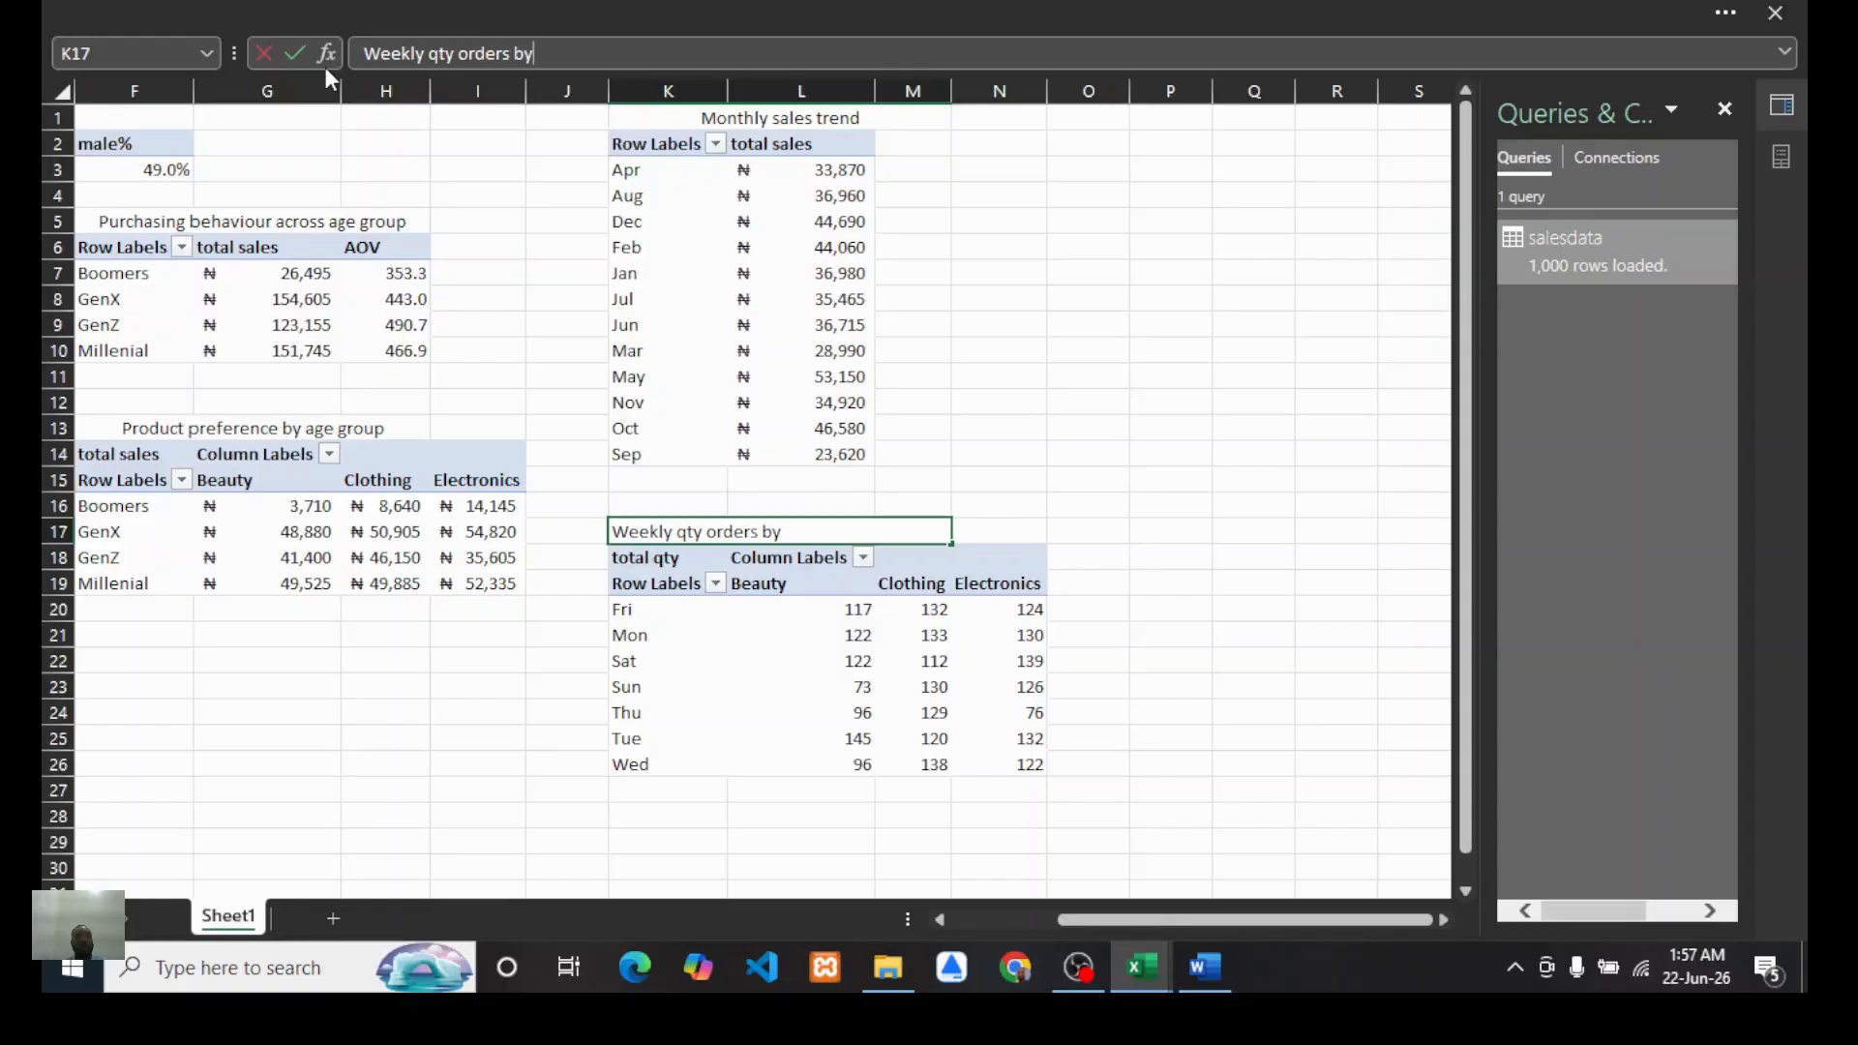
text( categor)
key(BackSpace)
key(BackSpace)
text(gories)
click(1016, 476)
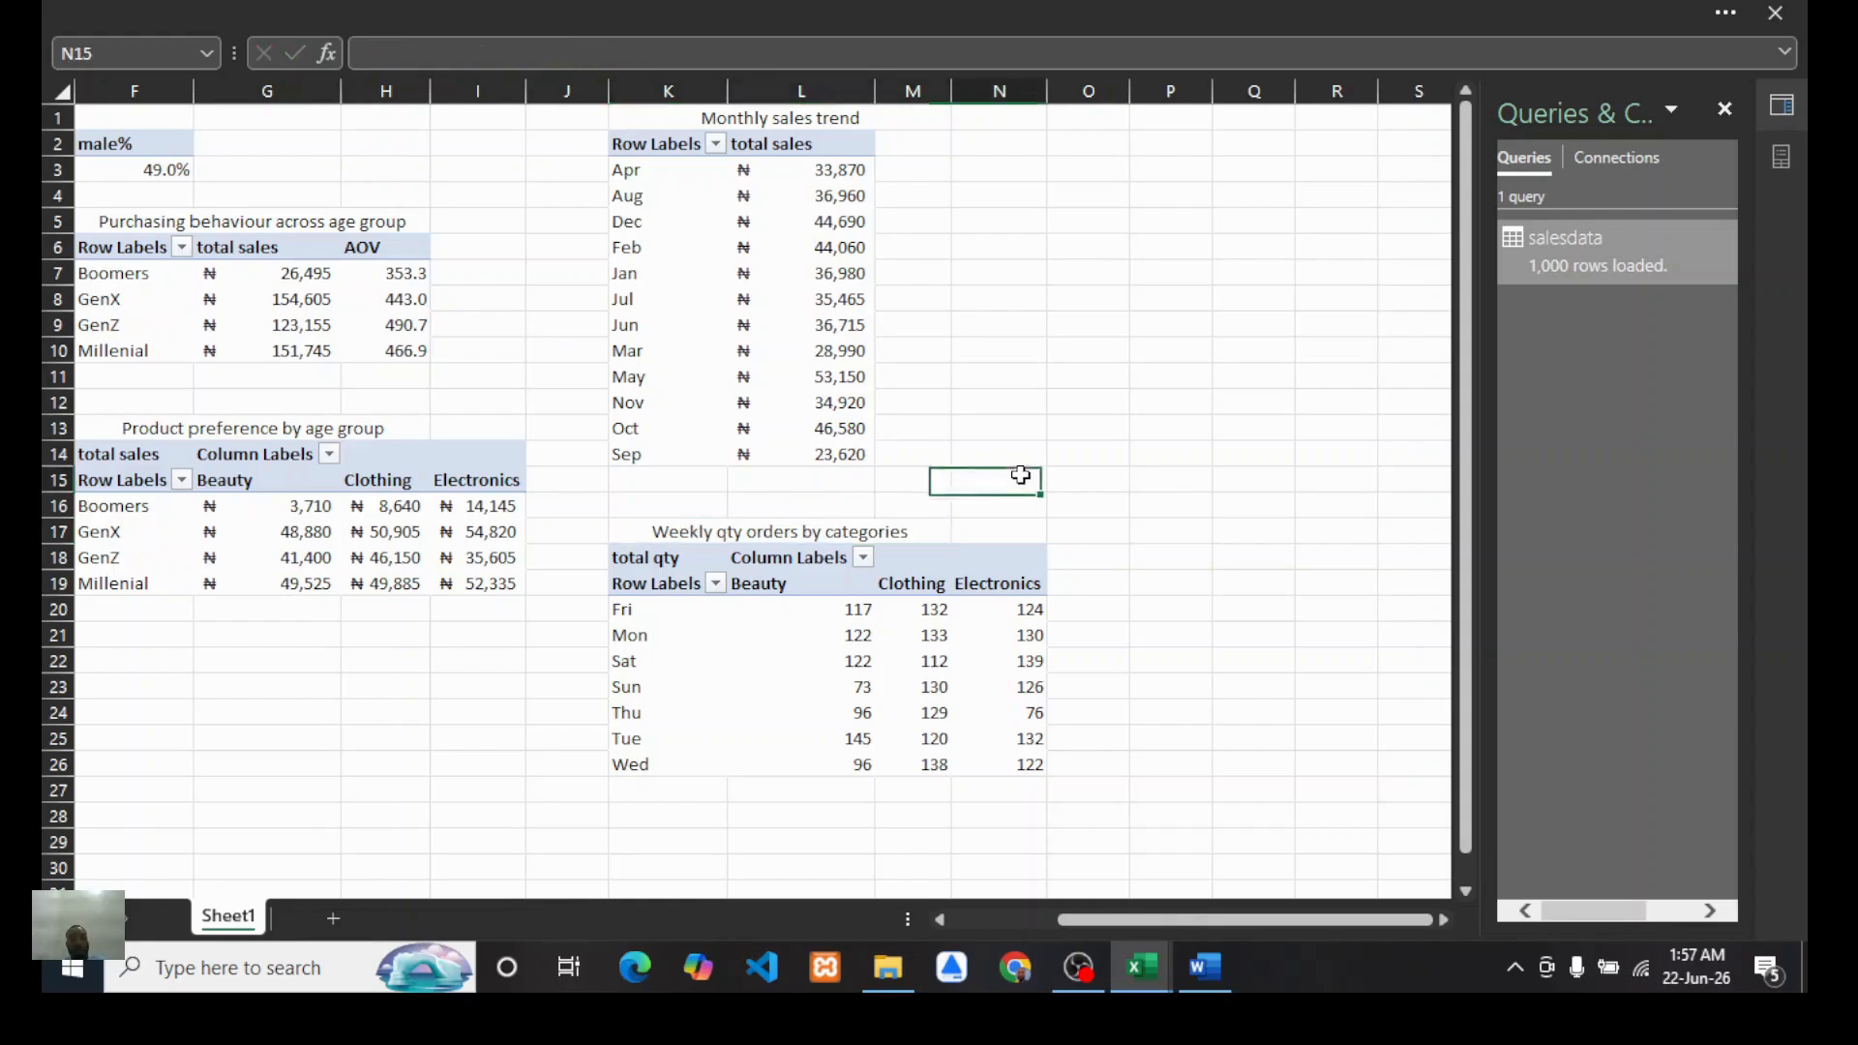
Step: Fill column J with a gray color and narrow it as a separator between the PivotTable sections
scroll(808, 524, left, 1)
scroll(808, 524, left, 2)
scroll(676, 514, right, 2)
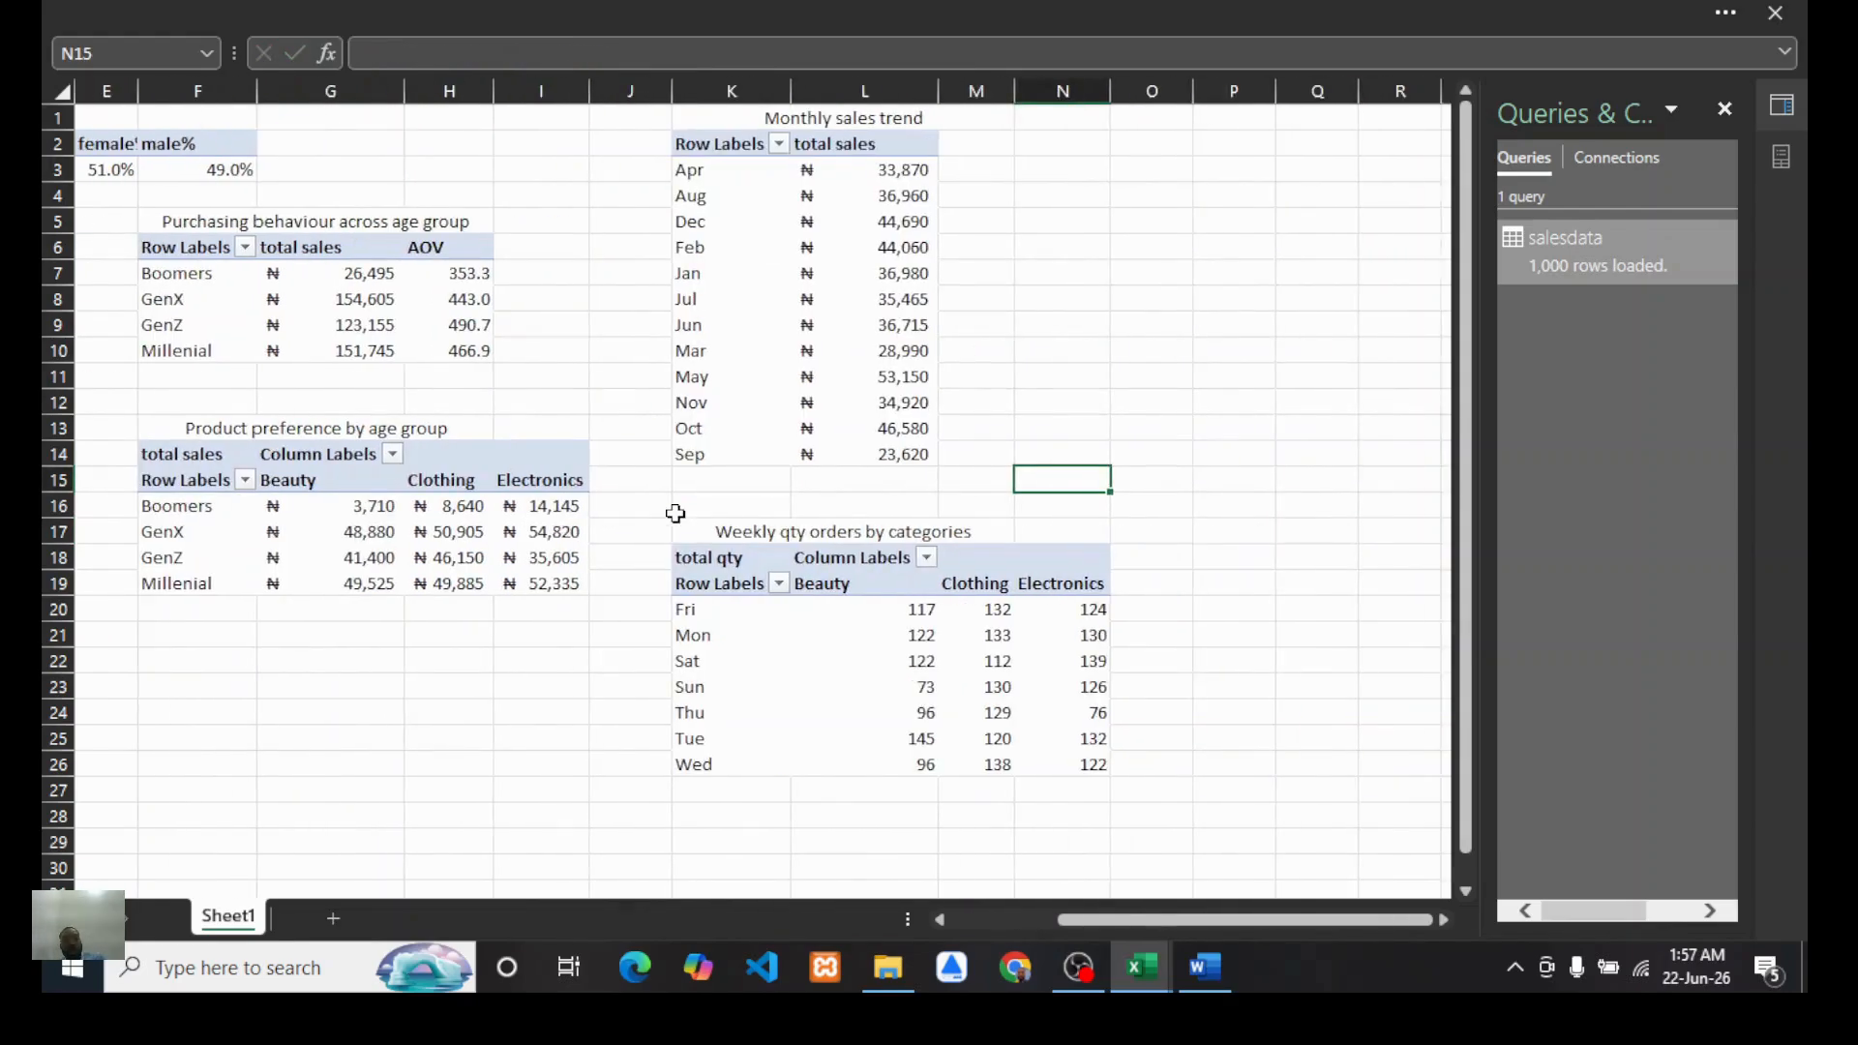
scroll(675, 513, left, 2)
scroll(996, 381, down, 1)
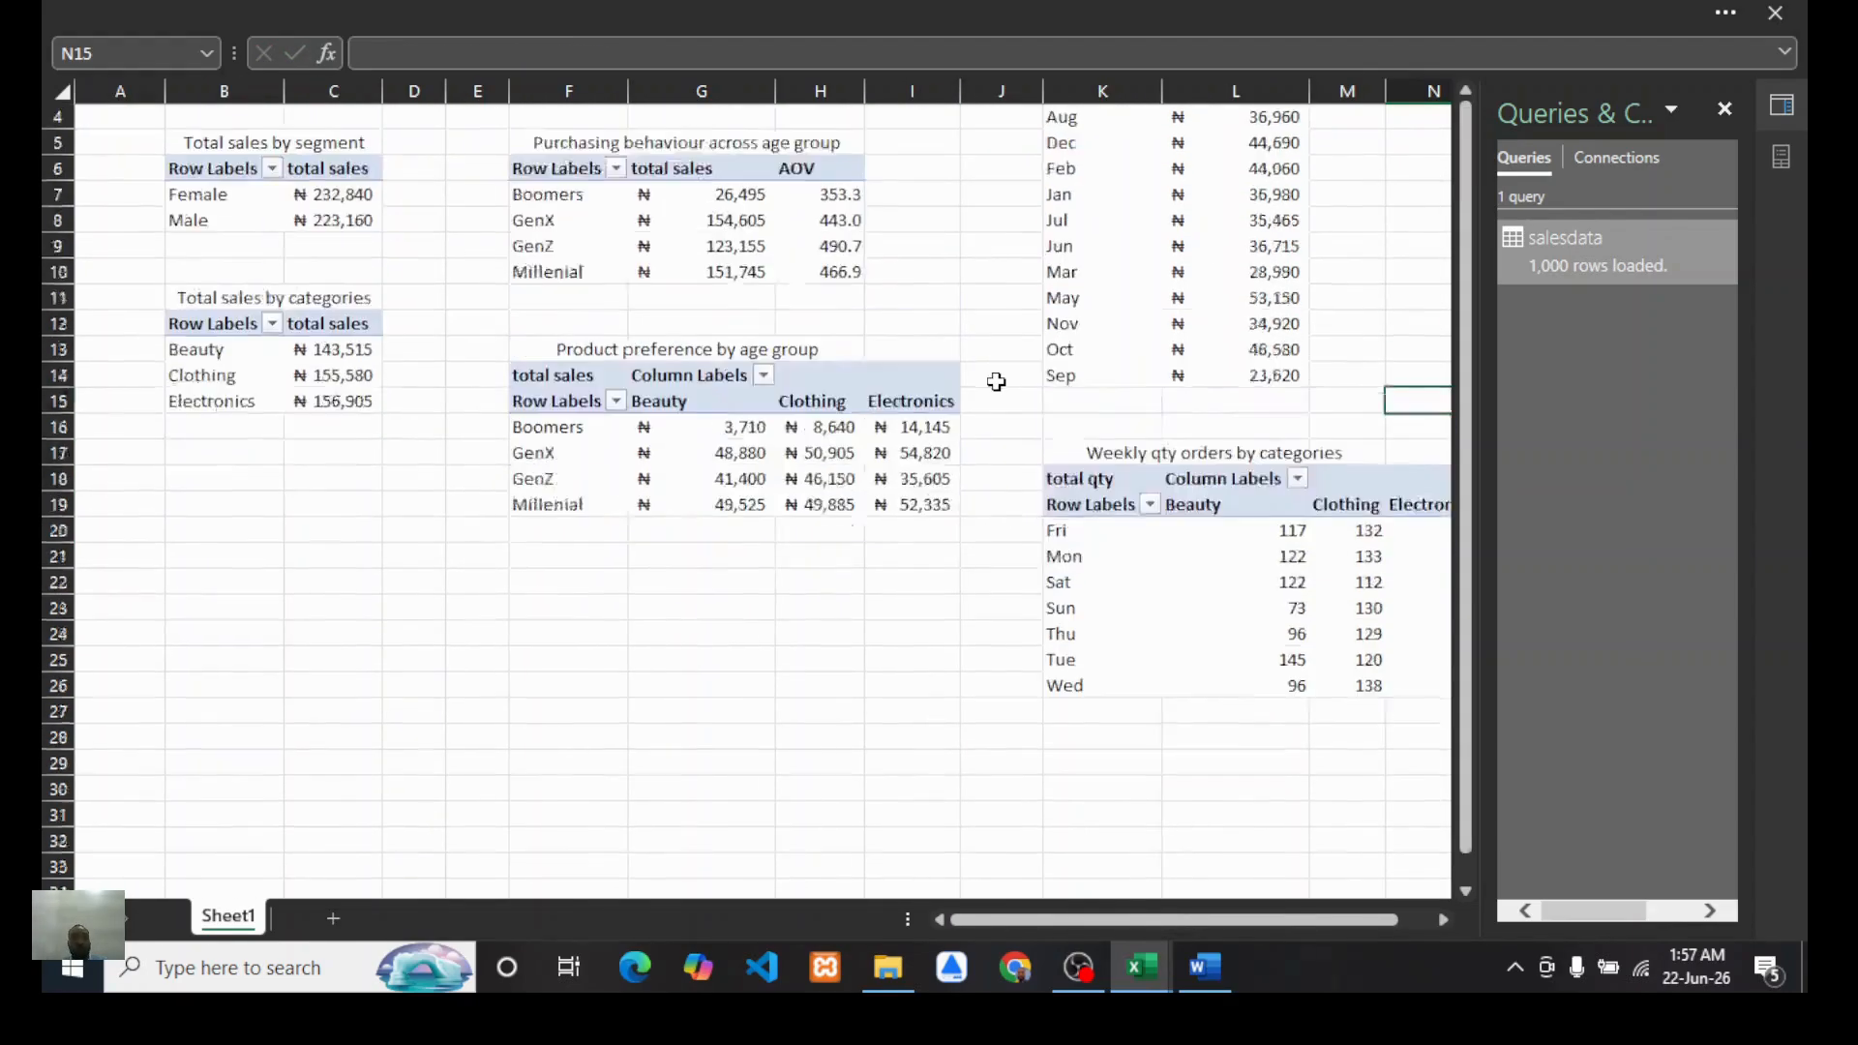
scroll(996, 382, up, 1)
click(996, 89)
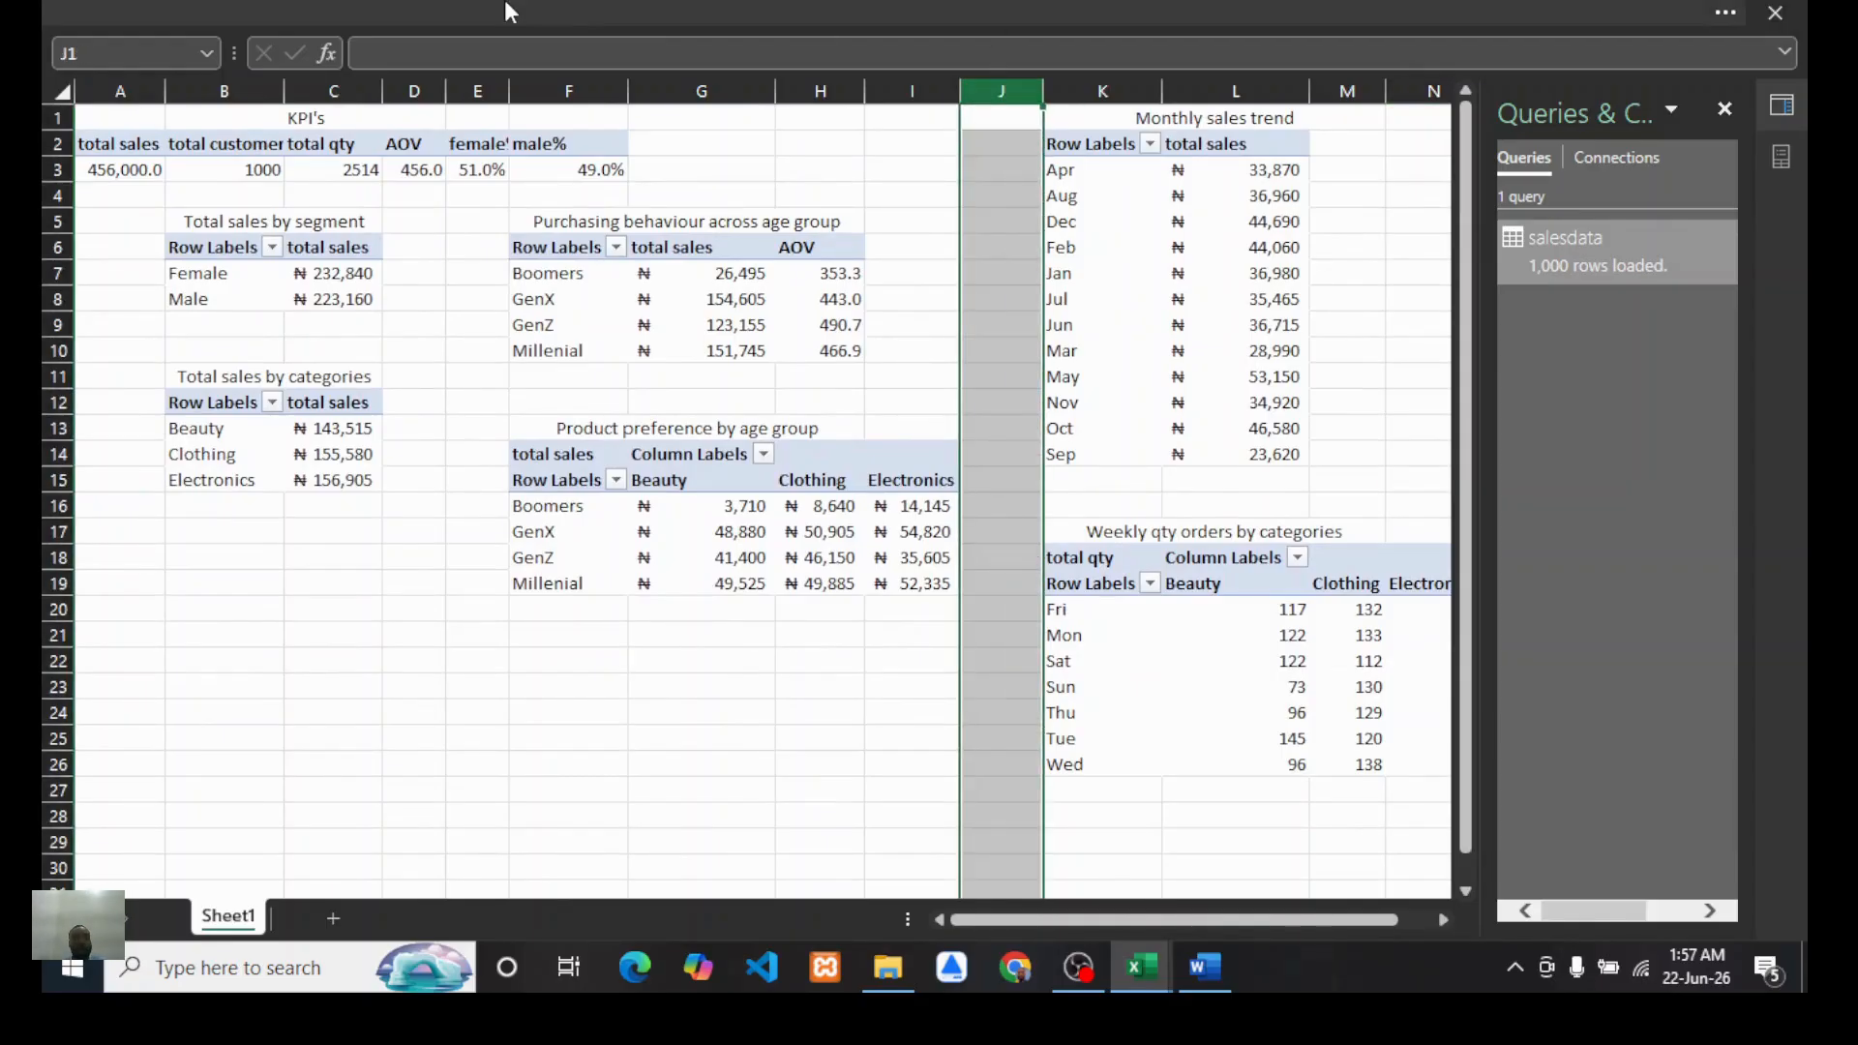
click(506, 9)
click(417, 173)
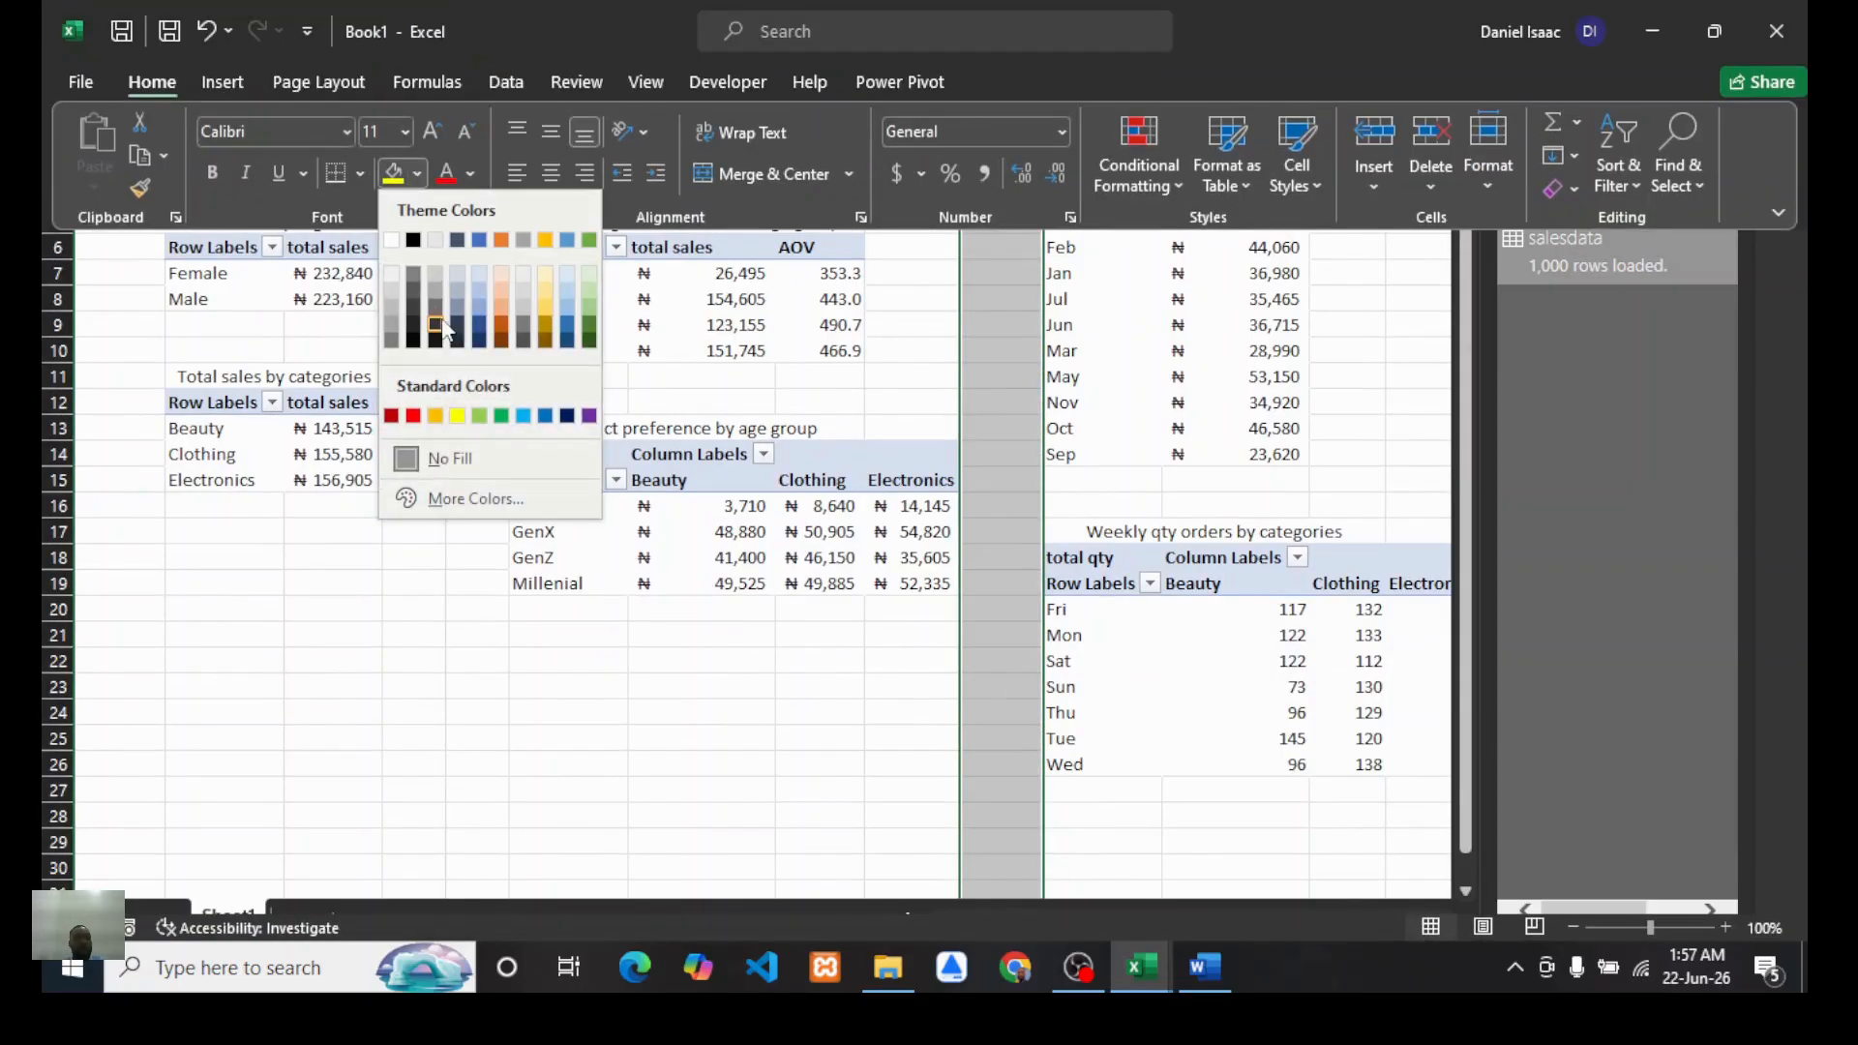
click(392, 309)
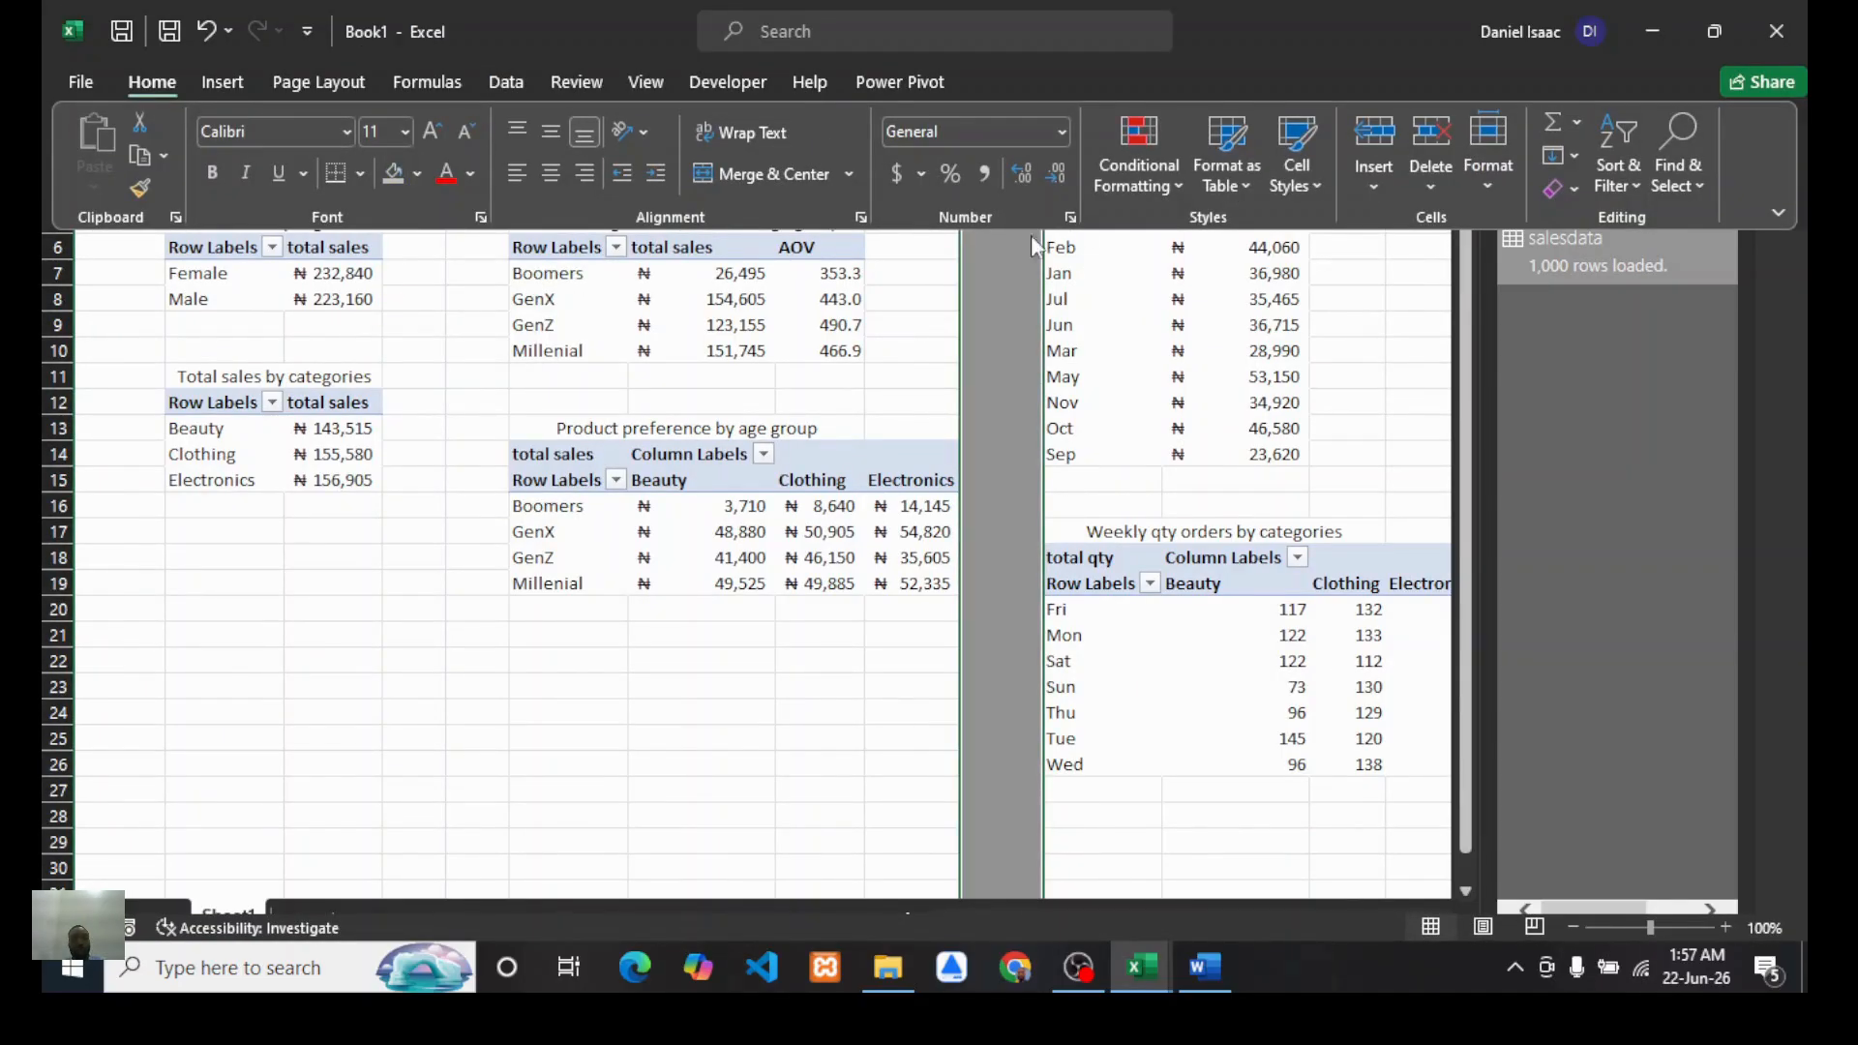
drag(1042, 87, 1010, 85)
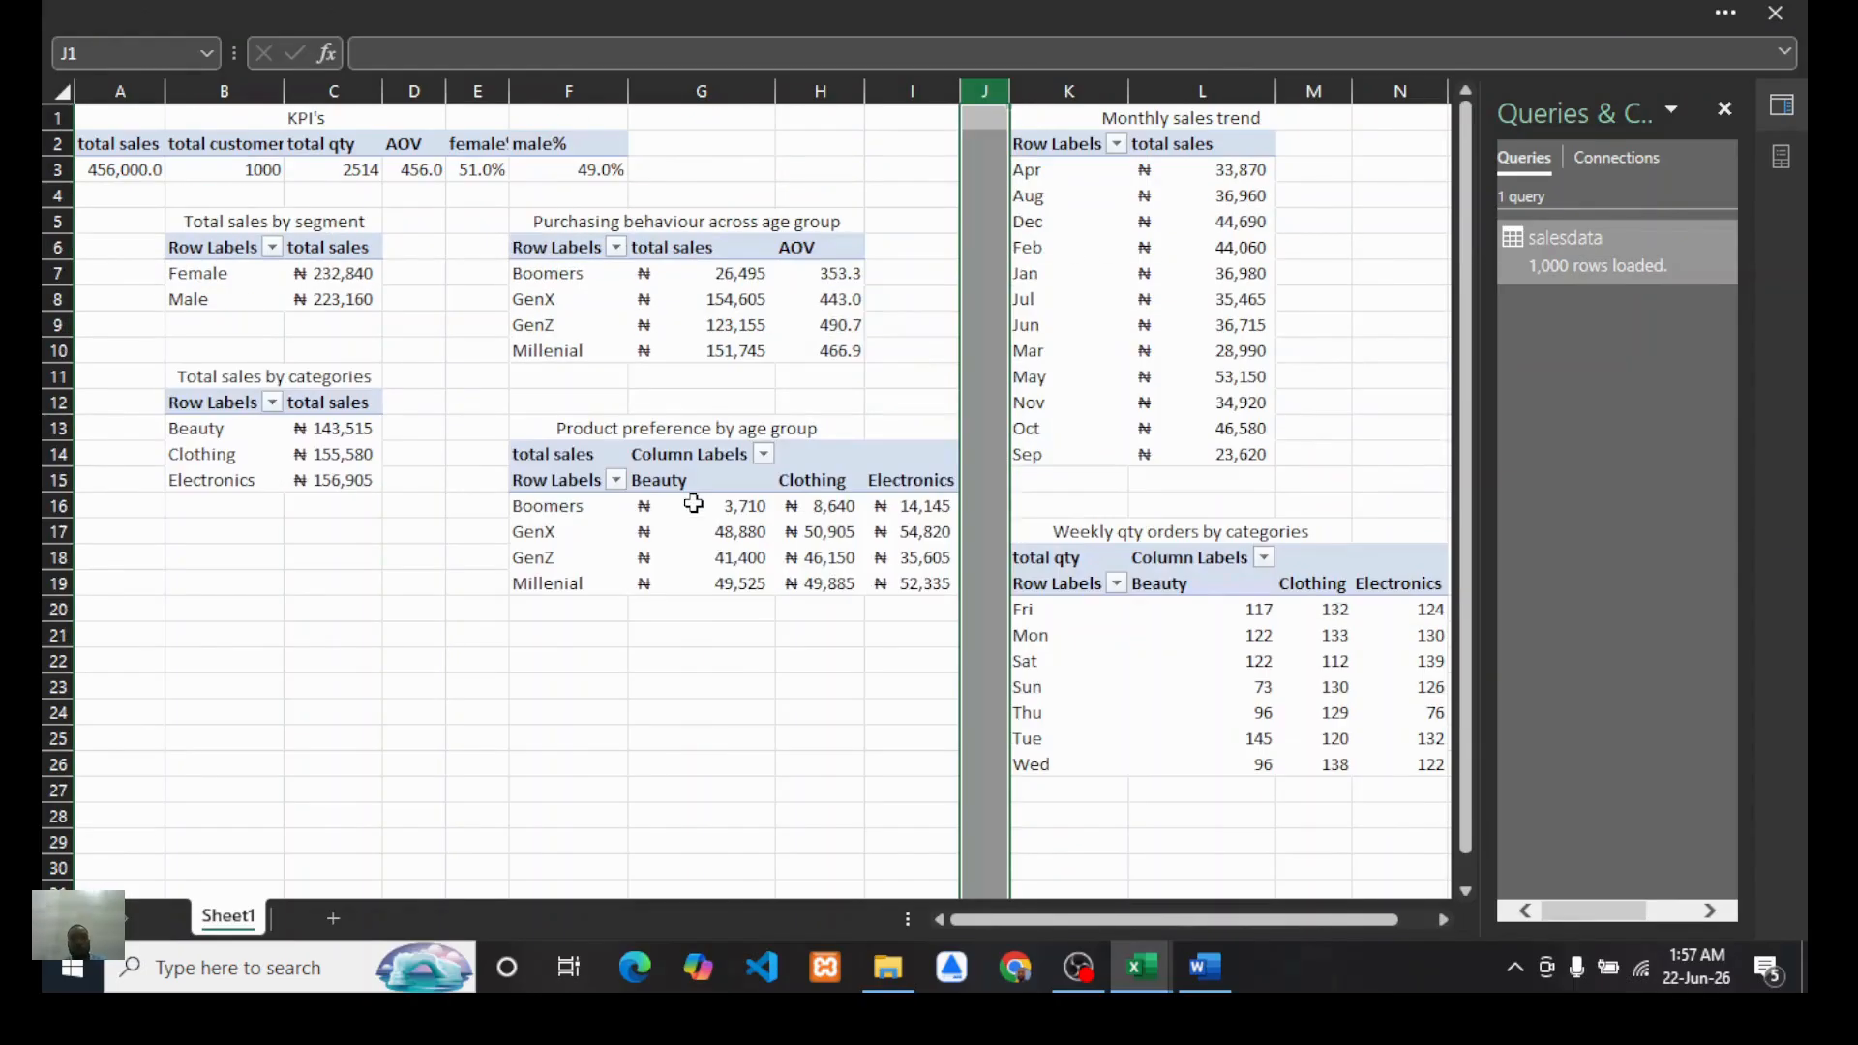
Step: Rename the sales-by-segment PivotTable as "sales by gender"
click(794, 686)
scroll(552, 625, down, 1)
scroll(436, 513, up, 1)
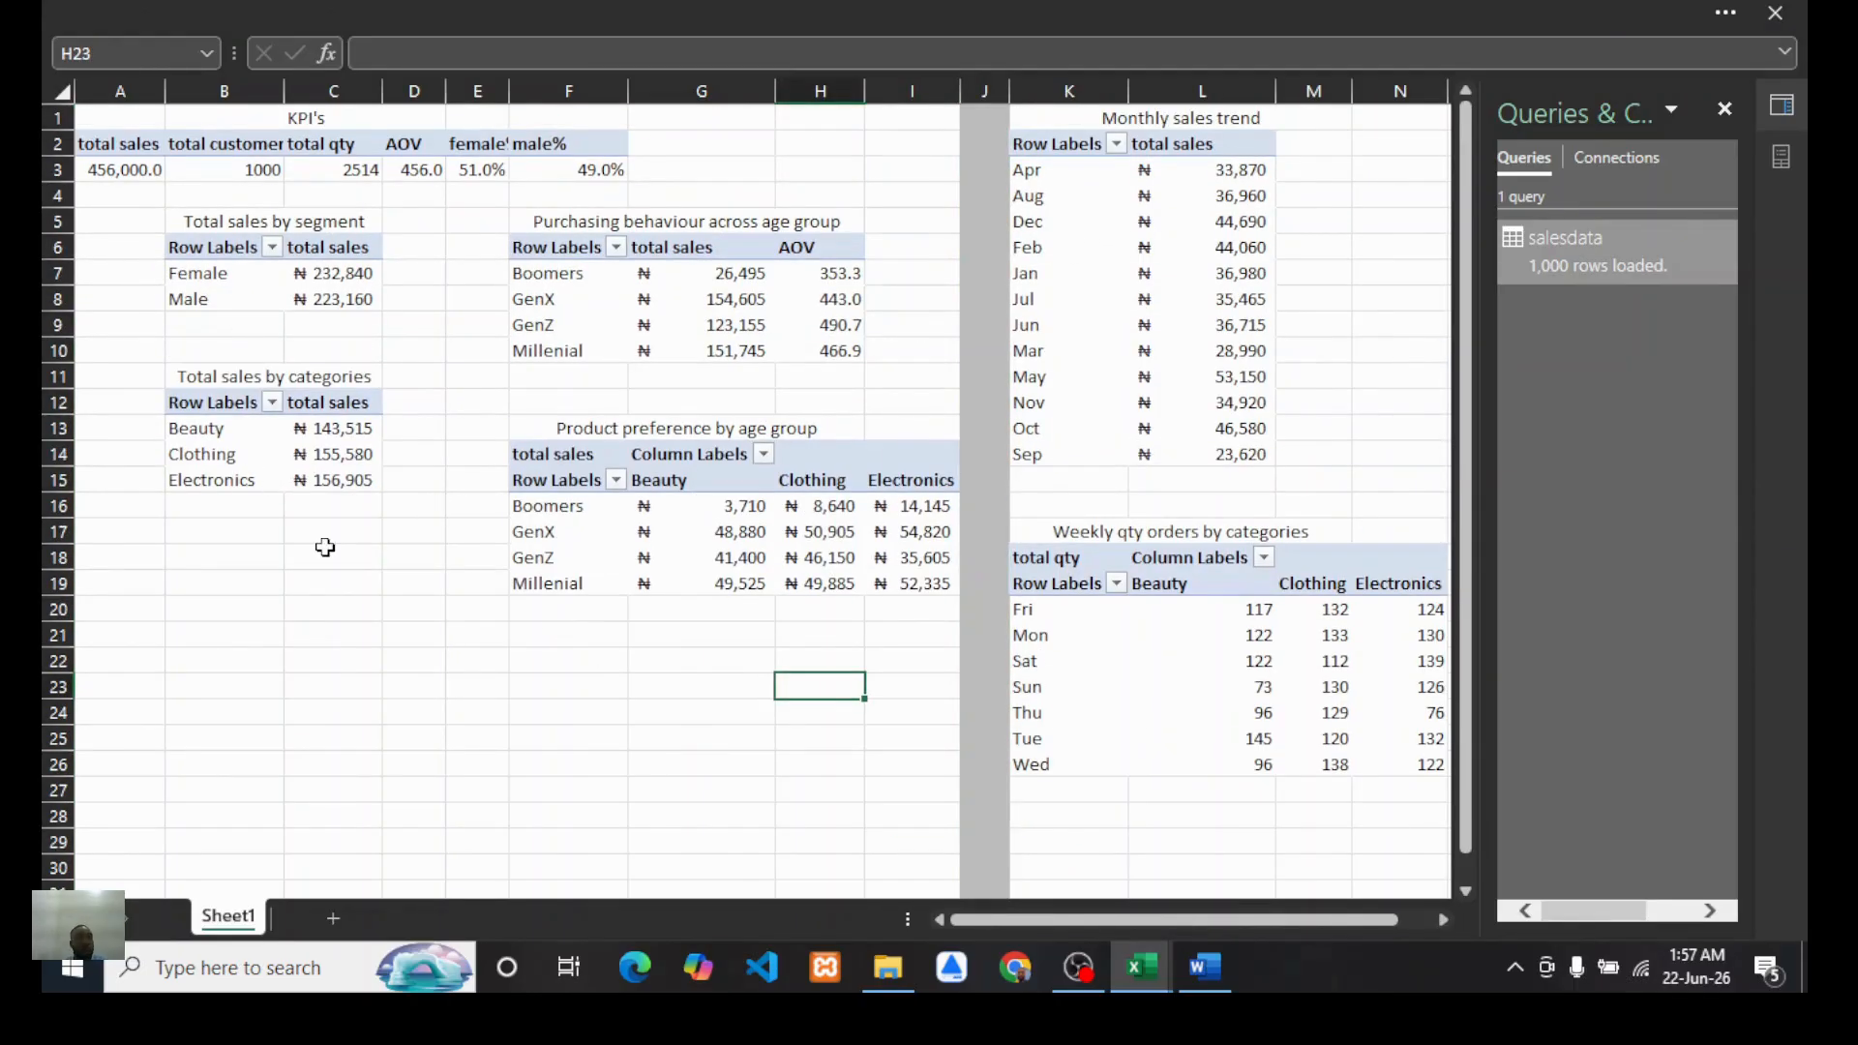
click(220, 246)
click(520, 12)
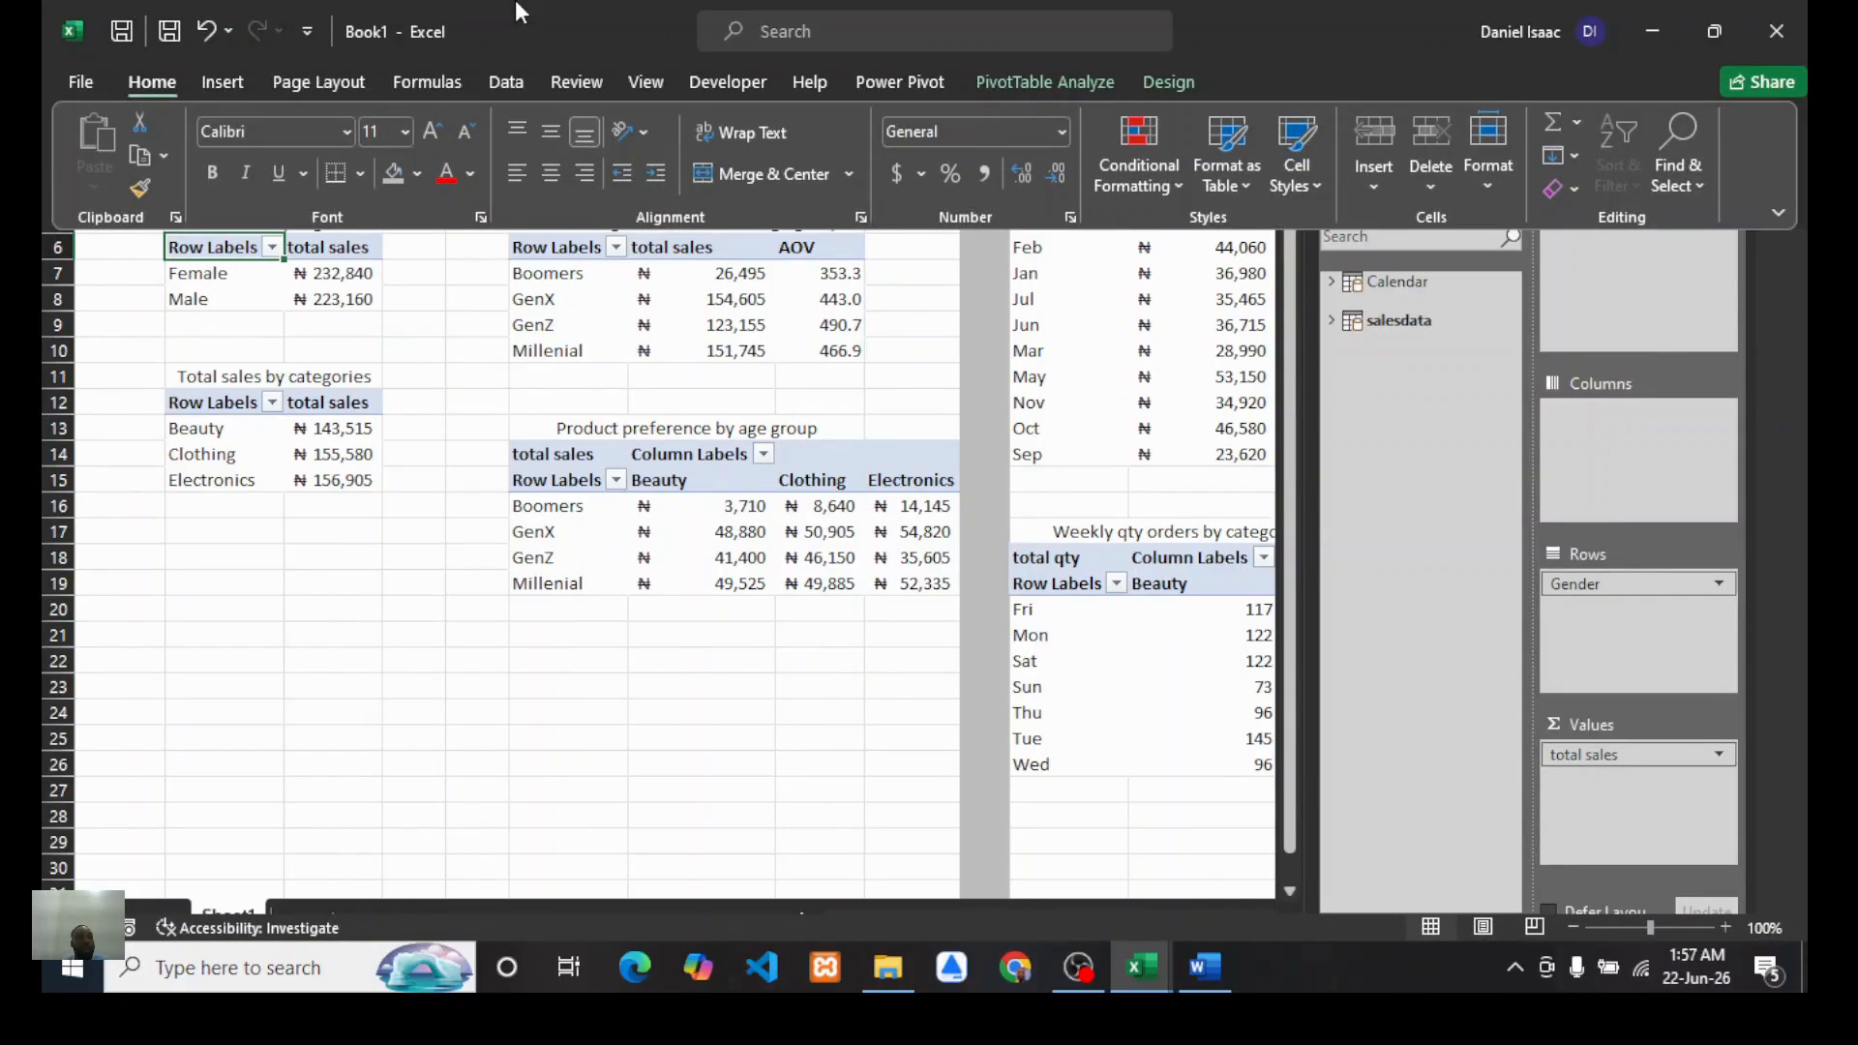
click(294, 271)
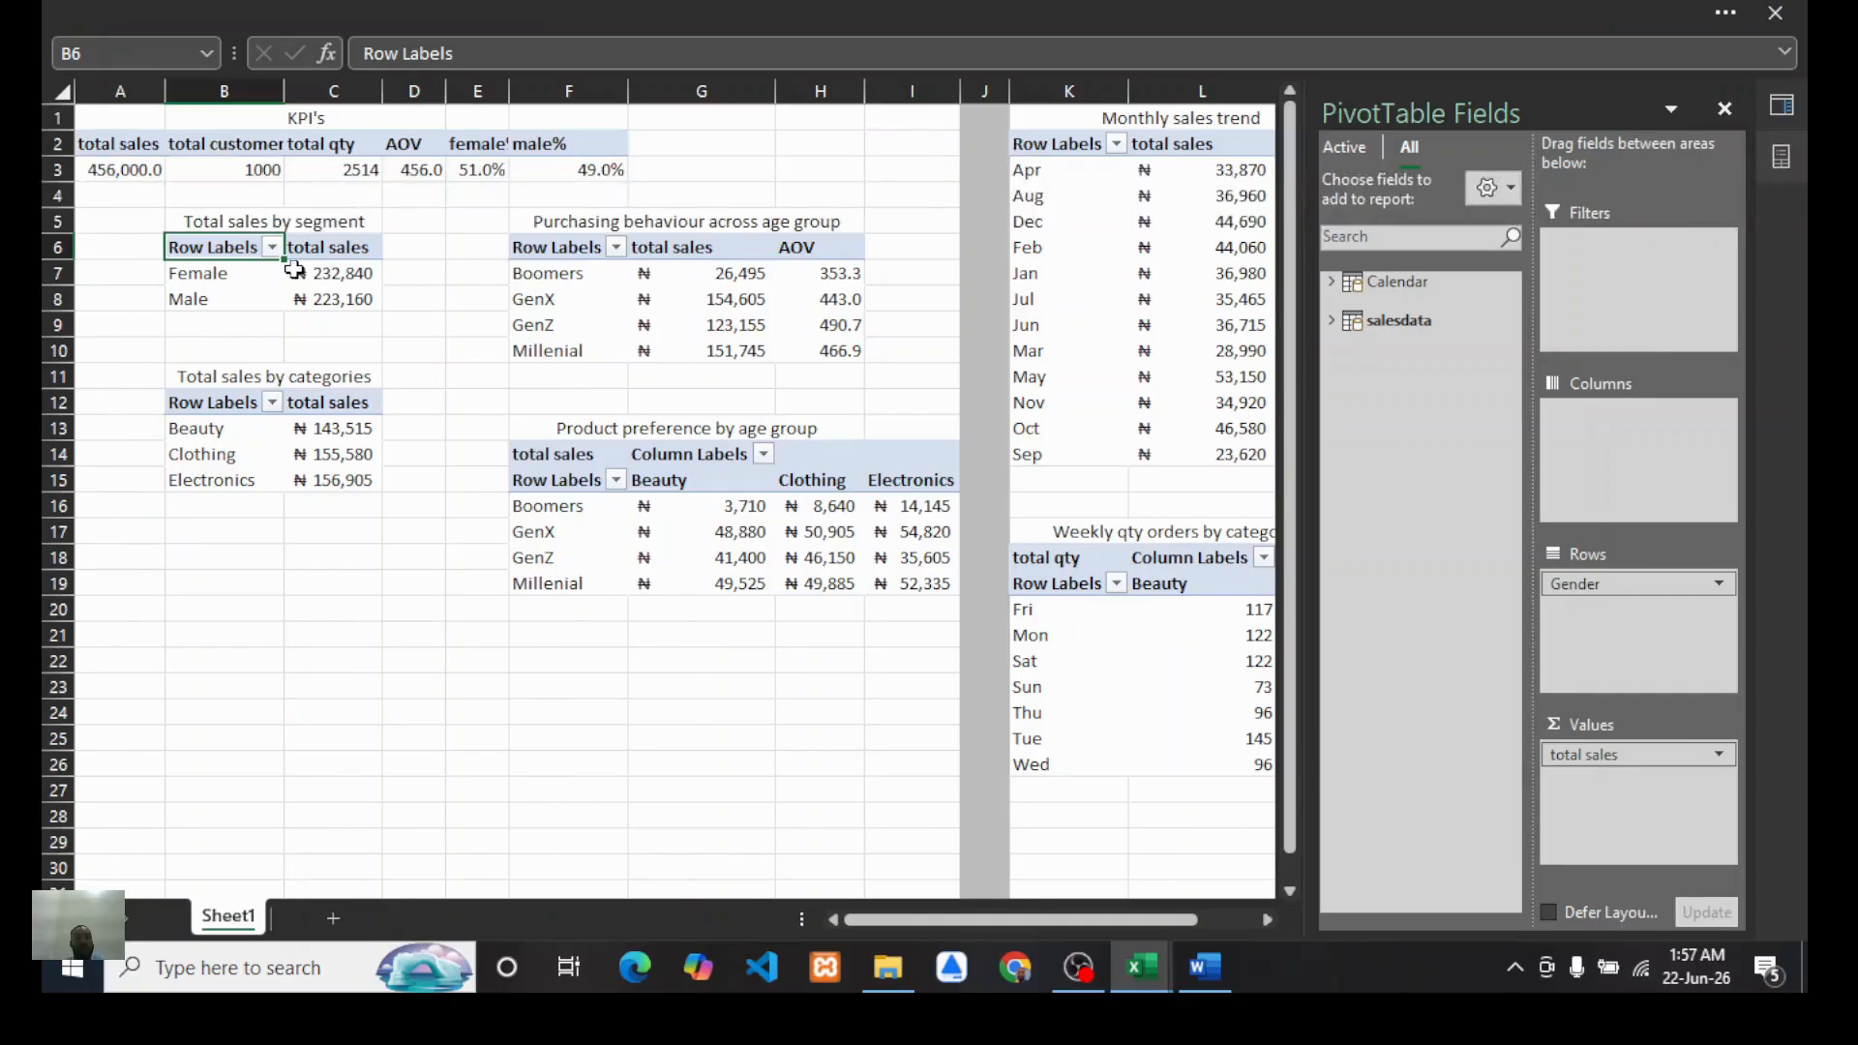
click(225, 278)
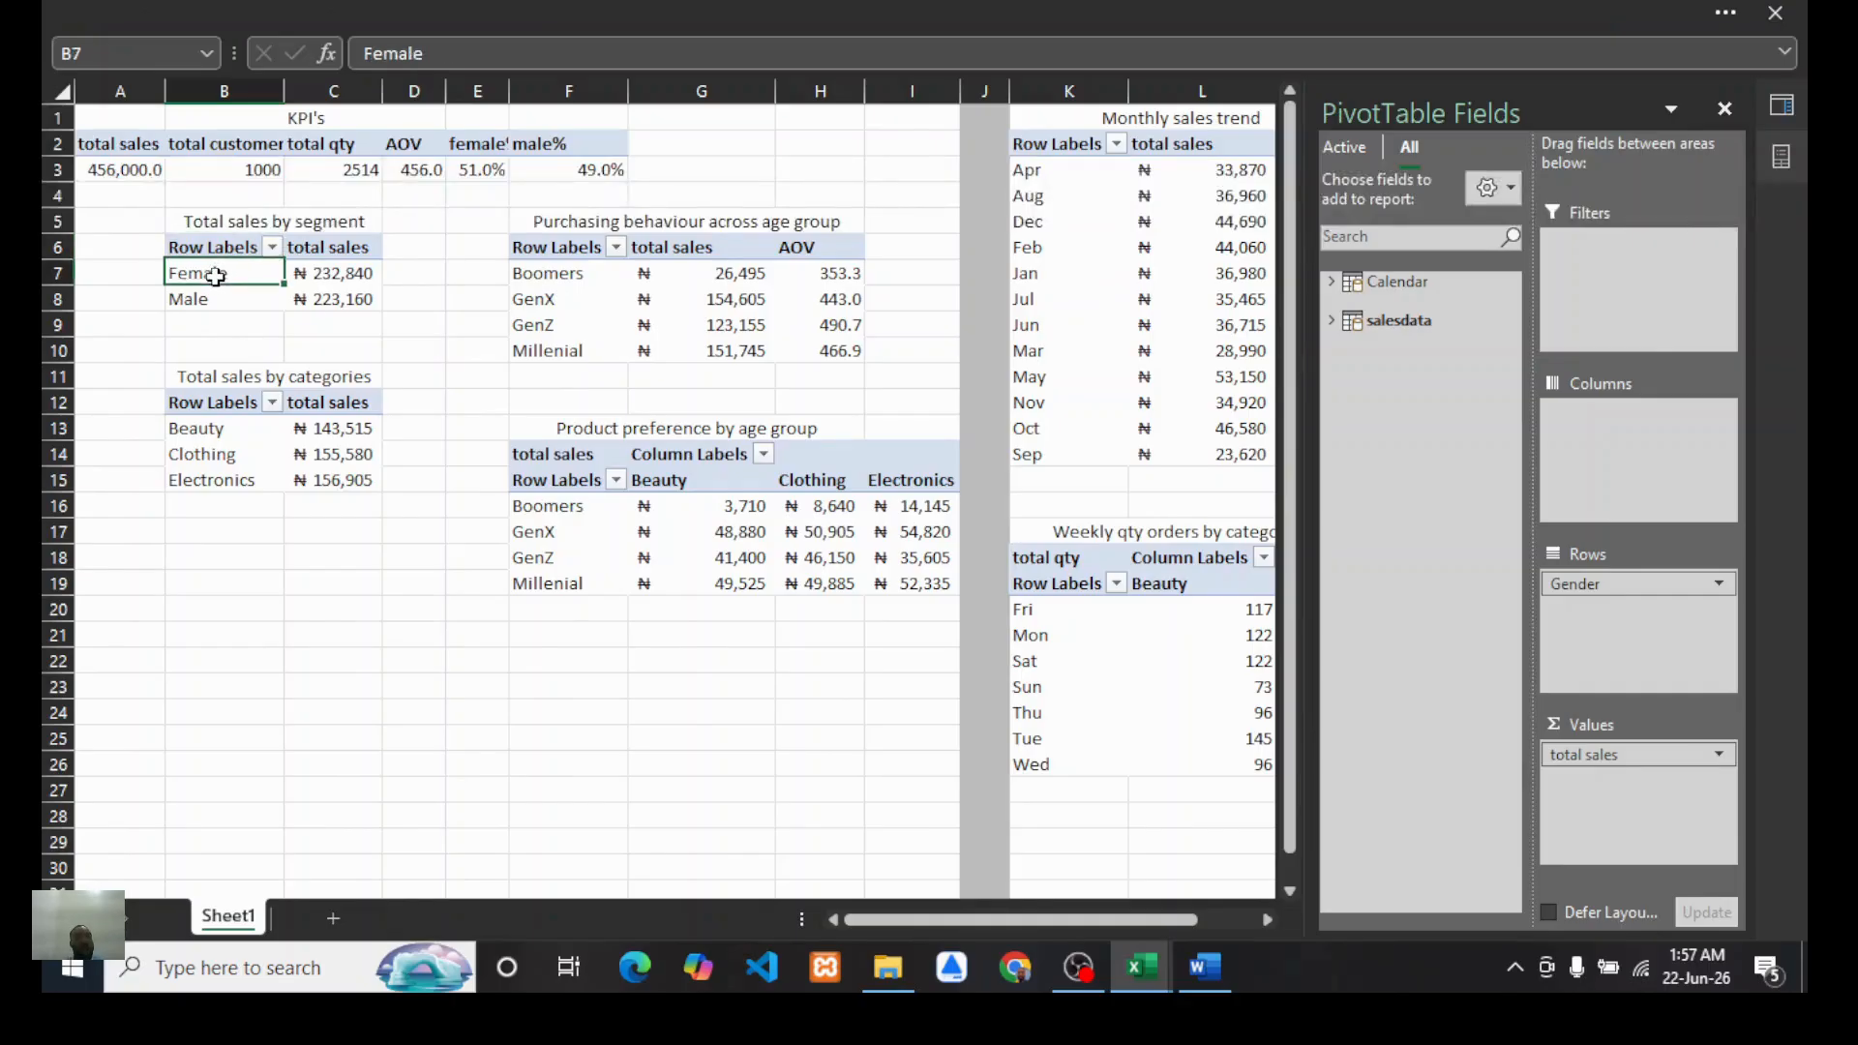
click(611, 11)
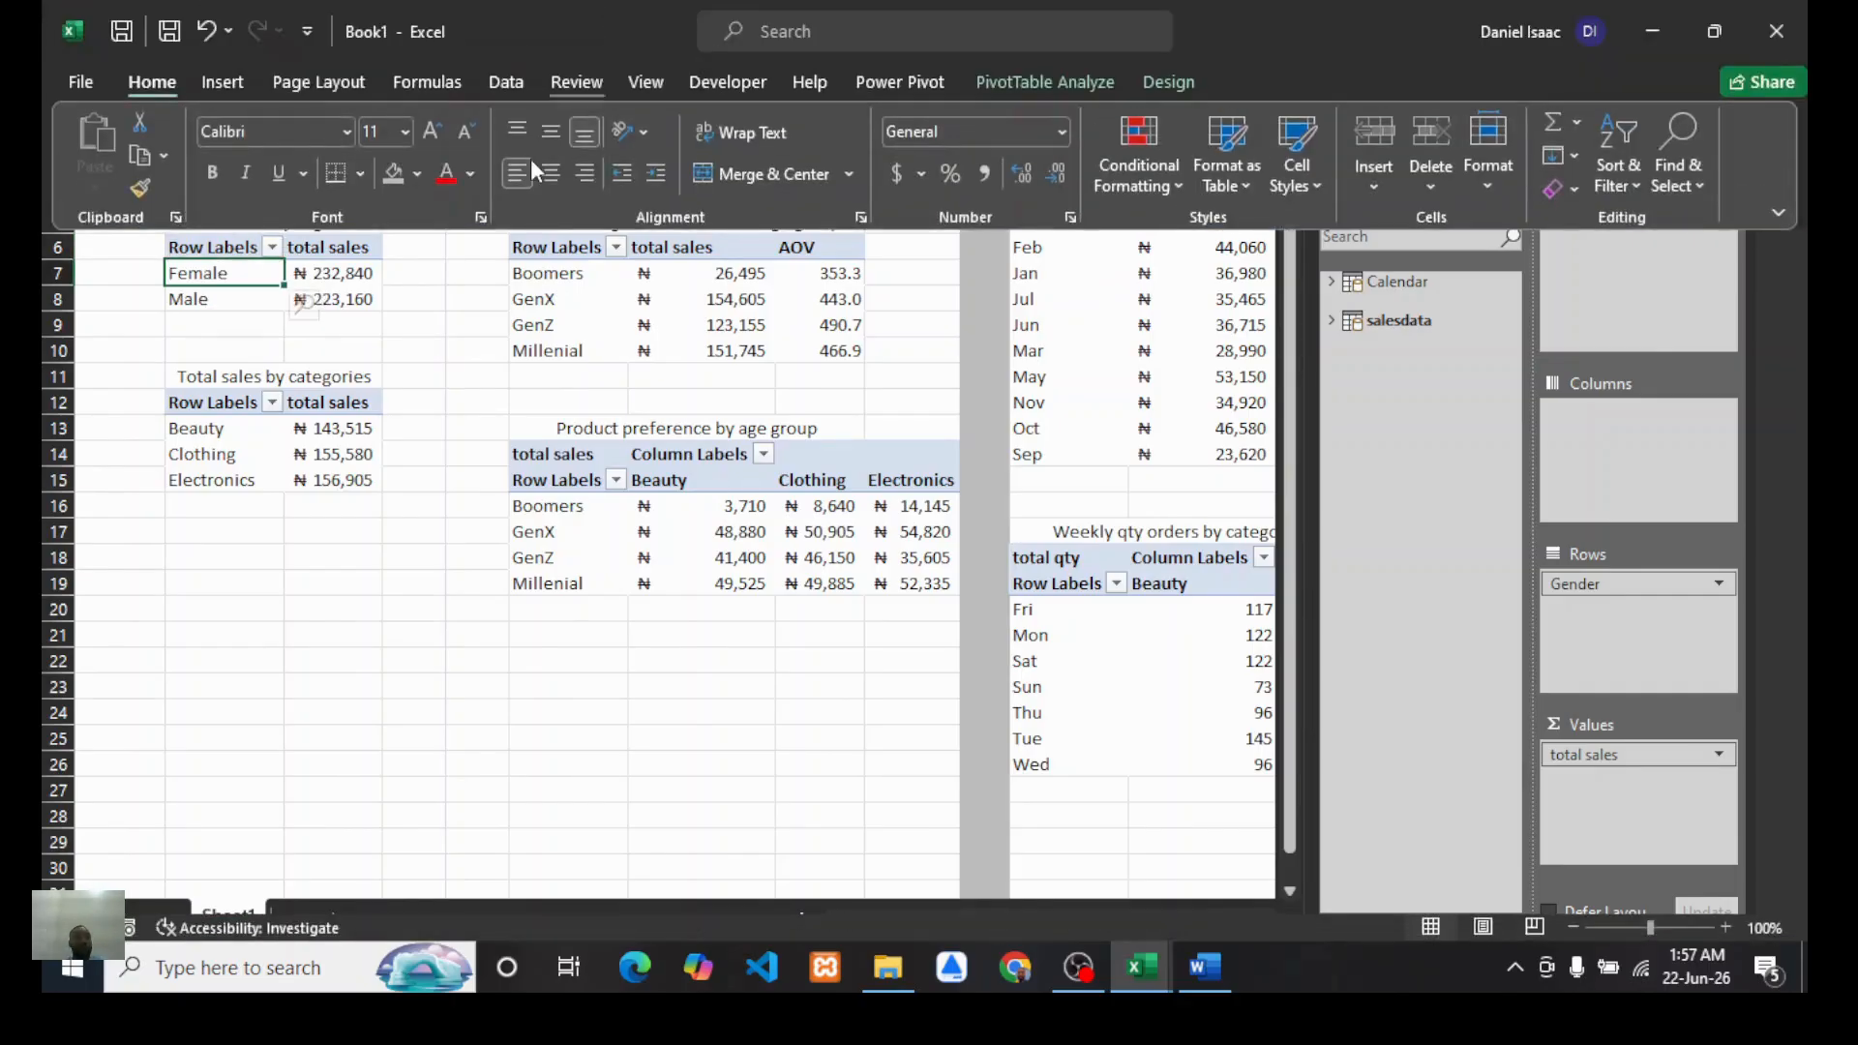
click(1029, 87)
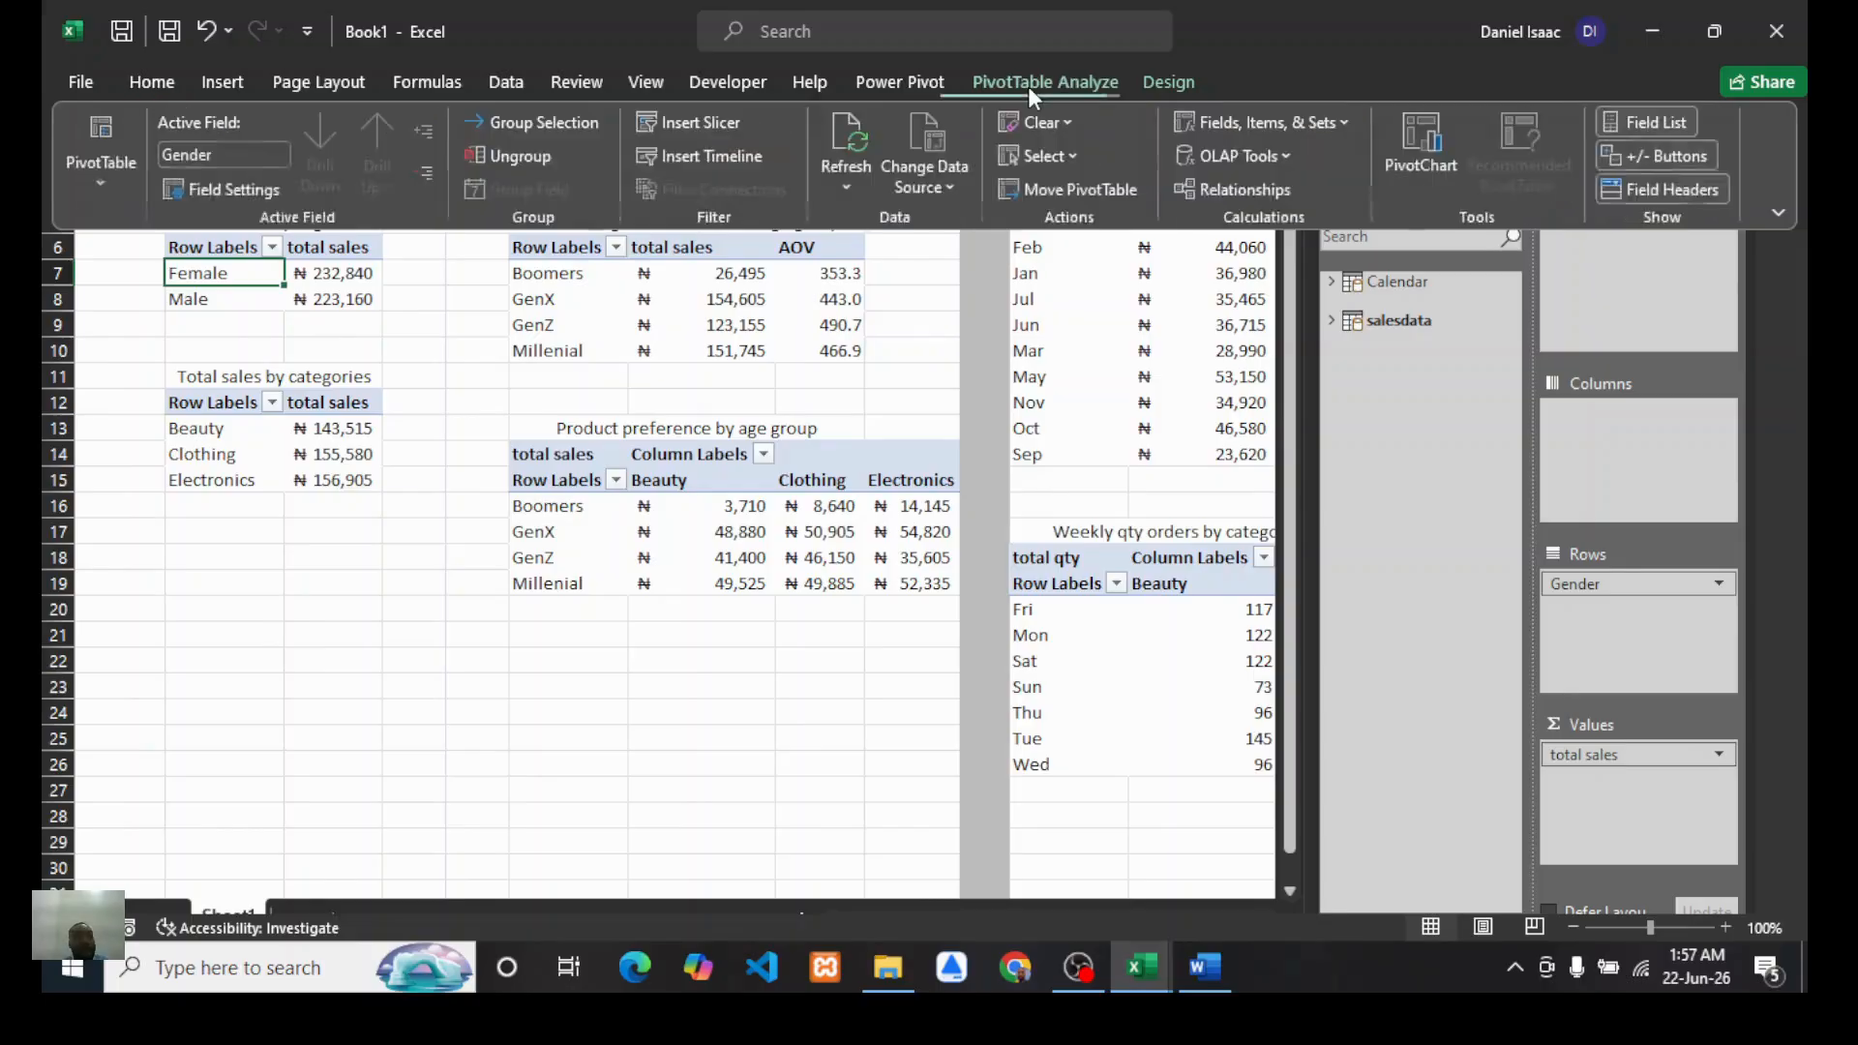
click(100, 182)
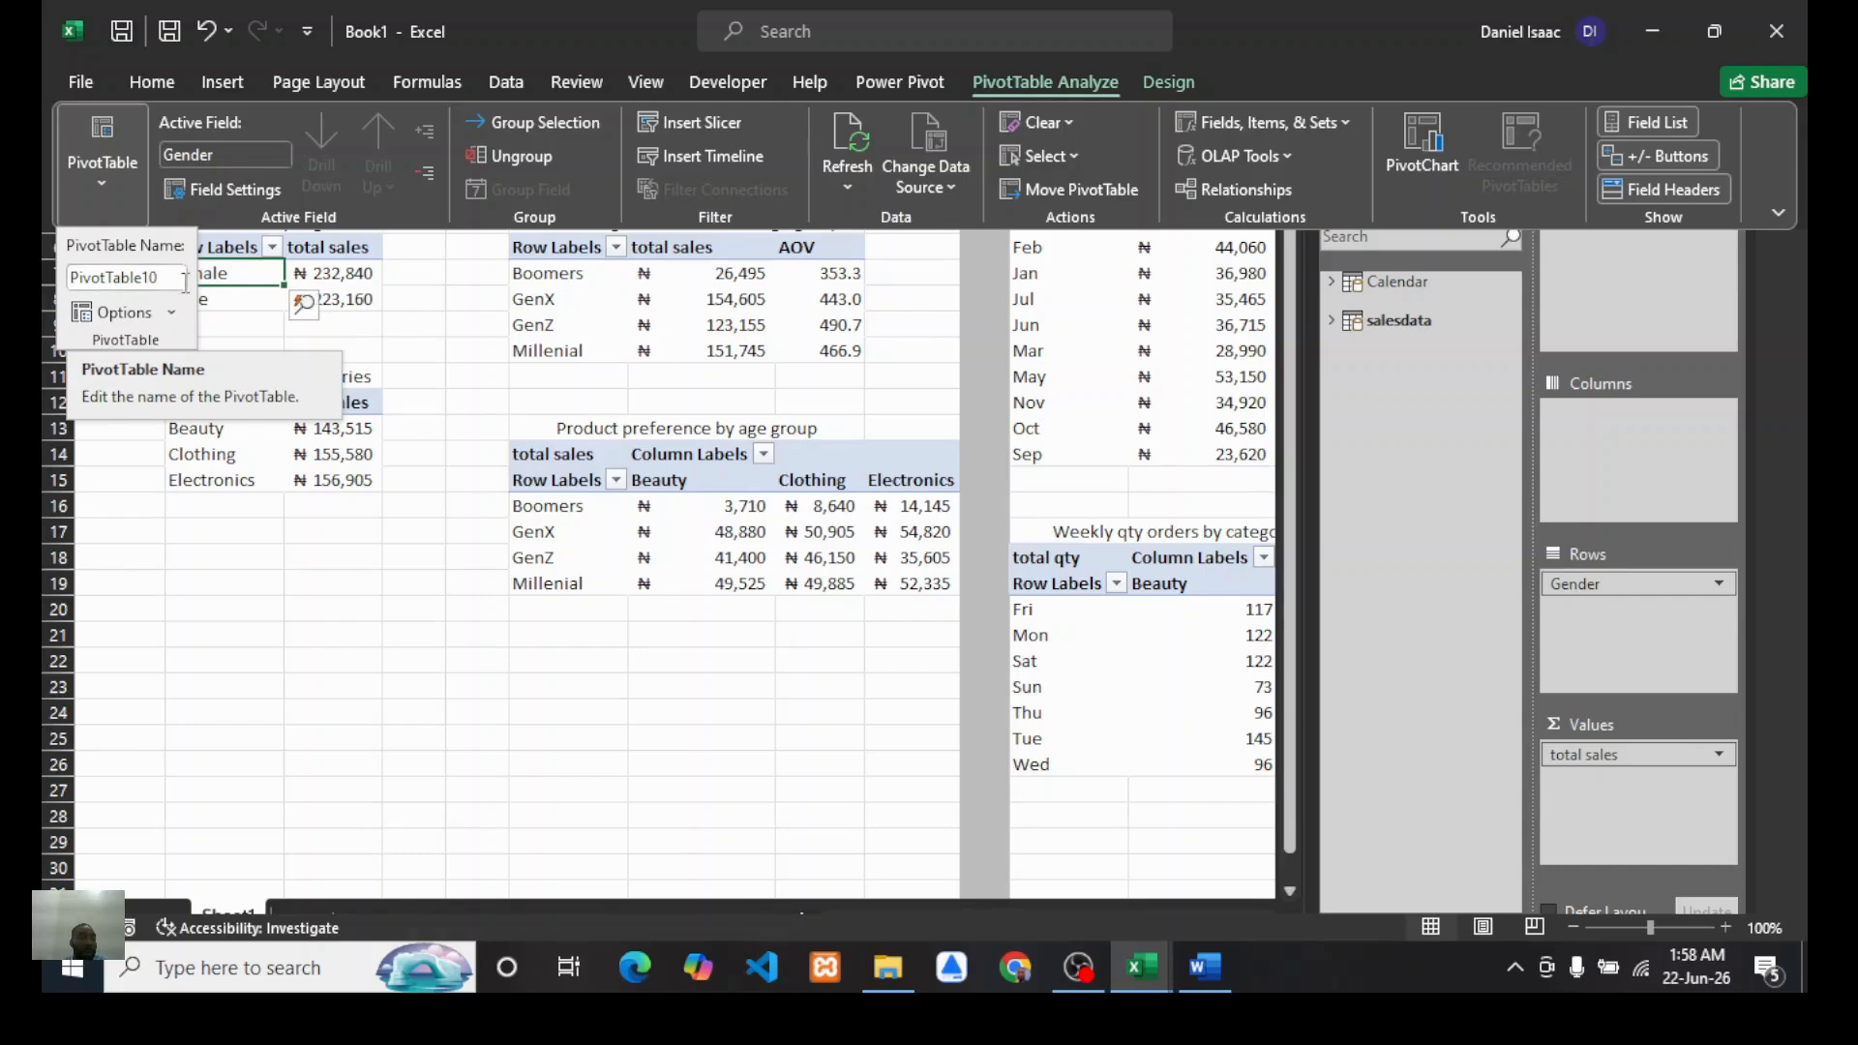
drag(70, 278, 143, 277)
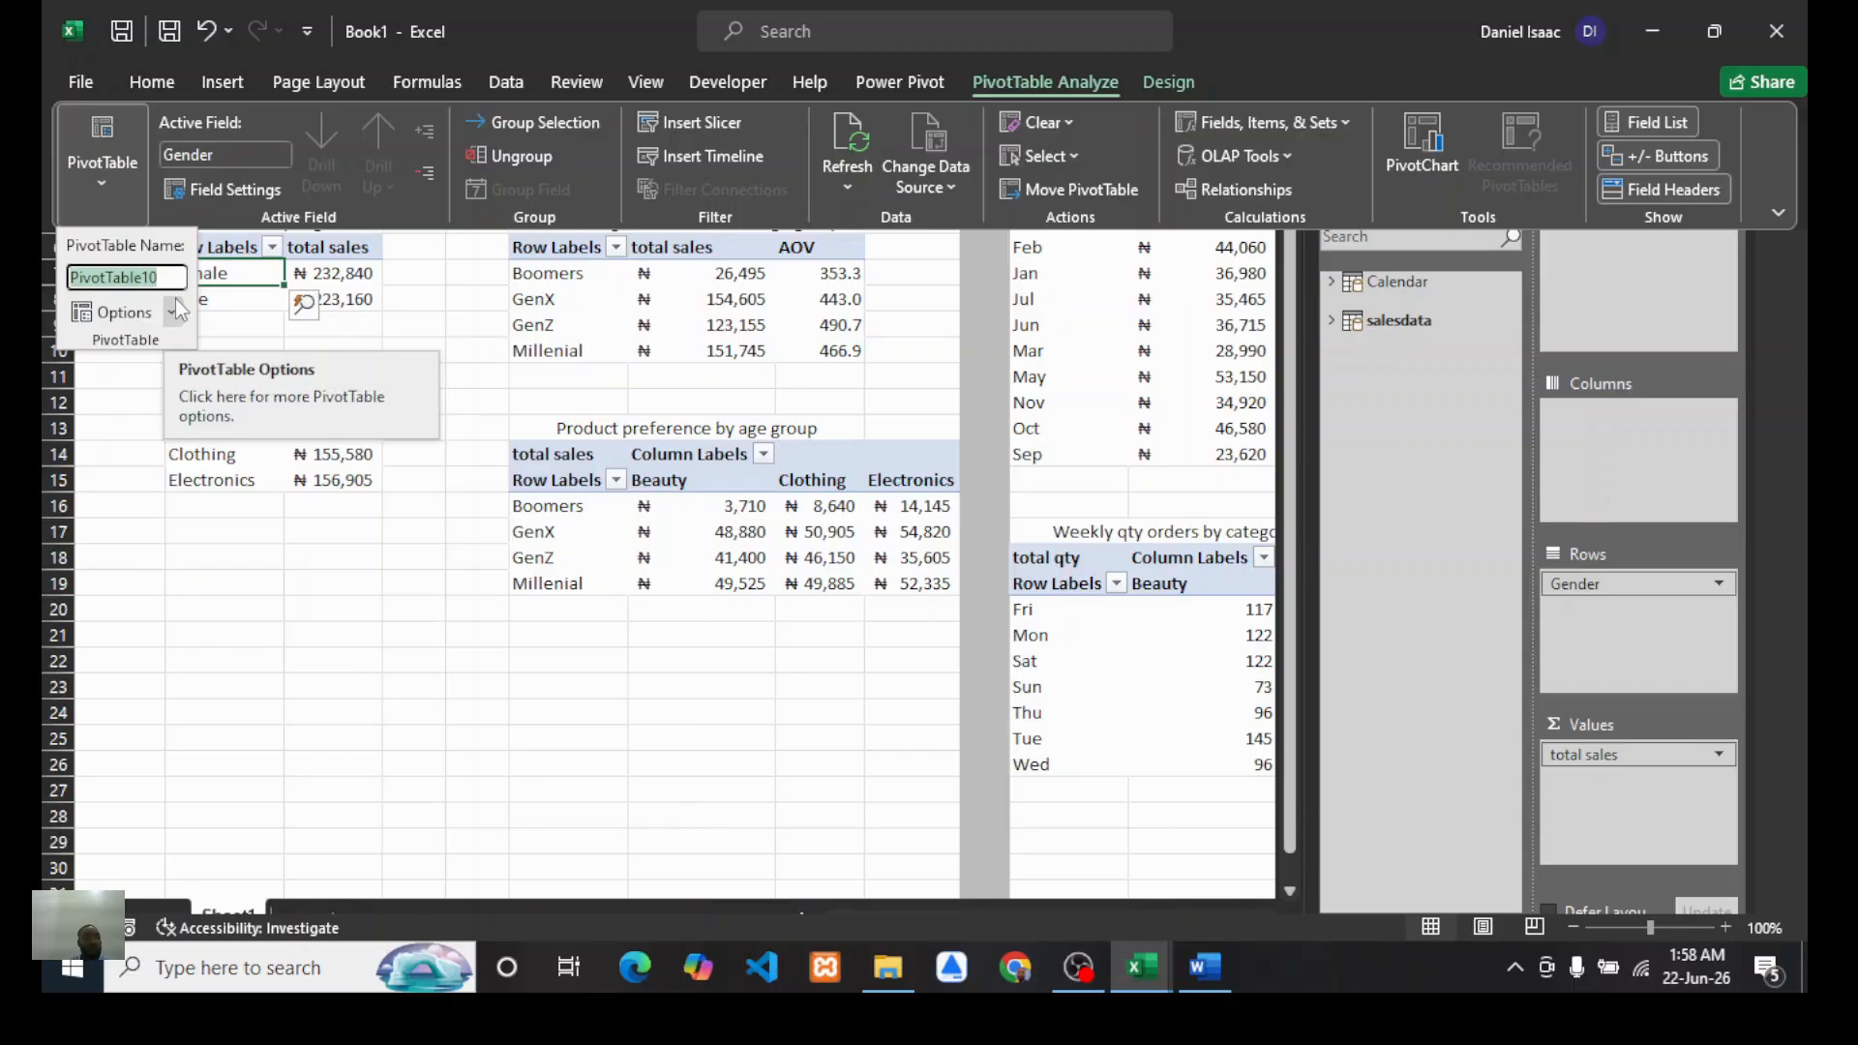
text(sales)
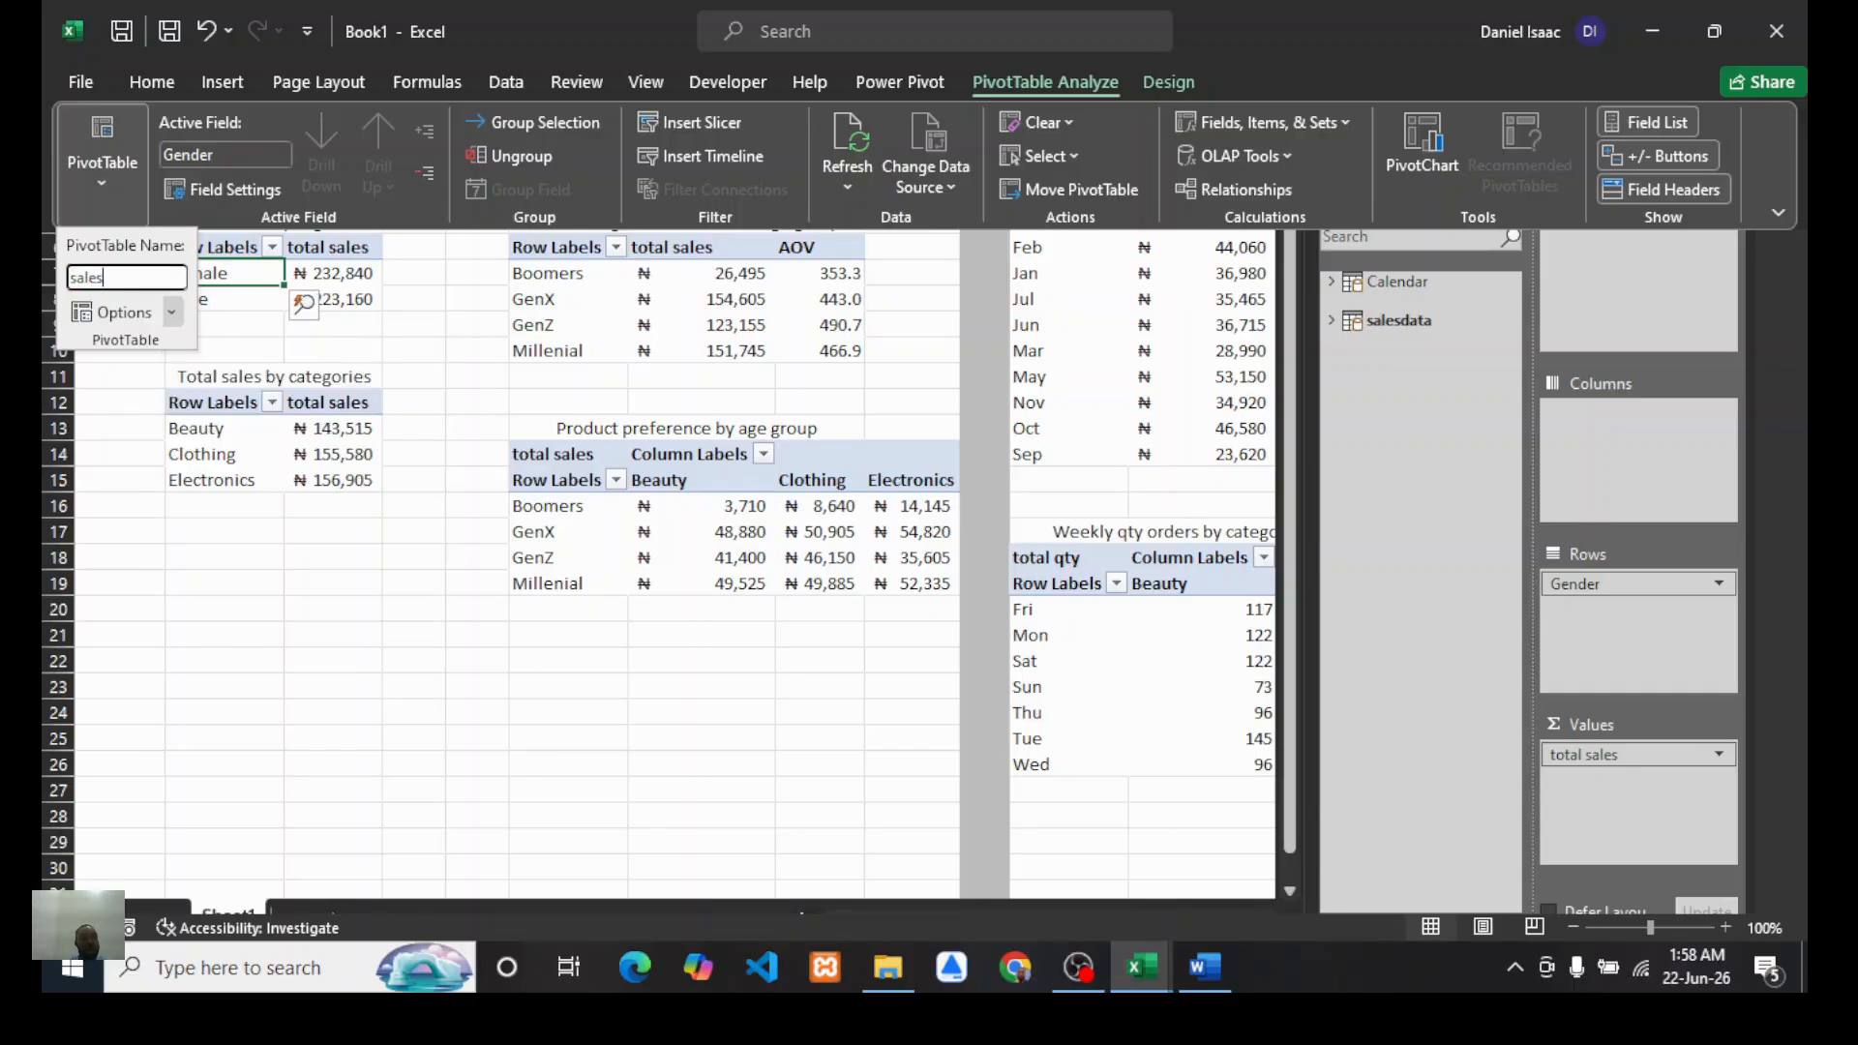
text(gend)
key(BackSpace)
key(BackSpace)
key(BackSpace)
key(BackSpace)
key(BackSpace)
key(BackSpace)
text(by gnnder)
key(Return)
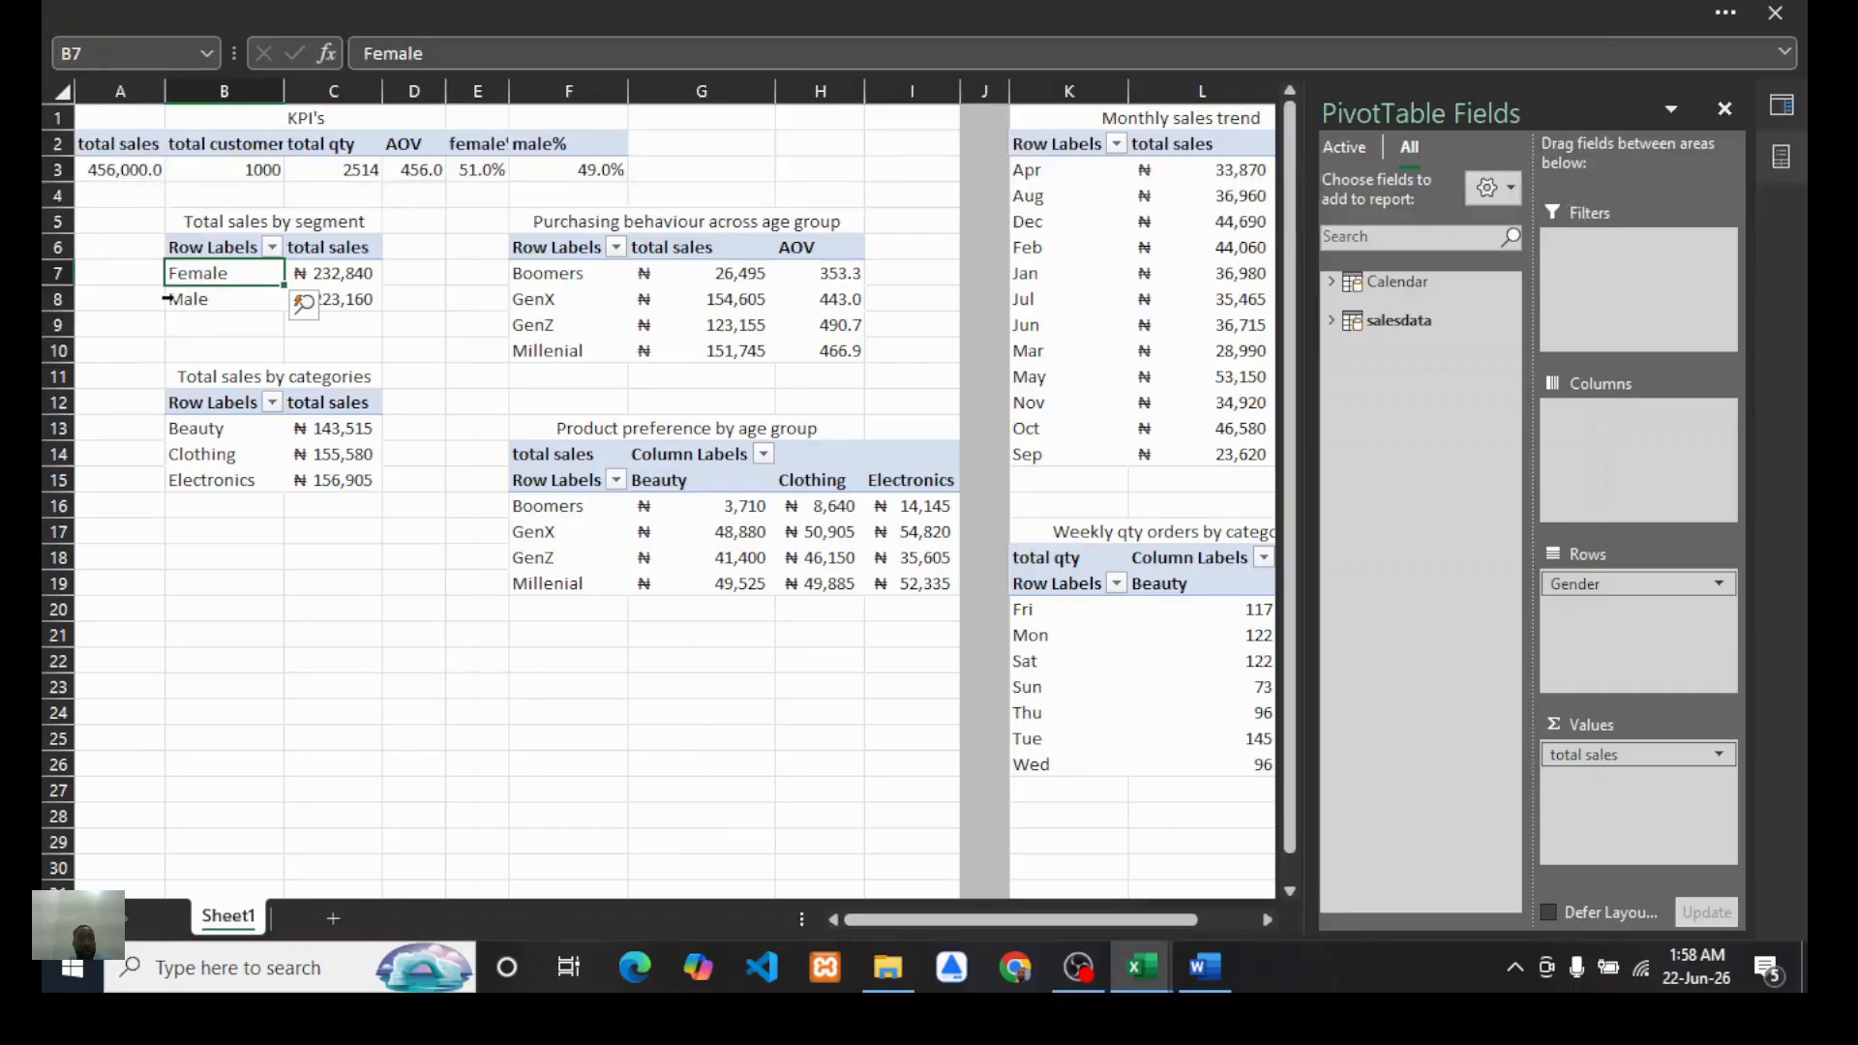
click(324, 615)
click(334, 280)
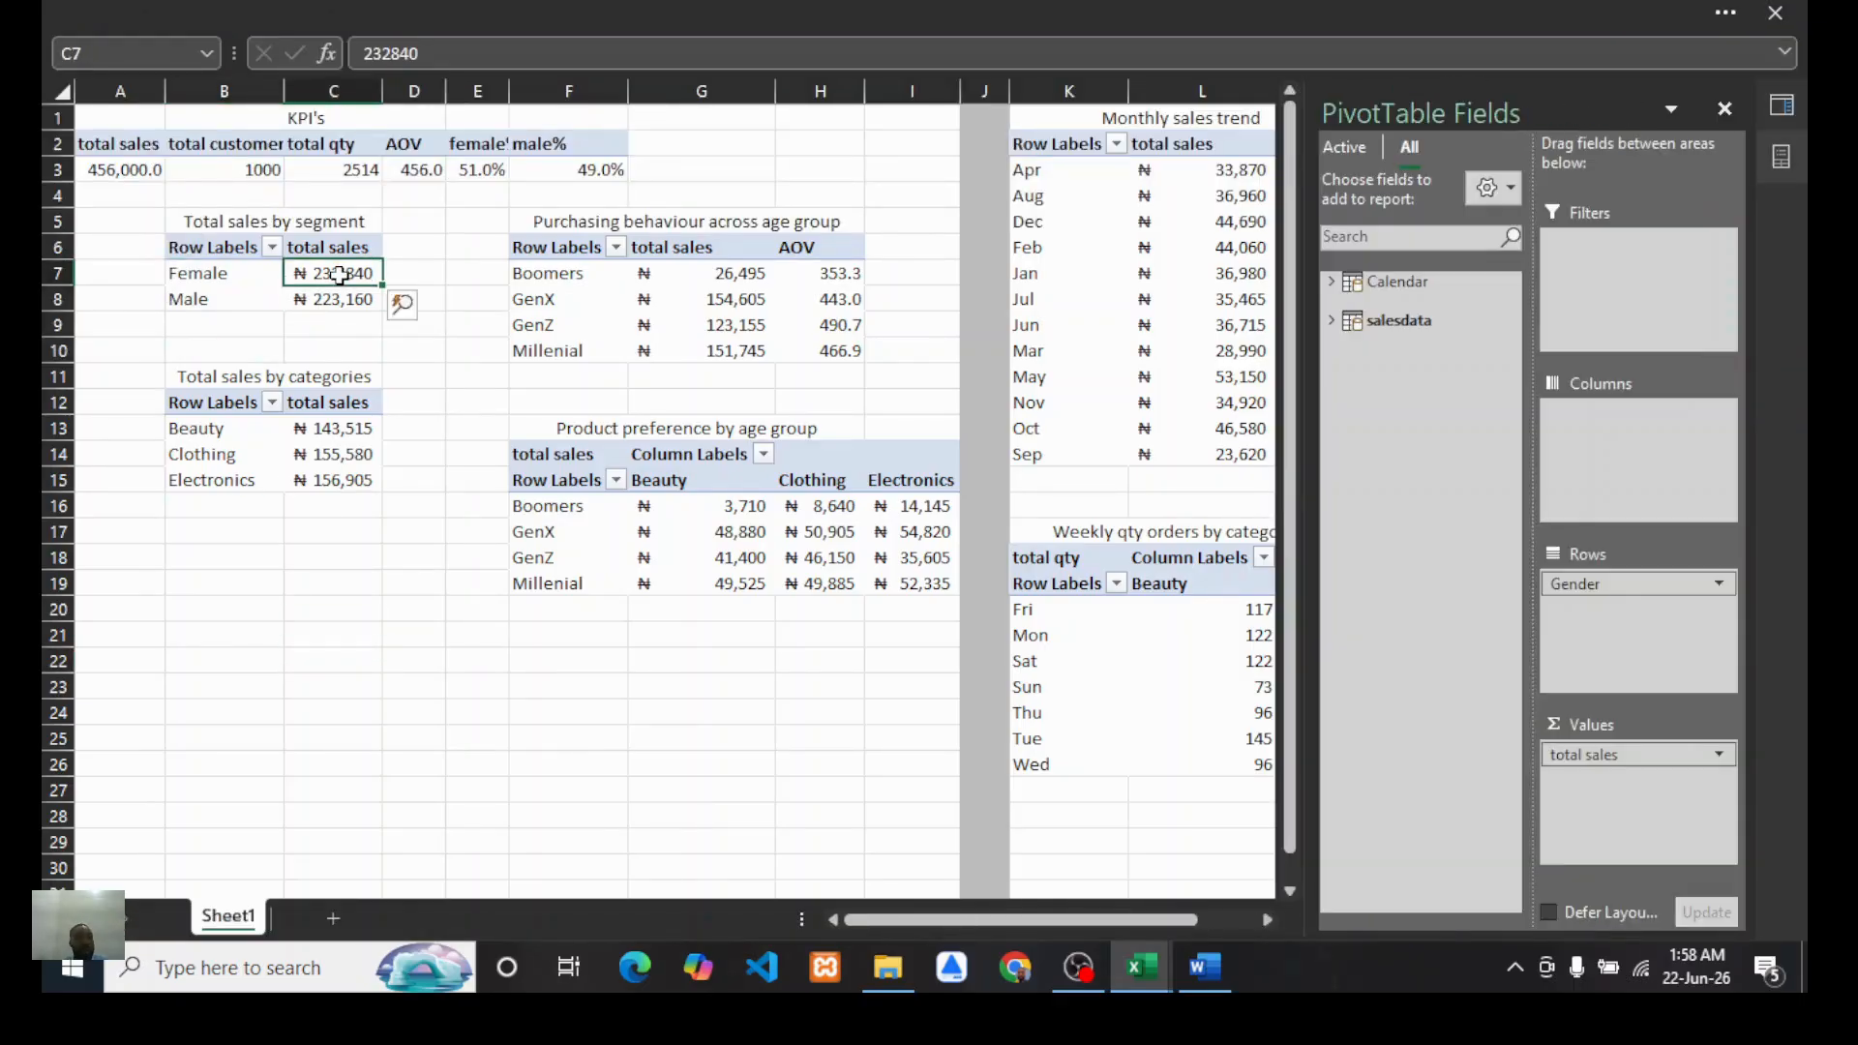
click(351, 12)
click(101, 174)
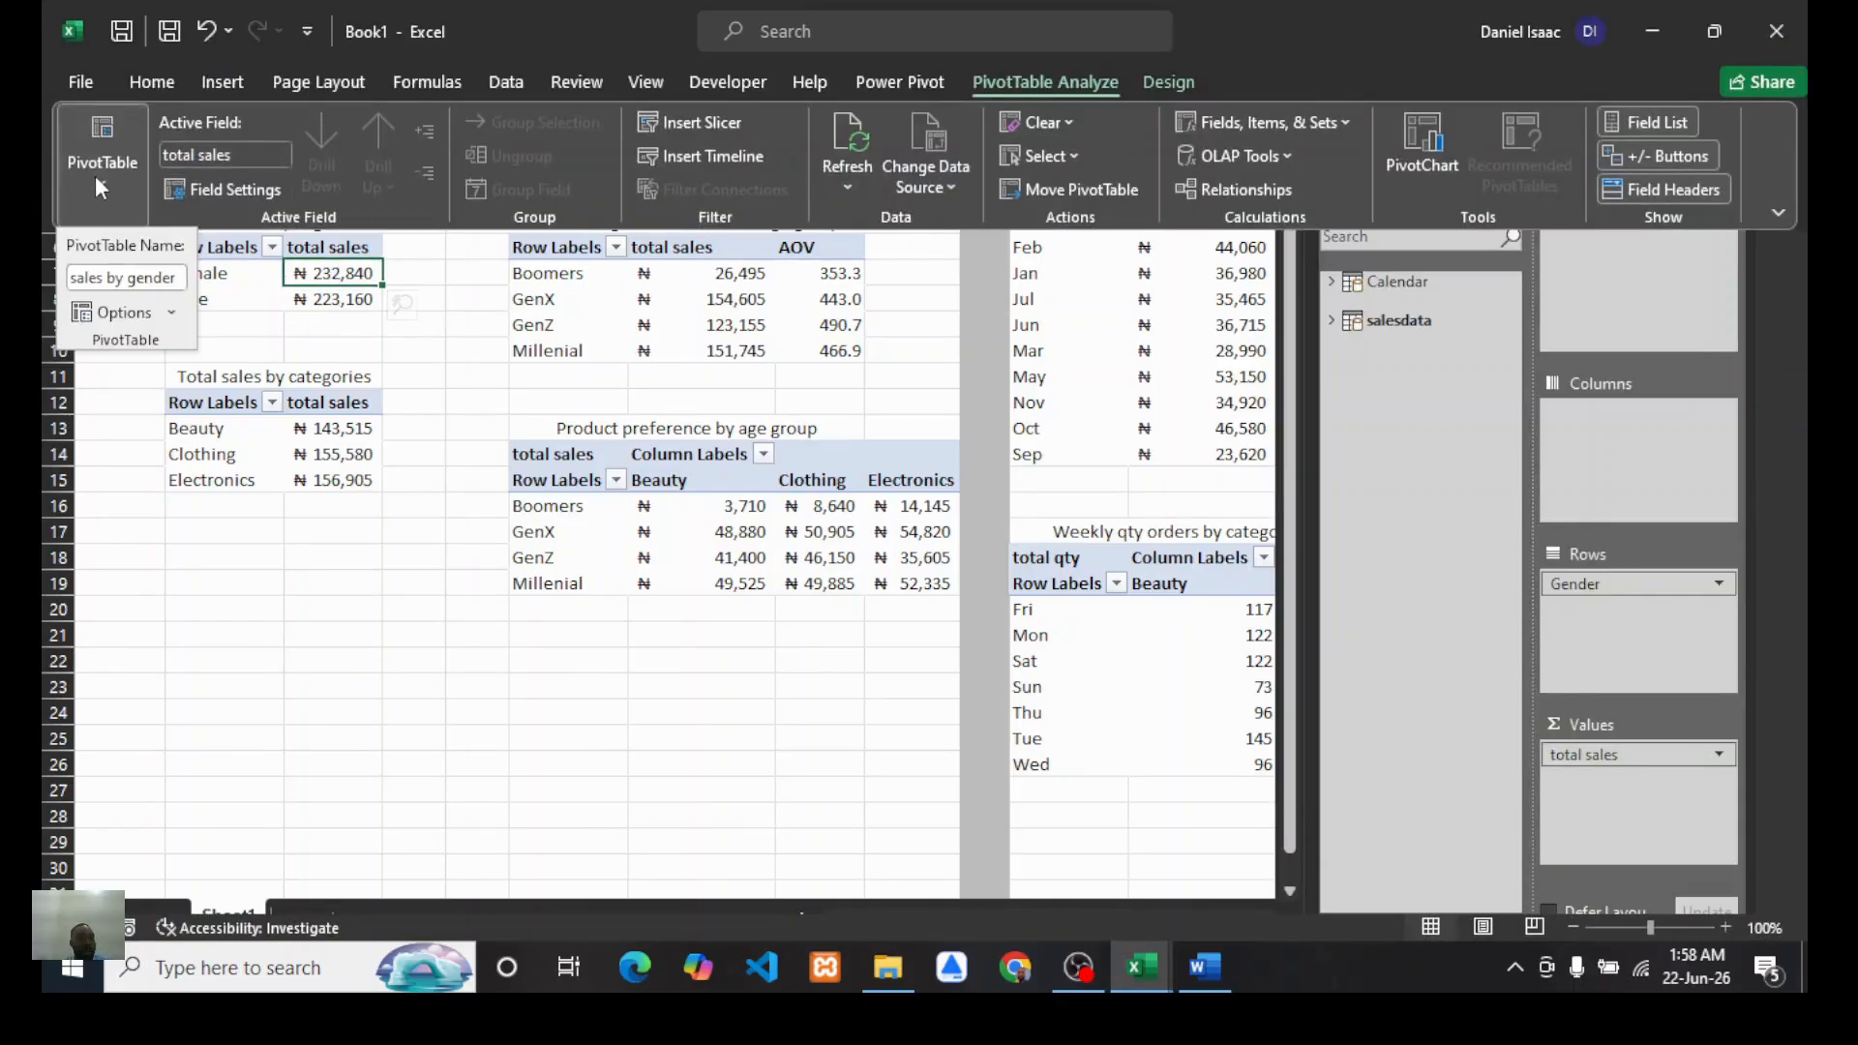
key(Escape)
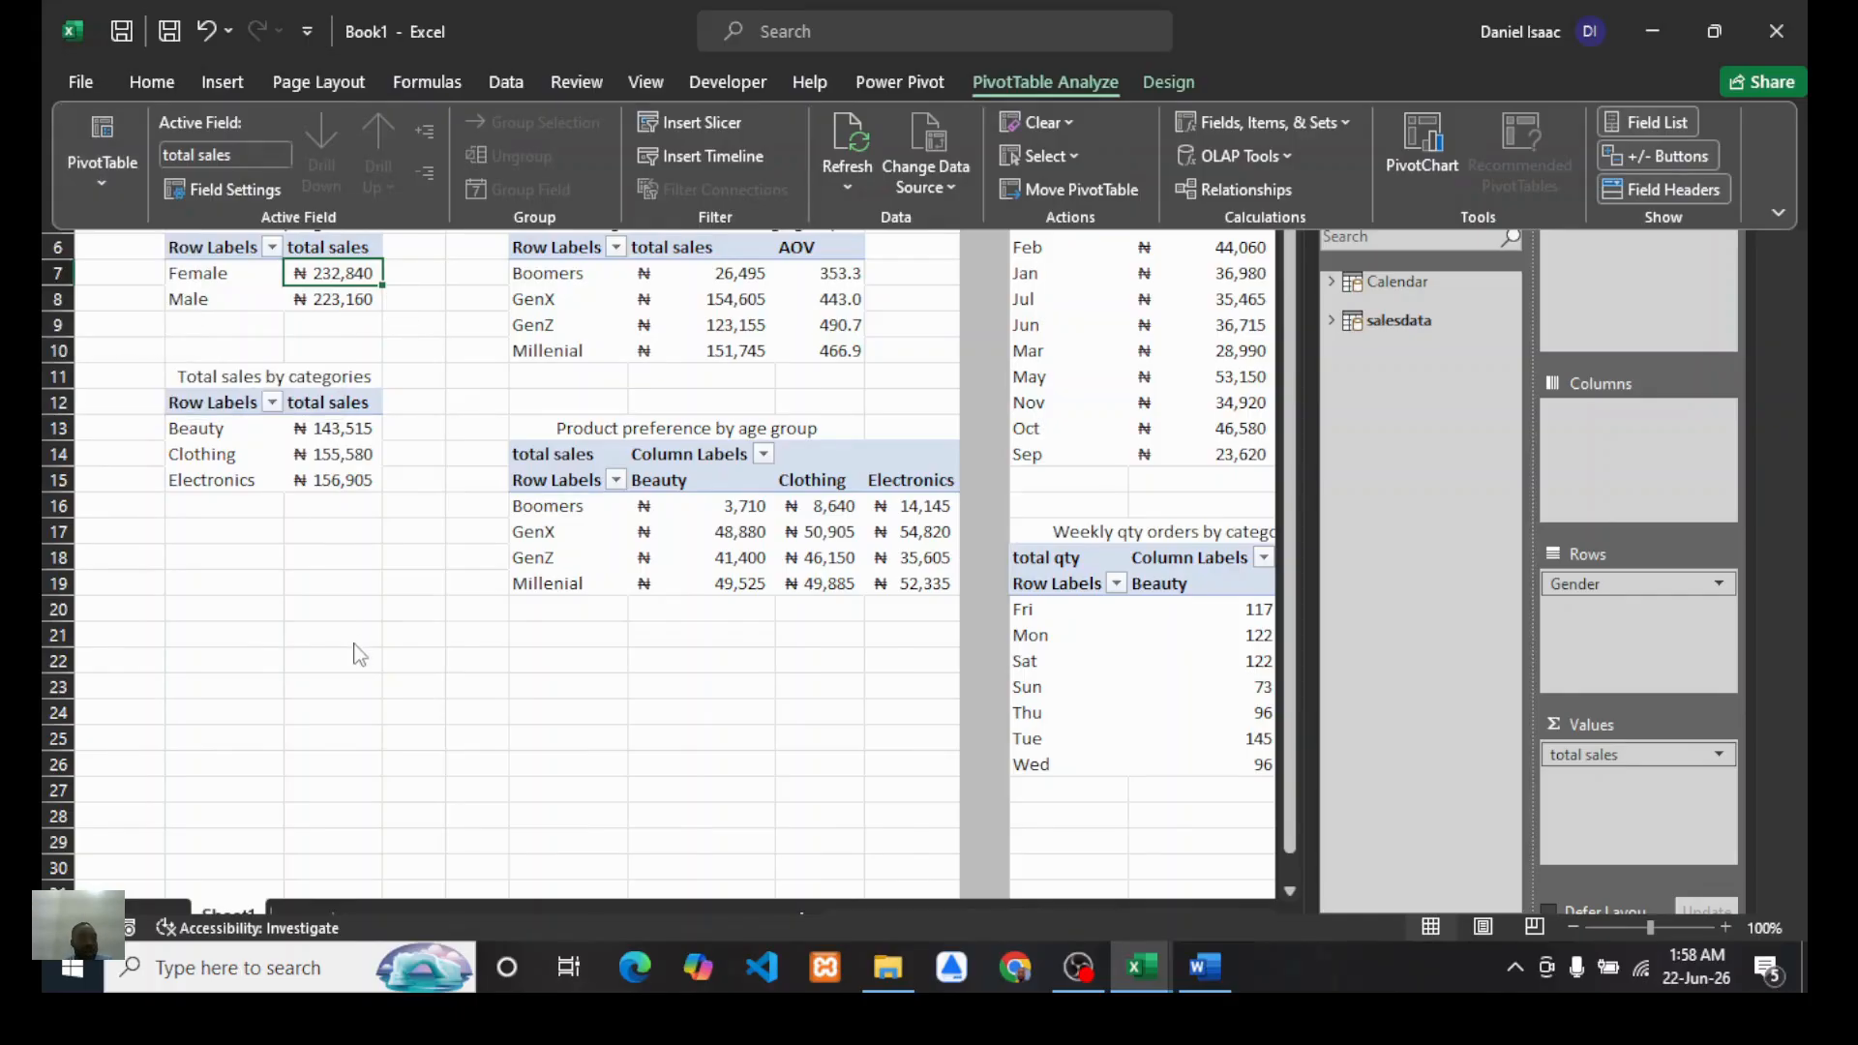
Step: Rename the sales-by-categories PivotTable as "sales by categories"
click(324, 453)
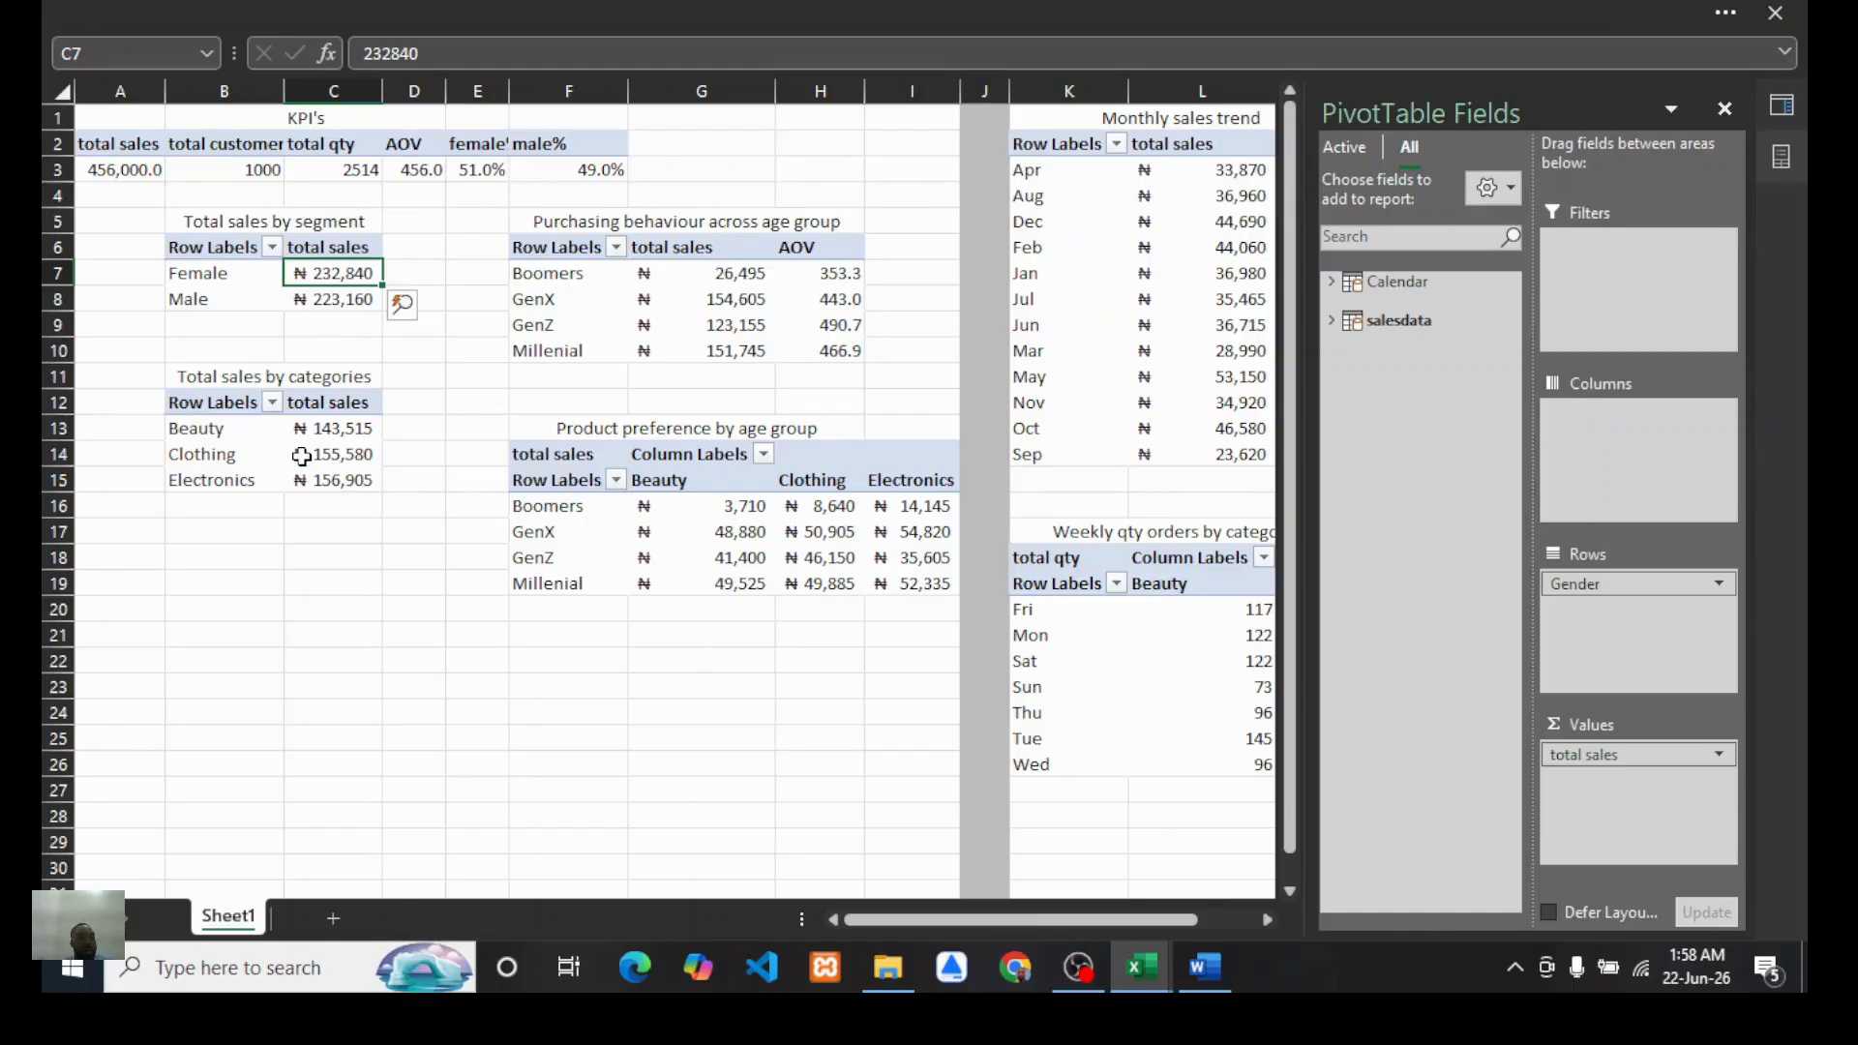
click(316, 435)
click(351, 12)
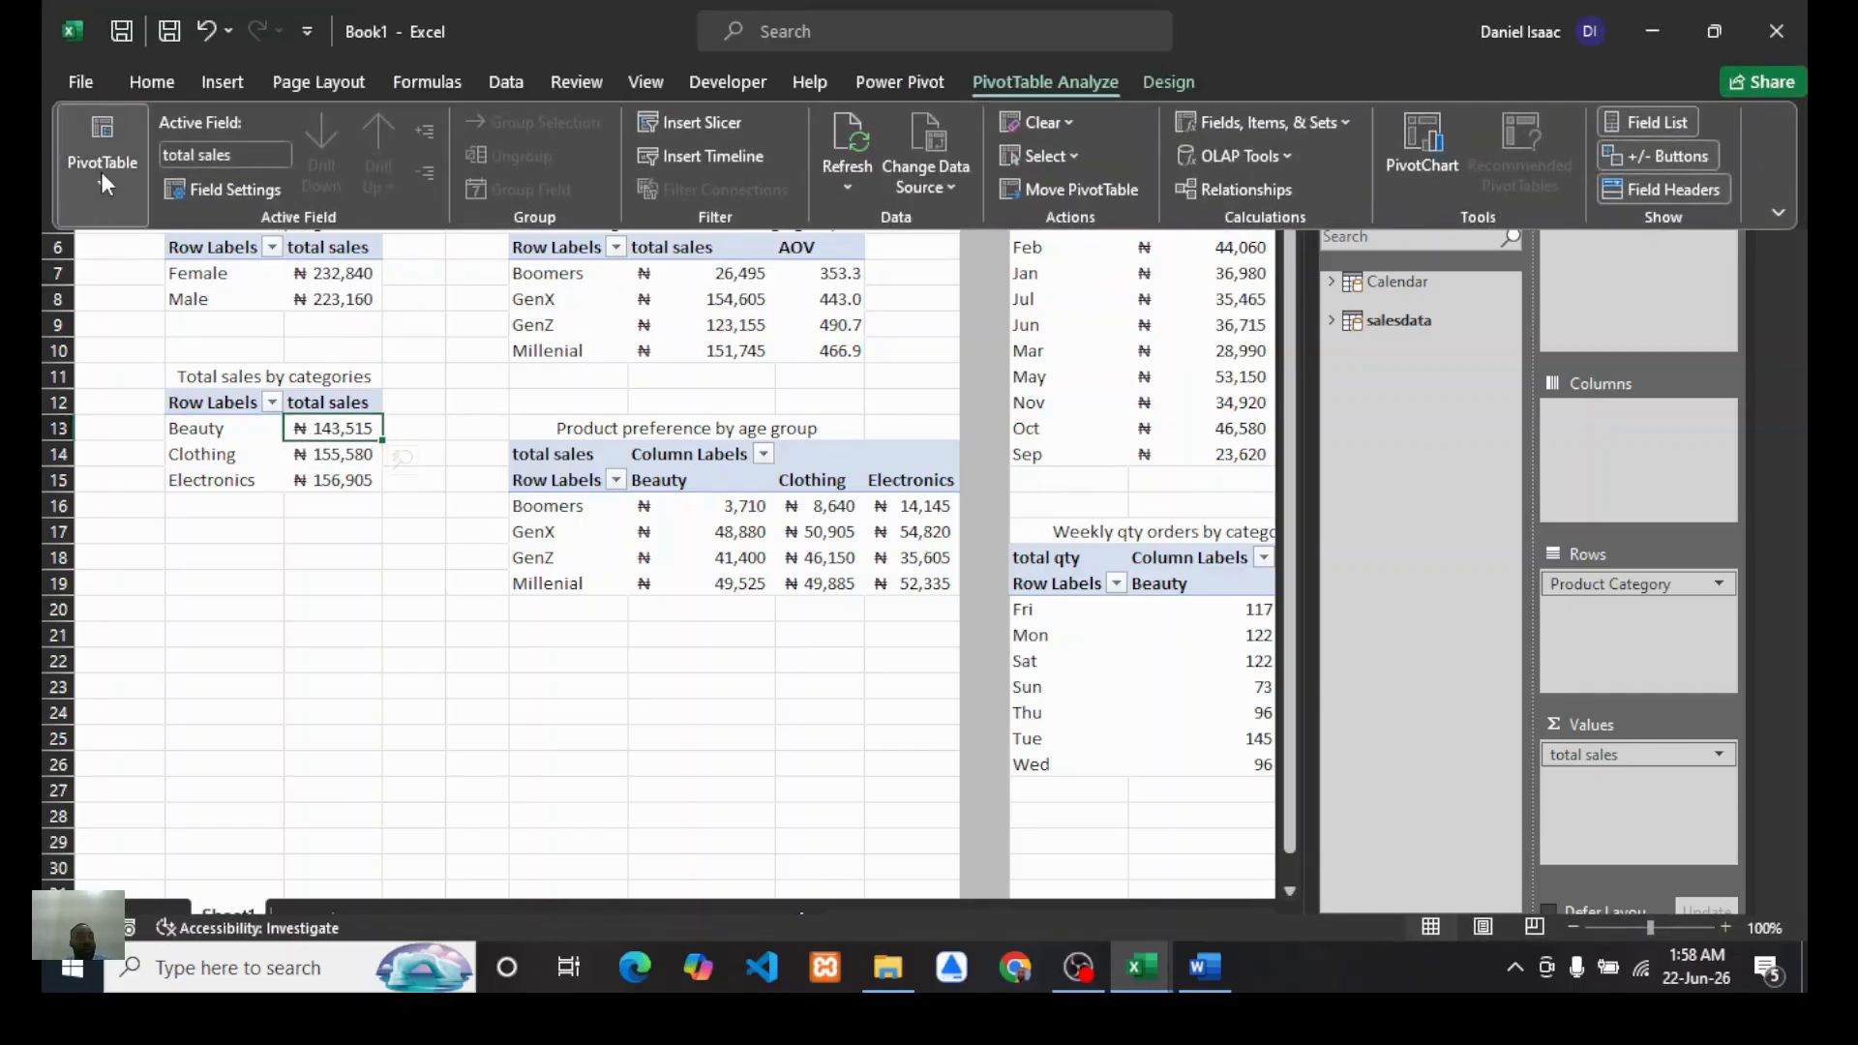
click(101, 171)
click(181, 277)
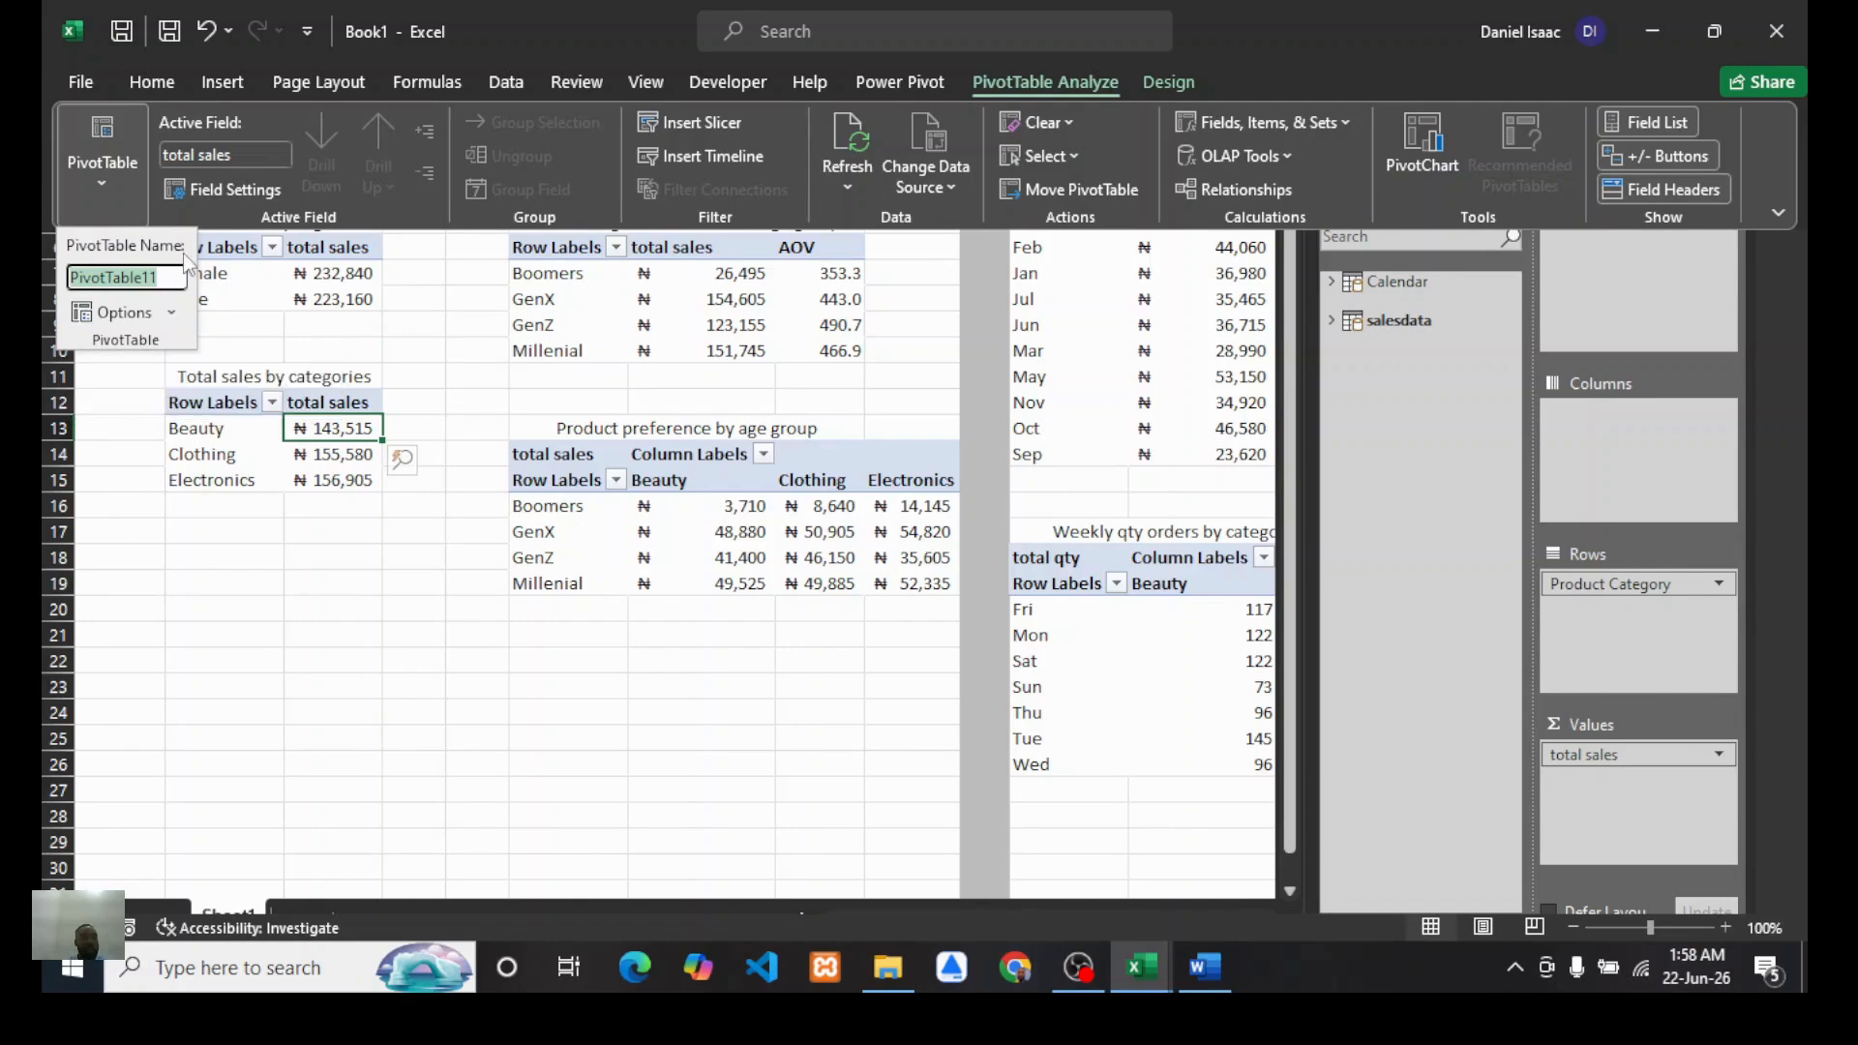
text(sales by)
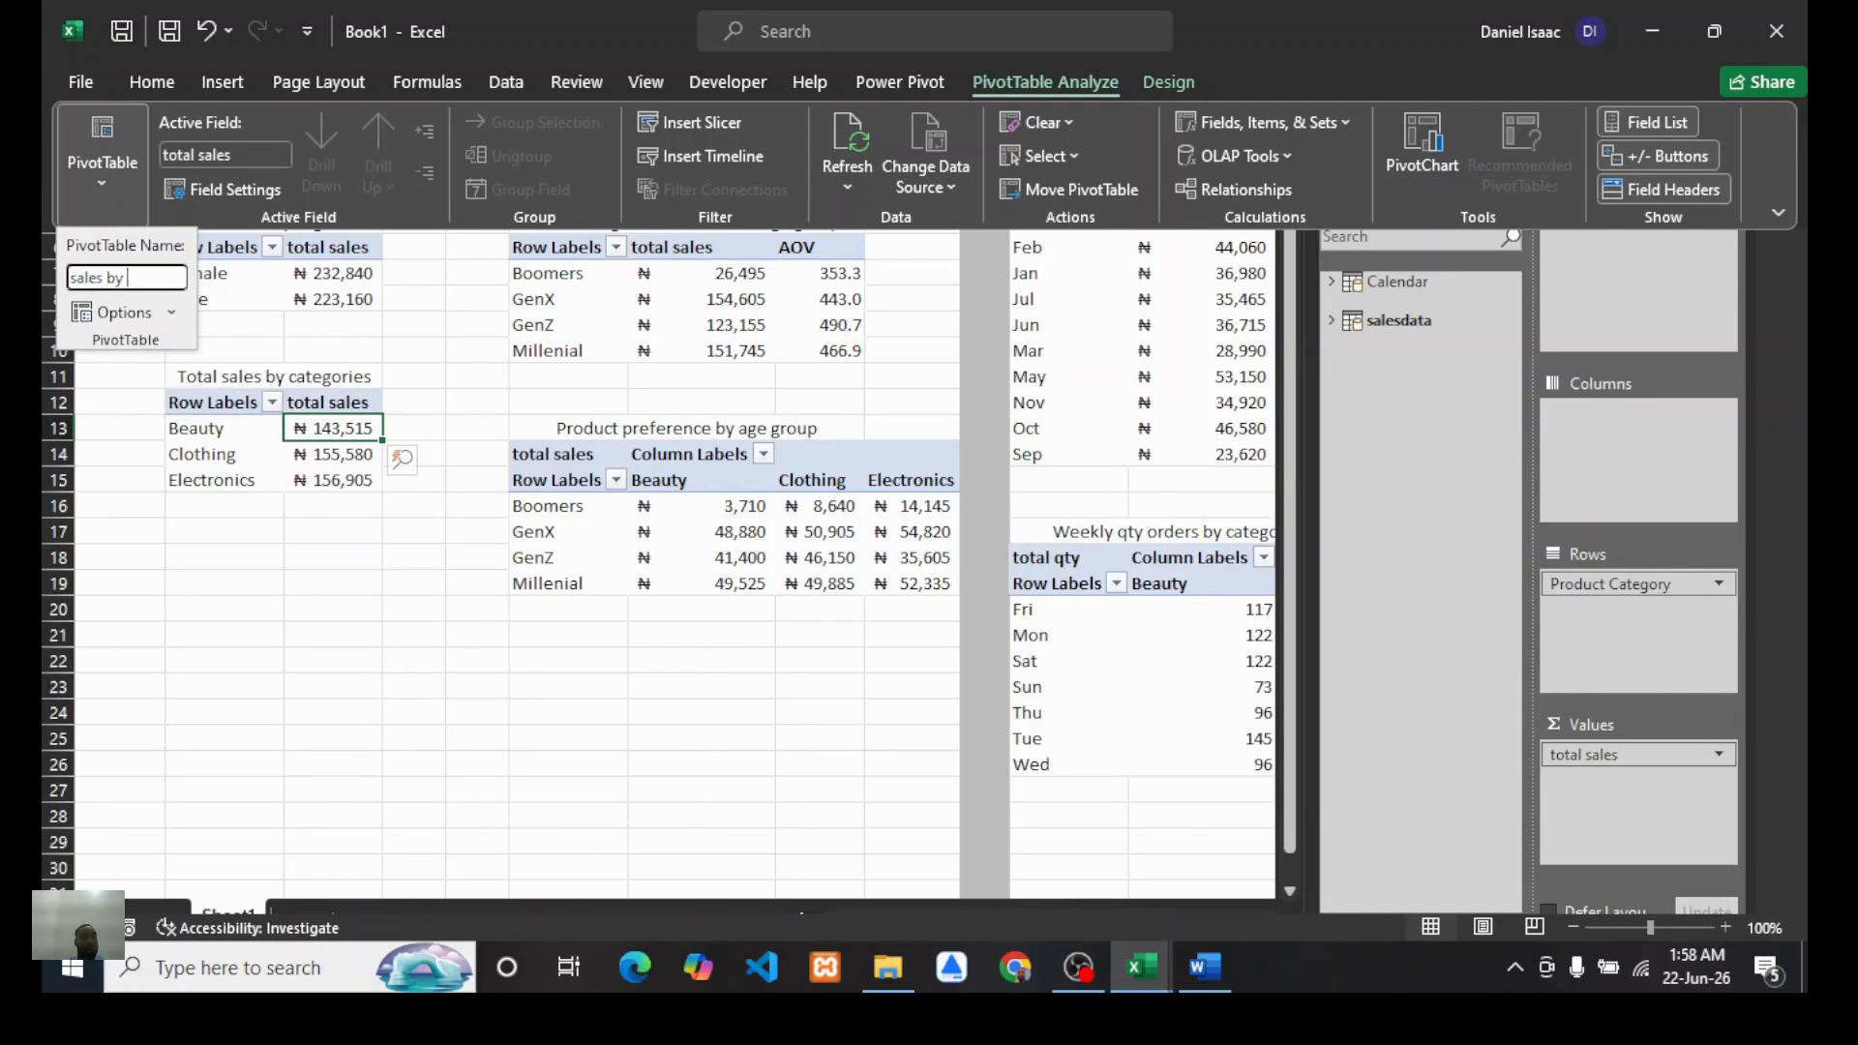
text( categories)
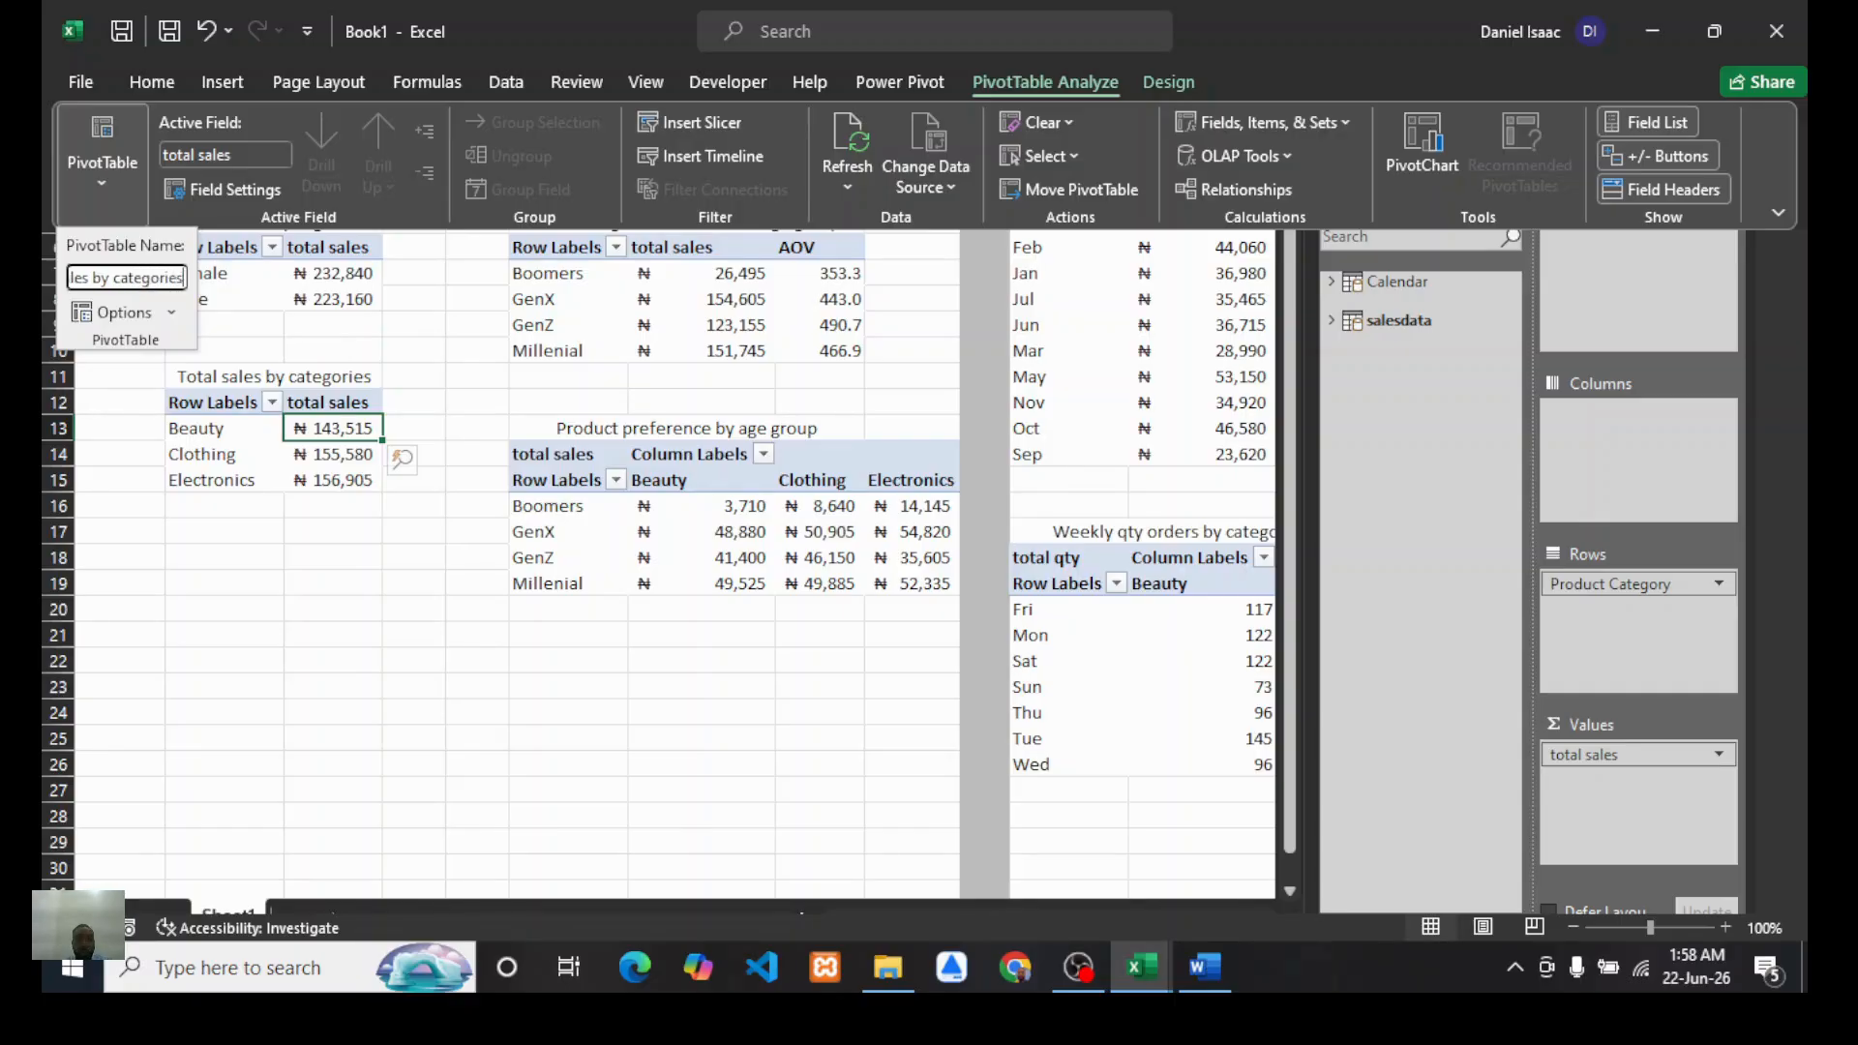
key(Return)
click(397, 658)
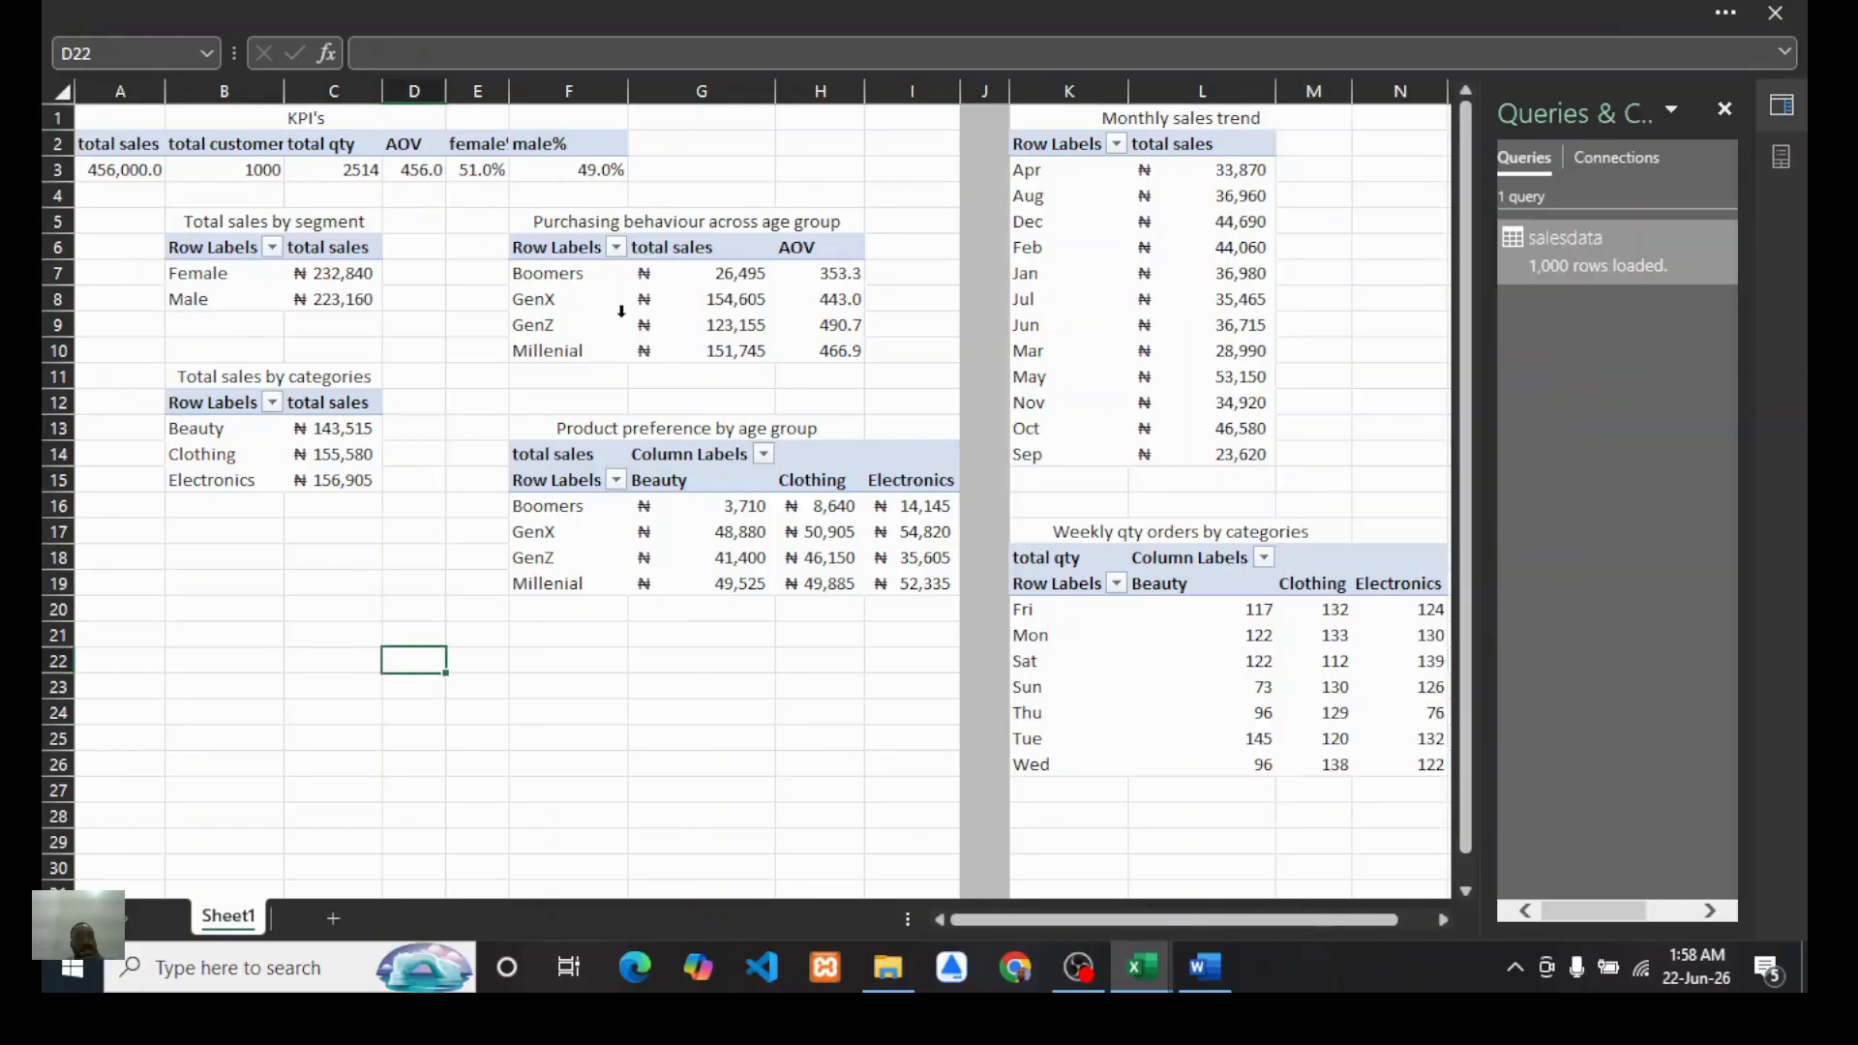
Step: Rename the purchasing-behaviour-by-age-group PivotTable as "pur. behaviour"
click(683, 296)
click(222, 13)
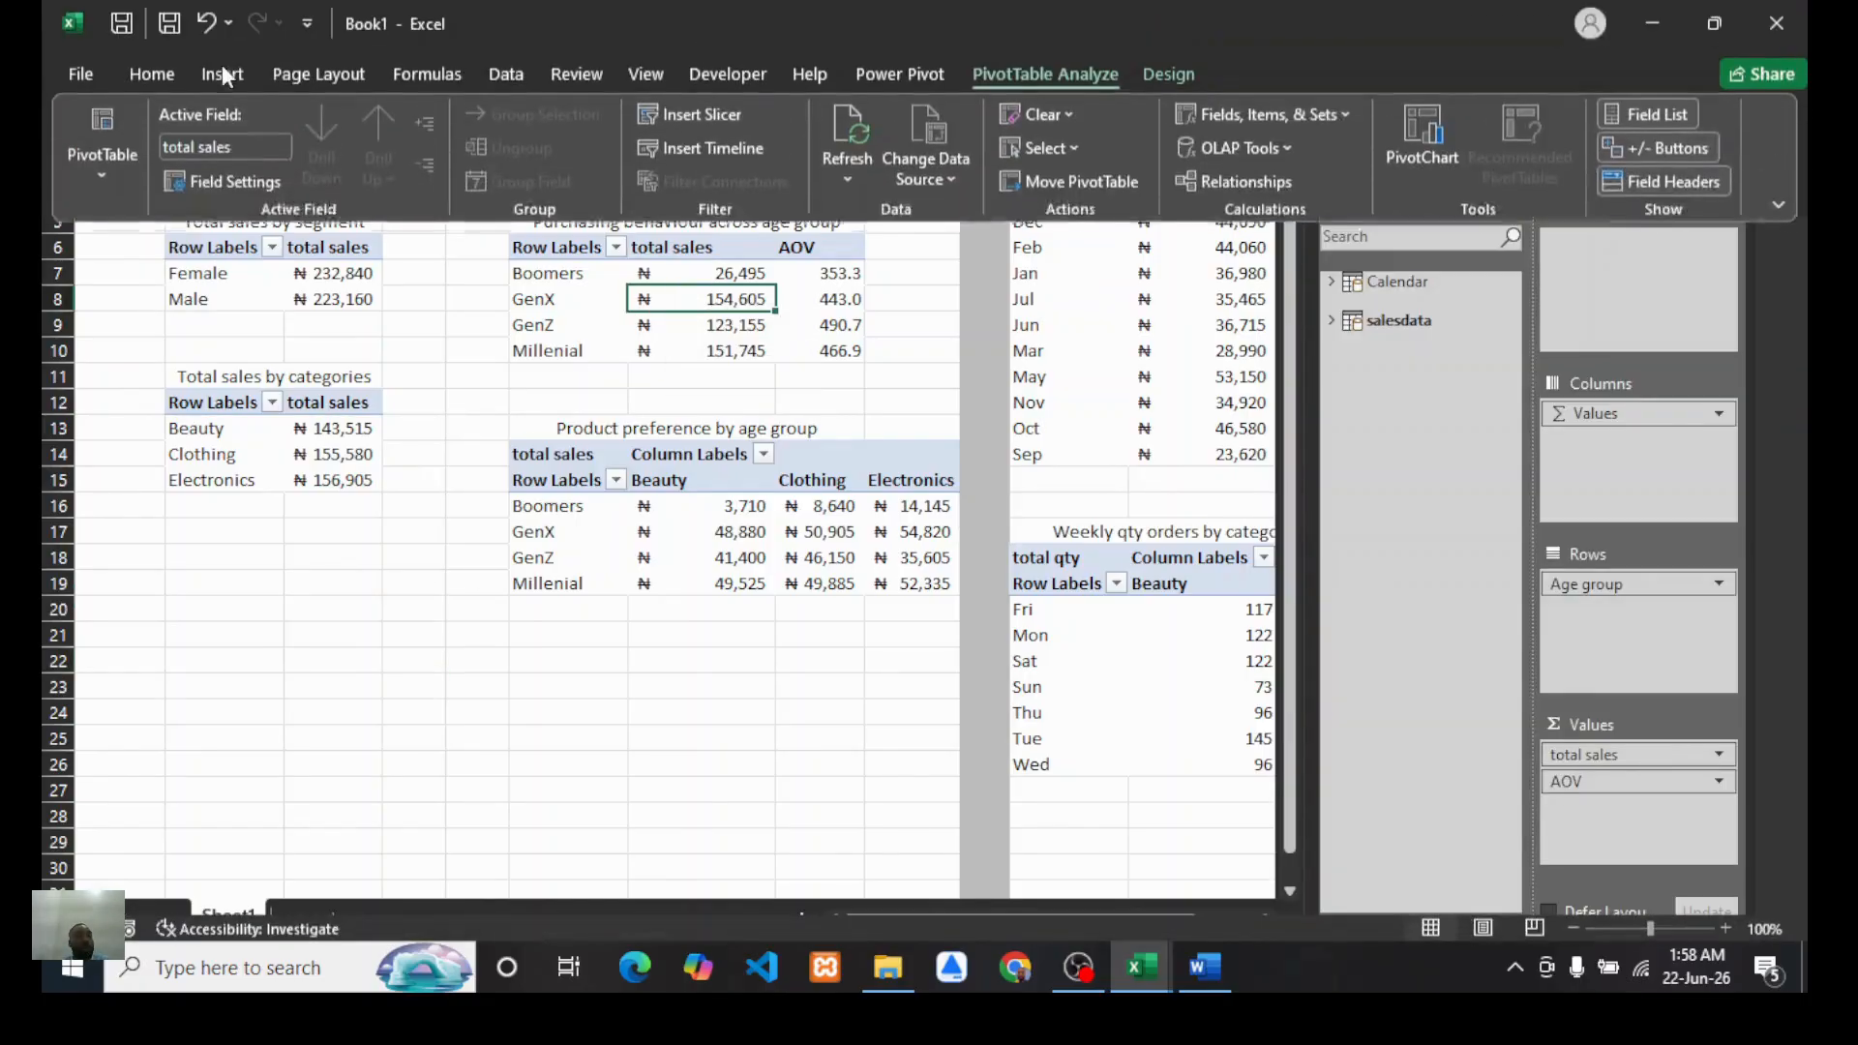
click(101, 183)
double_click(158, 276)
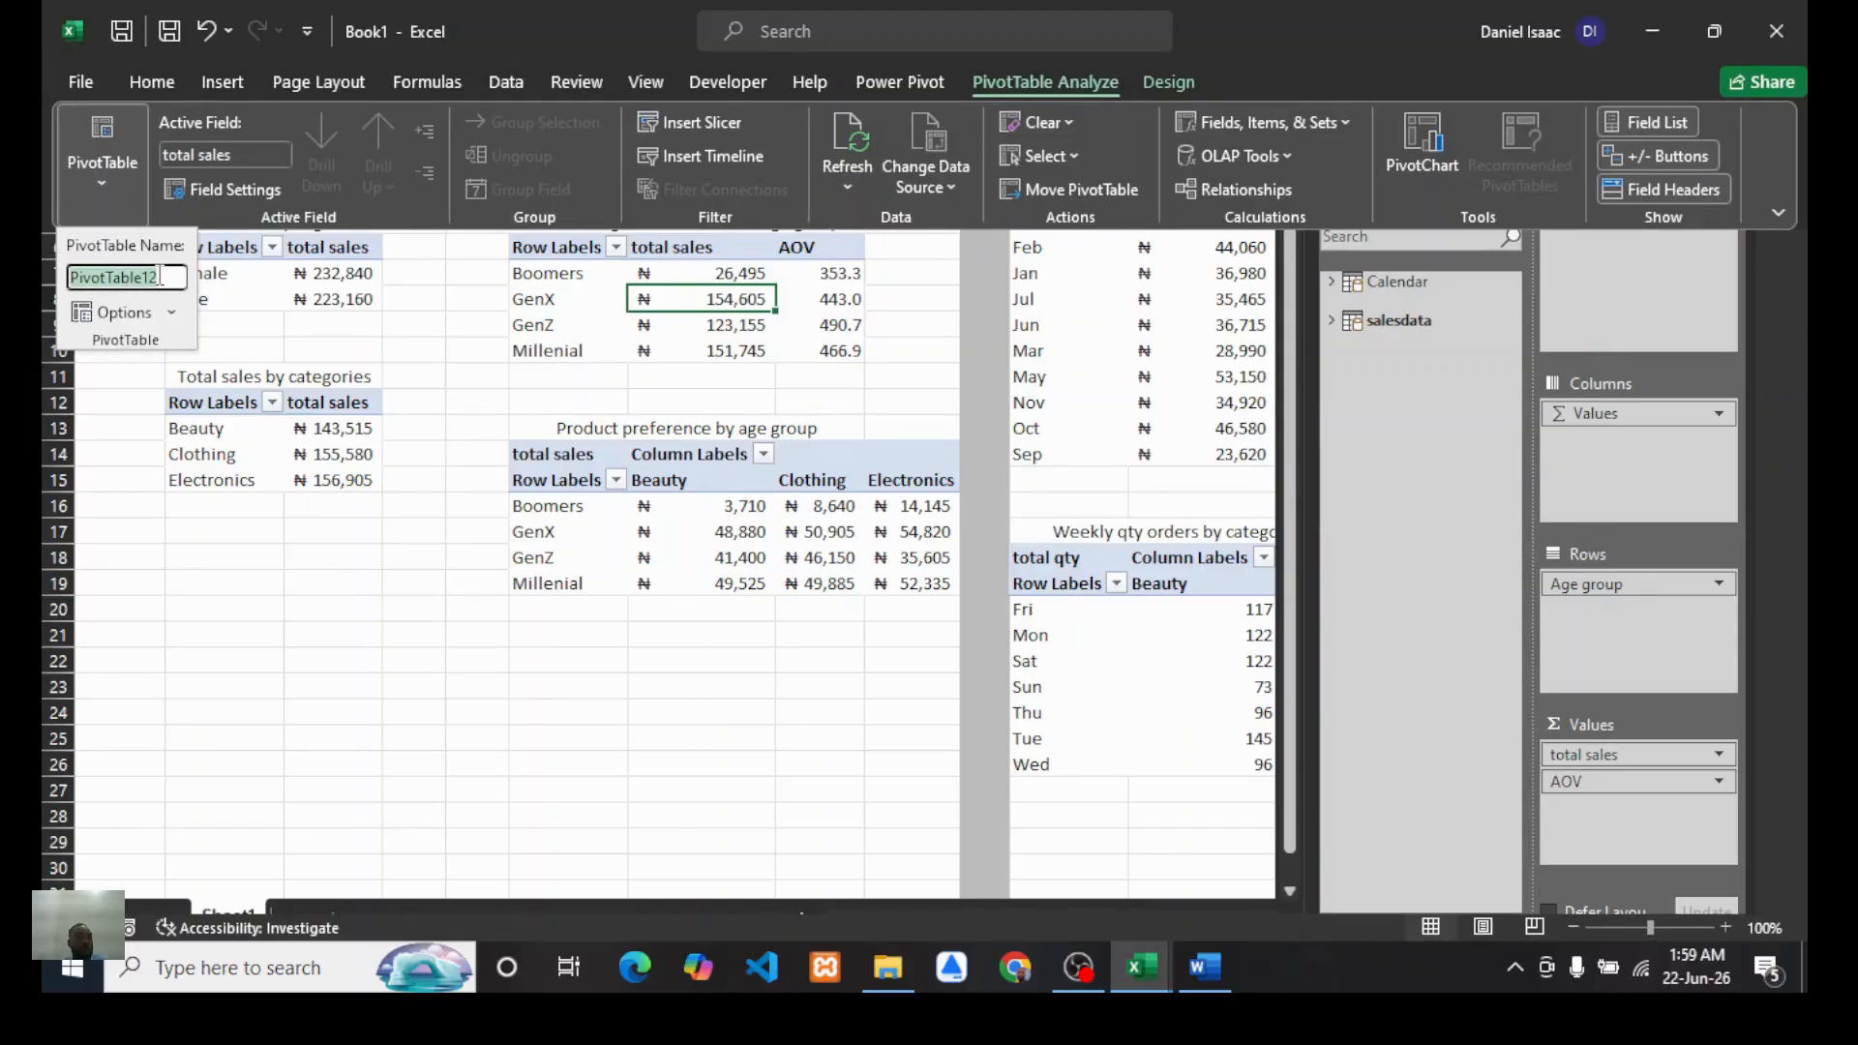
text(purc)
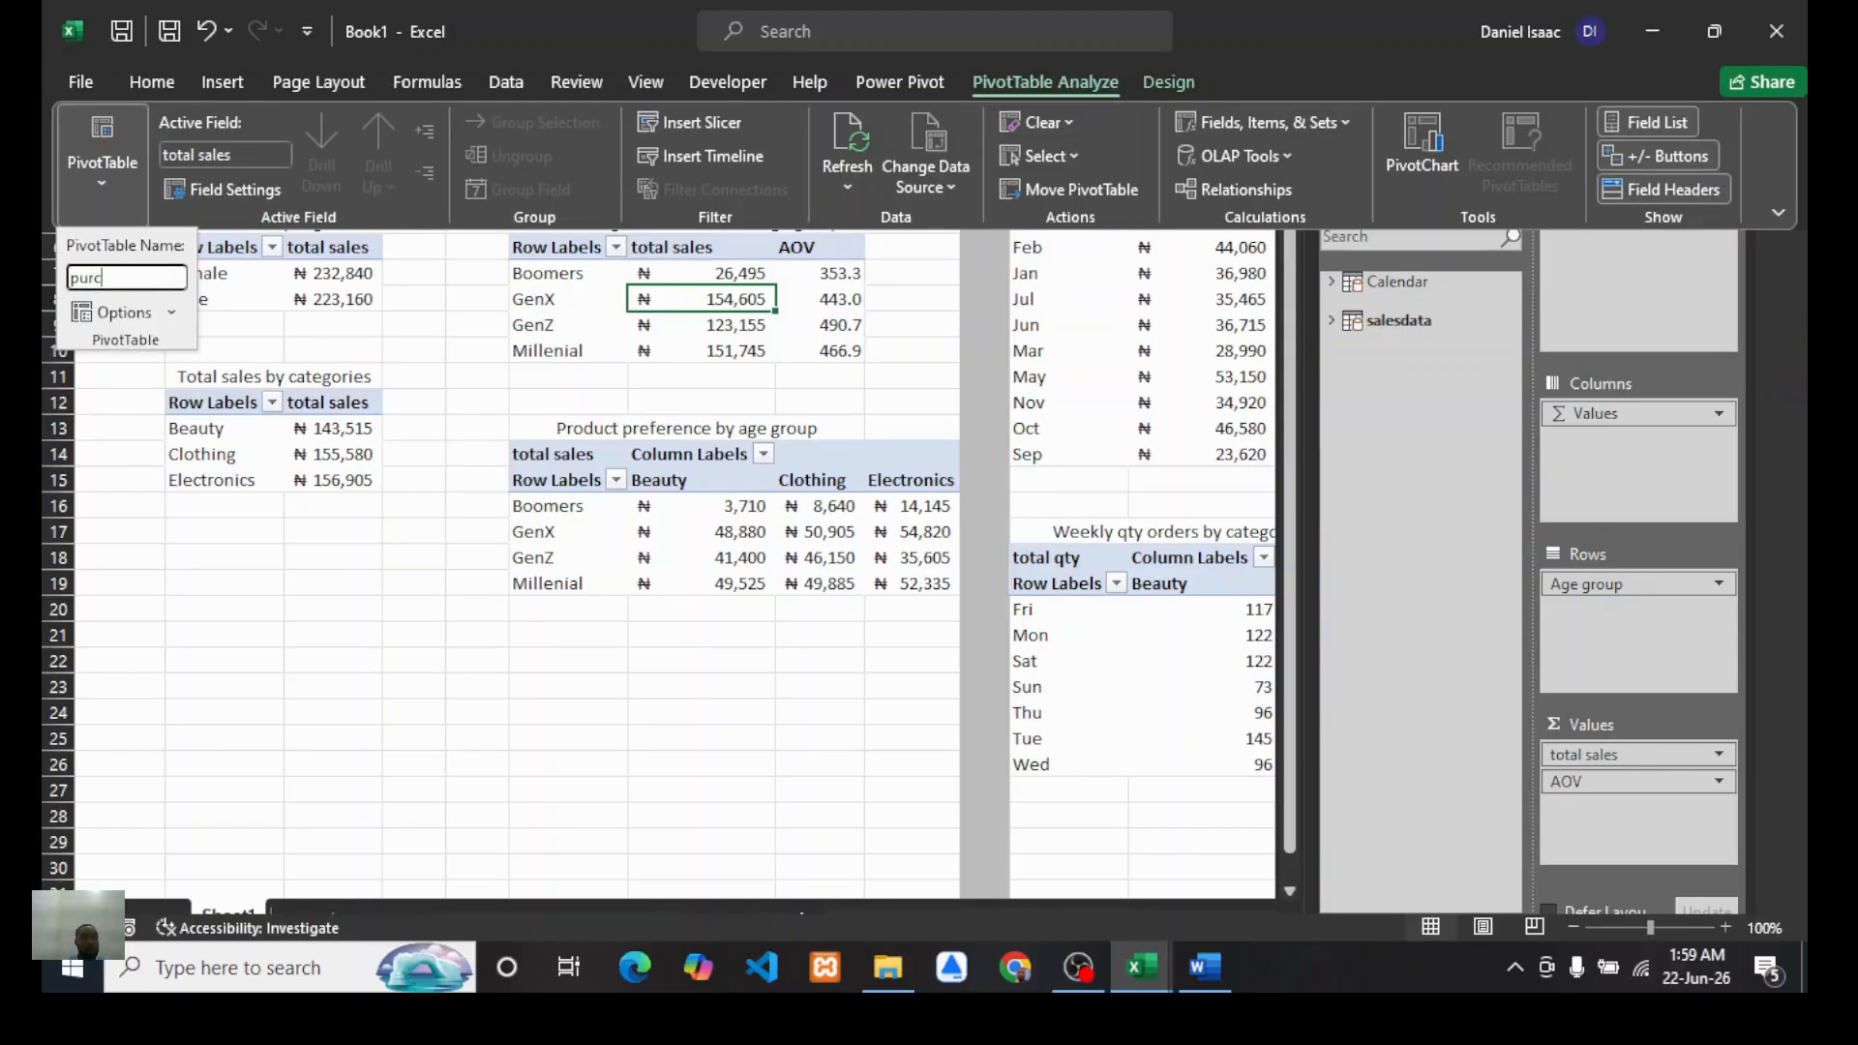
key(BackSpace)
text(. behaviour)
key(Return)
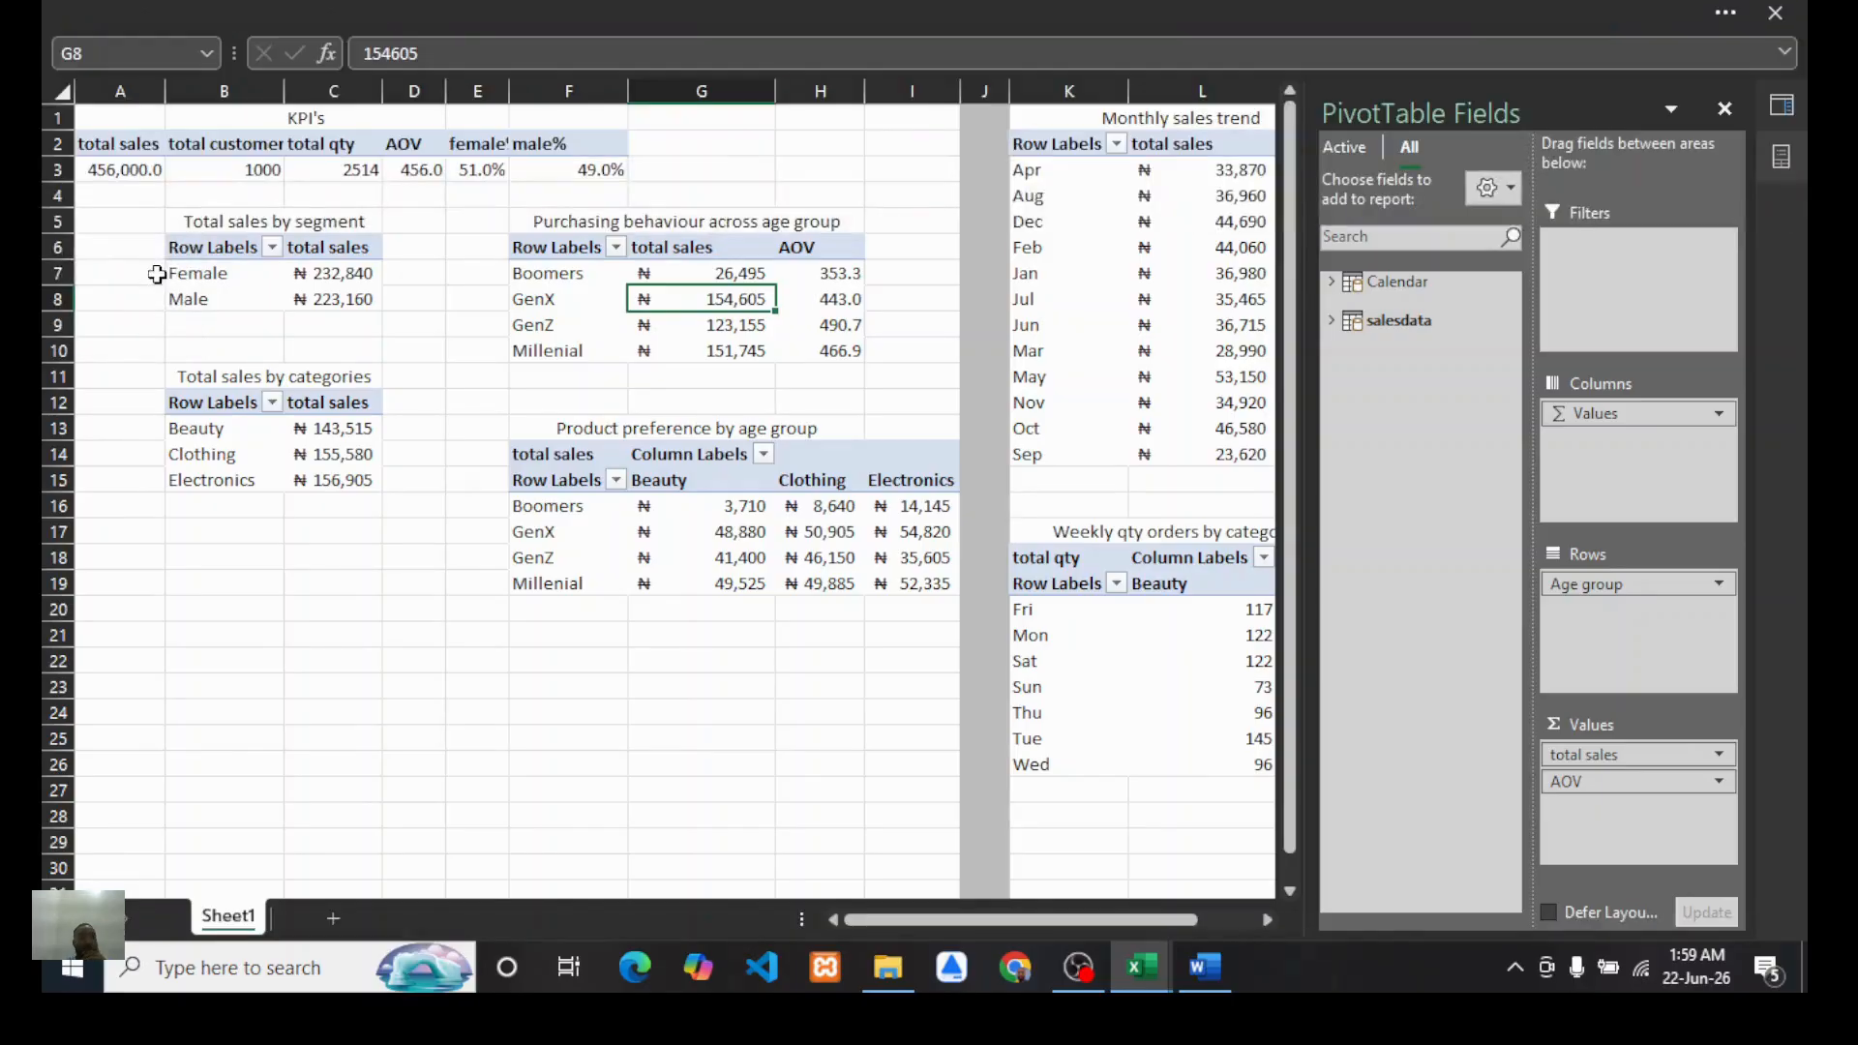
Step: Rename the product-preference-by-age-group PivotTable as "product preference"
click(617, 521)
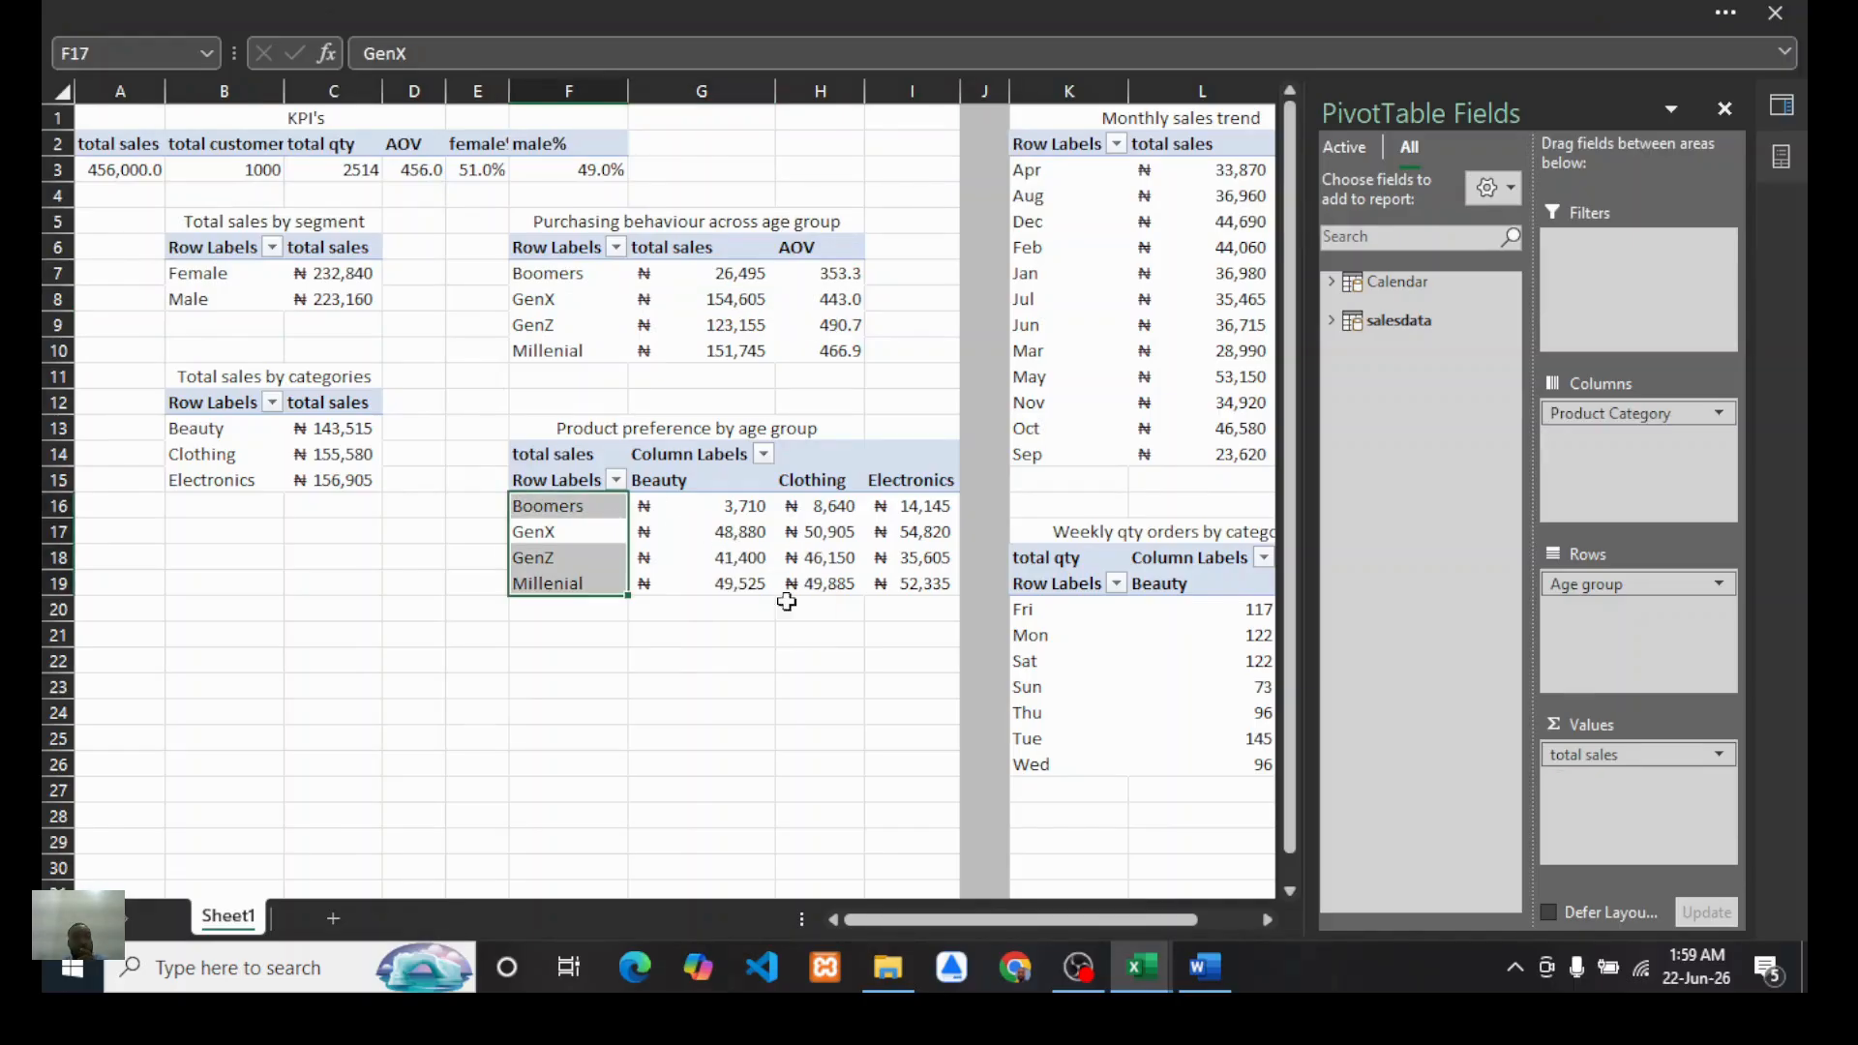
click(335, 48)
click(97, 194)
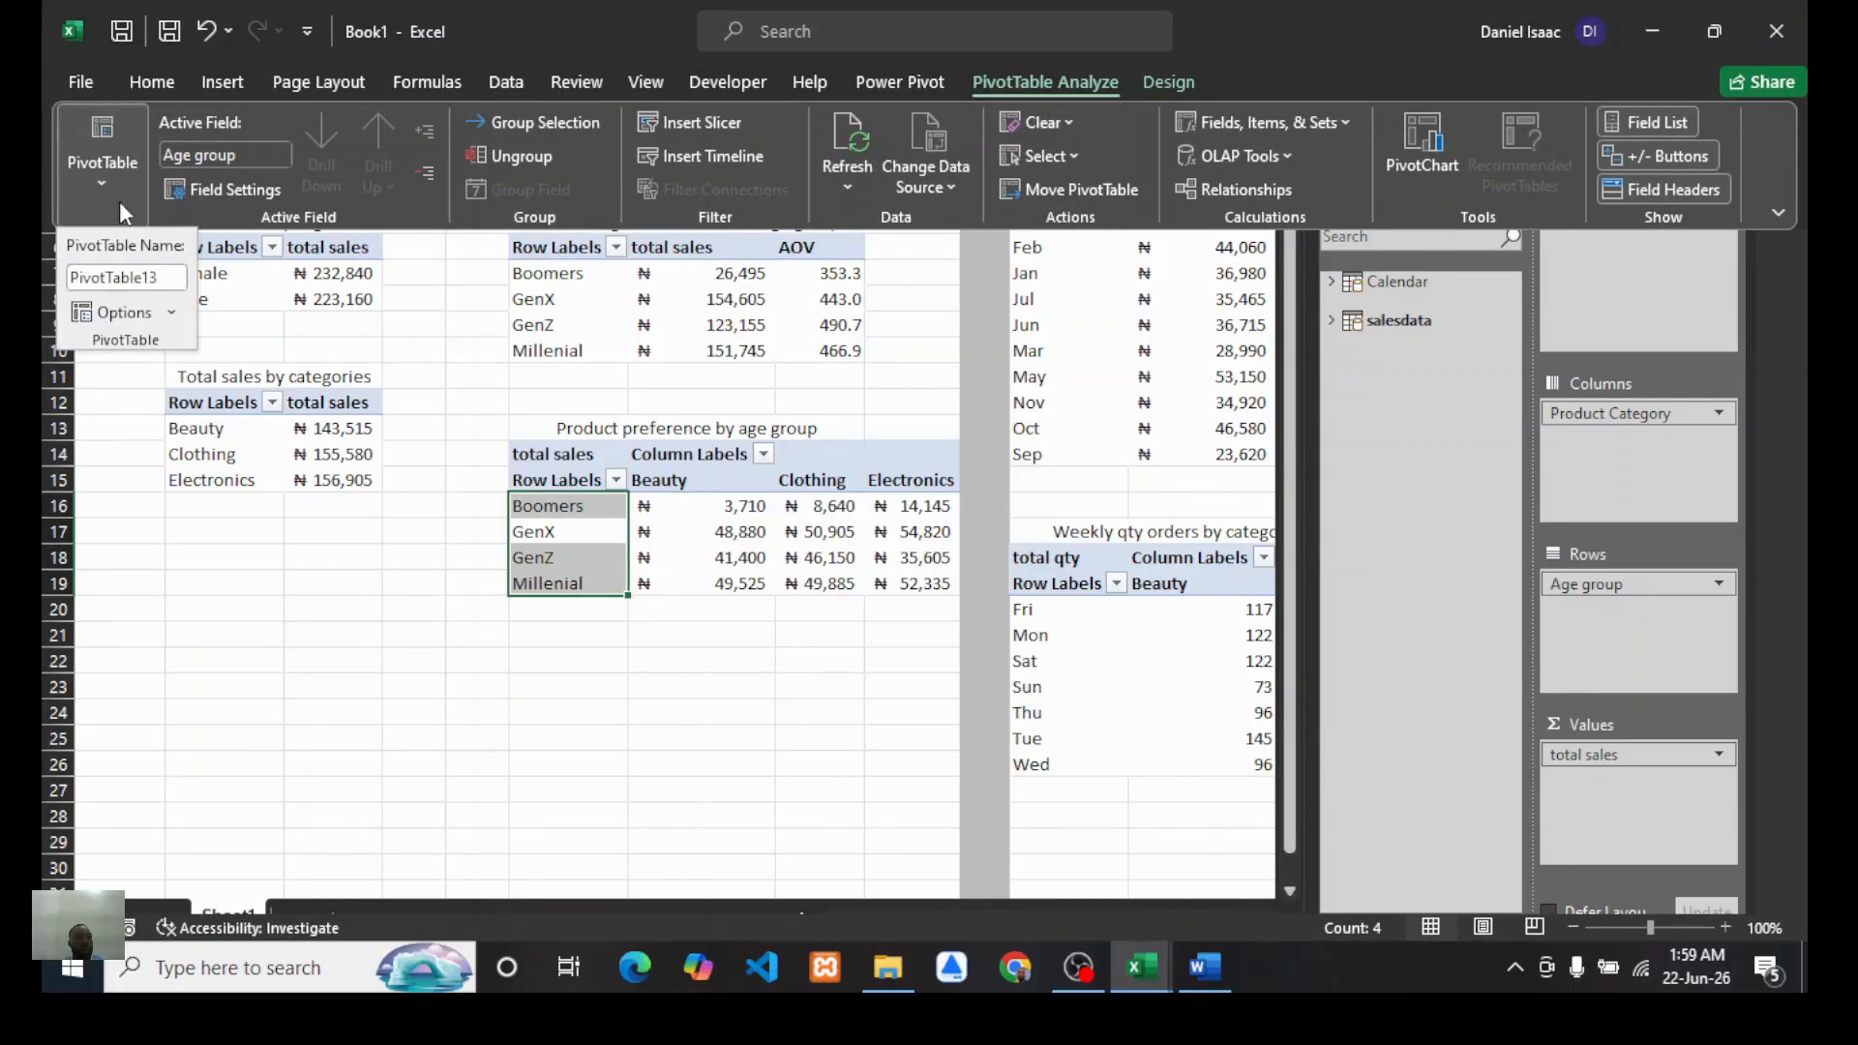
key(Escape)
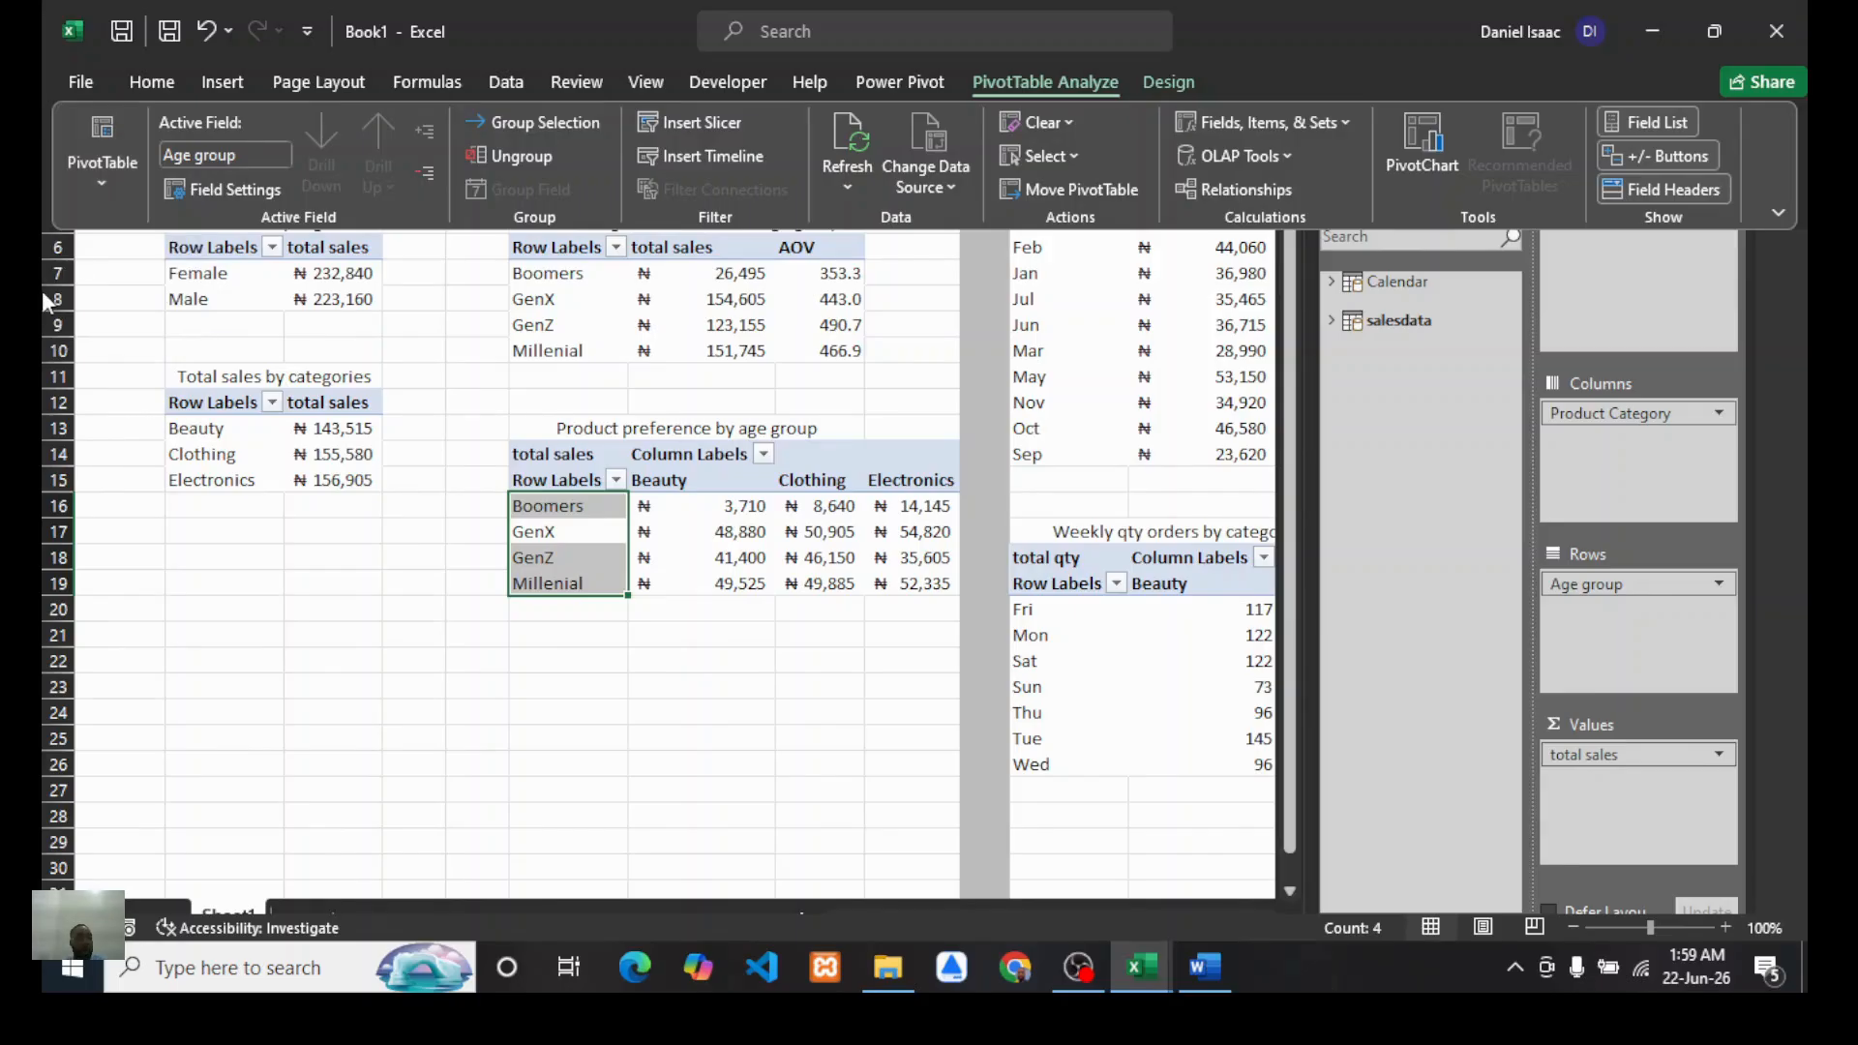
click(97, 189)
click(140, 280)
text(pro)
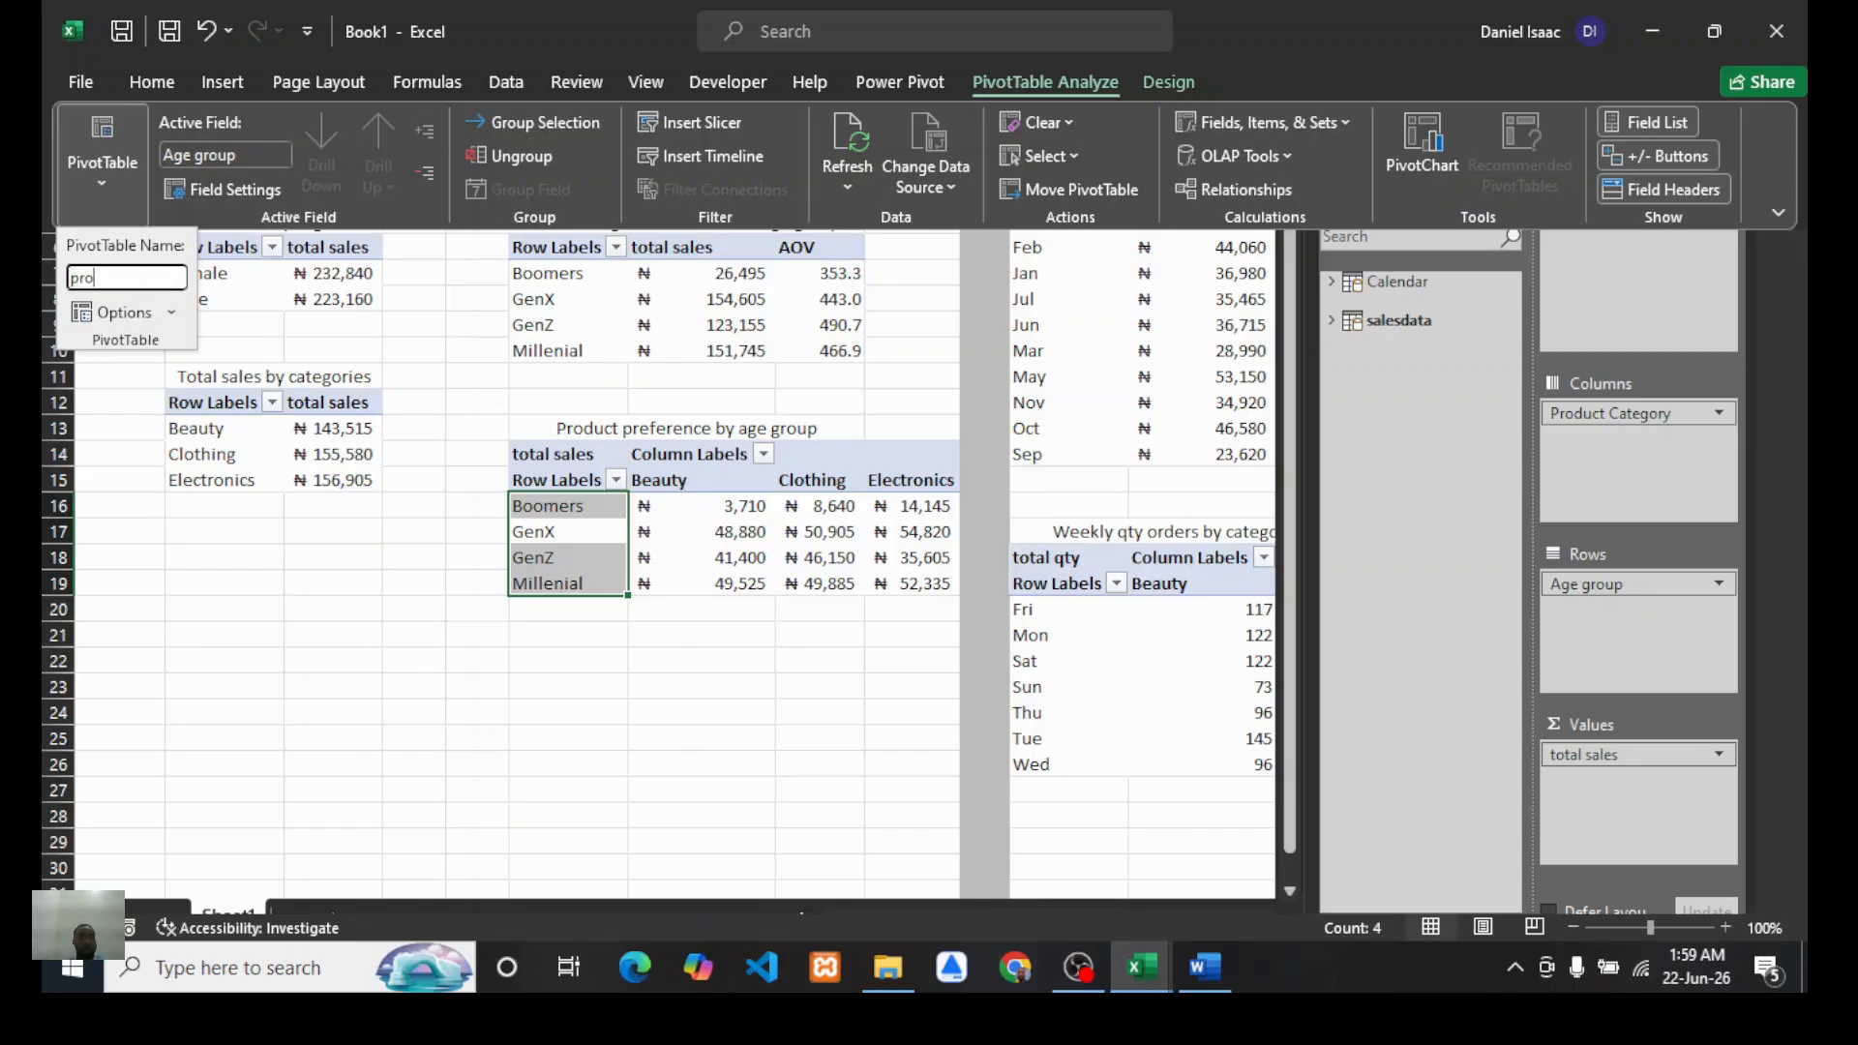
text(duct pregere)
key(BackSpace)
key(BackSpace)
key(BackSpace)
text(ere)
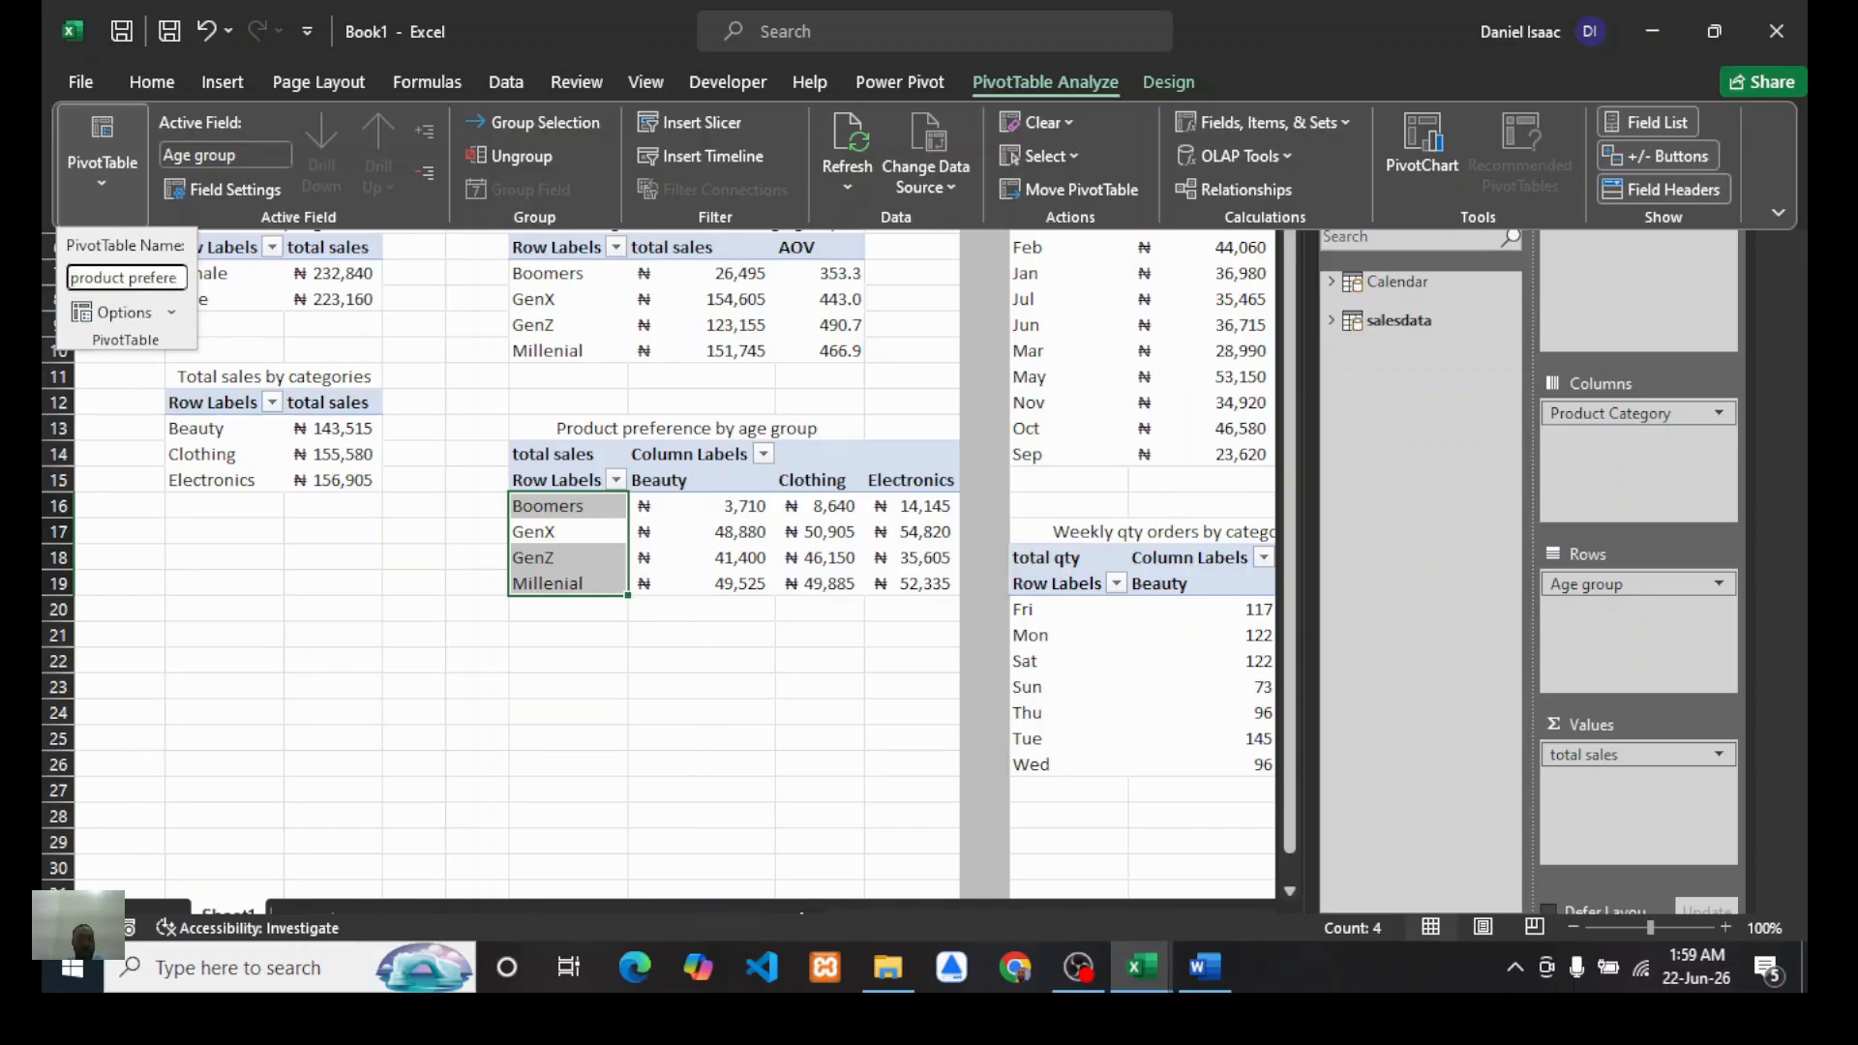
text(ne)
text(e)
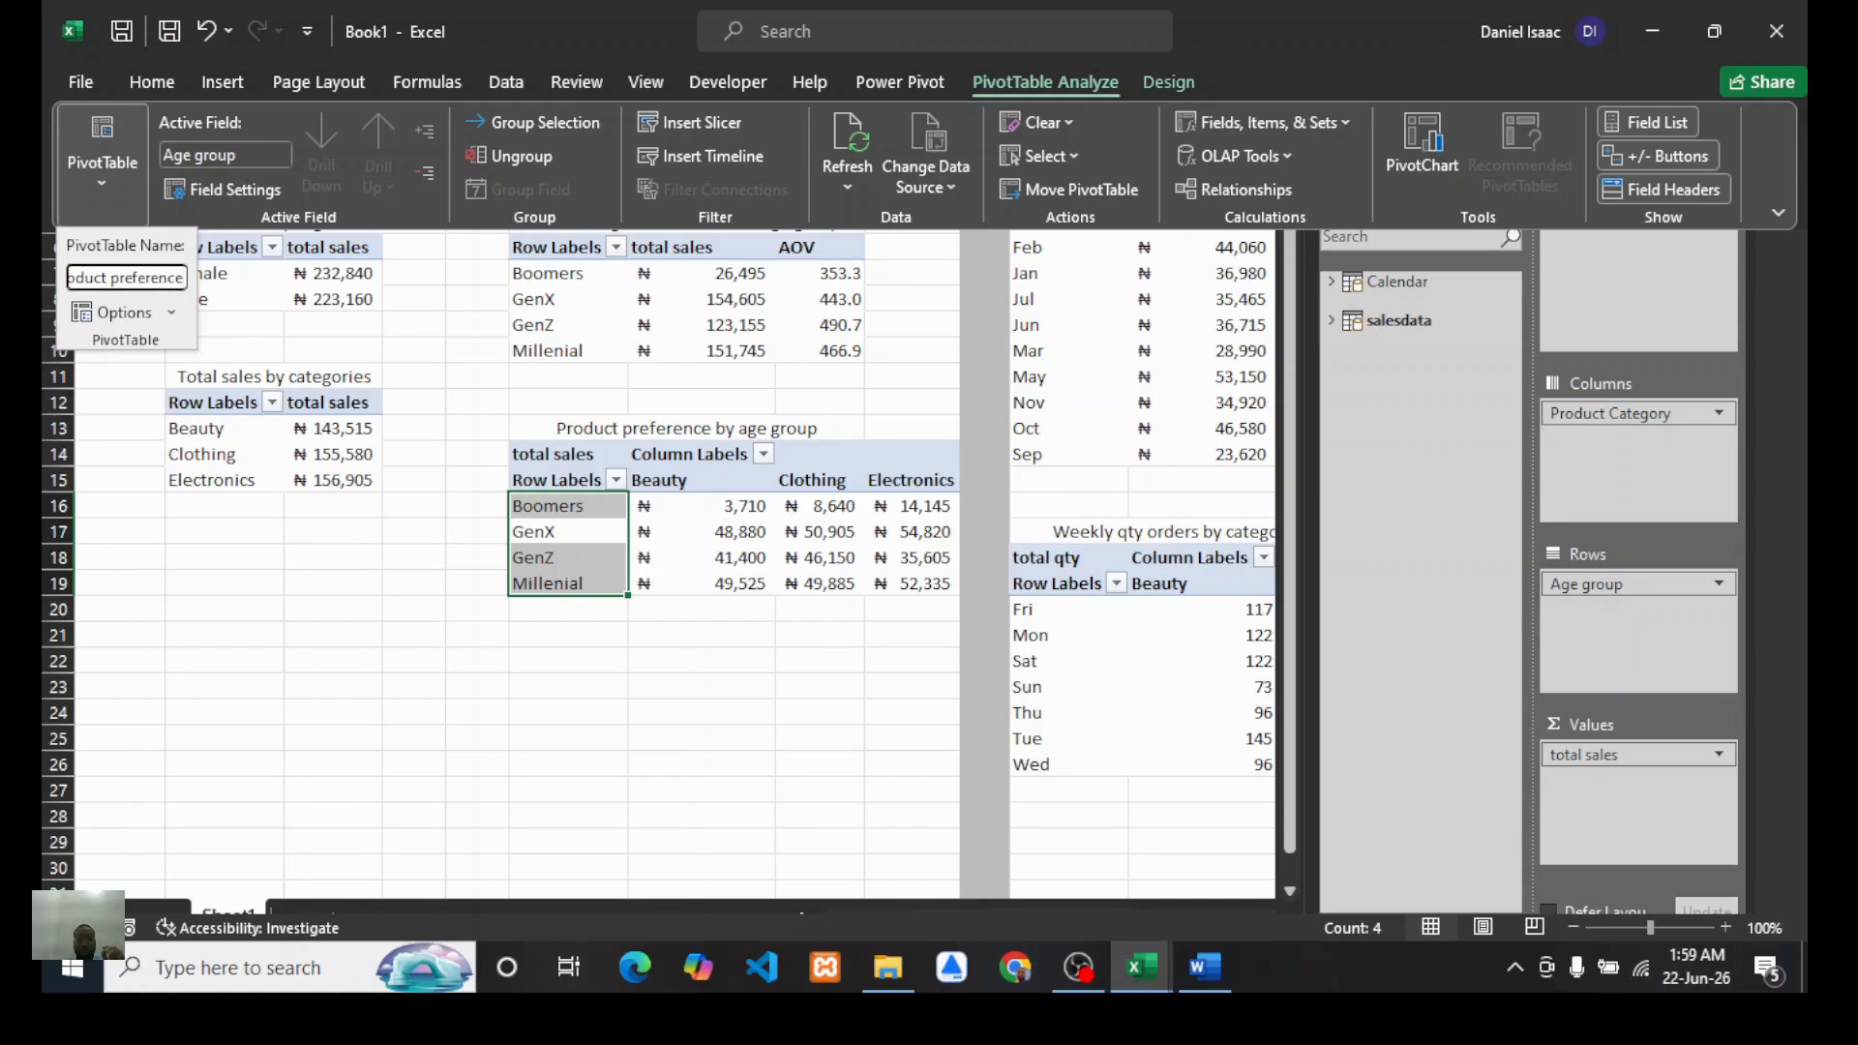
key(Return)
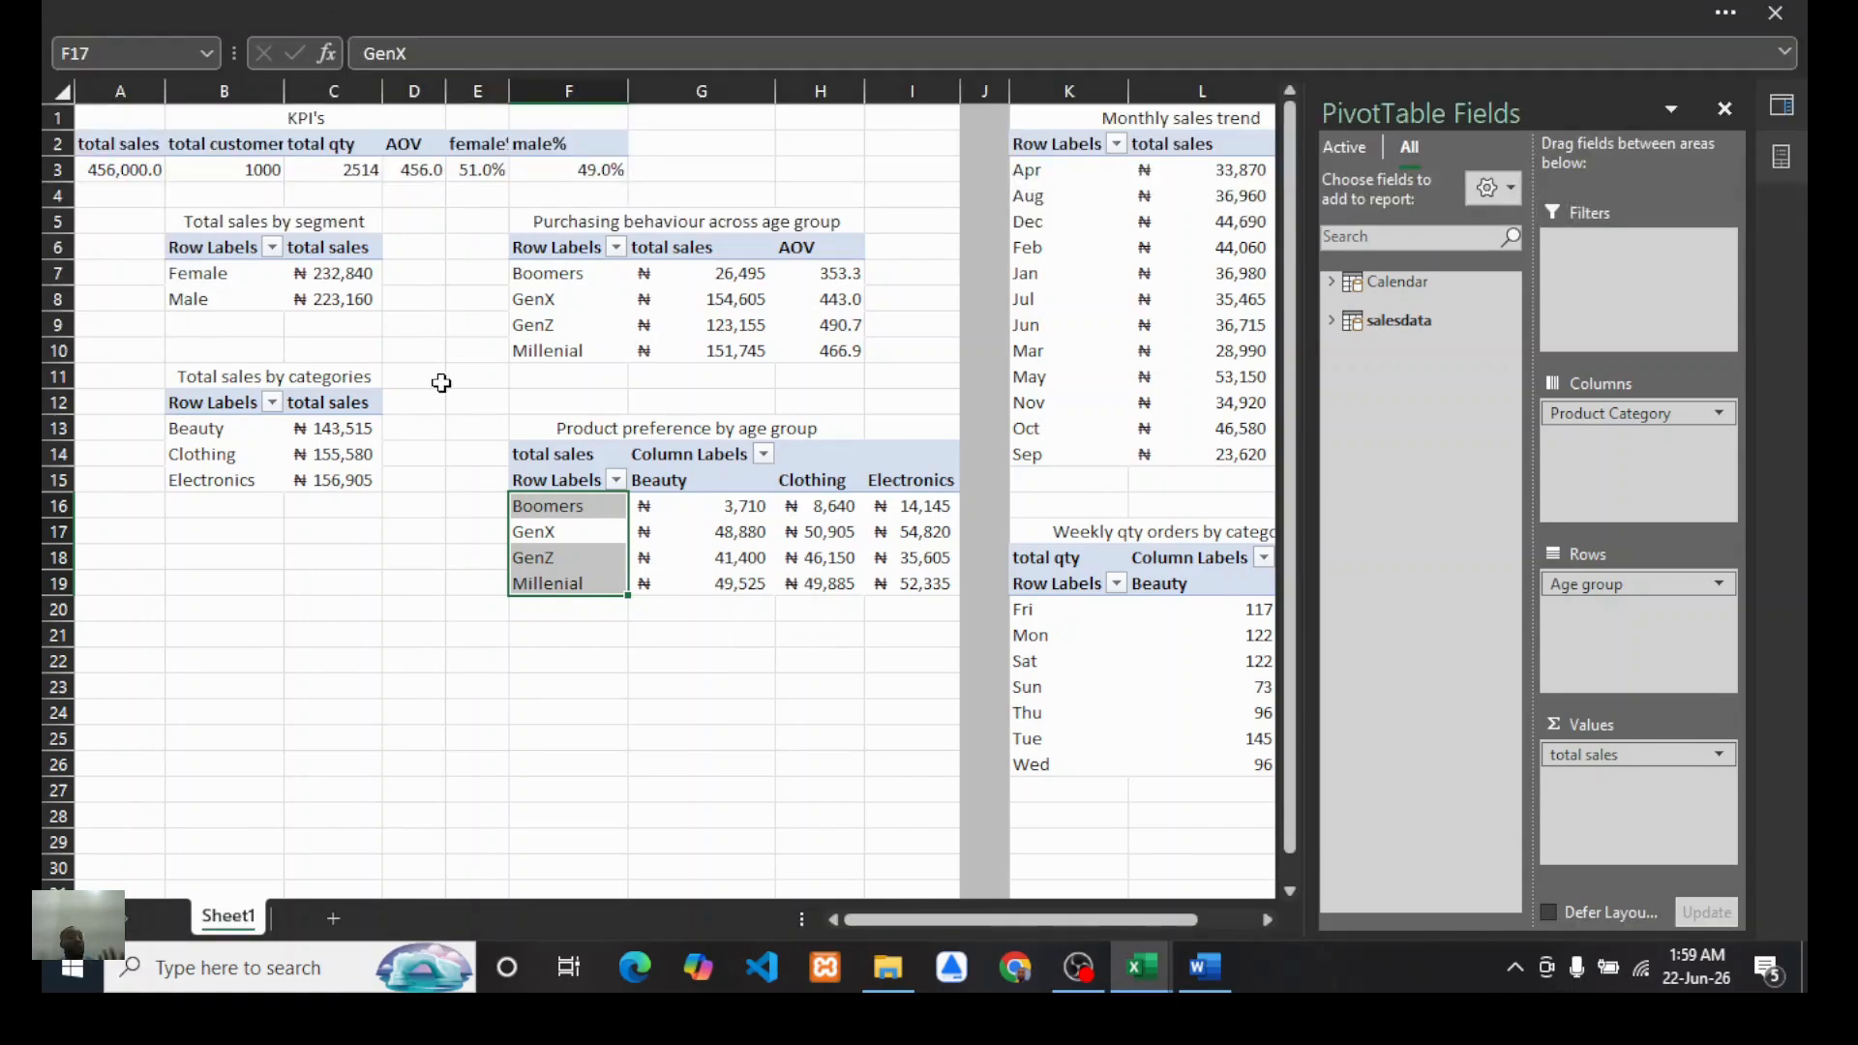
Step: Rename the monthly sales trend PivotTable as "monthly trend"
scroll(692, 416, right, 4)
click(779, 244)
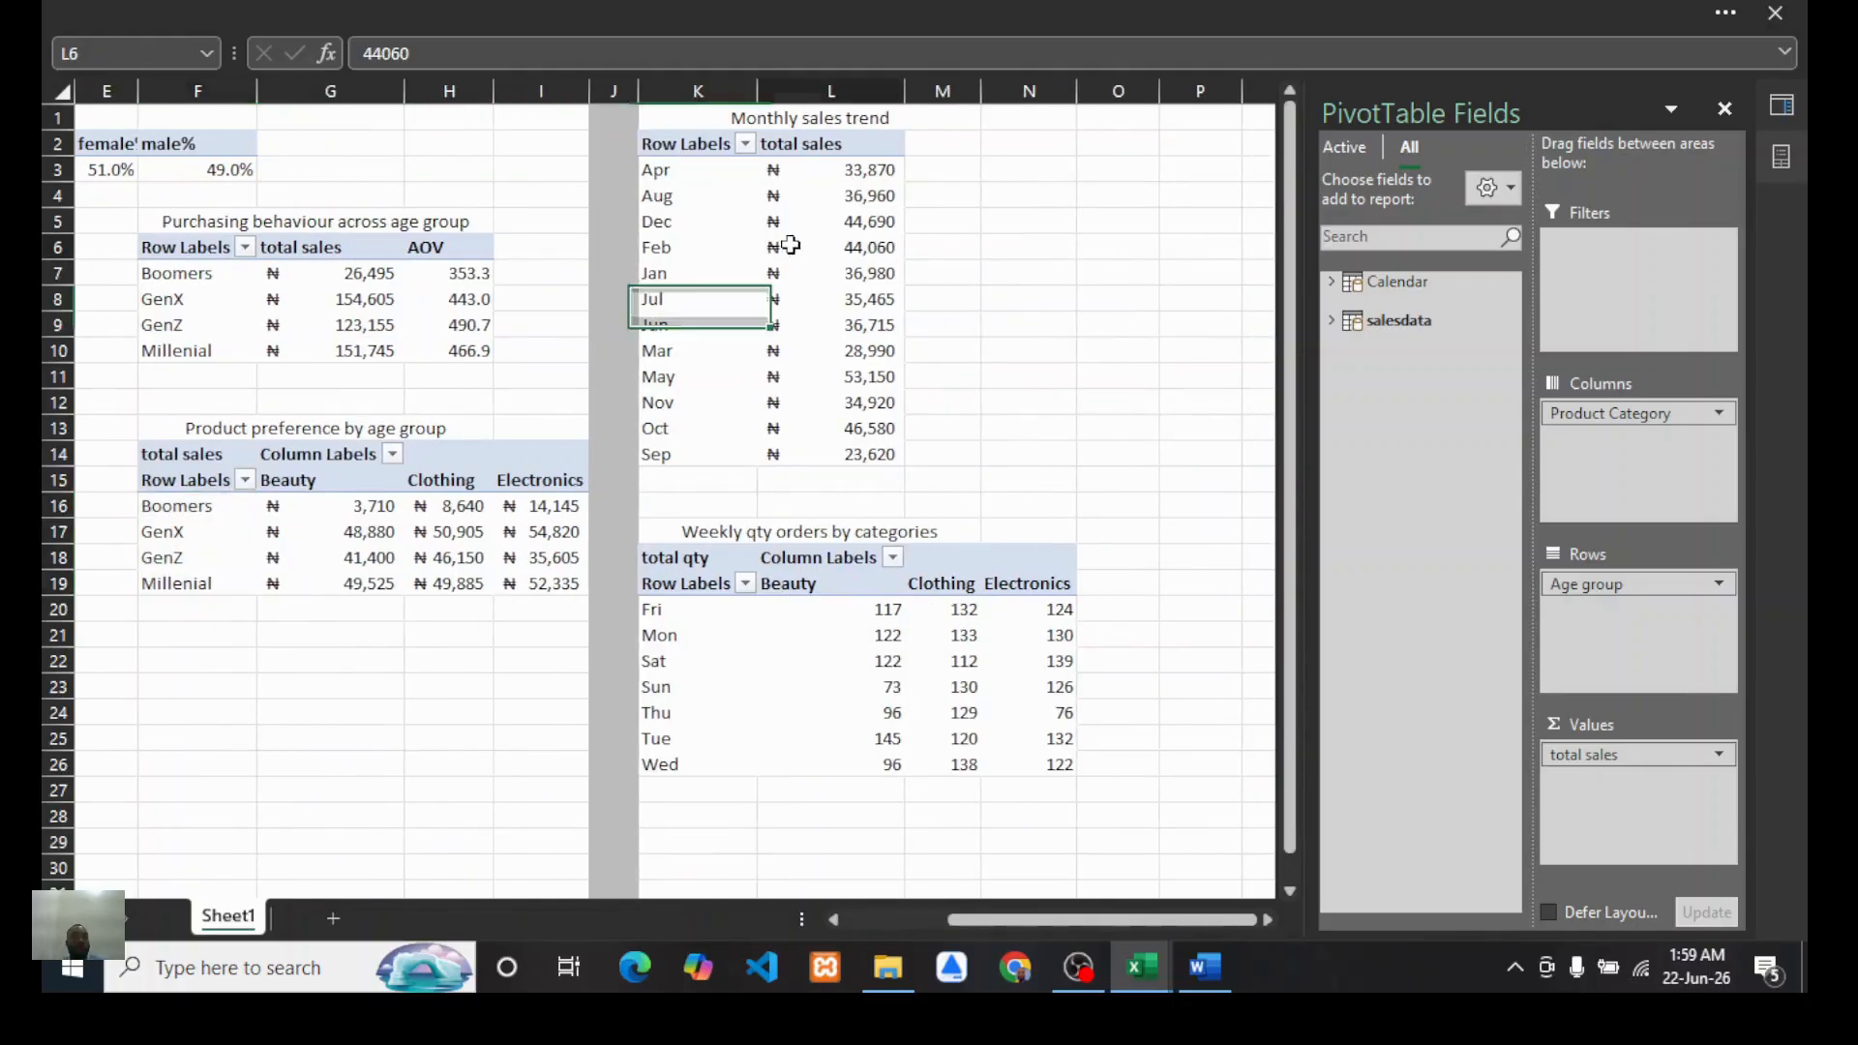
click(342, 37)
click(103, 161)
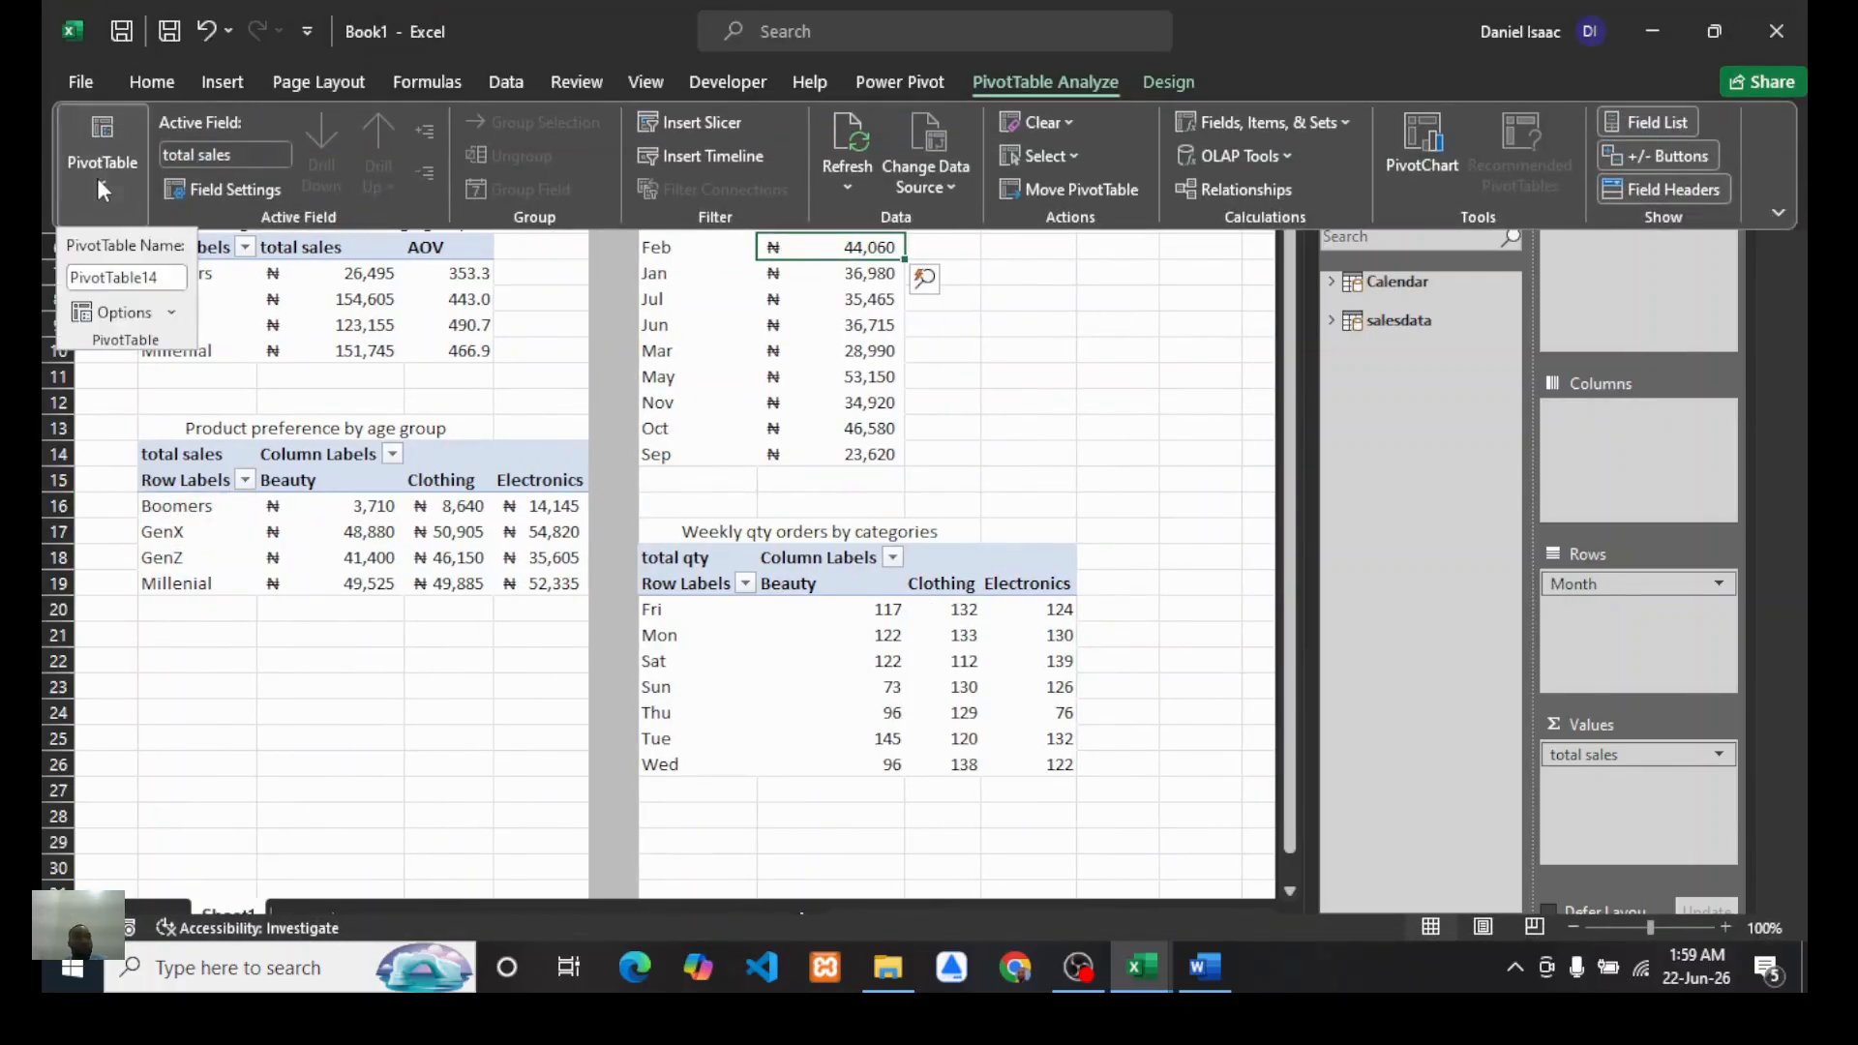
double_click(88, 278)
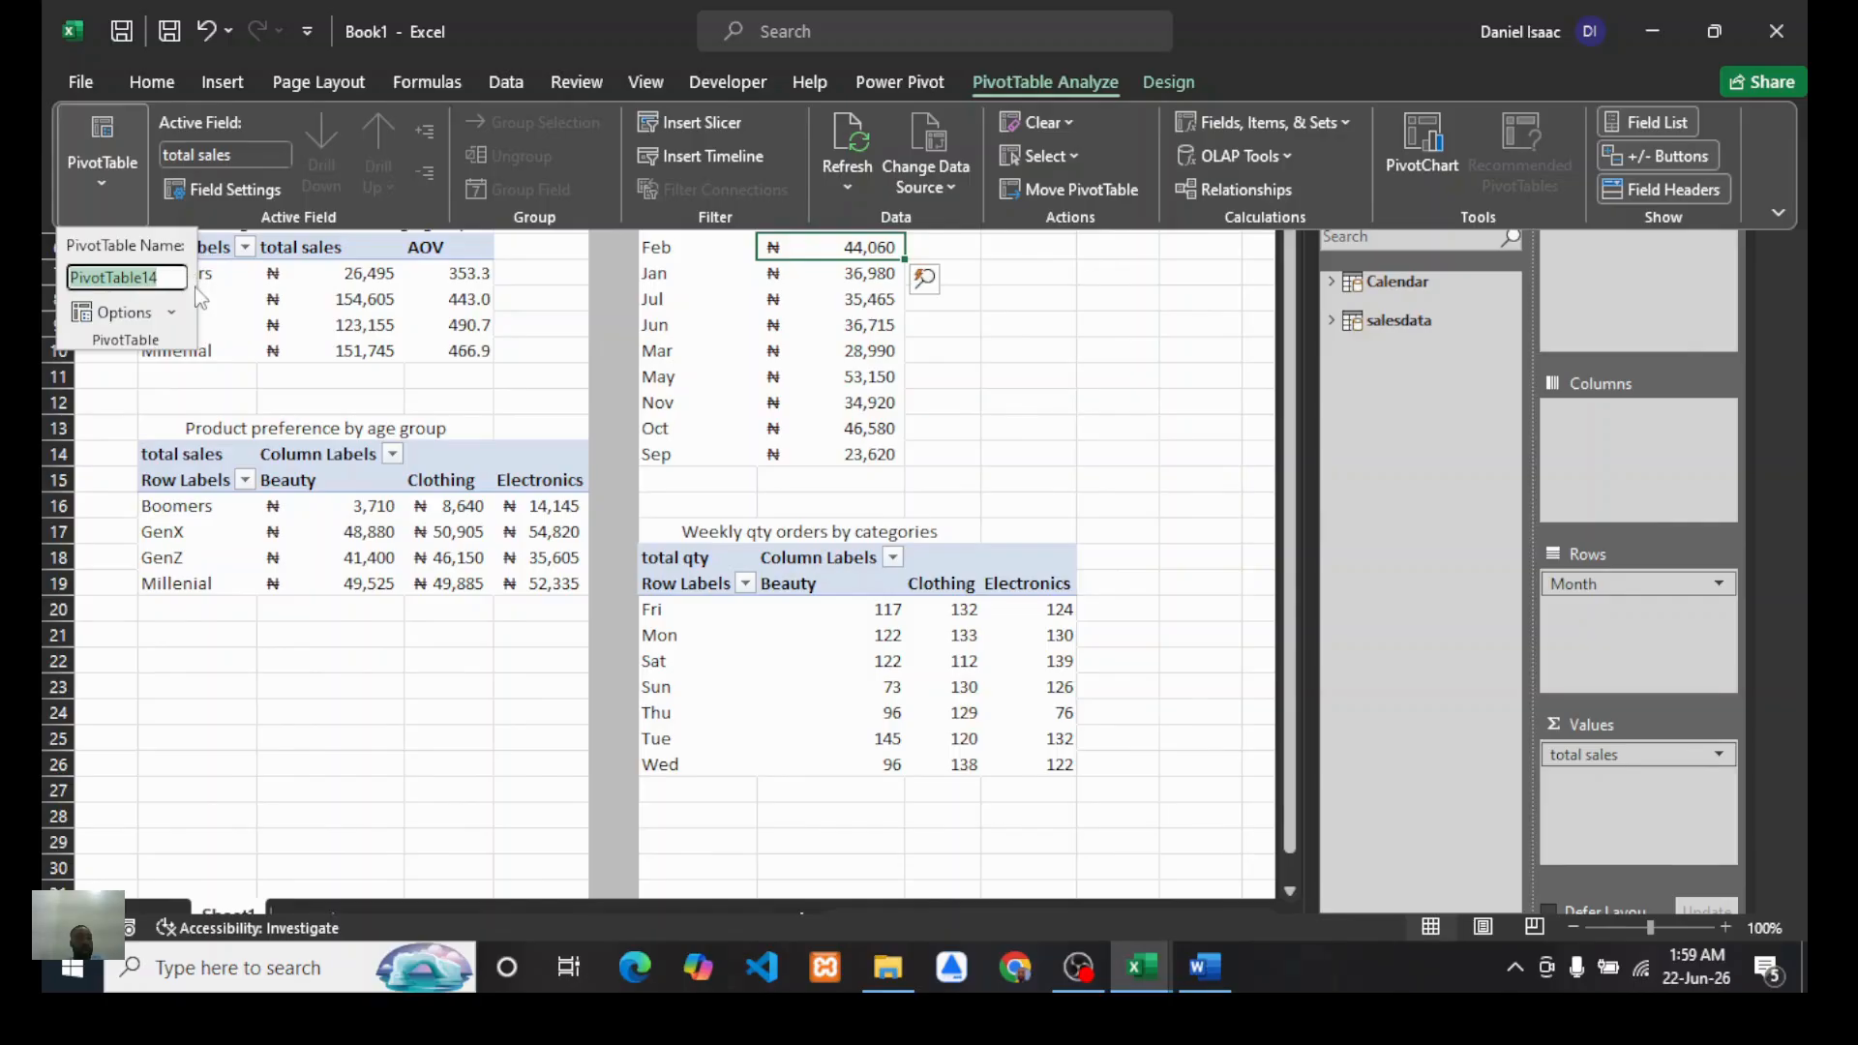
text(monthly)
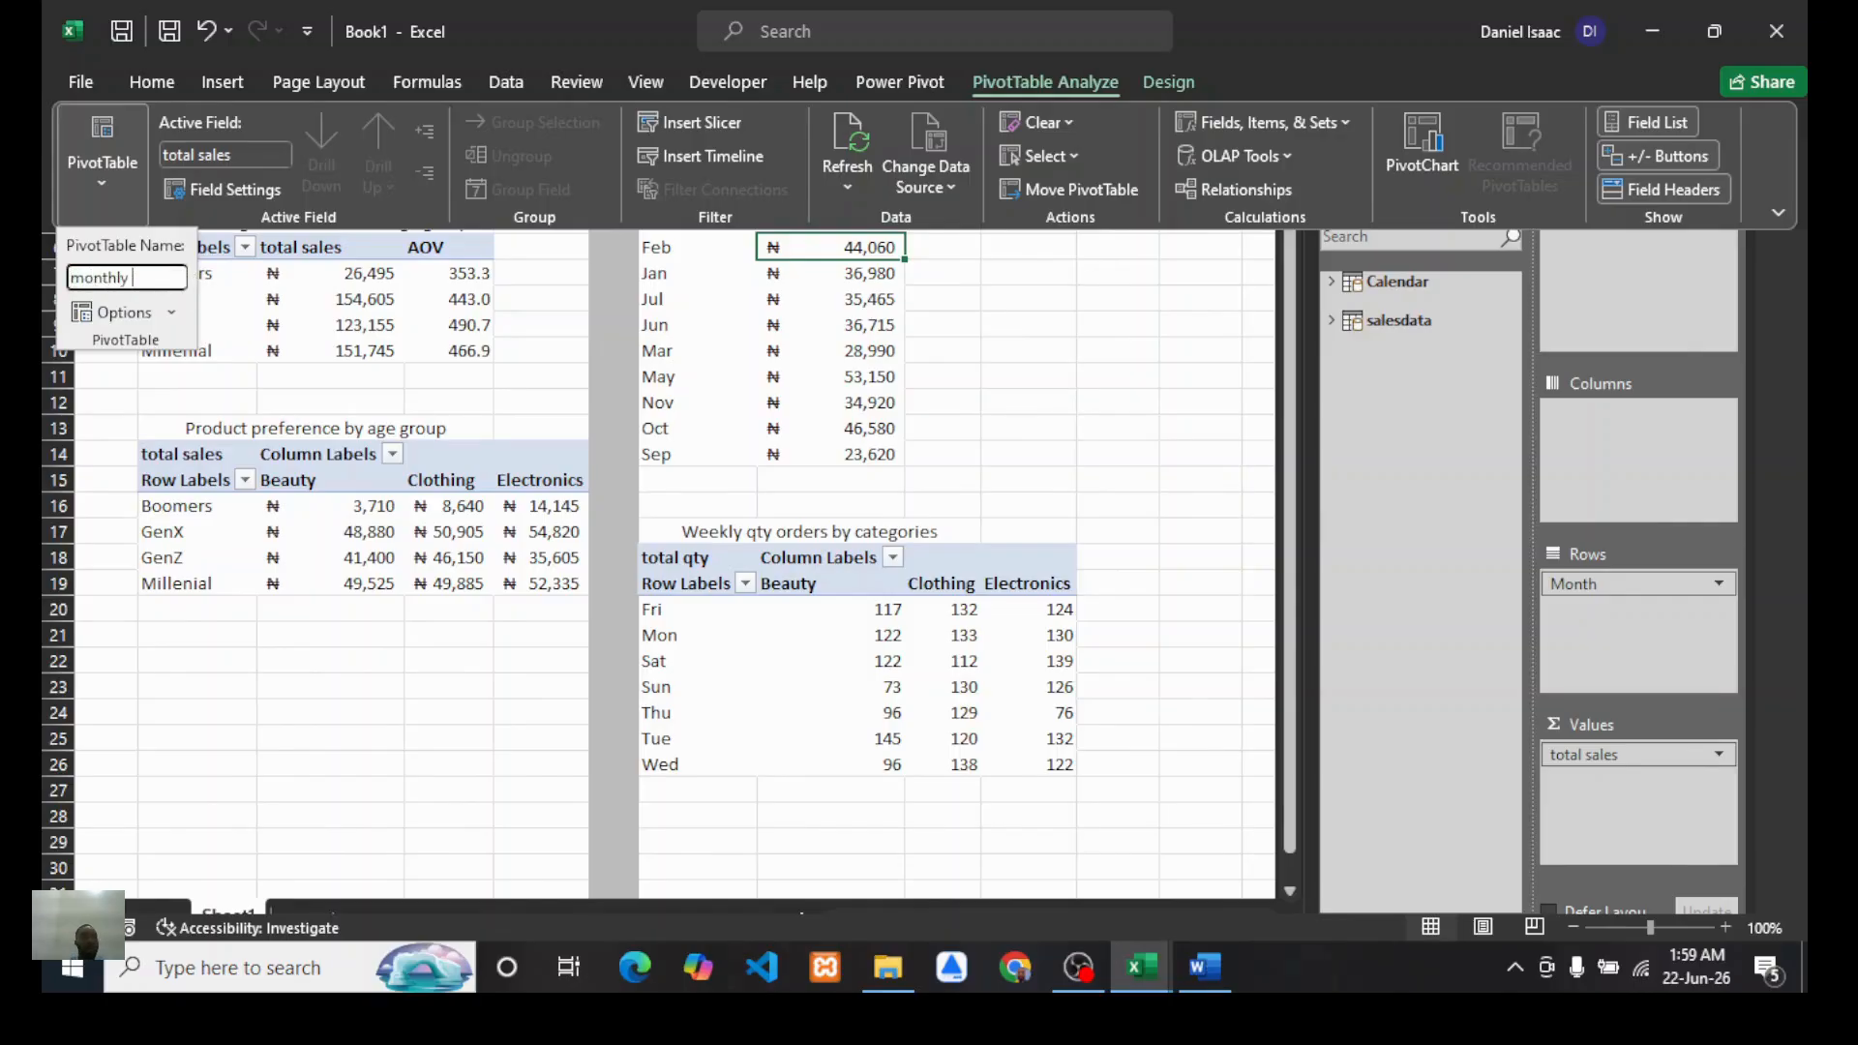
text( trend)
key(Return)
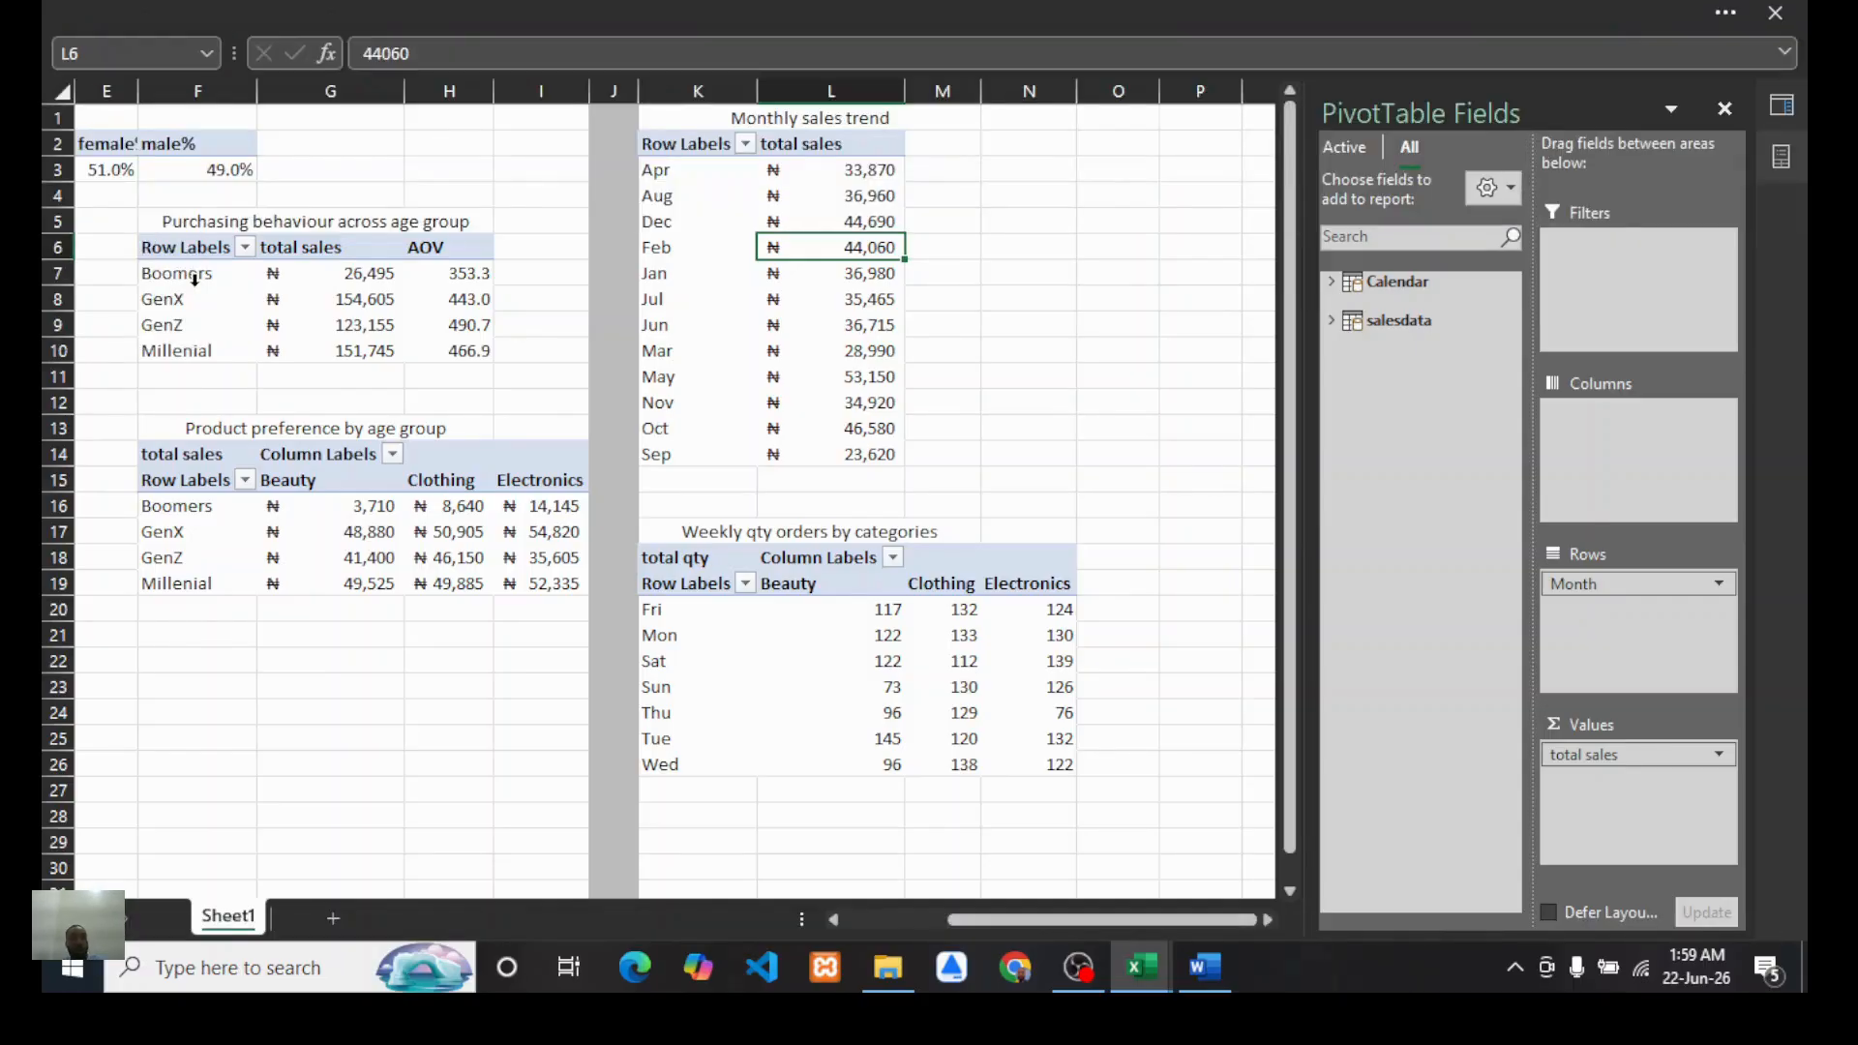
Step: Rename the weekly qty orders by categories PivotTable as "weekly order"
click(760, 663)
click(715, 13)
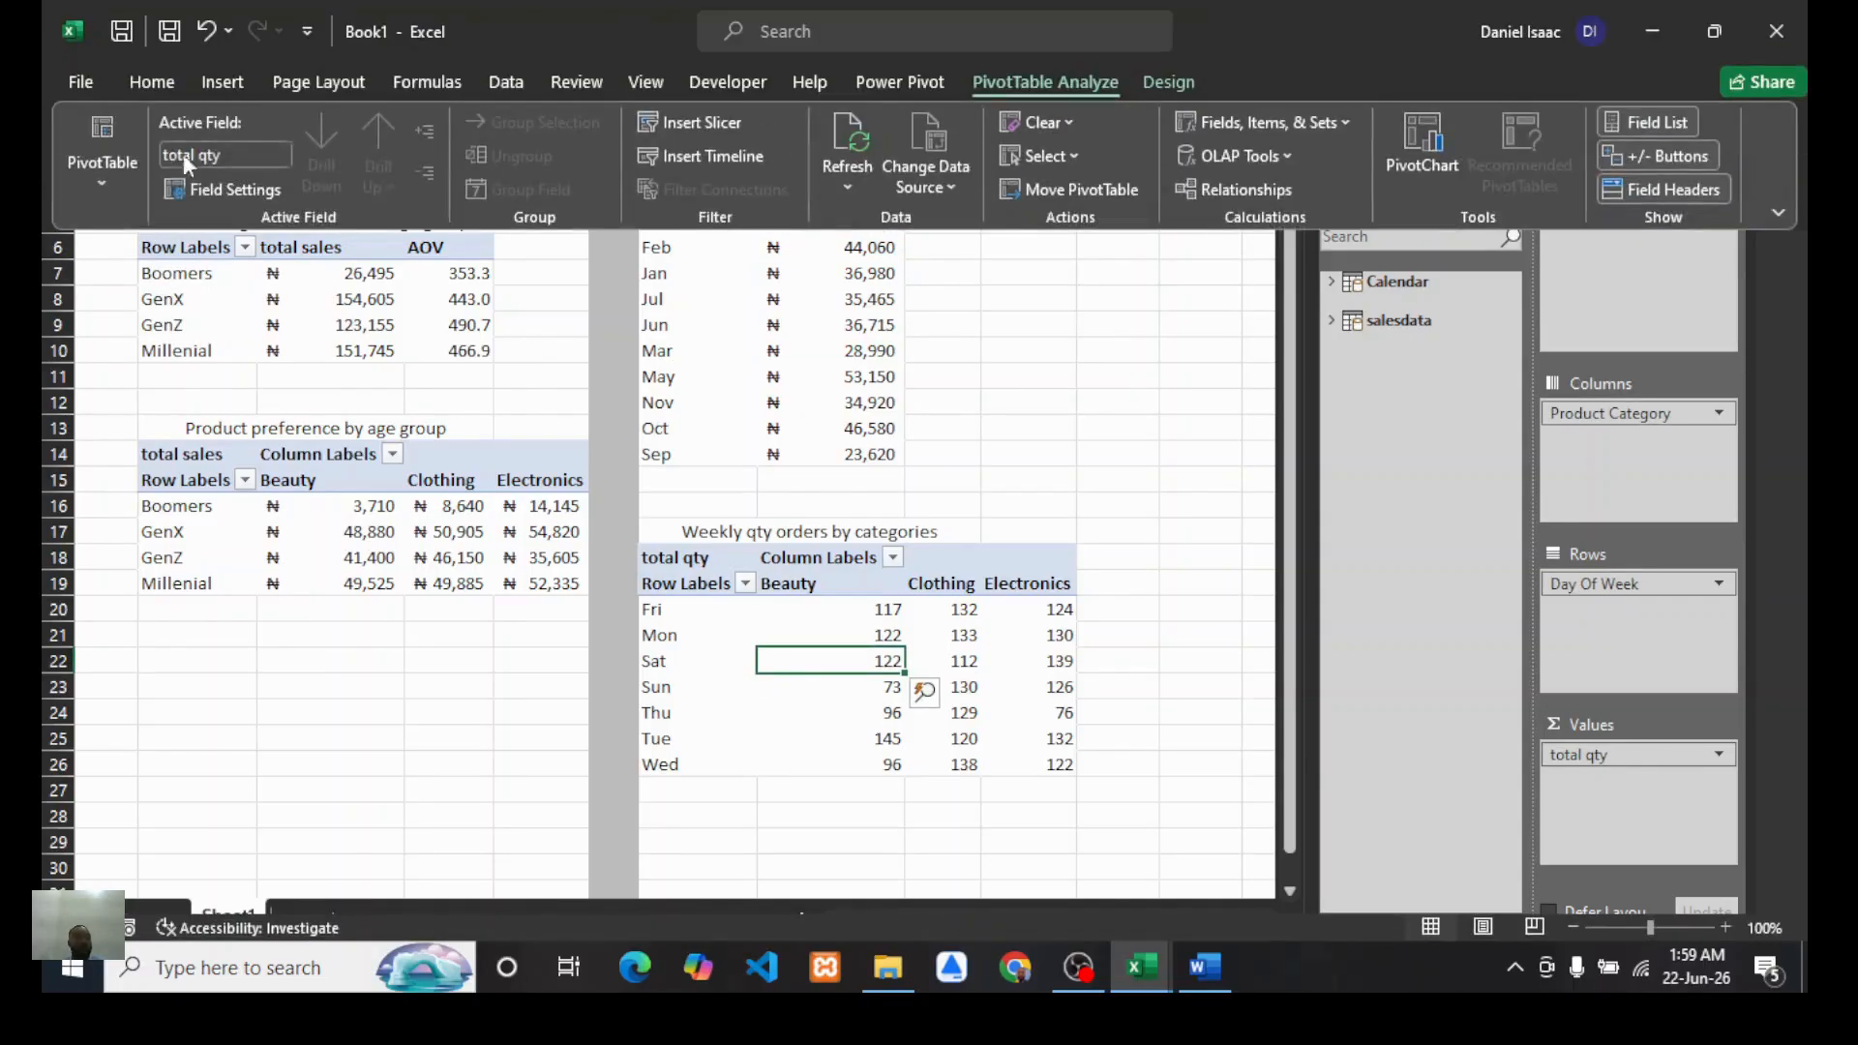
click(103, 176)
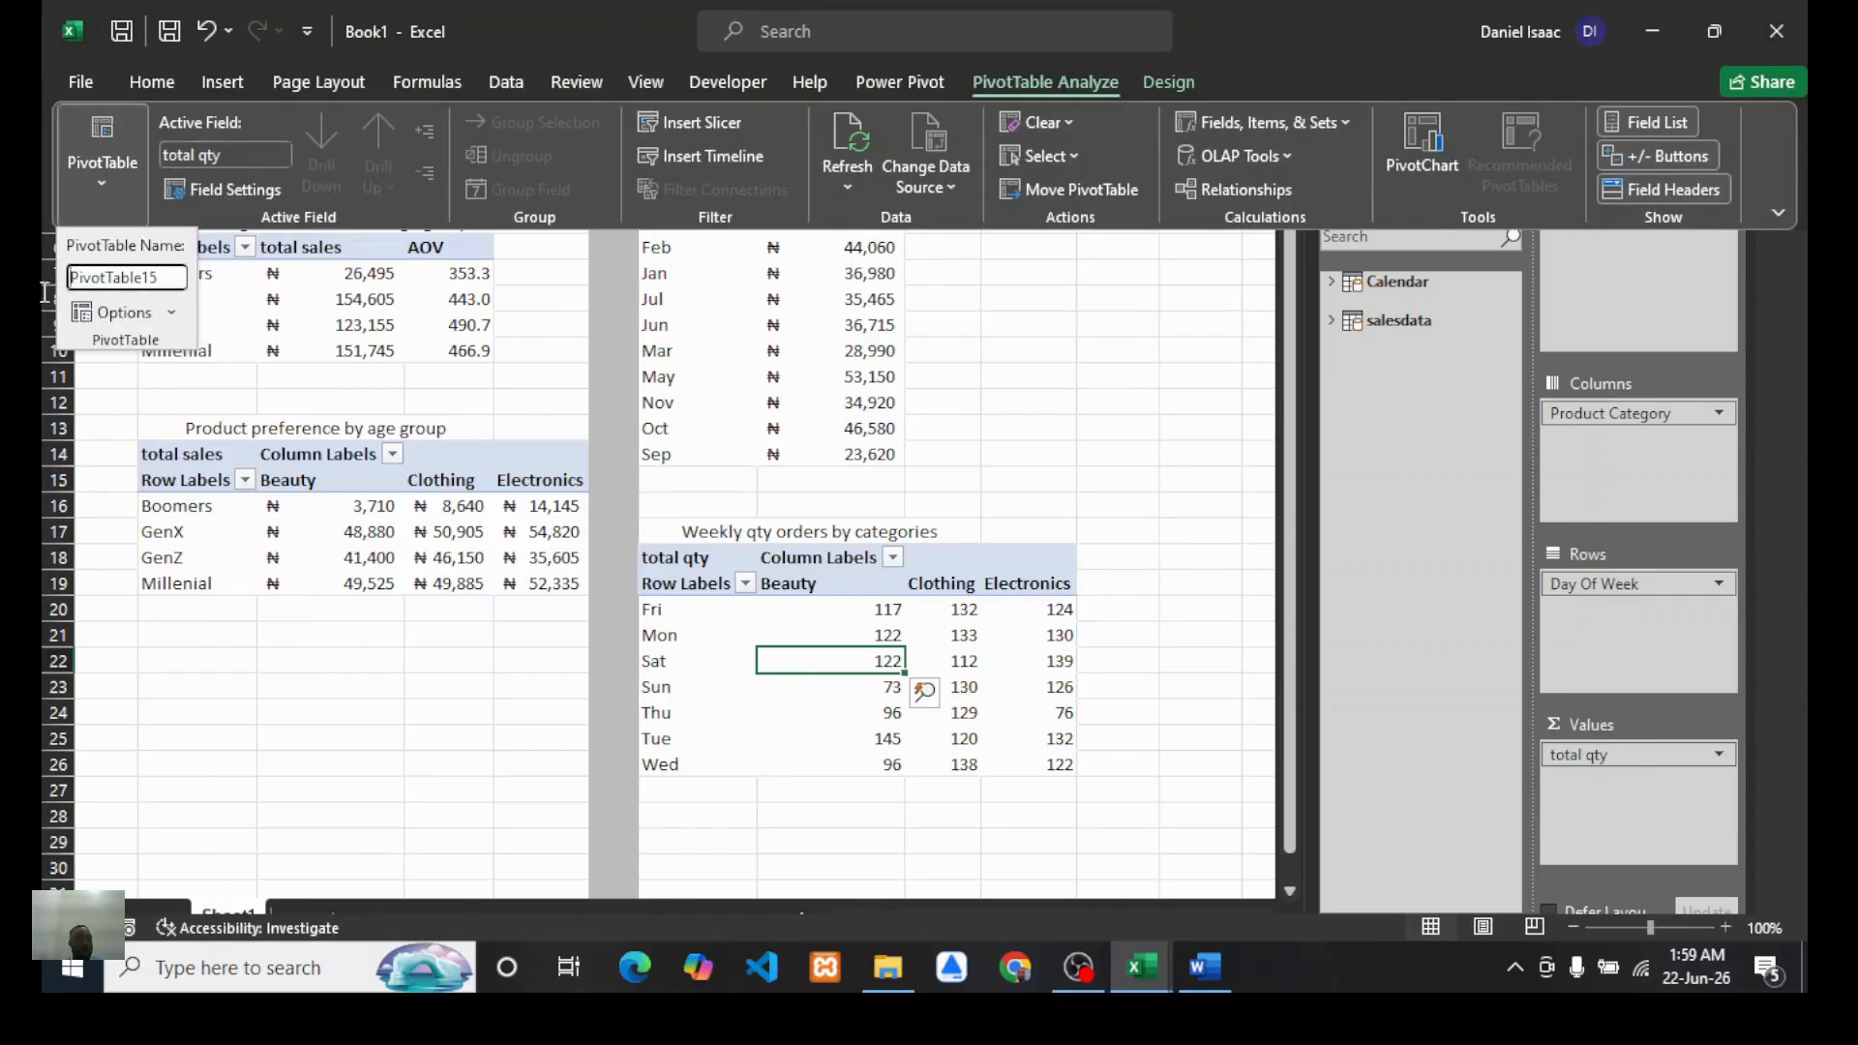
drag(68, 281, 176, 297)
text(wee)
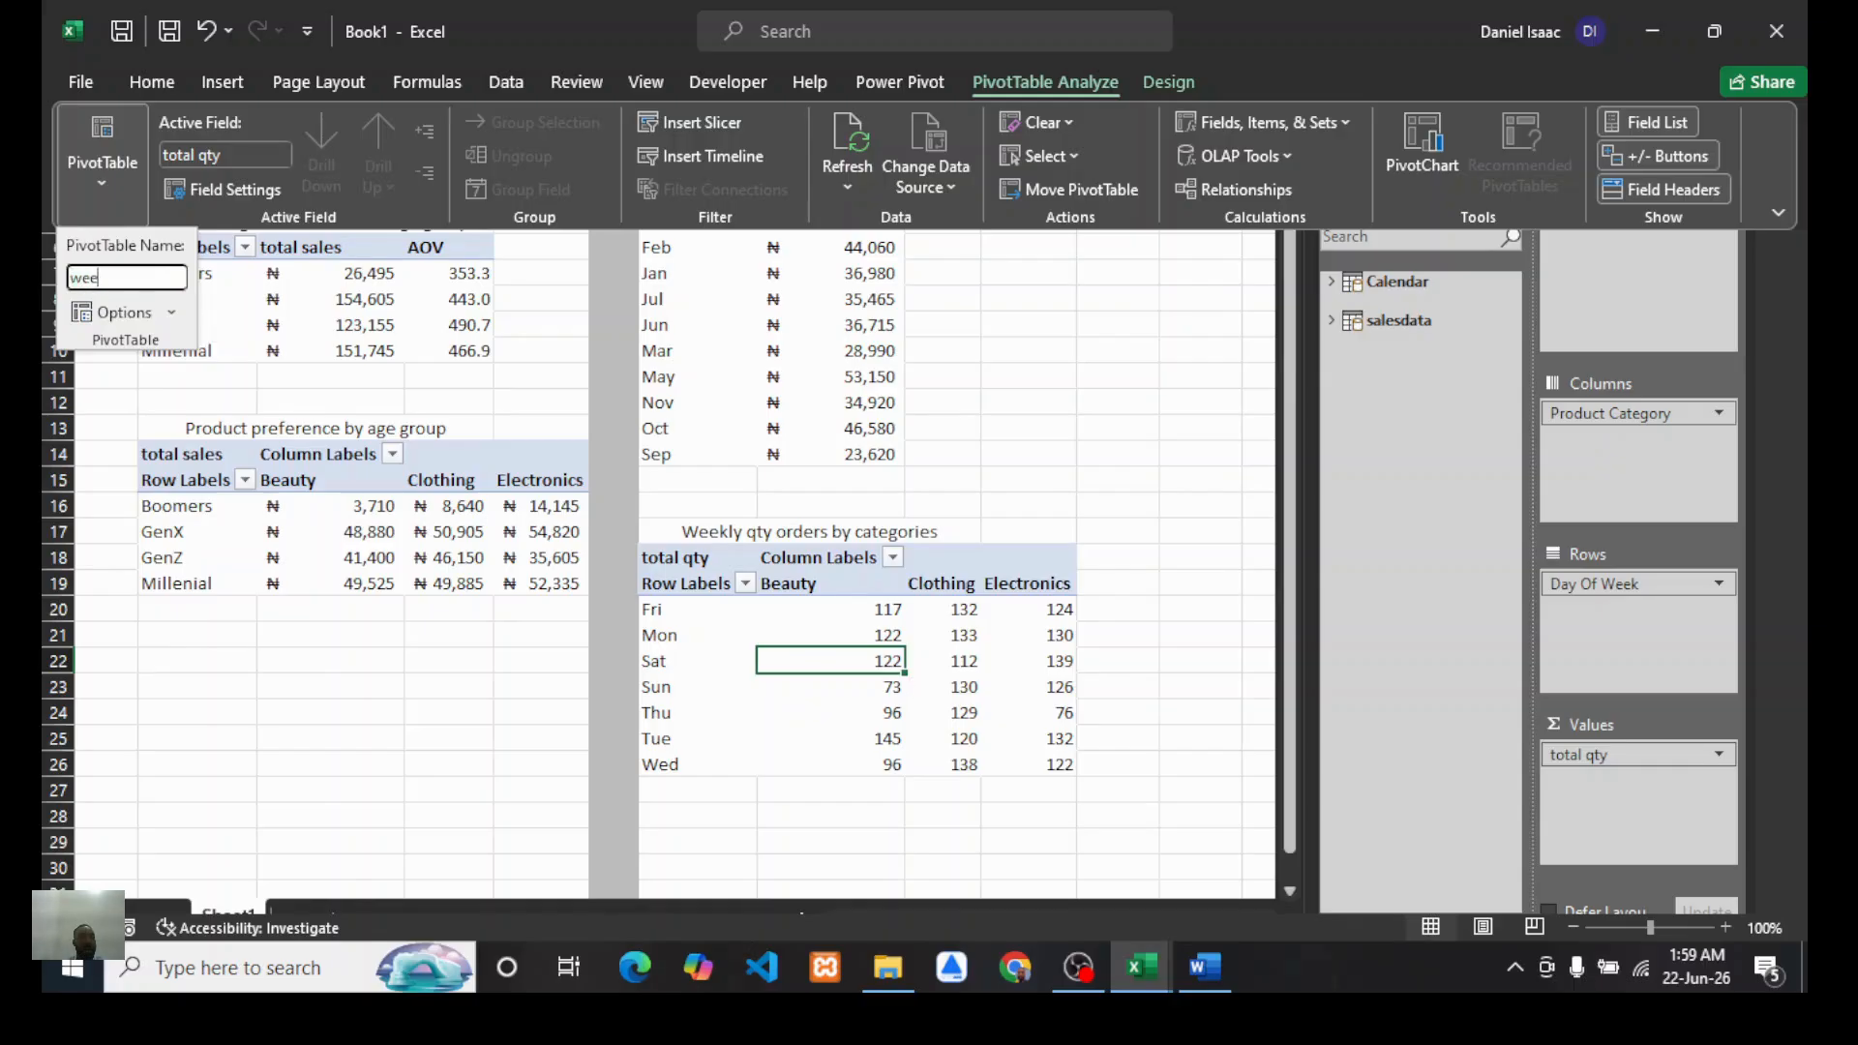
text(kly order)
key(Return)
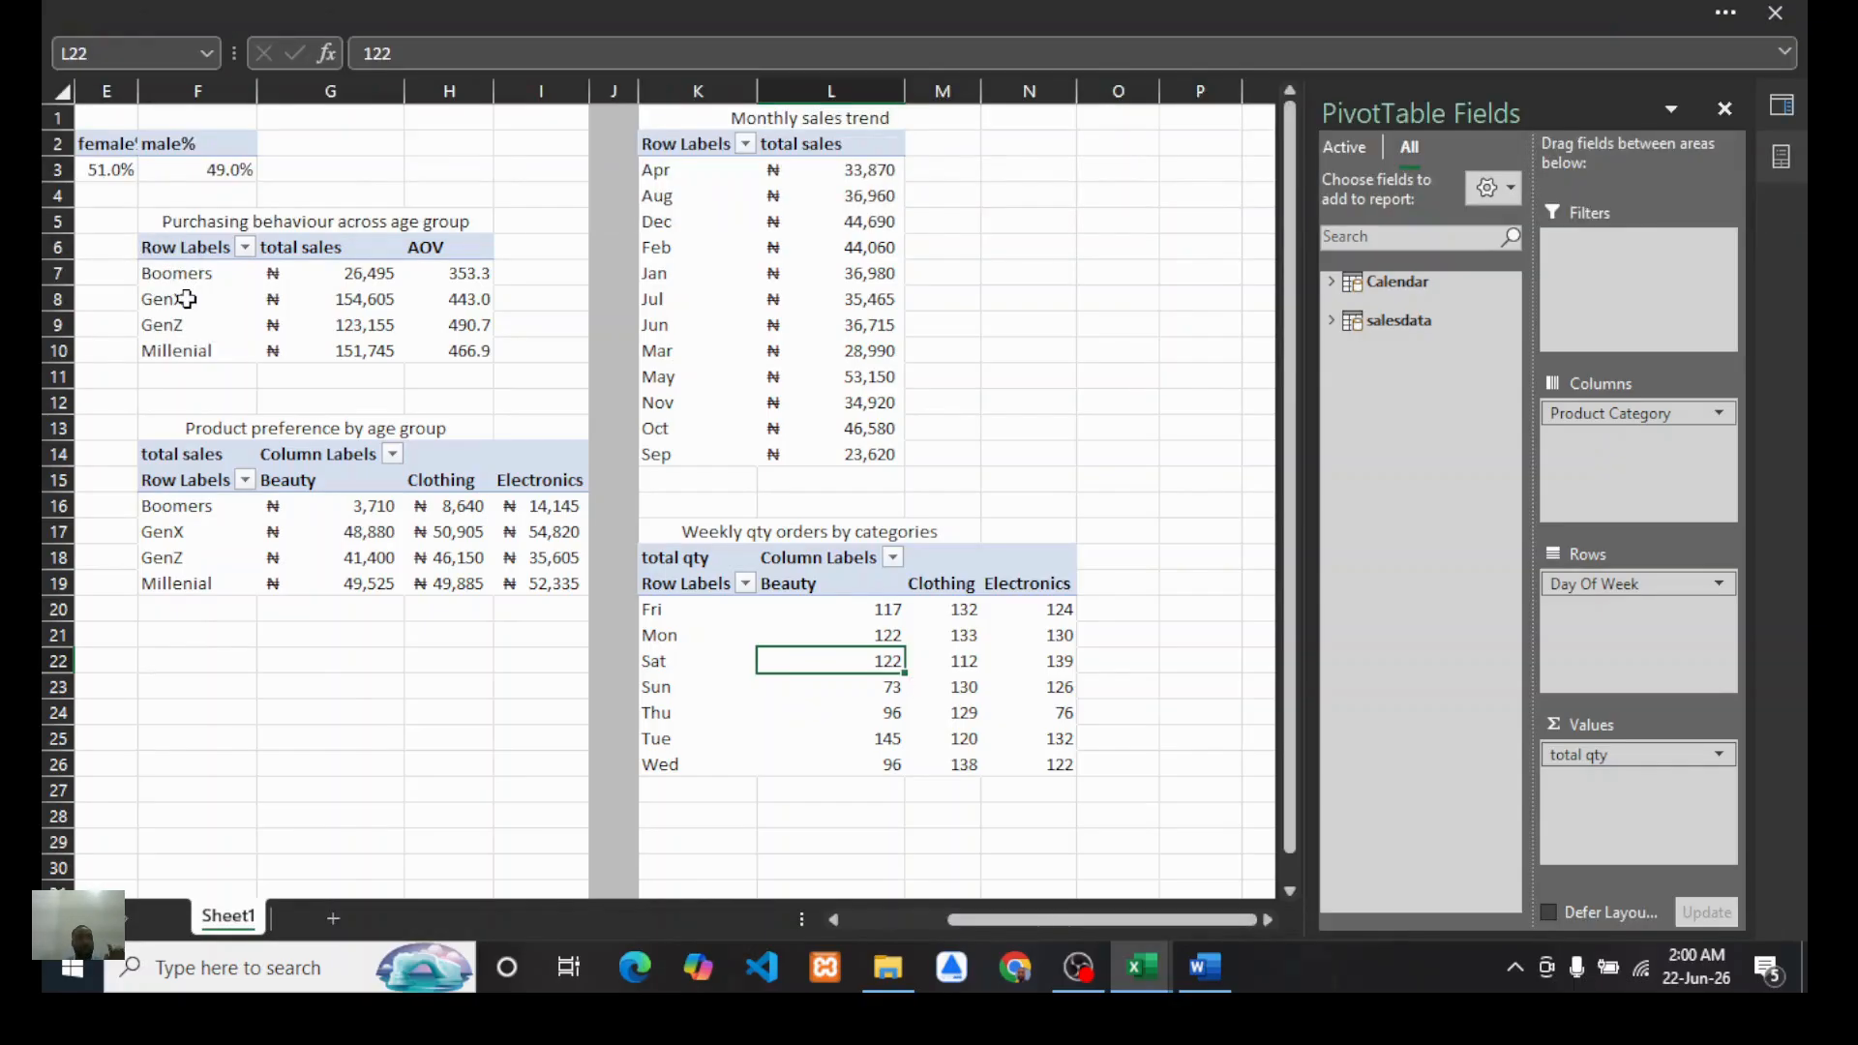
Step: Inspect the monthly trend PivotTable's fields from the salesdata table
click(1123, 426)
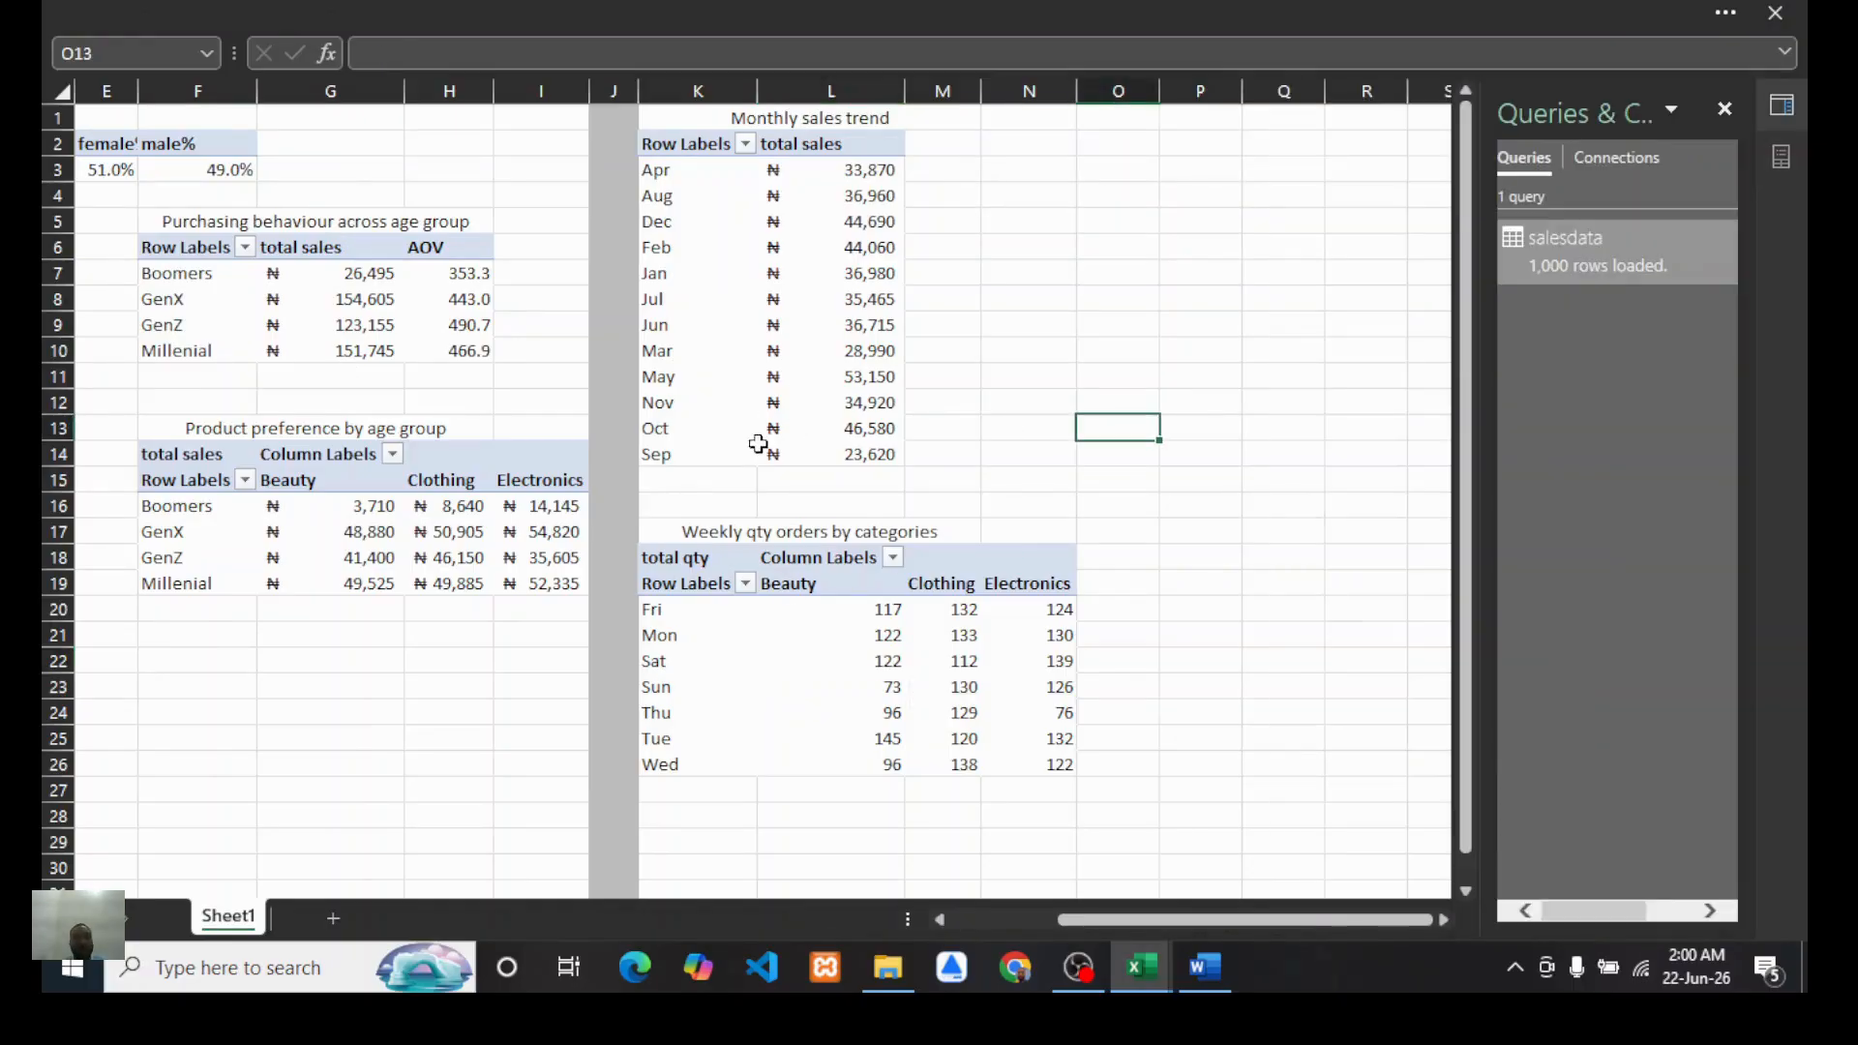
scroll(750, 601, left, 3)
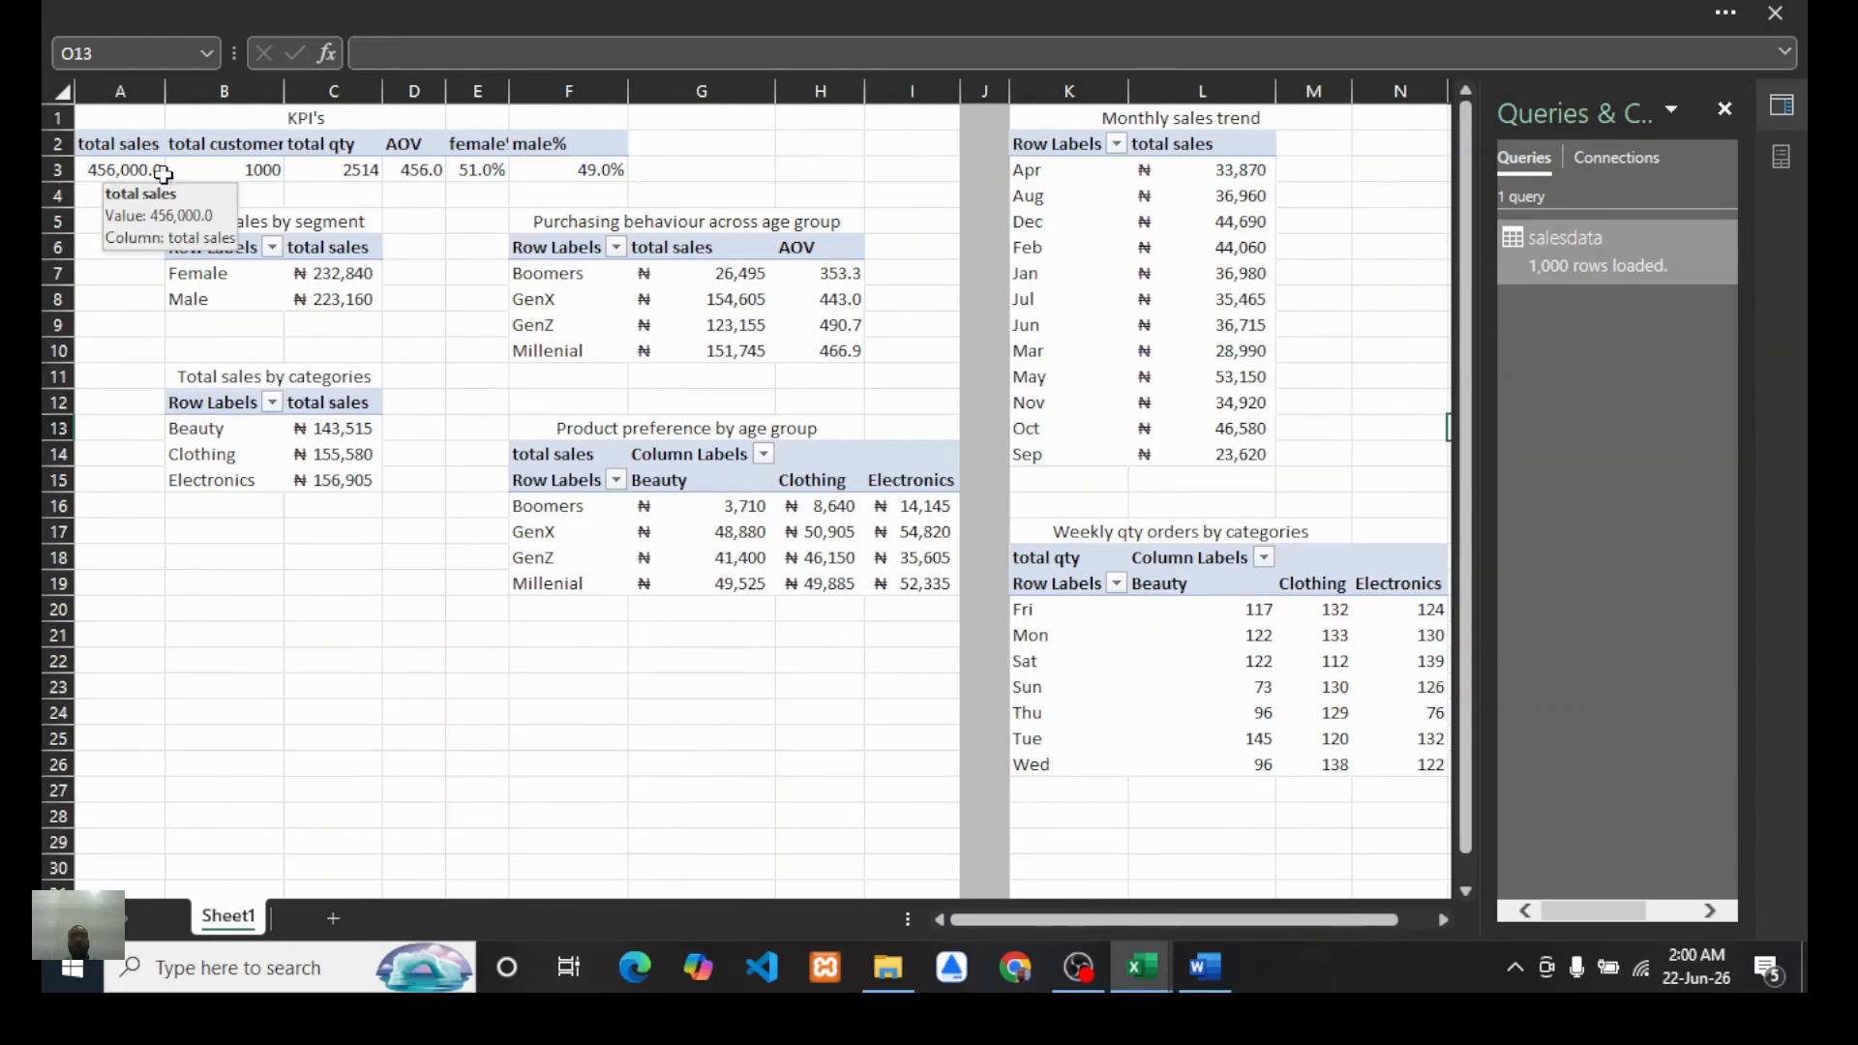
click(1161, 365)
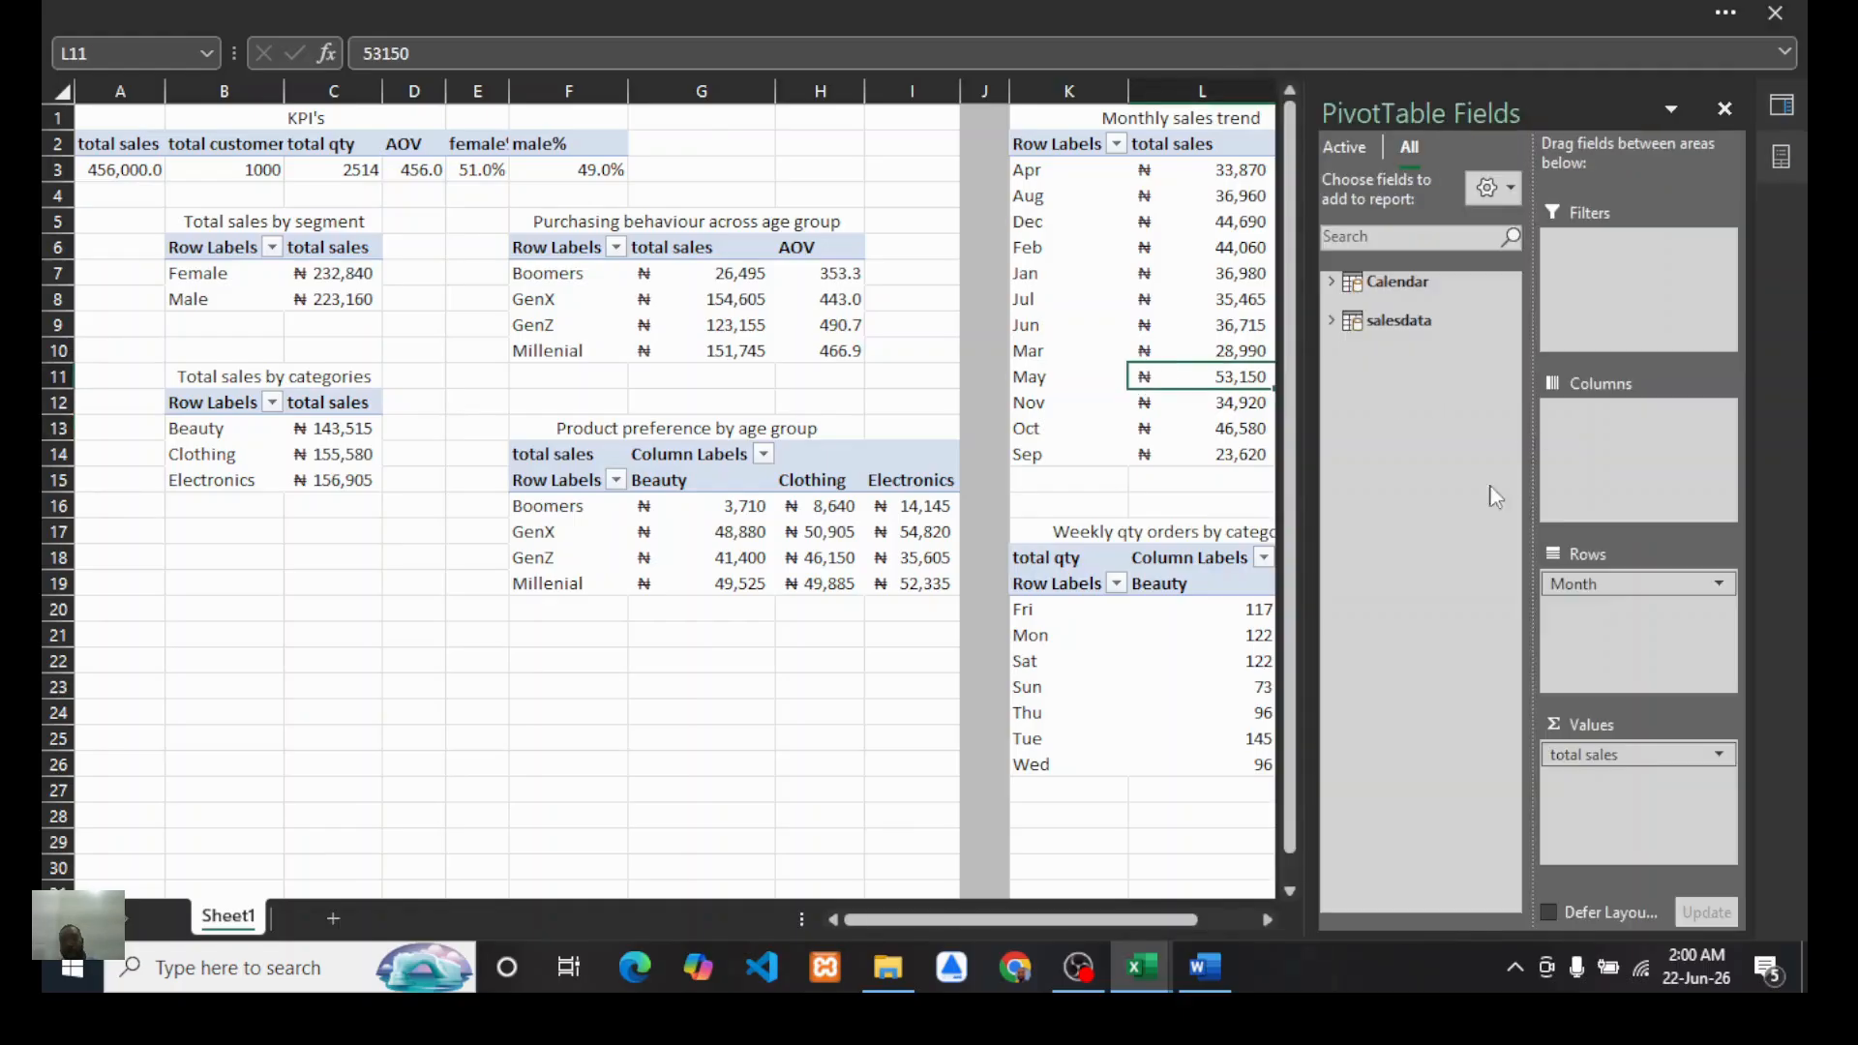
click(1334, 321)
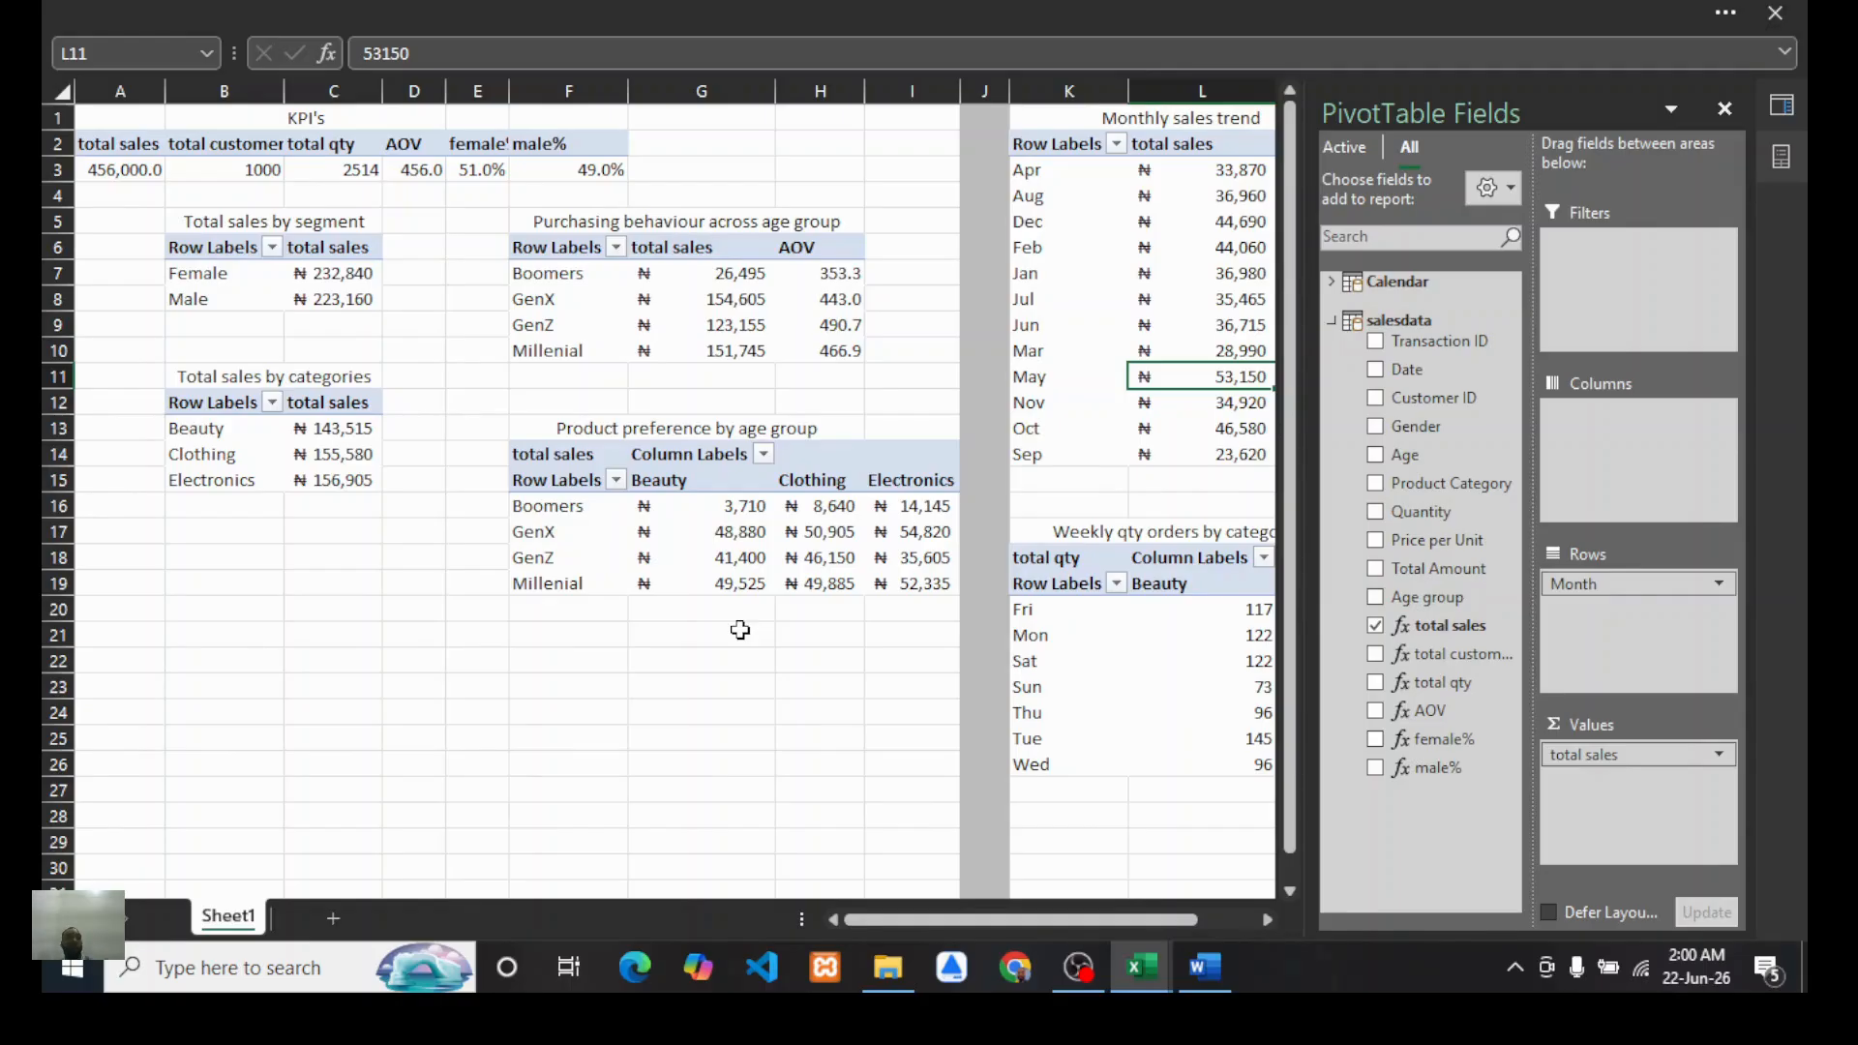
Step: Define the name "totsales" for the total sales KPI cell A3
click(127, 174)
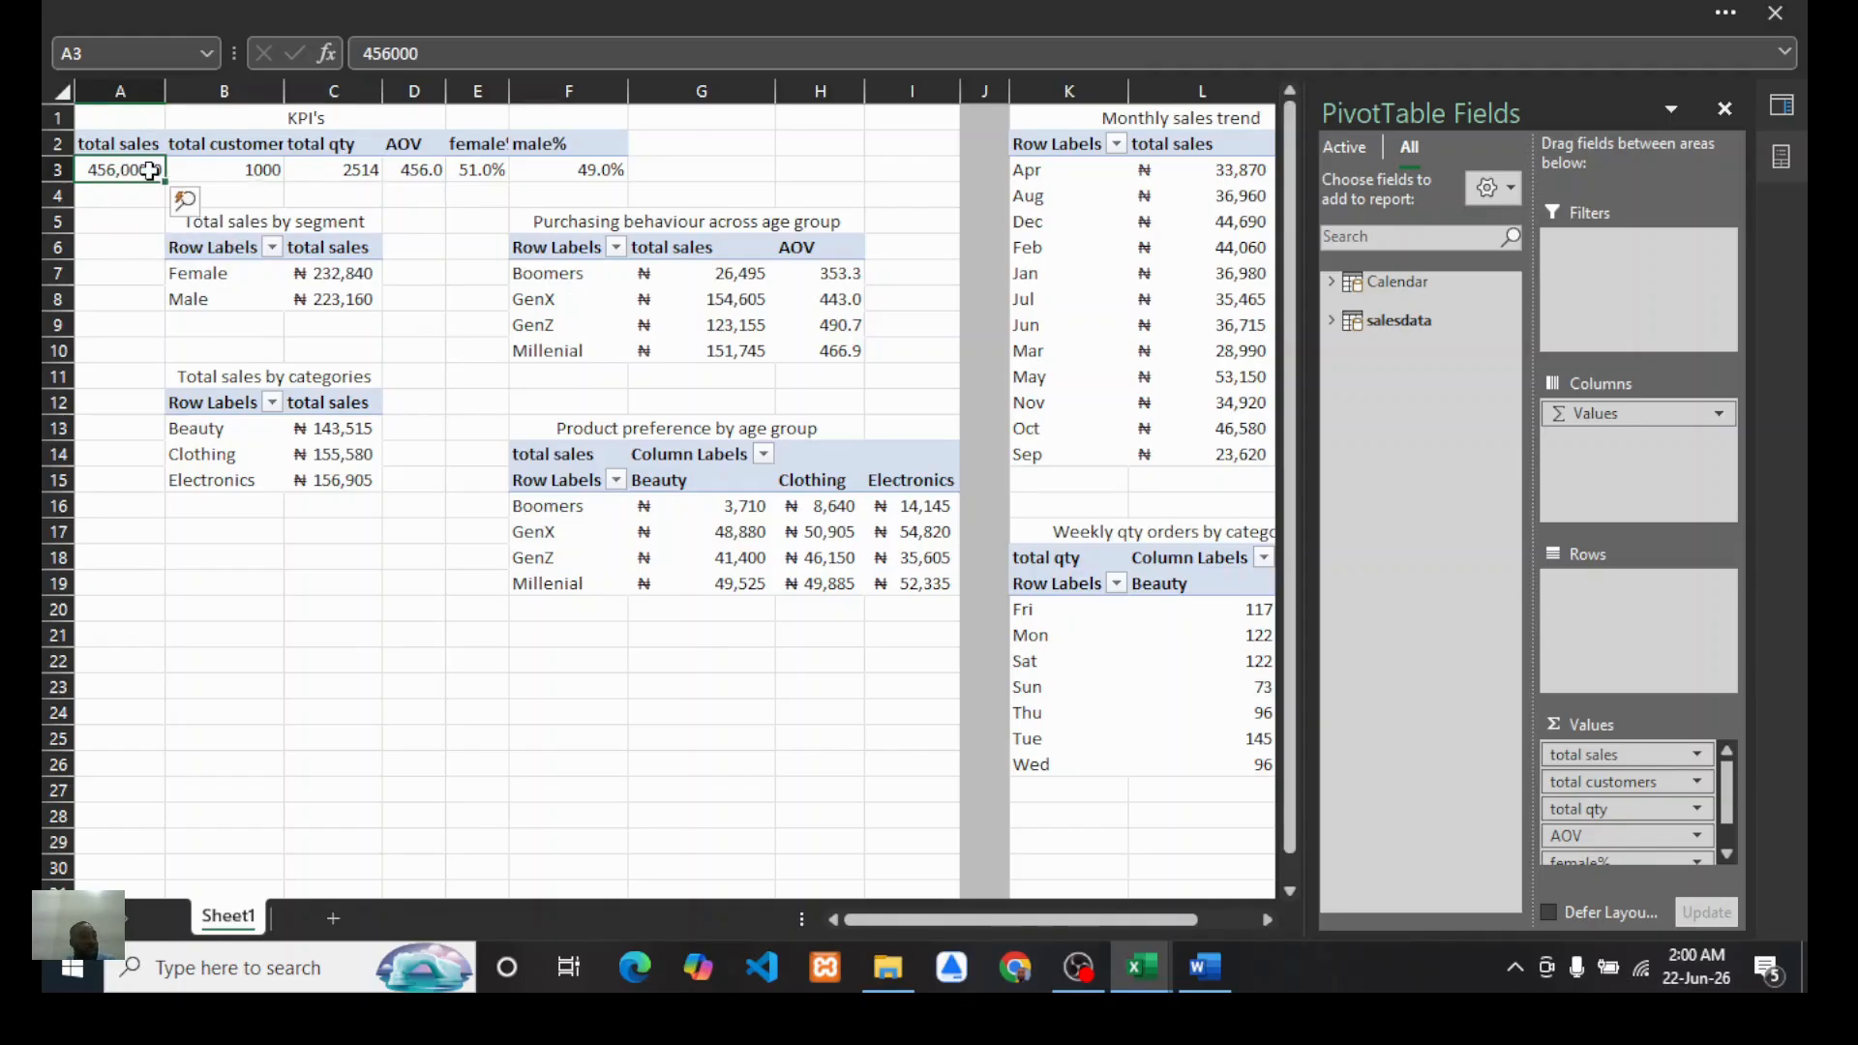
click(136, 54)
text(totsales)
key(Return)
click(474, 323)
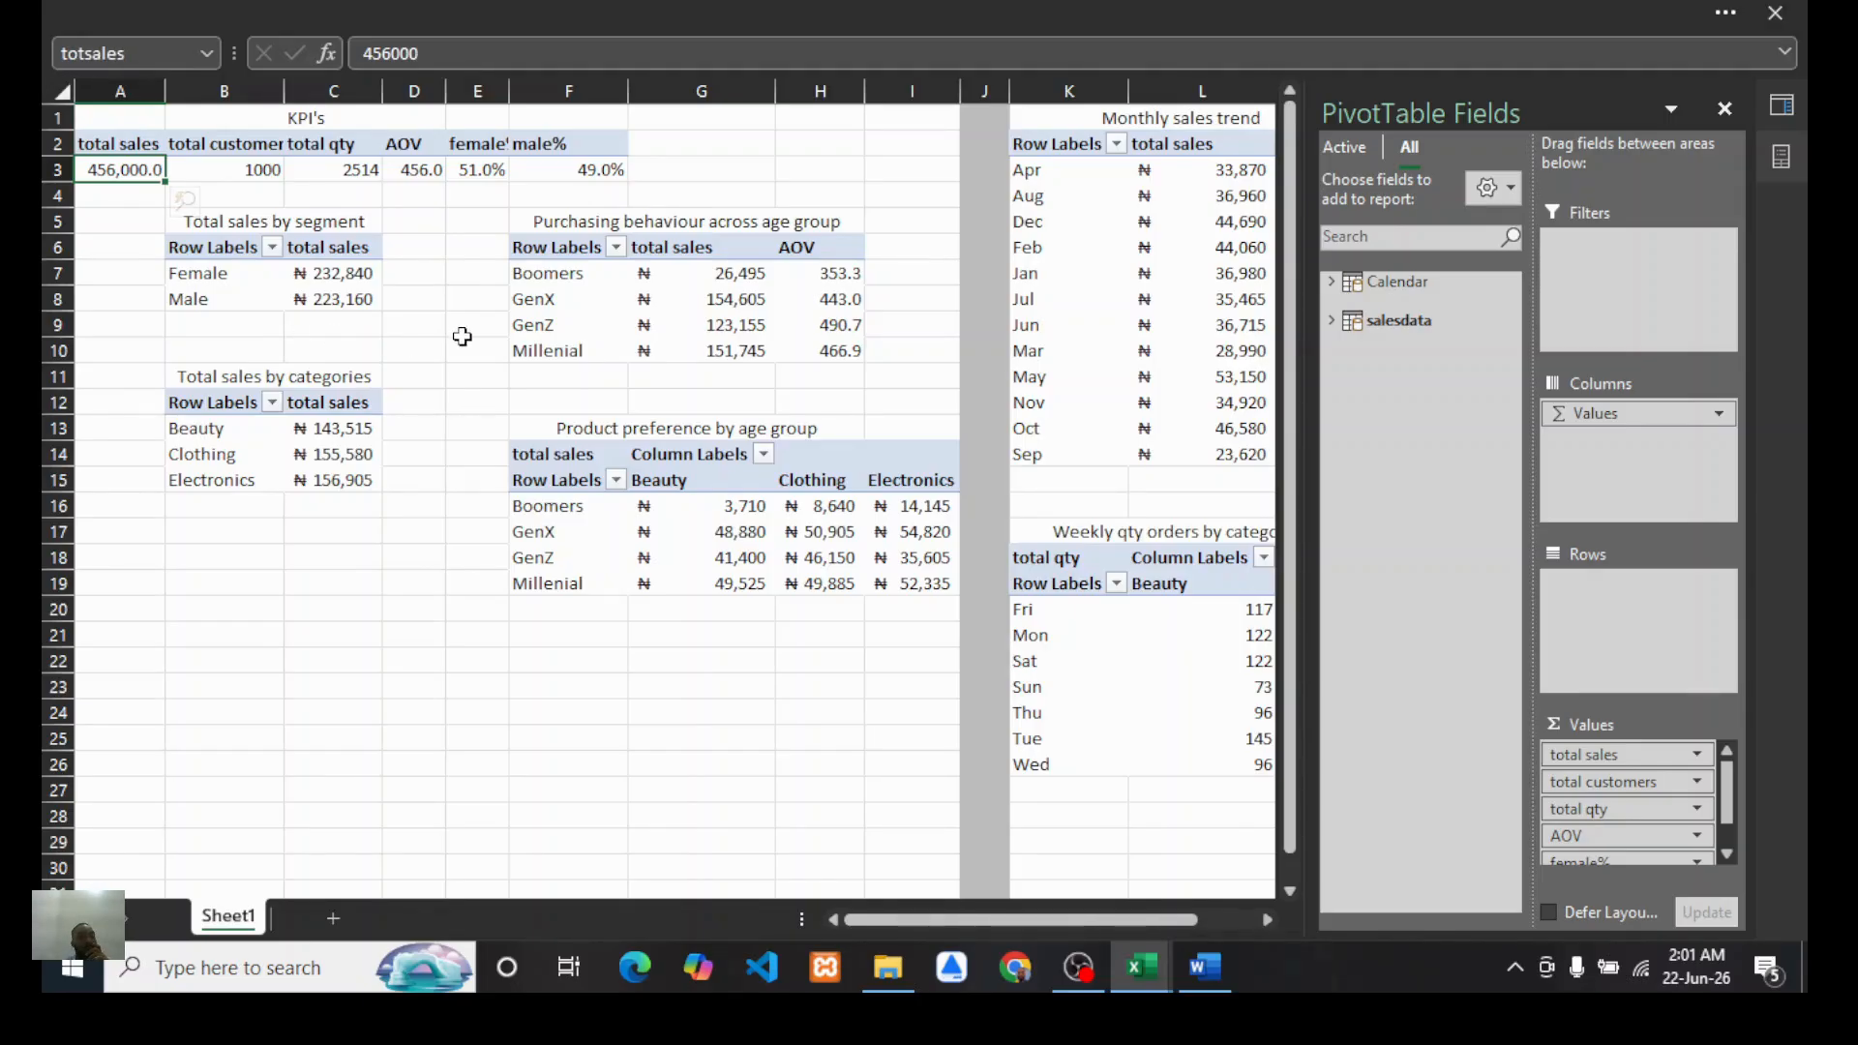
Step: Define the name "totcust" for the total customers KPI cell B3
click(141, 170)
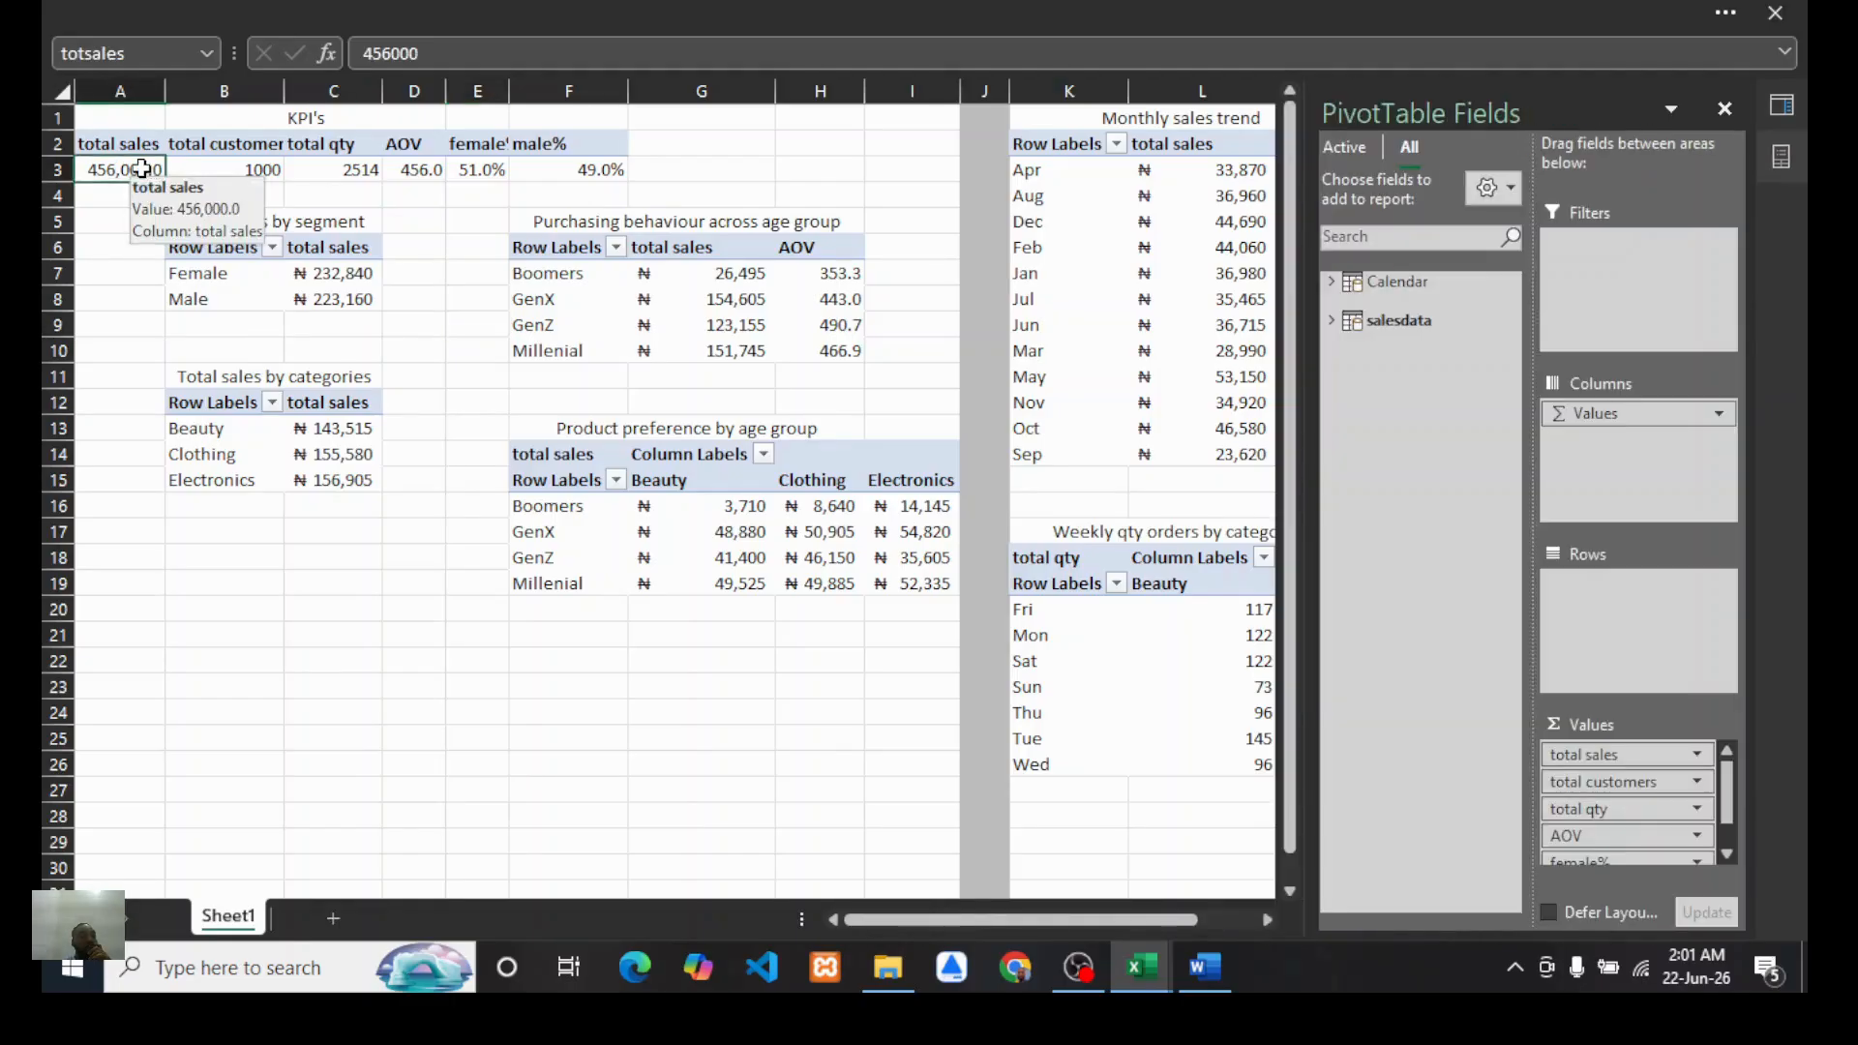
mouse_move(126, 174)
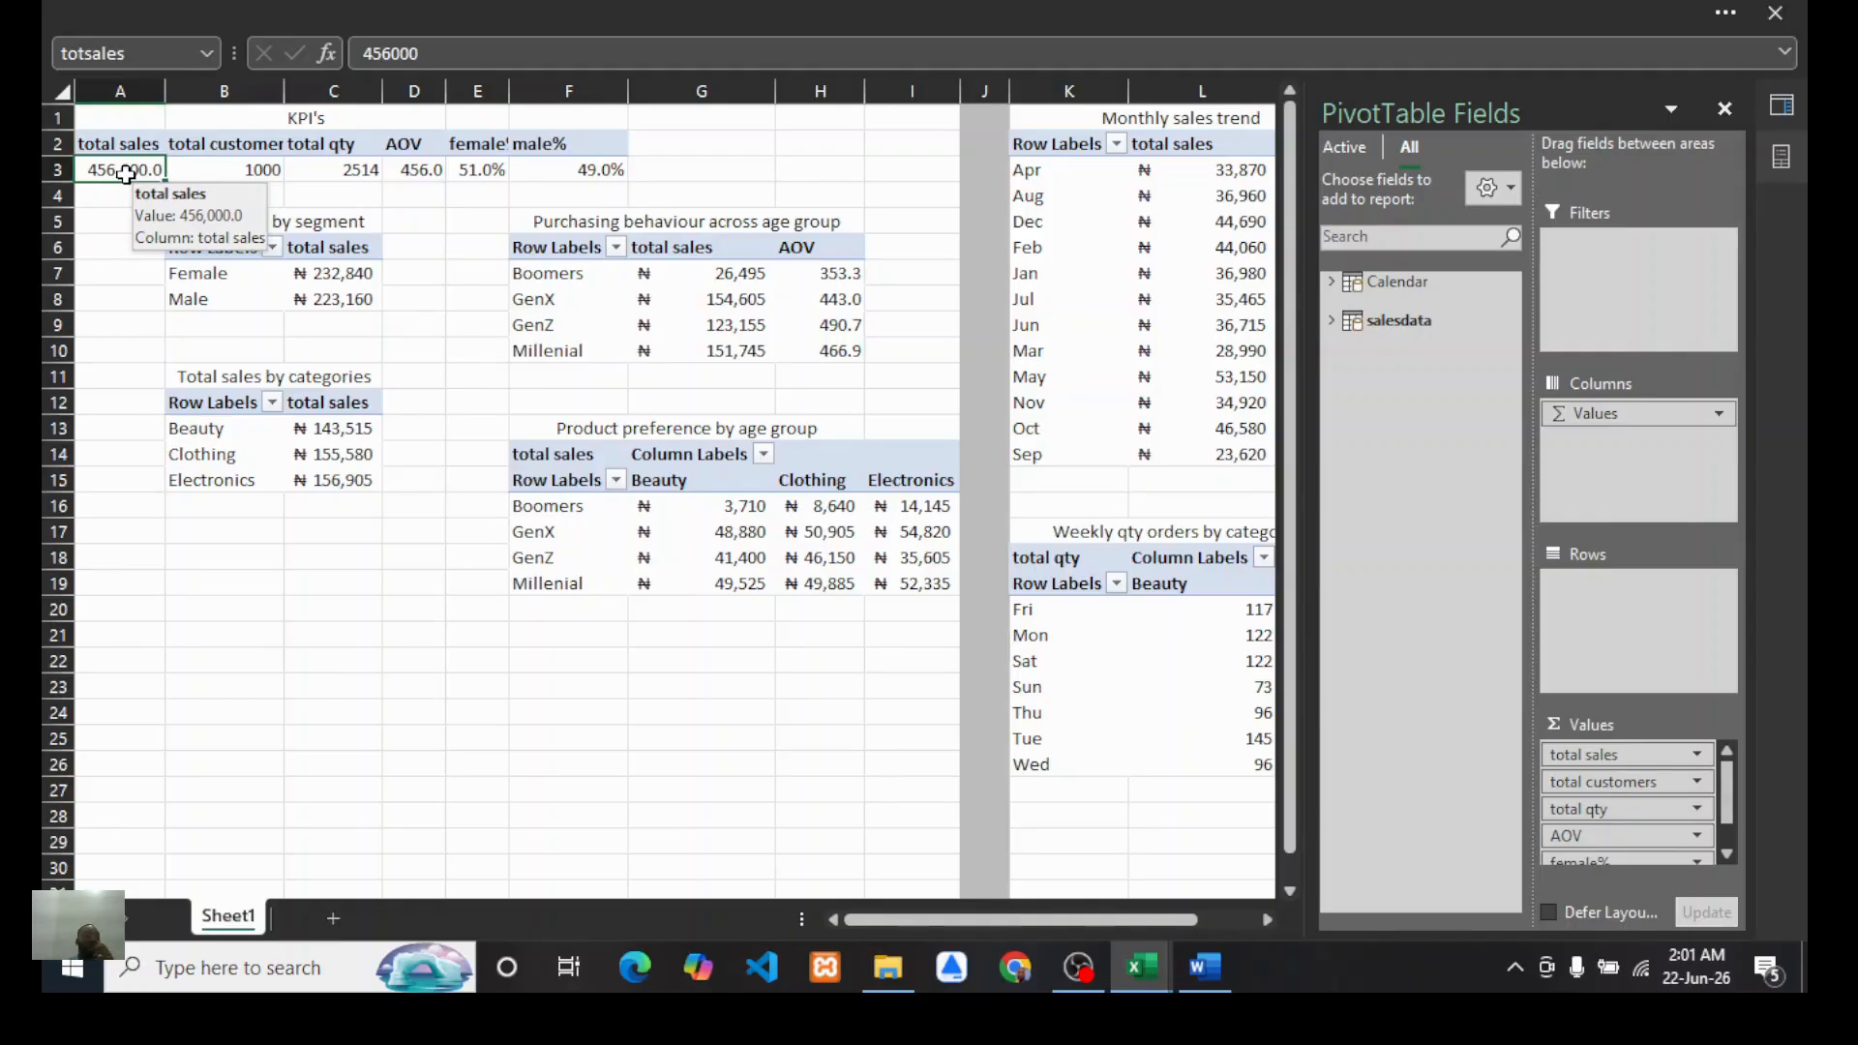
click(211, 171)
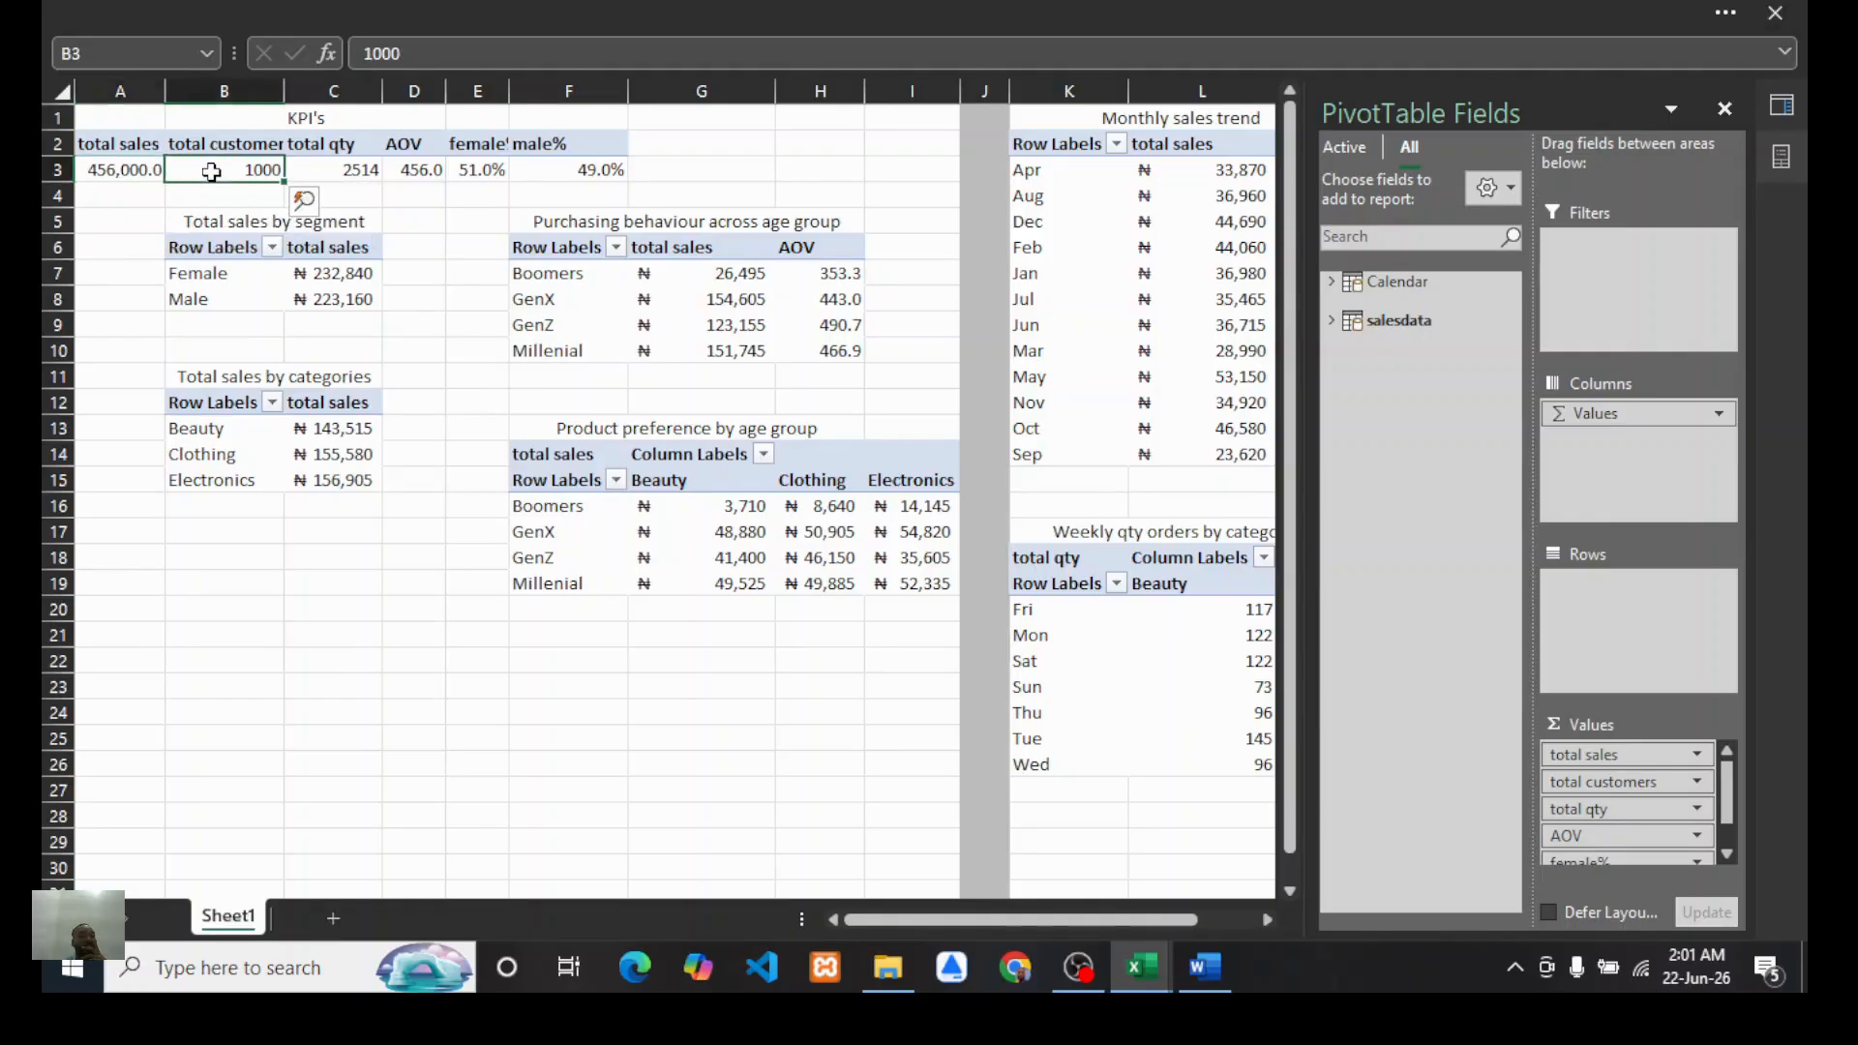
click(111, 50)
text(tot)
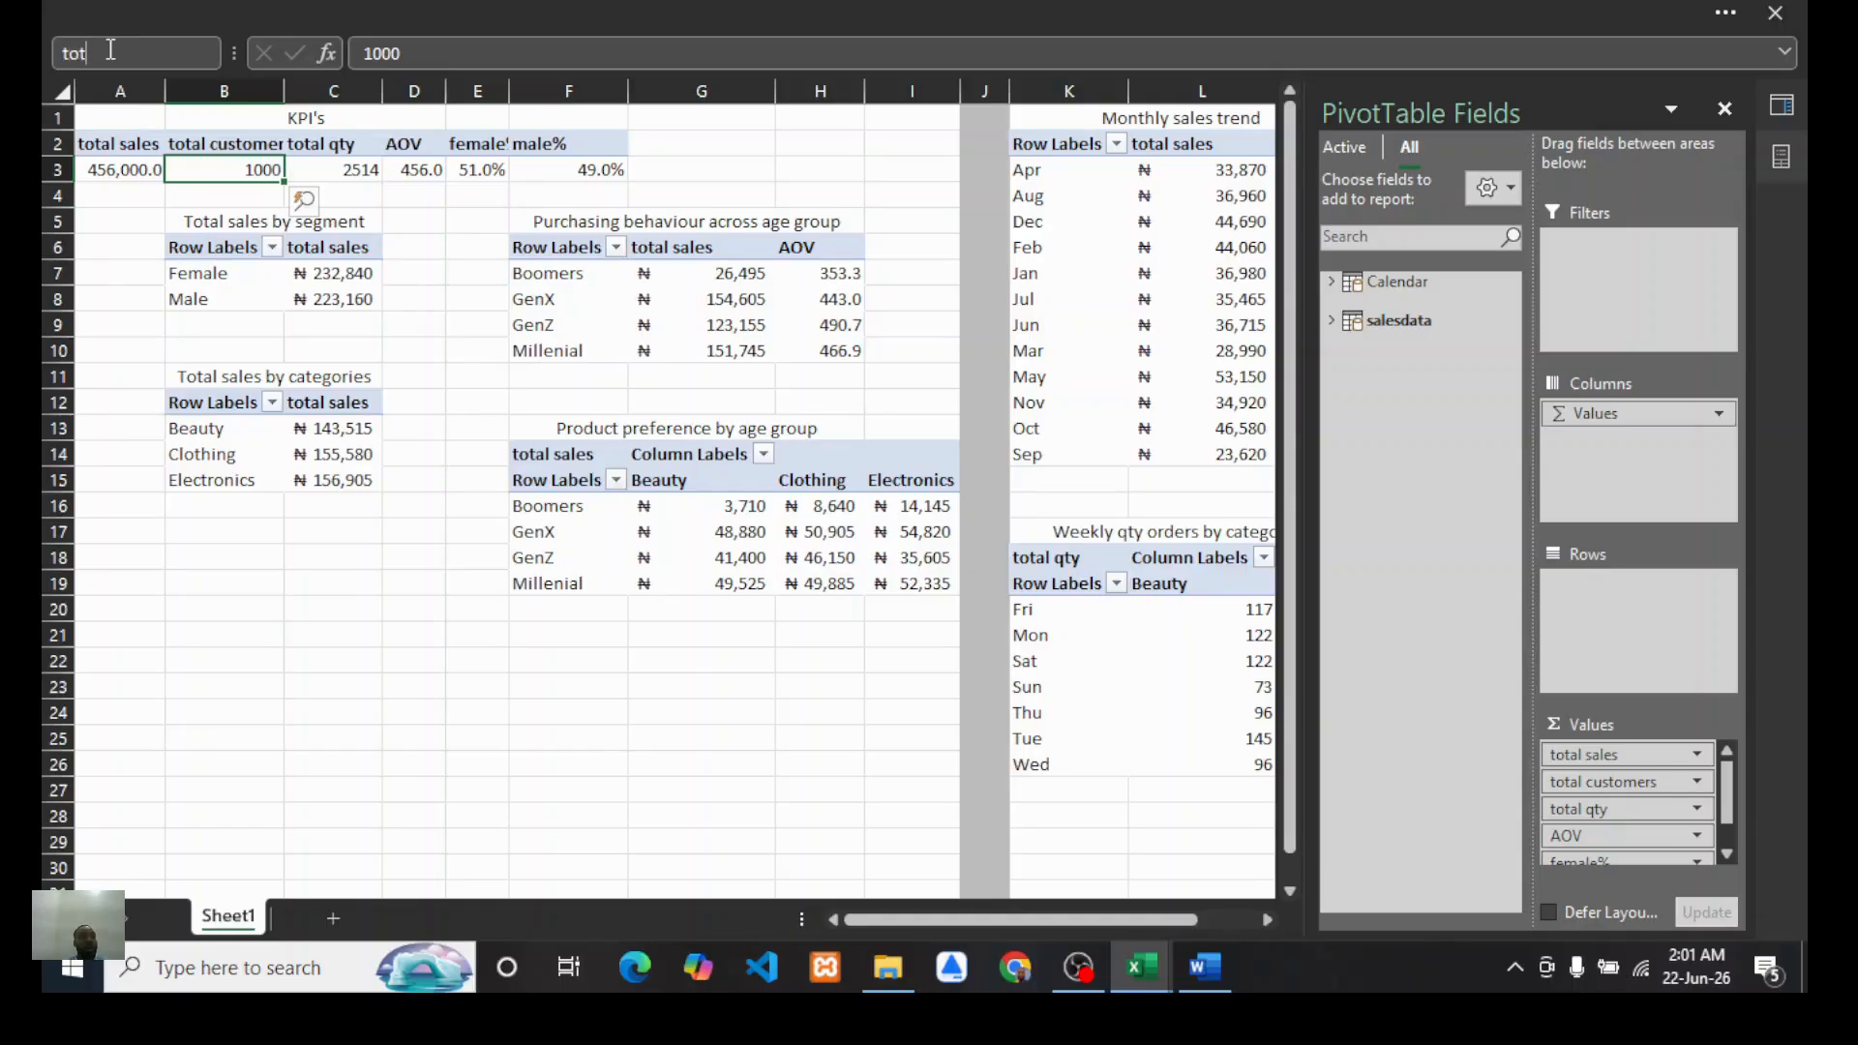
text(cust)
key(Return)
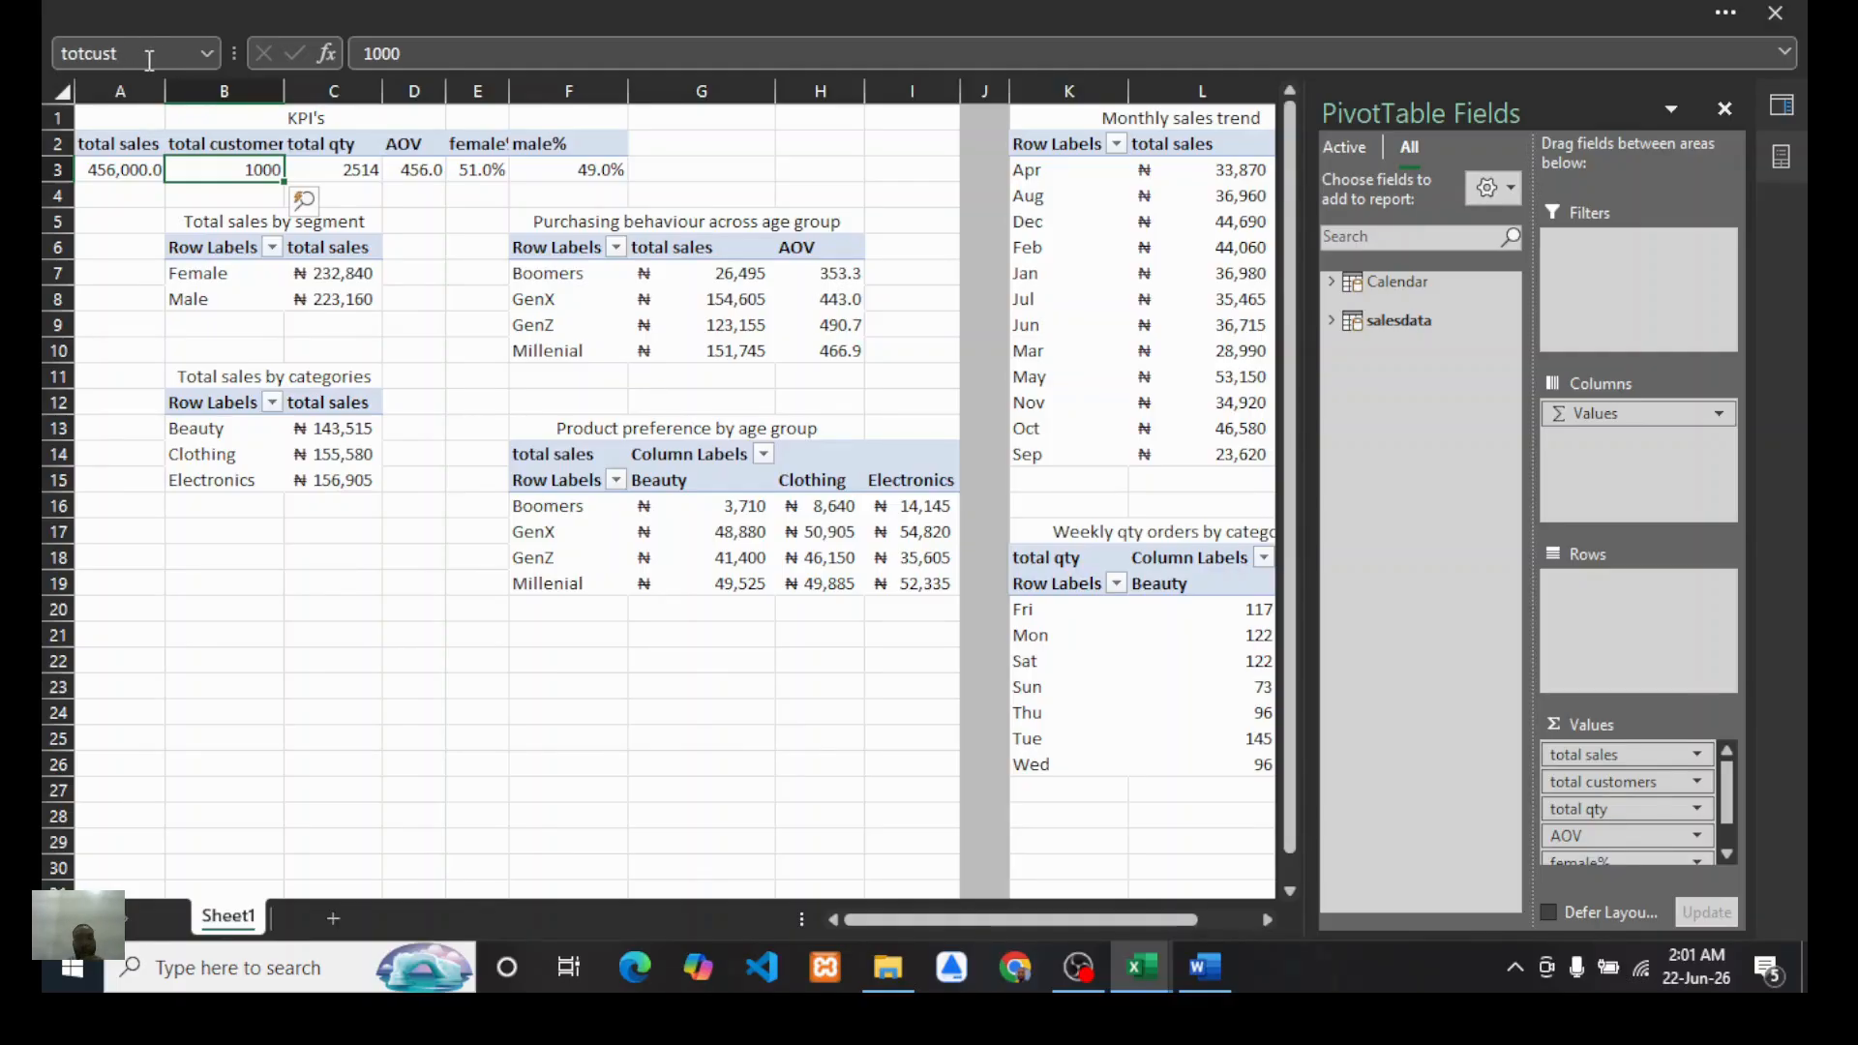
Step: Define the name "totqty" for the total qty KPI cell C3
click(350, 170)
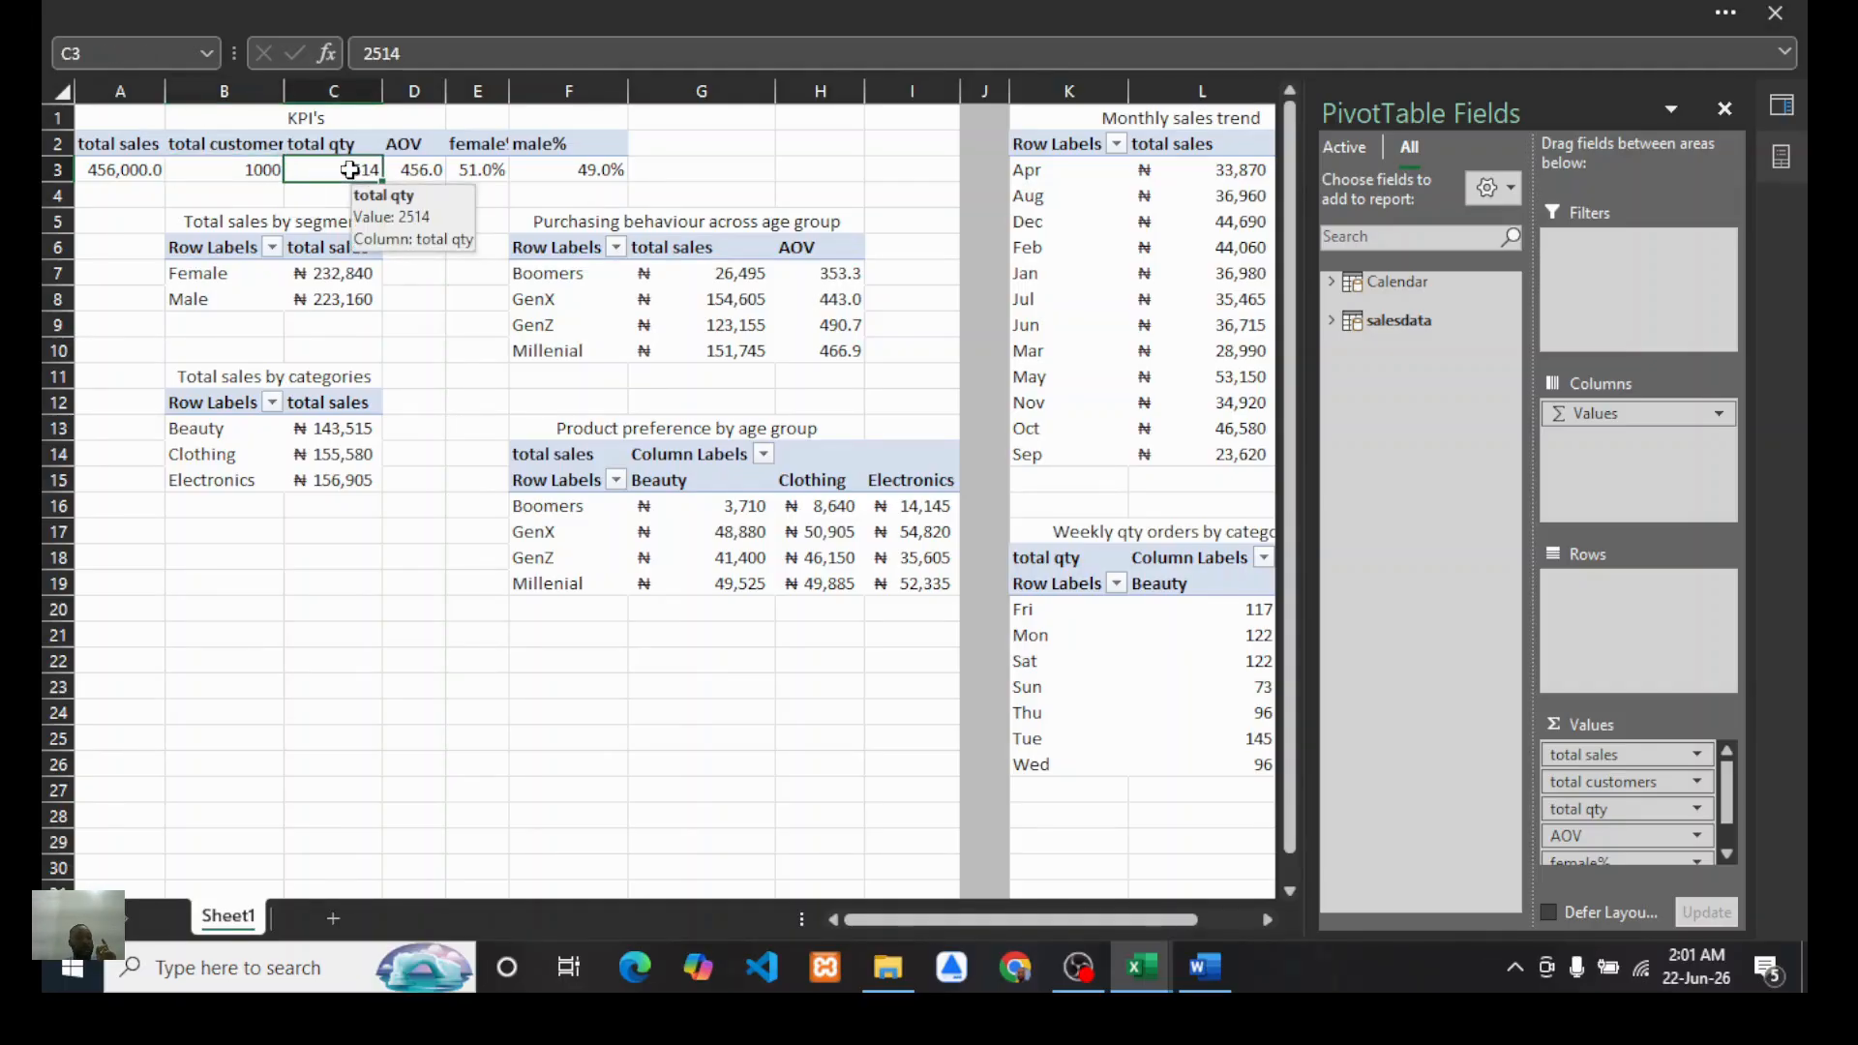
click(103, 58)
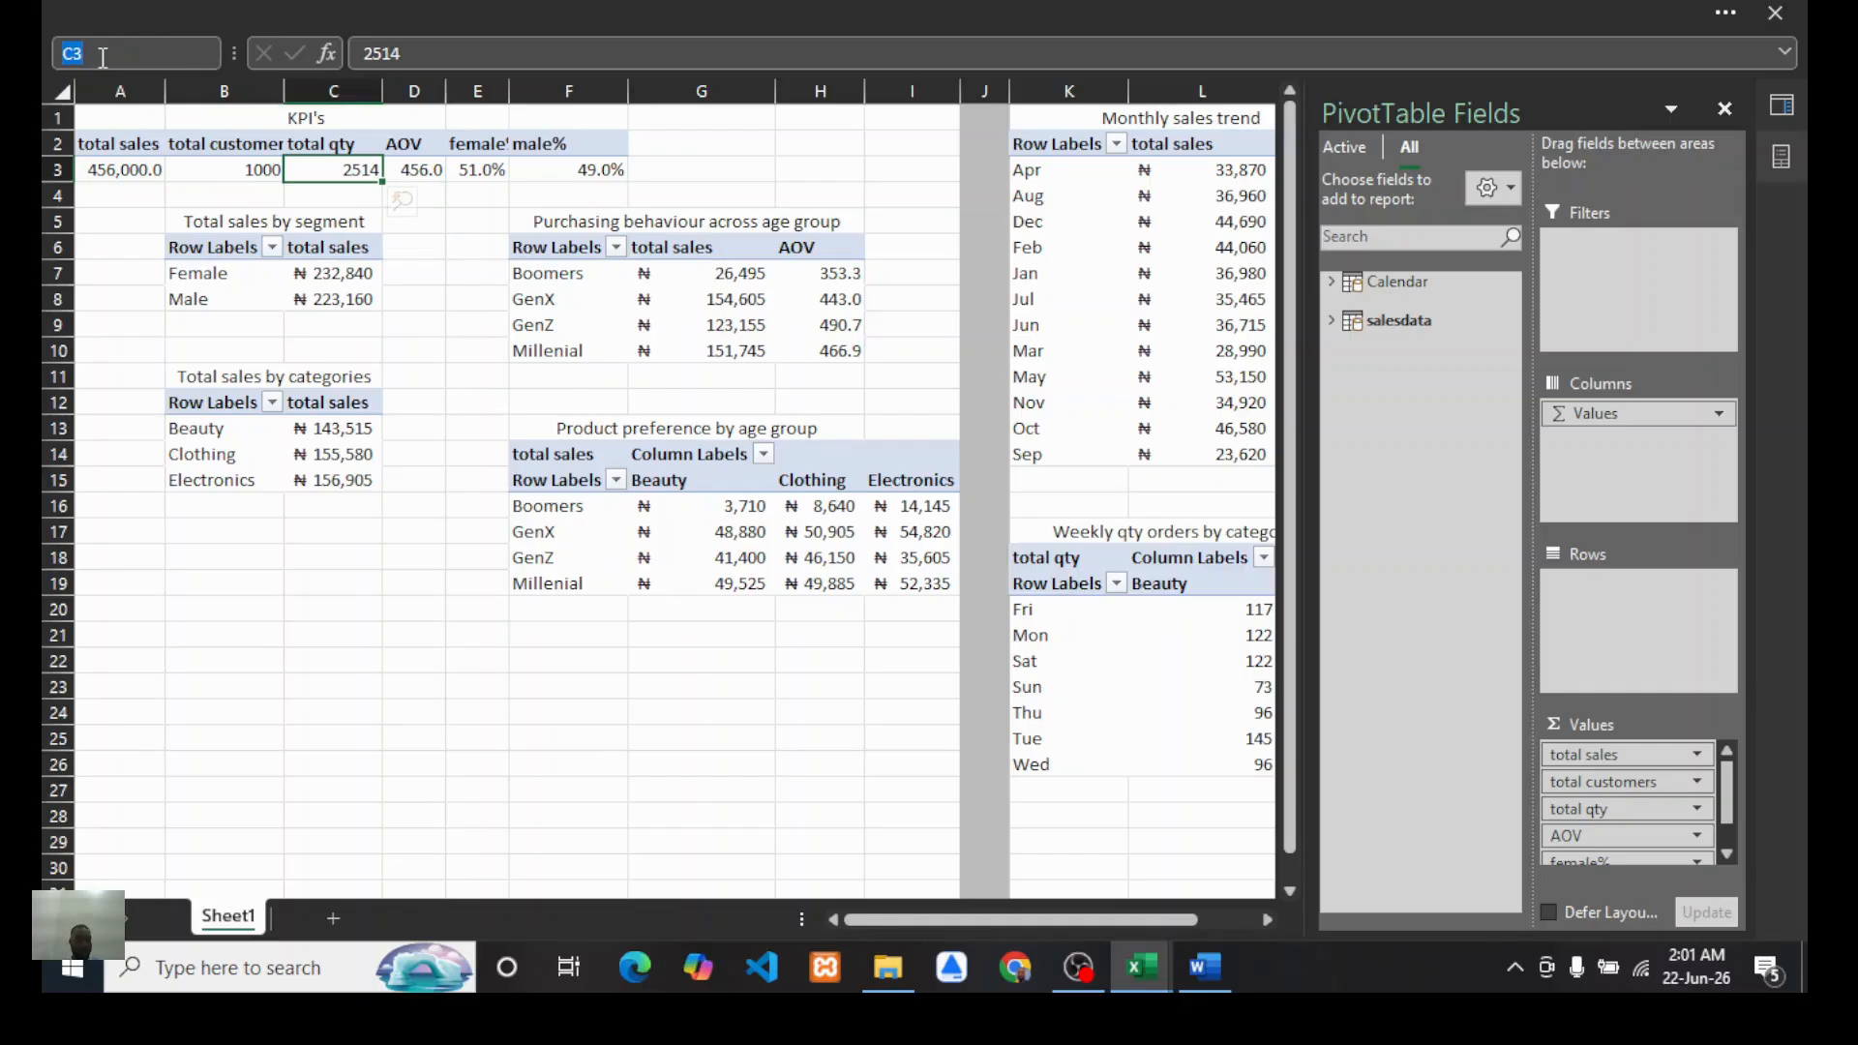
text(tot)
text(a)
text(y)
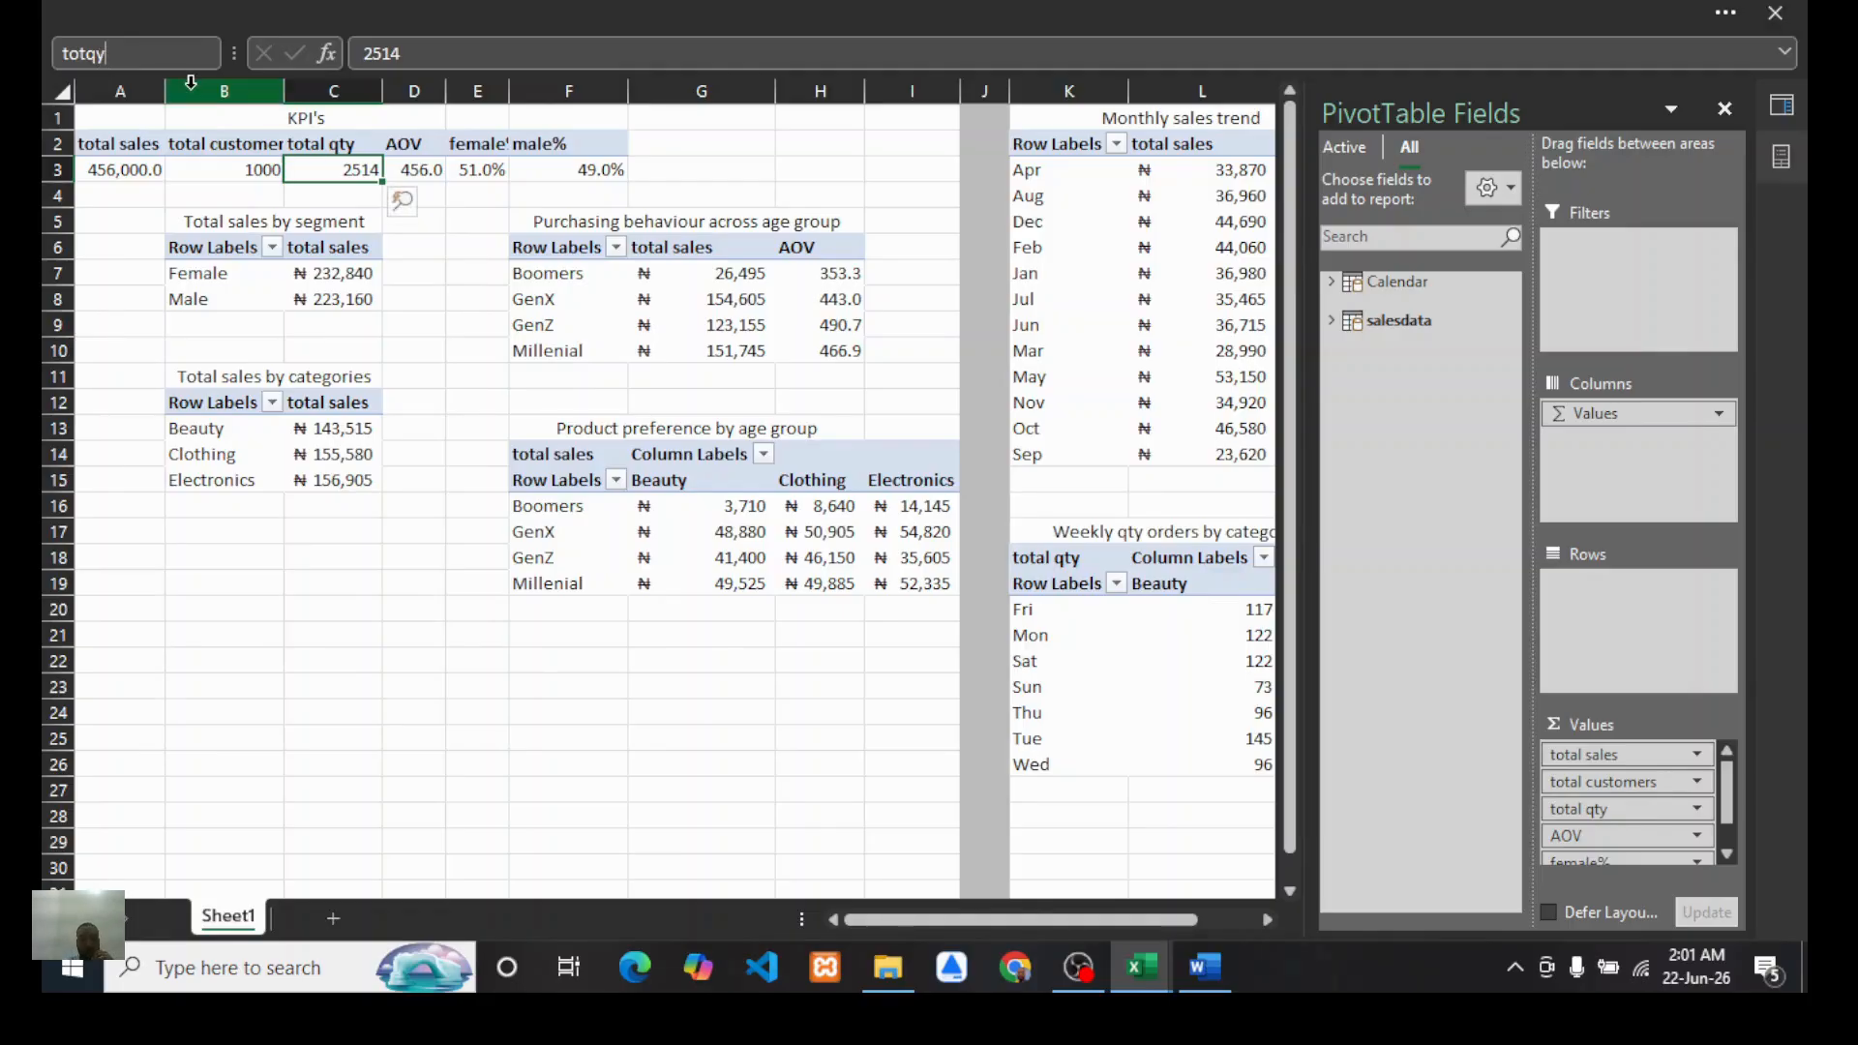
key(Left)
text(t)
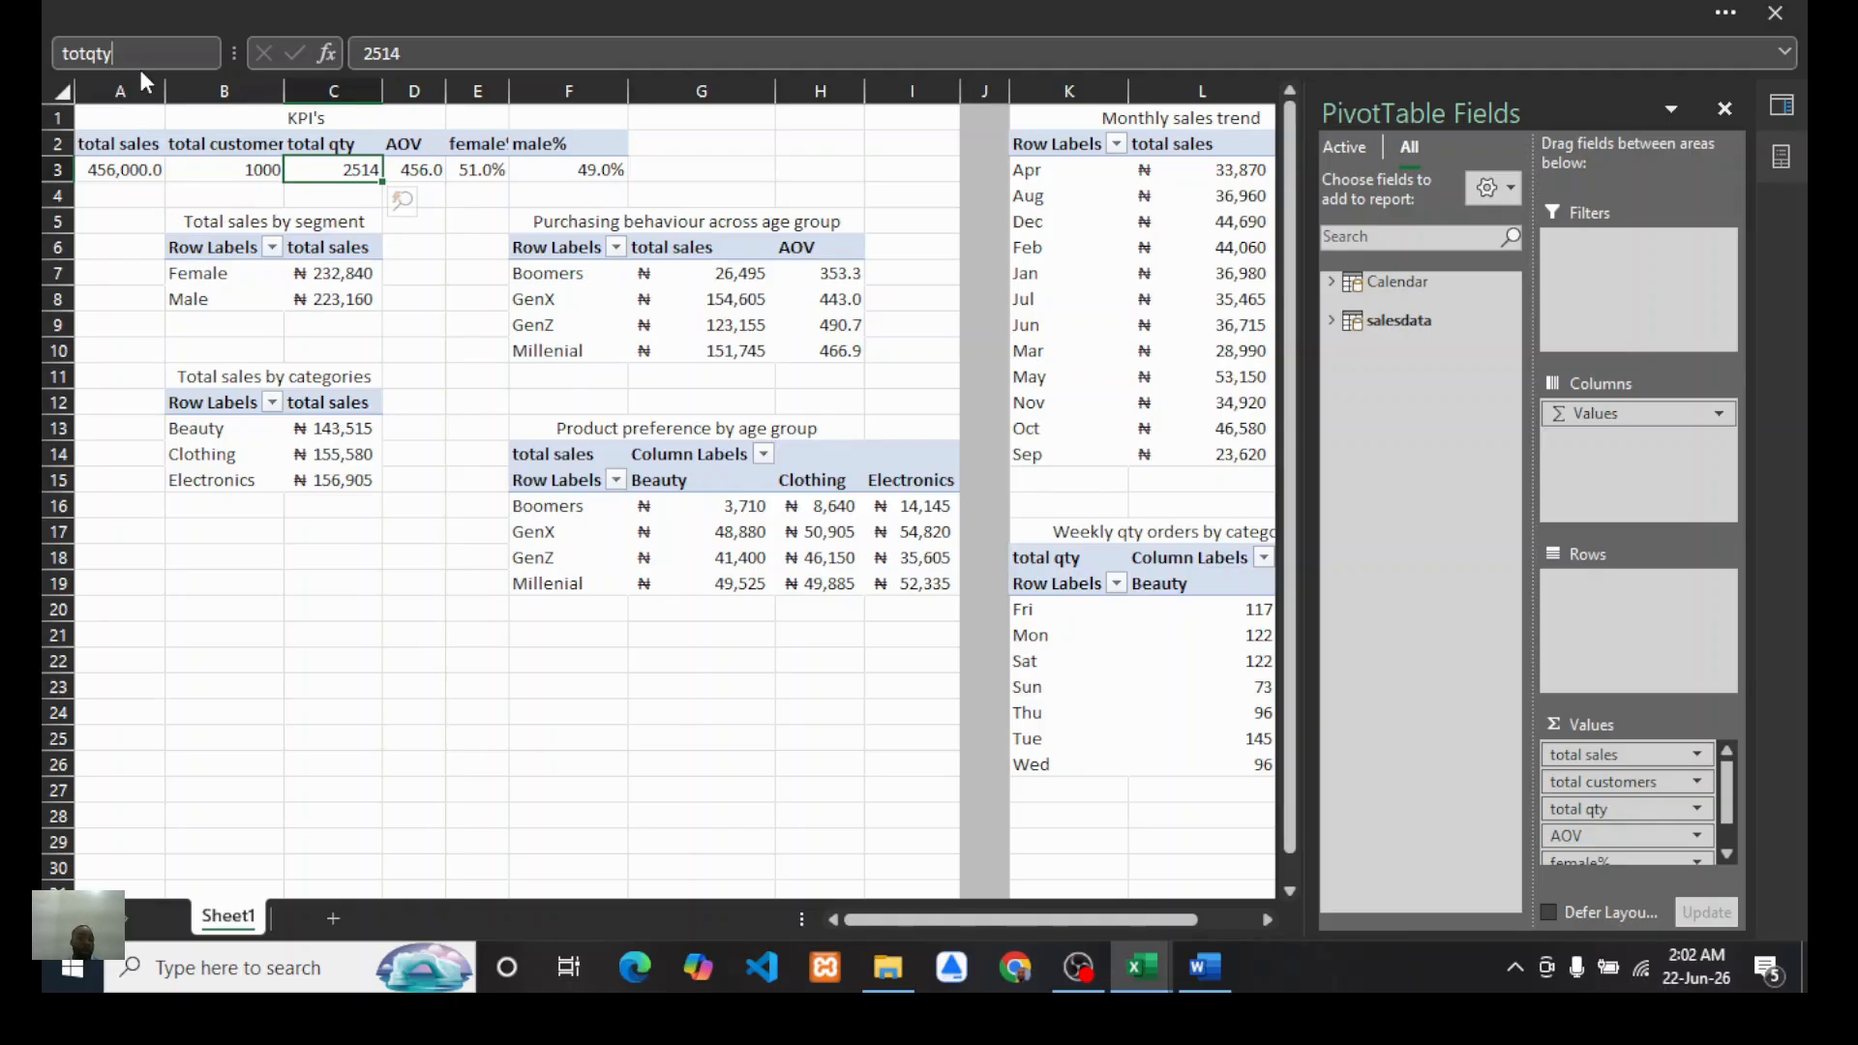
key(Return)
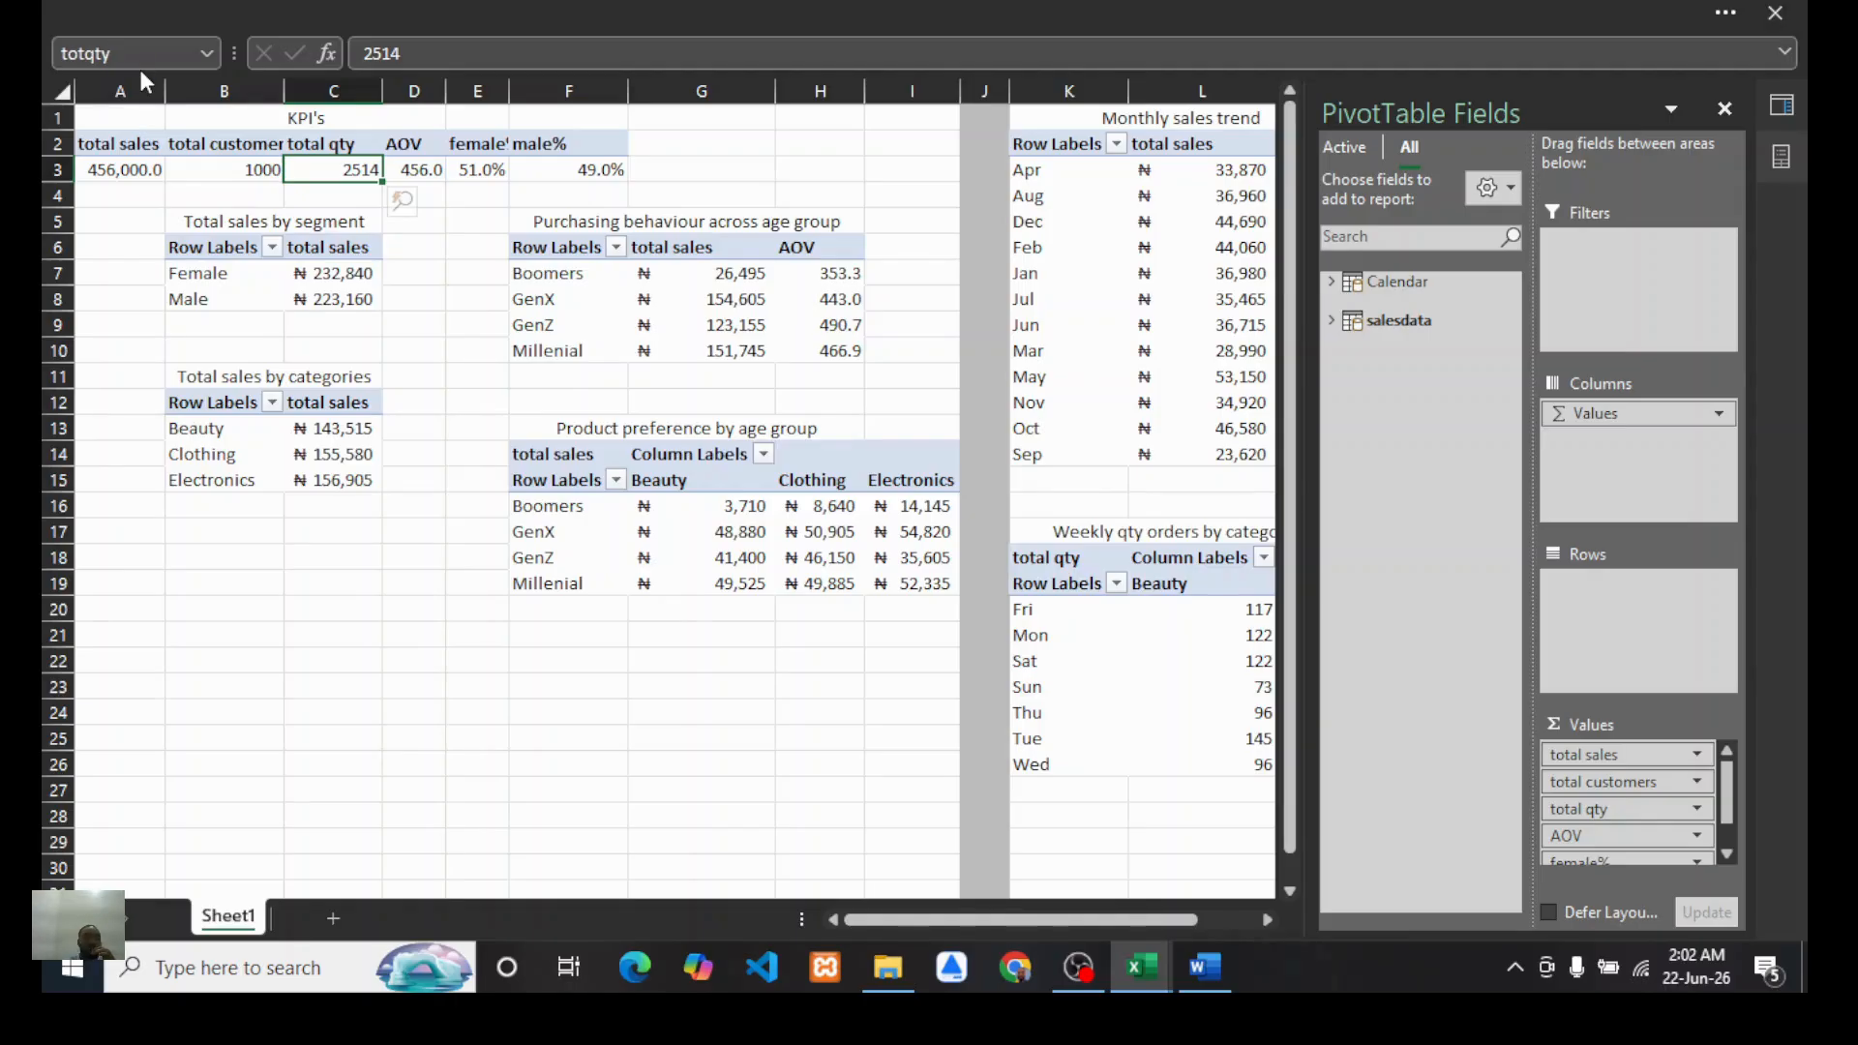
Step: Define the name "AOV" for the AOV KPI cell D3
click(420, 170)
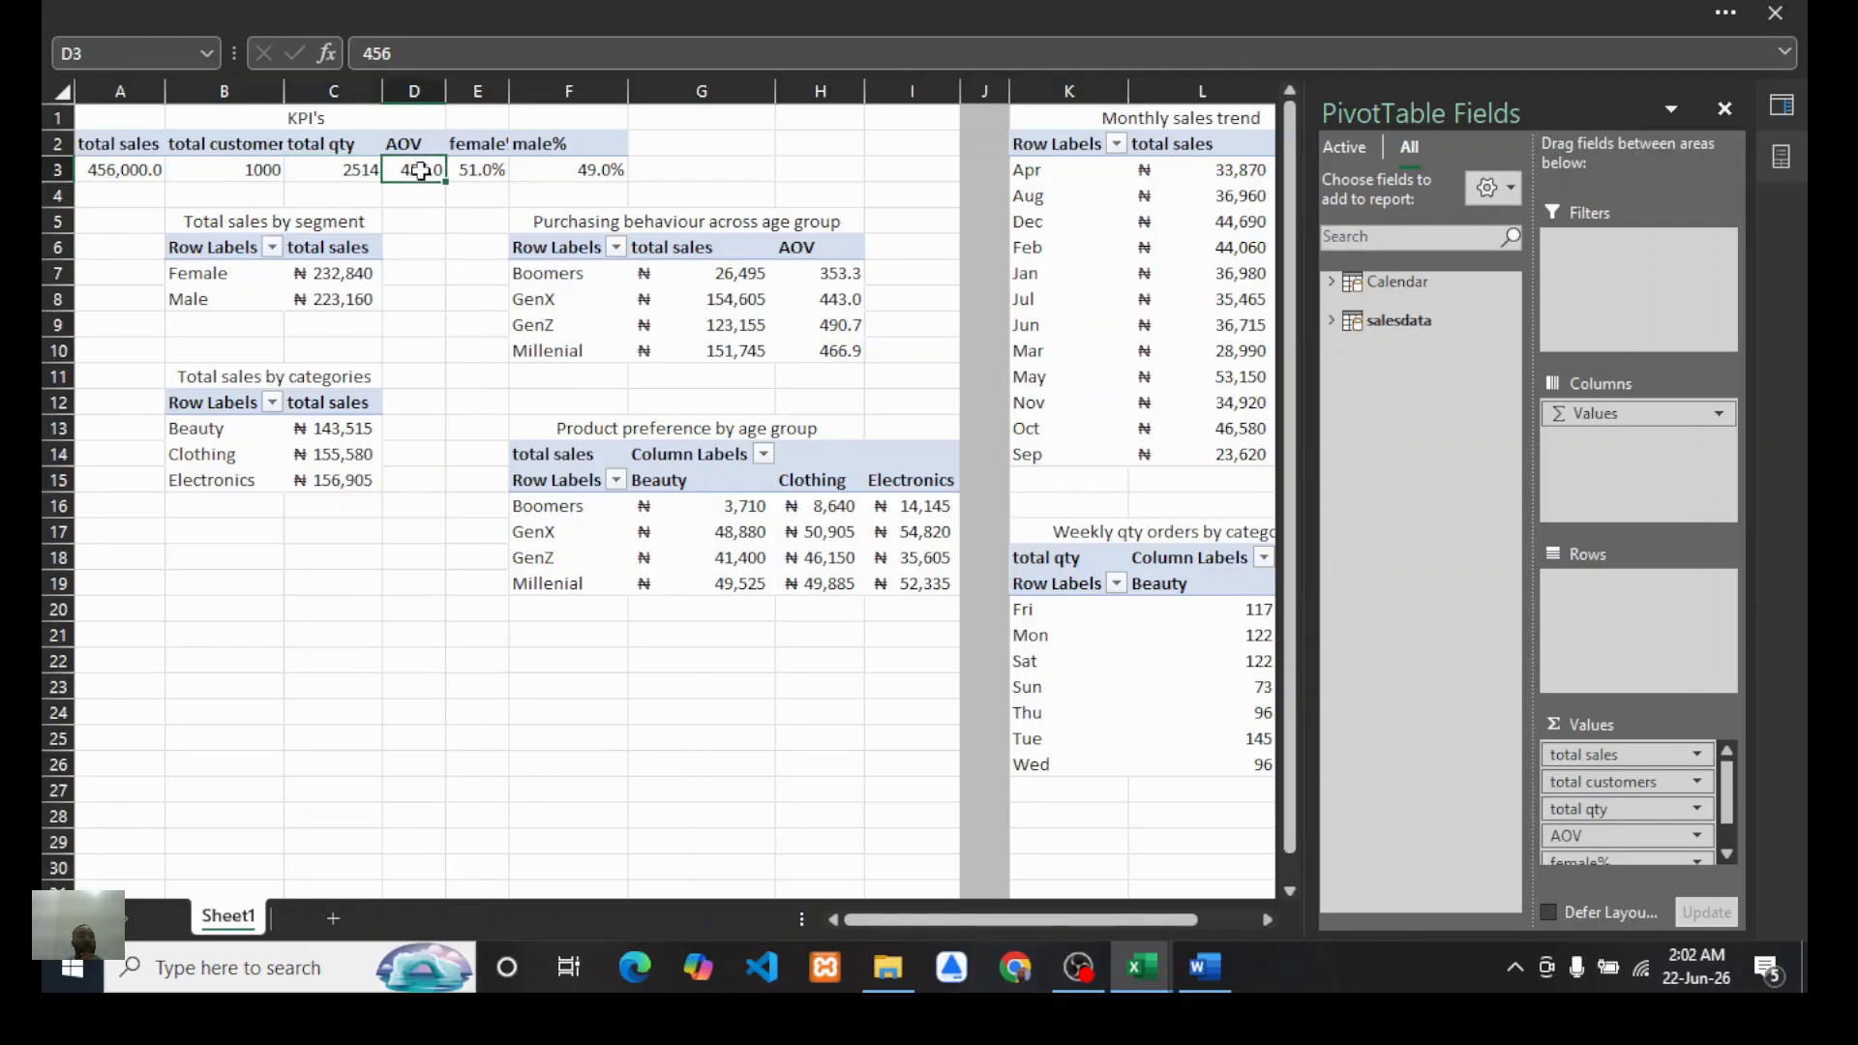
click(115, 64)
text(AOV)
key(Return)
Step: Try to name the female% KPI cell E3 as "female%"
click(481, 168)
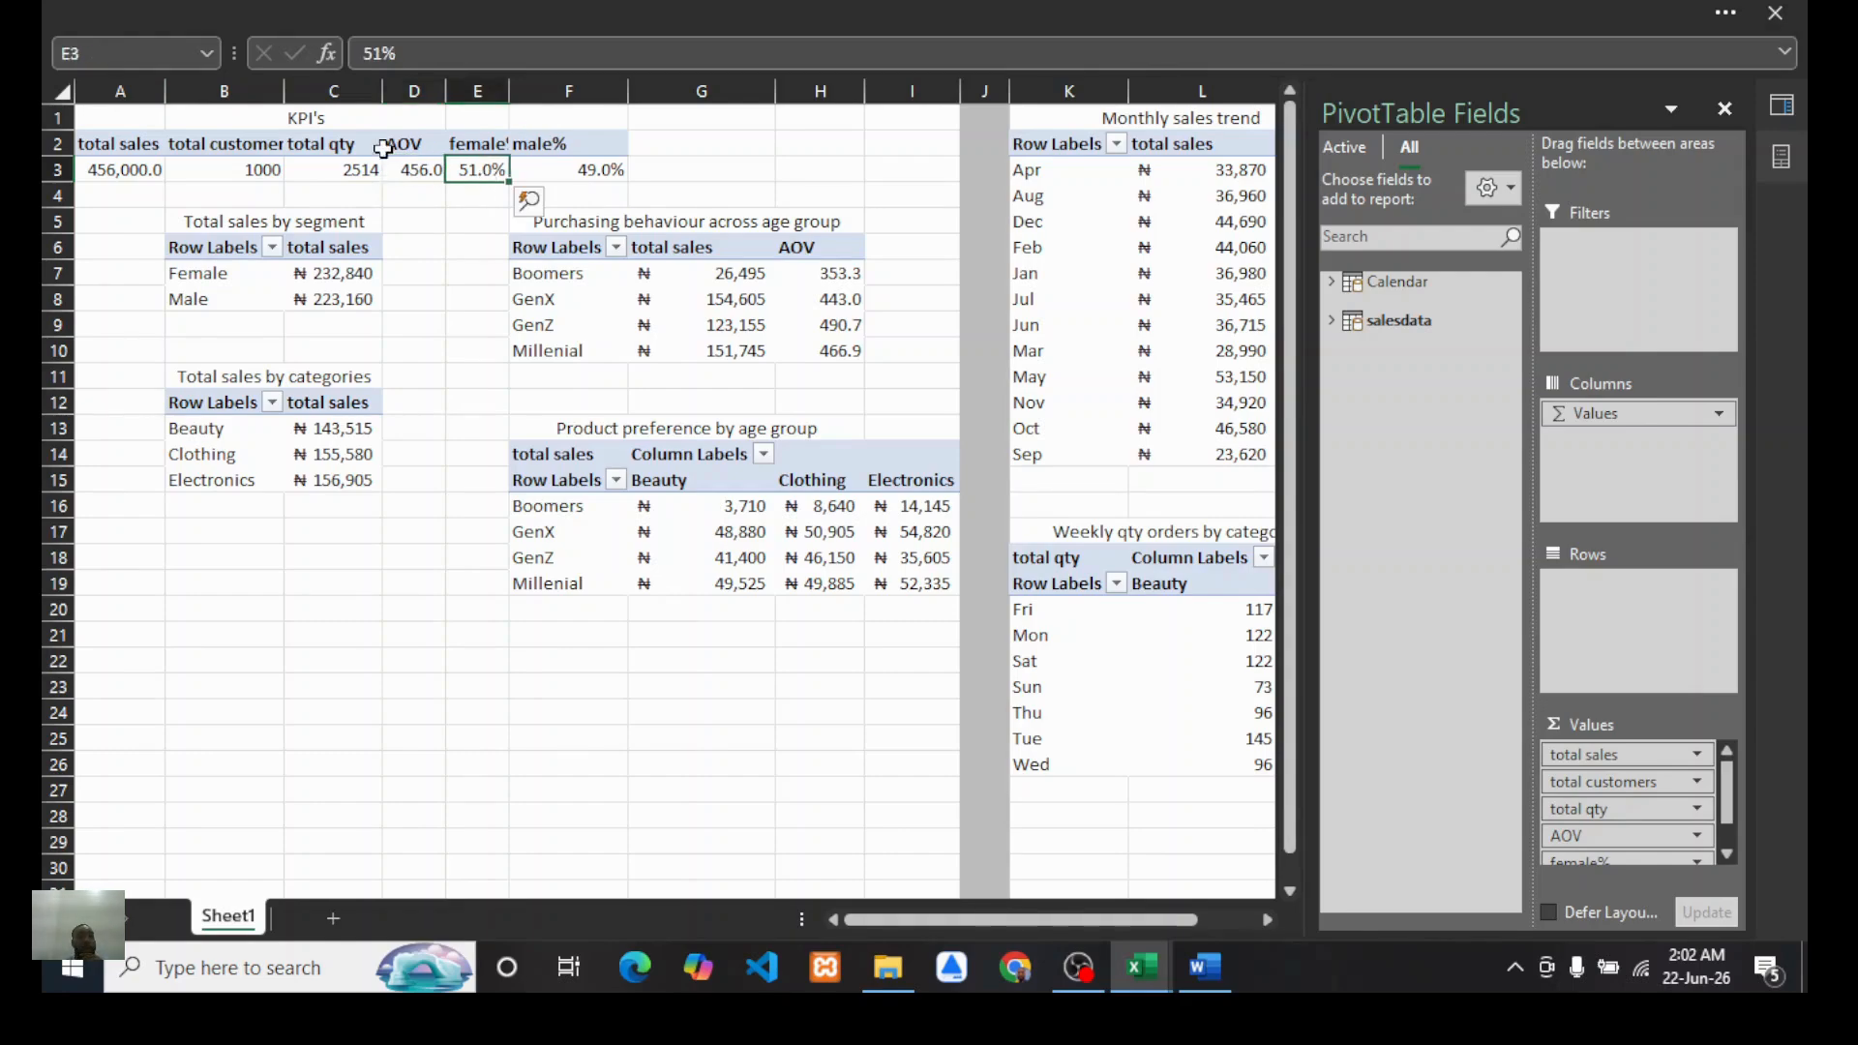
click(130, 52)
text(female)
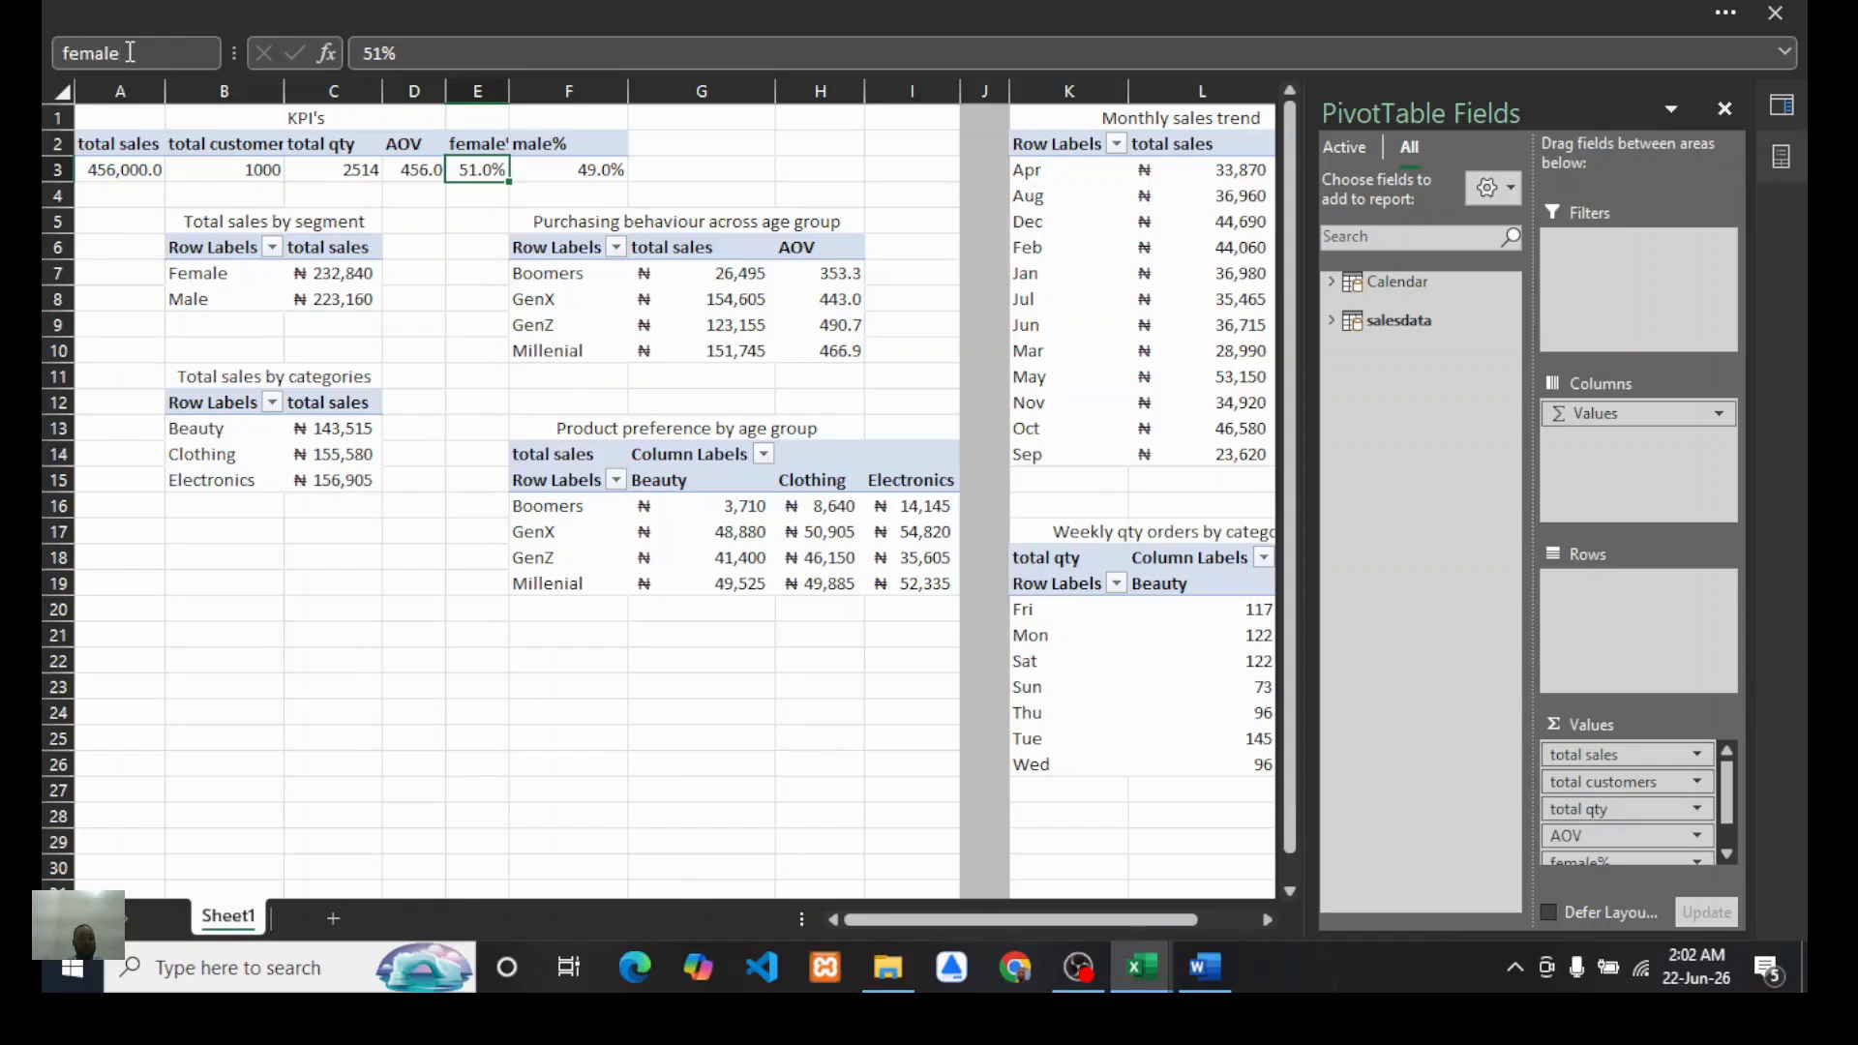
text(%)
key(Return)
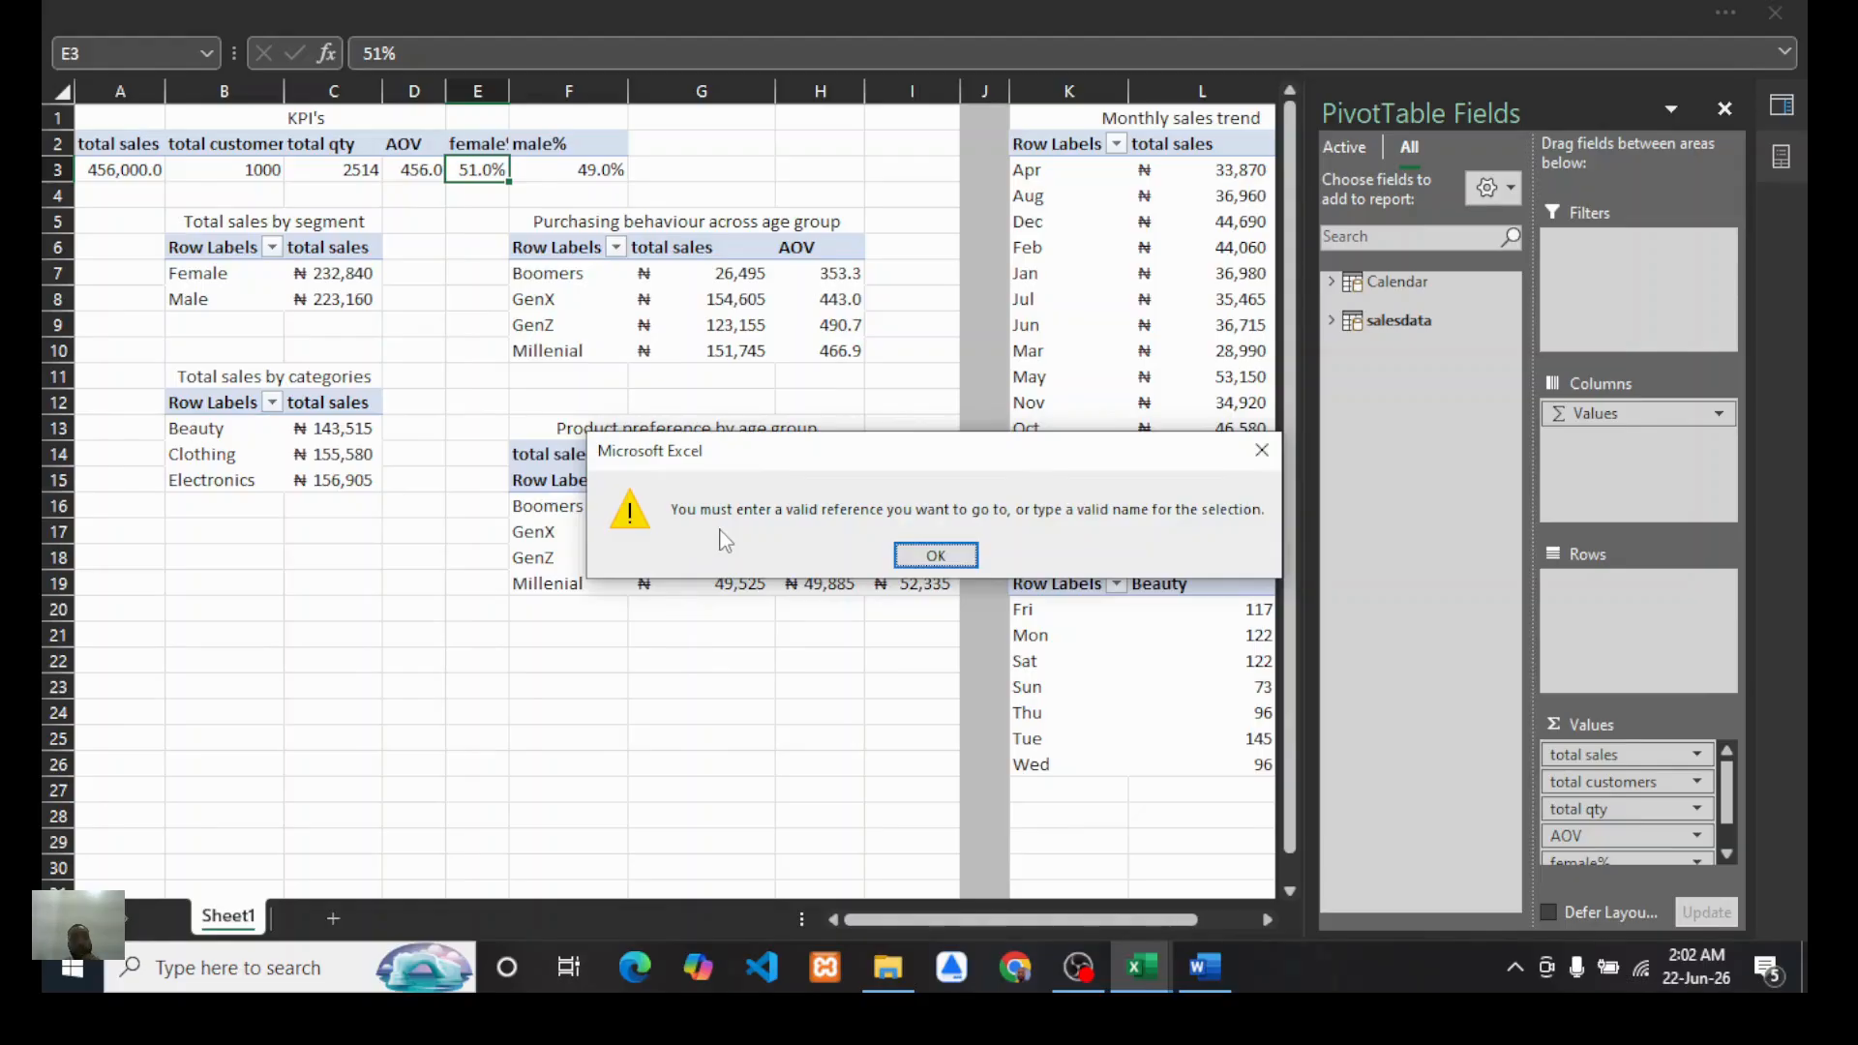
click(959, 557)
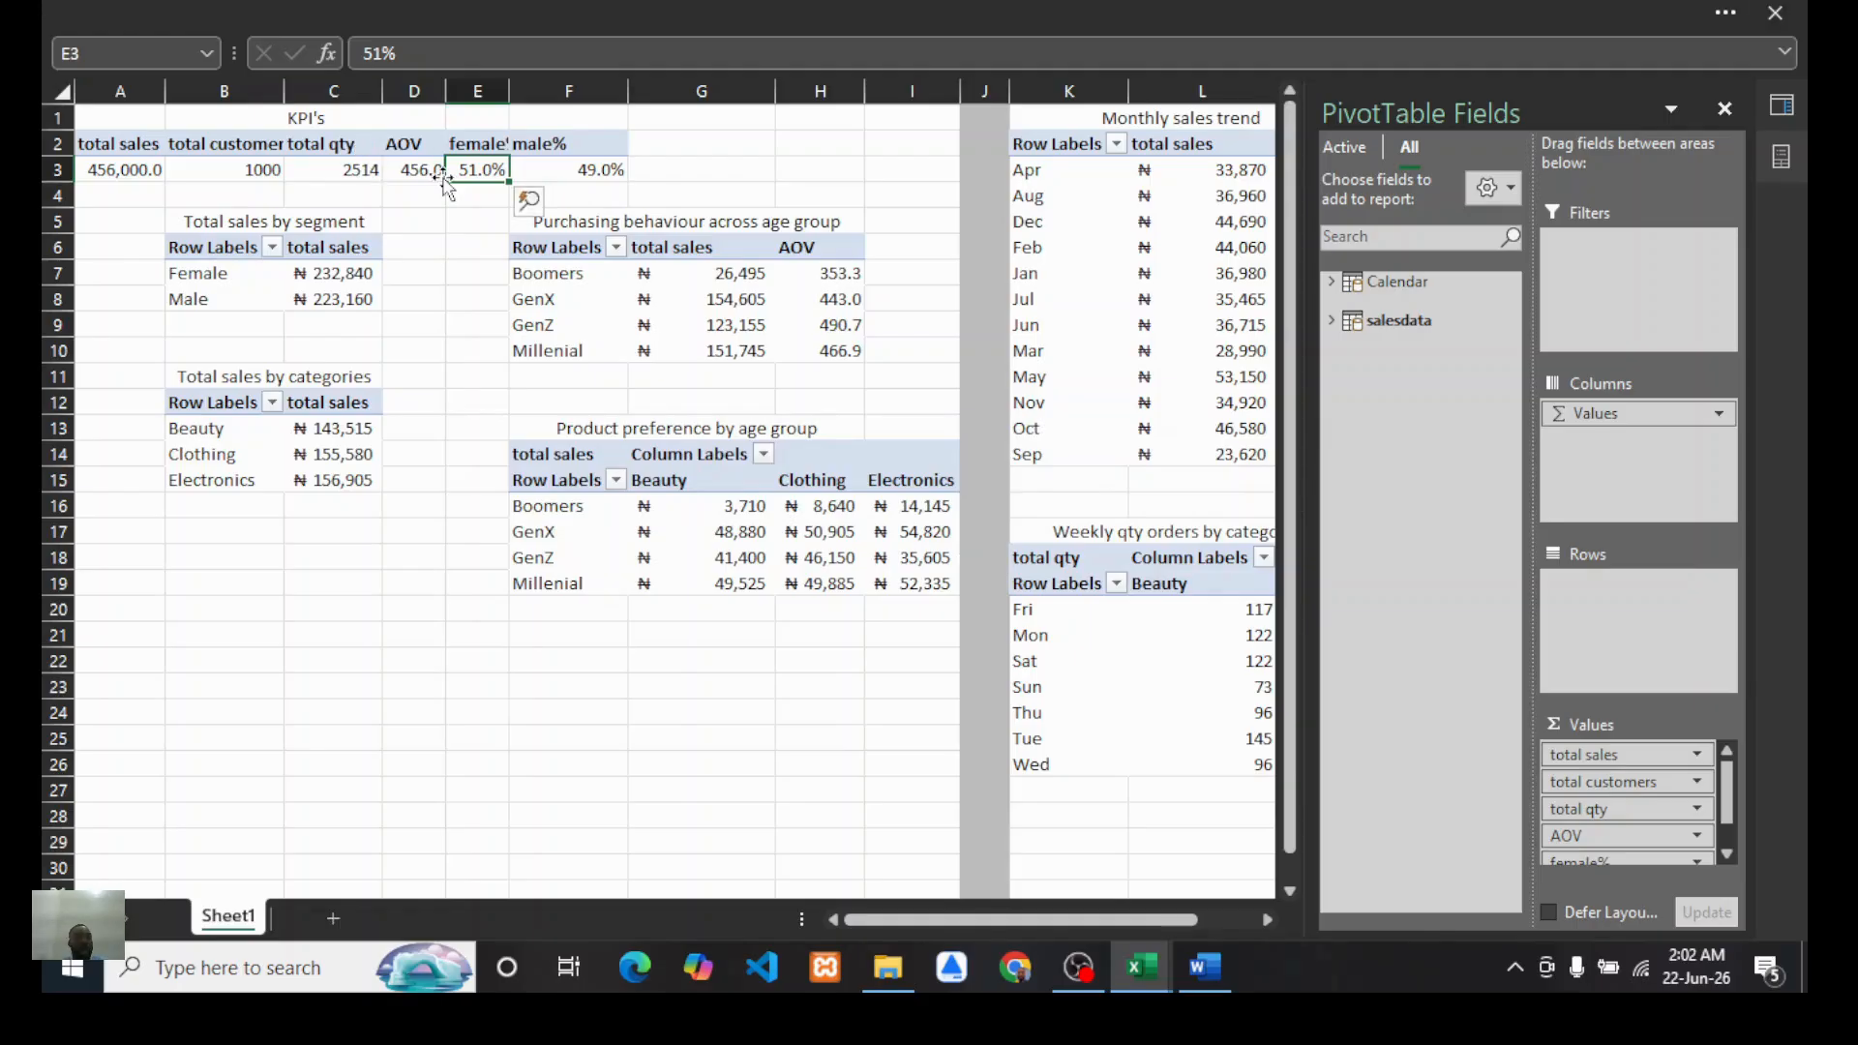
Step: Define the name "female" for the female% KPI cell E3
click(125, 54)
click(125, 58)
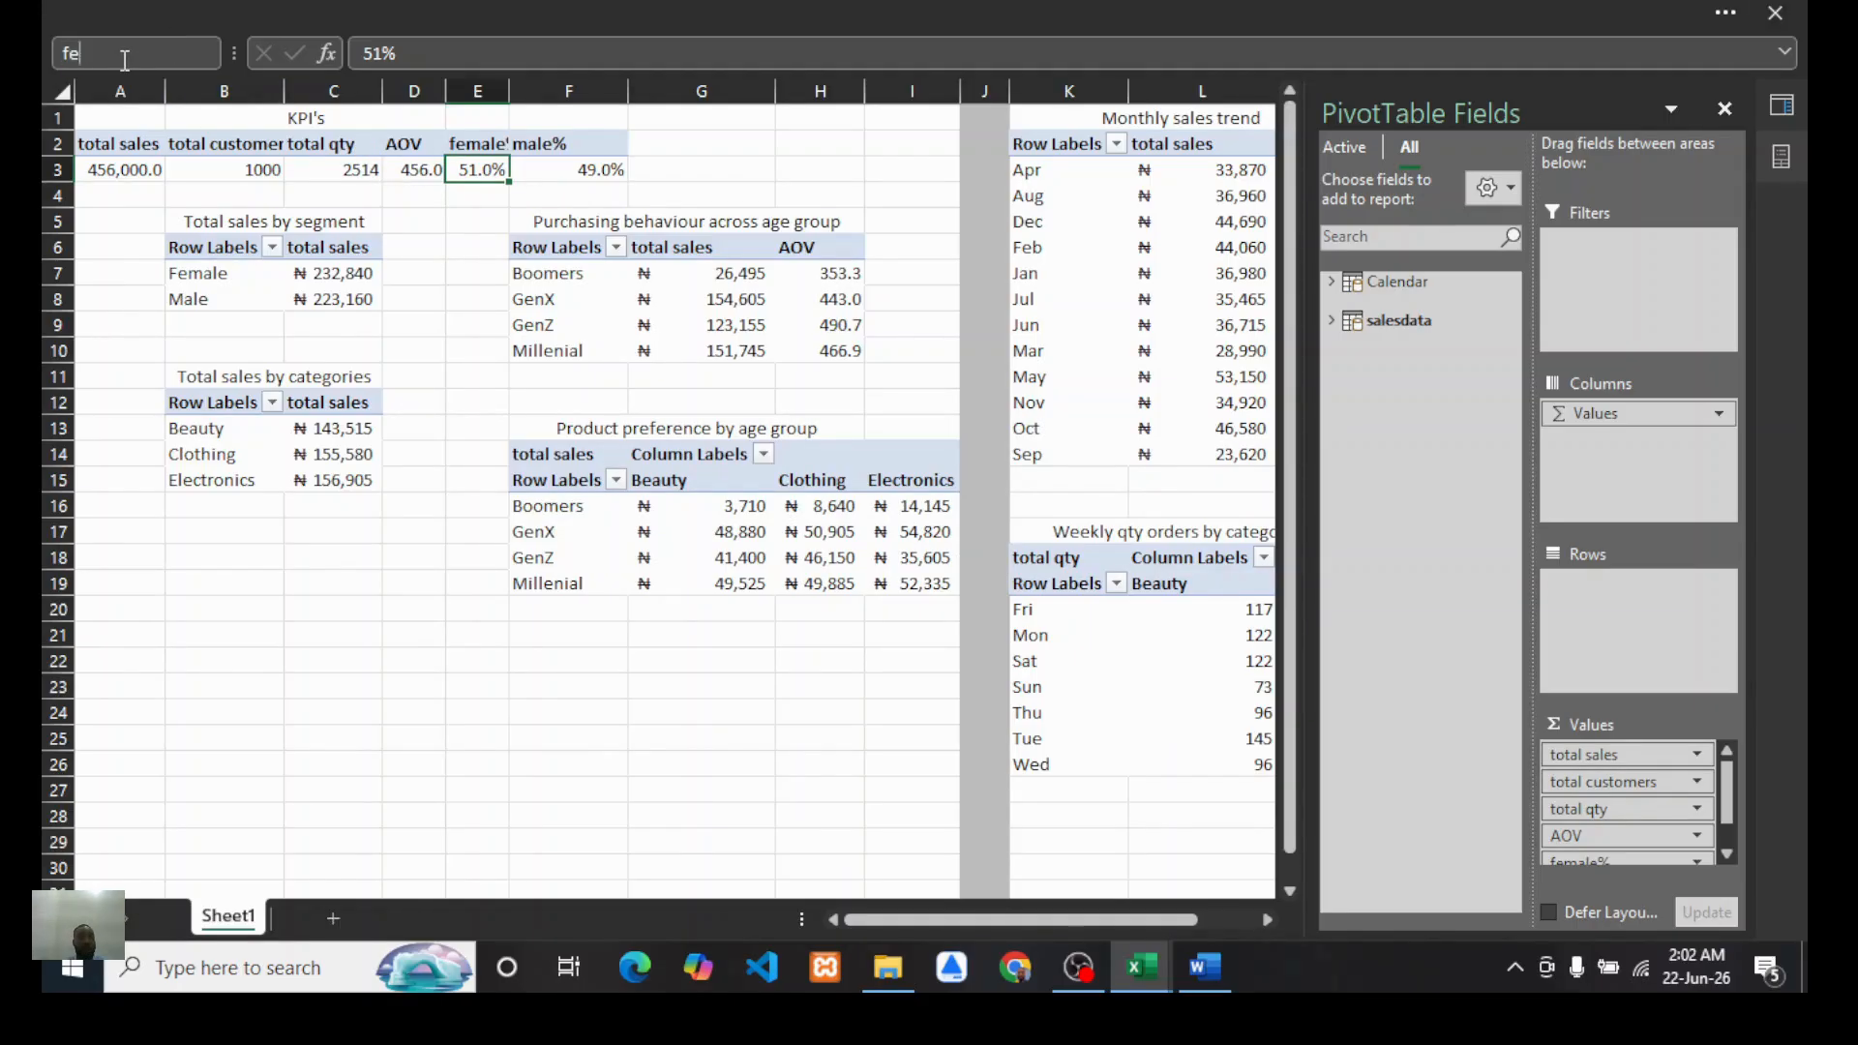
key(Return)
Step: Define the name "male" for the male% KPI cell F3
click(576, 176)
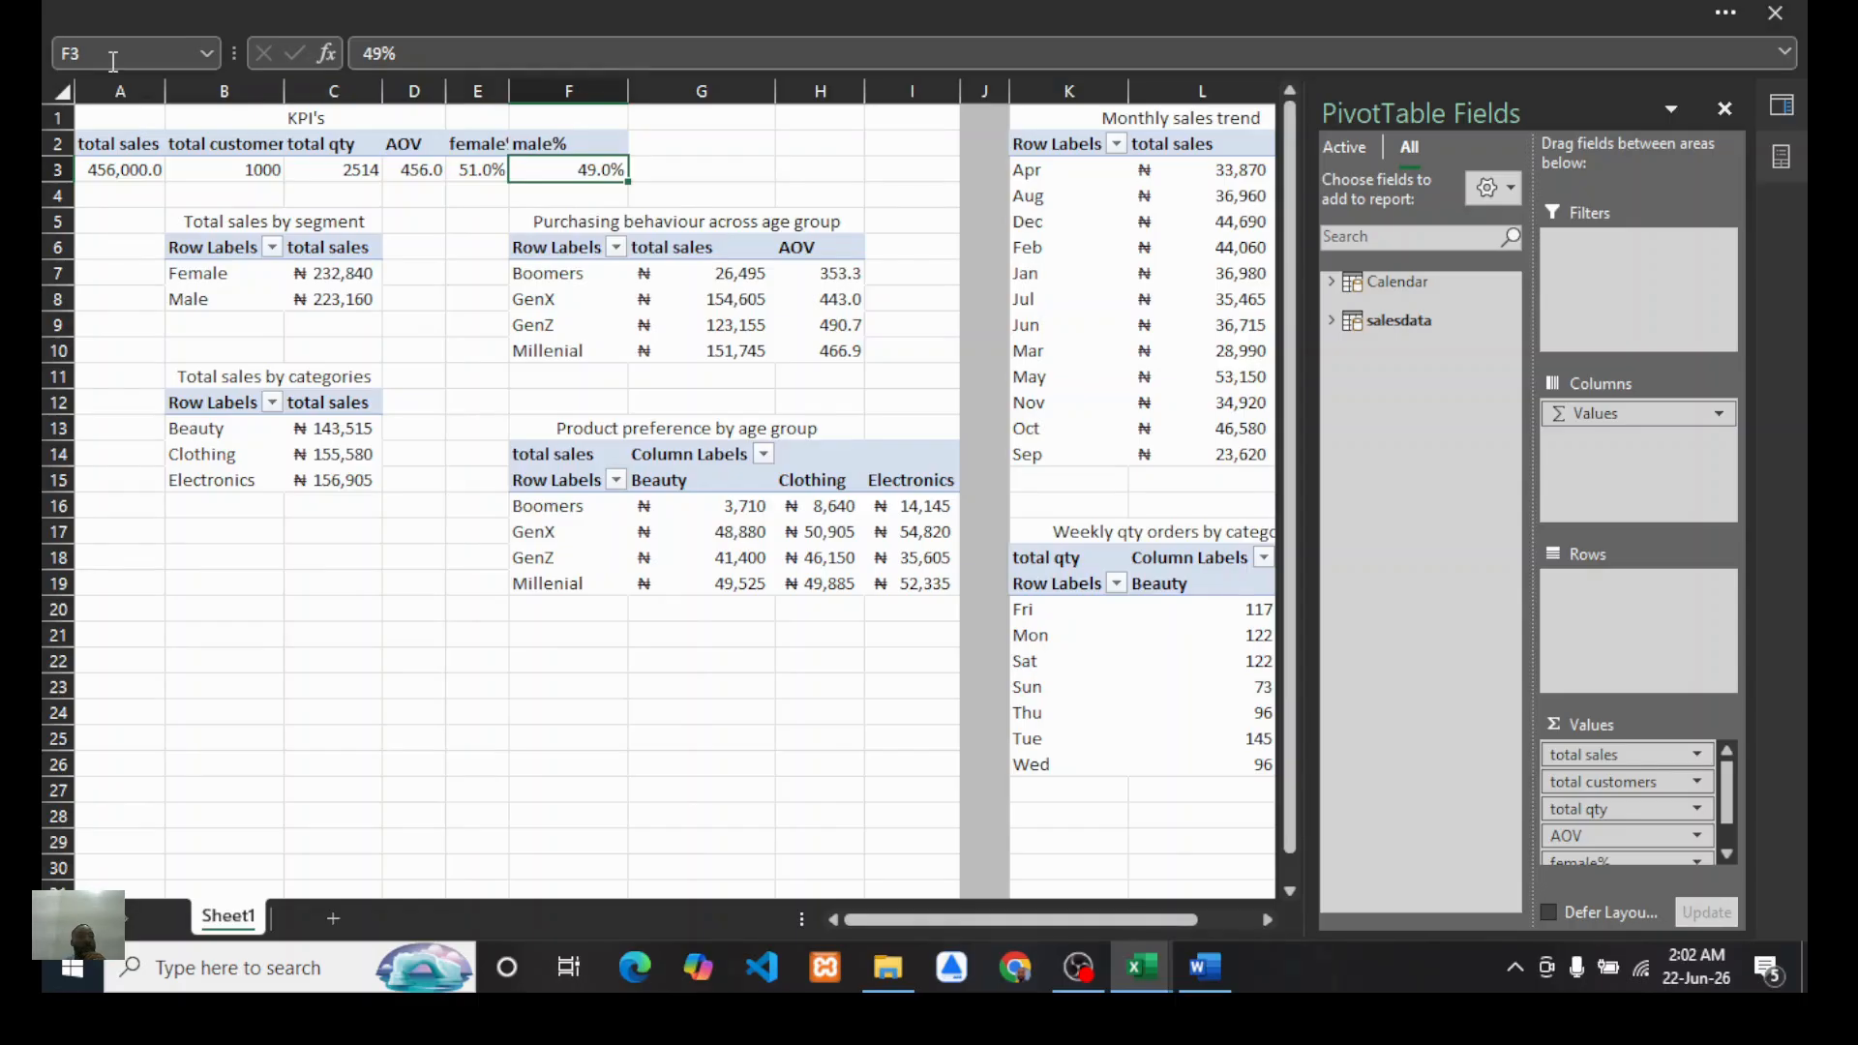
text(male)
key(Return)
Step: Review the named KPI cells and the layout of the PivotTables on the sheet
click(392, 550)
click(573, 170)
click(489, 173)
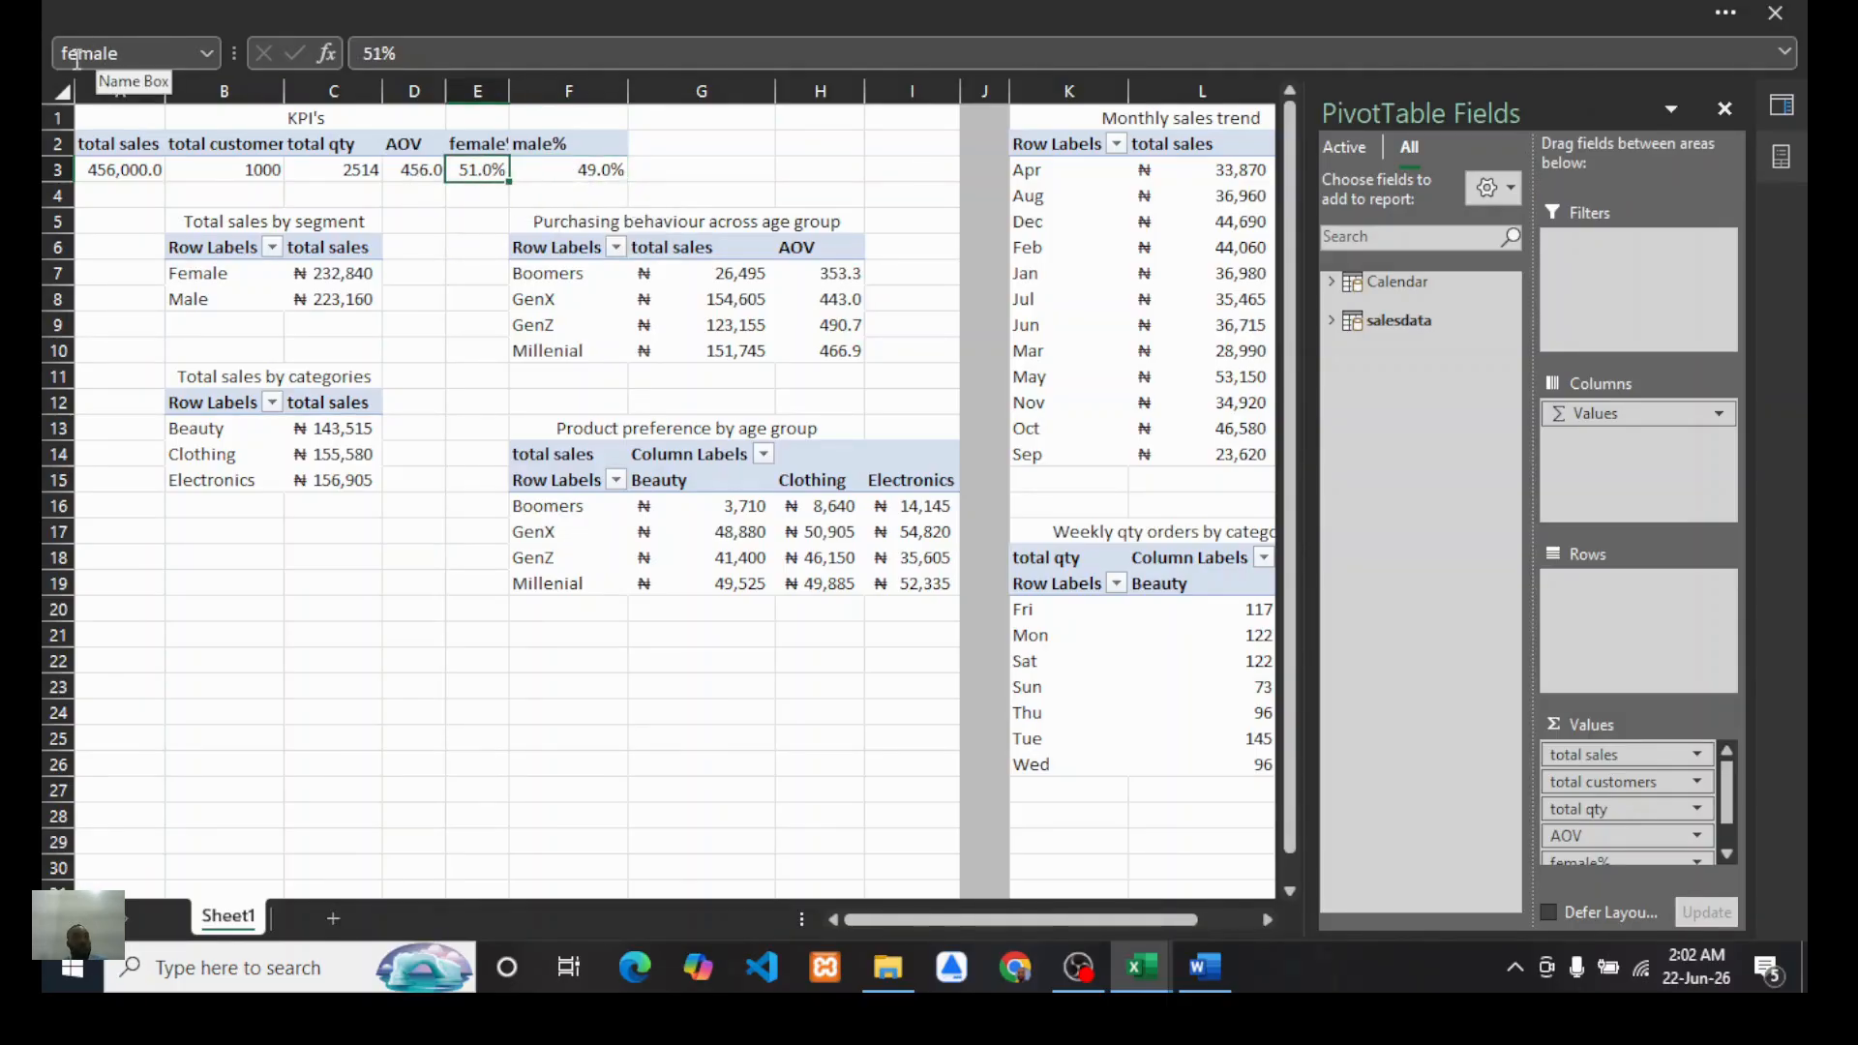
click(423, 167)
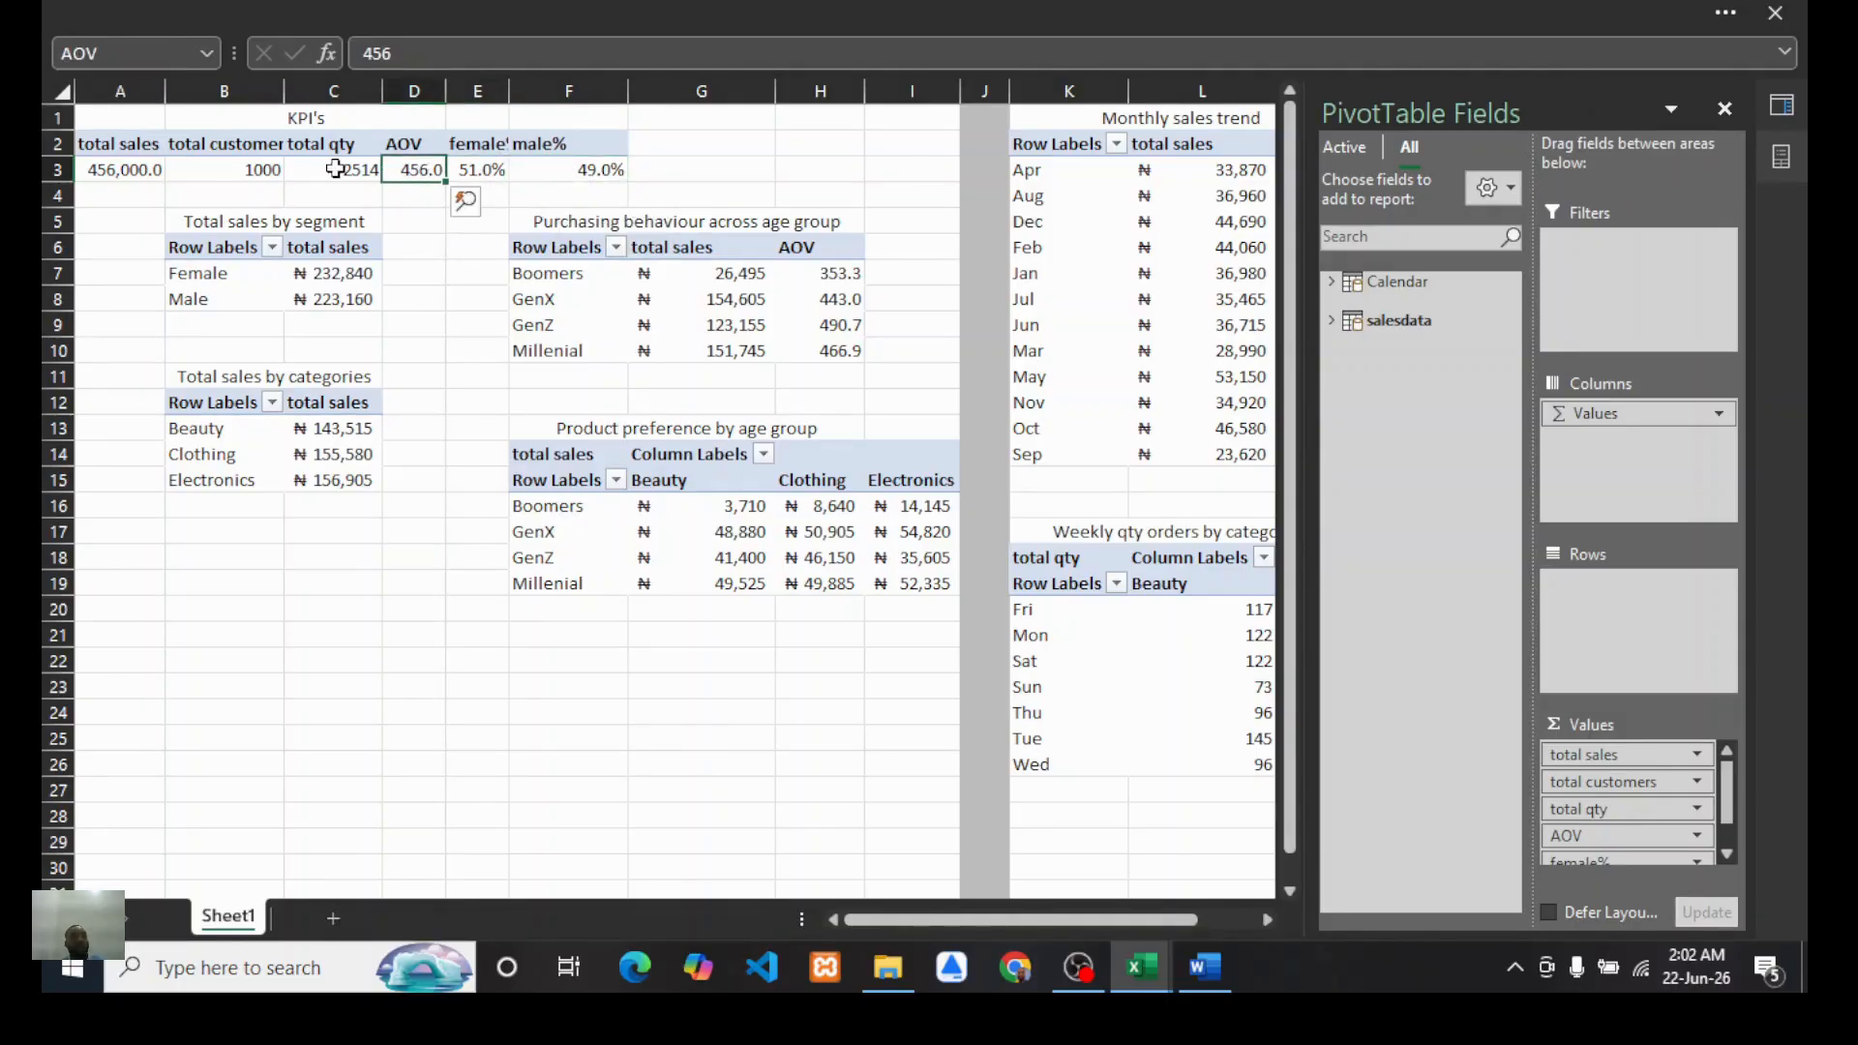
click(441, 629)
scroll(730, 647, down, 1)
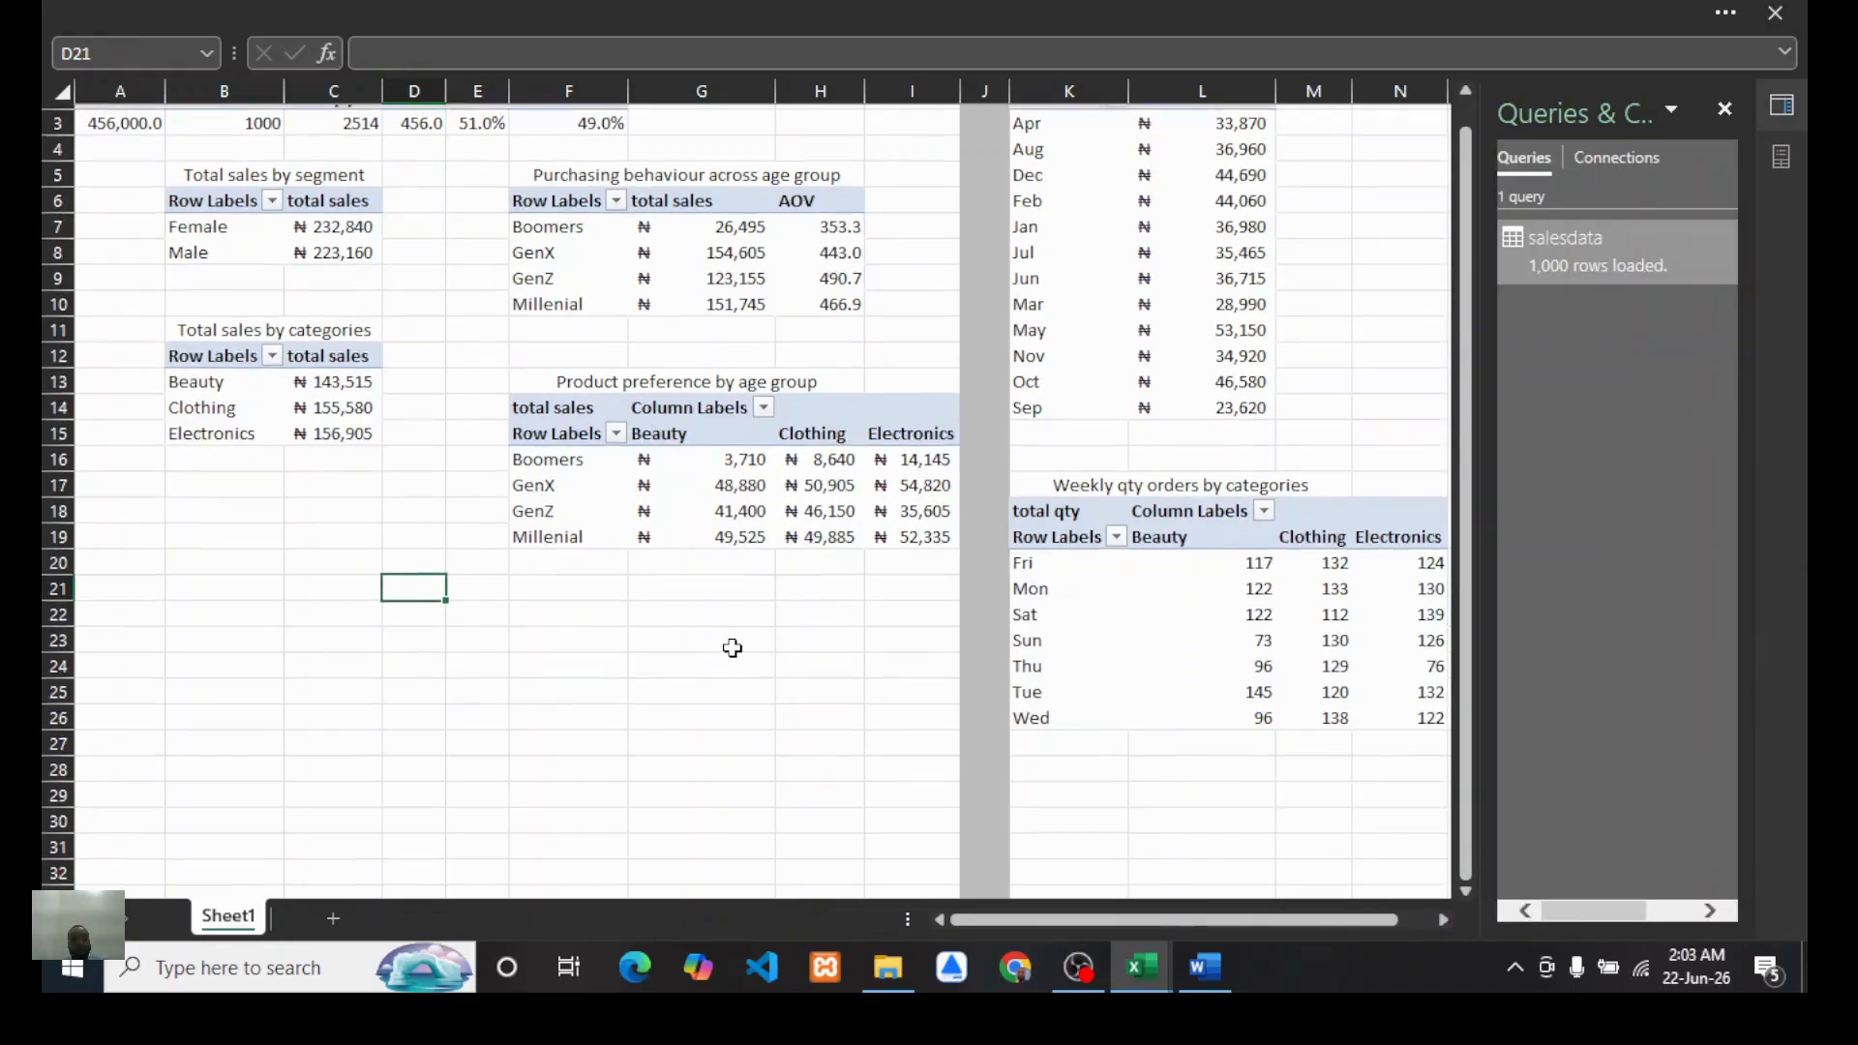
scroll(1112, 569, up, 1)
scroll(1111, 569, right, 3)
scroll(1111, 568, left, 3)
scroll(785, 554, down, 2)
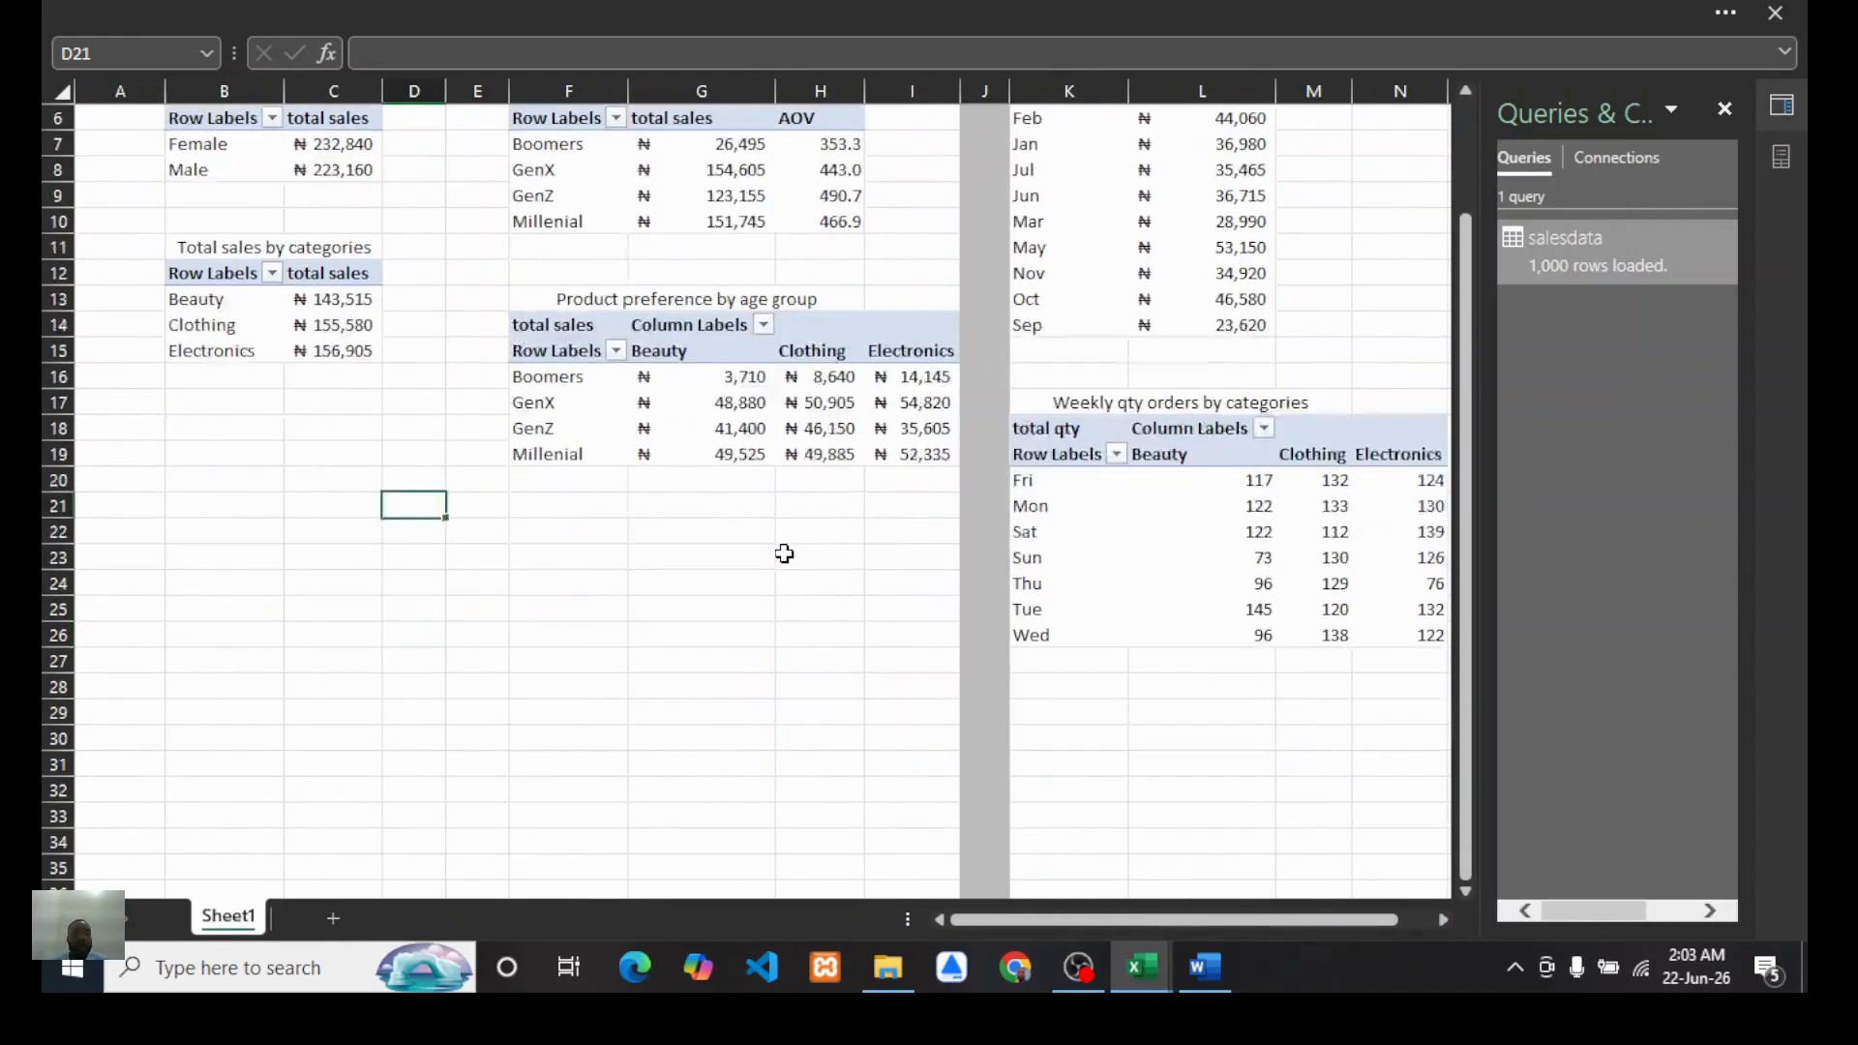
scroll(785, 554, up, 2)
scroll(785, 554, down, 2)
scroll(785, 553, up, 2)
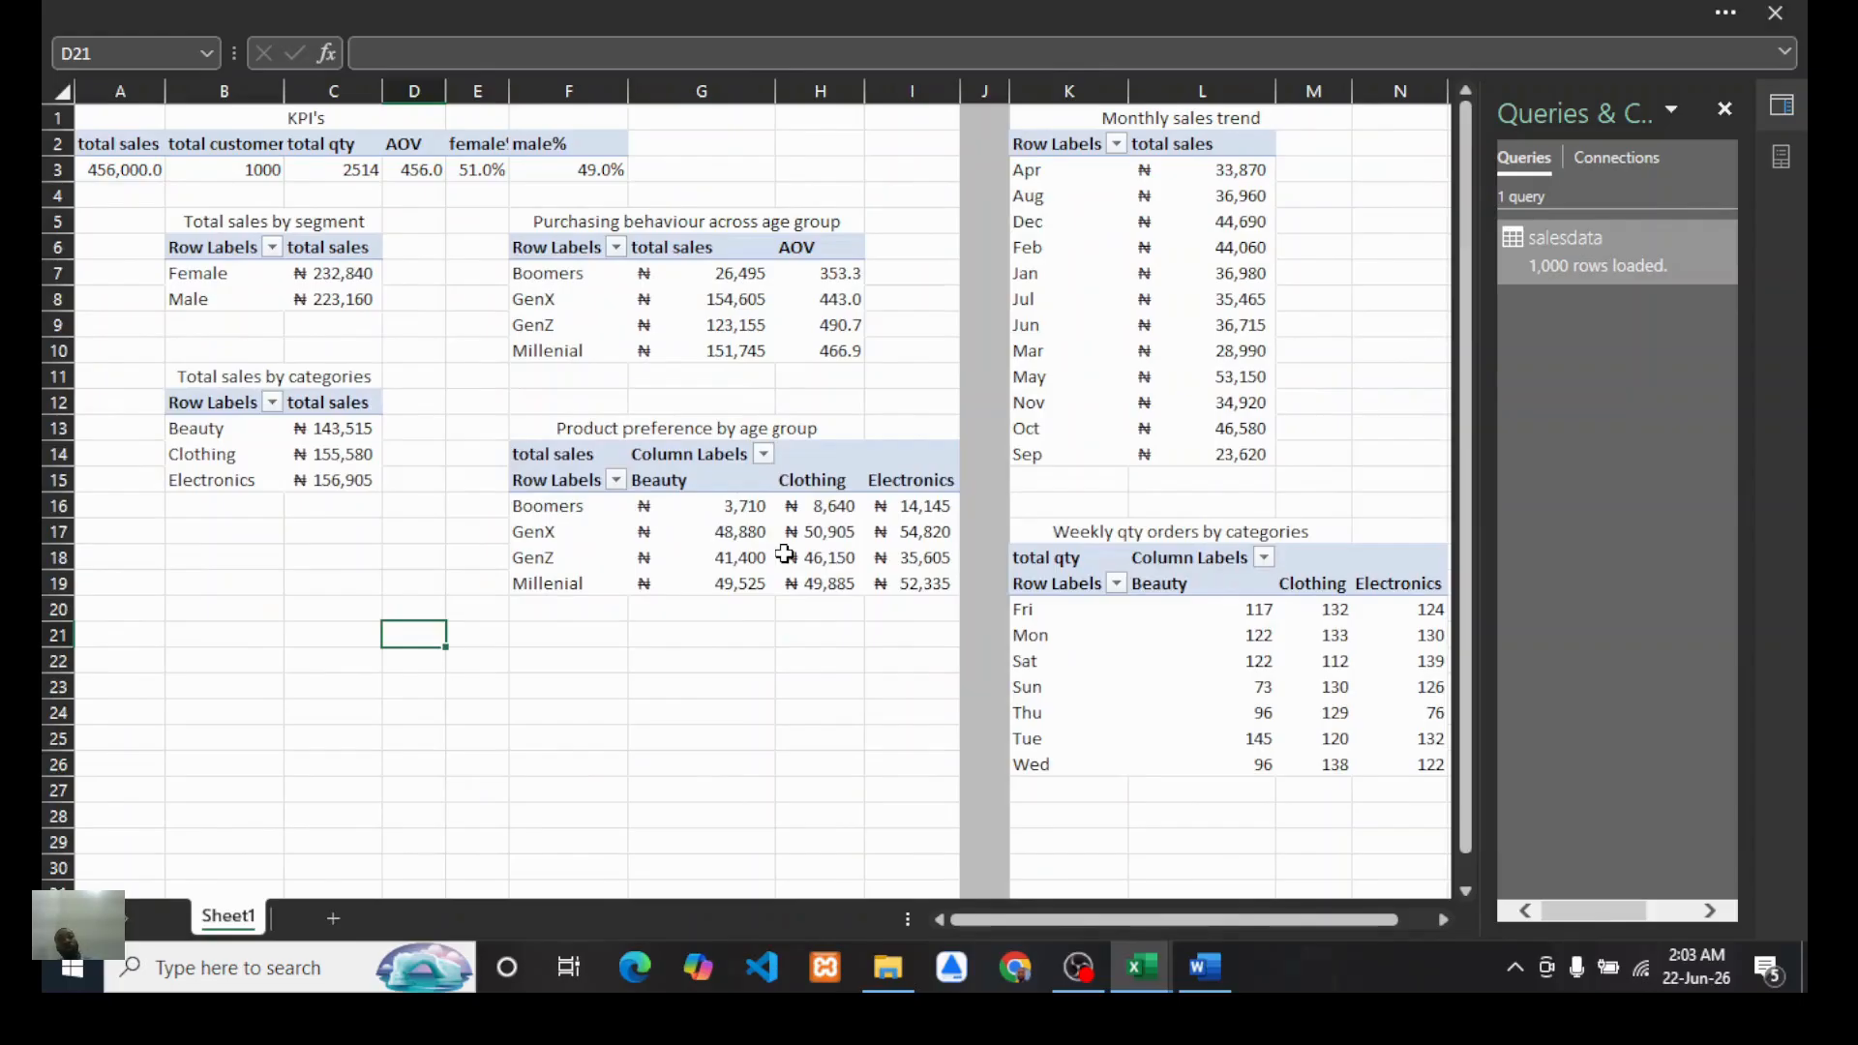
scroll(785, 553, down, 1)
scroll(919, 427, up, 1)
scroll(915, 426, down, 2)
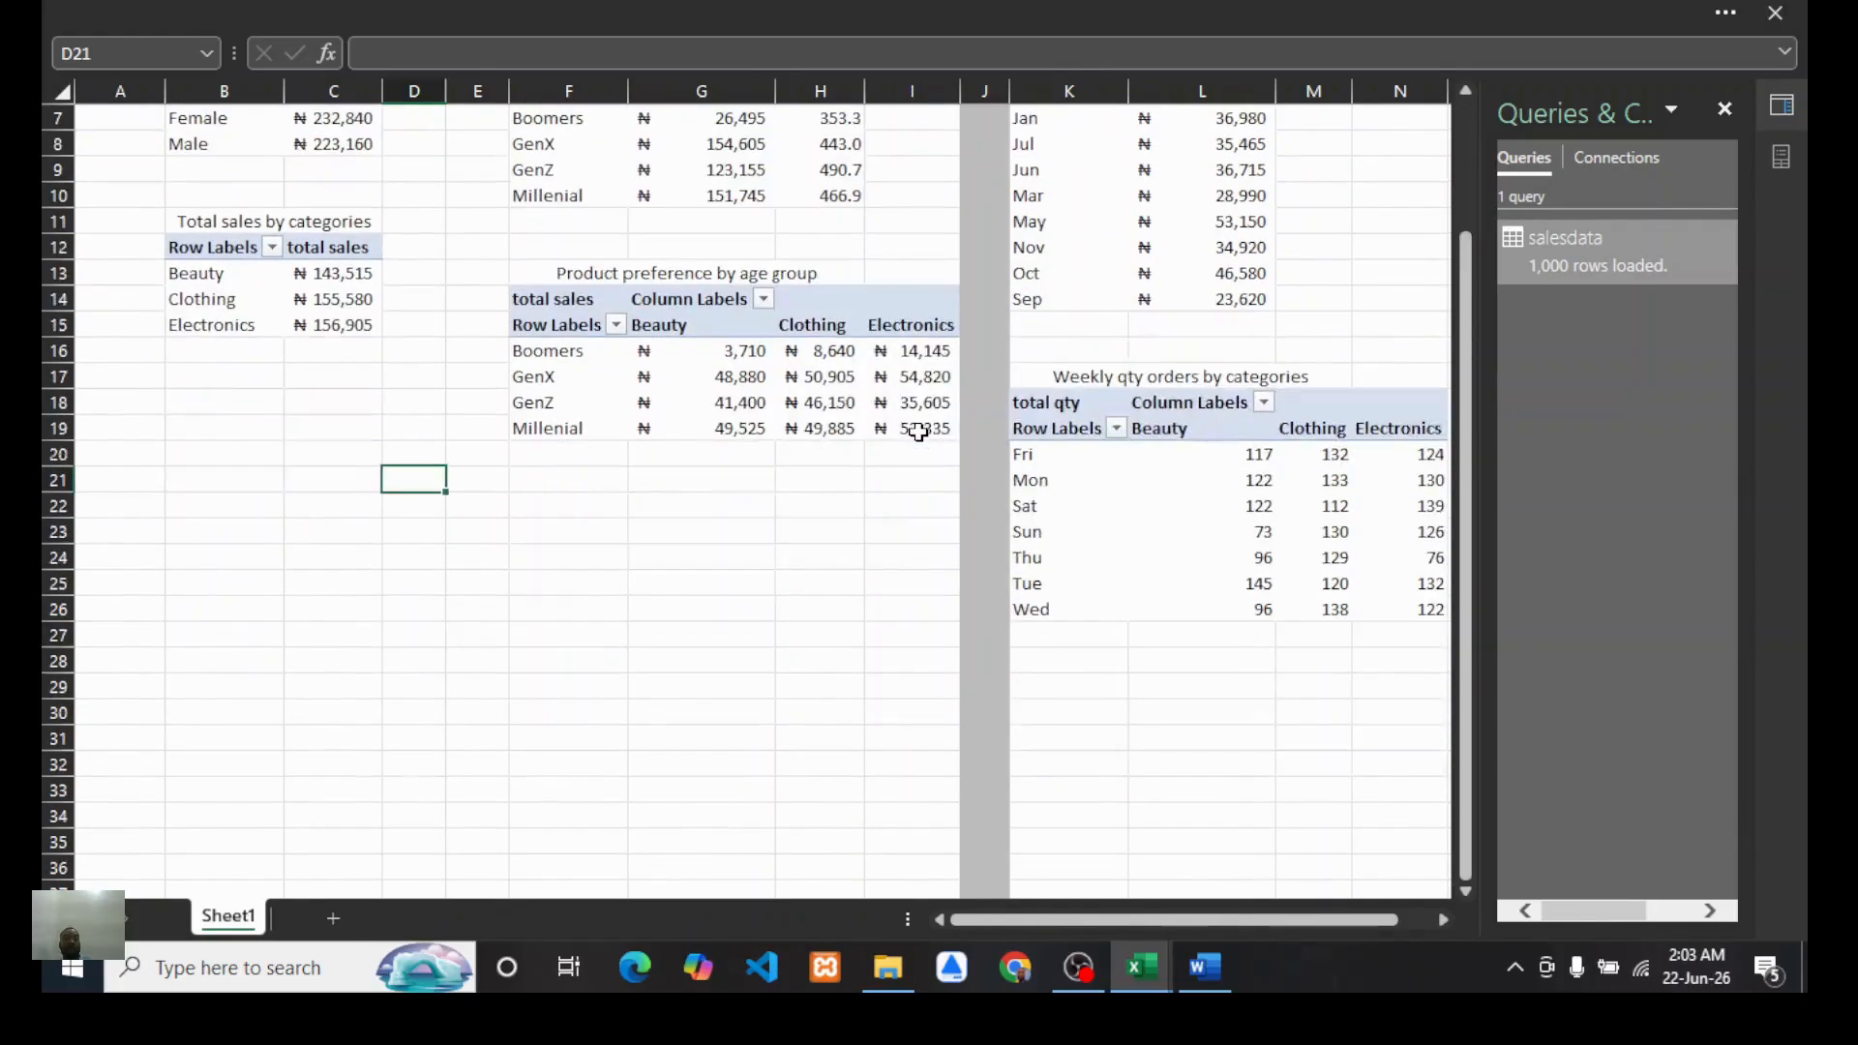
scroll(918, 432, up, 2)
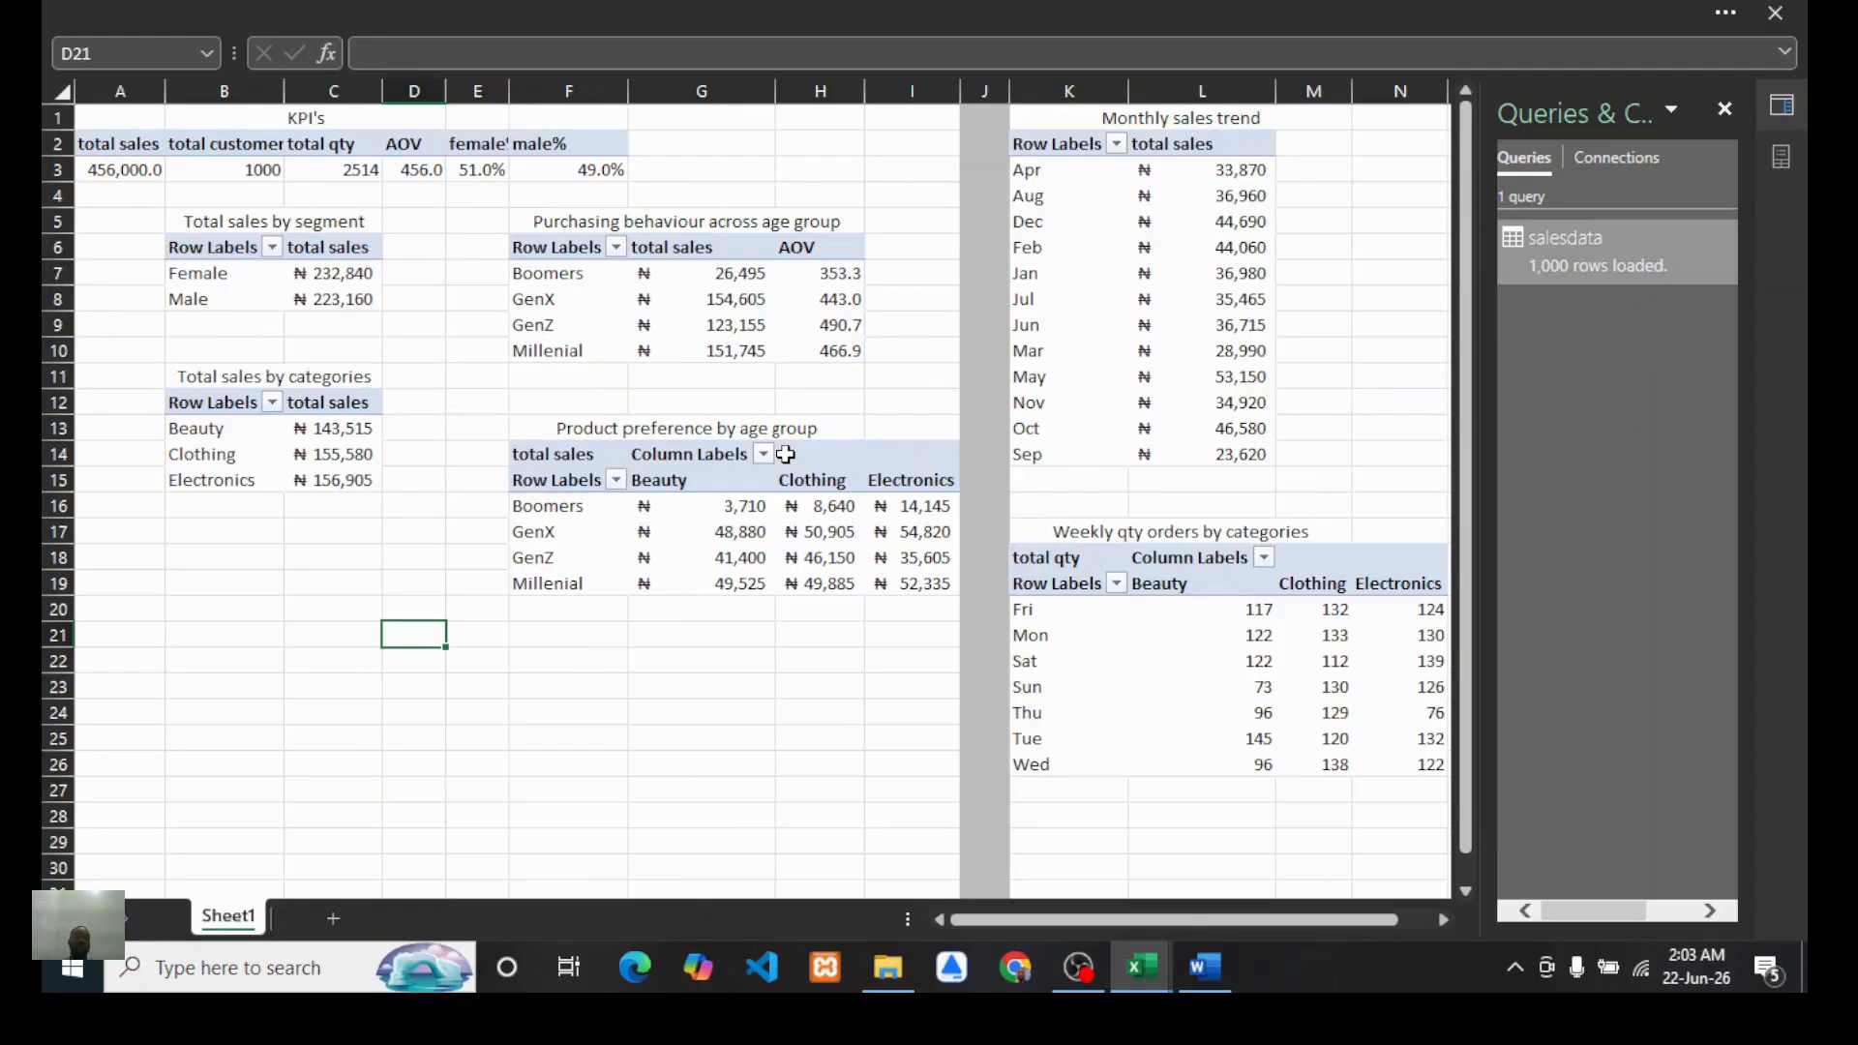
scroll(925, 433, right, 1)
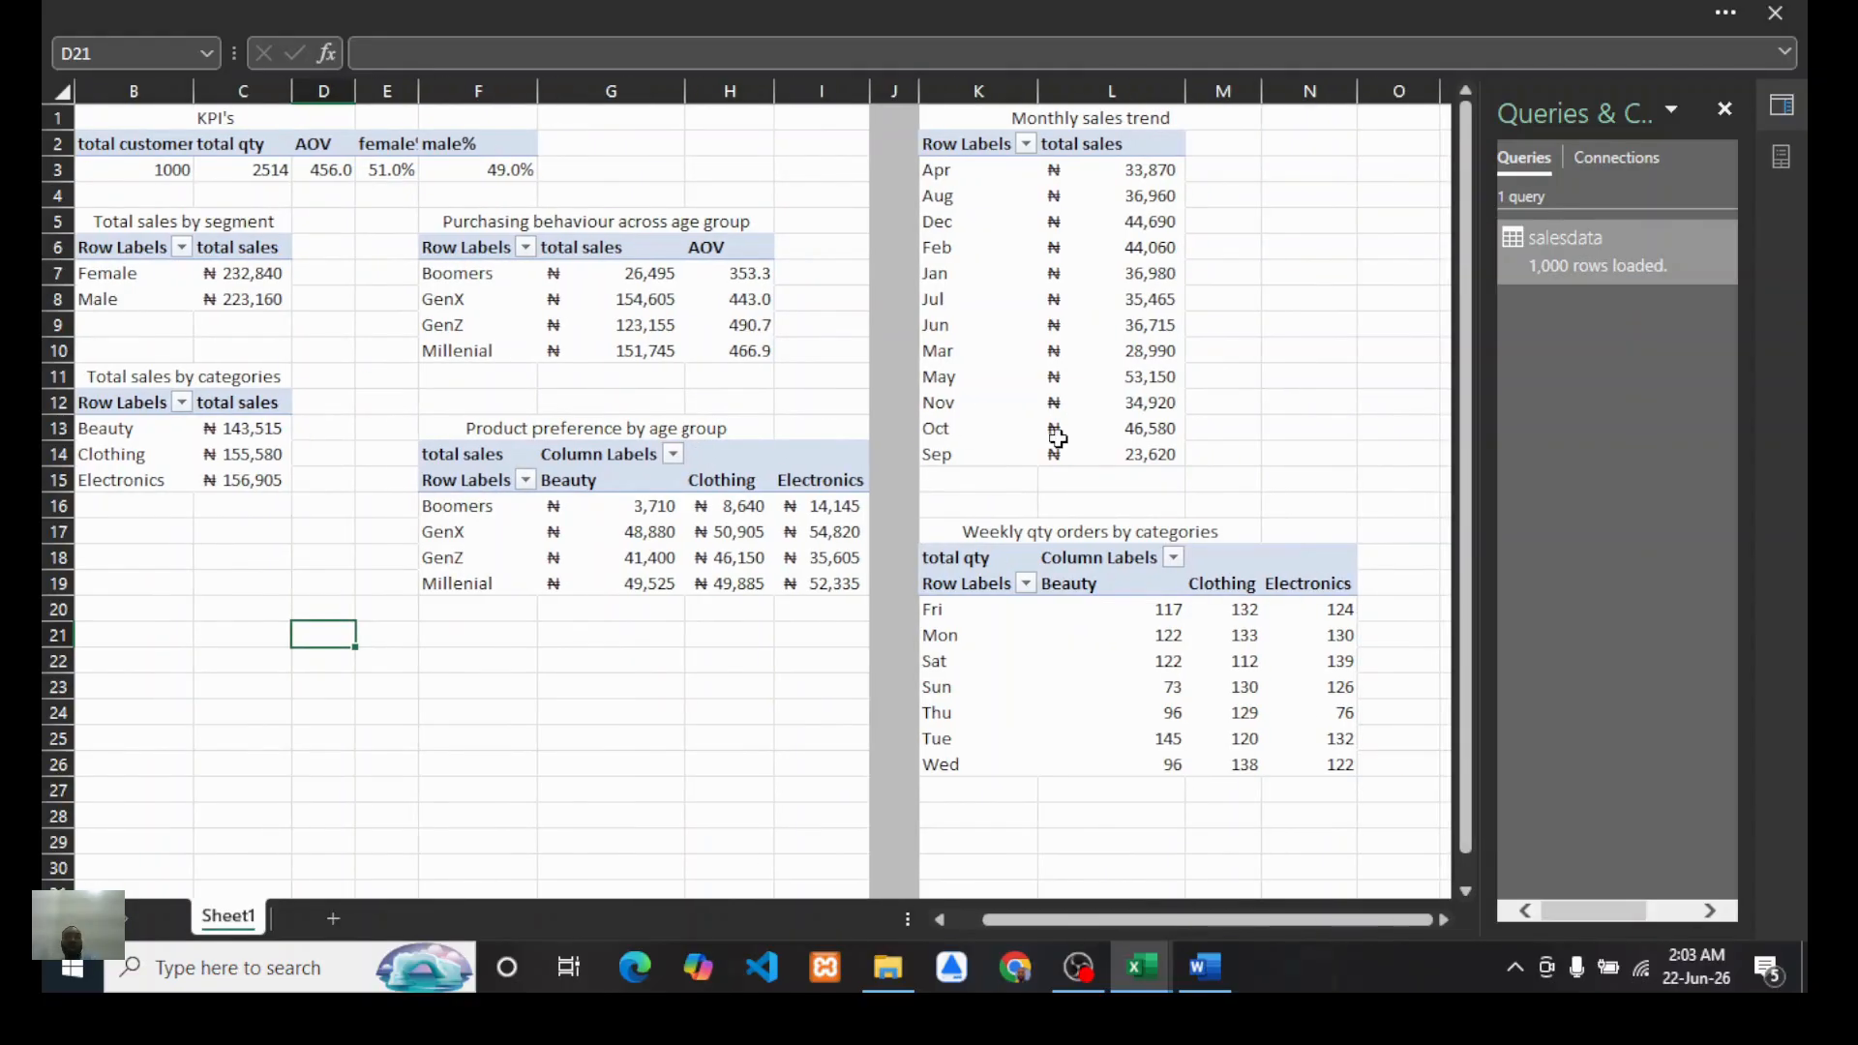
scroll(750, 493, down, 2)
scroll(751, 490, up, 2)
scroll(752, 491, left, 1)
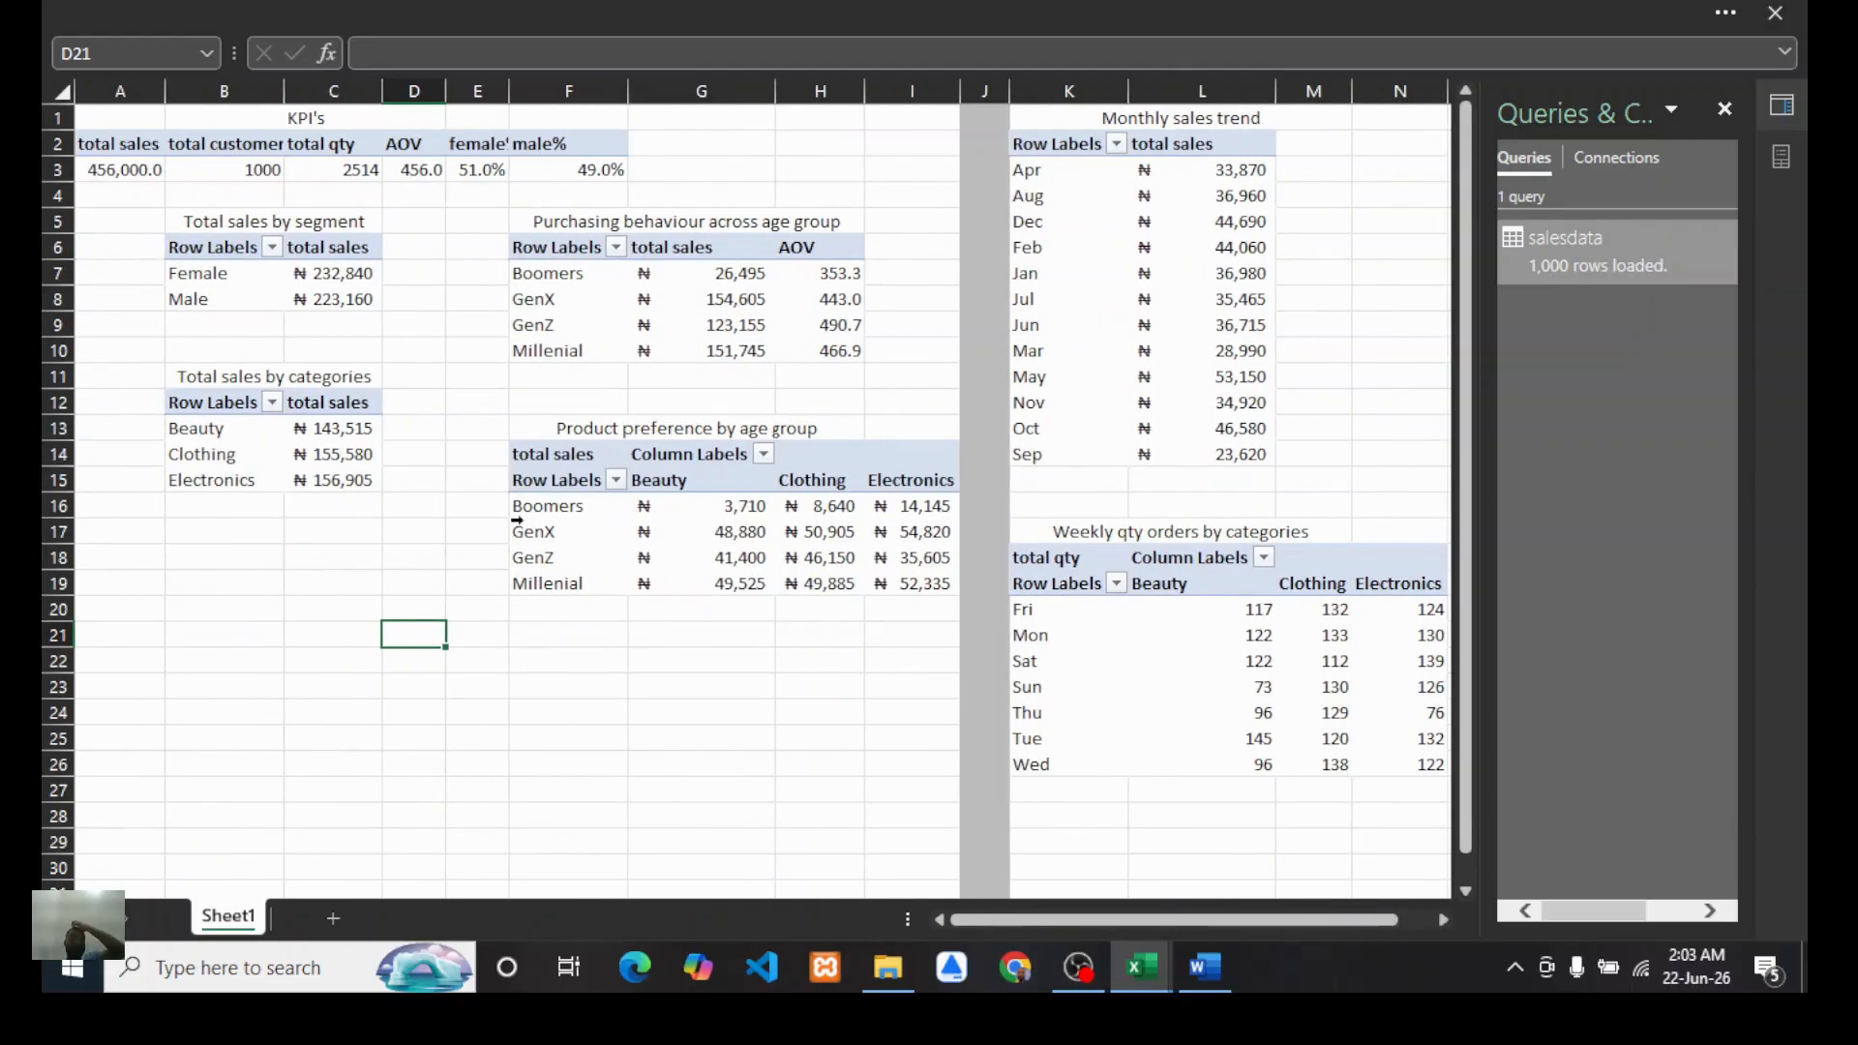
Step: Switch to the dashboard.xlsx workbook to examine its Analysis and dashboard sheets, then return to Book1
mouse_move(1153, 967)
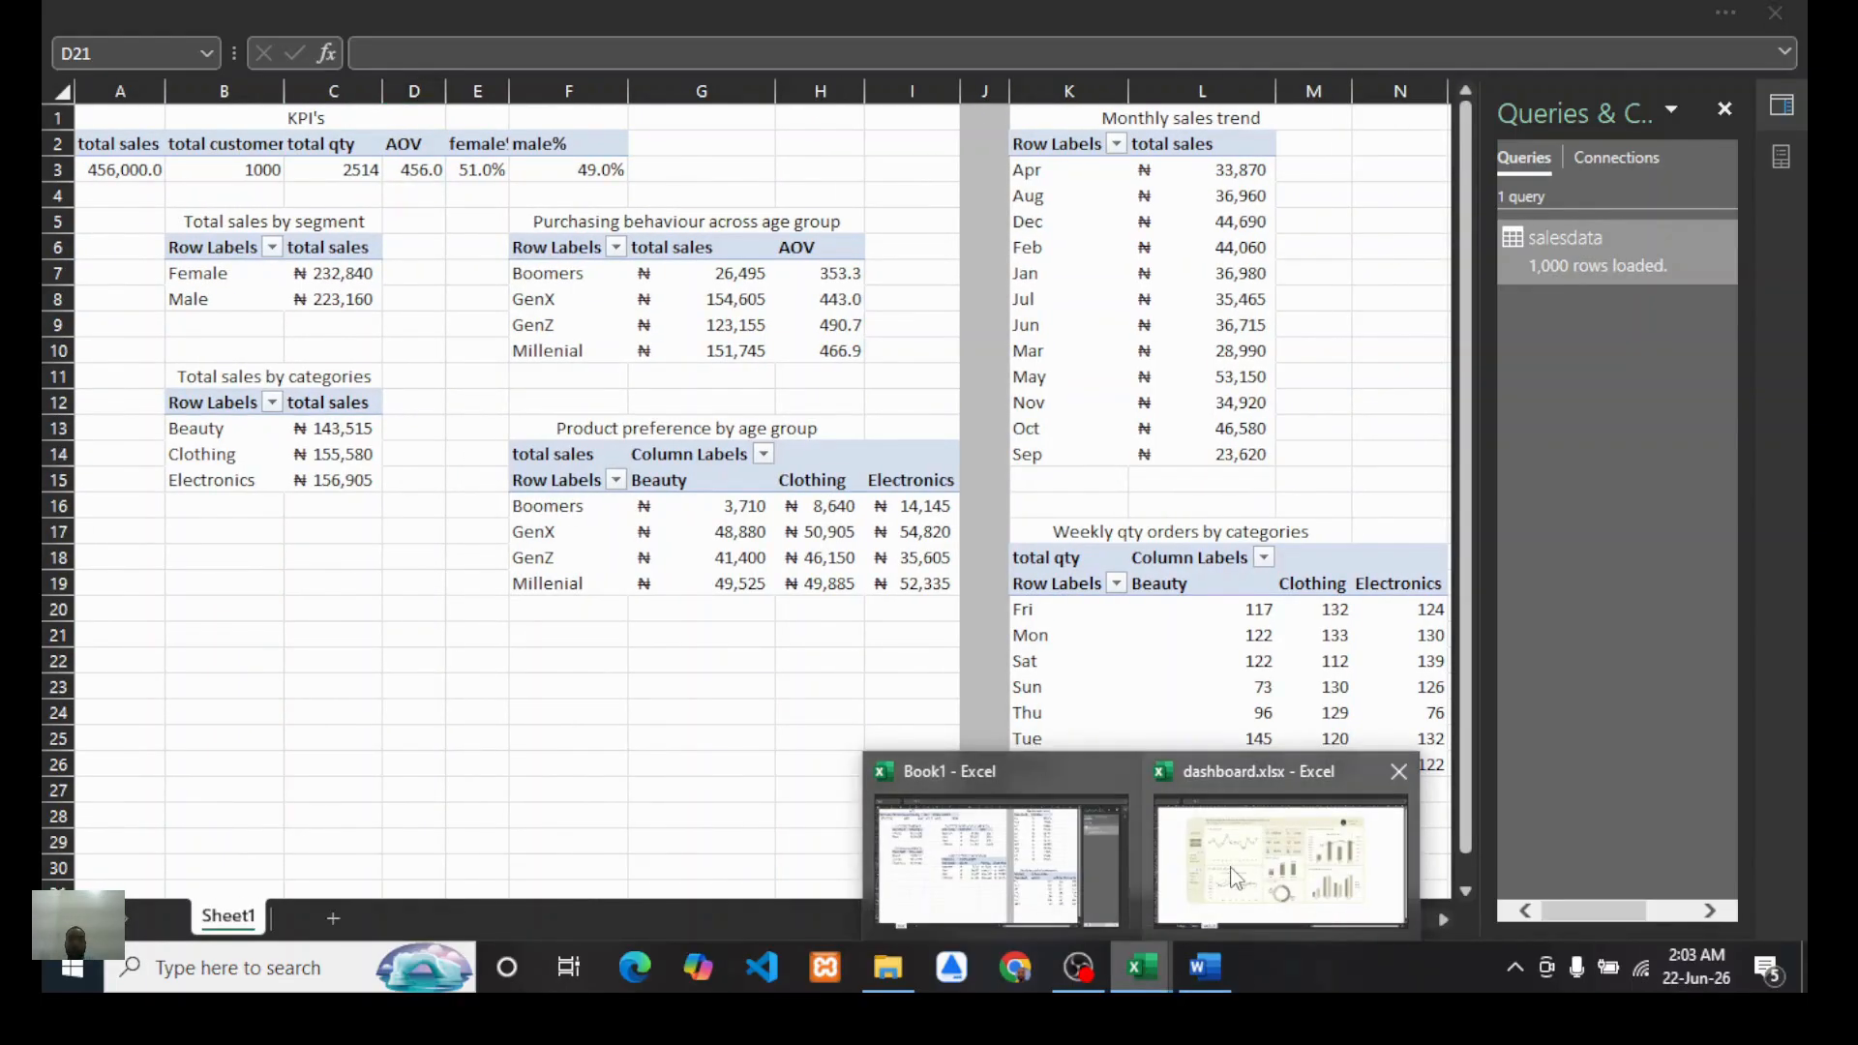
click(1258, 843)
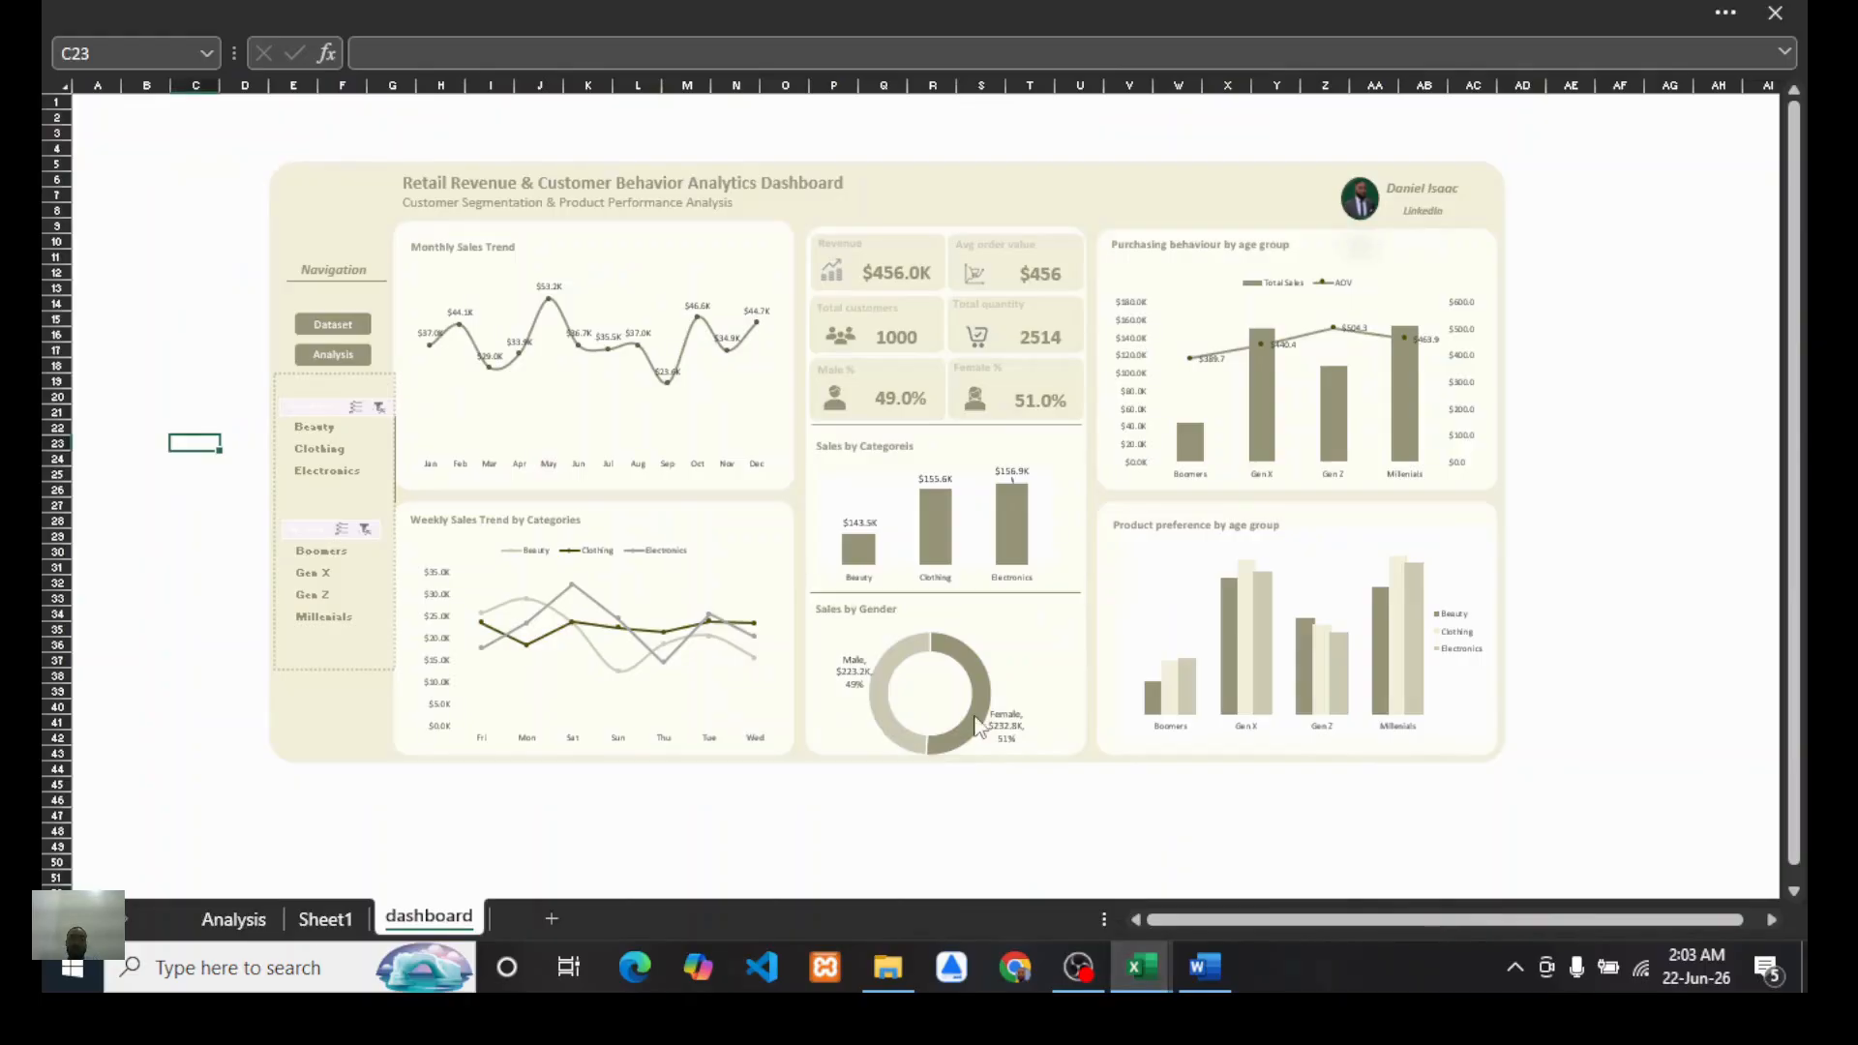
click(237, 918)
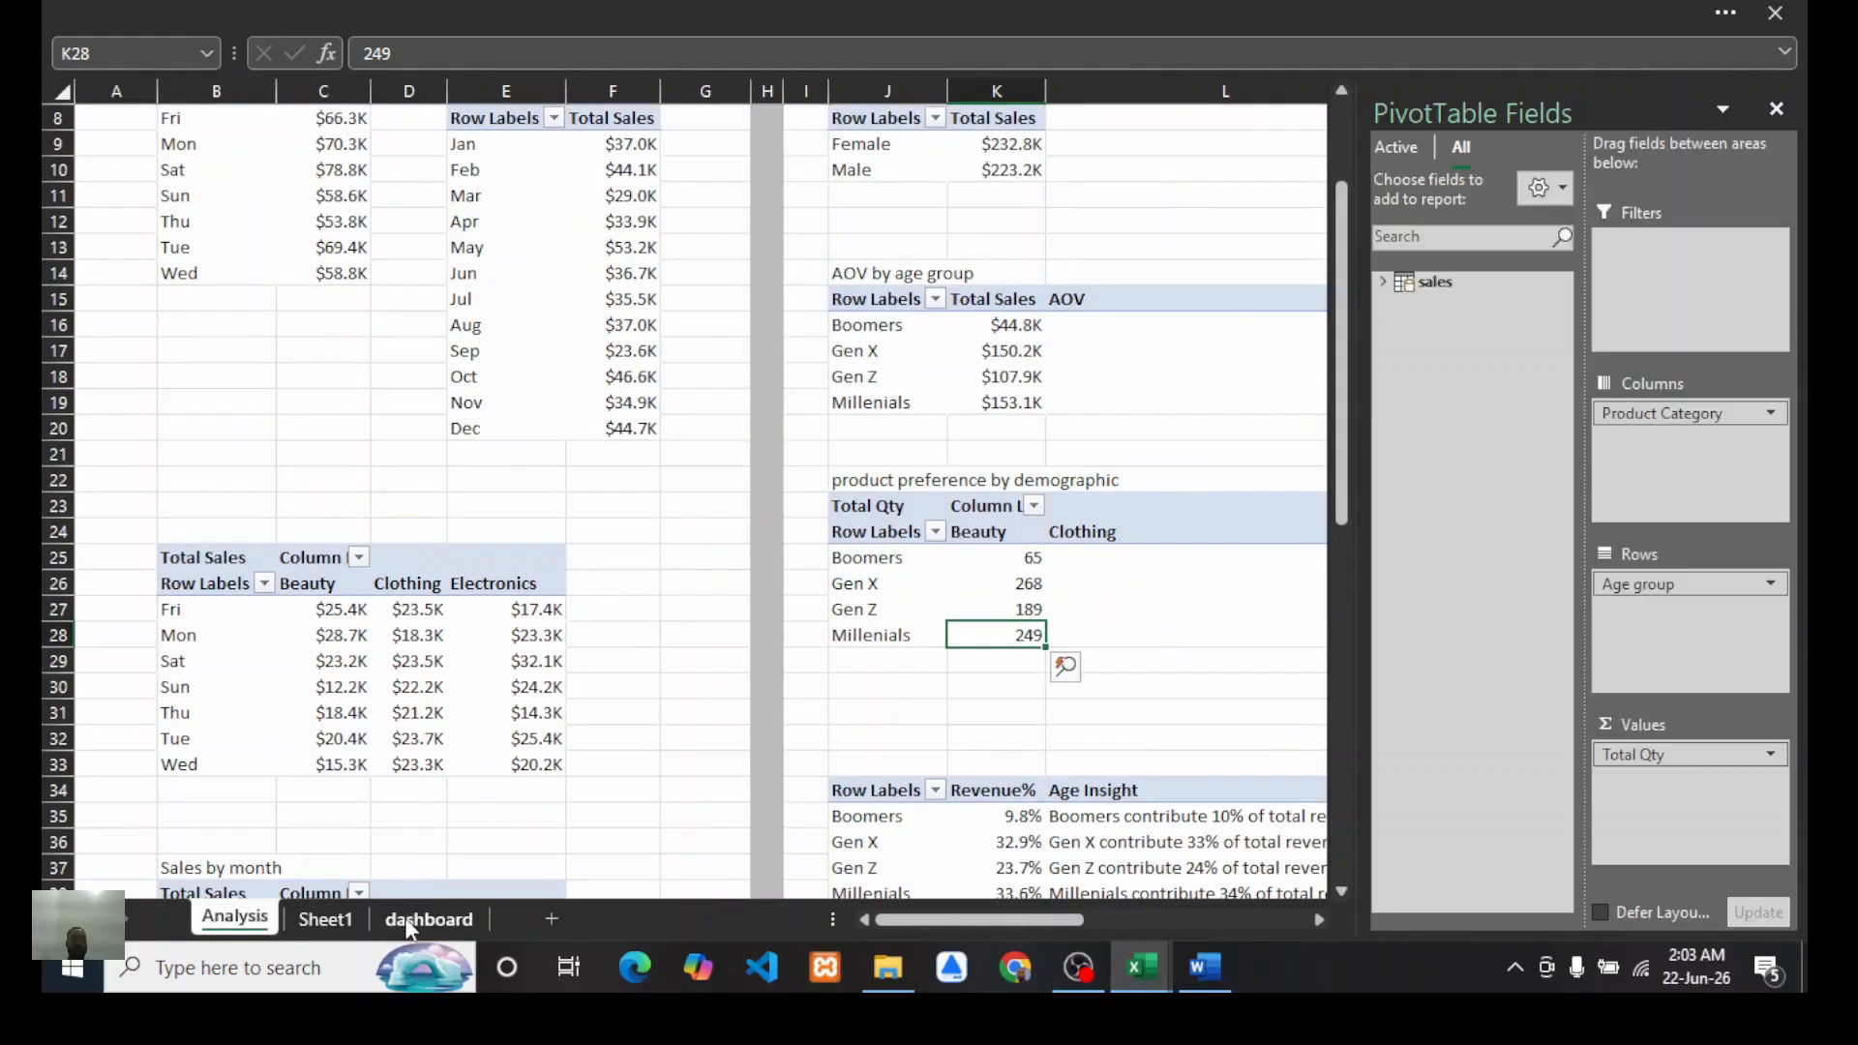
click(406, 917)
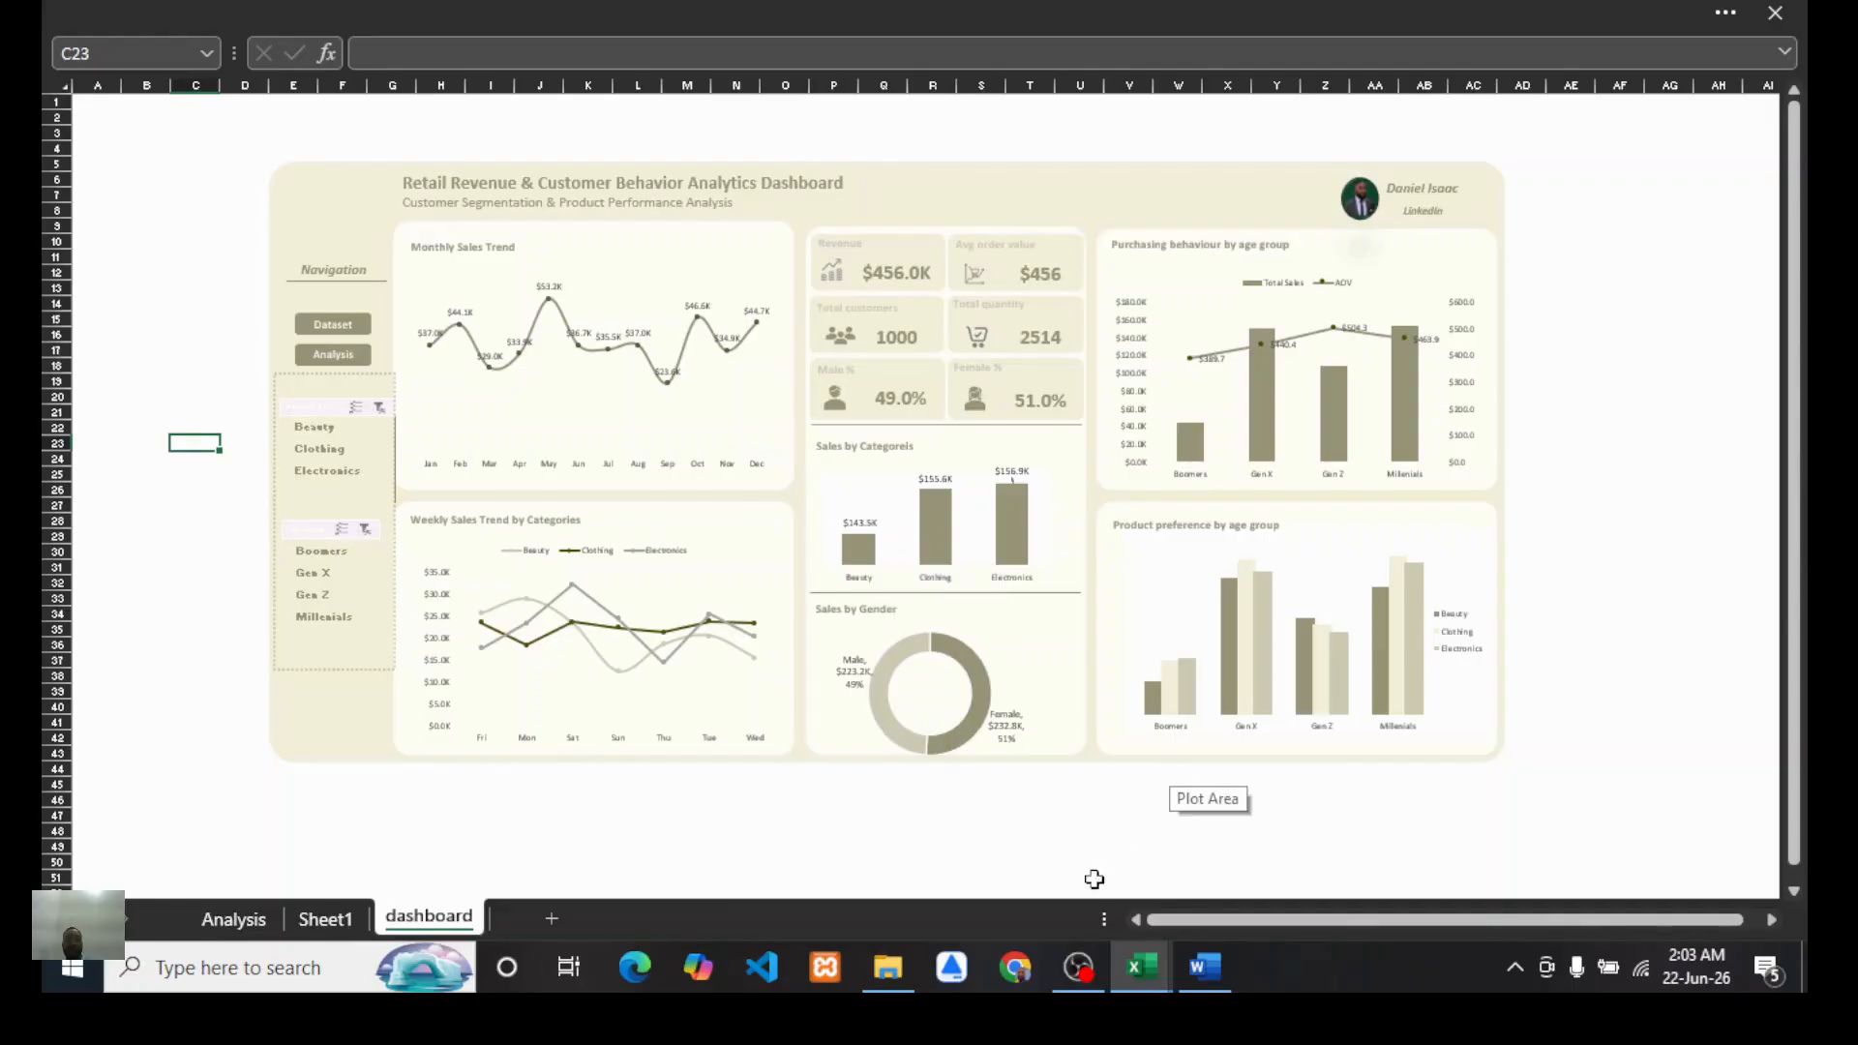
mouse_move(1142, 968)
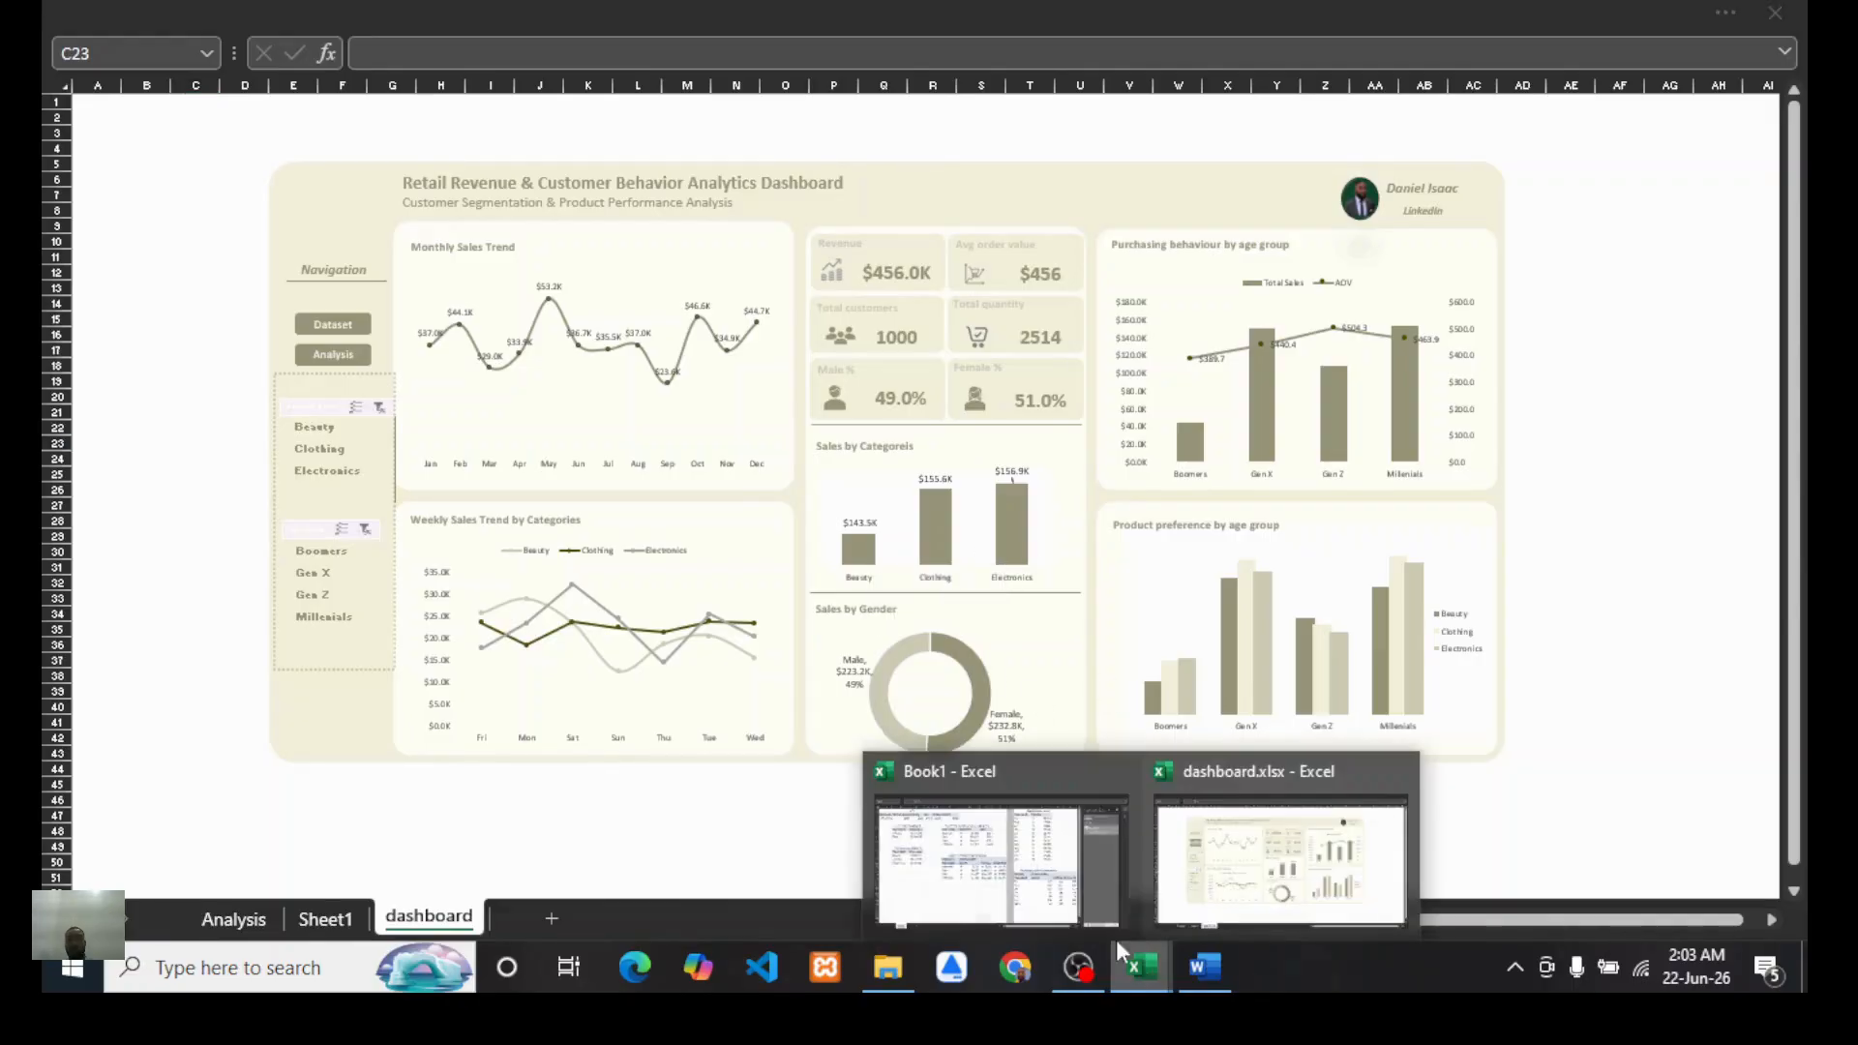
click(900, 900)
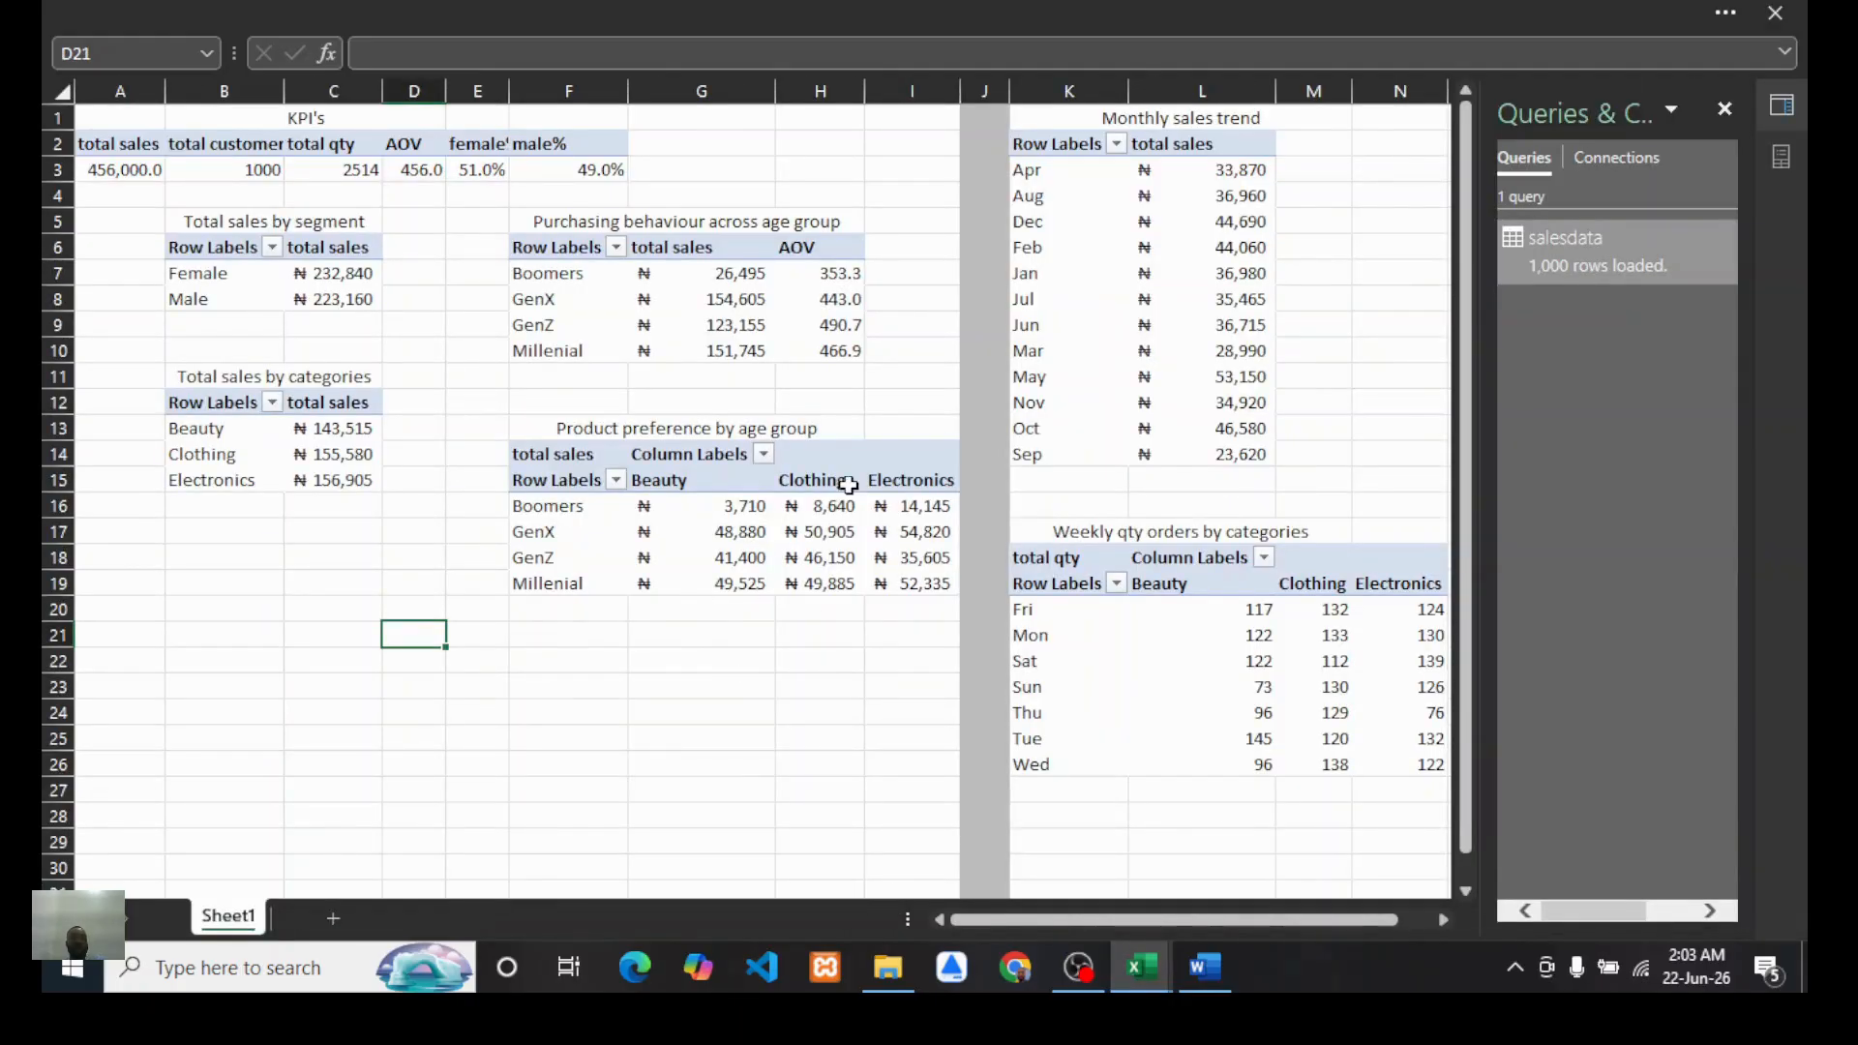
scroll(848, 485, down, 2)
scroll(849, 485, up, 2)
scroll(1052, 523, right, 2)
scroll(1052, 522, left, 2)
click(1077, 973)
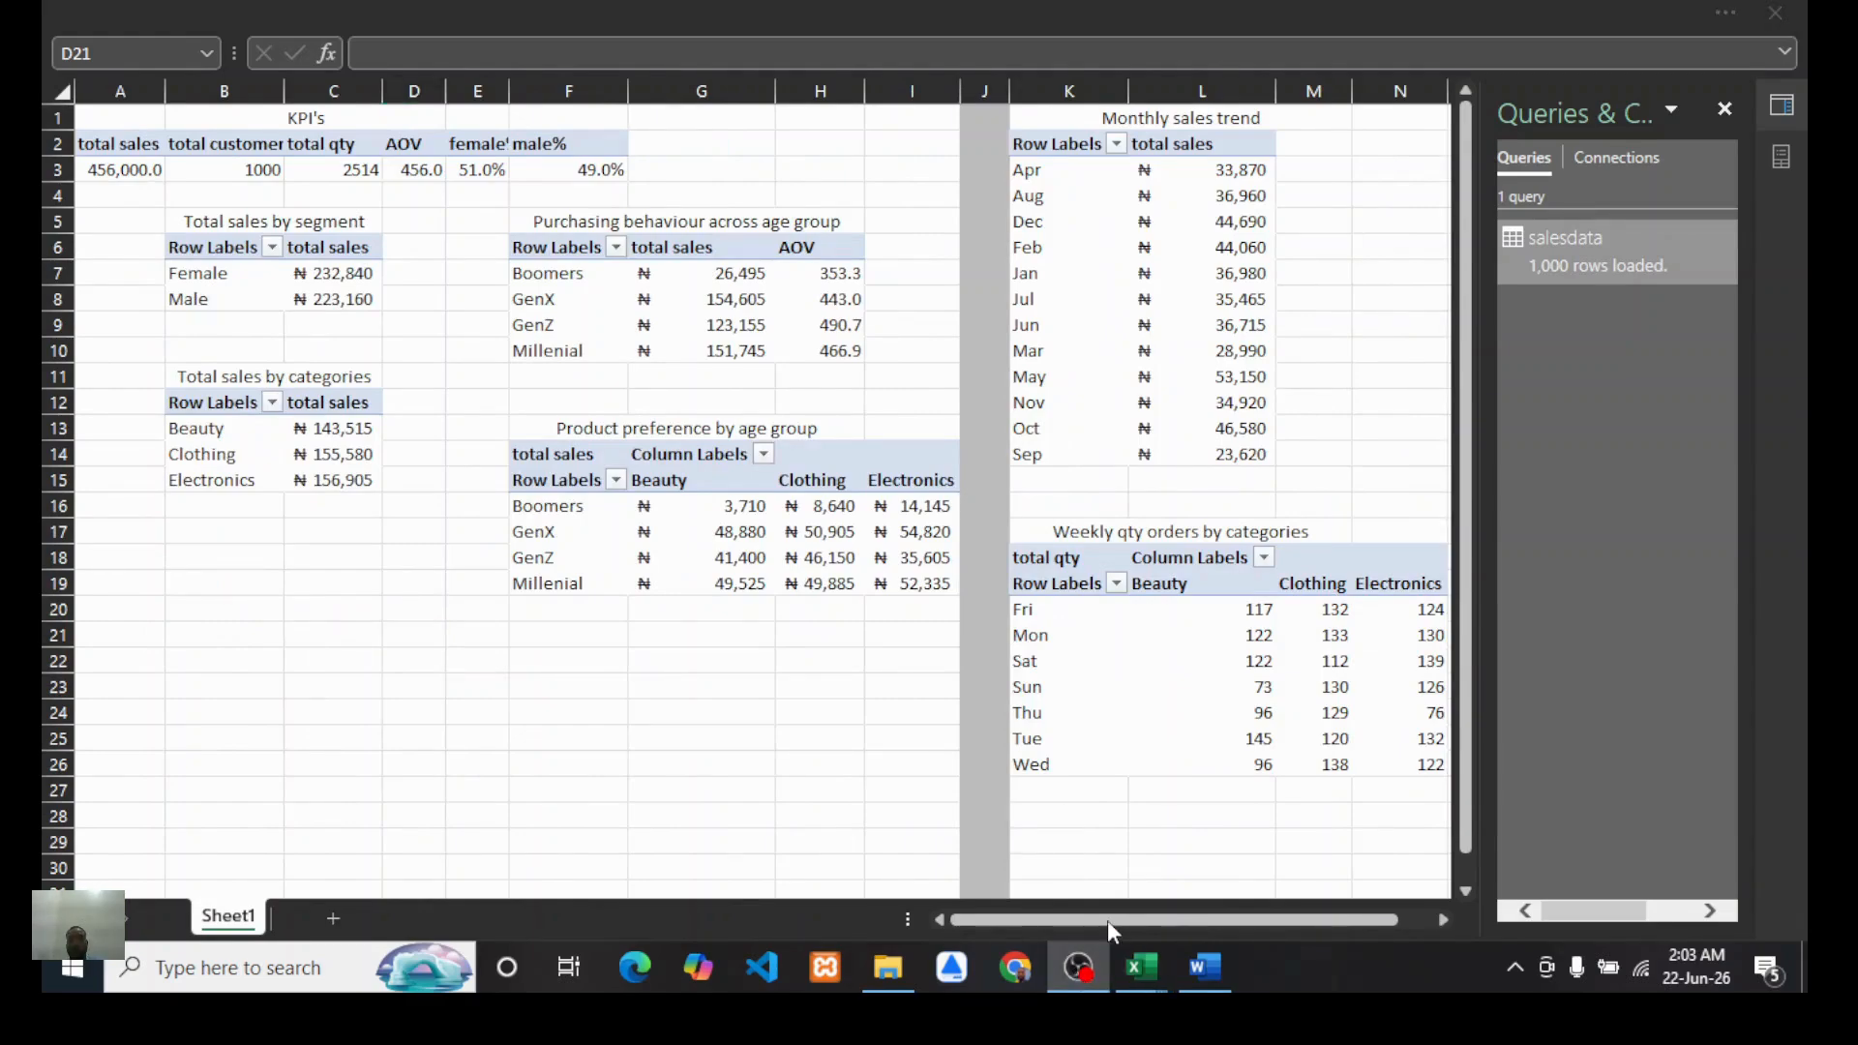
mouse_move(1148, 975)
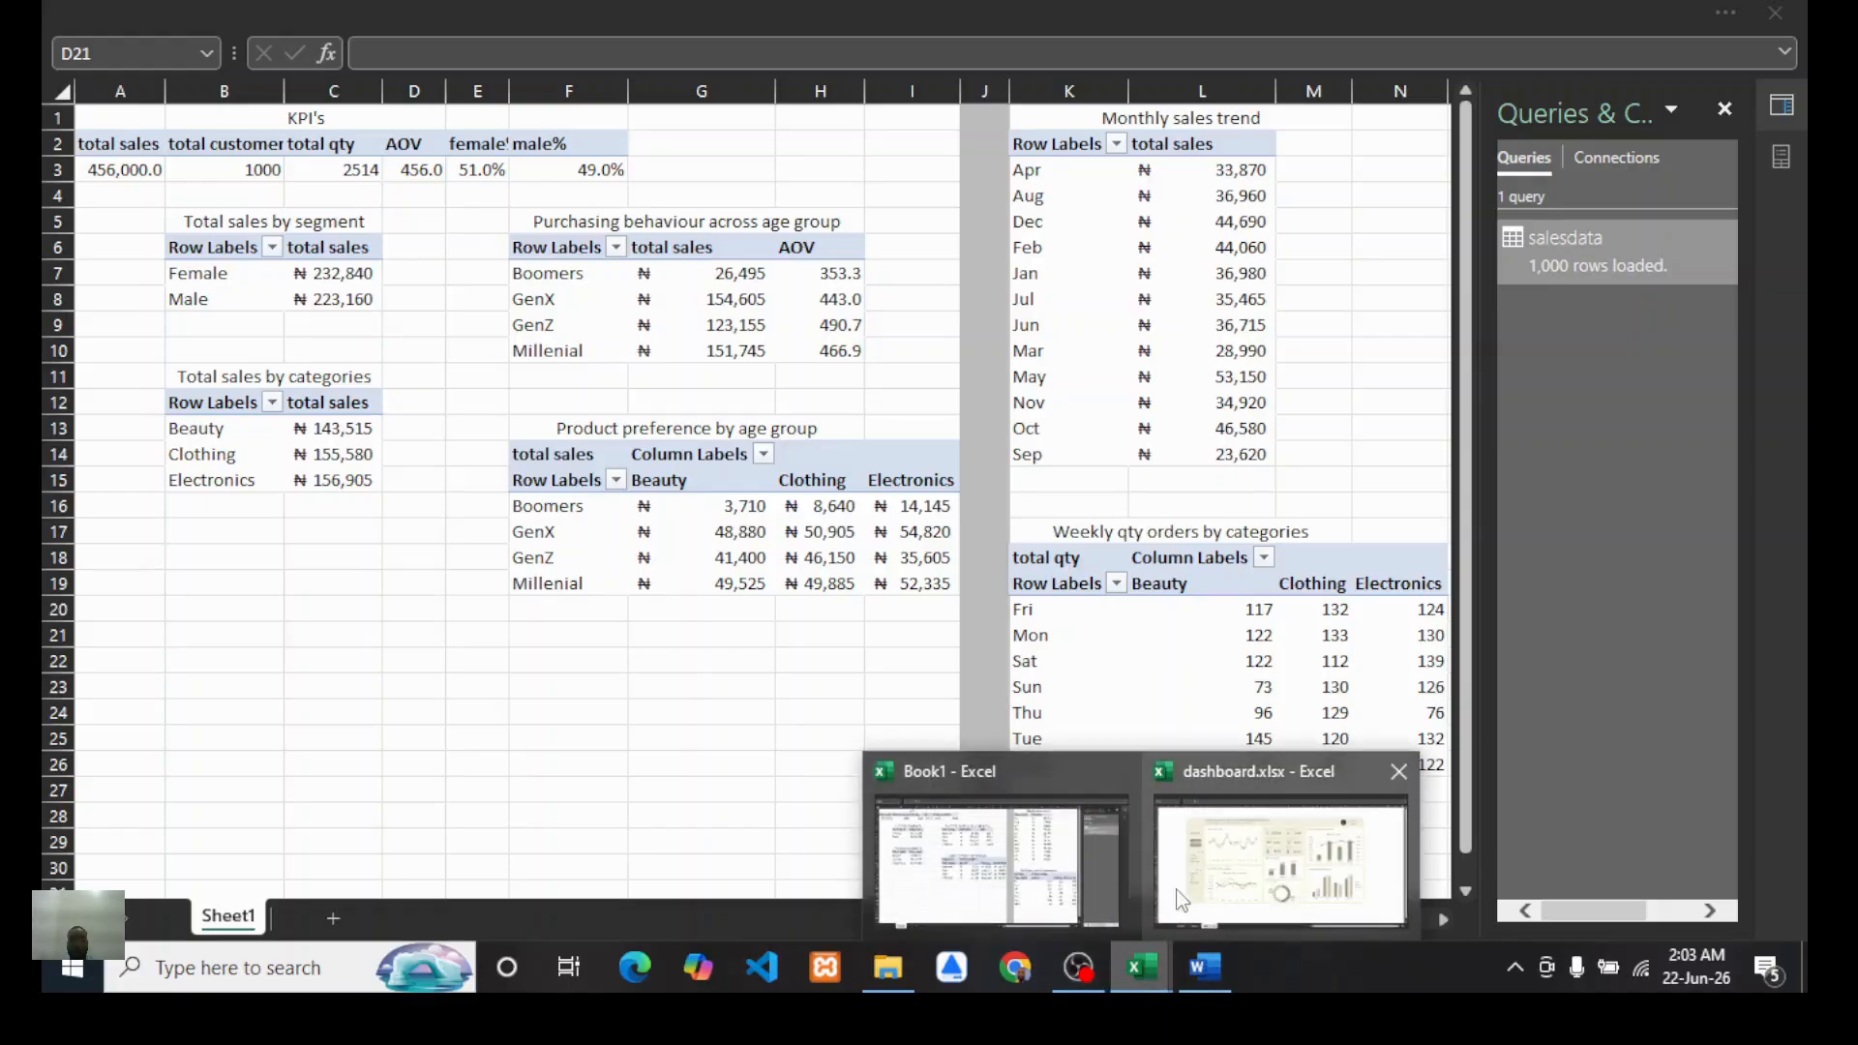
click(1055, 900)
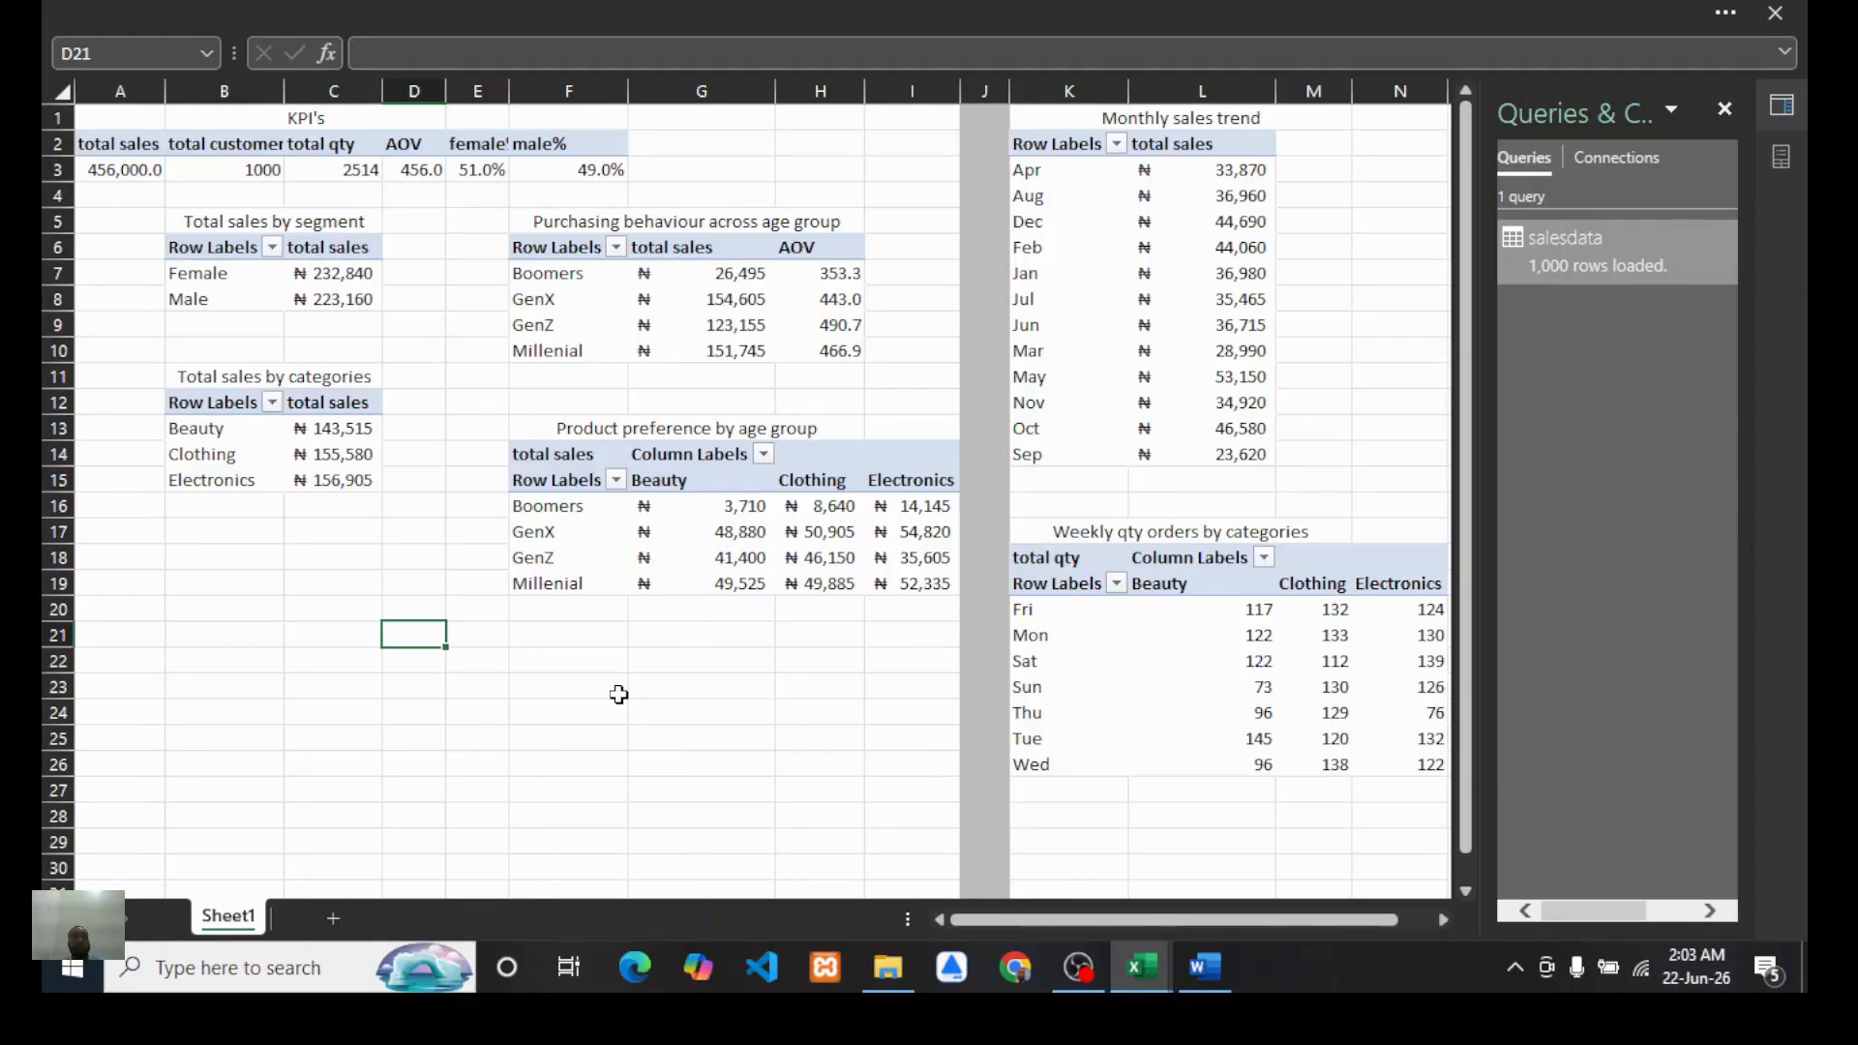
click(254, 602)
scroll(521, 599, down, 1)
scroll(520, 593, up, 1)
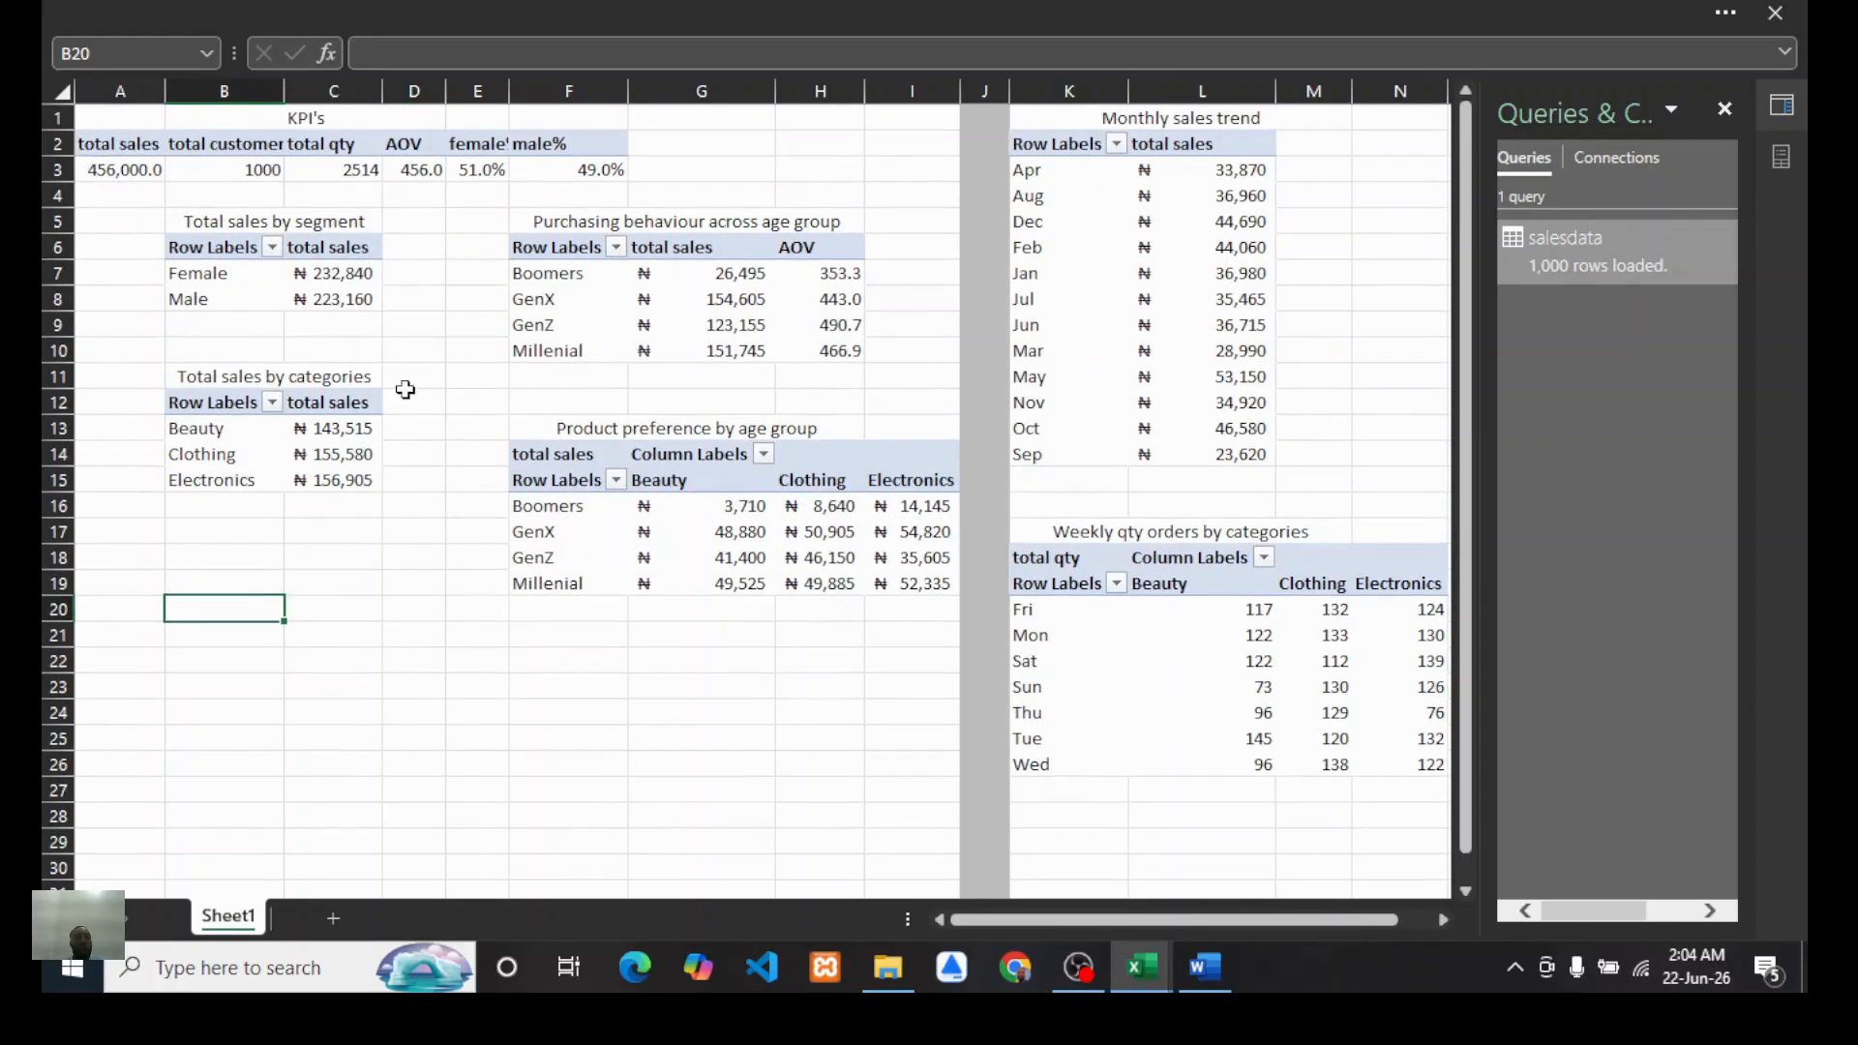
Step: Insert a PivotChart from the total sales by segment PivotTable
click(322, 276)
click(683, 11)
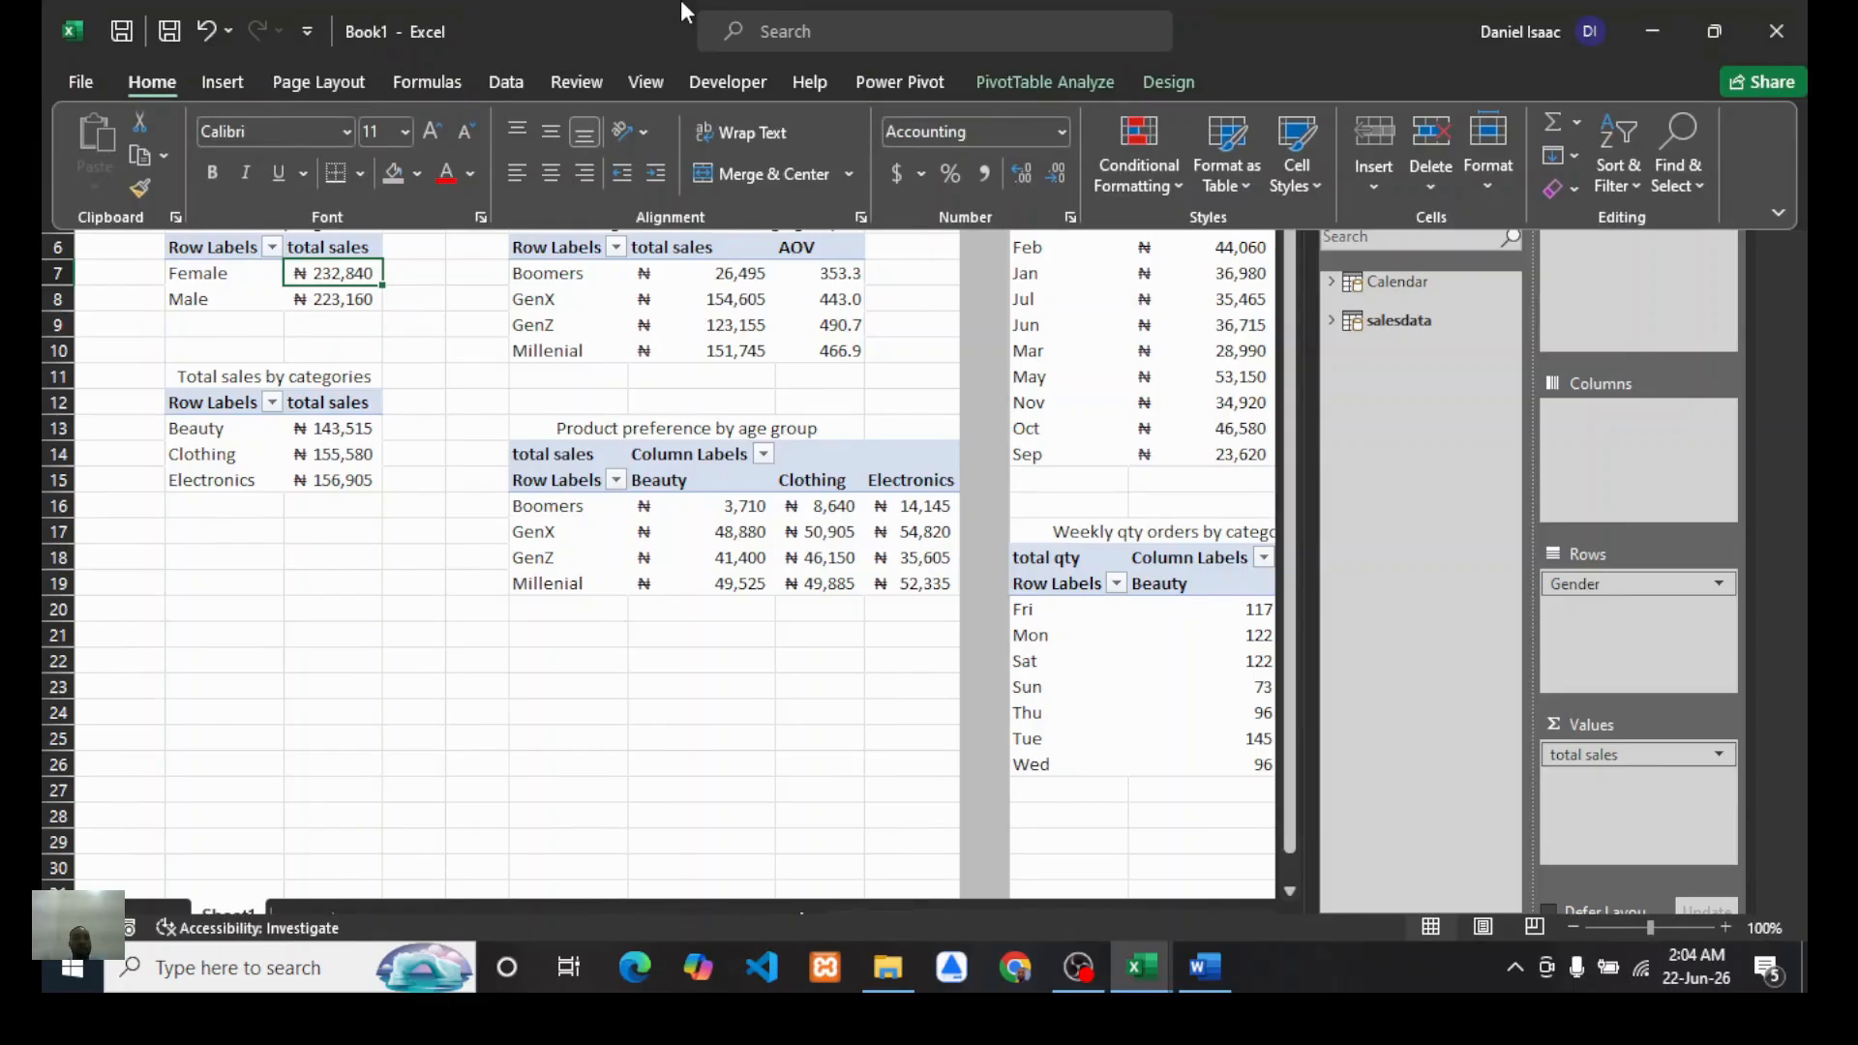
click(217, 276)
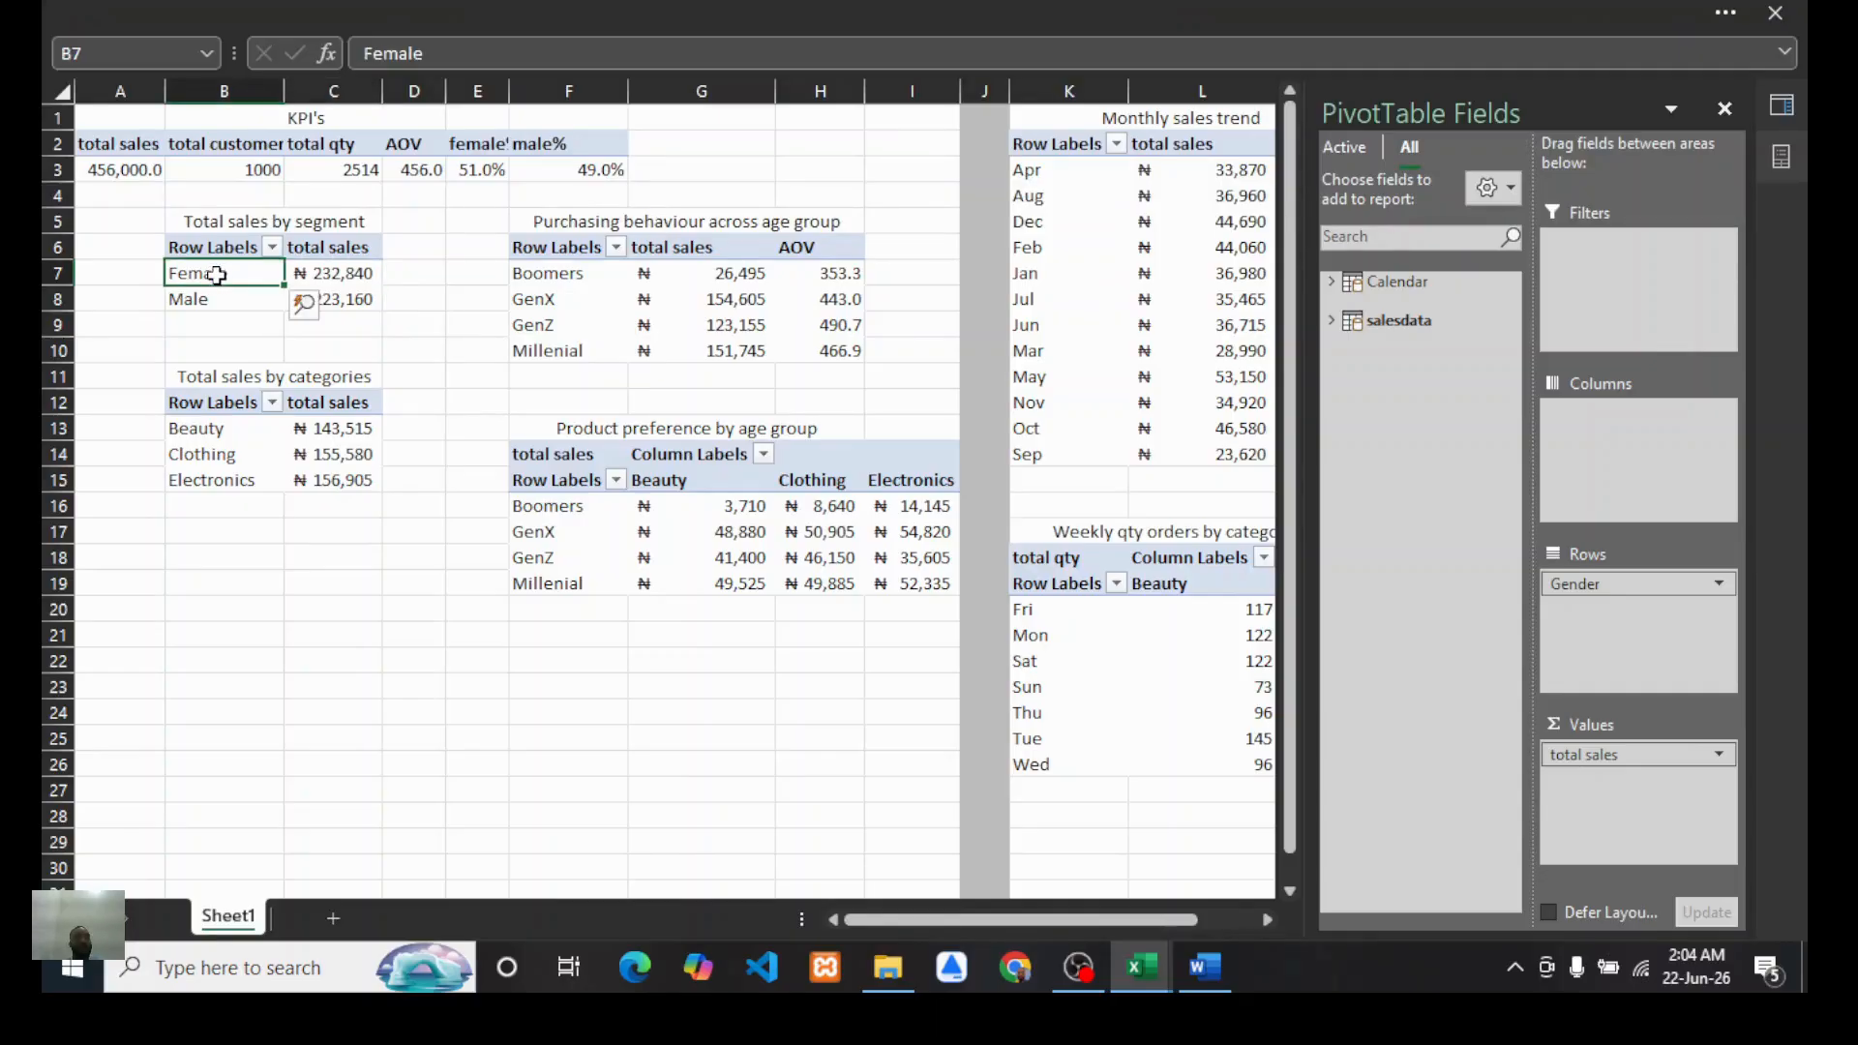
click(728, 10)
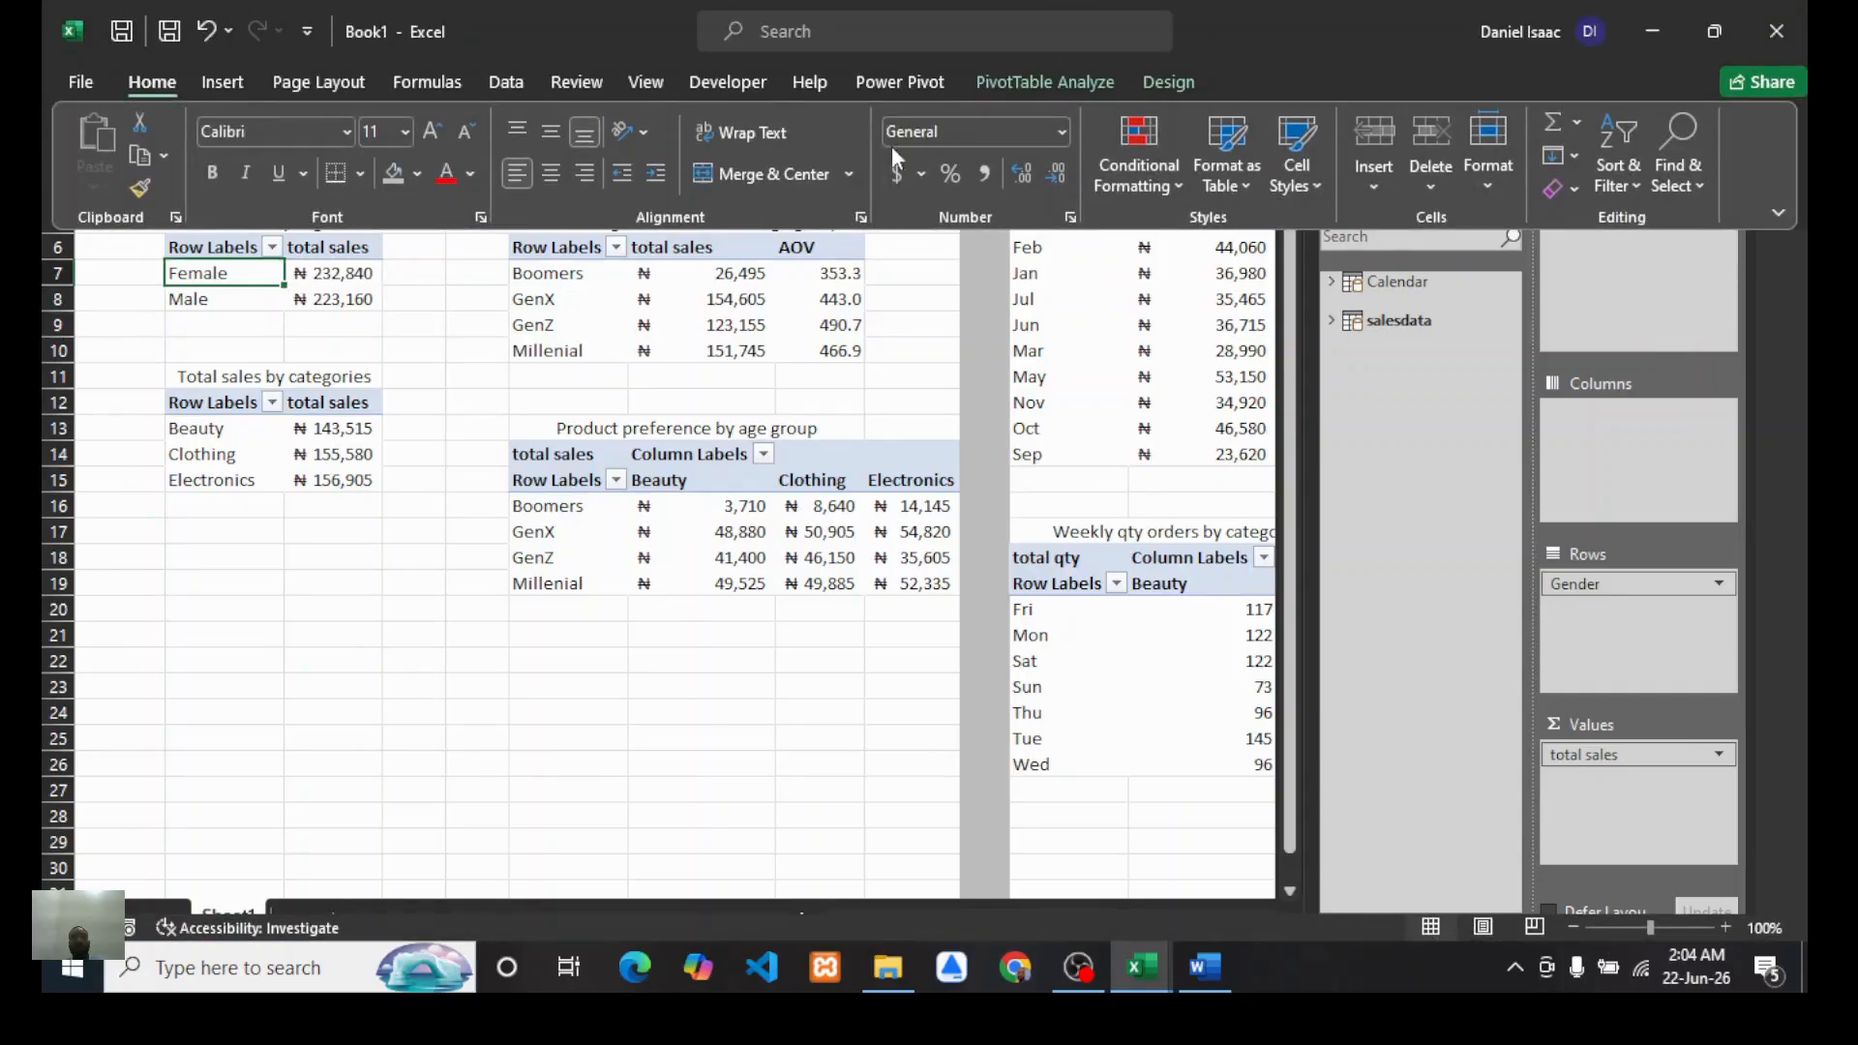
click(215, 81)
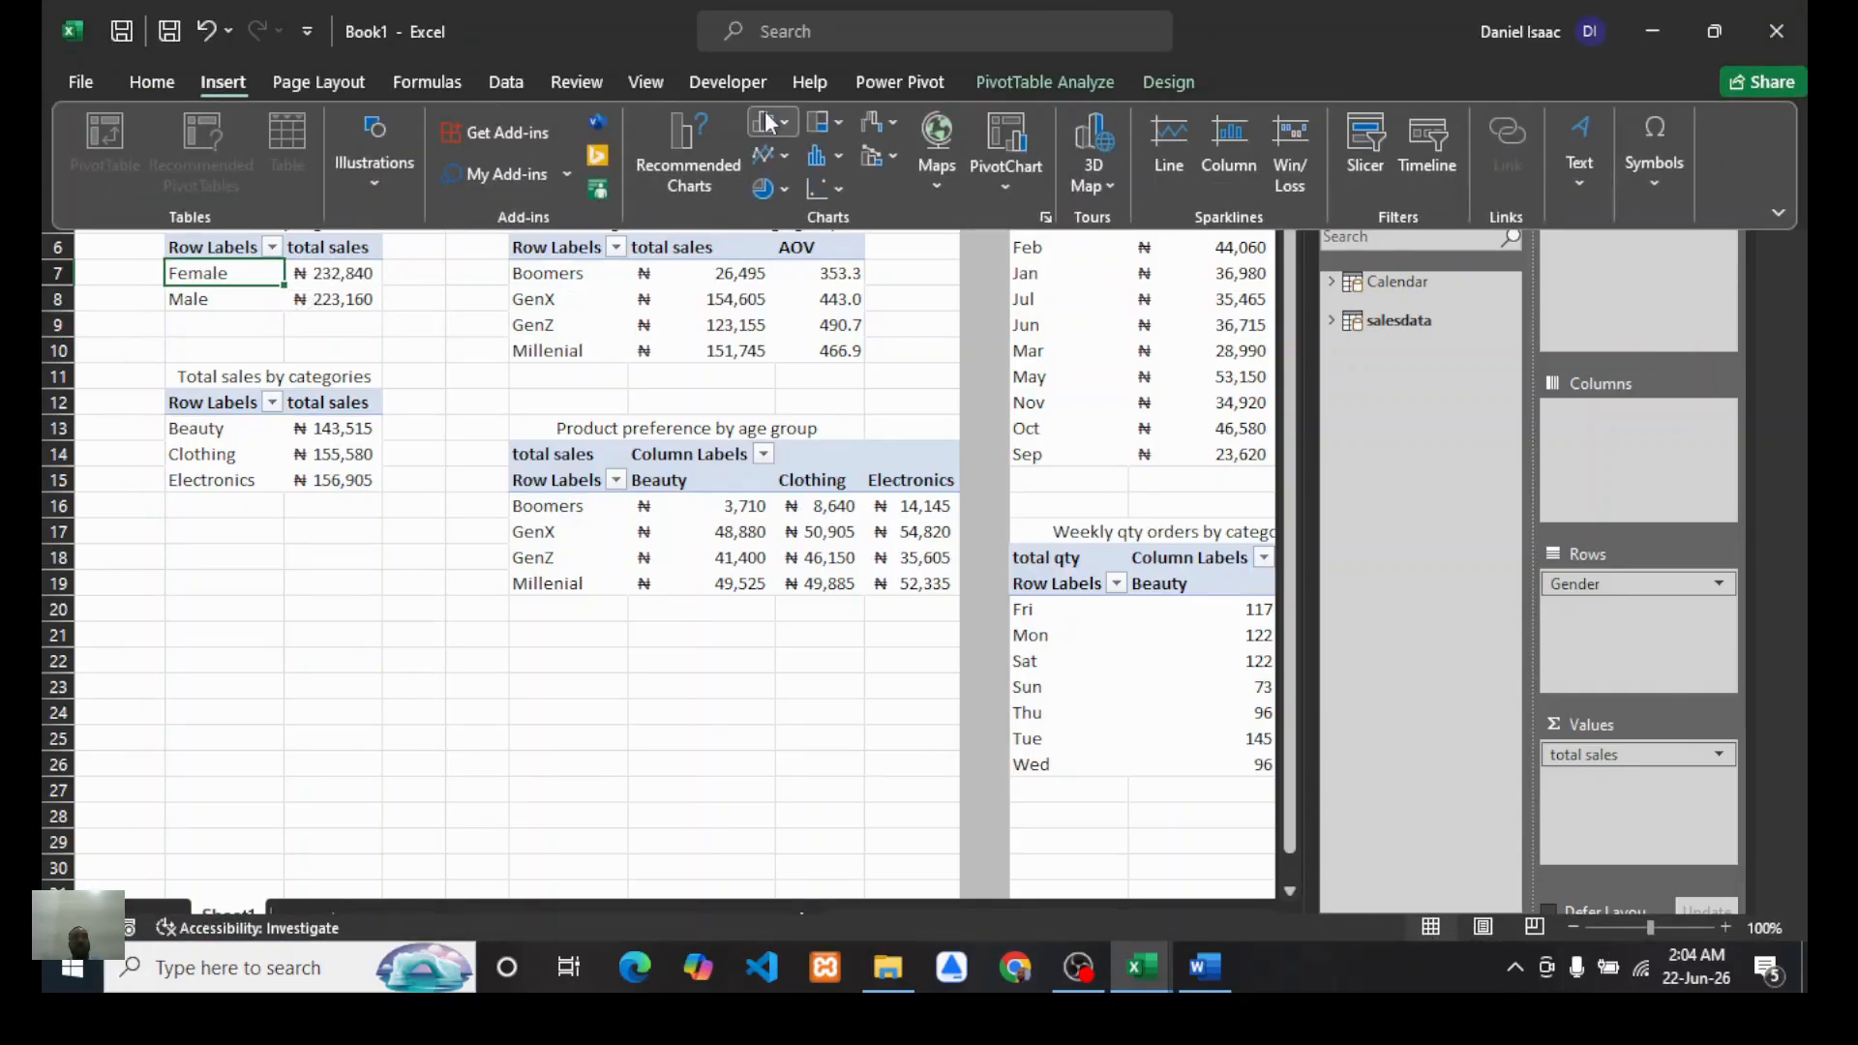
click(1006, 138)
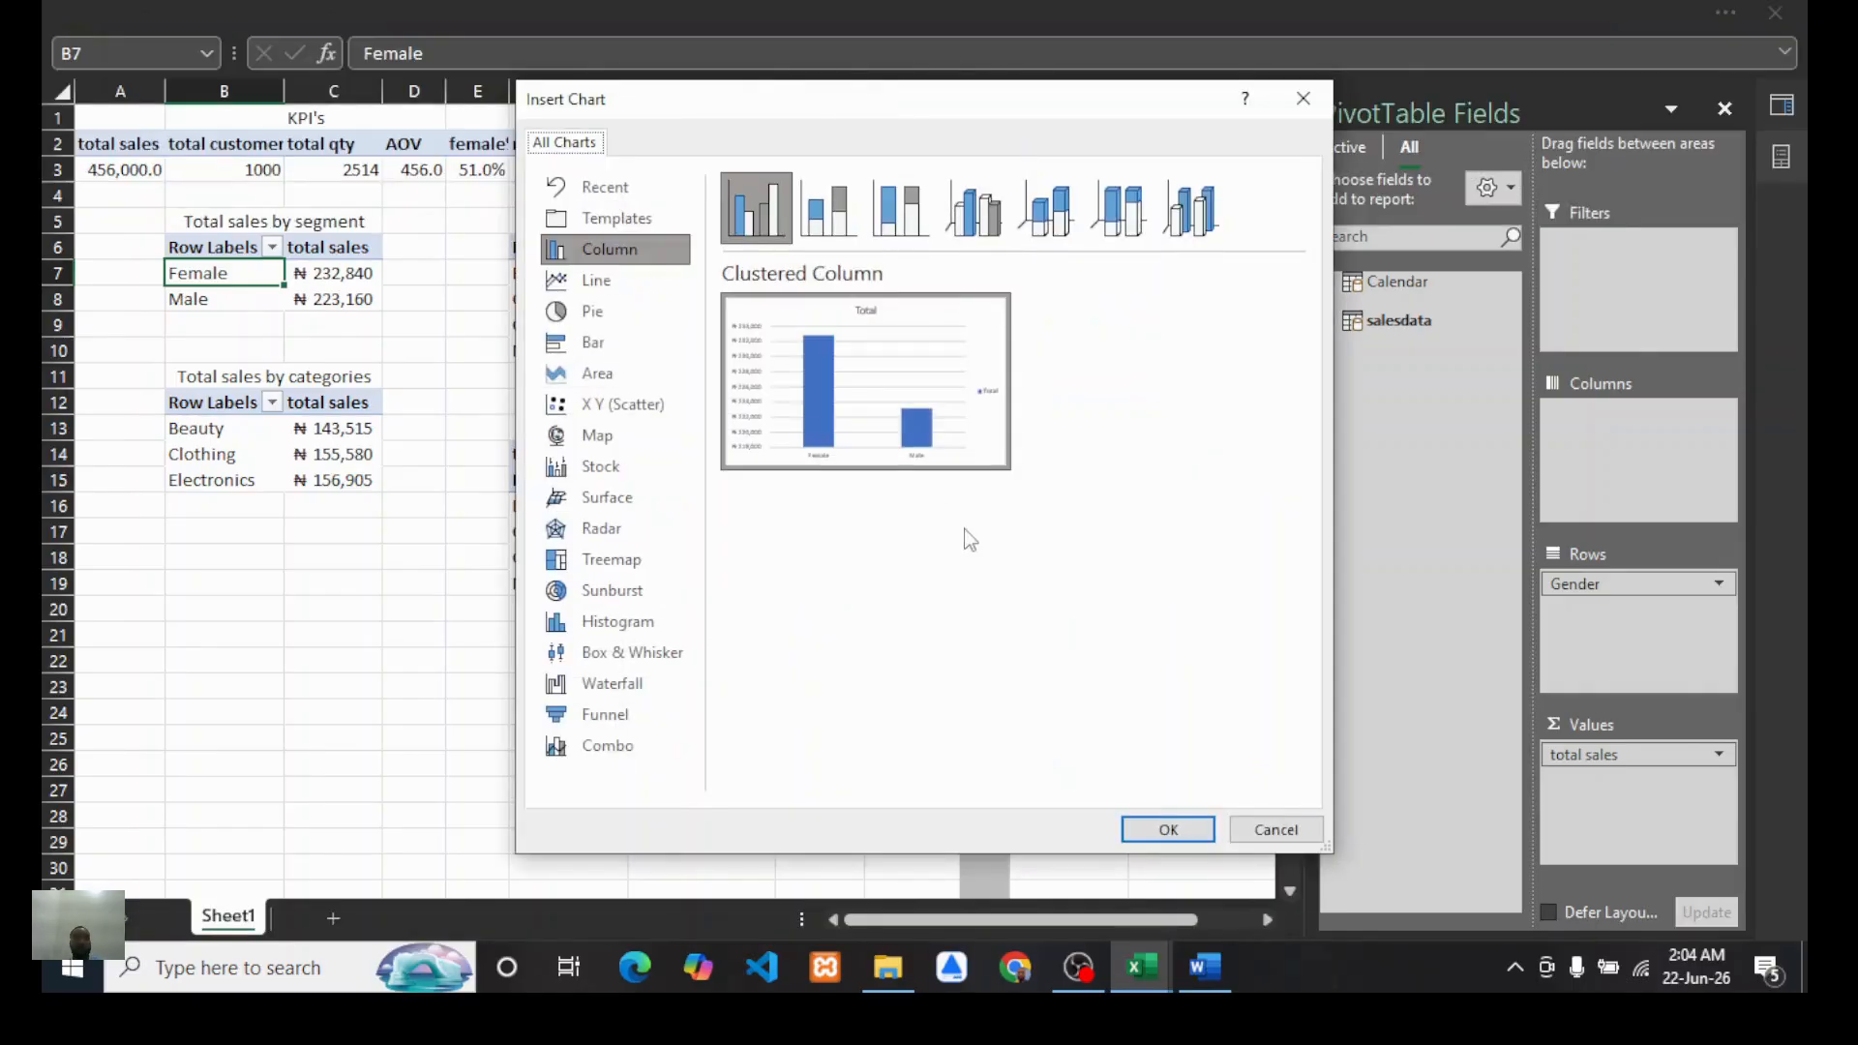
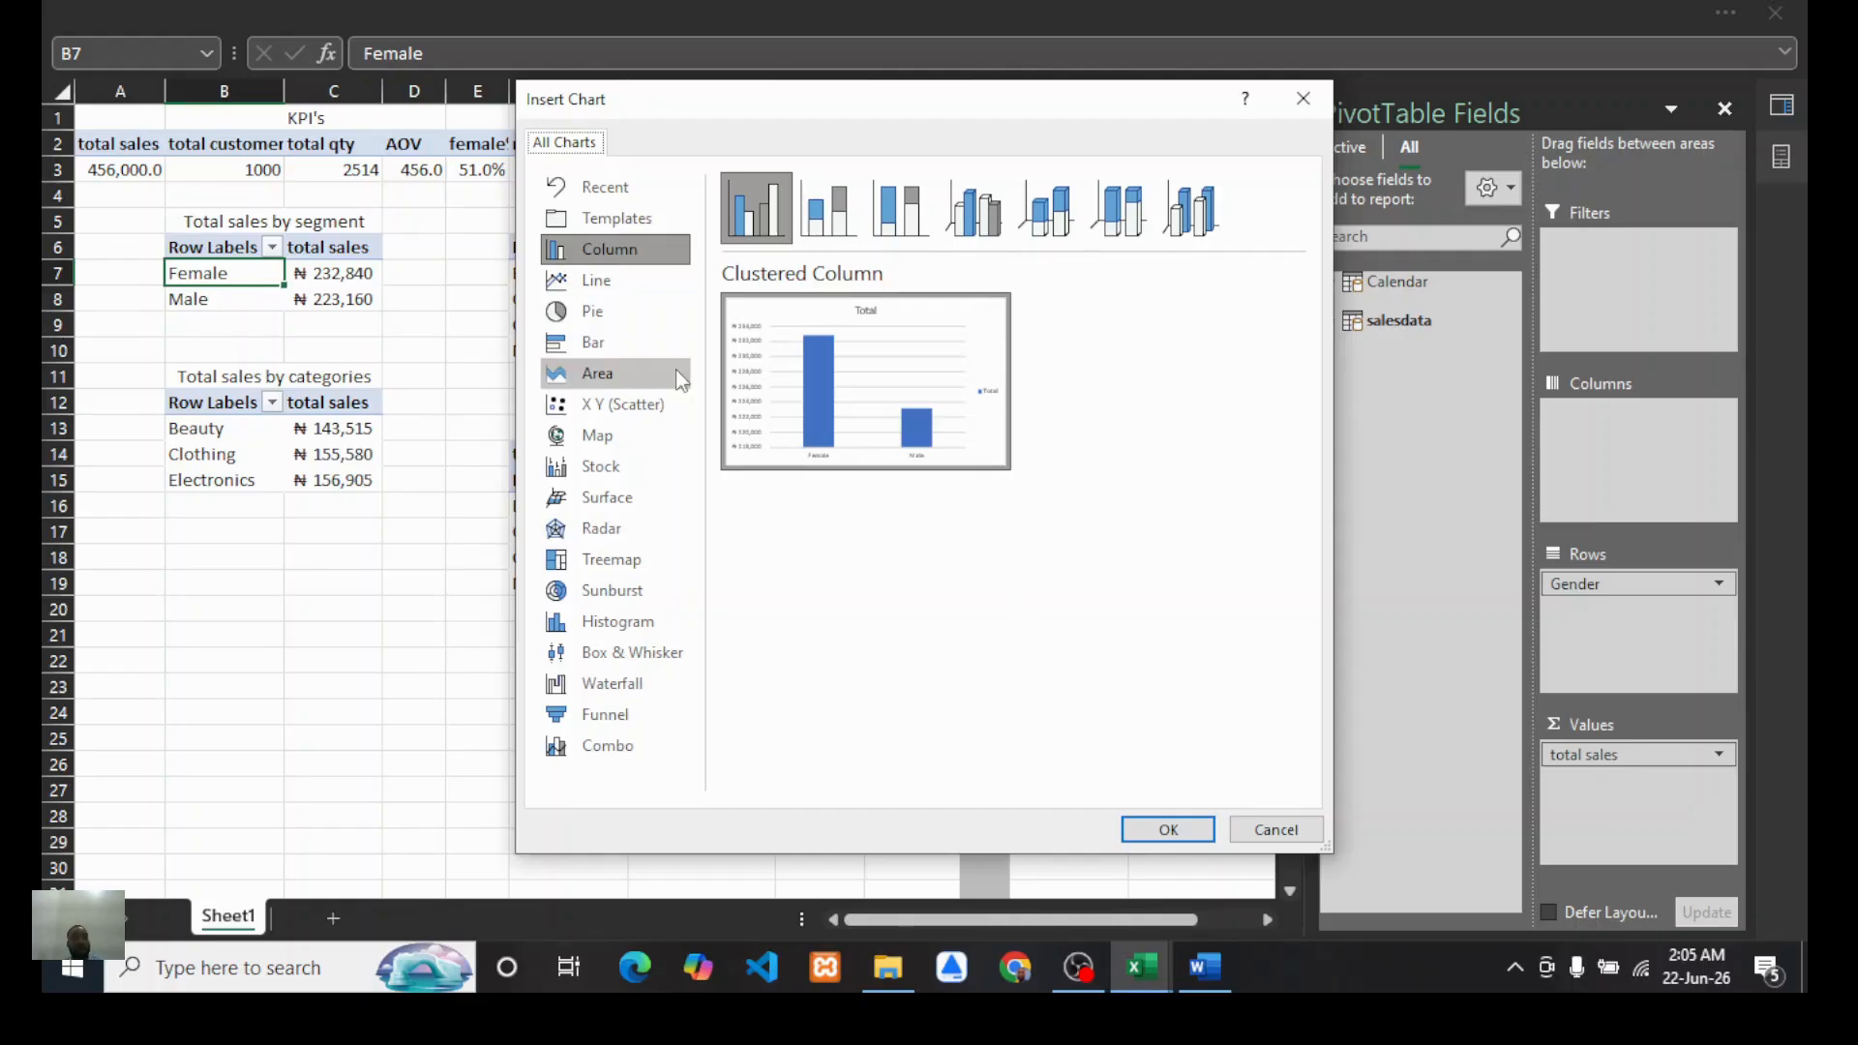
Step: Choose the doughnut chart type for the segment PivotChart and confirm
click(639, 311)
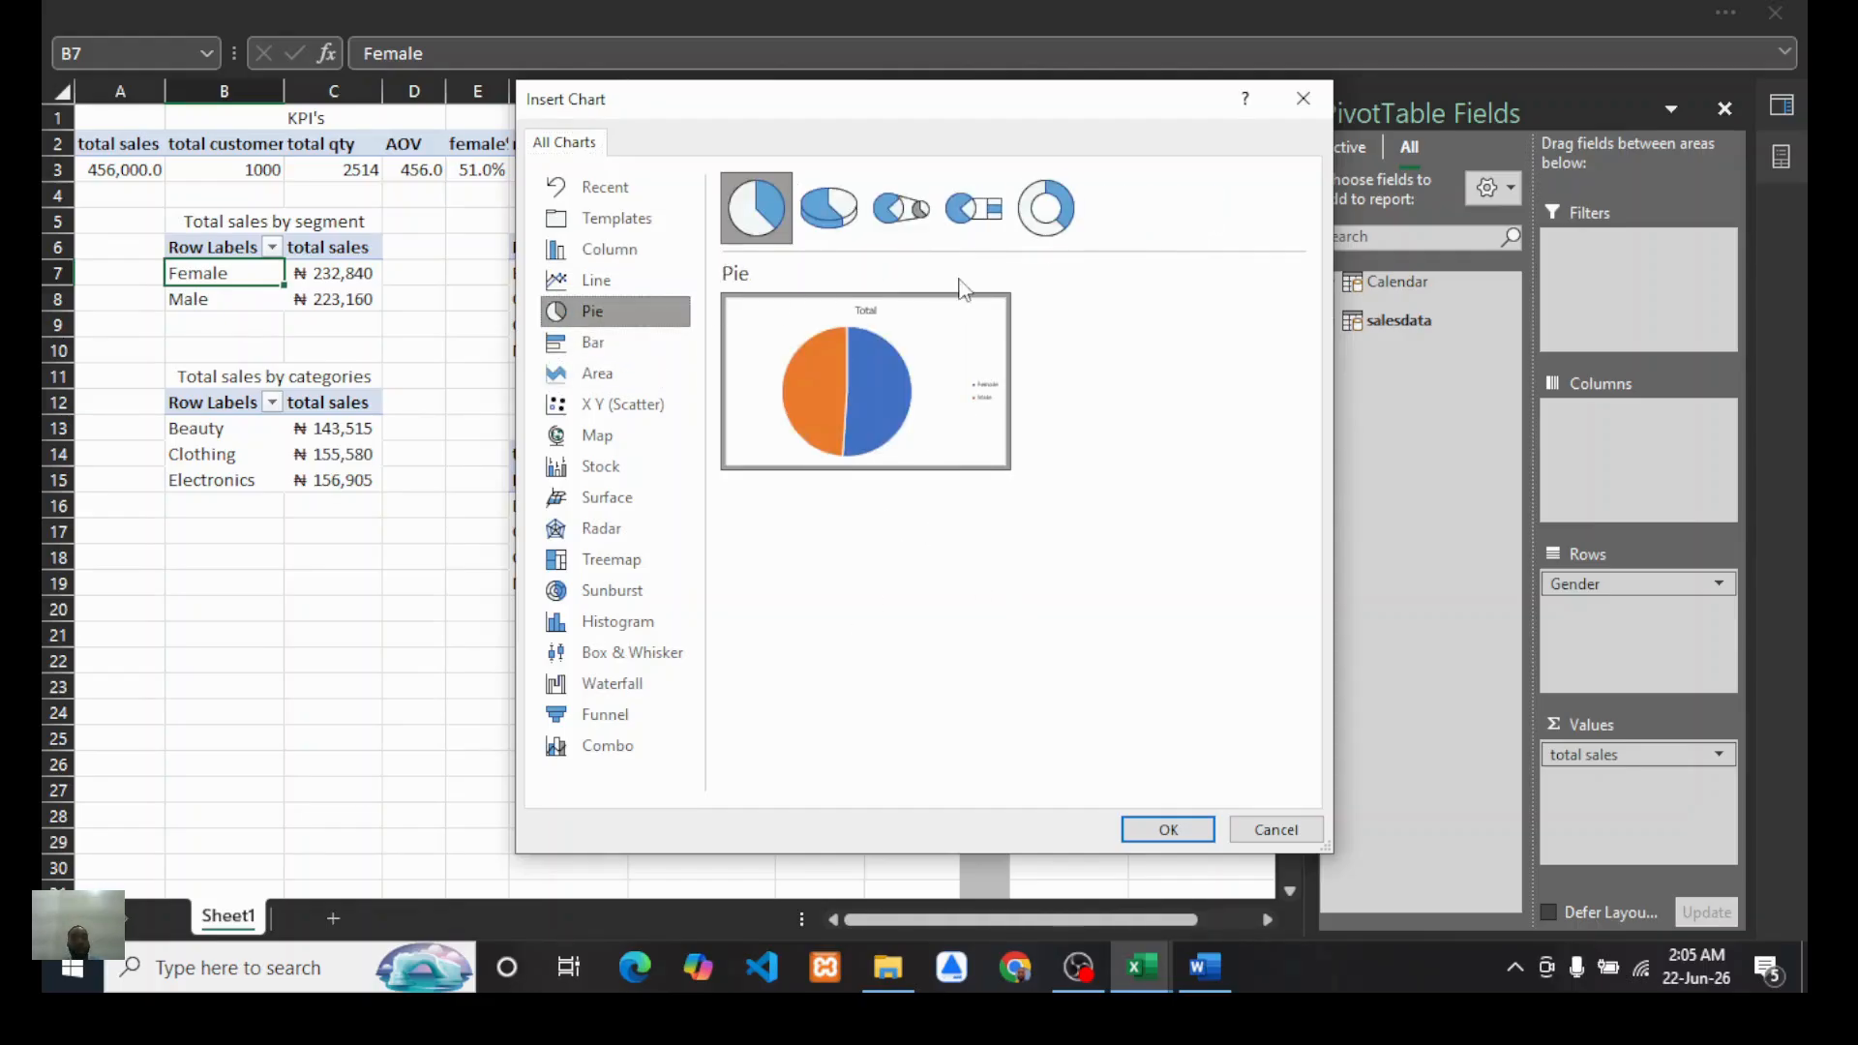
click(1051, 225)
click(1166, 831)
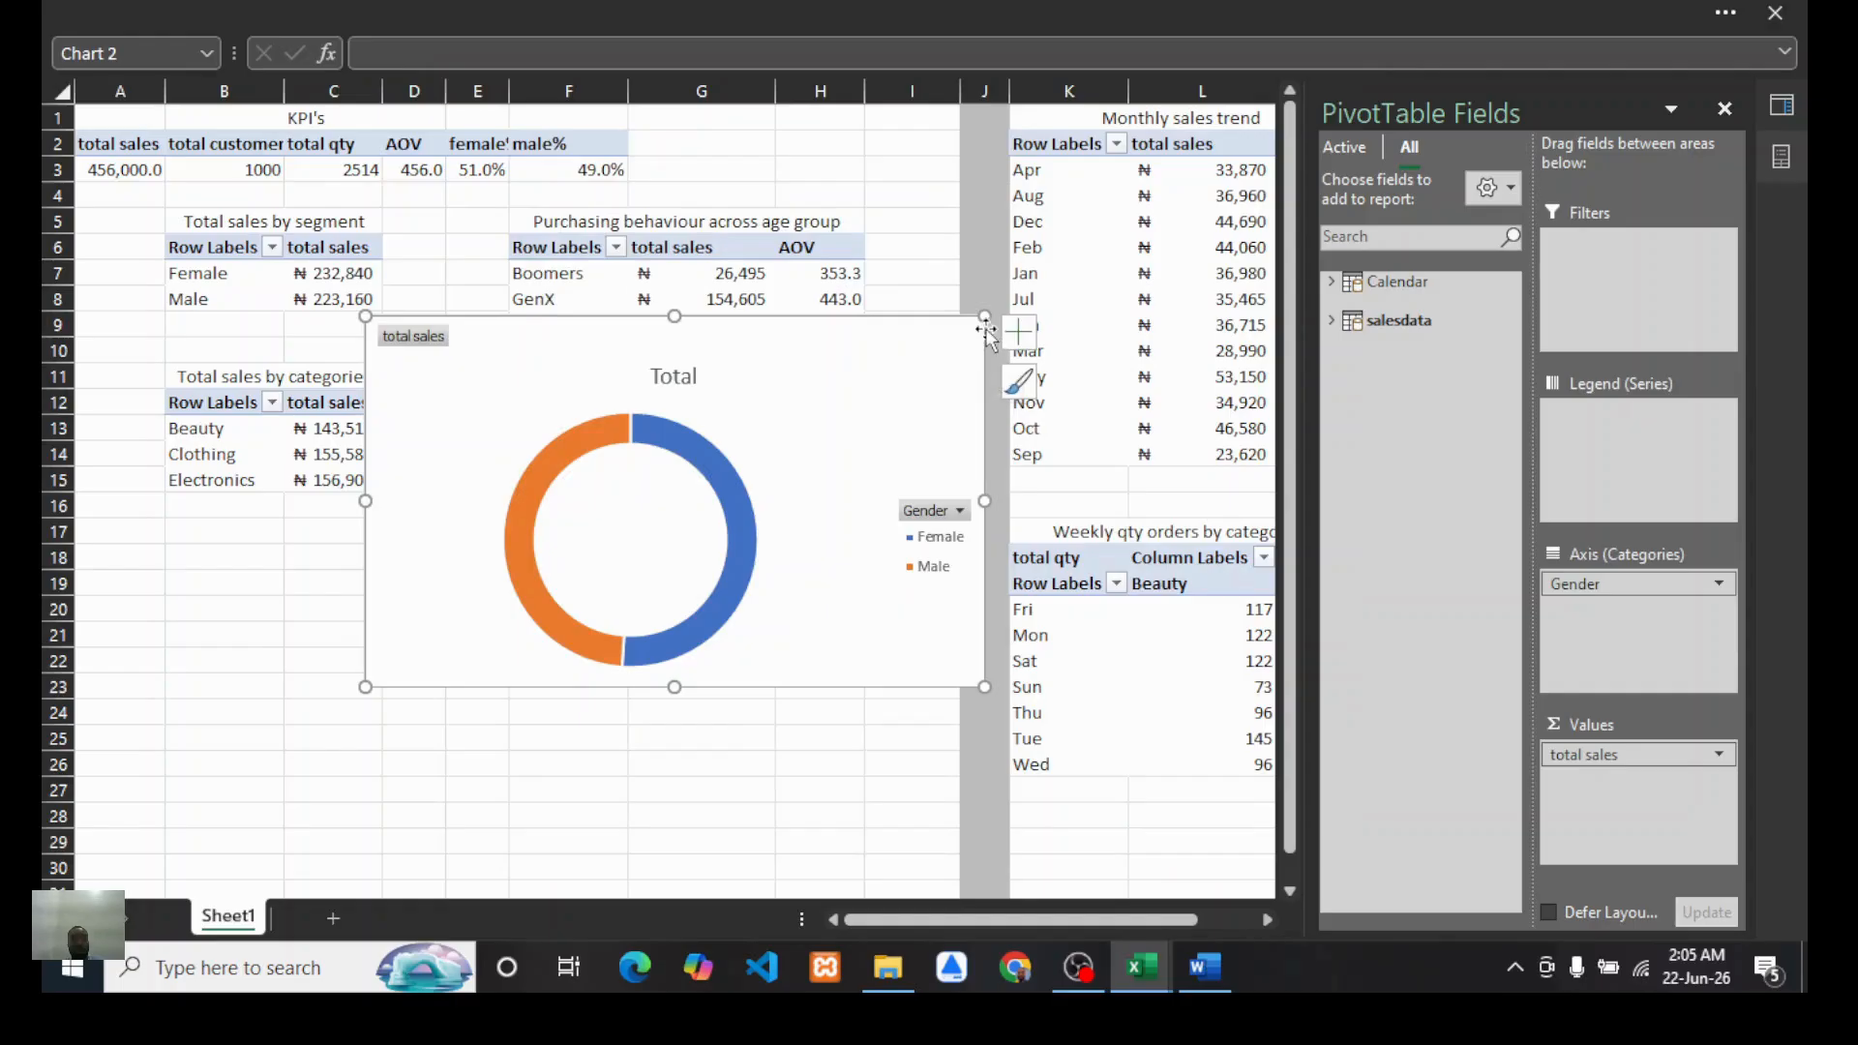
Step: Shrink and reposition the doughnut chart, then hide all field buttons on it
drag(984, 317, 890, 378)
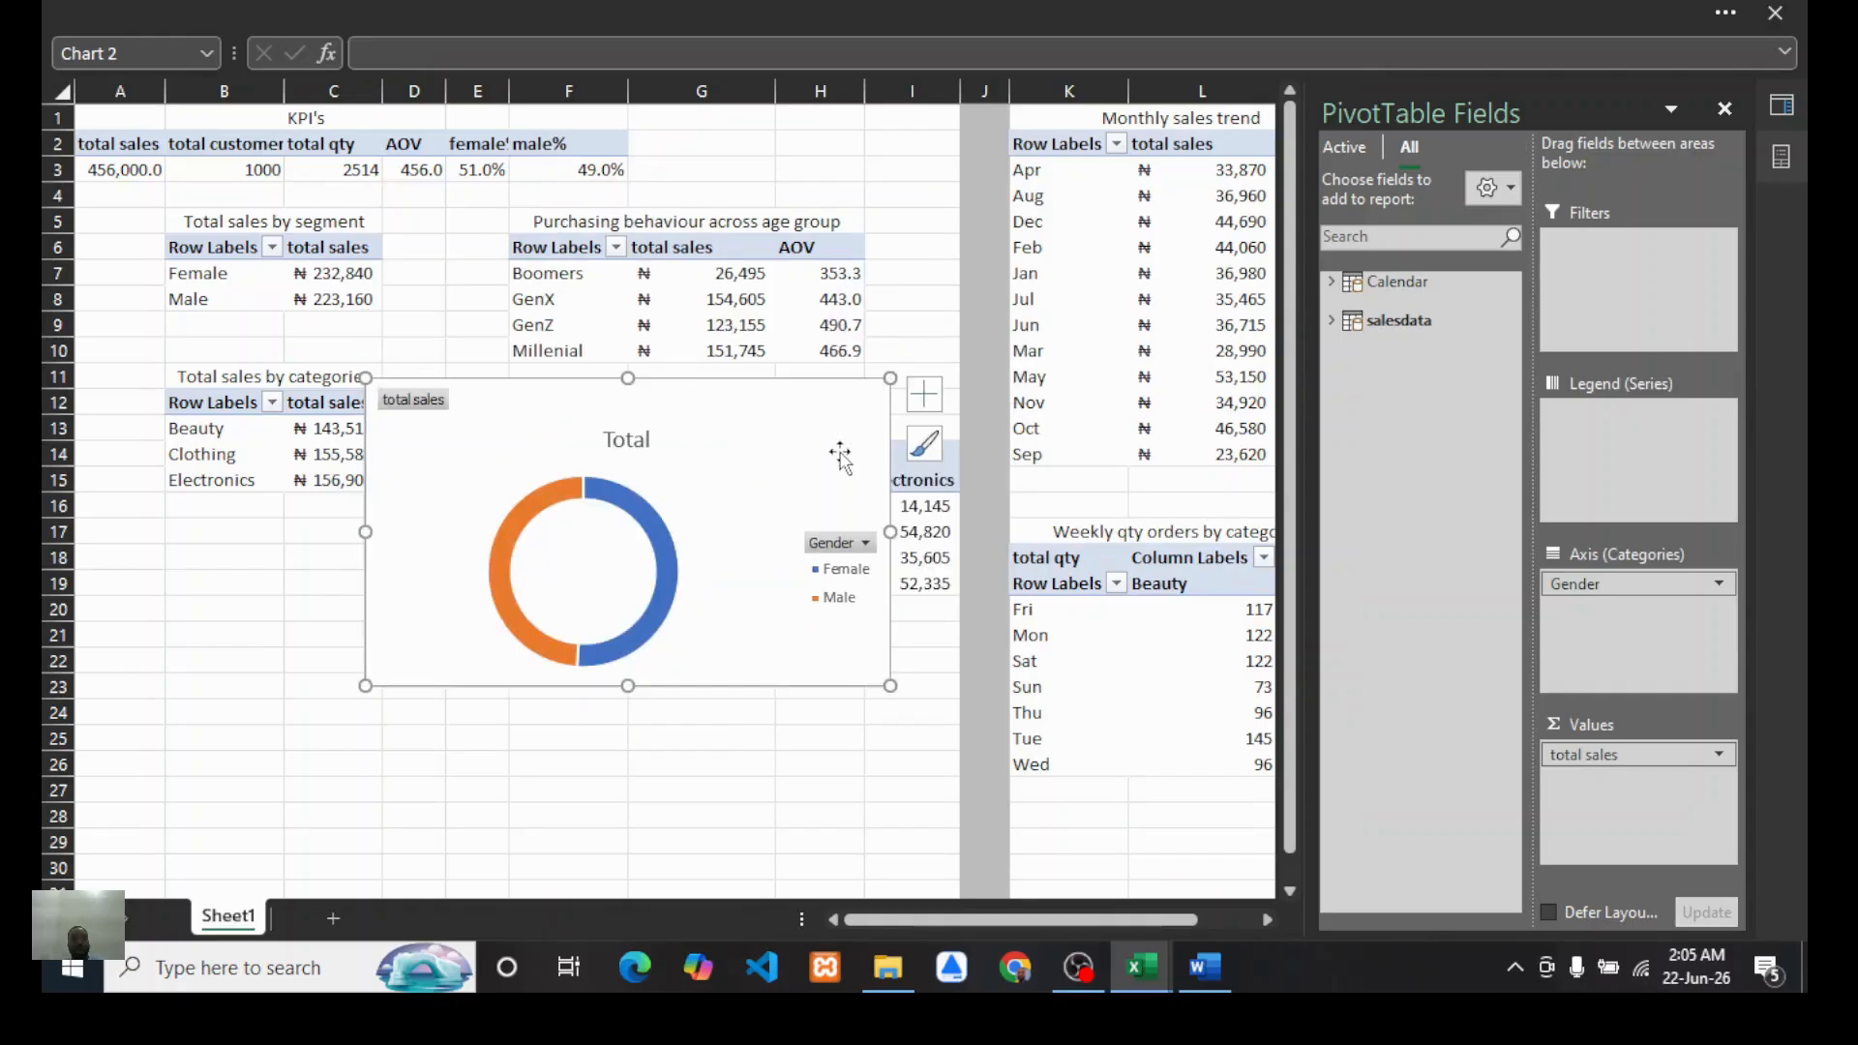
drag(734, 419, 529, 511)
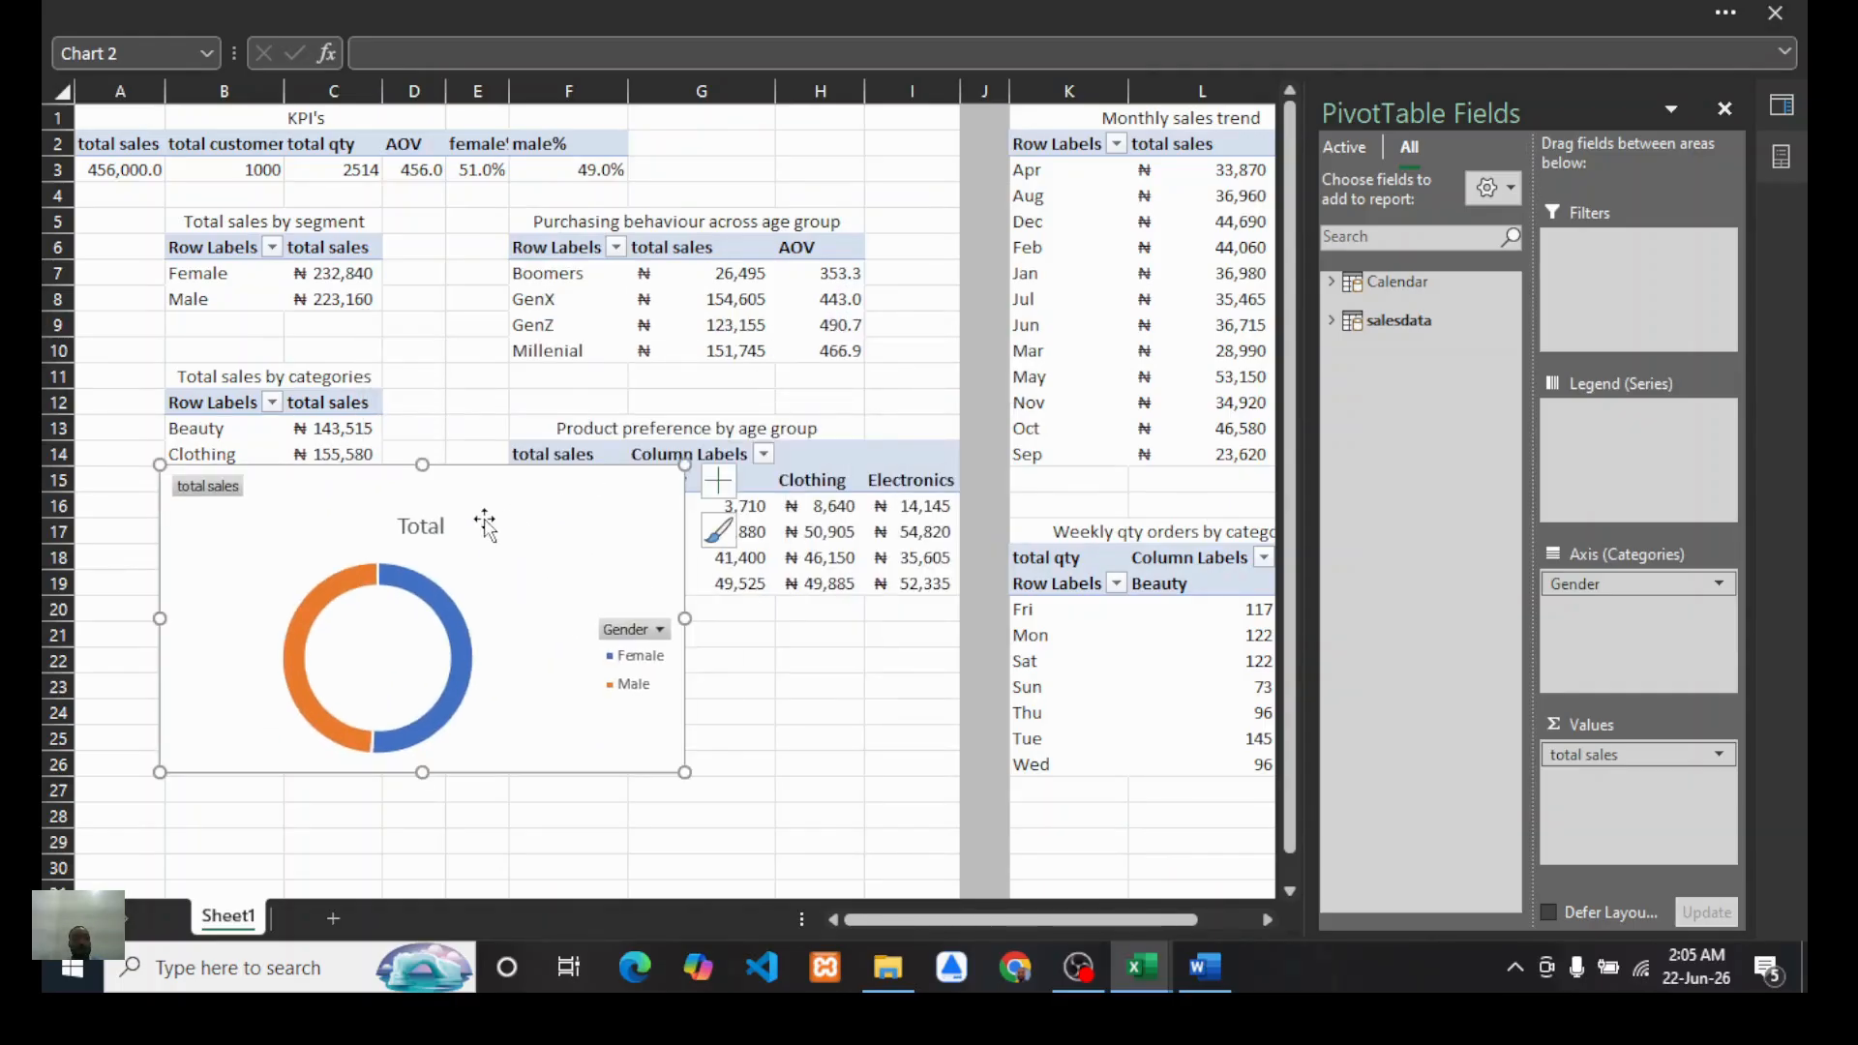
right_click(201, 494)
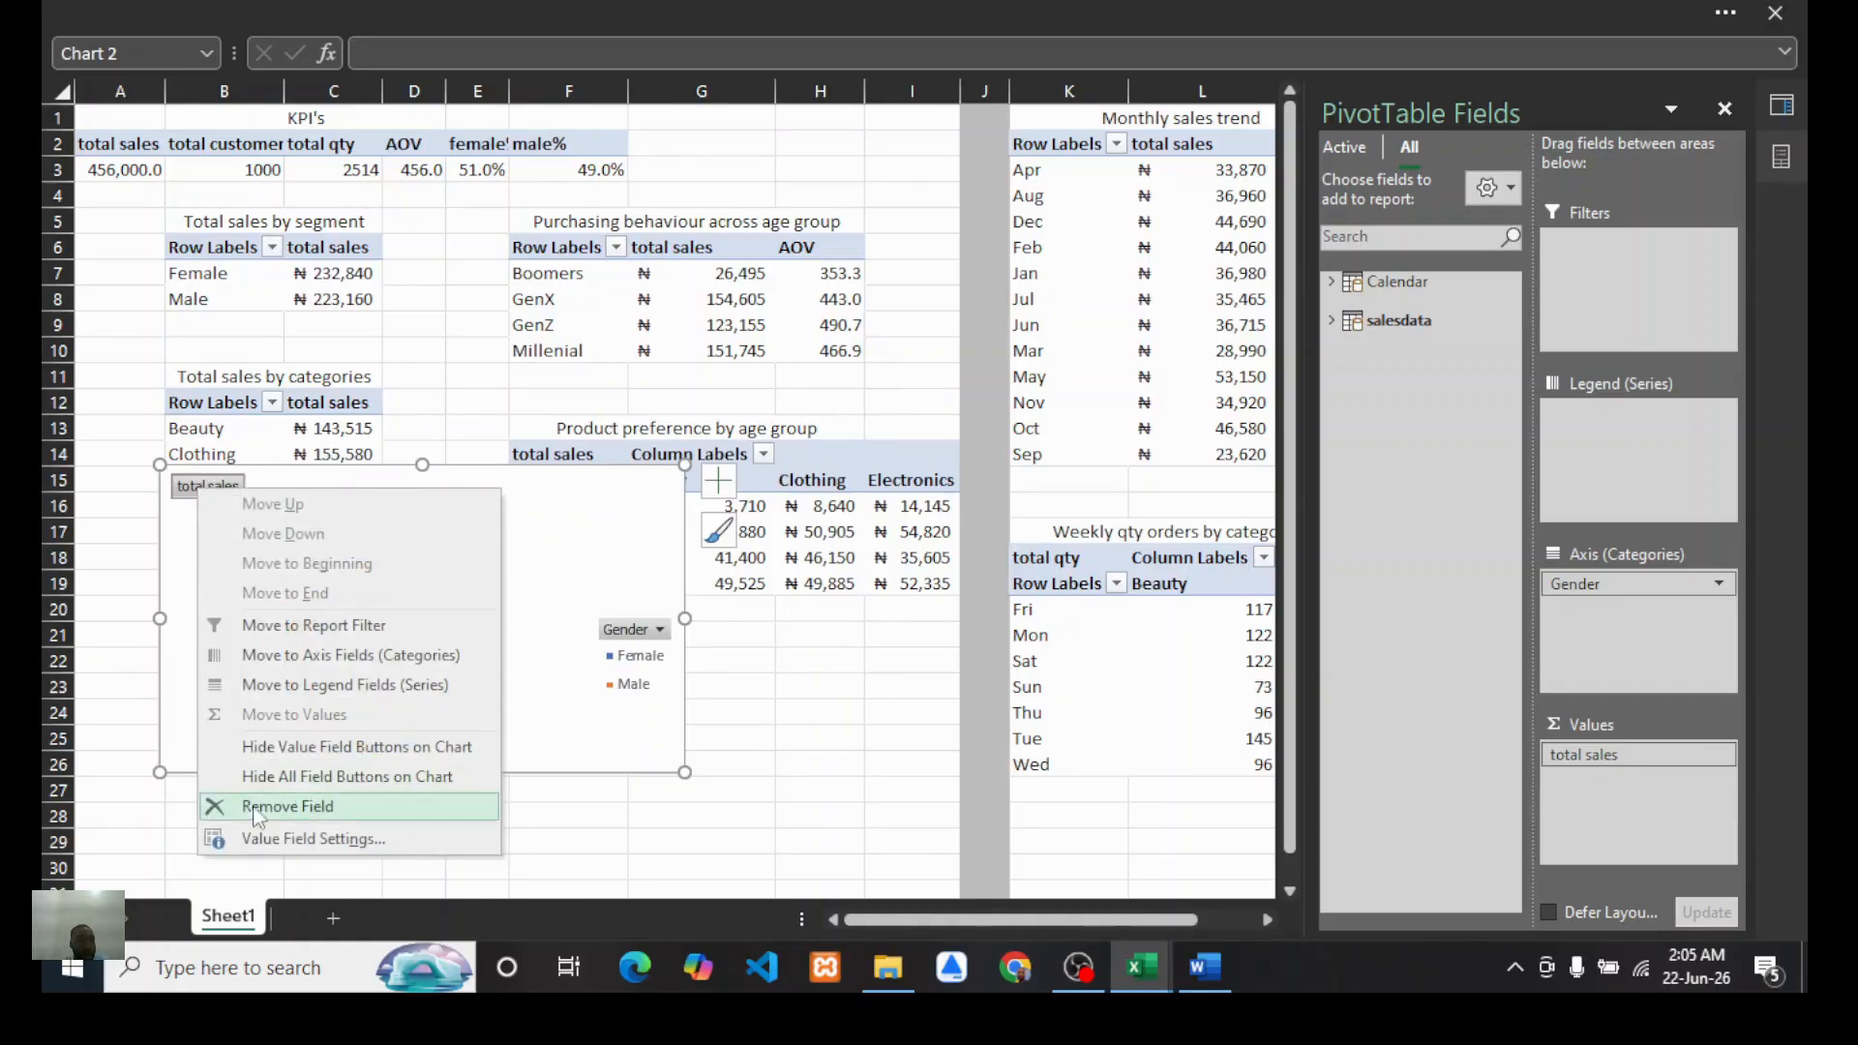
click(290, 776)
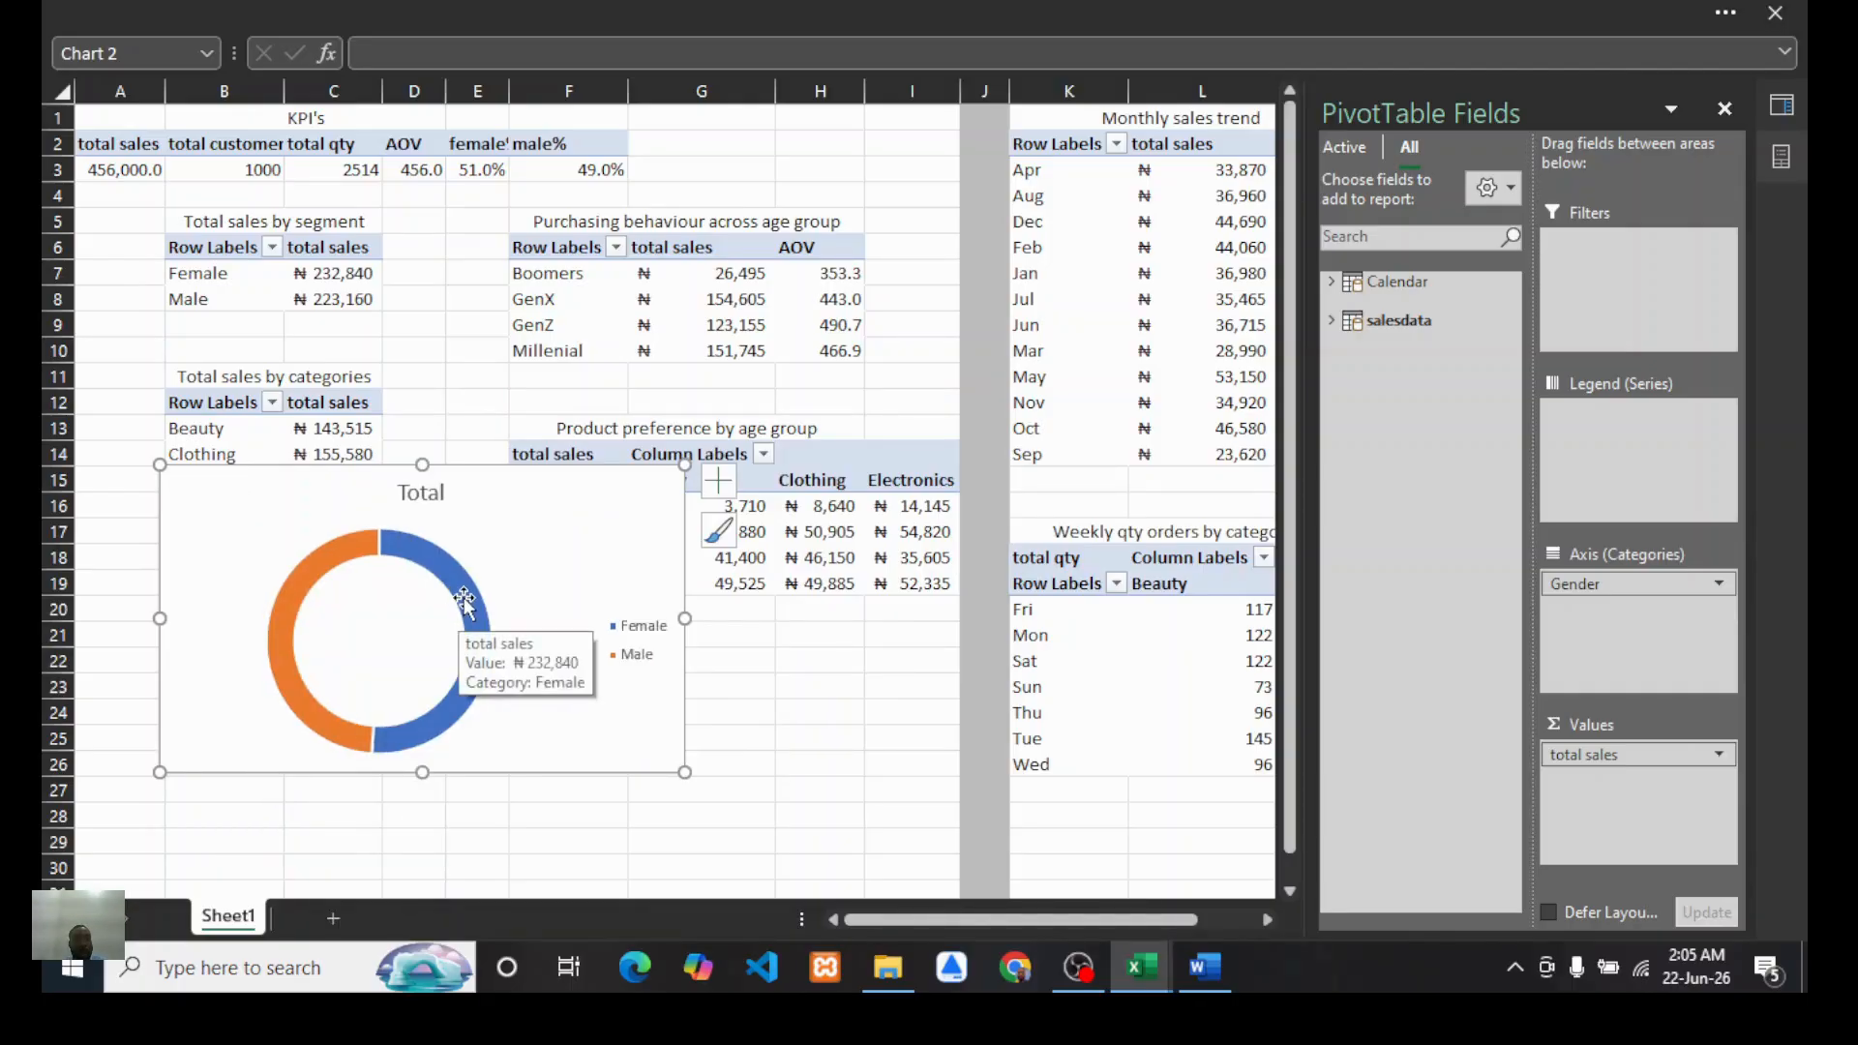
Step: Add data labels to the doughnut chart showing category name, value and percentage
click(719, 480)
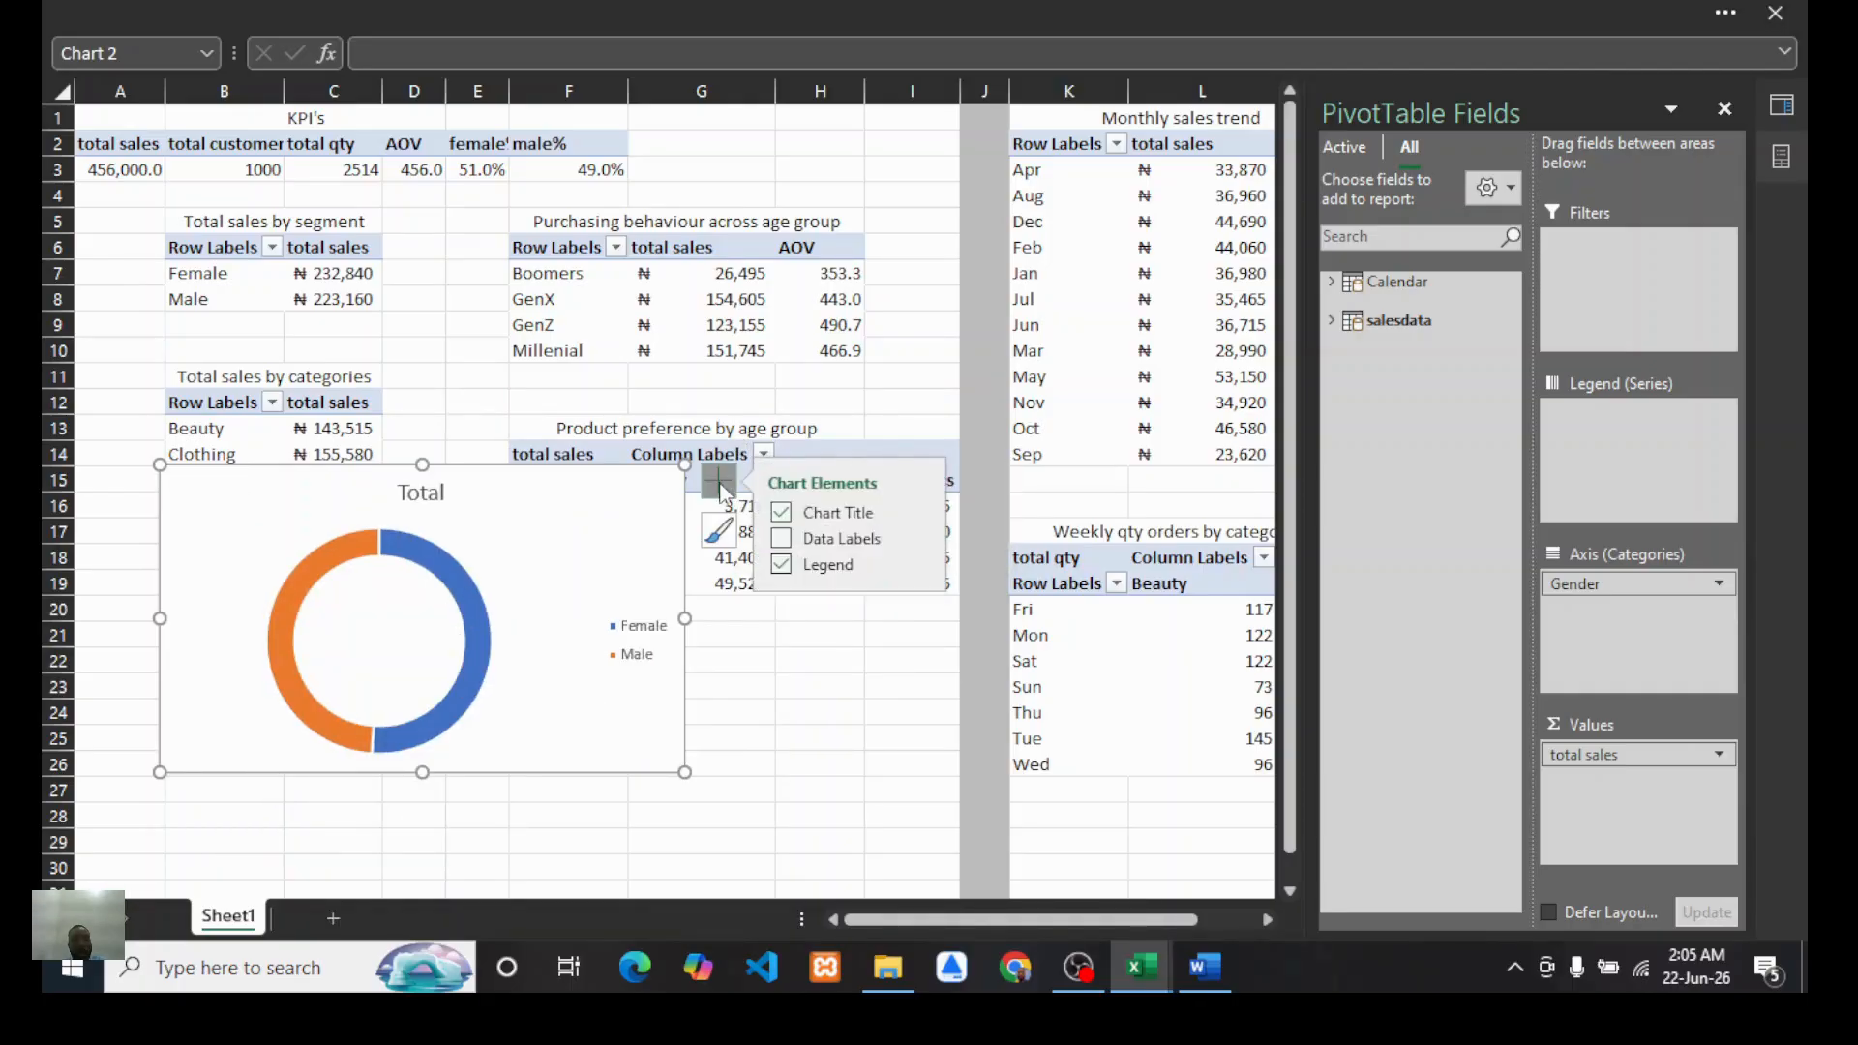
click(781, 539)
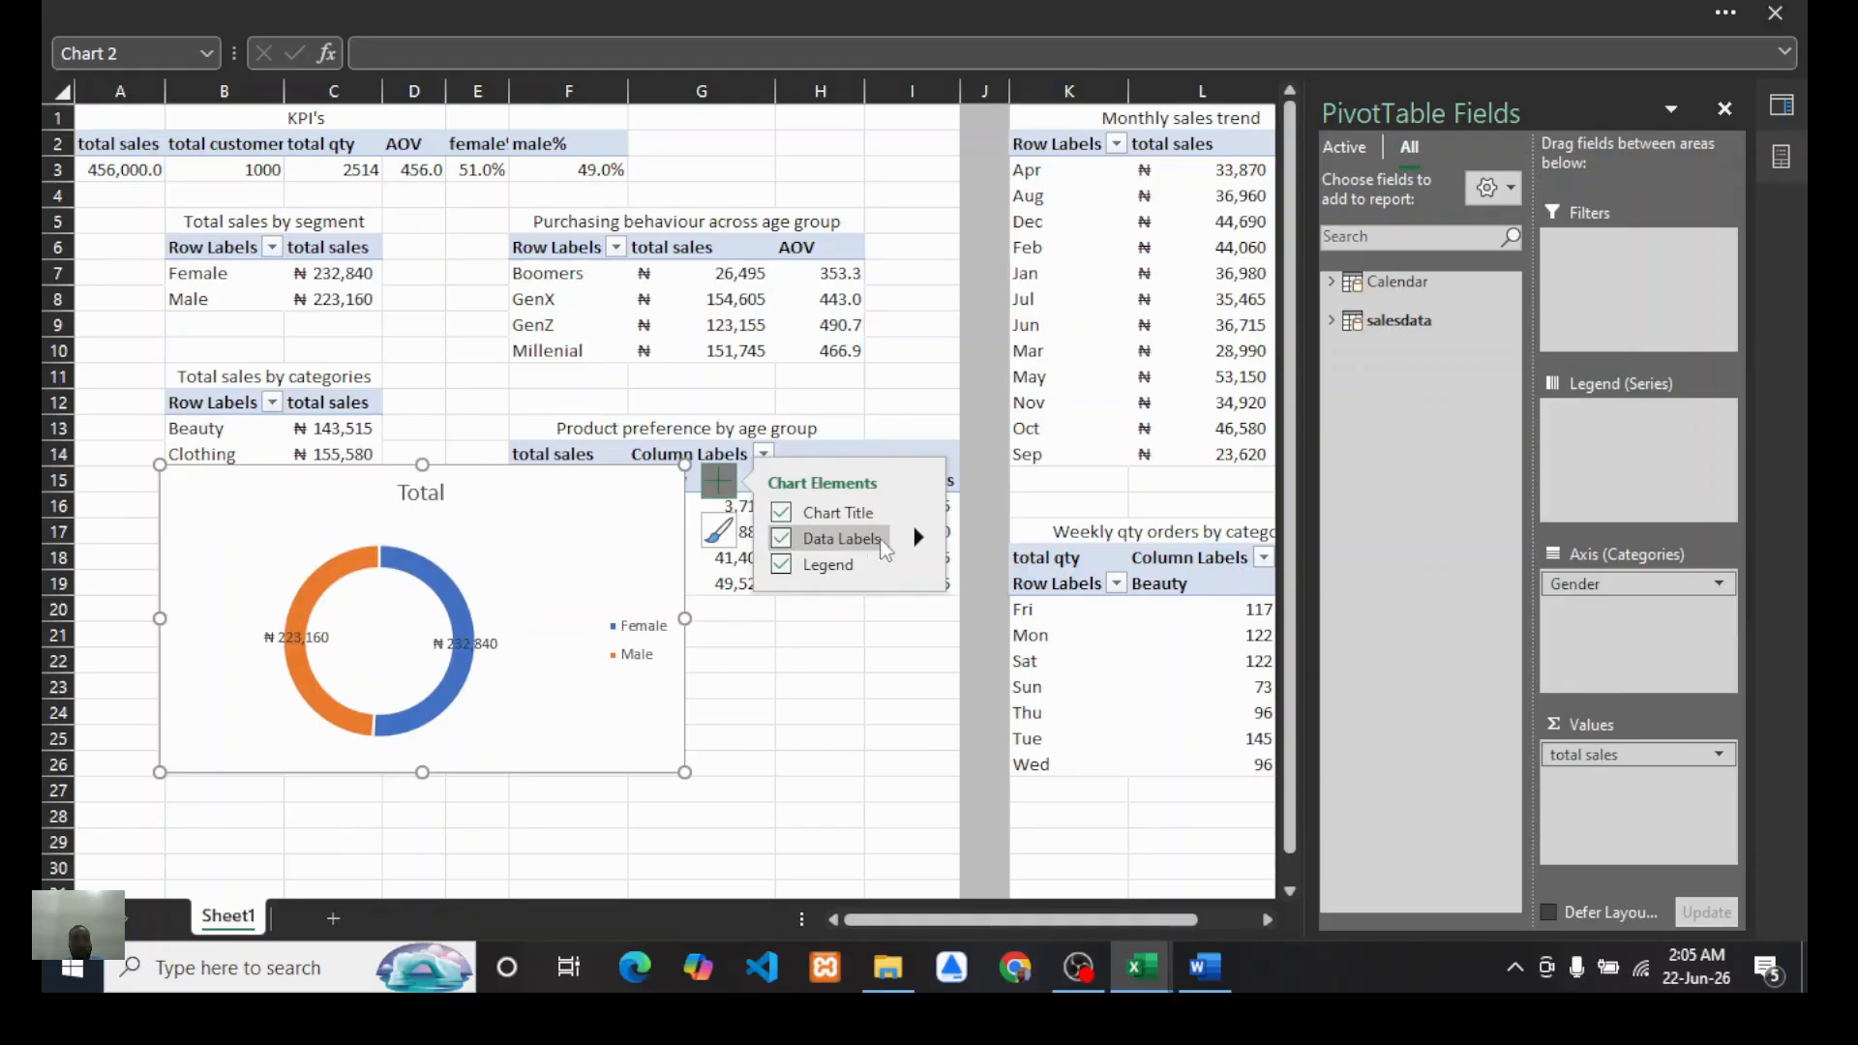
click(917, 538)
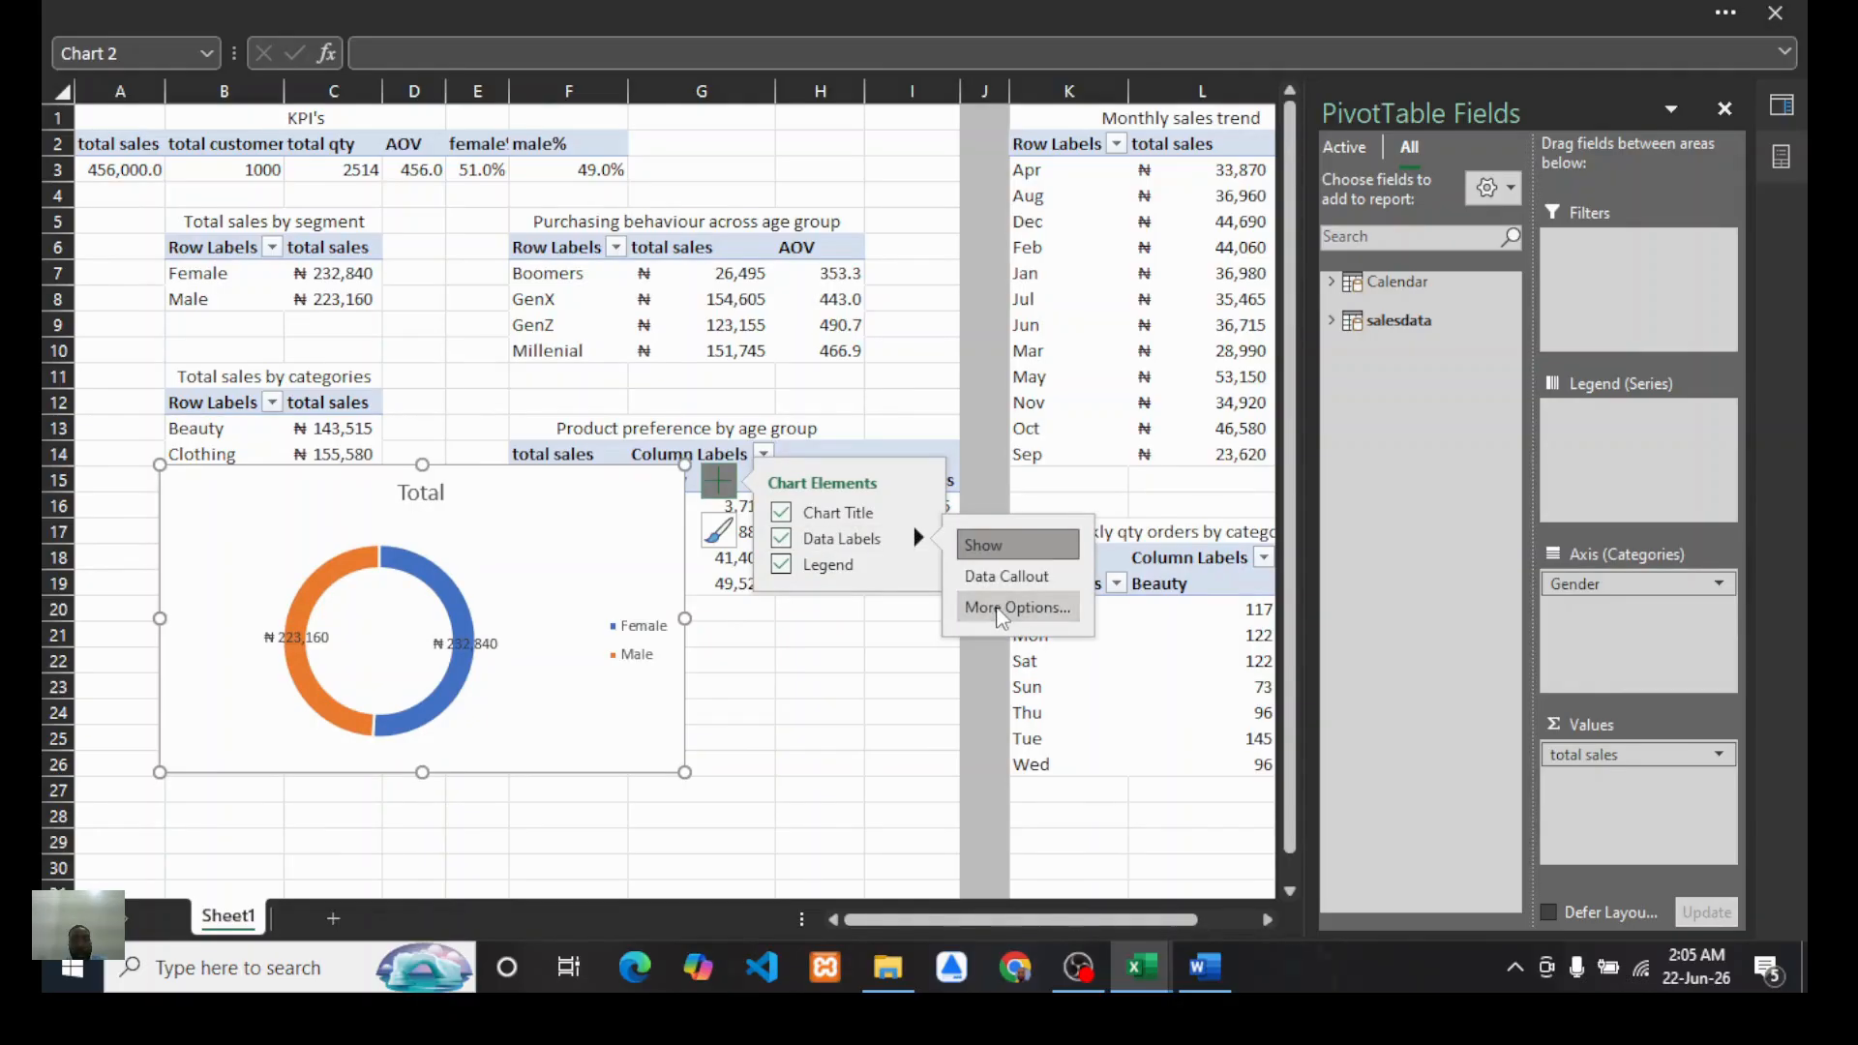
click(997, 608)
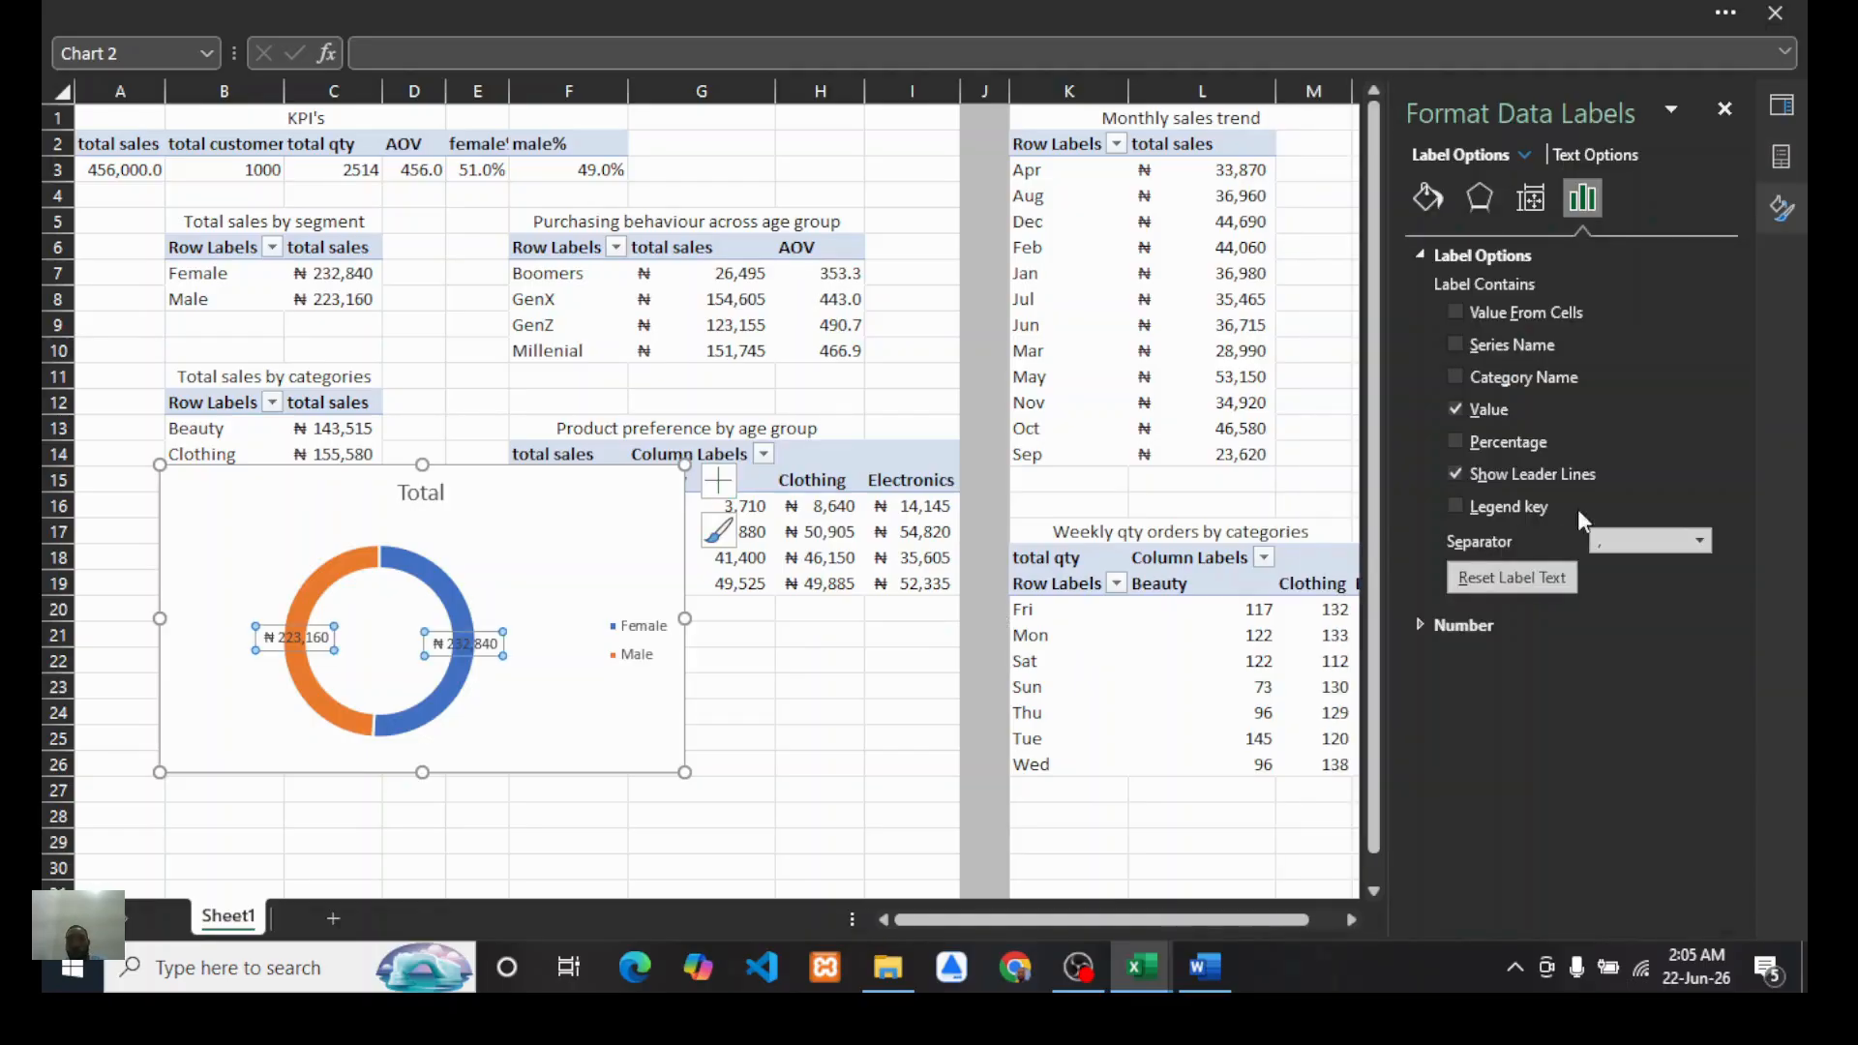
click(1456, 377)
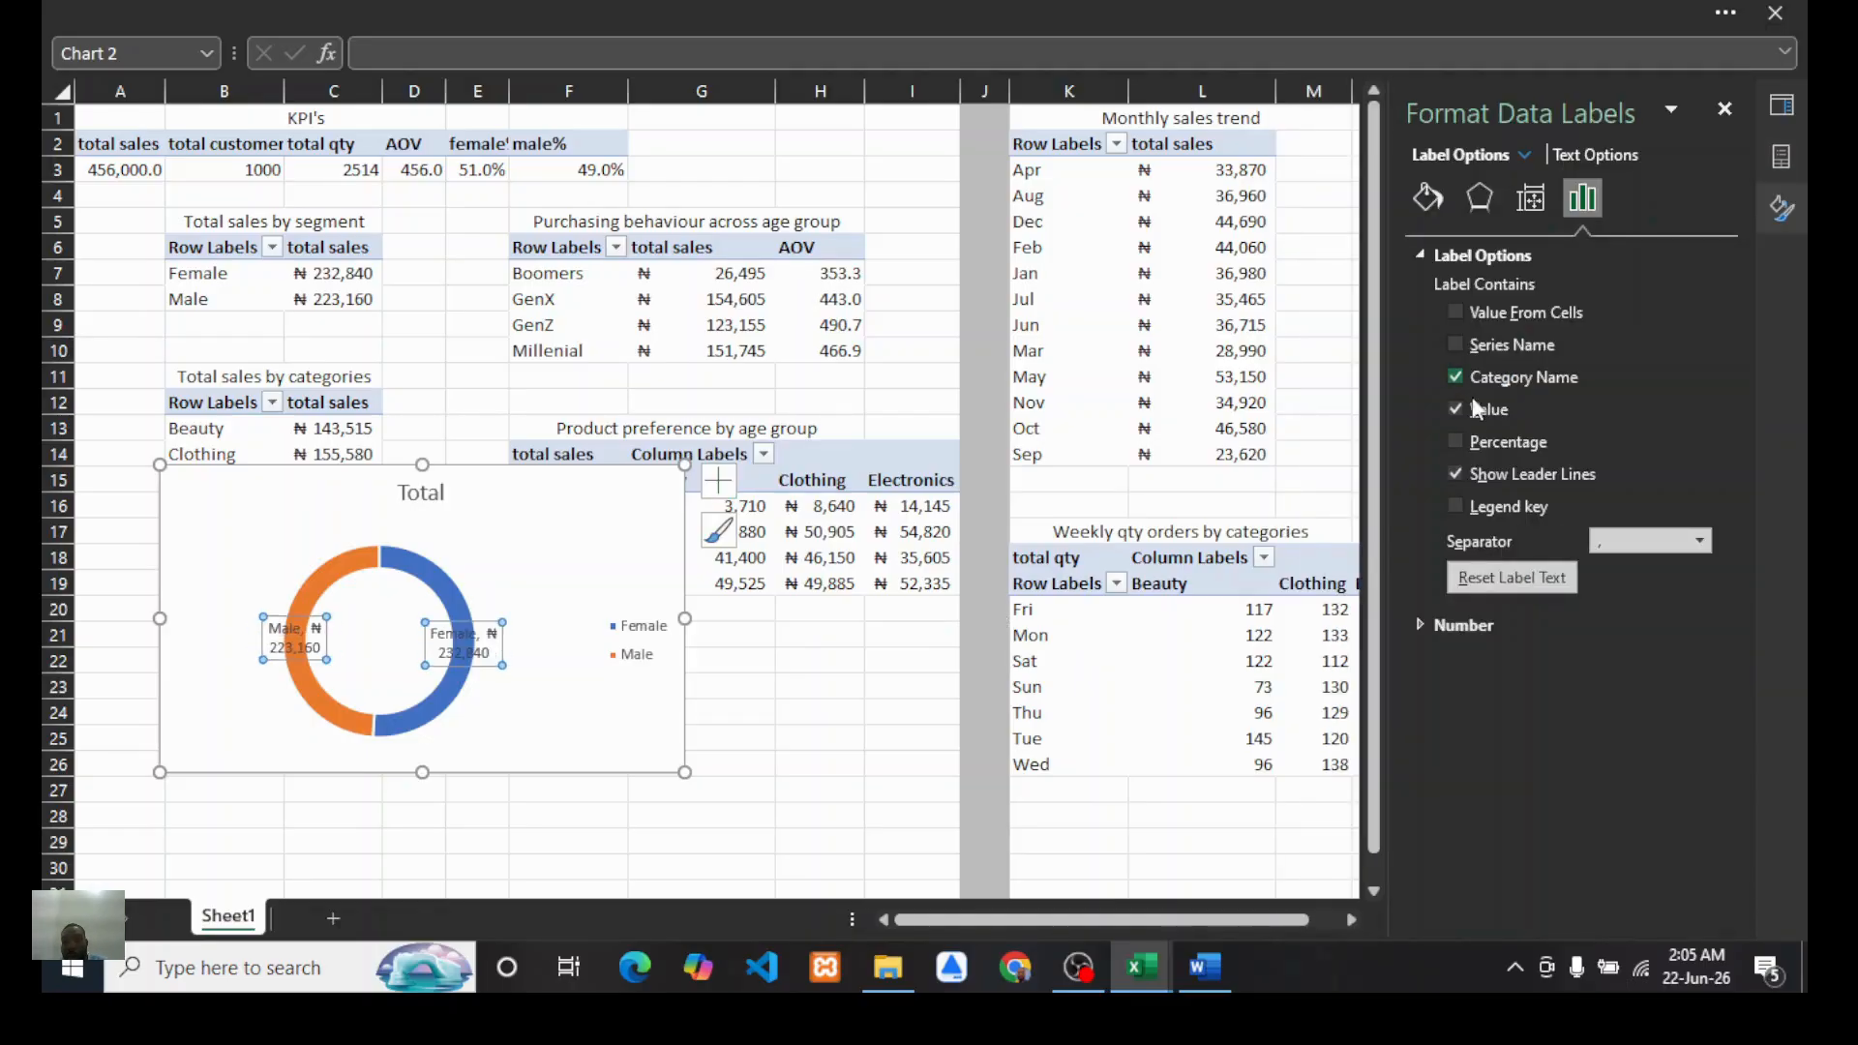
click(1456, 442)
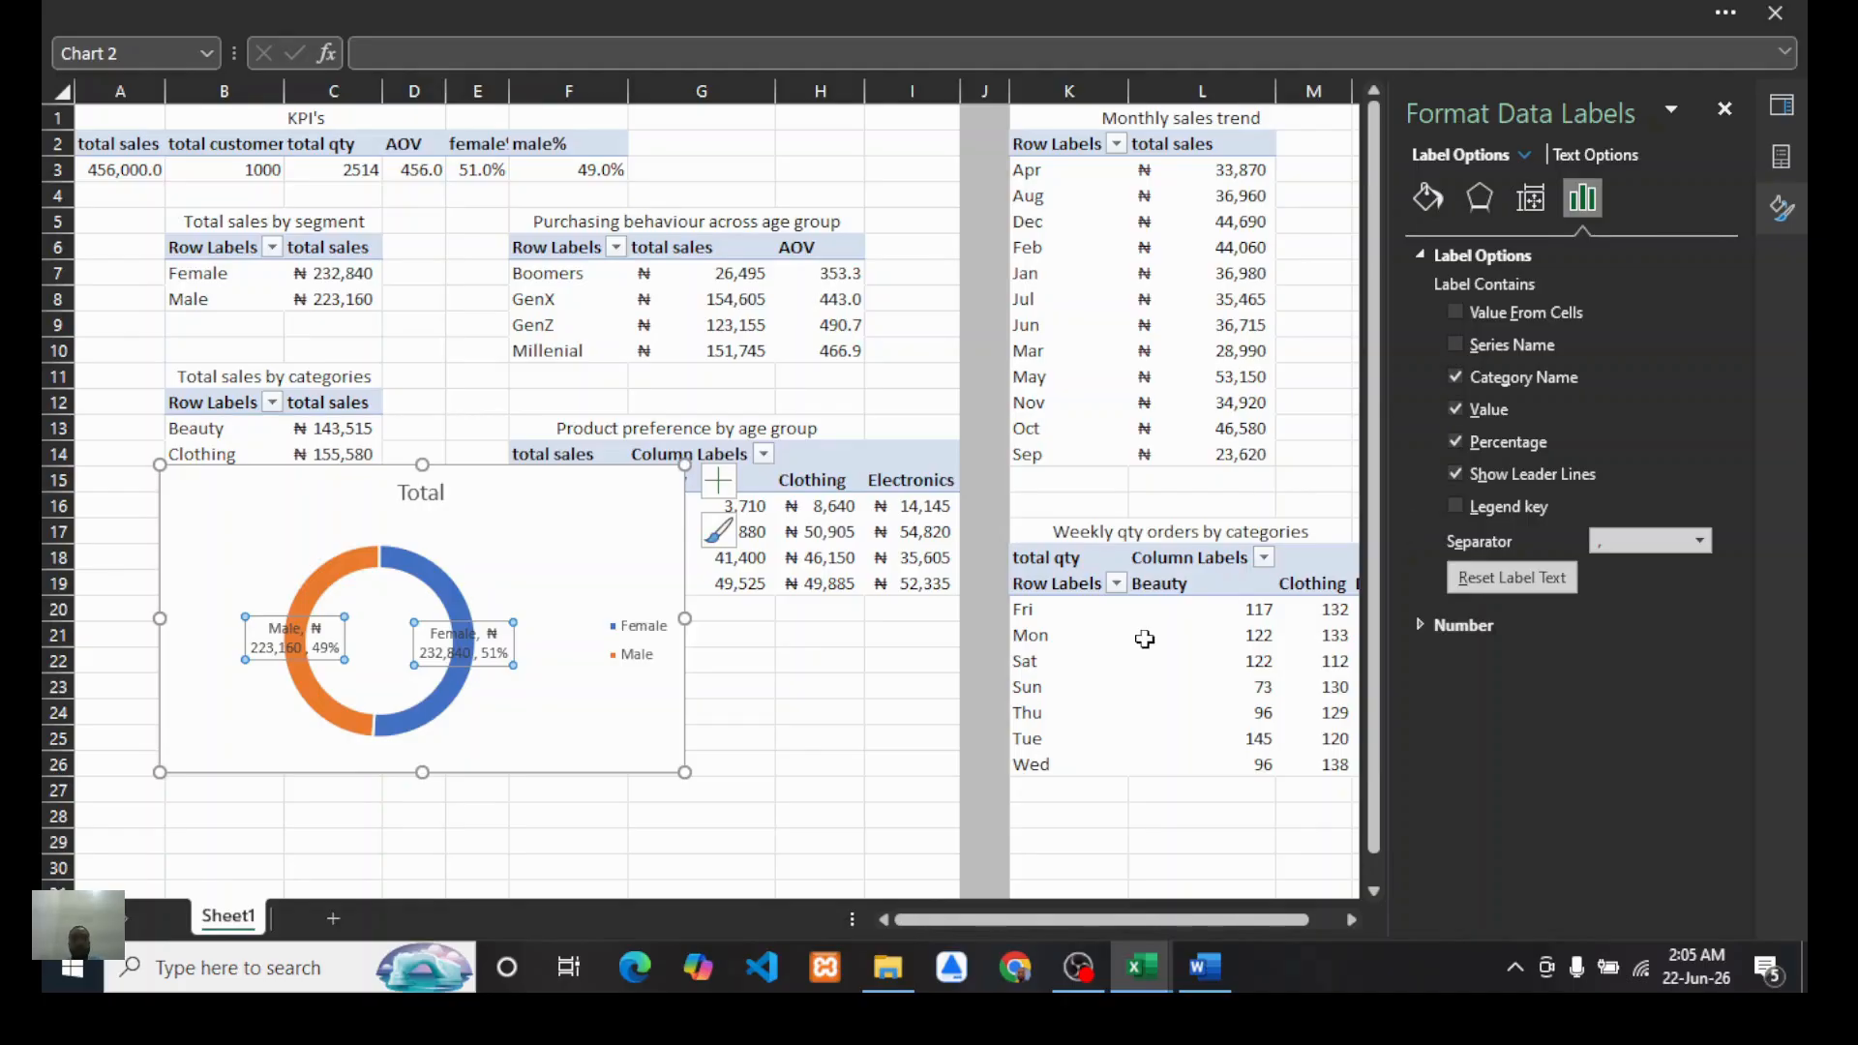
Step: Move the doughnut chart to the lower-left area of the sheet and shrink it further
drag(602, 527, 517, 634)
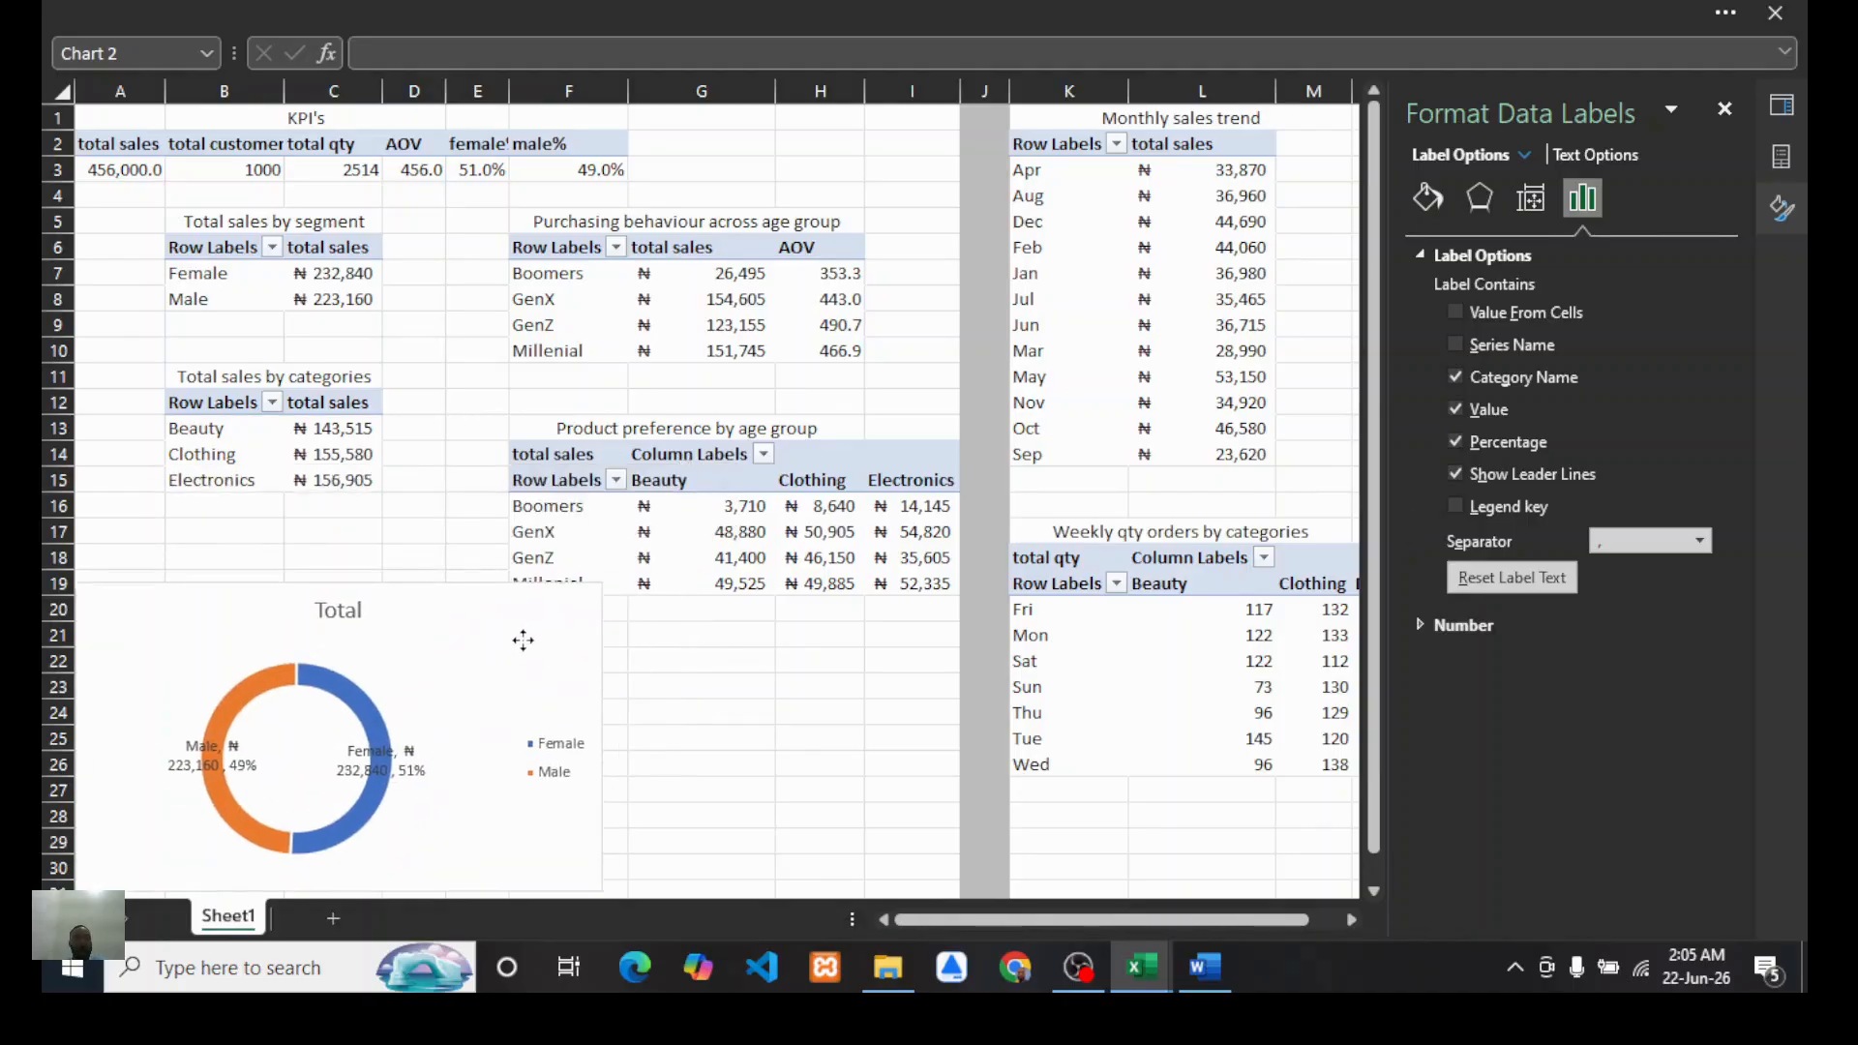
click(464, 629)
drag(600, 572, 494, 609)
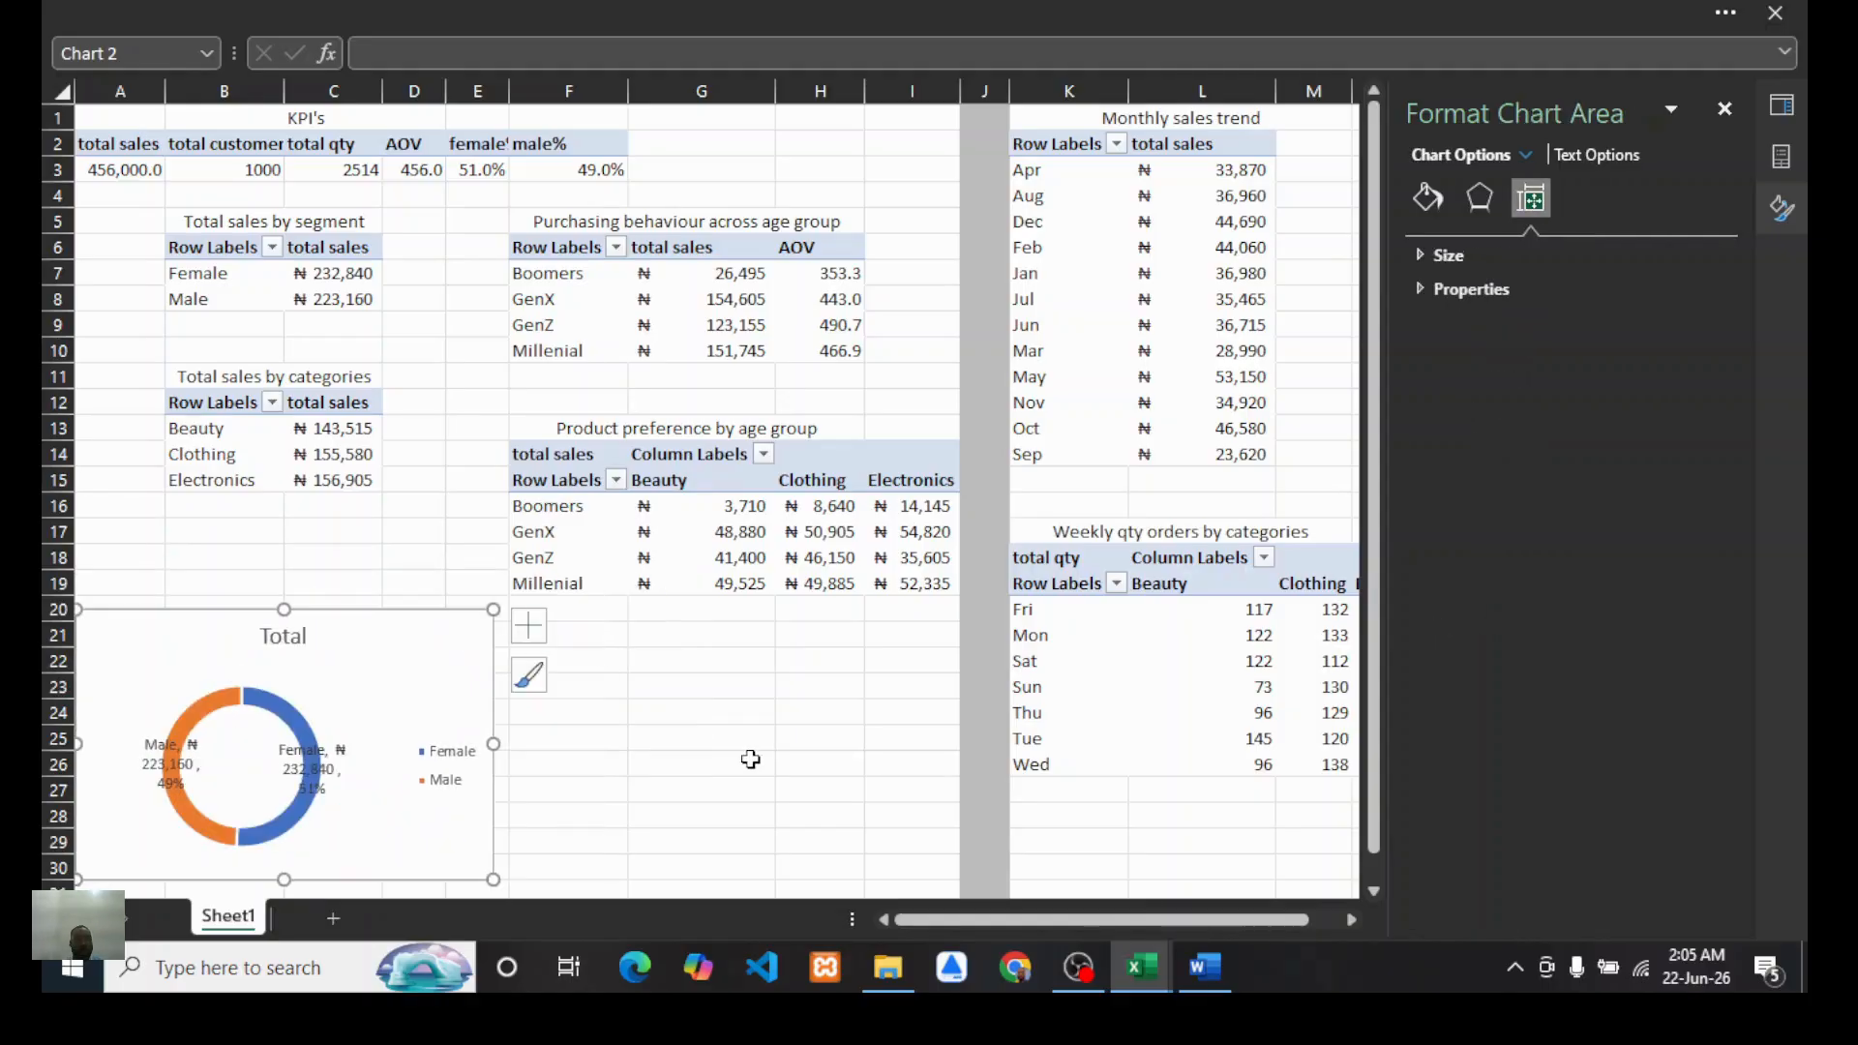
Step: Insert a clustered column PivotChart from the total sales by categories PivotTable
click(682, 738)
click(328, 435)
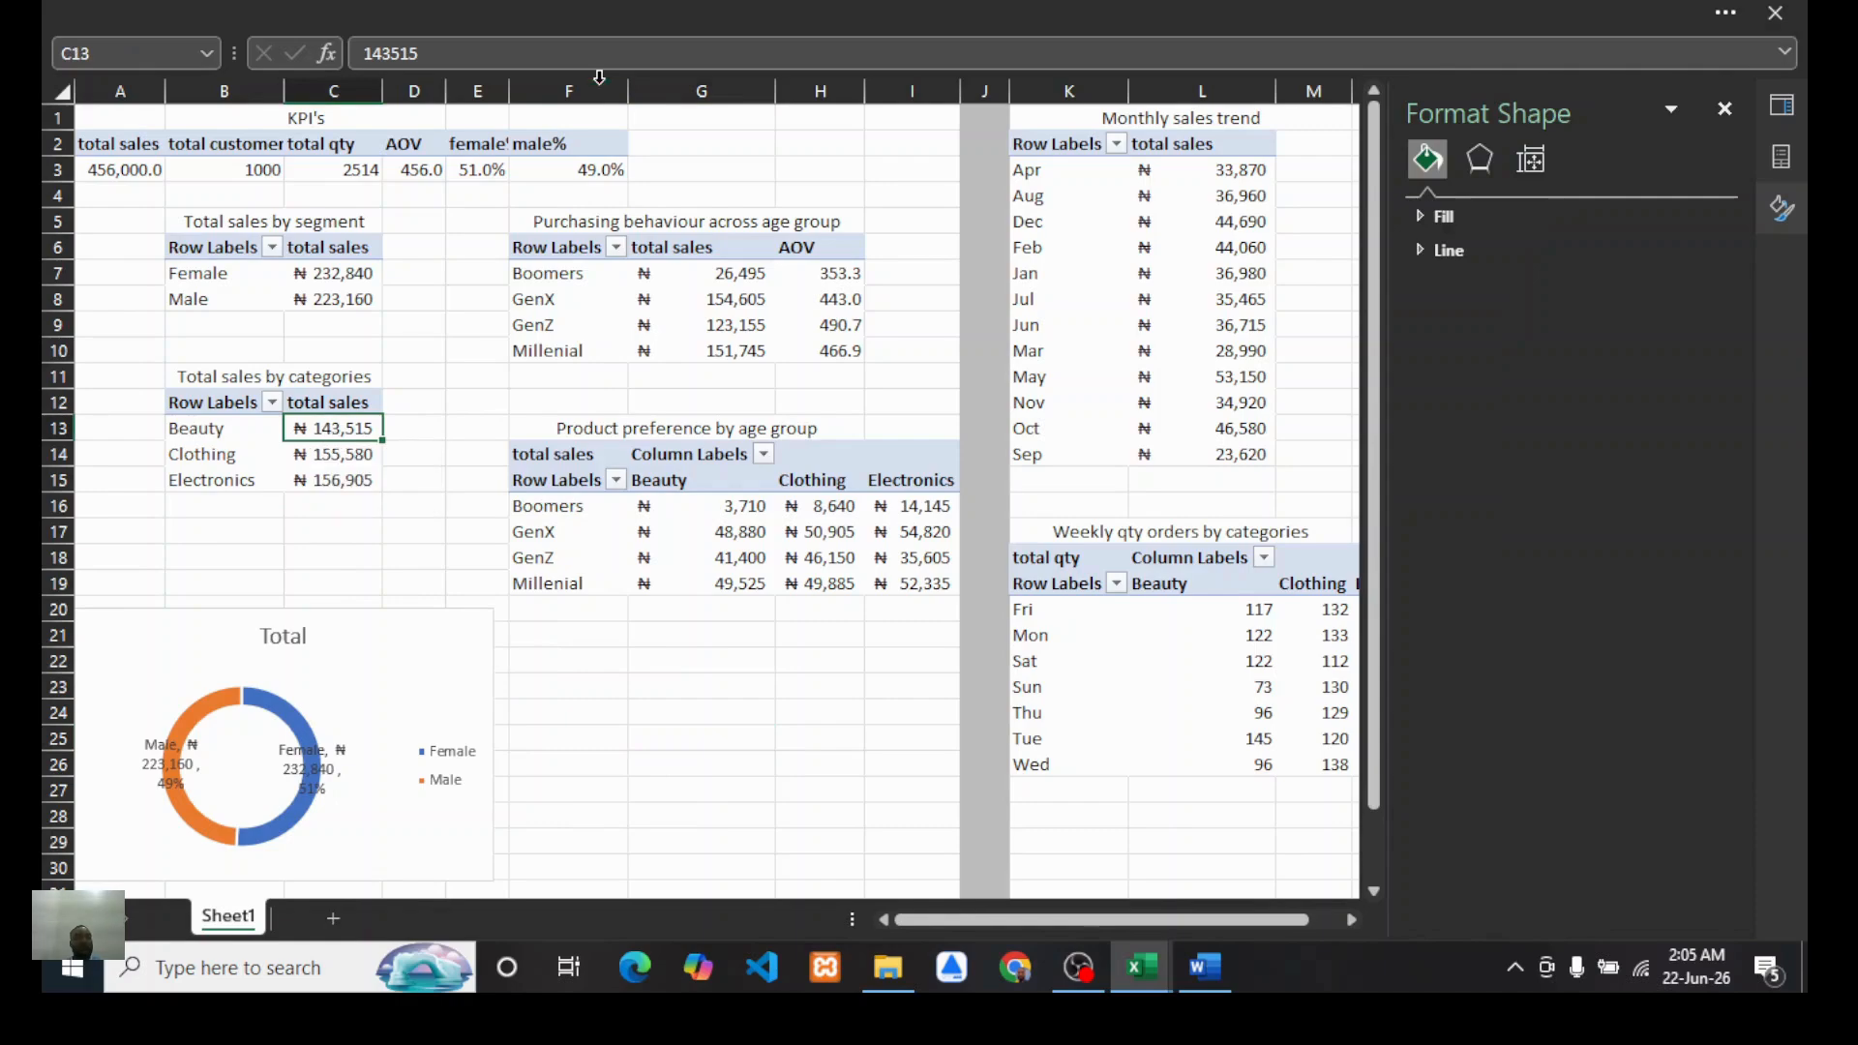
click(715, 12)
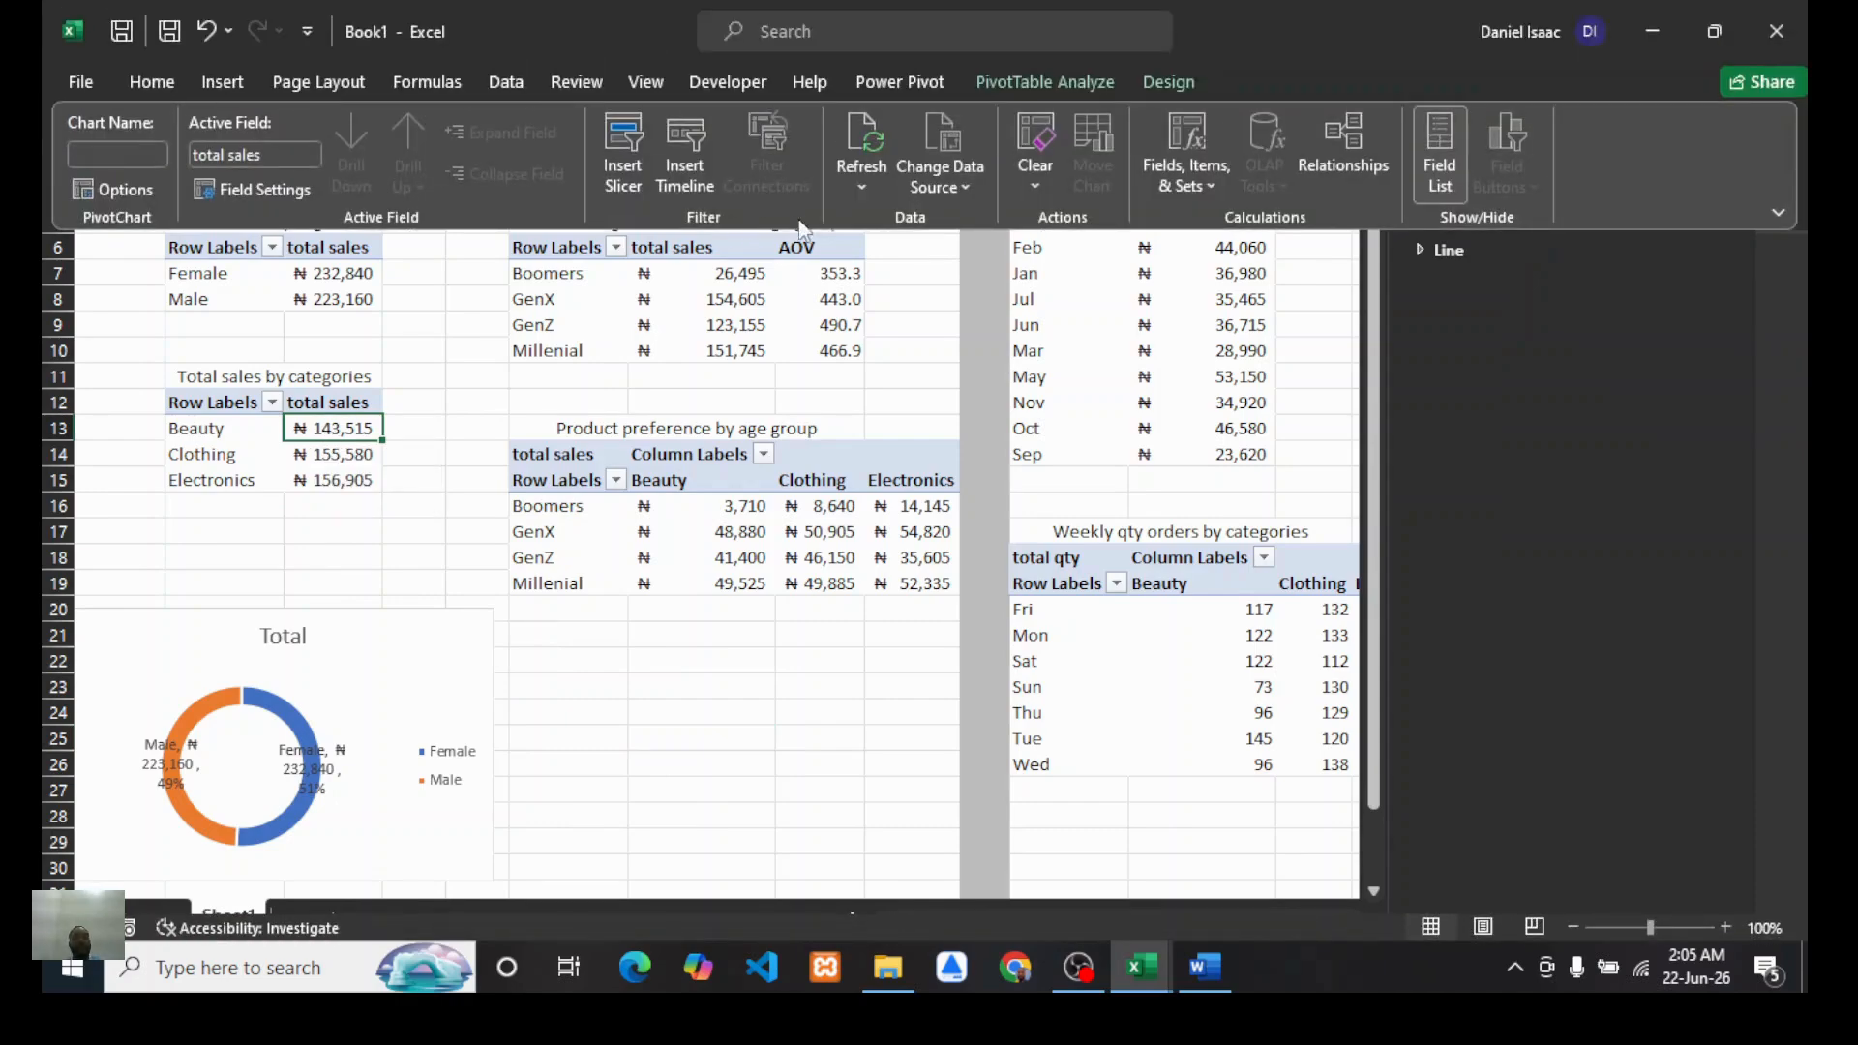
click(223, 85)
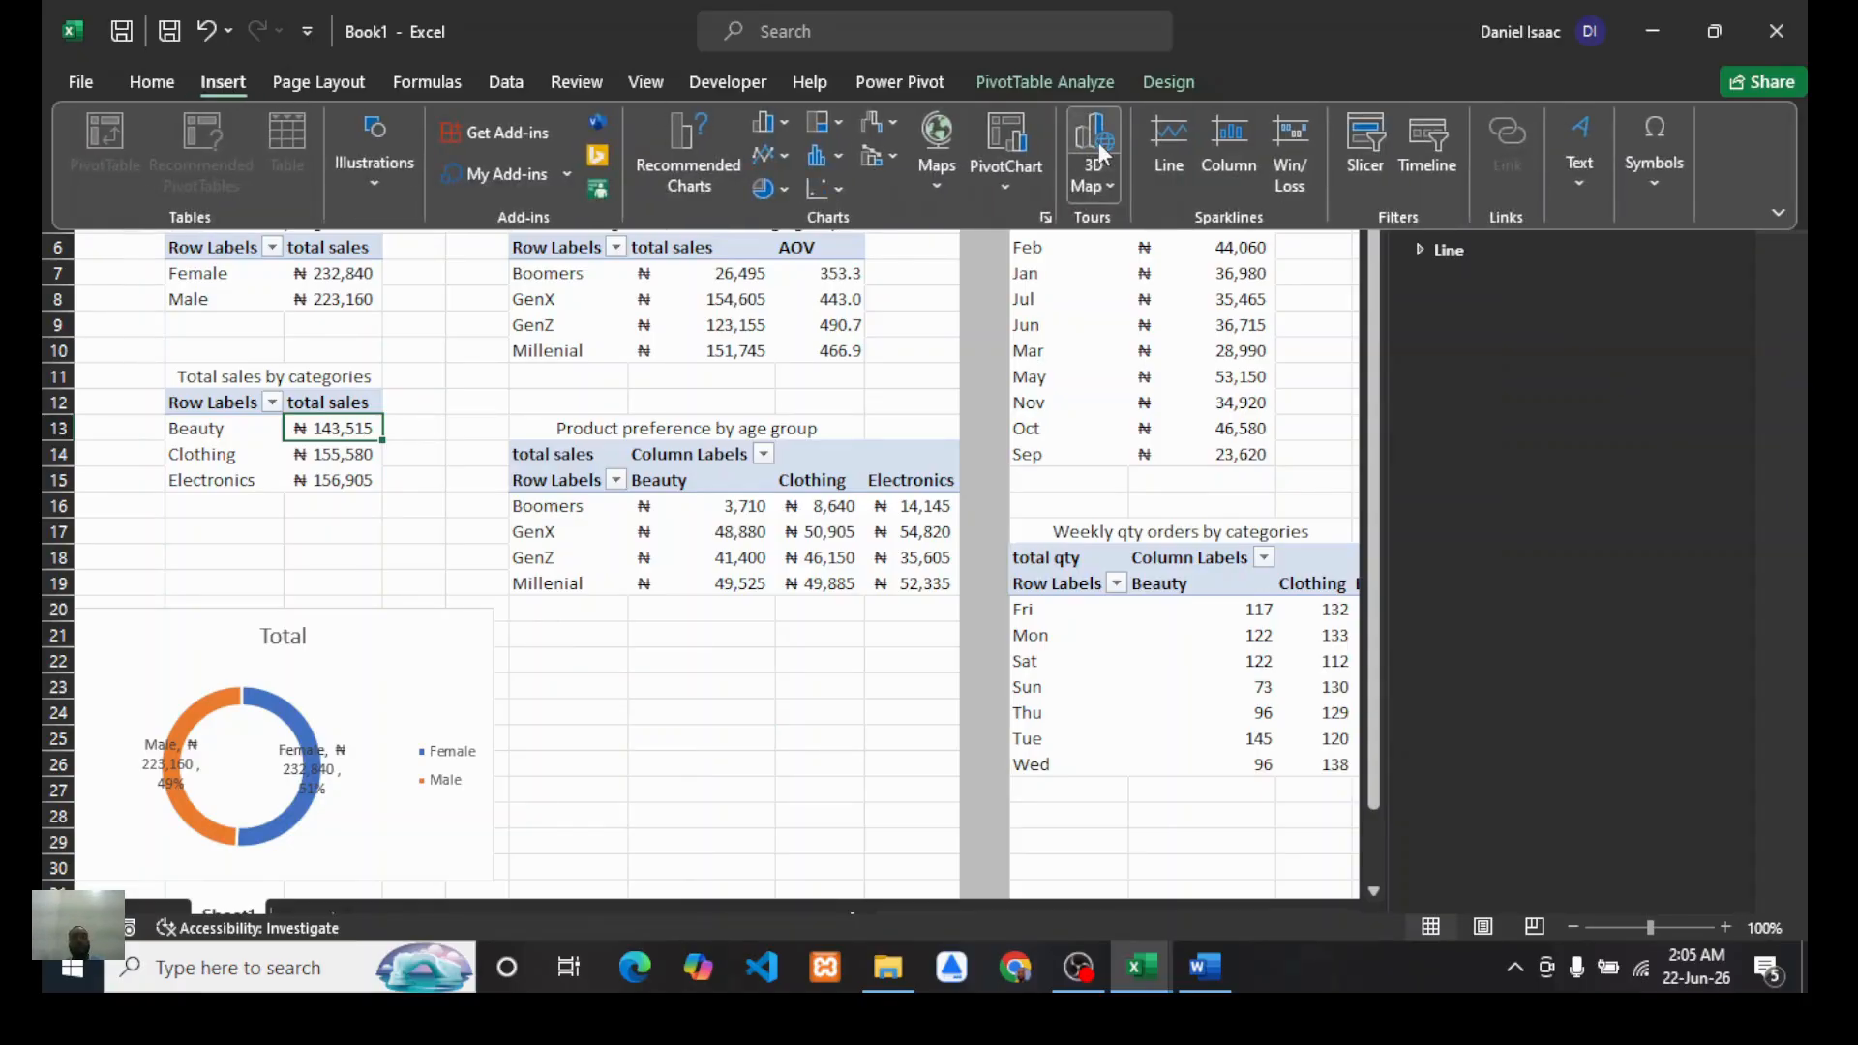
click(1005, 149)
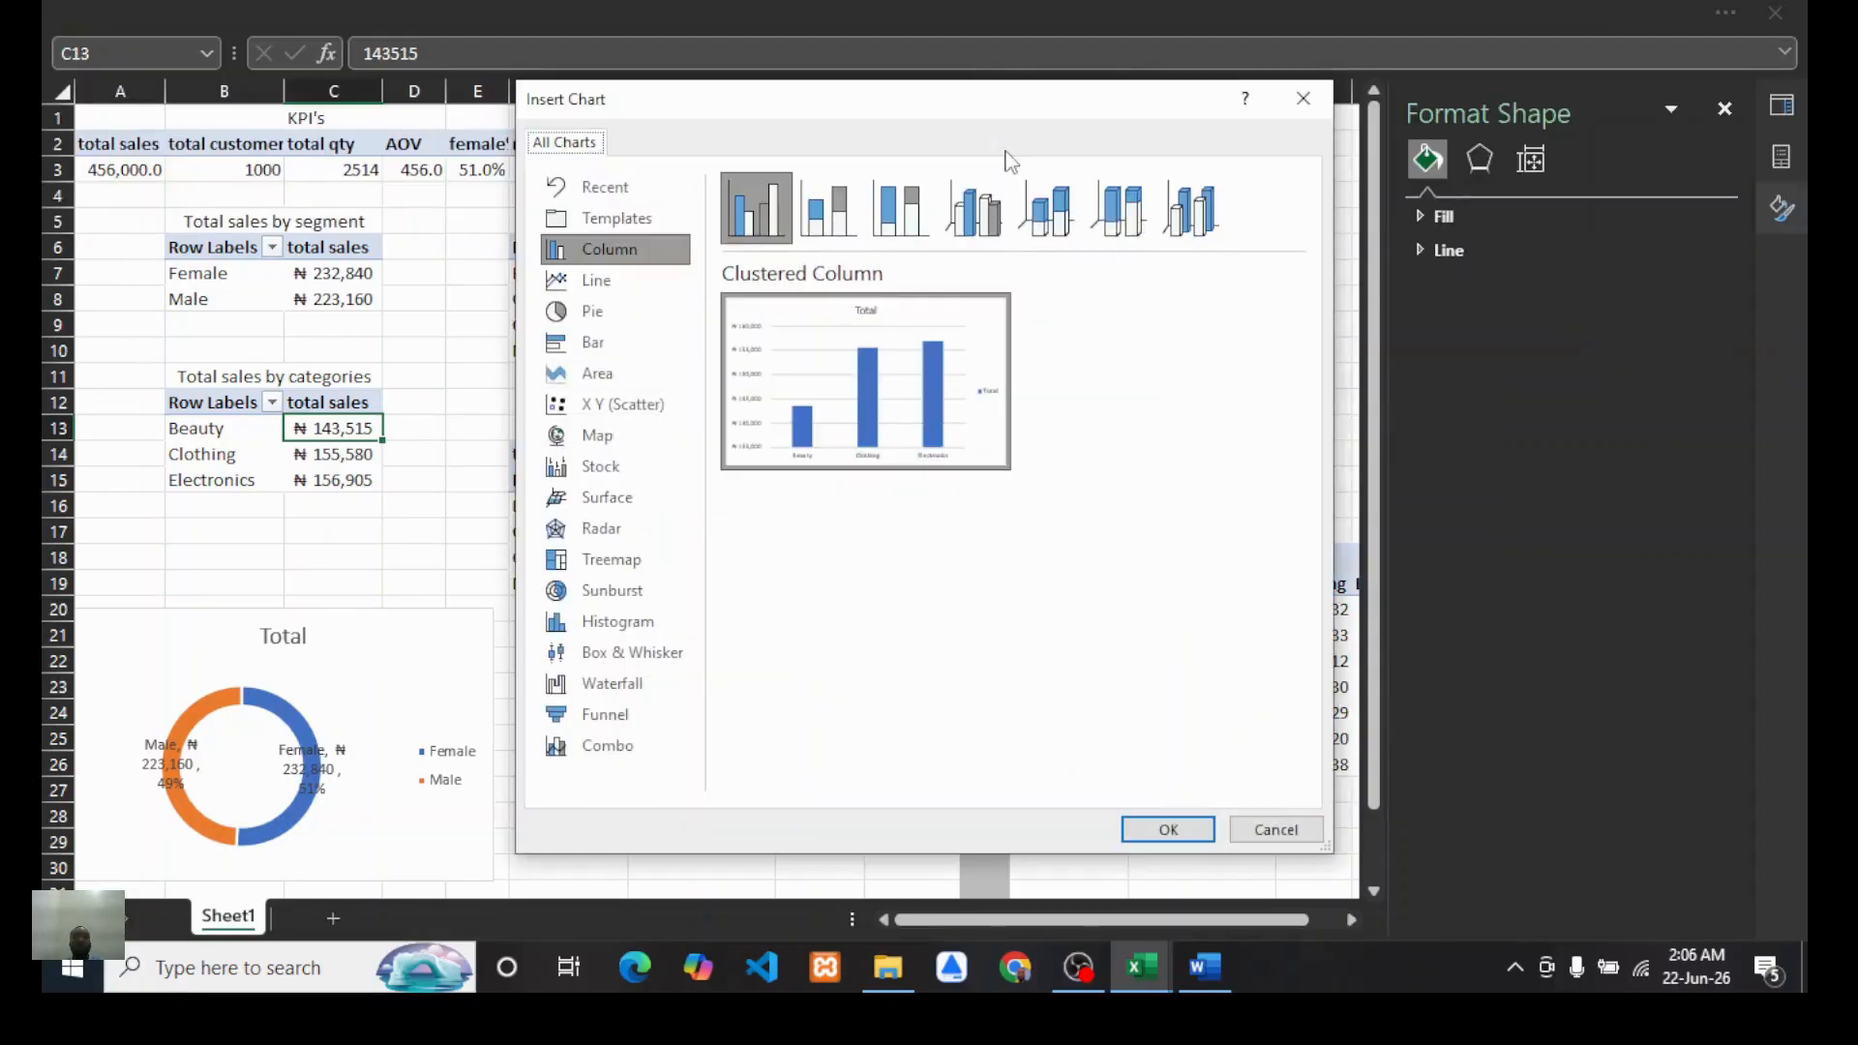
mouse_move(877, 383)
click(1165, 829)
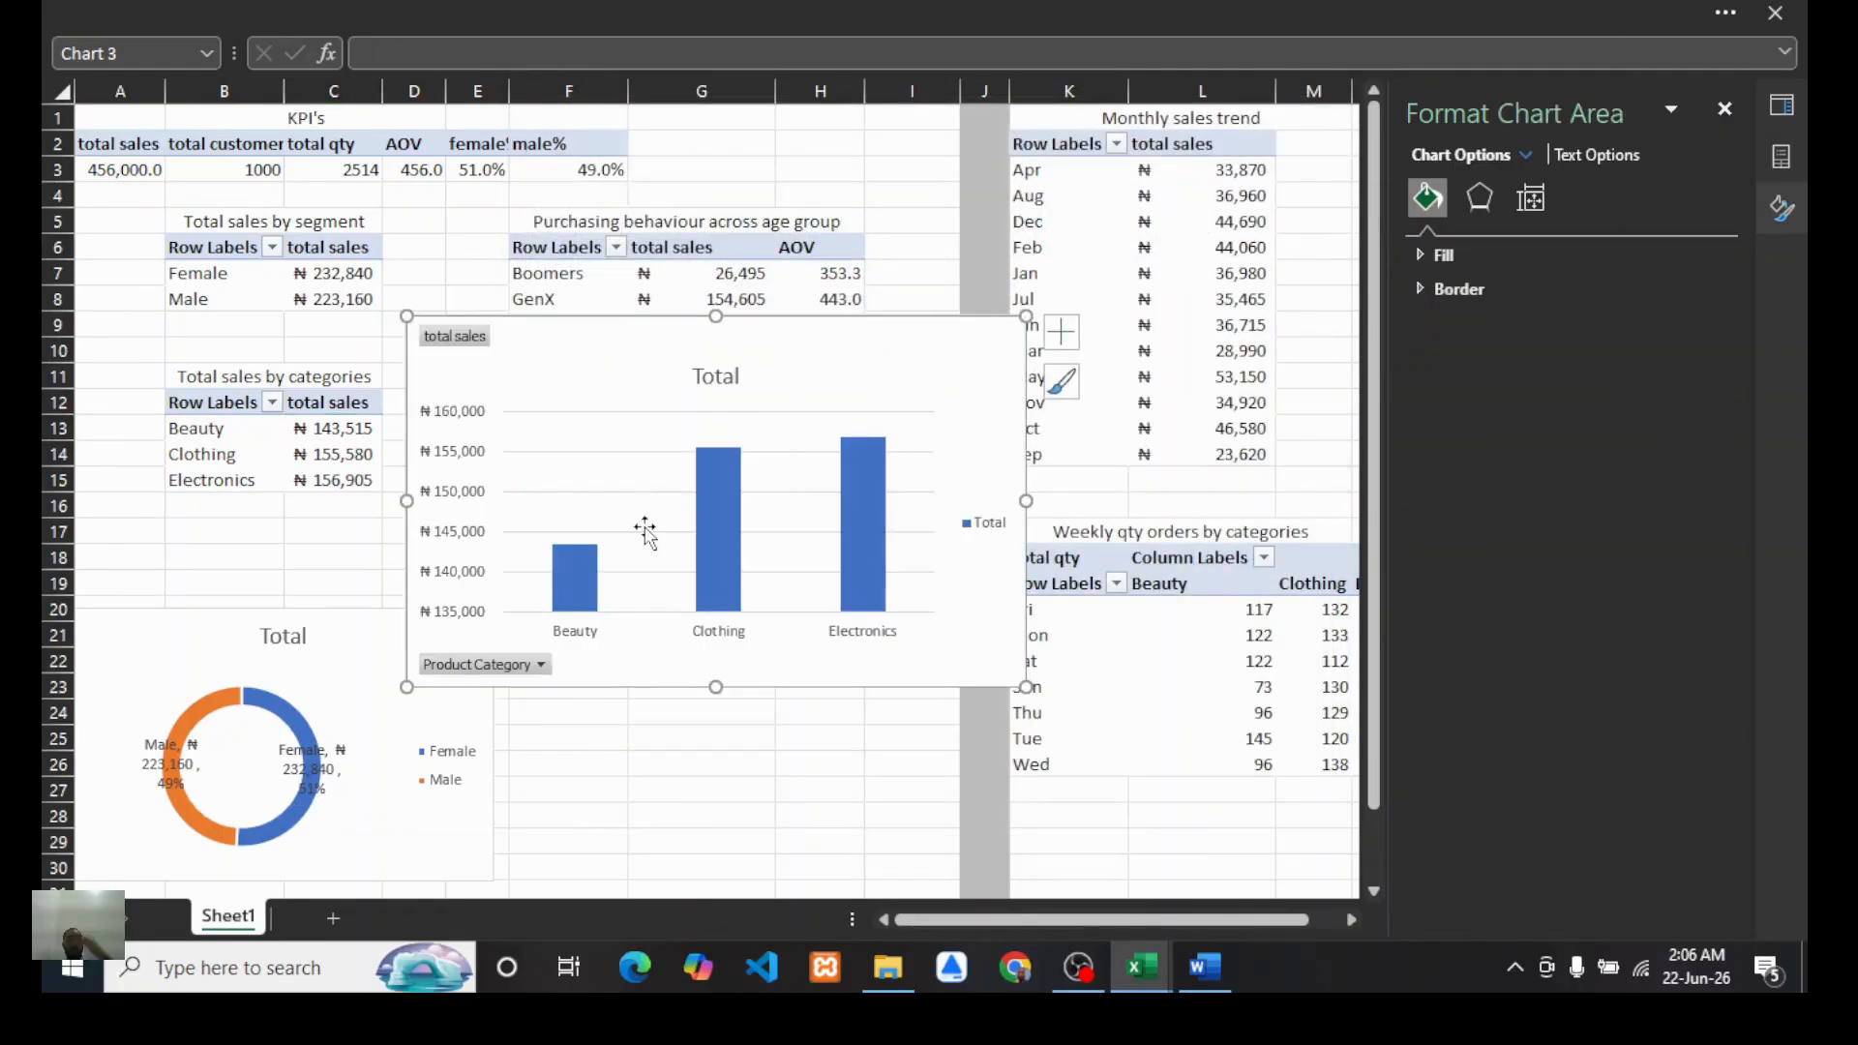
Step: Hide all field buttons on the column chart
right_click(459, 350)
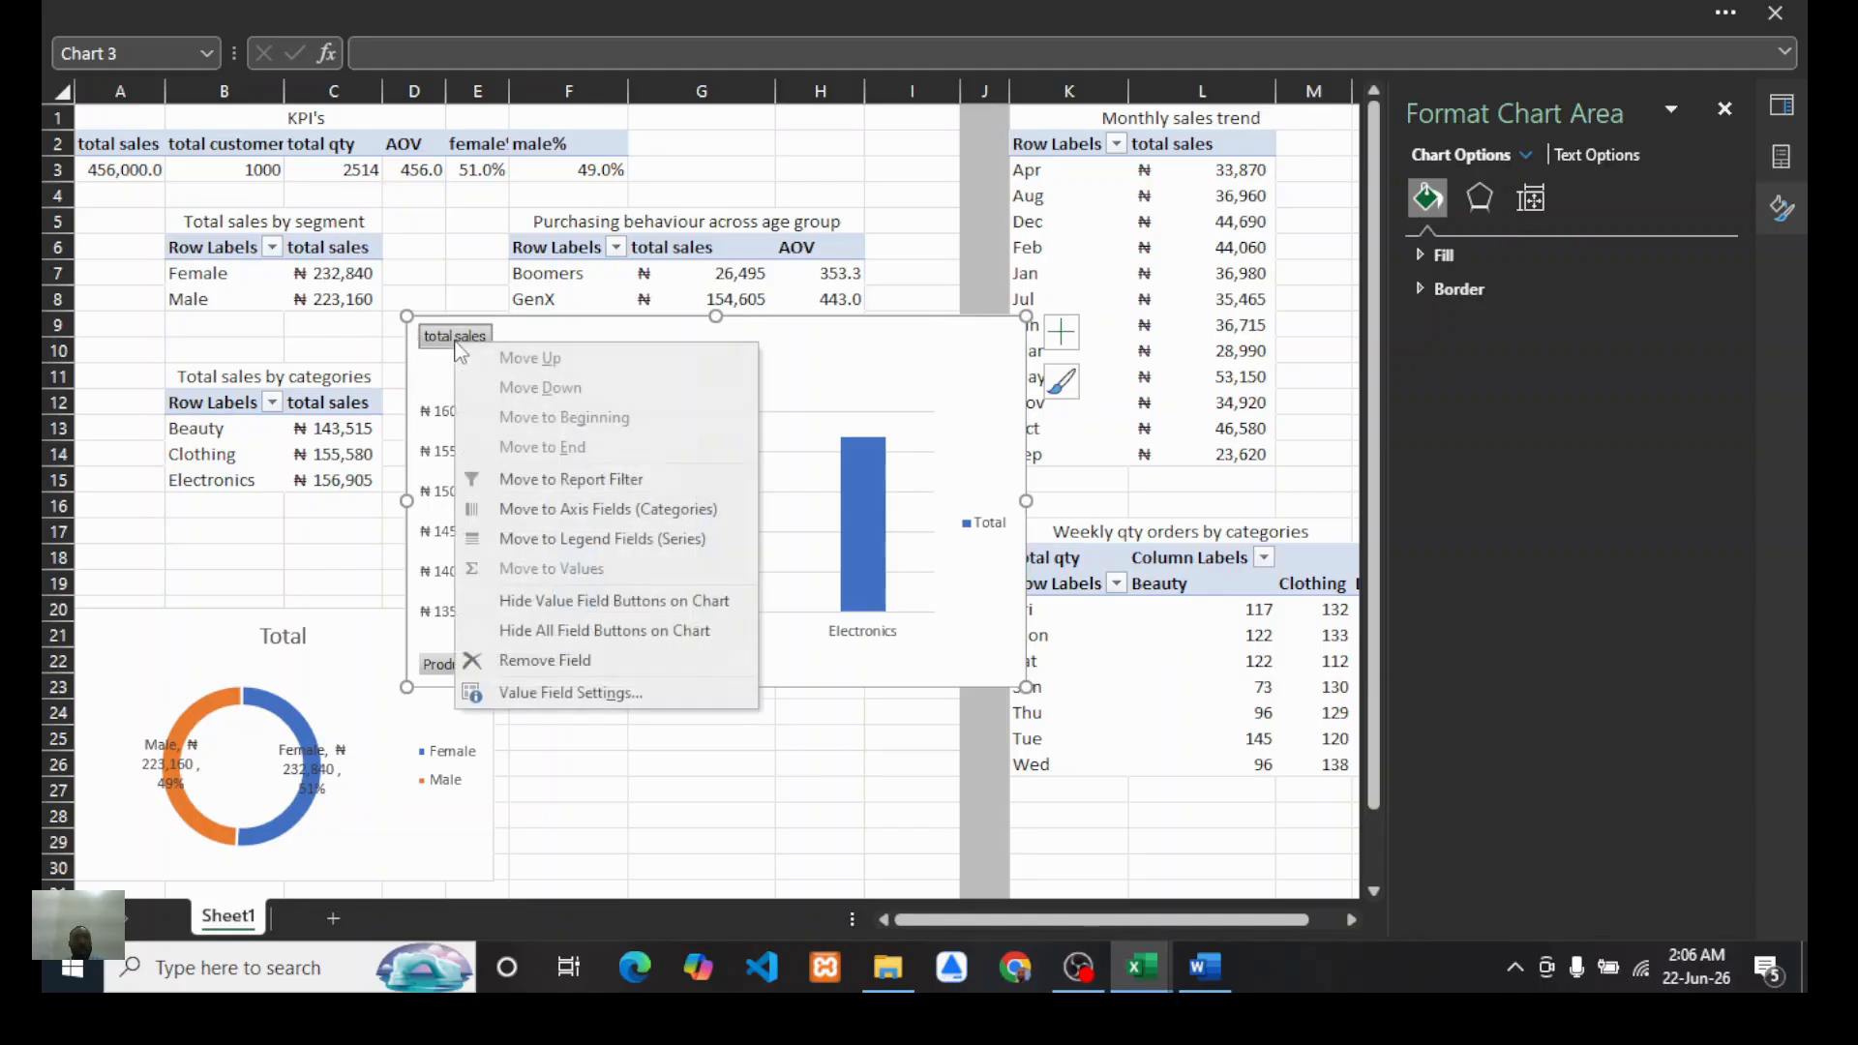
click(547, 629)
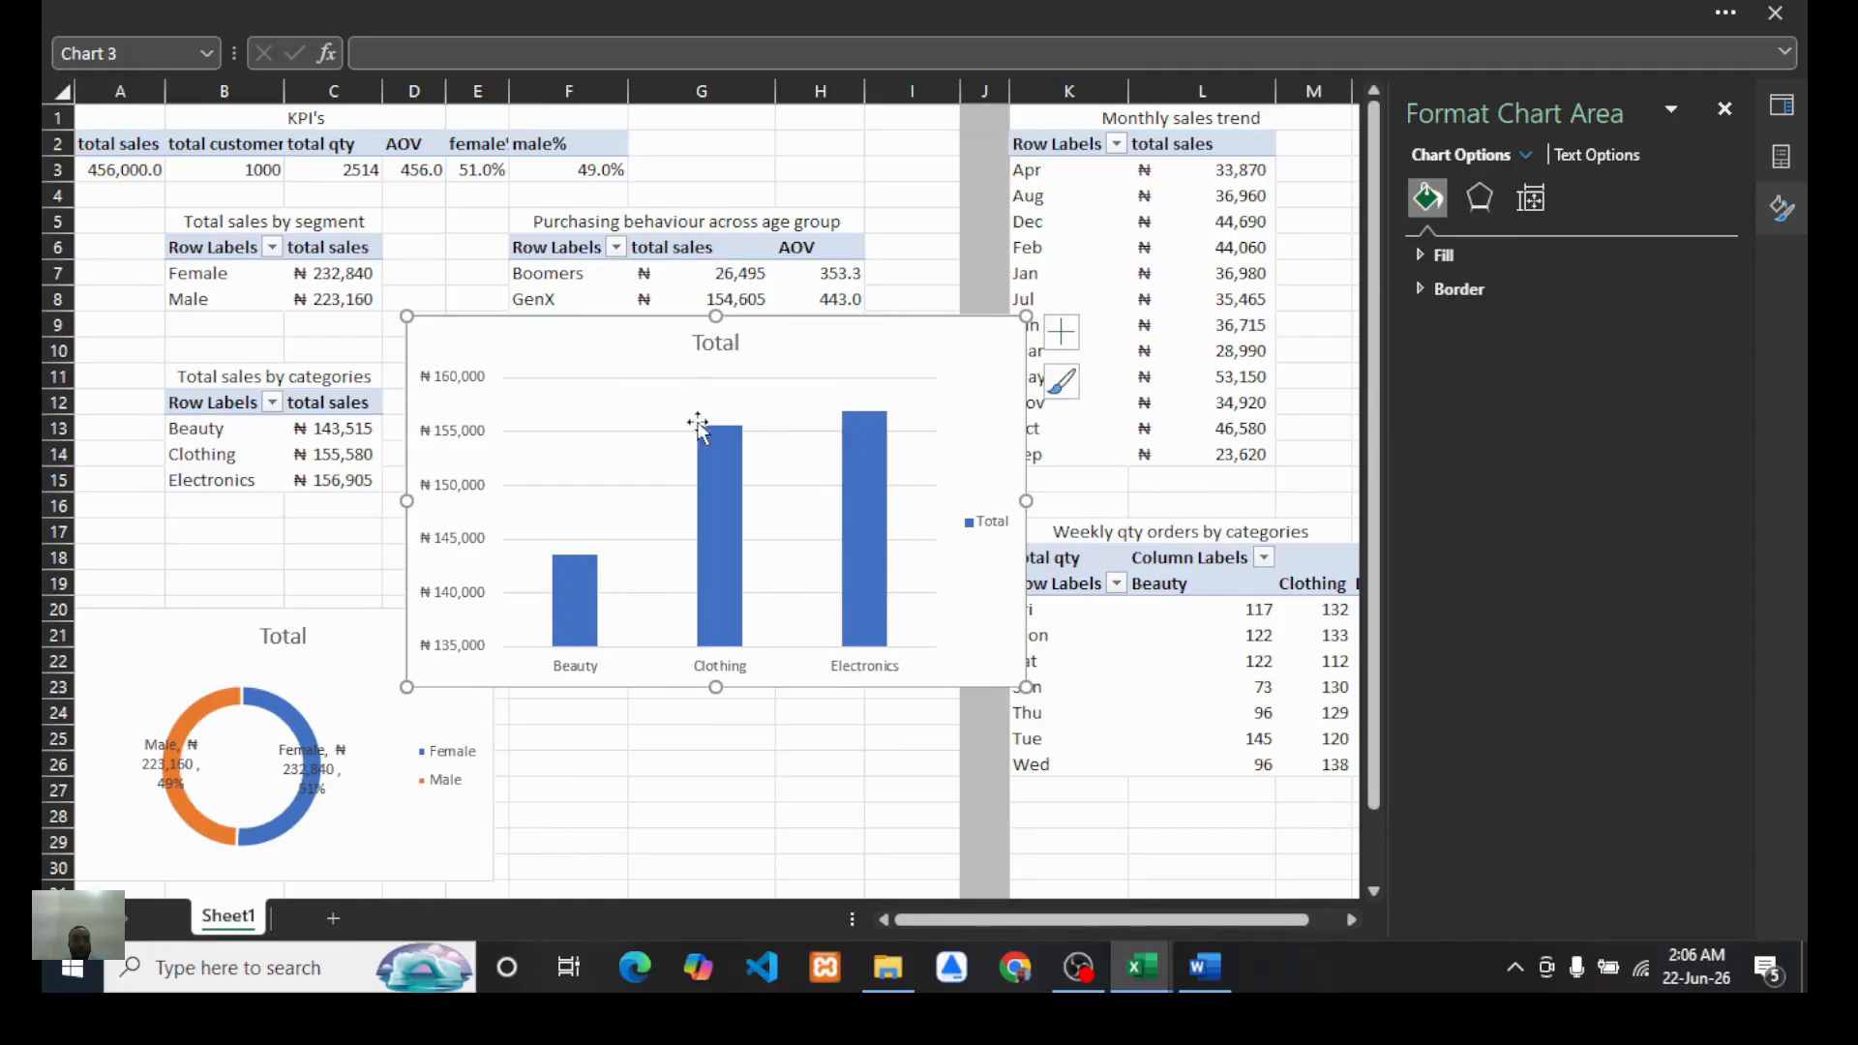
Step: Turn off the column chart's gridlines and show its data labels
click(1062, 332)
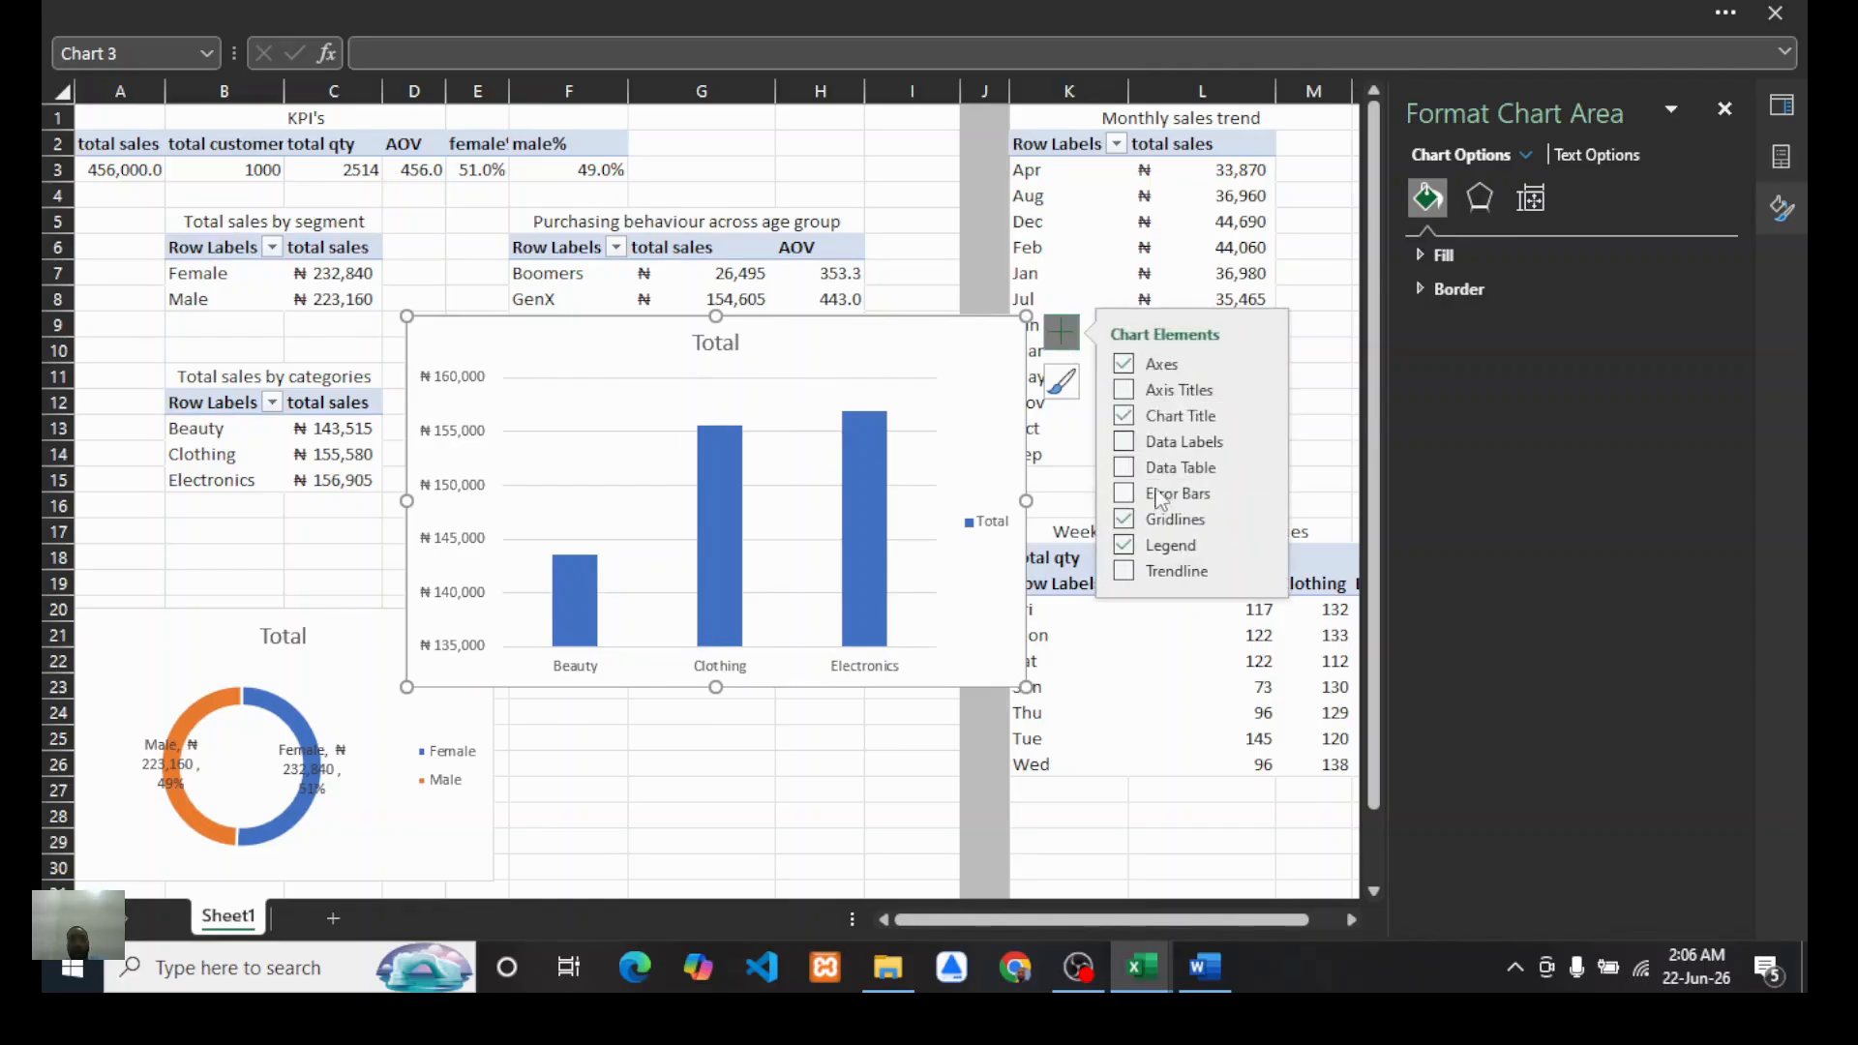
click(1125, 521)
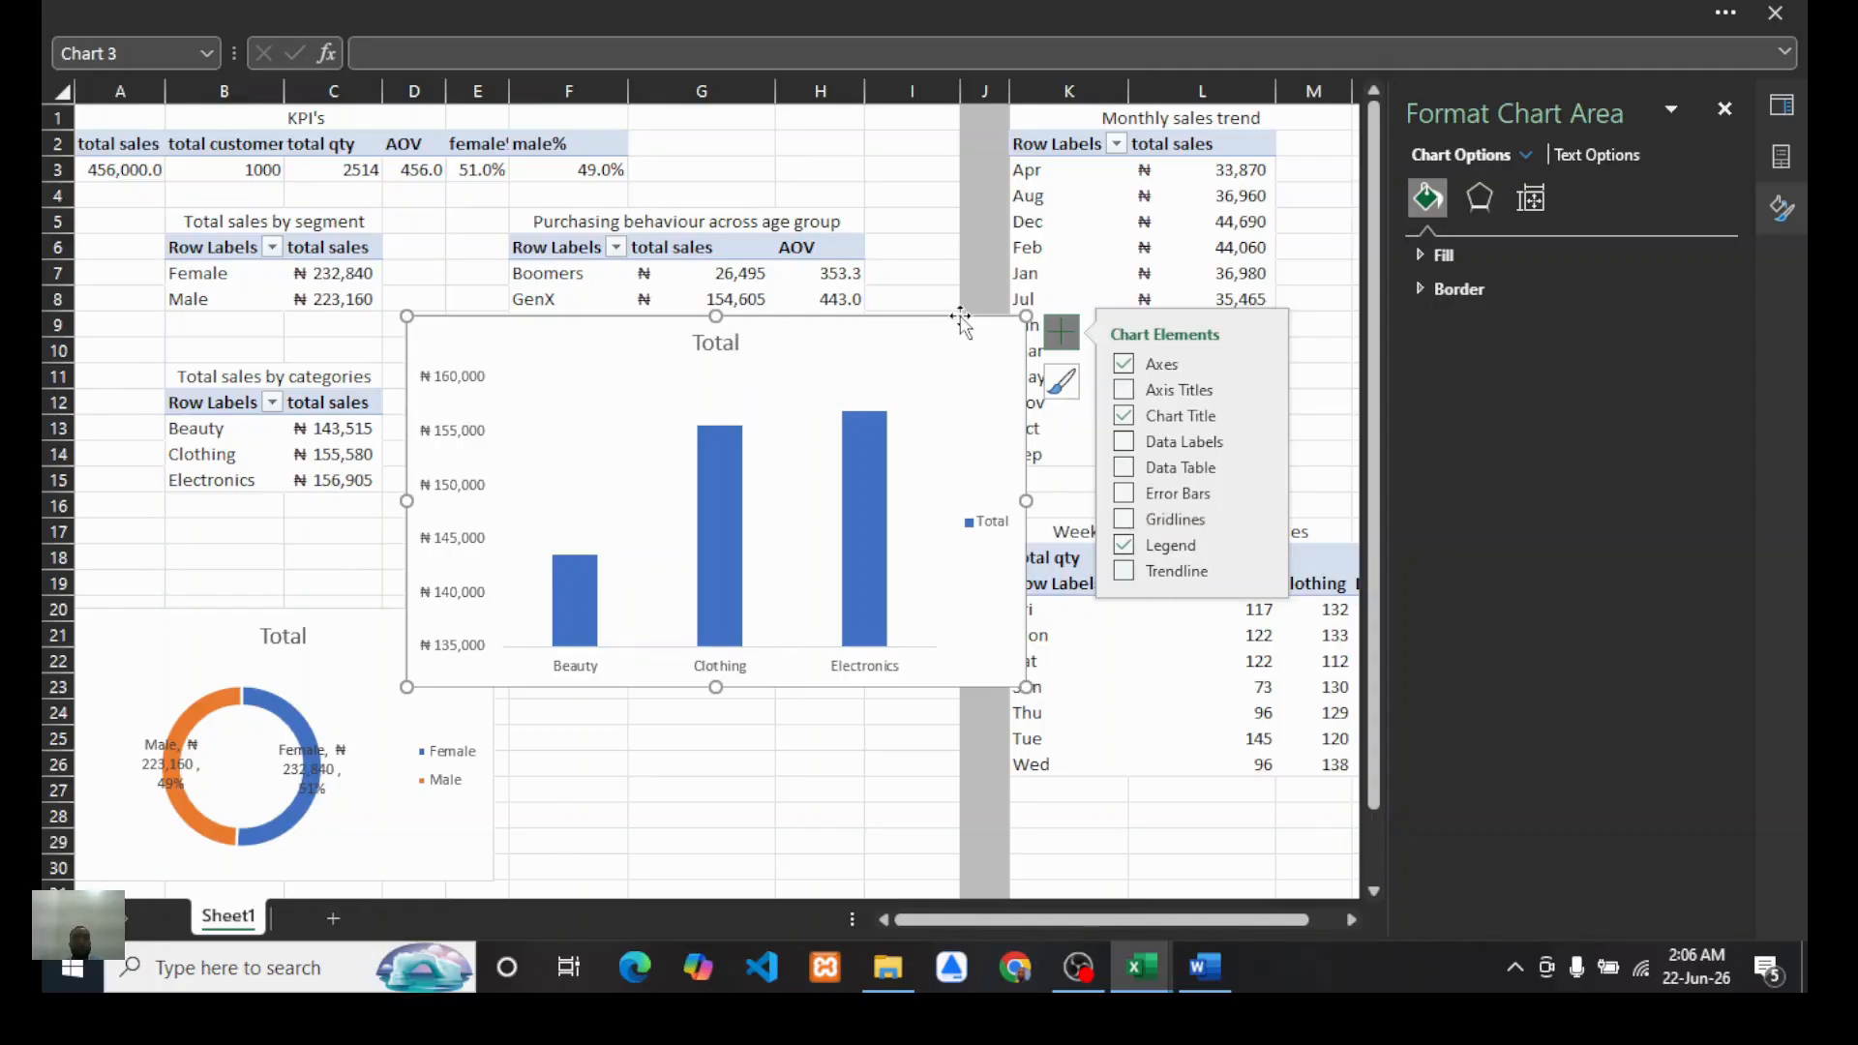
click(1125, 444)
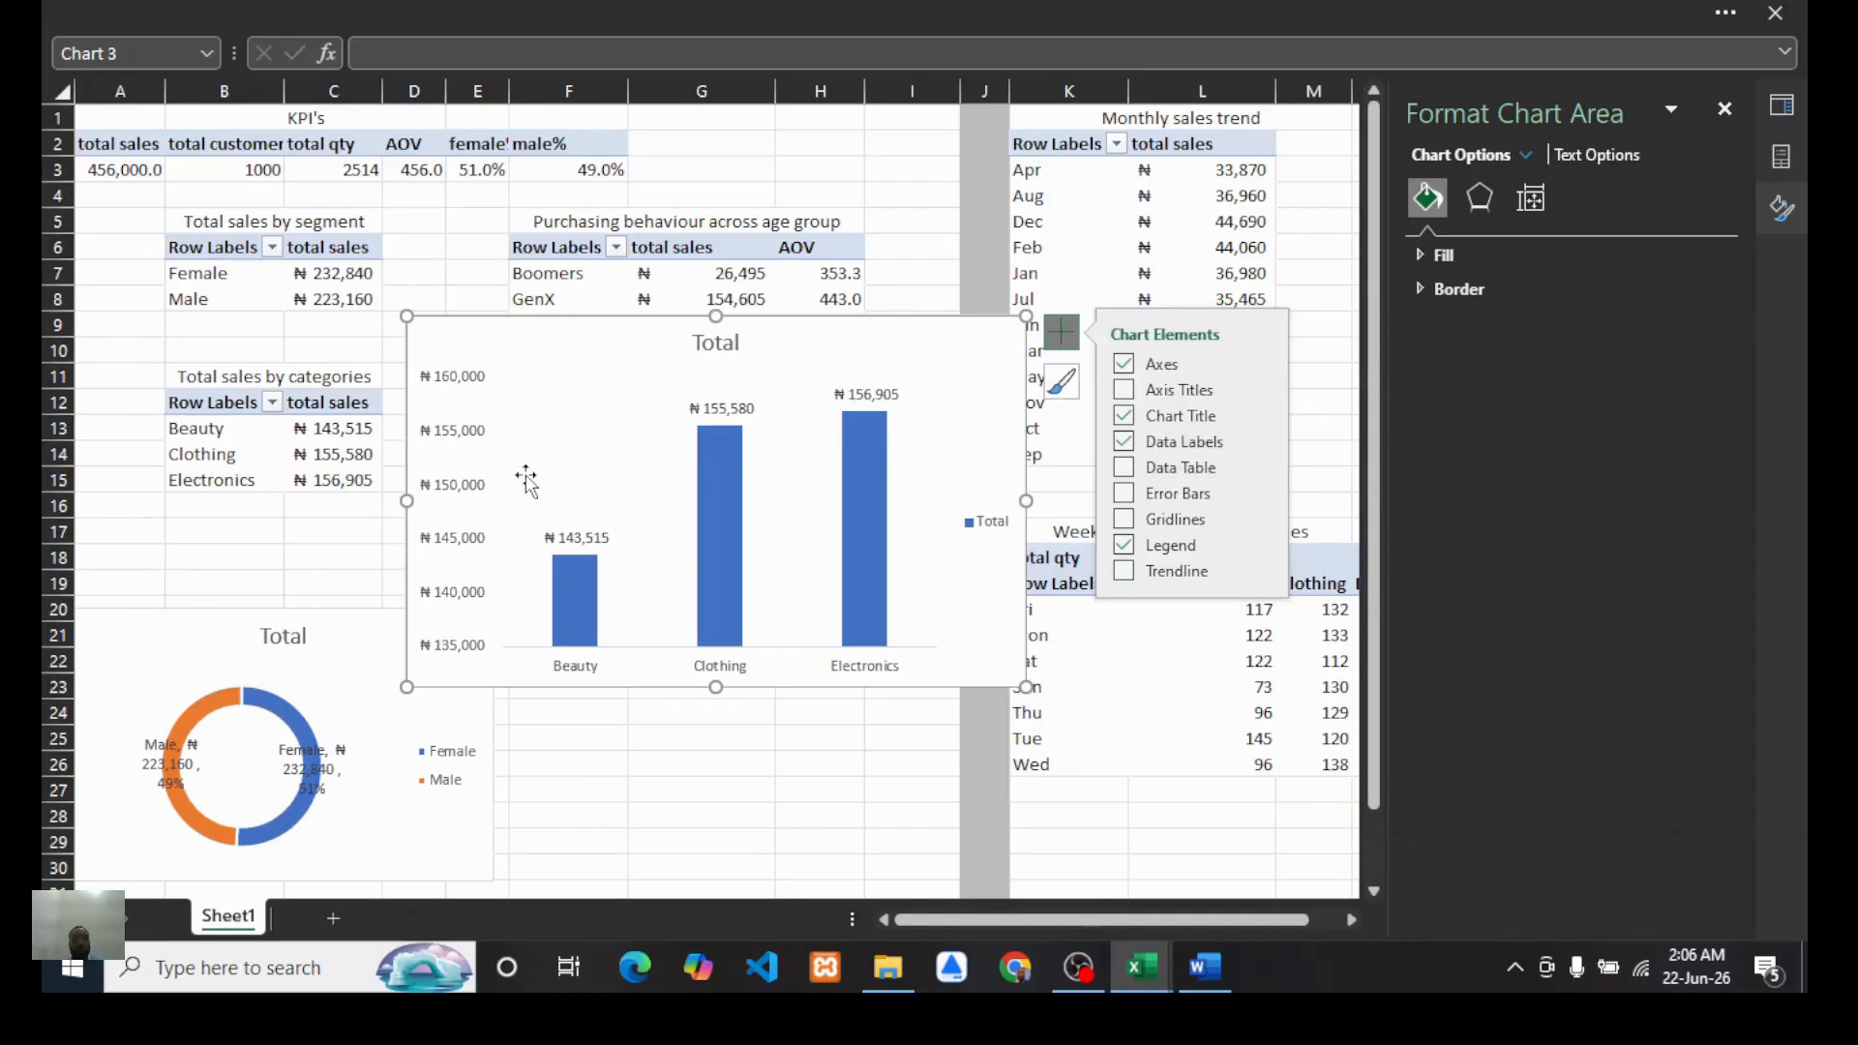
Step: Delete the column chart's vertical axis and its legend
click(451, 385)
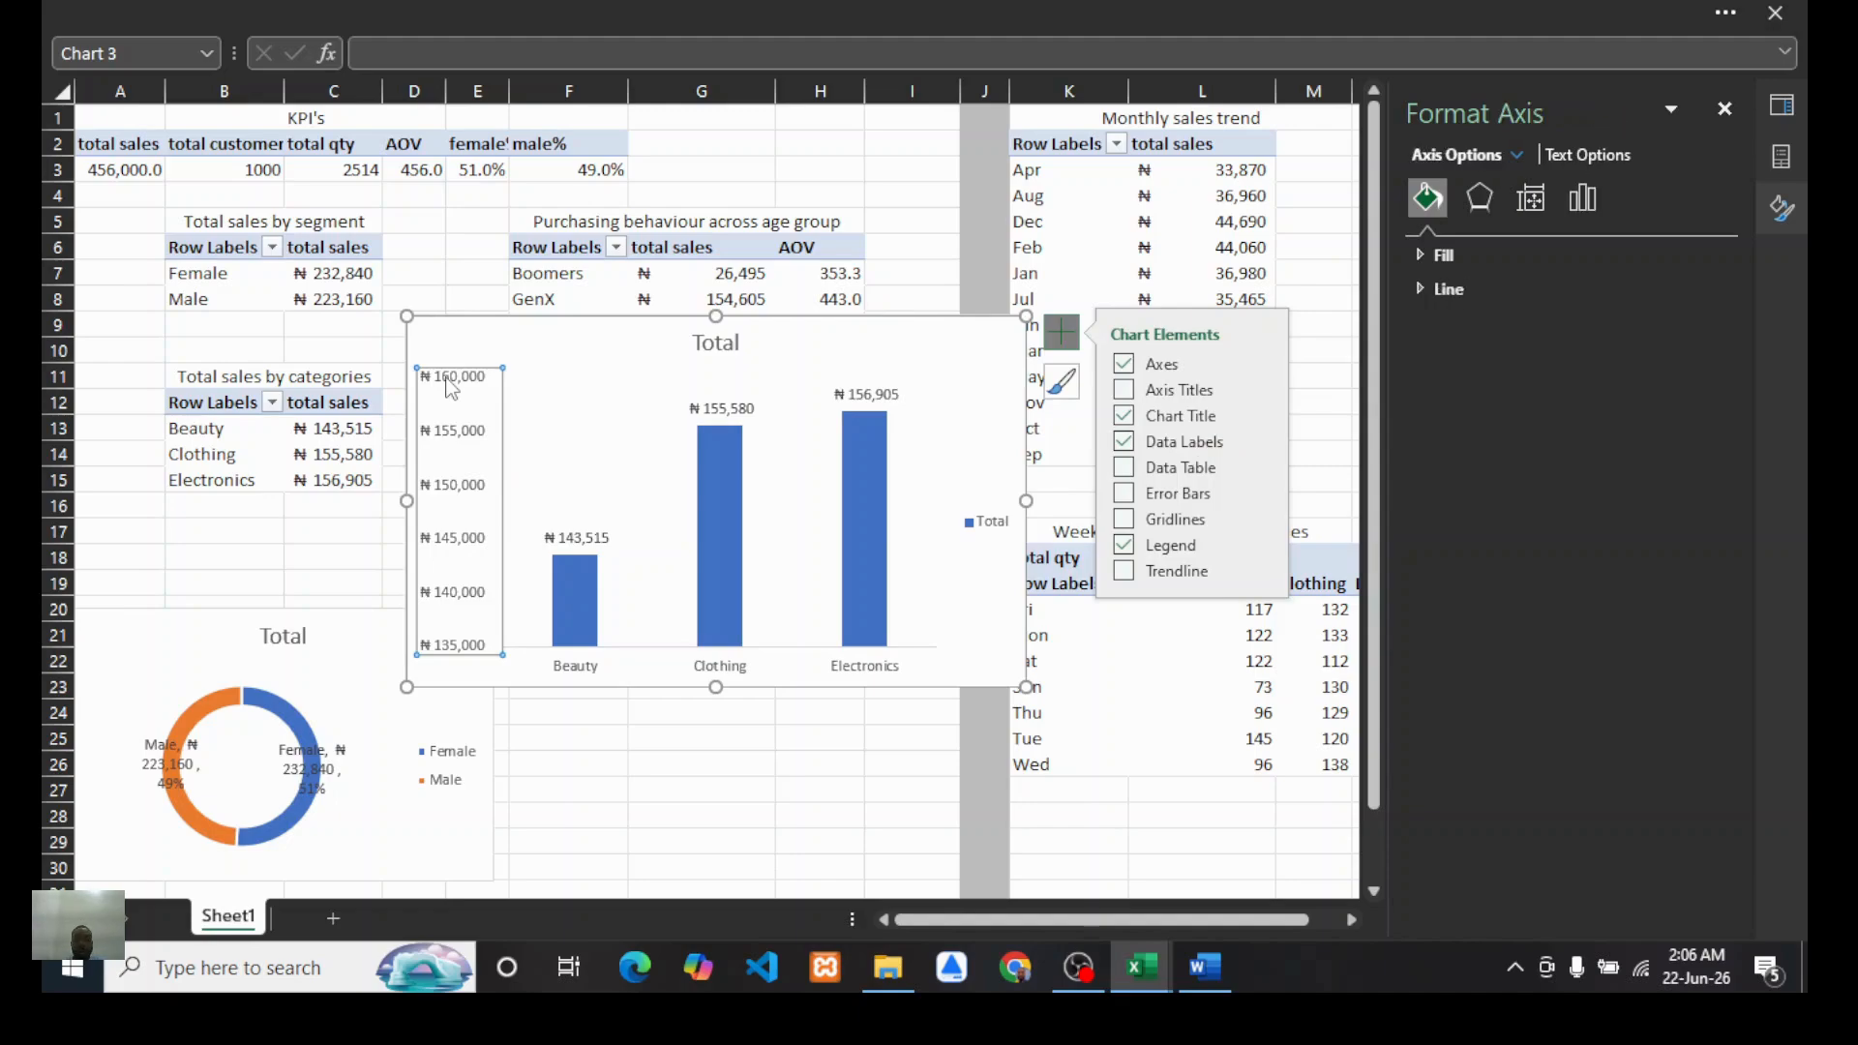
key(Delete)
click(992, 523)
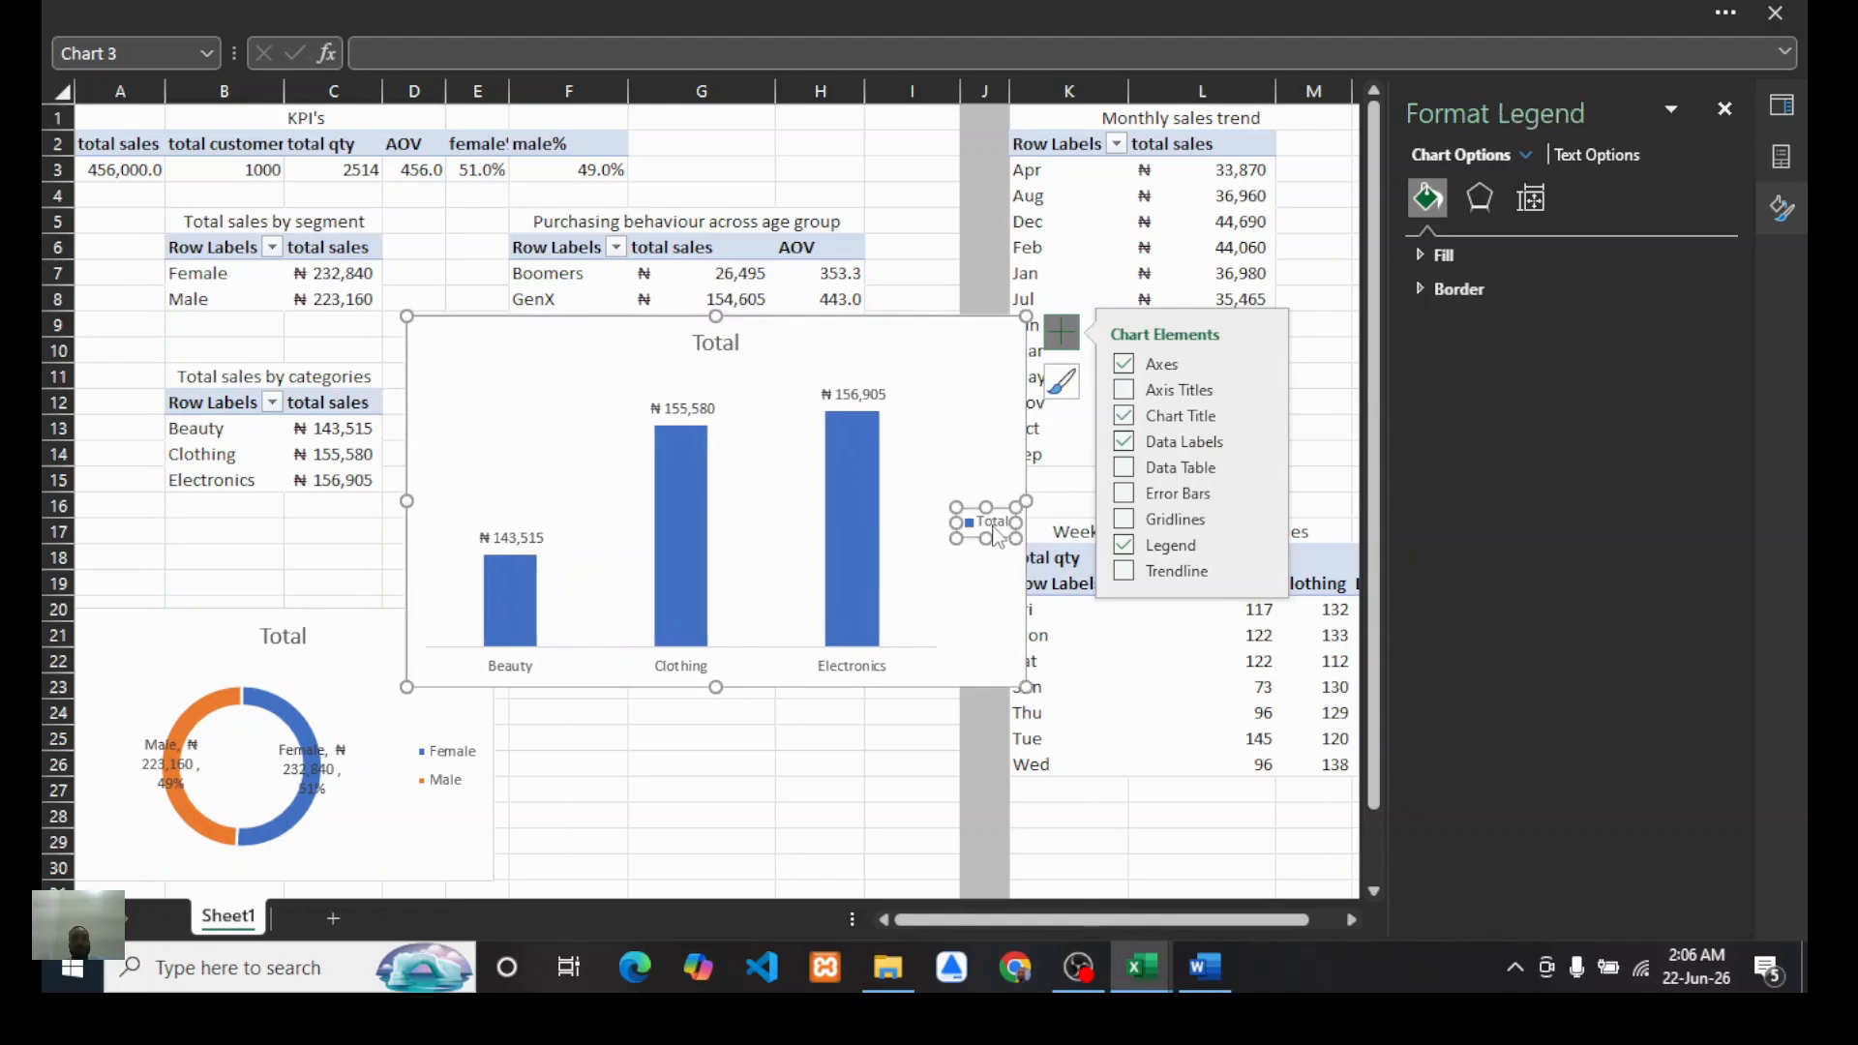
key(Delete)
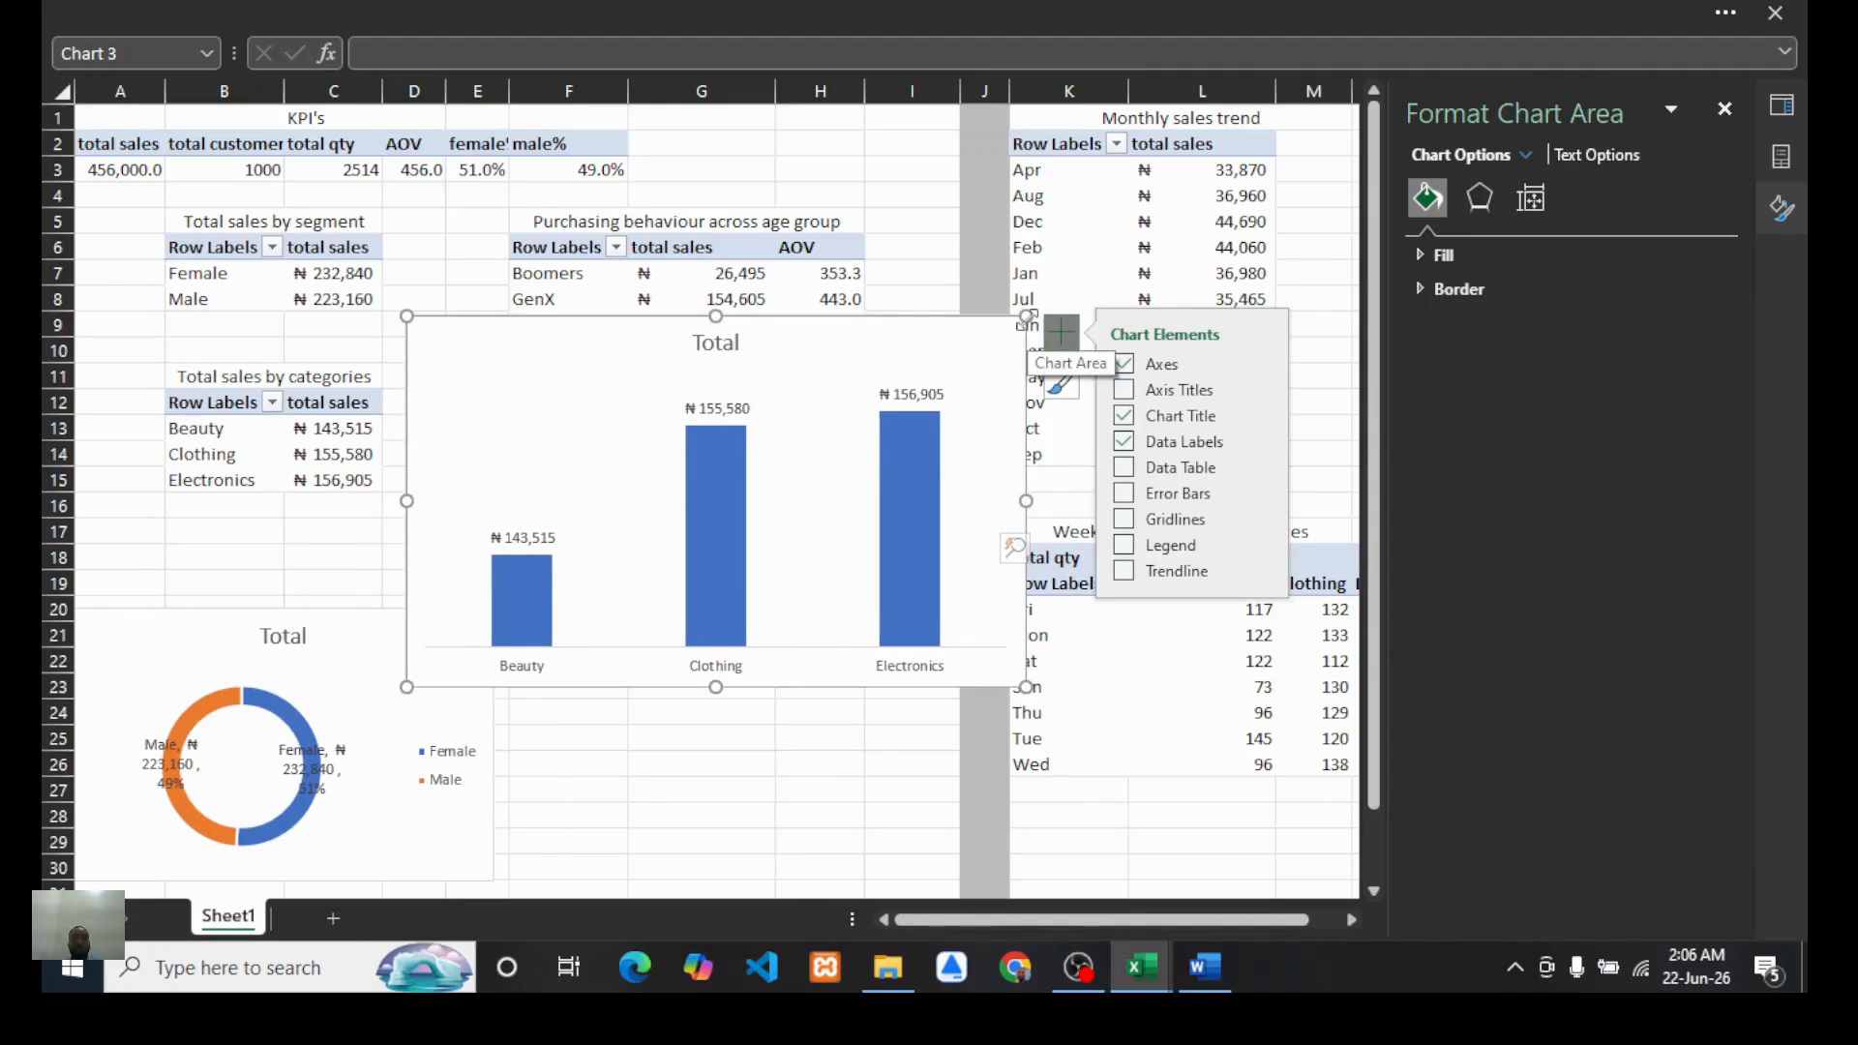
Step: Shrink the column chart and place it beside the doughnut chart below the PivotTables
drag(1026, 317, 875, 405)
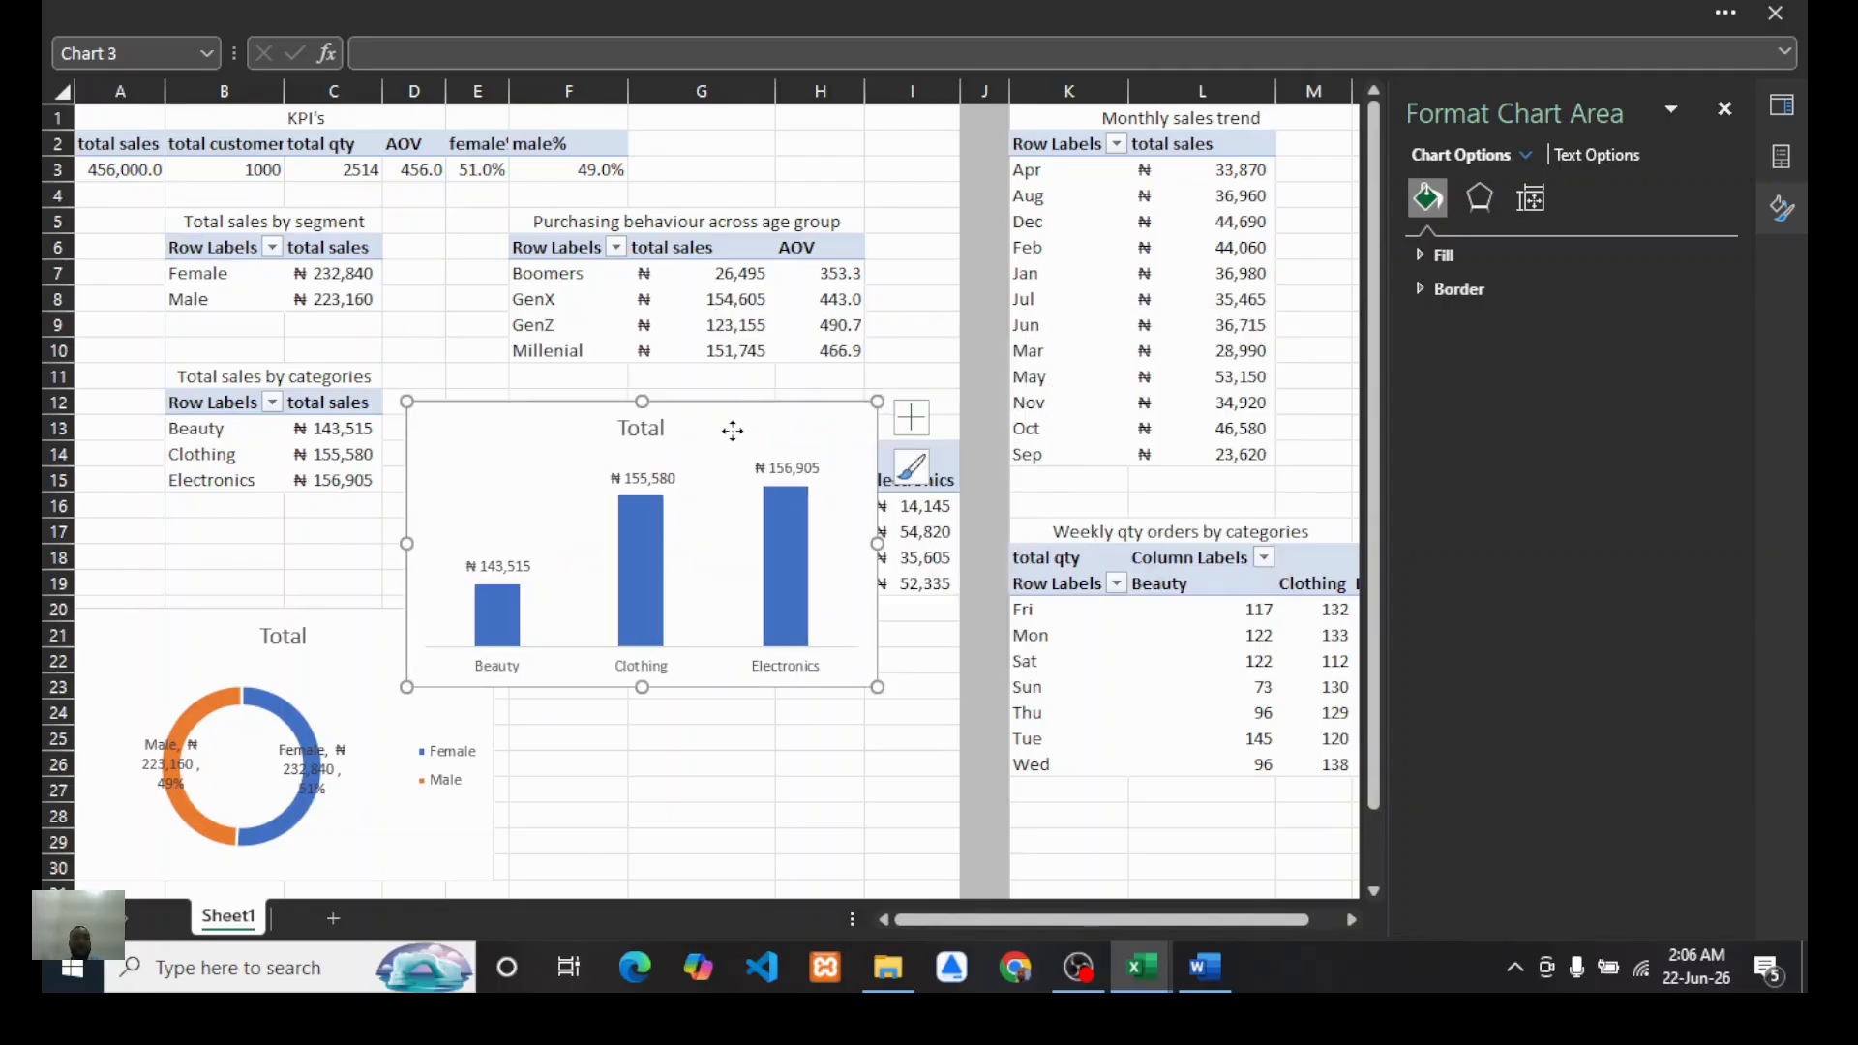
drag(730, 427, 824, 654)
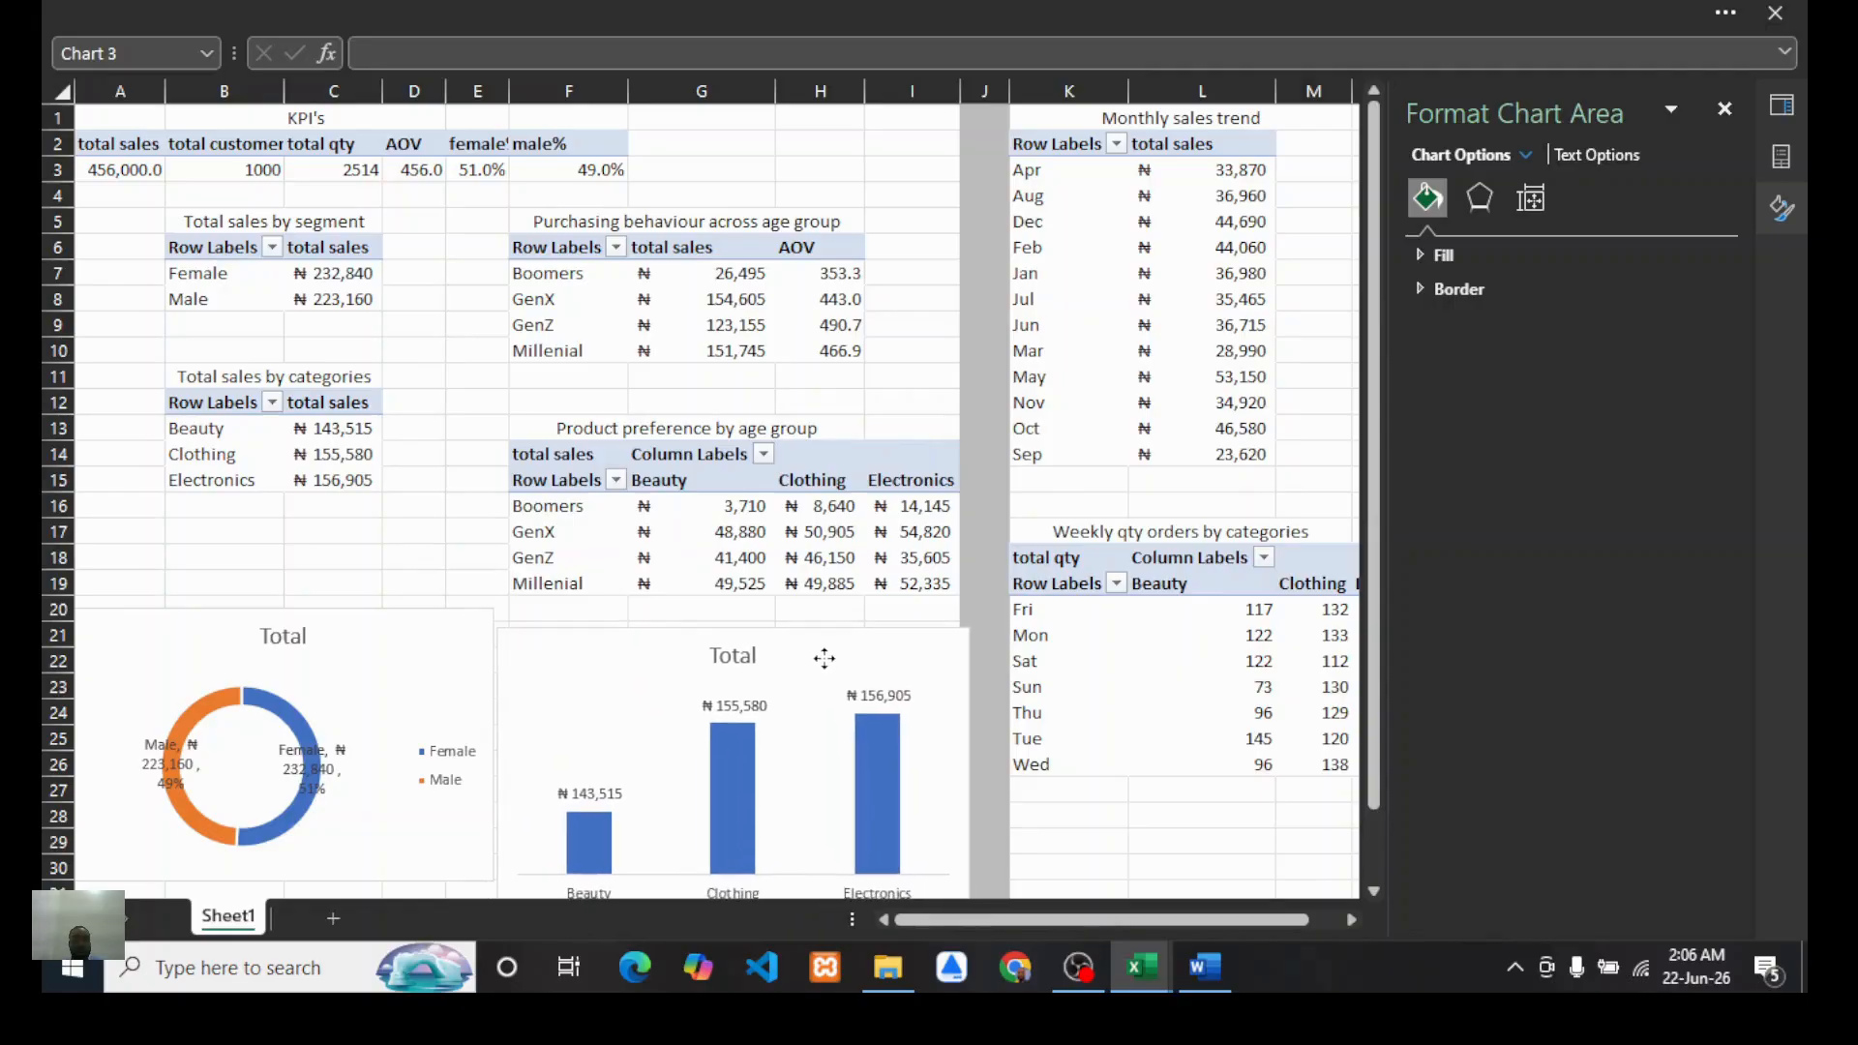
scroll(841, 432, down, 3)
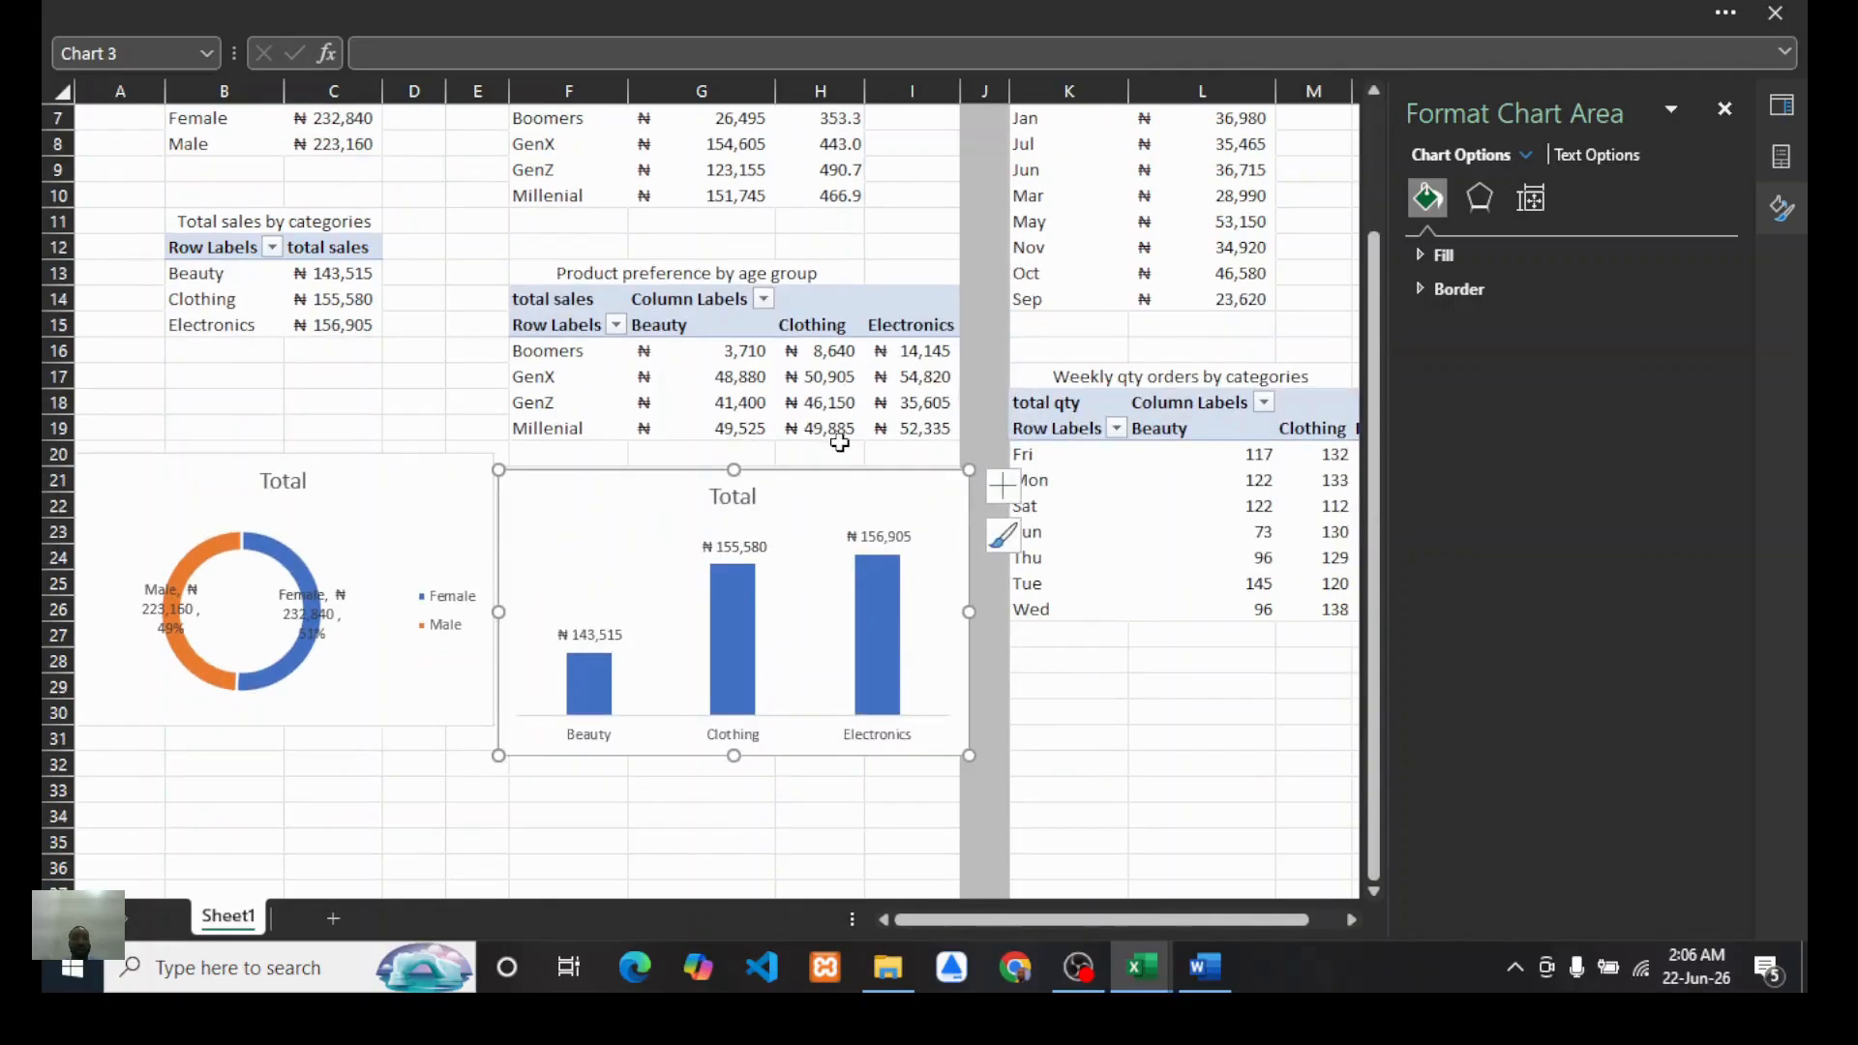
scroll(731, 450, up, 3)
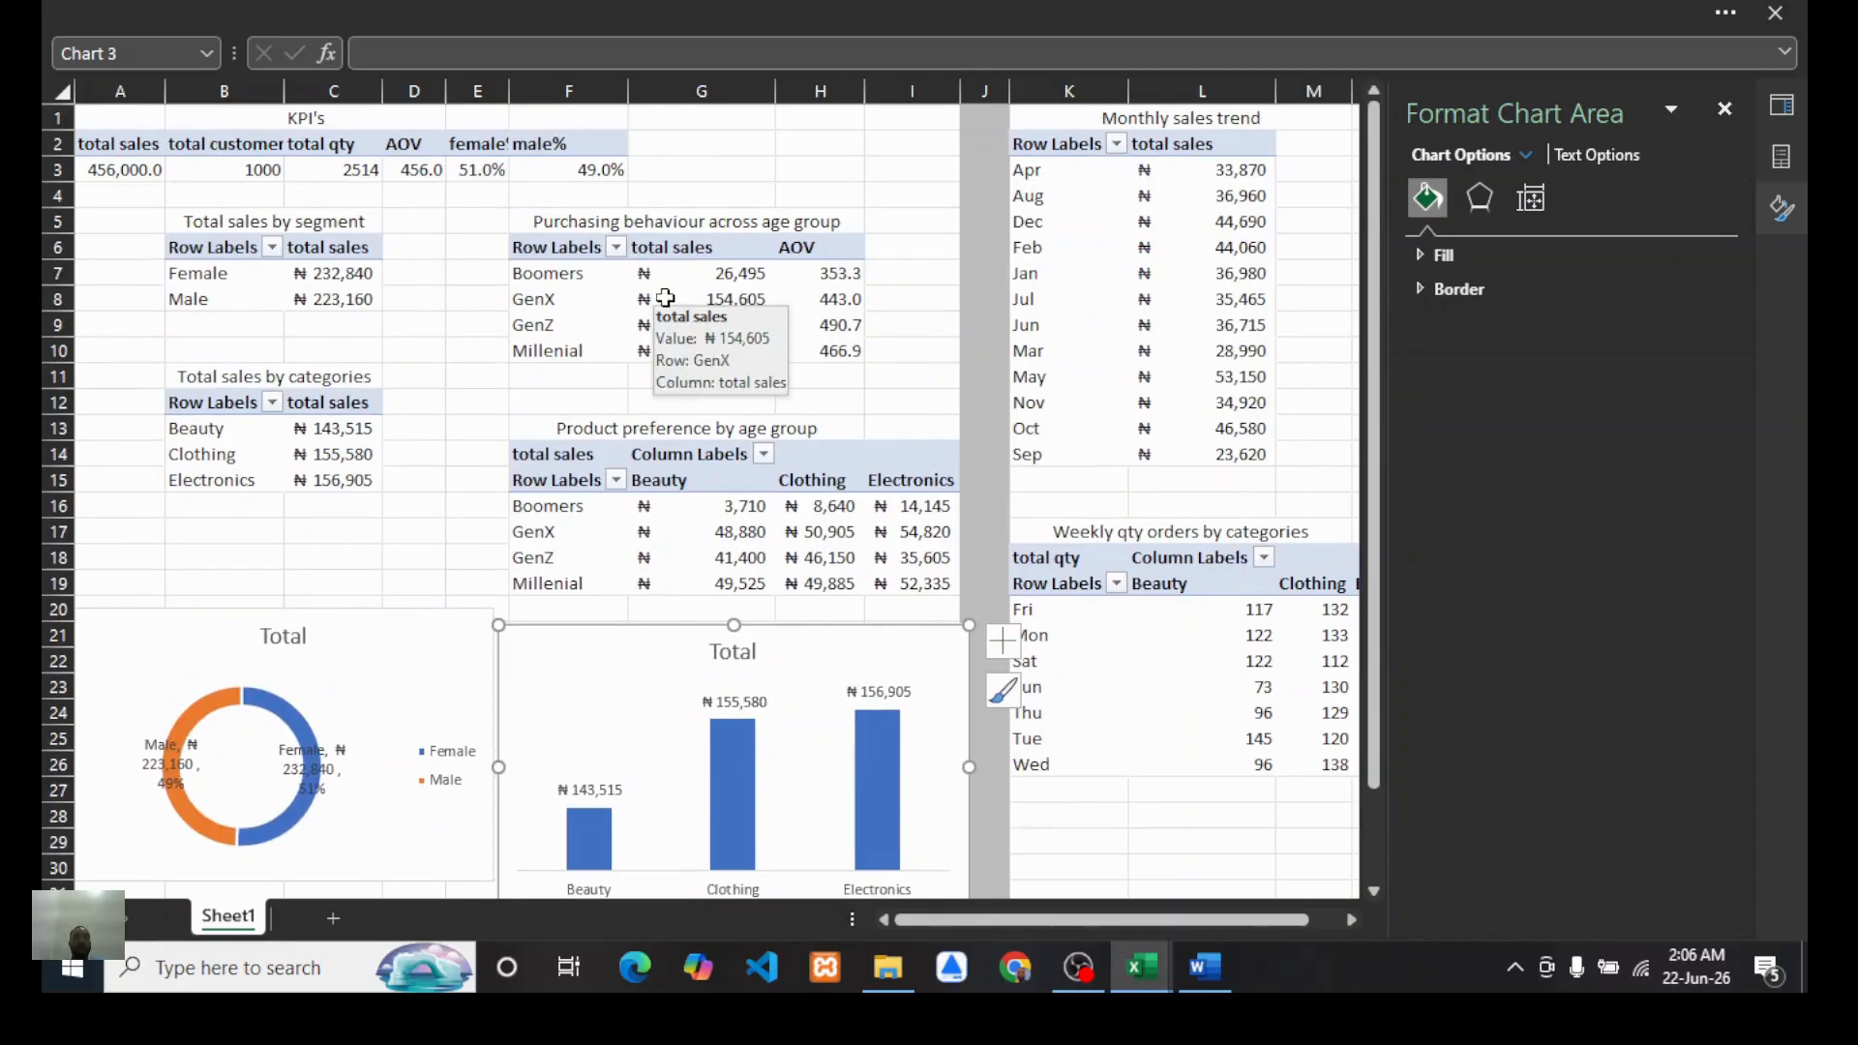
Step: Insert a combo PivotChart from the age-group purchasing PivotTable, with total sales as clustered columns and AOV as a line on the secondary axis
click(598, 301)
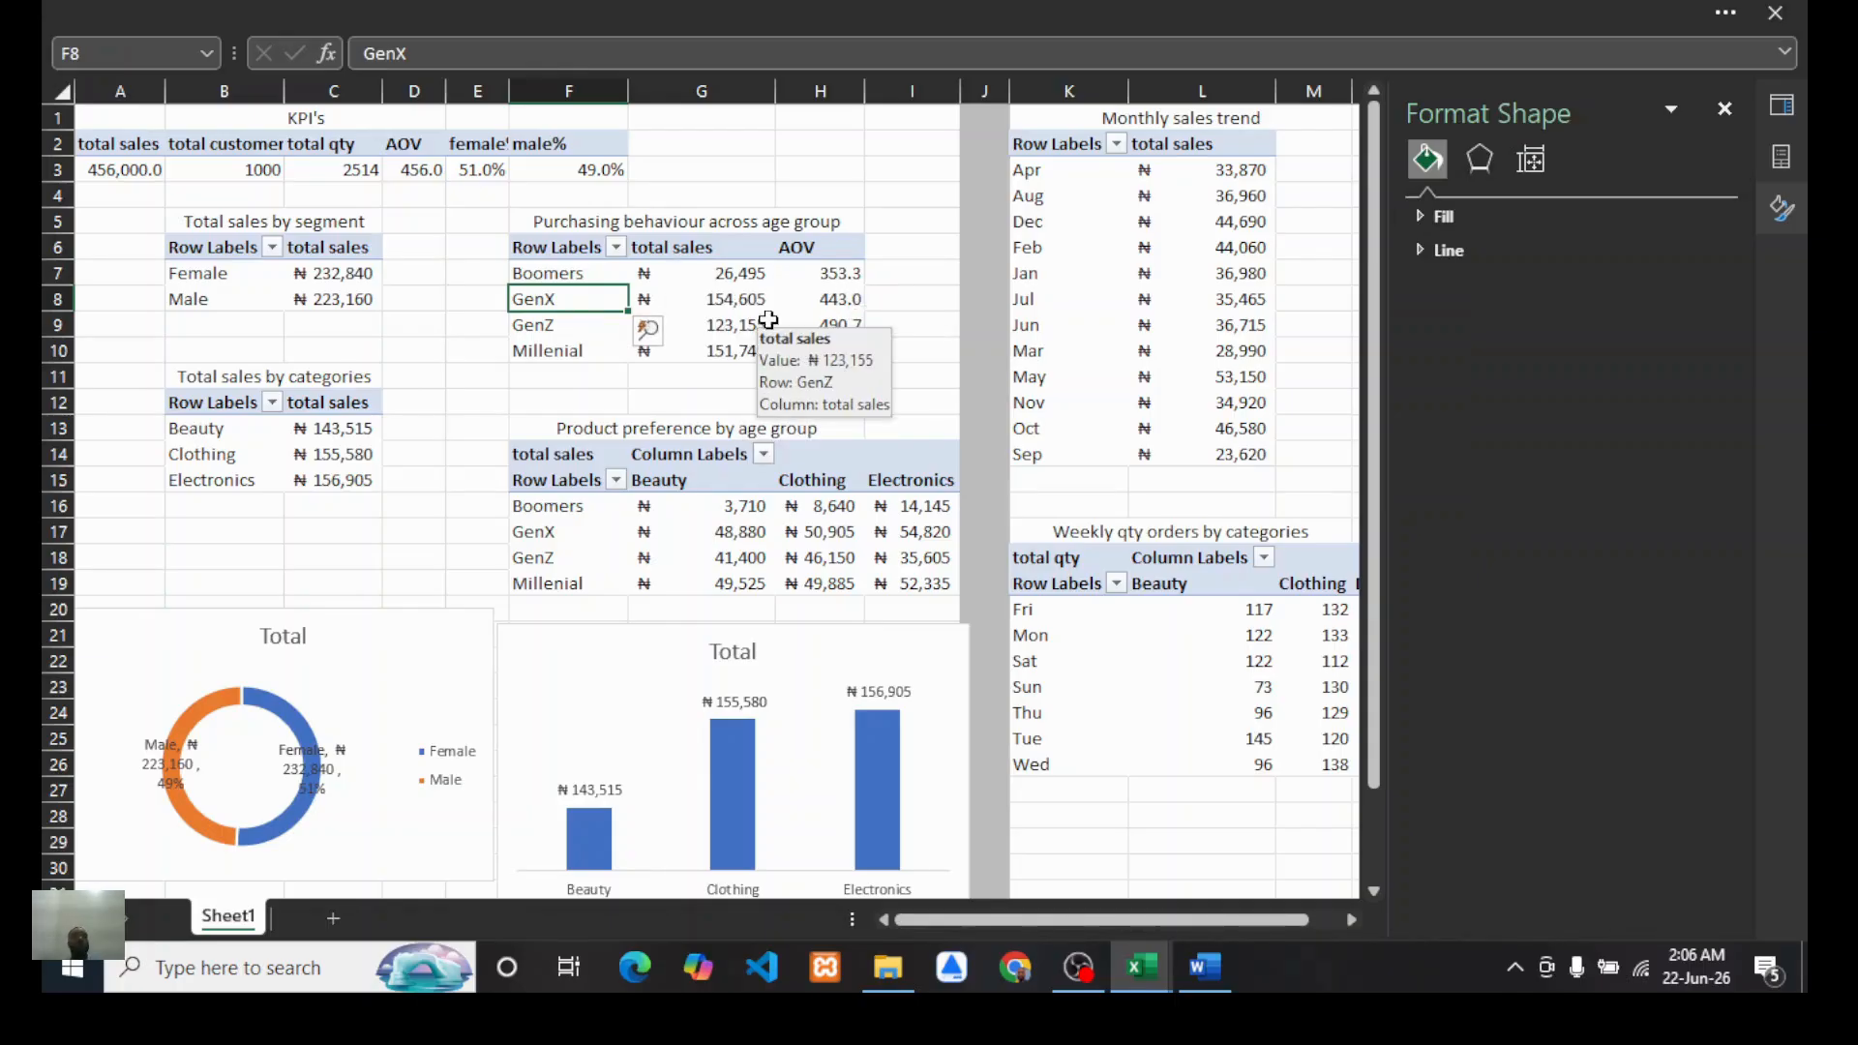
click(520, 12)
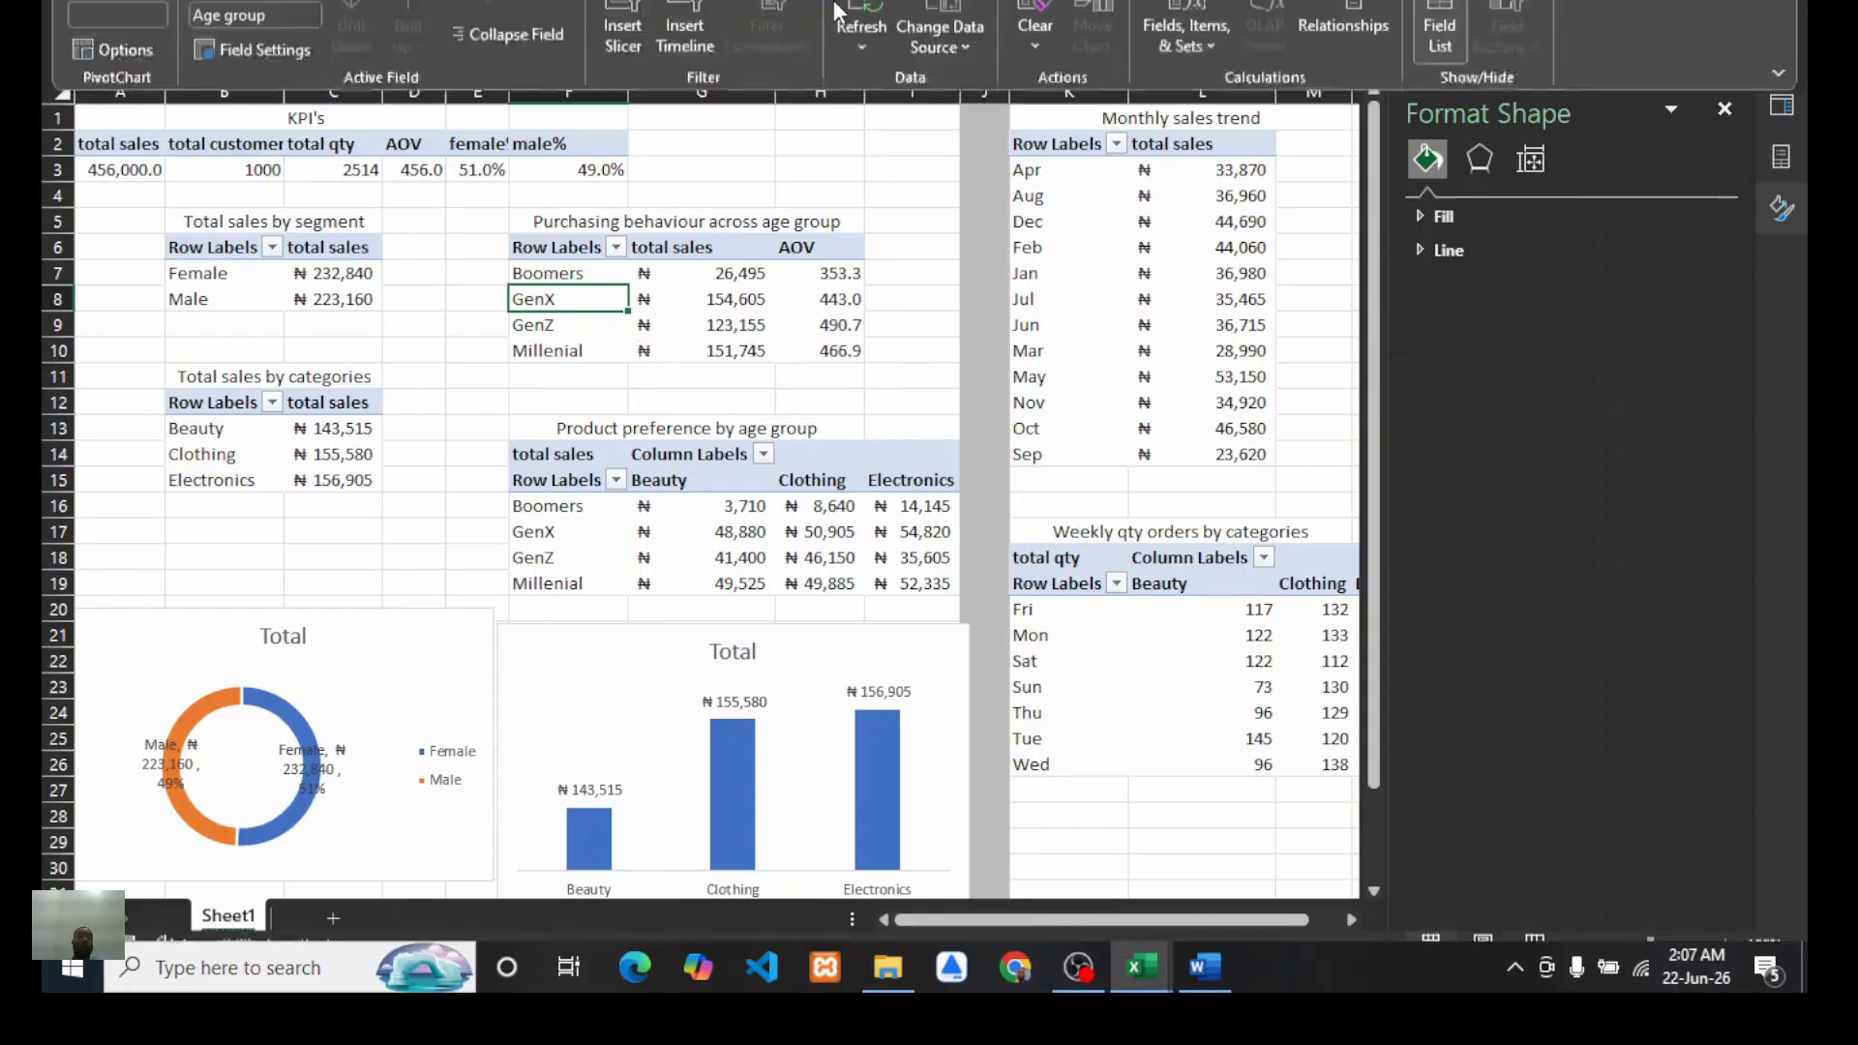
click(221, 81)
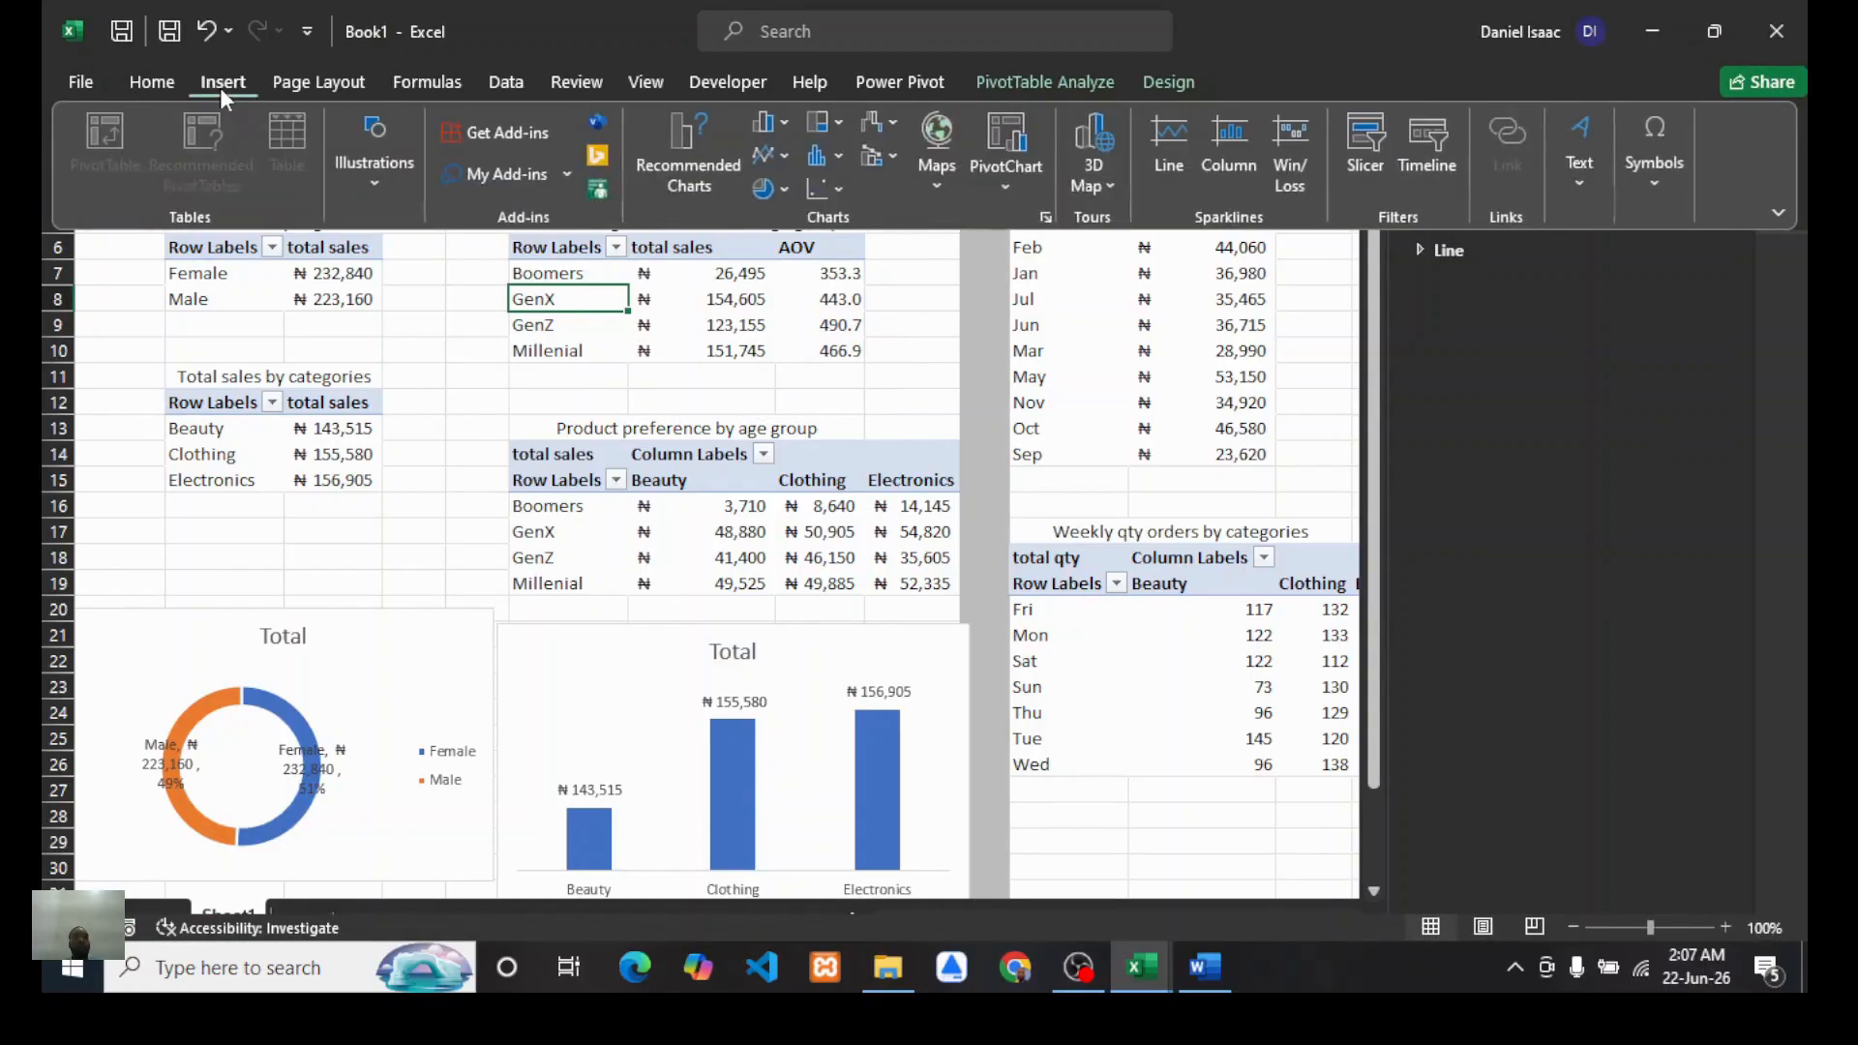
click(1003, 142)
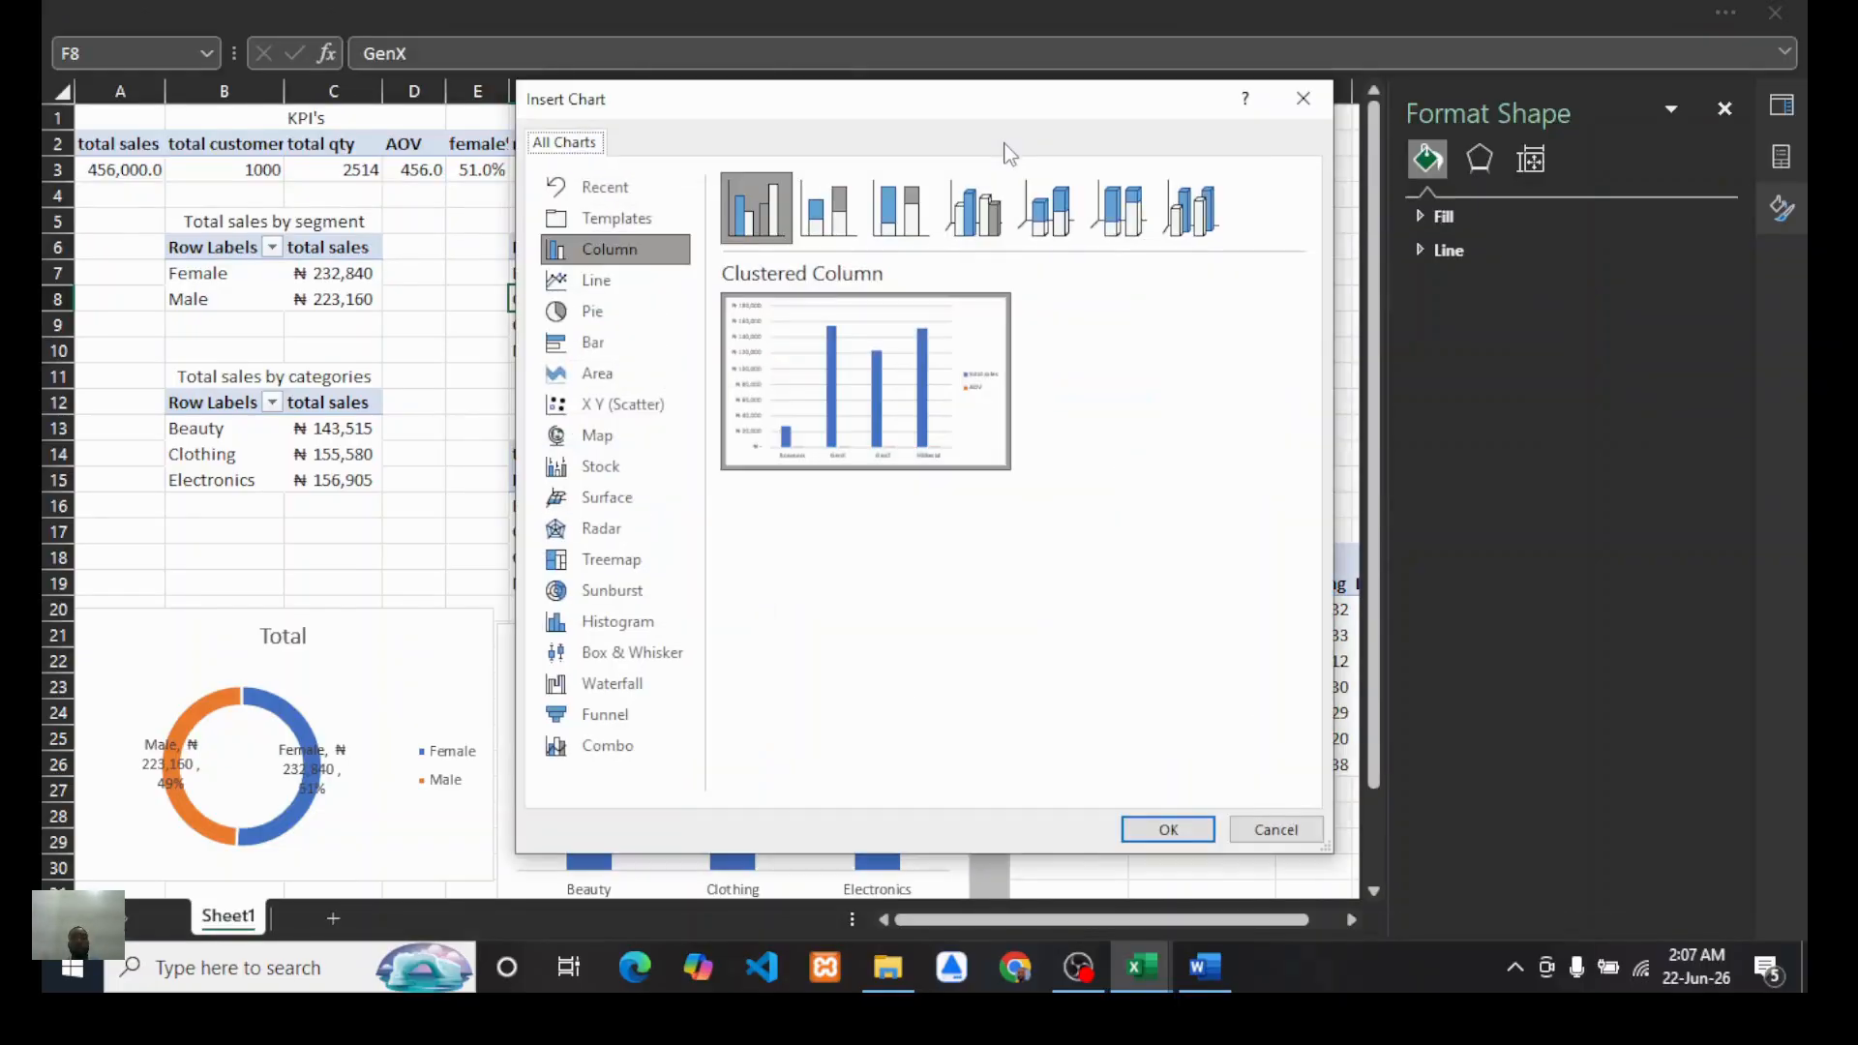
click(597, 749)
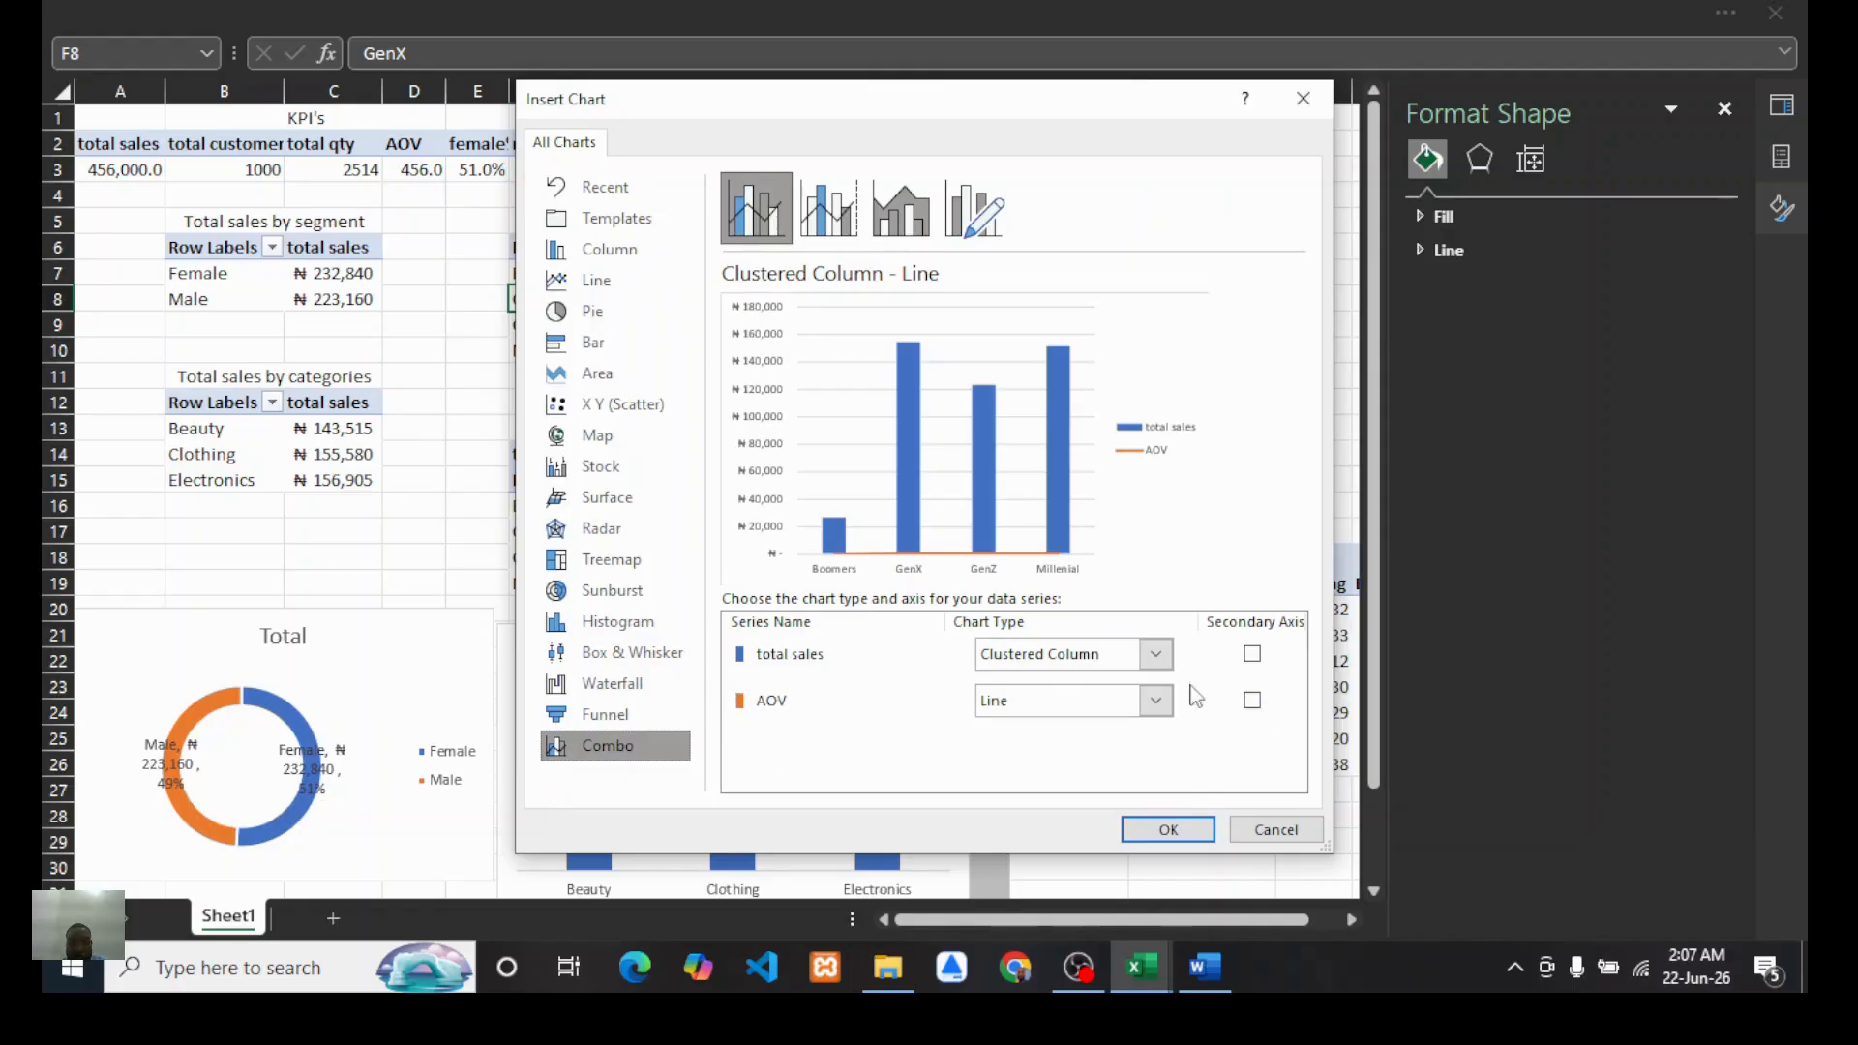
click(1254, 703)
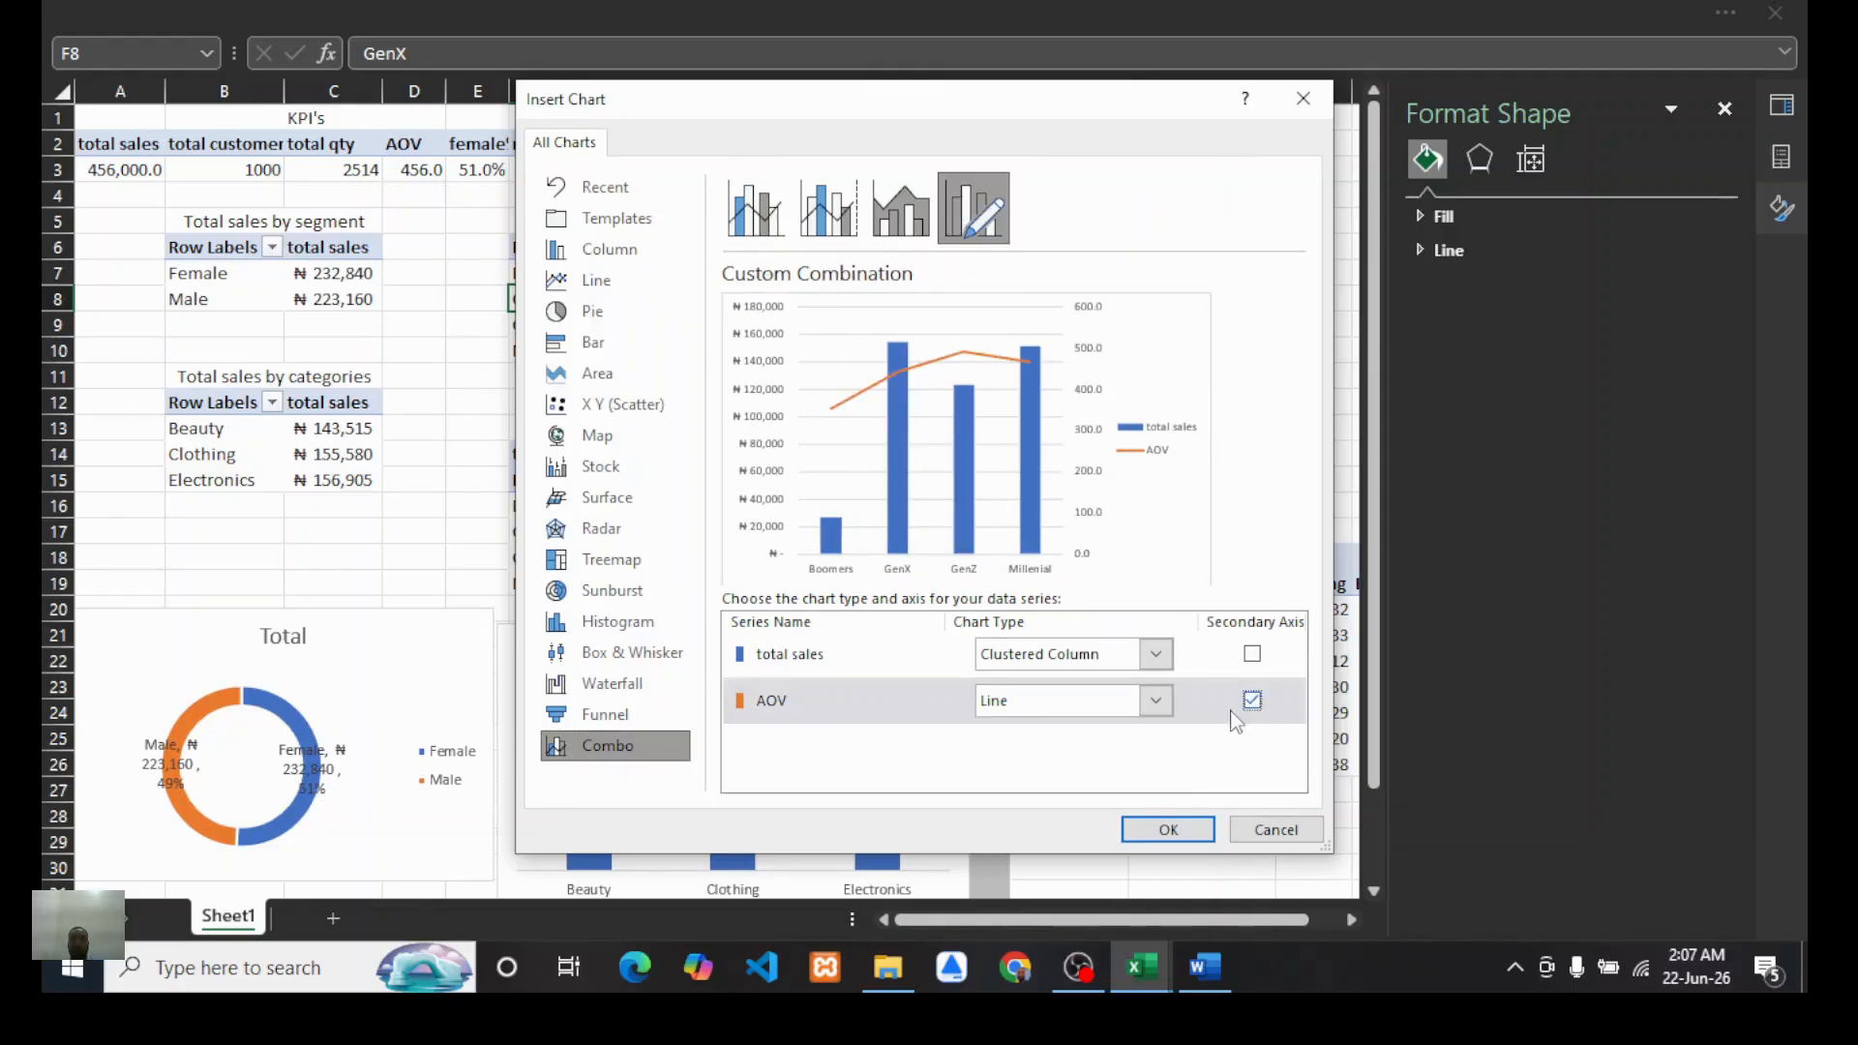
click(1164, 831)
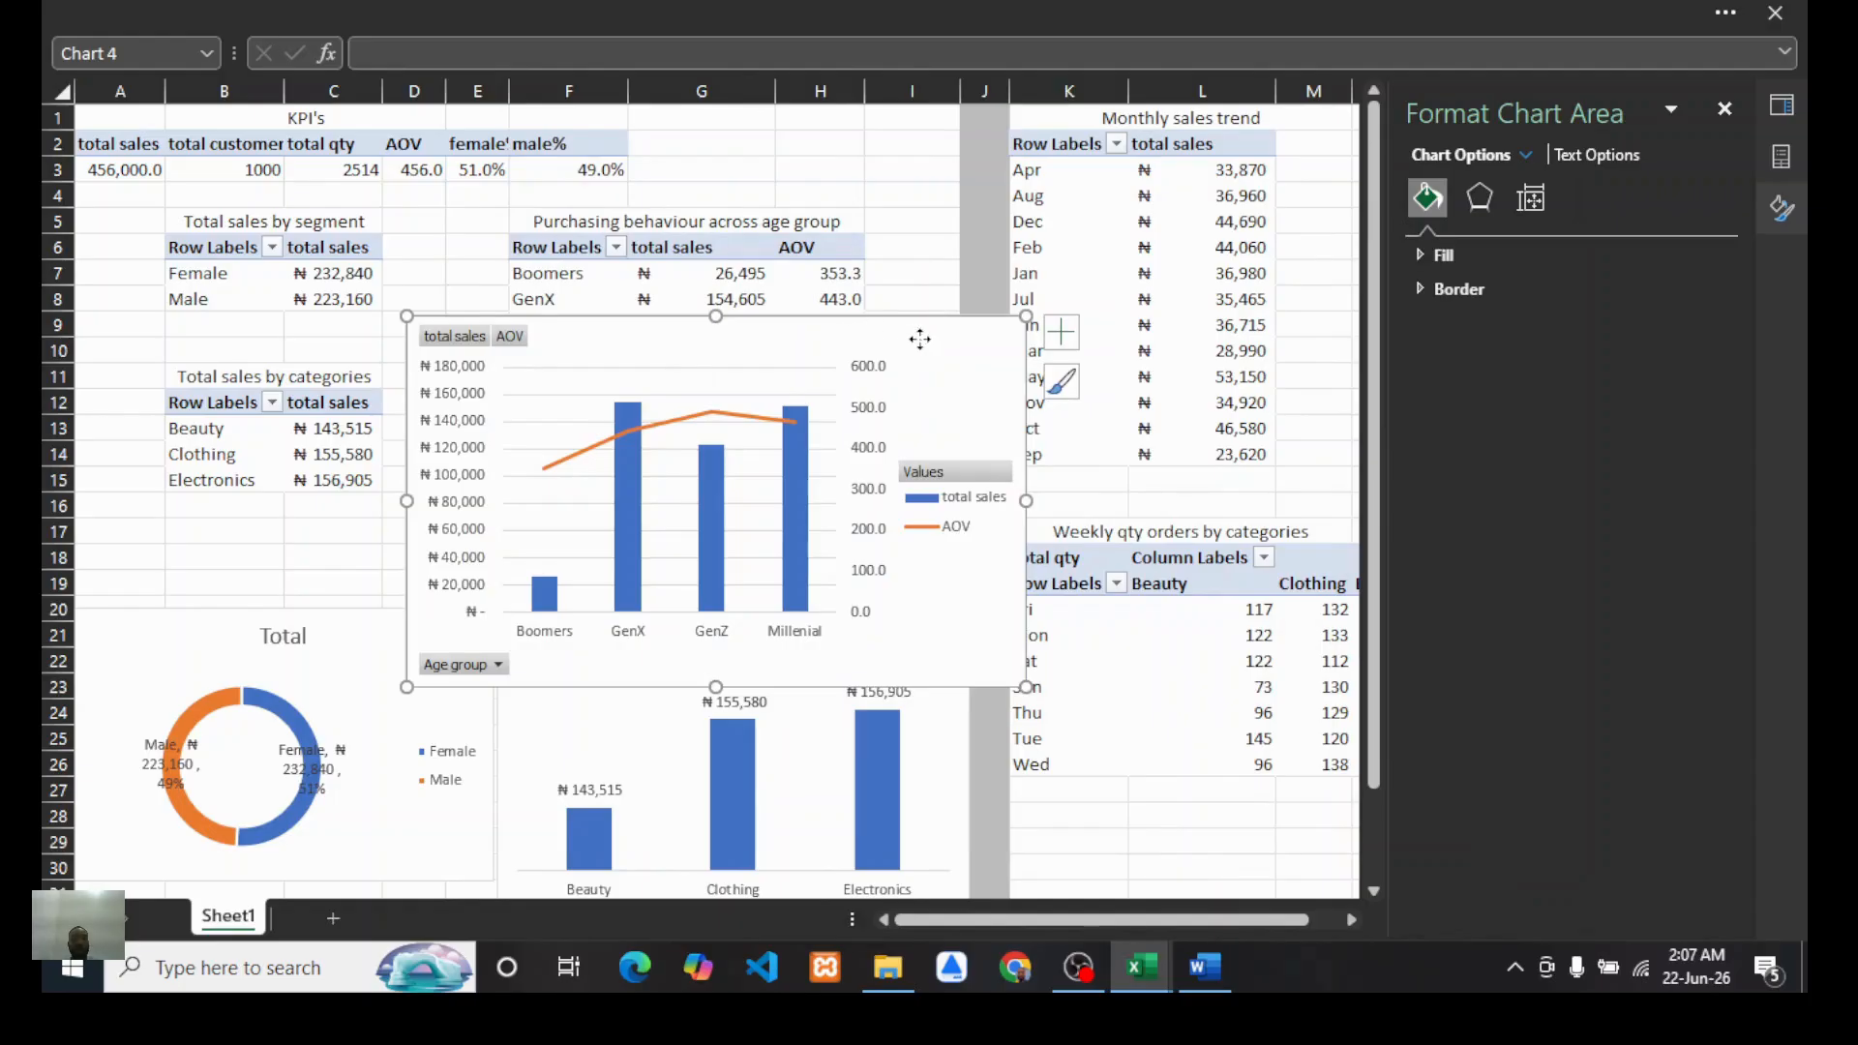
Step: Move the combo chart slightly and hide all field buttons on it
drag(919, 339, 1010, 339)
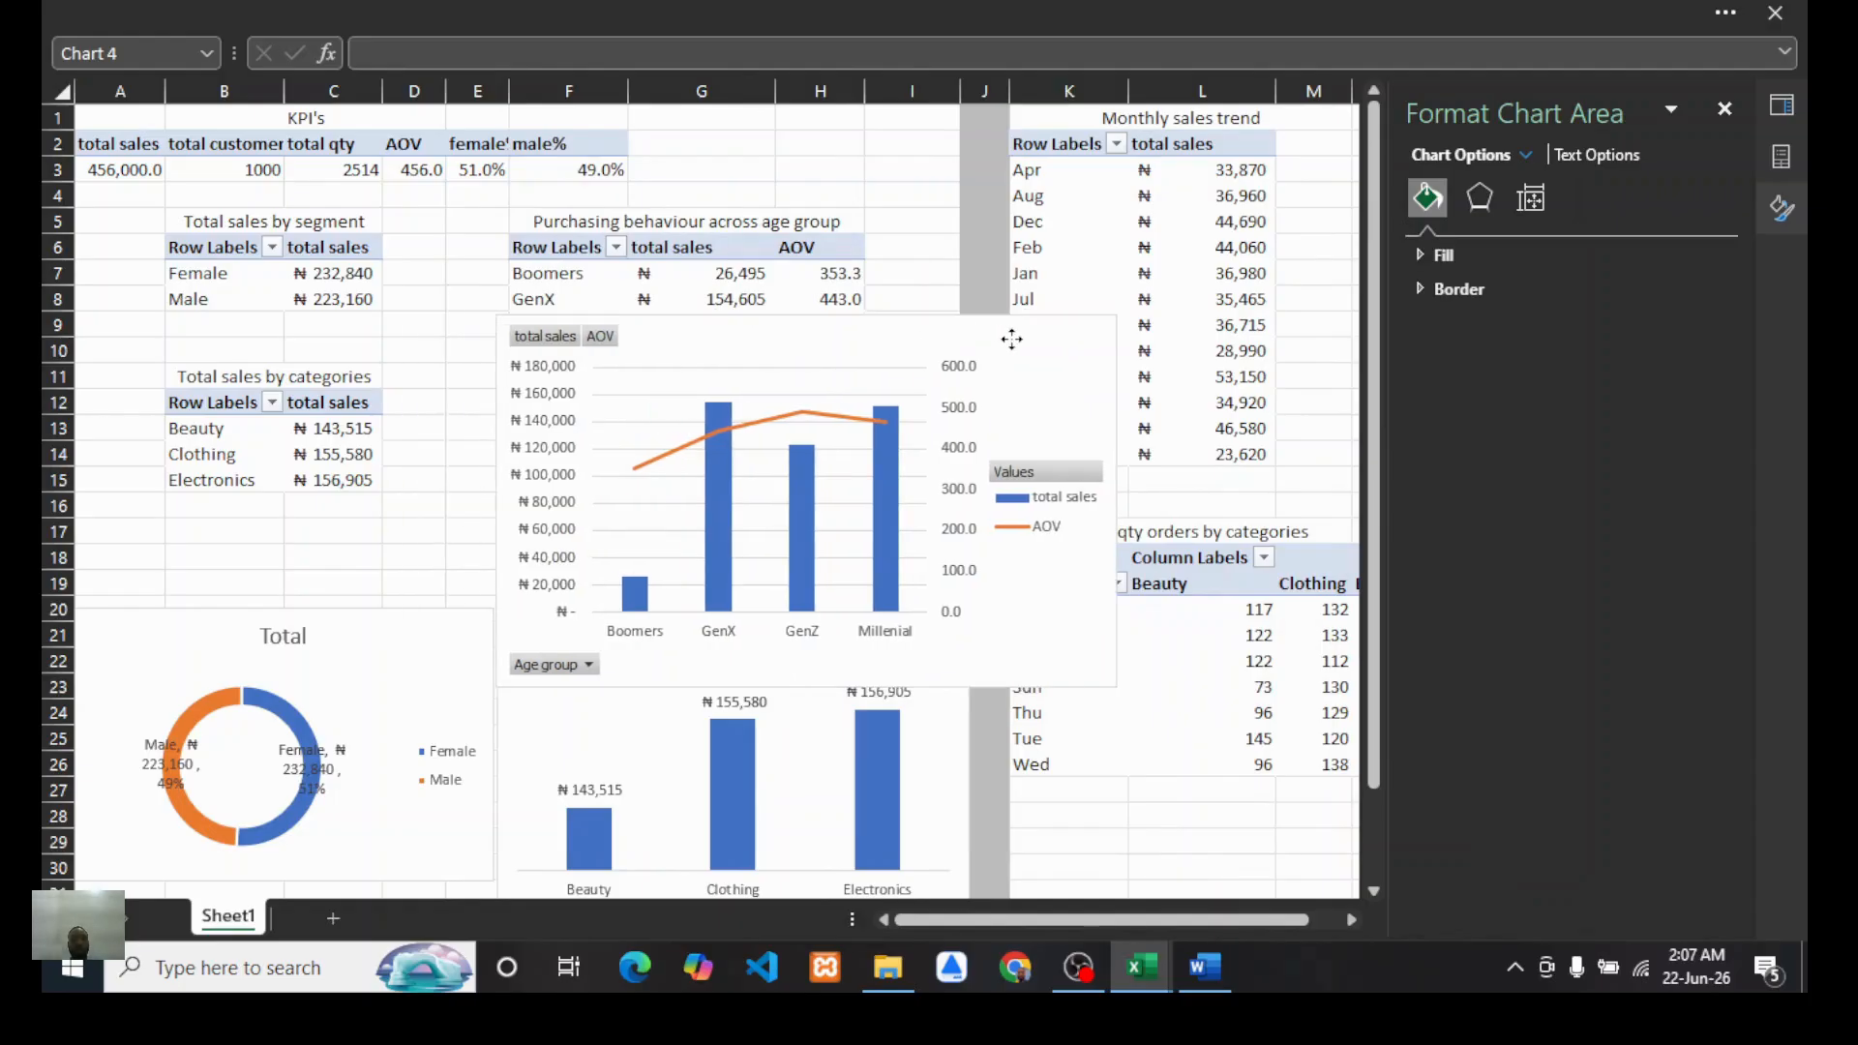
right_click(556, 341)
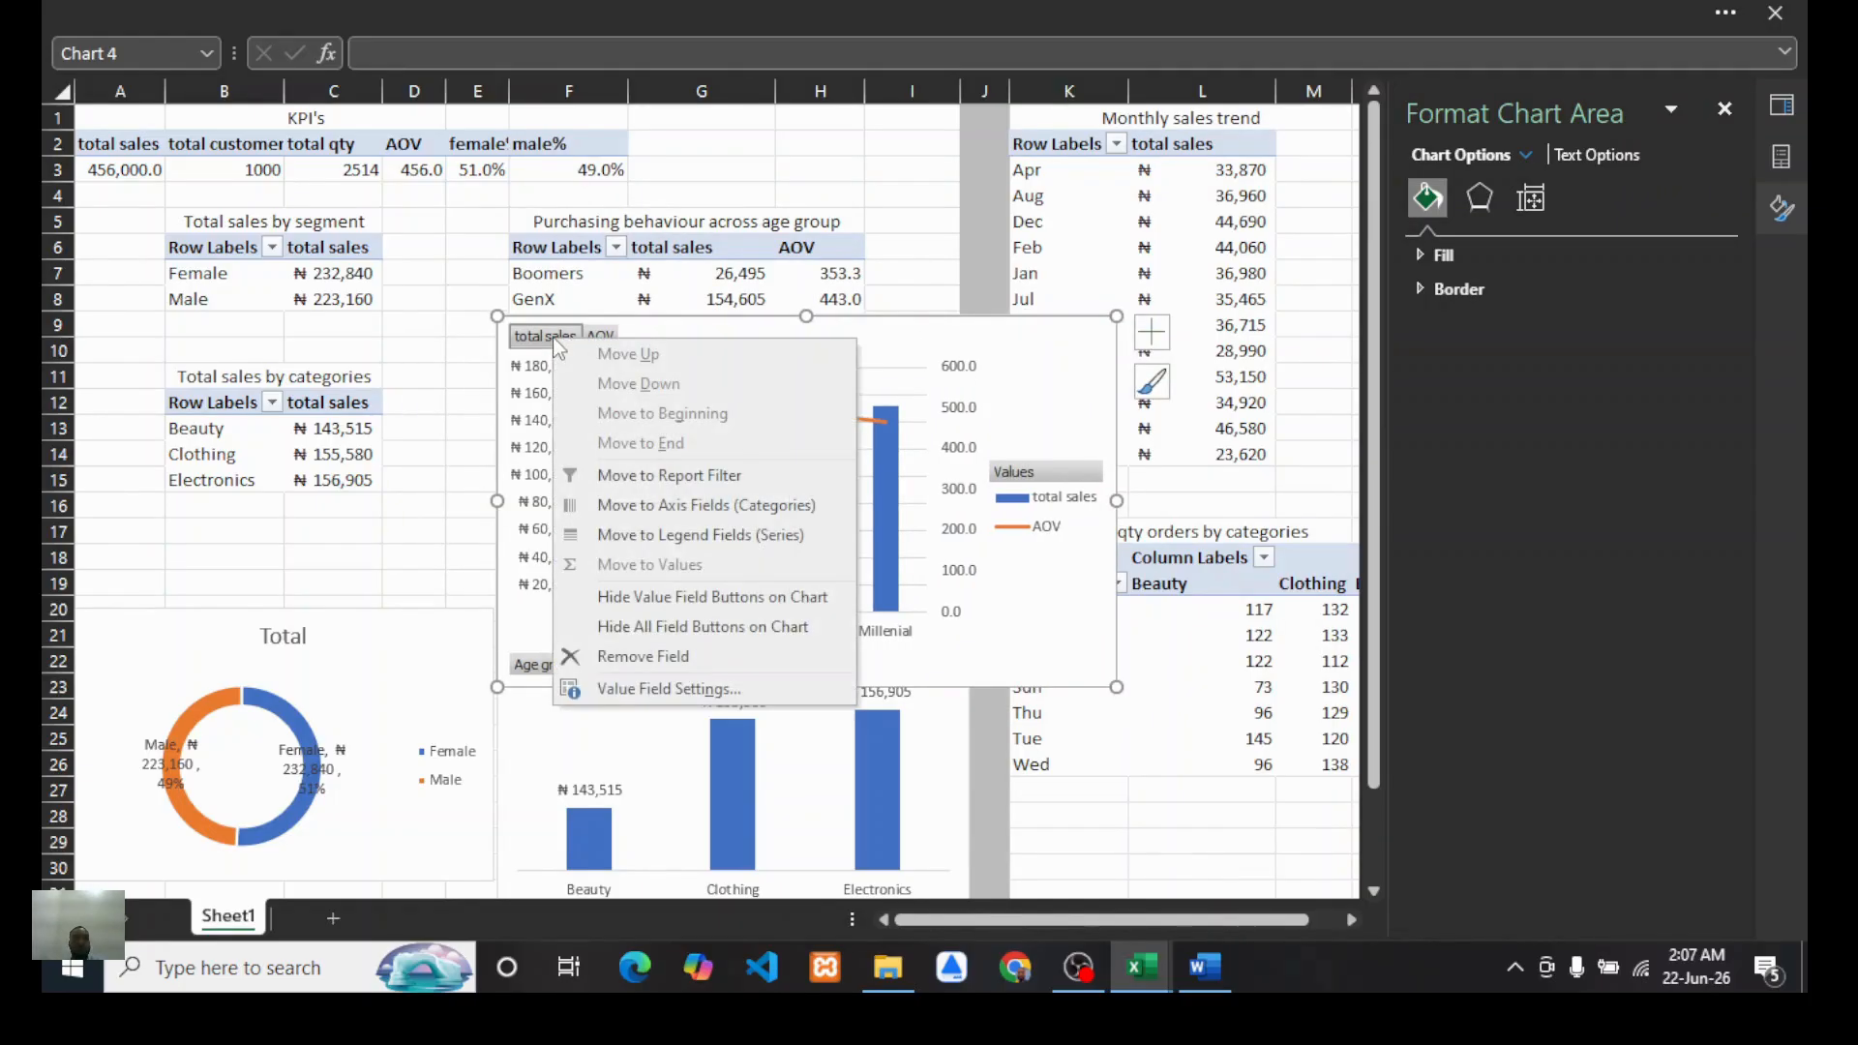
click(654, 629)
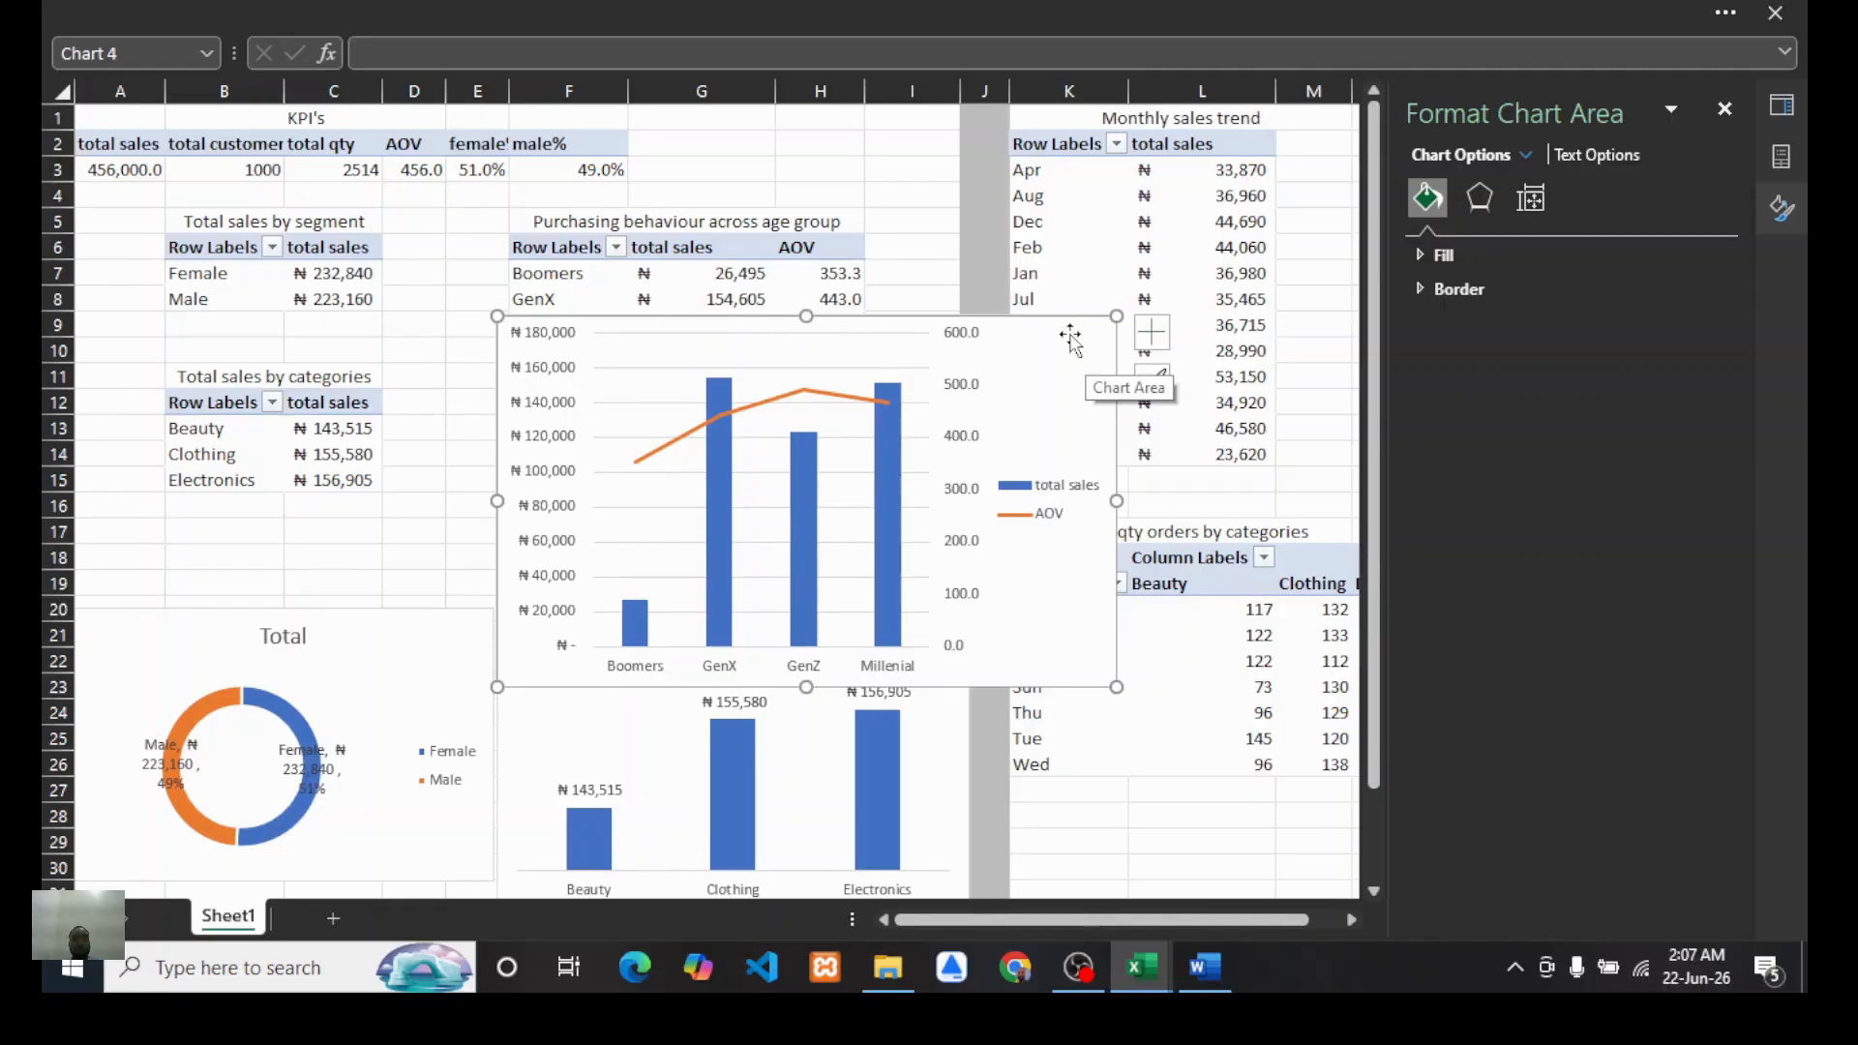
Step: Show data labels on the combo chart's AOV line
click(791, 397)
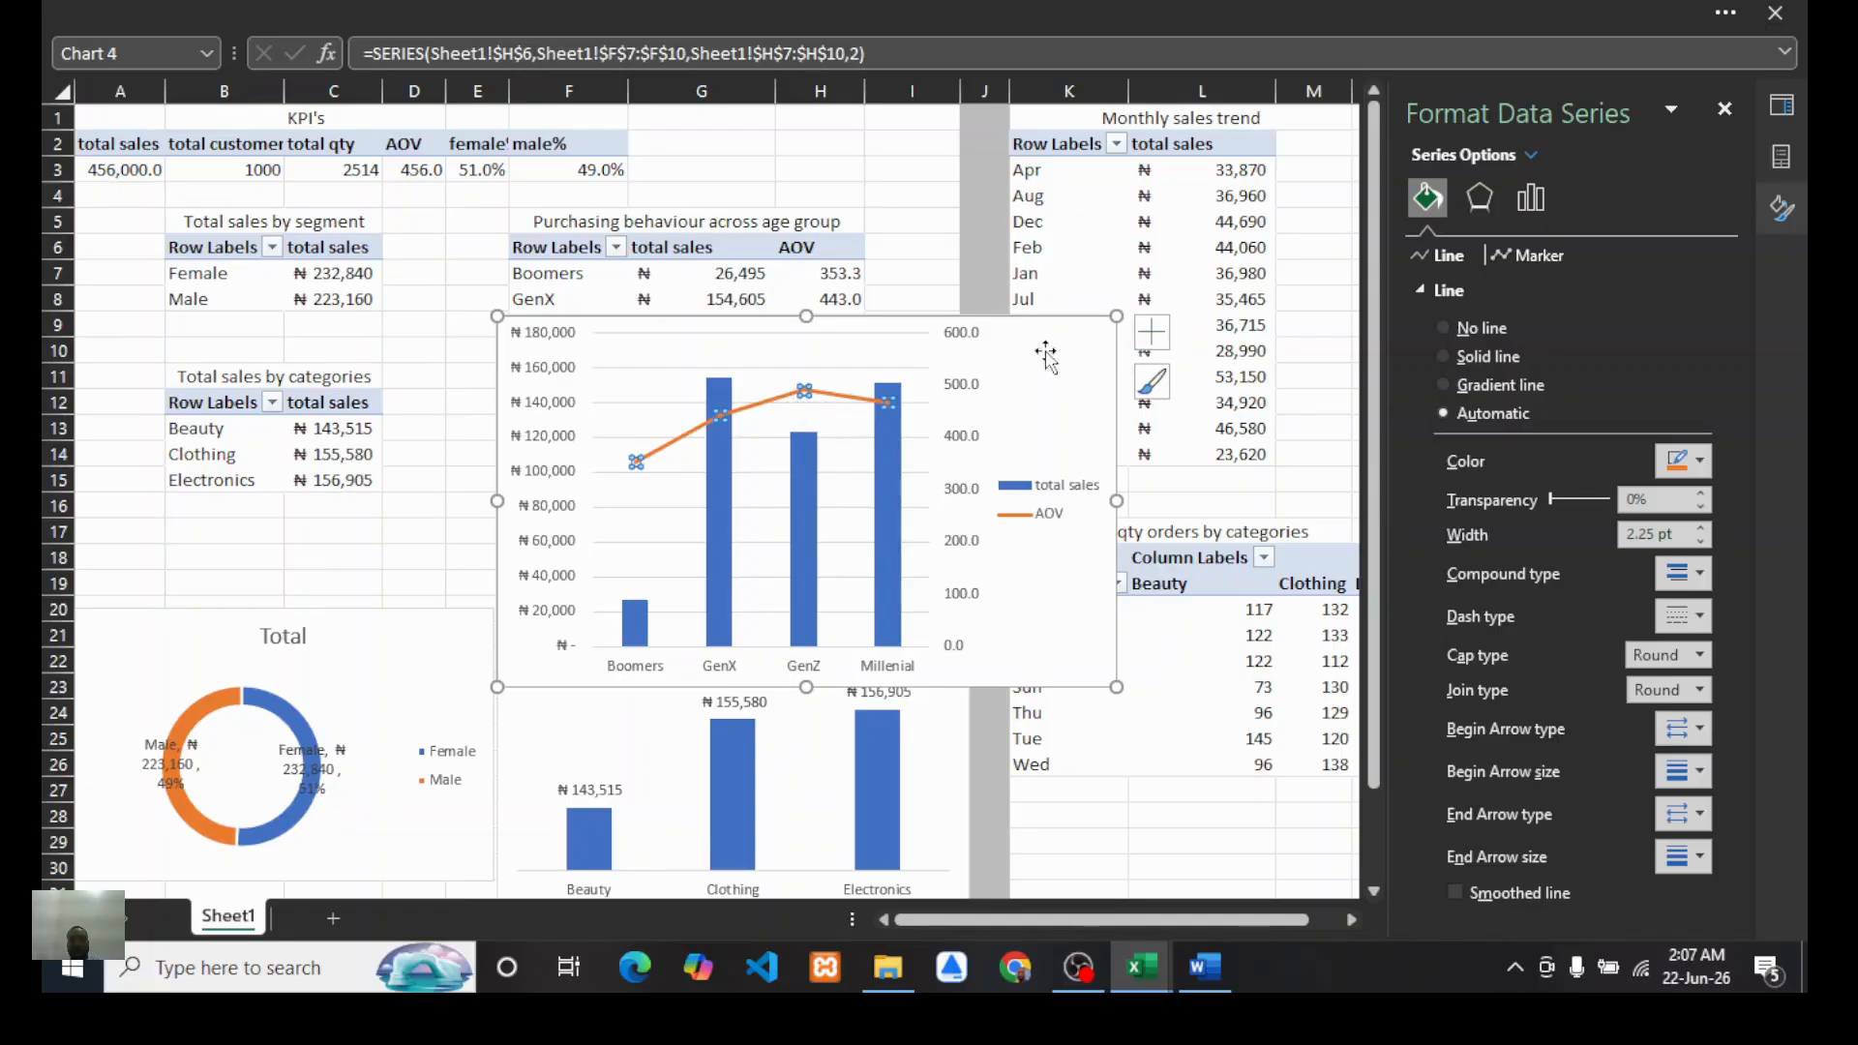
click(1152, 332)
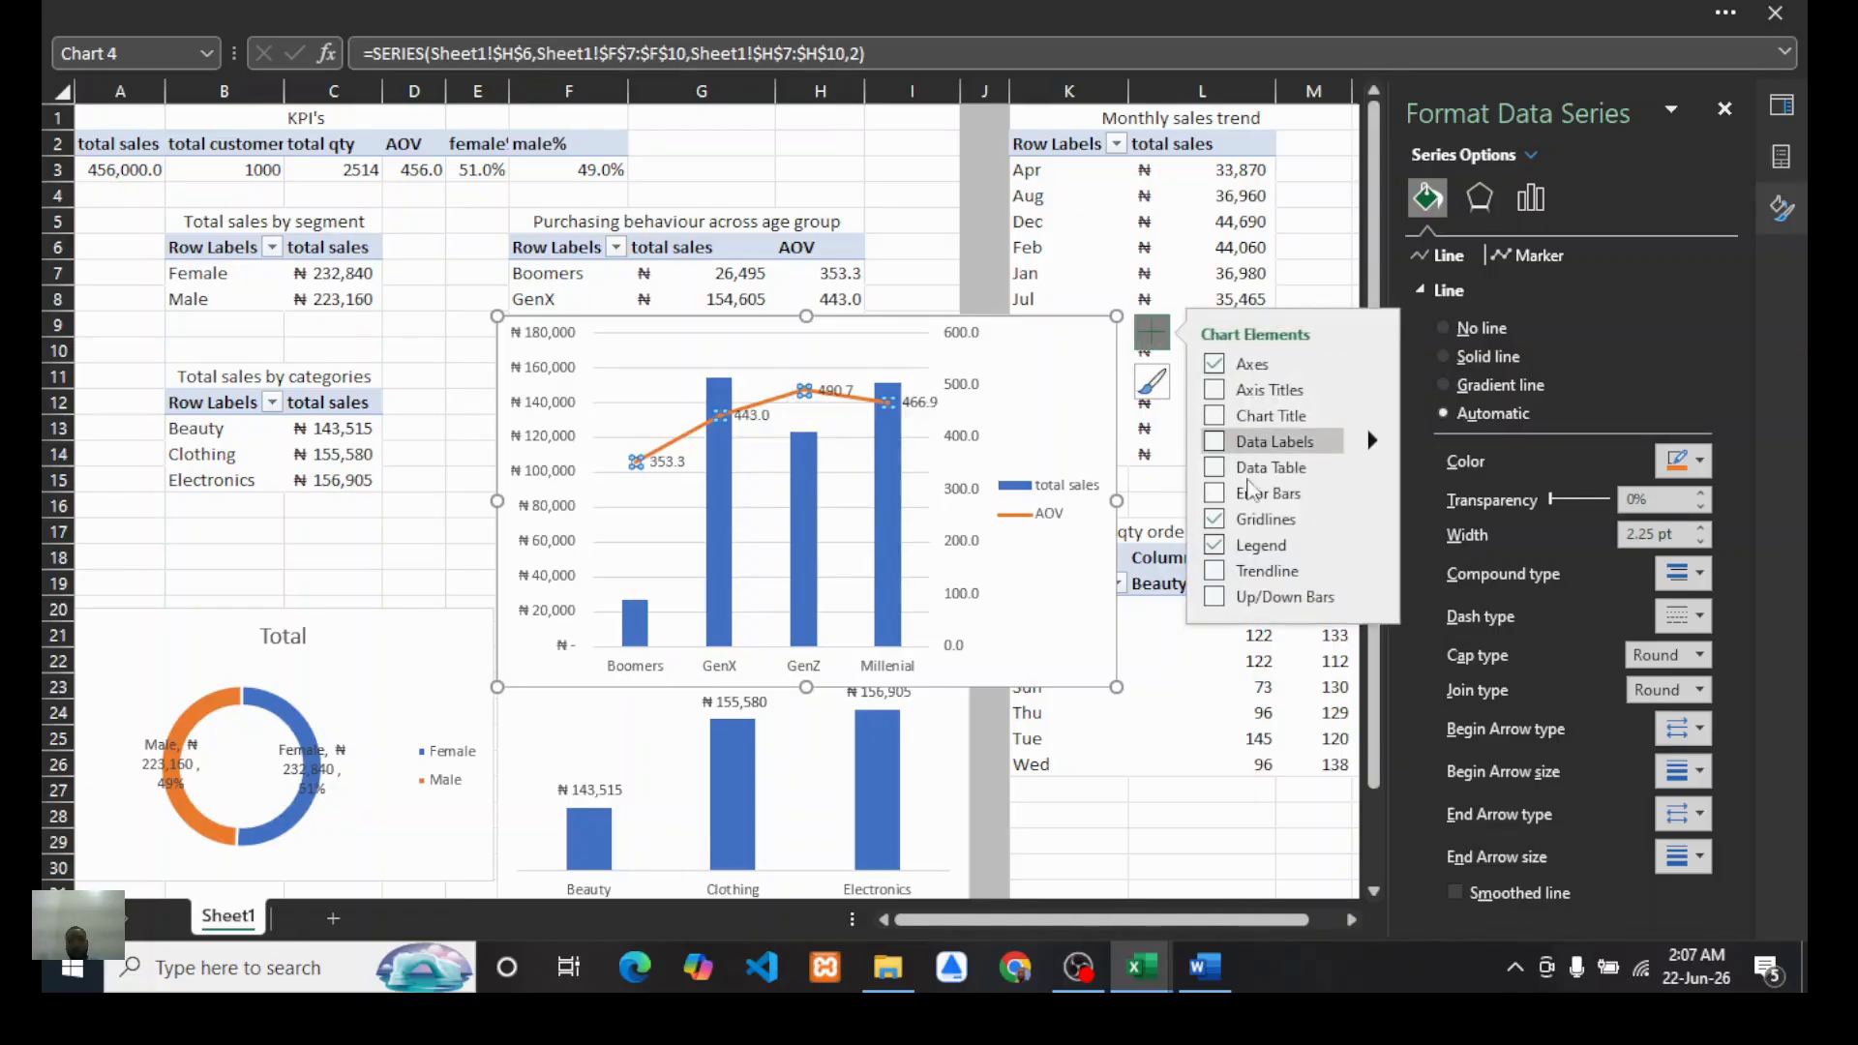
click(1214, 444)
click(1030, 411)
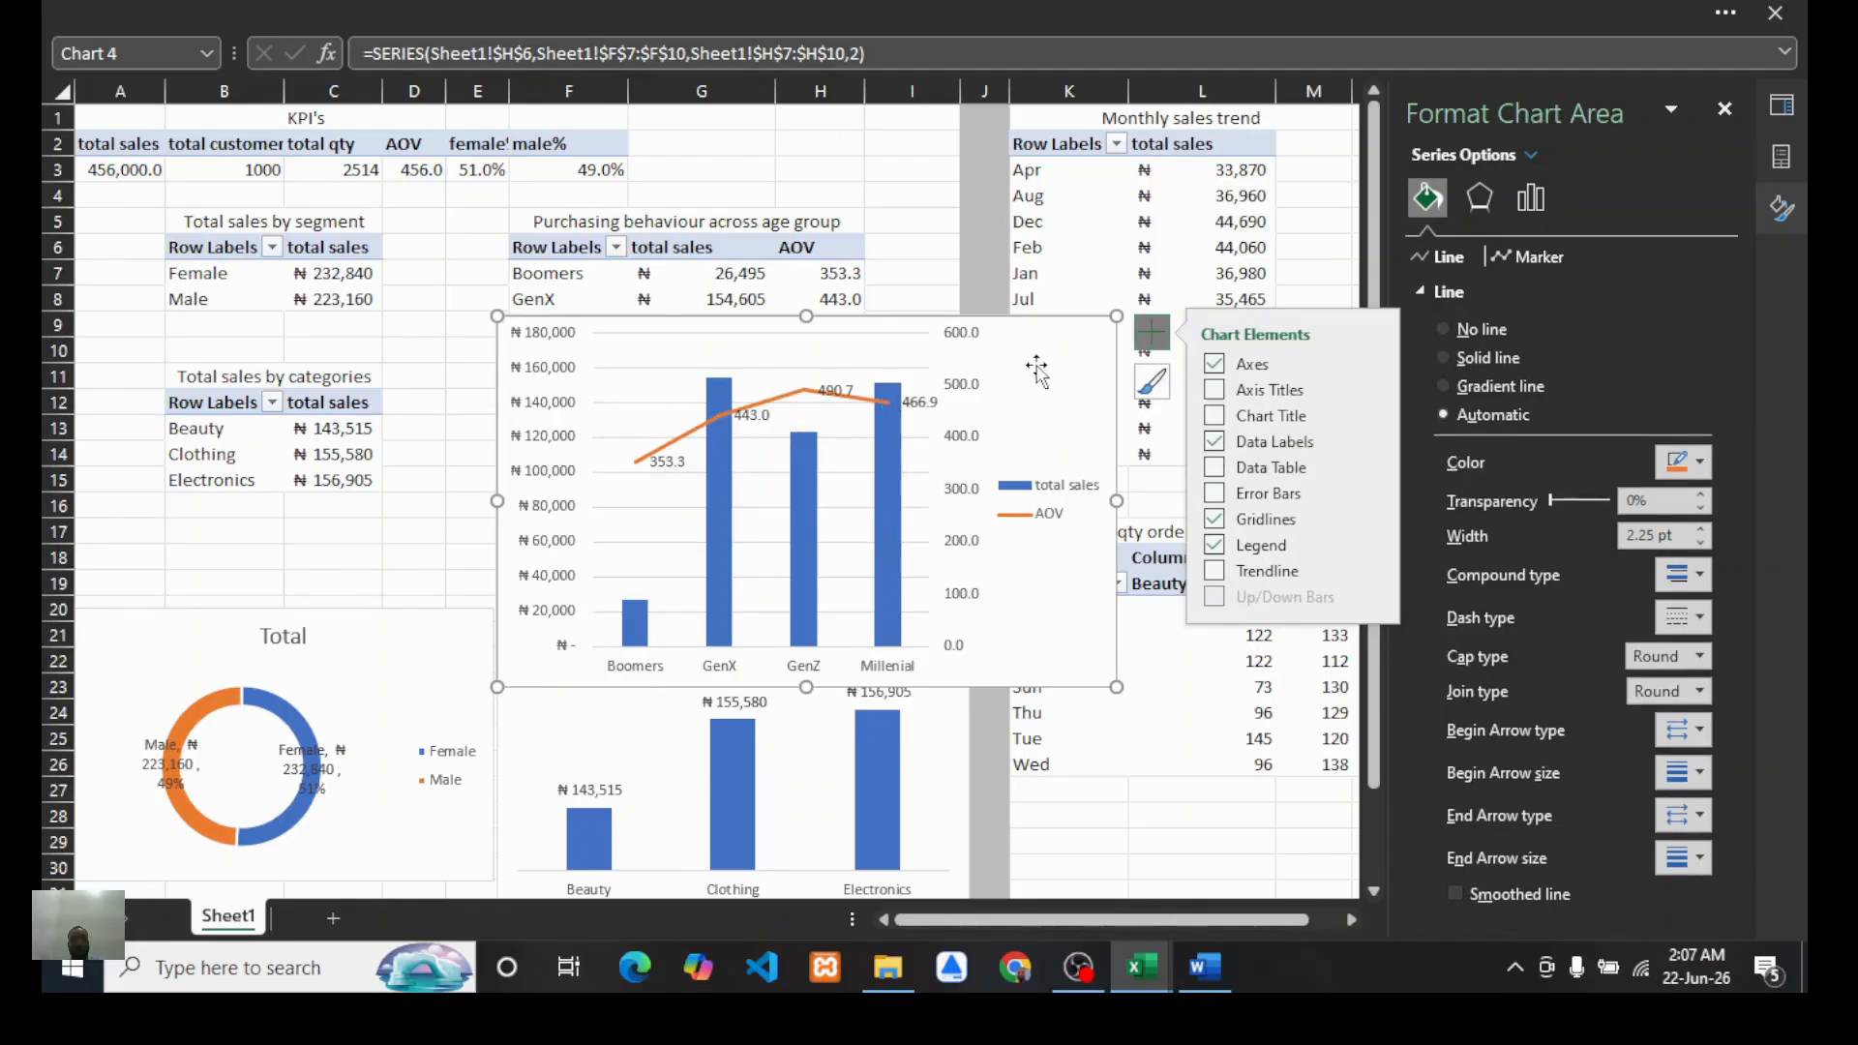
Step: Shrink the combo chart and turn off its gridlines
scroll(991, 440, down, 4)
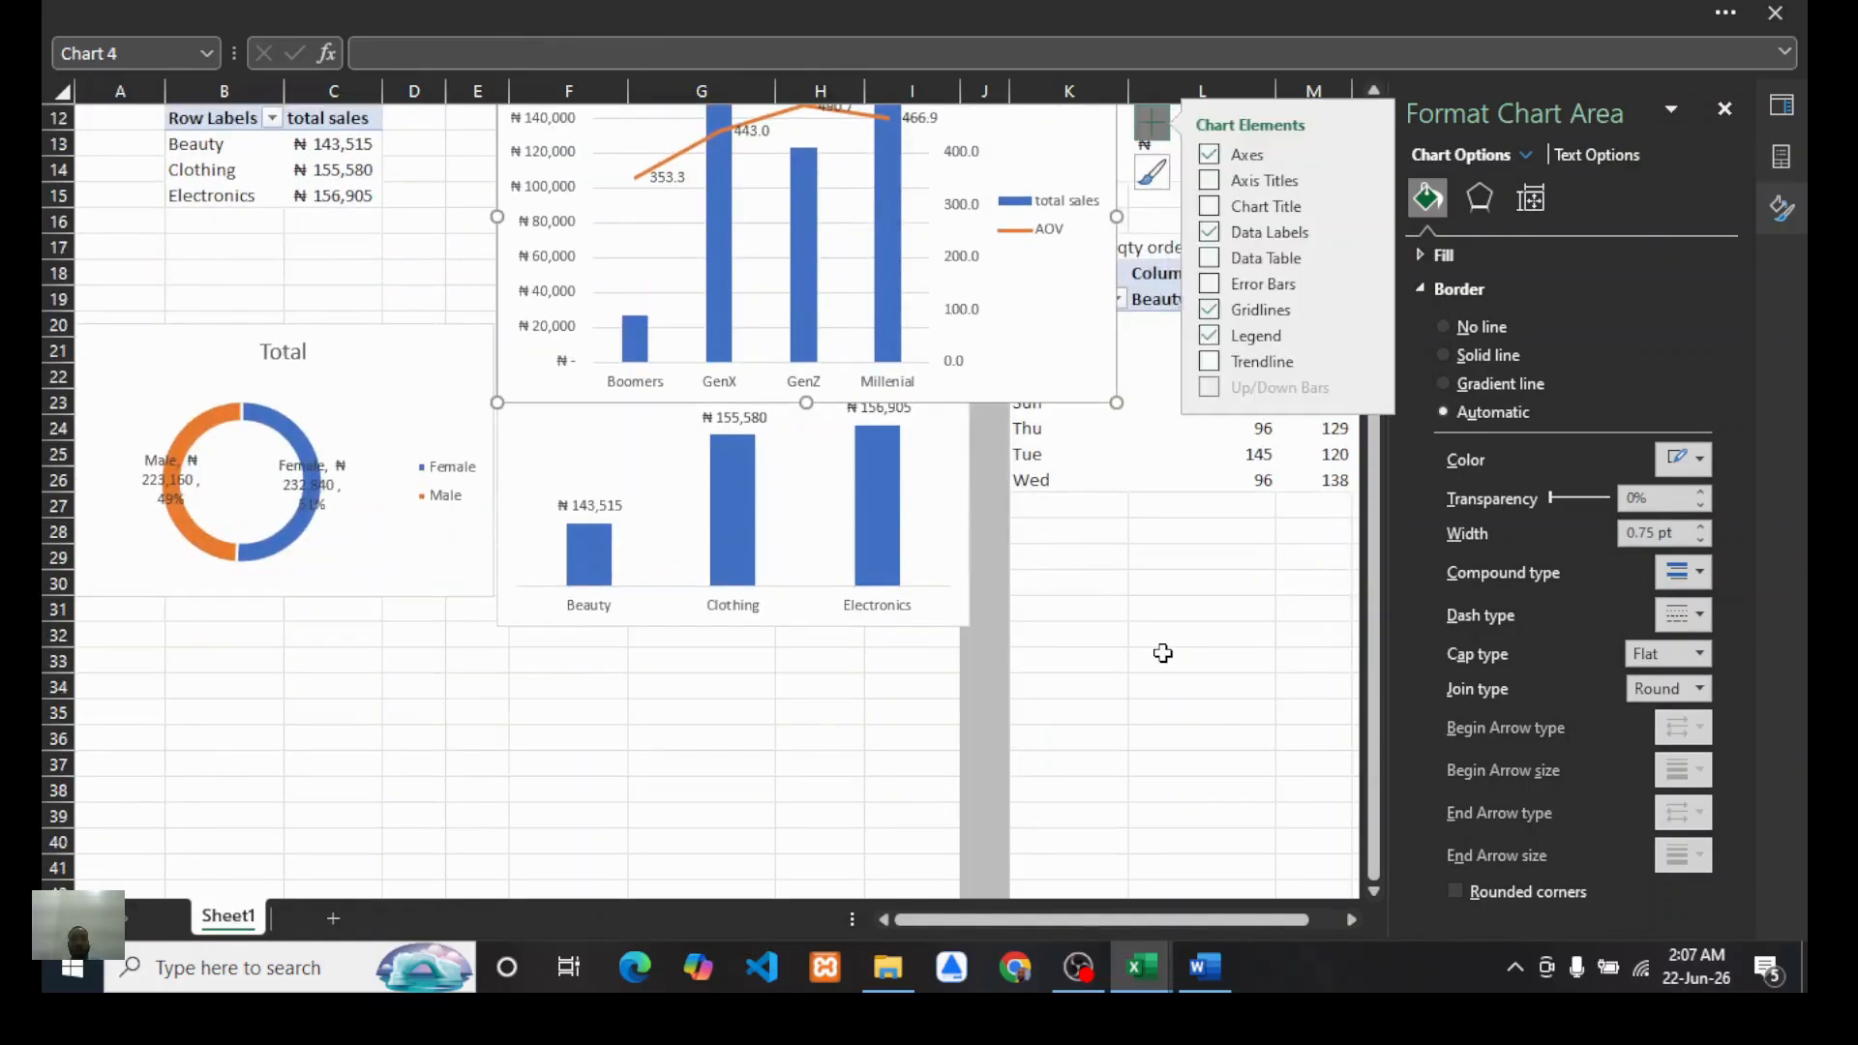
drag(1116, 402, 972, 361)
scroll(941, 334, up, 3)
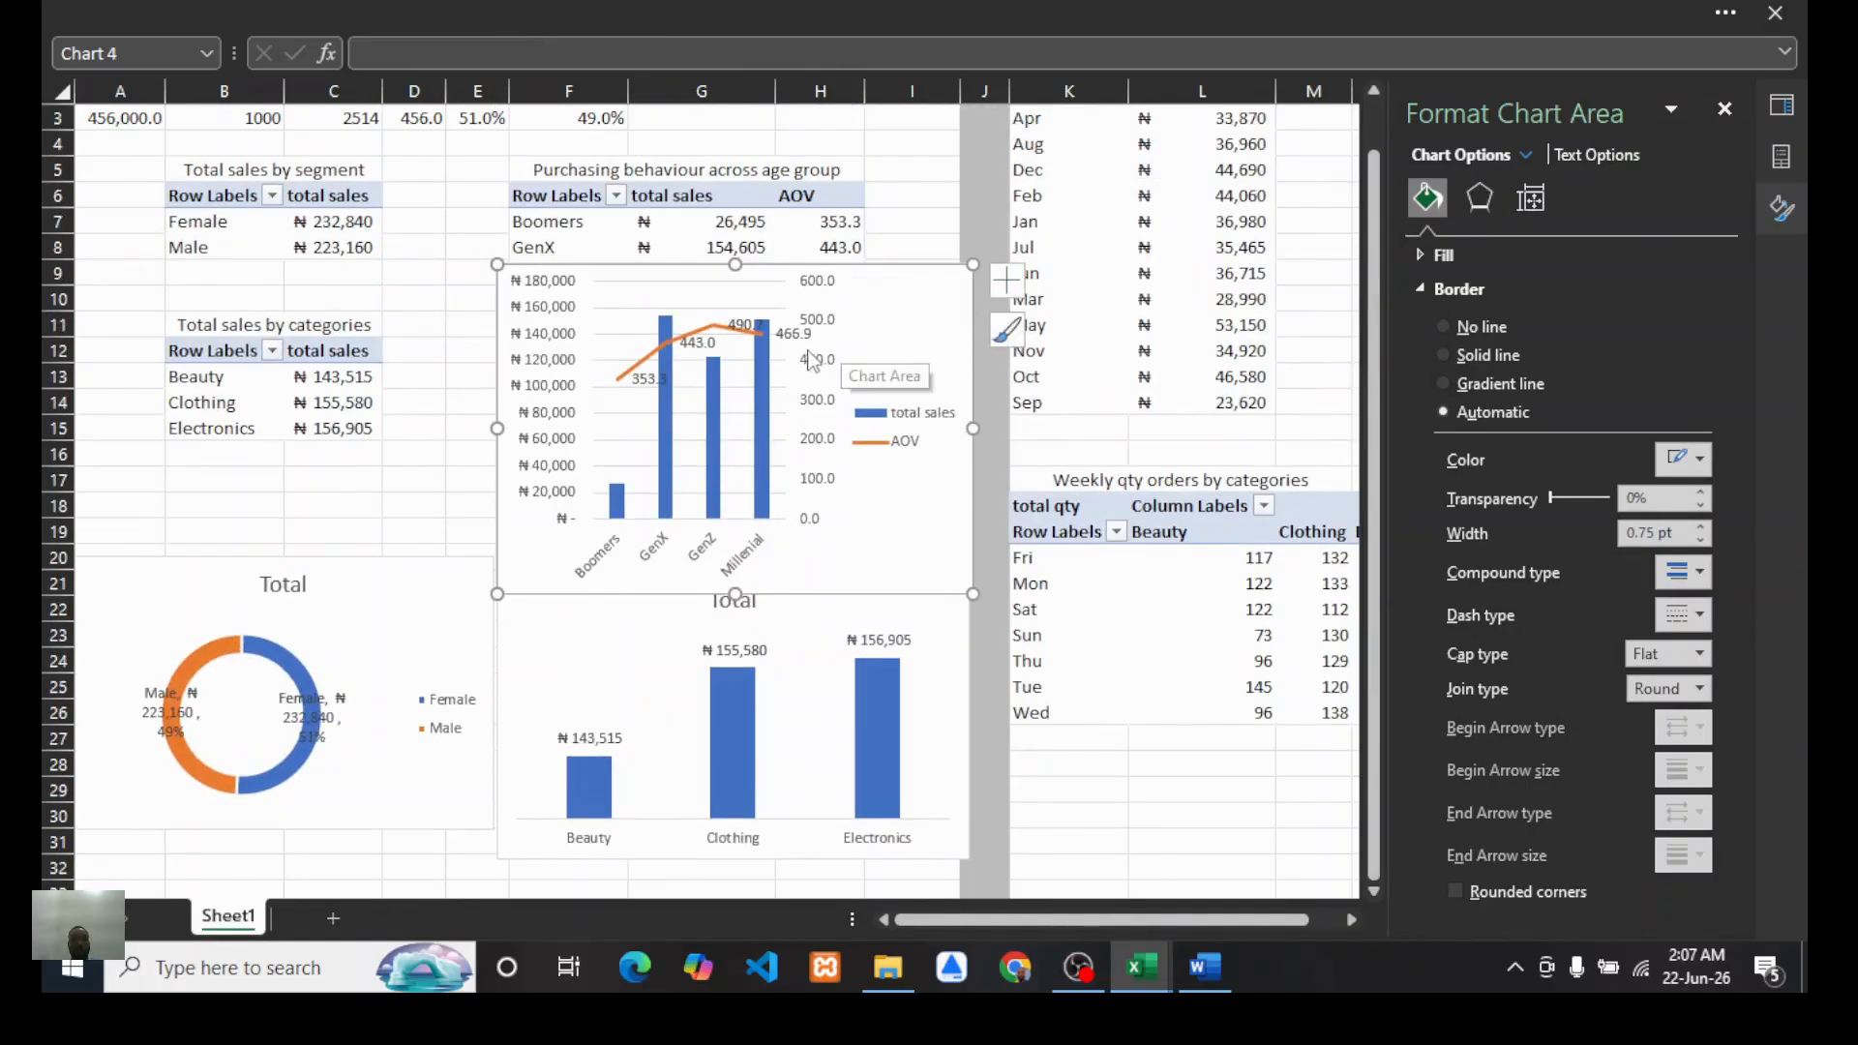
click(1003, 285)
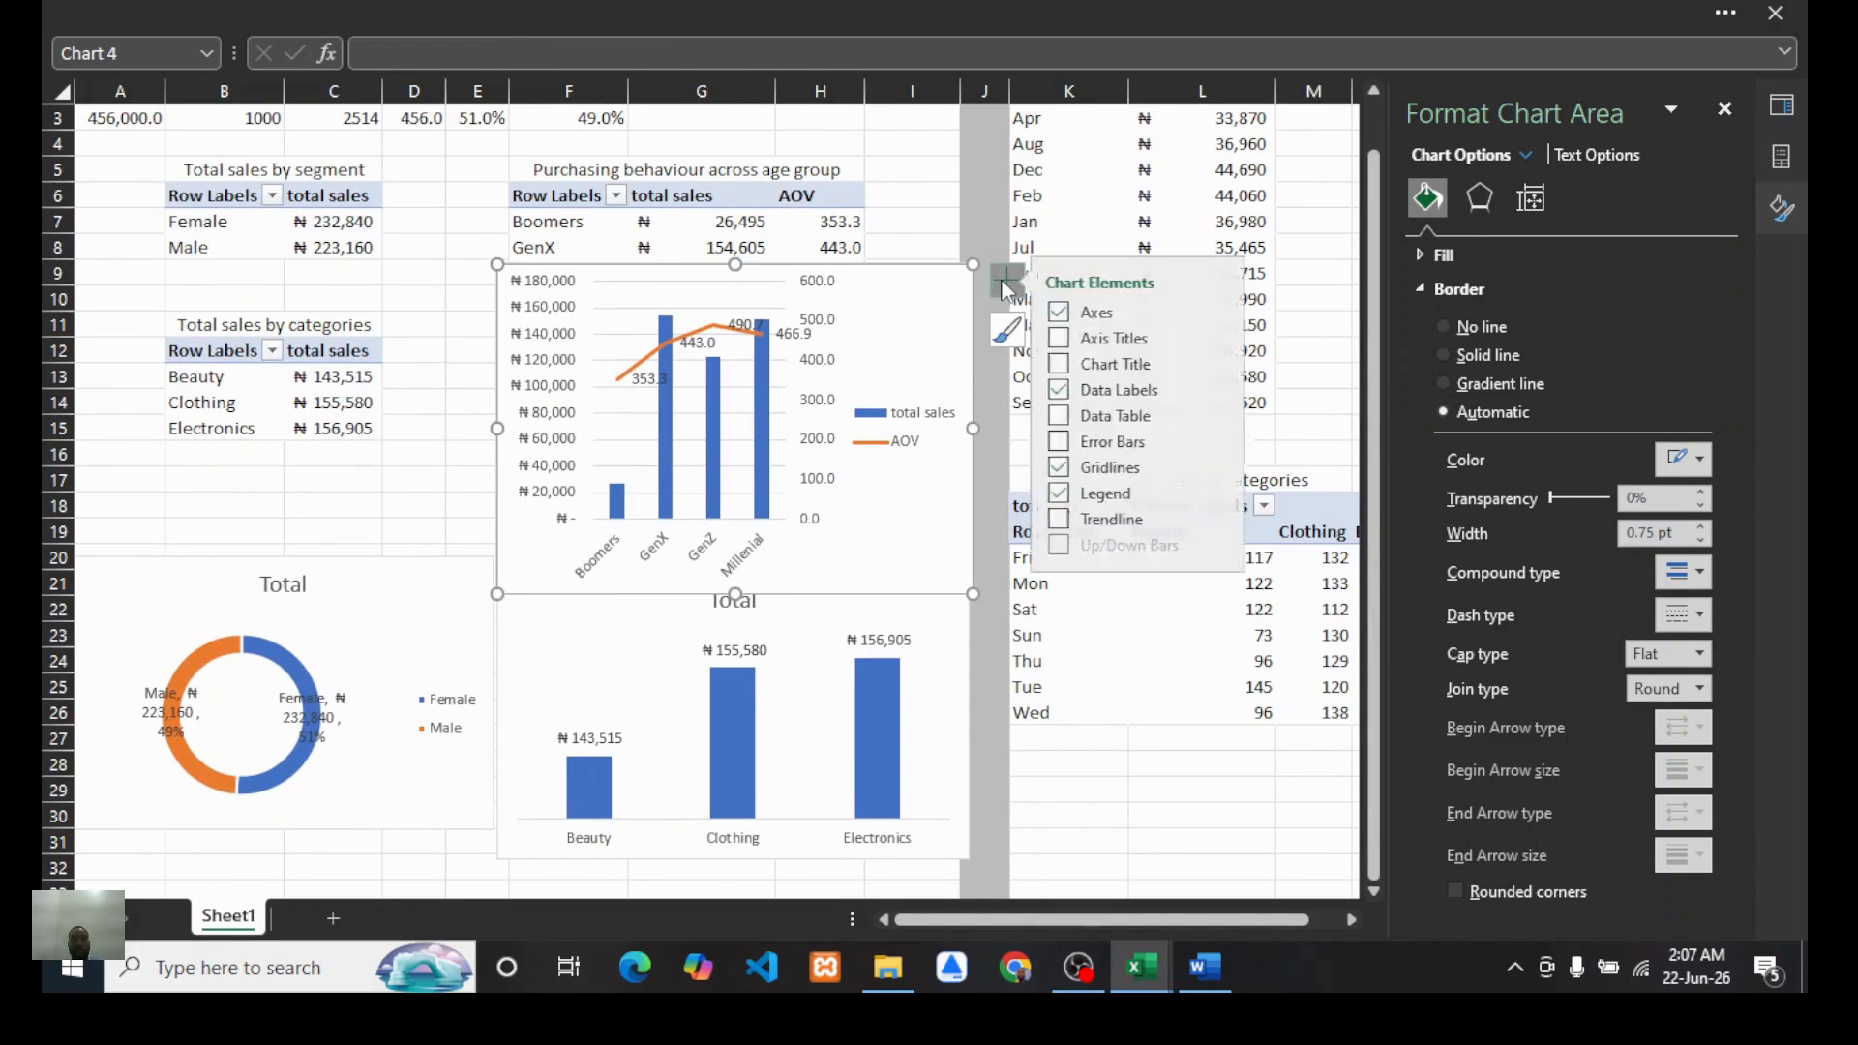
click(1069, 468)
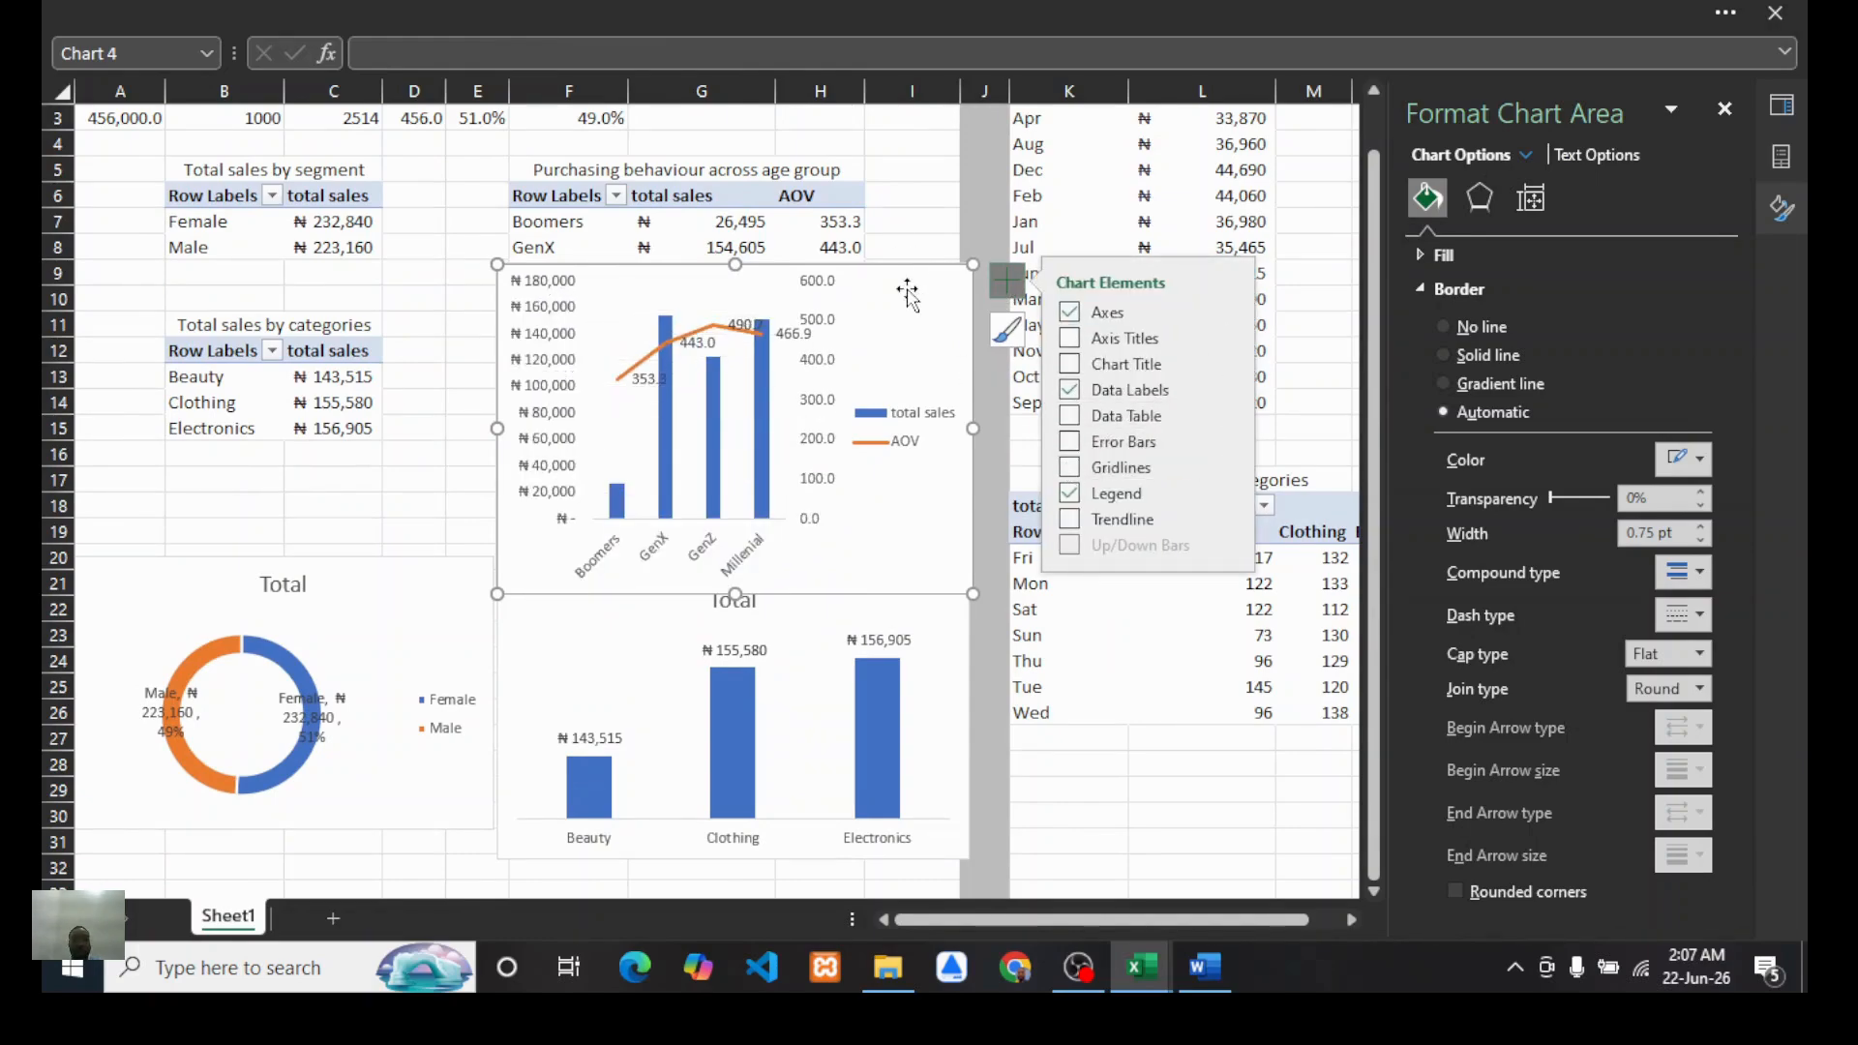
Step: Place the combo chart below the doughnut chart
scroll(934, 358, down, 2)
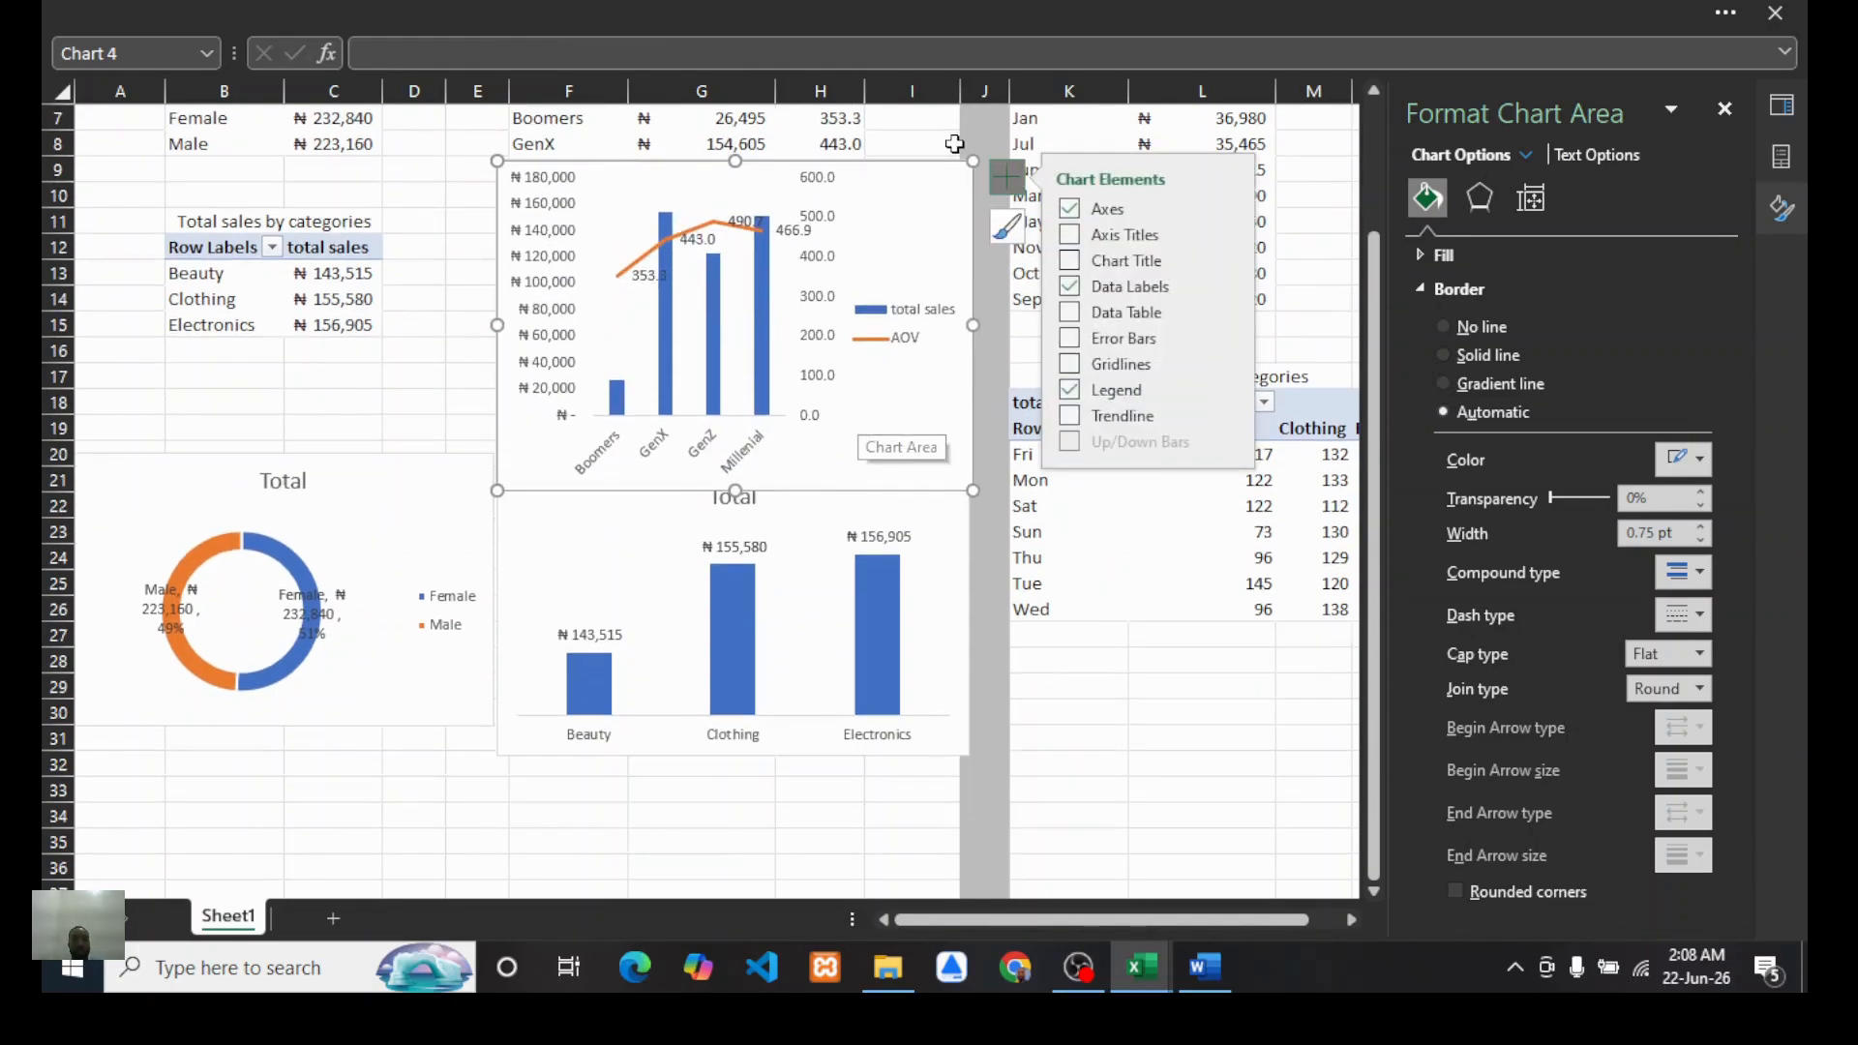
drag(973, 161, 495, 764)
scroll(1003, 334, down, 1)
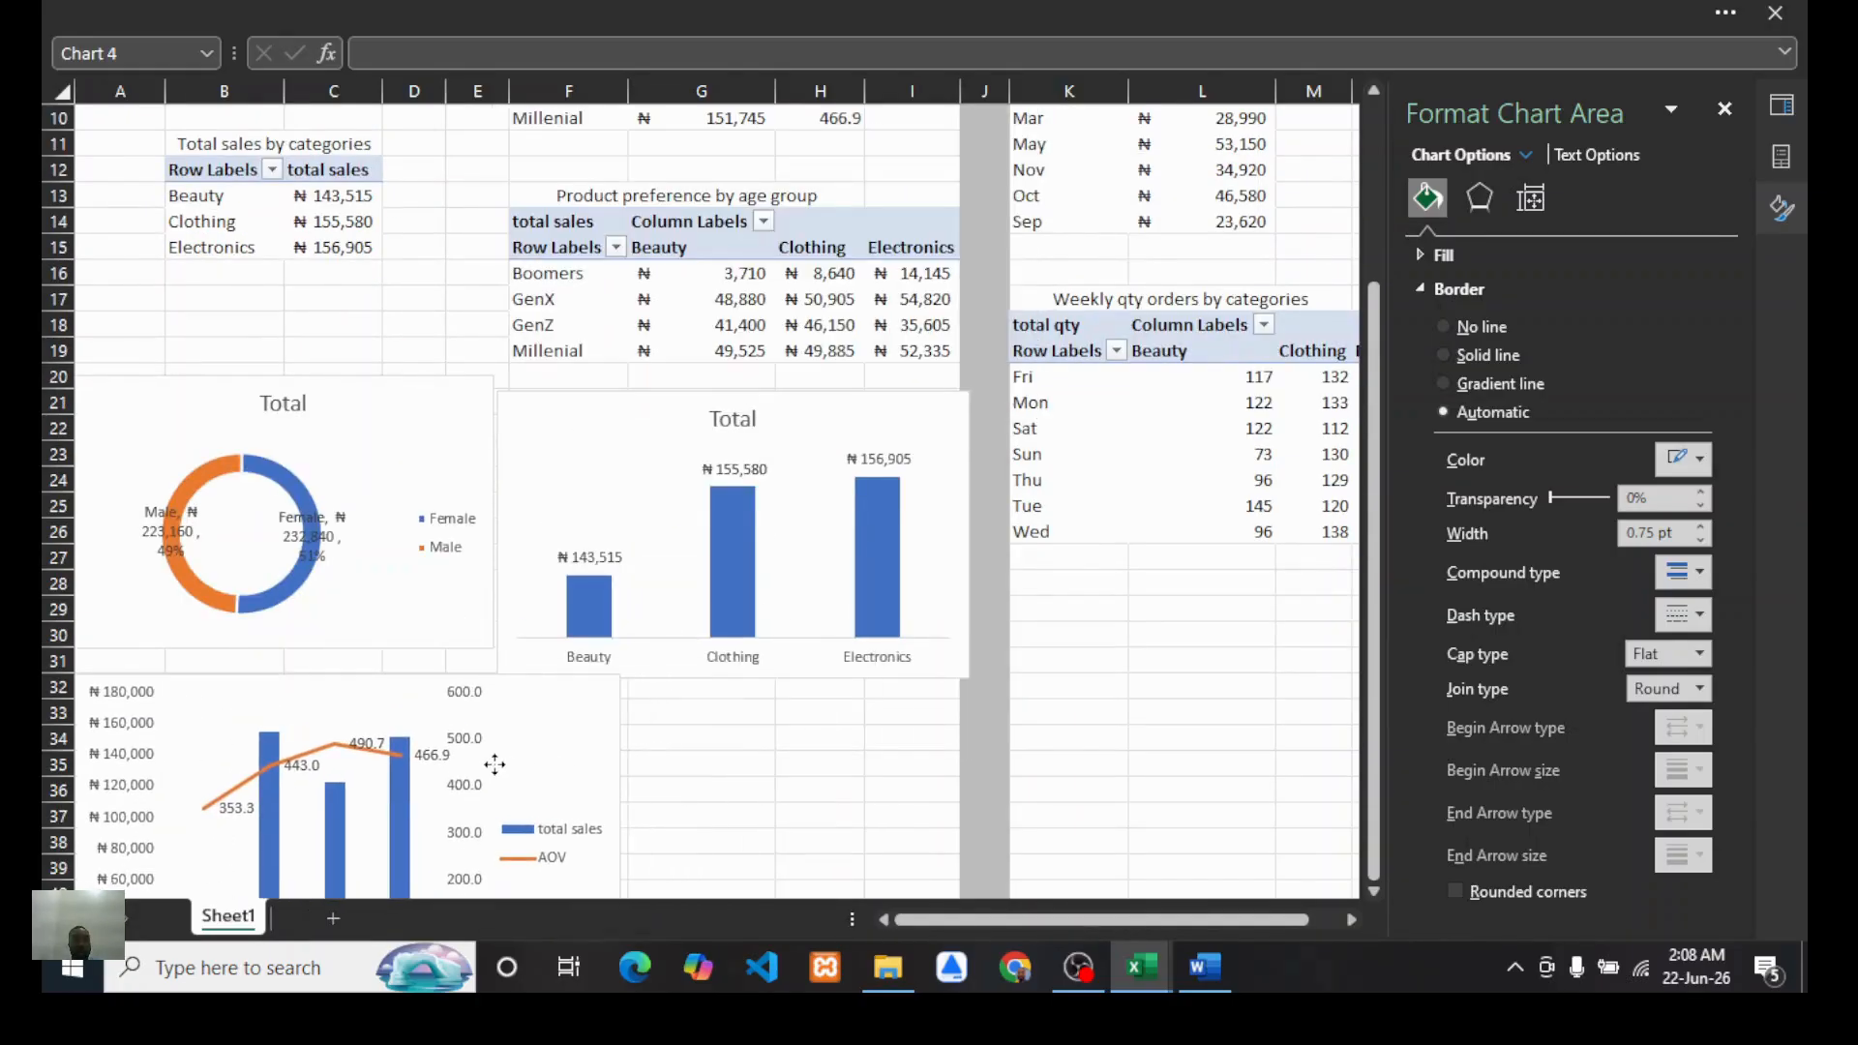
scroll(759, 693, up, 3)
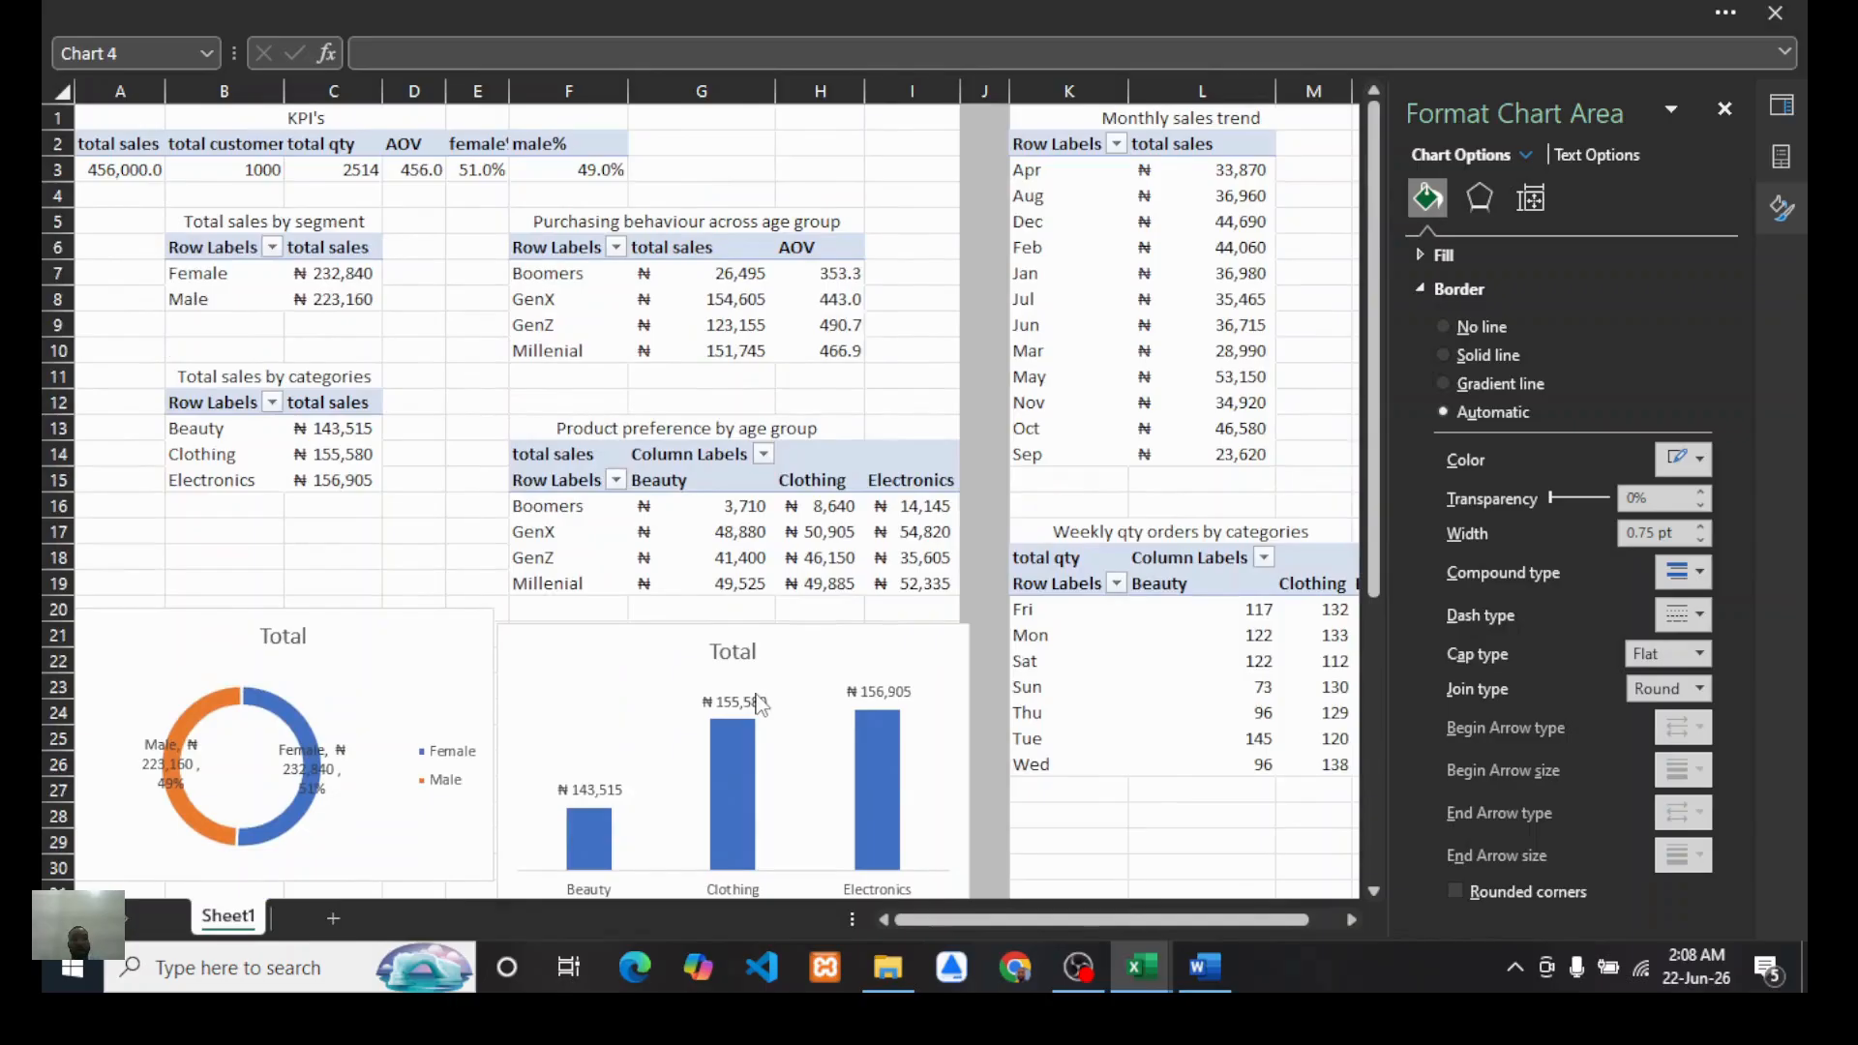
scroll(760, 702, up, 1)
Step: Insert a clustered column PivotChart from the product preference by age group PivotTable
mouse_move(848, 504)
click(780, 505)
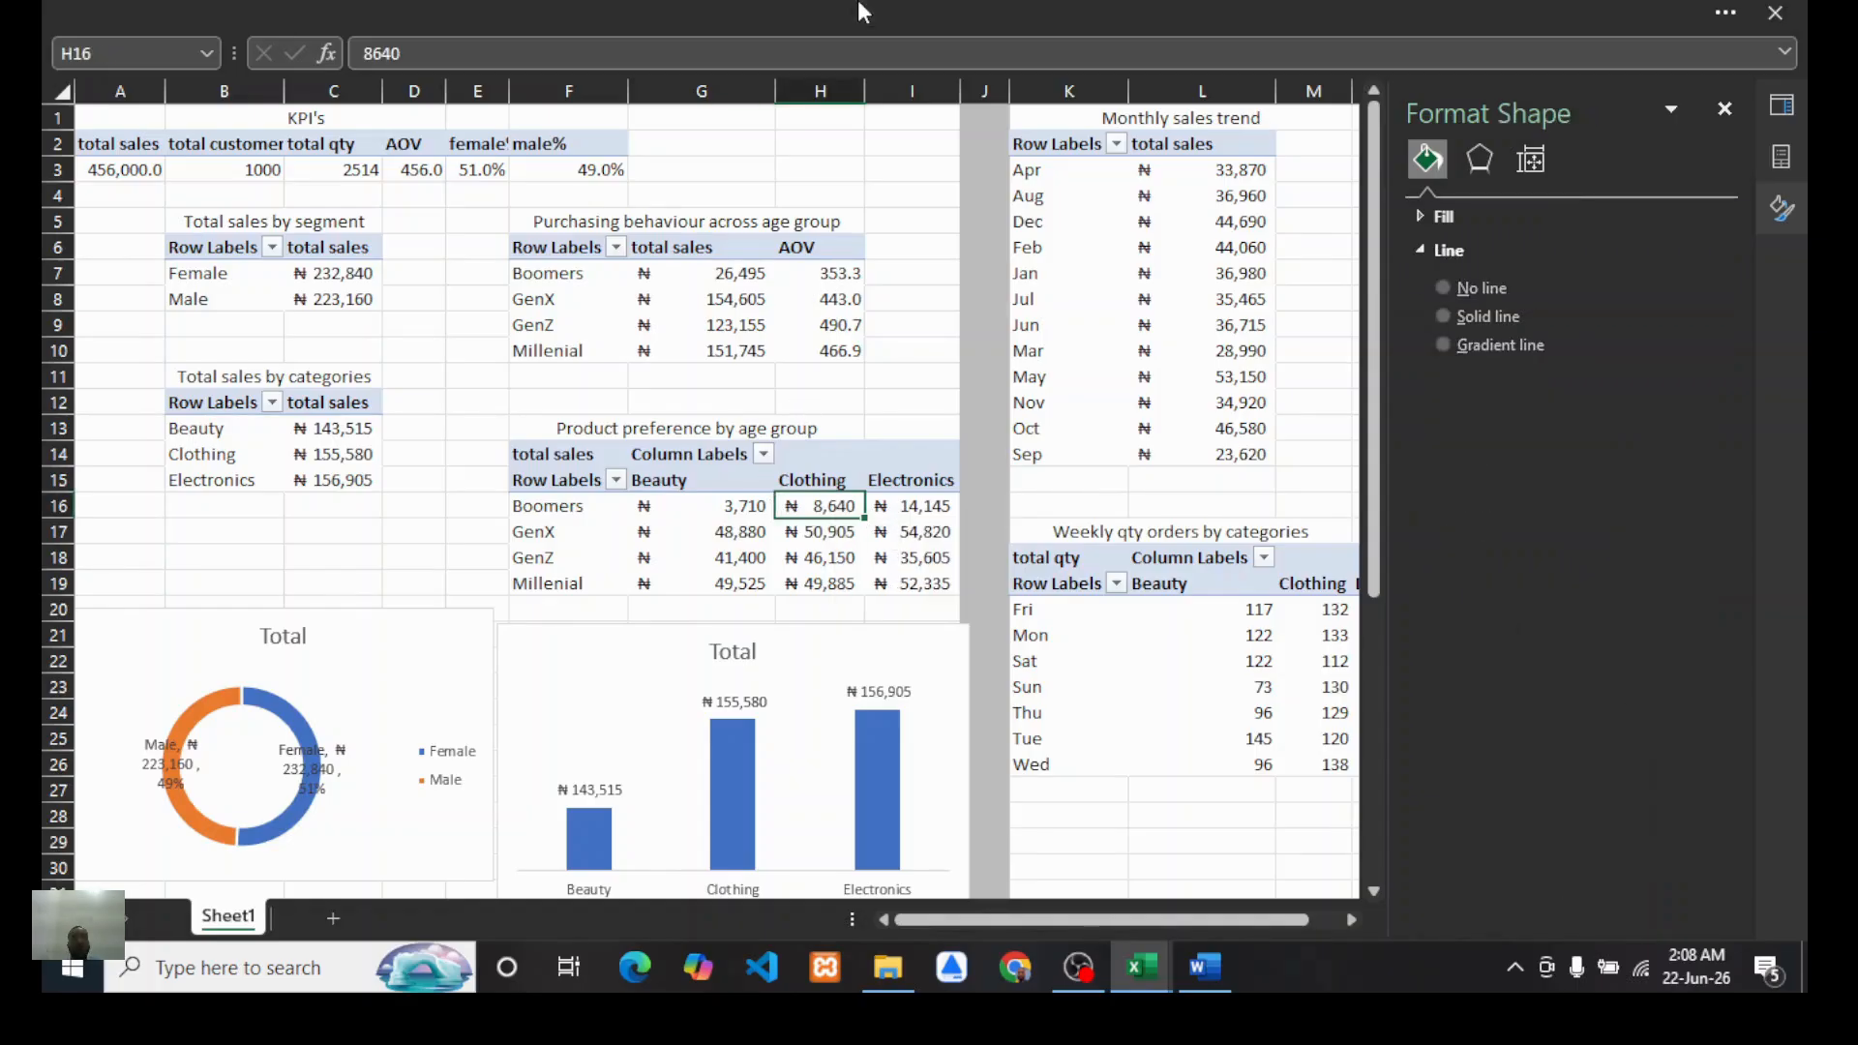
click(316, 14)
click(222, 78)
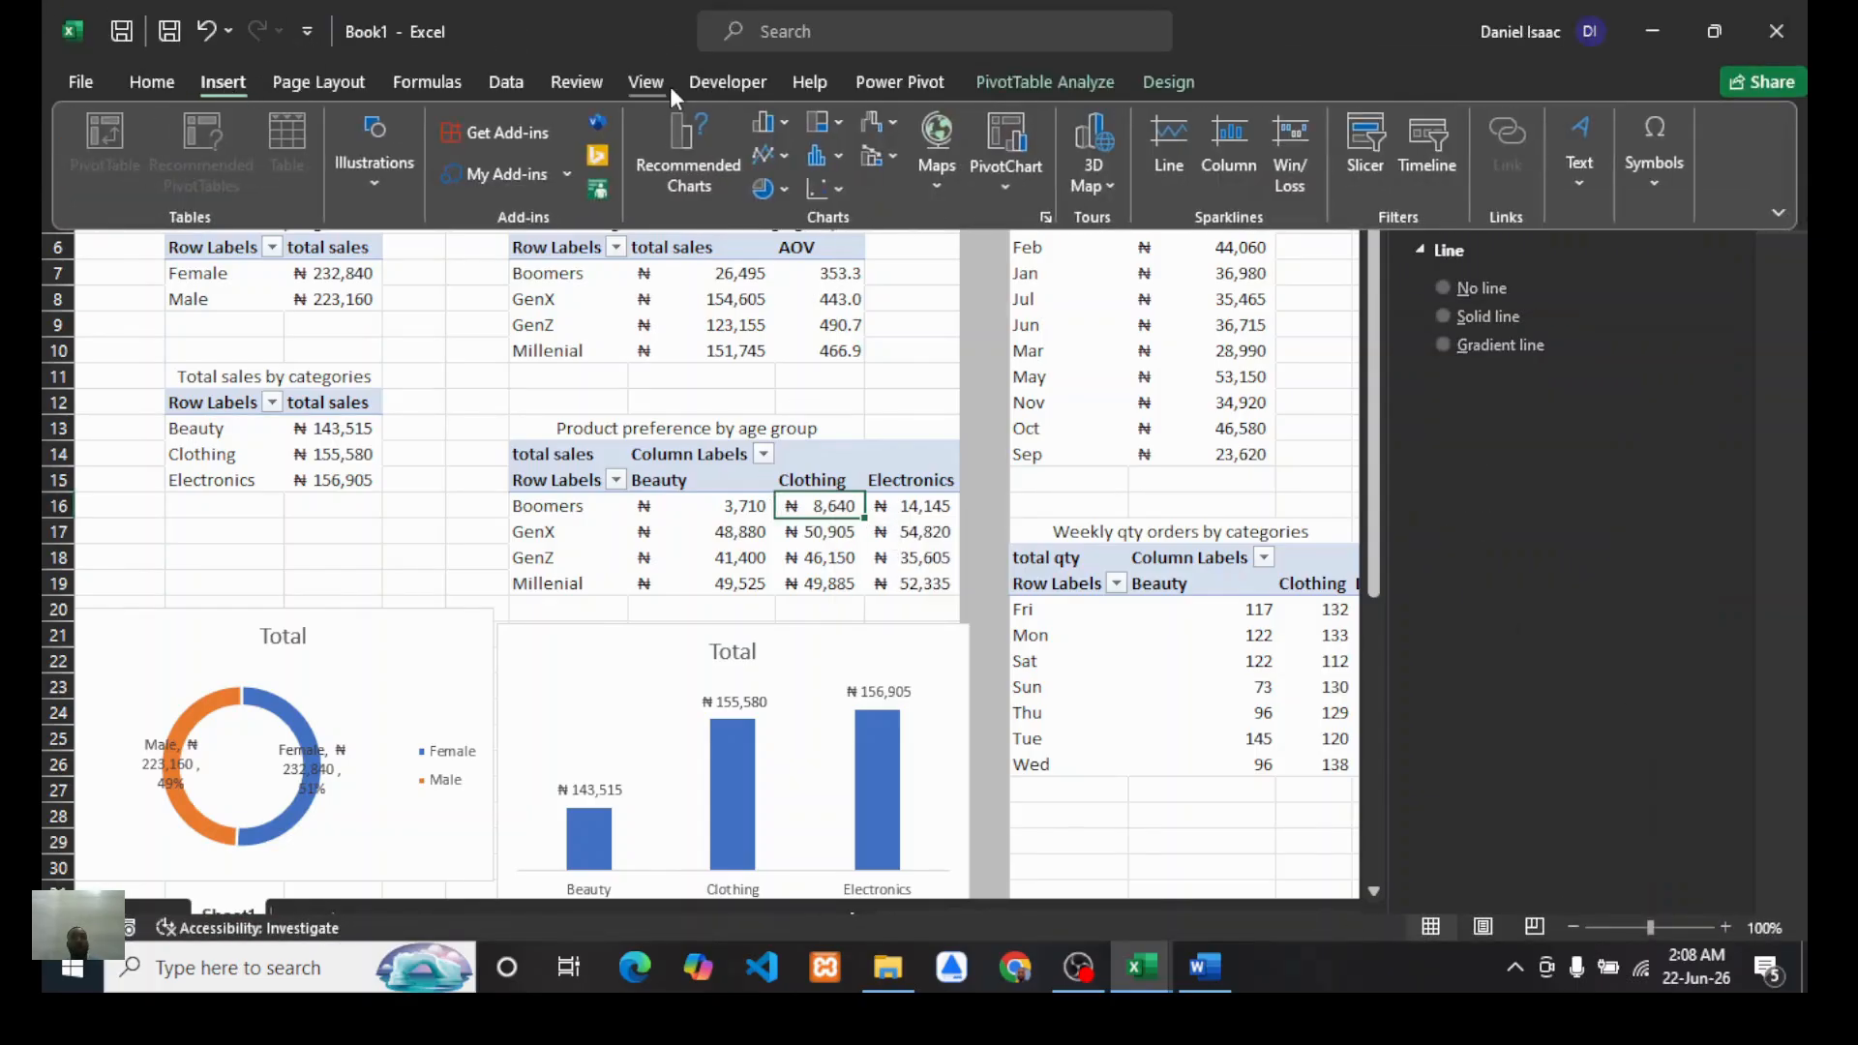
click(1003, 121)
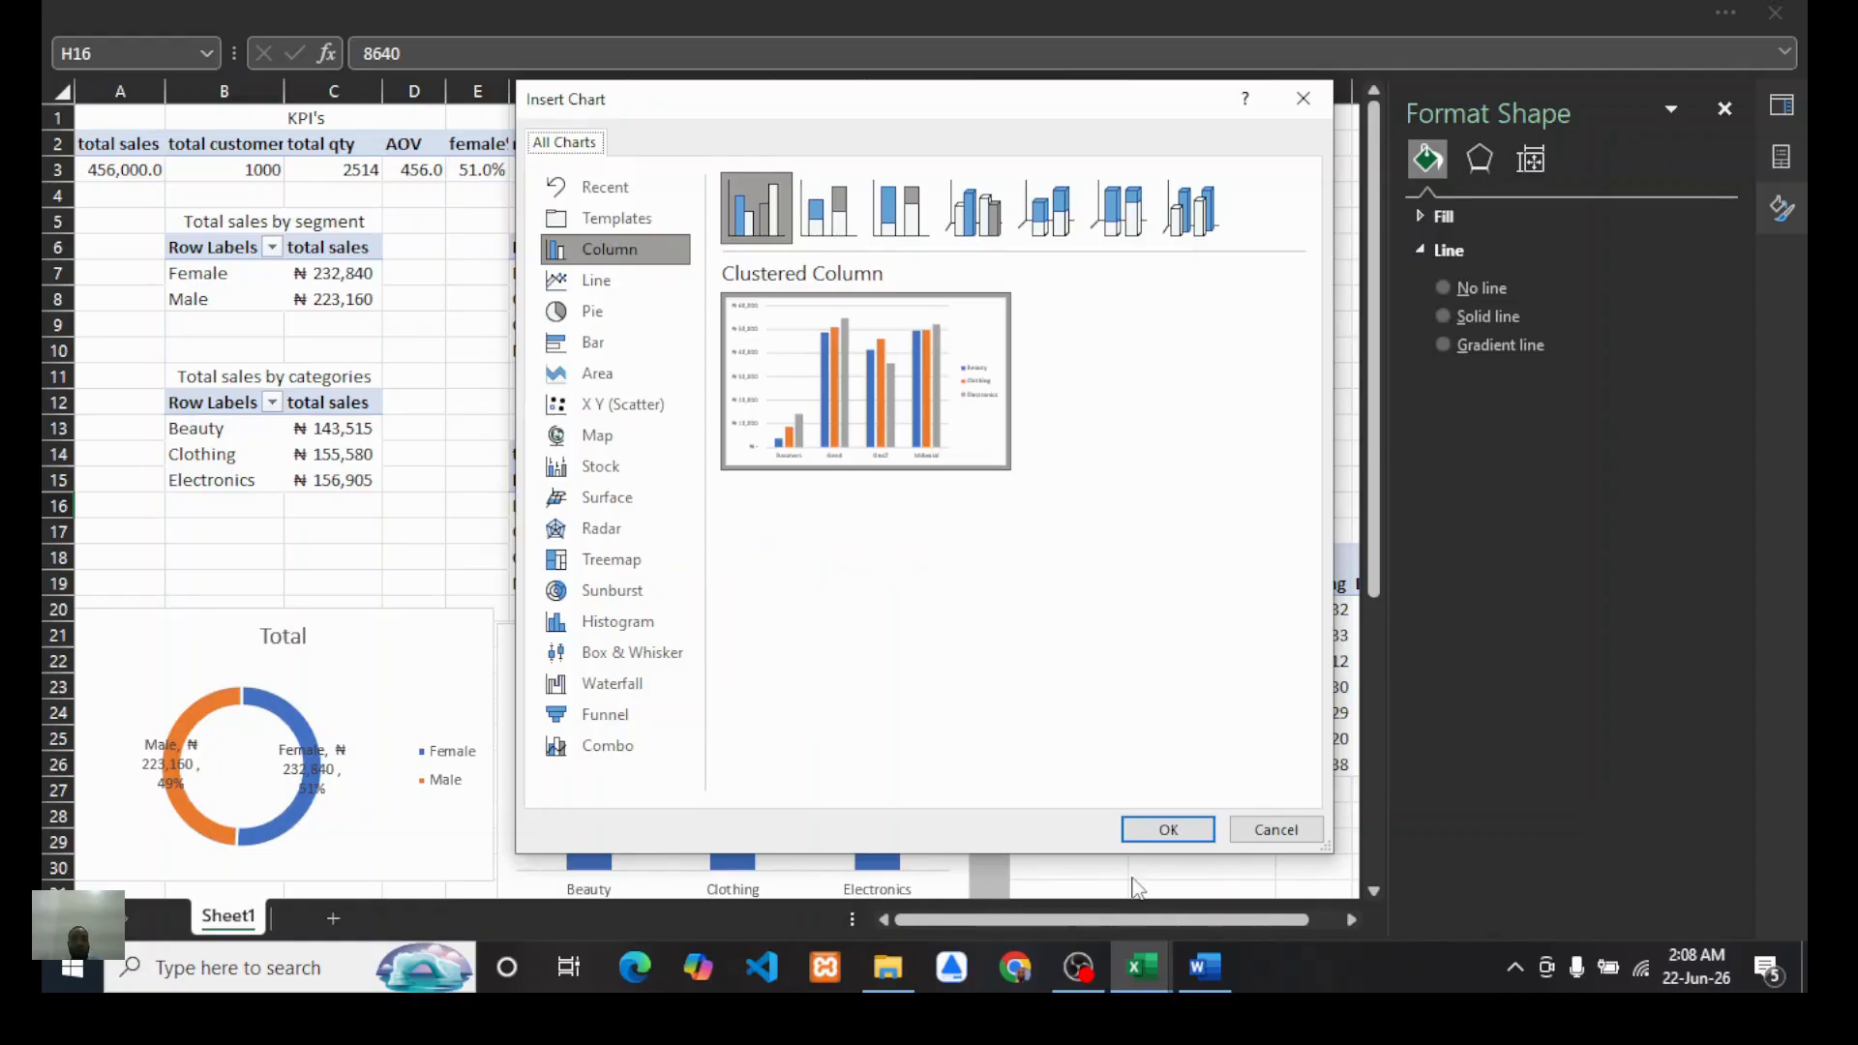
click(1169, 829)
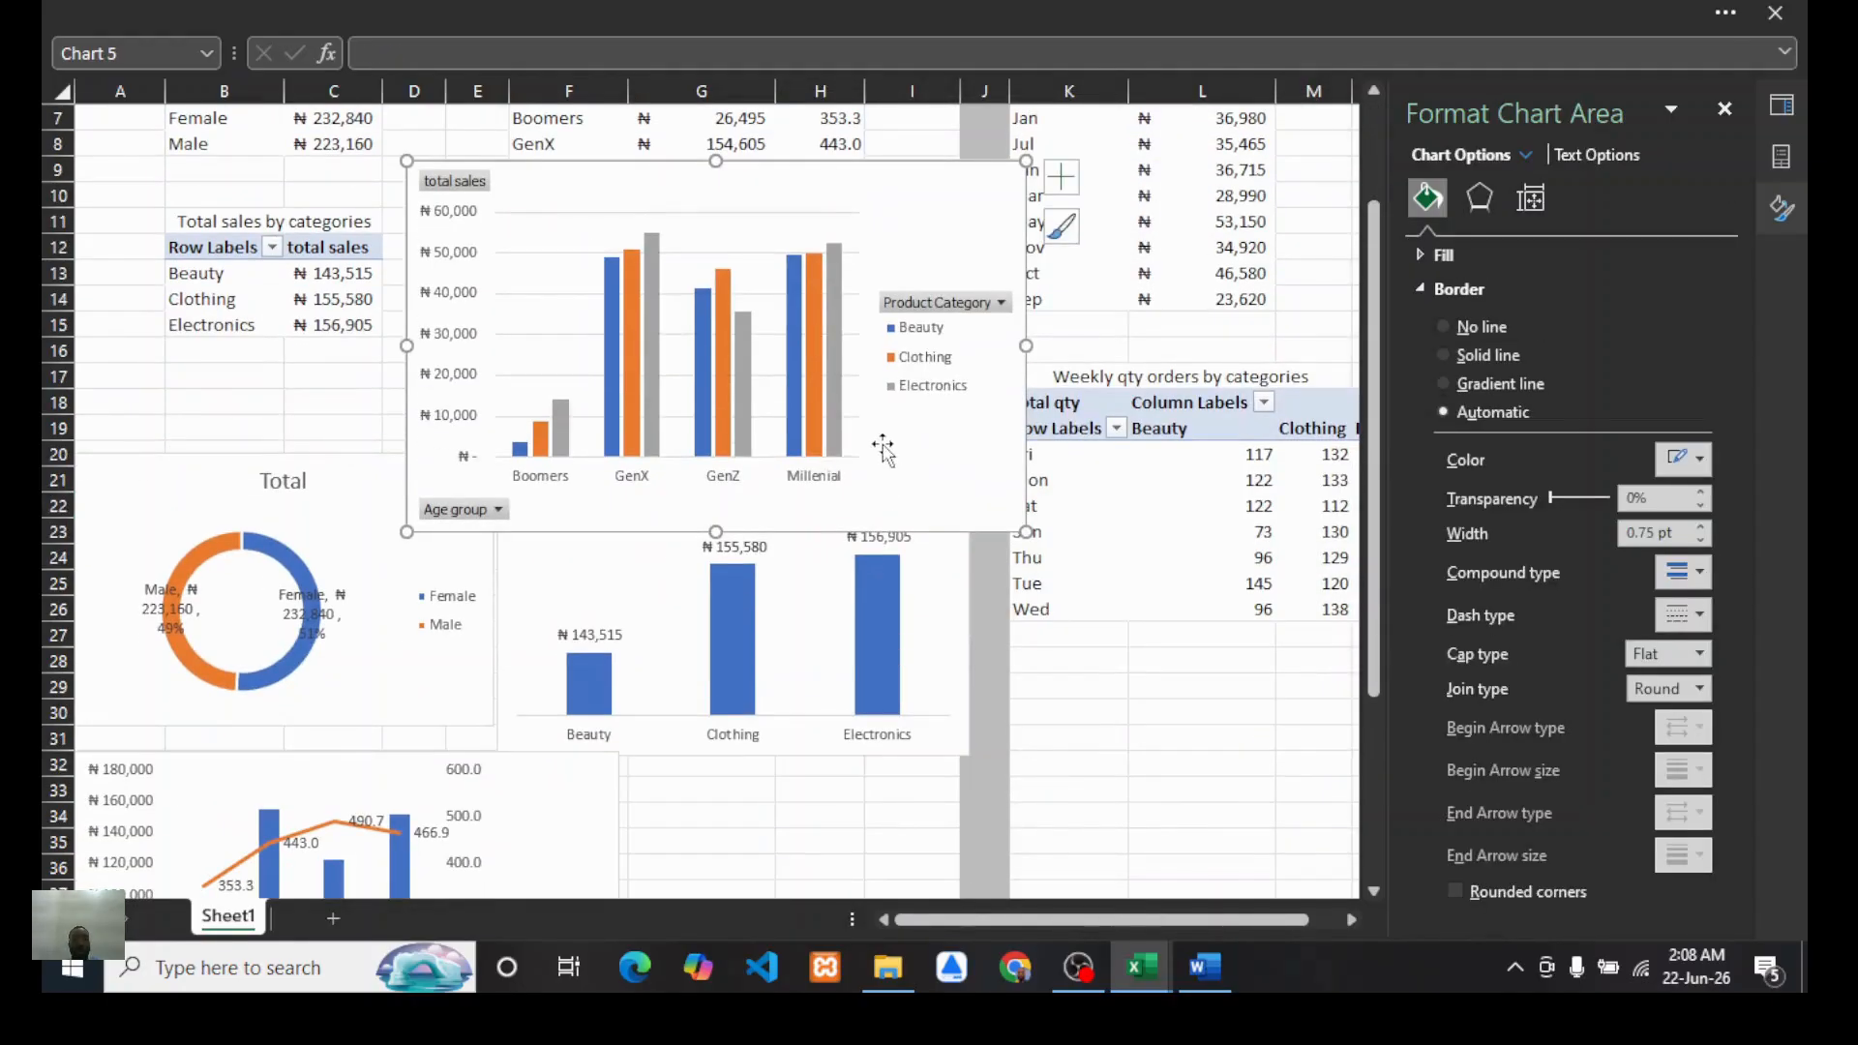
Step: Hide all field buttons on the product preference chart
scroll(883, 447, up, 1)
right_click(455, 260)
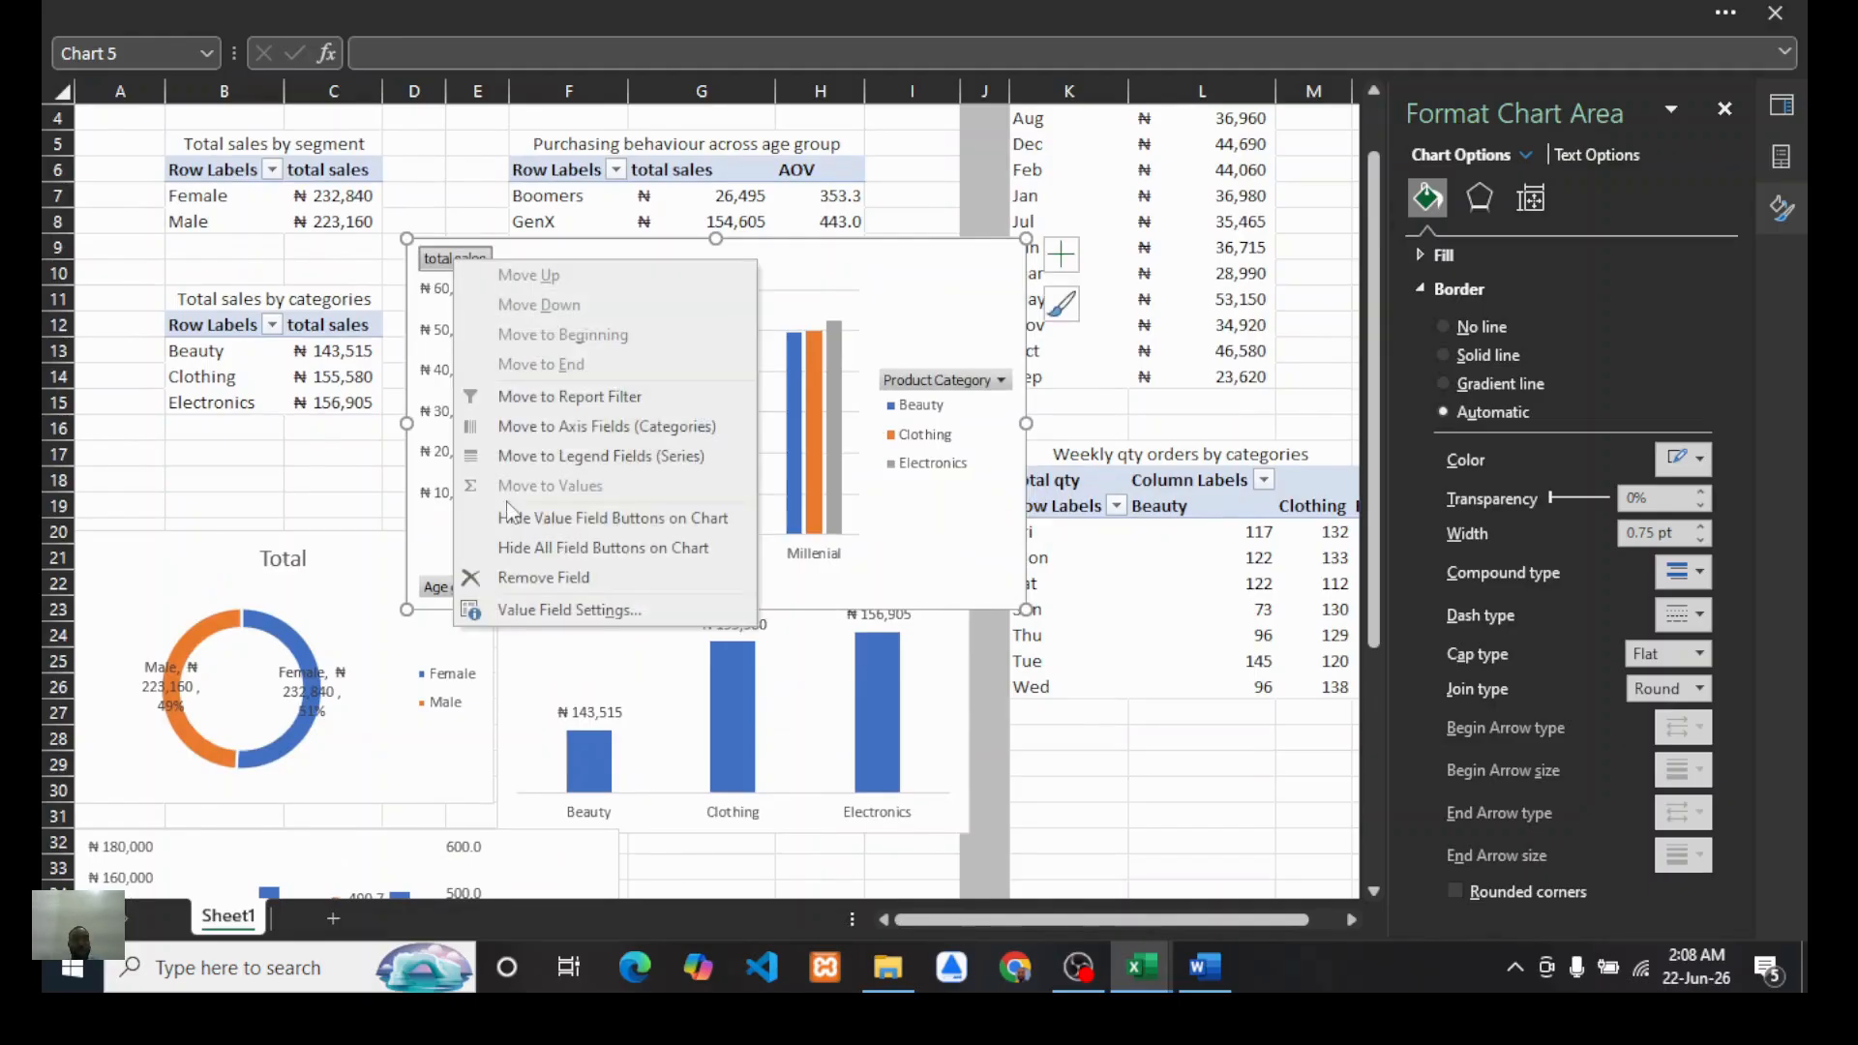
click(531, 548)
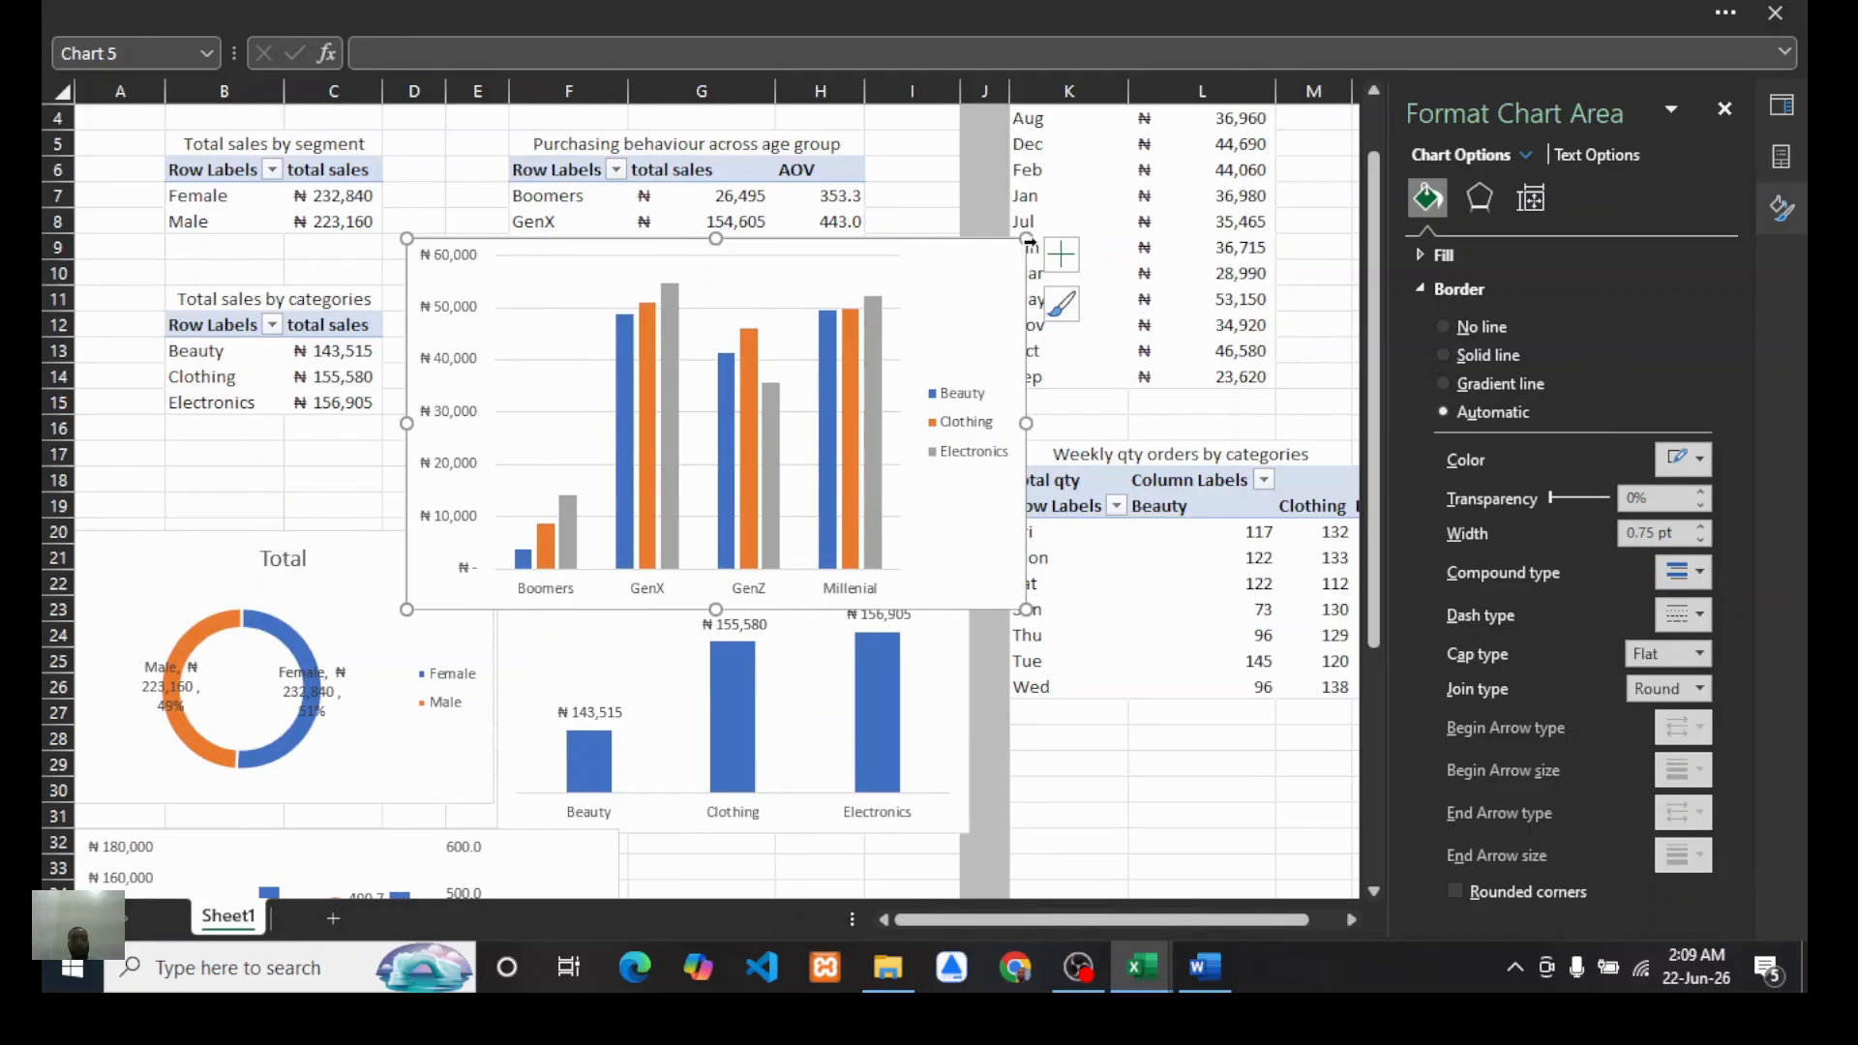
Step: Move the product preference chart below the category column chart, beside the combo chart
drag(1041, 232, 1159, 774)
scroll(917, 498, down, 3)
scroll(917, 499, down, 2)
scroll(796, 697, up, 2)
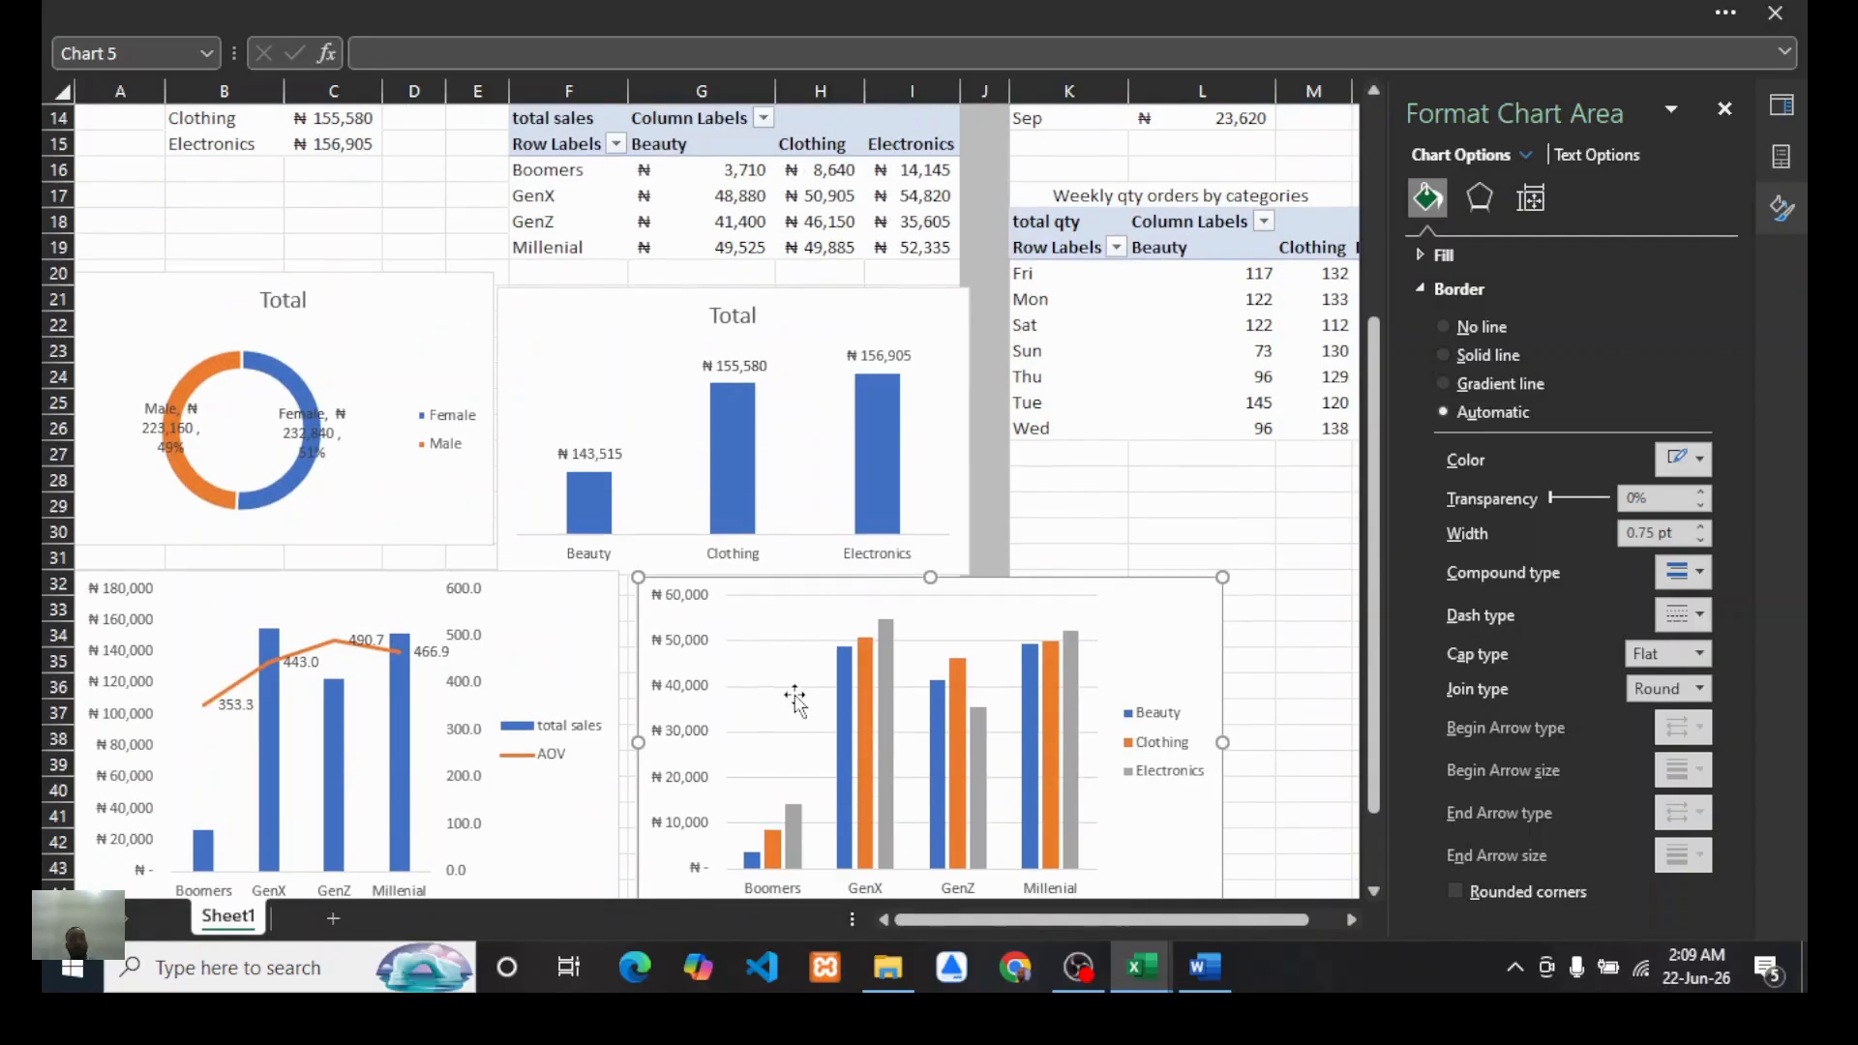
scroll(796, 696, up, 2)
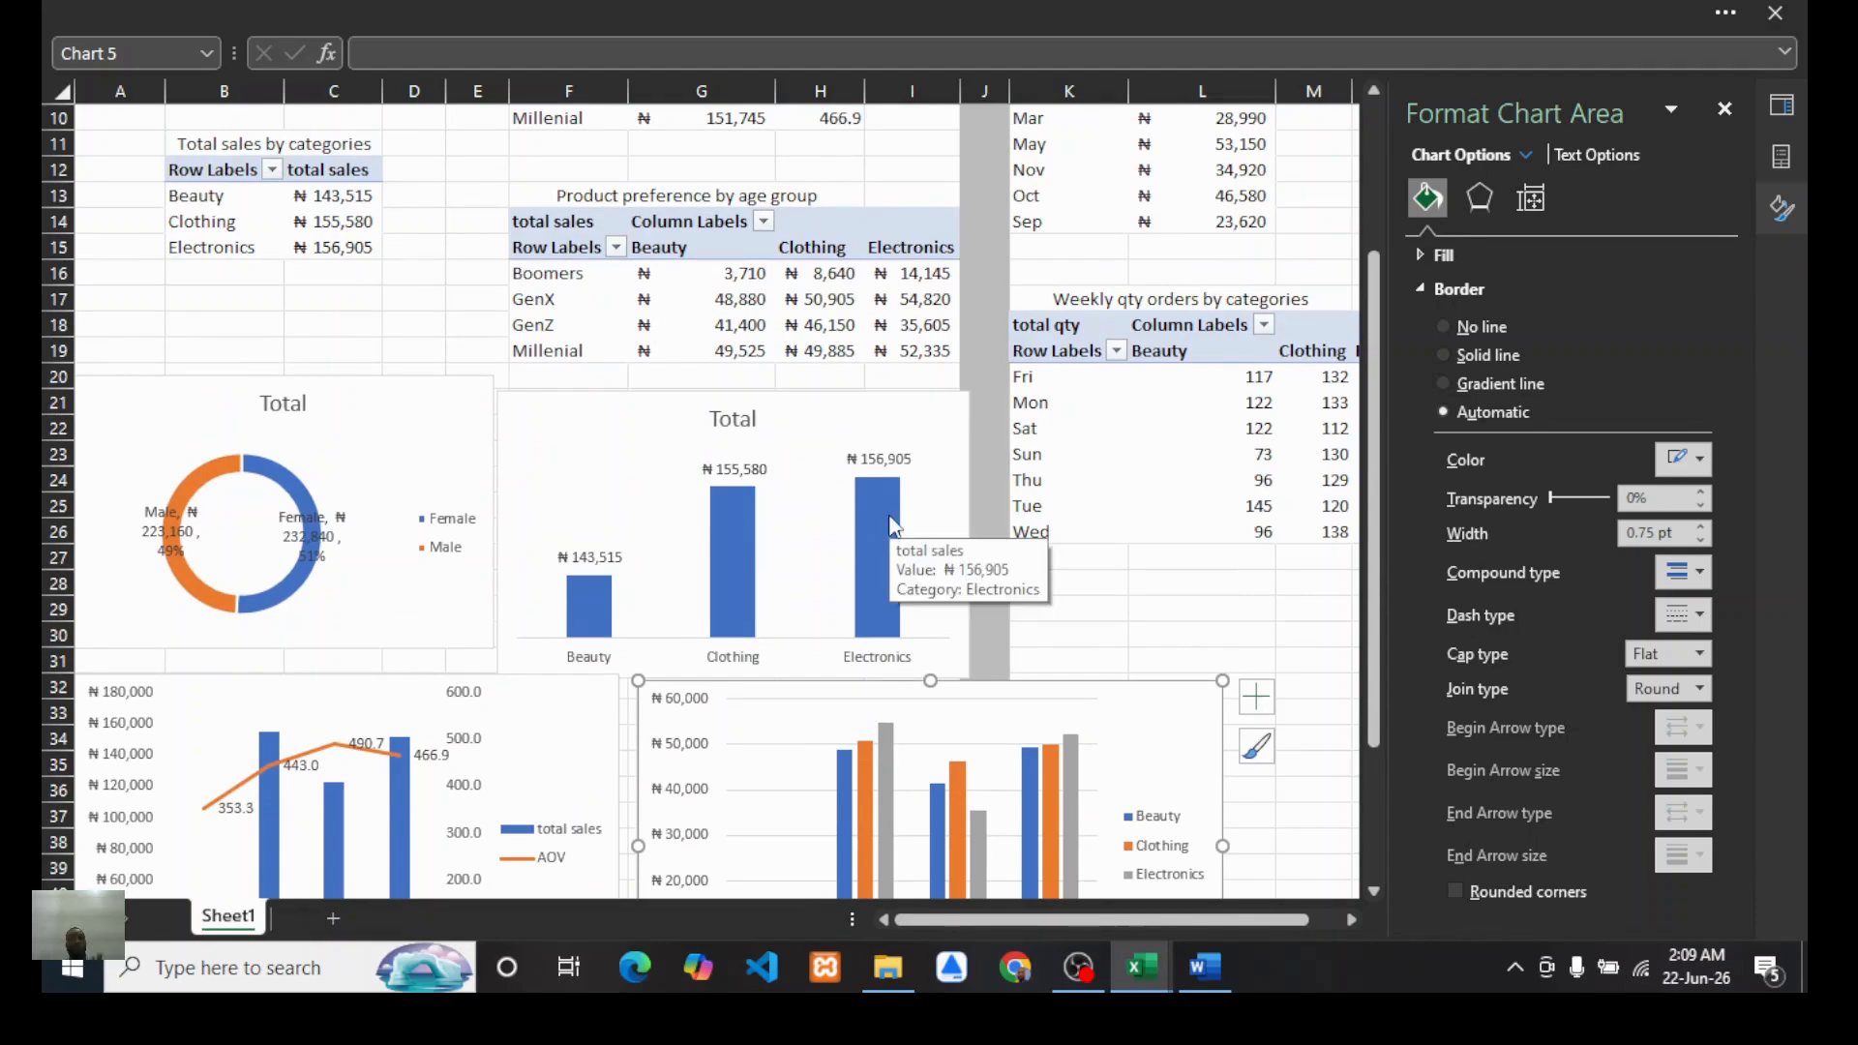
scroll(736, 484, up, 4)
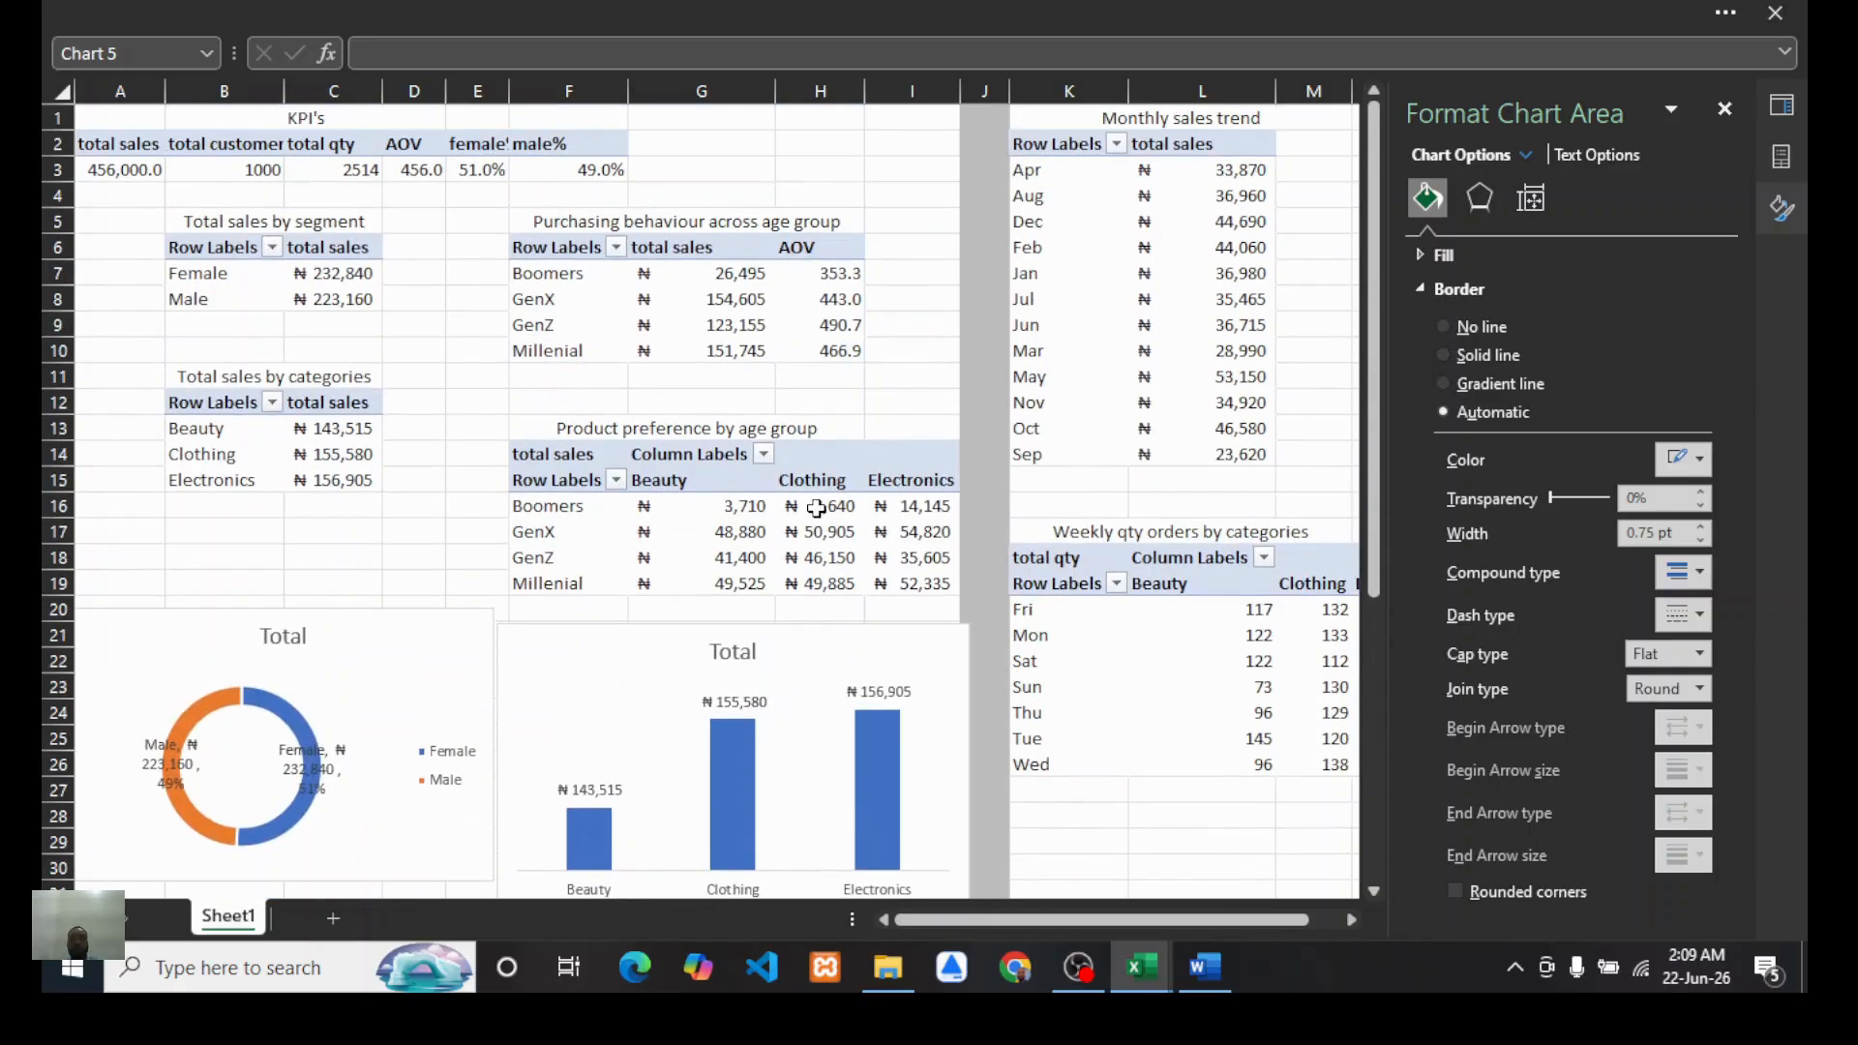
scroll(816, 509, down, 2)
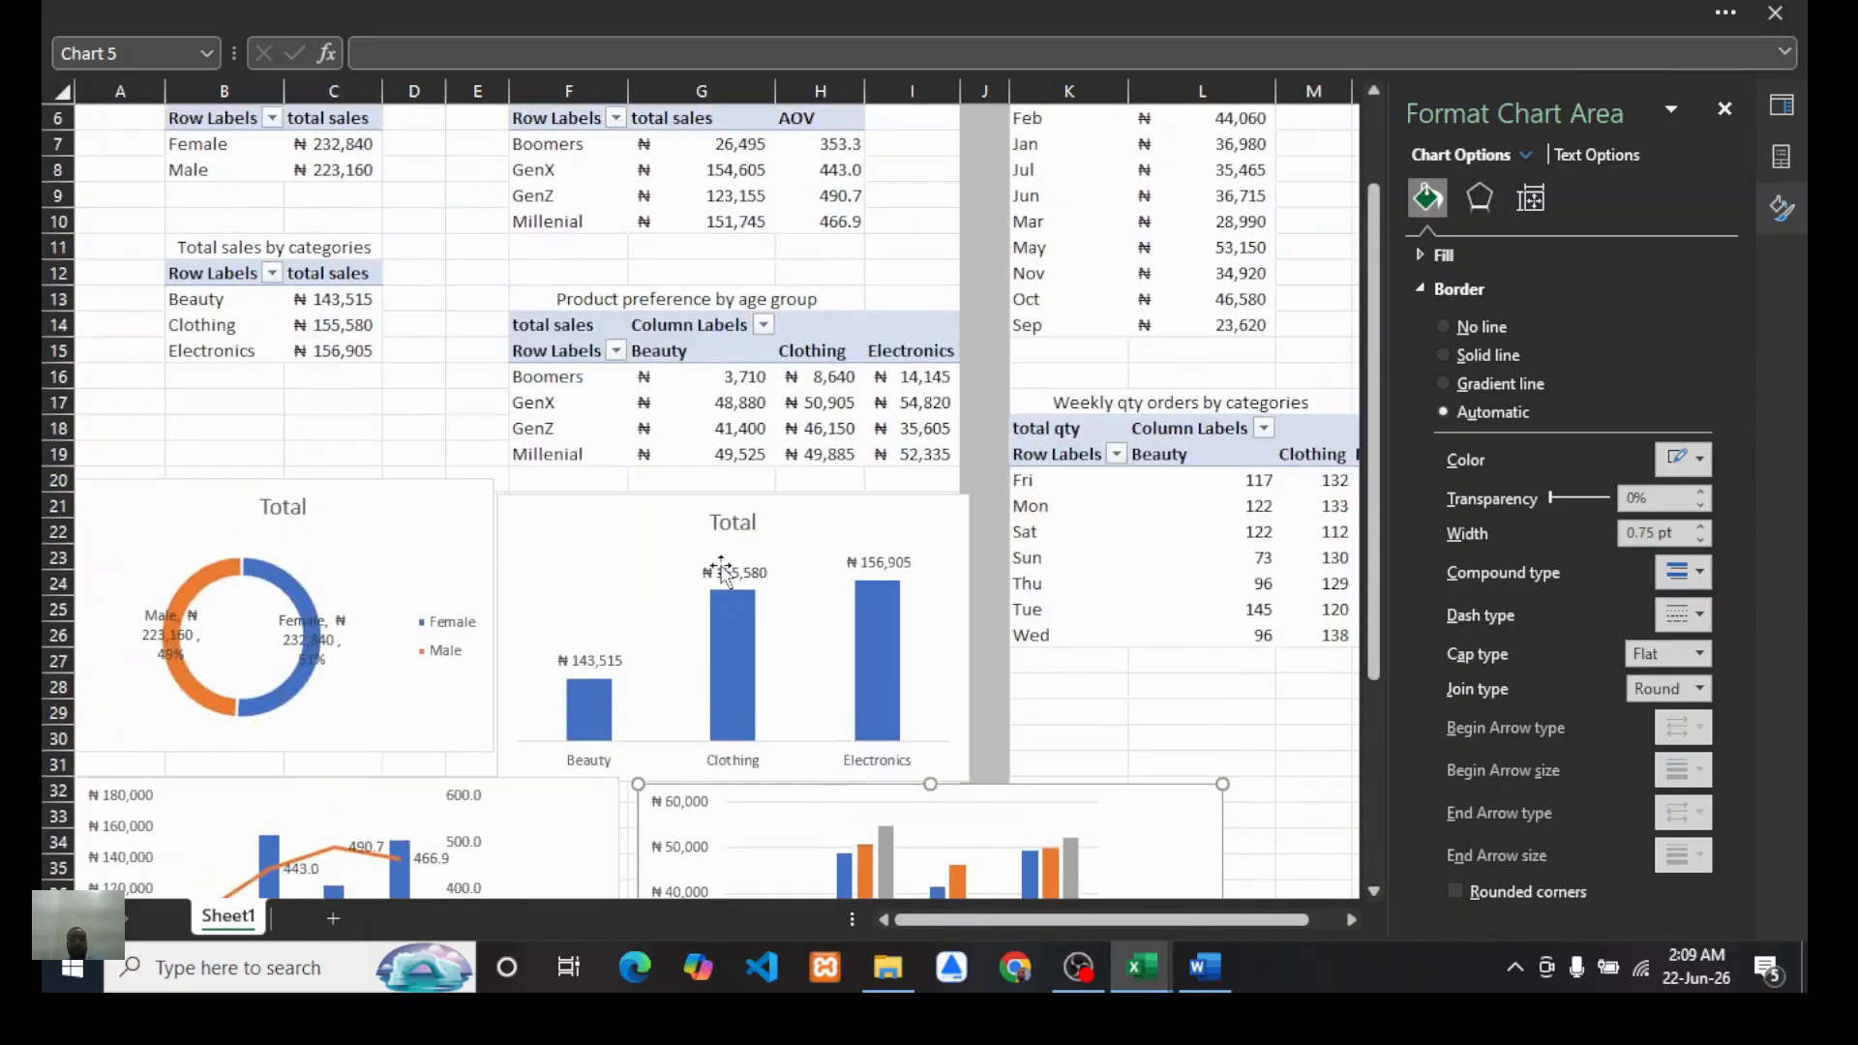
scroll(824, 630, up, 1)
scroll(946, 614, up, 2)
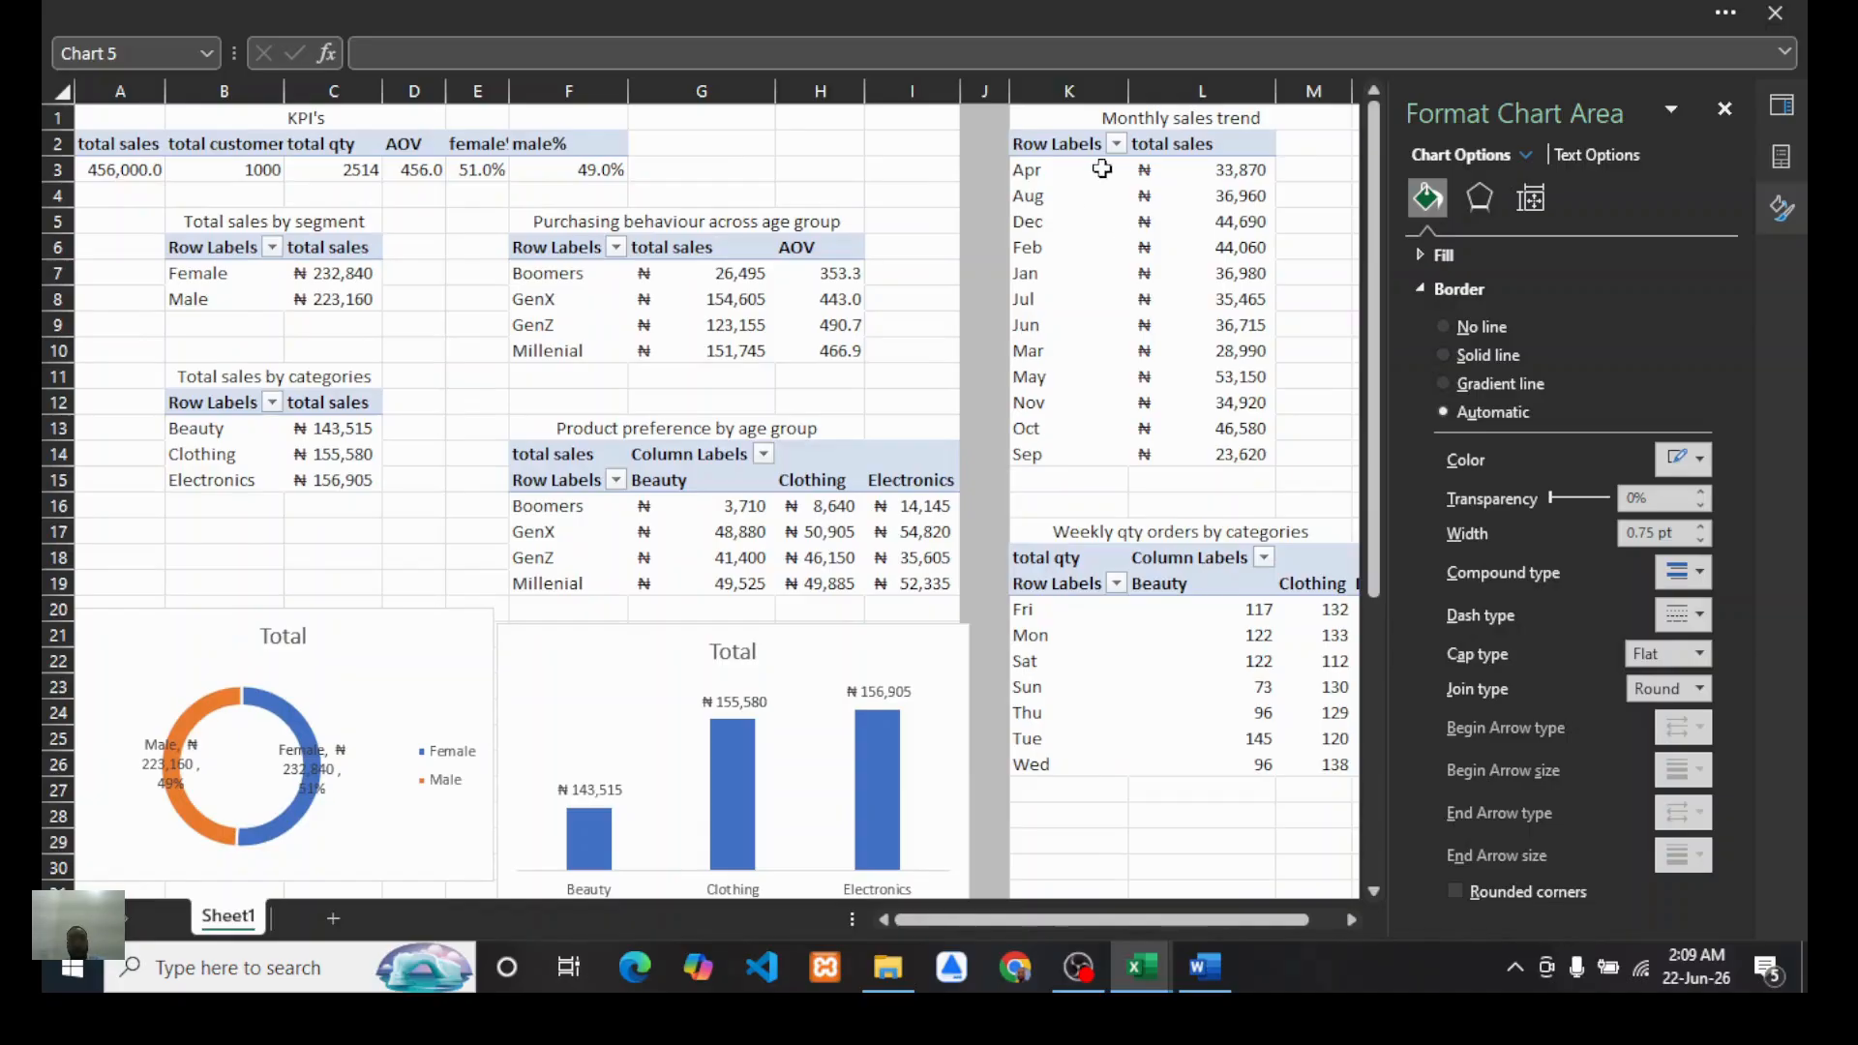
Step: Insert a line with markers PivotChart from the monthly sales trend PivotTable
click(1042, 221)
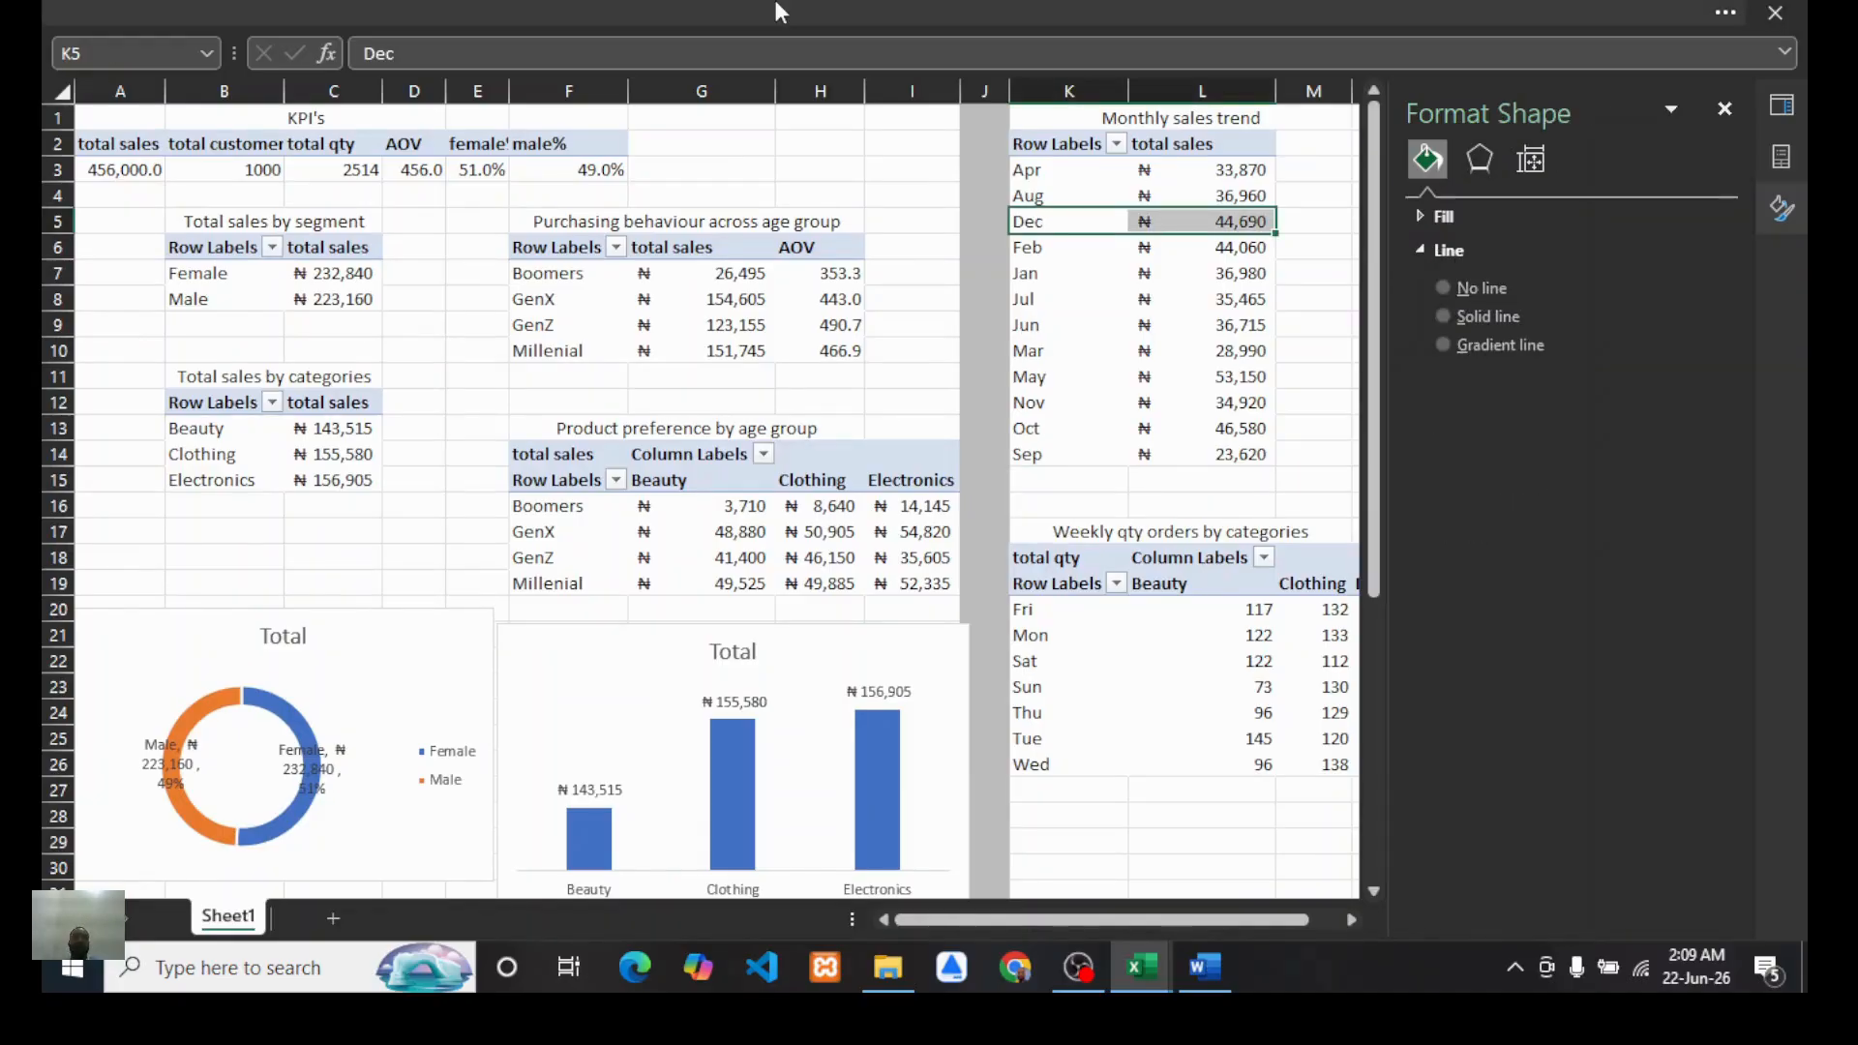
mouse_move(397, 12)
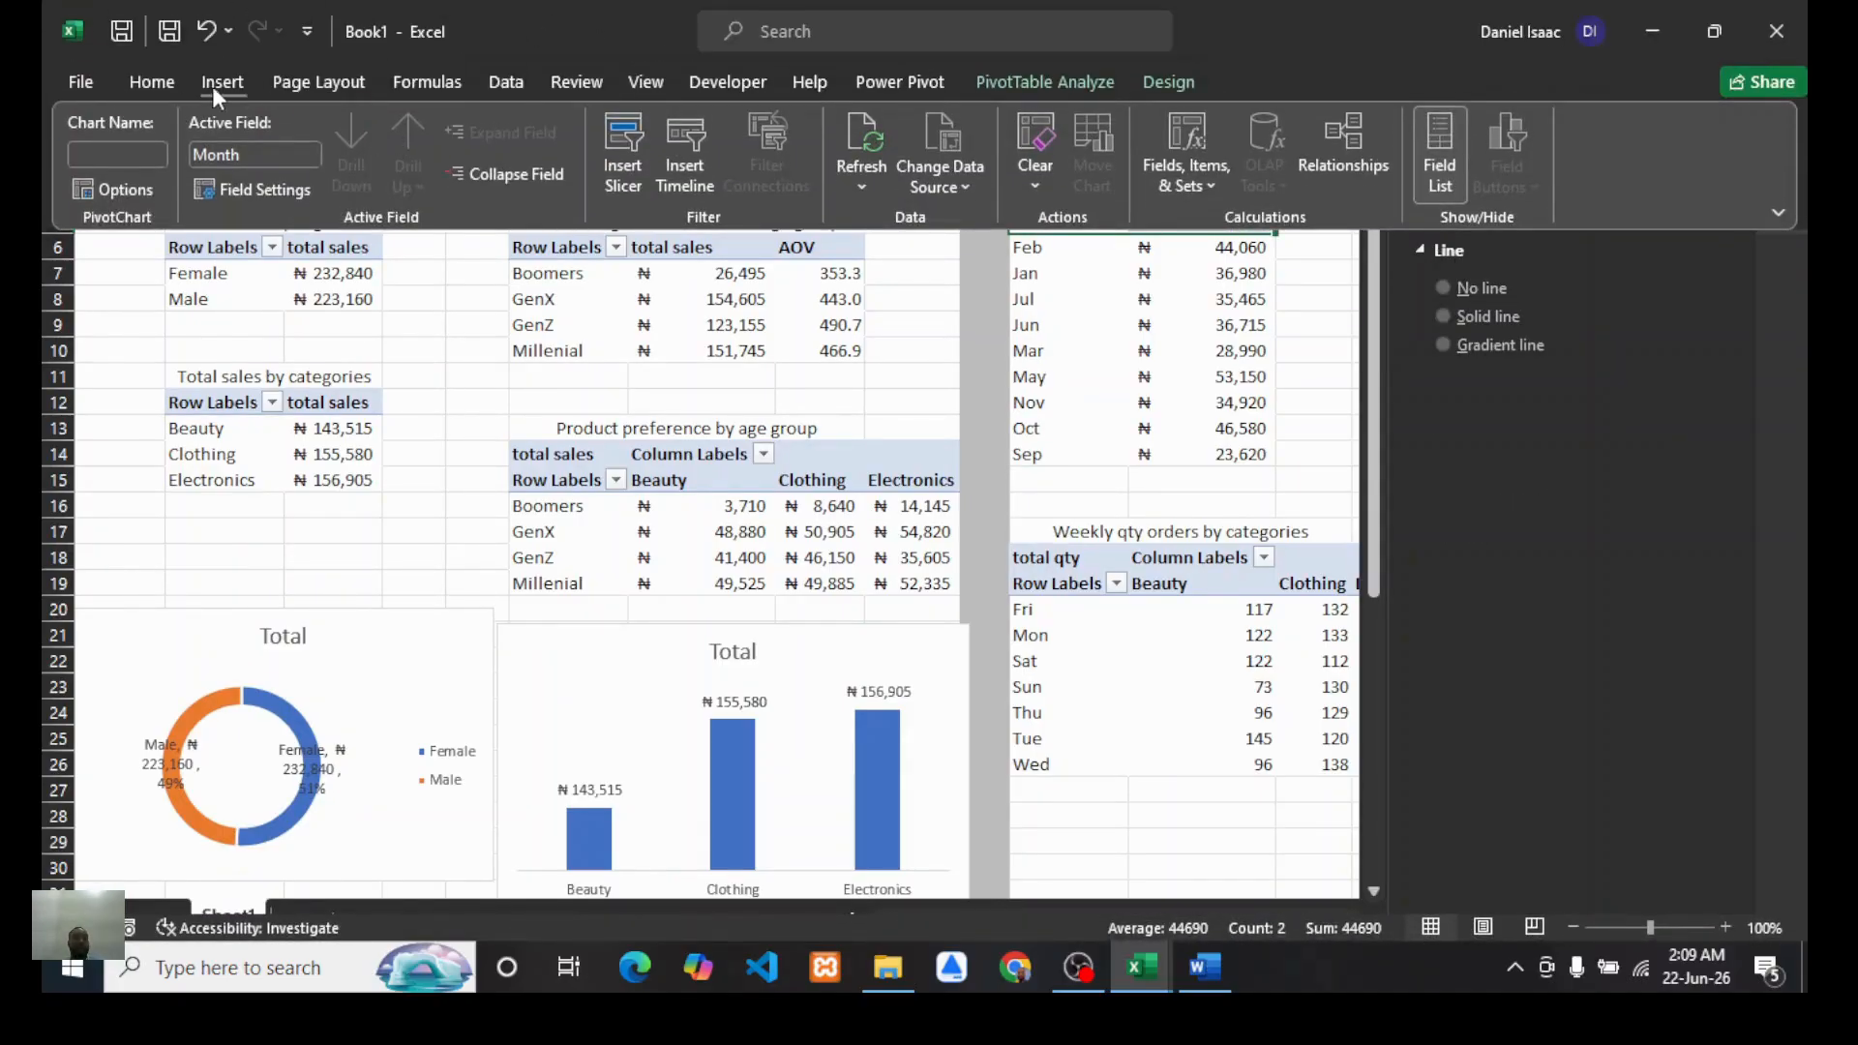
click(213, 85)
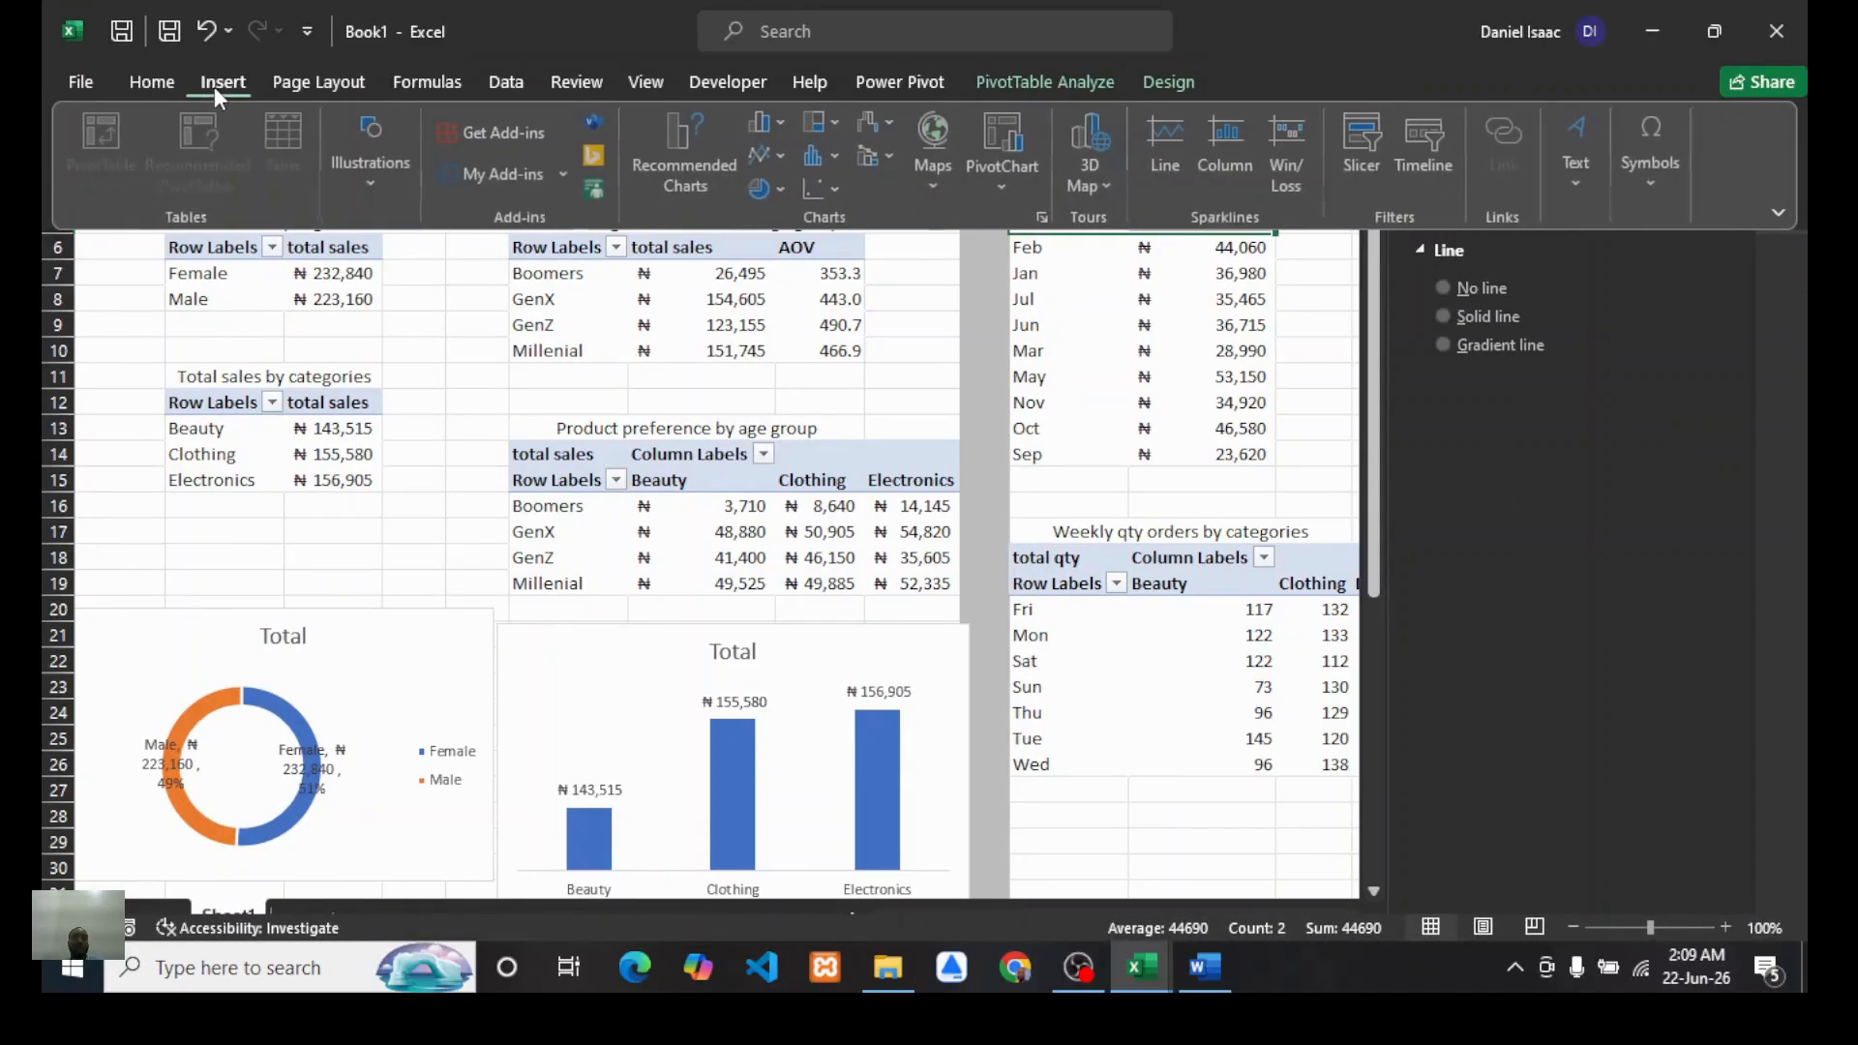
click(1001, 188)
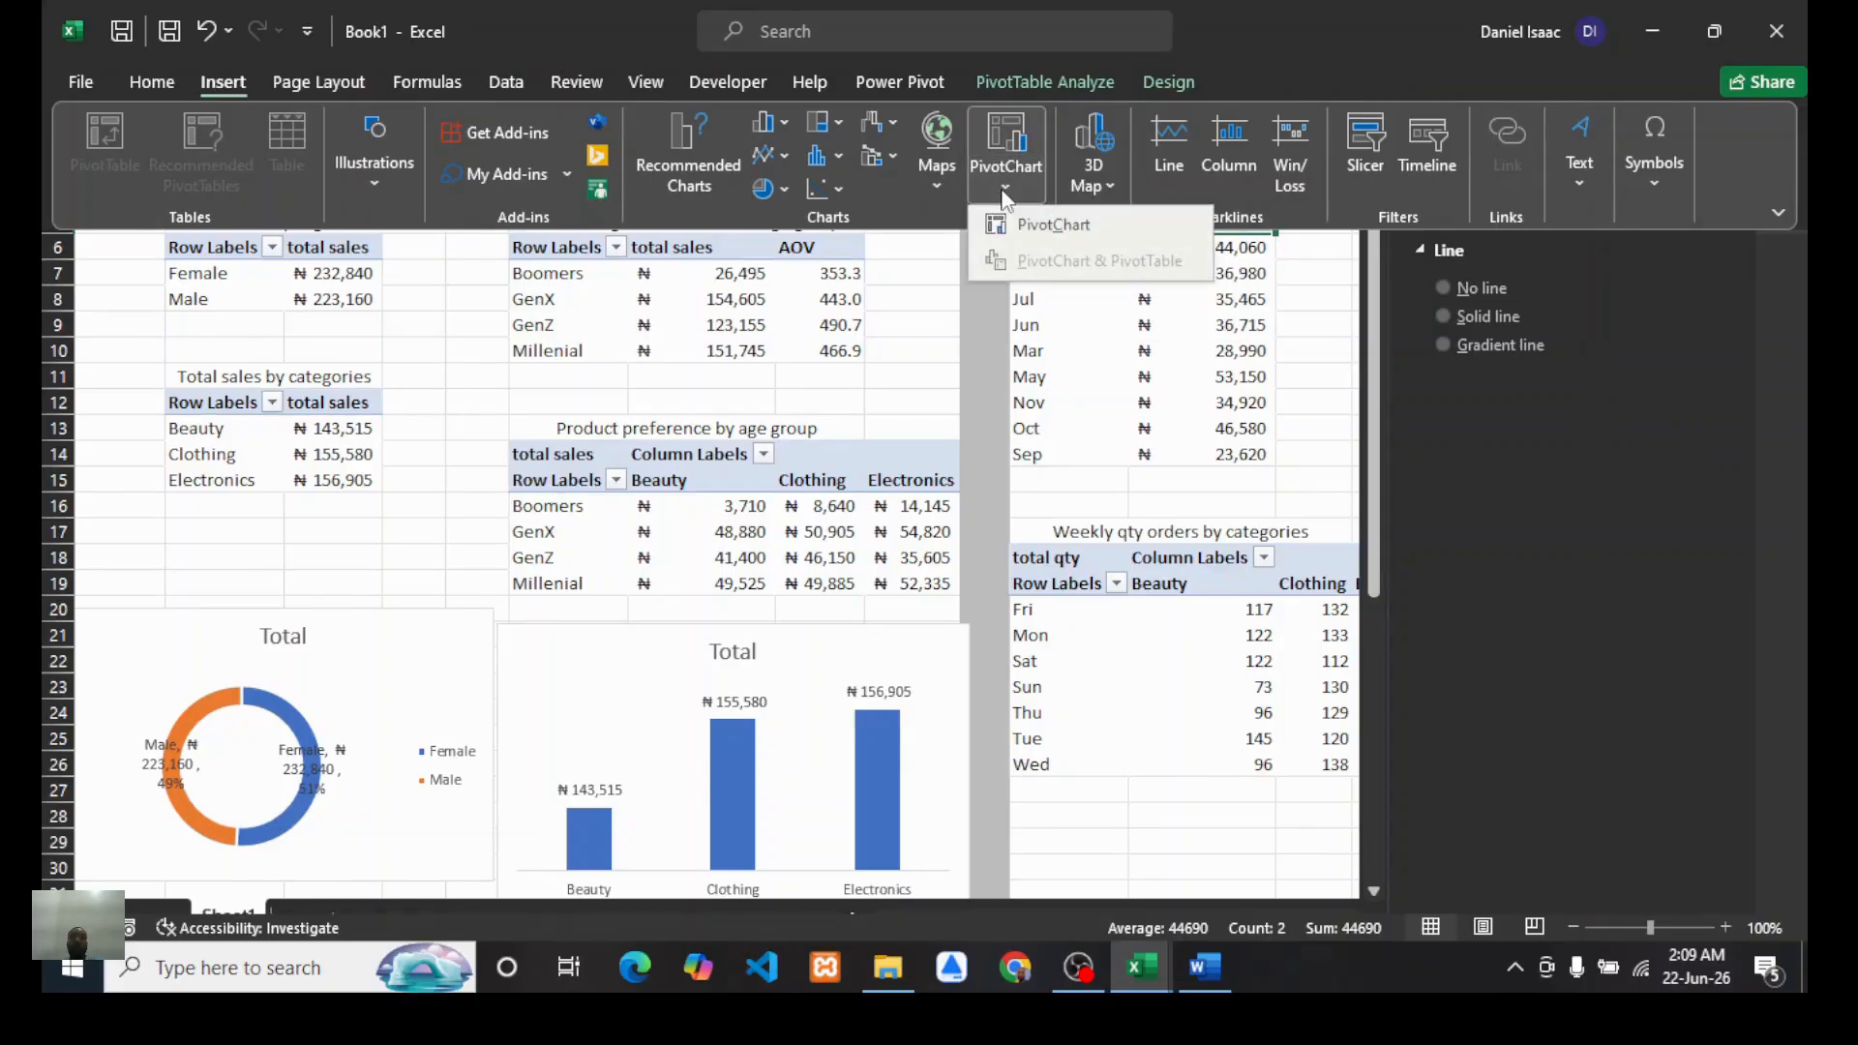
click(1042, 226)
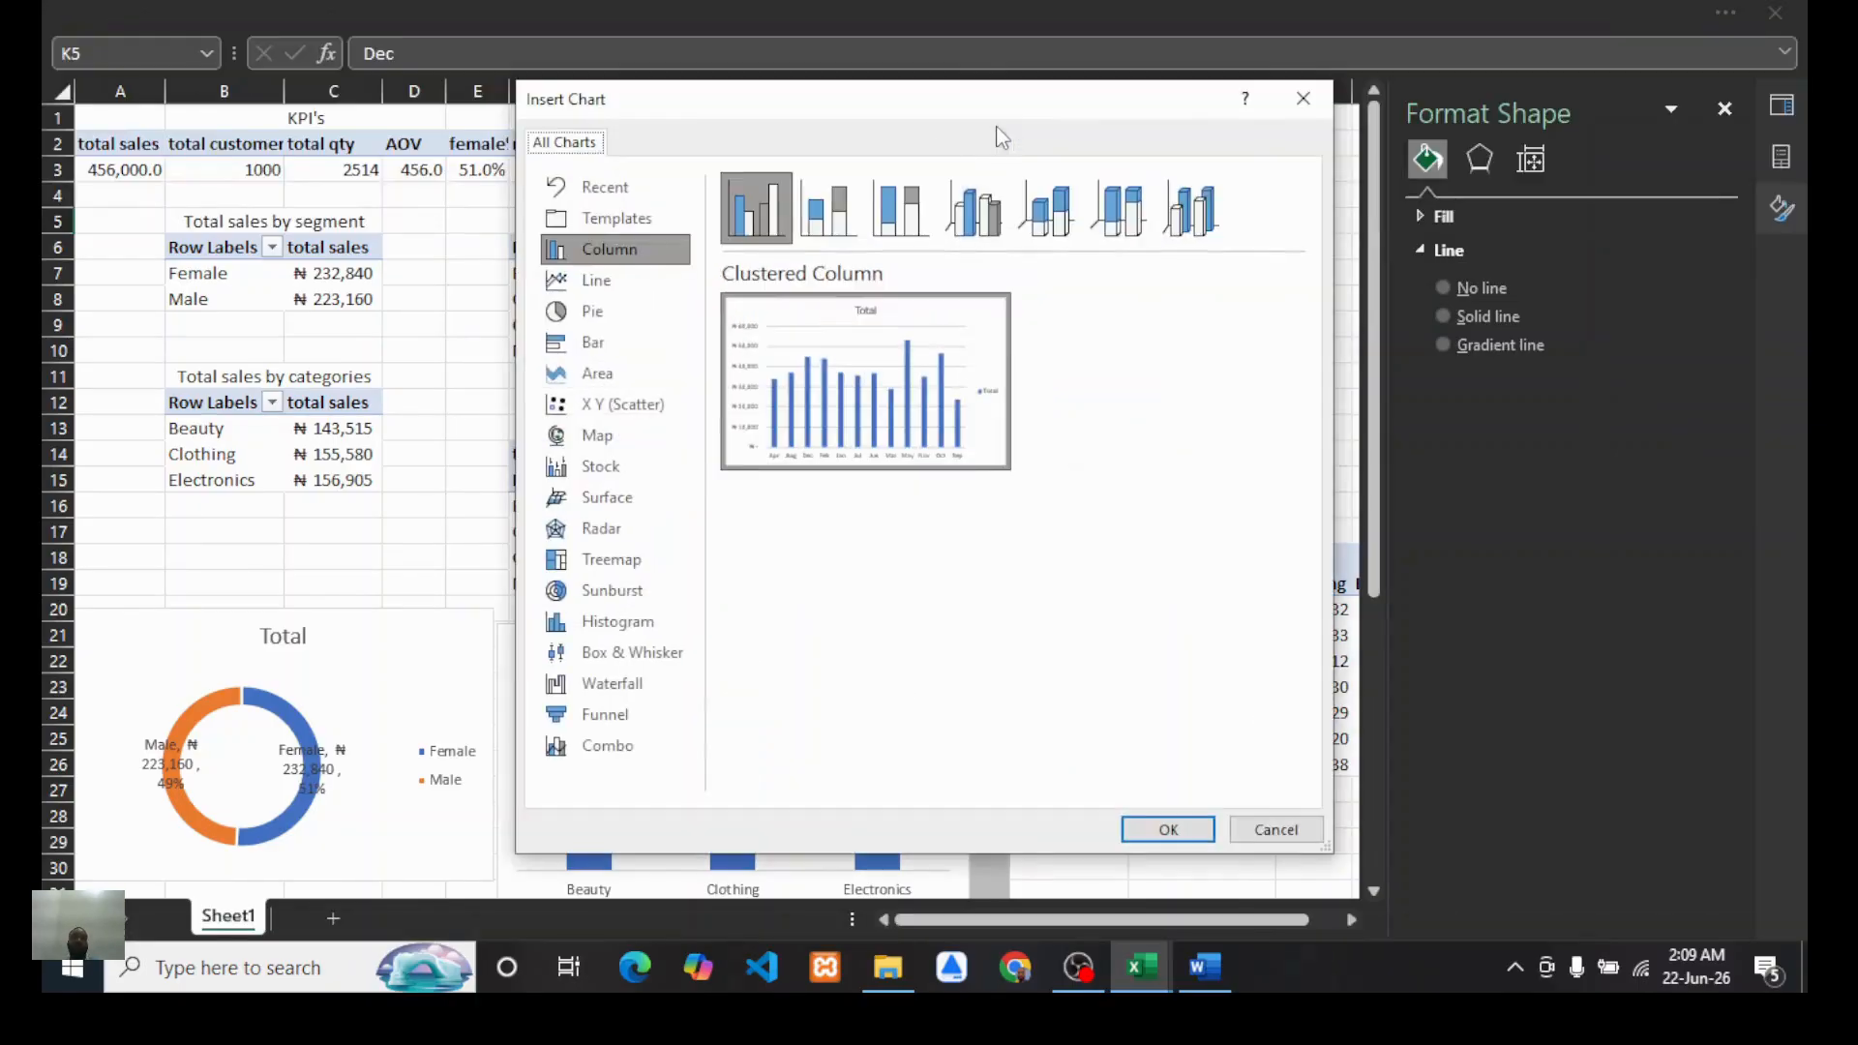
click(593, 283)
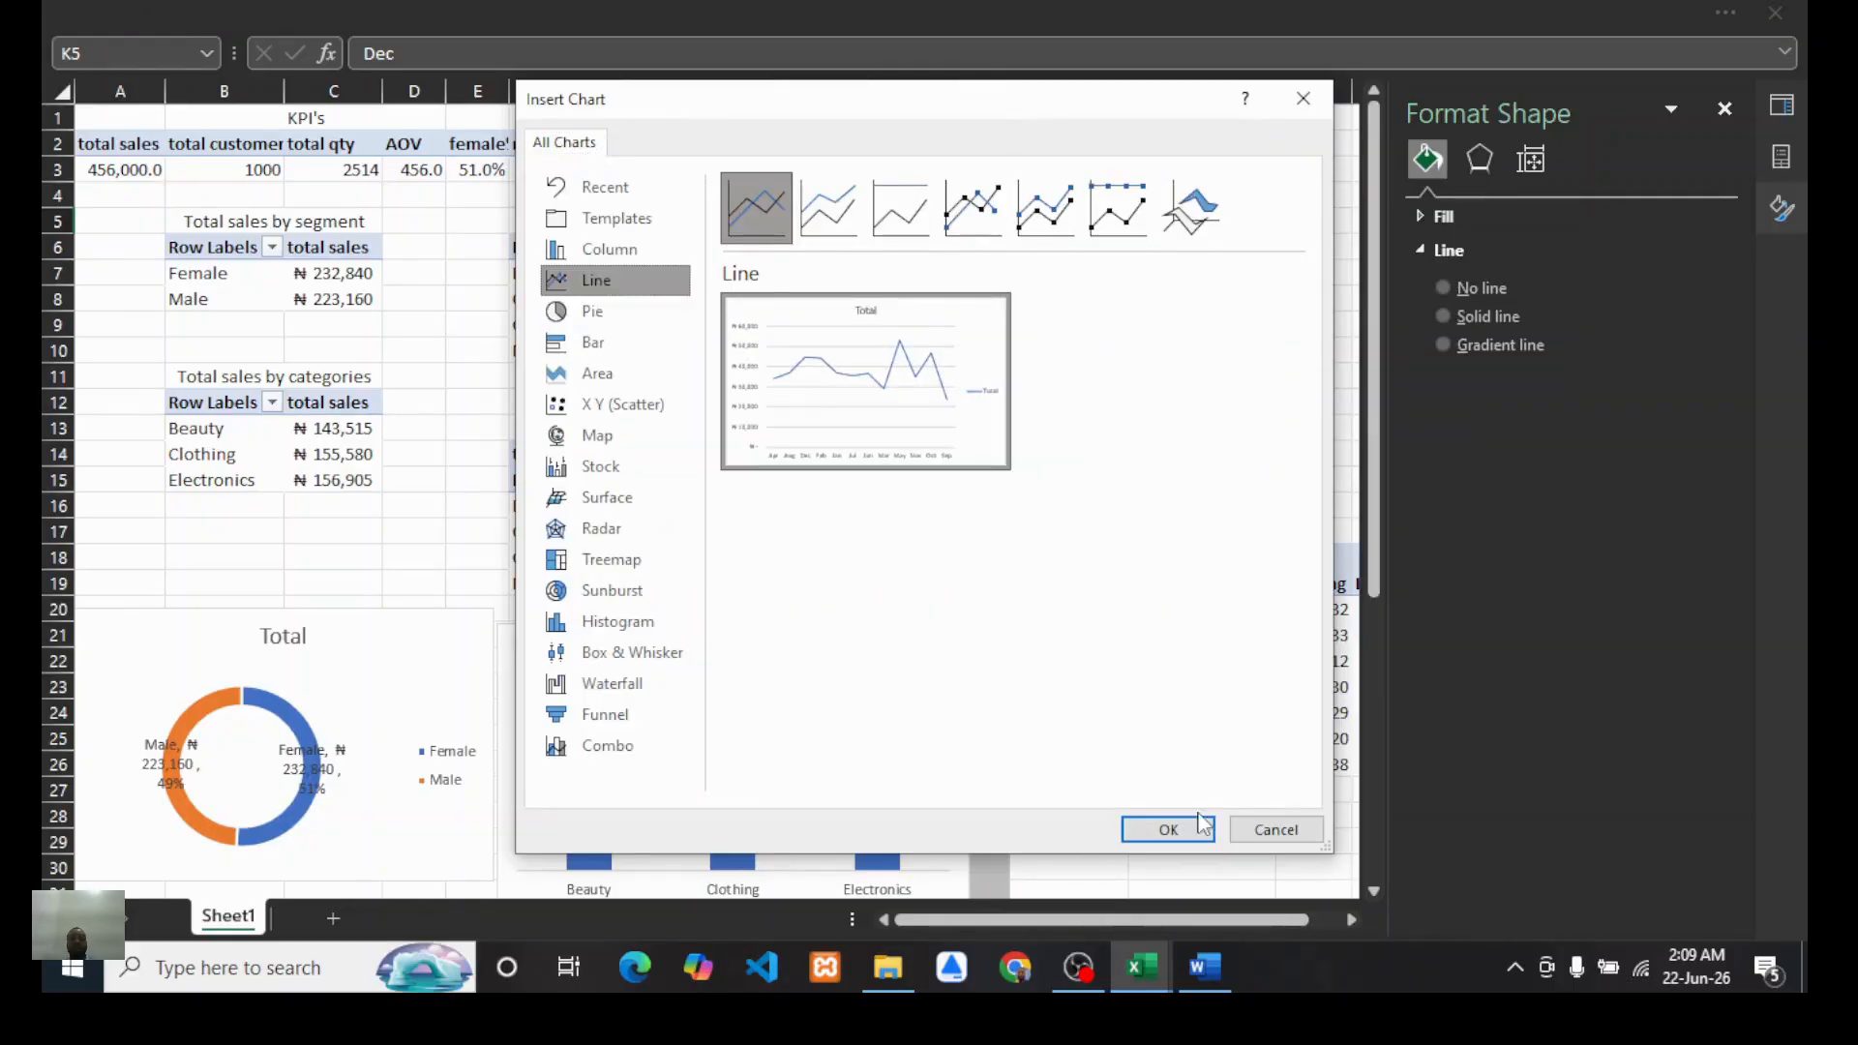
click(976, 211)
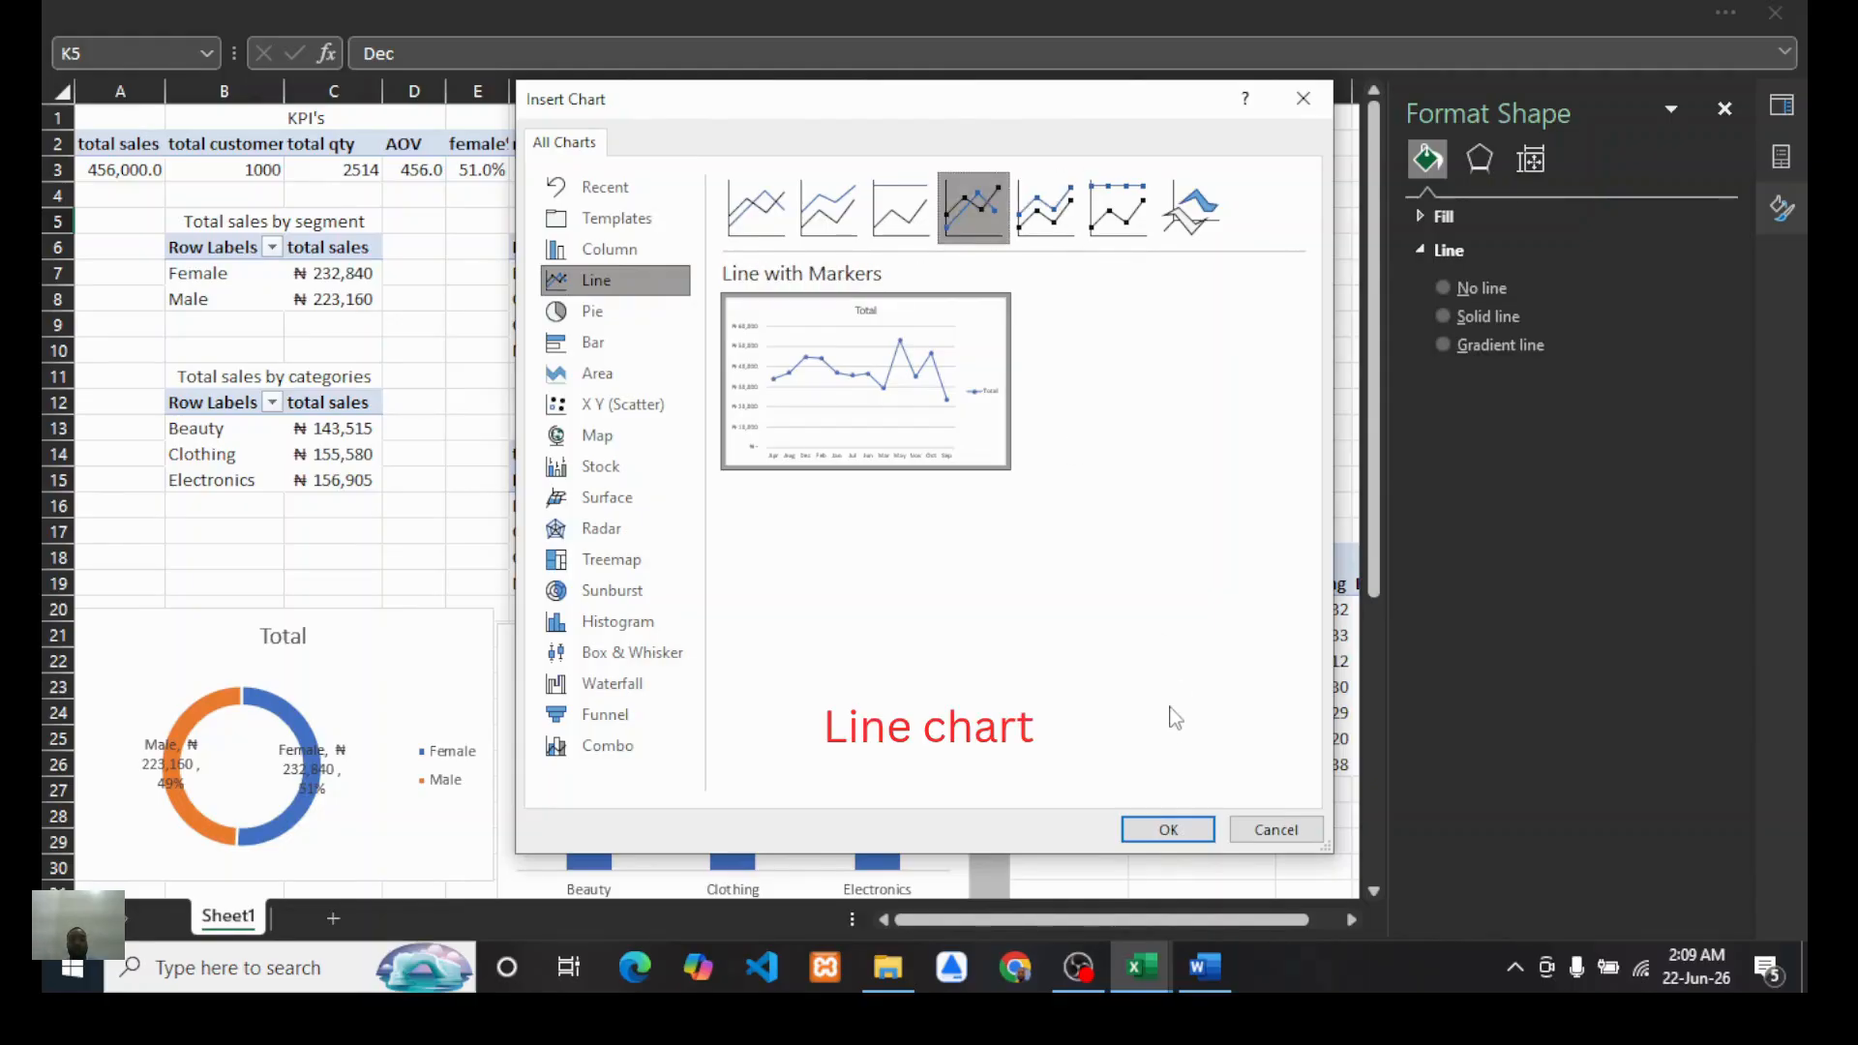
click(1168, 829)
Step: Hide all field buttons on the monthly sales trend chart
scroll(701, 550, down, 2)
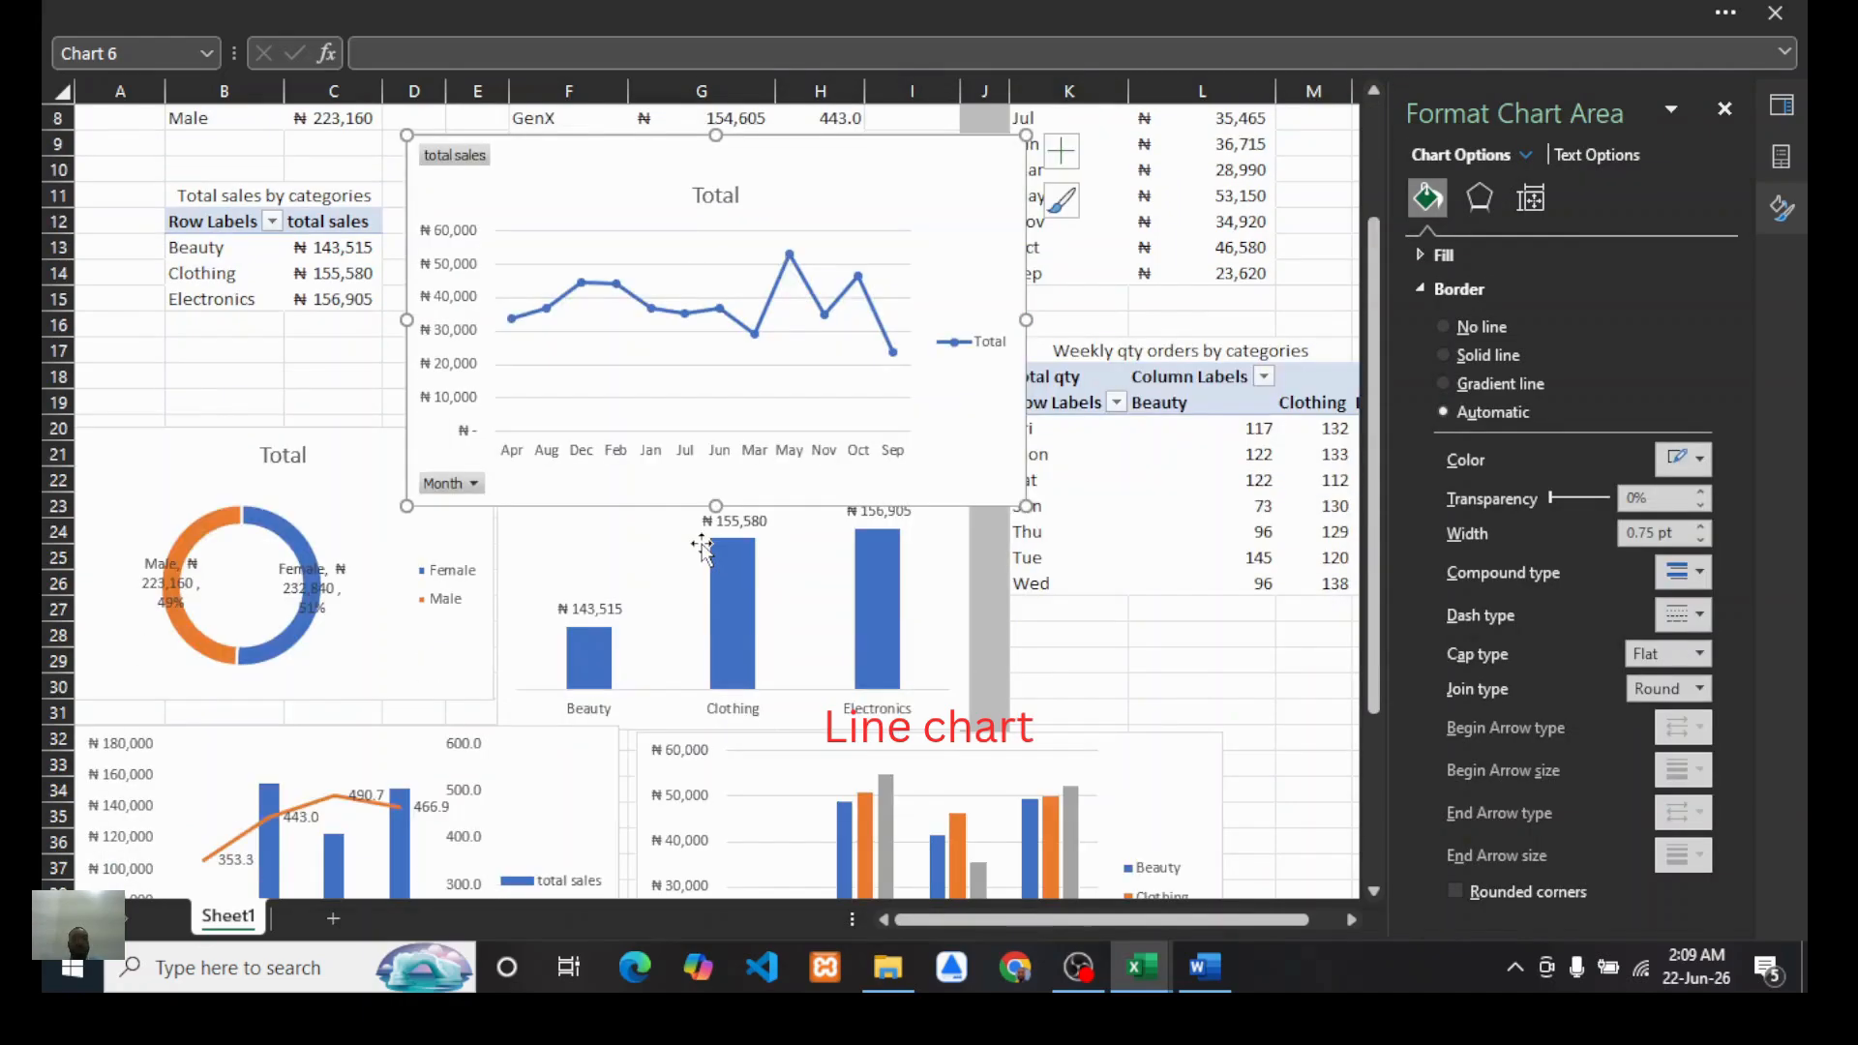
scroll(701, 550, up, 2)
right_click(440, 264)
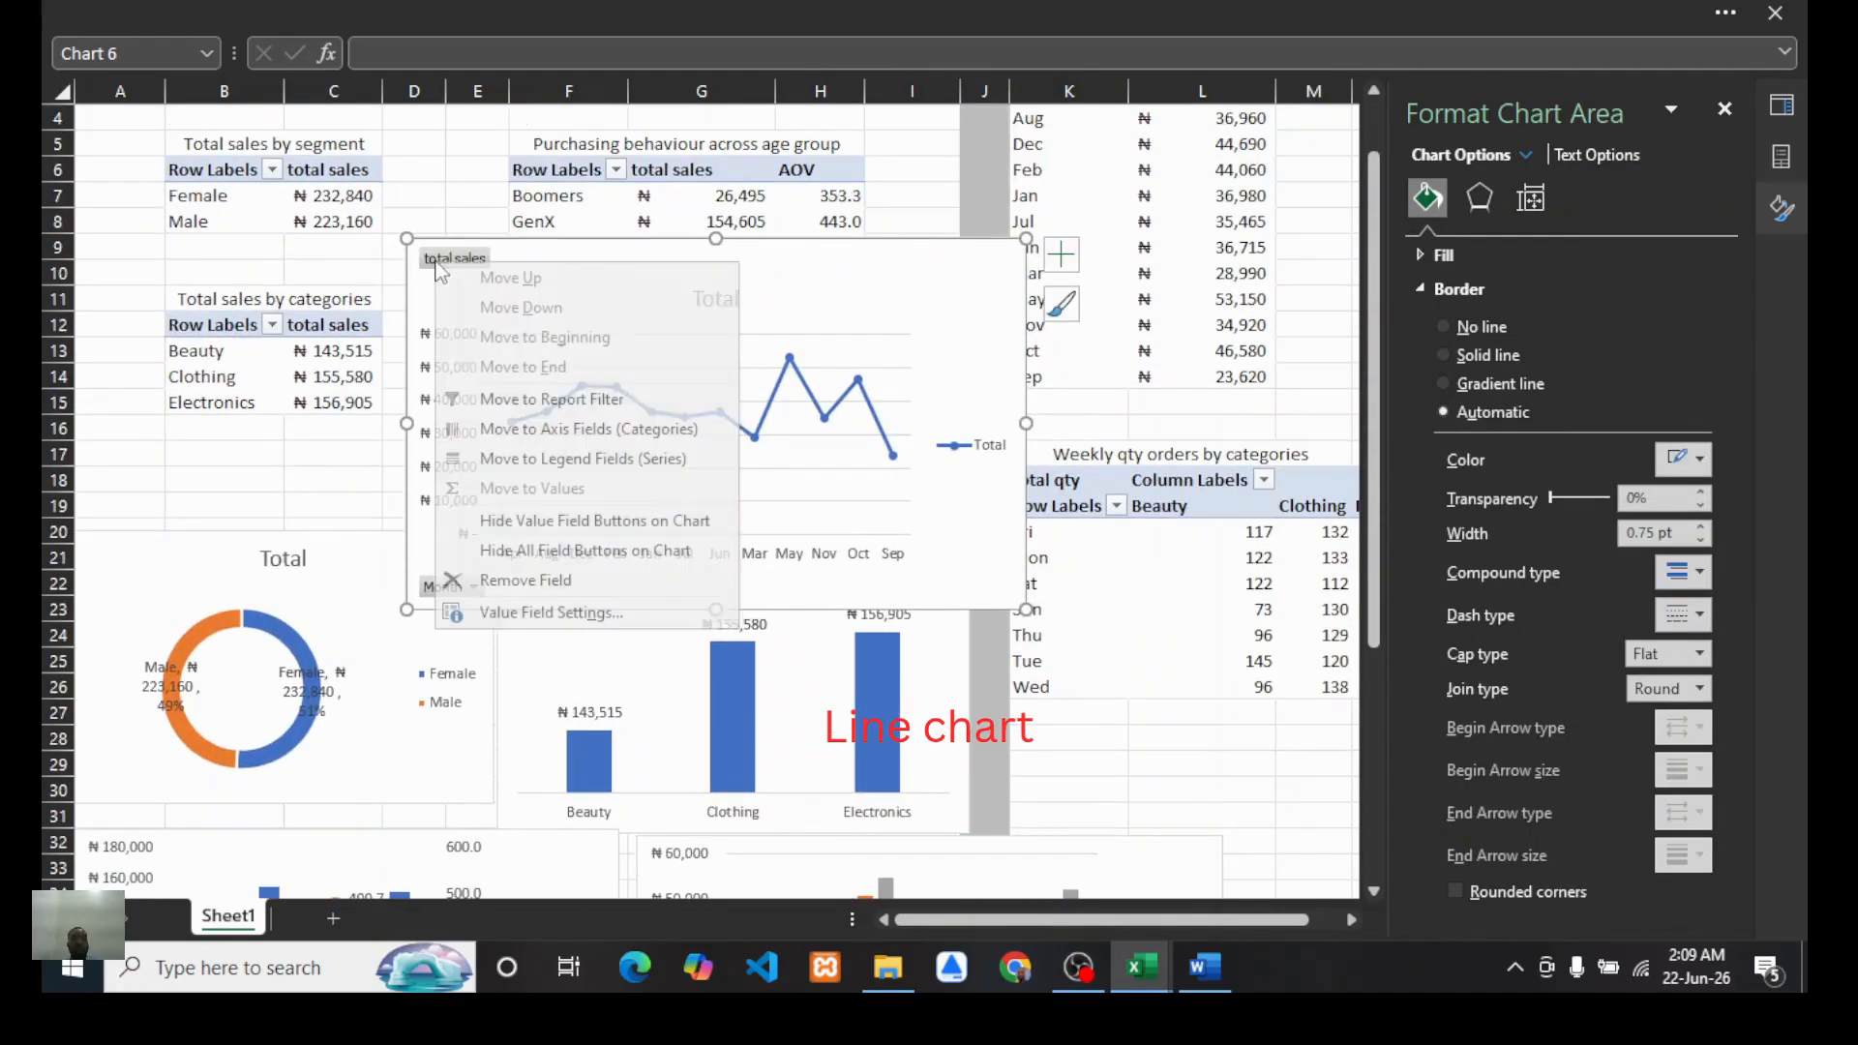
click(525, 550)
Step: Delete the legend and the vertical axis from the monthly sales trend chart
scroll(610, 580, down, 1)
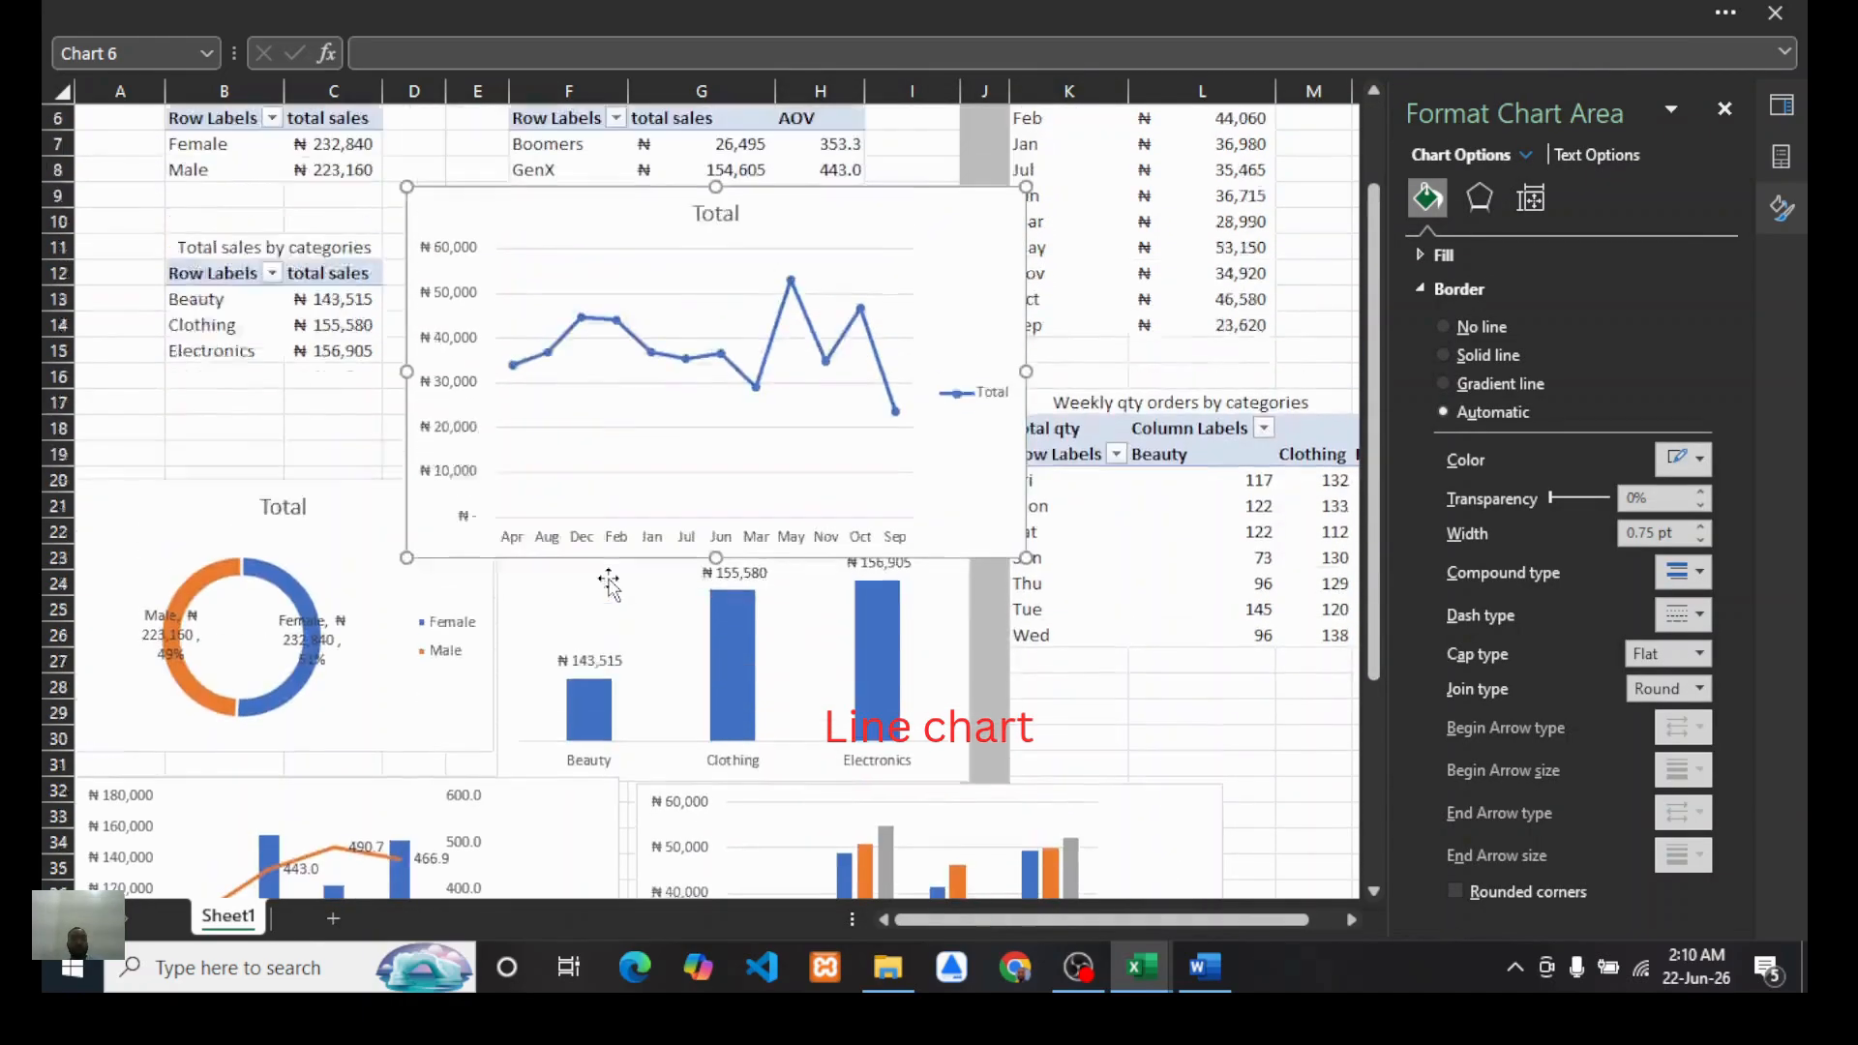
scroll(830, 523, up, 2)
click(969, 513)
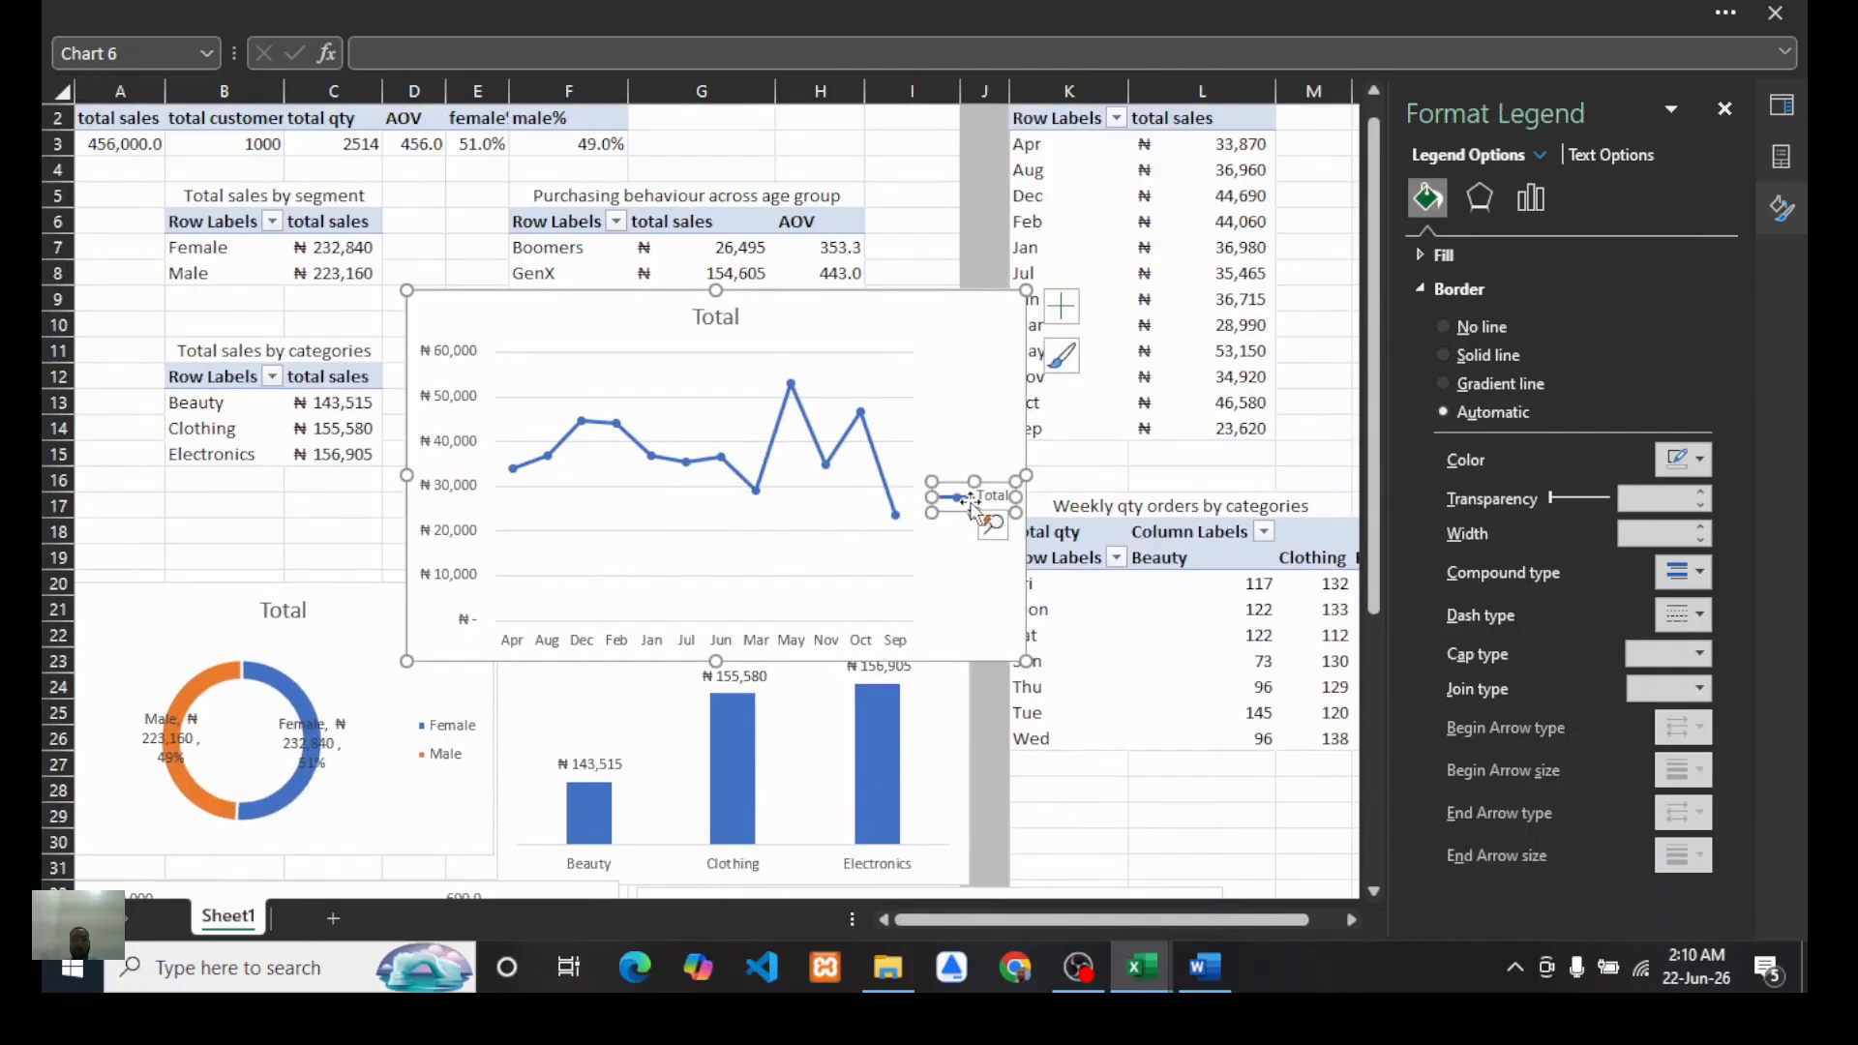
key(Delete)
scroll(813, 506, up, 1)
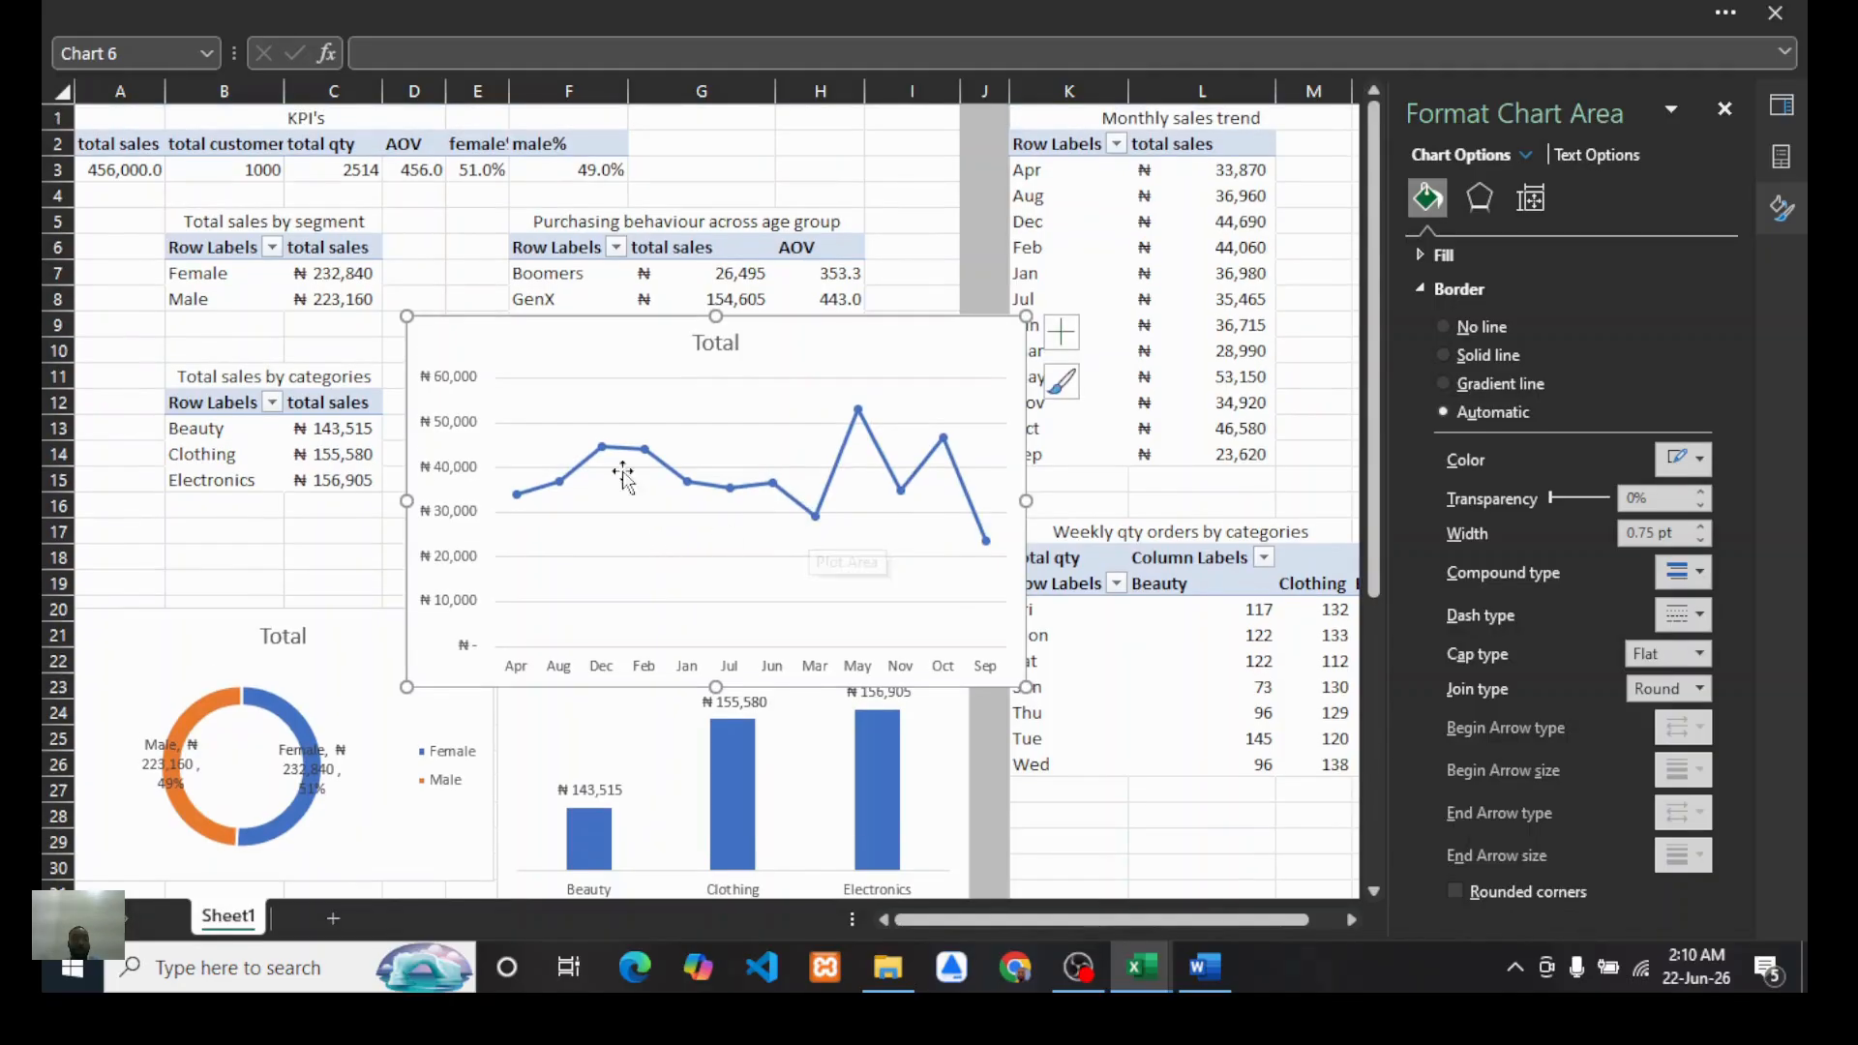
click(450, 392)
key(Delete)
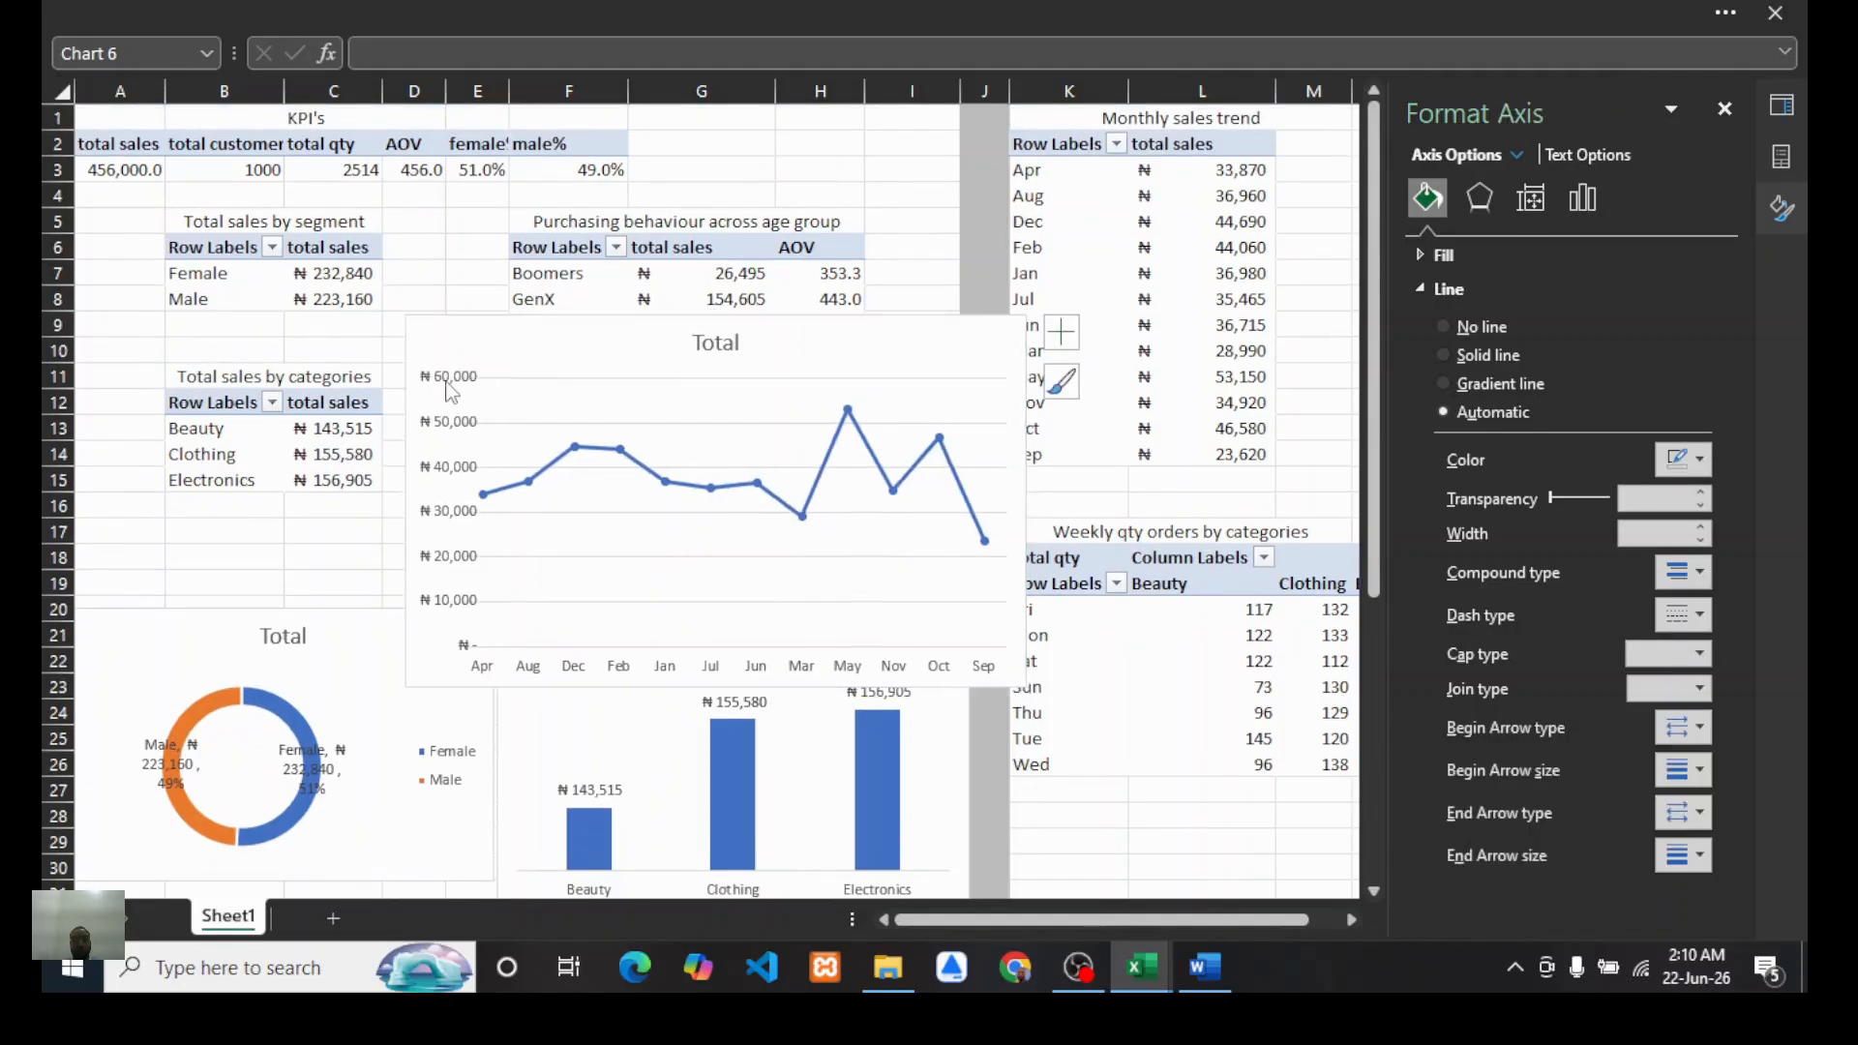
Step: Remove the gridlines from the monthly sales trend chart
click(1062, 332)
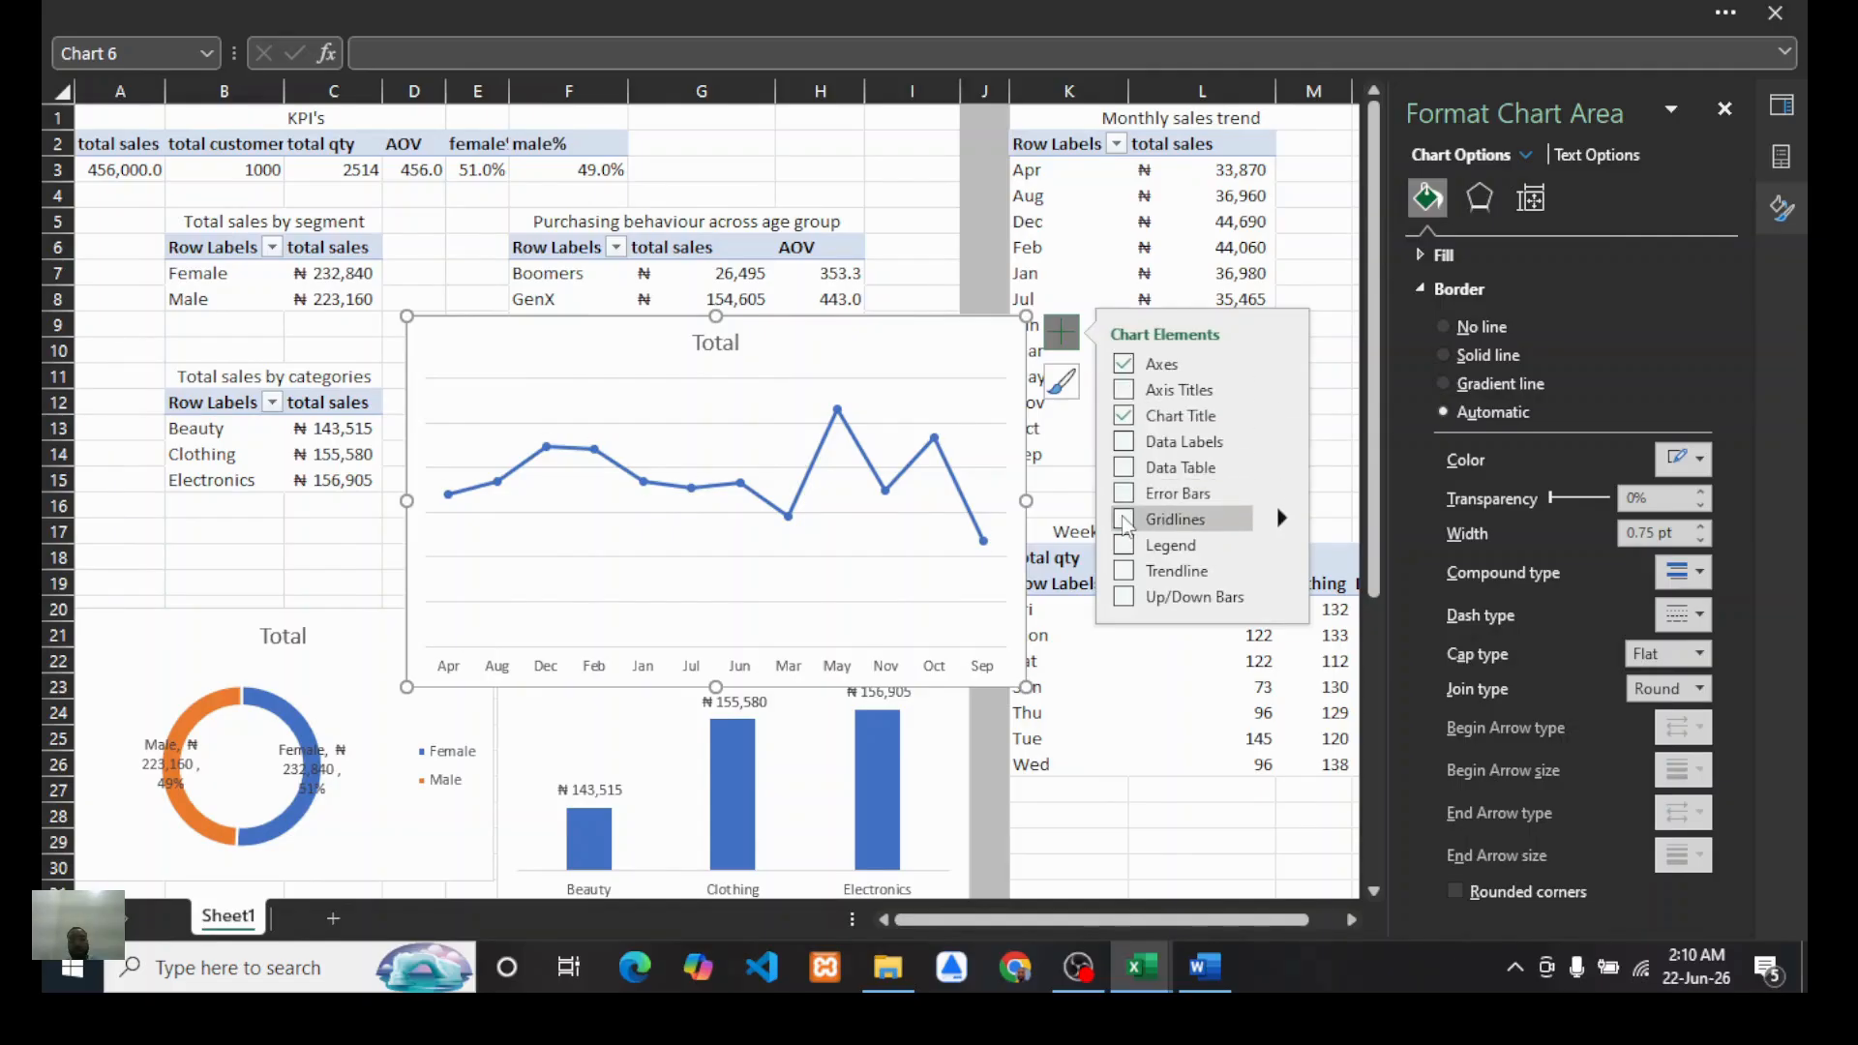
click(1123, 520)
drag(912, 360, 1418, 699)
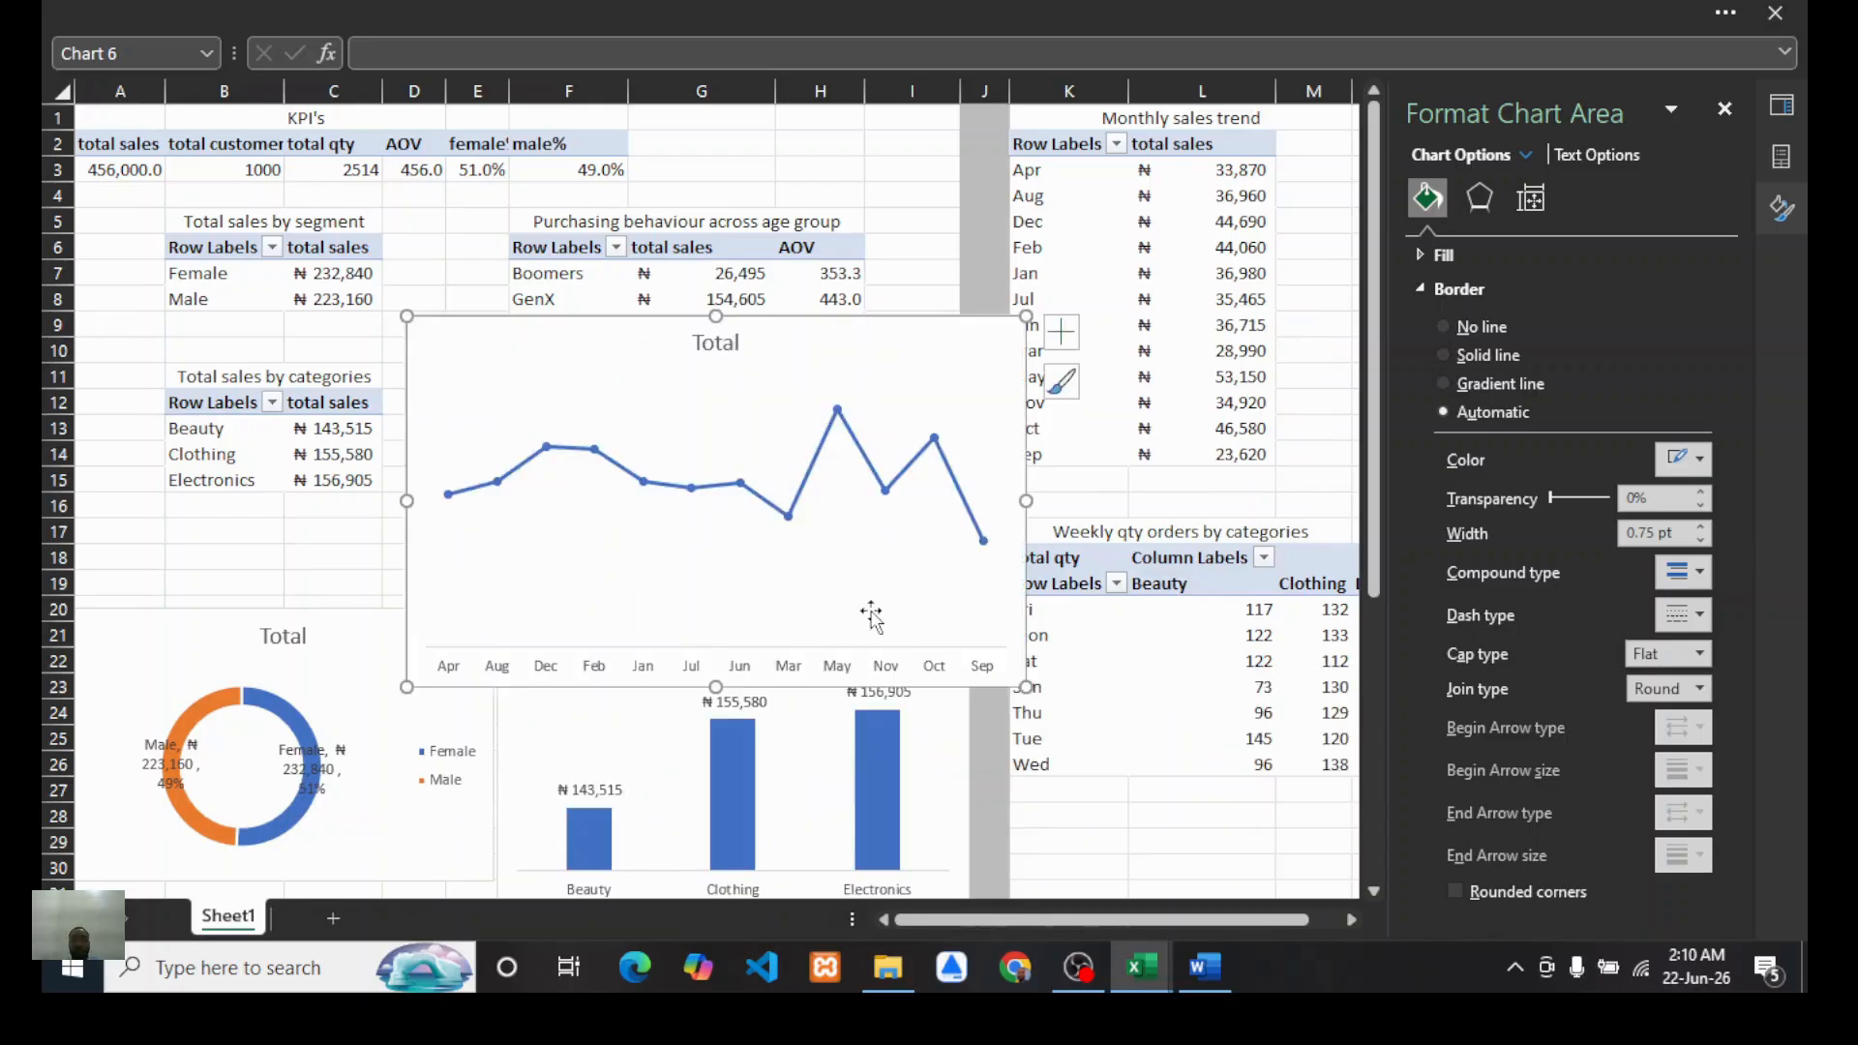
Step: Move the monthly sales trend chart beside the product preference chart and adjust its size
scroll(871, 615, down, 5)
scroll(828, 526, right, 3)
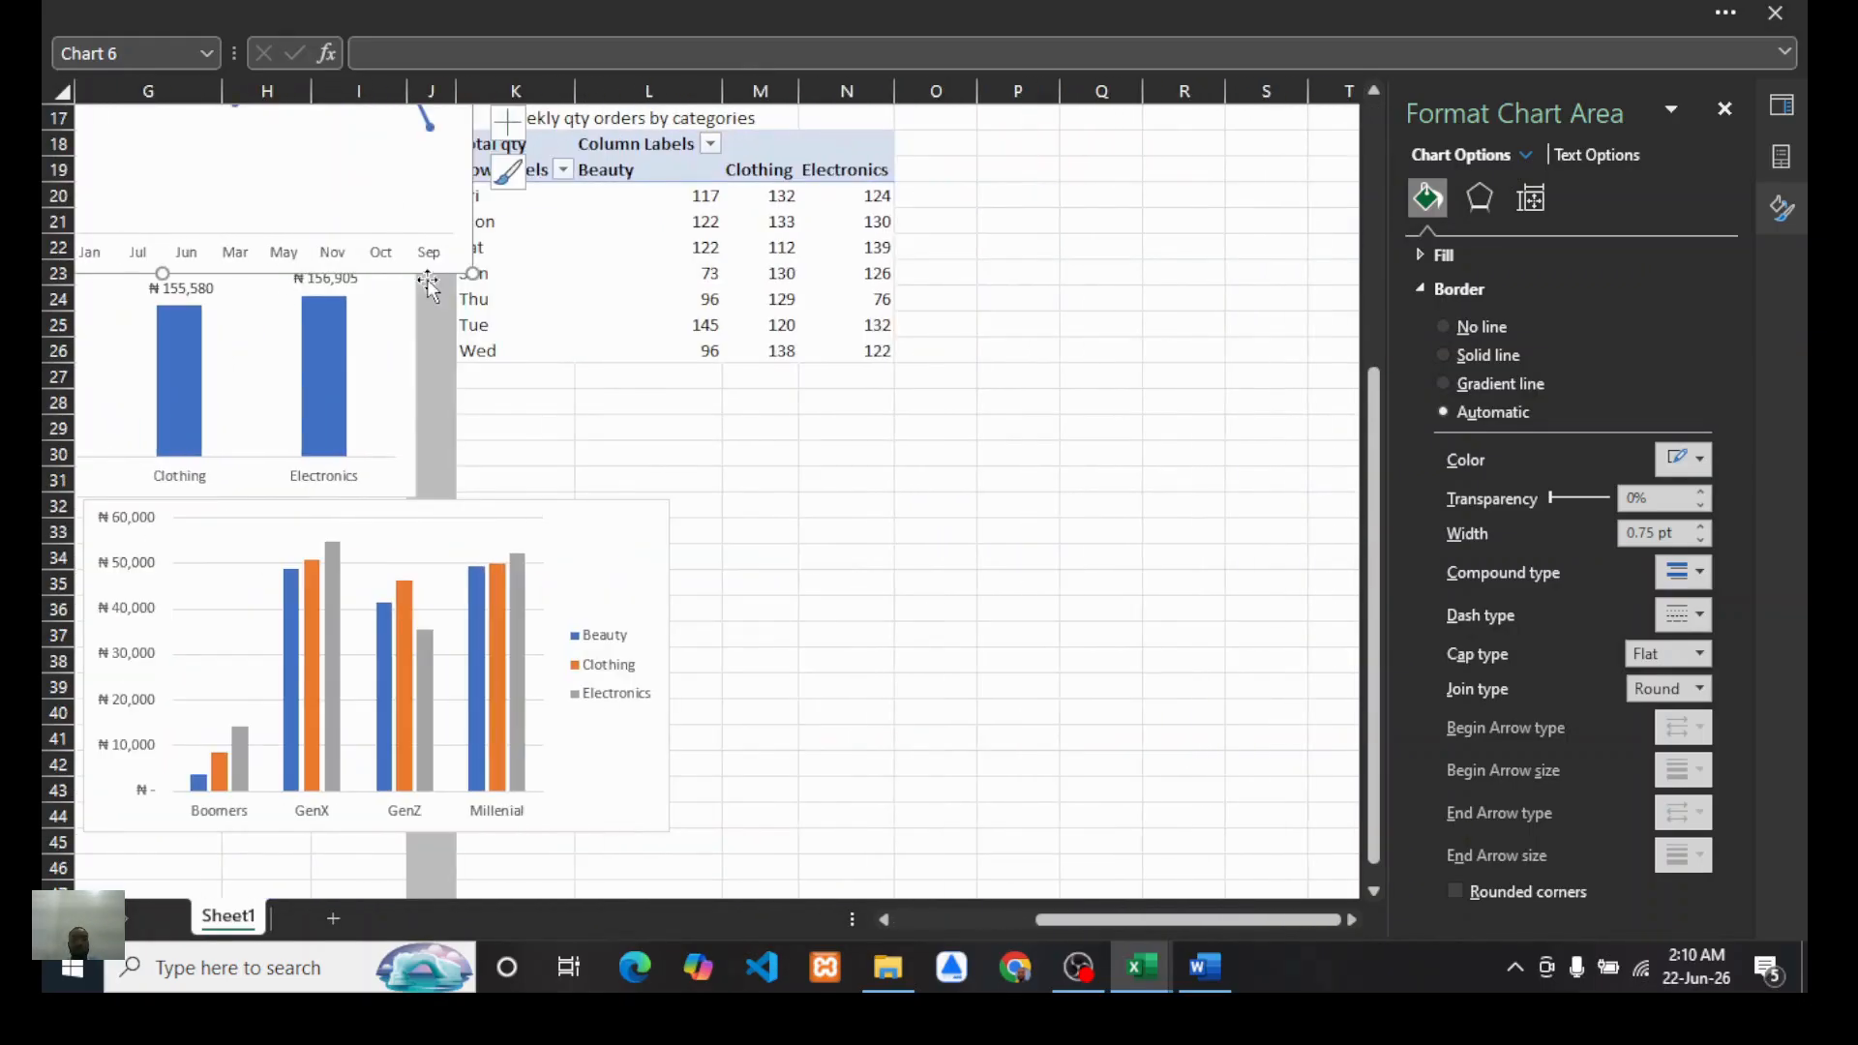
drag(428, 287, 845, 629)
drag(722, 535, 1215, 765)
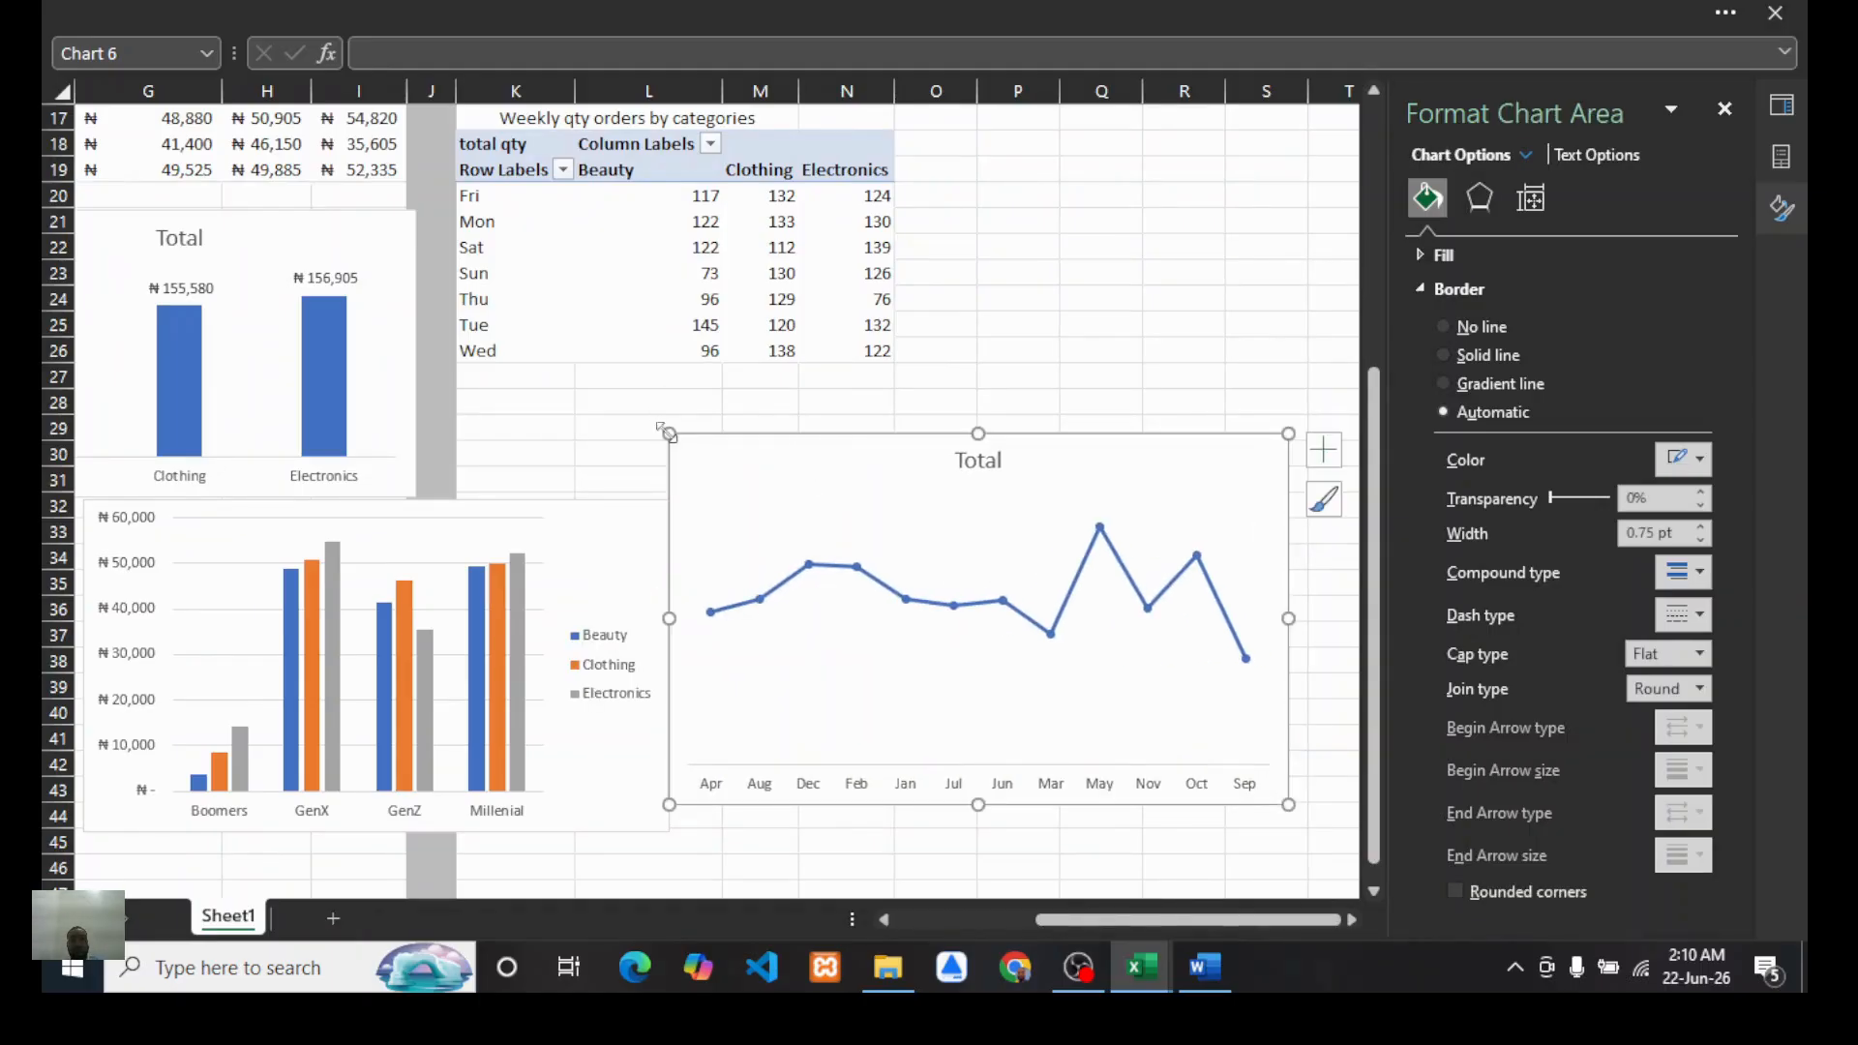
mouse_move(668, 433)
mouse_down()
mouse_move(839, 514)
mouse_move(775, 544)
mouse_up()
Step: Insert a line PivotChart from the weekly qty orders by categories PivotTable
scroll(948, 421, left, 3)
scroll(948, 421, up, 5)
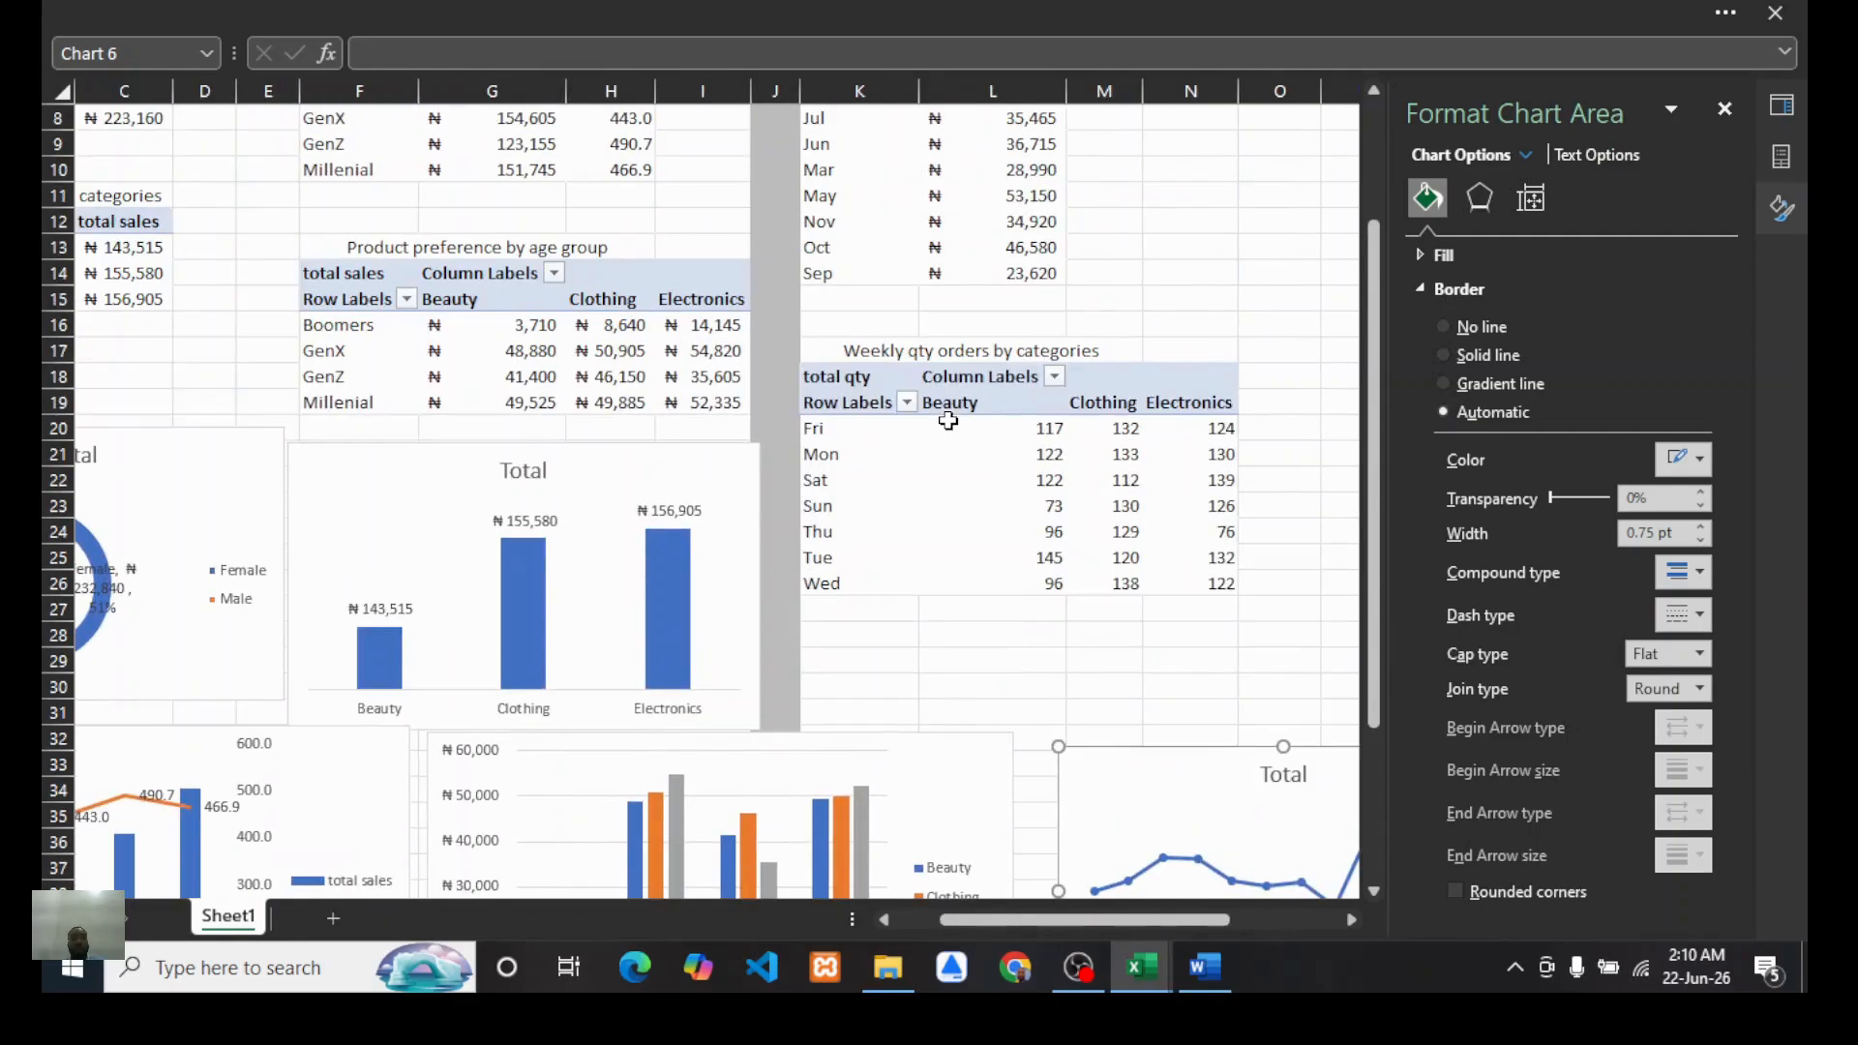
scroll(948, 421, down, 1)
click(890, 547)
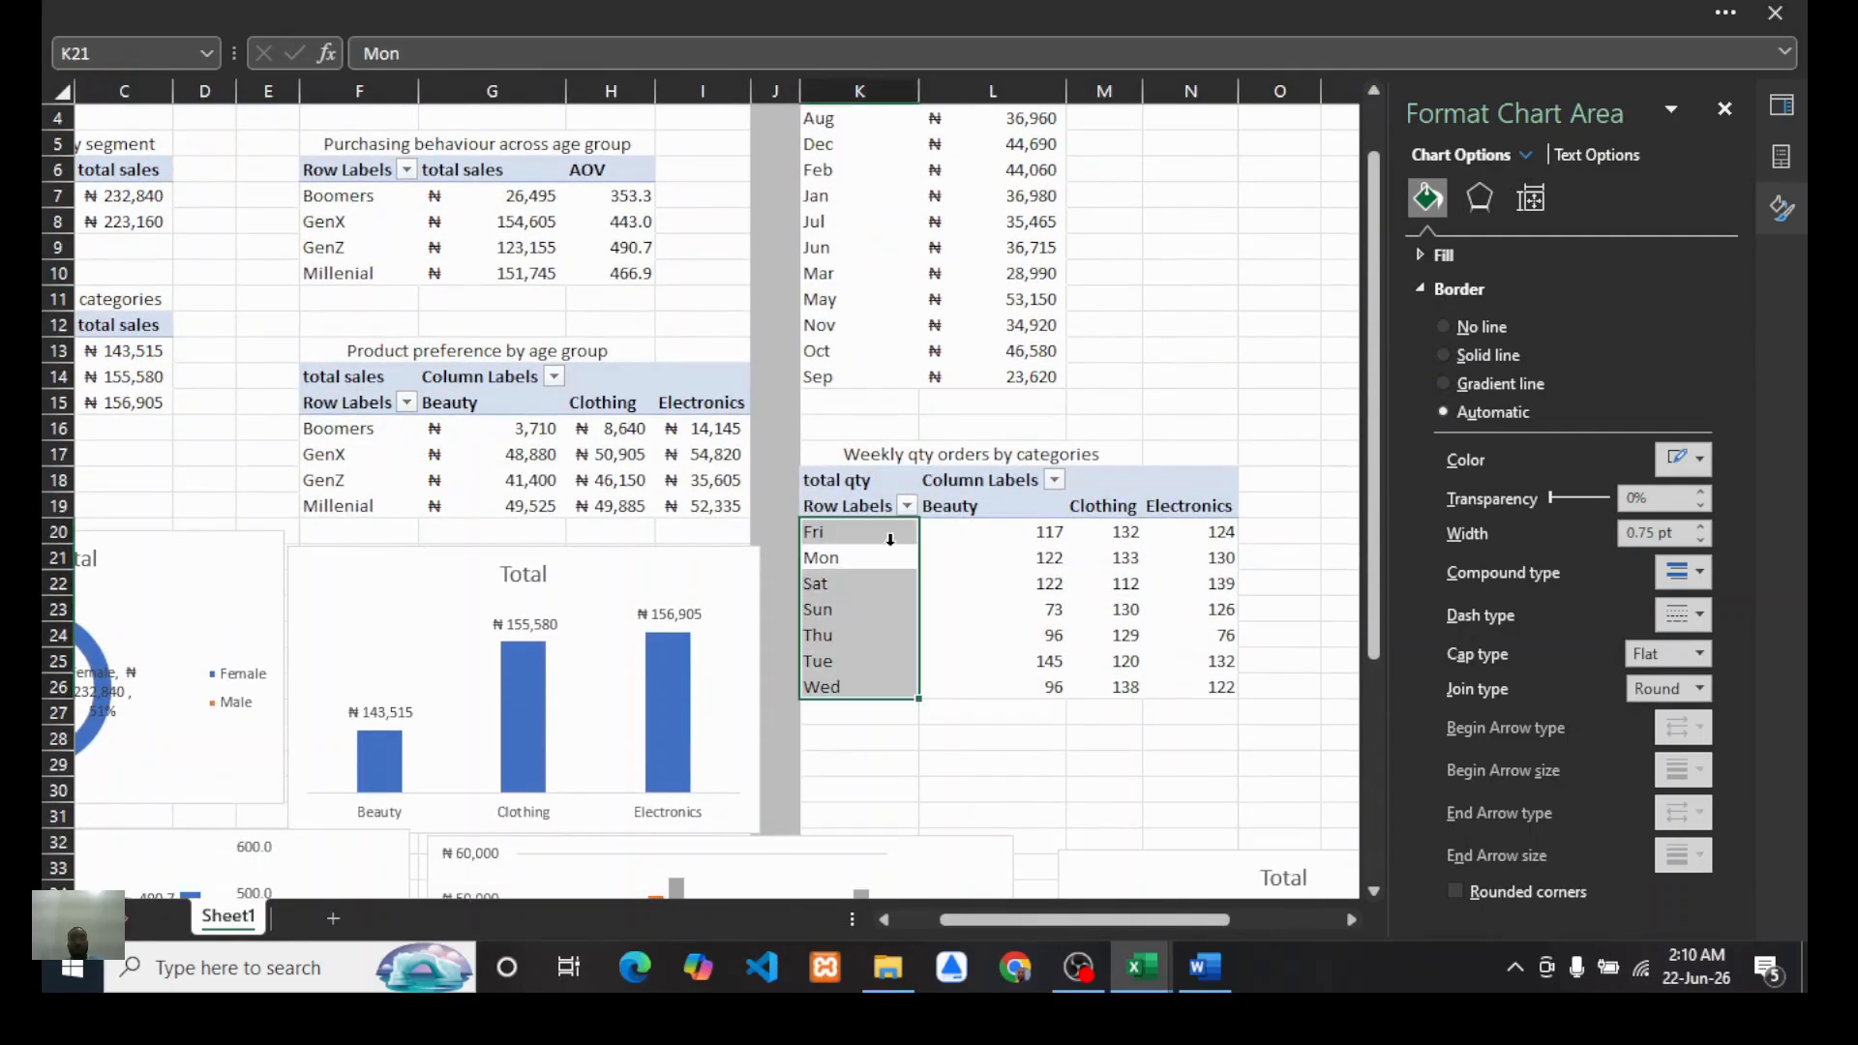
click(732, 12)
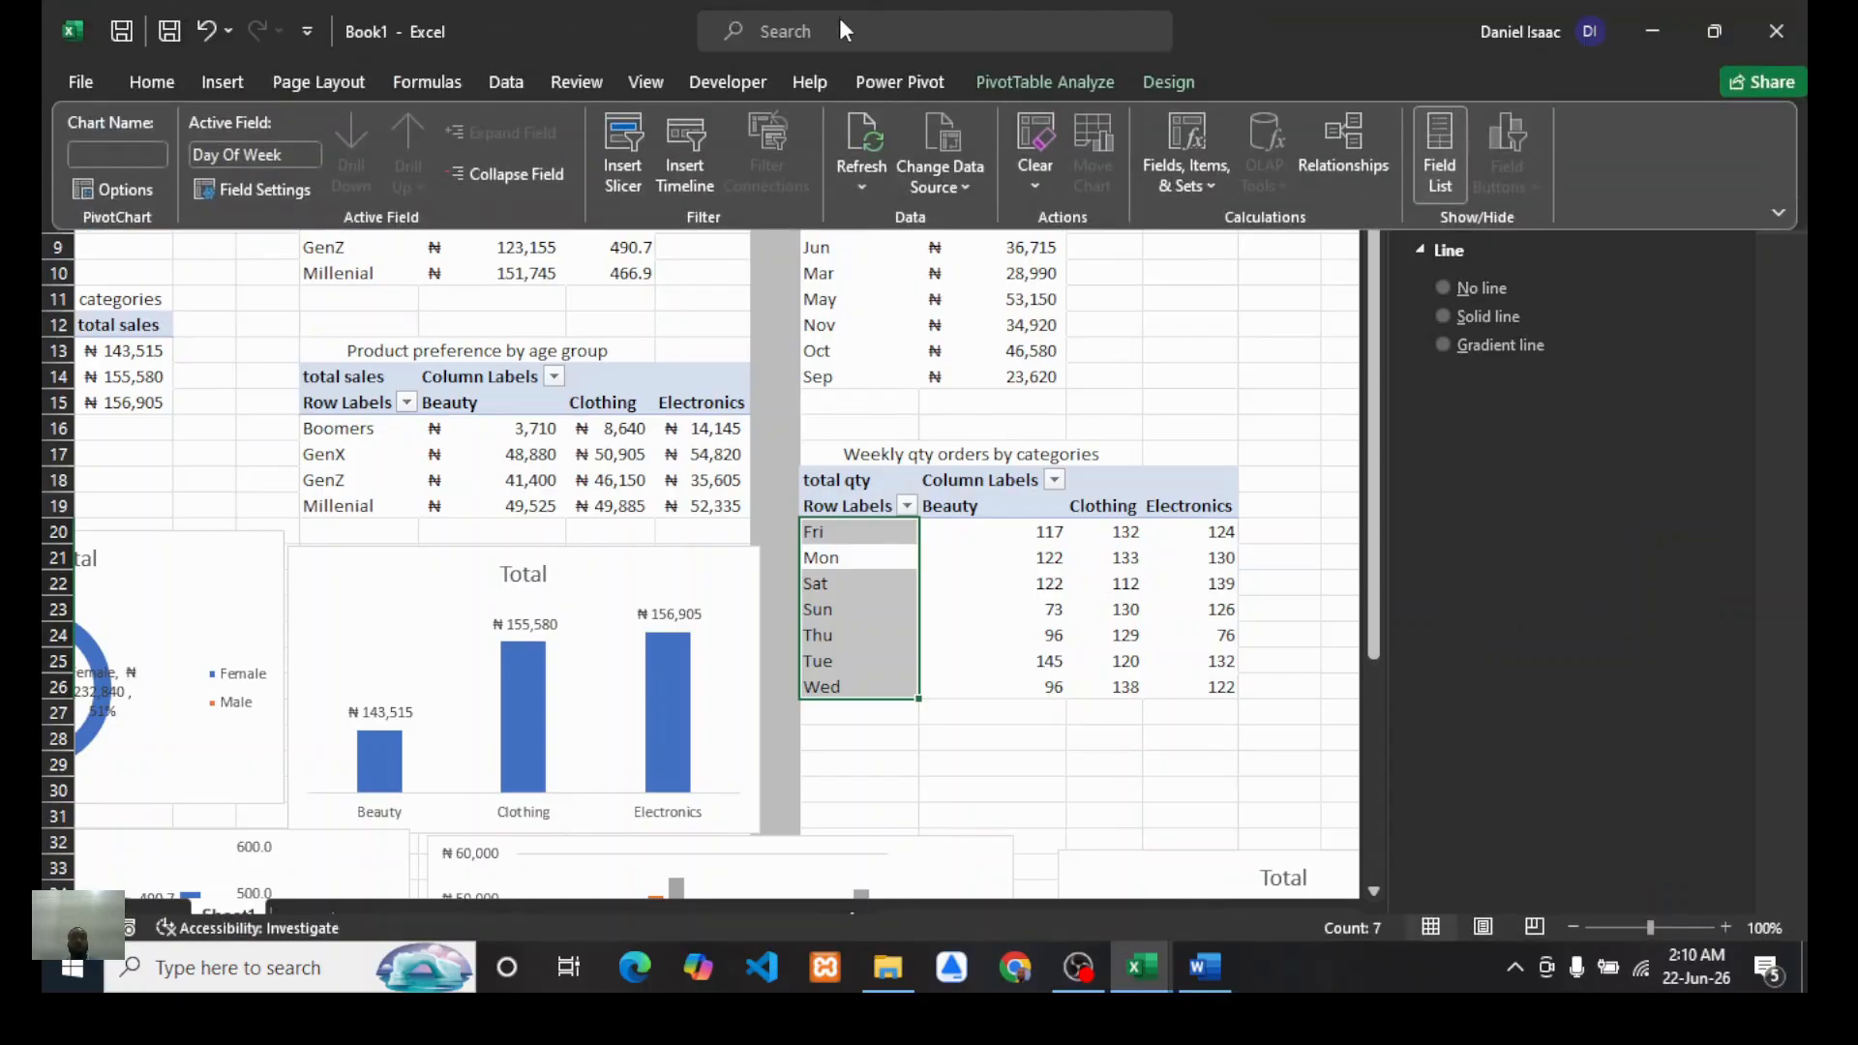
click(222, 86)
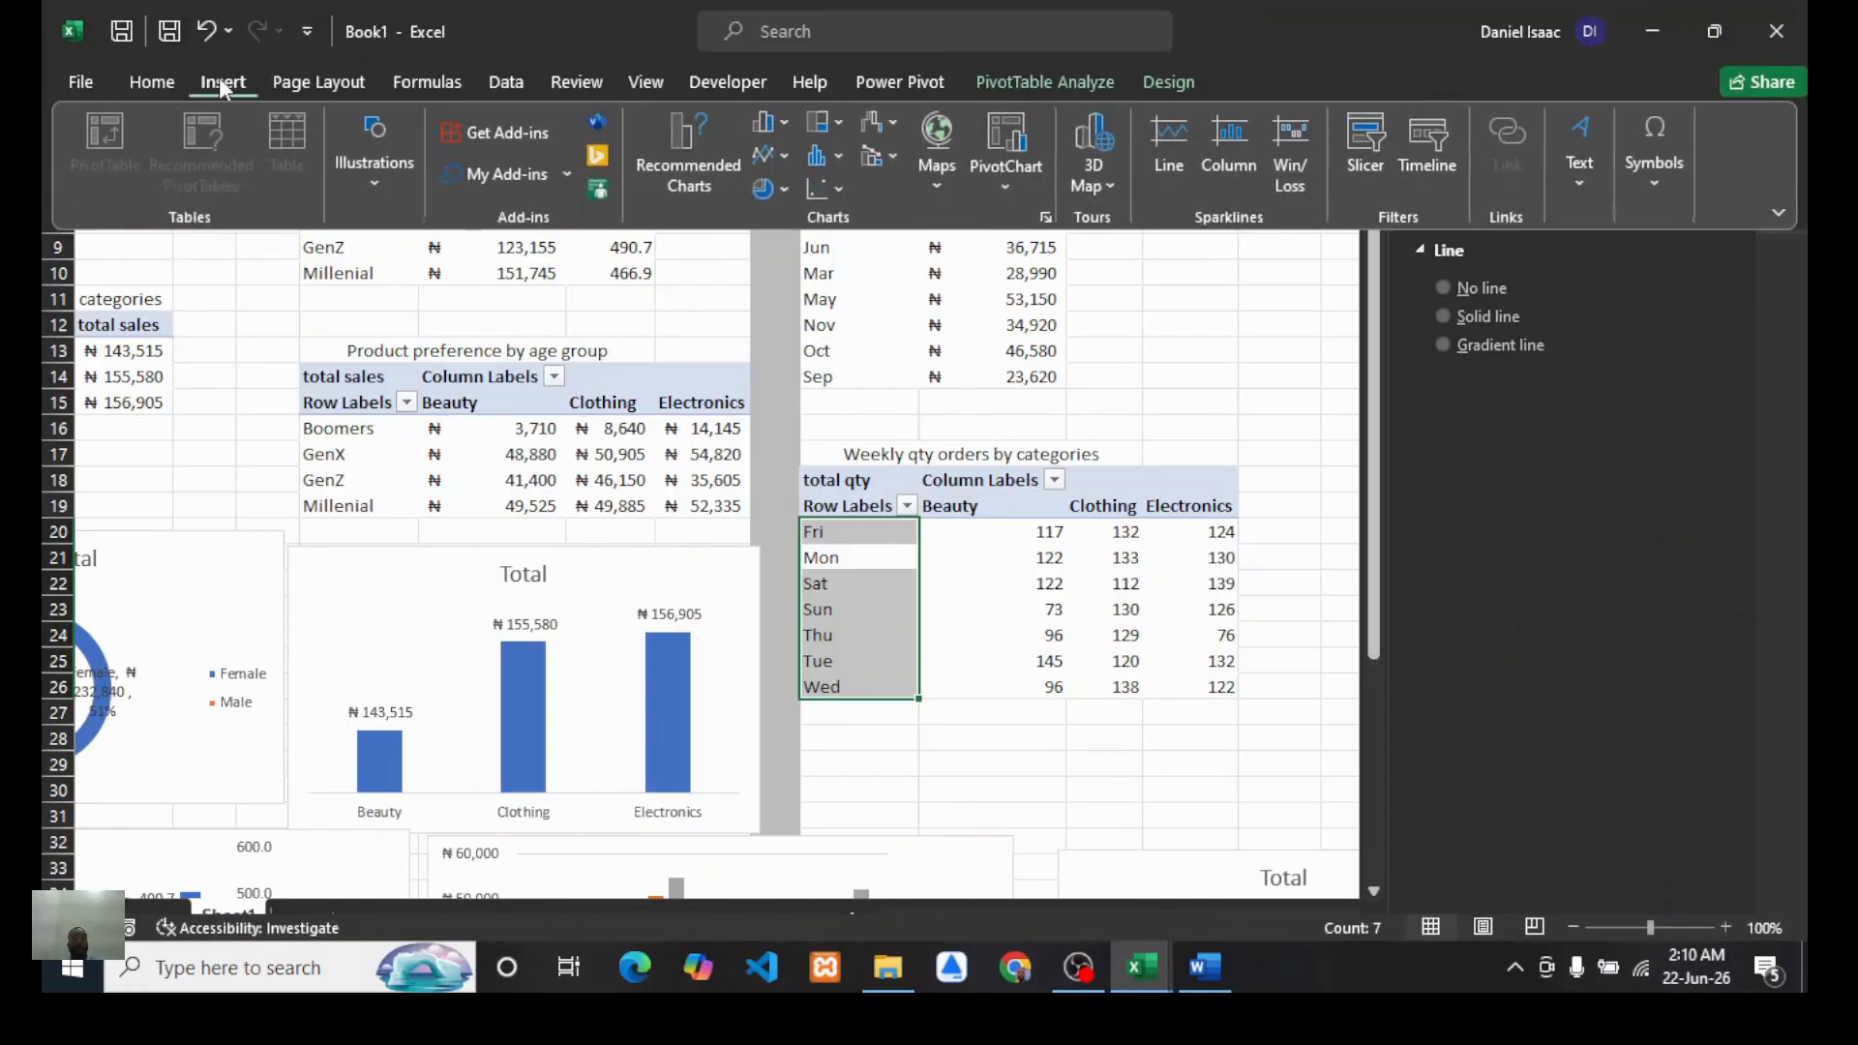
click(1011, 146)
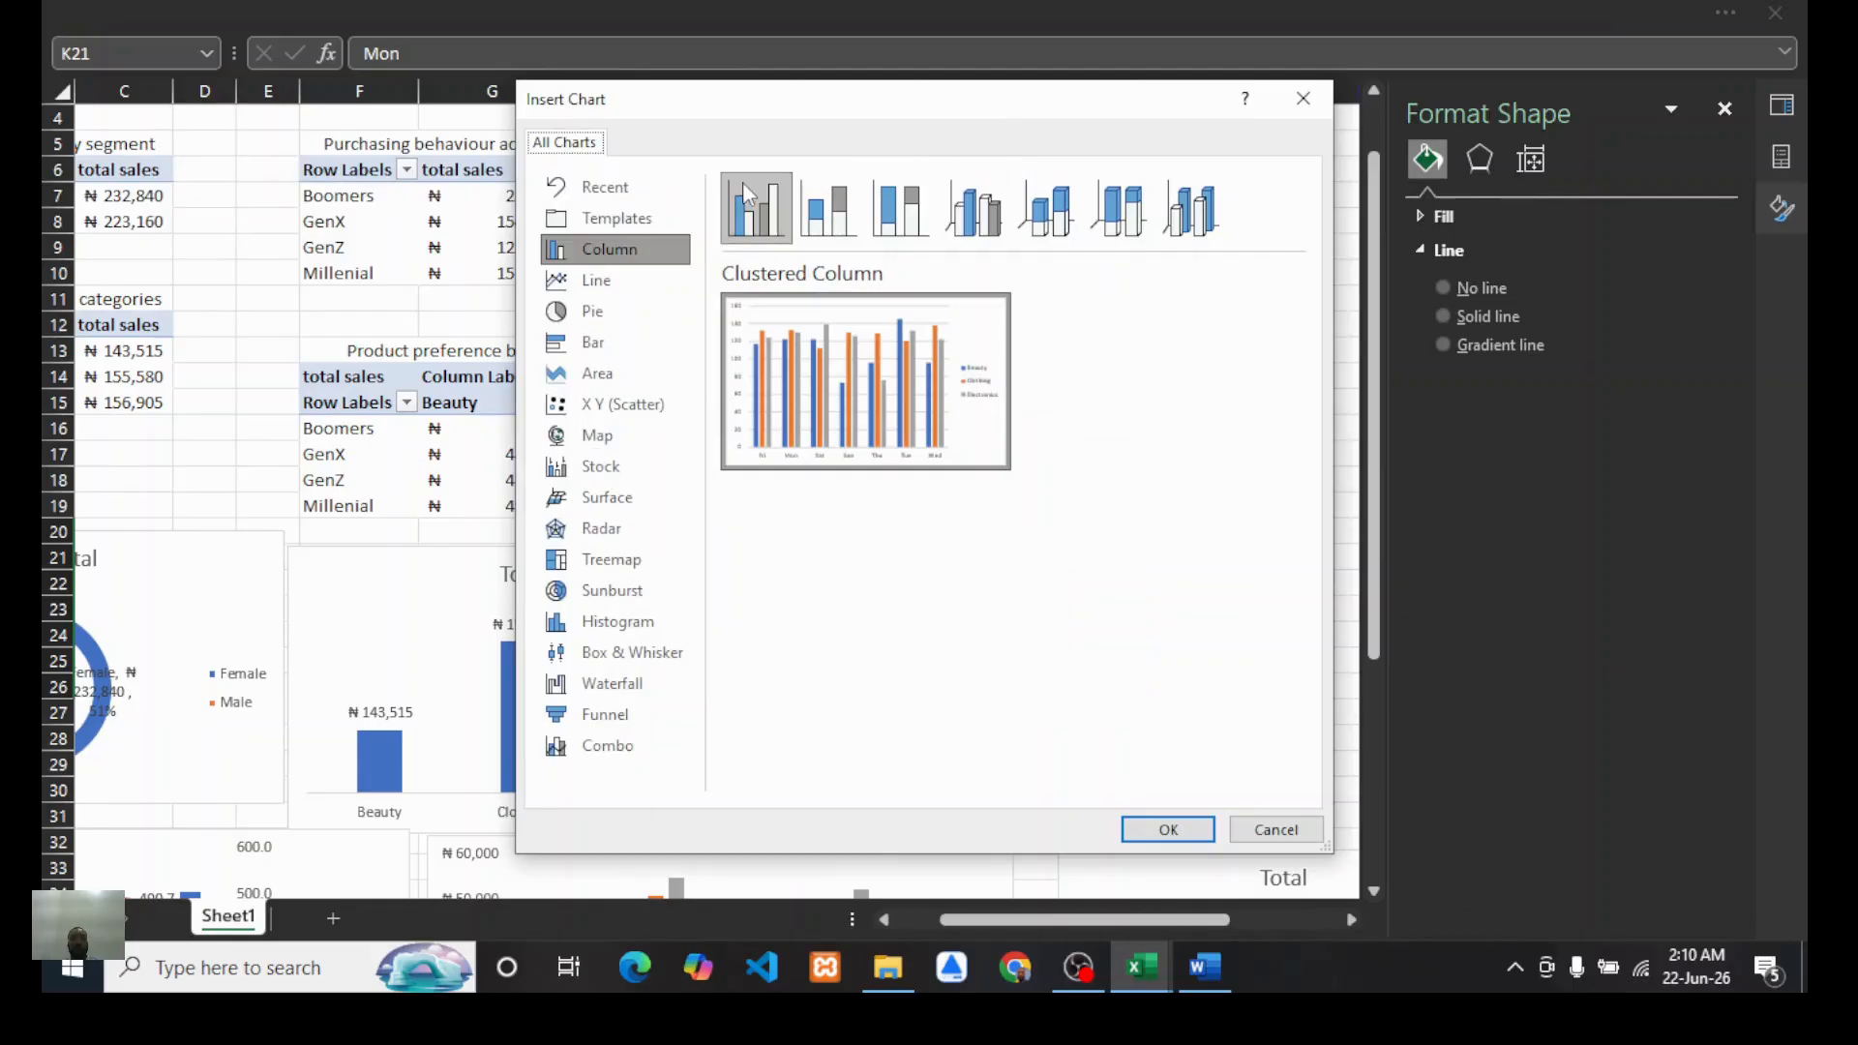
click(595, 281)
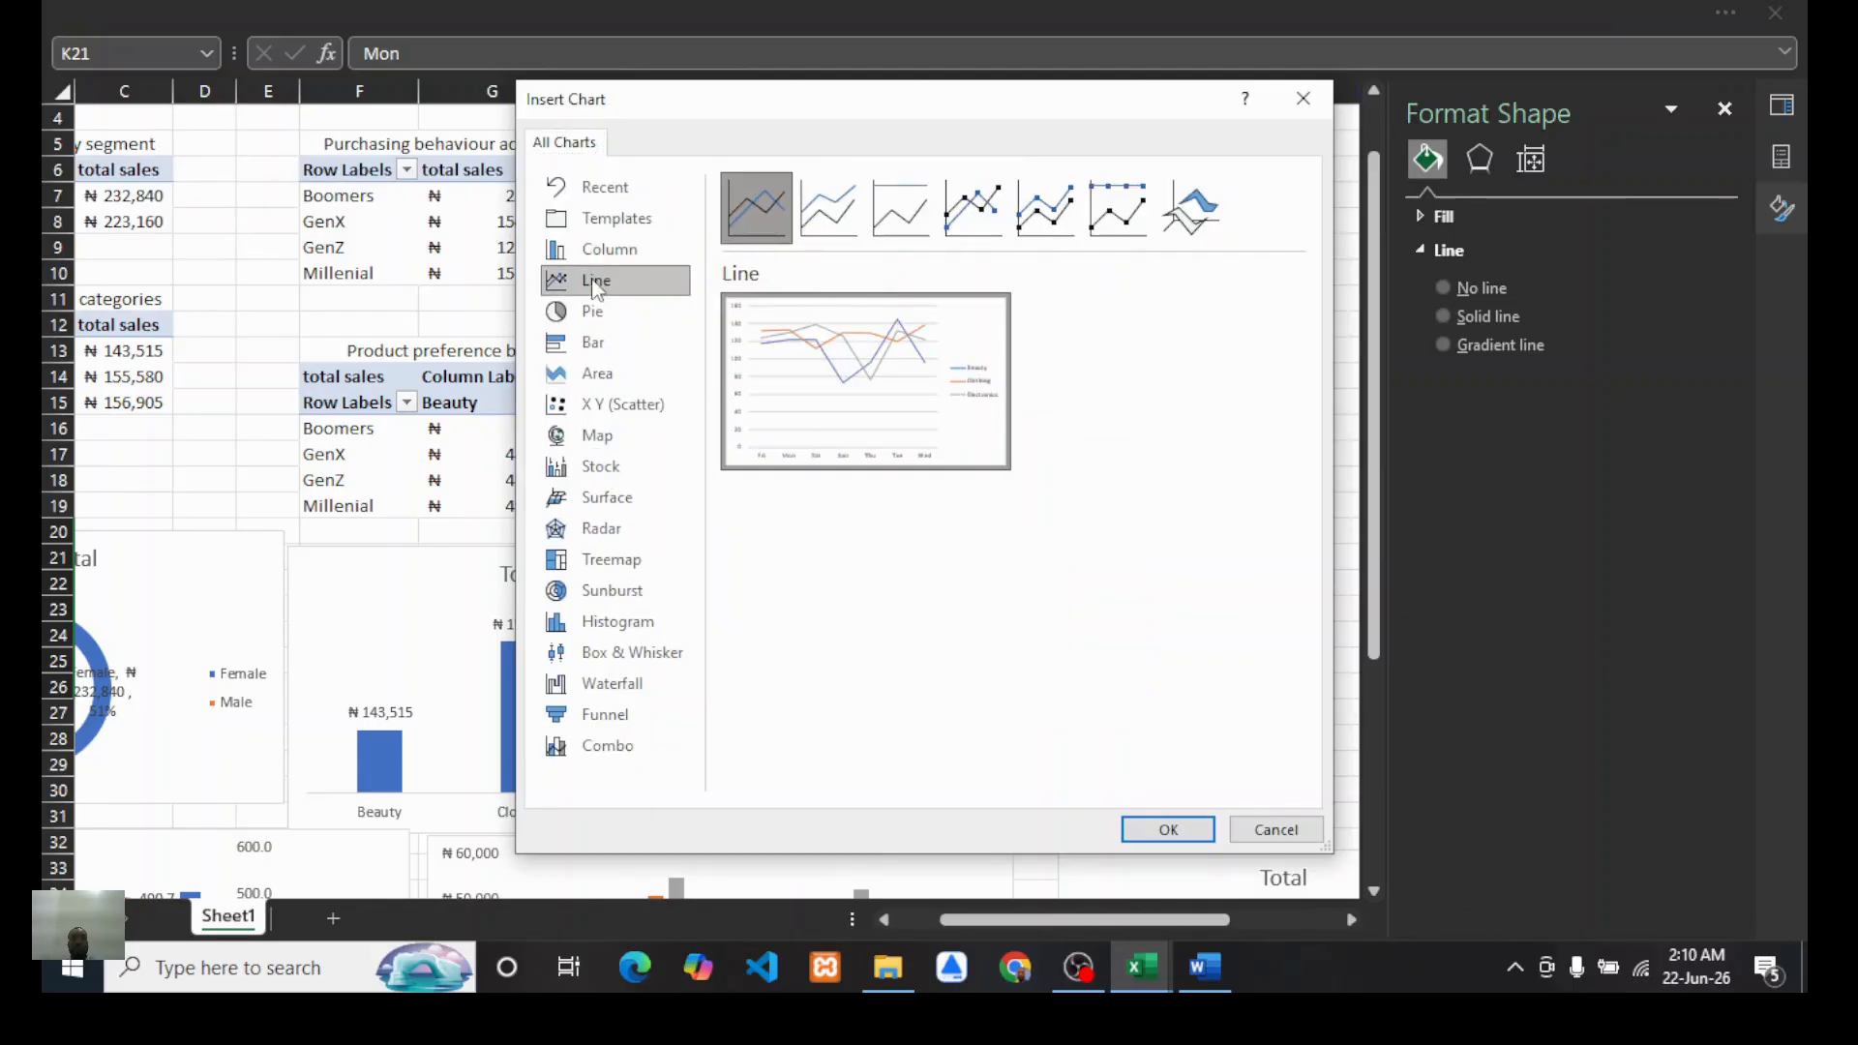
click(1167, 830)
Step: Move the weekly qty chart beside its PivotTable and remove its gridlines
scroll(826, 614, right, 5)
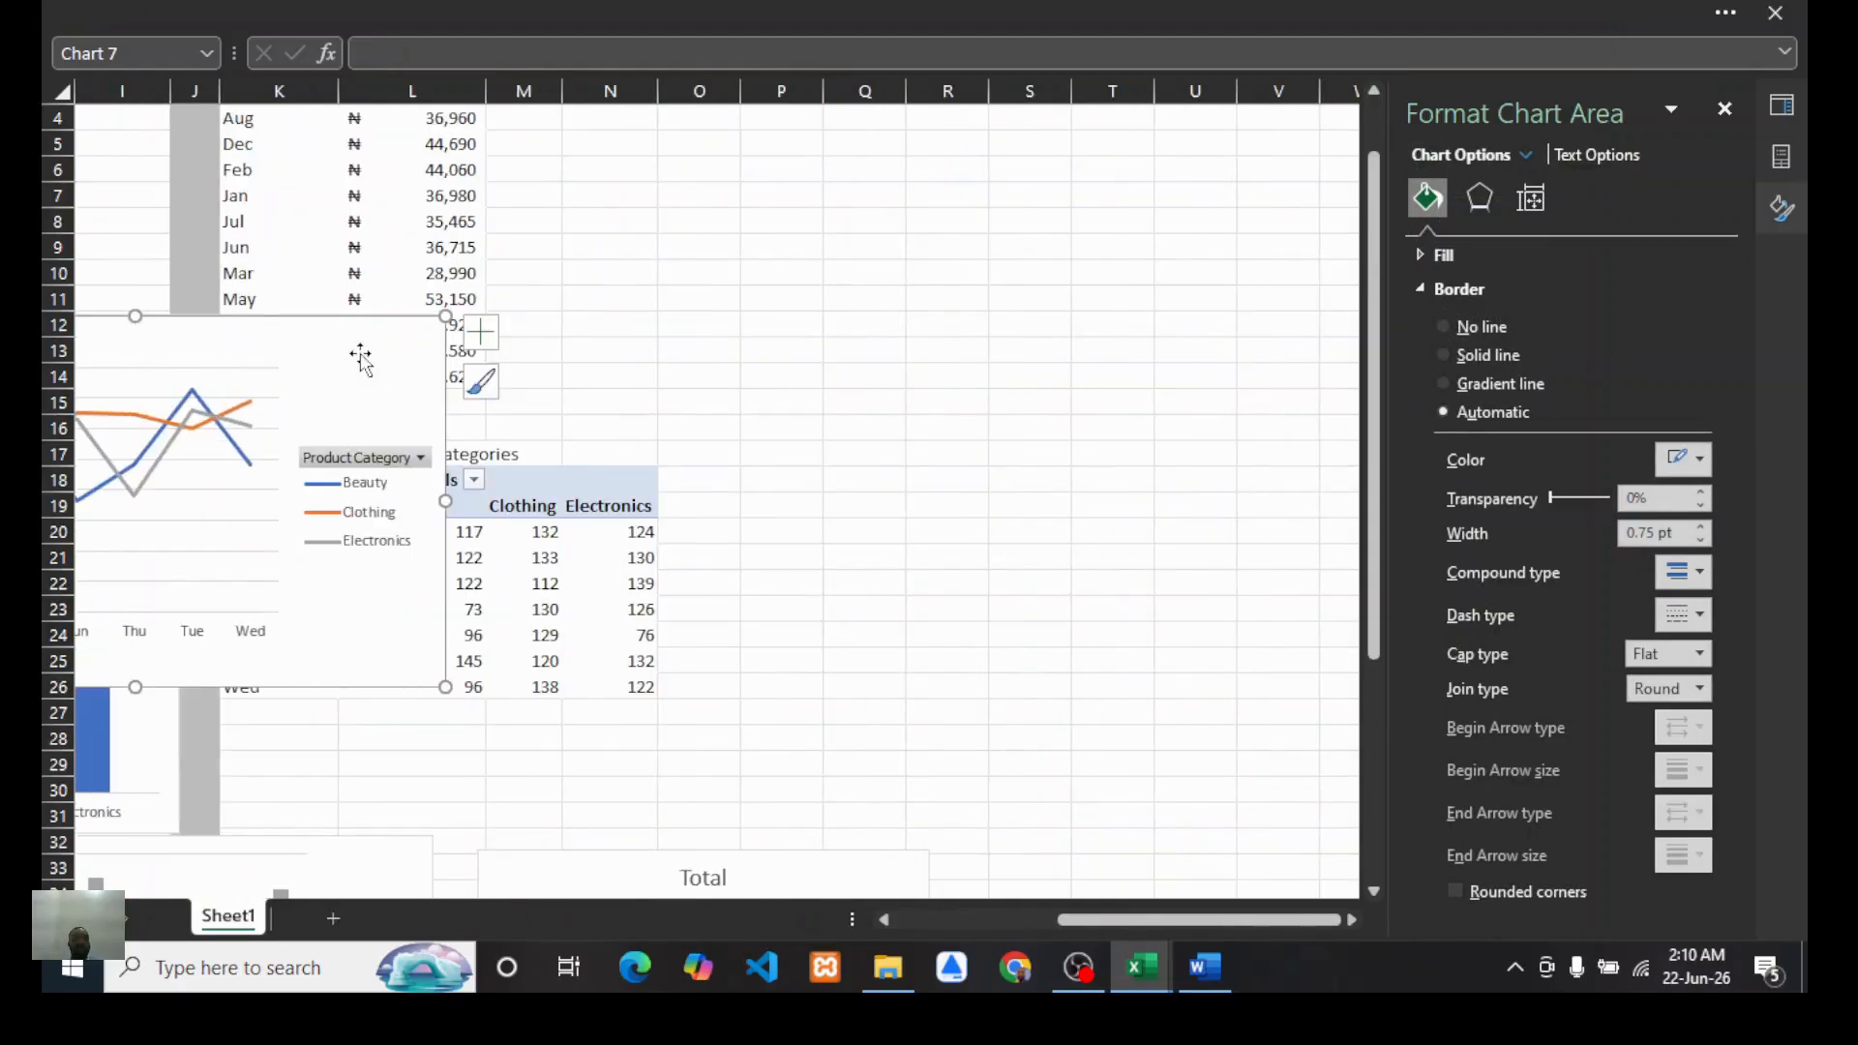
mouse_move(360, 356)
mouse_down()
mouse_move(1004, 419)
mouse_move(1170, 265)
mouse_move(1049, 551)
mouse_move(1045, 316)
mouse_up()
click(1169, 308)
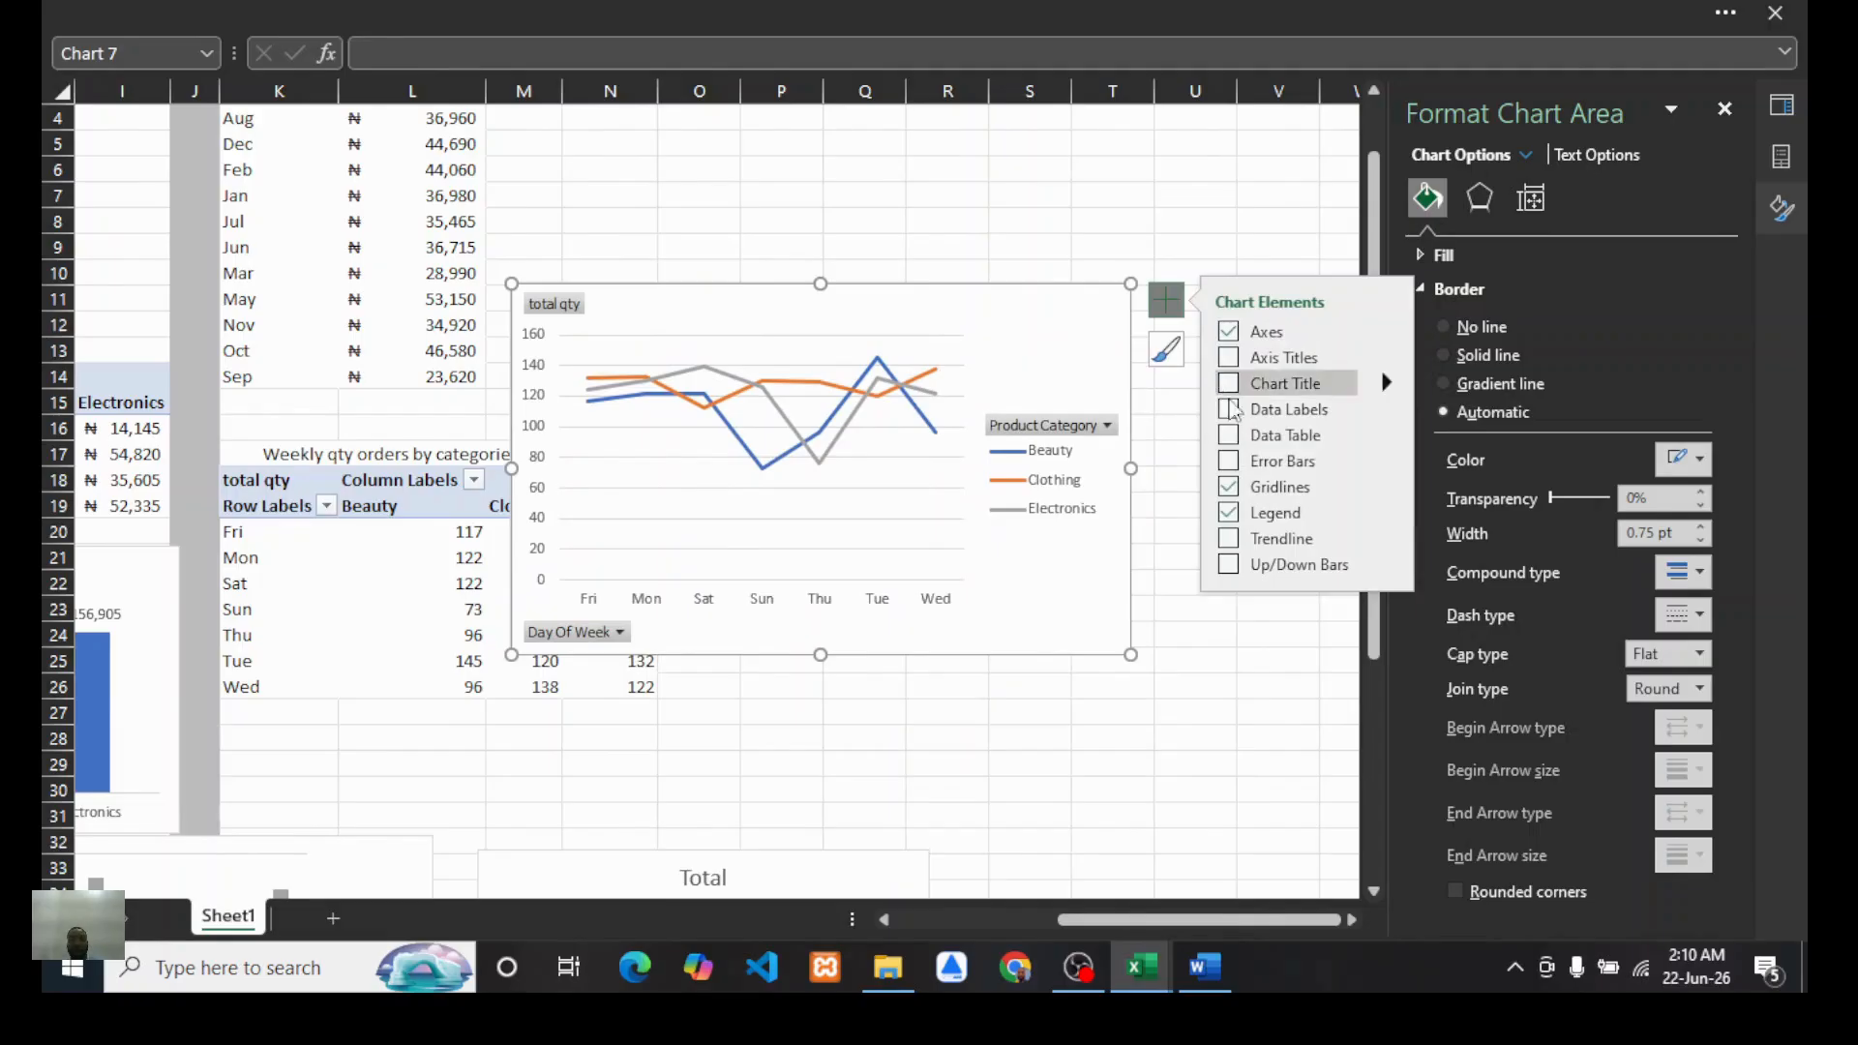
click(1231, 488)
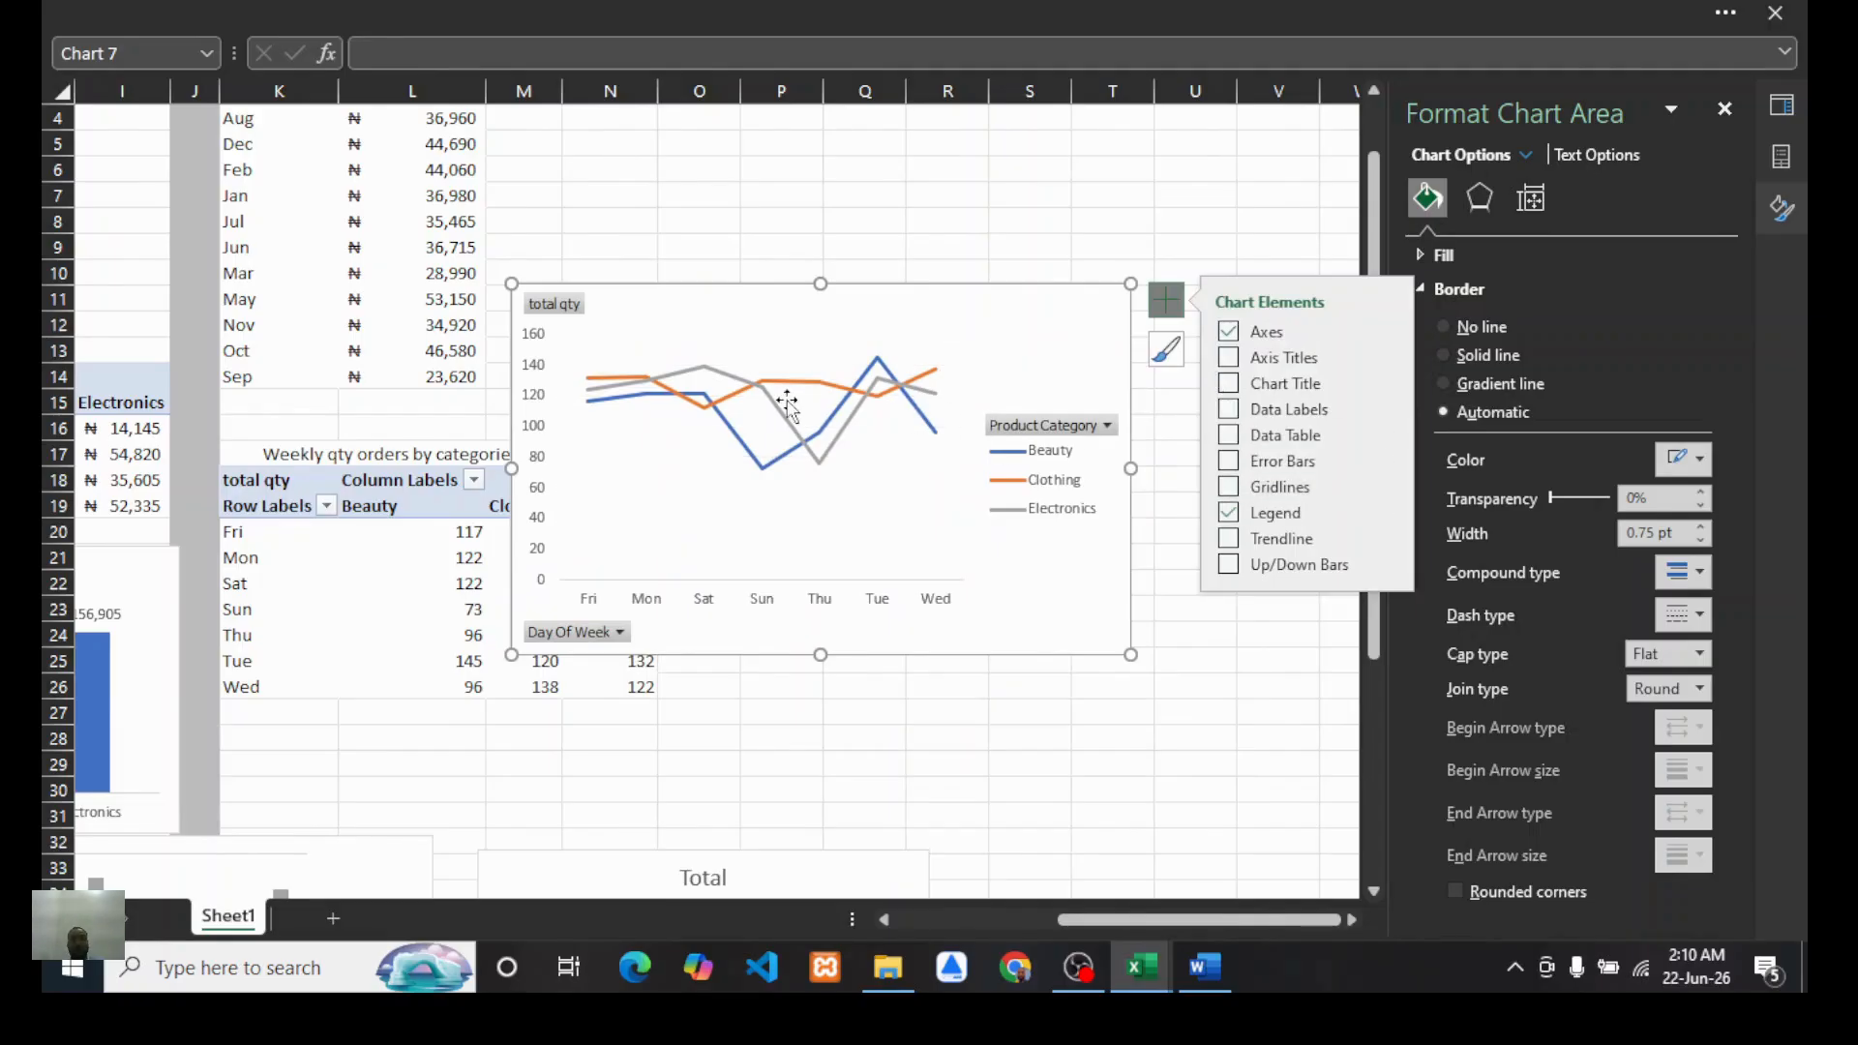
Step: Hide all field buttons on the weekly qty chart
right_click(574, 309)
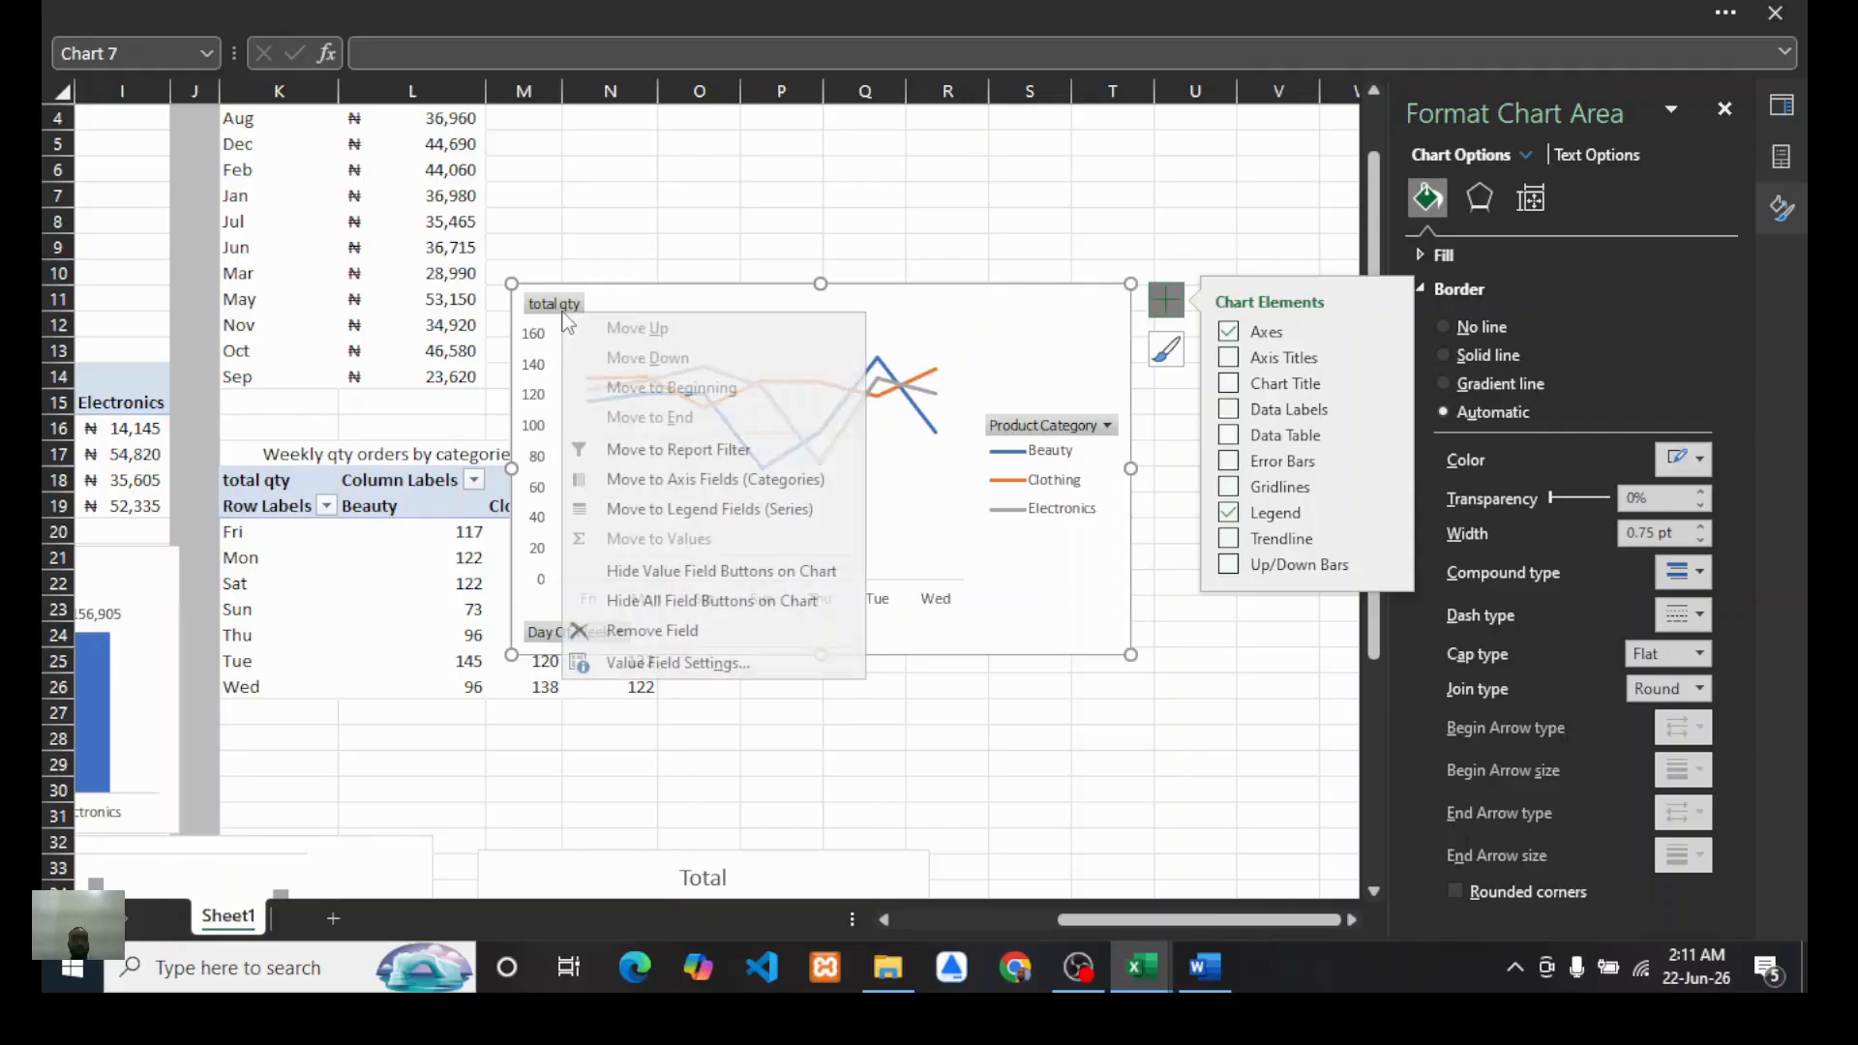
click(766, 595)
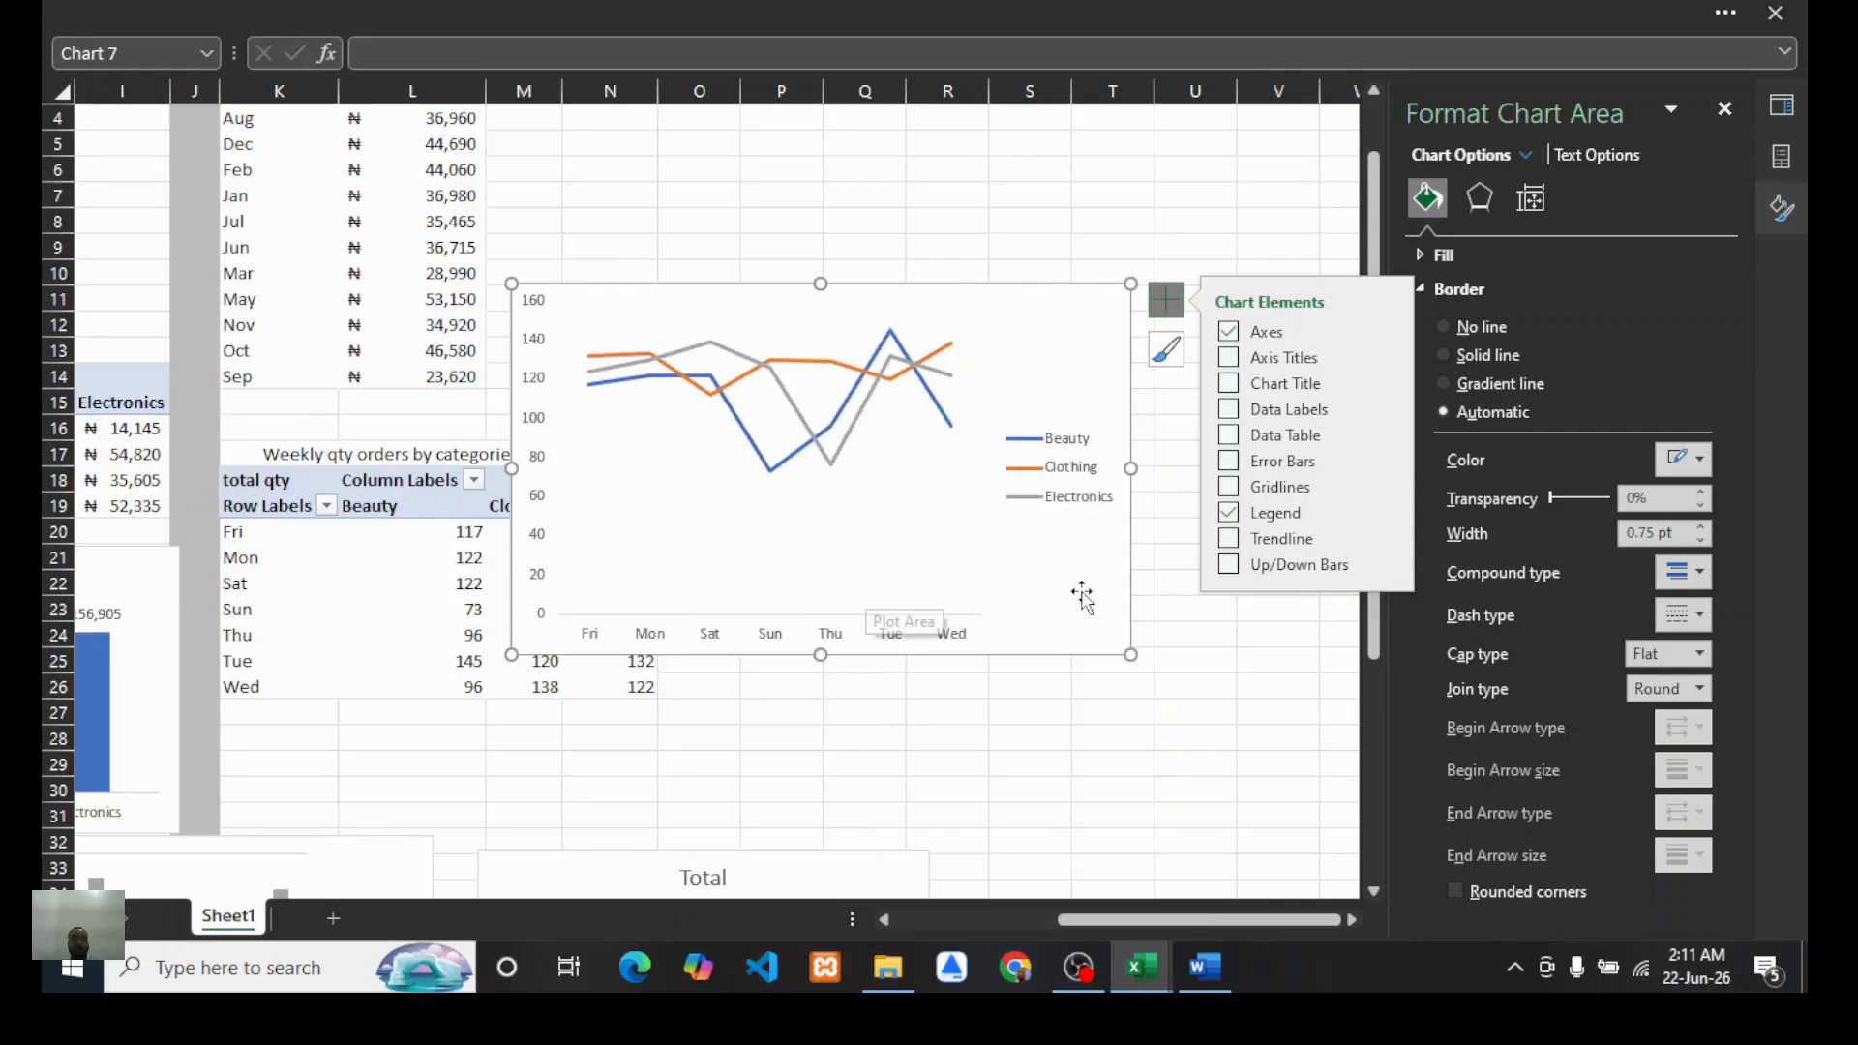
scroll(1086, 597, down, 1)
scroll(1086, 597, up, 1)
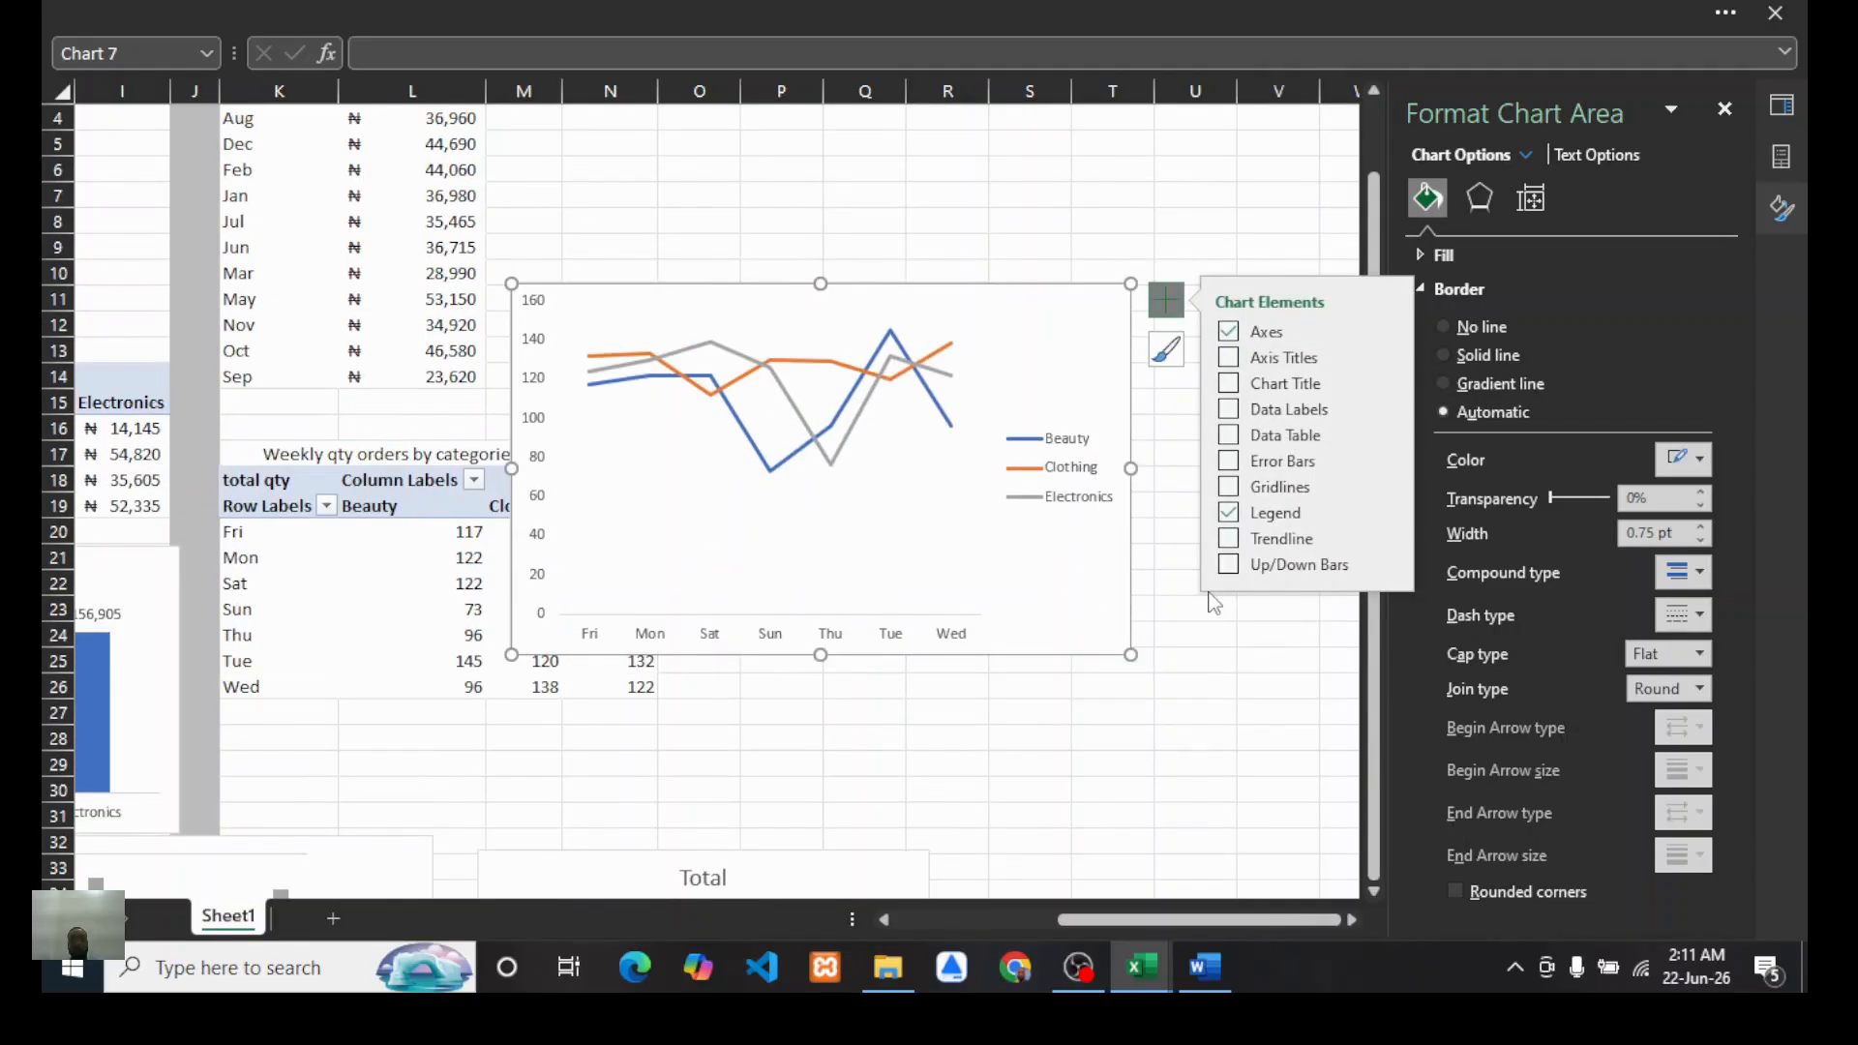
Step: Shrink the weekly qty chart and place it to the right of the weekly qty PivotTable
click(1094, 263)
click(1128, 297)
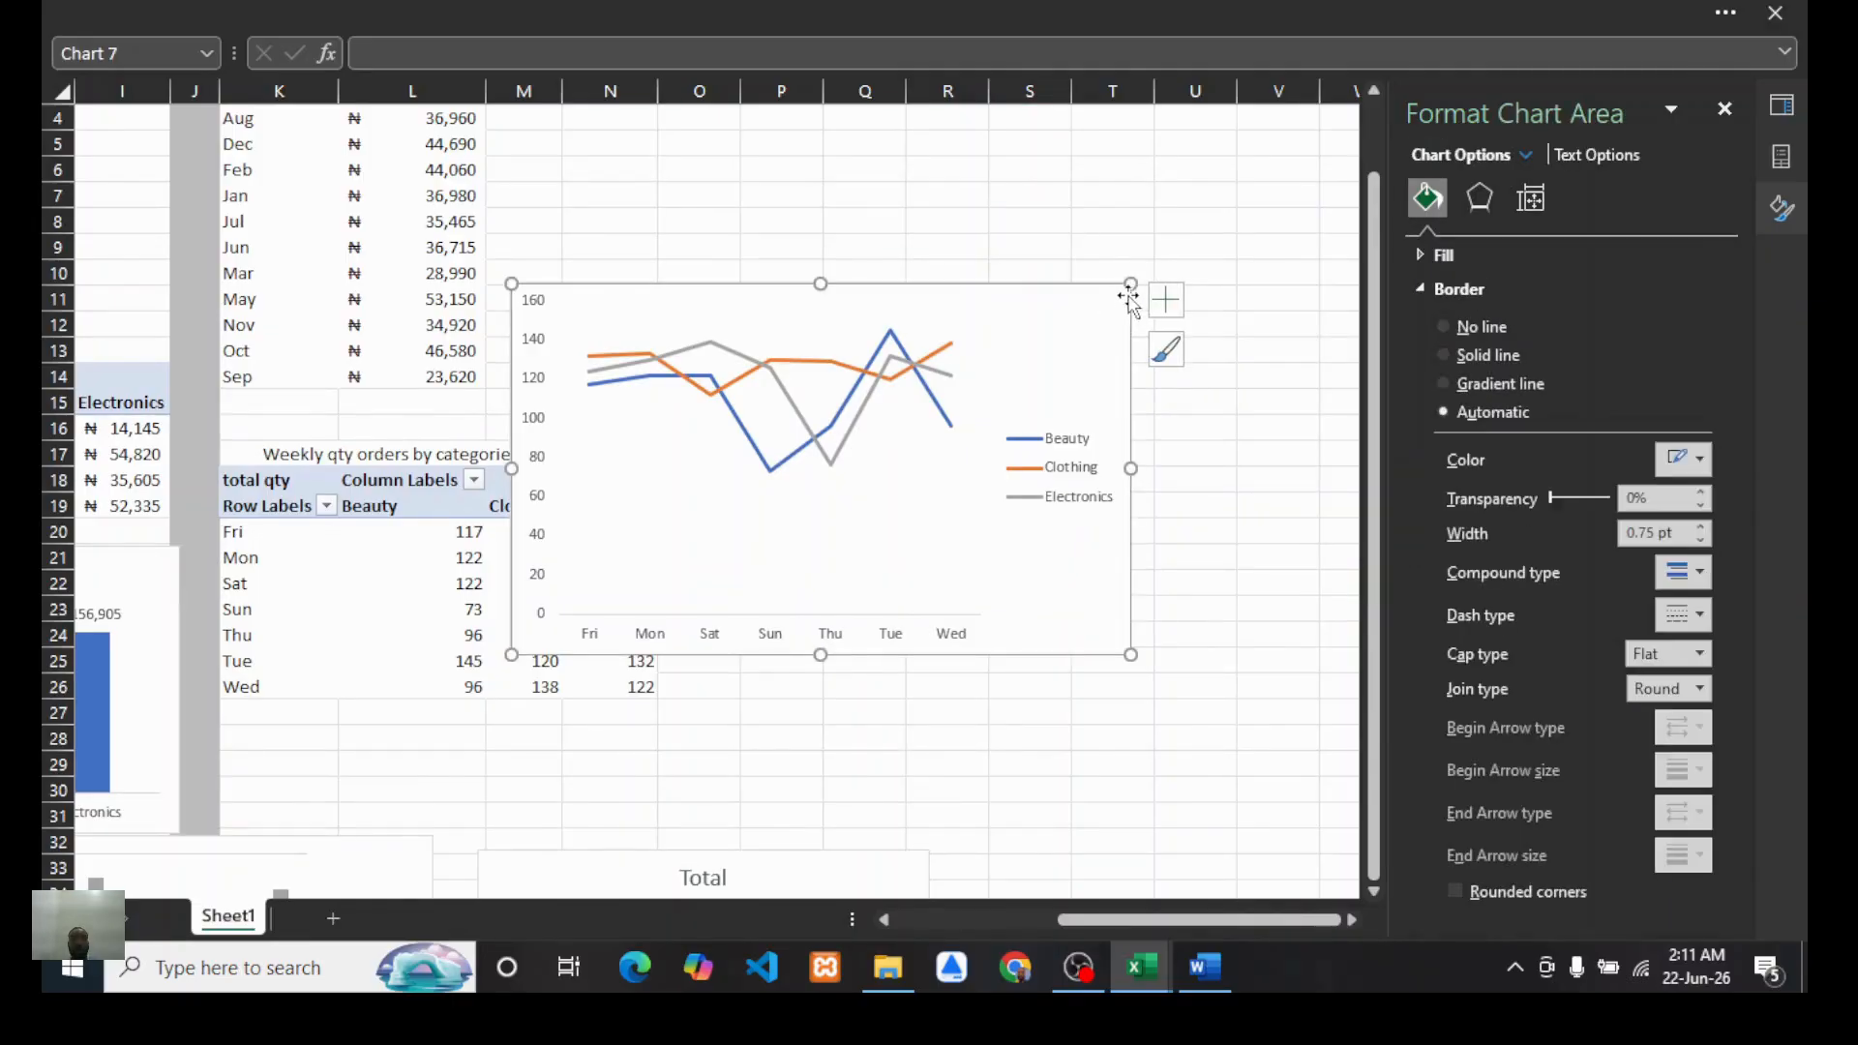
drag(1128, 289, 997, 350)
scroll(1147, 406, down, 2)
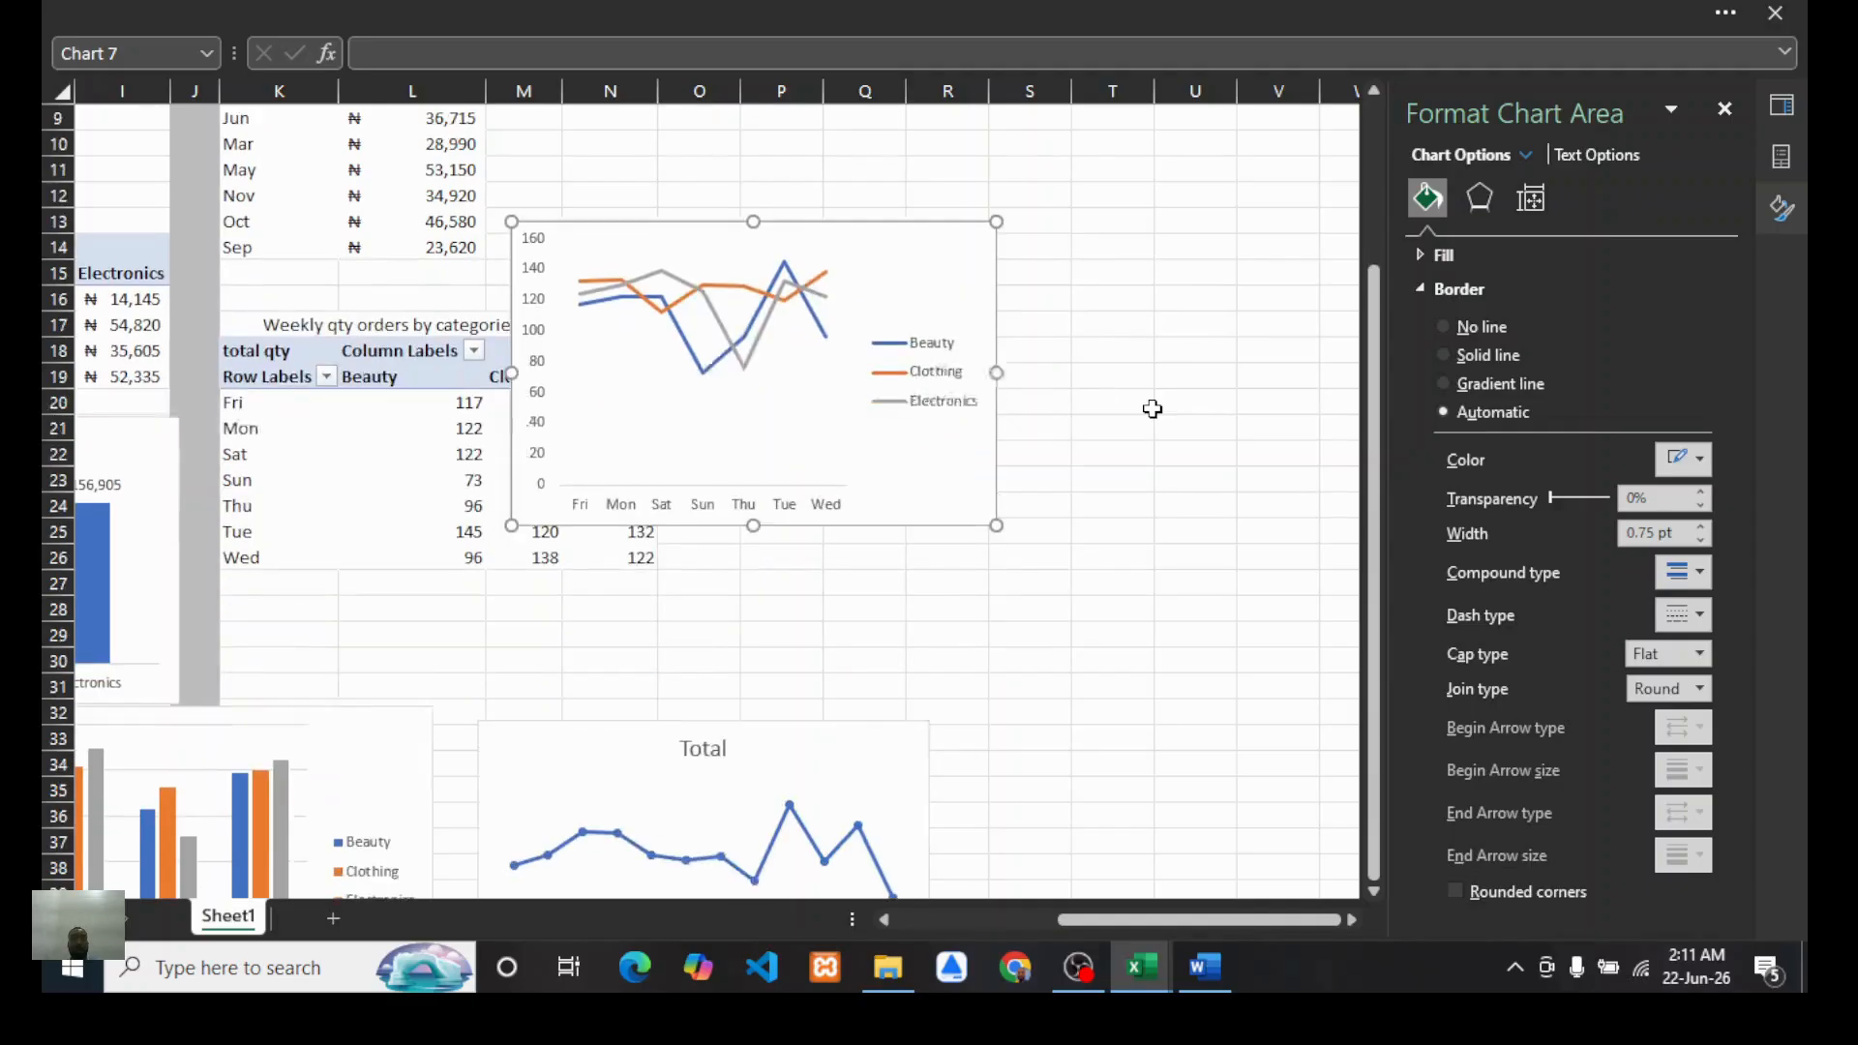
drag(920, 268, 1099, 431)
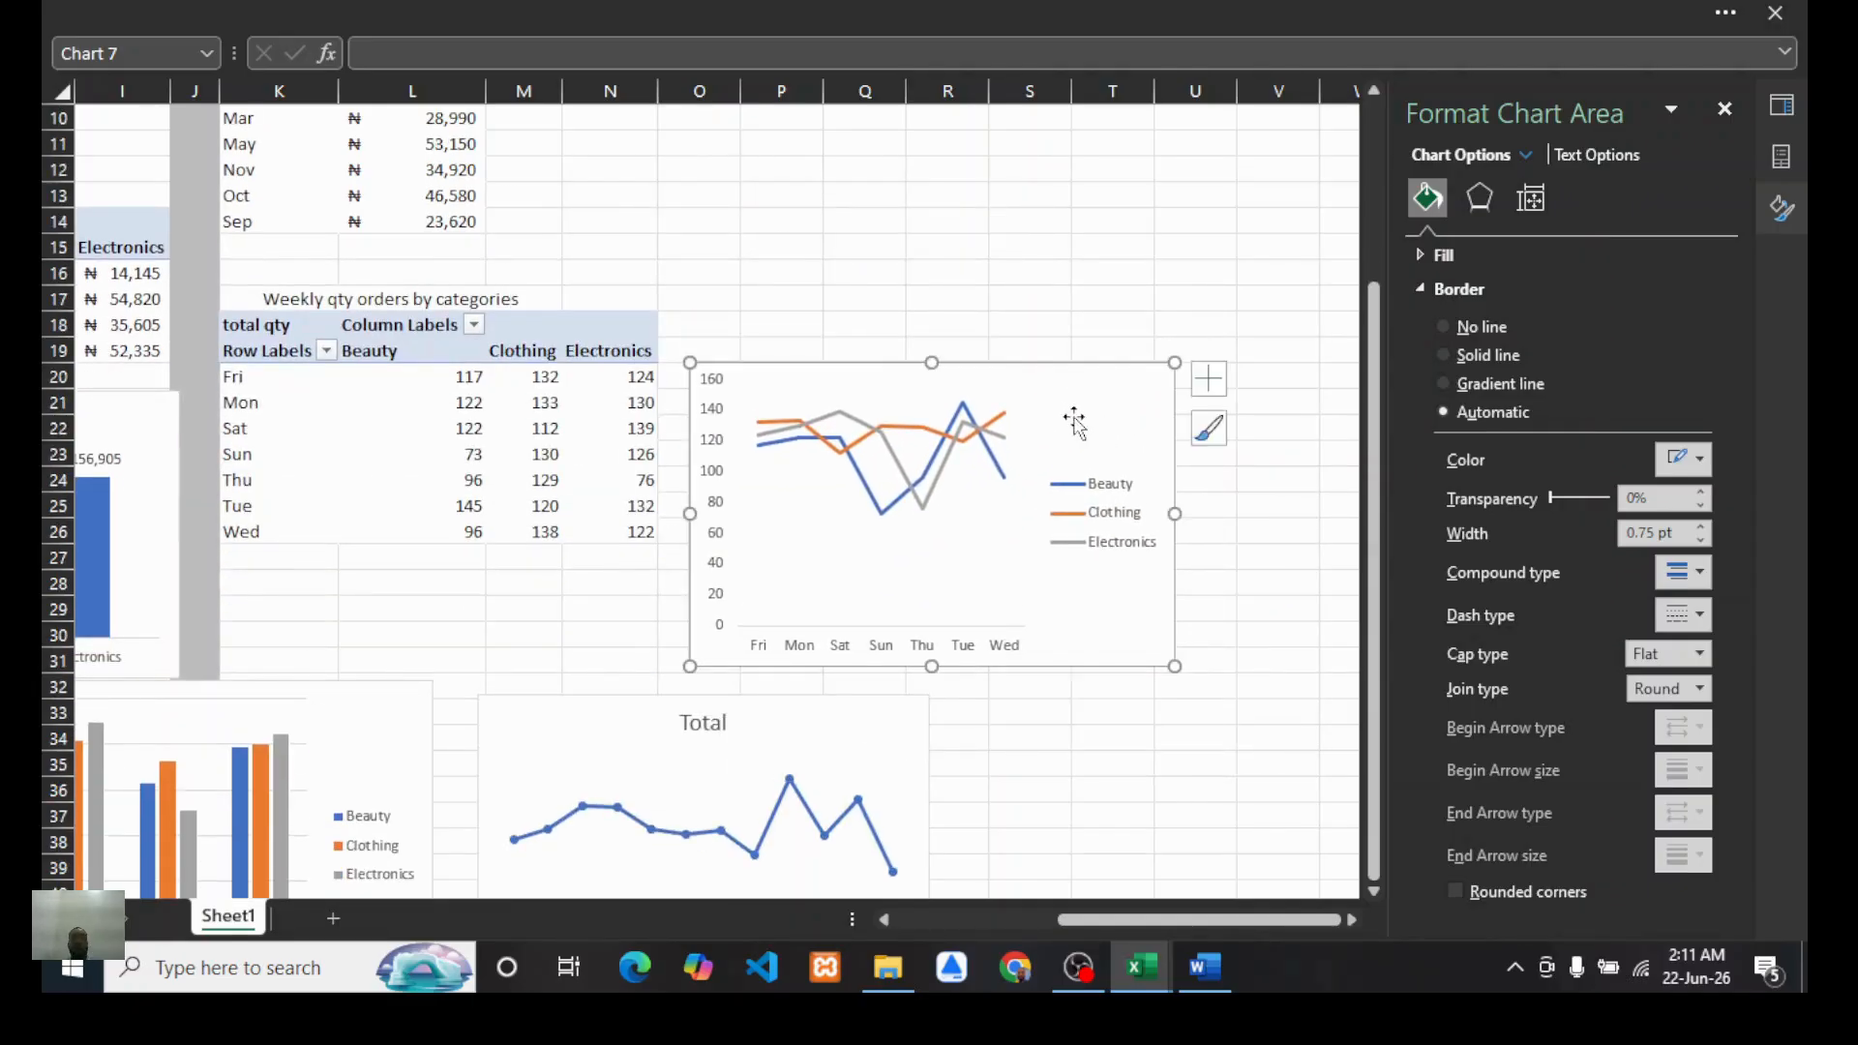
scroll(896, 366, left, 1)
scroll(896, 366, left, 3)
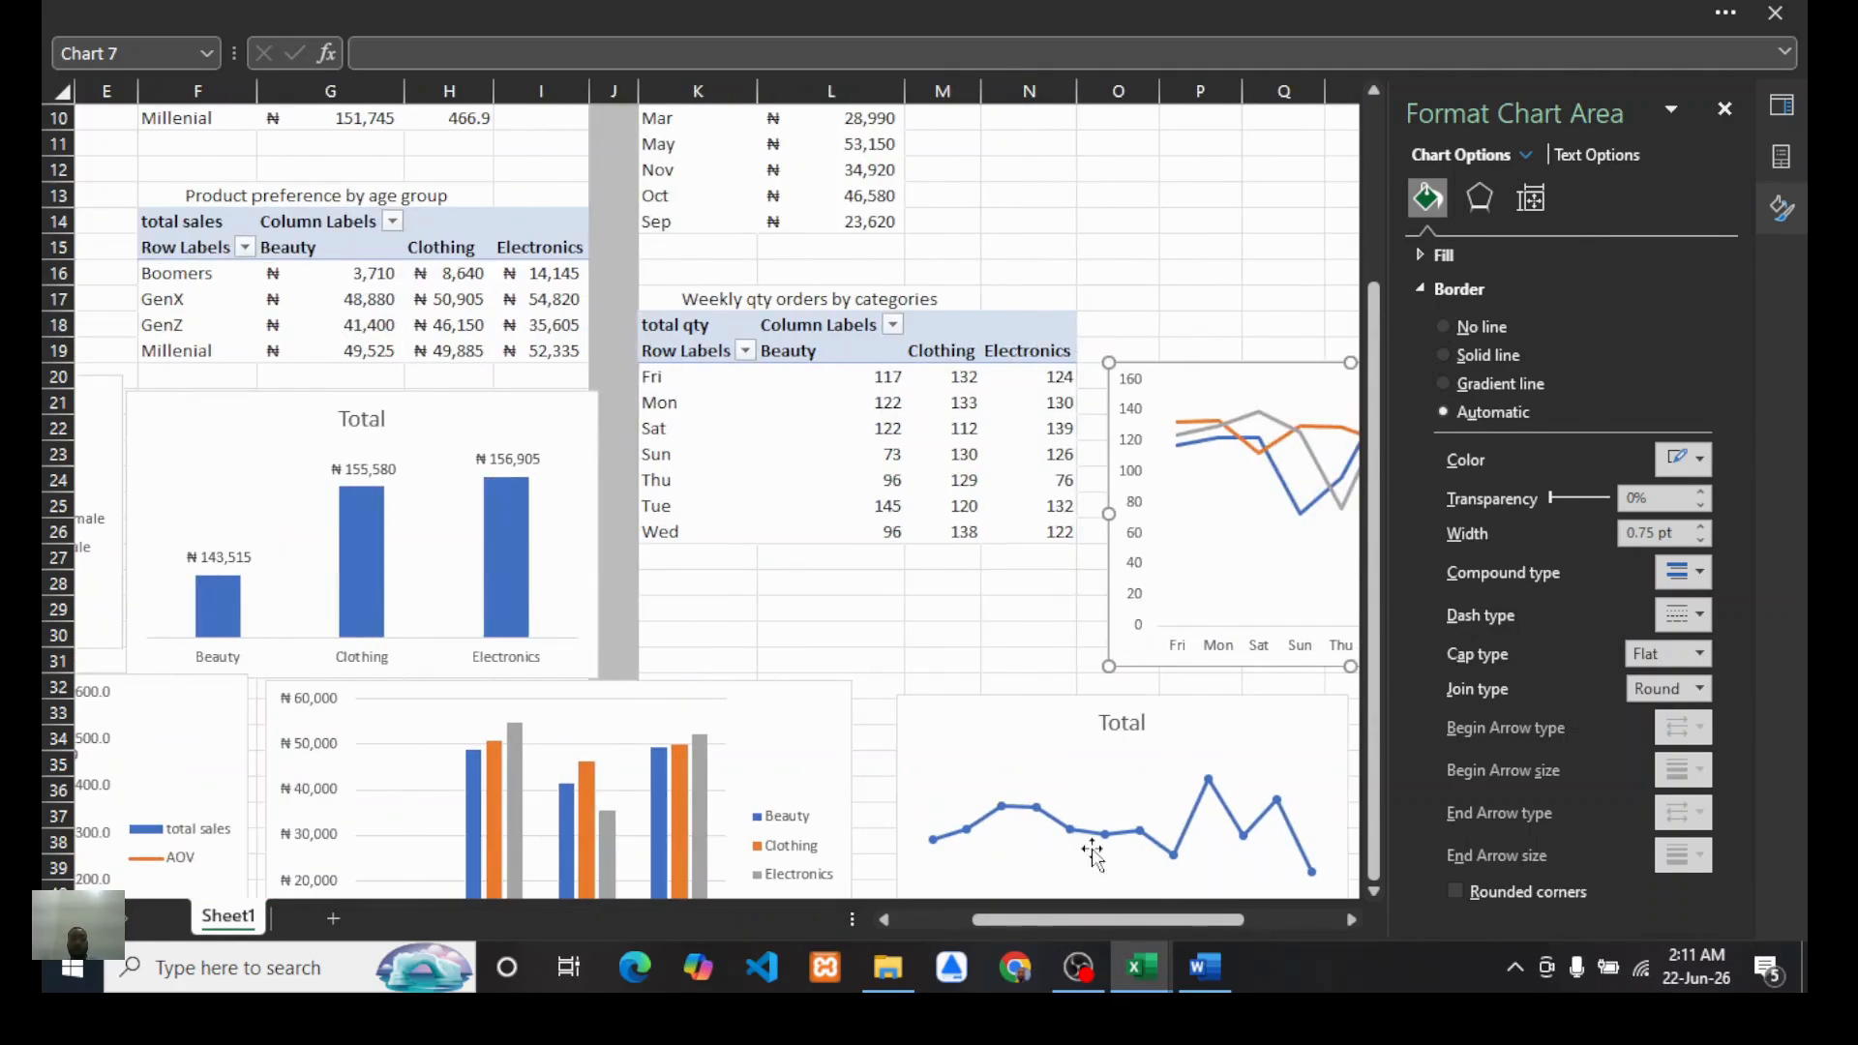
mouse_move(1140, 968)
click(1216, 868)
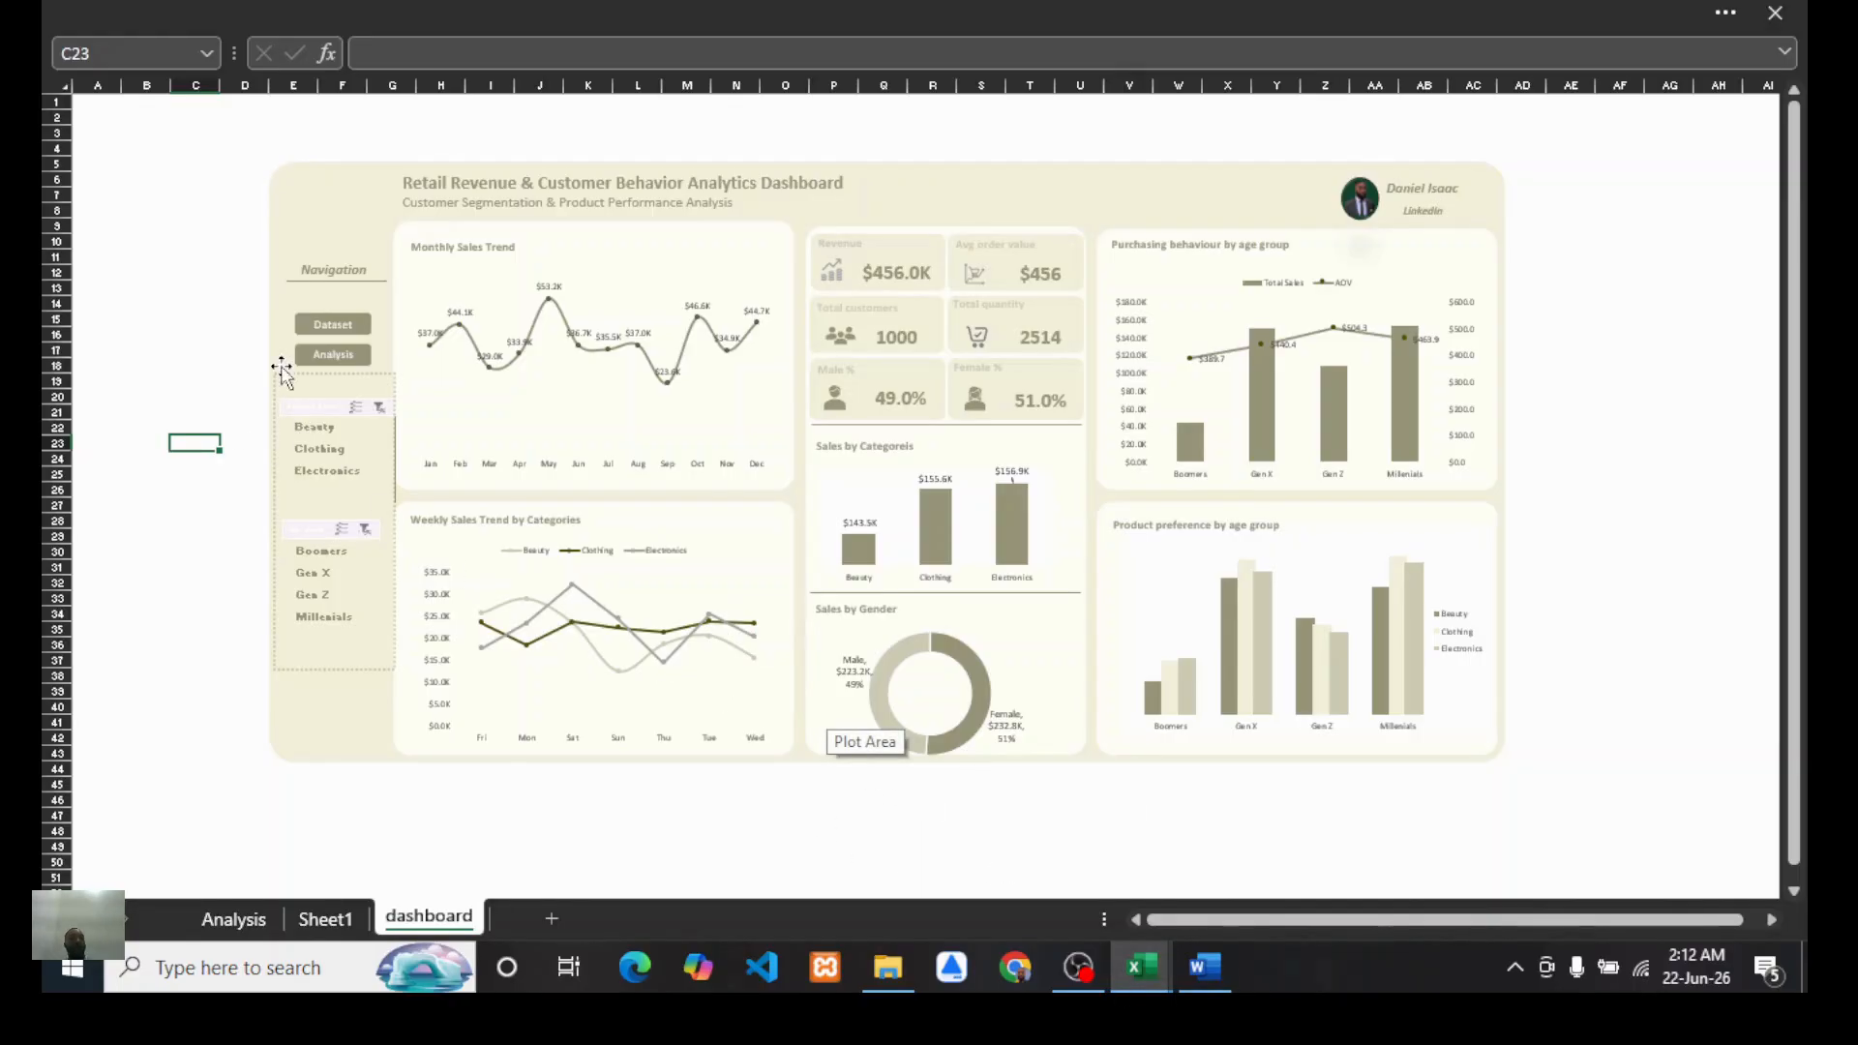
Step: Filter the finished dashboard to the Beauty product category with the category slicer
click(310, 428)
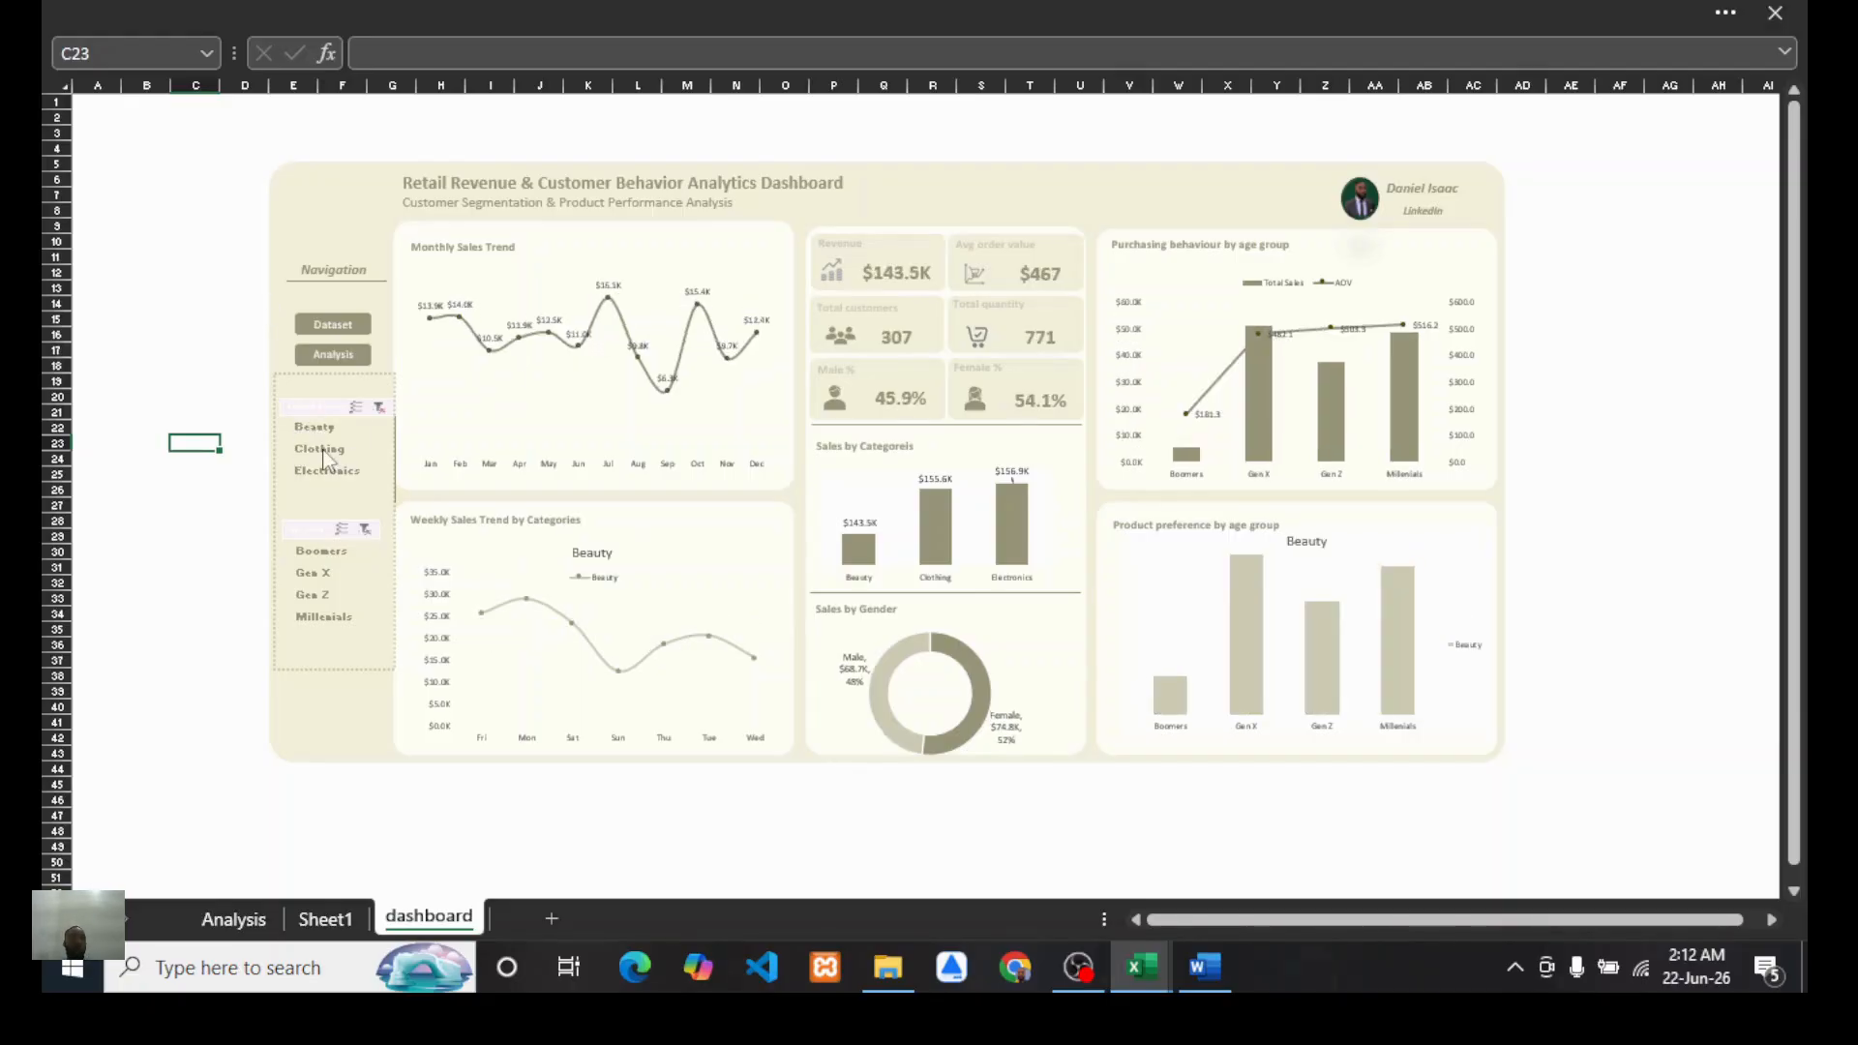
Step: Filter the dashboard to the Clothing product category with the category slicer
click(322, 450)
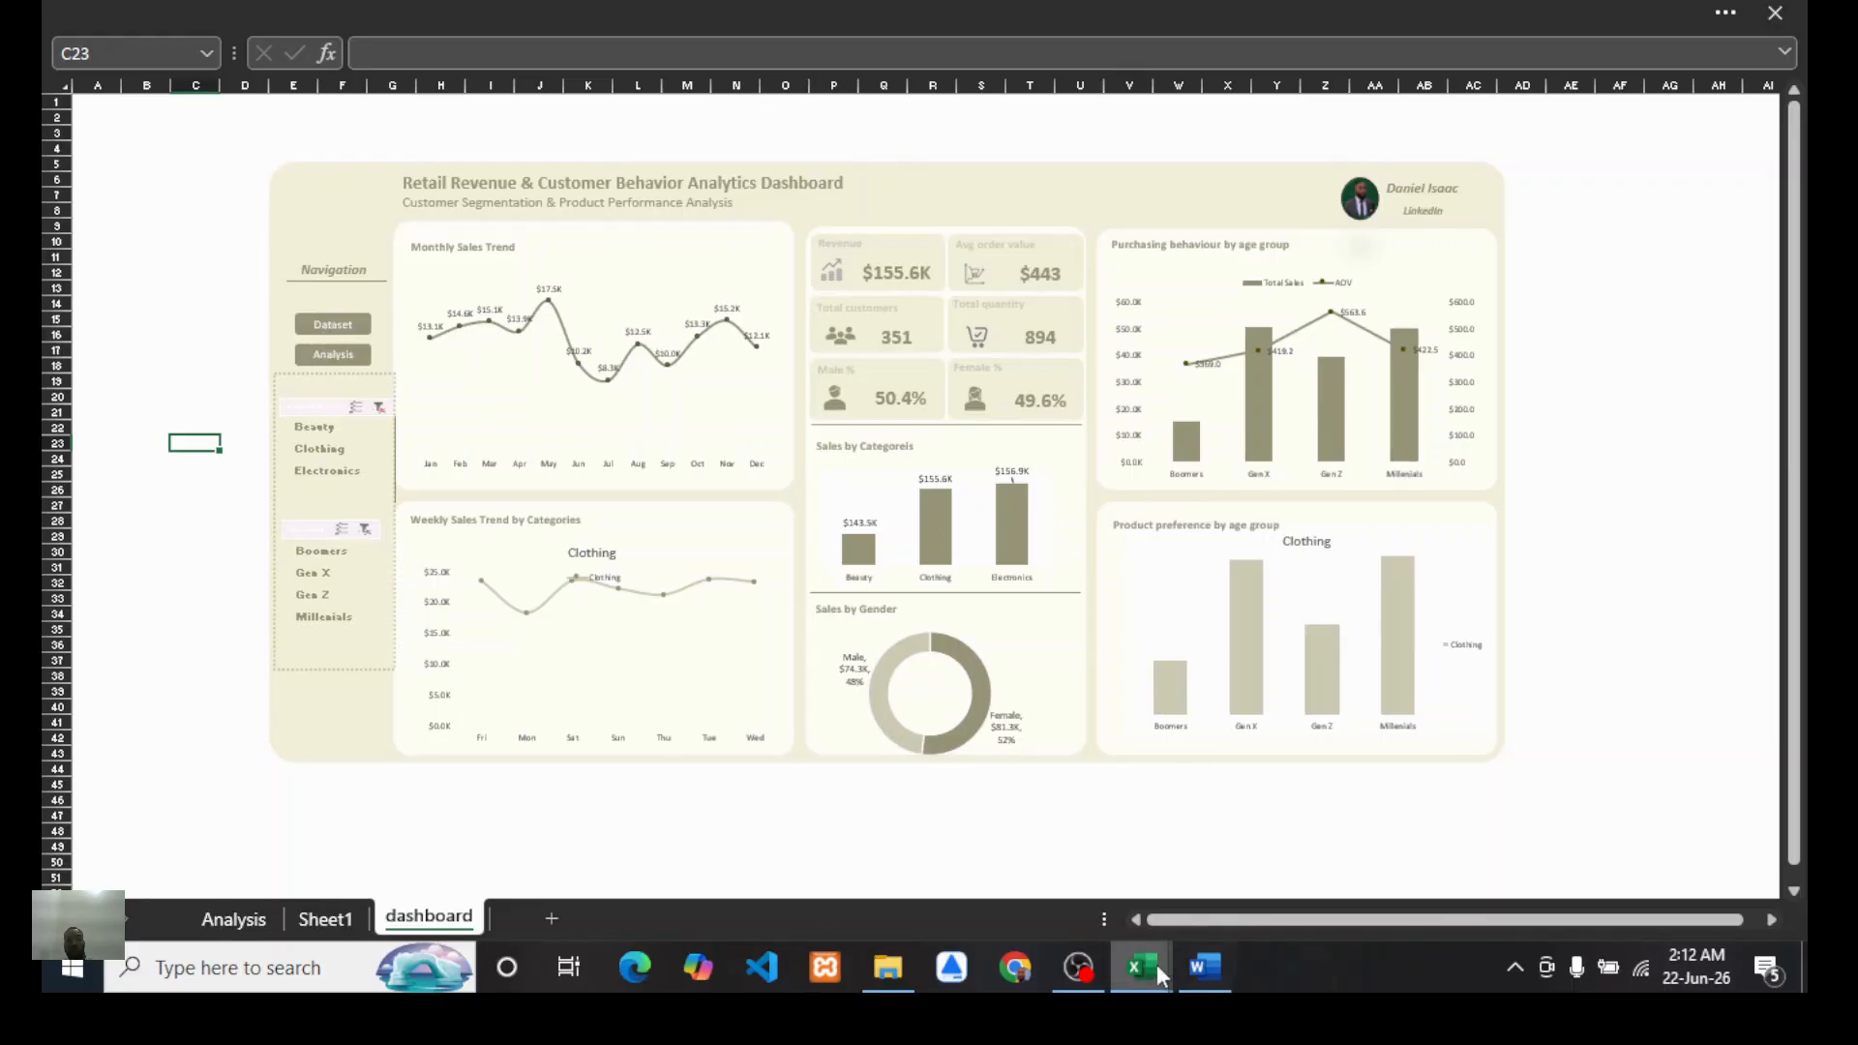
Step: Switch to the other workbook window and review the analysis sheet's PivotTables and charts
mouse_move(1158, 964)
click(1014, 888)
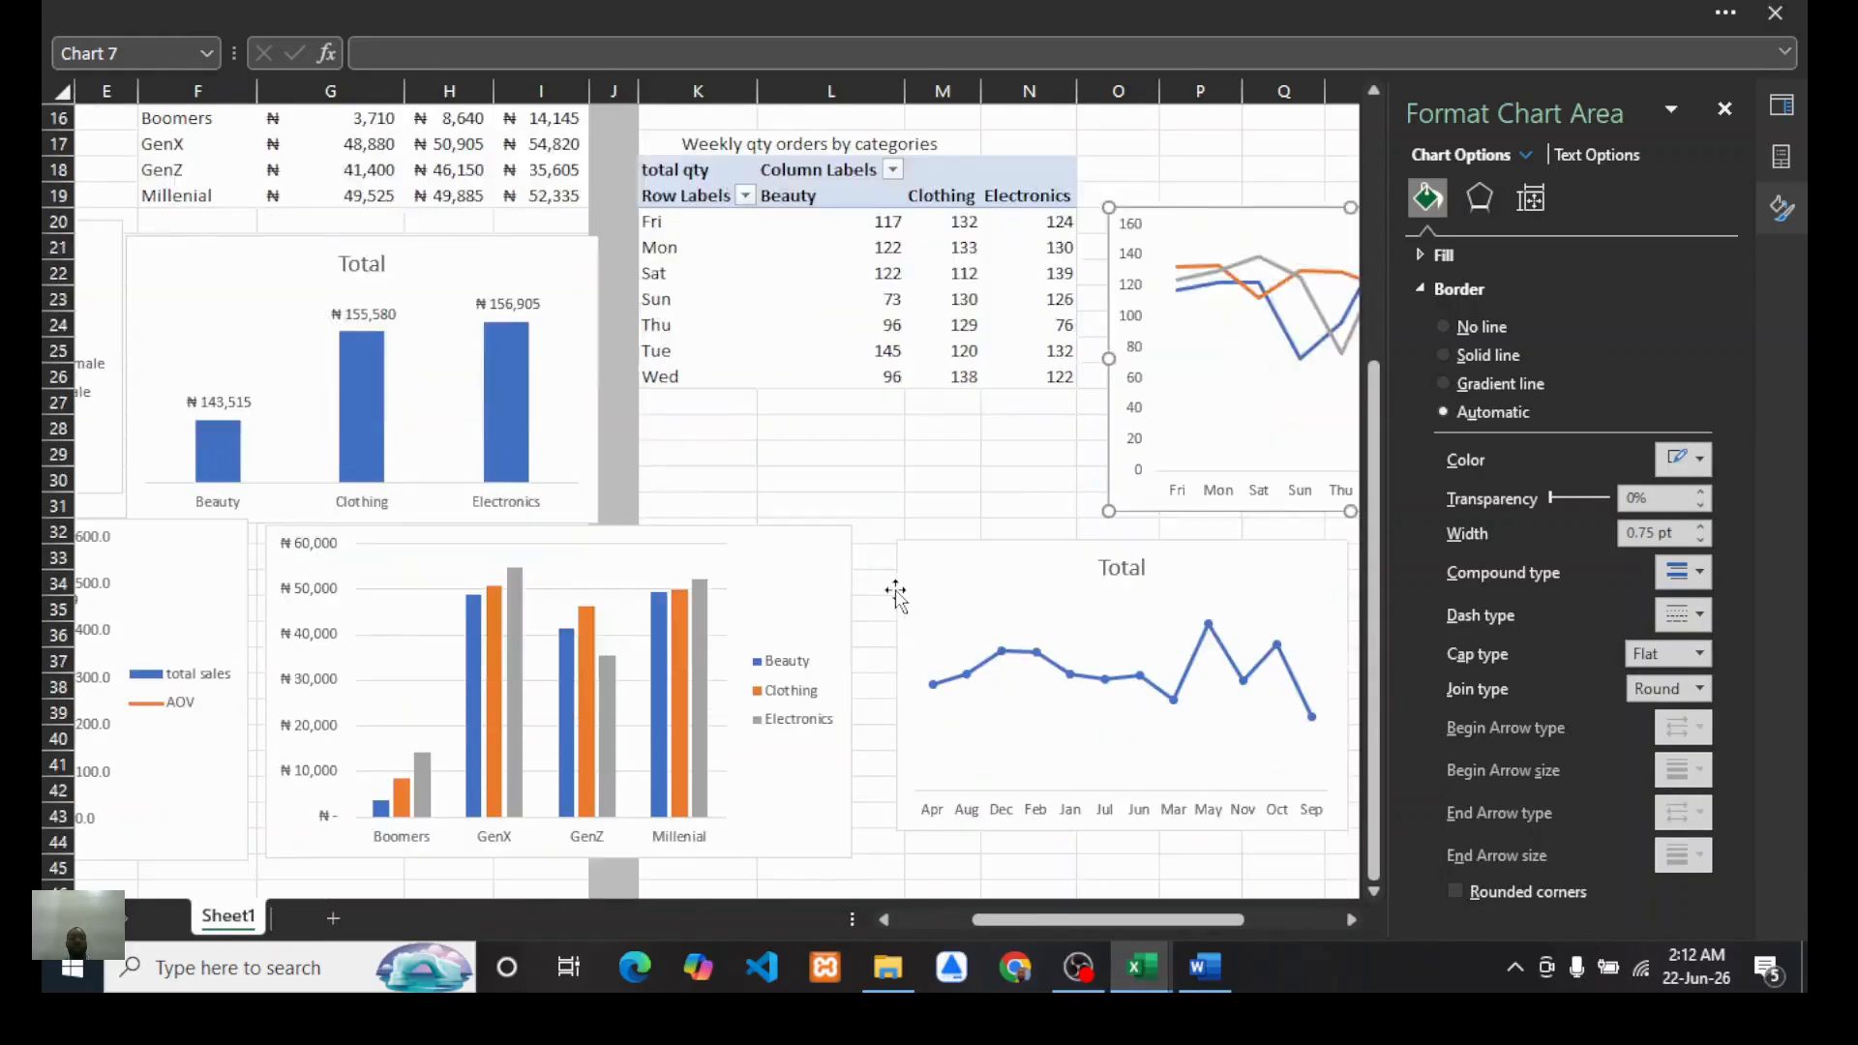
scroll(895, 595, up, 3)
scroll(891, 590, left, 2)
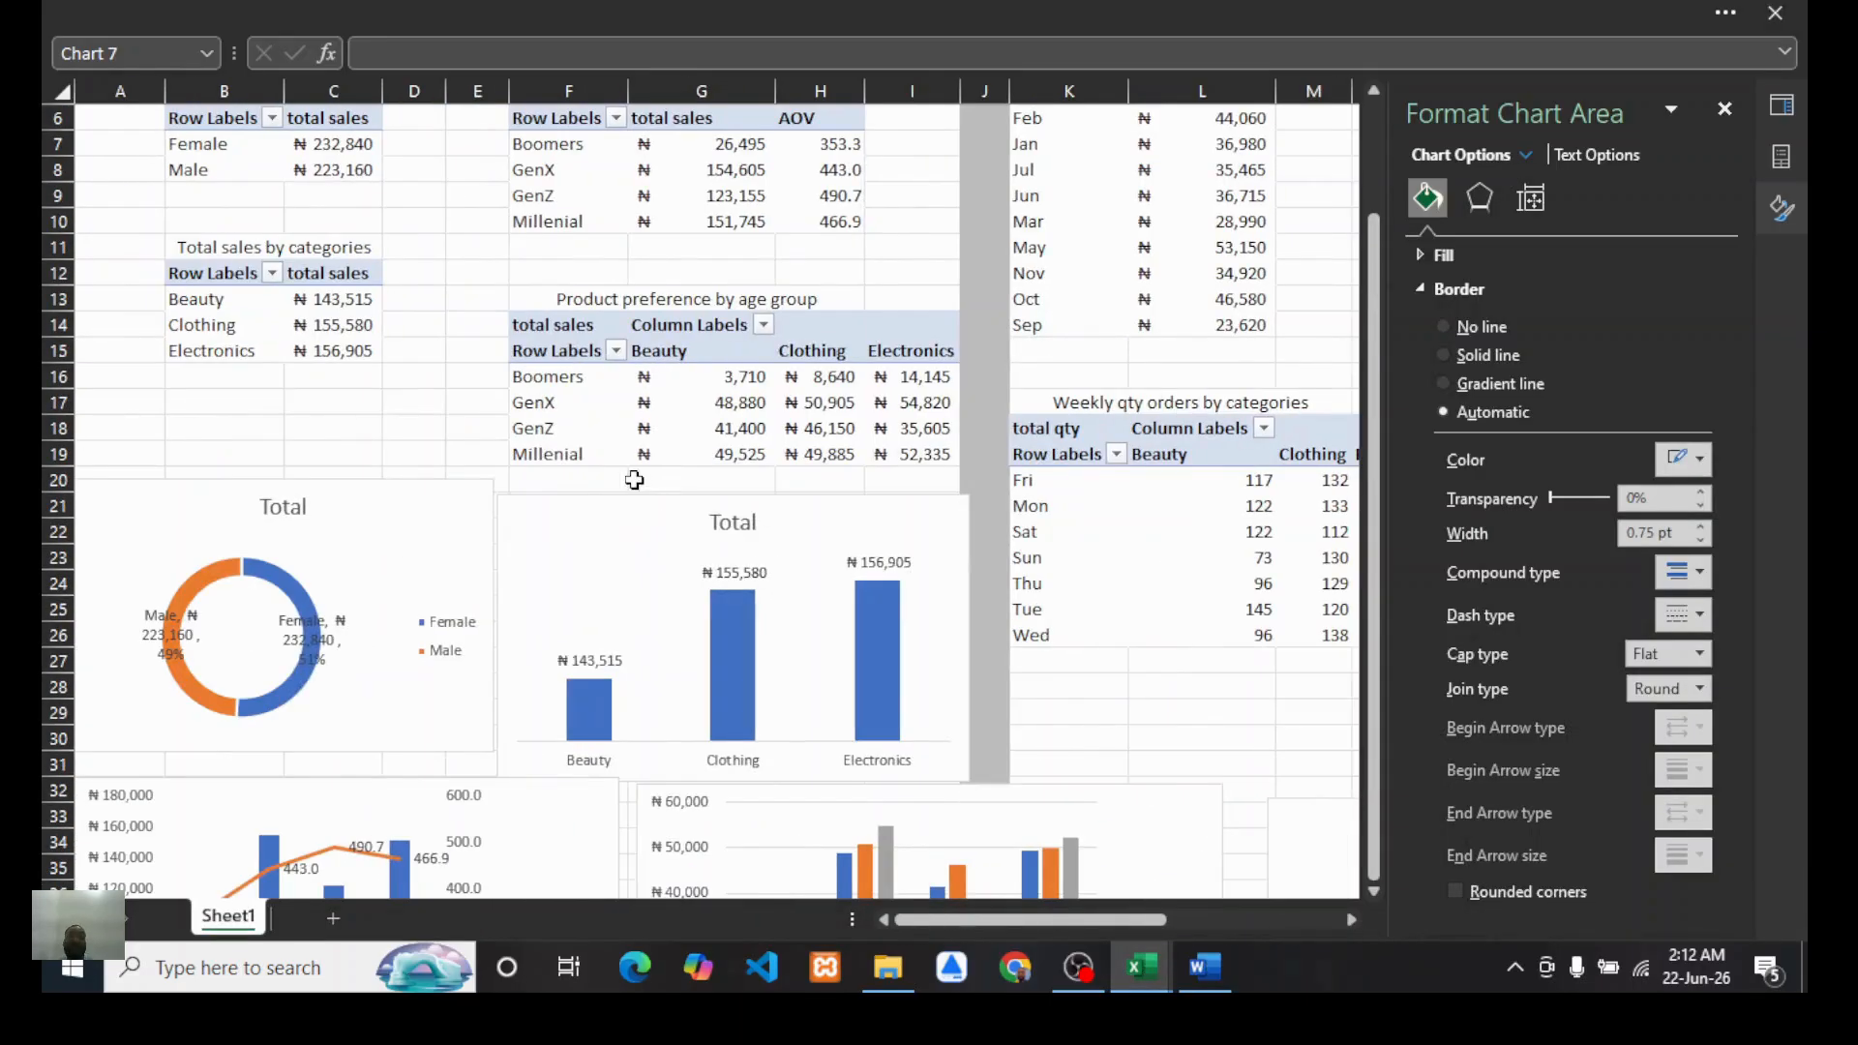
scroll(740, 566, down, 8)
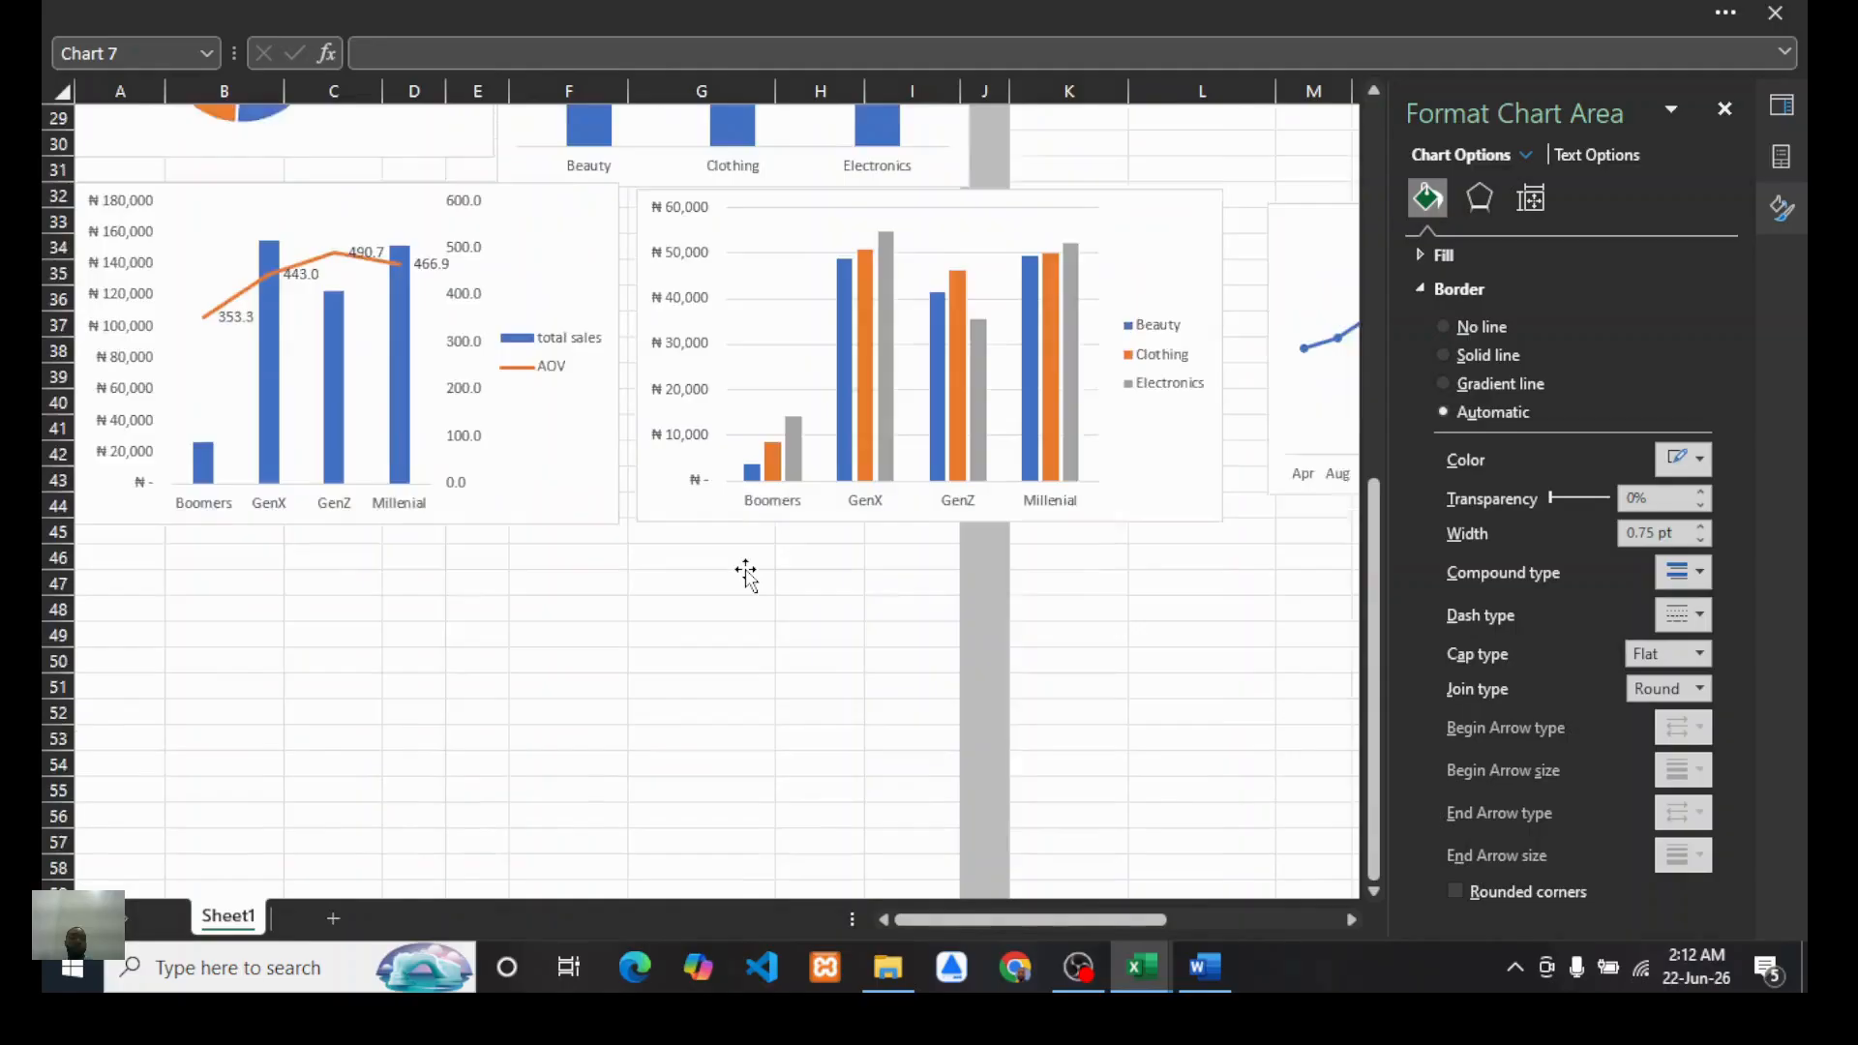
scroll(748, 576, up, 7)
scroll(426, 465, down, 2)
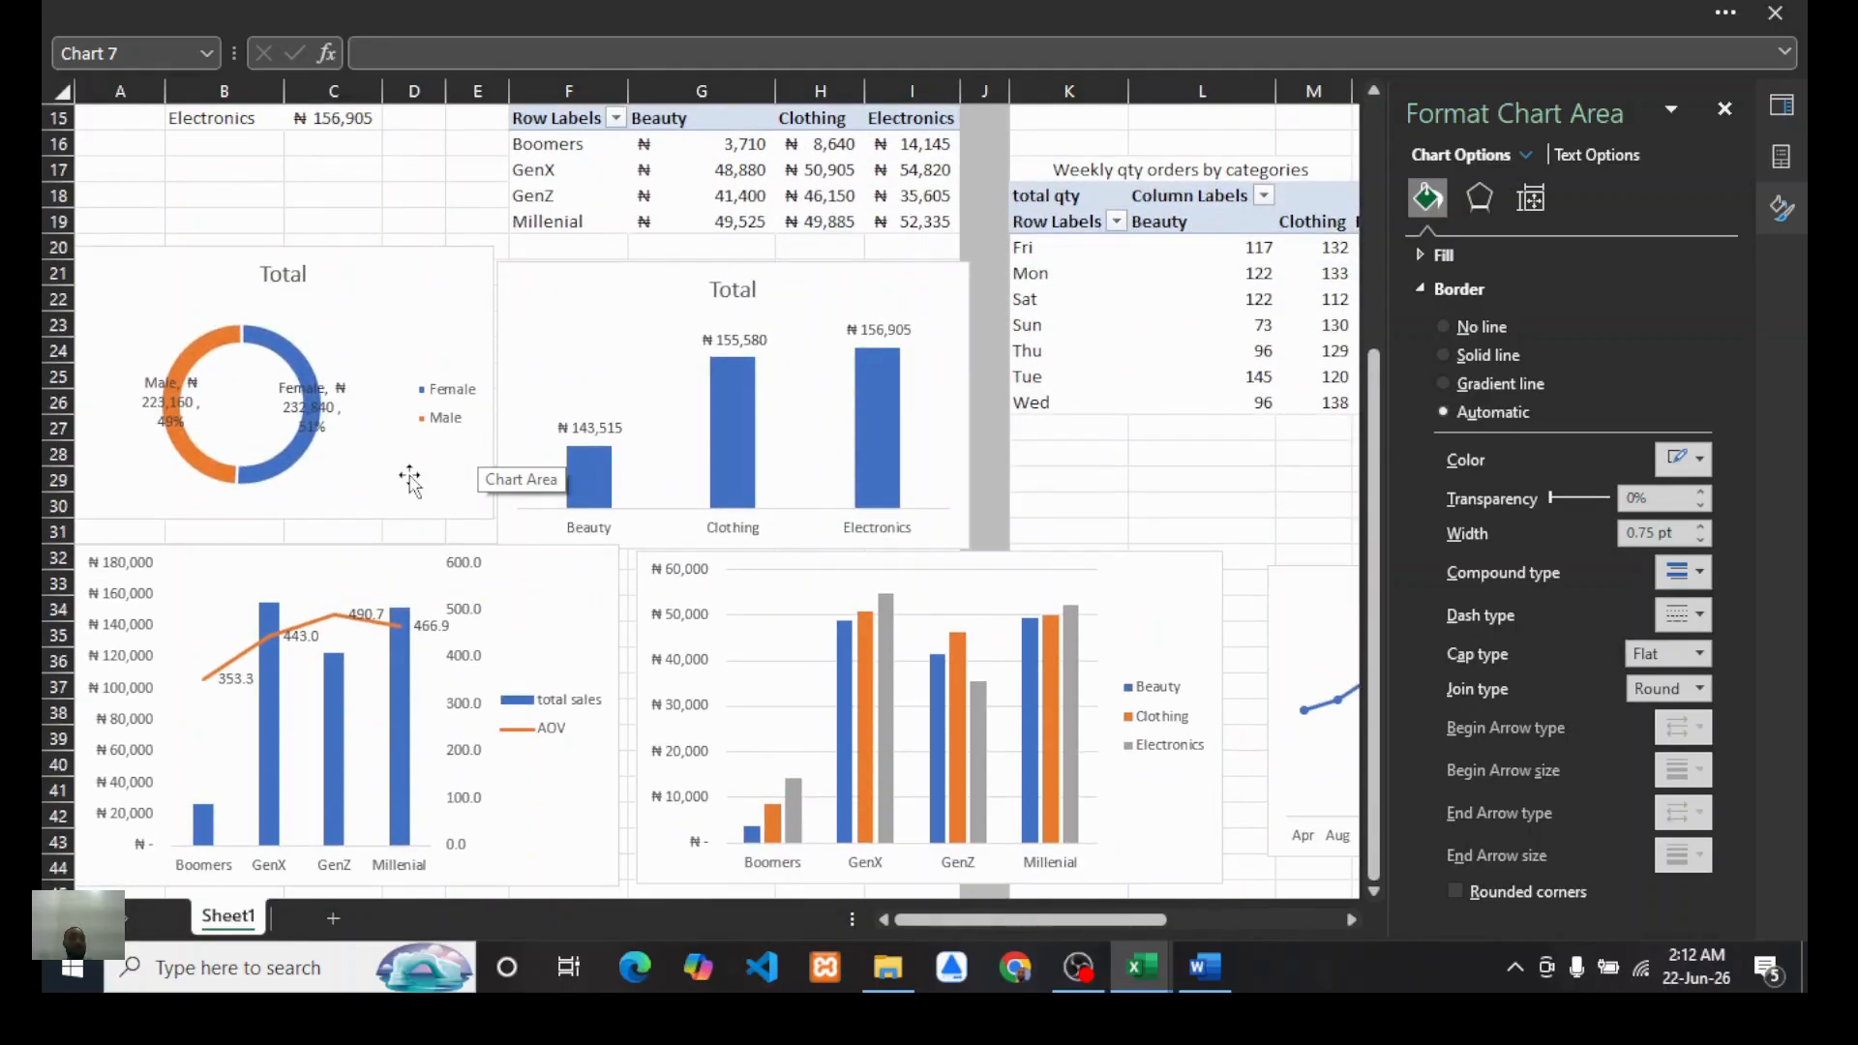
scroll(776, 523, right, 3)
scroll(782, 532, left, 3)
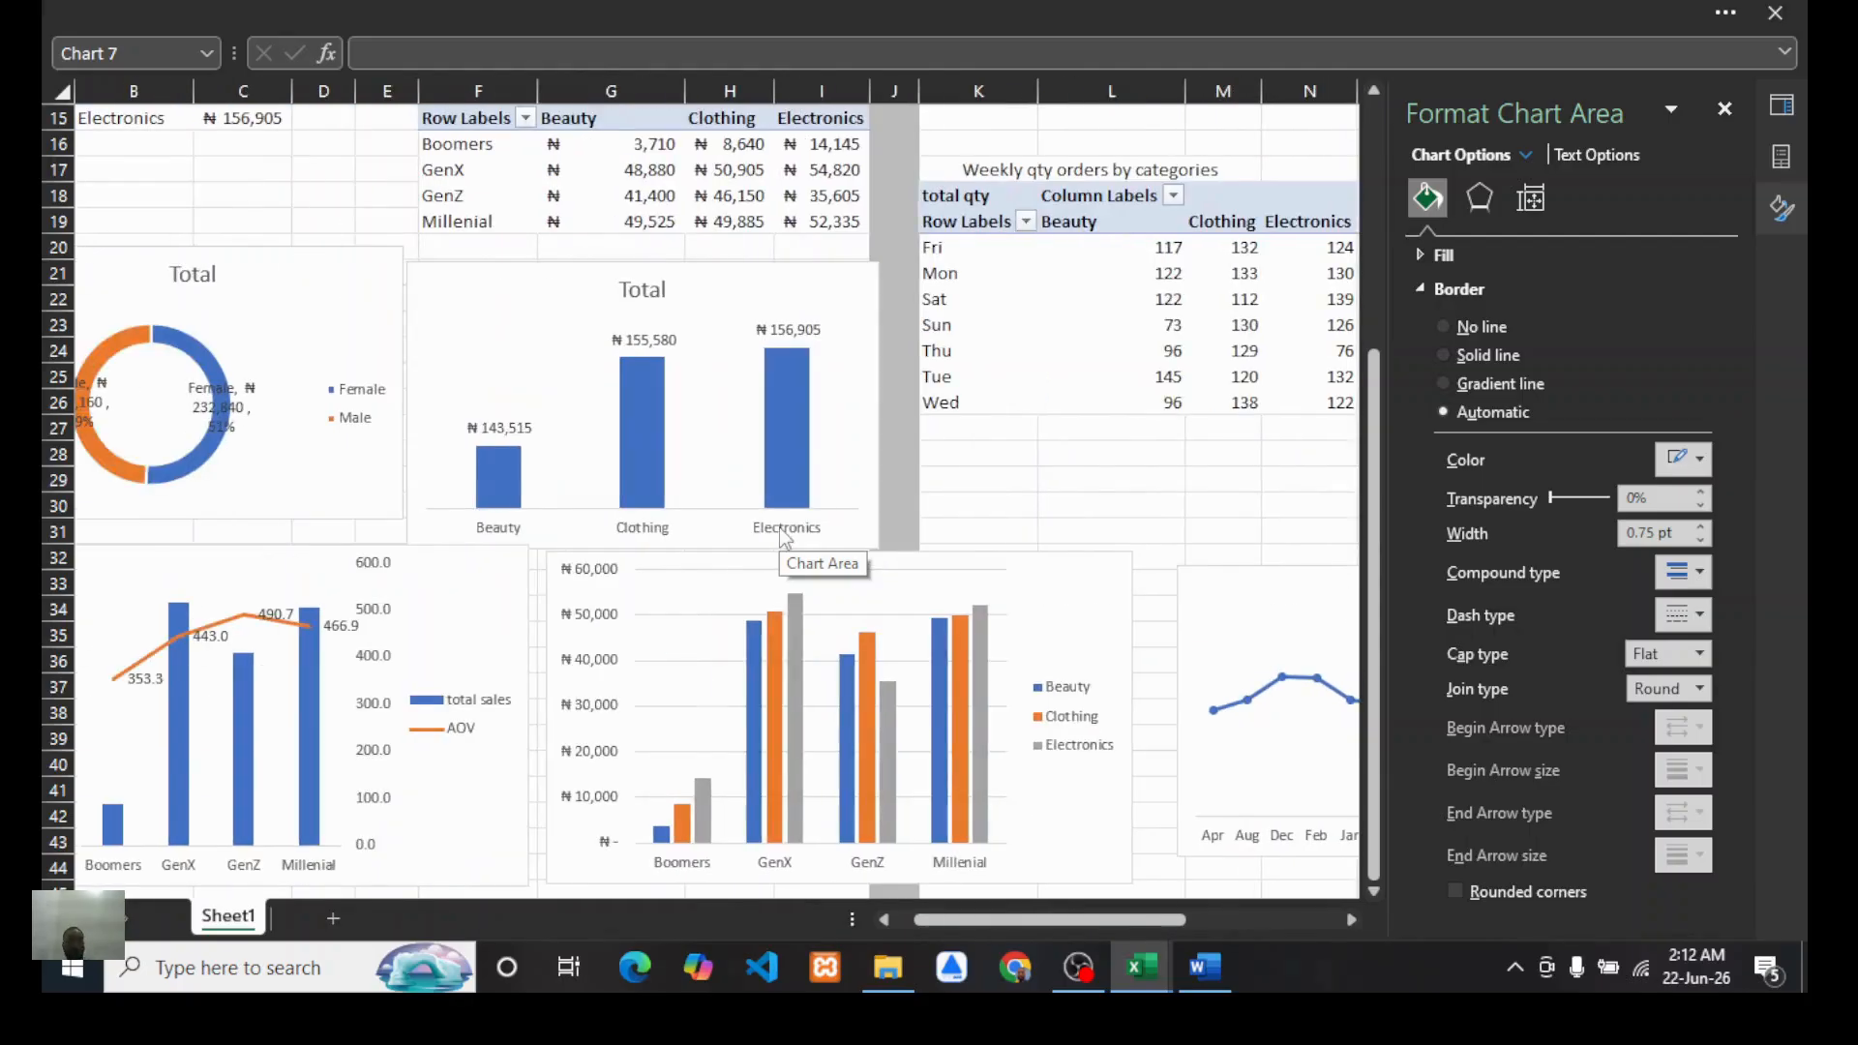
scroll(784, 537, down, 2)
scroll(822, 561, up, 4)
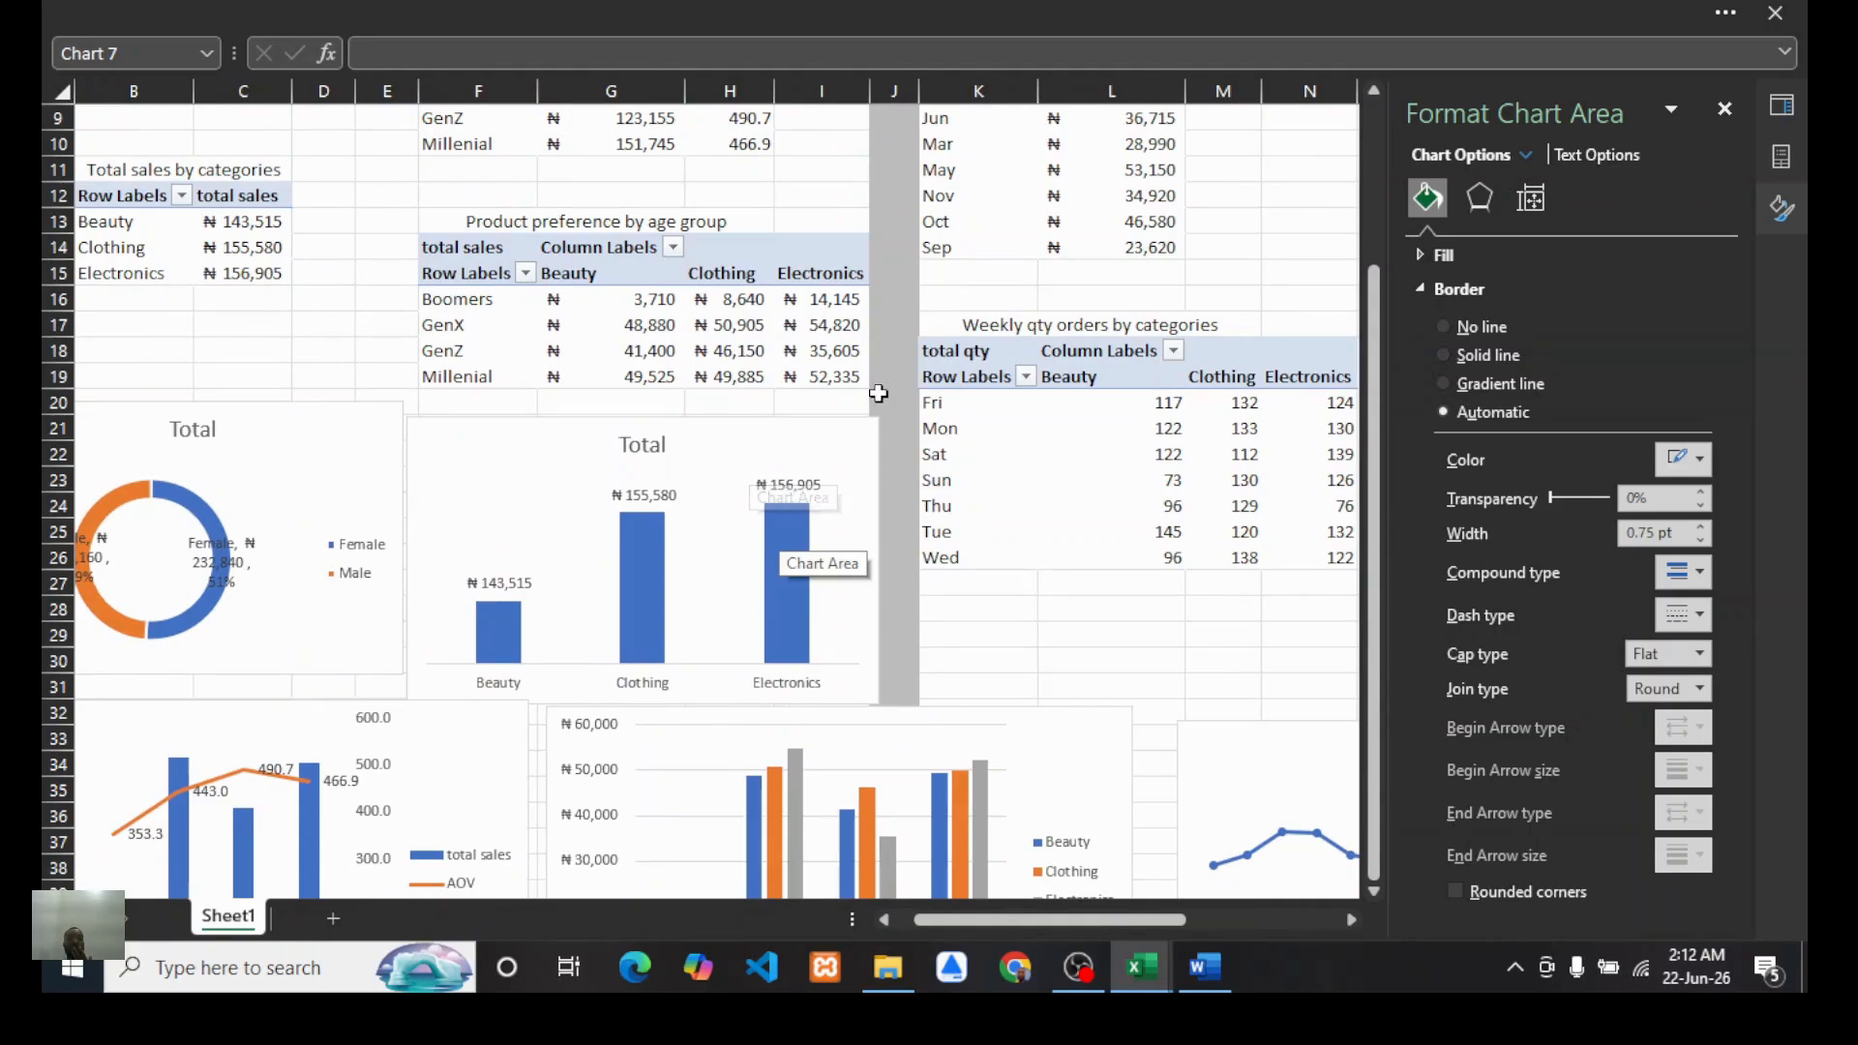
scroll(871, 387, up, 2)
scroll(791, 464, up, 1)
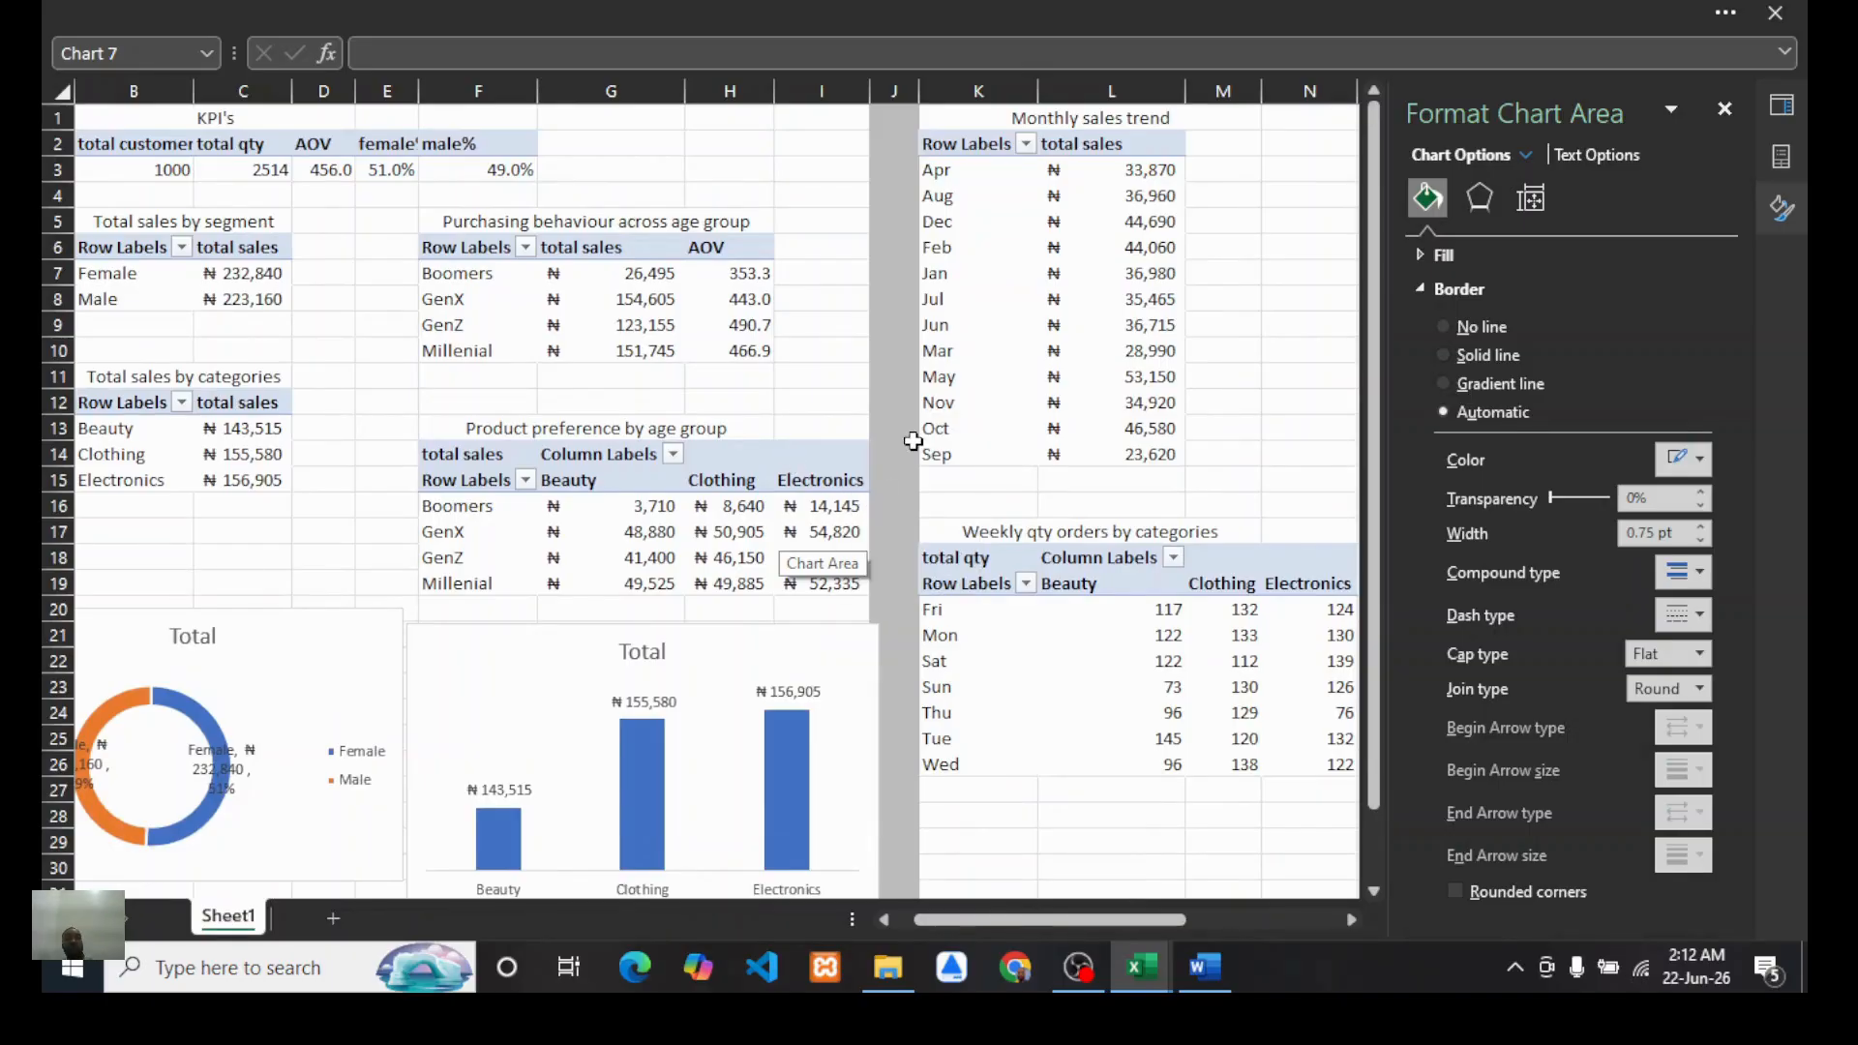
scroll(758, 401, left, 1)
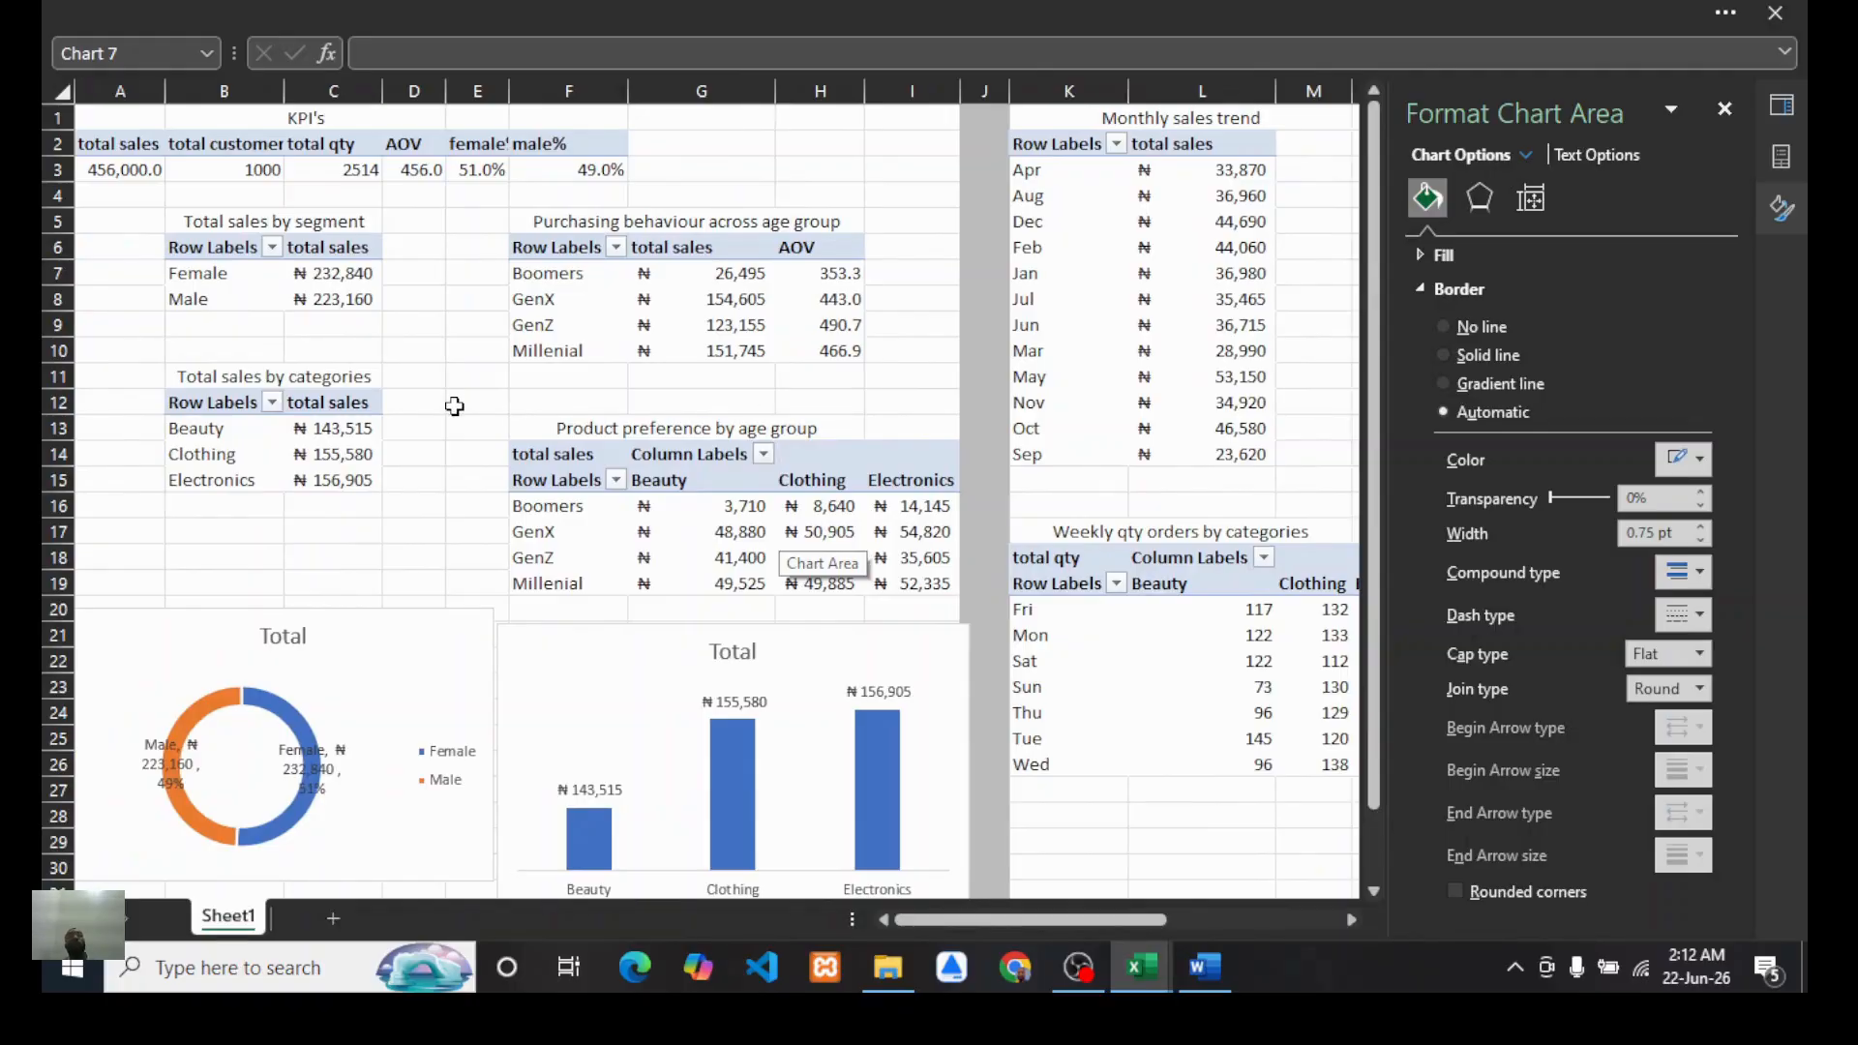
scroll(523, 436, down, 2)
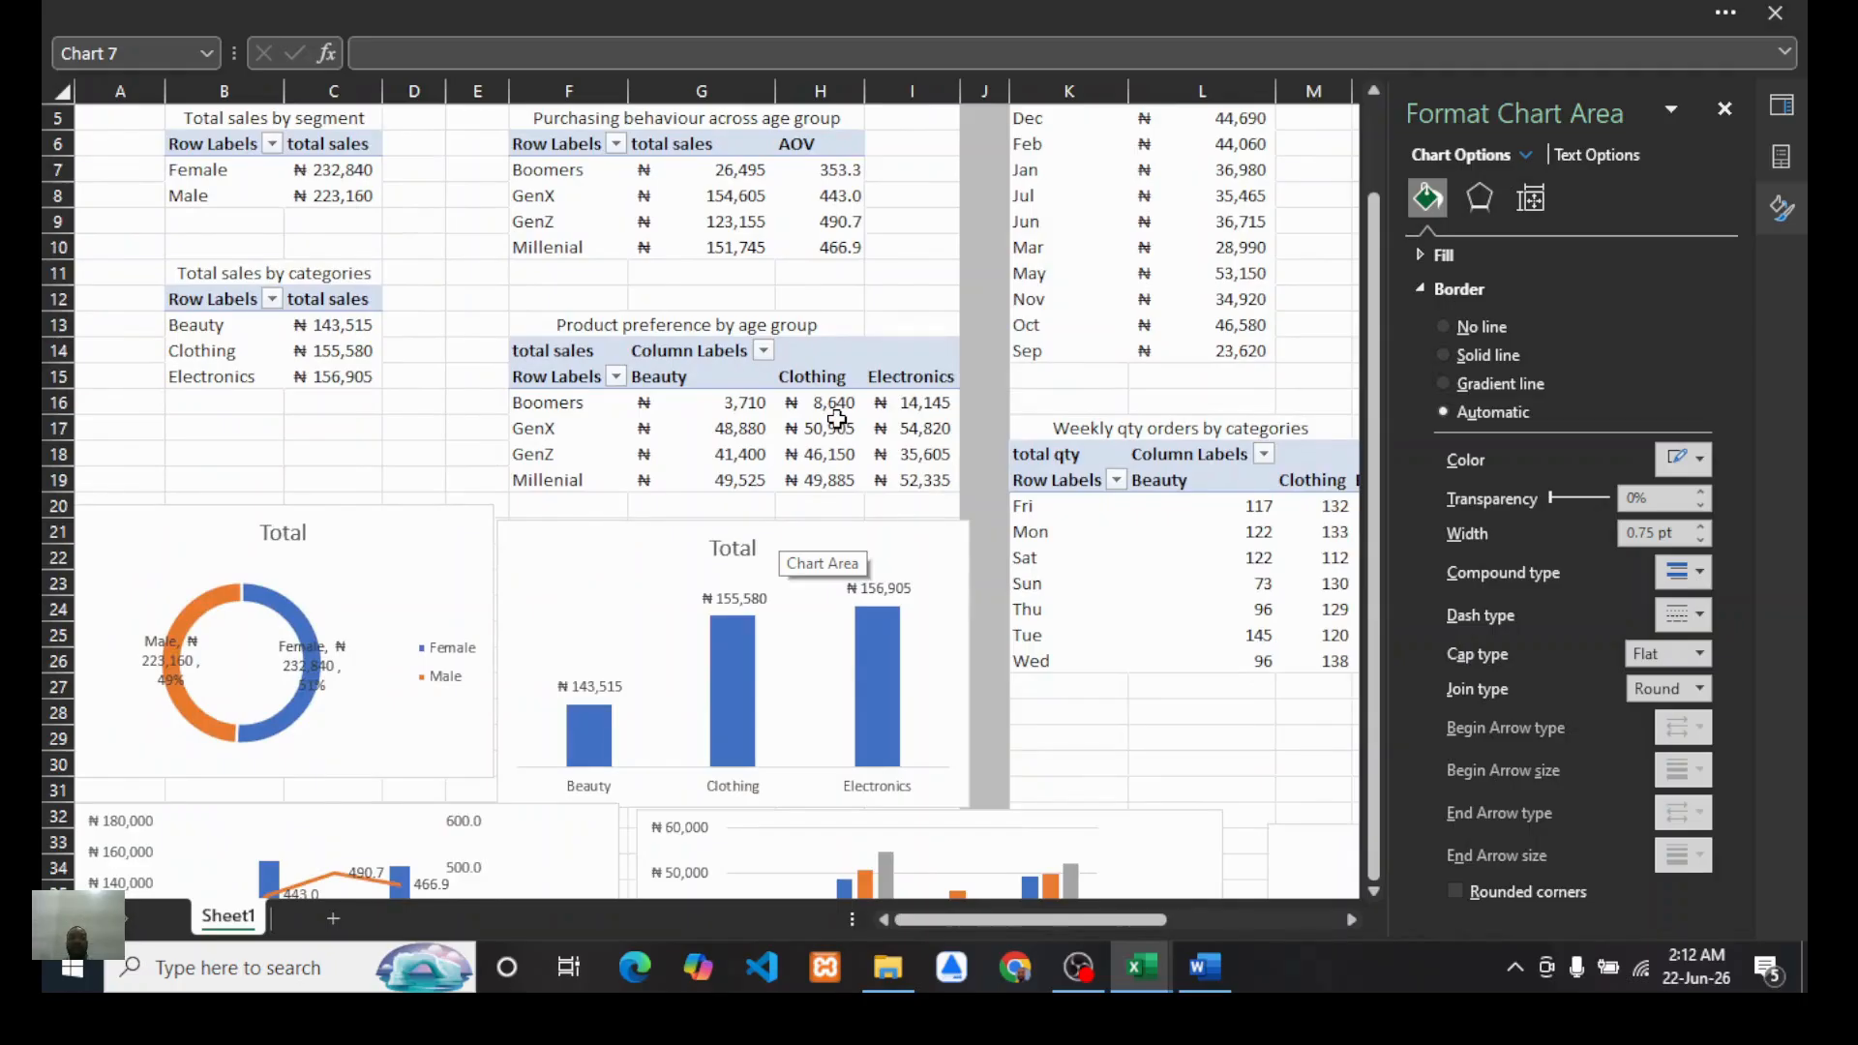
scroll(998, 466, up, 2)
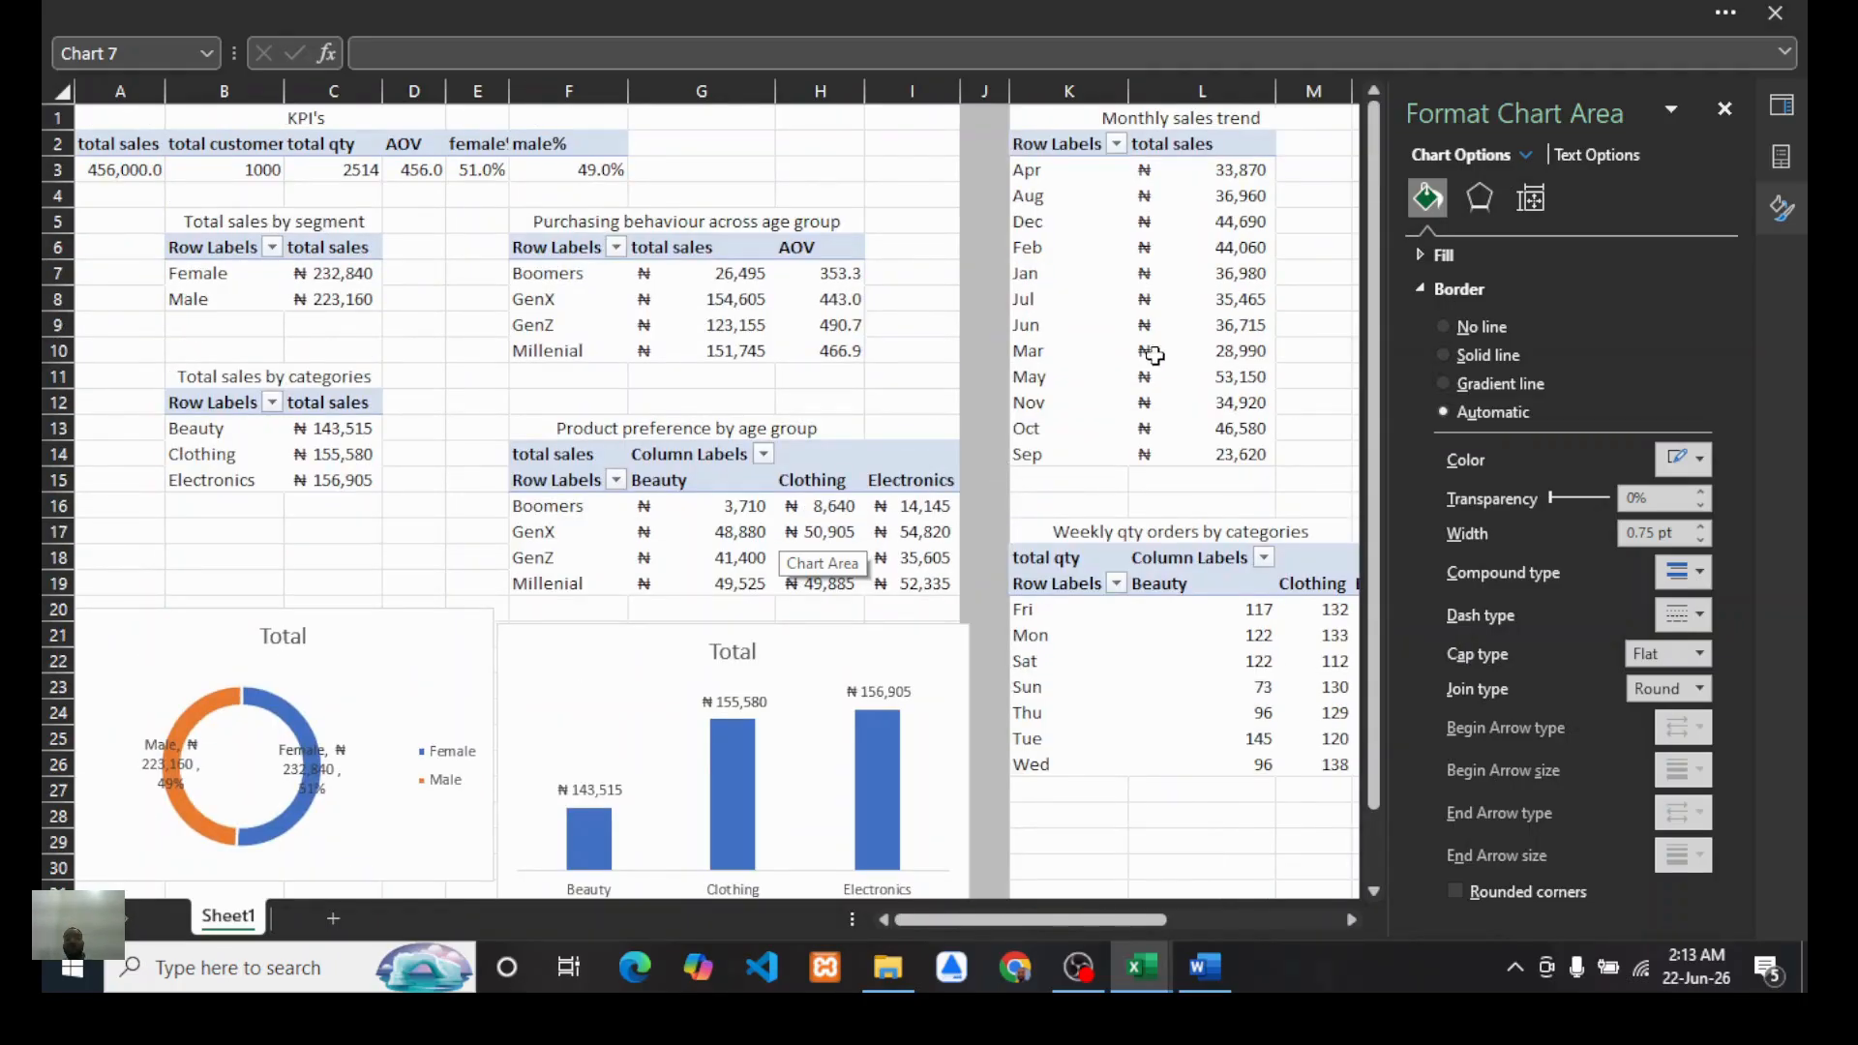
scroll(1131, 364, down, 1)
scroll(919, 489, up, 2)
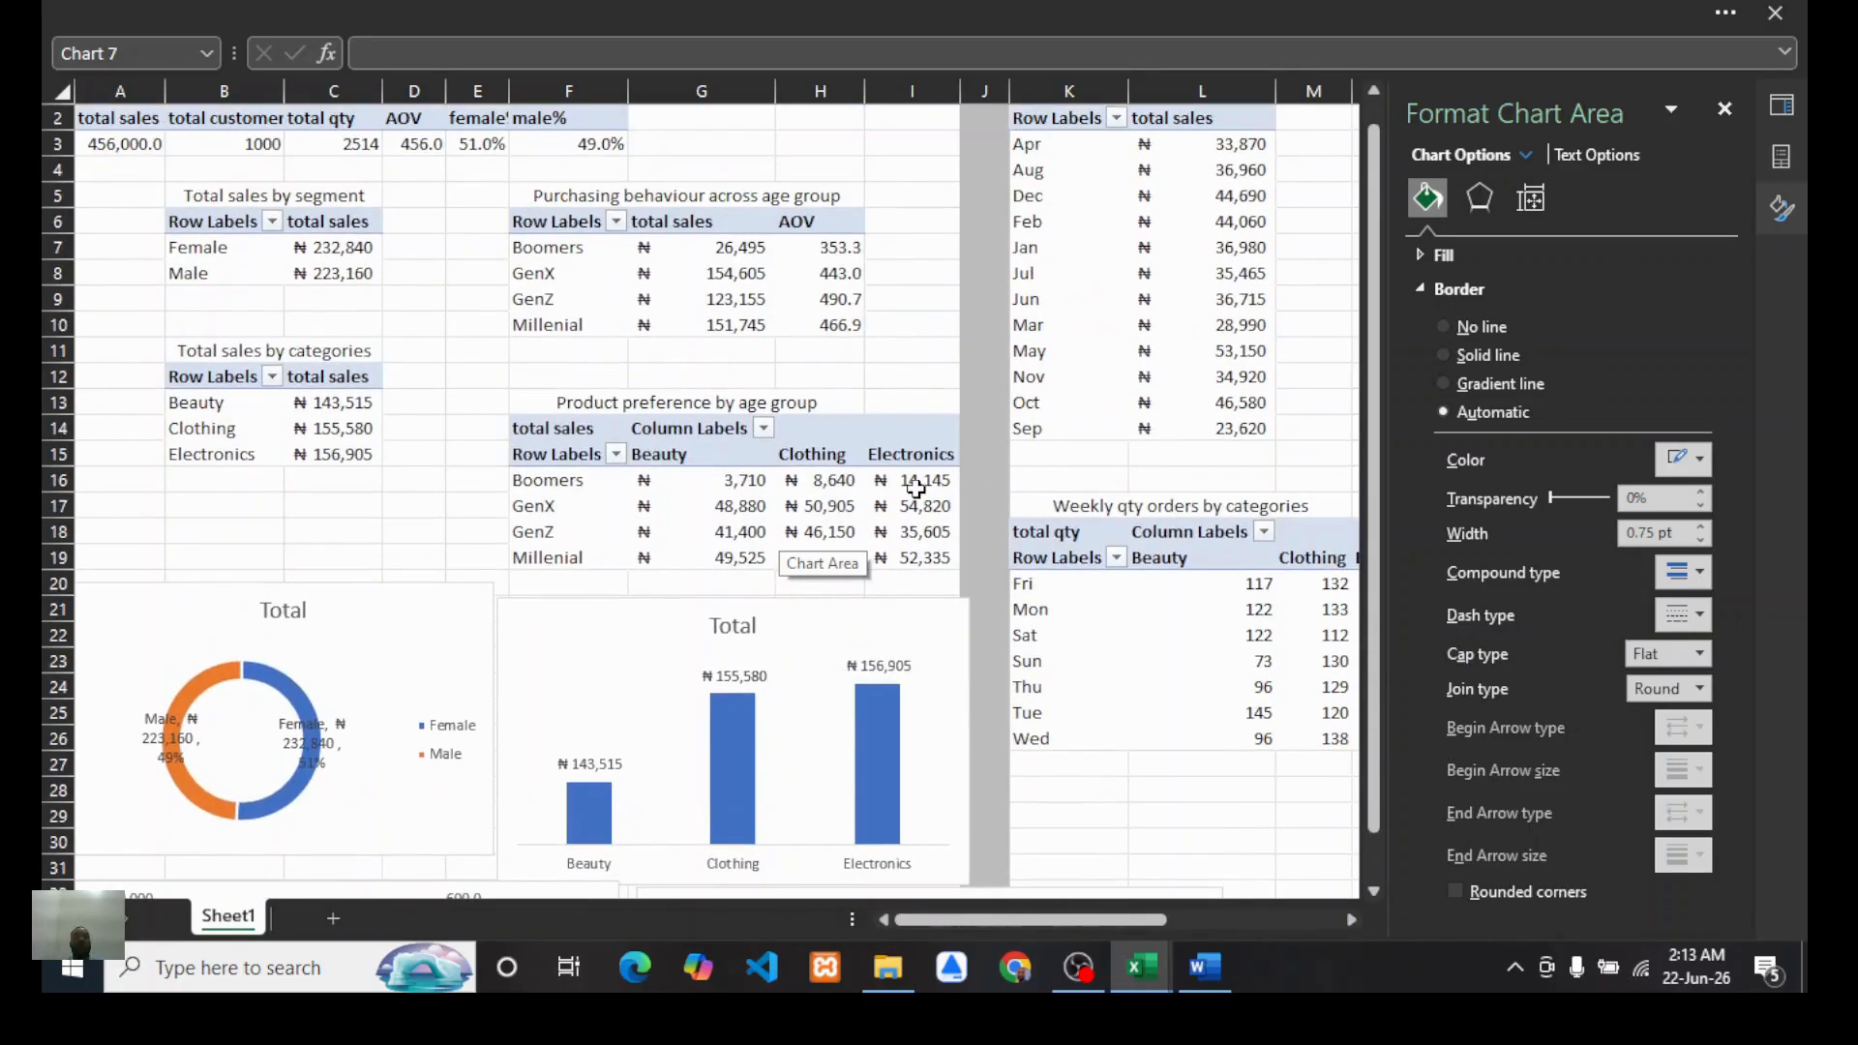
scroll(917, 494, down, 5)
scroll(917, 493, down, 1)
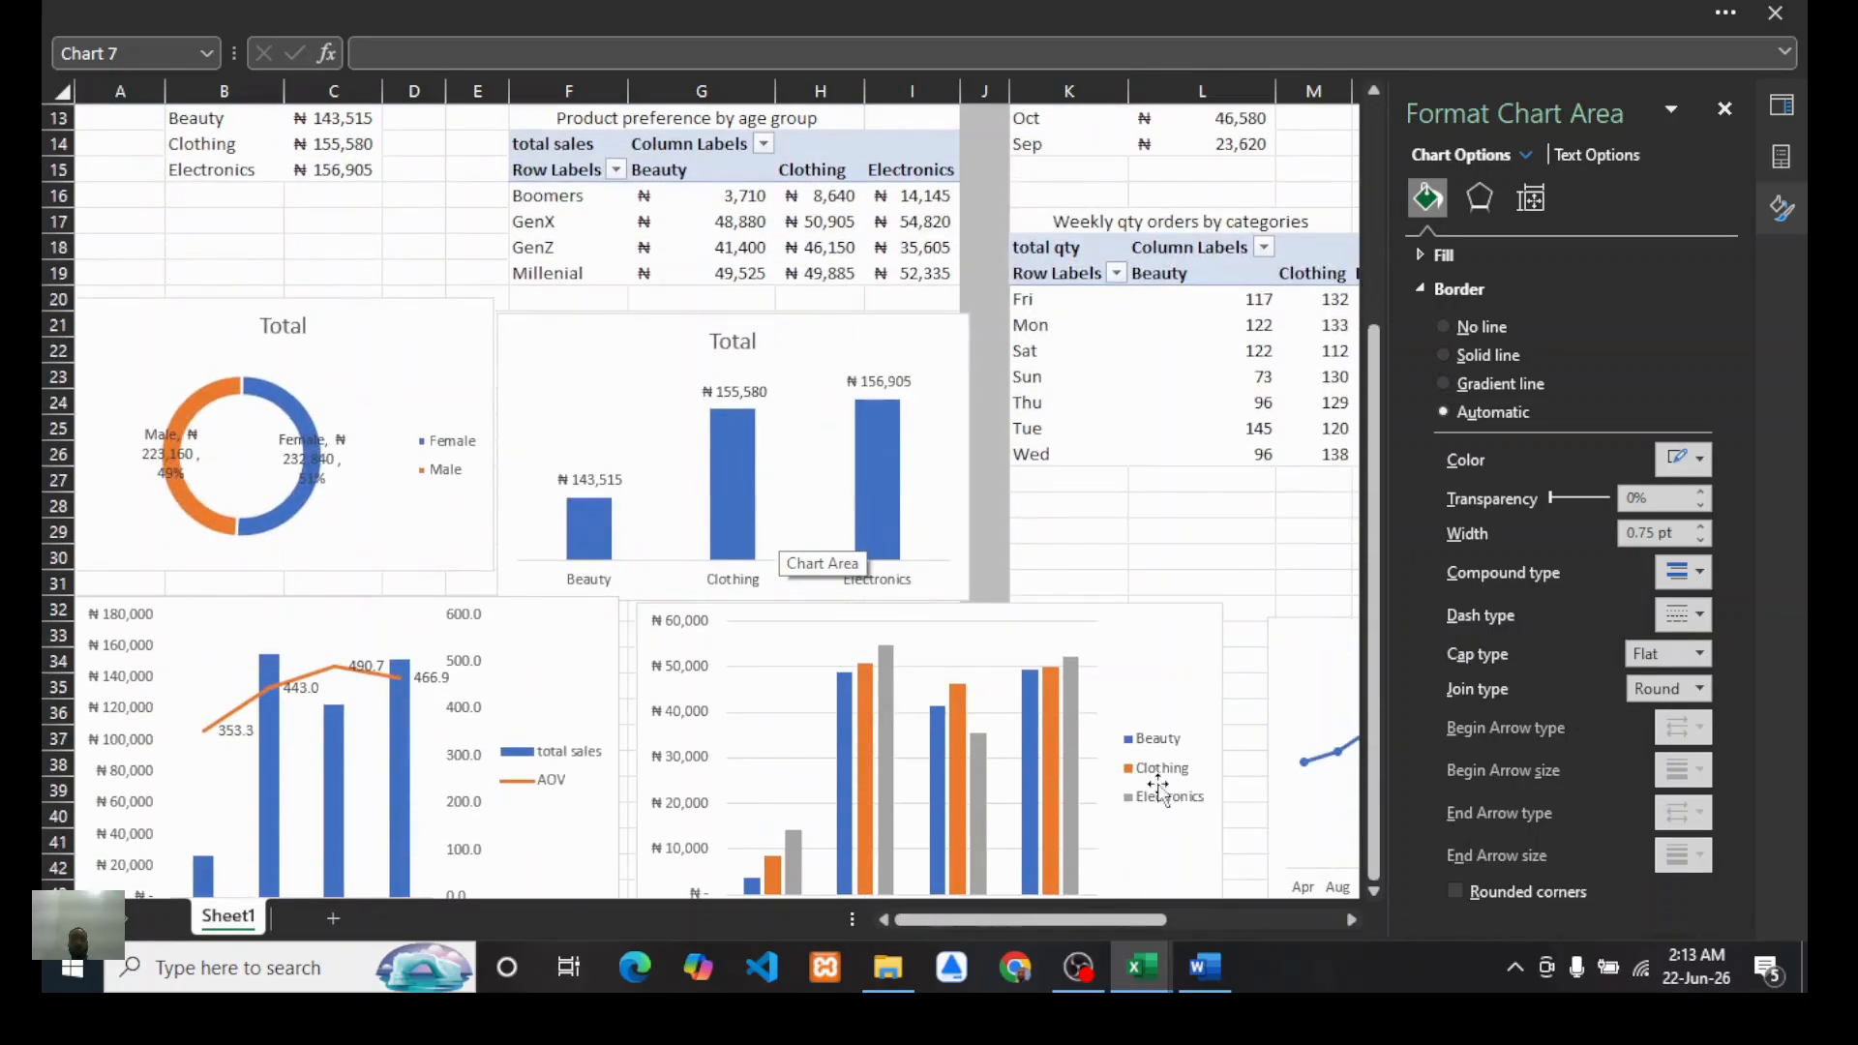